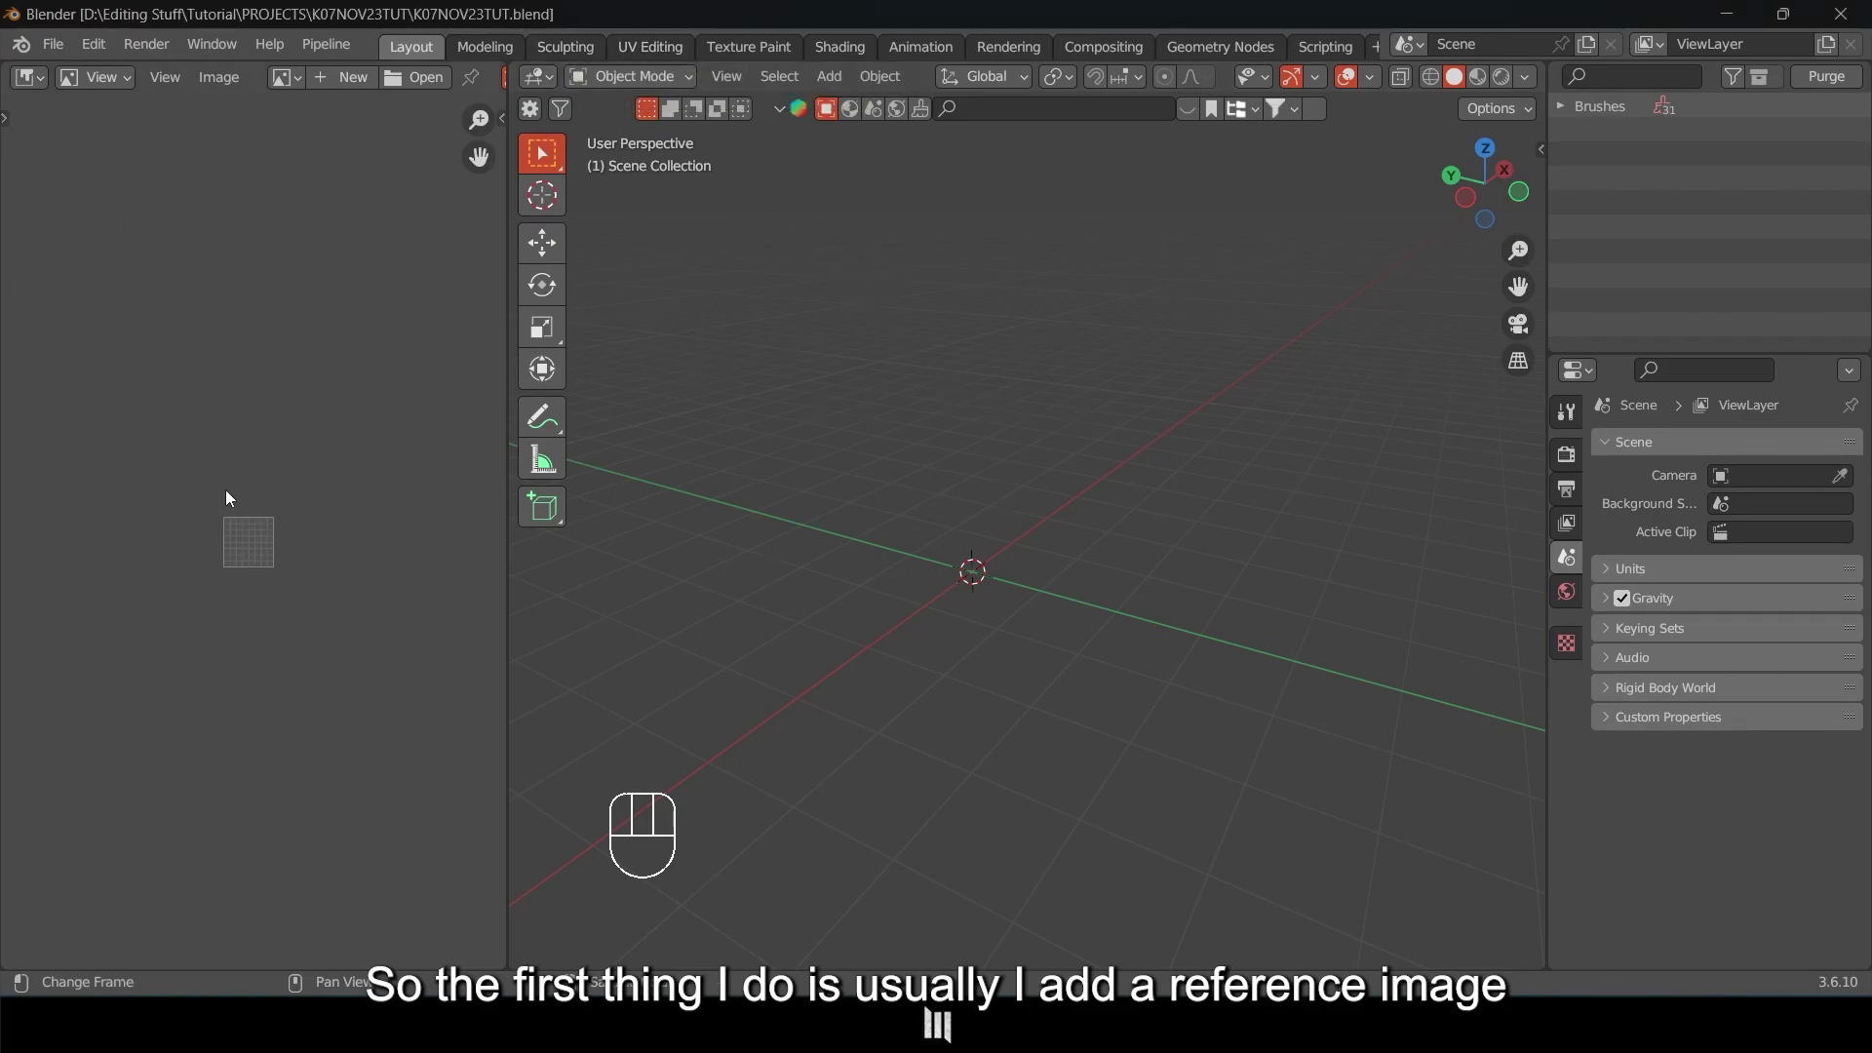
Load the Screenshot PNG of the garden scene into the image editor as the reference and frame it.
scroll(273, 556, "up", 1)
scroll(283, 565, "up", 7)
scroll(303, 524, "down", 3)
scroll(302, 523, "up", 1)
scroll(302, 522, "up", 1)
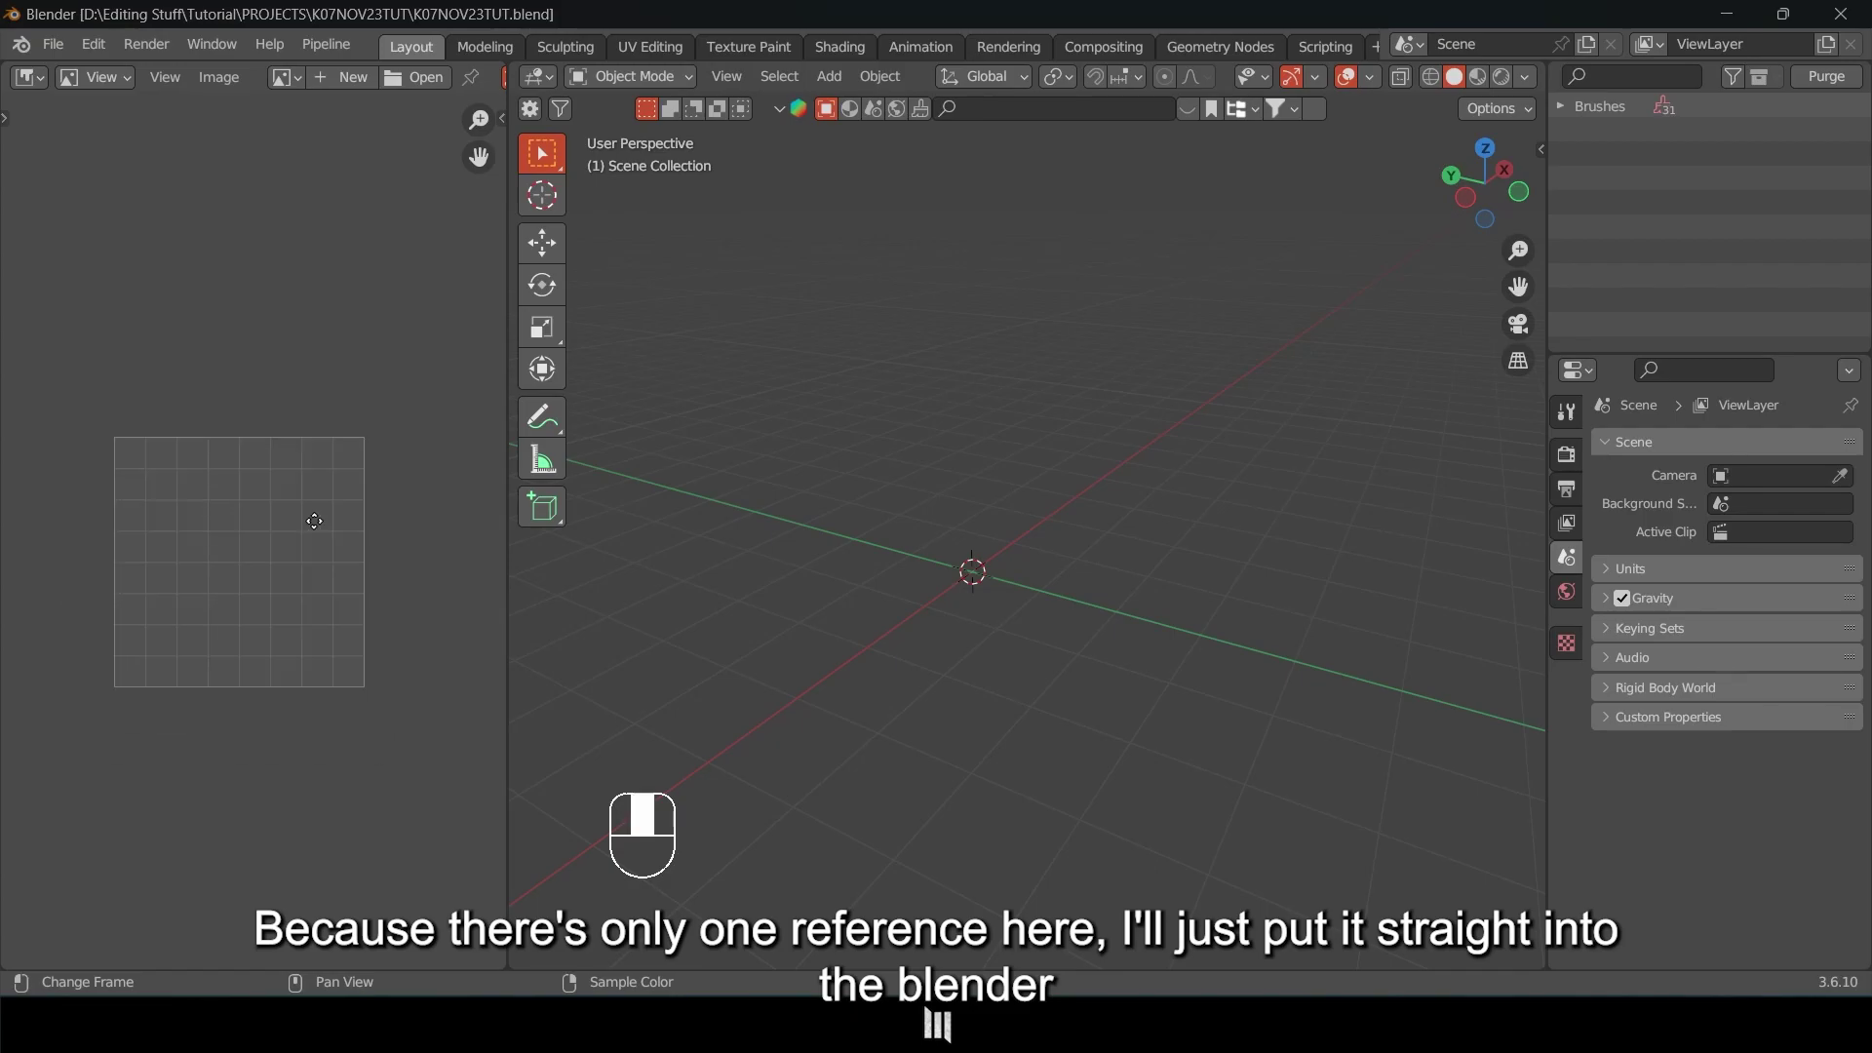
left_click(419, 78)
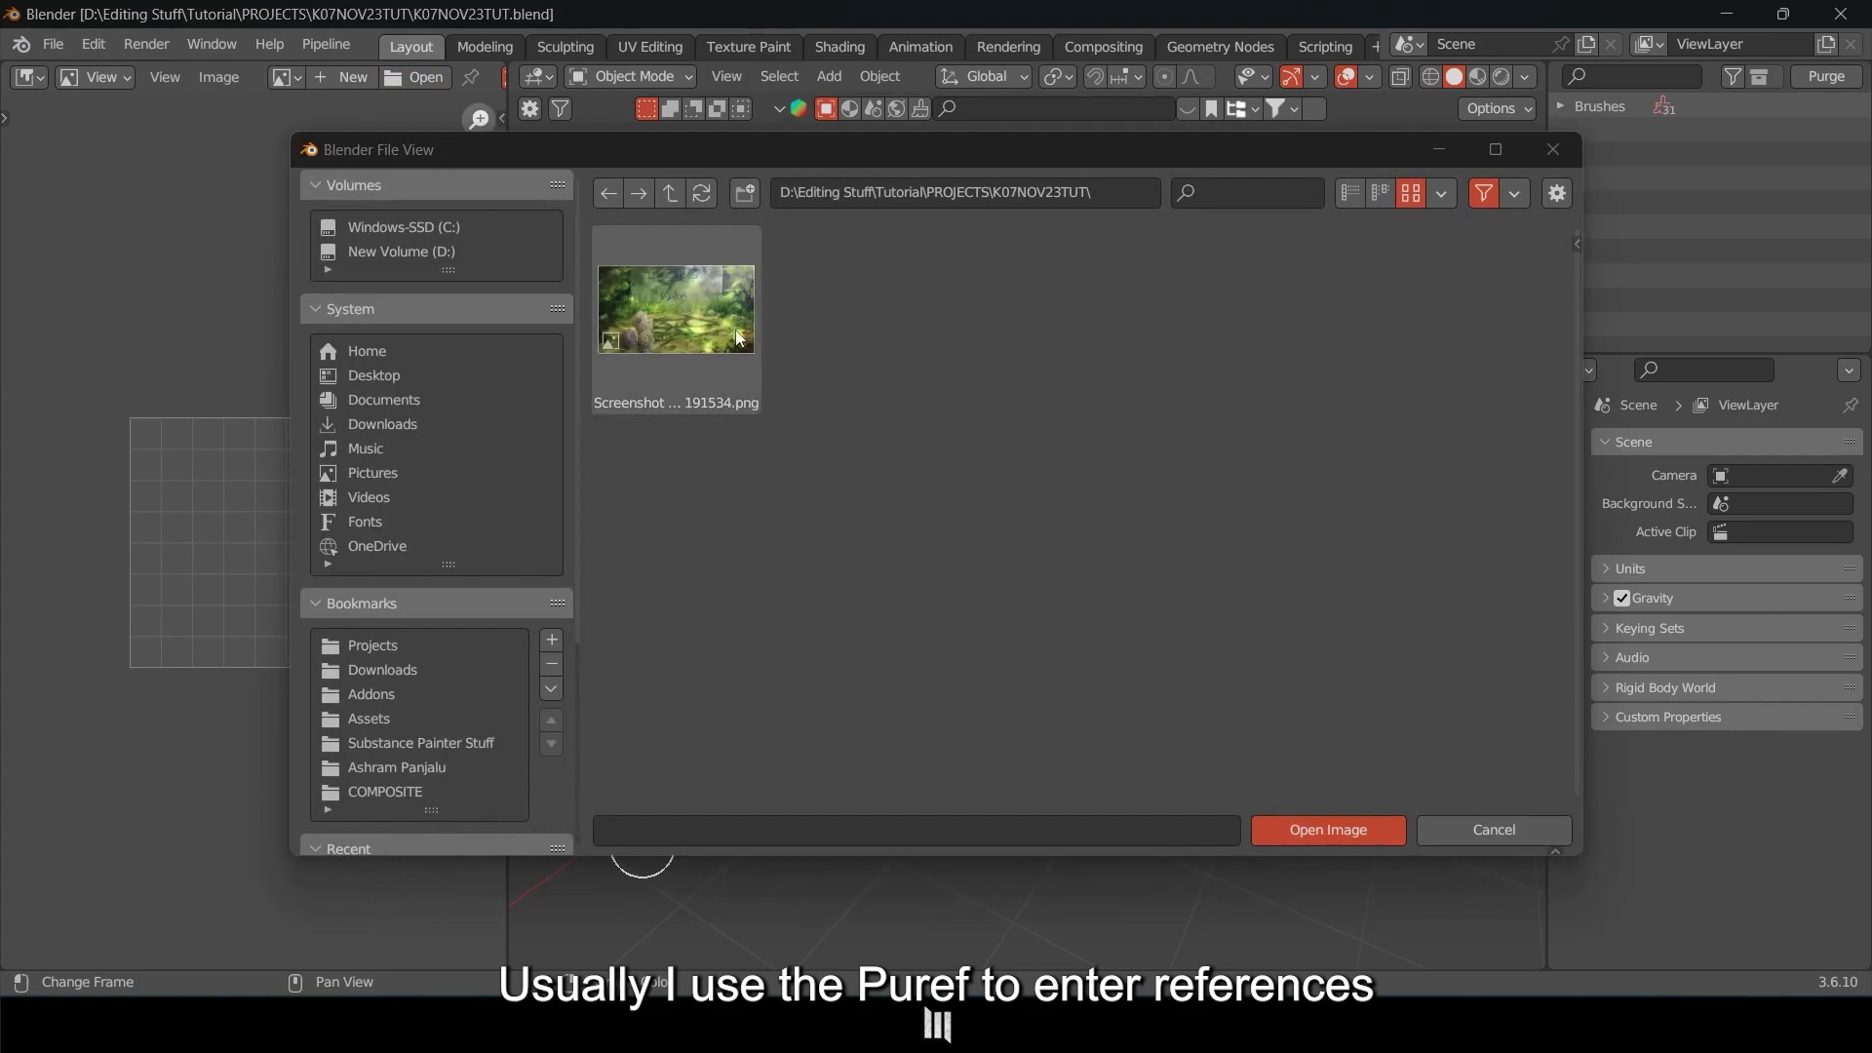
left_click(1373, 827)
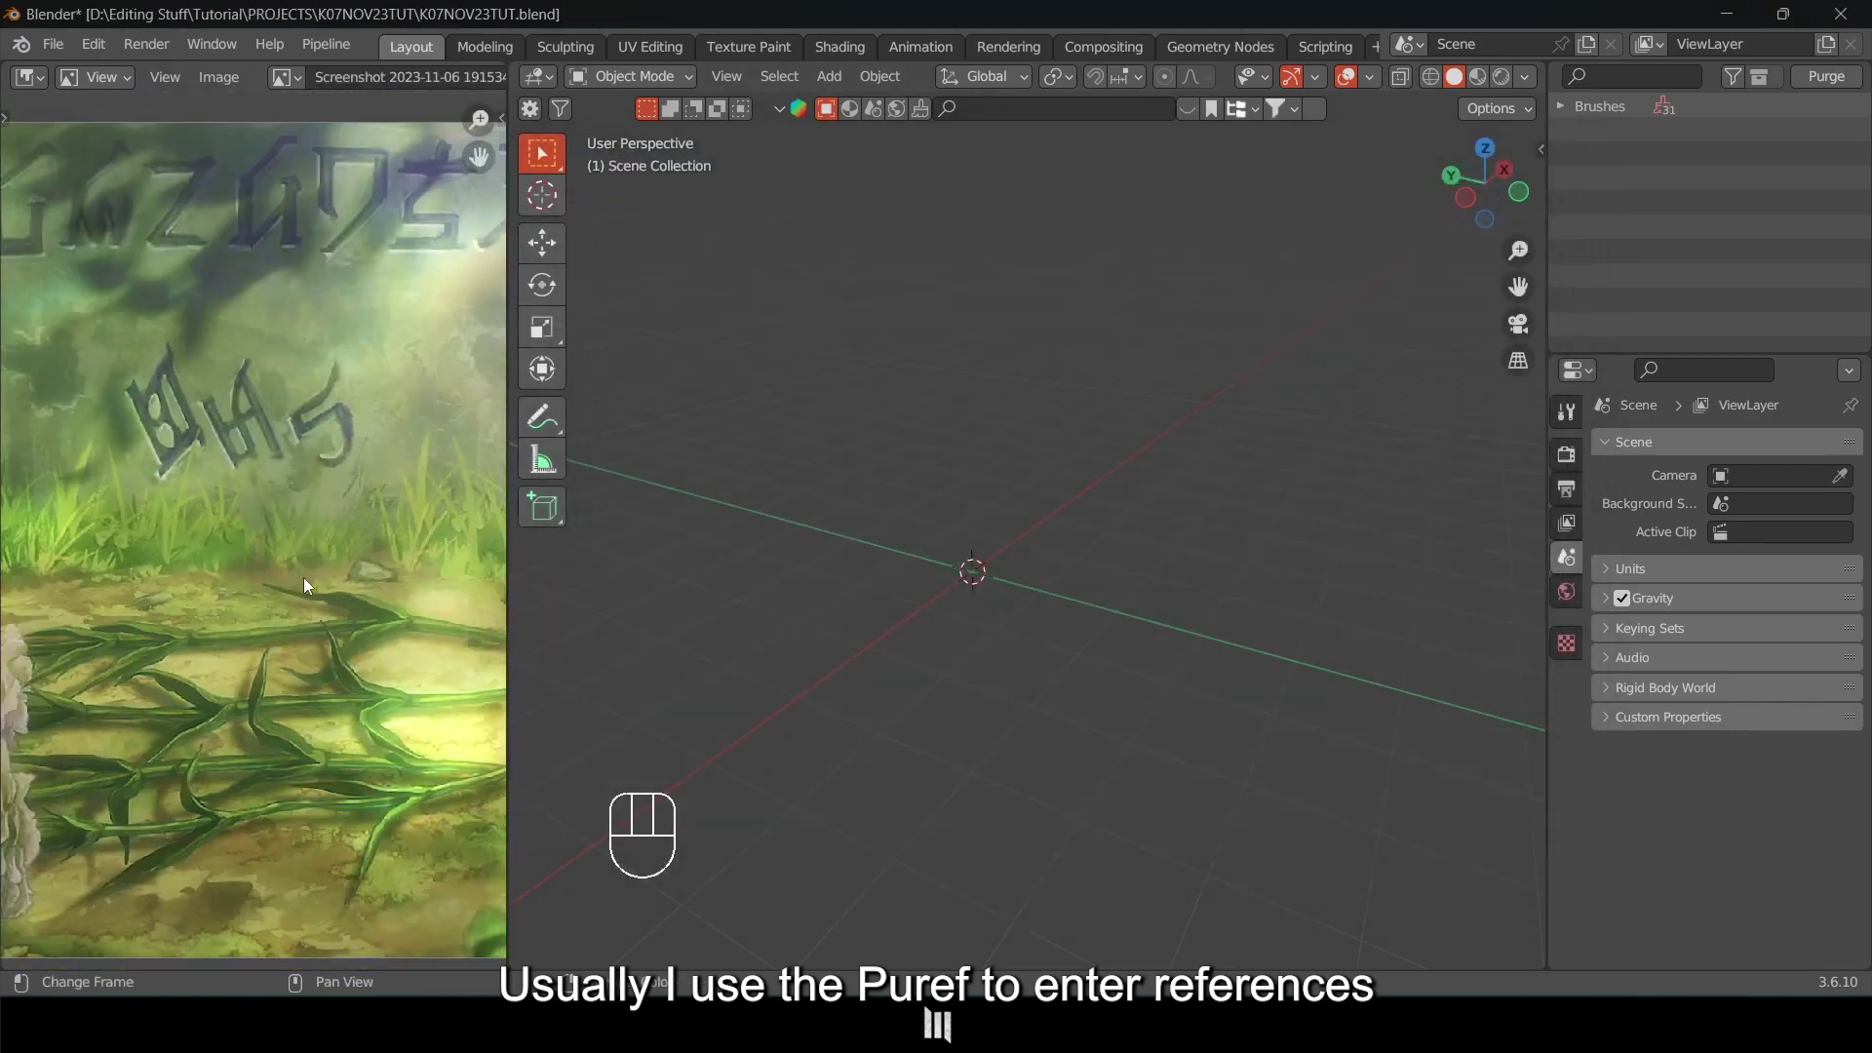
scroll(298, 572, "down", 2)
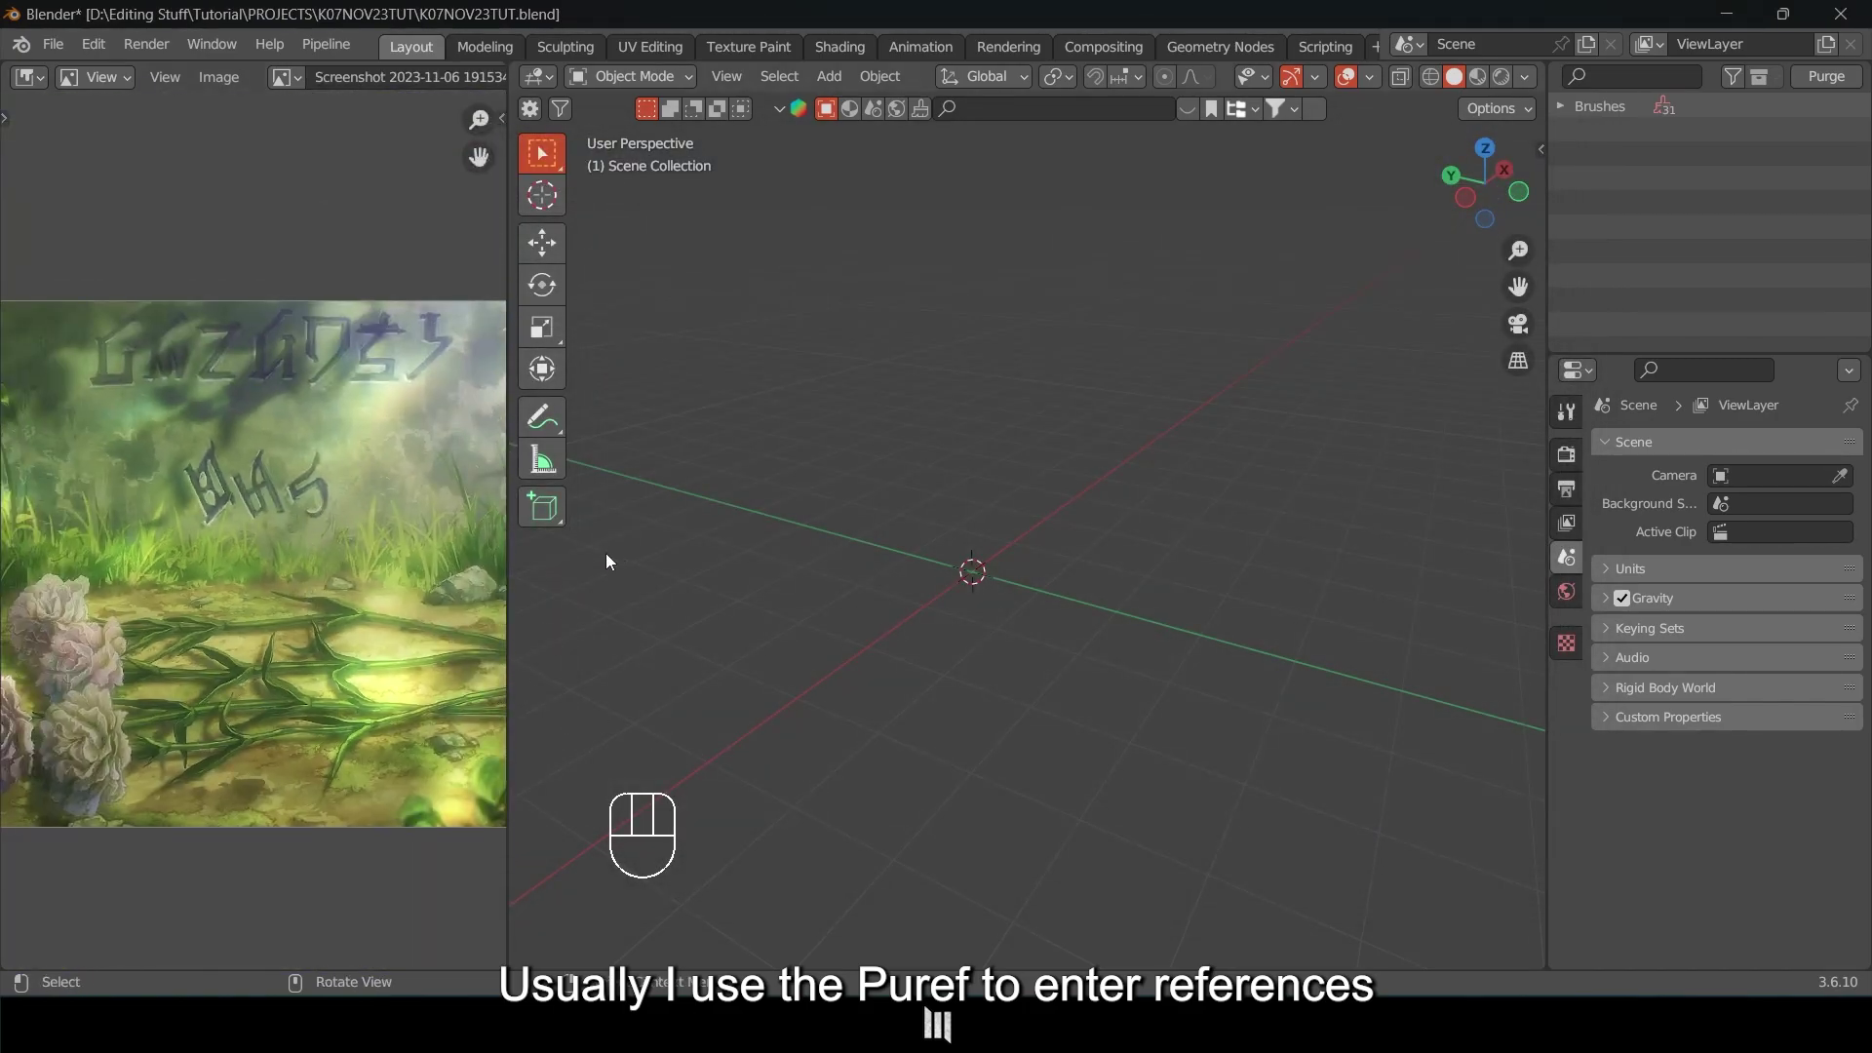
mouse_move(339, 630)
middle_mouse_down()
mouse_move(294, 646)
mouse_move(316, 623)
mouse_move(324, 644)
middle_mouse_up()
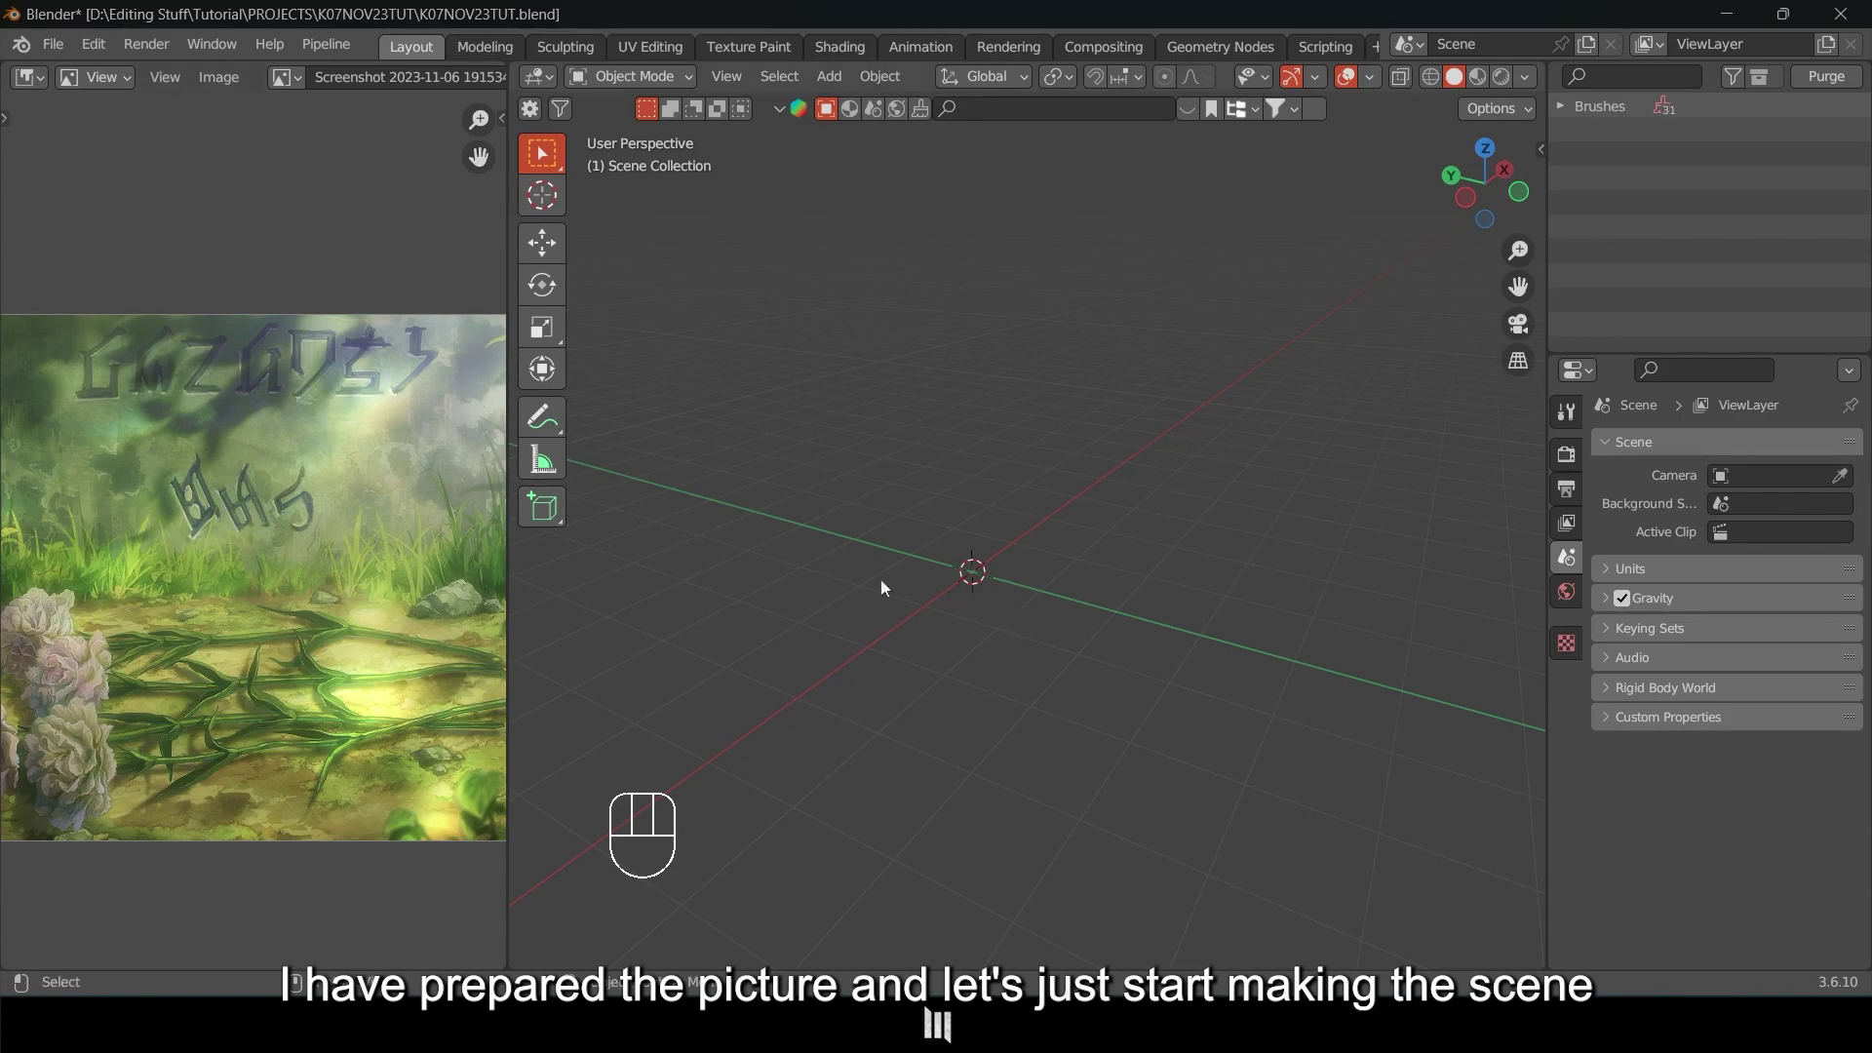
Add a mesh plane at the world origin and scale it up uniformly as the ground.
mouse_move(992, 529)
middle_mouse_down()
mouse_move(973, 507)
mouse_move(1063, 501)
mouse_move(1005, 530)
middle_mouse_up()
key("shift+a")
mouse_move(905, 277)
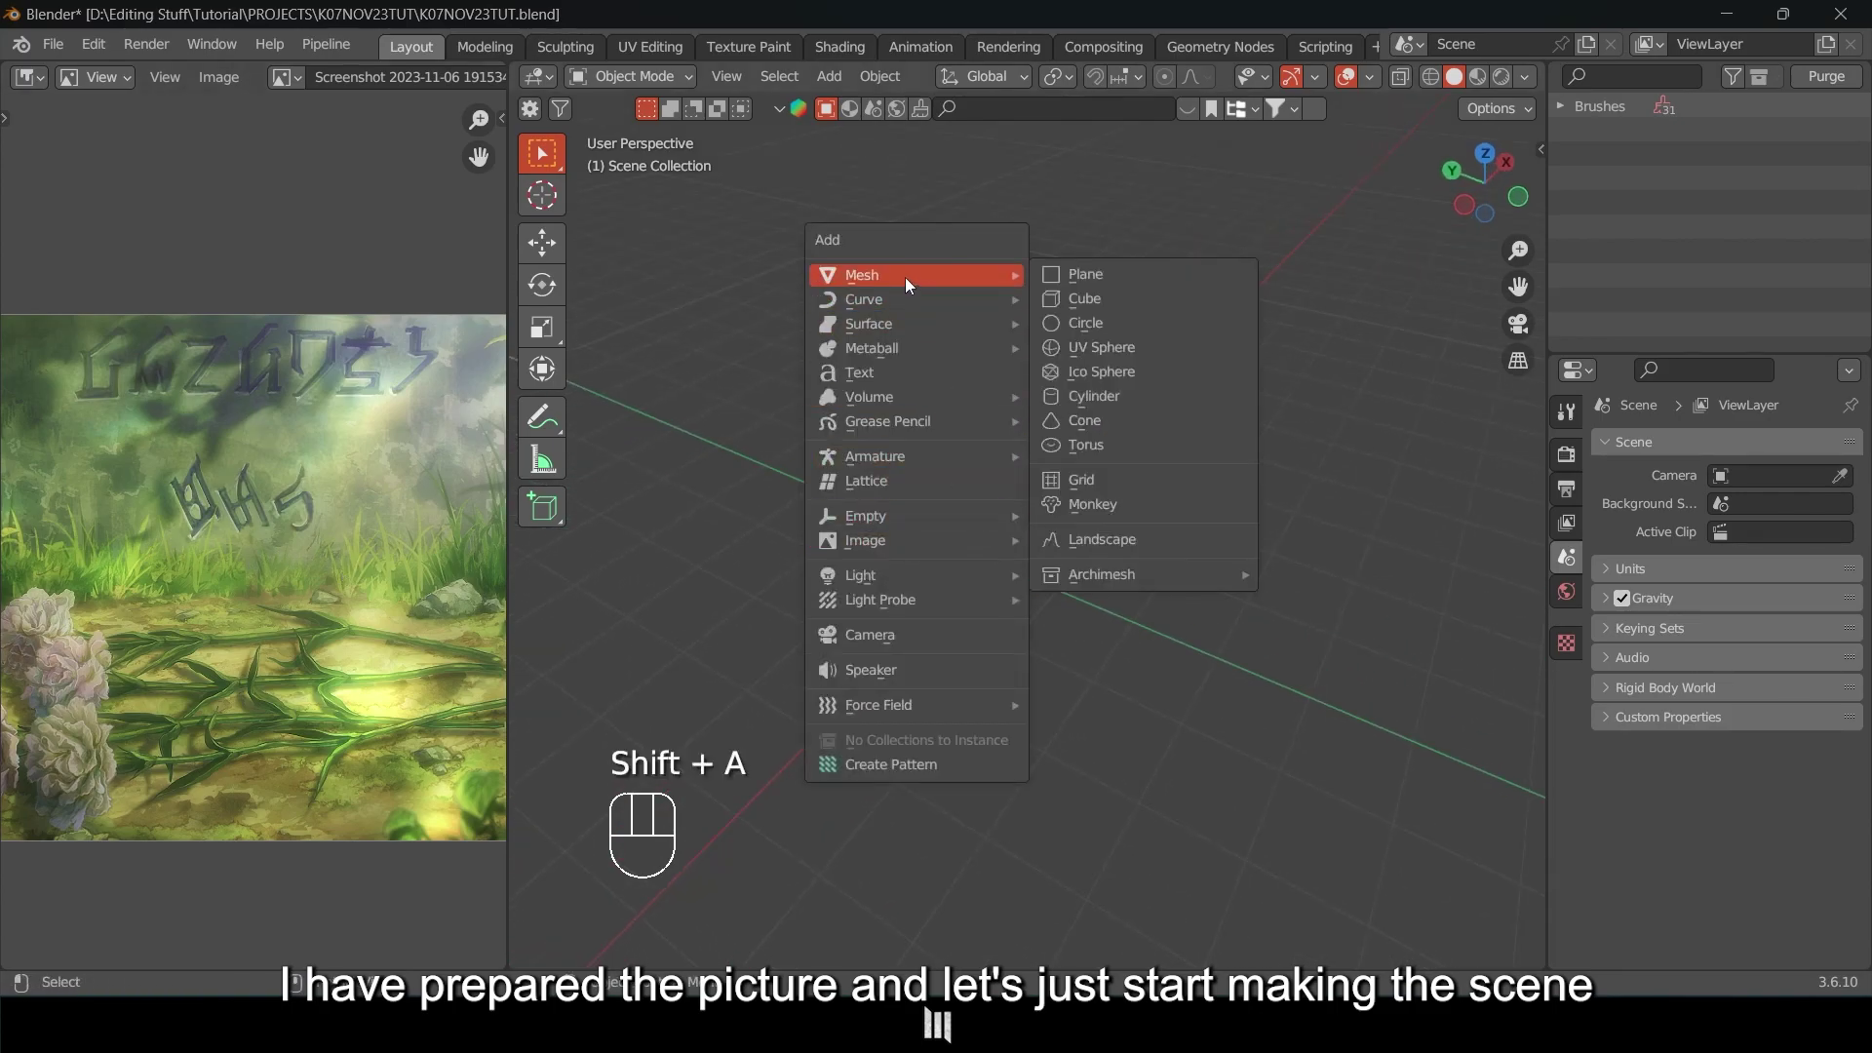
left_click(1090, 273)
key("s")
key("ctrl")
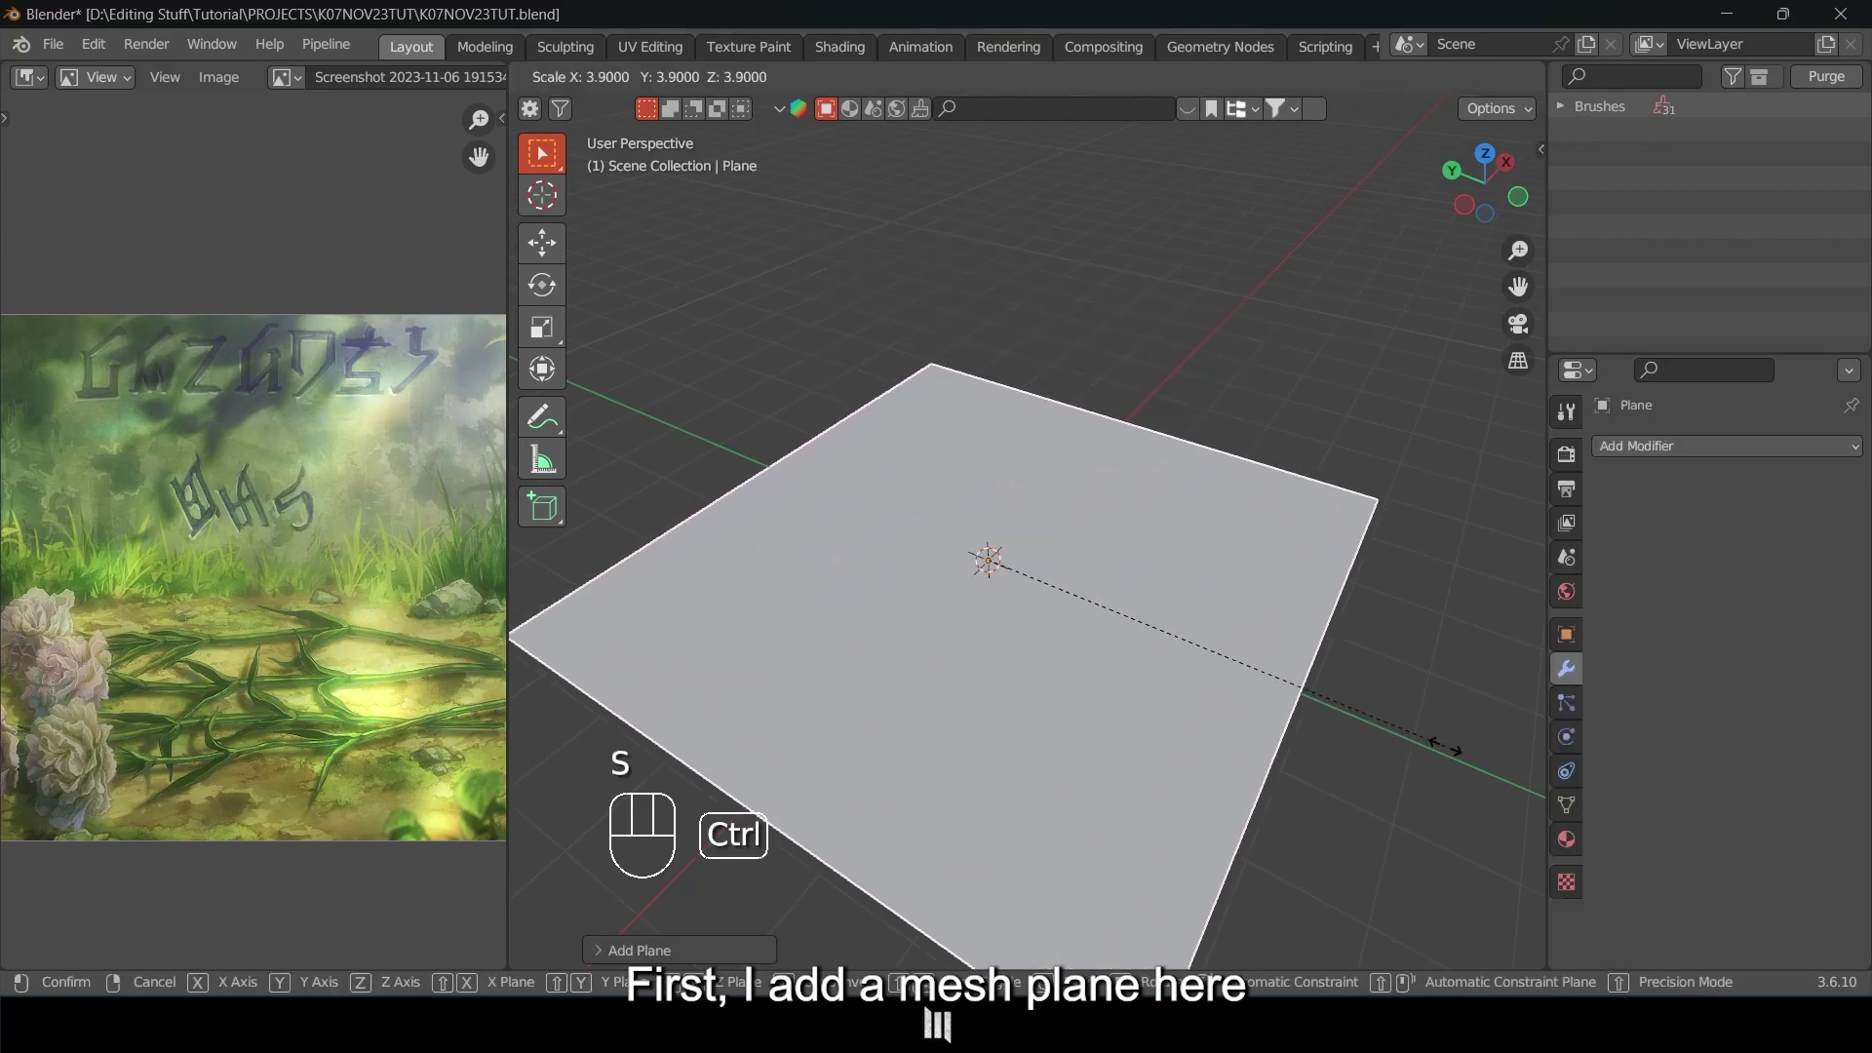
left_click(1357, 717)
middle_click_drag(1255, 649, 1155, 530)
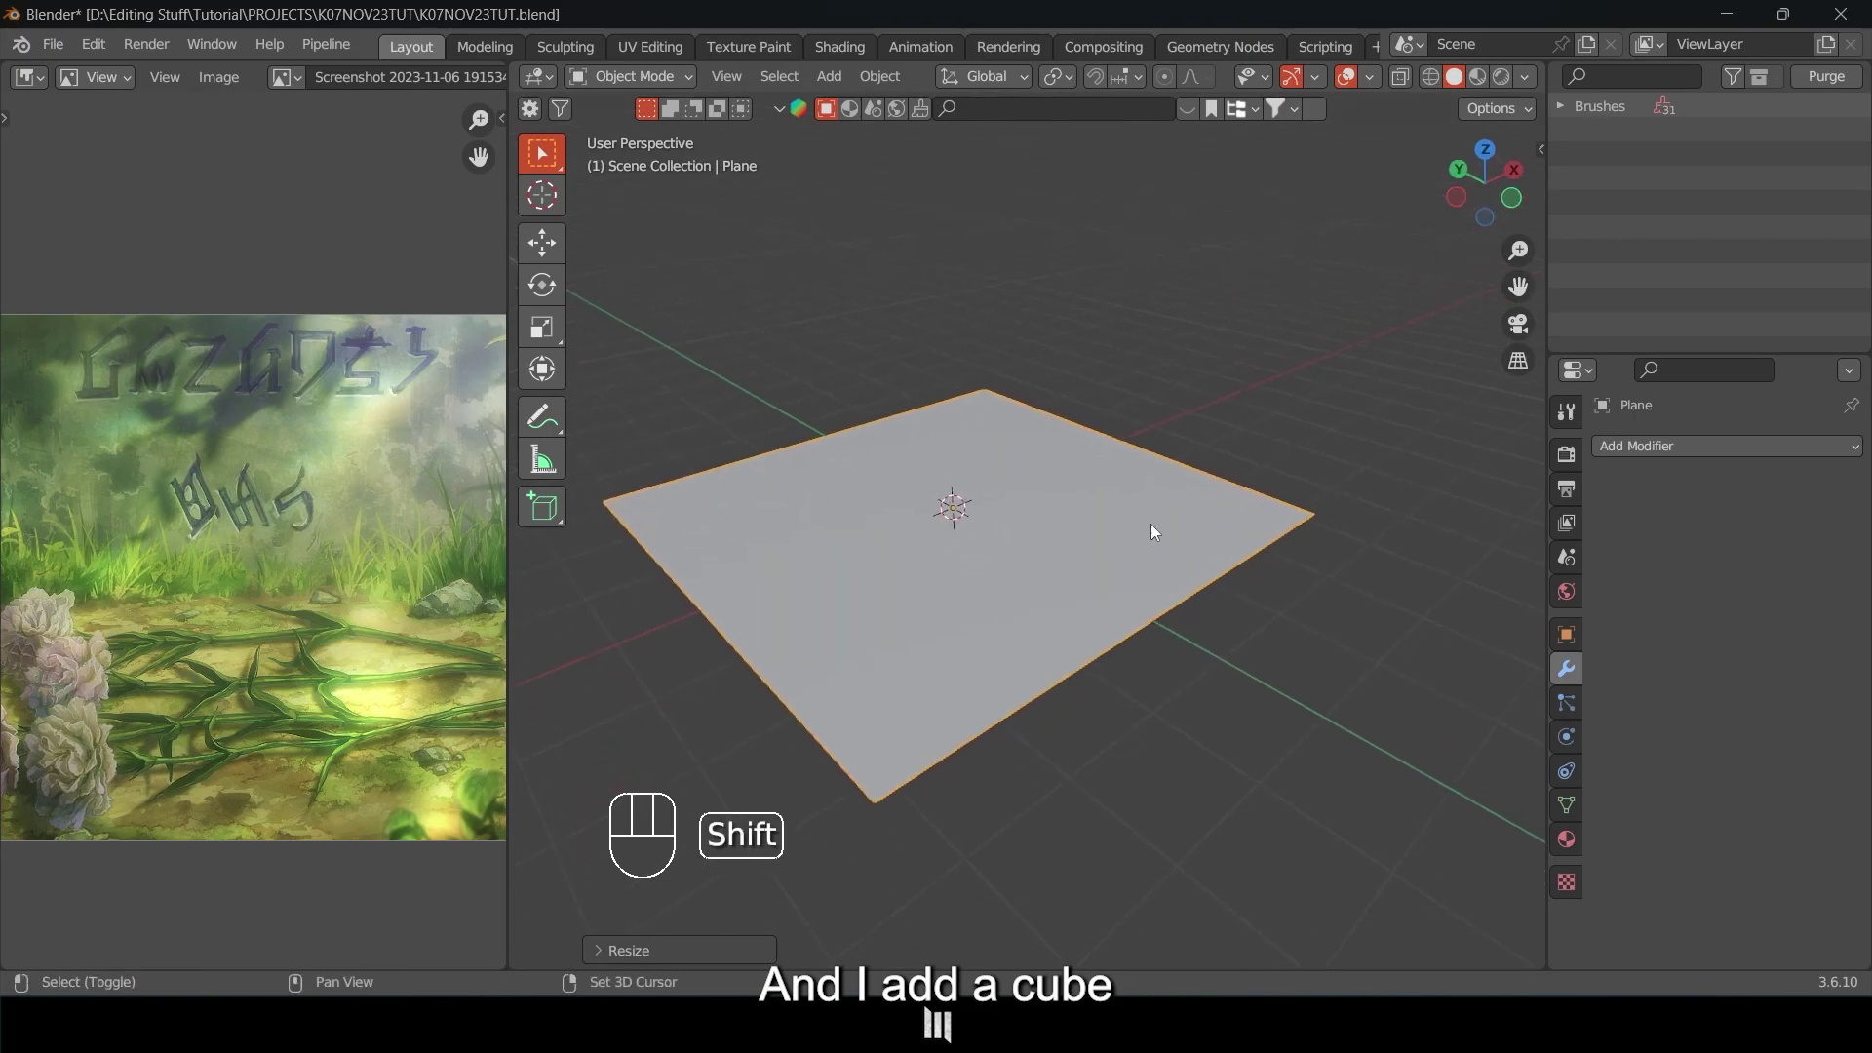
Add a cube at the centre of the ground plane and flatten it along Y into an upright slab.
key("shift+a")
mouse_move(1094, 468)
left_click(1240, 506)
middle_click_drag(999, 548, 1268, 583)
key("s")
key("y")
left_click(1095, 558)
Scale the slab down slightly and adjust its height along Z so its base rests on the ground plane.
scroll(1178, 624, "up", 5)
key("g")
key("z")
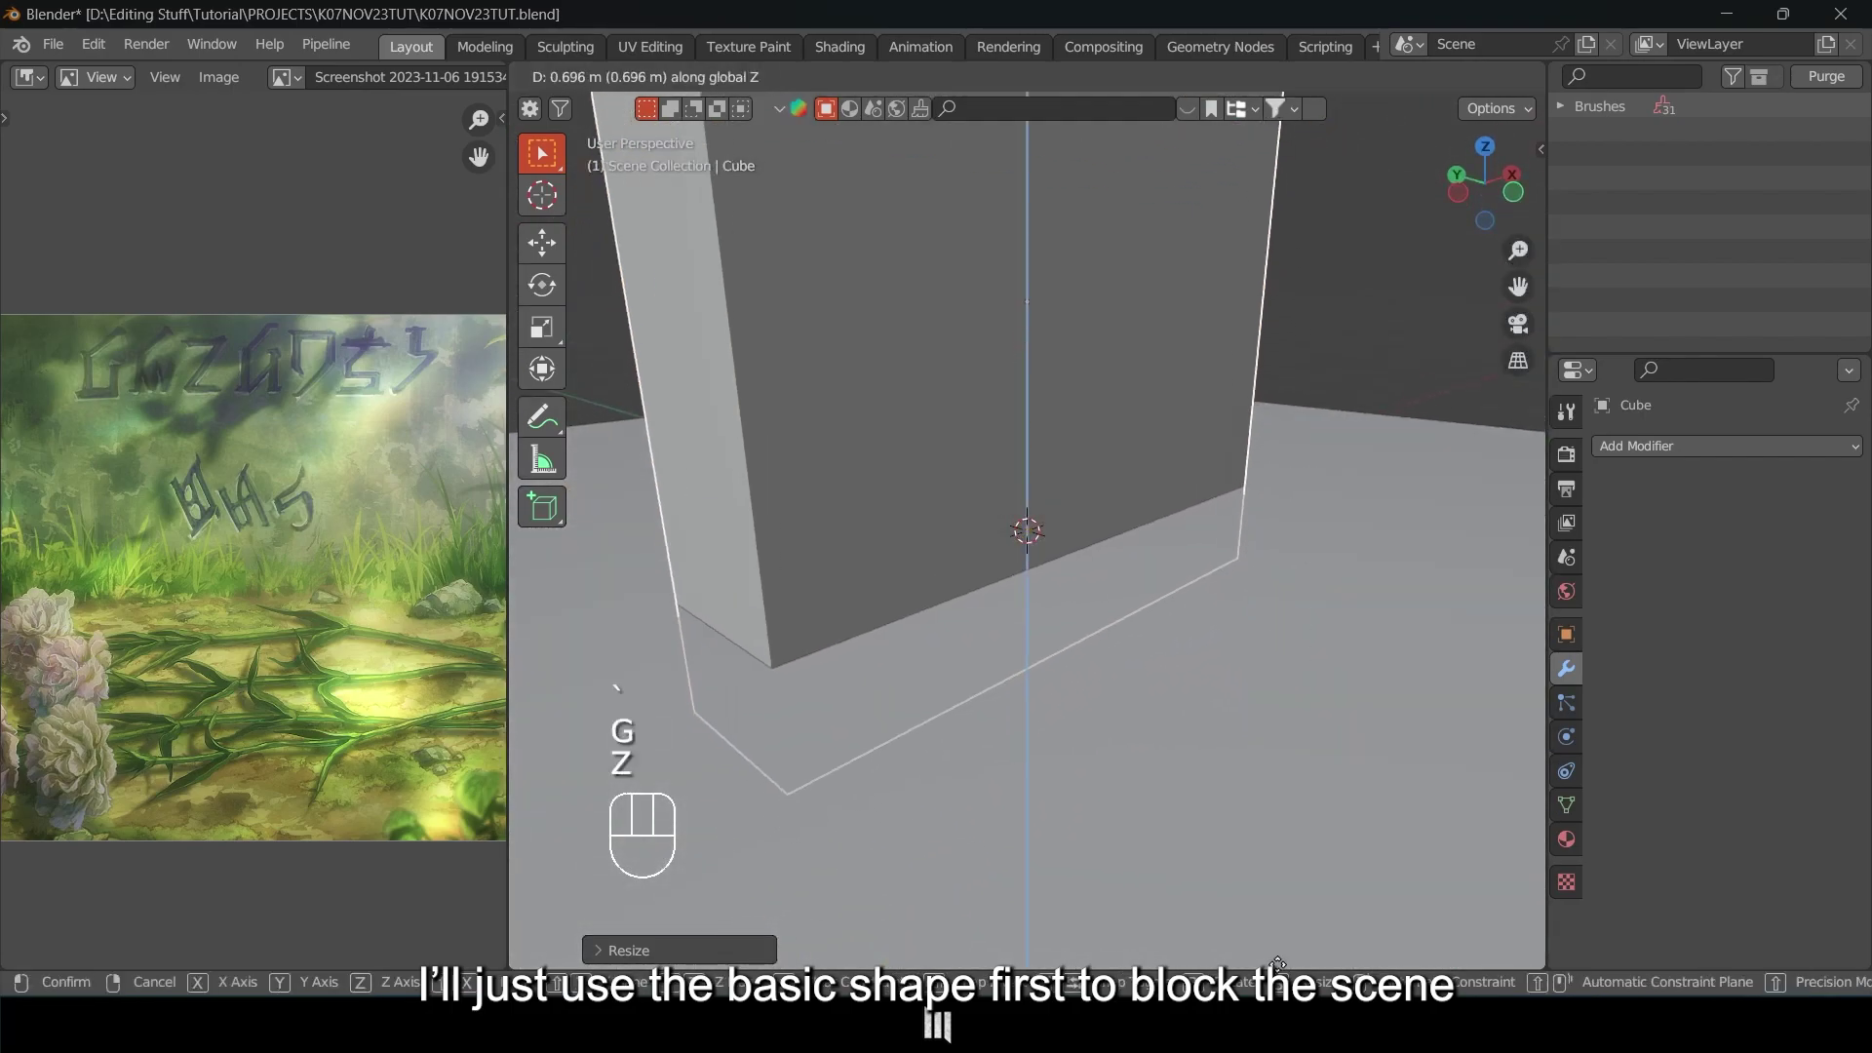
left_click(1254, 875)
key("s")
left_click(1154, 624)
key("g")
key("z")
left_click(1147, 720)
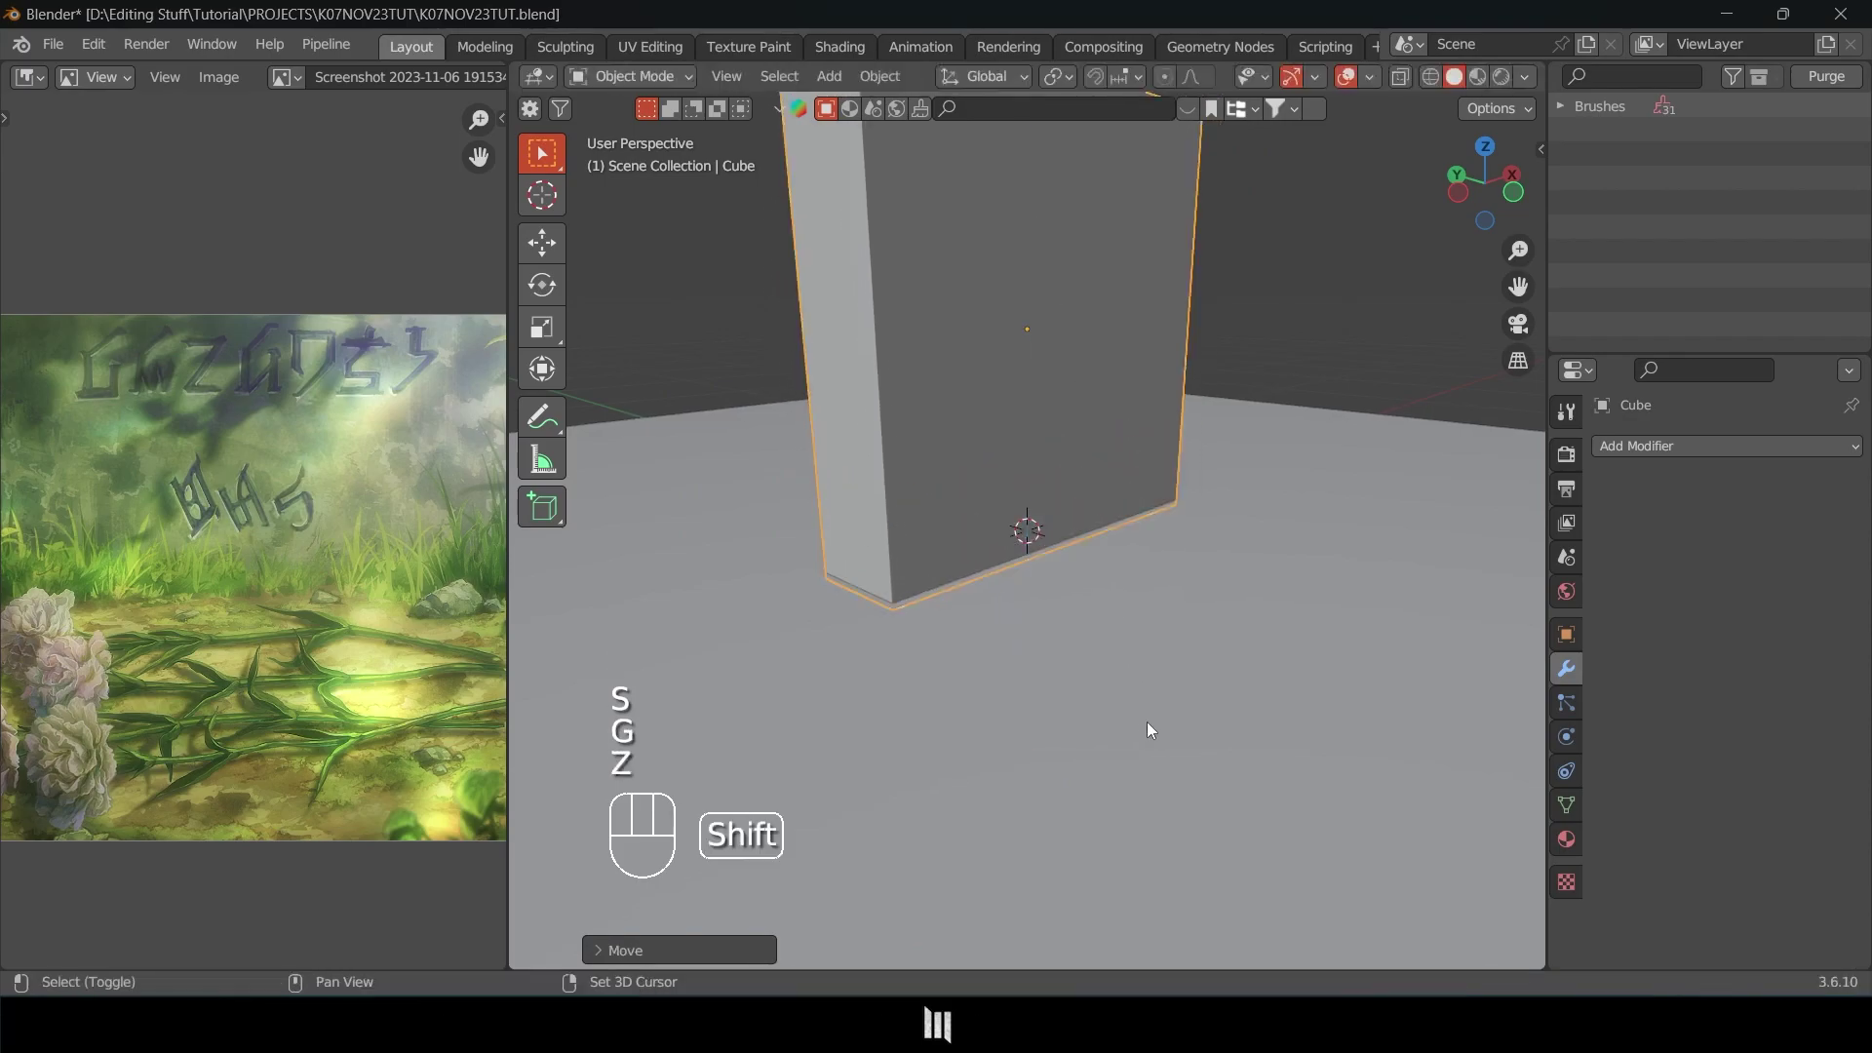
Move the slab back along Y on the ground plane and save the file.
scroll(1151, 732, "down", 4)
key("g")
mouse_move(1156, 759)
middle_mouse_down()
mouse_move(1253, 825)
mouse_move(1167, 752)
mouse_move(1061, 712)
mouse_move(1070, 632)
mouse_move(1127, 617)
mouse_move(1067, 565)
middle_mouse_up()
key("y")
left_click(1225, 831)
key("ctrl+s")
Add a camera at the origin and raise it along Z to about 2.2 m.
key("shift+a")
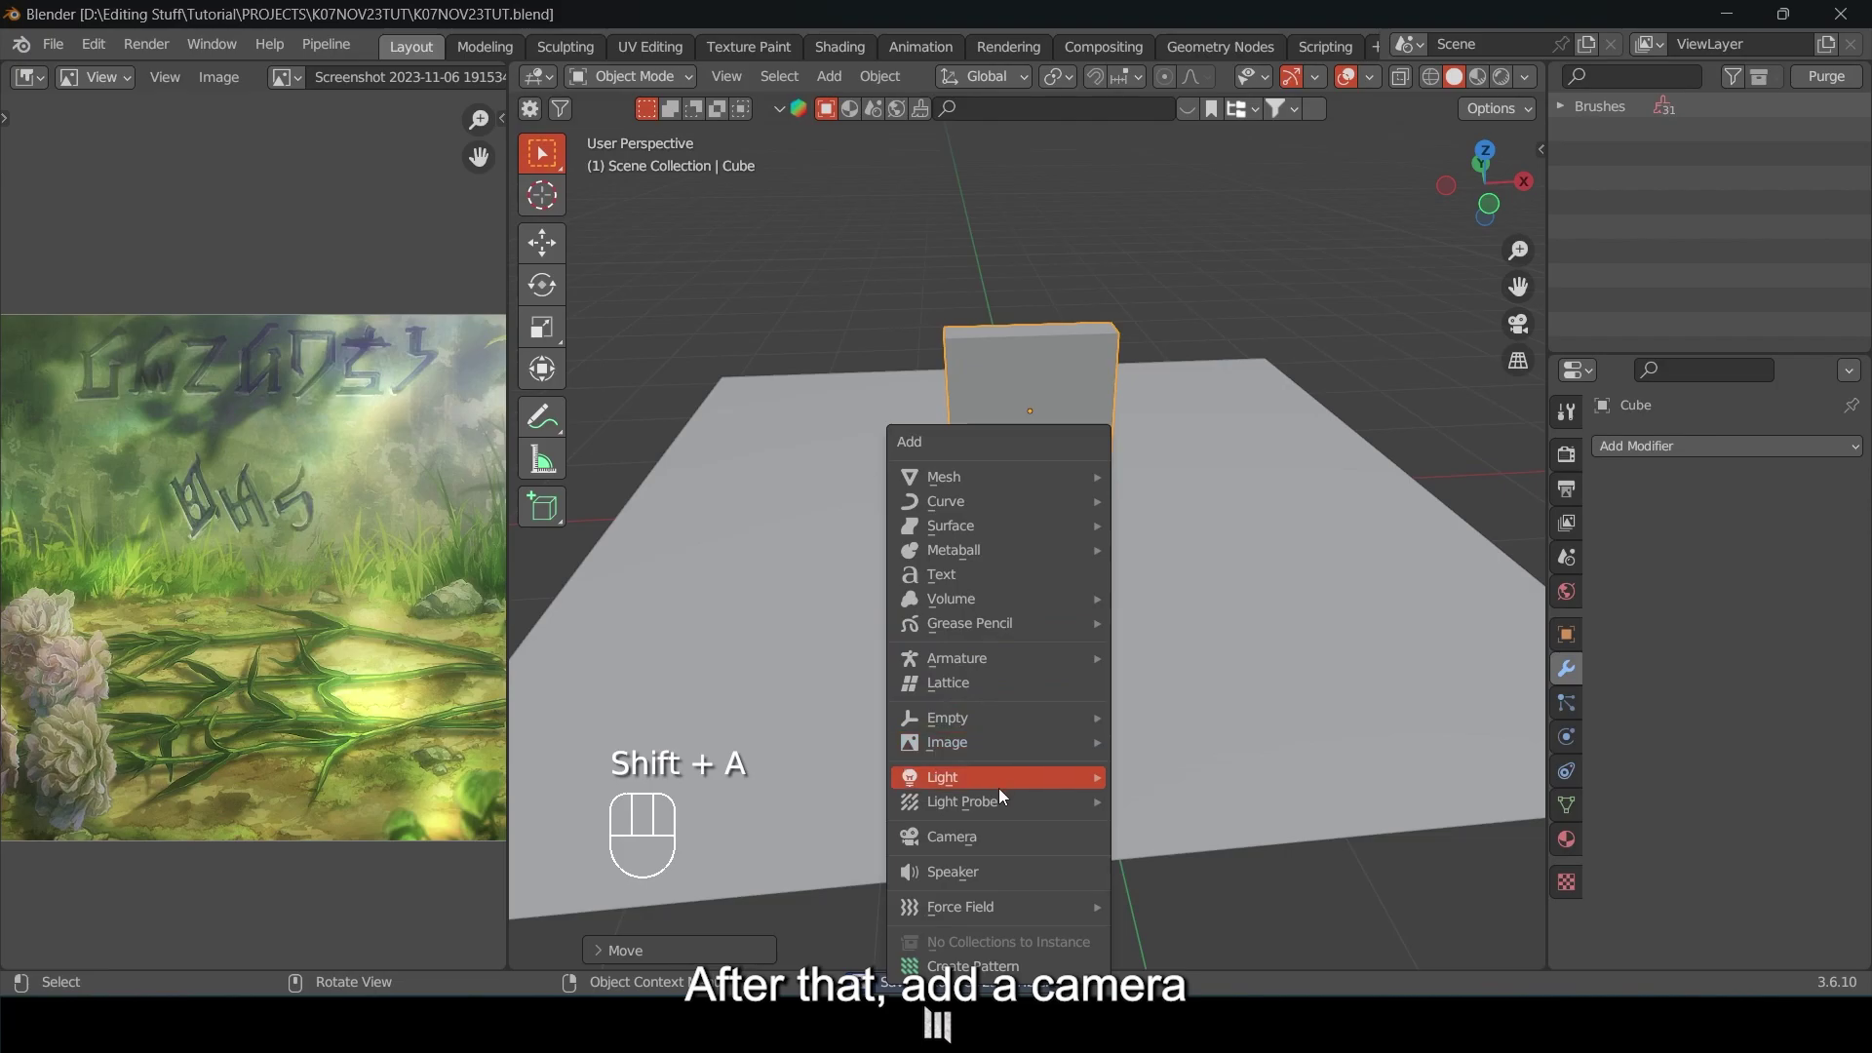
left_click(1005, 838)
middle_click_drag(1035, 826, 1108, 730)
key("g")
key("z")
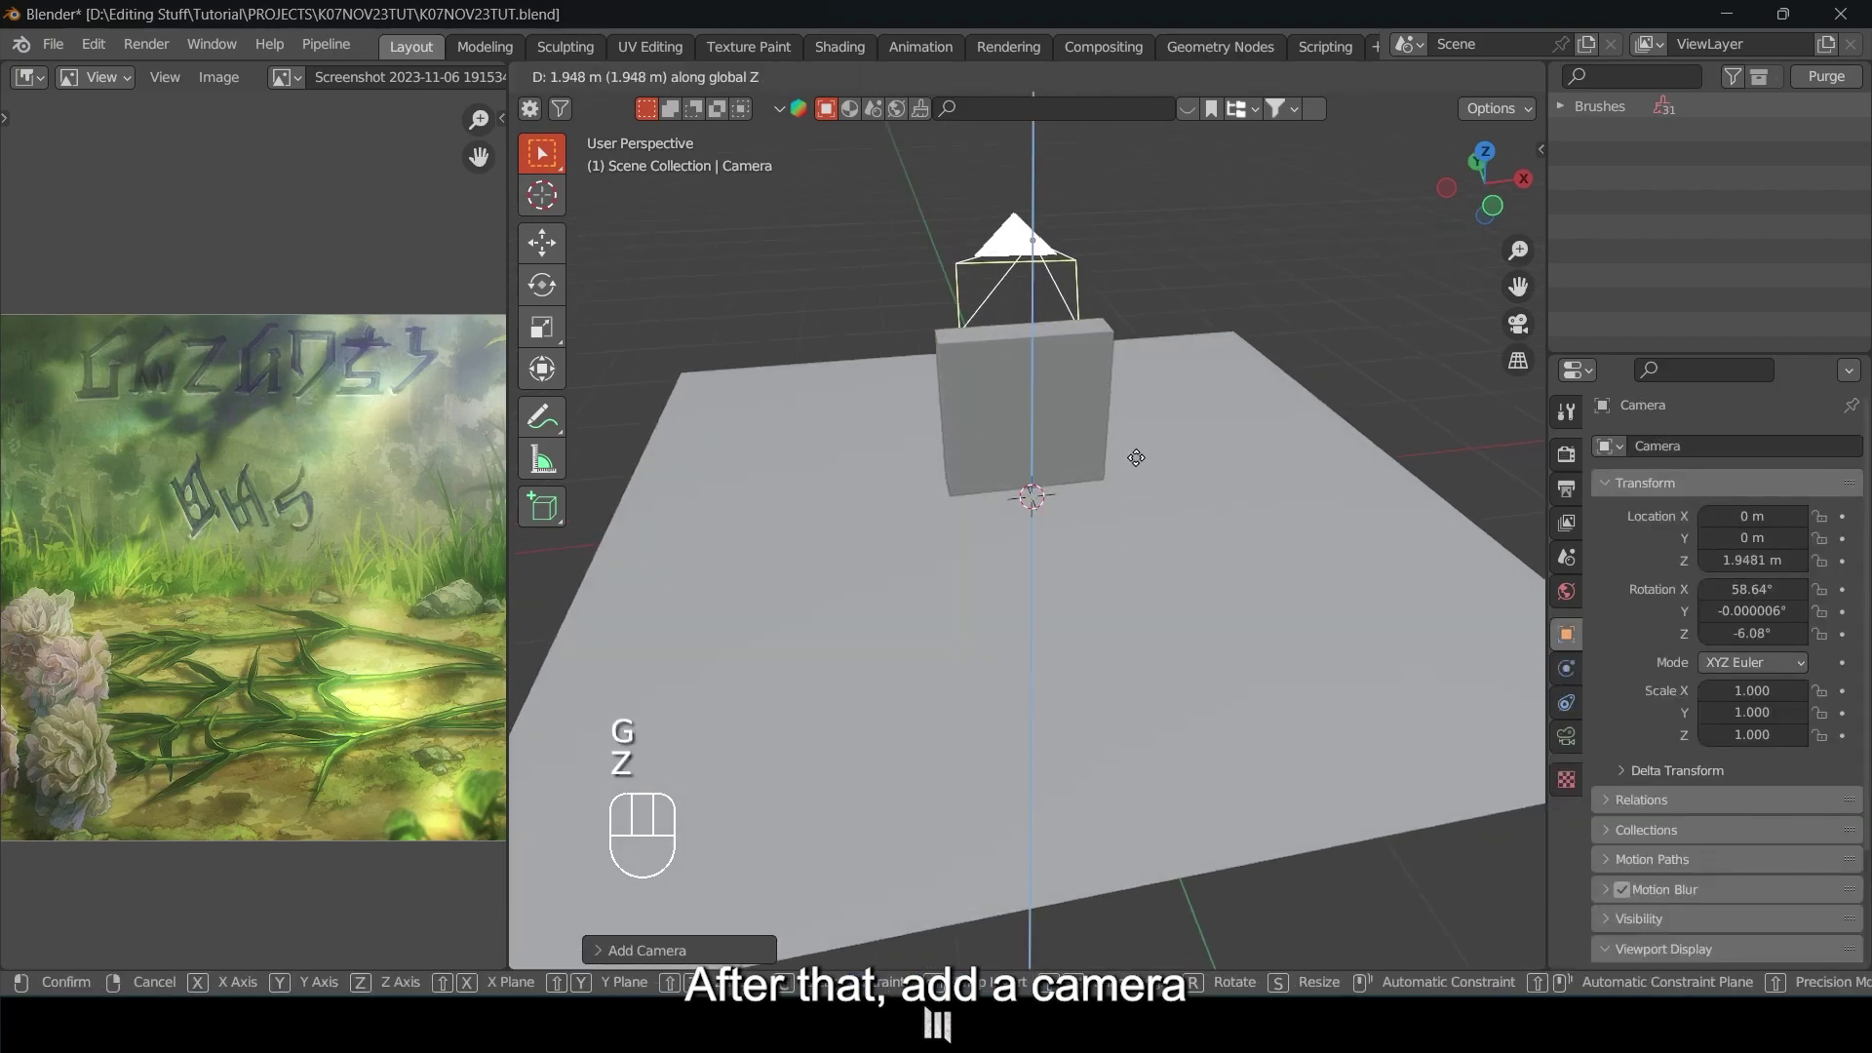
left_click(1007, 532)
Clear the camera's rotation and rotate it about the X axis to about 68°, facing the slab.
middle_click_drag(1010, 539, 1017, 457)
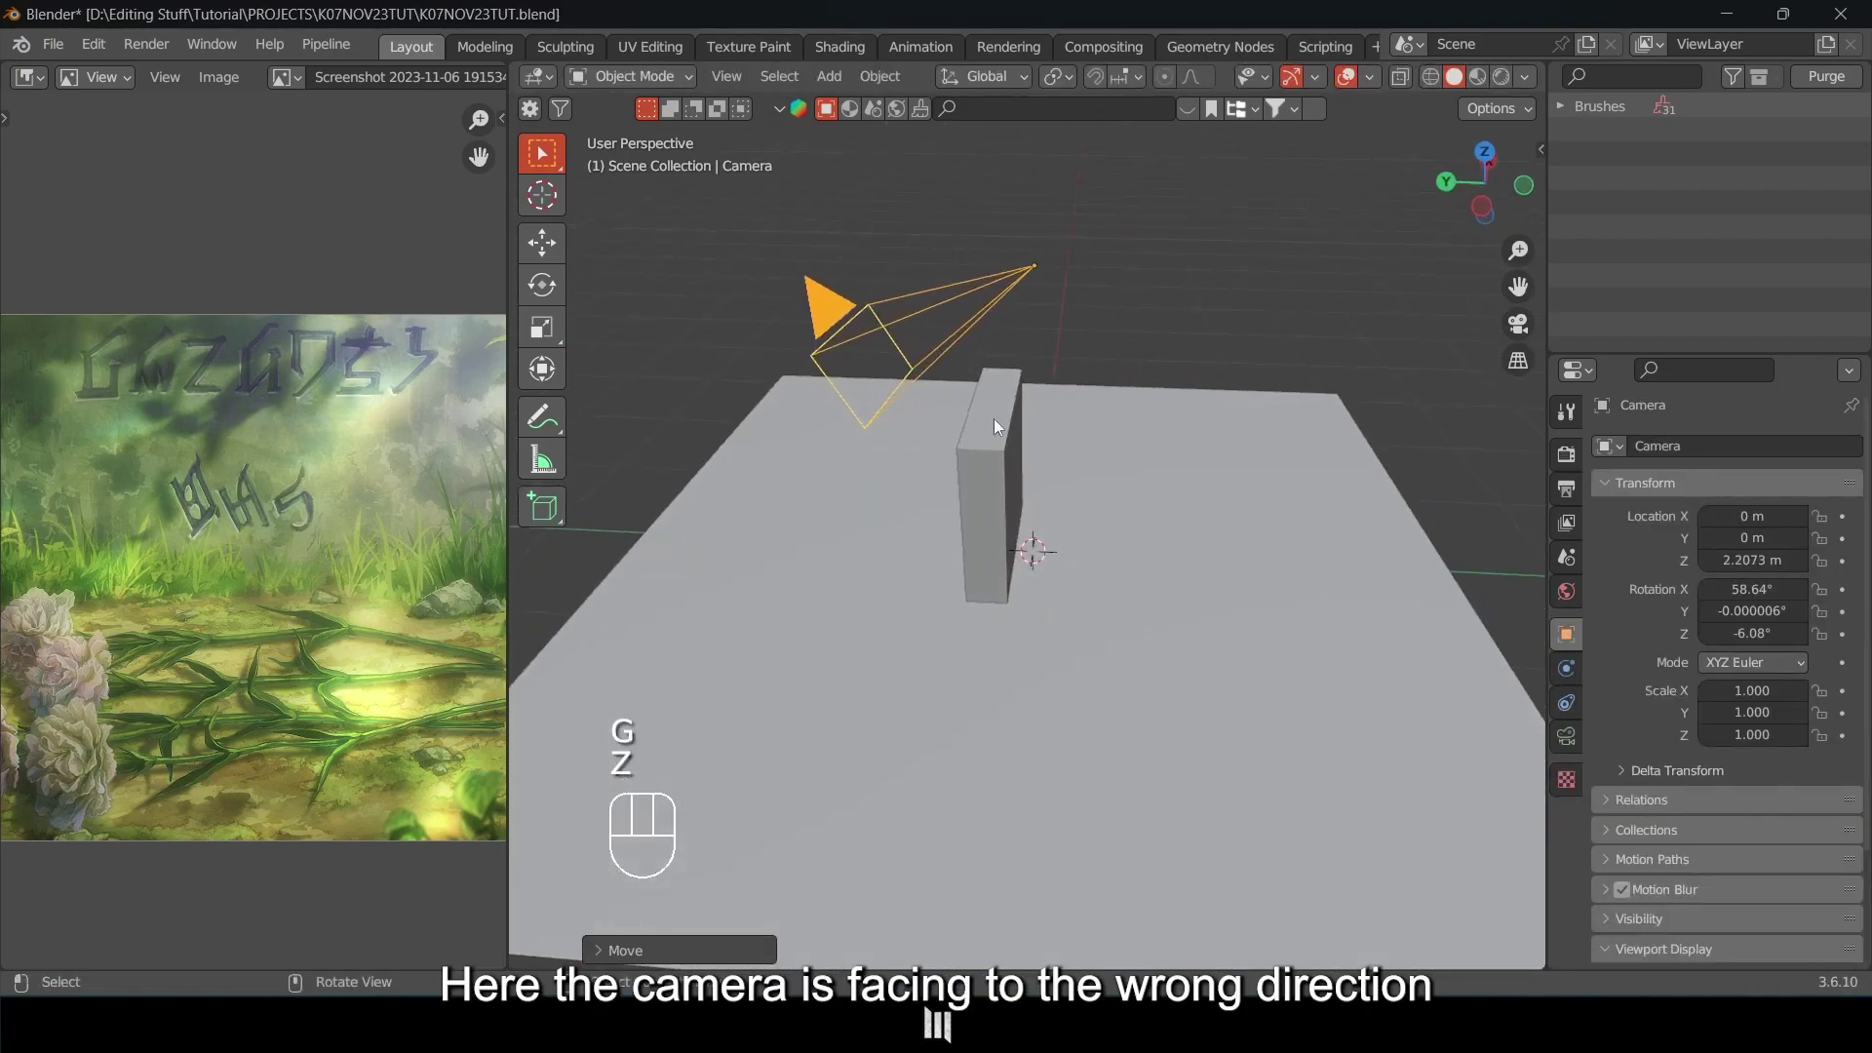
middle_click_drag(928, 400, 985, 527)
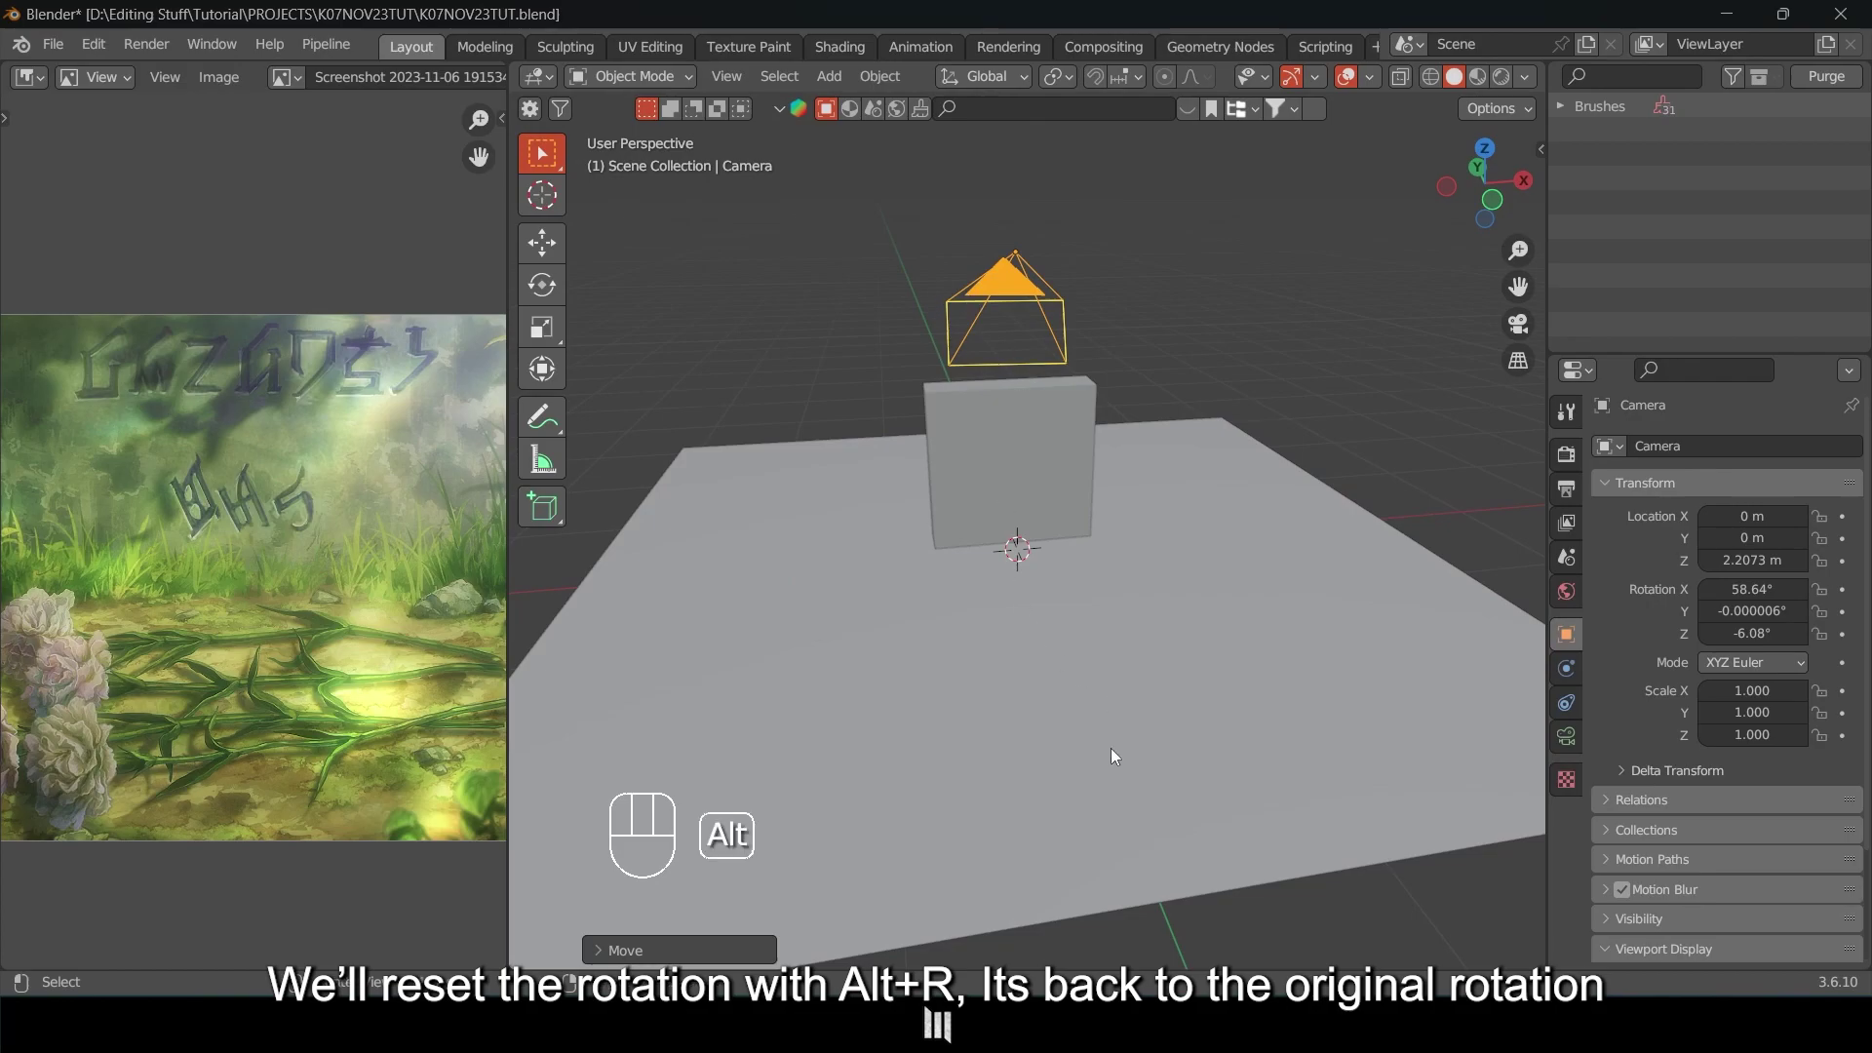
key("alt+r")
middle_click_drag(1162, 576, 1061, 642)
key("r")
key("x")
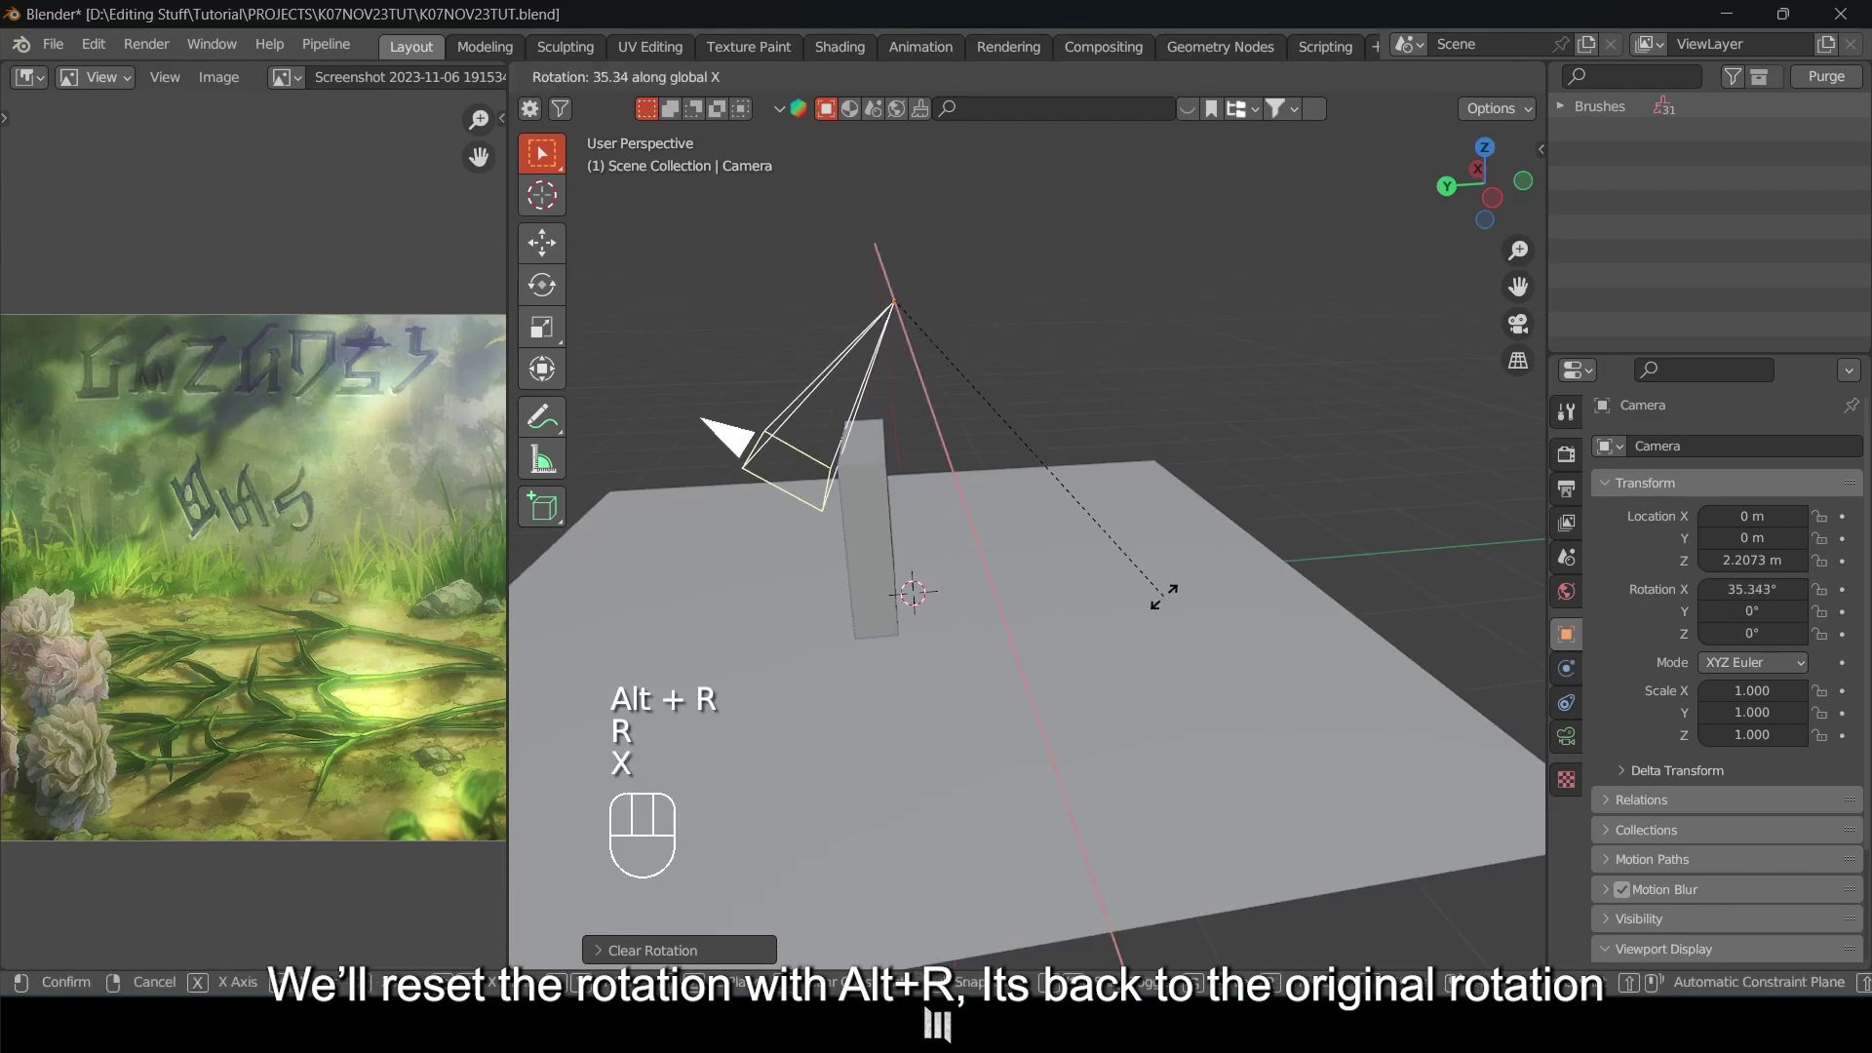
left_click(944, 603)
Move the camera along Y to about -9.1 m in front of the slab and save the file.
middle_click_drag(944, 602, 978, 719)
key("g")
key("y")
left_click(1371, 499)
middle_click_drag(1371, 499, 993, 561, "shift")
key("ctrl+s")
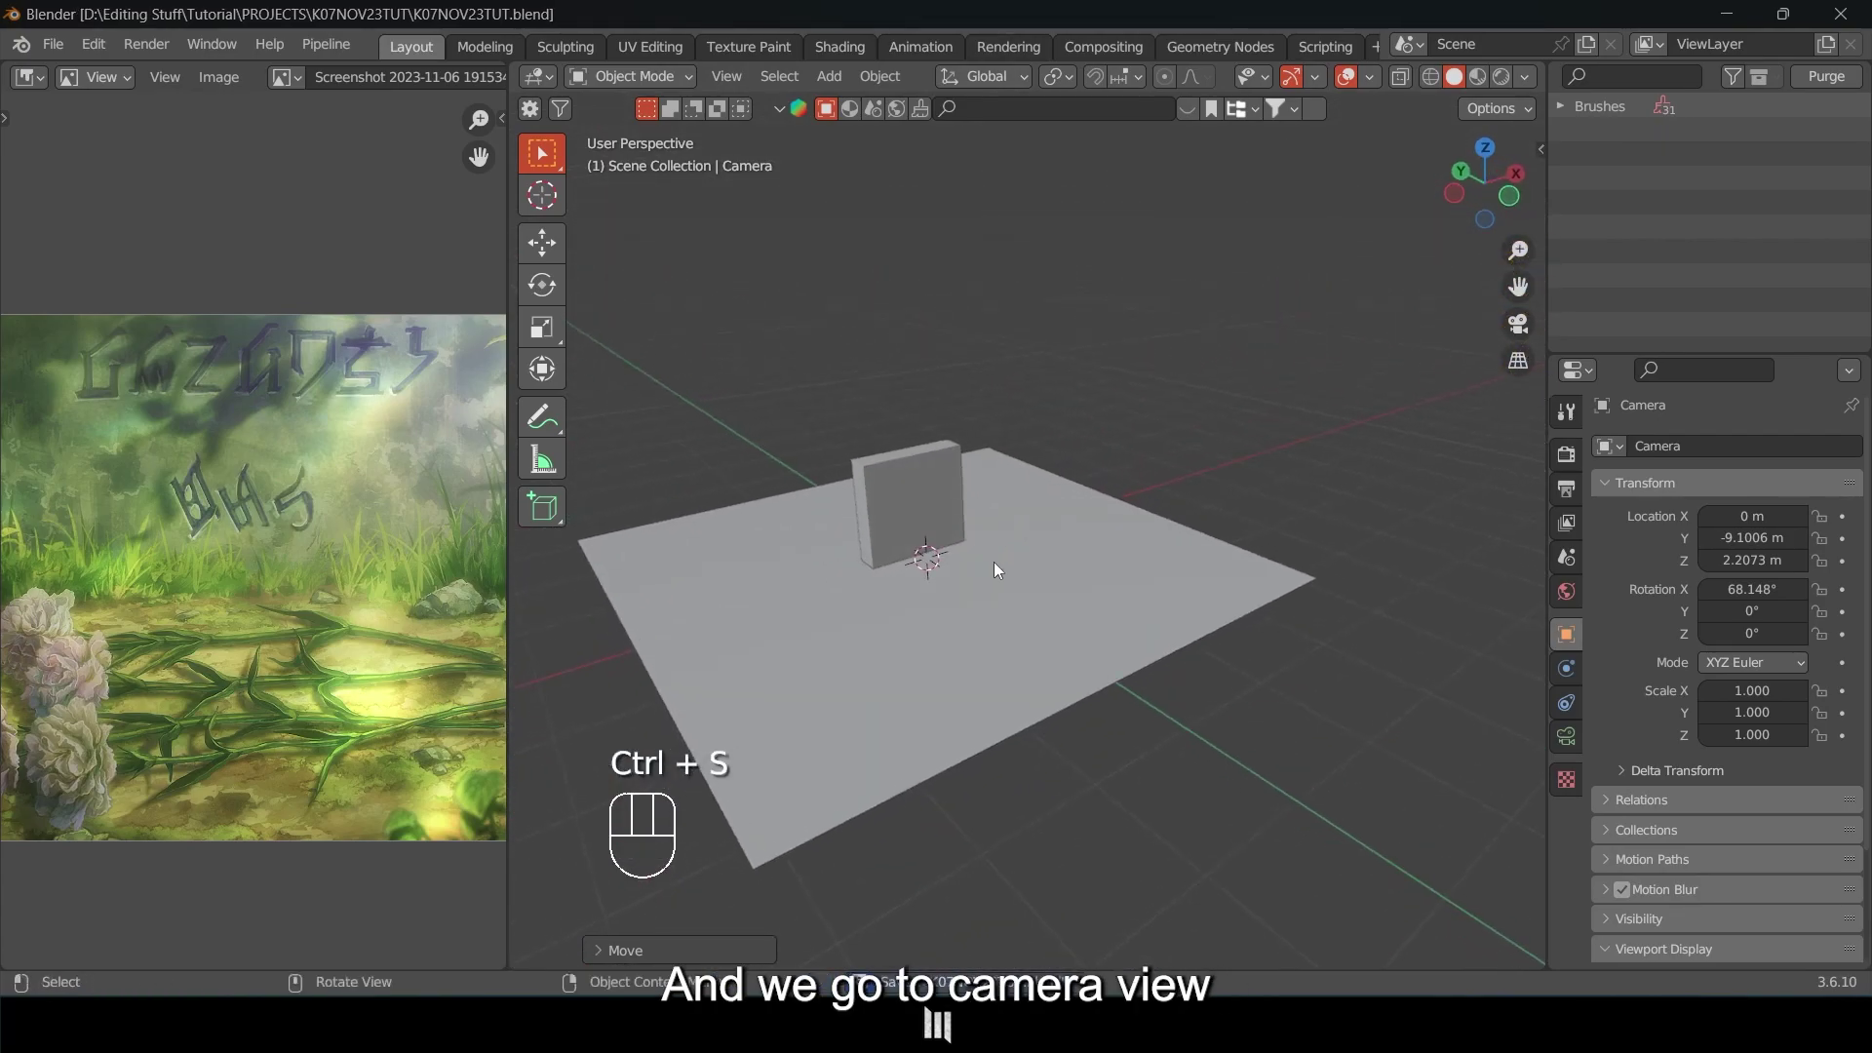
Switch to camera view and reposition the camera to about Y -3.5 m and Z 1.66 m.
key("KP_0")
key("g")
key("y")
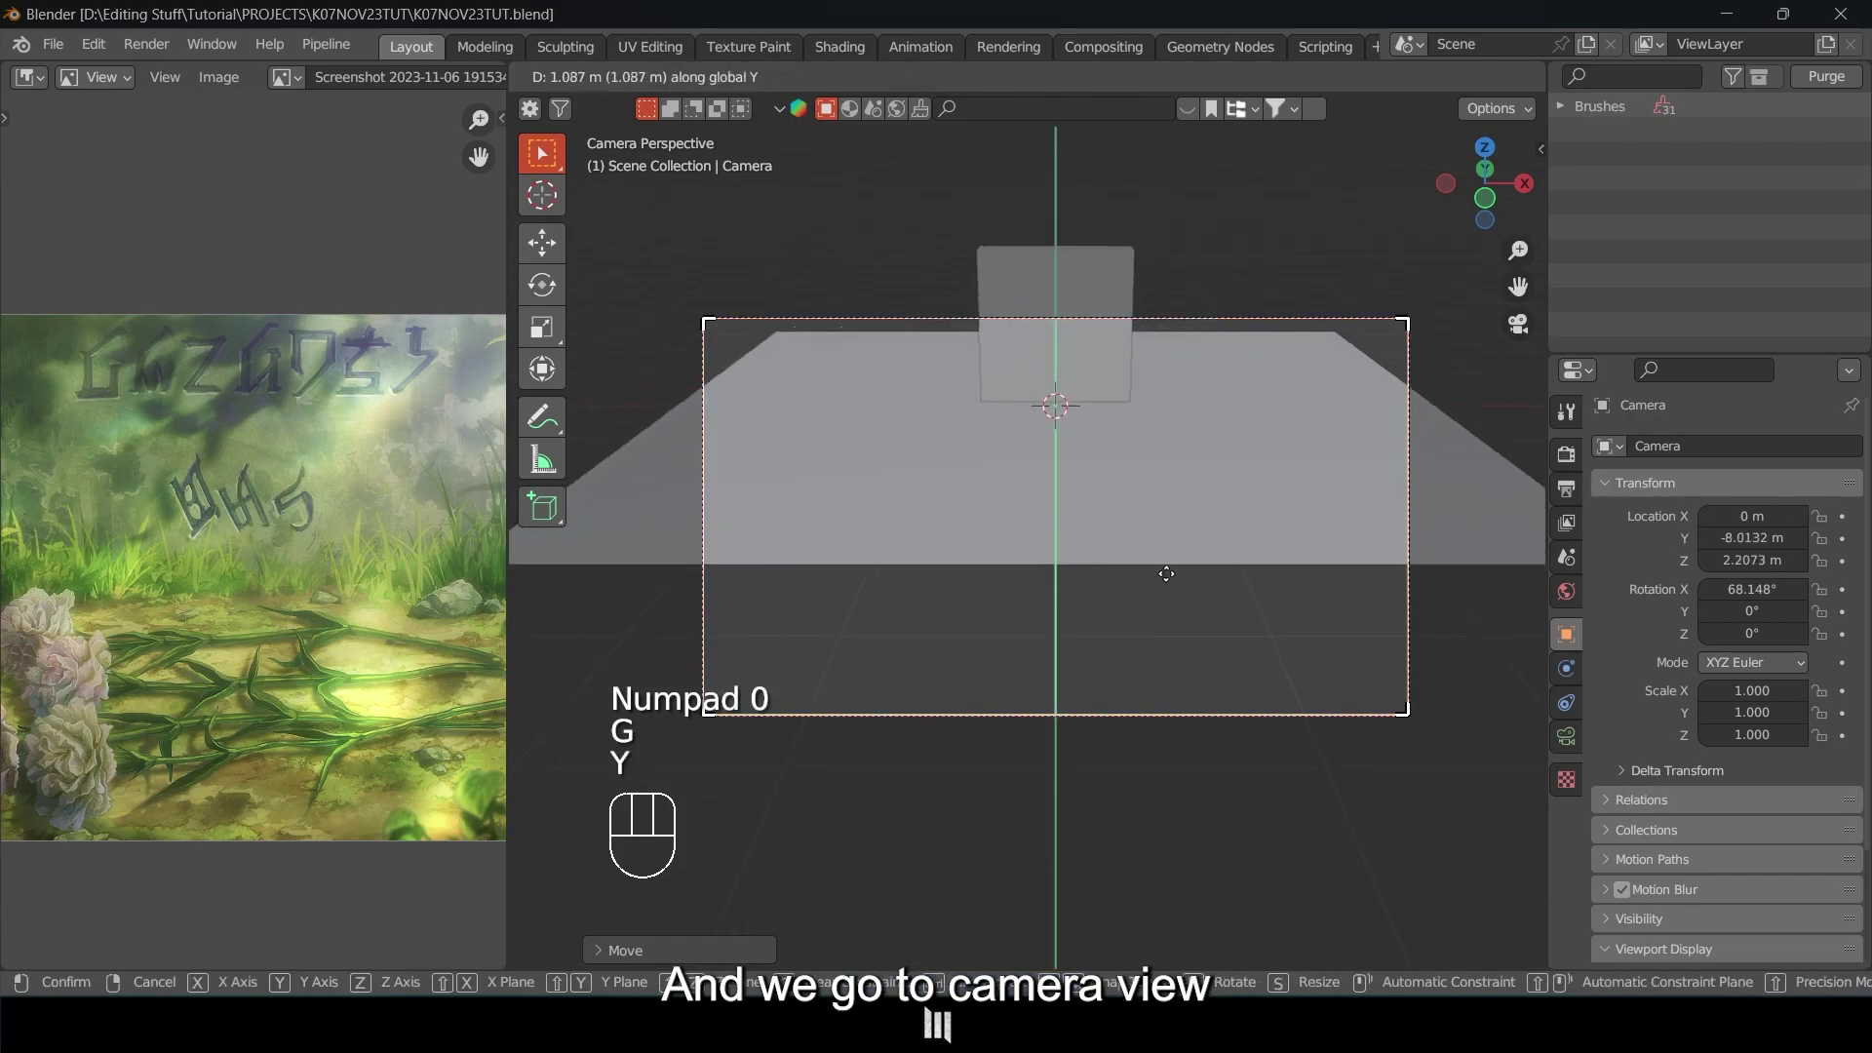
key("g")
key("z")
left_click(1164, 562)
key("g")
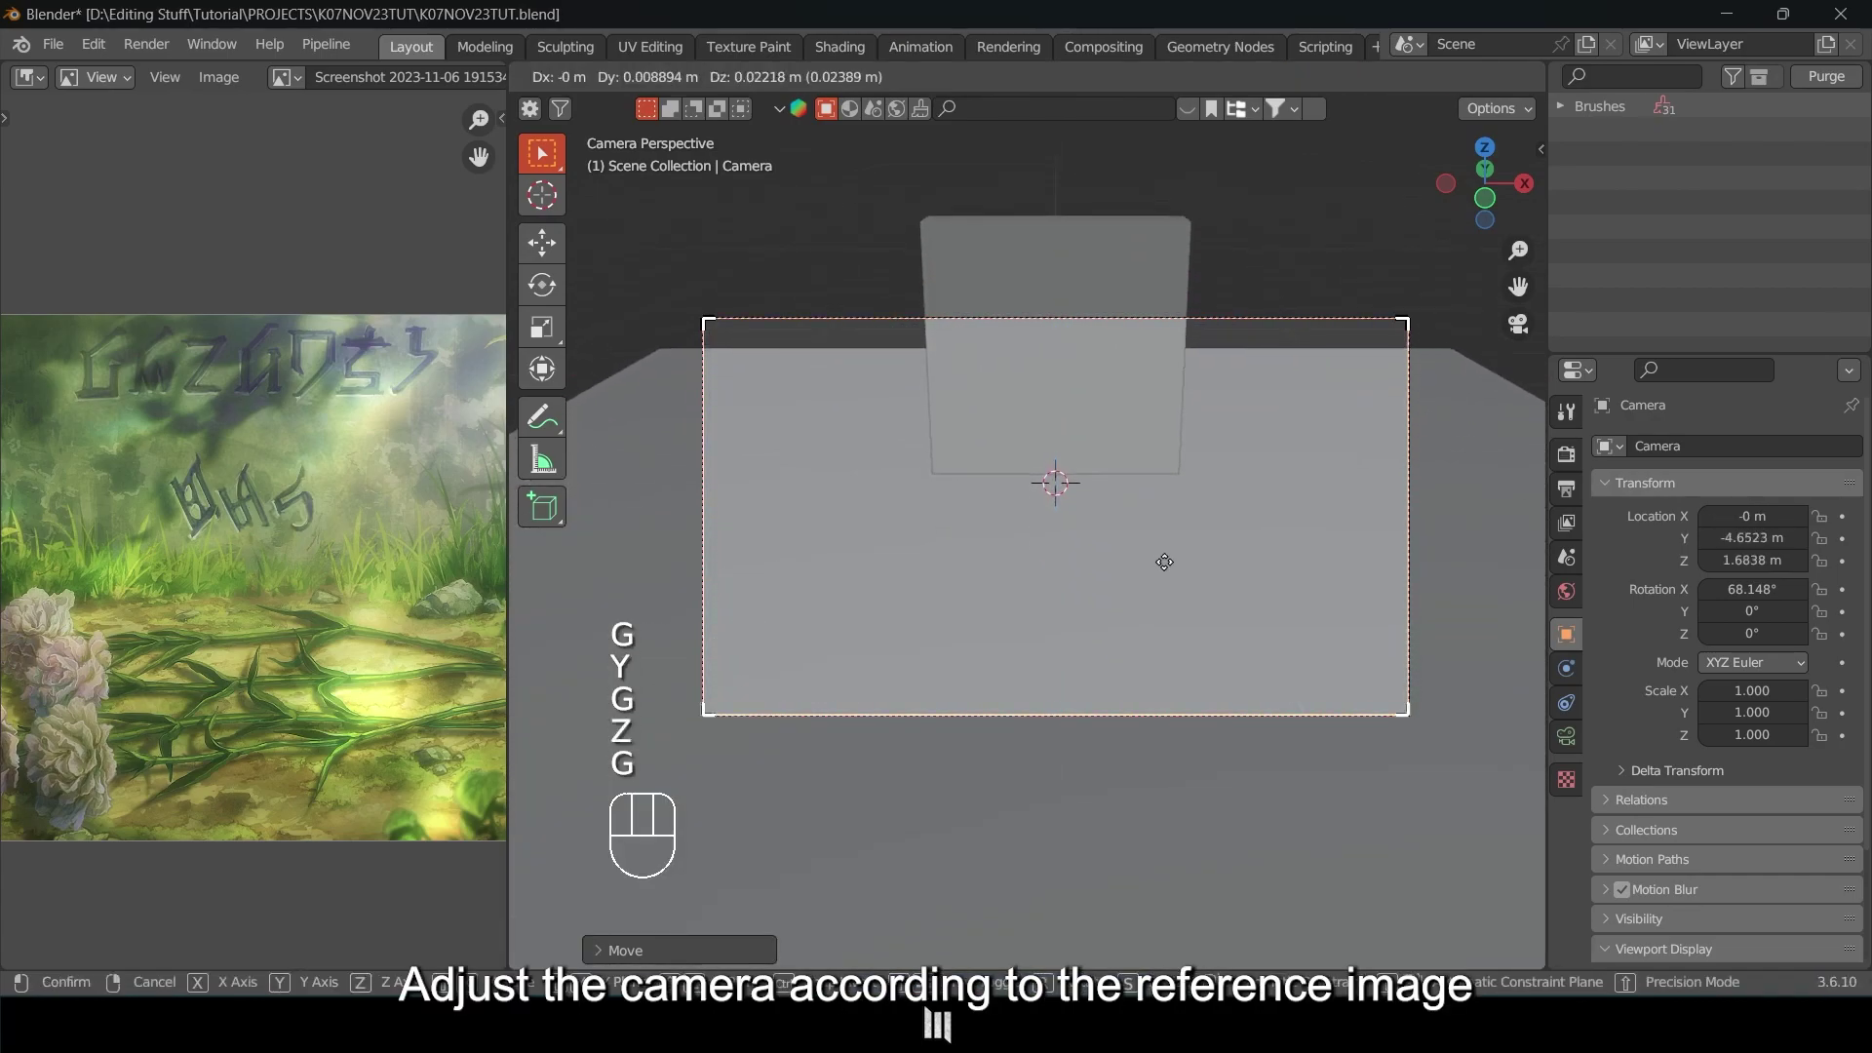
key("y")
left_click(1162, 521)
Show the whole reference image, lower the camera to about 1.3 m to match its framing, and save.
scroll(219, 606, "down", 3)
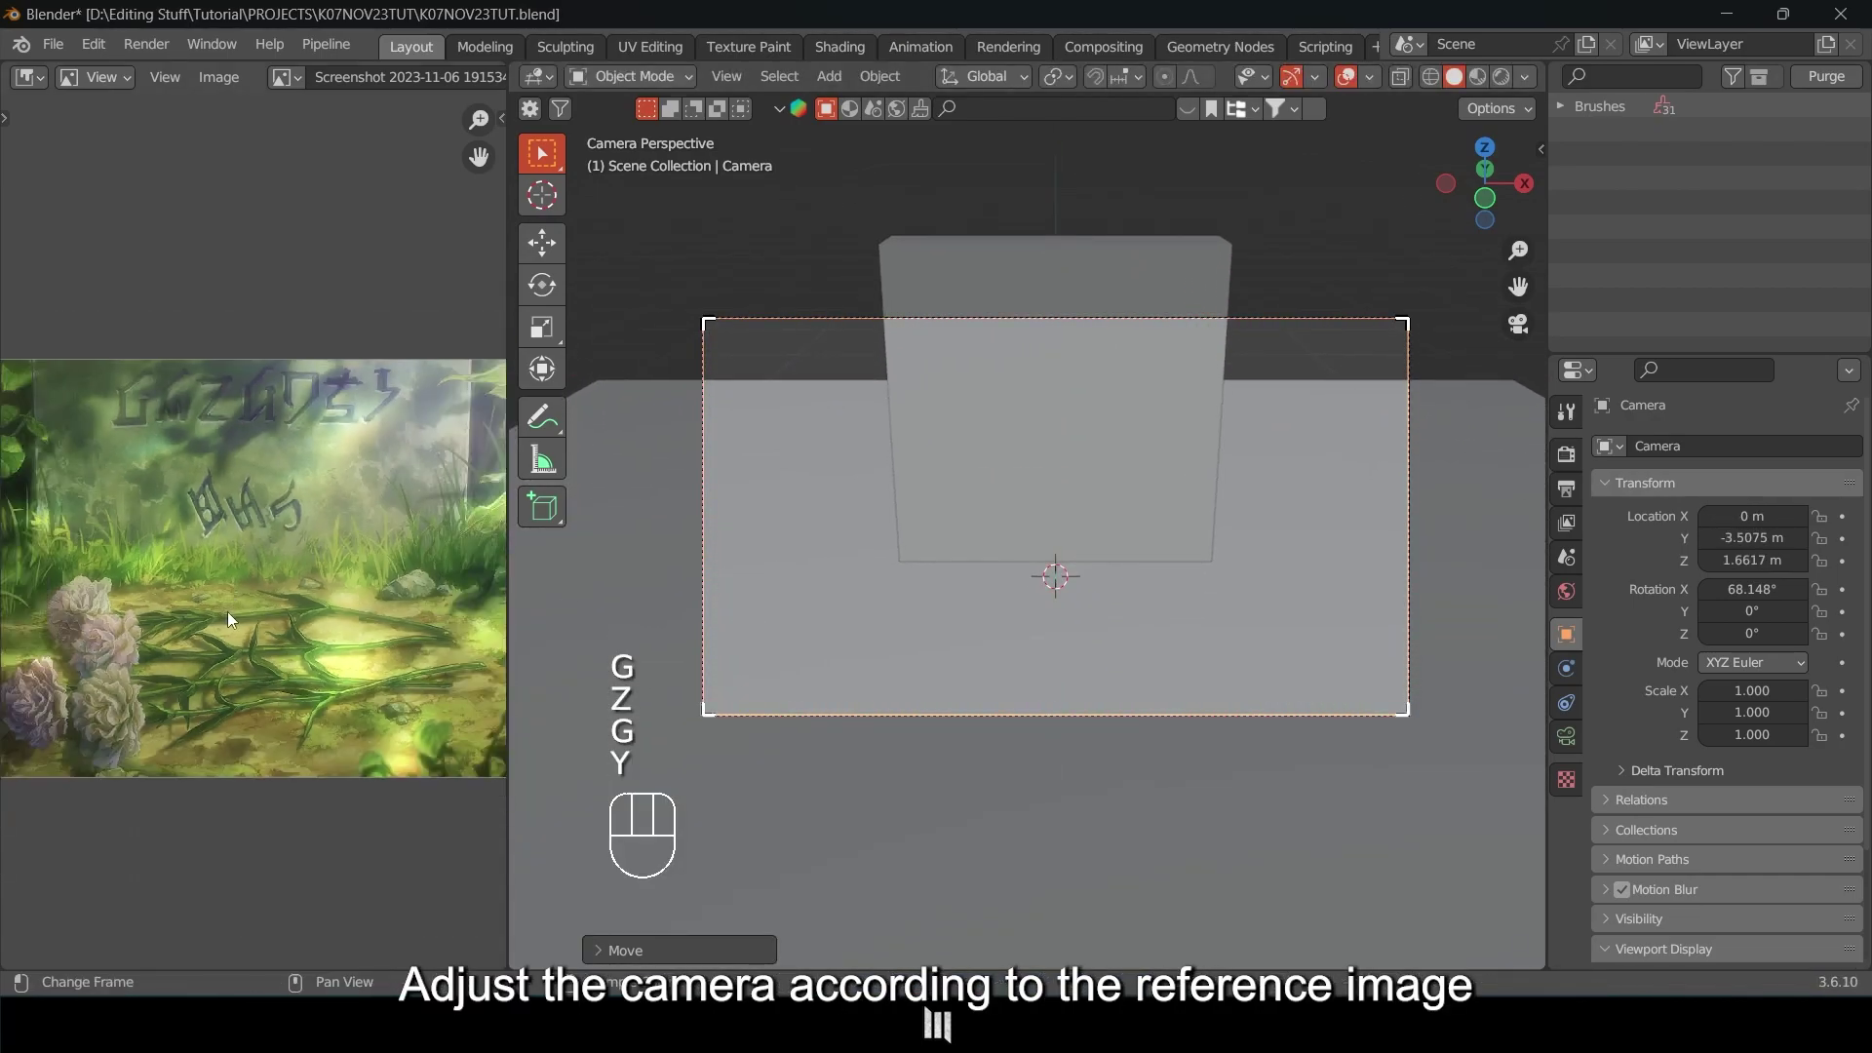
key("g")
key("z")
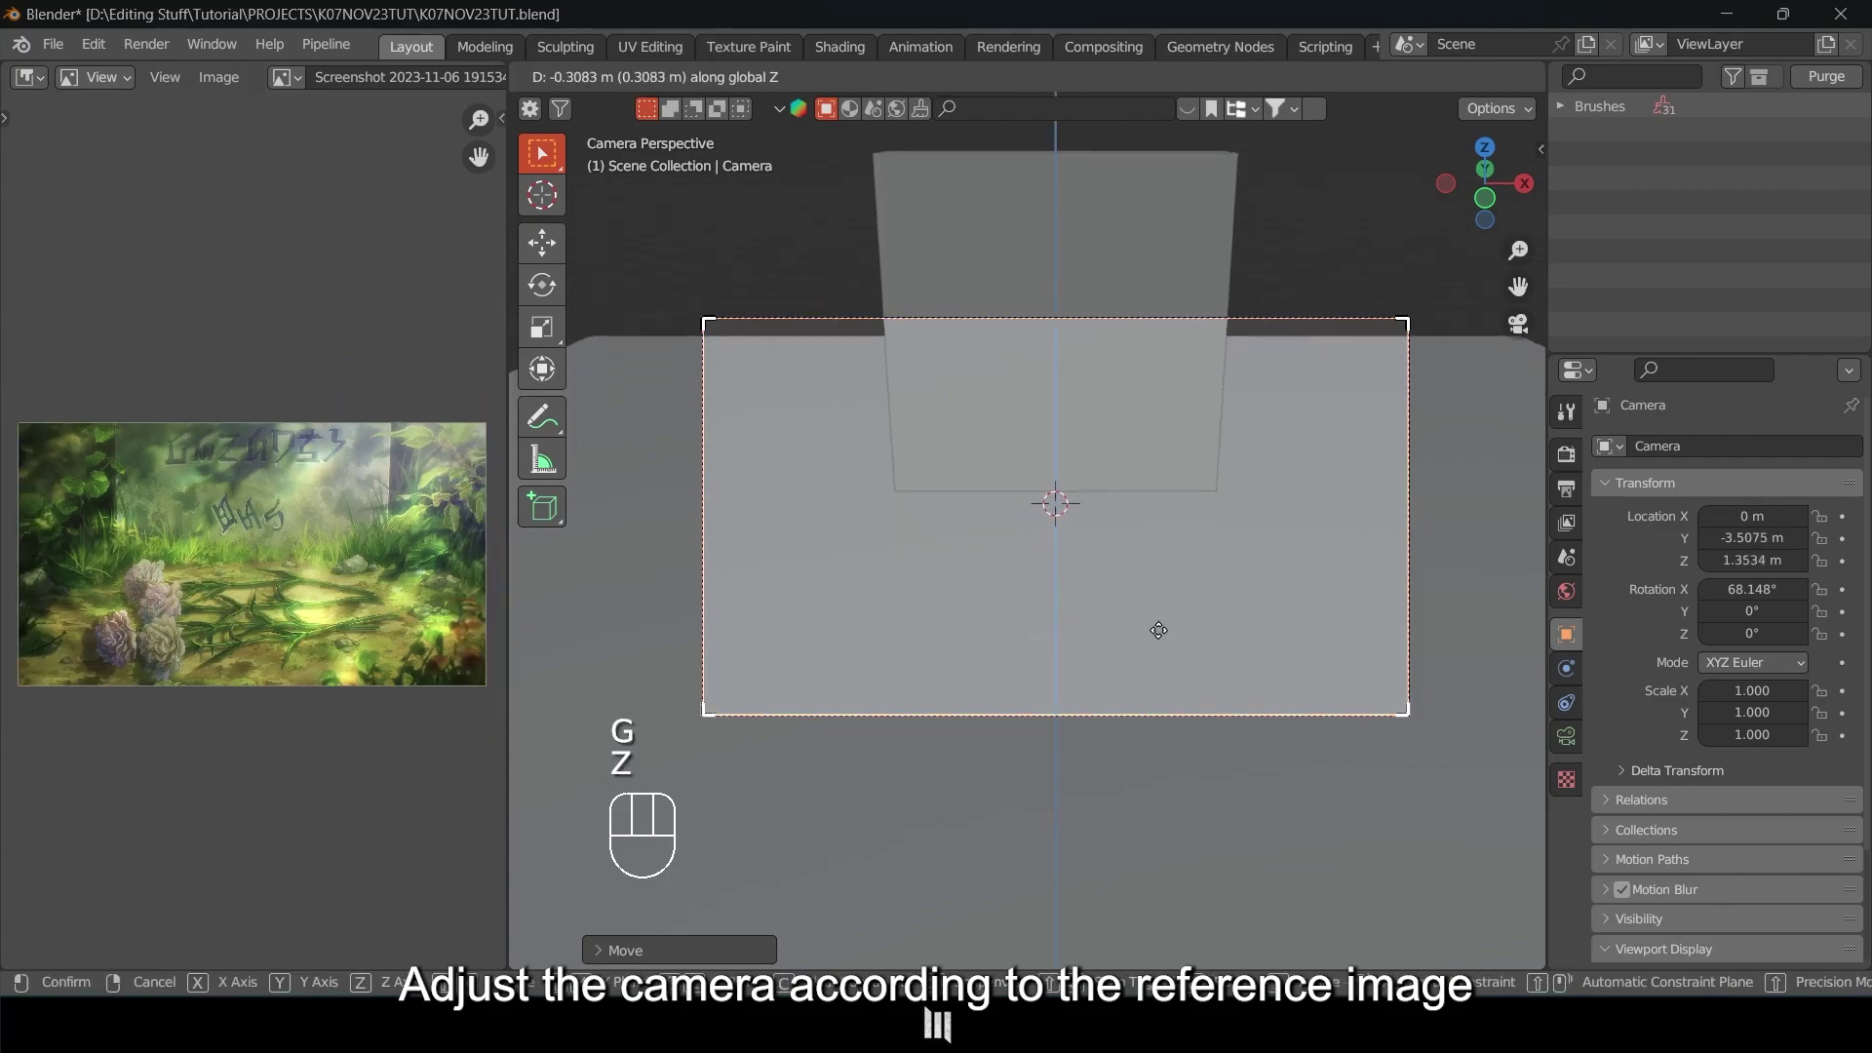
left_click(1161, 627)
key("g")
left_click(1168, 634)
key("ctrl+s")
key("g")
key("y")
key("y")
left_click(1171, 638)
Refine the camera to about Y -3.64 m and Z 1.16 m, tilt it to about 72° on X, and save.
key("g")
key("x")
key("x")
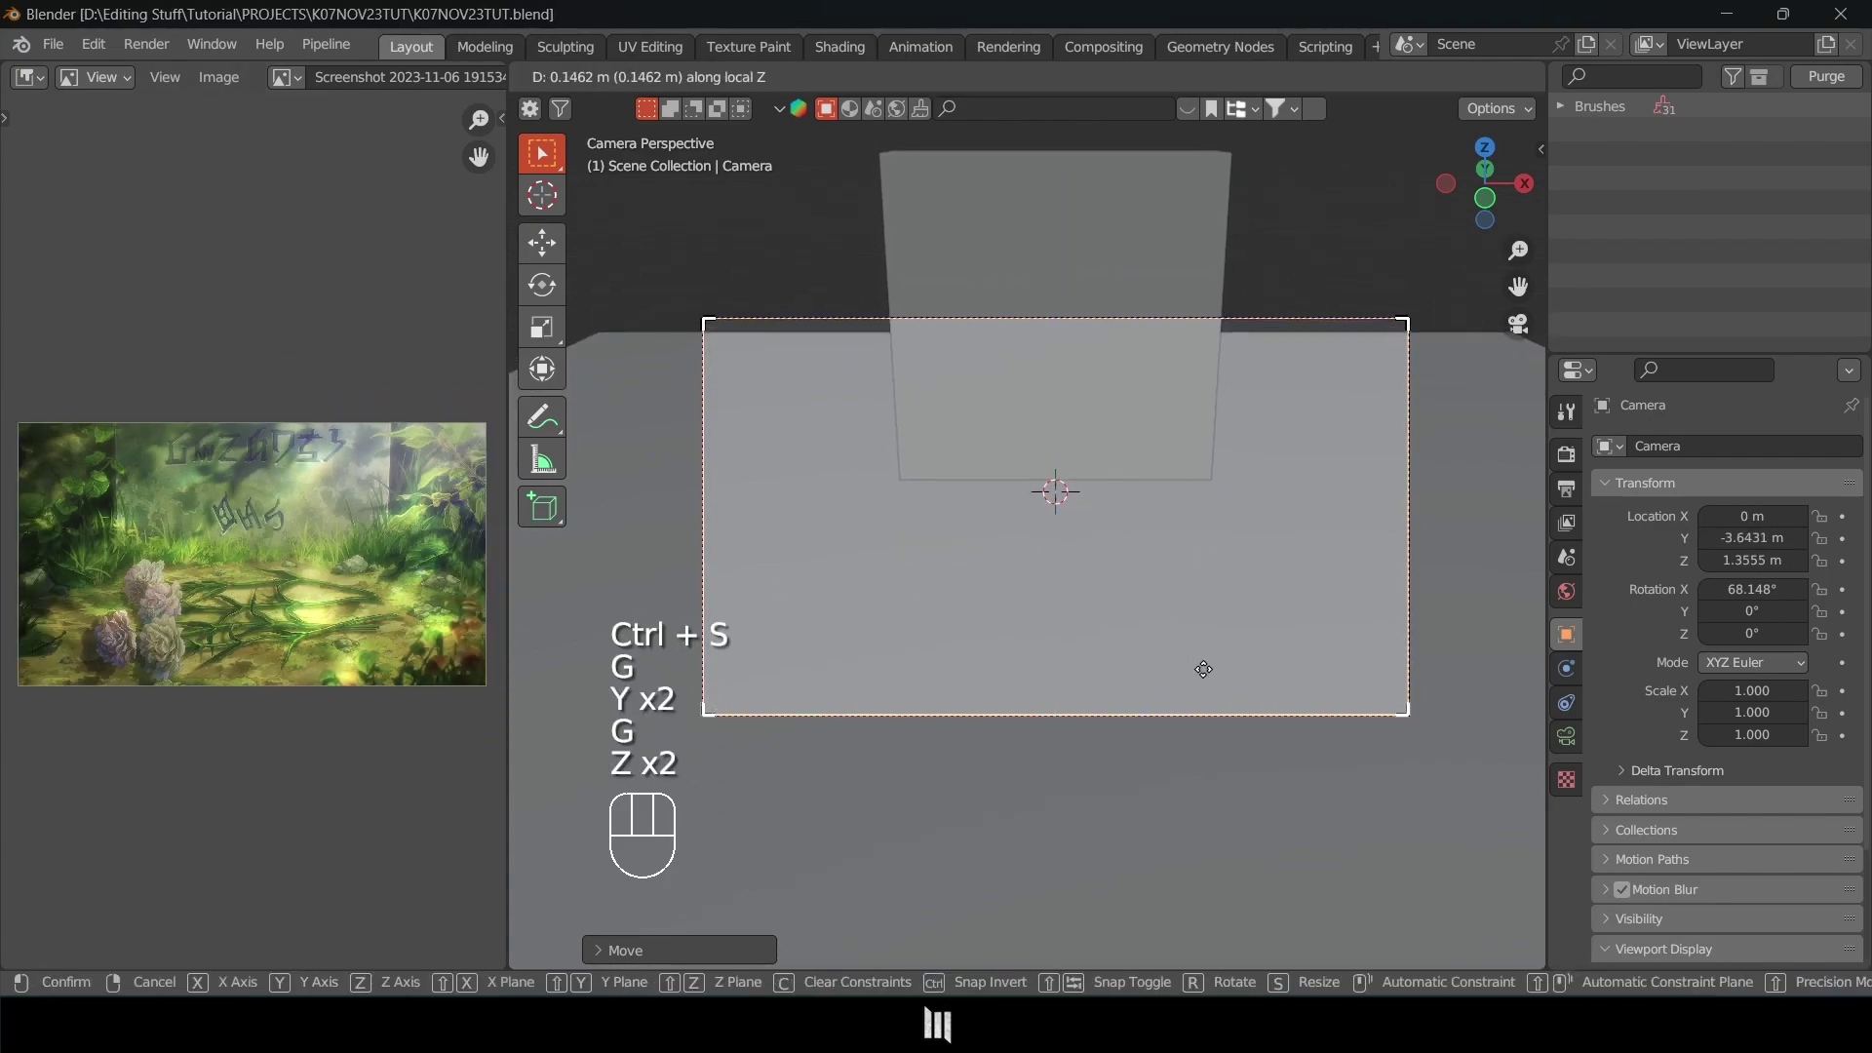
key("g")
key("z")
key("r")
key("x")
key("x")
left_click(1220, 688)
key("ctrl+s")
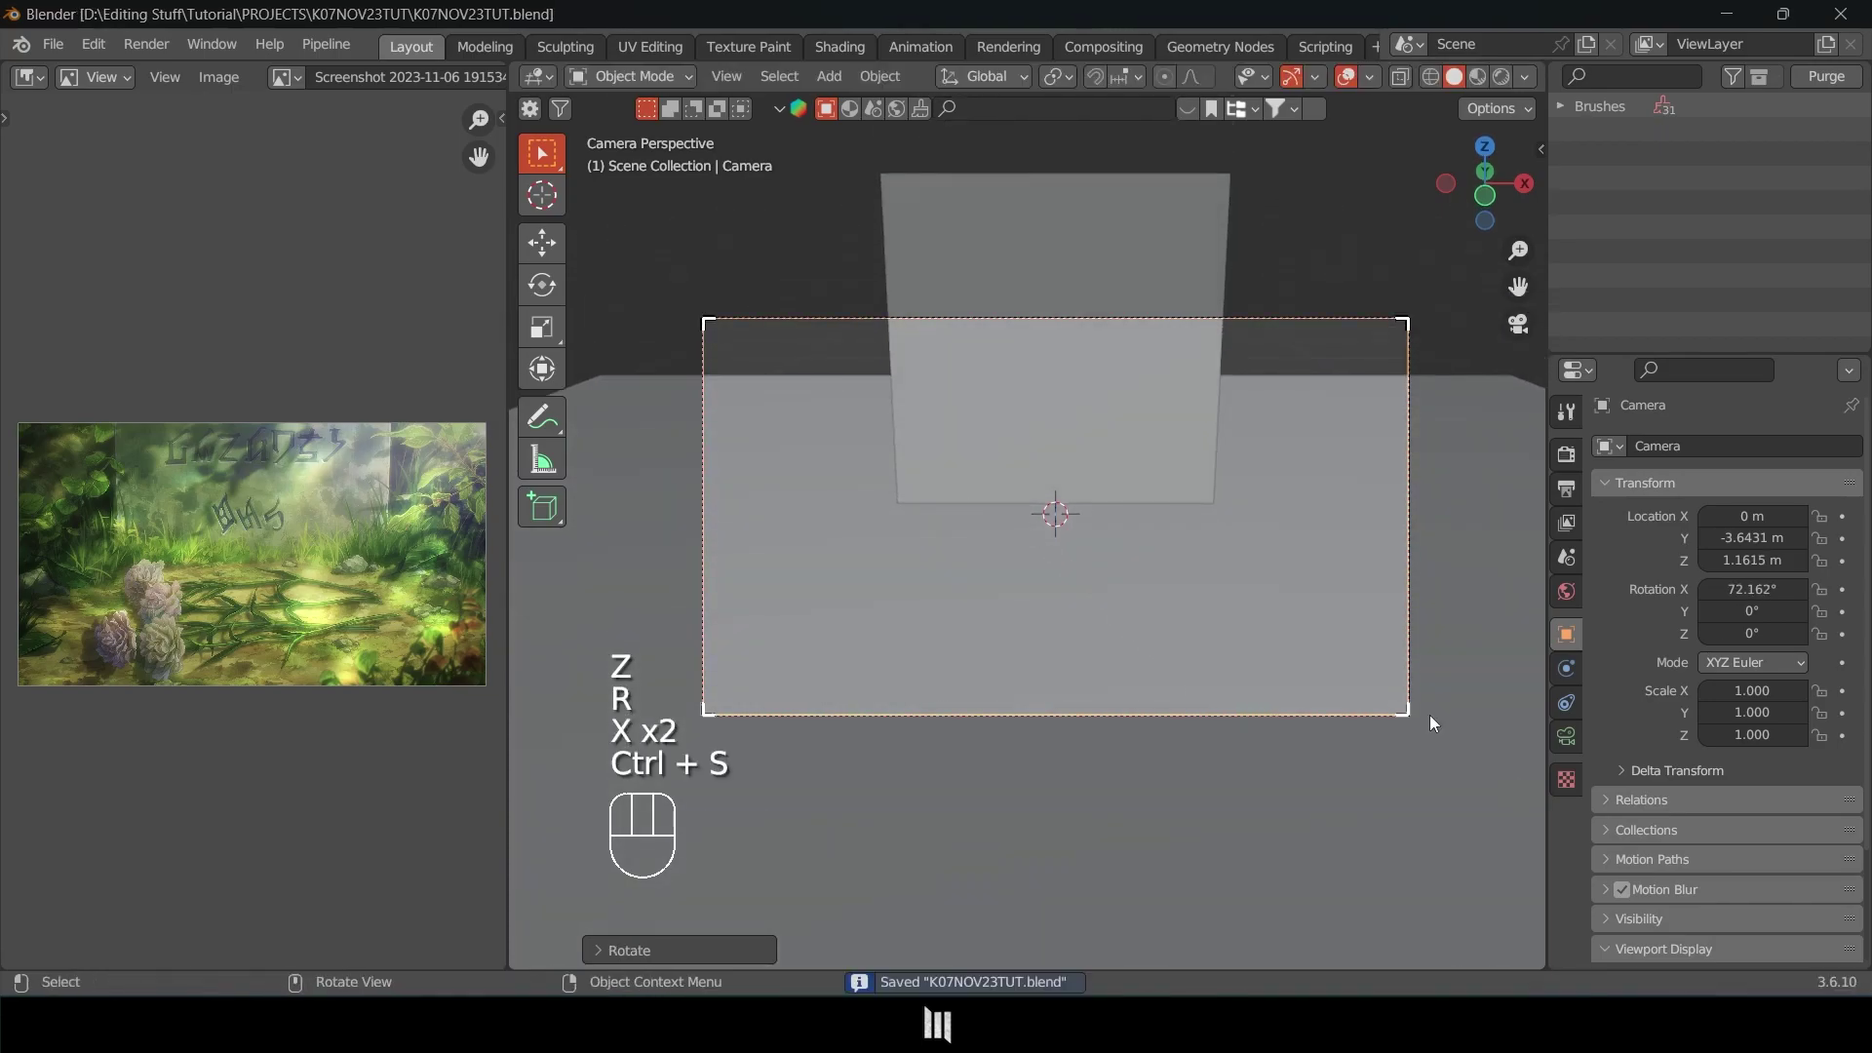
Look over the camera's data settings and examine the slab and ground against the reference image.
left_click(1566, 737)
left_click_drag(1861, 527, 1865, 605)
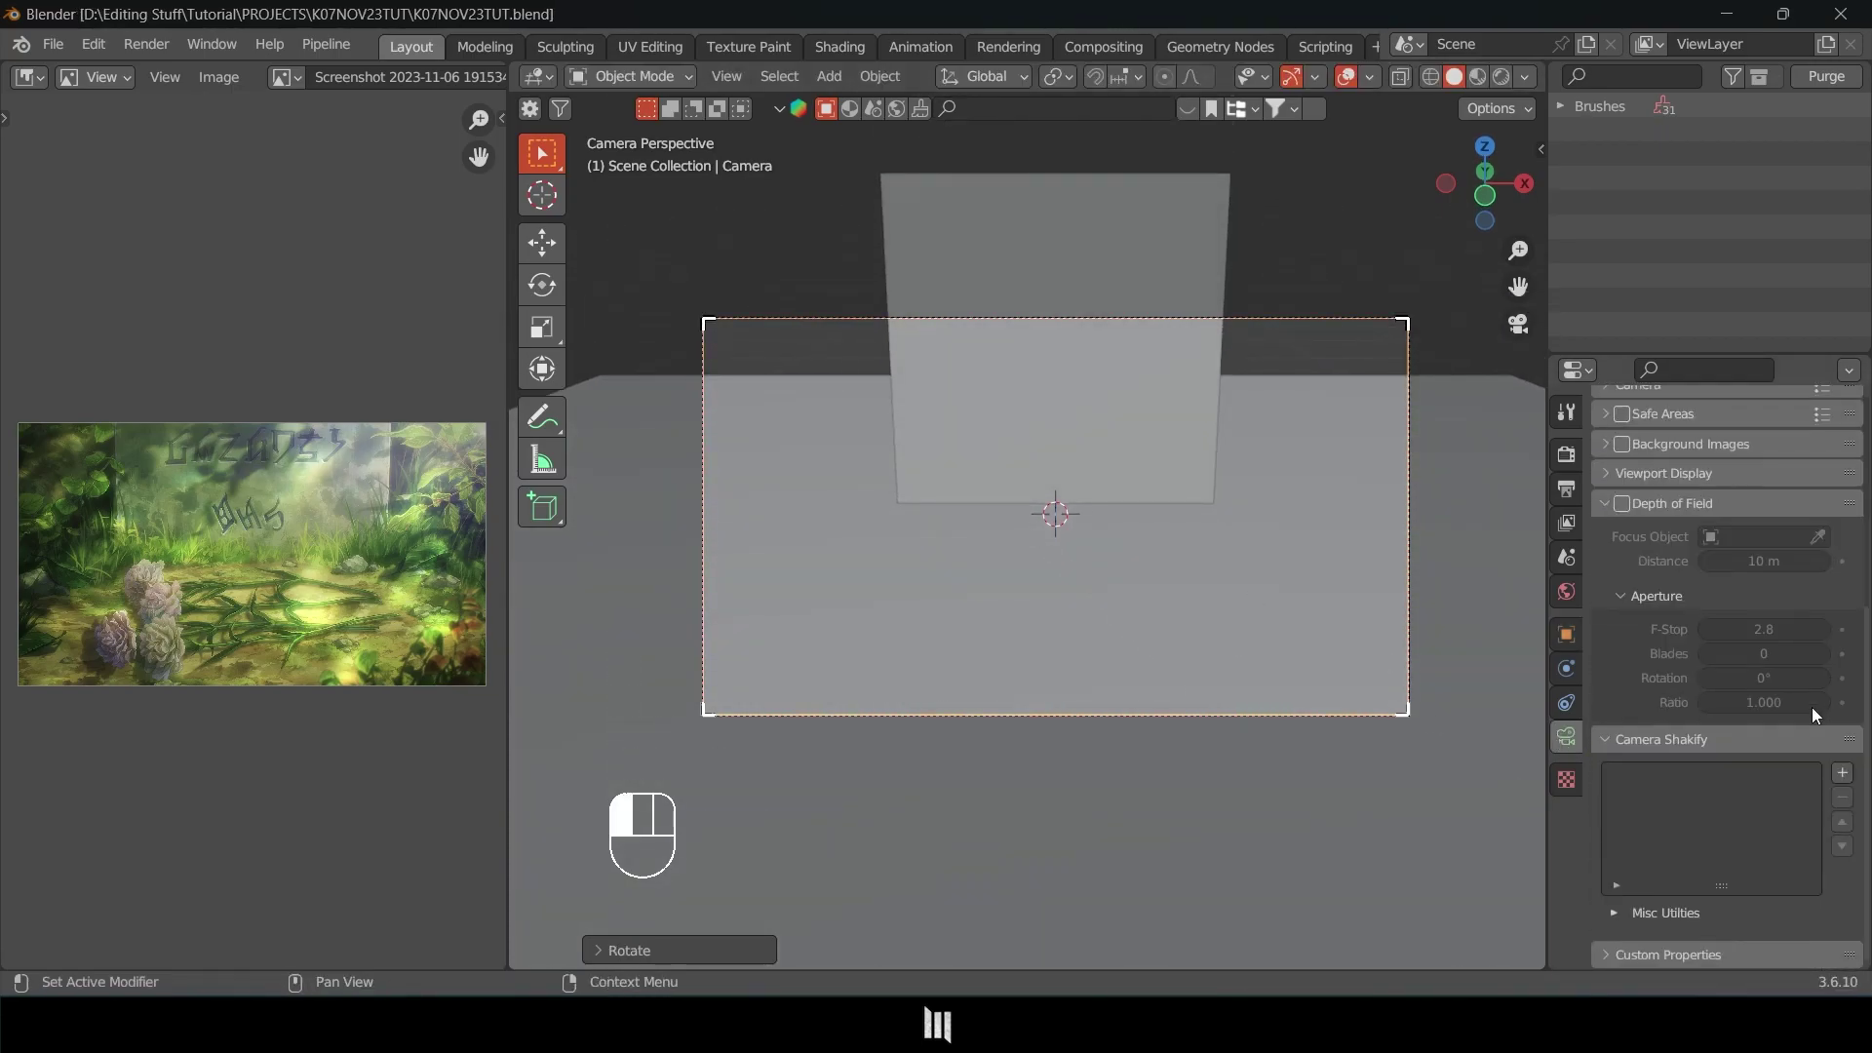
middle_click_drag(1178, 510, 1098, 558)
scroll(1102, 580, "up", 1)
scroll(1097, 574, "up", 1)
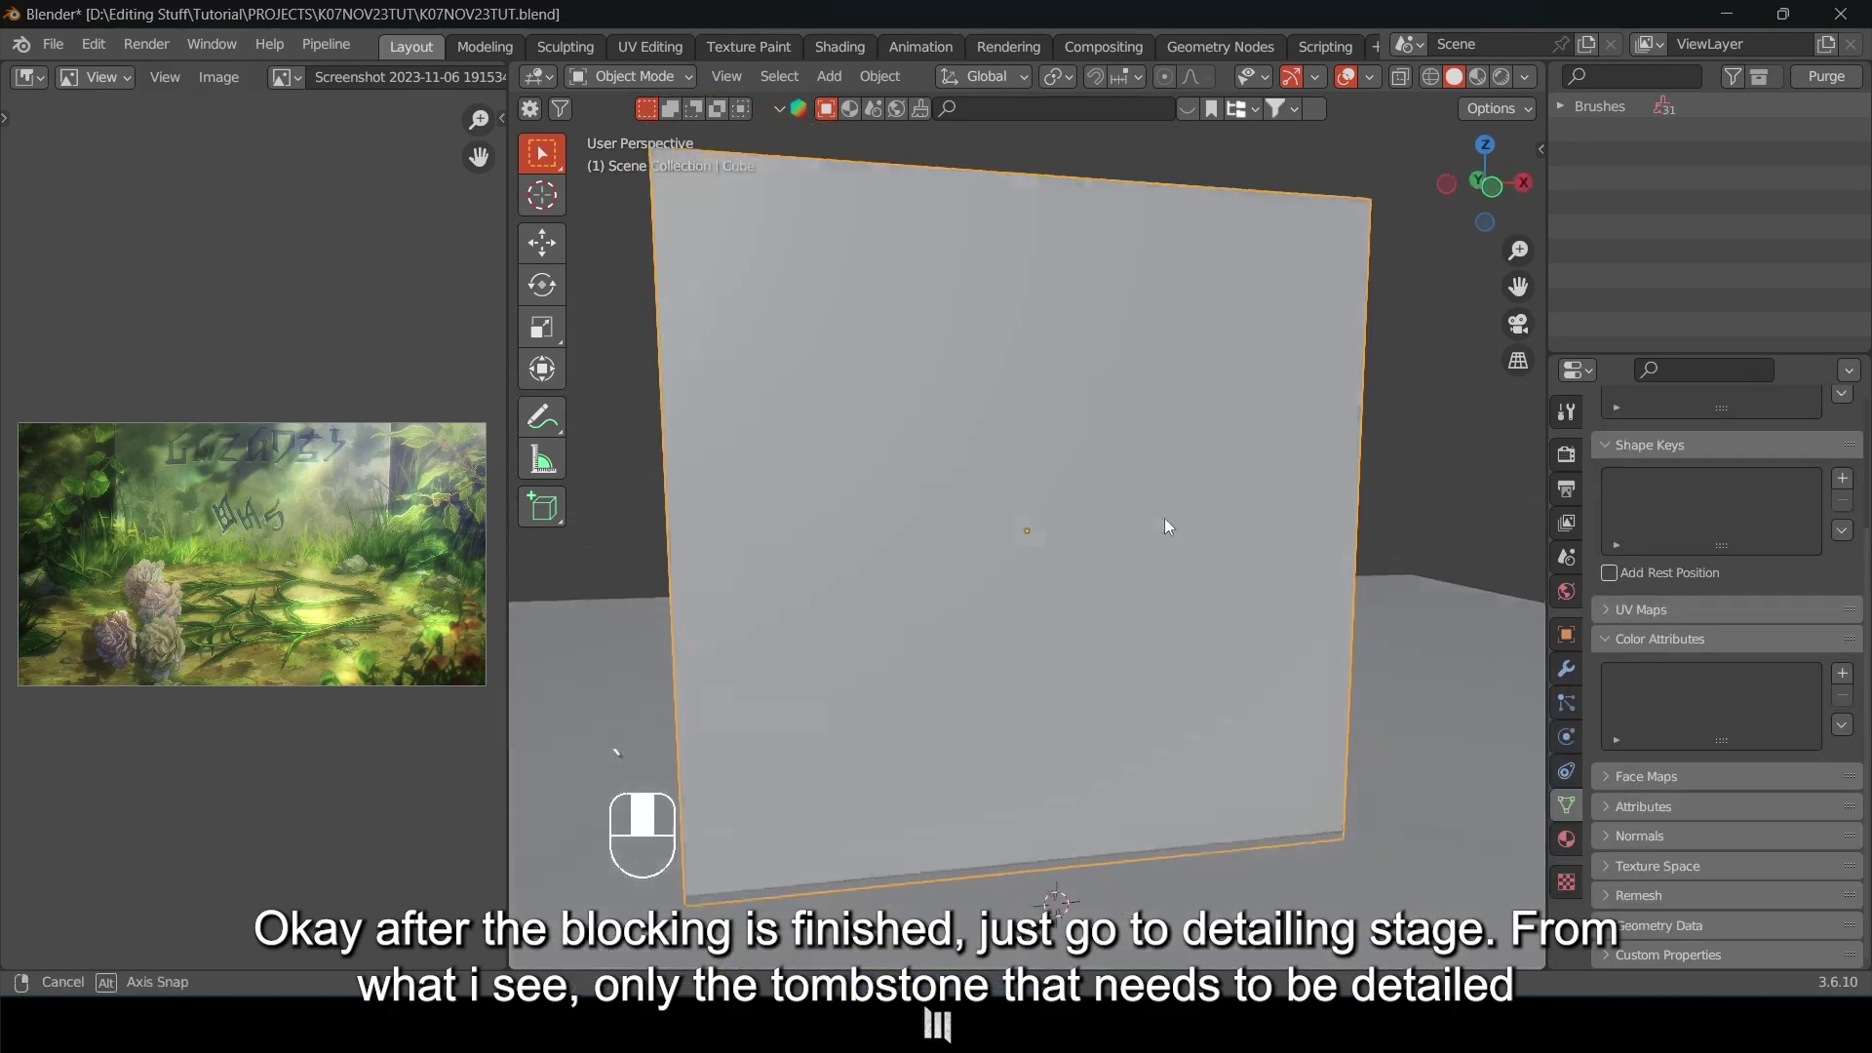
middle_click_drag(1165, 518, 1137, 483)
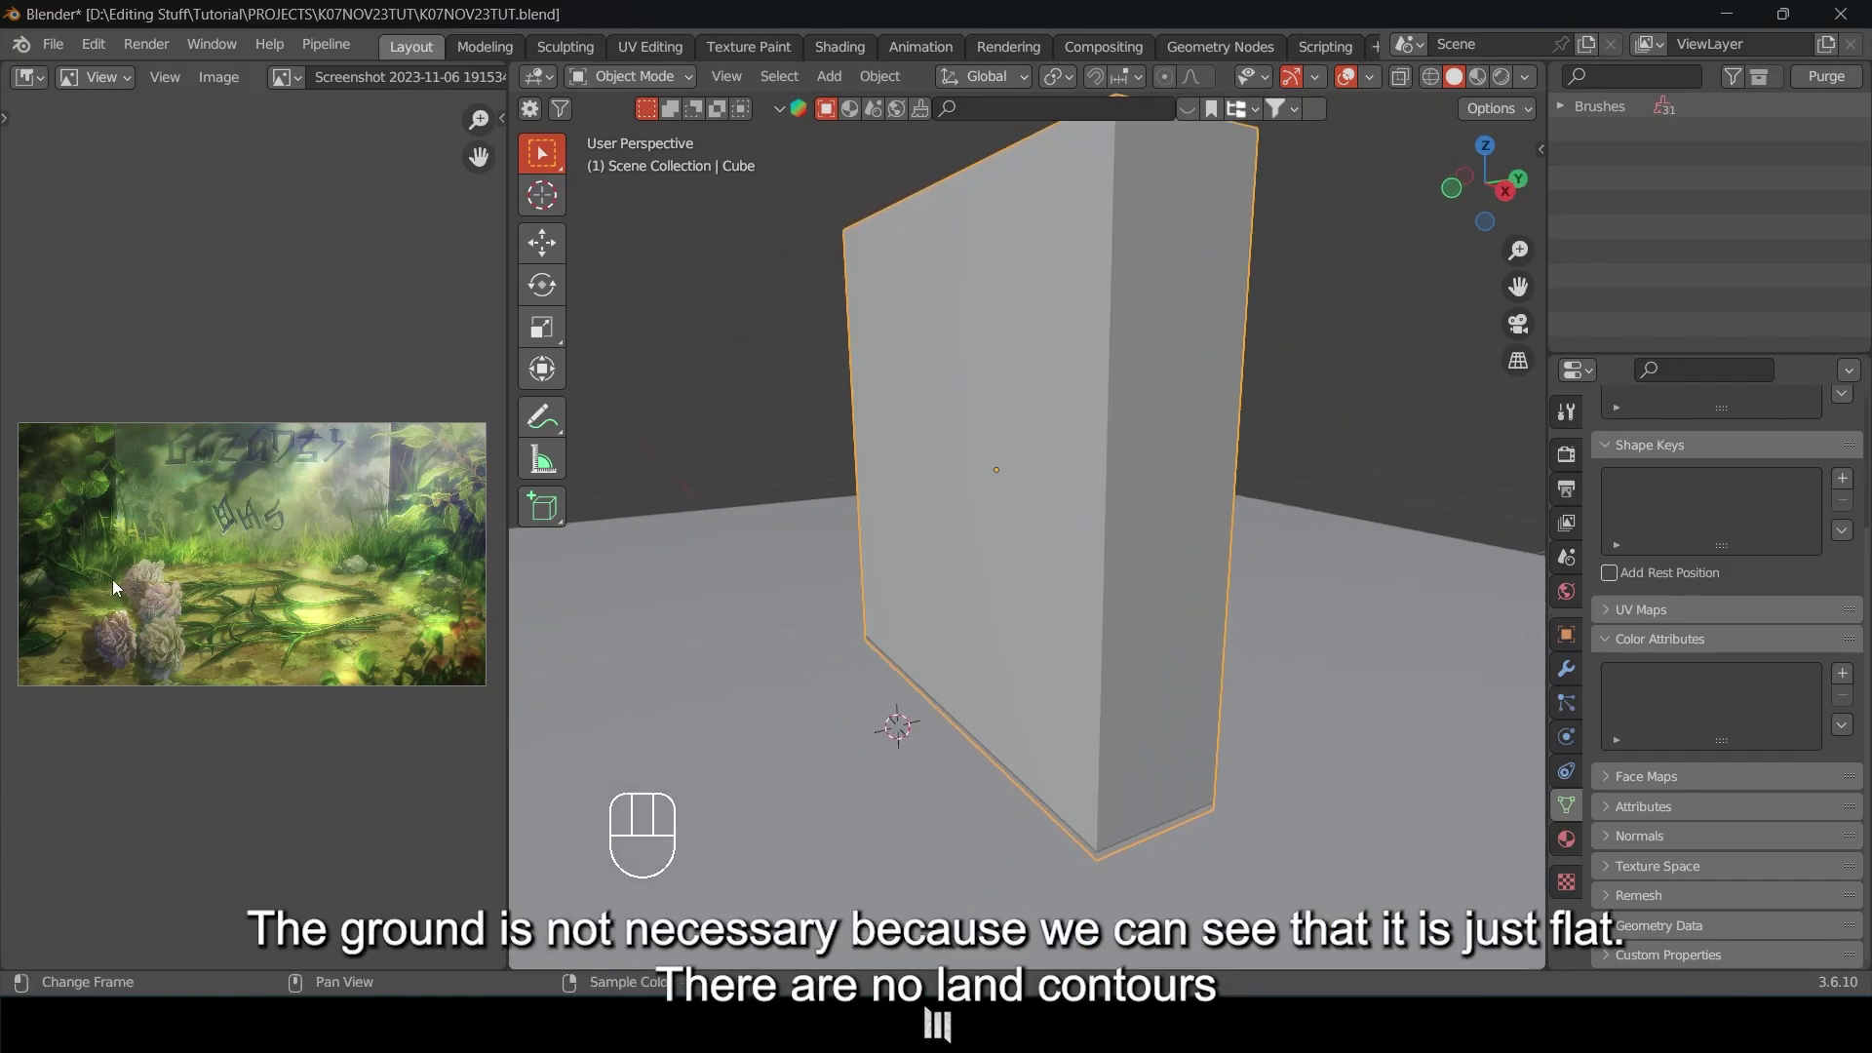
middle_click_drag(332, 598, 304, 639)
middle_click_drag(528, 644, 1324, 629)
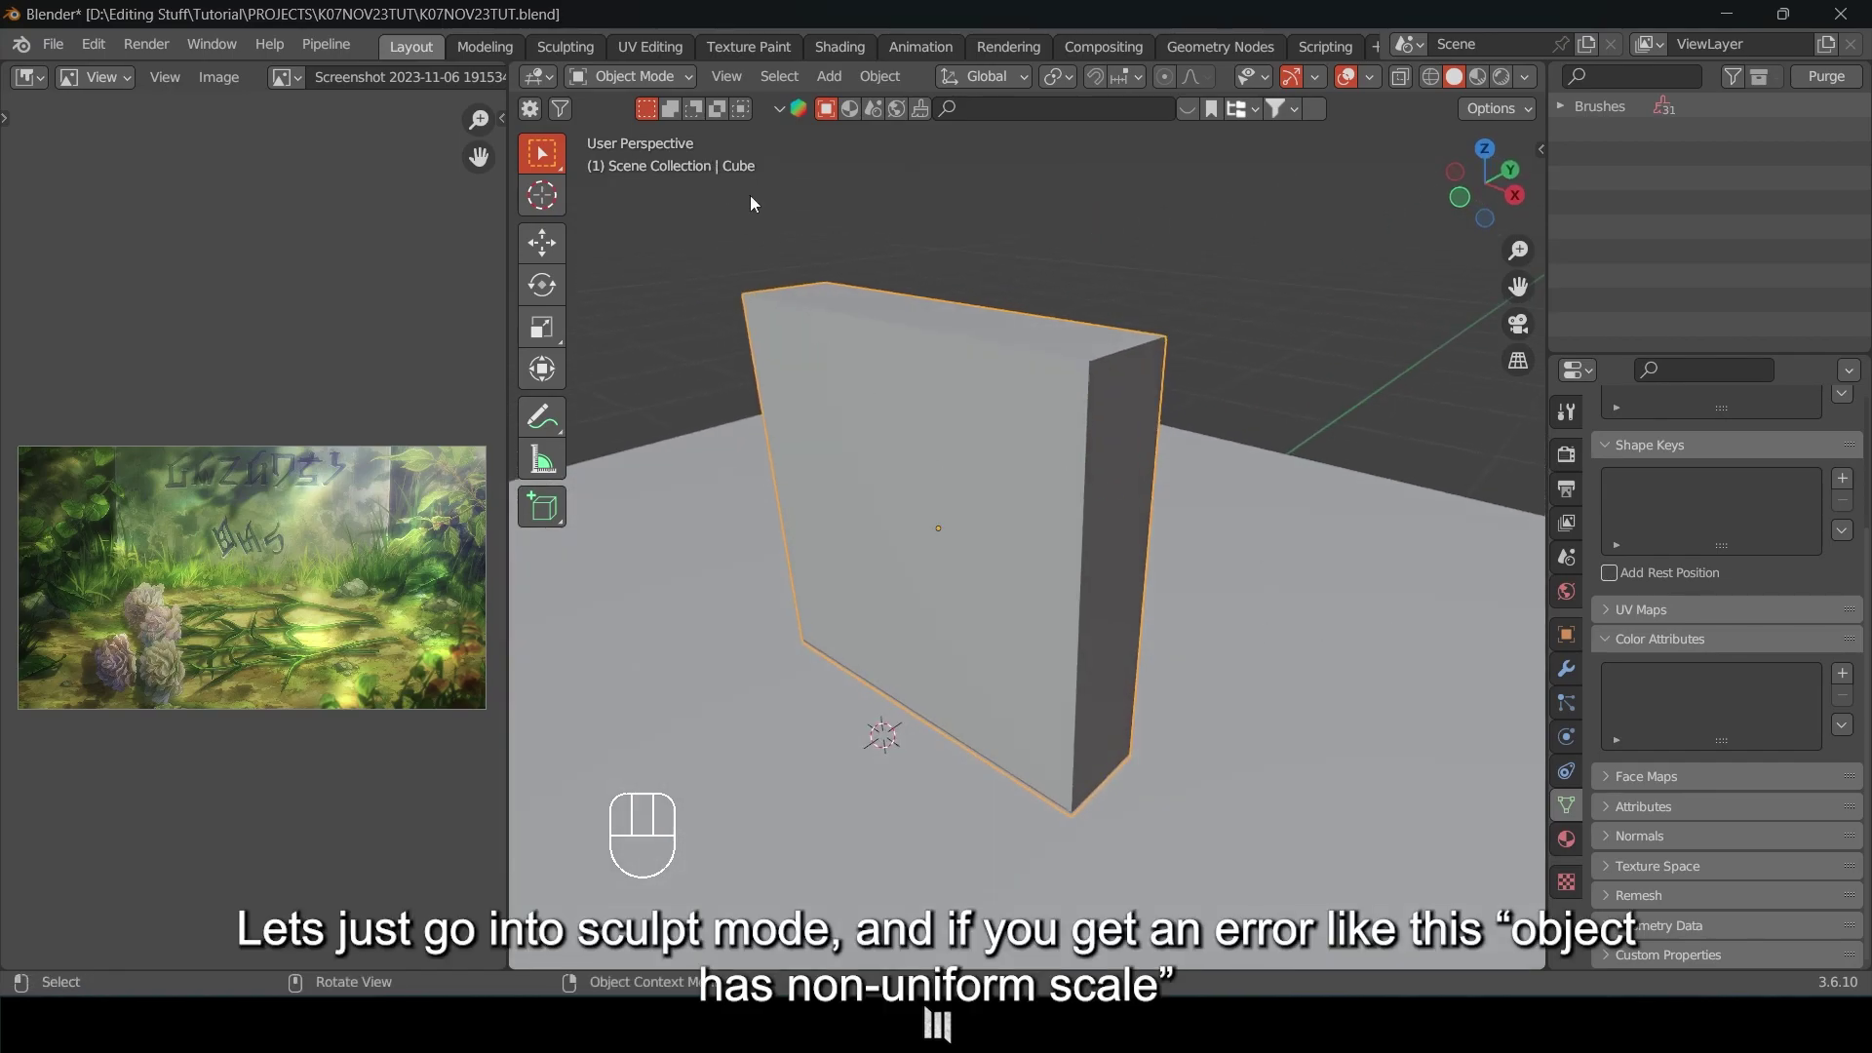
left_click(629, 76)
left_click(629, 158)
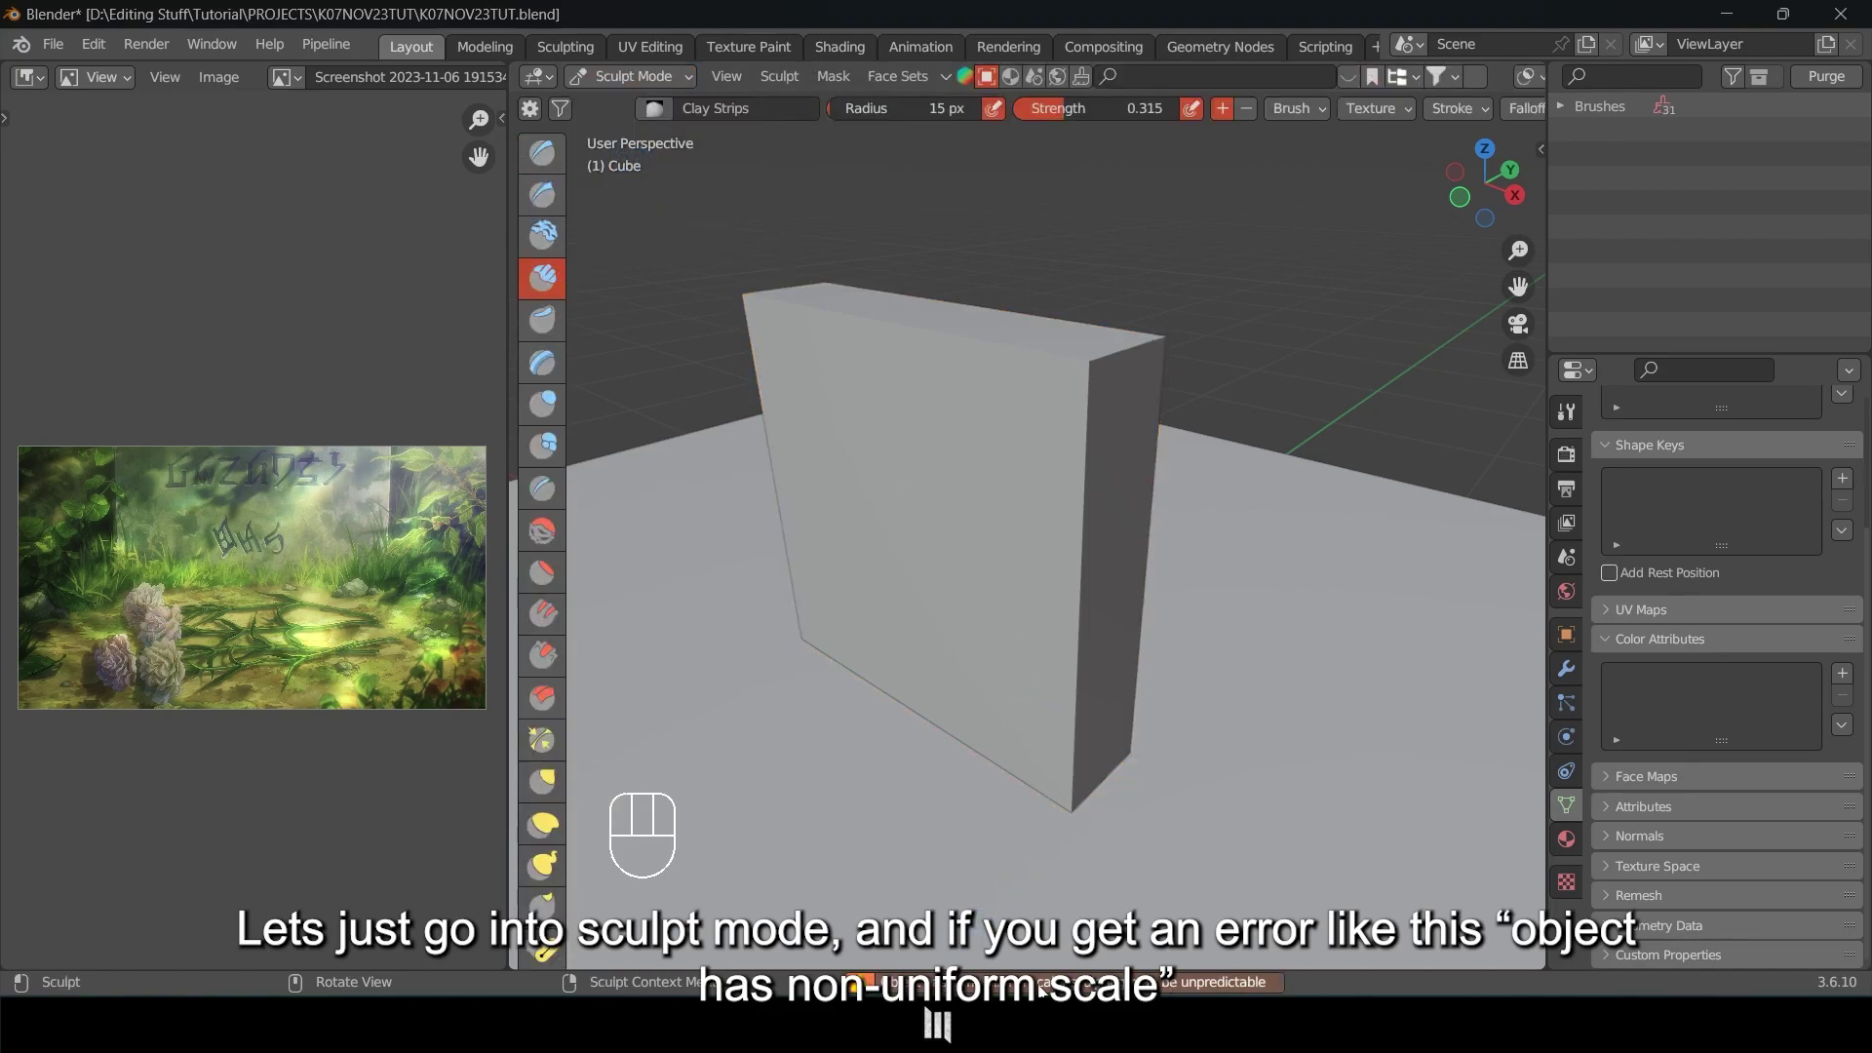
left_click(651, 76)
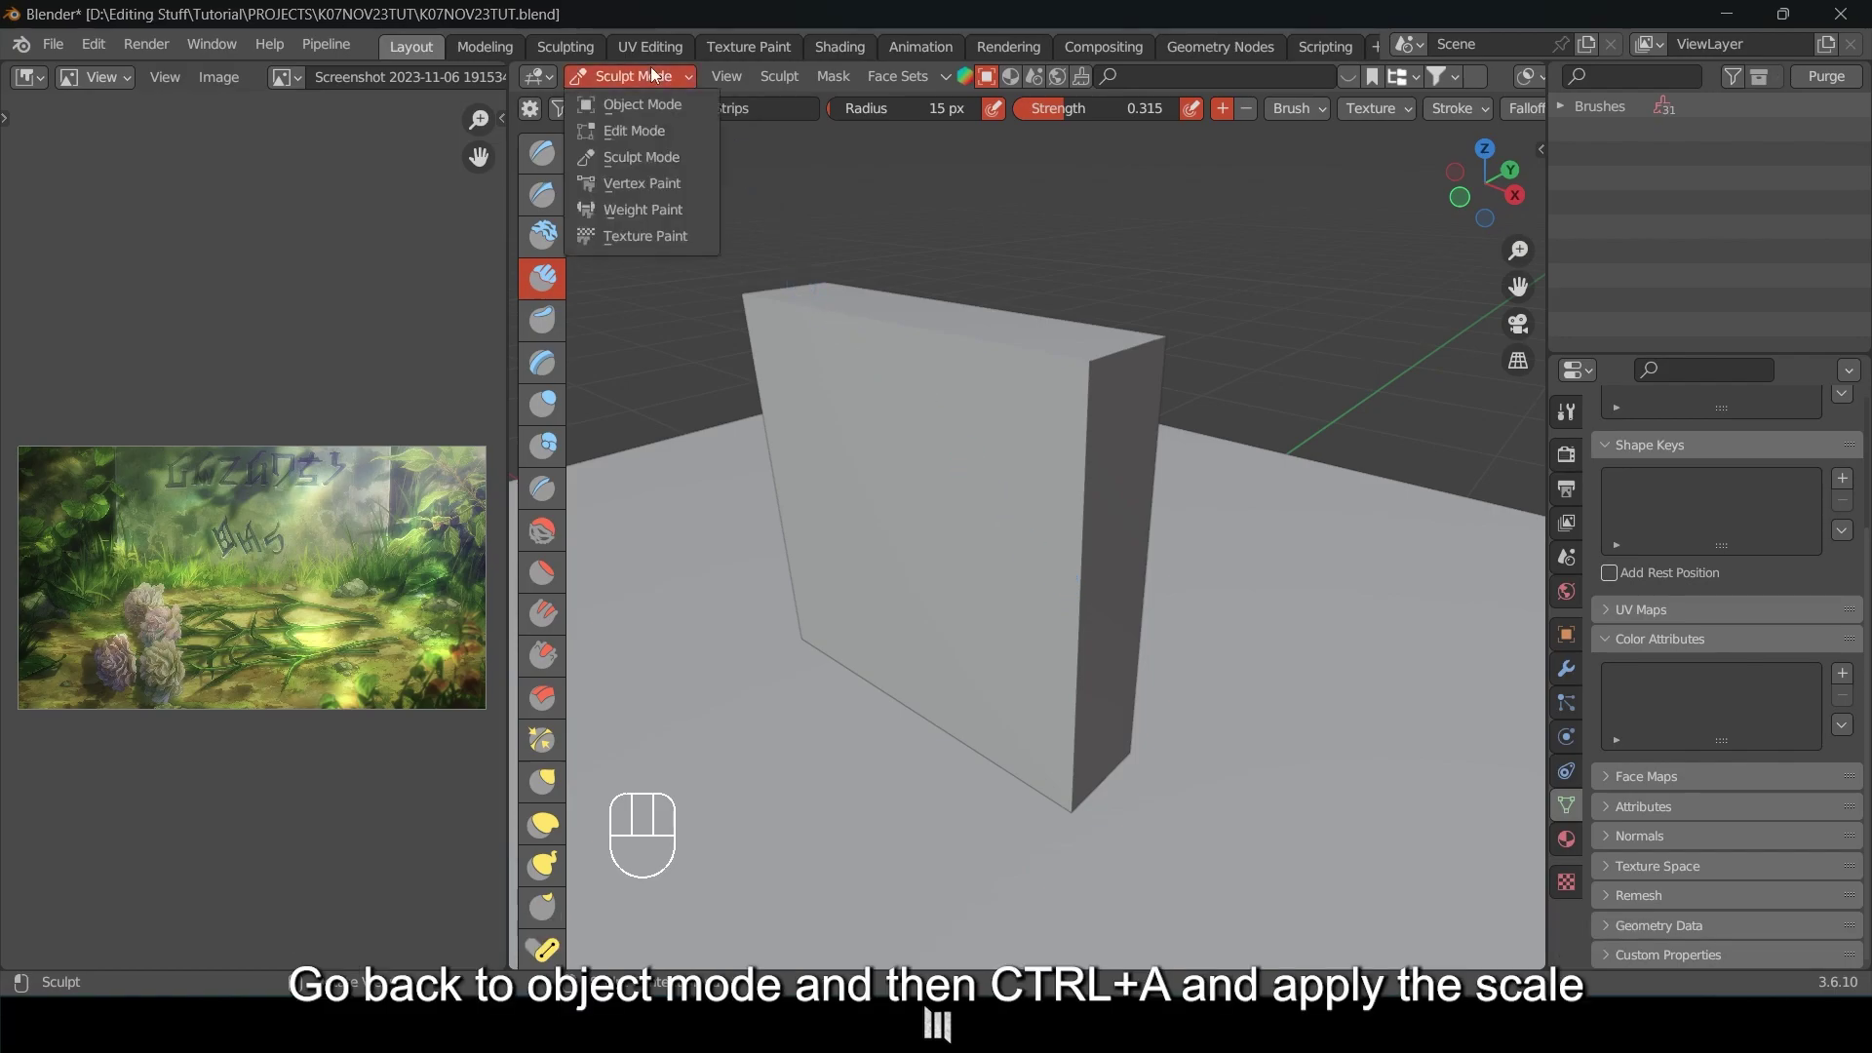
left_click(652, 105)
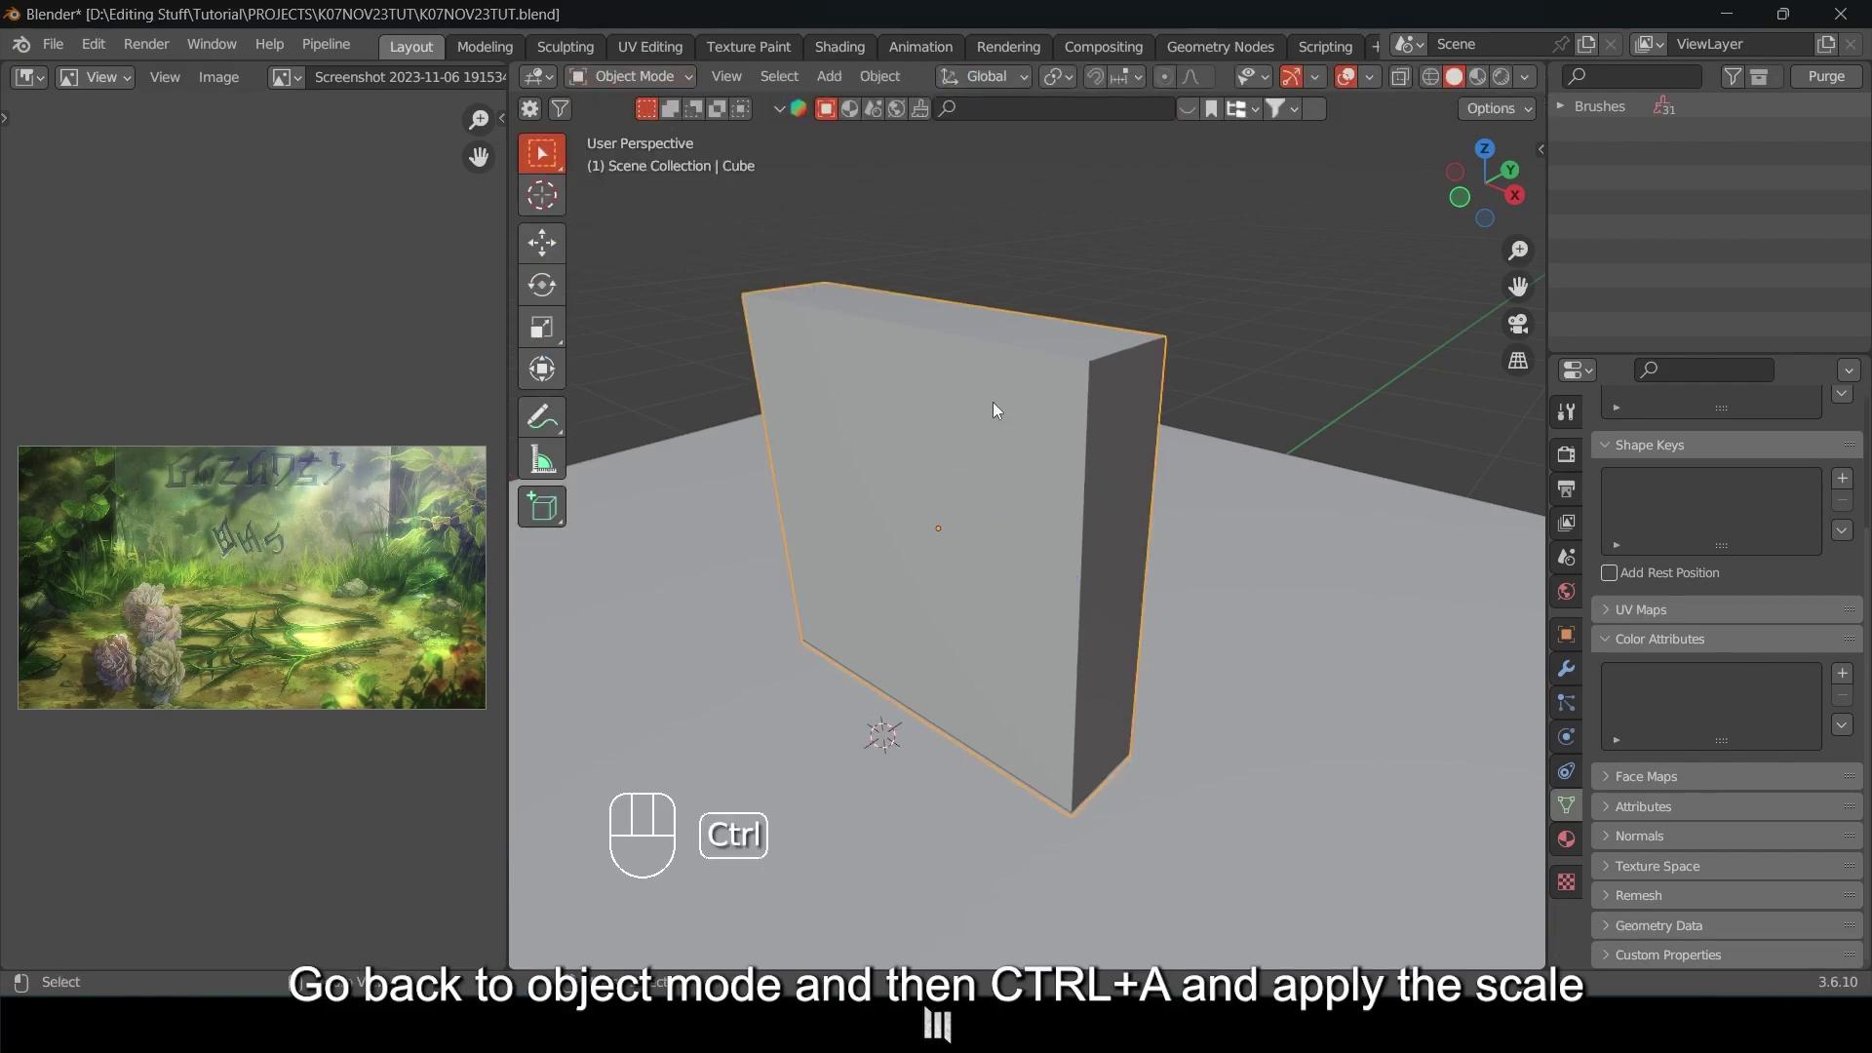
Apply the slab's scale and switch the slab to Sculpt Mode.
key("ctrl+a")
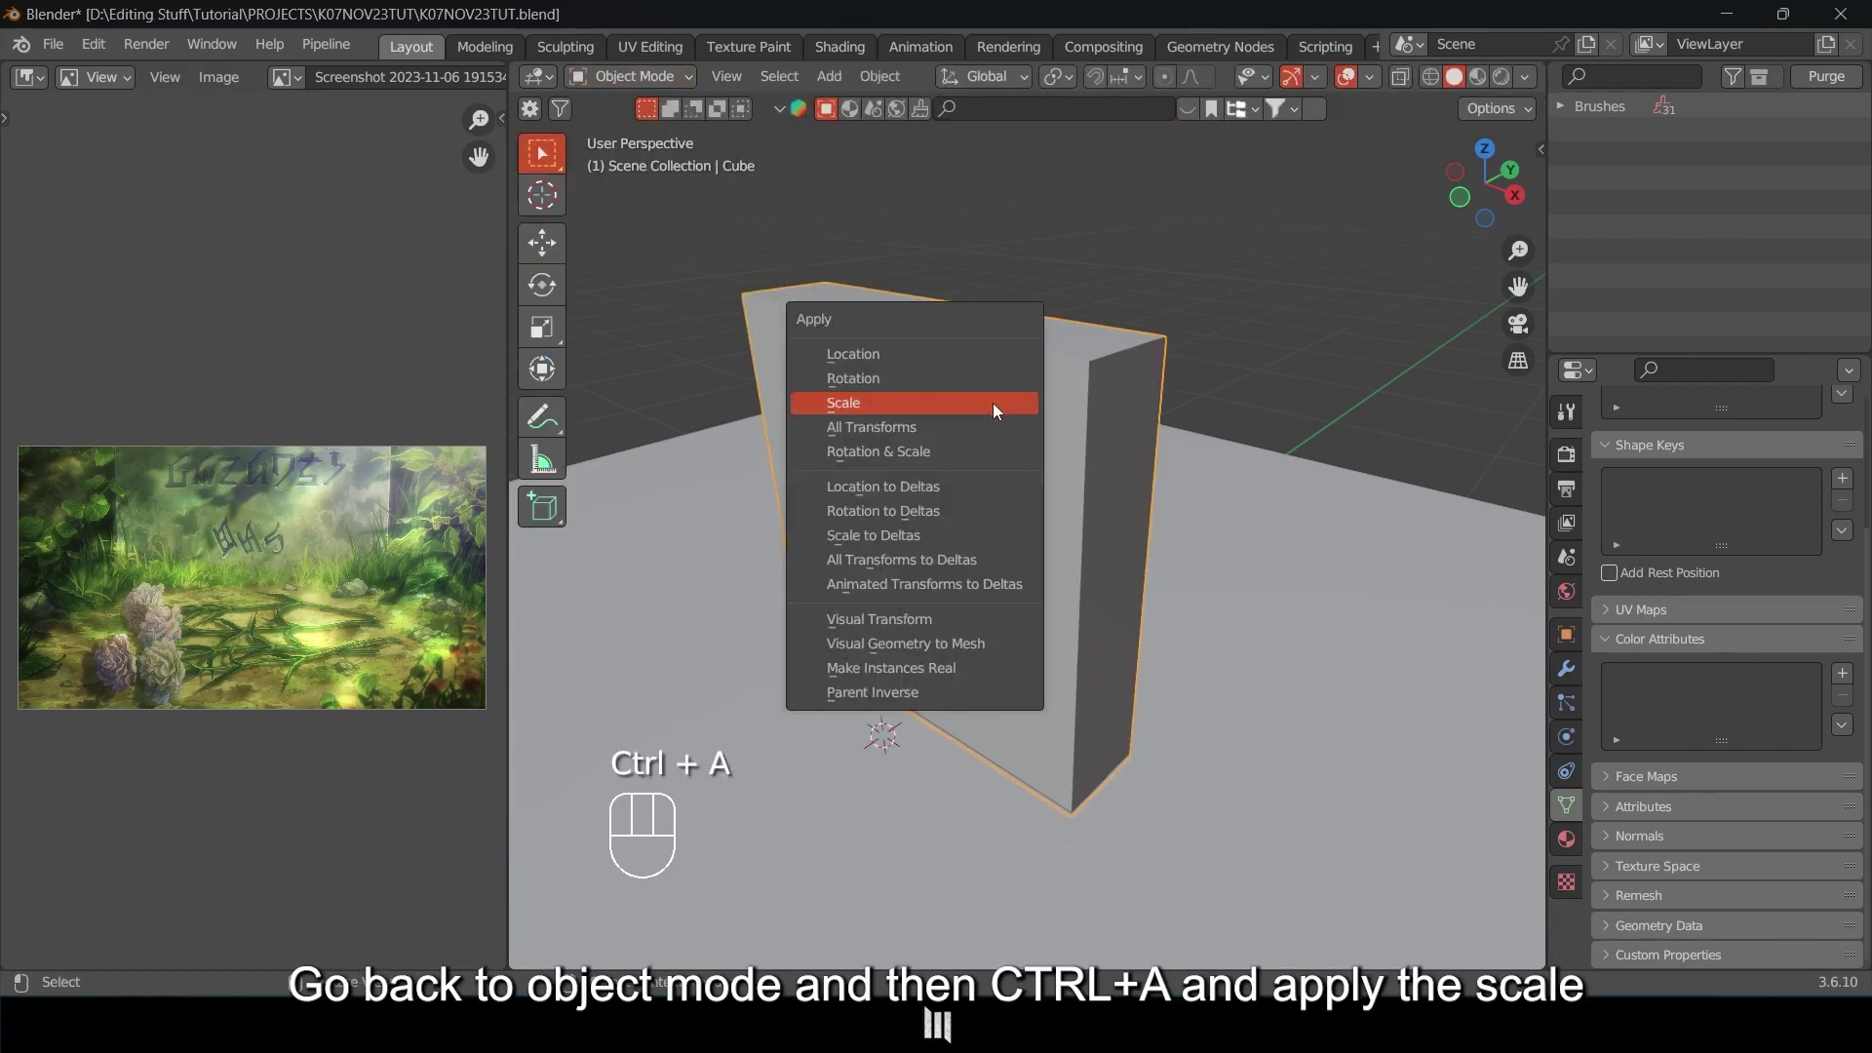
left_click(837, 403)
left_click(629, 77)
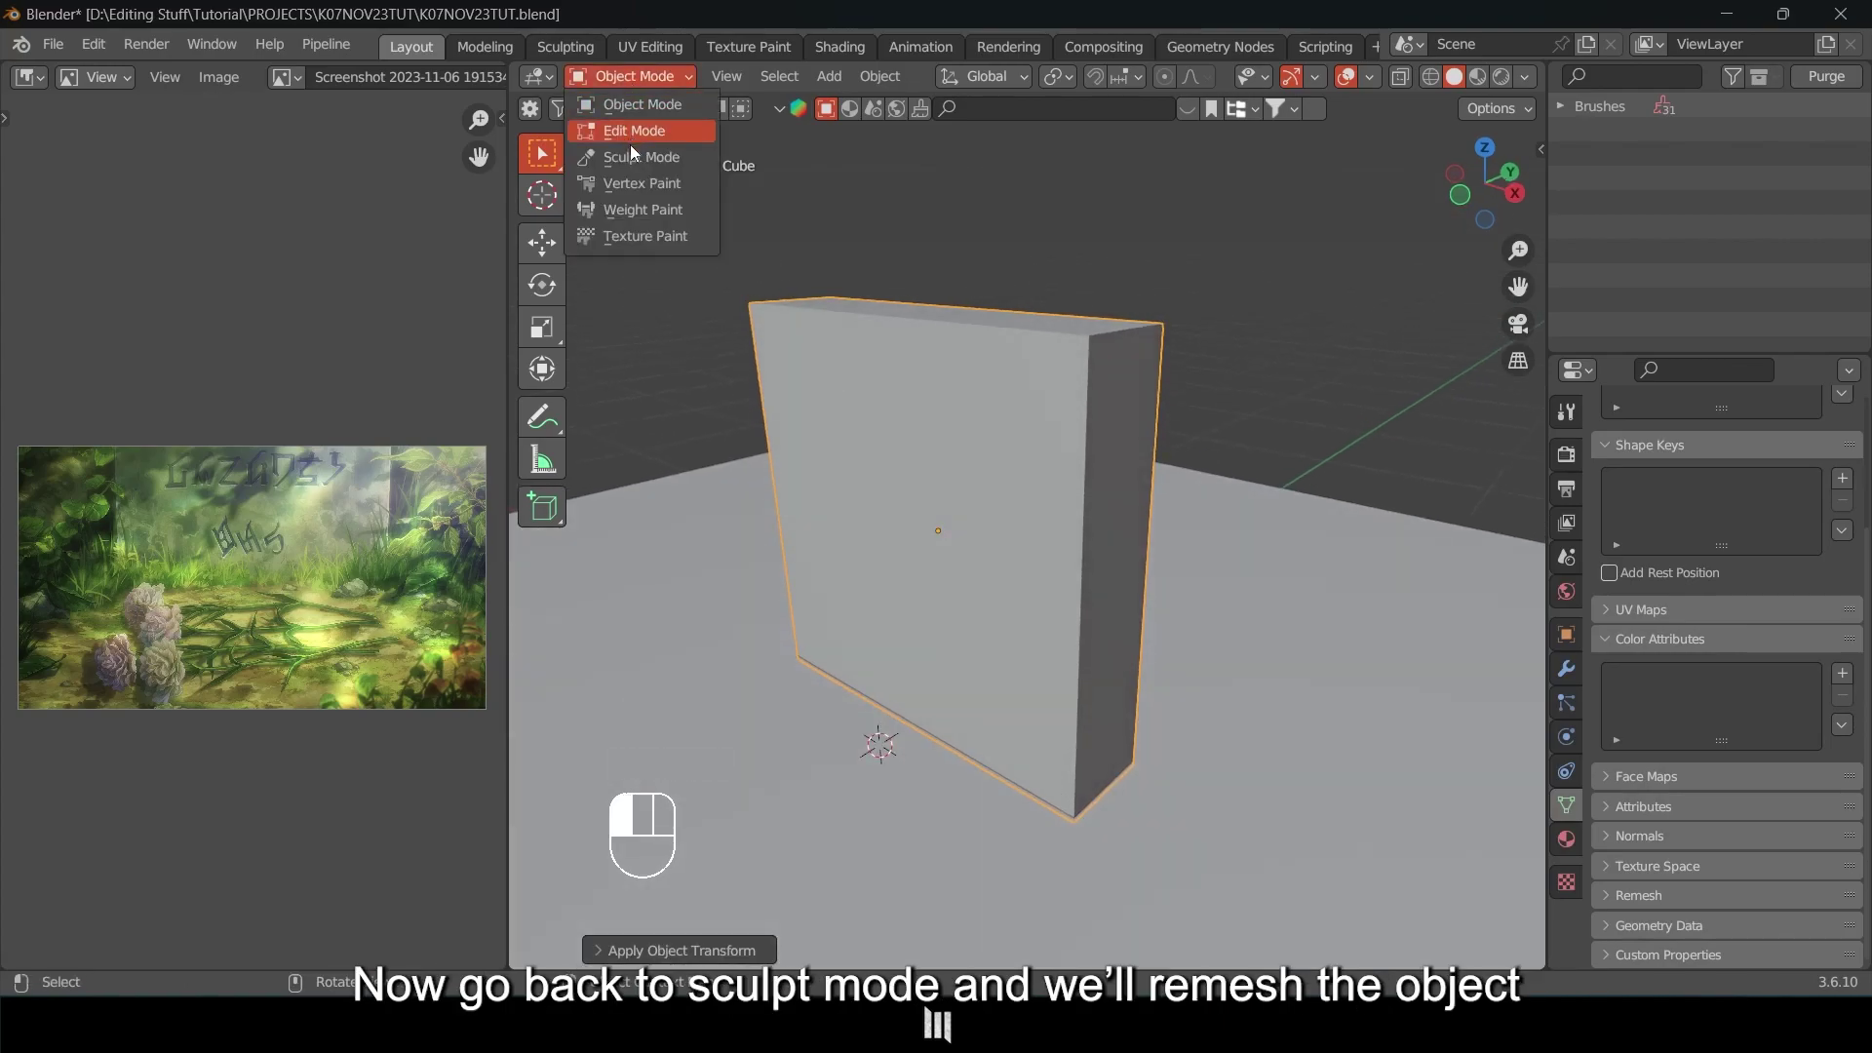
left_click(640, 157)
mouse_move(829, 371)
middle_mouse_down()
mouse_move(937, 400)
mouse_move(899, 441)
middle_mouse_up()
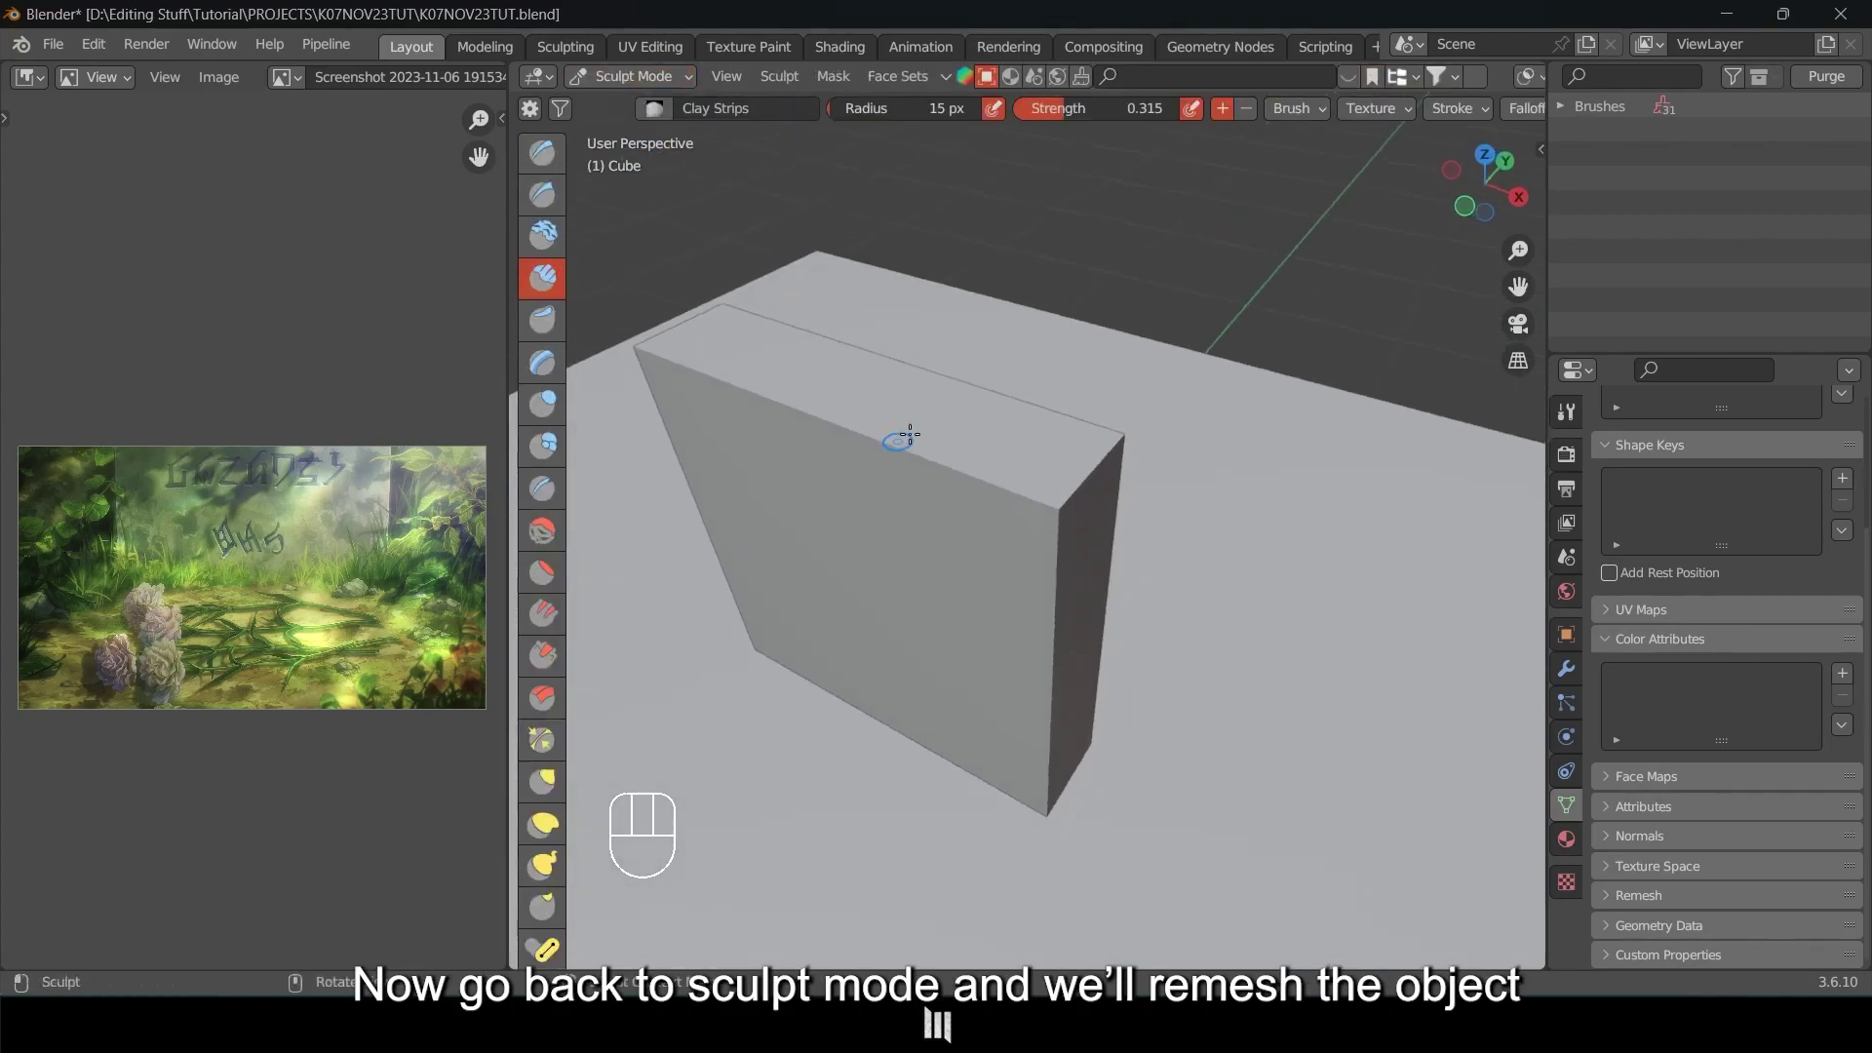
Set the voxel size for remeshing the slab to 0.01 m.
scroll(1467, 103, "down", 3)
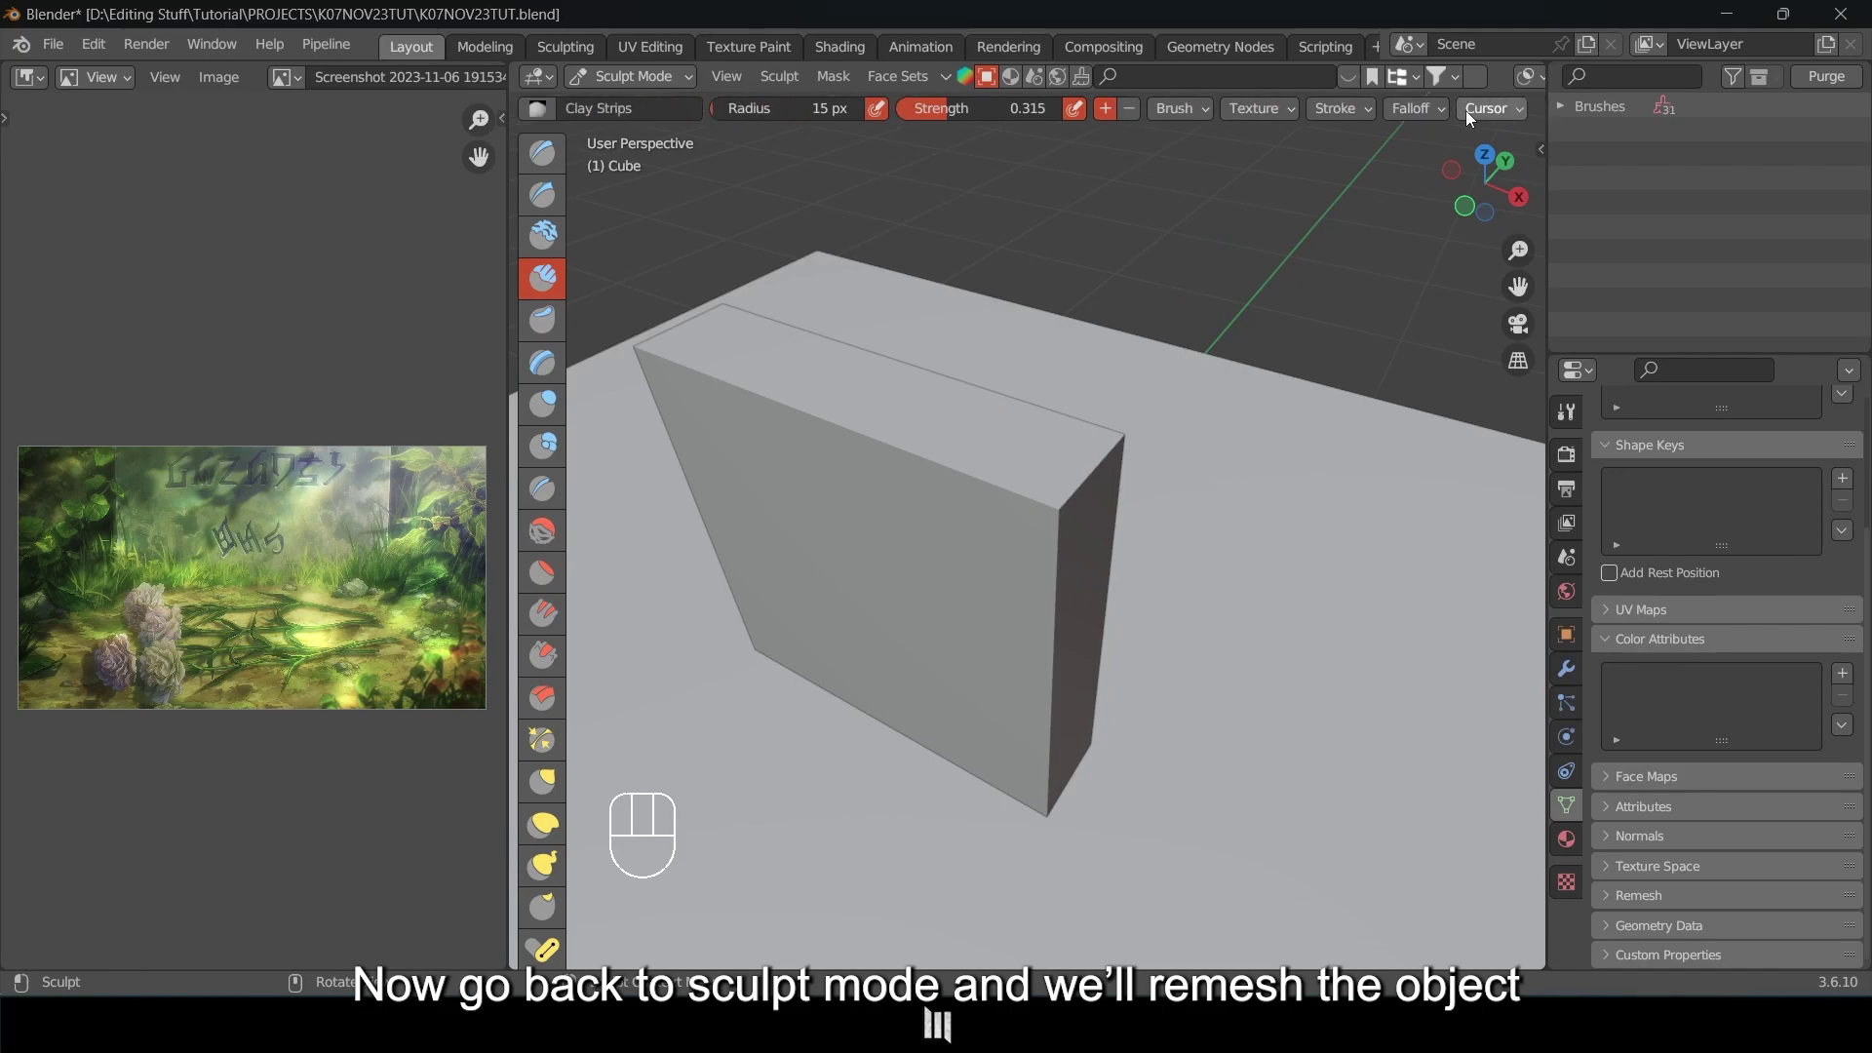
scroll(1466, 111, "down", 7)
scroll(1466, 113, "down", 3)
left_click(1465, 115)
left_click(1487, 155)
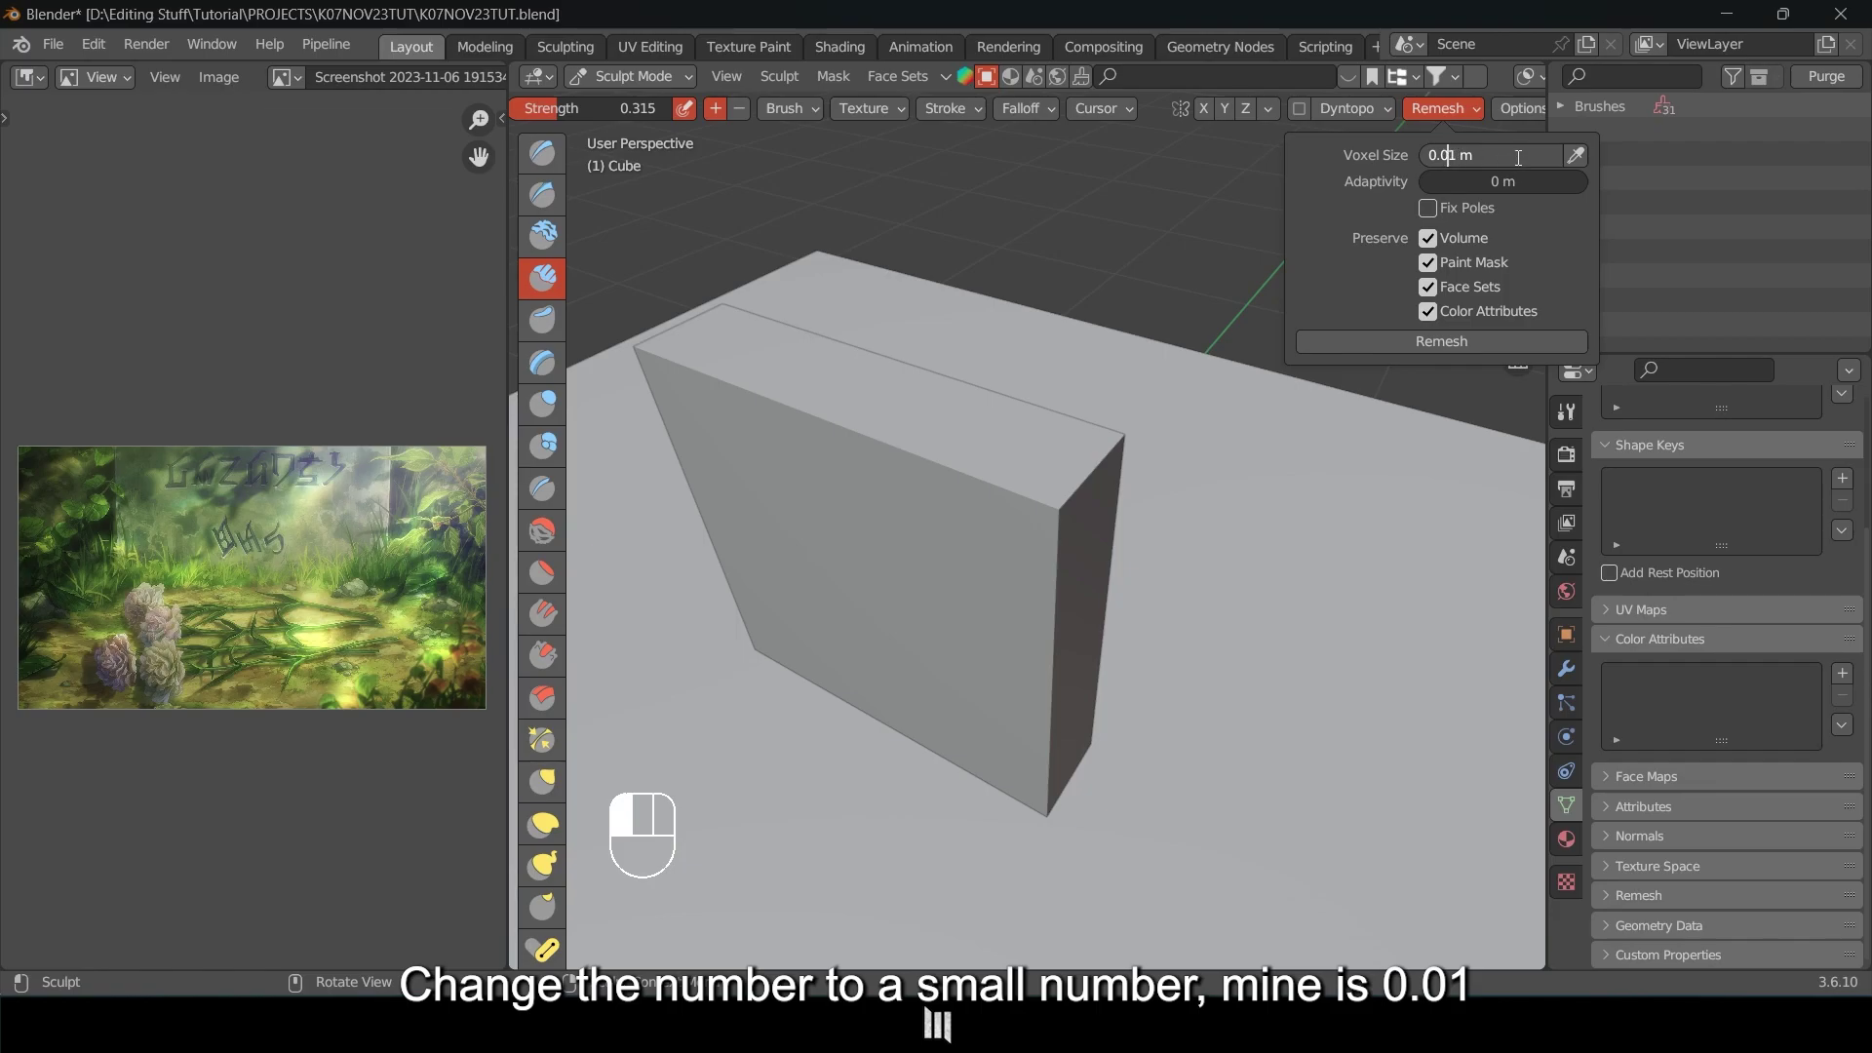
key("Return")
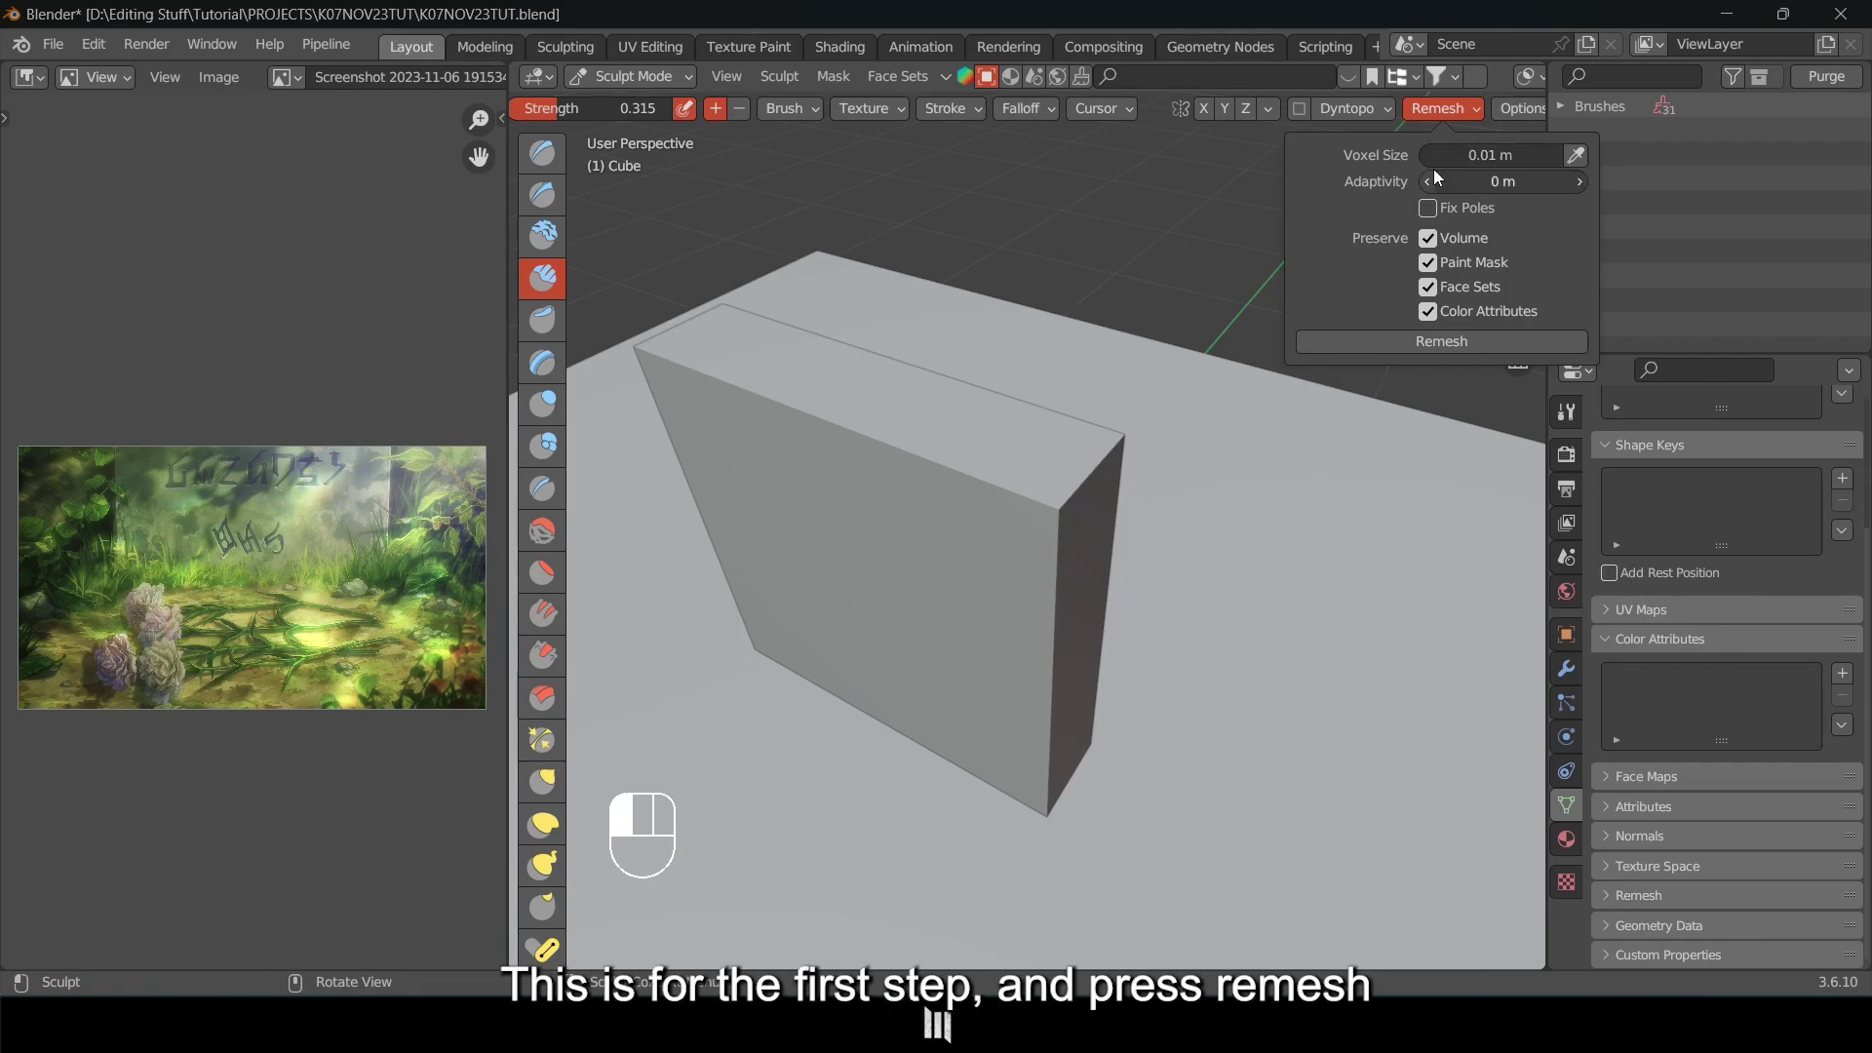
Remesh the slab at the 0.01 m voxel size, try smoothing its top front edge and corner, and undo the strokes.
left_click(1483, 343)
mouse_move(1217, 460)
middle_mouse_down()
mouse_move(1254, 426)
mouse_move(1216, 389)
mouse_move(1182, 407)
middle_mouse_up()
left_click_drag(1044, 463, 1146, 431, "shift")
mouse_move(1185, 427)
middle_mouse_down()
mouse_move(1120, 406)
mouse_move(1100, 440)
mouse_move(1040, 430)
mouse_move(1057, 452)
middle_mouse_up()
left_click_drag(1037, 479, 961, 427, "shift")
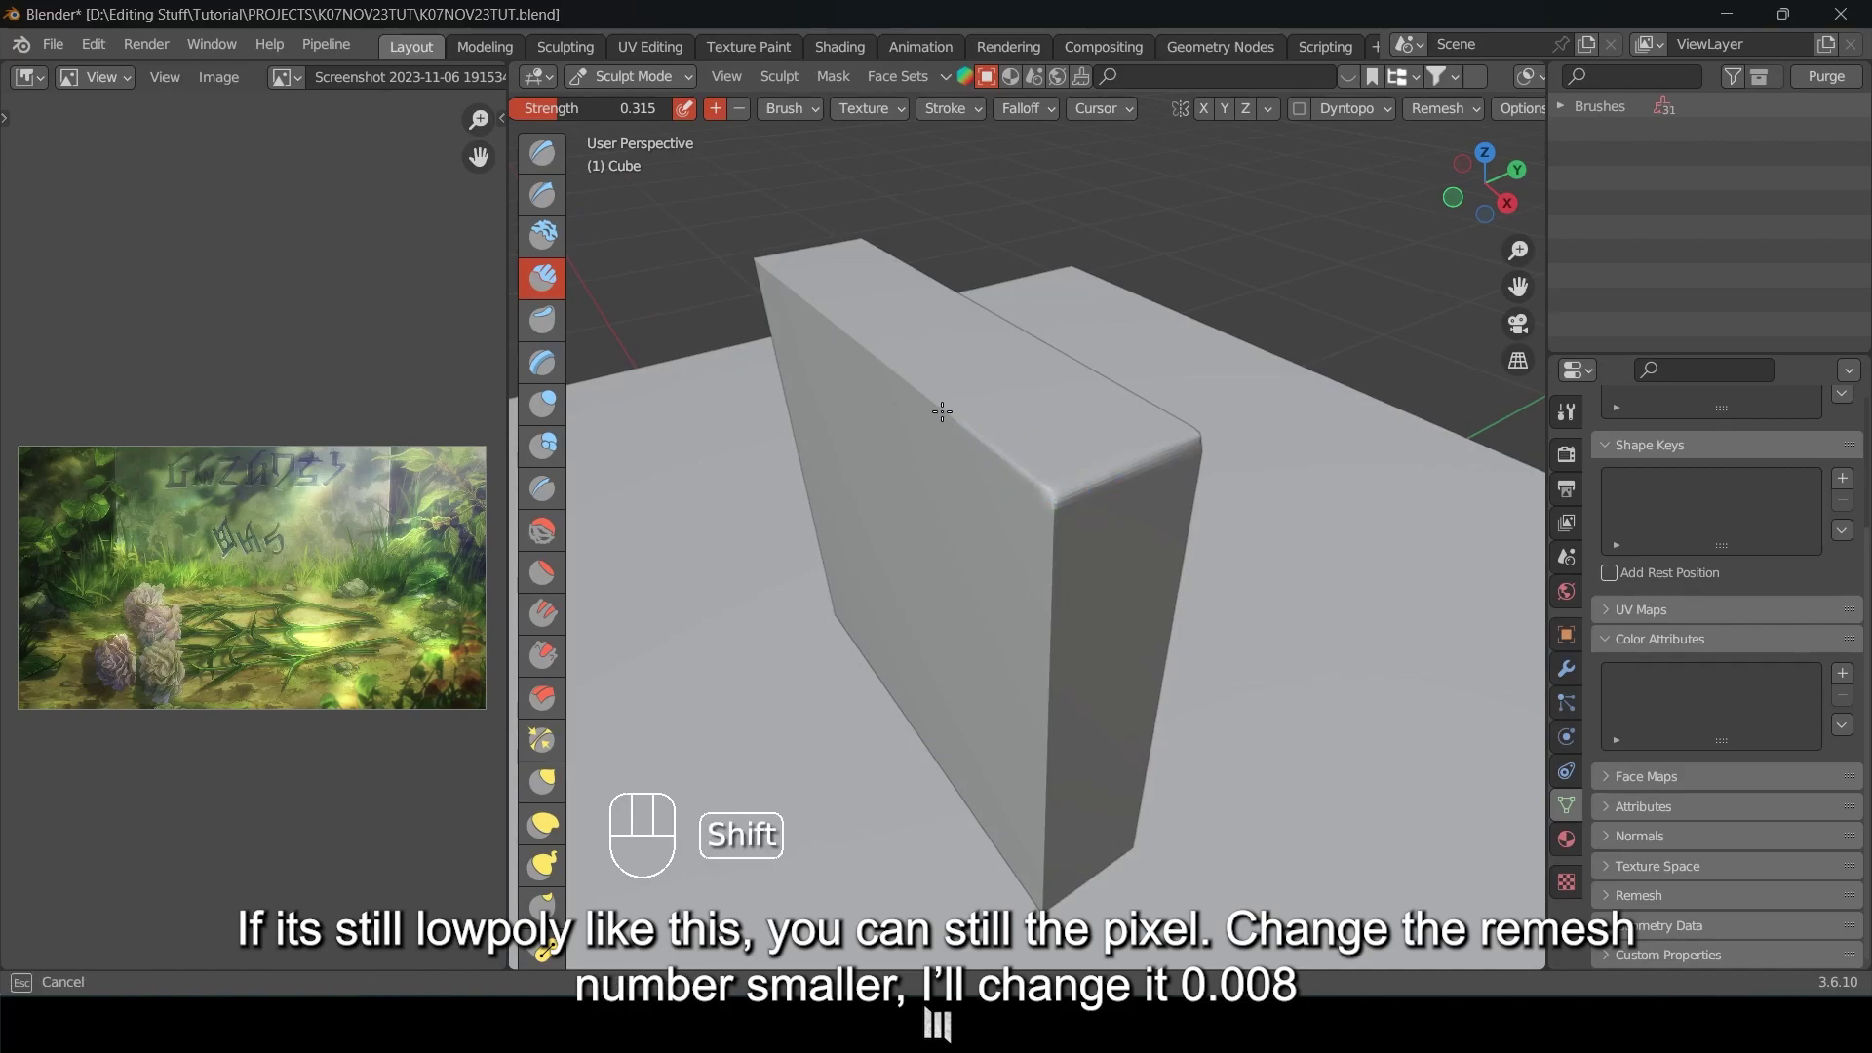
left_click_drag(840, 339, 995, 430, "shift")
key("ctrl+z")
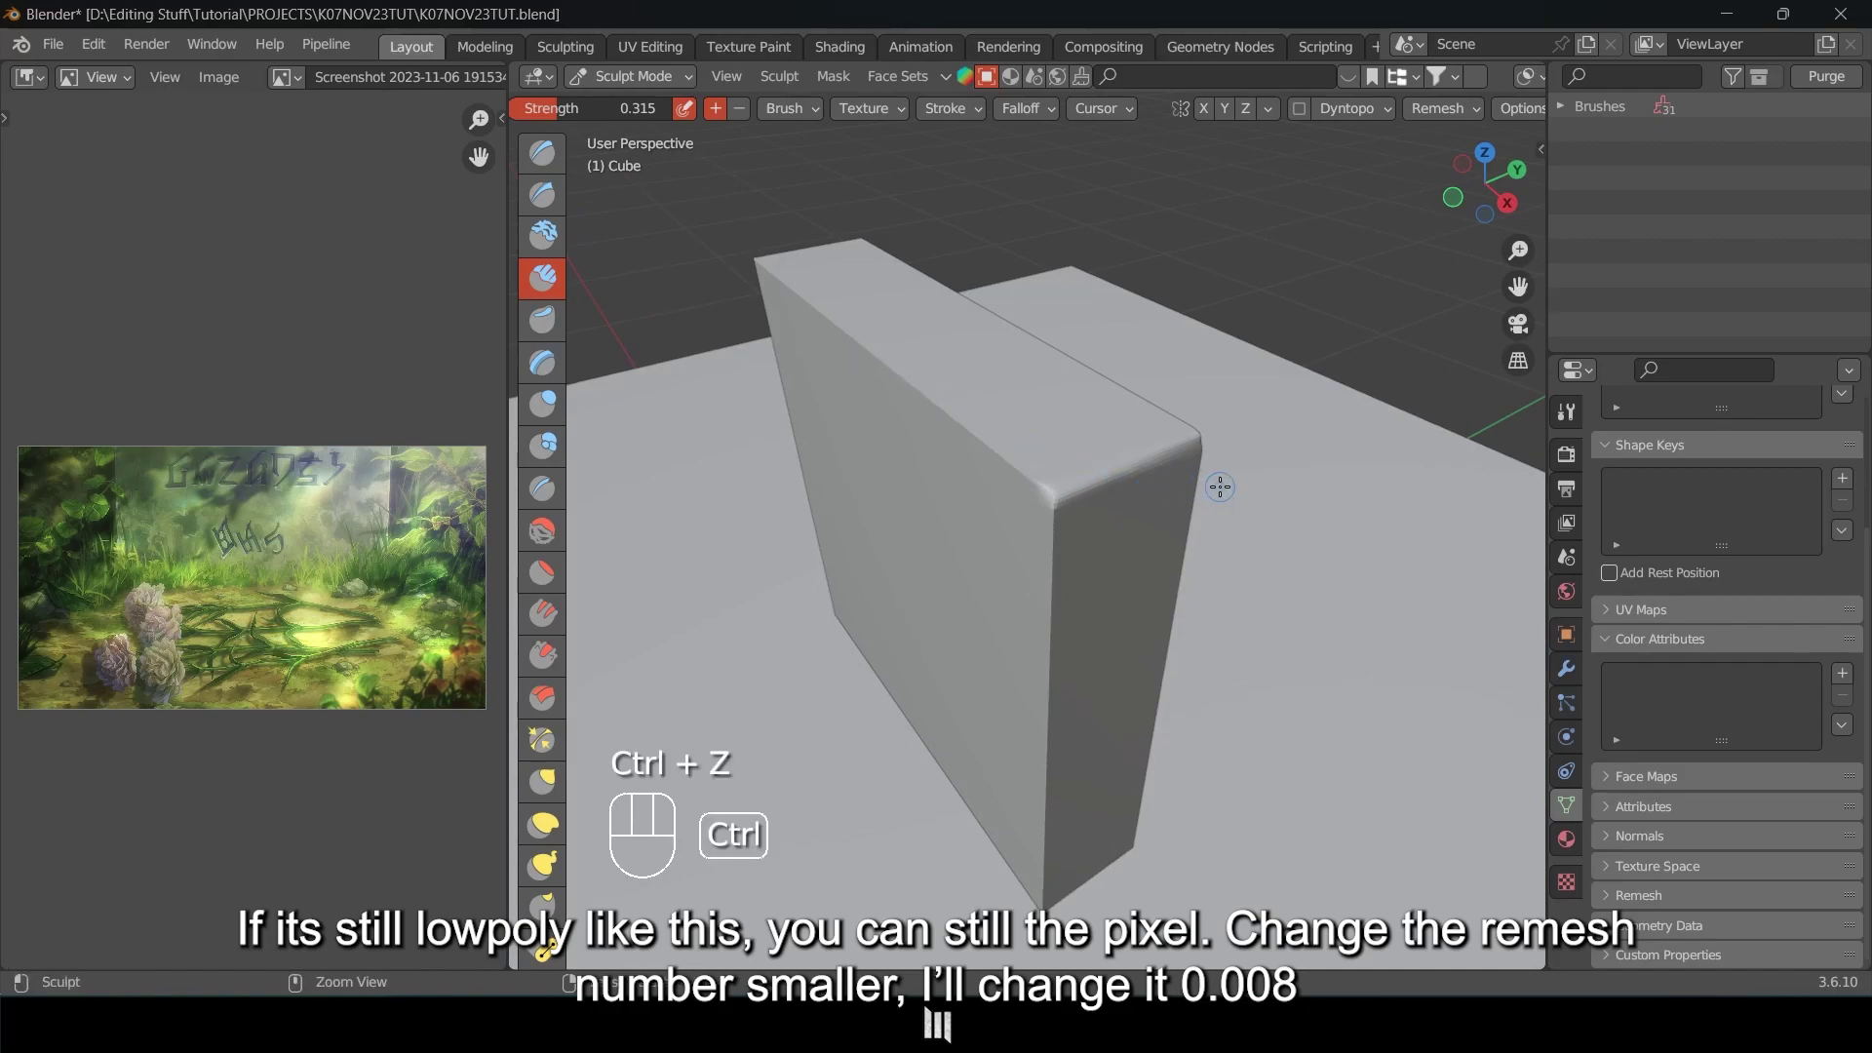
key("ctrl+z")
Set the remesh voxel size to 0.008 m and remesh the slab.
left_click(1475, 109)
left_click(1450, 156)
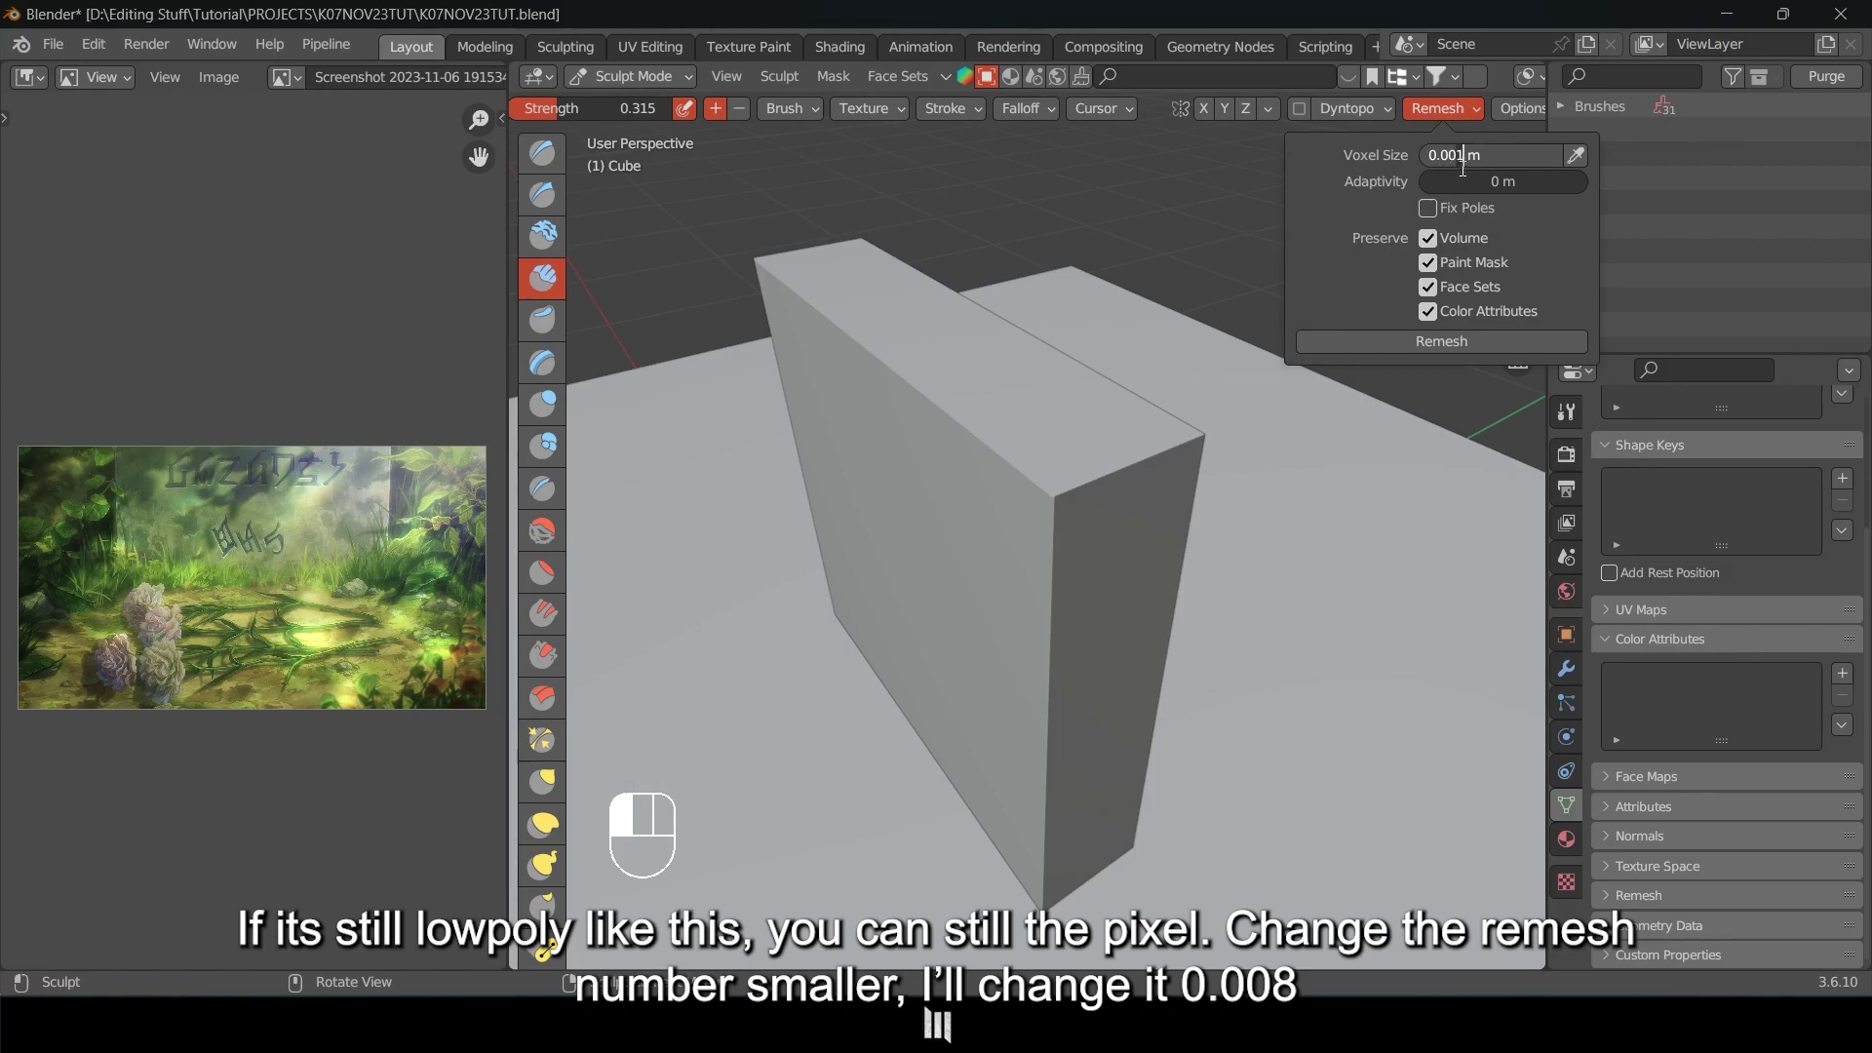
key("Return")
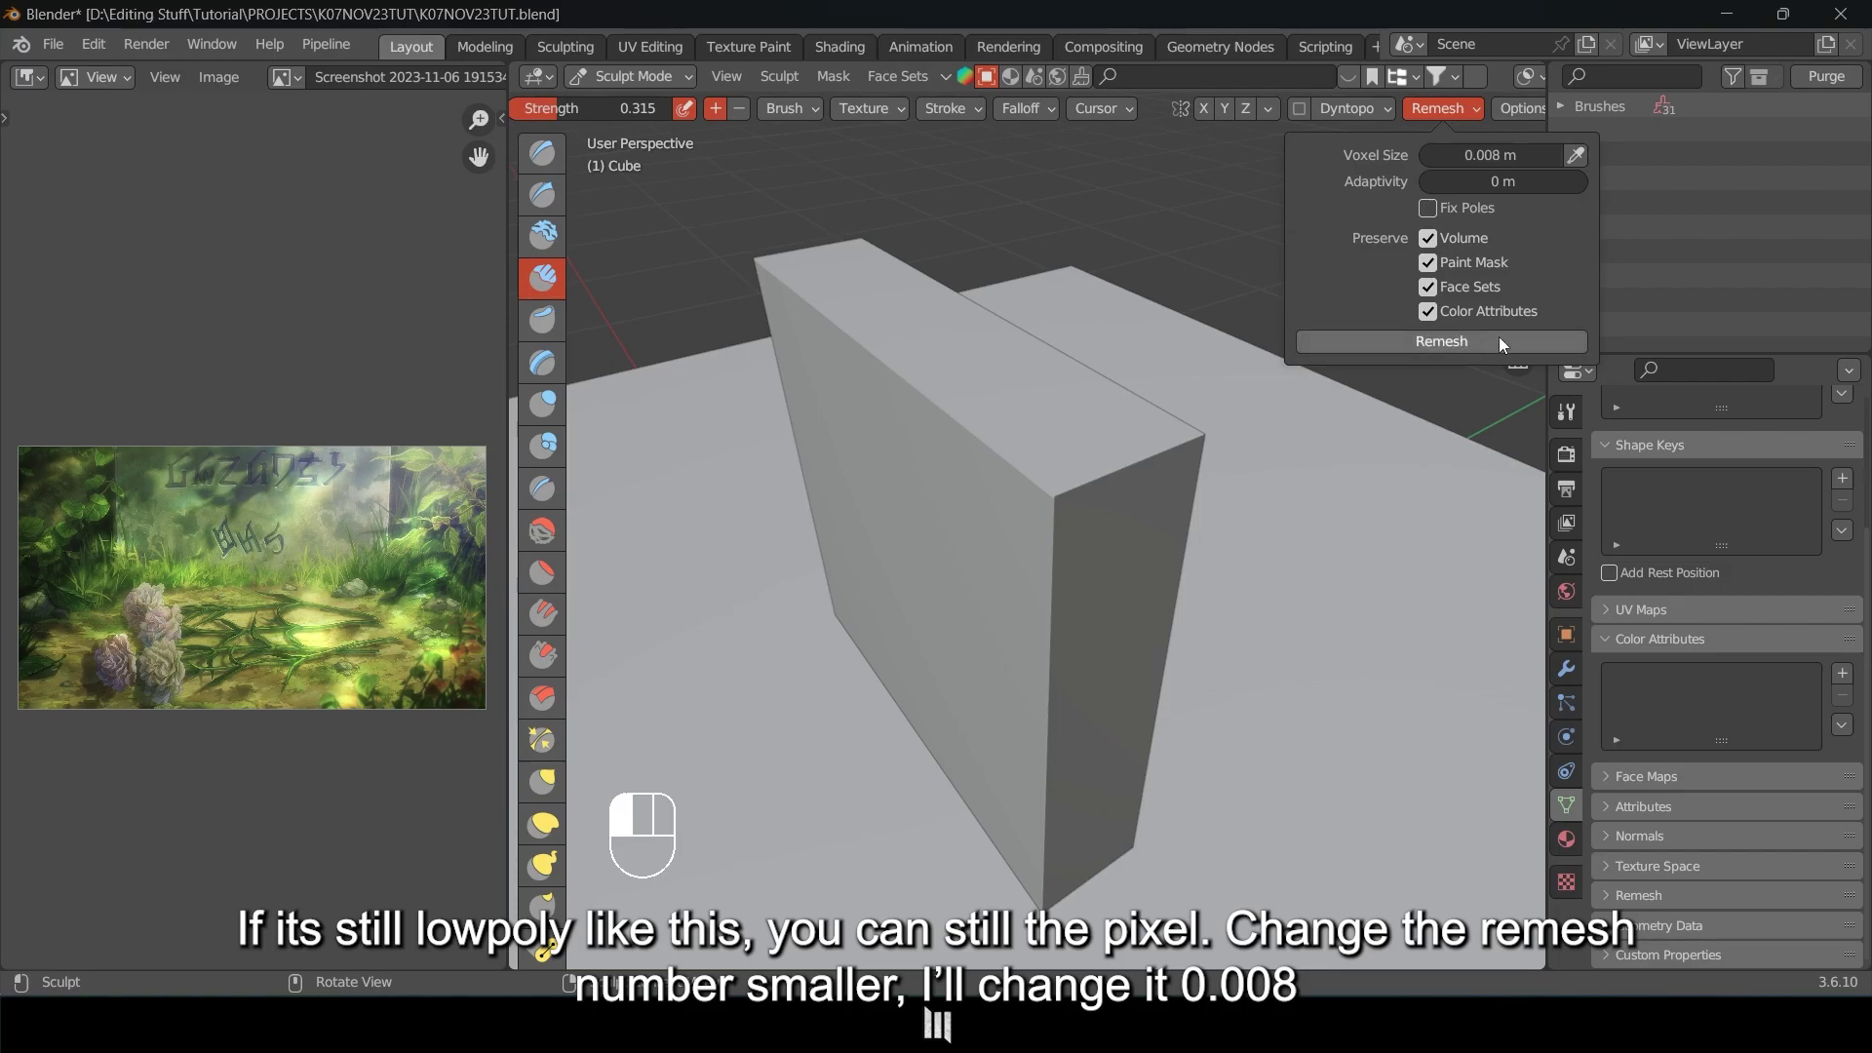
left_click(1468, 342)
middle_click_drag(1080, 383, 1092, 404)
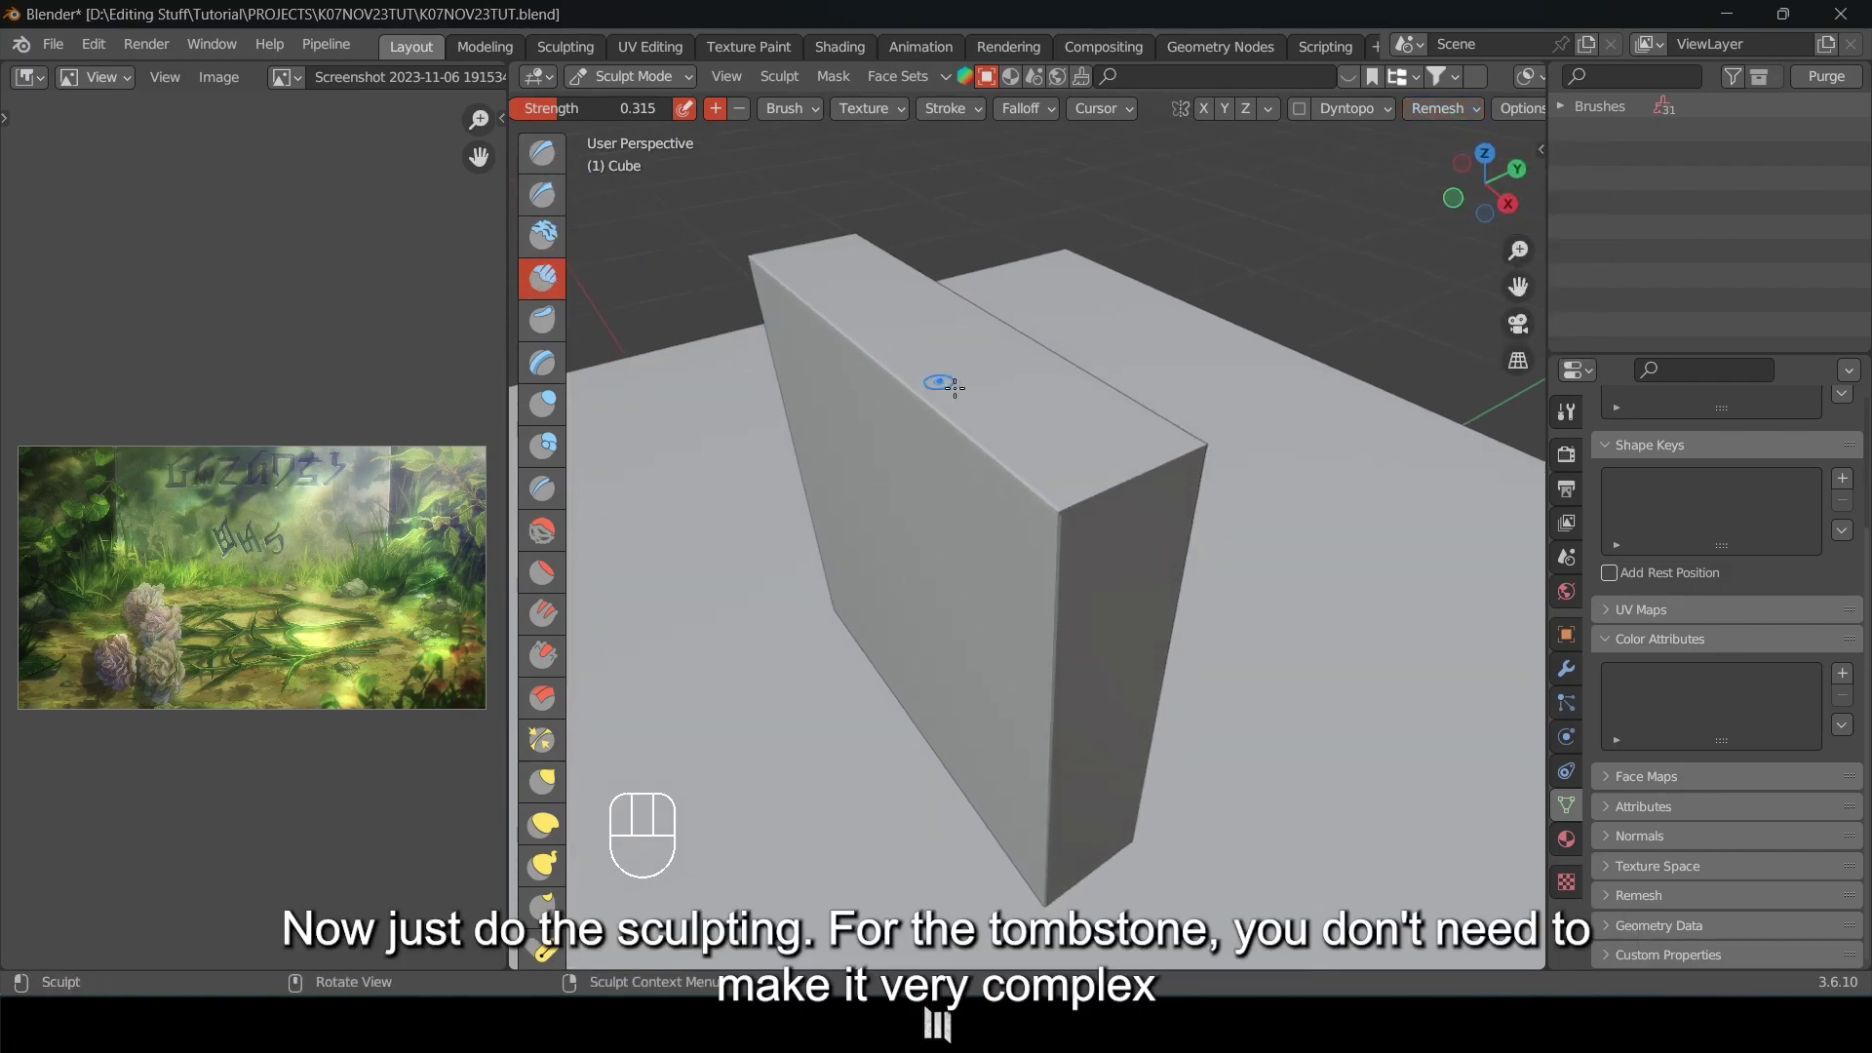
Compare the slab with the reference image and soften the slab's top edges with the Smooth brush.
middle_click_drag(1093, 506, 1010, 499)
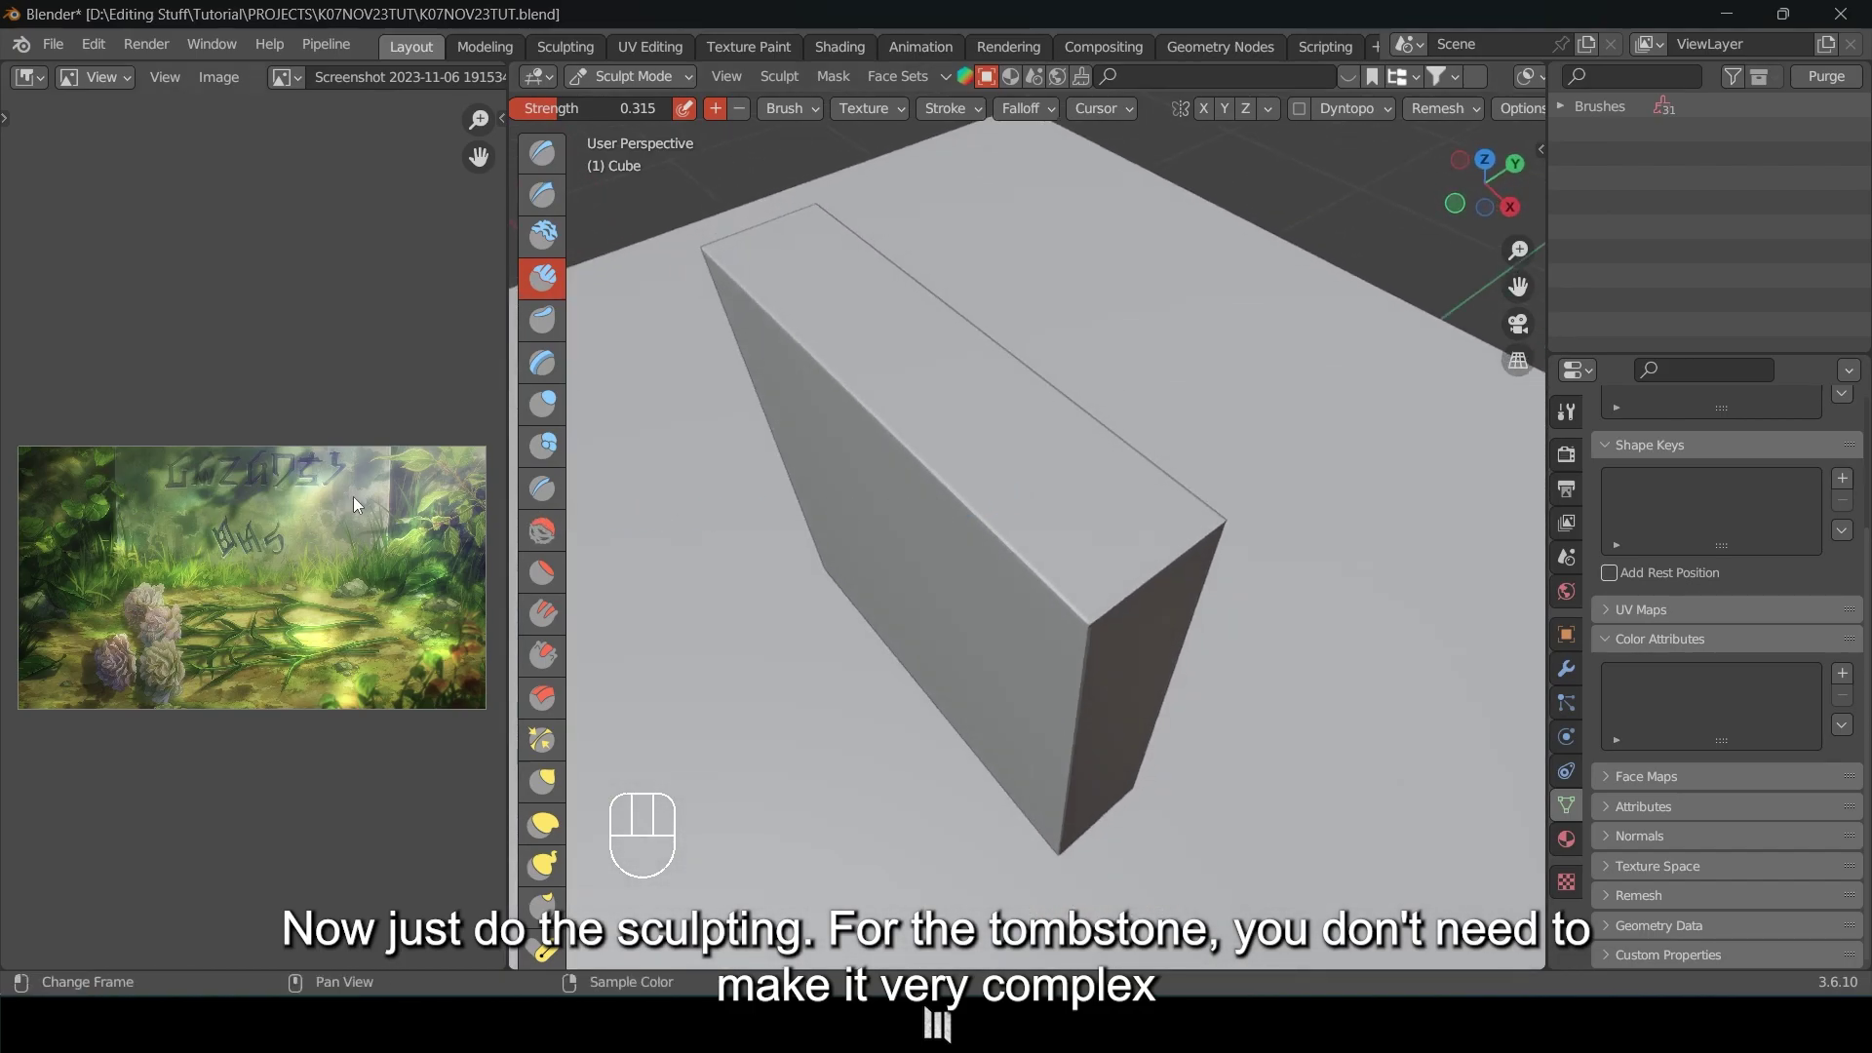
scroll(353, 499, "up", 2)
middle_click_drag(354, 482, 375, 499)
scroll(375, 499, "down", 1)
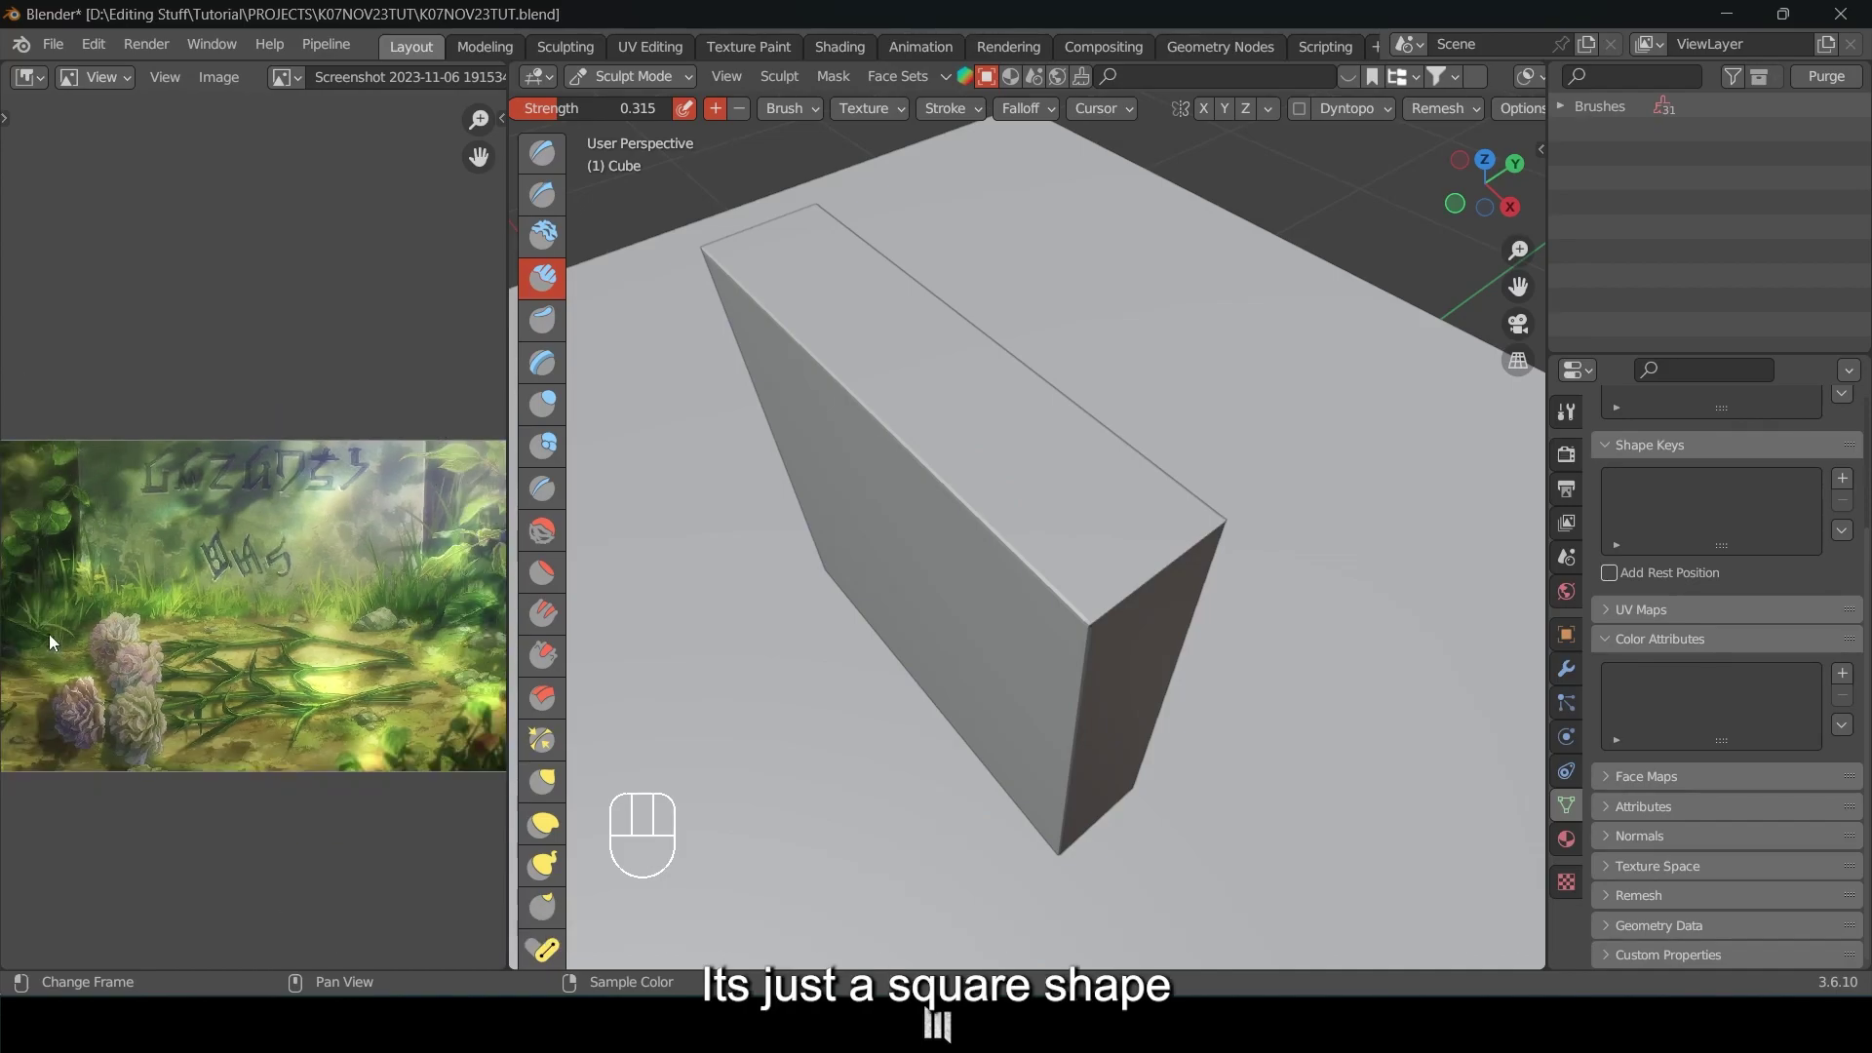
mouse_move(982, 576)
middle_mouse_down()
mouse_move(1016, 389)
mouse_move(1074, 347)
mouse_move(902, 415)
middle_mouse_up()
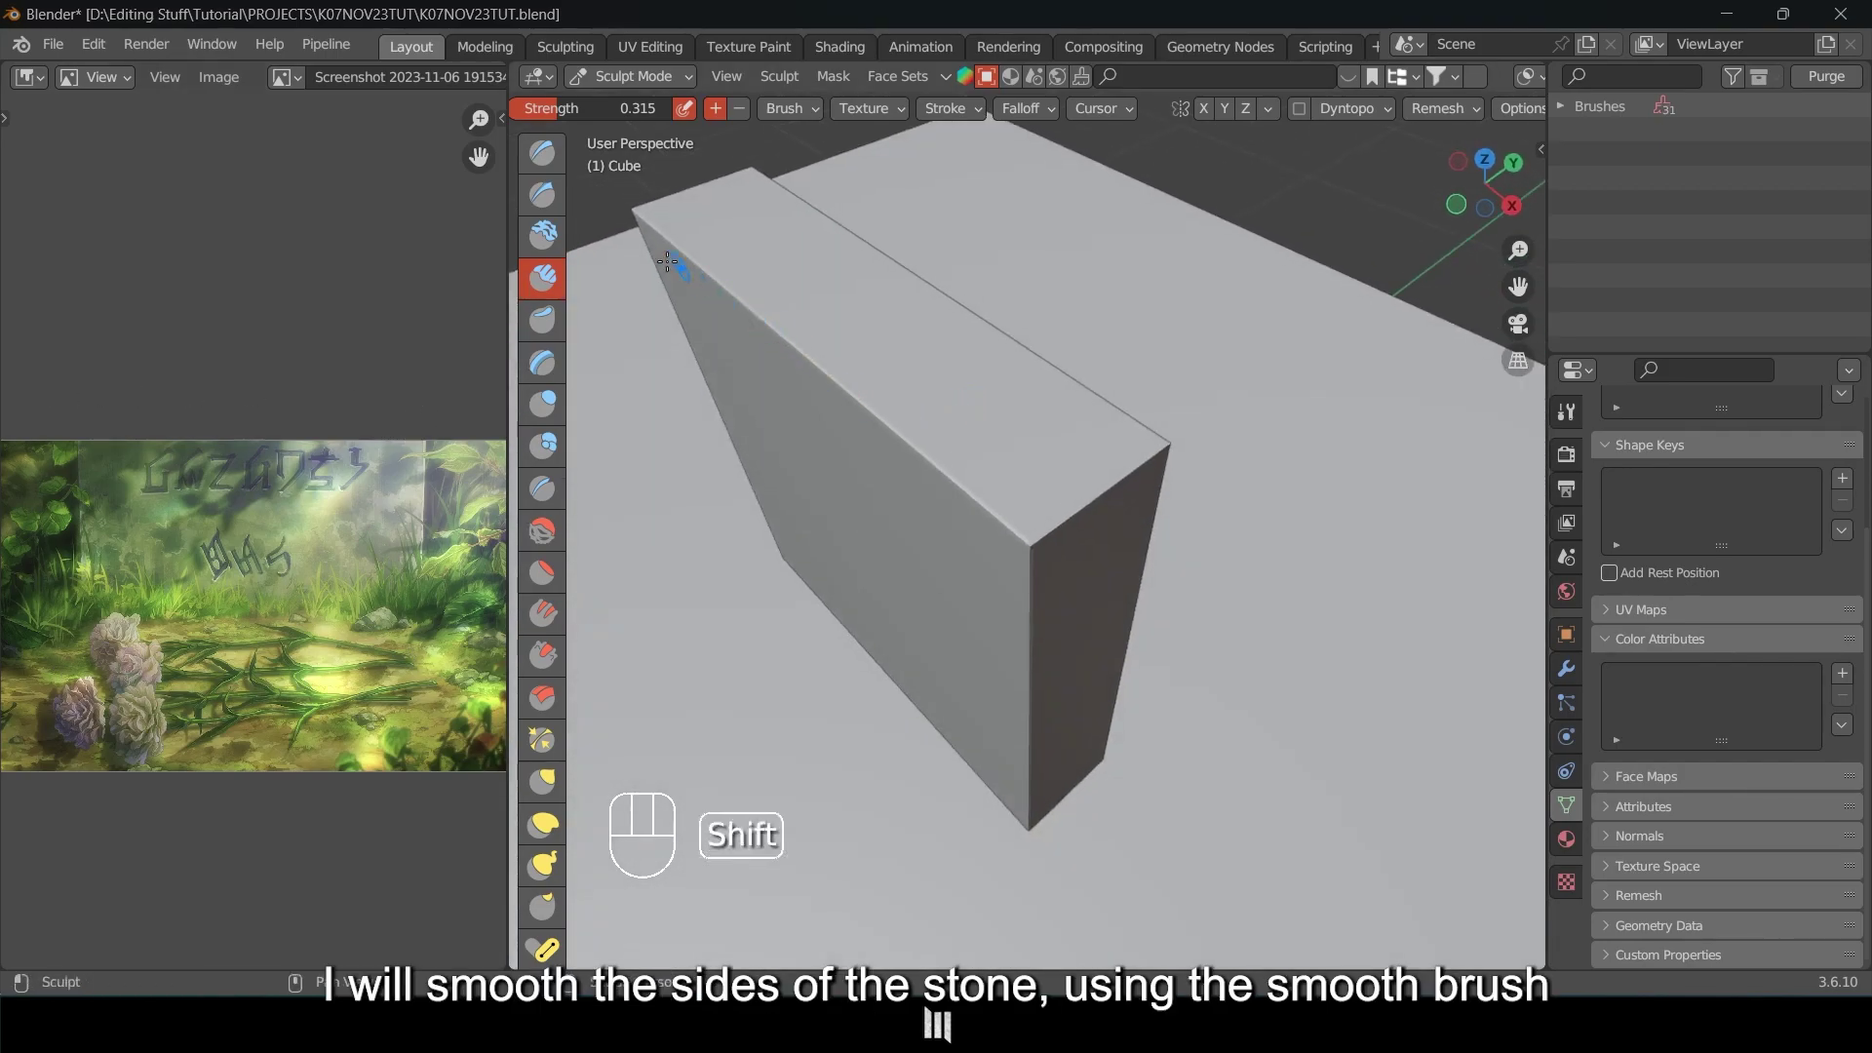
left_click_drag(727, 309, 1045, 563, "shift")
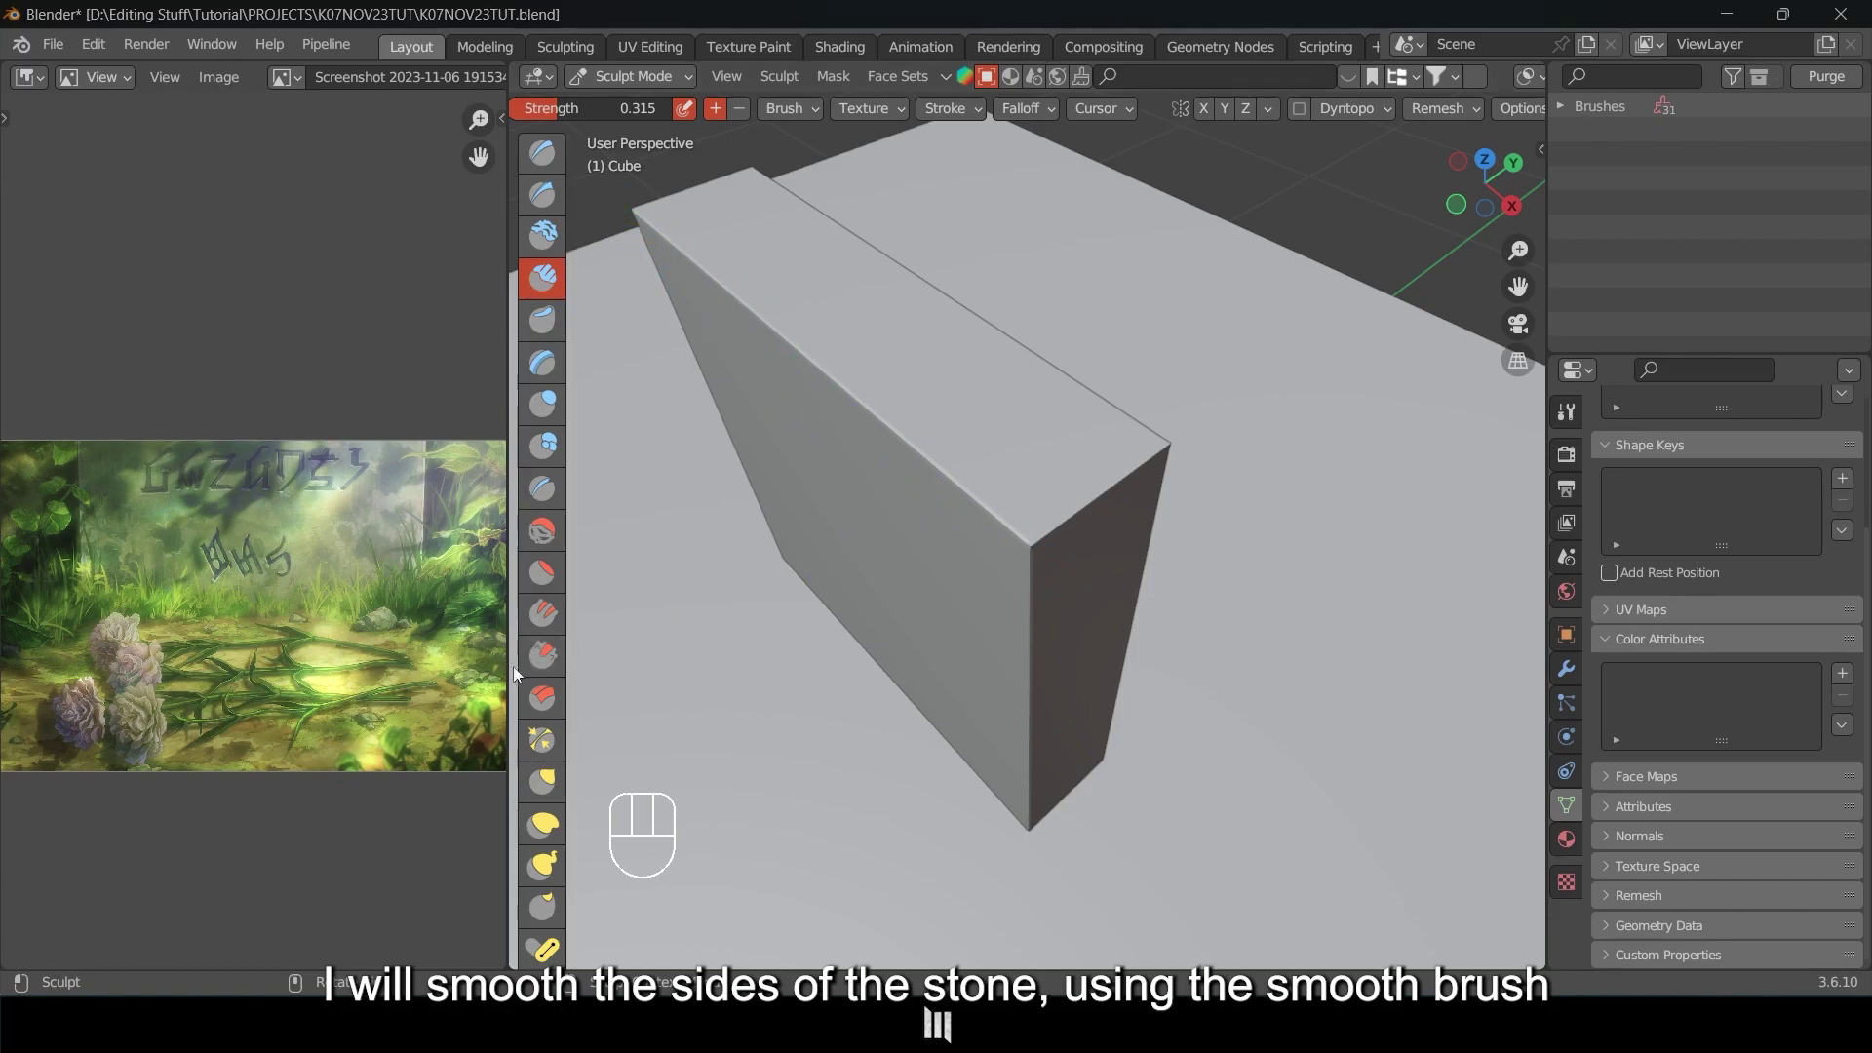
left_click(543, 531)
mouse_move(807, 343)
middle_mouse_down()
mouse_move(702, 313)
mouse_move(700, 335)
middle_mouse_up()
mouse_move(700, 336)
left_mouse_down()
mouse_move(1093, 562)
mouse_move(1187, 456)
left_mouse_up()
mouse_move(1165, 451)
middle_mouse_down()
mouse_move(1150, 410)
mouse_move(1042, 377)
middle_mouse_up()
left_click_drag(1042, 785, 1038, 807)
Soften the slab's front vertical corner edge from top to bottom with the Smooth brush.
mouse_move(1045, 625)
middle_mouse_down()
mouse_move(1203, 543)
mouse_move(1112, 565)
middle_mouse_up()
middle_click_drag(1112, 566, 1200, 585)
left_click_drag(1024, 351, 1014, 829)
middle_click_drag(1019, 361, 987, 590, "shift")
left_click_drag(987, 590, 983, 417)
mouse_move(989, 559)
middle_mouse_down()
mouse_move(1053, 539)
mouse_move(1005, 439)
middle_mouse_up()
Smooth the slab's rear top edge and remaining vertical edges all around.
middle_click_drag(1005, 439, 1040, 451)
middle_click_drag(1078, 468, 978, 472)
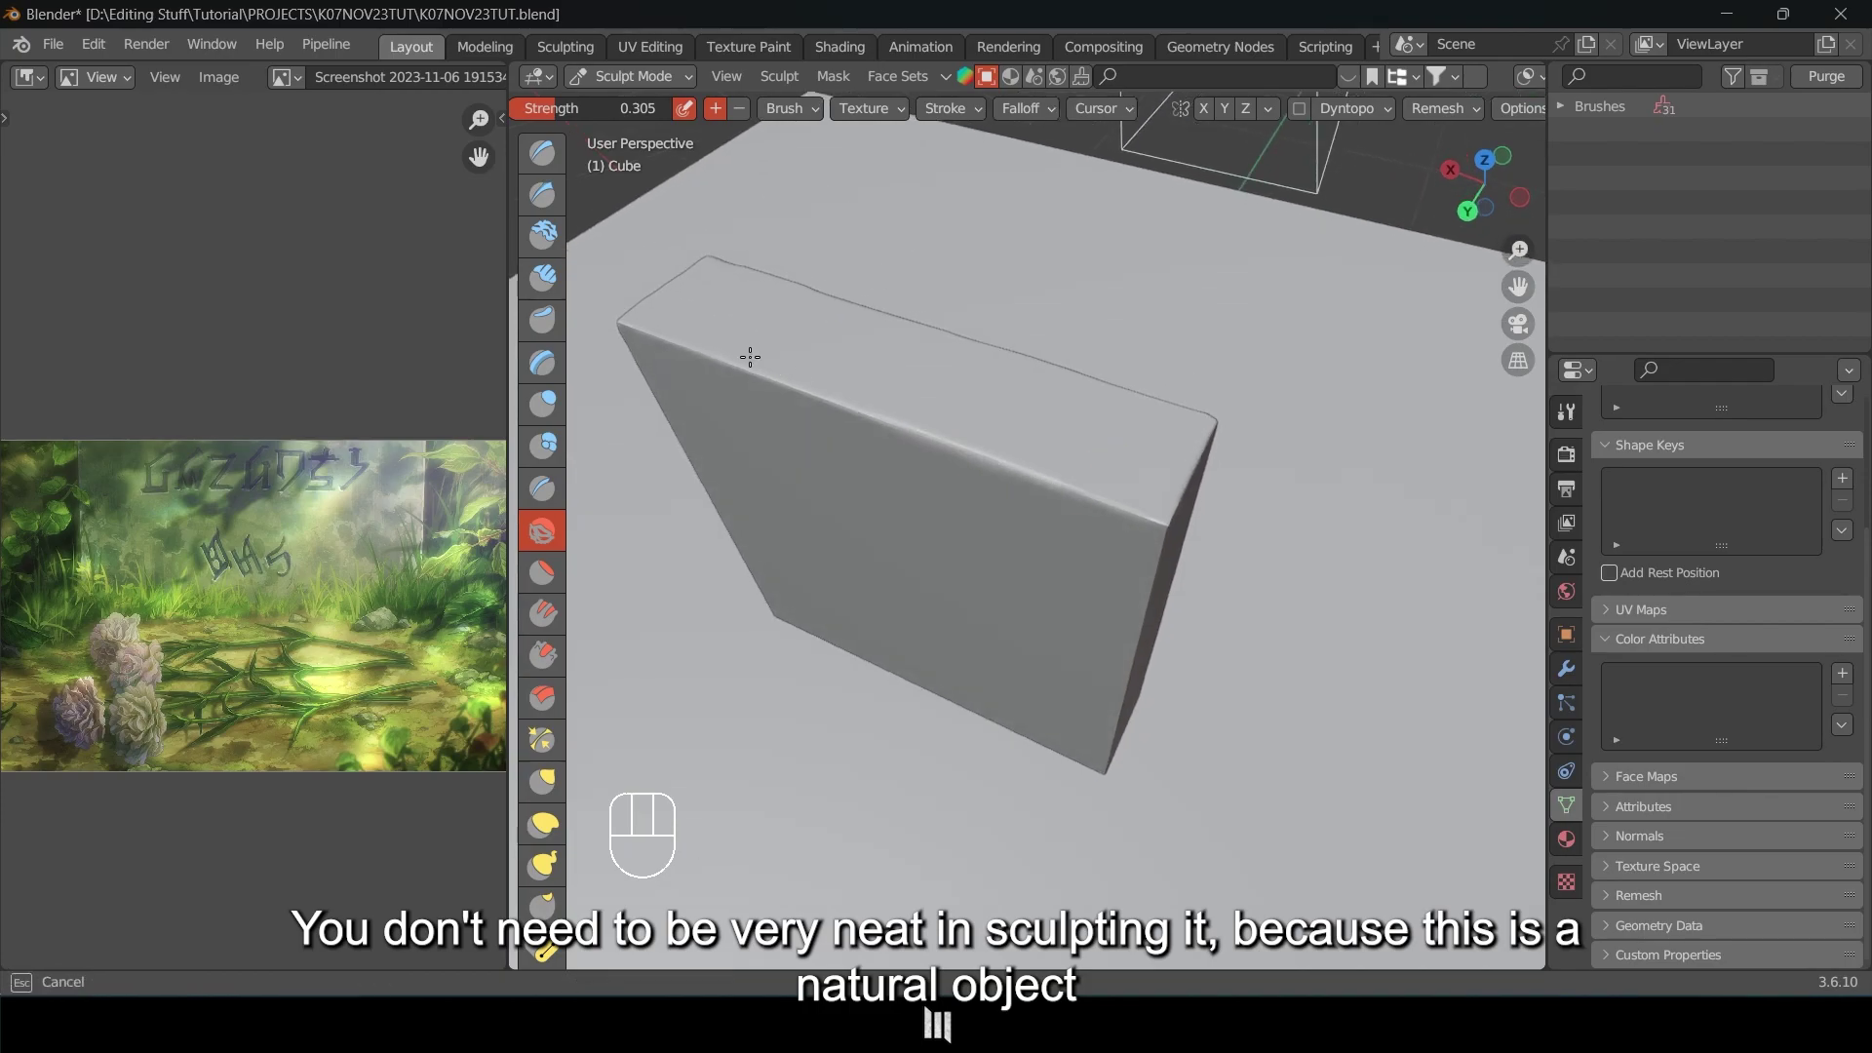
middle_click_drag(748, 355, 1016, 459)
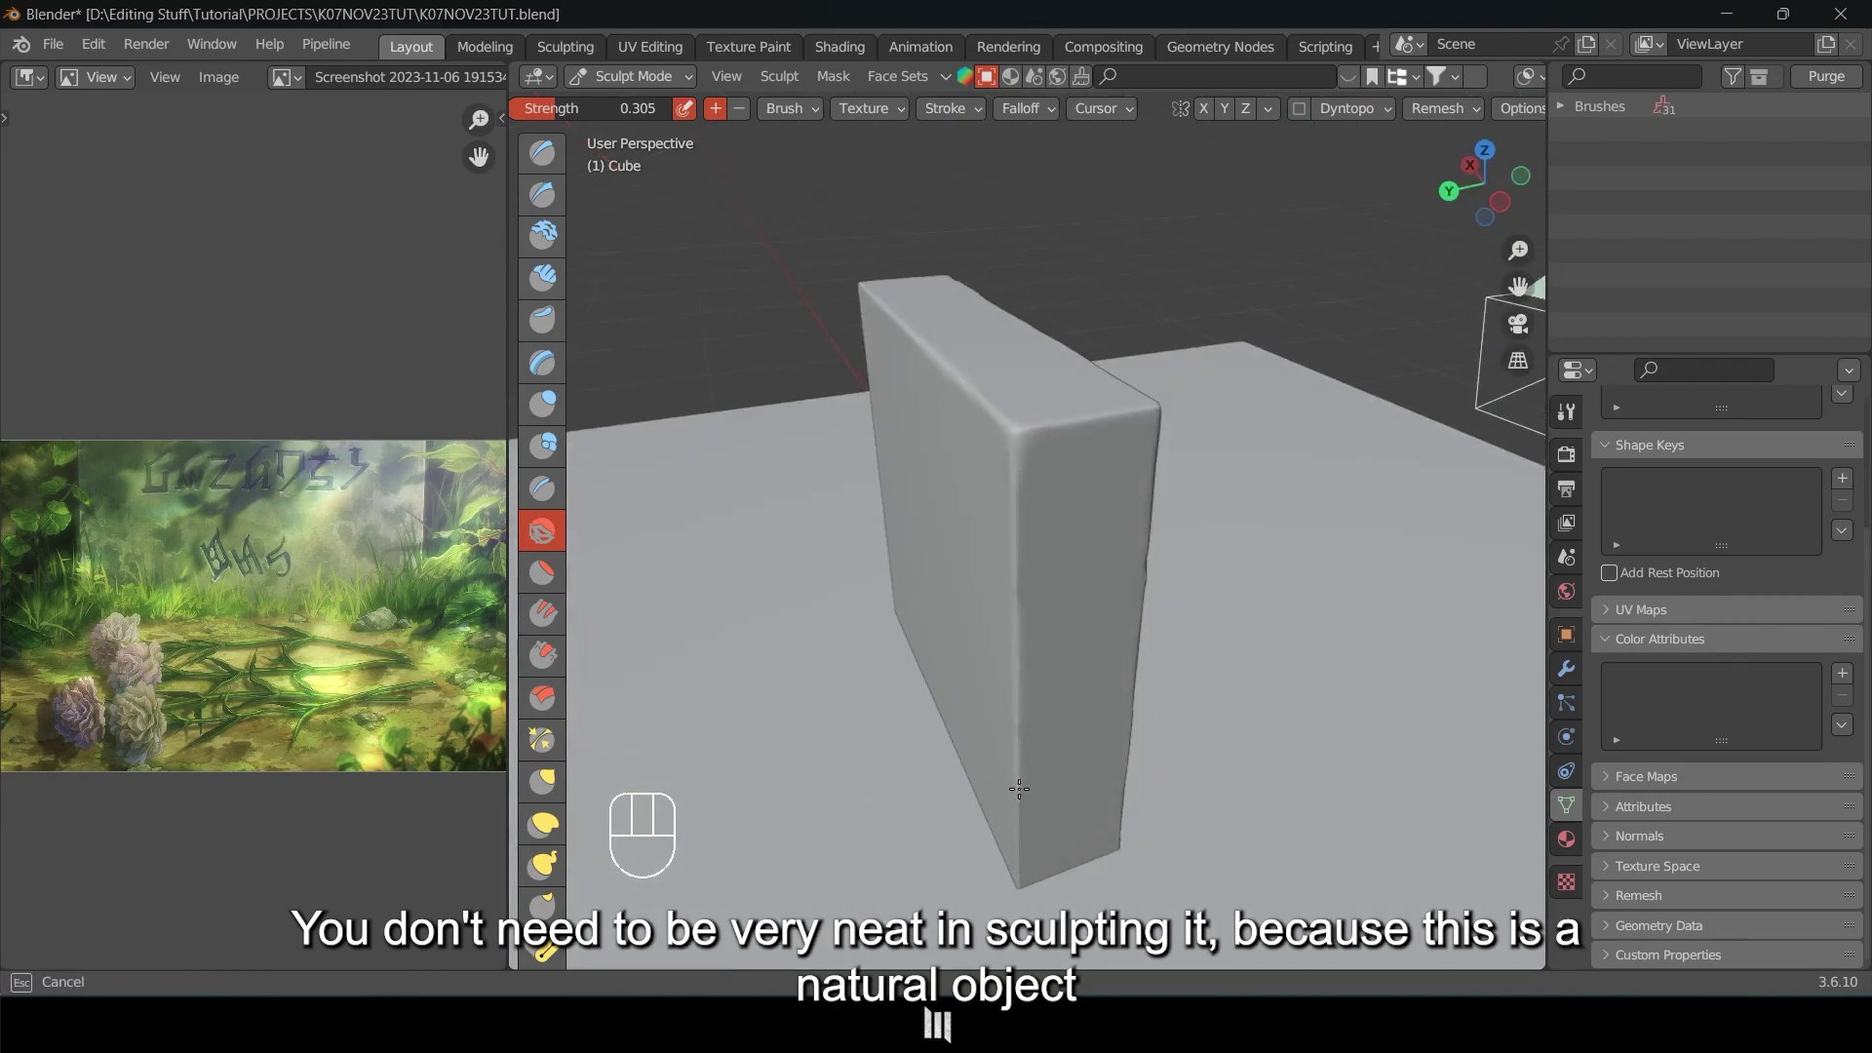
middle_click_drag(1024, 861, 914, 443)
middle_click_drag(941, 860, 1004, 615)
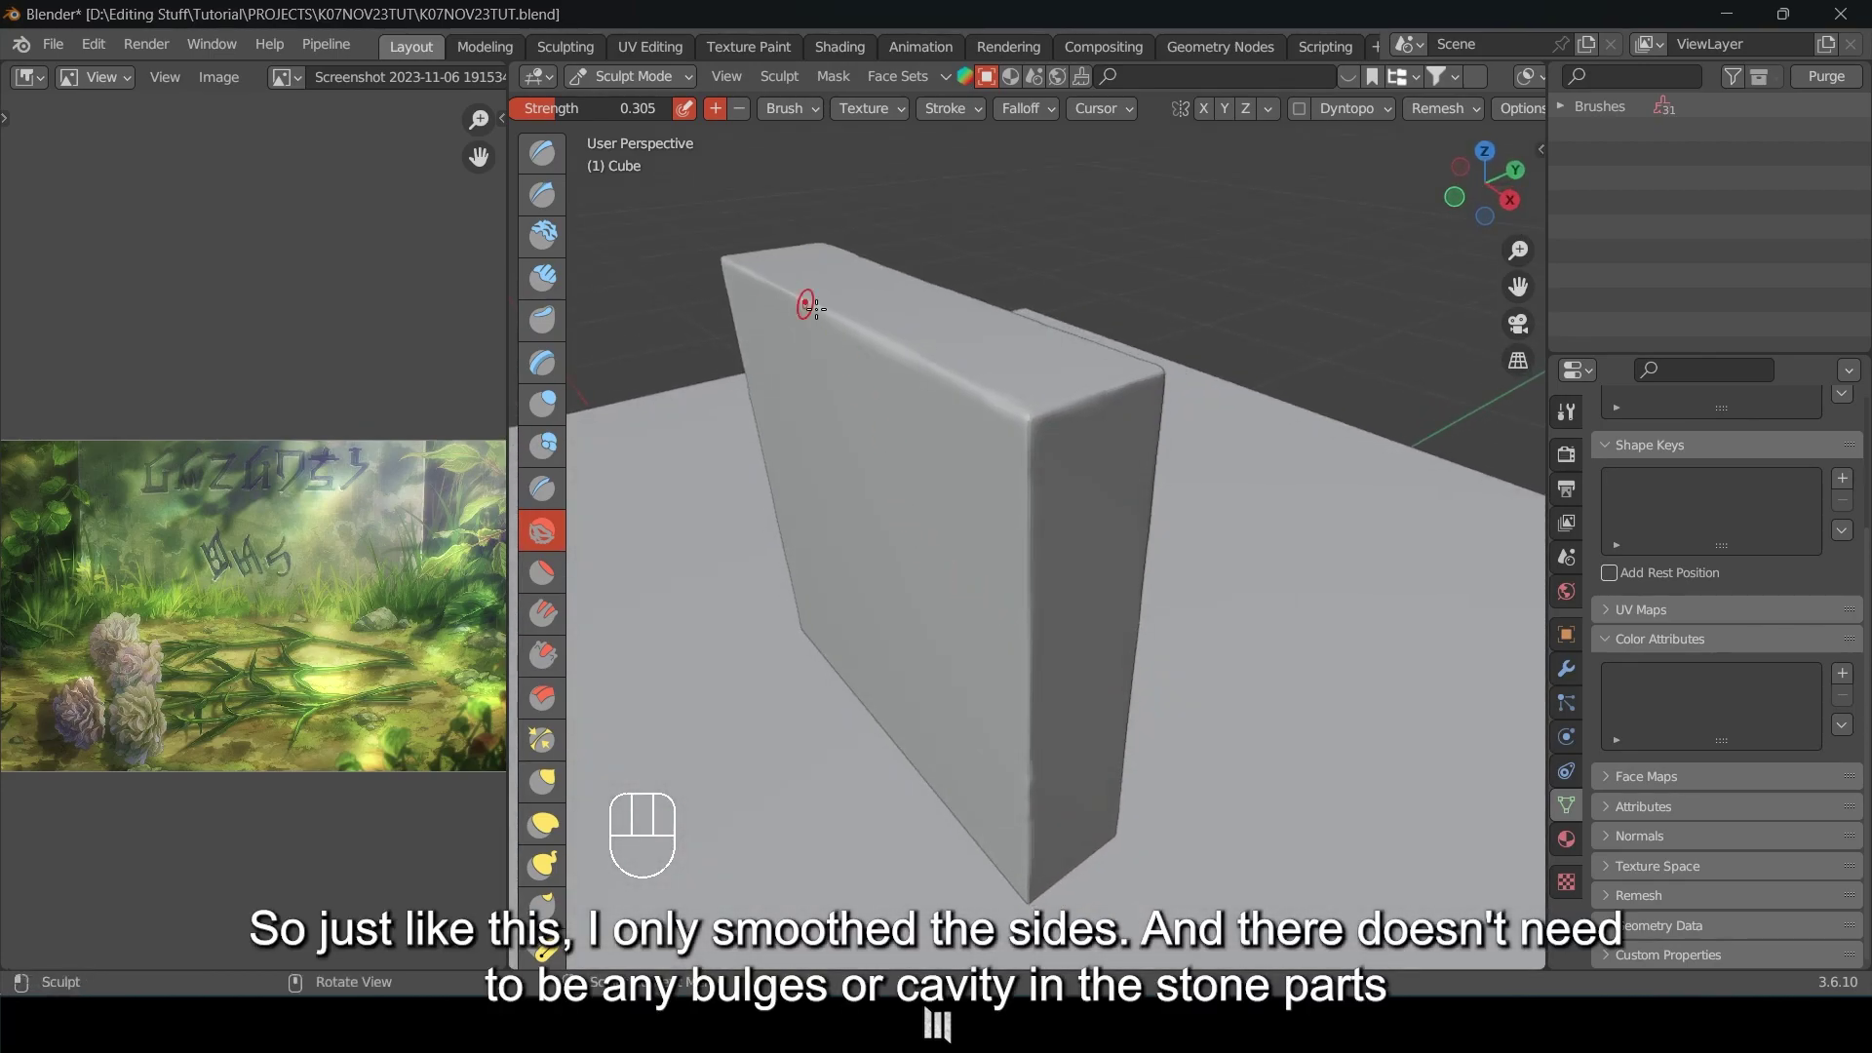
mouse_move(1018, 692)
middle_mouse_down()
mouse_move(1086, 552)
mouse_move(1020, 552)
mouse_move(852, 430)
middle_mouse_up()
Try carving a hollow into the slab's narrow side face with the Clay Strips brush, and undo it.
left_click(544, 278)
mouse_move(975, 439)
middle_mouse_down()
mouse_move(1086, 481)
mouse_move(1045, 504)
mouse_move(1073, 493)
mouse_move(995, 477)
mouse_move(978, 426)
middle_mouse_up()
left_click_drag(1042, 306, 1012, 355, "ctrl")
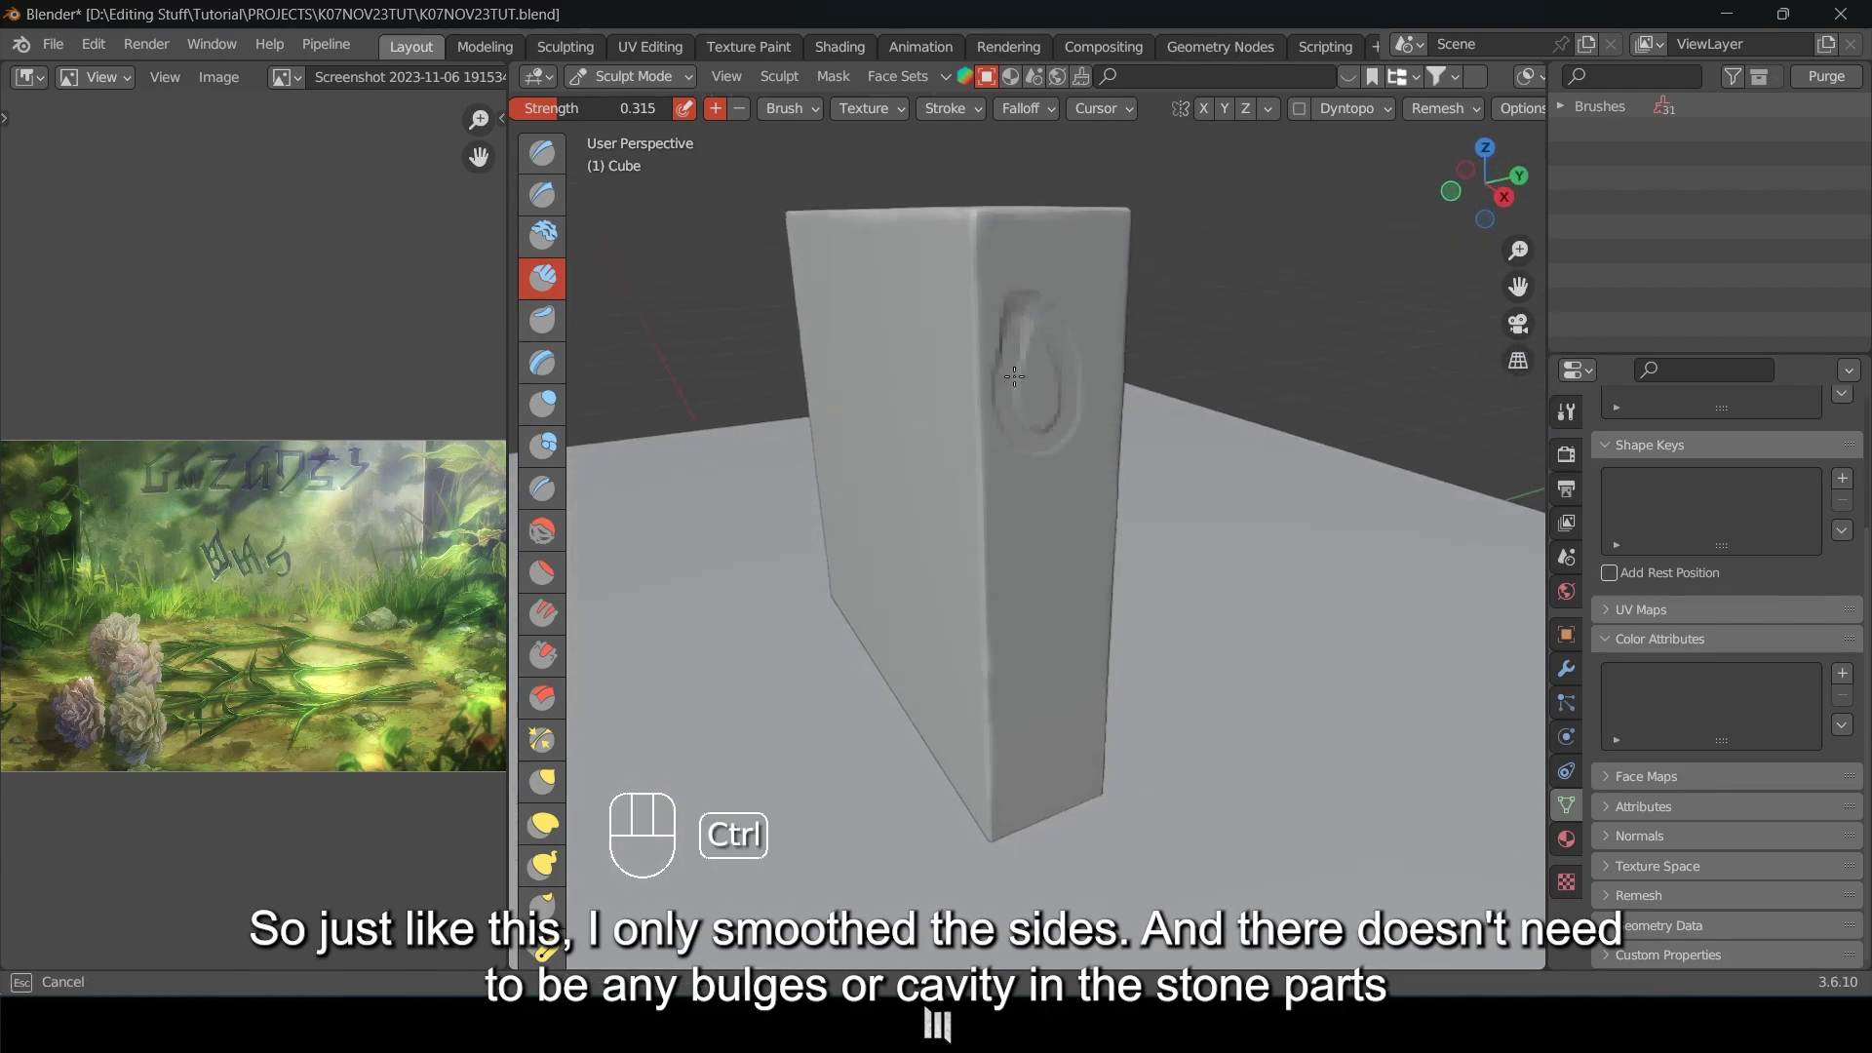
left_click_drag(1061, 438, 1061, 438, "ctrl")
key("ctrl+z")
Return to Object Mode and add Screenshot 2023-11-06 191534.png as a reference image aligned to the front view.
middle_click_drag(978, 506, 794, 338)
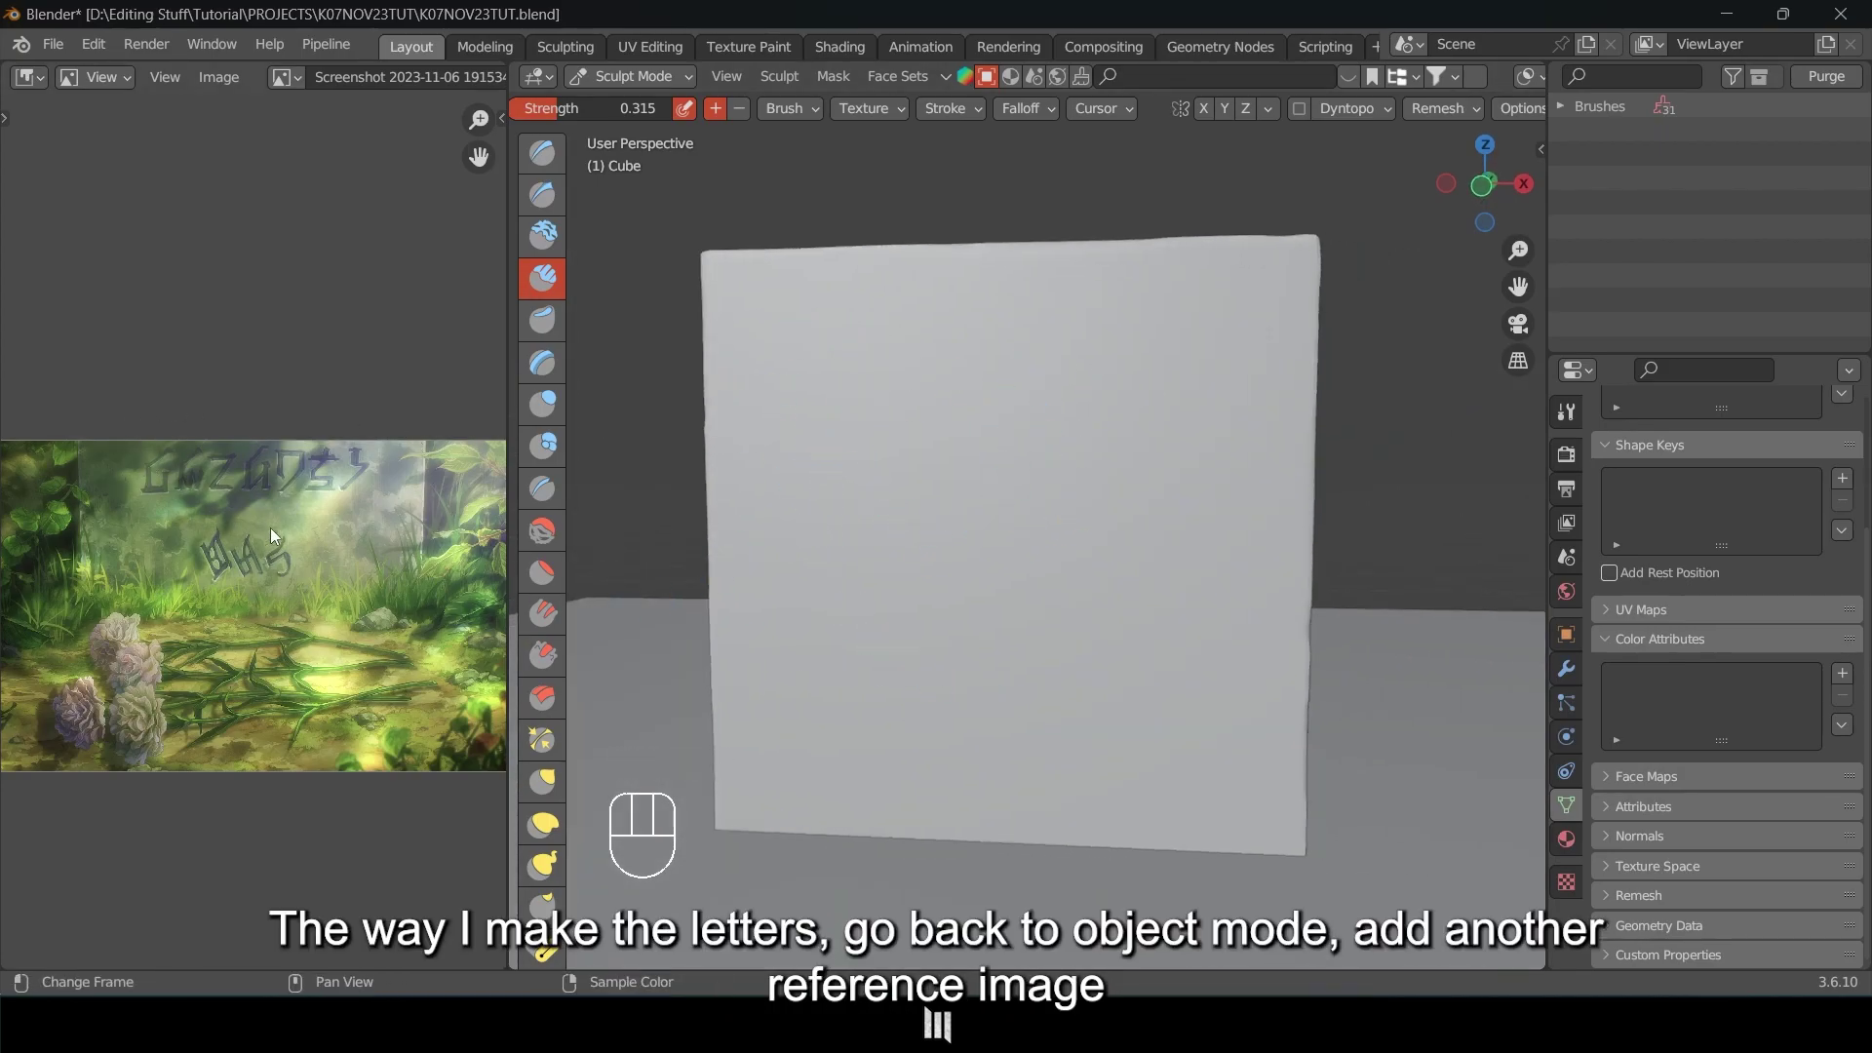
mouse_move(1137, 497)
middle_mouse_down()
mouse_move(1089, 492)
mouse_move(1120, 498)
mouse_move(1070, 543)
mouse_move(975, 465)
middle_mouse_up()
left_click(625, 78)
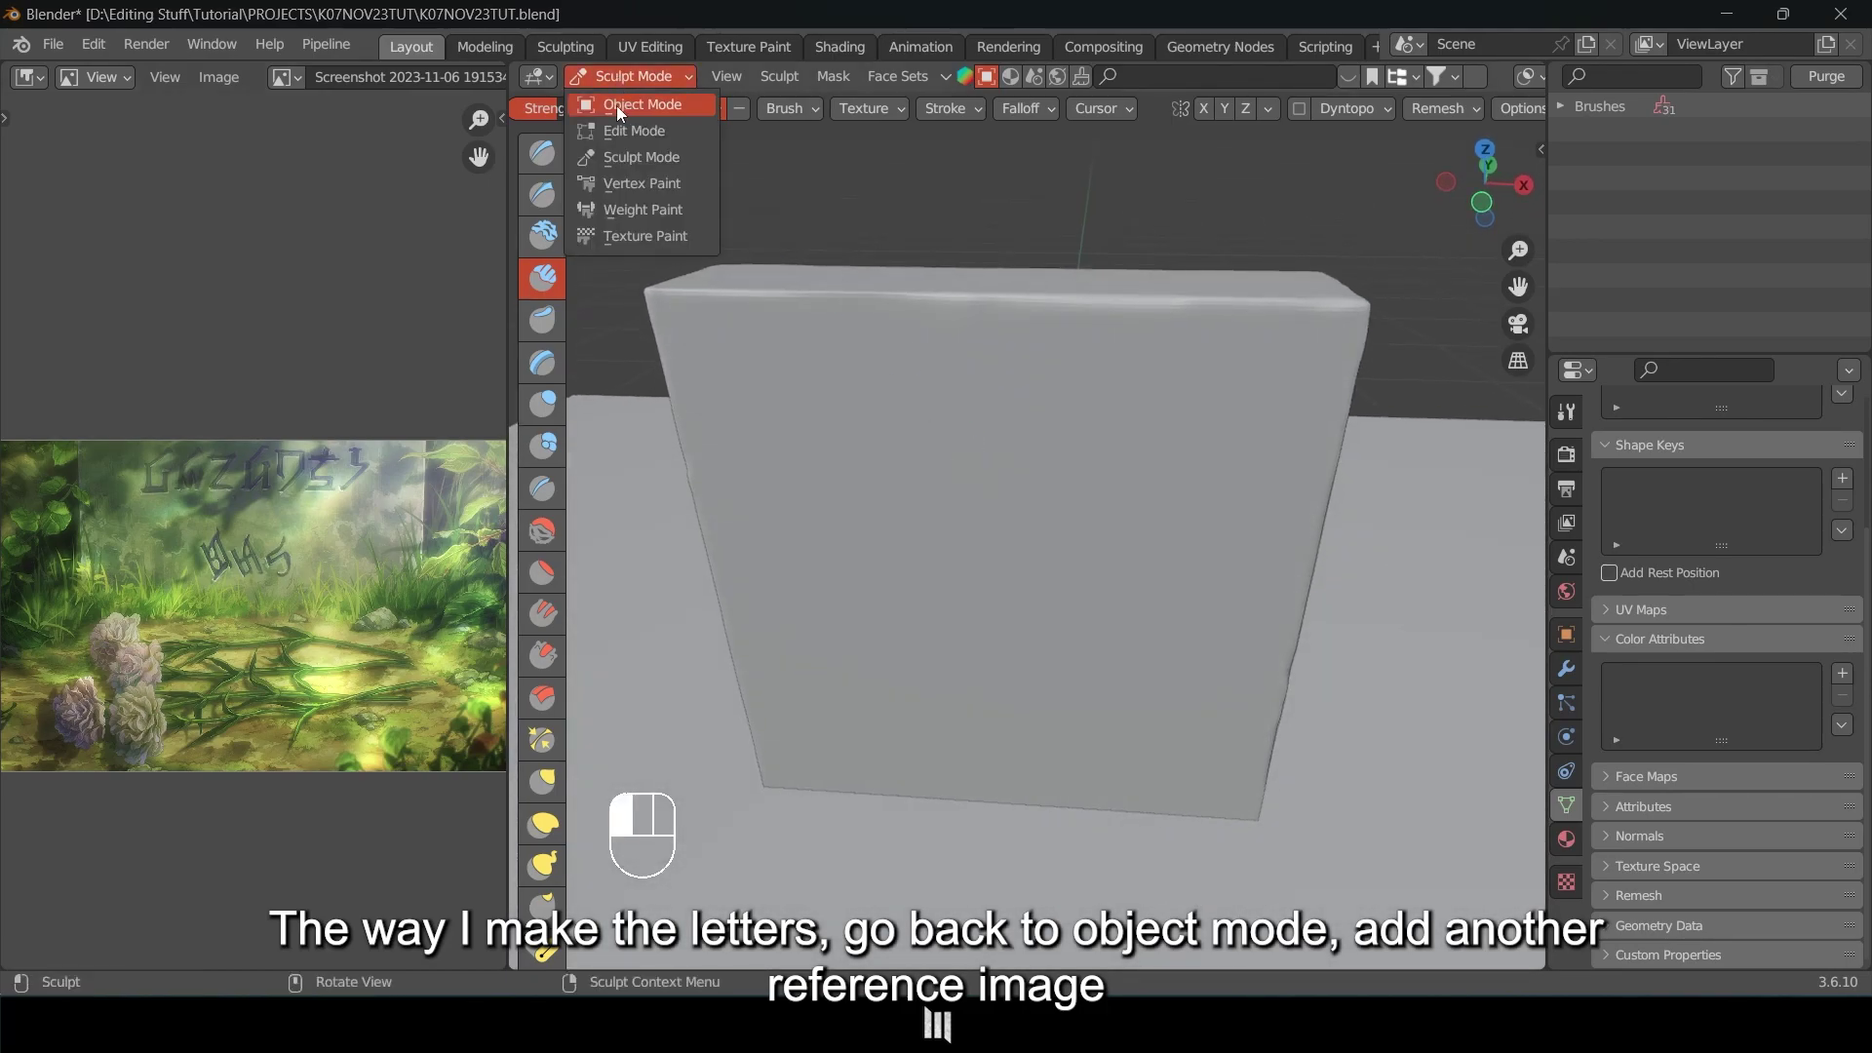
left_click(616, 105)
middle_click_drag(1151, 546, 1138, 490)
key("KP_1")
key("shift+a")
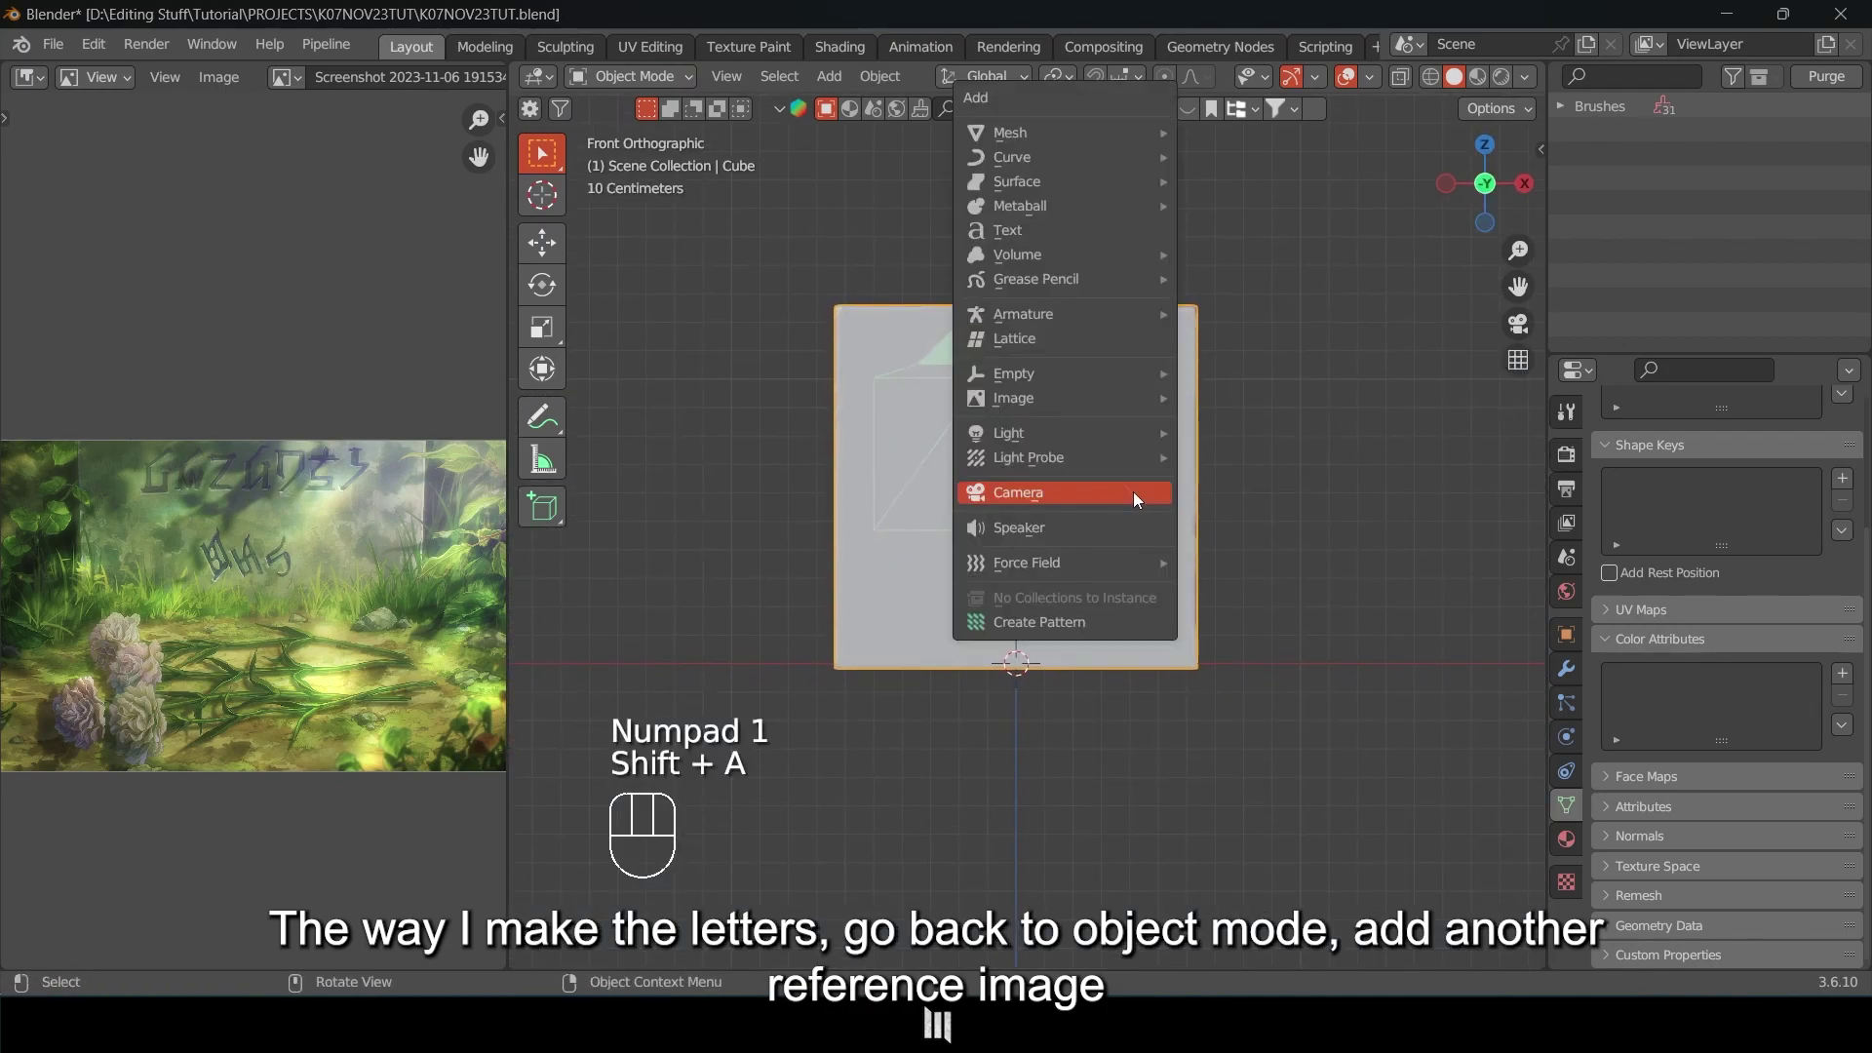
mouse_move(1095, 396)
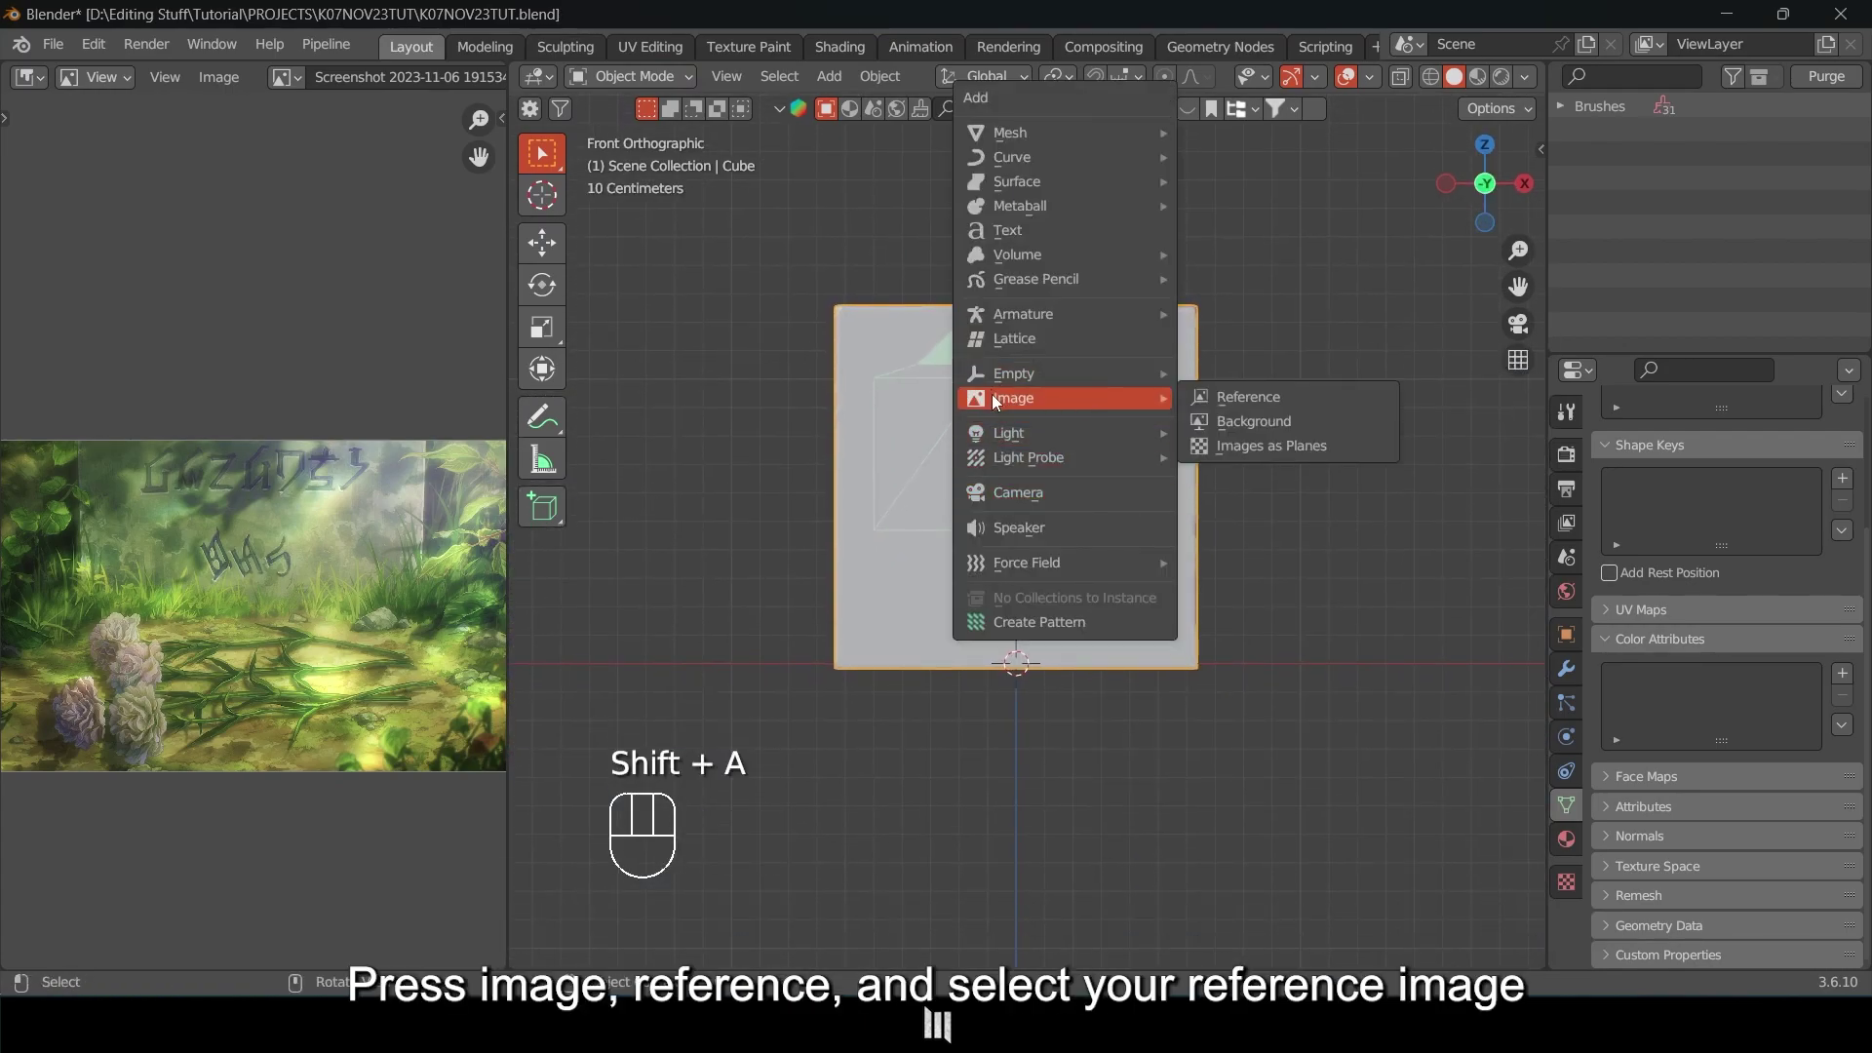
left_click(1266, 394)
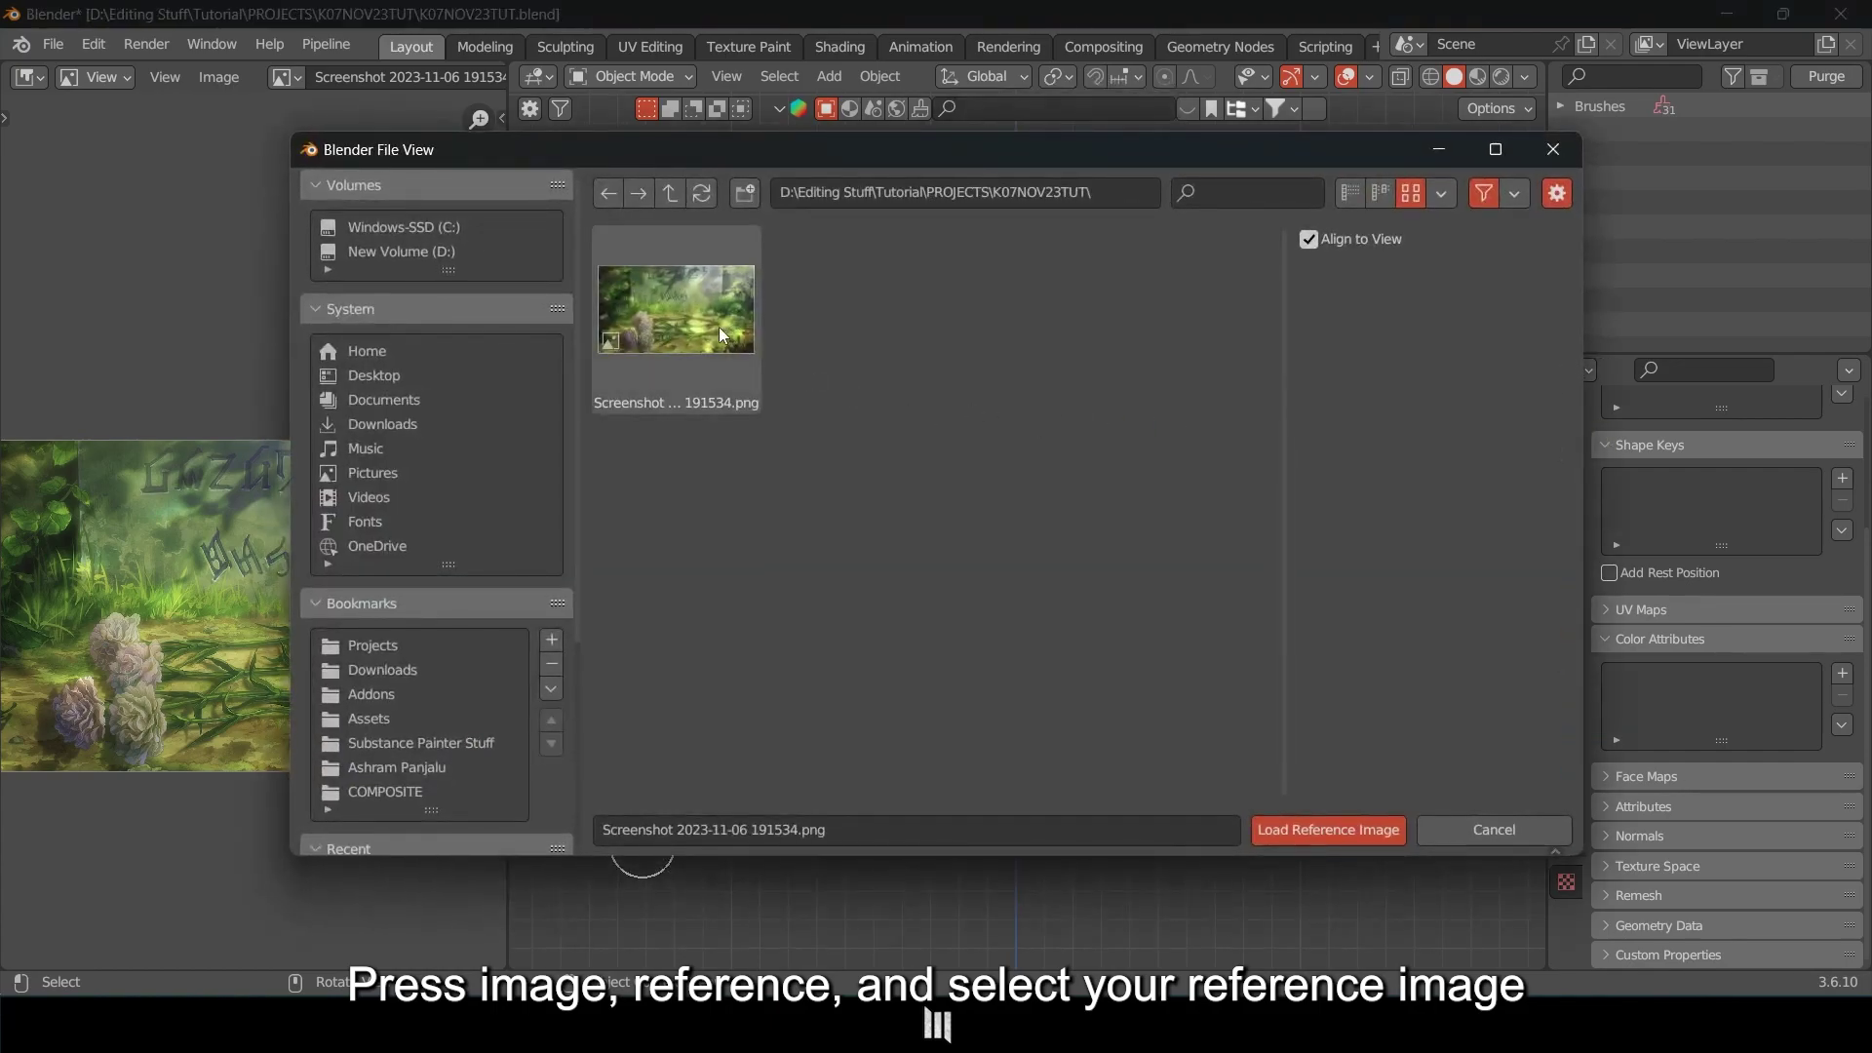
left_click(1307, 829)
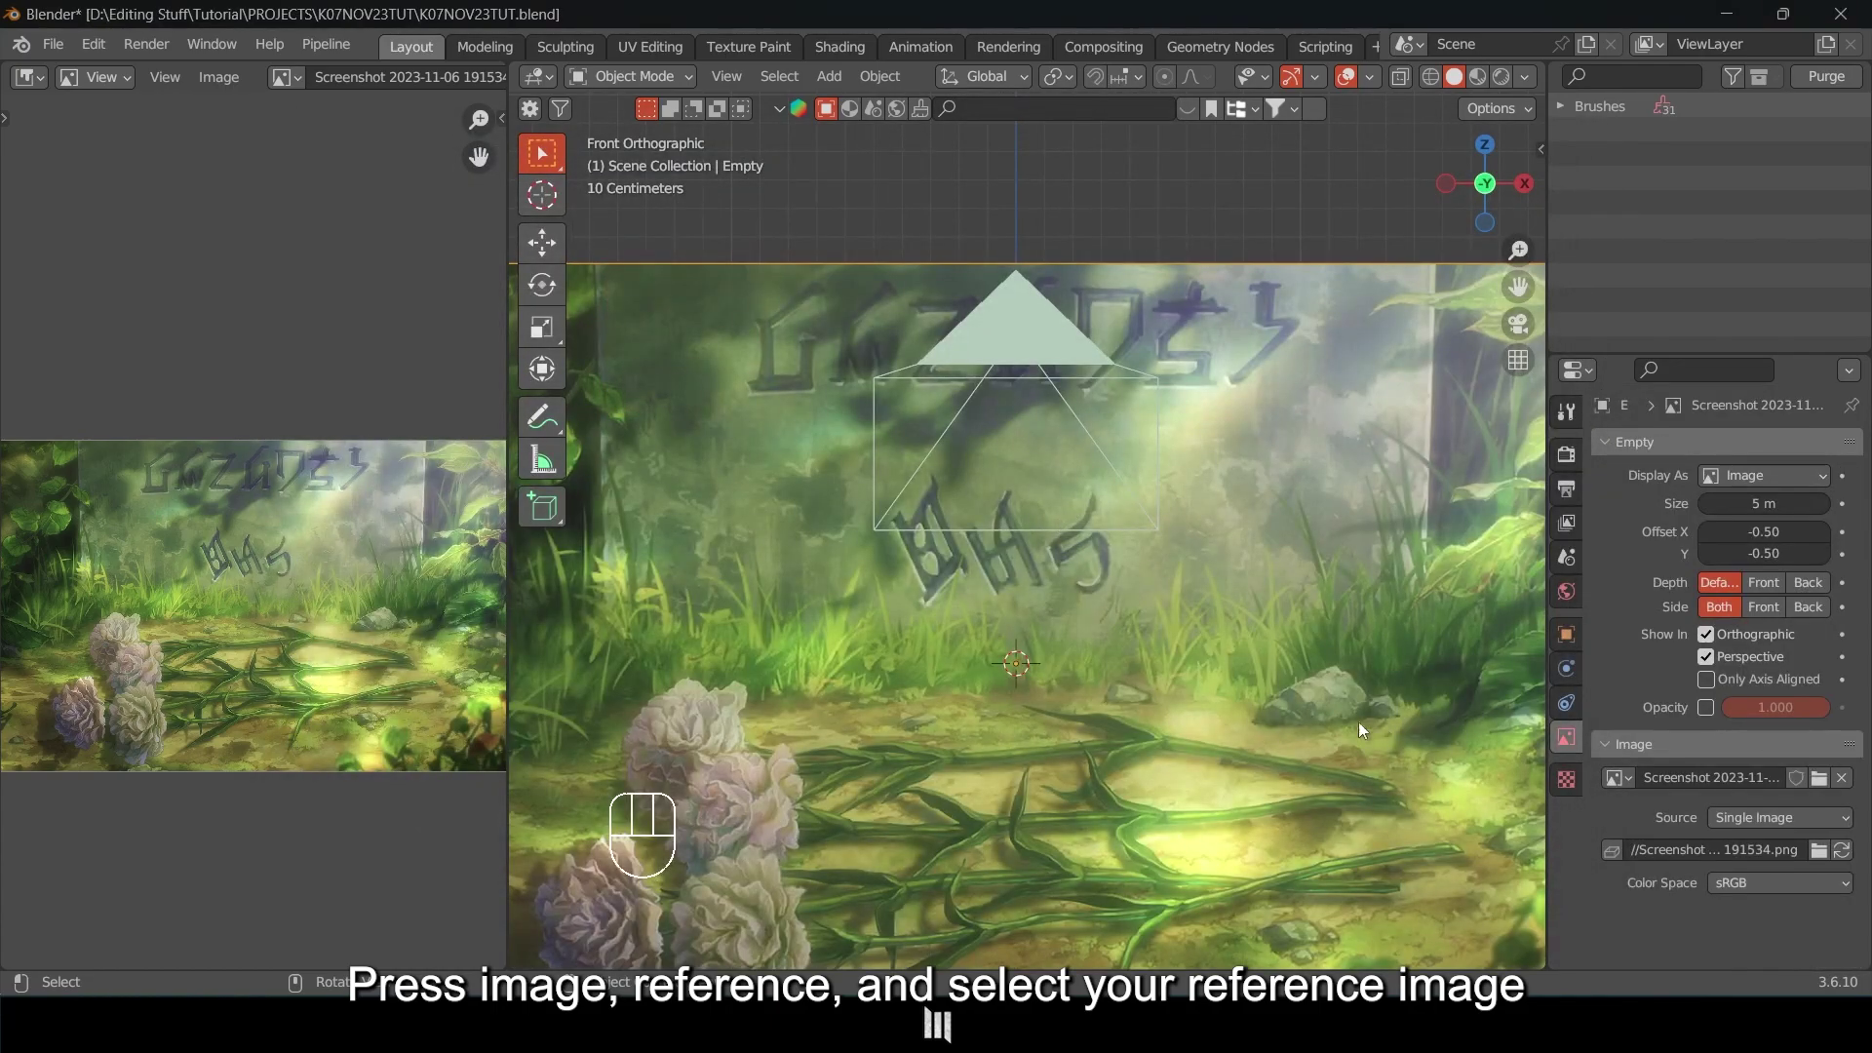
Scale down the reference image and shift it vertically to fit its tombstone over the slab.
key("s")
key("g")
key("y")
key("z")
key("s")
left_click(1276, 652)
key("g")
key("z")
left_click(1273, 660)
Move the reference image along Y in front of the slab and adjust its height to match the slab's face.
middle_click_drag(1273, 660, 1180, 604)
key("g")
key("y")
left_click(1117, 673)
key("g")
key("z")
left_click(1173, 593)
key("KP_1")
middle_click_drag(1071, 544, 864, 433)
key("g")
key("z")
left_click(1132, 596)
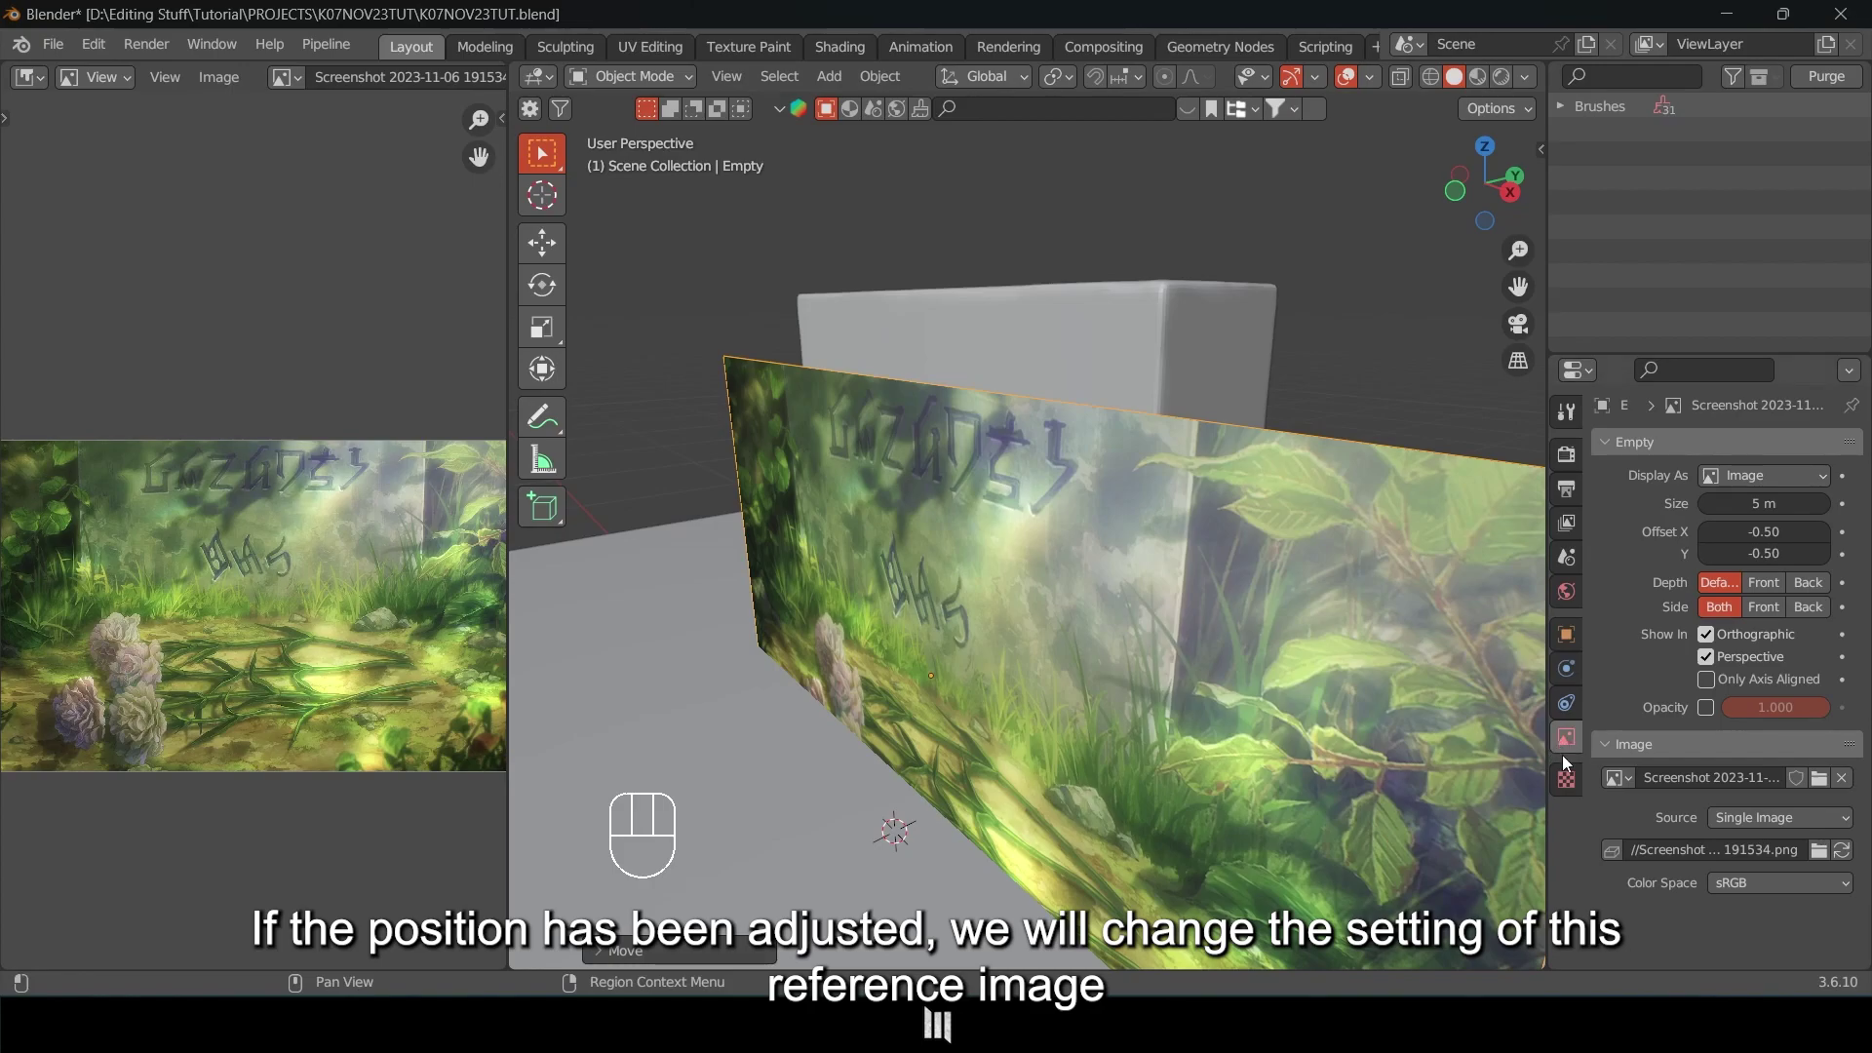
Set the reference image's depth to Front and enable its opacity at 0.431.
middle_click_drag(1151, 682, 1272, 653)
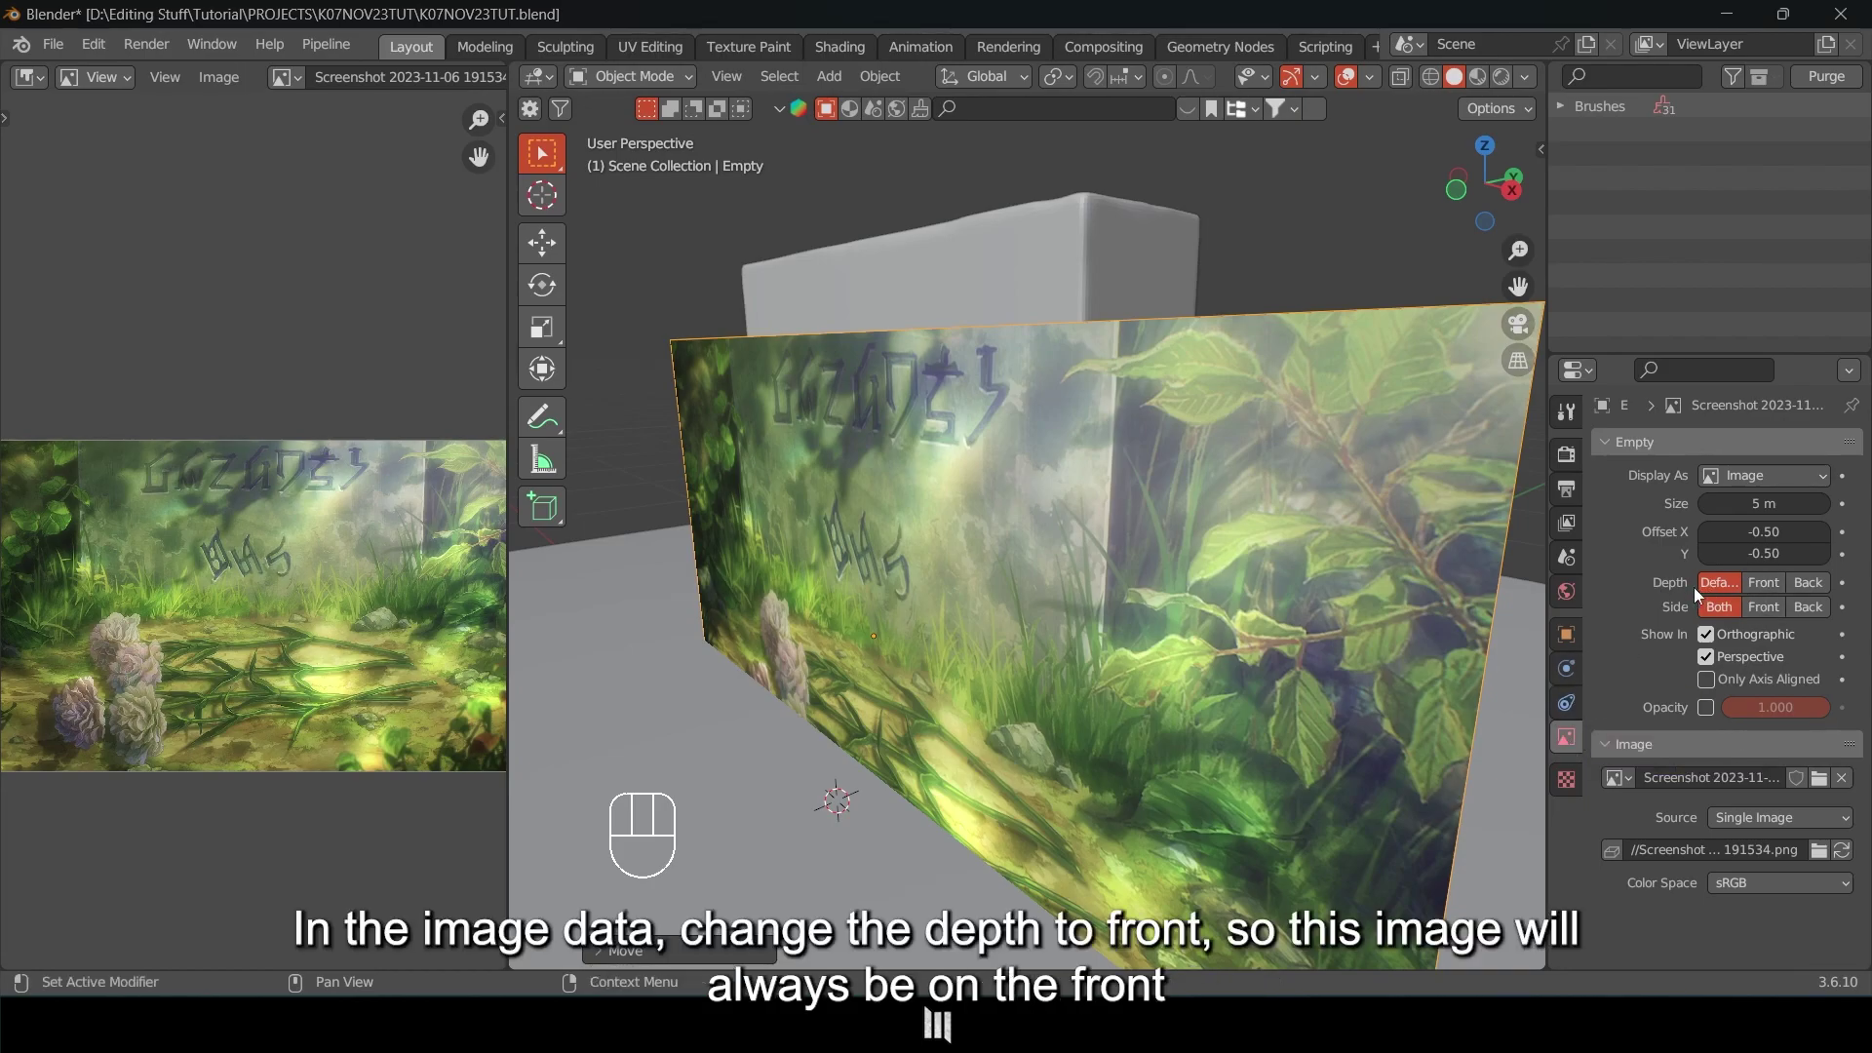
left_click(1767, 597)
middle_click_drag(877, 605, 805, 606)
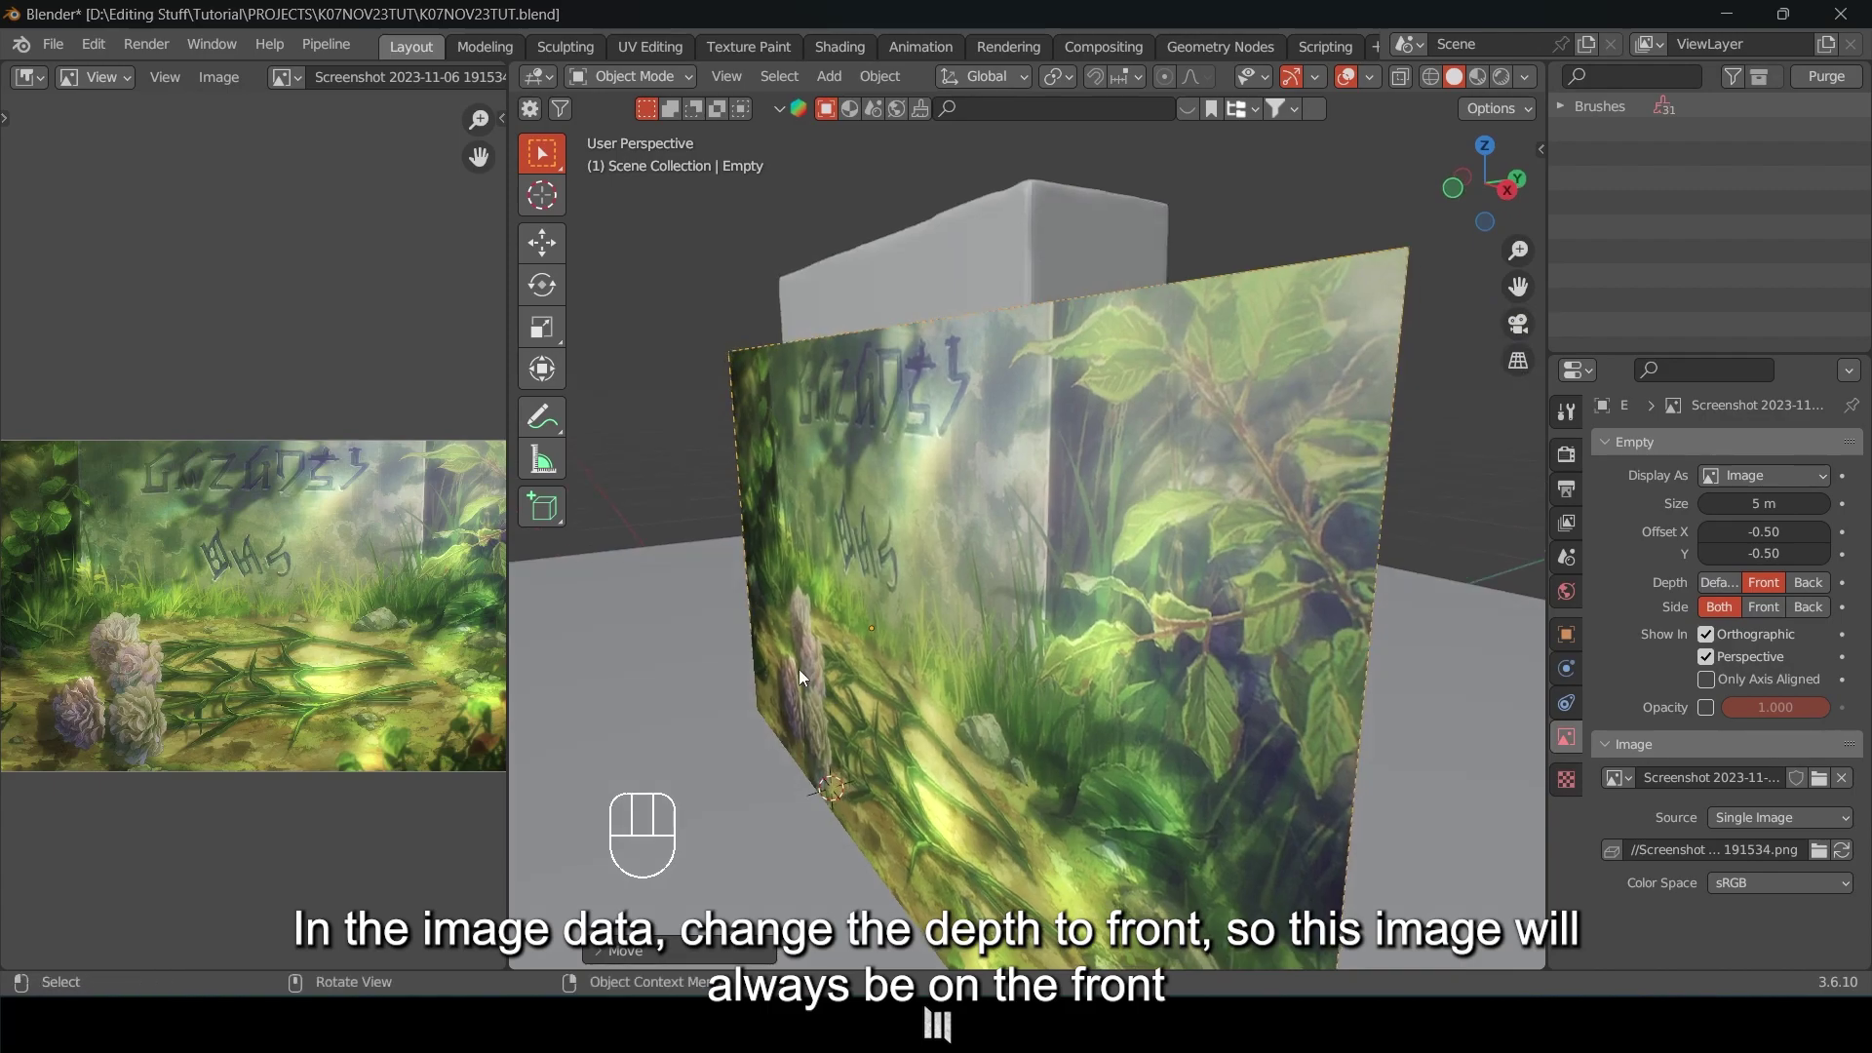
left_click(1708, 709)
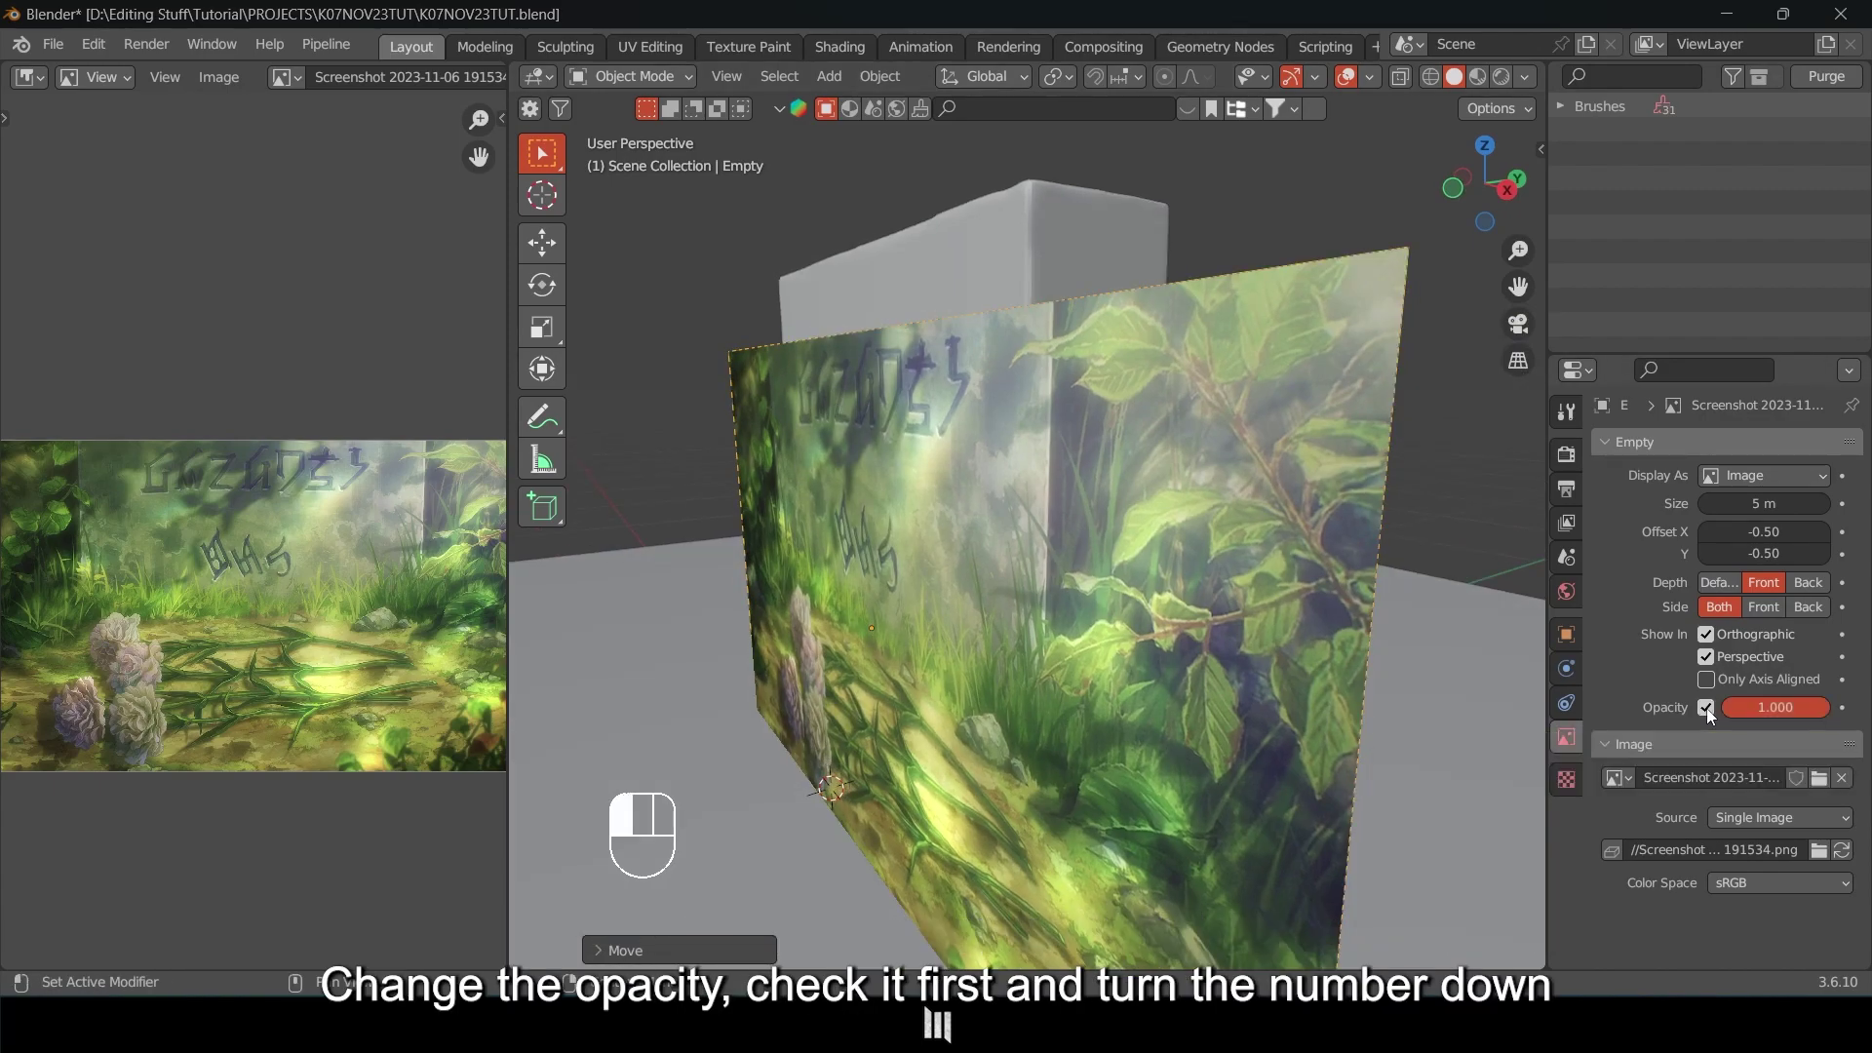
left_click_drag(1776, 707, 1706, 707)
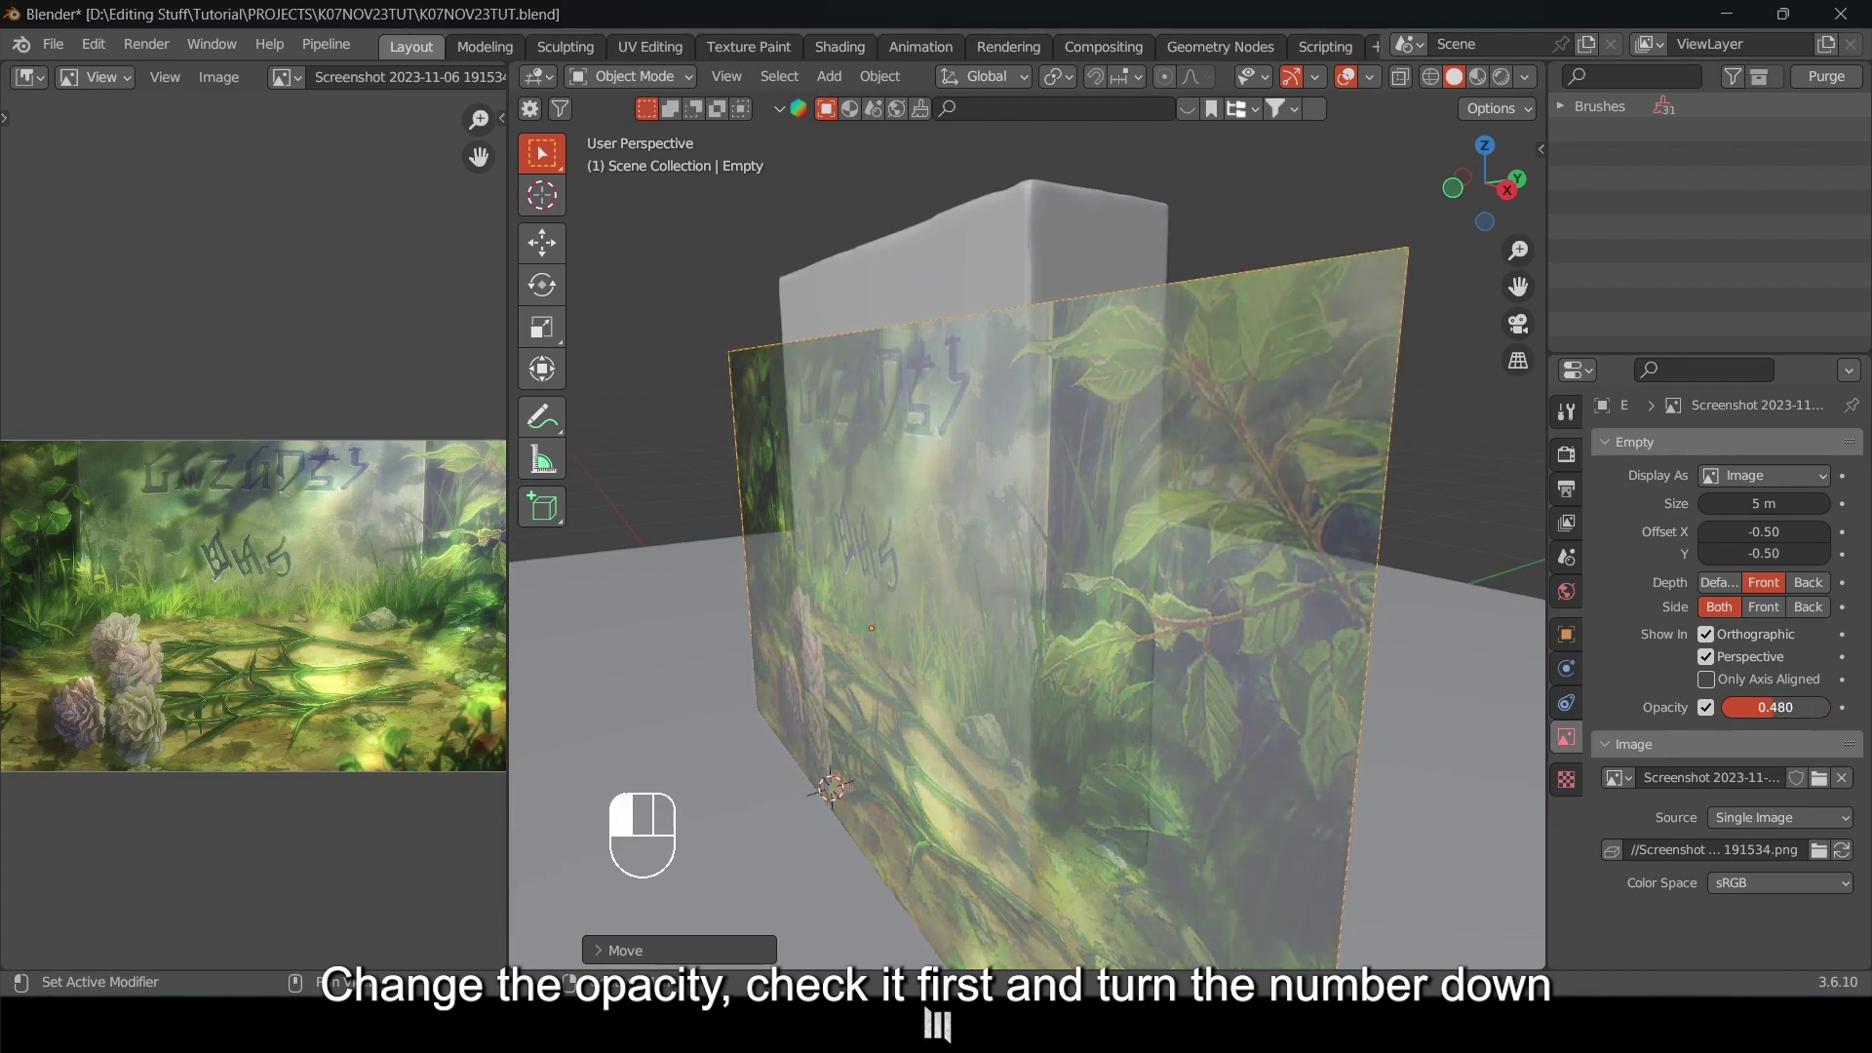
Select the slab behind the reference image and switch it to Sculpt Mode in front view, framed on the first letter.
middle_click_drag(1414, 682, 782, 423)
left_click(815, 317)
middle_click_drag(827, 312, 946, 421, "shift")
left_click(688, 373)
key("KP_1")
scroll(969, 465, "up", 1)
scroll(964, 464, "down", 2)
scroll(927, 439, "up", 5)
scroll(926, 478, "up", 3)
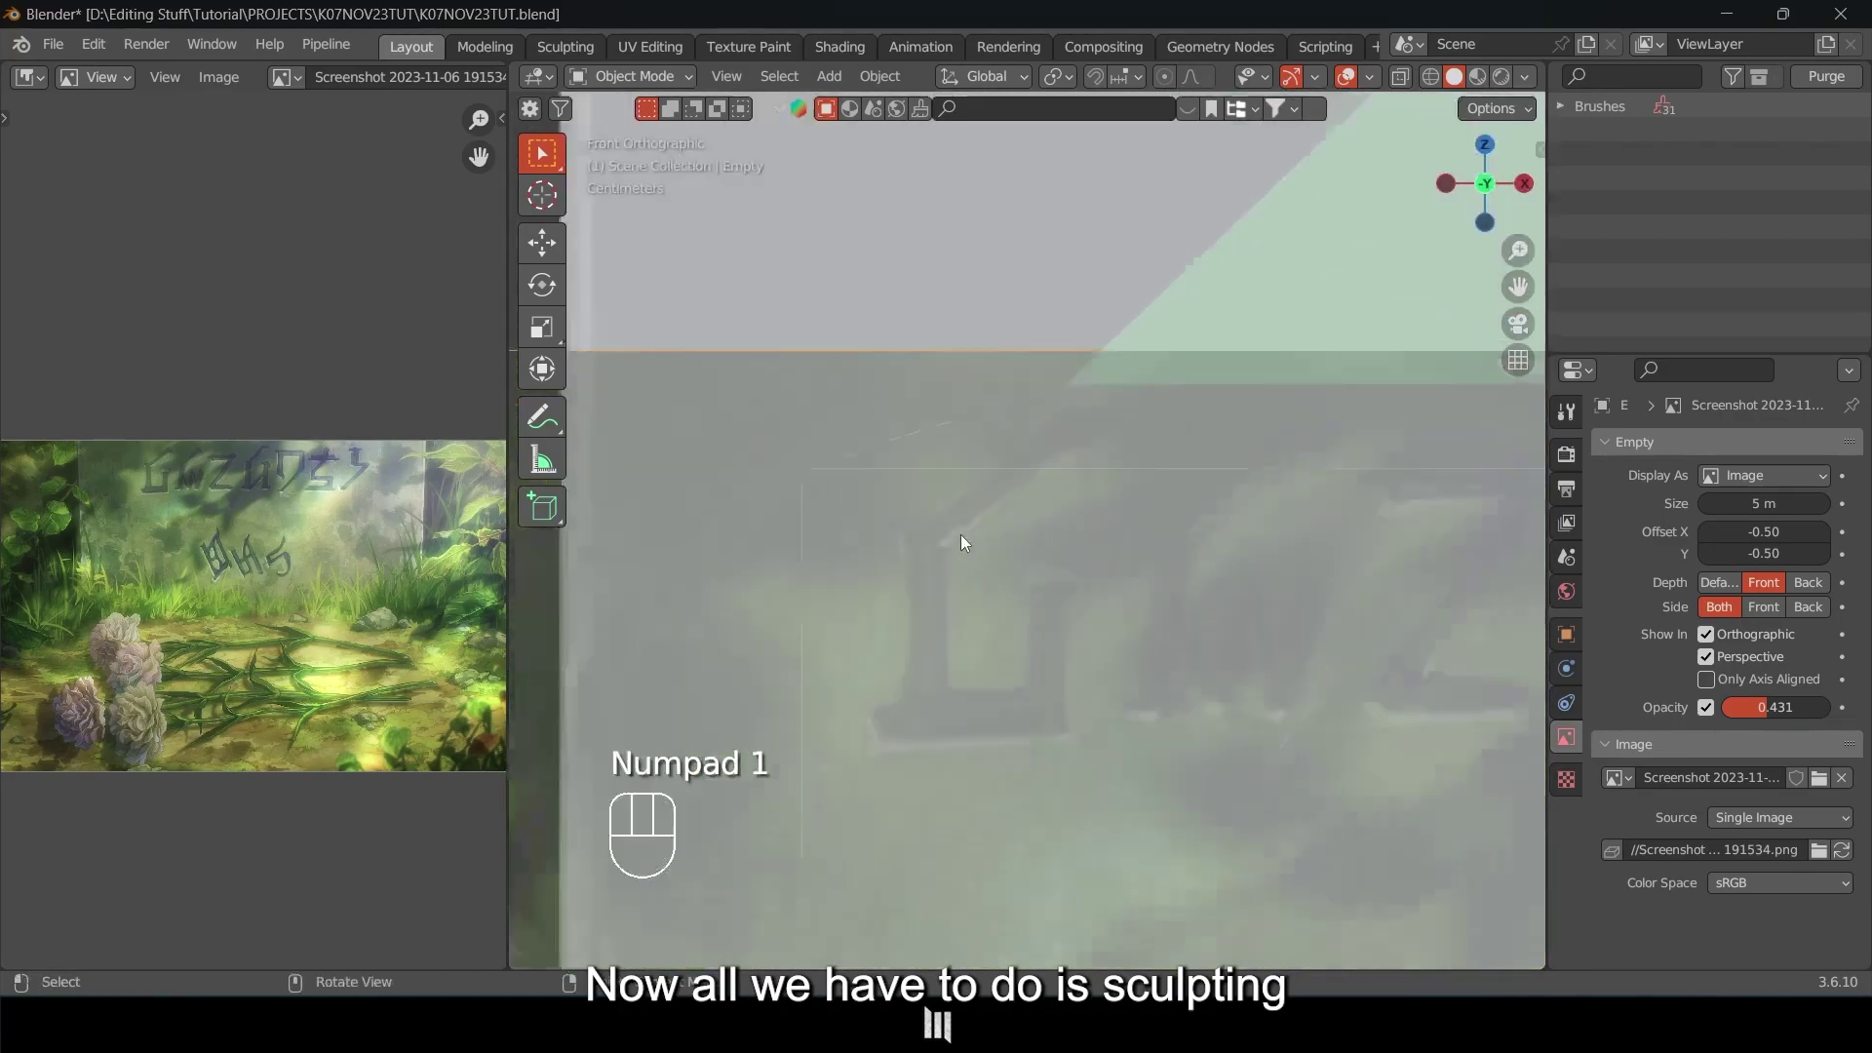
left_click(644, 77)
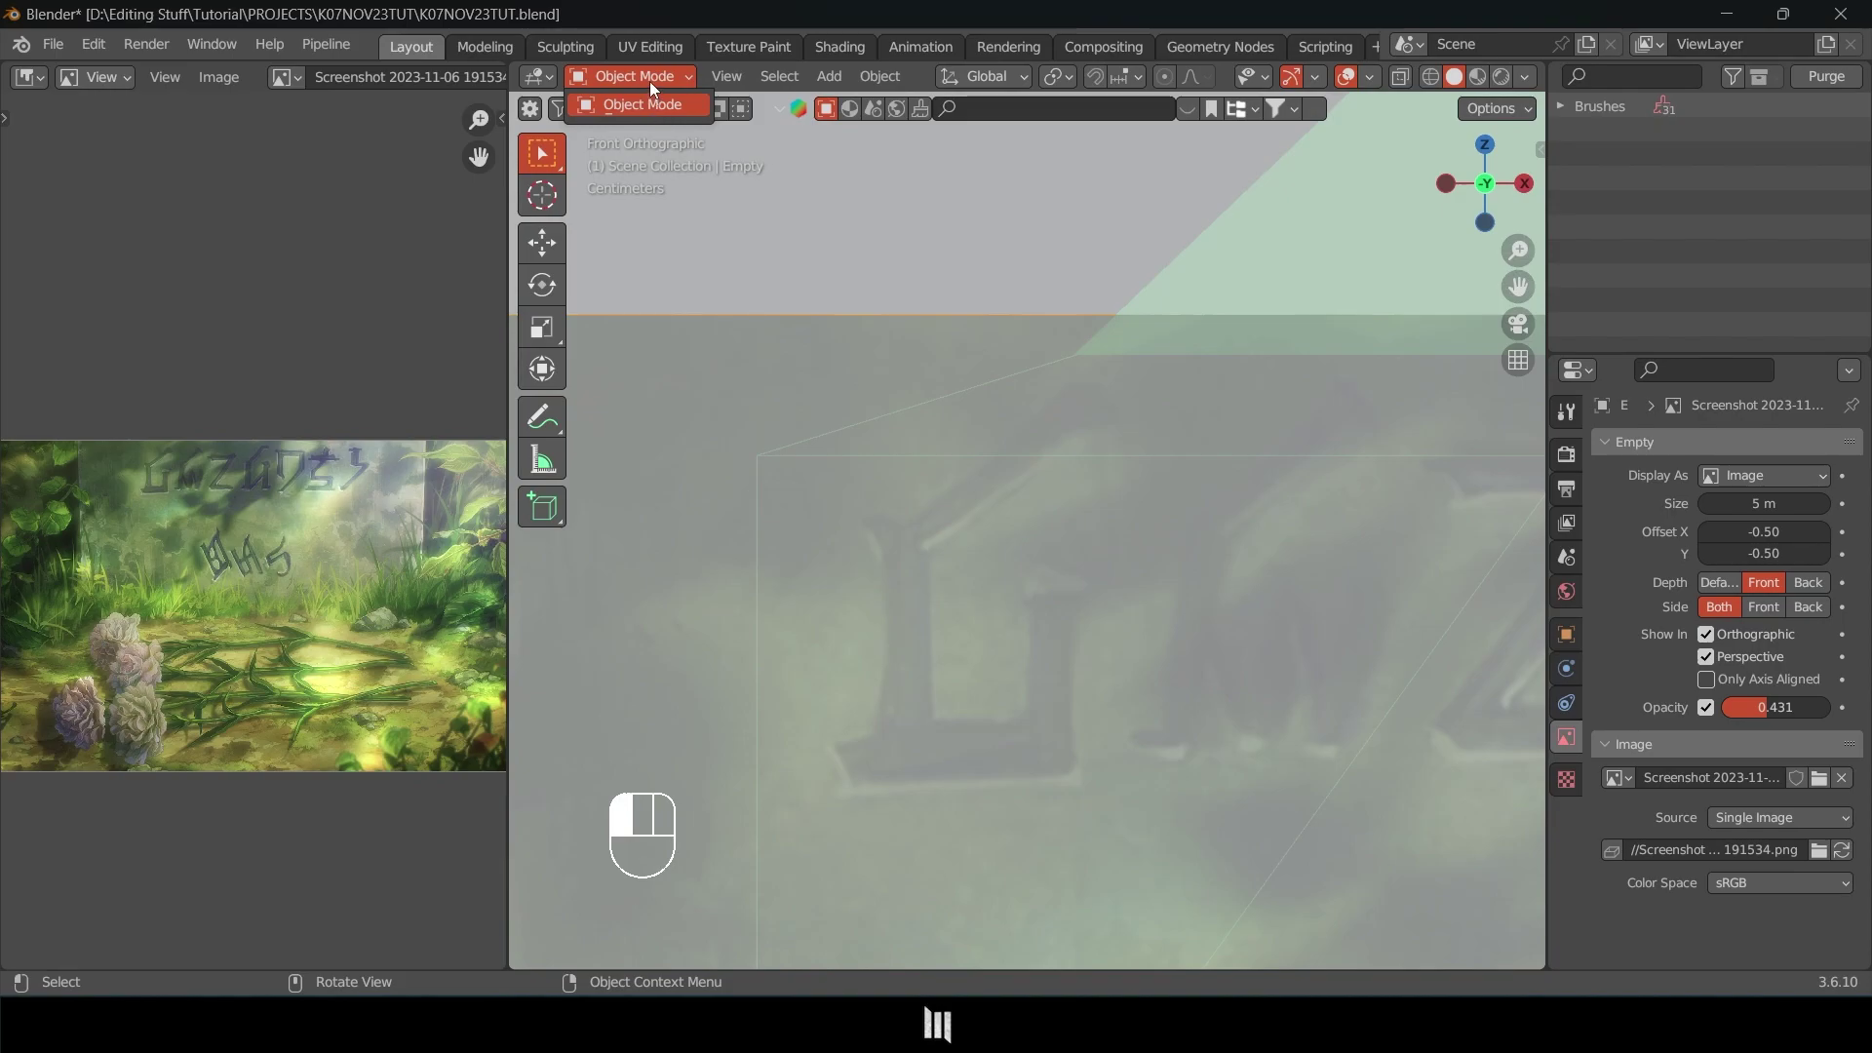
left_click(649, 82)
left_click(675, 154)
left_click(670, 76)
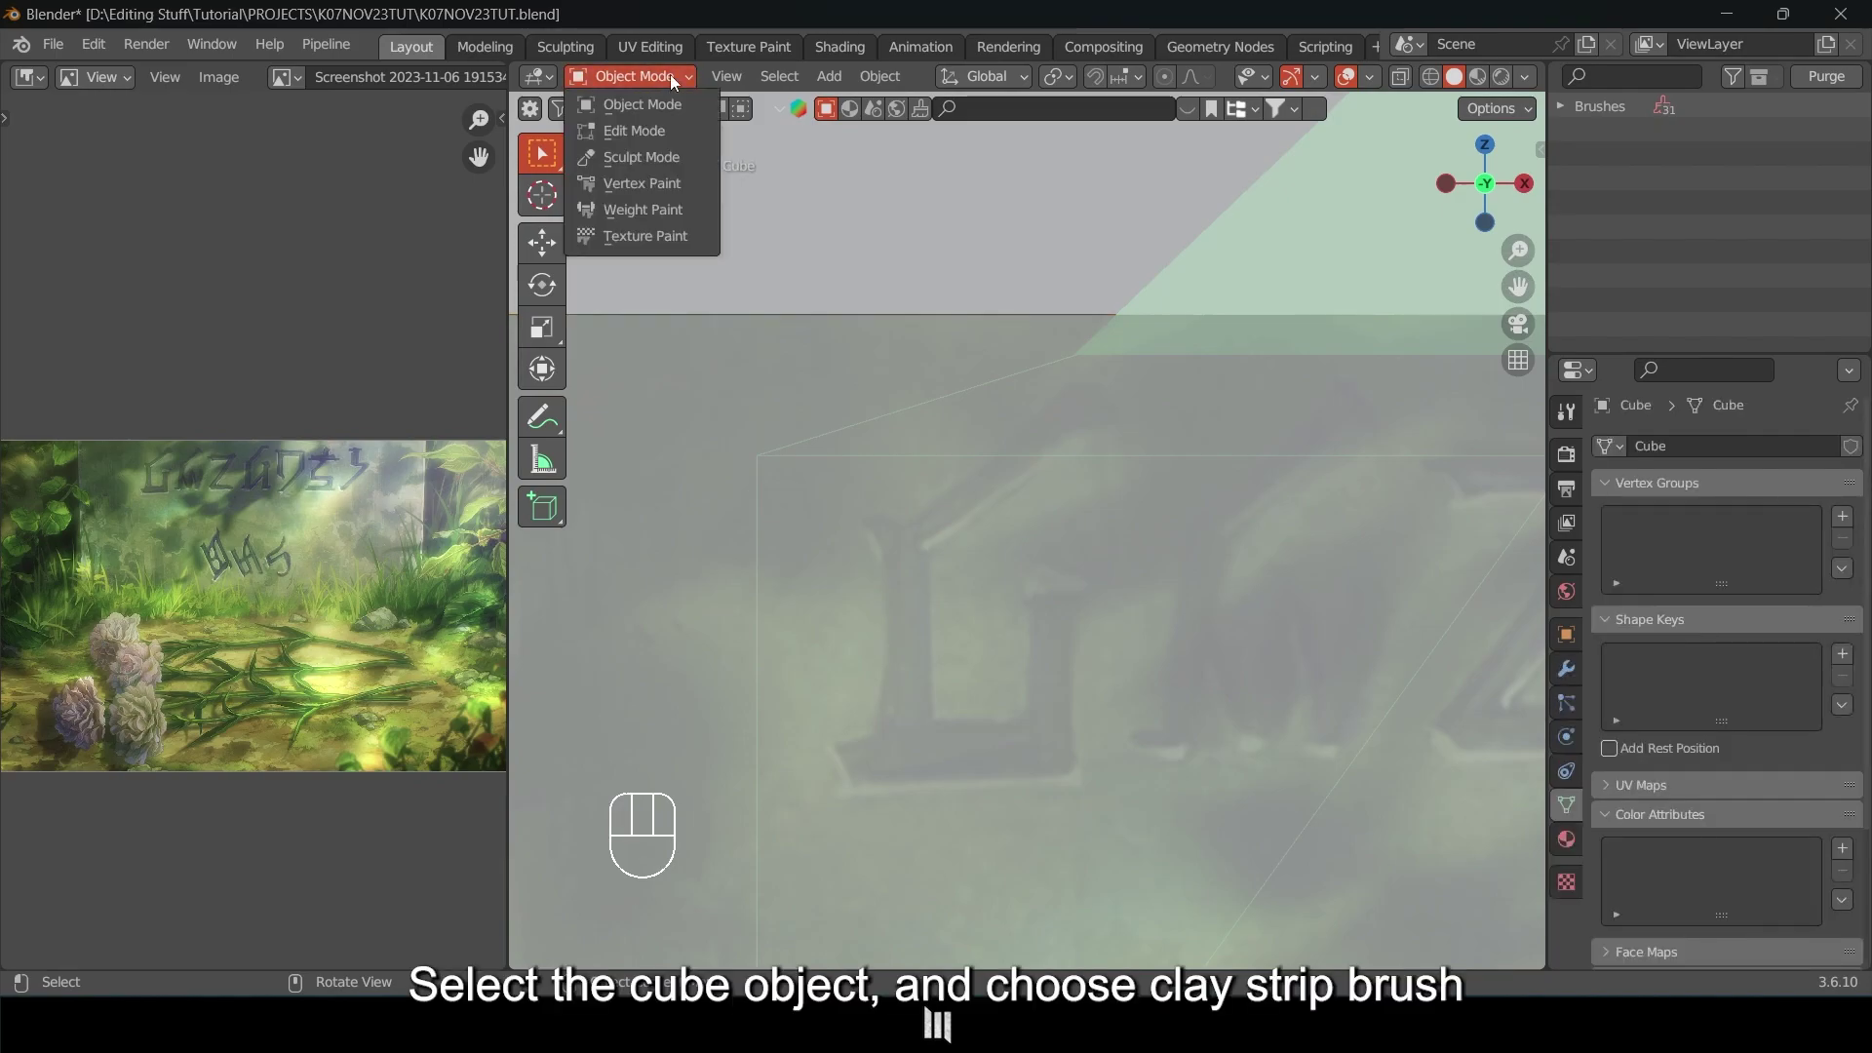
left_click(647, 162)
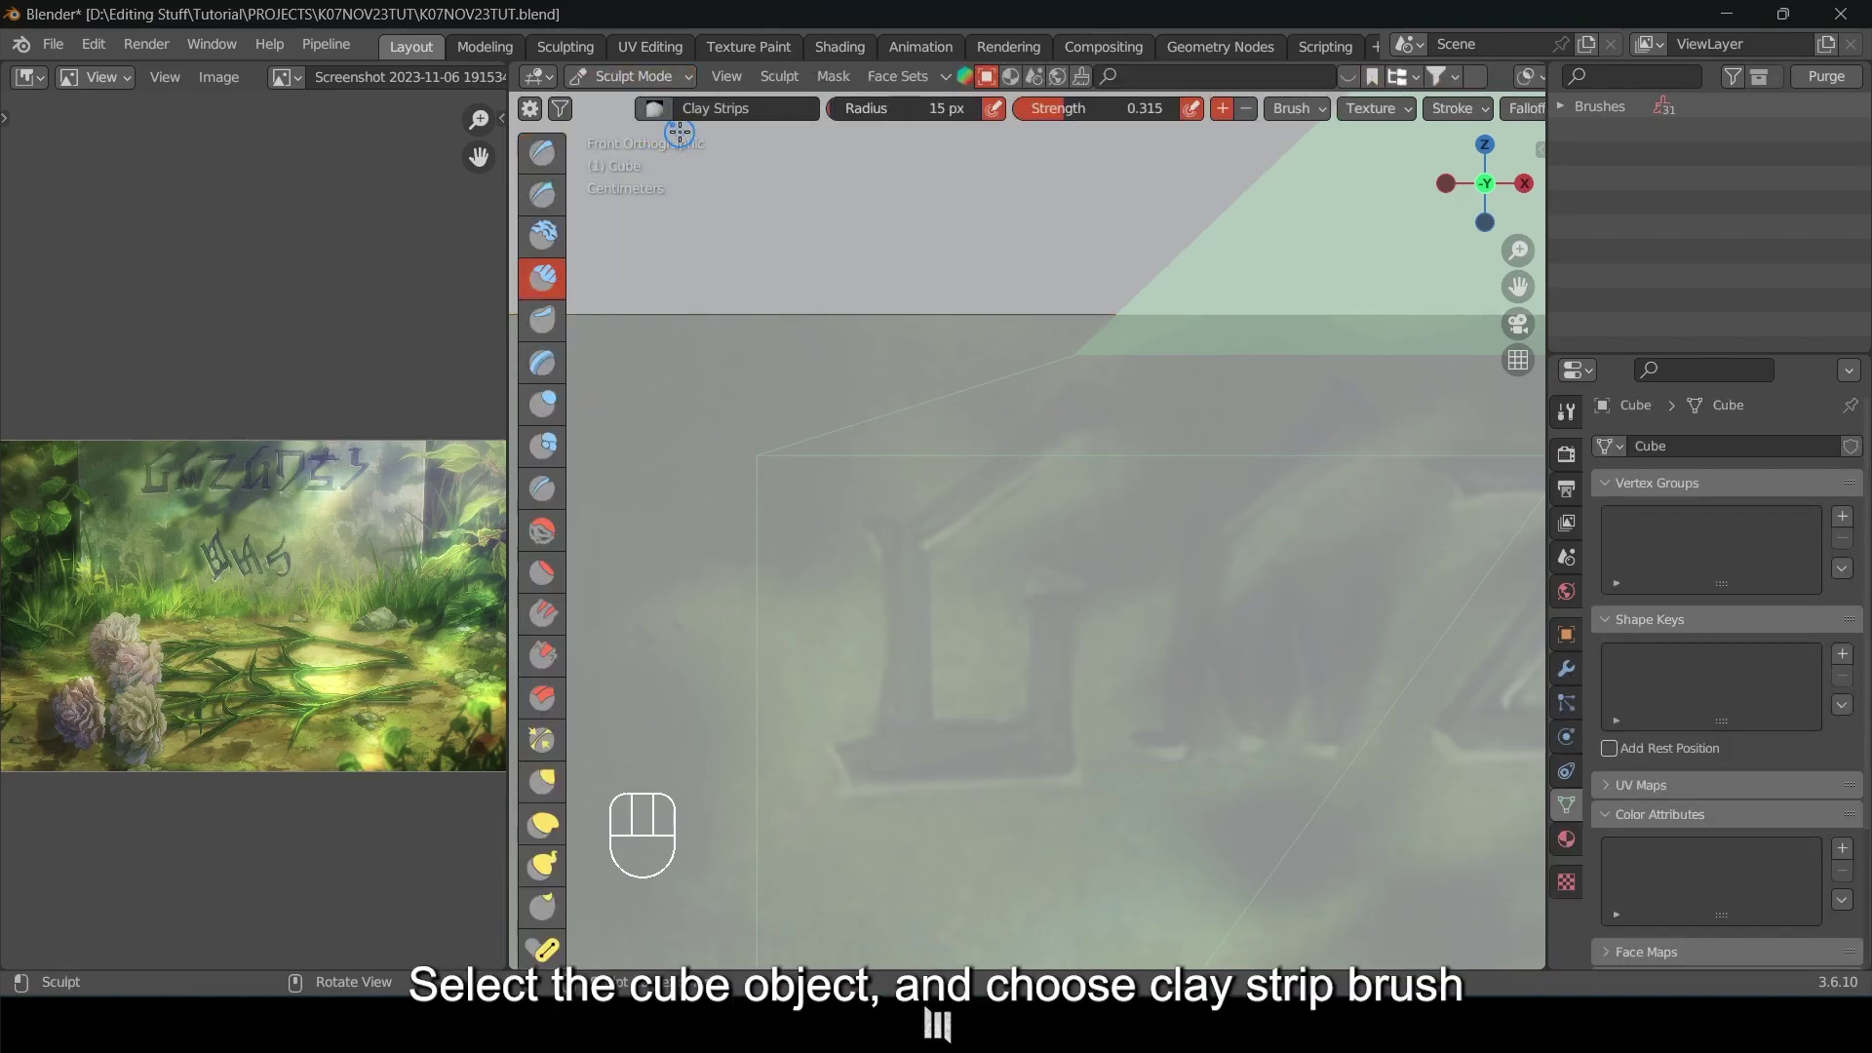
Choose the Clay Strips brush and set its radius to 26 px.
left_click(544, 285)
scroll(1011, 431, "up", 3)
middle_click_drag(1087, 373, 1020, 382, "shift")
key("f")
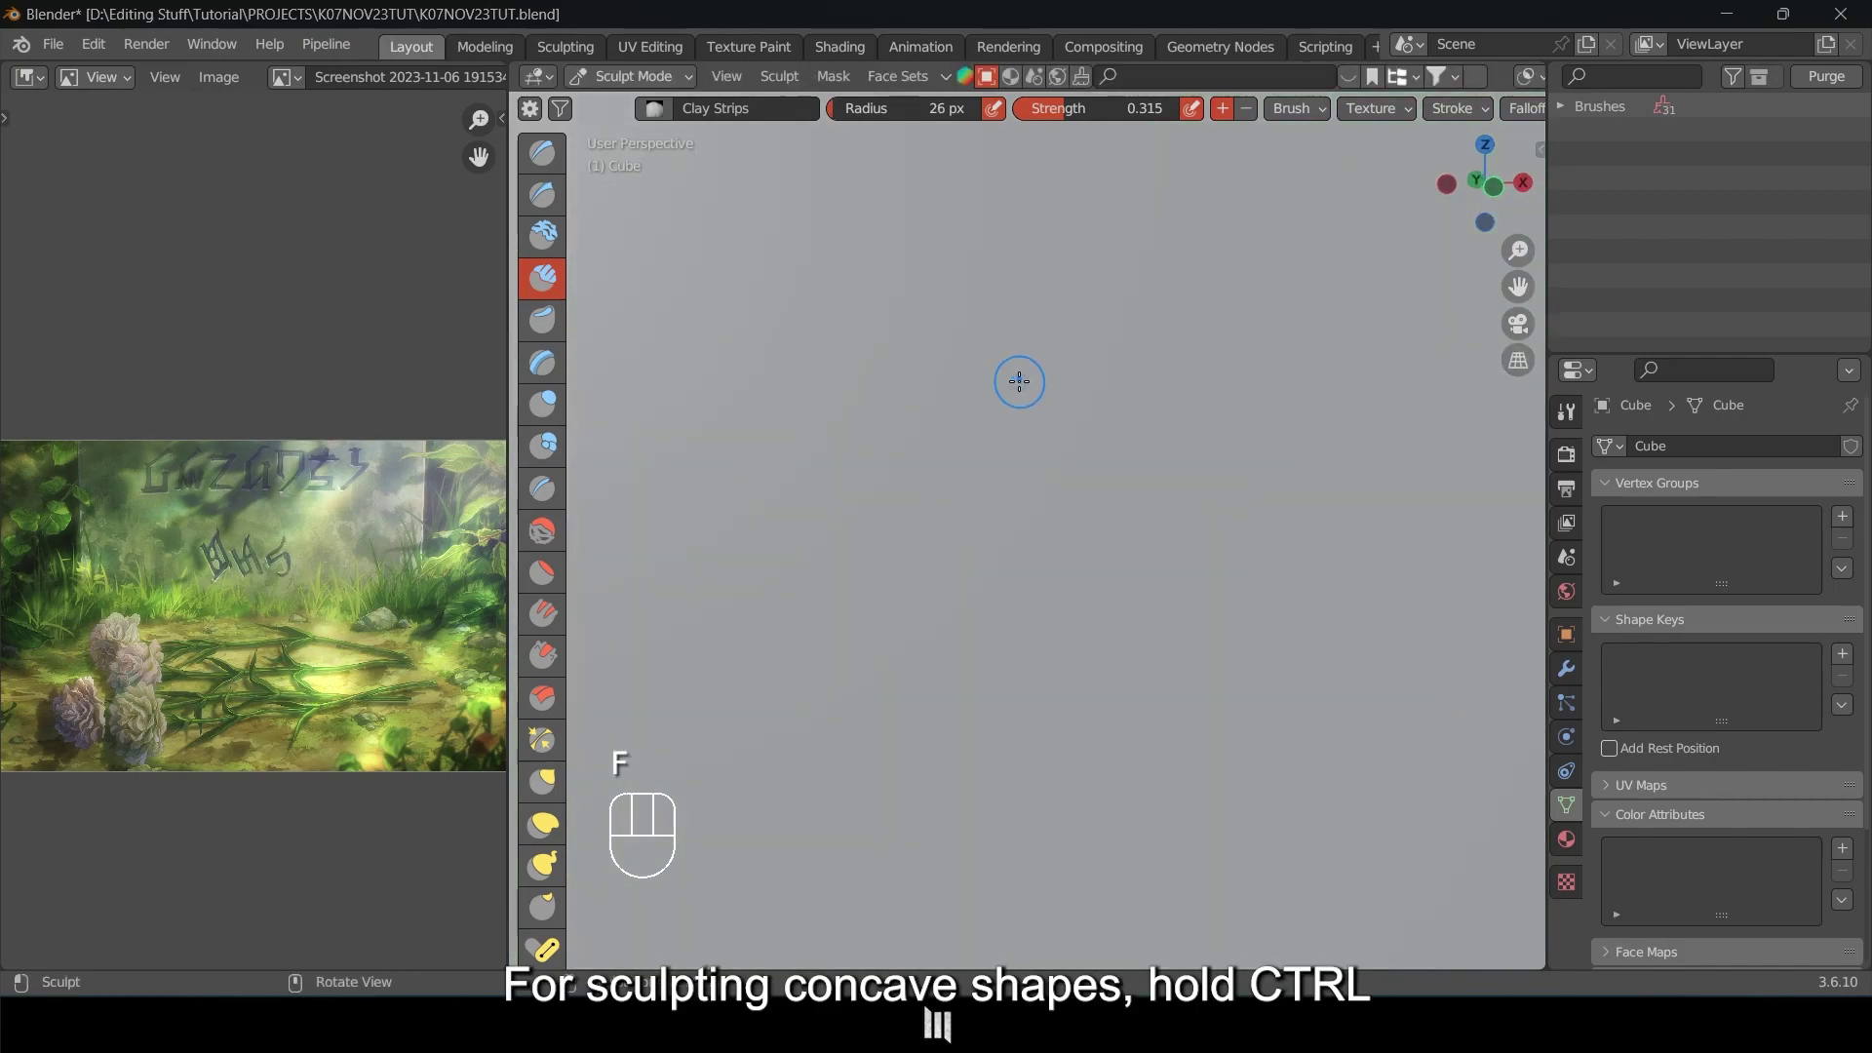
Try carving a concave test groove near the top of the slab's front face with inverted Clay Strips, and undo it.
scroll(1024, 395, "down", 1)
middle_click_drag(1109, 541, 1024, 398, "shift")
scroll(1110, 534, "up", 1)
scroll(1112, 535, "up", 1)
scroll(1112, 535, "down", 2)
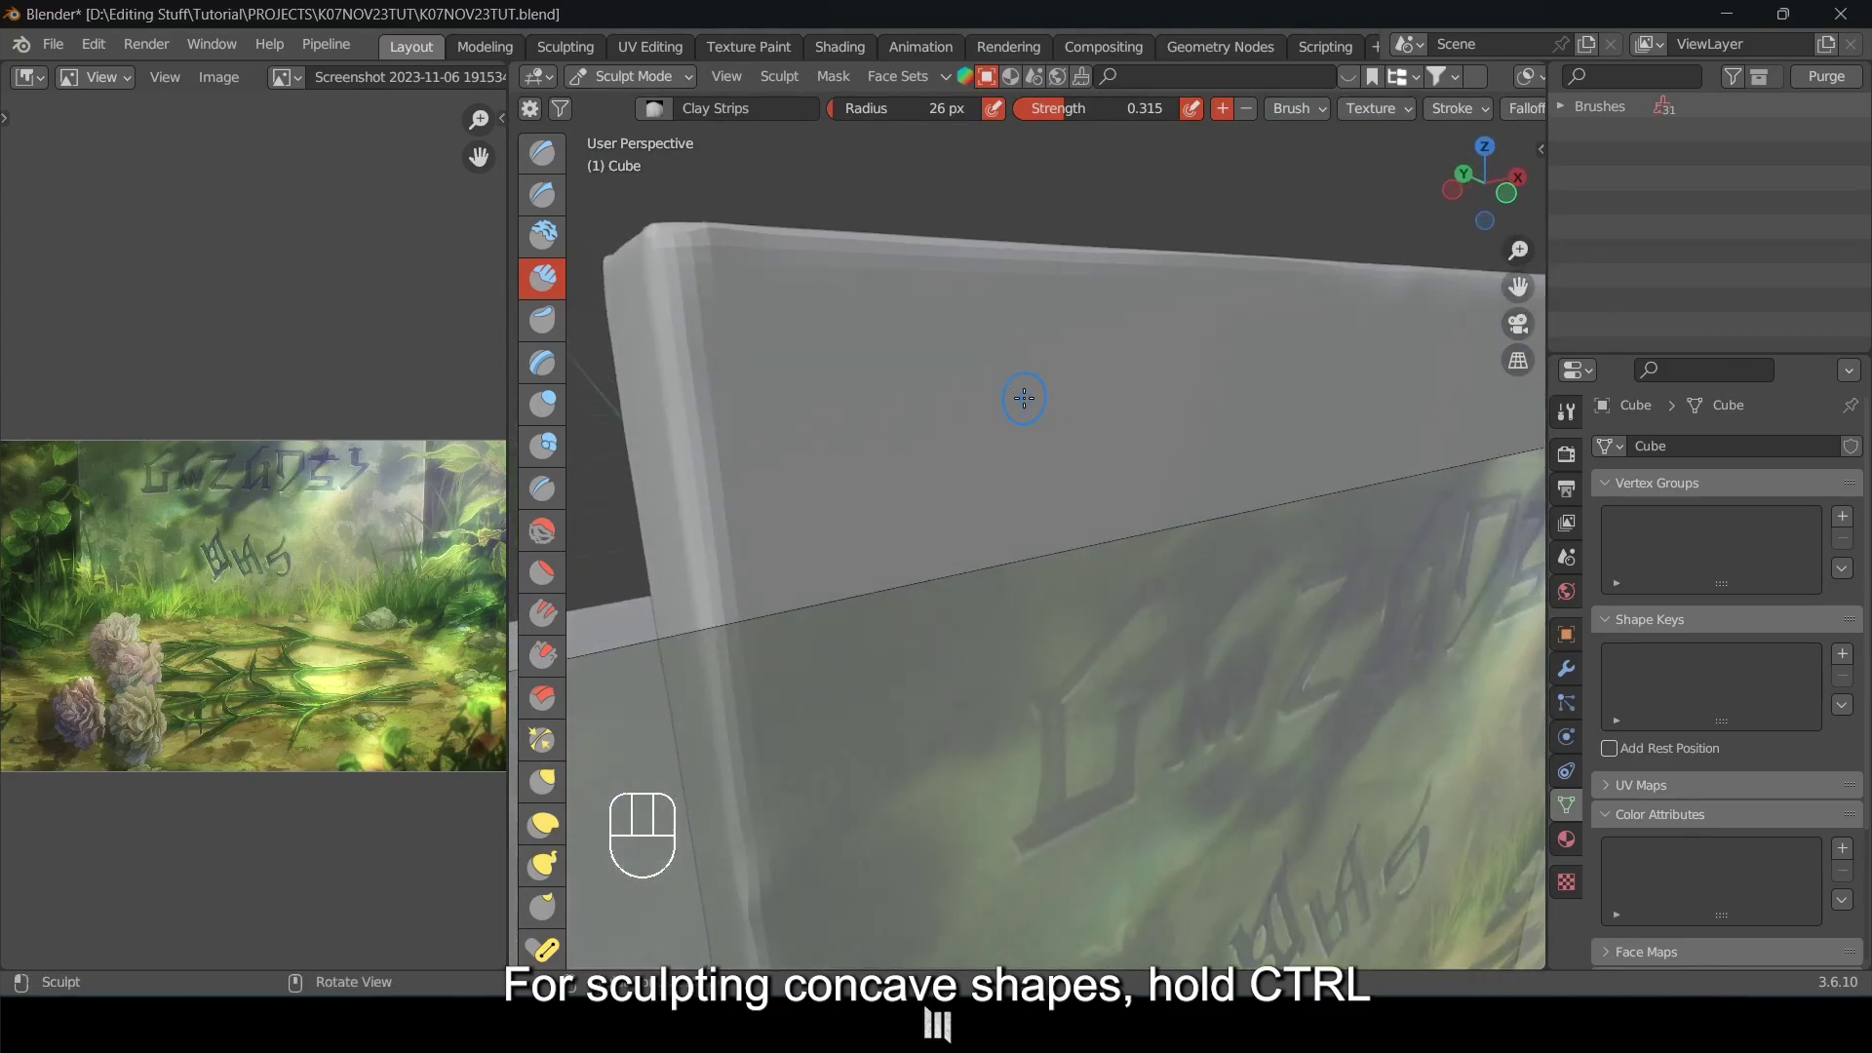
mouse_move(1024, 400)
left_mouse_down("ctrl")
mouse_move(976, 378)
mouse_move(882, 385)
mouse_move(945, 388)
left_mouse_up("ctrl")
middle_click_drag(945, 388, 1228, 372)
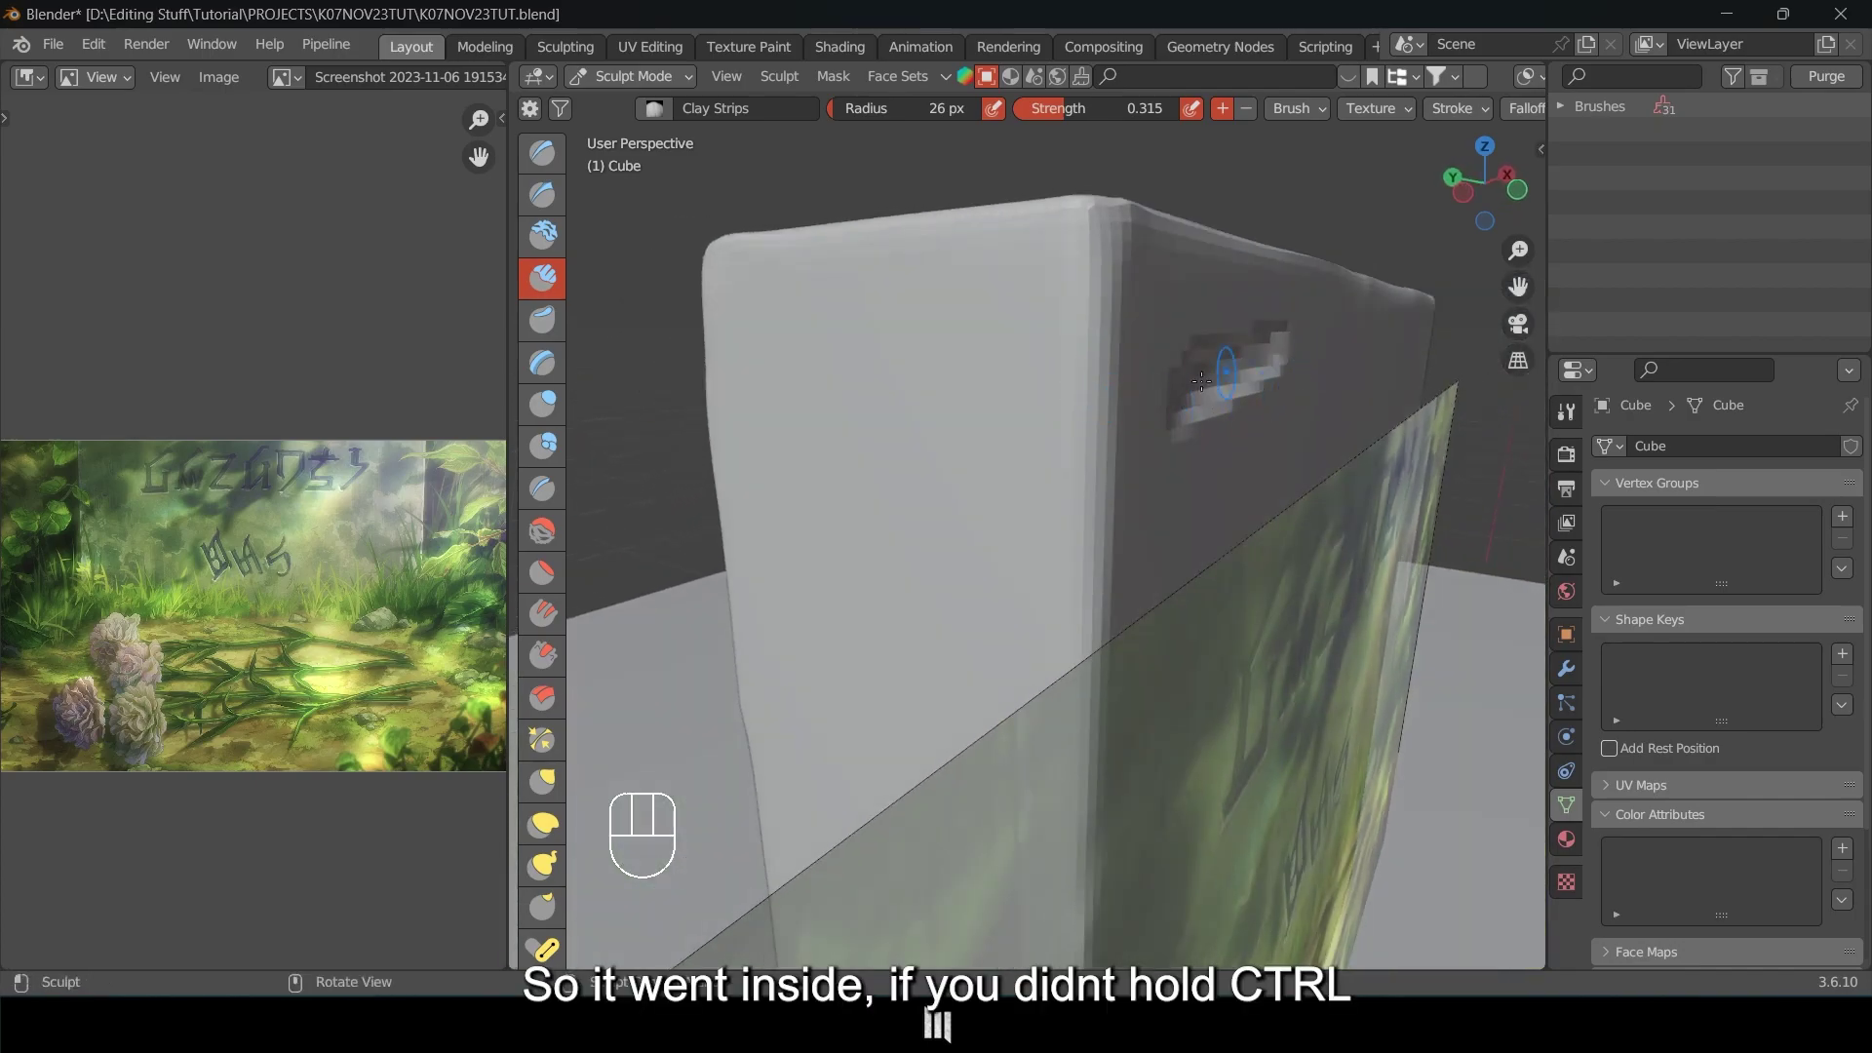
key("ctrl+z")
Try adding a raised Clay Strips stroke on the slab's front face for comparison, and undo it.
mouse_move(873, 389)
left_mouse_down()
mouse_move(1055, 336)
mouse_move(858, 409)
left_mouse_up()
mouse_move(858, 409)
middle_mouse_down()
mouse_move(1286, 420)
mouse_move(1217, 363)
mouse_move(1184, 363)
mouse_move(1103, 418)
mouse_move(973, 434)
mouse_move(1066, 413)
middle_mouse_up()
key("ctrl+z")
Try carving the first letter's slanted upper stroke over the reference in front view, and undo the last stroke.
key("KP_1")
scroll(1001, 507, "up", 5)
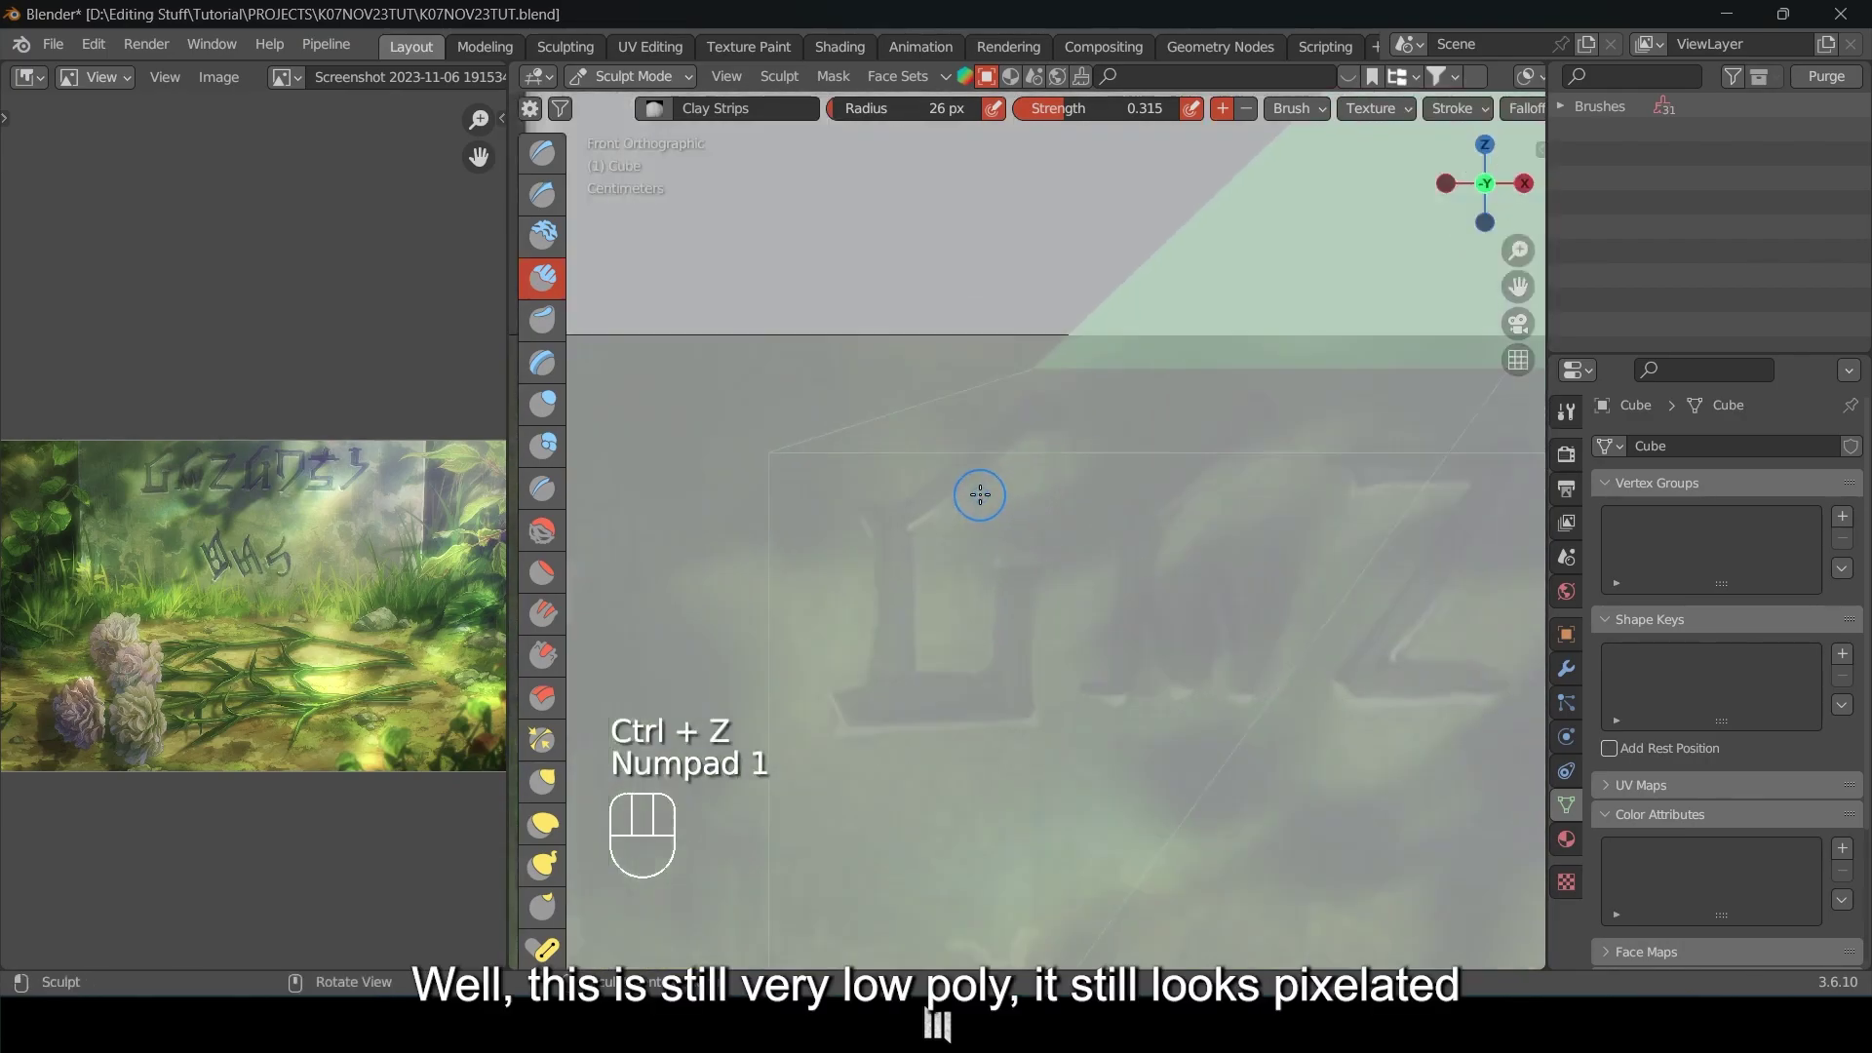
left_click_drag(1035, 408, 898, 508, "ctrl")
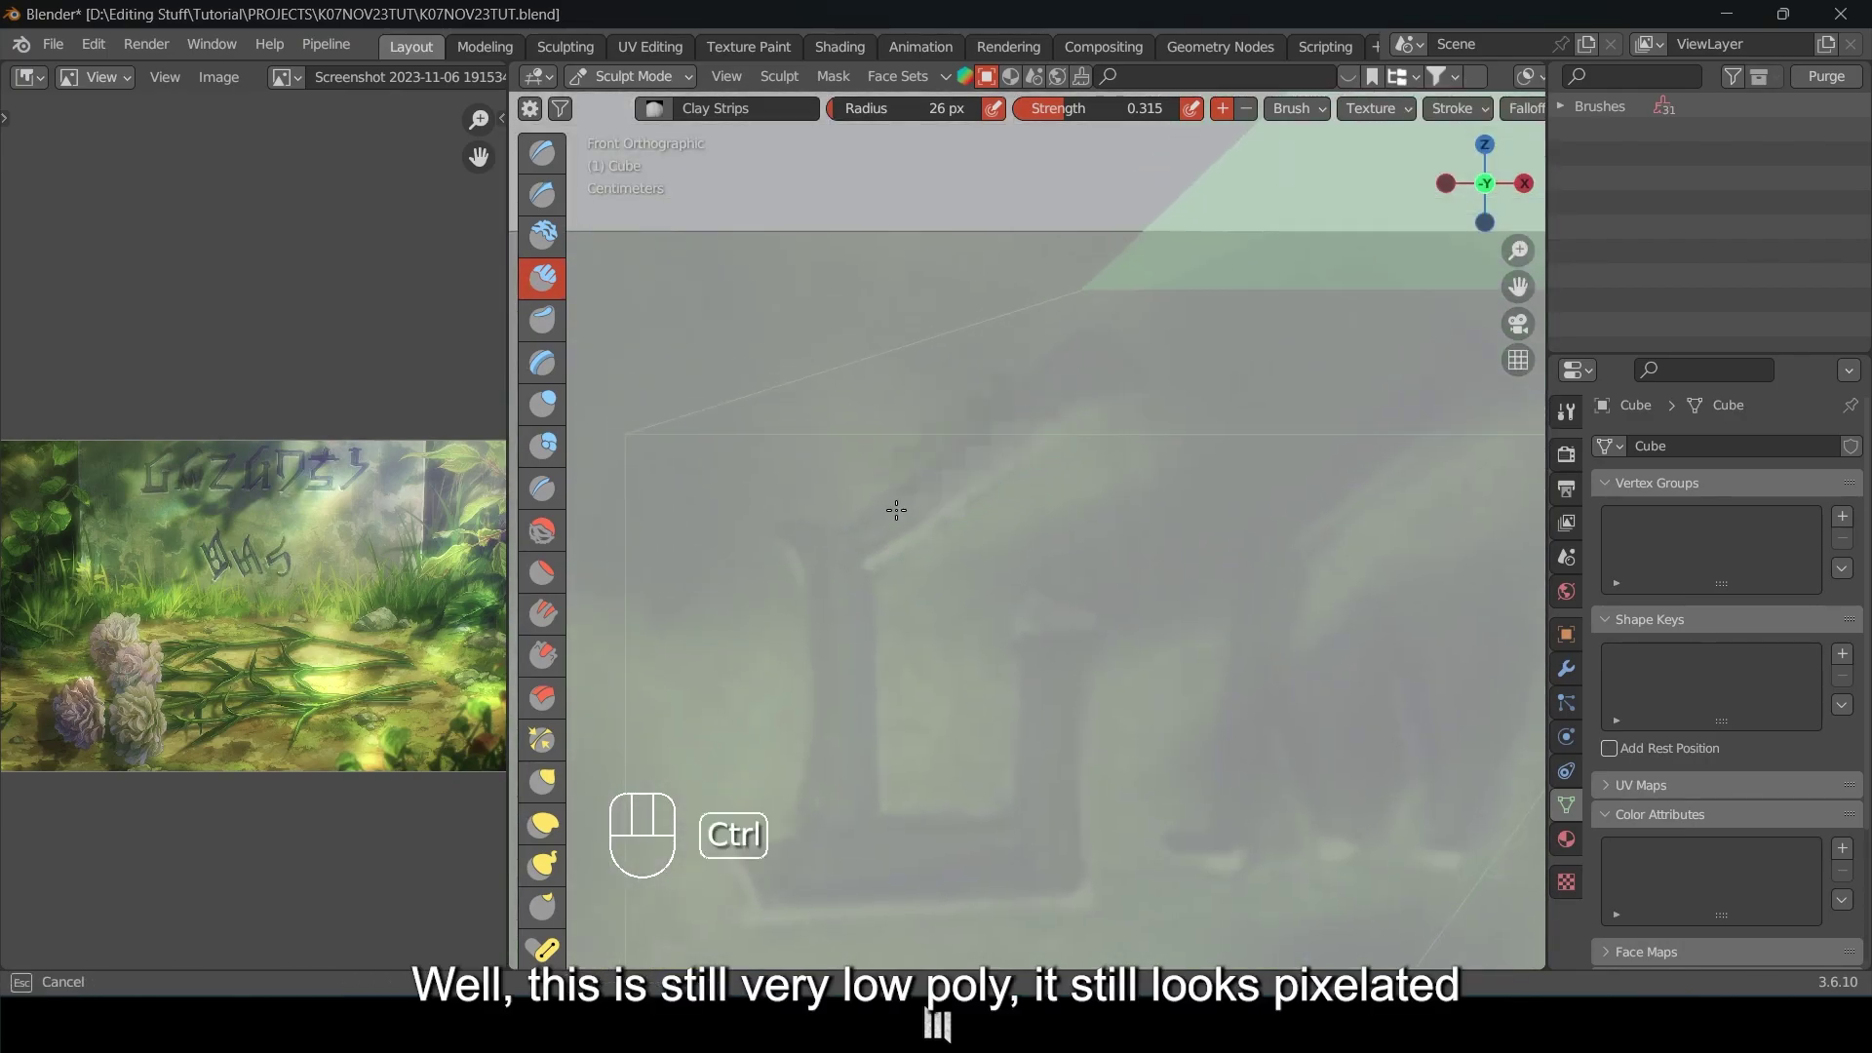
left_click_drag(1040, 435, 909, 521, "ctrl")
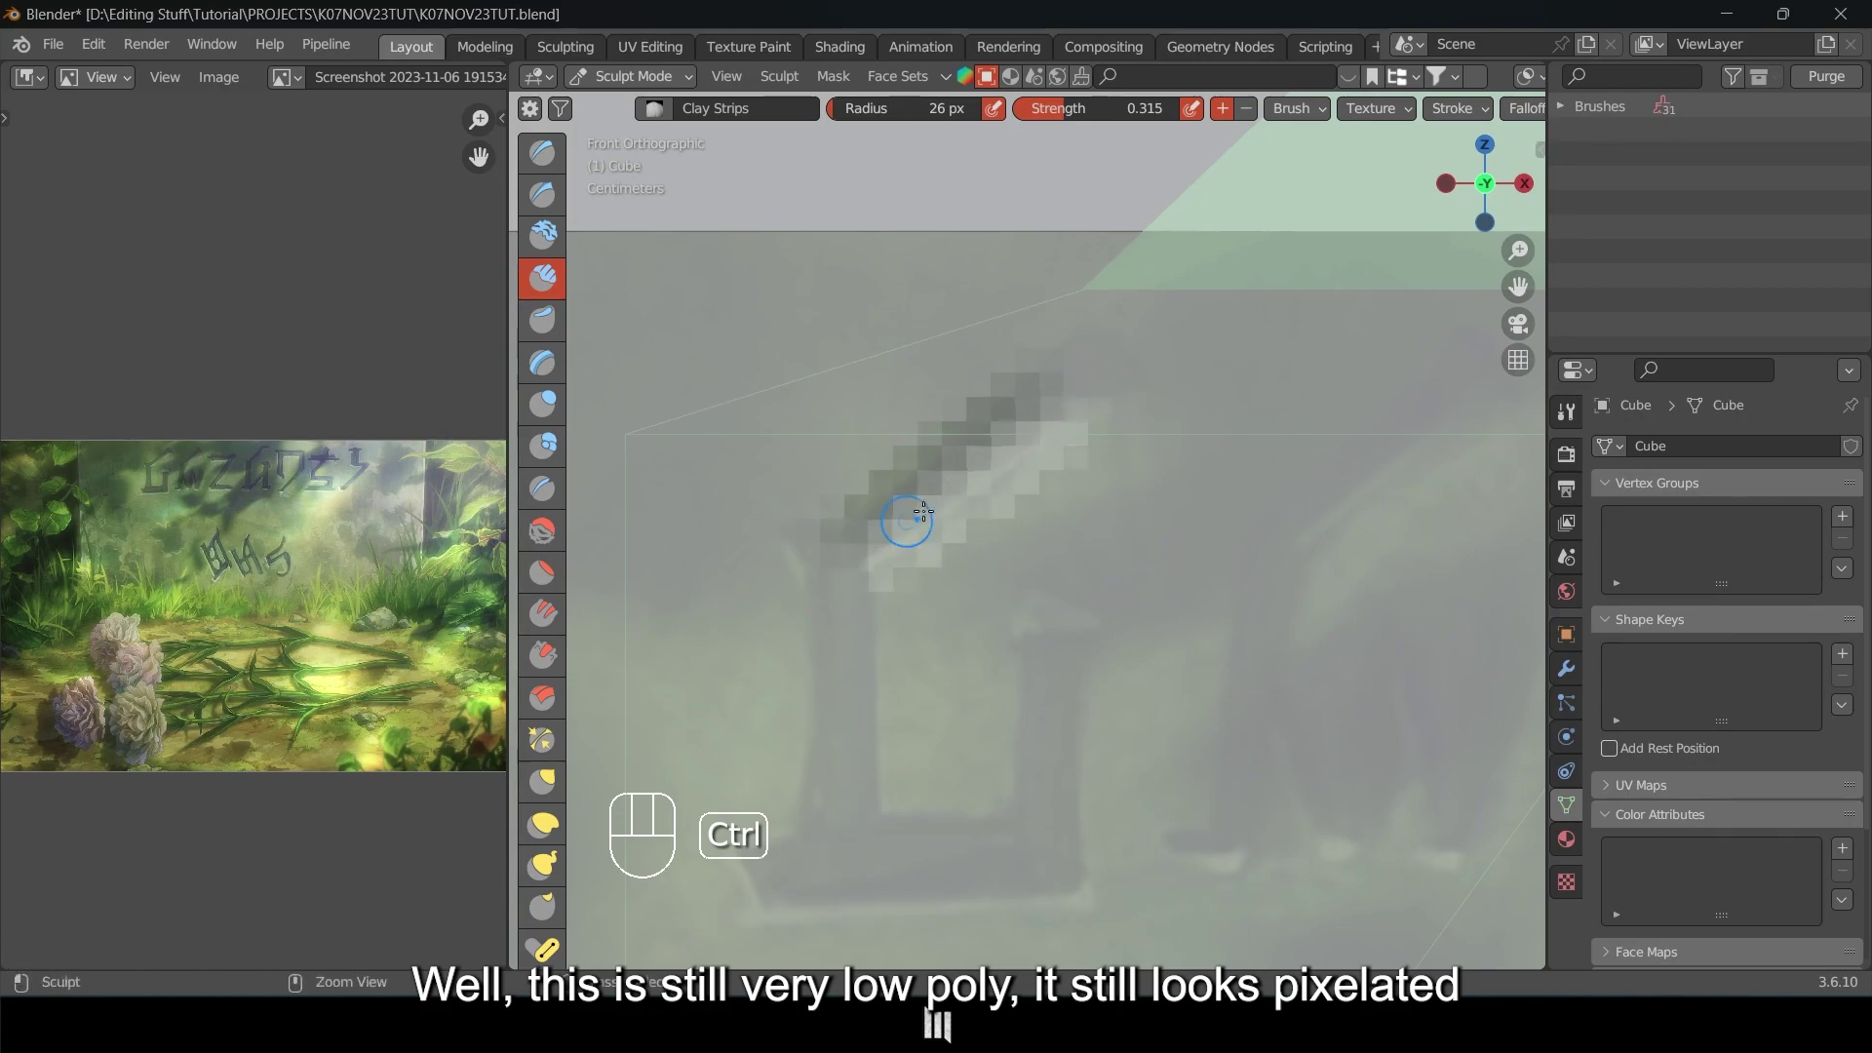
key("ctrl+z")
Set the Clay Strips brush radius to 16 px.
key("f")
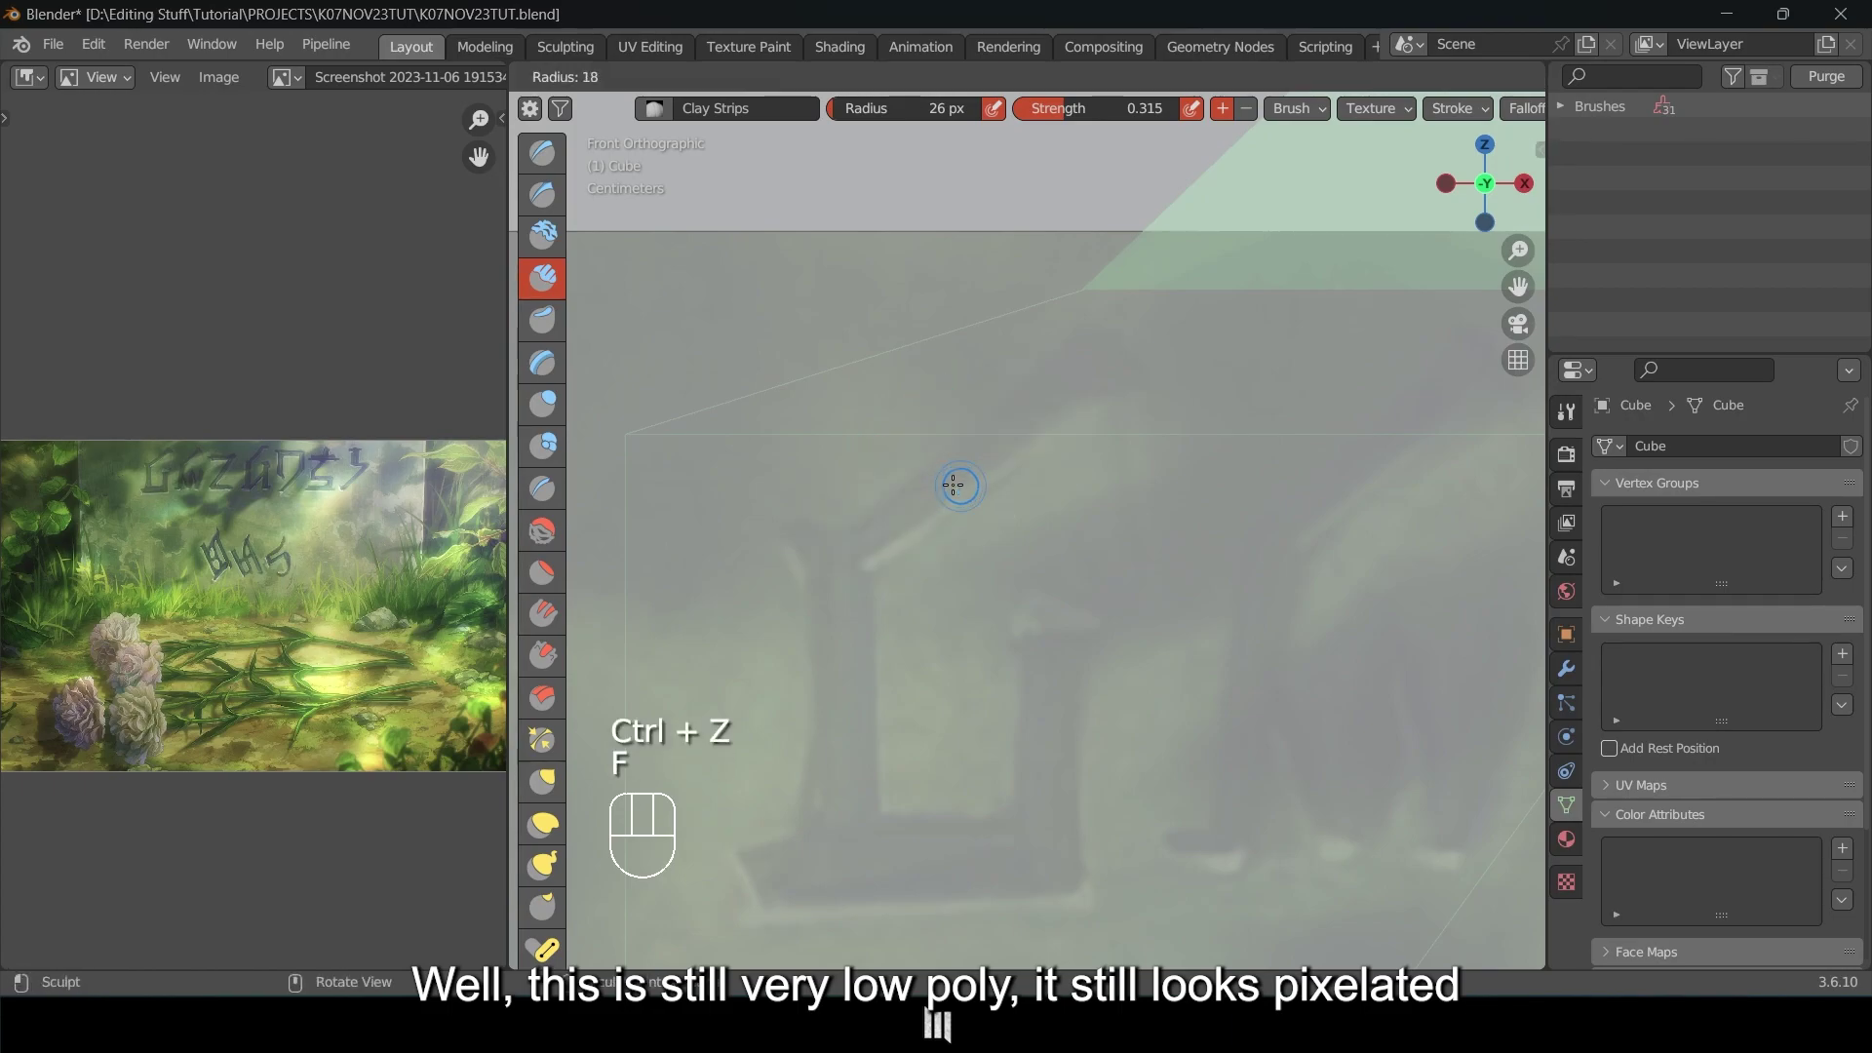
left_click(949, 469)
mouse_move(959, 400)
middle_mouse_down("shift")
mouse_move(1009, 398)
mouse_move(1031, 431)
middle_mouse_up("shift")
scroll(1032, 431, "up", 2)
scroll(1031, 432, "down", 1)
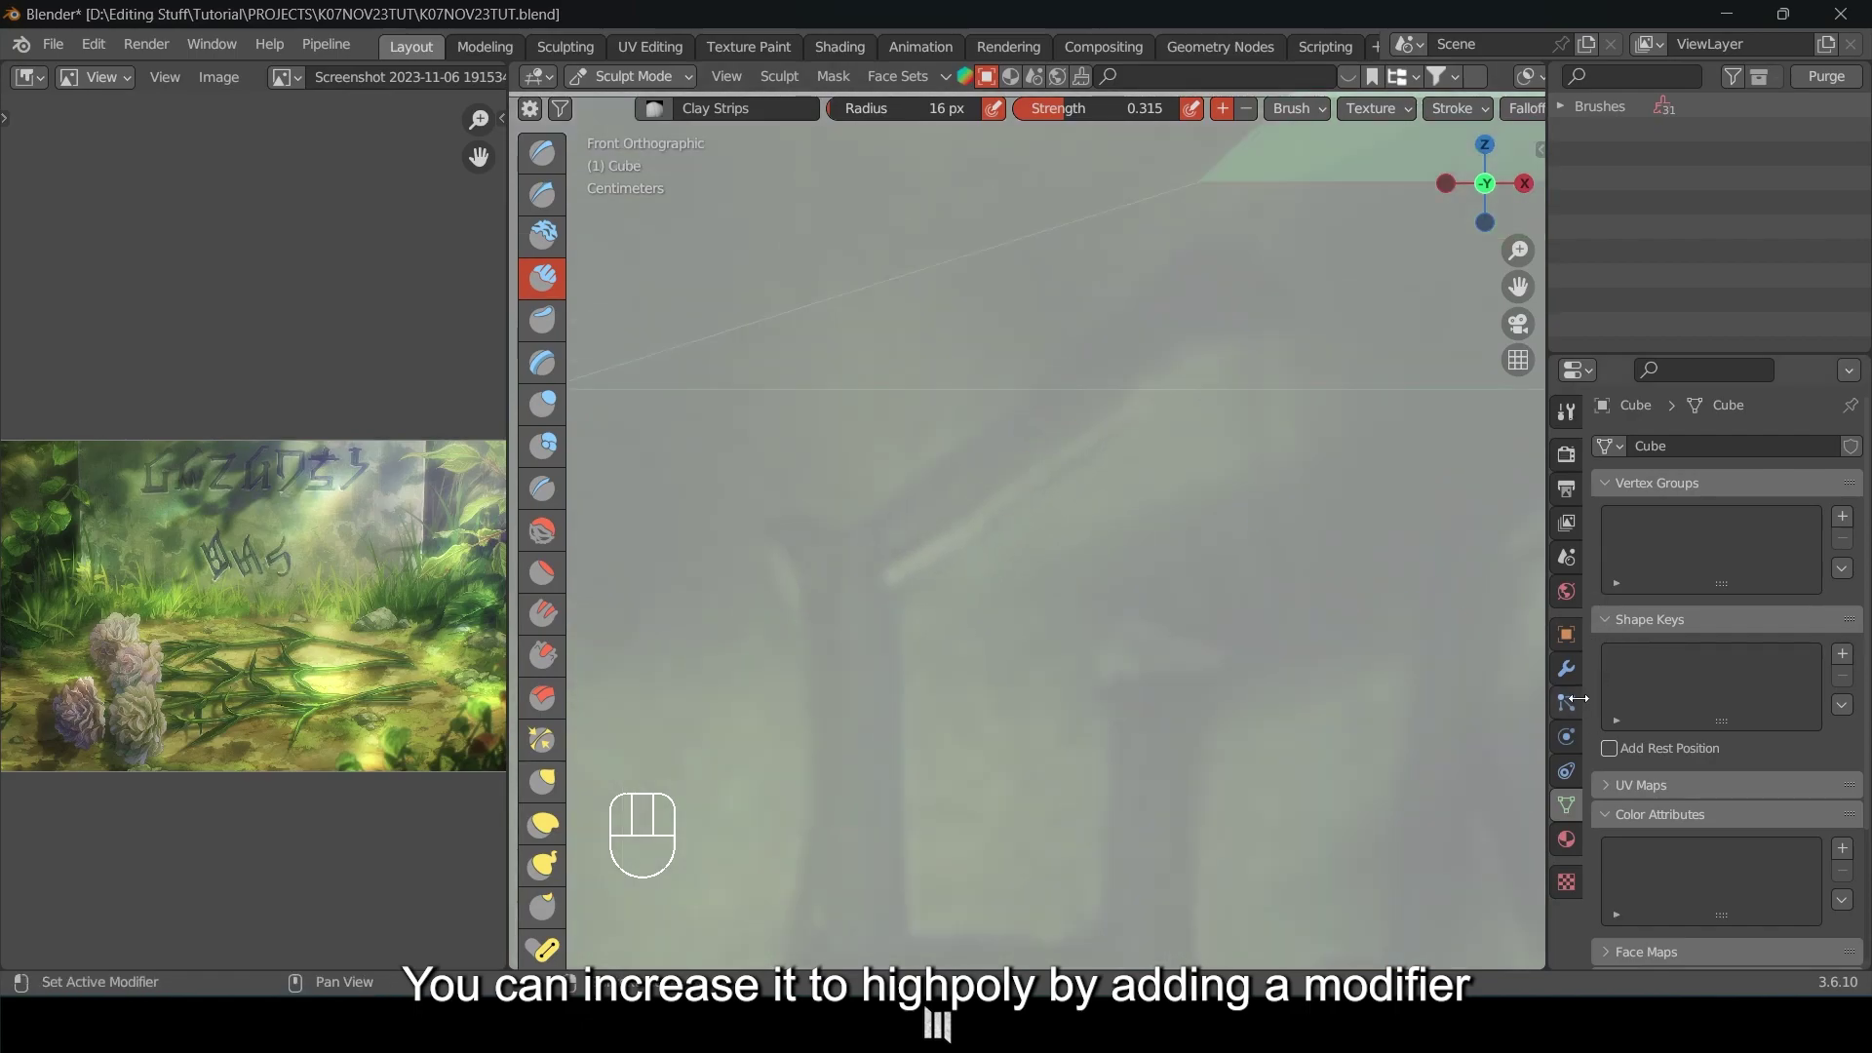
Add a Multiresolution modifier to the slab and subdivide it twice.
left_click(1567, 671)
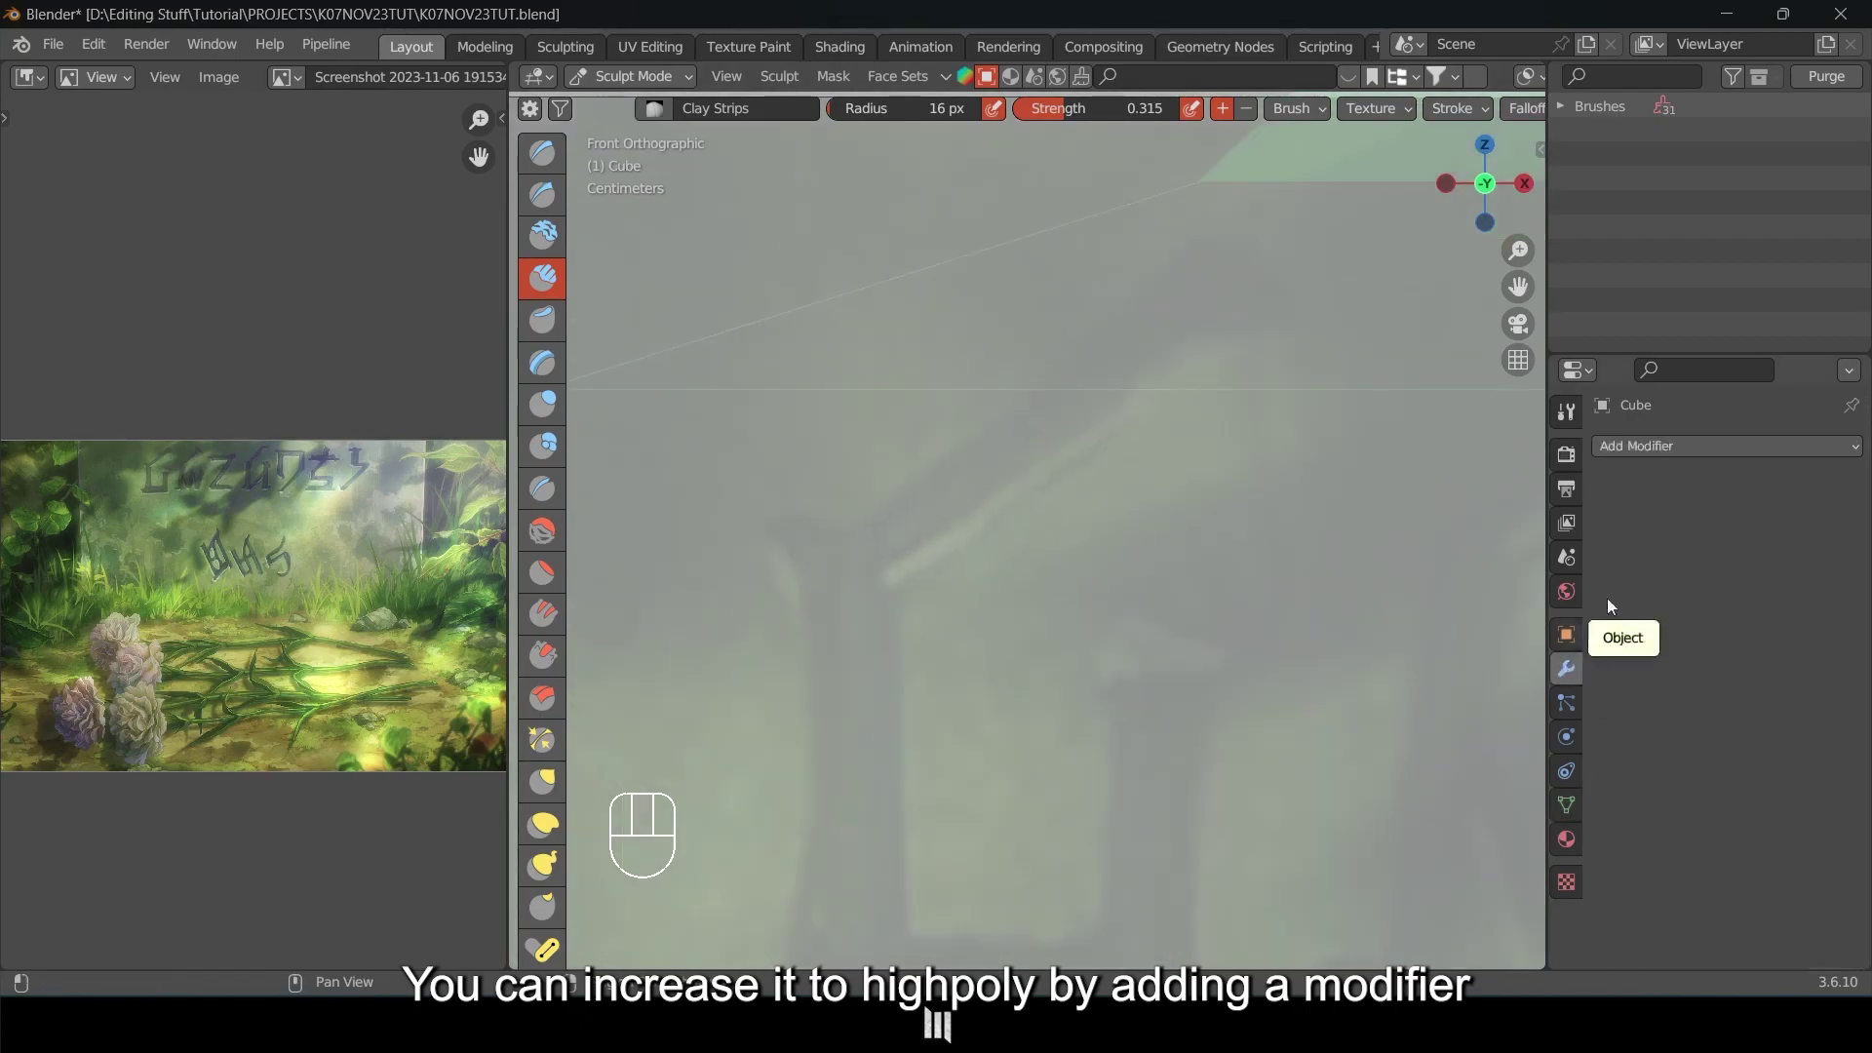
left_click(1666, 449)
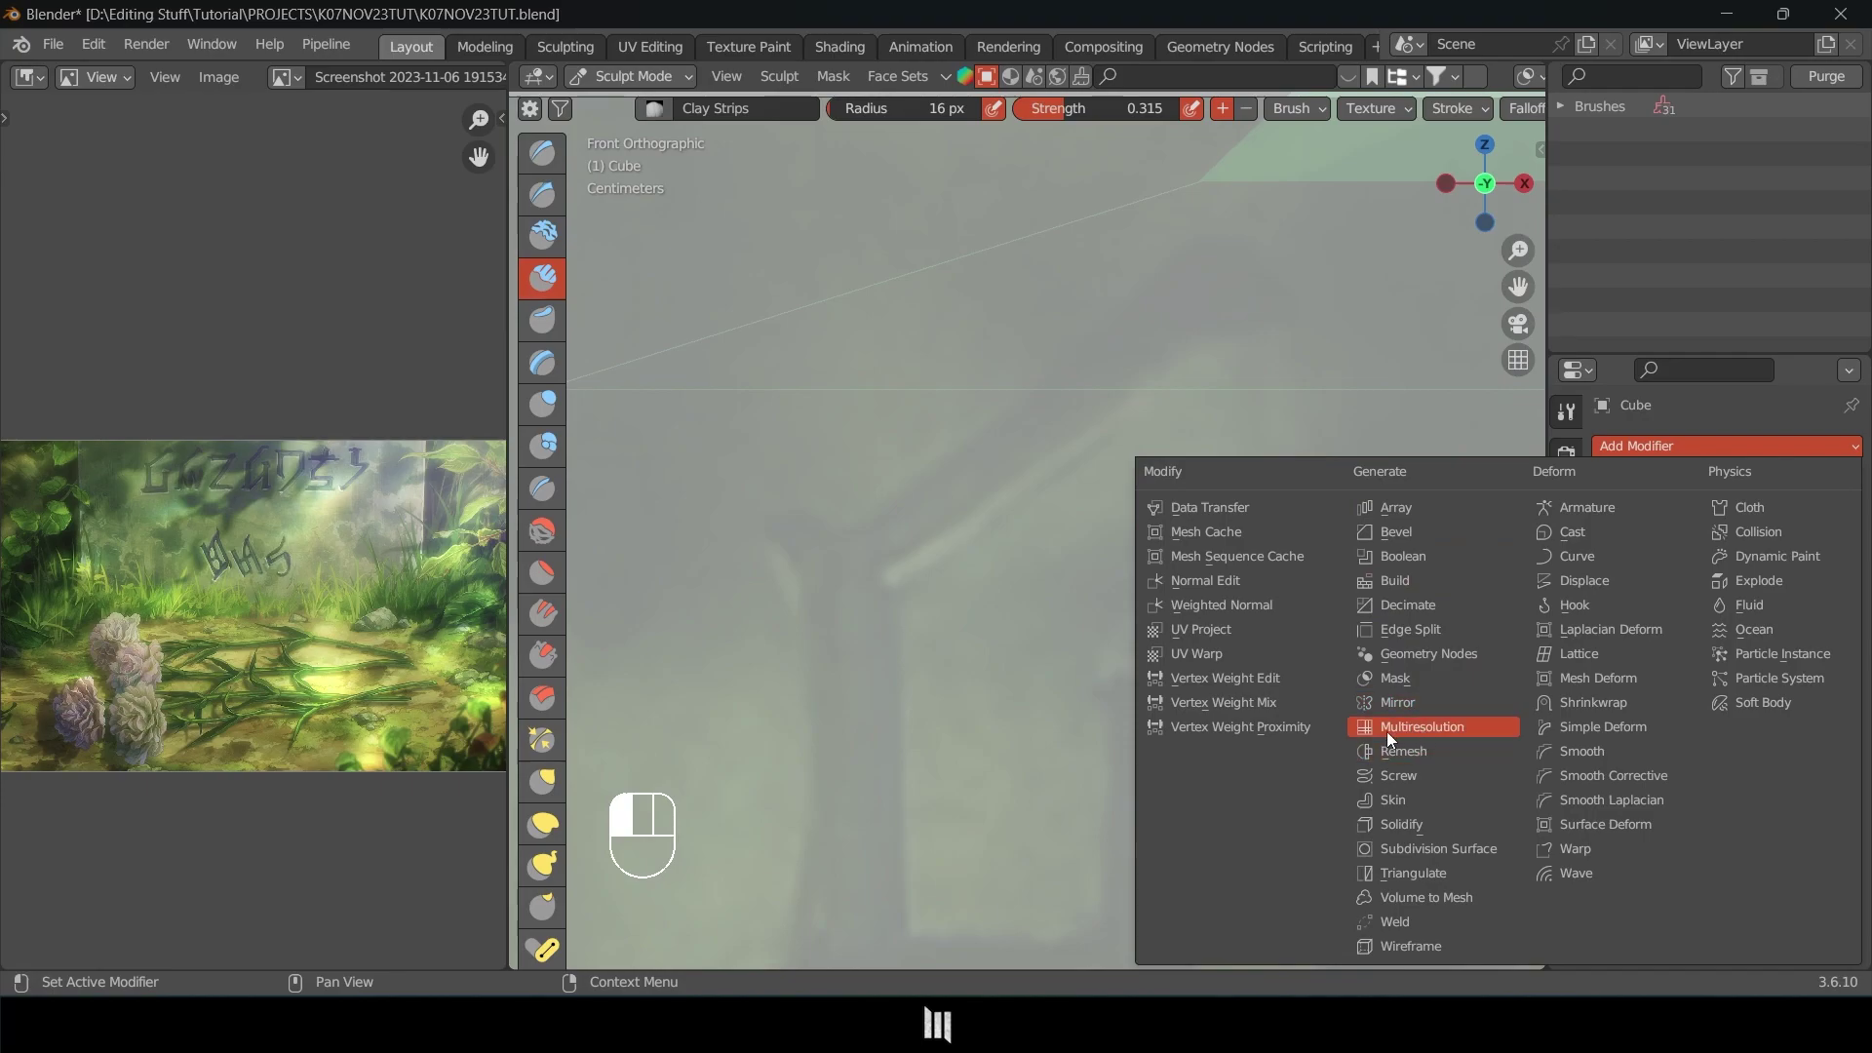
left_click(1461, 728)
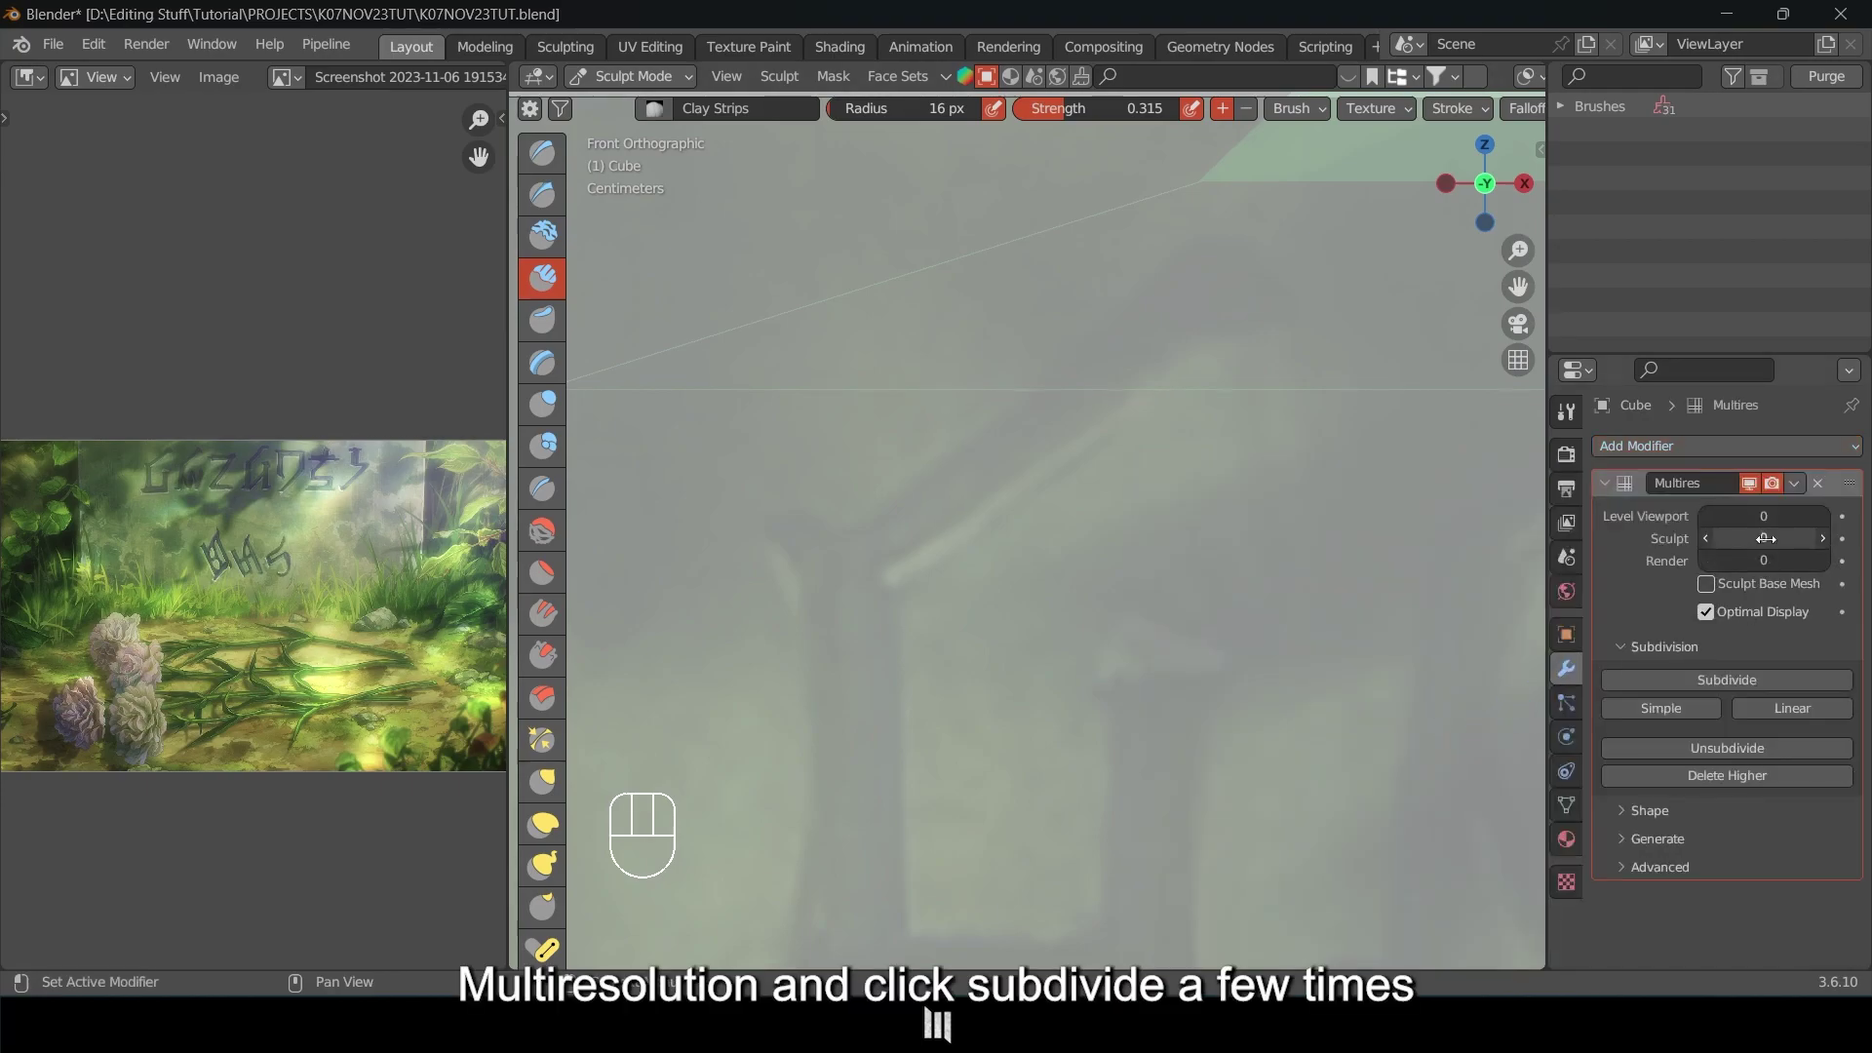
left_click(1734, 680)
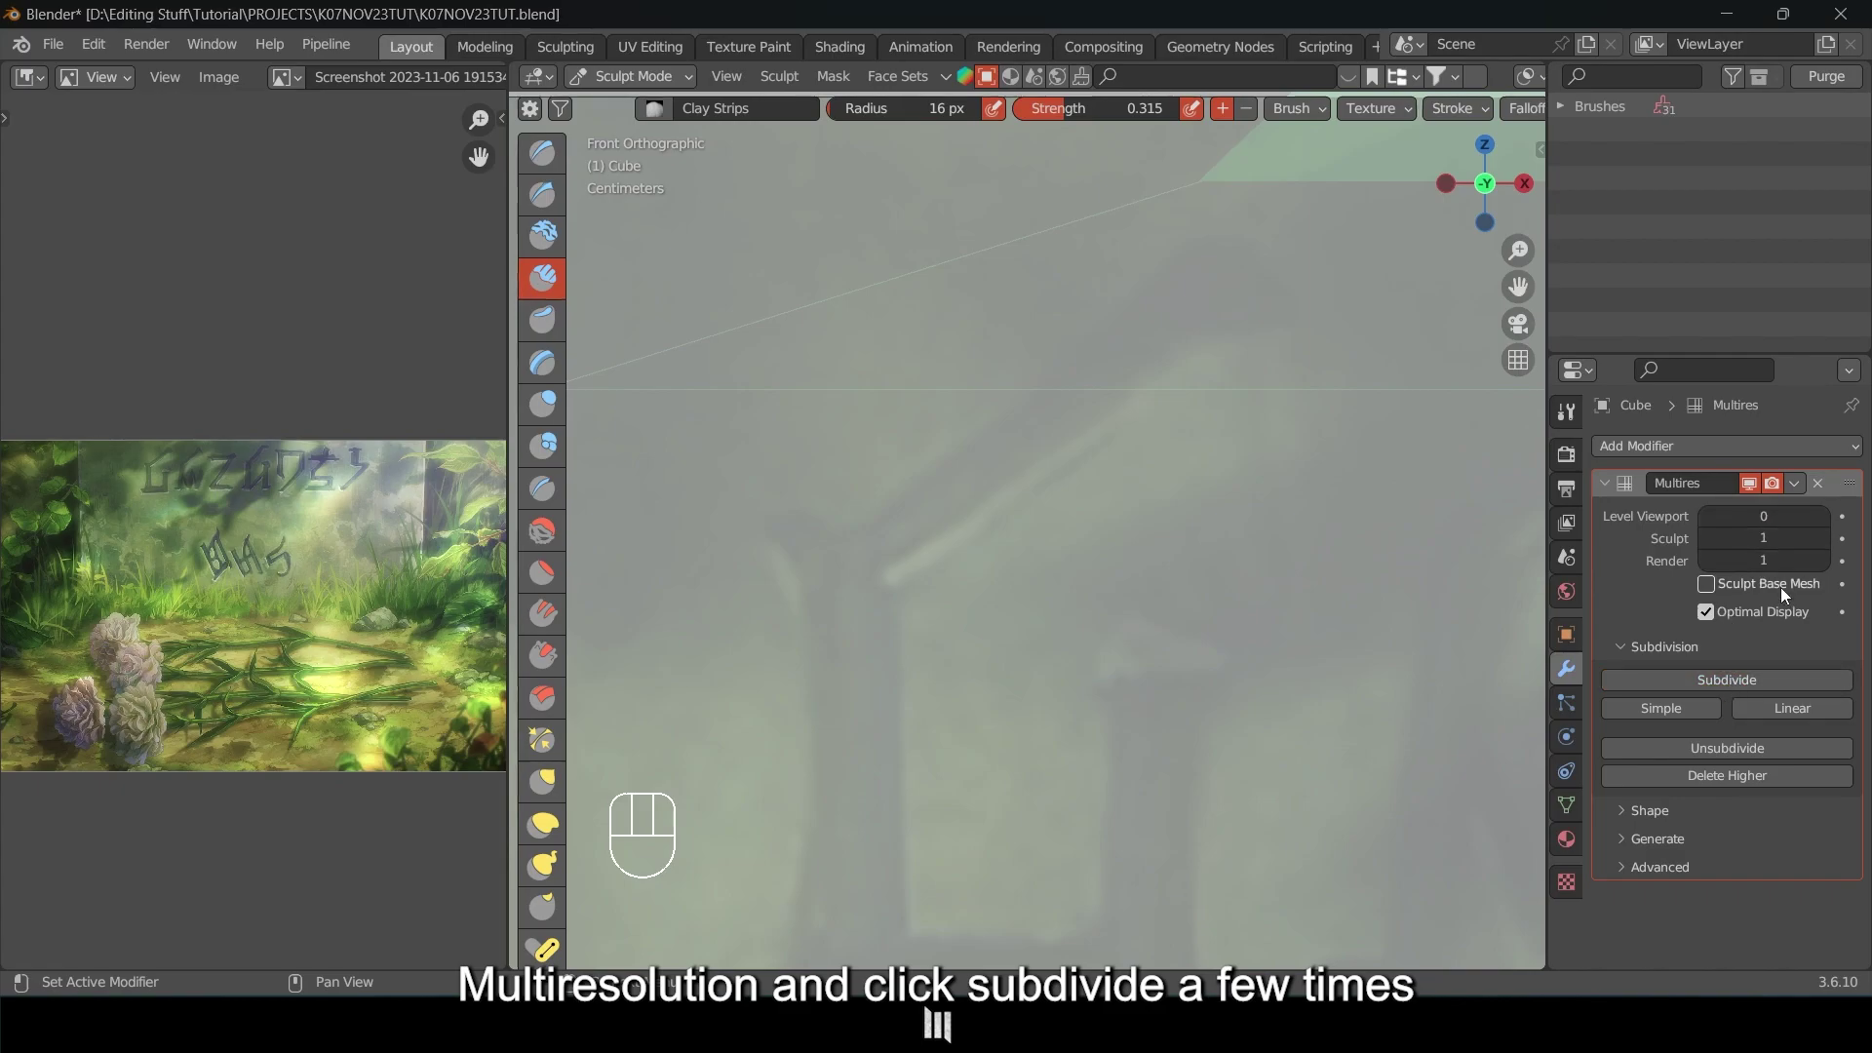
left_click(1748, 681)
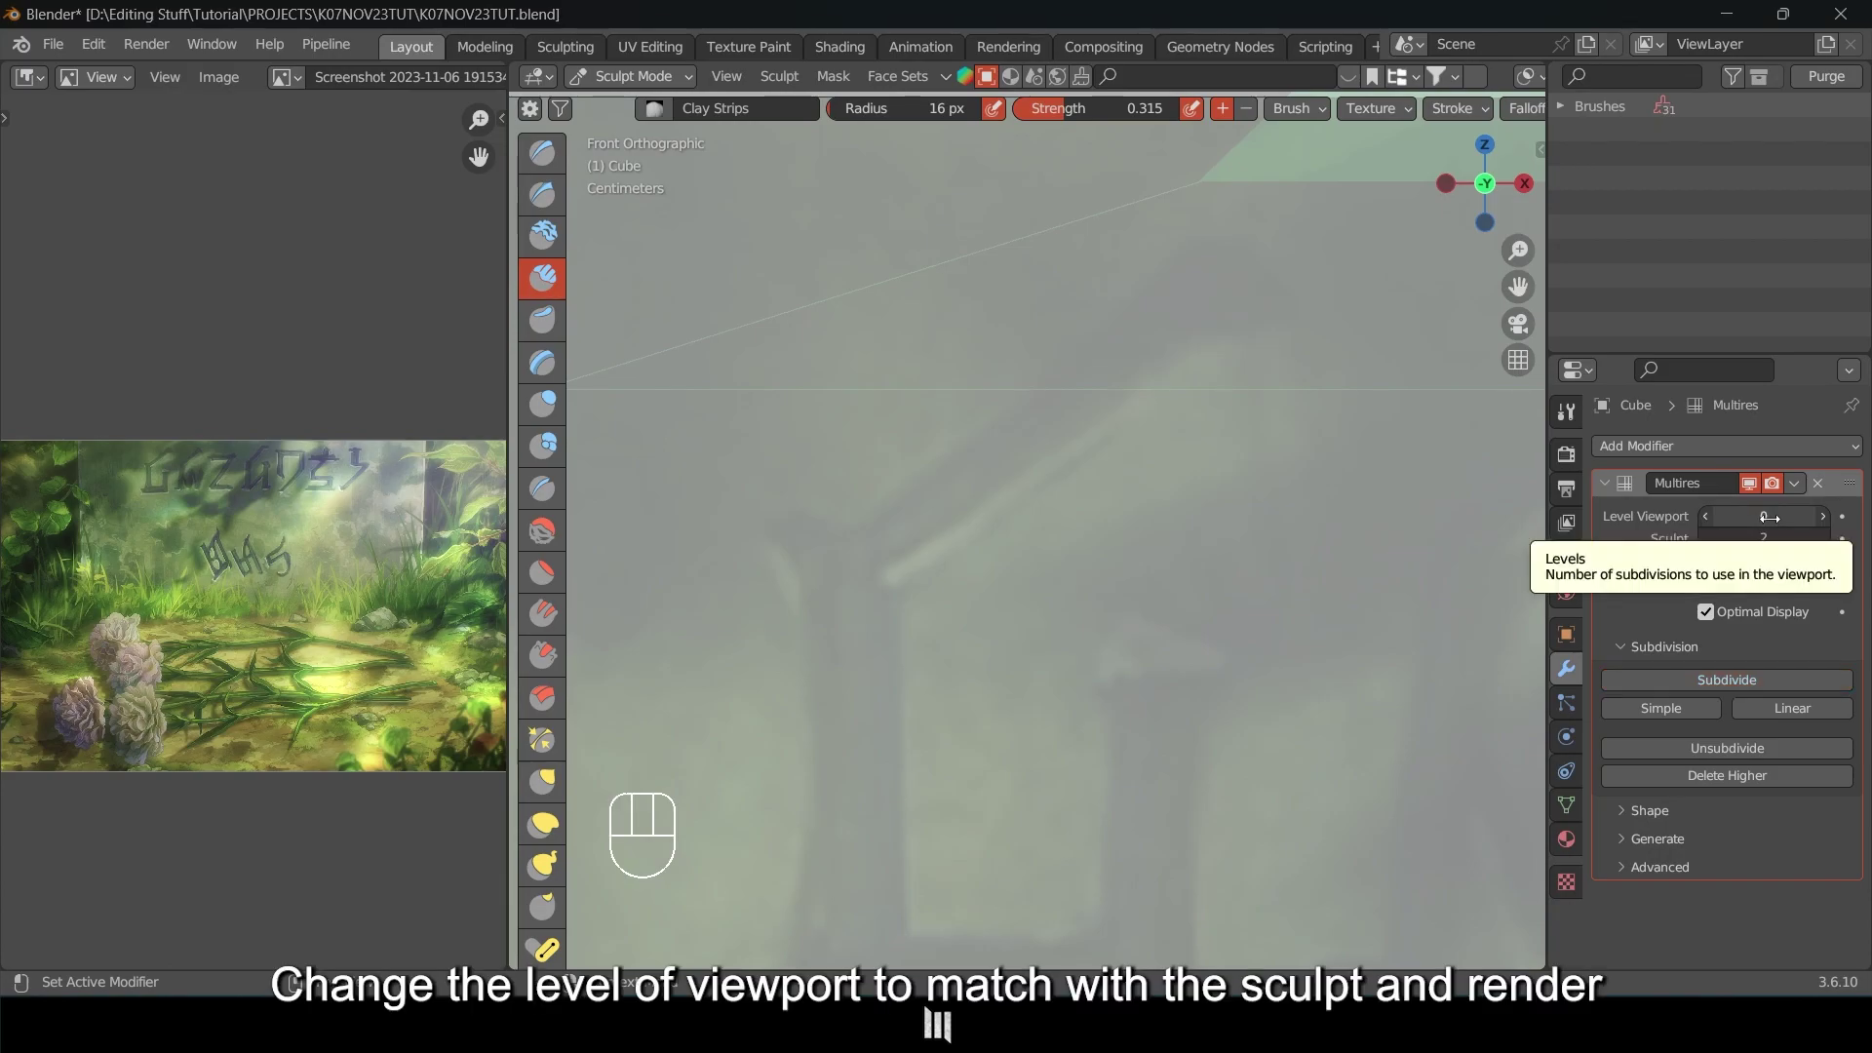
Set the Multiresolution modifier's viewport level to 2.
left_click(1770, 518)
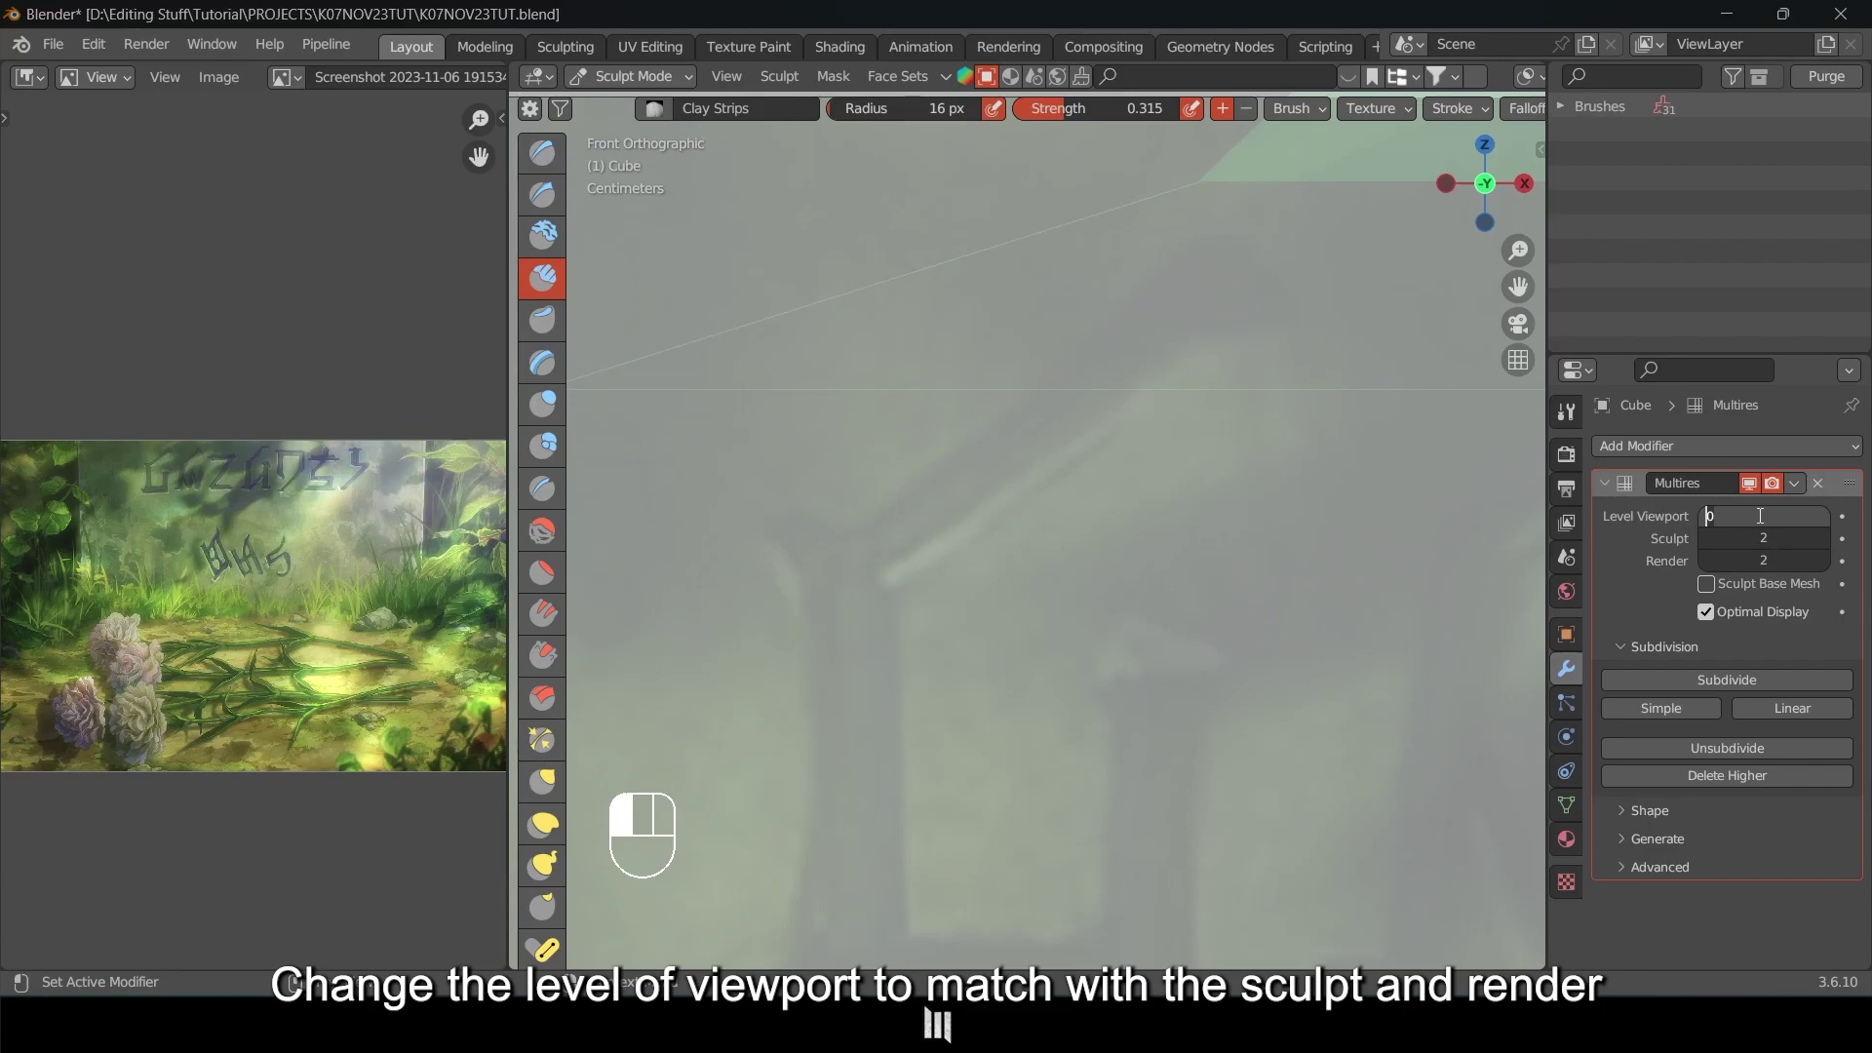
type("2")
key("Return")
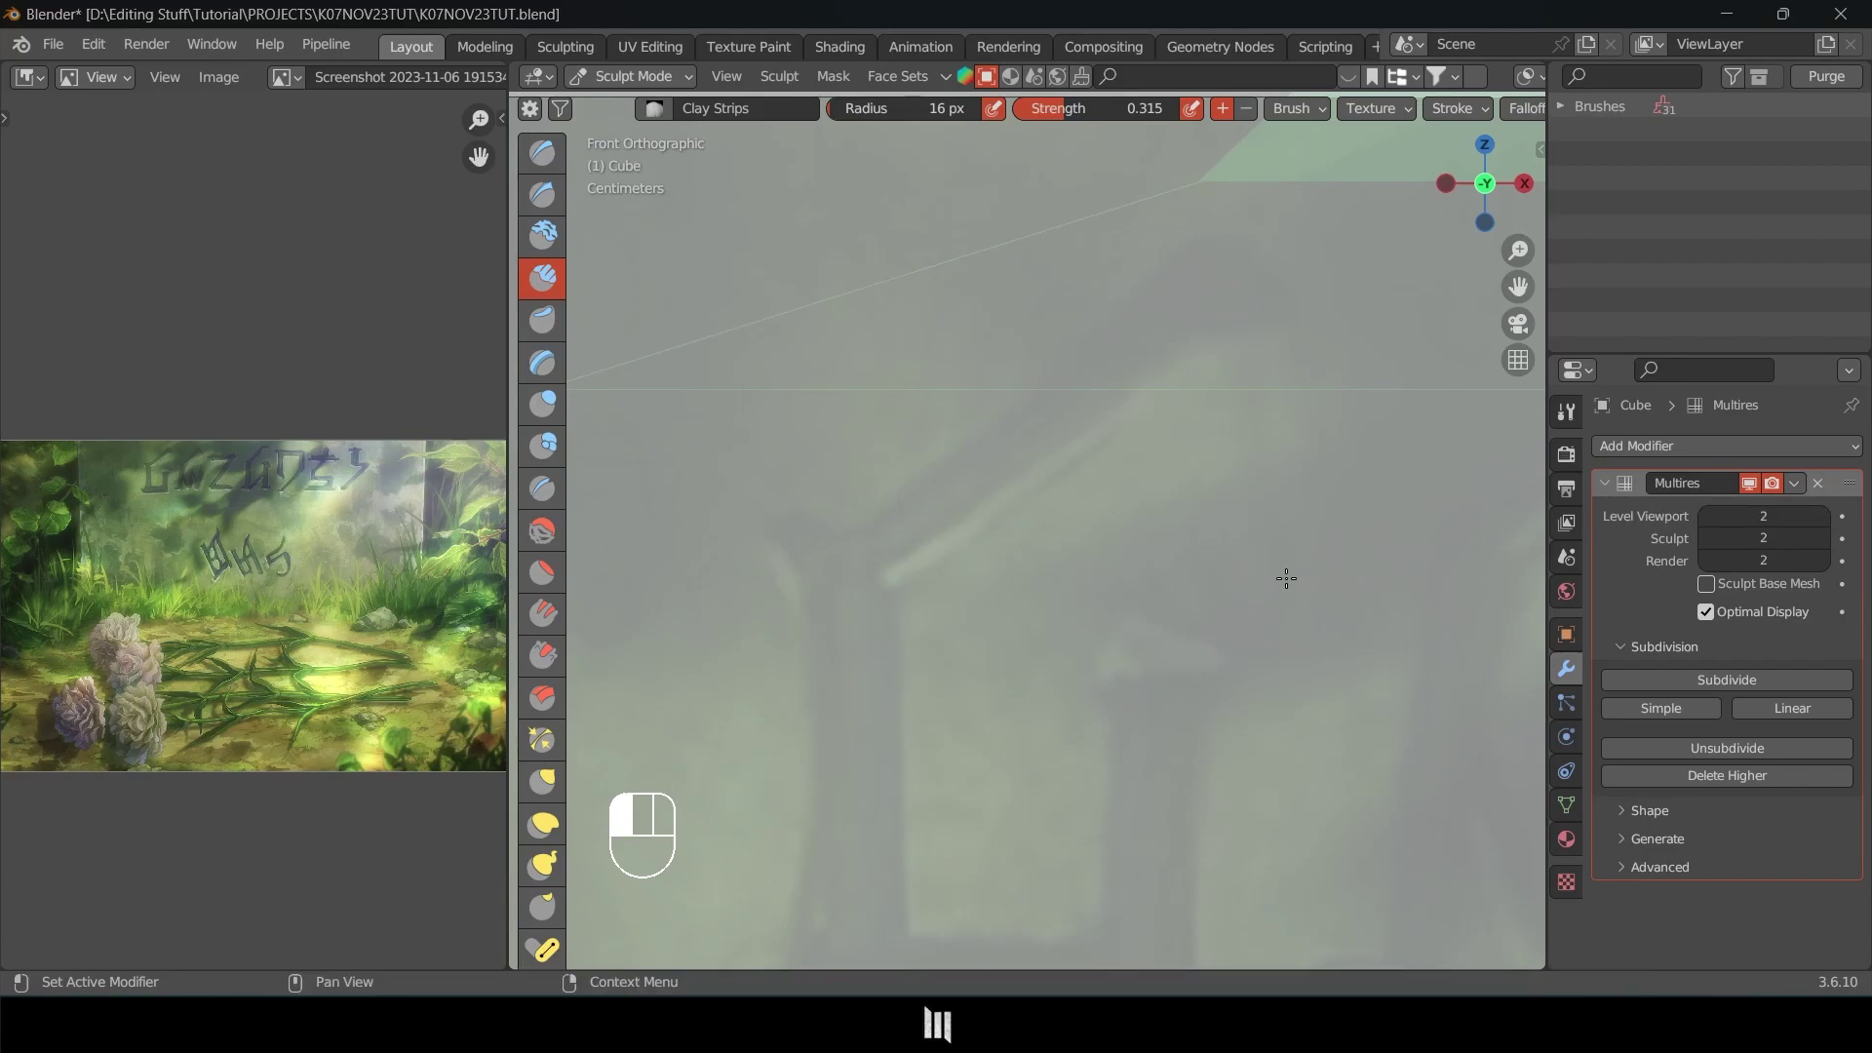
Set the Clay Strips radius to 24 px and carve the first letter's slanted upper stroke over the reference.
middle_click_drag(1200, 558, 1053, 562, "shift")
key("f")
left_click(1079, 514)
left_click_drag(1092, 459, 839, 648, "ctrl")
mouse_move(961, 578)
left_mouse_down("ctrl")
mouse_move(956, 596)
mouse_move(1195, 409)
left_mouse_up("ctrl")
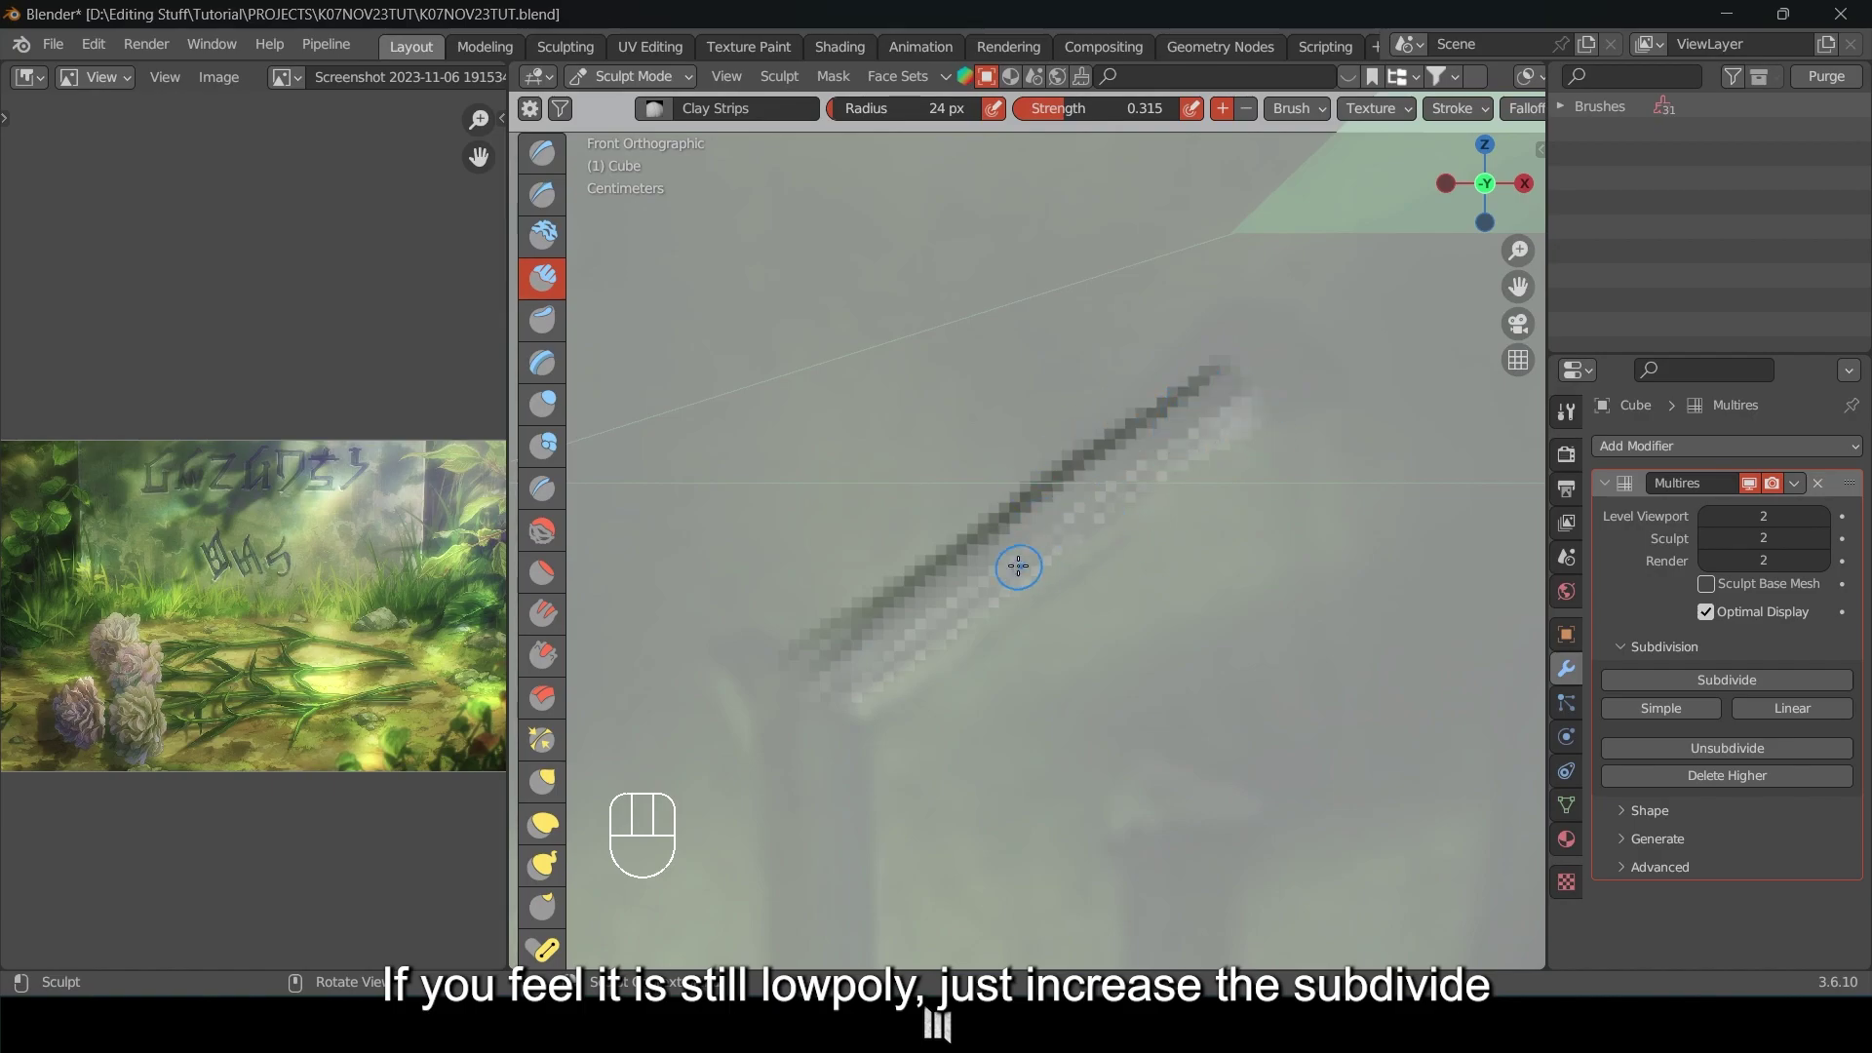
Extend and deepen the slanted stroke's groove and carve small flared serifs at both of its ends.
left_click_drag(1251, 351, 1126, 437, "ctrl")
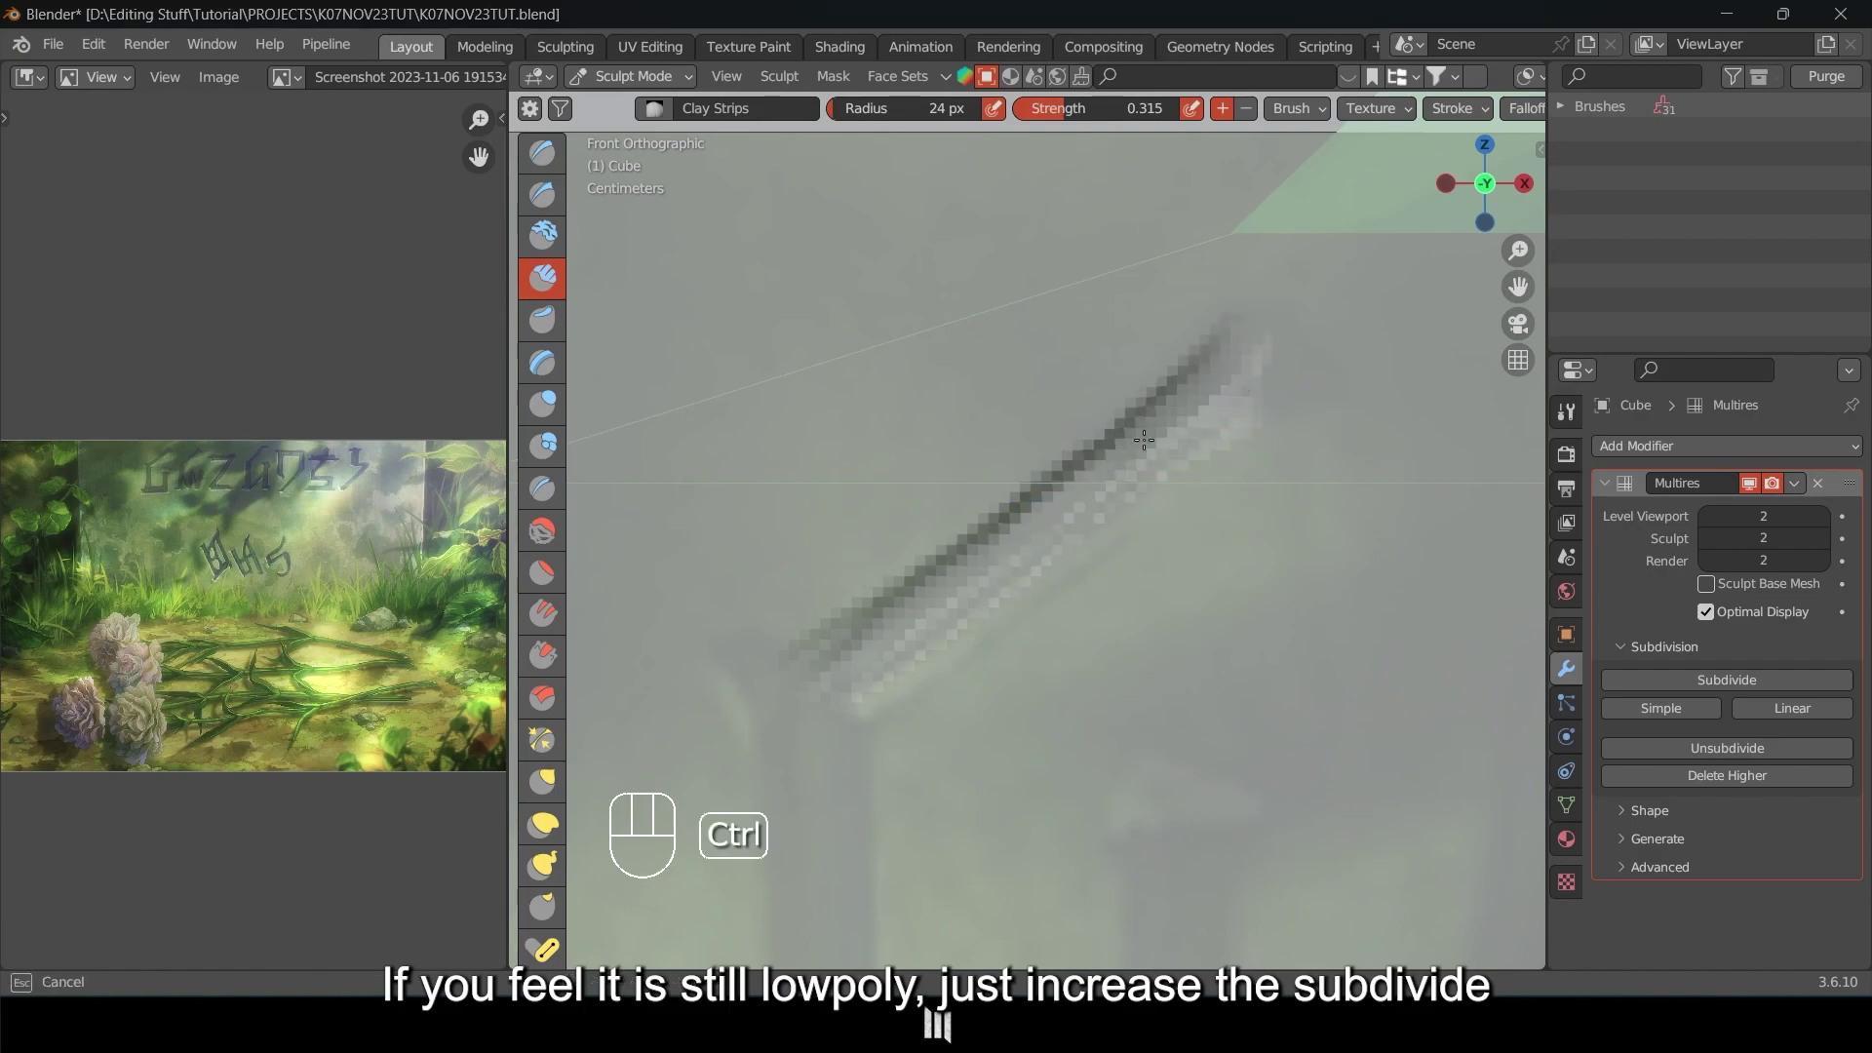
left_click_drag(1249, 405, 1293, 376, "ctrl")
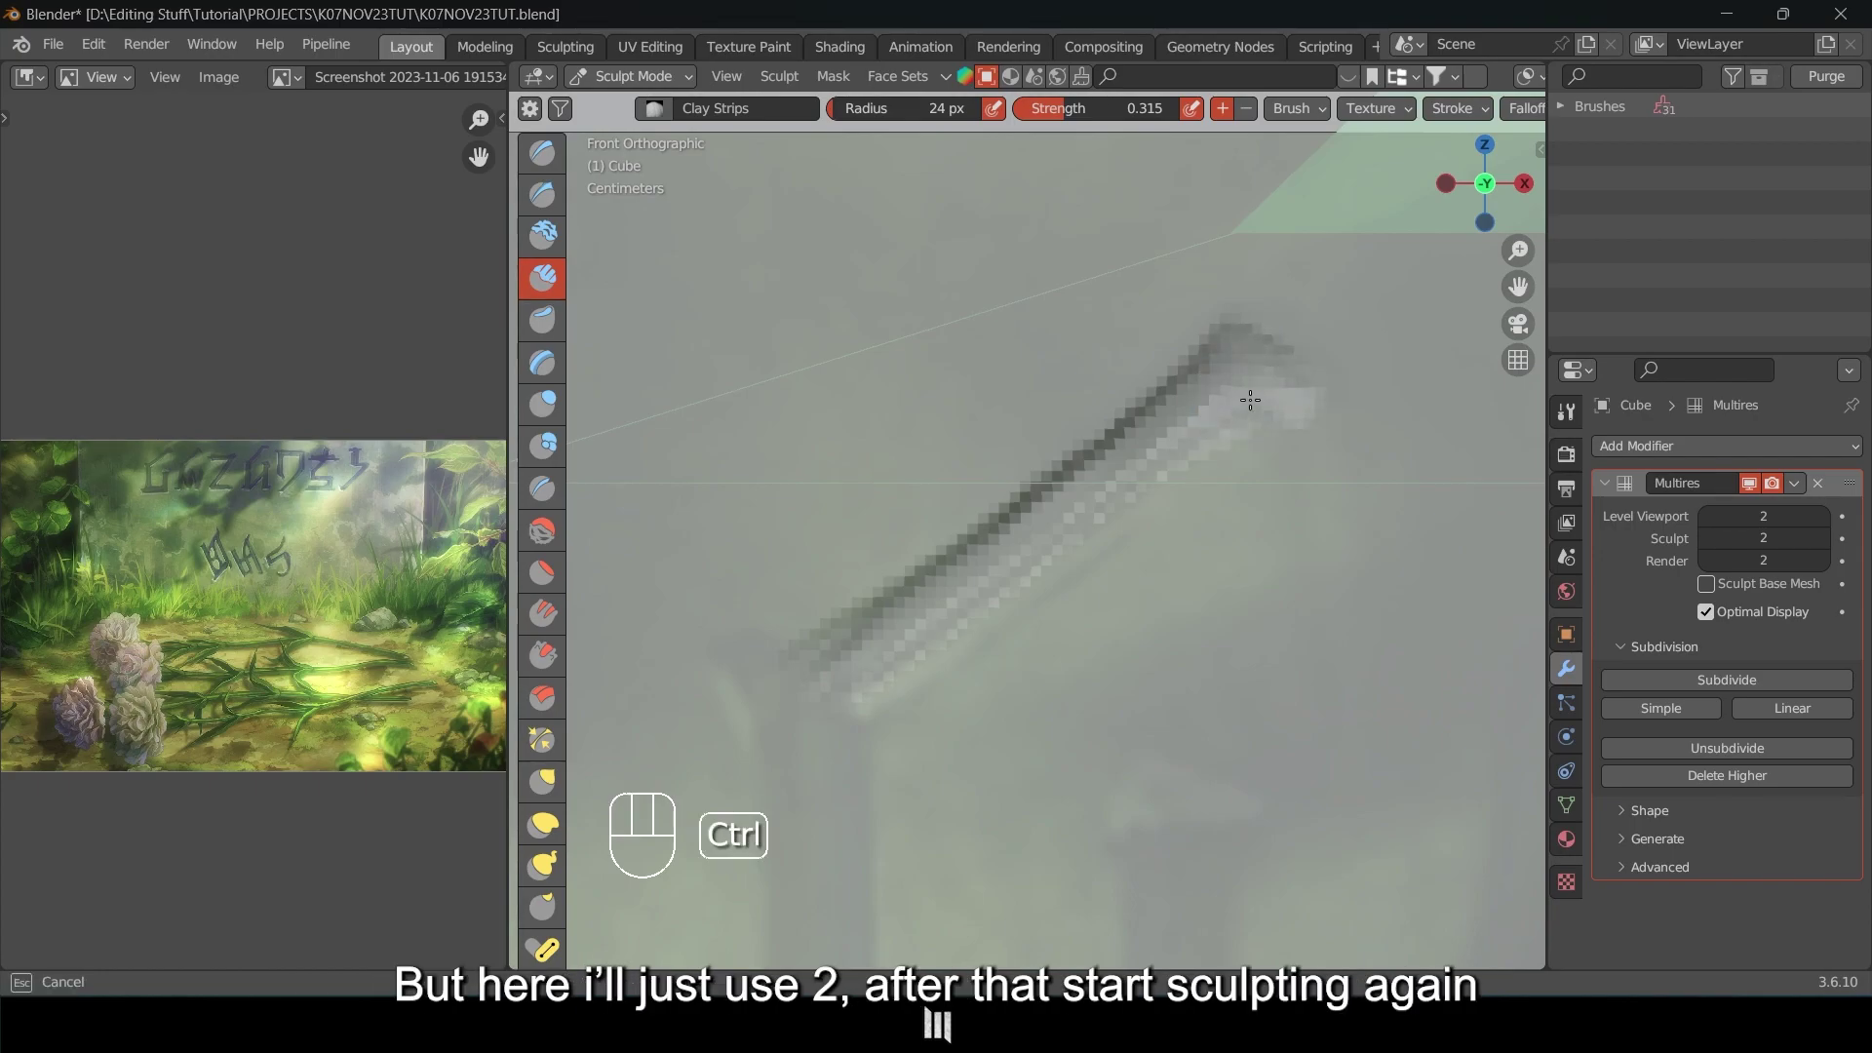
left_click_drag(1093, 450, 1164, 434, "ctrl")
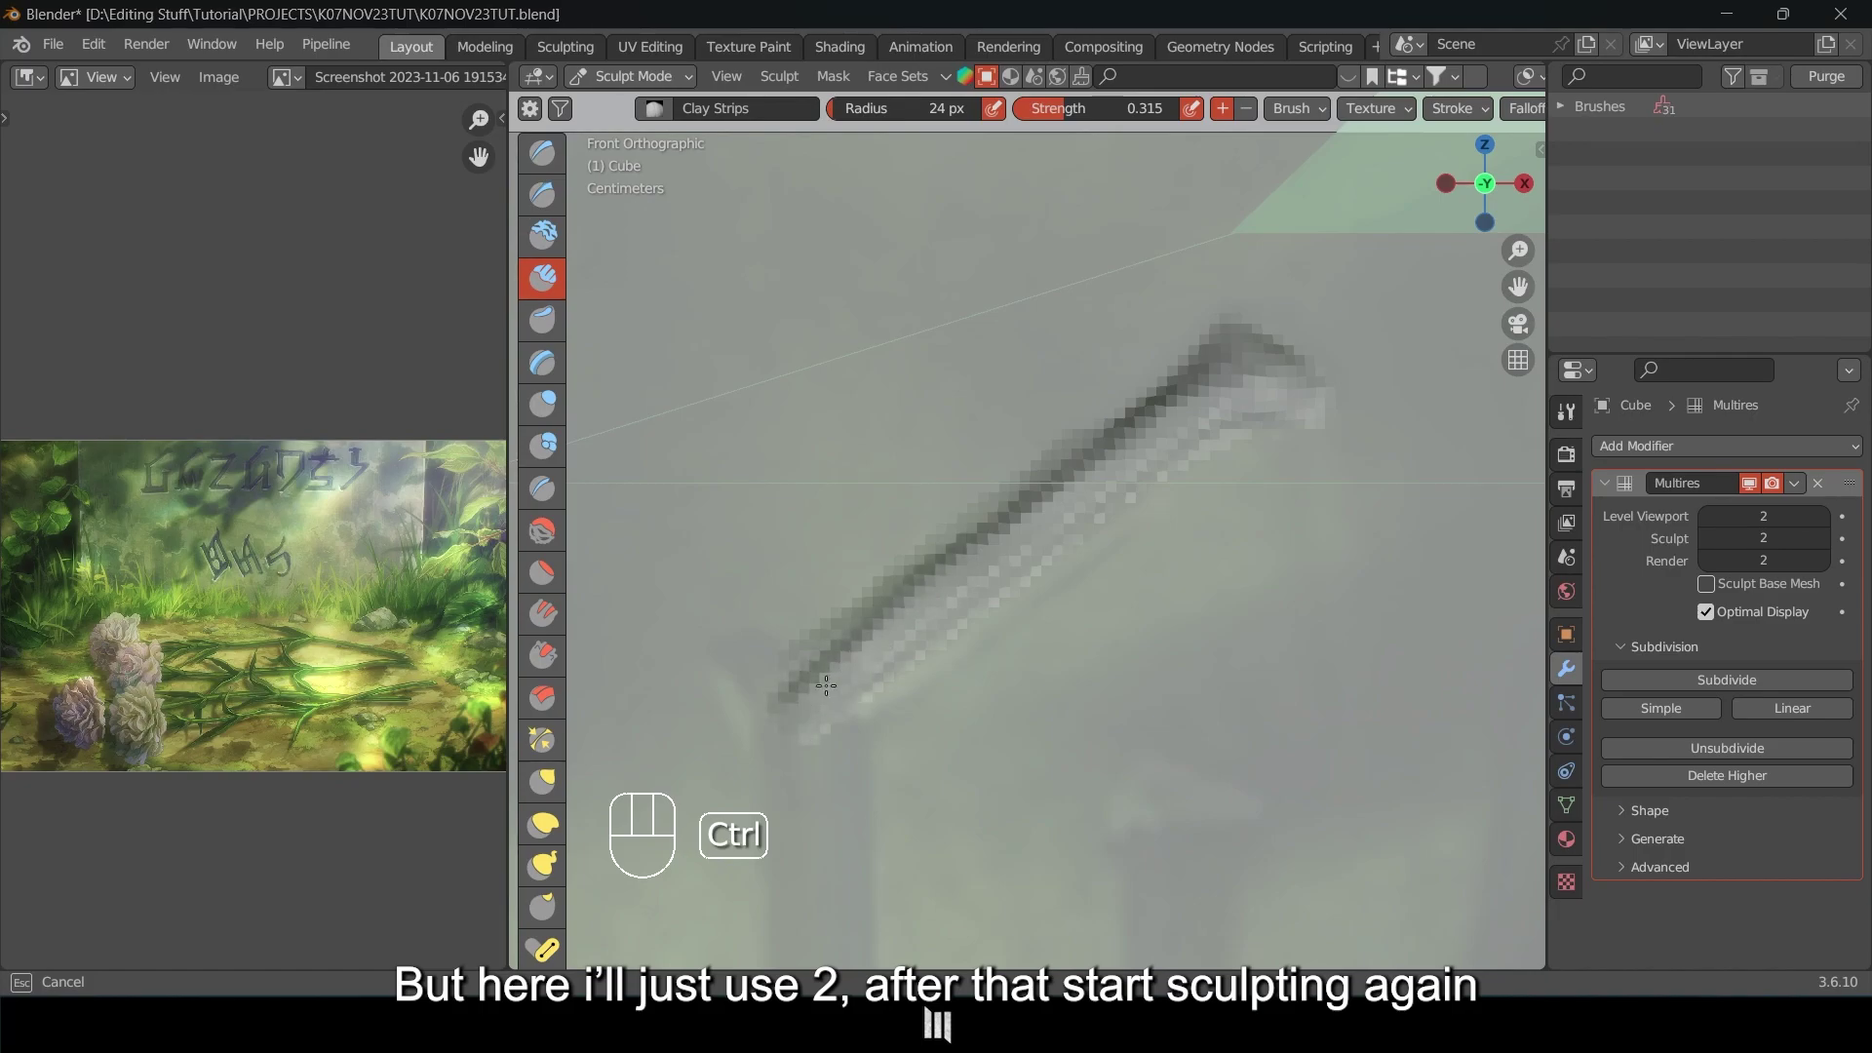
left_click_drag(749, 657, 763, 698, "ctrl")
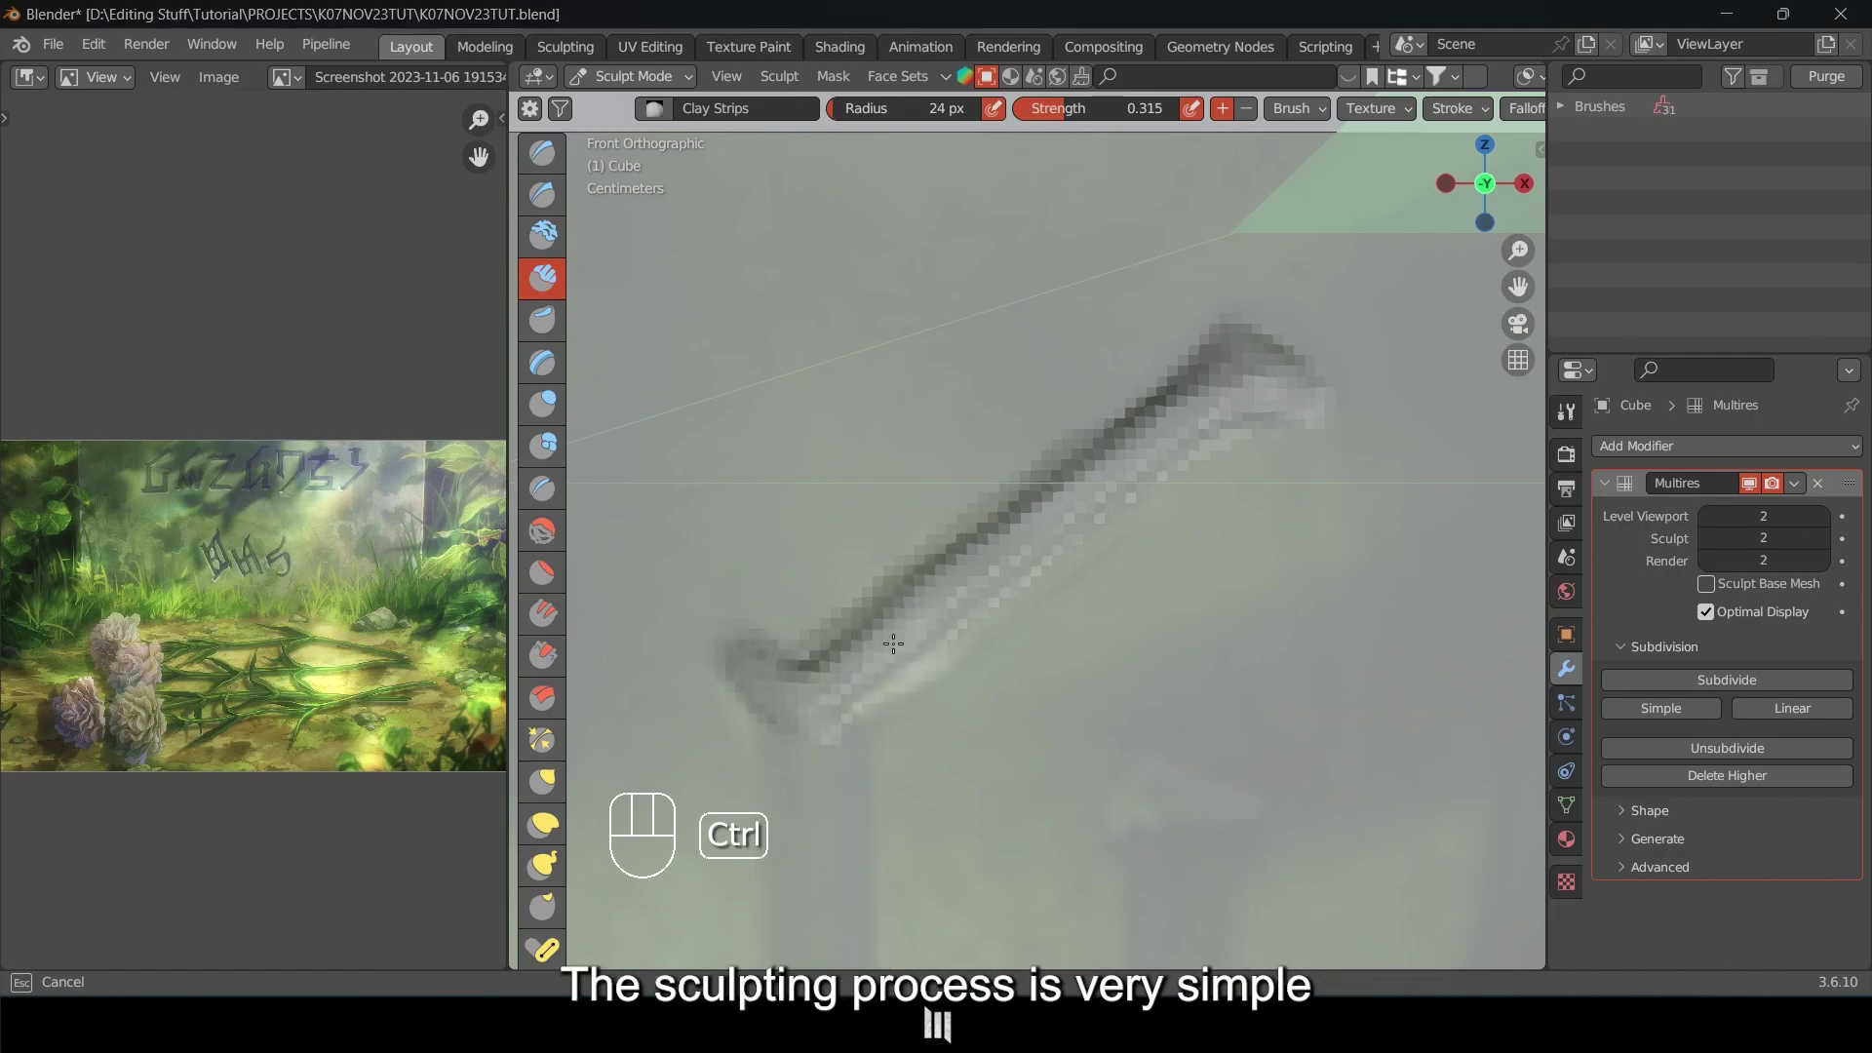
left_click_drag(984, 549, 1202, 378, "ctrl")
Carve the first letter's vertical stroke from the slanted stroke's lower end down to the base, following the reference.
mouse_move(919, 748)
middle_mouse_down("shift")
mouse_move(1128, 455)
mouse_move(1129, 375)
middle_mouse_up("shift")
mouse_move(1028, 359)
left_mouse_down("ctrl")
mouse_move(1011, 530)
mouse_move(1038, 530)
mouse_move(1014, 458)
mouse_move(1015, 744)
mouse_move(986, 774)
mouse_move(1042, 527)
left_mouse_up("ctrl")
mouse_move(1014, 669)
left_mouse_down("ctrl")
mouse_move(1015, 778)
mouse_move(899, 841)
left_mouse_up("ctrl")
mouse_move(1003, 869)
middle_mouse_down("shift")
mouse_move(974, 688)
mouse_move(1086, 677)
middle_mouse_up("shift")
Check the carving from an angle and carve the small foot at the base of the first letter's vertical stroke.
scroll(975, 682, "down", 2)
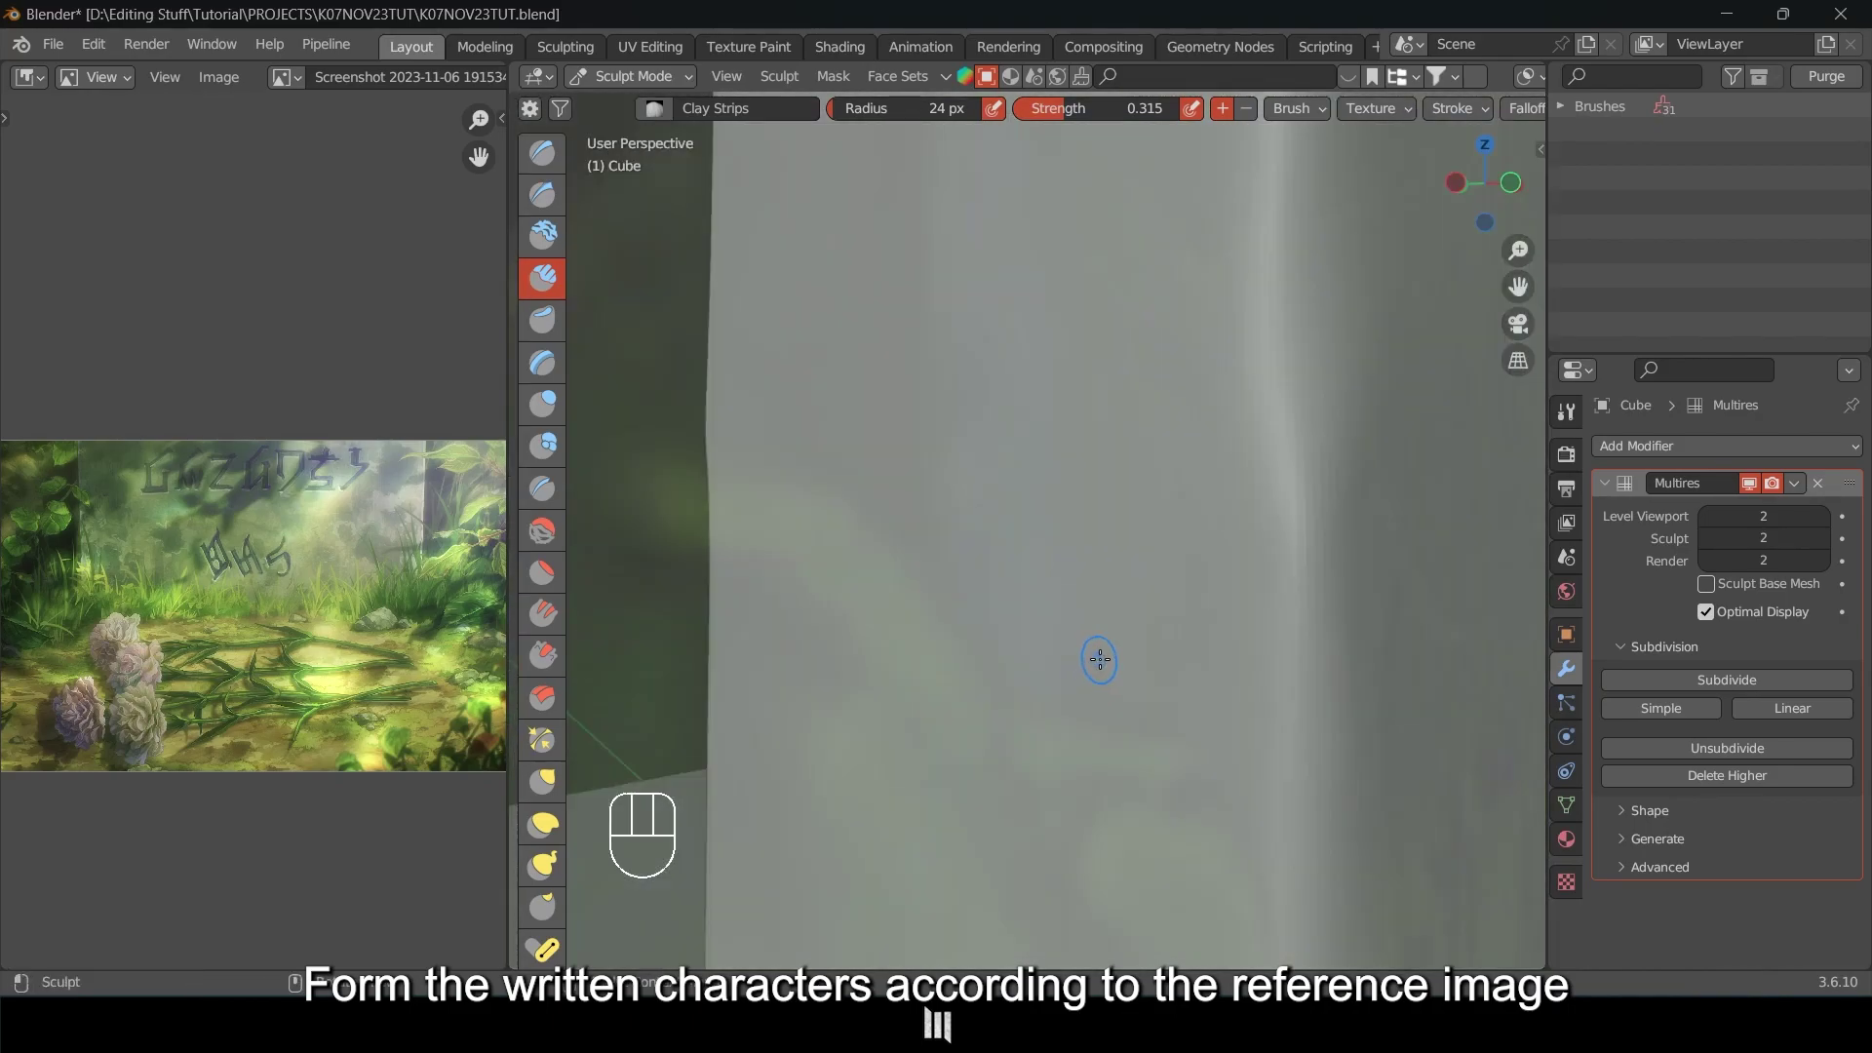
mouse_move(1095, 656)
middle_mouse_down()
mouse_move(1120, 657)
mouse_move(906, 603)
mouse_move(874, 573)
mouse_move(857, 614)
mouse_move(1107, 698)
mouse_move(1188, 697)
mouse_move(1095, 585)
middle_mouse_up()
scroll(1187, 696, "down", 2)
scroll(1110, 564, "up", 2)
key("KP_1")
scroll(1104, 595, "up", 5)
scroll(927, 589, "up", 2)
mouse_move(829, 558)
middle_mouse_down("shift")
mouse_move(924, 606)
mouse_move(953, 549)
middle_mouse_up("shift")
scroll(927, 610, "up", 2)
left_click_drag(841, 617, 874, 615, "ctrl")
middle_click_drag(878, 618, 930, 653)
scroll(933, 652, "down", 1)
key("KP_1")
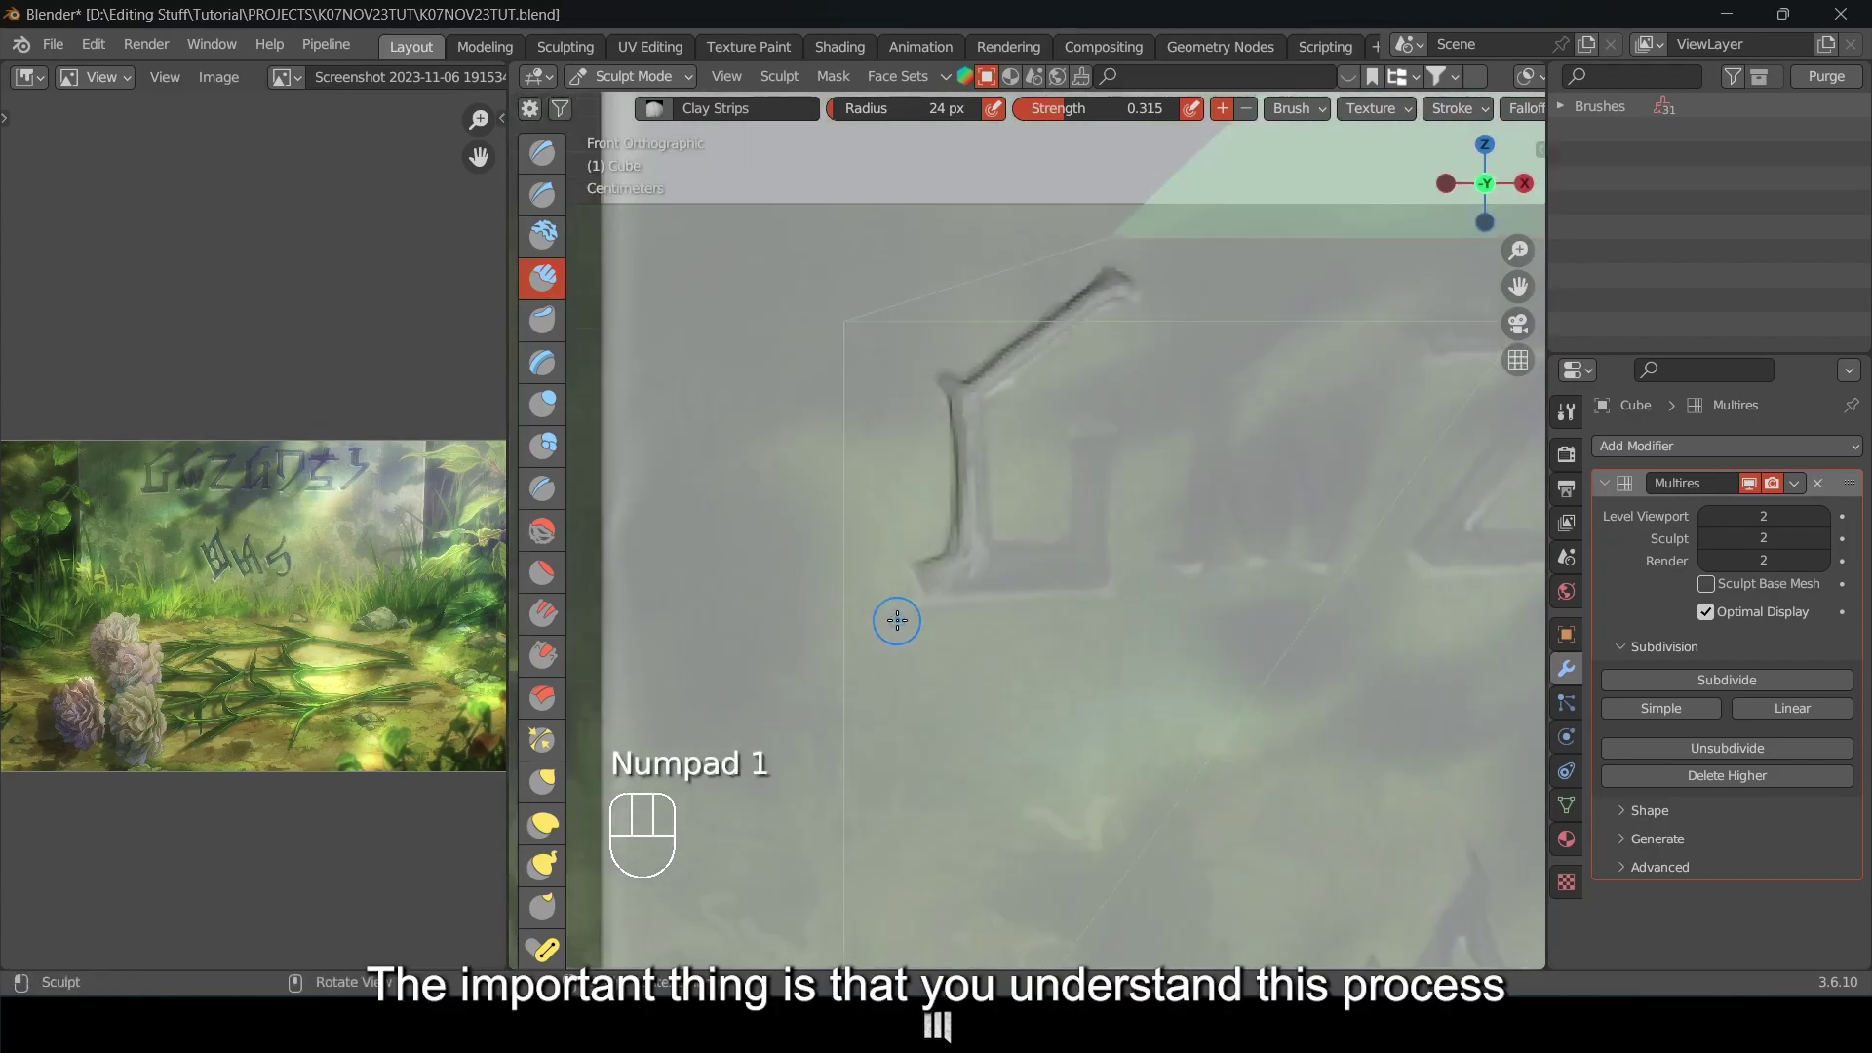
Set the Clay Strips radius to 19 px and carve the first letter's bottom bar and short right upright.
scroll(917, 599, "up", 4)
key("f")
mouse_move(897, 613)
left_mouse_down("ctrl")
mouse_move(948, 635)
mouse_move(886, 652)
left_mouse_up("ctrl")
mouse_move(1137, 631)
left_mouse_down("ctrl")
mouse_move(1034, 577)
mouse_move(1114, 585)
left_mouse_up("ctrl")
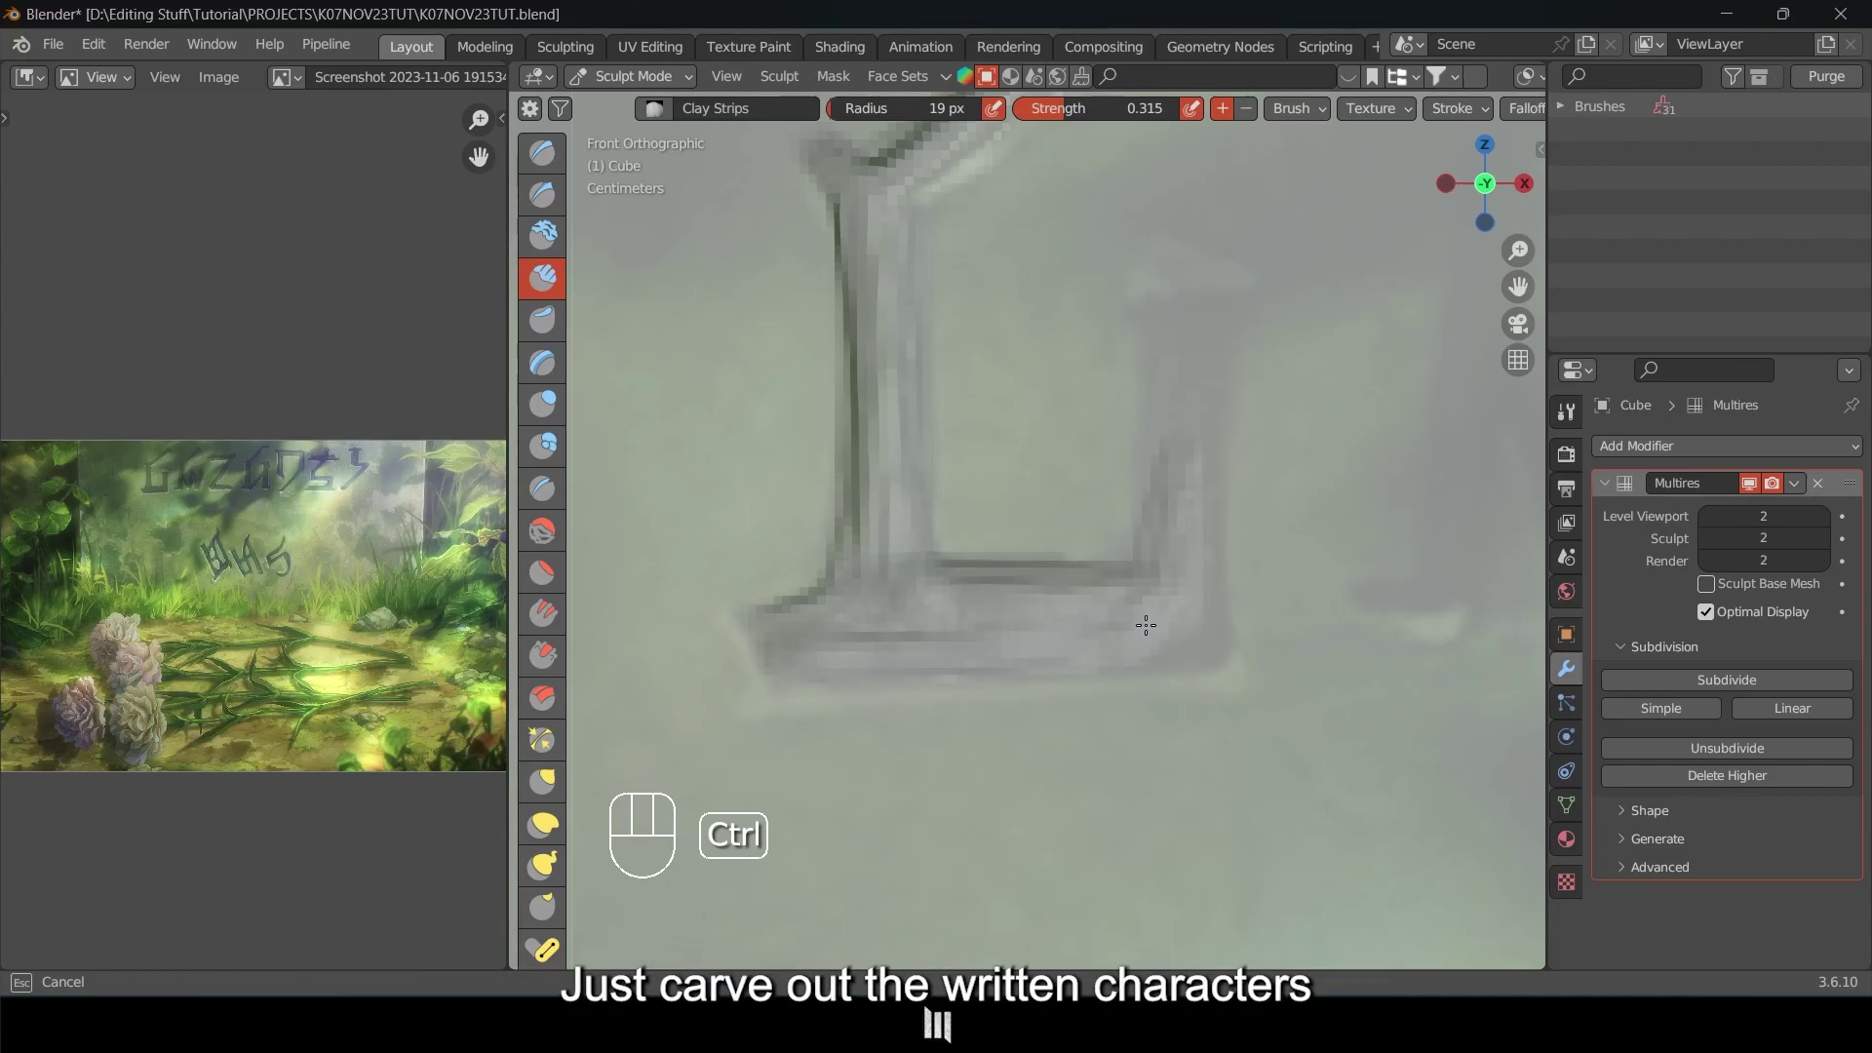
left_click_drag(1183, 499, 1196, 589, "ctrl")
scroll(1195, 589, "down", 4)
middle_click_drag(1216, 602, 1261, 626)
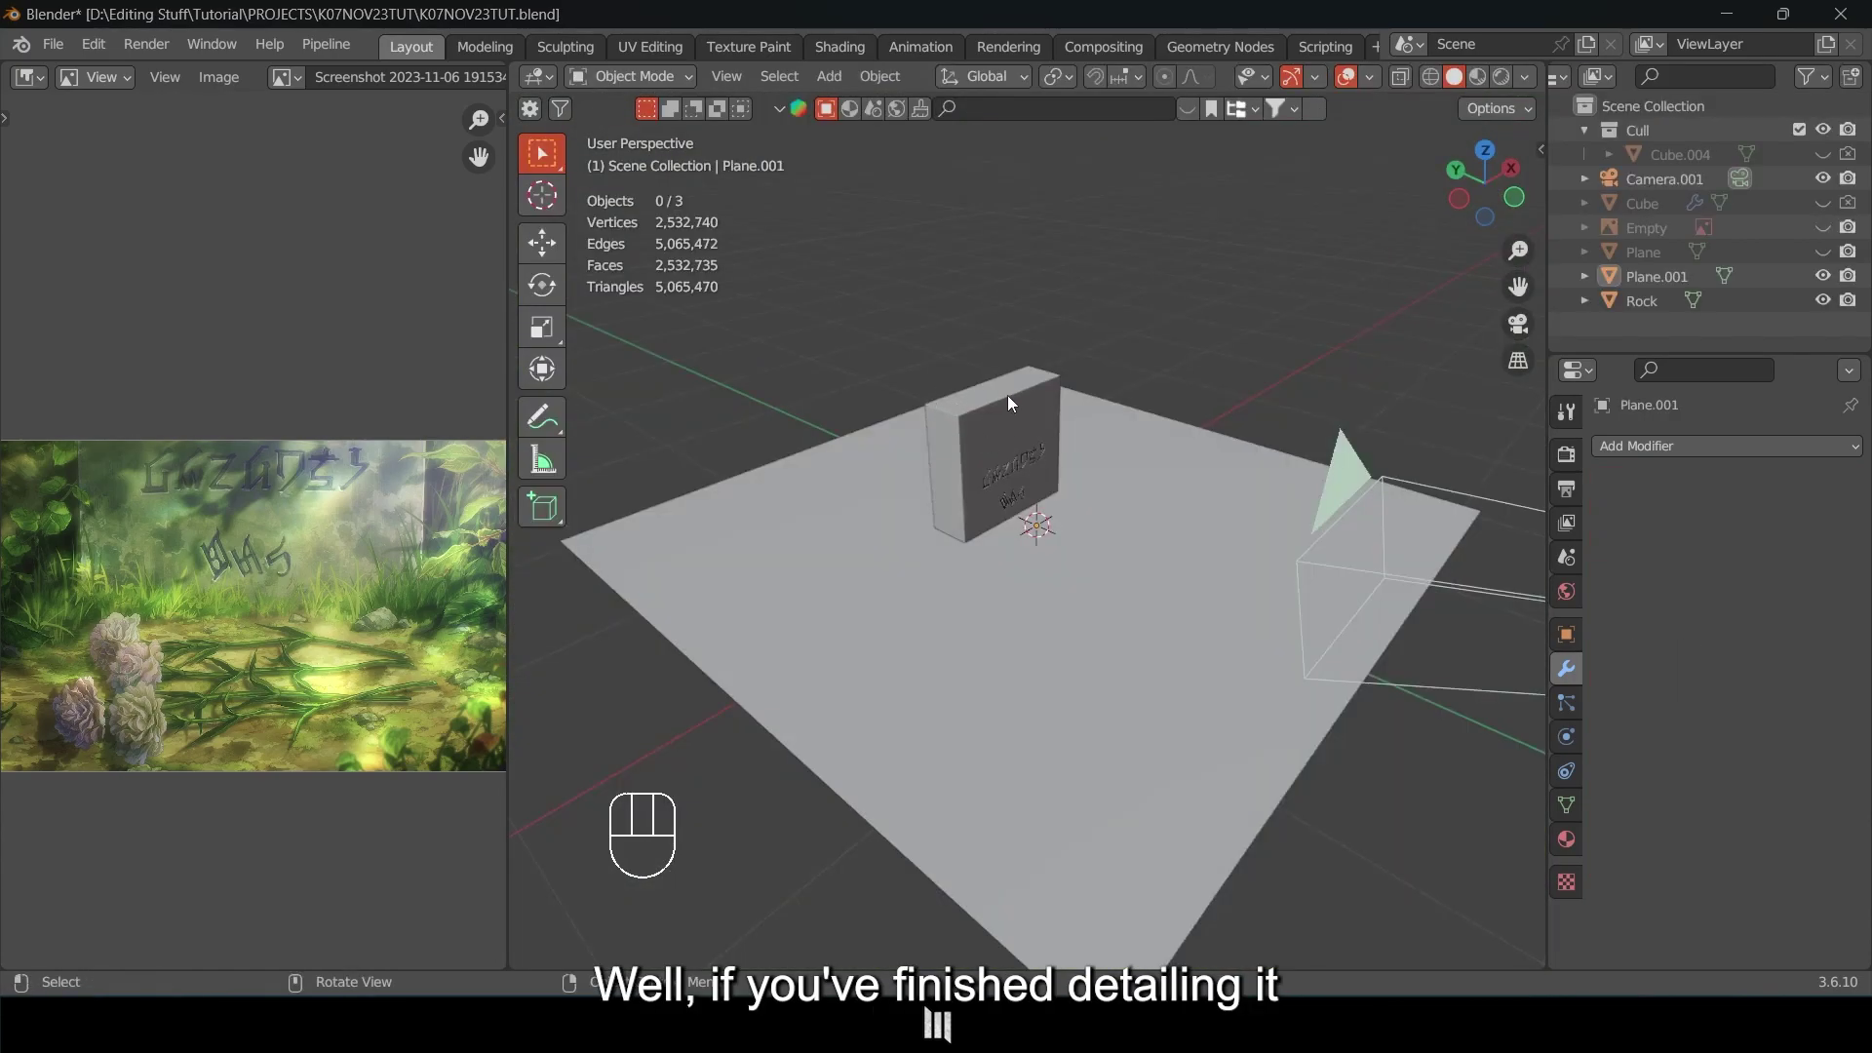
Select the finished, carved Rock slab and show the viewport sidebar.
mouse_move(1009, 395)
middle_mouse_down()
mouse_move(1110, 394)
mouse_move(973, 381)
mouse_move(1079, 455)
mouse_move(1067, 423)
mouse_move(1011, 396)
middle_mouse_up()
left_click(970, 400)
scroll(1078, 455, "up", 1)
scroll(1067, 423, "up", 1)
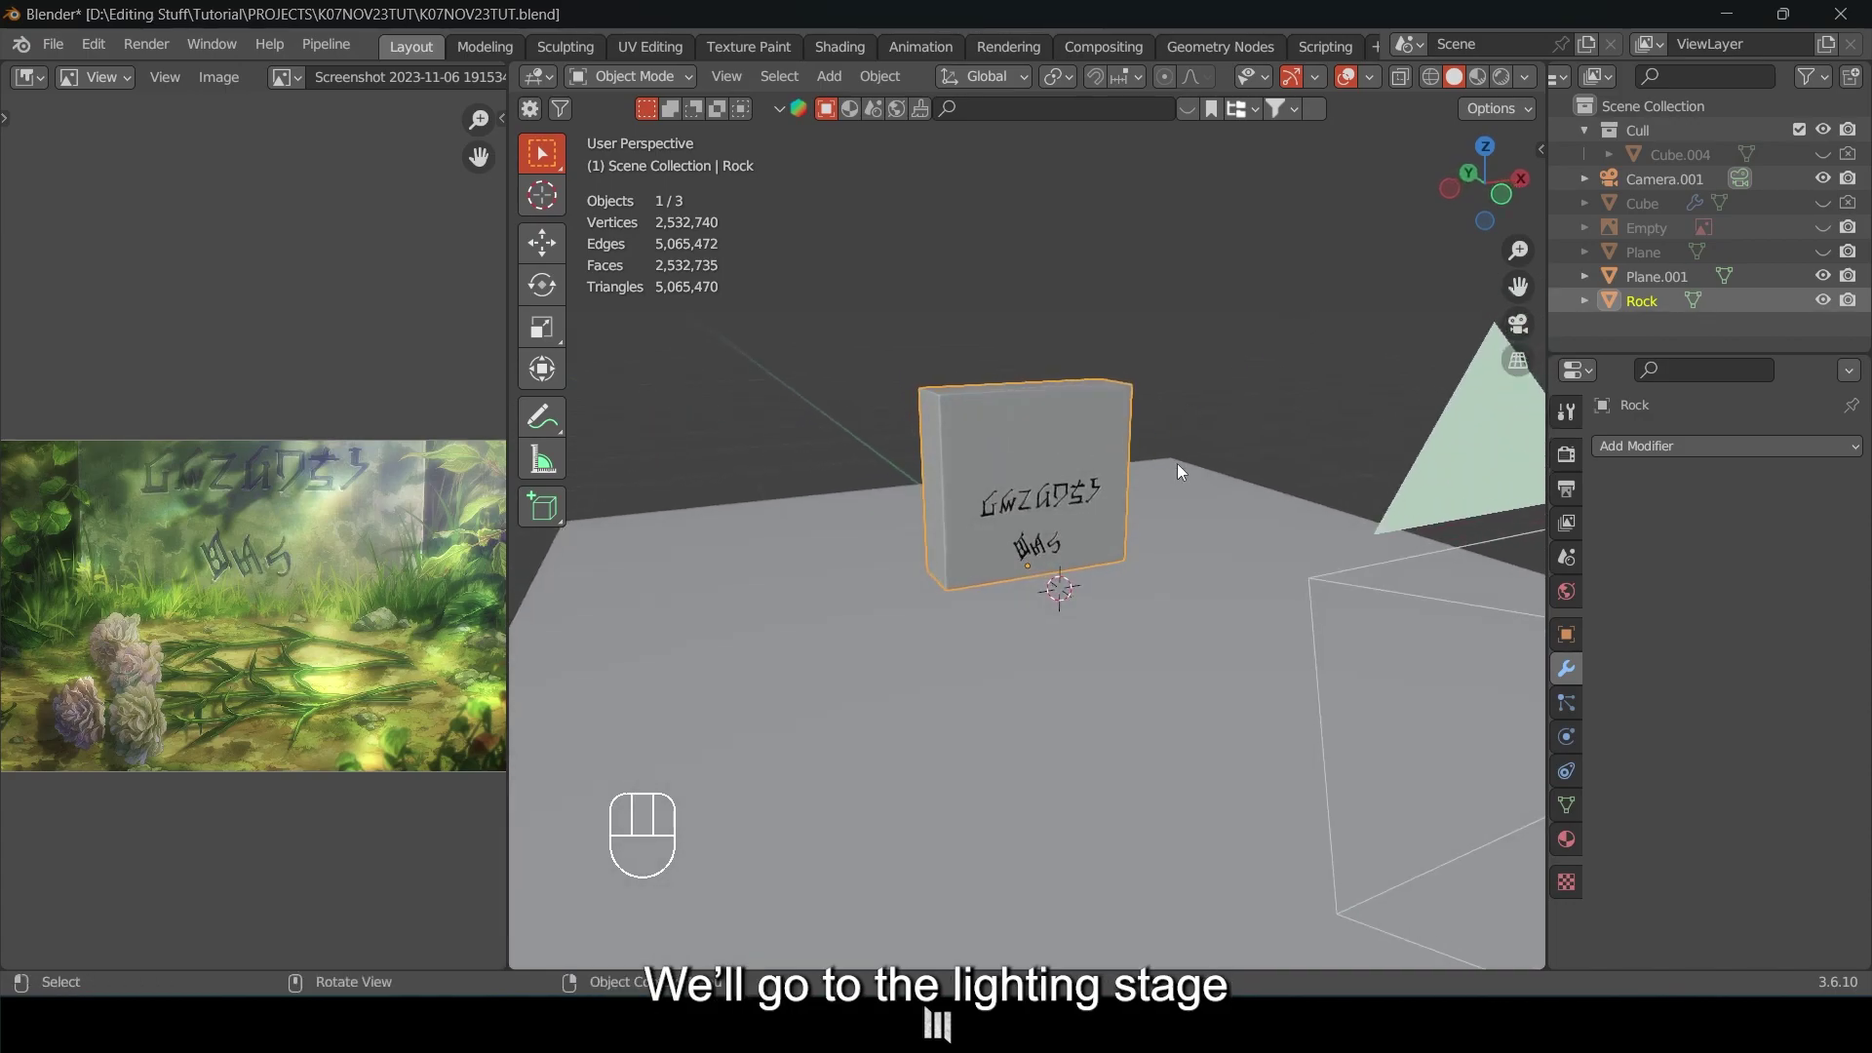
key("n")
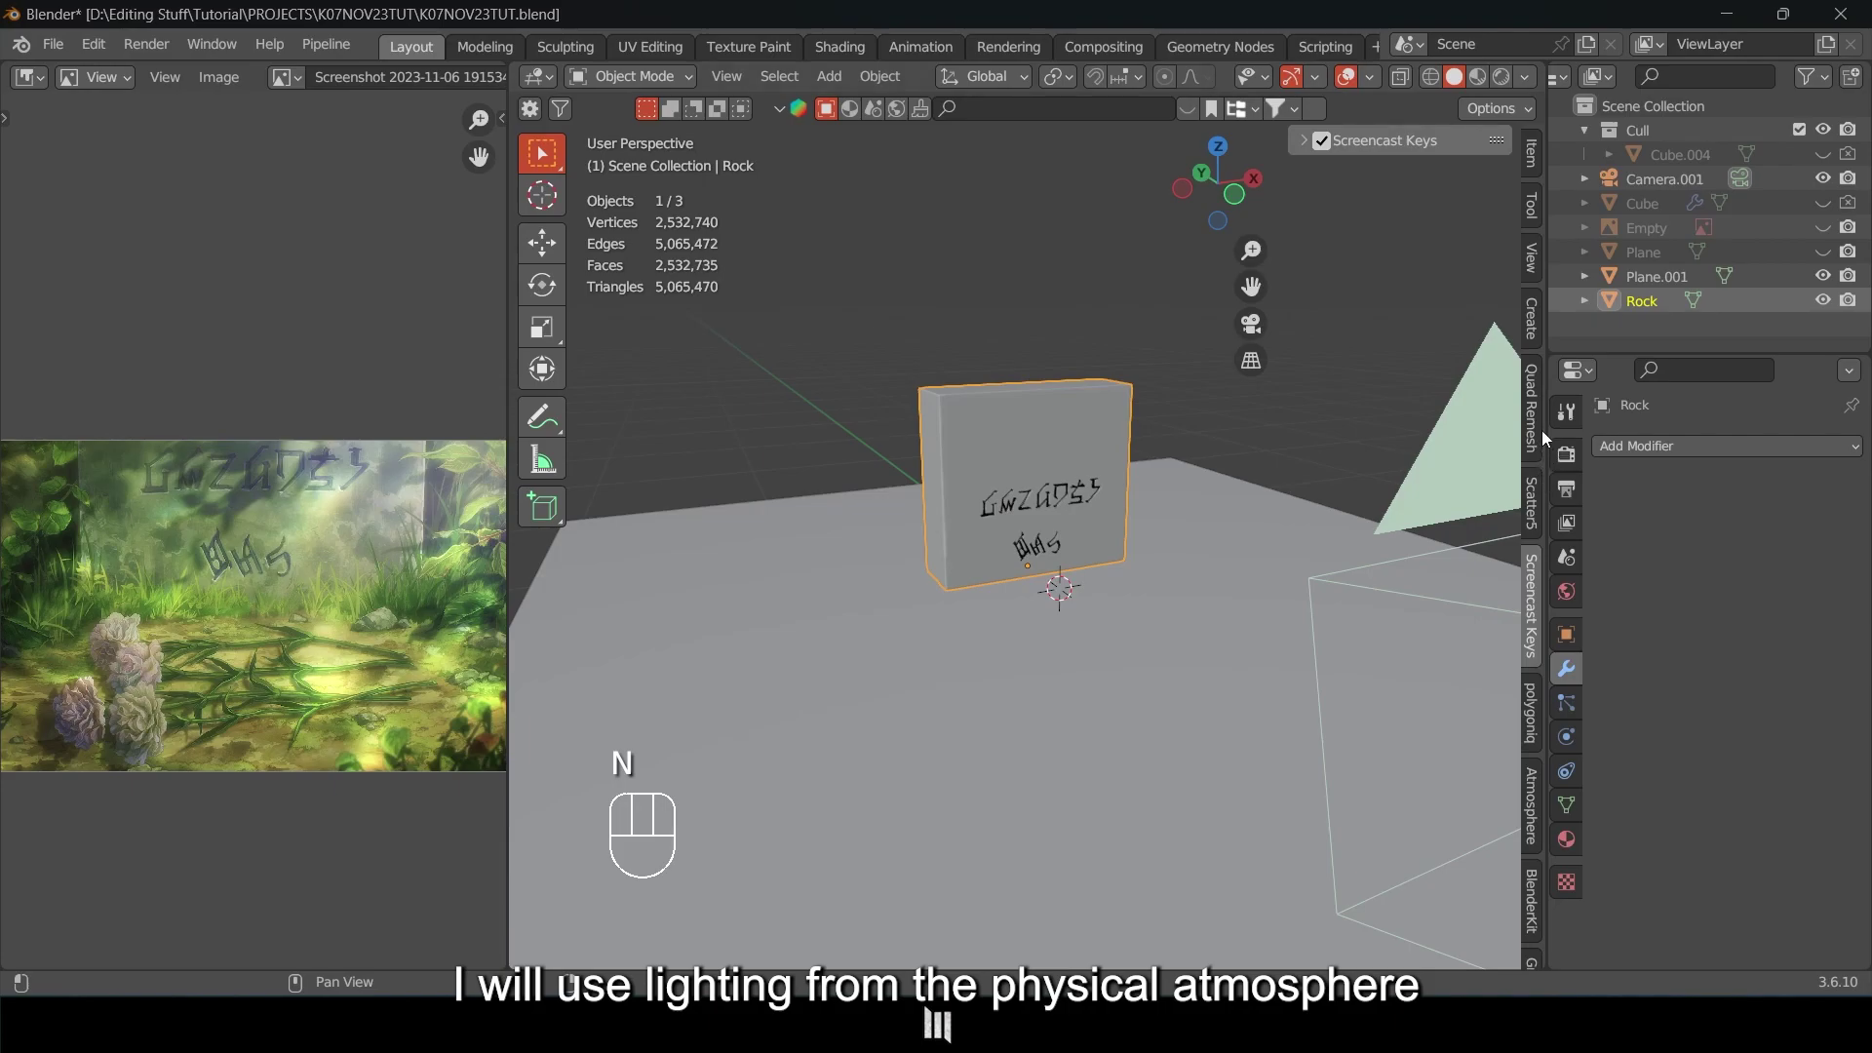
Enable Physical Atmosphere lighting for the world and show the scene in rendered shading.
left_click(1566, 591)
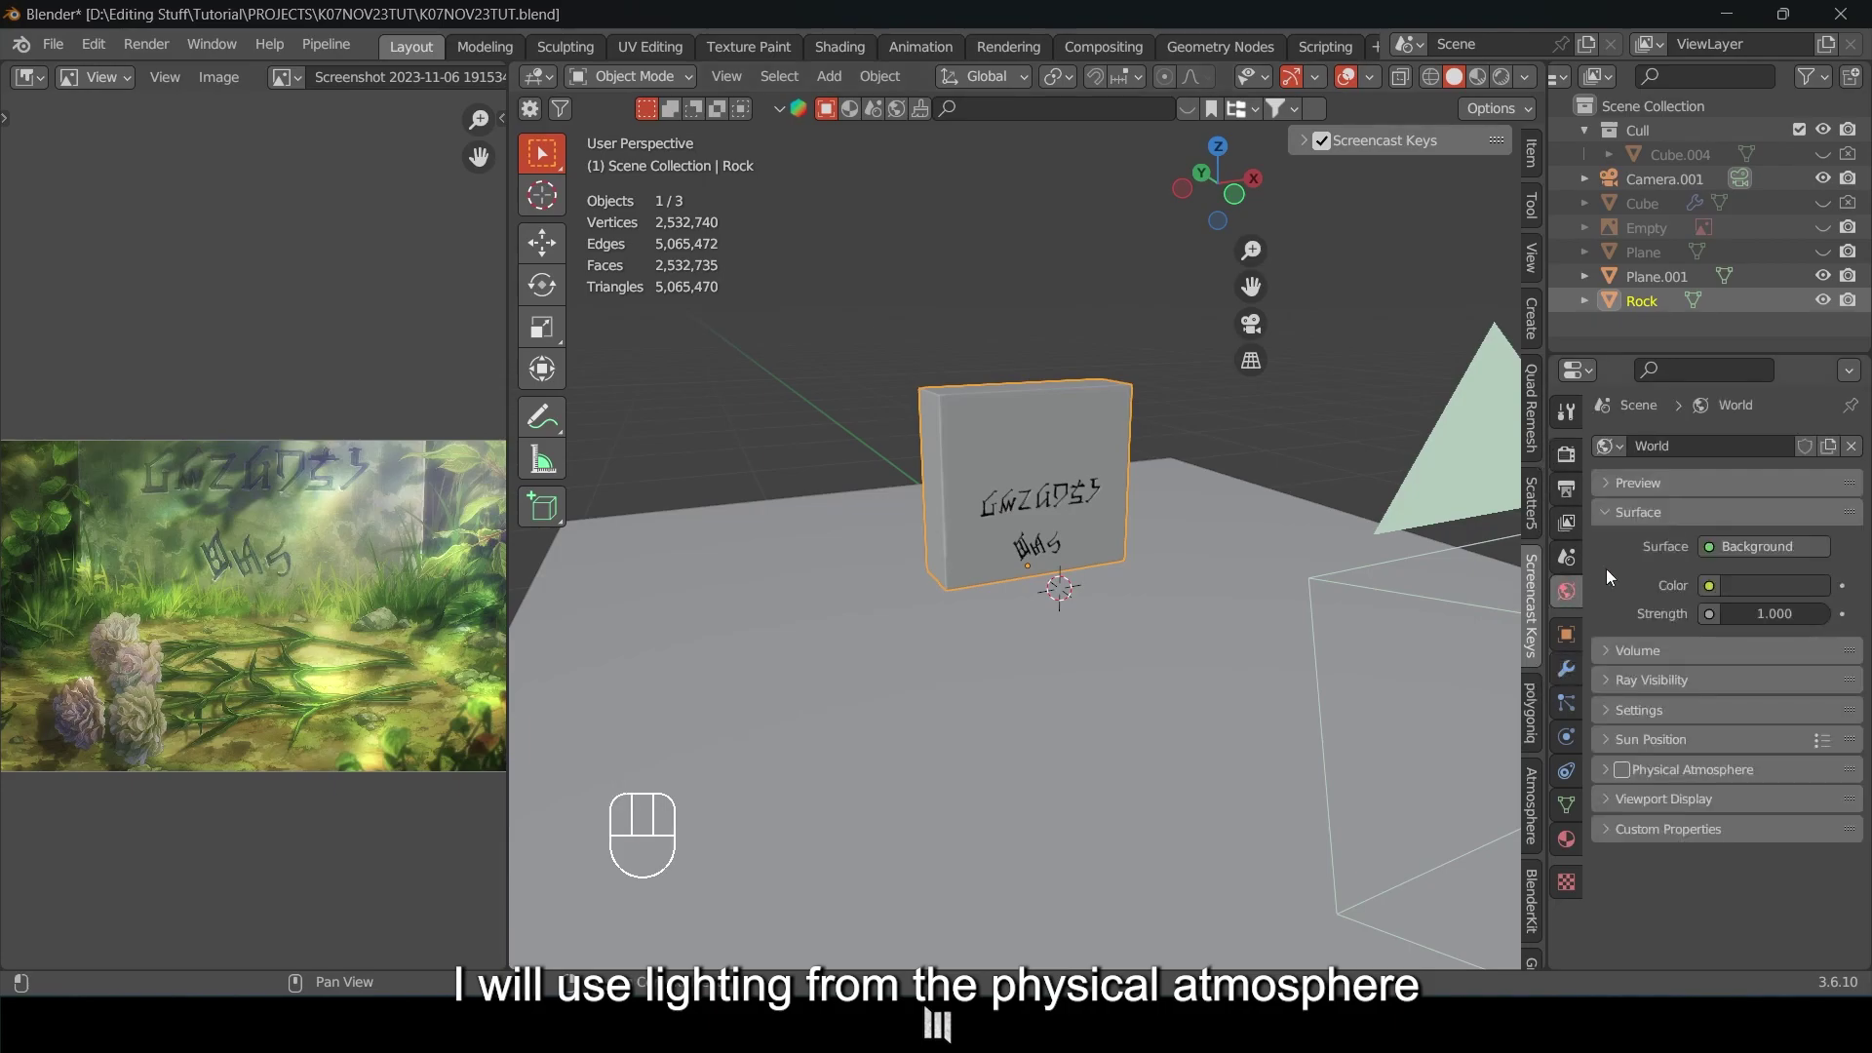
left_click(1621, 770)
left_click(1599, 513)
left_click(1605, 661)
key("z")
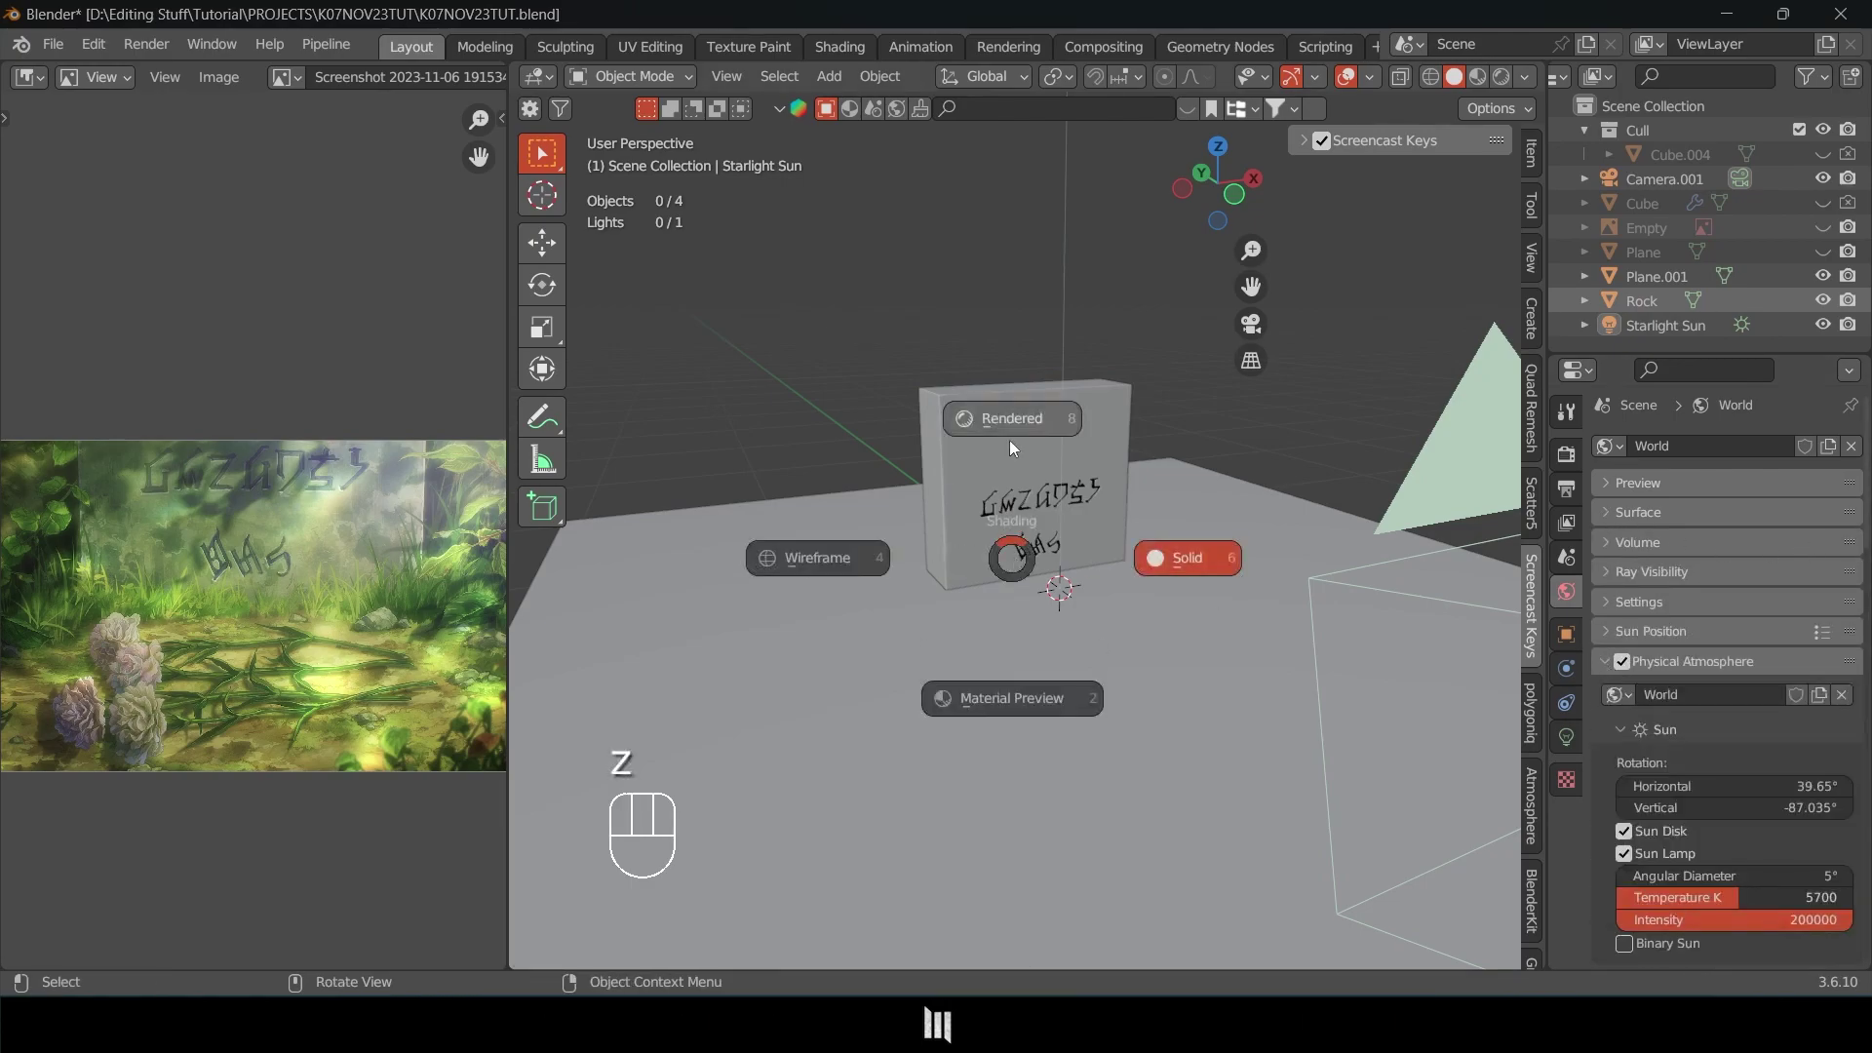
key("8")
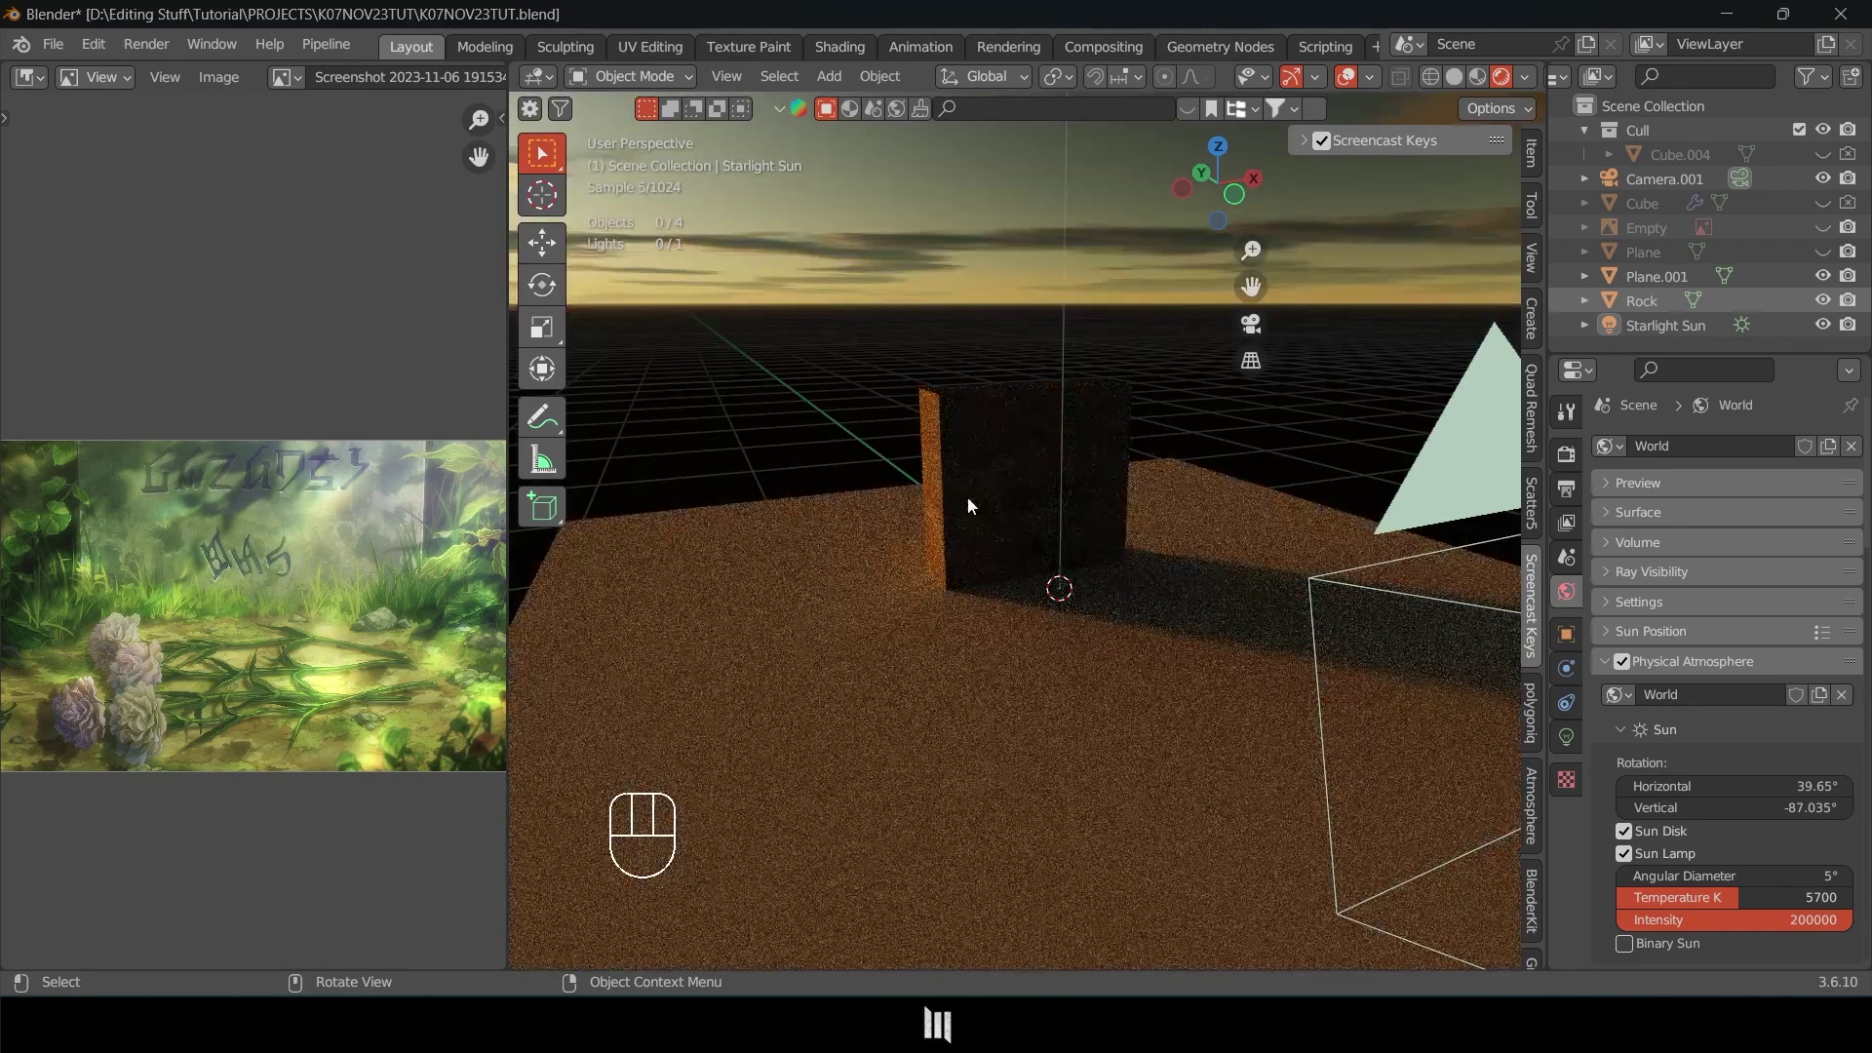
Set the Physical Atmosphere sun's rotation to about -98.35° horizontal and -45.035° vertical.
middle_click_drag(967, 495, 1065, 558, "shift")
scroll(1834, 585, "down", 6)
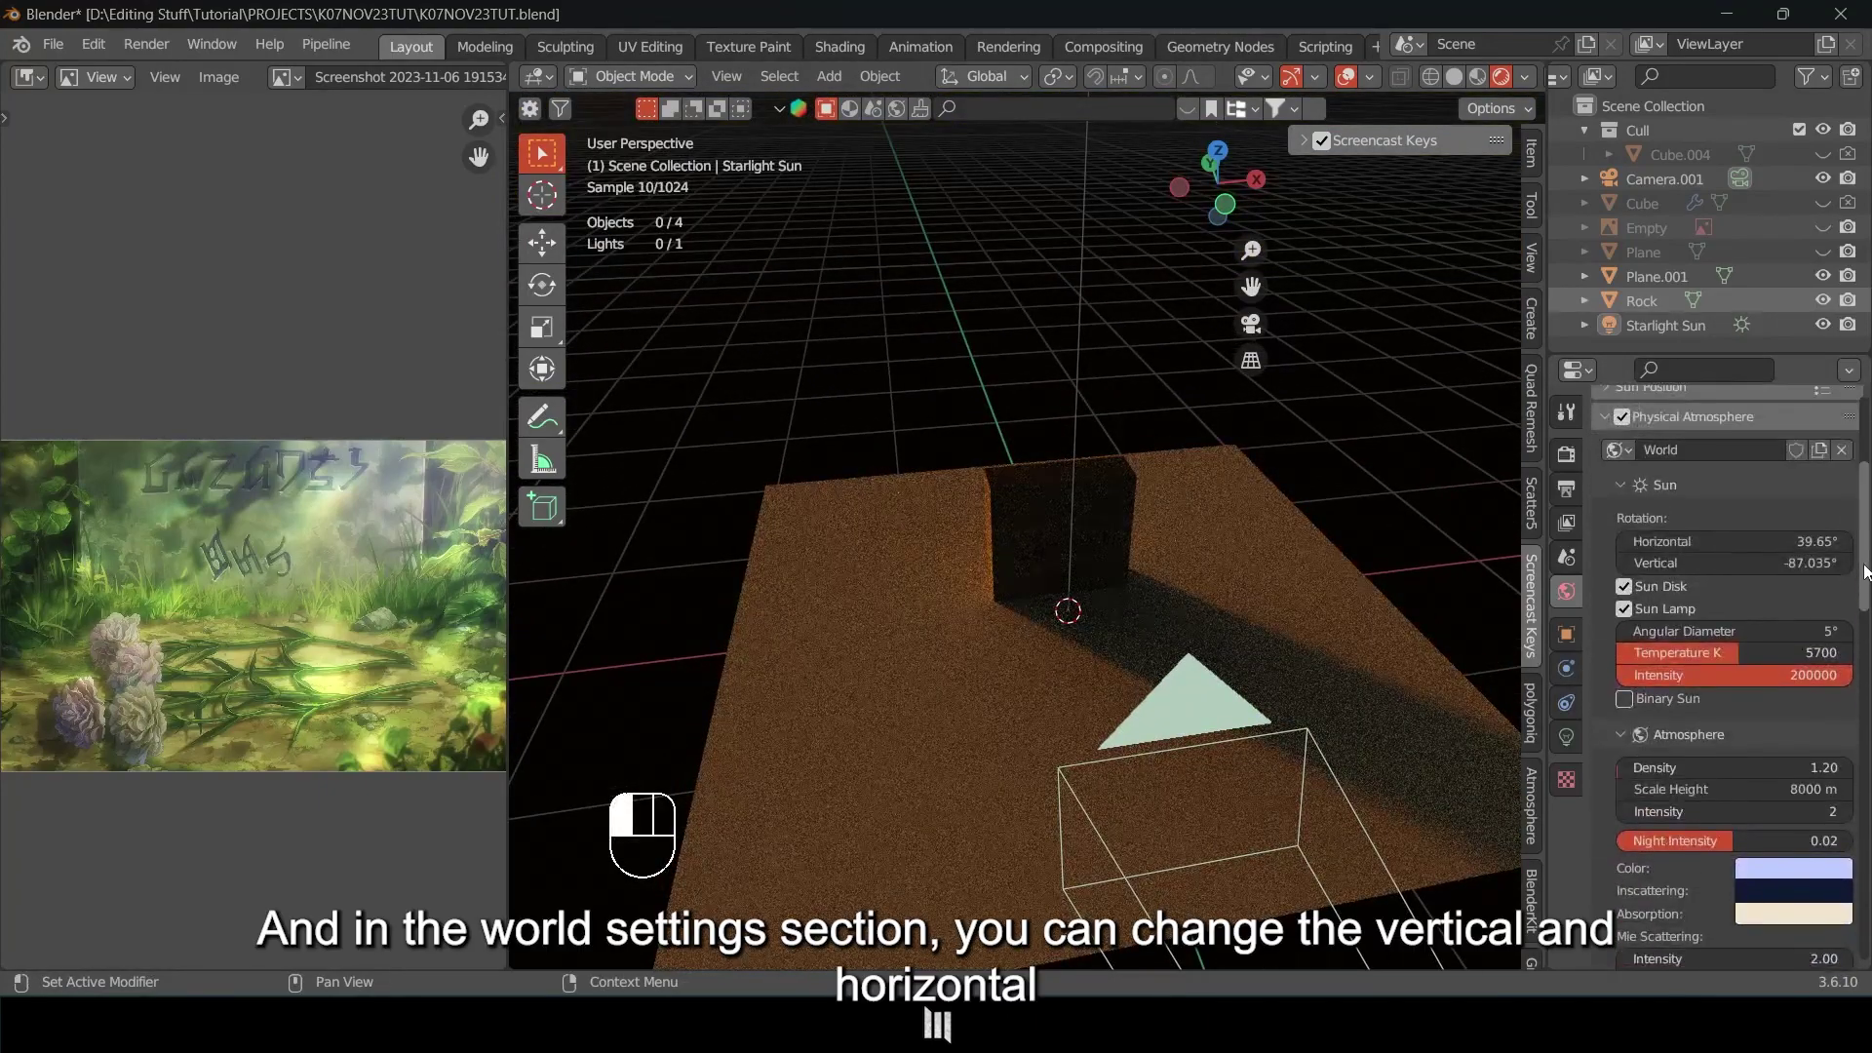
scroll(1658, 537, "up", 1)
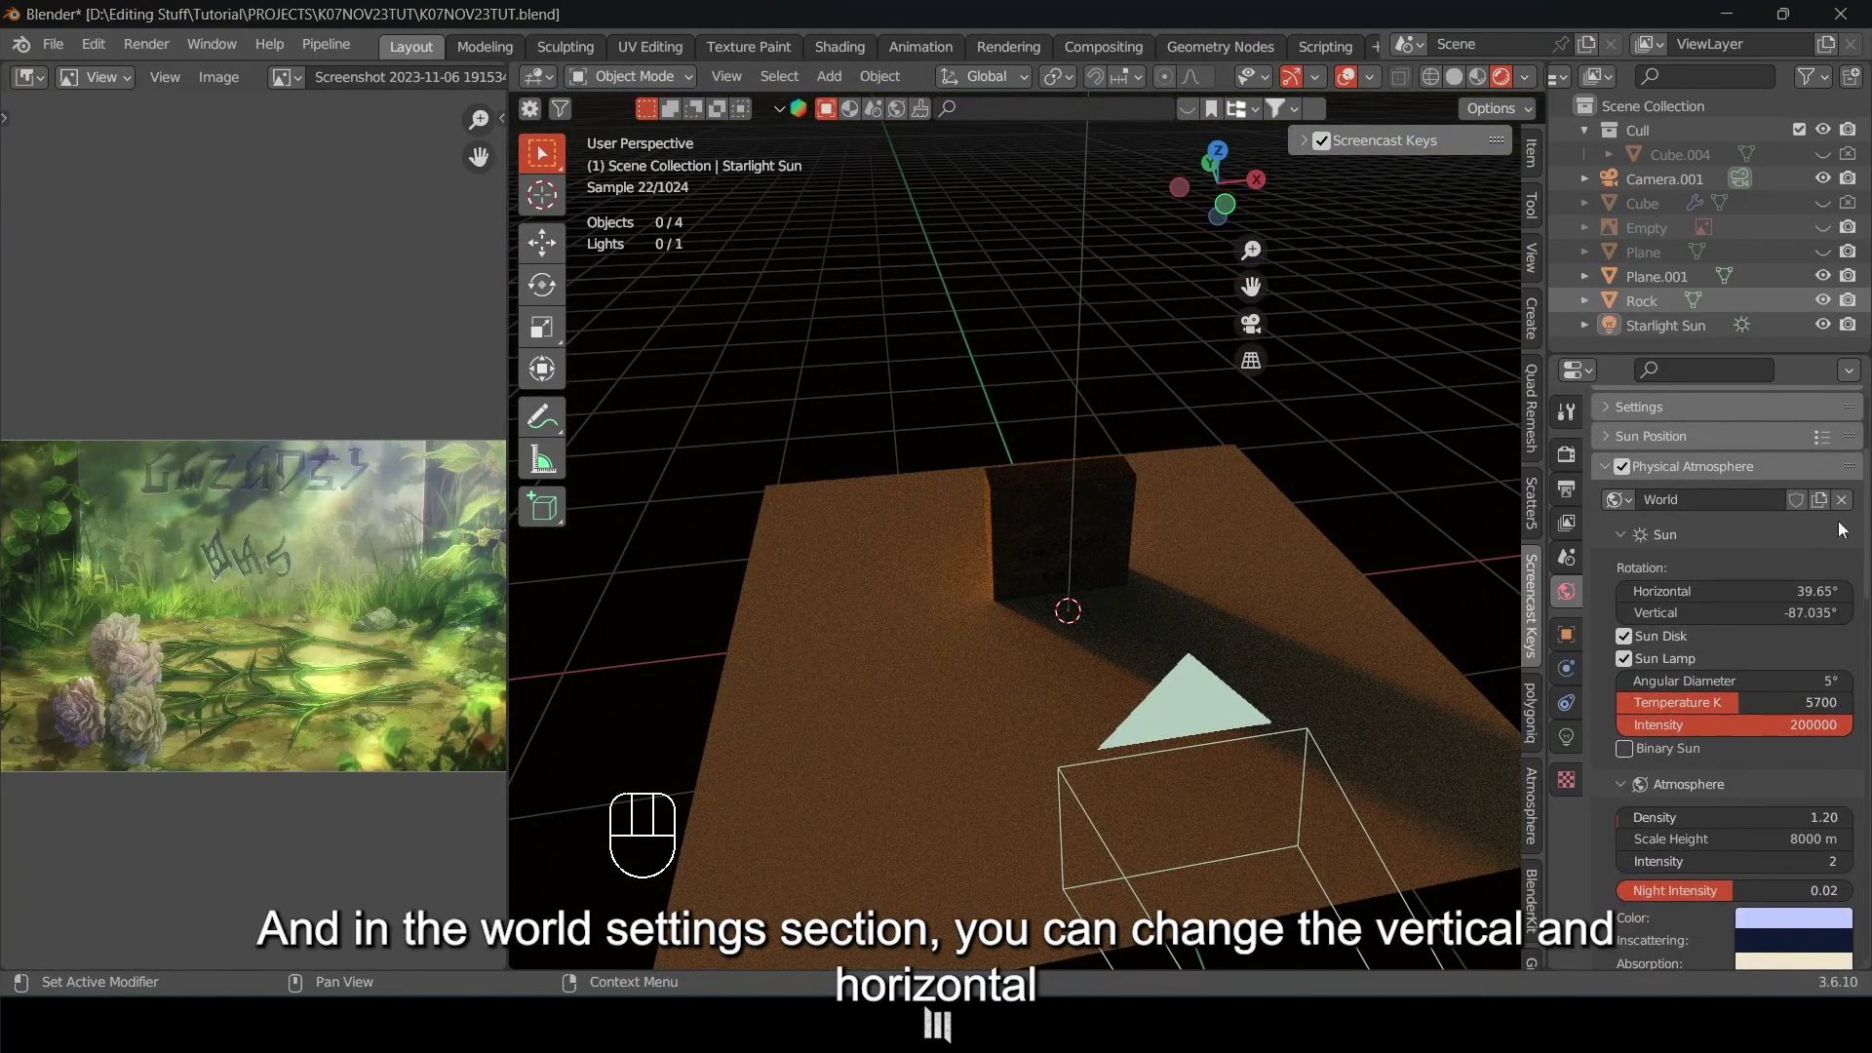
scroll(1833, 526, "down", 1)
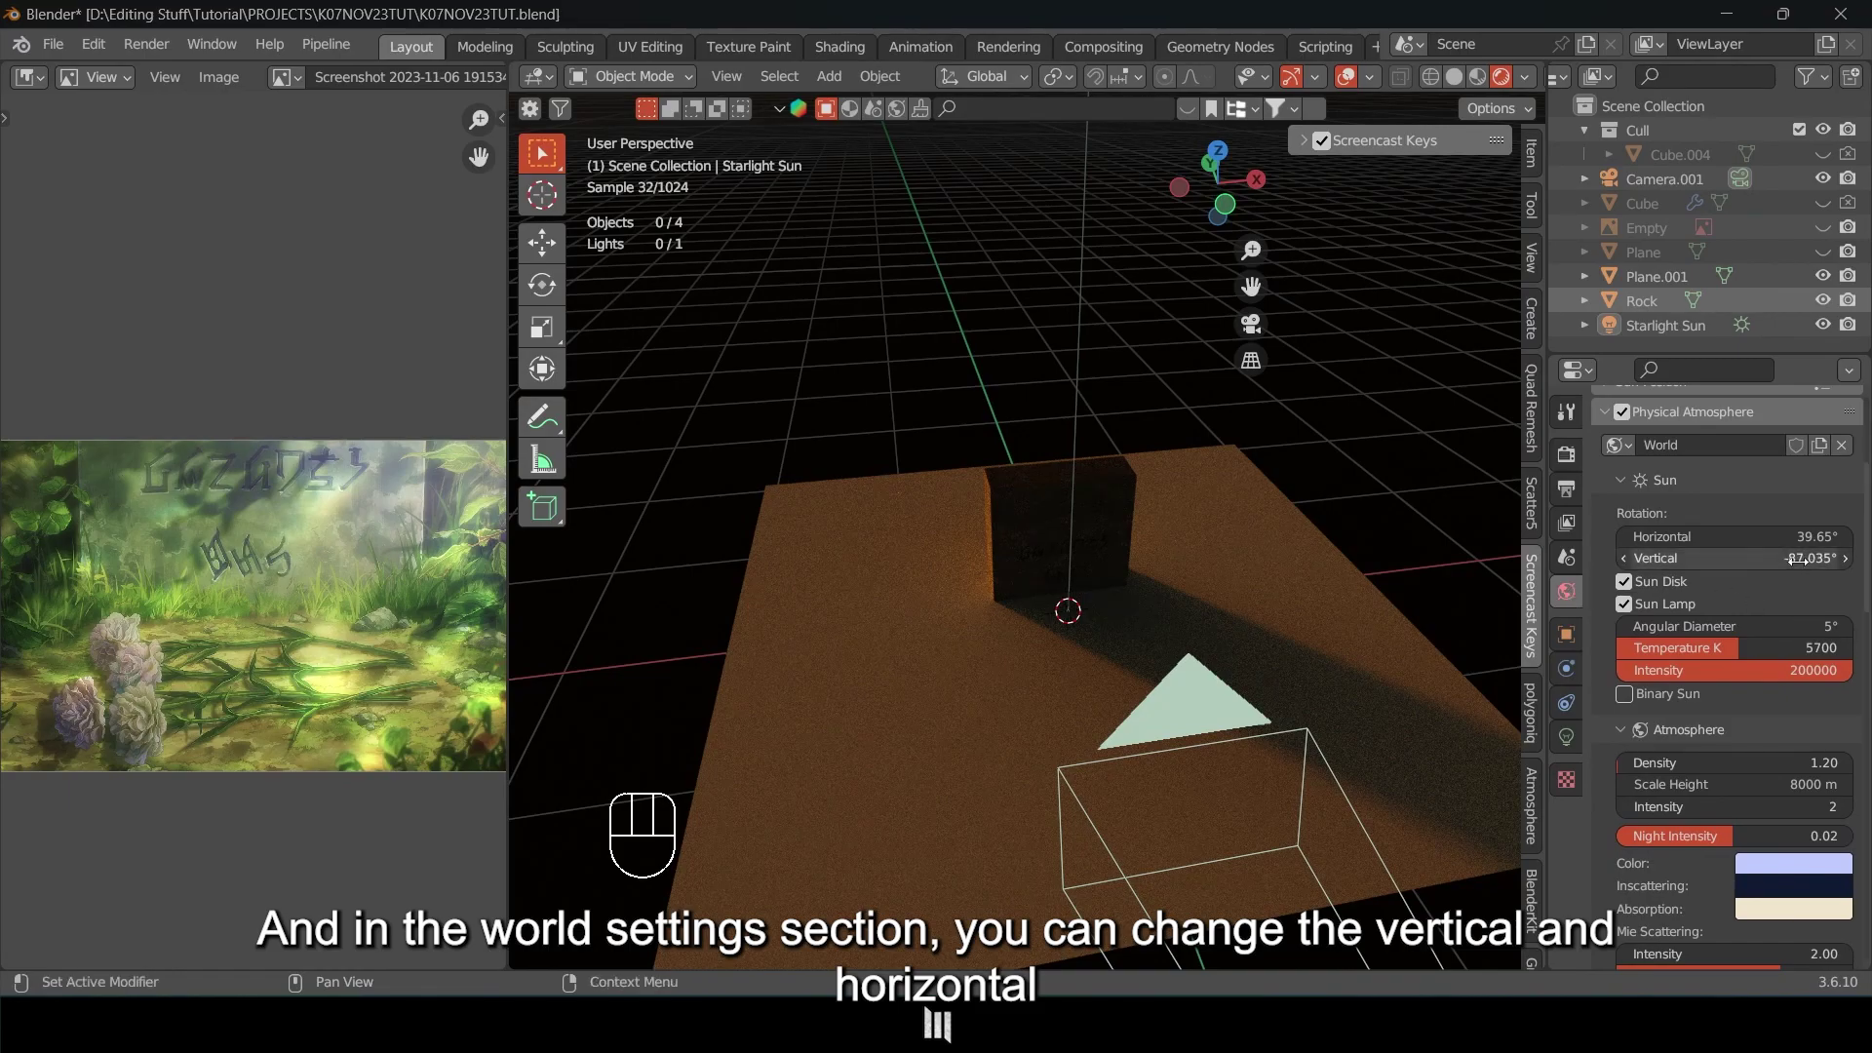
middle_click_drag(975, 497, 1073, 498, "shift")
left_click_drag(1716, 558, 1668, 537)
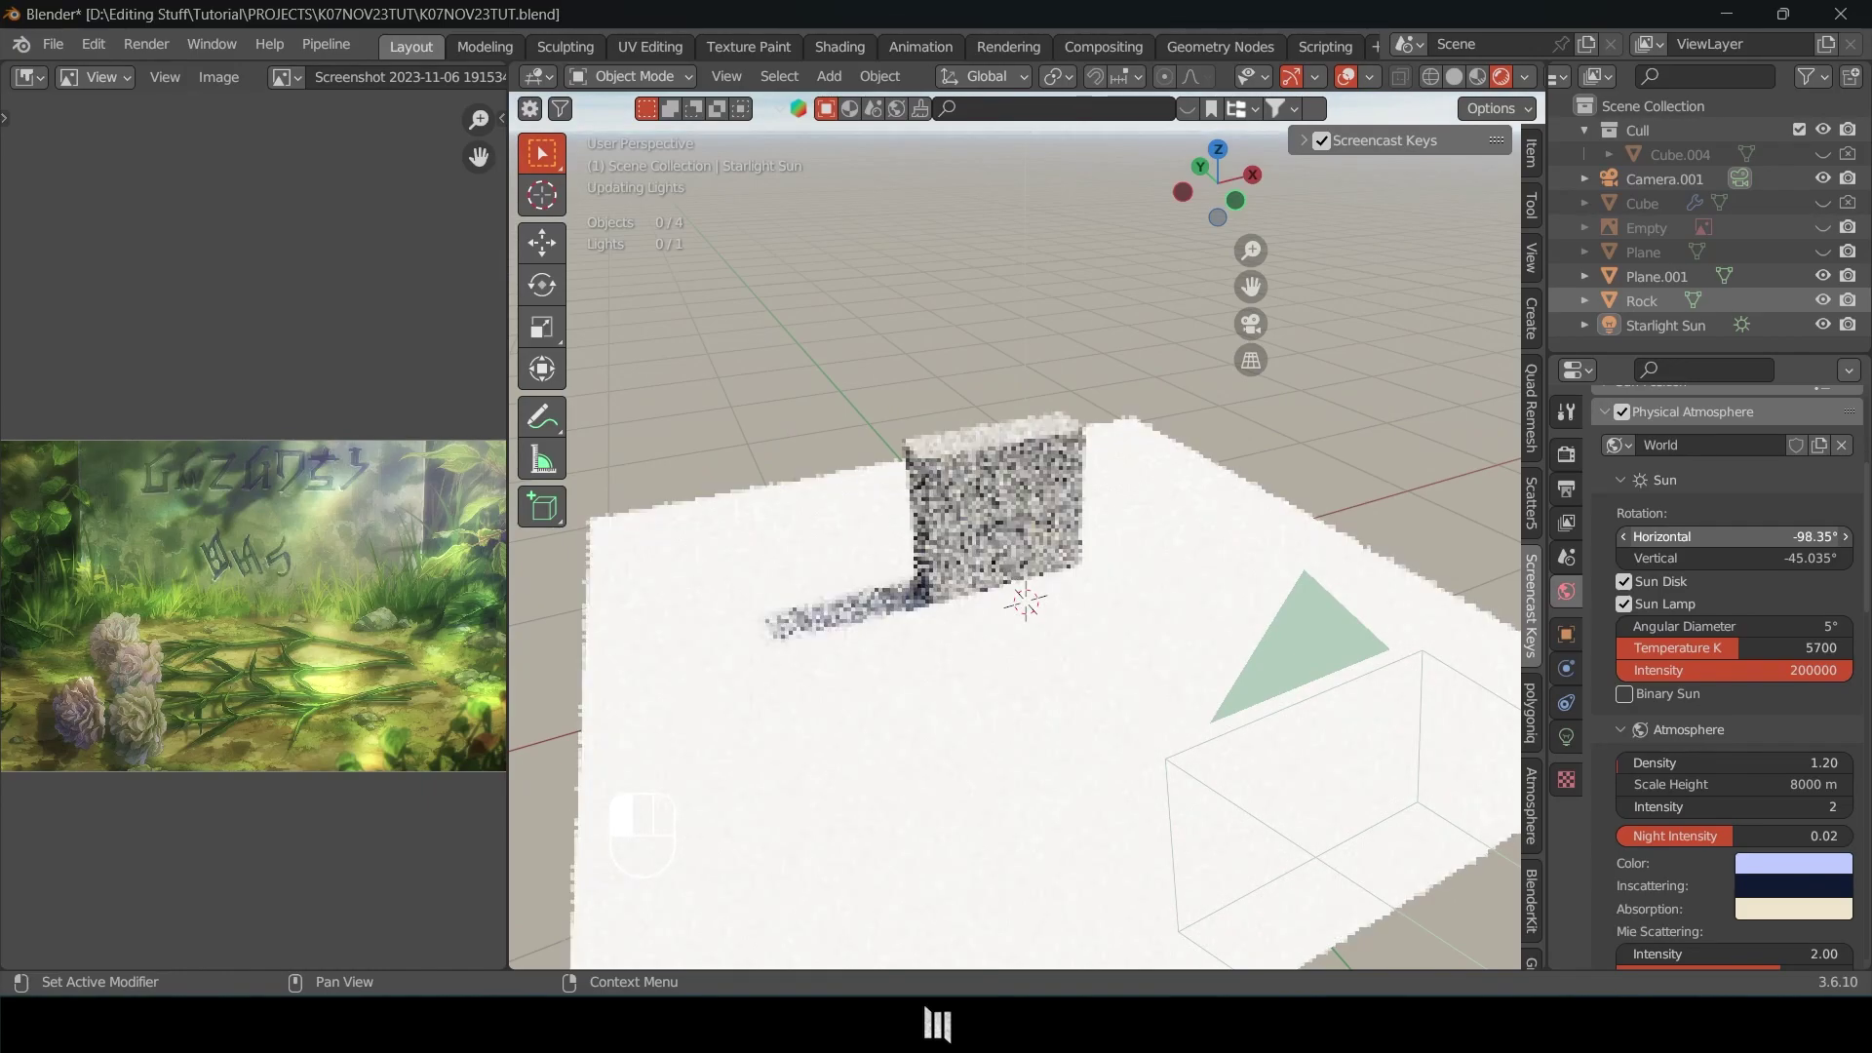
Save the file and set the sun's vertical rotation to -75°.
middle_click_drag(1150, 564, 983, 482)
key("ctrl+s")
left_click(1790, 557)
type("-75")
key("Return")
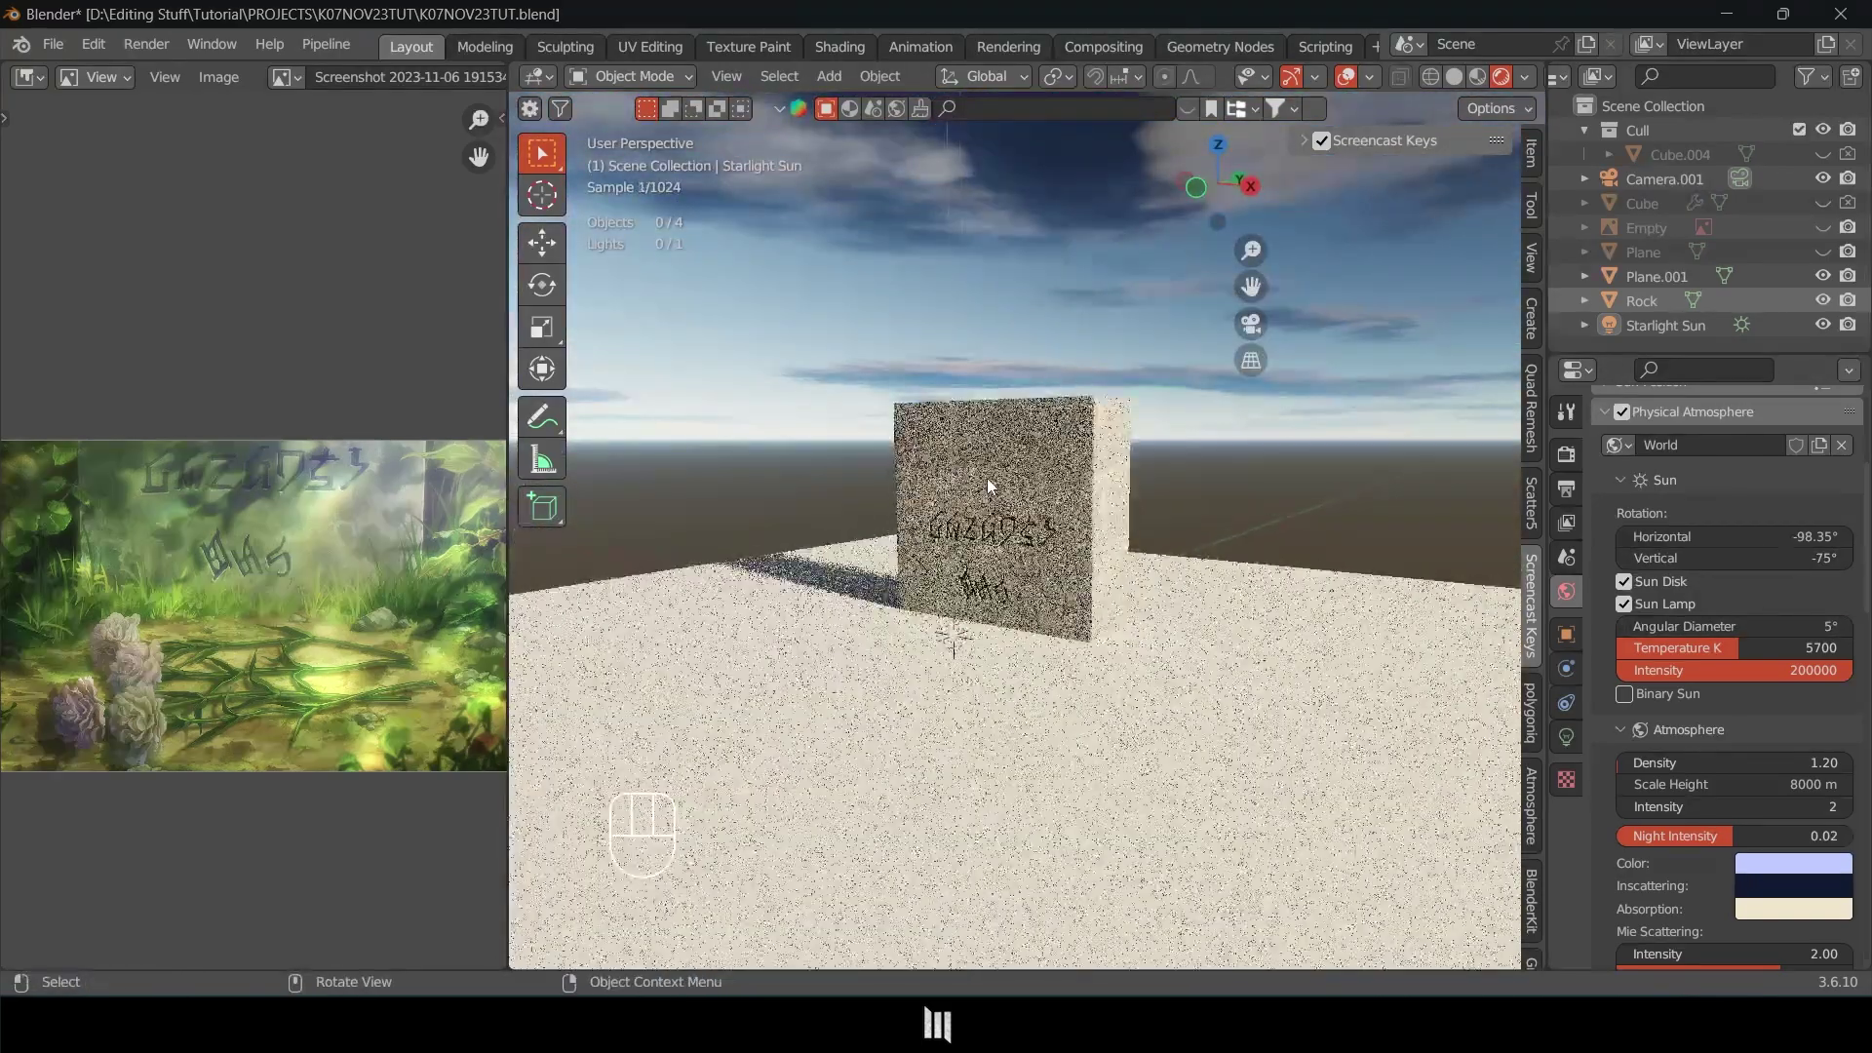
Switch the viewport back to solid shading.
key("z")
key("z")
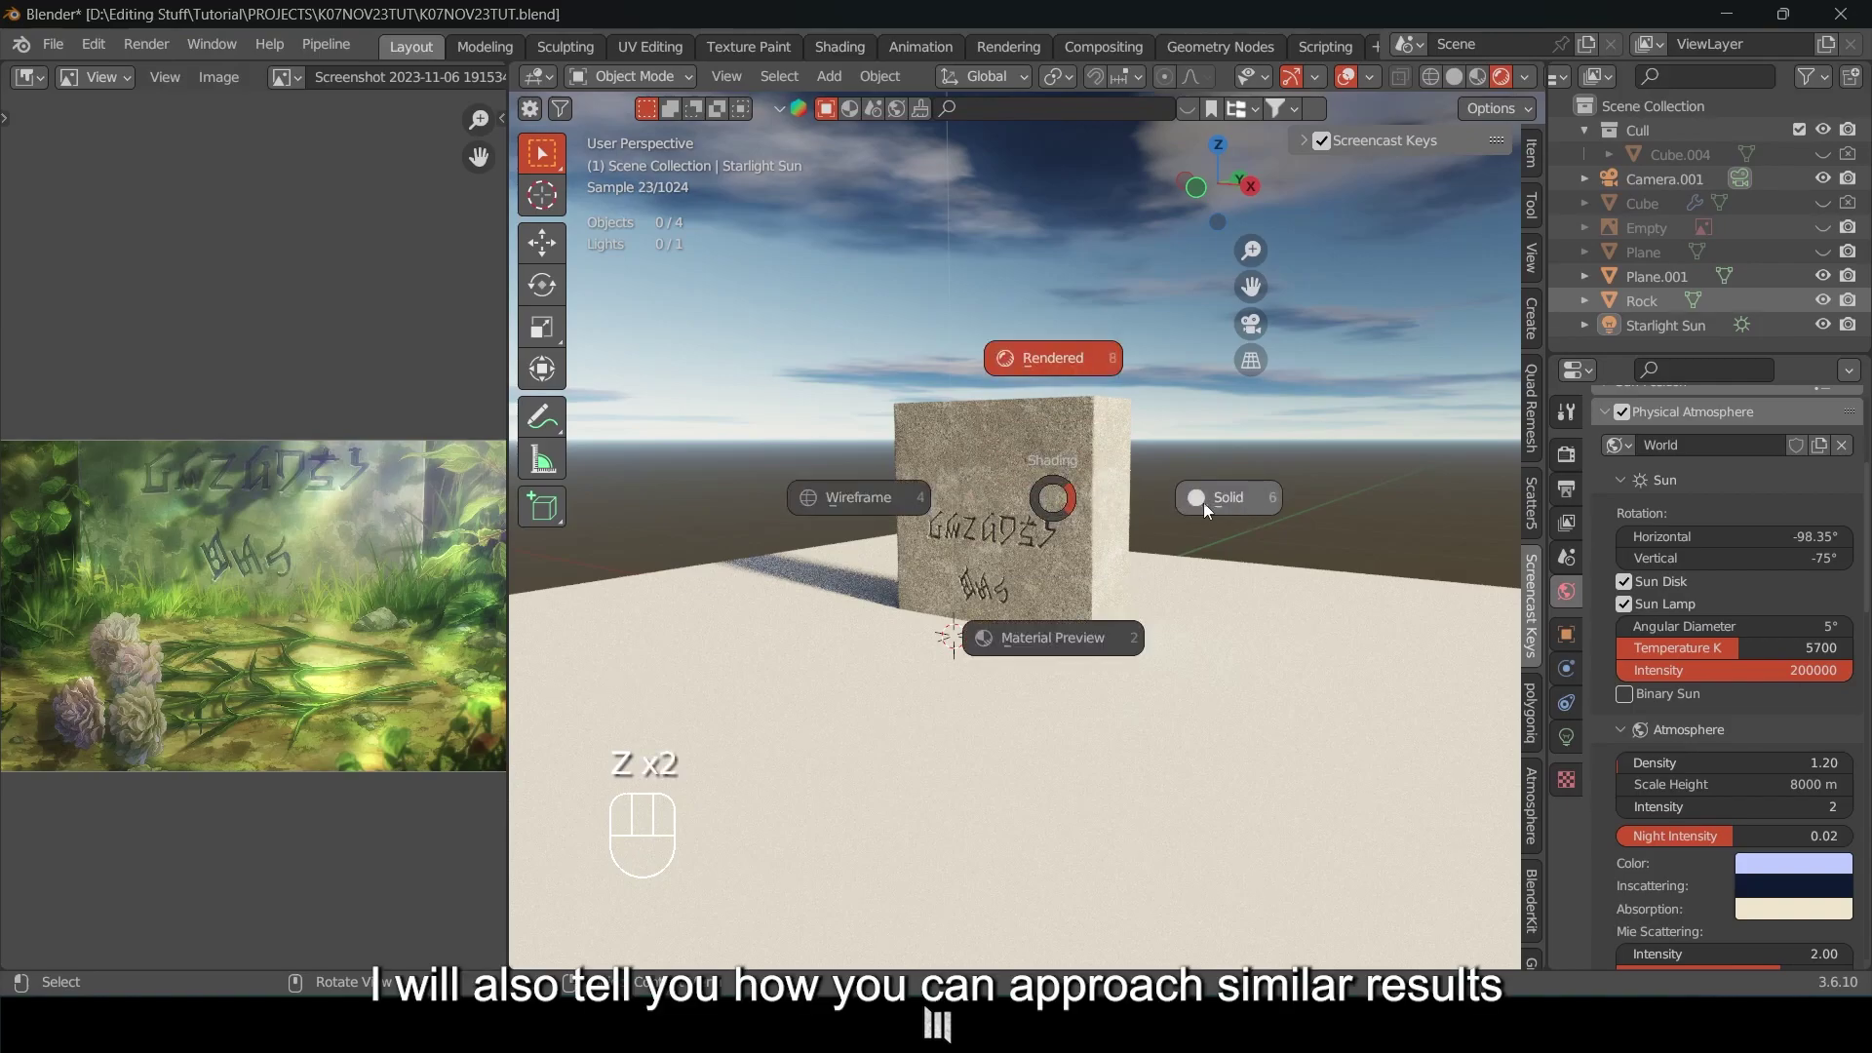
left_click(1213, 501)
mouse_move(1137, 500)
middle_mouse_down()
mouse_move(1237, 505)
mouse_move(1087, 517)
mouse_move(1114, 500)
mouse_move(1180, 522)
middle_mouse_up()
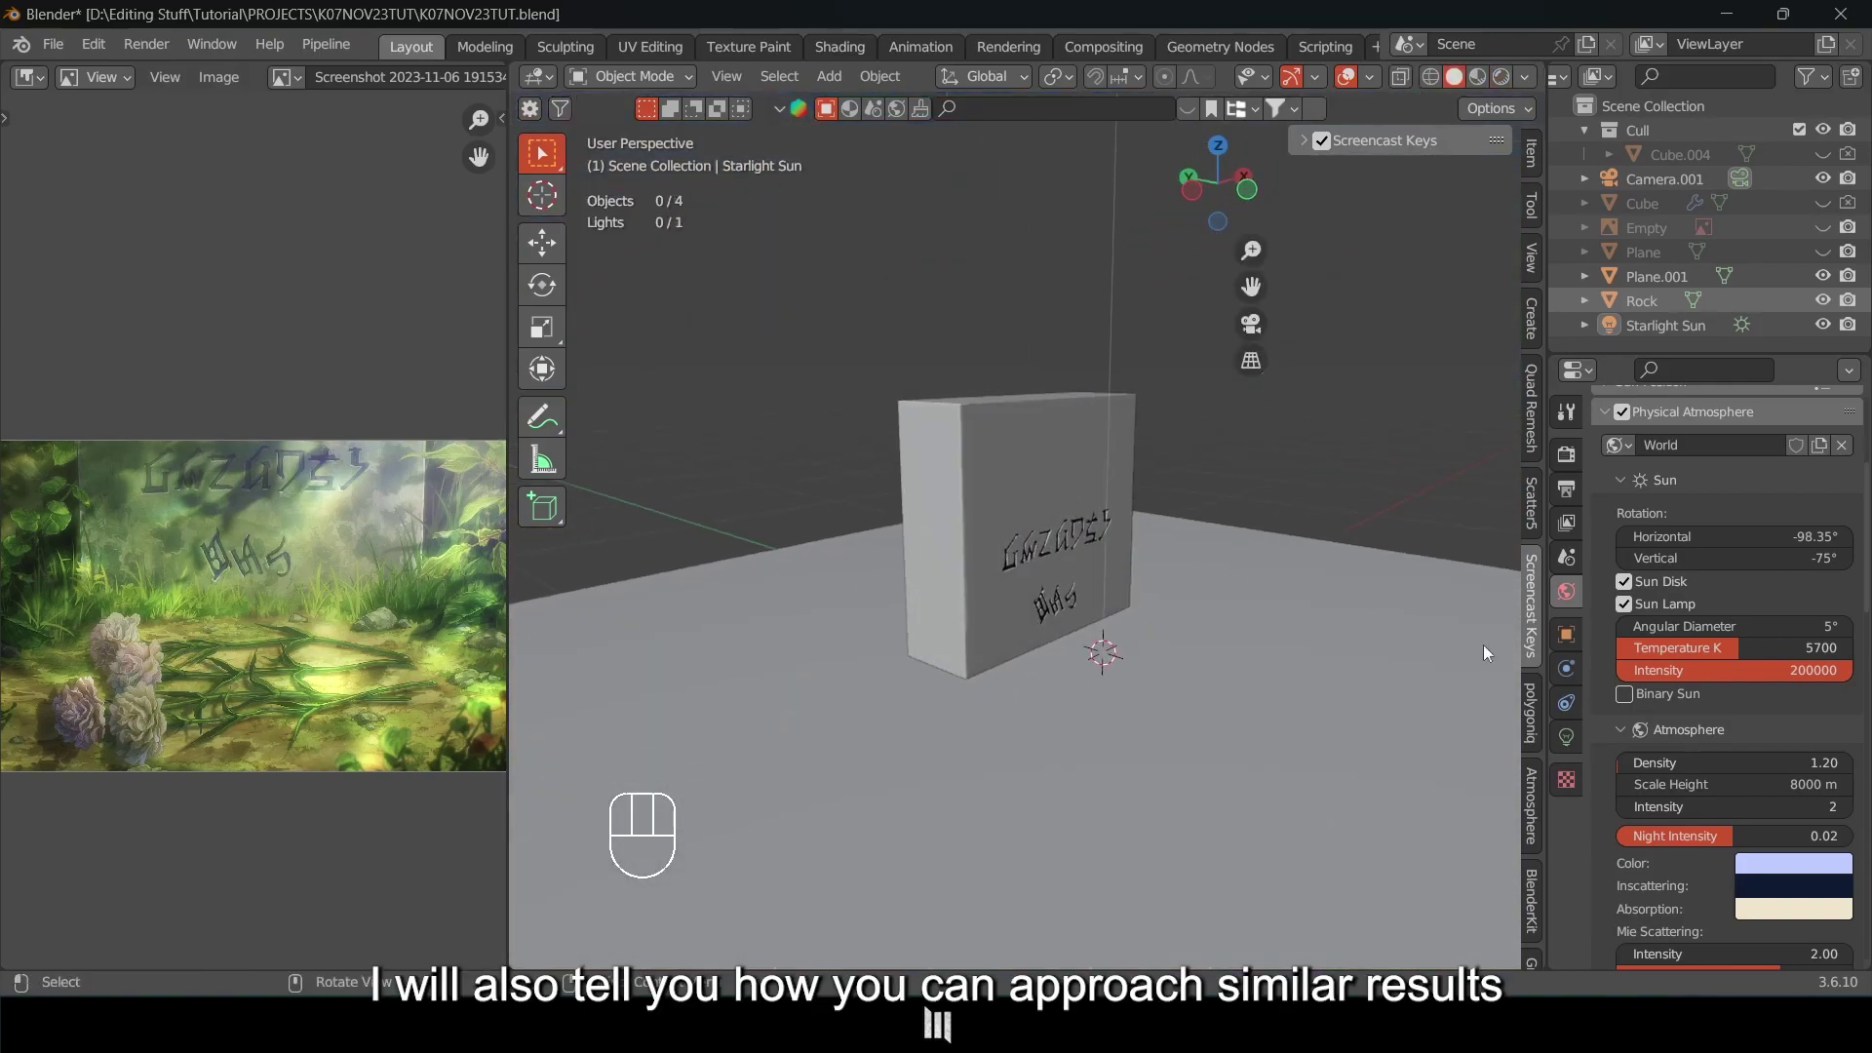
Disable Physical Atmosphere for the world and expand its Surface settings.
left_click(1566, 456)
left_click(1567, 591)
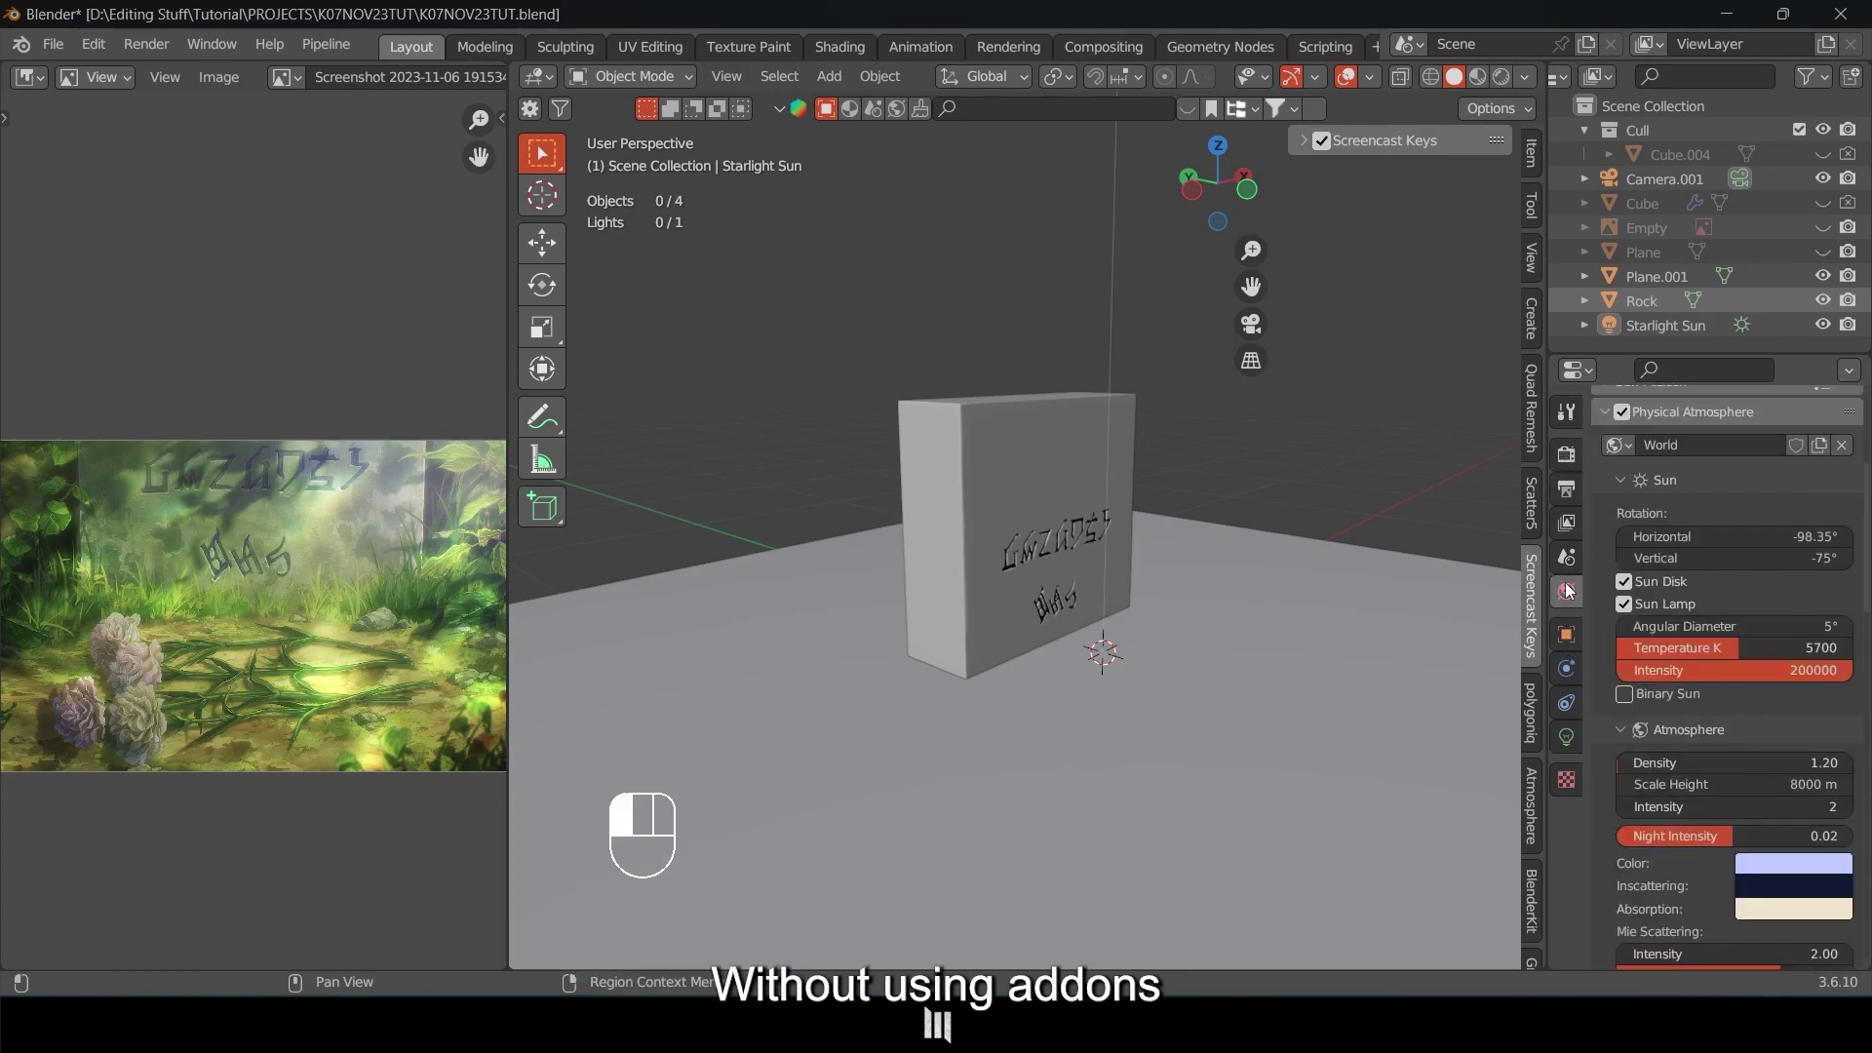
middle_click_drag(1203, 559, 1268, 552)
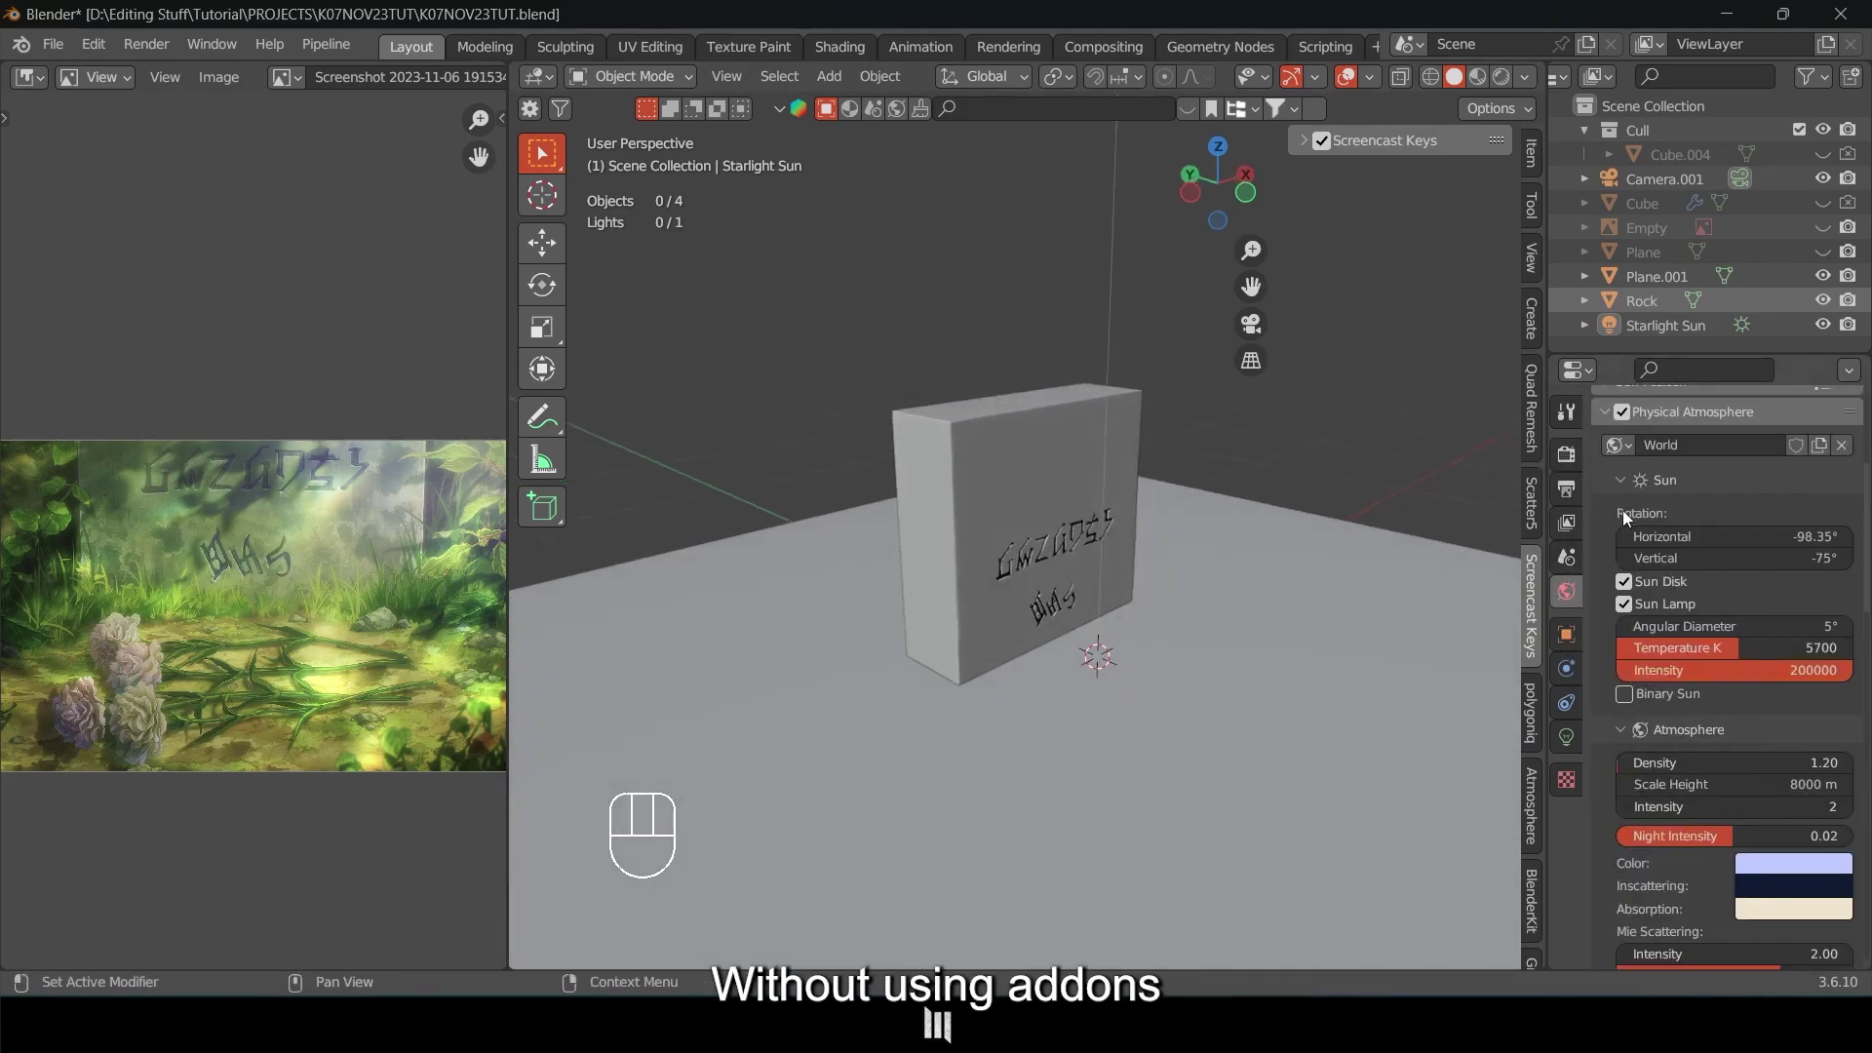
left_click_drag(1865, 545, 1858, 445)
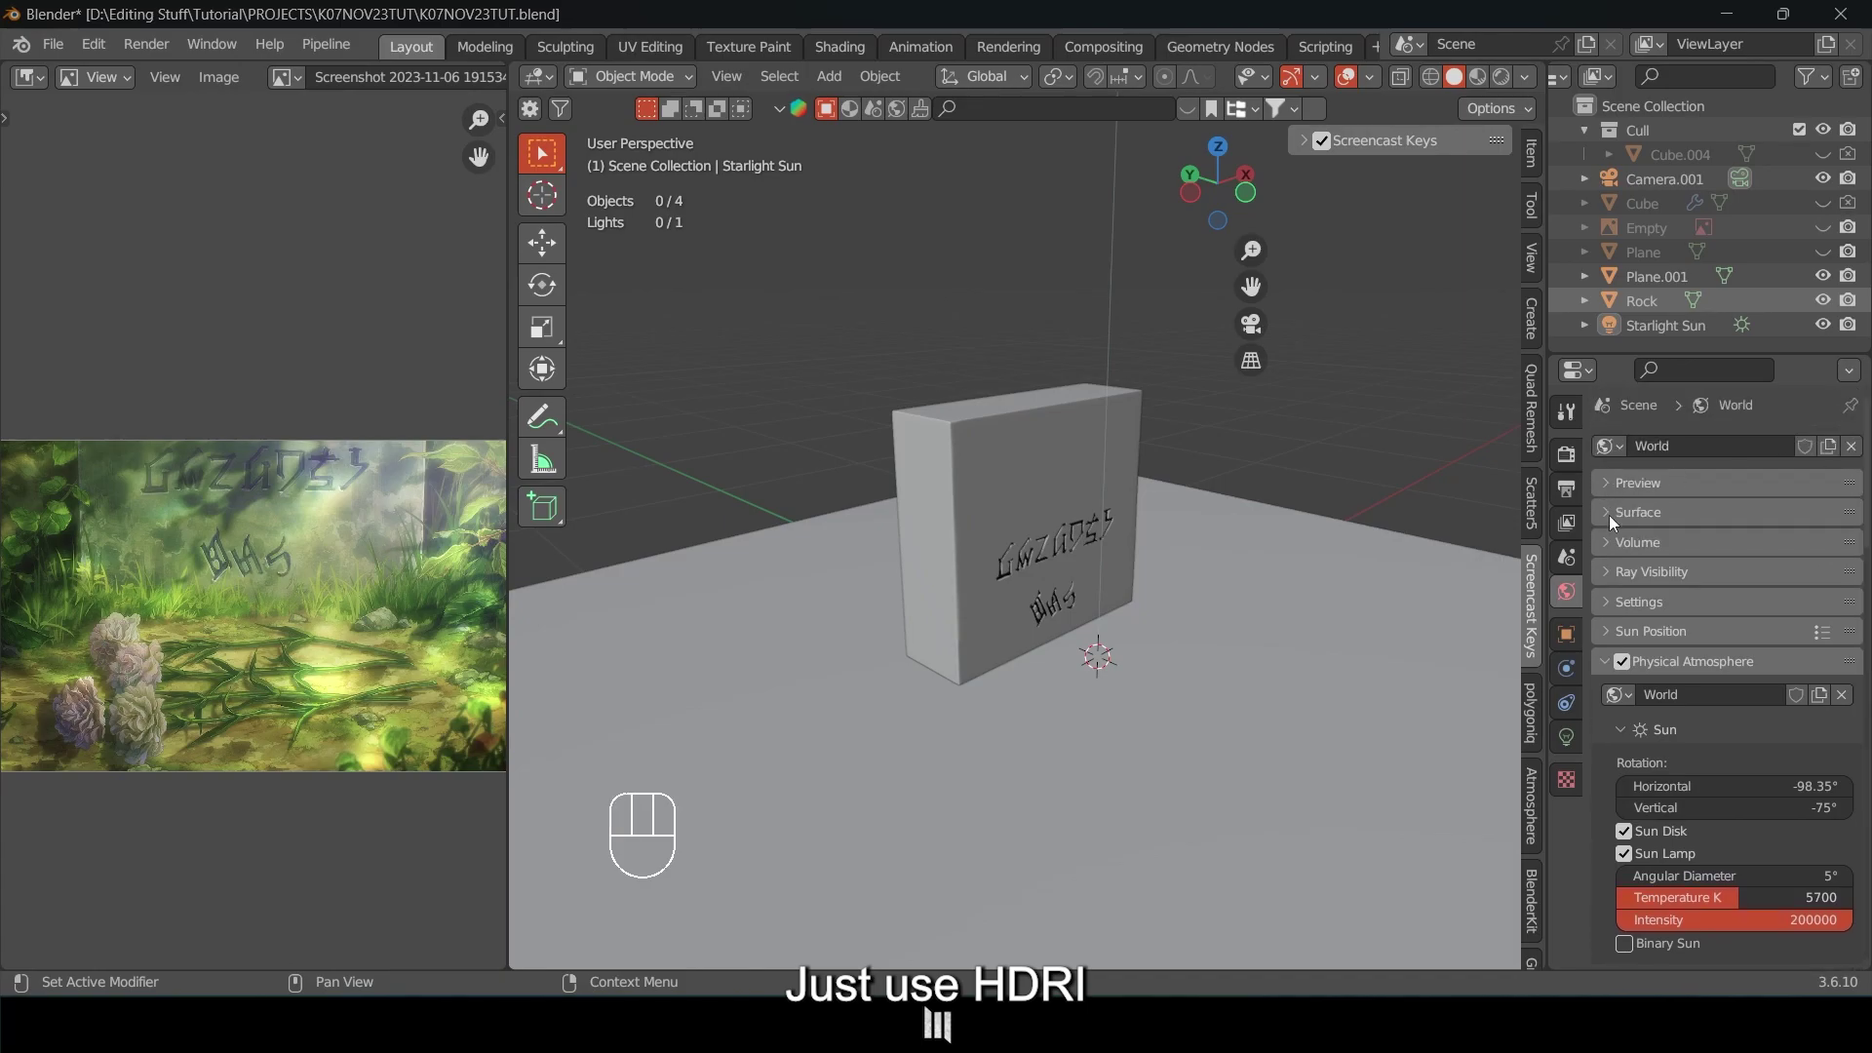
left_click(1623, 661)
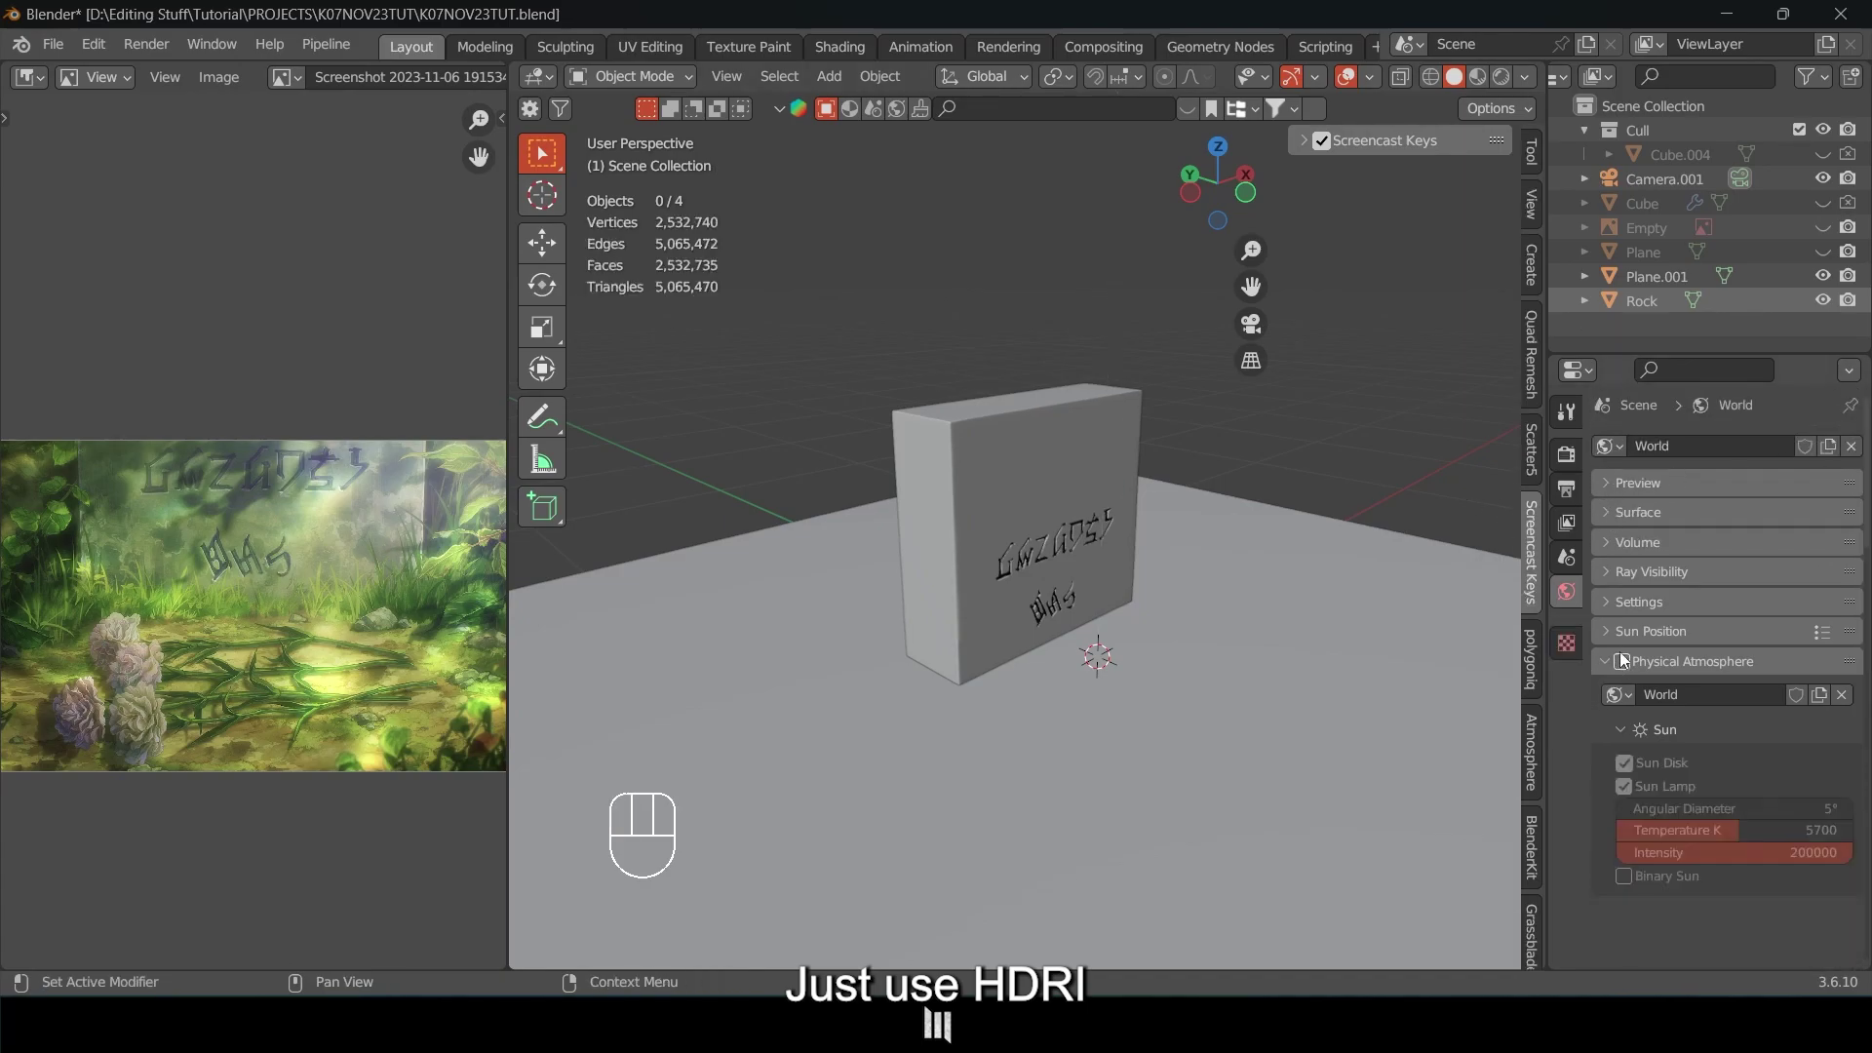
left_click(1606, 513)
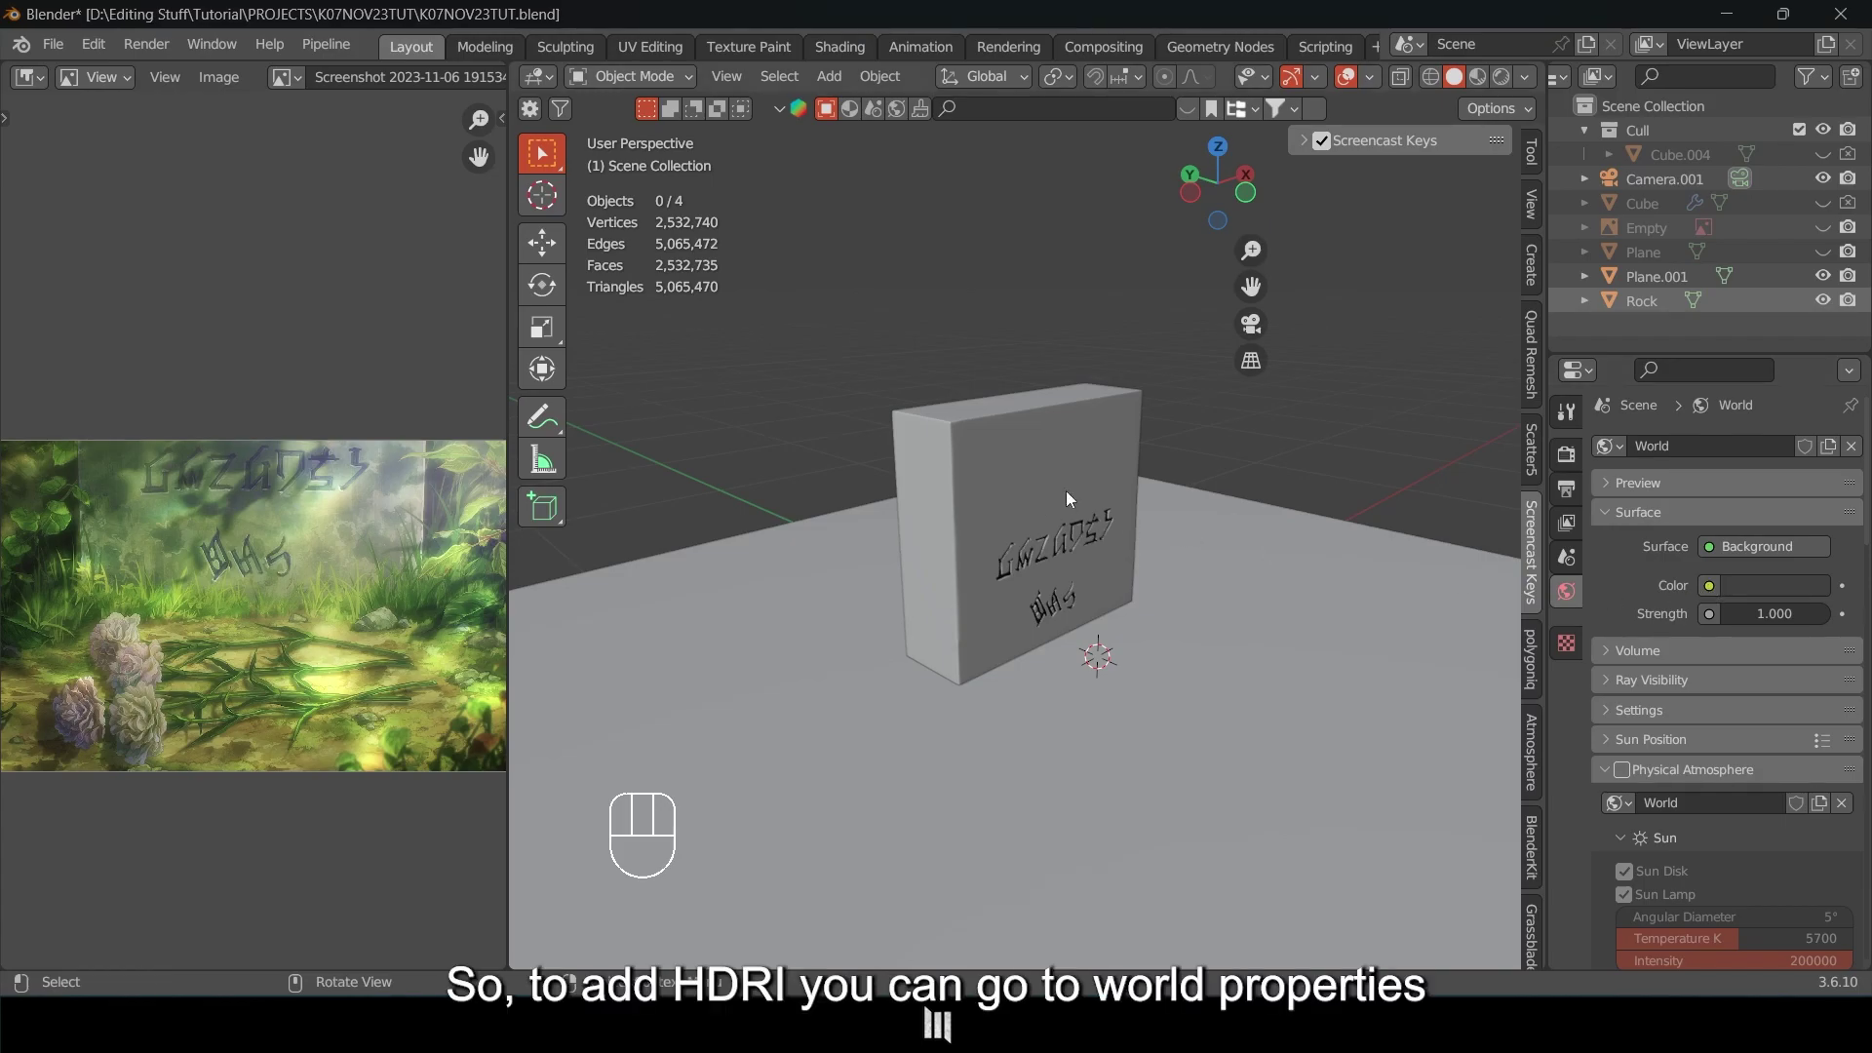
Use an Environment Texture as the color of the world's background surface.
middle_click_drag(1071, 499, 1152, 562)
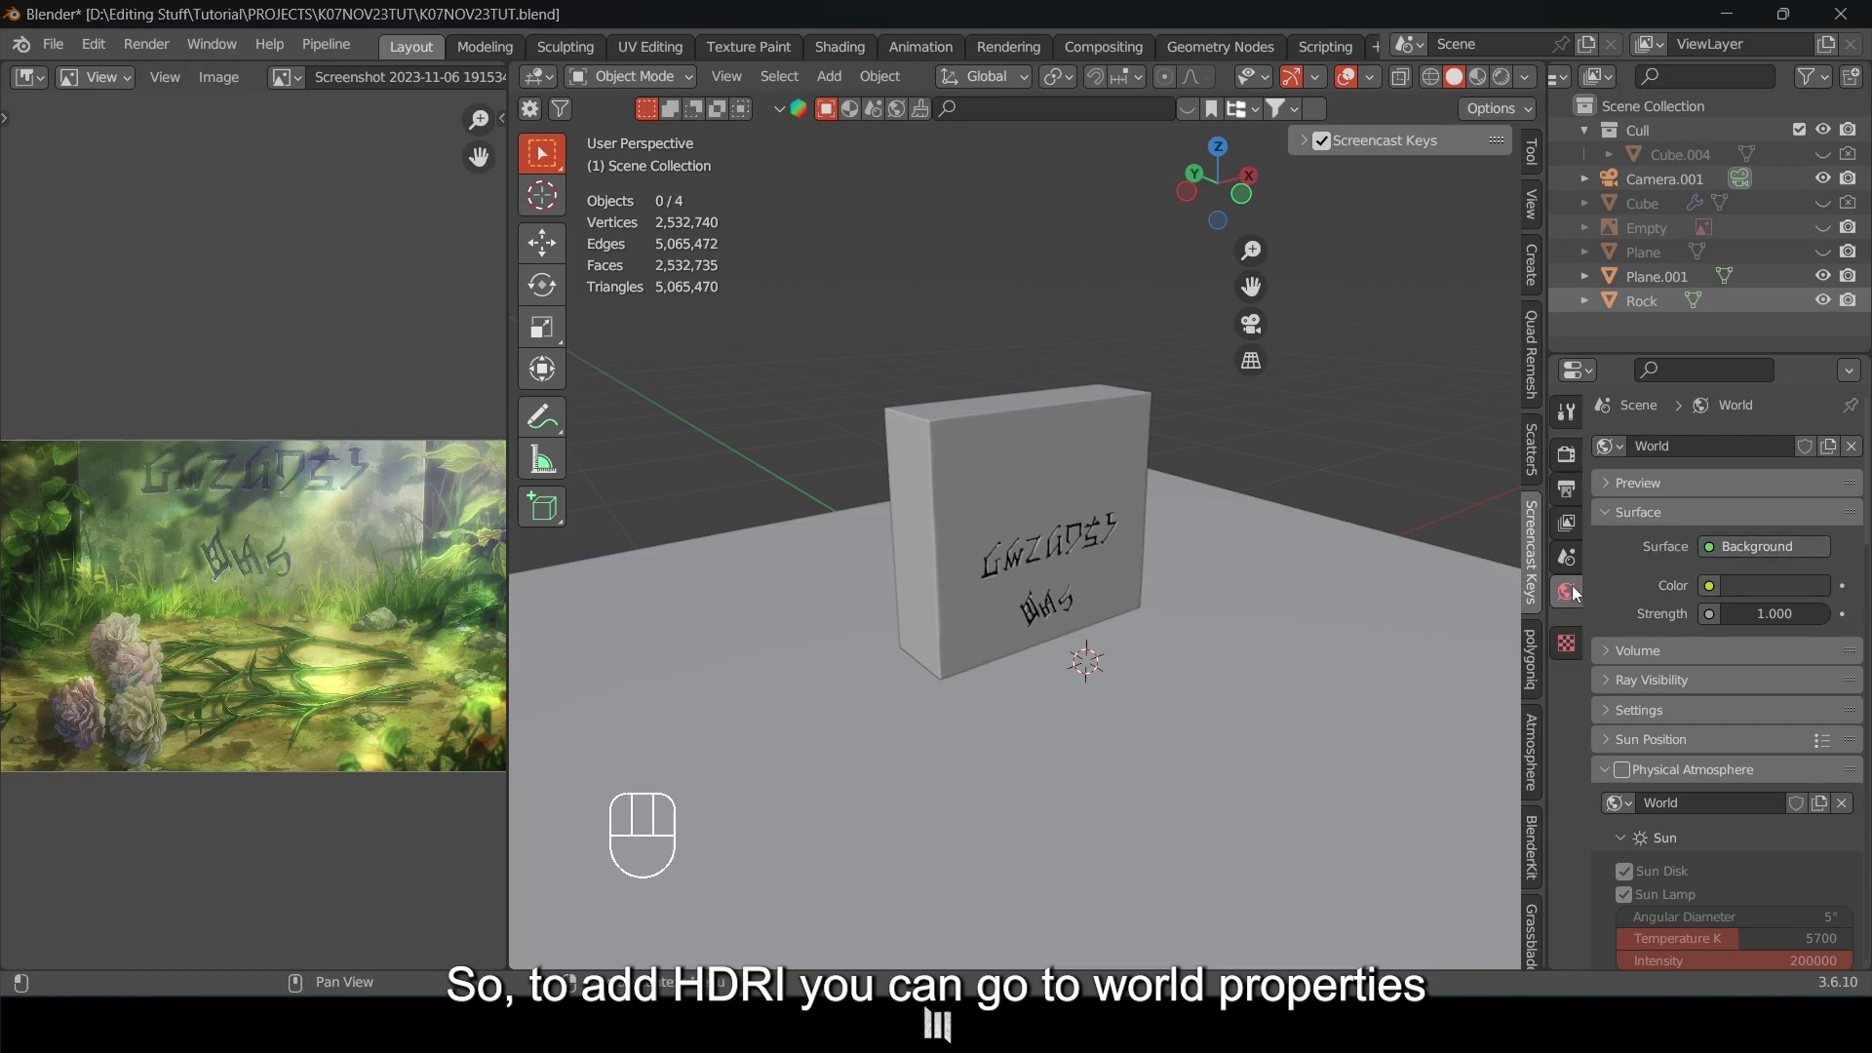
left_click(1708, 587)
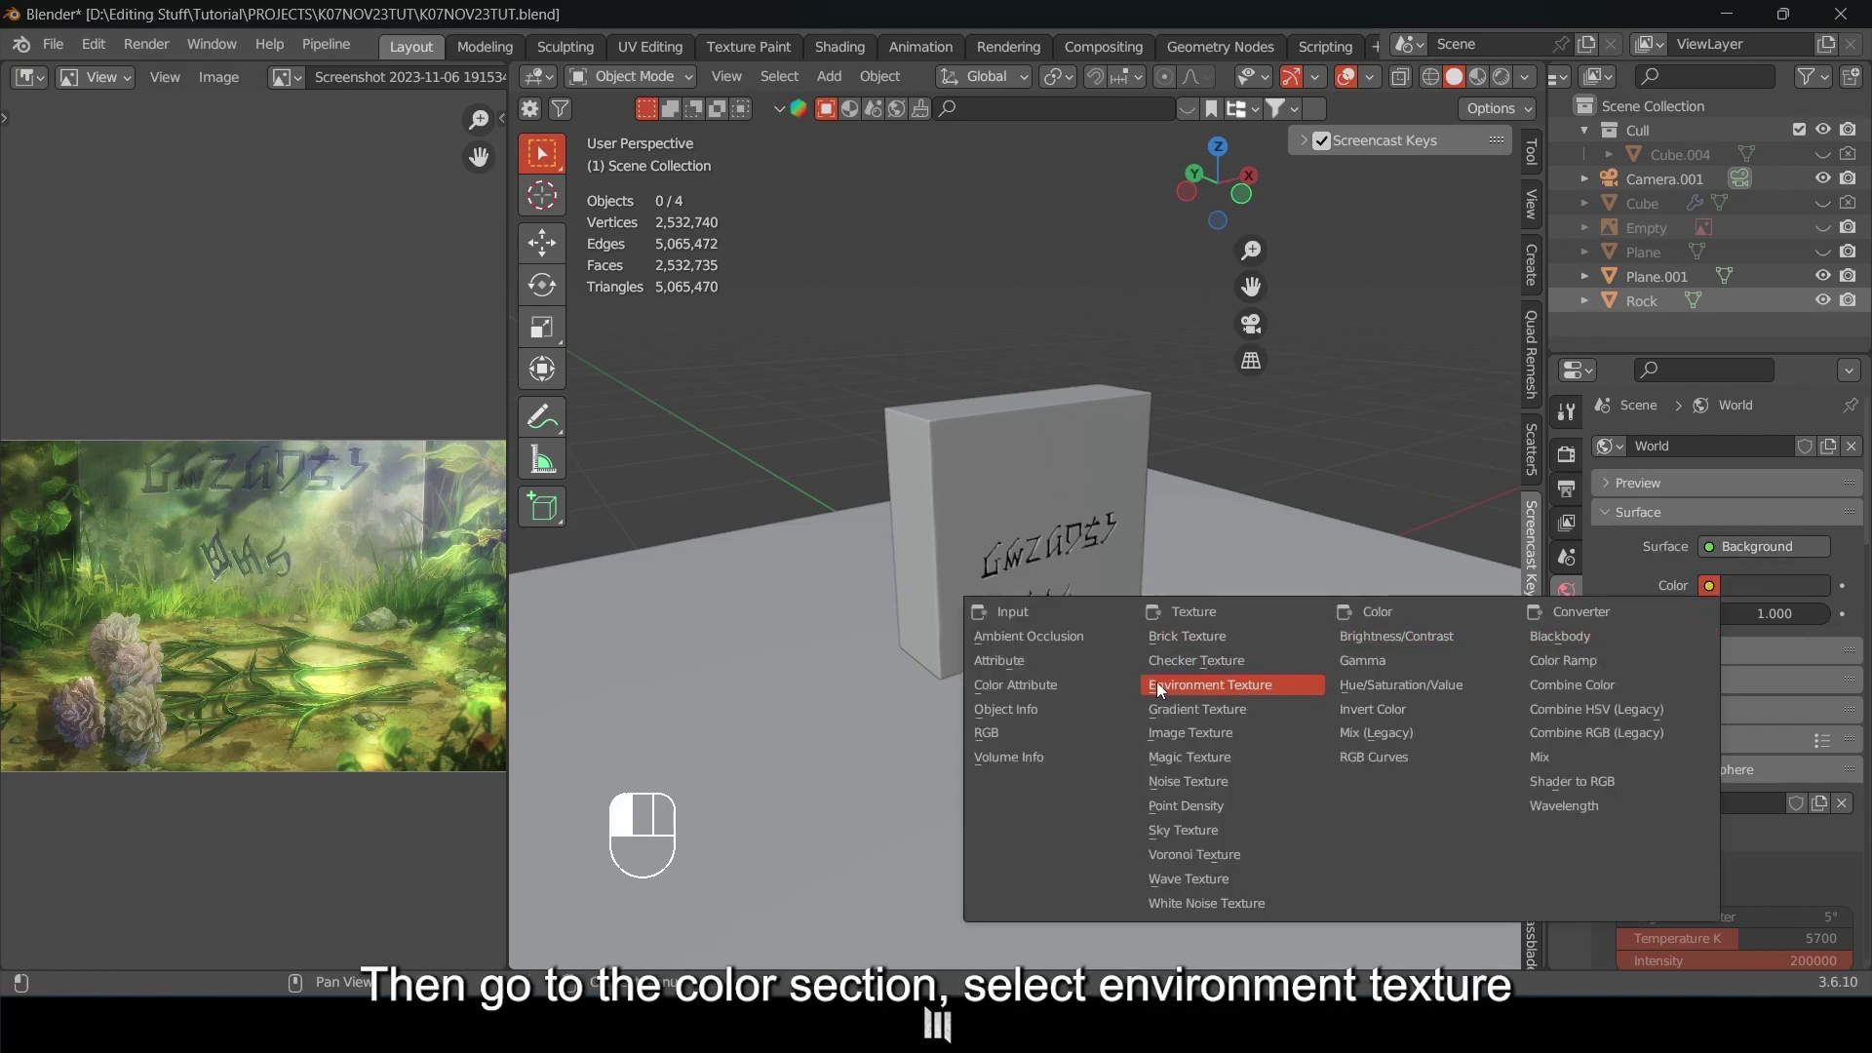
left_click(1225, 685)
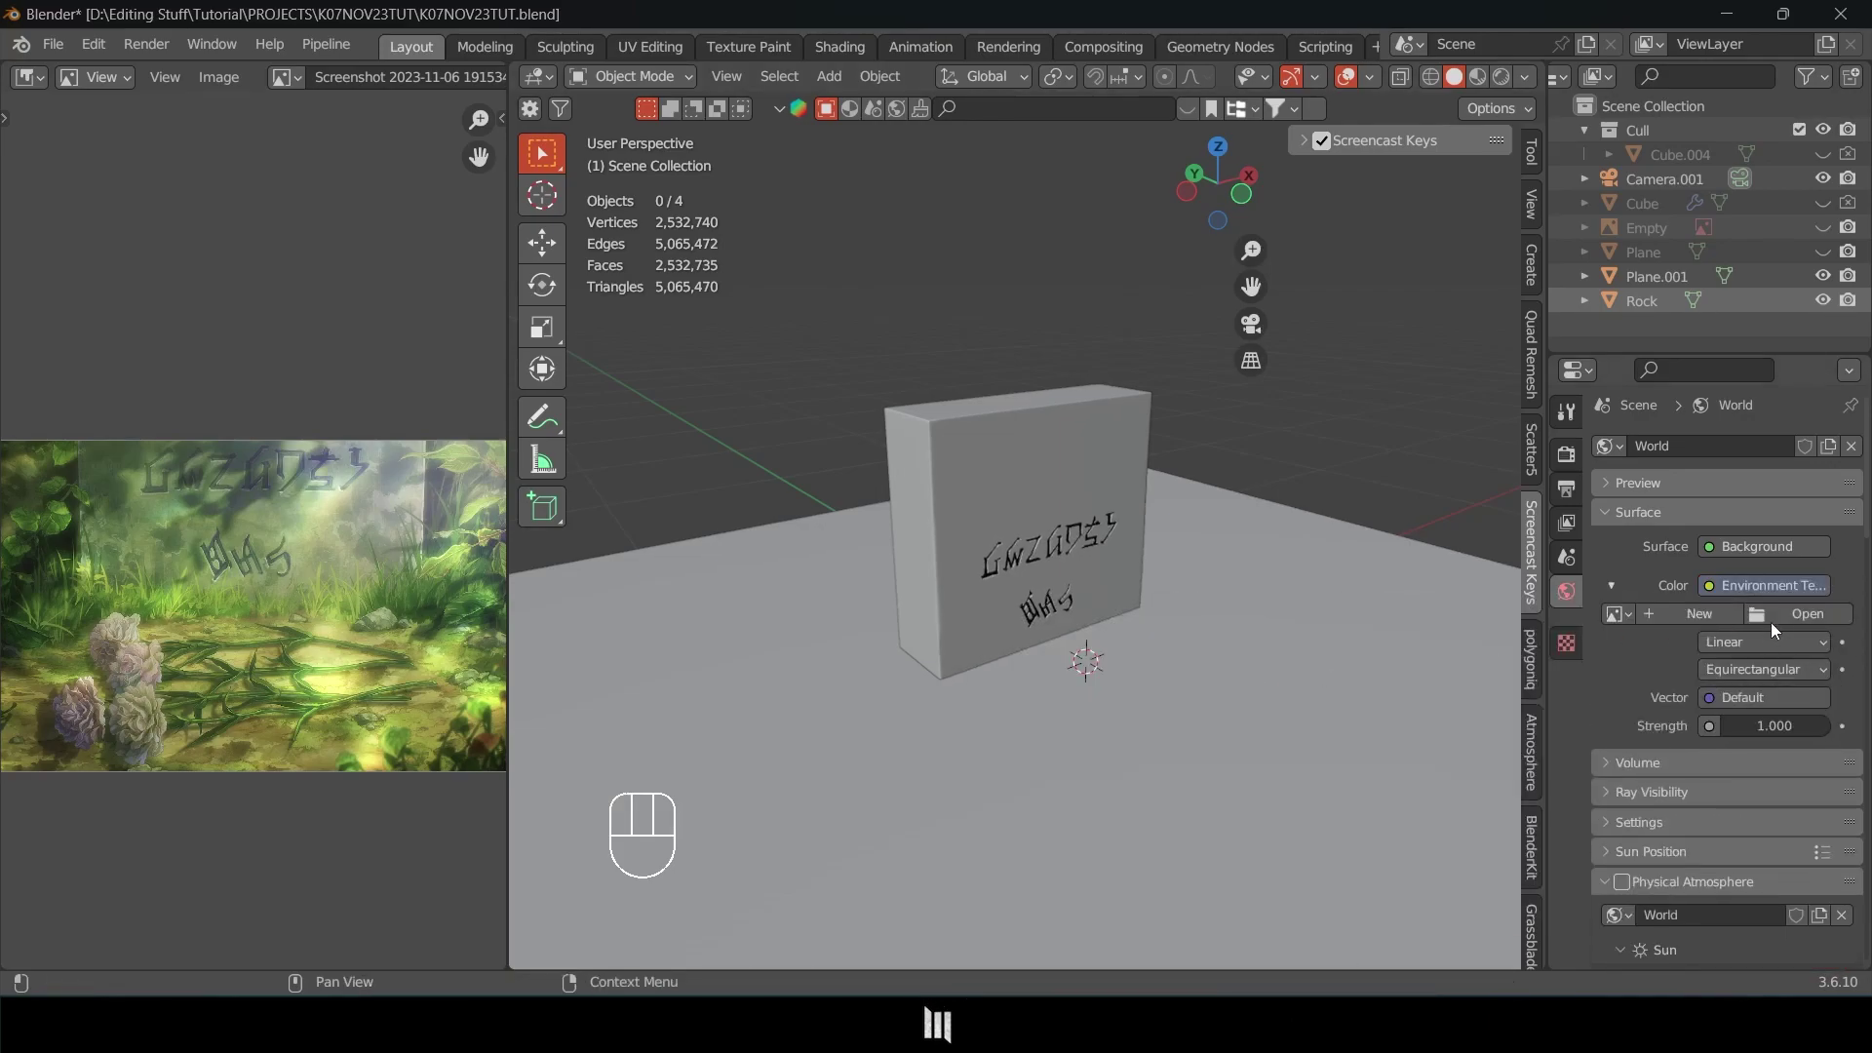
Load phalzer_forest_01_2k.hdr from the HDRI folder as the world's environment image.
left_click(1787, 614)
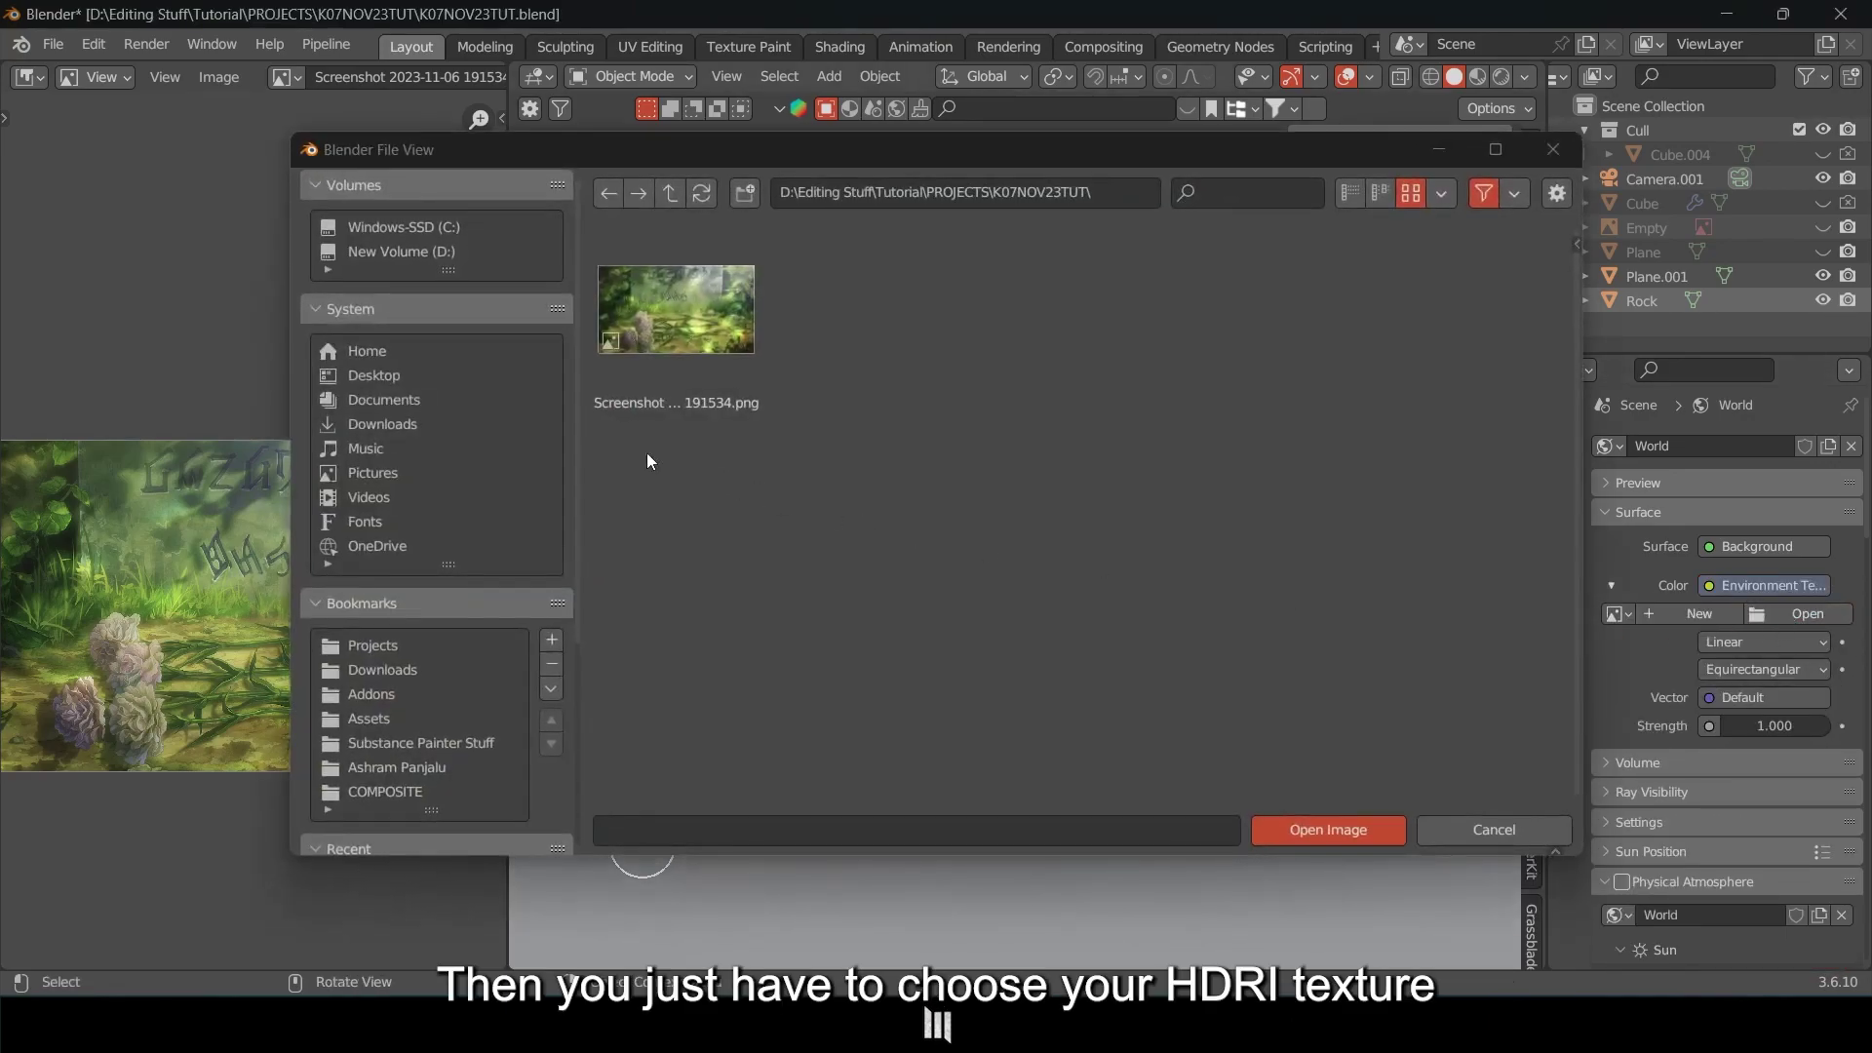
left_click_drag(578, 425, 562, 563)
left_click(355, 487)
left_click(673, 509)
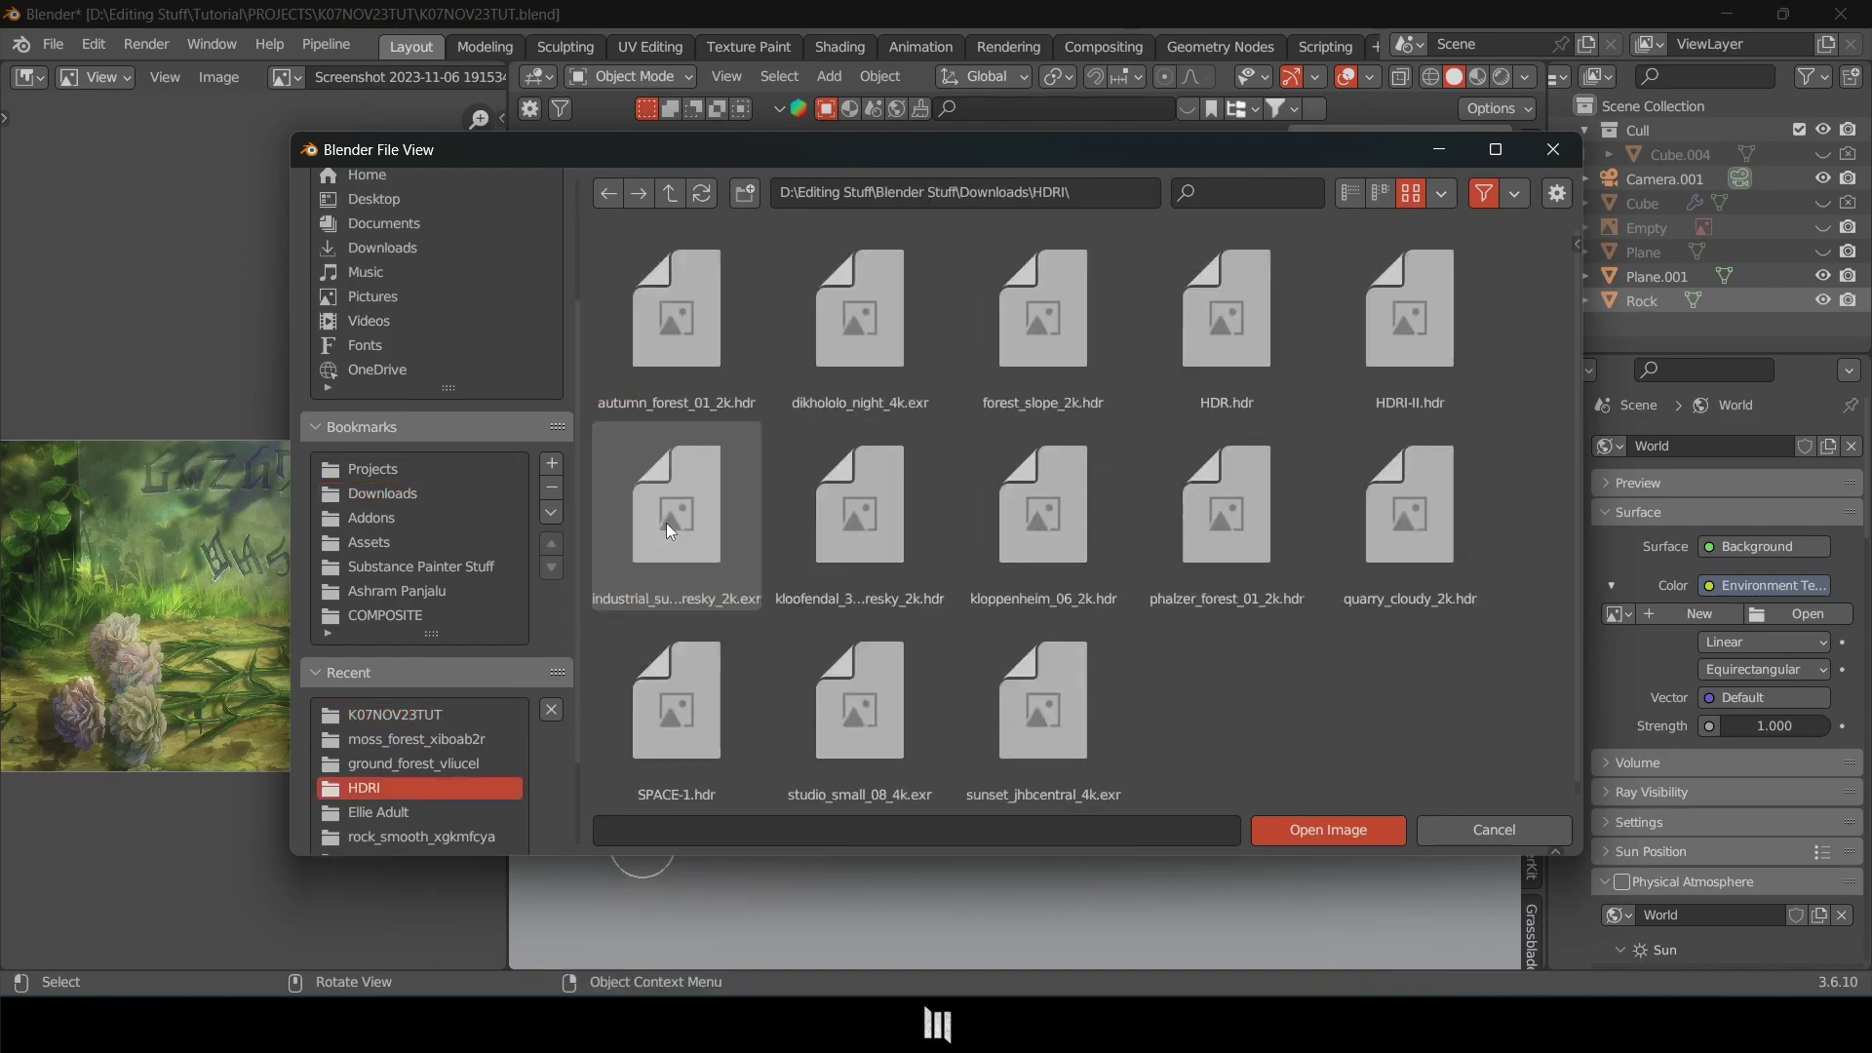
left_click(1226, 505)
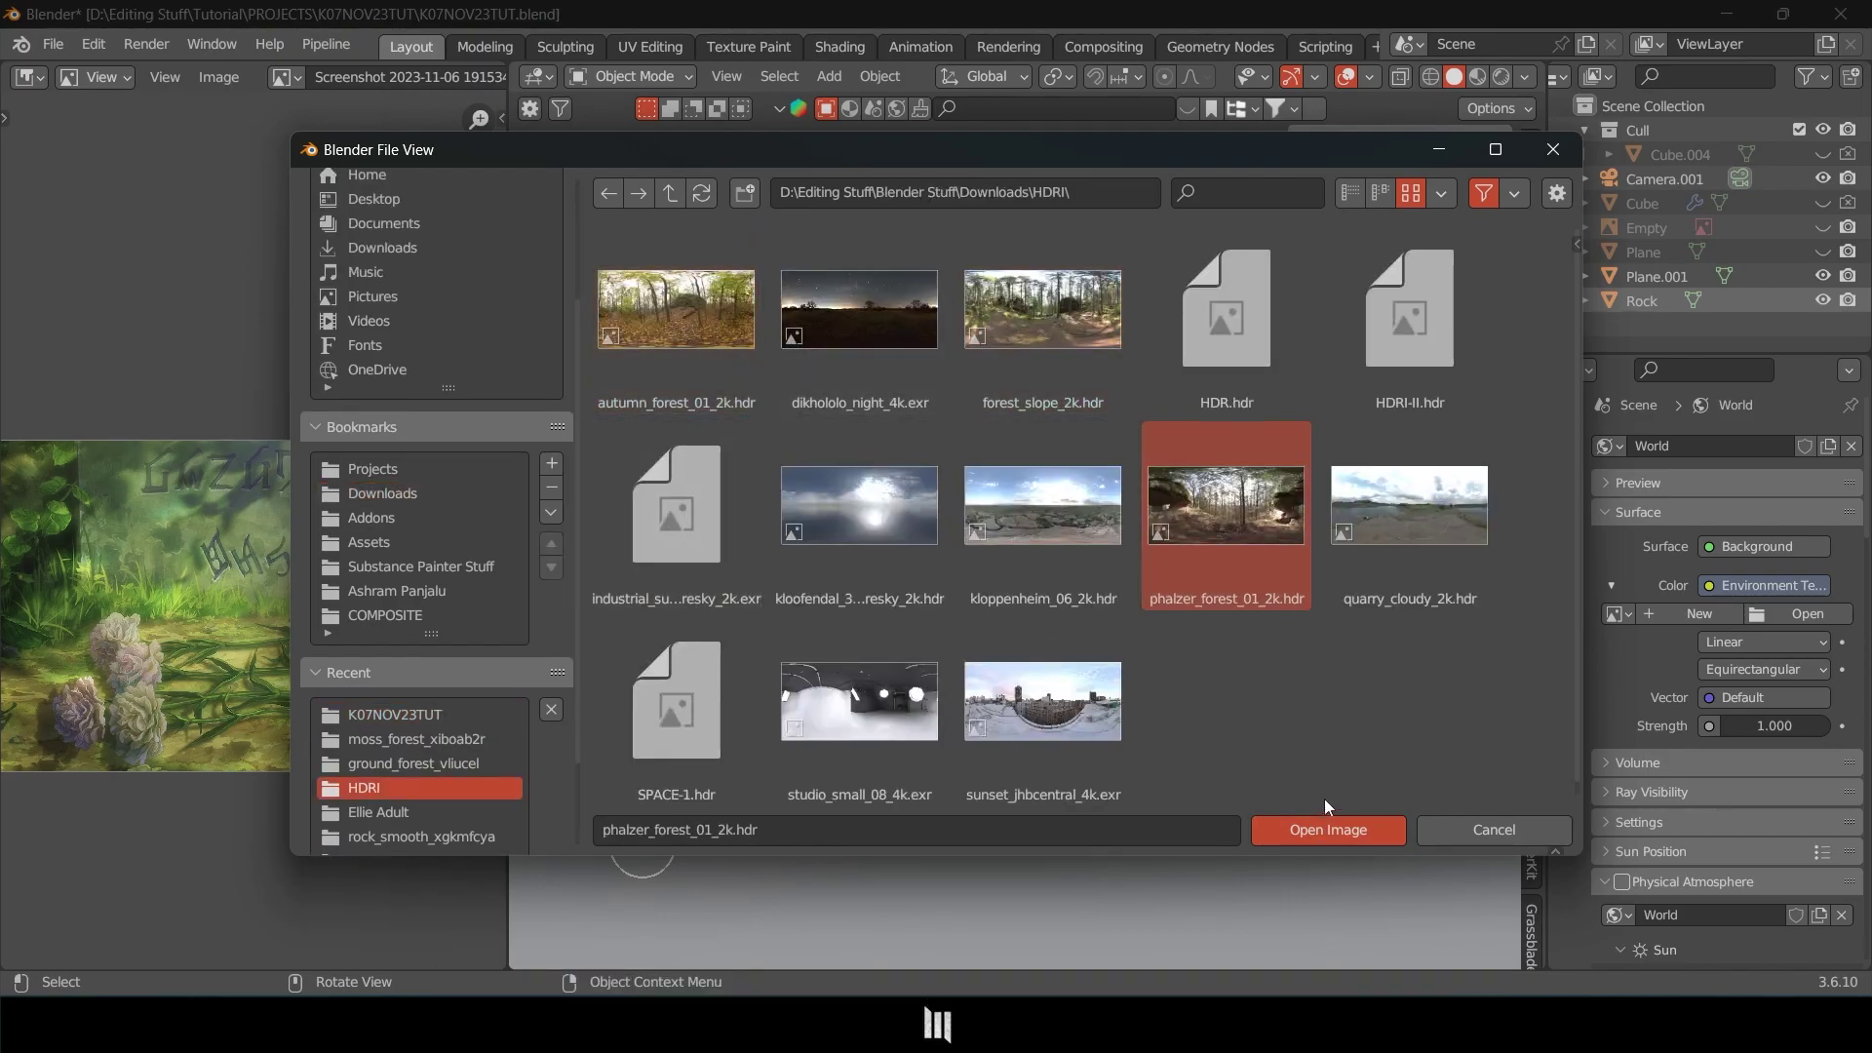
left_click(1327, 829)
Switch the viewport to rendered shading and examine the HDRI lighting on the tombstone from several angles.
key("z")
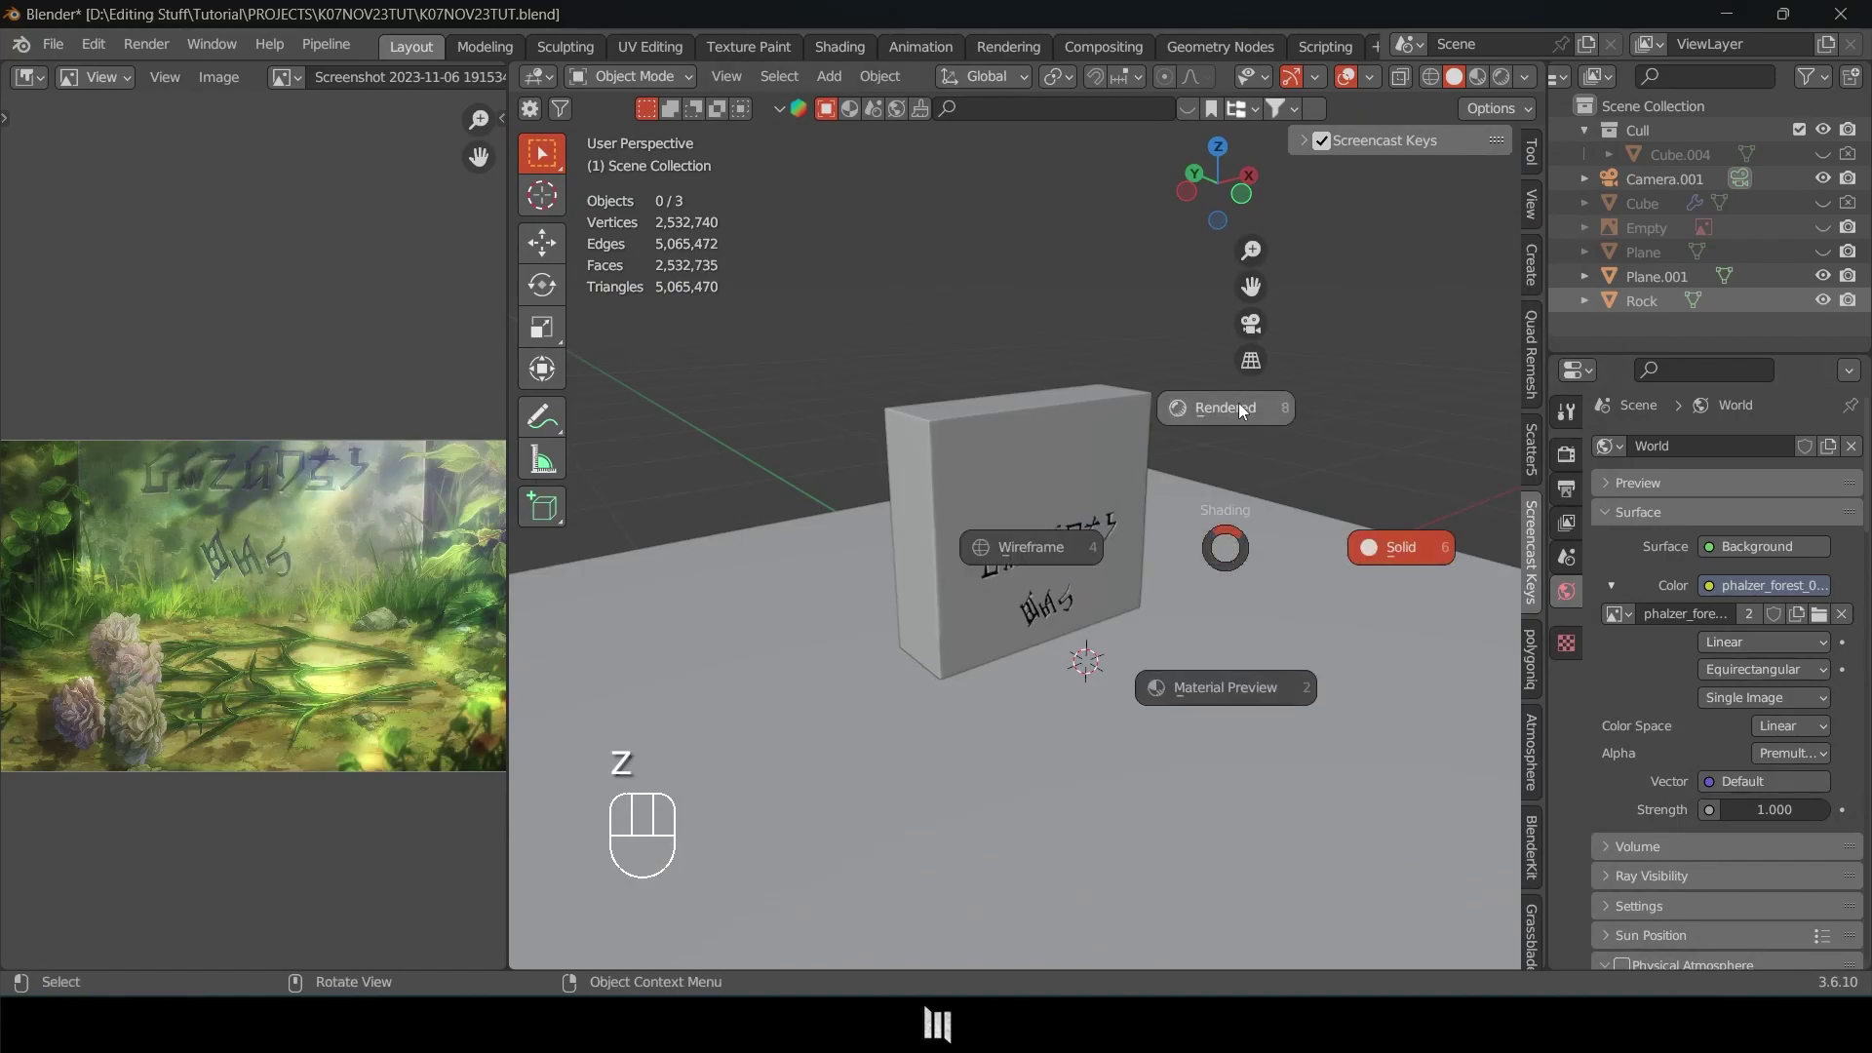
left_click(1011, 407)
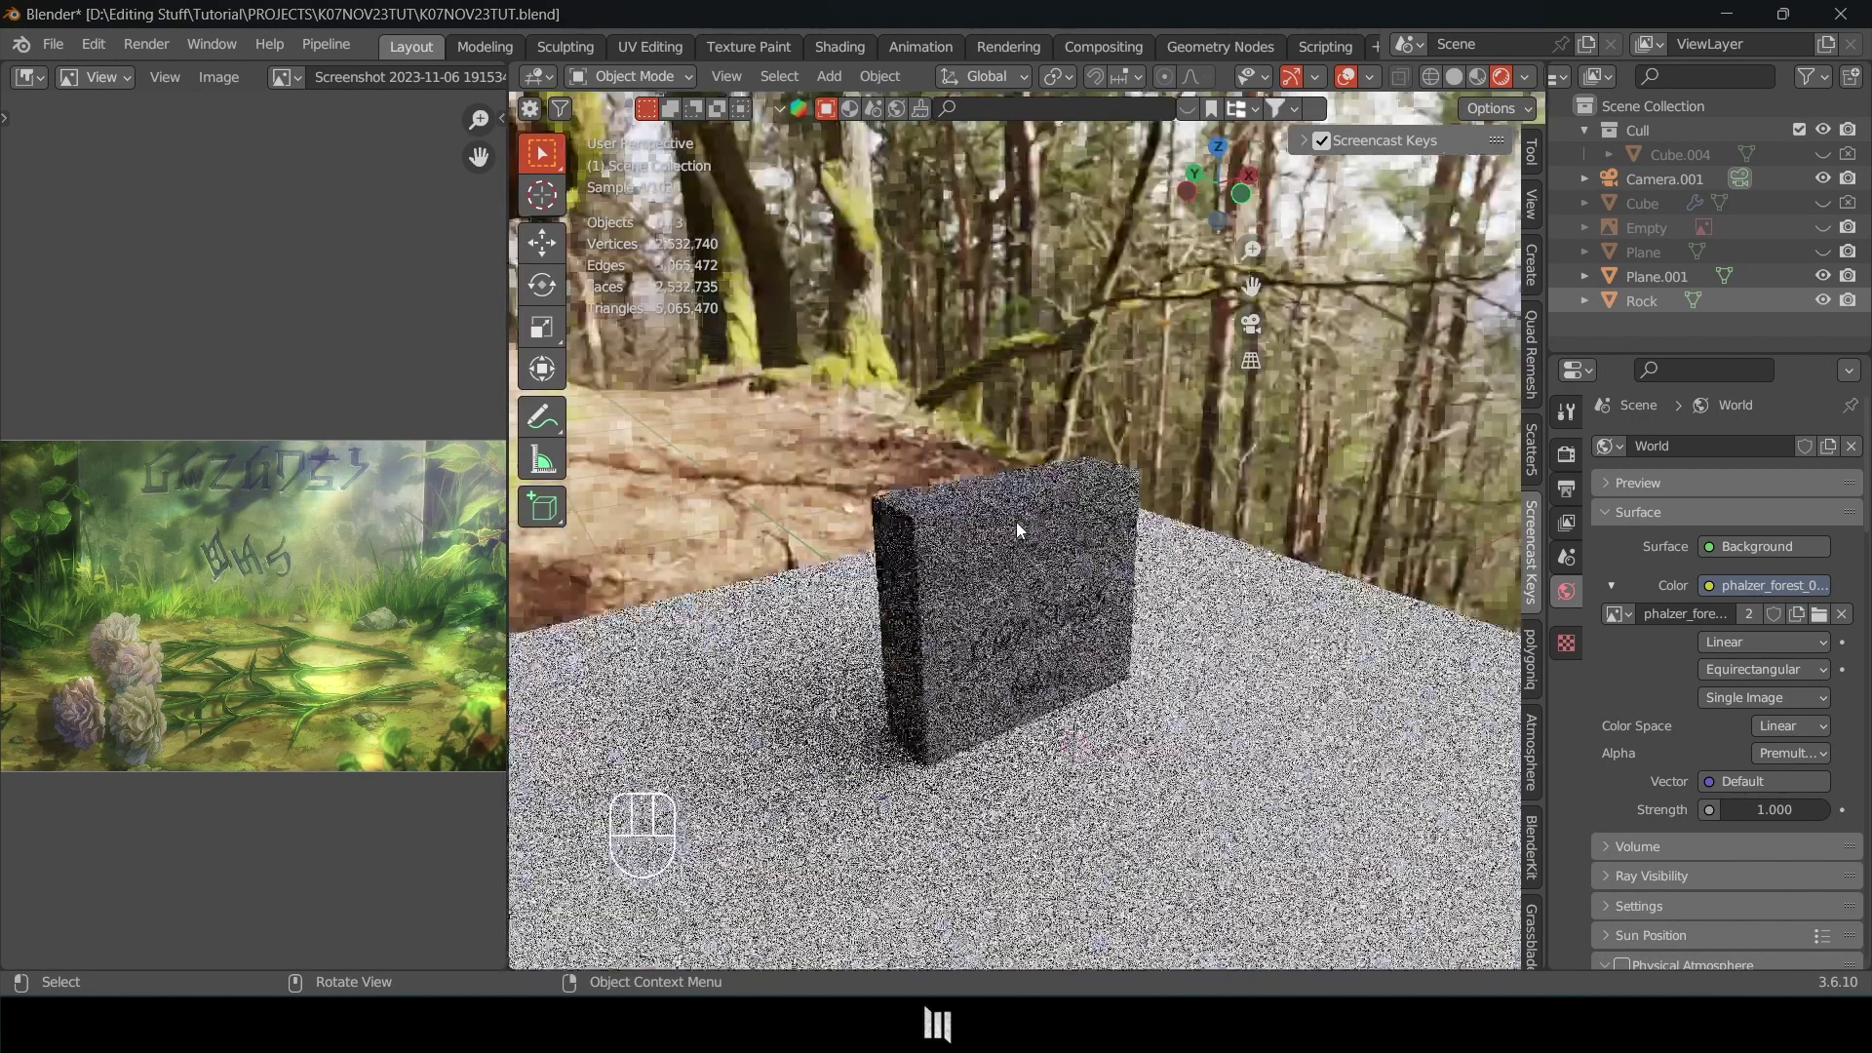
middle_click_drag(1016, 523, 1041, 364)
middle_click_drag(1100, 444, 1008, 419)
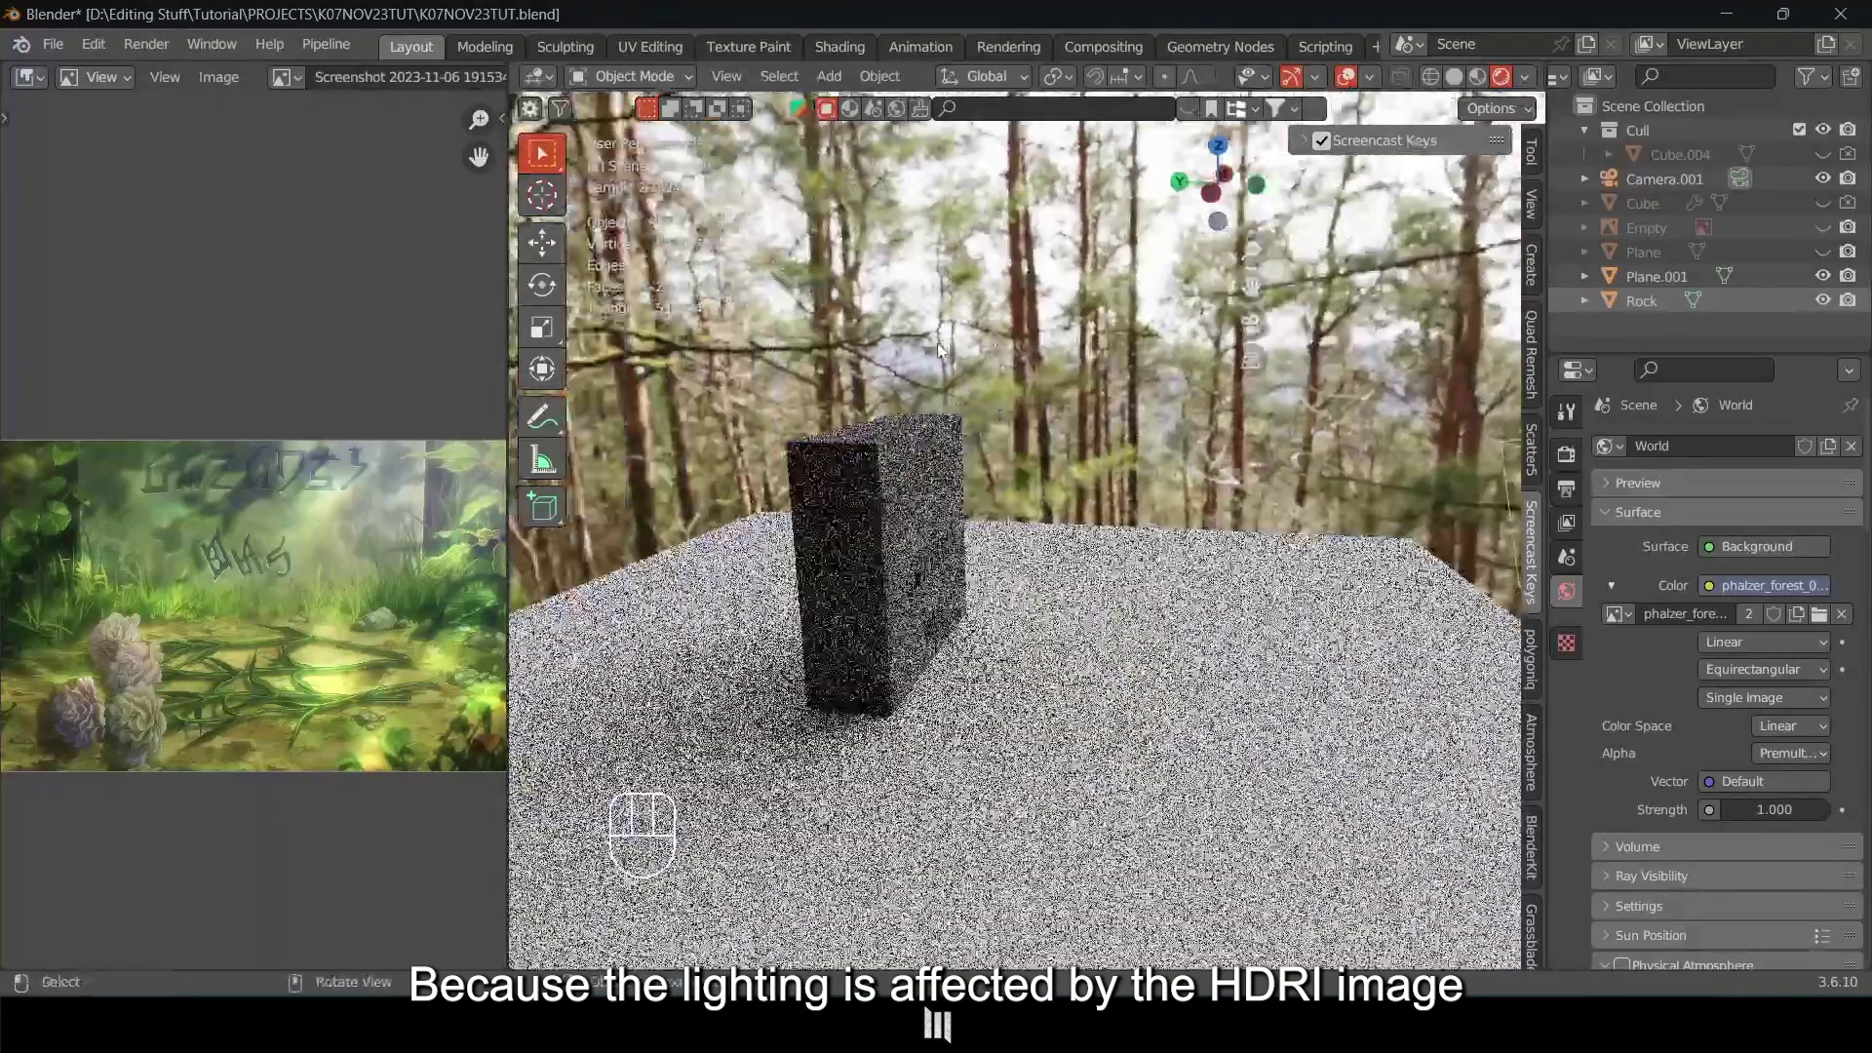
mouse_move(986, 656)
middle_mouse_down()
mouse_move(863, 518)
mouse_move(982, 711)
mouse_move(970, 627)
mouse_move(989, 620)
middle_mouse_up()
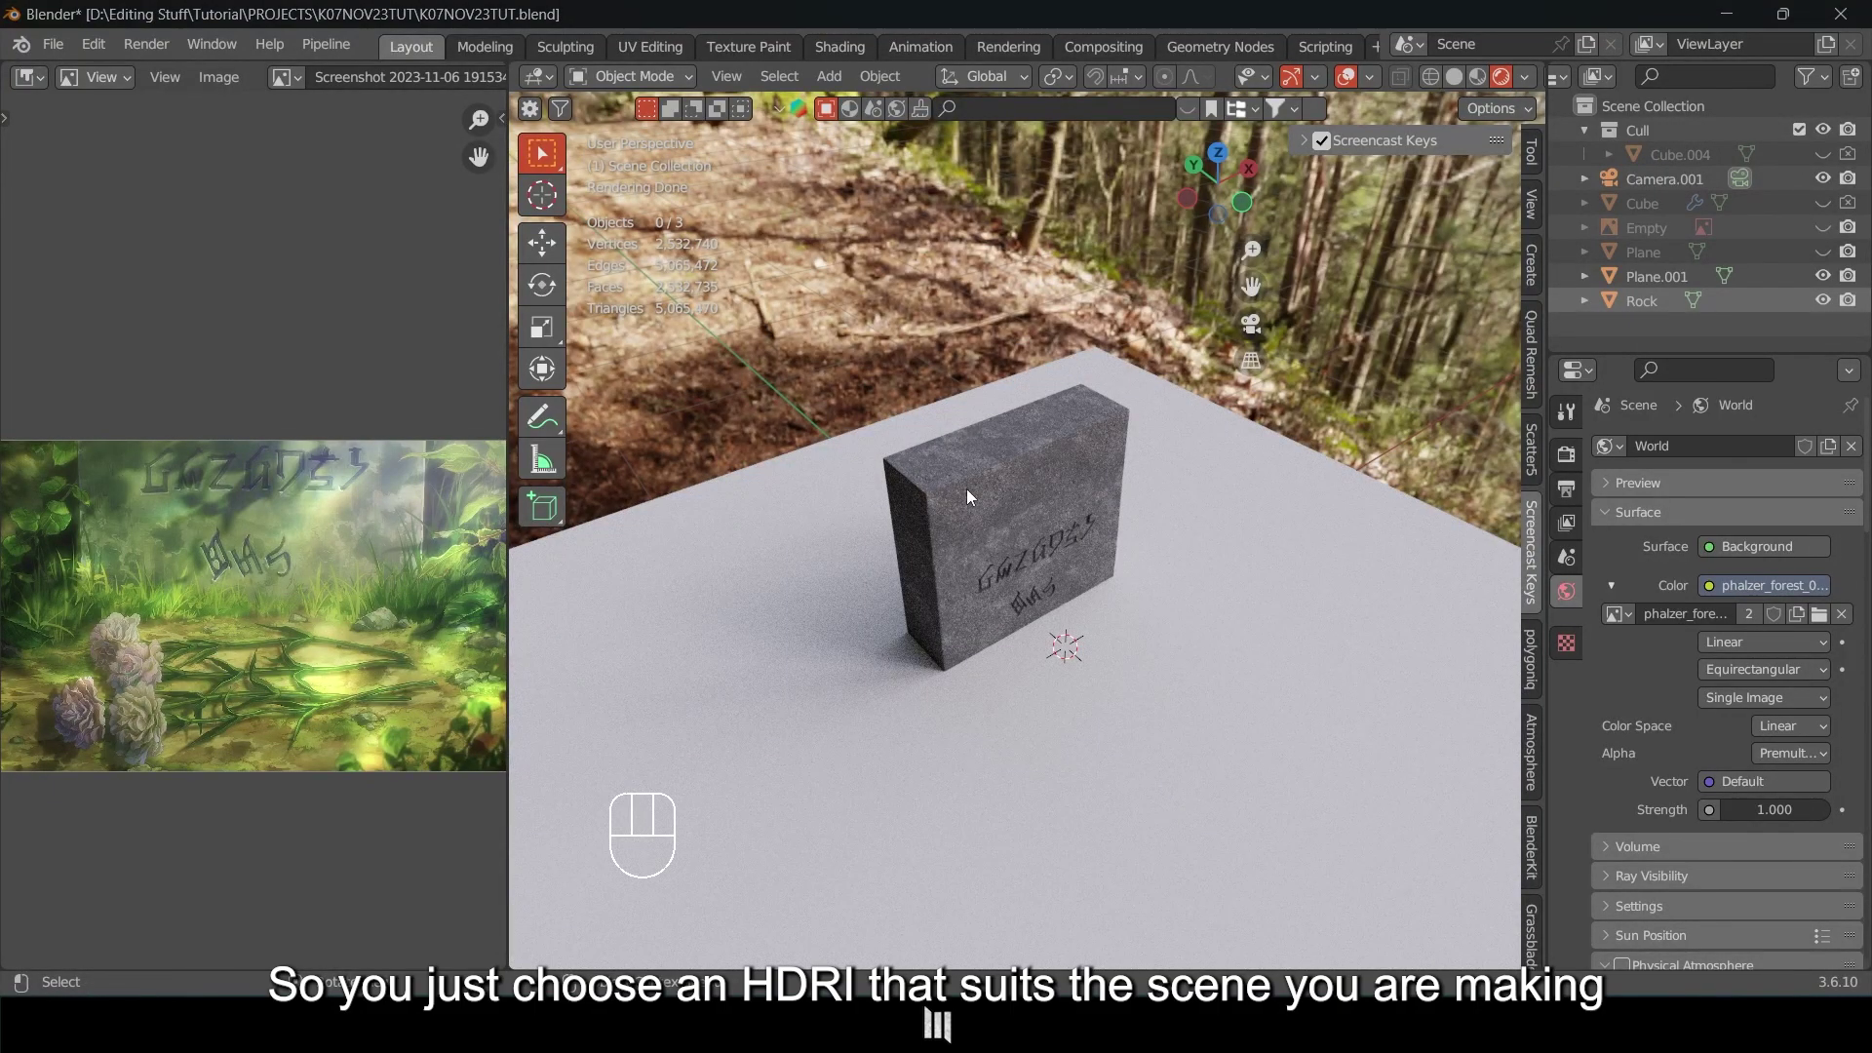
middle_click_drag(961, 493, 882, 388)
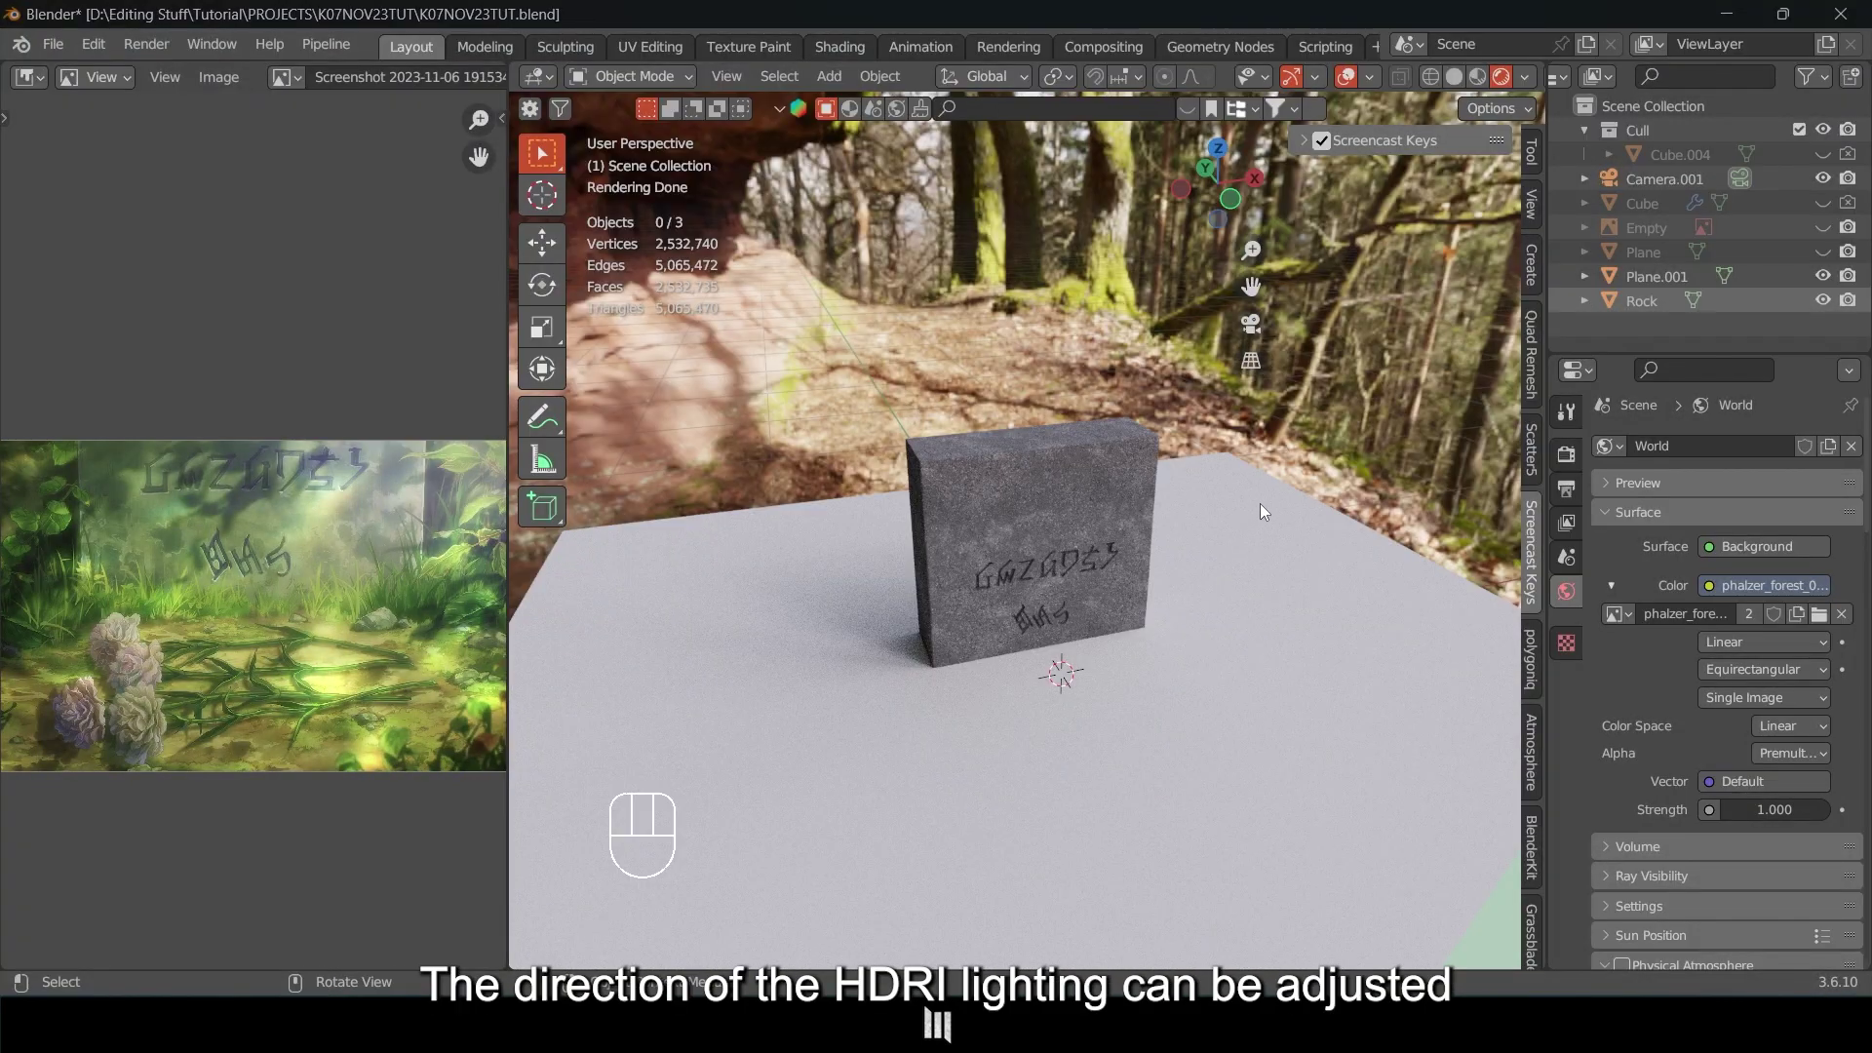
middle_click_drag(1247, 510, 1383, 532)
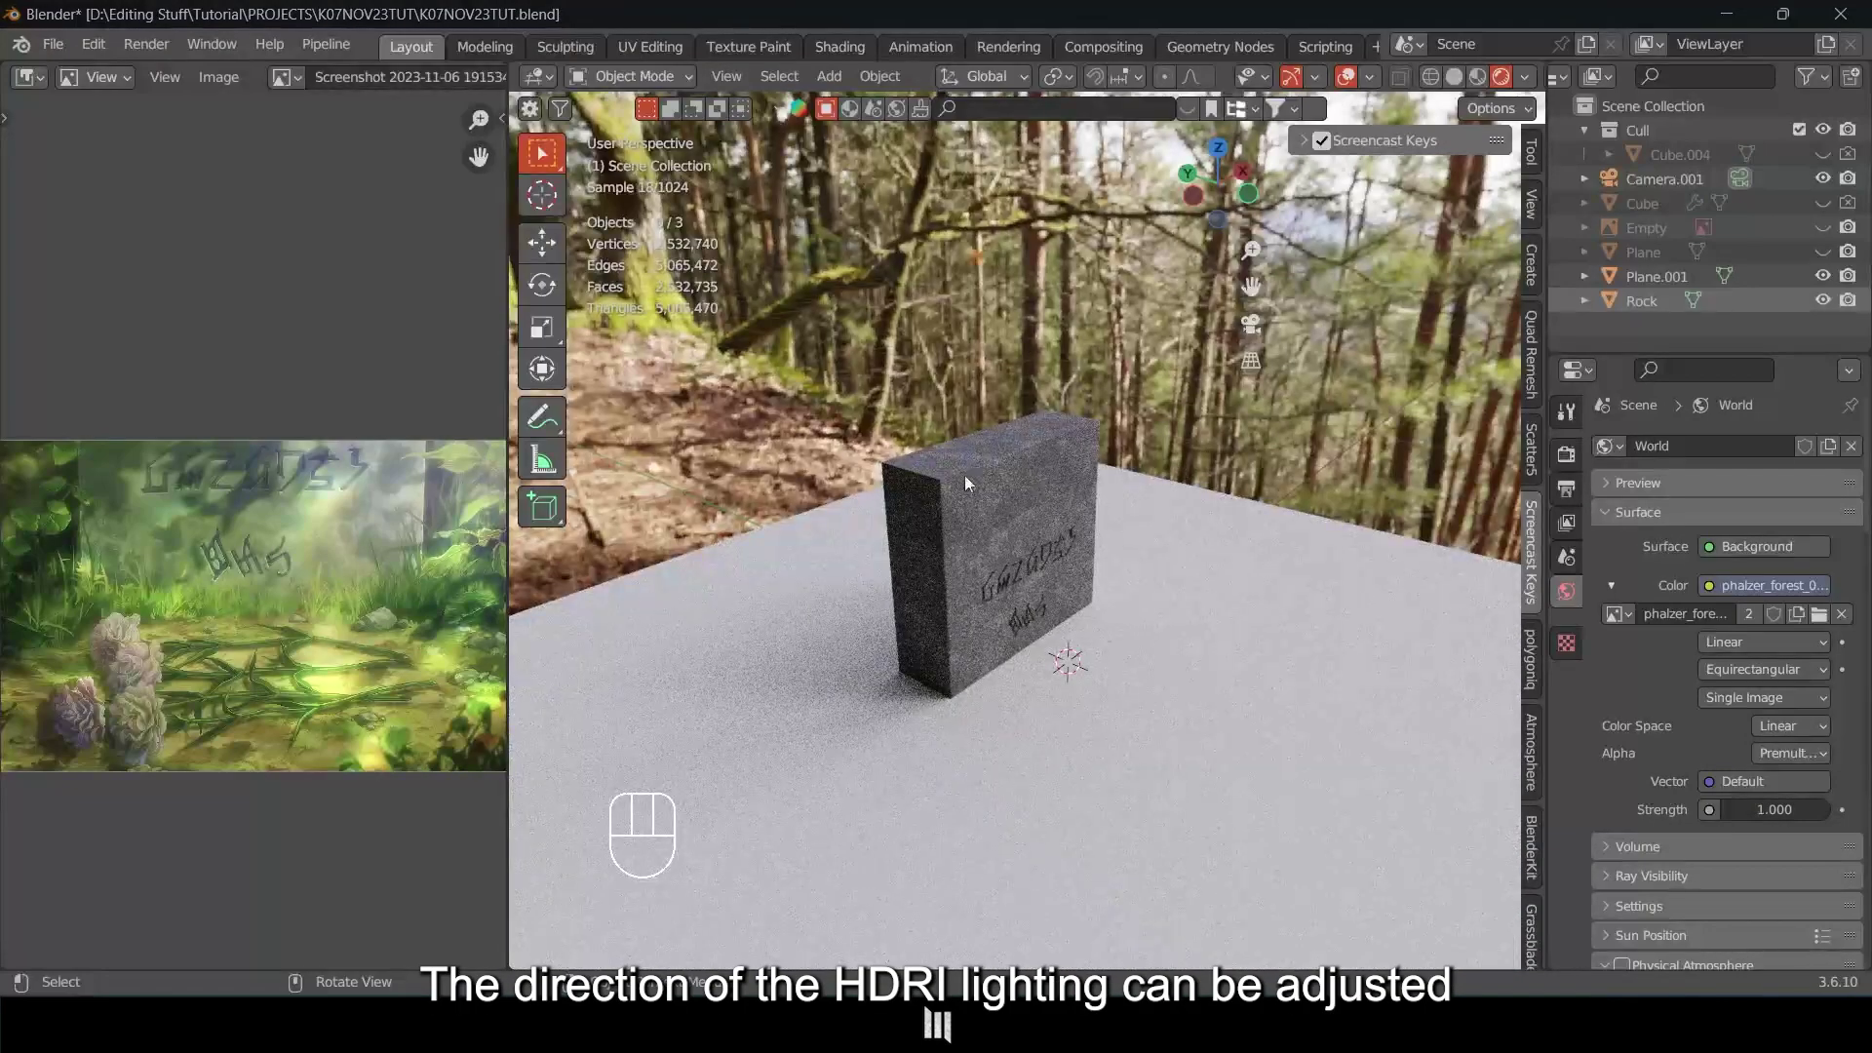
Split the reference image area, make the upper part a Shader Editor and set its shader type to World.
left_click_drag(2, 69, 14, 577)
left_click(30, 78)
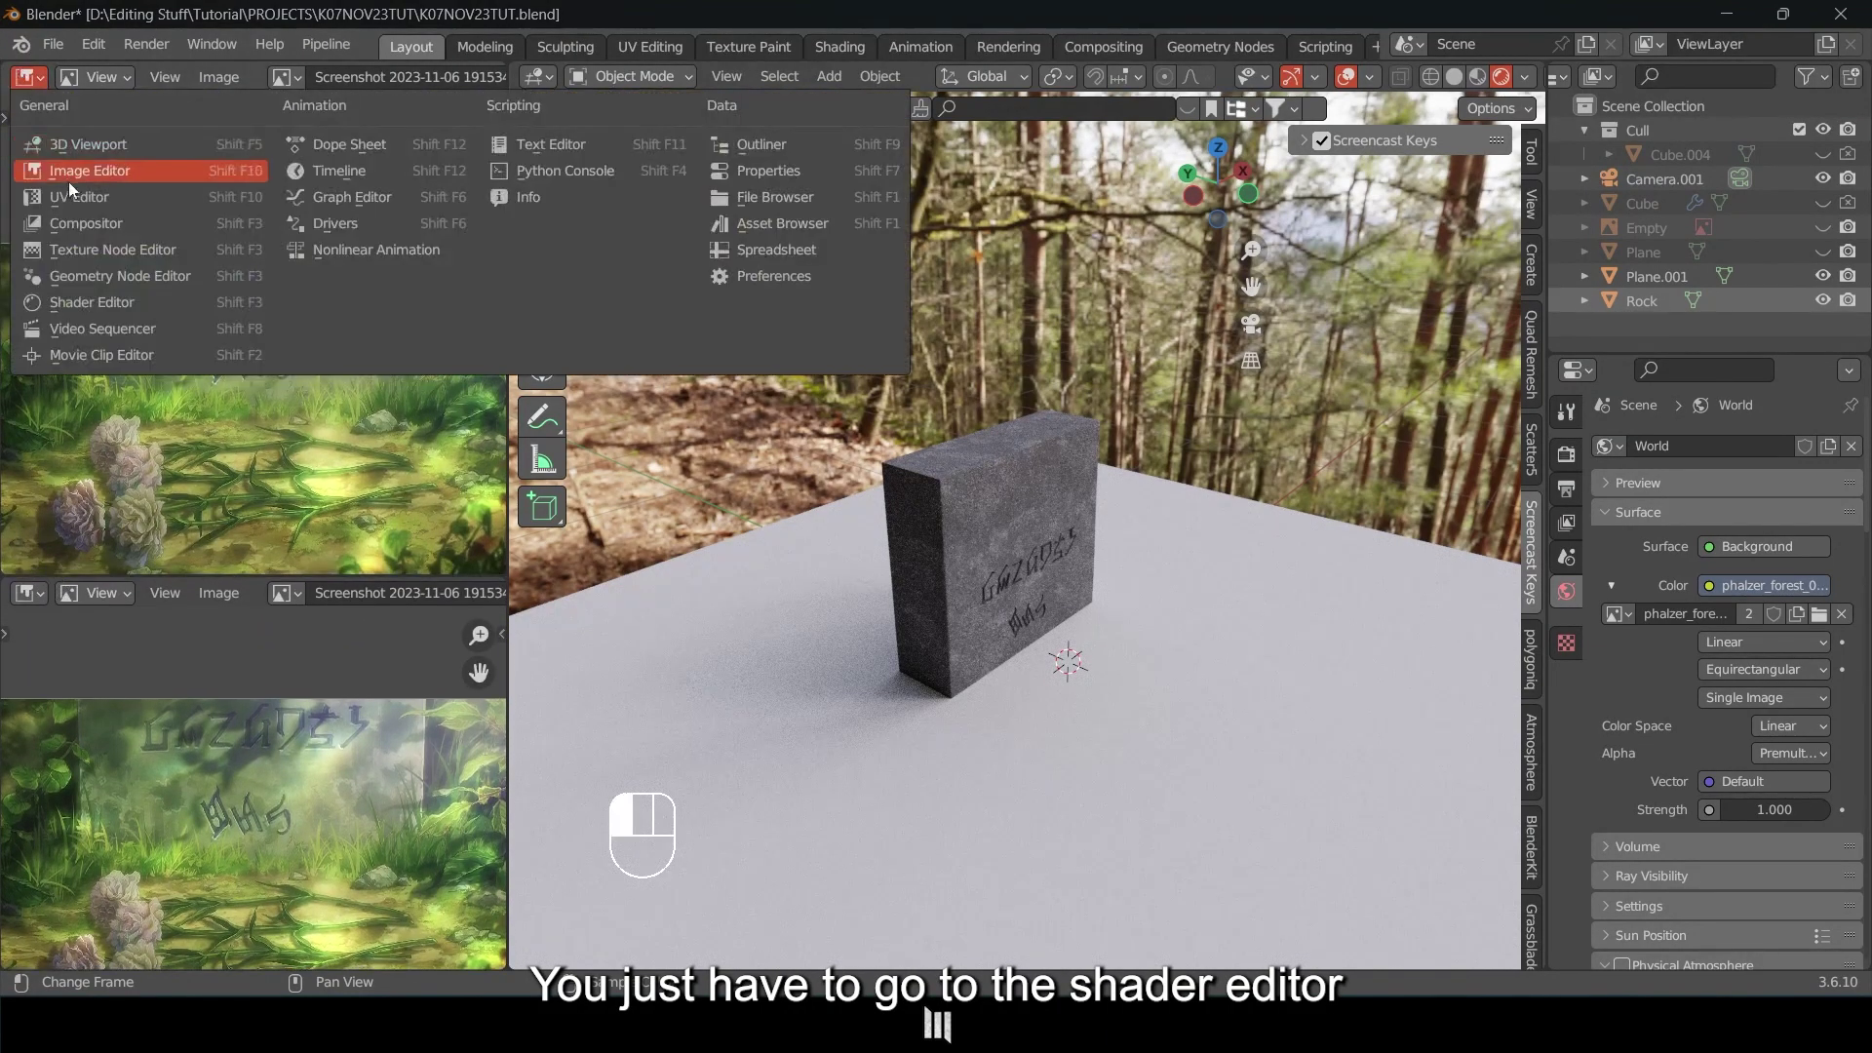
left_click(70, 301)
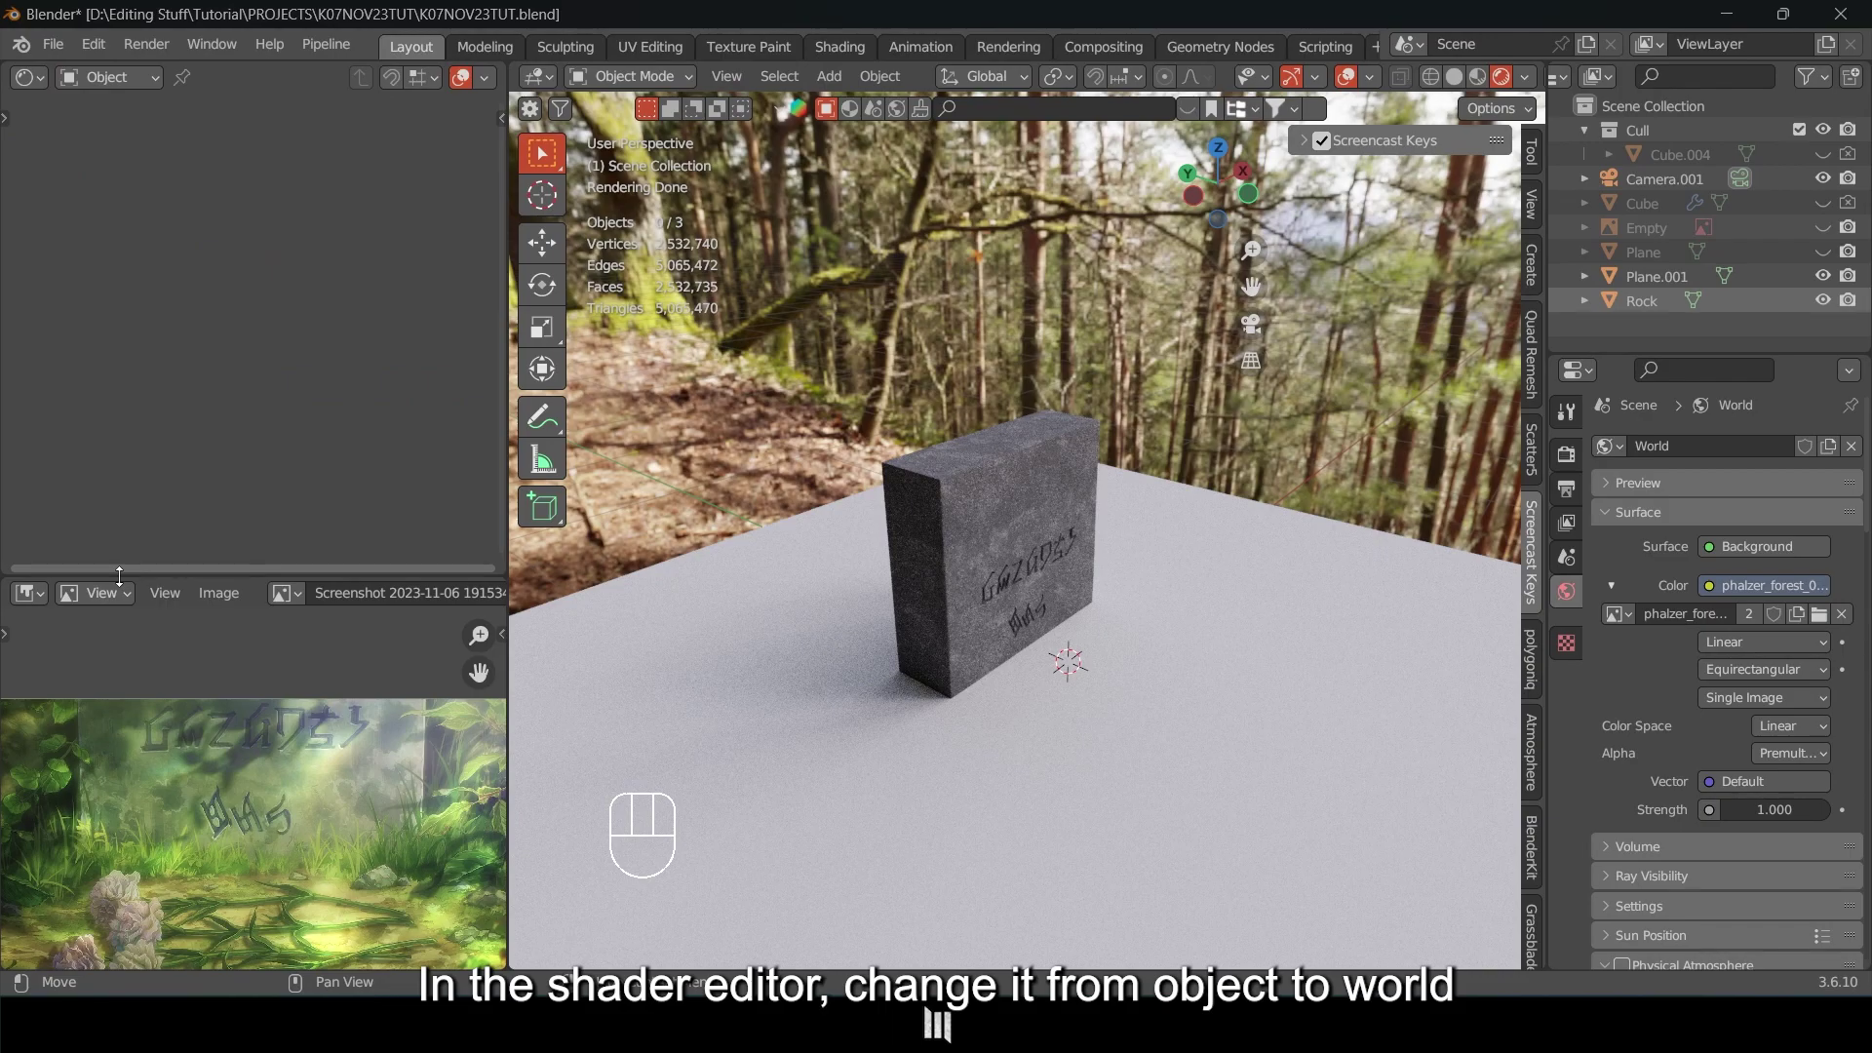
left_click_drag(117, 572, 117, 623)
left_click(109, 77)
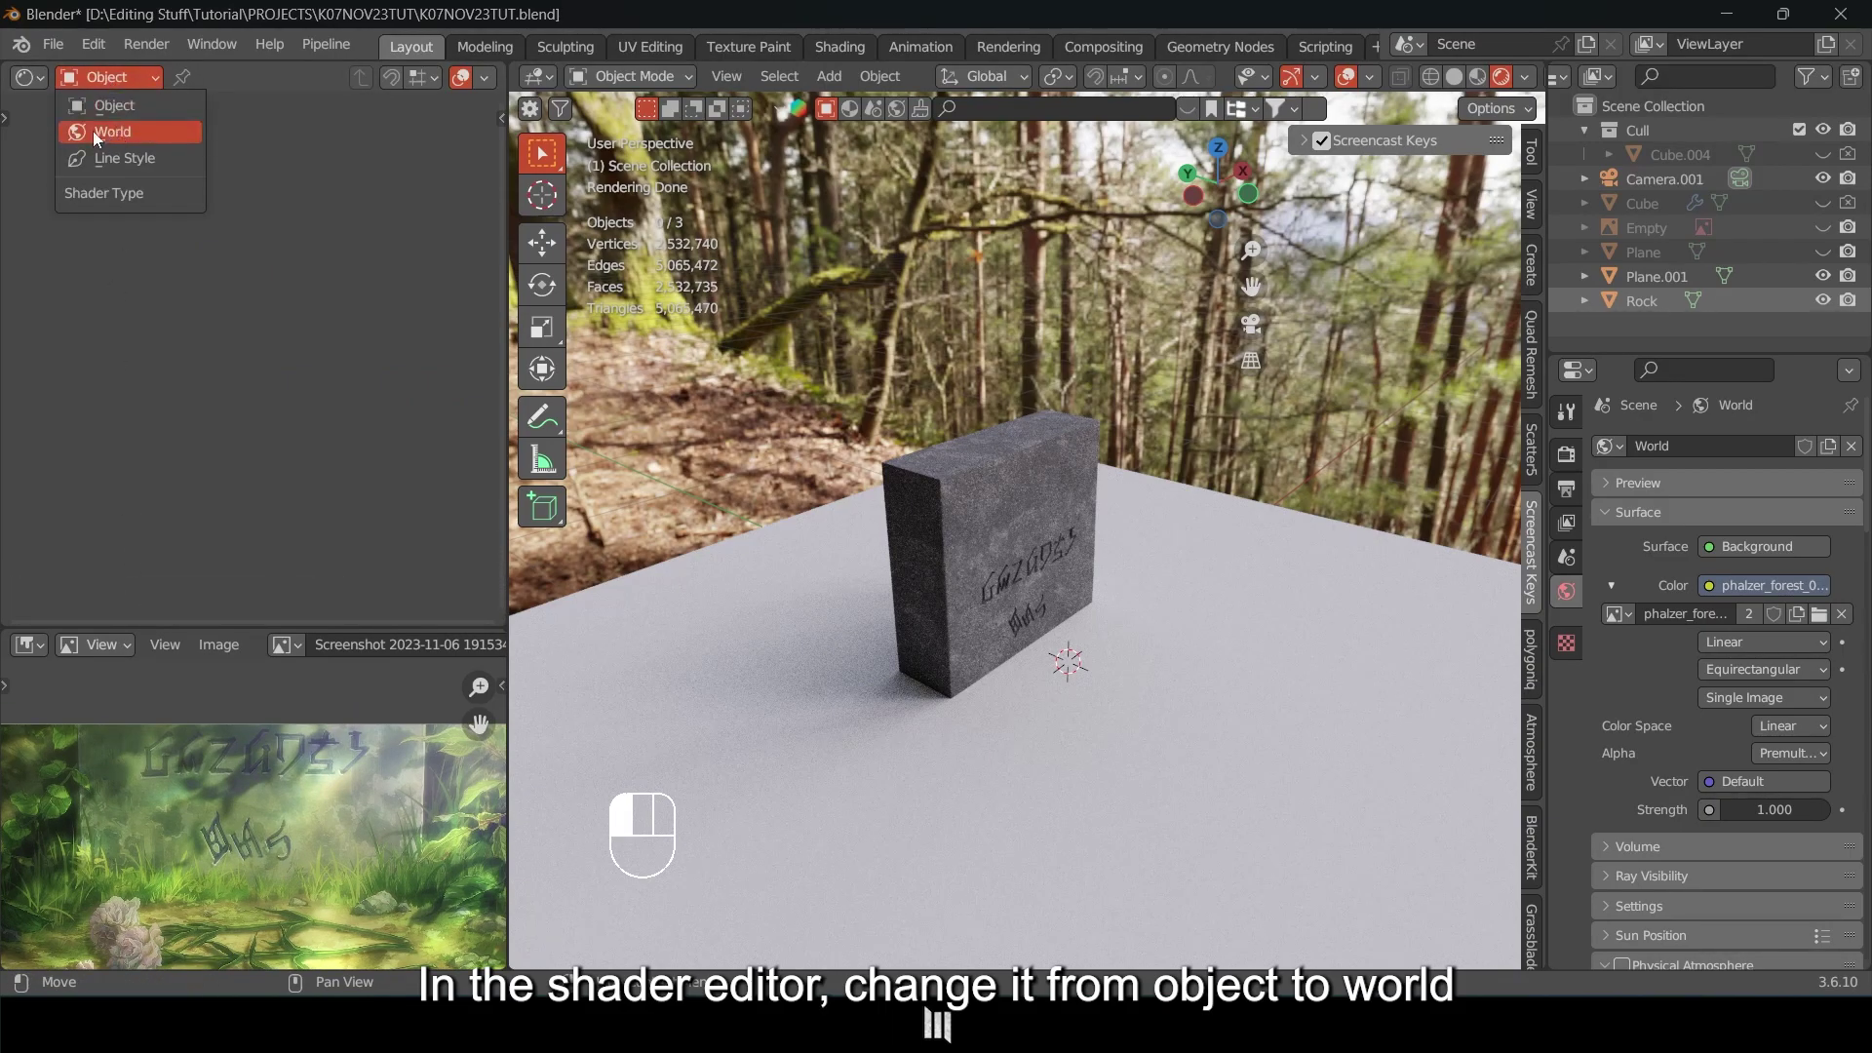
left_click(92, 131)
Add Mapping and Texture Coordinate nodes to the world's phalzer_forest_01_2k.hdr texture node using Node Wrangler.
left_click_drag(37, 244, 451, 448)
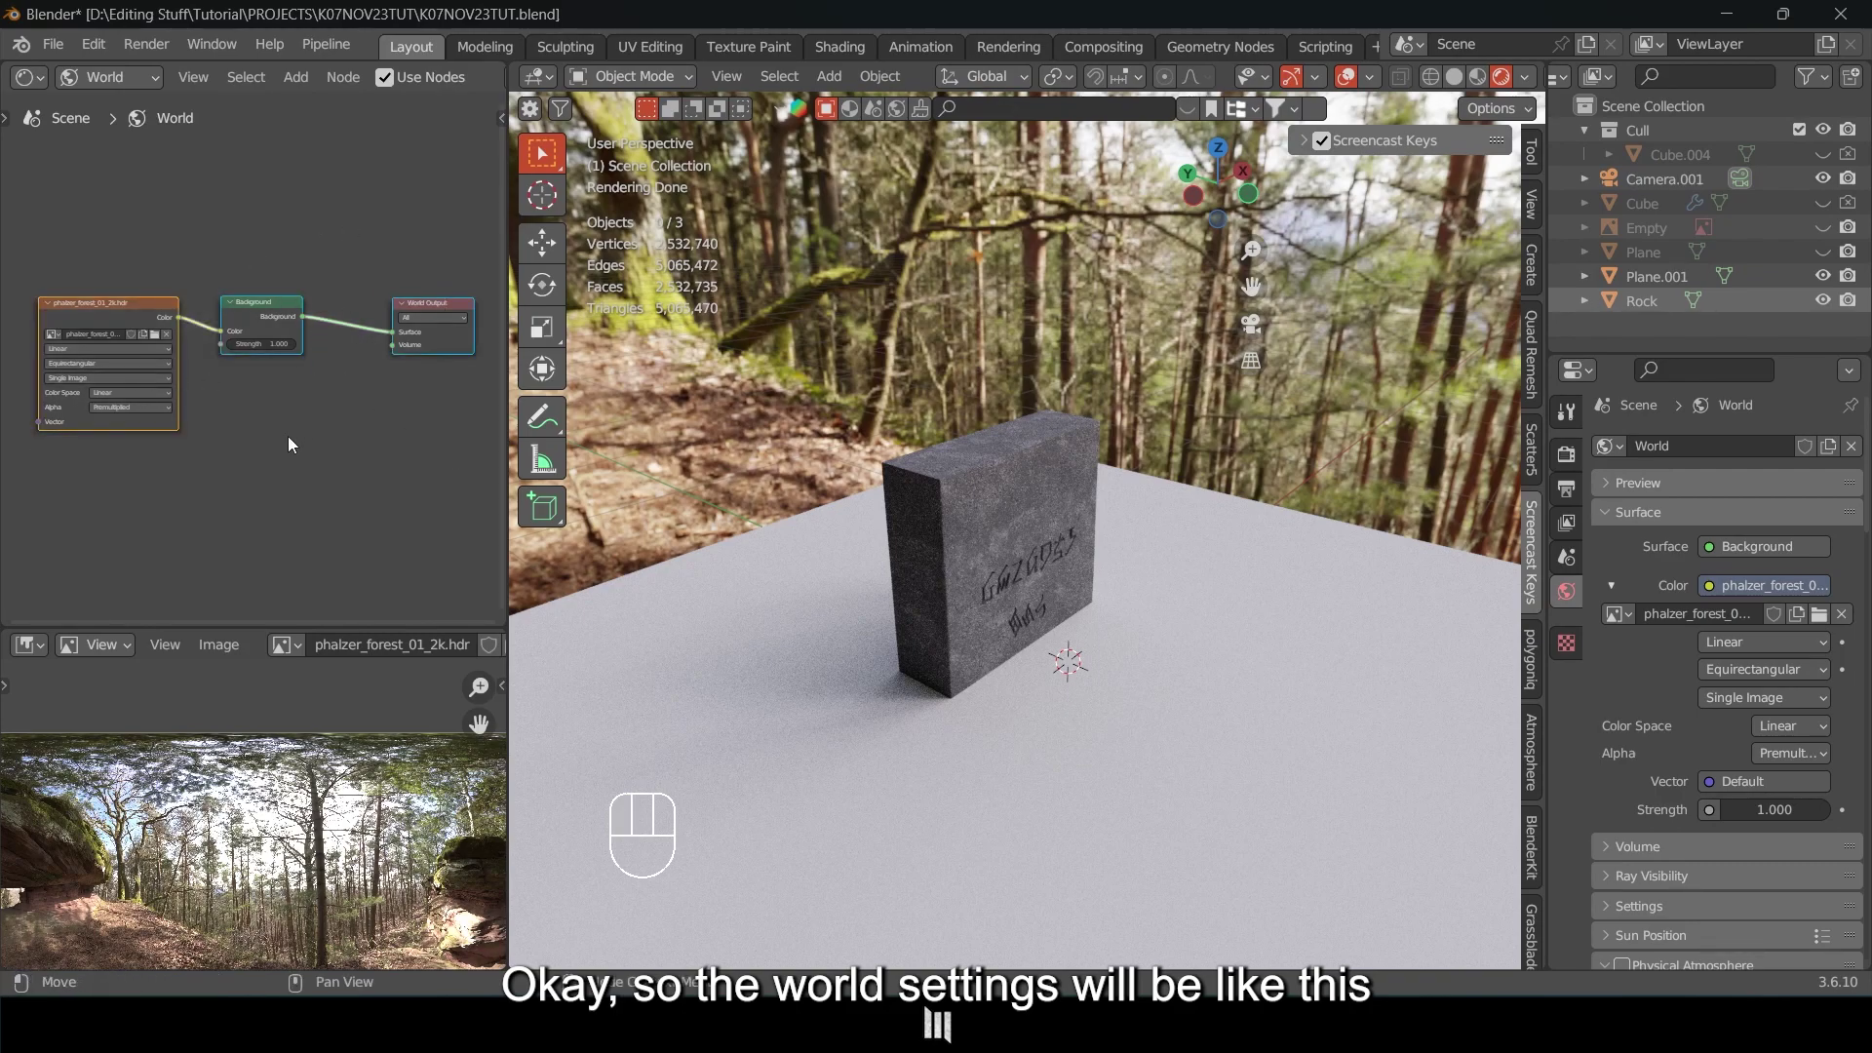
scroll(179, 400, "up", 3)
left_click_drag(275, 298, 307, 300)
middle_click_drag(145, 304, 364, 285)
left_click(304, 288)
scroll(325, 289, "up", 1)
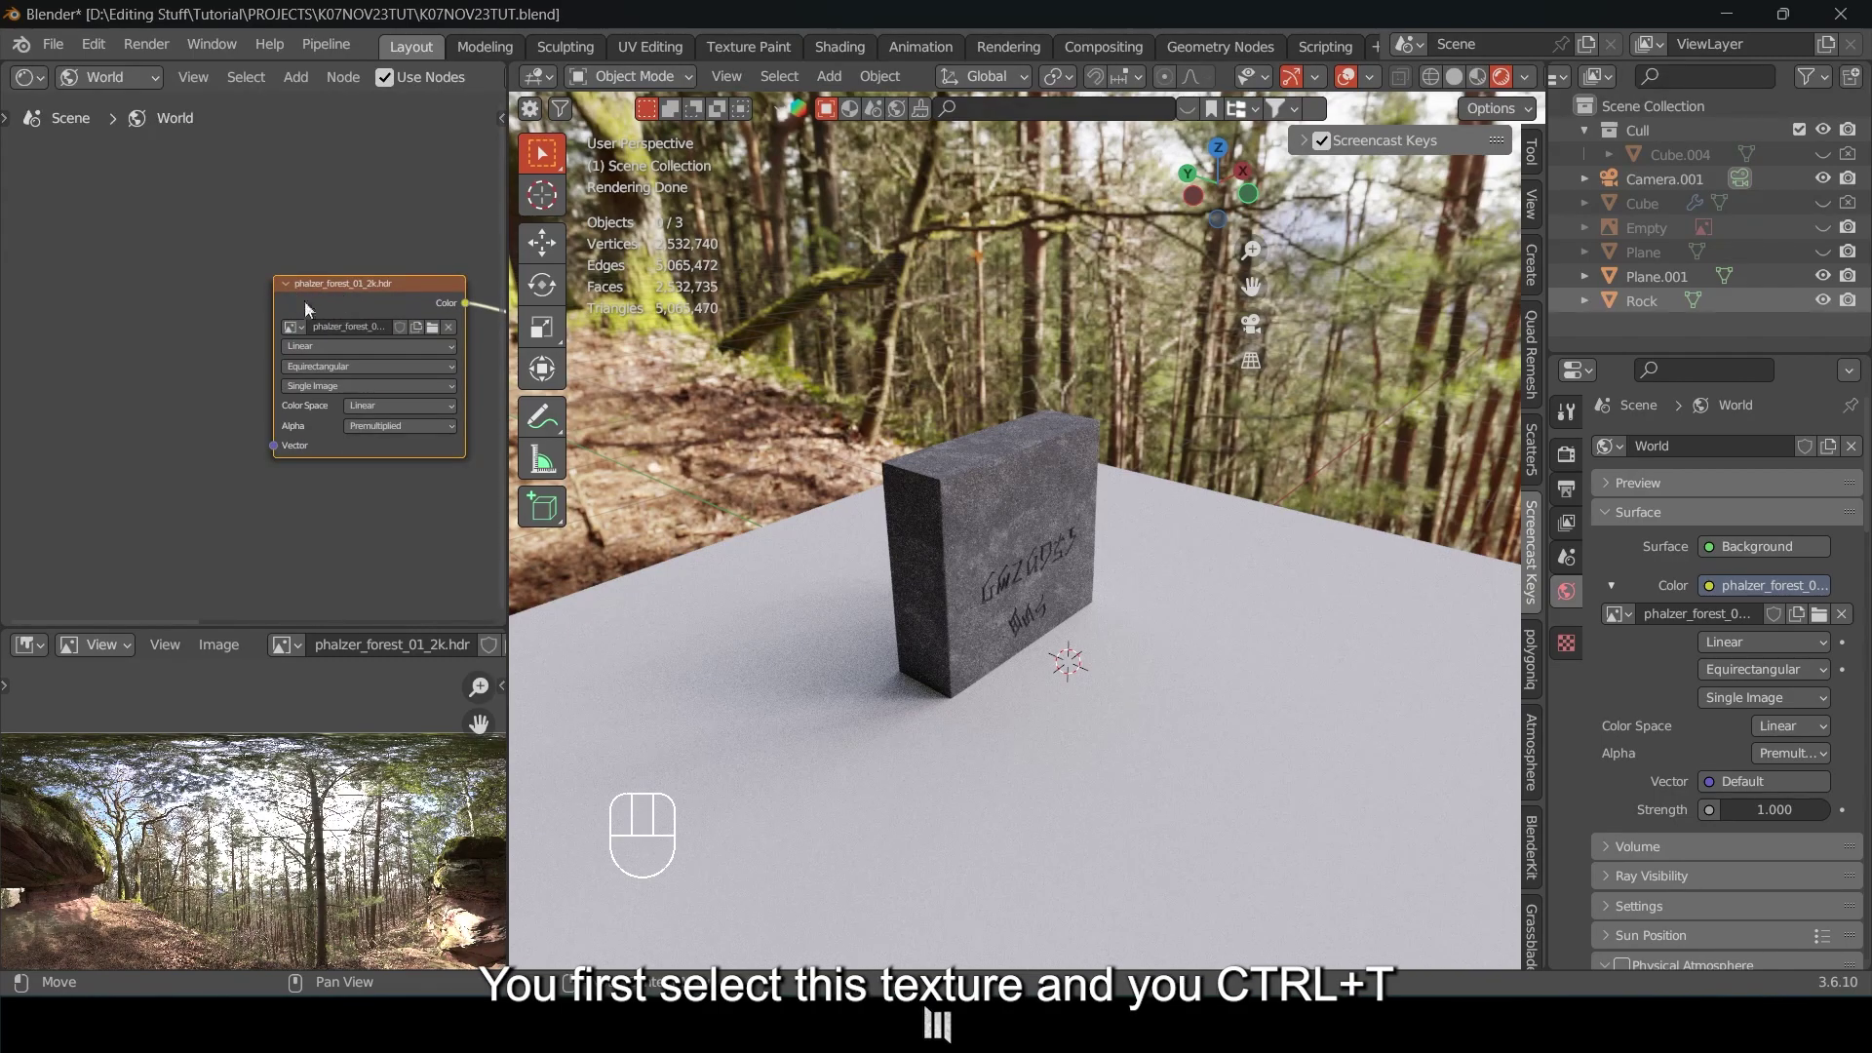
middle_click_drag(390, 306, 395, 289)
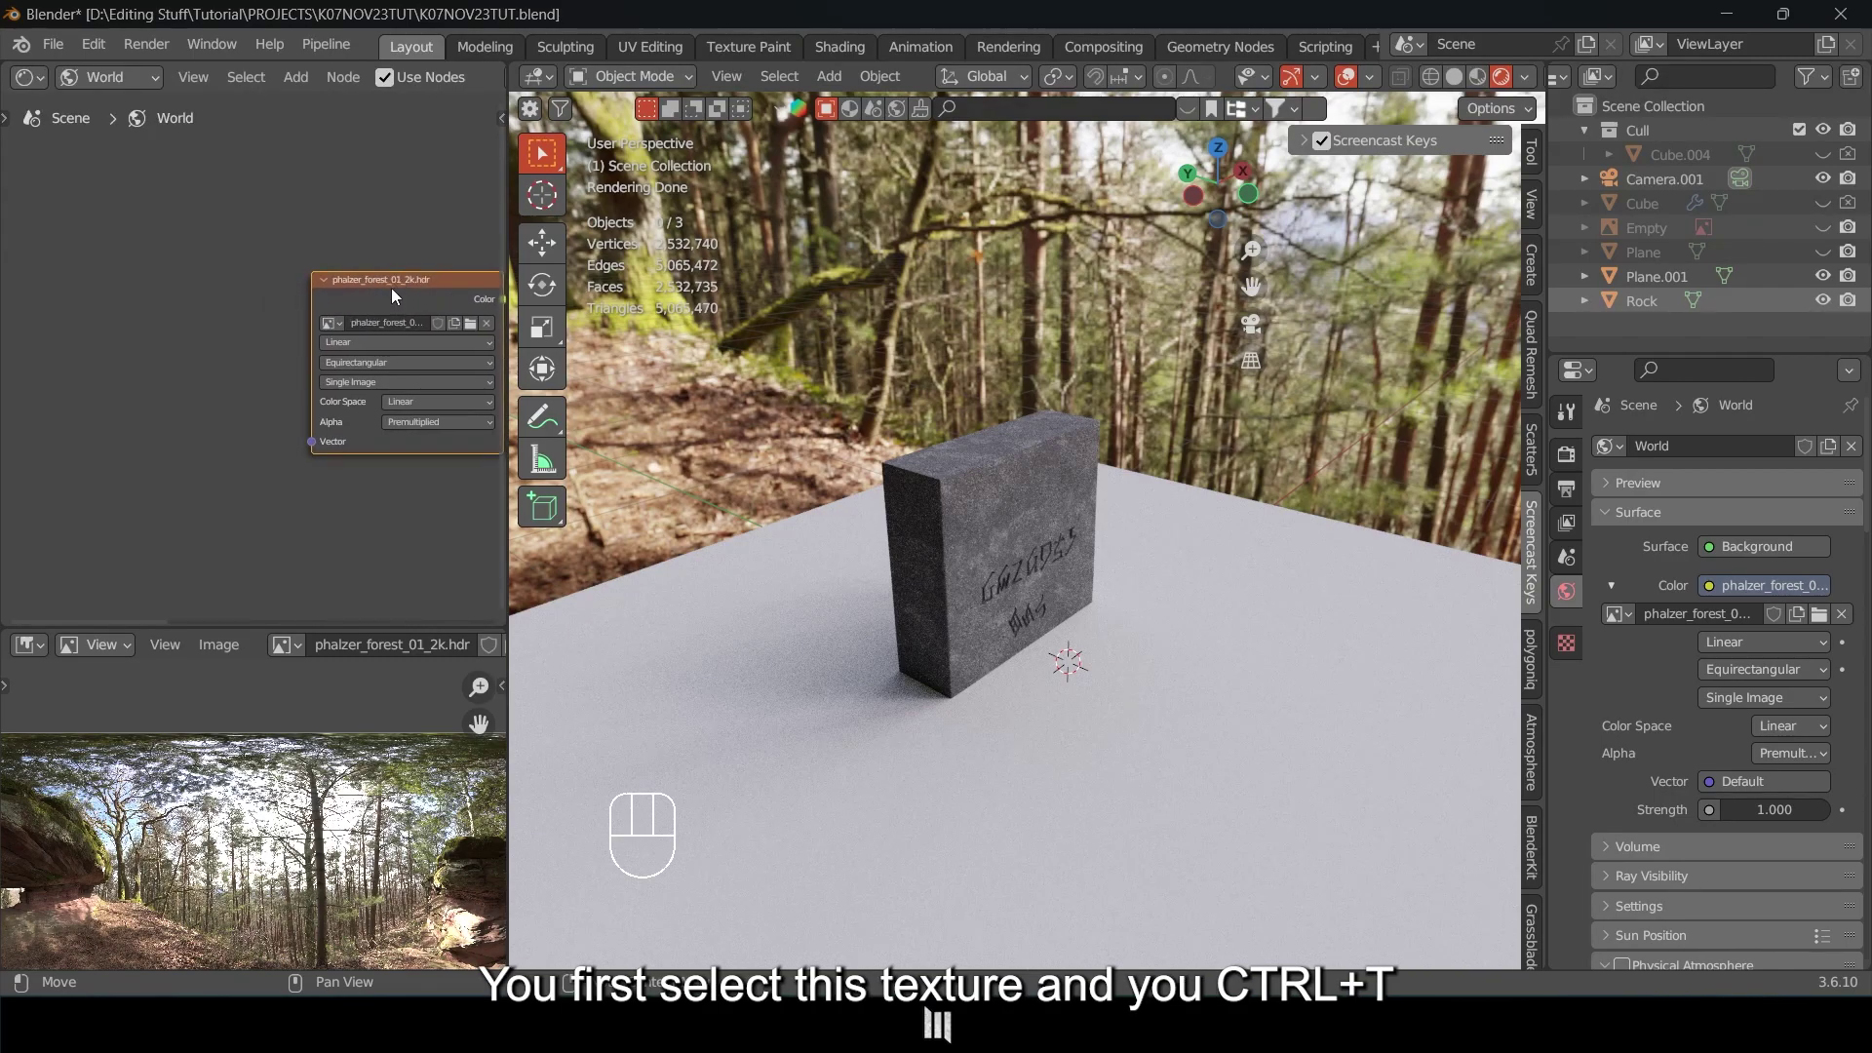
key("ctrl+t")
left_click_drag(107, 244, 320, 339)
left_click_drag(312, 313, 277, 284)
left_click(278, 271)
middle_click_drag(278, 271, 307, 254)
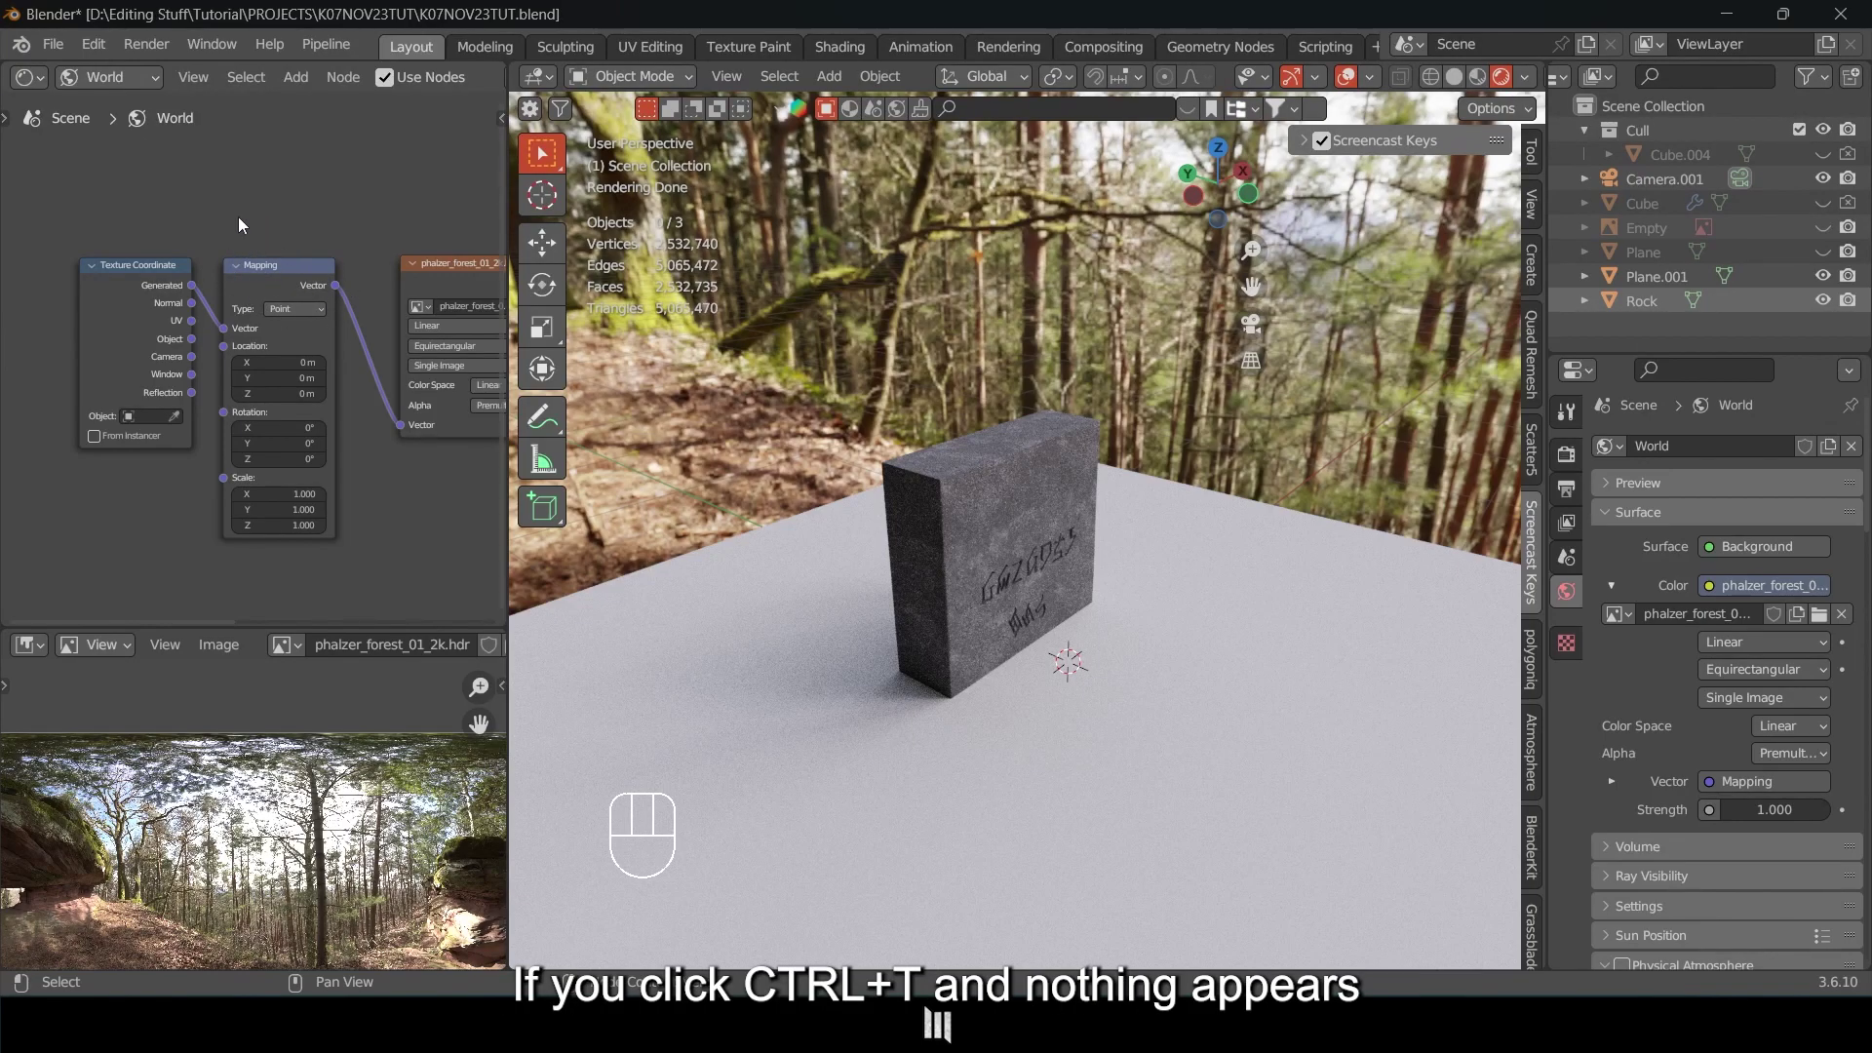
left_click_drag(113, 222, 304, 310)
left_click(283, 226)
Search the add-on preferences for "node" and check that the Node Wrangler add-on is enabled.
left_click(85, 49)
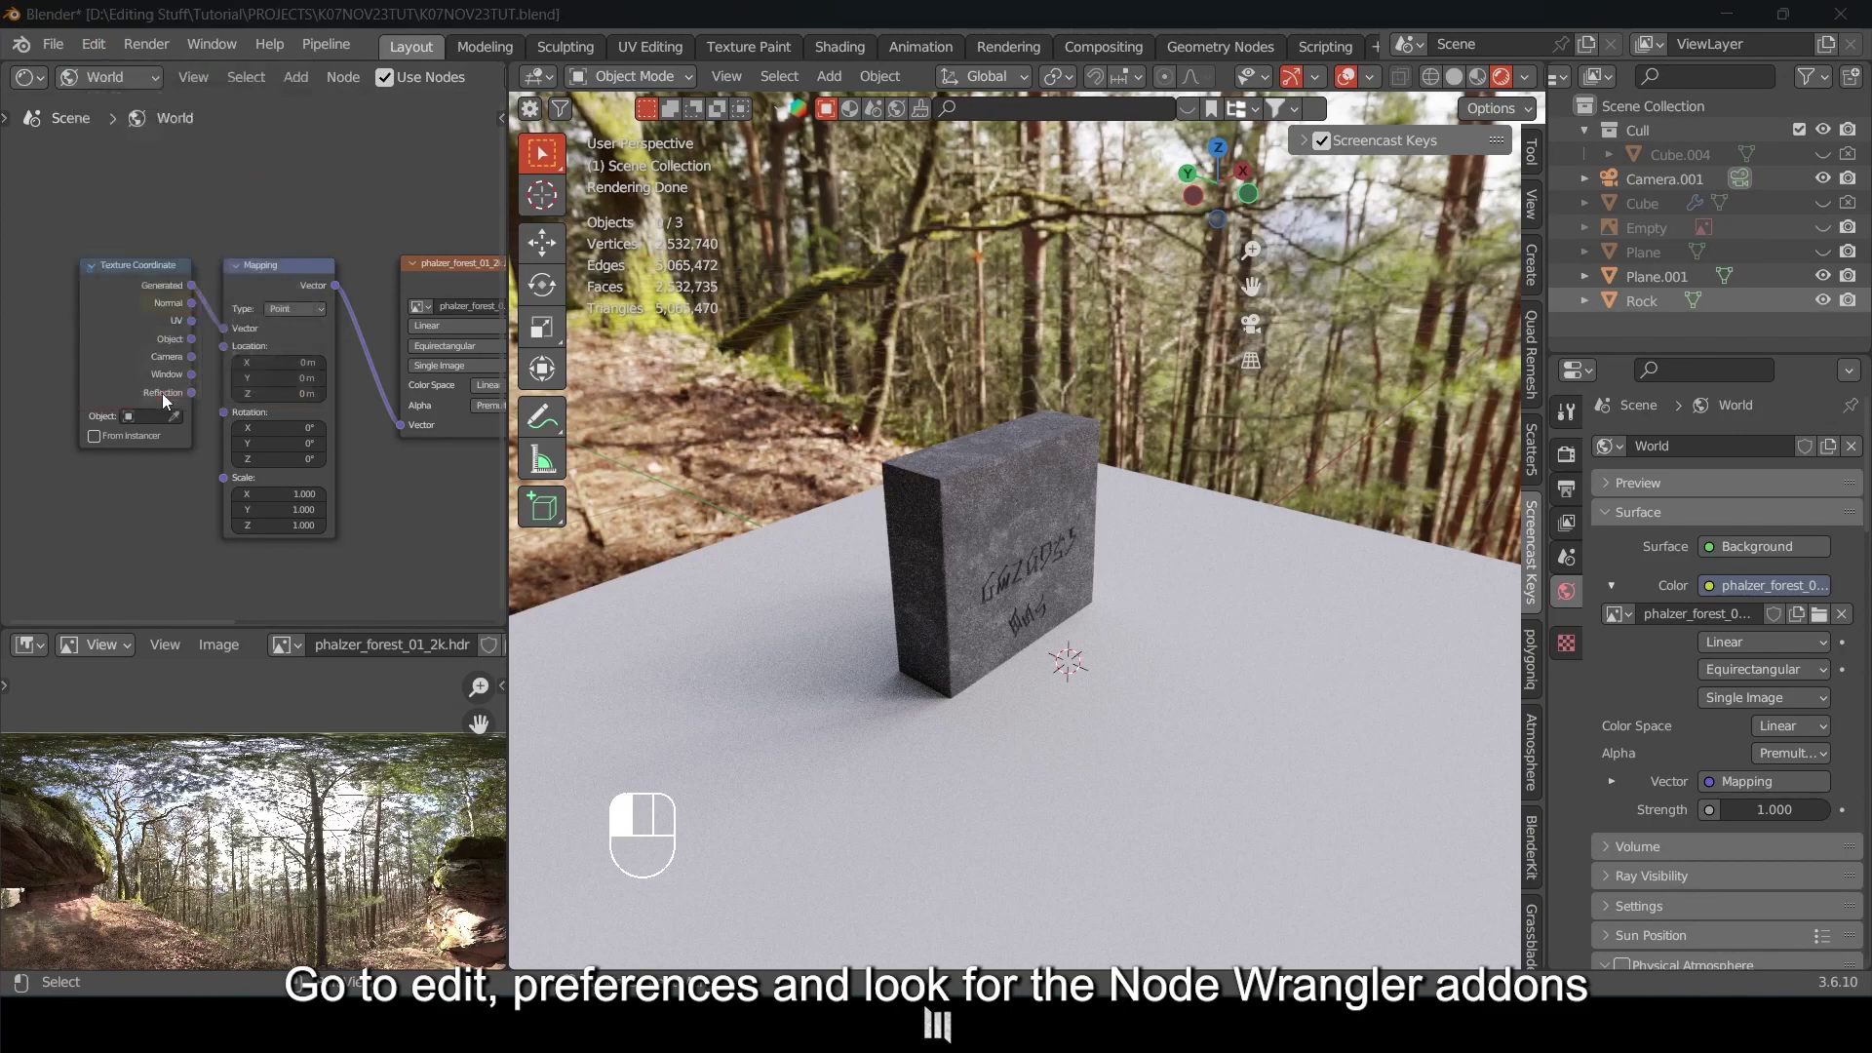
left_click(162, 392)
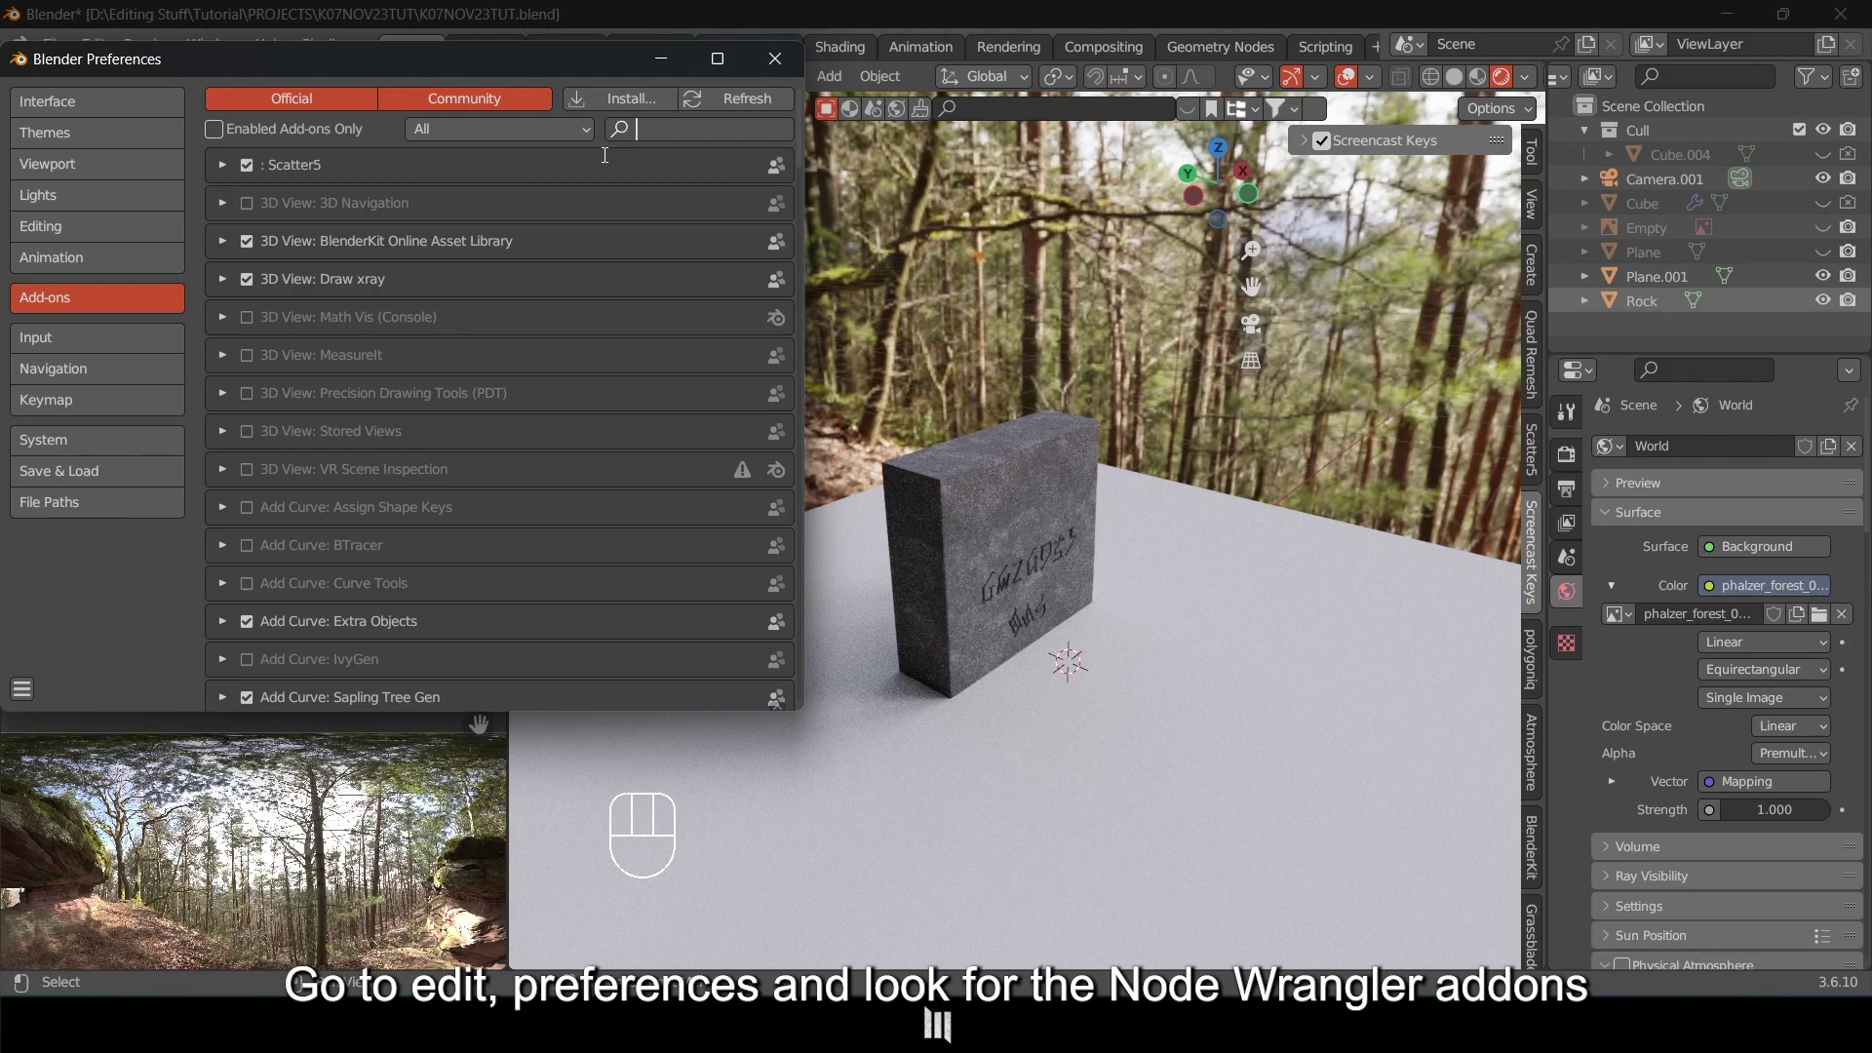
type("node")
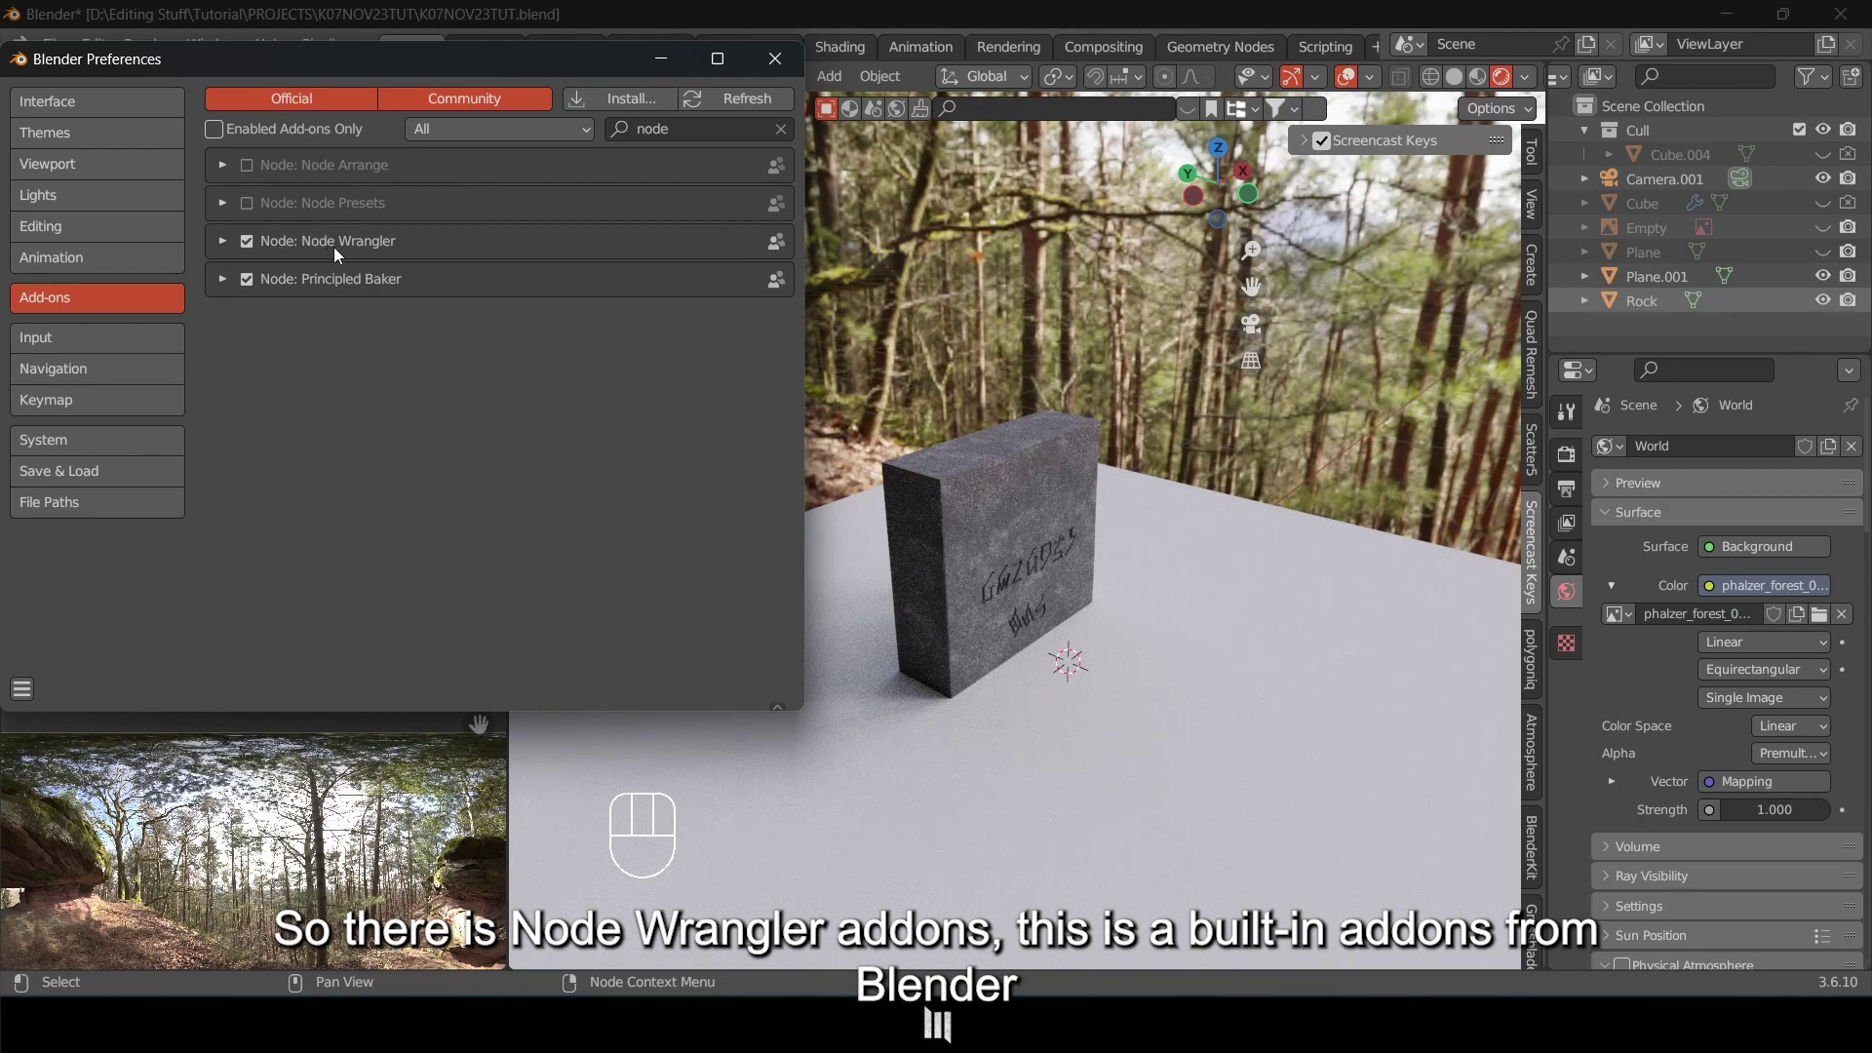
left_click(220, 242)
left_click(220, 242)
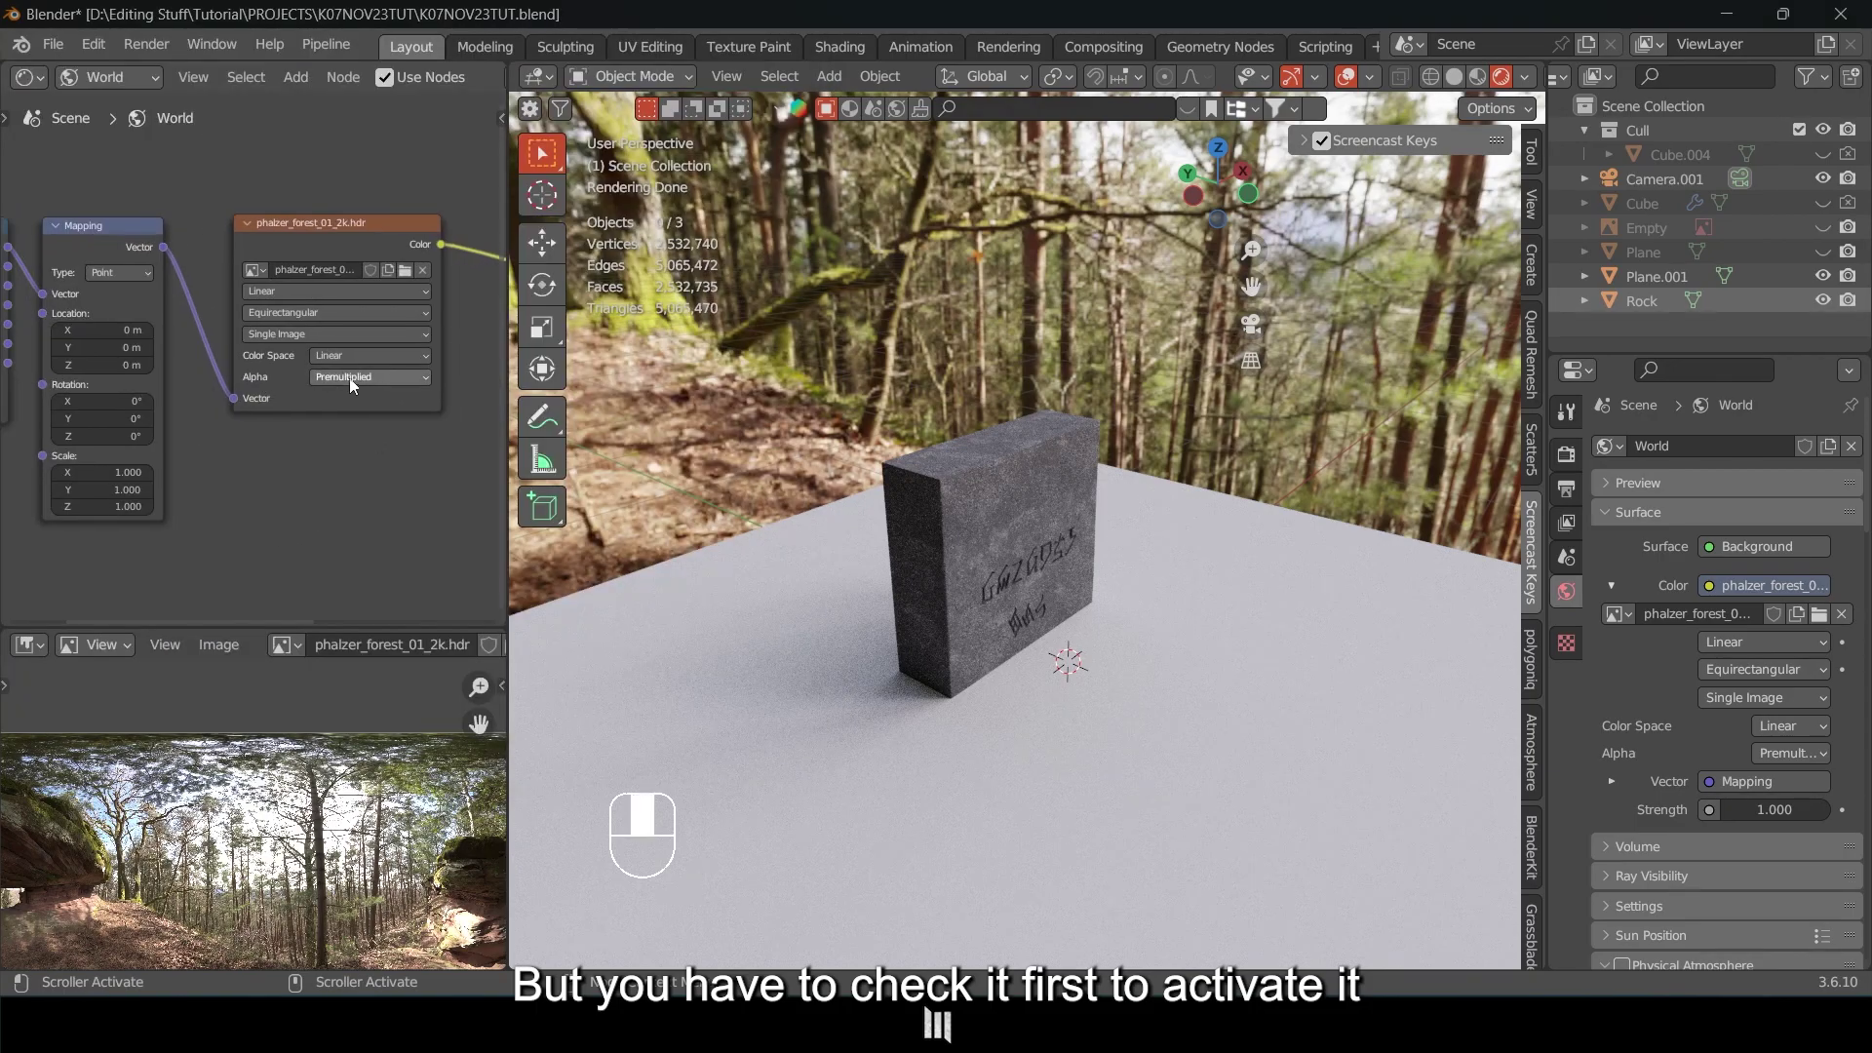
Rotate the HDRI to about -41.2° around Z in the Mapping node and inspect the light direction on the tombstone.
mouse_move(268, 404)
left_mouse_down()
mouse_move(298, 403)
mouse_move(244, 404)
left_mouse_up()
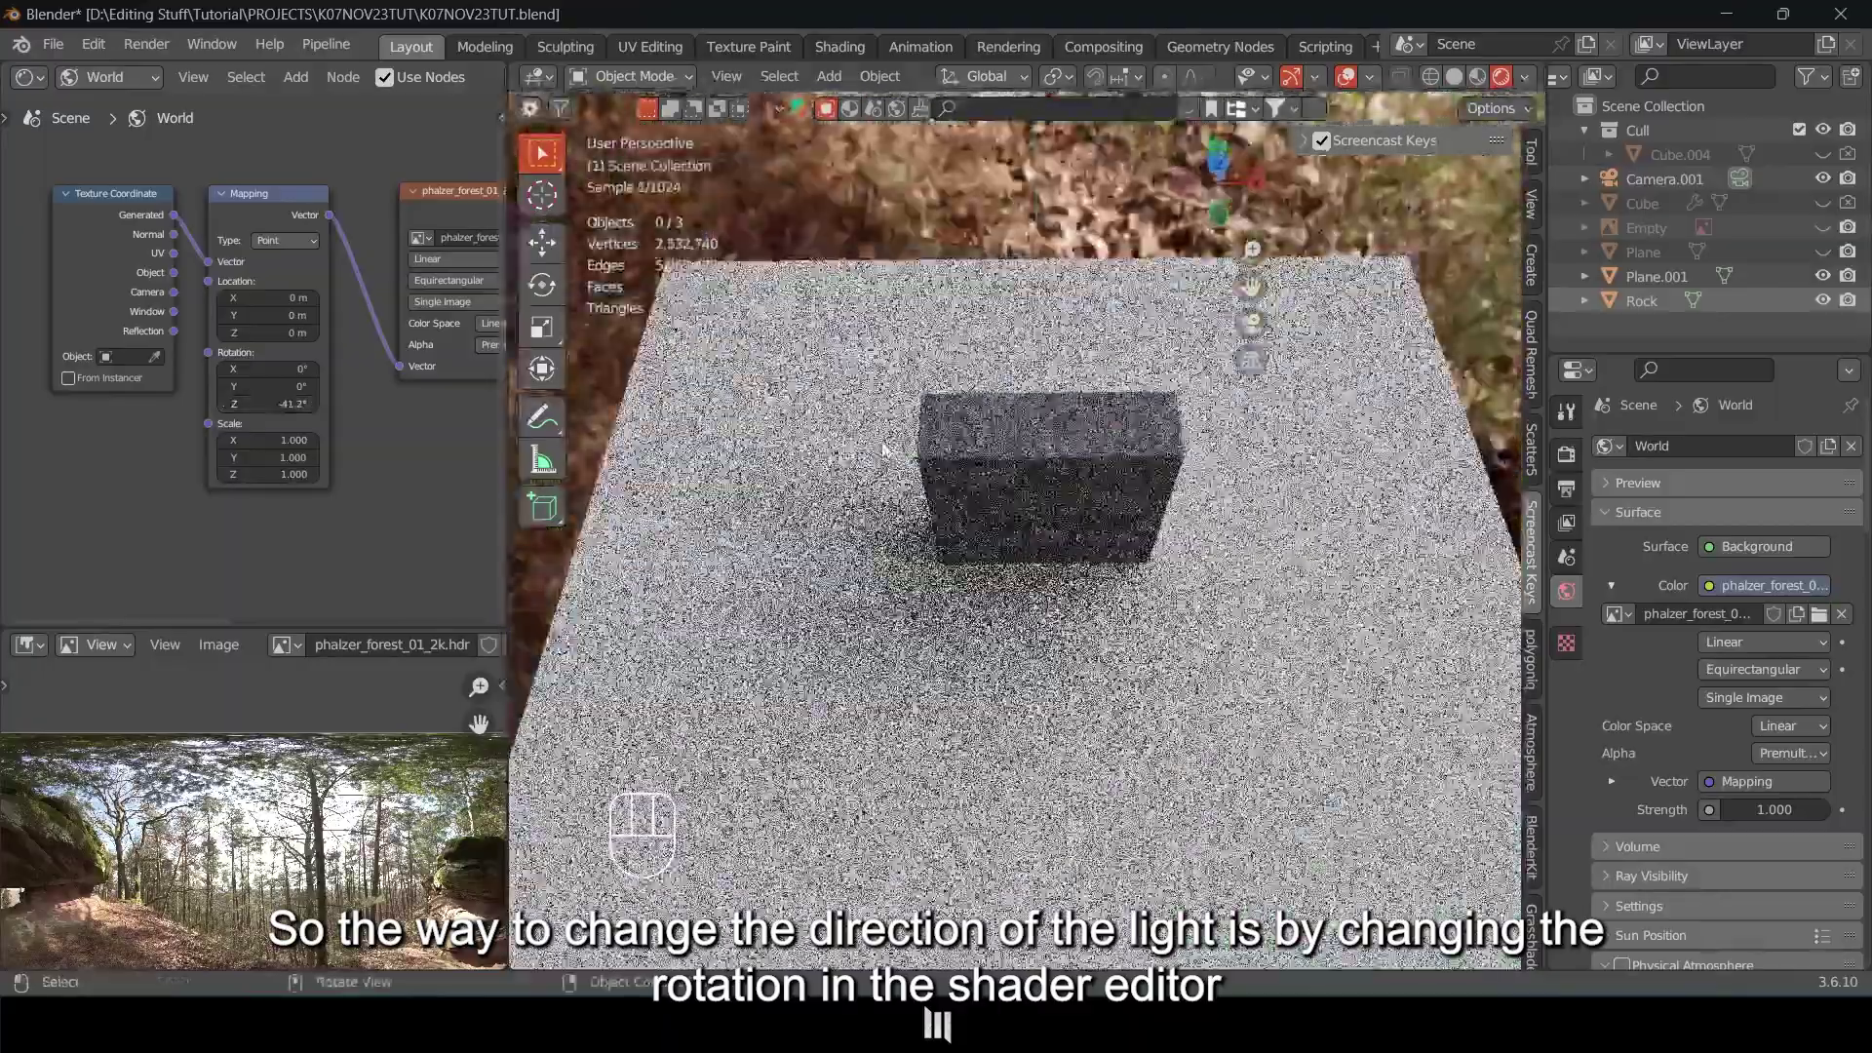
middle_click_drag(884, 448, 975, 409)
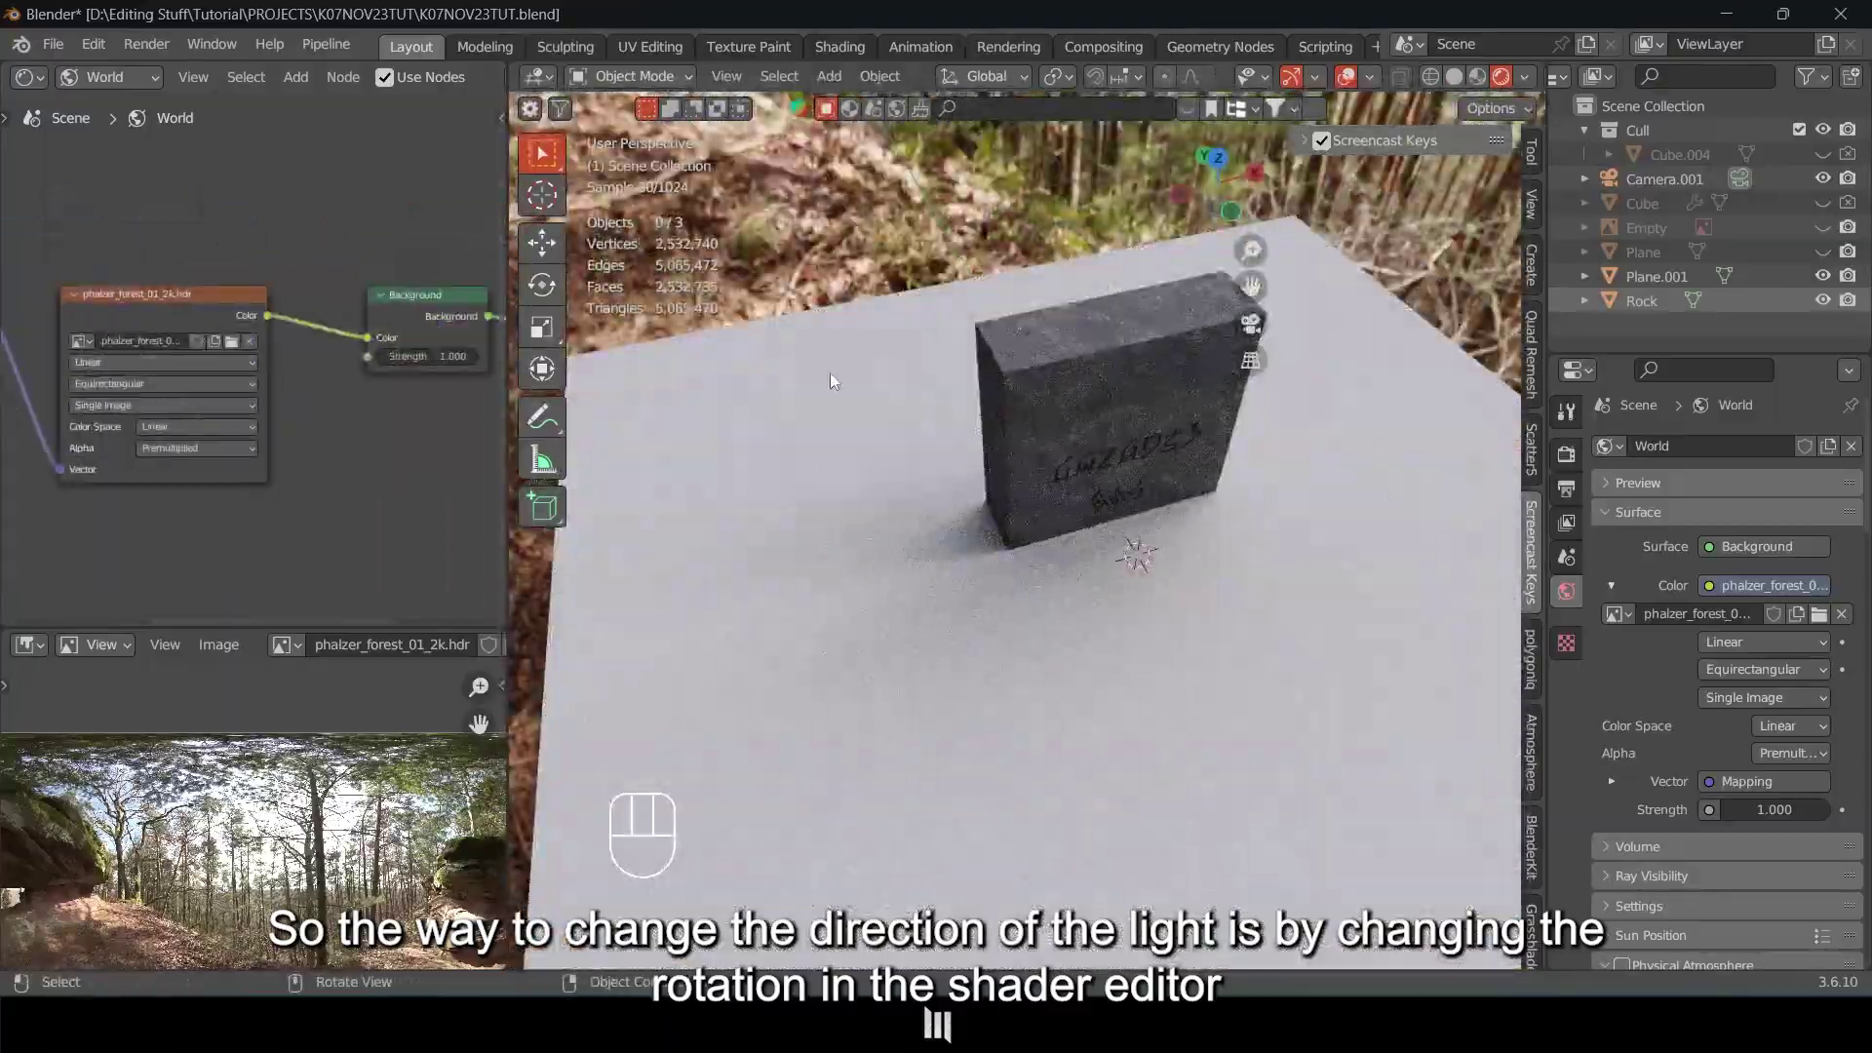
middle_click_drag(828, 381, 966, 417)
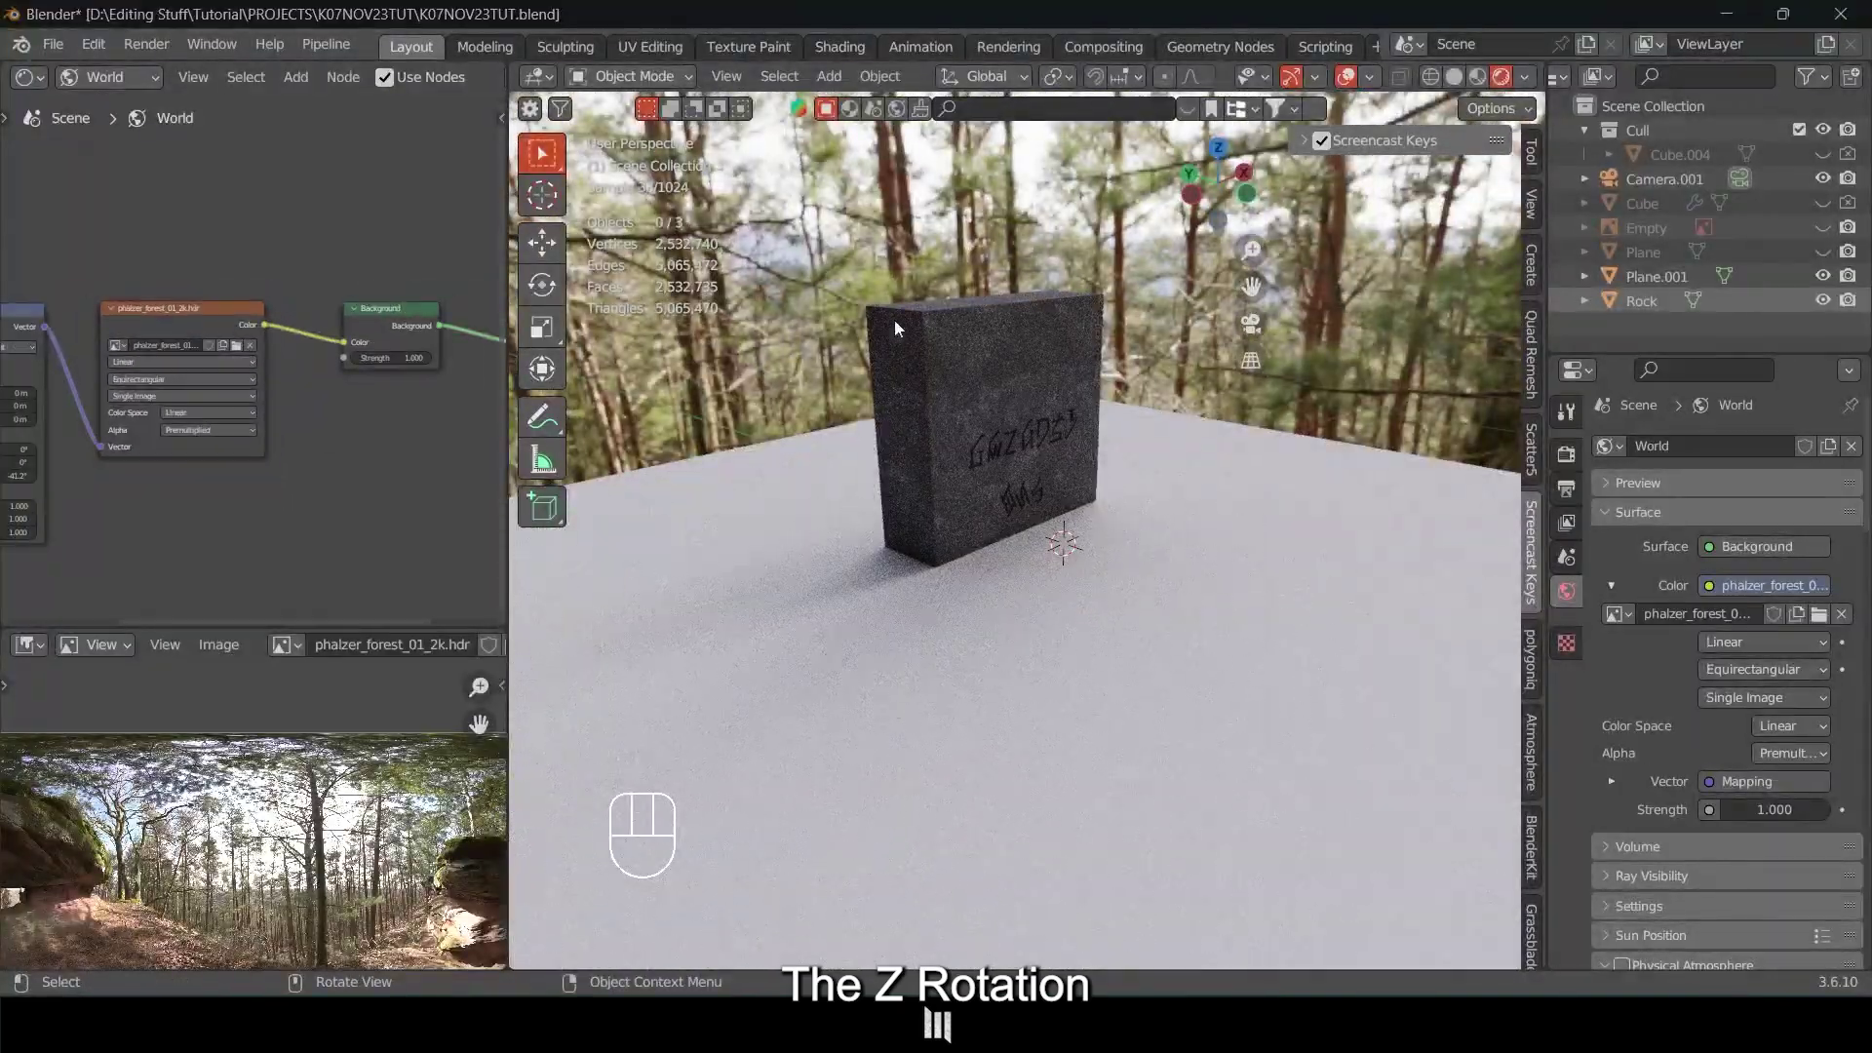
mouse_move(873, 327)
middle_mouse_down()
mouse_move(921, 294)
mouse_move(1074, 457)
middle_mouse_up()
Return the viewport to solid shading, remove the HDRI from the world surface and re-enable Physical Atmosphere.
key("z")
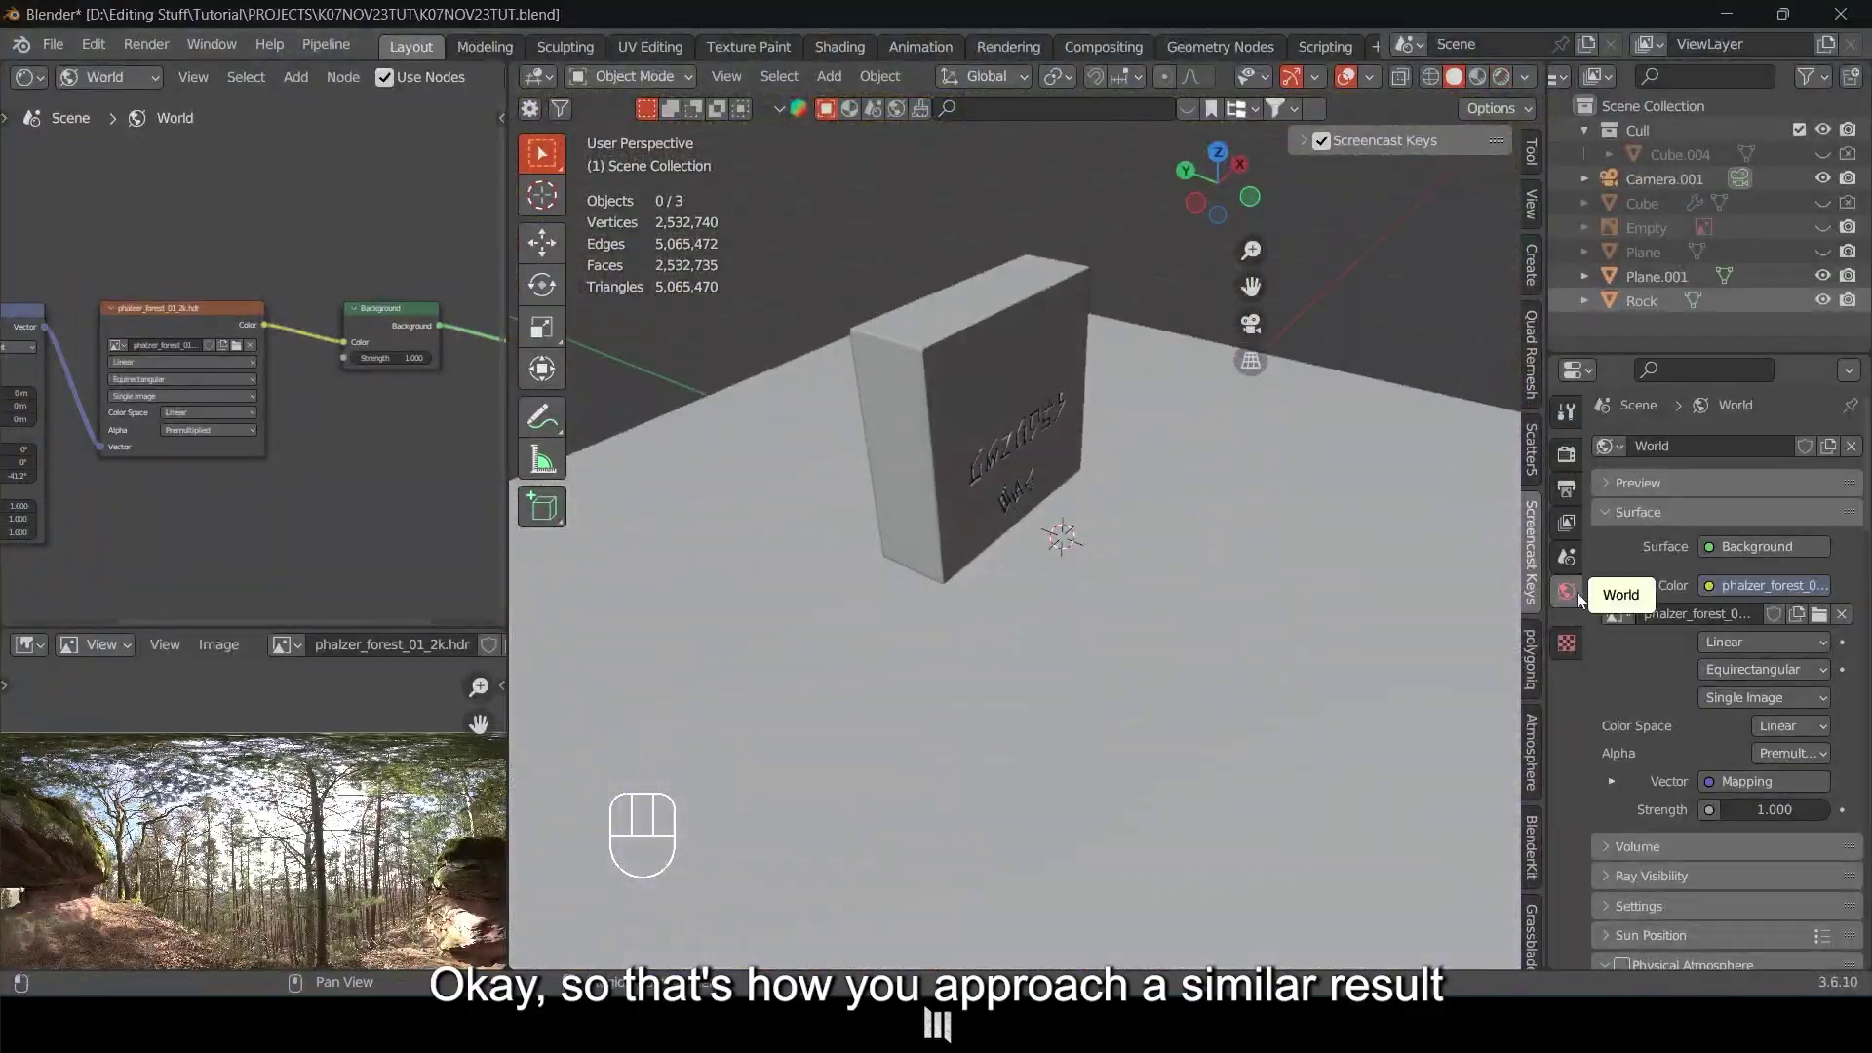
left_click(1842, 614)
left_click(1624, 769)
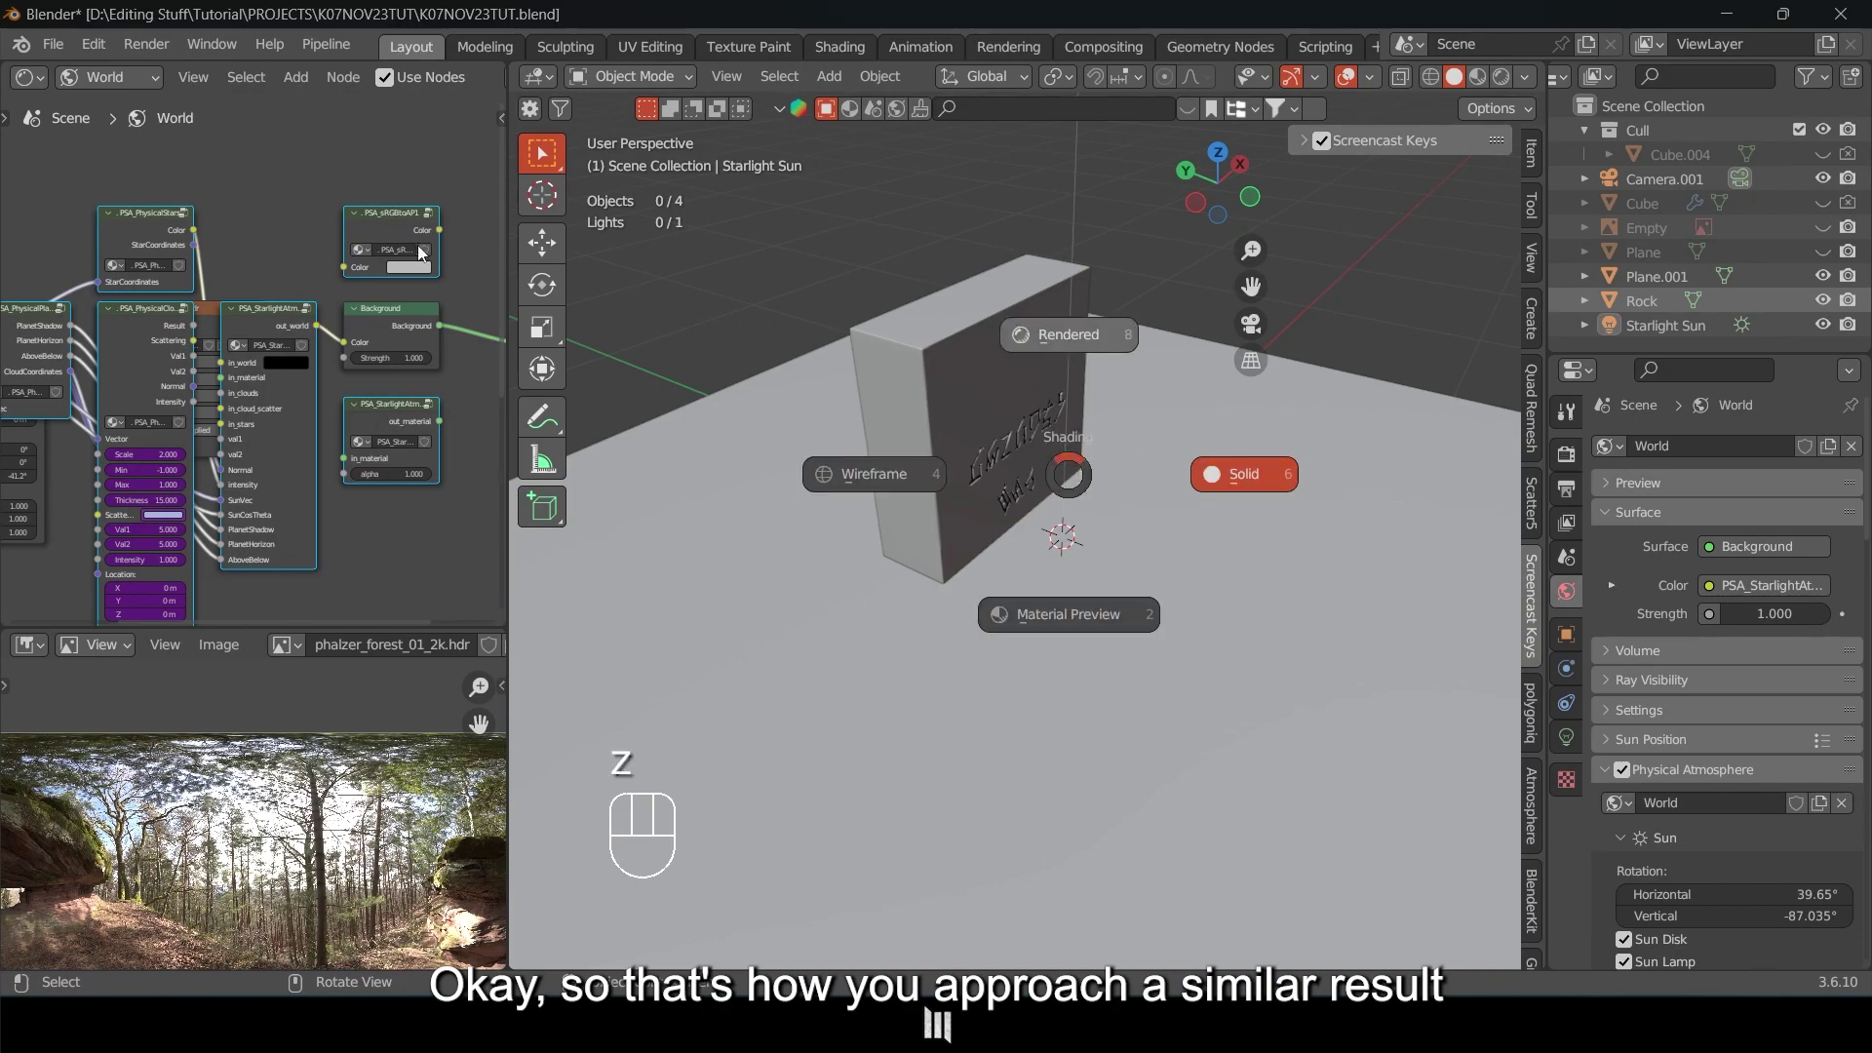
Set the Shader Editor's shader type back to Object and show the scene in rendered shading.
left_click(28, 77)
left_click(104, 77)
left_click(109, 104)
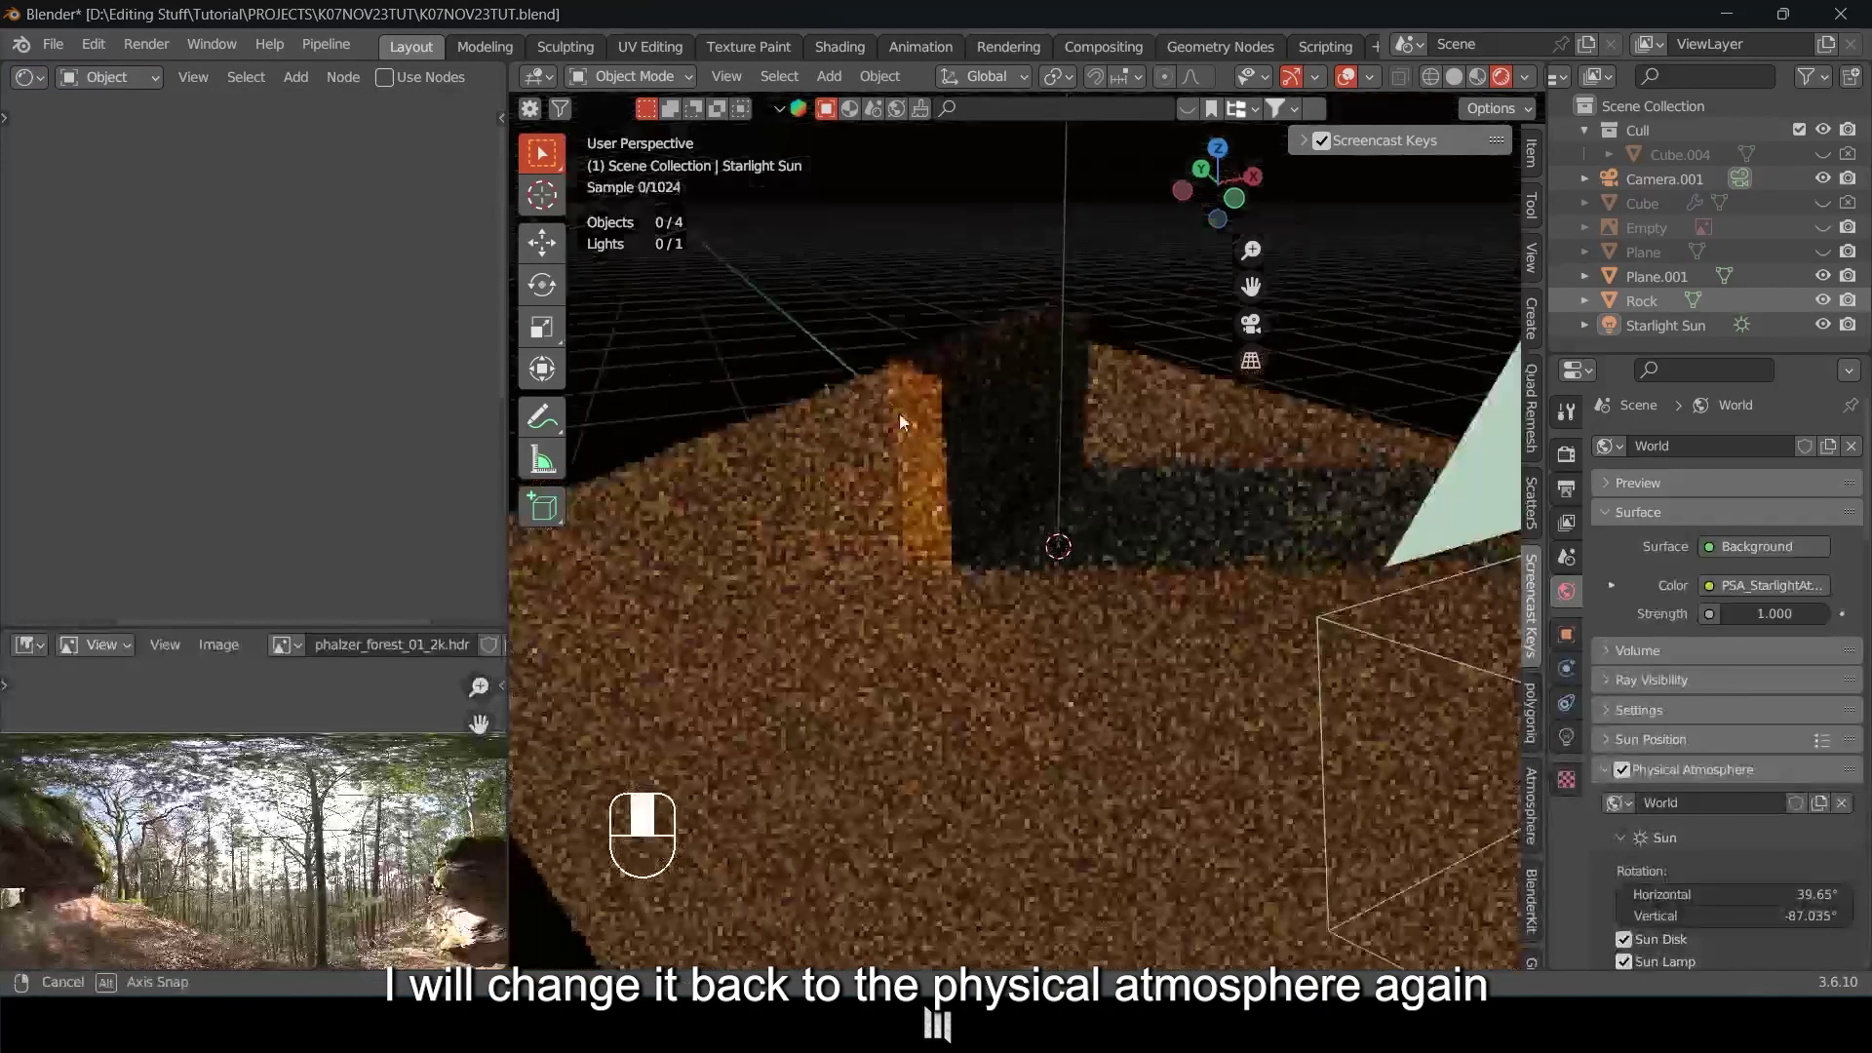
Set the Physical Atmosphere sun's rotation to -75° vertical and -111° horizontal.
double_click(1813, 914)
type("-75")
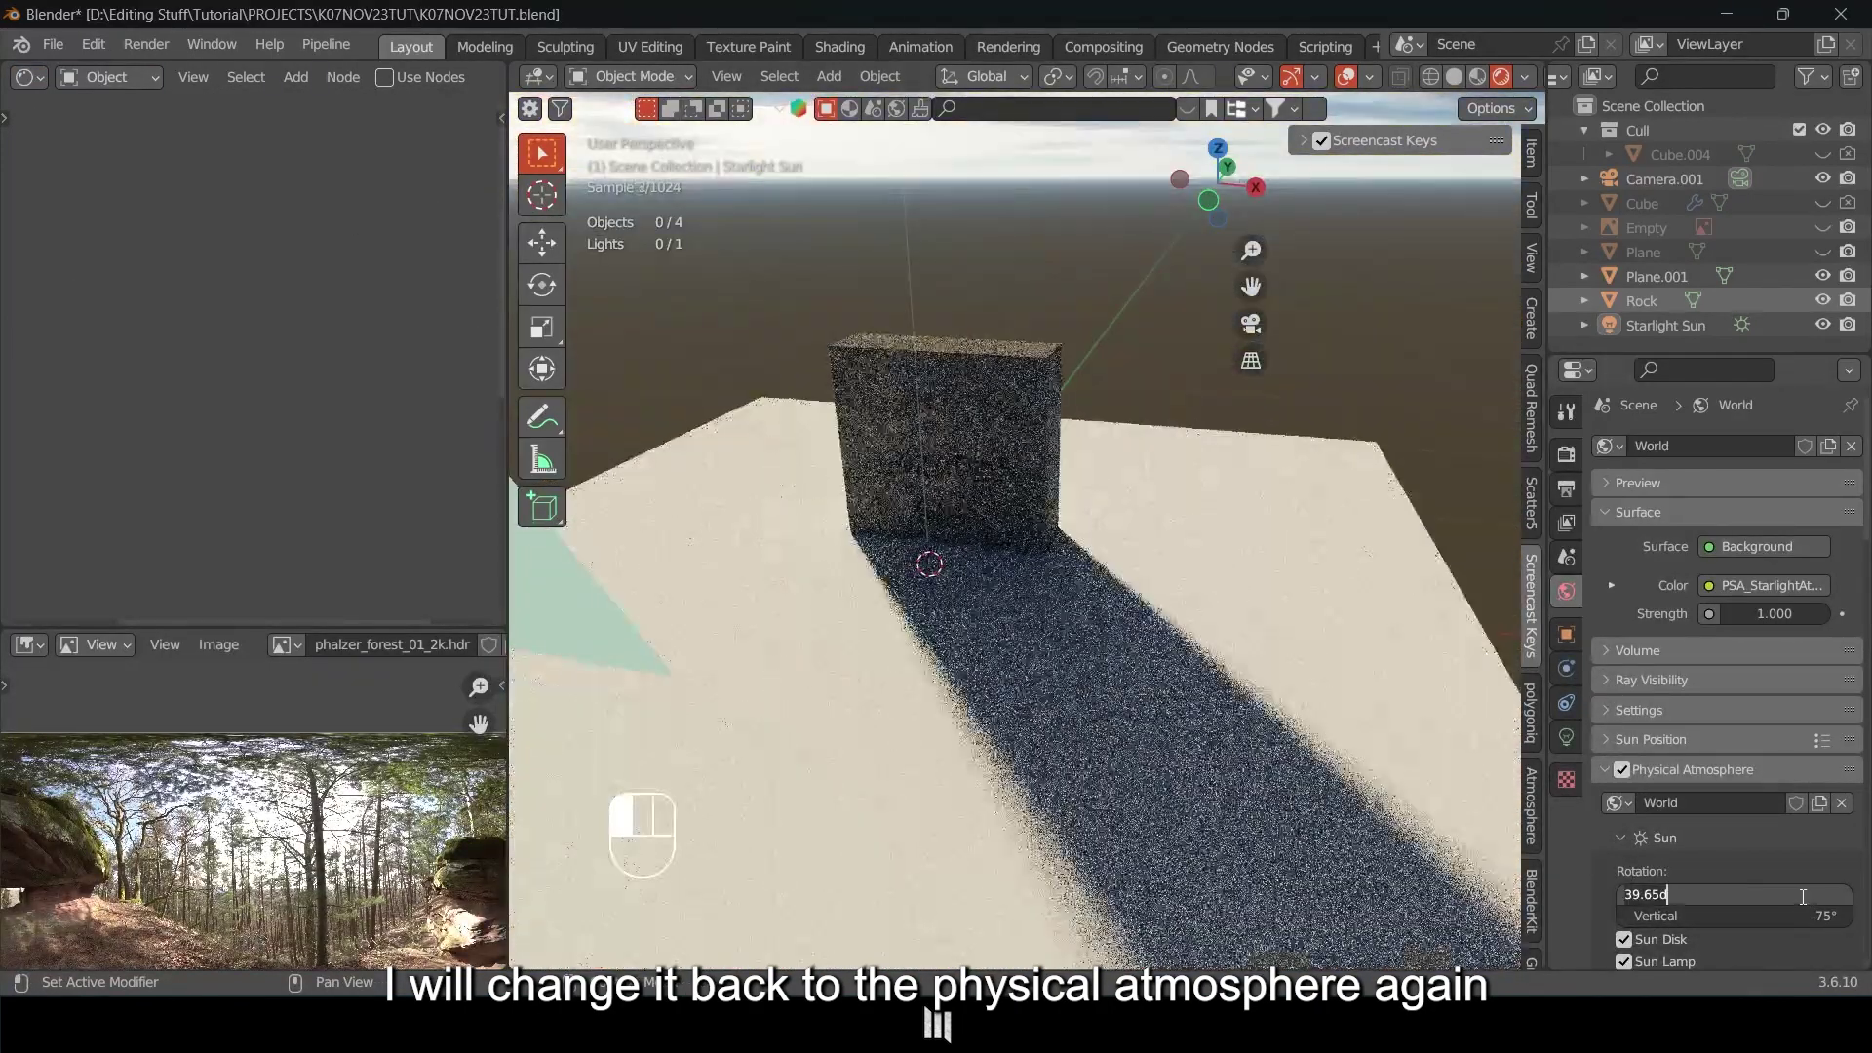
key("Return")
double_click(1826, 893)
key("BackSpace")
middle_click_drag(1243, 722, 1090, 591)
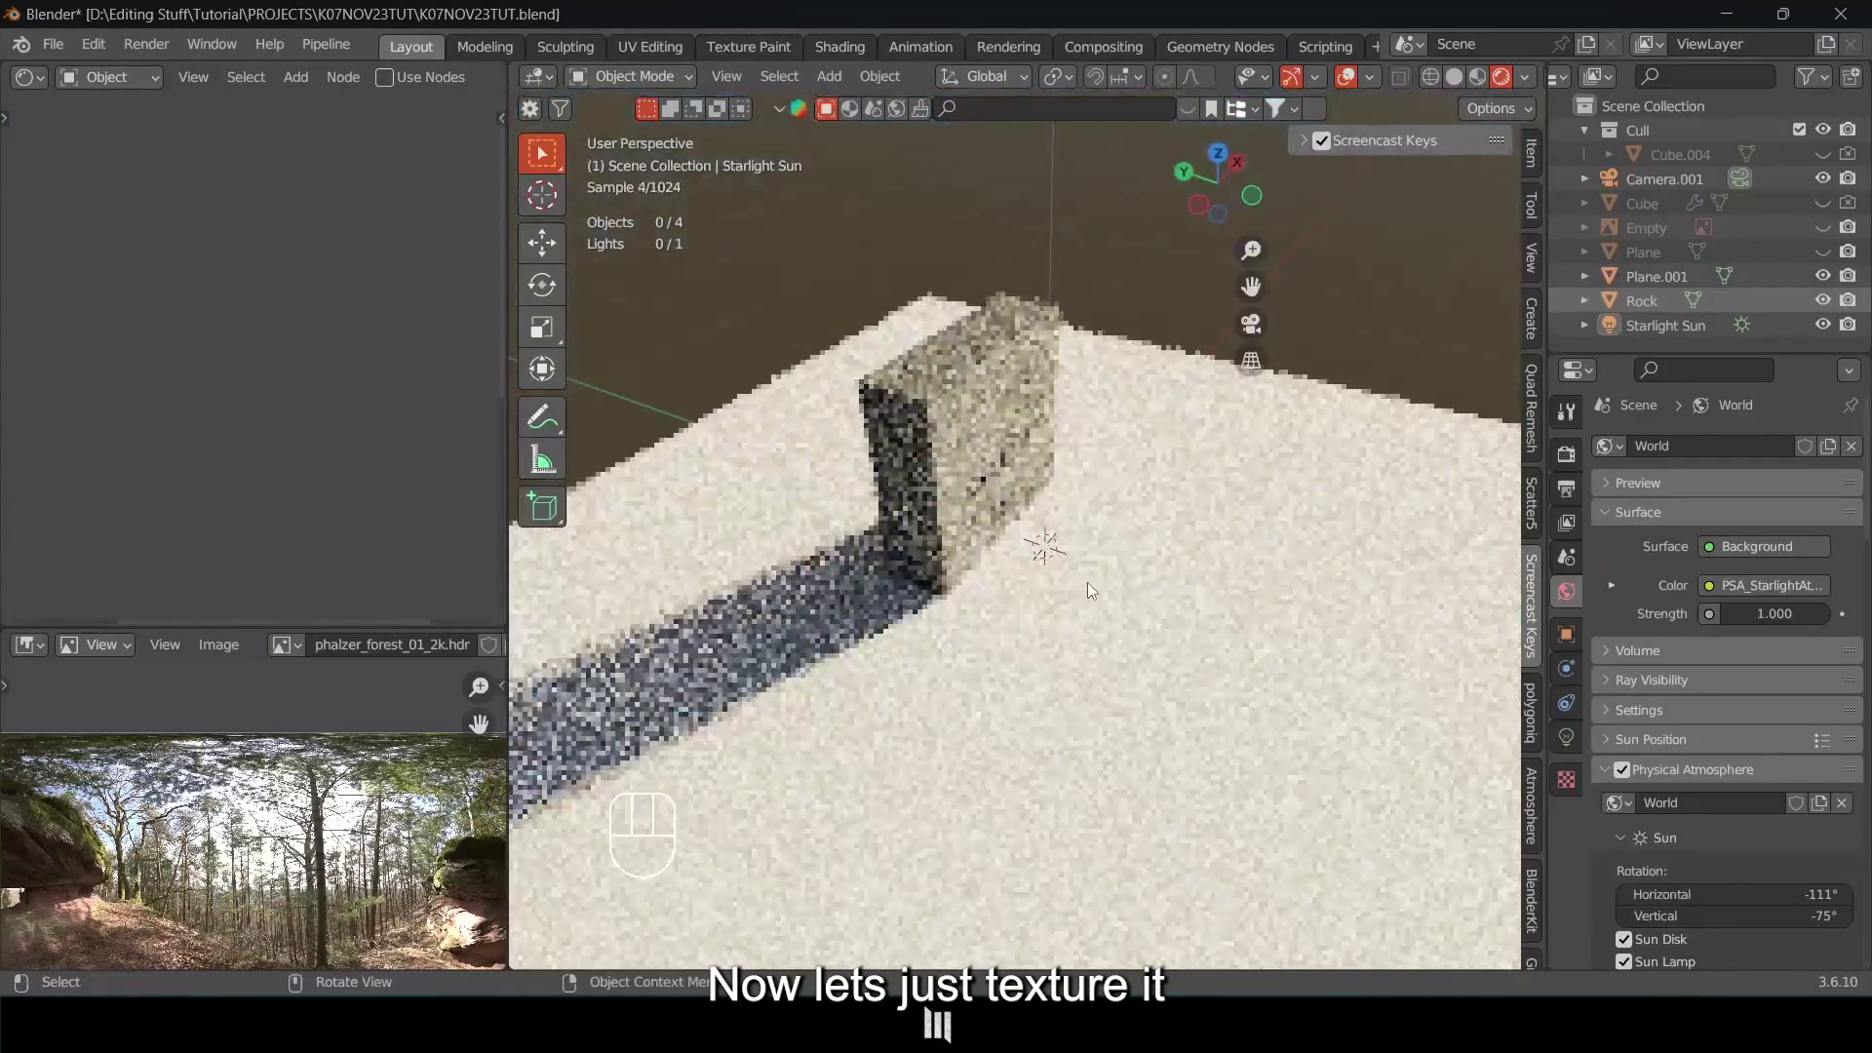
Select the tombstone and examine the shader nodes of its imported Dirty_Terrazzo_vddjfci material.
left_click(1089, 583)
middle_click_drag(1081, 504, 1042, 502)
scroll(1041, 501, "down", 1)
left_click(1007, 427)
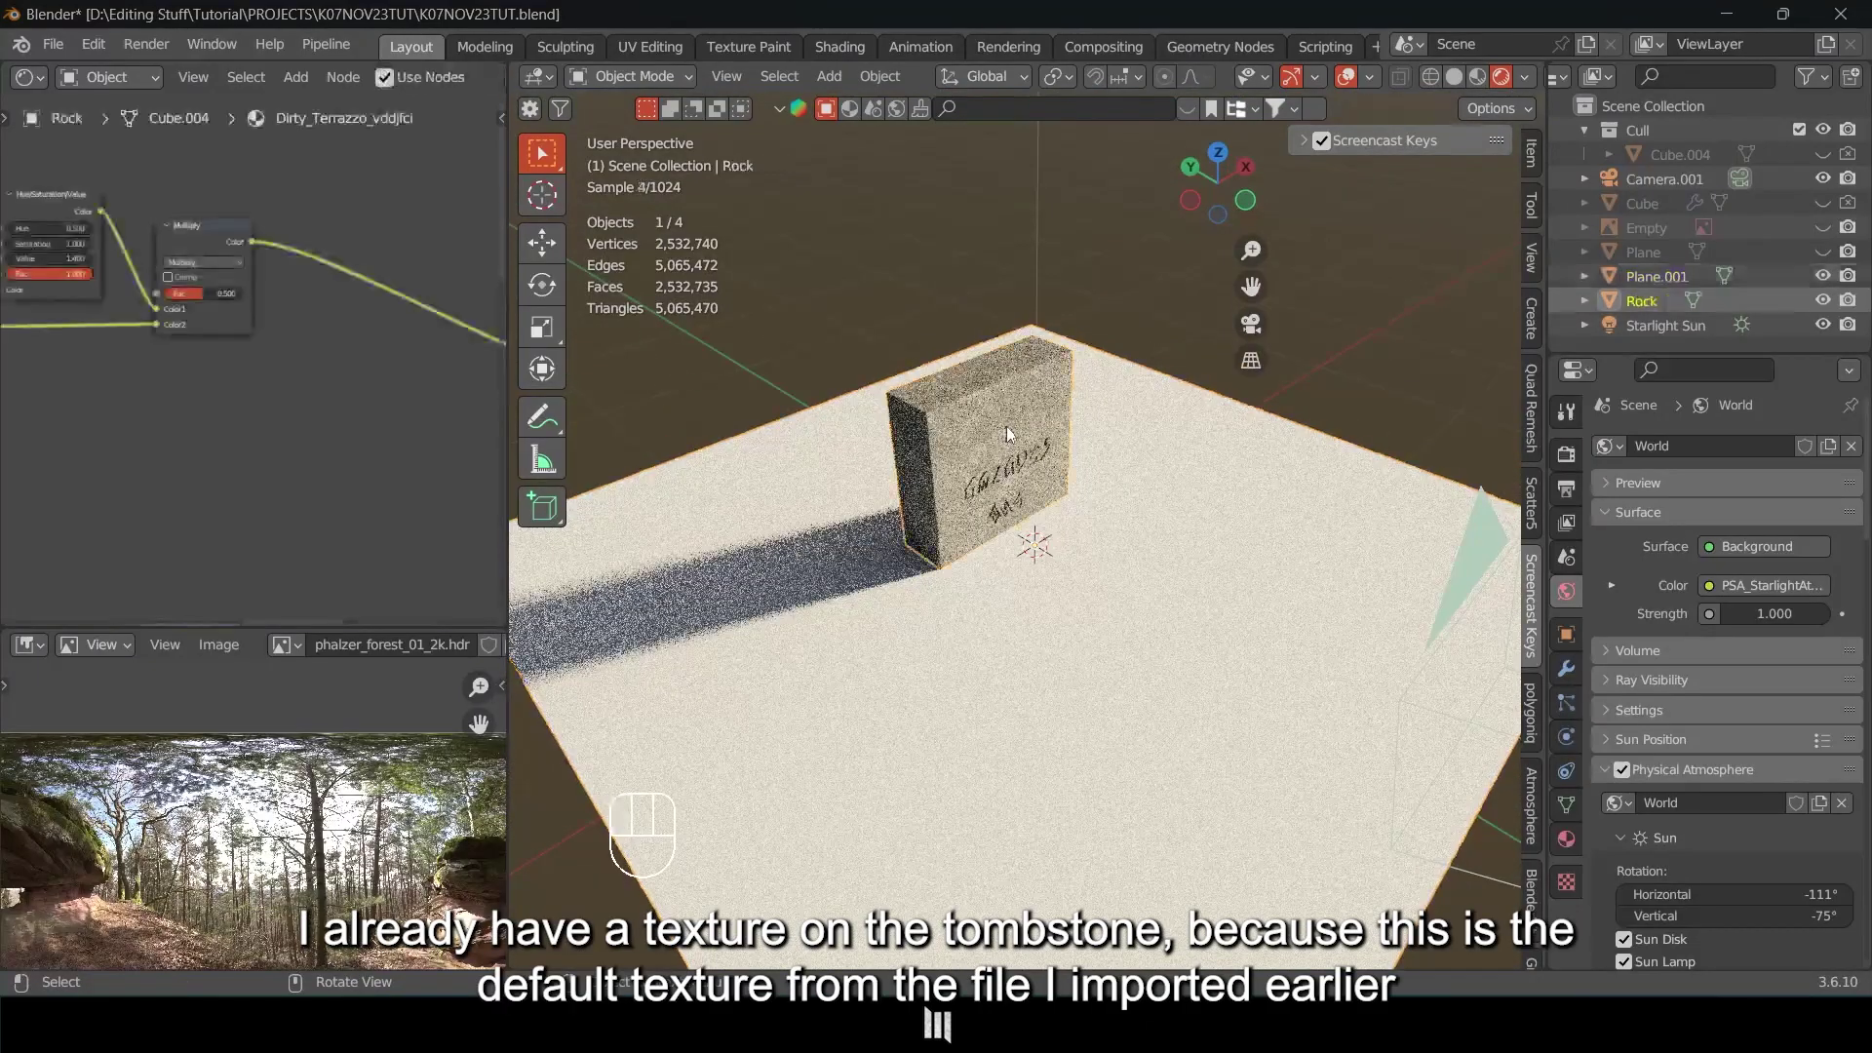
left_click(1567, 835)
middle_click_drag(369, 349, 470, 423)
scroll(229, 419, "down", 3)
scroll(185, 435, "up", 2)
middle_click_drag(107, 425, 342, 359)
scroll(220, 431, "up", 1)
scroll(210, 422, "down", 1)
middle_click_drag(158, 433, 256, 377)
Remove the imported material from the tombstone, clear the selection and save the file.
left_click(917, 566)
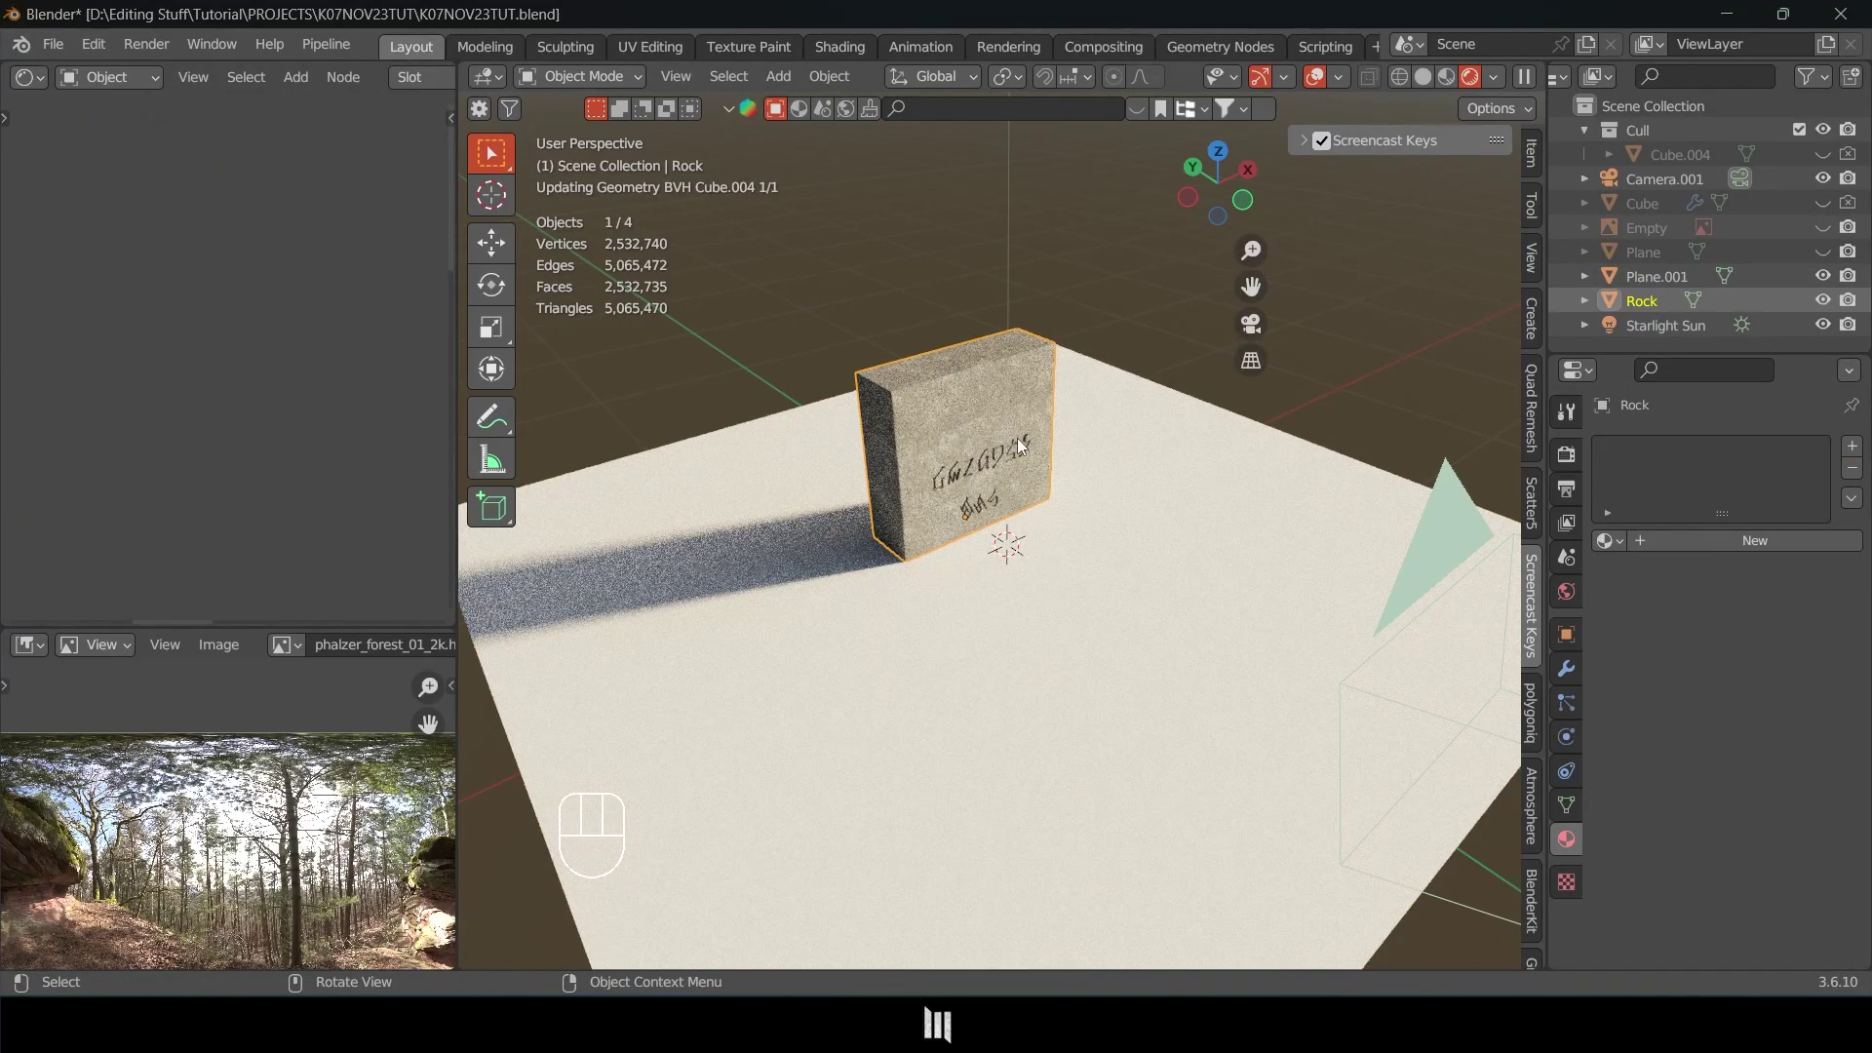
middle_click_drag(1009, 436, 914, 566)
key("a")
key("a")
key("ctrl+s")
Select the ground plane under the tombstone.
left_click(1112, 546)
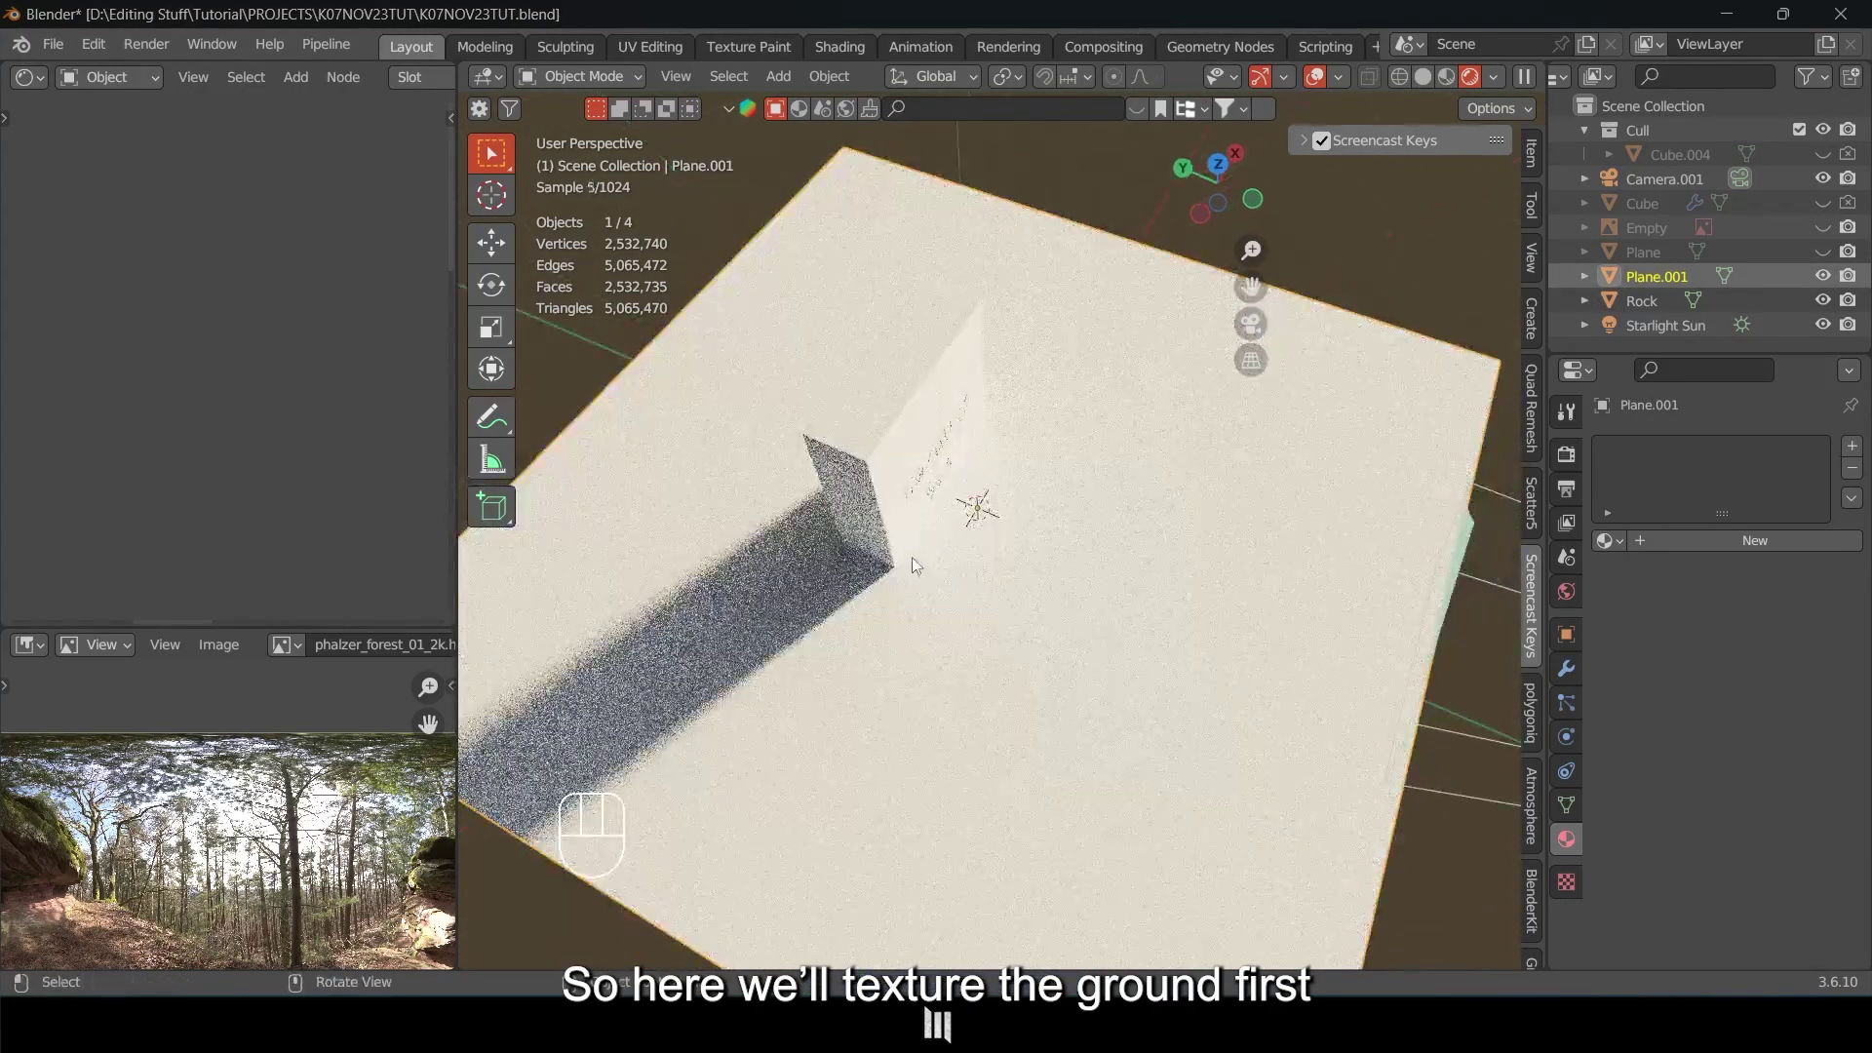
middle_click_drag(798, 468, 836, 326)
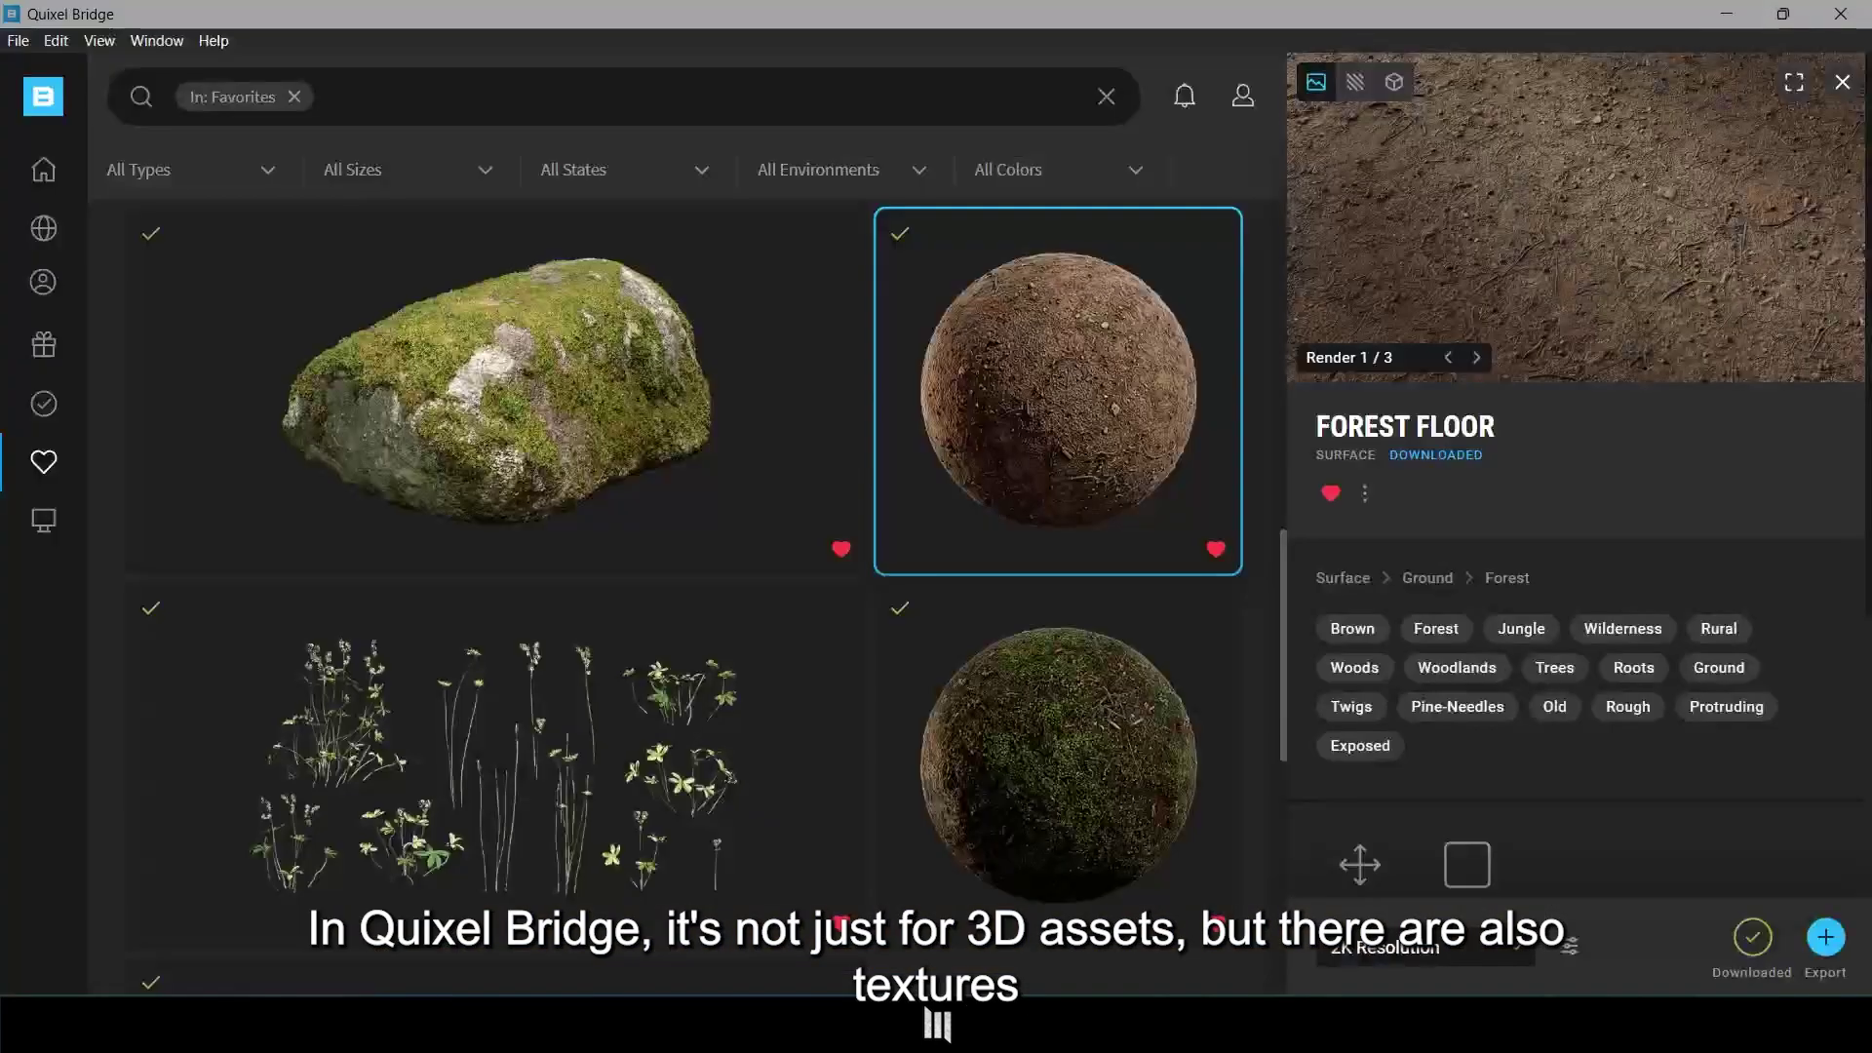
Narrow the Quixel Bridge favorites to Surfaces and bring up the latest assets.
scroll(970, 448, "up", 5)
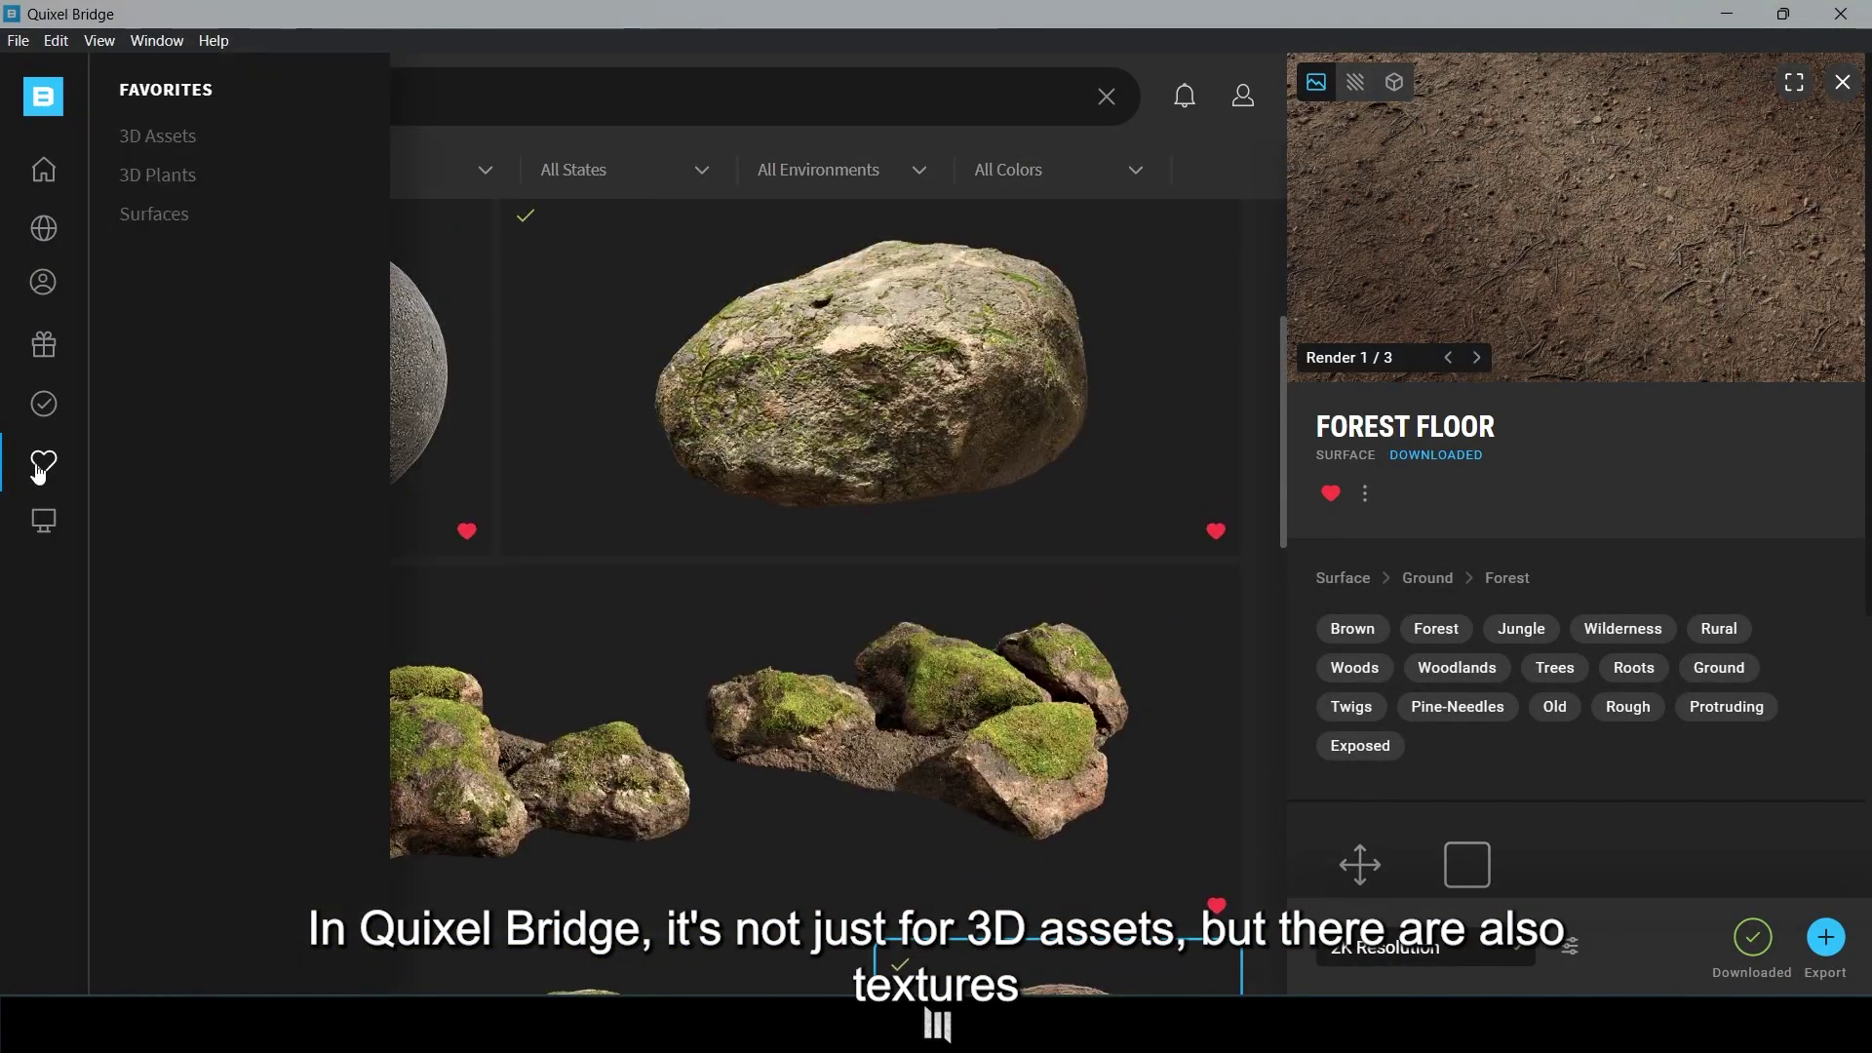
left_click_drag(1285, 407, 1246, 291)
key("Escape")
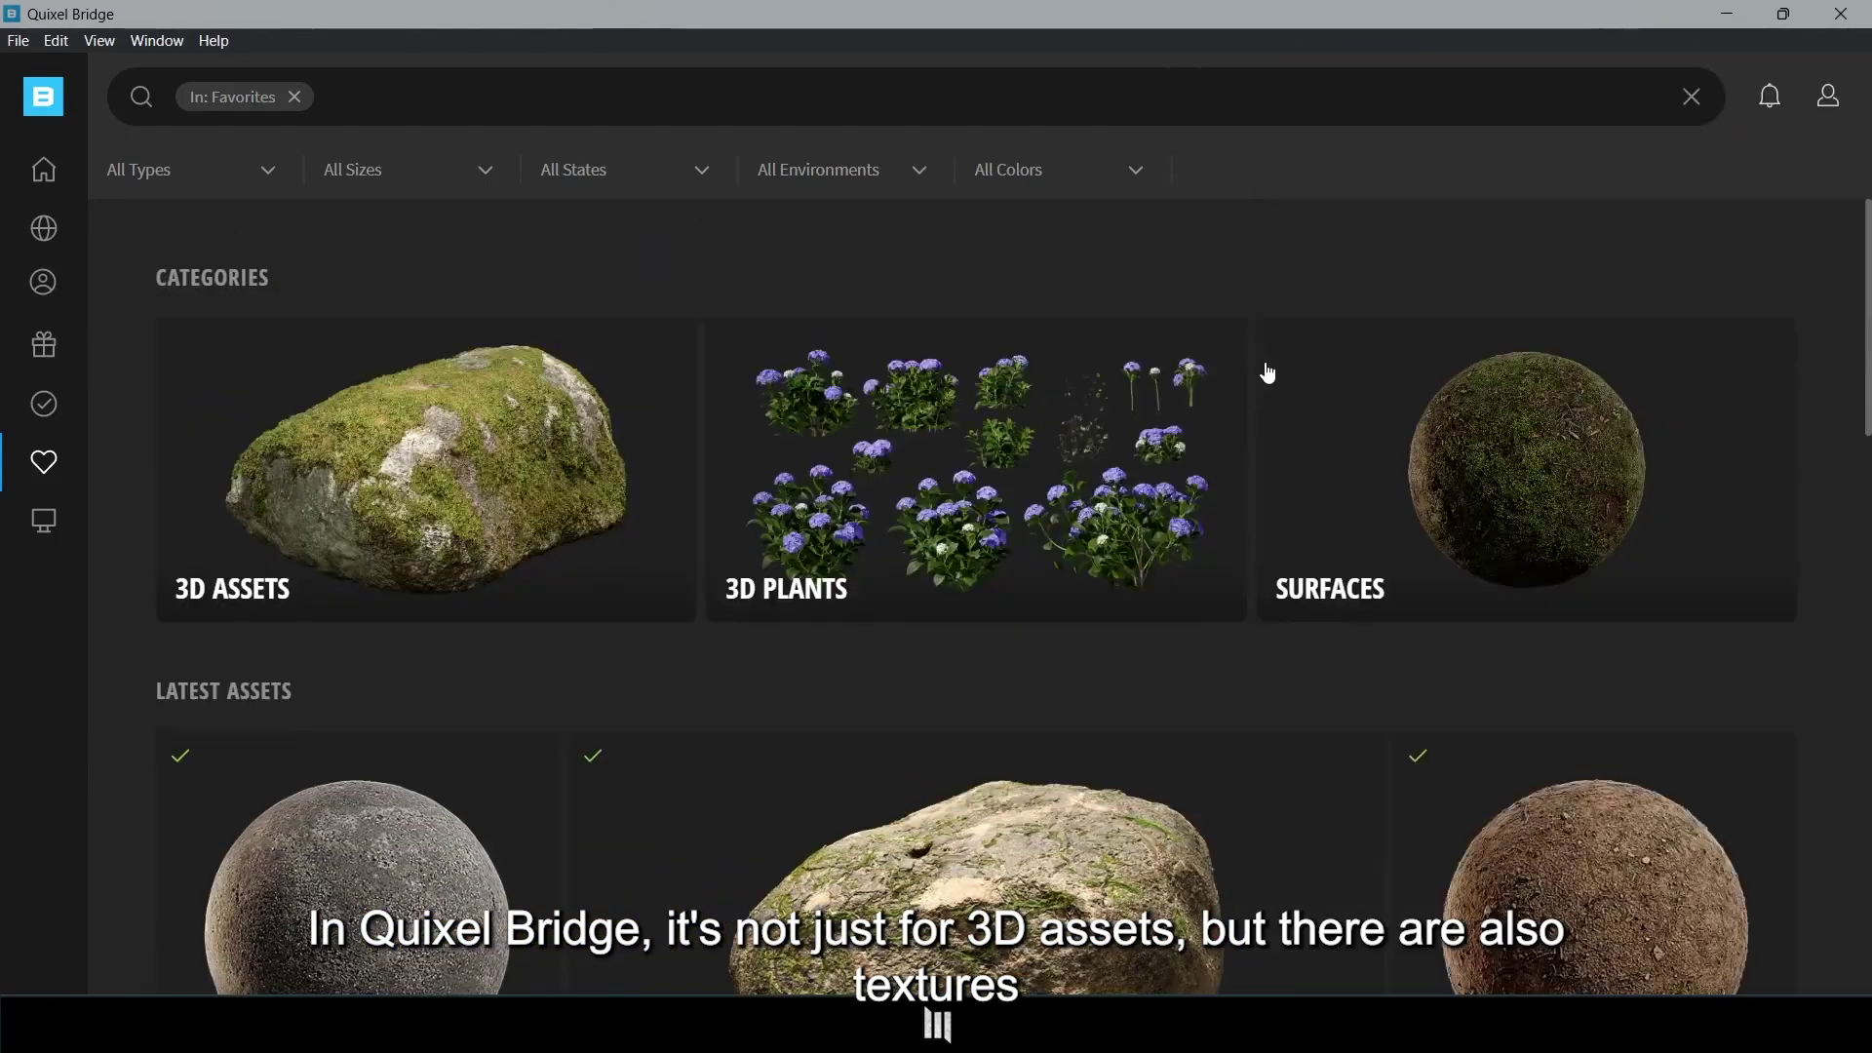
left_click_drag(1868, 377, 1514, 369)
left_click(1514, 369)
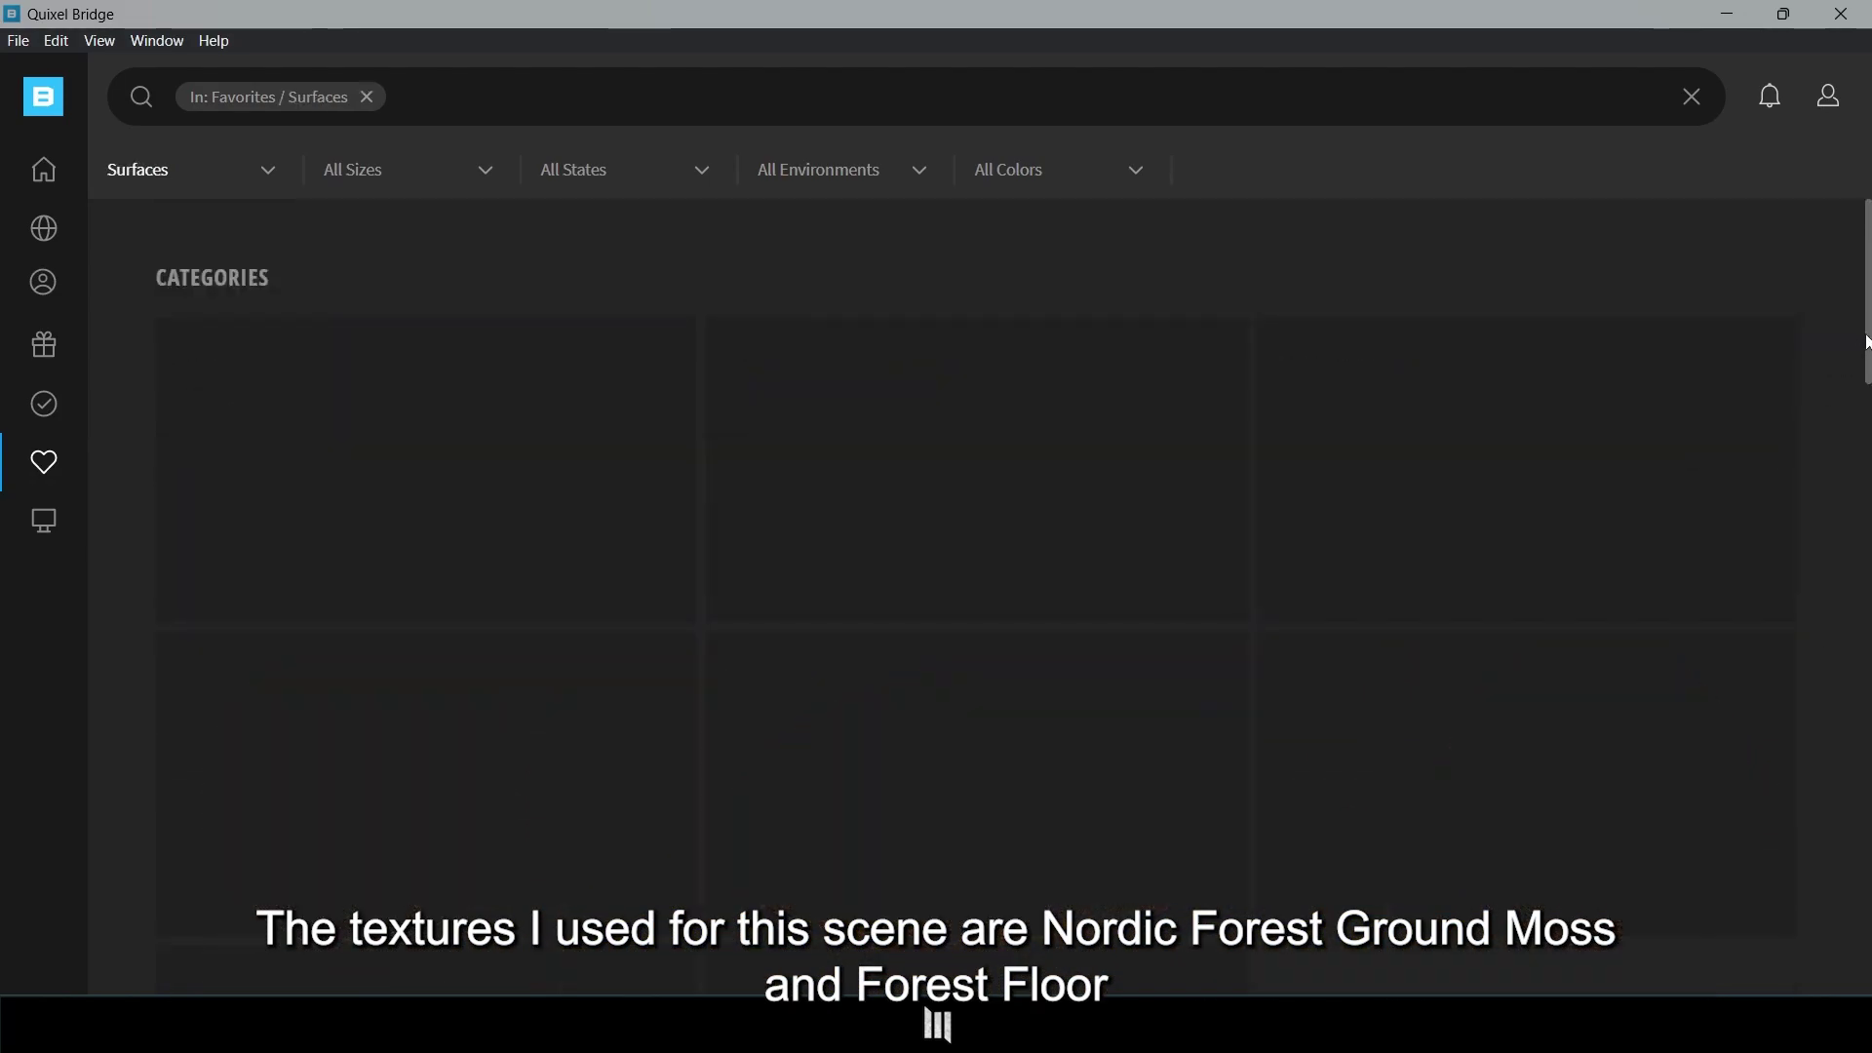
left_click_drag(1868, 344, 1839, 563)
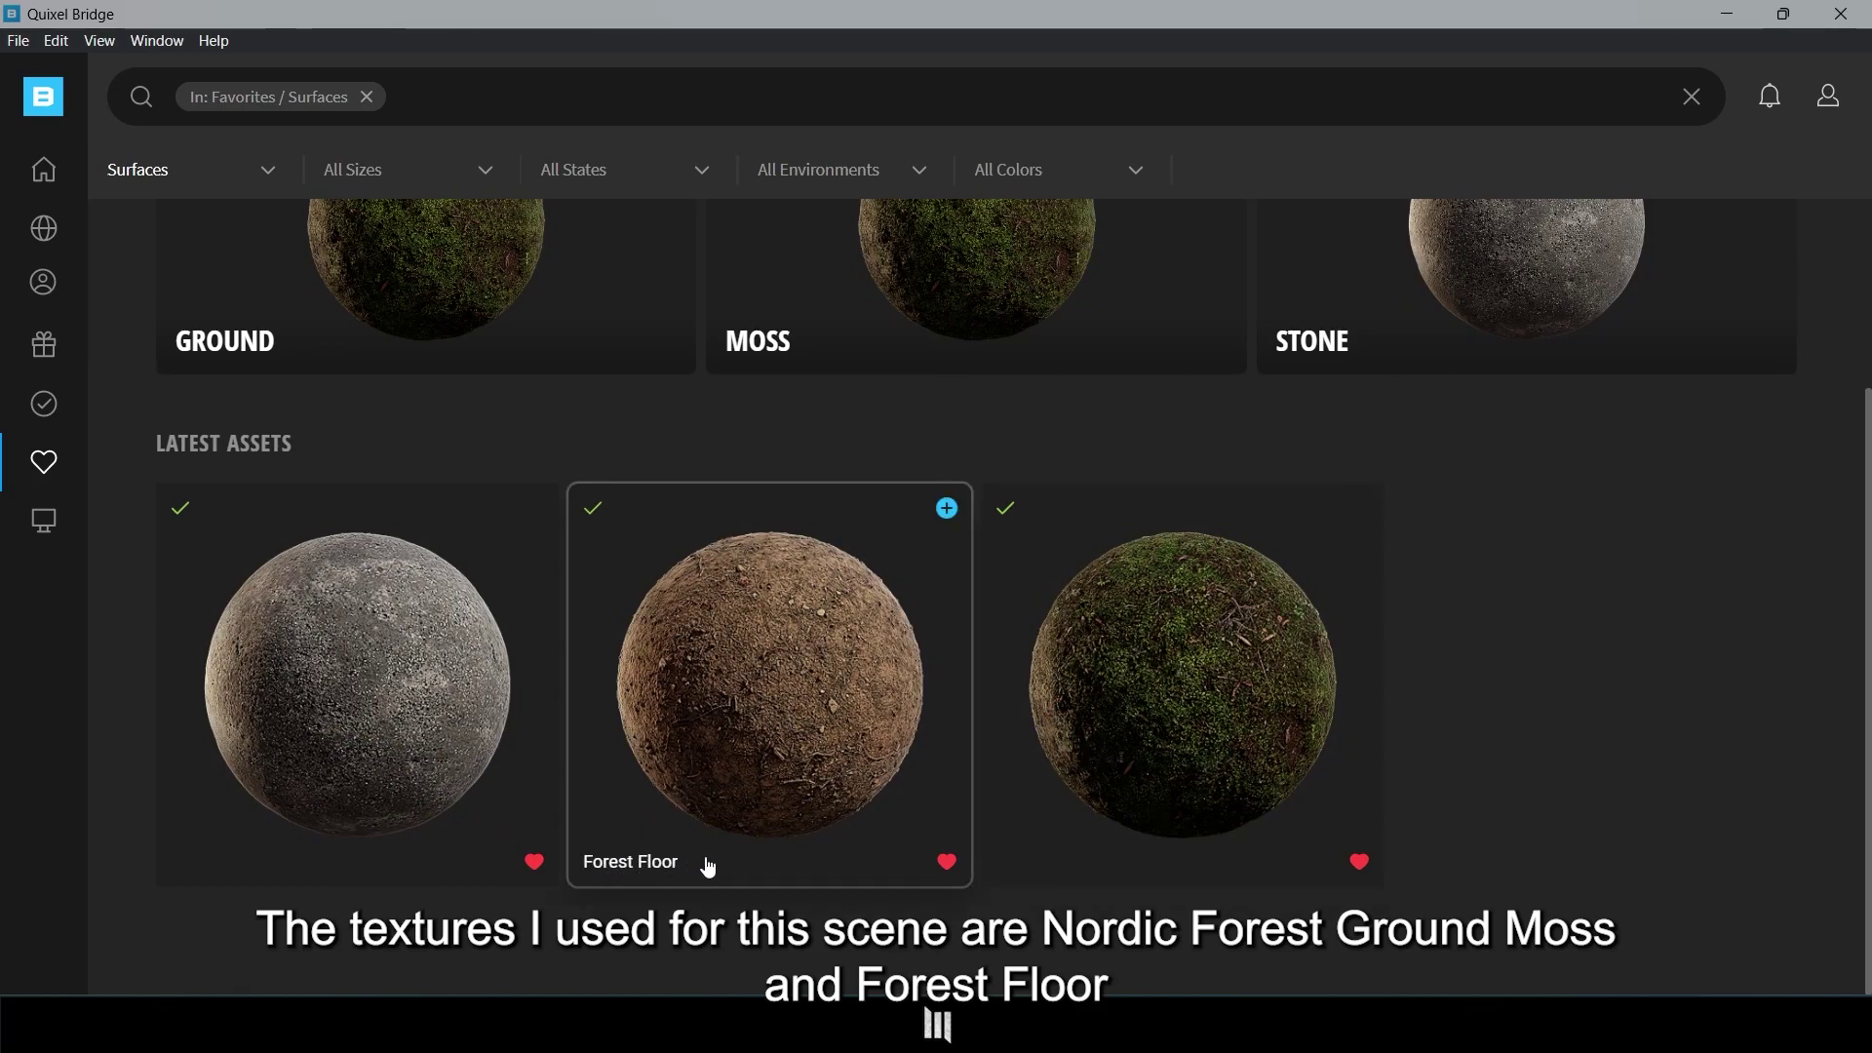
Export the Forest Floor and Nordic Forest Ground Moss surfaces to Blender.
left_click(921, 687)
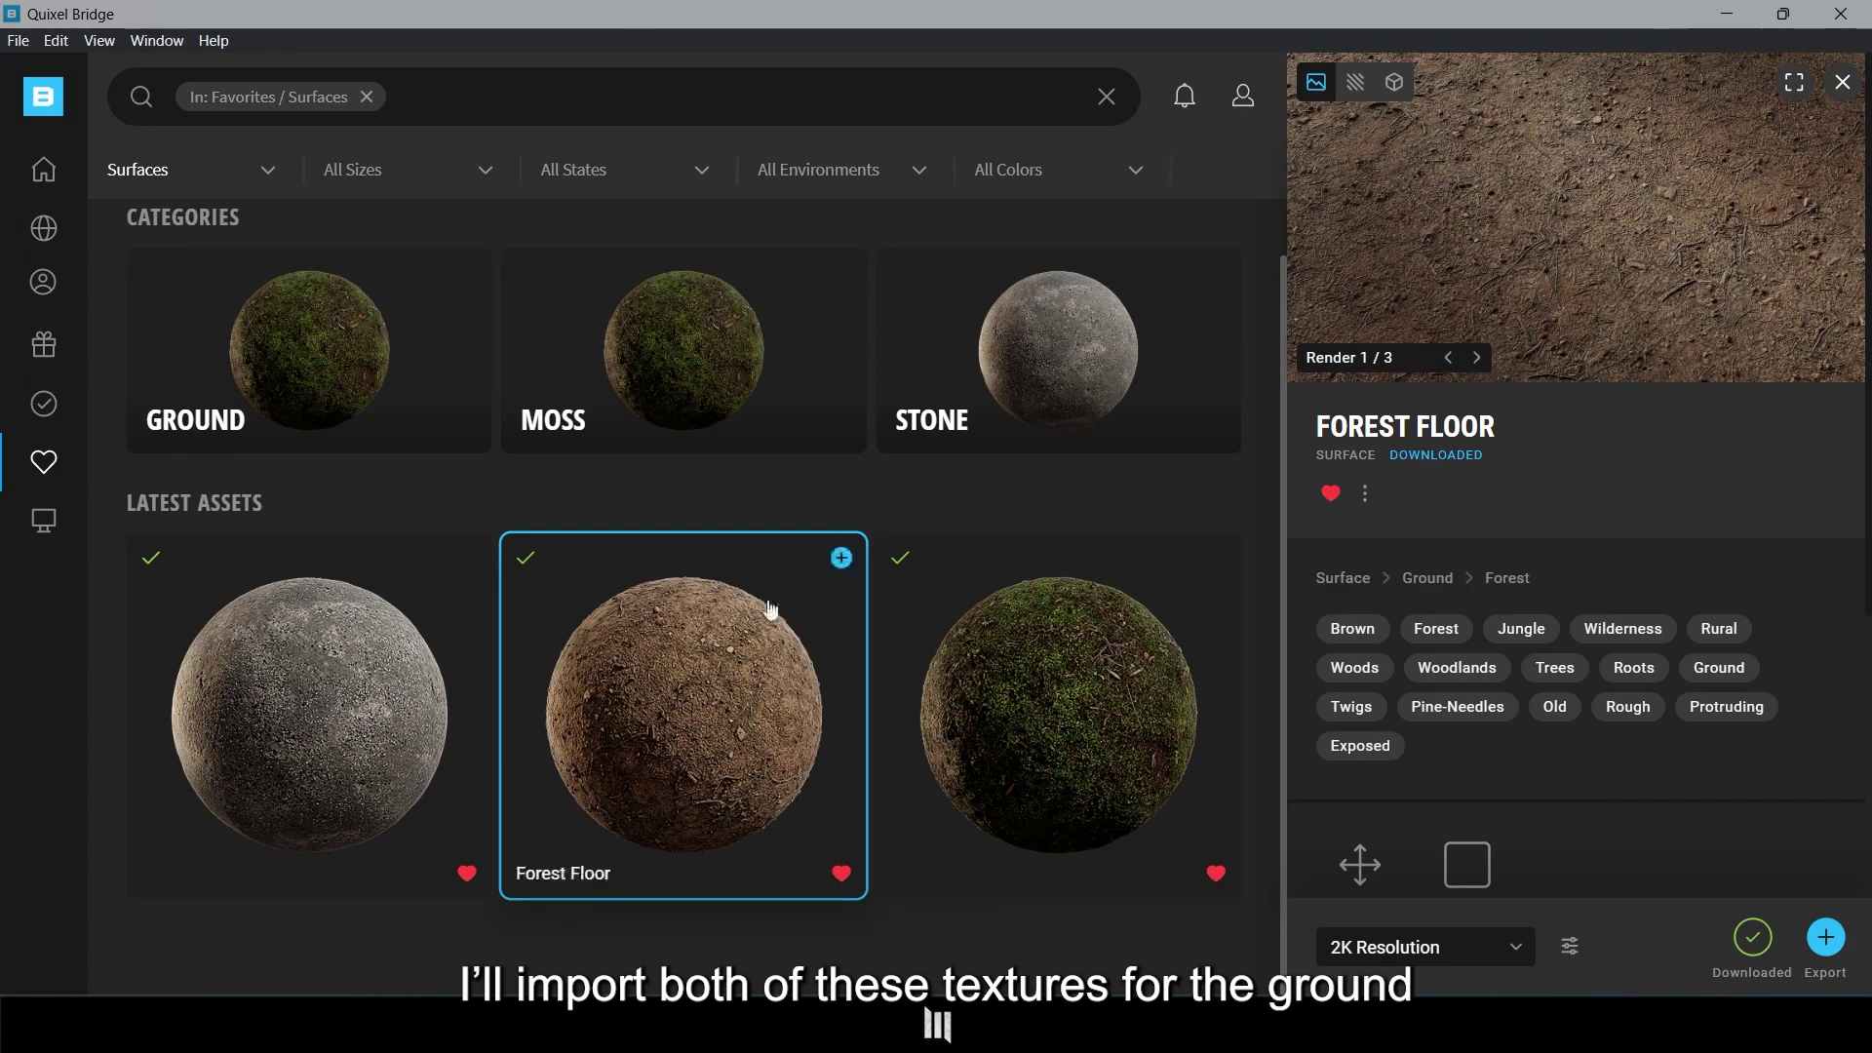
left_click(1827, 938)
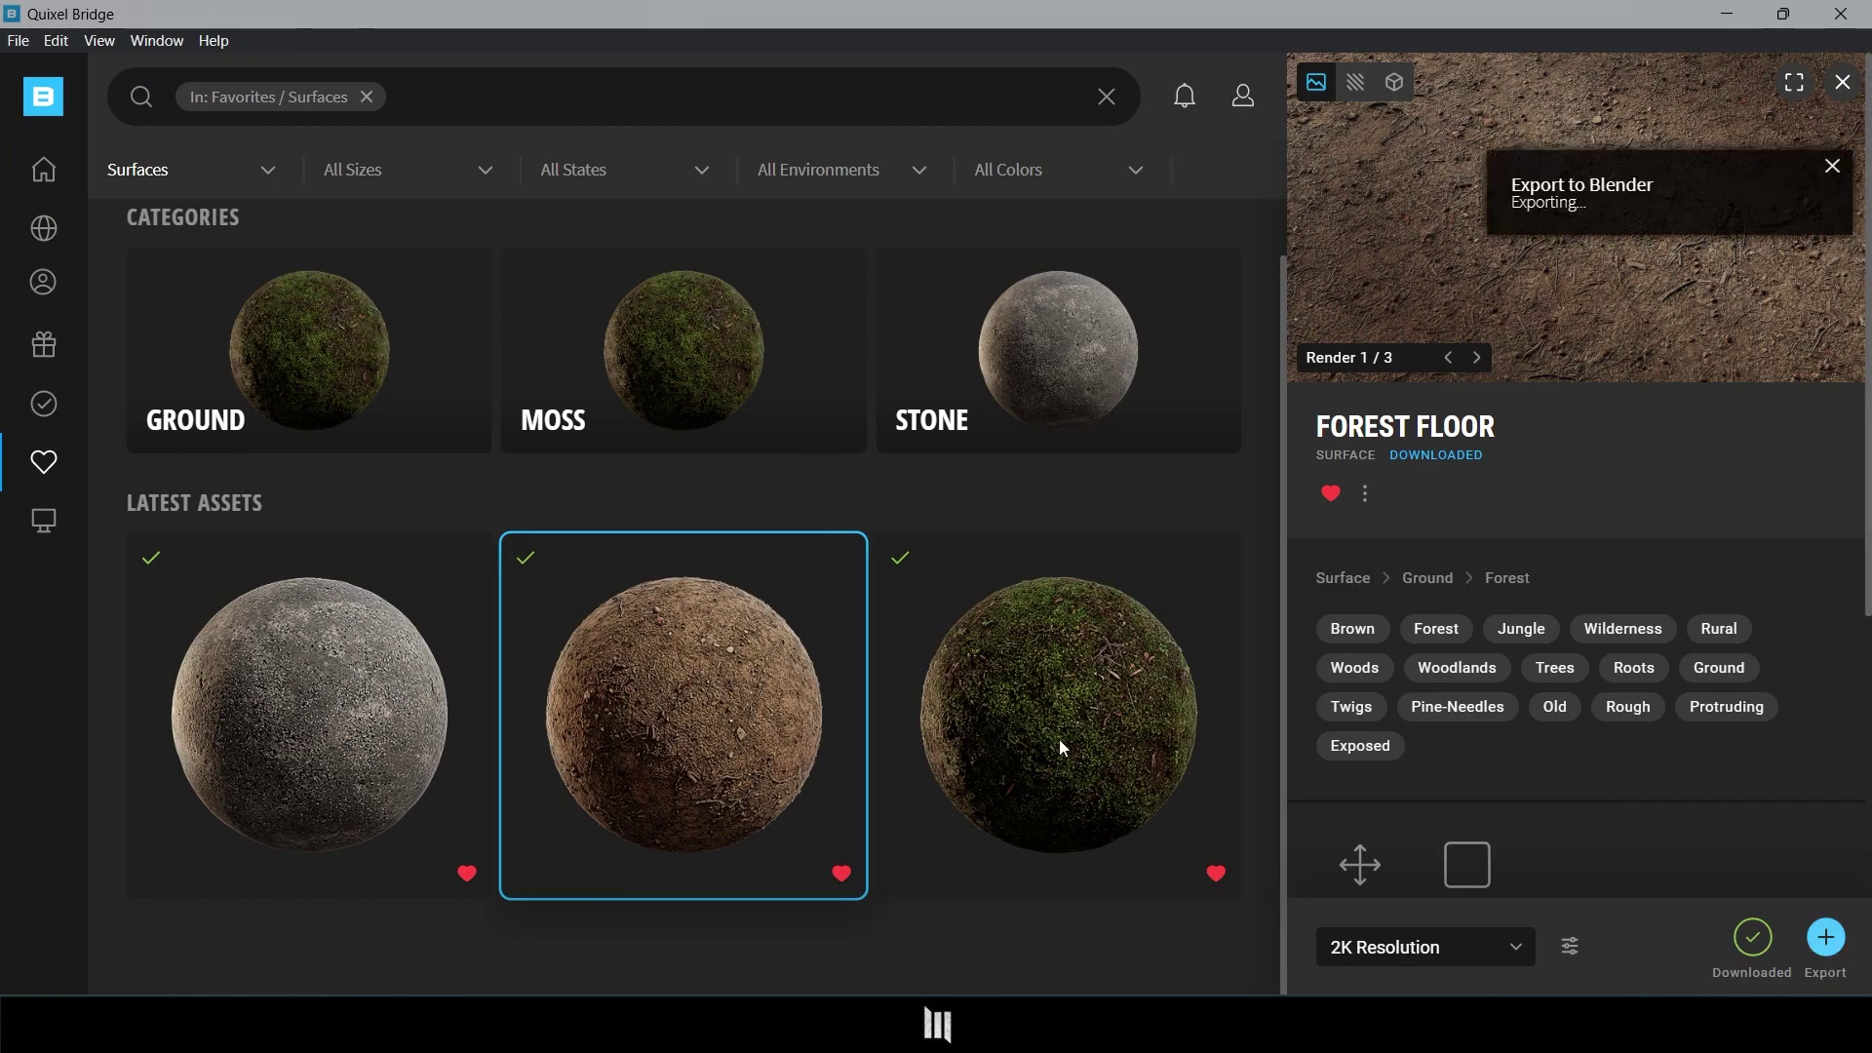
left_click(1019, 712)
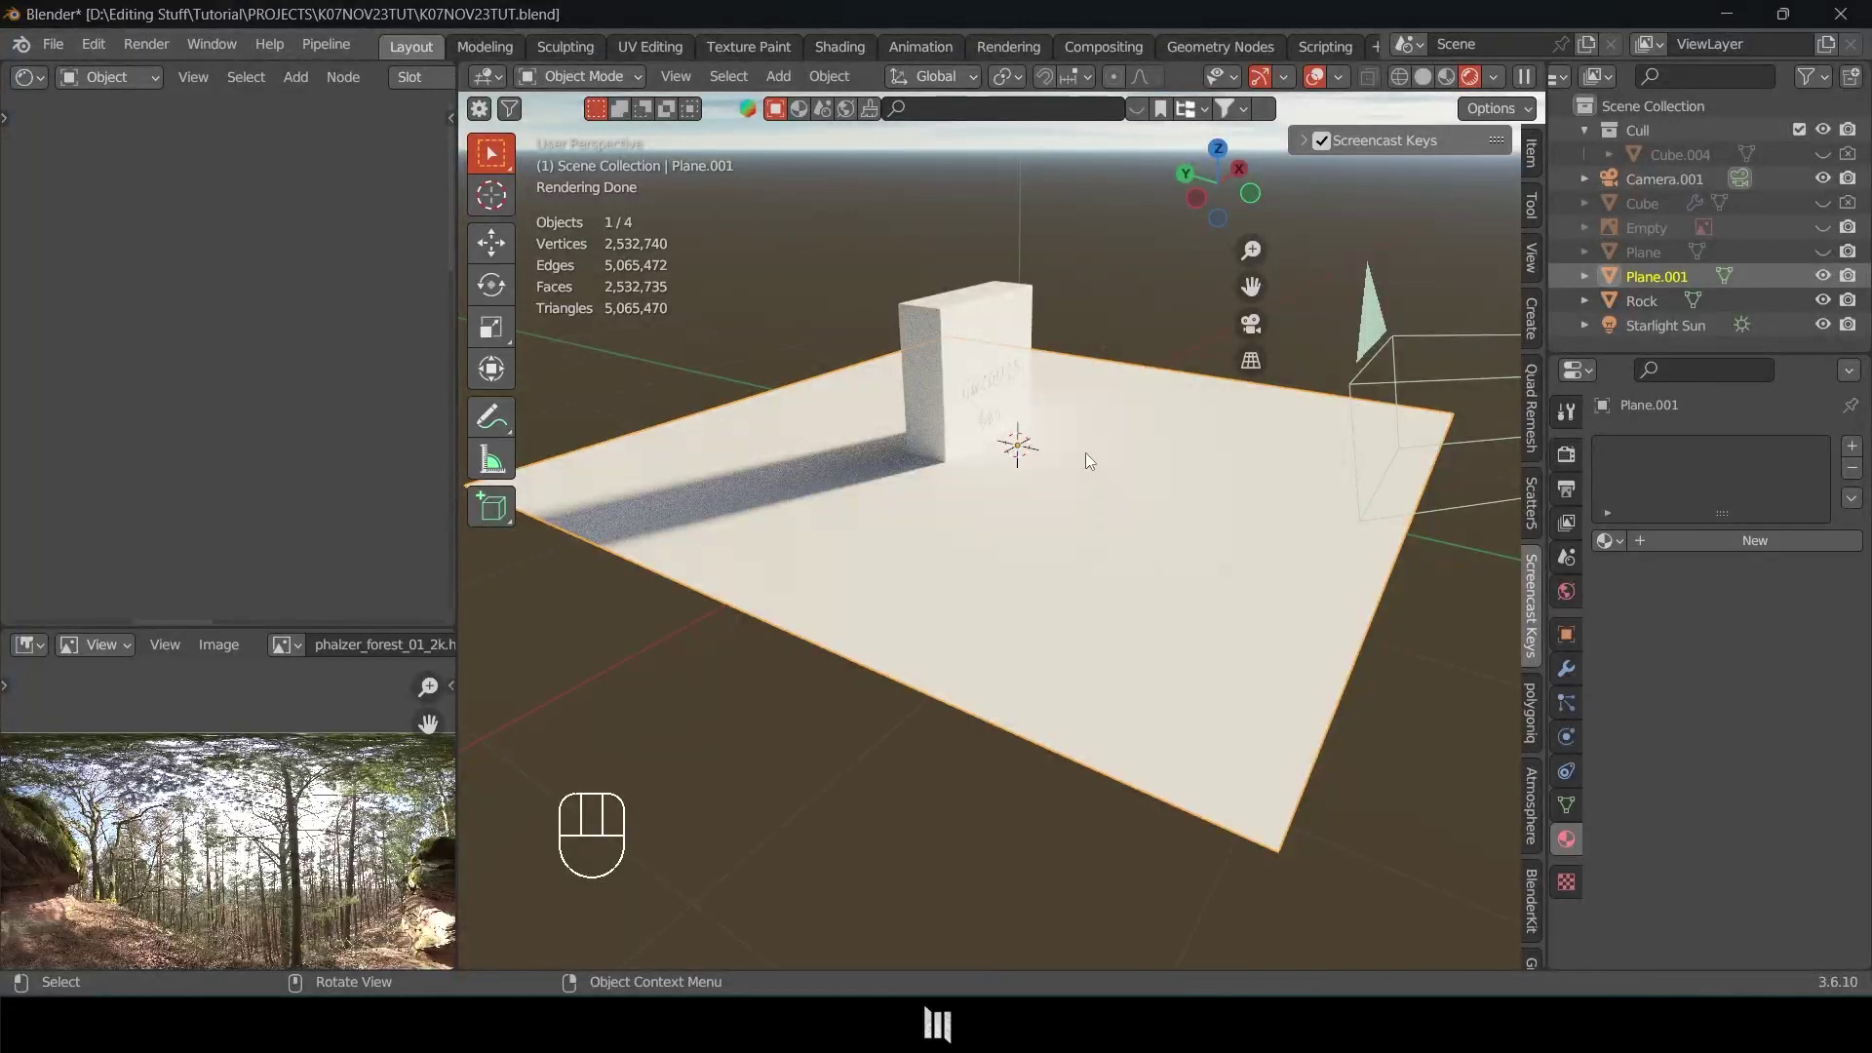
Switch to Blender and assign the Forest_Floor_vliucel material to the ground plane.
middle_click_drag(1089, 461, 1252, 597)
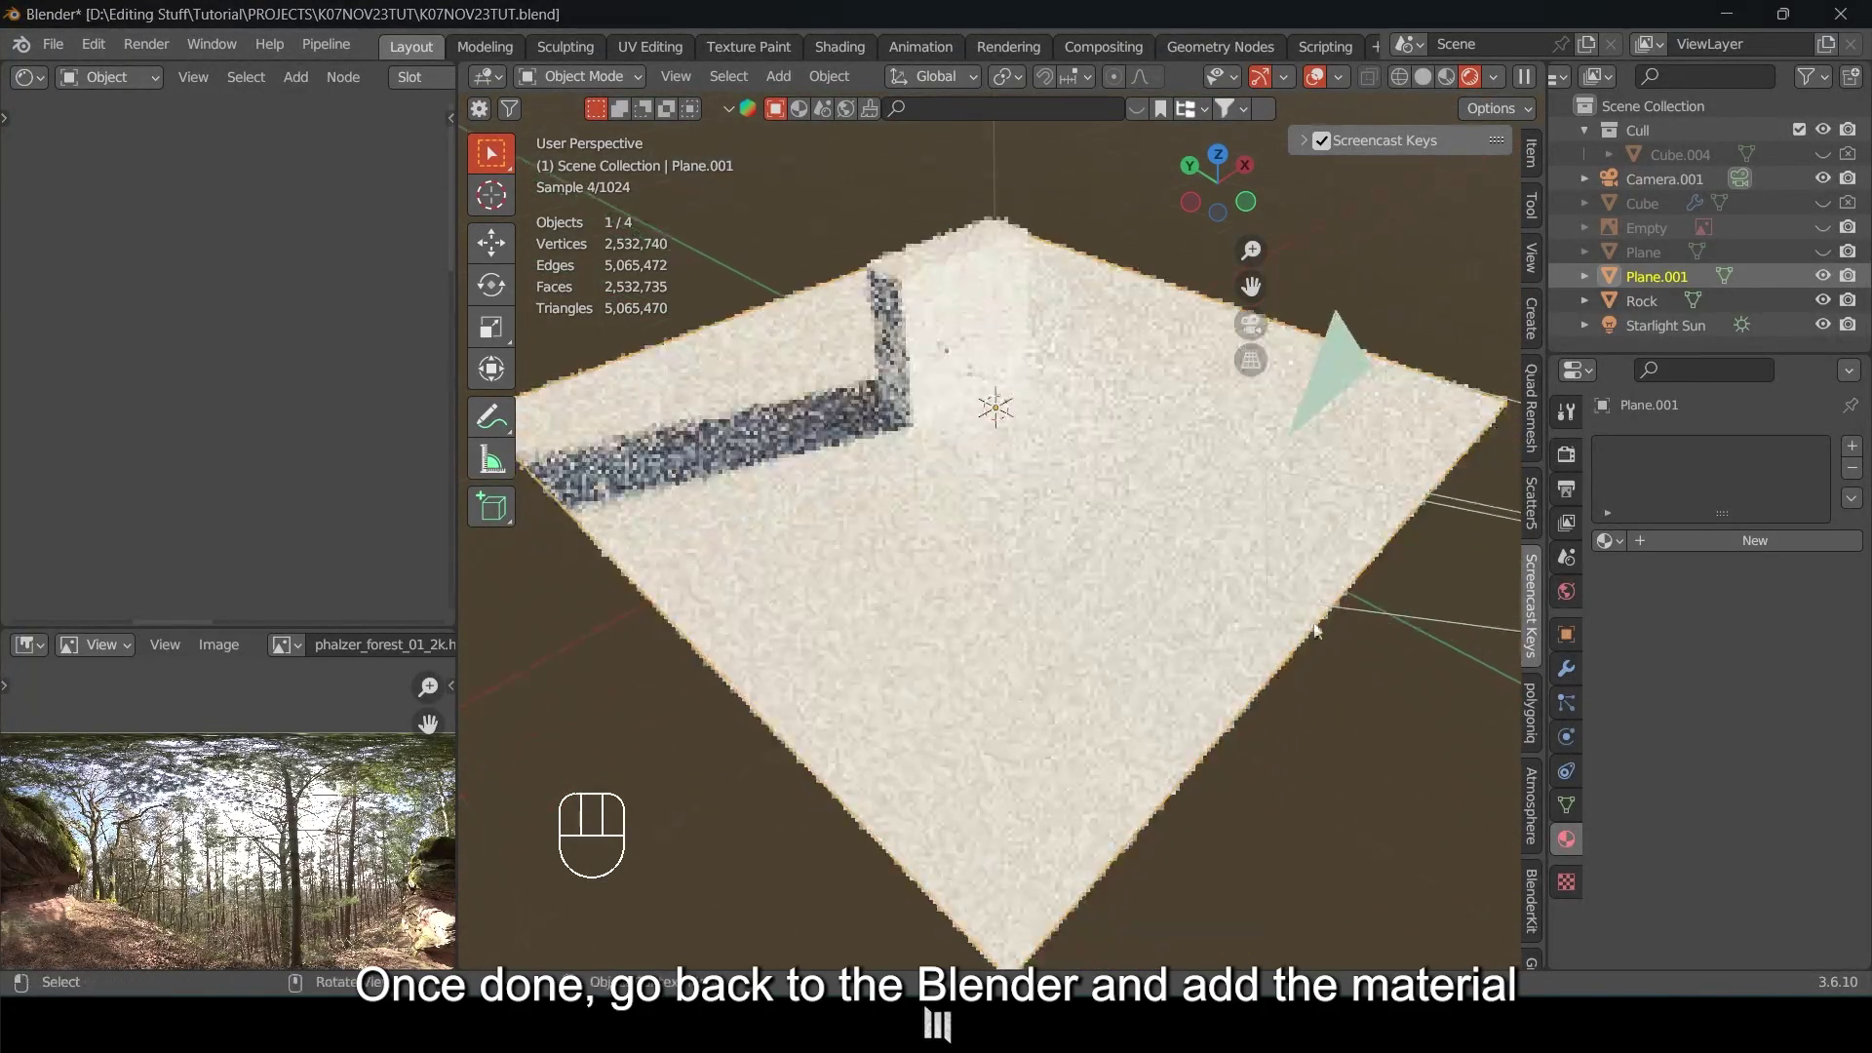
left_click(1609, 541)
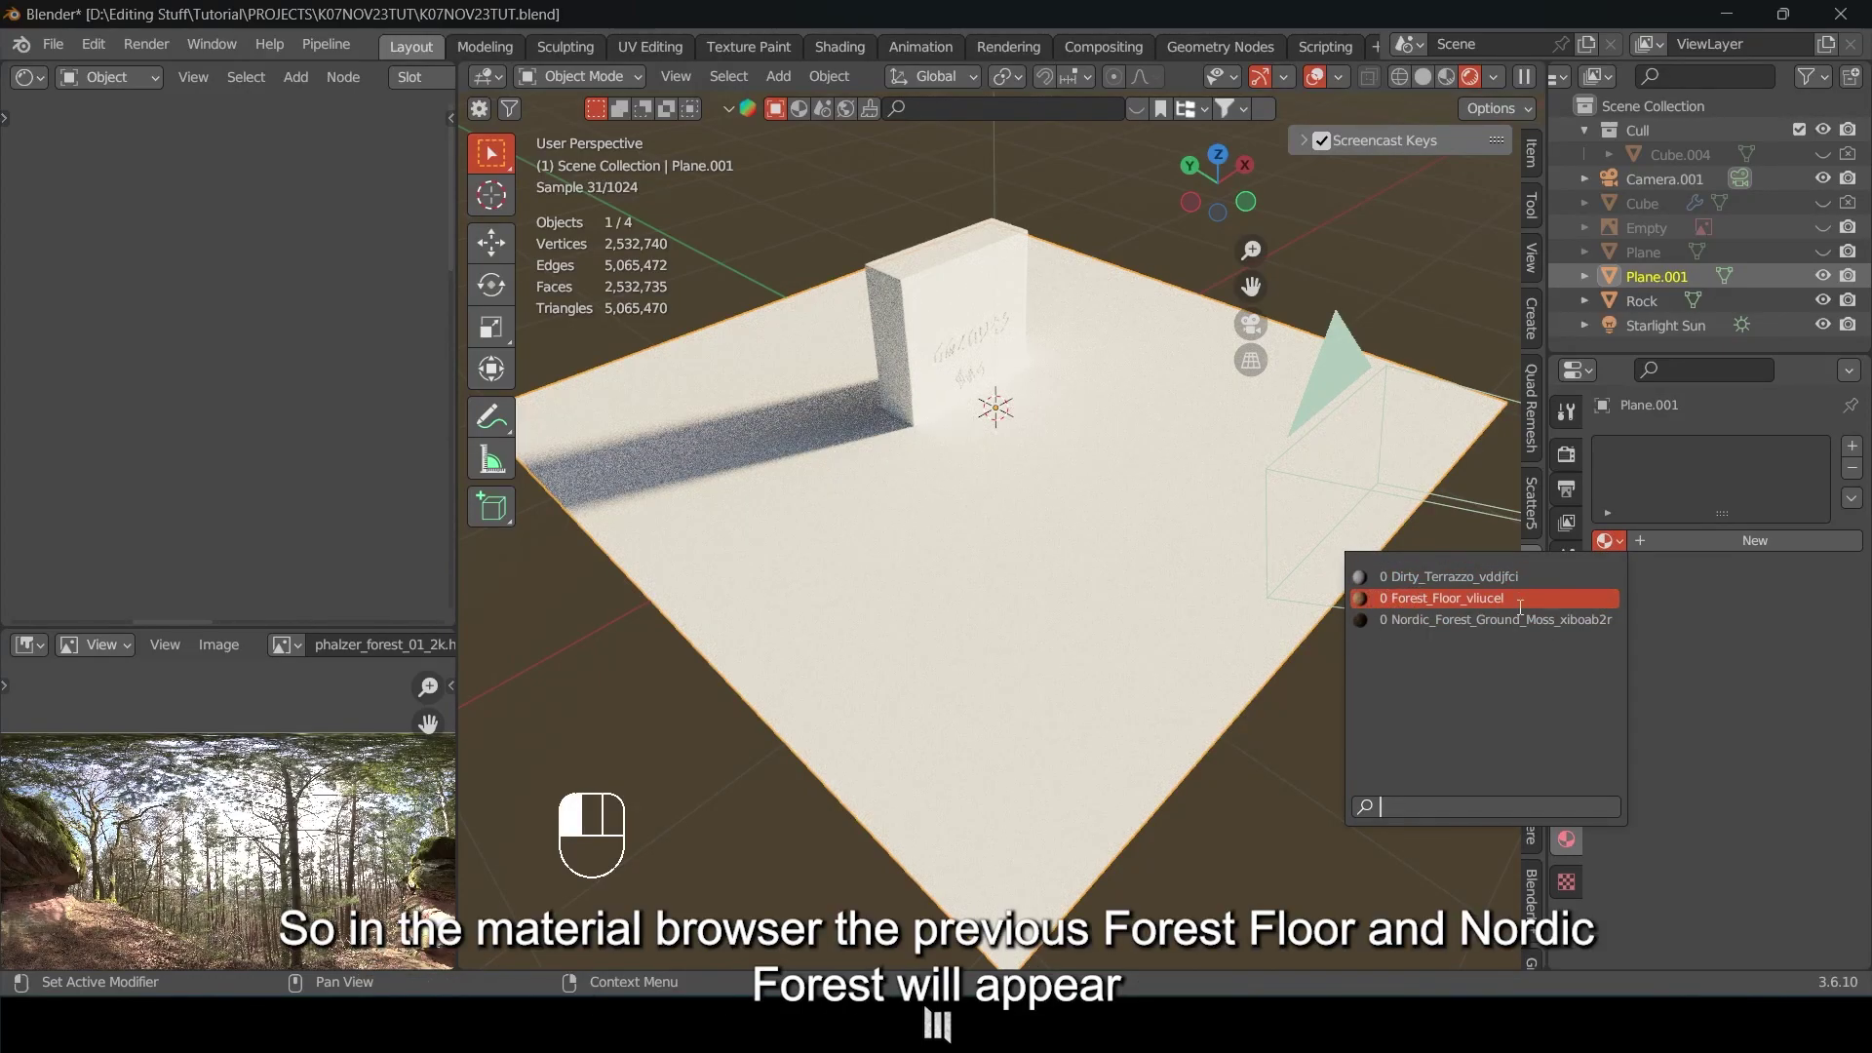
left_click(1406, 598)
Tidy up the Texture Coordinate and Mapping nodes of the Forest_Floor_vliucel material.
middle_click_drag(1234, 556, 1170, 505)
scroll(220, 456, "down", 5)
middle_click_drag(220, 457, 214, 381)
middle_click_drag(20, 437, 304, 429)
scroll(304, 429, "up", 1)
left_click_drag(240, 358, 303, 359)
left_click_drag(145, 457, 213, 356)
Try a Mapping scale of 0.5 for the forest floor texture and settle on 0.25 for X, Y and Z.
scroll(214, 356, "up", 4)
scroll(317, 415, "up", 1)
middle_click_drag(316, 414, 211, 316)
left_click_drag(245, 466, 246, 496)
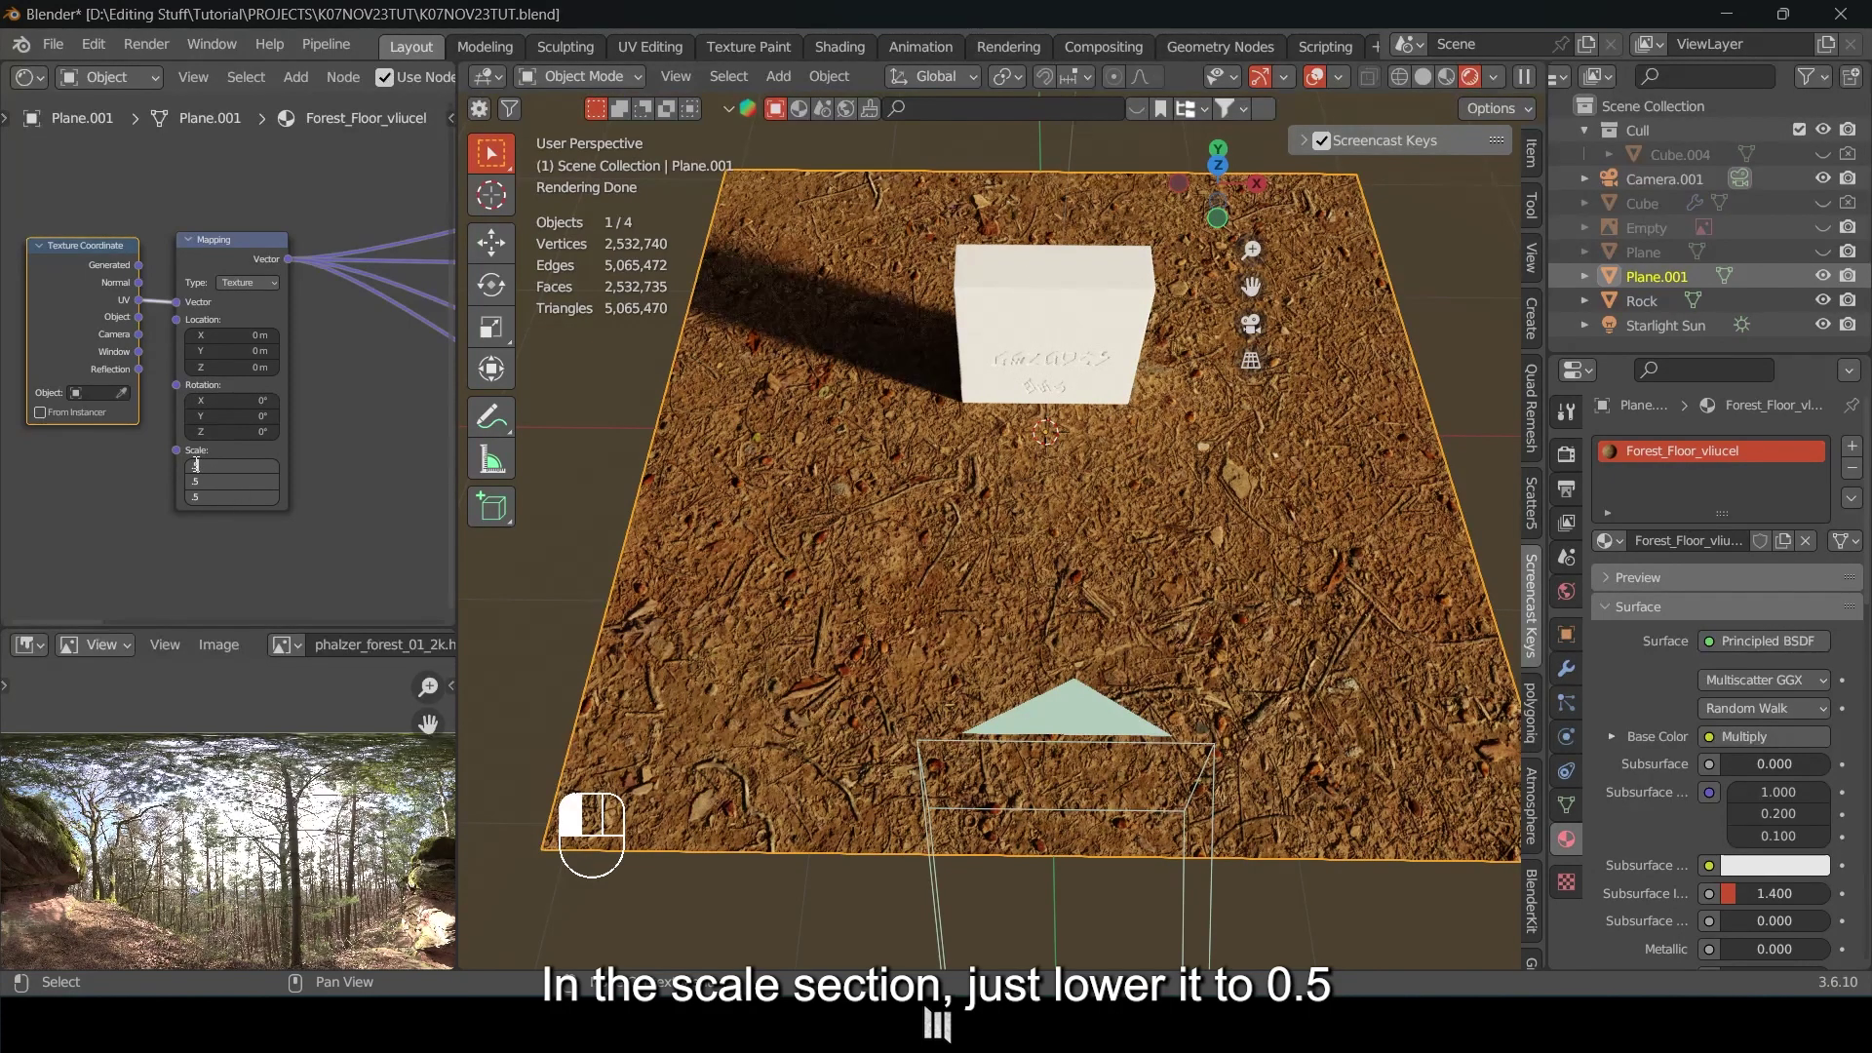
type(".5")
key("Return")
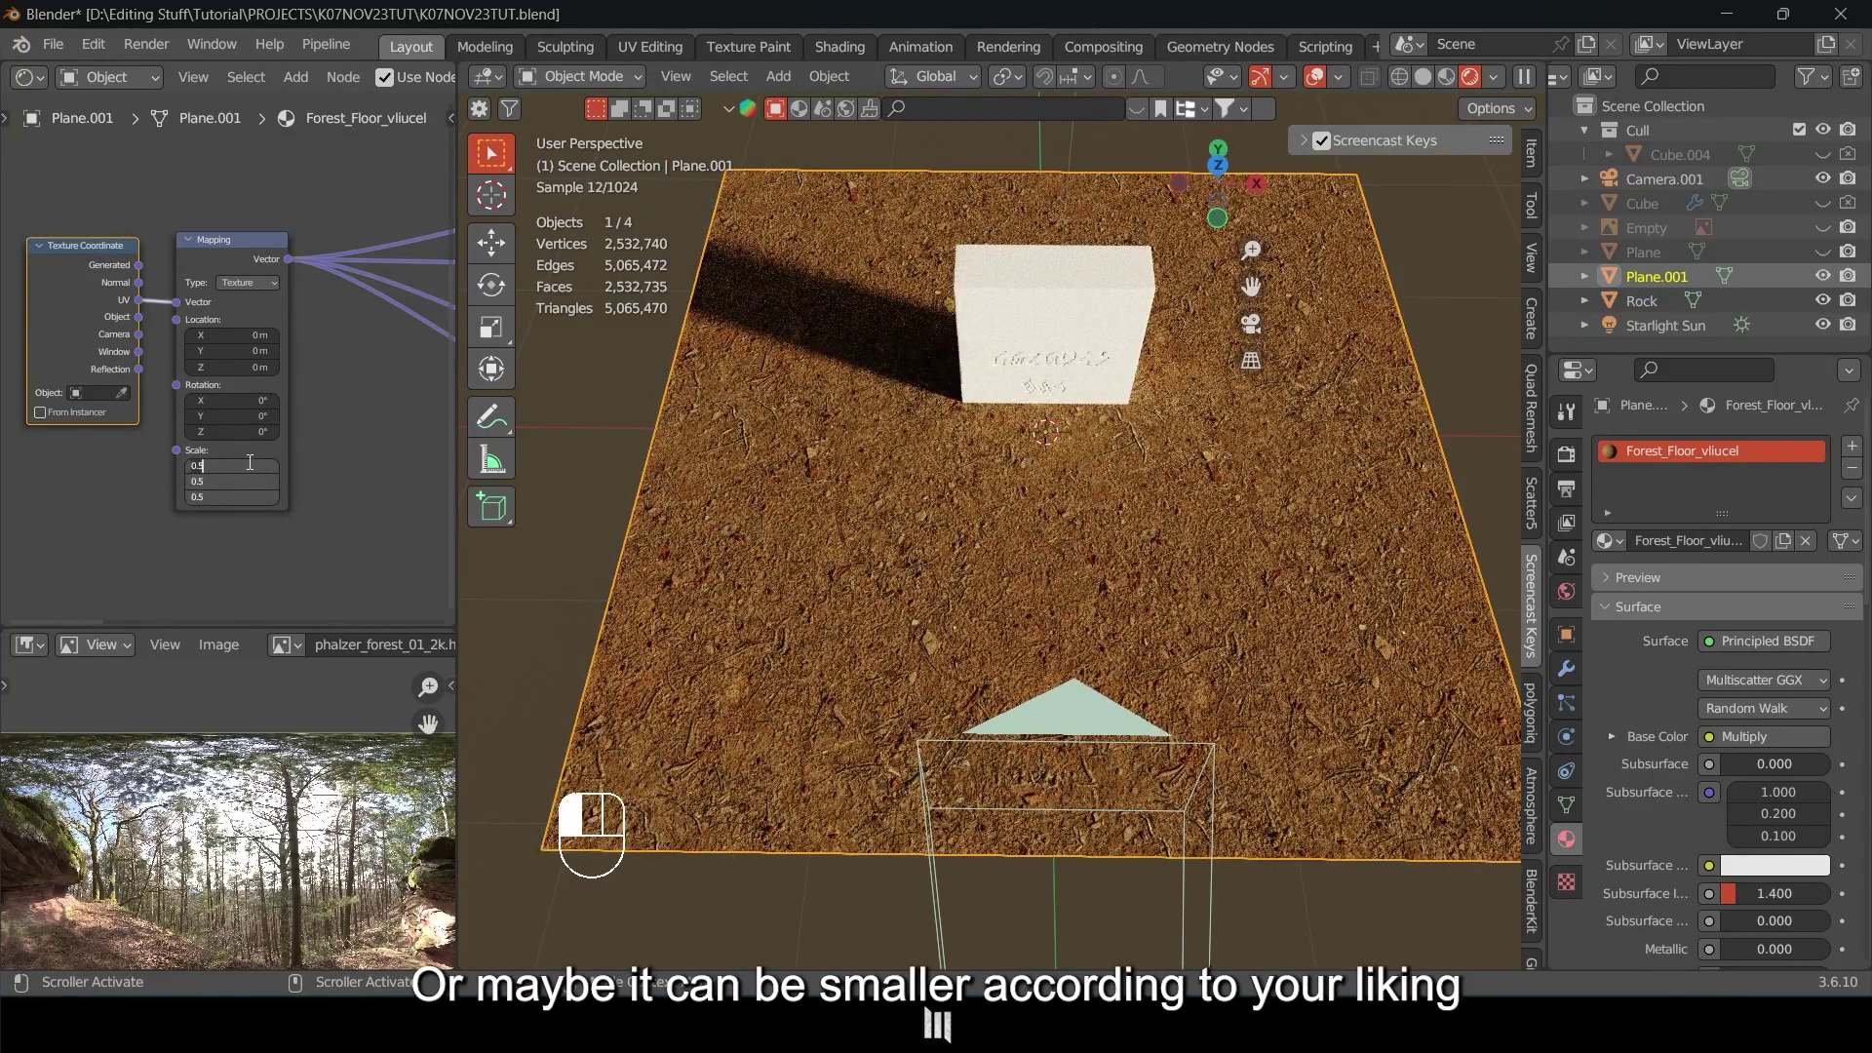
key("Return")
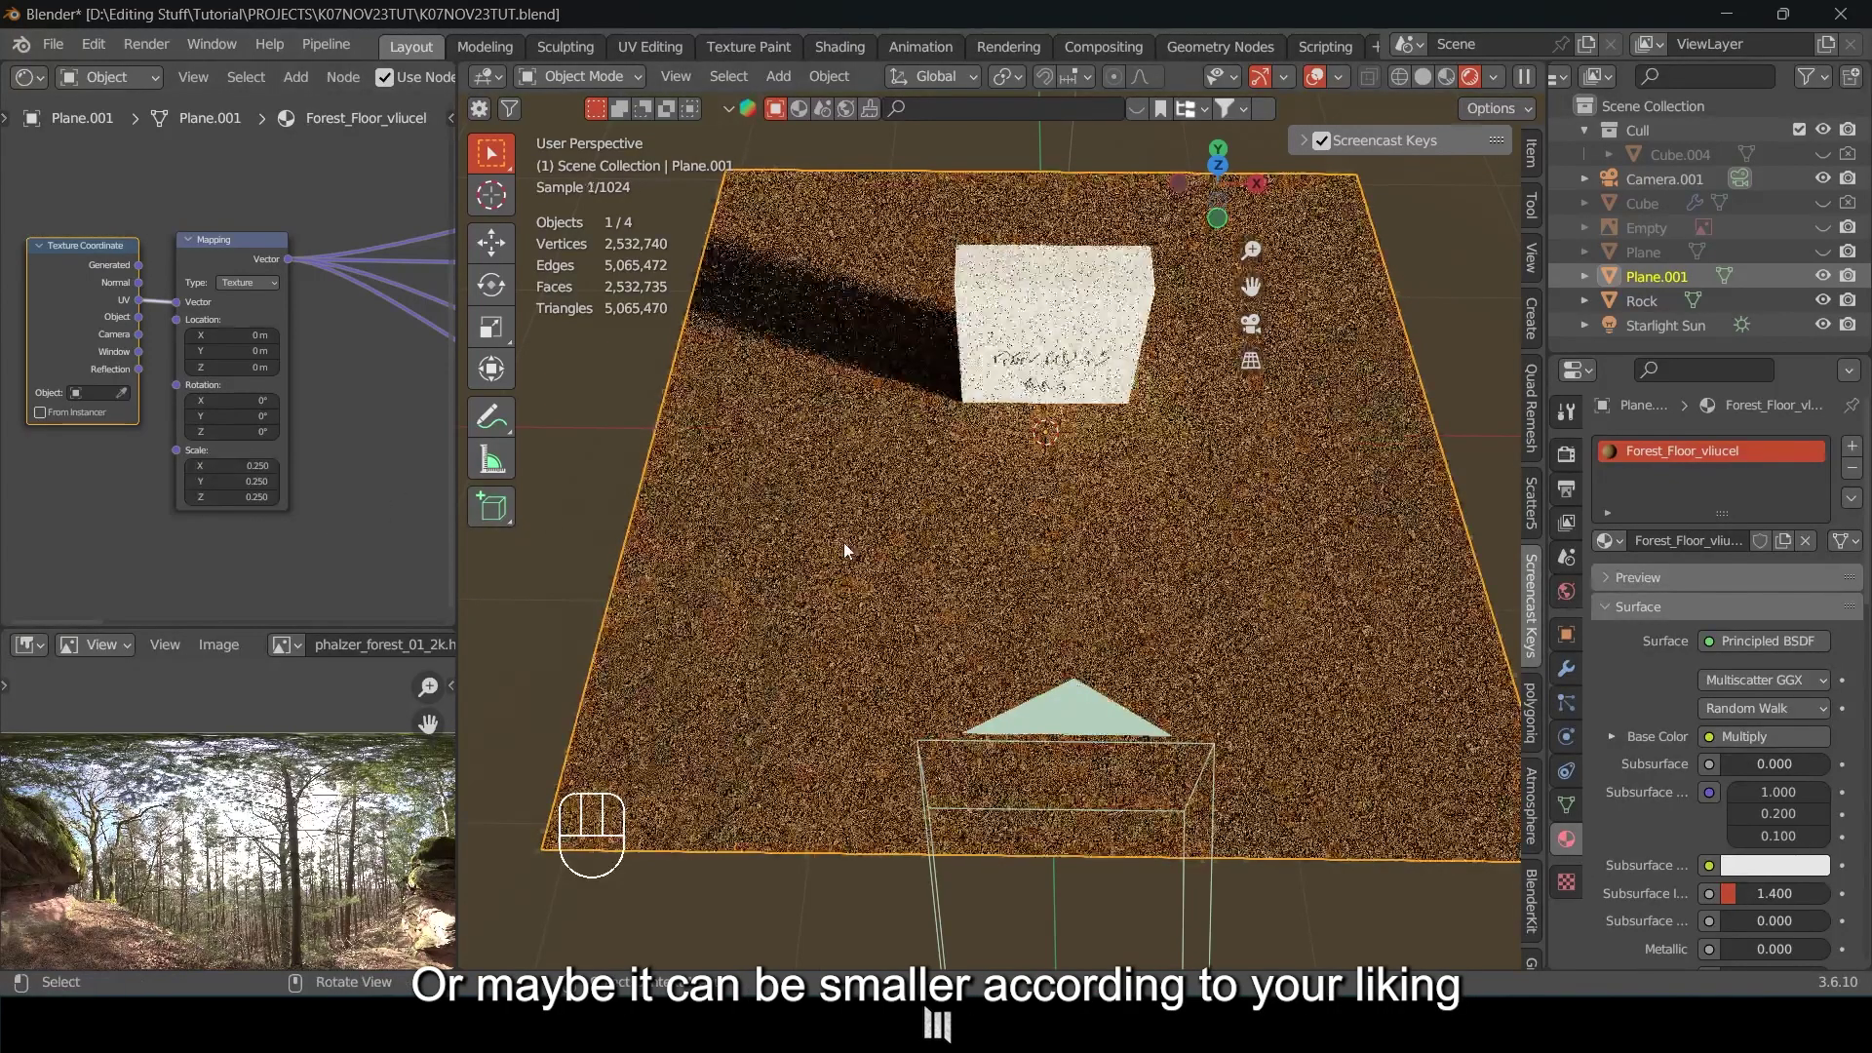
middle_click_drag(1004, 556, 1061, 561)
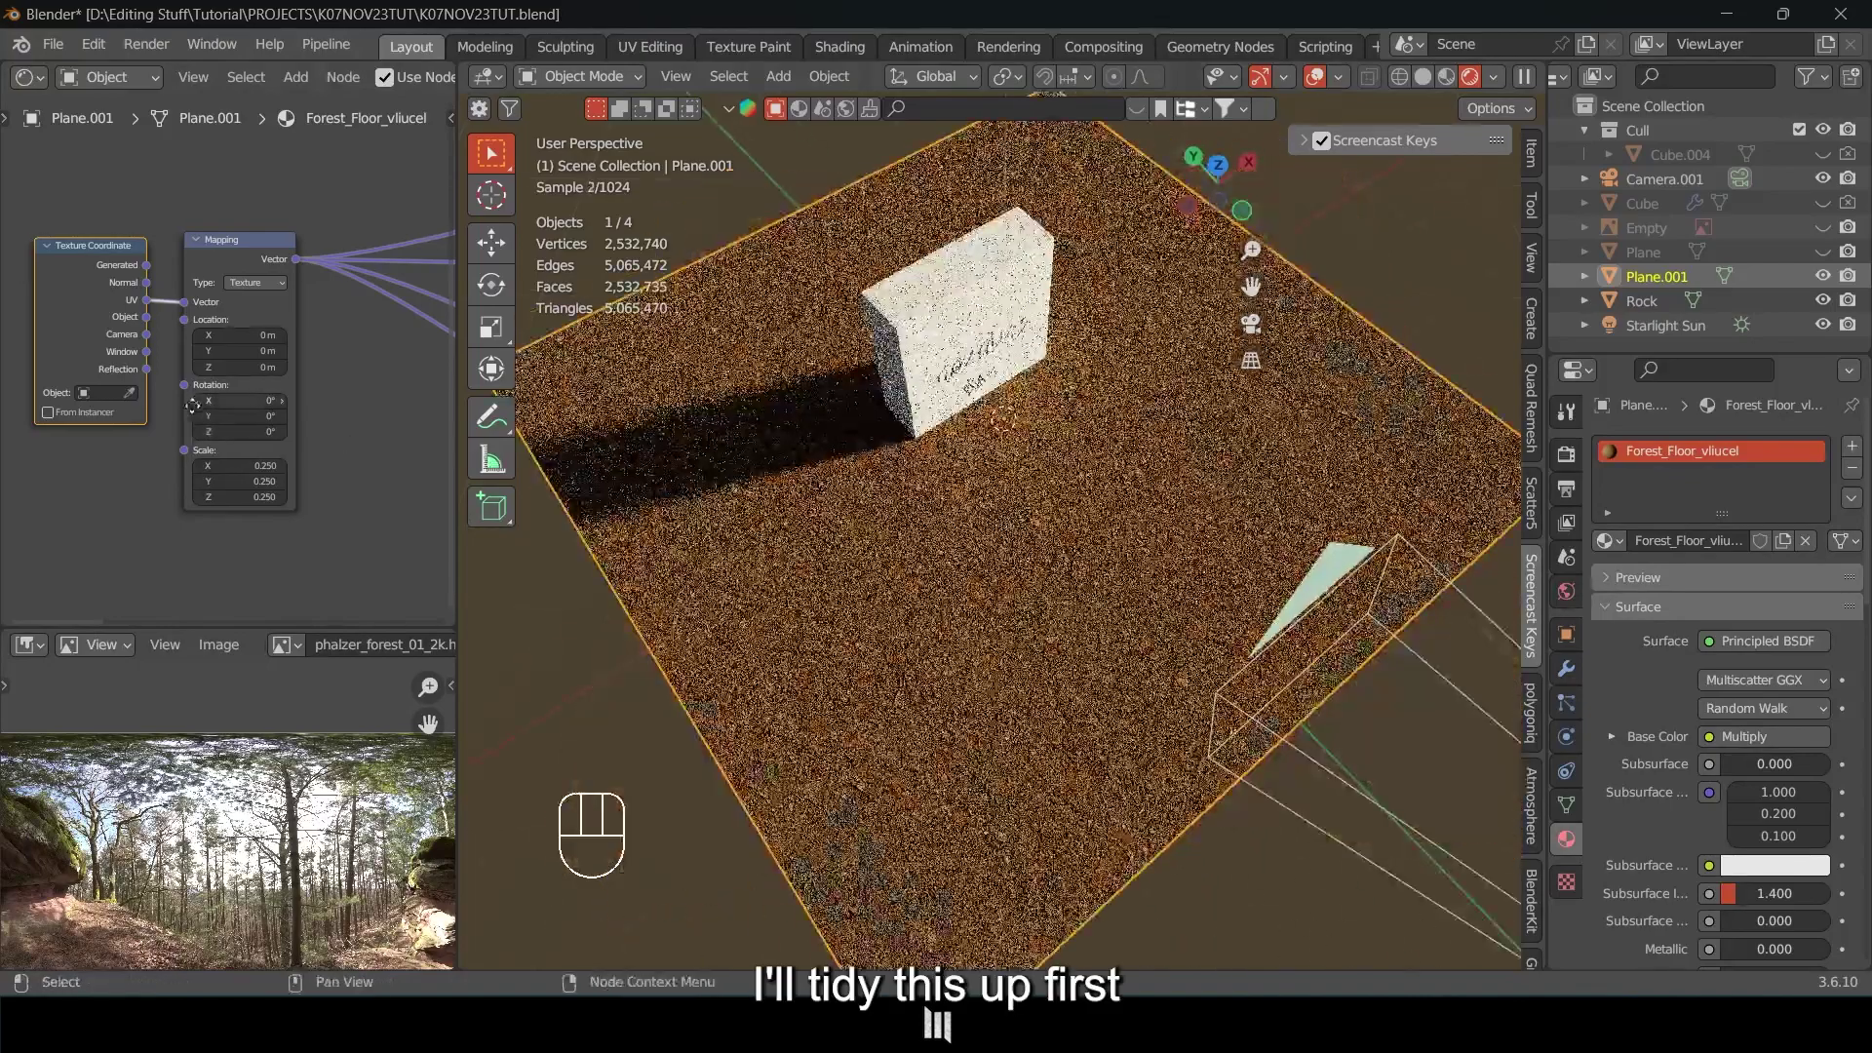
Line up the forest floor image texture nodes in a neat column beside the Mapping node.
scroll(300, 414, "down", 4)
middle_click_drag(301, 413, 79, 390)
scroll(79, 391, "down", 3)
left_click_drag(79, 391, 270, 389)
middle_click_drag(313, 369, 249, 426)
left_click_drag(68, 255, 394, 456)
left_click_drag(265, 459, 269, 394)
left_click_drag(109, 189, 357, 404)
left_click(255, 488, "shift")
left_click_drag(255, 487, 232, 535)
left_click(312, 391)
middle_click_drag(312, 390, 174, 376)
scroll(274, 381, "up", 5)
Deselect all objects in the scene and save the file.
middle_click_drag(742, 410, 1079, 446)
key("r")
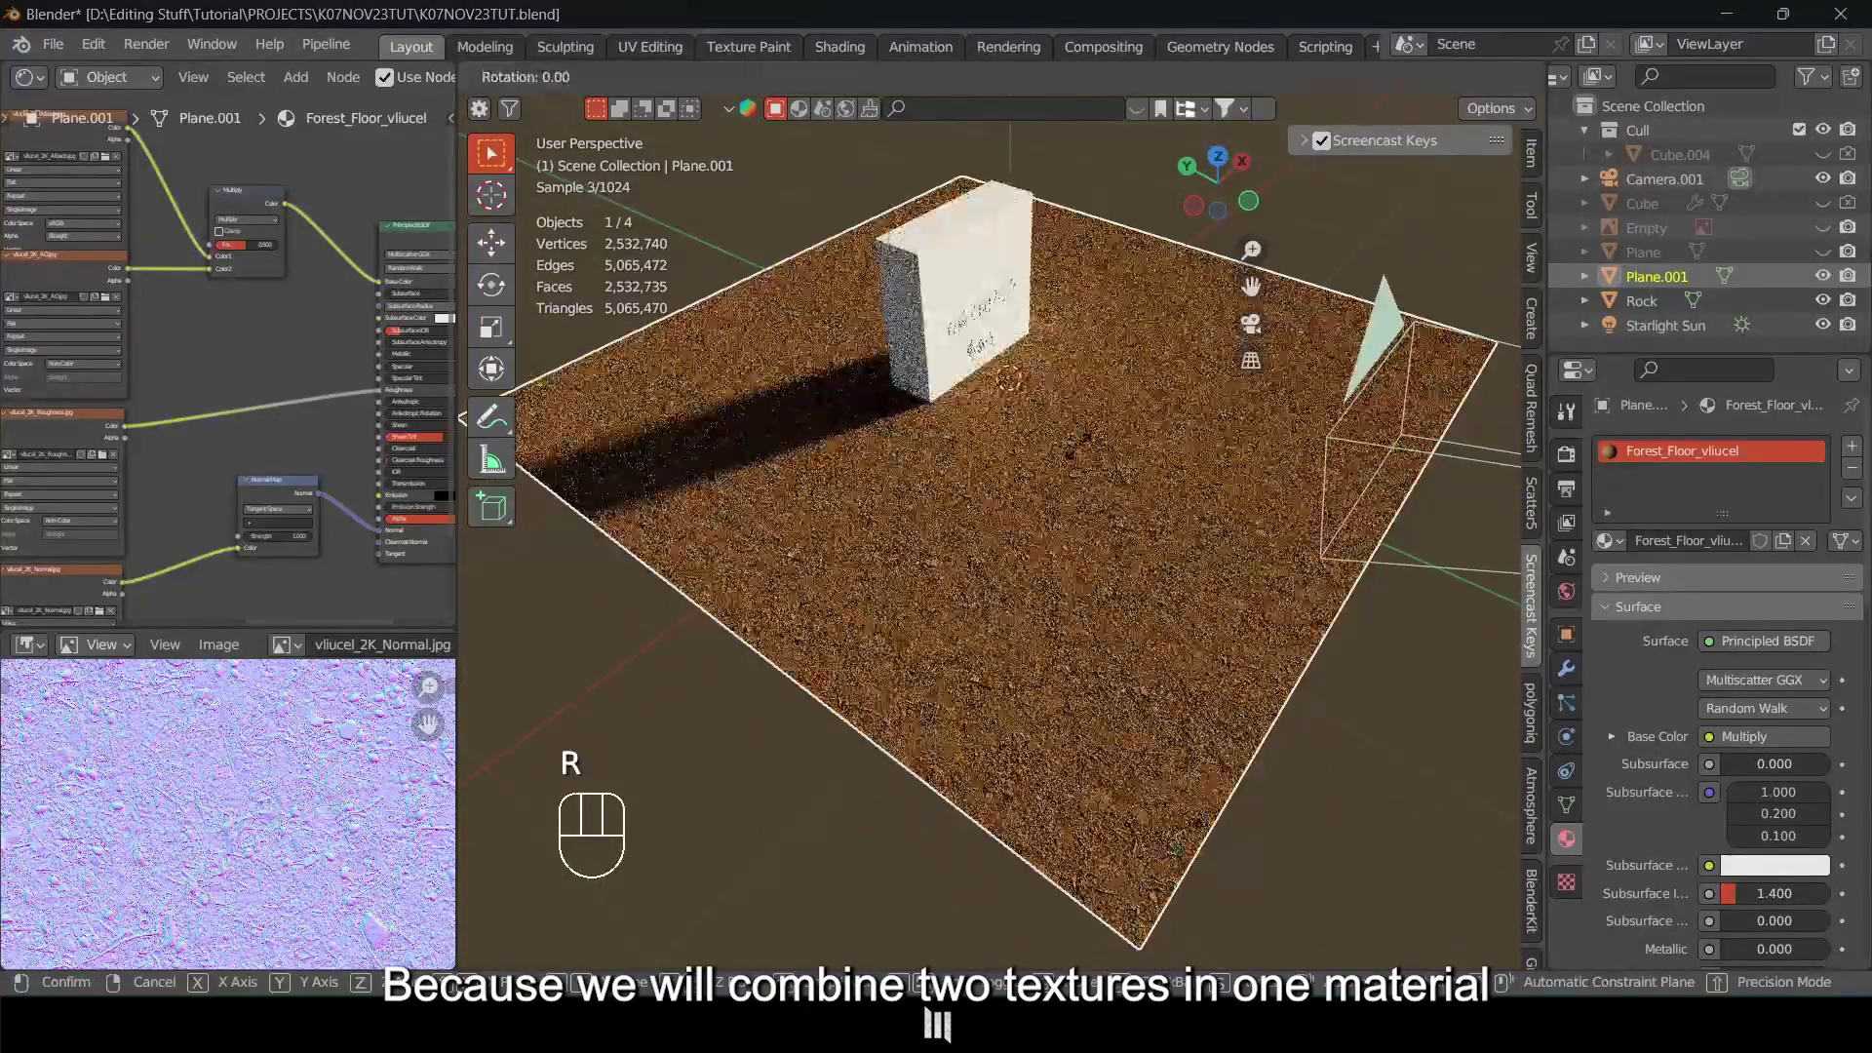
right_click(1116, 474)
key("a")
key("a")
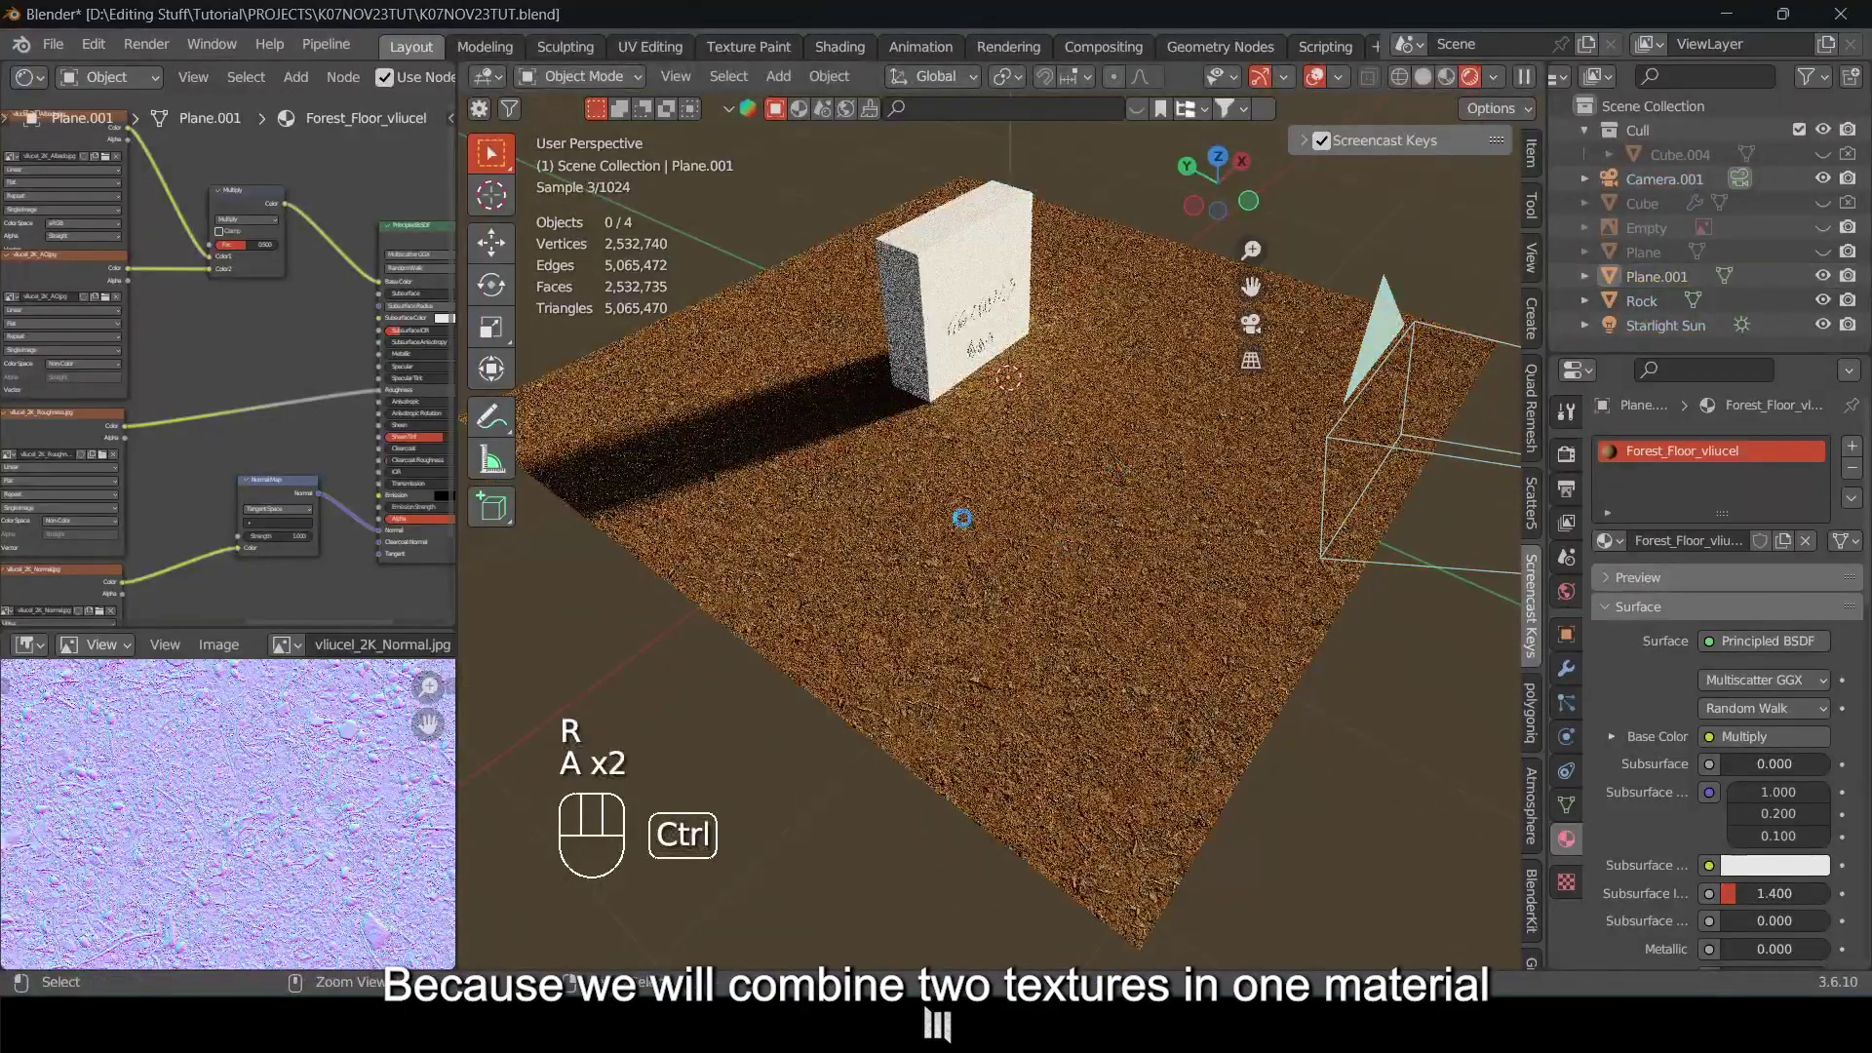
key("ctrl+s")
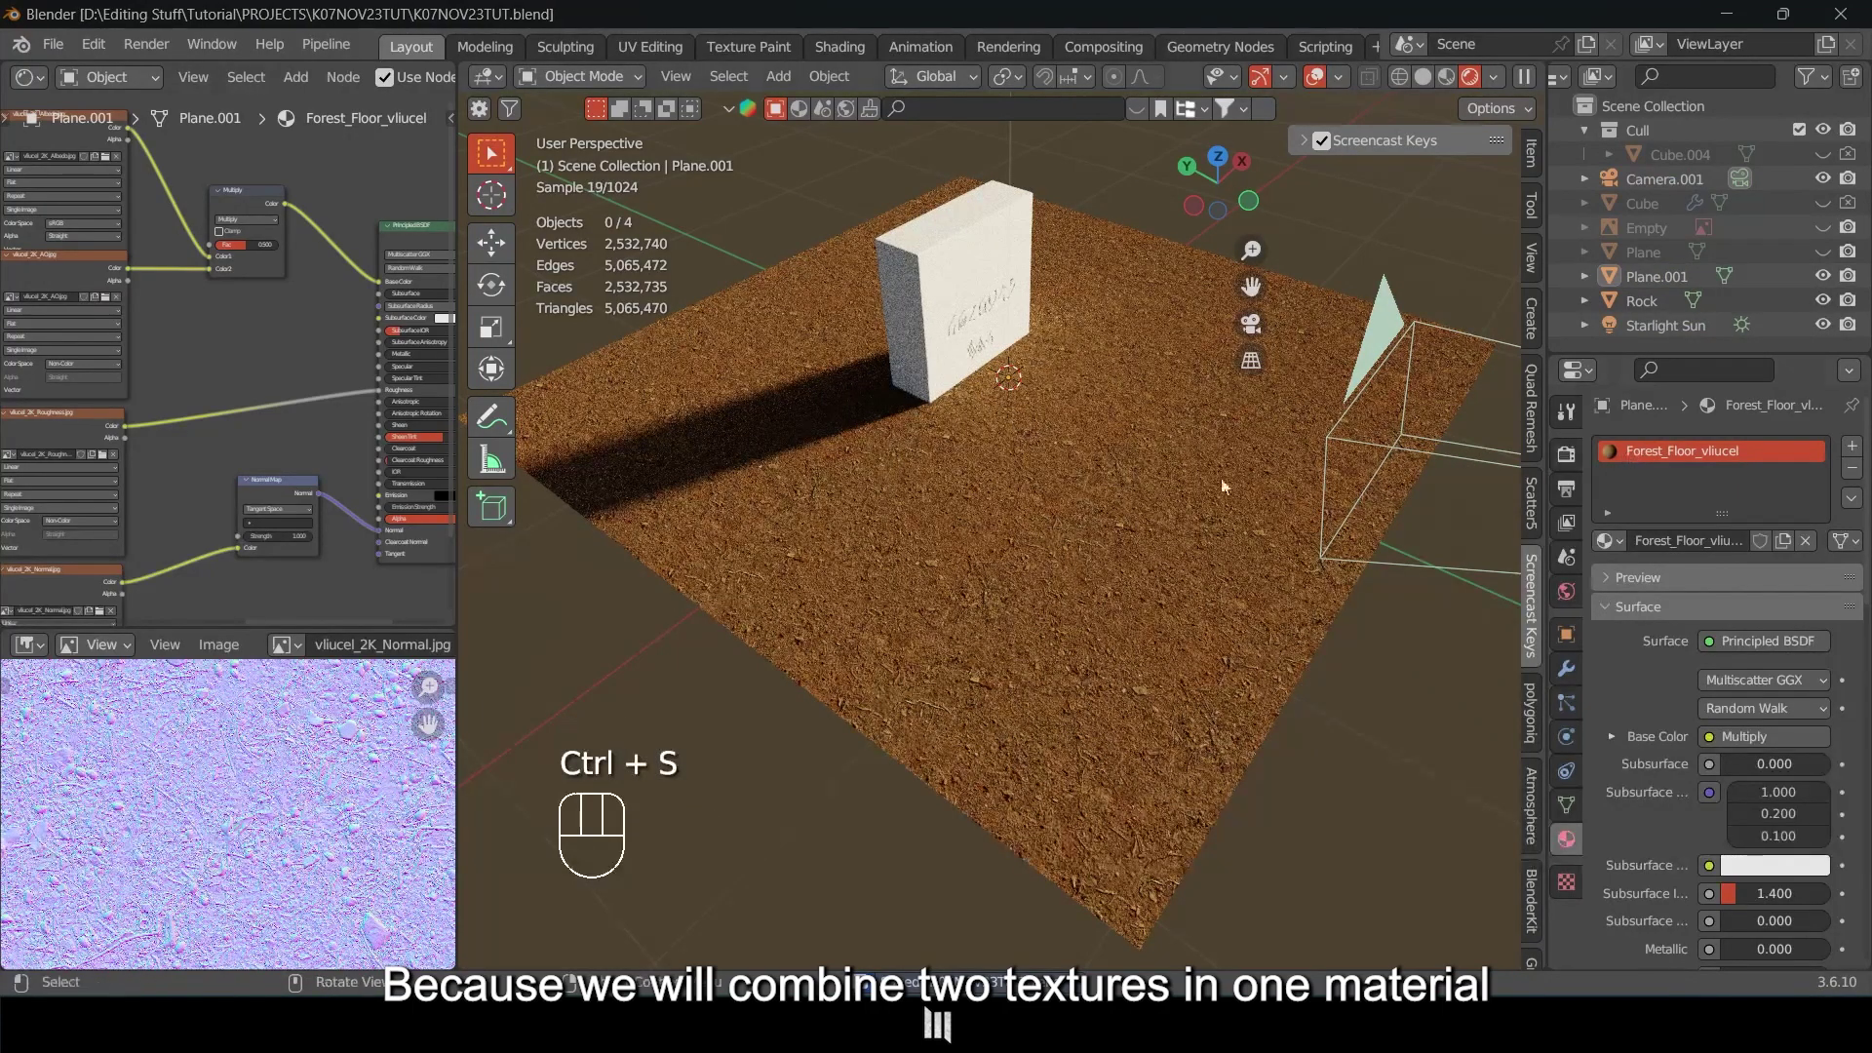
Widen the shader editor and add a second material slot to the plane holding the Nordic_Forest_Ground_Moss material.
scroll(255, 430, "down", 3)
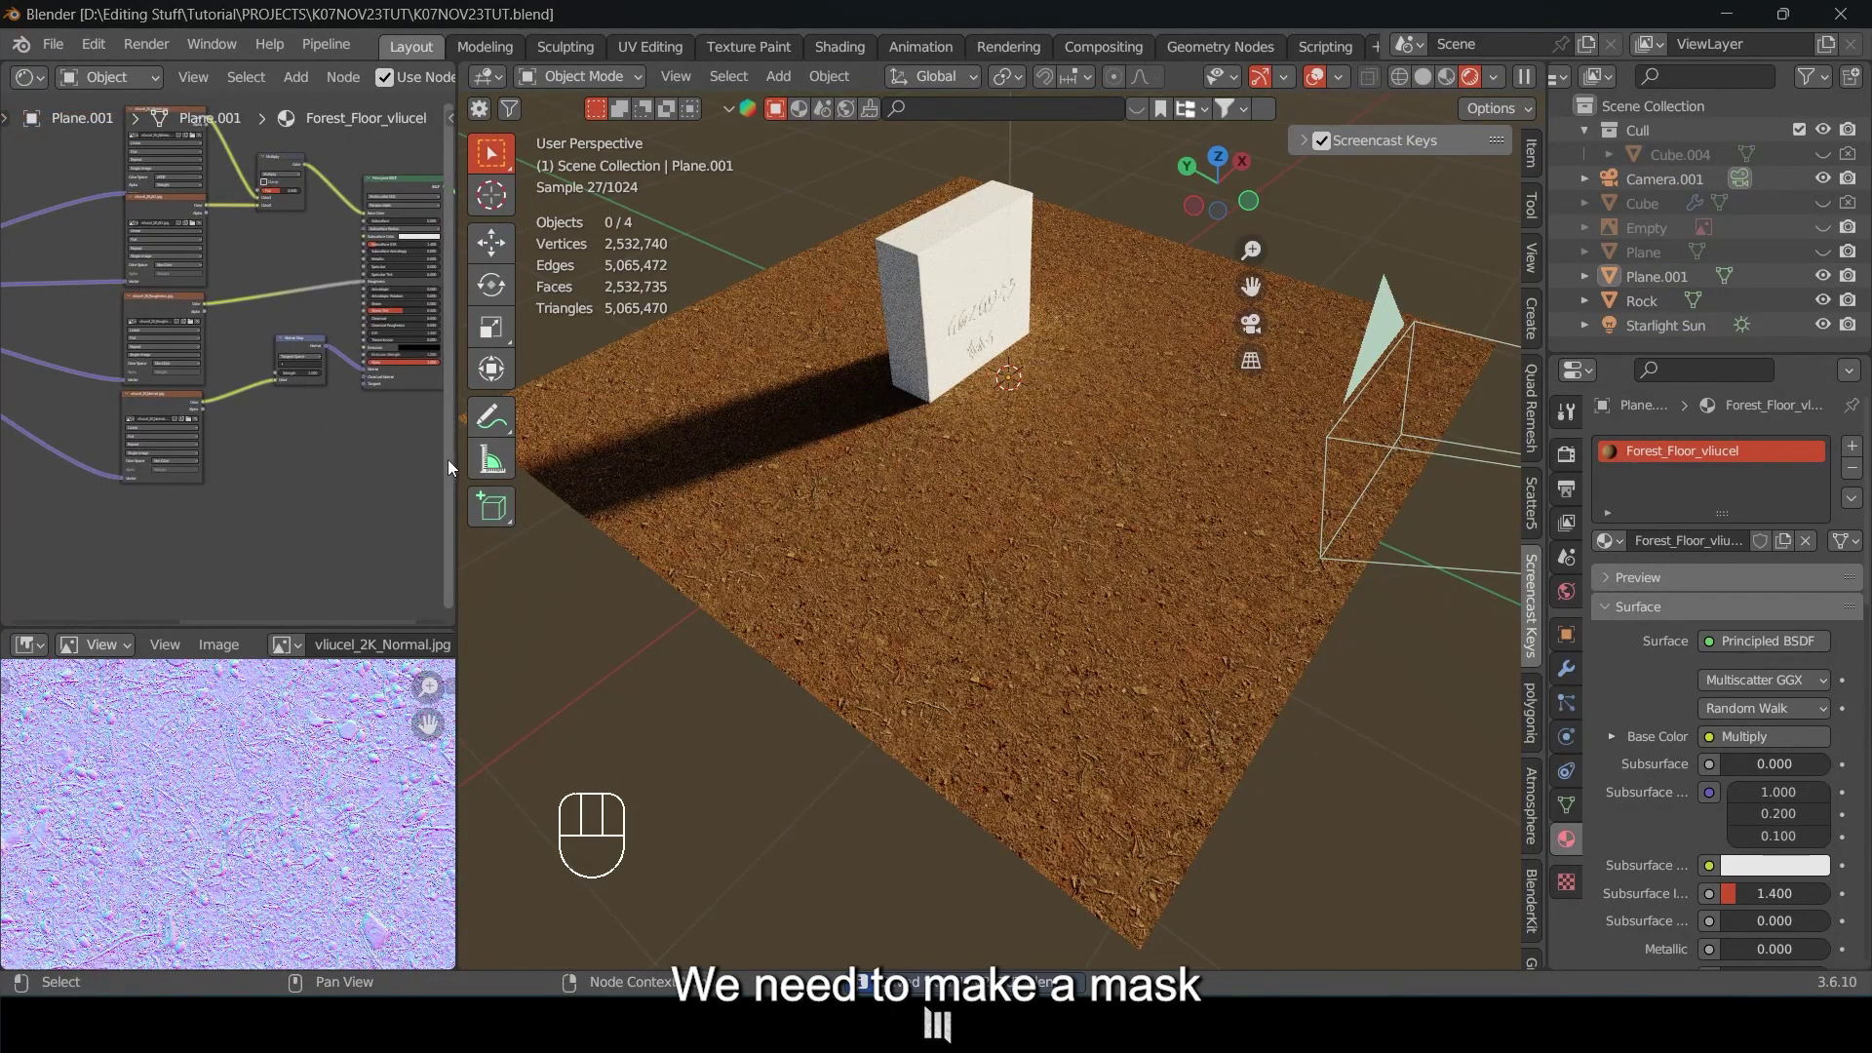
left_click_drag(453, 460, 585, 461)
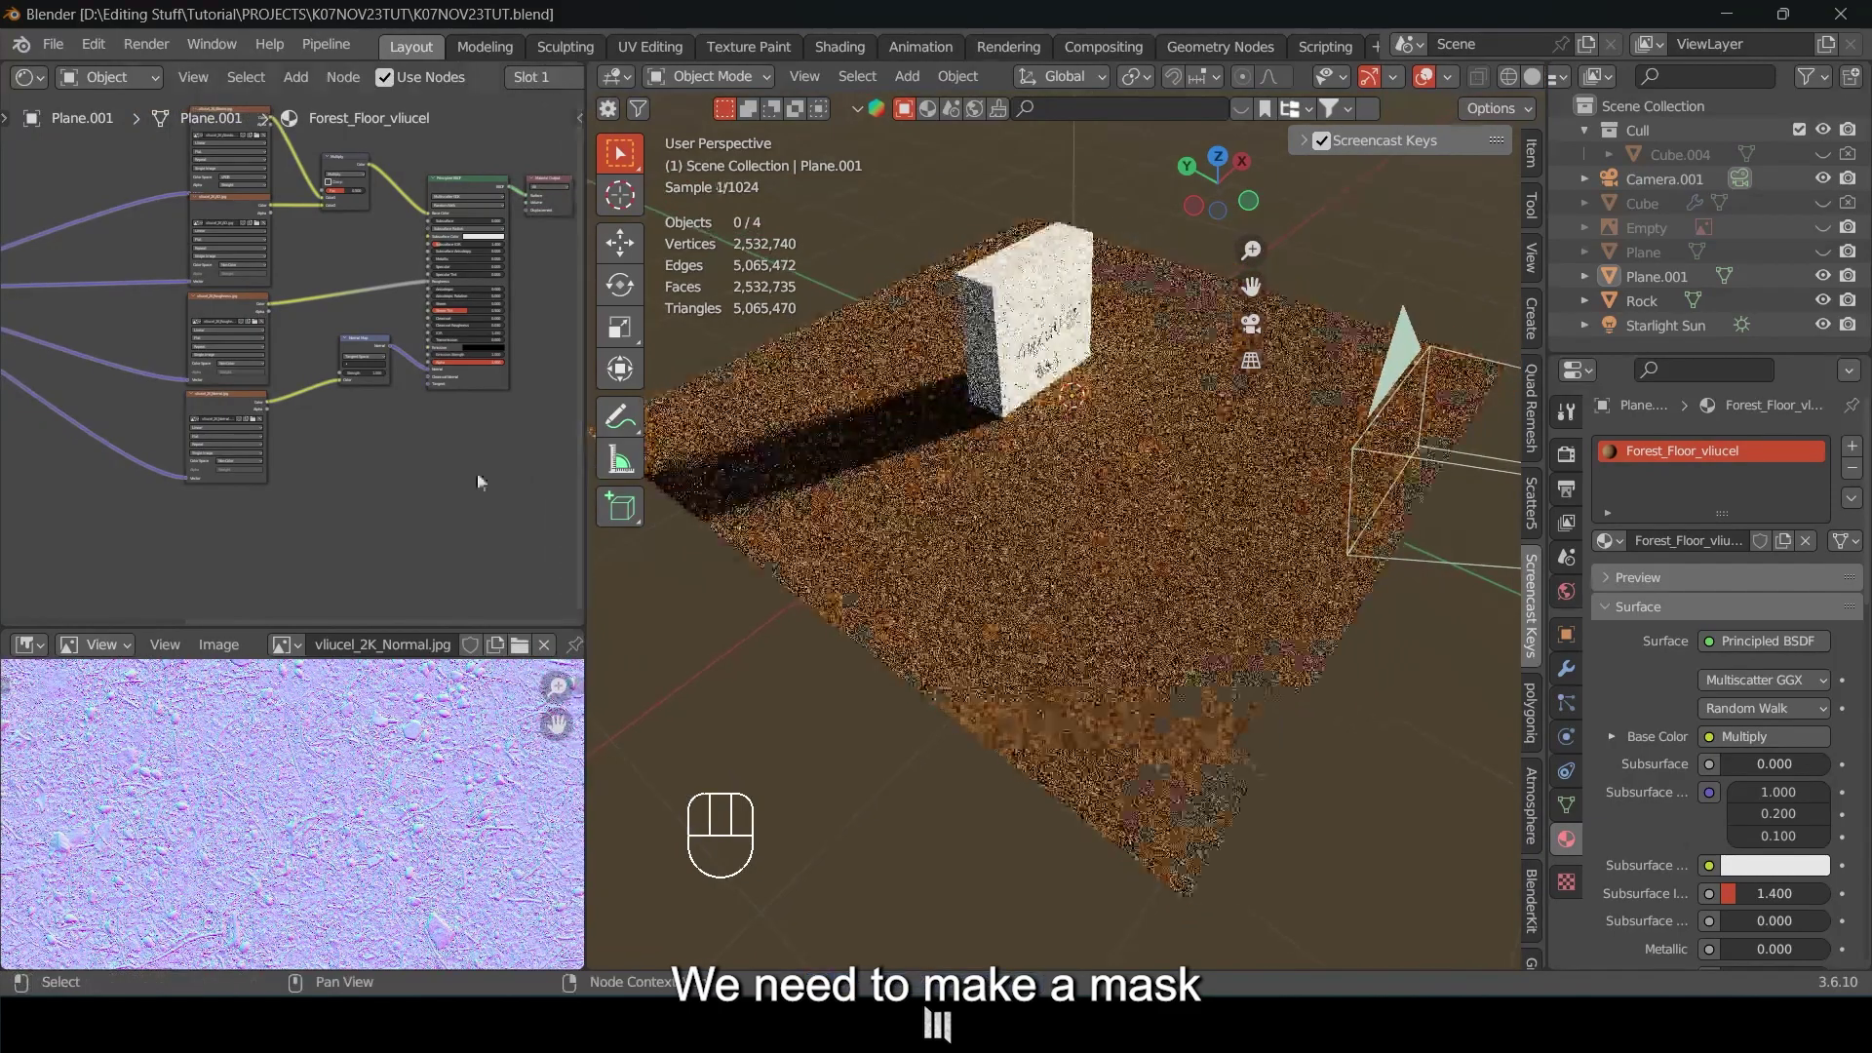
middle_click_drag(359, 465, 452, 465)
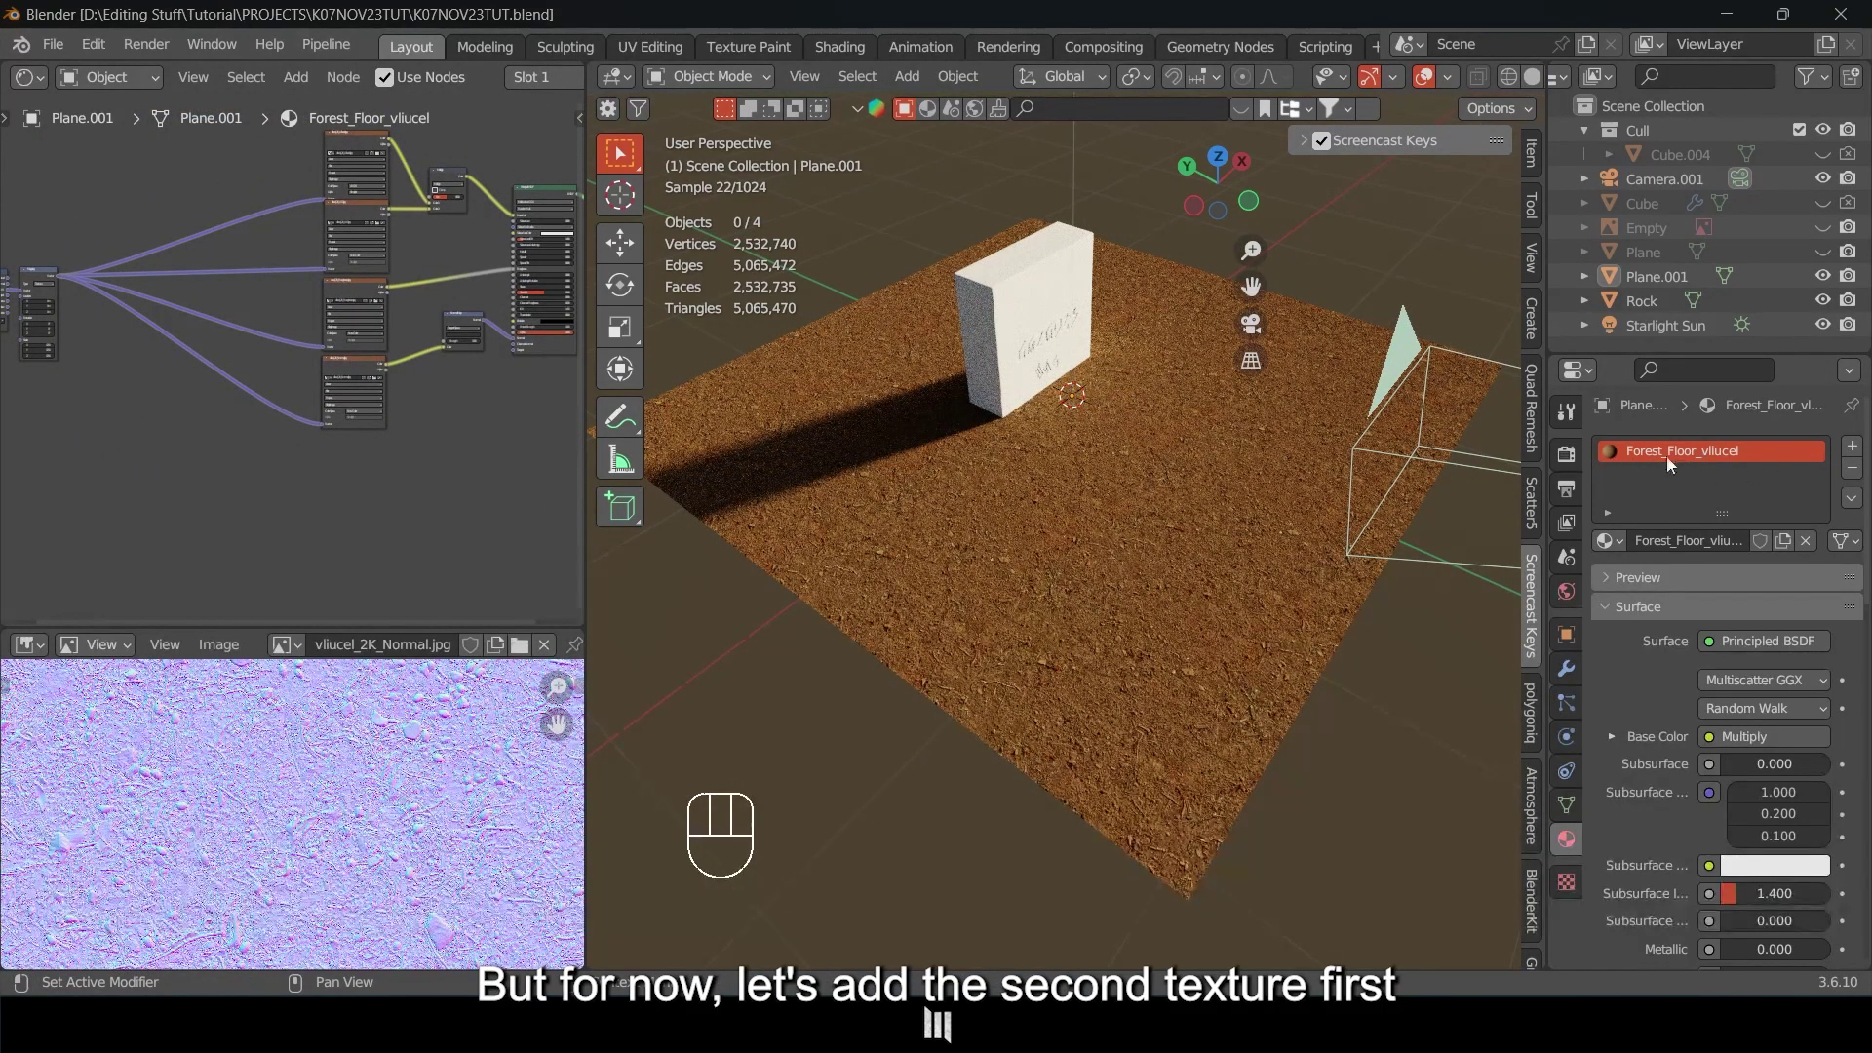
left_click(1852, 449)
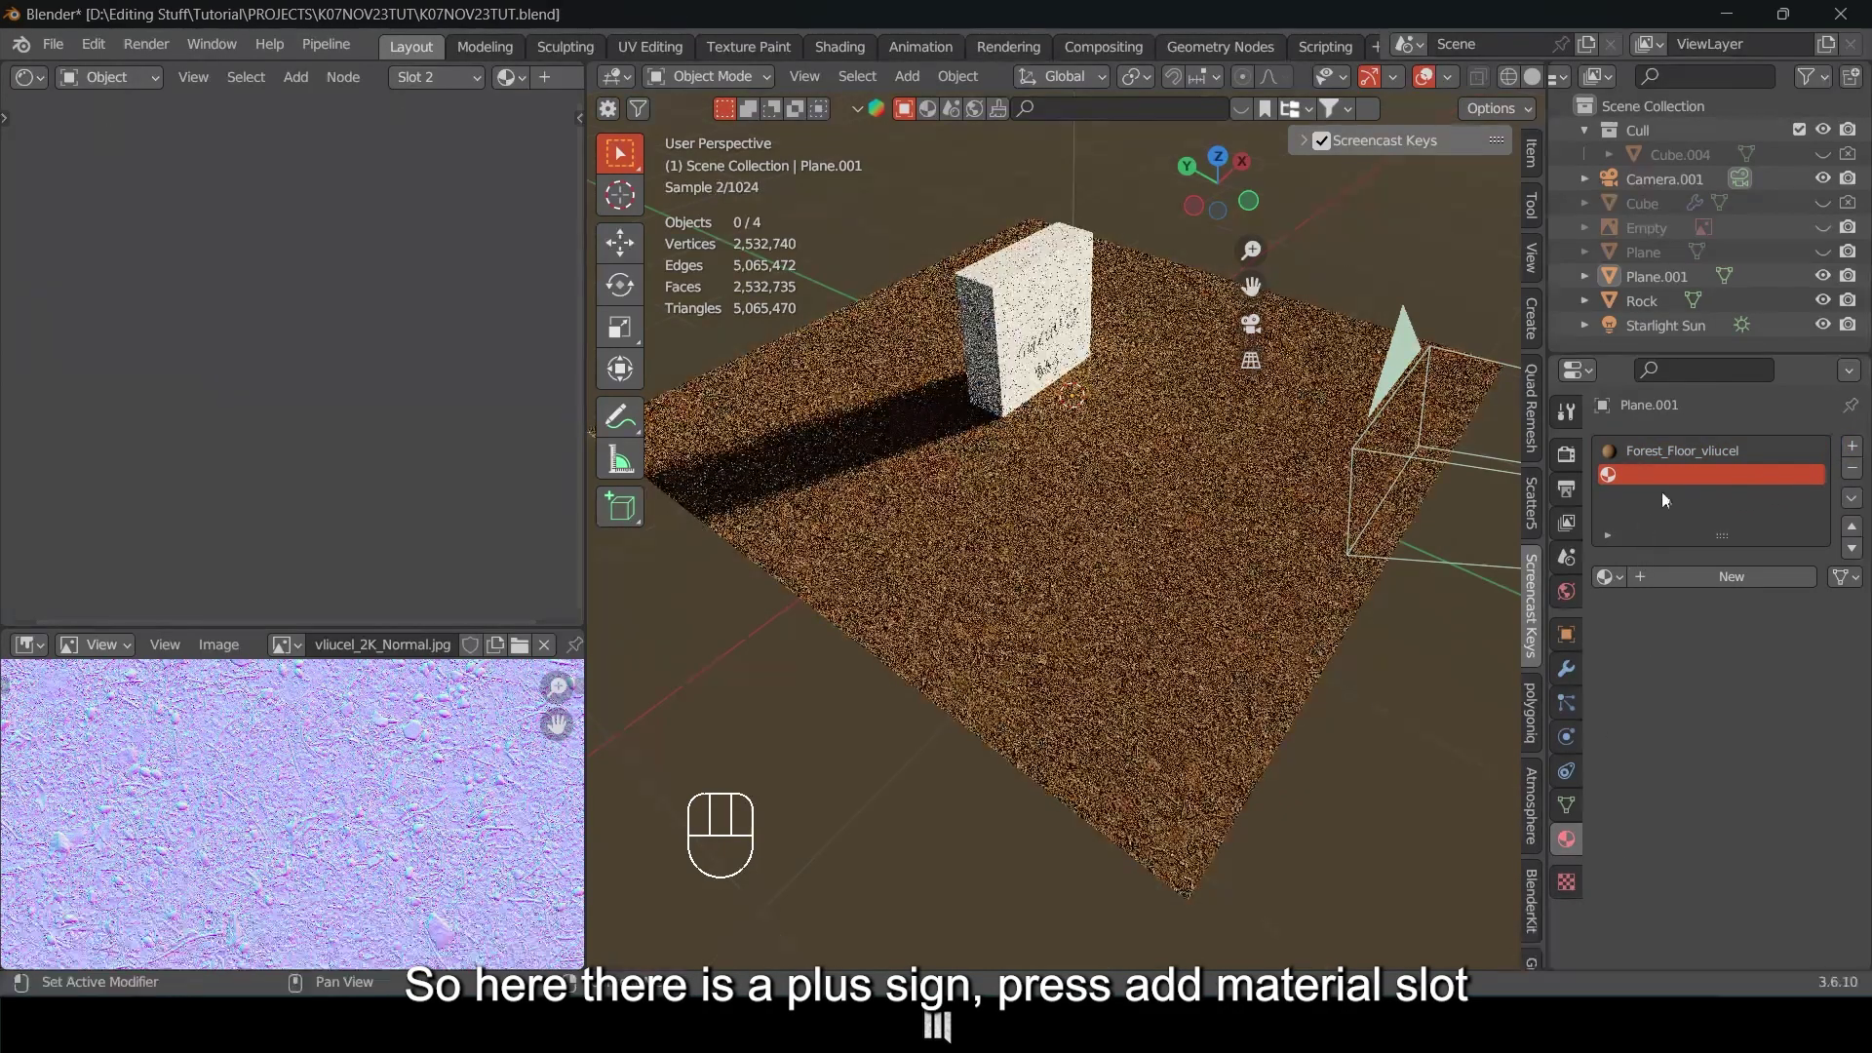
left_click(1606, 576)
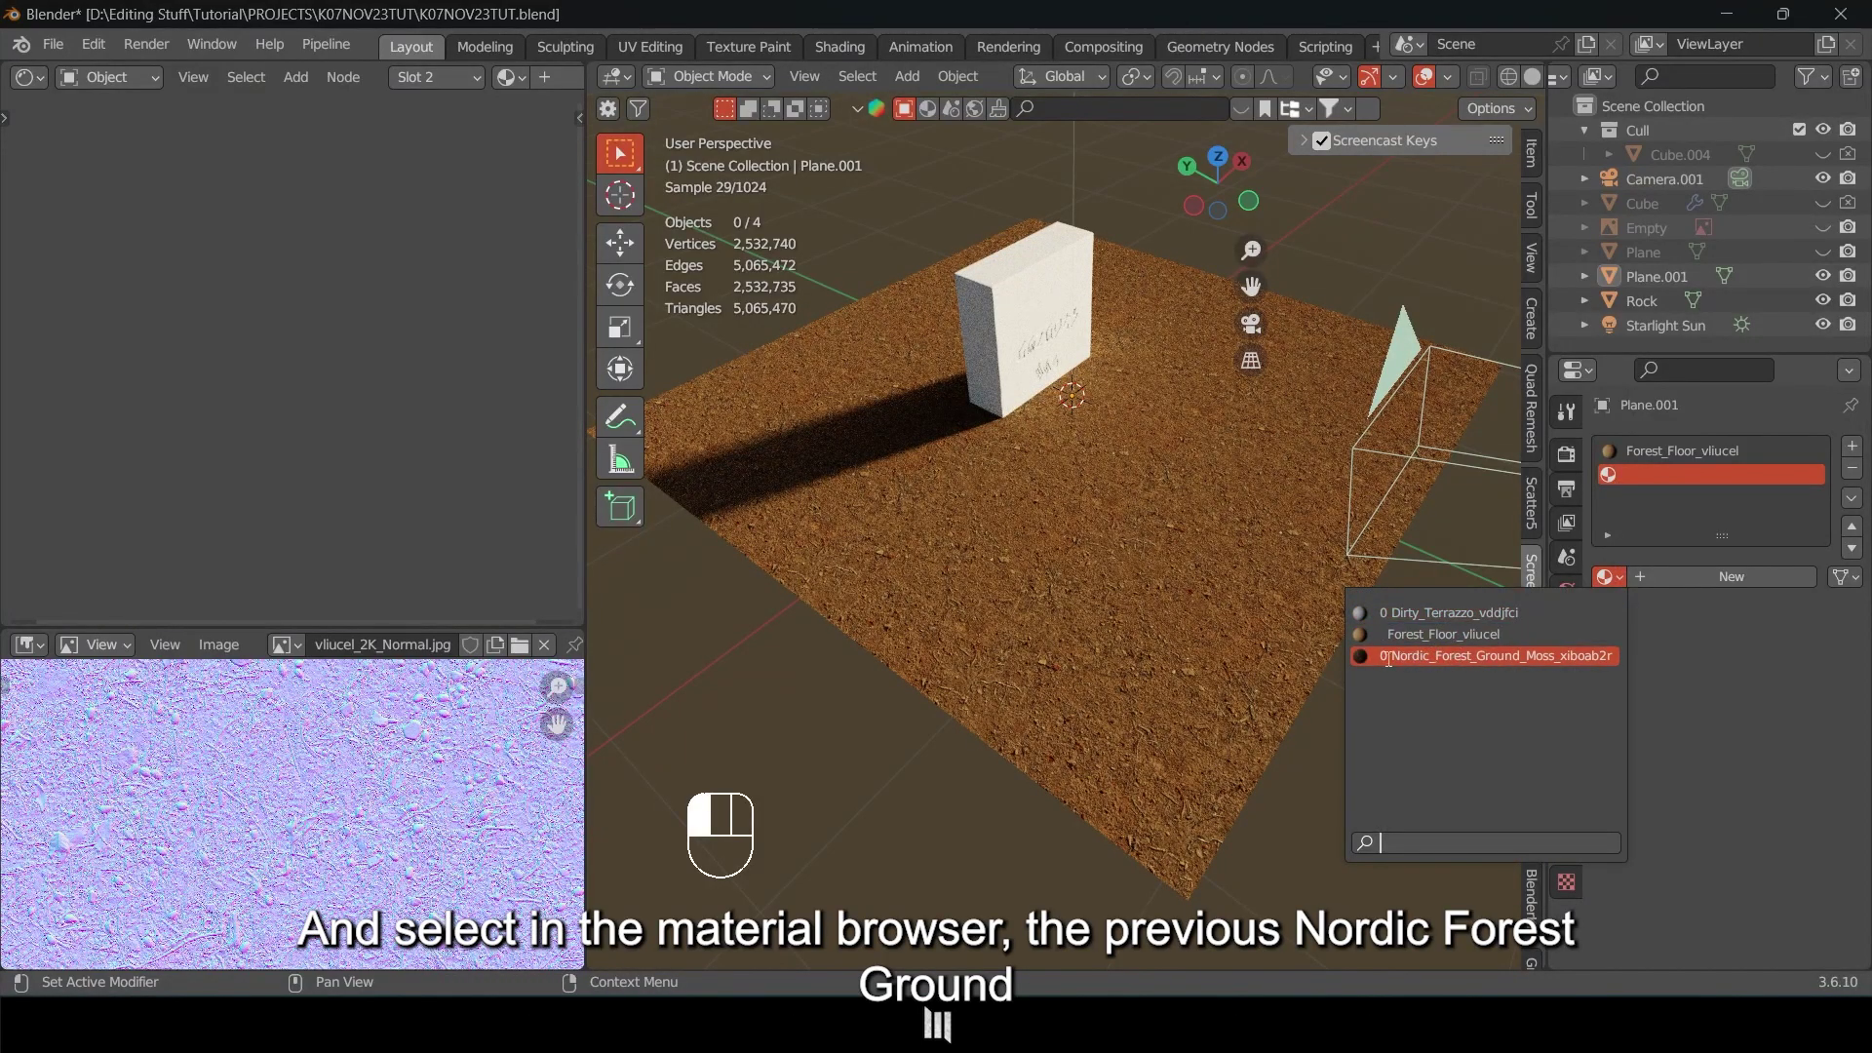
left_click(1502, 656)
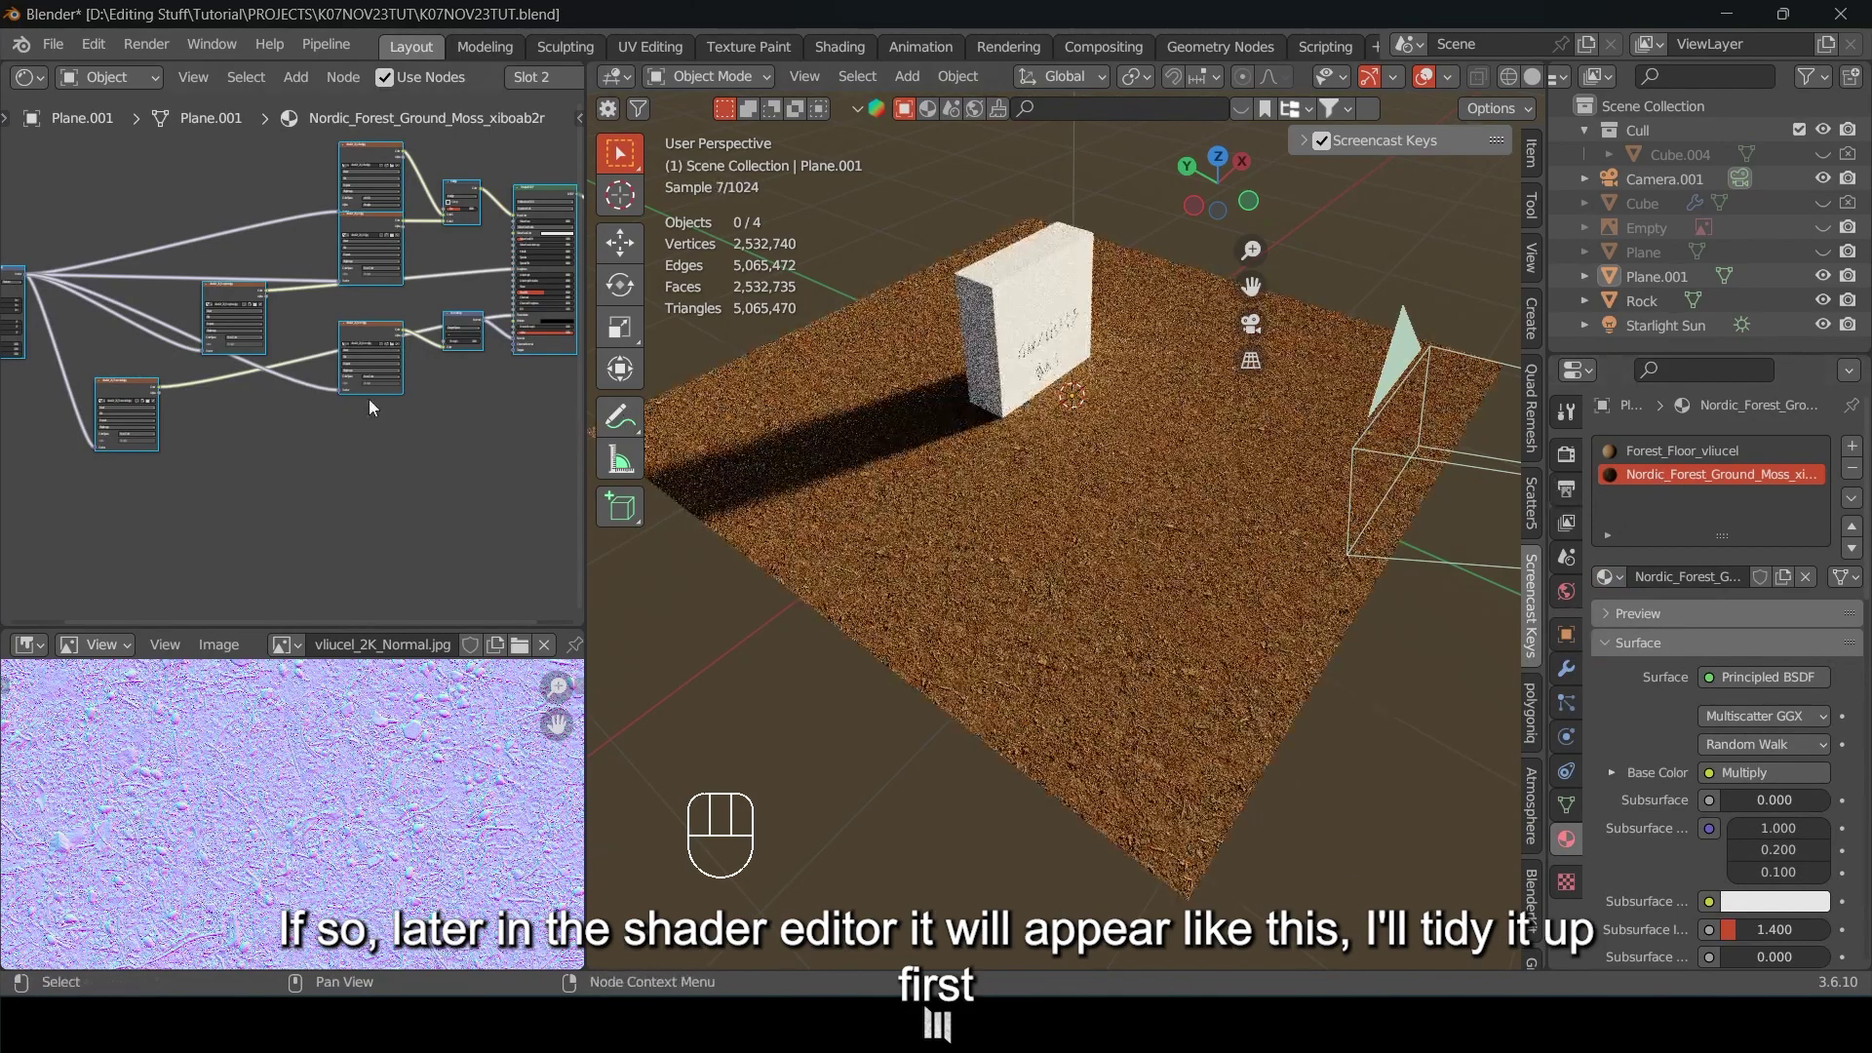
Arrange the Nordic Forest Ground Moss image texture nodes in one column in front of the Principled BSDF.
middle_click_drag(357, 395, 332, 459)
left_click(267, 530)
left_click_drag(207, 359, 338, 369)
left_click_drag(353, 452, 336, 501)
left_click_drag(126, 365, 381, 352)
left_click_drag(353, 277, 358, 276)
left_click_drag(342, 441, 358, 431)
middle_click_drag(234, 136, 217, 207)
left_click_drag(204, 183, 320, 479)
left_click(318, 480)
left_click_drag(220, 109, 333, 515)
left_click_drag(332, 505, 318, 471)
left_click(384, 409)
scroll(384, 408, "up", 8)
middle_click_drag(367, 379, 299, 375)
scroll(299, 376, "up", 2)
left_click_drag(395, 314, 388, 392)
Move the moss material's Texture Coordinate and Mapping nodes close to its texture column.
scroll(306, 392, "down", 8)
middle_click_drag(195, 380, 409, 373)
left_click_drag(47, 290, 279, 284)
middle_click_drag(96, 349, 237, 352)
left_click_drag(117, 349, 346, 300)
middle_click_drag(478, 312, 258, 394)
scroll(254, 395, "down", 3)
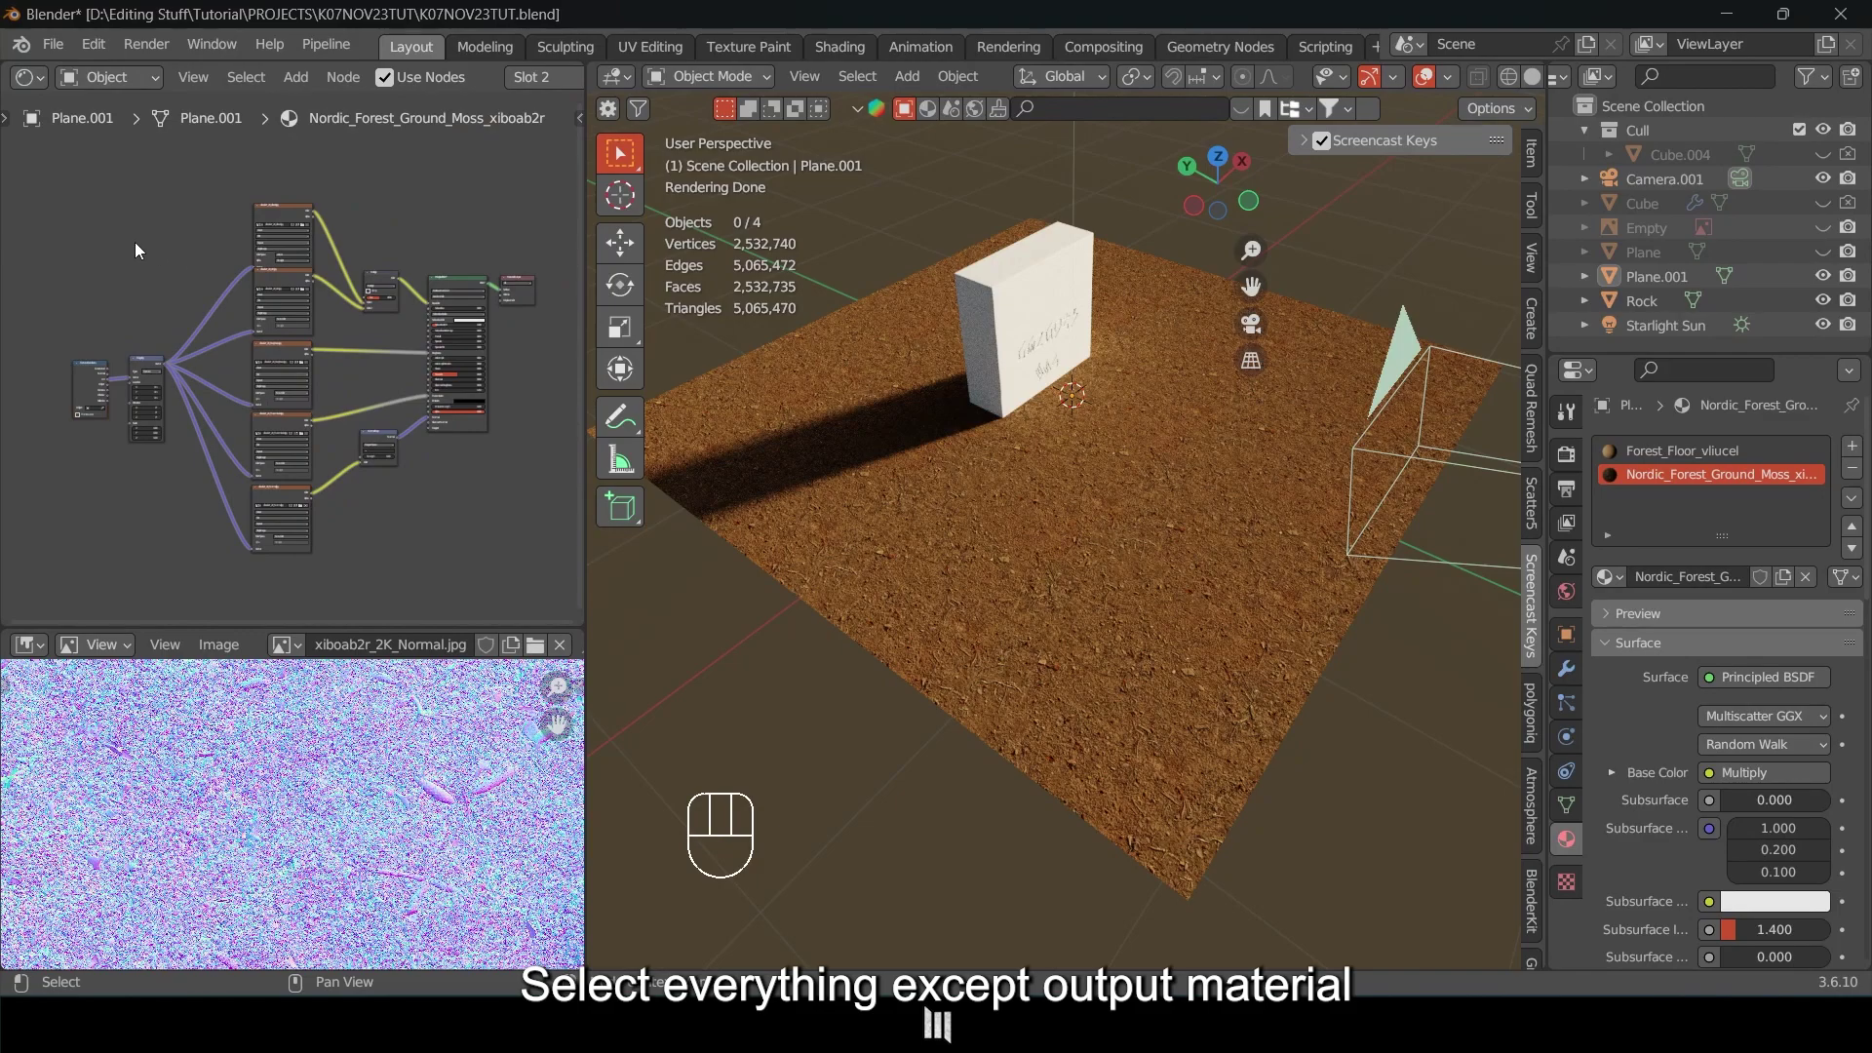
Copy all nodes of the Nordic Forest Ground Moss material except the Material Output.
left_click_drag(44, 162, 466, 556)
middle_click_drag(522, 291, 460, 260)
scroll(330, 361, "up", 3)
scroll(410, 355, "down", 3)
middle_click_drag(279, 443, 378, 400)
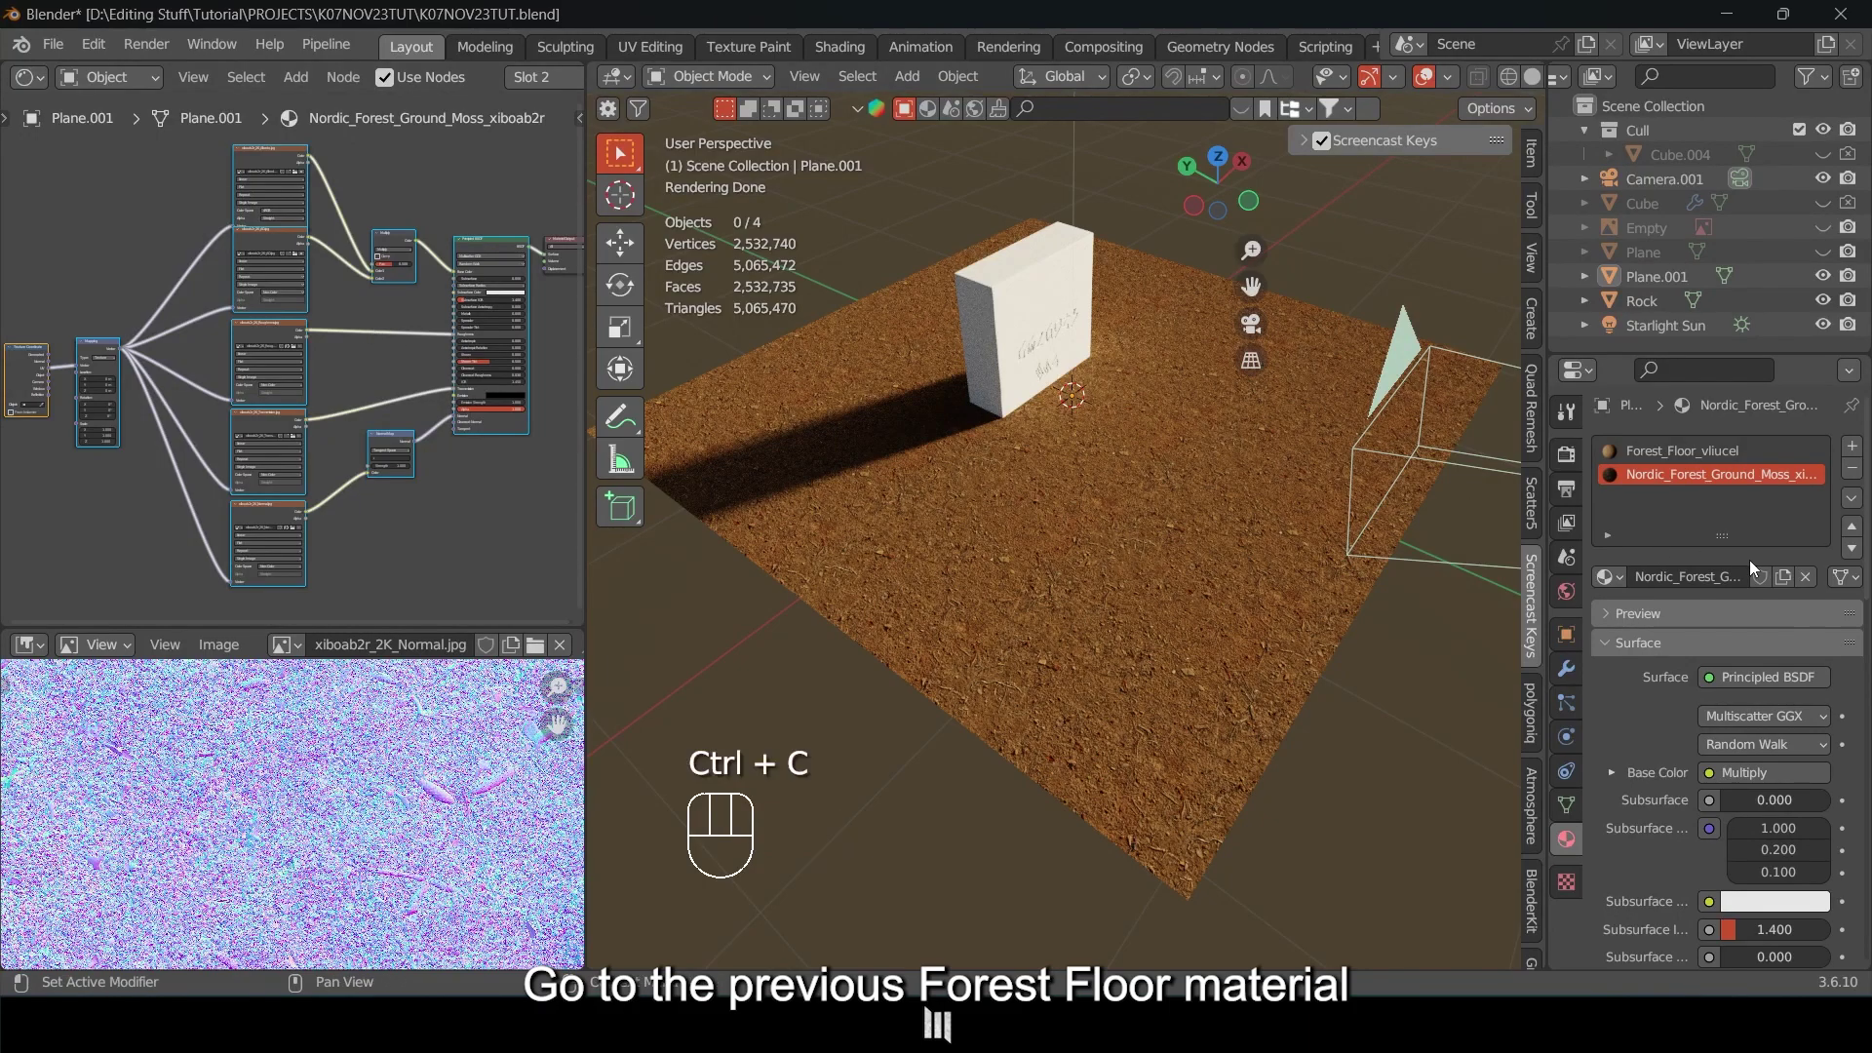
Paste the copied moss nodes into the Forest_Floor_vliucel material and place them below its existing nodes.
left_click(1677, 449)
middle_click_drag(243, 487, 331, 337)
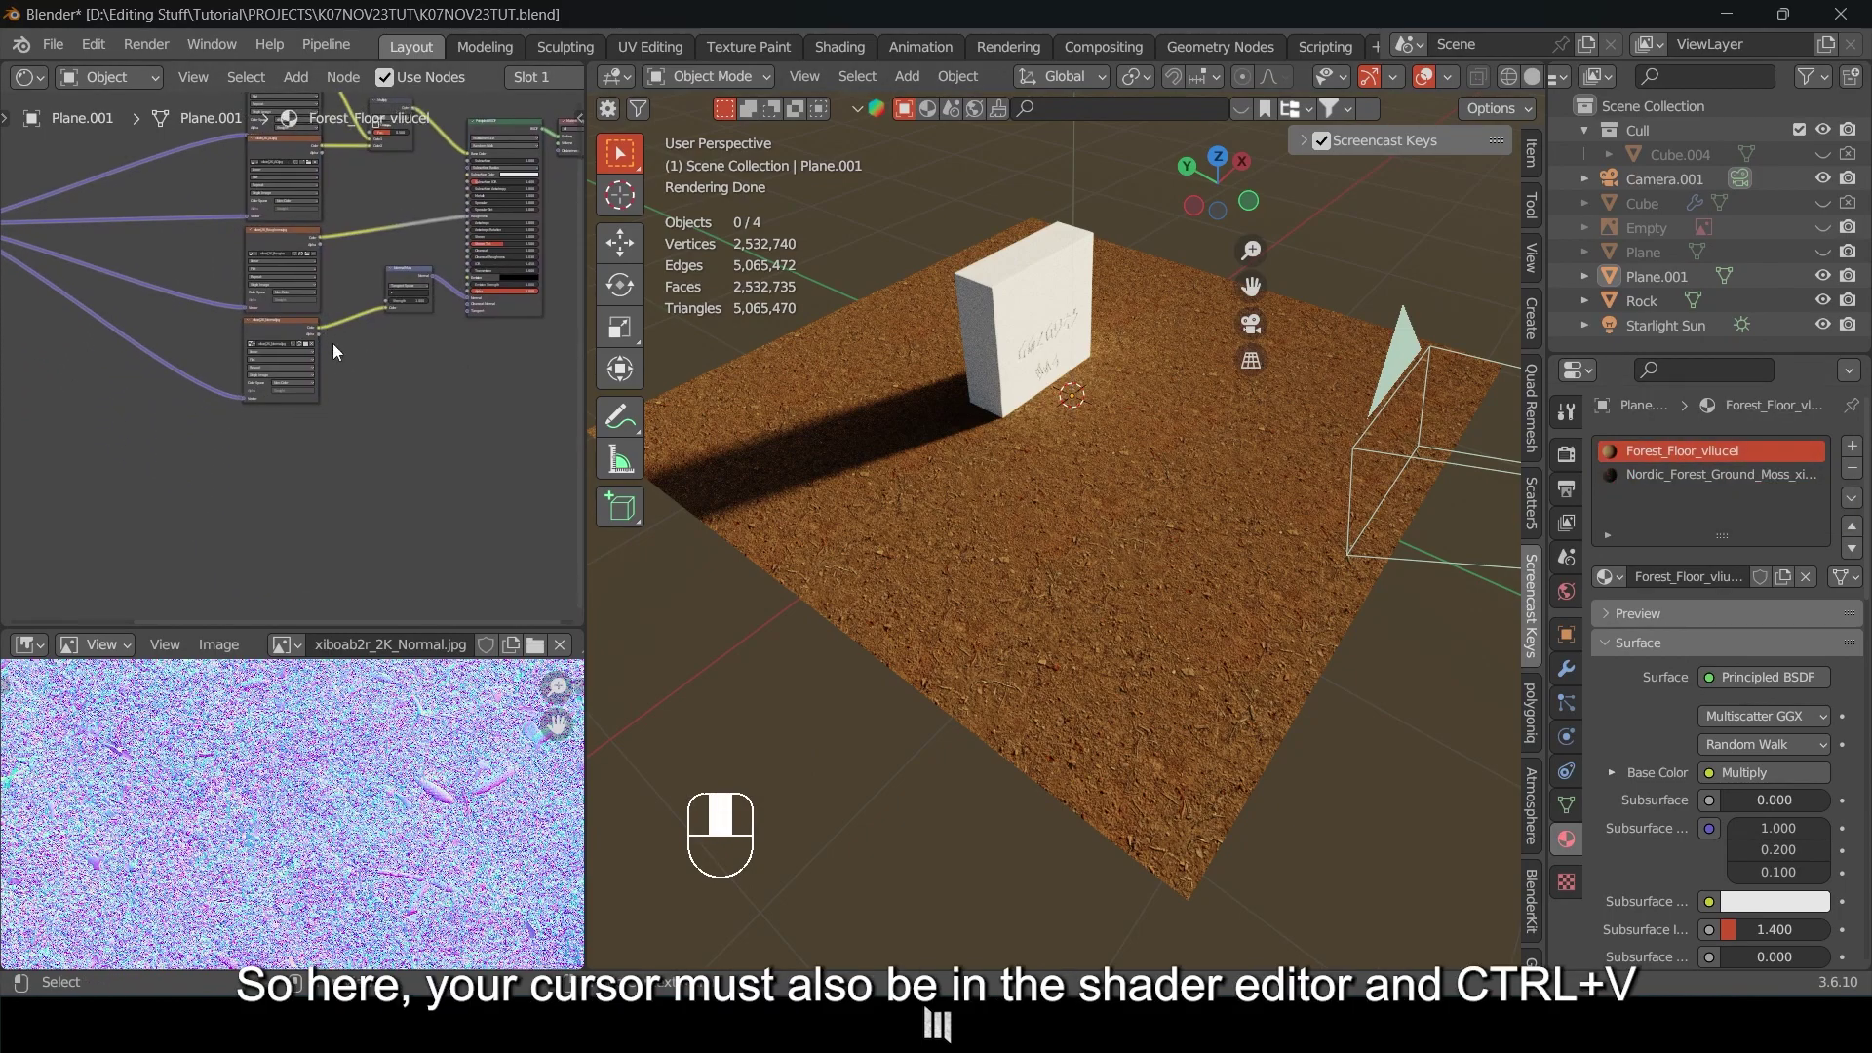
middle_click_drag(296, 498, 321, 410)
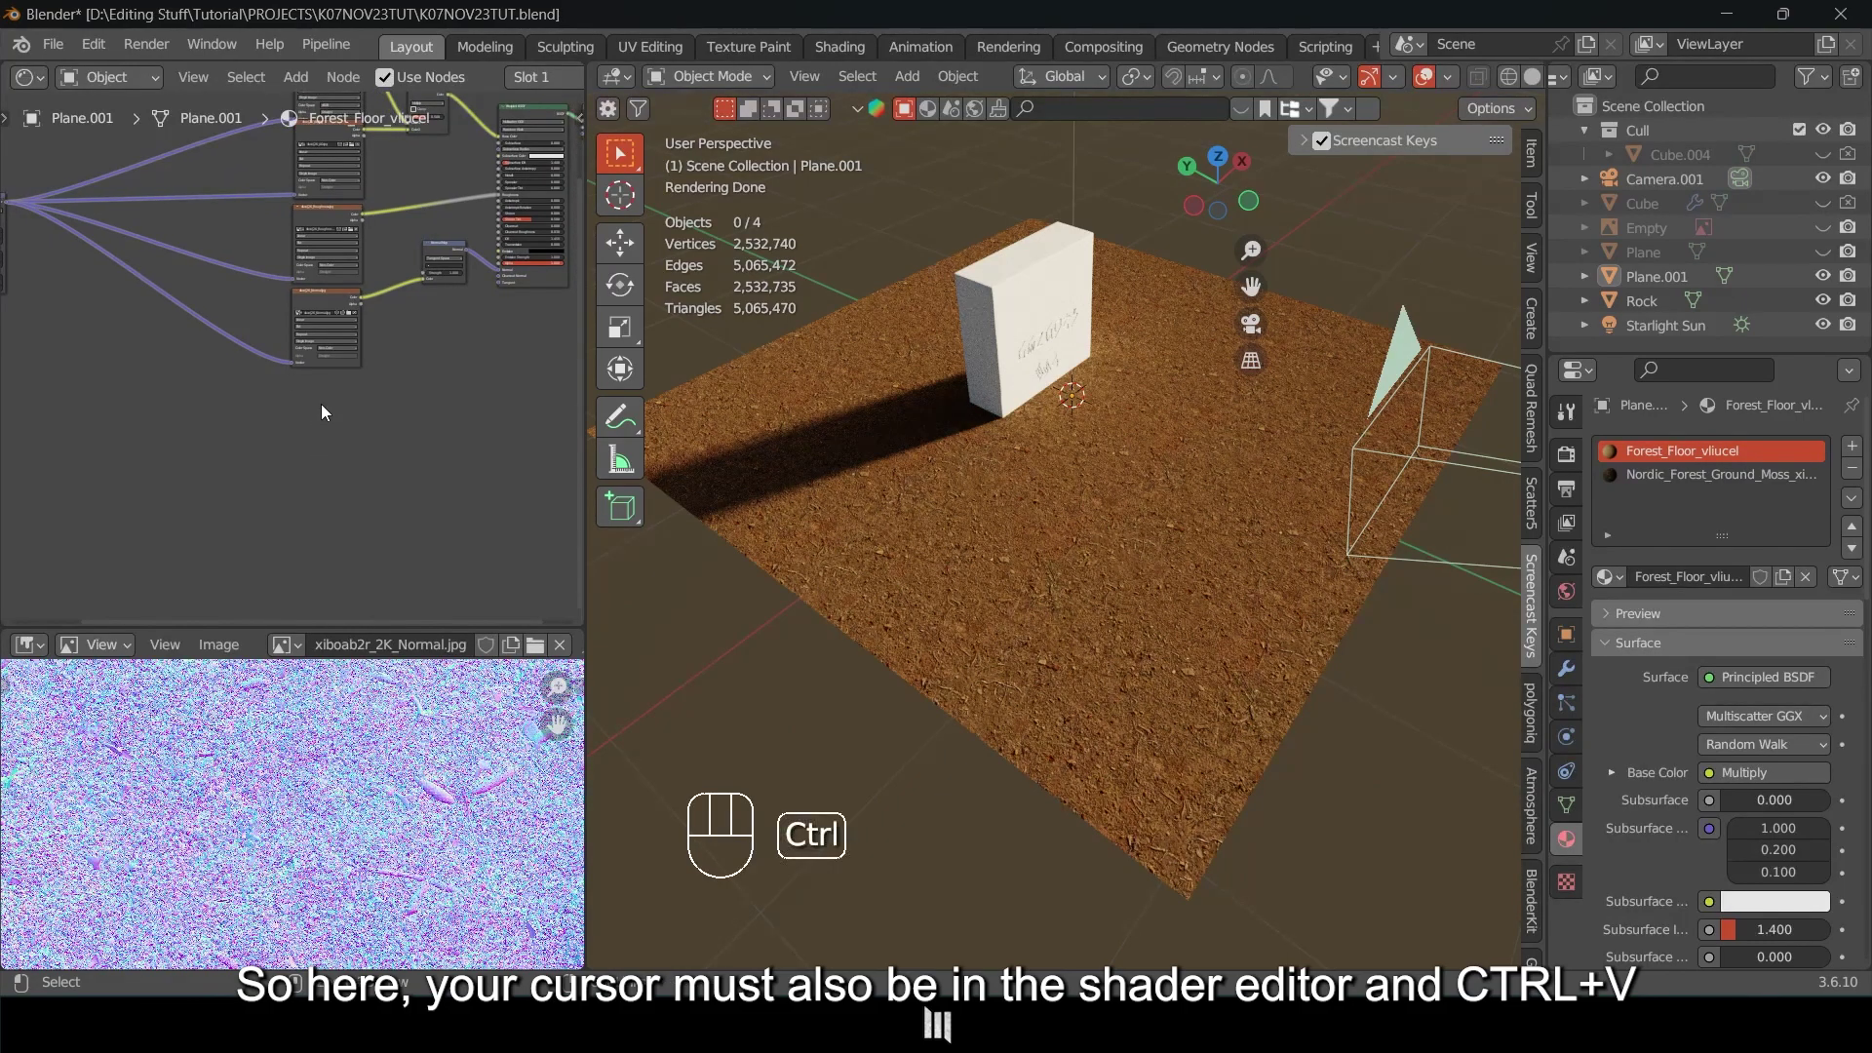
key("ctrl+v")
left_click_drag(323, 230, 333, 396)
middle_click_drag(258, 412, 308, 395)
left_click(309, 395)
Move the Material Output node away from the soil nodes, roughly midway between the two node groups.
left_click_drag(29, 156, 310, 191)
middle_click_drag(398, 437, 109, 363)
mouse_move(349, 380)
middle_mouse_down()
mouse_move(295, 444)
mouse_move(377, 370)
mouse_move(341, 477)
mouse_move(330, 376)
middle_mouse_up()
left_click_drag(398, 173, 540, 442)
mouse_move(320, 330)
middle_mouse_down()
mouse_move(359, 269)
mouse_move(357, 328)
middle_mouse_up()
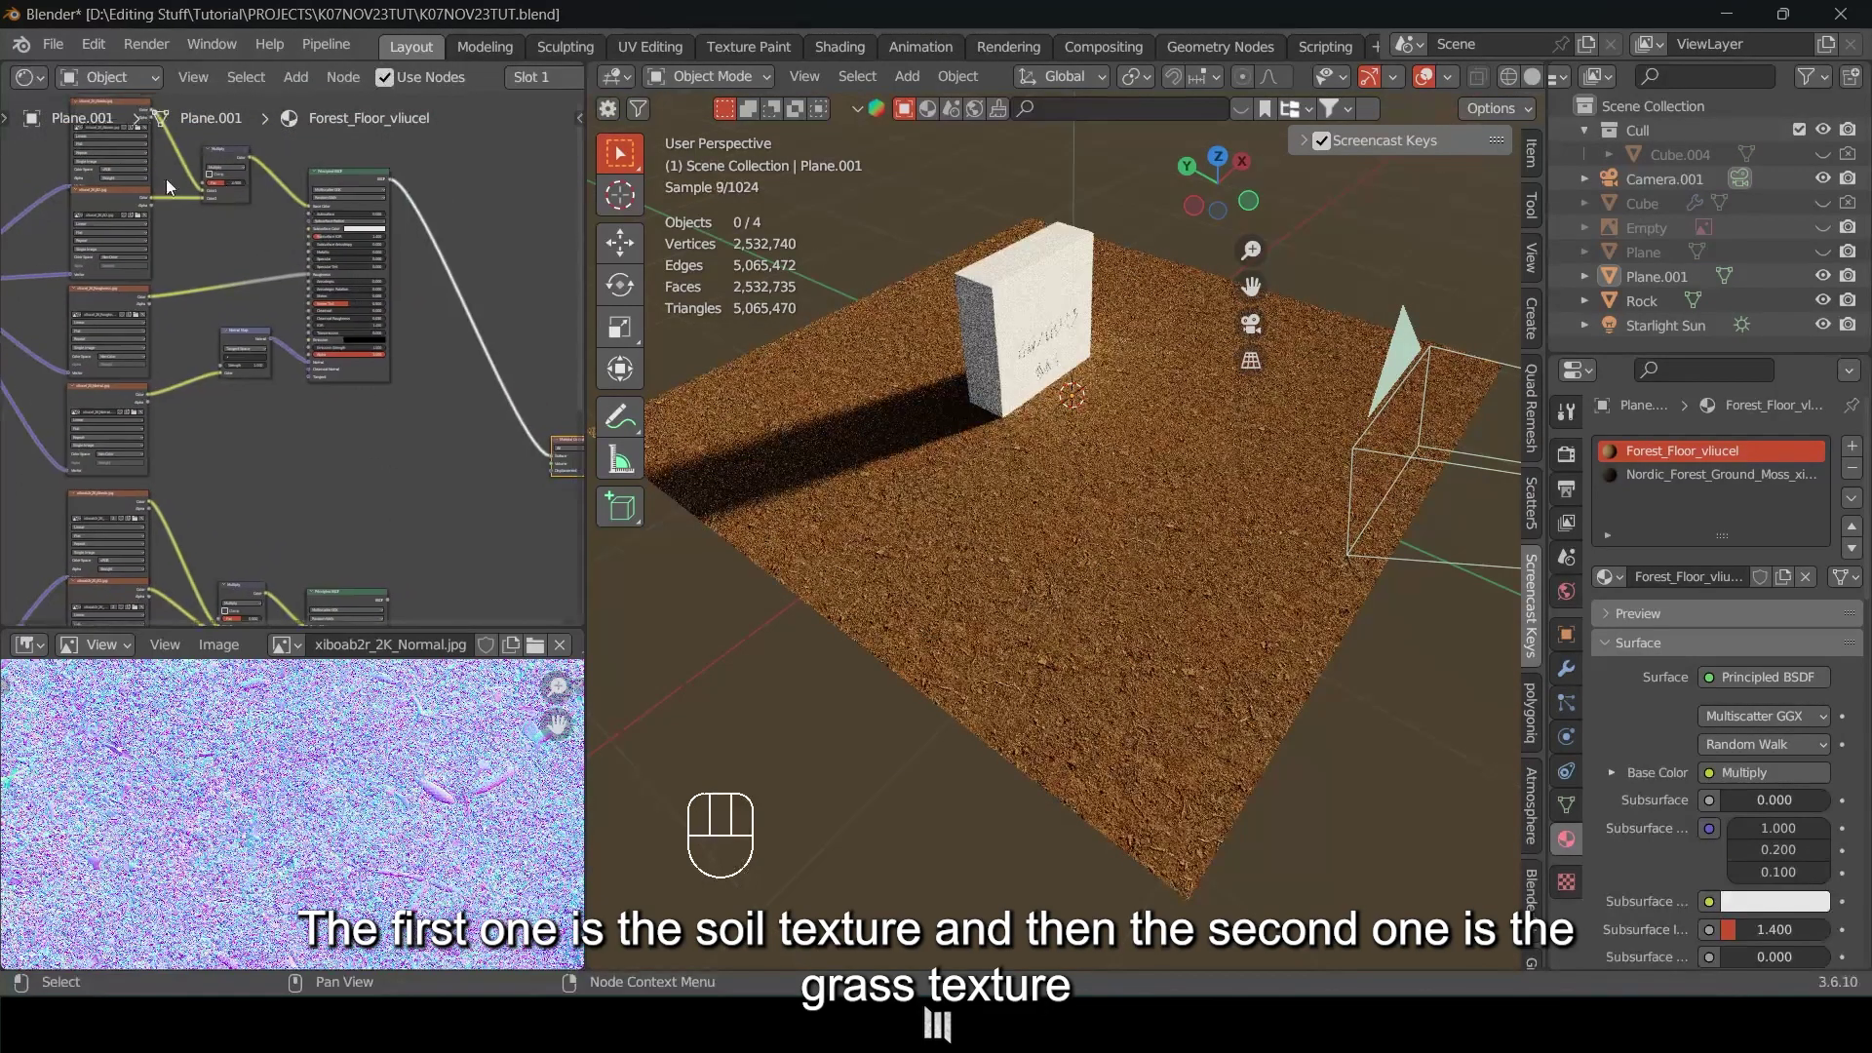
Add a Mix Shader node on the link between the soil Principled BSDF and the Material Output.
middle_click_drag(245, 551, 386, 245)
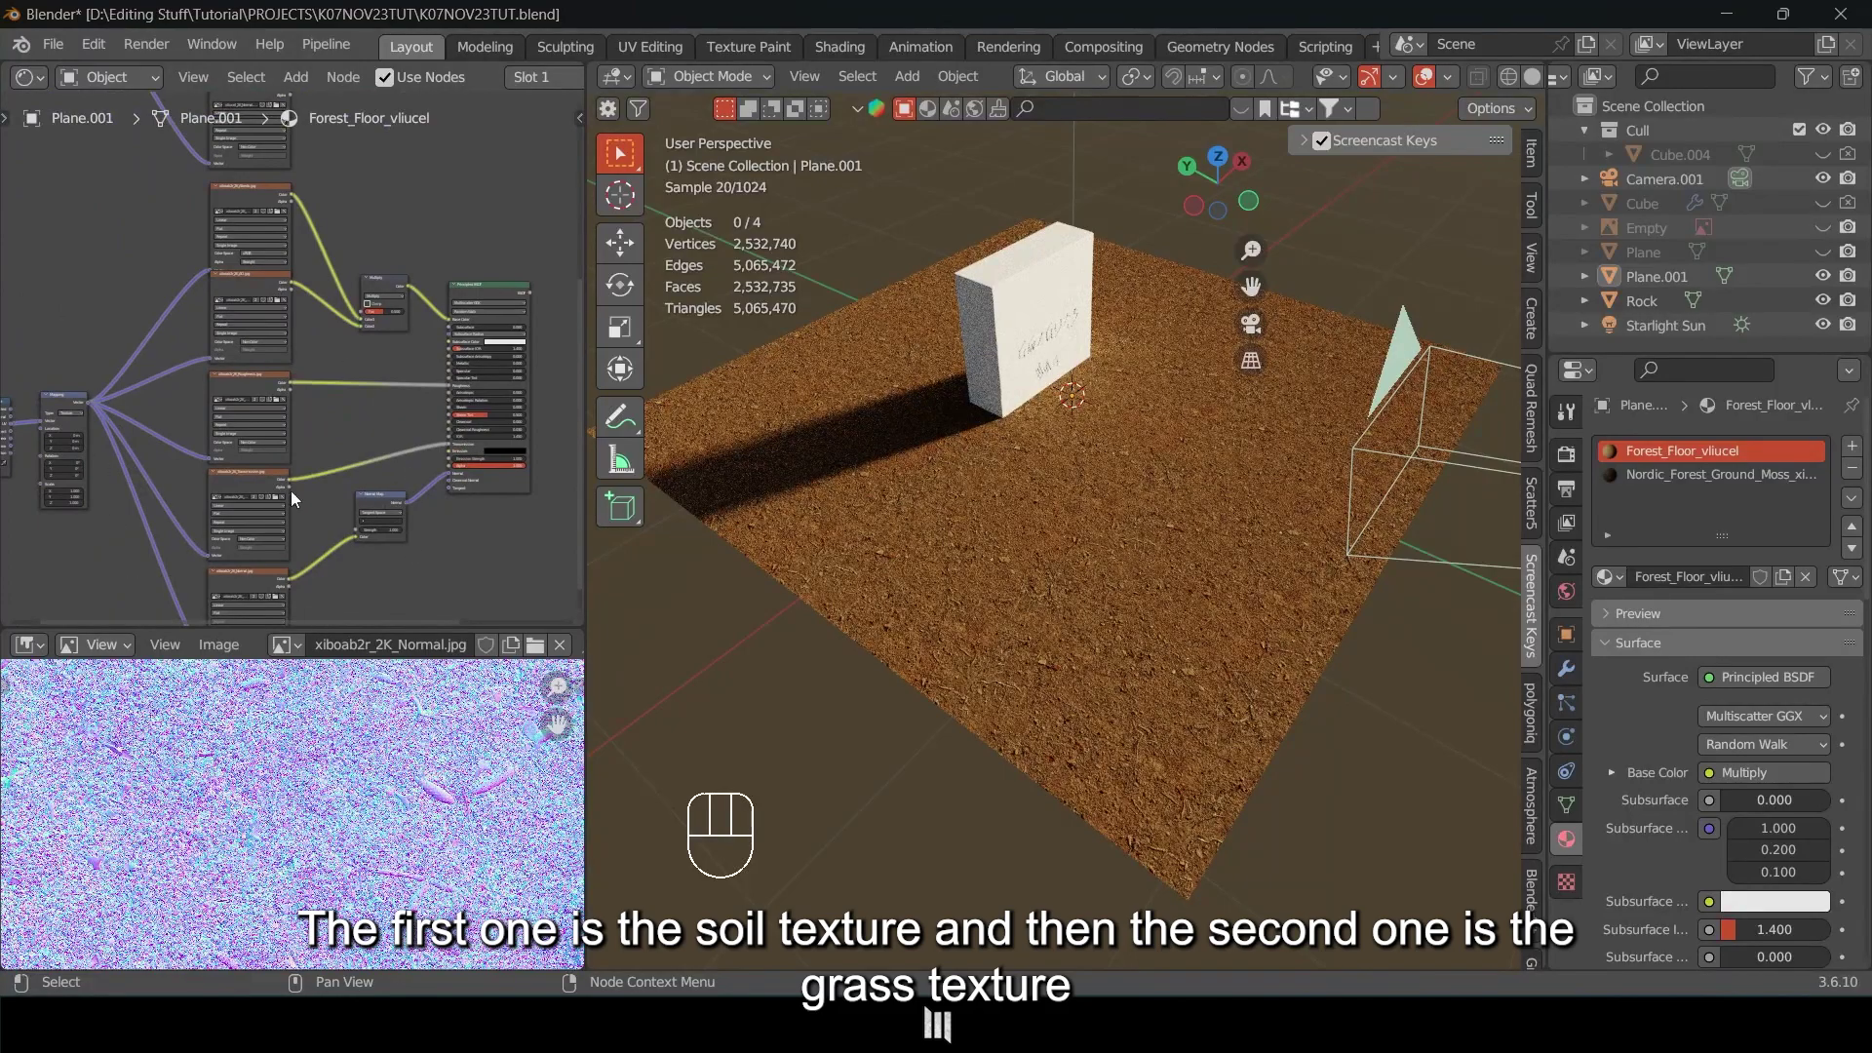
middle_click_drag(335, 492, 374, 458)
scroll(175, 359, "down", 1)
middle_click_drag(536, 263, 323, 452)
scroll(294, 443, "up", 2)
scroll(331, 426, "up", 2)
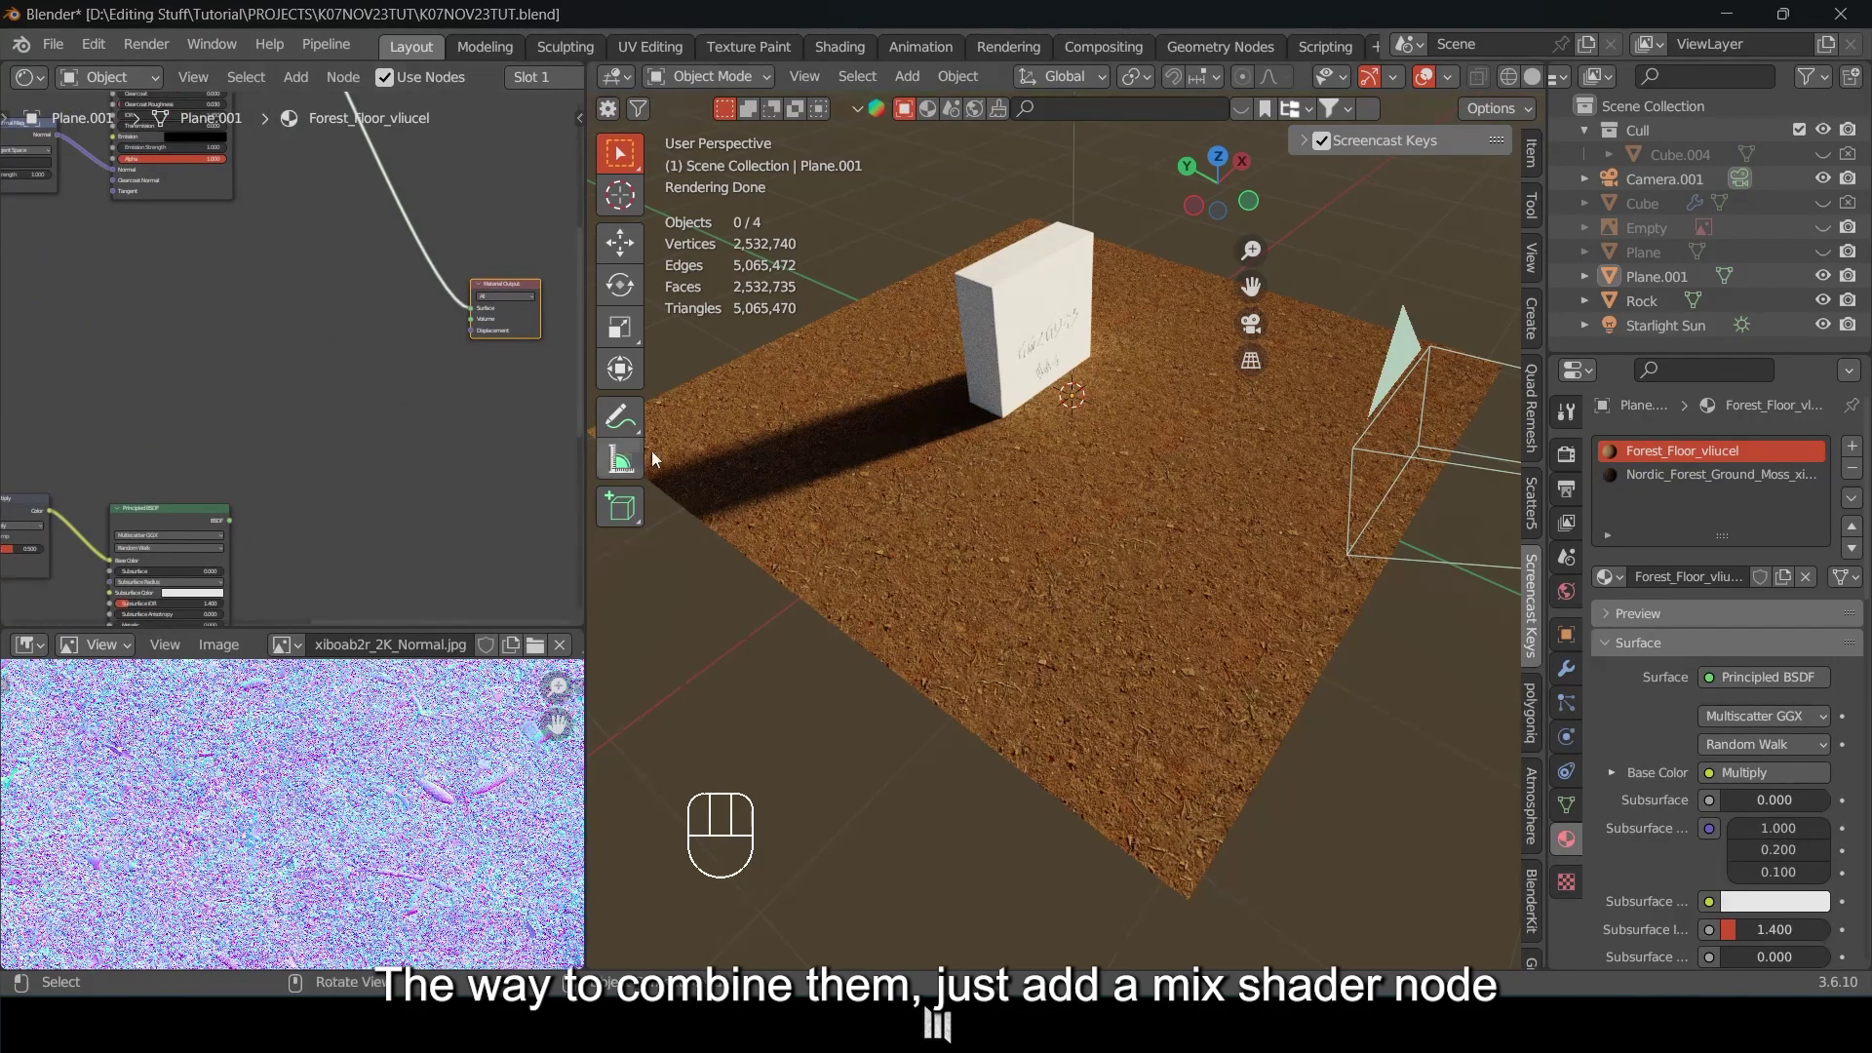
left_click_drag(587, 430, 687, 432)
scroll(436, 500, "up", 2)
scroll(404, 351, "down", 1)
key("shift+a")
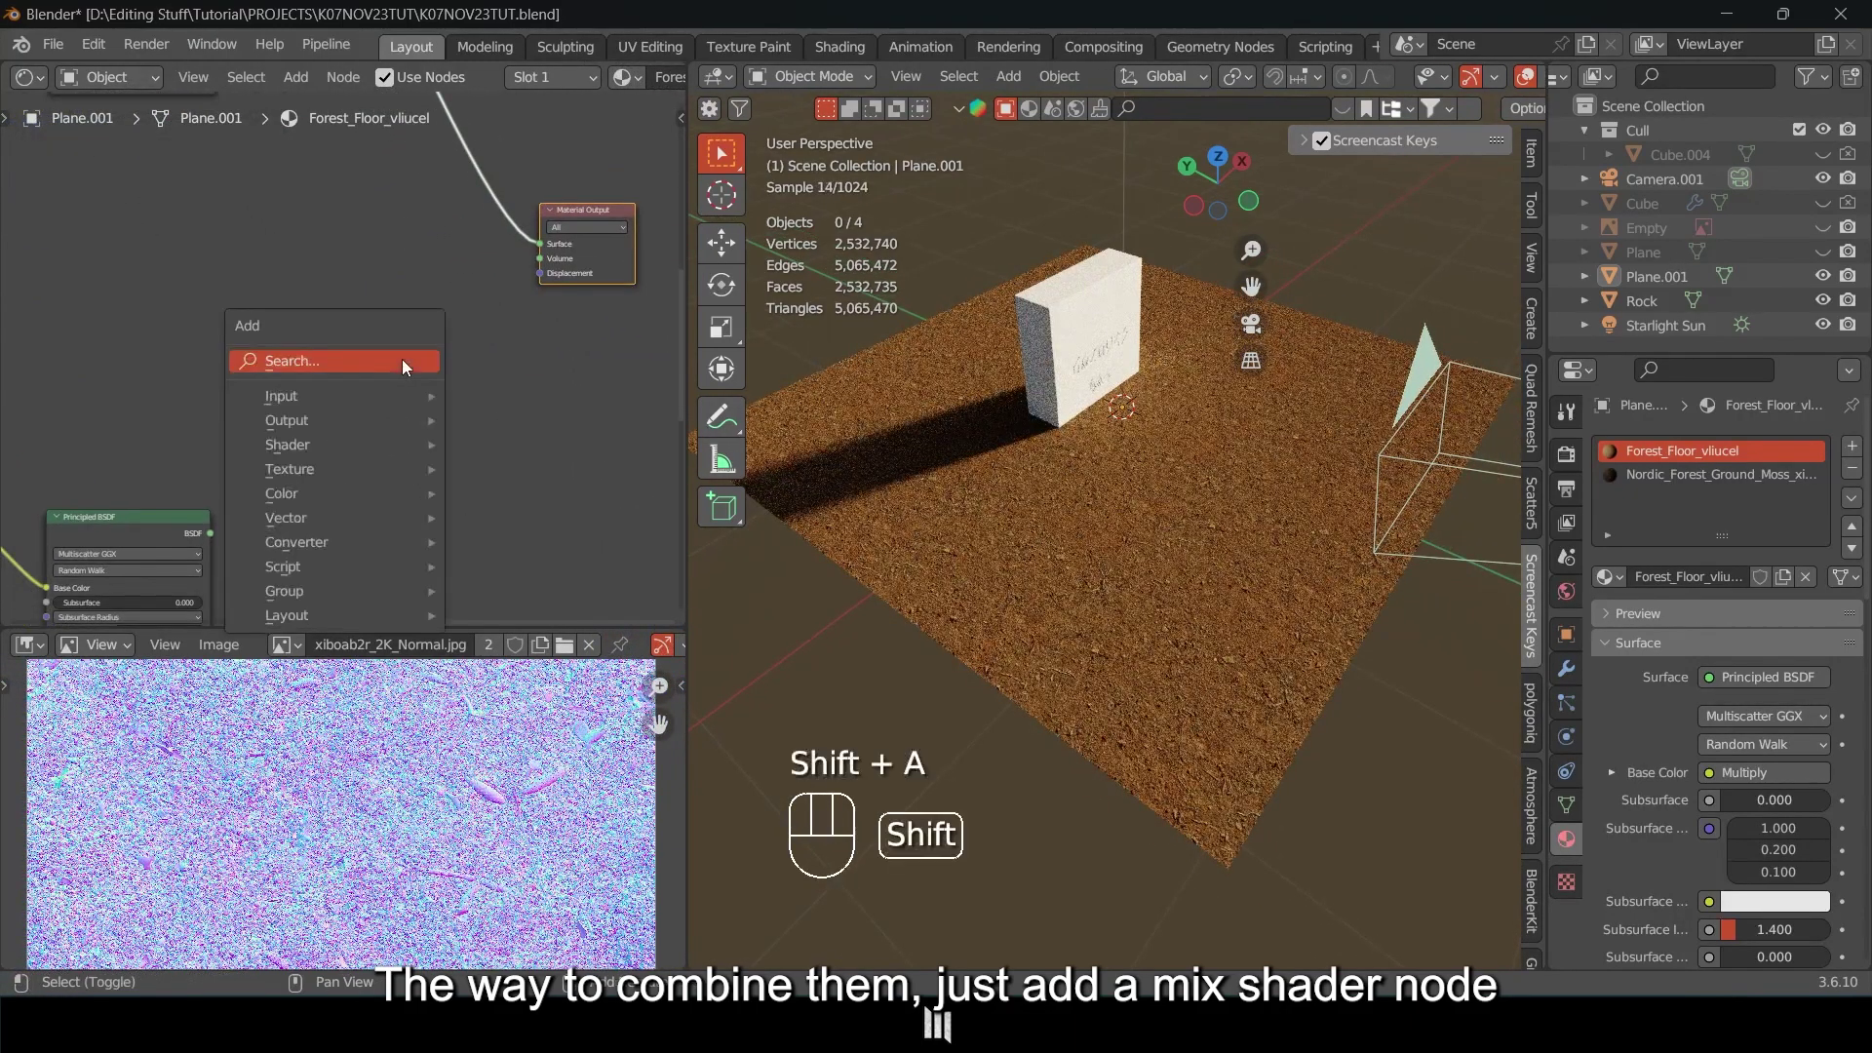
left_click(333, 358)
type("mi")
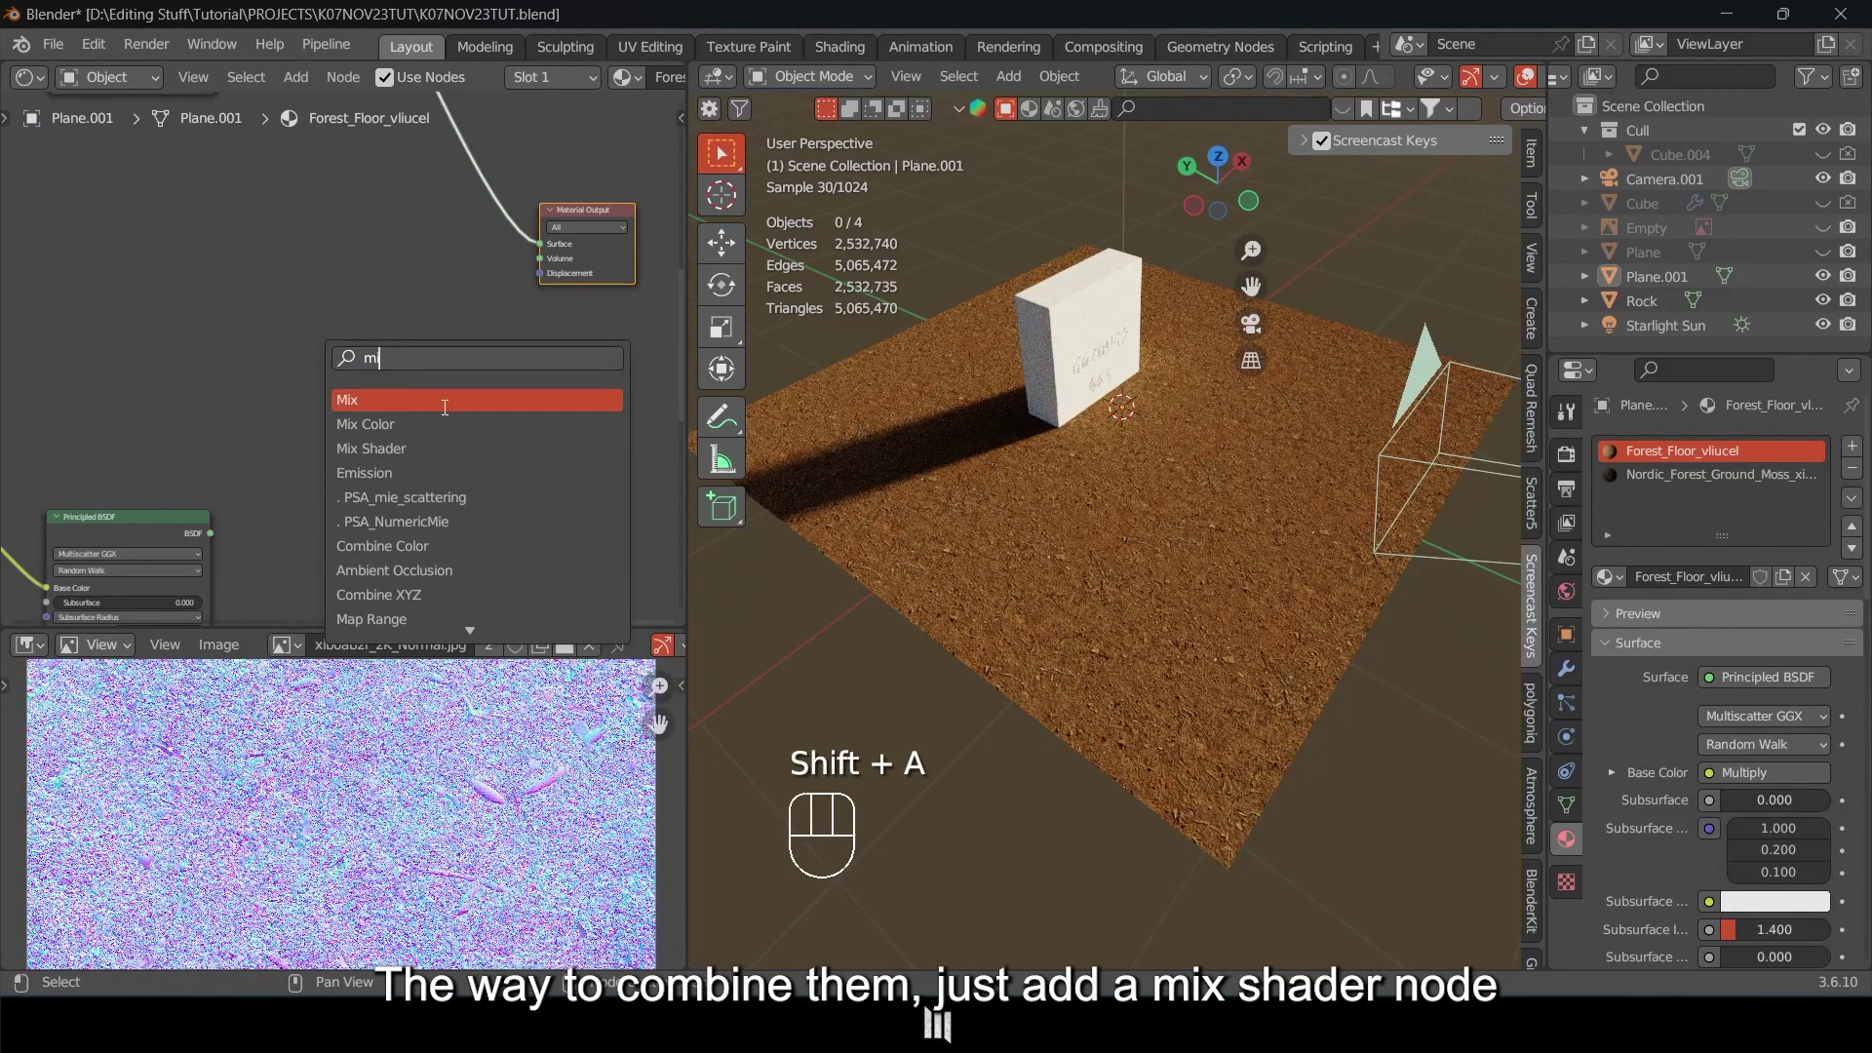
left_click(445, 449)
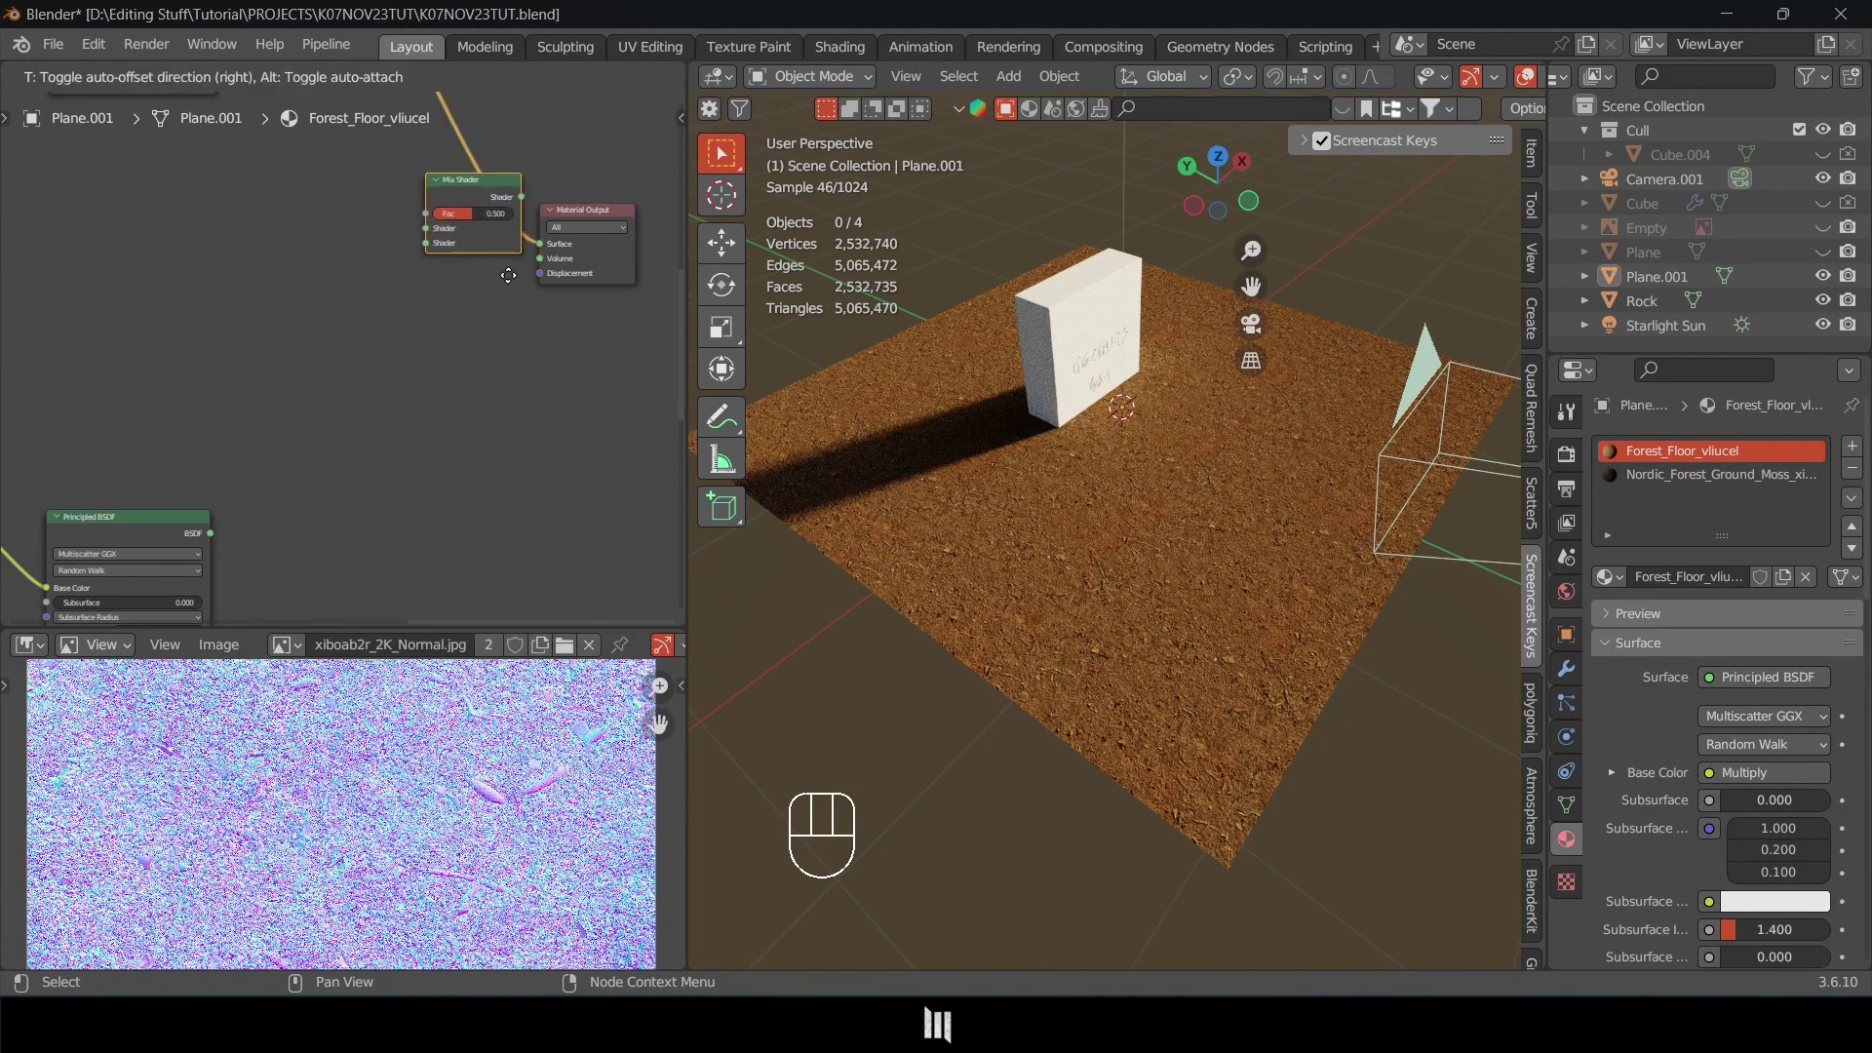
left_click(475, 274)
left_click_drag(462, 201, 463, 224)
Connect the moss Principled BSDF to the Mix Shader's second shader input and check the blended ground.
middle_click_drag(215, 529, 284, 533)
left_click_drag(231, 509, 511, 261)
middle_click_drag(518, 260, 550, 478)
middle_click_drag(433, 382, 420, 416)
middle_click_drag(1135, 486, 1101, 517)
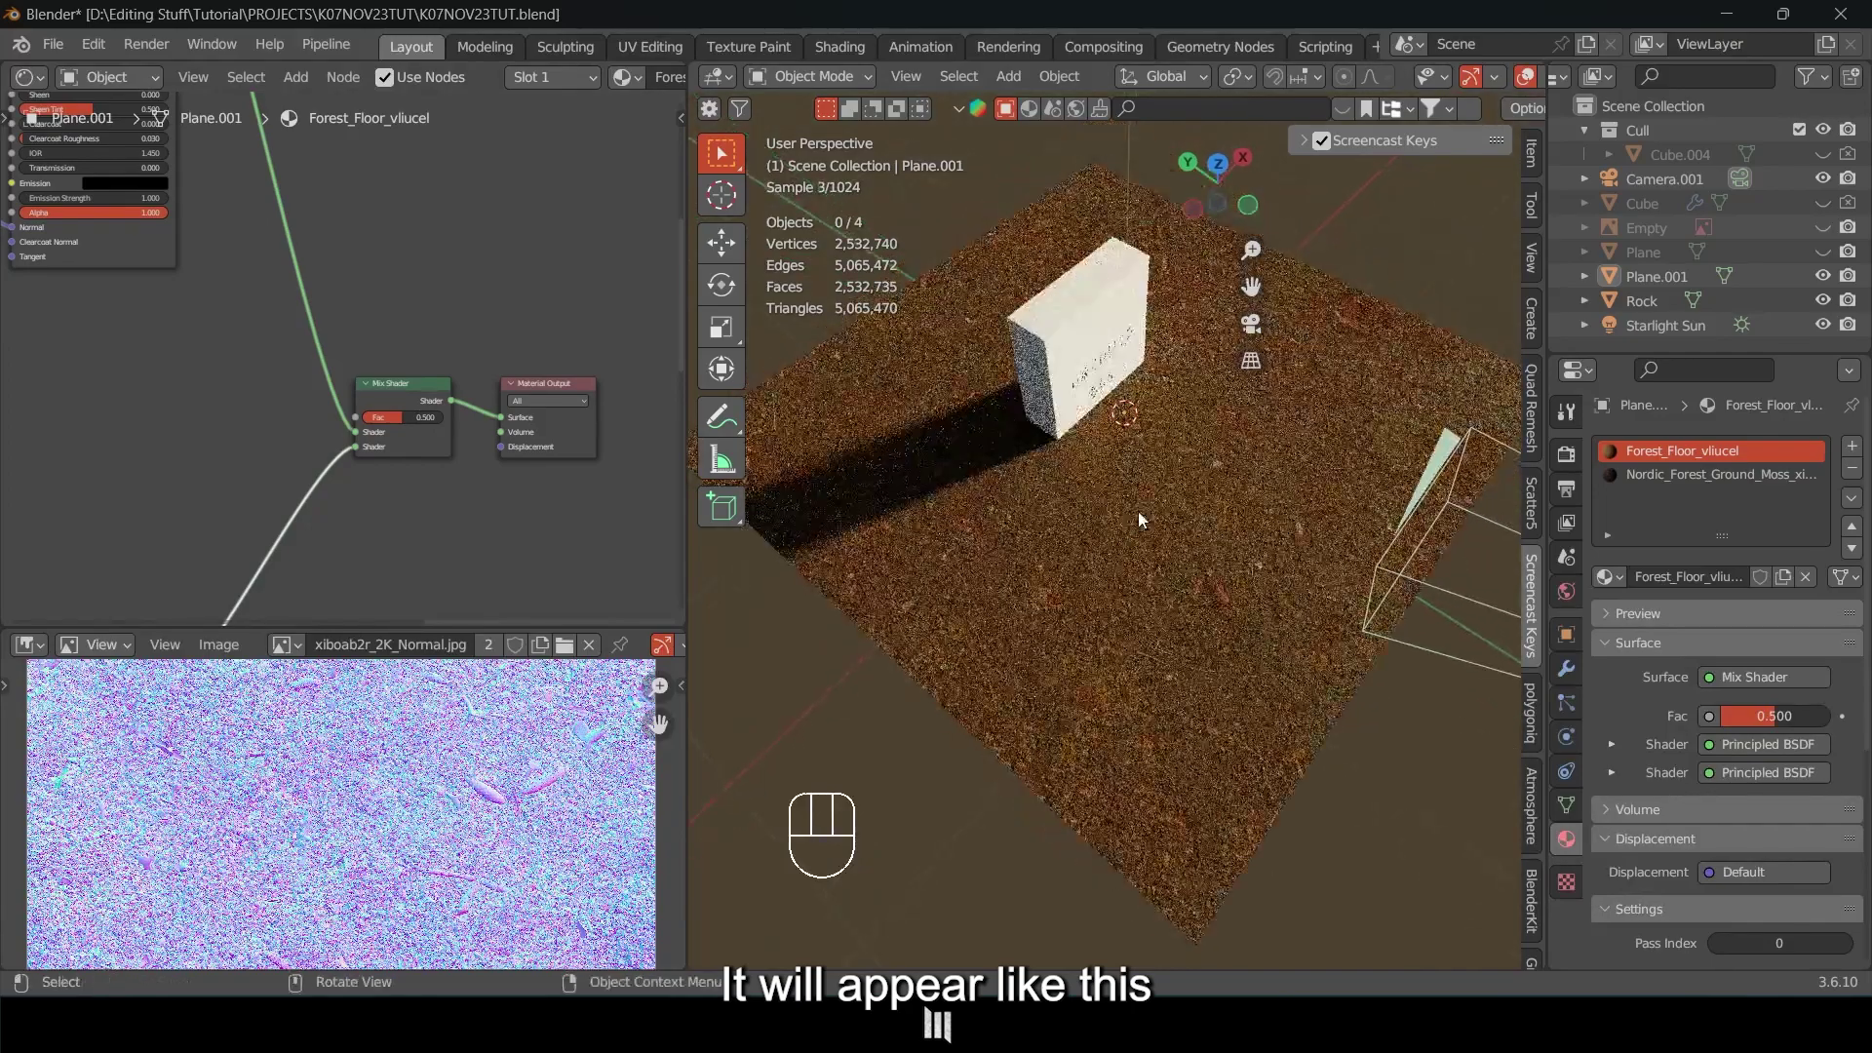
mouse_move(417, 414)
left_mouse_down()
mouse_move(463, 413)
mouse_move(402, 420)
left_mouse_up()
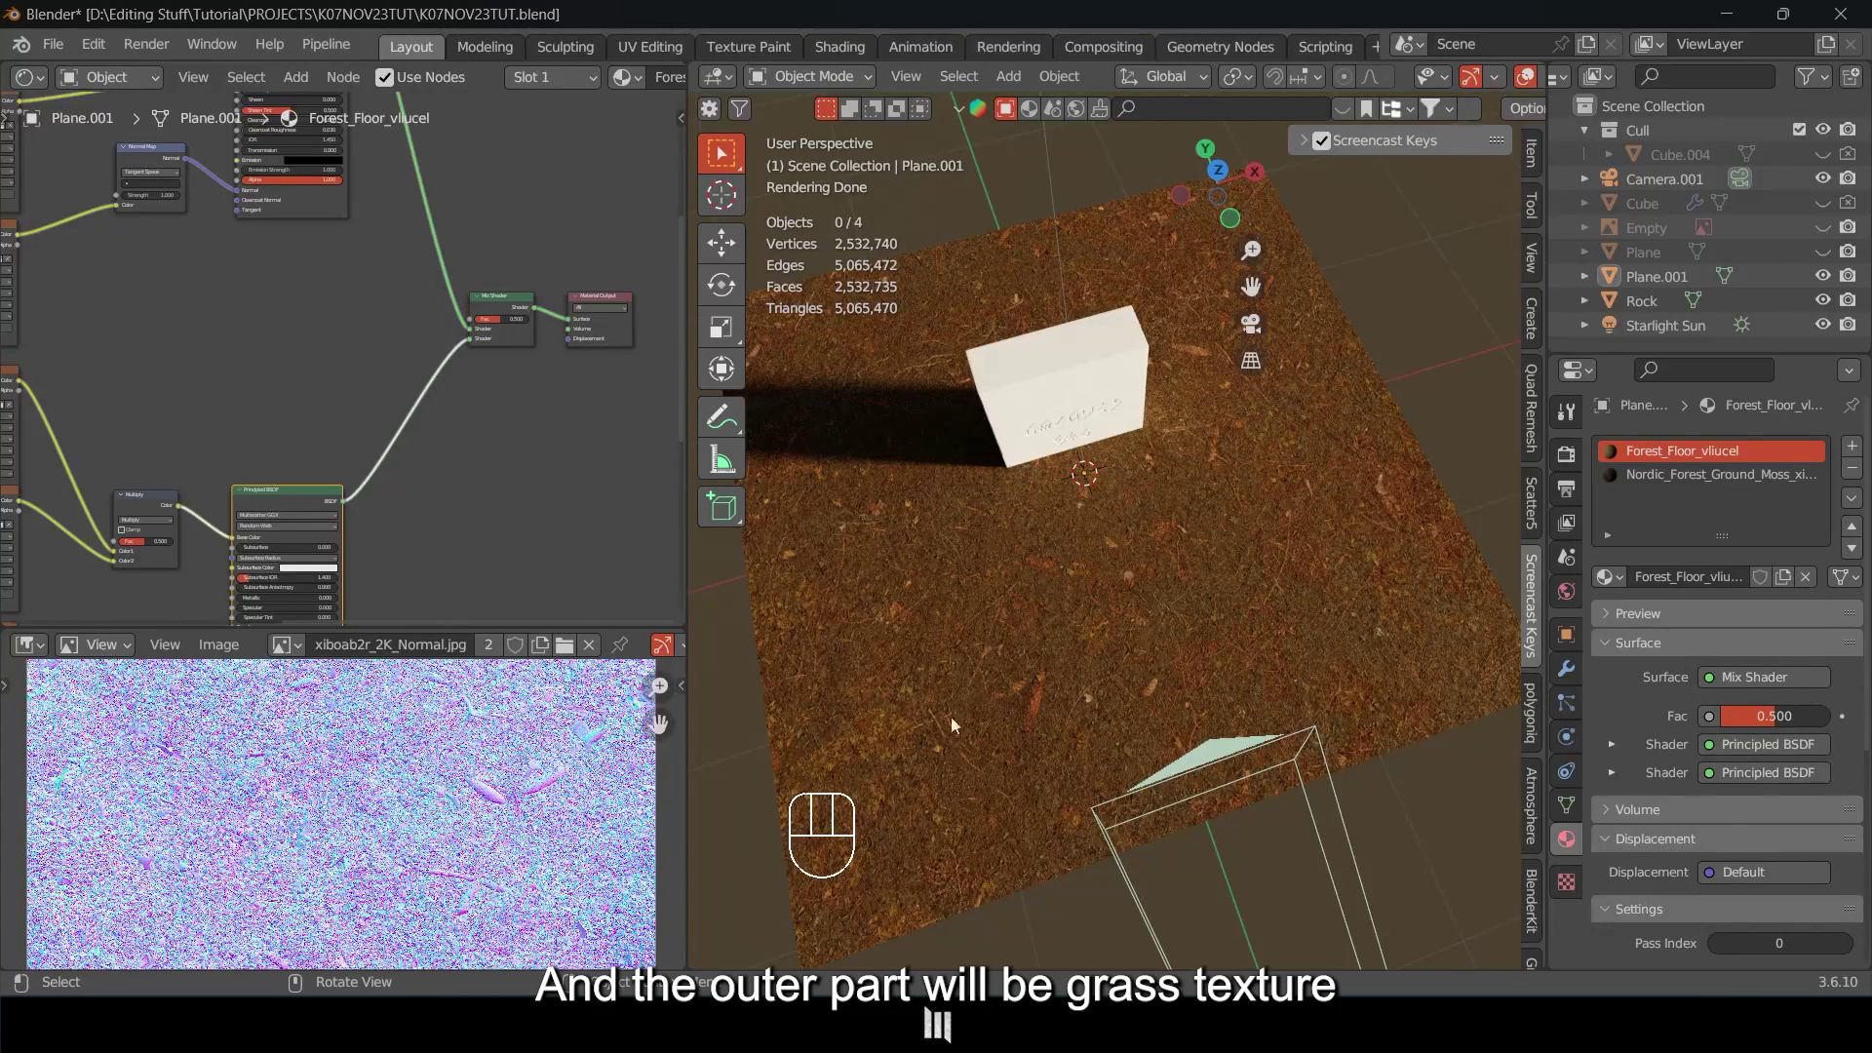
middle_click_drag(938, 483, 1103, 474)
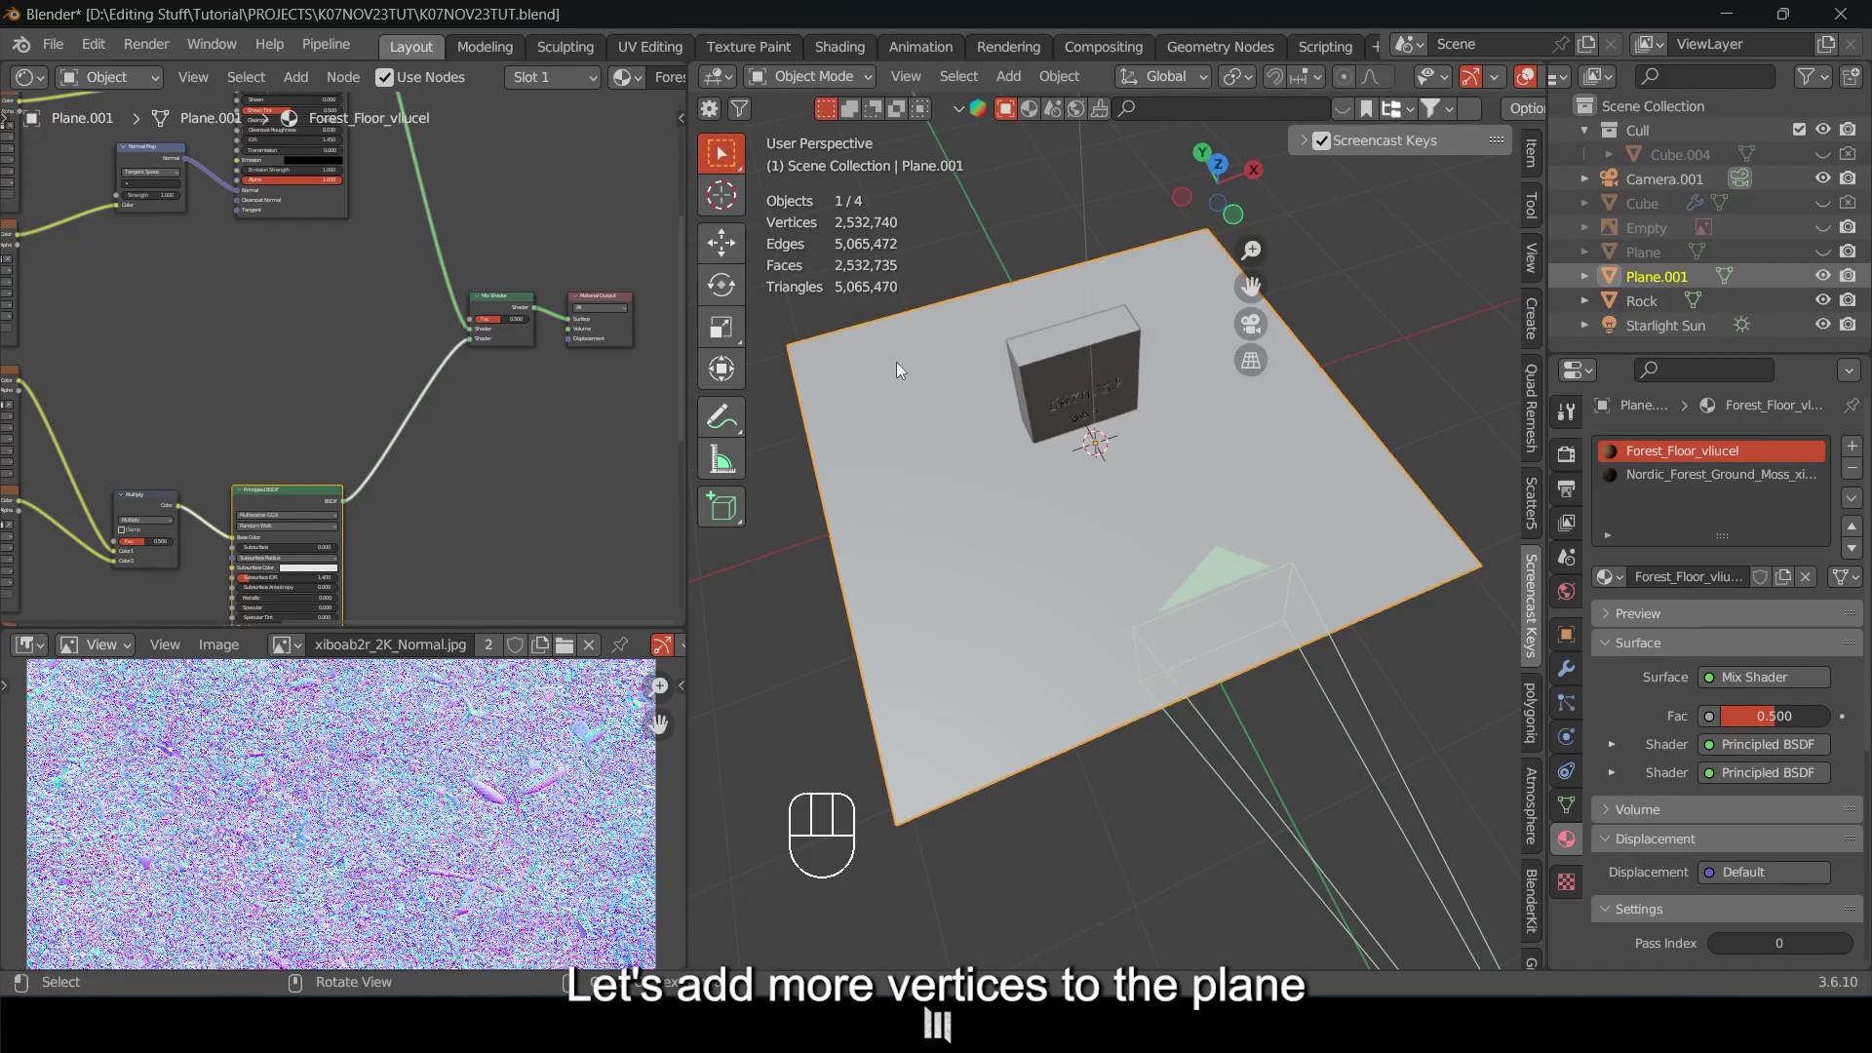
Subdivide the ground plane in Edit Mode with 10 cuts.
key("Tab")
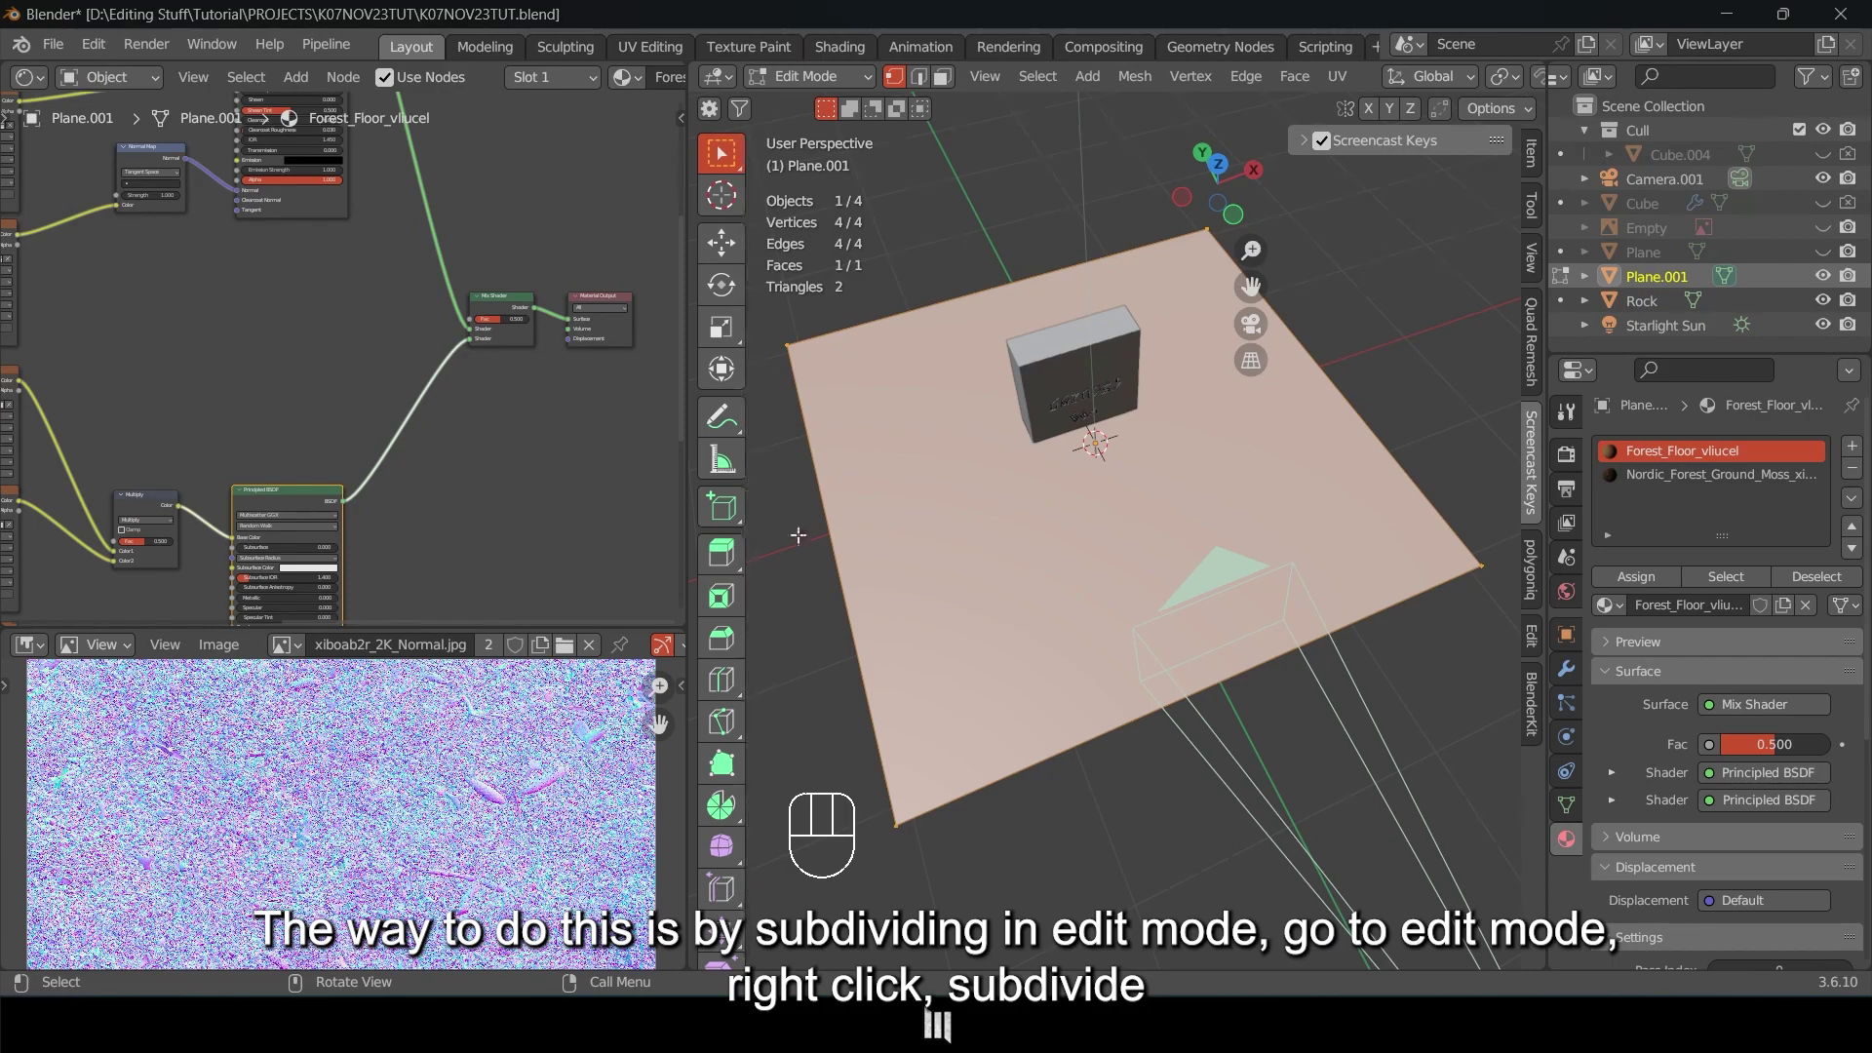
right_click(1046, 426)
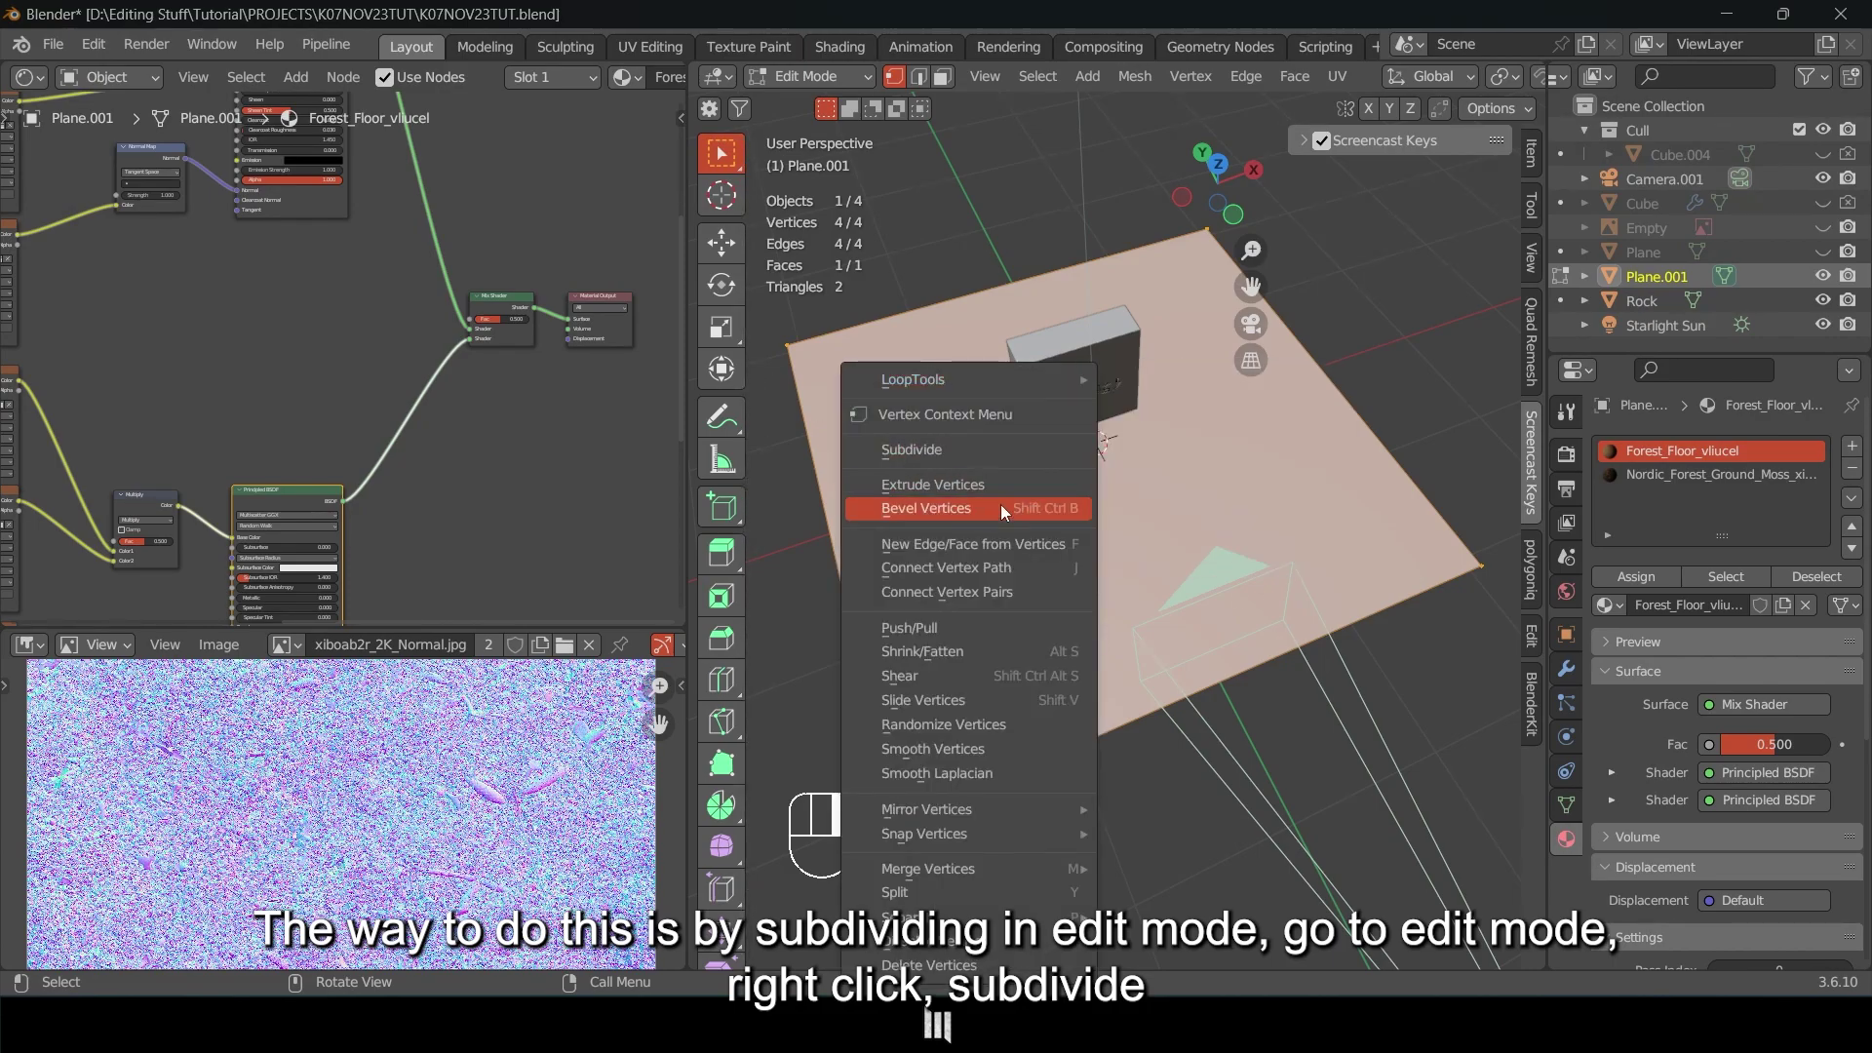
left_click(899, 449)
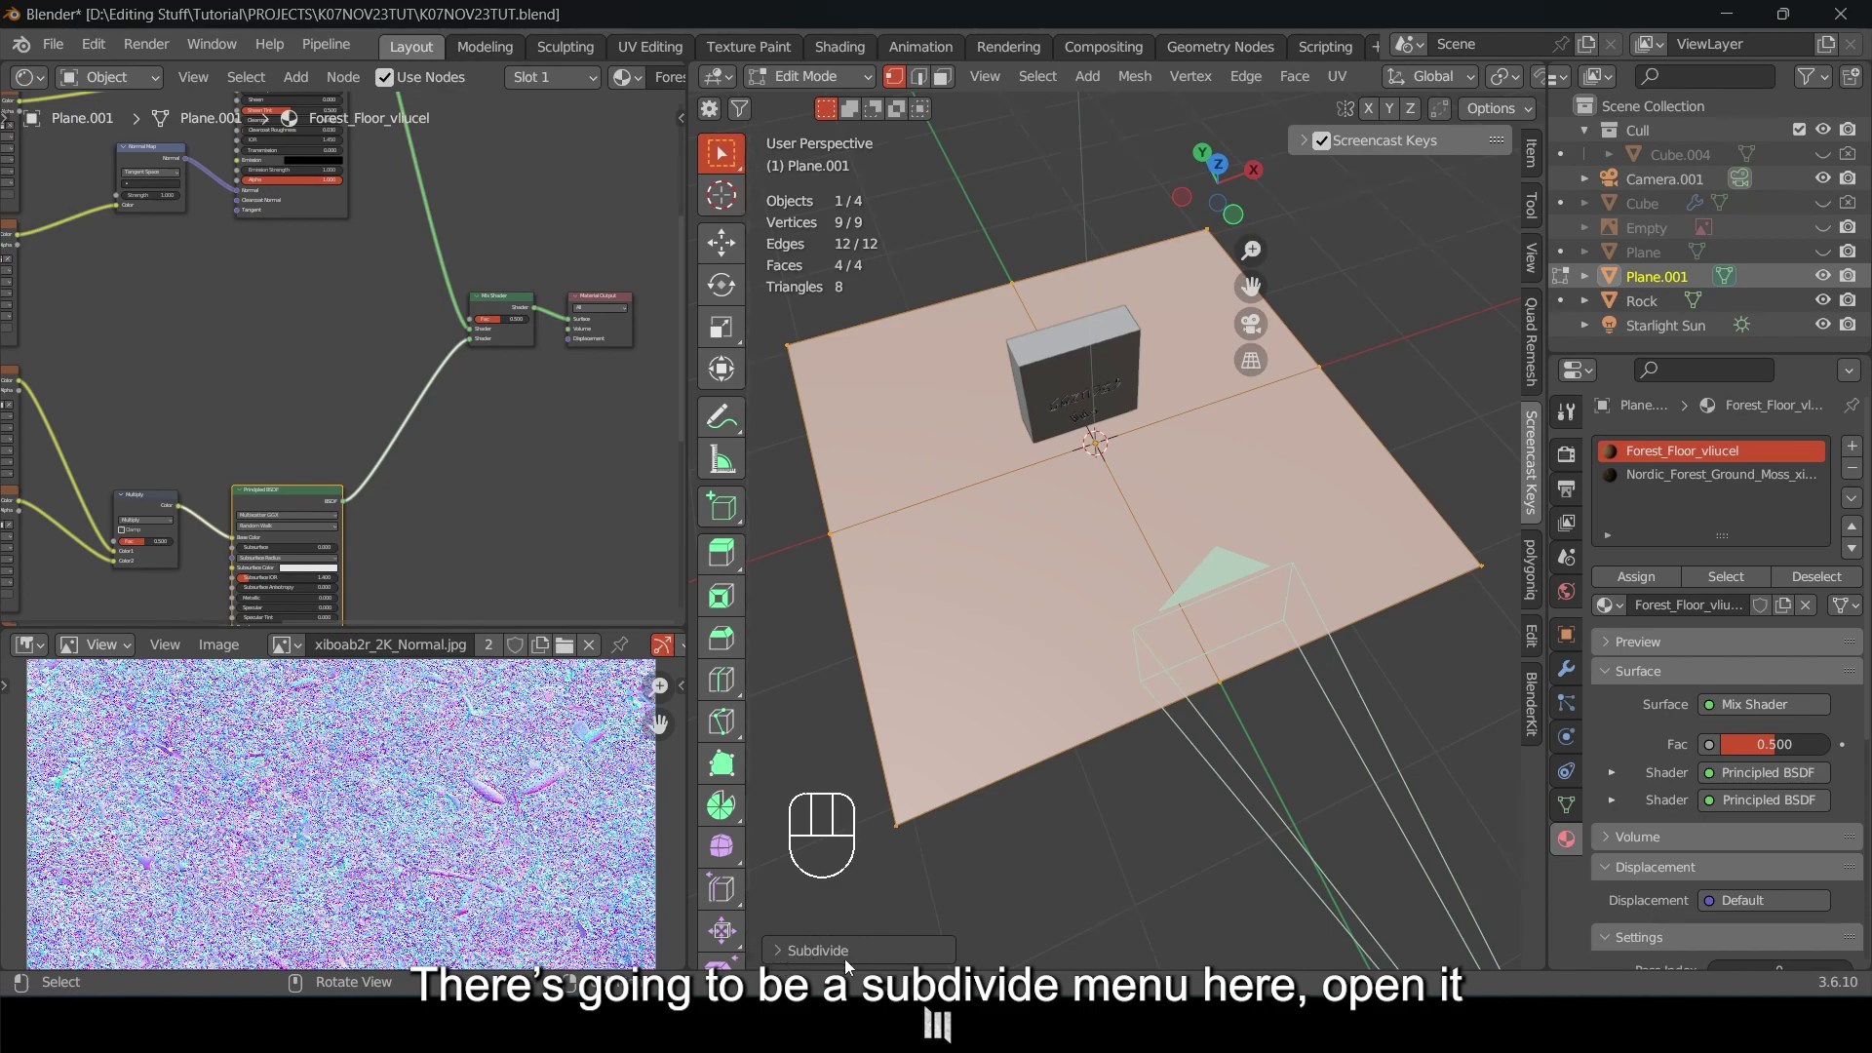
left_click(788, 952)
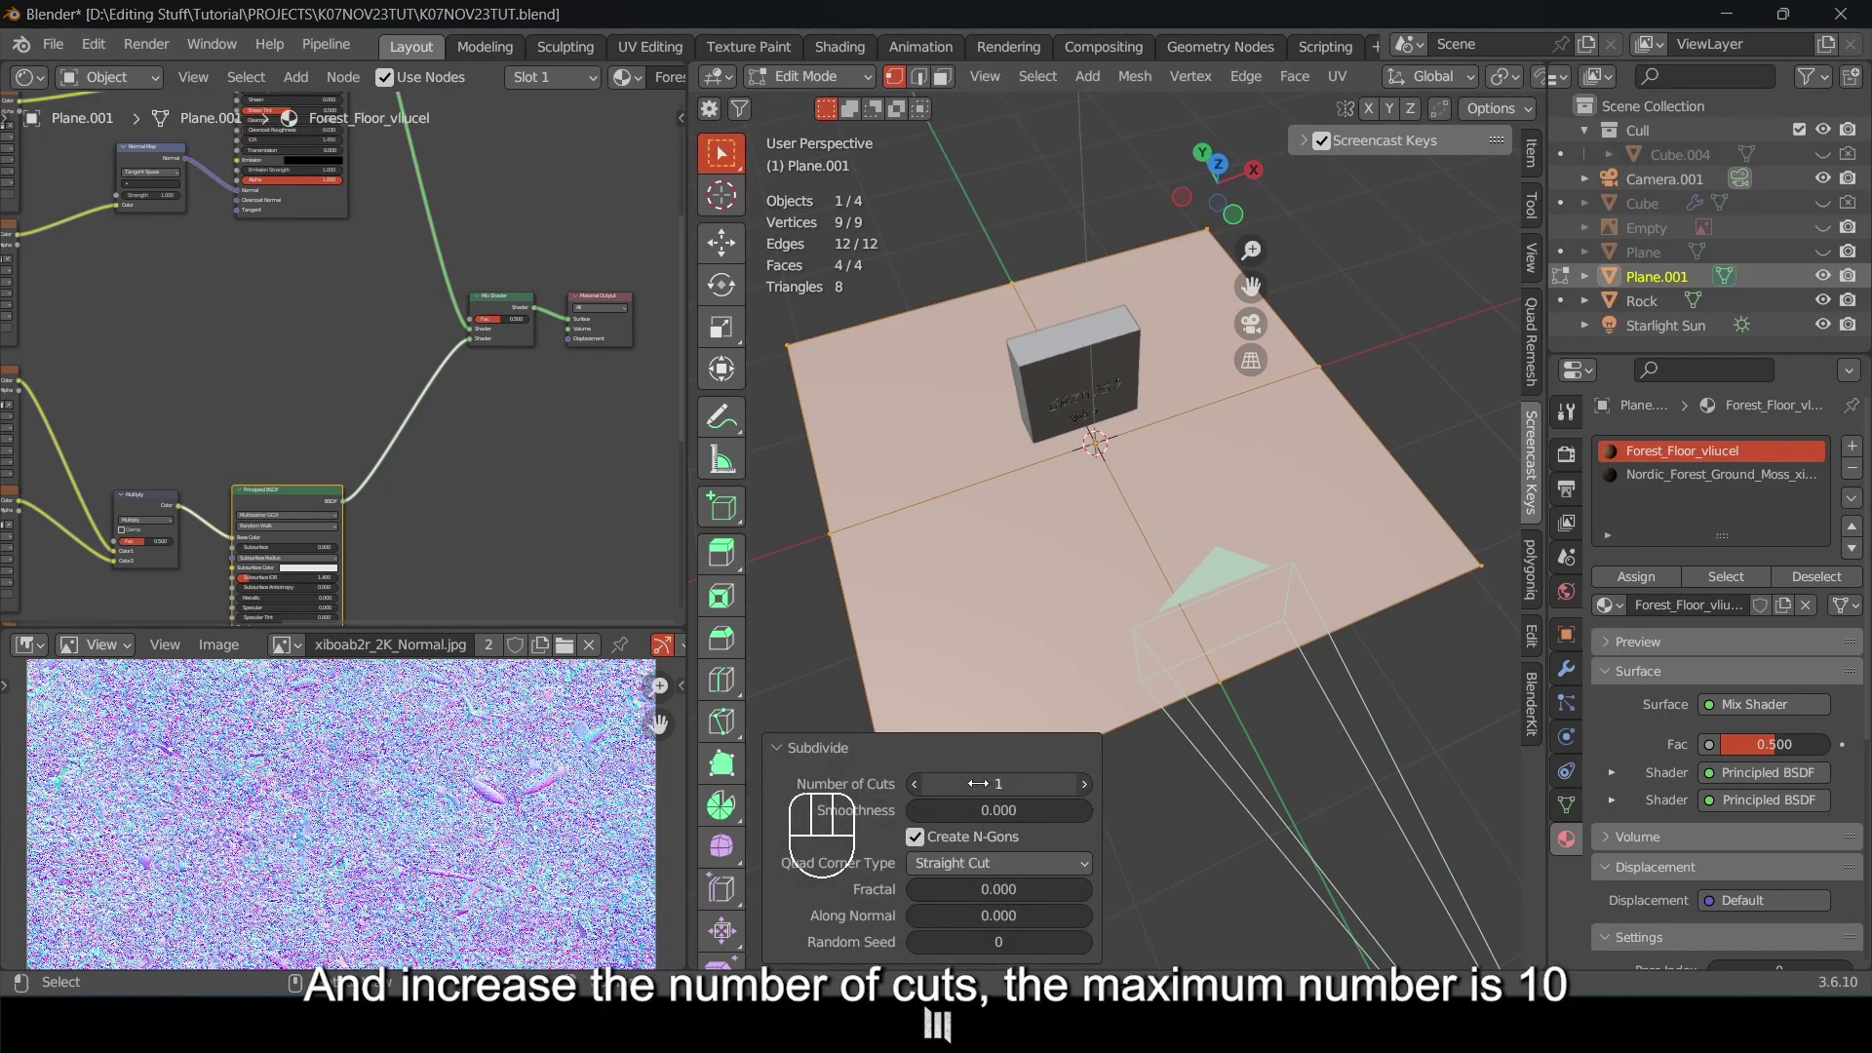
left_click_drag(987, 785, 994, 786)
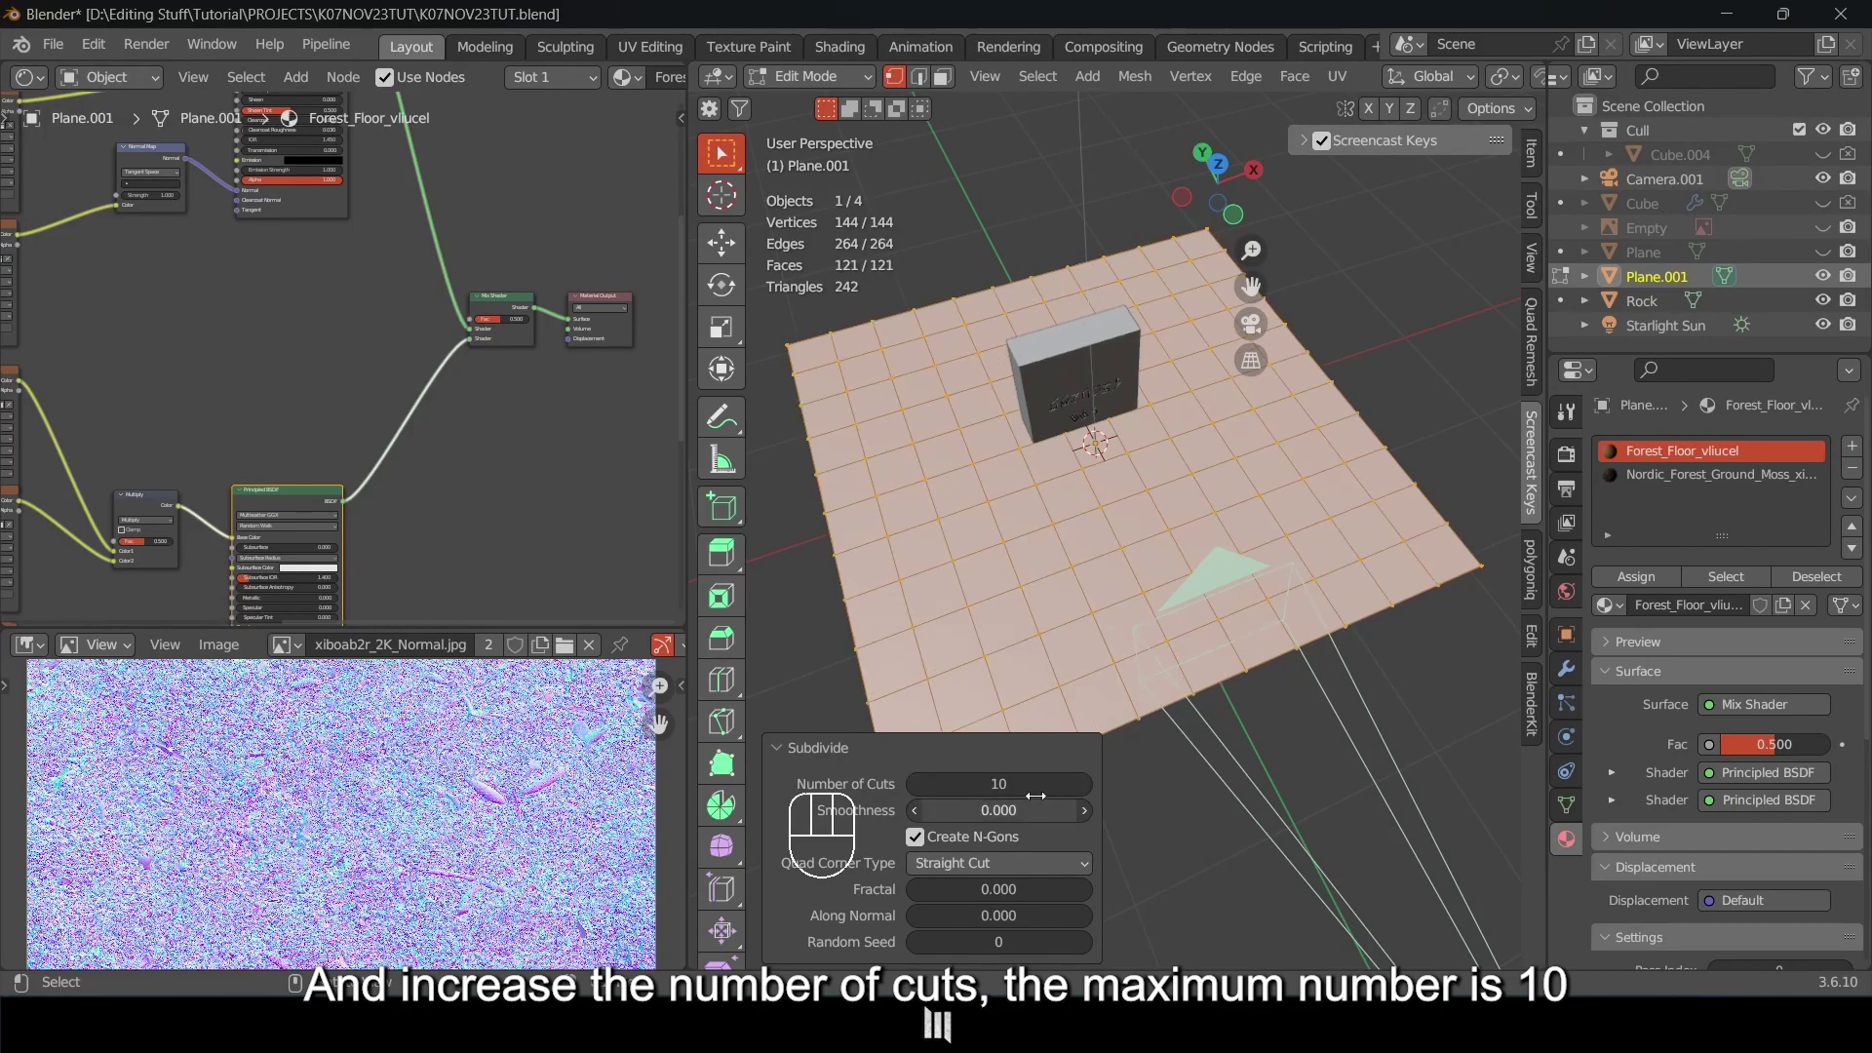
Subdivide the ground plane a second time with 10 cuts, check the mesh density and return to Object Mode.
right_click(1087, 430)
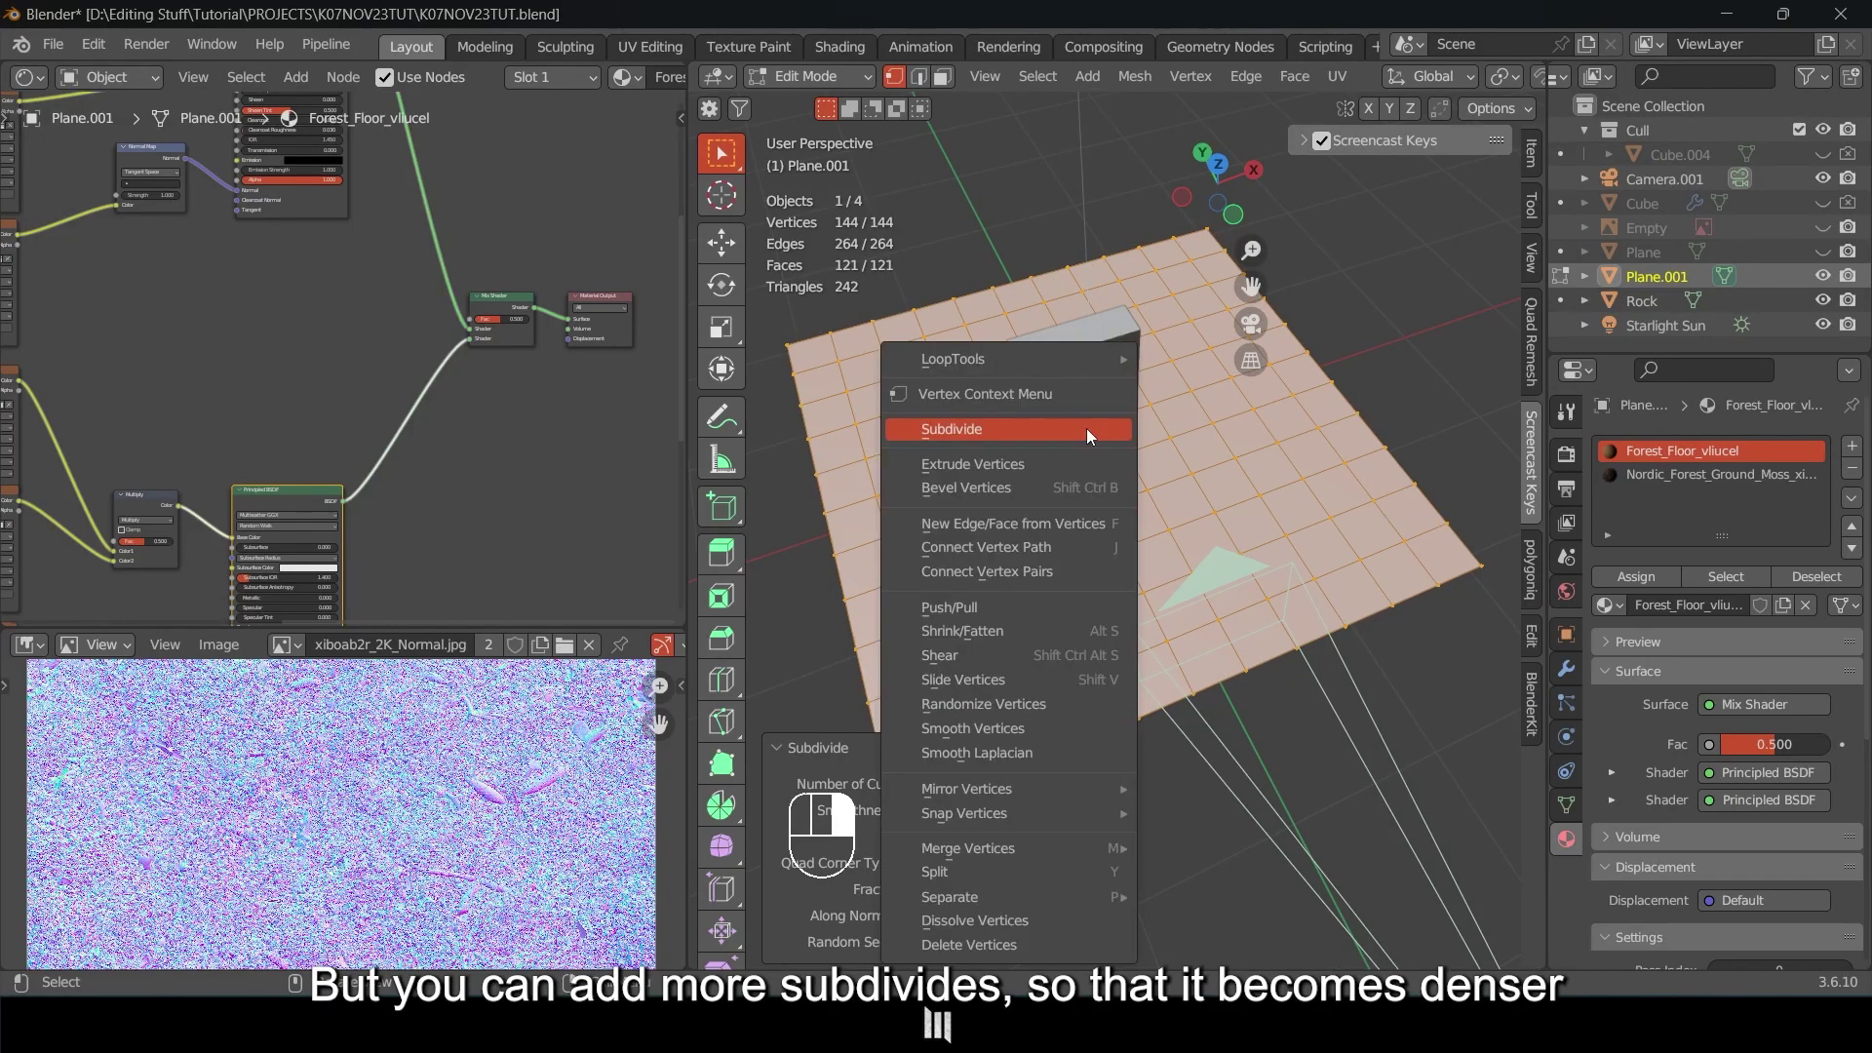
left_click(937, 430)
left_click_drag(987, 784, 999, 784)
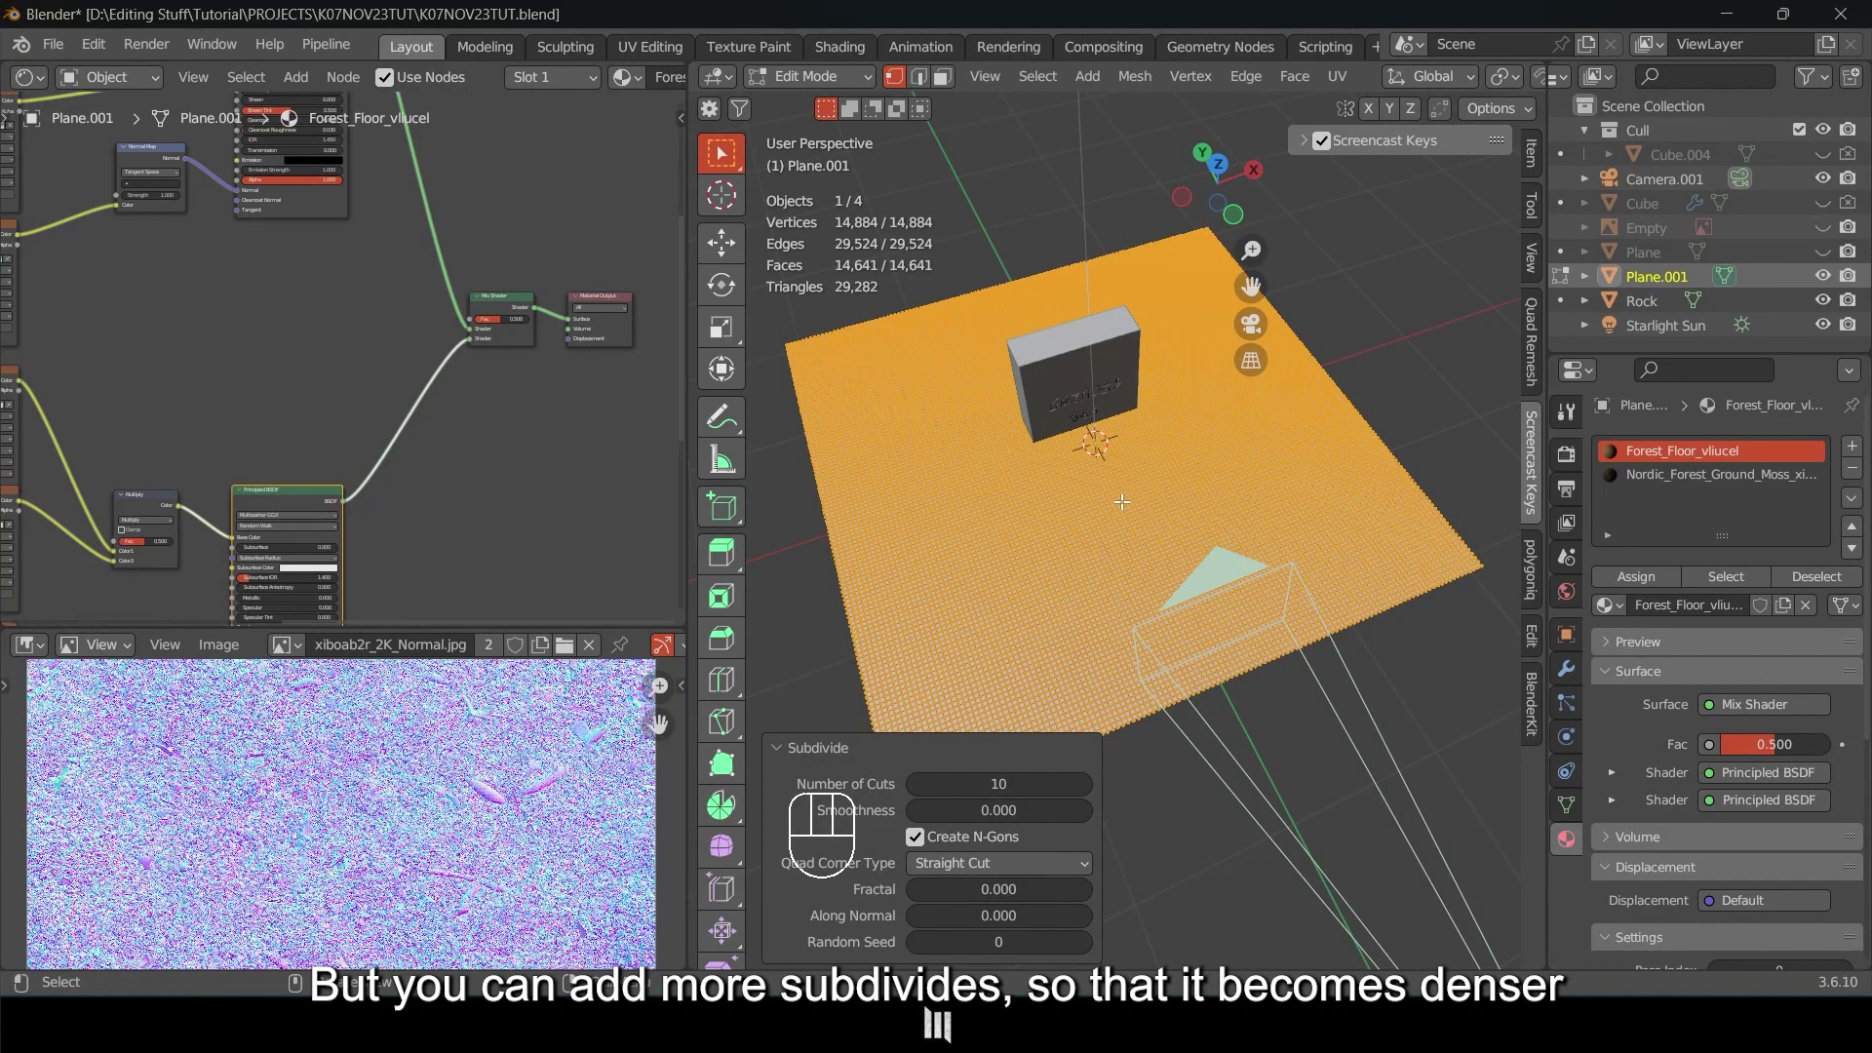
scroll(1123, 503, "up", 5)
middle_click_drag(1124, 502, 1171, 502)
mouse_move(1170, 503)
middle_mouse_down()
mouse_move(1151, 507)
mouse_move(1185, 512)
middle_mouse_up()
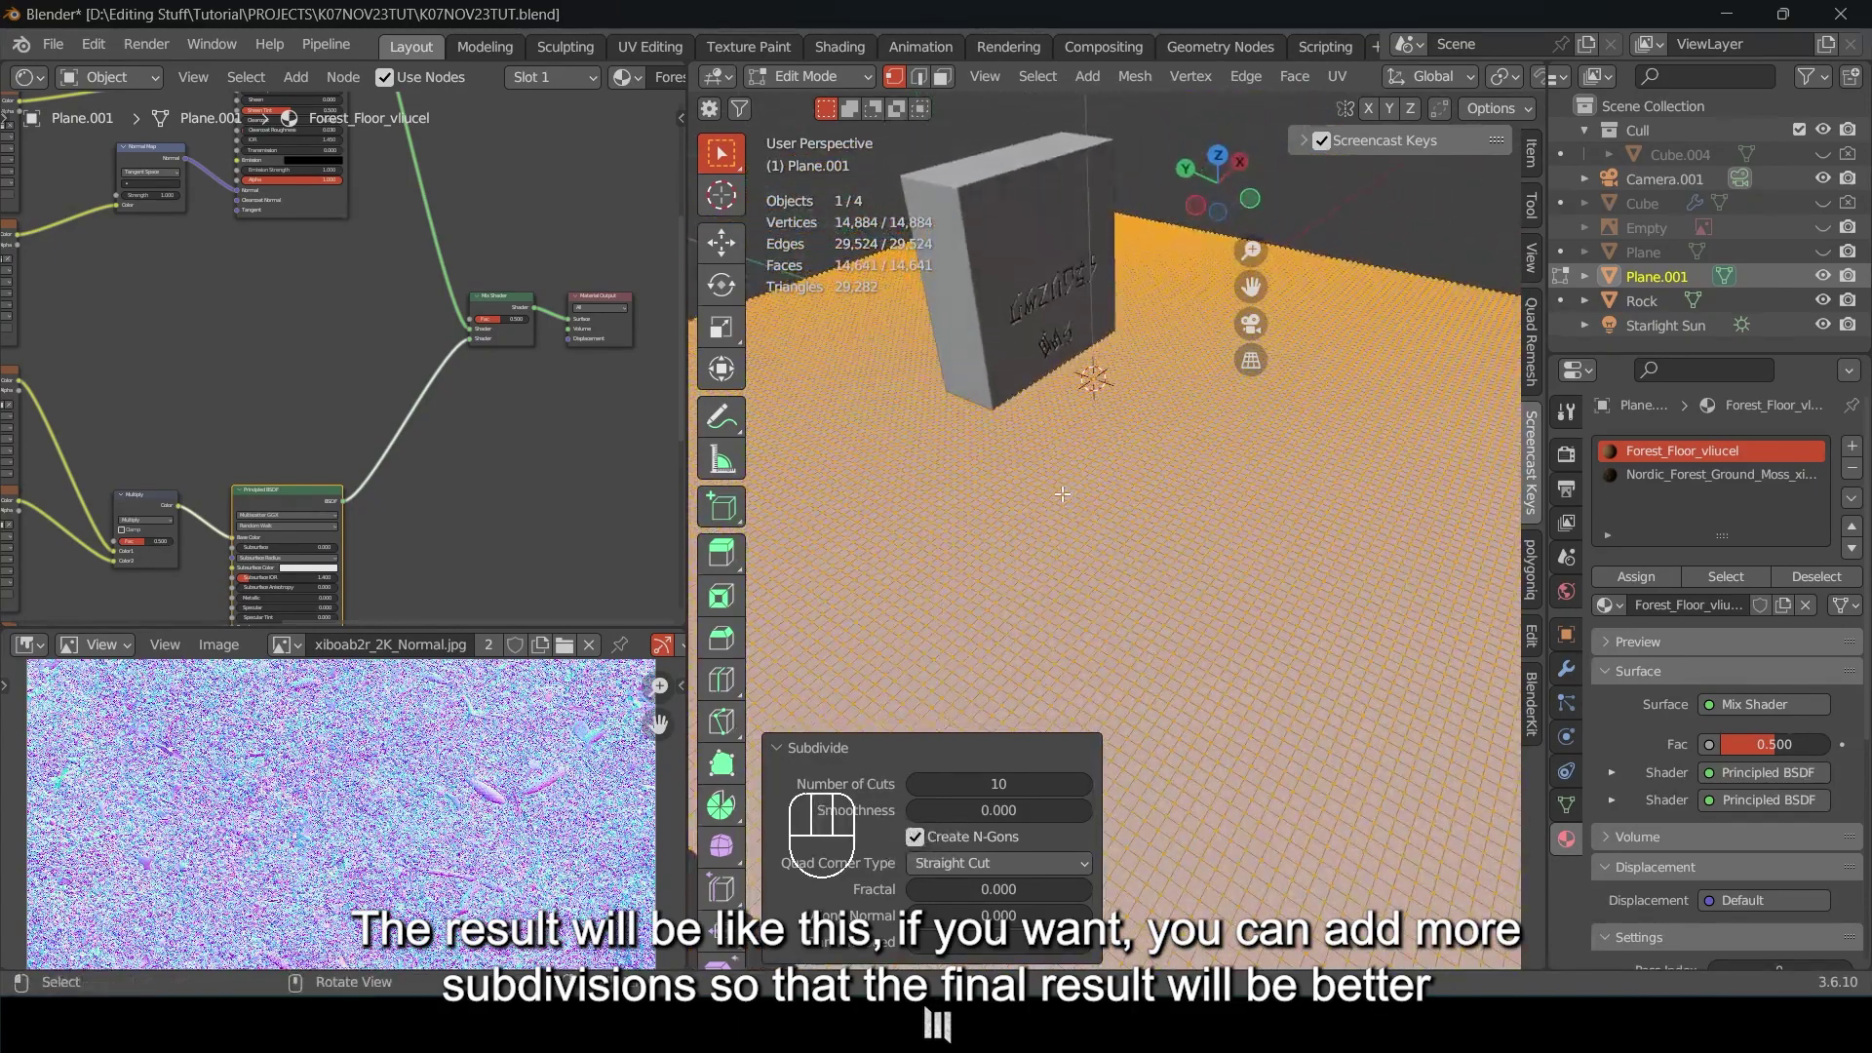
middle_click_drag(1058, 402, 967, 334)
middle_click_drag(1240, 535, 1138, 470)
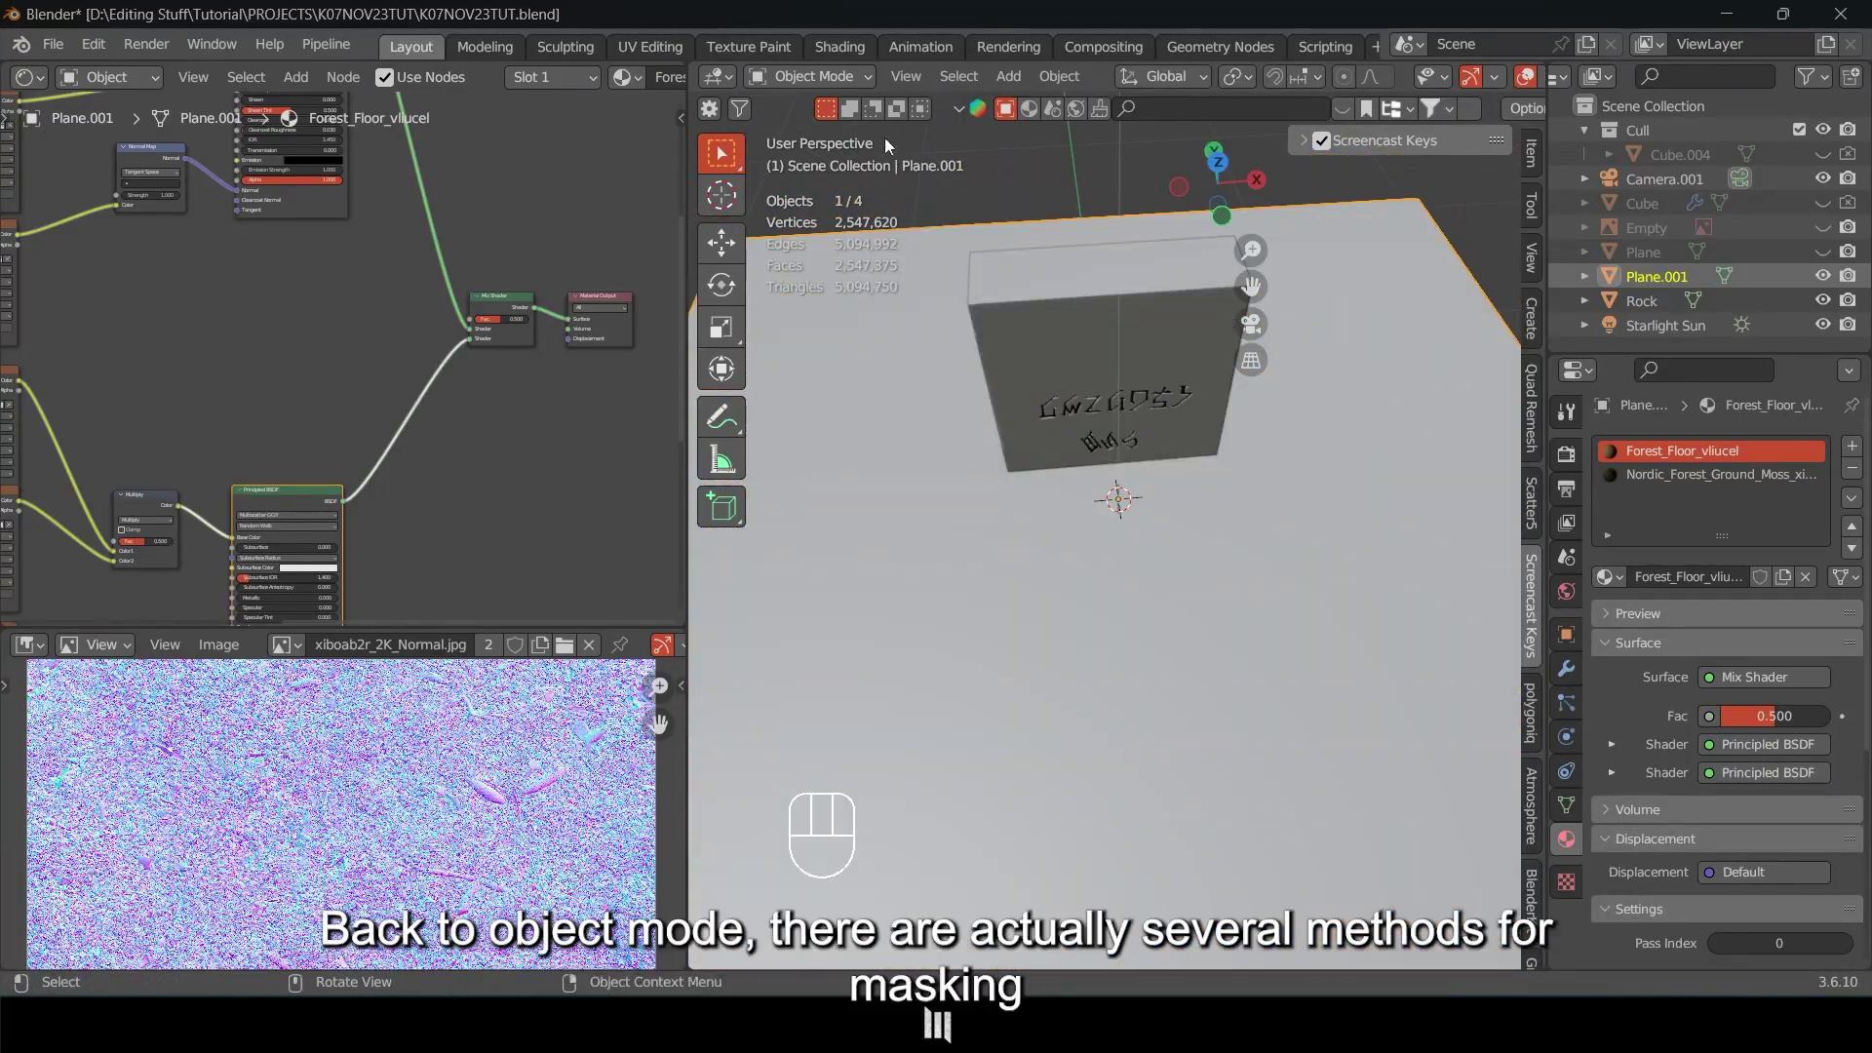
Put the ground plane into Sculpt Mode and choose the Paint brush.
mouse_move(1034, 388)
middle_mouse_down()
mouse_move(1096, 349)
mouse_move(1024, 388)
middle_mouse_up()
left_click(822, 78)
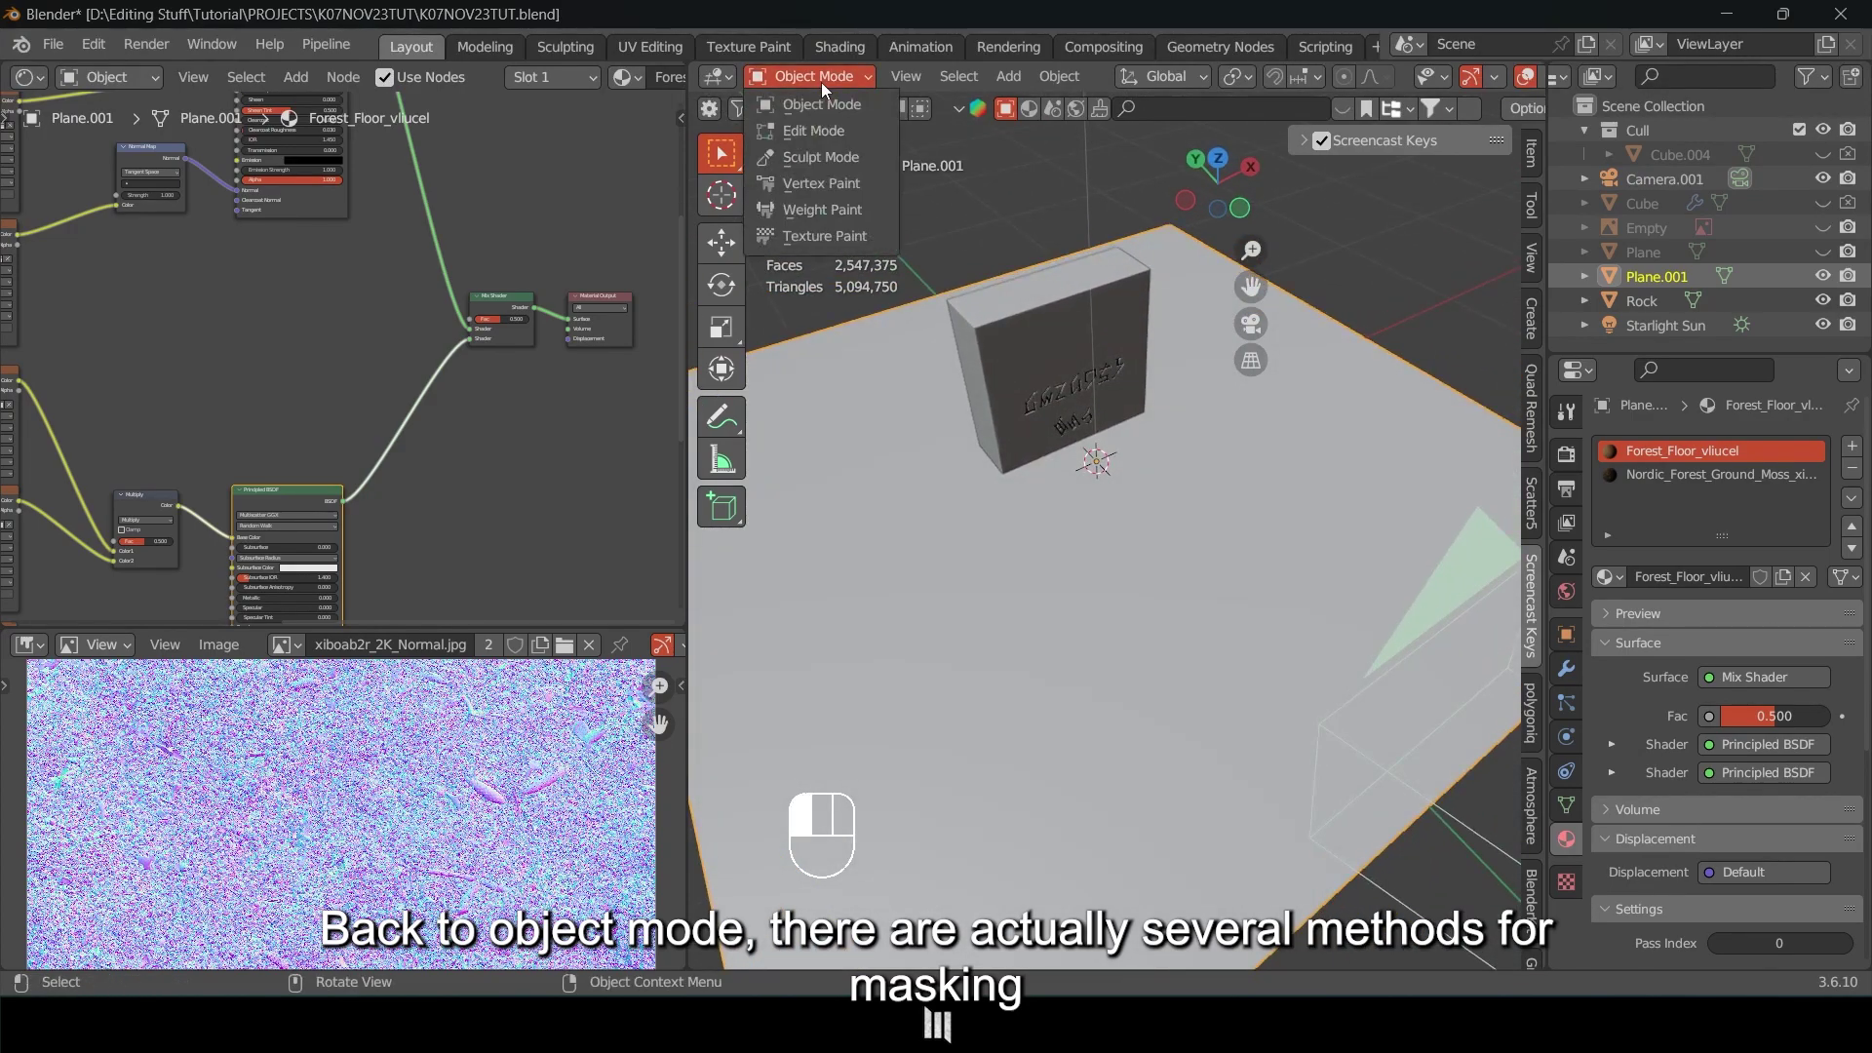
left_click(806, 157)
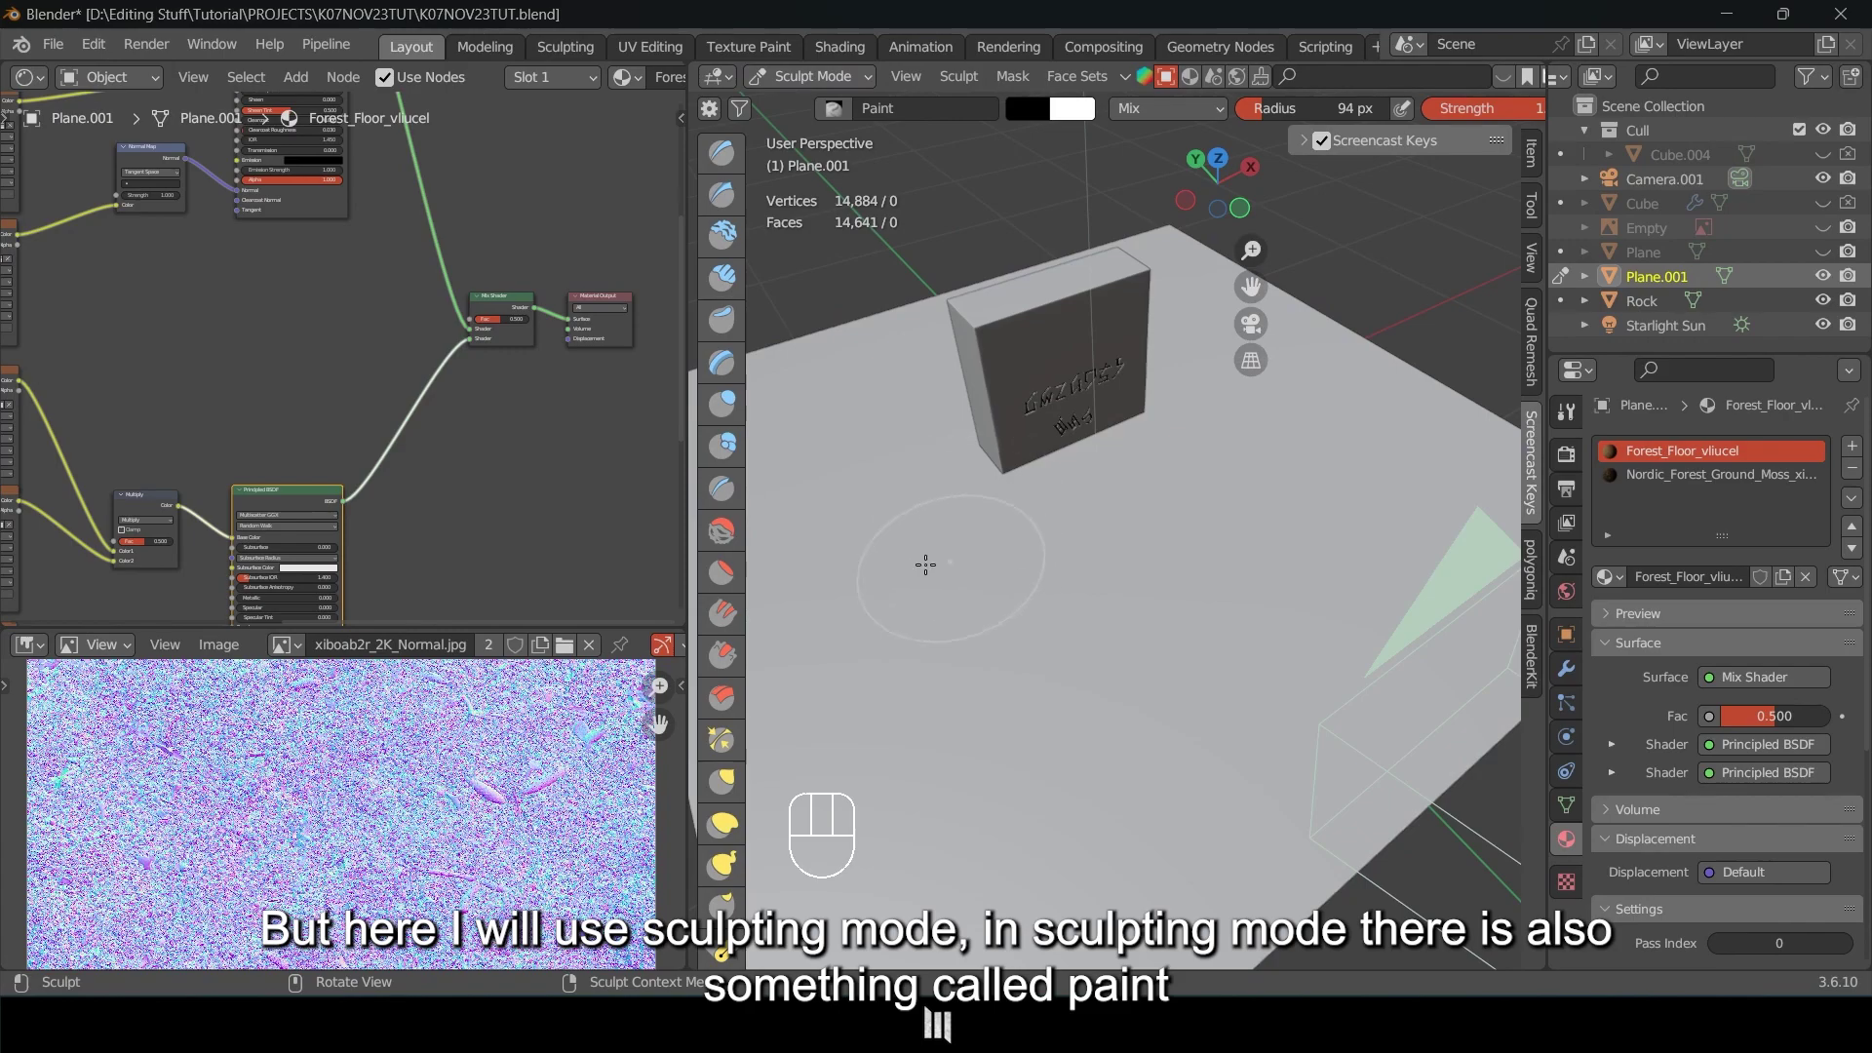
left_click_drag(751, 345, 758, 681)
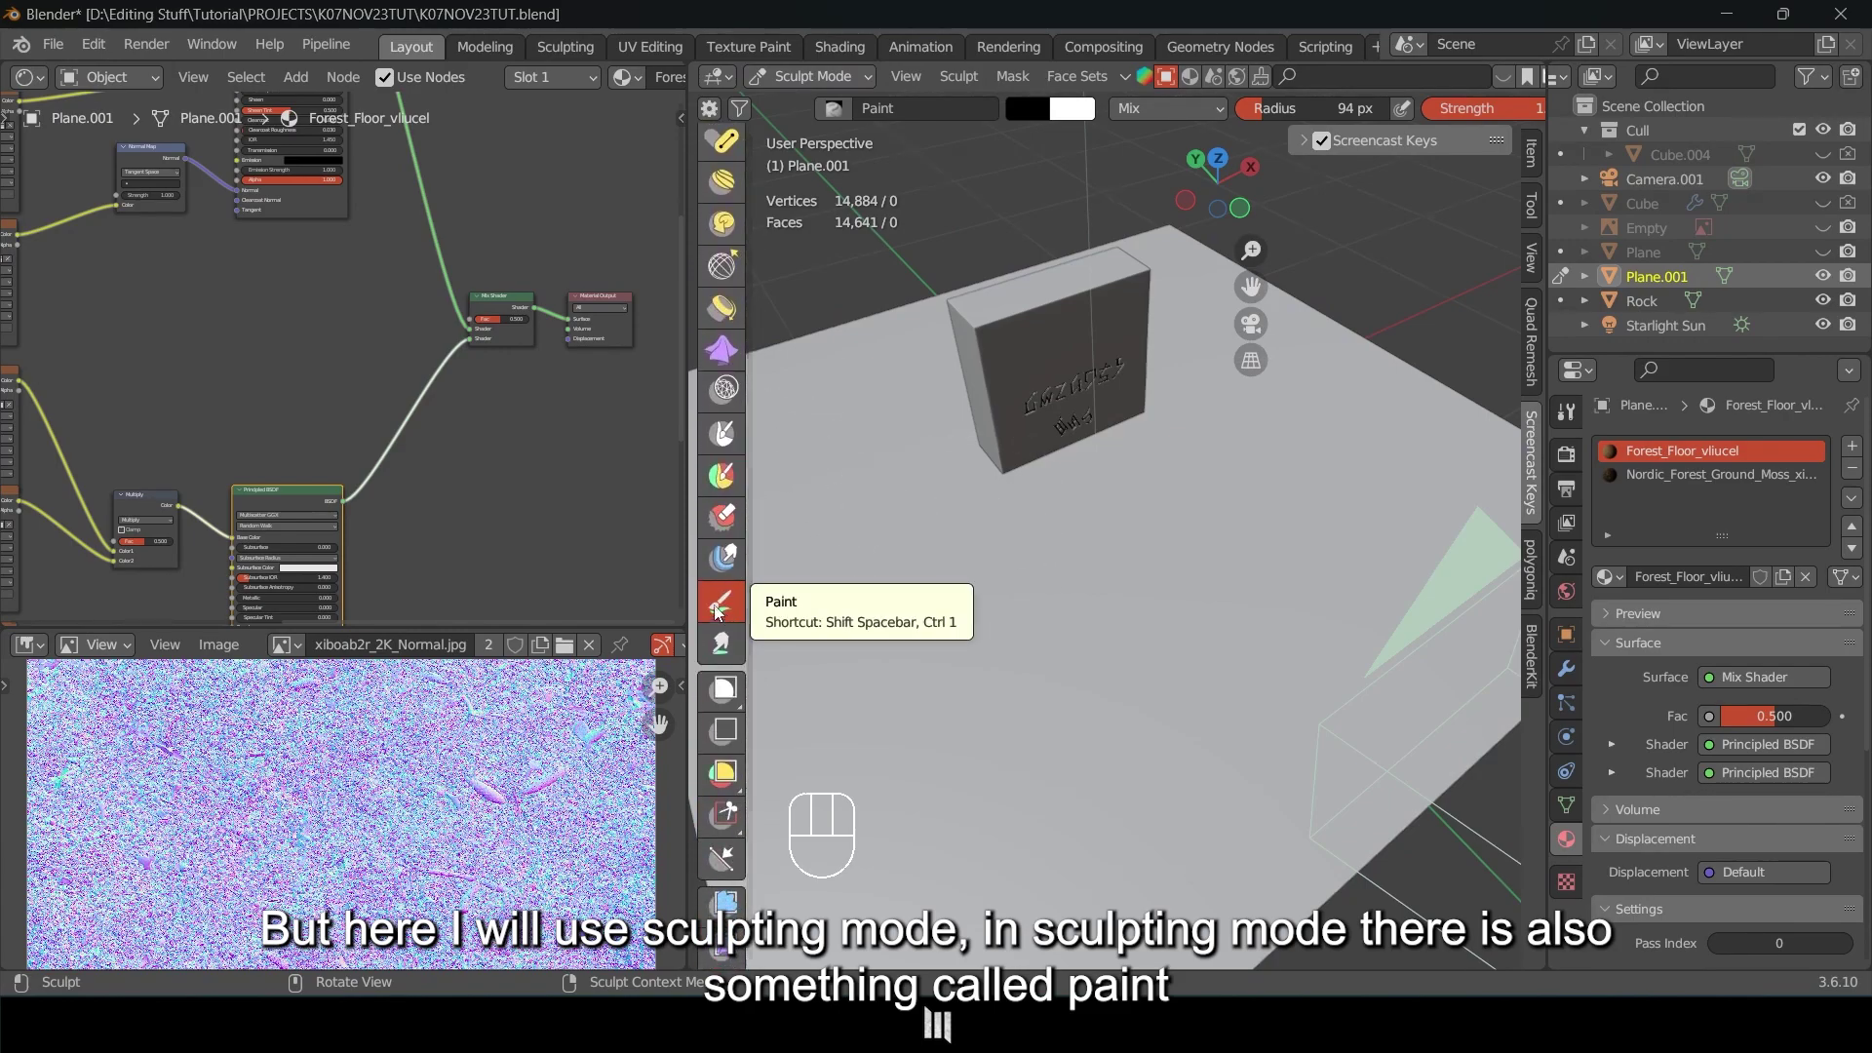
Set the brush radius to 60 px and paint a black soil area on the plane in front of the tombstone.
middle_click_drag(1085, 444, 1148, 518)
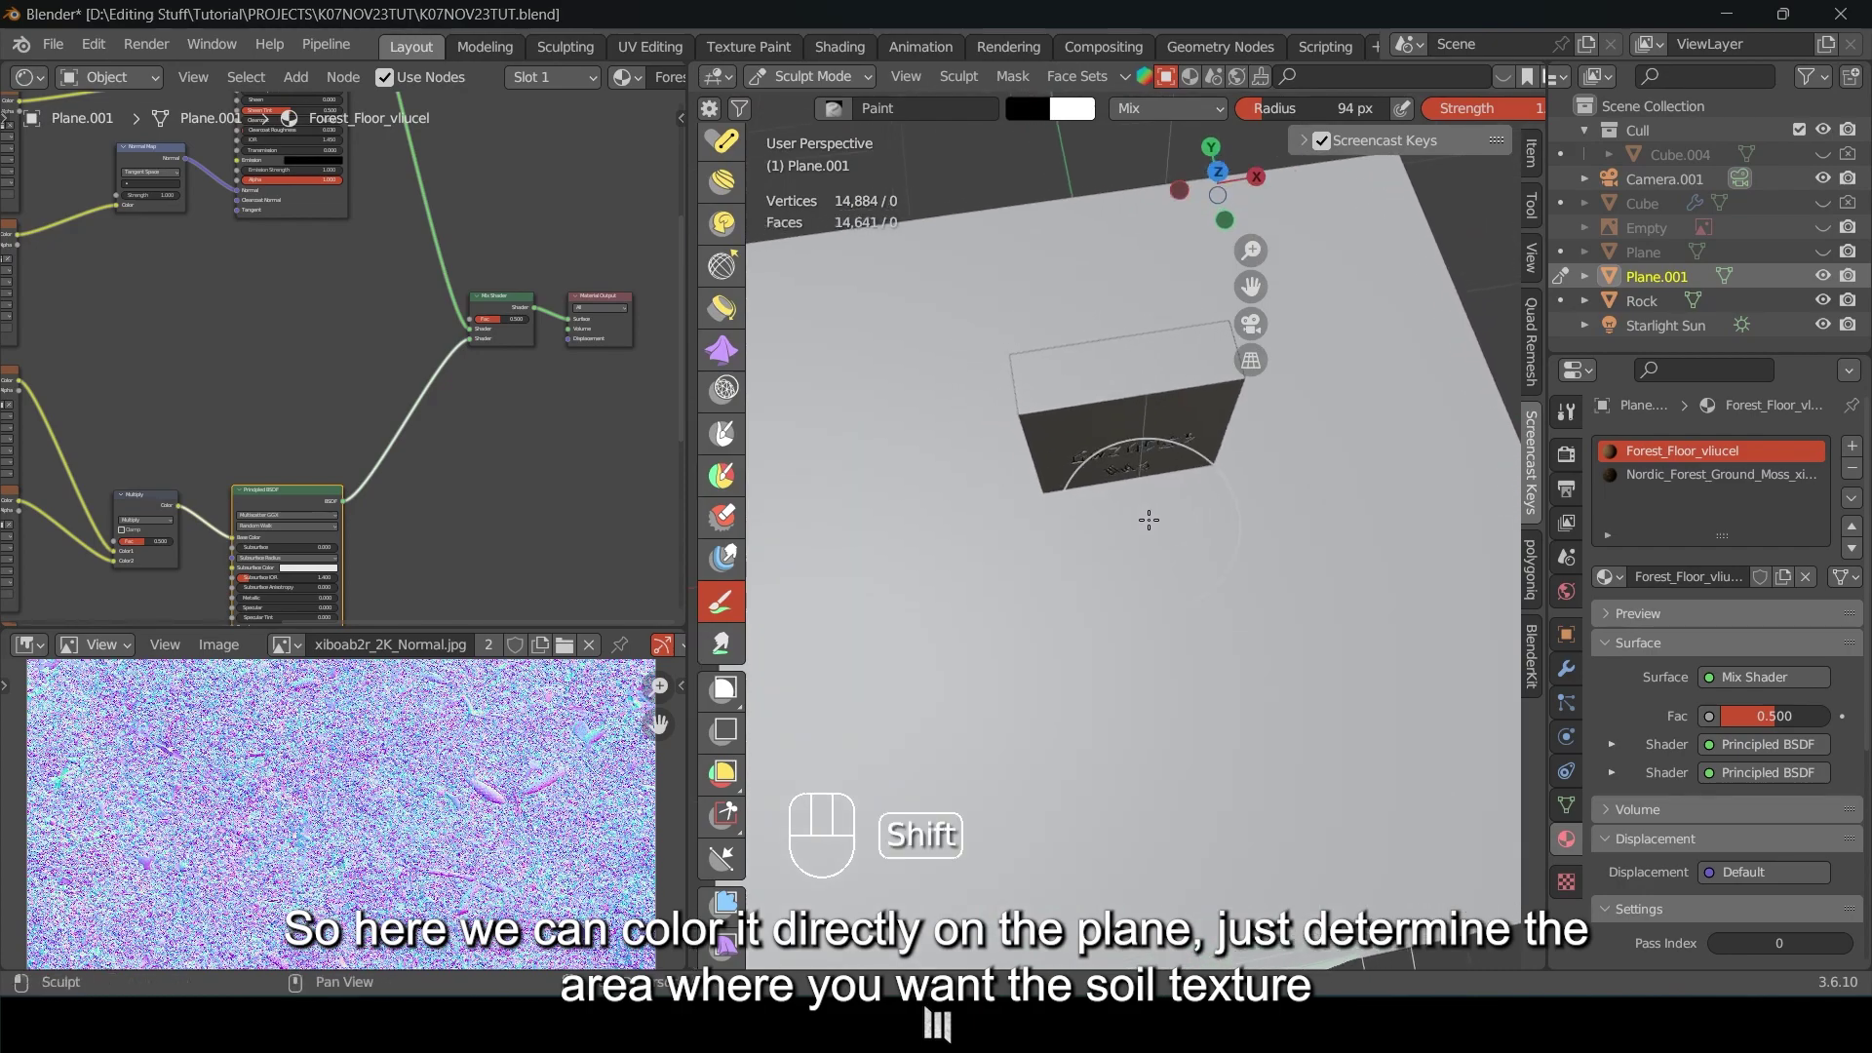
scroll(1145, 519, "up", 2)
key("f")
left_click(1108, 508)
mouse_move(1108, 508)
left_mouse_down()
mouse_move(1004, 682)
mouse_move(1248, 546)
mouse_move(1067, 676)
mouse_move(1033, 679)
mouse_move(1277, 634)
mouse_move(1292, 546)
mouse_move(1066, 730)
mouse_move(1135, 757)
mouse_move(1270, 731)
left_mouse_up()
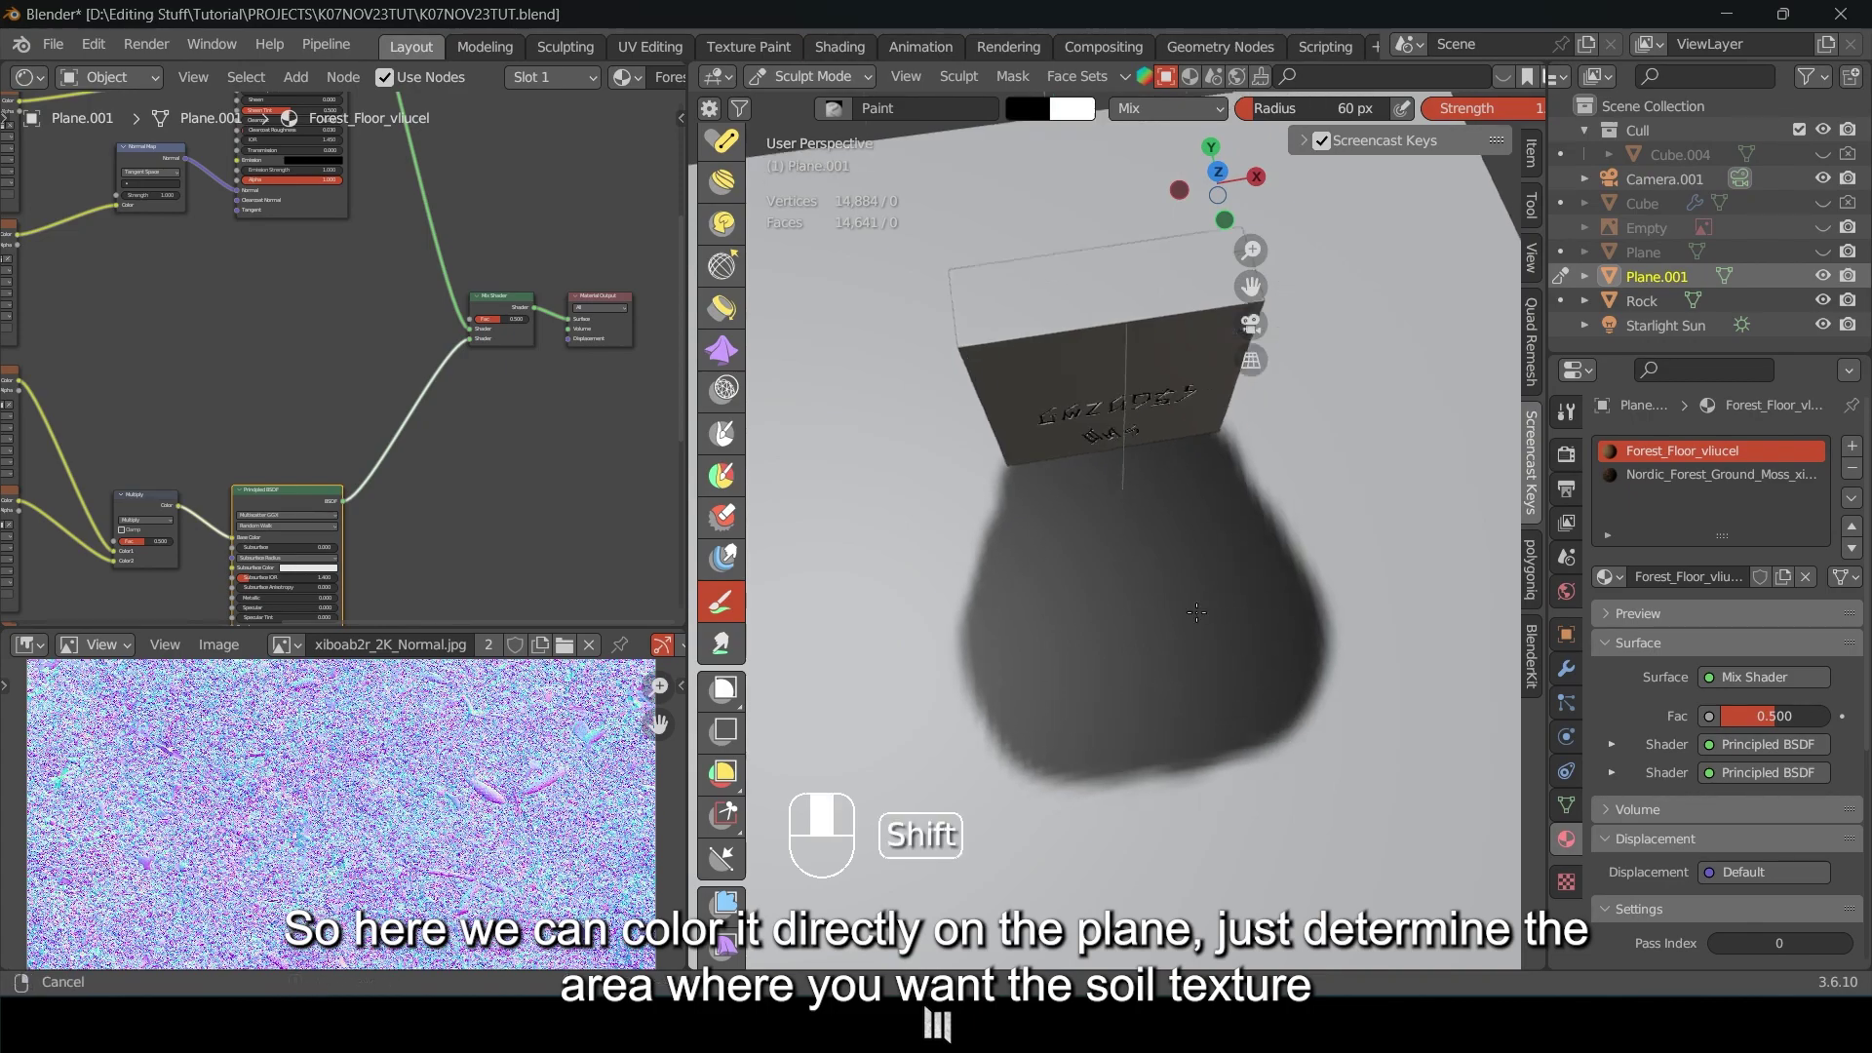
Extend the black soil area sideways across the foreground while looking through the camera.
middle_click_drag(1209, 721, 1171, 619, "shift")
middle_click_drag(1170, 619, 1123, 506)
key("KP_0")
mouse_move(1095, 618)
left_mouse_down()
mouse_move(937, 599)
mouse_move(839, 644)
mouse_move(1292, 679)
mouse_move(1373, 655)
left_mouse_up()
middle_click_drag(1376, 650, 1269, 638, "shift")
mouse_move(1258, 605)
left_mouse_down()
mouse_move(1227, 582)
mouse_move(1345, 657)
mouse_move(1348, 599)
mouse_move(1362, 612)
left_mouse_up()
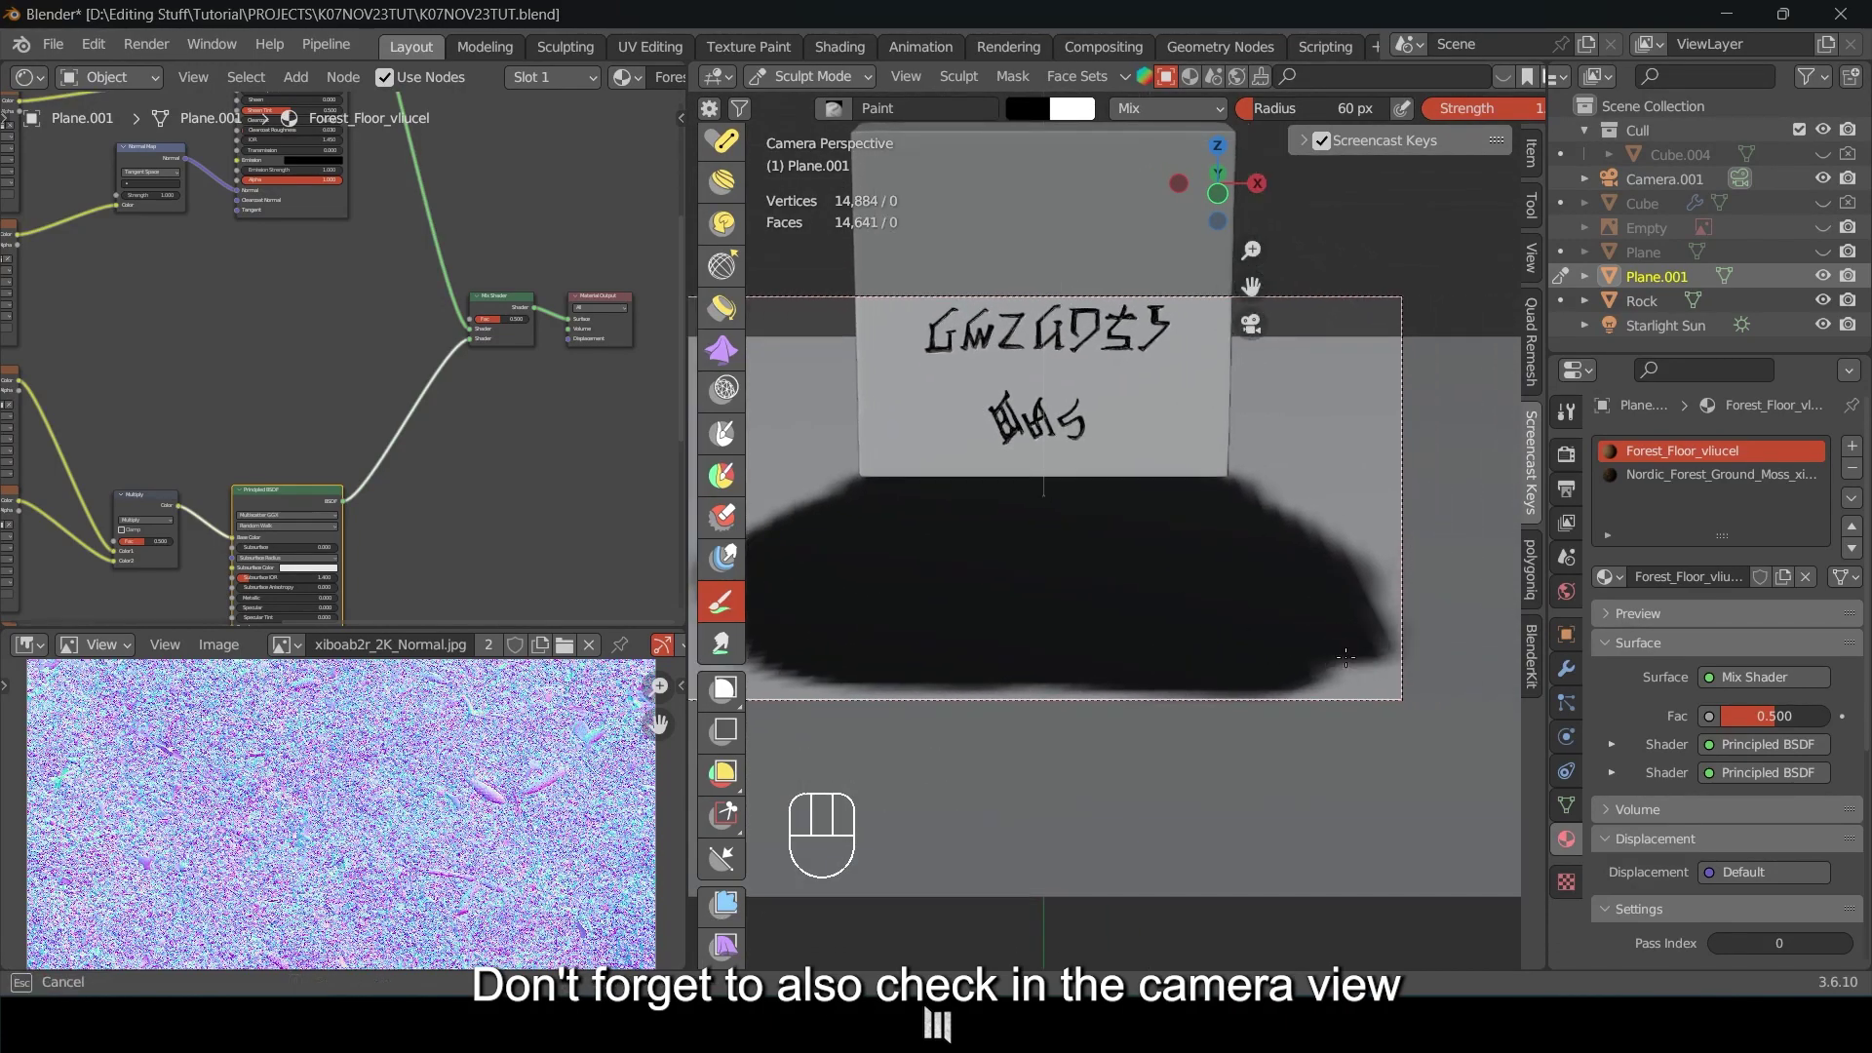
Examine the edges of the painted mask from several angles and return to Object Mode.
middle_click_drag(1161, 531, 1233, 489, "shift")
mouse_move(1072, 483)
middle_mouse_down()
mouse_move(1180, 564)
mouse_move(1146, 629)
mouse_move(1081, 561)
mouse_move(1110, 548)
mouse_move(1078, 480)
mouse_move(1049, 513)
mouse_move(961, 541)
middle_mouse_up()
scroll(1180, 563, "down", 4)
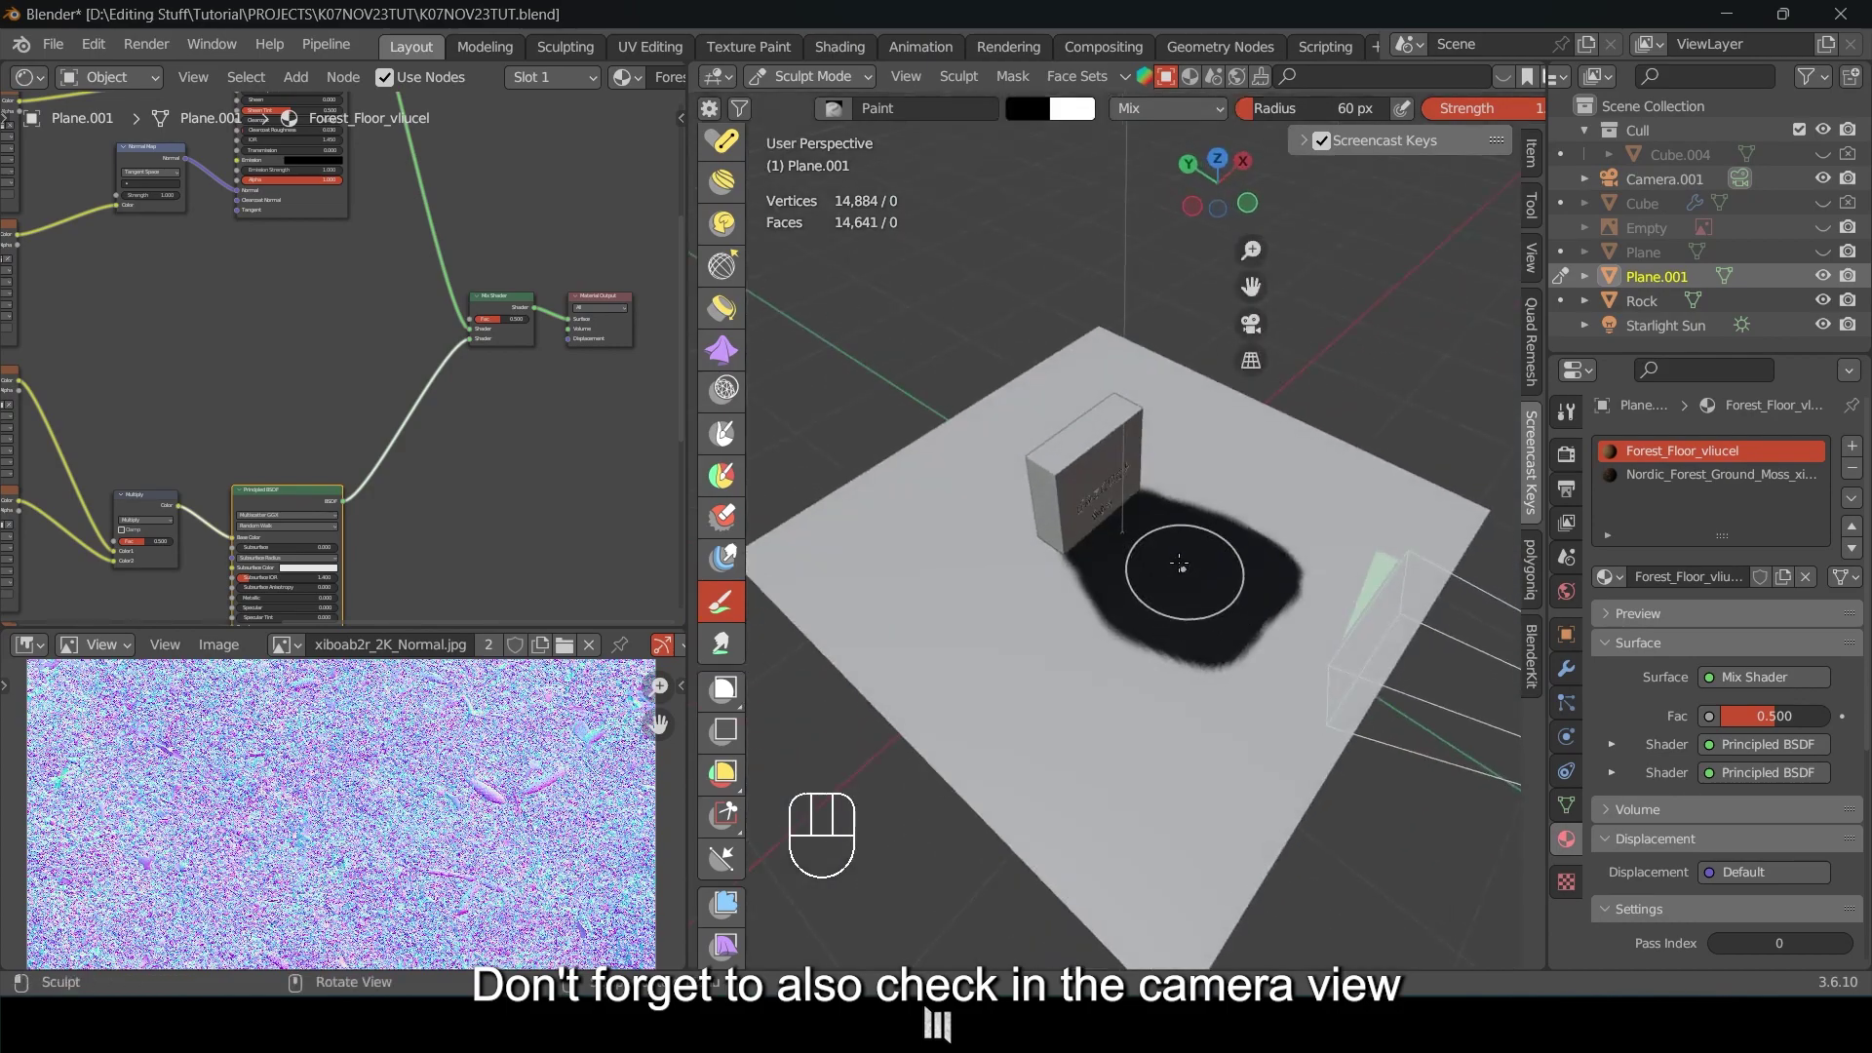
scroll(1180, 563, "up", 1)
scroll(1120, 642, "up", 3)
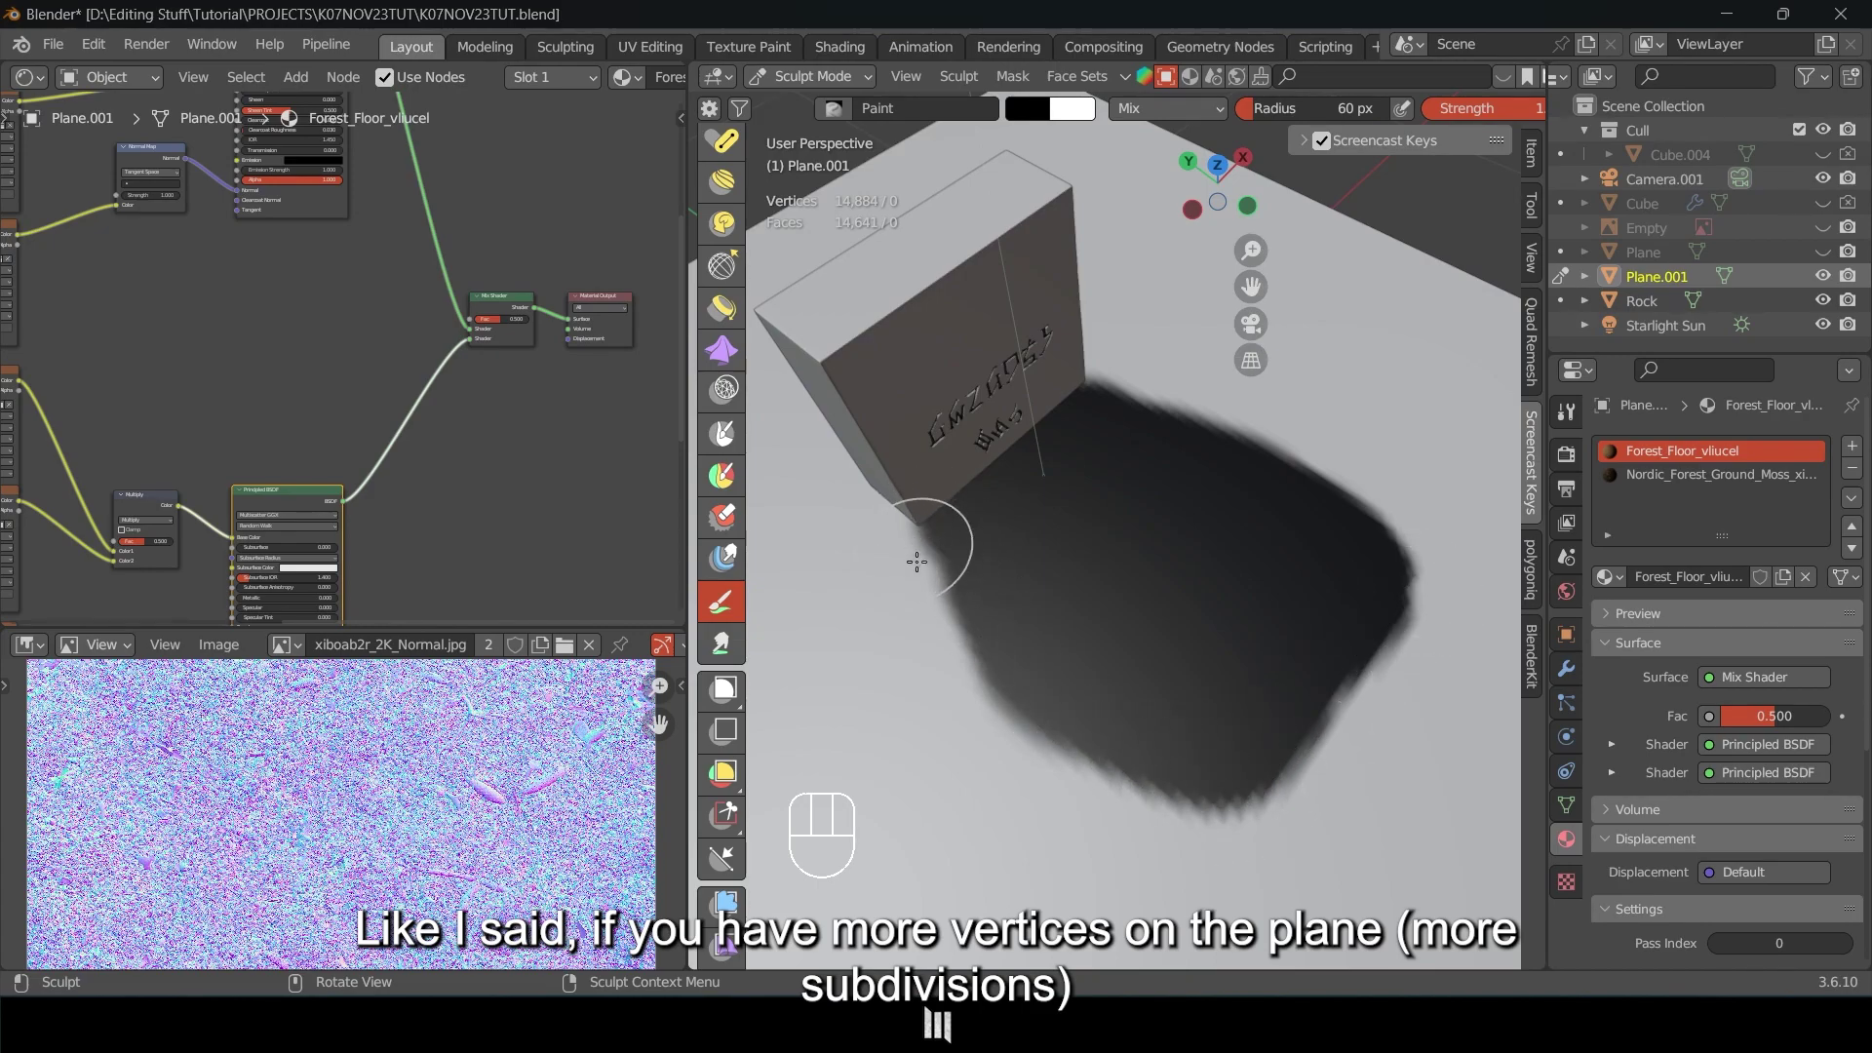
mouse_move(1095, 711)
middle_mouse_down()
mouse_move(1121, 472)
mouse_move(1120, 493)
middle_mouse_up()
mouse_move(1036, 656)
middle_mouse_down()
mouse_move(940, 513)
mouse_move(1304, 534)
middle_mouse_up()
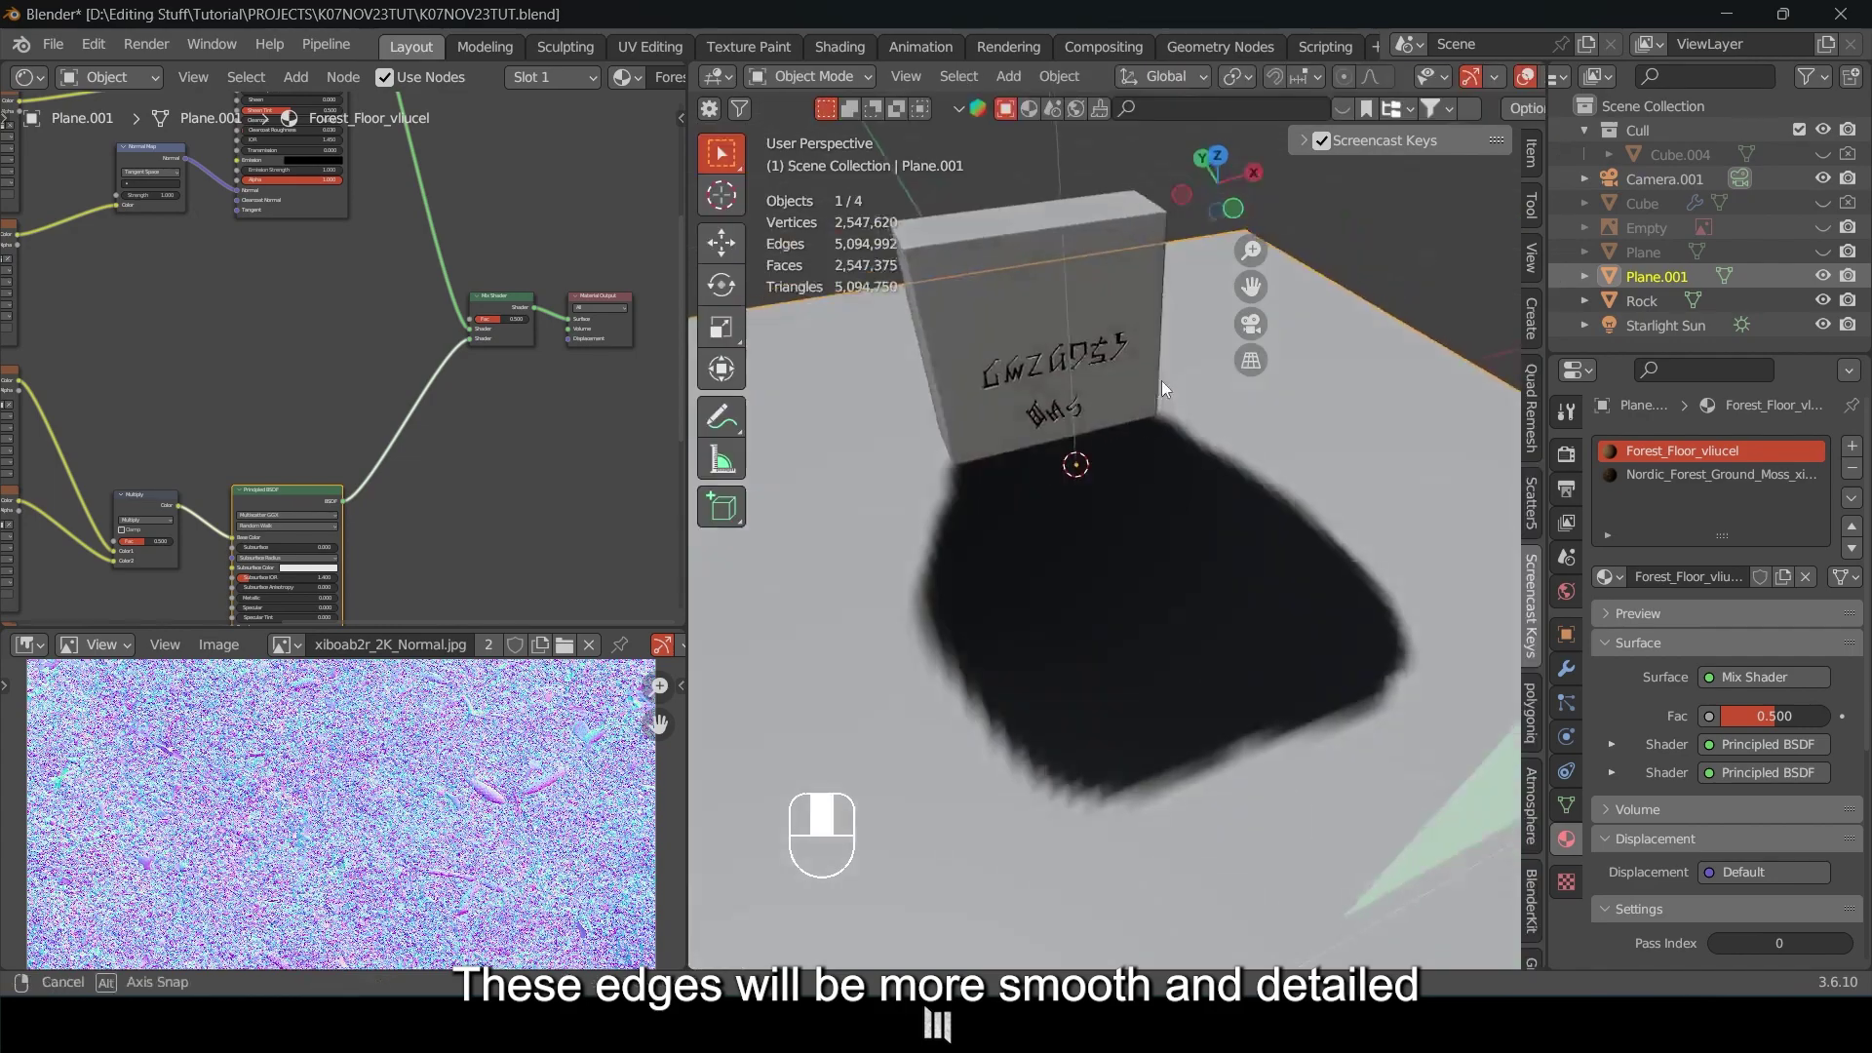
mouse_move(1161, 381)
middle_mouse_down()
mouse_move(1179, 418)
mouse_move(1145, 425)
mouse_move(1200, 441)
mouse_move(1109, 425)
middle_mouse_up()
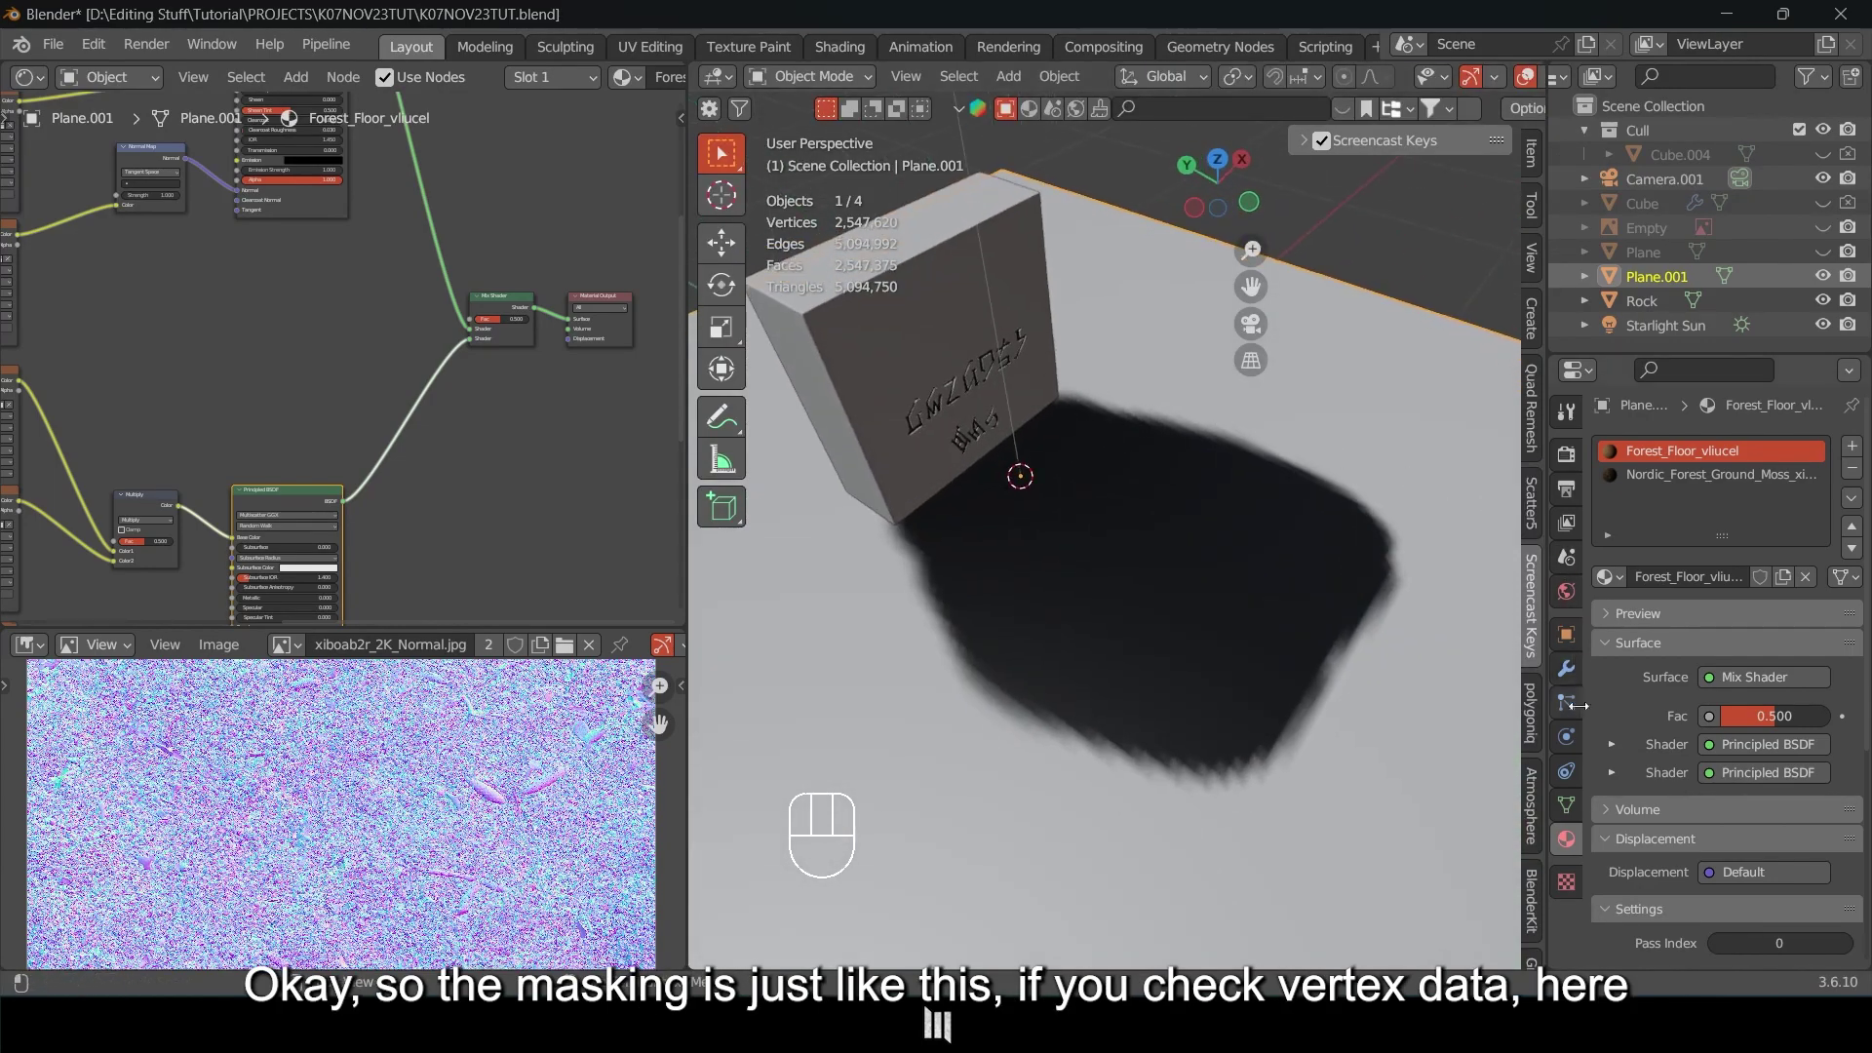
Rename the plane's color attribute to Masking.
left_click(1567, 805)
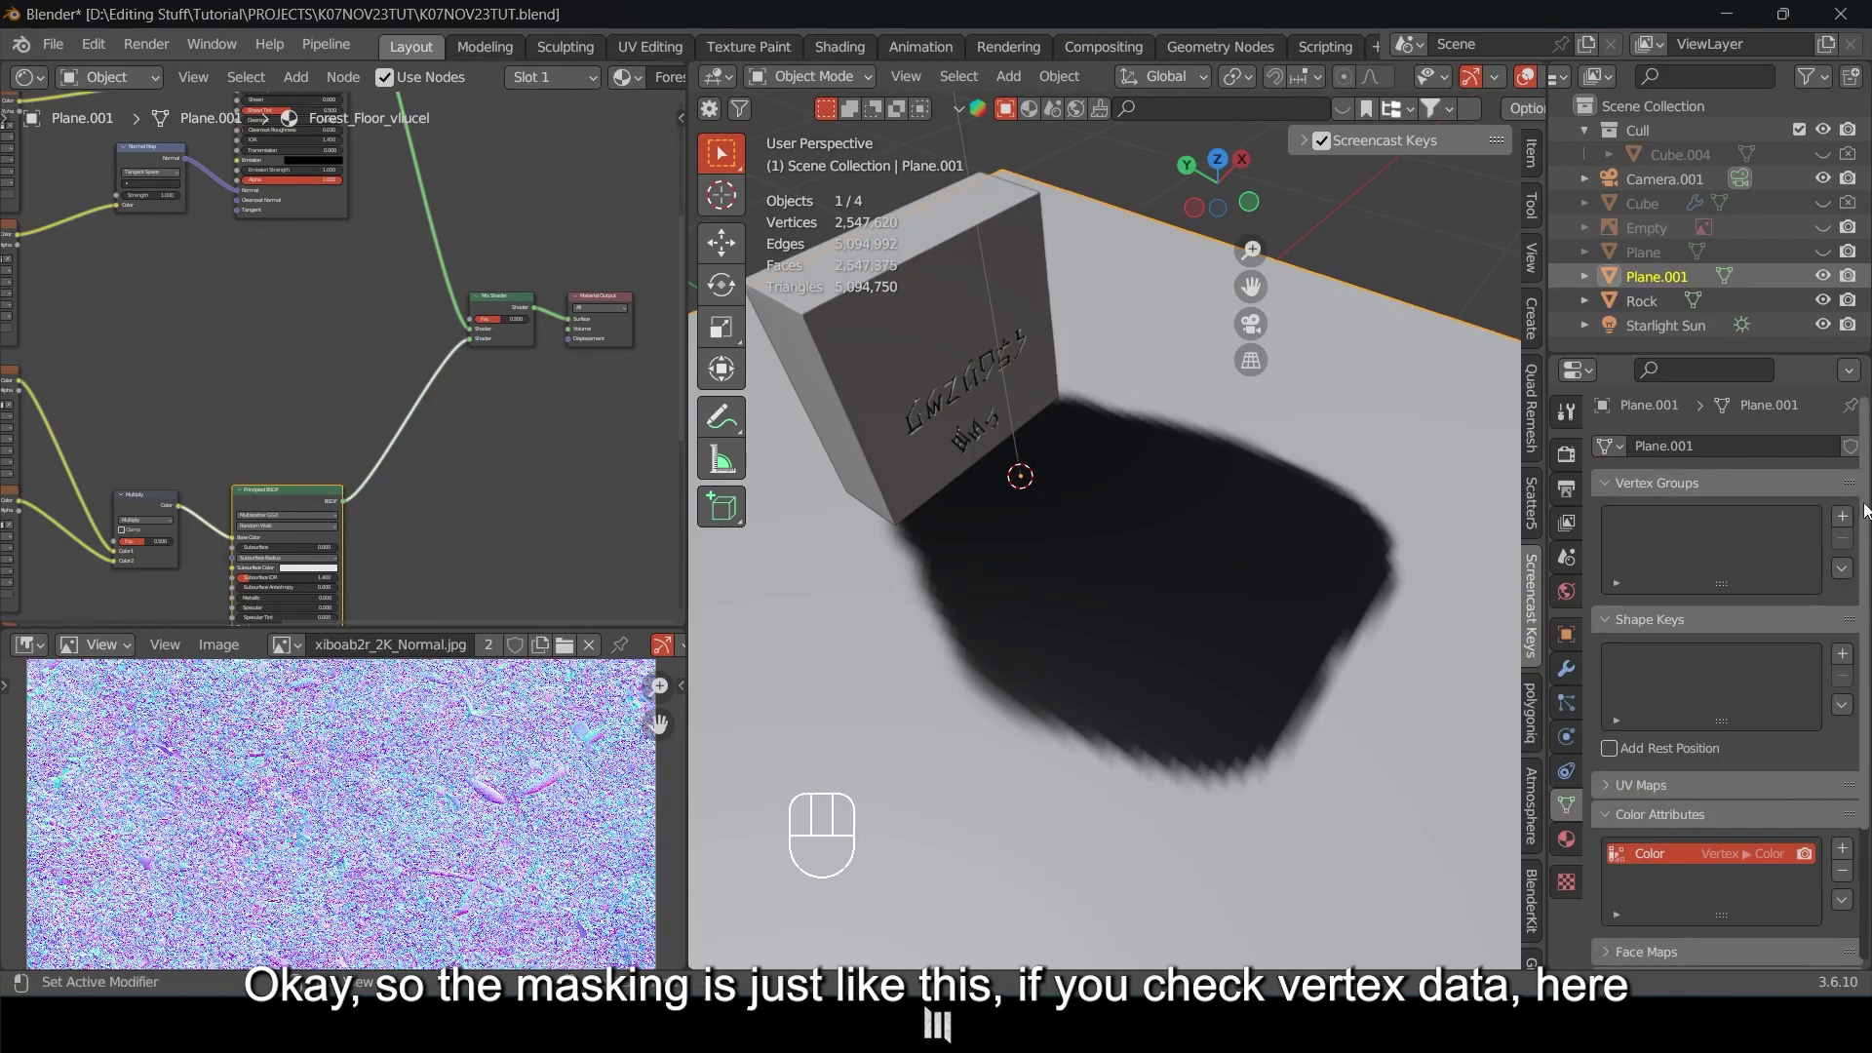
scroll(1834, 546, "down", 2)
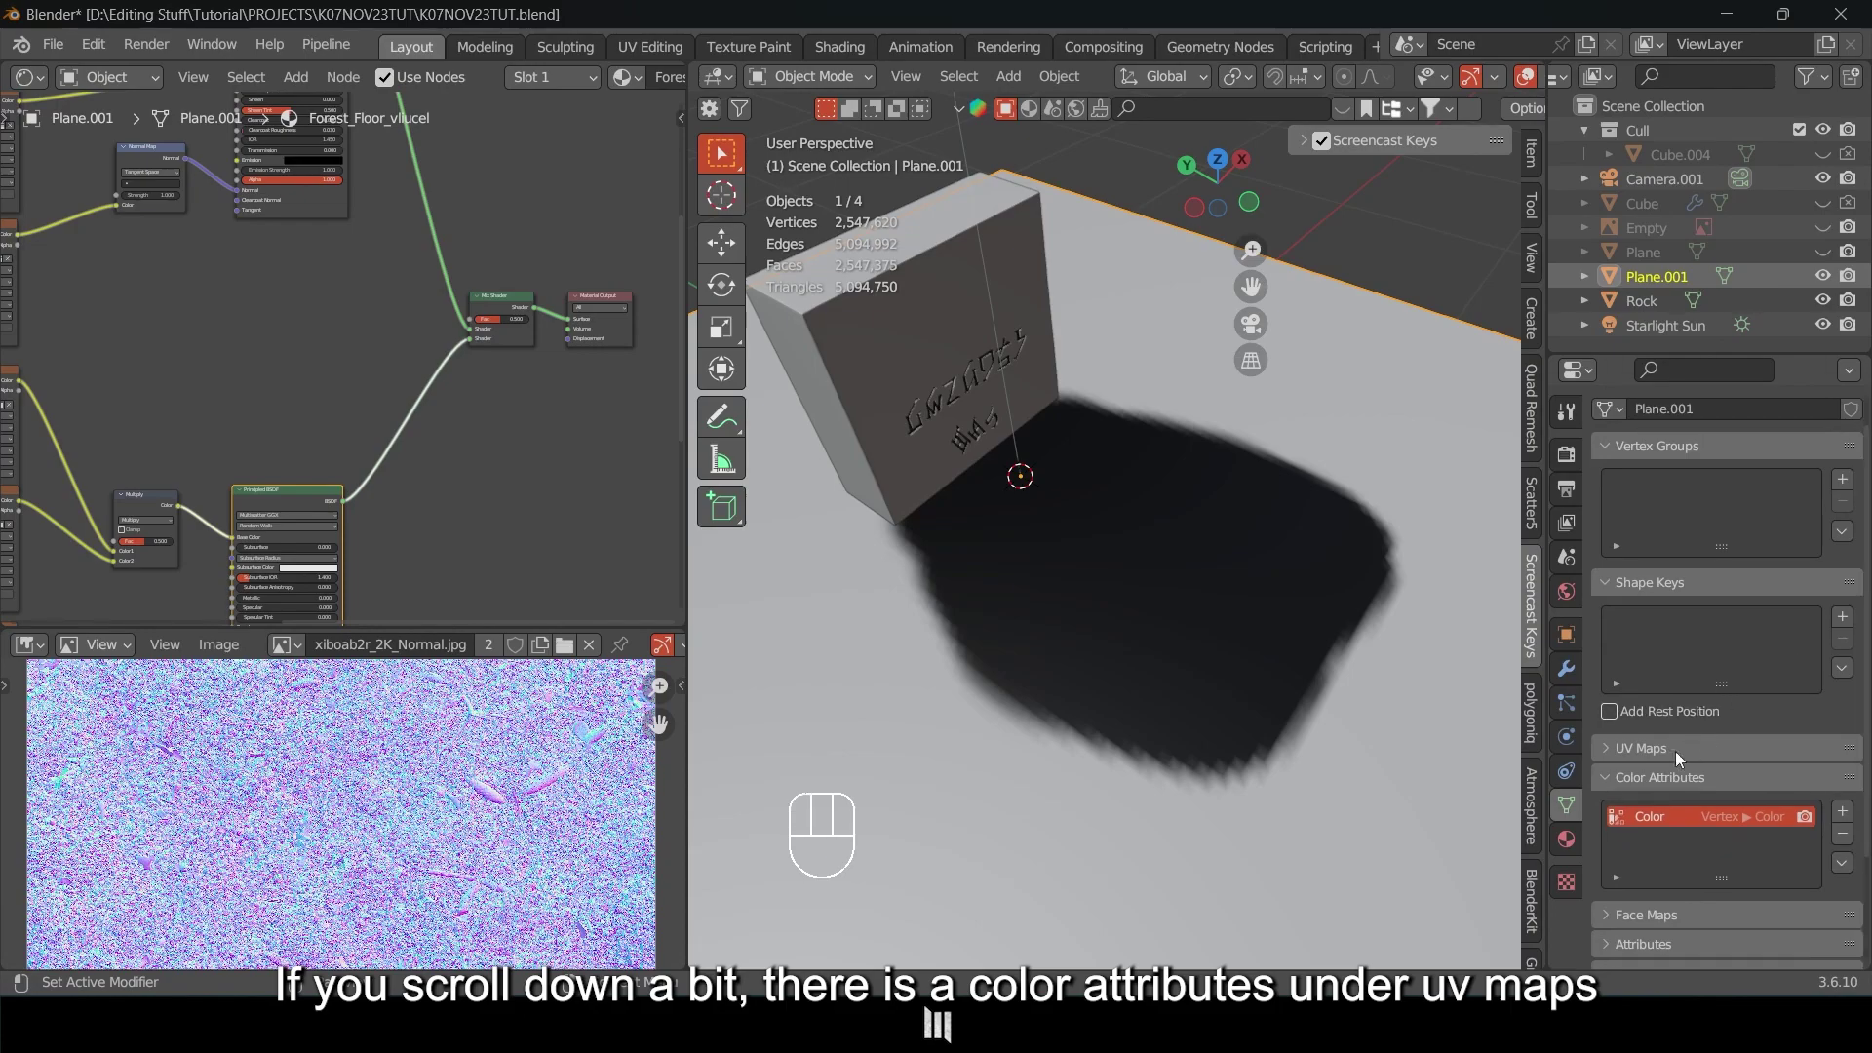
left_click(1613, 778)
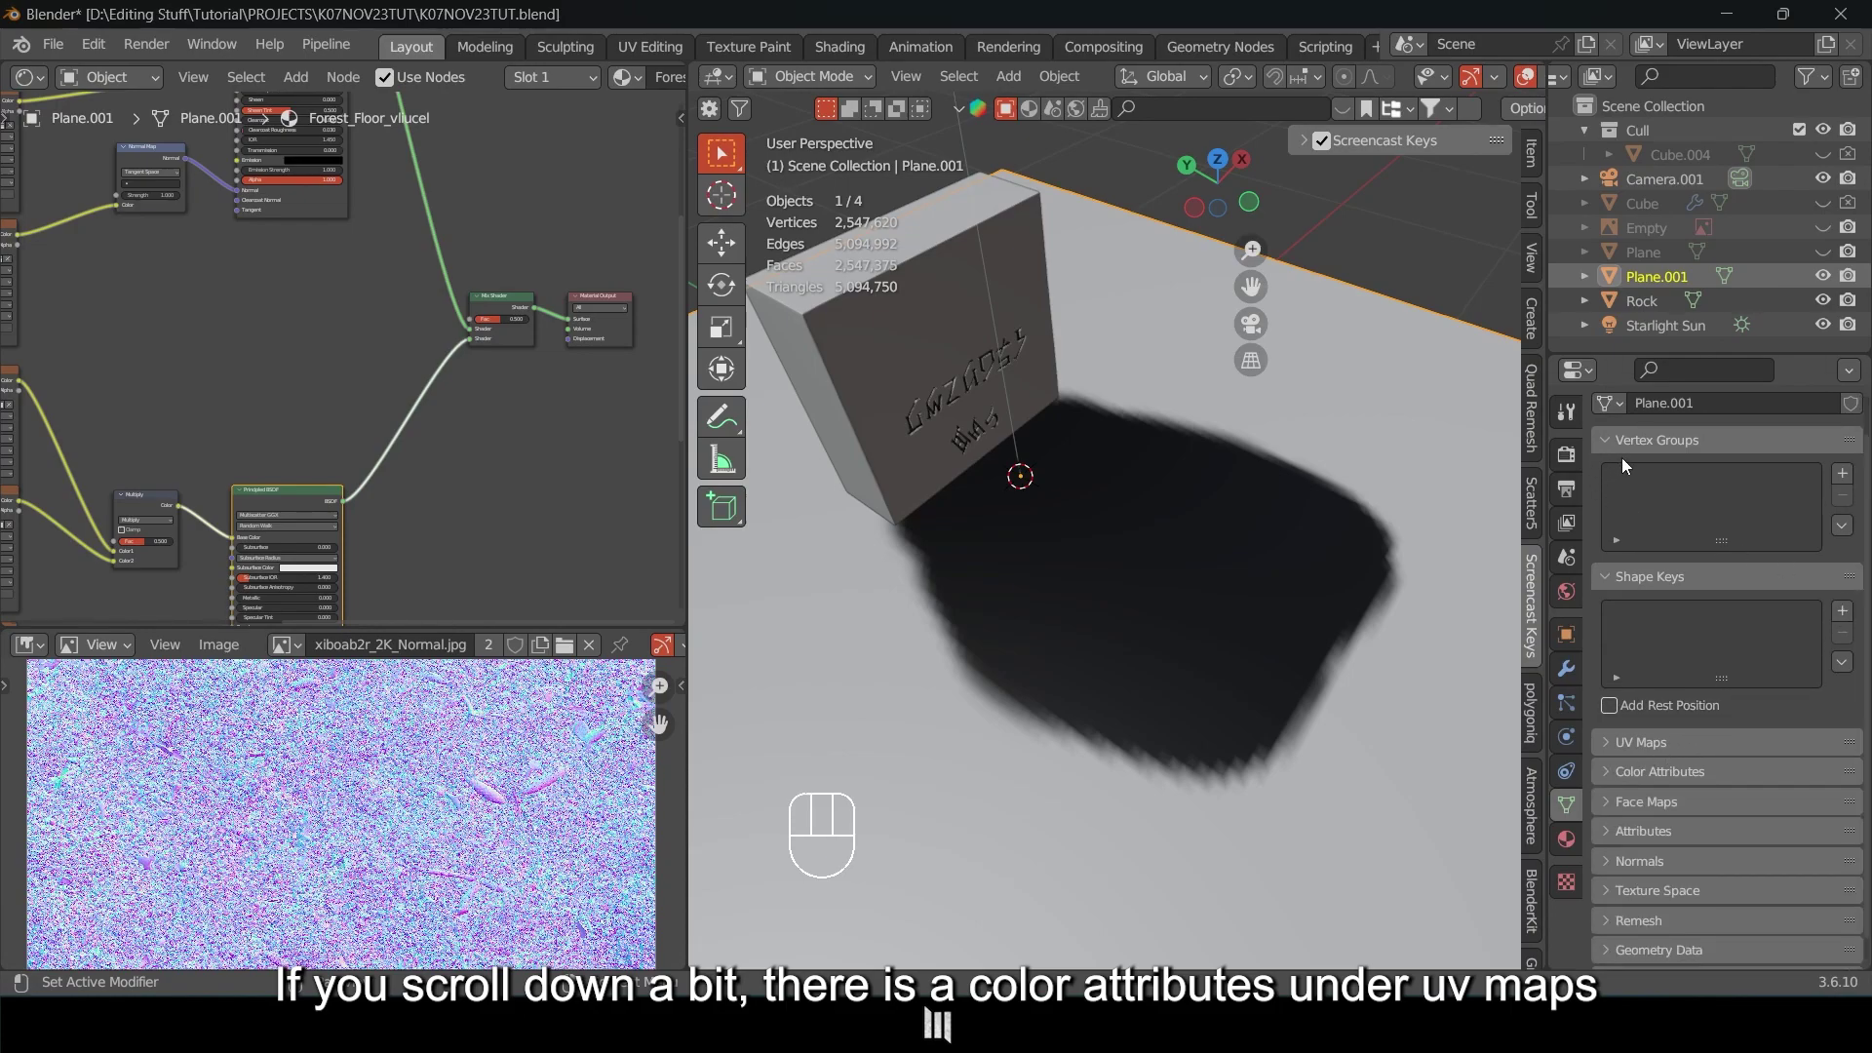
left_click(1606, 771)
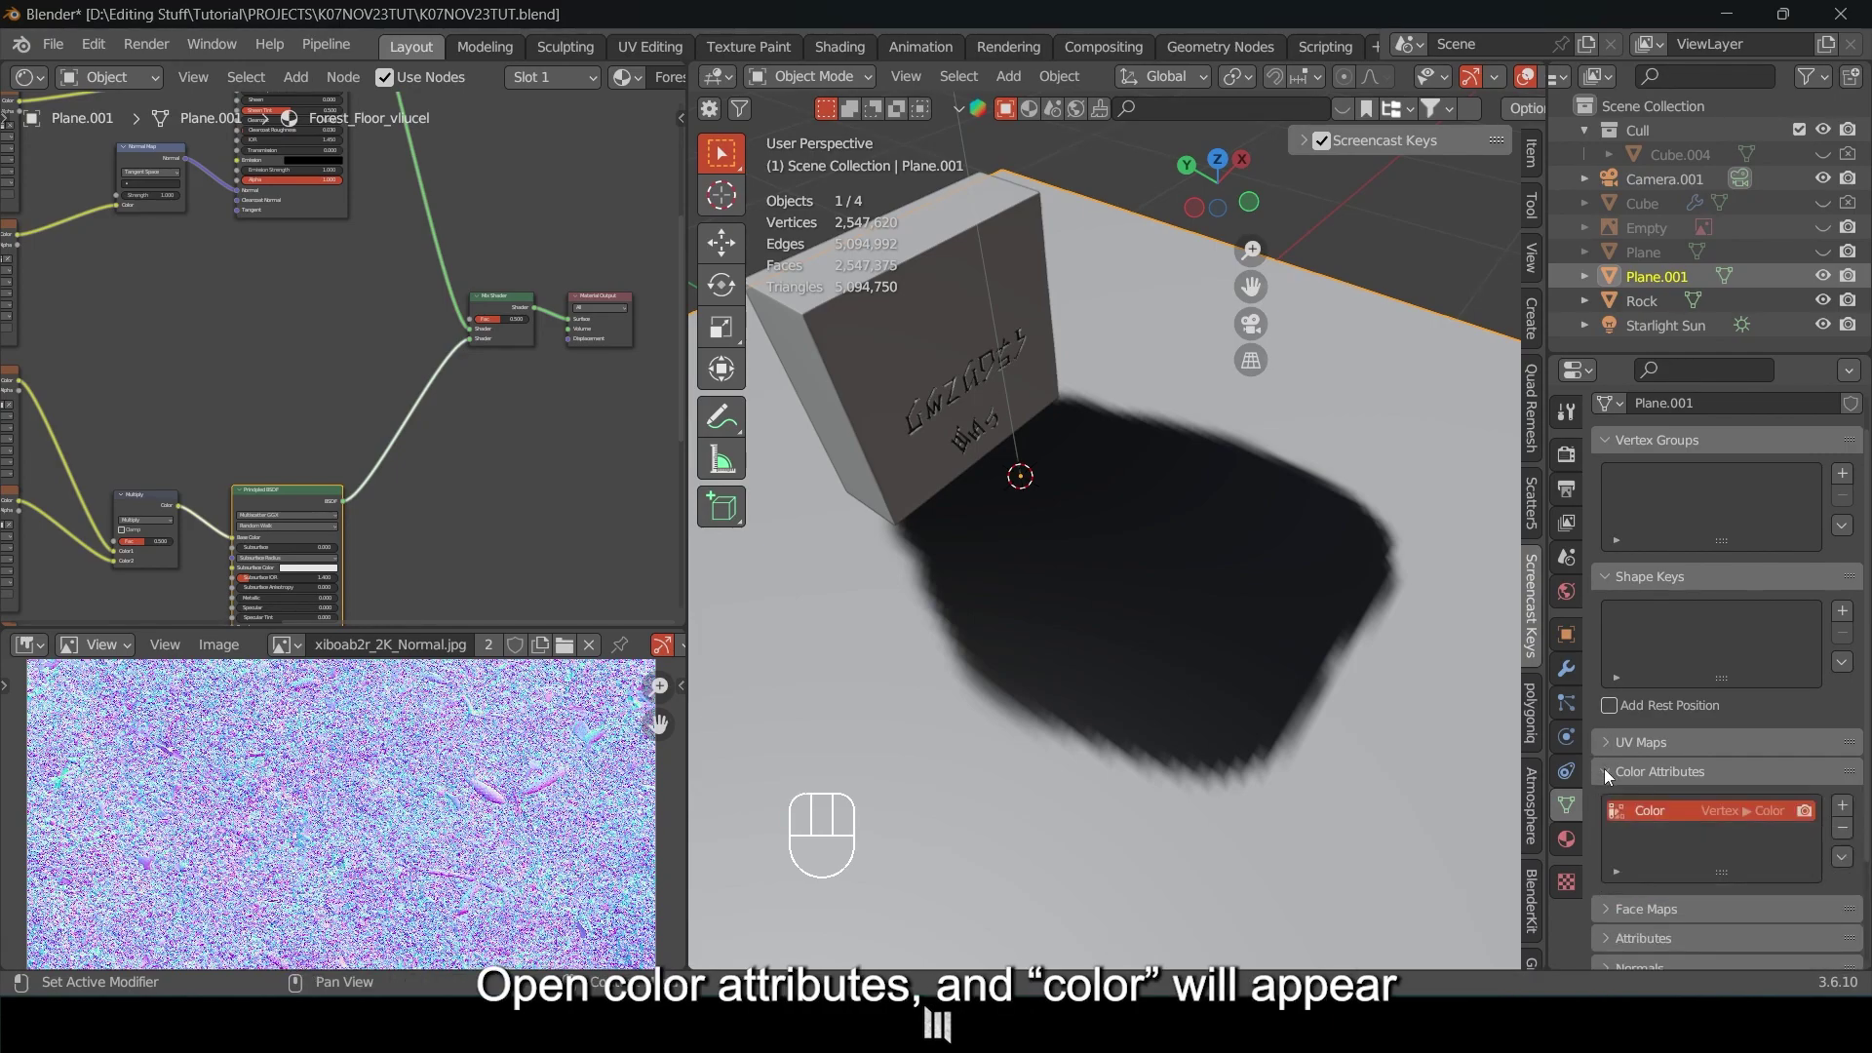
scroll(1729, 689, "down", 3)
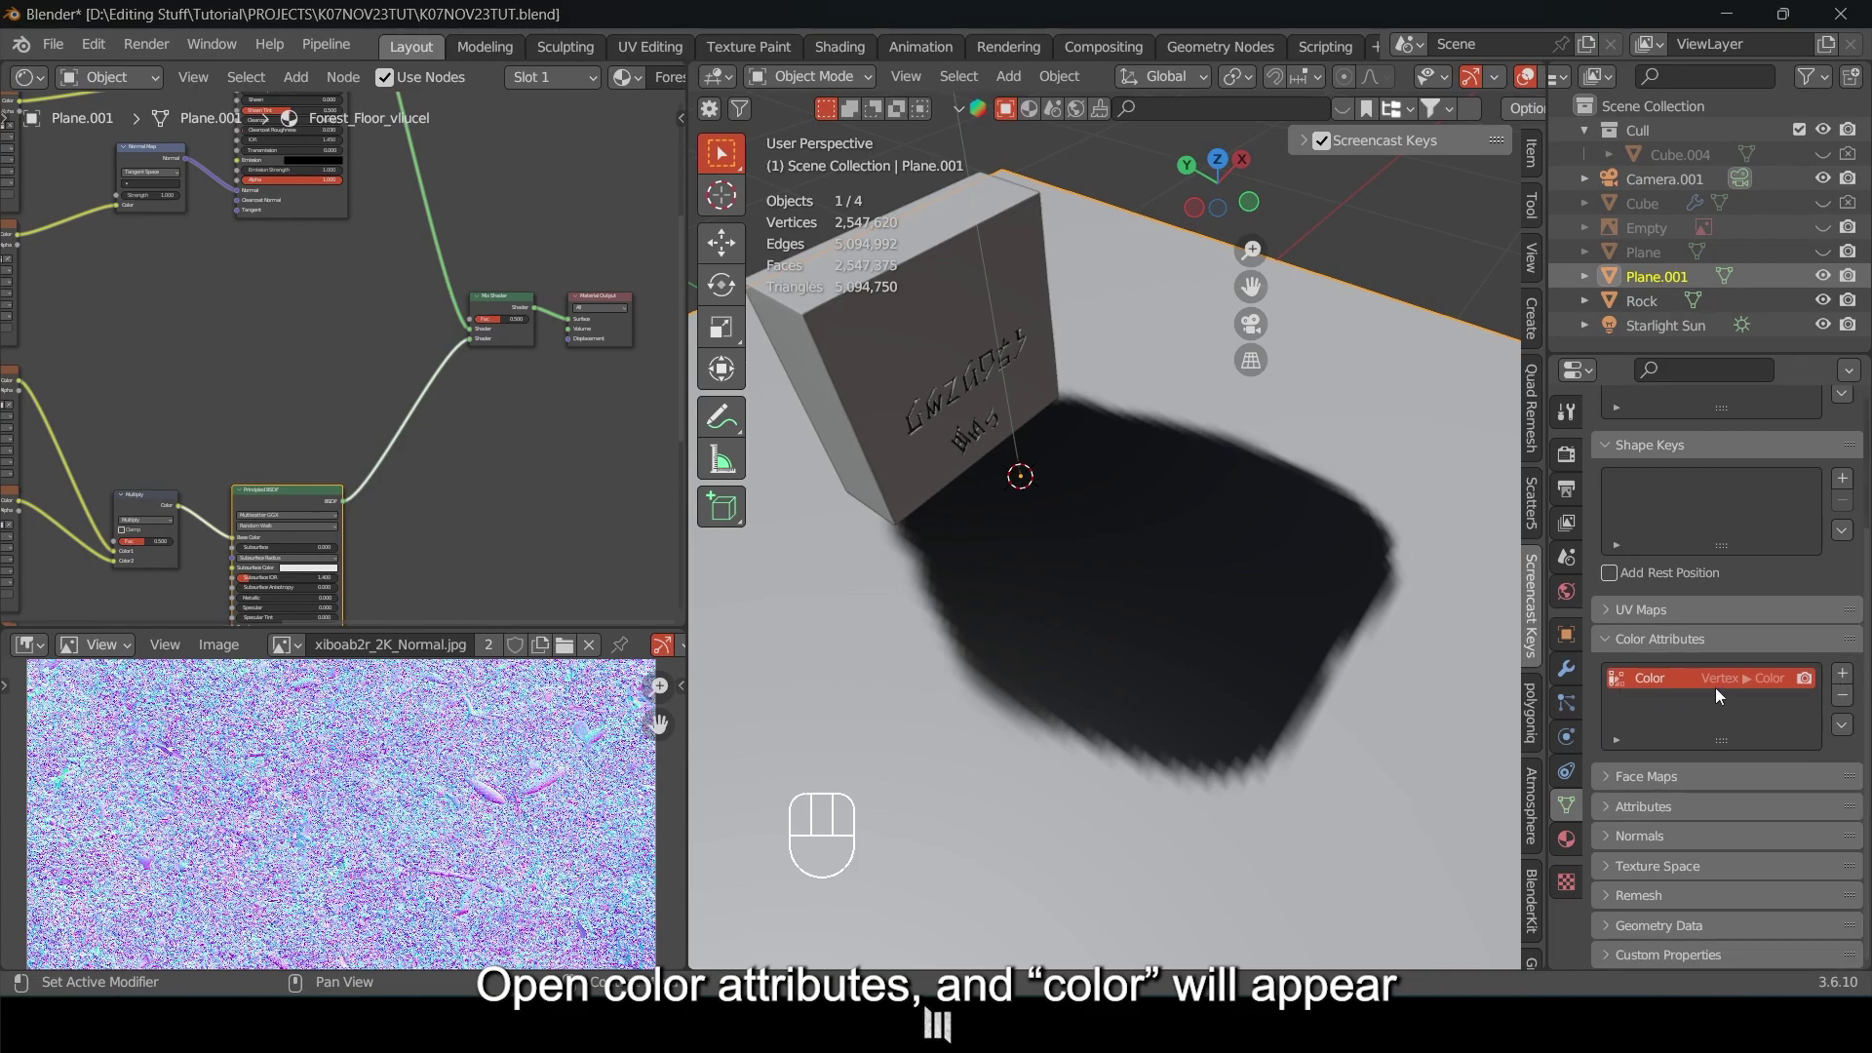
double_click(1654, 682)
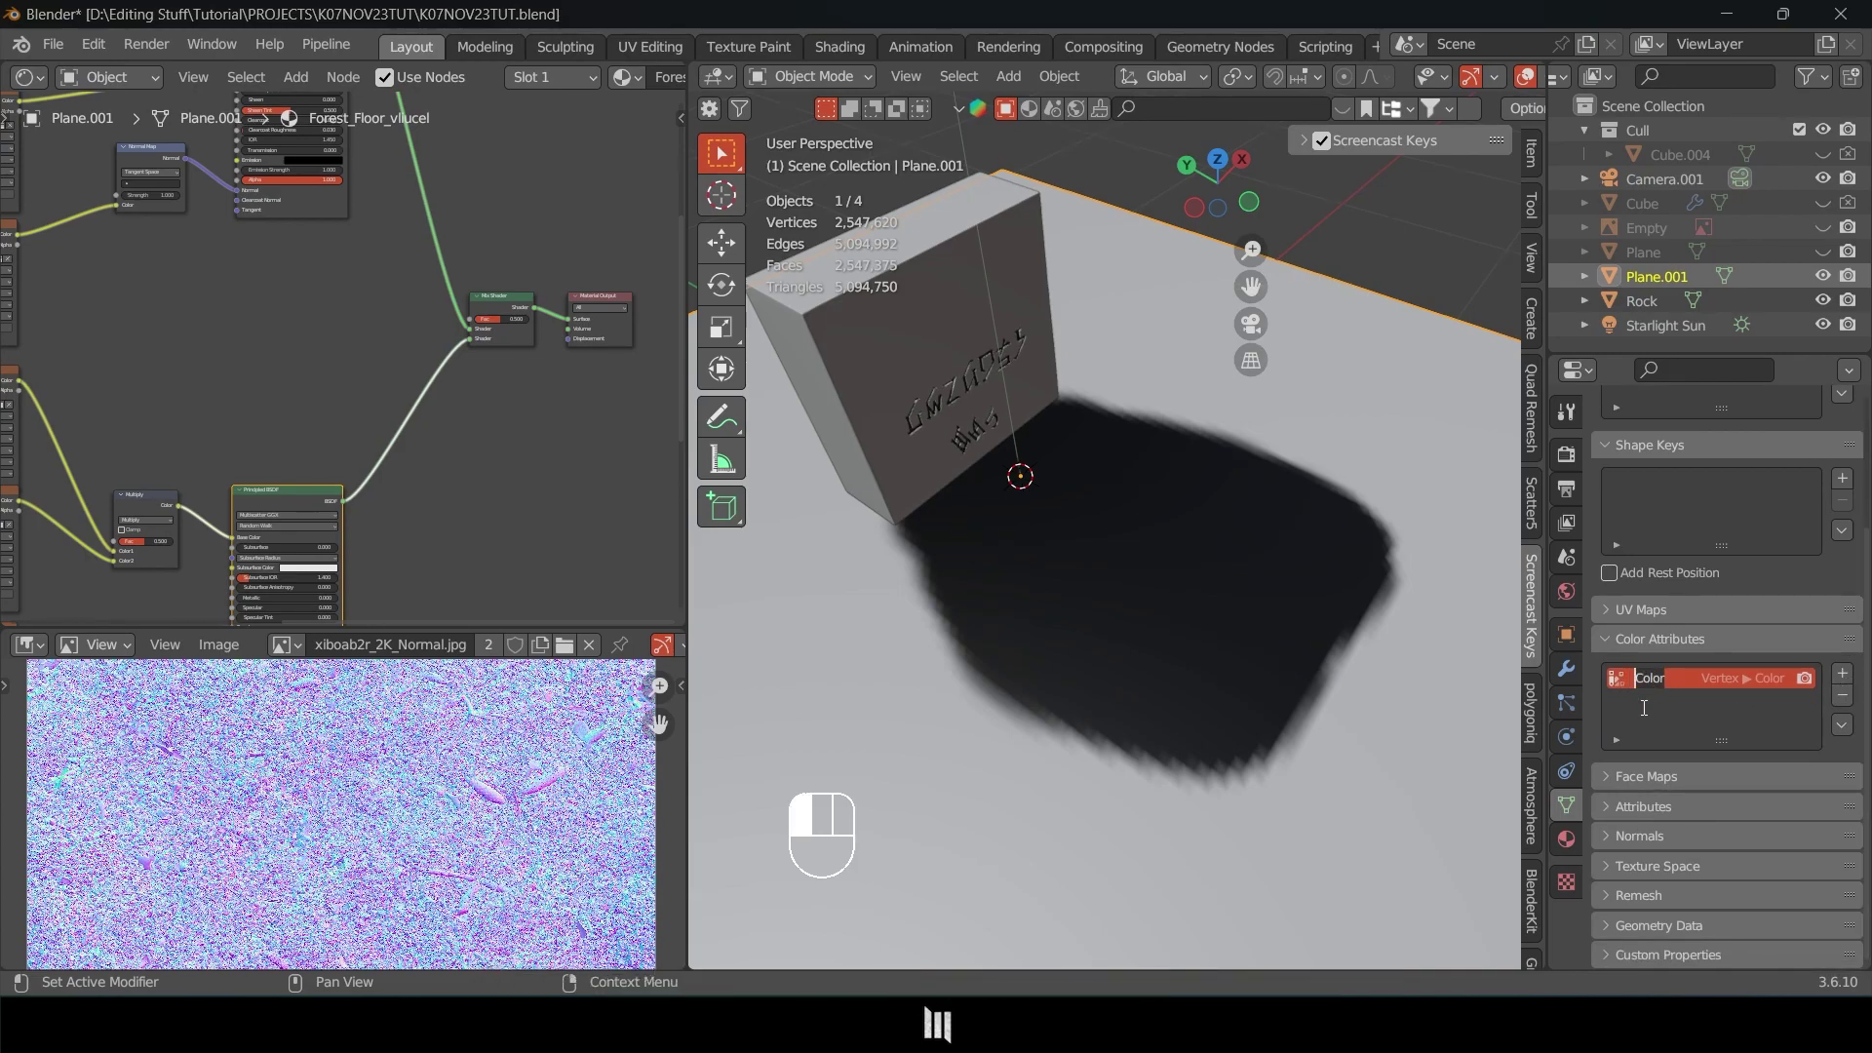
type("Ma")
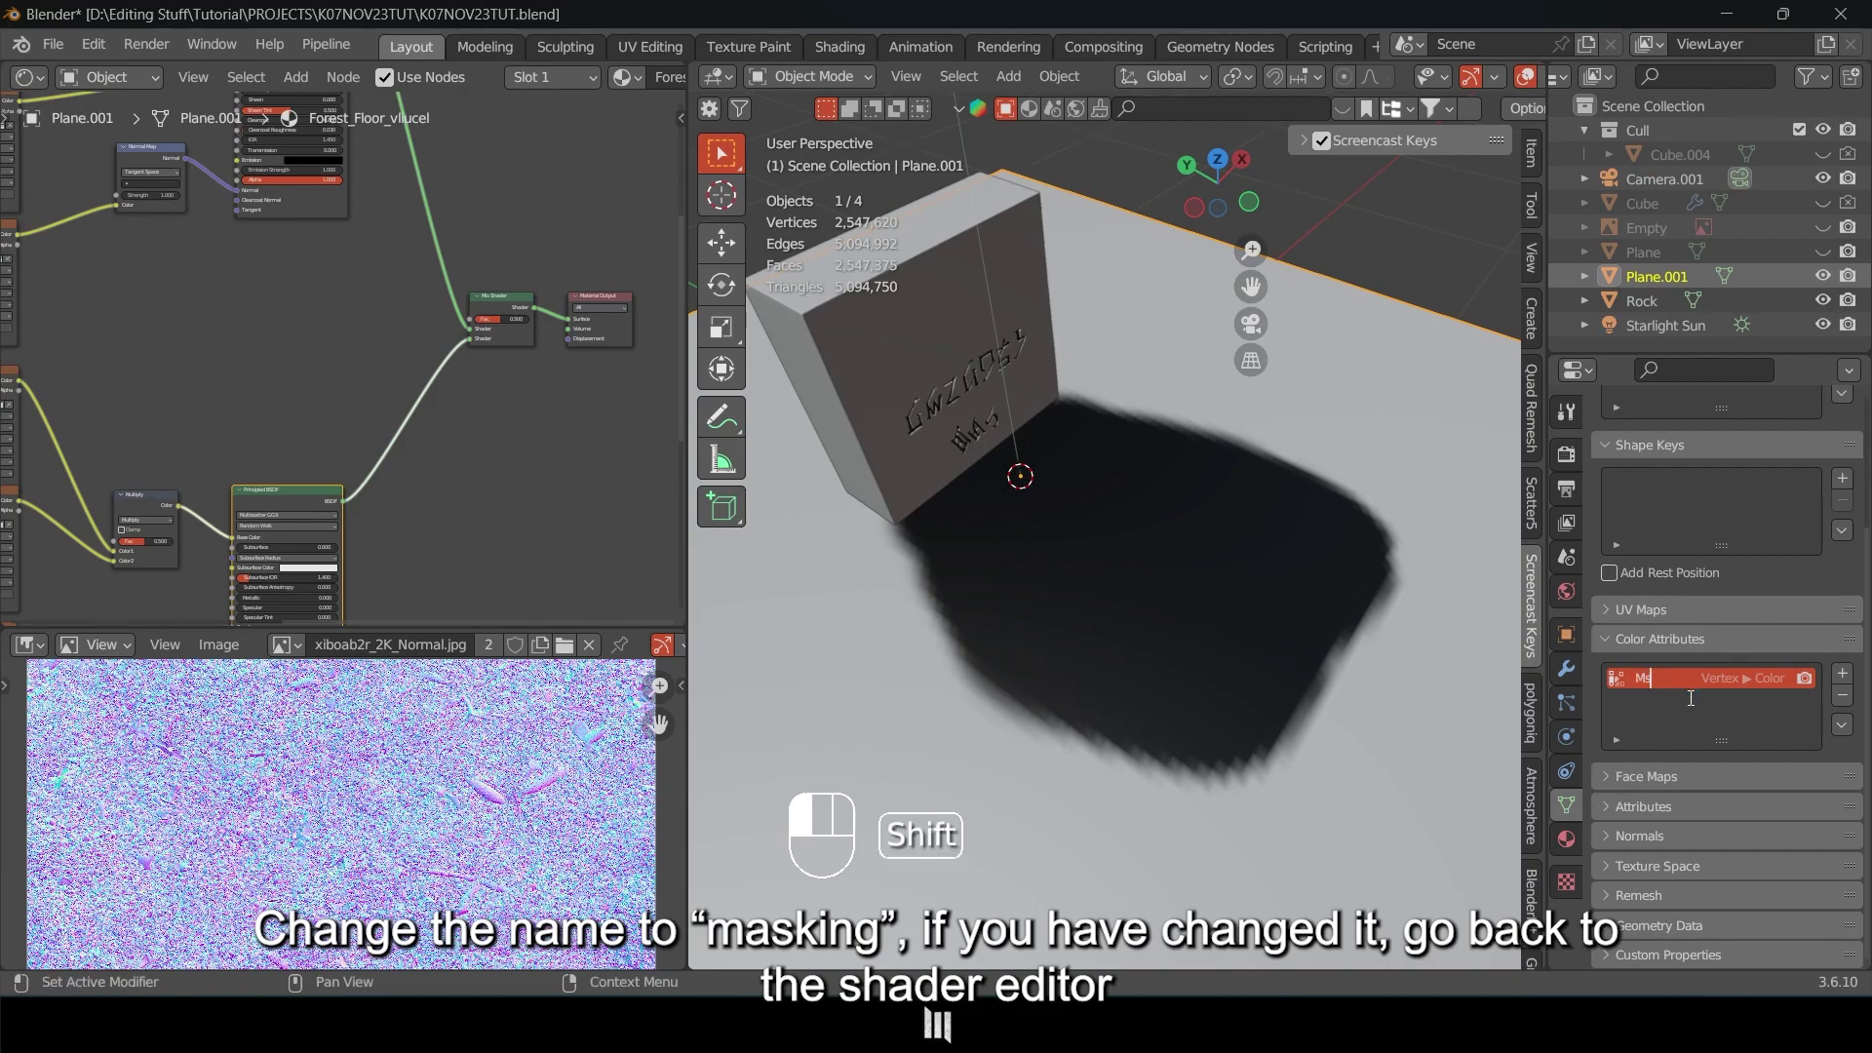
type("skin")
type("g")
key("Return")
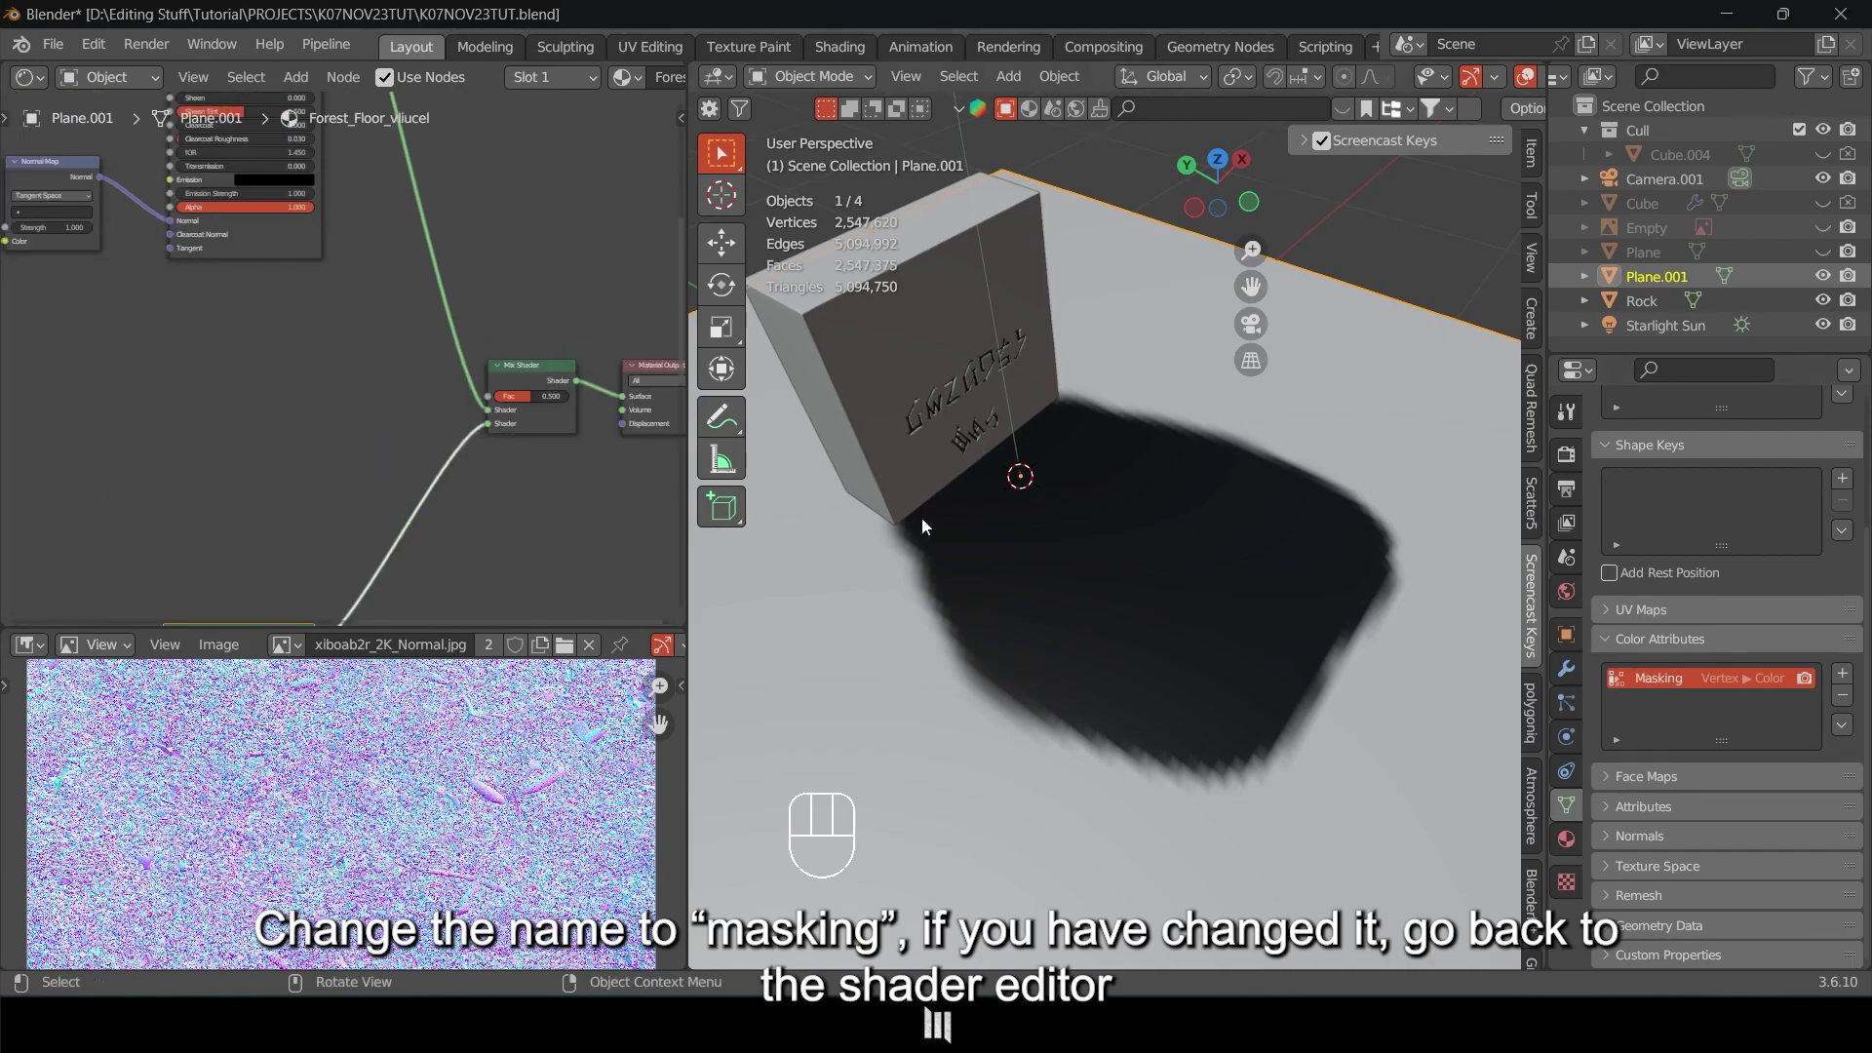
Move the Mix Shader and Material Output nodes further from the texture nodes to make room for another node.
left_click(429, 366)
scroll(423, 360, "up", 2)
middle_click_drag(422, 359, 219, 346)
left_click_drag(375, 352, 542, 364)
left_click_drag(542, 365, 722, 374)
Add a Color Attribute node before the Mix Shader and set its attribute to Masking.
left_click(283, 334)
middle_click_drag(286, 336, 324, 337)
key("shift+a")
left_click(371, 350)
type("colo")
left_click(464, 507)
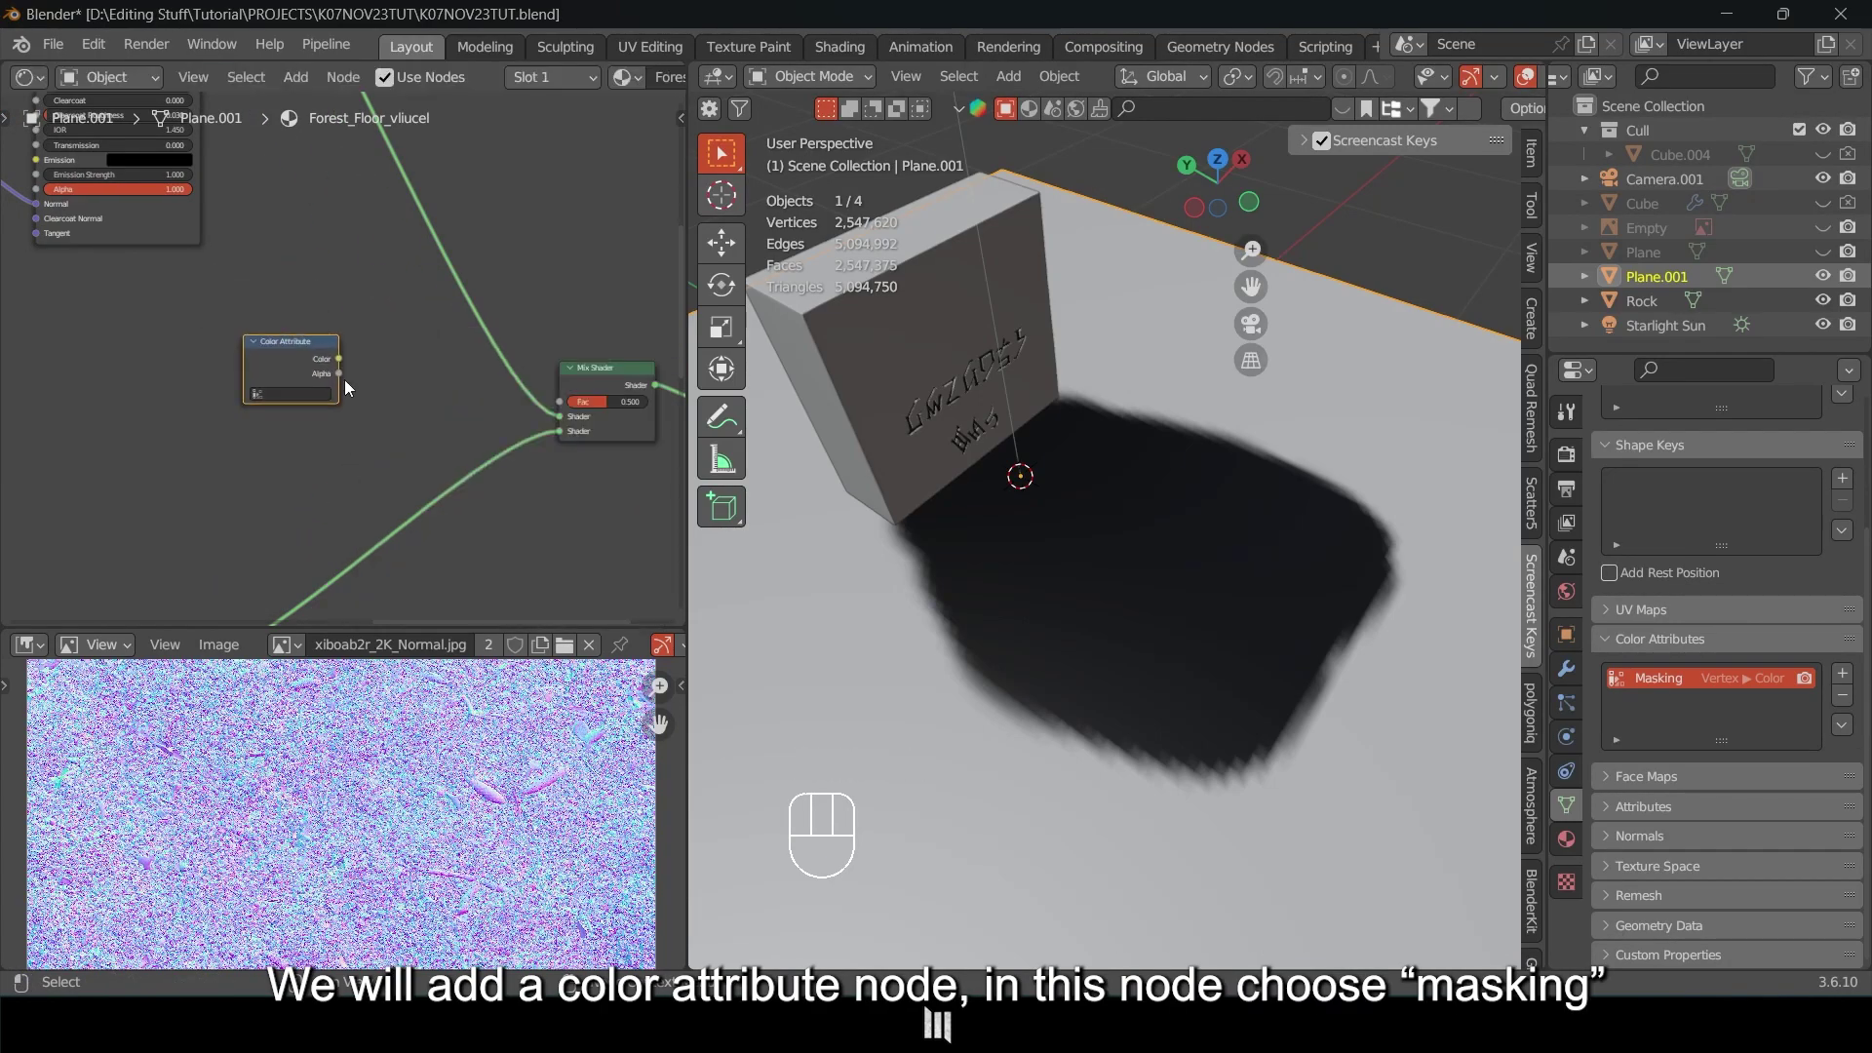
left_click(249, 353)
left_click(242, 368)
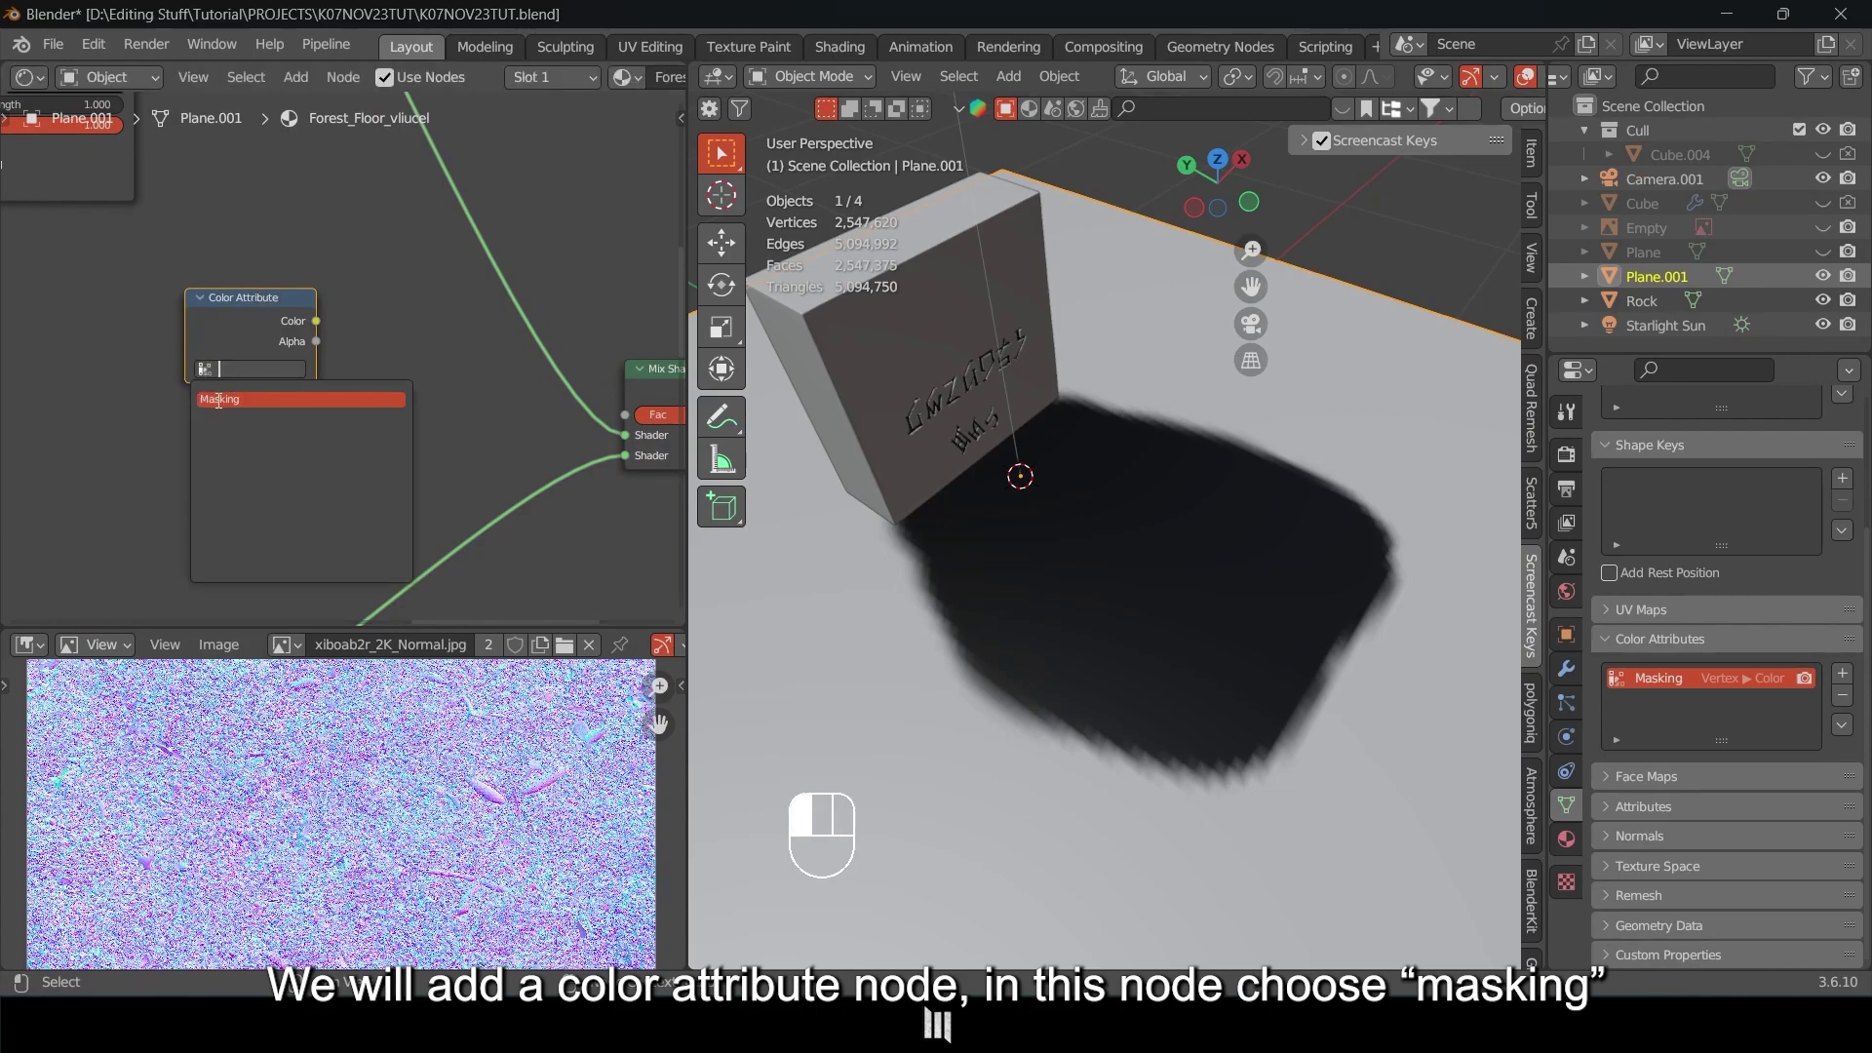
left_click(219, 398)
Connect the Color Attribute's Color output to the Mix Shader's Fac and preview the masked ground textures in the viewport.
middle_click_drag(326, 337, 265, 322)
scroll(266, 322, "down", 1)
left_click_drag(258, 309, 547, 394)
middle_click_drag(571, 384, 363, 347)
key("z")
left_click(1183, 647)
mouse_move(1033, 474)
middle_mouse_down()
mouse_move(1020, 431)
mouse_move(1043, 501)
mouse_move(1120, 443)
mouse_move(1088, 378)
middle_mouse_up()
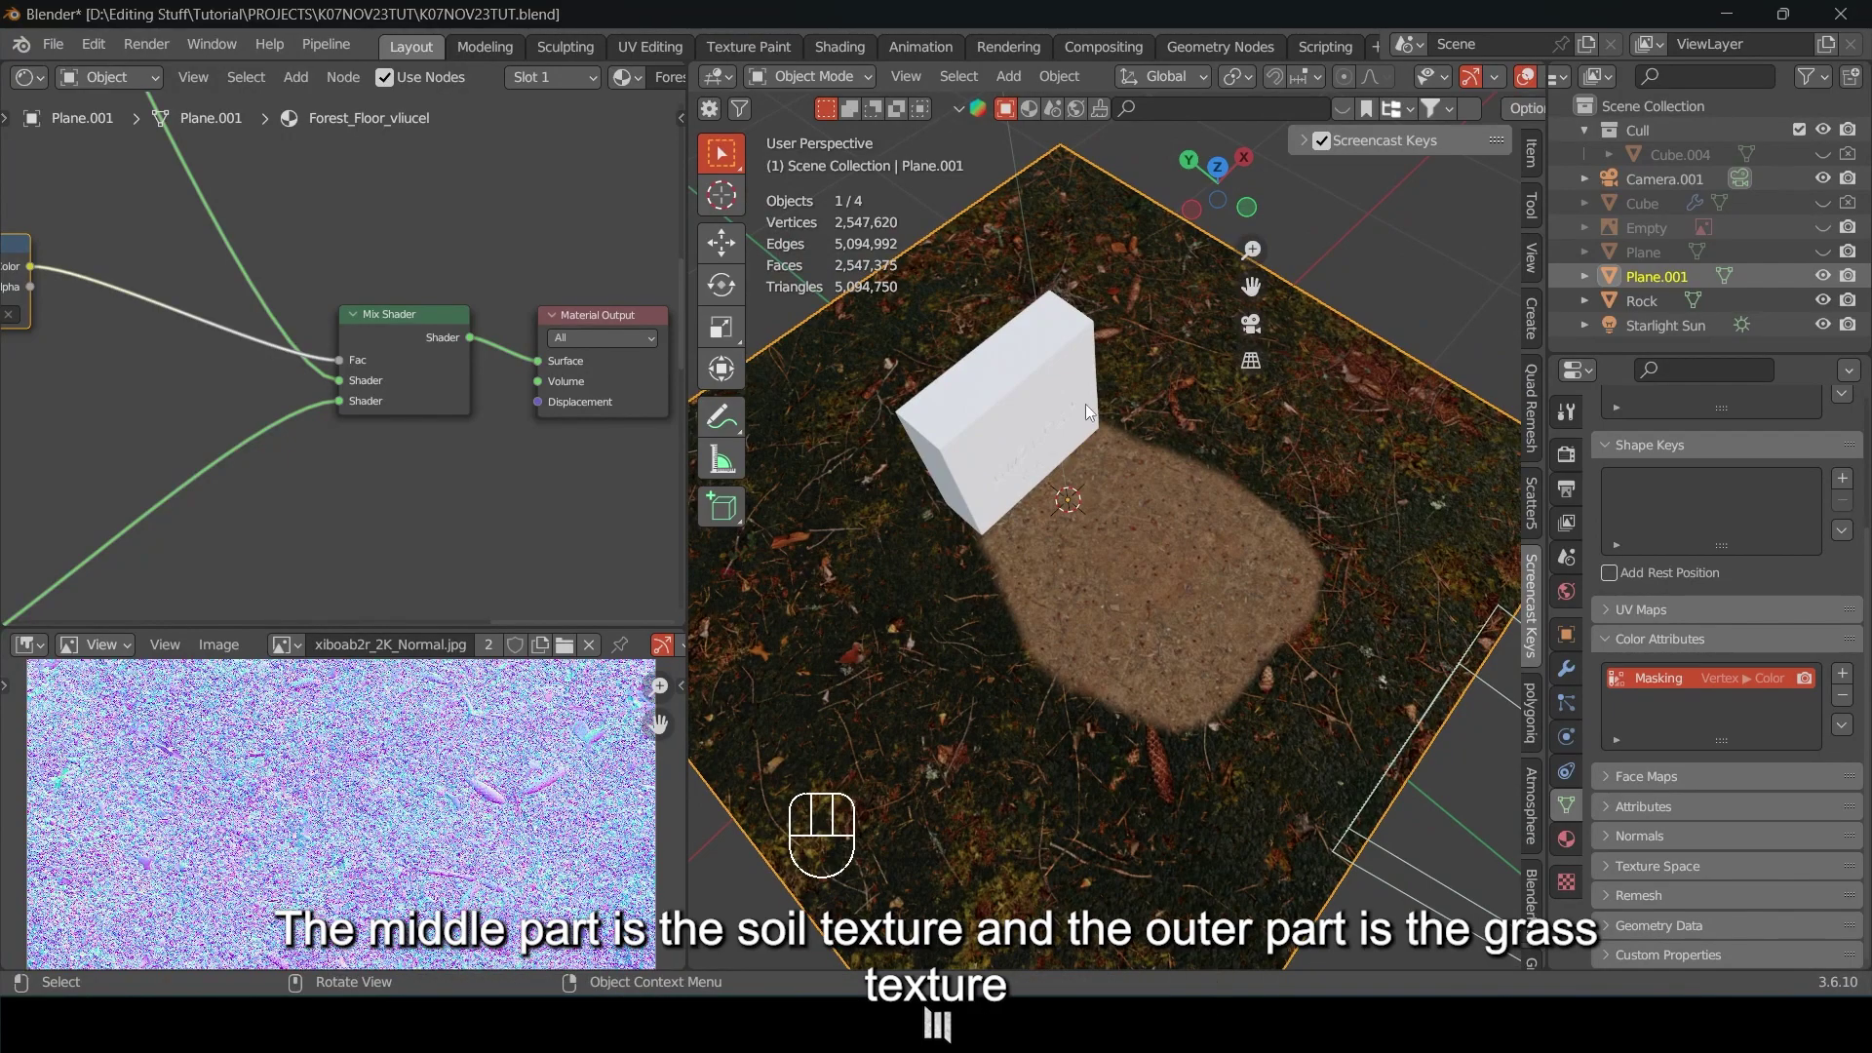
middle_click_drag(1223, 451, 1158, 407)
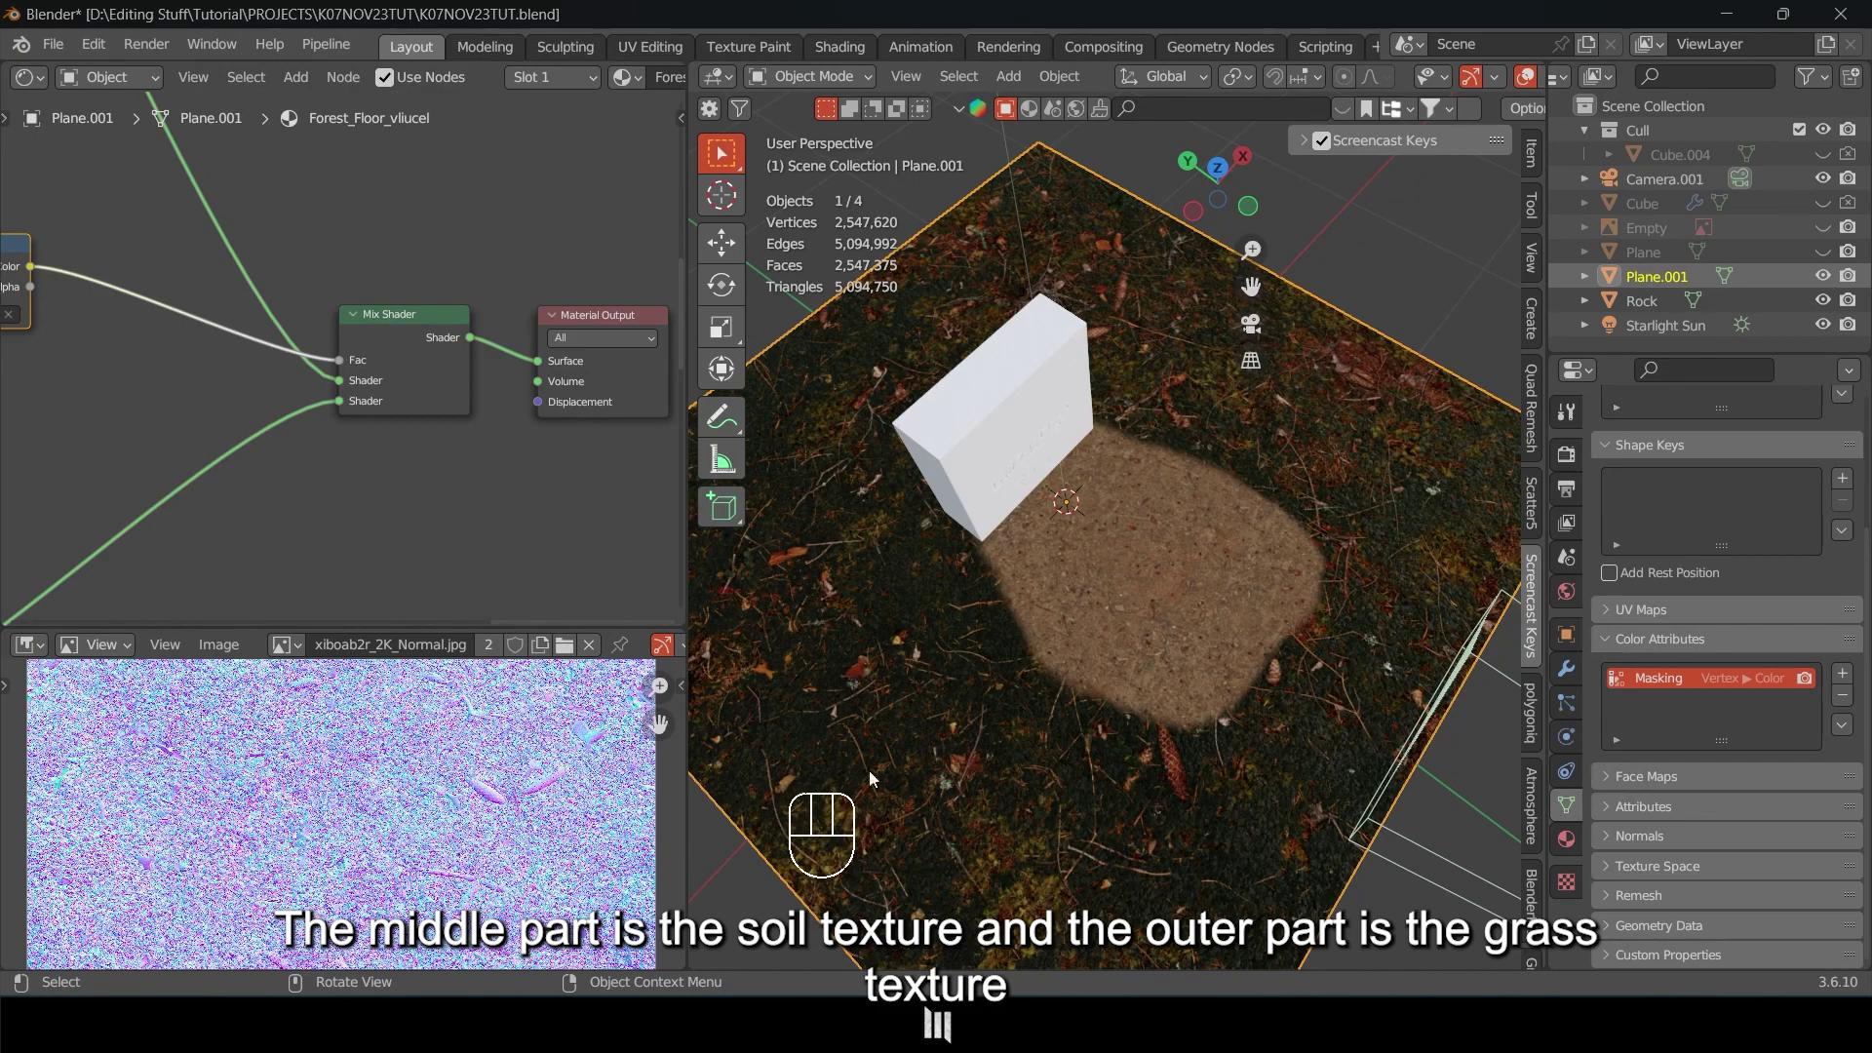
Set the X, Y and Z scale of the moss texture's Mapping node to 0.180.
scroll(443, 439, "down", 4)
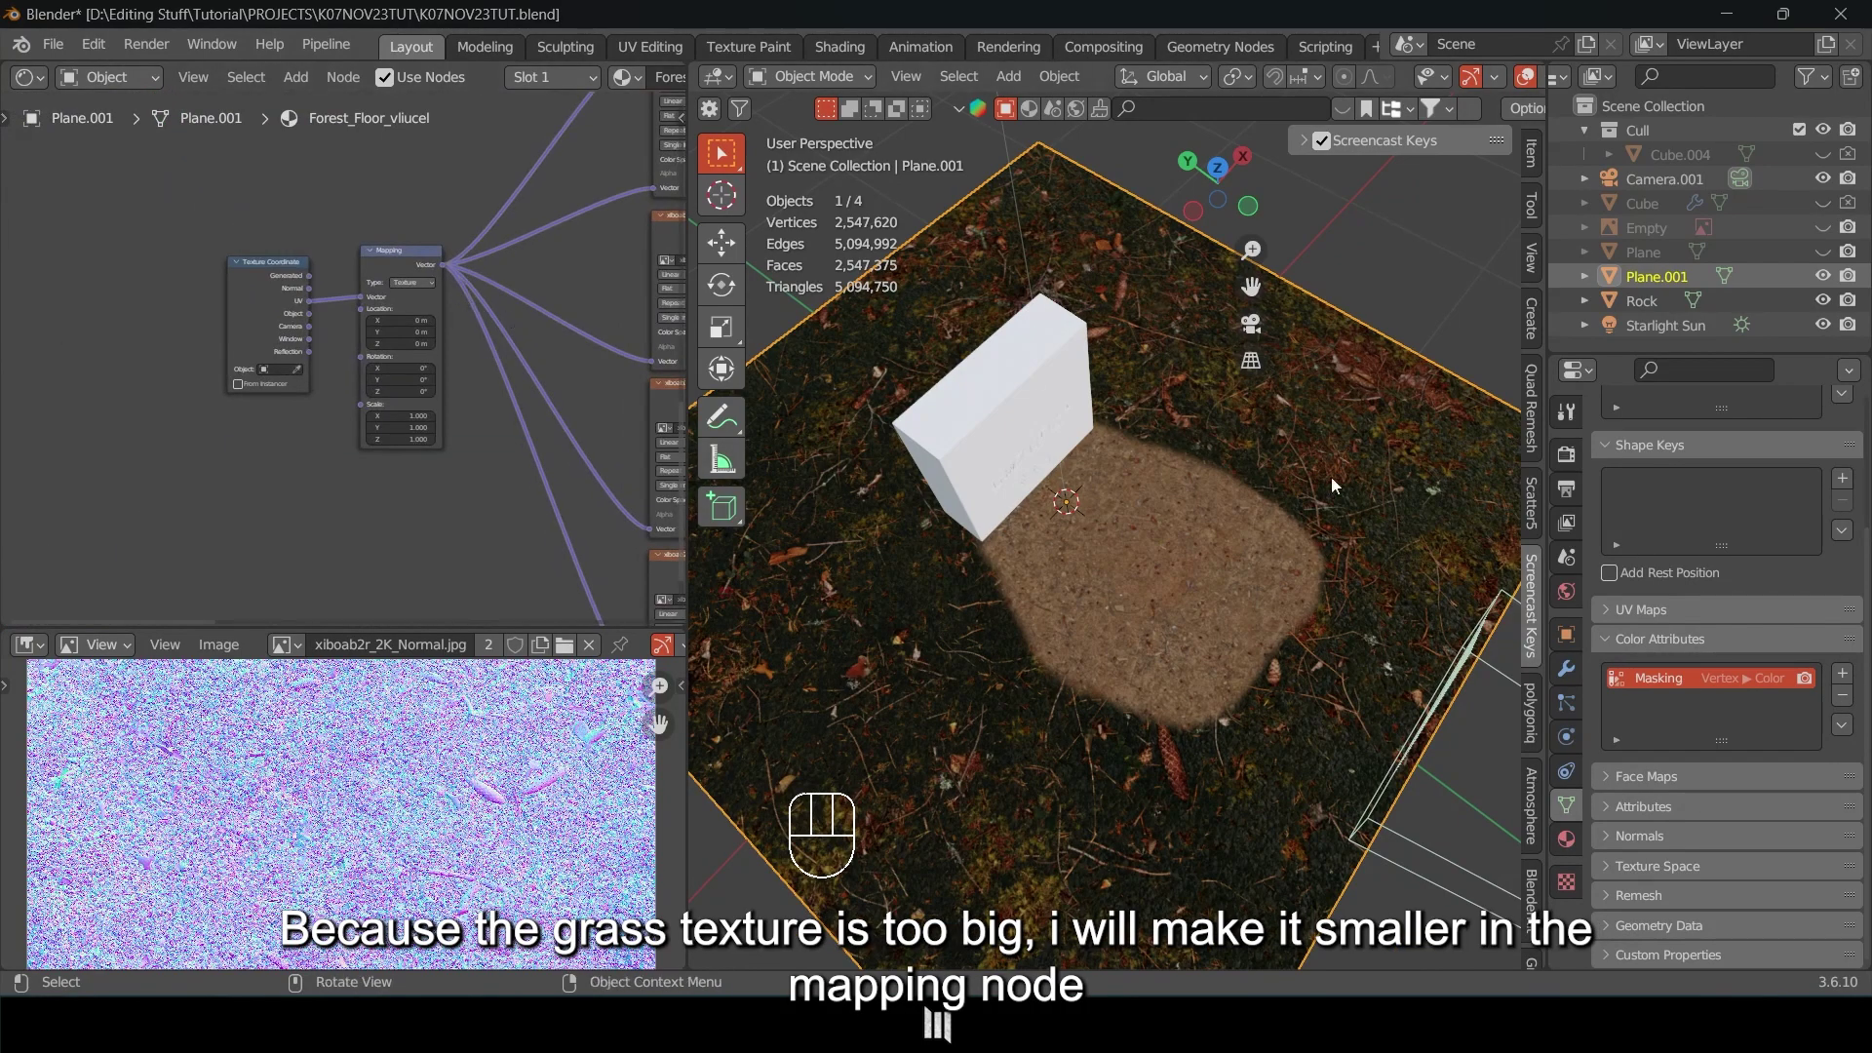
scroll(501, 292, "up", 4)
left_click_drag(376, 464, 234, 493)
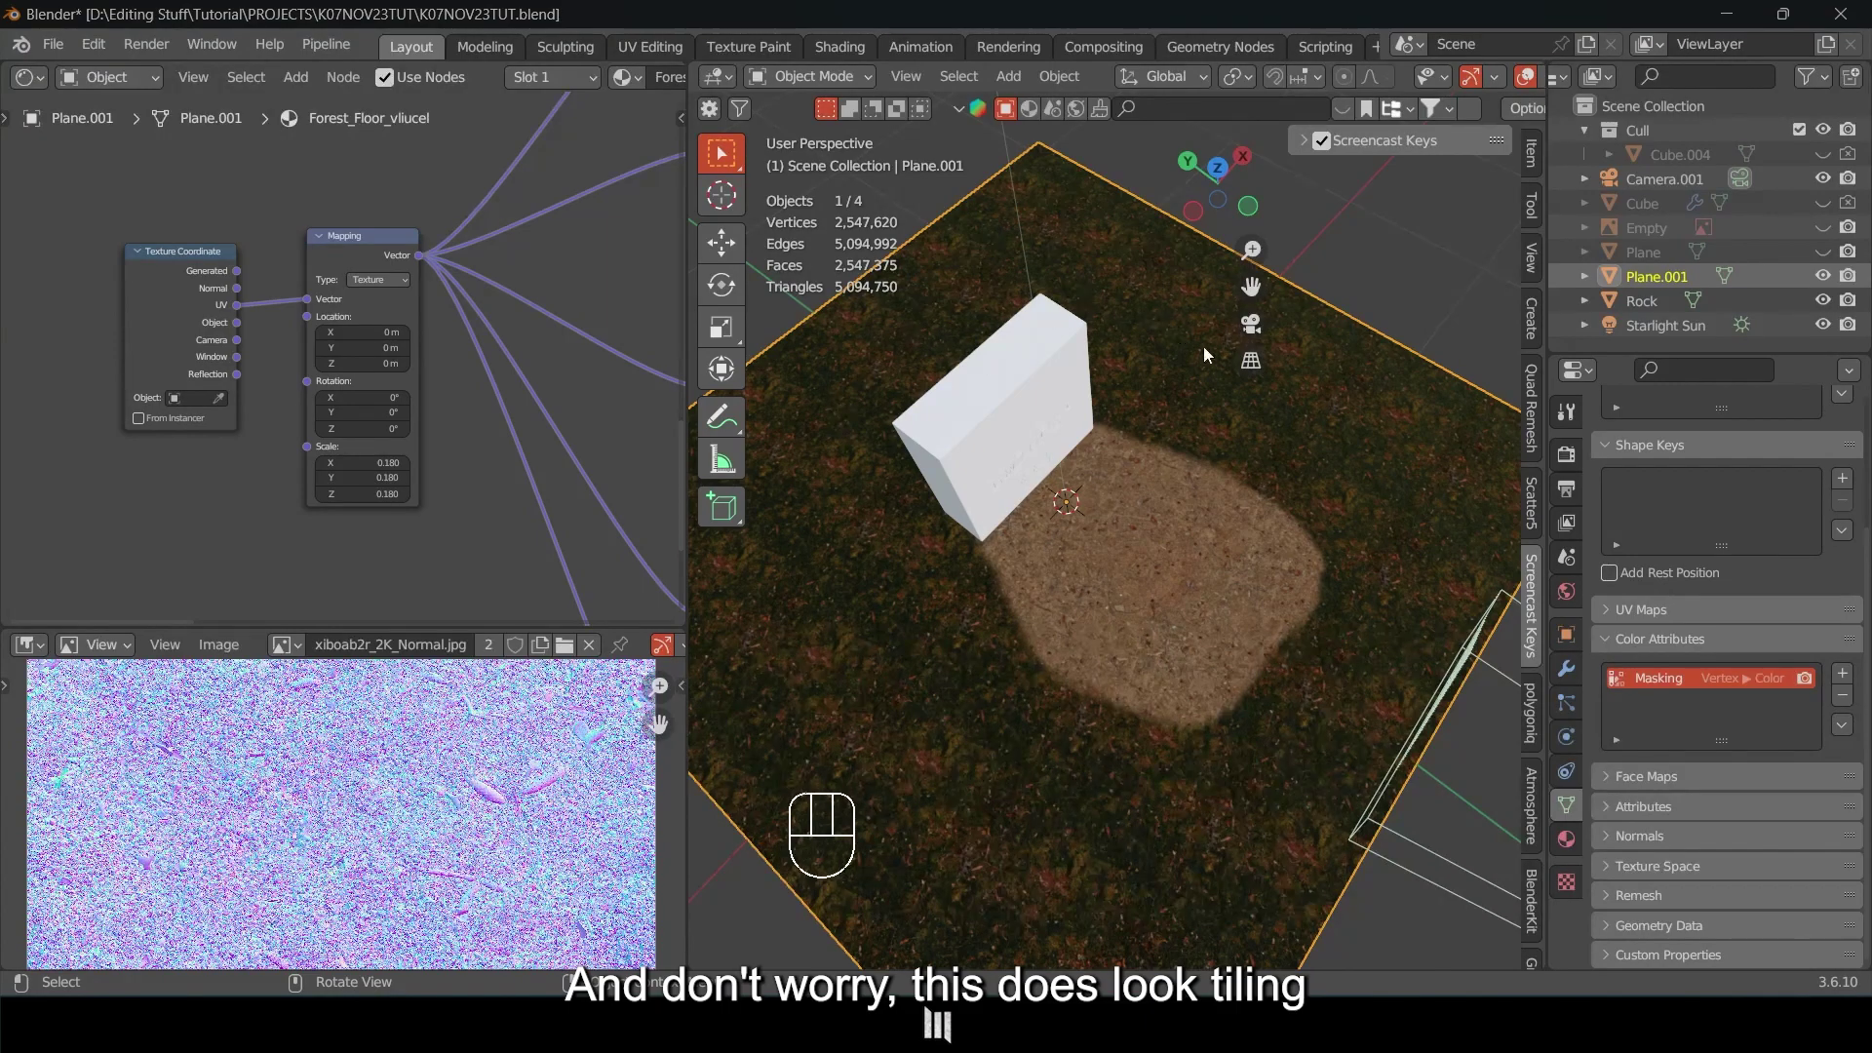
Check the rescaled moss texture and soil patch through the camera.
middle_click_drag(909, 477, 957, 396)
key("KP_0")
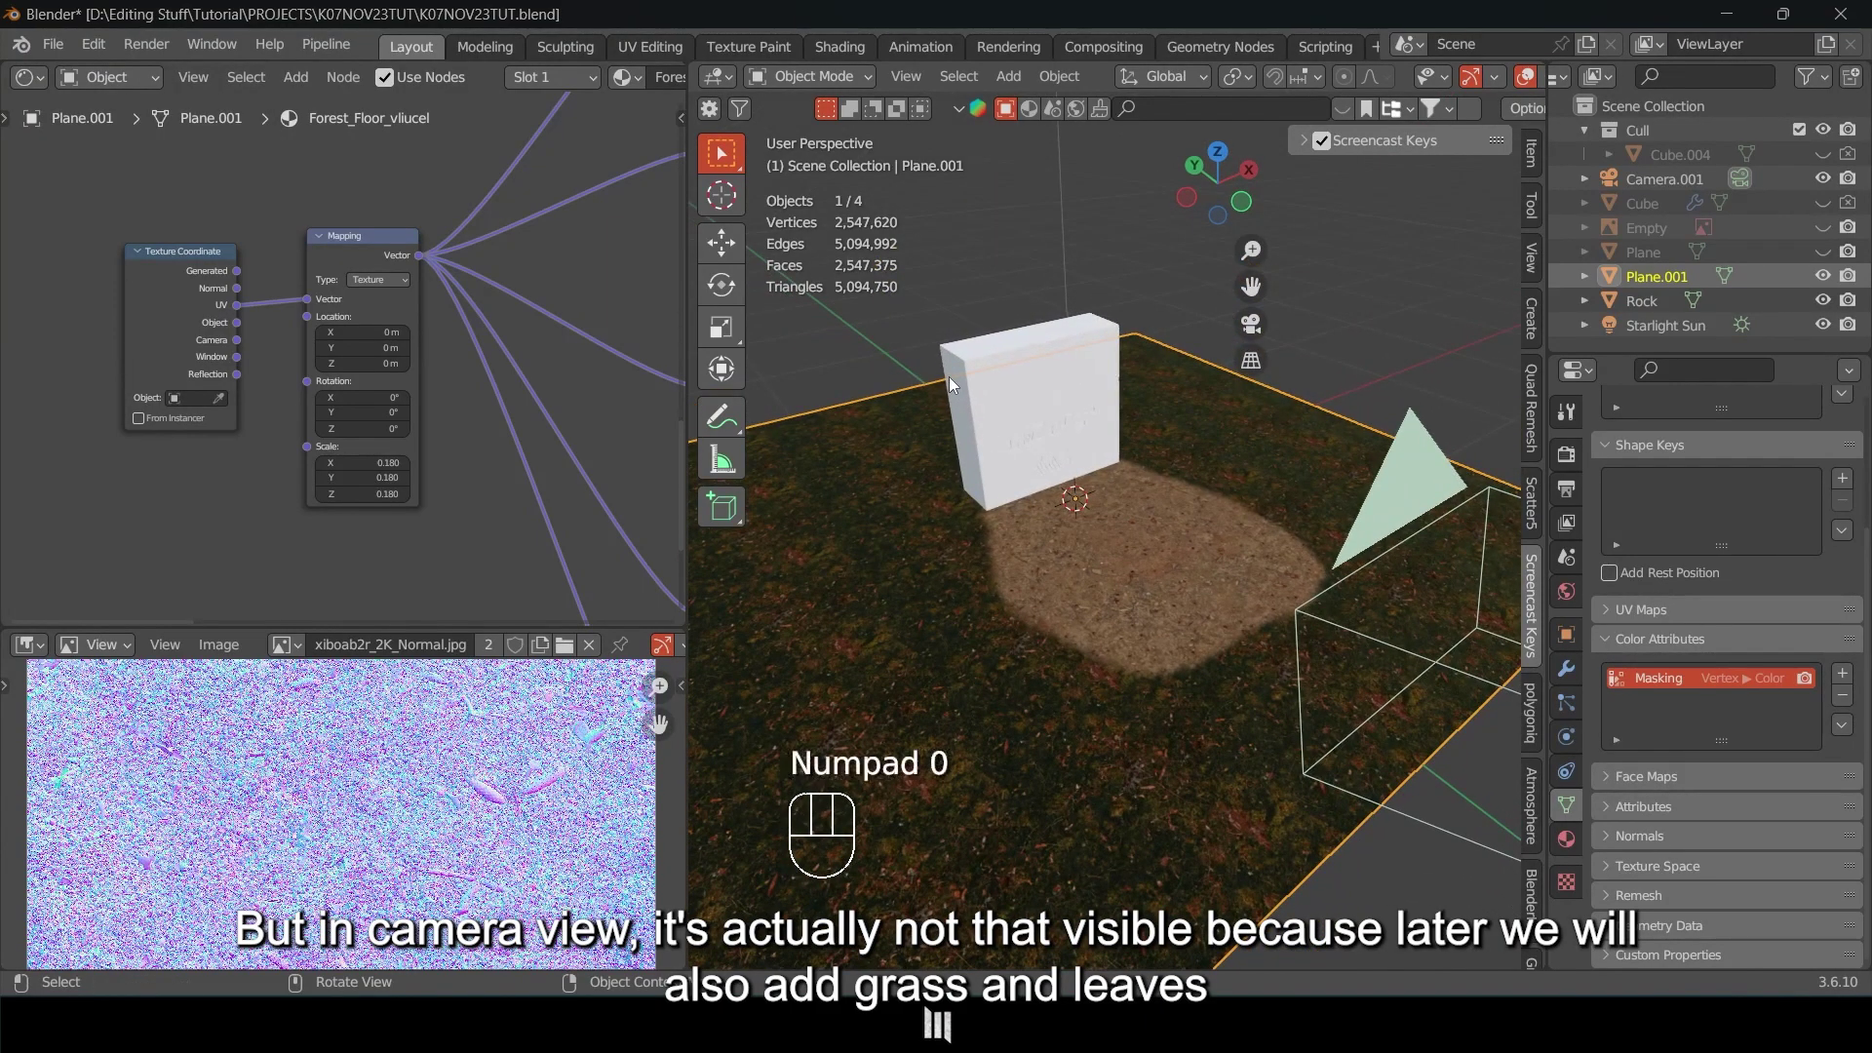
middle_click_drag(1072, 453, 1026, 464, "shift")
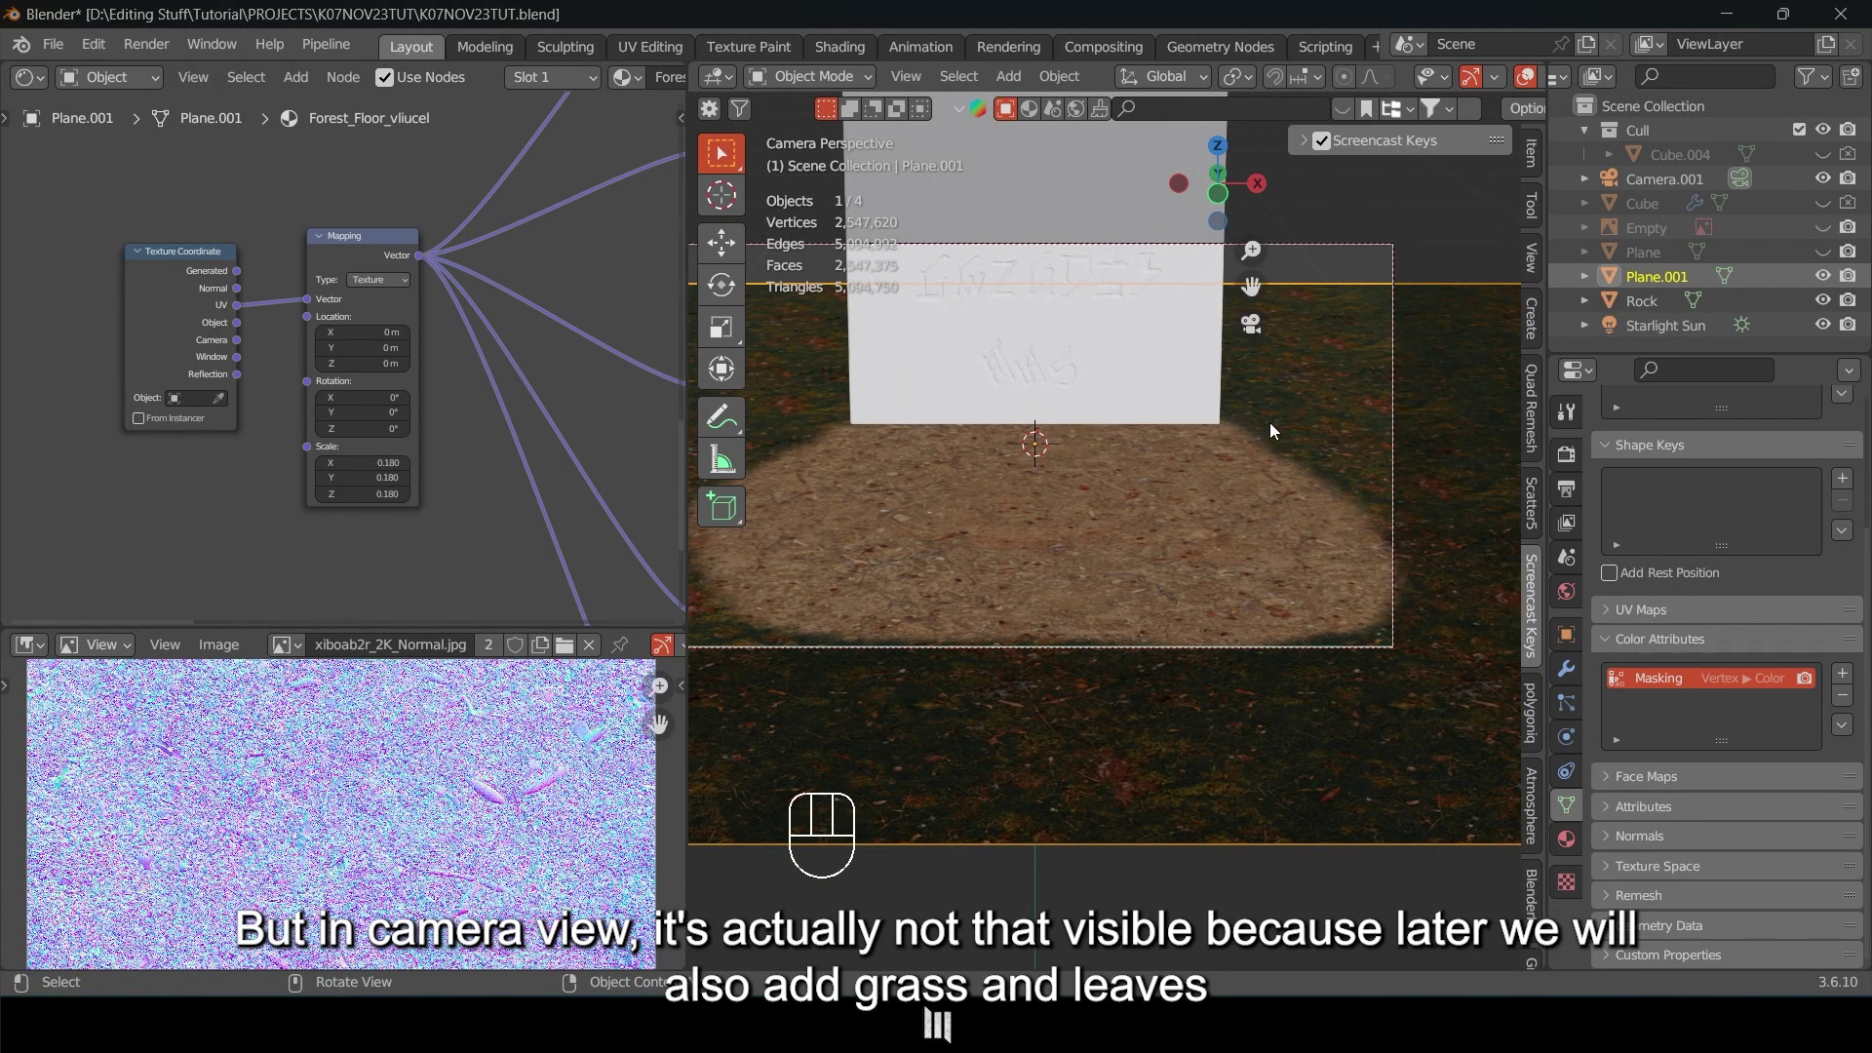
Enlarge the shader node editor area to show more of the ground material's soil and moss texture nodes.
middle_click_drag(1256, 403, 1312, 418, "shift")
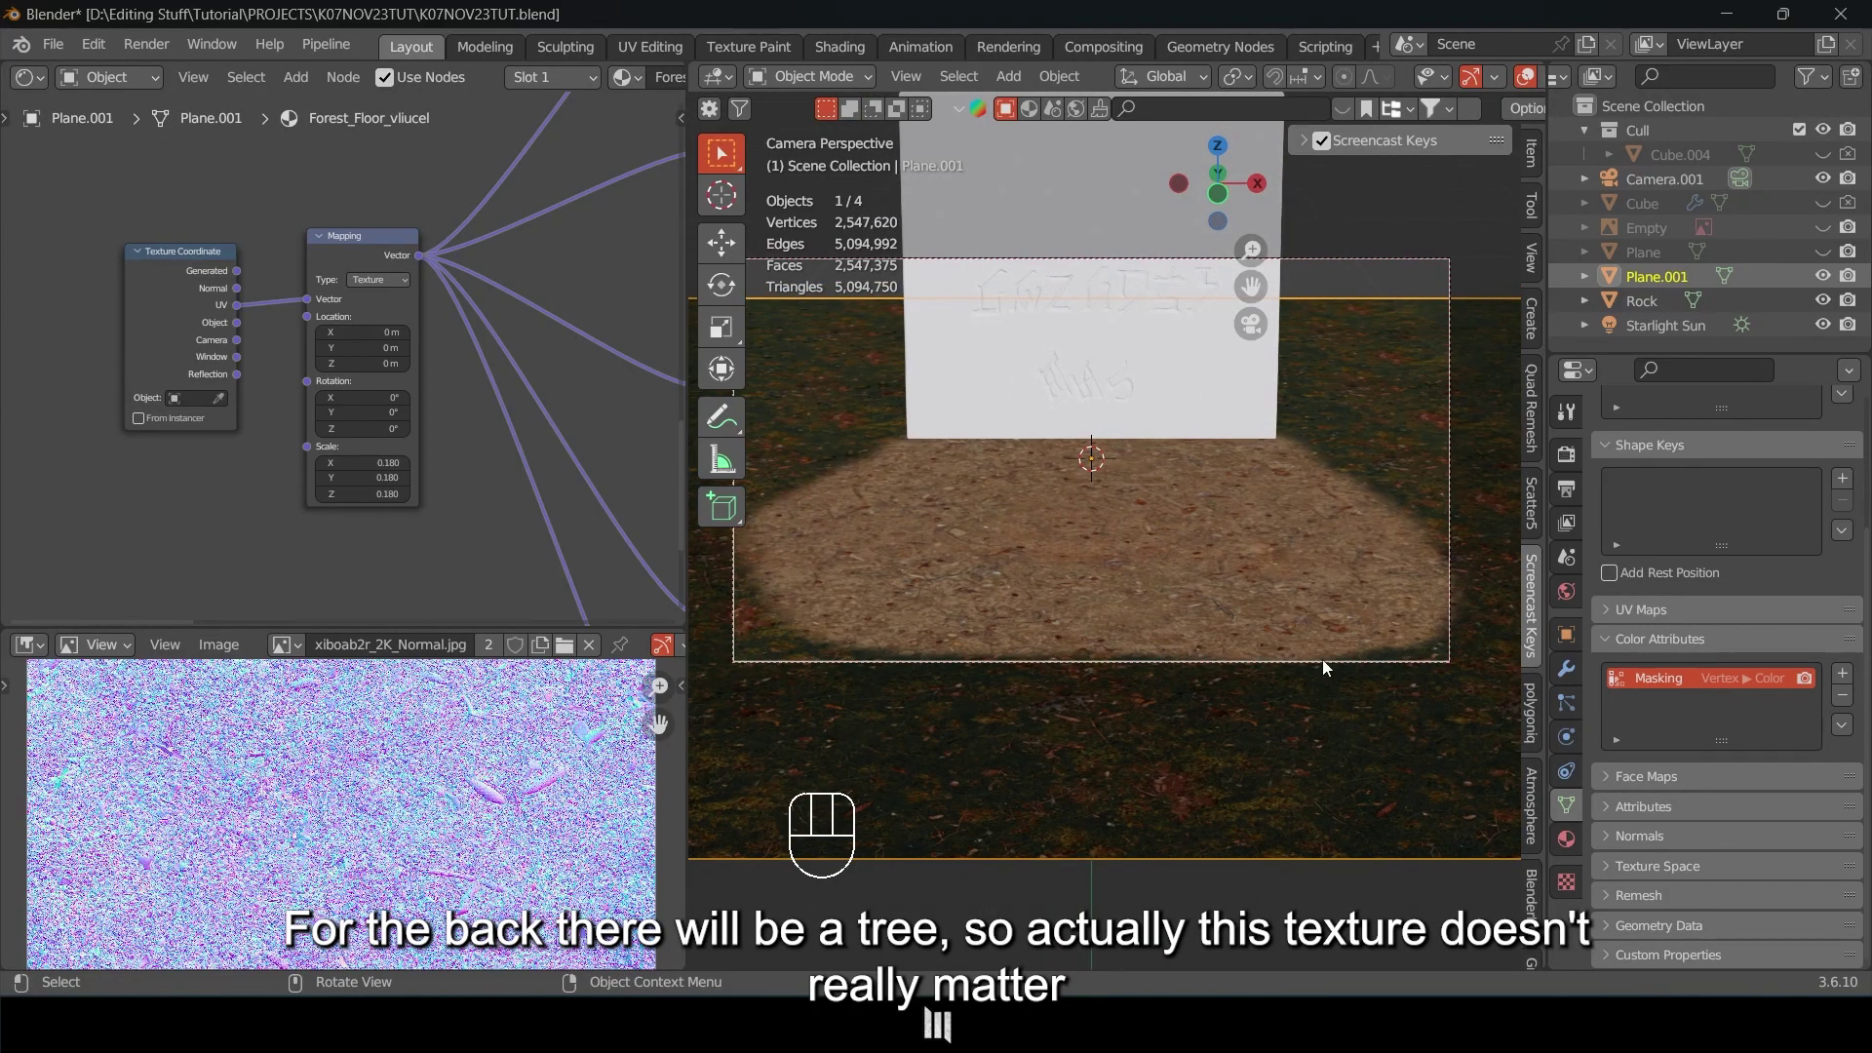
middle_click_drag(1061, 511, 1200, 563)
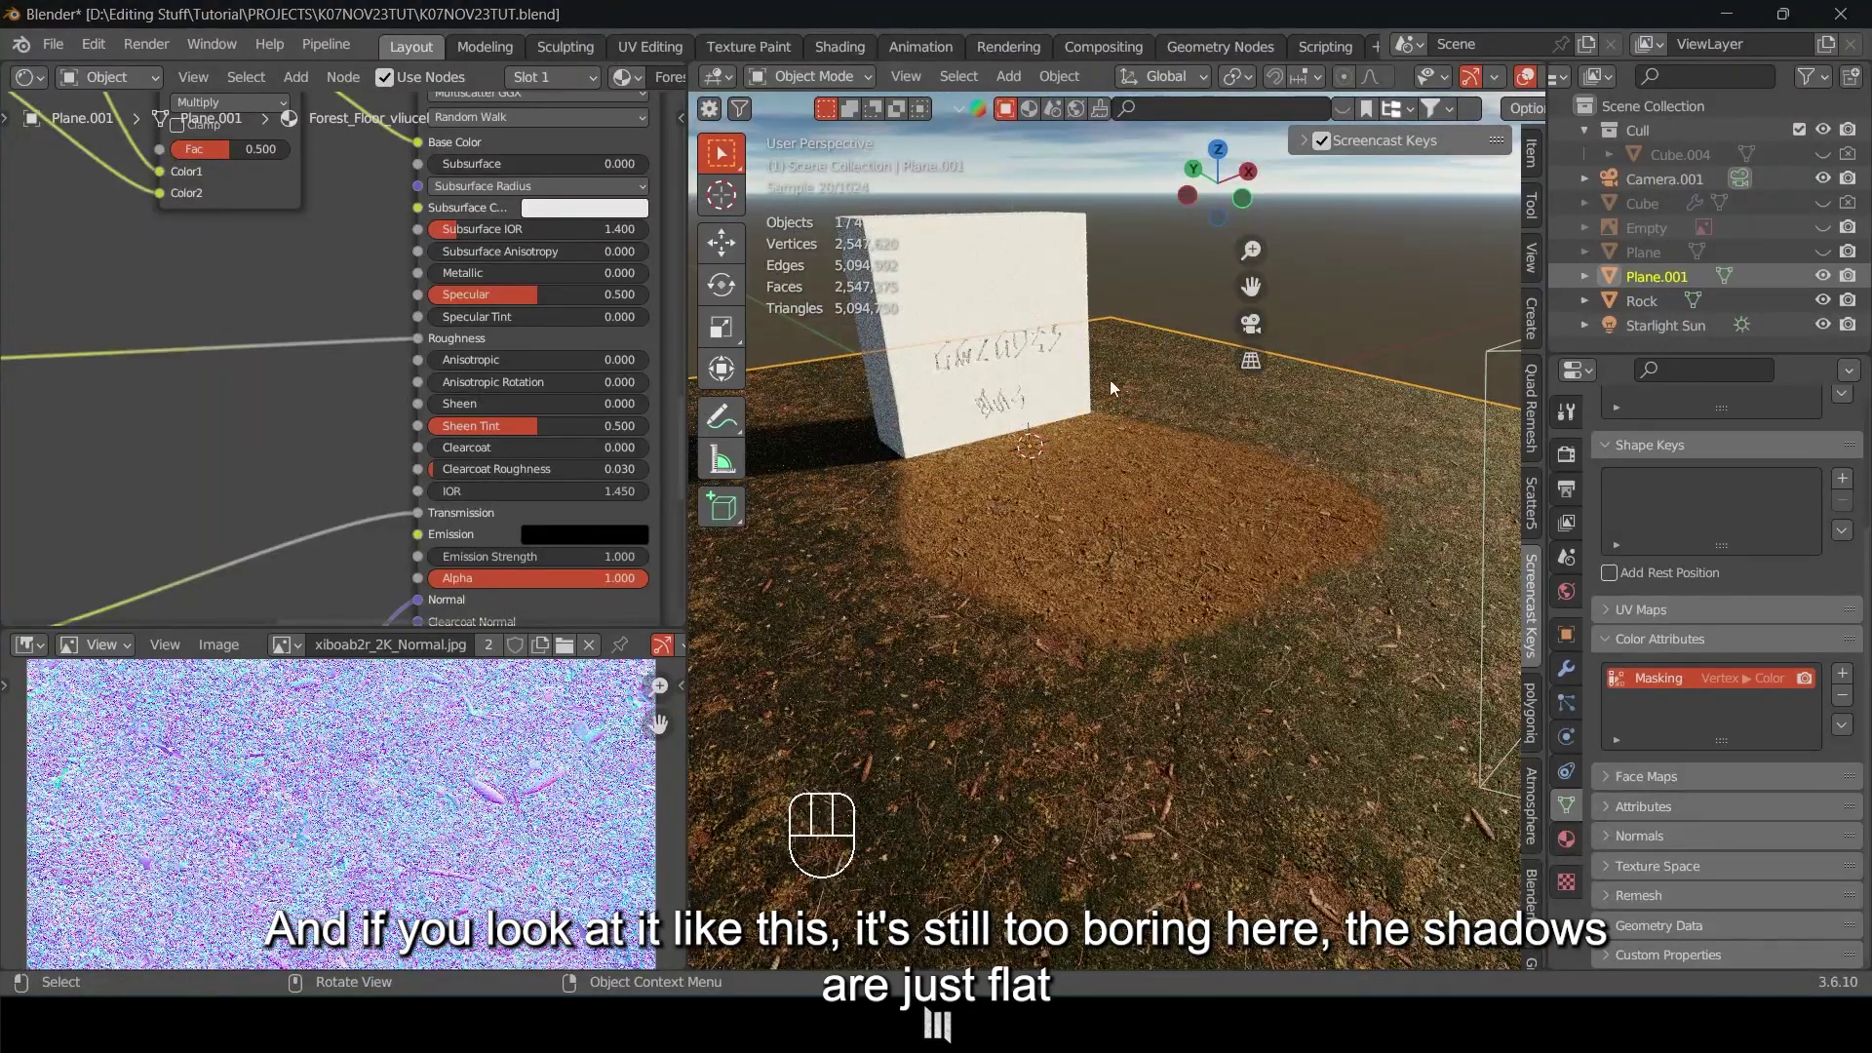
middle_click_drag(1399, 523, 1190, 539)
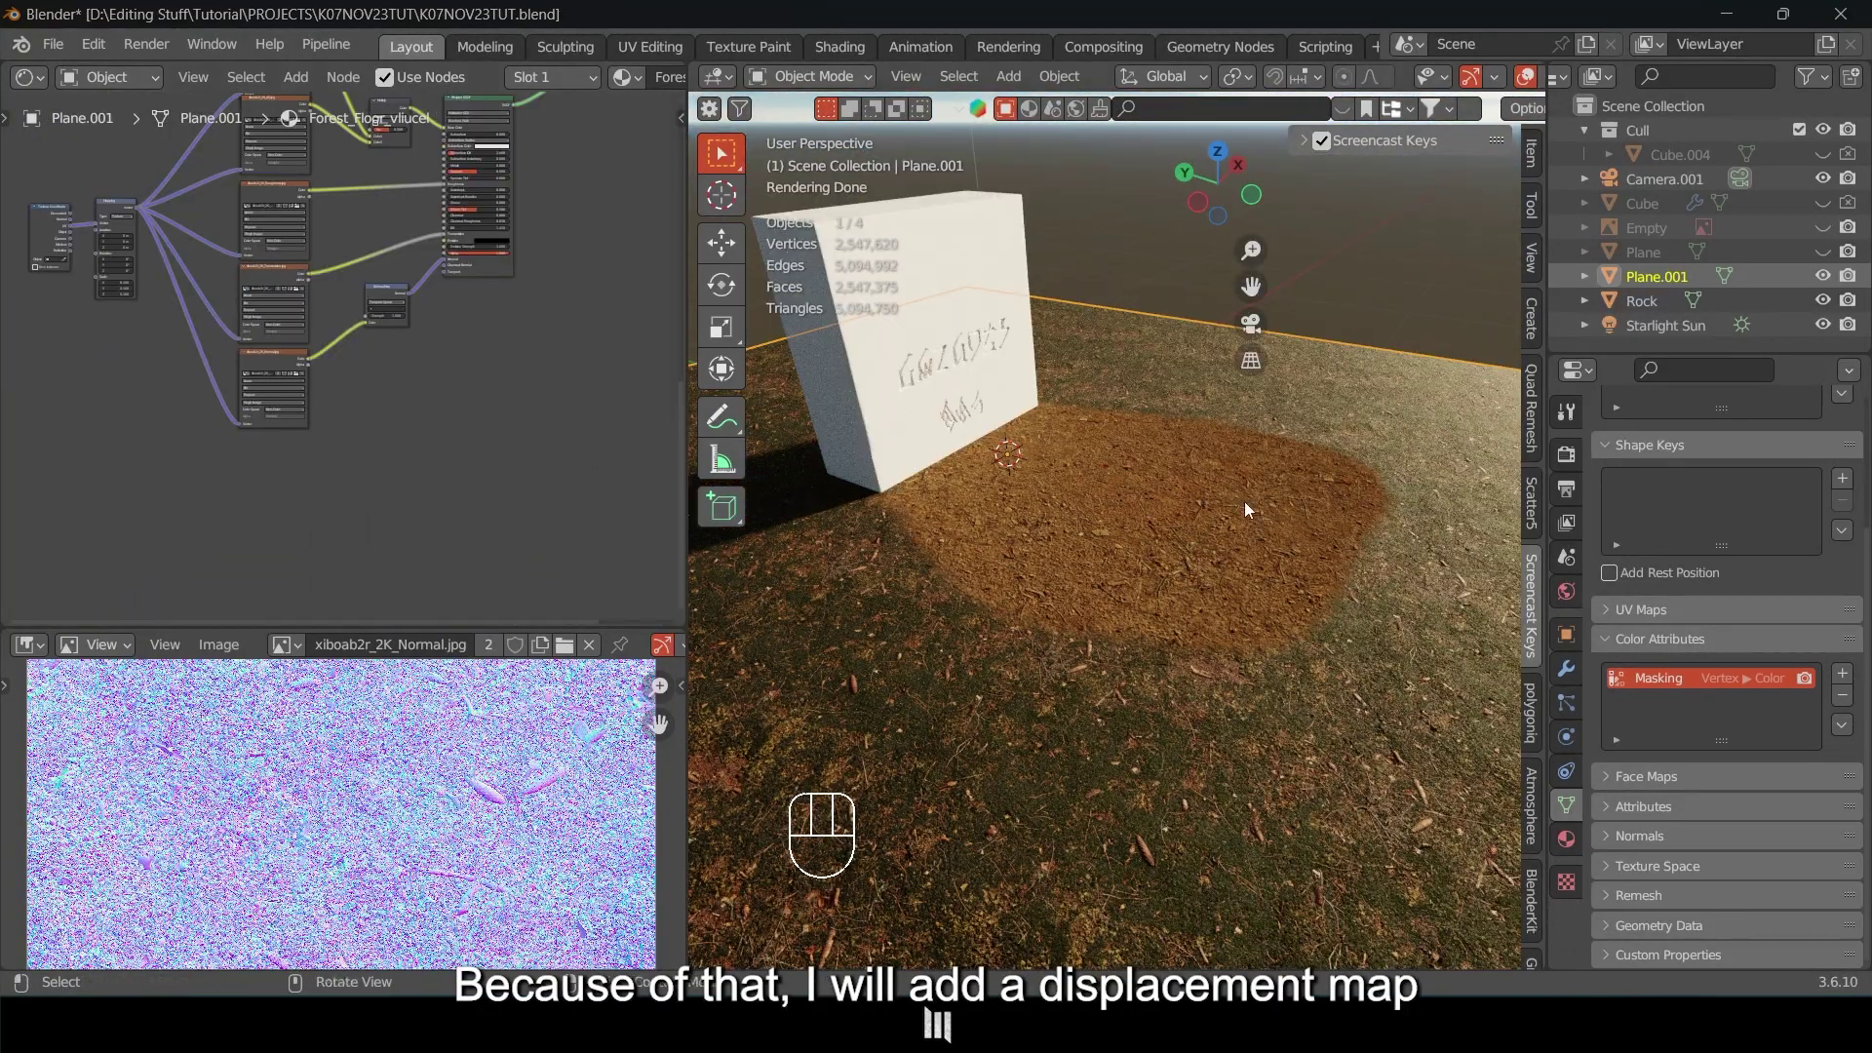
scroll(301, 343, "up", 1)
middle_click_drag(277, 401, 409, 413)
scroll(419, 413, "up", 1)
scroll(436, 409, "up", 1)
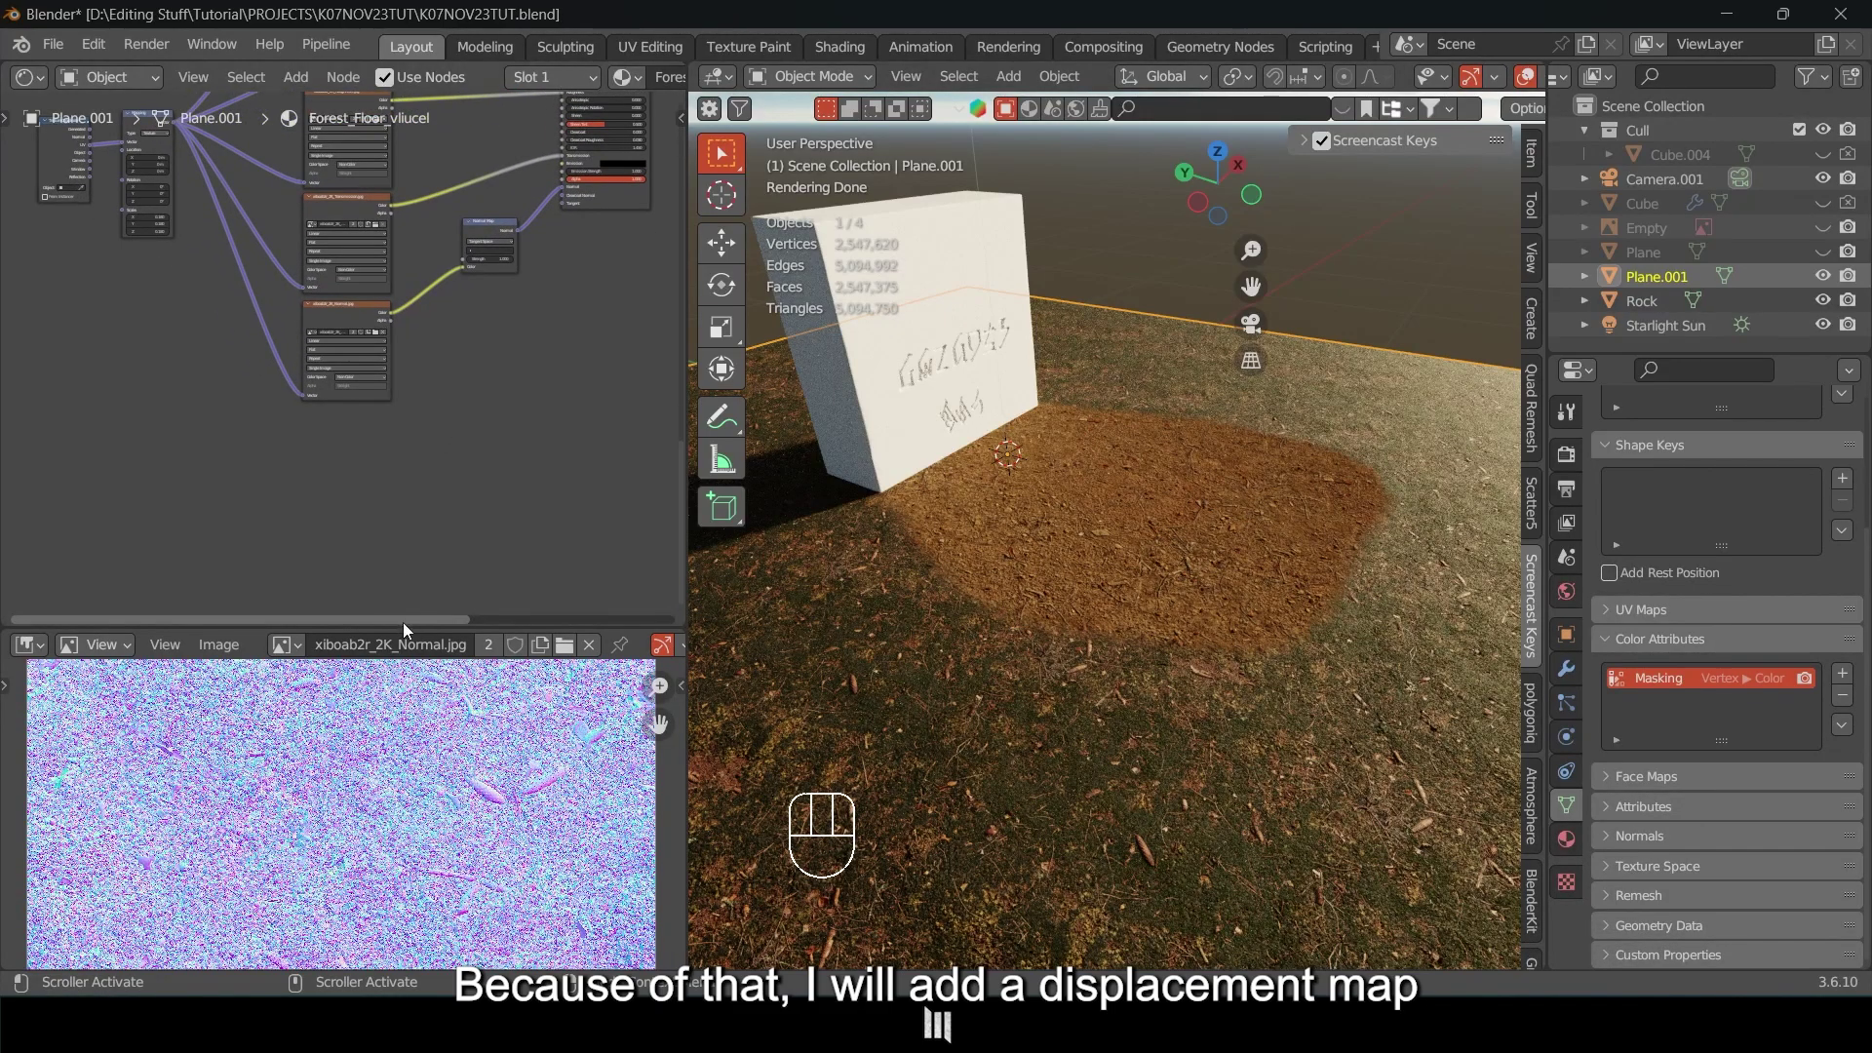
left_click_drag(401, 625, 402, 707)
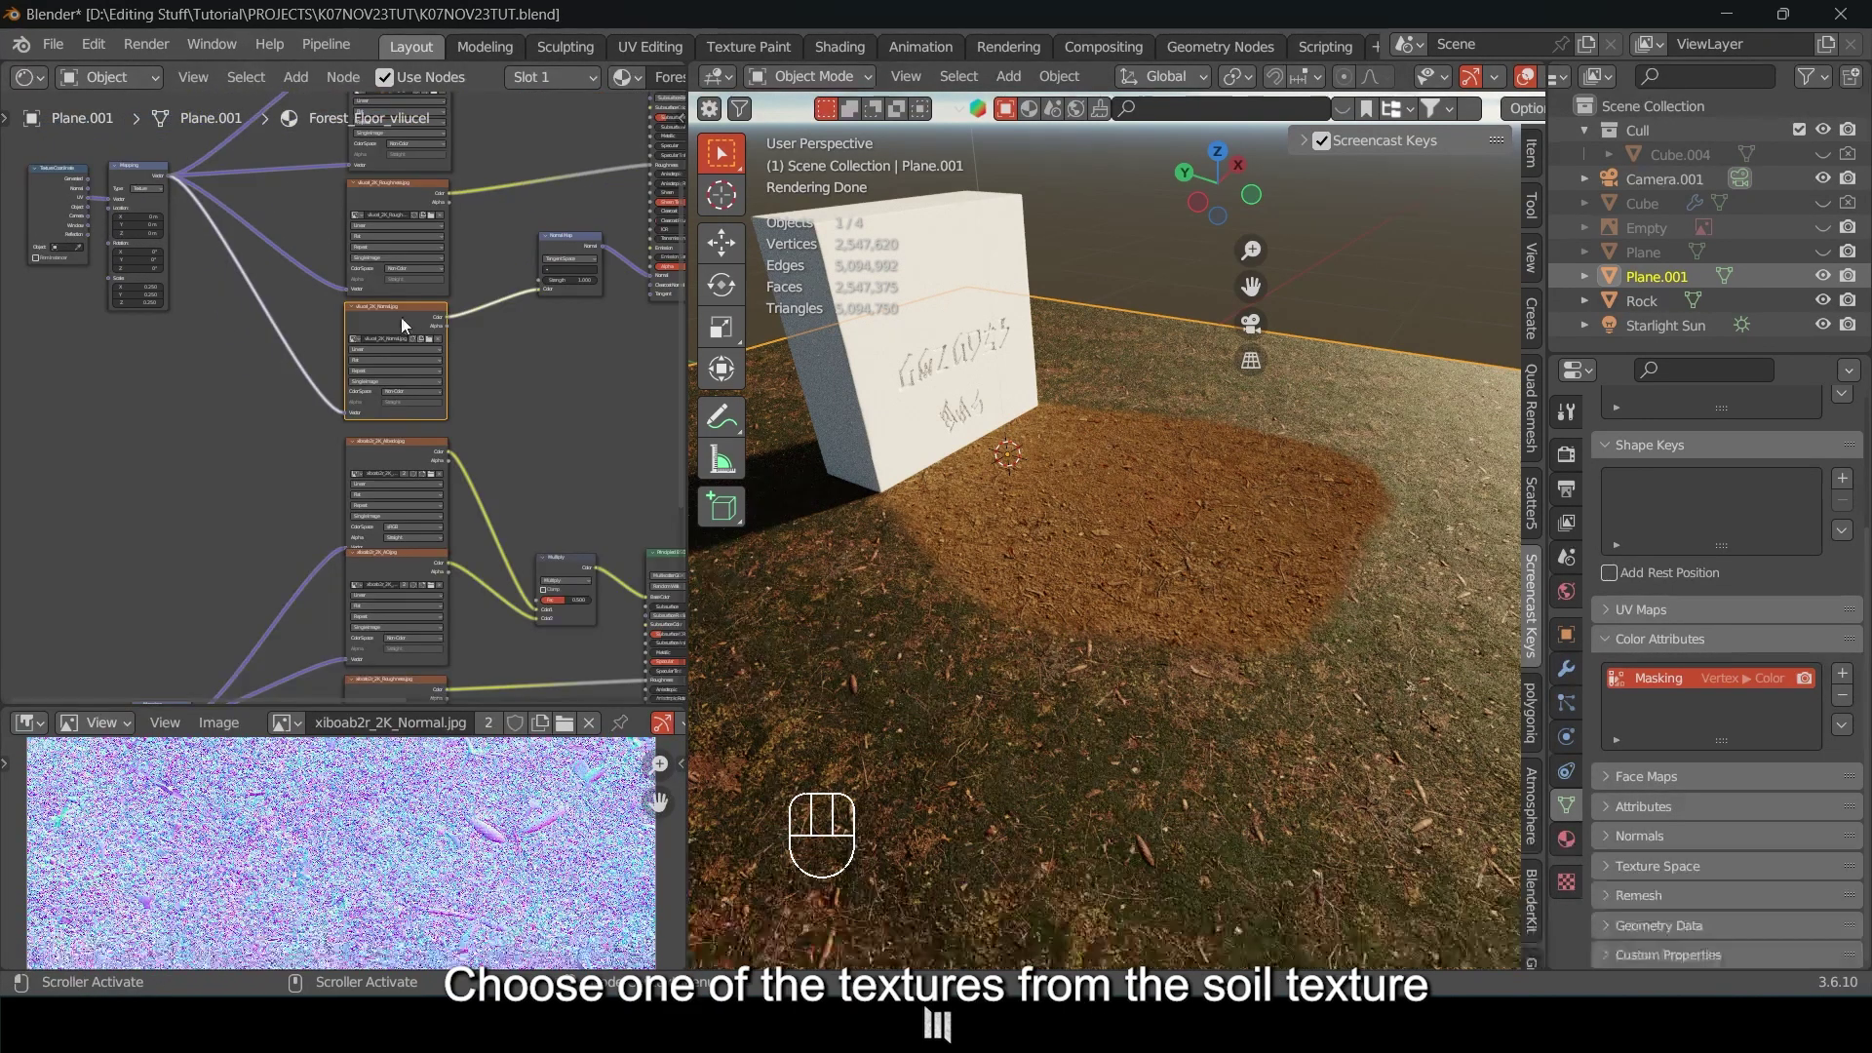
Show the ground plane's material properties and collapse the Surface, Displacement and Settings sections.
left_click(1567, 839)
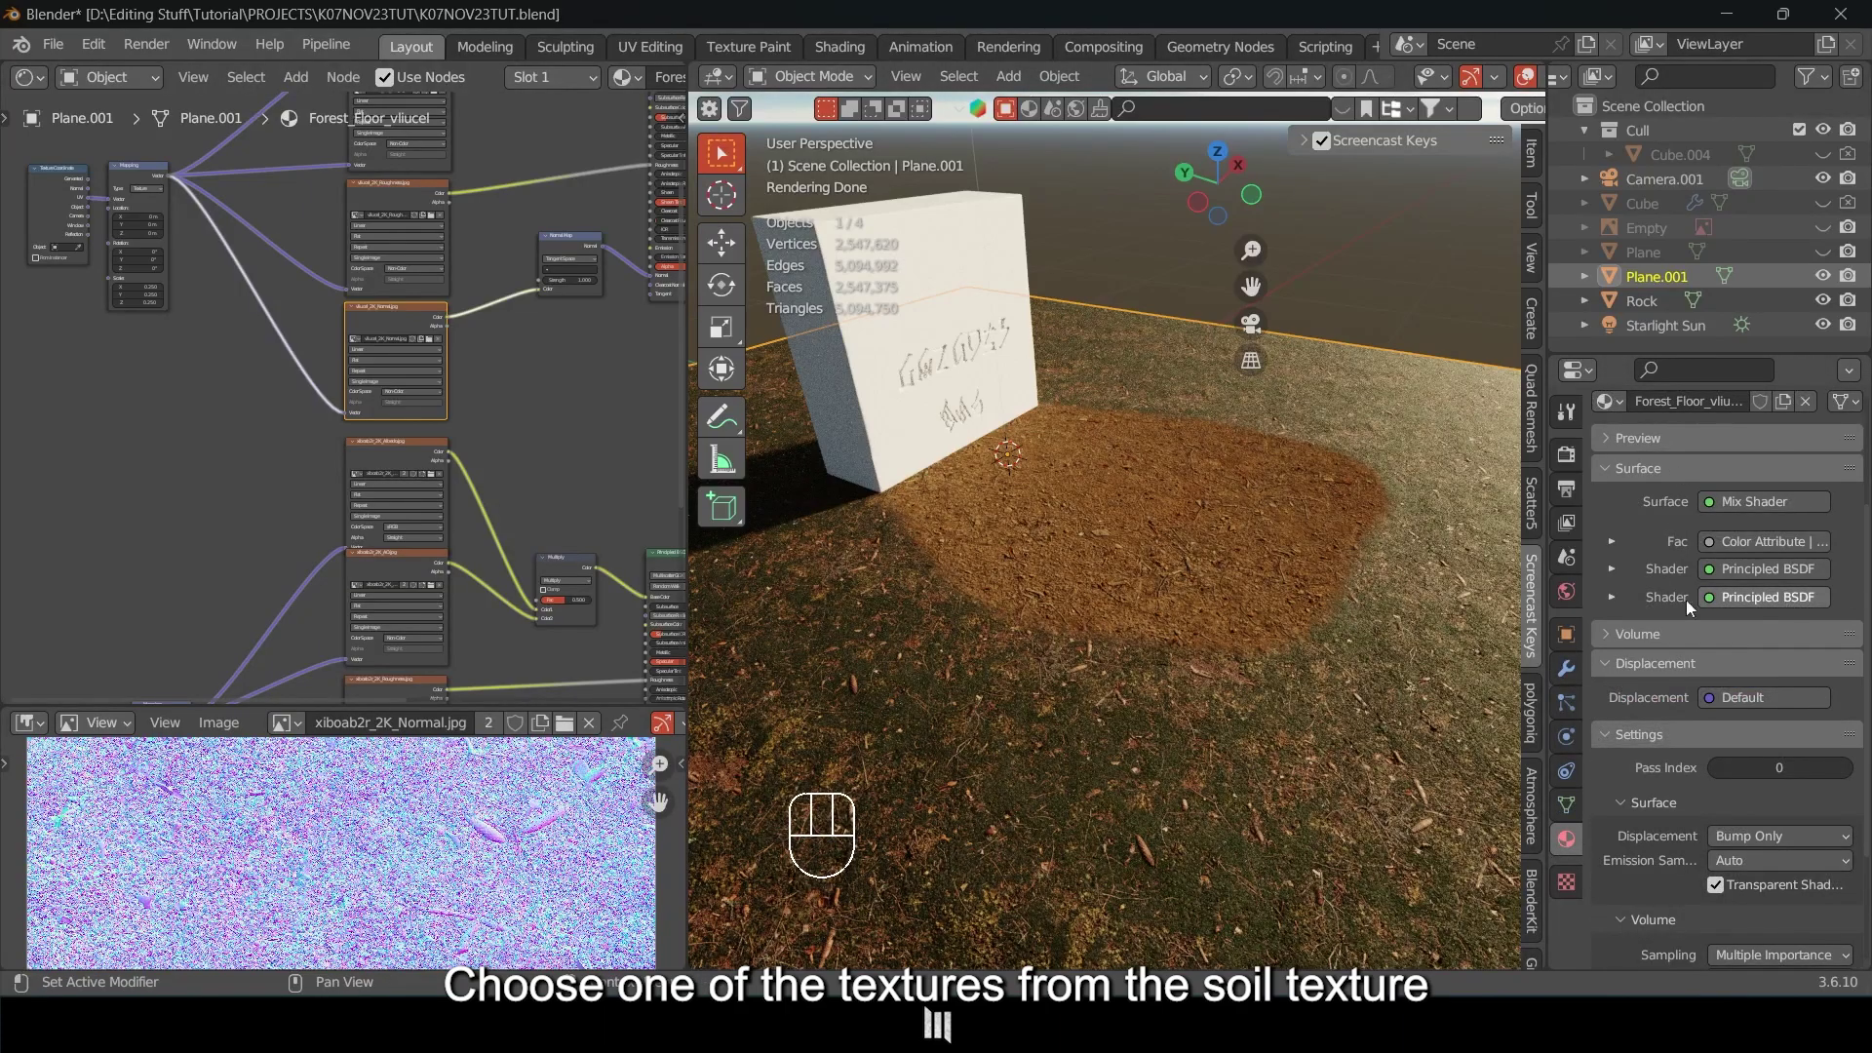
left_click(1603, 469)
left_click(1606, 528)
scroll(1606, 531, "up", 4)
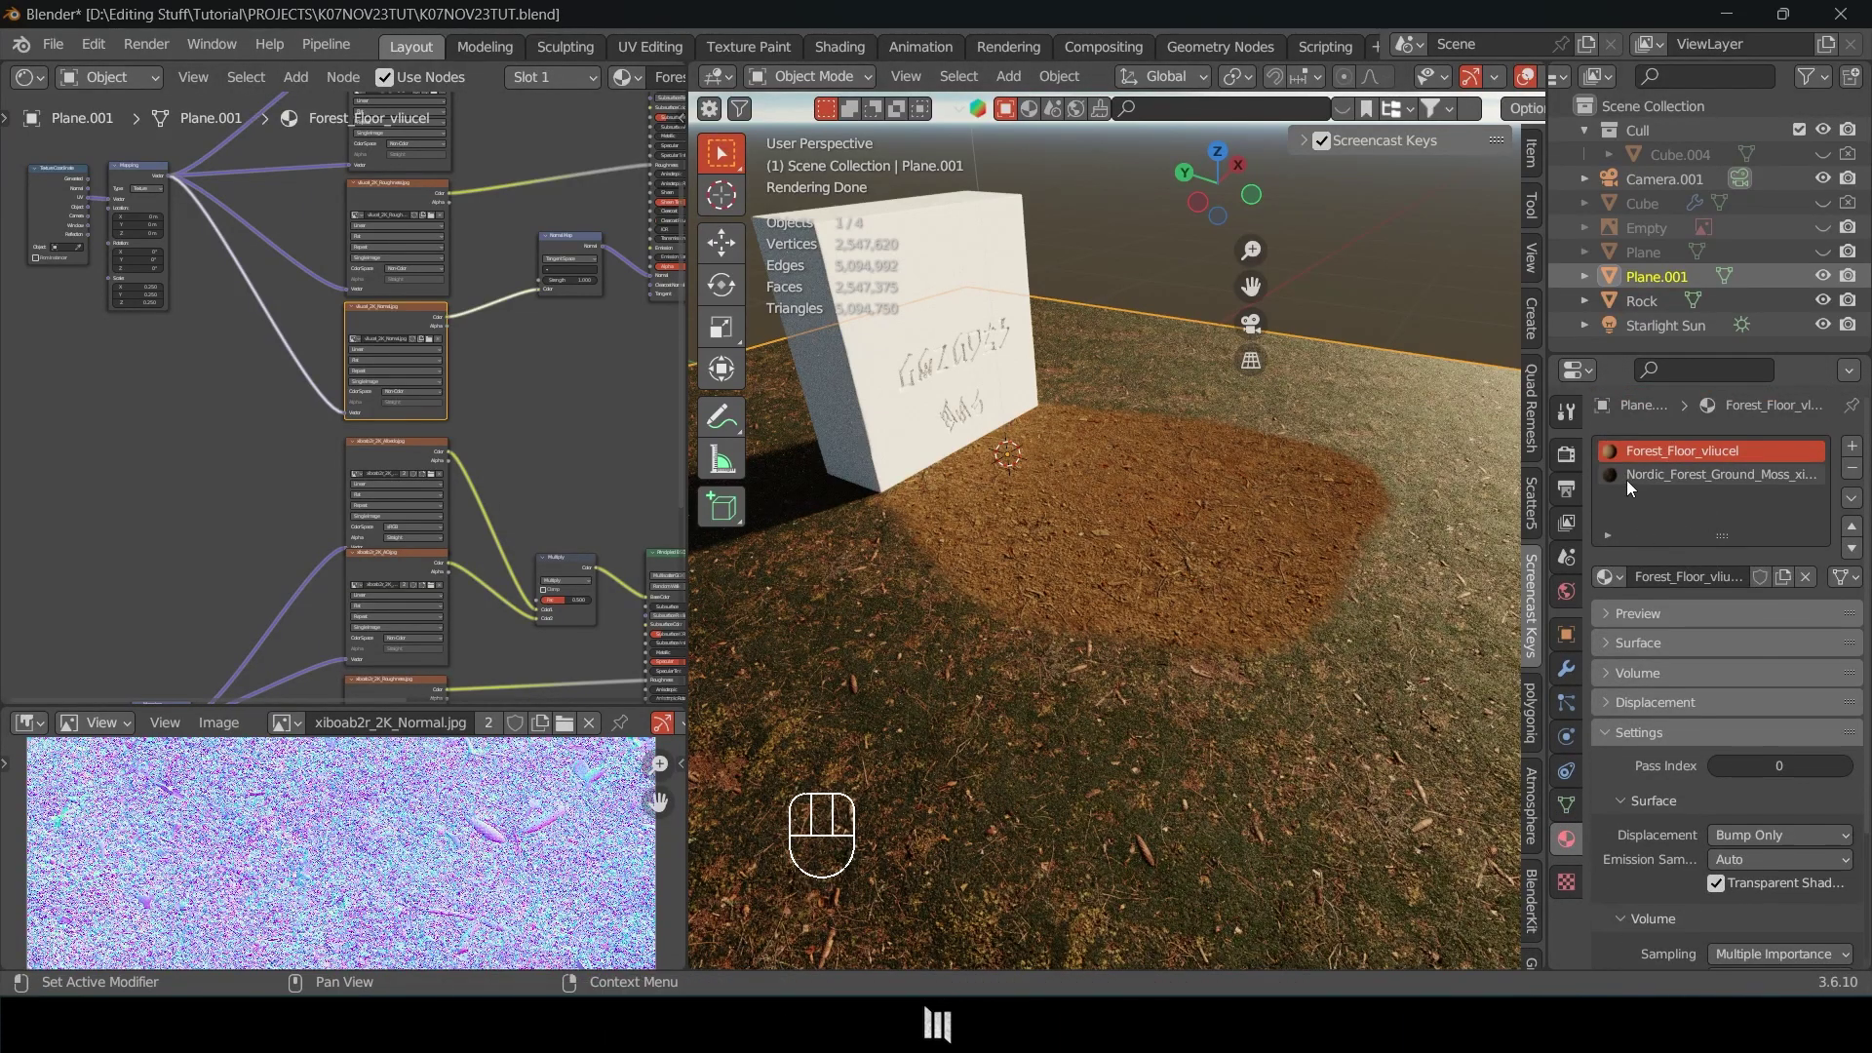
left_click_drag(1609, 703, 1610, 737)
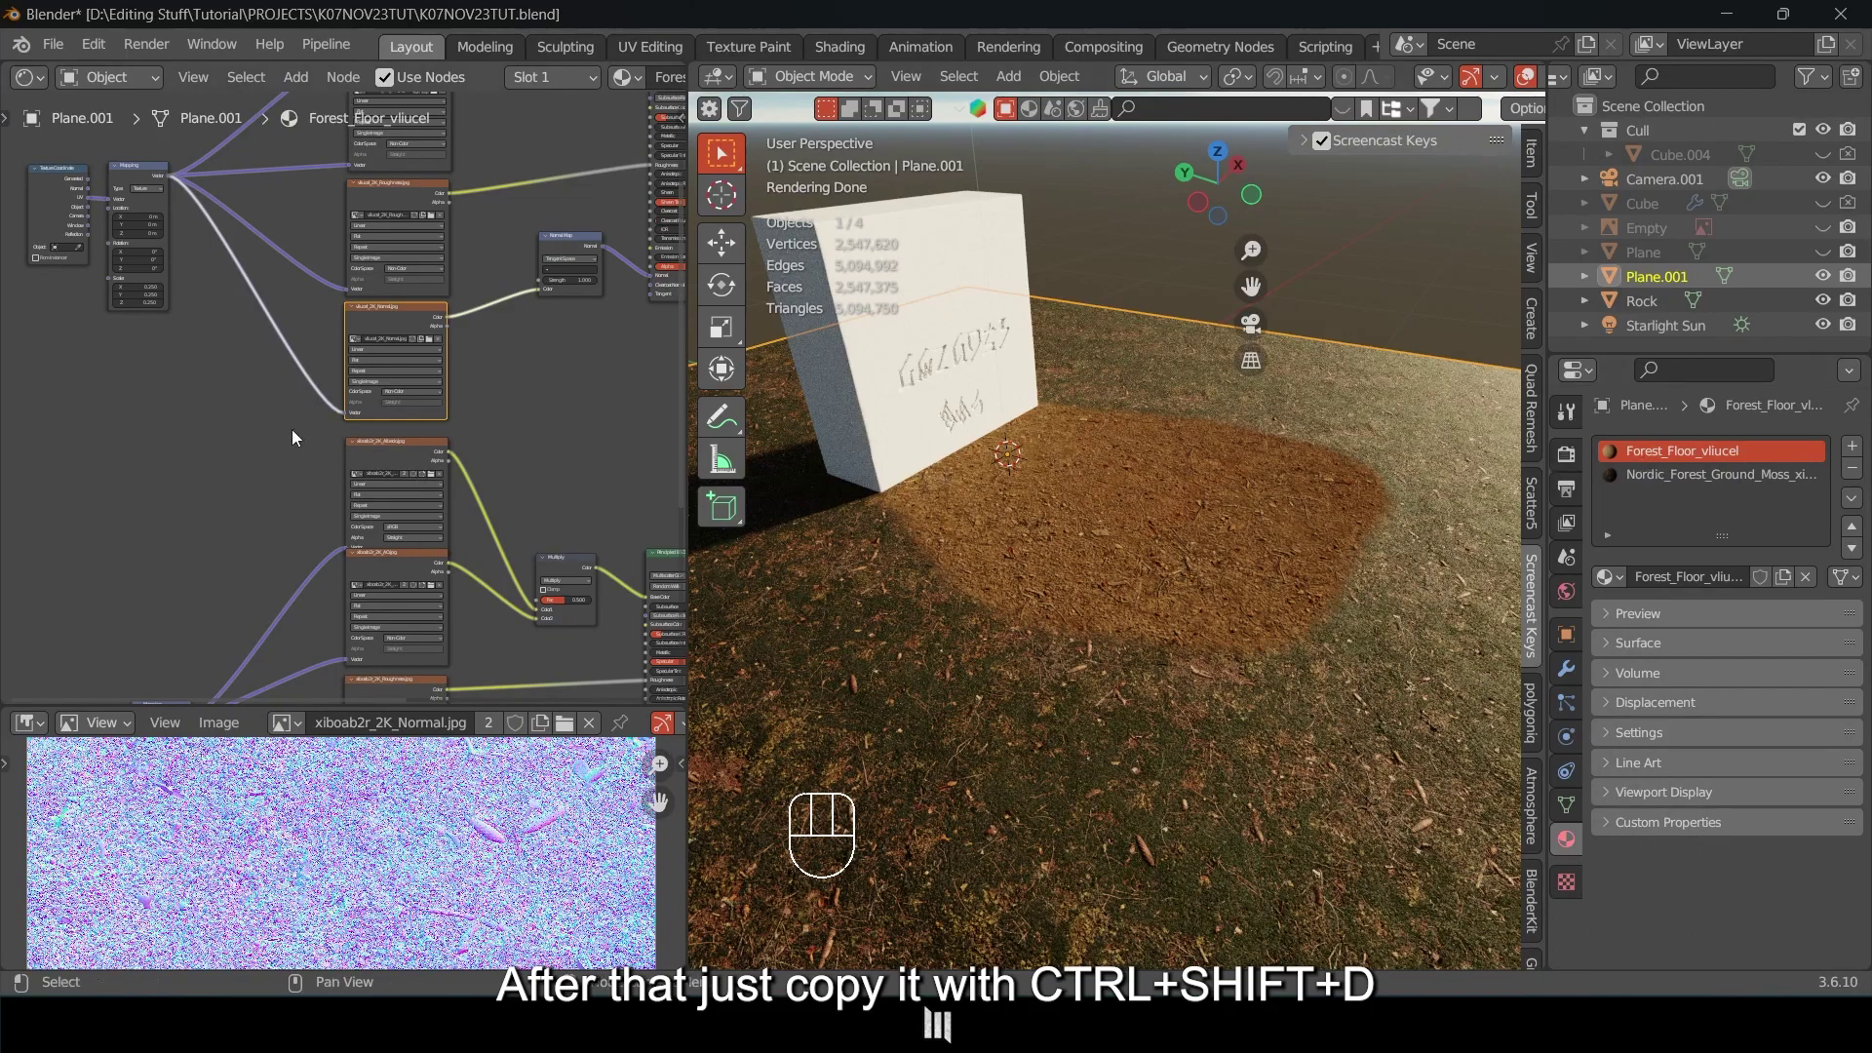
Duplicate the soil's normal texture node with its Mapping link kept and place the copy below the moss textures.
scroll(290, 430, "up", 3)
middle_click_drag(488, 338, 474, 269)
scroll(467, 320, "up", 1)
key("ctrl+d")
key("ctrl+shift+d")
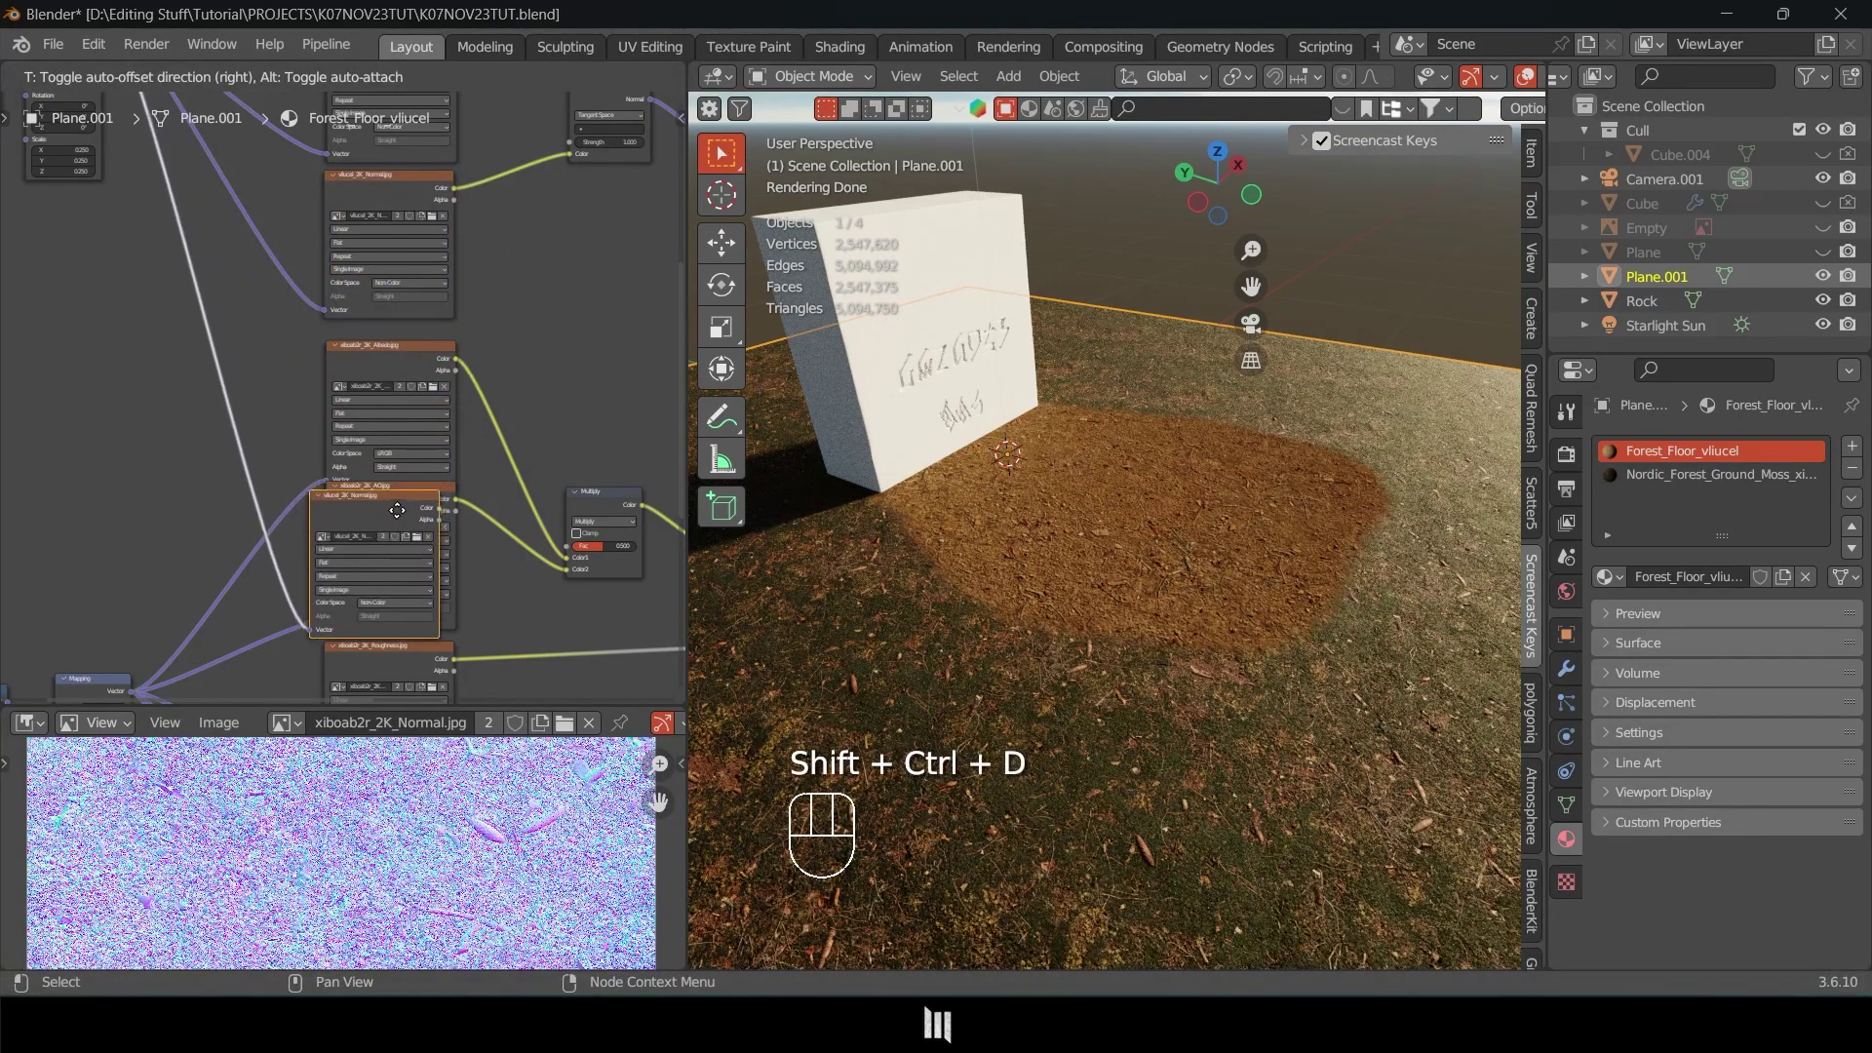
key("y")
key("g")
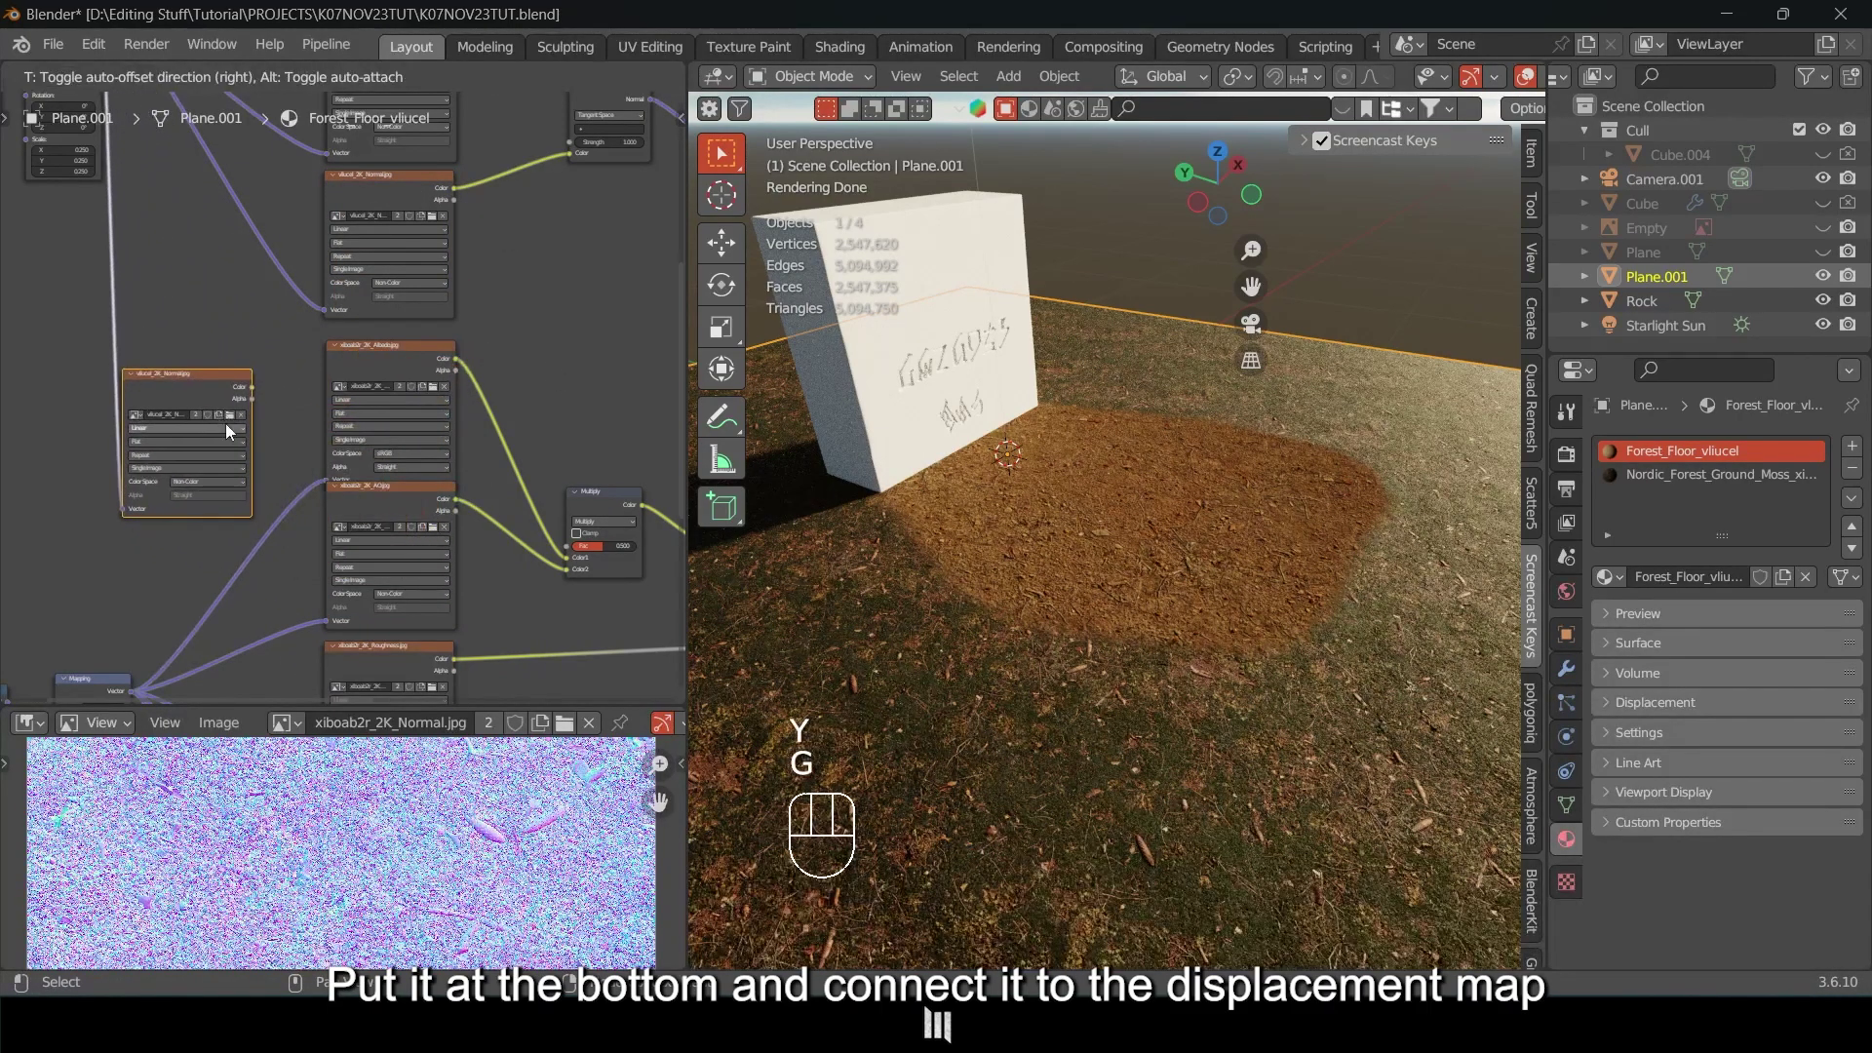
left_click(225, 424)
scroll(338, 403, "down", 3)
middle_click_drag(338, 403, 355, 339)
scroll(353, 343, "down", 2)
middle_click_drag(420, 546, 476, 405)
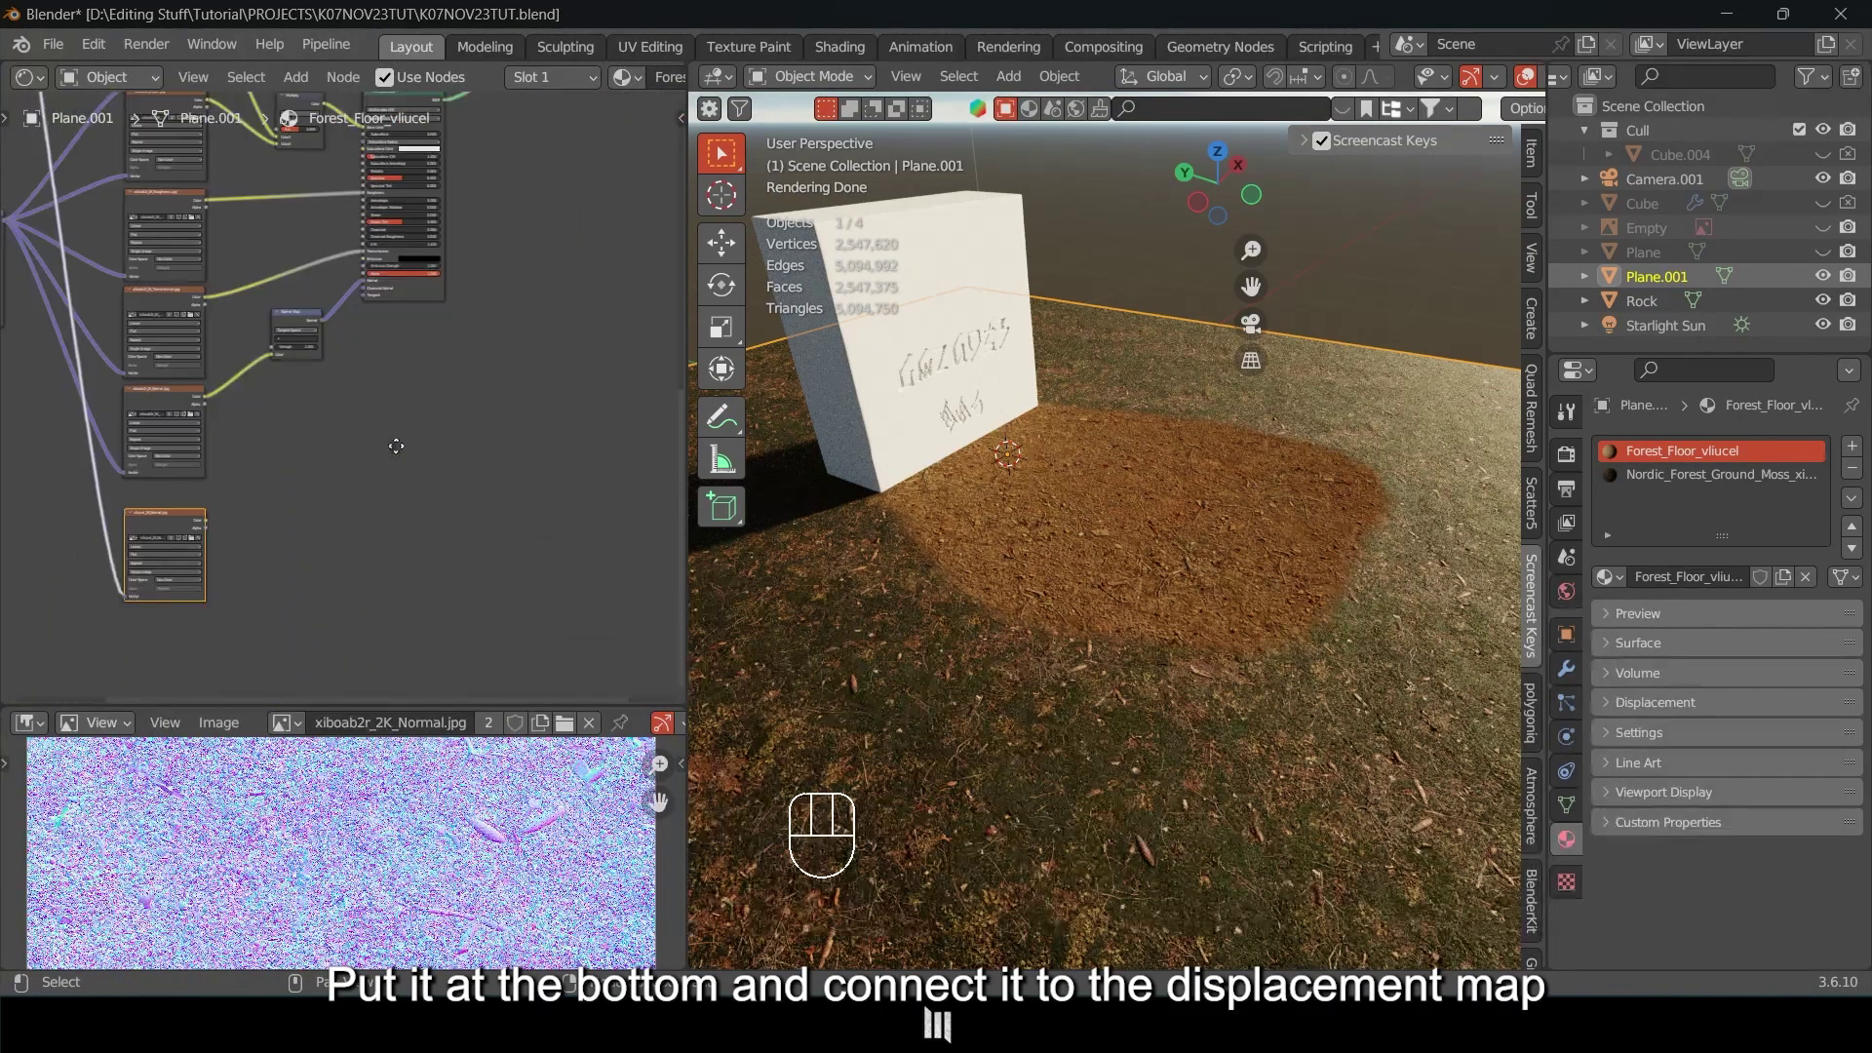
Add a Displacement node beside the duplicated texture and connect the texture's Color output to its Height.
scroll(396, 445, "up", 1)
key("shift+a")
left_click(478, 404)
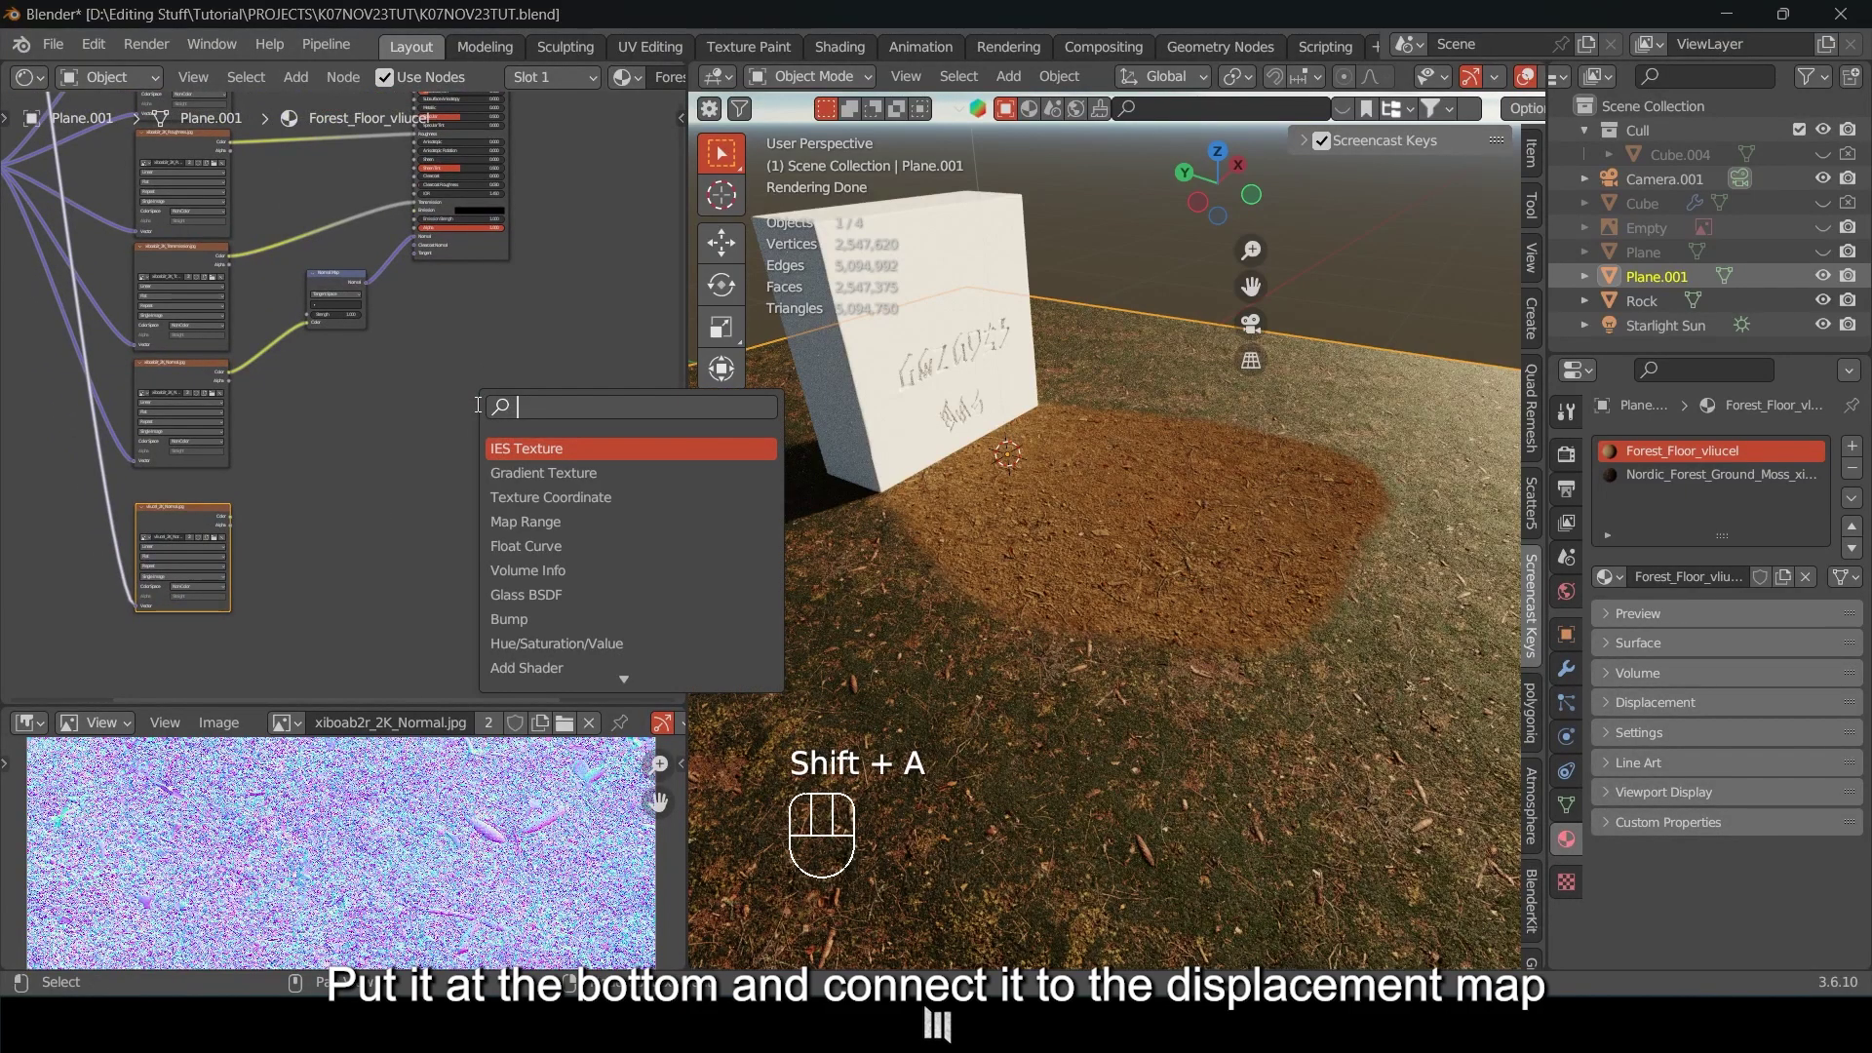
type("dis")
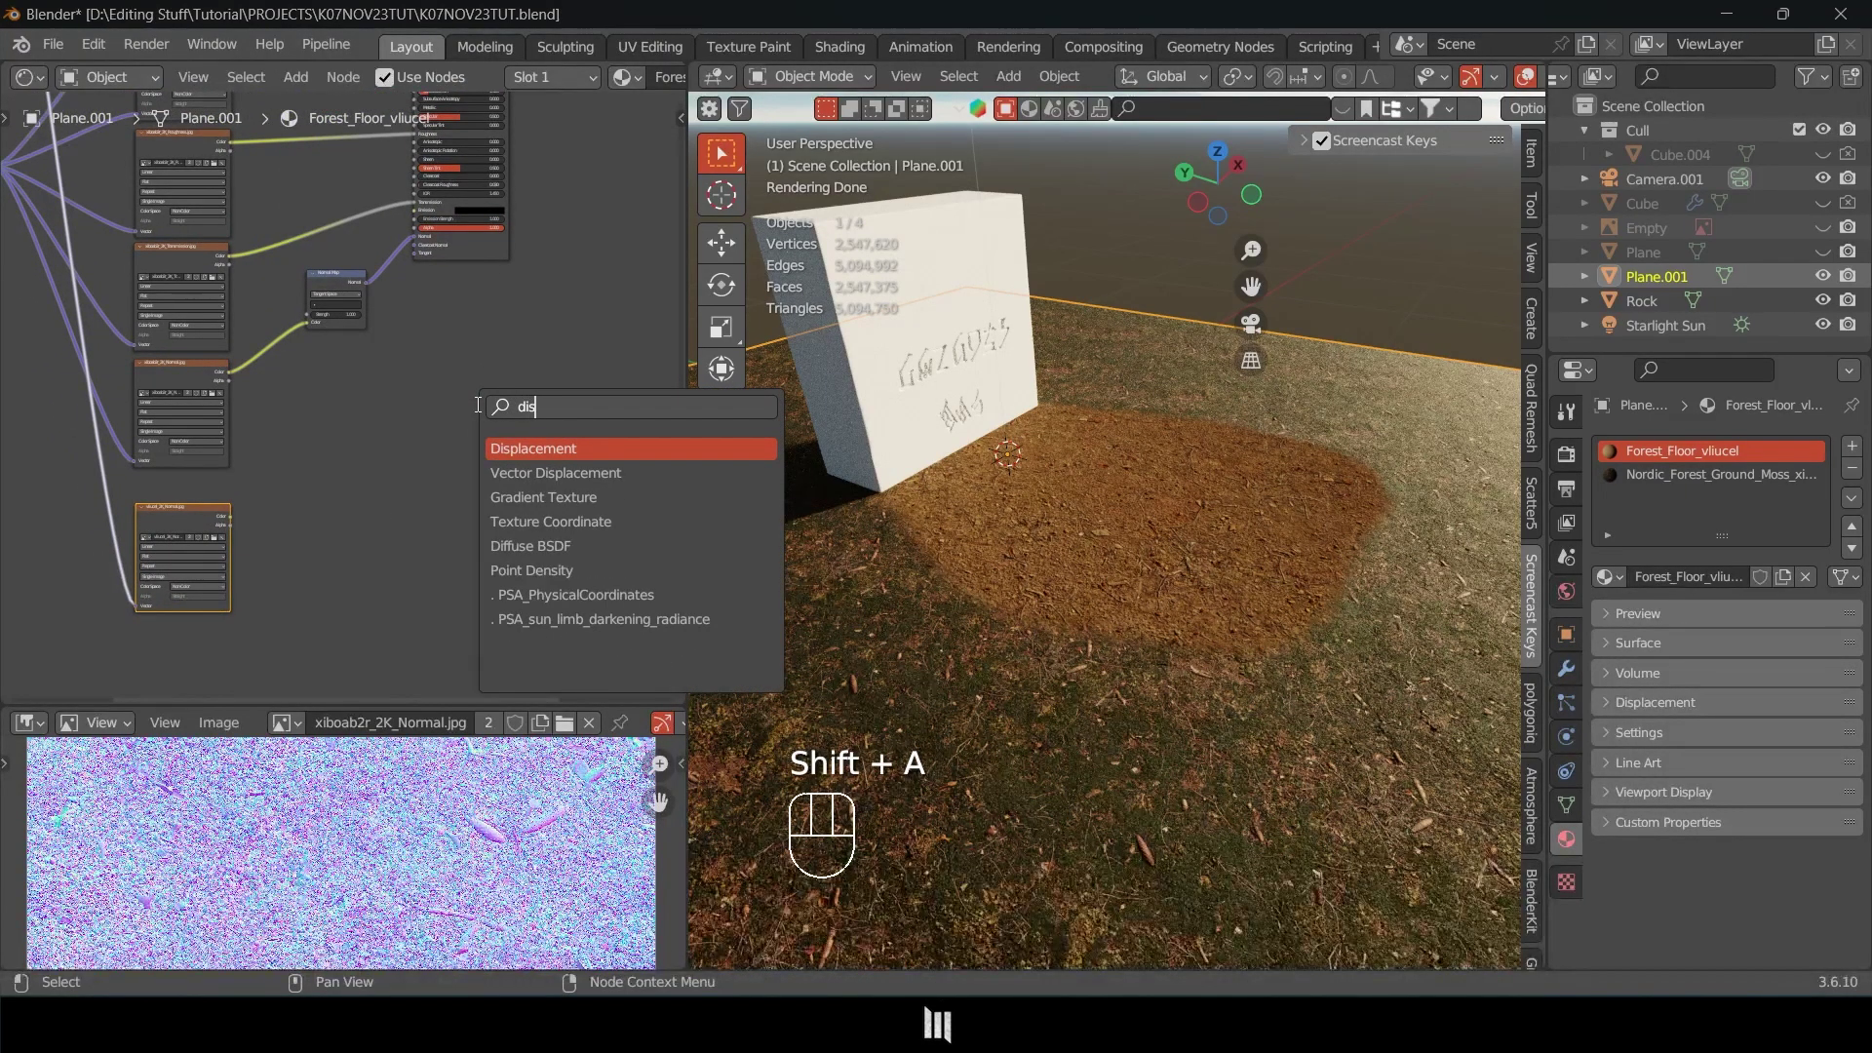
left_click(530, 449)
left_click(430, 393)
scroll(301, 534, "up", 5)
left_click(295, 535)
middle_click_drag(295, 535, 364, 444)
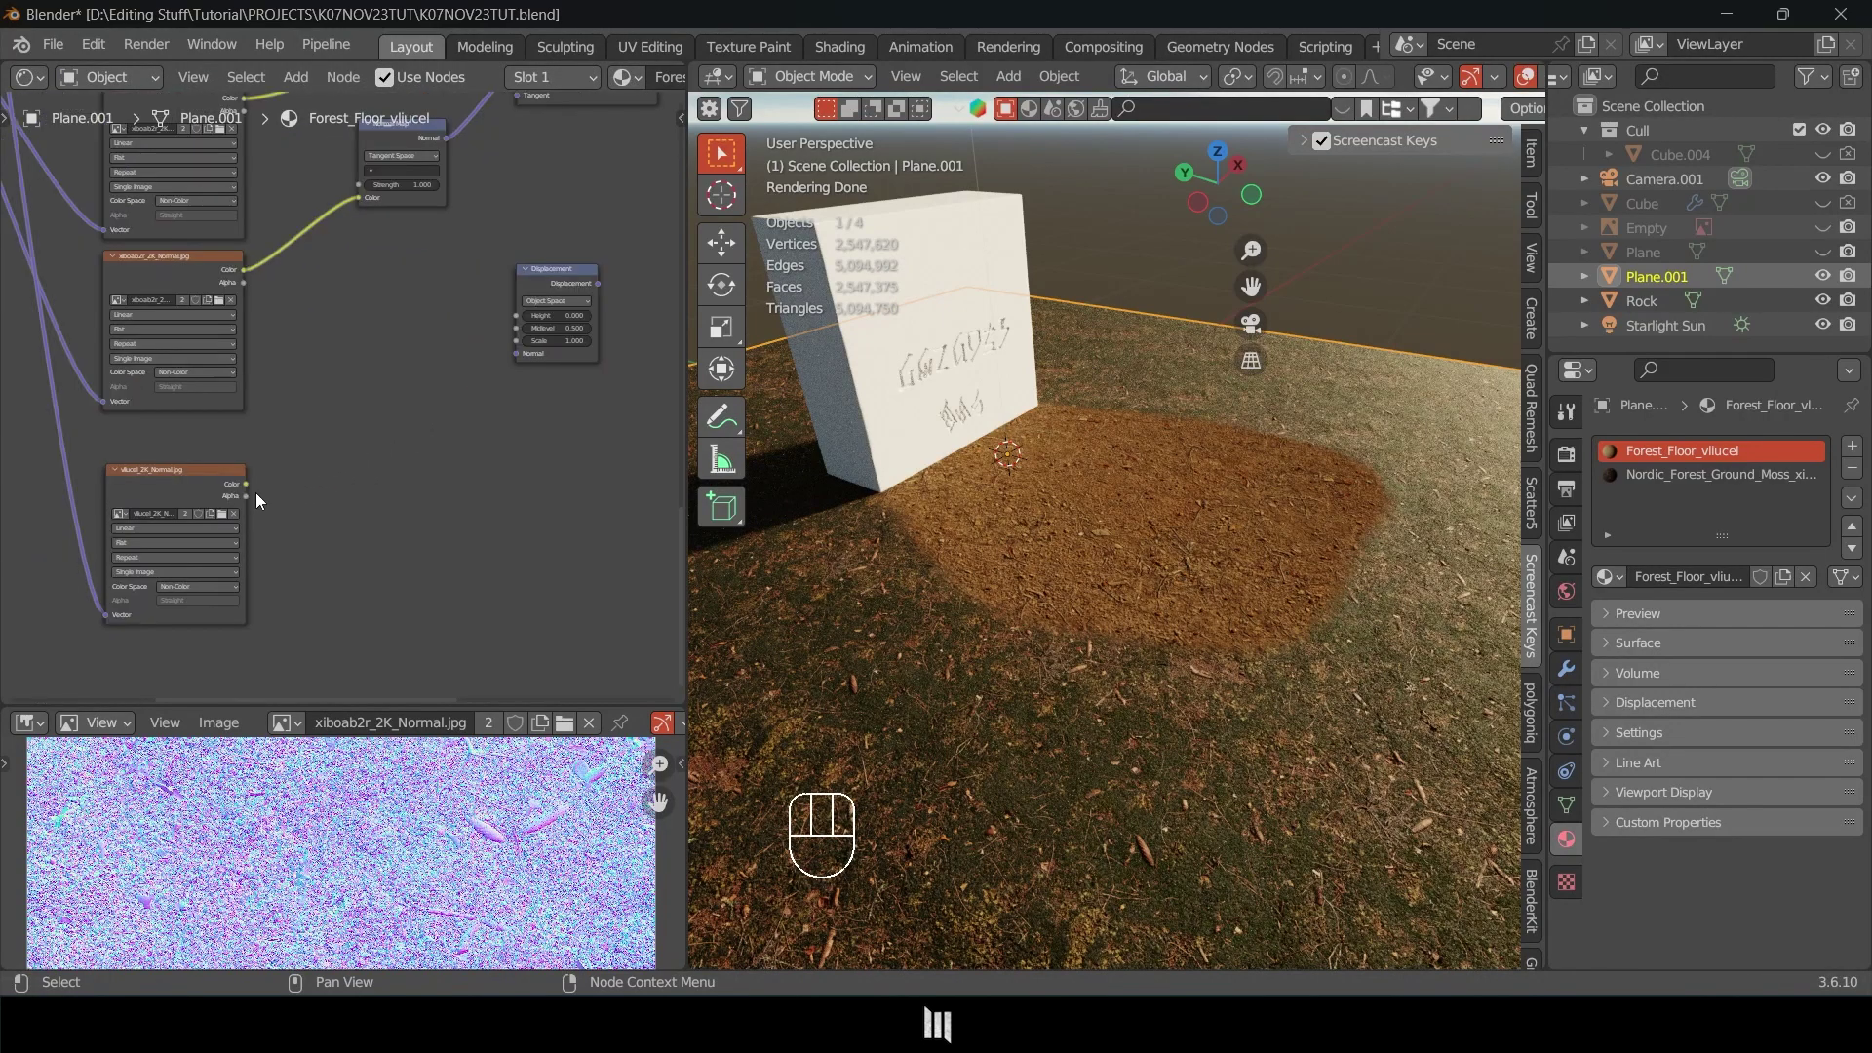
left_click_drag(243, 485, 523, 314)
Rearrange the Displacement, Material Output and Mix Shader nodes so they can be linked clearly.
middle_click_drag(584, 270, 197, 536)
left_click_drag(197, 535, 265, 390)
middle_click_drag(289, 344, 279, 634)
scroll(293, 541, "down", 1)
left_click_drag(636, 149, 636, 527)
scroll(614, 487, "down", 1)
middle_click_drag(556, 322, 515, 326)
left_click_drag(486, 174, 439, 260)
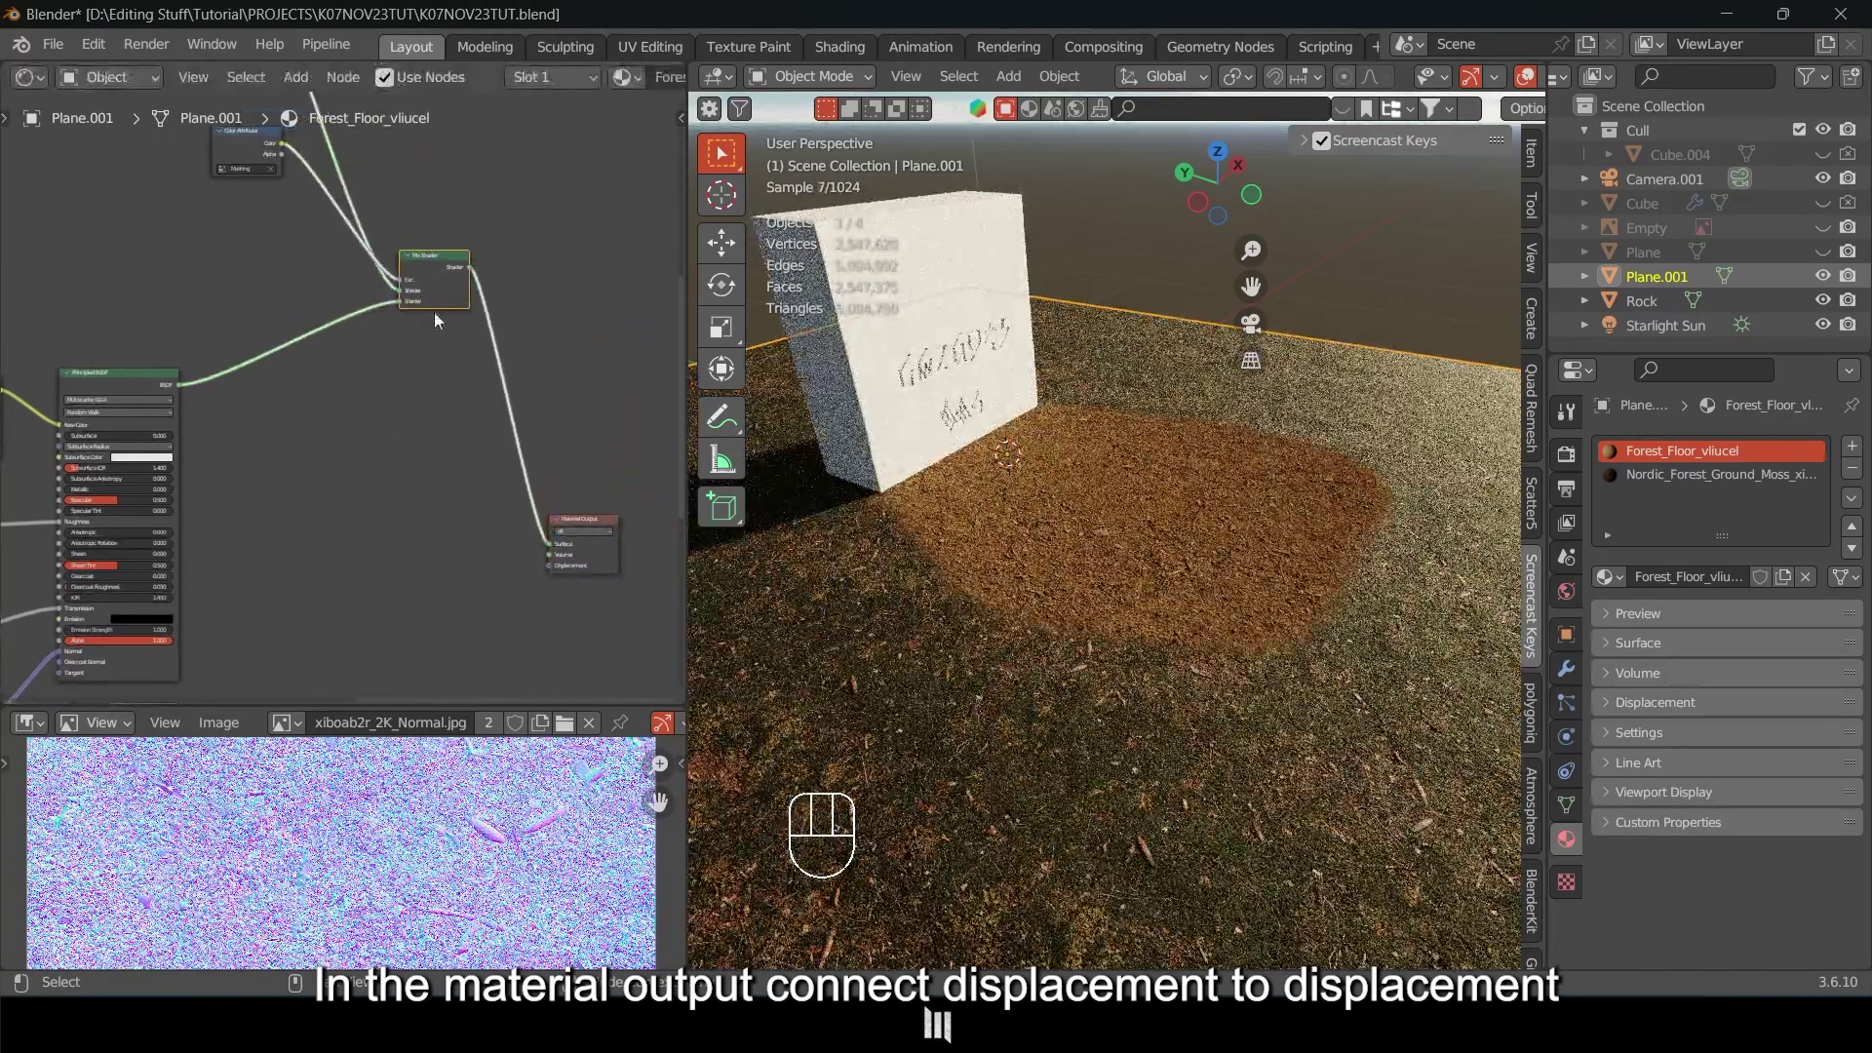
Connect the Displacement node's output to the Displacement input of the Material Output.
middle_click_drag(440, 533, 459, 339)
scroll(462, 341, "up", 1)
middle_click_drag(195, 539, 119, 542)
scroll(254, 490, "up", 2)
scroll(74, 578, "up", 2)
scroll(78, 572, "down", 2)
left_click_drag(76, 574, 627, 347)
middle_click_drag(189, 570, 441, 361)
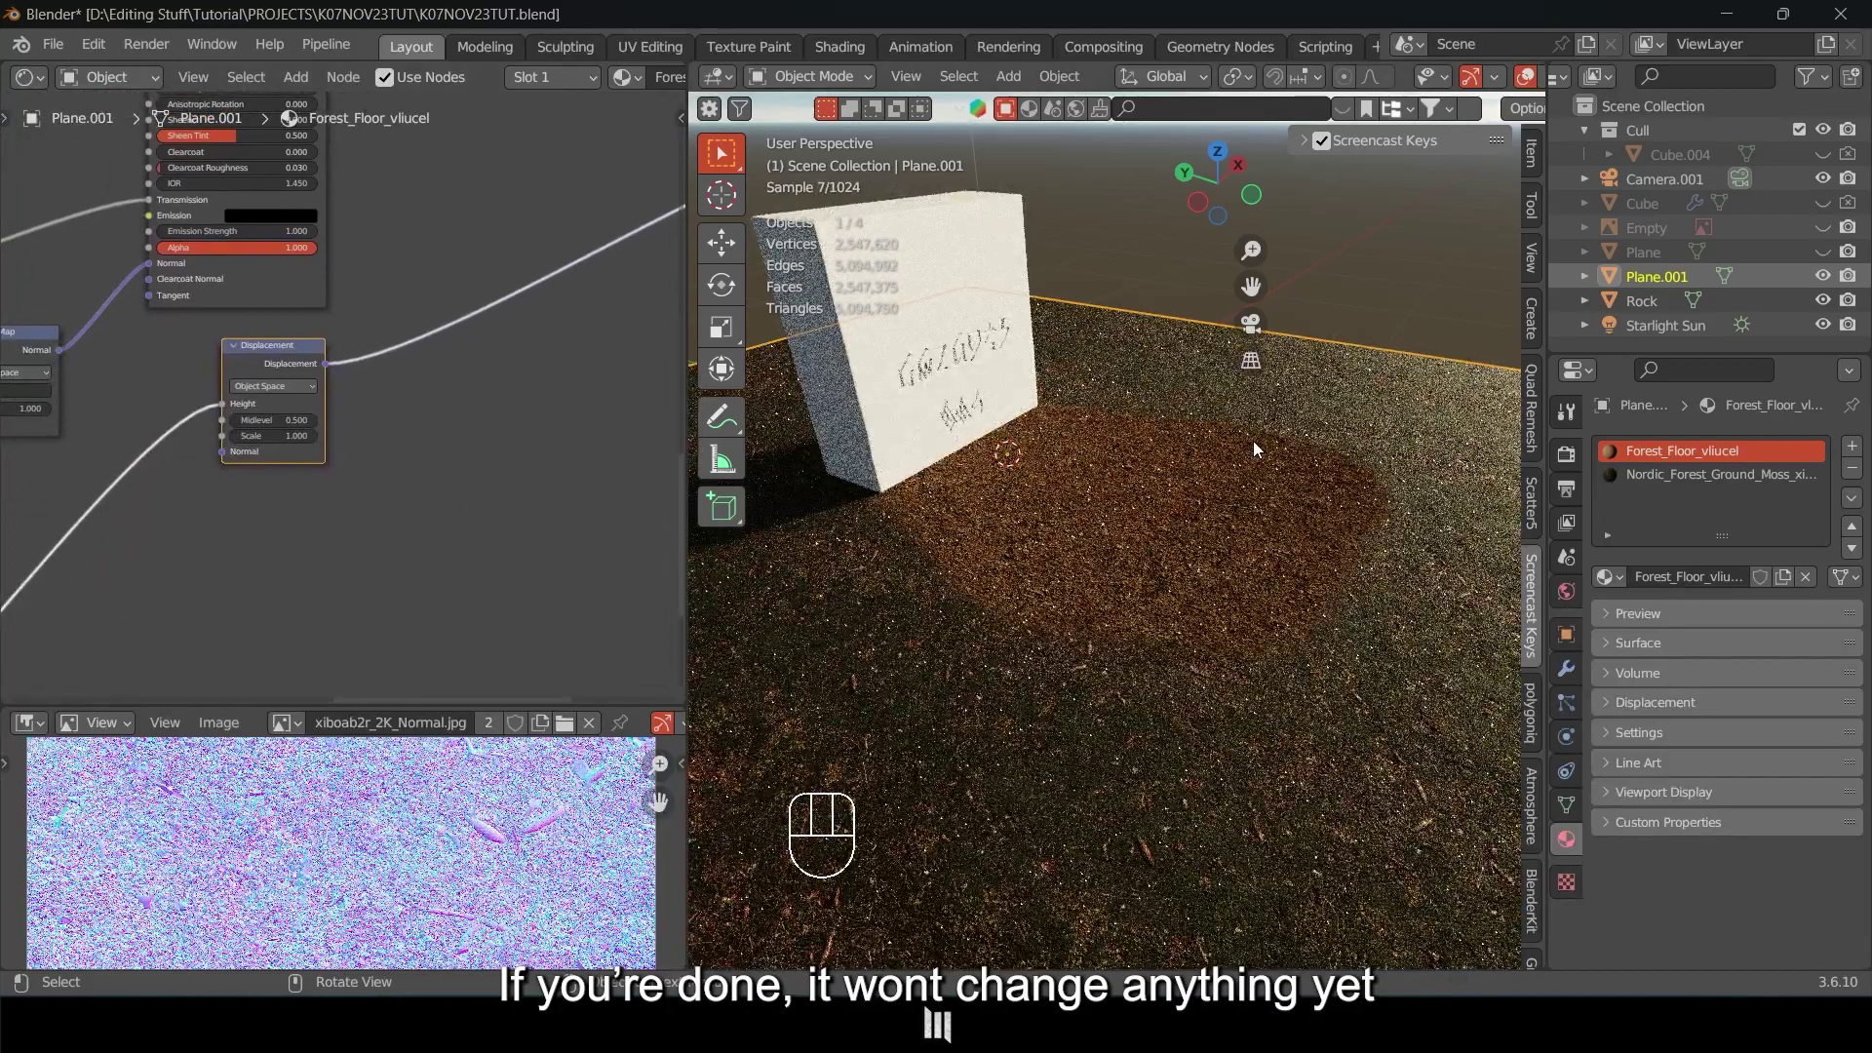
Set the Forest_Floor material's surface displacement method to Displacement and Bump.
middle_click_drag(1377, 480, 1324, 458)
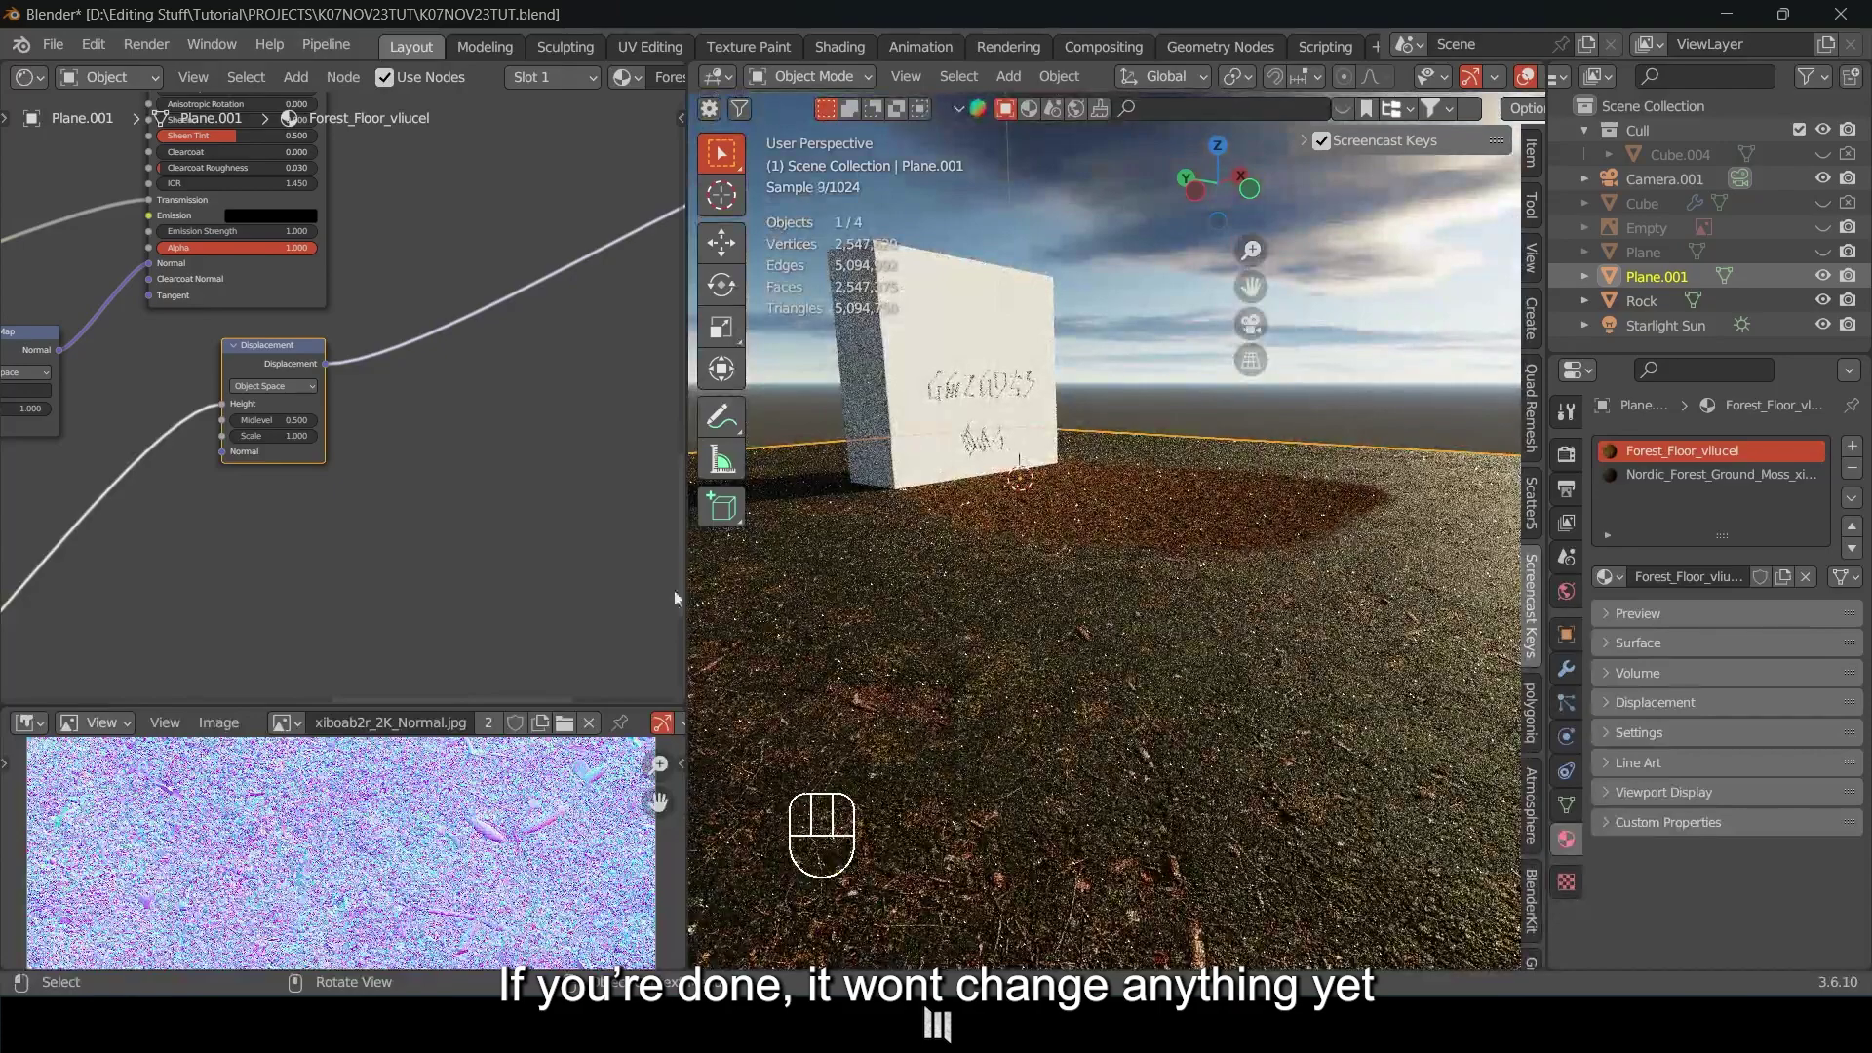
scroll(166, 573, "down", 1)
middle_click_drag(166, 564, 575, 330)
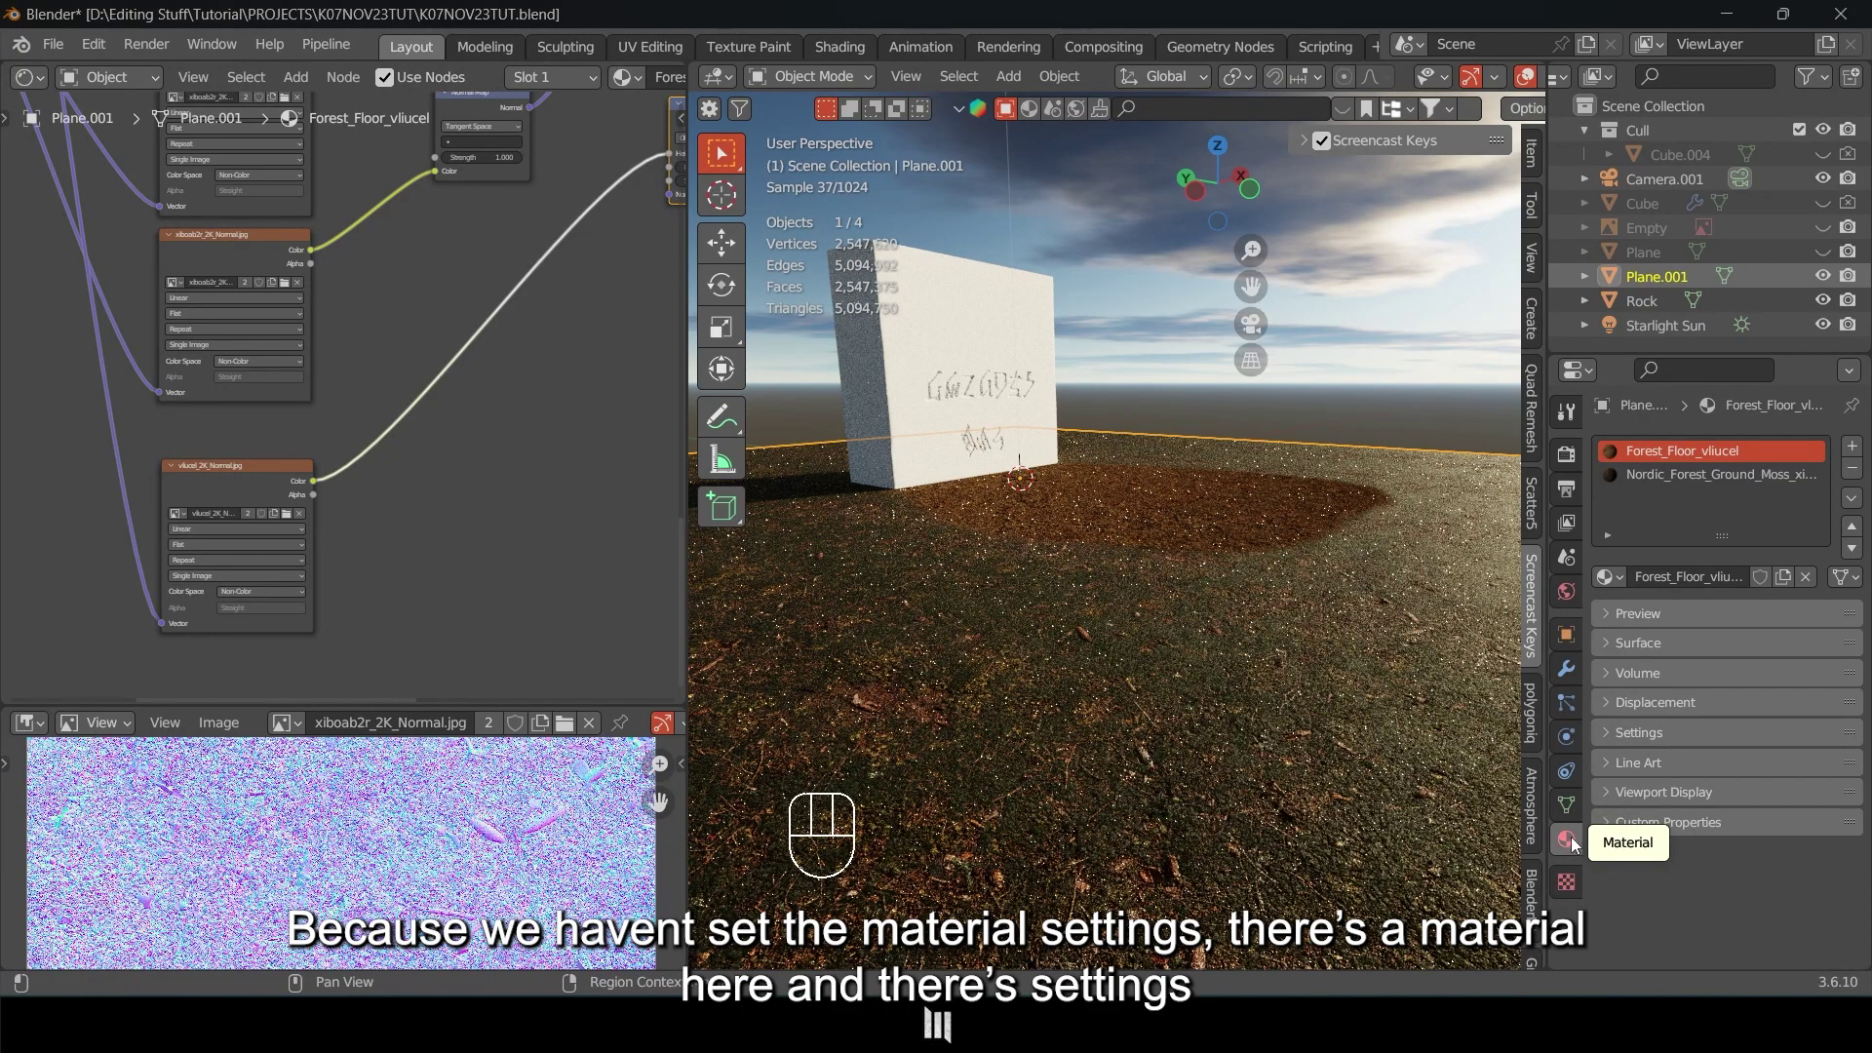
left_click(1611, 731)
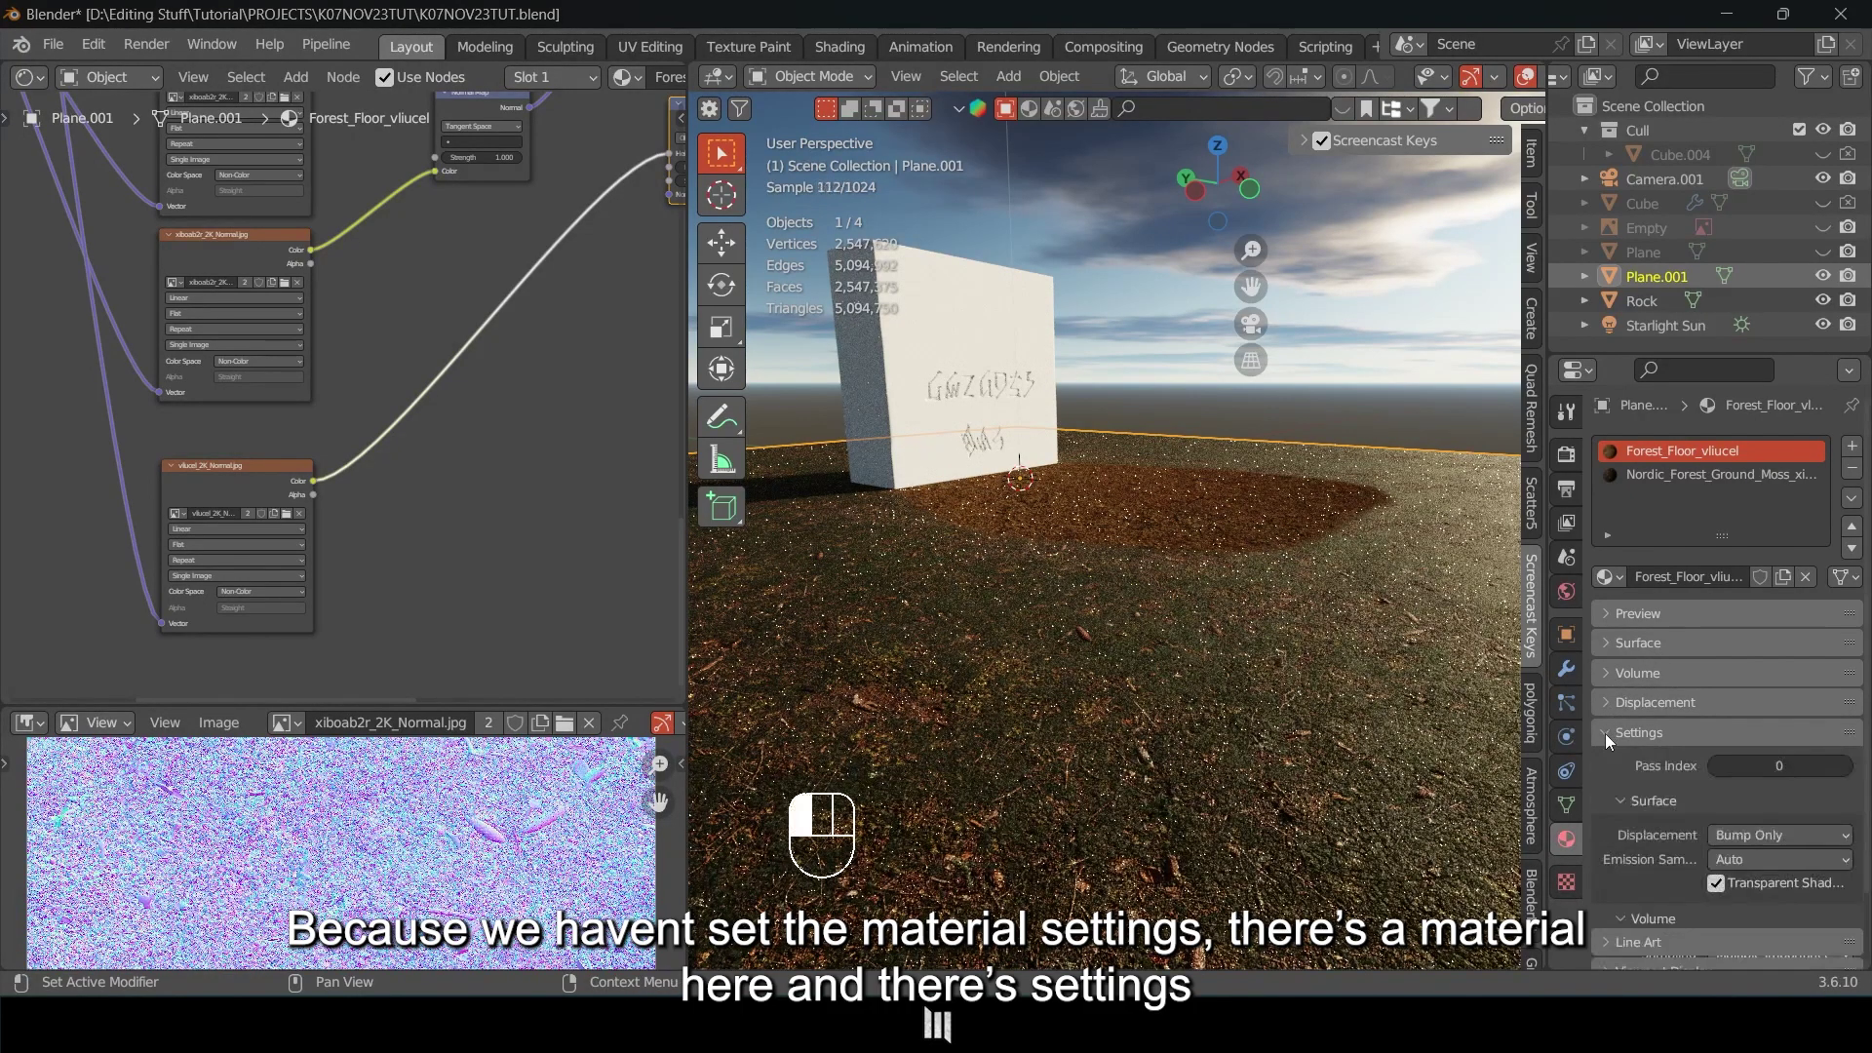
scroll(1867, 763, "down", 4)
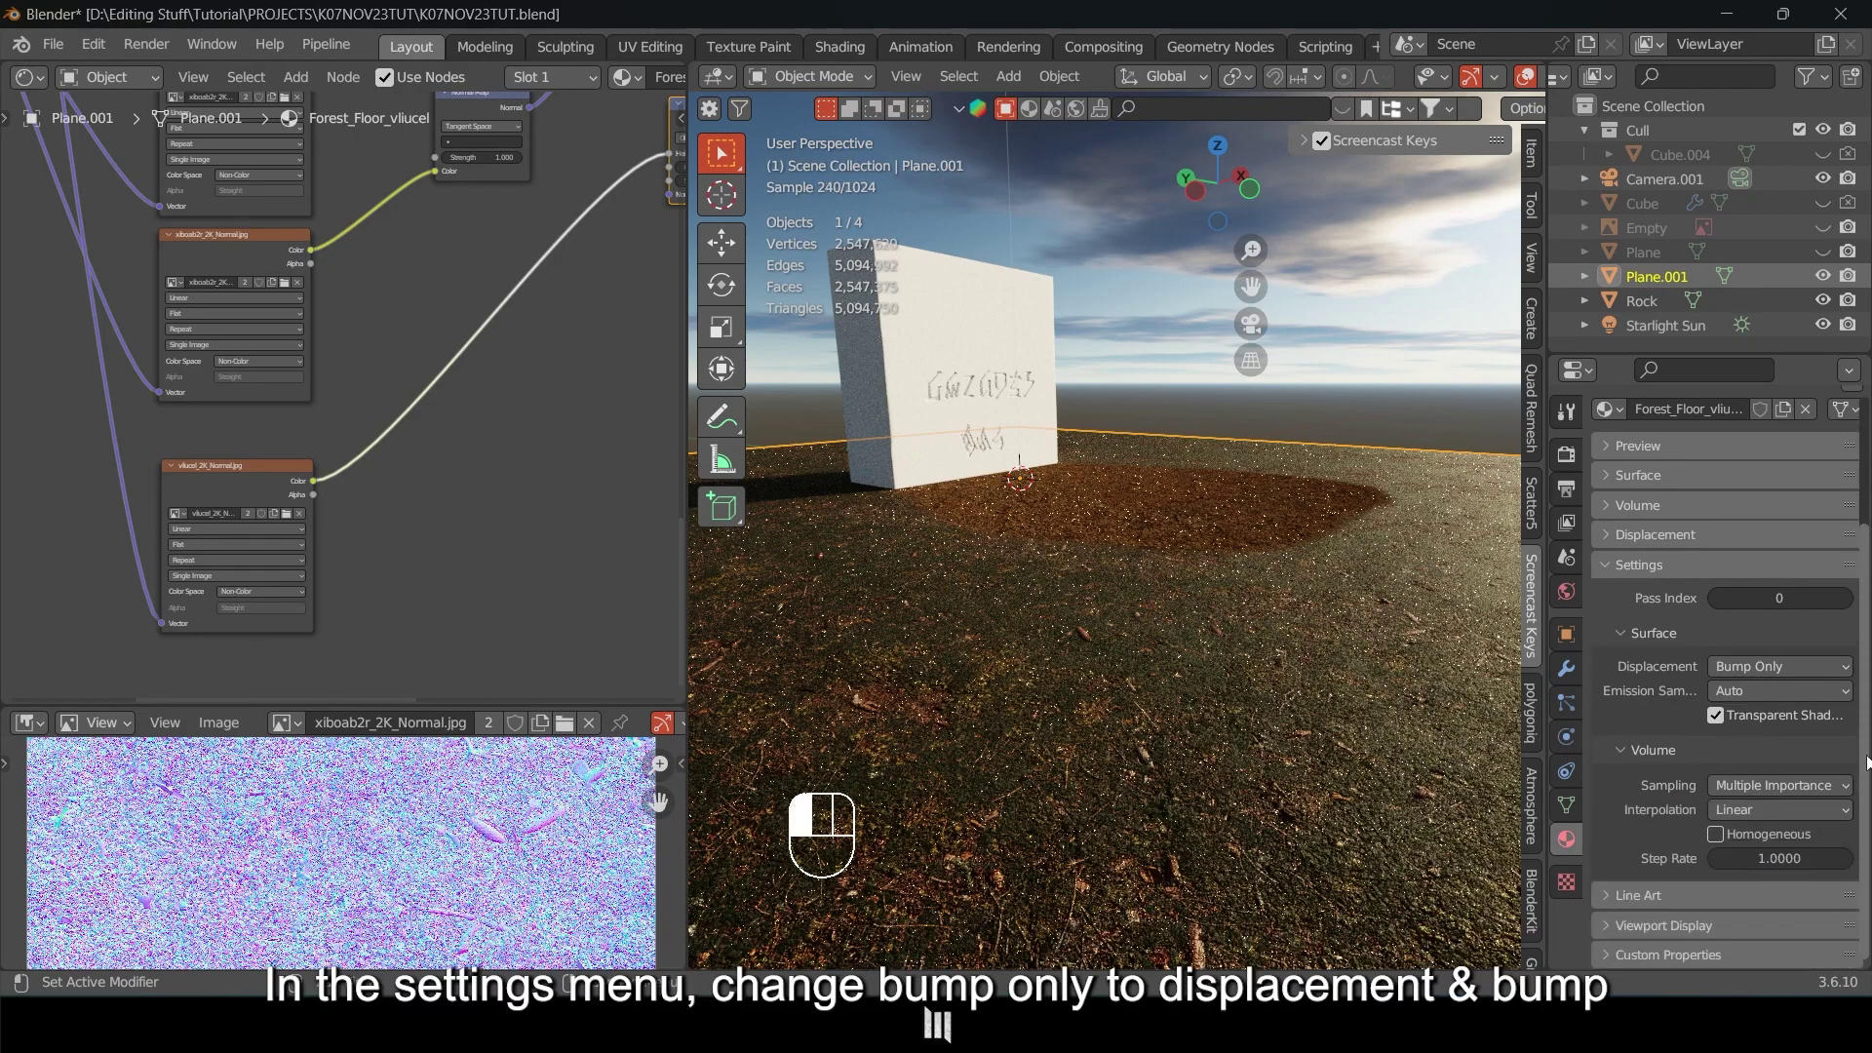
left_click(1755, 665)
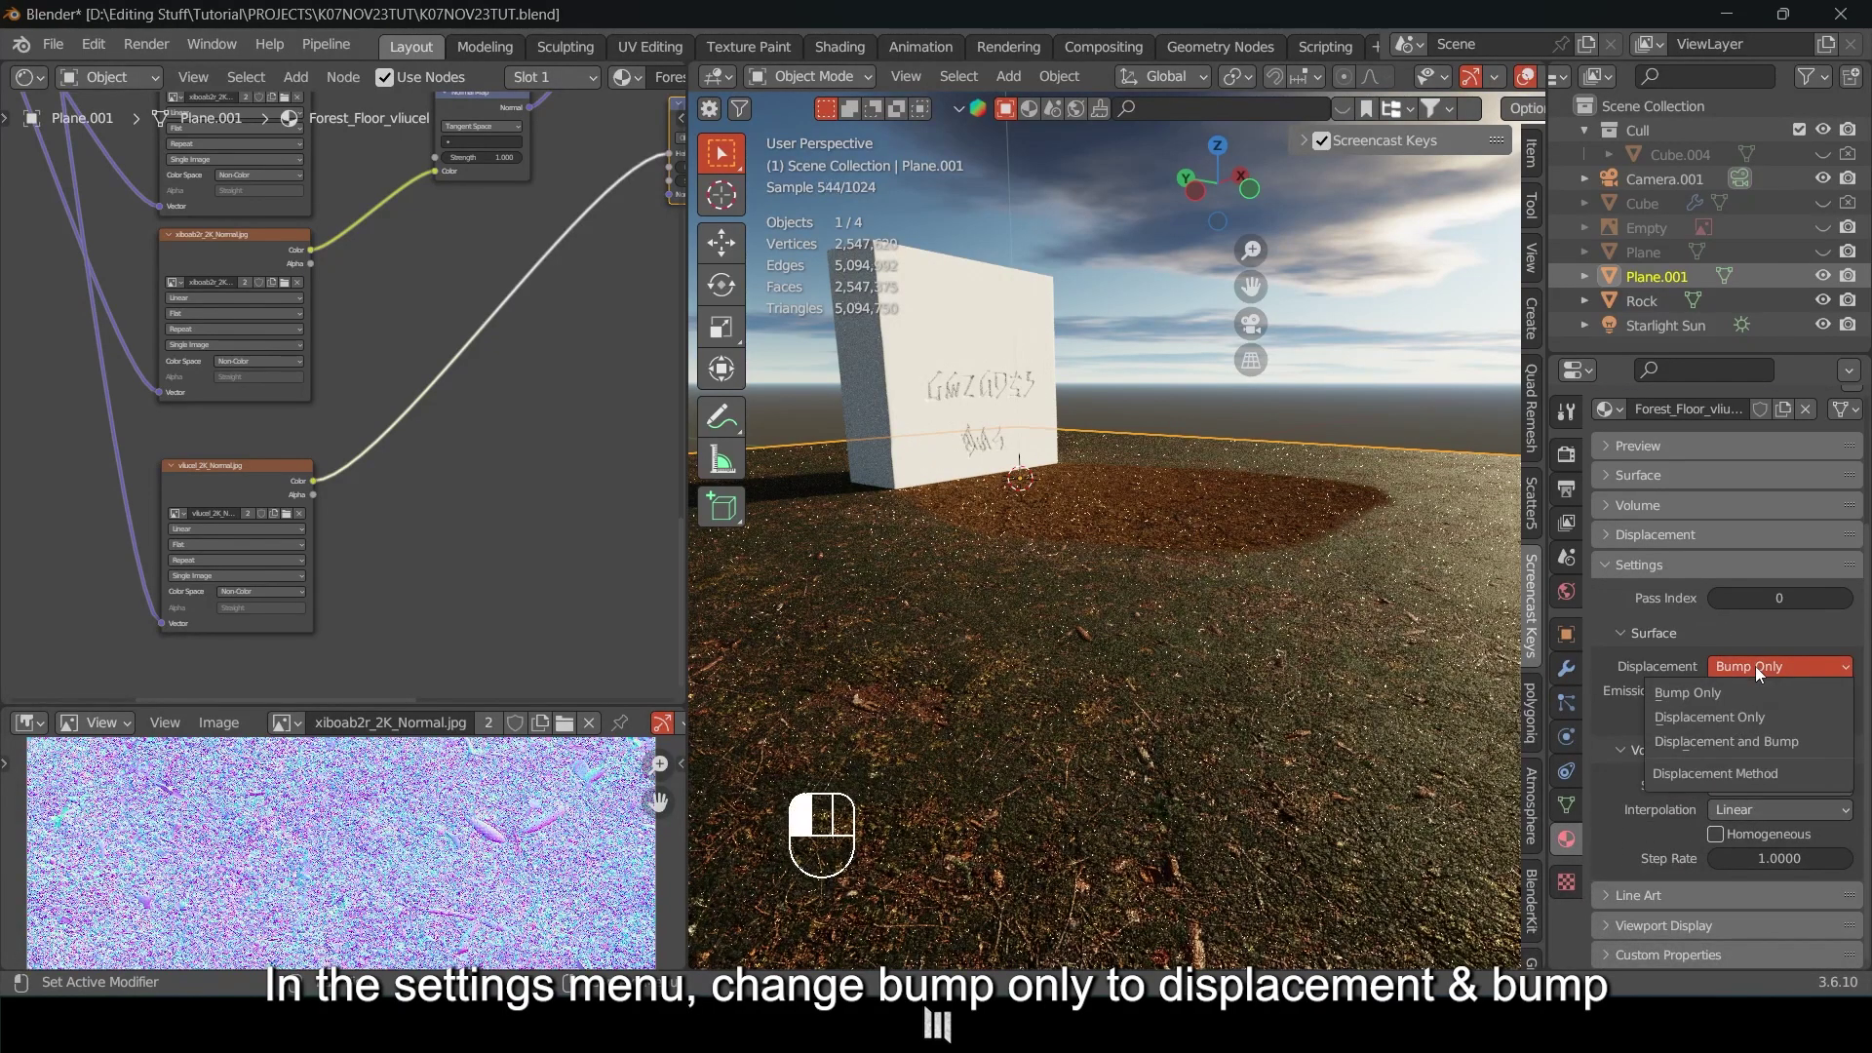
left_click(1750, 743)
Set the Displacement node's Midlevel to 0 and its Scale to 0.1.
middle_click_drag(1192, 548, 1213, 597)
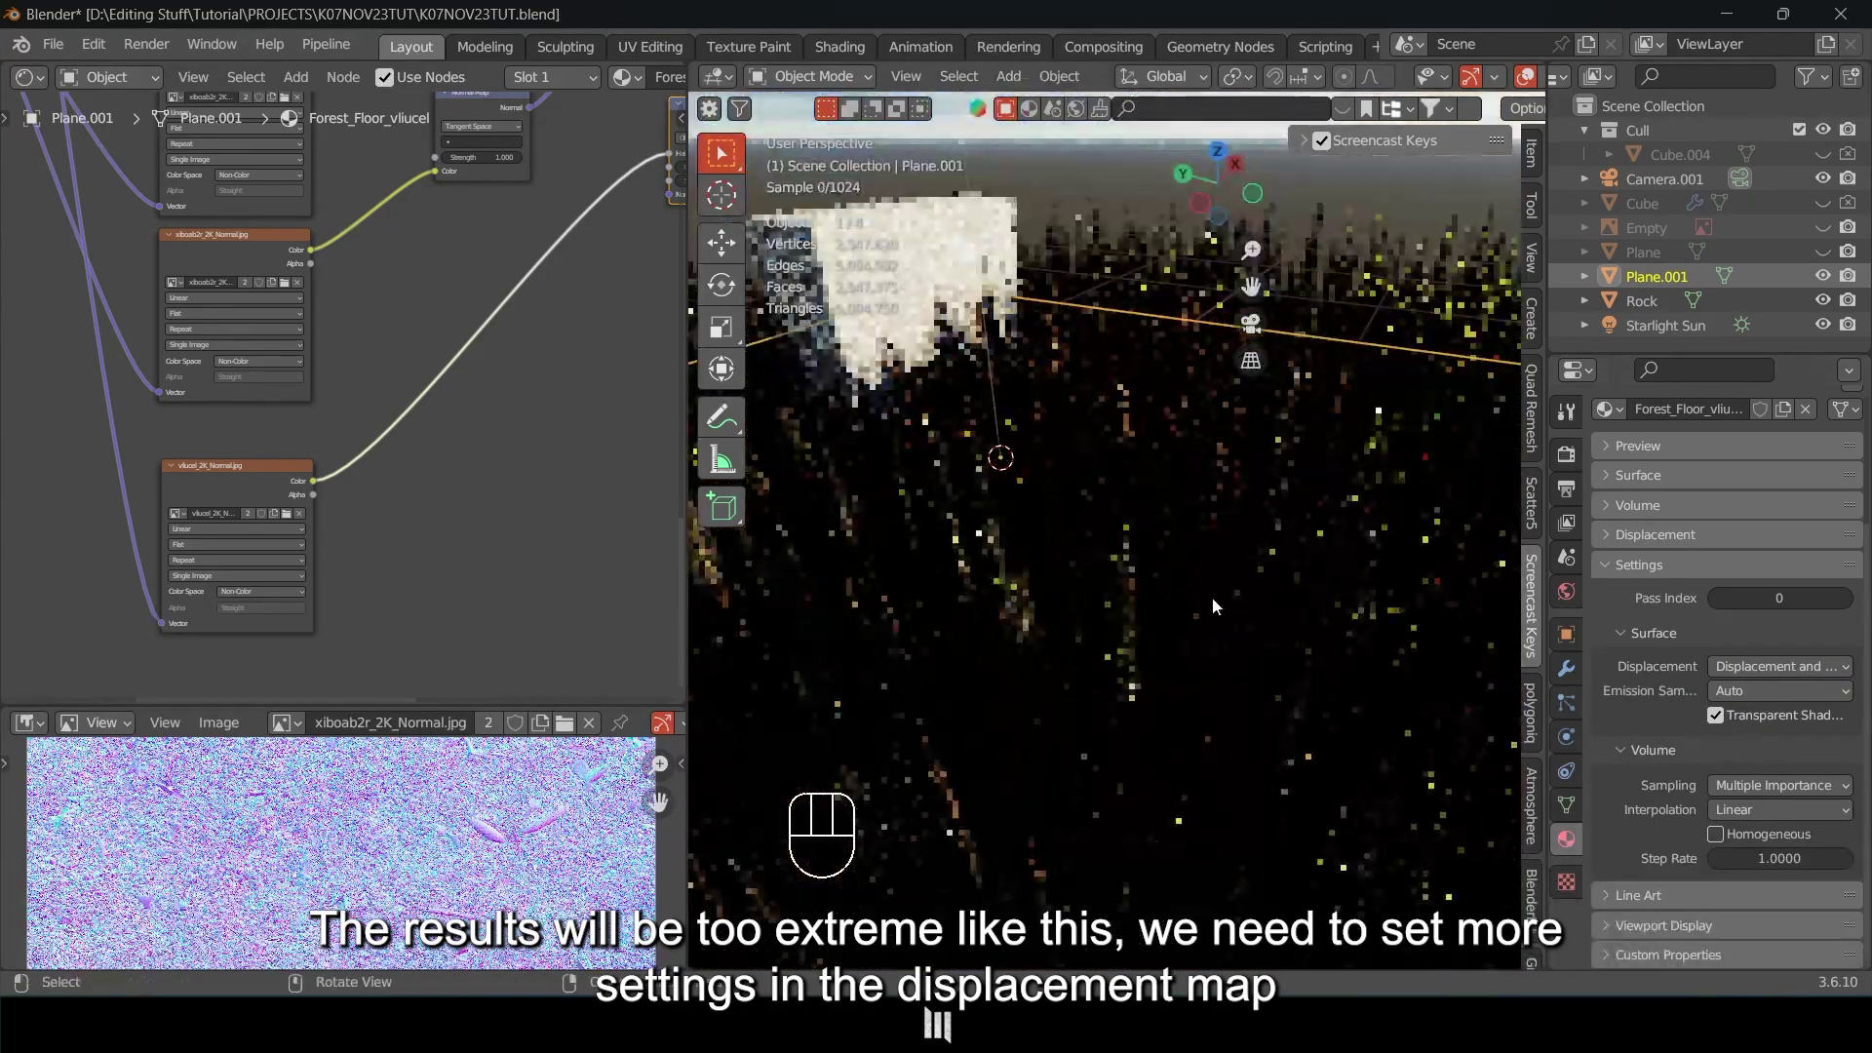
middle_click_drag(421, 361, 330, 430)
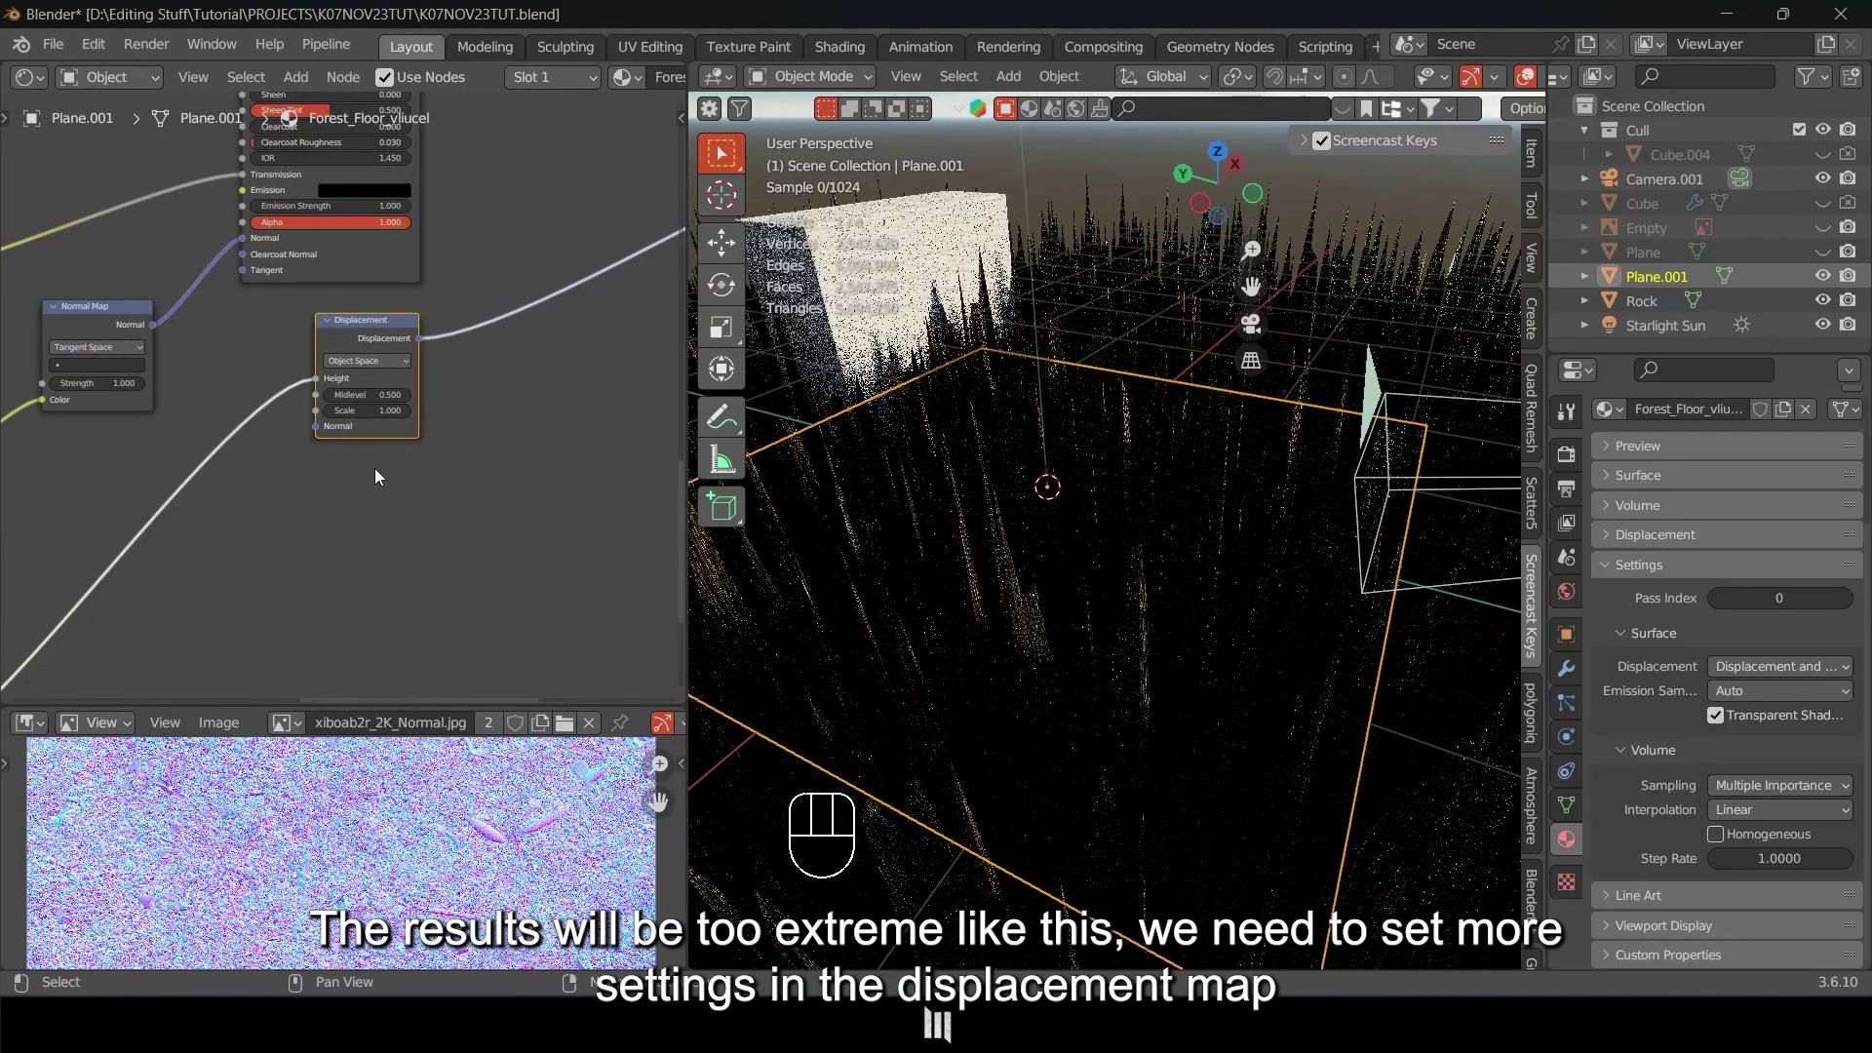
scroll(377, 478, "up", 7)
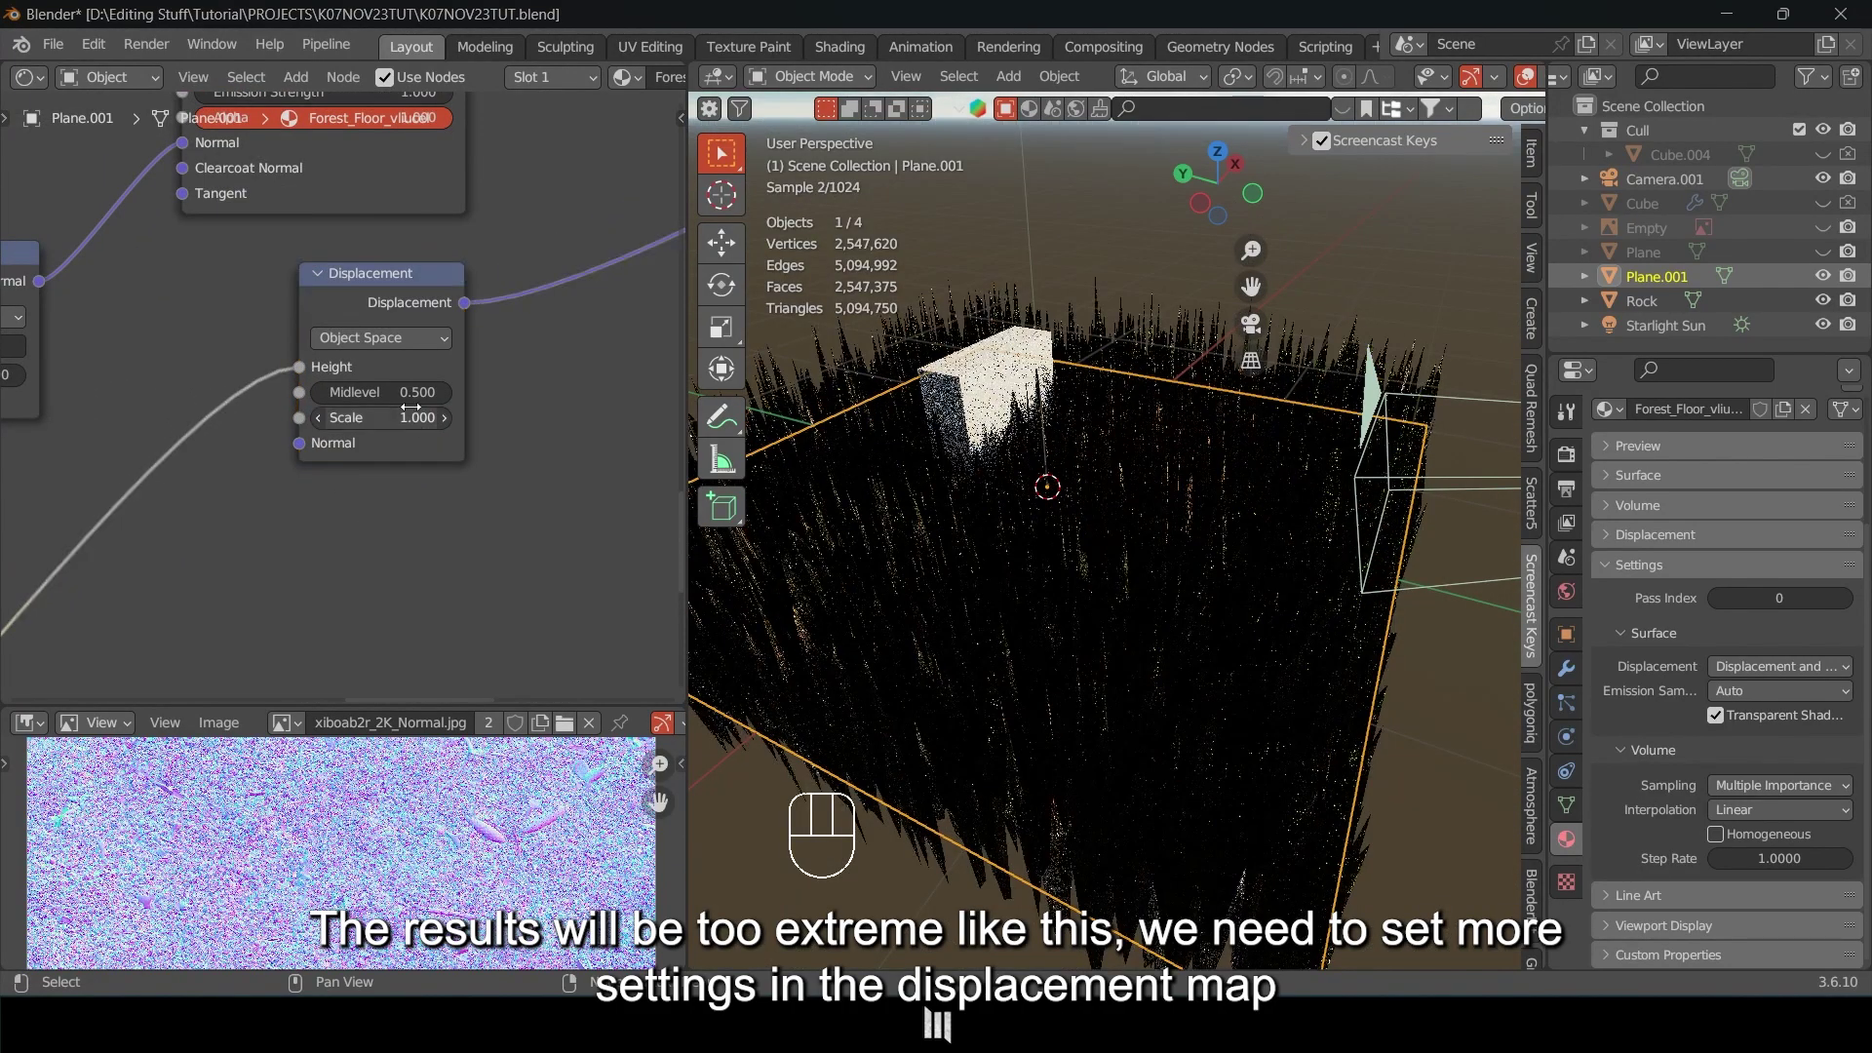
left_click(381, 392)
key("BackSpace")
key("BackSpace")
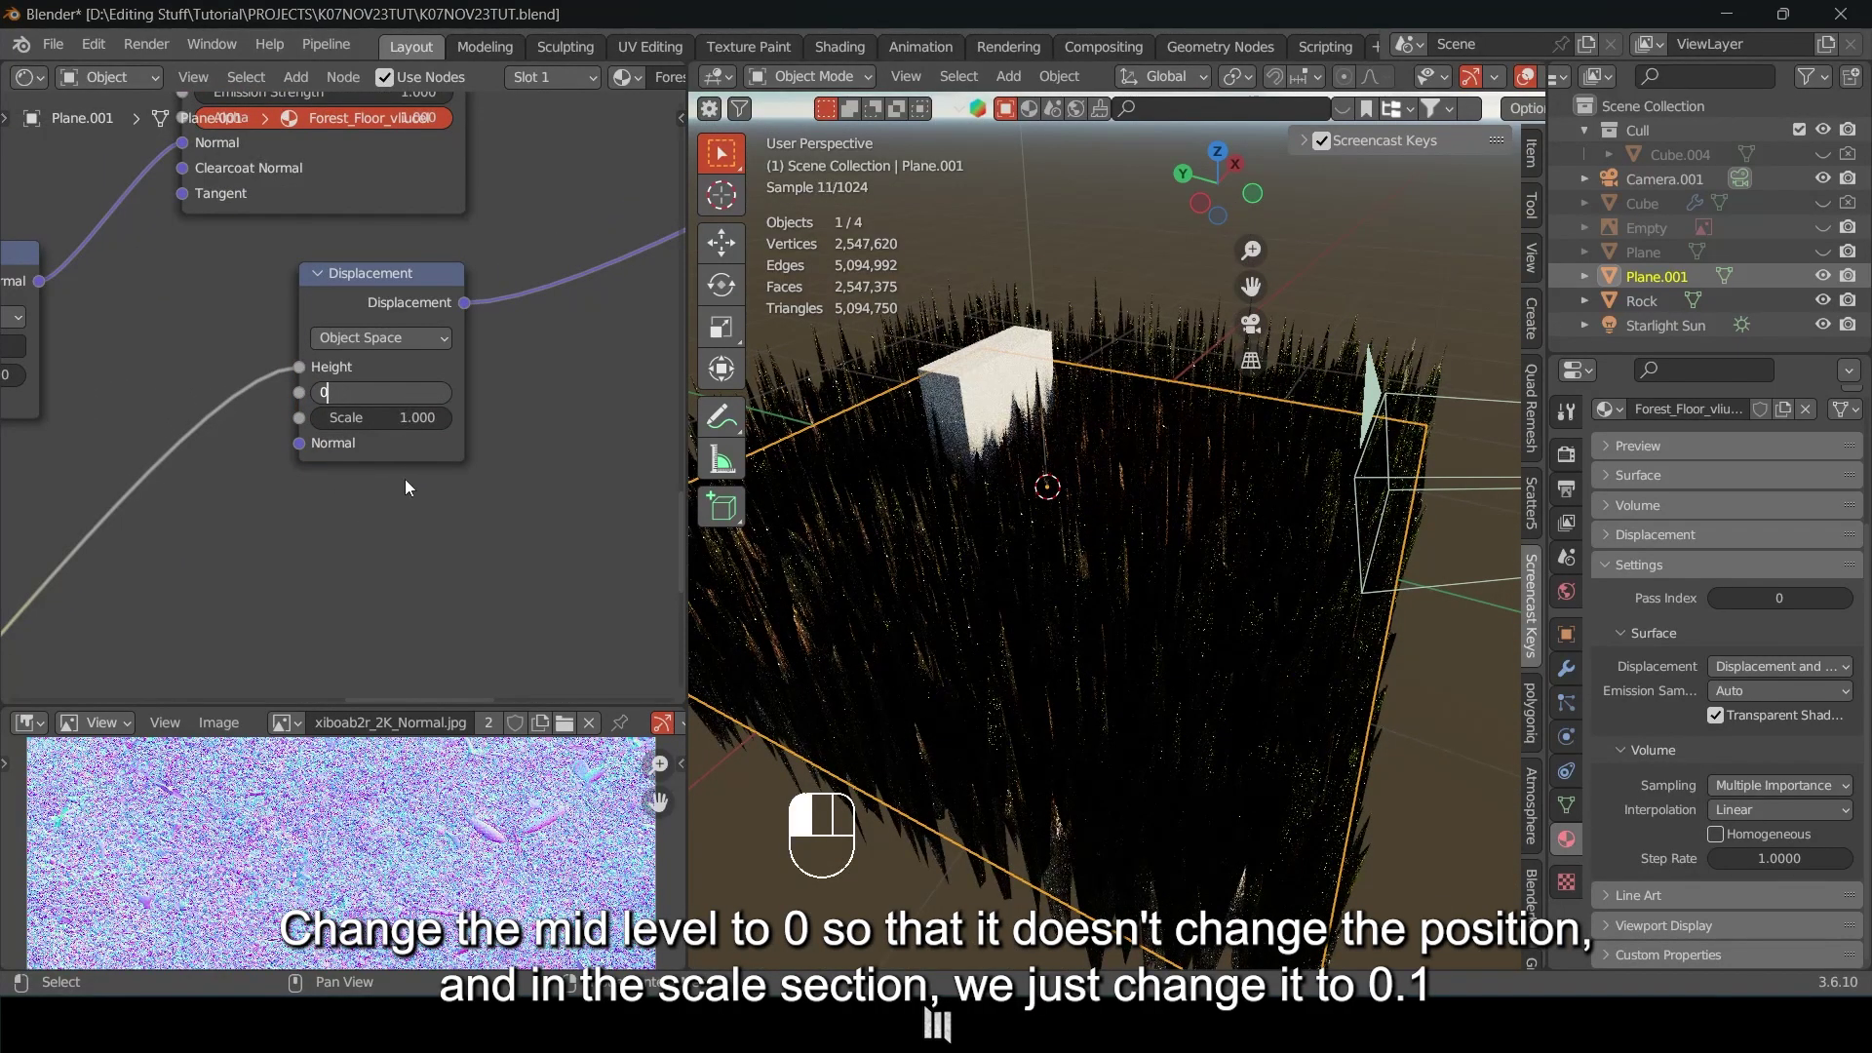
key("Return")
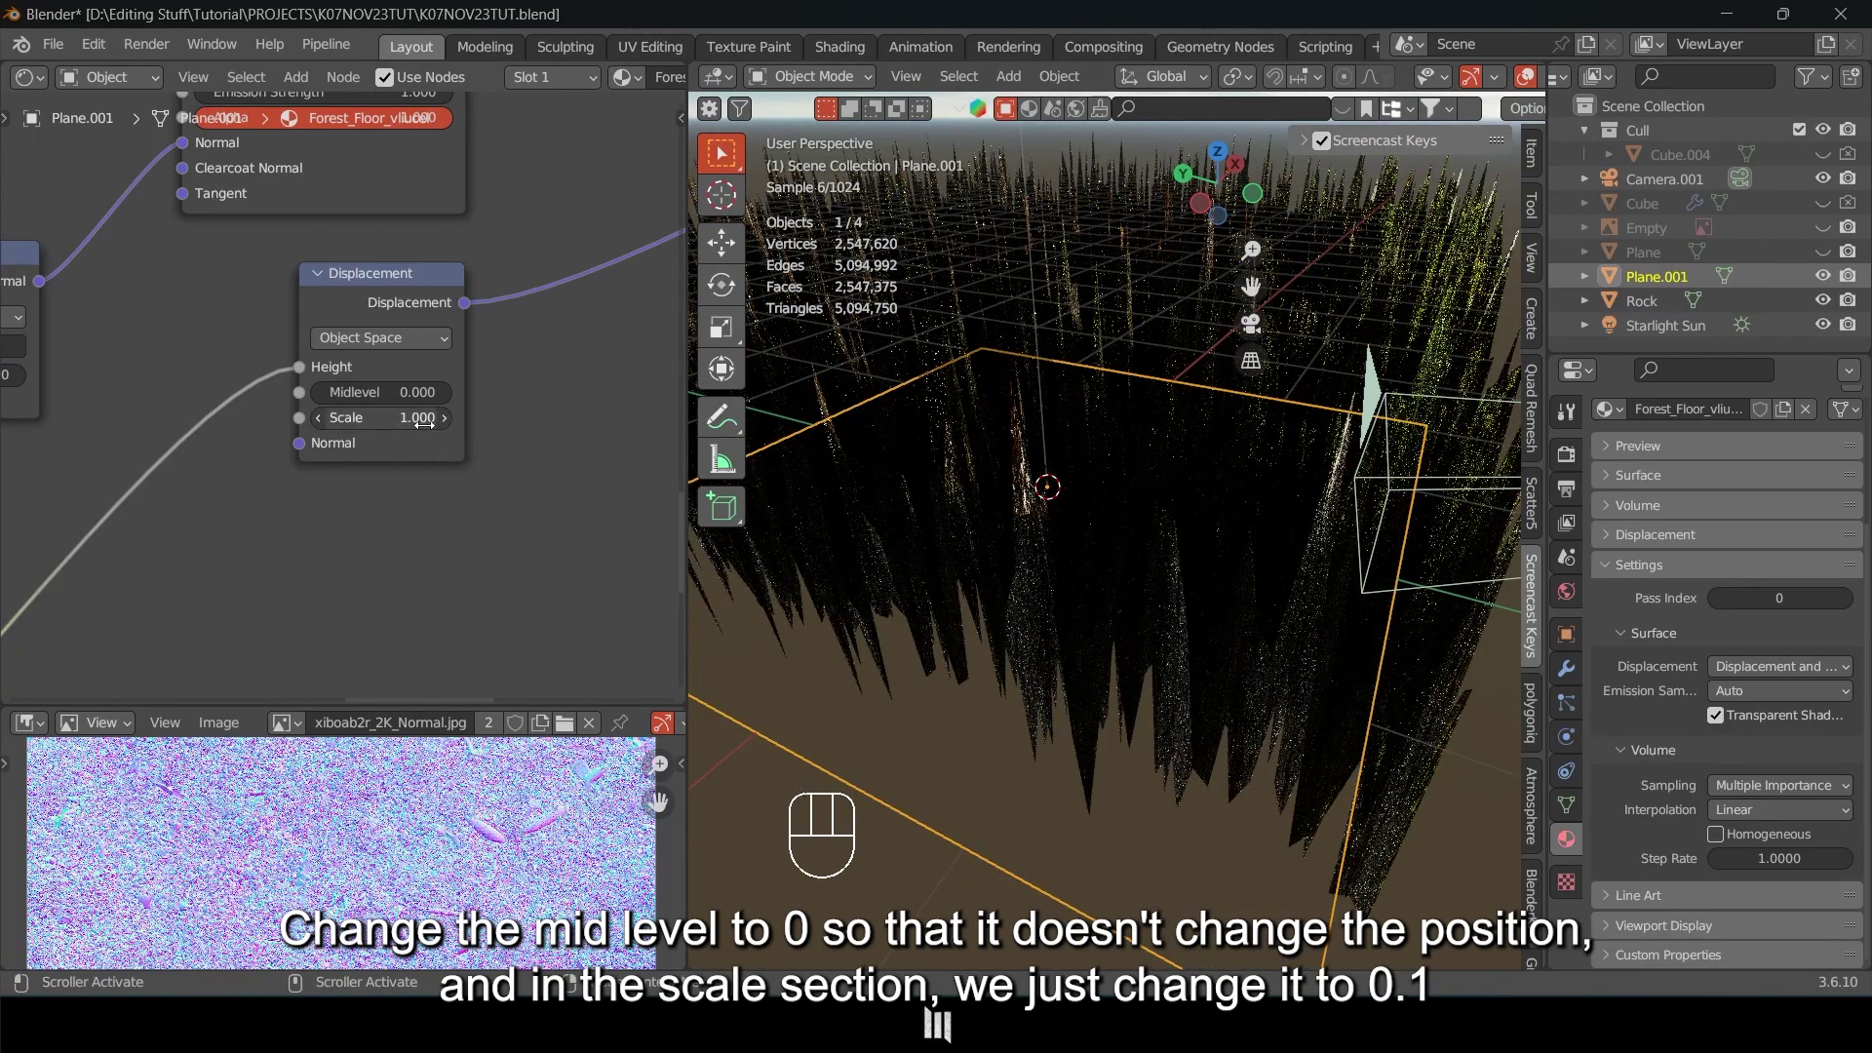
left_click(388, 464)
left_click(386, 464)
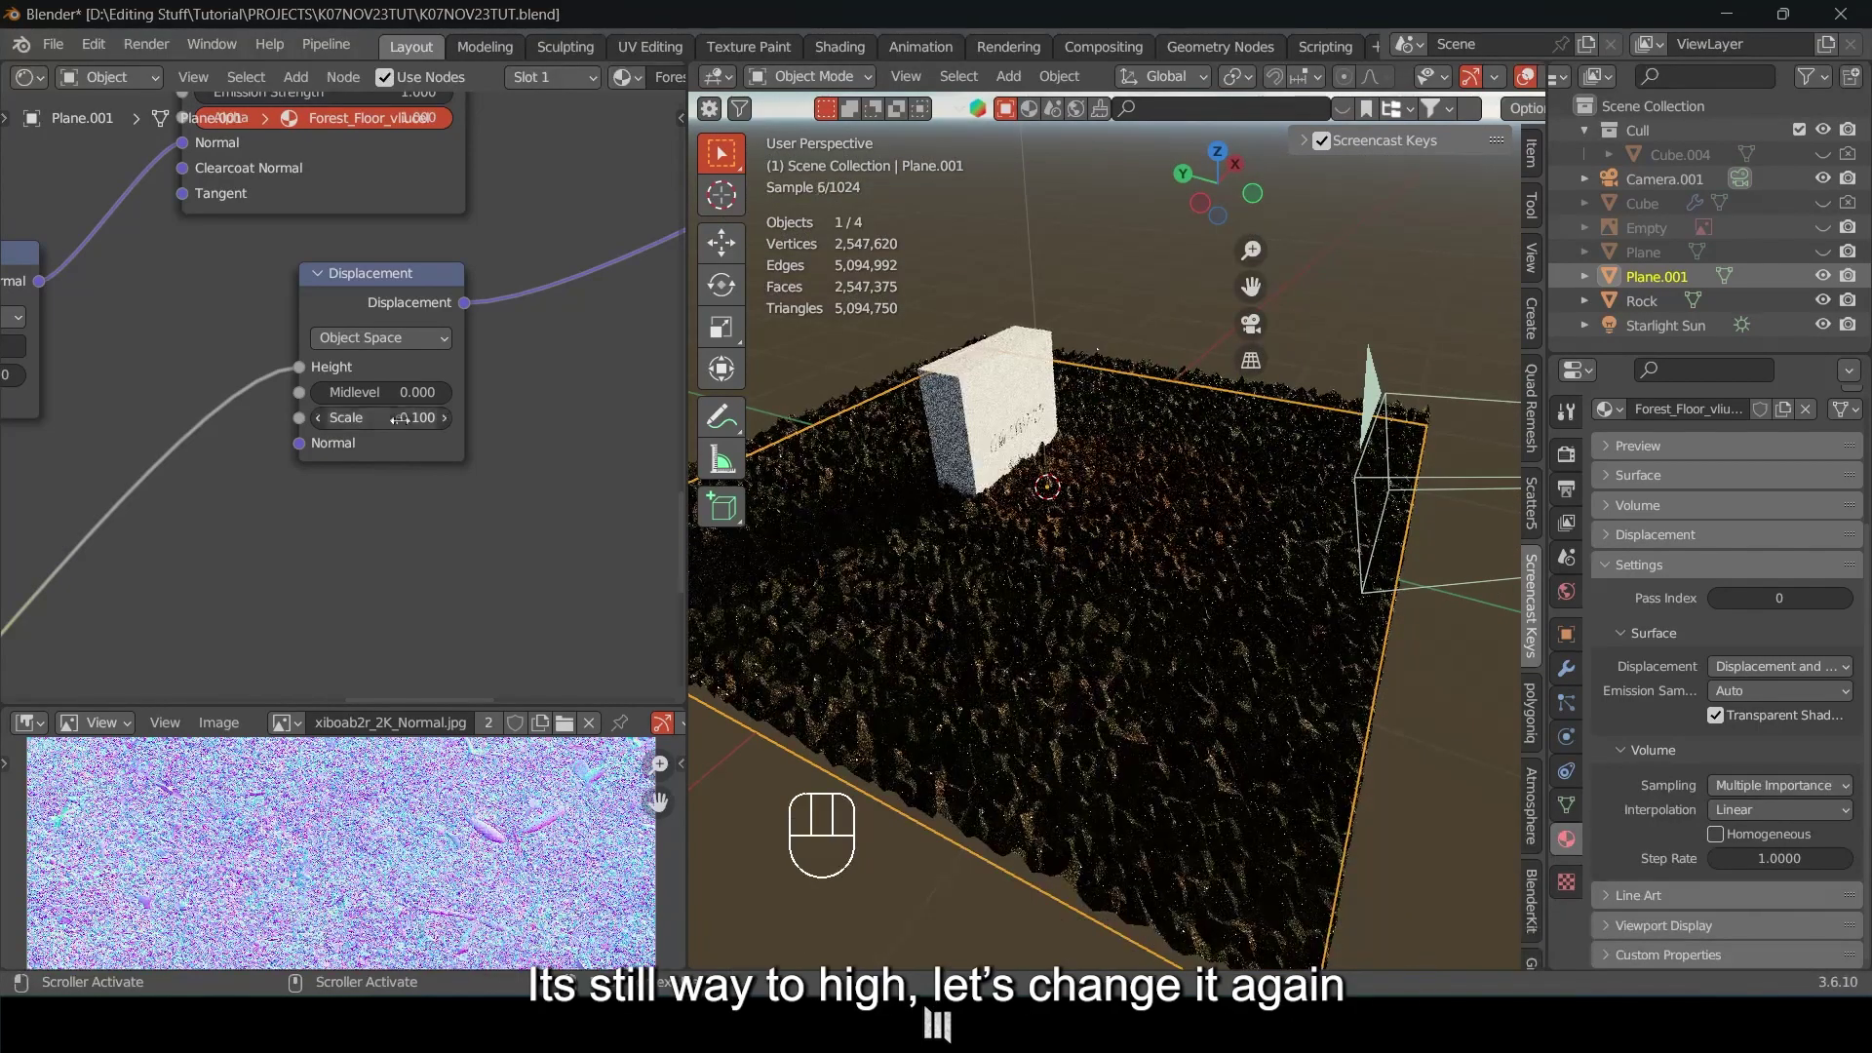
Reduce the Displacement node's Scale to 0.01.
middle_click_drag(1066, 570, 1151, 571)
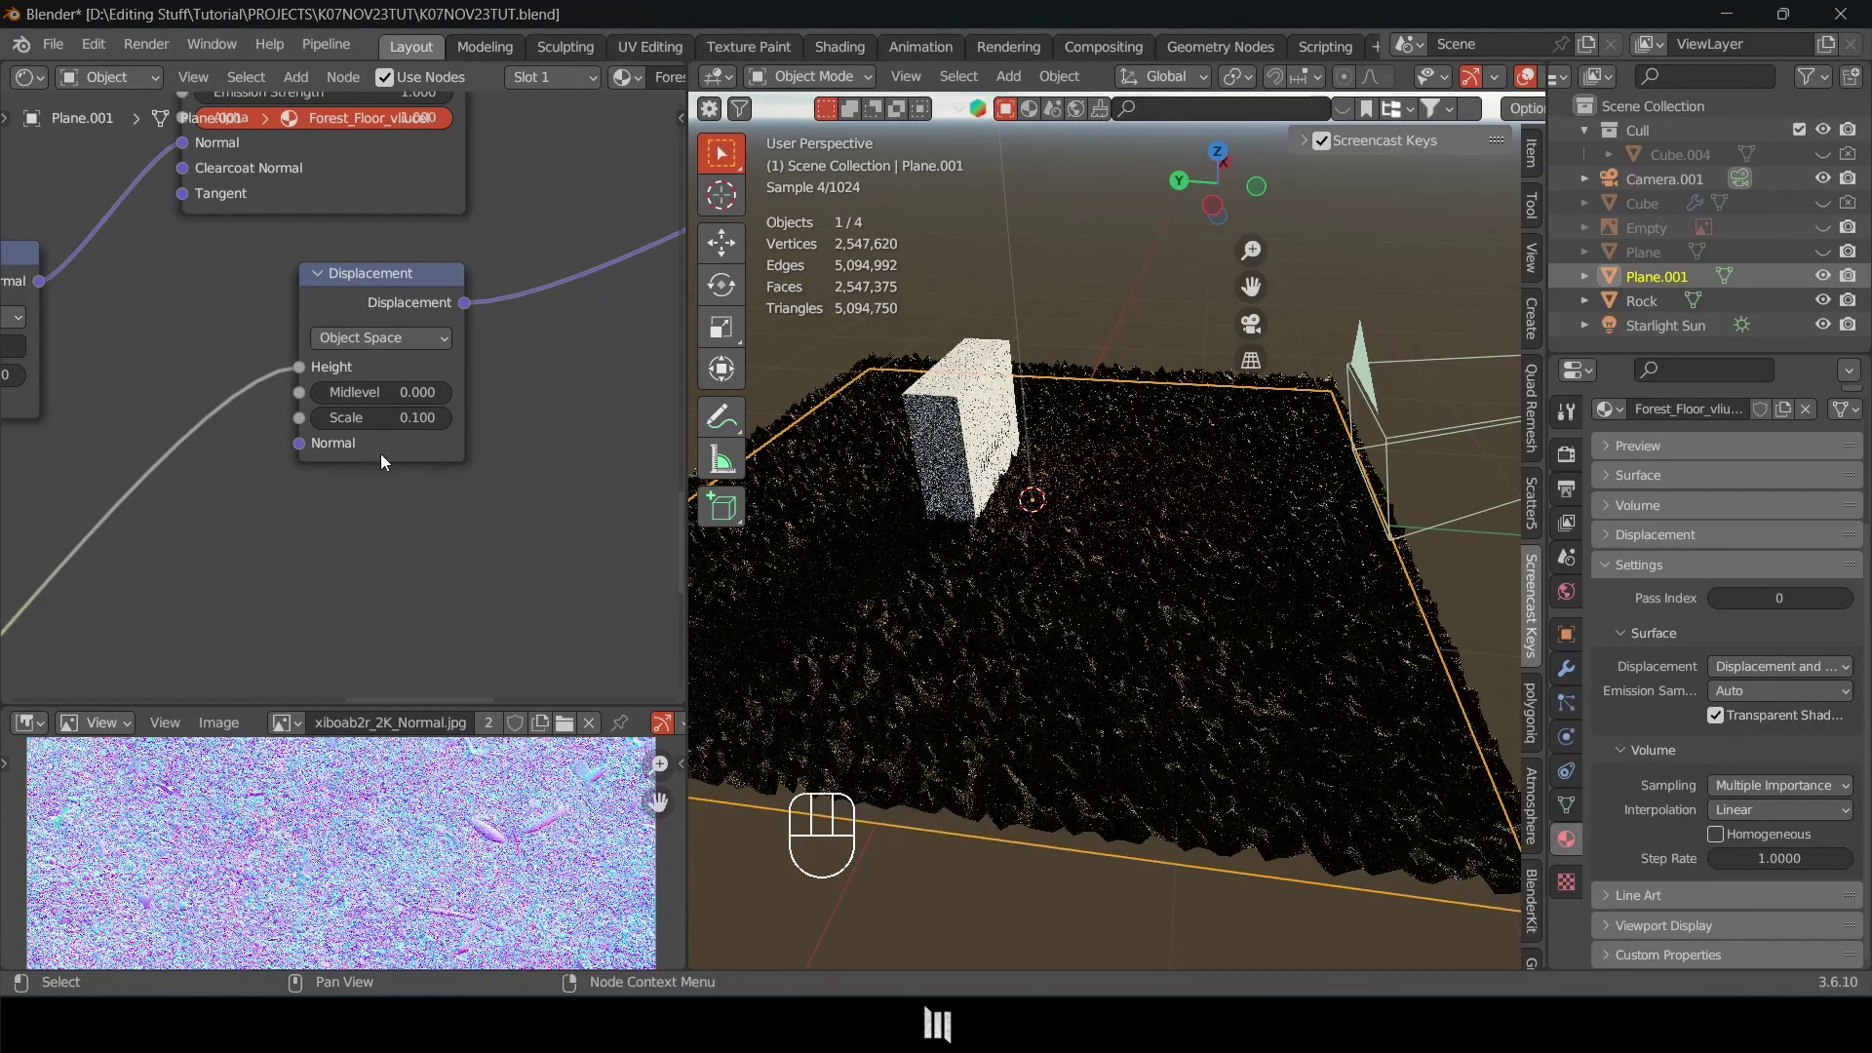
double_click(397, 420)
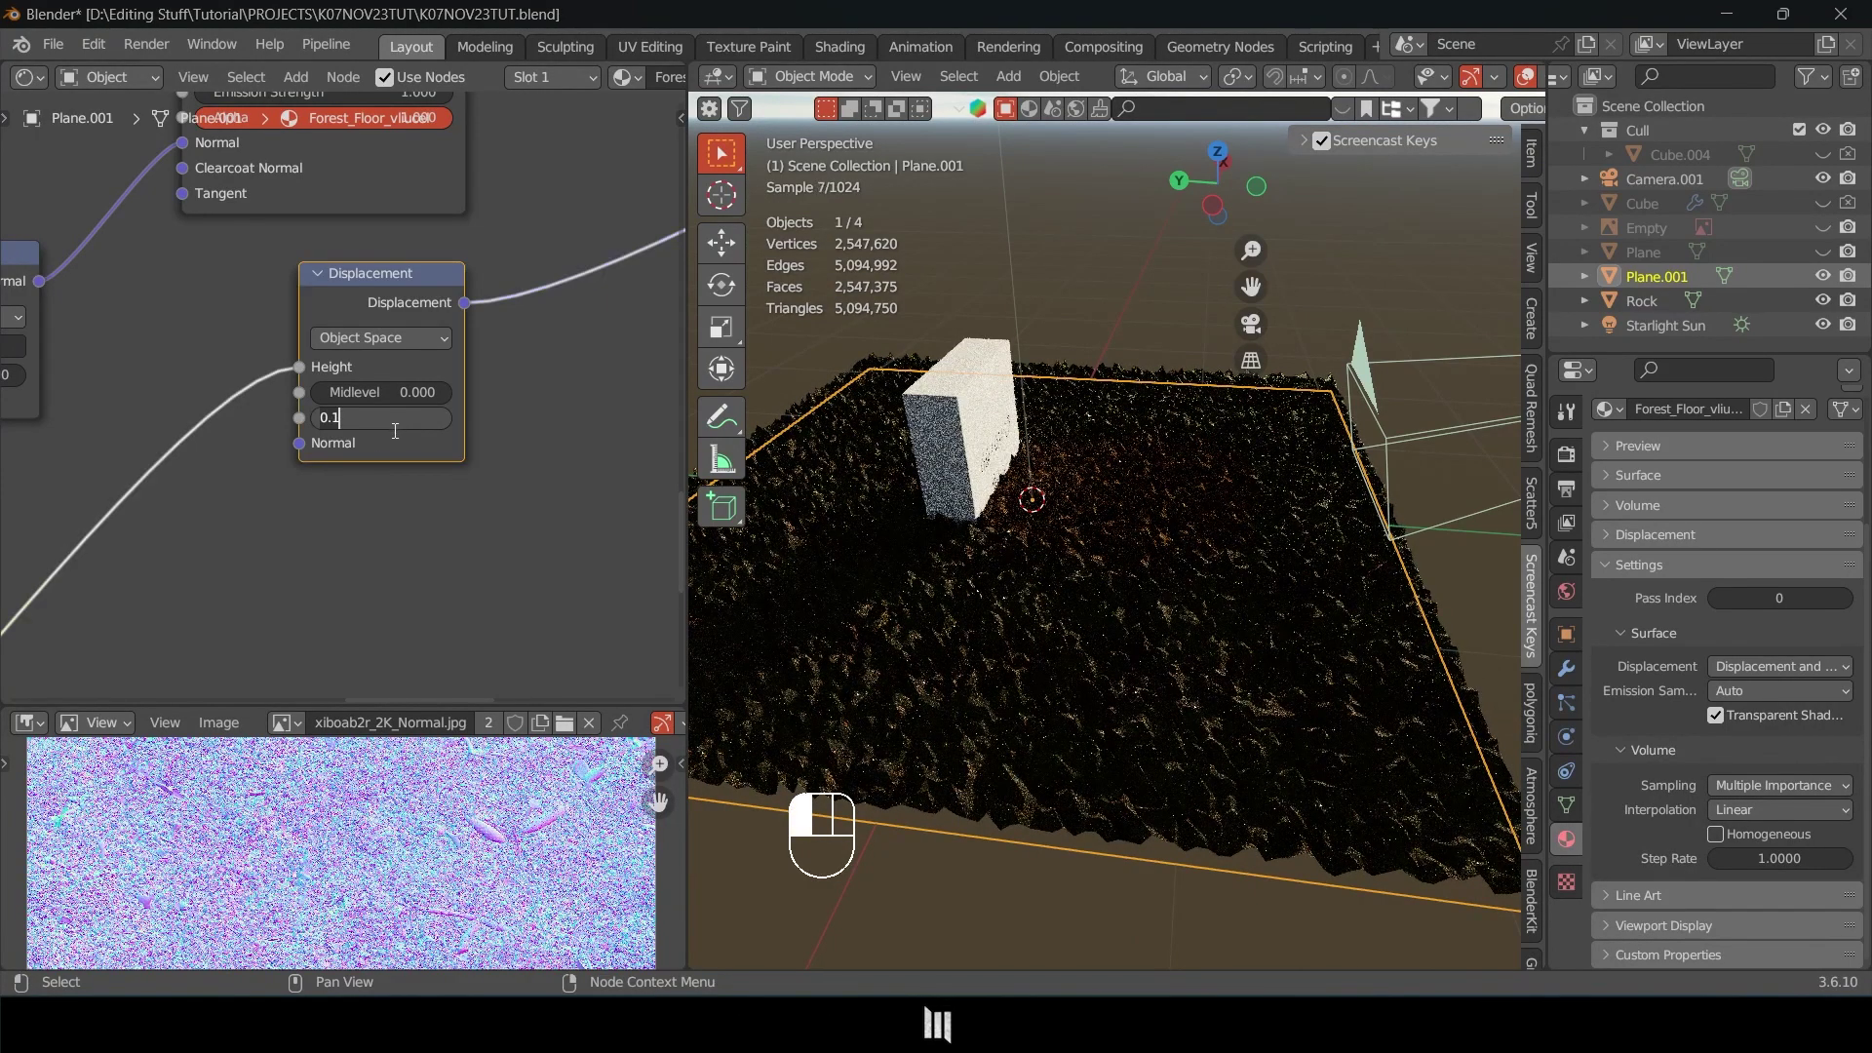
type(".0")
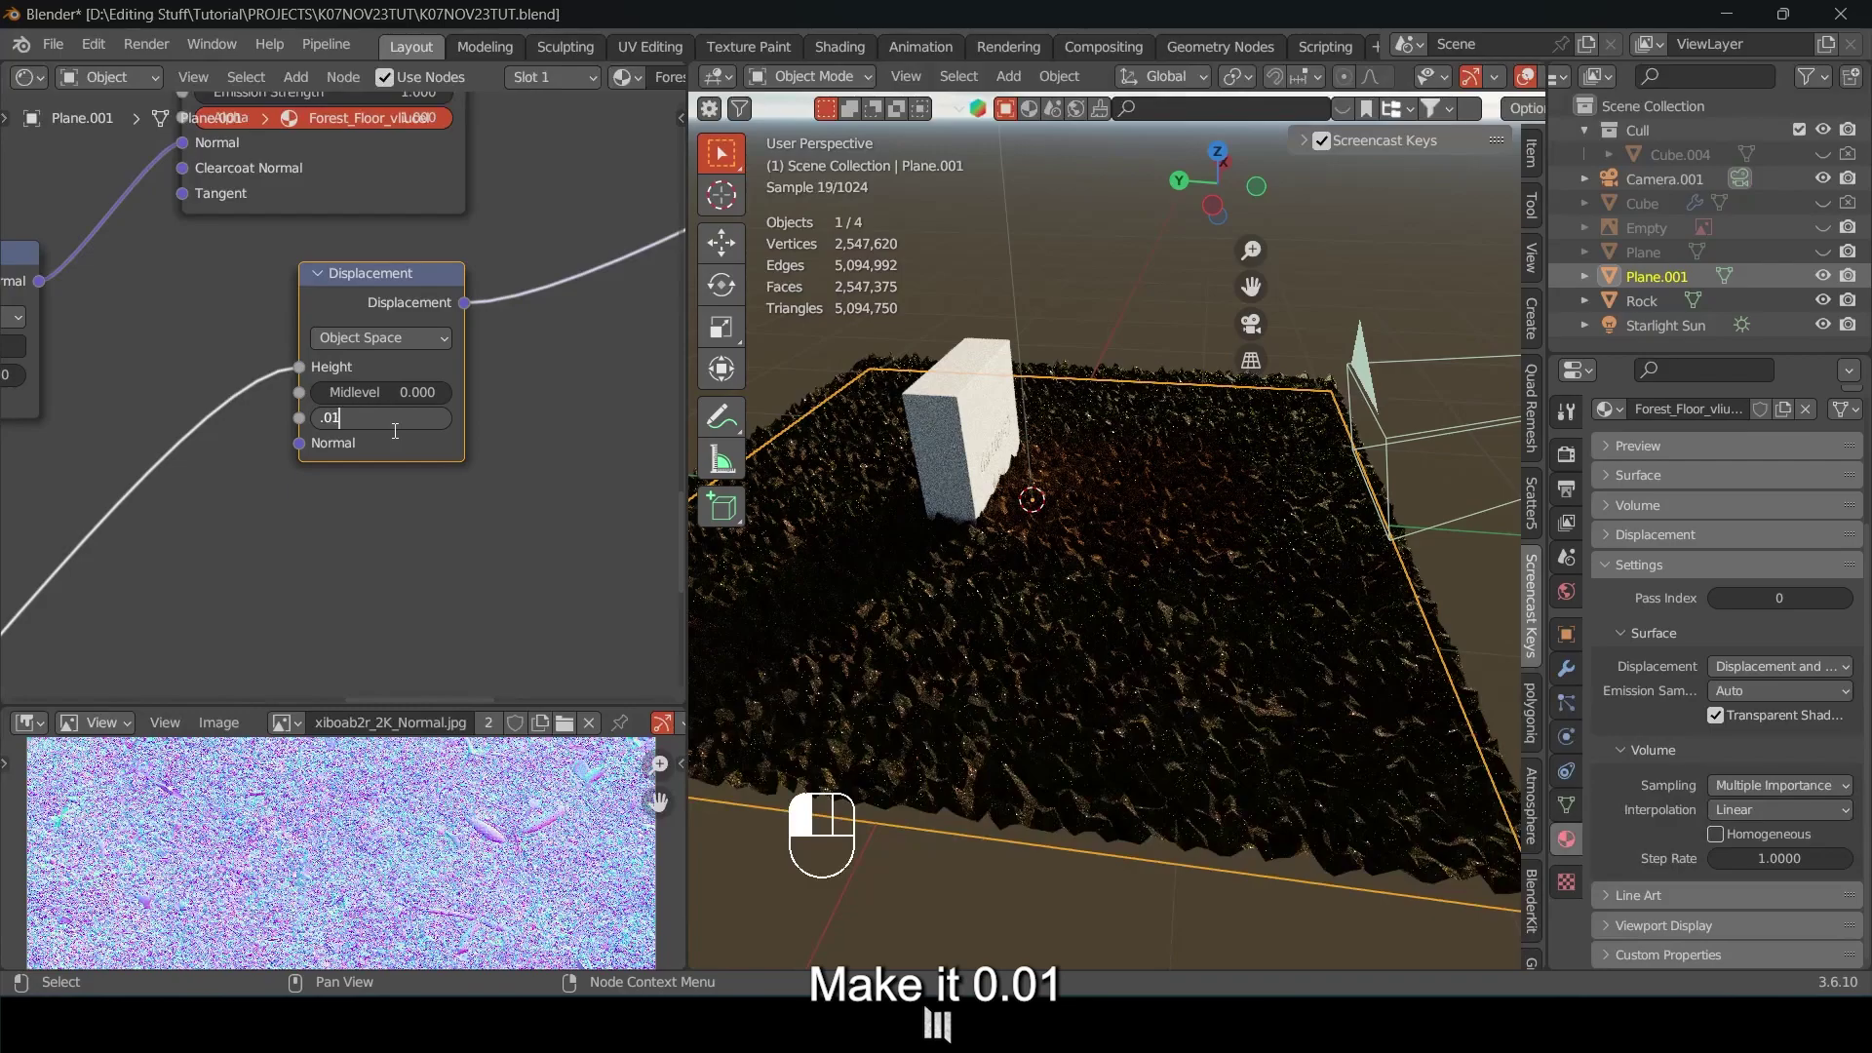
key("Return")
Replace the image feeding the Displacement node's Height with vliucel_2K_Displacement.jpg from the soil texture folder.
middle_click_drag(144, 595, 518, 464)
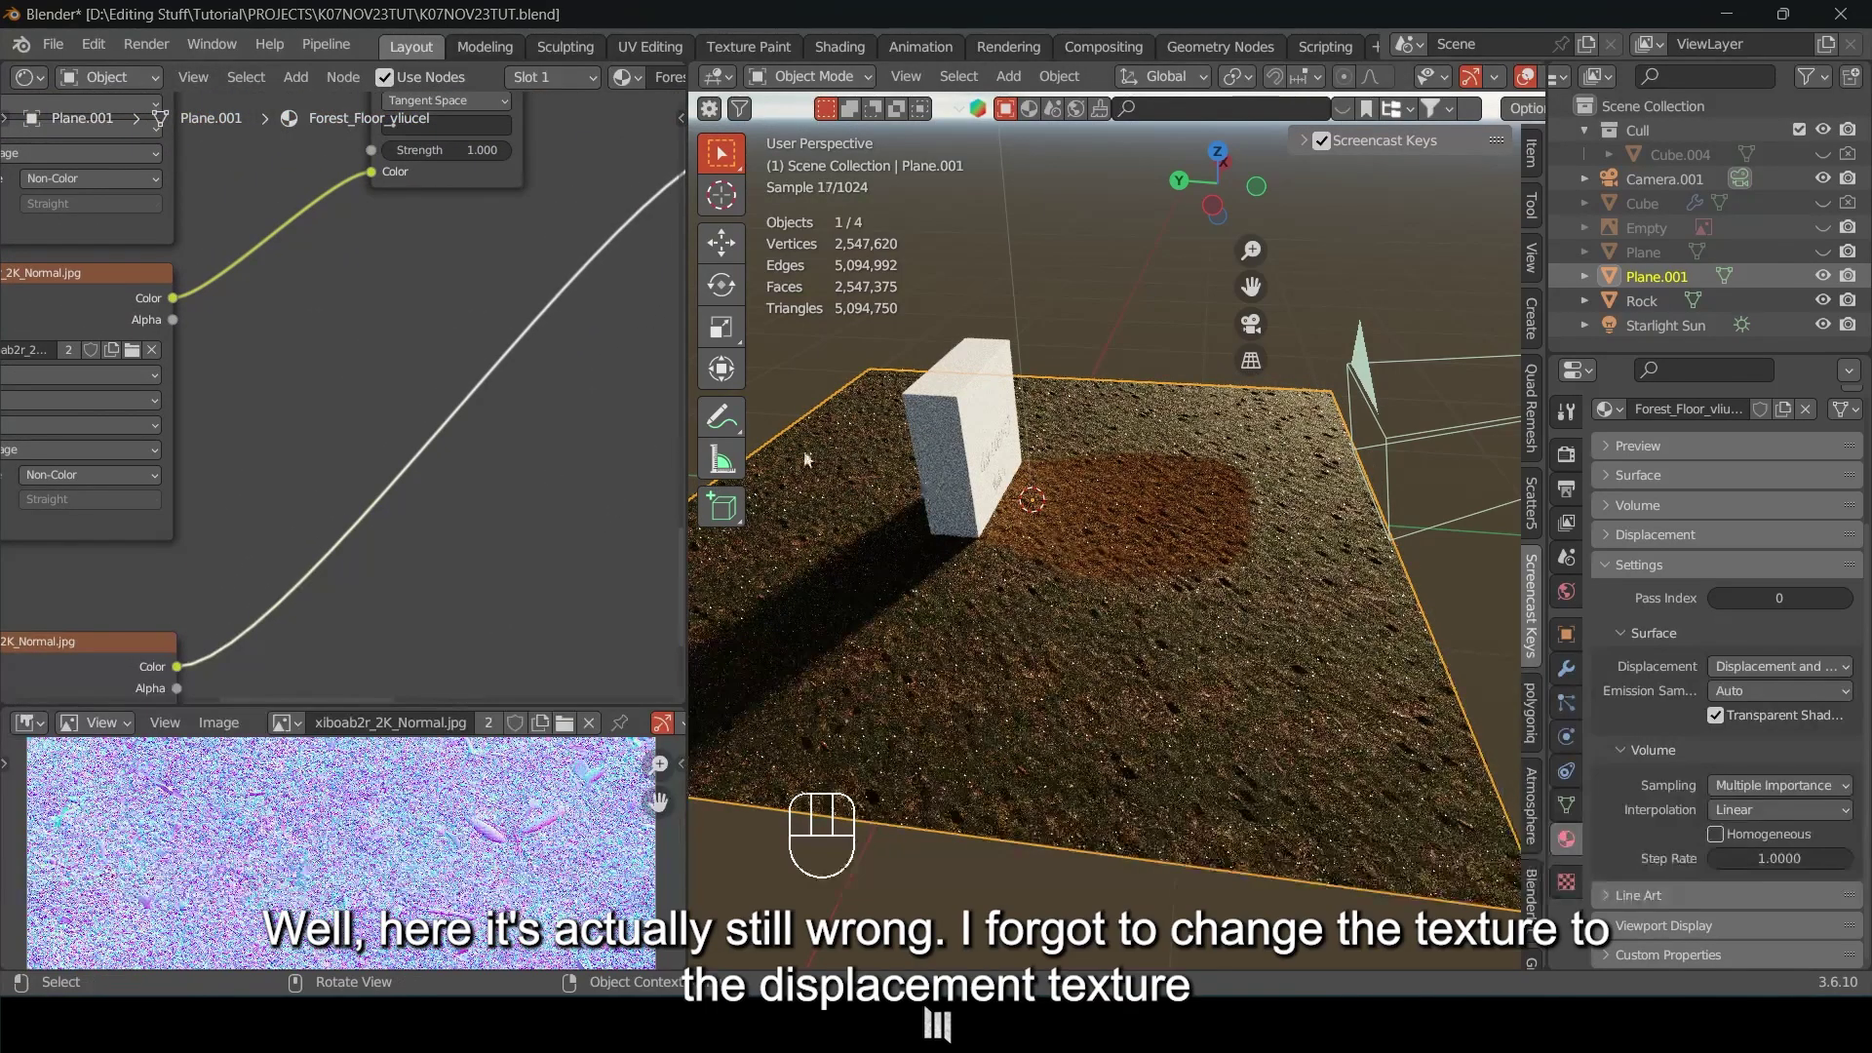
middle_click_drag(384, 394, 468, 335)
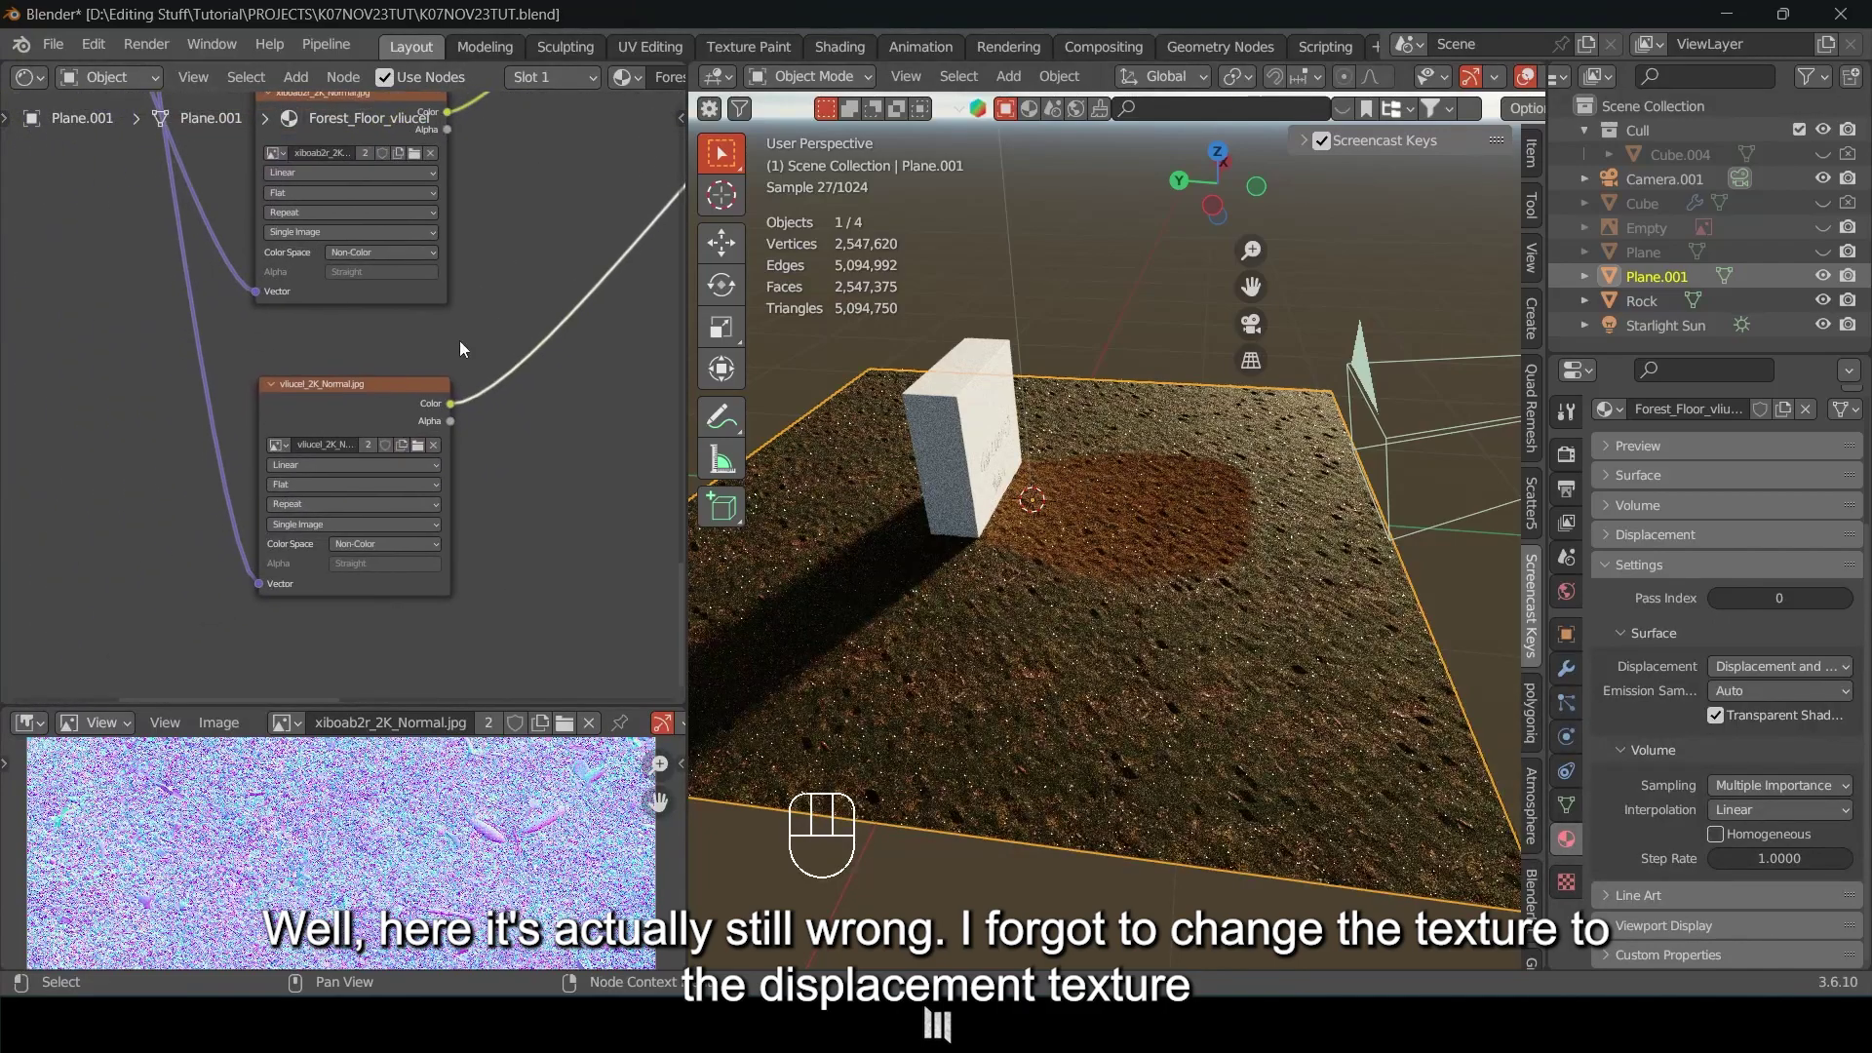
scroll(326, 404, "up", 1)
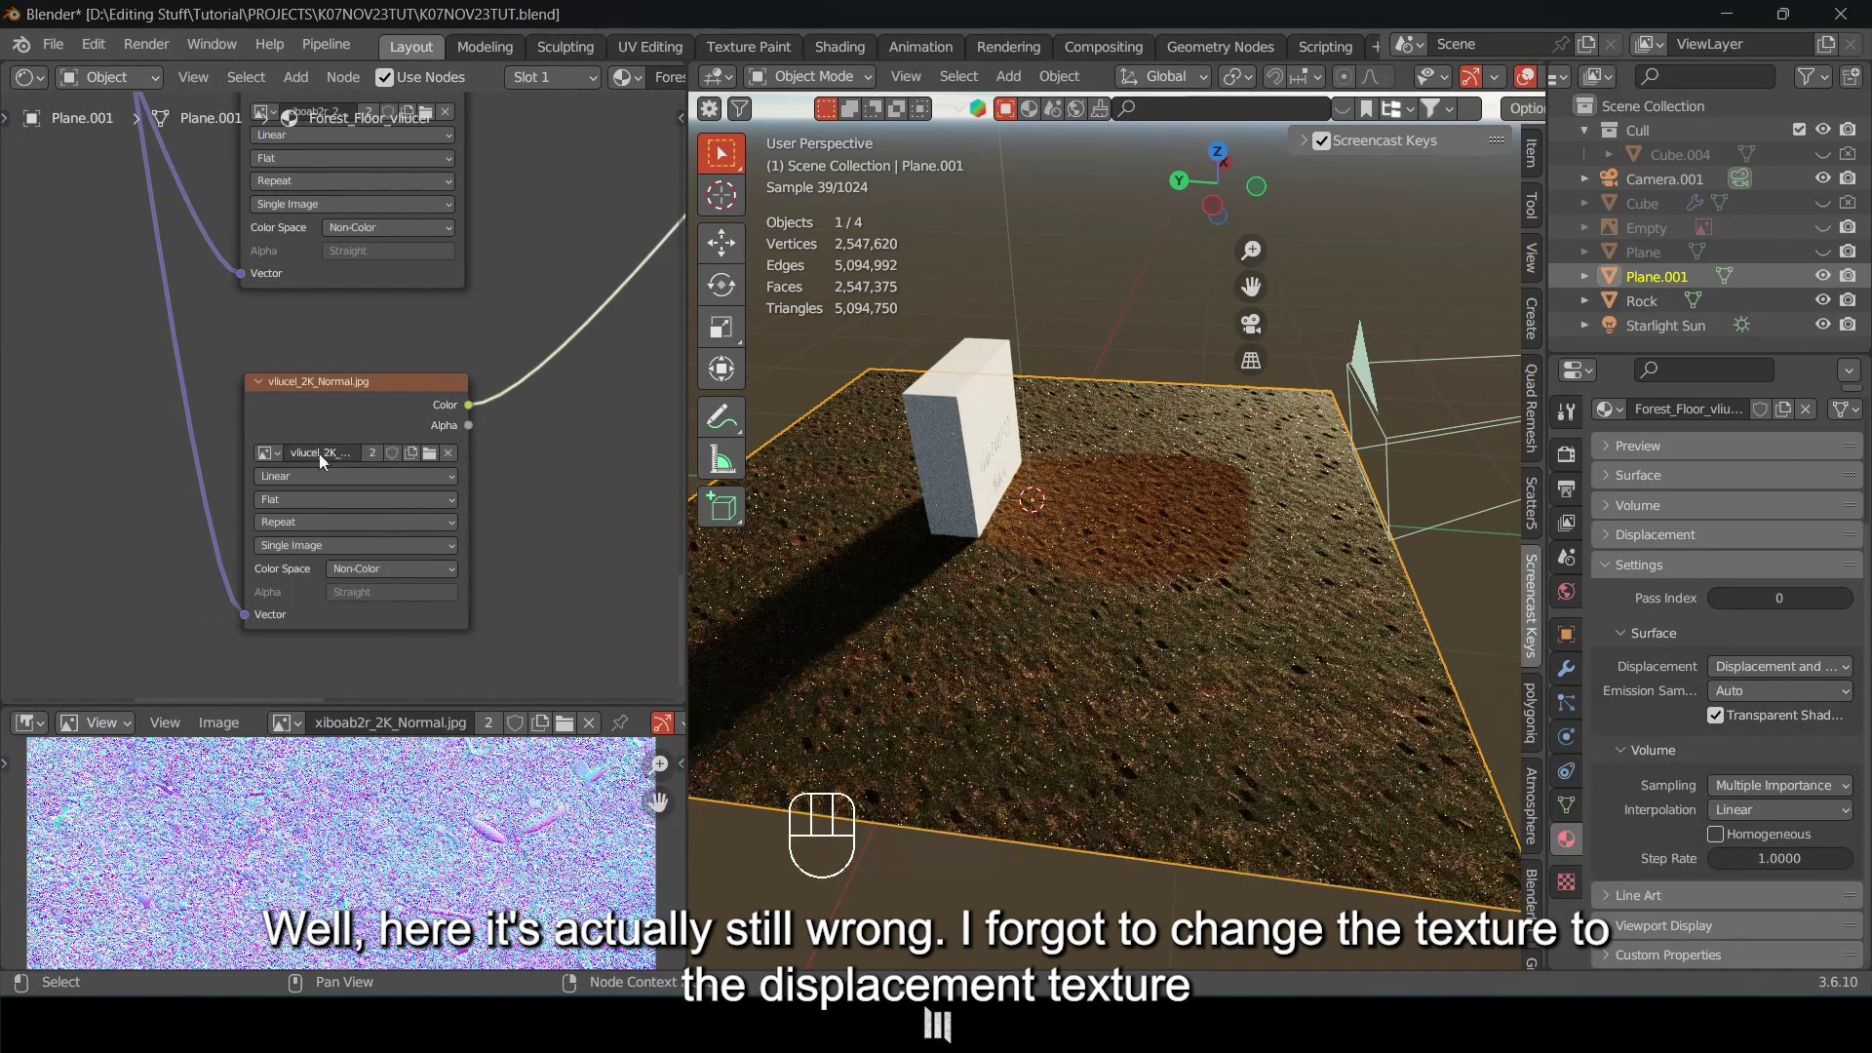
left_click(326, 398)
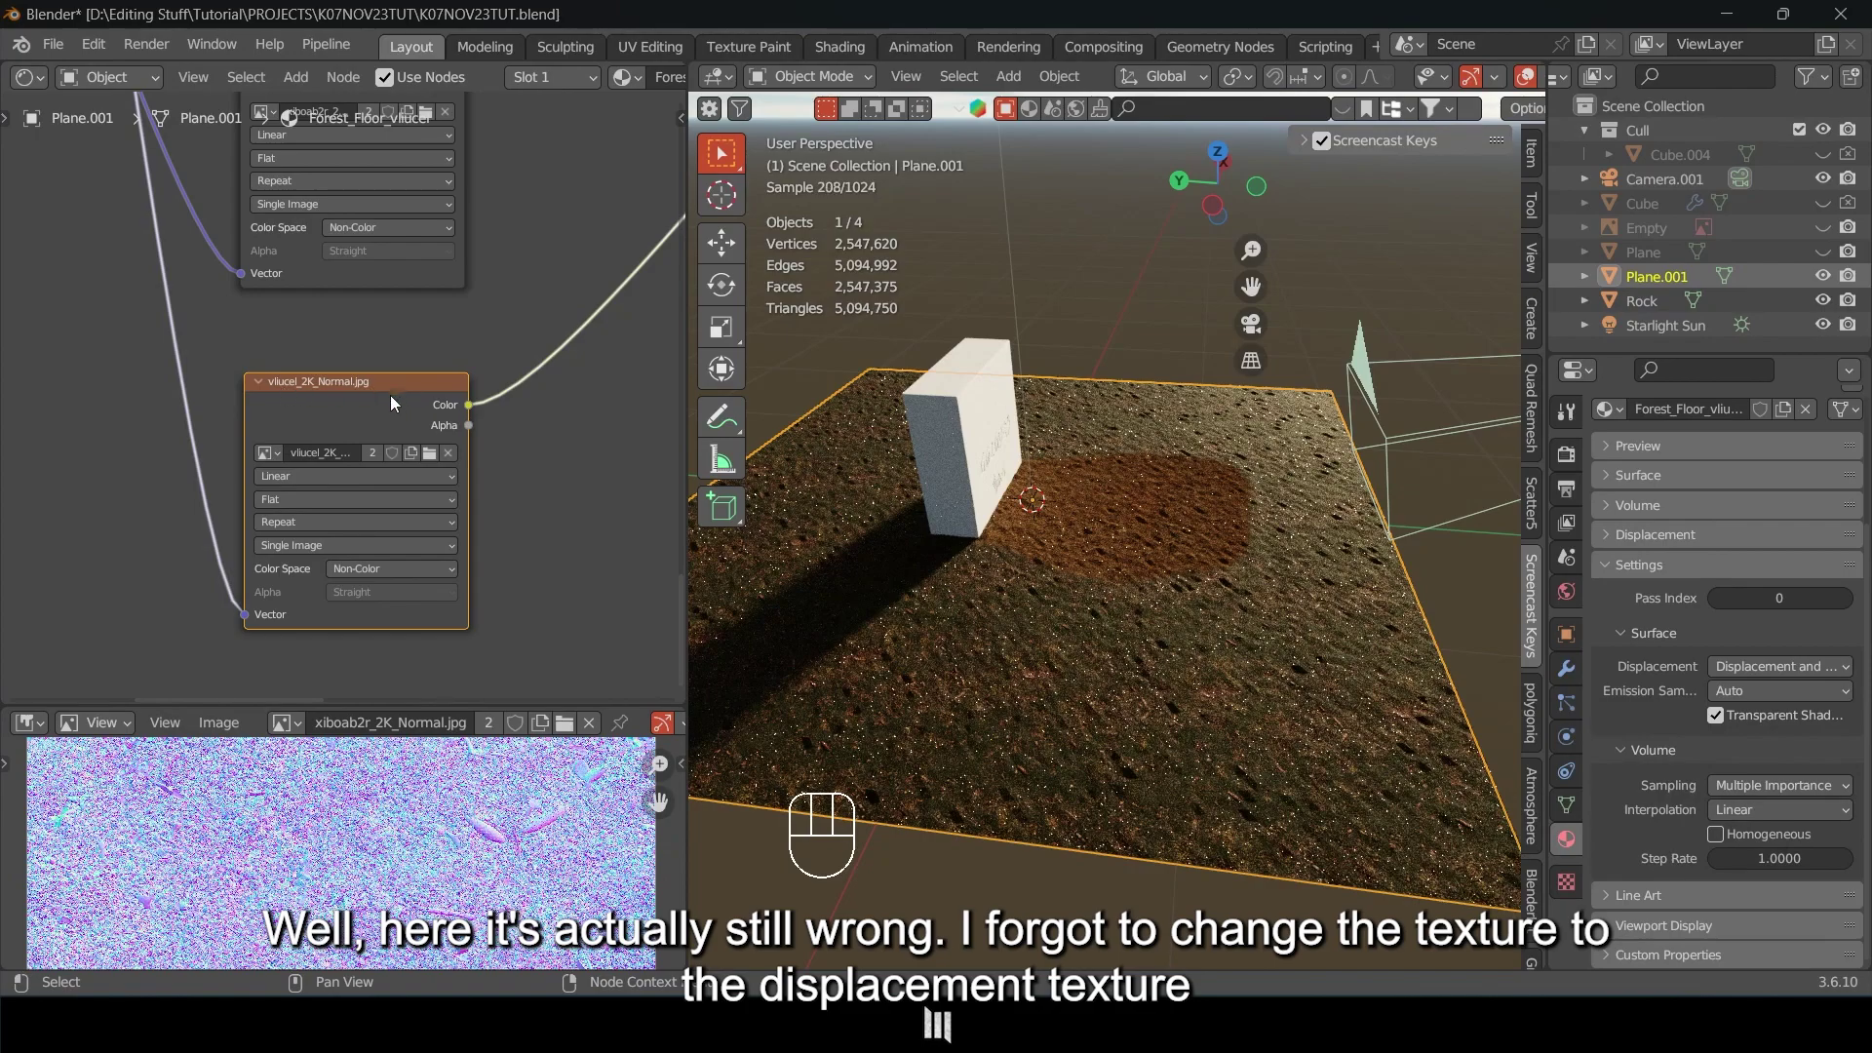
middle_click_drag(354, 394, 336, 391)
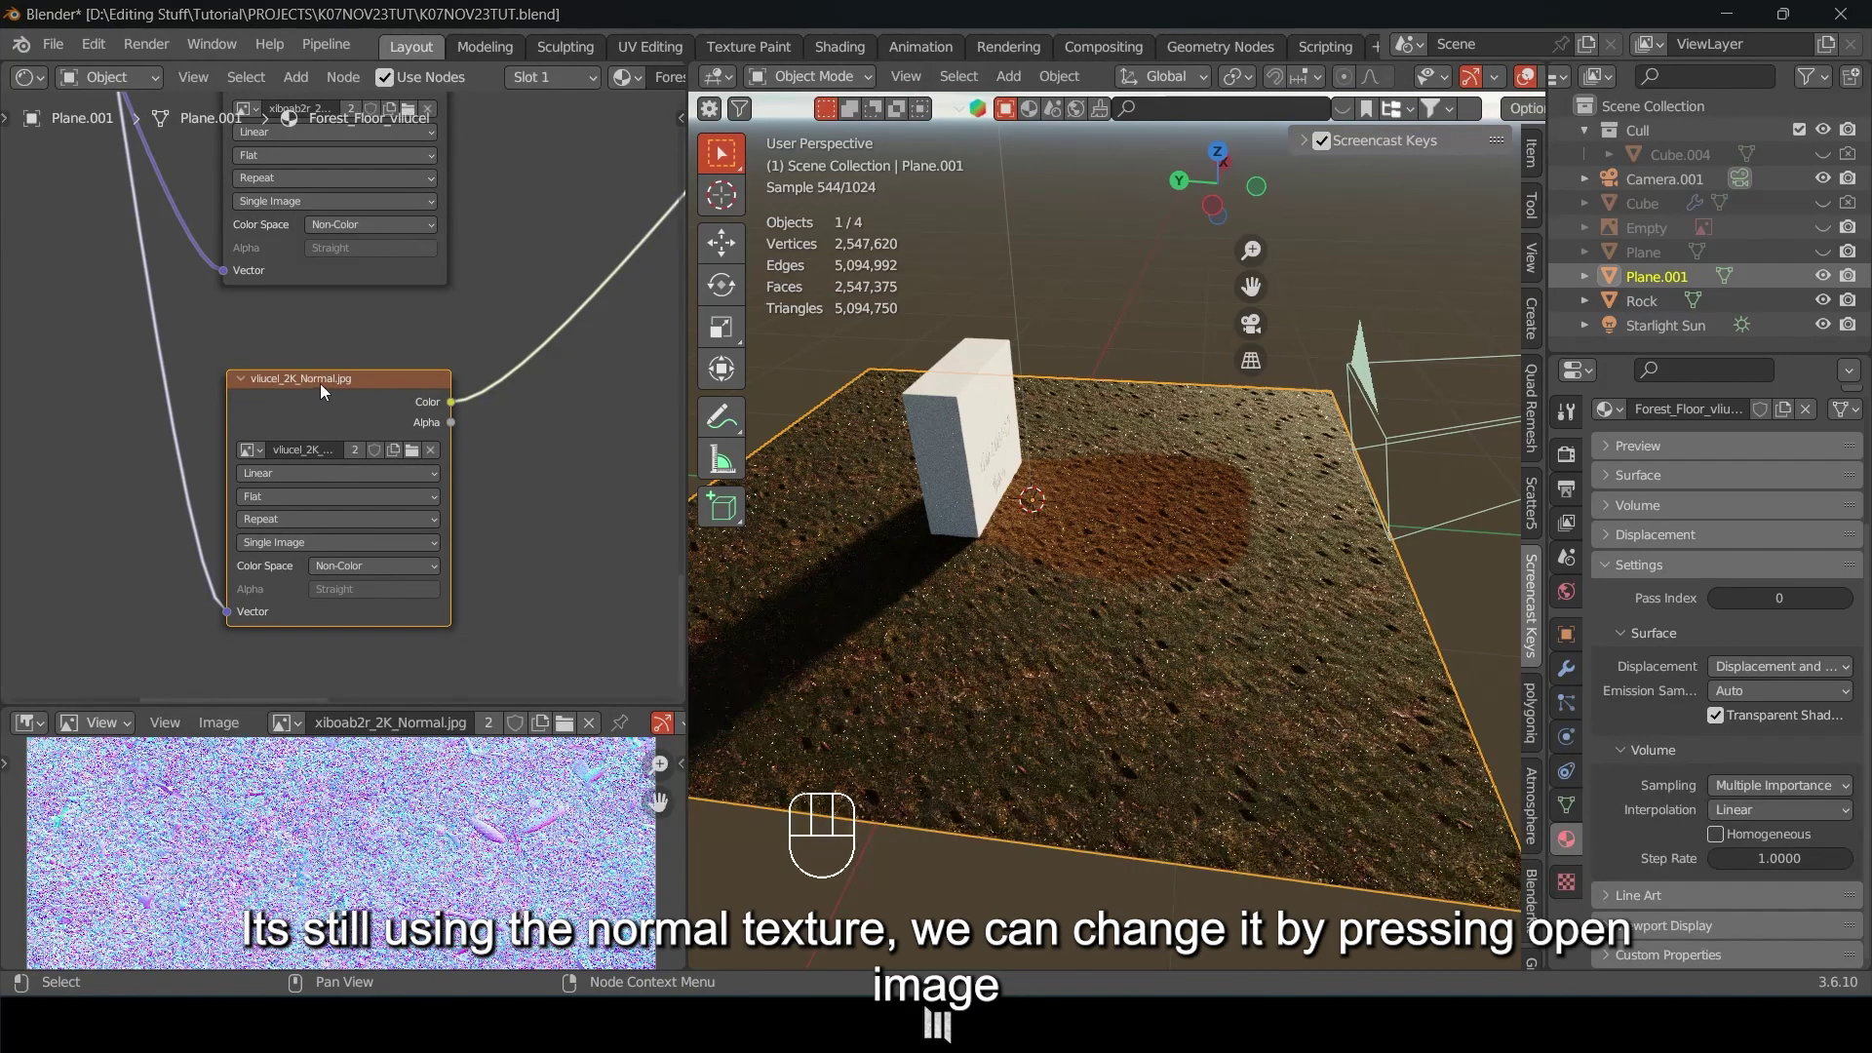
left_click(411, 452)
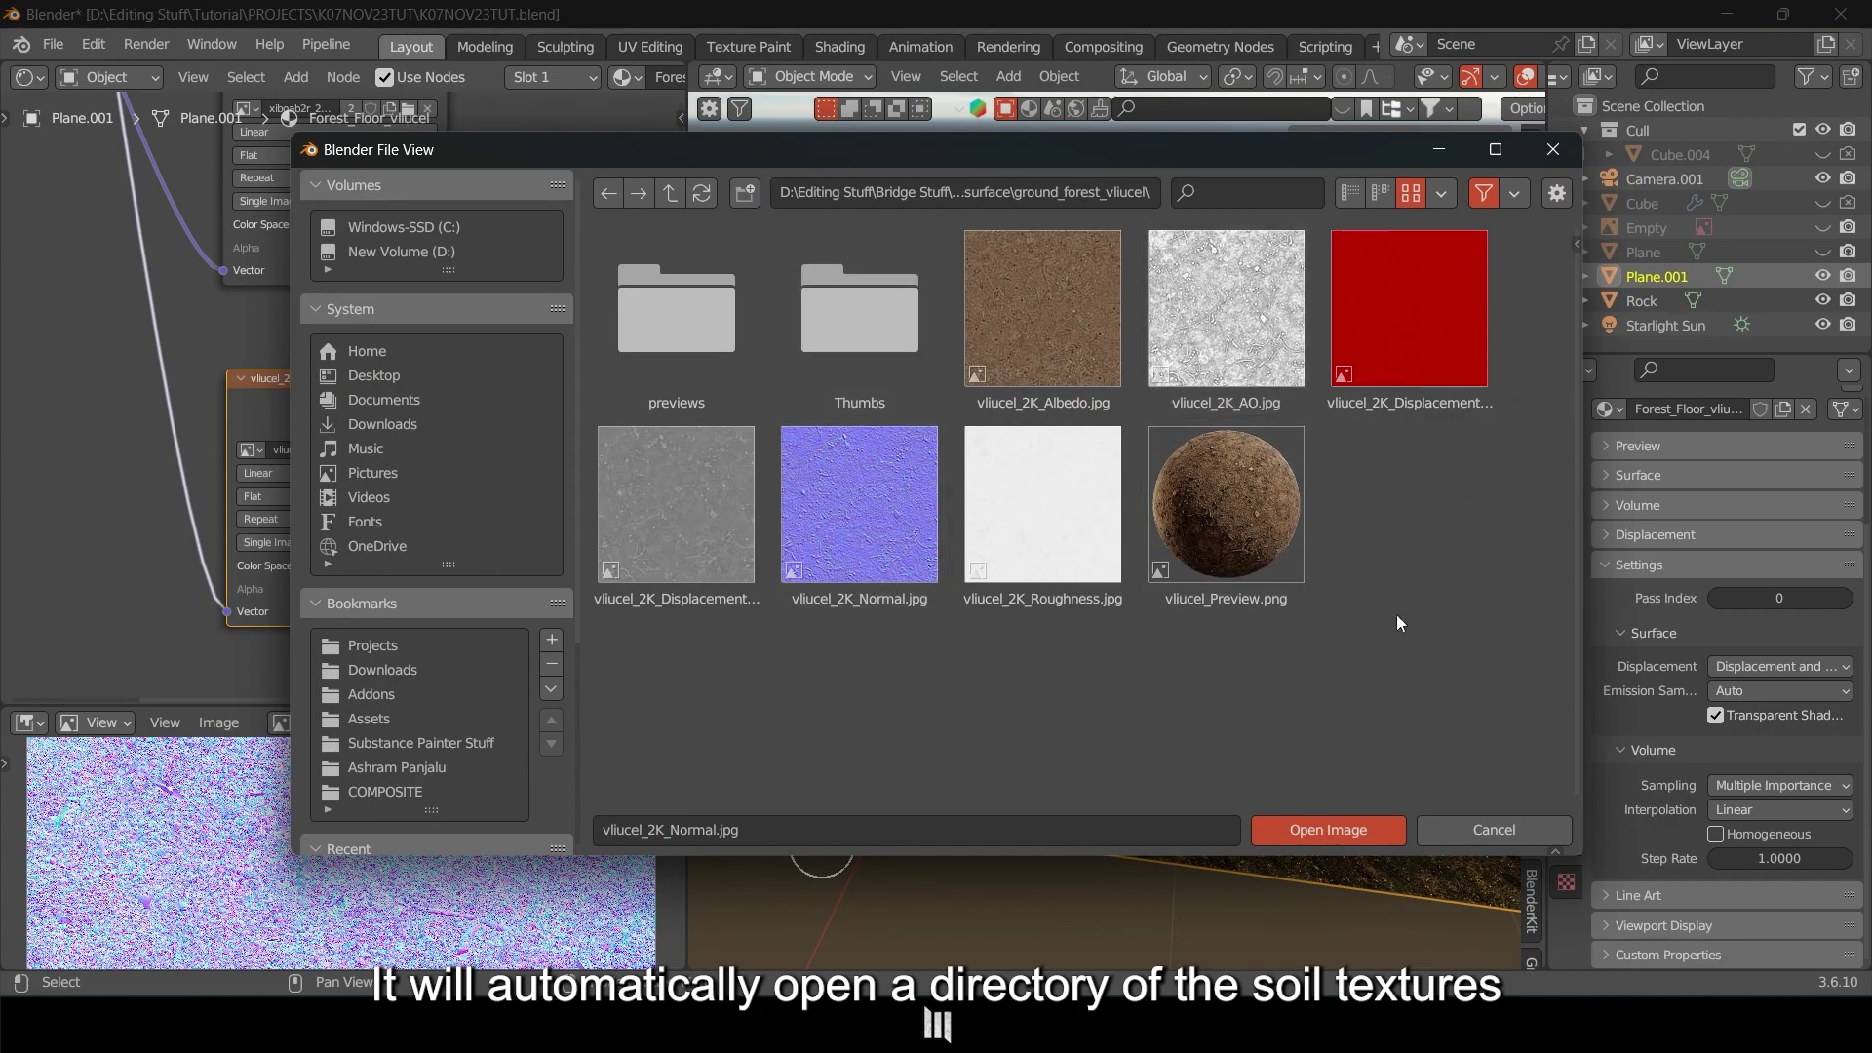
left_click(689, 541)
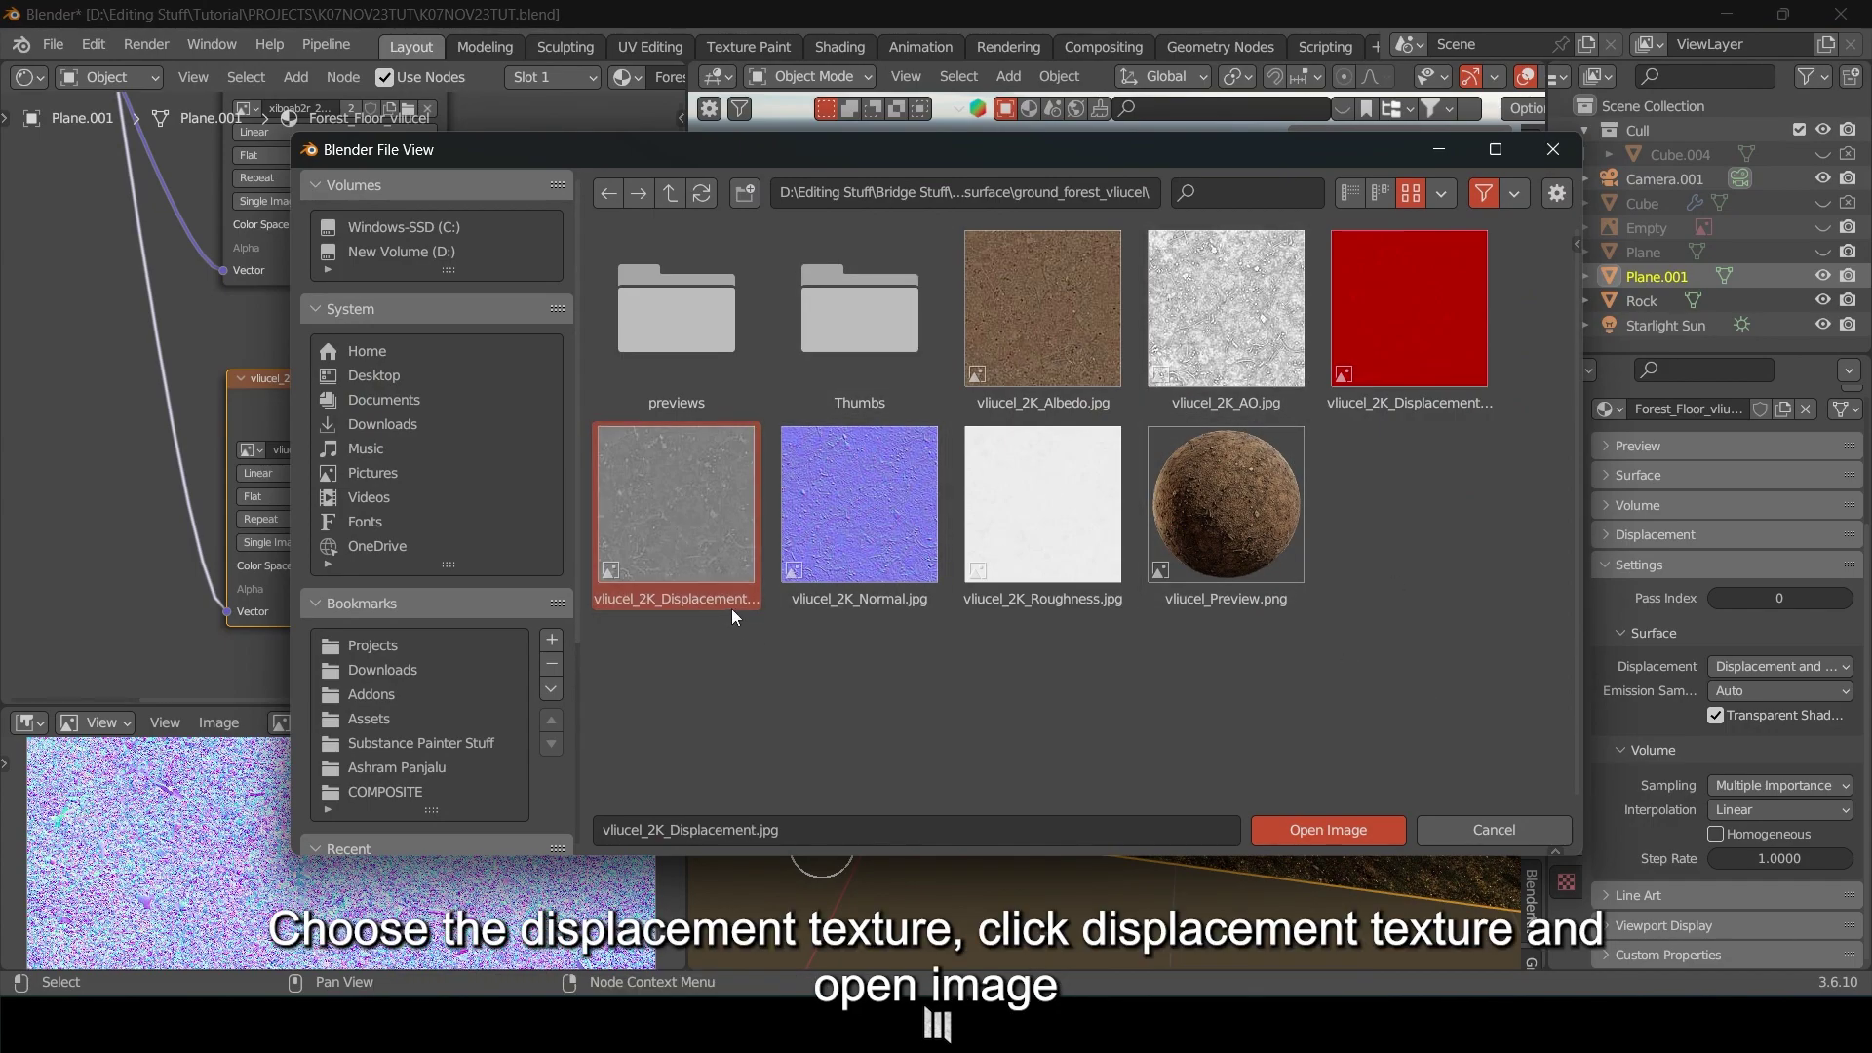
left_click(1314, 829)
Set the color space of the vliucel_2K_Displacement.jpg texture to Non-Color.
middle_click_drag(337, 568, 224, 577)
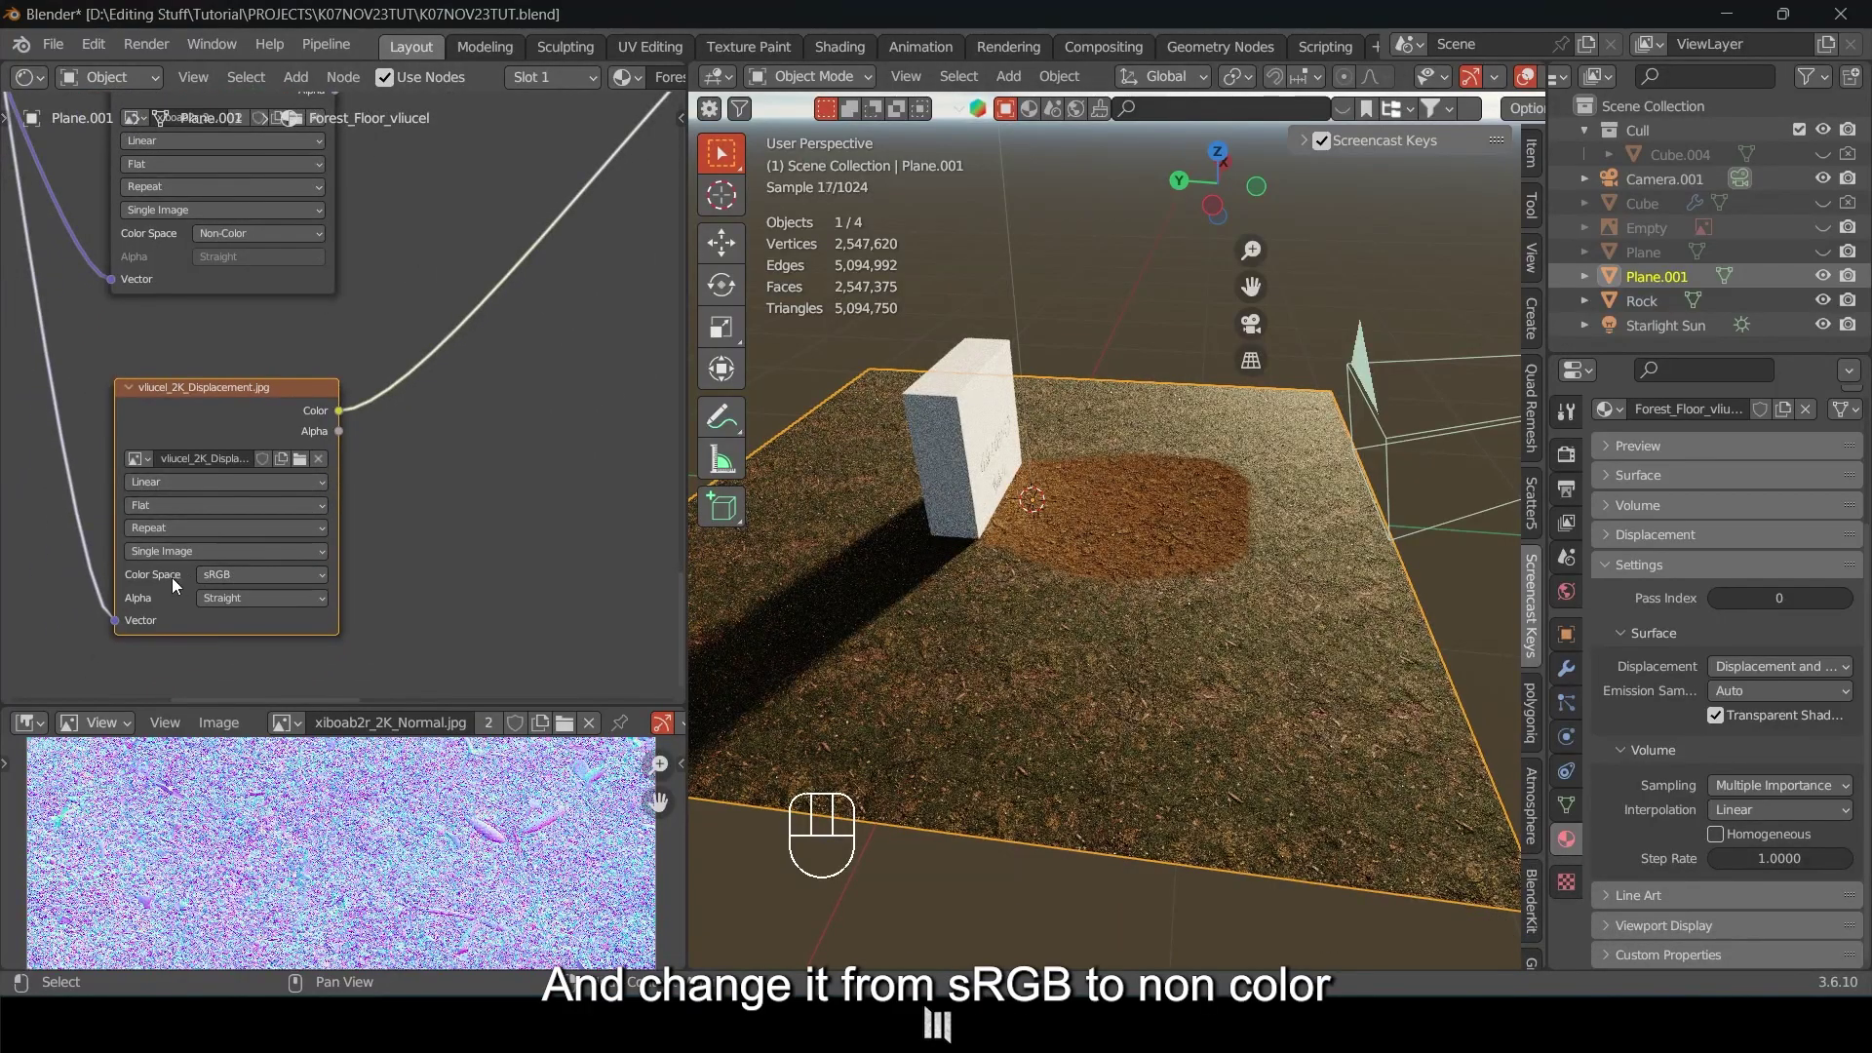
left_click(240, 576)
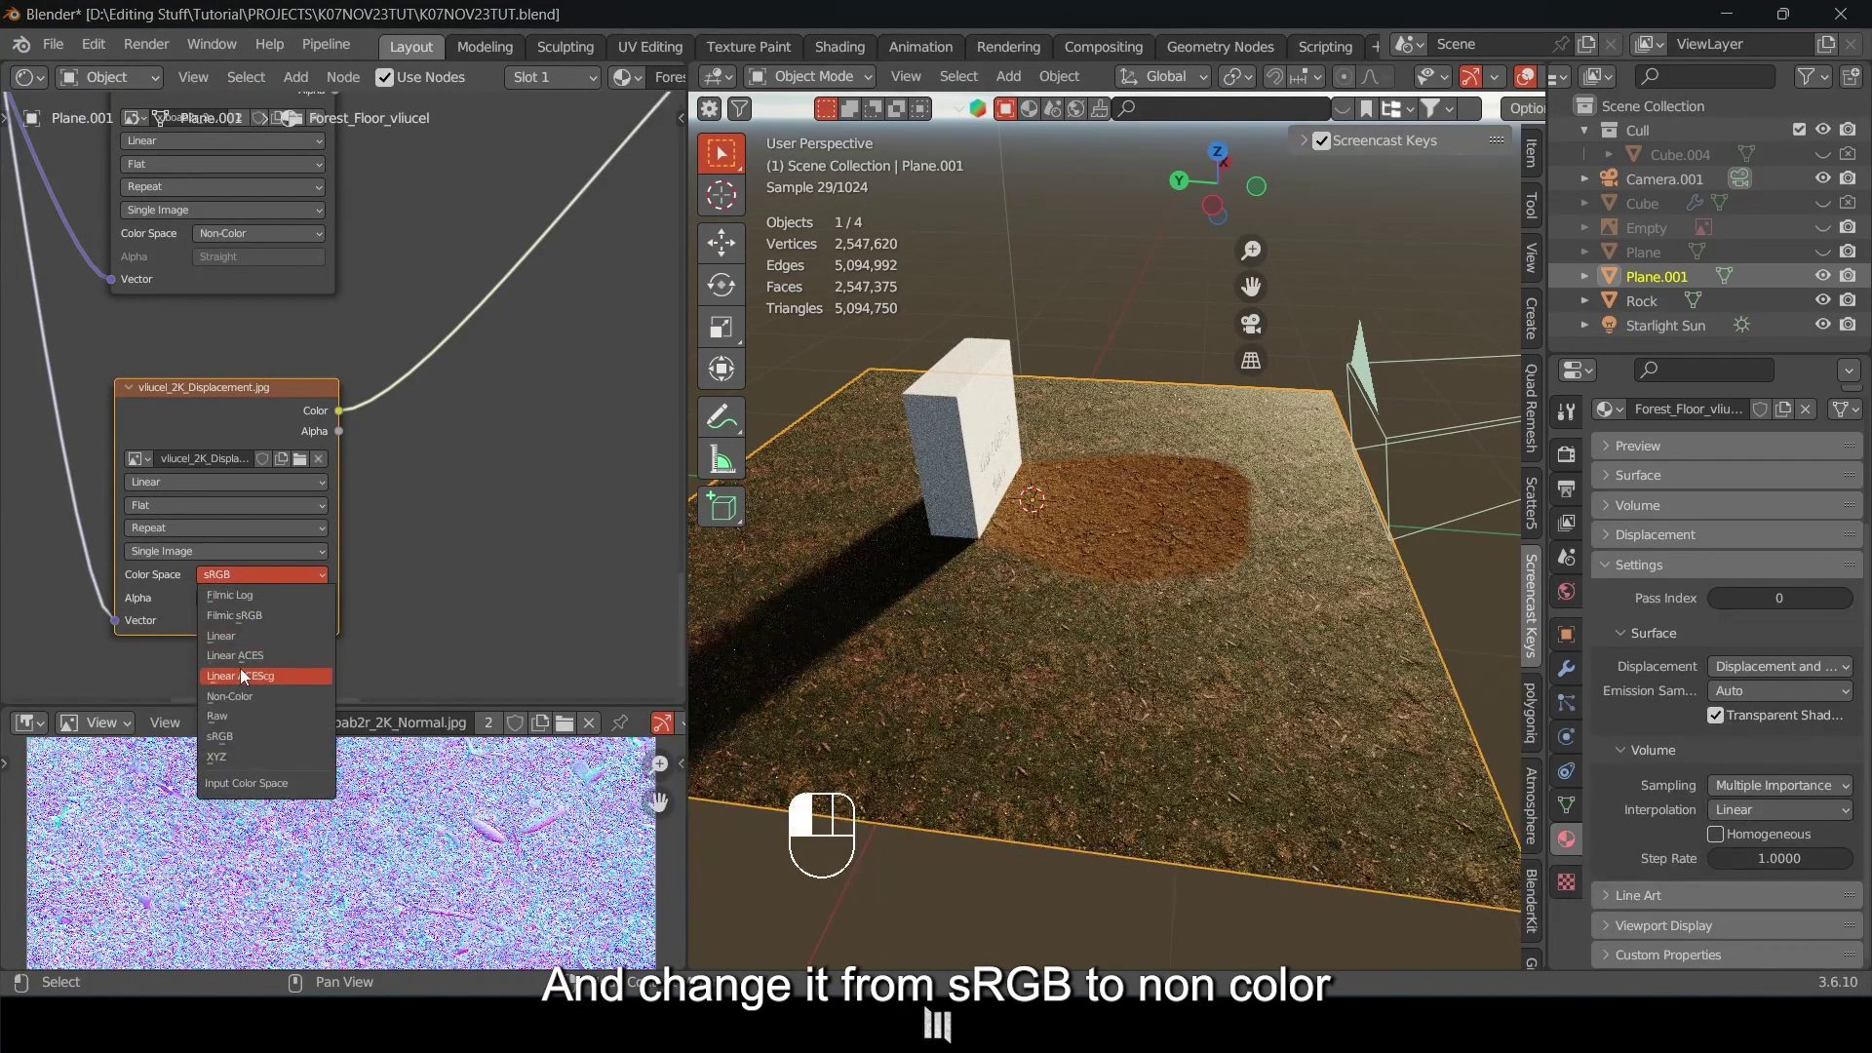
left_click(234, 699)
Try a Scale of 0.05 on the Displacement node and restore it to 0.01.
middle_click_drag(478, 445, 379, 553)
scroll(385, 536, "down", 4)
middle_click_drag(605, 263, 398, 485)
scroll(405, 409, "up", 4)
middle_click_drag(410, 292, 434, 310)
scroll(444, 464, "up", 2)
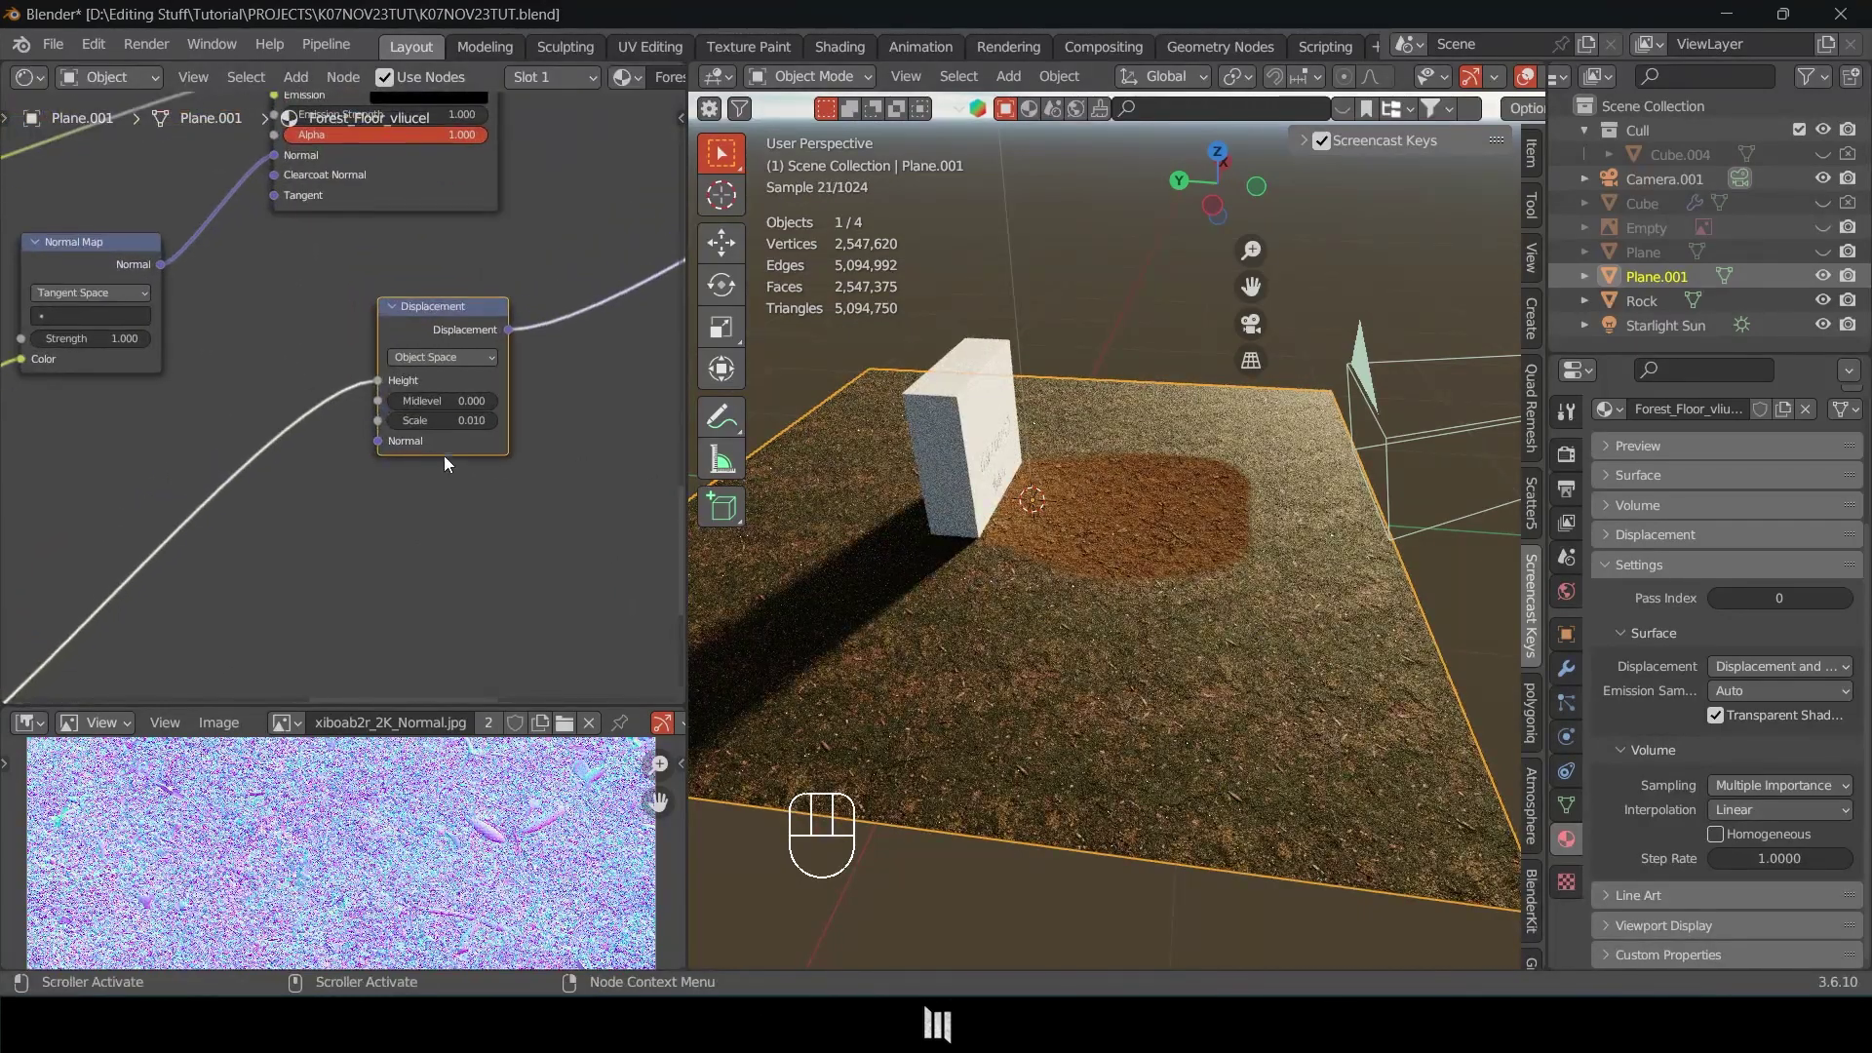
key("Return")
left_click(403, 420)
type("0.0")
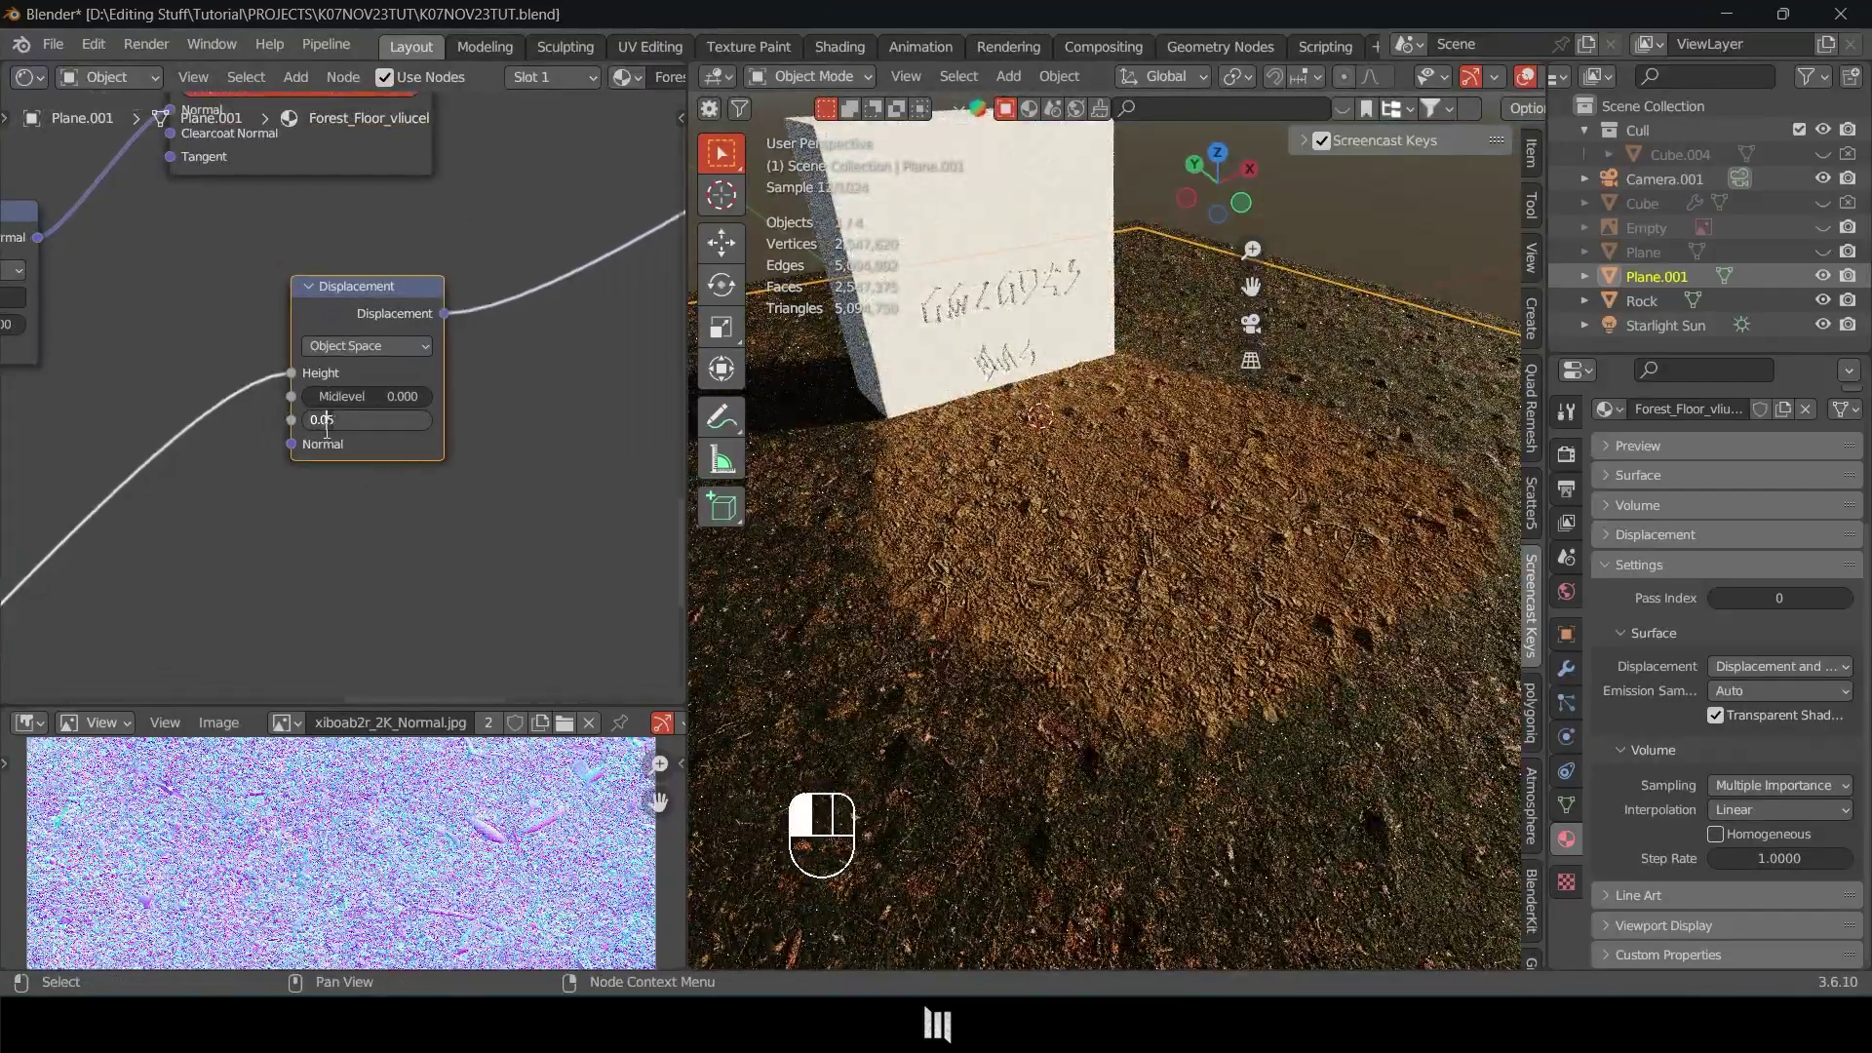
key("BackSpace")
type("1")
key("Return")
mouse_move(1175, 590)
middle_mouse_down()
mouse_move(1116, 548)
mouse_move(1166, 565)
middle_mouse_up()
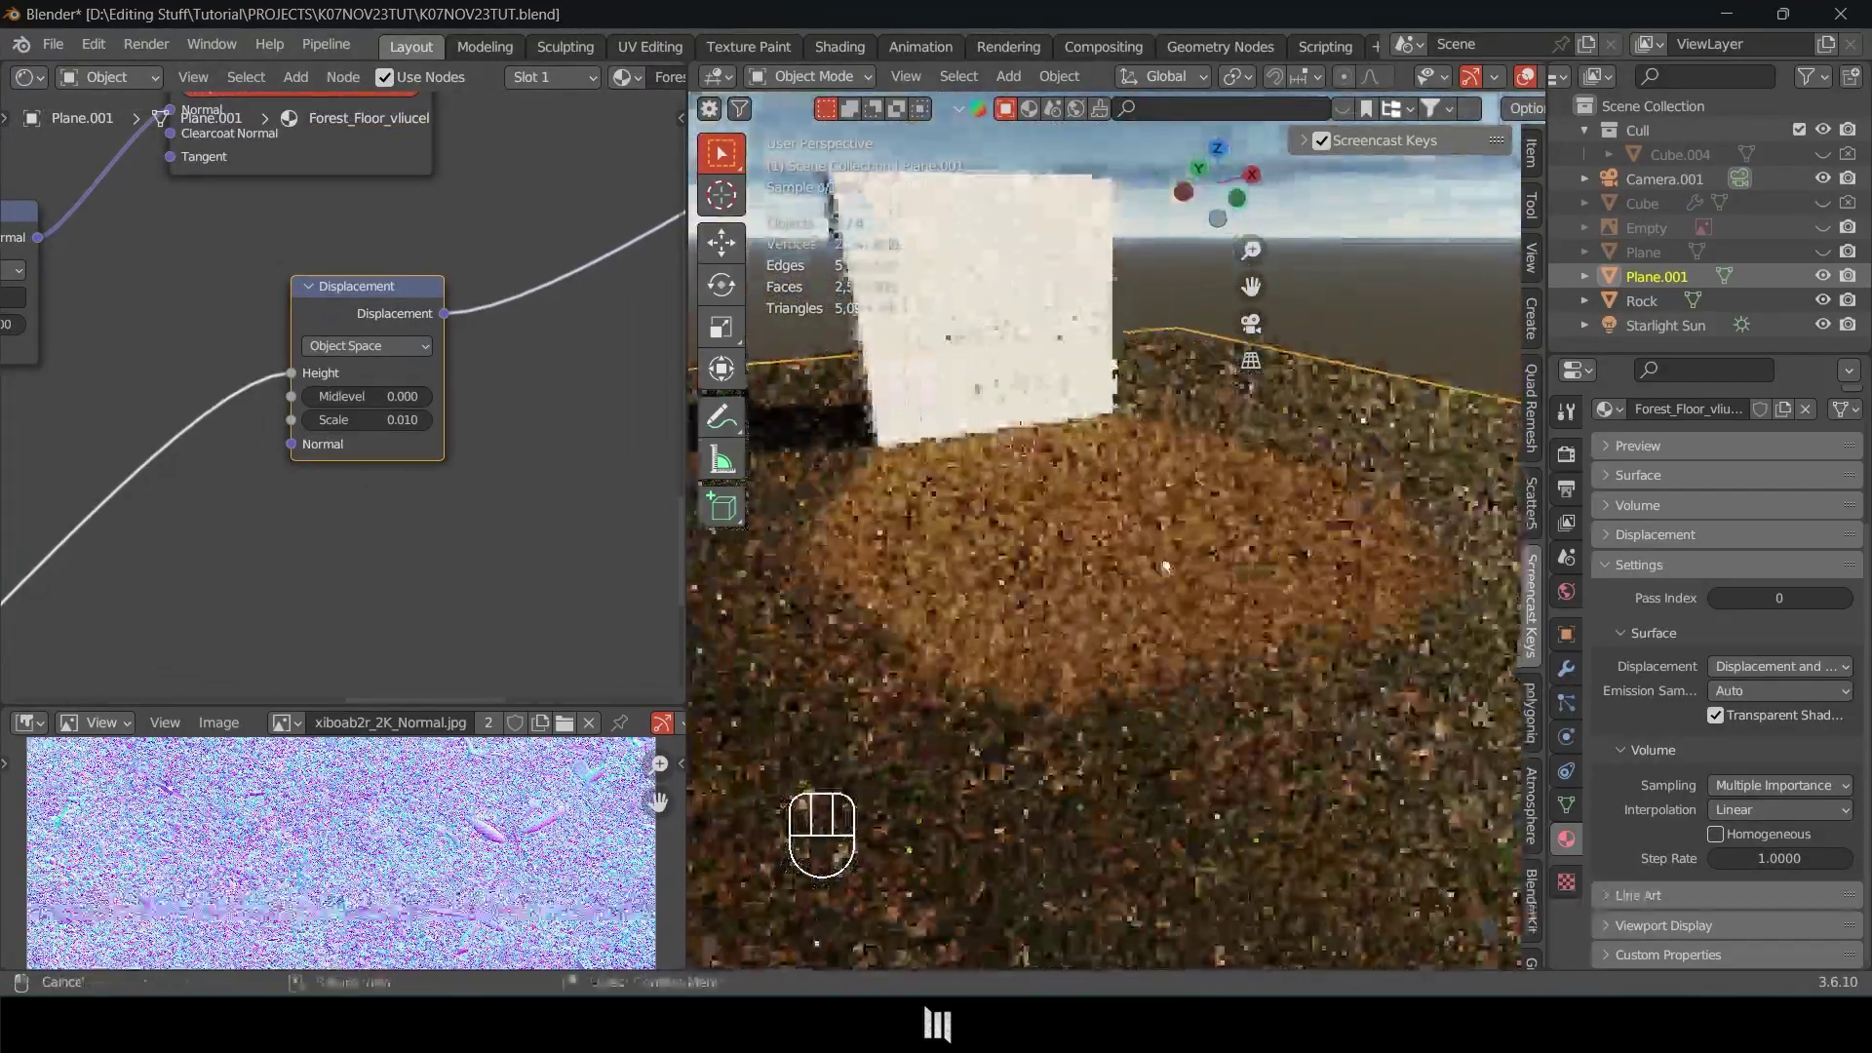
Save the Blender project file.
left_click(1567, 669)
left_click(1710, 445)
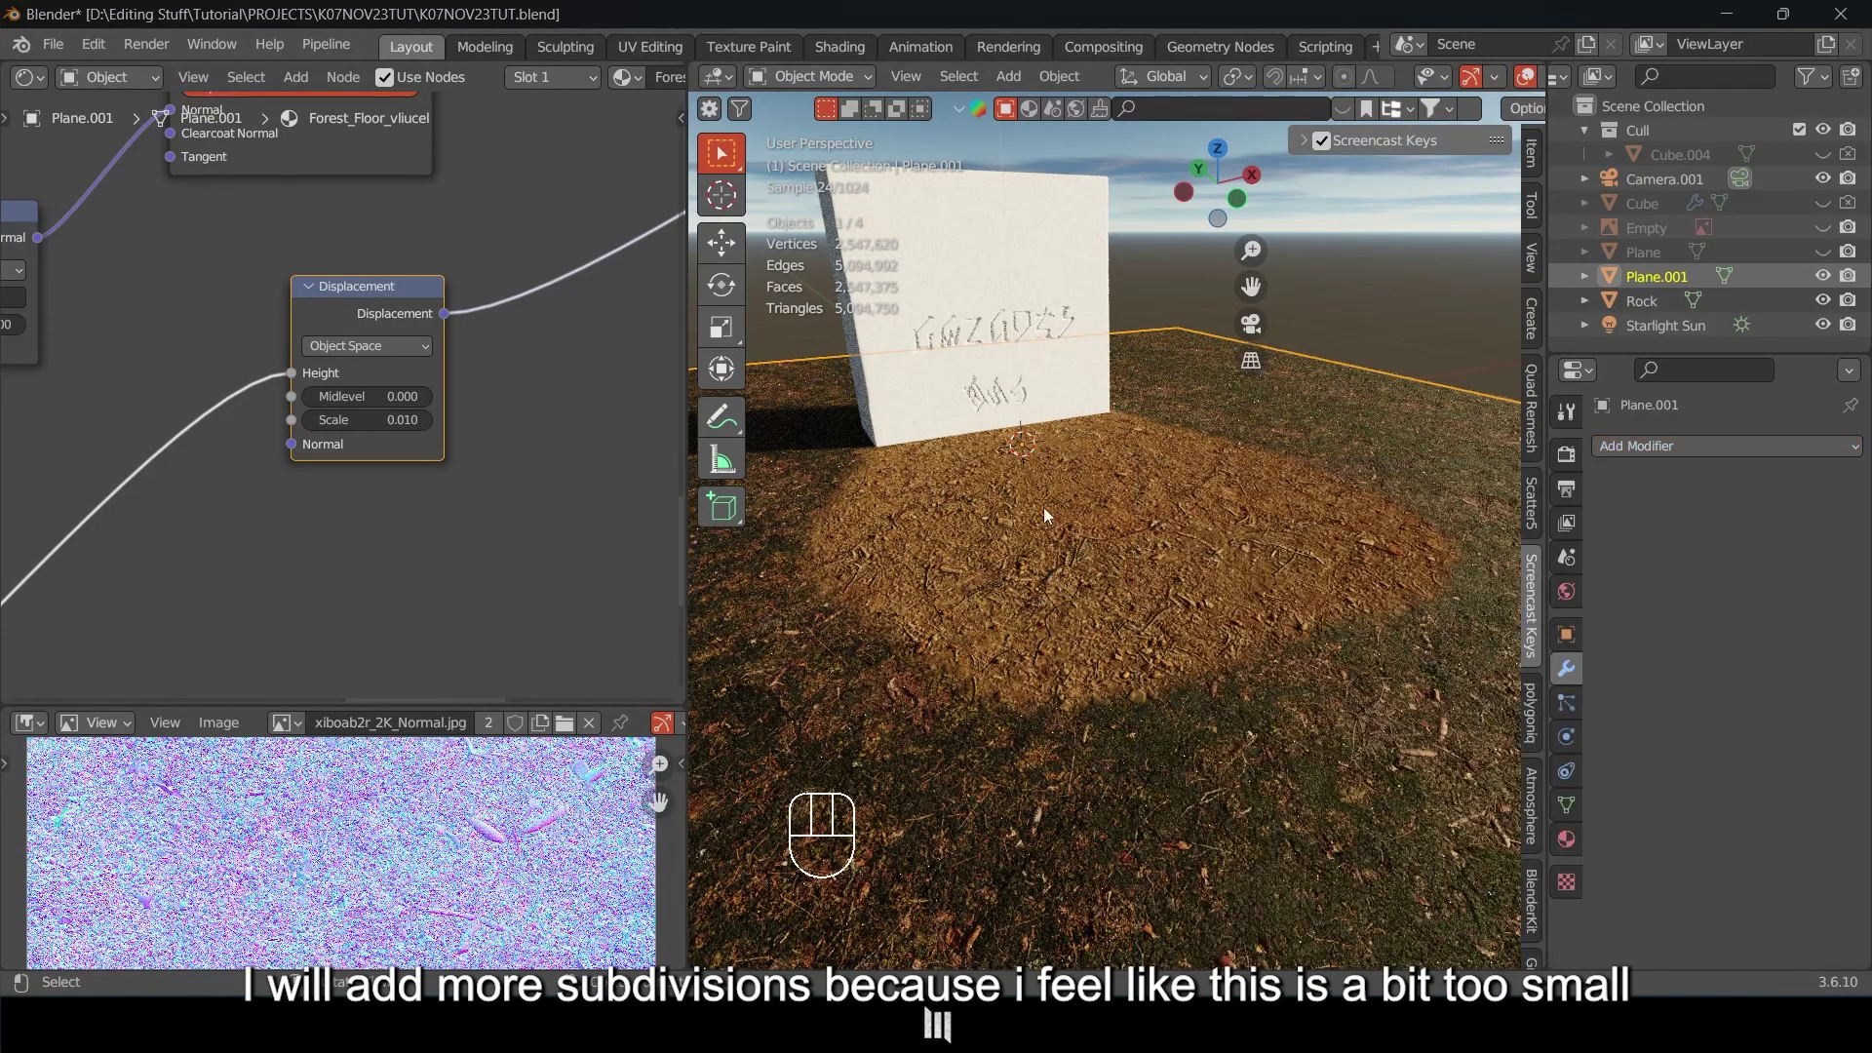
key("ctrl+s")
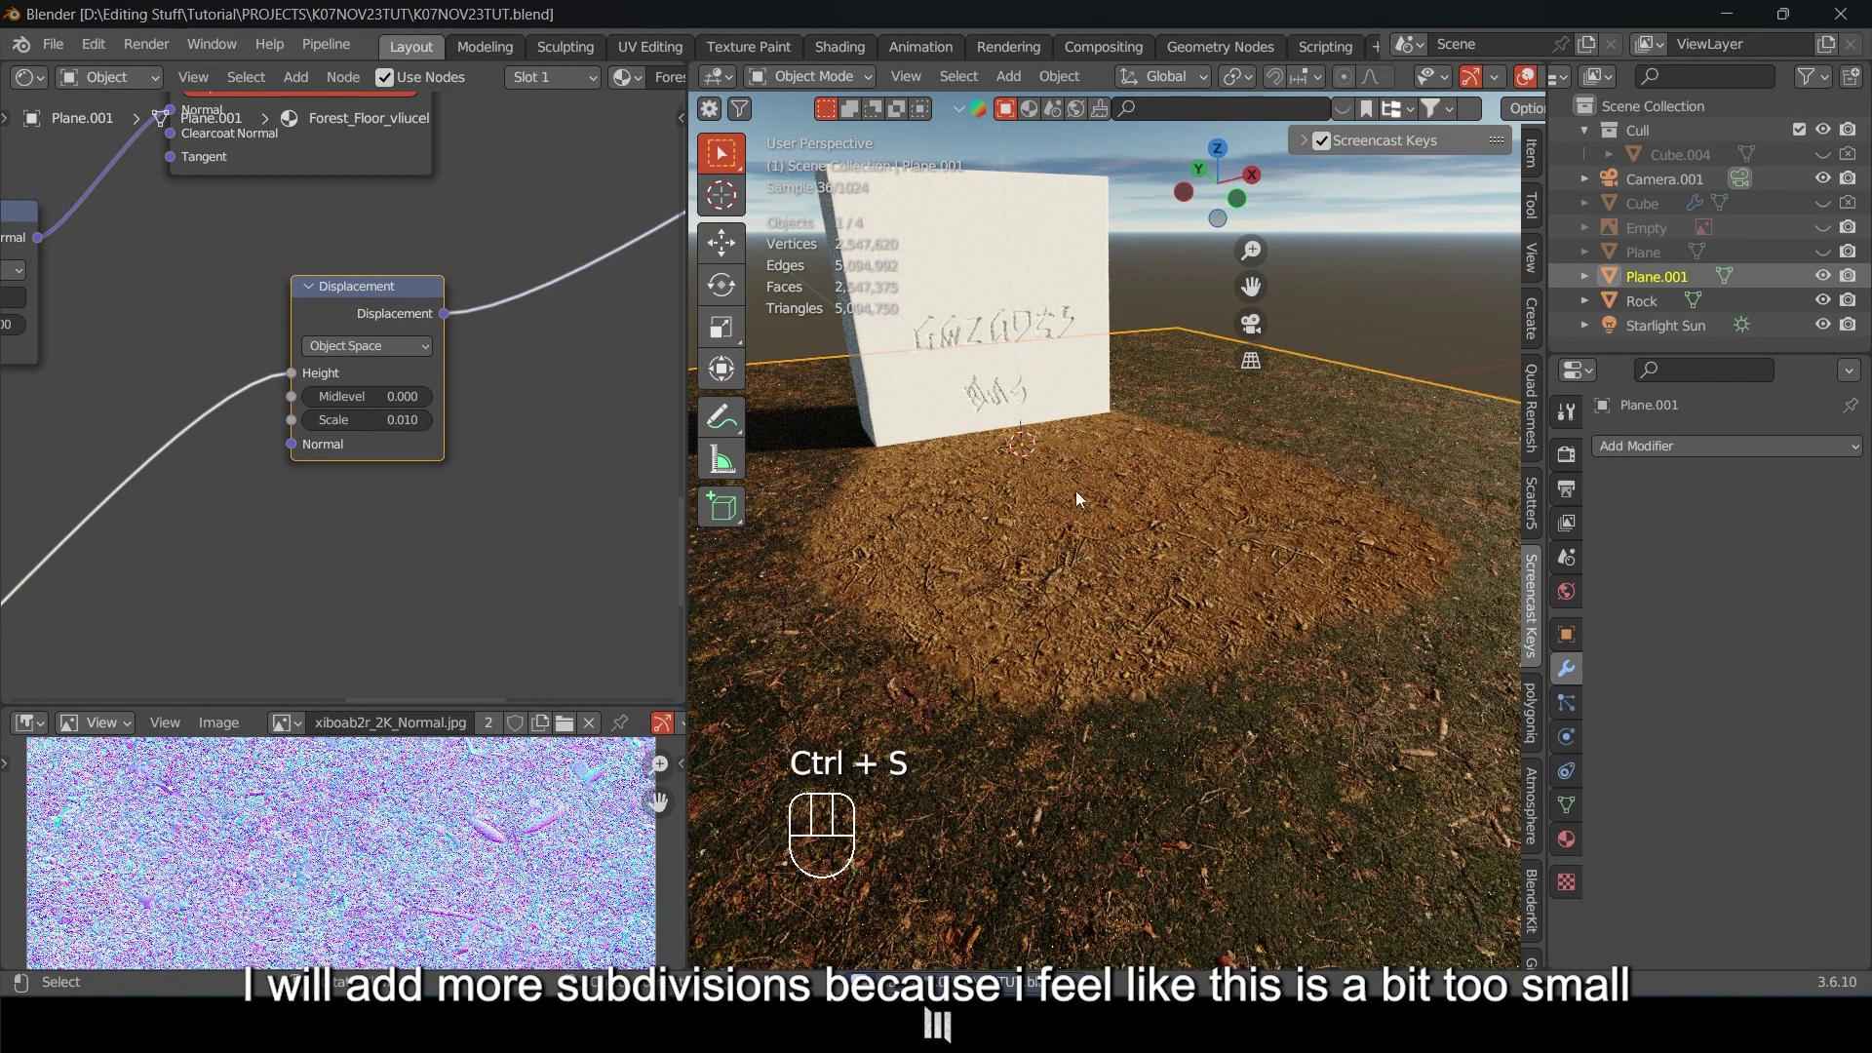
Subdivide the whole mesh of the ground plane Plane.001 in Edit Mode with 5 cuts.
middle_click_drag(1103, 523, 1086, 578)
key("z")
left_click(1154, 583)
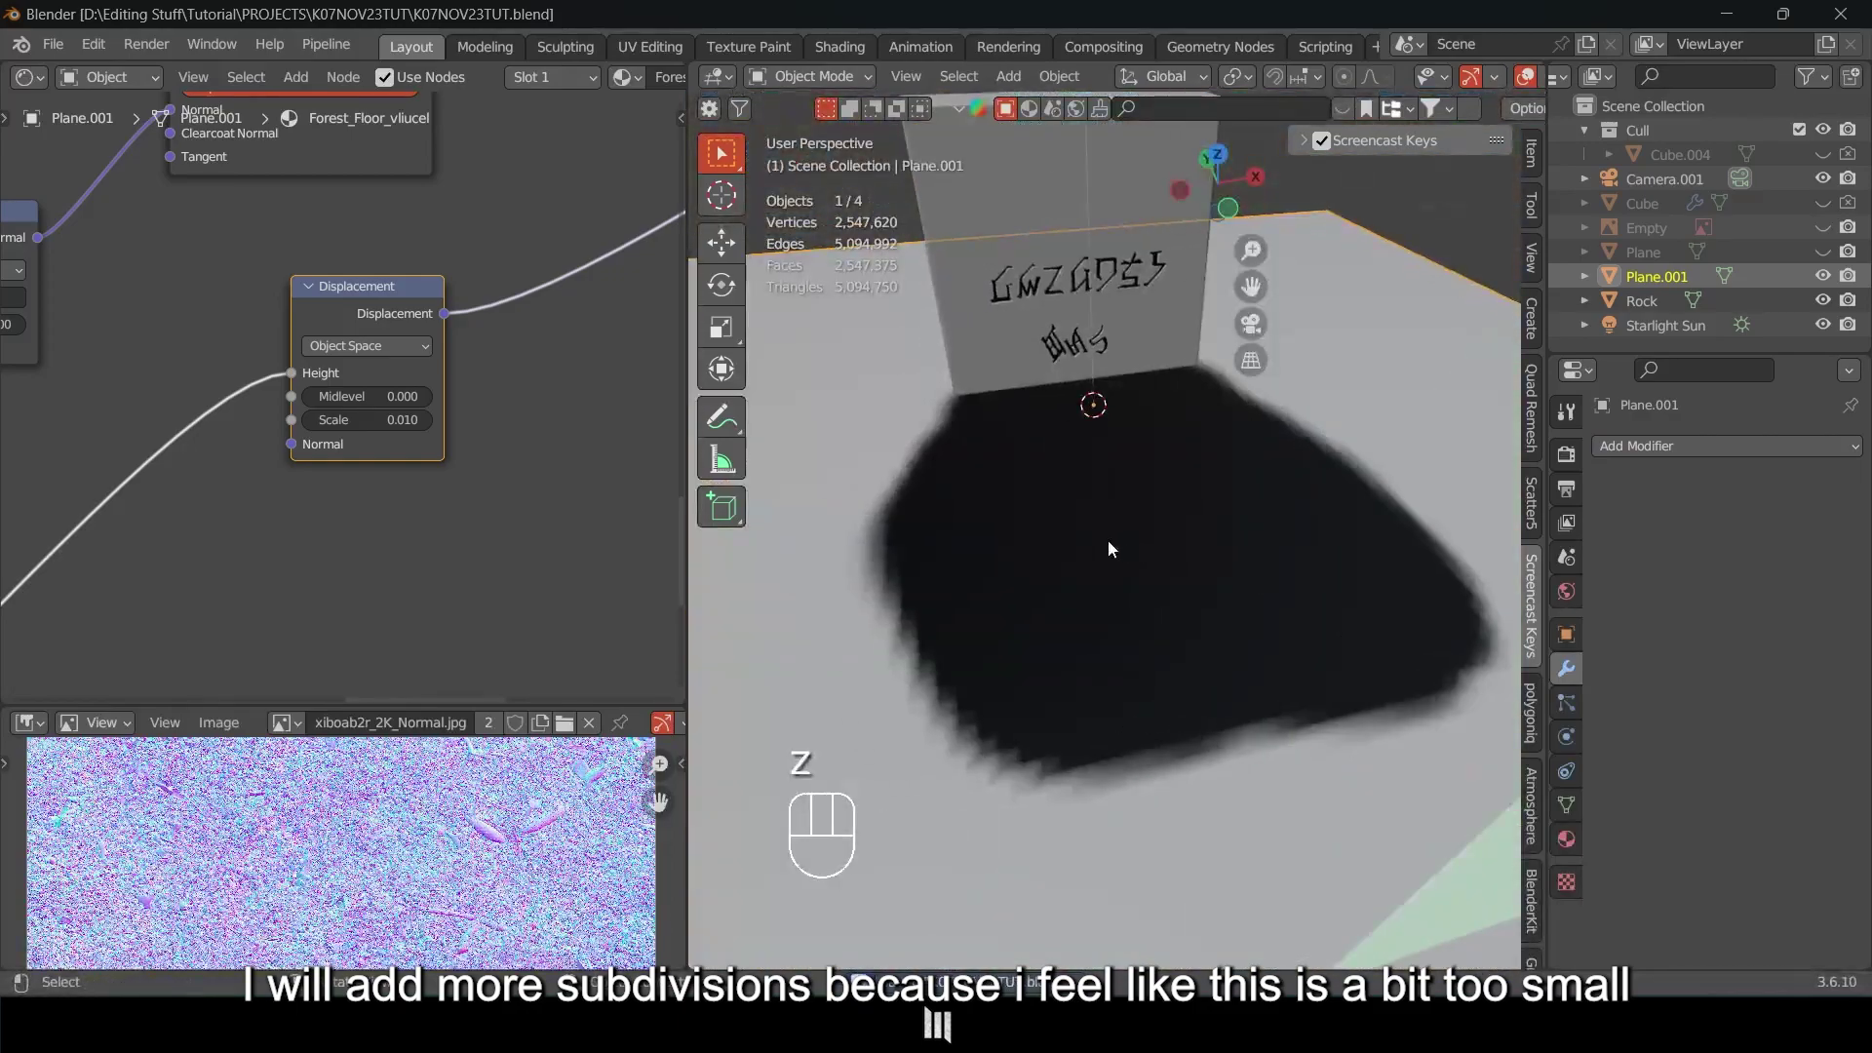
scroll(1121, 575, "down", 4)
key("Tab")
middle_click_drag(1071, 506, 1061, 471)
right_click(1061, 471)
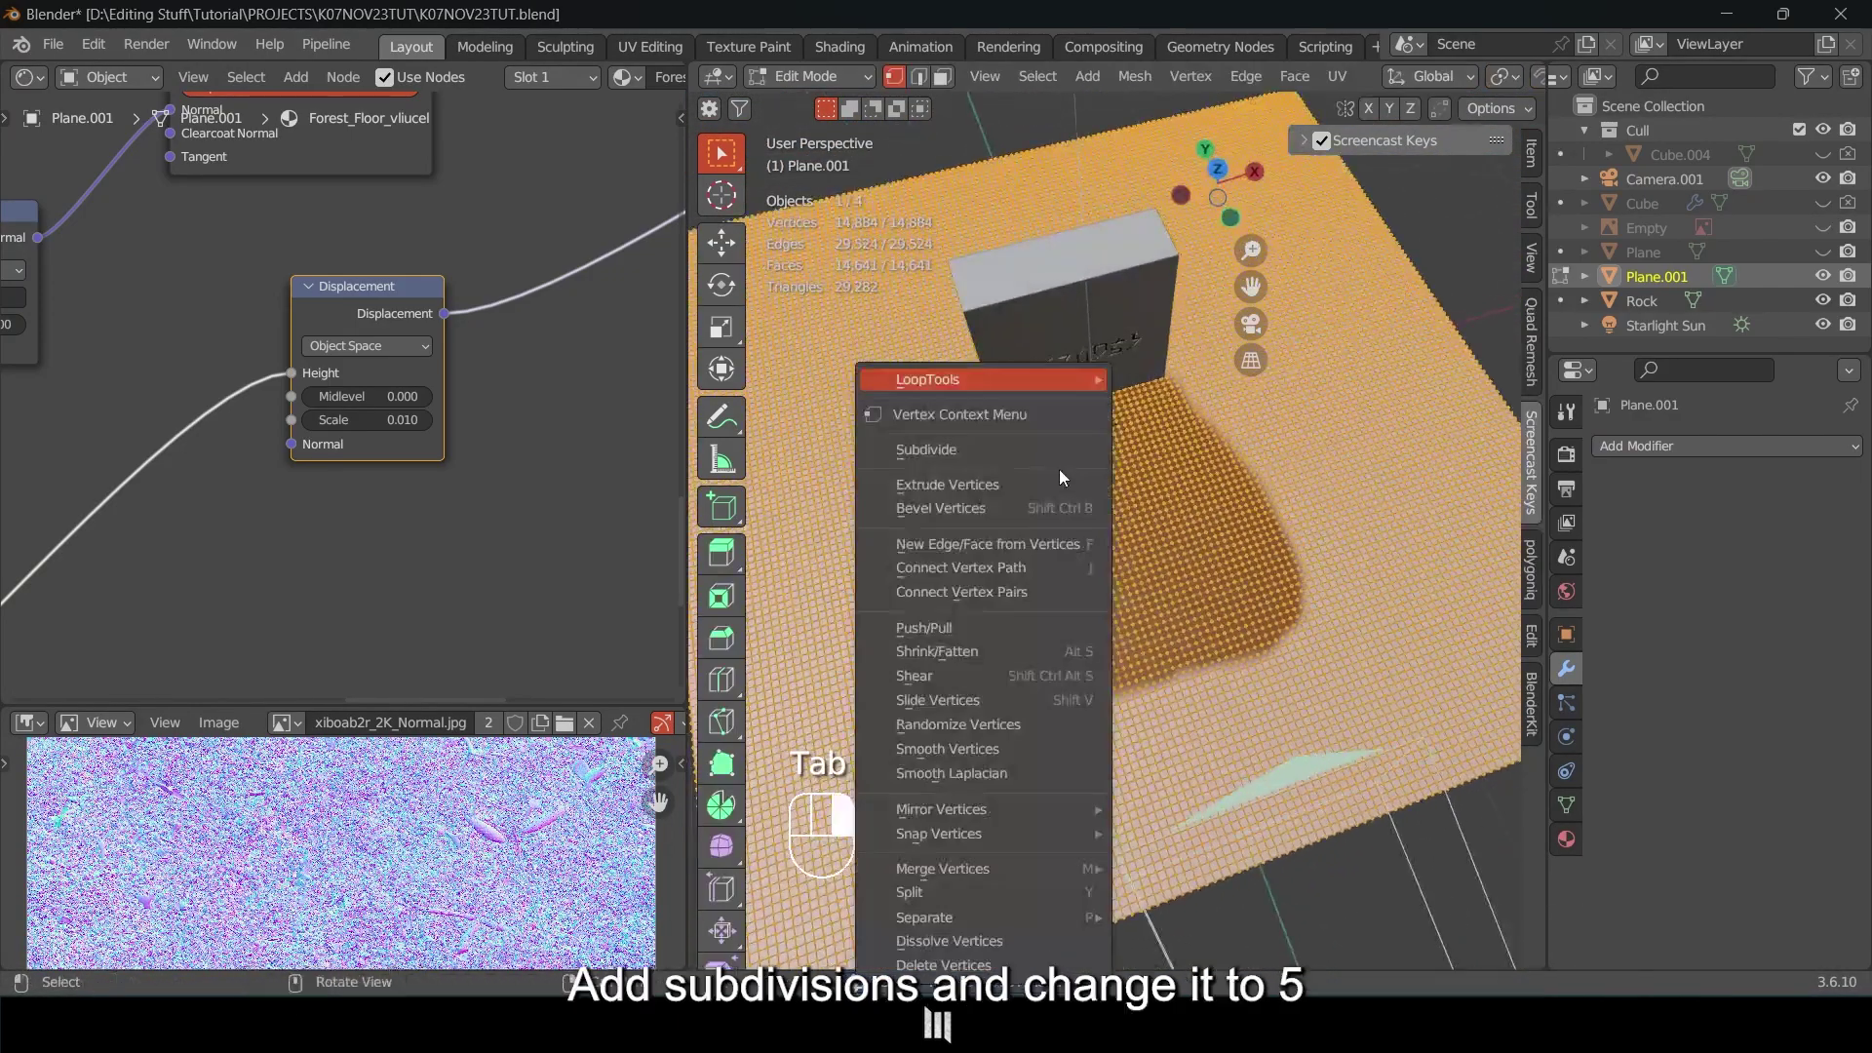
left_click(938, 449)
middle_click_drag(1095, 656, 1061, 539)
left_click(1005, 784)
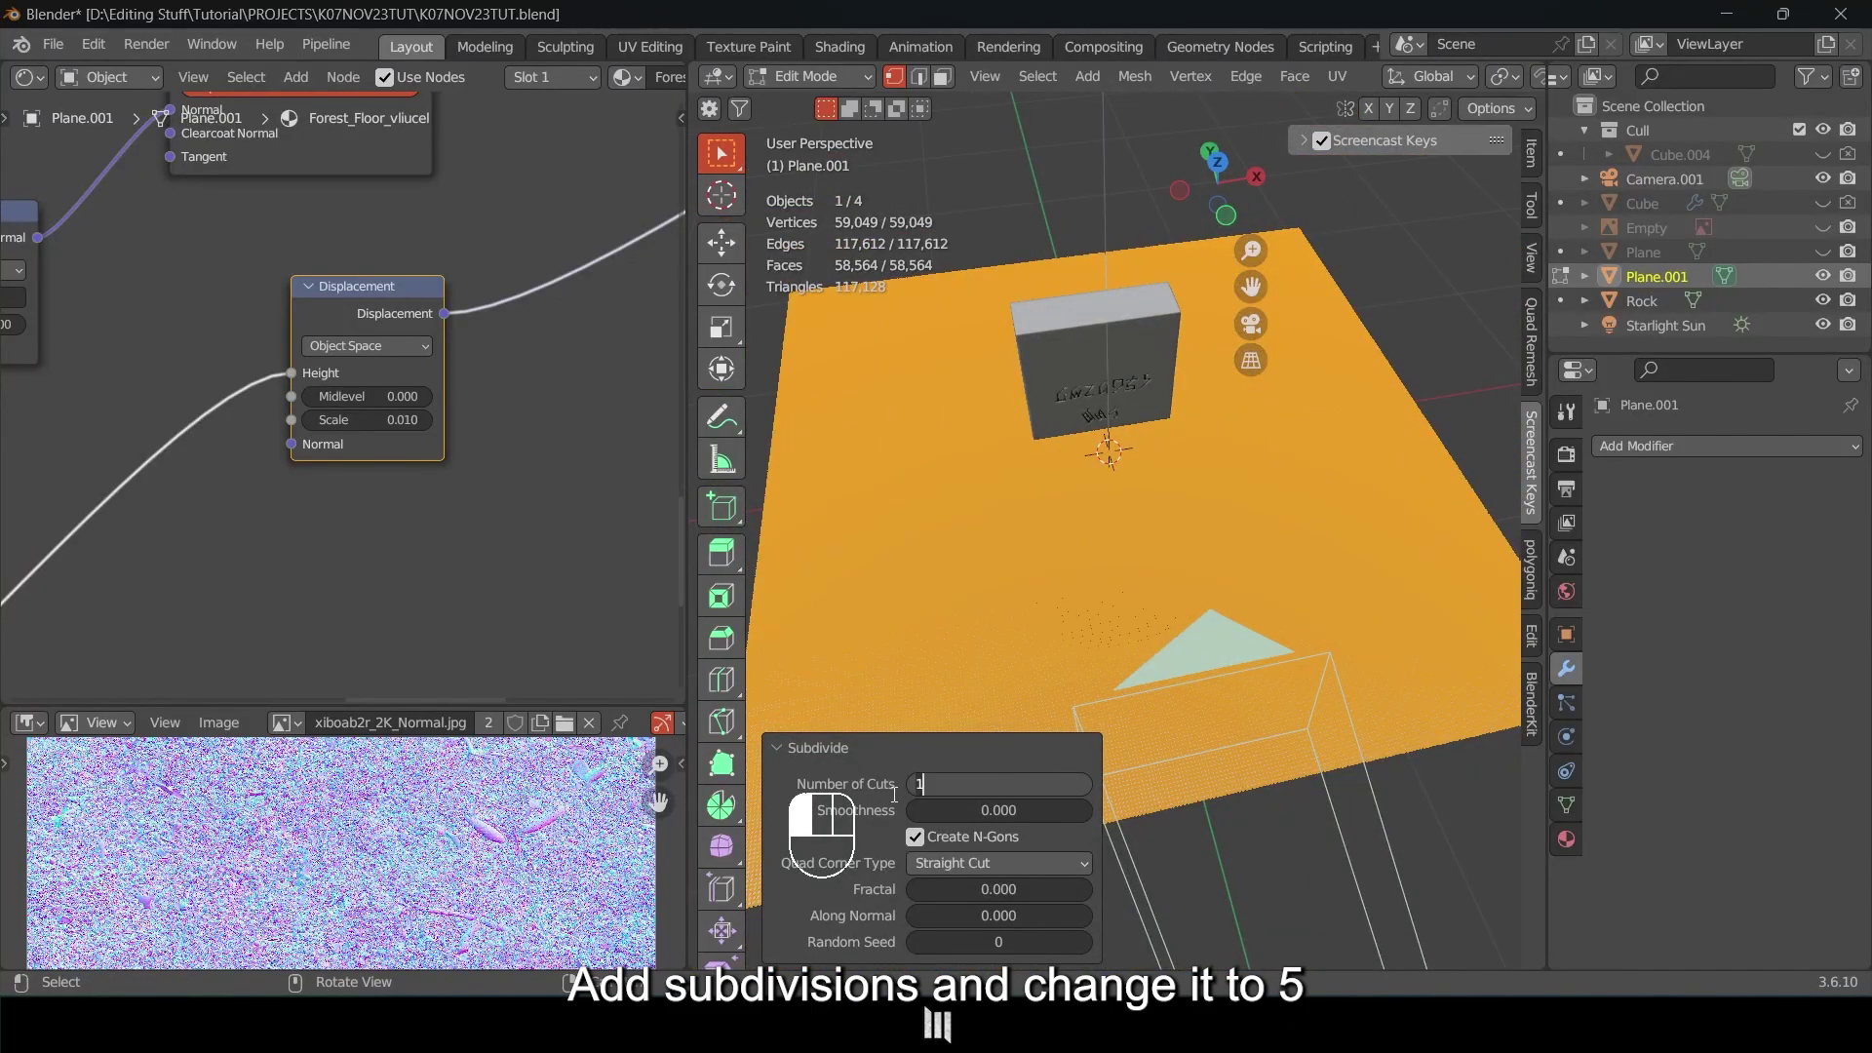
key("Return")
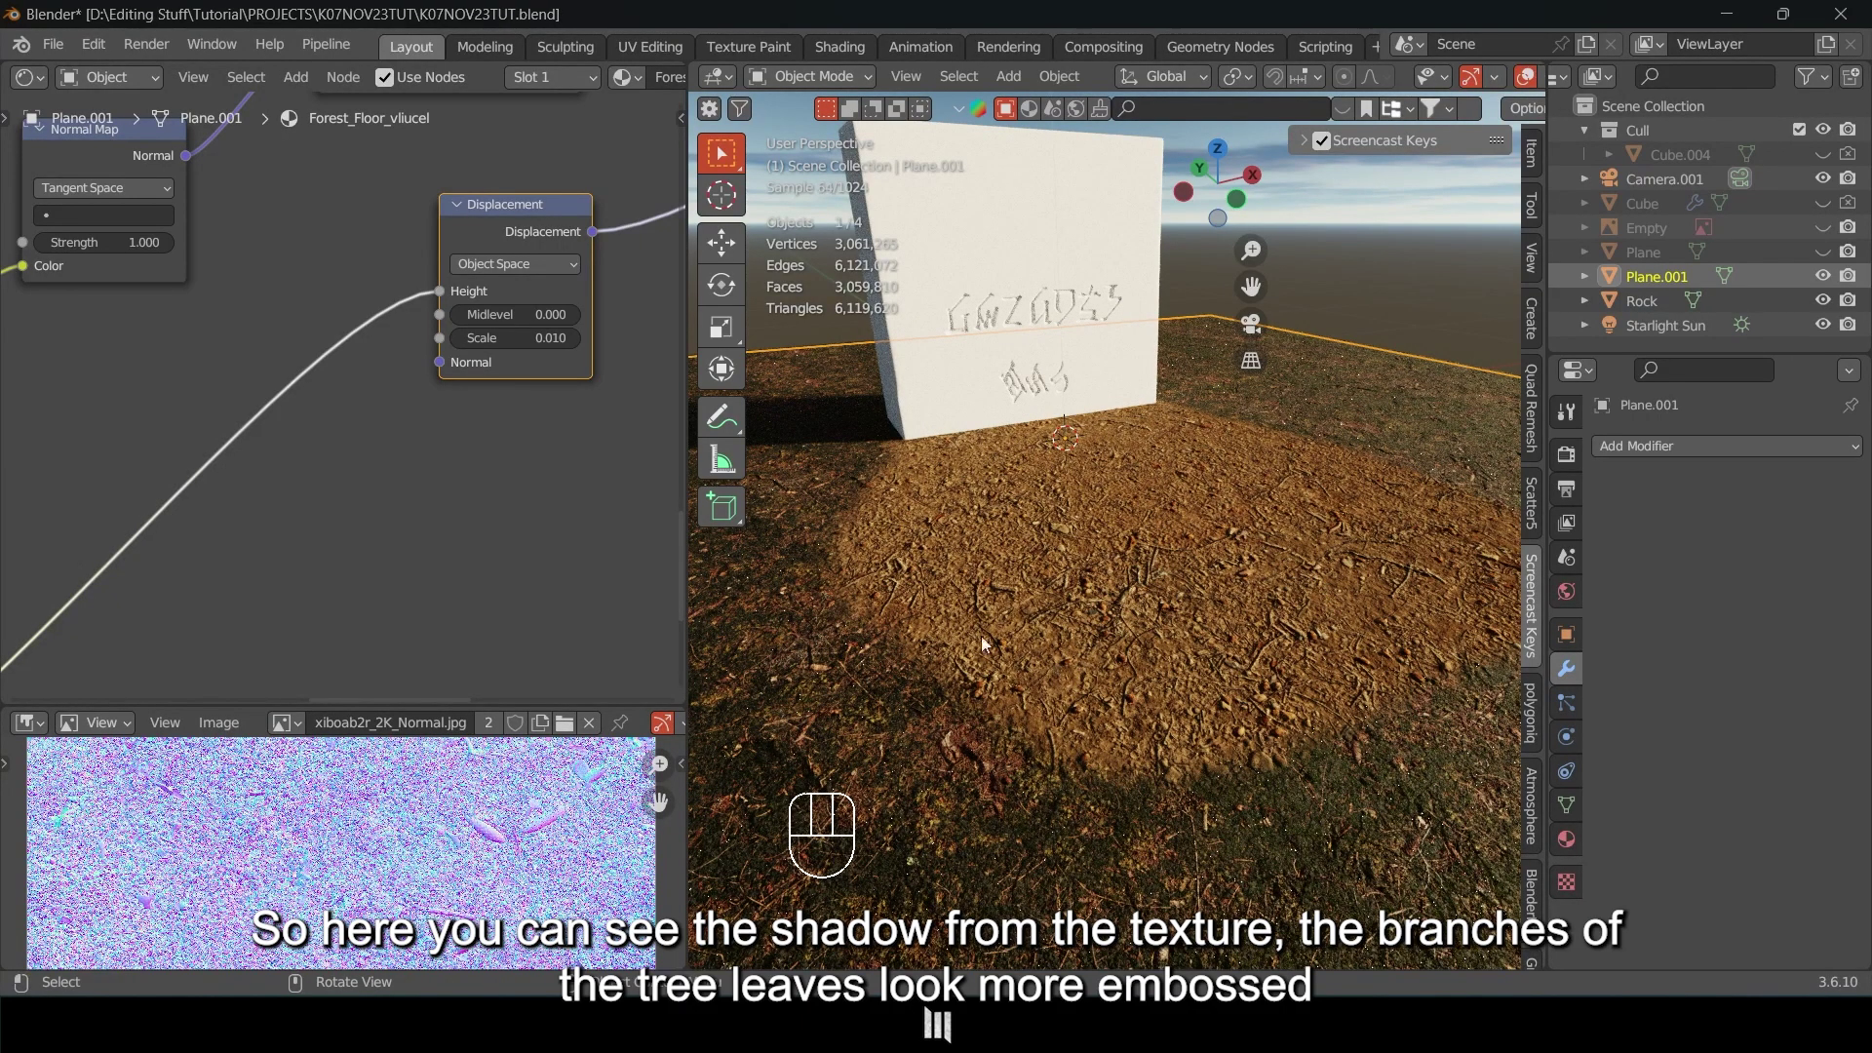
Increase the Displacement node's Scale to 0.02.
middle_click_drag(506, 522, 539, 517)
scroll(459, 606, "up", 3)
scroll(452, 606, "down", 2)
middle_click_drag(430, 544, 428, 535)
scroll(429, 534, "down", 1)
double_click(540, 336)
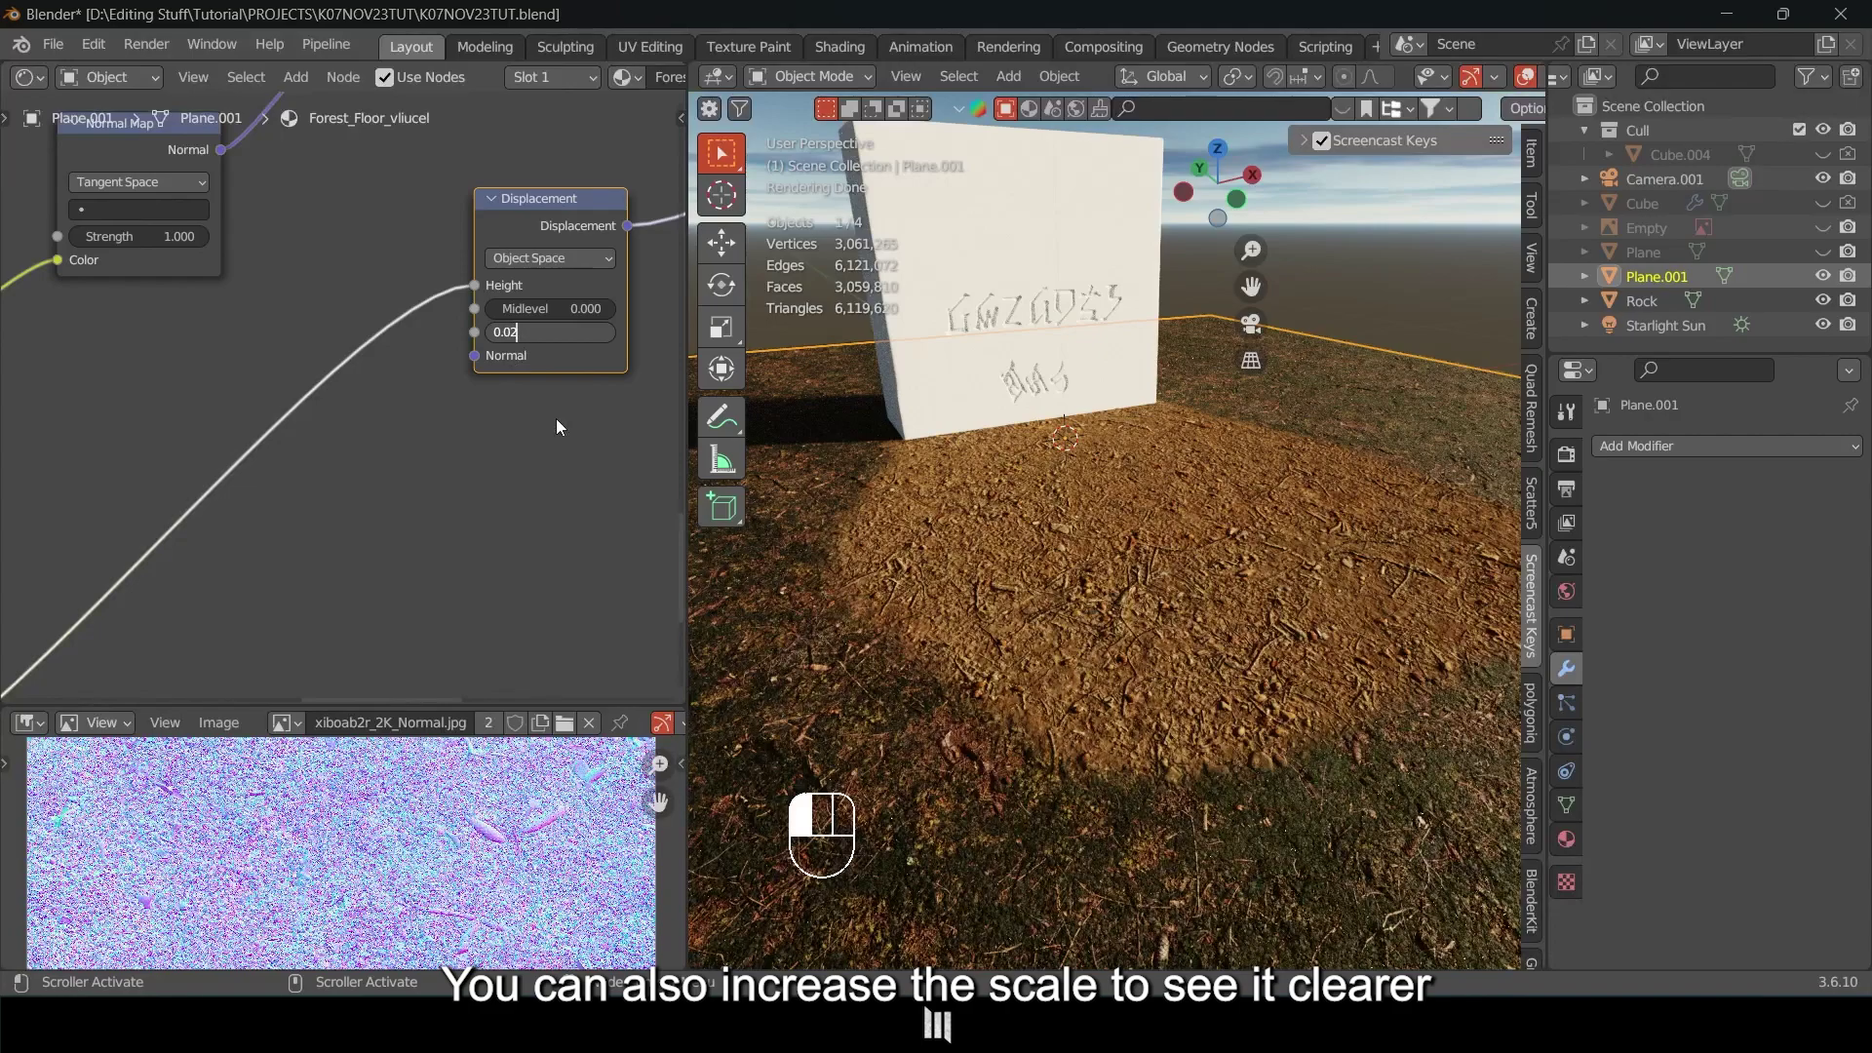
key("Return")
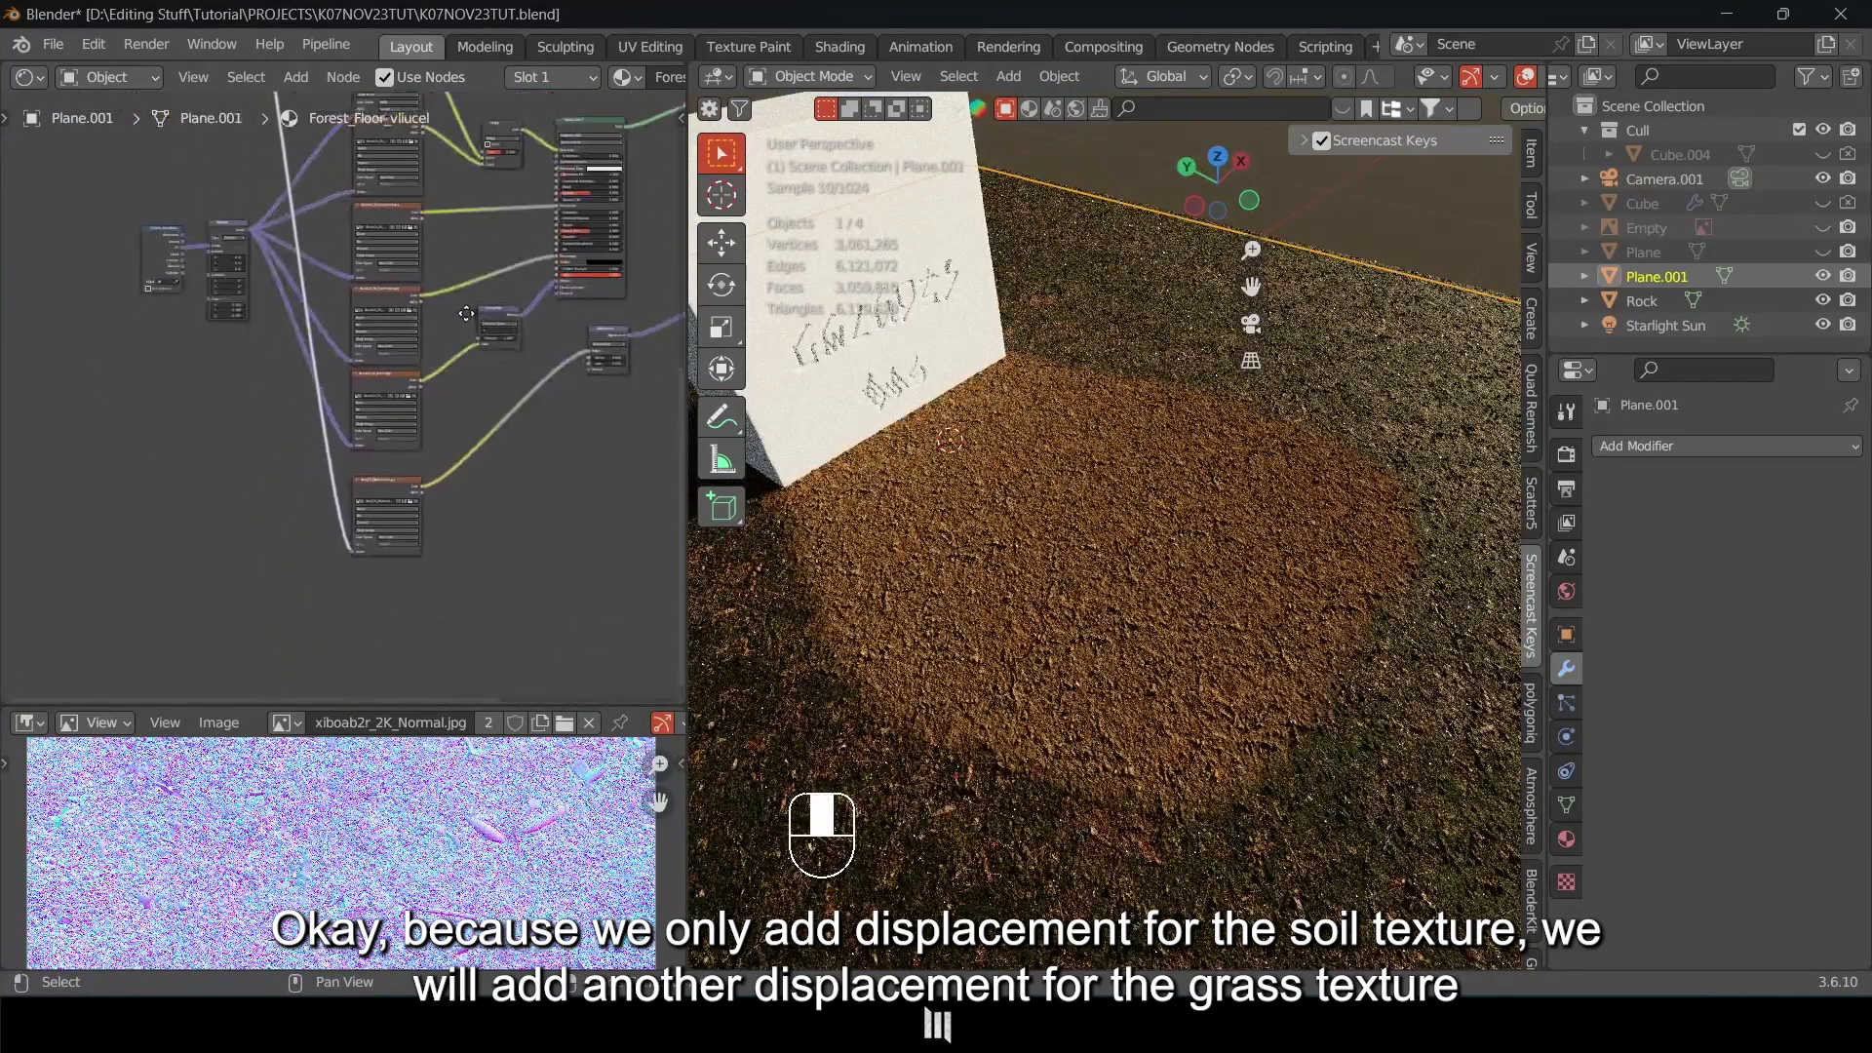
Duplicate the grass texture node xiboab2r_2K_Normal.jpg with its vector link kept and place the copy below the soil displacement texture.
left_click(395, 520)
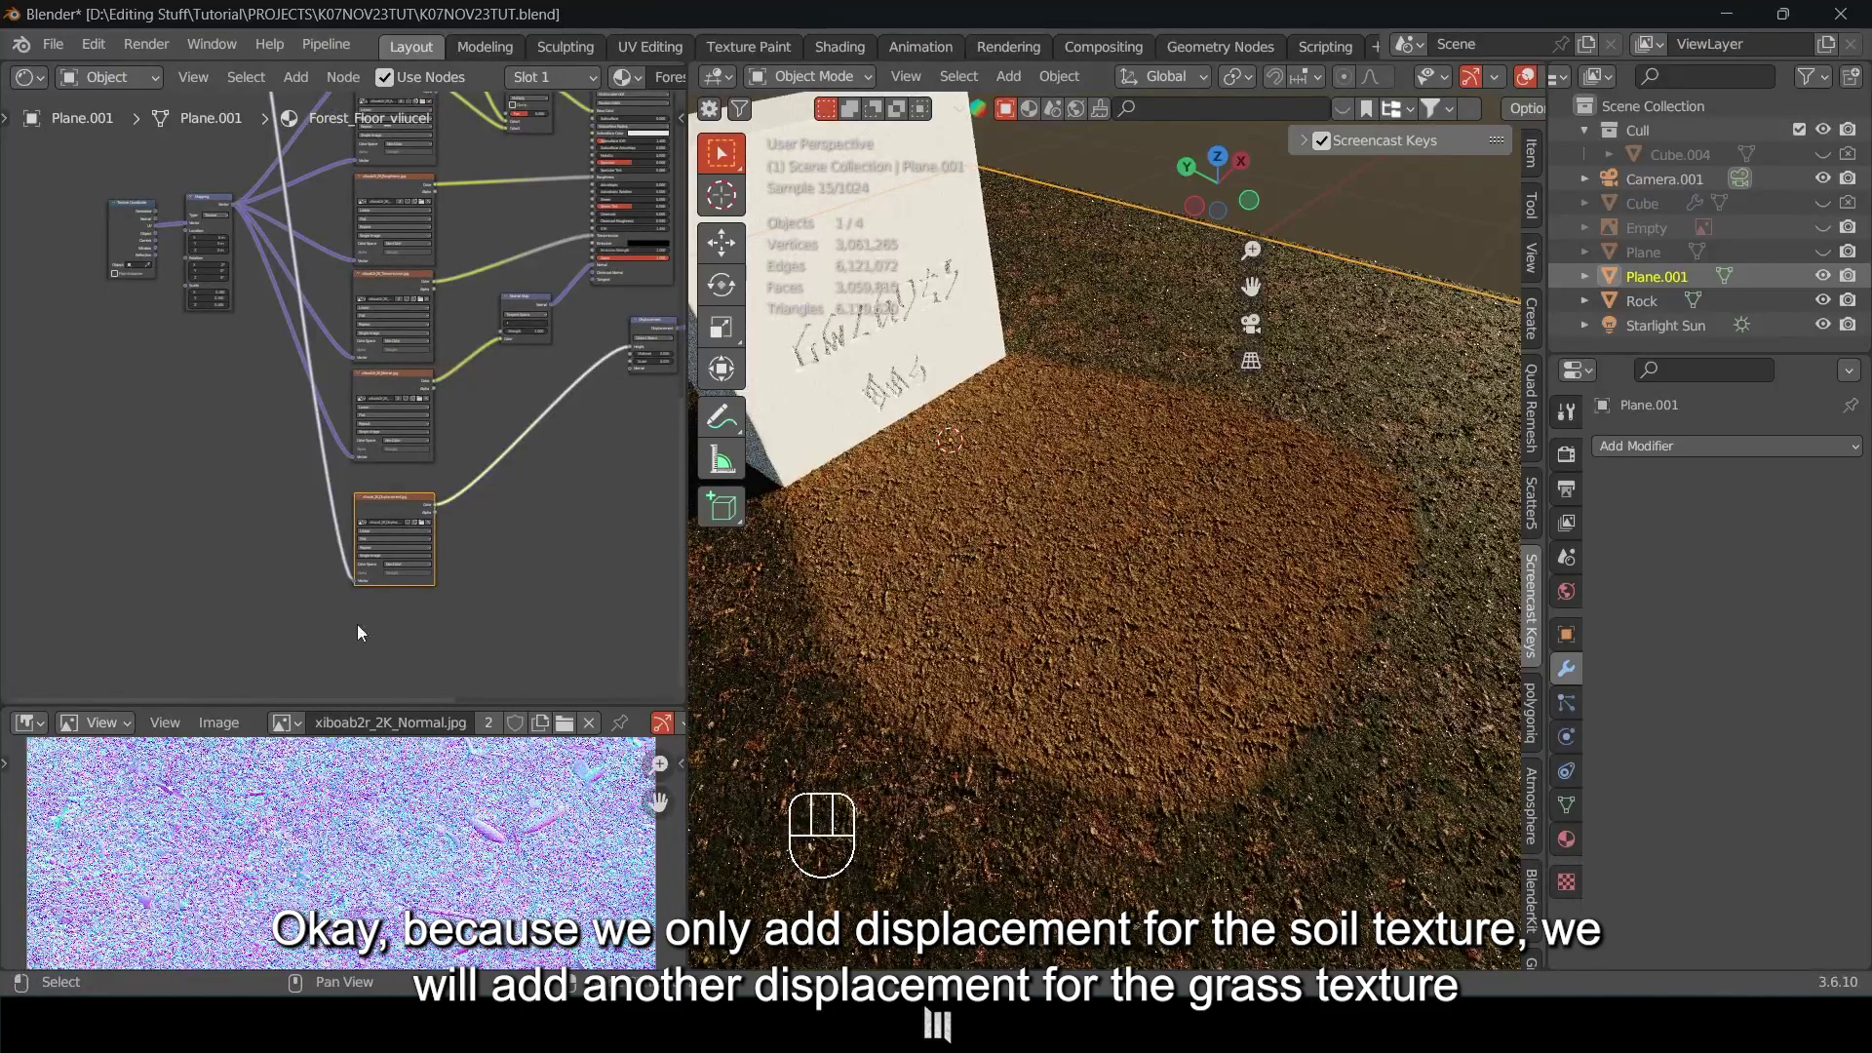
scroll(439, 627, "down", 2)
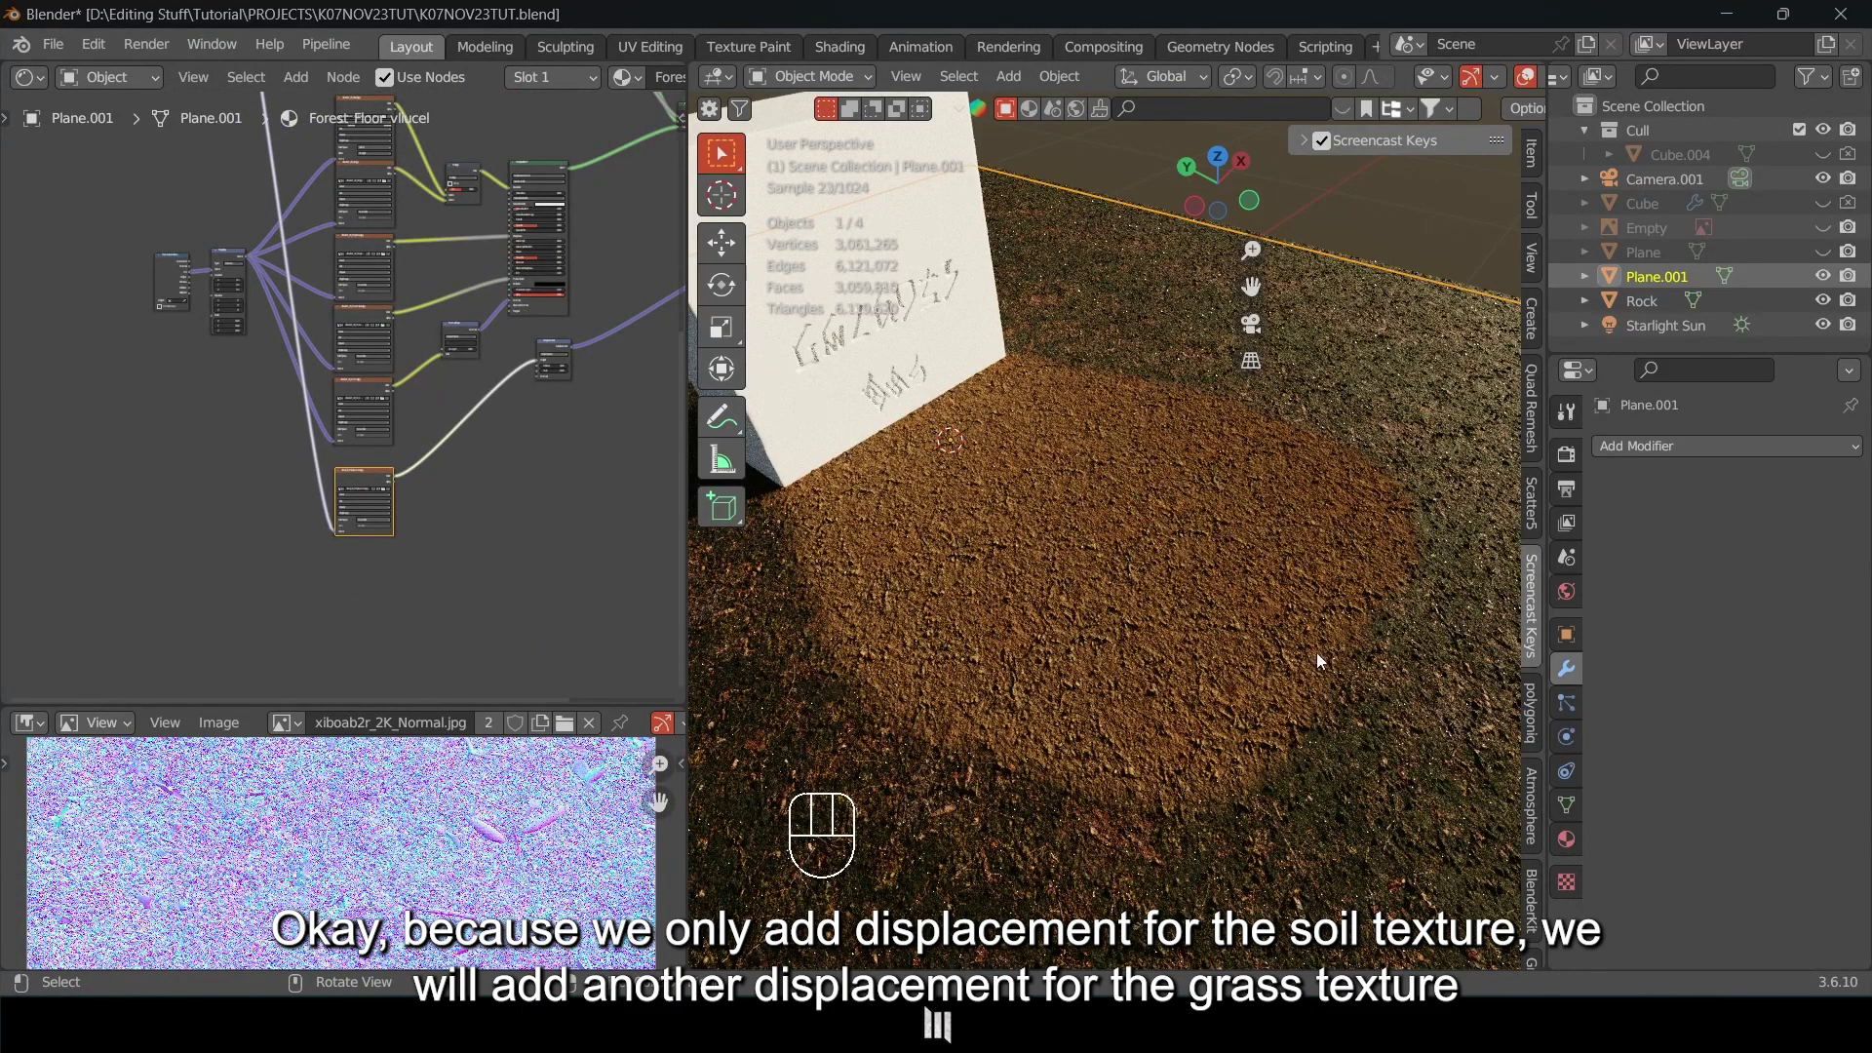
scroll(323, 501, "up", 3)
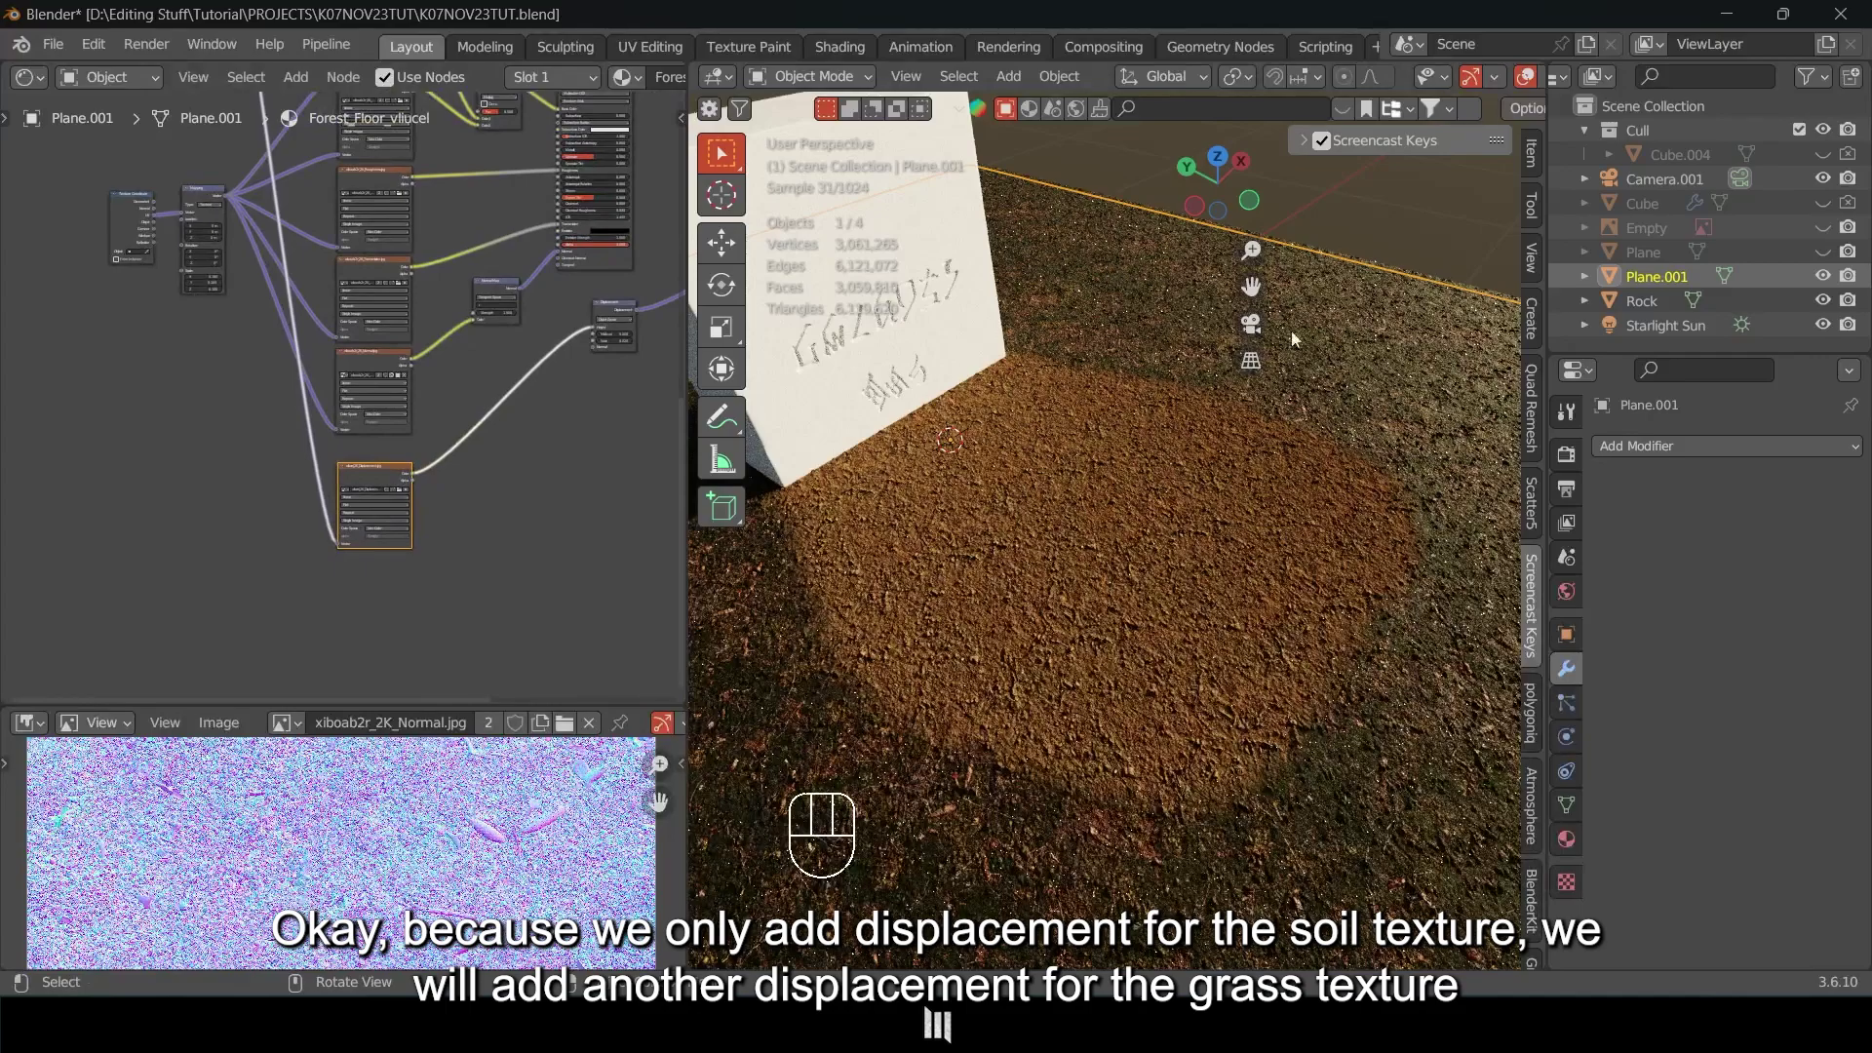
scroll(298, 548, "up", 5)
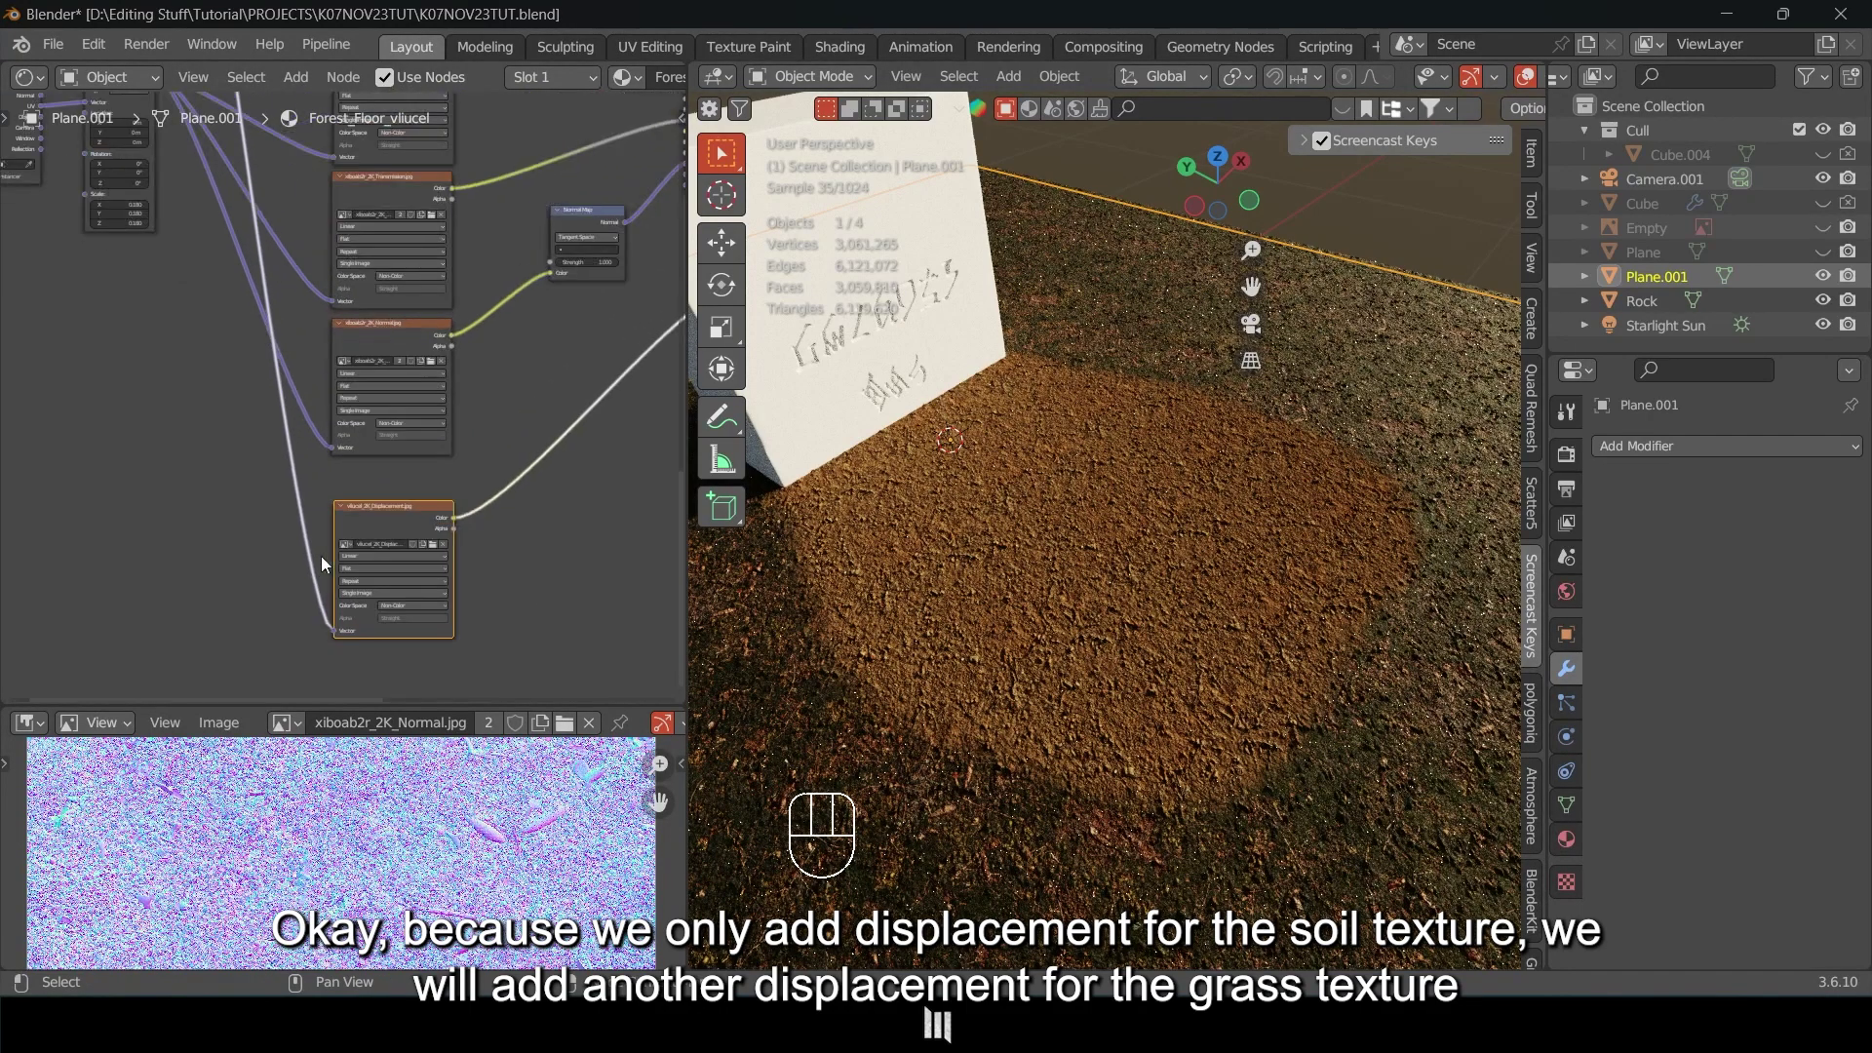
middle_click_drag(318, 565, 281, 464)
left_click_drag(377, 406, 381, 415)
middle_click_drag(398, 440, 473, 373)
middle_click_drag(430, 172, 448, 514)
left_click(430, 264)
middle_click_drag(446, 390, 456, 275)
key("ctrl+shift+d")
key("y")
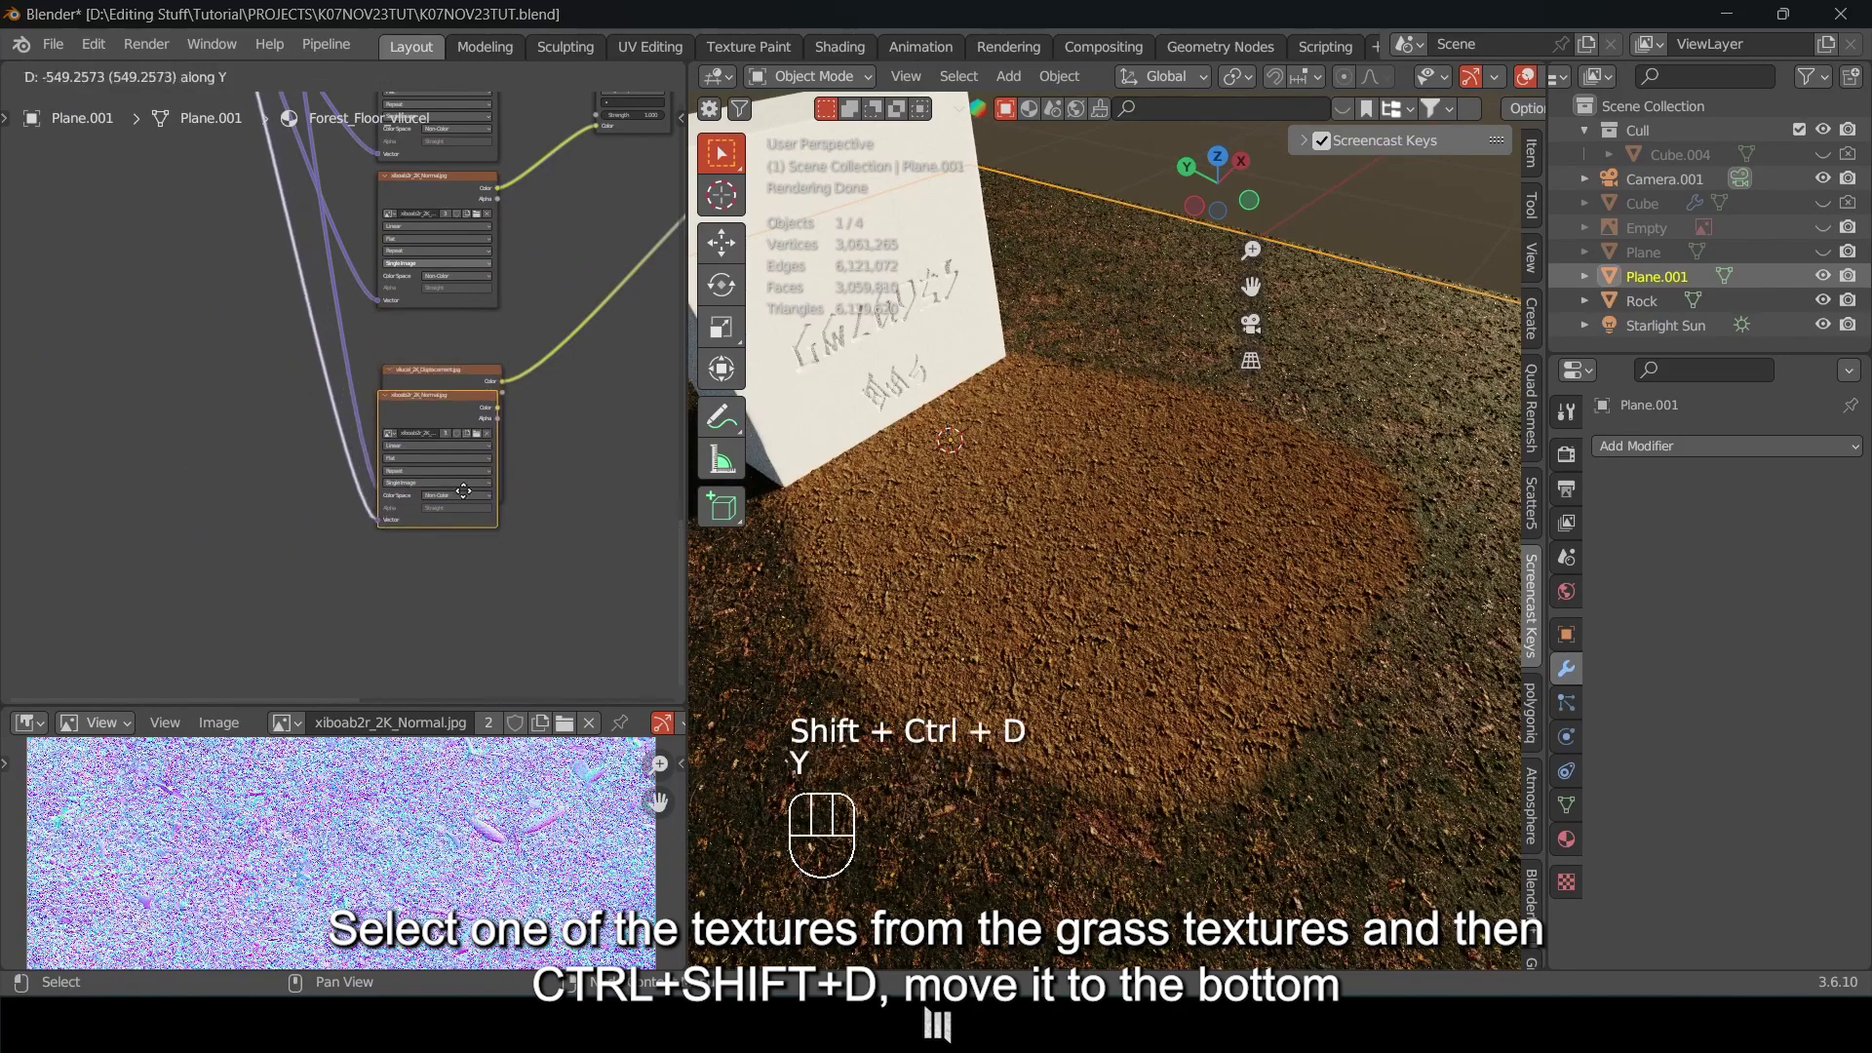
left_click(522, 618)
Add a Mix Color node on the link between the soil displacement texture and the Displacement node.
middle_click_drag(513, 512, 278, 507)
scroll(279, 507, "up", 2)
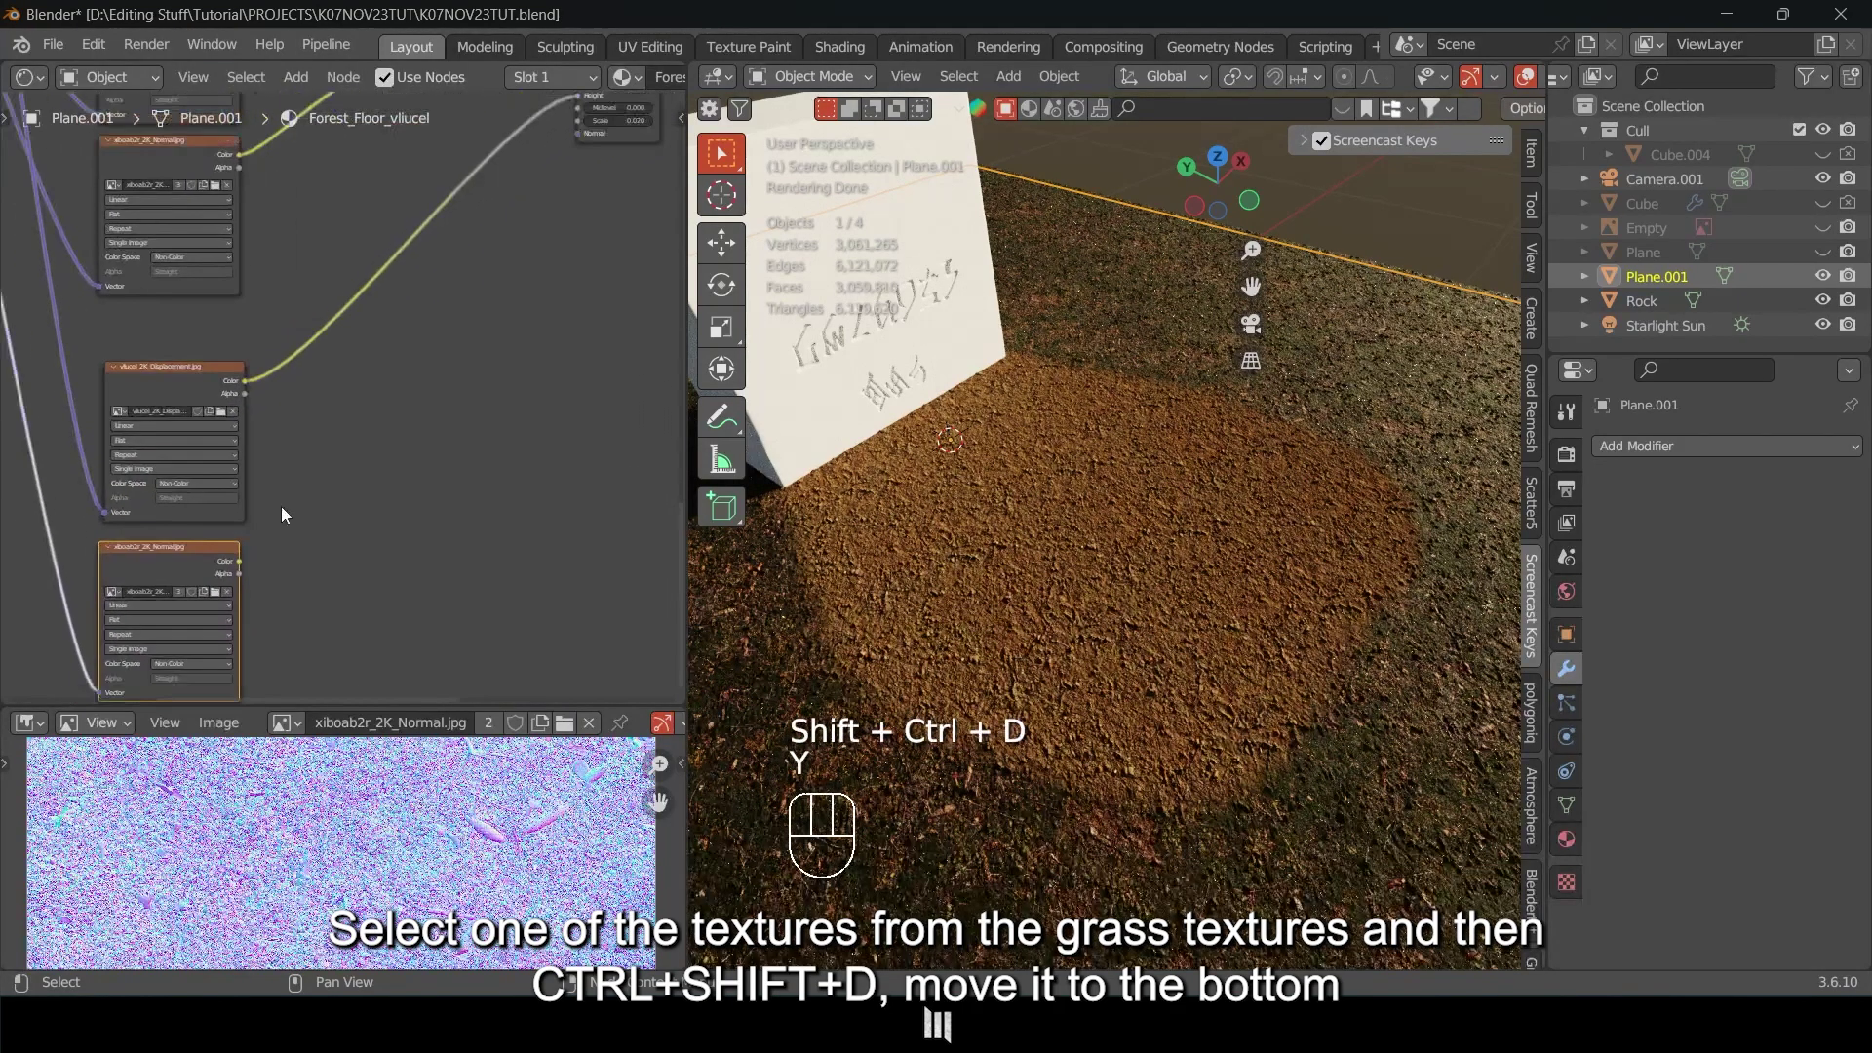
scroll(292, 509, "down", 1)
key("shift+a")
left_click(474, 386)
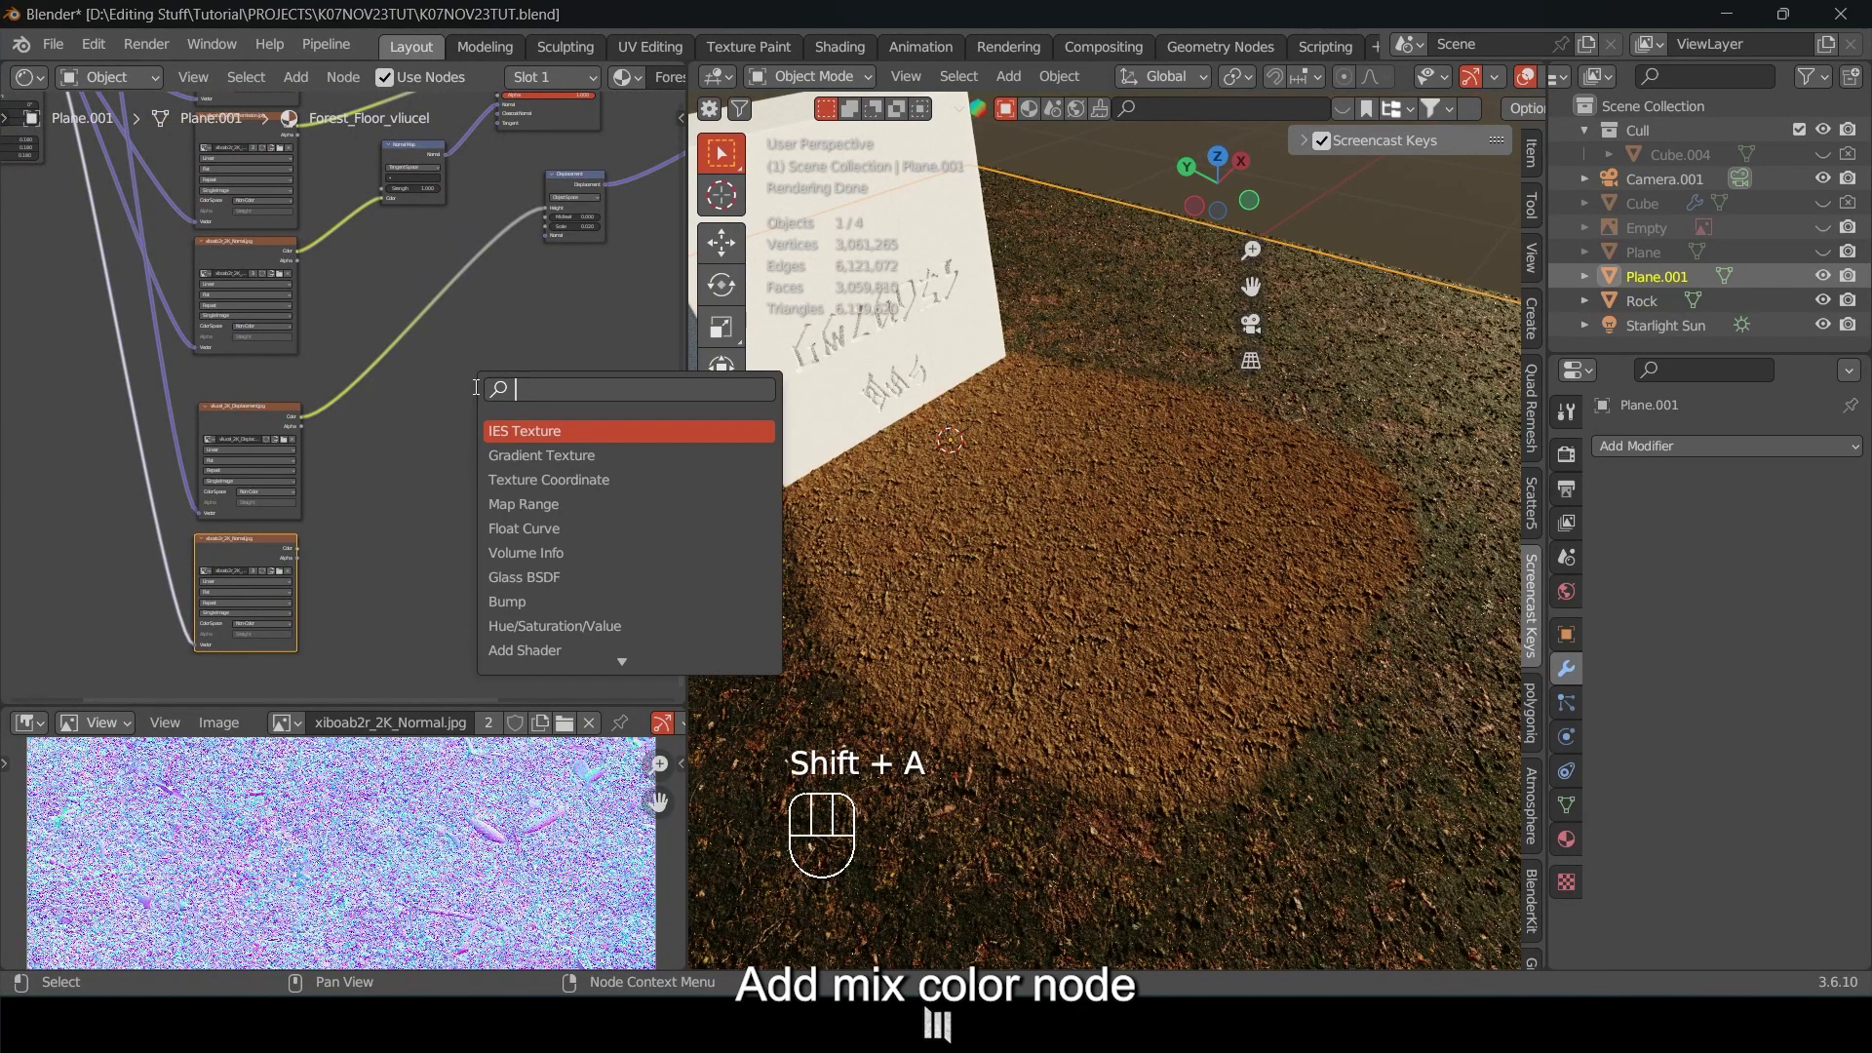
type("mix")
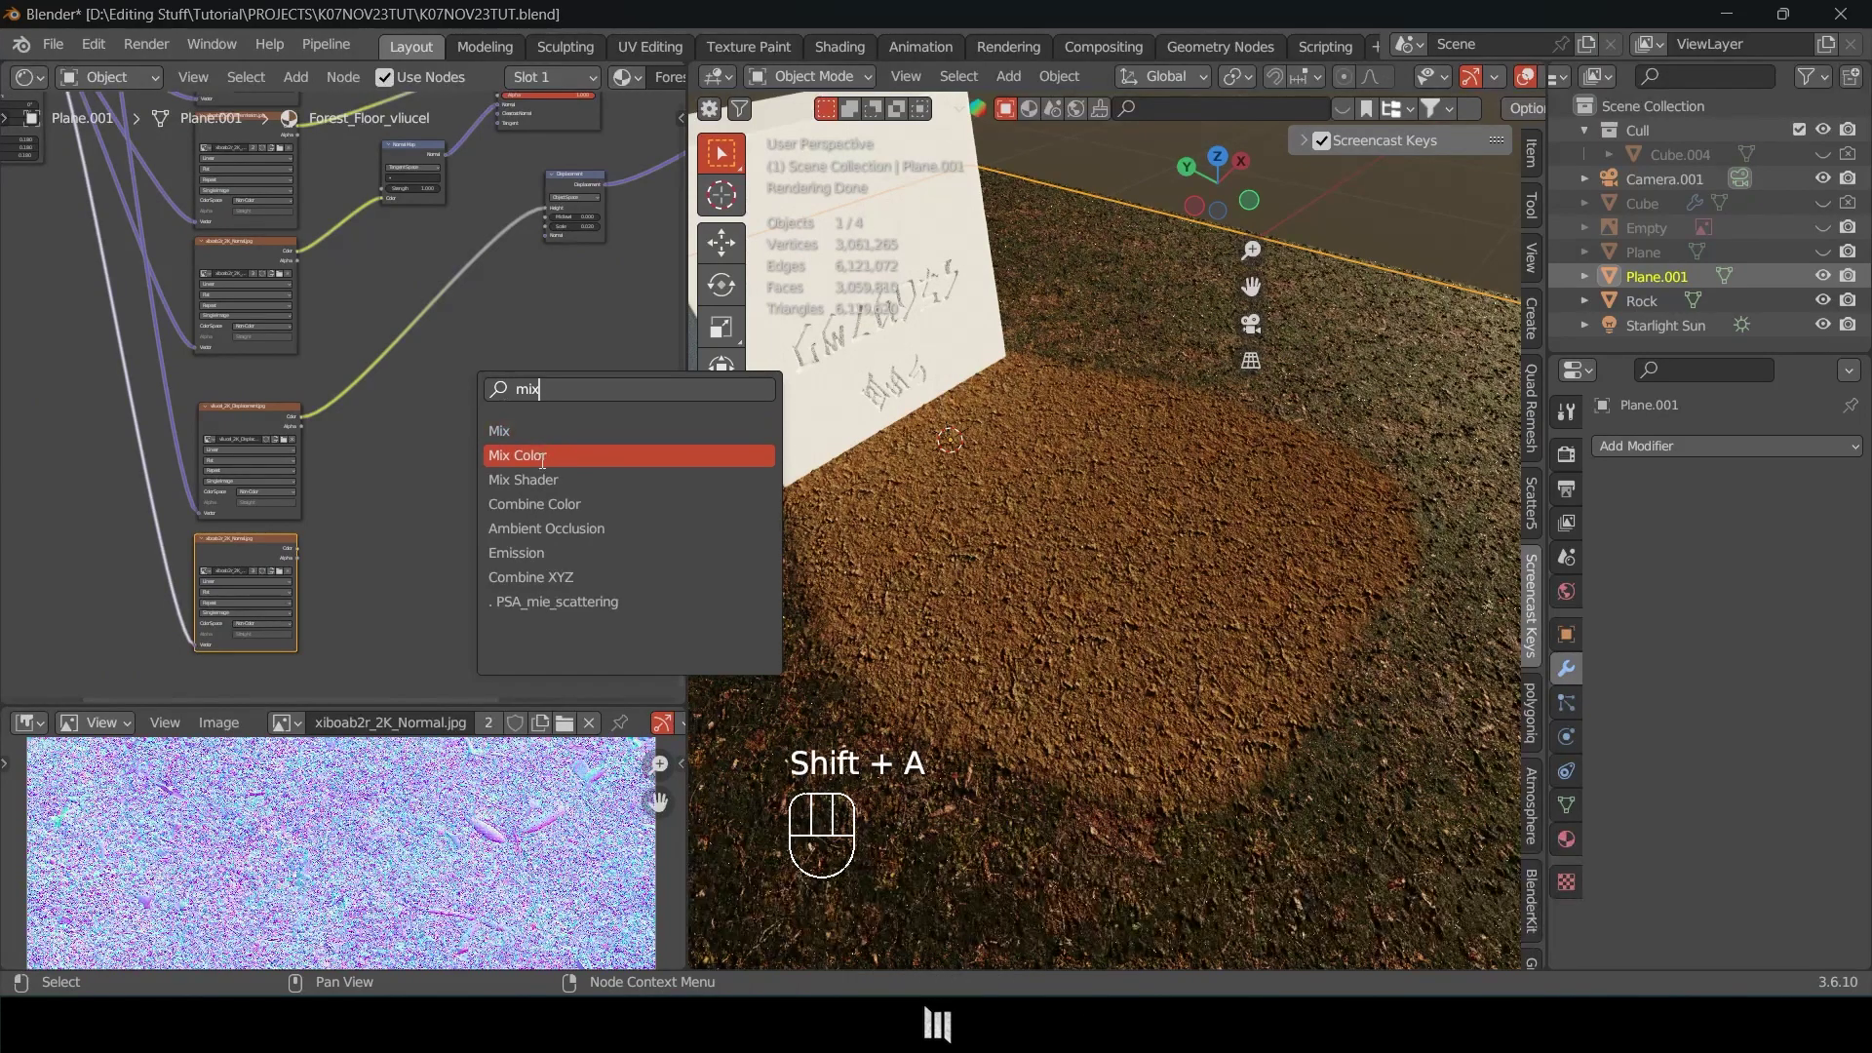
left_click(542, 458)
left_click(477, 392)
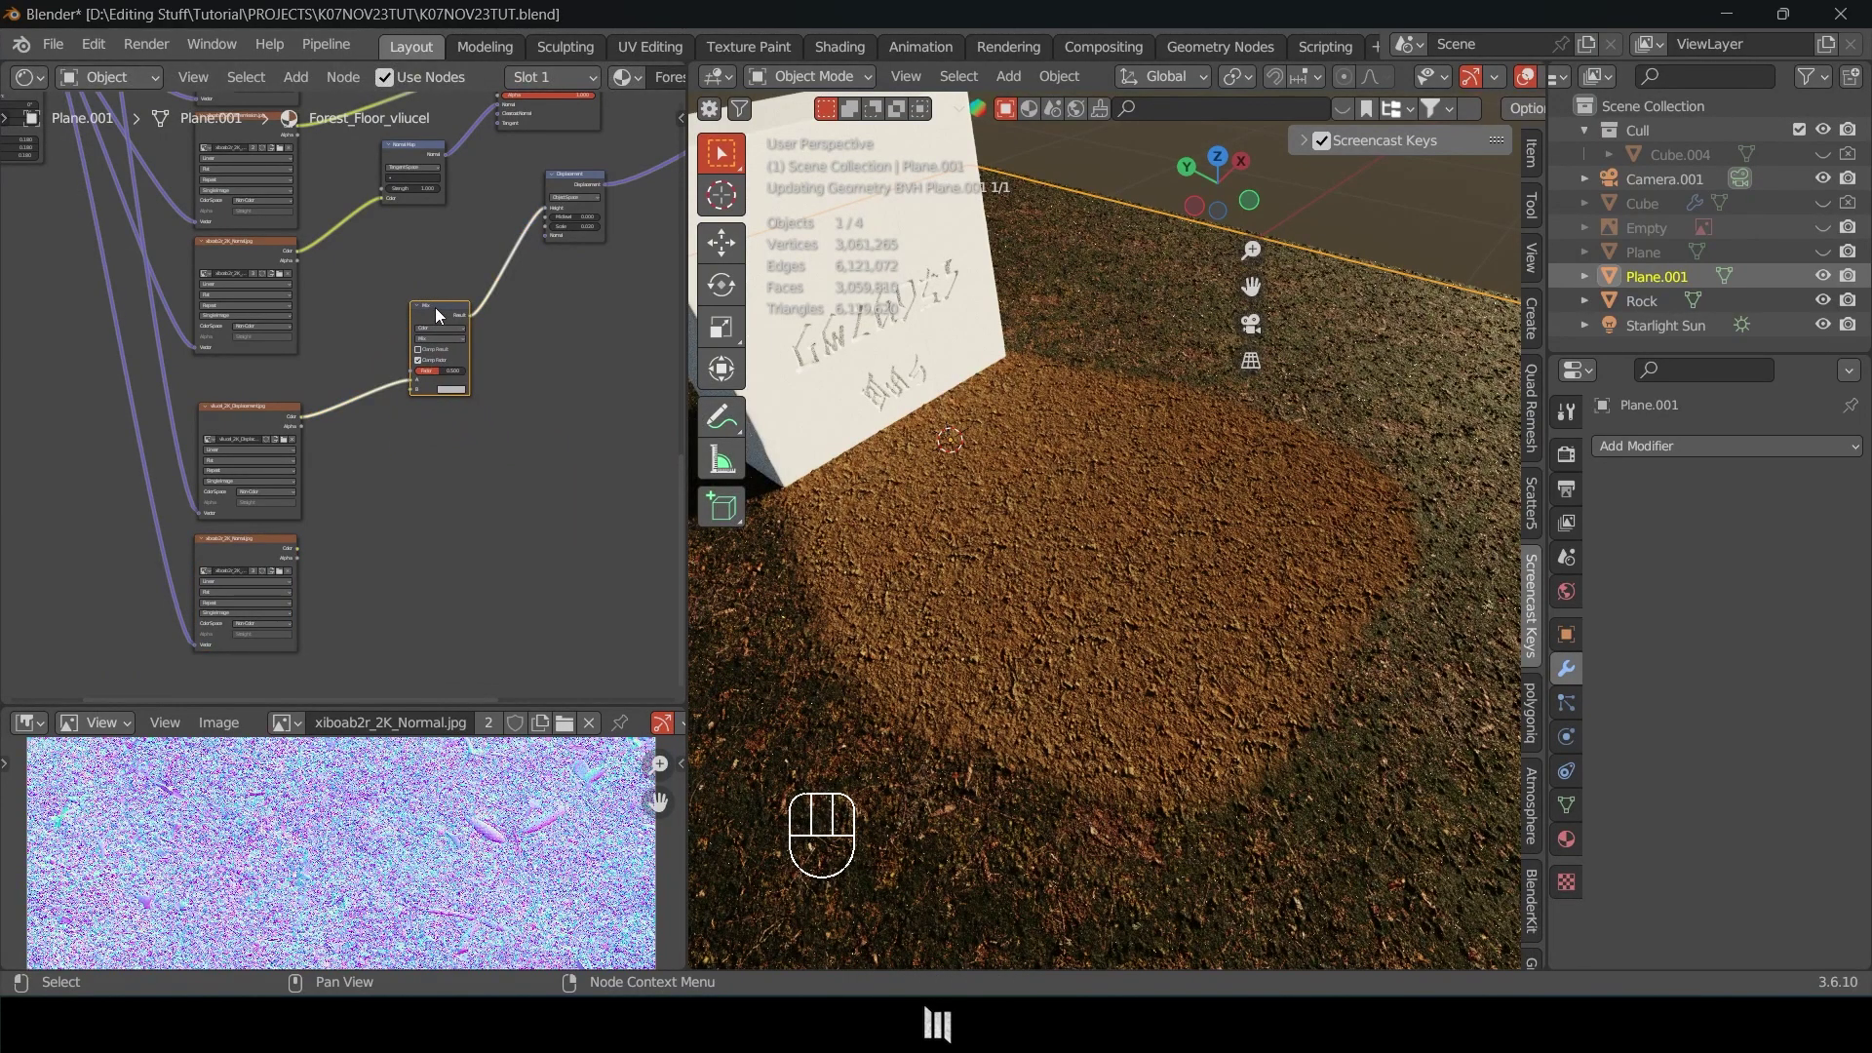
Position the Mix node beside the textures and connect the duplicated grass texture's Color output to its B input.
left_click_drag(436, 316, 450, 344)
scroll(341, 361, "up", 2)
middle_click_drag(331, 371, 291, 393)
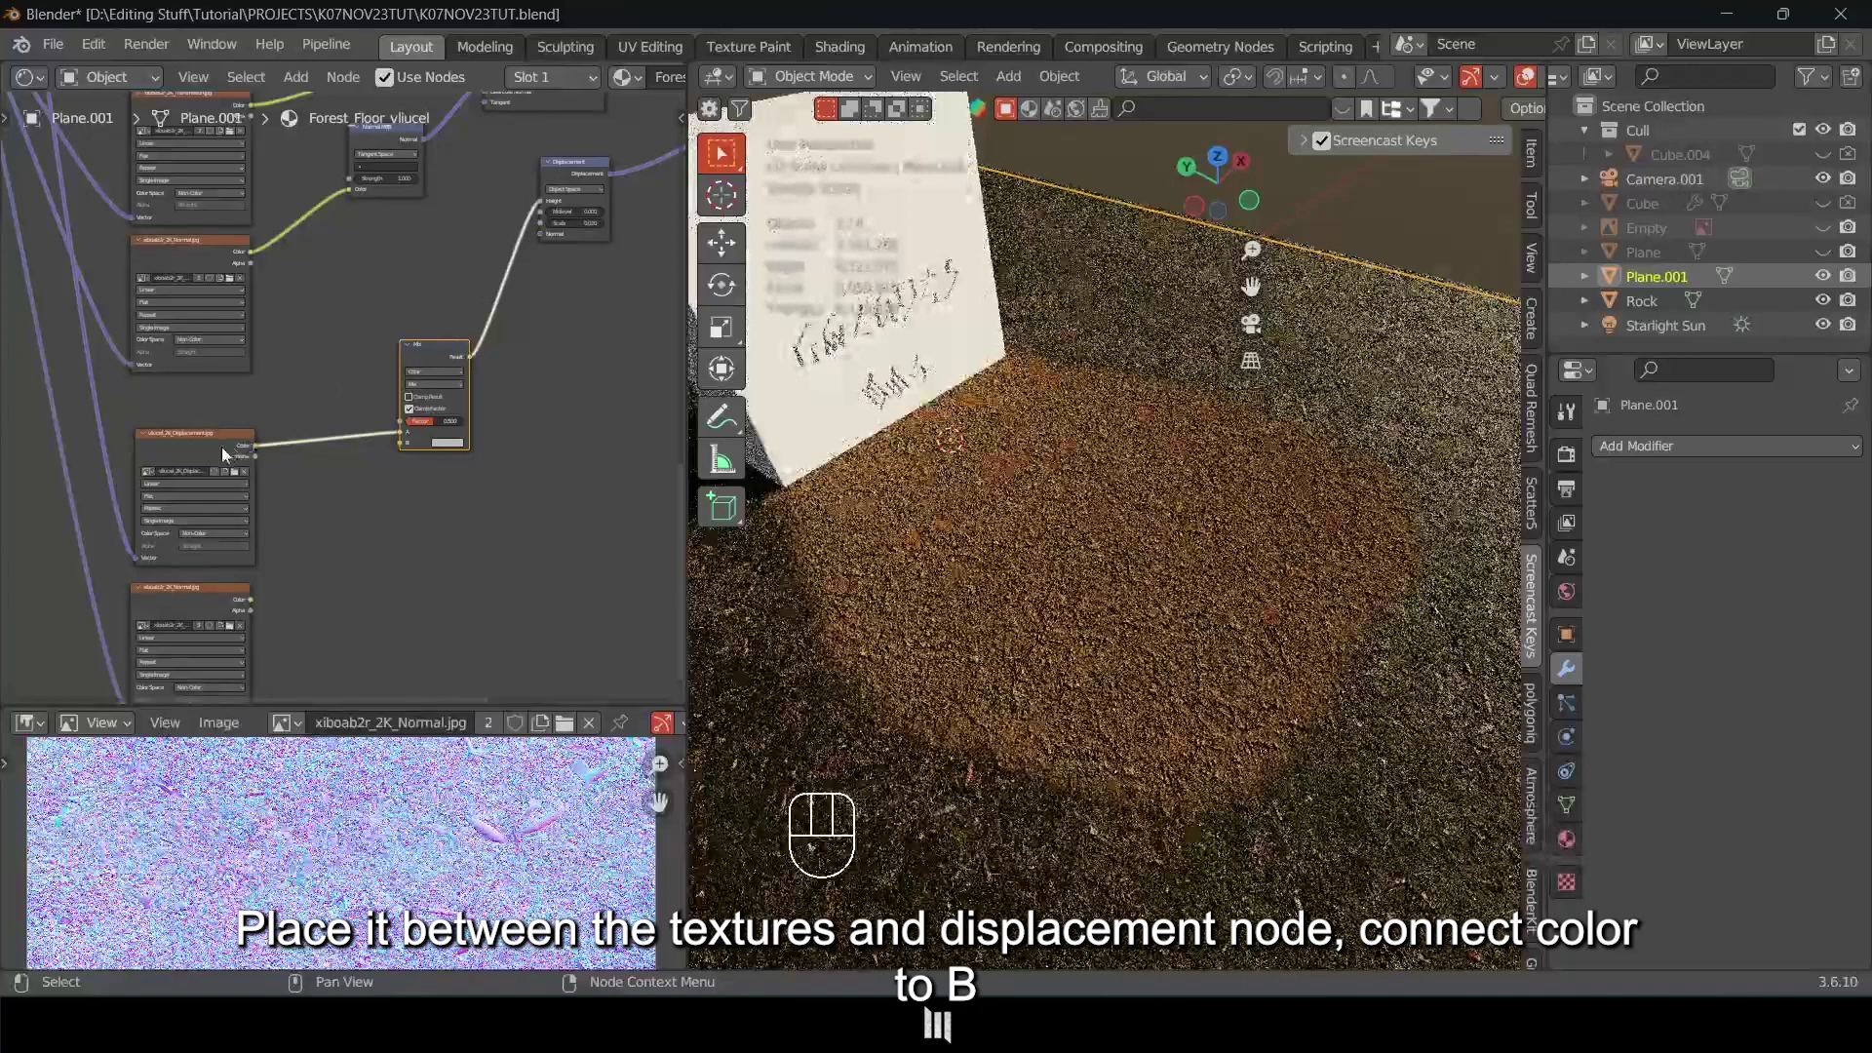
left_click_drag(437, 349, 424, 361)
middle_click_drag(345, 511, 383, 402)
left_click_drag(289, 492, 406, 442)
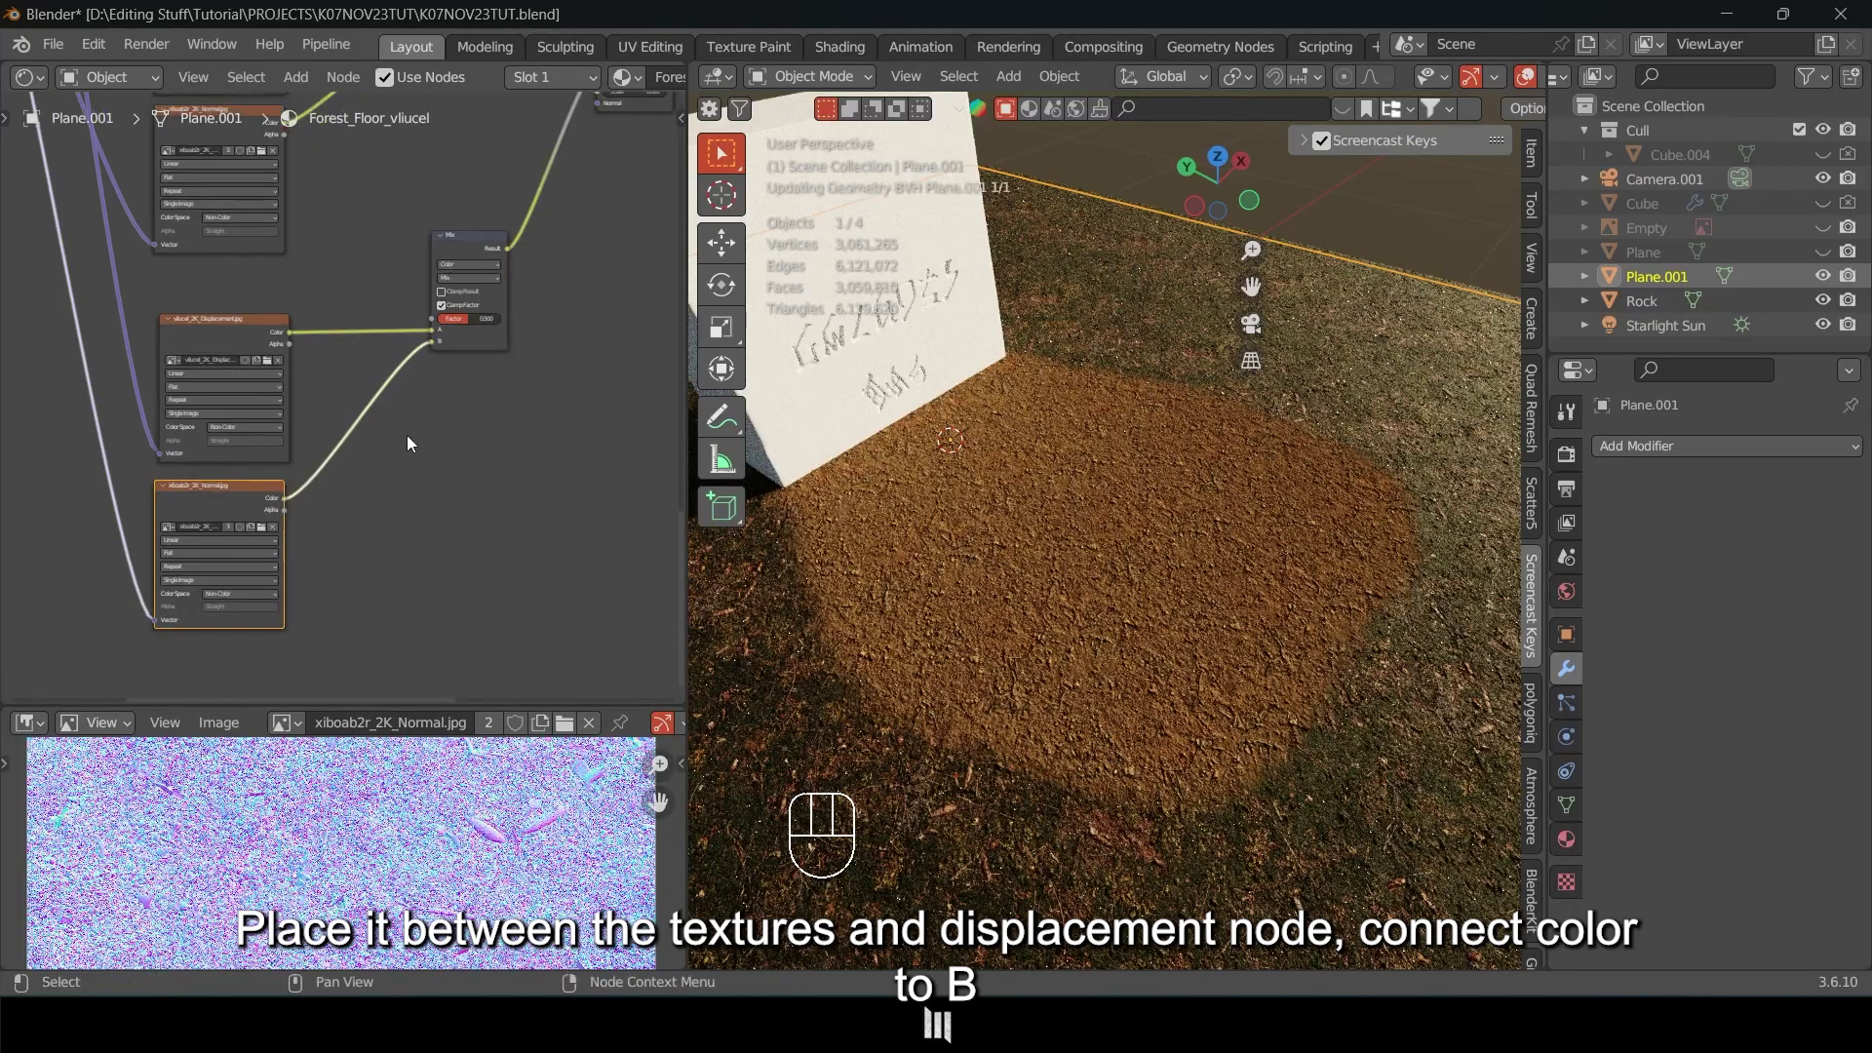
Tidy the graph by moving the Mix node and the soil and grass displacement texture nodes further down.
scroll(406, 442, "up", 1)
scroll(406, 406, "up", 1)
left_click_drag(531, 189, 526, 286)
middle_click_drag(384, 392, 417, 380)
middle_click_drag(1128, 640, 1134, 525)
scroll(409, 471, "up", 2)
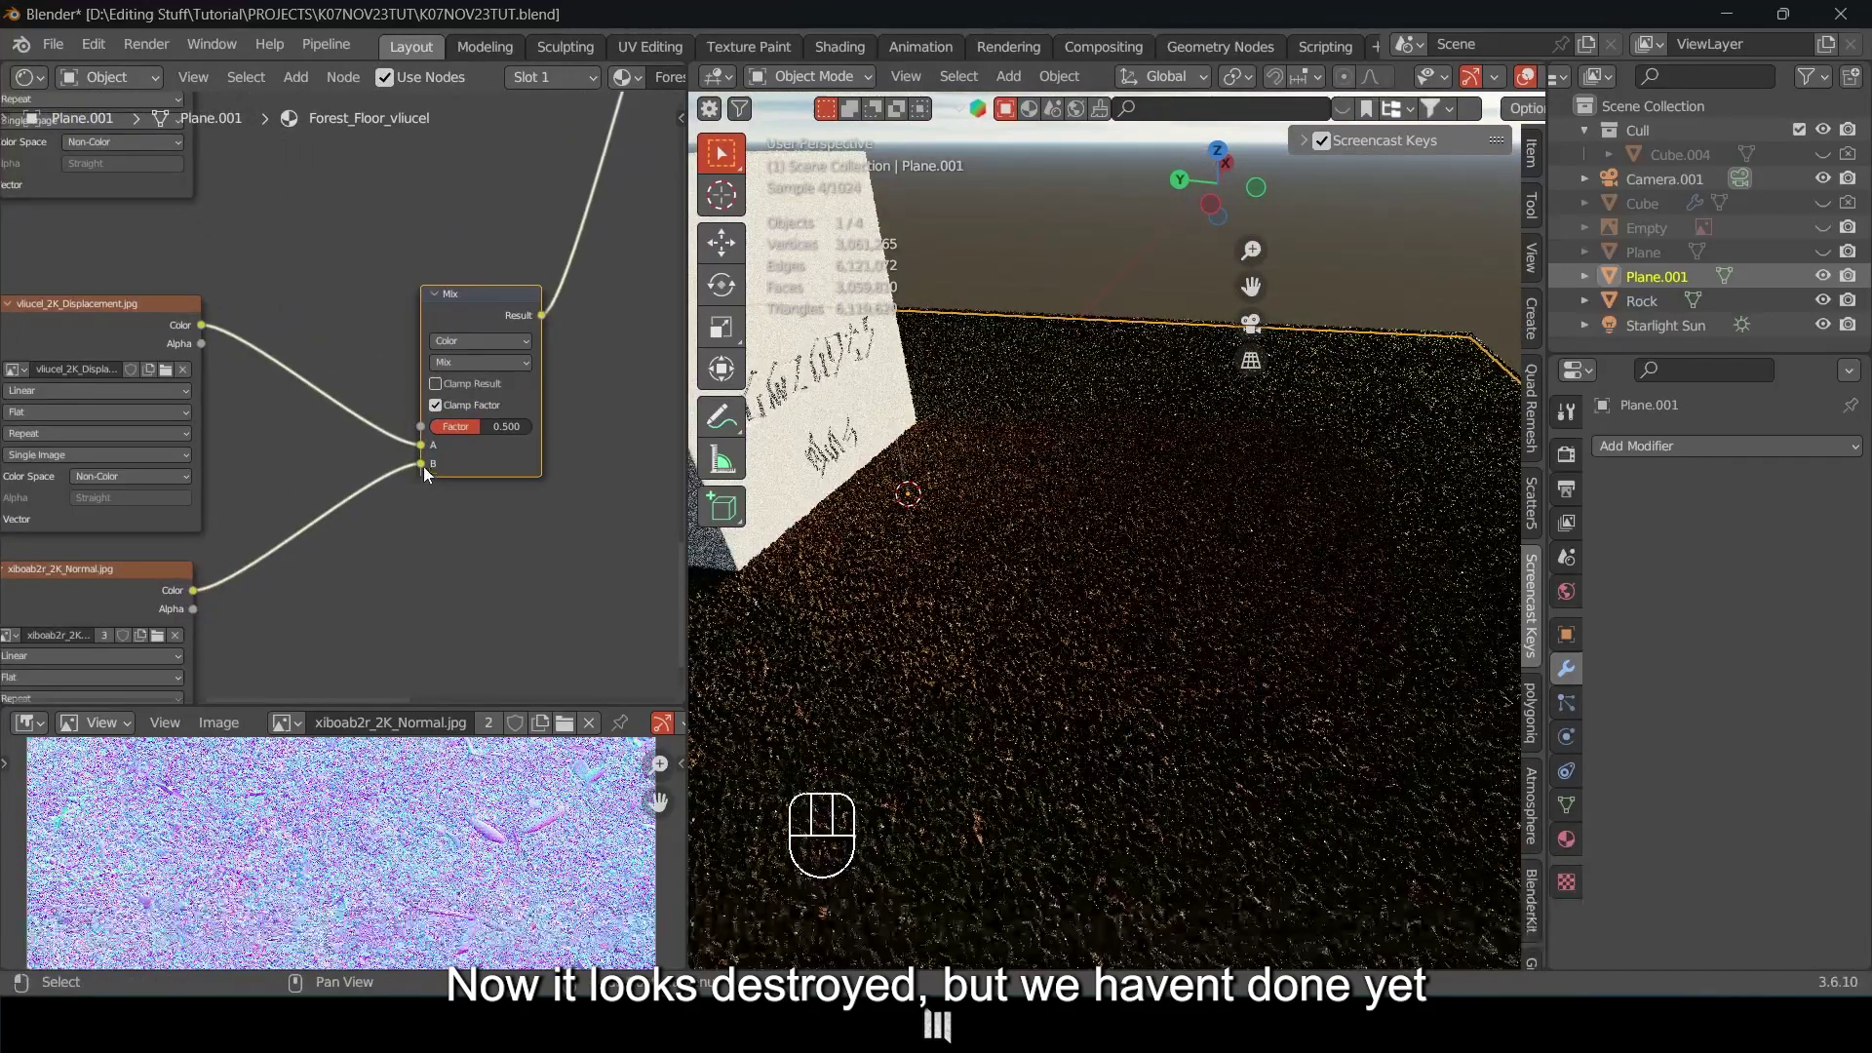
scroll(178, 443, "down", 2)
left_click_drag(118, 343, 307, 558)
left_click_drag(238, 333, 244, 536)
middle_click_drag(547, 337, 436, 307)
left_click_drag(436, 310, 426, 451)
left_click(300, 507)
Set the blending mode of the displacement Mix node to Multiply.
scroll(380, 471, "up", 2)
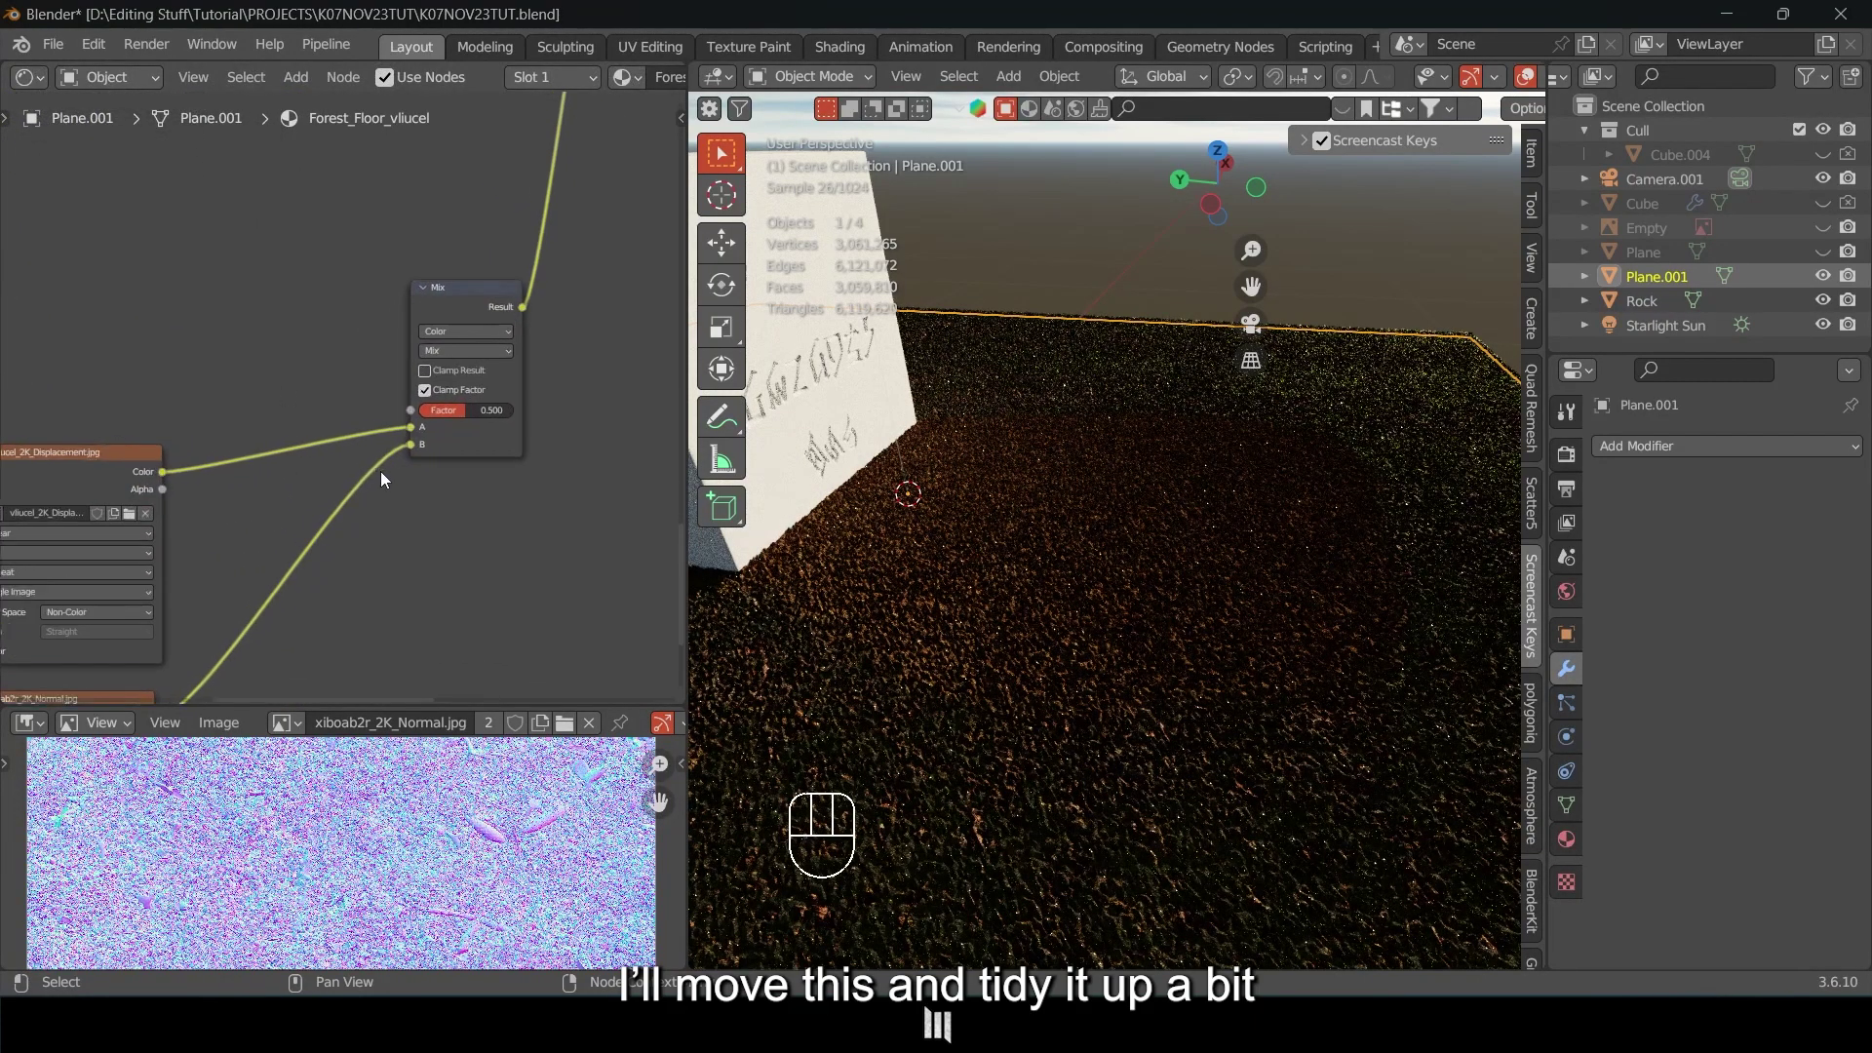
left_click(441, 349)
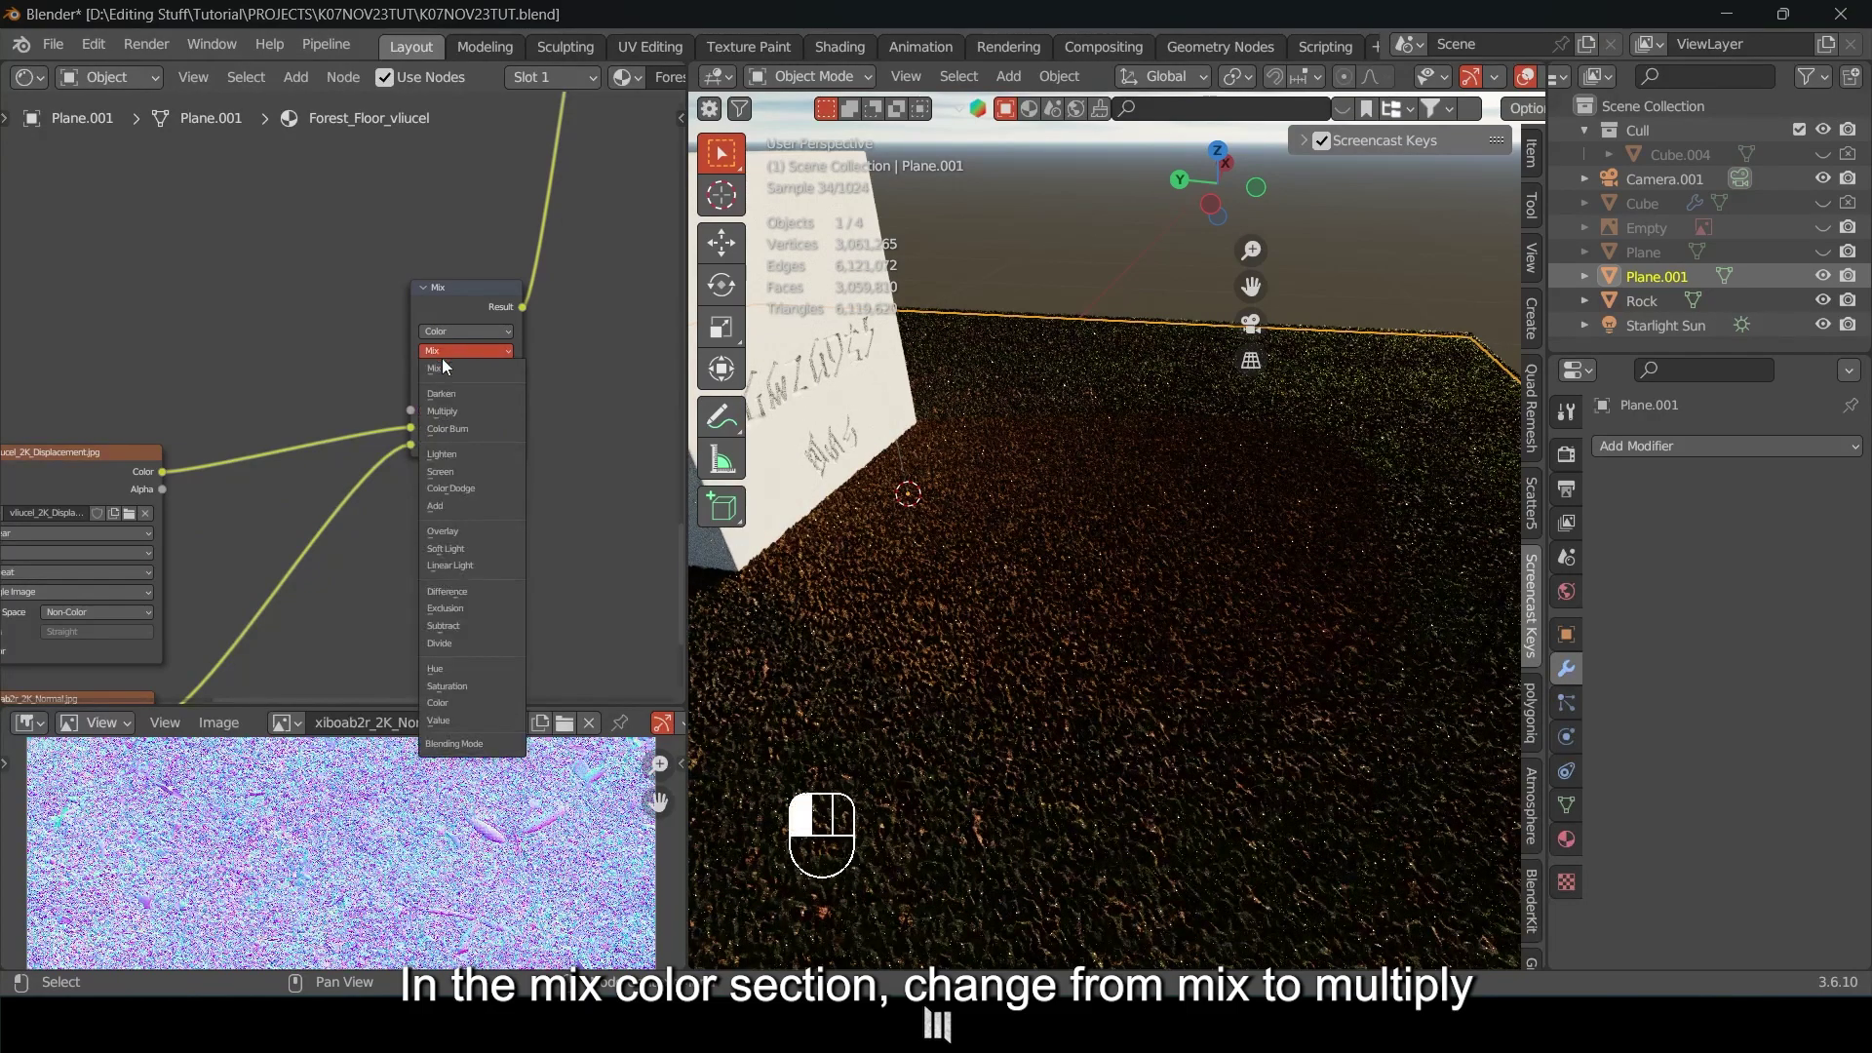
left_click(441, 412)
Duplicate the Color Attribute node that holds the ground mask and place the copy below the original.
middle_click_drag(269, 360, 466, 341)
scroll(385, 470, "down", 5)
key("shift+d")
left_click(523, 602)
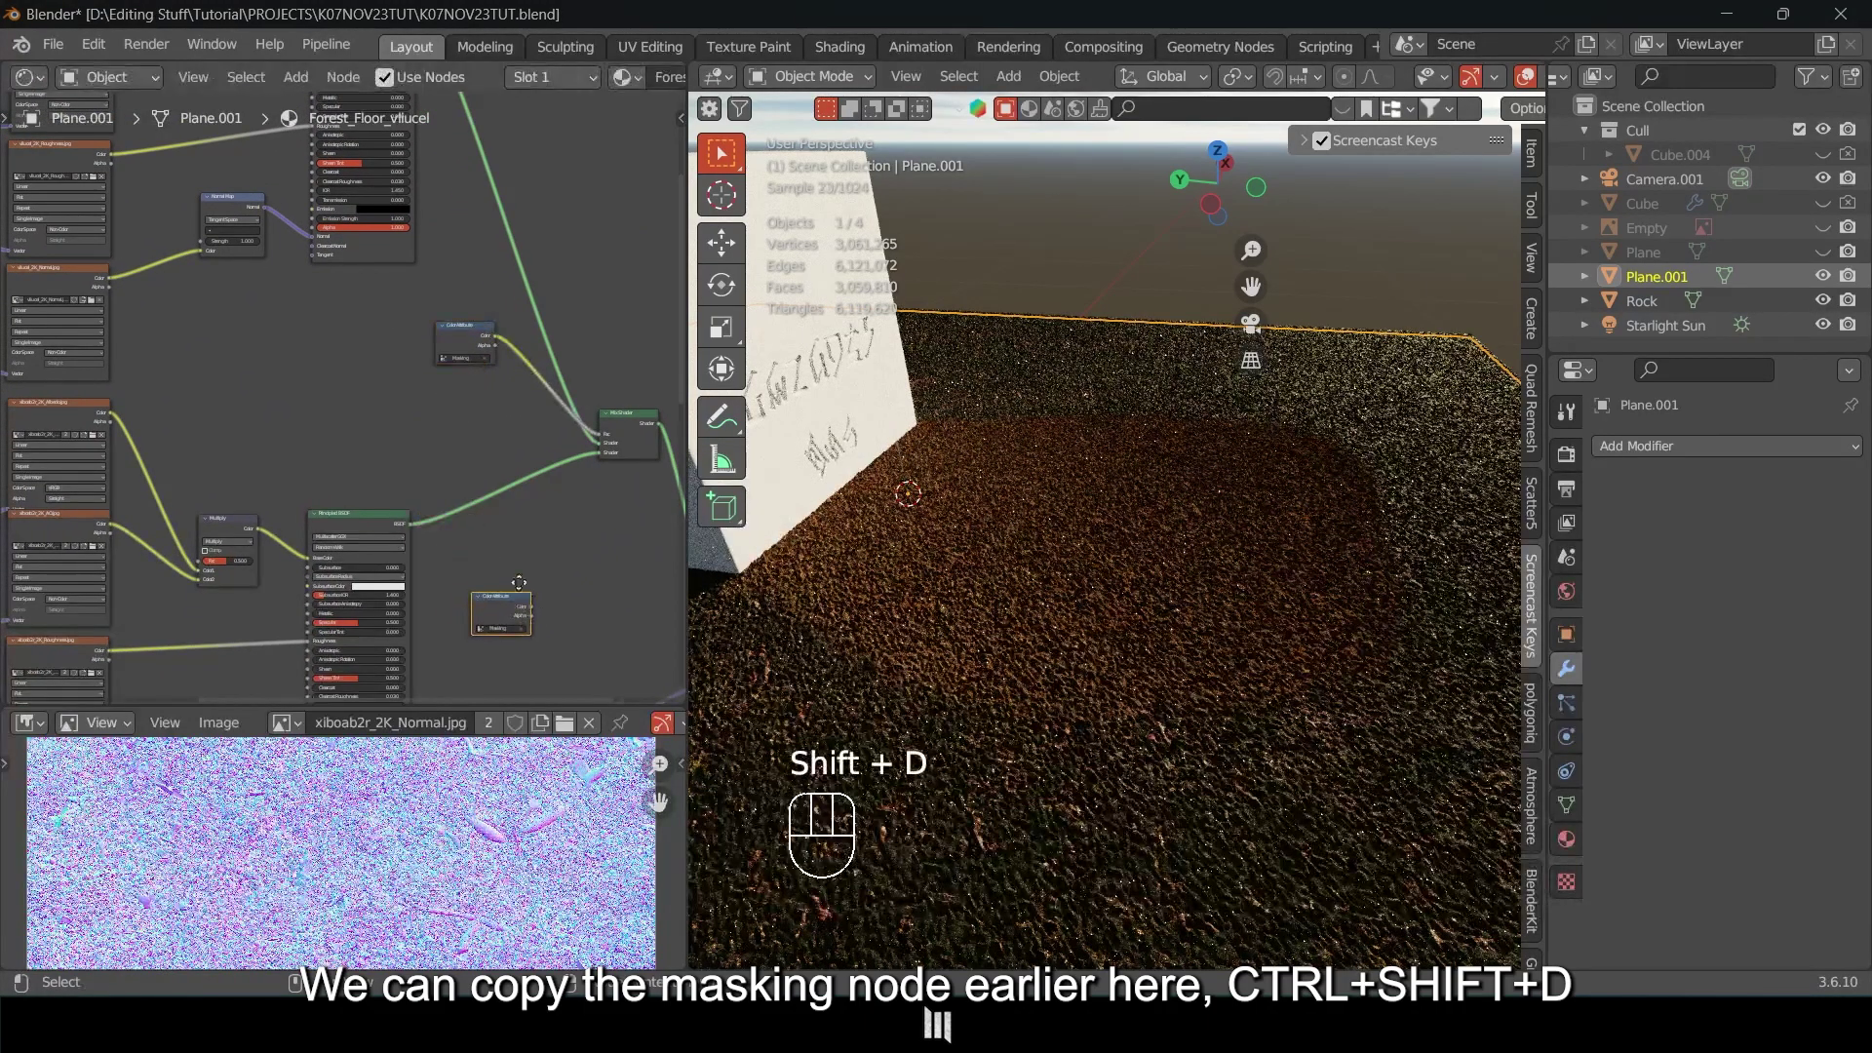
Move the duplicated mask Color Attribute node beside the displacement Multiply node and connect its Color output to the Factor input.
middle_click_drag(524, 598, 589, 248)
key("g")
left_click(166, 671)
scroll(353, 390, "down", 1)
middle_click_drag(214, 614, 278, 355)
scroll(352, 392, "up", 1)
key("g")
scroll(305, 402, "up", 2)
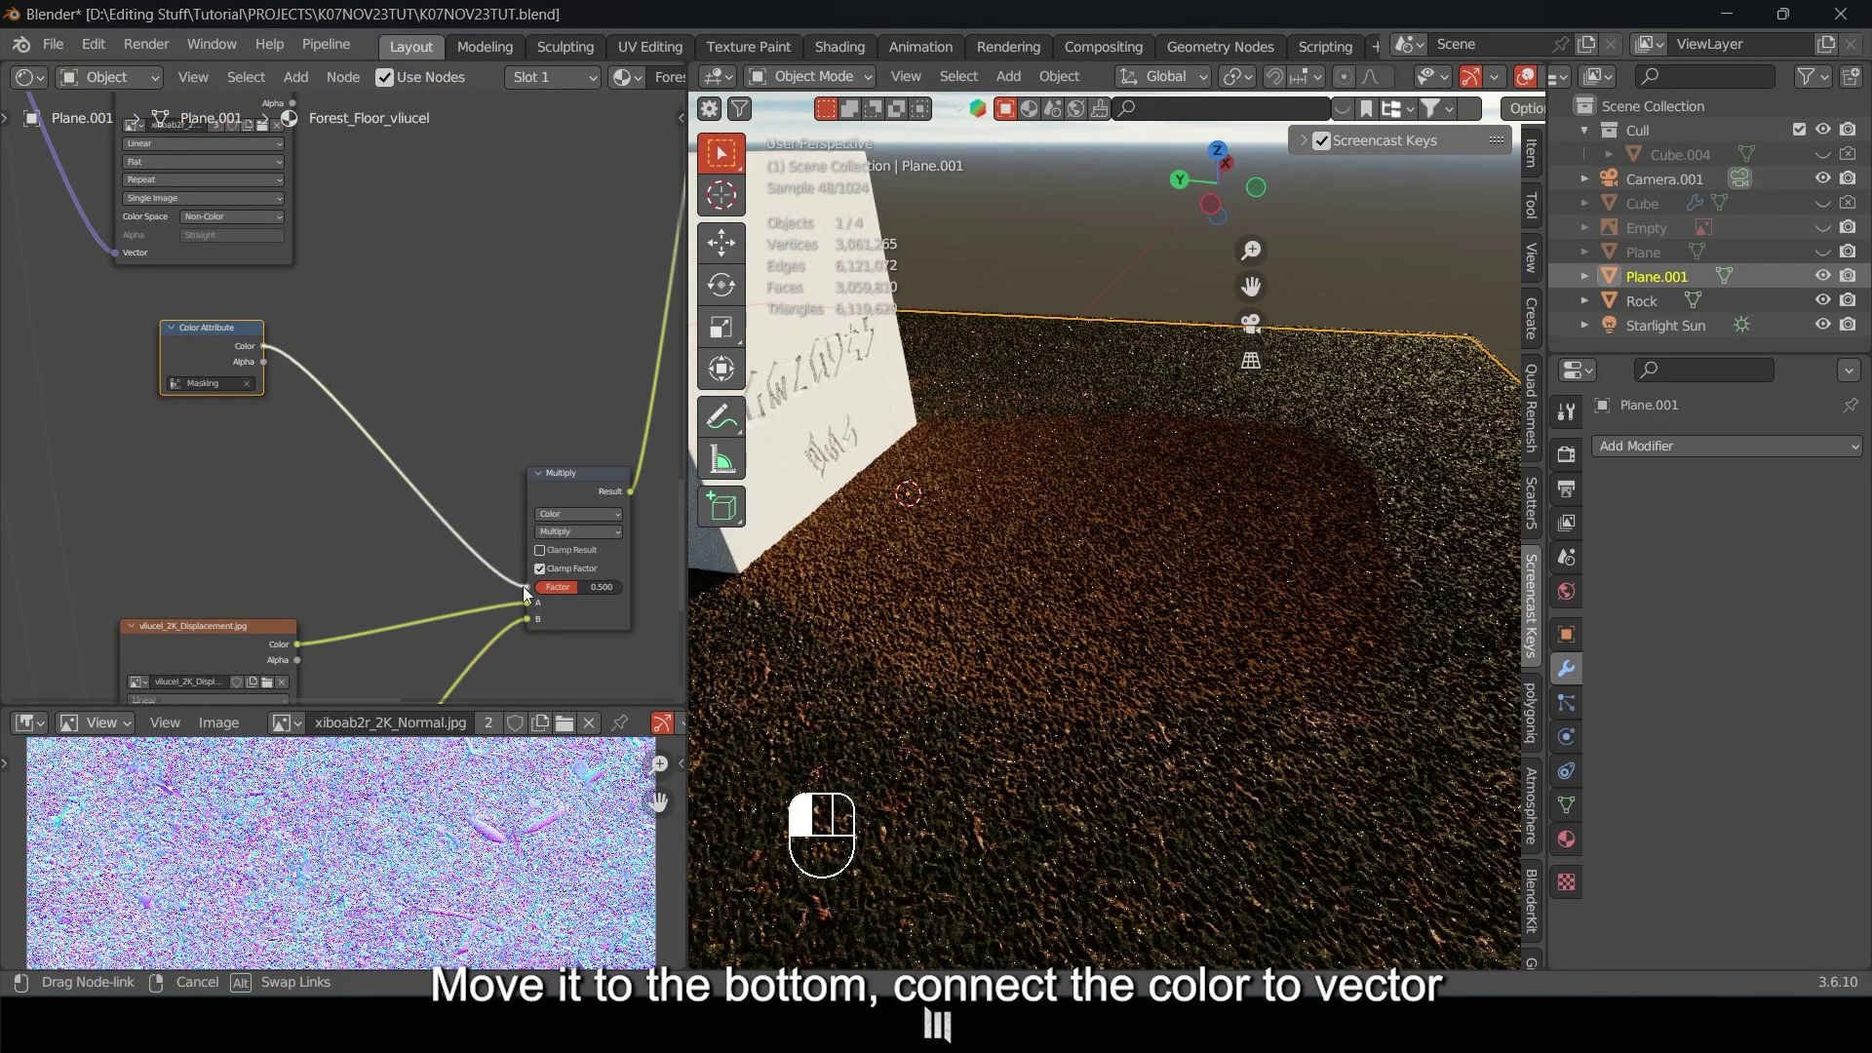
left_click_drag(329, 483, 325, 482)
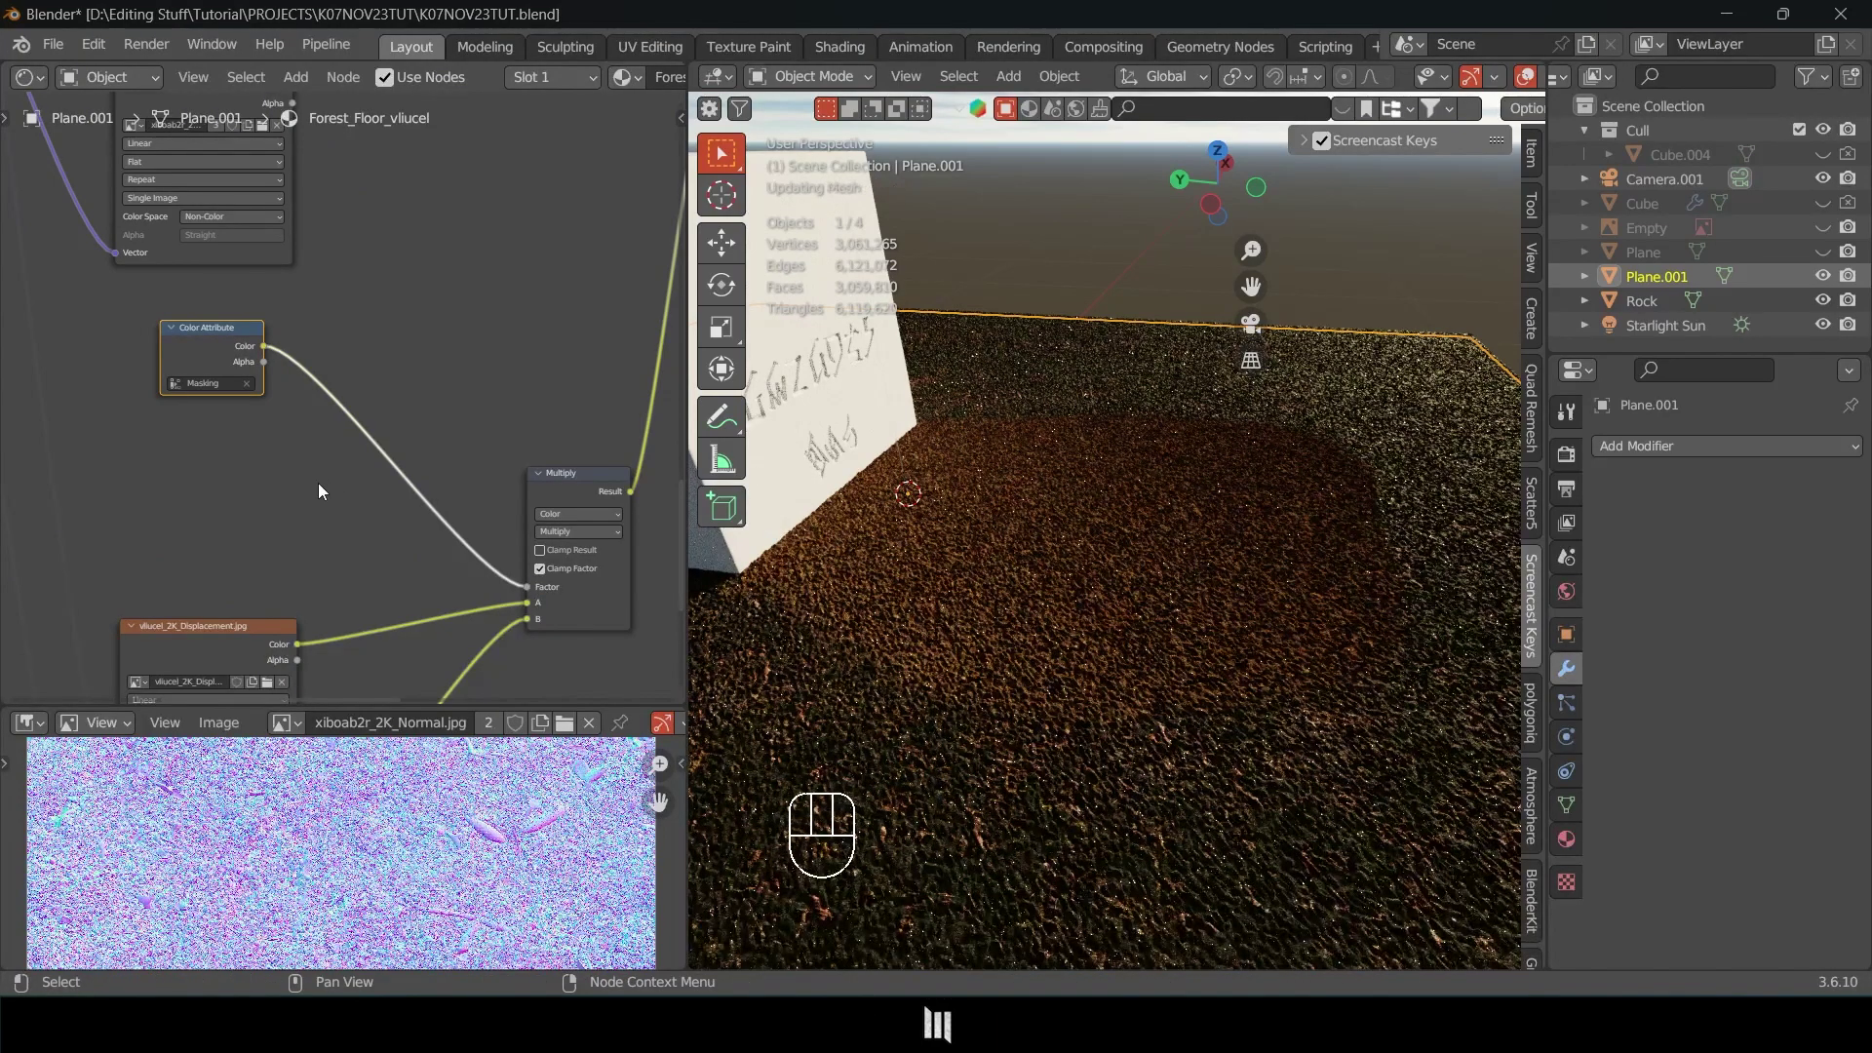
Replace the grass normal image in the duplicated texture node with xiboab2r_2K_Displacement.jpg and set its color space to Non-Color.
middle_click_drag(1227, 652, 1063, 590, "shift")
scroll(332, 564, "down", 1)
middle_click_drag(332, 564, 379, 278)
middle_click_drag(363, 532, 443, 444)
scroll(443, 445, "up", 1)
left_click_drag(371, 400, 377, 401)
scroll(318, 383, "up", 2)
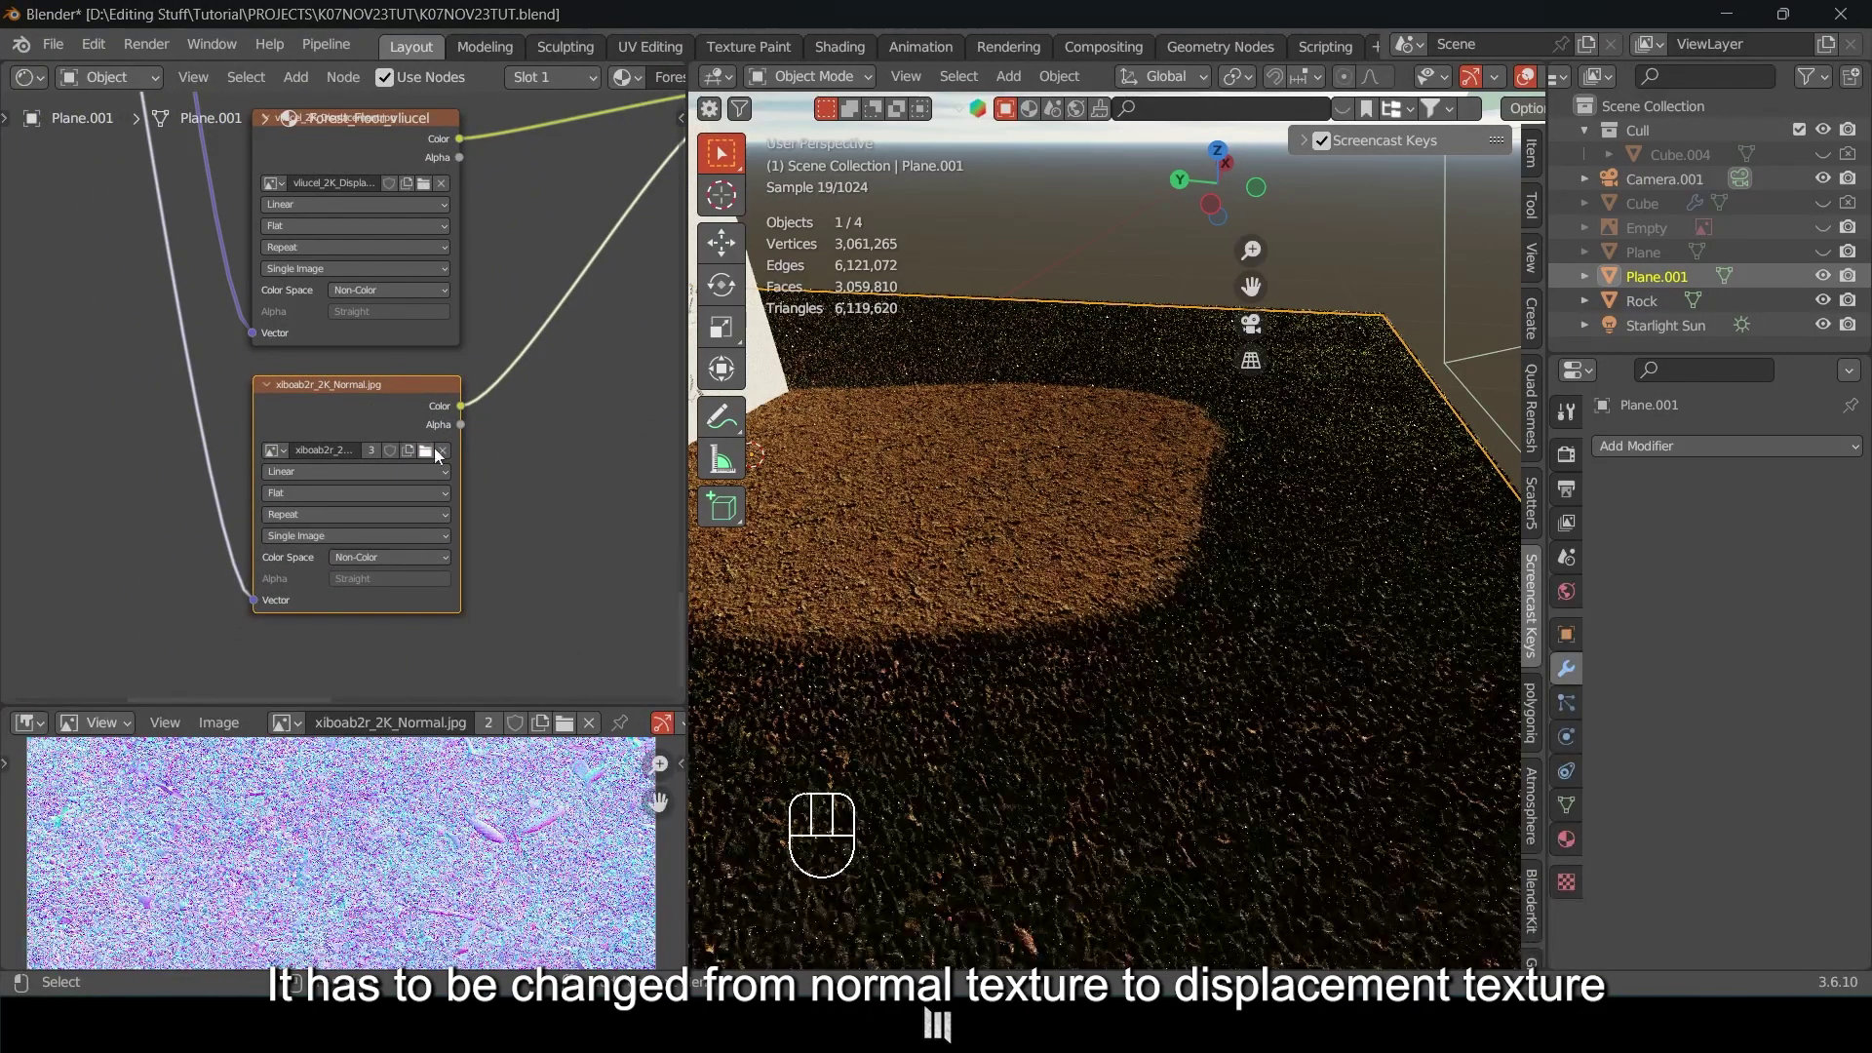
left_click(426, 451)
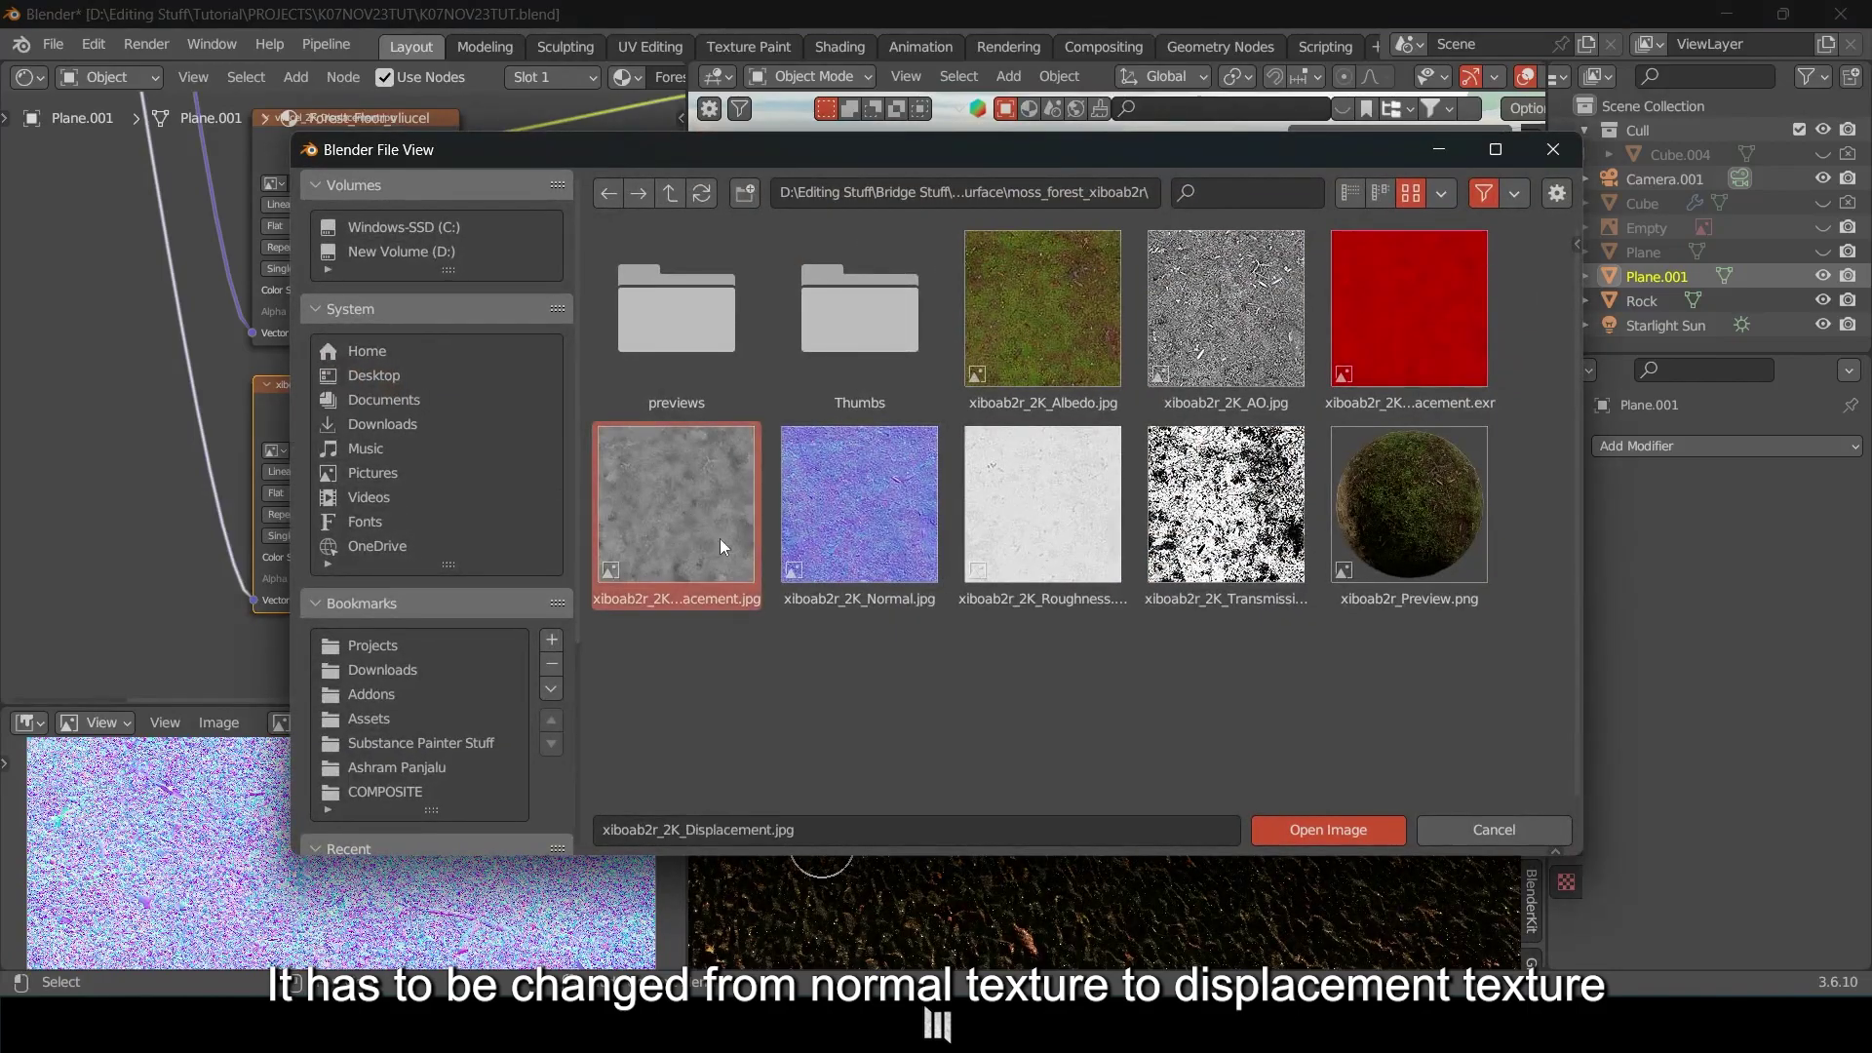
left_click(1295, 824)
left_click(388, 556)
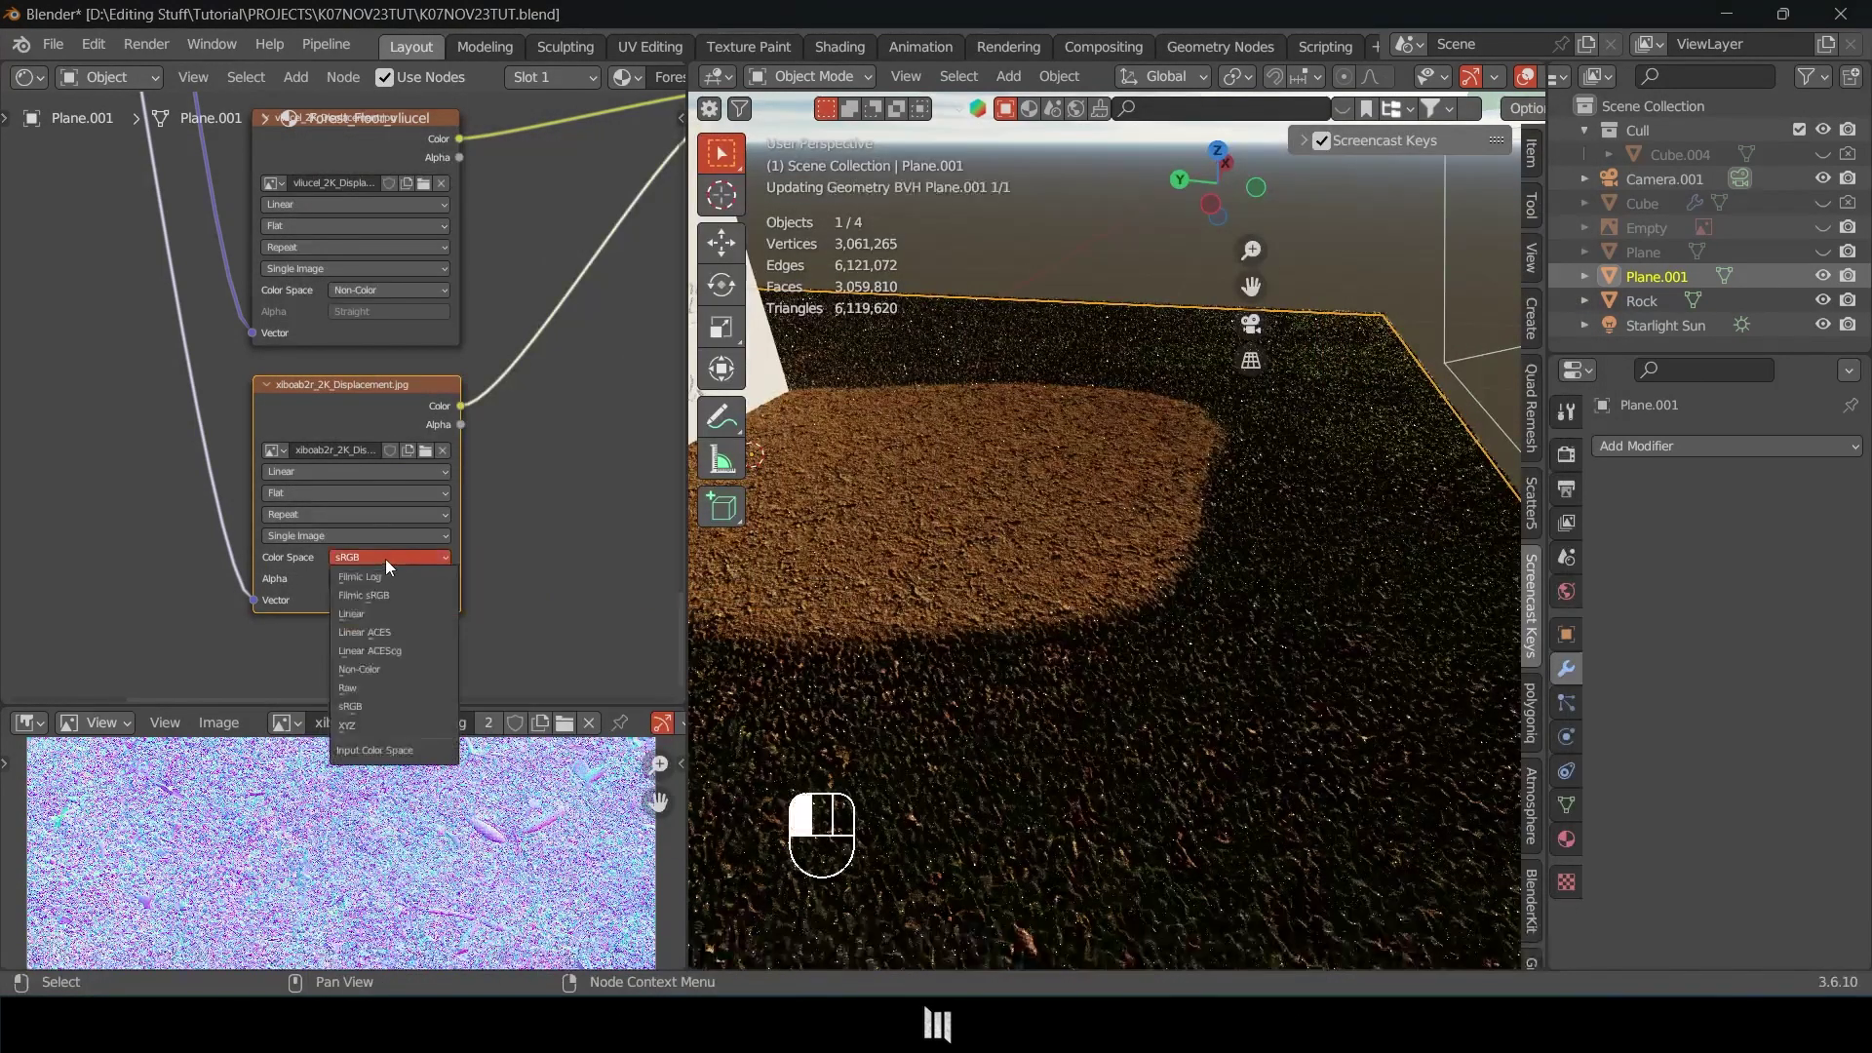
left_click(392, 670)
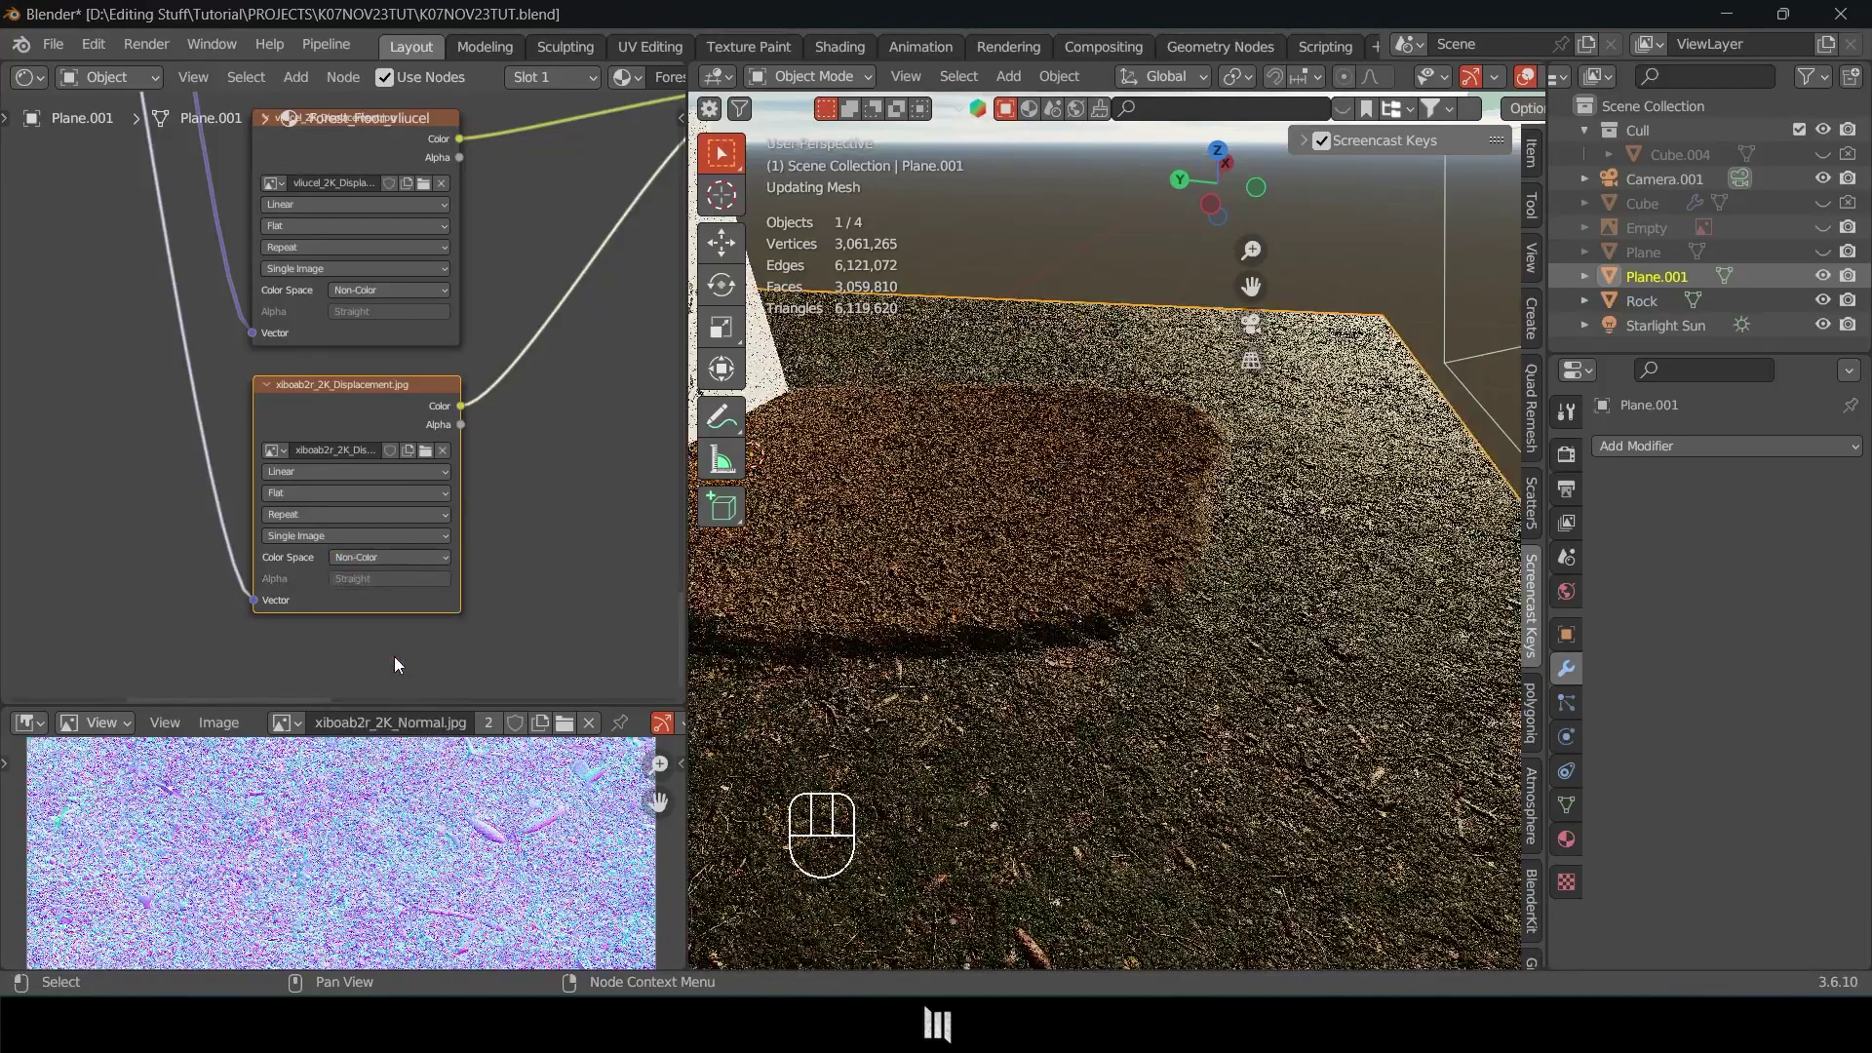
Insert an Invert Color node between the lower Color Attribute node and the displacement Multiply node's Factor.
middle_click_drag(1112, 625, 898, 578)
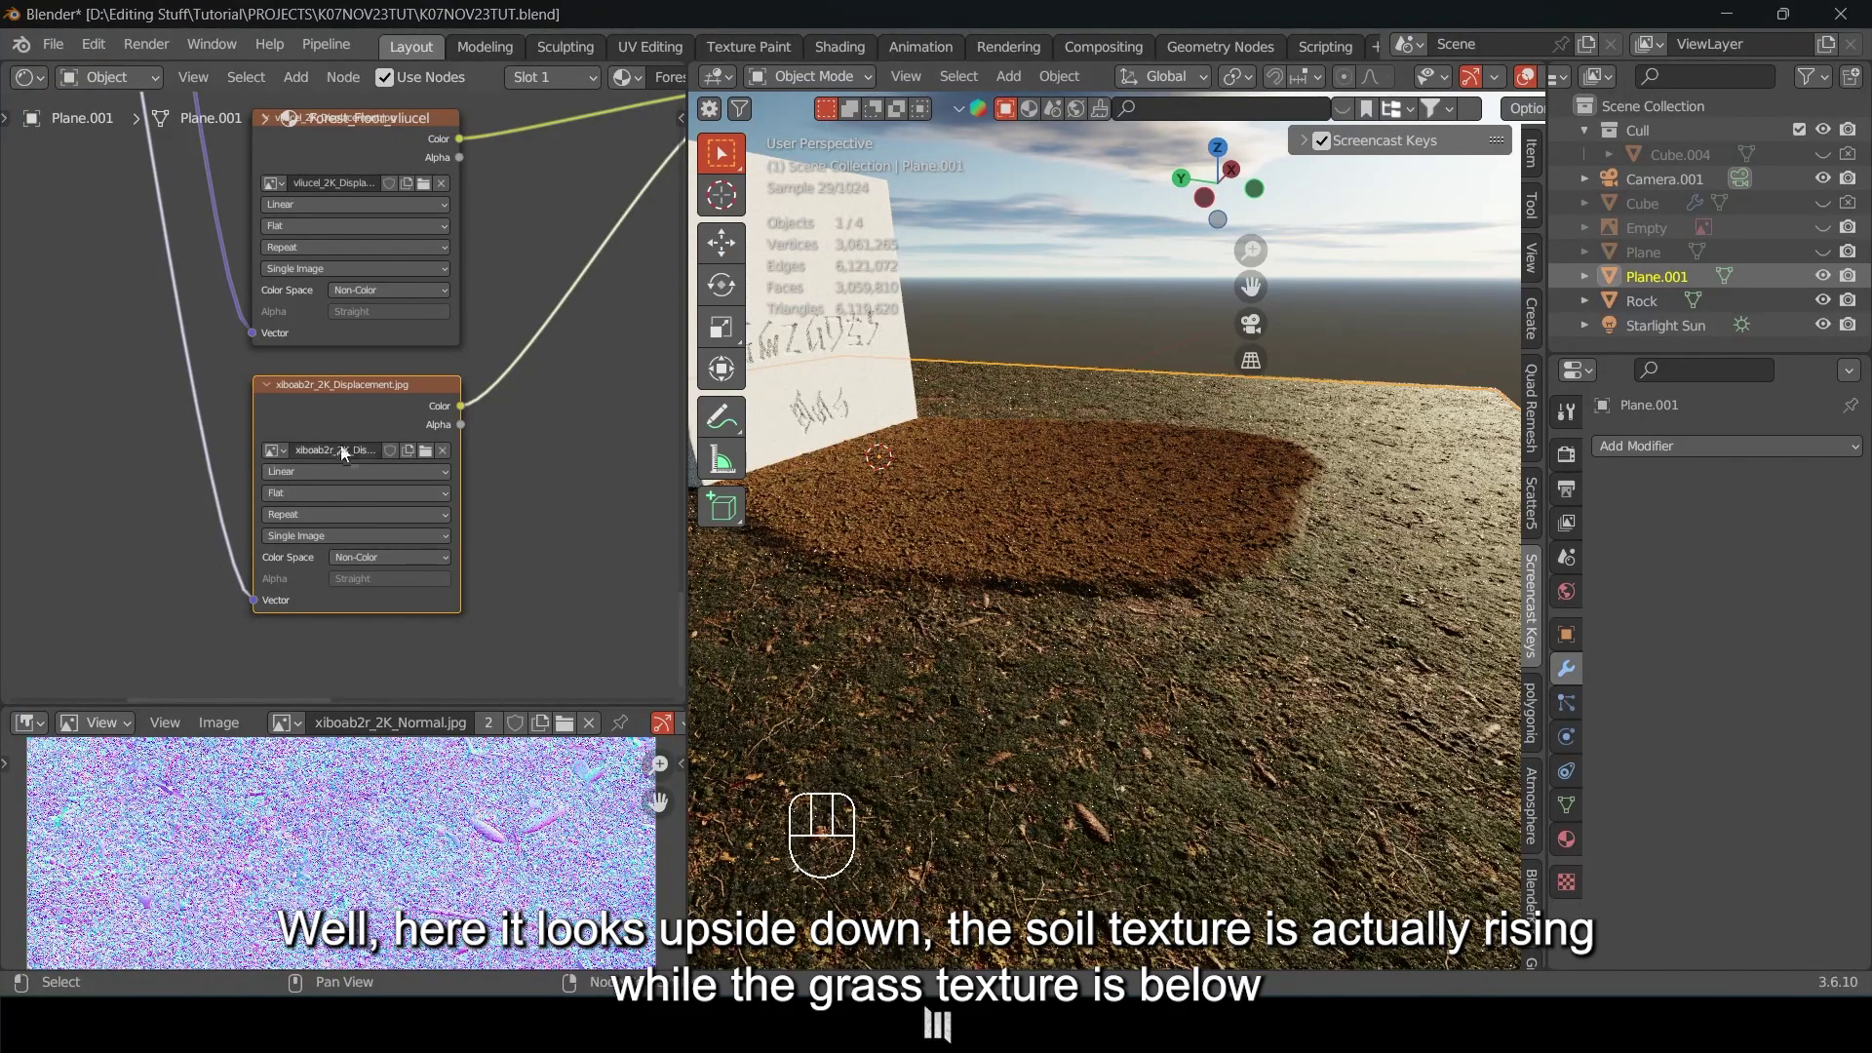
scroll(333, 451, "down", 3)
middle_click_drag(470, 454, 415, 521)
middle_click_drag(427, 110, 432, 372)
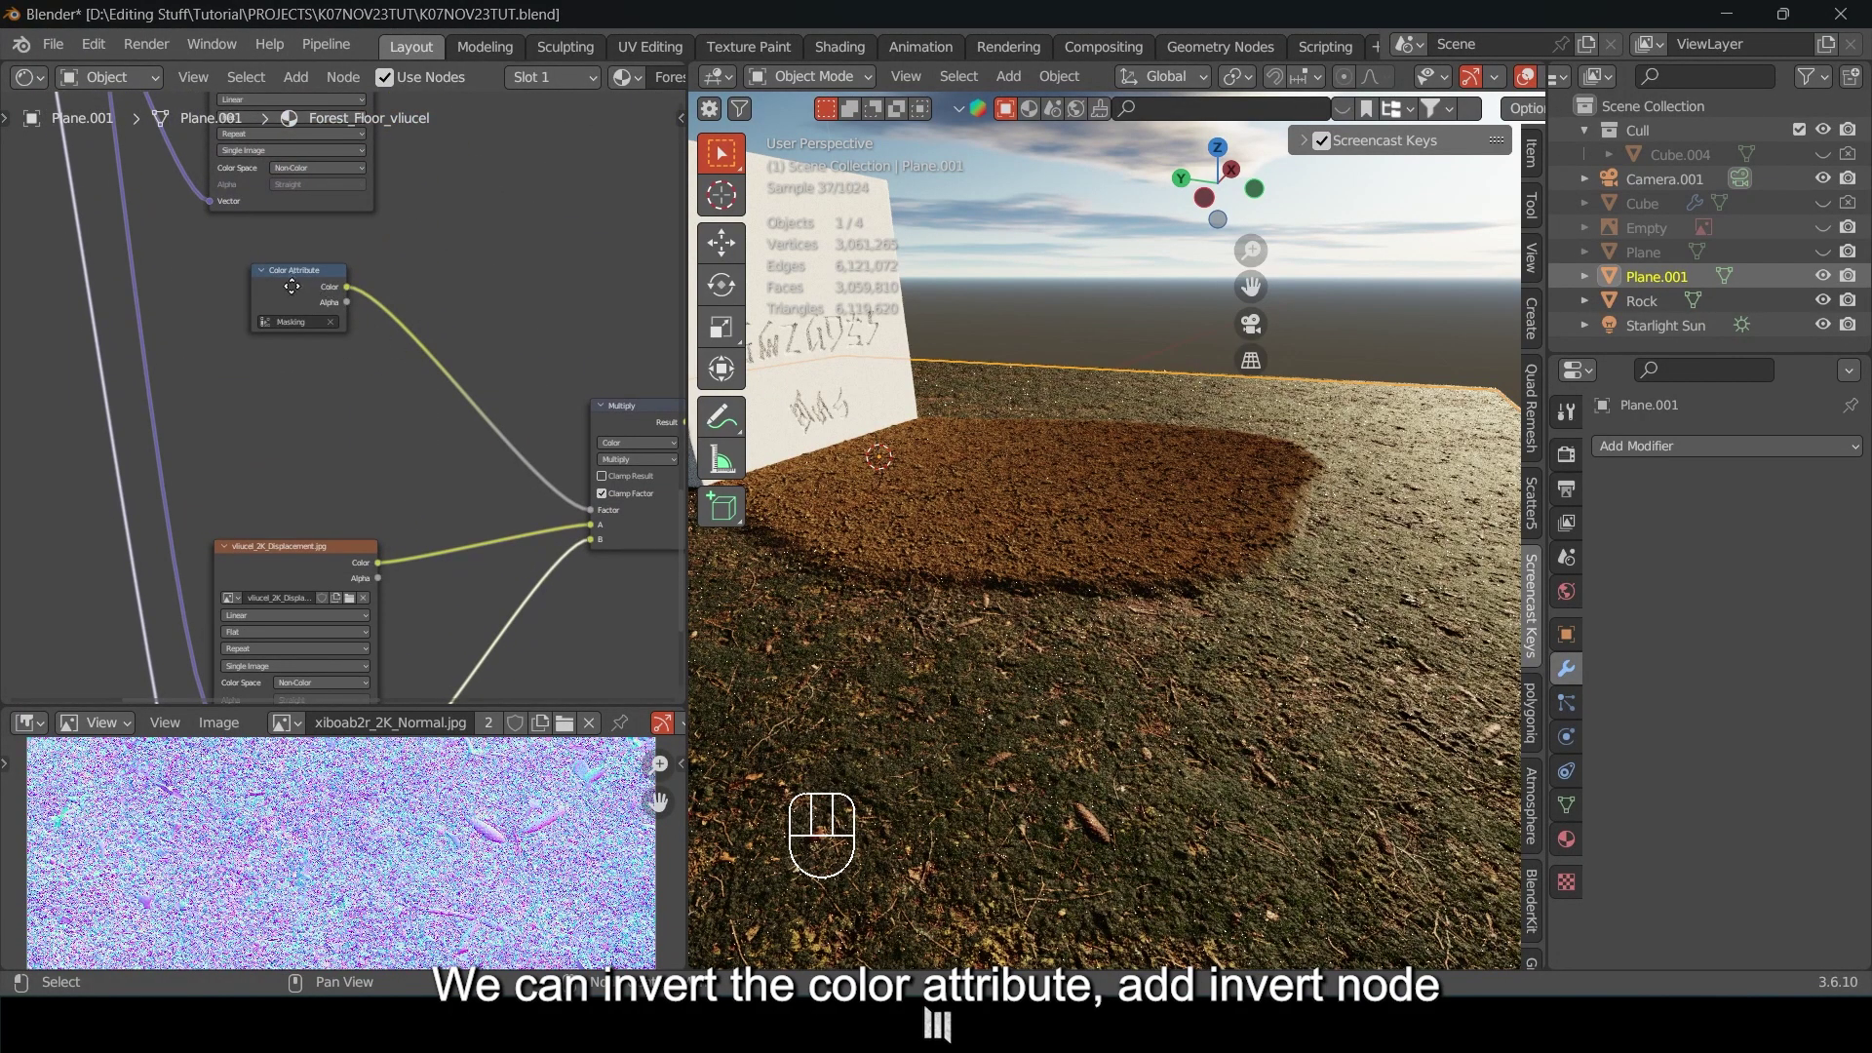
left_click_drag(294, 286, 263, 291)
scroll(271, 322, "up", 1)
key("shift+a")
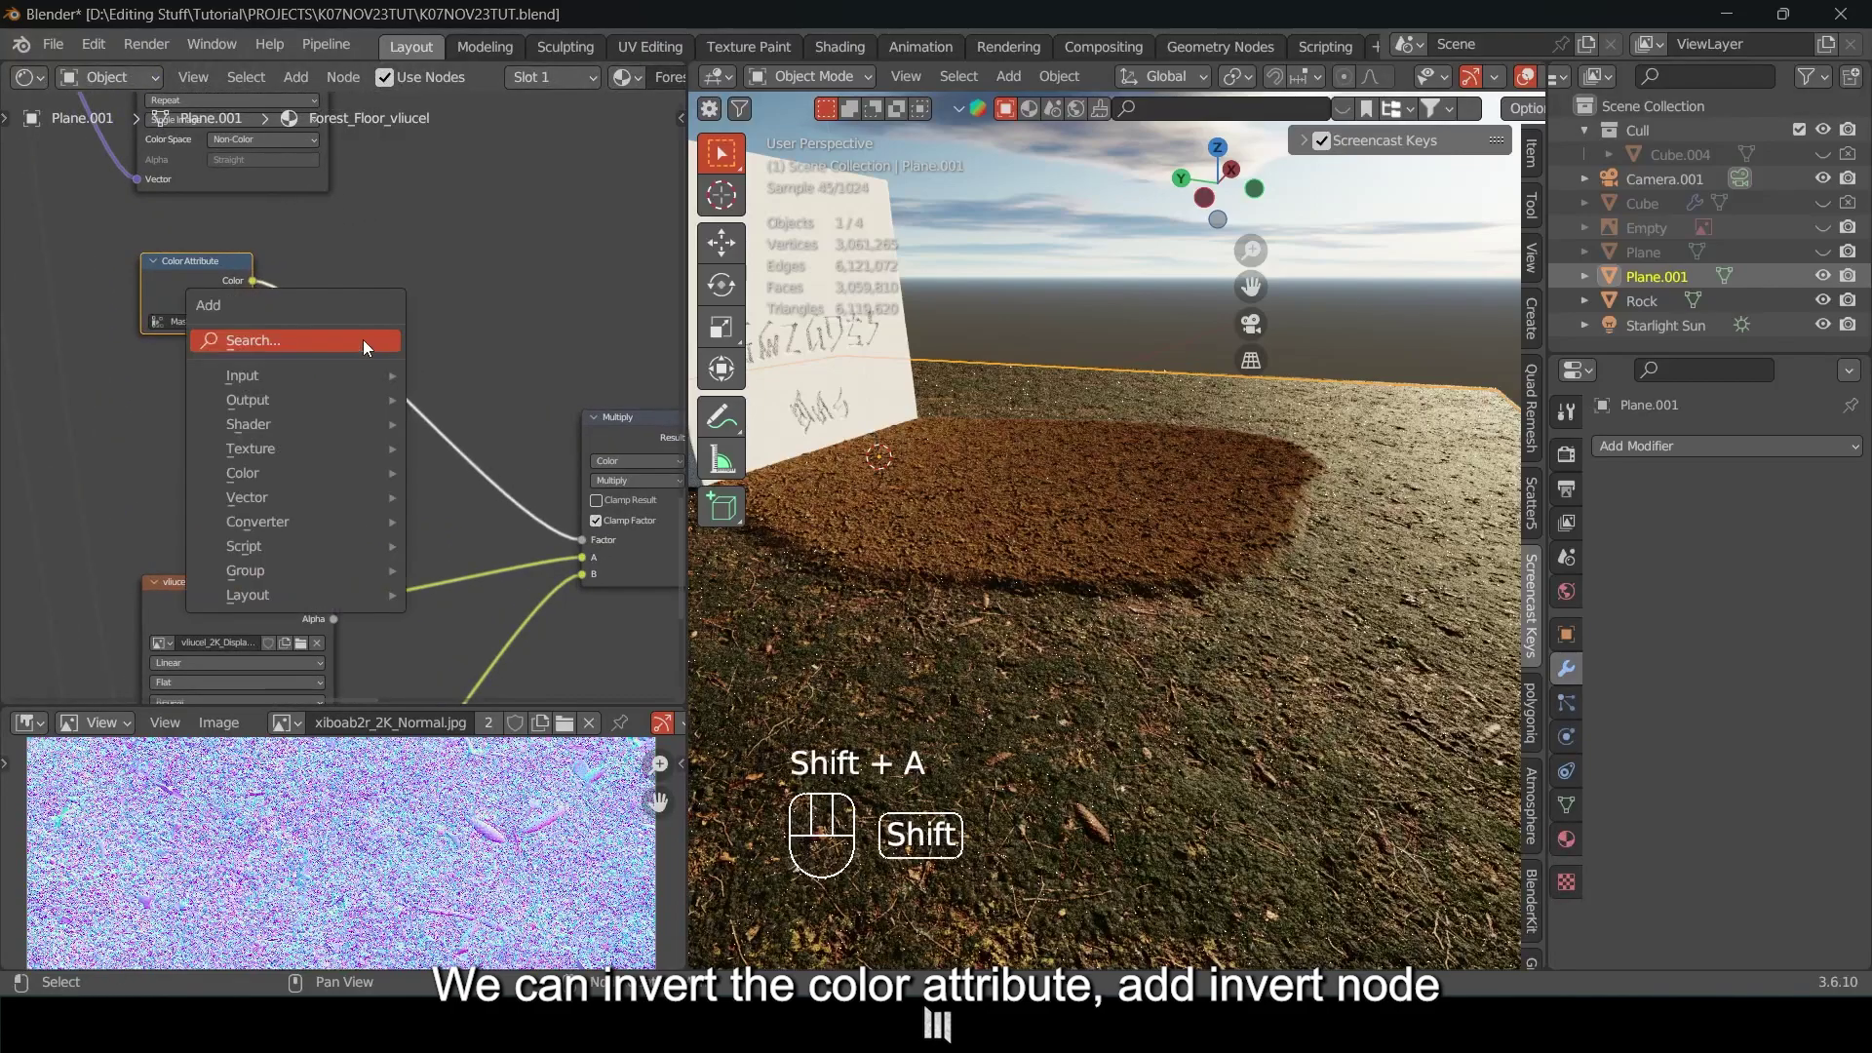
left_click(363, 340)
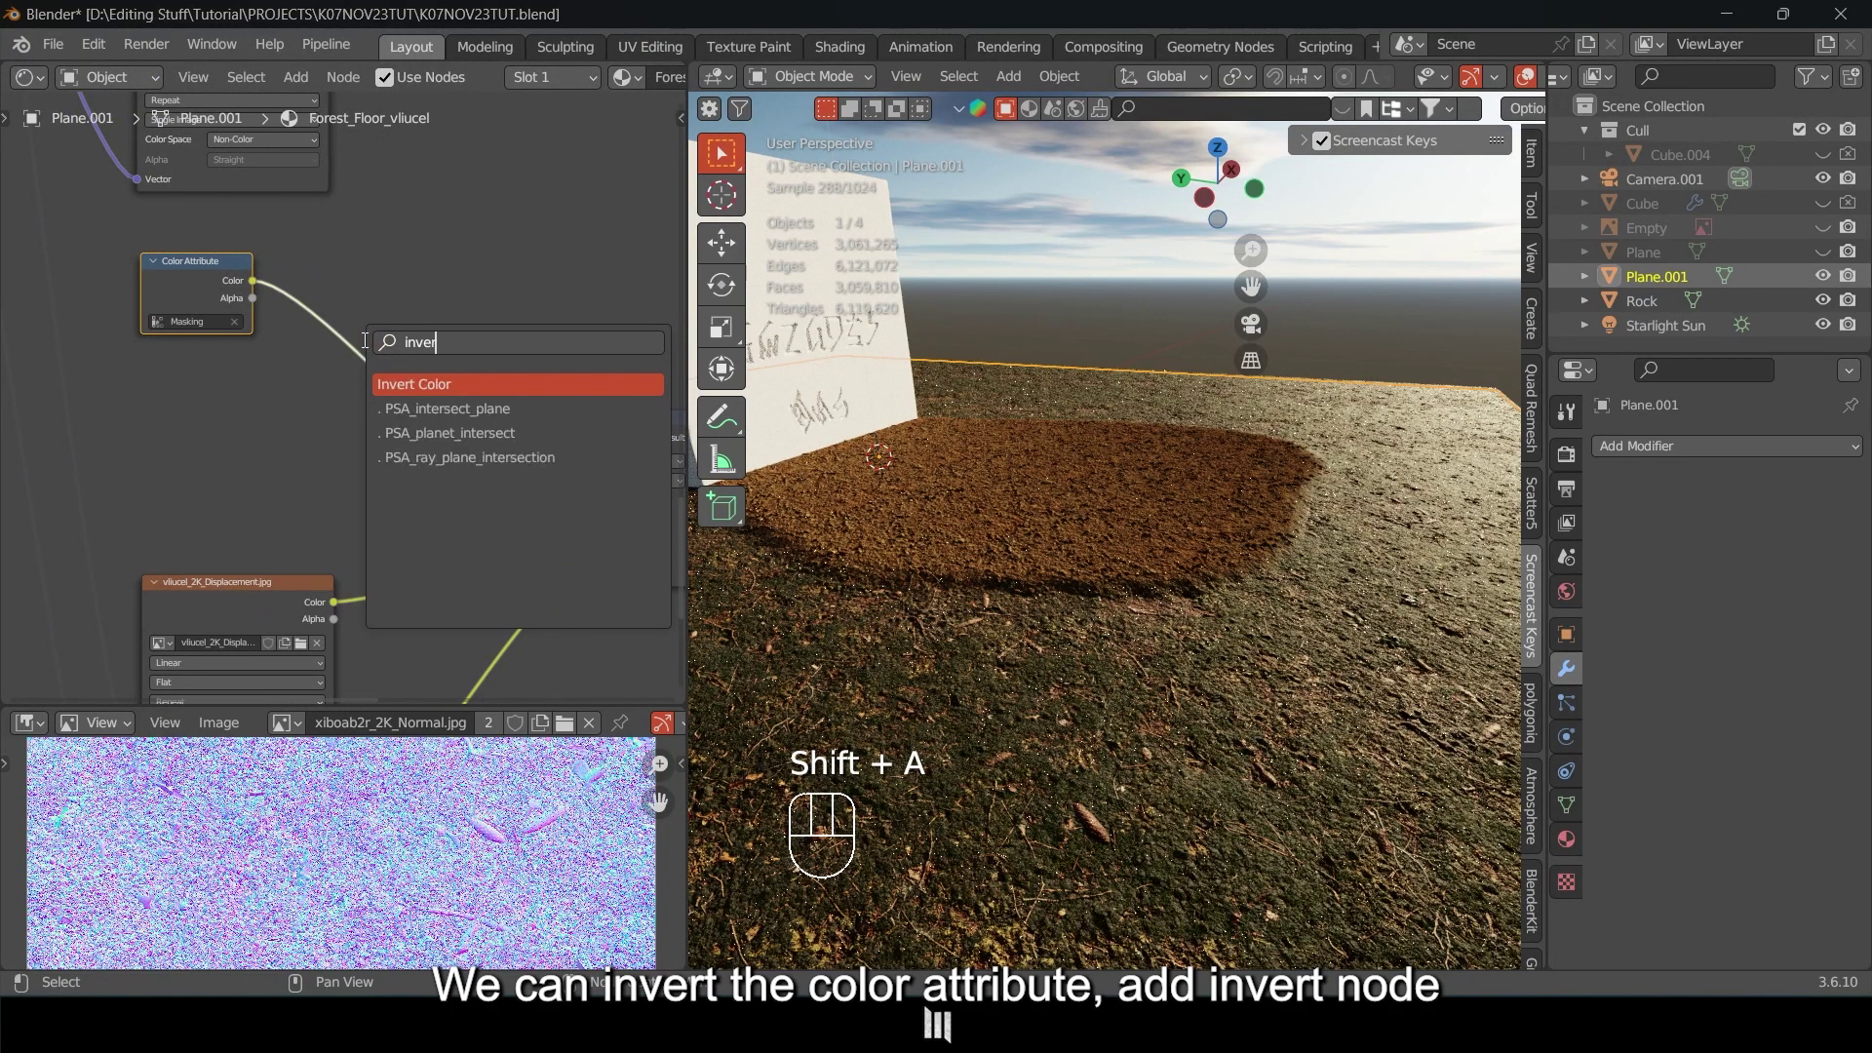
left_click(399, 389)
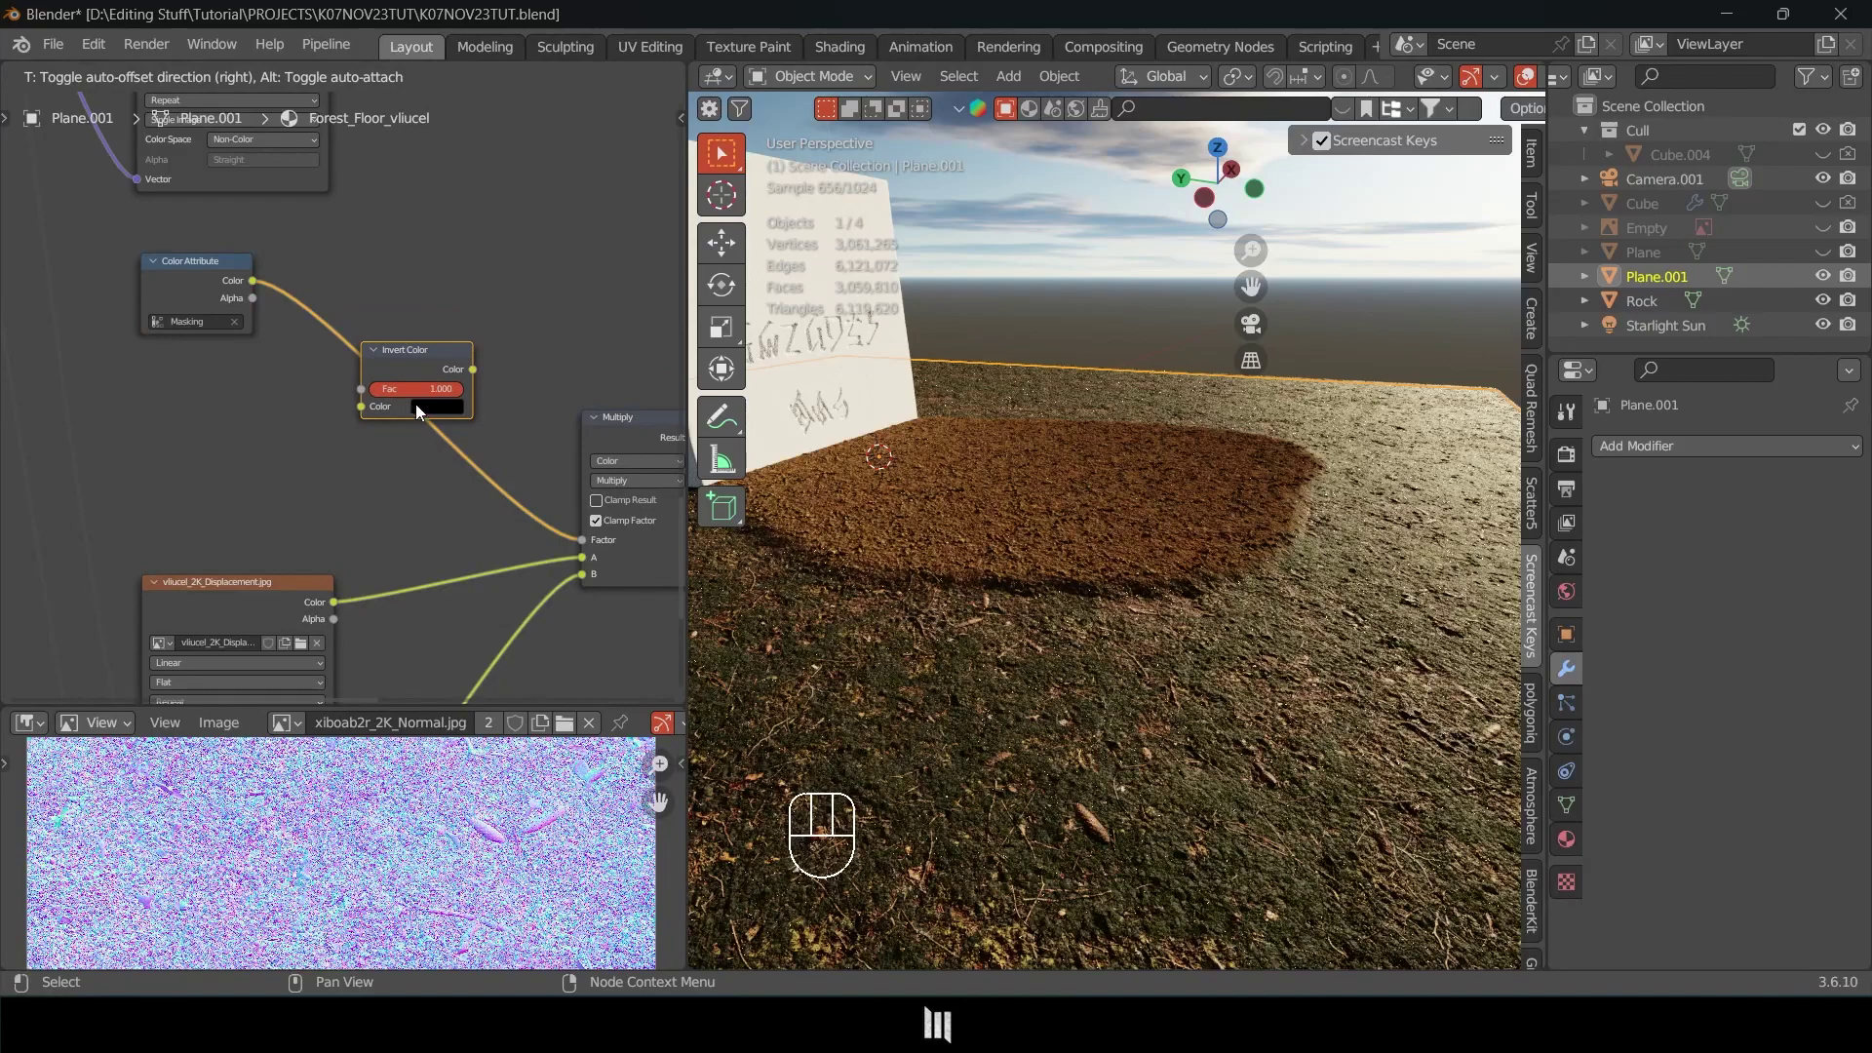
left_click(483, 443)
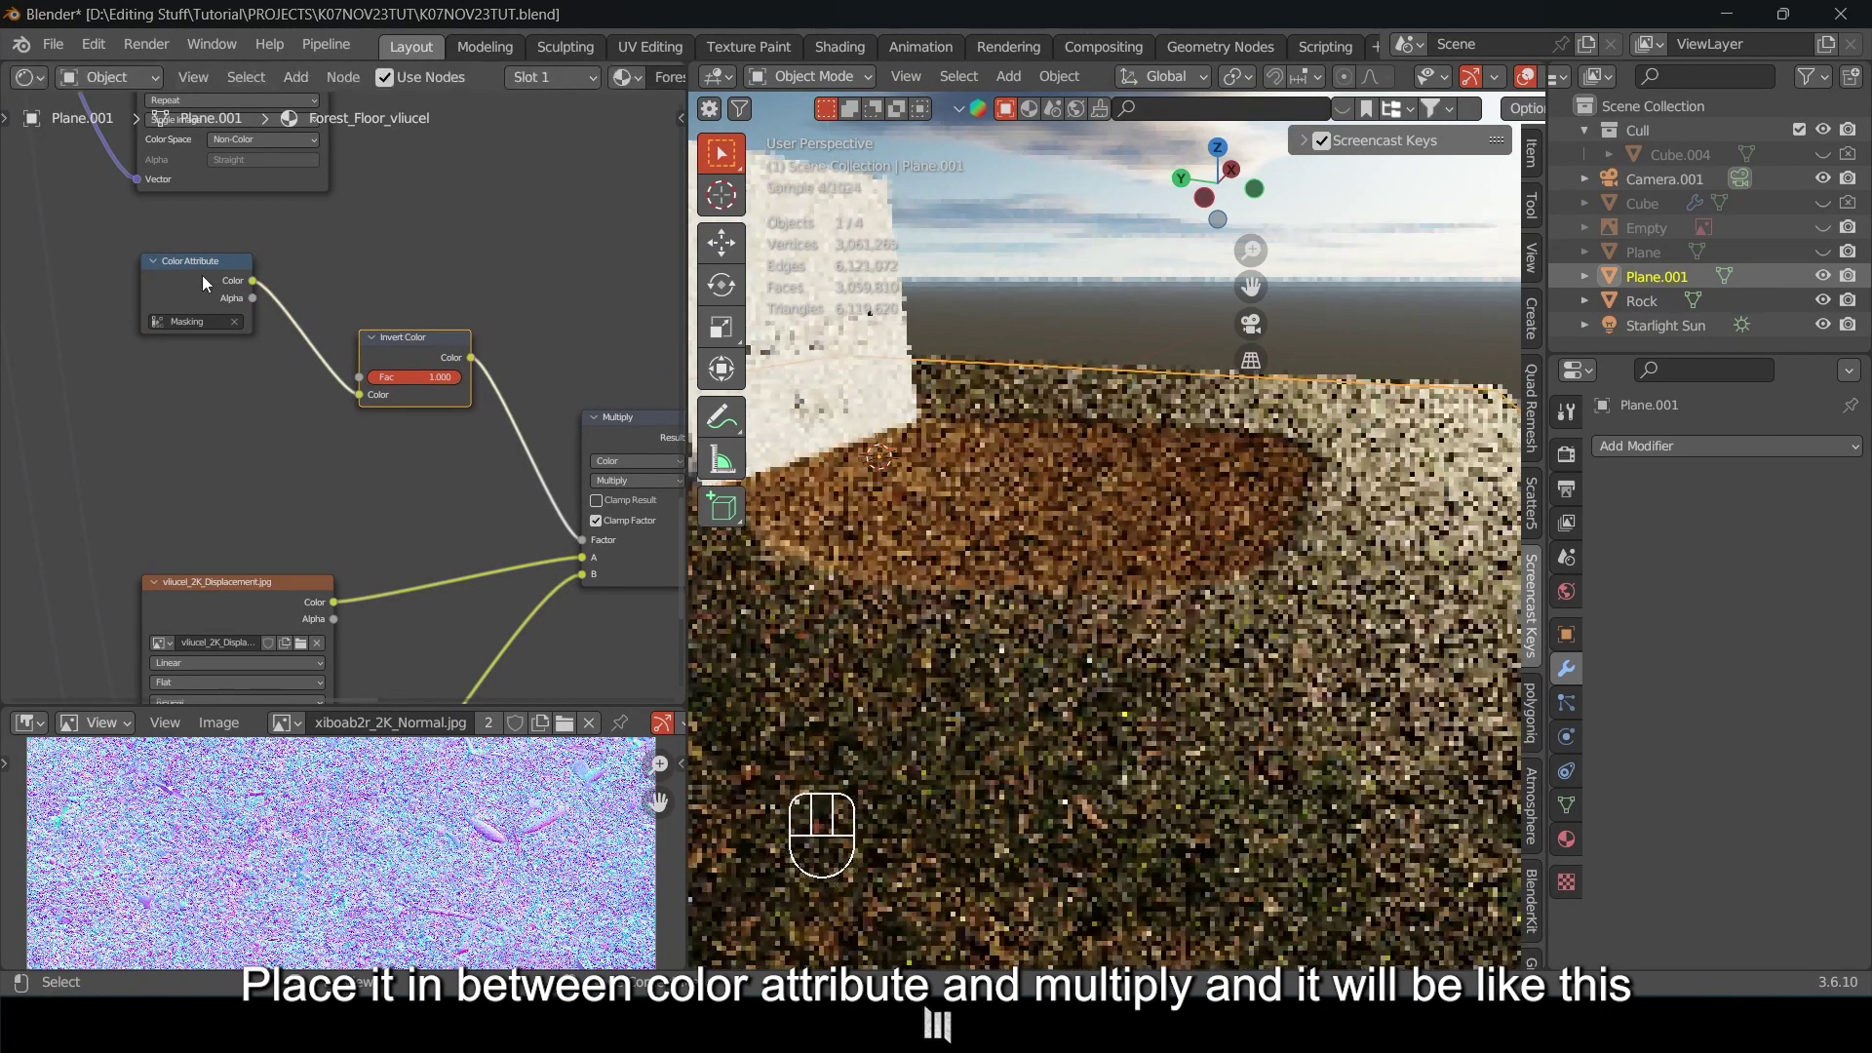
Add a Noise Texture node below the mask Color Attribute node and arrange the neighbouring mask nodes.
middle_click_drag(1211, 635, 1303, 529)
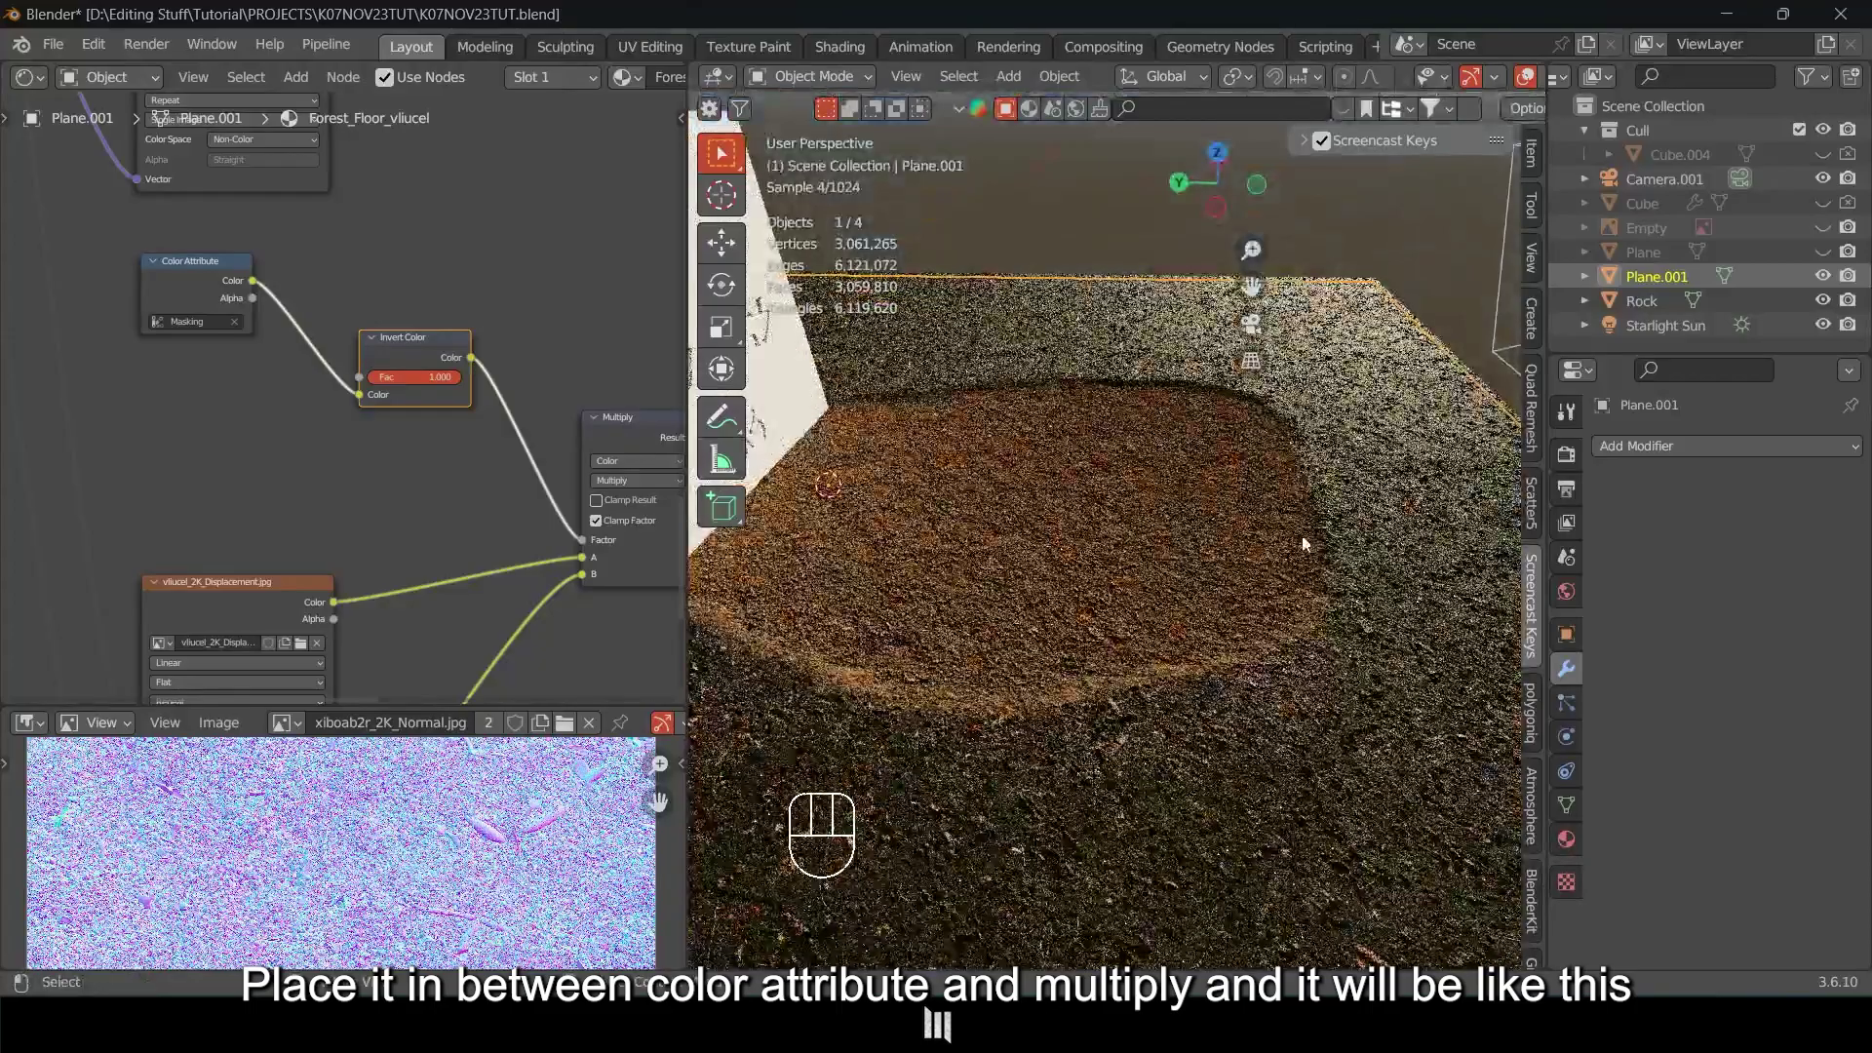
middle_click_drag(1115, 669, 945, 736)
key("shift+a")
left_click(378, 360)
type("noise")
key("Return")
left_click(293, 356)
left_click_drag(508, 323, 577, 270)
middle_click_drag(578, 321, 294, 308)
left_click_drag(419, 380, 532, 293)
Insert a Mix Color node after the Invert Color node and connect the noise texture's Fac output to its B input.
key("shift+a")
left_click(439, 378)
type("mix")
key("Return")
left_click(521, 296)
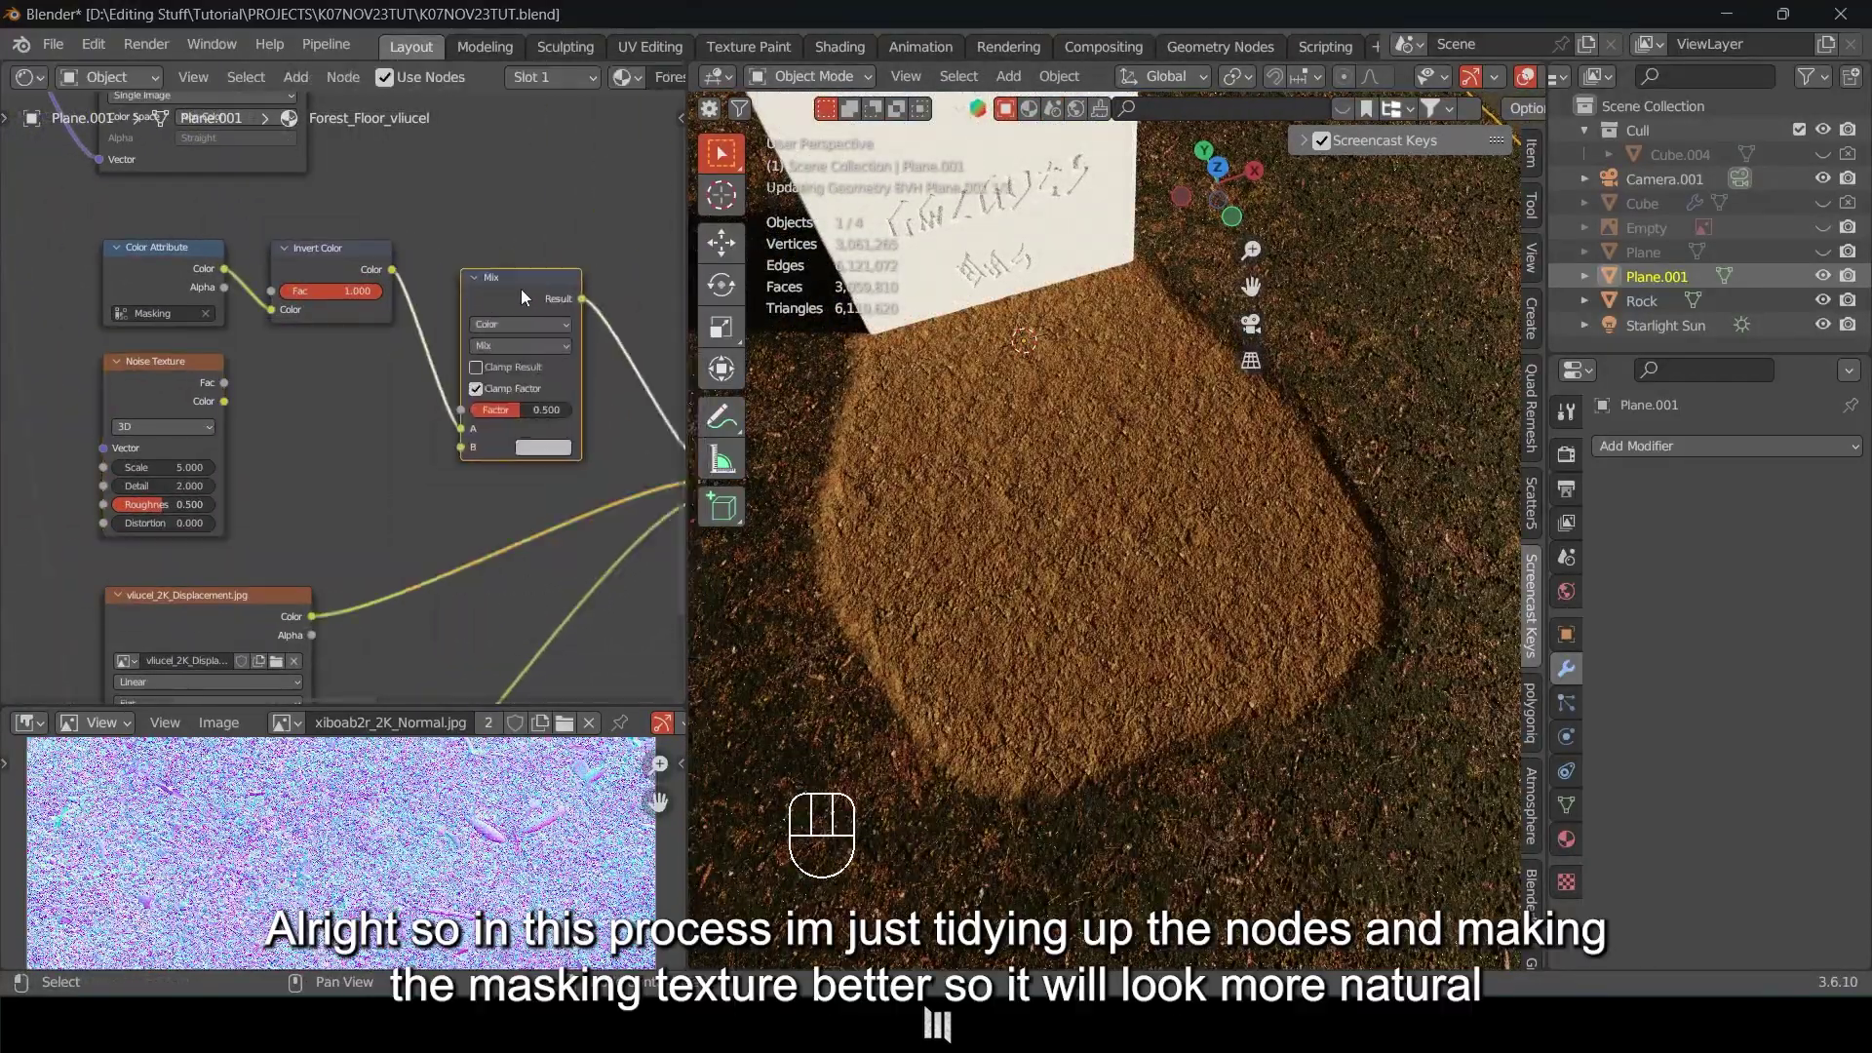
left_click_drag(224, 384, 460, 446)
Set the mask Mix node's blending mode to Overlay and the noise texture's Scale to 5.1 and Detail to 15.
left_click(338, 435)
left_click(520, 346)
left_click(503, 556)
scroll(186, 486, "up", 2)
middle_click_drag(185, 486, 283, 469)
left_click_drag(282, 467, 341, 468)
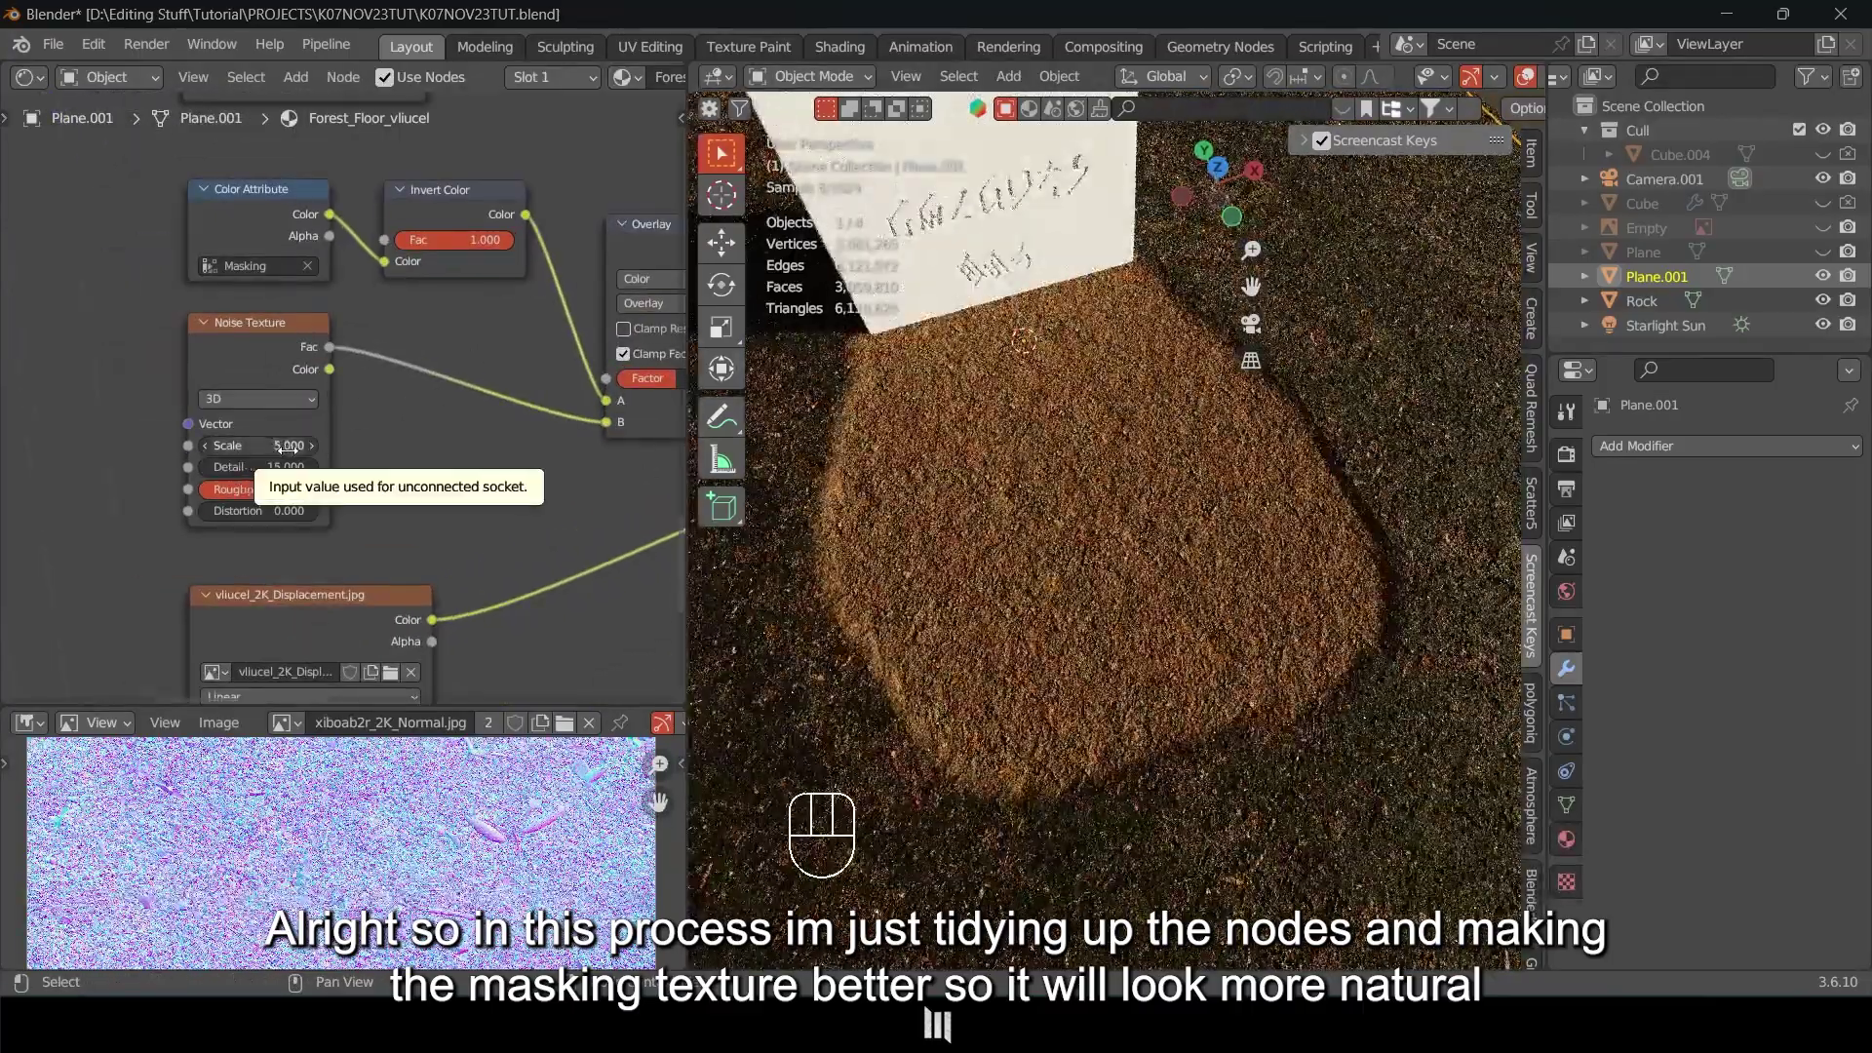
scroll(283, 447, "down", 2)
Preview the Overlay node's output on the ground and switch the viewport to Material Preview shading.
left_click(478, 359, "ctrl+shift")
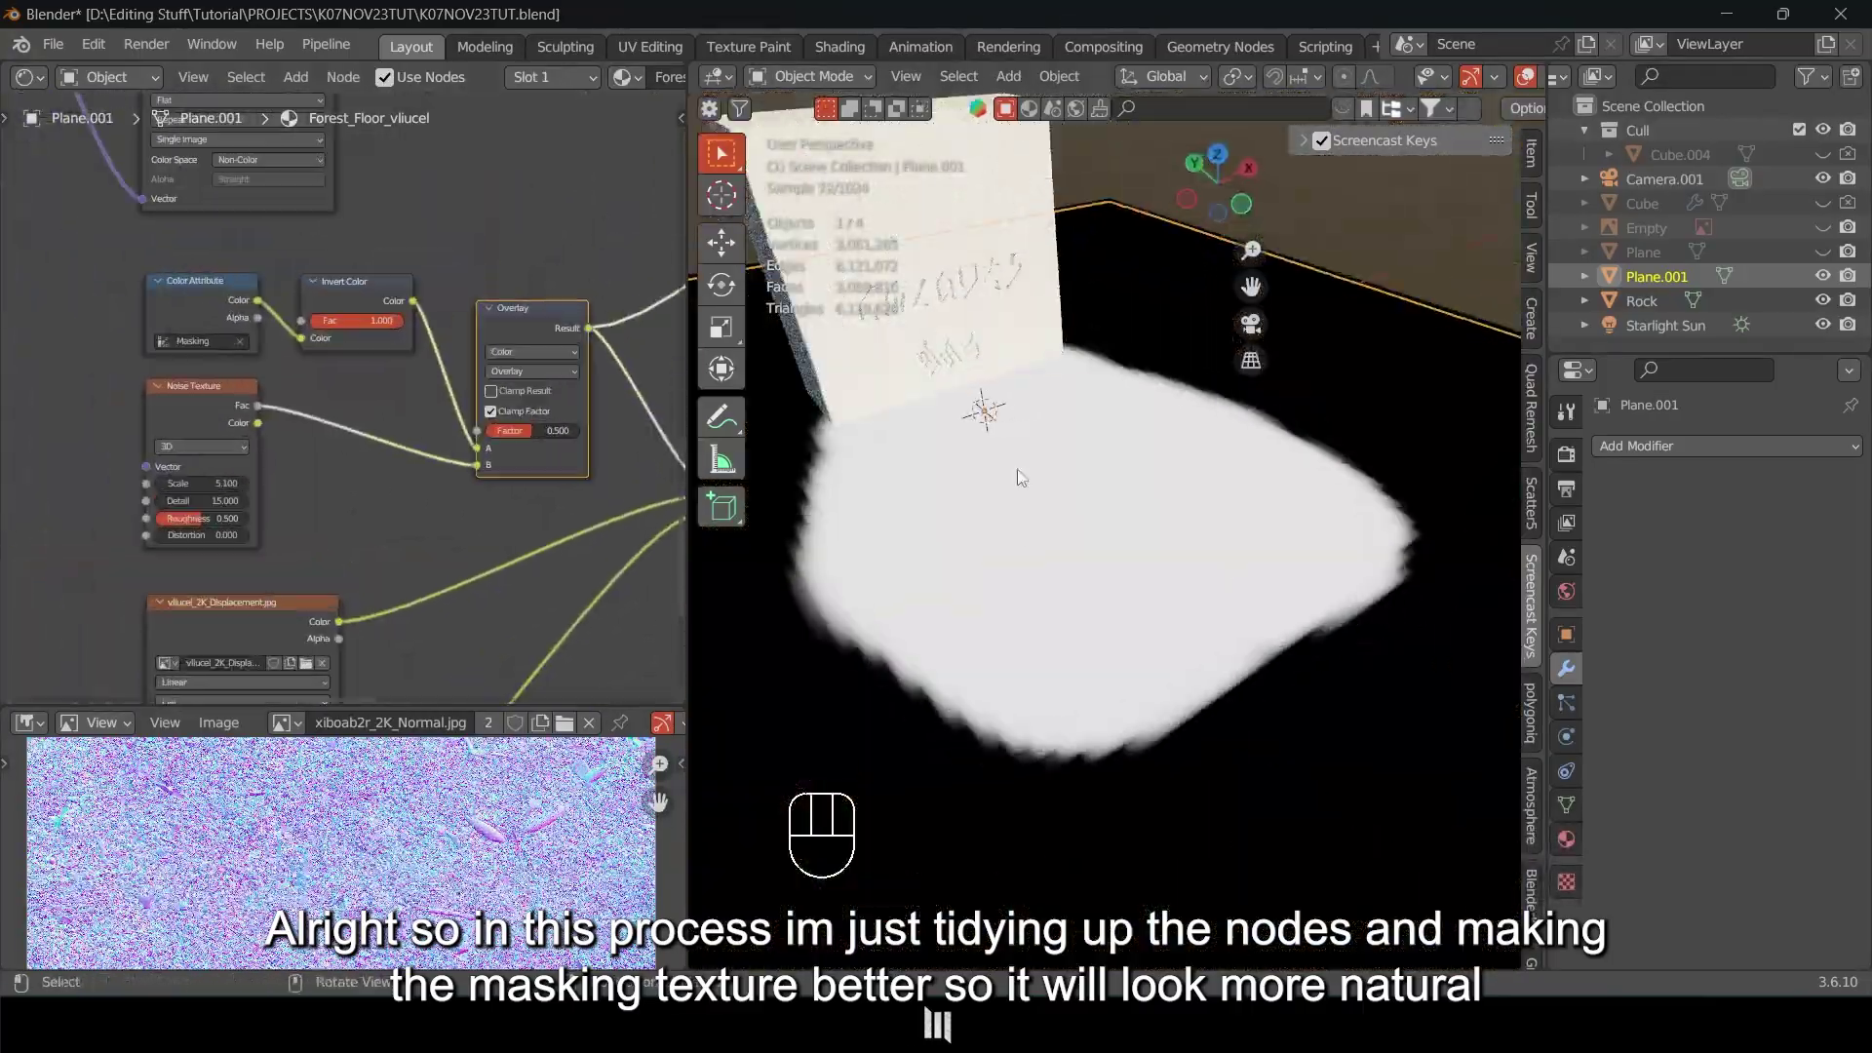
key("z")
middle_click_drag(1053, 419, 1059, 478)
Smooth the edge of the painted ground mask in Sculpt Mode and return to Object Mode.
left_click(821, 80)
left_click(821, 147)
left_click_drag(1108, 757, 1395, 654, "shift")
scroll(534, 355, "up", 1)
middle_click_drag(535, 355, 480, 336)
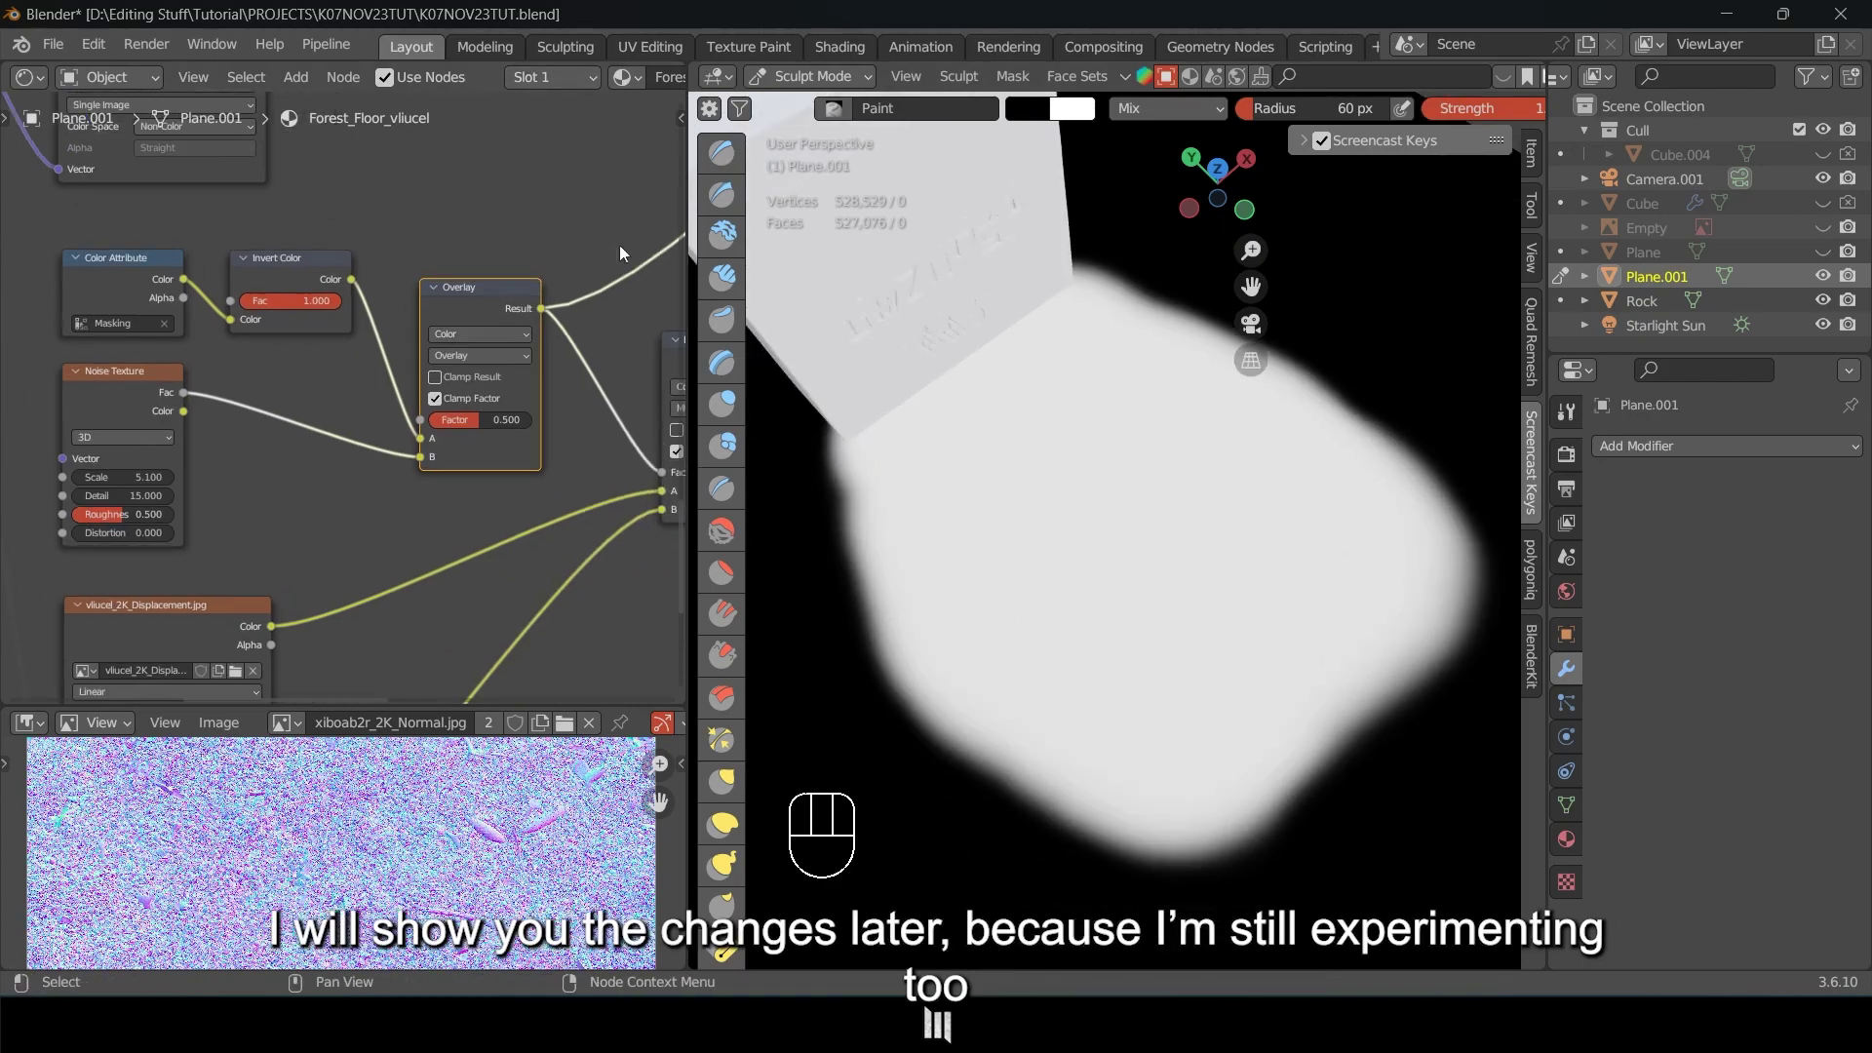
left_click(811, 77)
left_click(819, 101)
Keep the mask Mix node on Overlay with its Factor at 1.0 and set the noise texture's Scale to 45.5.
left_click(528, 348)
left_click(525, 419)
left_click_drag(565, 410, 639, 410)
middle_click_drag(616, 382, 549, 384)
left_click(523, 332)
left_click(506, 499)
left_click(493, 579)
middle_click_drag(588, 542, 715, 497)
Check the ground mask in Sculpt Mode, return to Object Mode and save the file.
left_click(811, 77)
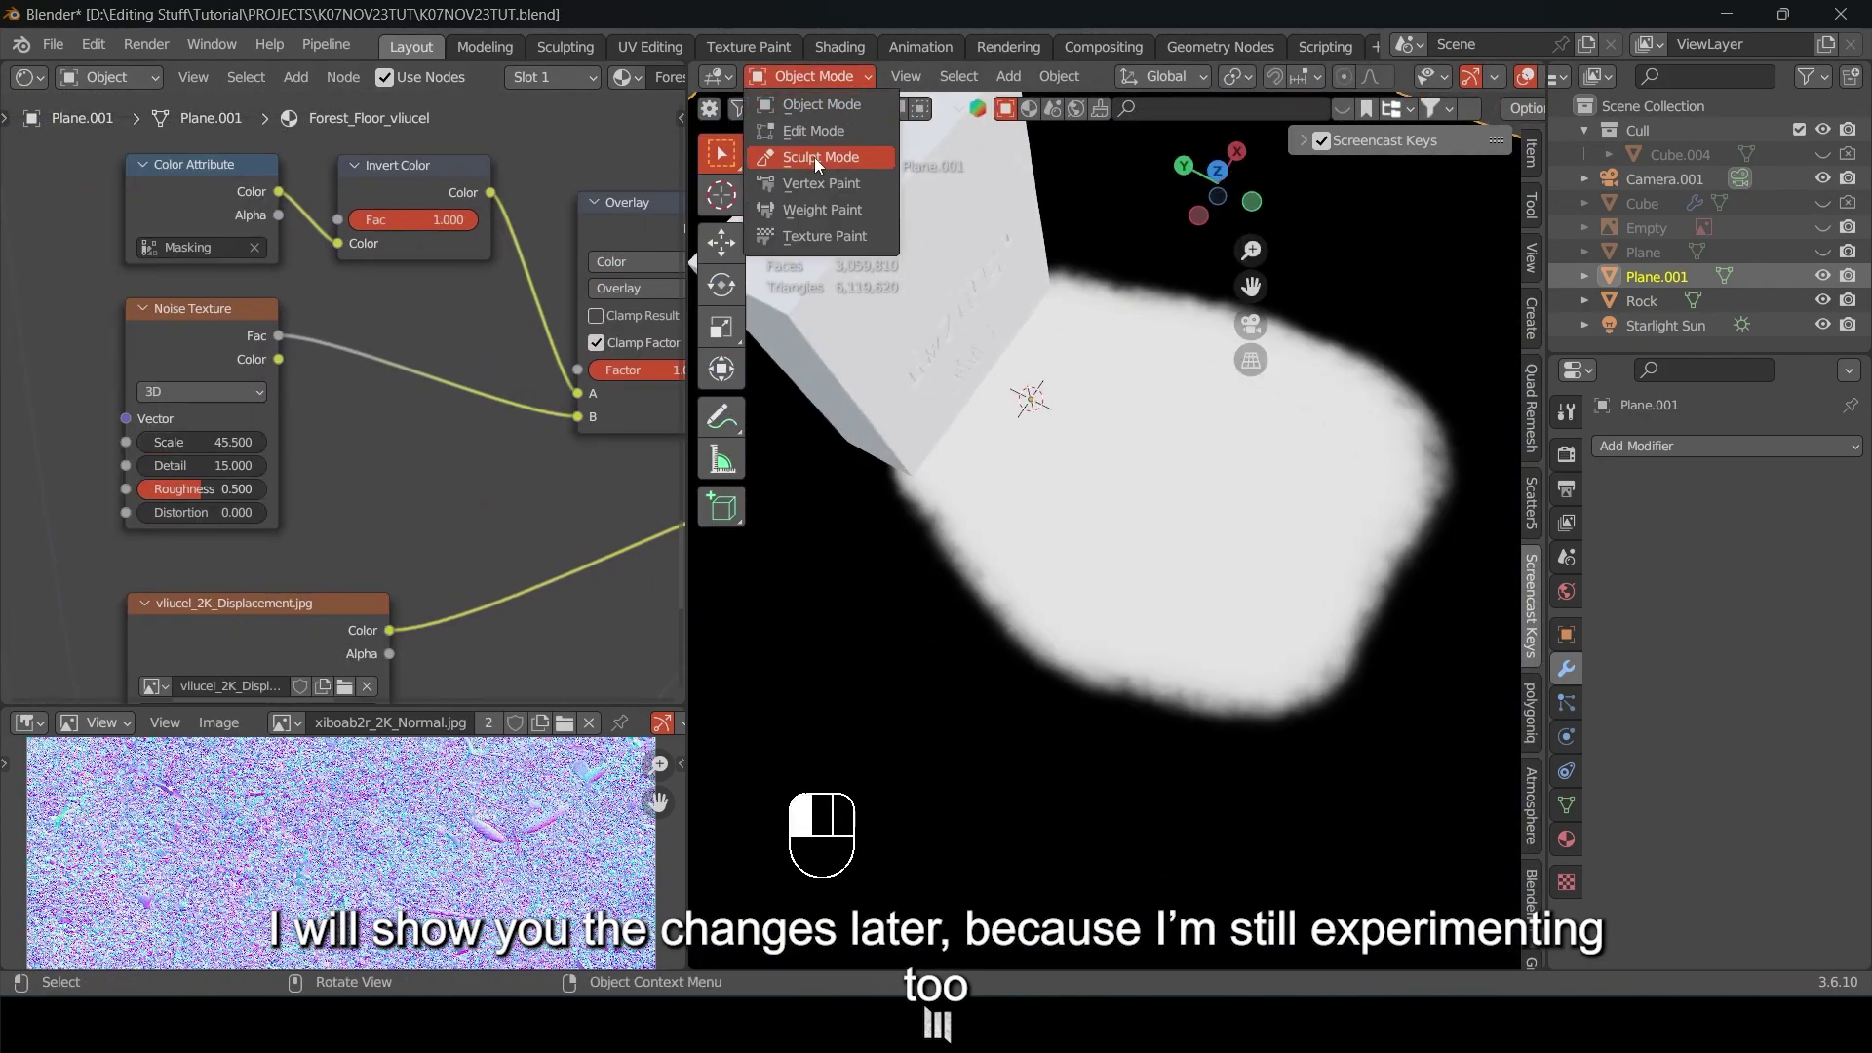
left_click(819, 157)
left_click(811, 77)
left_click(819, 101)
middle_click_drag(1073, 546, 1088, 459)
key("ctrl+s")
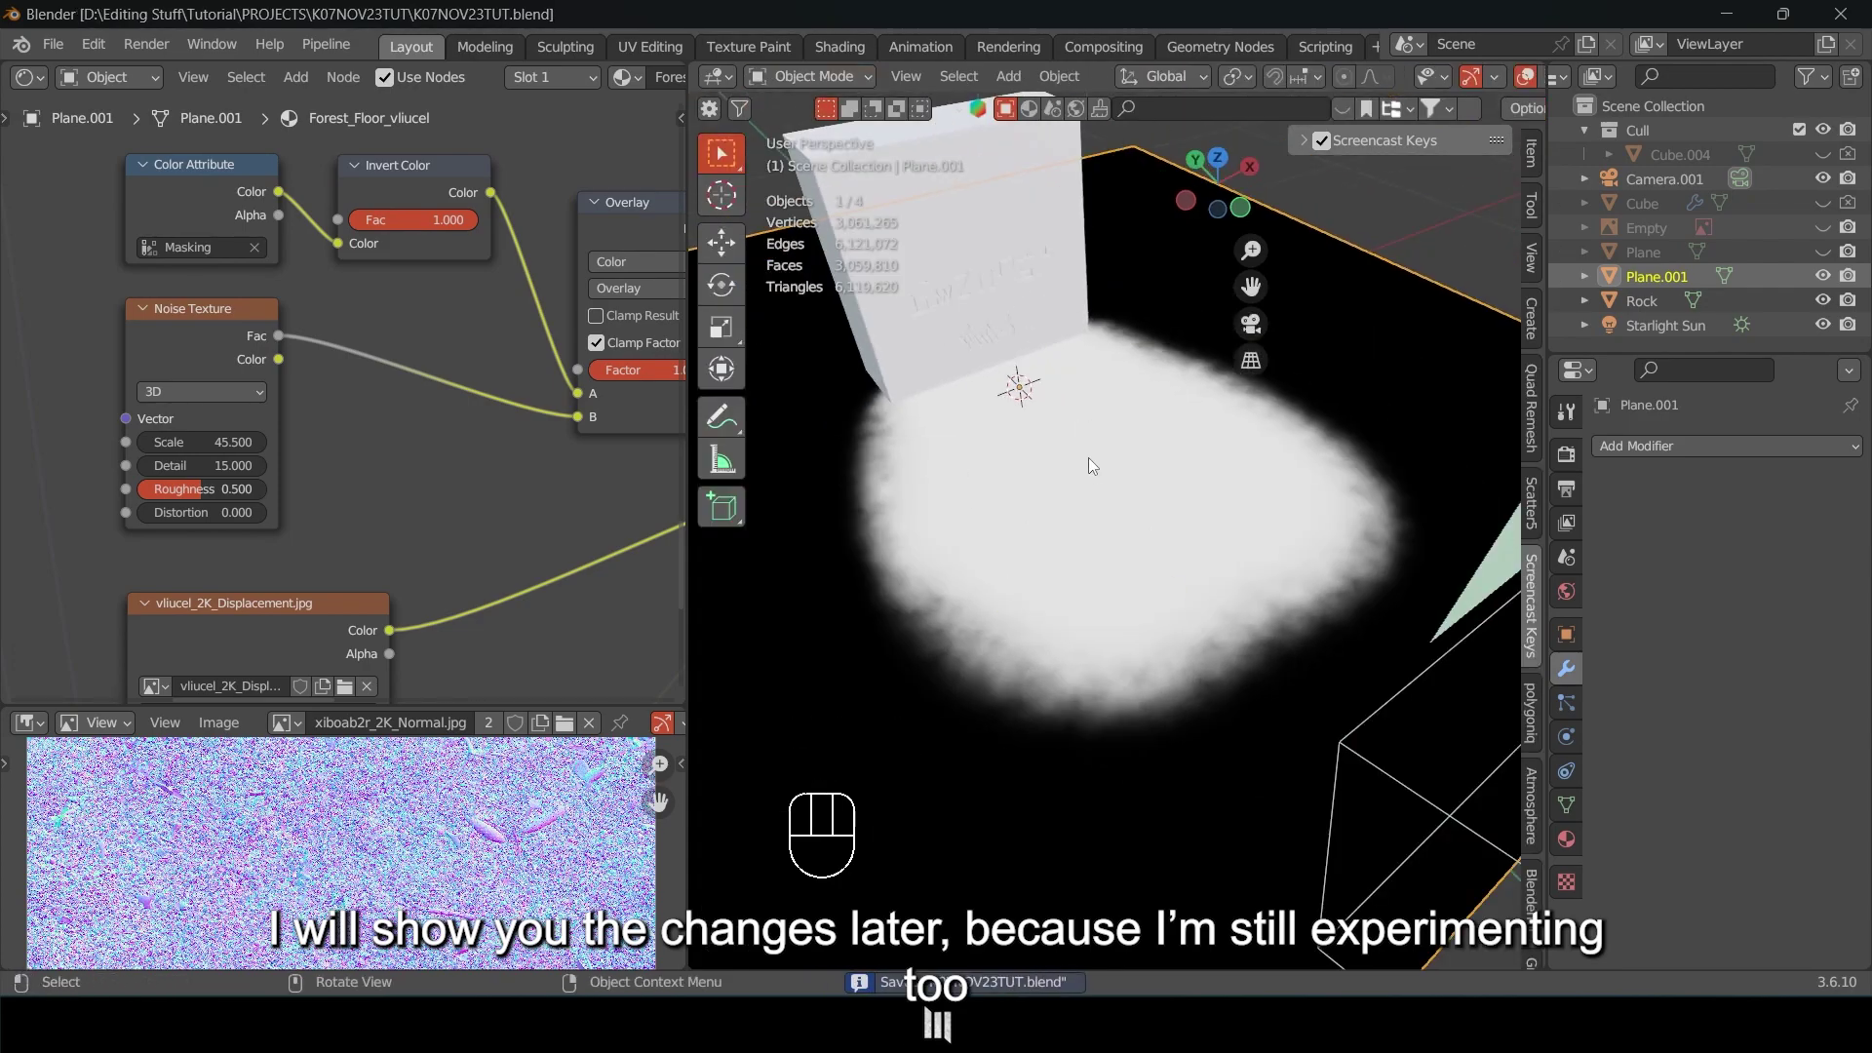
Restore the full ground material in Rendered shading and deselect everything.
key("z")
scroll(389, 405, "down", 4)
middle_click_drag(389, 405, 465, 348)
key("a")
key("a")
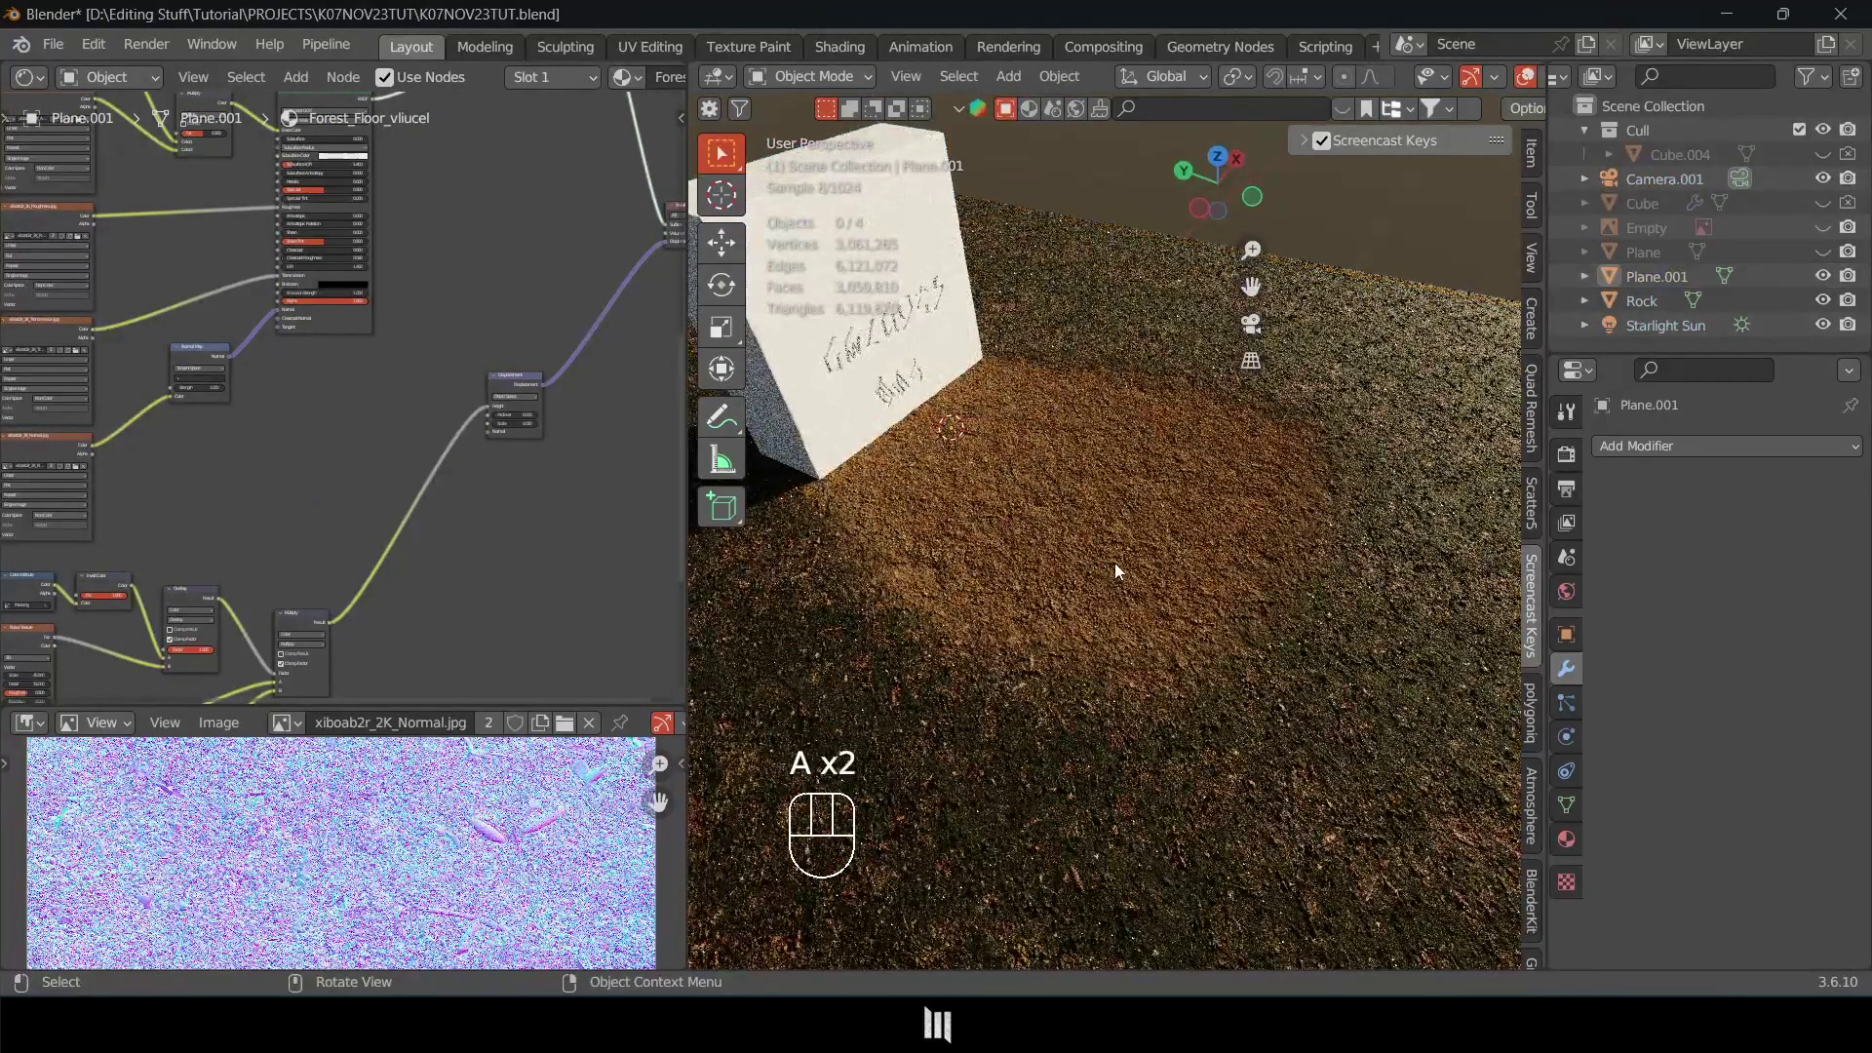
middle_click_drag(1055, 496, 1068, 546, "shift")
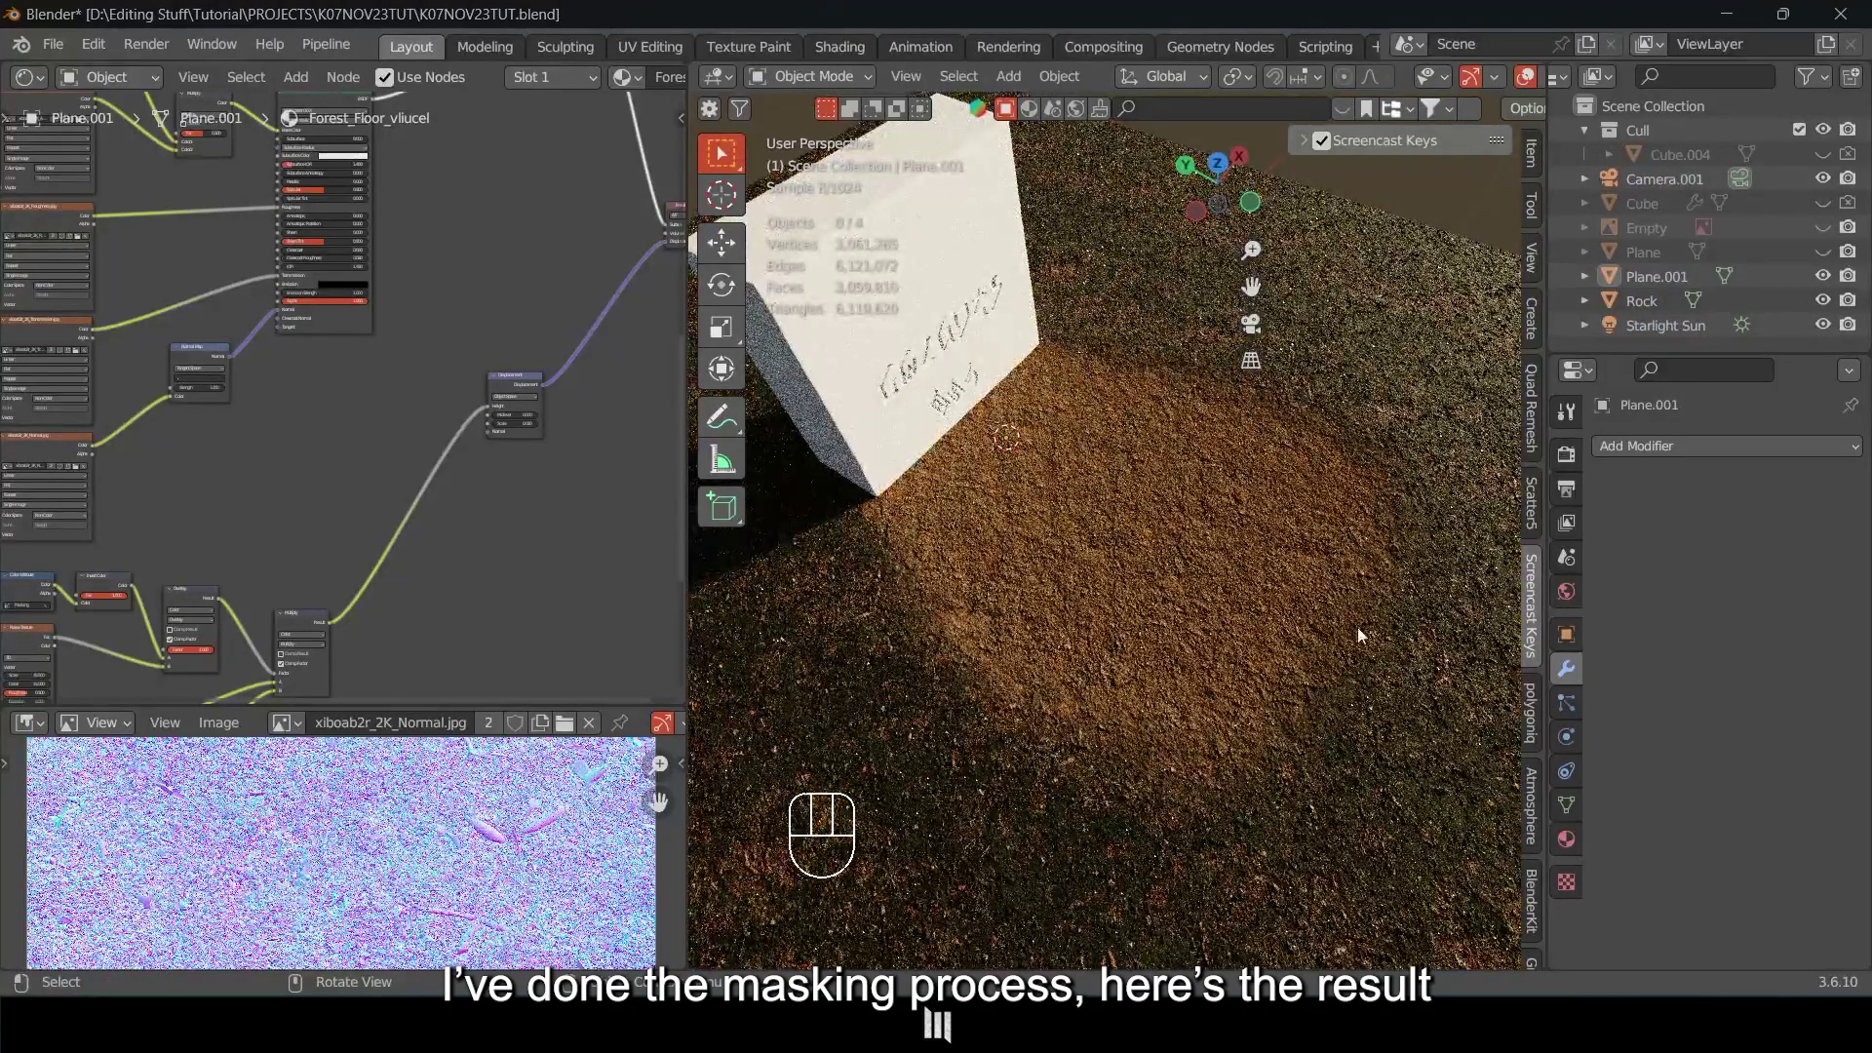
Examine the Color Attribute, Invert Color, Noise Texture and Overlay nodes that shape the ground's displacement mask.
middle_click_drag(283, 543, 478, 486)
scroll(390, 595, "up", 3)
middle_click_drag(366, 604, 431, 497)
scroll(383, 483, "up", 3)
scroll(431, 497, "up", 1)
left_click_drag(140, 308, 337, 566)
middle_click_drag(336, 552, 417, 511)
middle_click_drag(448, 297, 395, 303)
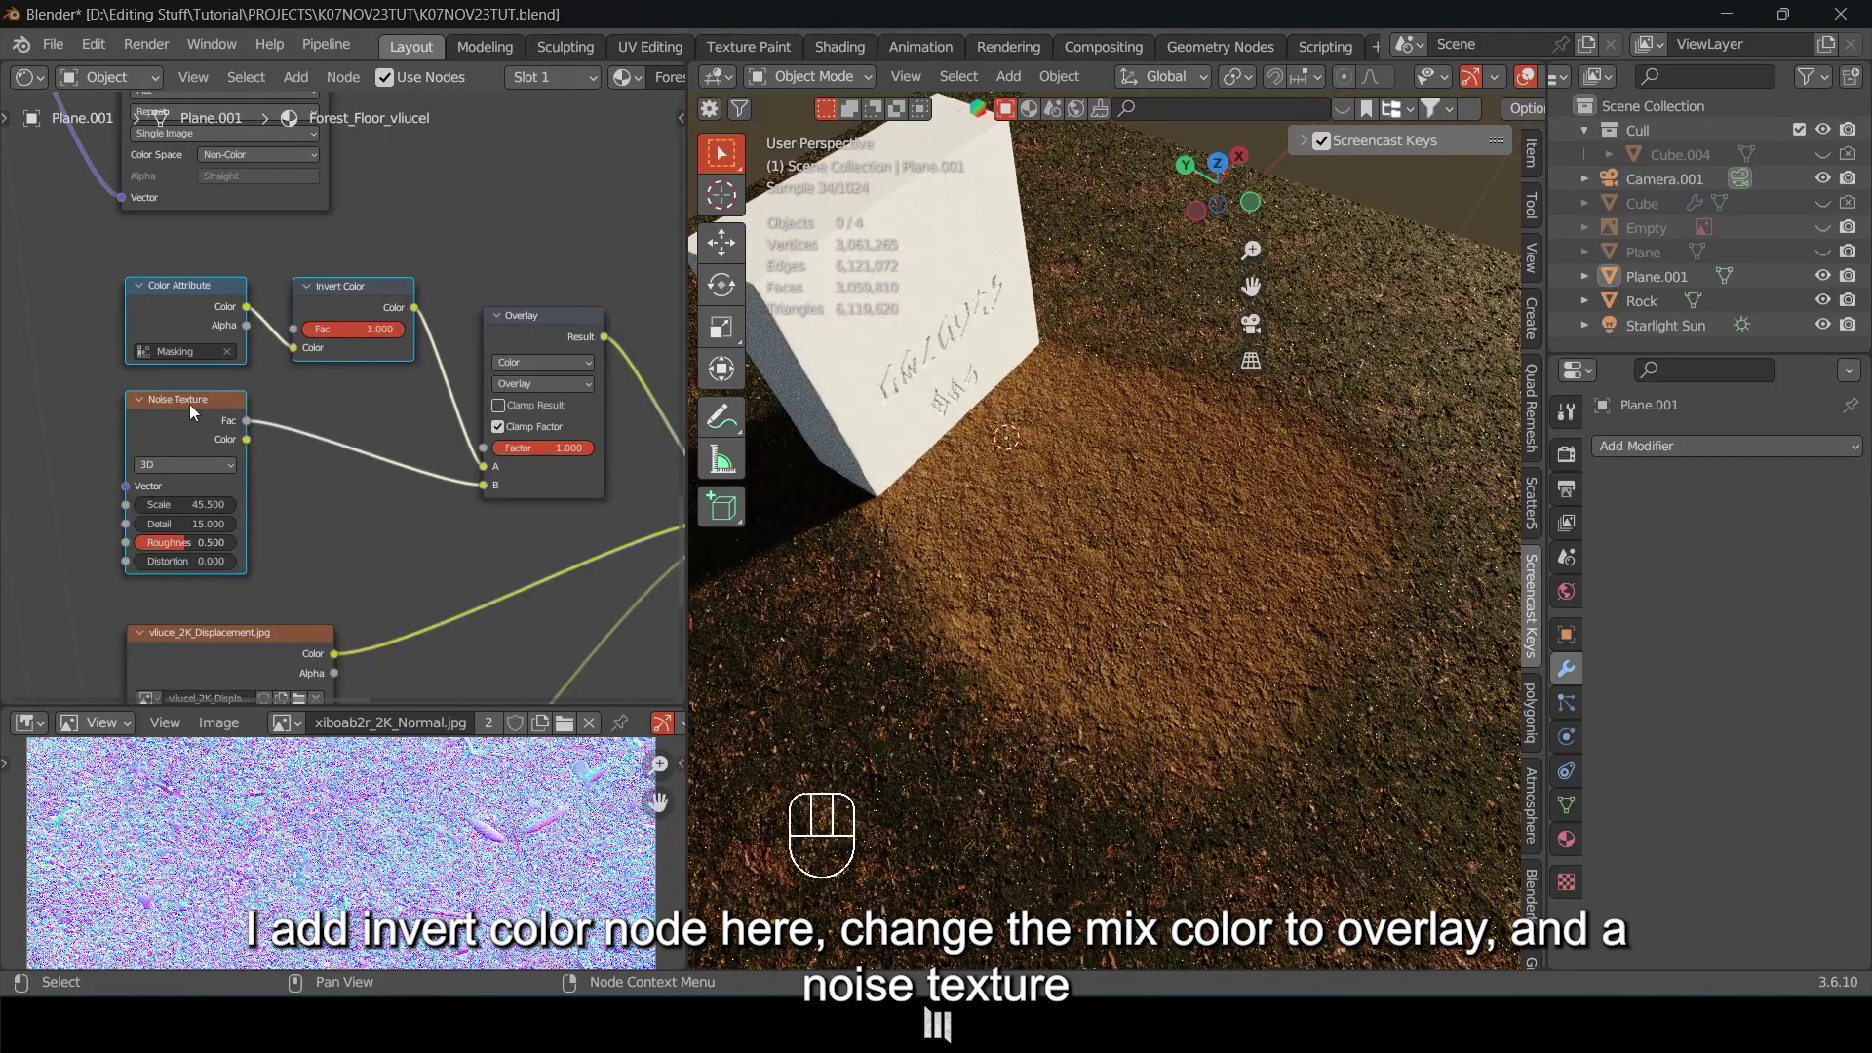
left_click(322, 508)
scroll(322, 493, "up", 3)
middle_click_drag(322, 486, 267, 498)
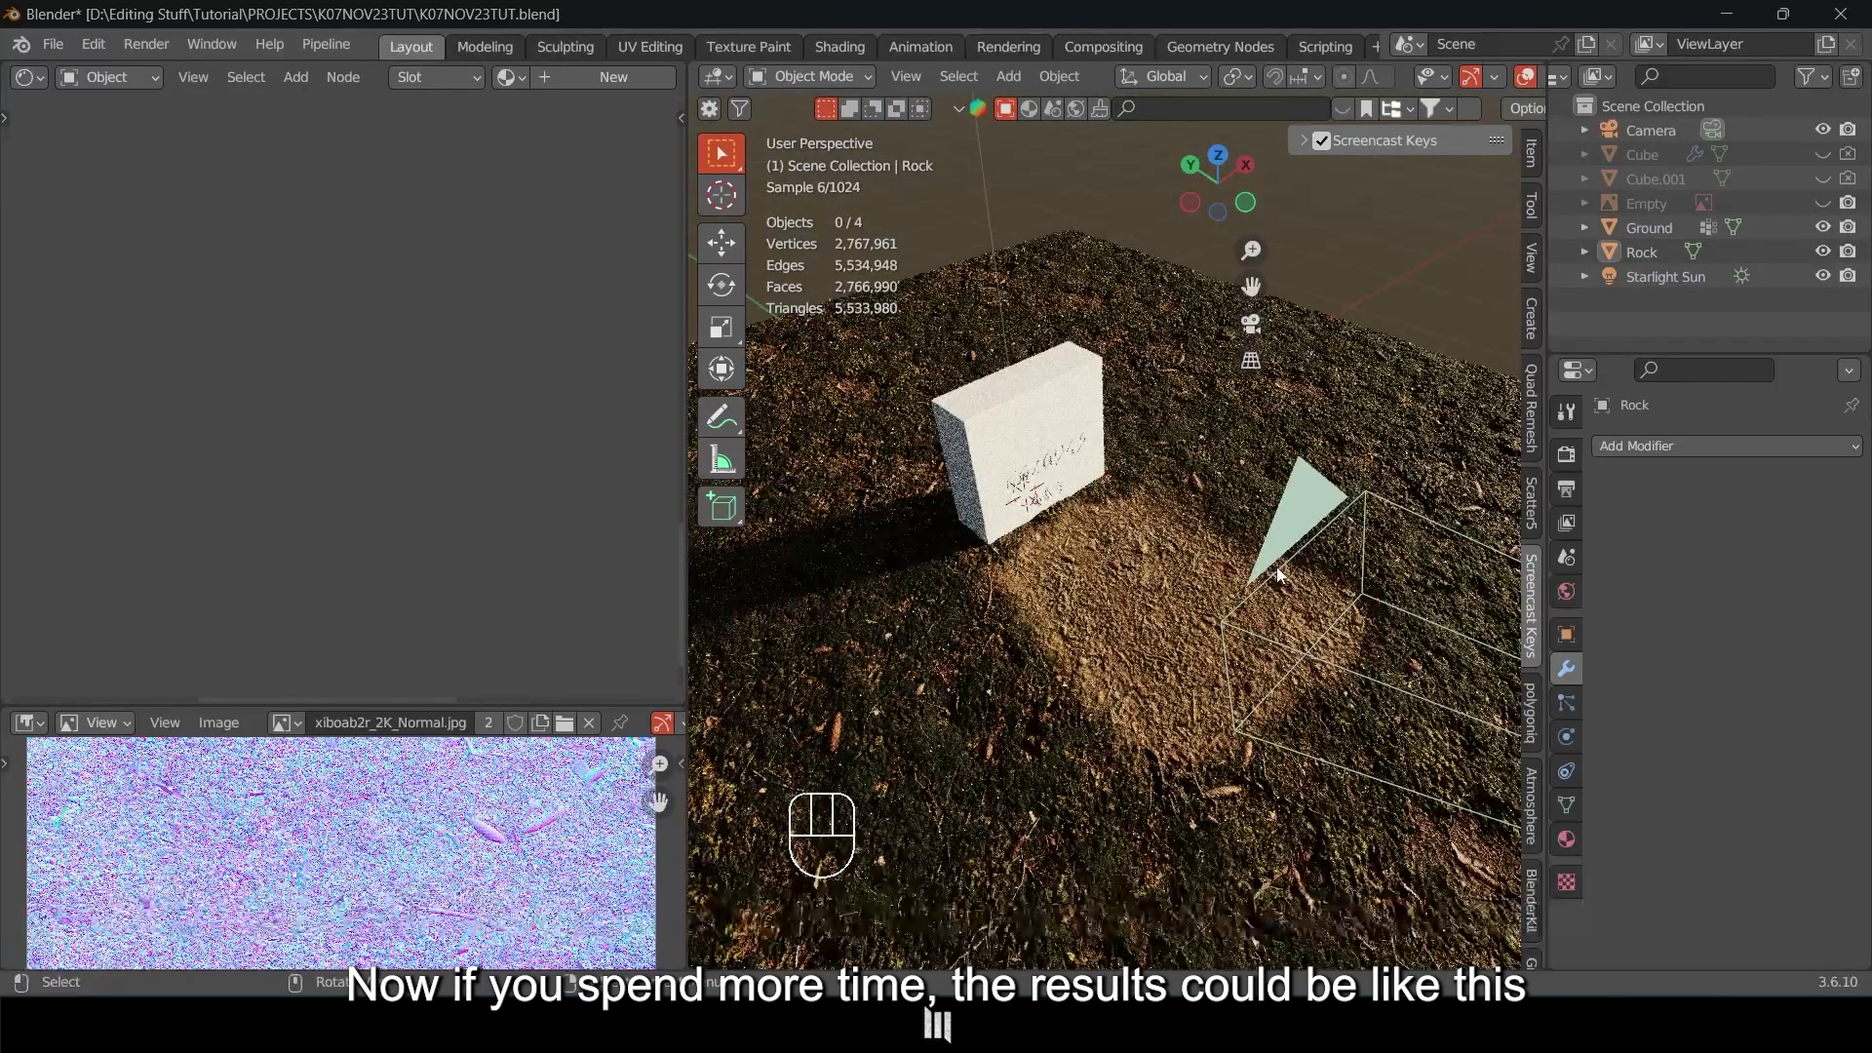
Inspect the finished ground around the grave, select the tombstone and view its engraved face up close.
middle_click_drag(1279, 582, 1281, 459, "shift")
mouse_move(1082, 523)
middle_mouse_down()
mouse_move(1044, 536)
mouse_move(1090, 542)
middle_mouse_up()
middle_click_drag(1090, 542, 950, 598)
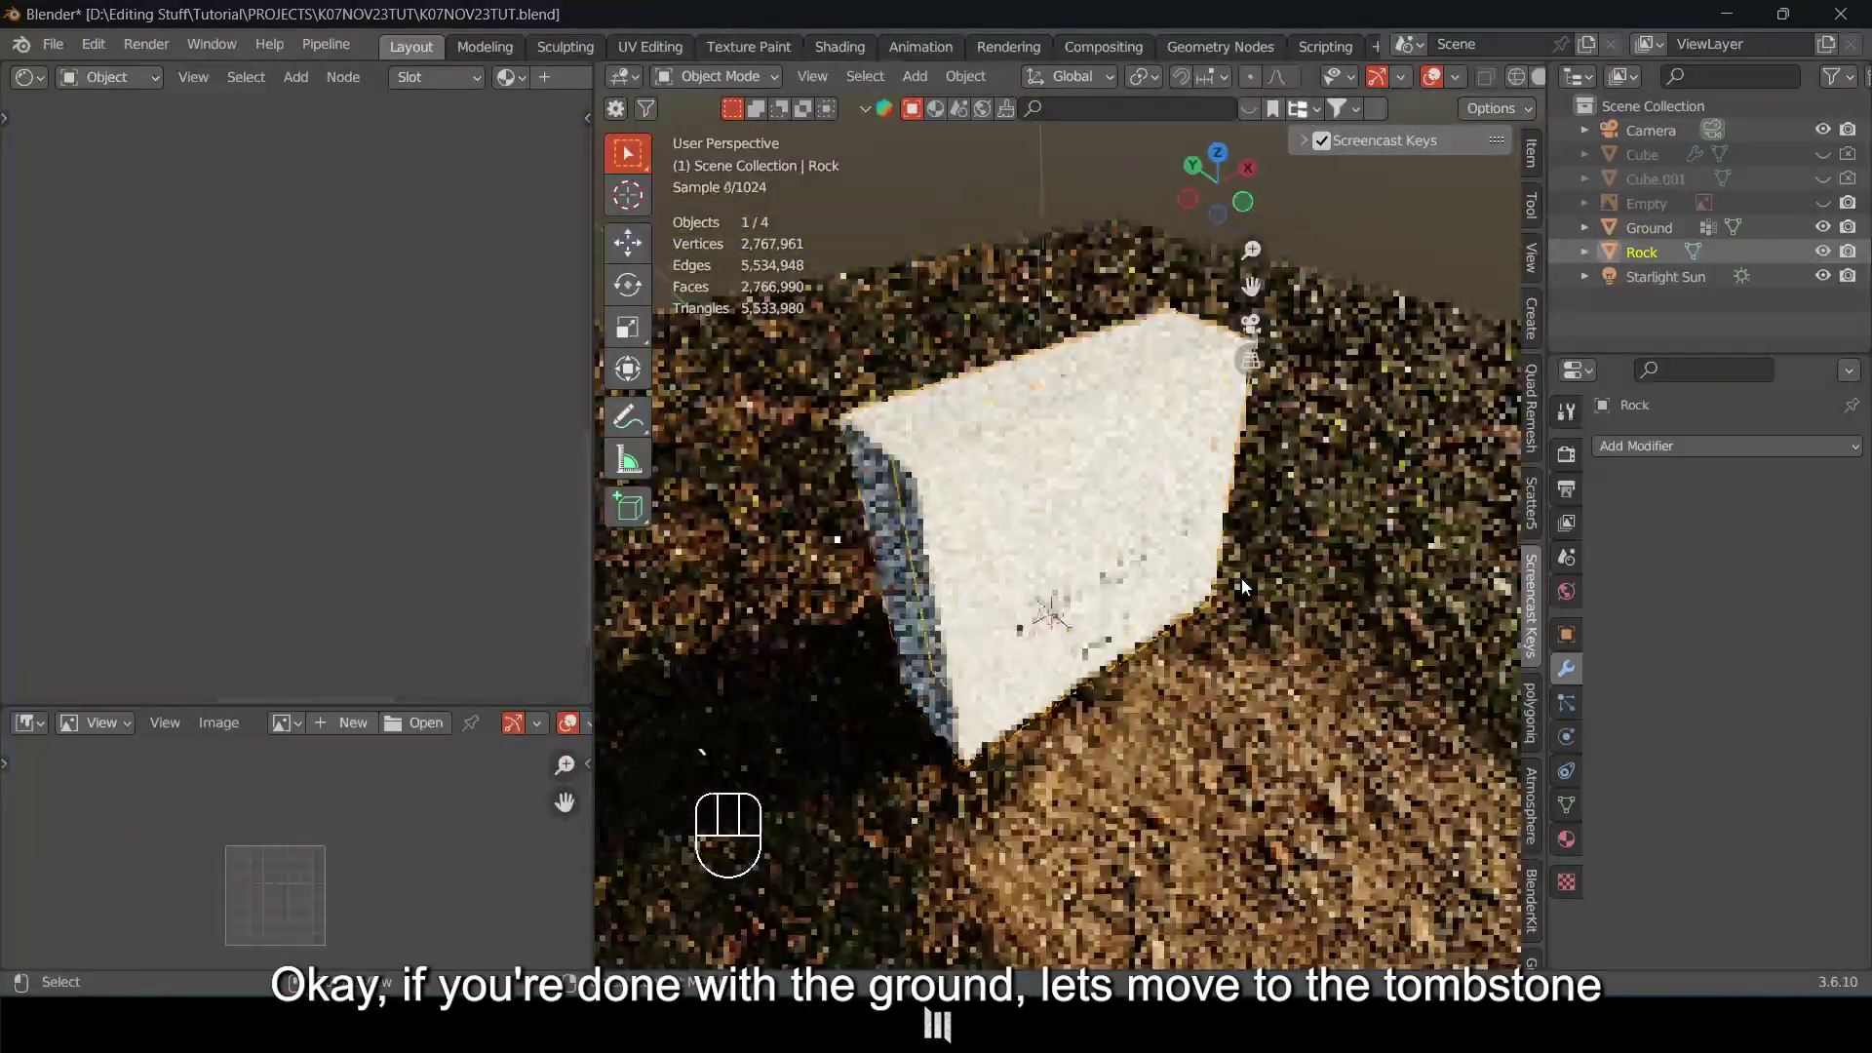
mouse_move(1242, 578)
middle_mouse_down()
mouse_move(1242, 535)
mouse_move(1217, 537)
mouse_move(1223, 576)
middle_mouse_up()
middle_click_drag(1223, 575, 1040, 512)
scroll(1076, 507, "up", 3)
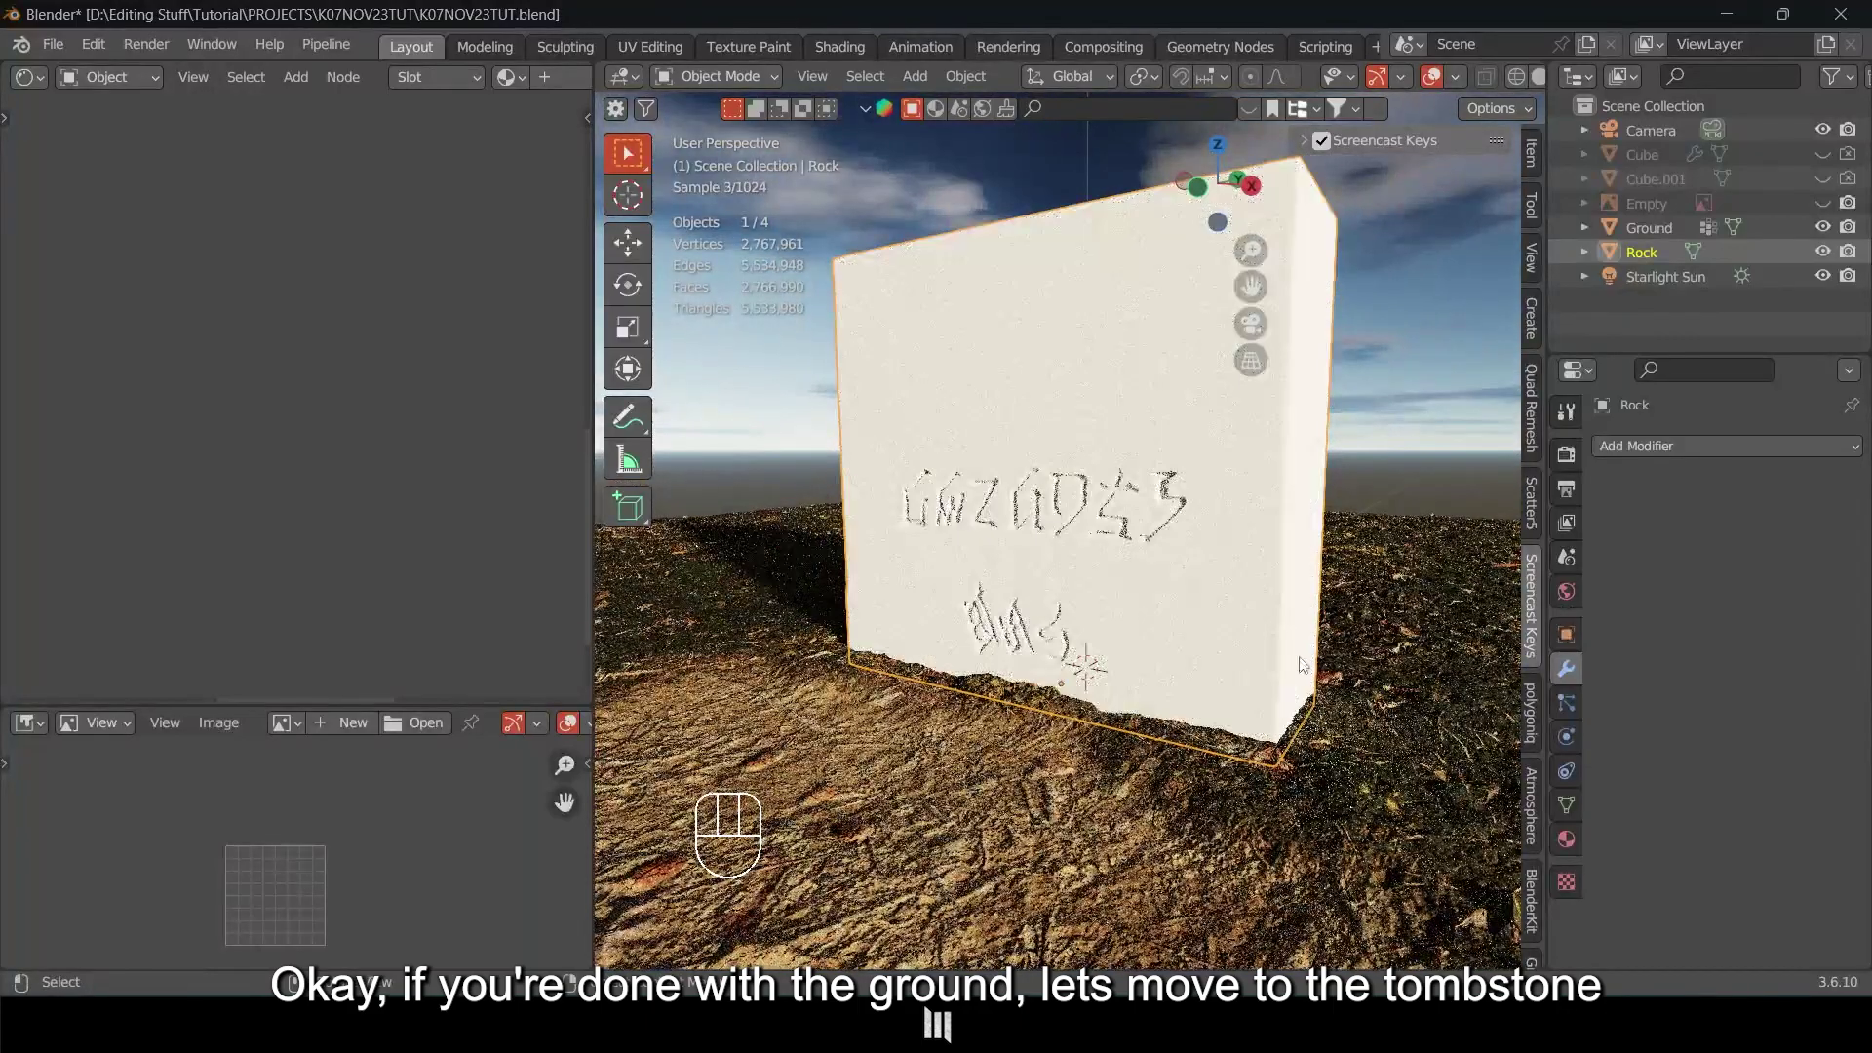
Open the tombstone's material settings and hide the viewport sidebar.
left_click(1568, 838)
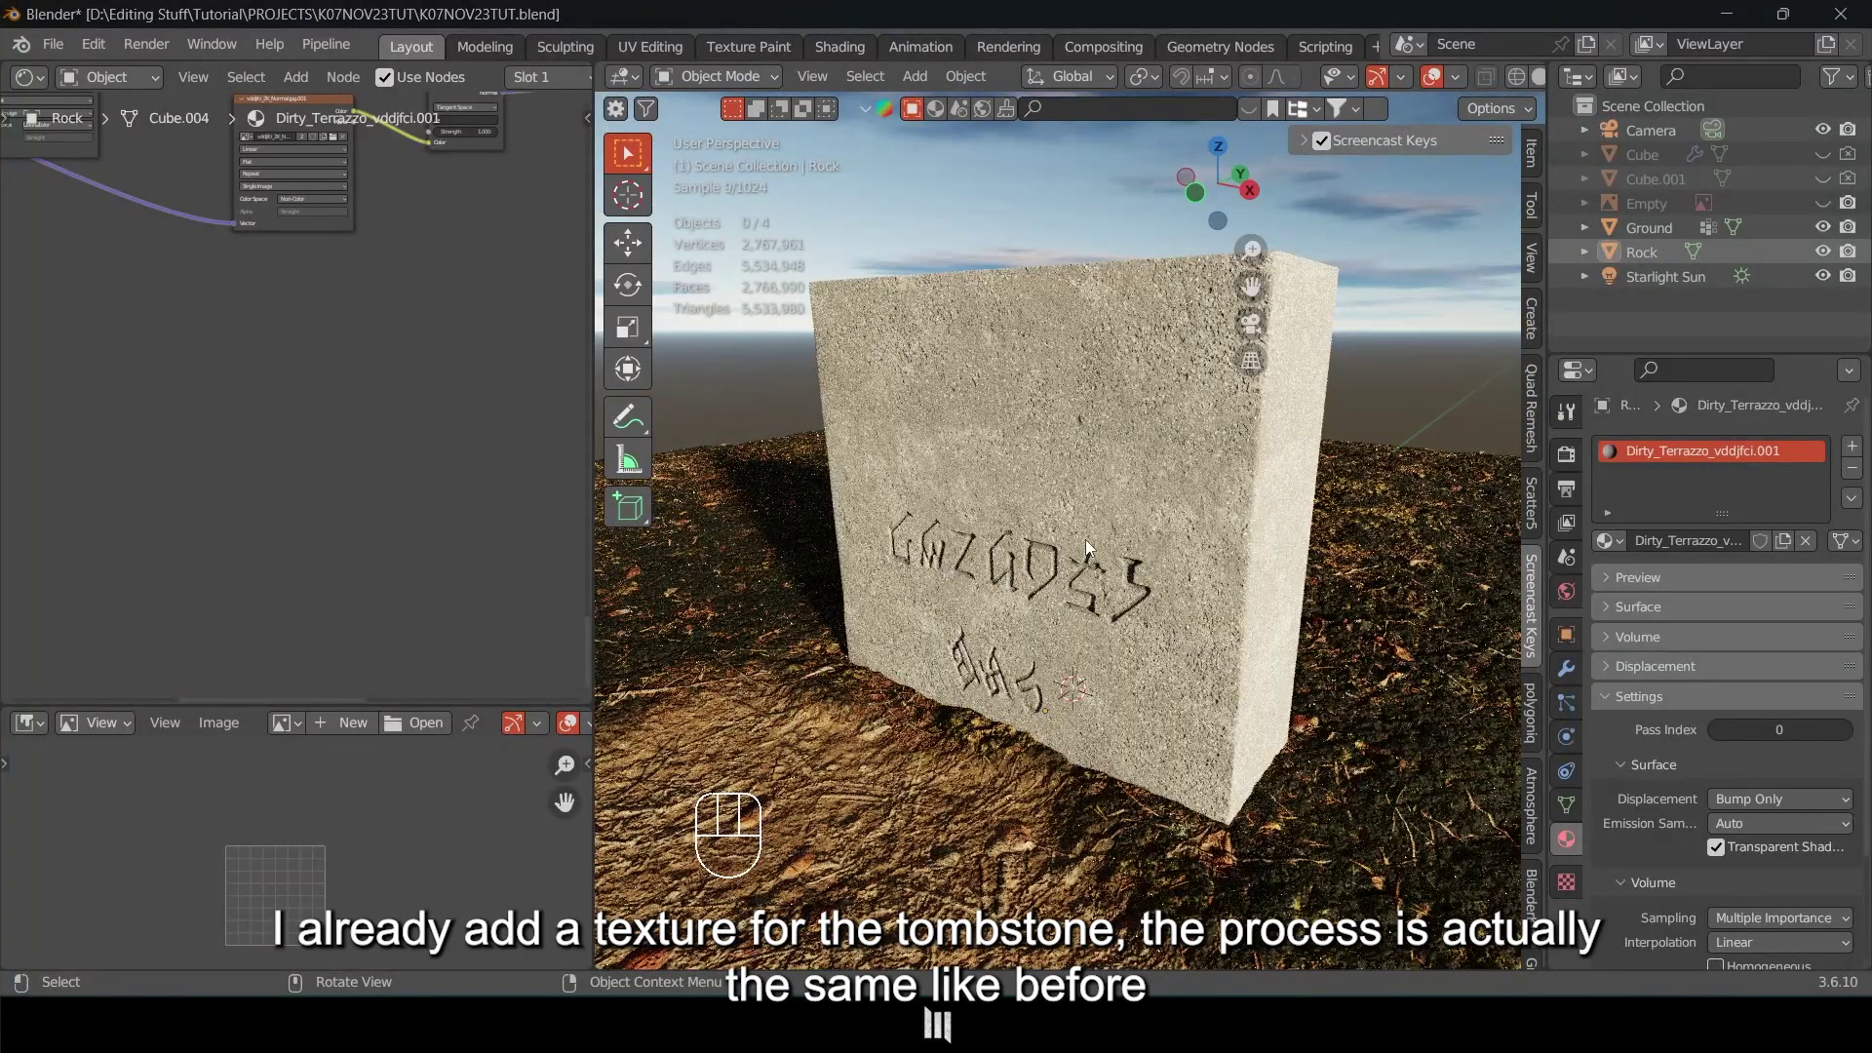
scroll(1217, 536, "up", 2)
scroll(1202, 515, "down", 1)
key("n")
middle_click_drag(1173, 564, 1168, 517, "shift")
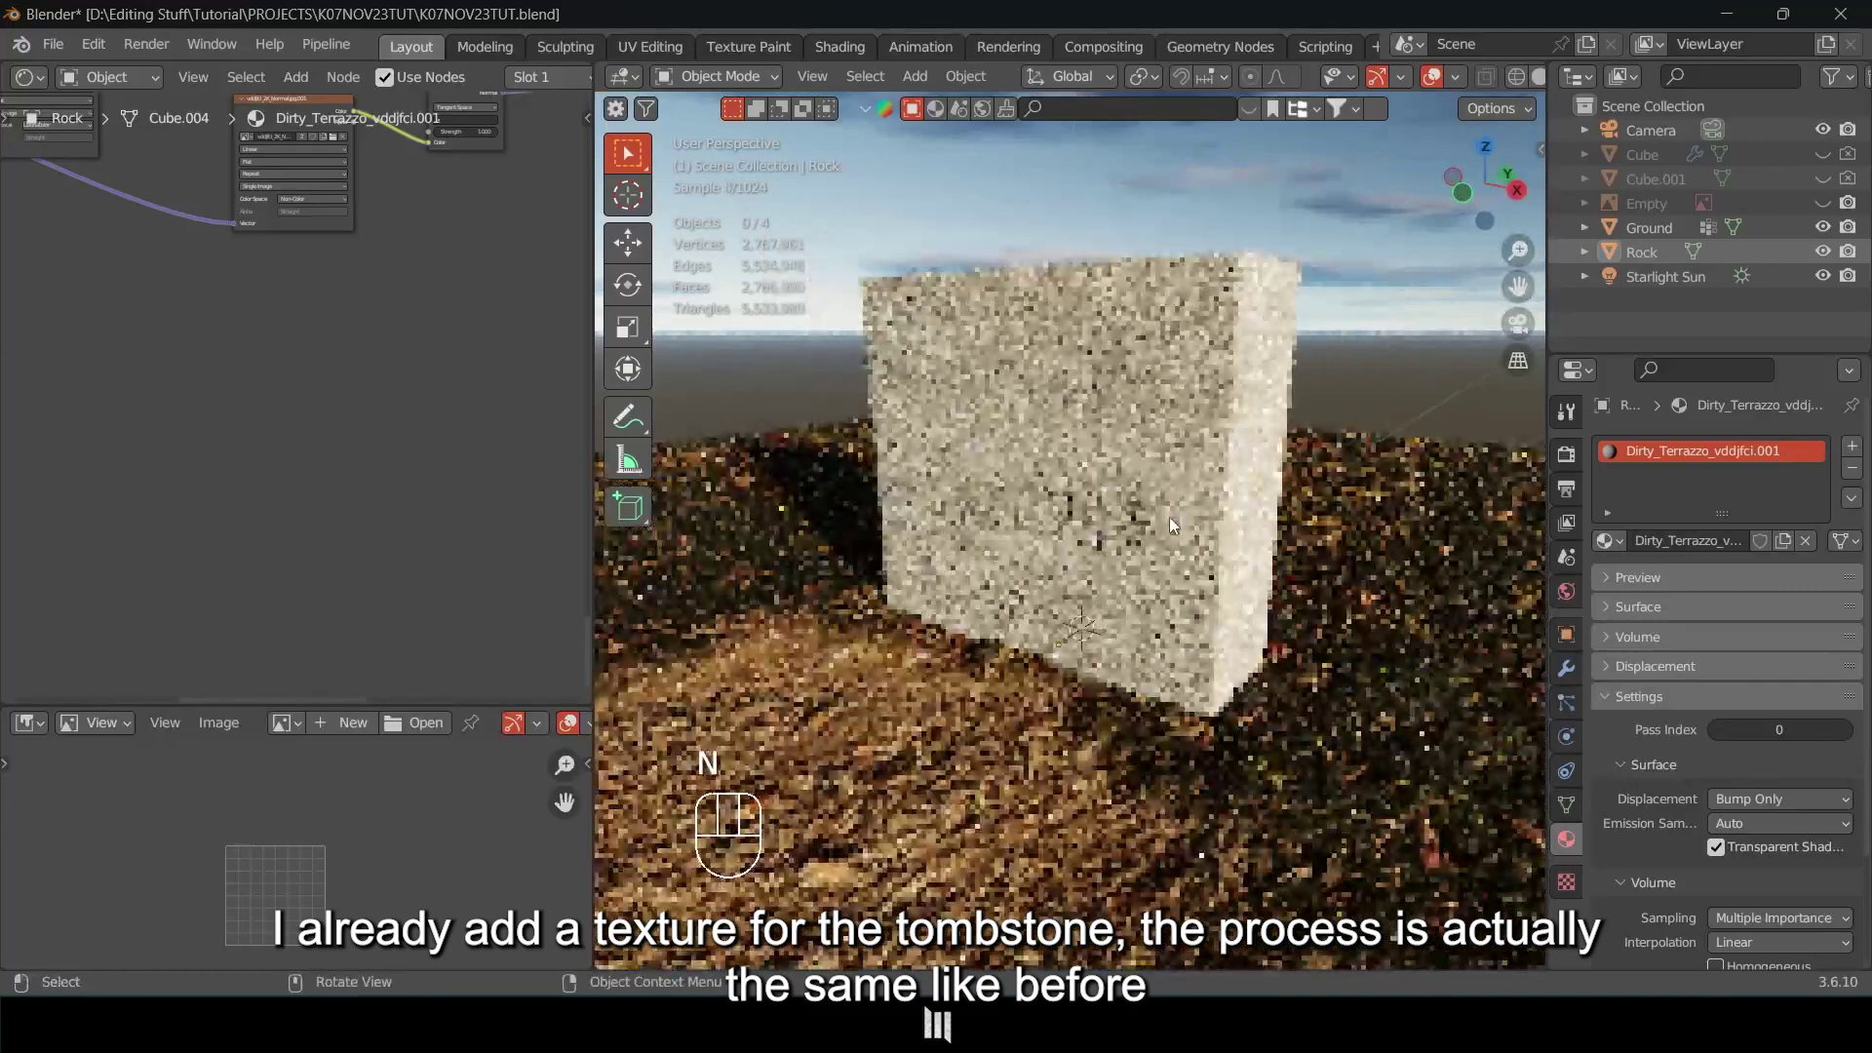
Examine the layout of the tombstone material's node graph, including its image textures and shaders.
middle_click_drag(383, 366, 383, 526)
middle_click_drag(332, 299, 358, 431)
scroll(359, 431, "up", 2)
middle_click_drag(150, 337, 271, 417)
left_click_drag(254, 413, 278, 387)
scroll(293, 370, "down", 3)
left_click_drag(99, 269, 432, 476)
left_click_drag(231, 428, 354, 406)
left_click_drag(476, 207, 214, 264)
middle_click_drag(255, 248, 246, 460)
left_click_drag(97, 220, 470, 458)
left_click_drag(187, 477, 335, 427)
left_click_drag(287, 191, 383, 357)
left_click_drag(356, 344, 356, 345)
left_click(427, 452)
middle_click_drag(478, 470, 442, 463)
Compare the first, brighter texture set in the tombstone material with the stone surface around the engraved letters.
middle_click_drag(1155, 324, 1138, 414)
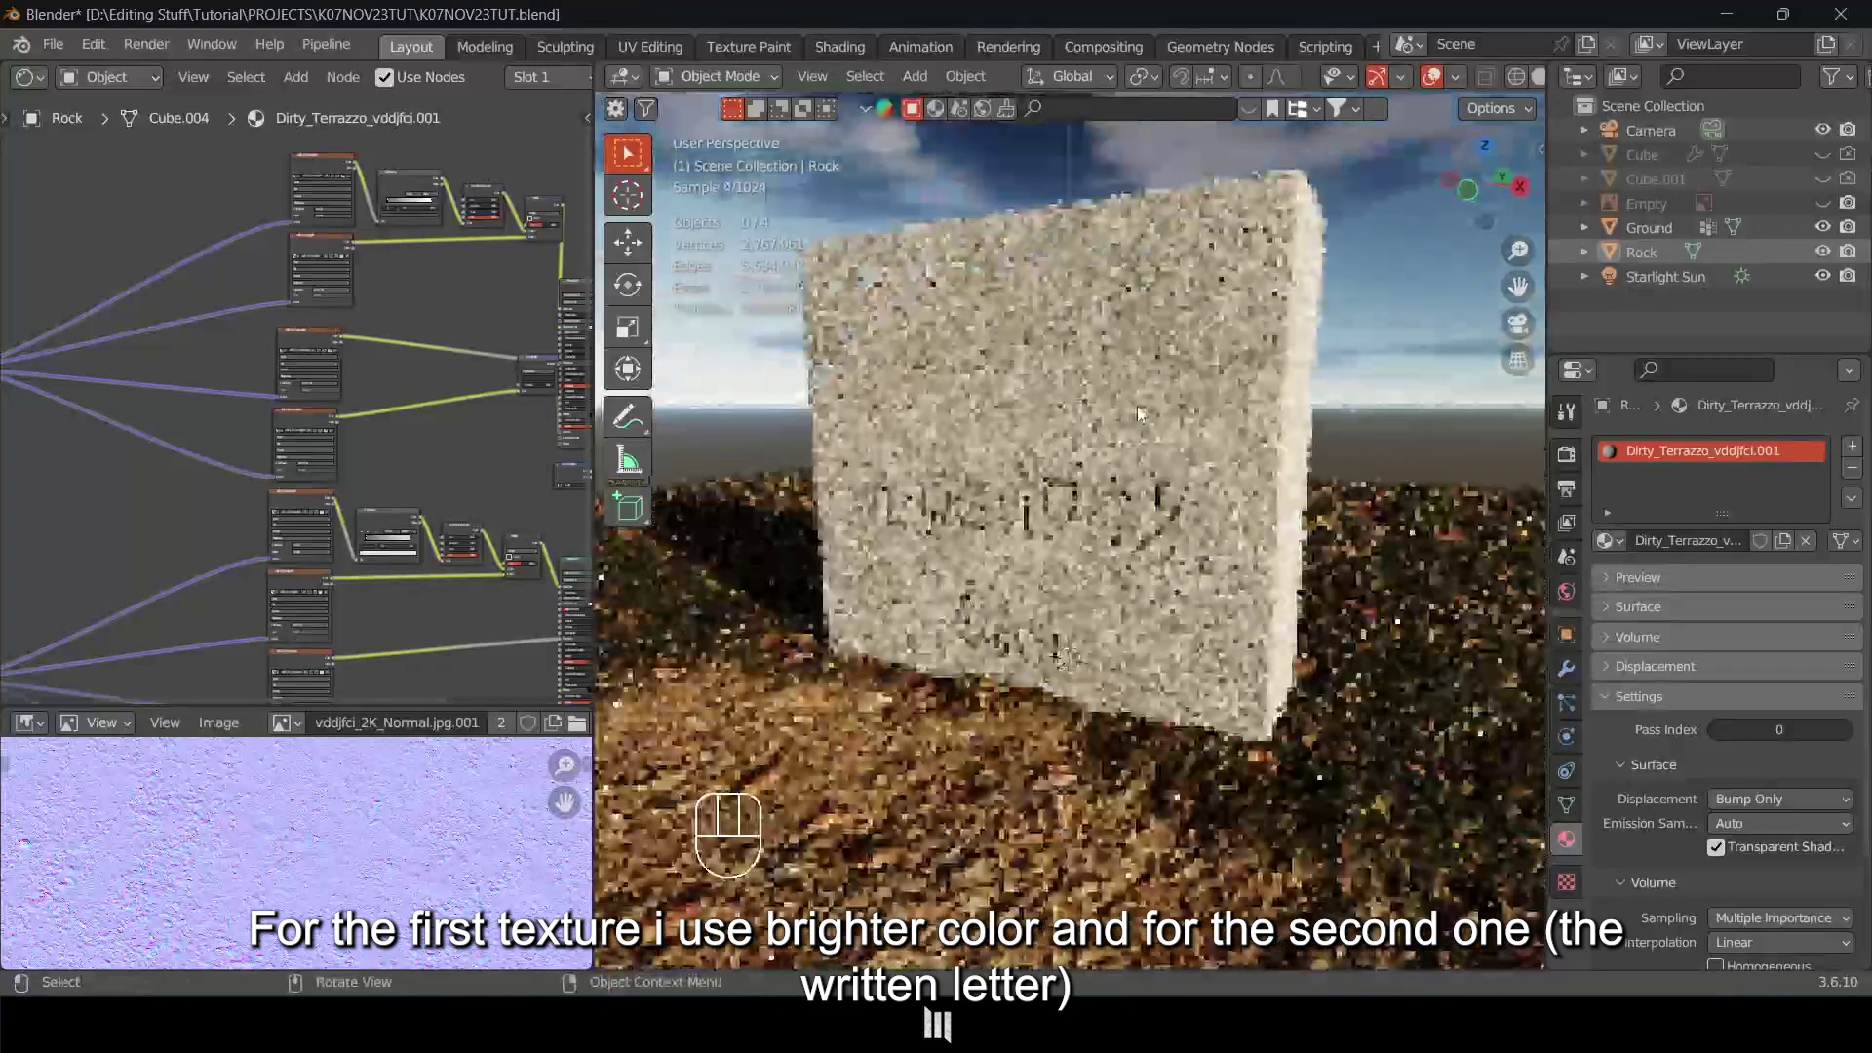
scroll(1141, 414, "up", 1)
middle_click_drag(1153, 300, 1164, 326, "shift")
middle_click_drag(322, 312, 256, 330)
scroll(255, 330, "up", 2)
left_click_drag(290, 203, 241, 242)
left_click_drag(242, 242, 217, 255)
left_click_drag(208, 345, 206, 345)
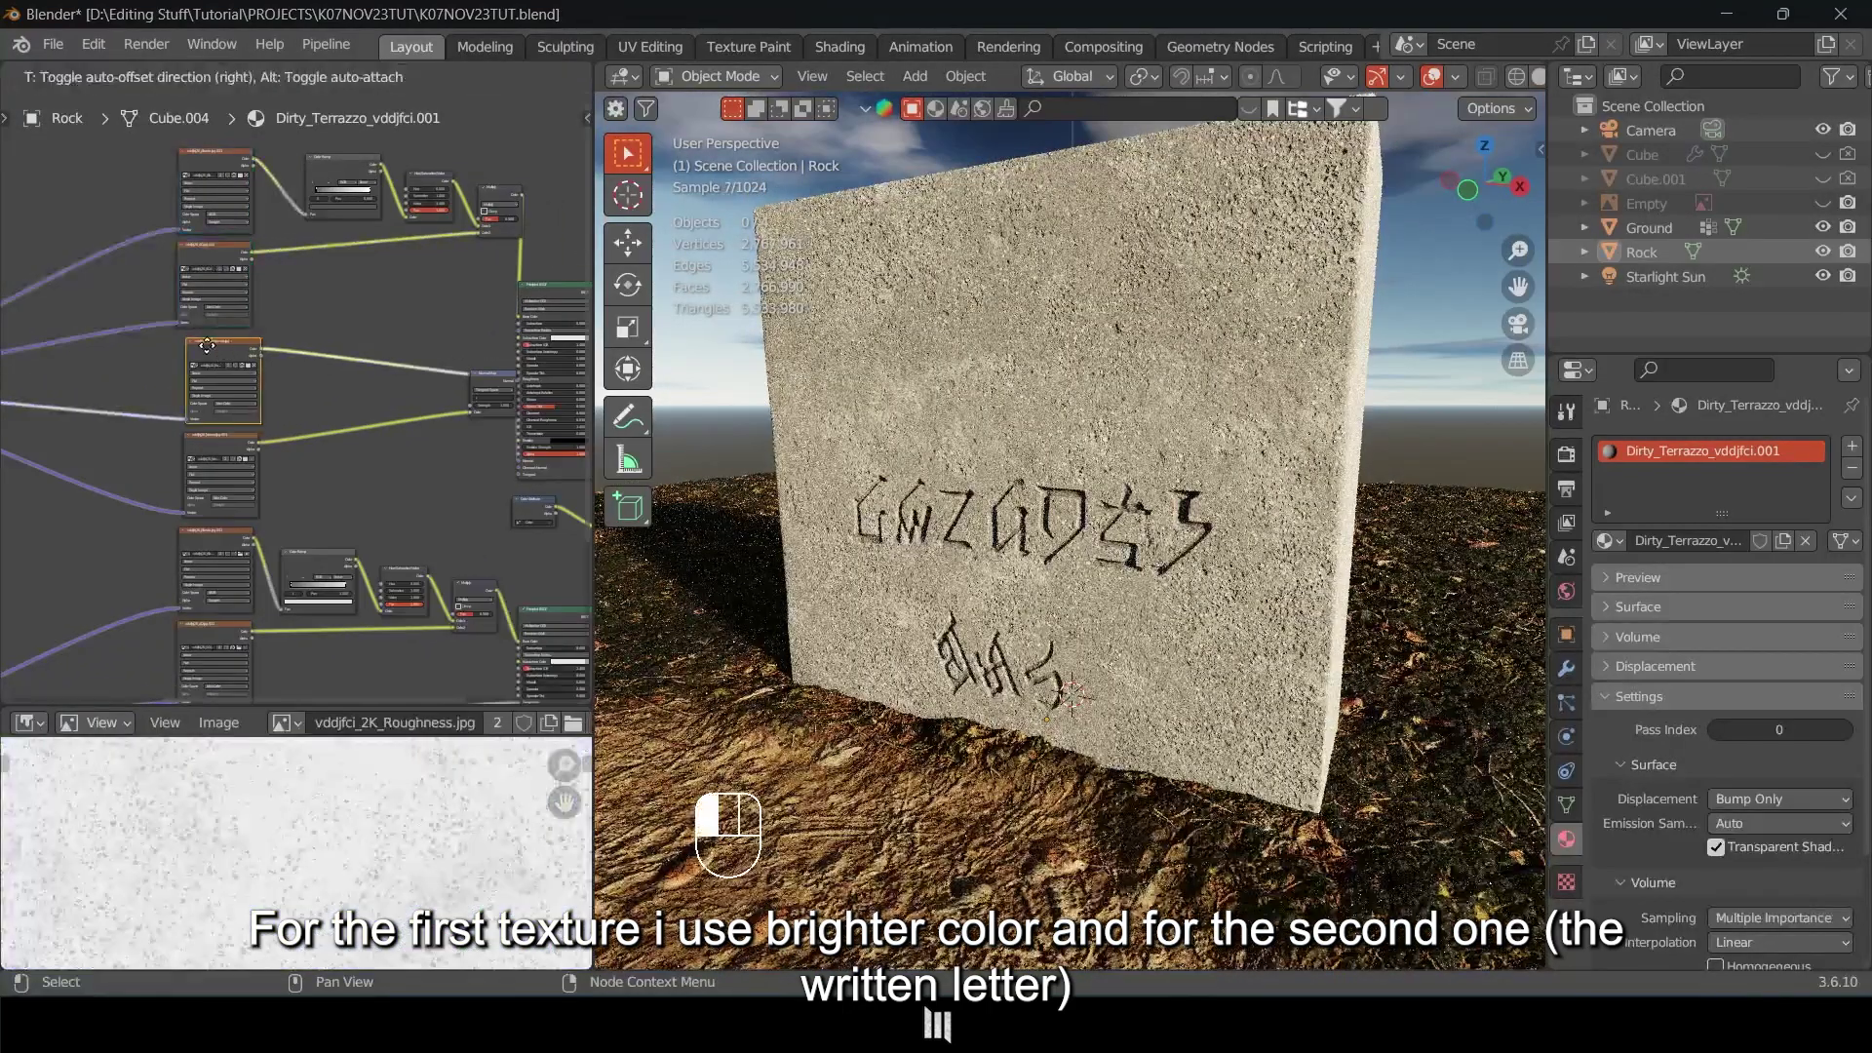
middle_click_drag(1211, 417, 1207, 403)
scroll(1207, 403, "up", 1)
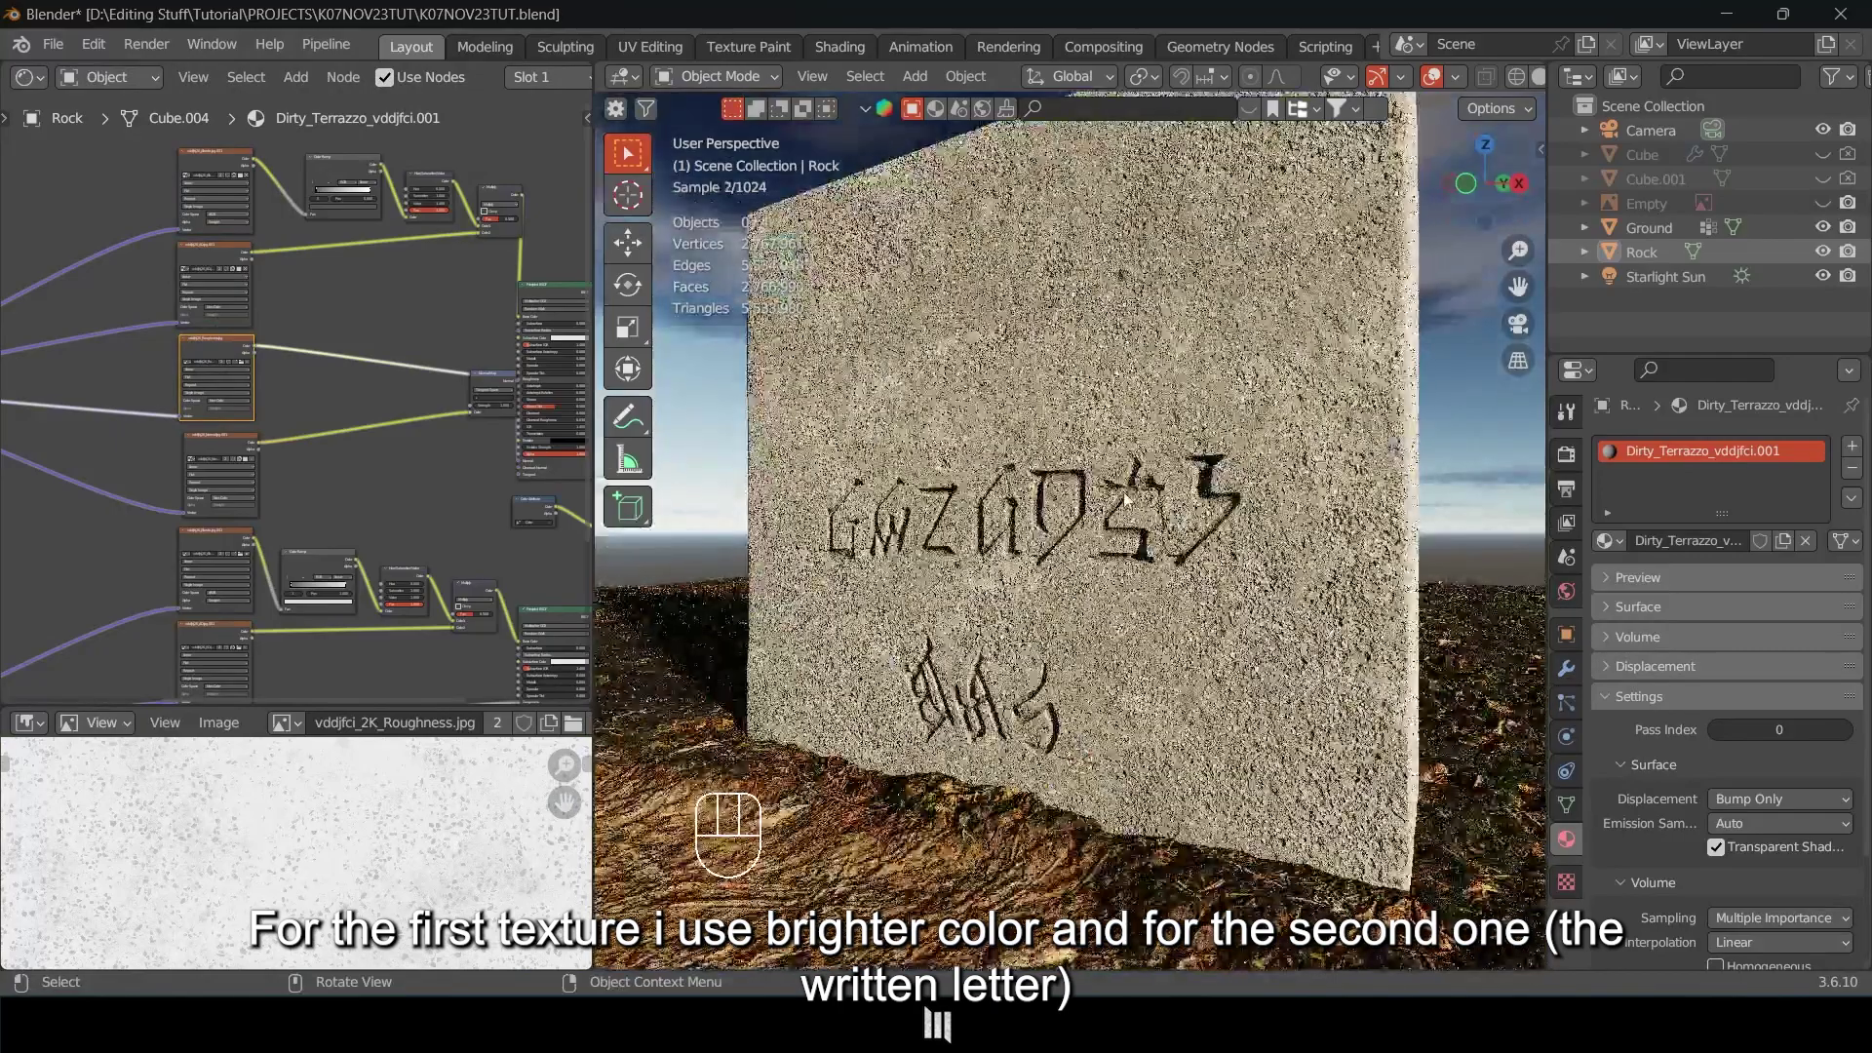
middle_click_drag(1124, 498, 1198, 498)
Examine the second texture set in the tombstone material, used for the engraved letters, and its shader connections.
middle_click_drag(256, 623, 362, 339)
left_click_drag(219, 278, 353, 599)
left_click_drag(338, 265, 340, 275)
middle_click_drag(277, 341, 462, 365)
left_click_drag(107, 494, 362, 441)
left_click_drag(20, 551, 159, 490)
left_click_drag(323, 411, 271, 530)
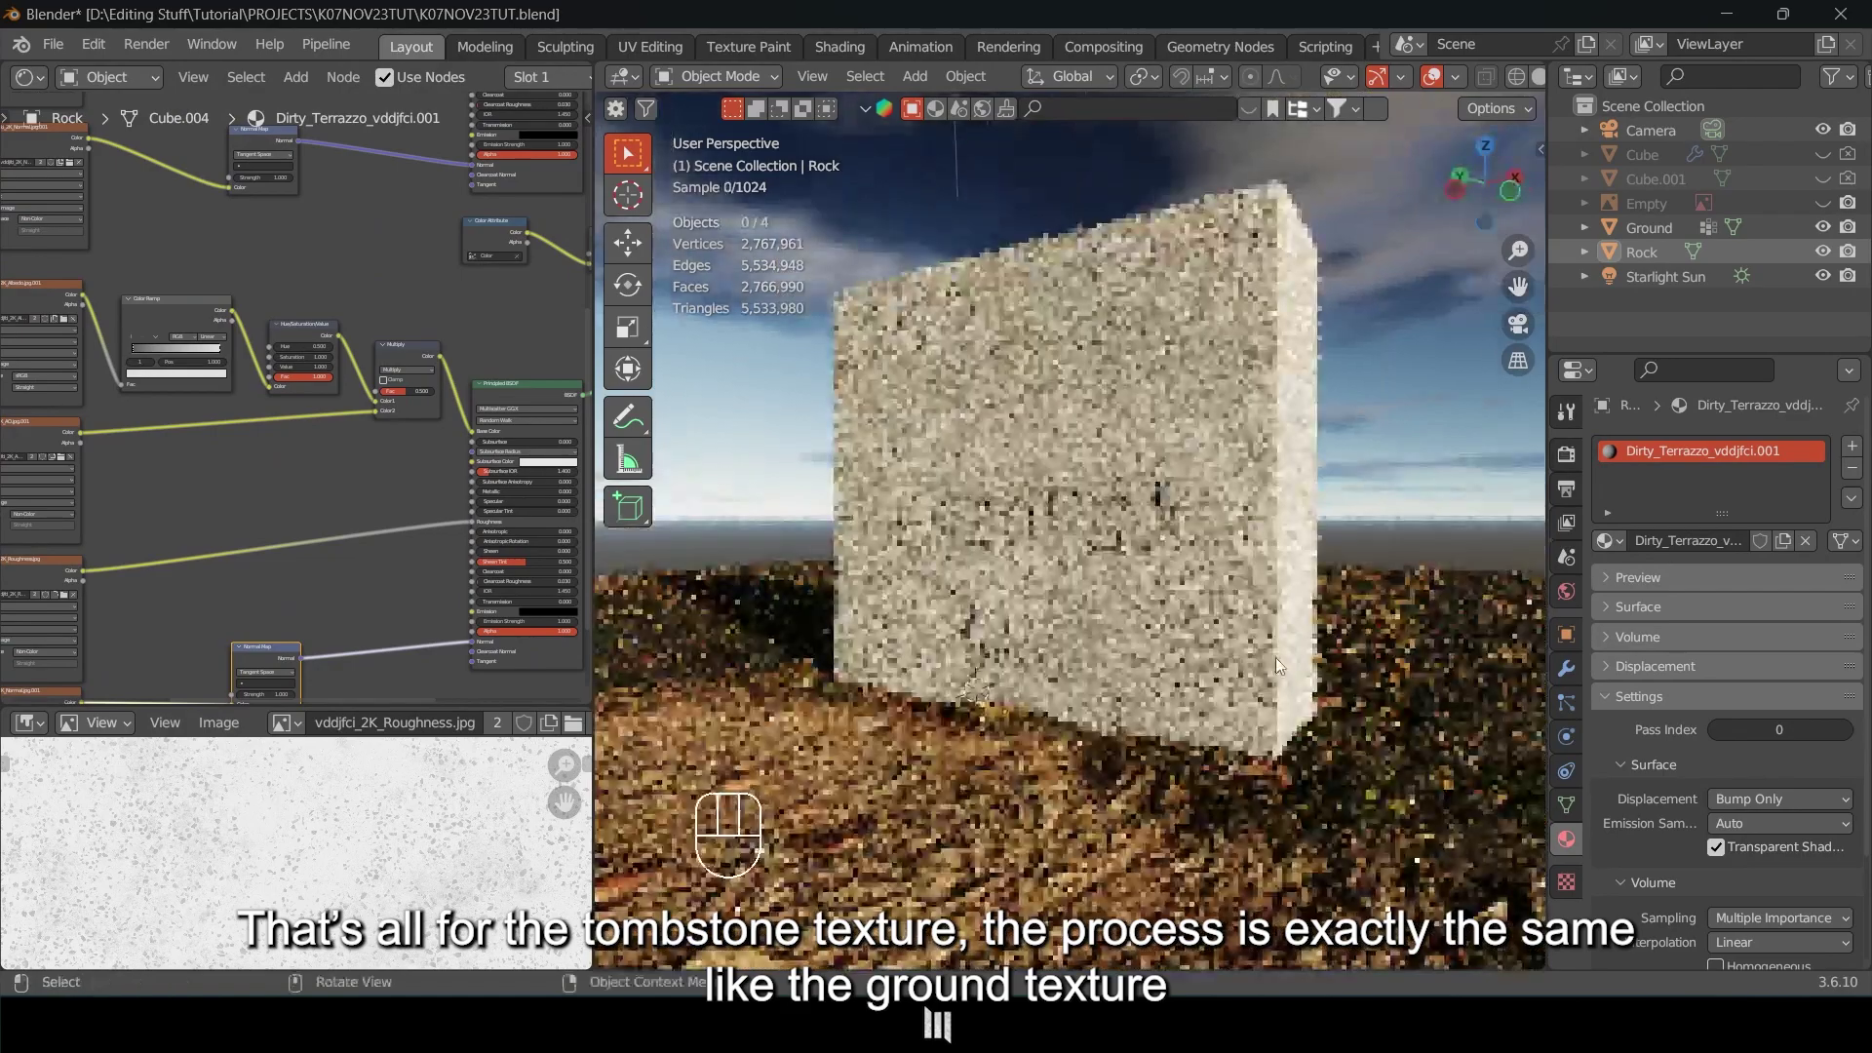
Review the textured tombstone and ground together from several angles and distances.
middle_click_drag(1275, 657, 1416, 687)
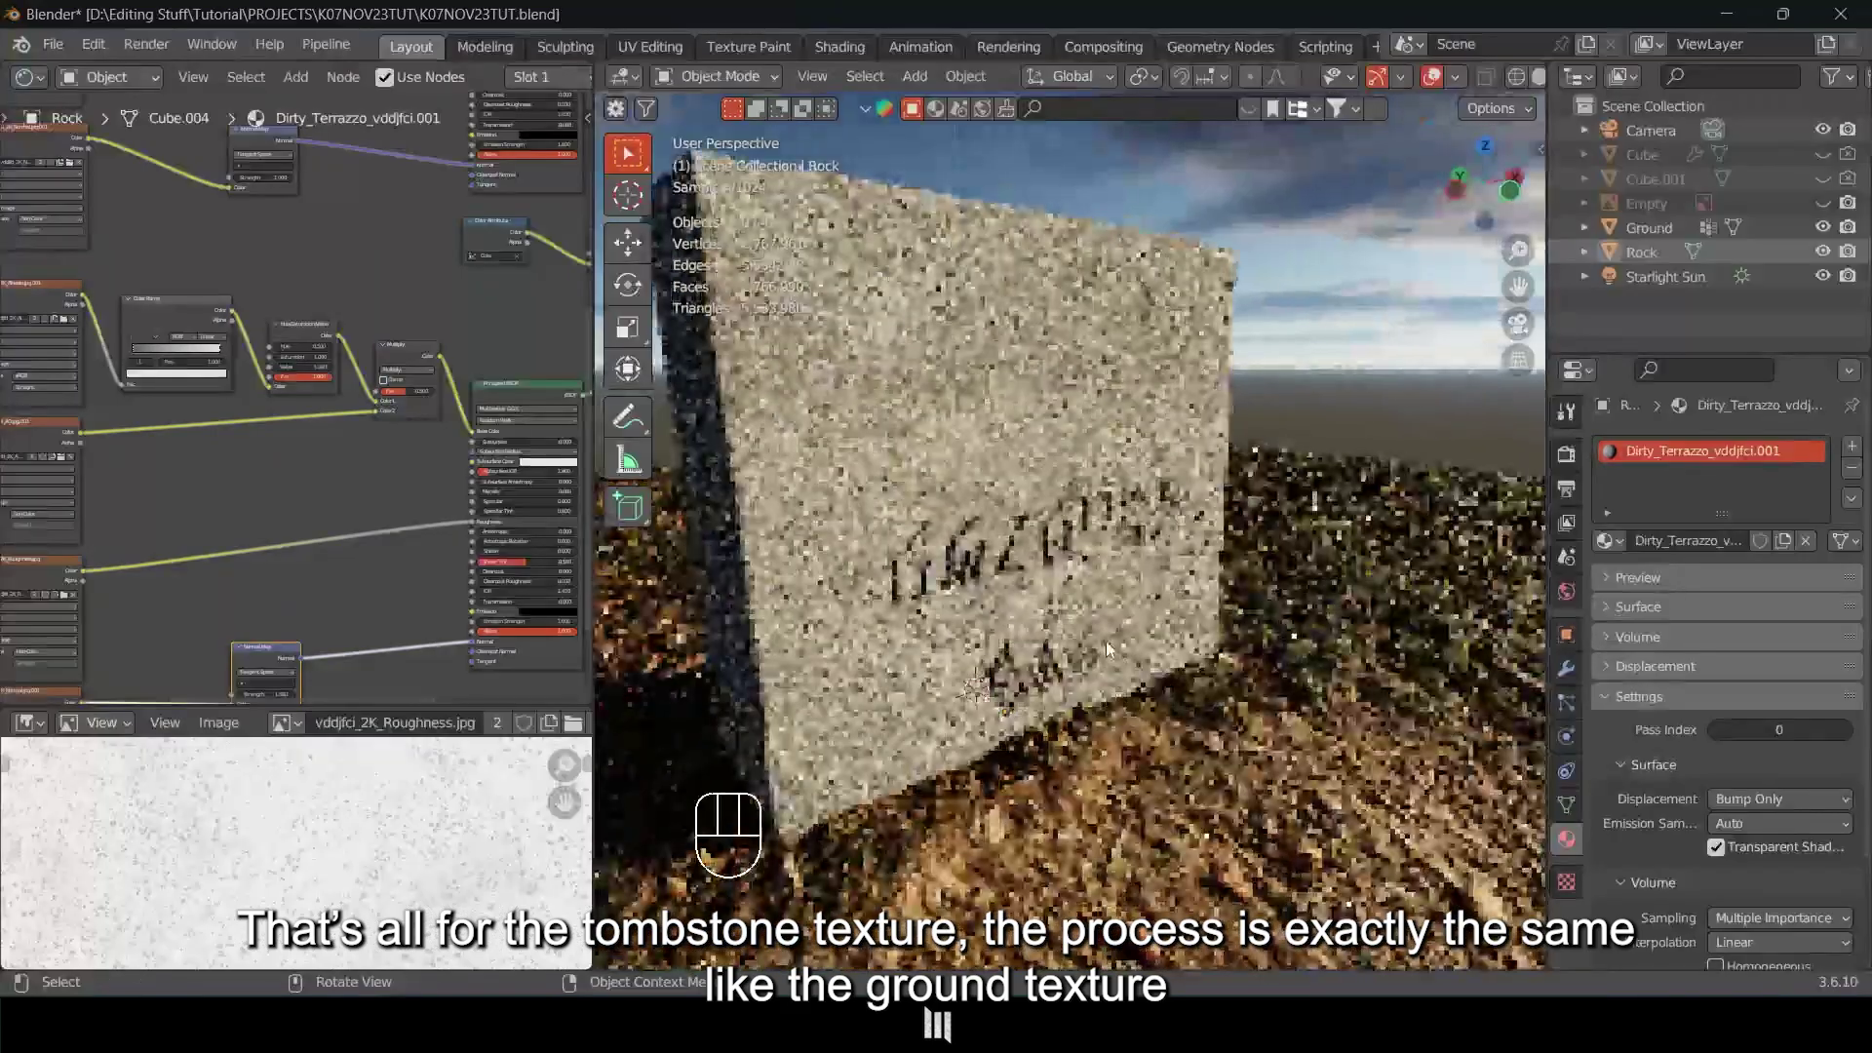
scroll(1098, 633, "down", 3)
middle_click_drag(1098, 634, 1184, 717)
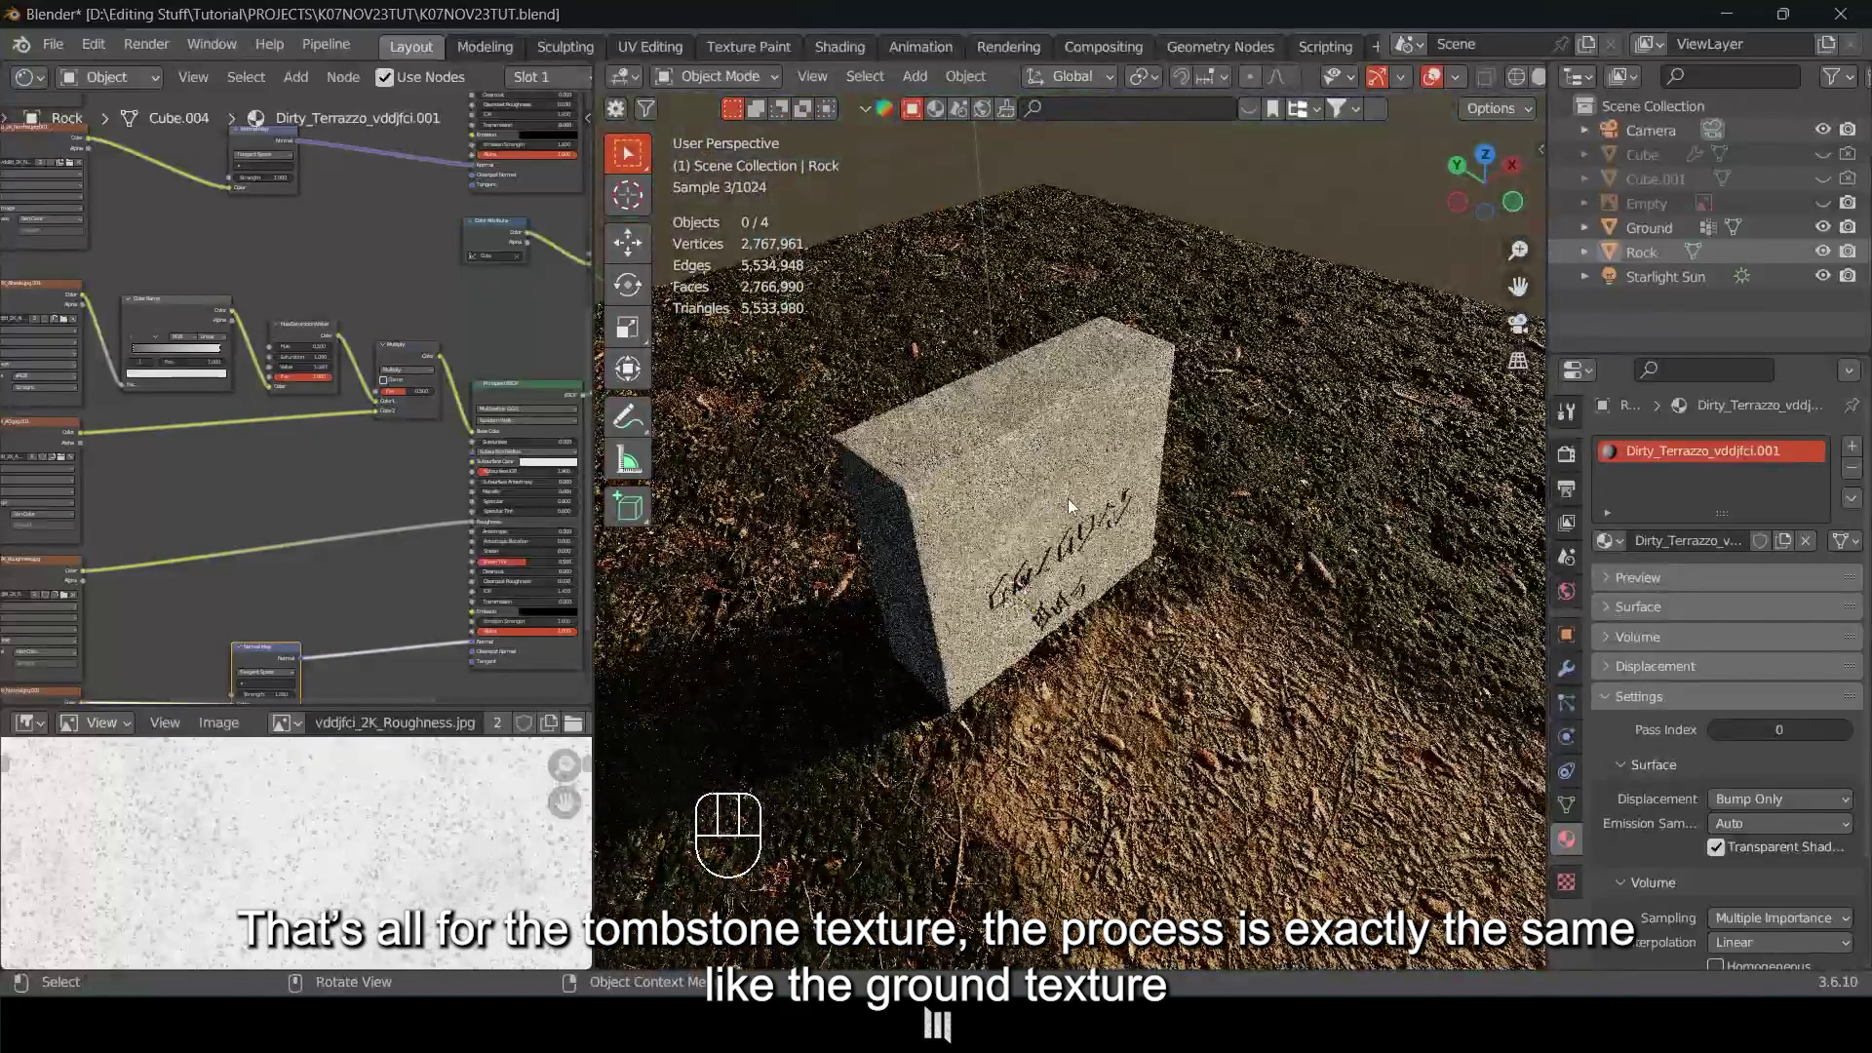
scroll(1070, 507, "down", 3)
middle_click_drag(1070, 513, 1073, 573)
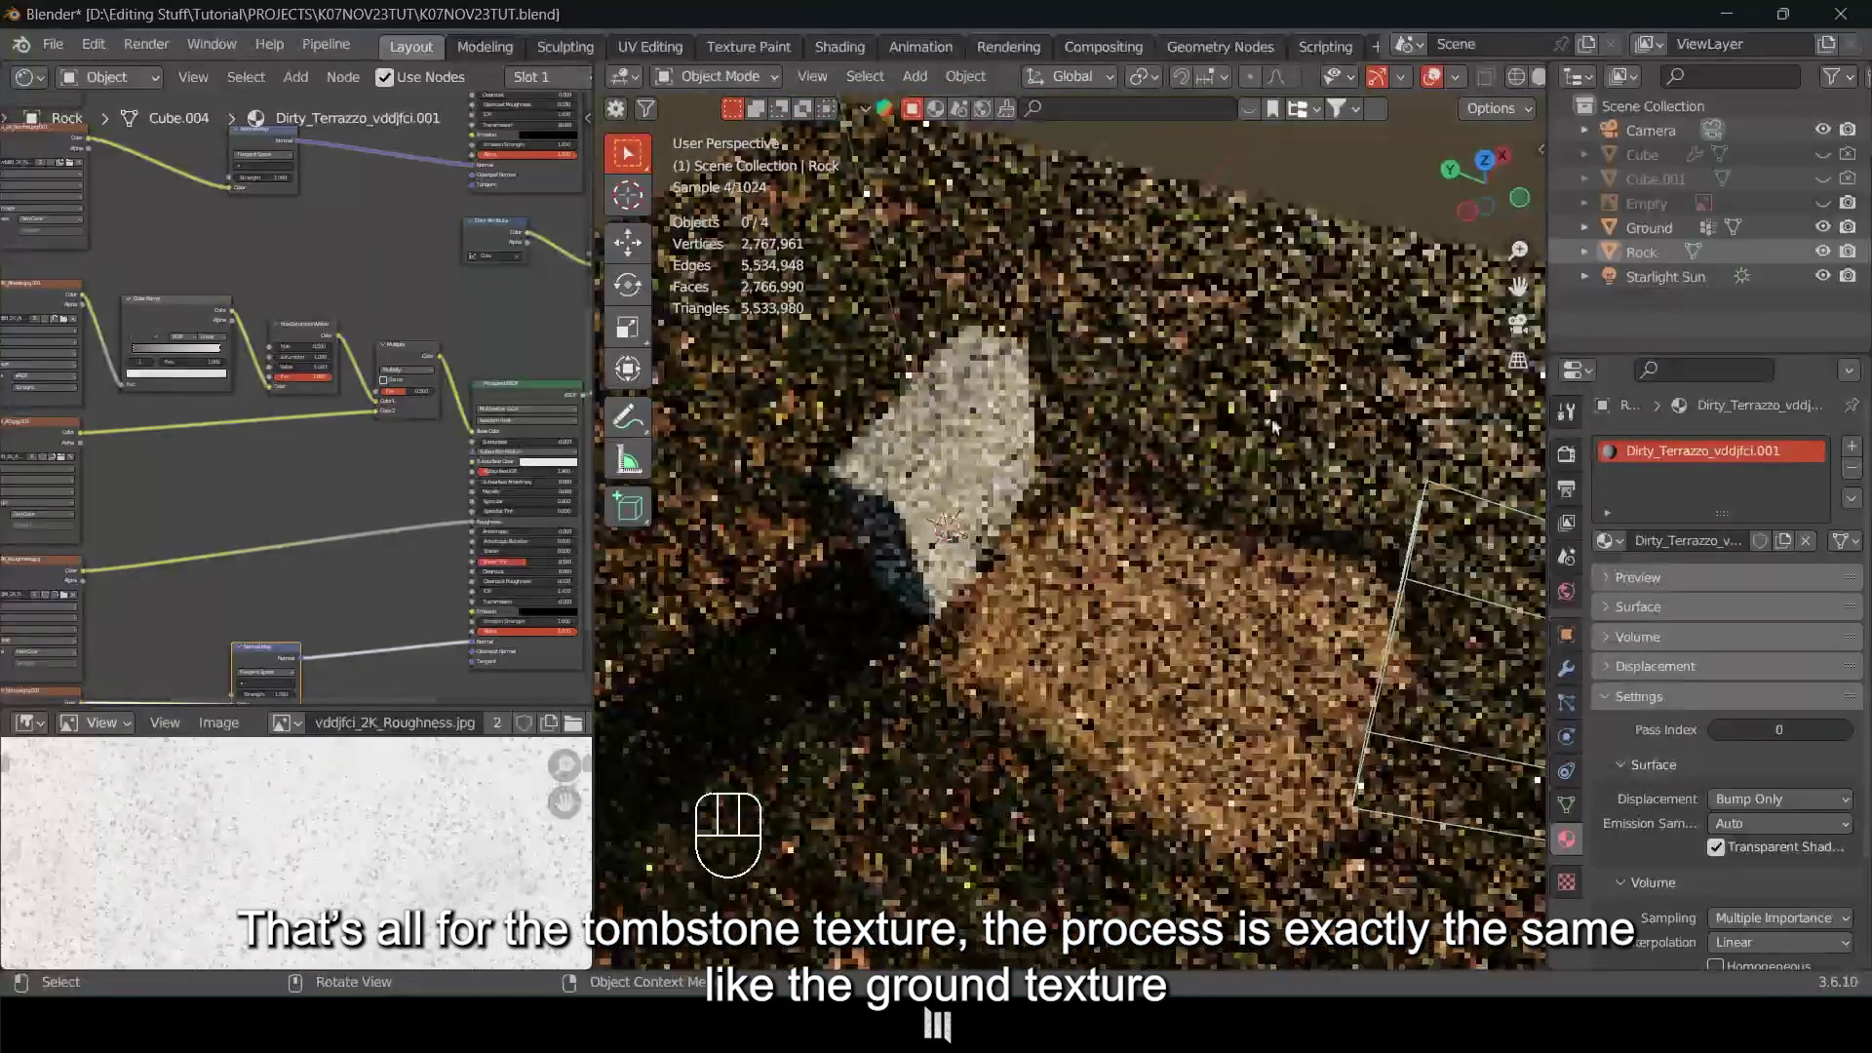
middle_click_drag(1168, 673, 1187, 511)
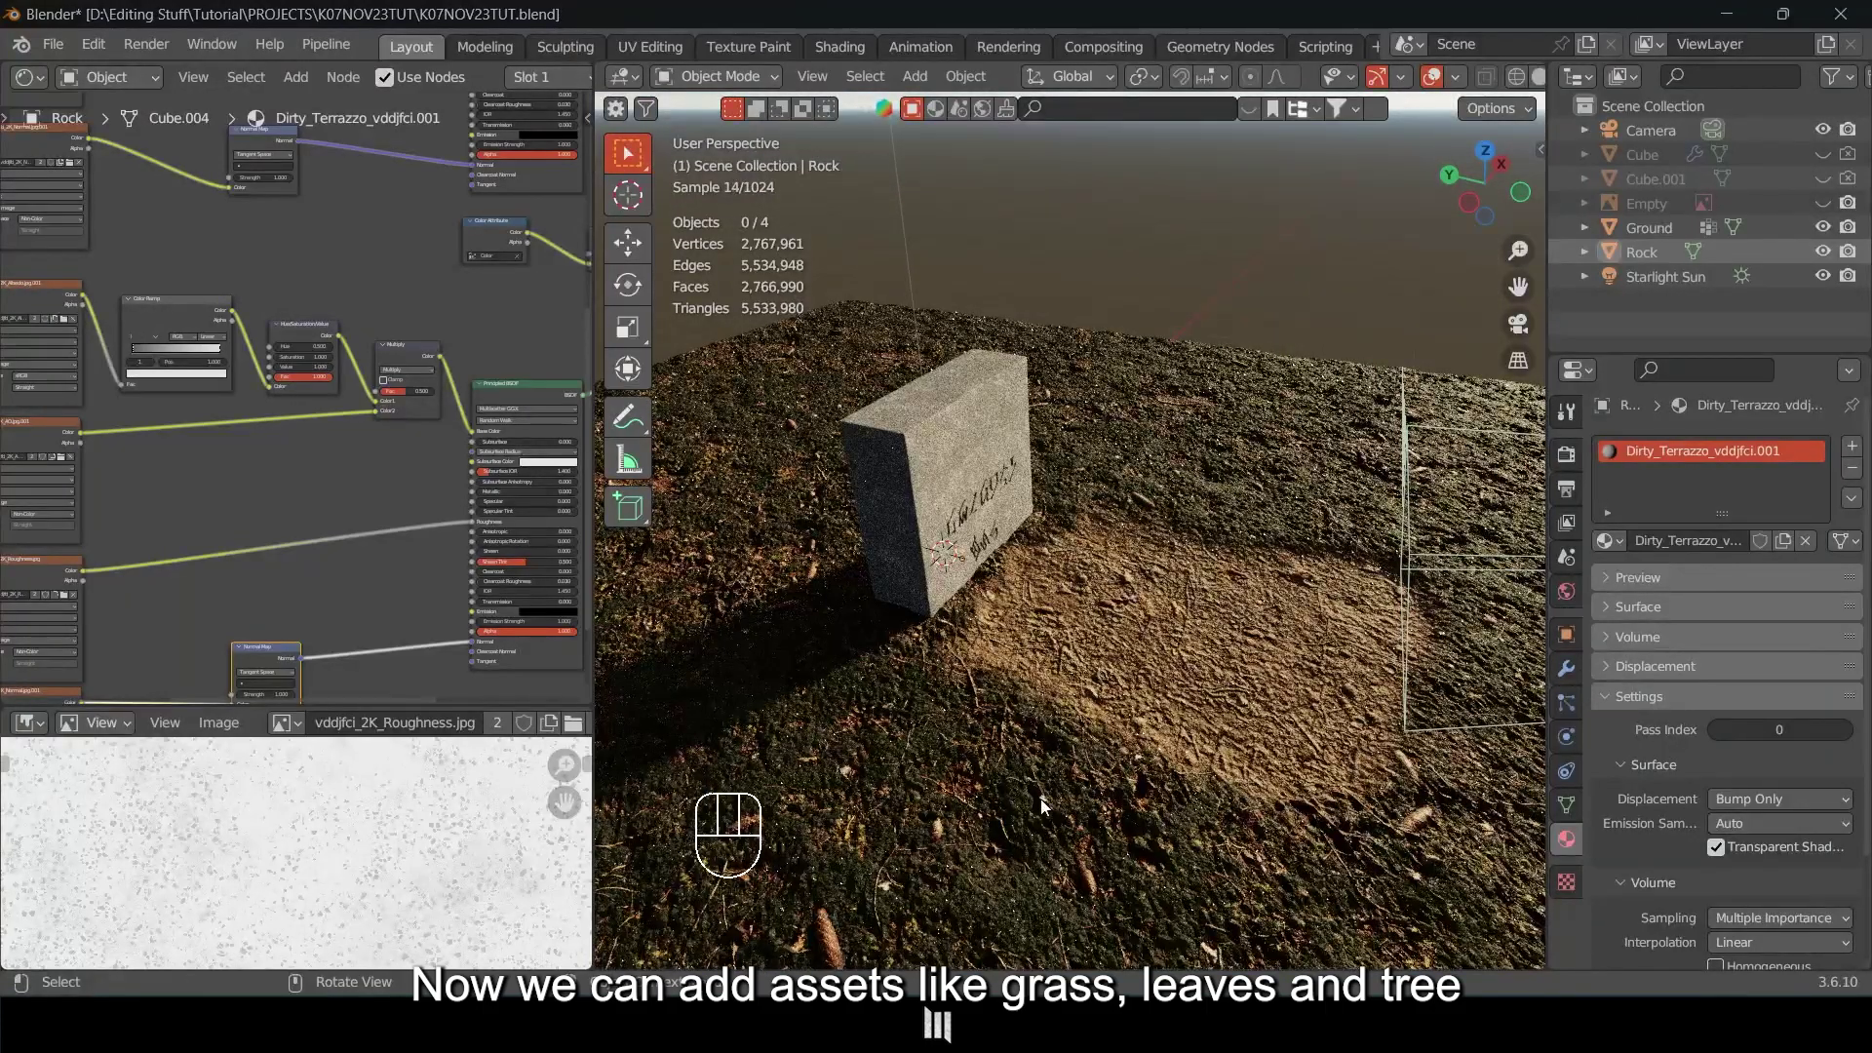
Switch the 3D viewport from rendered to solid shading and save the Blender file.
middle_click_drag(1218, 863, 1130, 831)
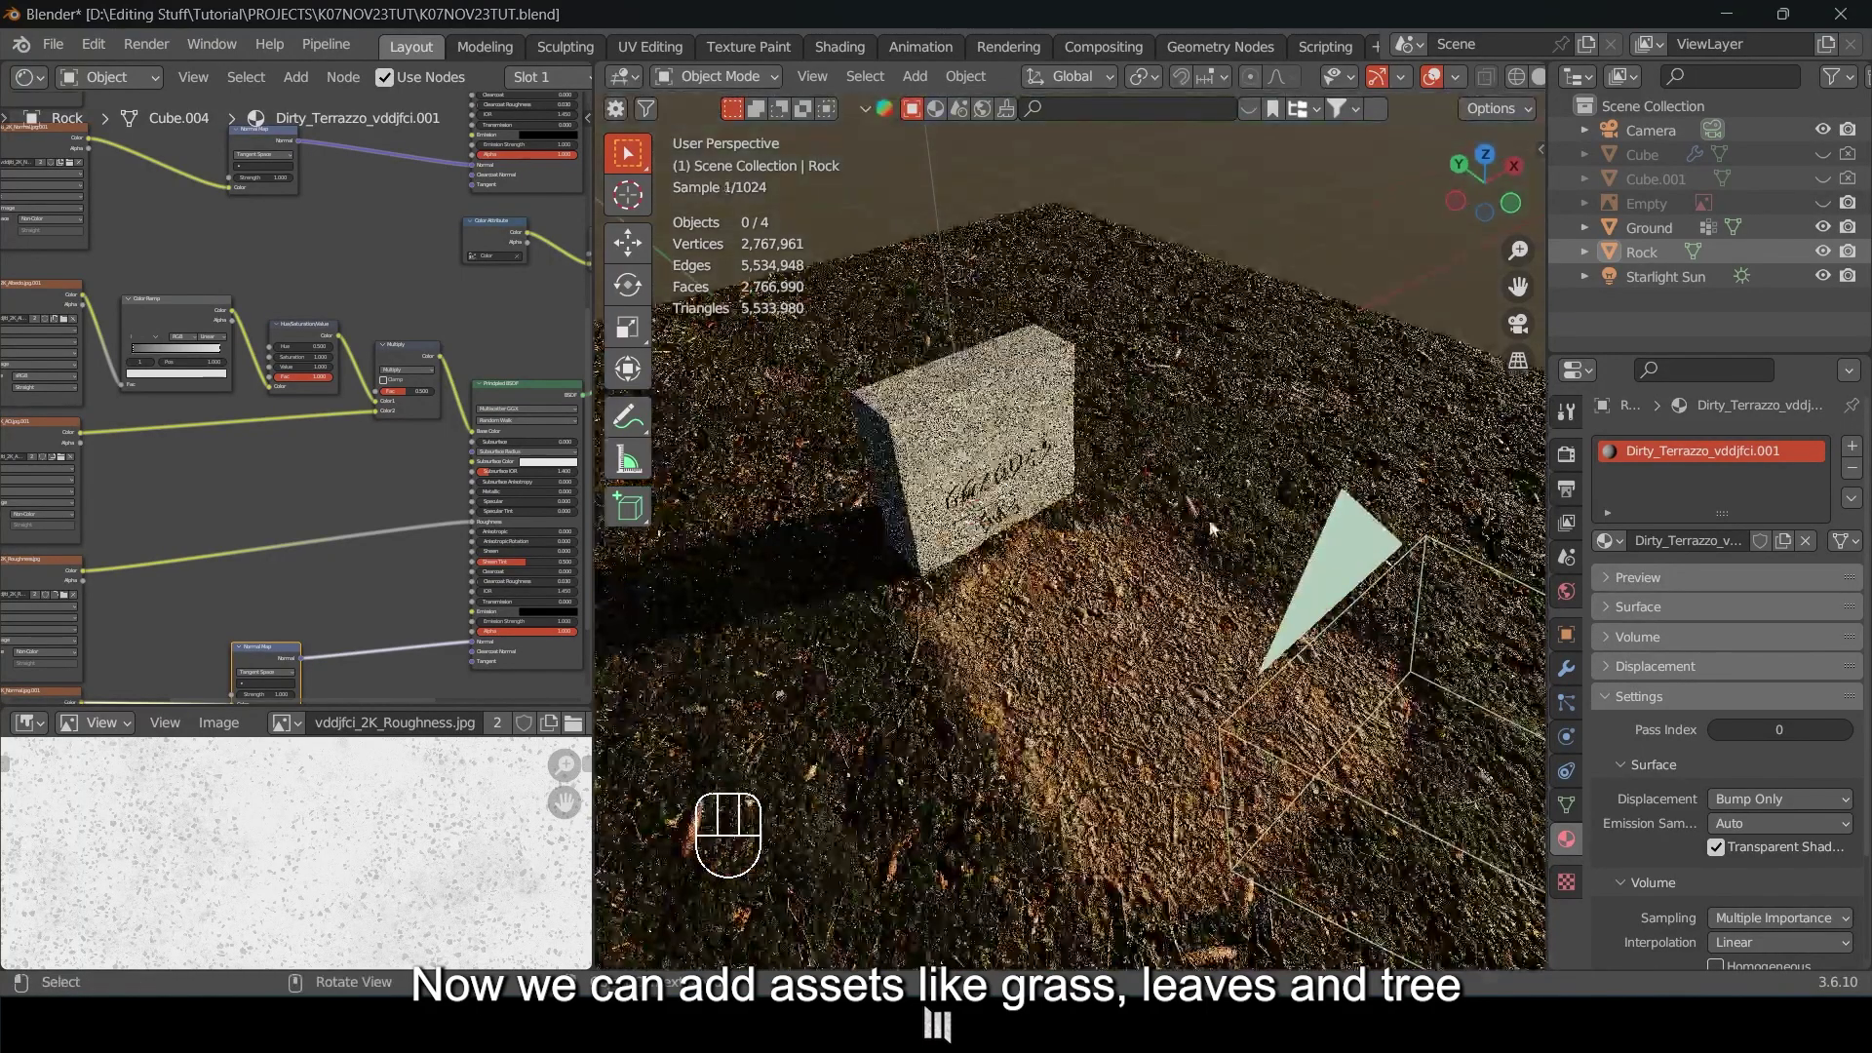
middle_click_drag(1143, 634, 1085, 667)
left_click(1273, 660)
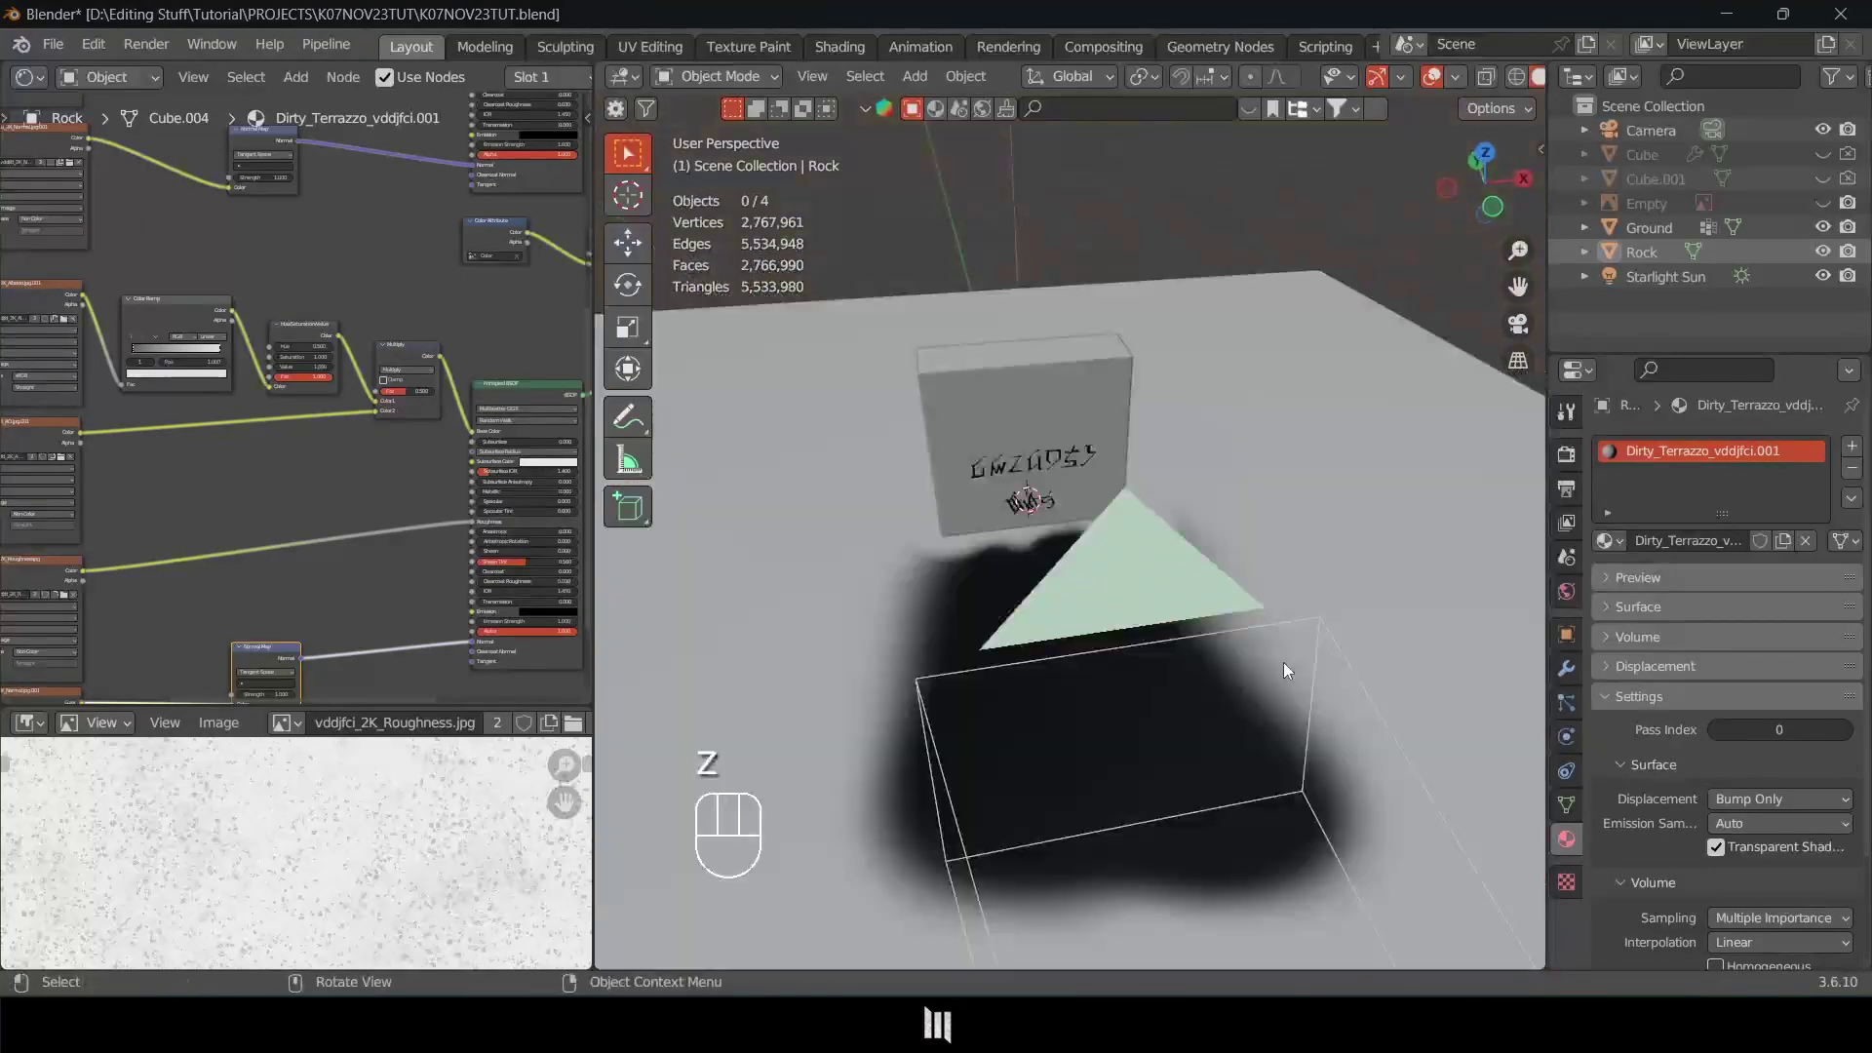
key("ctrl+s")
Select the ground plane and assign it as the emitter object for the Scatter5 add-on.
mouse_move(1284, 652)
middle_mouse_down("shift")
mouse_move(1160, 652)
mouse_move(1182, 683)
mouse_move(1038, 780)
mouse_move(1149, 740)
mouse_move(1144, 721)
mouse_move(1081, 722)
middle_mouse_up("shift")
left_click(1081, 723)
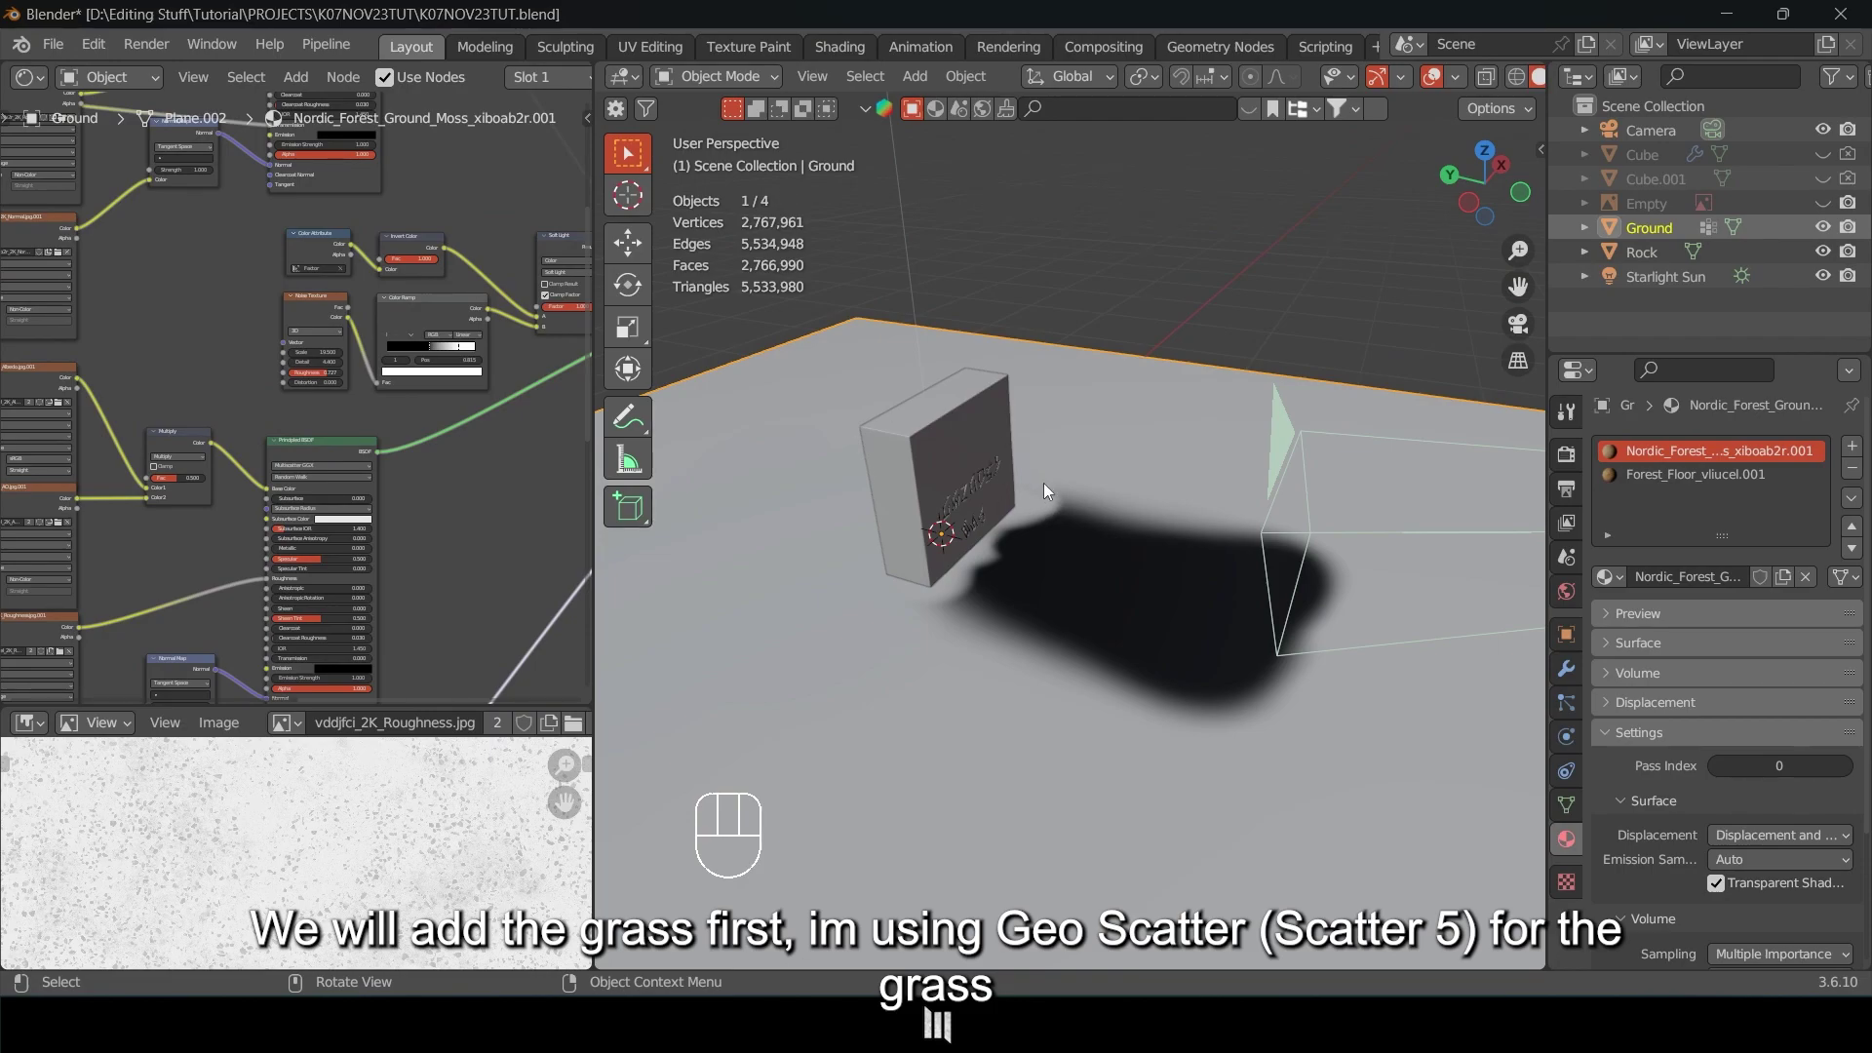
key("n")
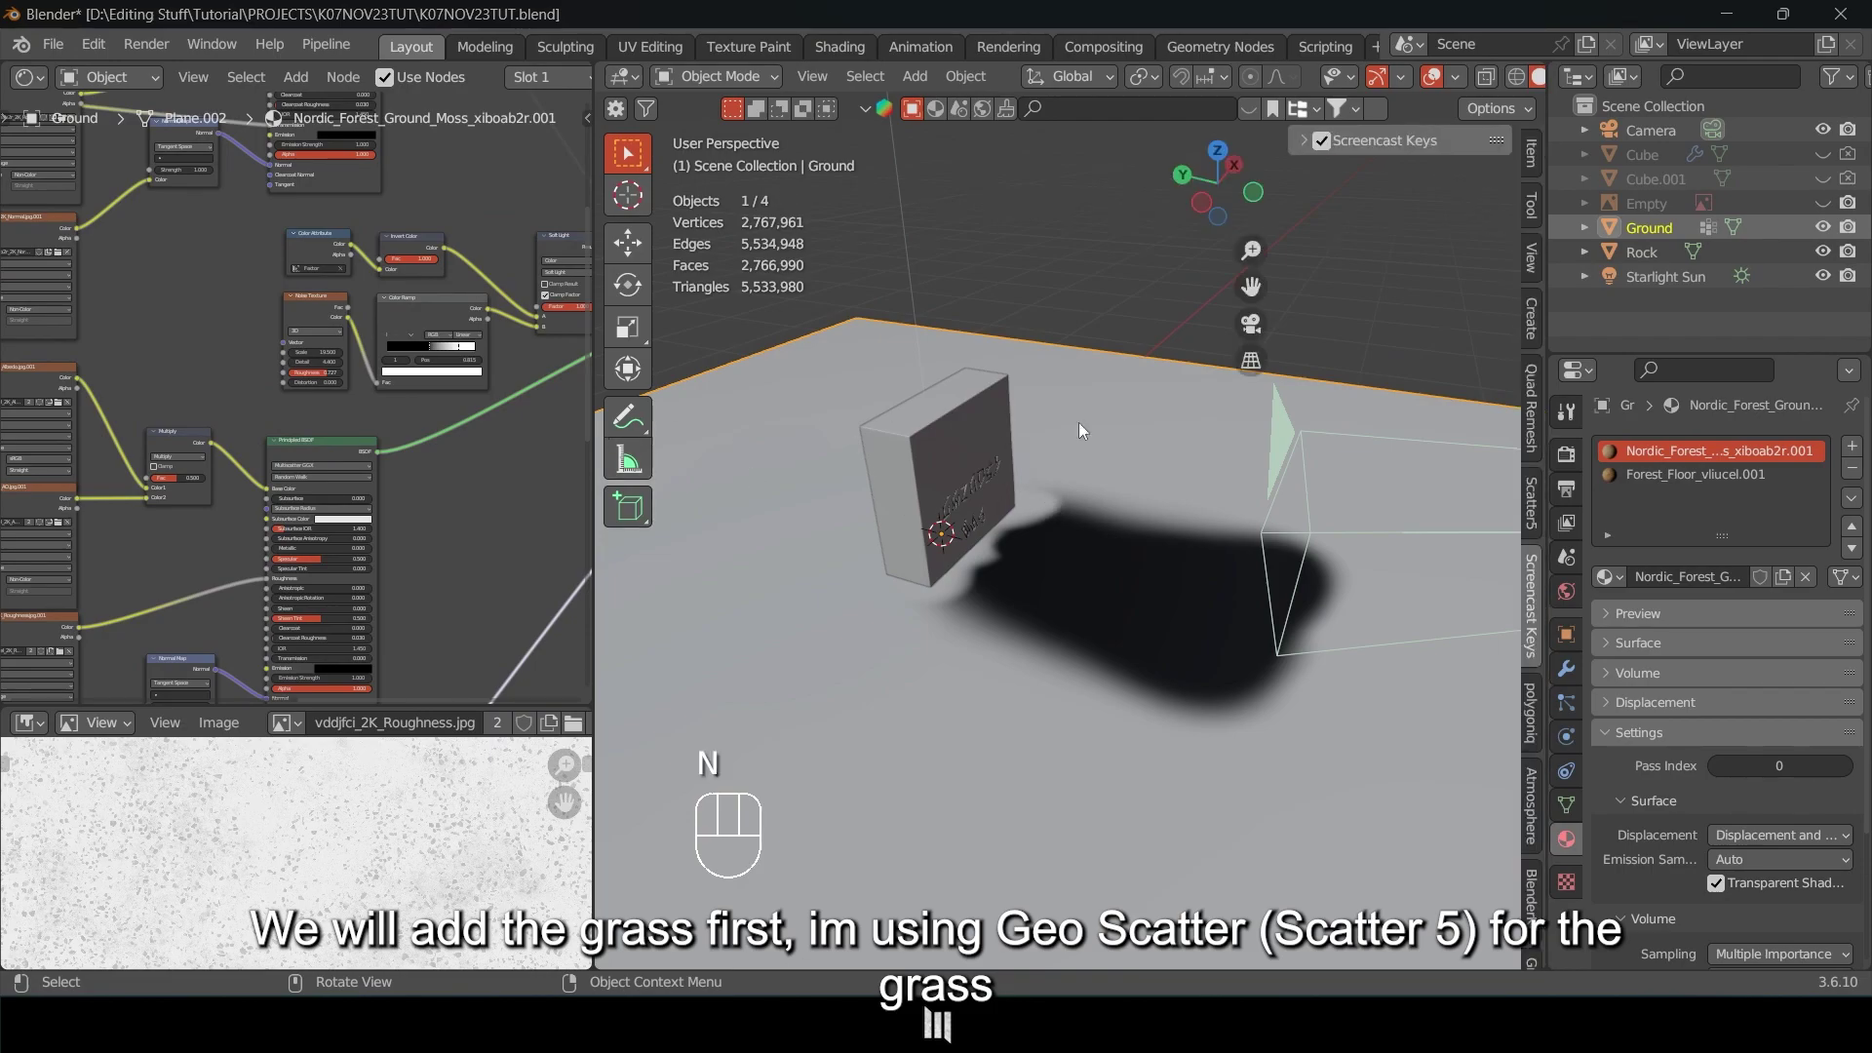
left_click(1533, 503)
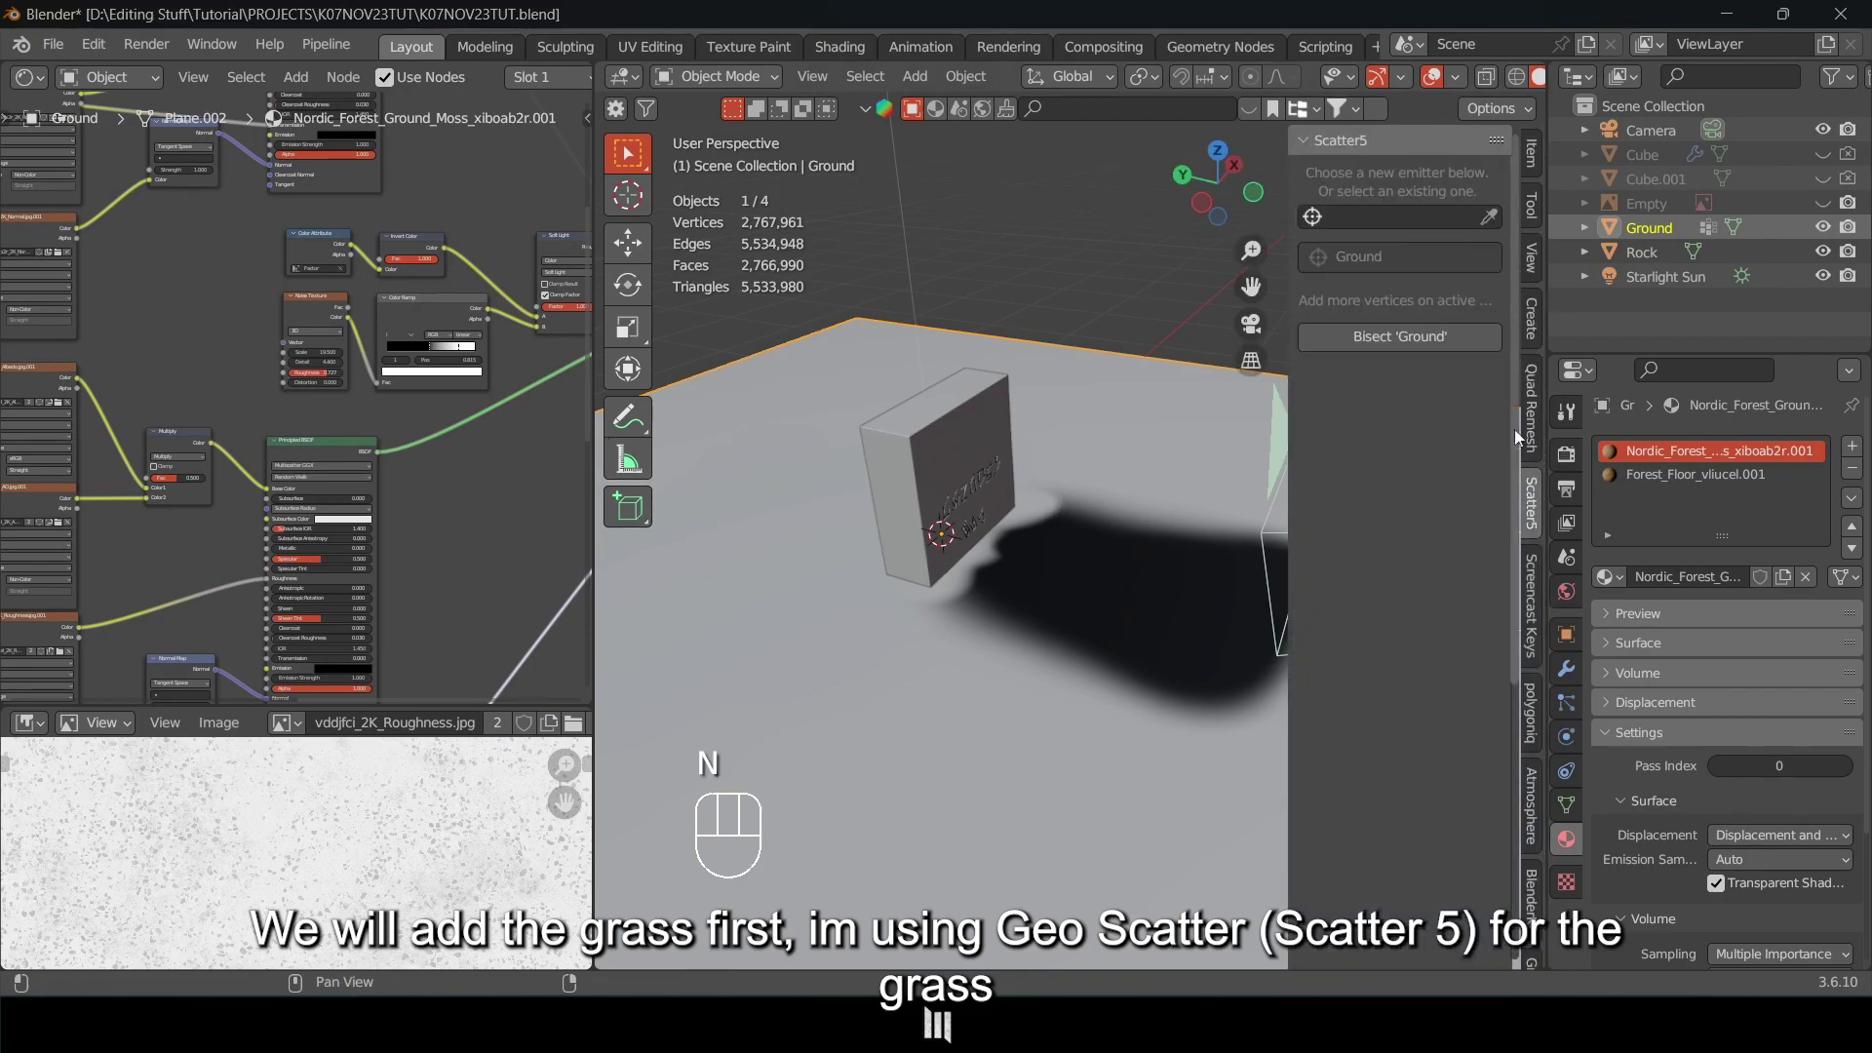
left_click(1489, 219)
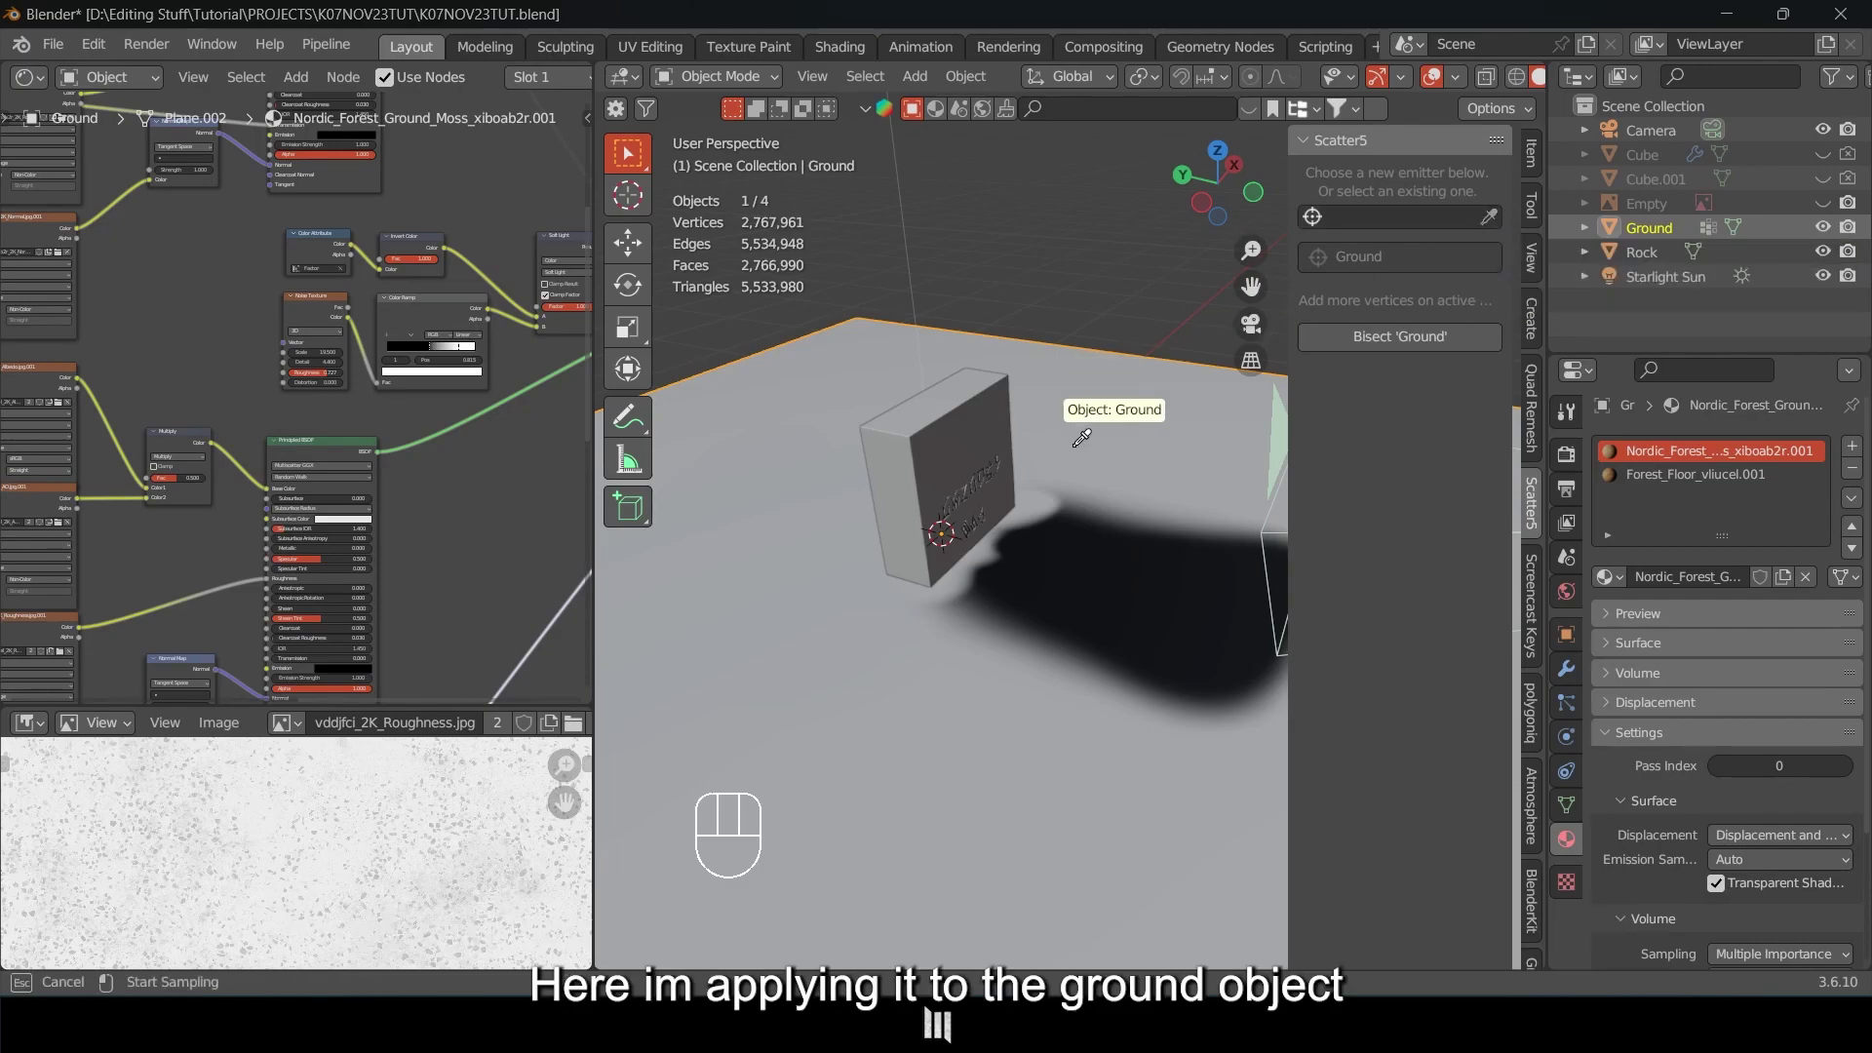
left_click(1112, 400)
middle_click_drag(1122, 419, 1068, 440)
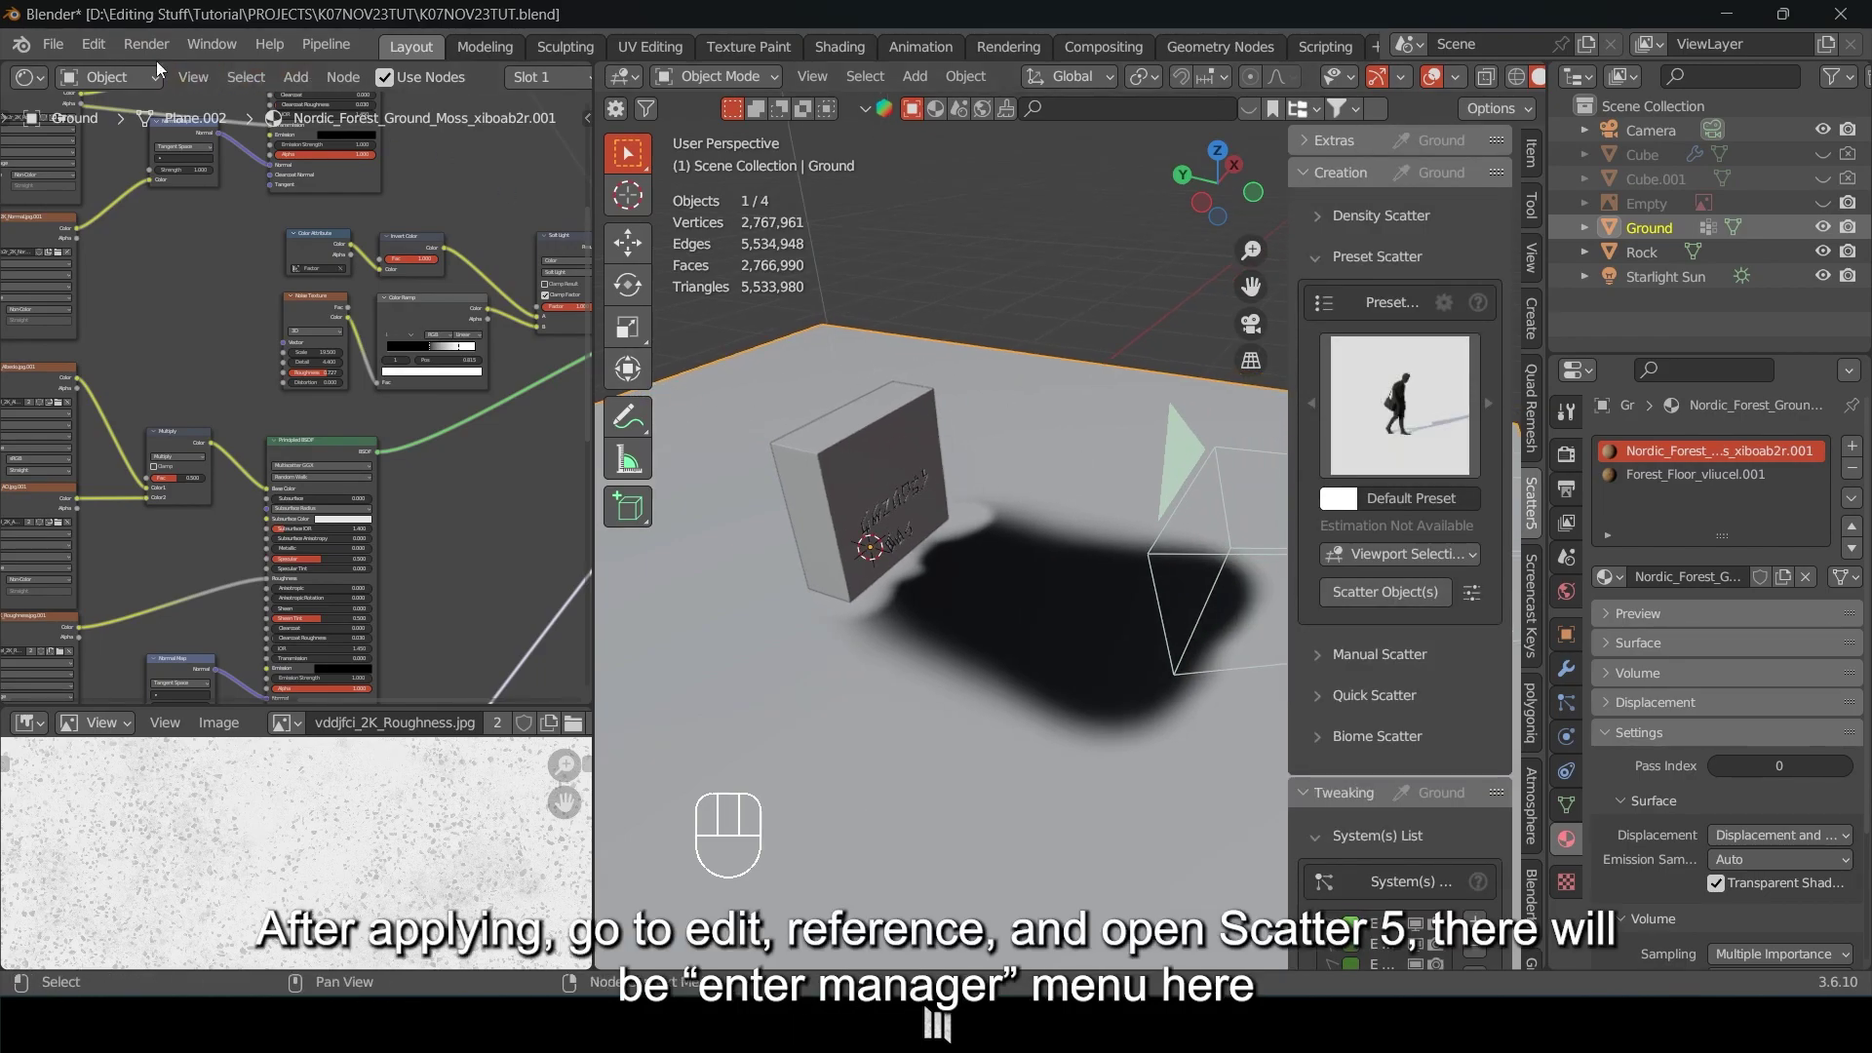
Open the Scatter5 manager from the add-on preferences and reload its biome library.
left_click(91, 45)
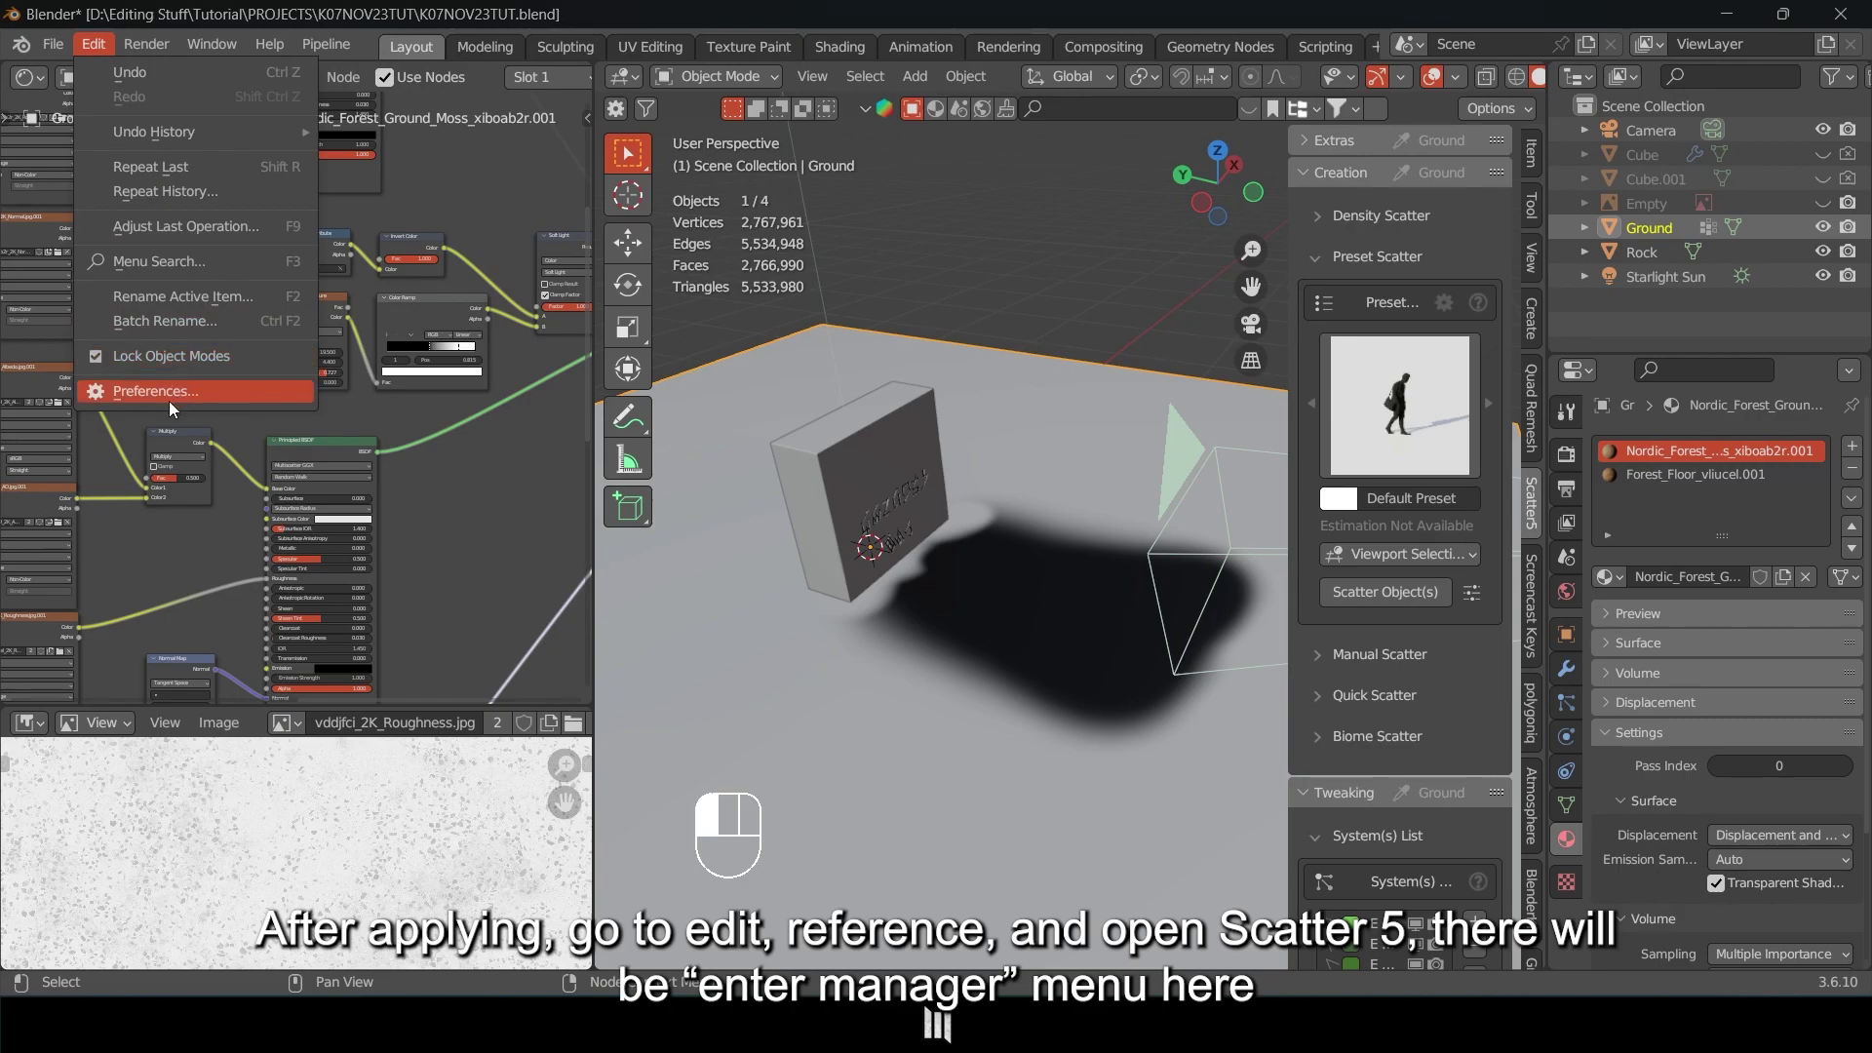
left_click(127, 392)
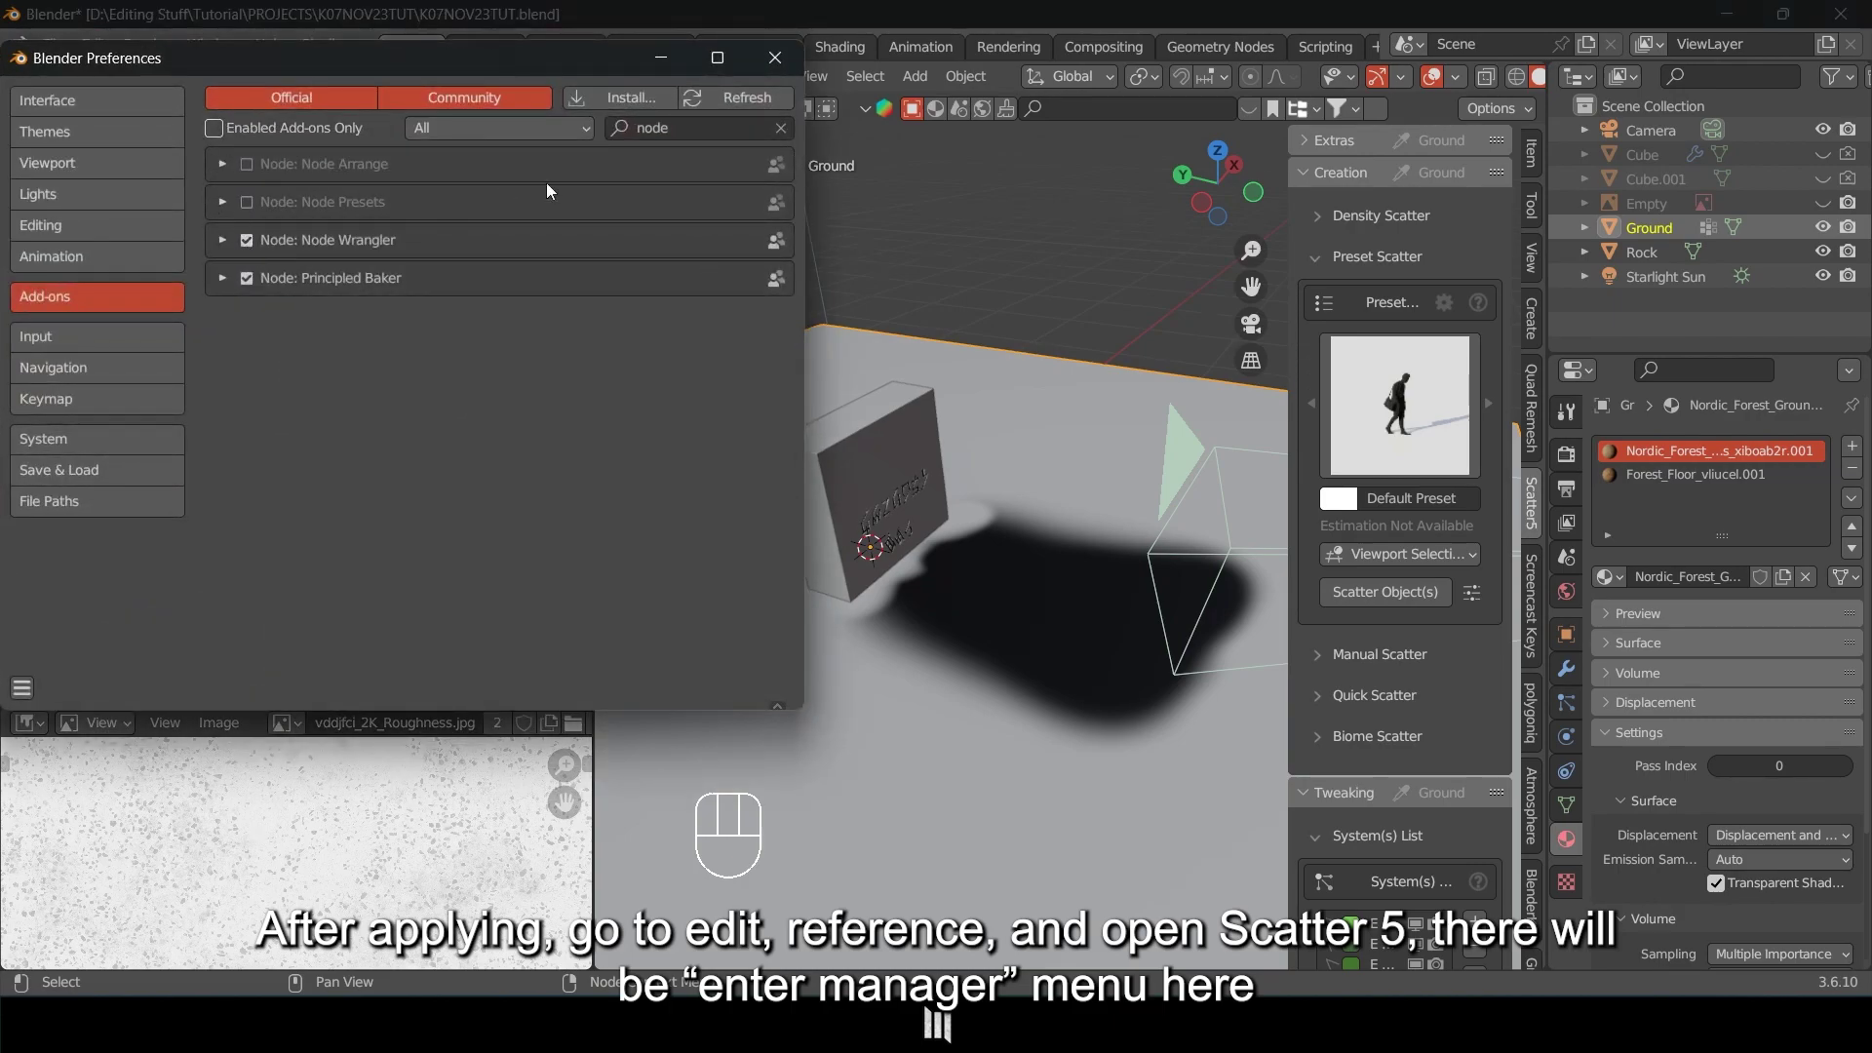
left_click(781, 128)
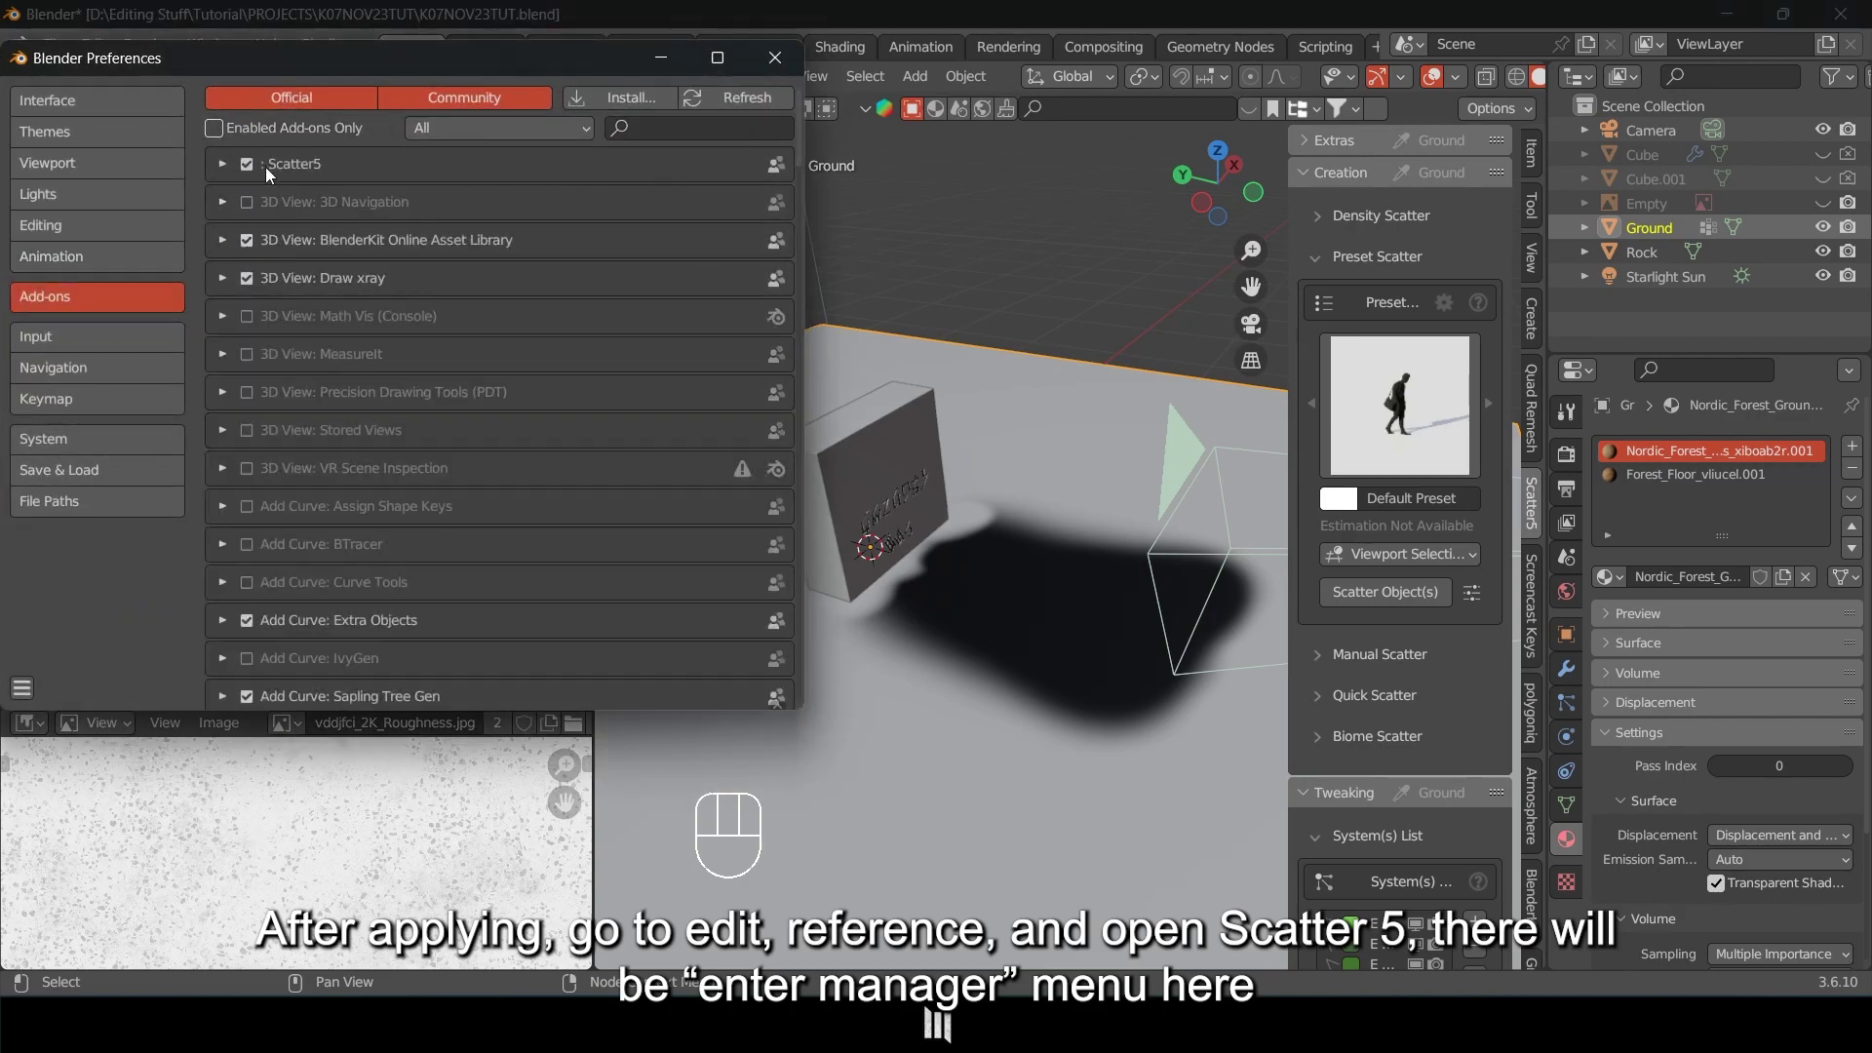
left_click(222, 166)
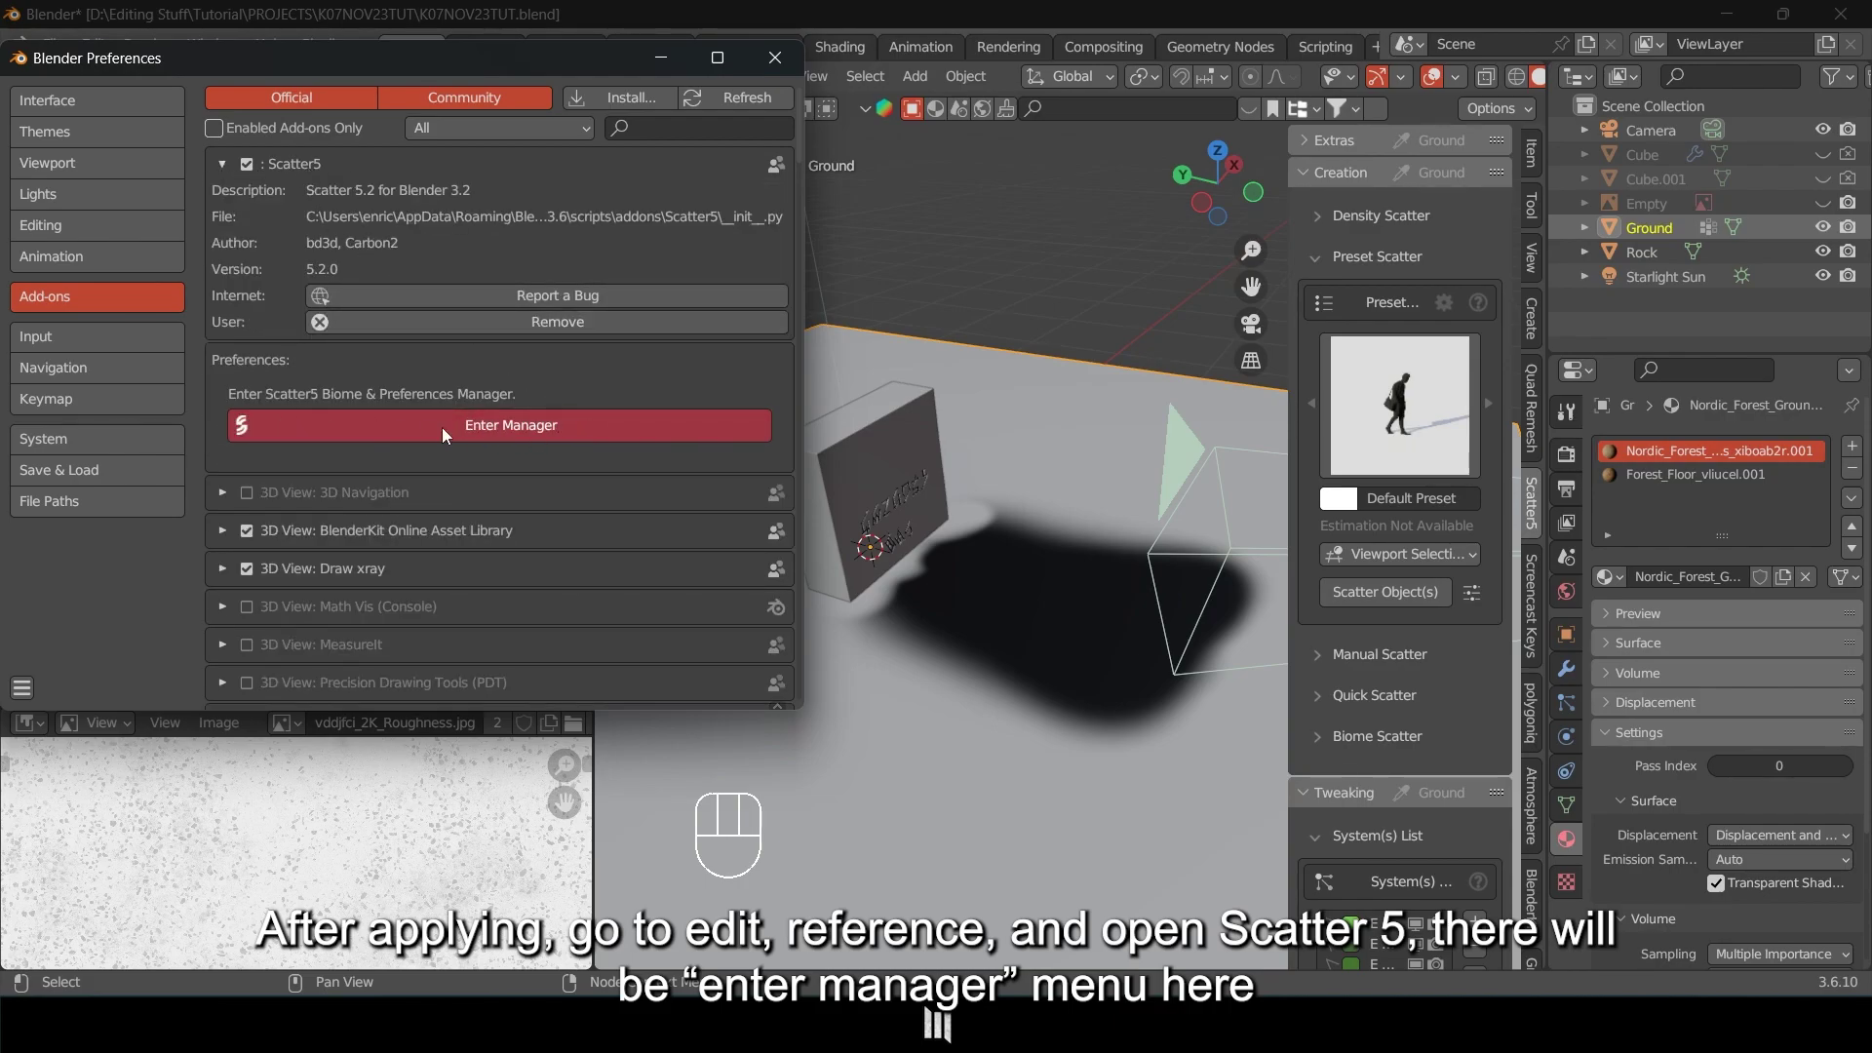
left_click(535, 427)
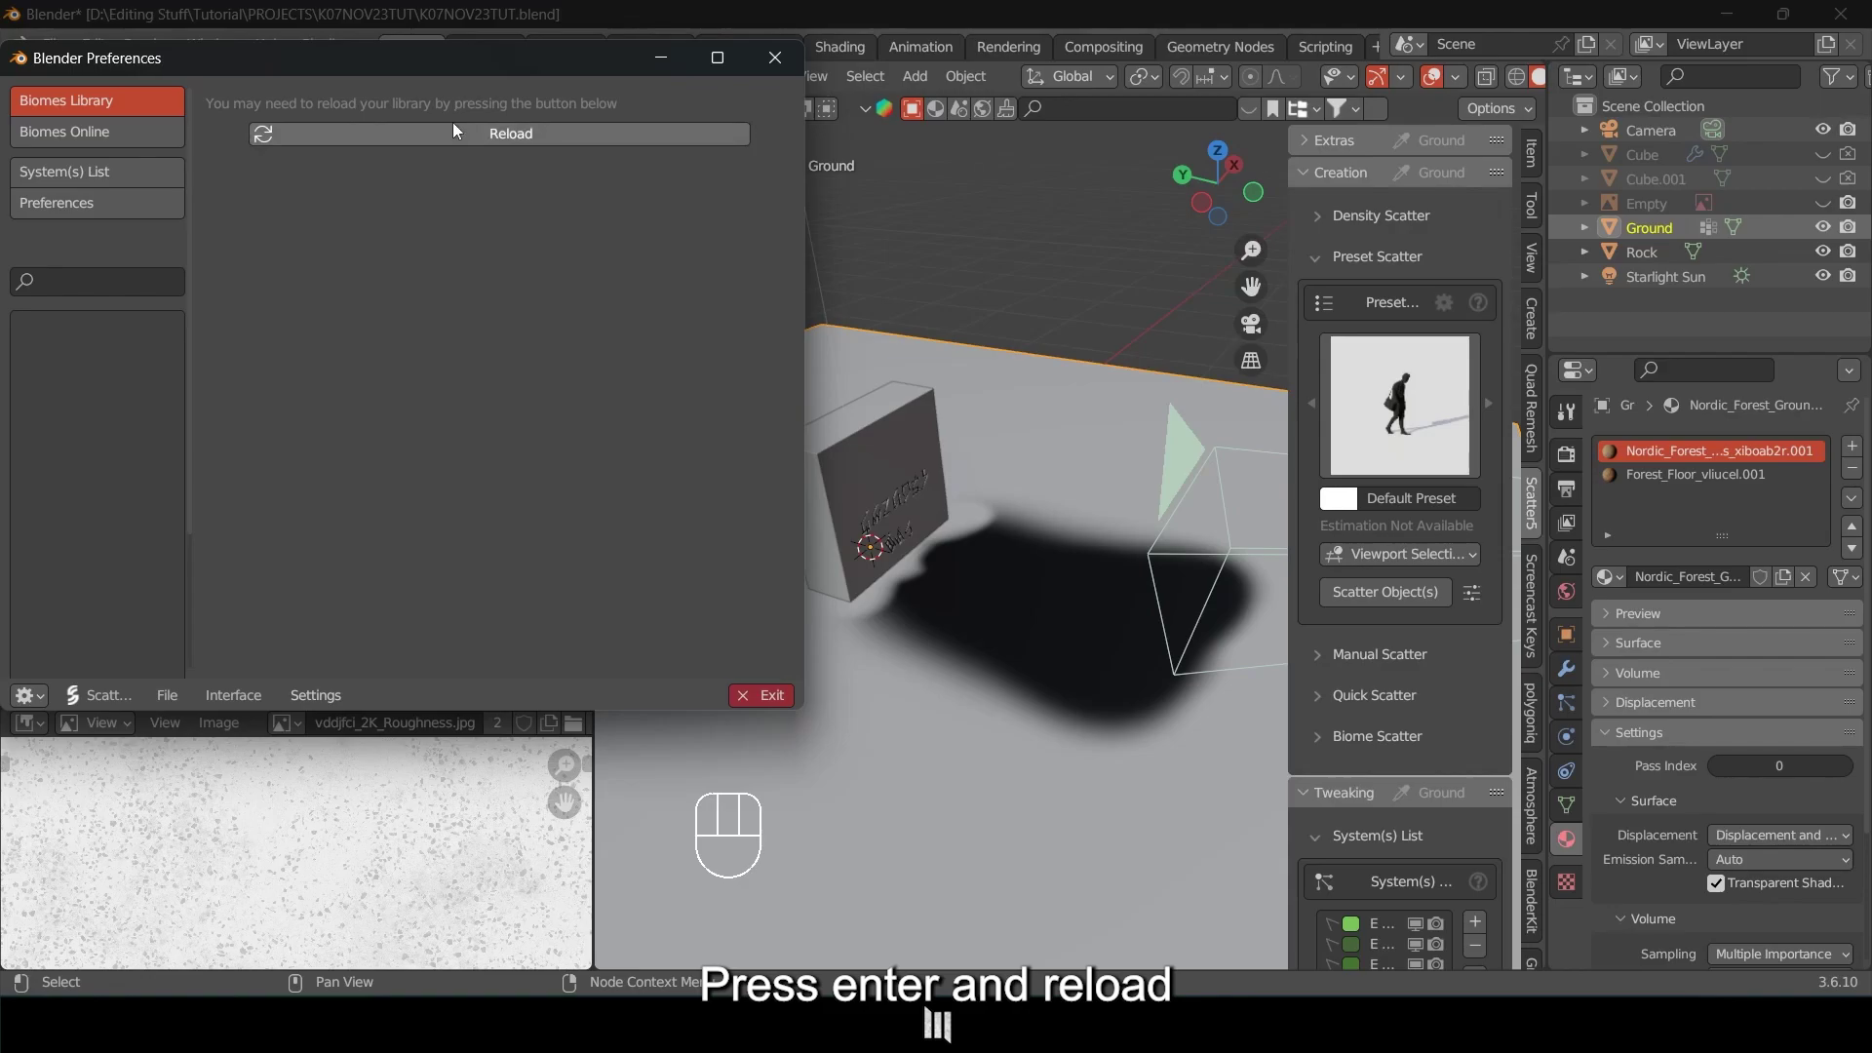
left_click(261, 138)
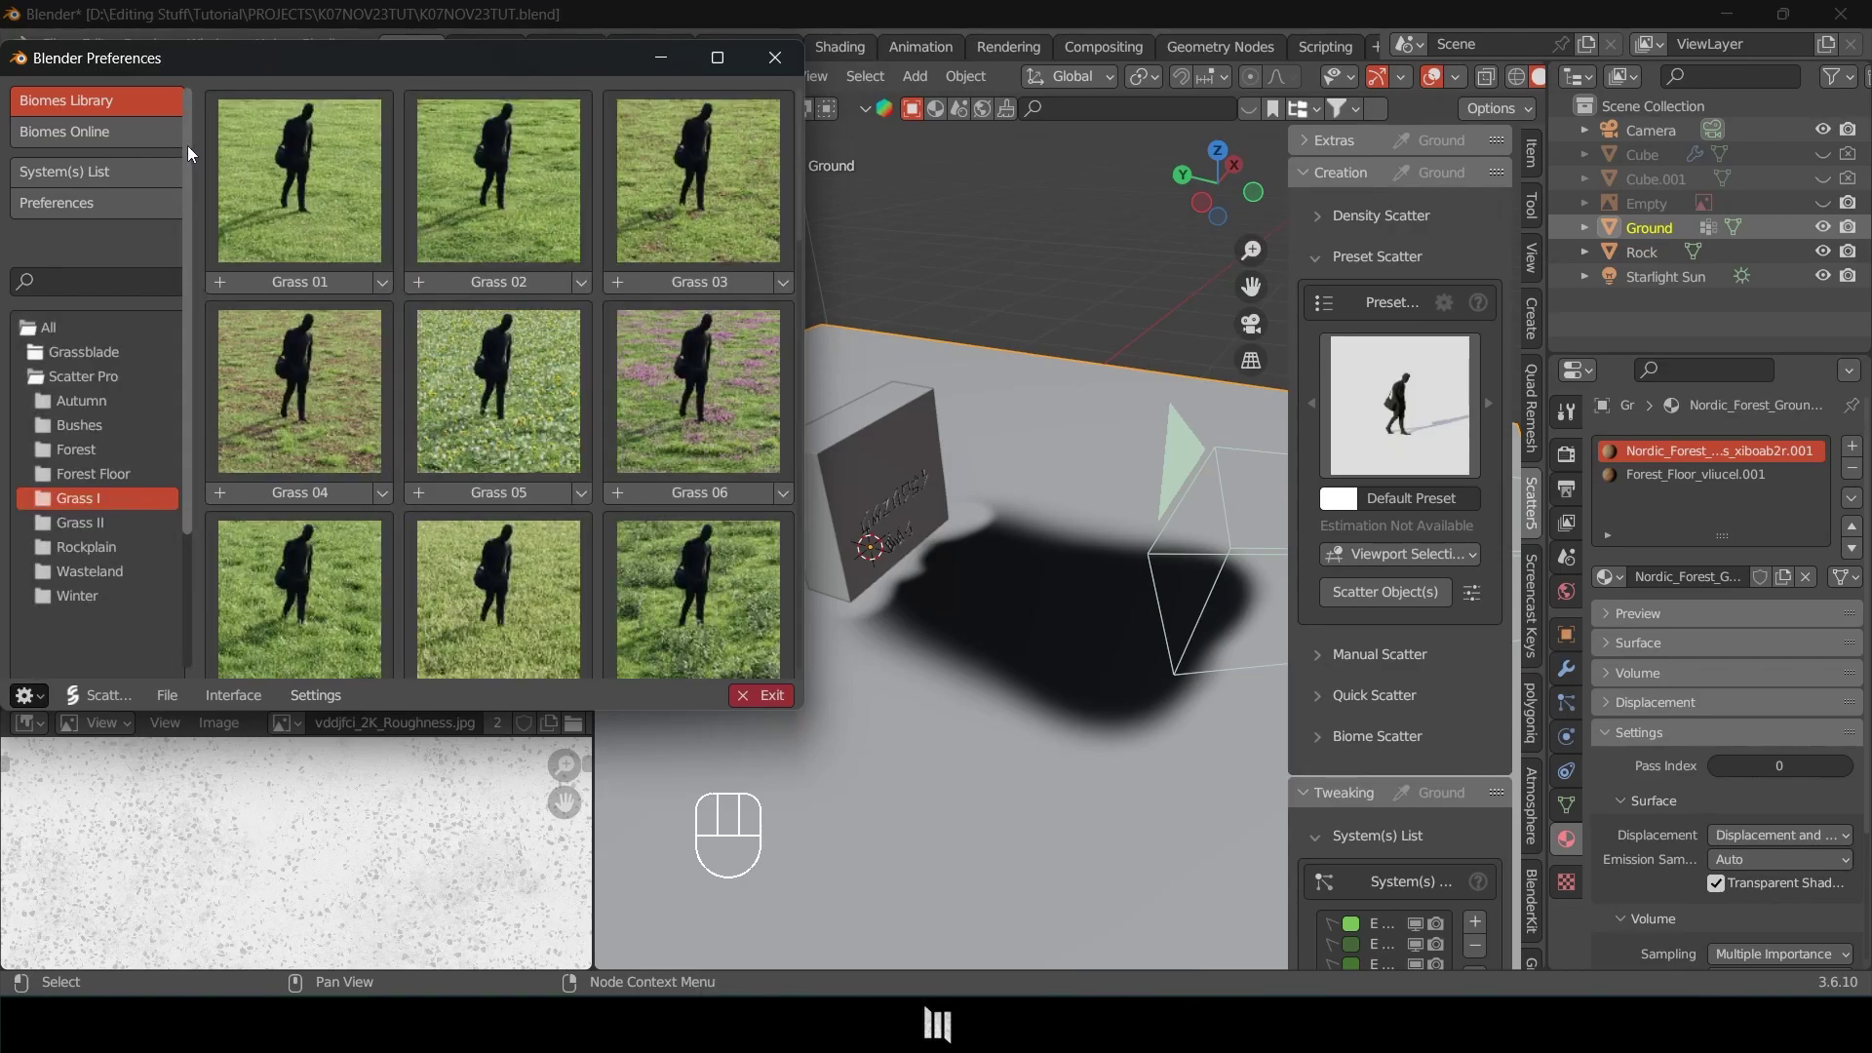
Look through the Scatter Pro biome categories, including Forest and Forest Floor, and examine the Grass I presets.
scroll(187, 144, "down", 3)
left_click(81, 297)
left_click(86, 345)
left_click(80, 391)
left_click(82, 318)
left_click(91, 342)
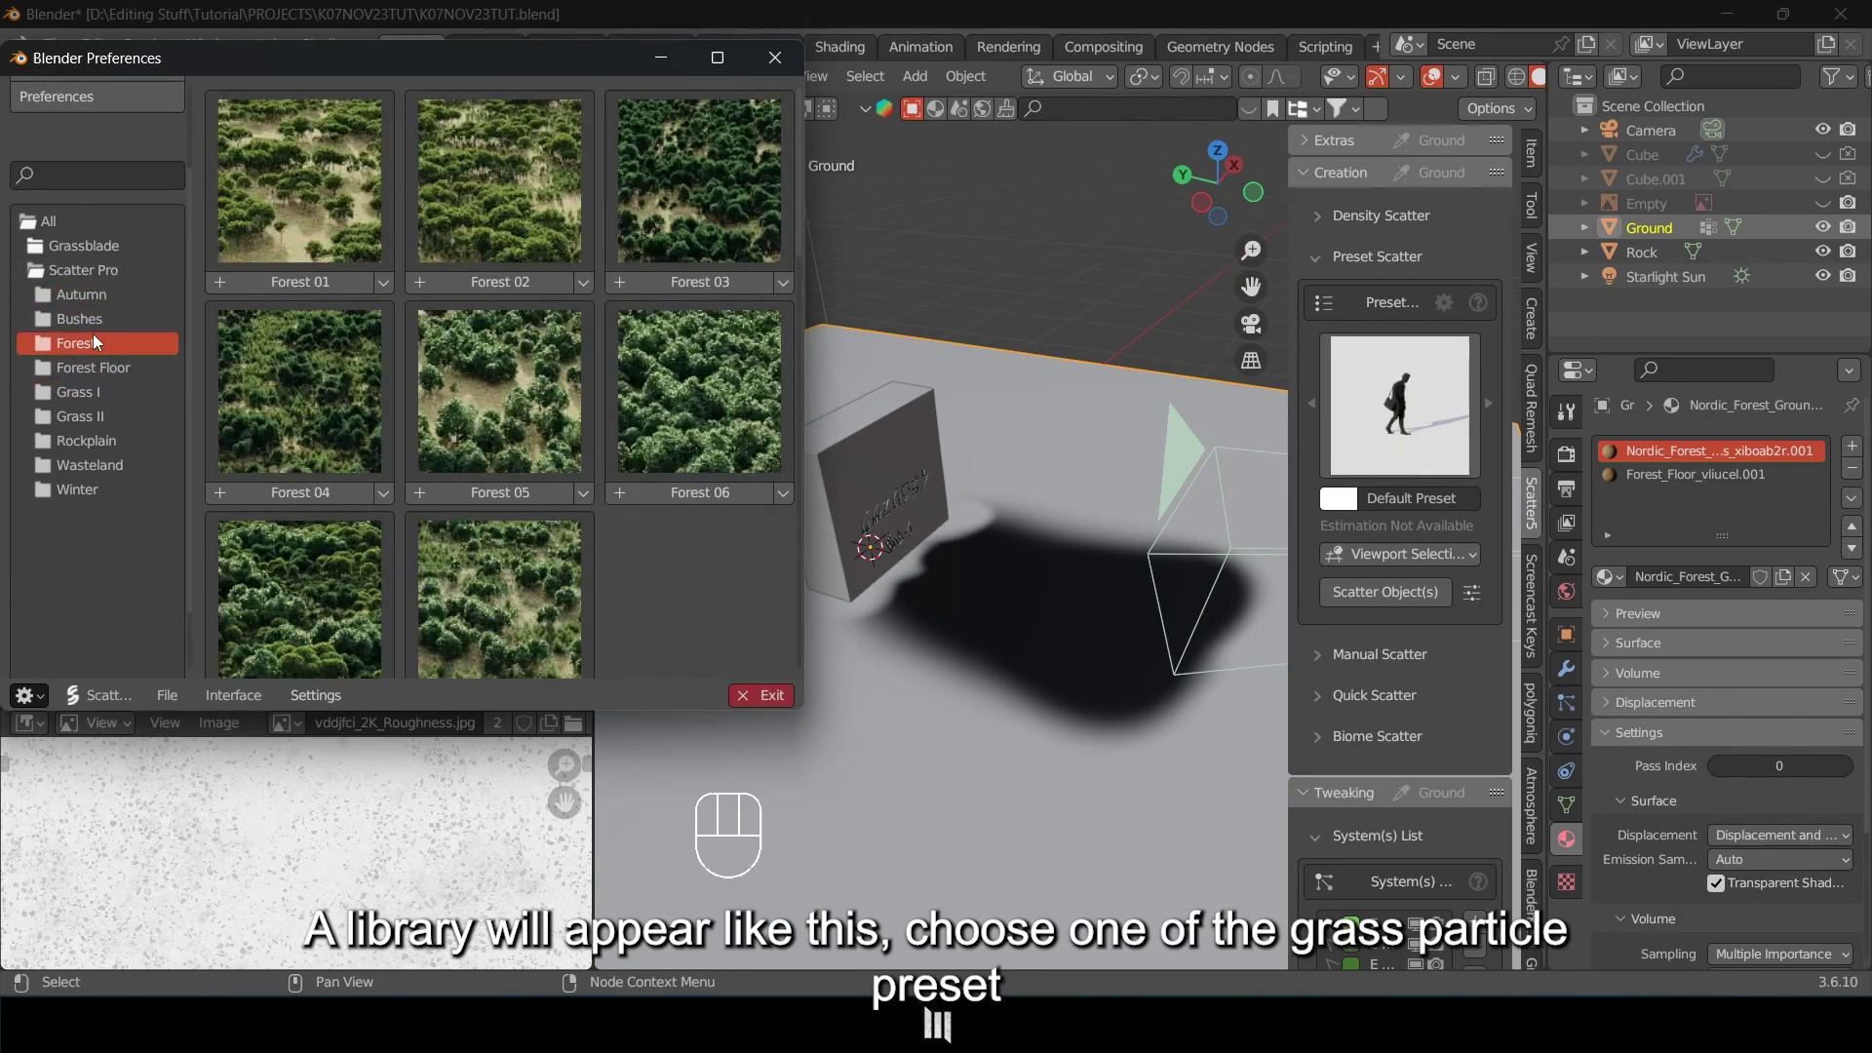
scroll(182, 307, "down", 2)
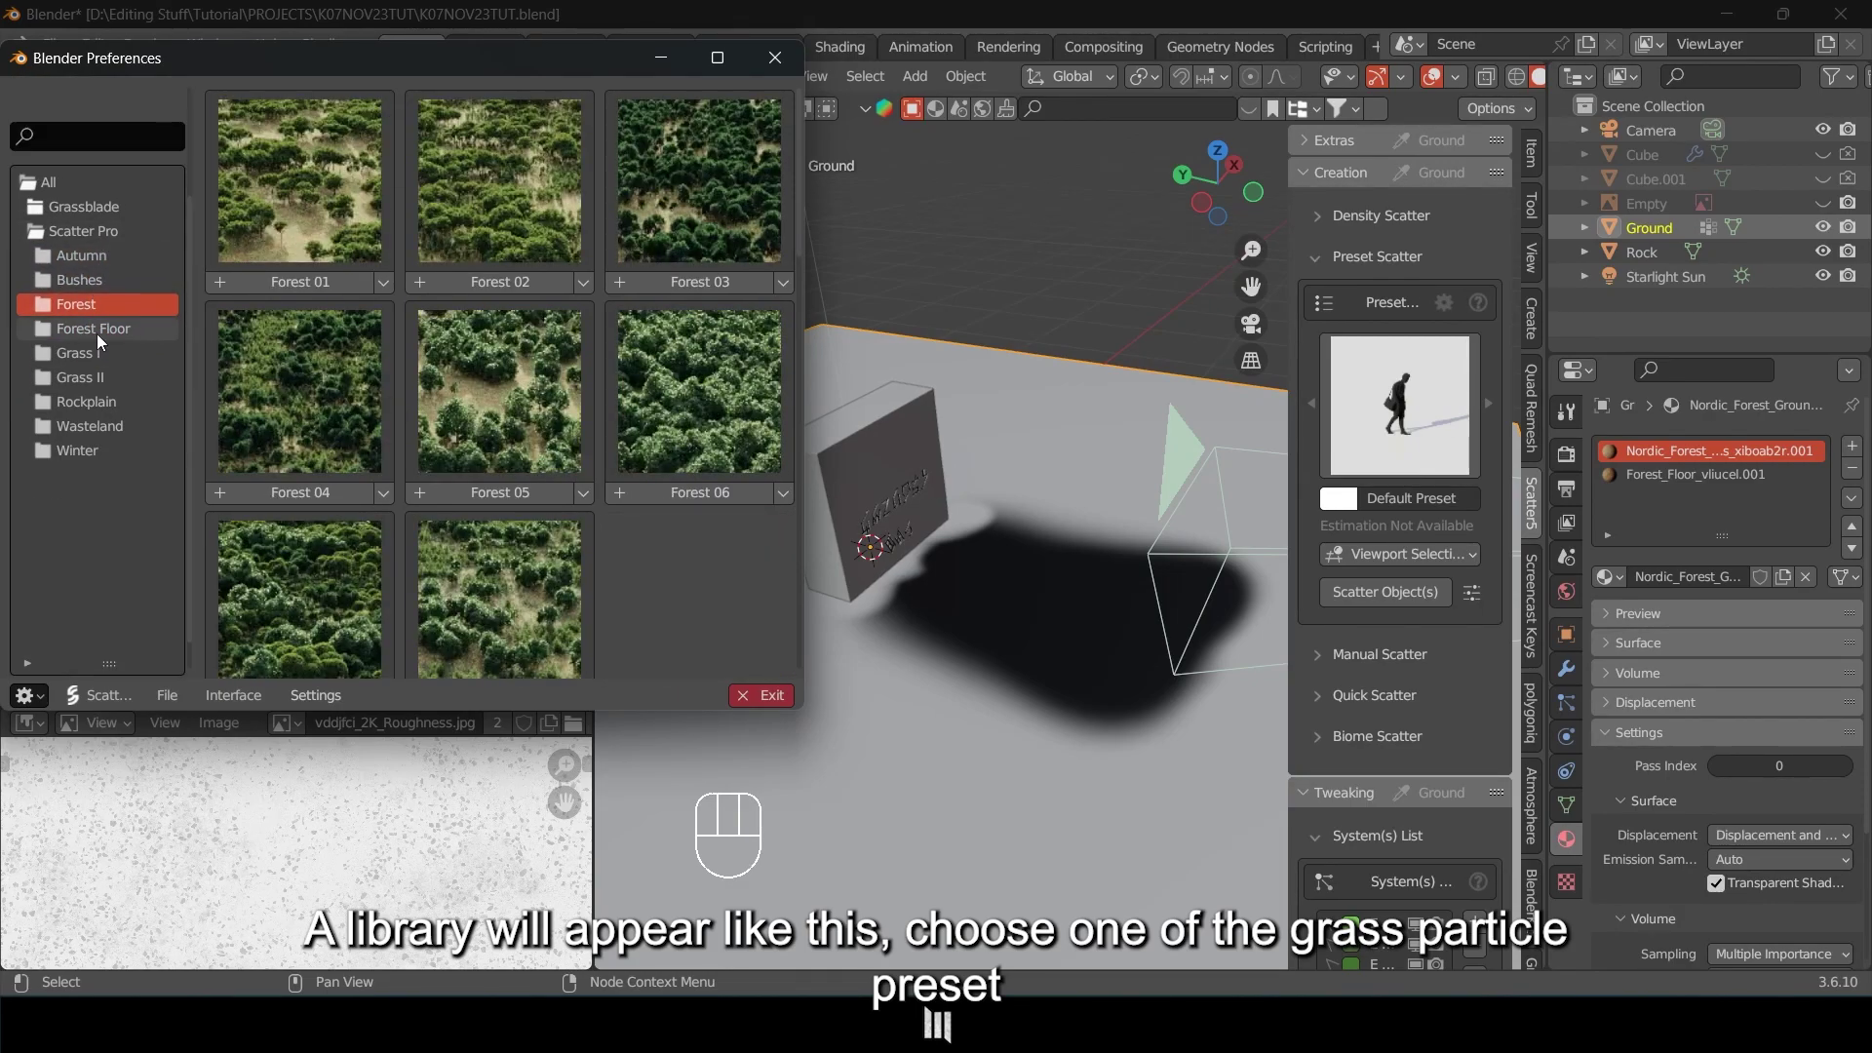
left_click(95, 331)
left_click(86, 353)
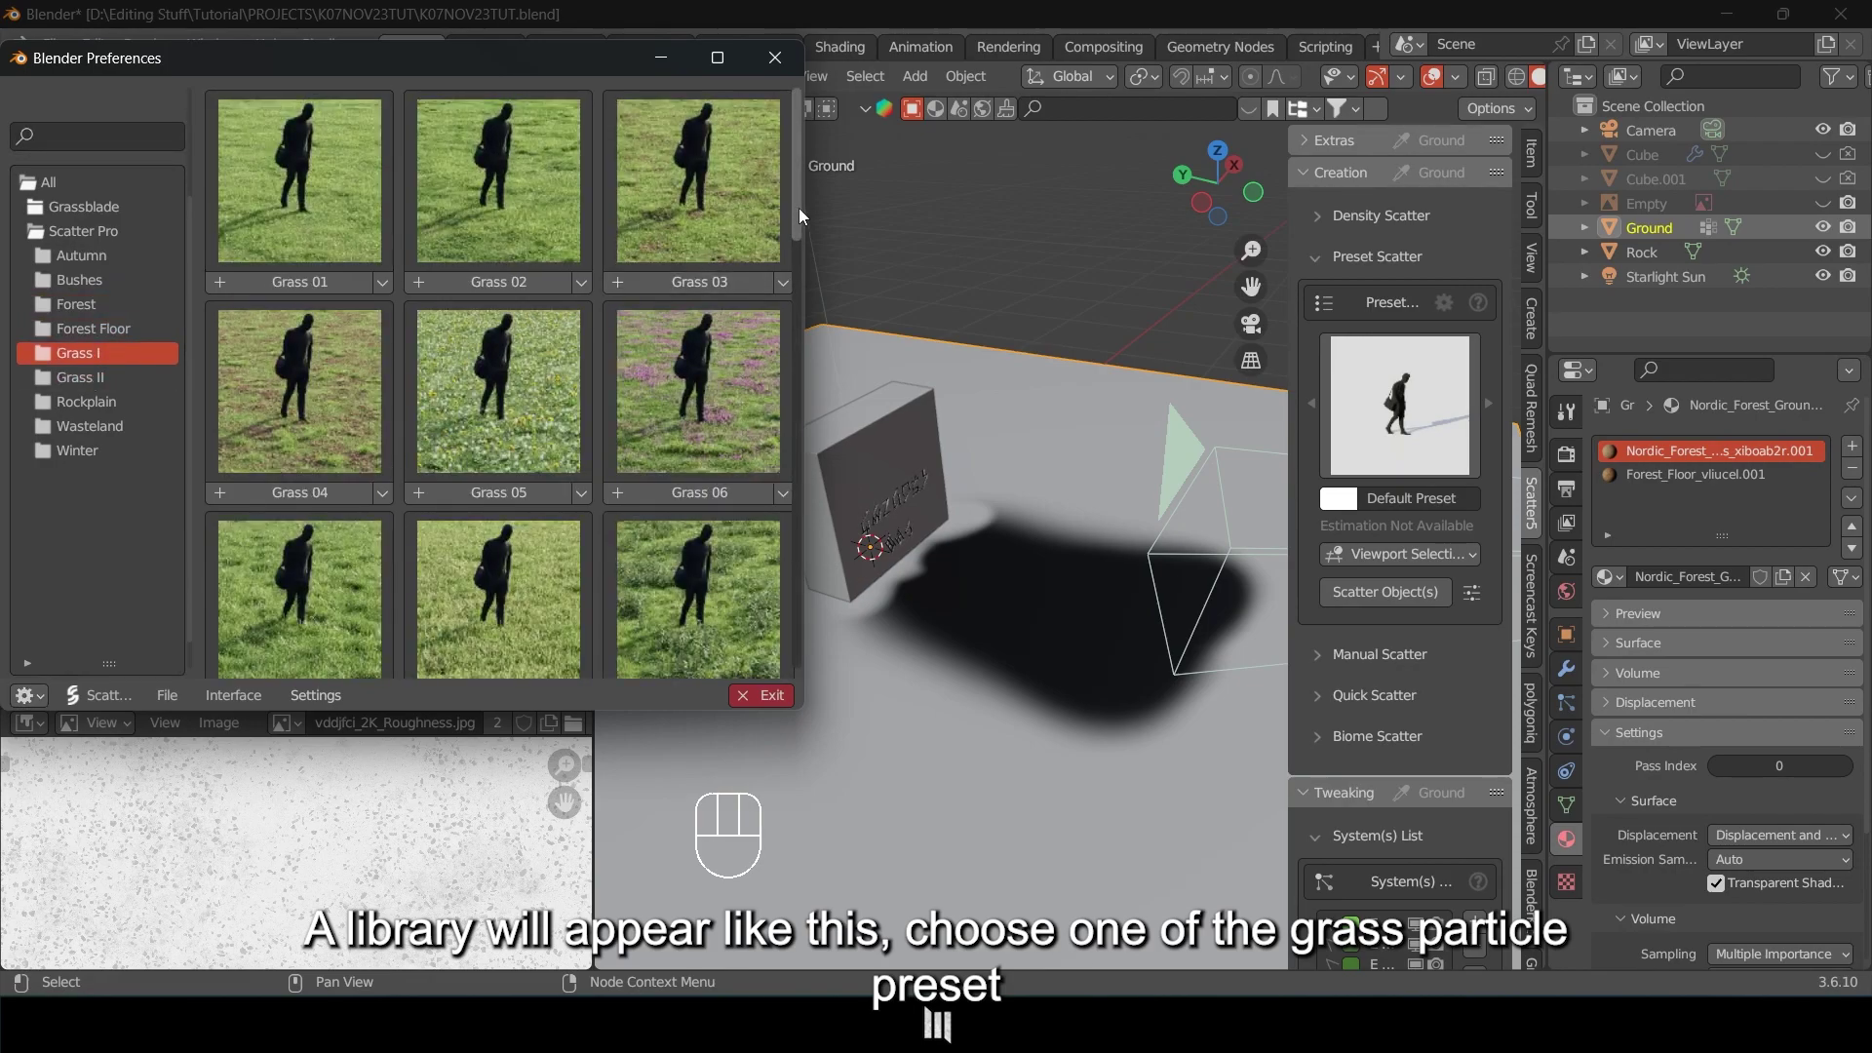
left_click_drag(798, 208, 784, 305)
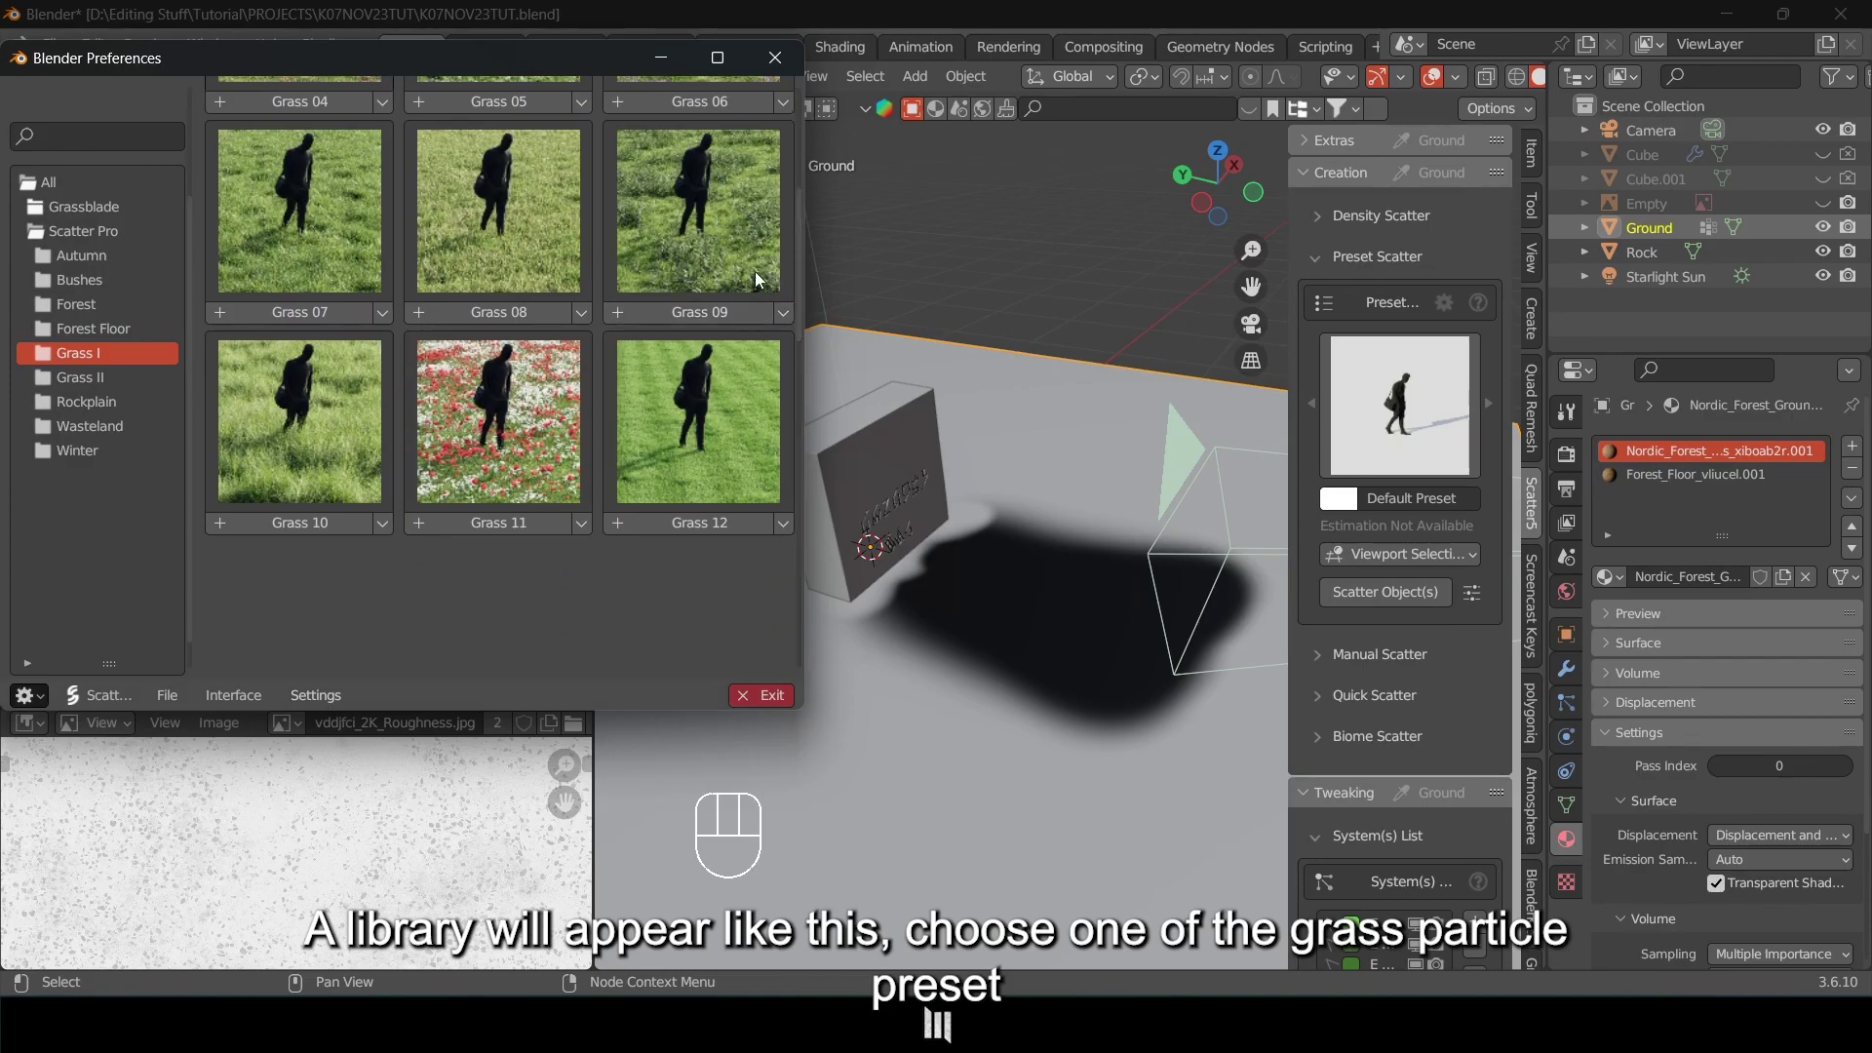
scroll(759, 280, "up", 5)
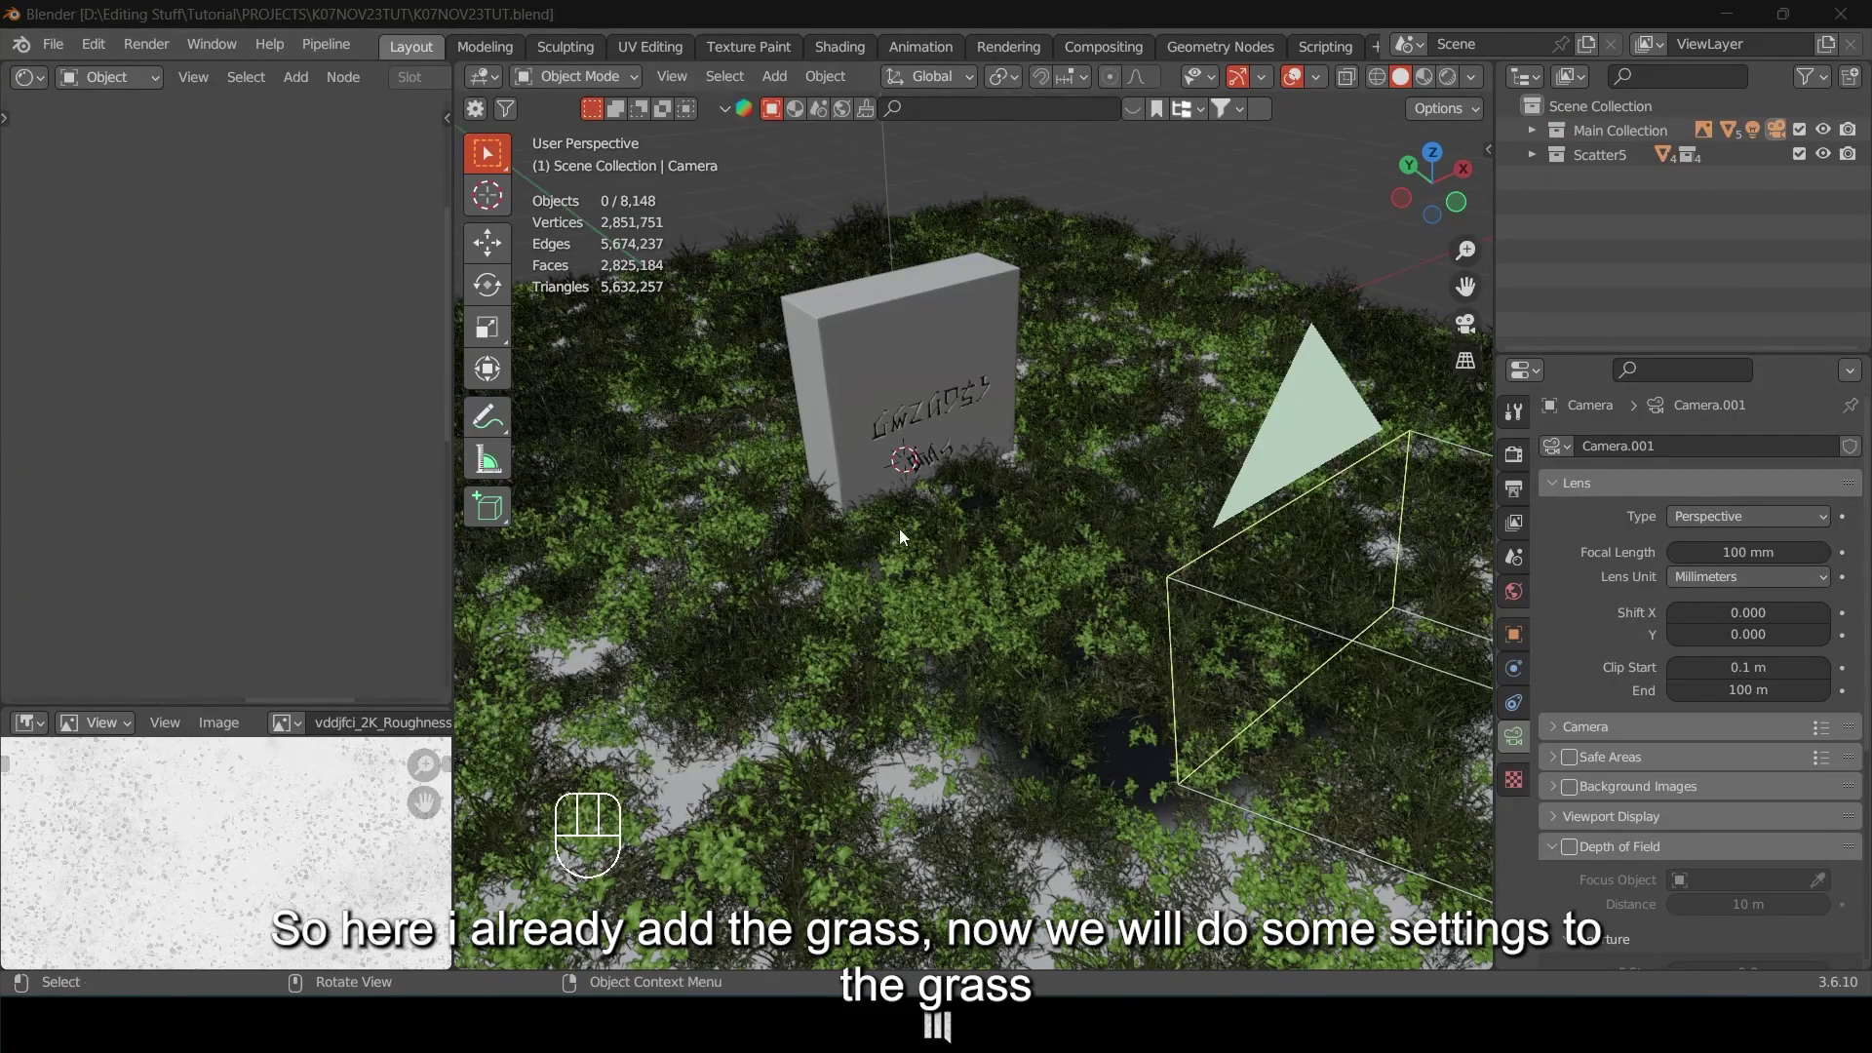
Enable Camera Optimization in the visibility settings of the topmost Wet Grass scatter layer.
middle_click_drag(921, 519, 934, 480)
key("n")
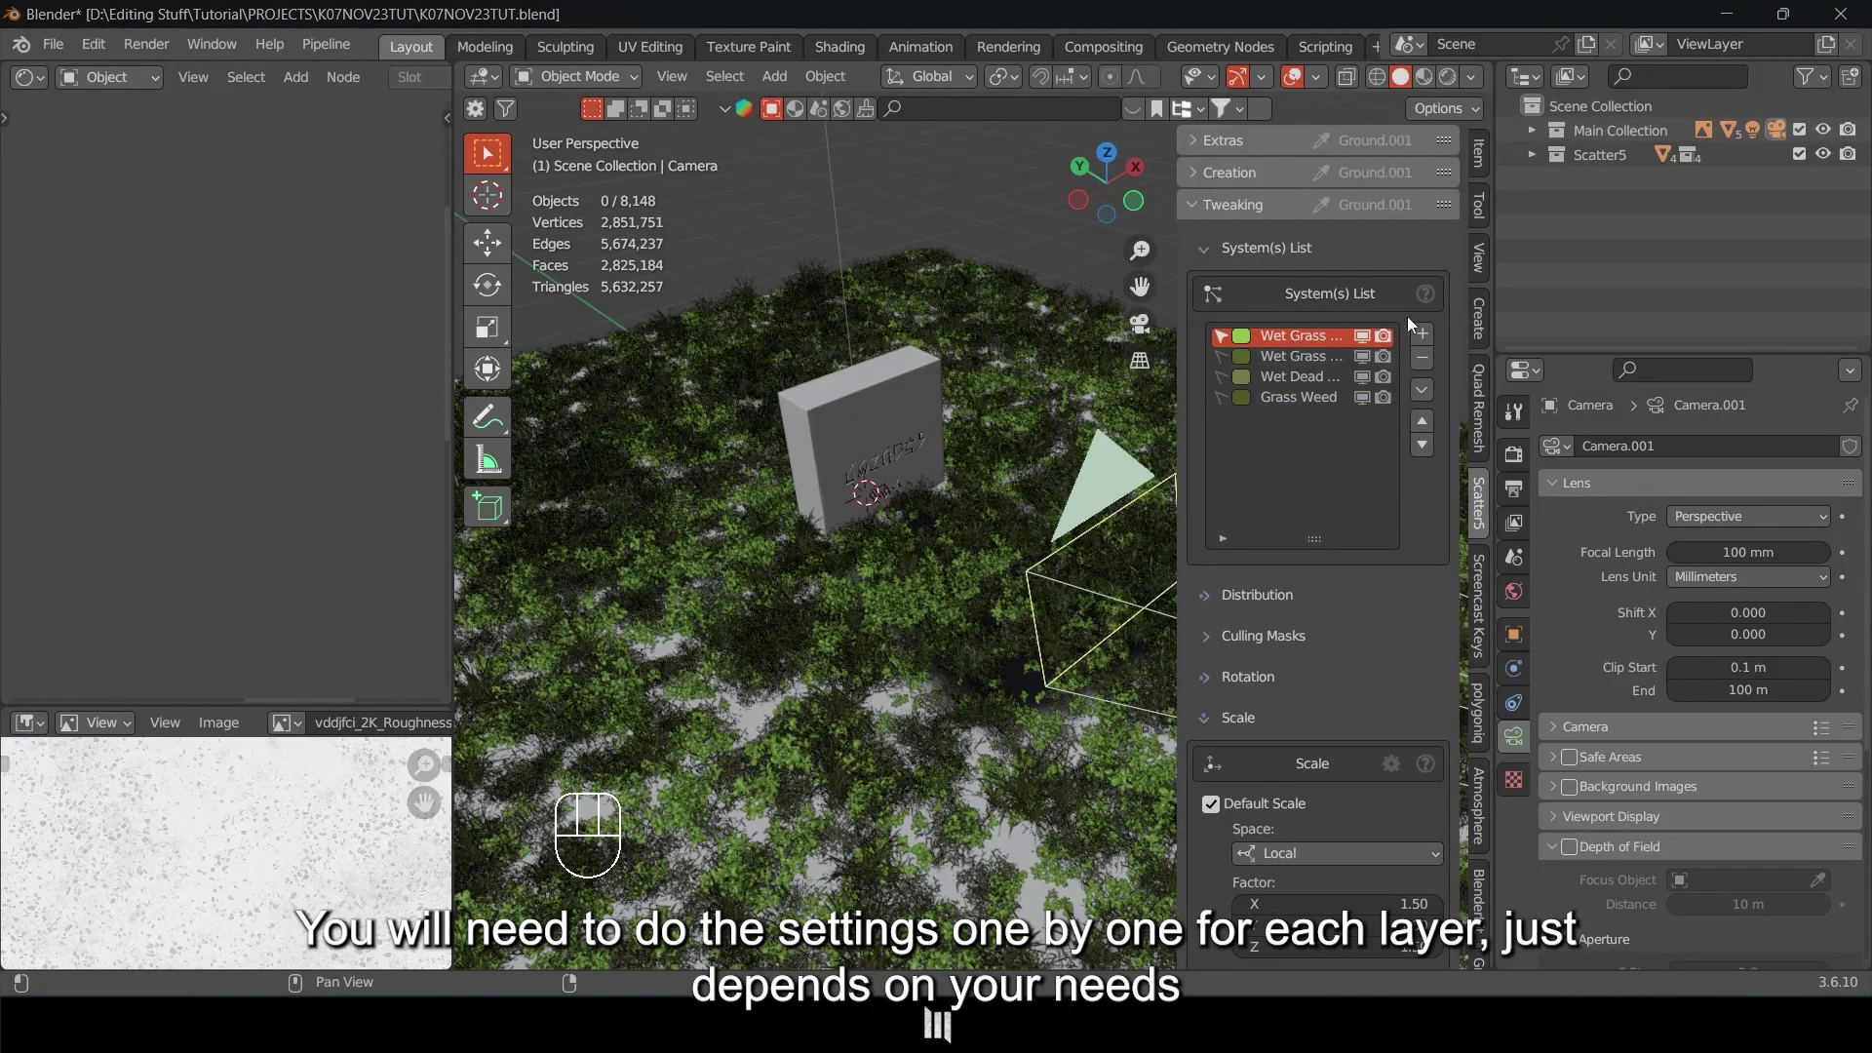
left_click(1291, 353)
left_click(1286, 338)
scroll(1464, 308, "down", 2)
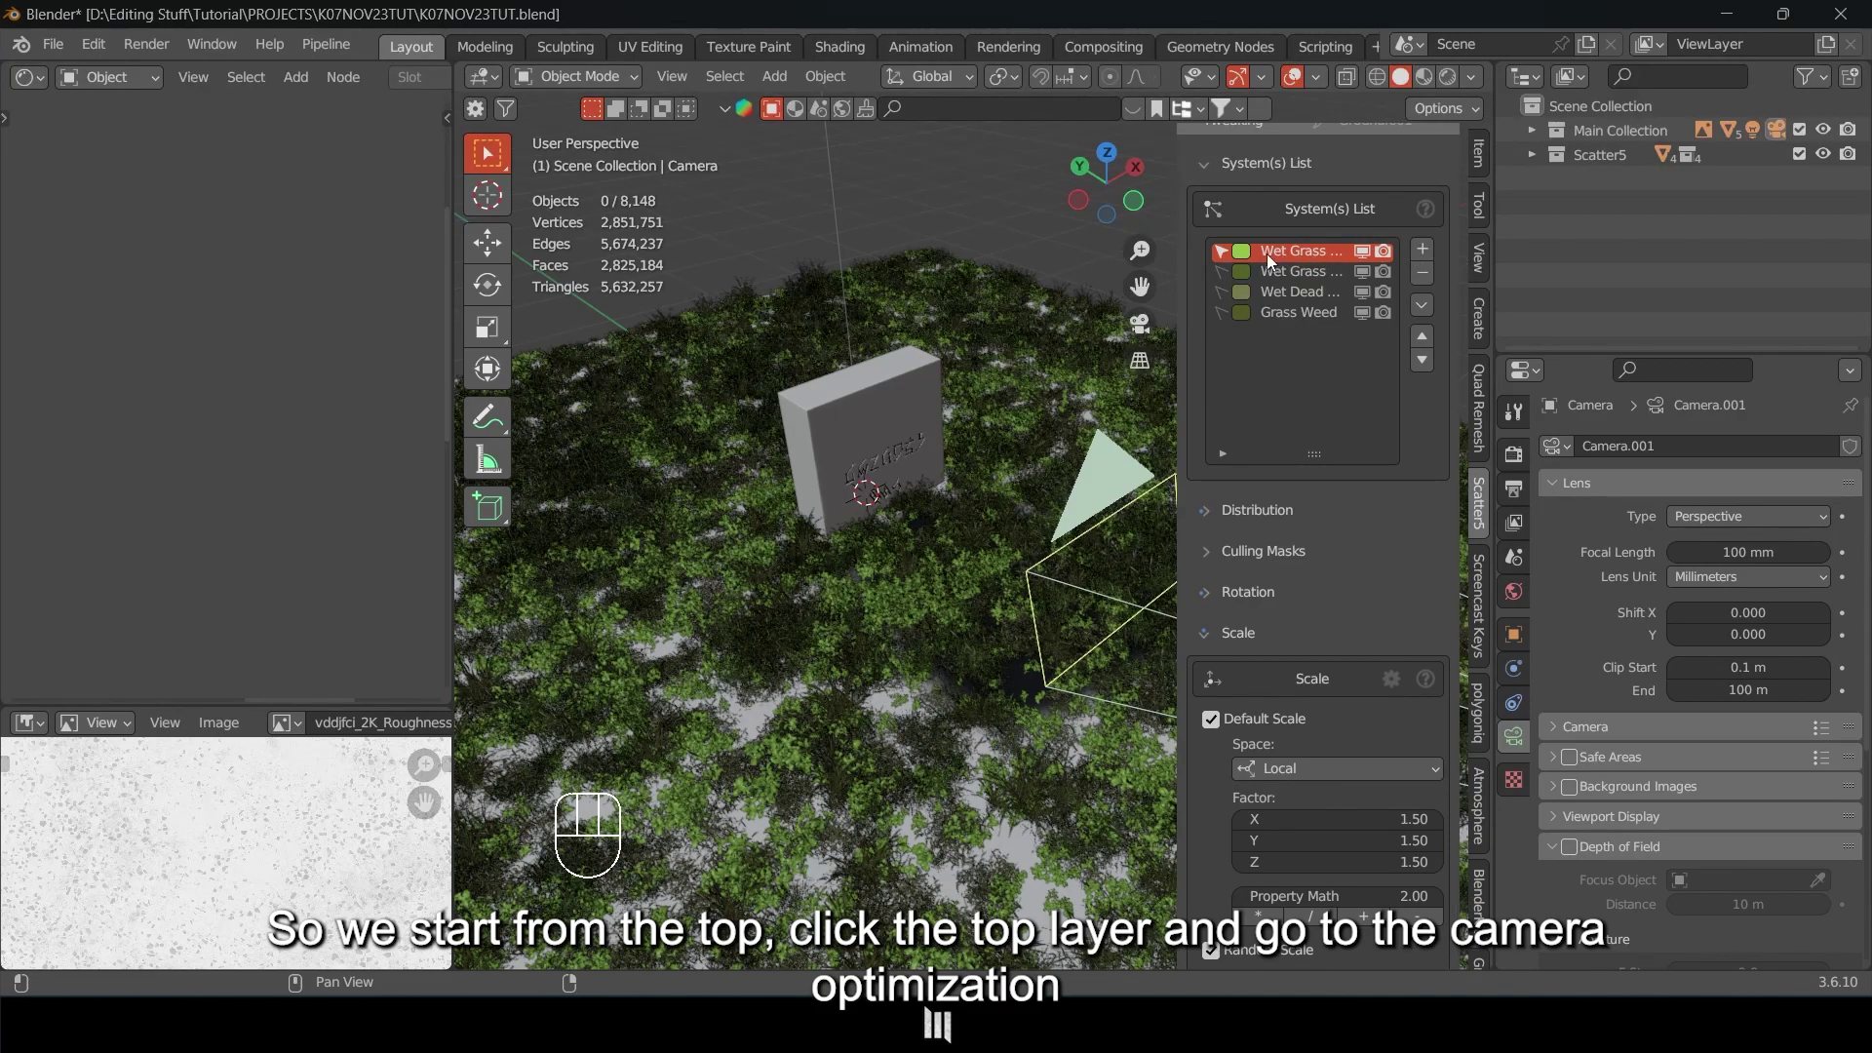
left_click_drag(1461, 224, 1441, 671)
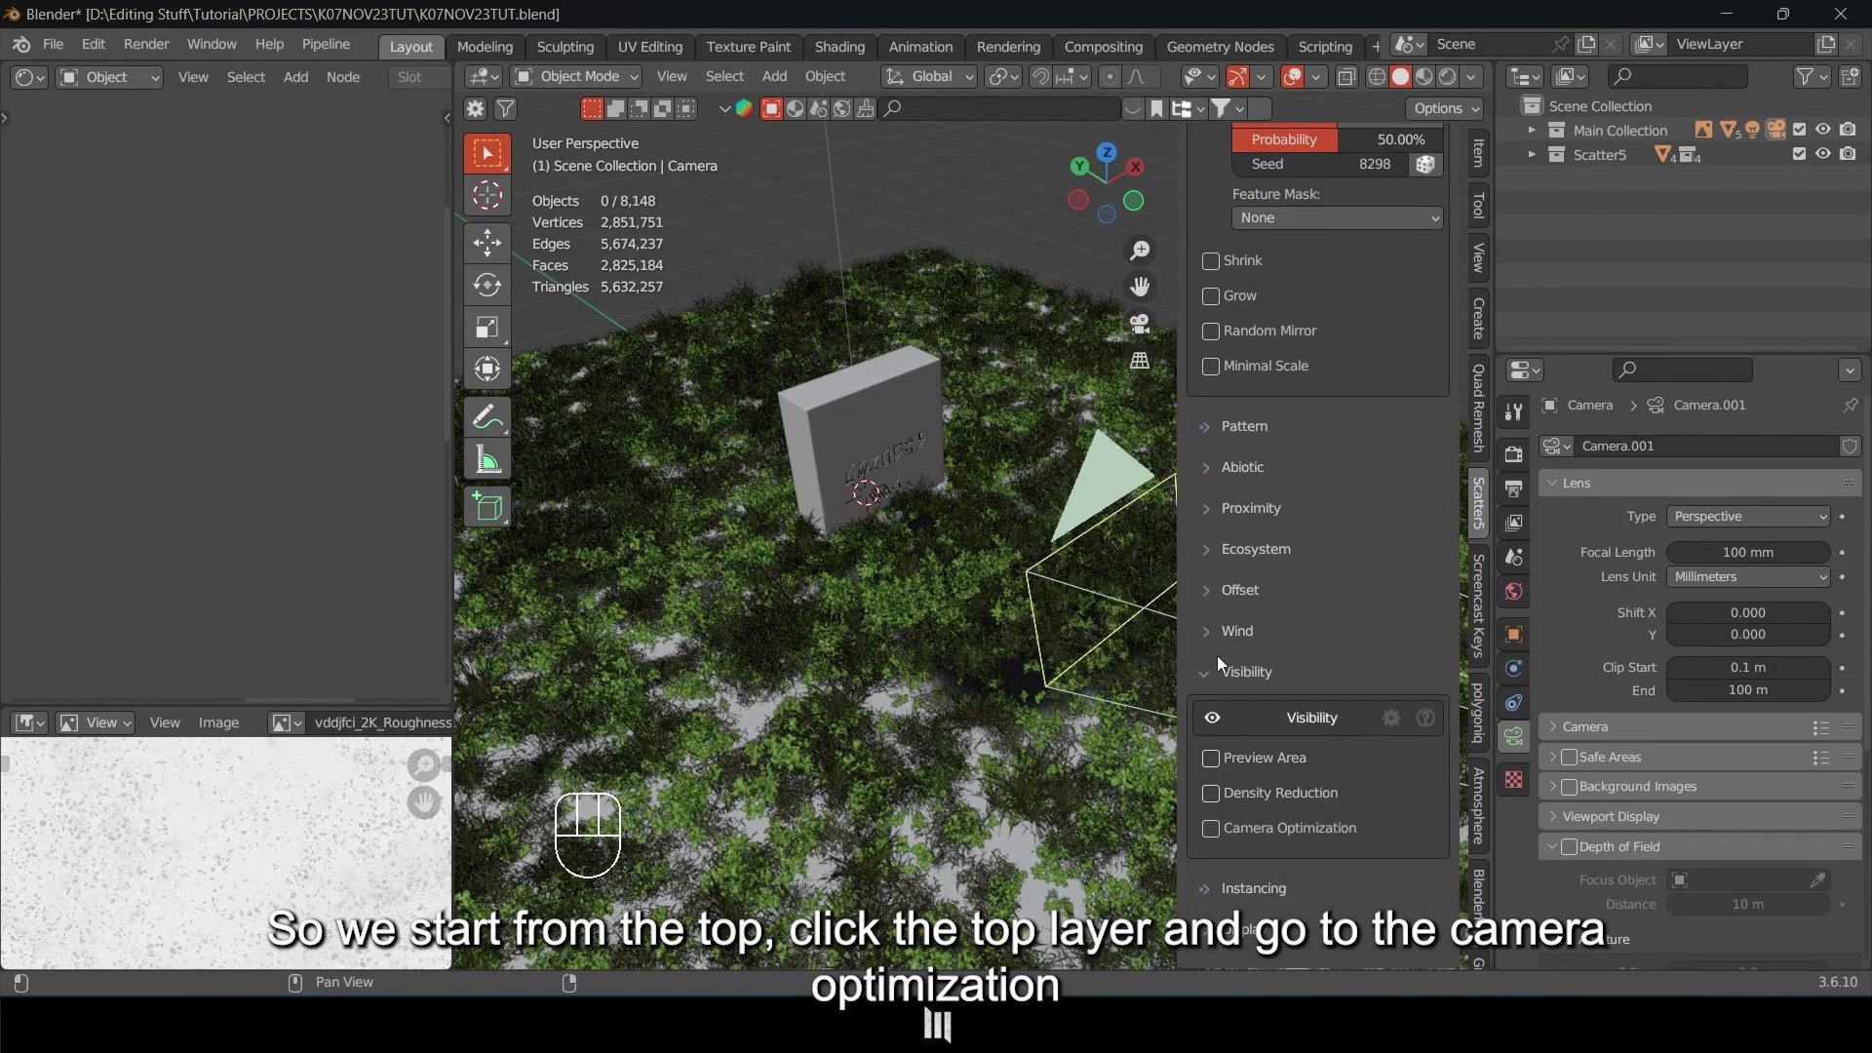
left_click(1213, 828)
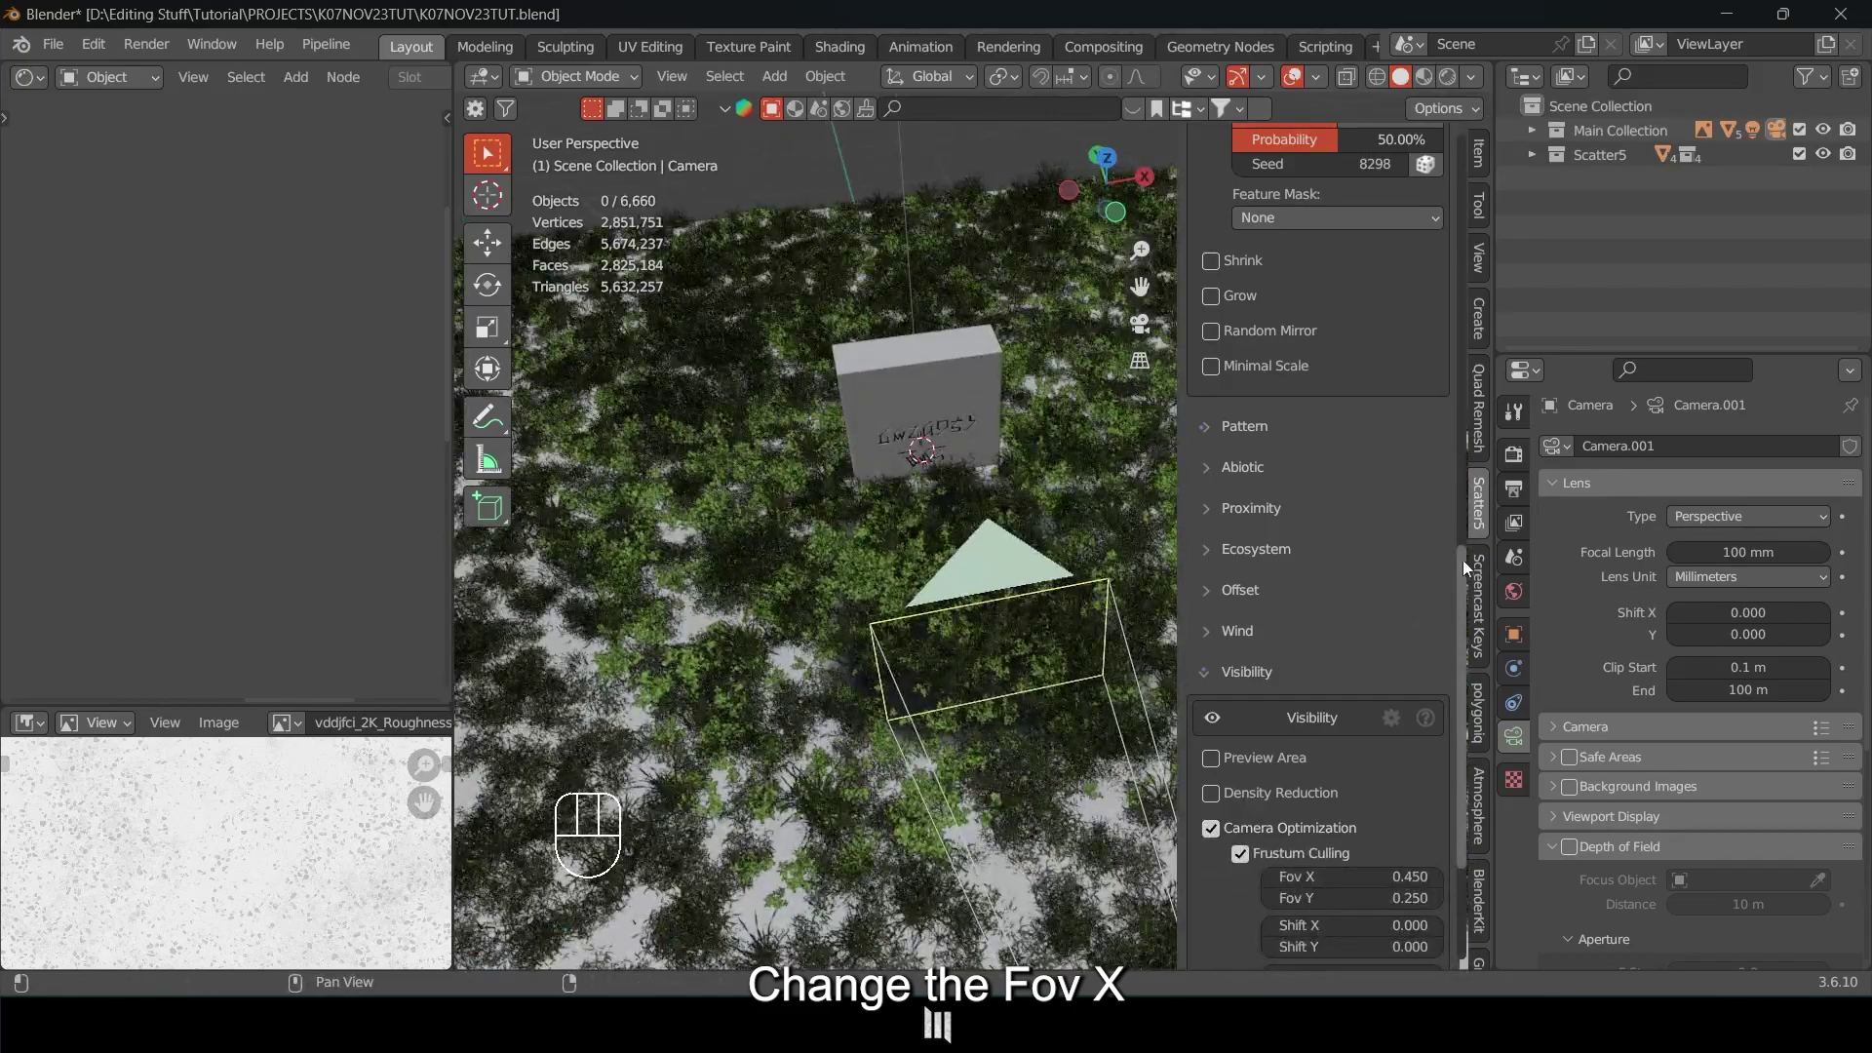
Set the top layer's frustum culling to Fov X 0.350 and Fov Y 0.210, with feature visibility Viewport & Render.
scroll(1457, 598, "down", 6)
left_click_drag(1409, 641, 1351, 641, "shift")
middle_click_drag(703, 459, 651, 386, "shift")
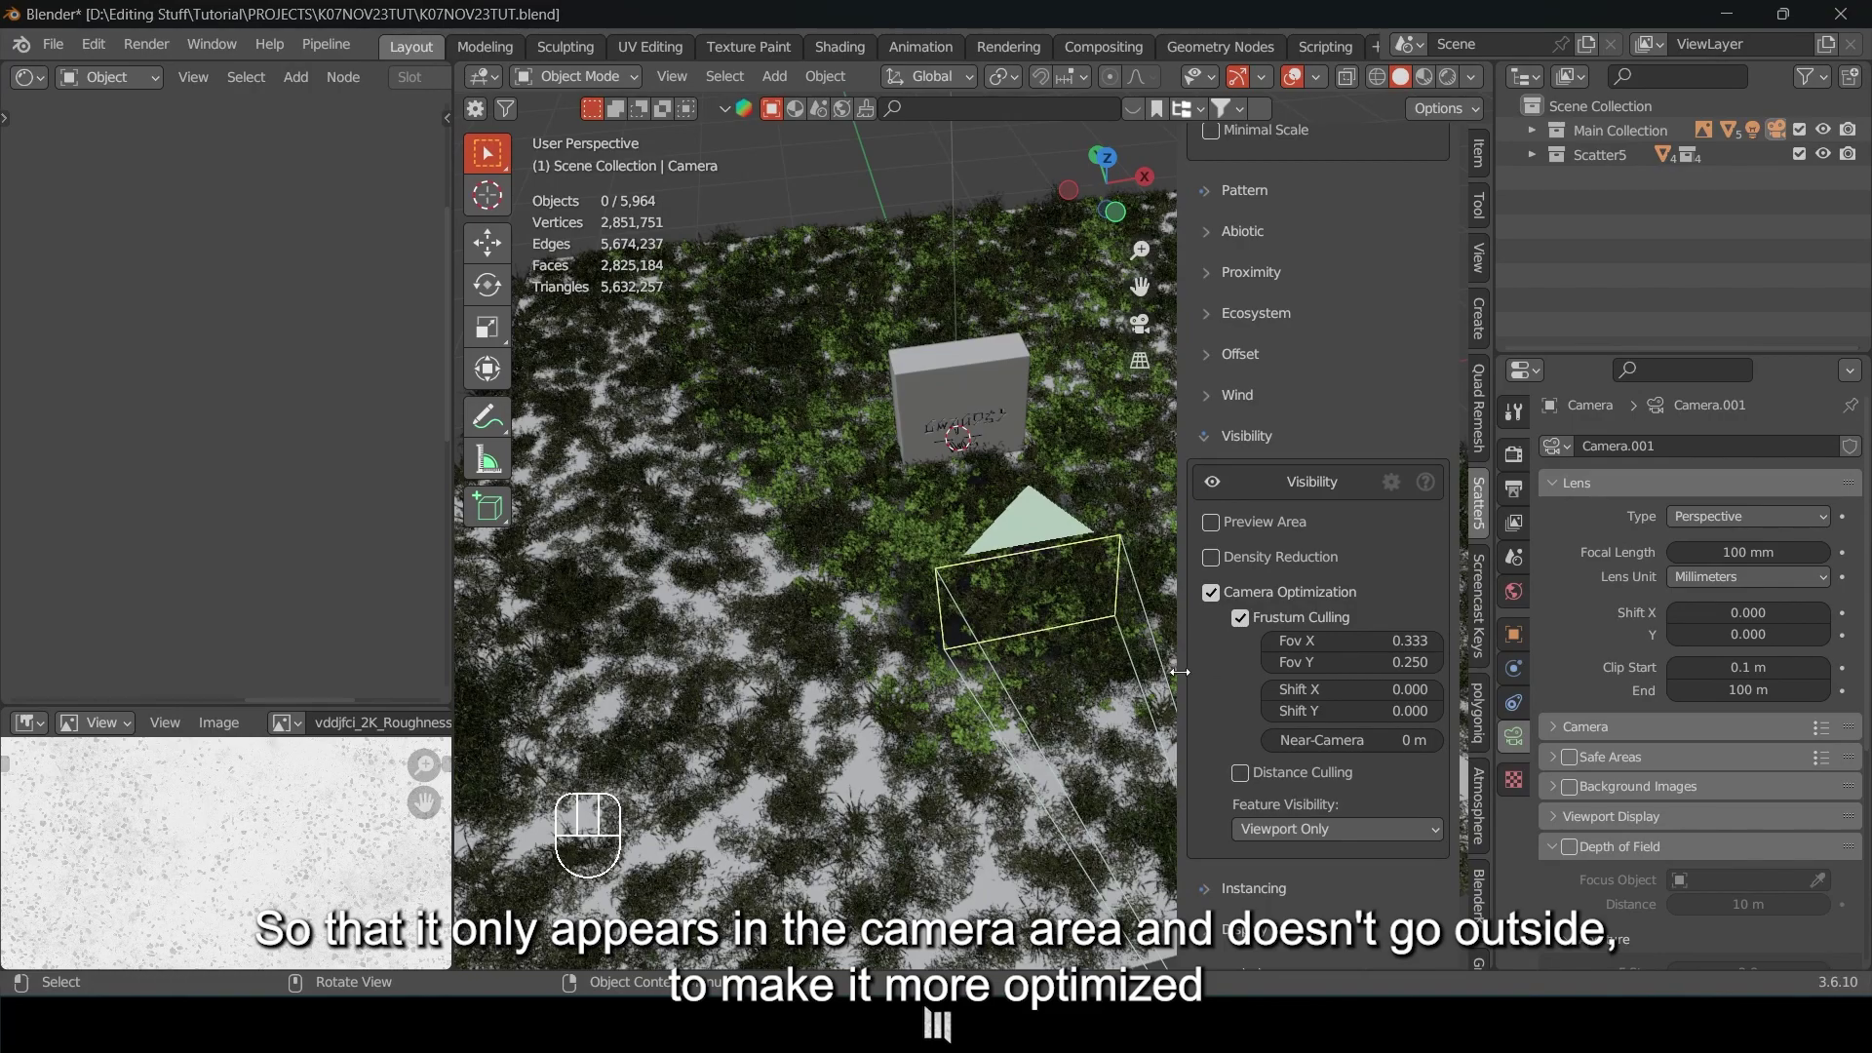
middle_click_drag(1143, 673, 921, 502, "shift")
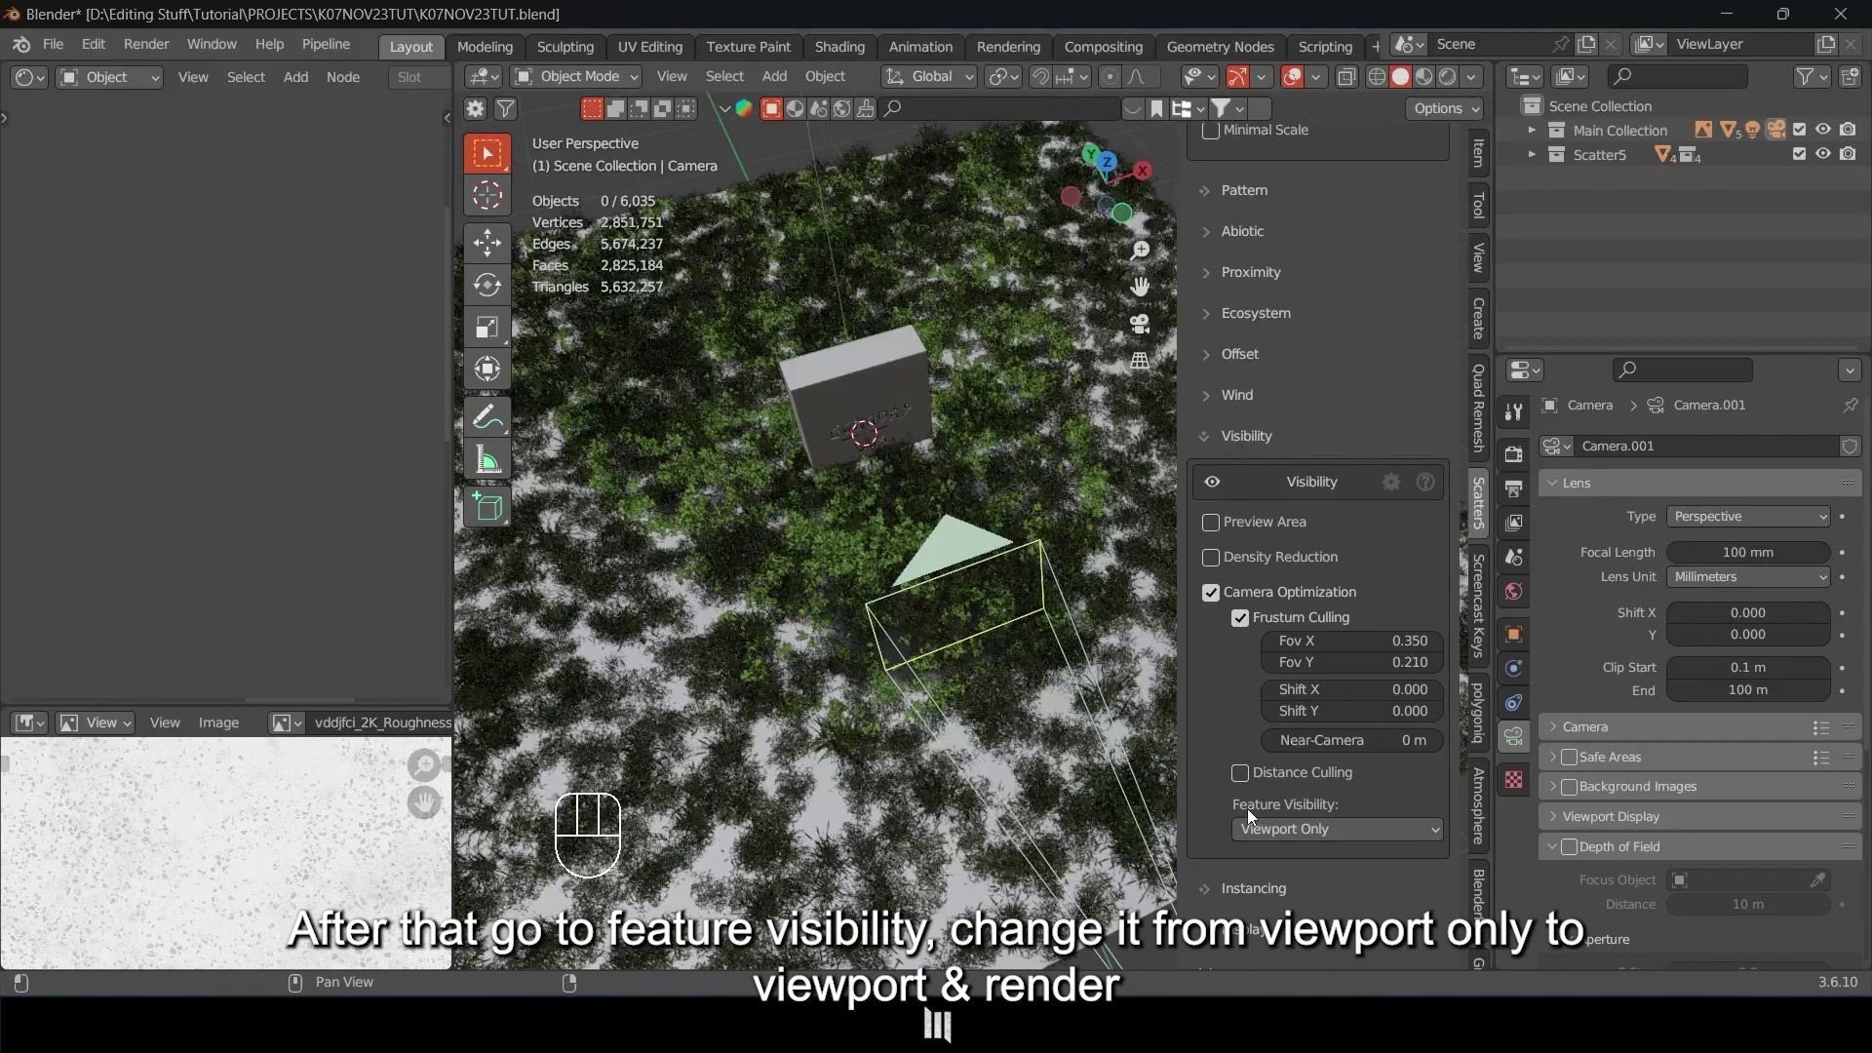
left_click(1328, 828)
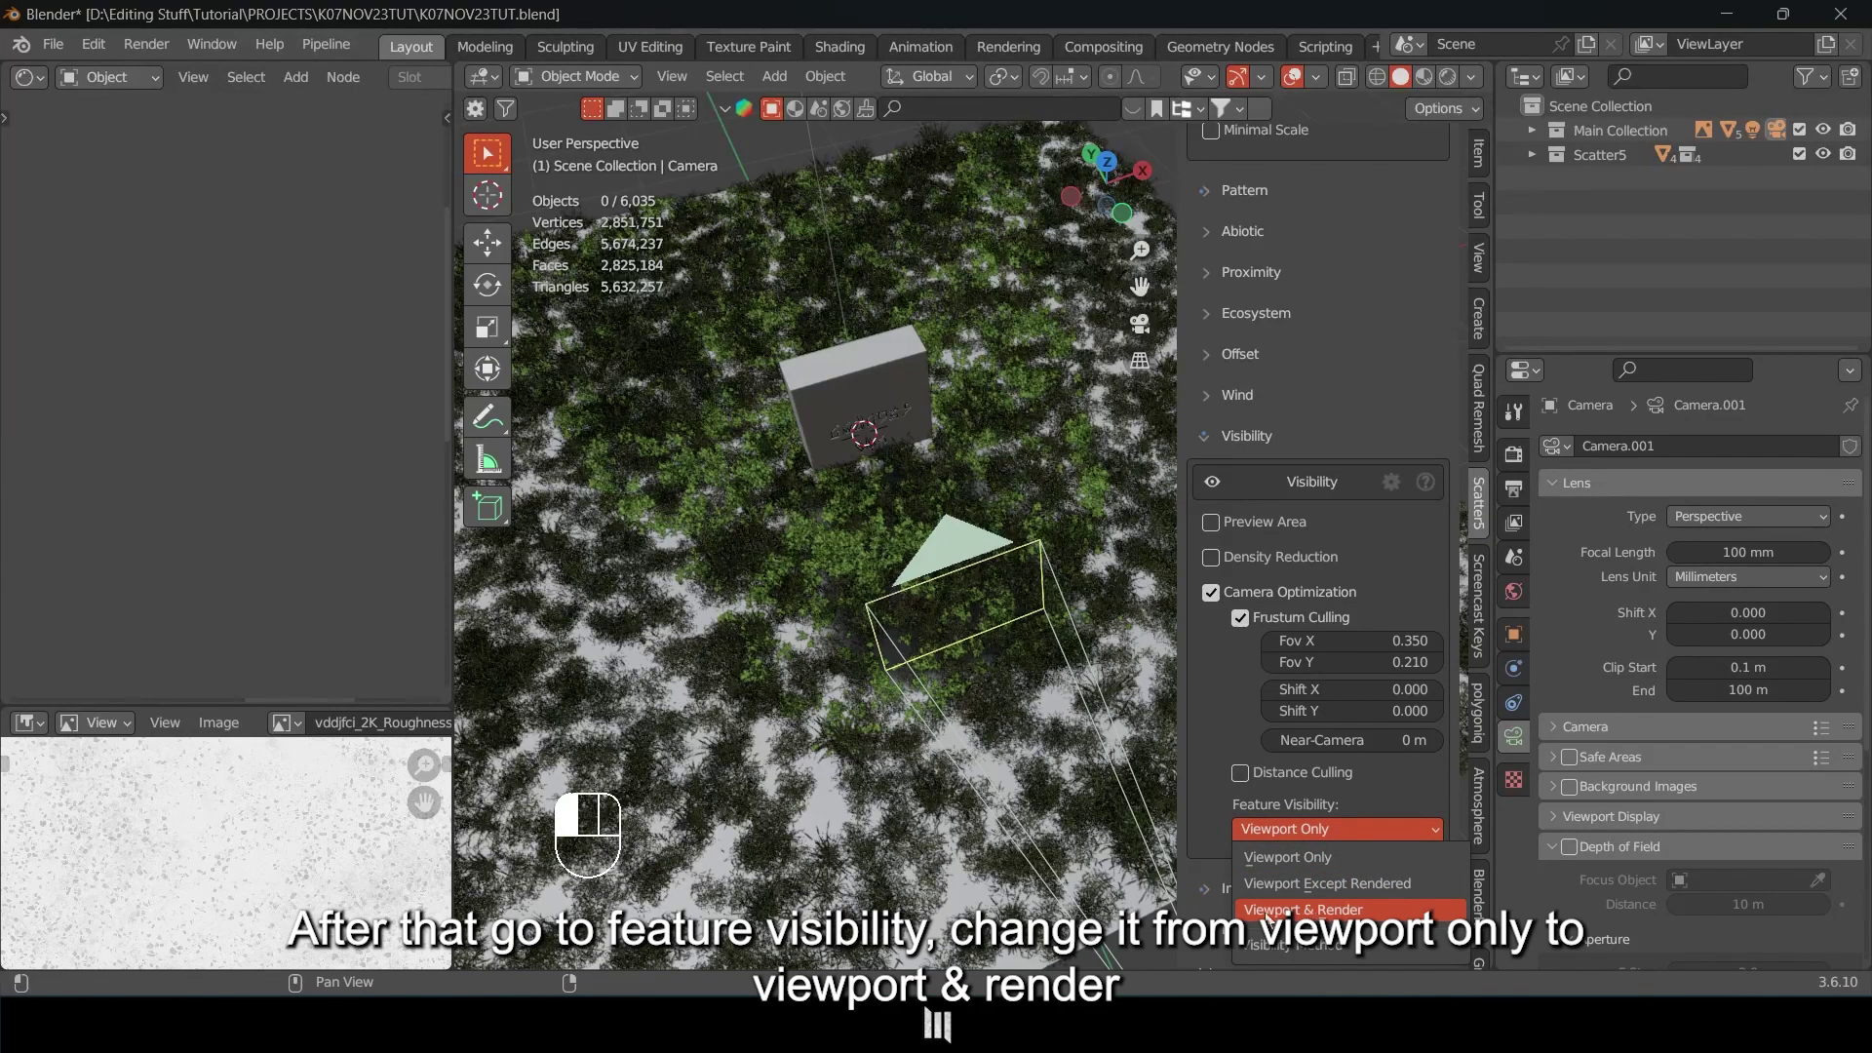
Enable the Color Attribute culling mask on the top grass layer and assign the Factor attribute to it.
scroll(1459, 658, "up", 15)
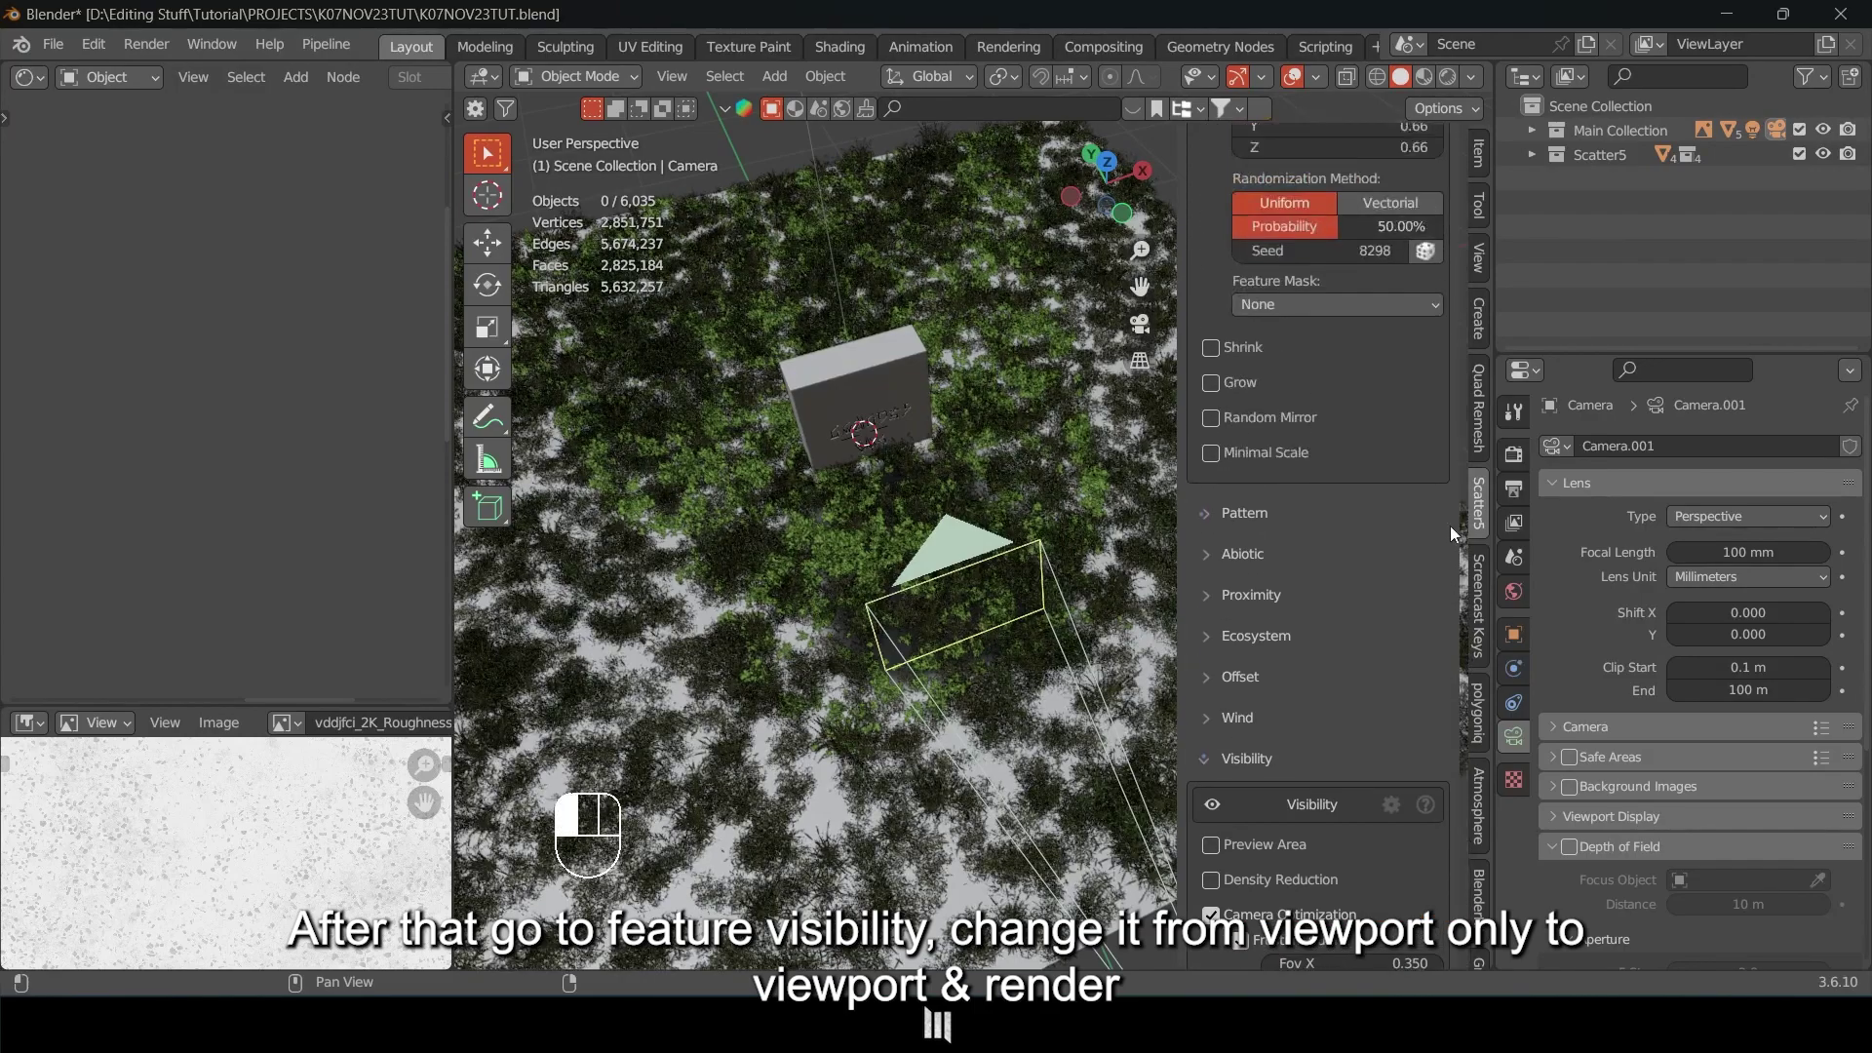
mouse_move(1466, 306)
left_mouse_down()
mouse_move(1477, 349)
mouse_move(1459, 270)
left_mouse_up()
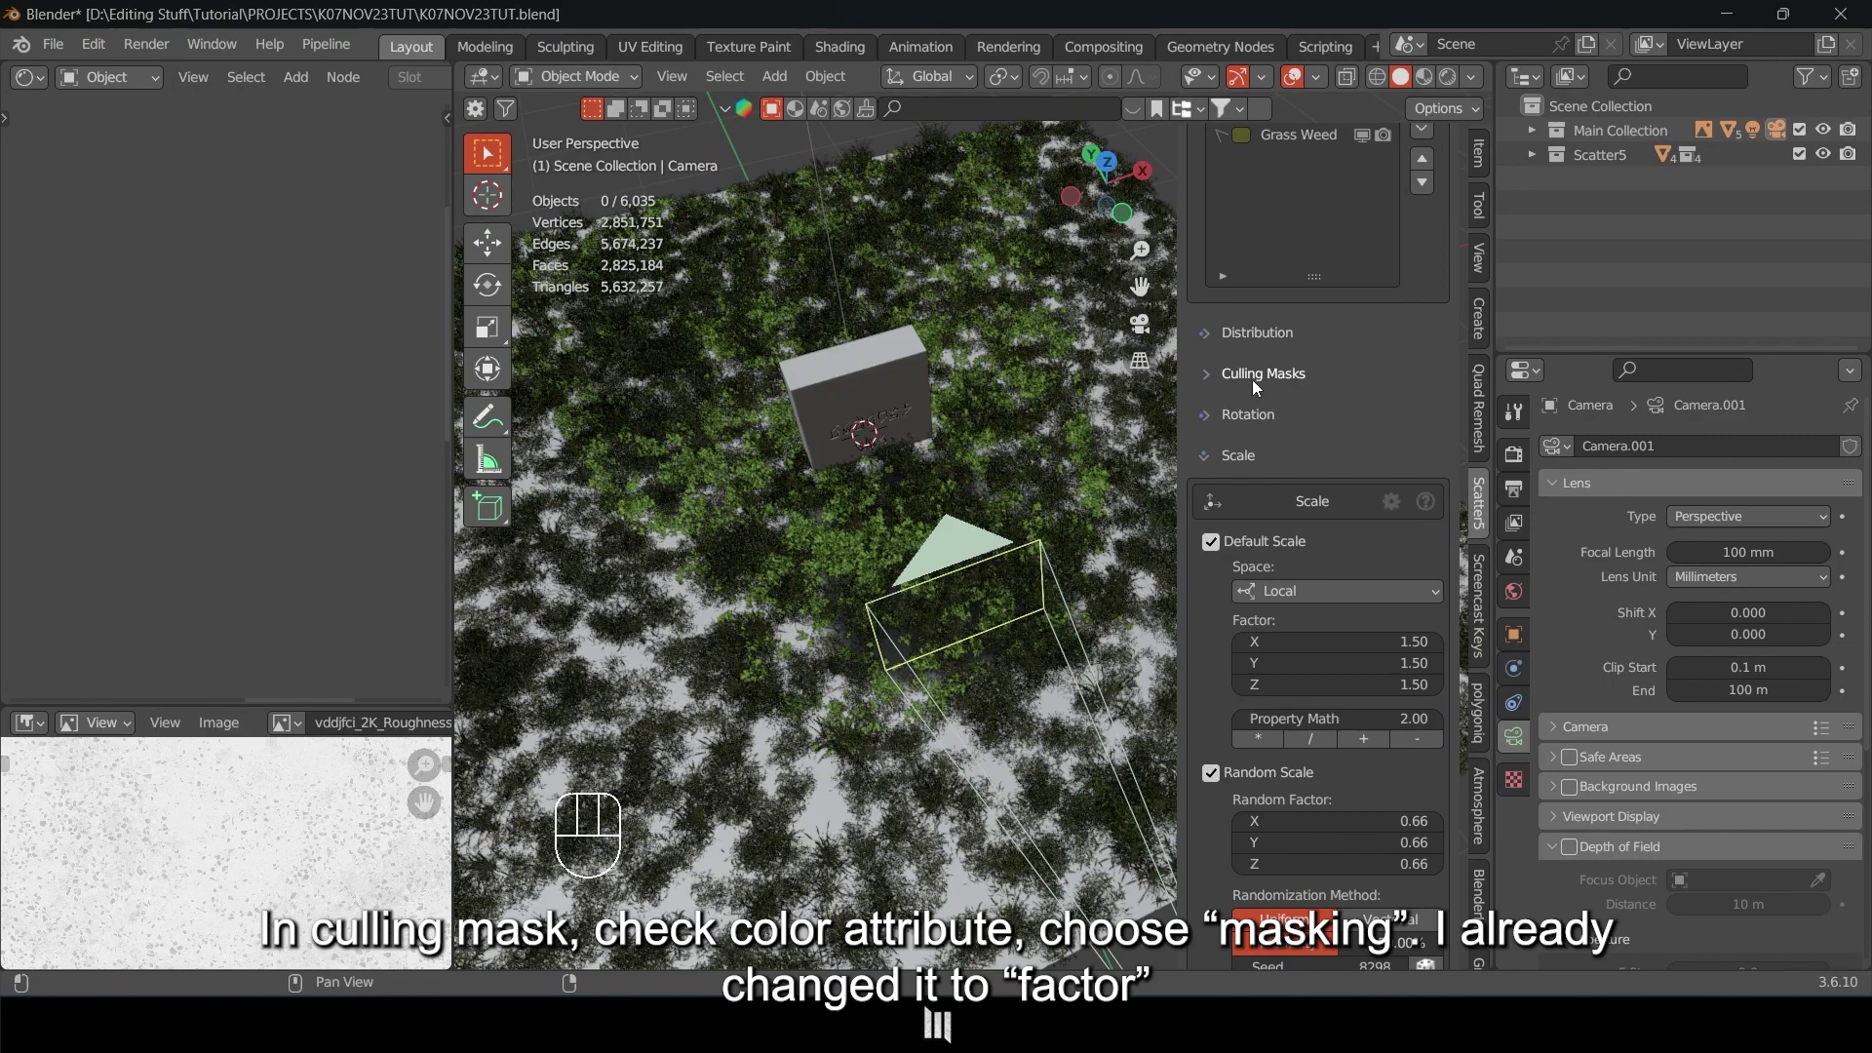
left_click(1219, 378)
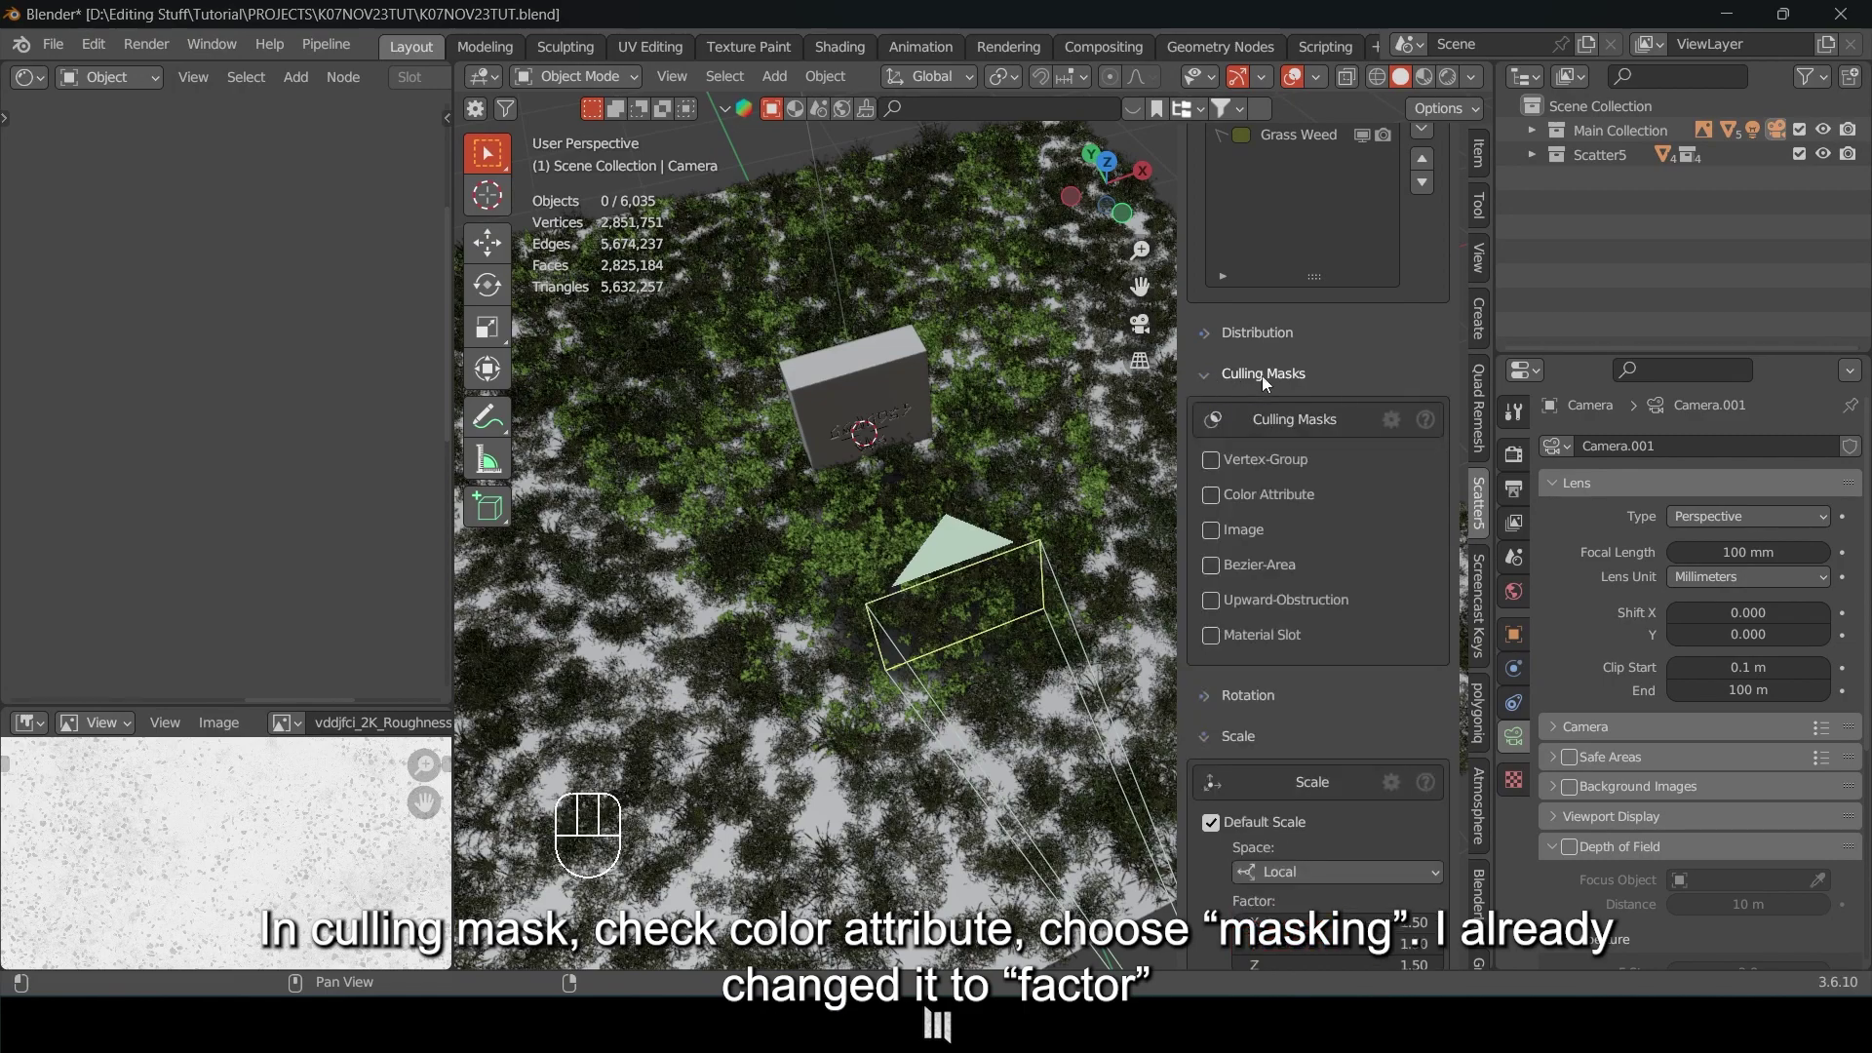
left_click(1213, 496)
scroll(1461, 487, "down", 2)
left_click(1261, 471)
left_click(1237, 509)
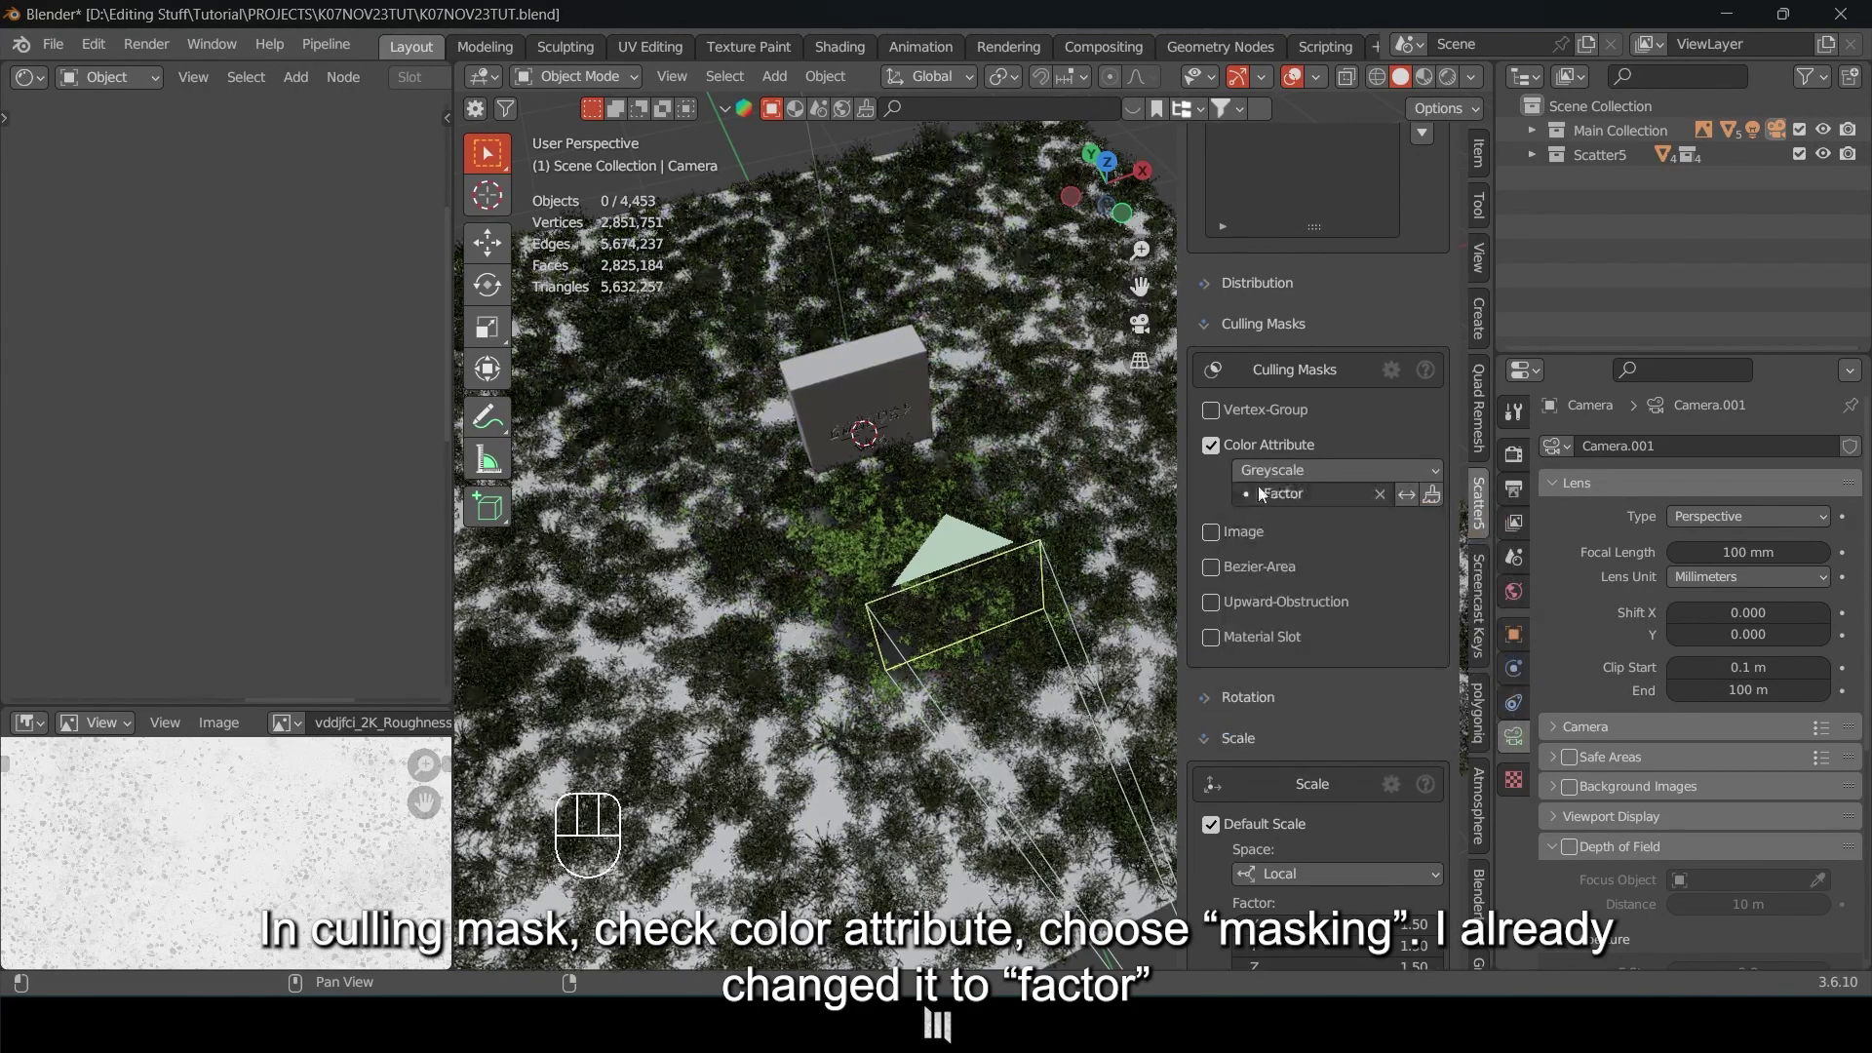
Invert the top layer's Factor culling mask so grass grows outside the soil patch.
mouse_move(1082, 543)
middle_mouse_down()
mouse_move(1040, 565)
mouse_move(1373, 507)
middle_mouse_up()
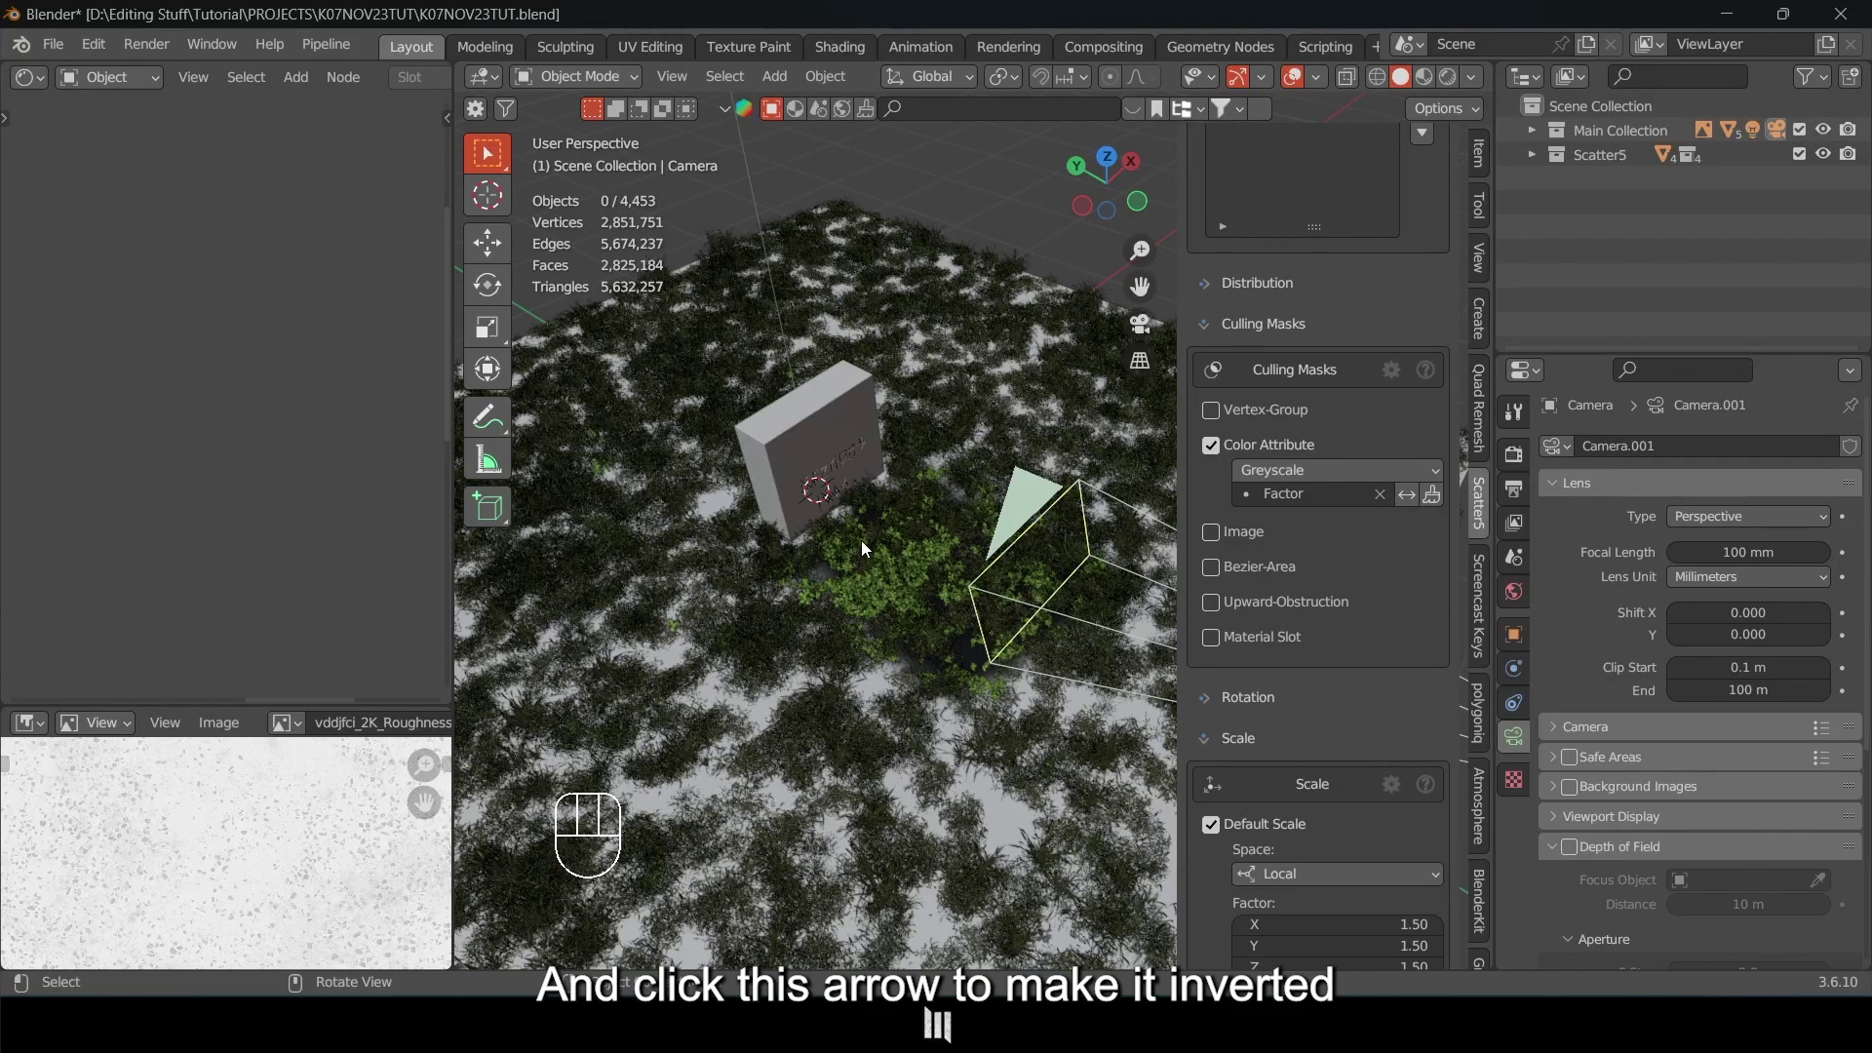
middle_click_drag(857, 546, 1016, 610)
mouse_move(832, 542)
middle_mouse_down()
mouse_move(905, 529)
mouse_move(868, 578)
mouse_move(907, 561)
mouse_move(829, 572)
middle_mouse_up()
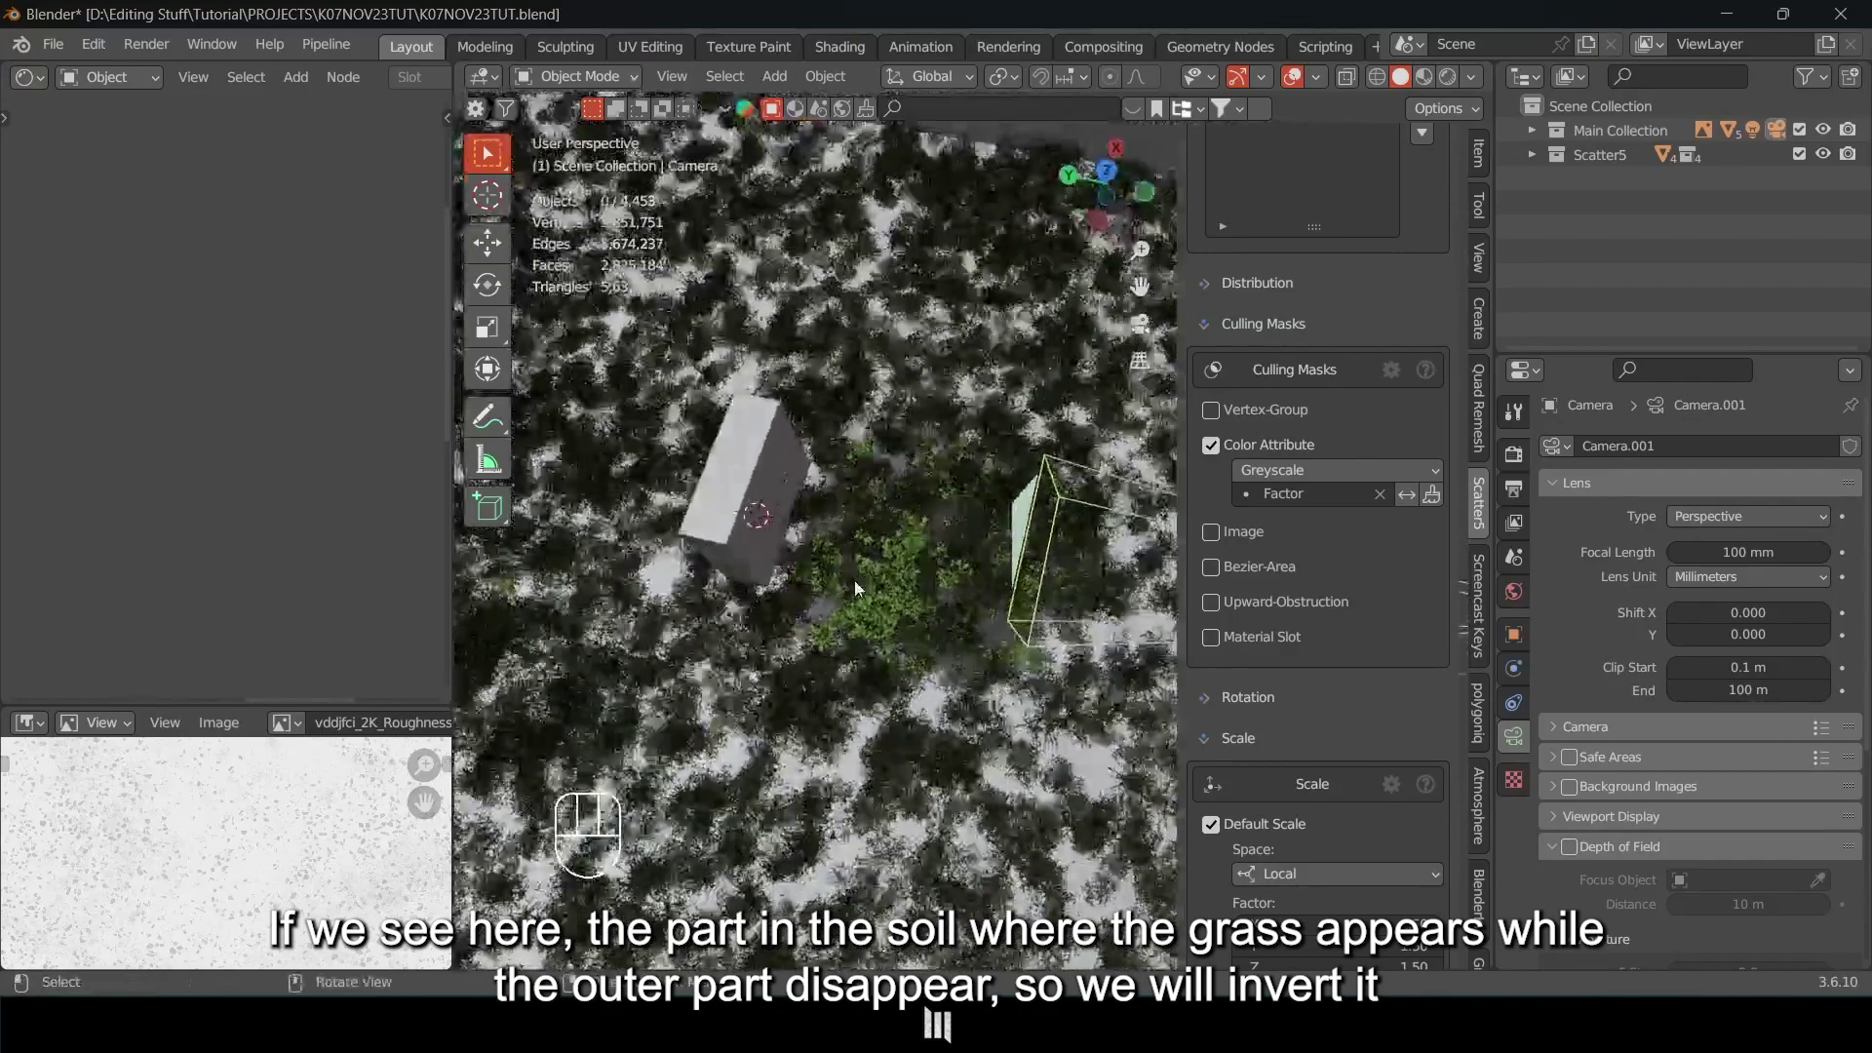
middle_click_drag(973, 534, 983, 536, "shift")
middle_click_drag(860, 525, 961, 312)
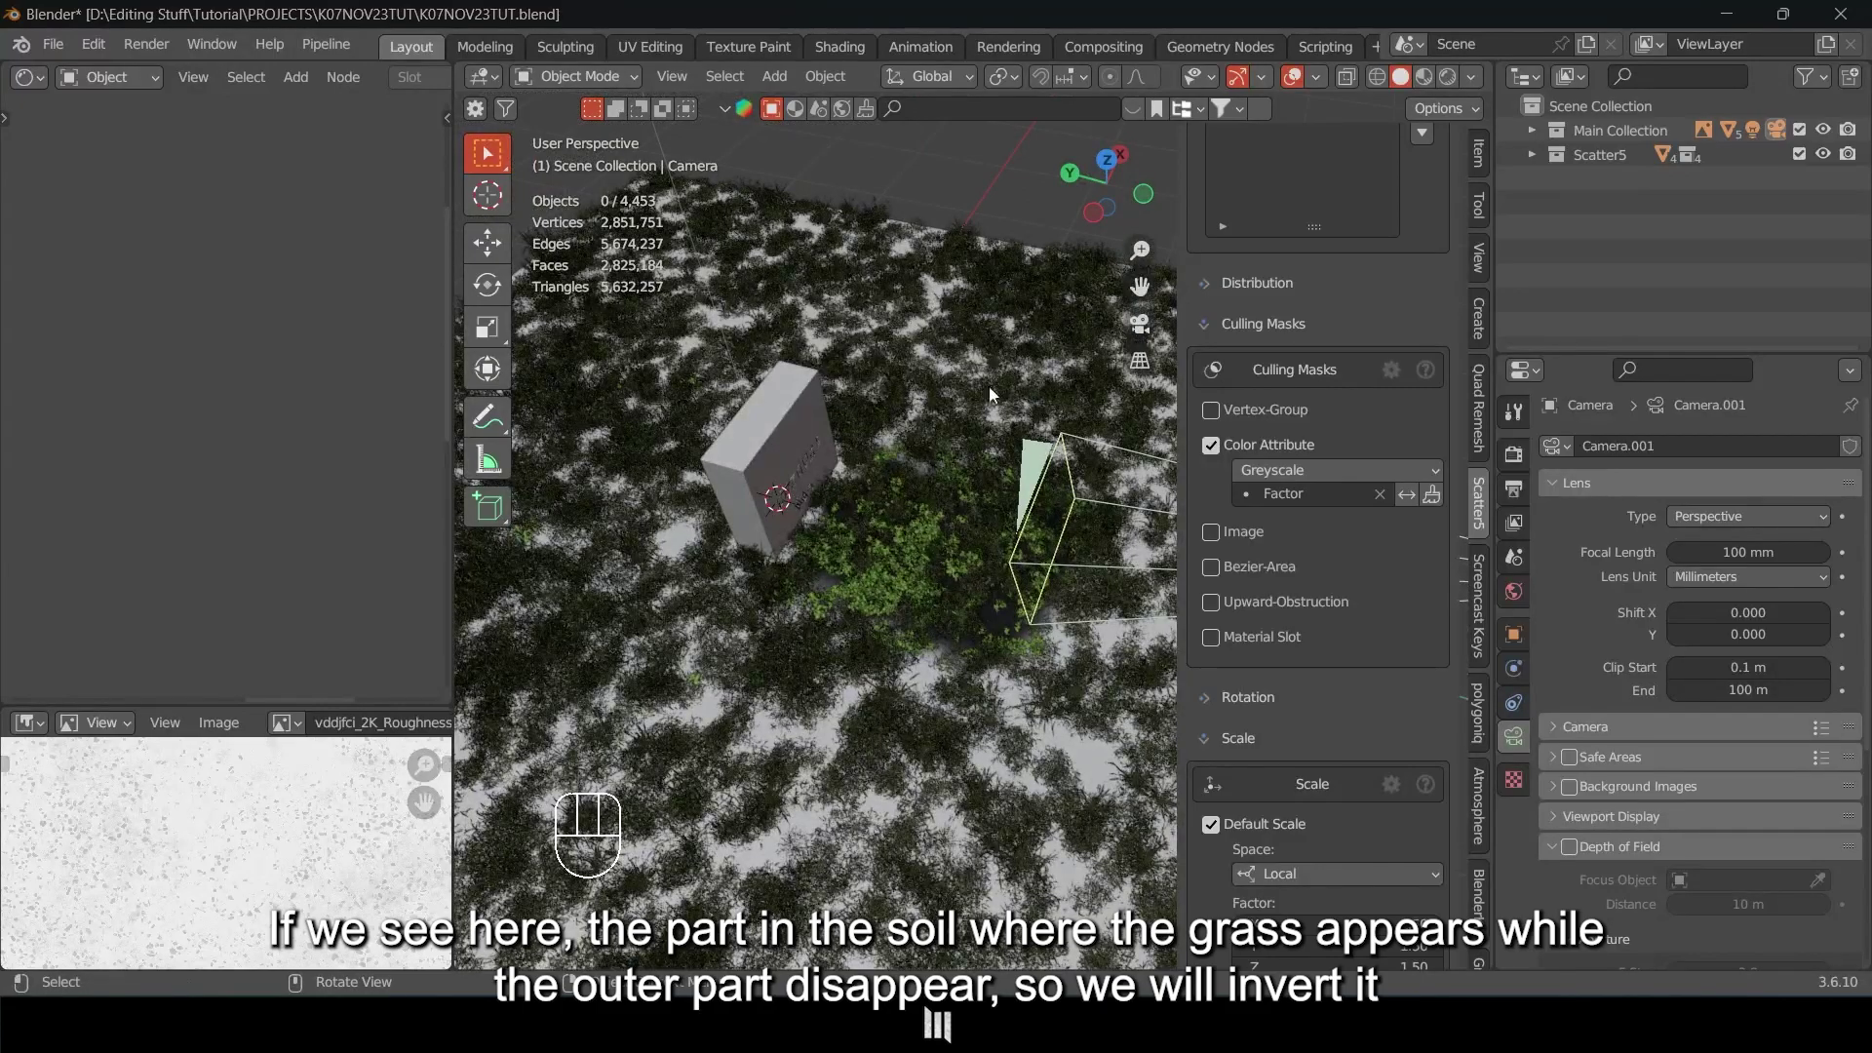
left_click(1408, 495)
Enable Camera Optimization on the next grass layer and adjust its frustum culling field of view.
middle_click_drag(1017, 526, 867, 532)
middle_click_drag(893, 364, 898, 488, "shift")
left_click_drag(1463, 493, 1436, 882)
left_click(1212, 828)
left_click_drag(1457, 673, 1455, 747)
mouse_move(1375, 641)
left_mouse_down()
mouse_move(1350, 642)
mouse_move(1361, 663)
left_mouse_up()
middle_click_drag(1040, 722, 1075, 735)
Set up the Color Attribute culling mask for this grass layer.
left_click_drag(1457, 747, 1453, 318)
left_click(1261, 447)
left_click(1331, 468)
left_click(1326, 522)
Select the Wet Dead grass layer and enable its Camera Optimization.
left_click(1267, 349)
left_click(1344, 379)
left_click_drag(1457, 507, 1453, 775)
left_click(1212, 828)
Set the Wet Dead layer's frustum culling to Fov X 0.455 and Fov Y 0.2, and open its feature visibility options.
double_click(1396, 661)
type("0.455")
key("Return")
double_click(1377, 680)
type(".2")
key("Return")
left_click_drag(1377, 679, 1457, 663)
left_click(1385, 831)
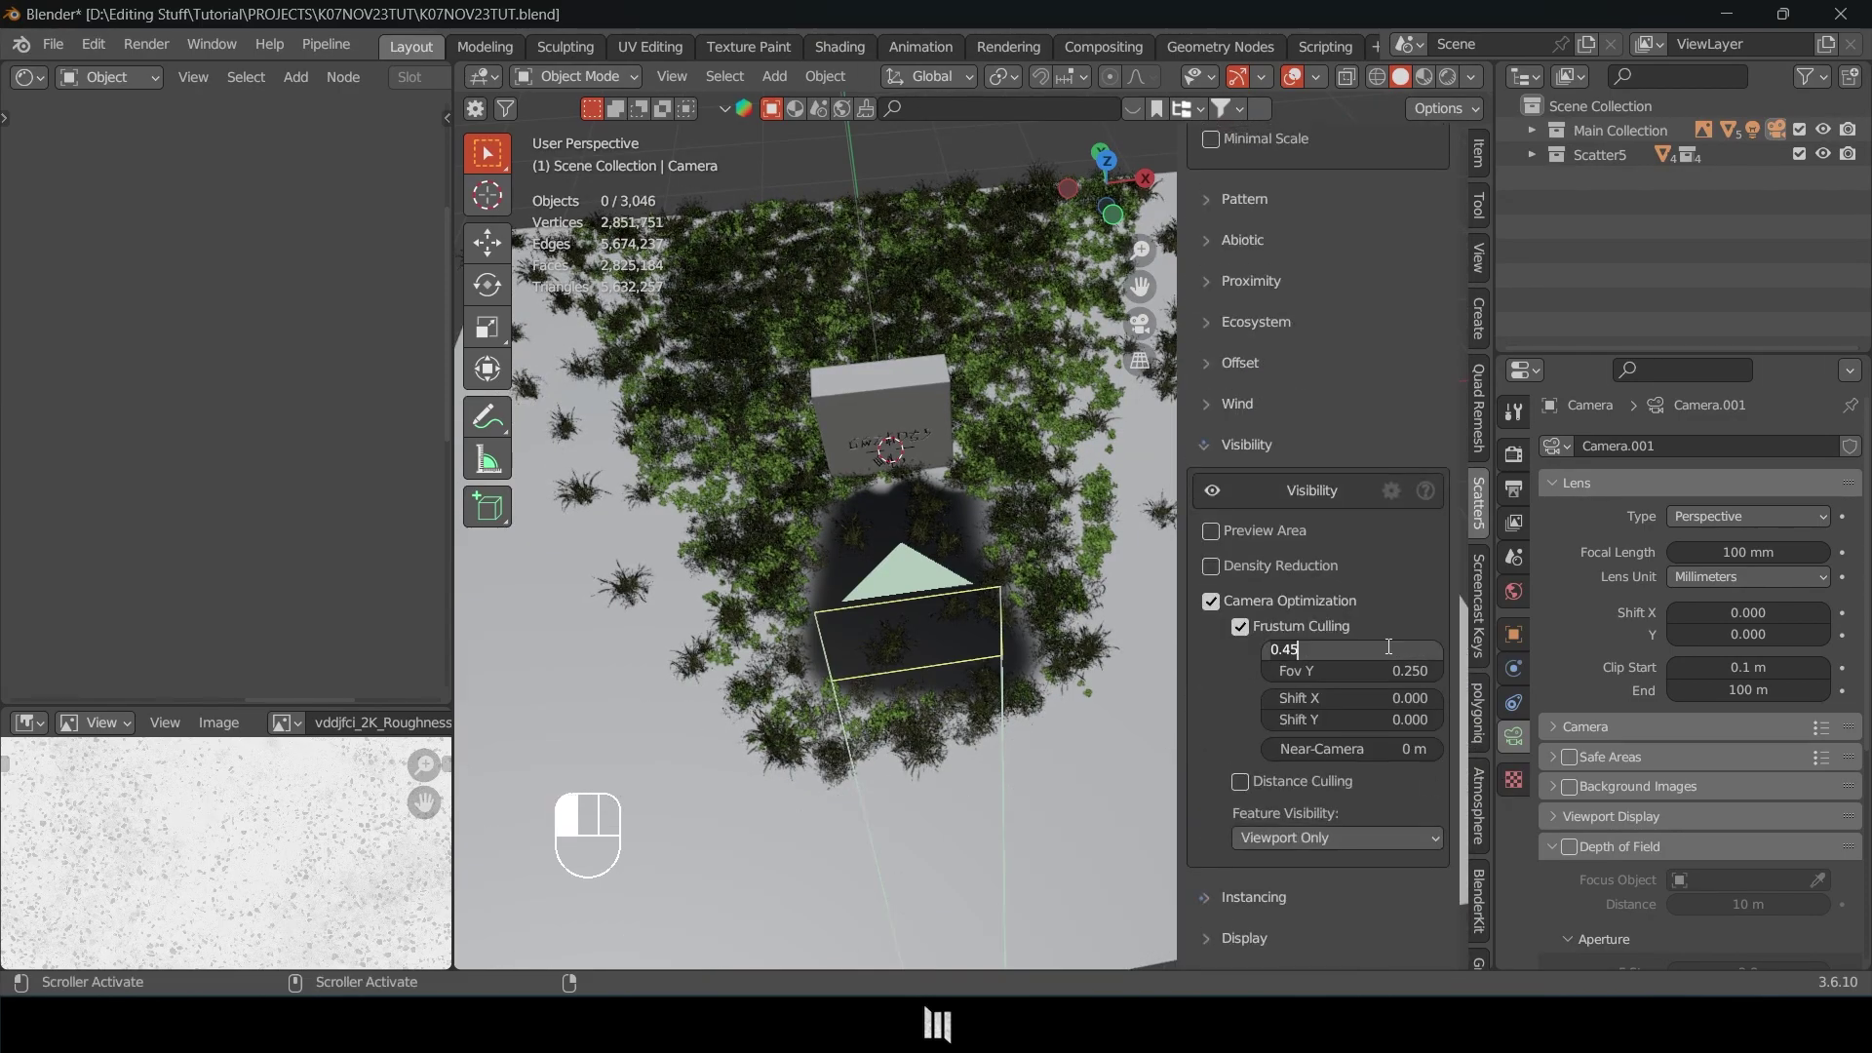
Set the Grass Weed layer's frustum culling Fov X and Fov Y to 0.25 and open its feature visibility options.
type(".25")
key("Return")
double_click(1397, 674)
type(".")
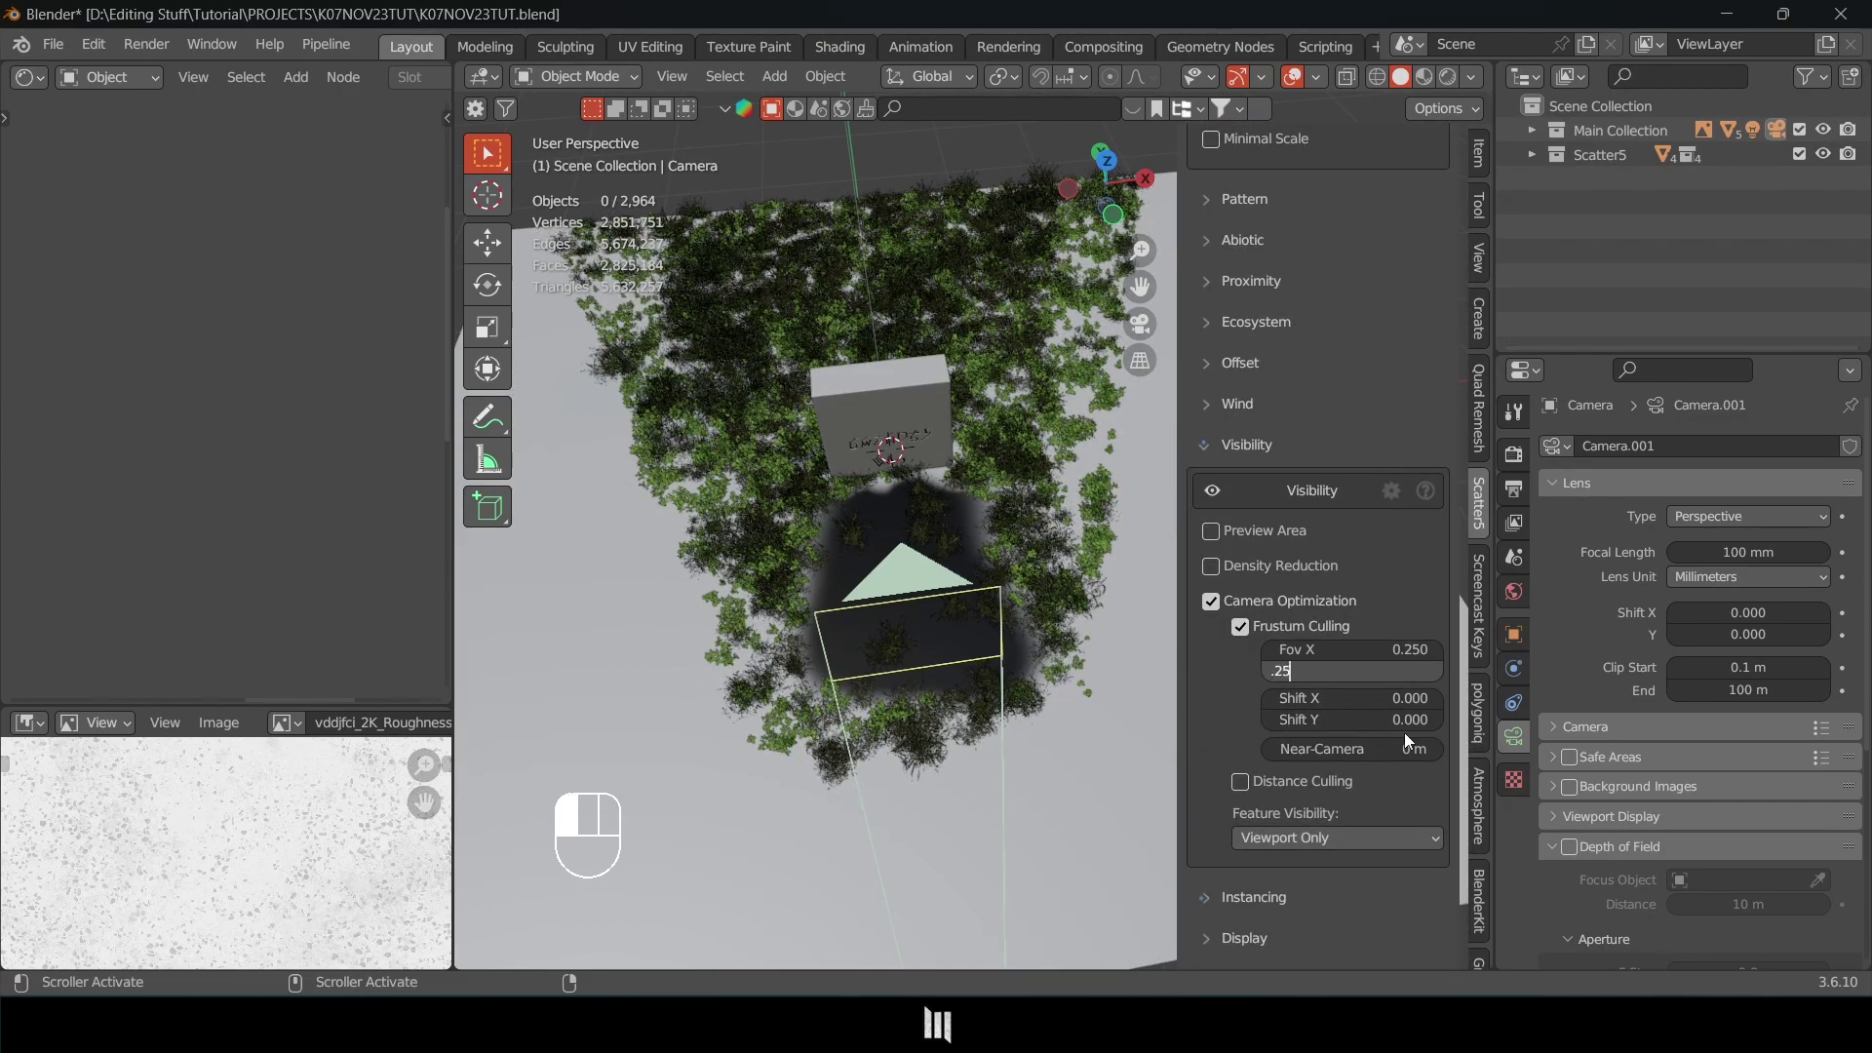
type("25")
key("Return")
left_click(1336, 838)
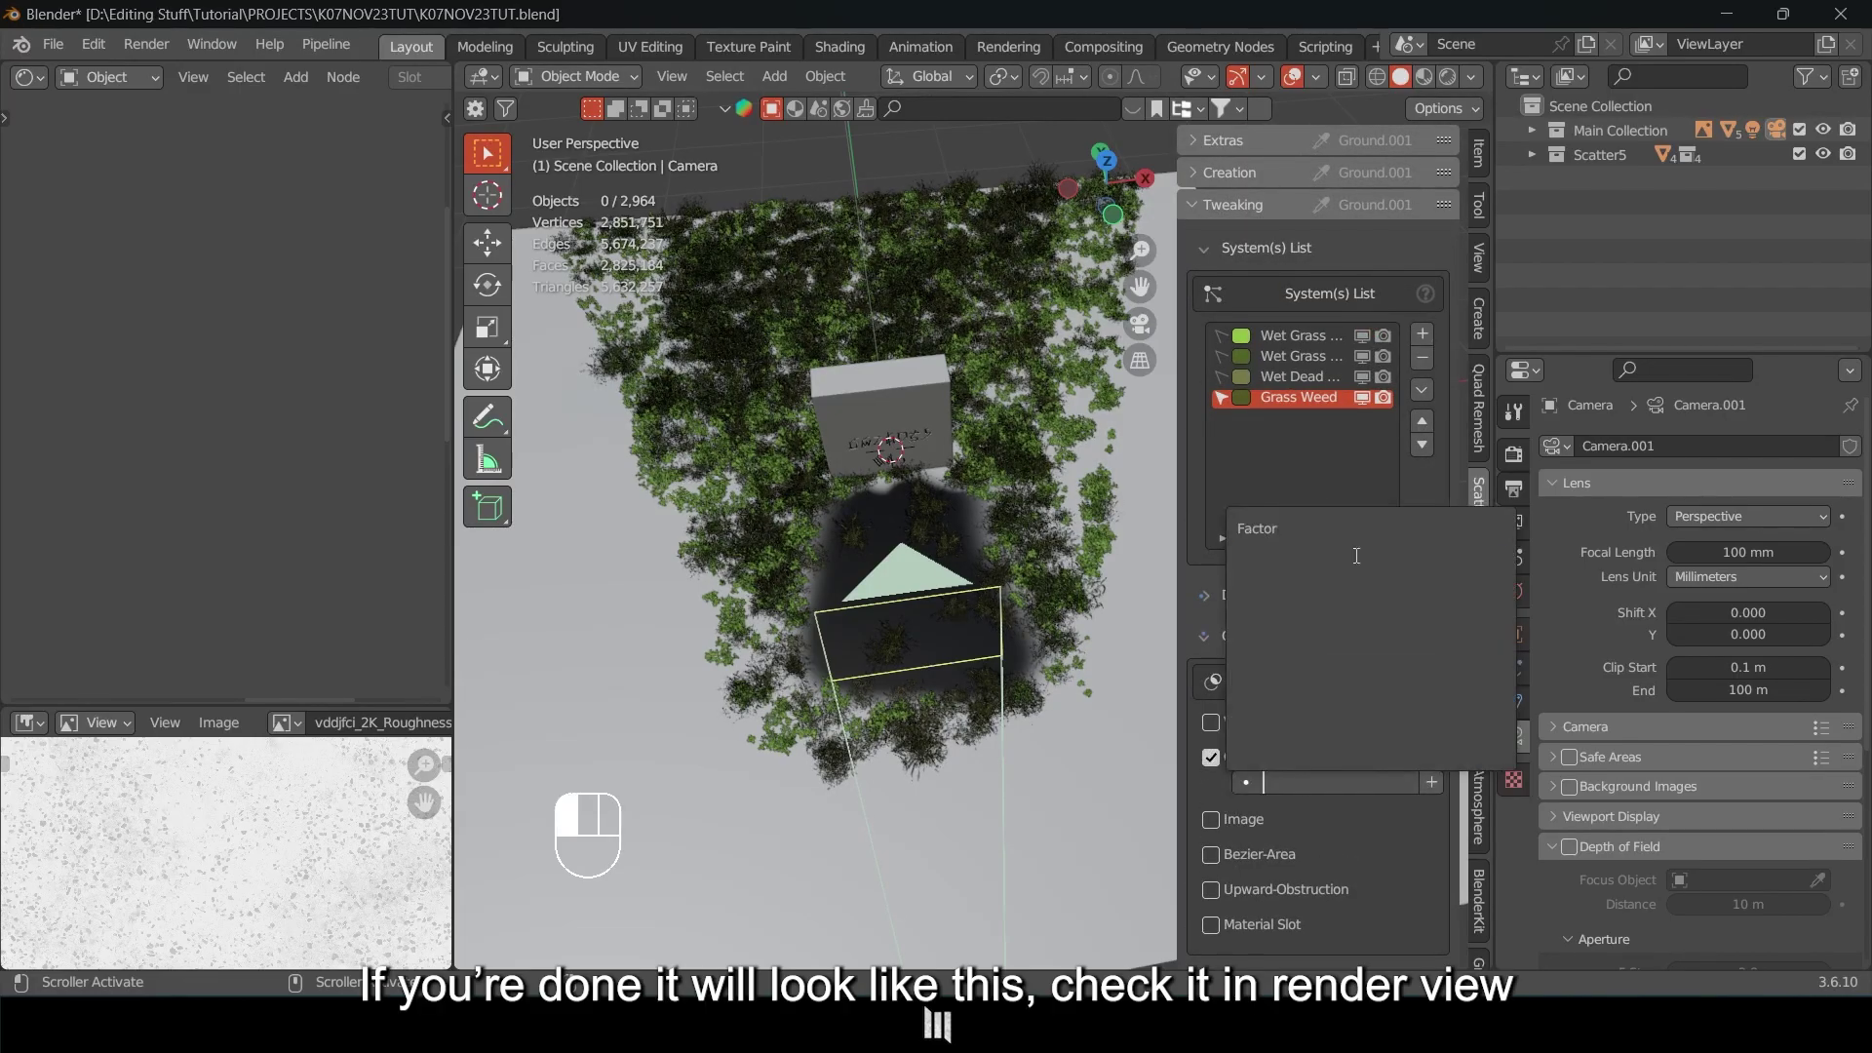
Switch the viewport to rendered shading and view the scattered grass through the camera.
middle_click_drag(878, 585, 1063, 551)
scroll(1063, 551, "down", 2)
mouse_move(926, 463)
middle_mouse_down("shift")
mouse_move(979, 453)
mouse_move(905, 505)
middle_mouse_up("shift")
key("n")
key("z")
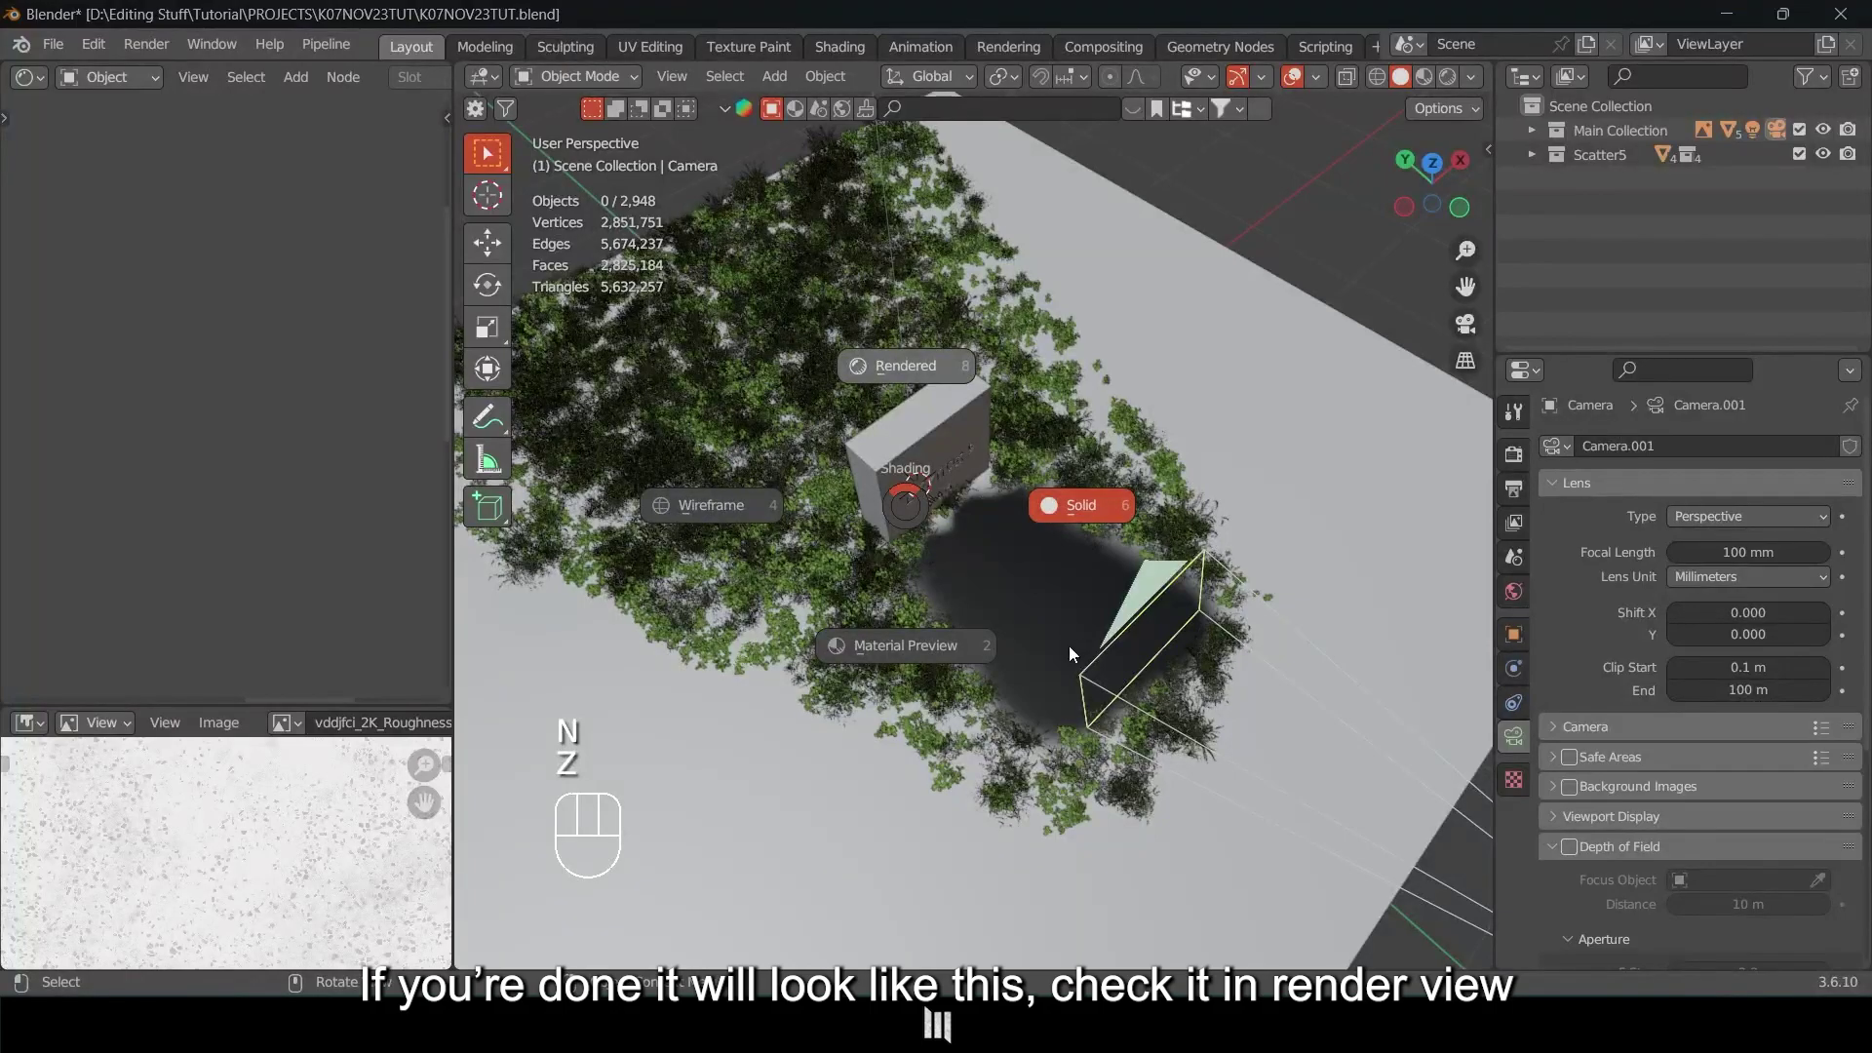
key("8")
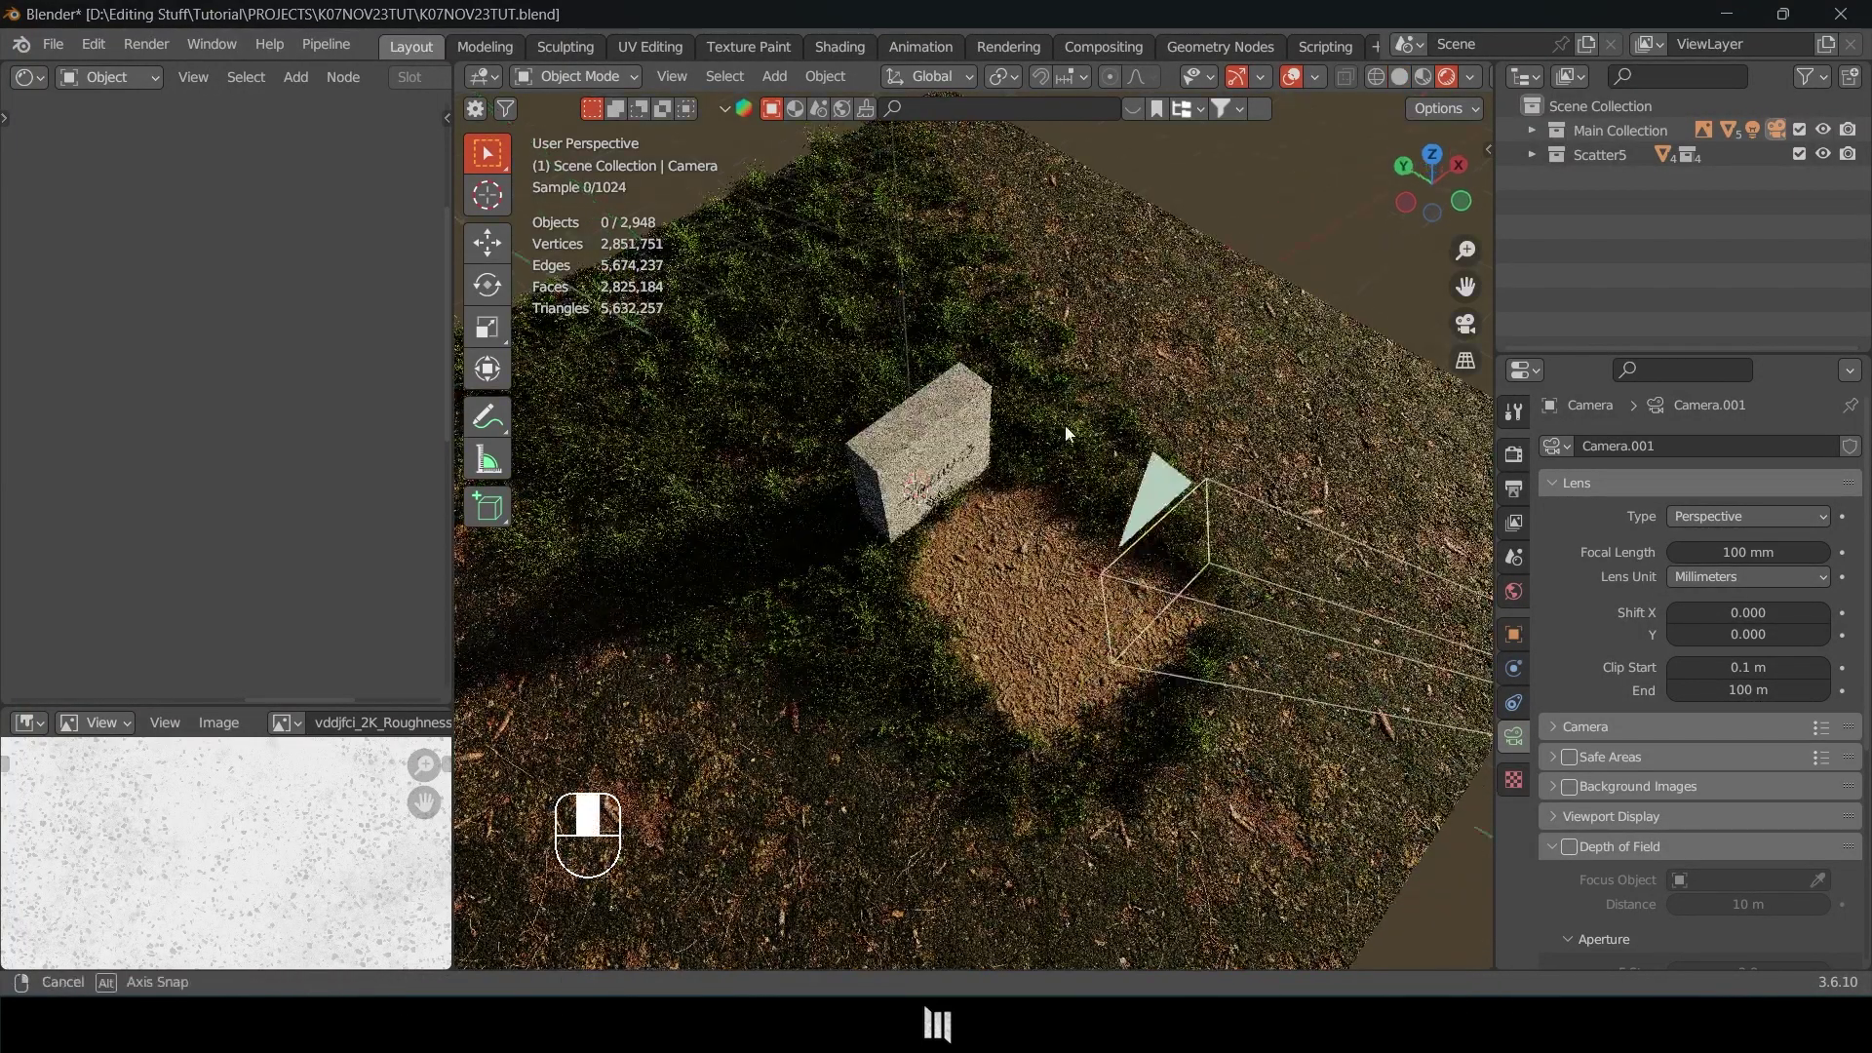
key("KP_0")
Save the Blender file and clear the object selection.
key("a")
key("a")
key("ctrl+s")
left_click(1022, 552)
key("a")
key("a")
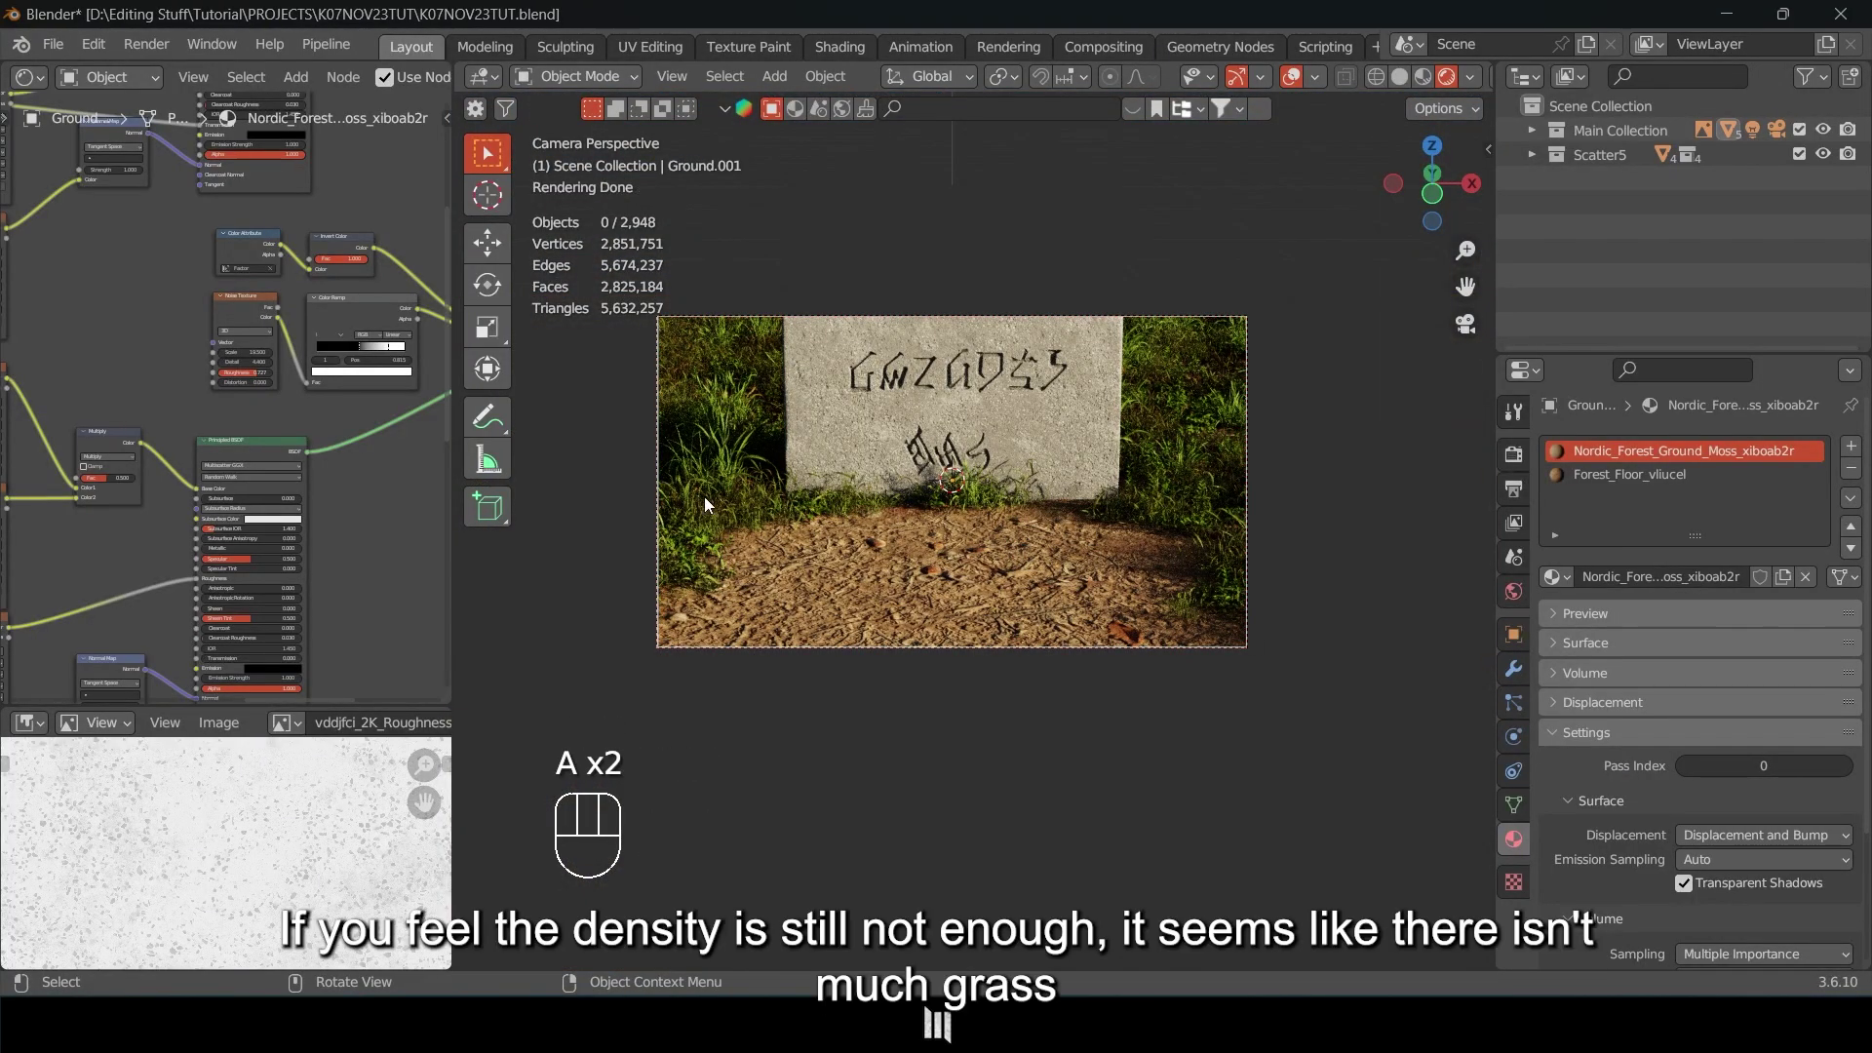
Set the Grass Weed layer's distribution on the ground to 10 instances per square metre.
left_click(846, 588)
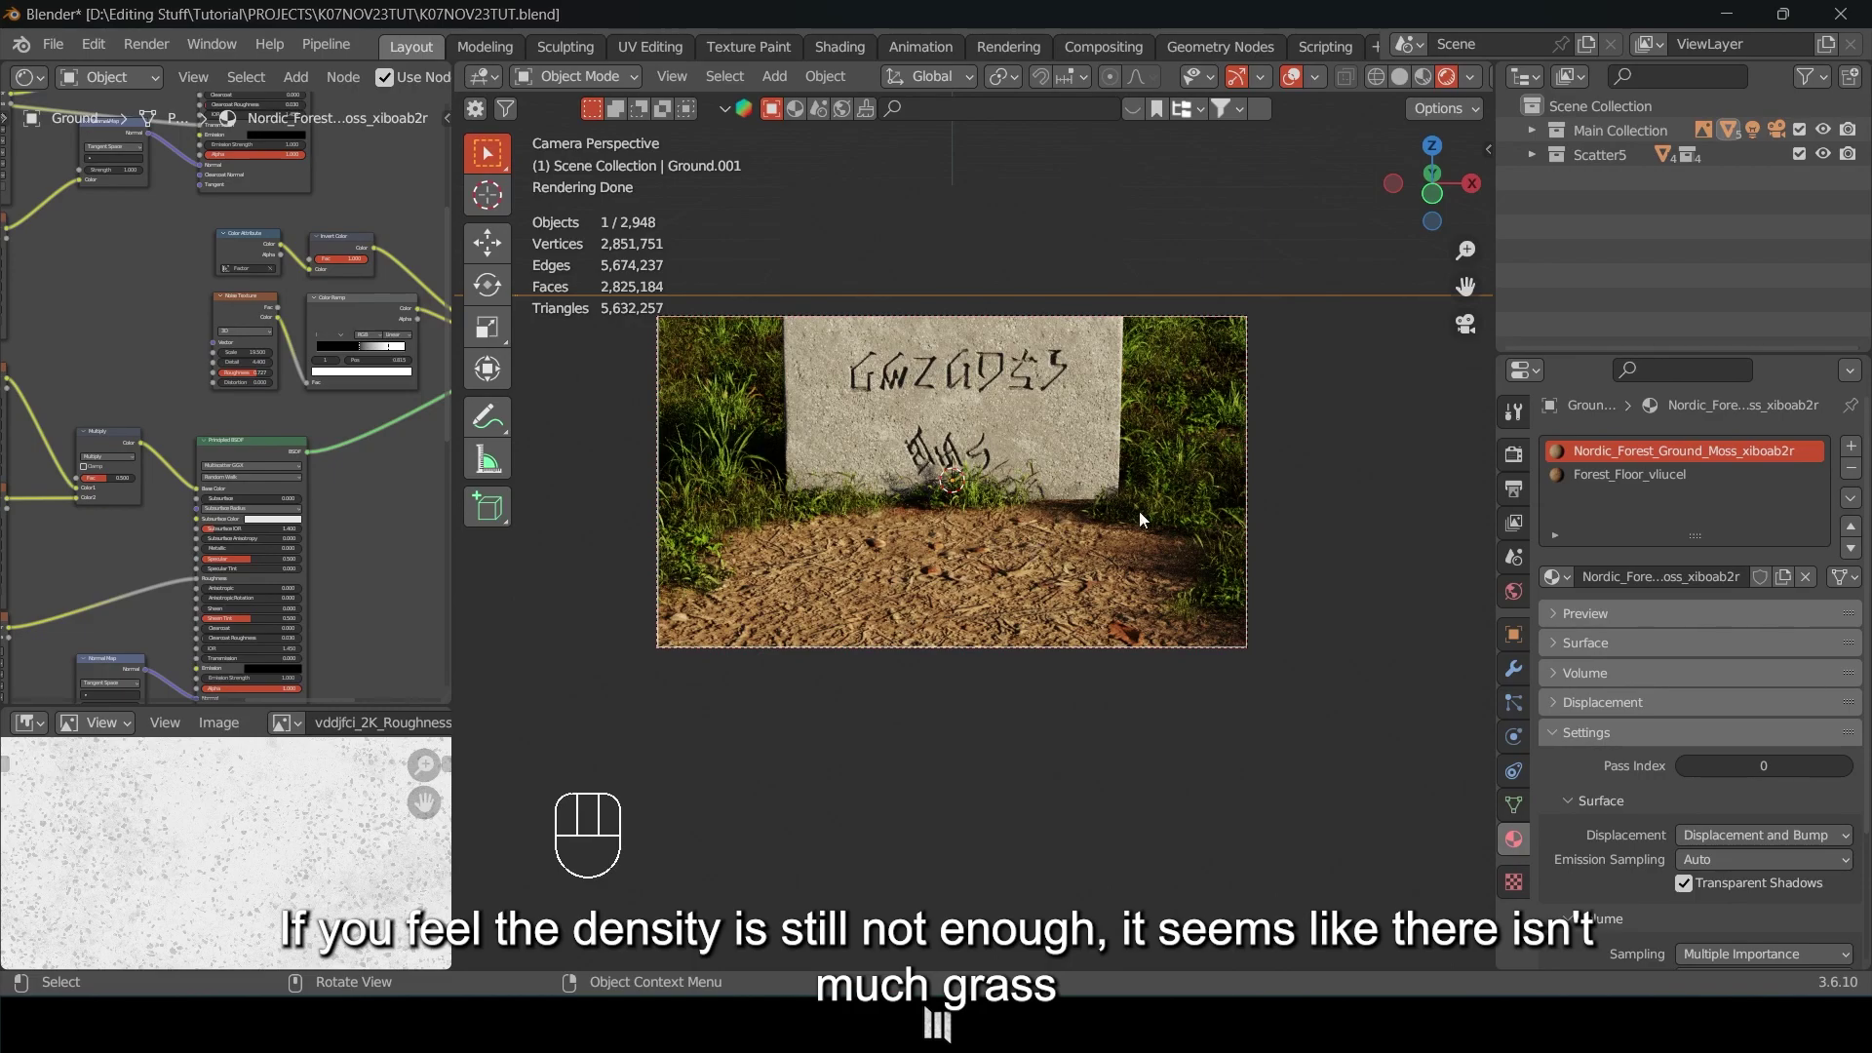
key("n")
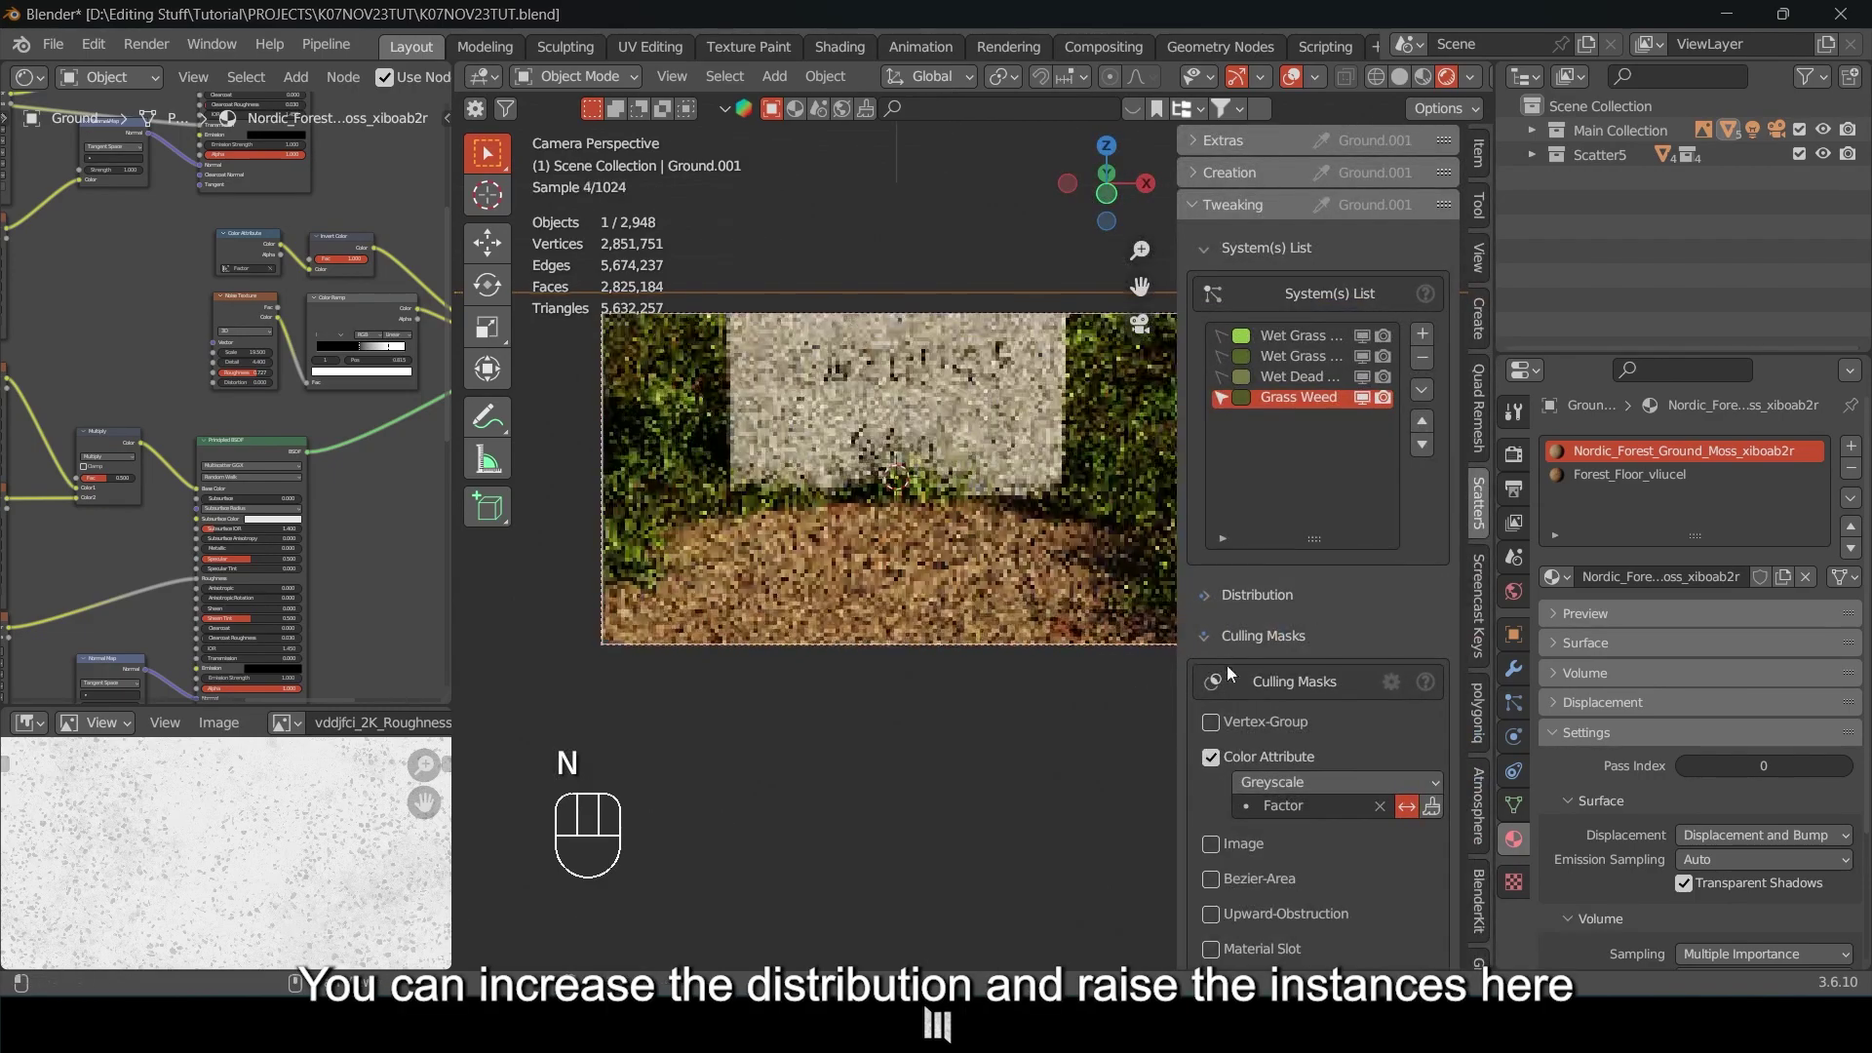
left_click(1258, 595)
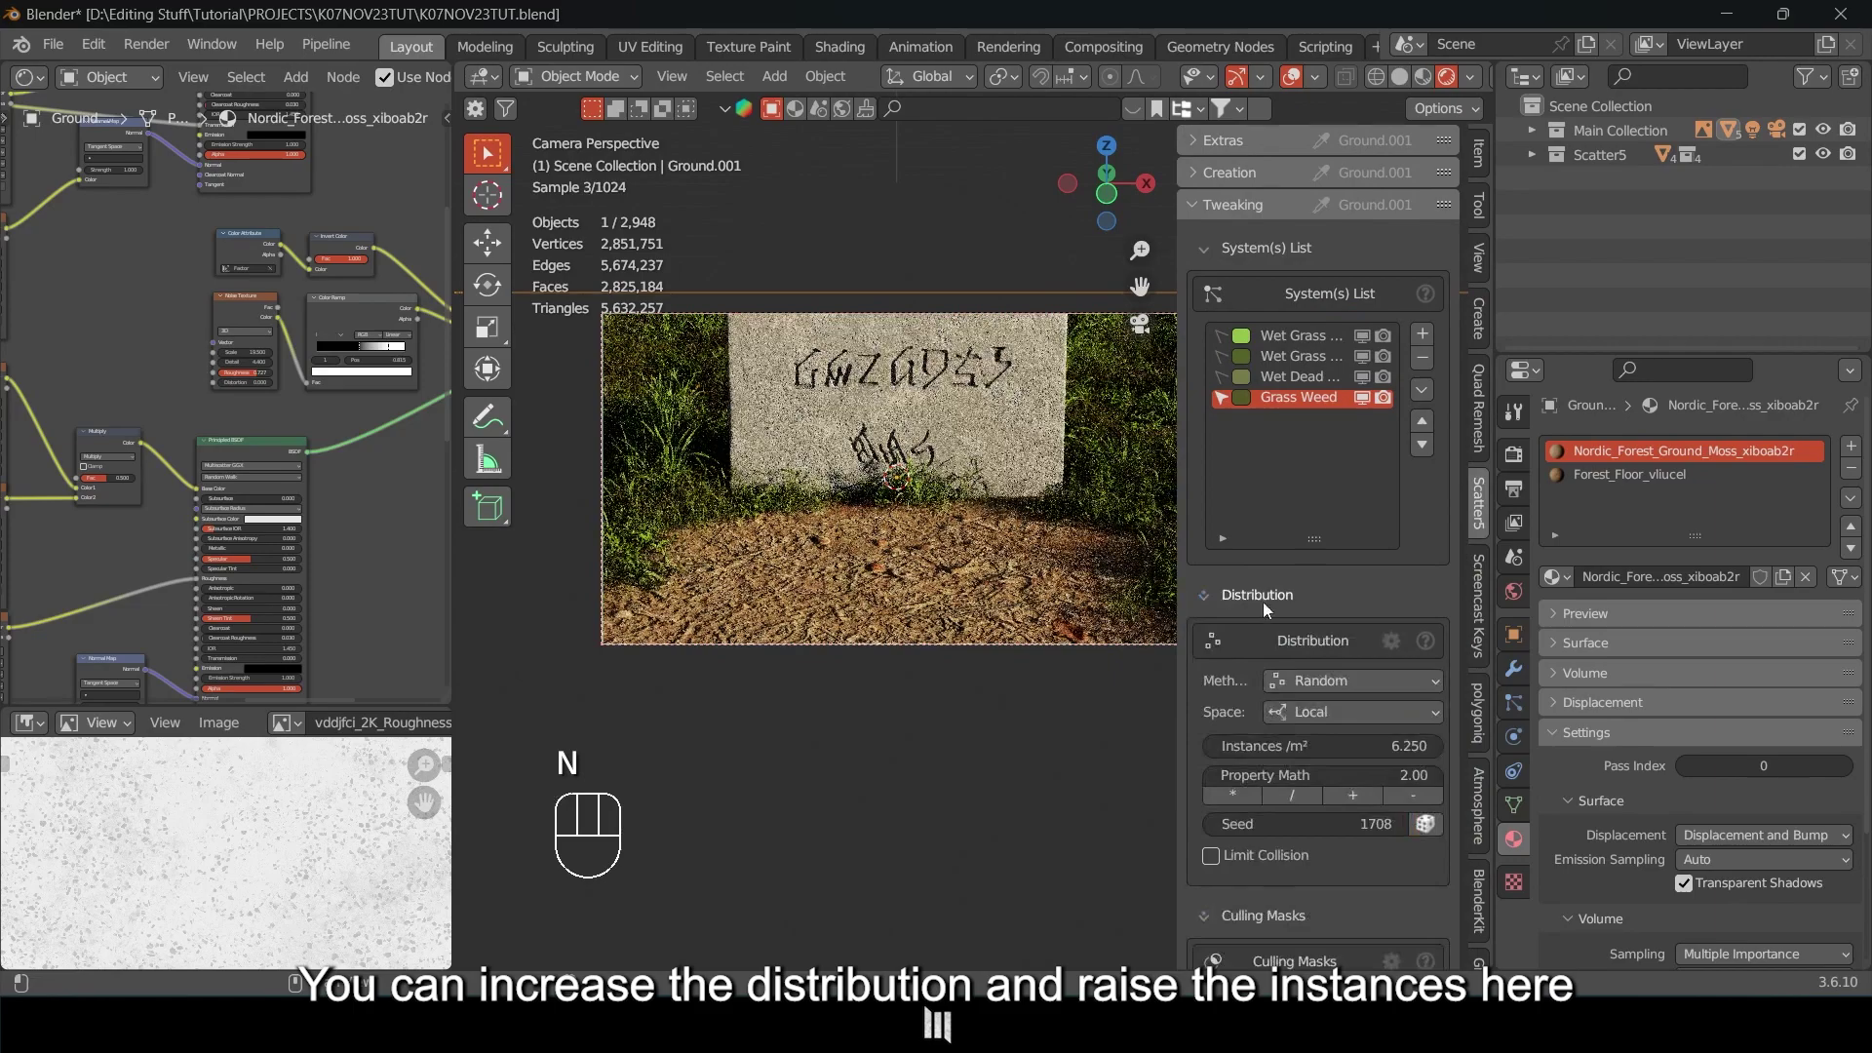
left_click(1354, 747)
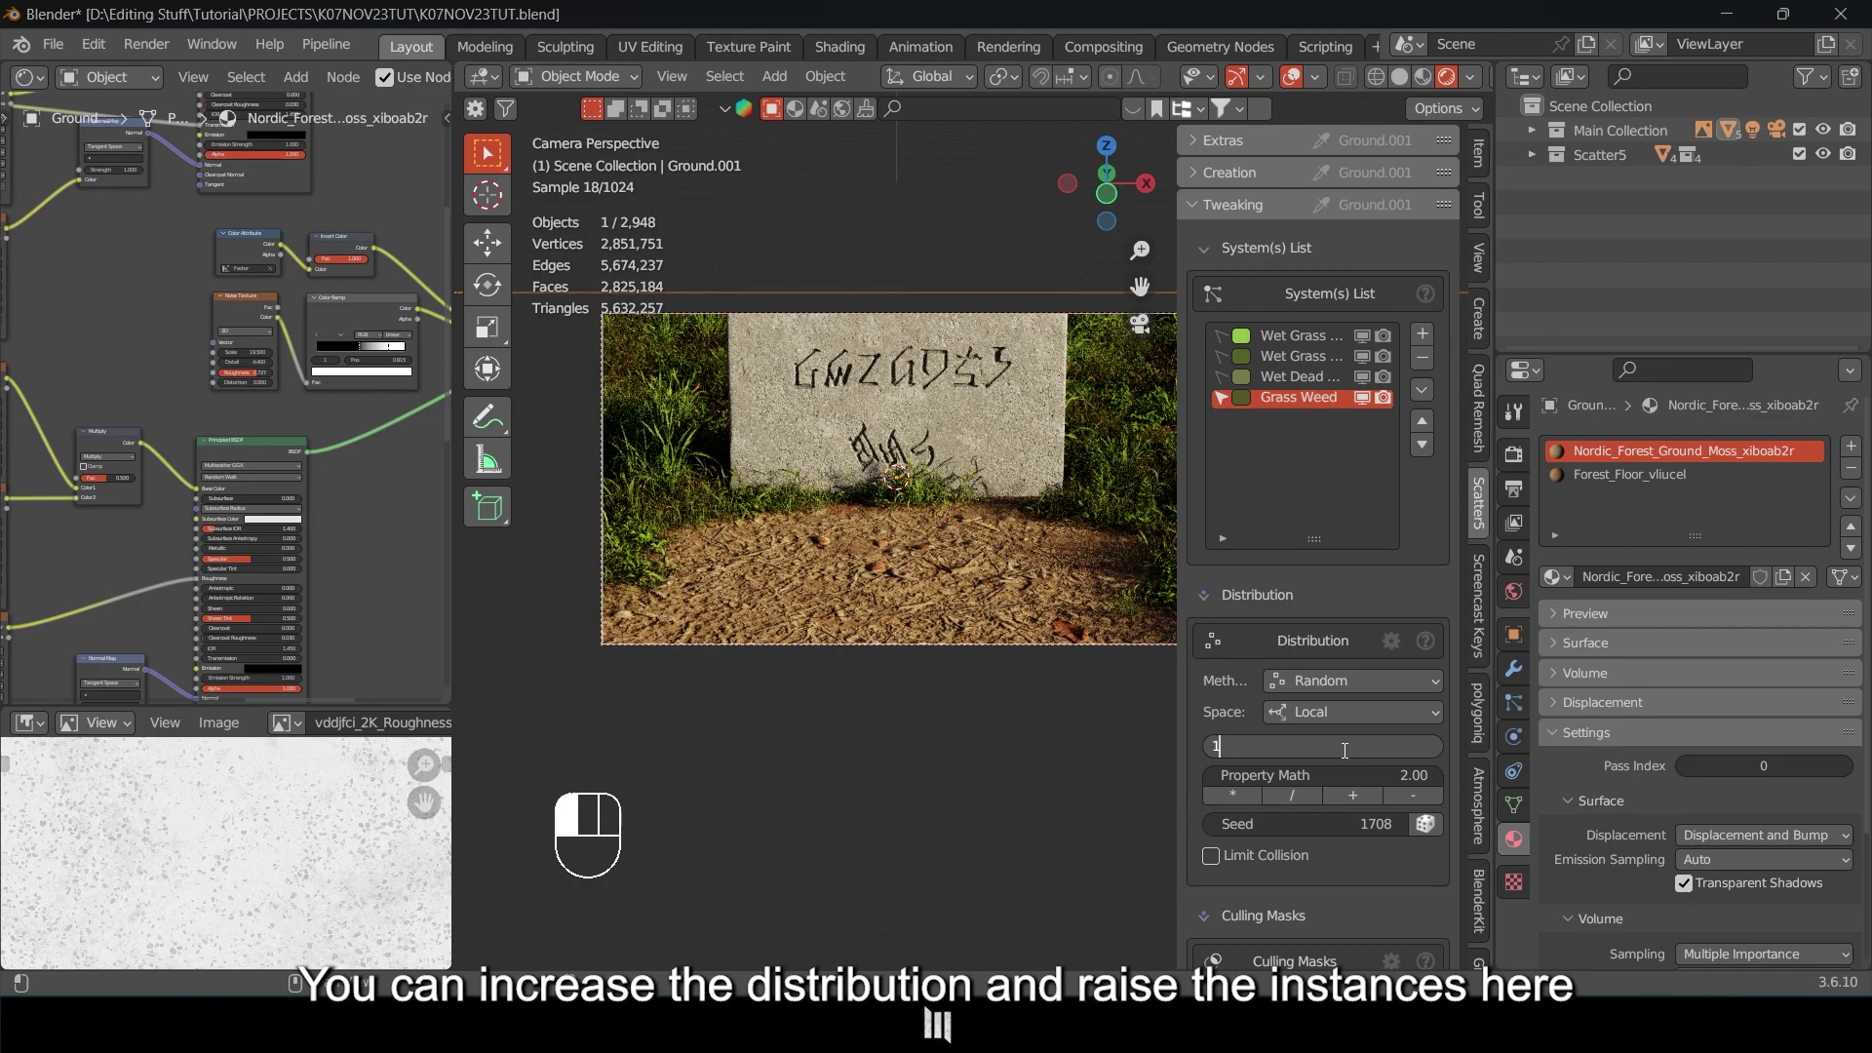
type("10")
key("Return")
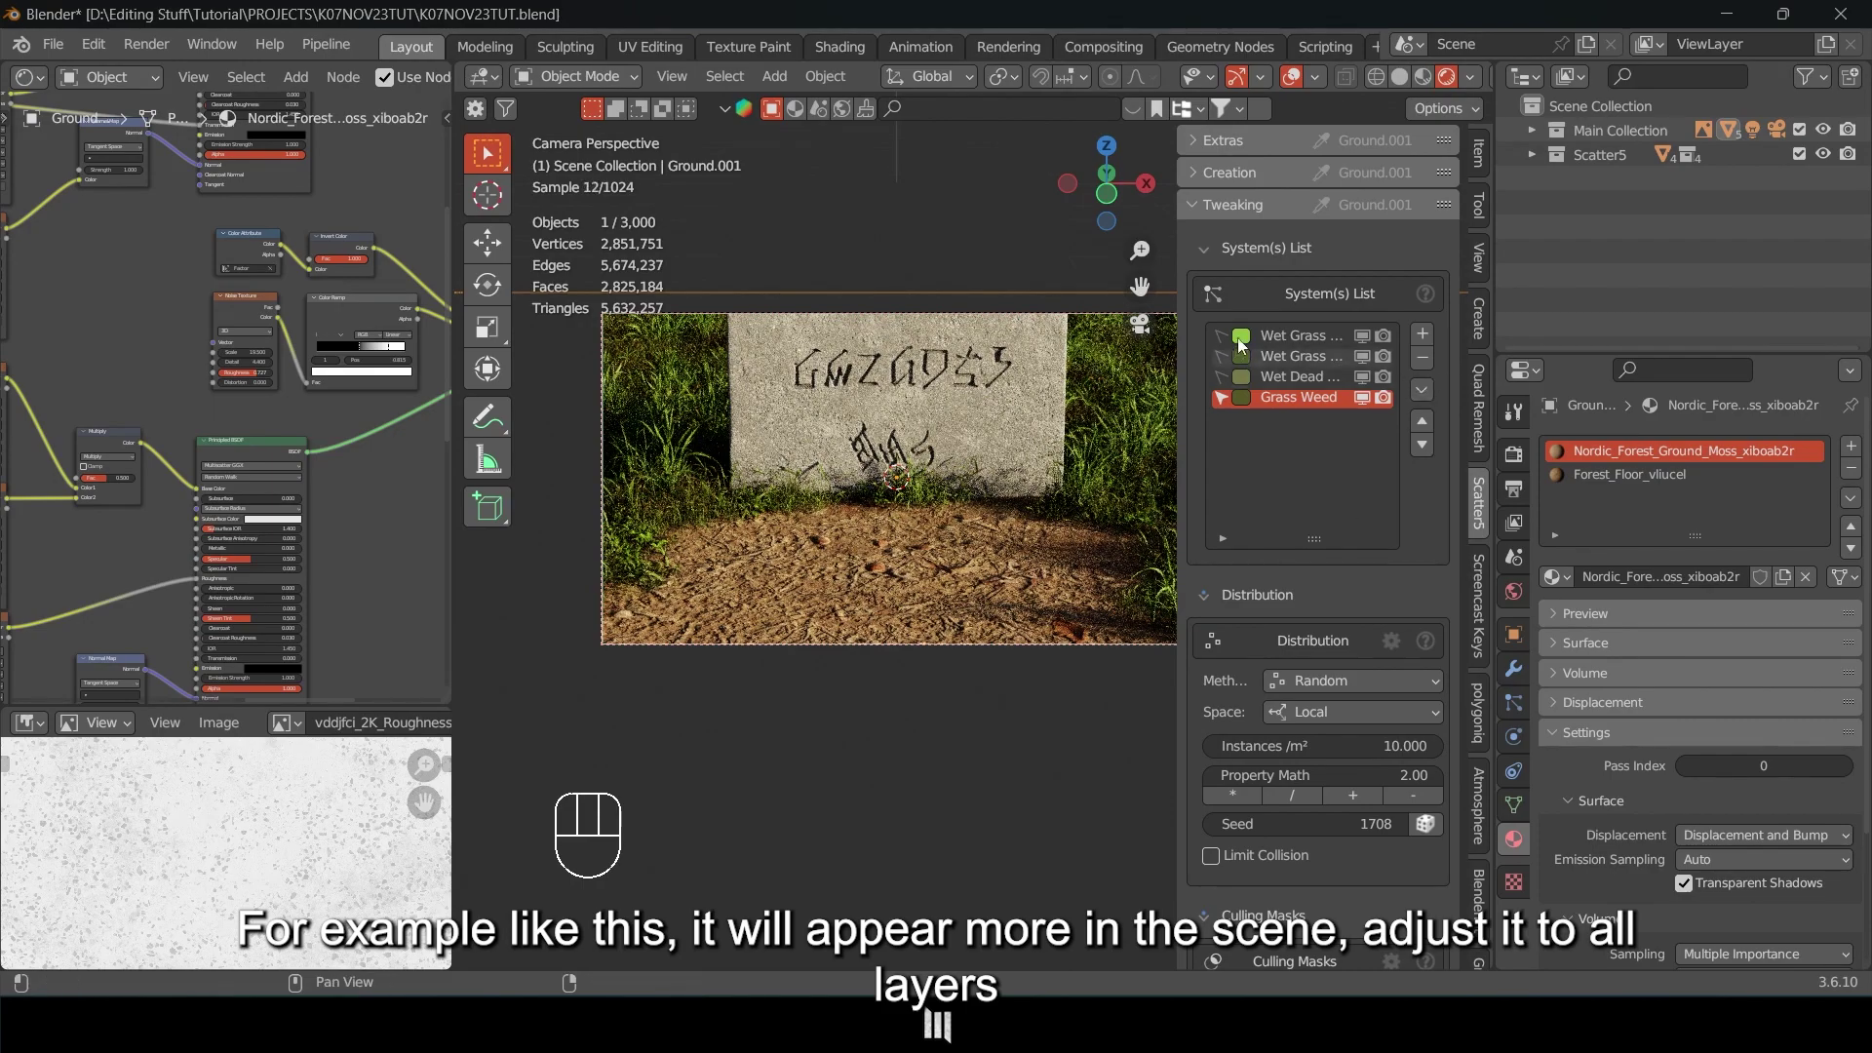
Review the two Wet Grass layers and the Wet Dead layer in the system list, and clear the object selection.
left_click(1276, 337)
left_click(1278, 377)
left_click(1284, 357)
left_click(1289, 339)
left_click(1293, 377)
key("n")
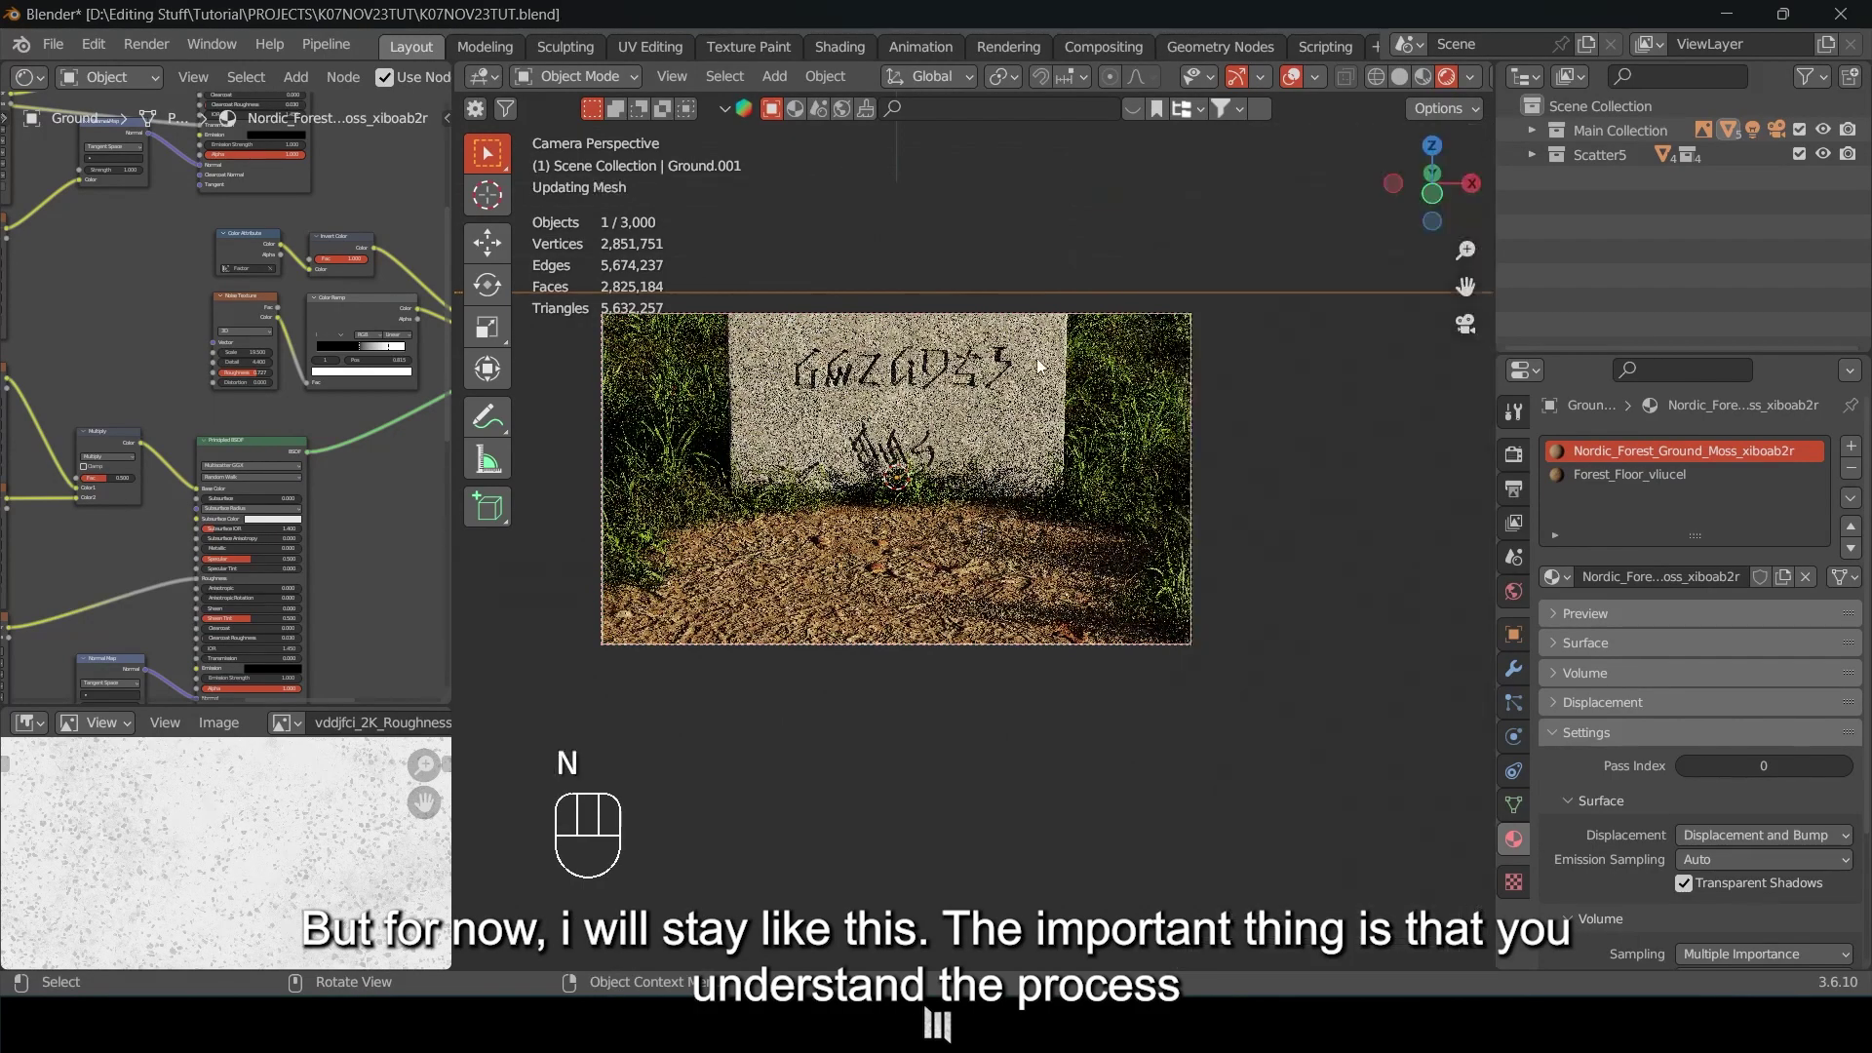
key("a")
key("a")
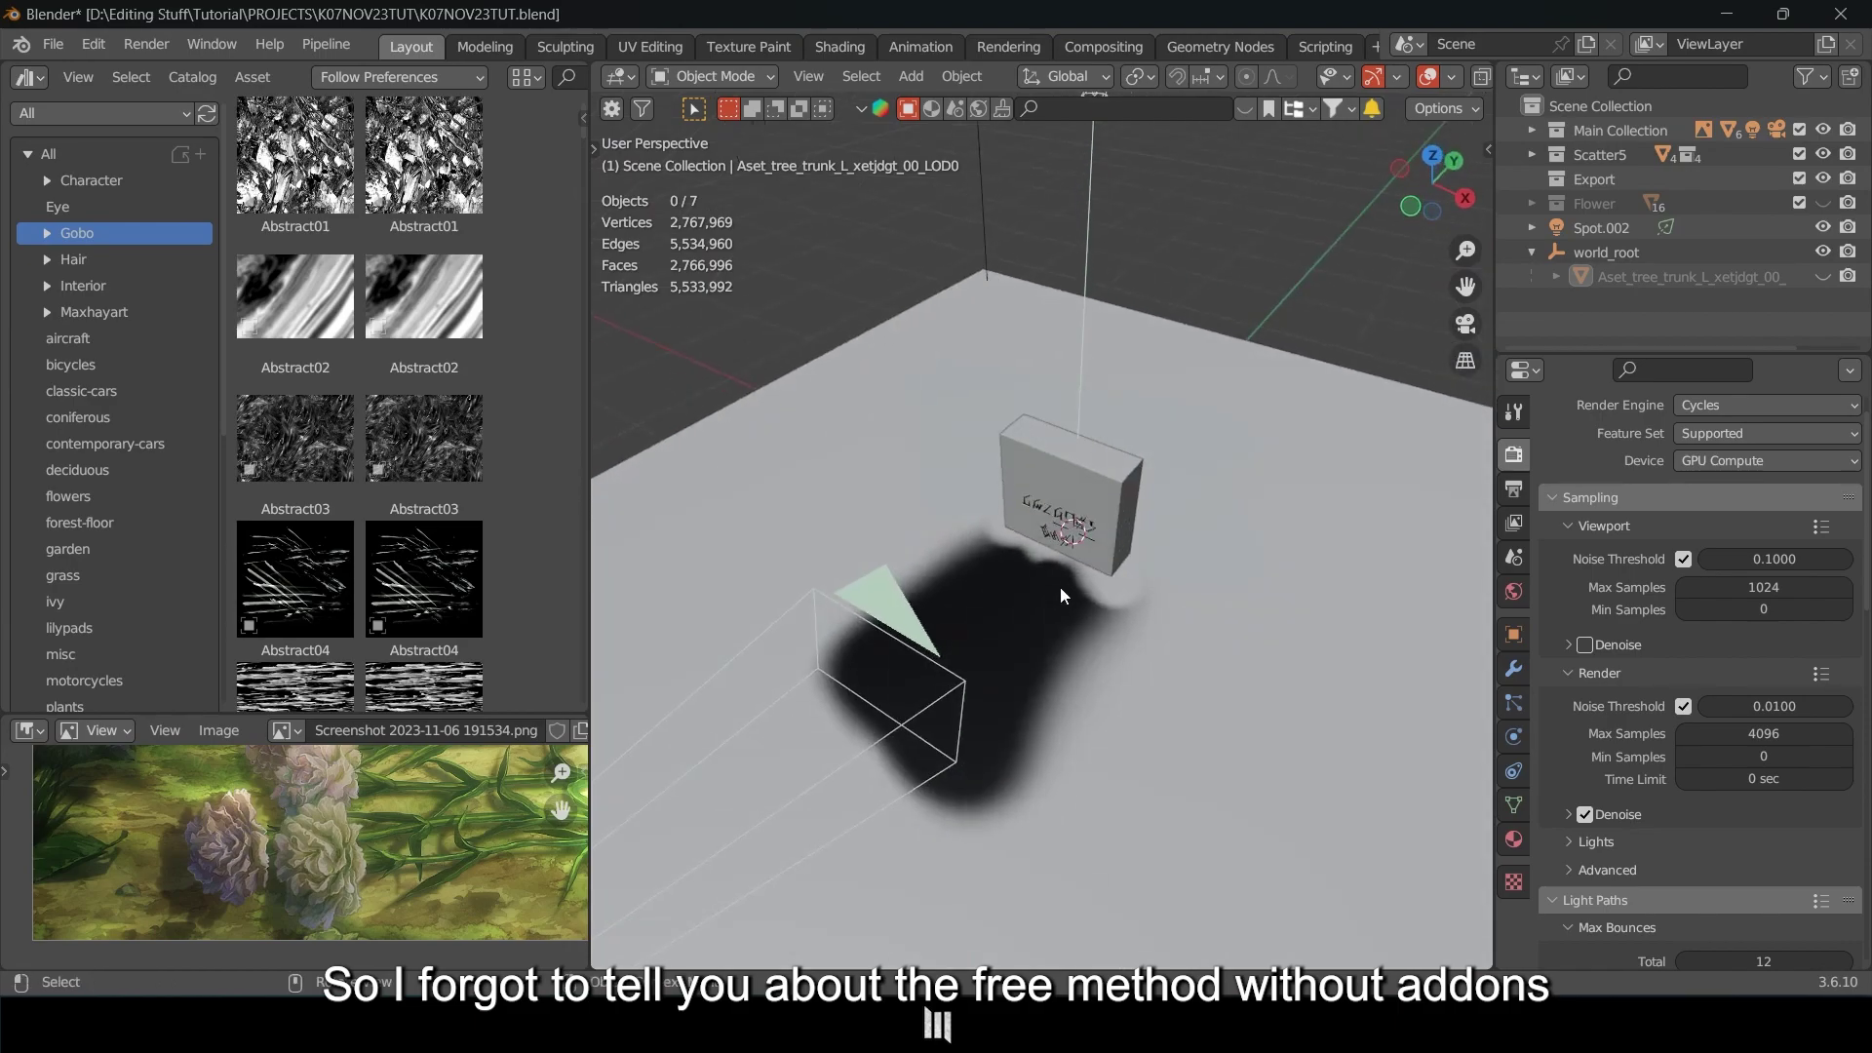
Switch to Quixel Bridge and search the asset library for "grass".
middle_click_drag(1061, 587, 1008, 571)
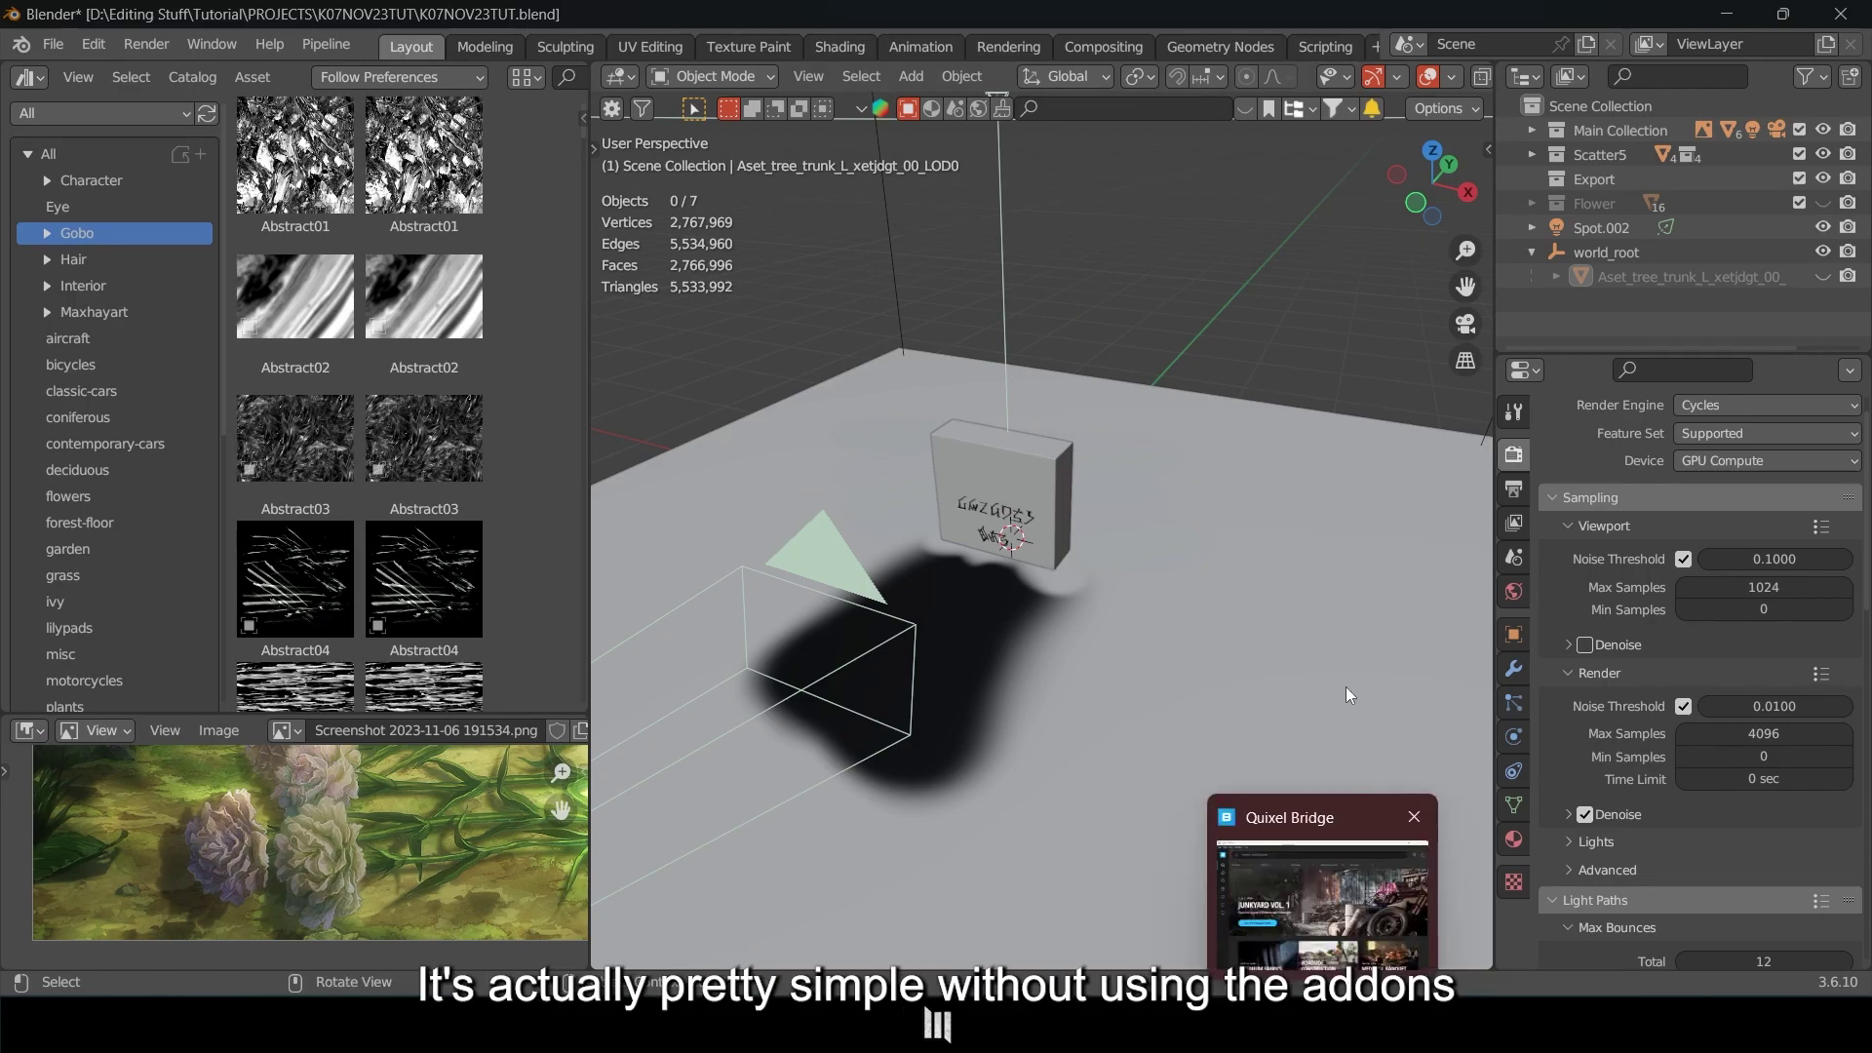
key("alt+Tab")
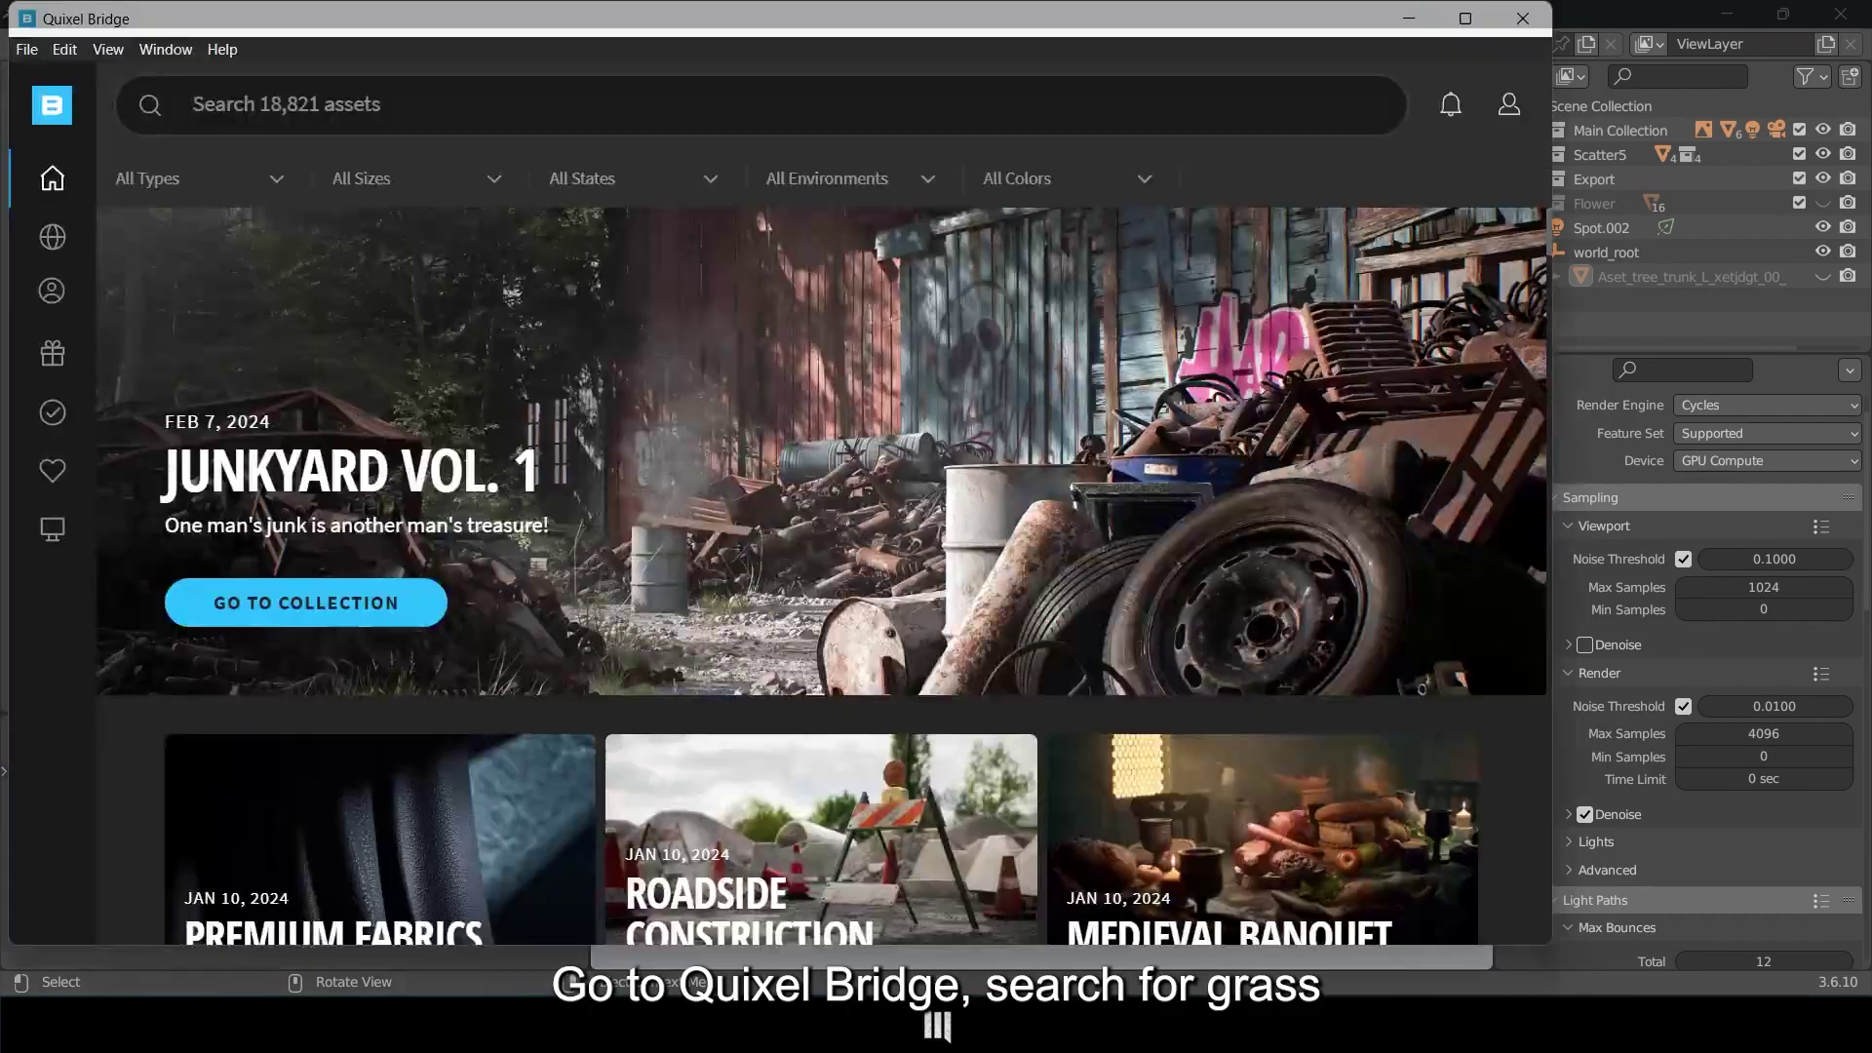
mouse_move(100, 245)
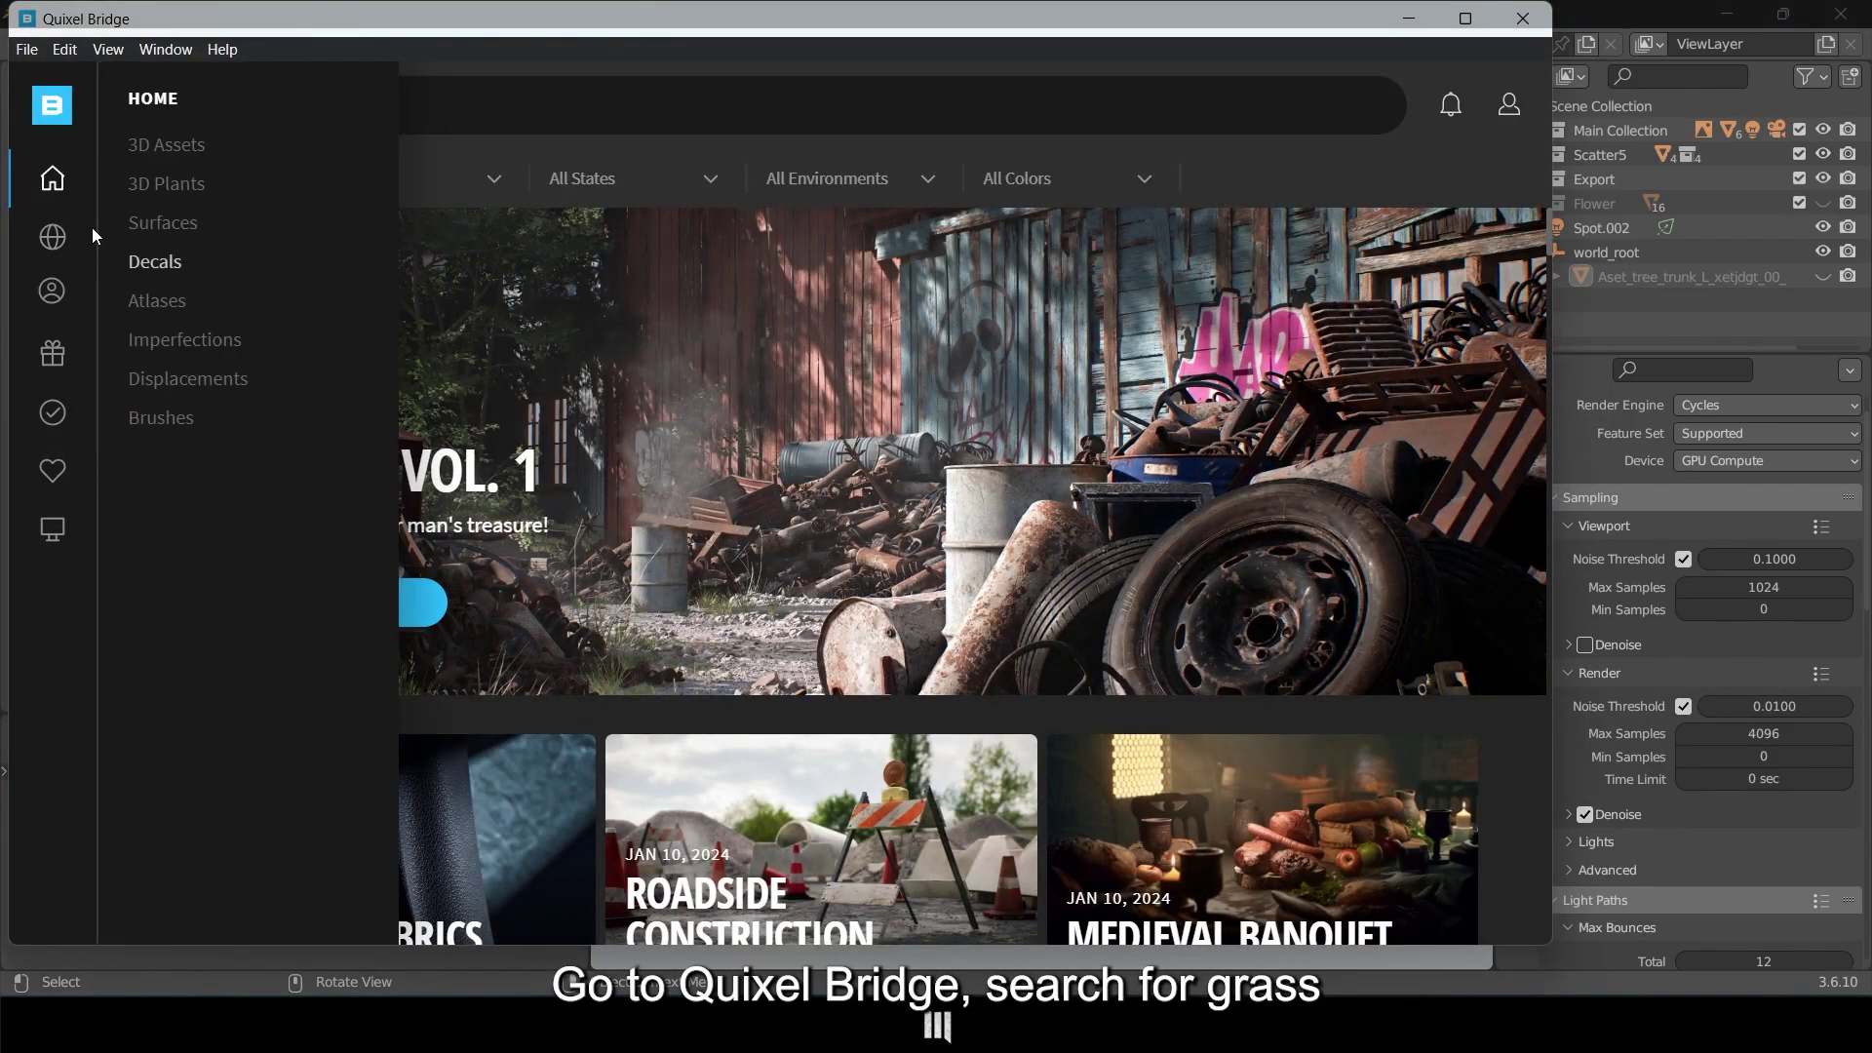
left_click(322, 105)
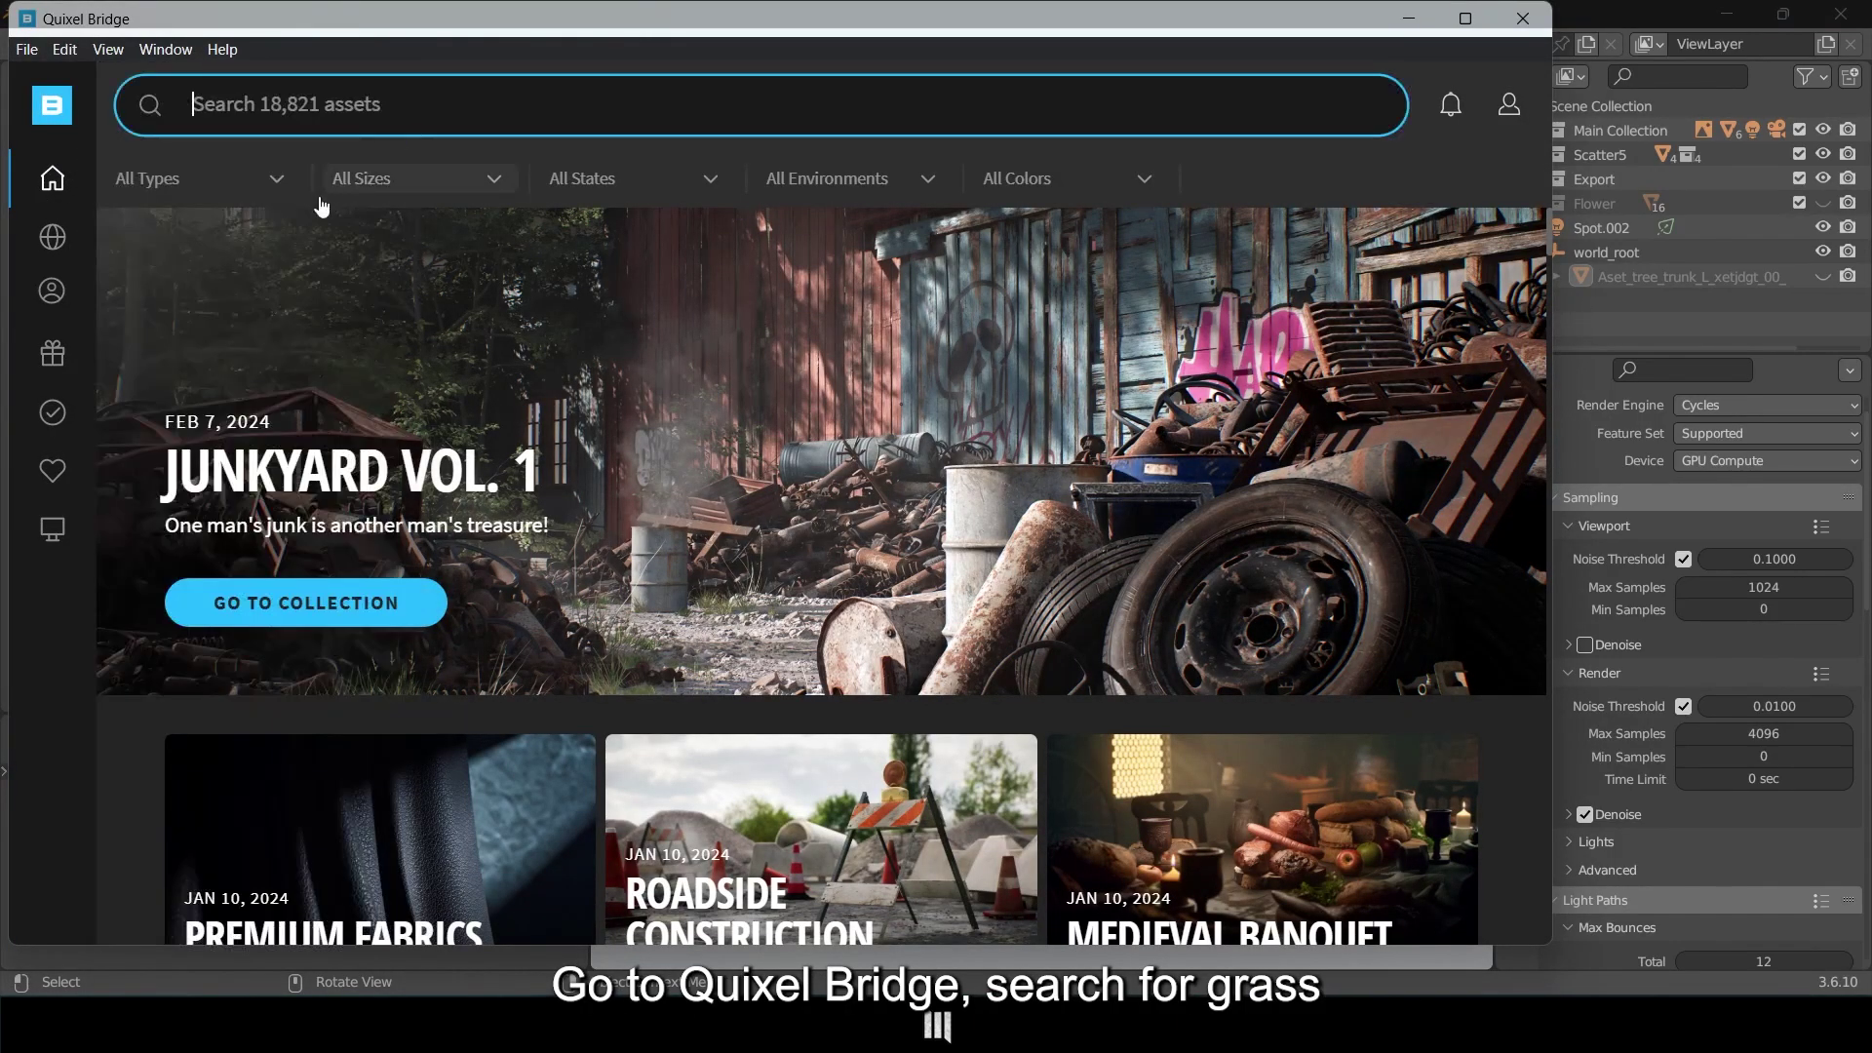
type("grass")
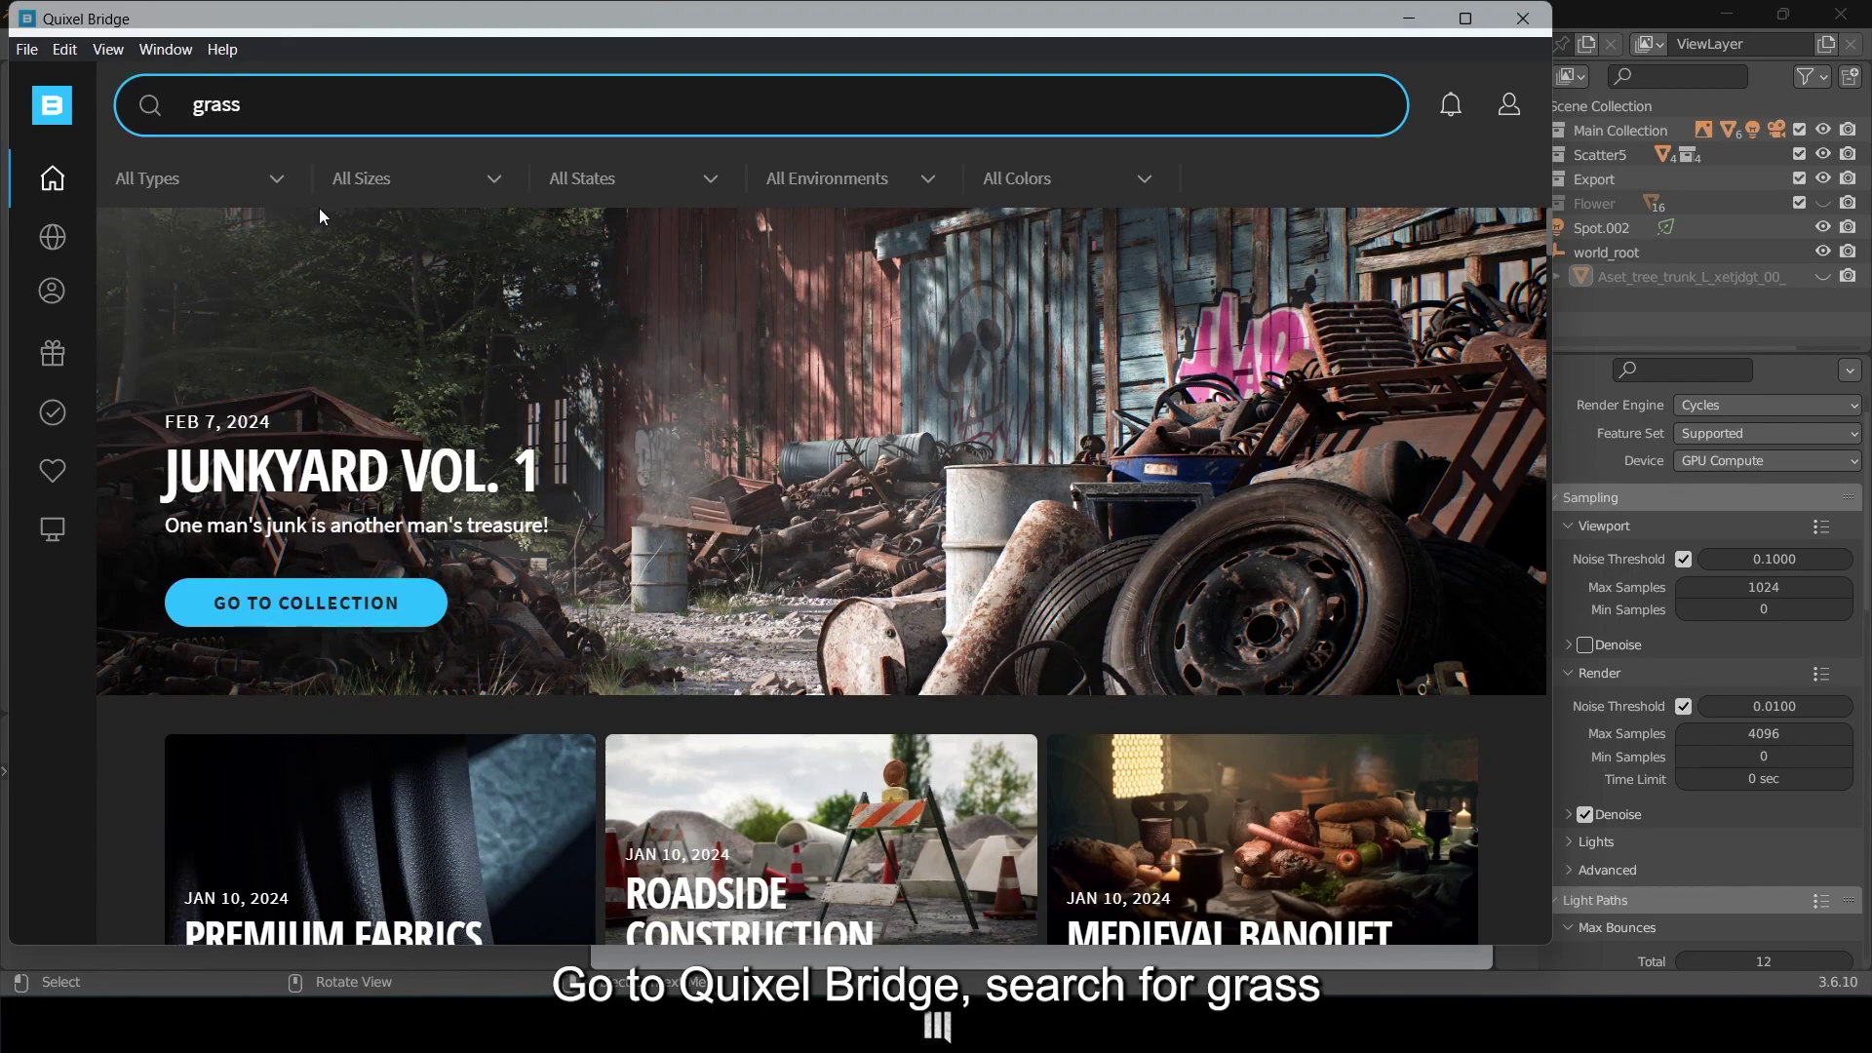
key("Return")
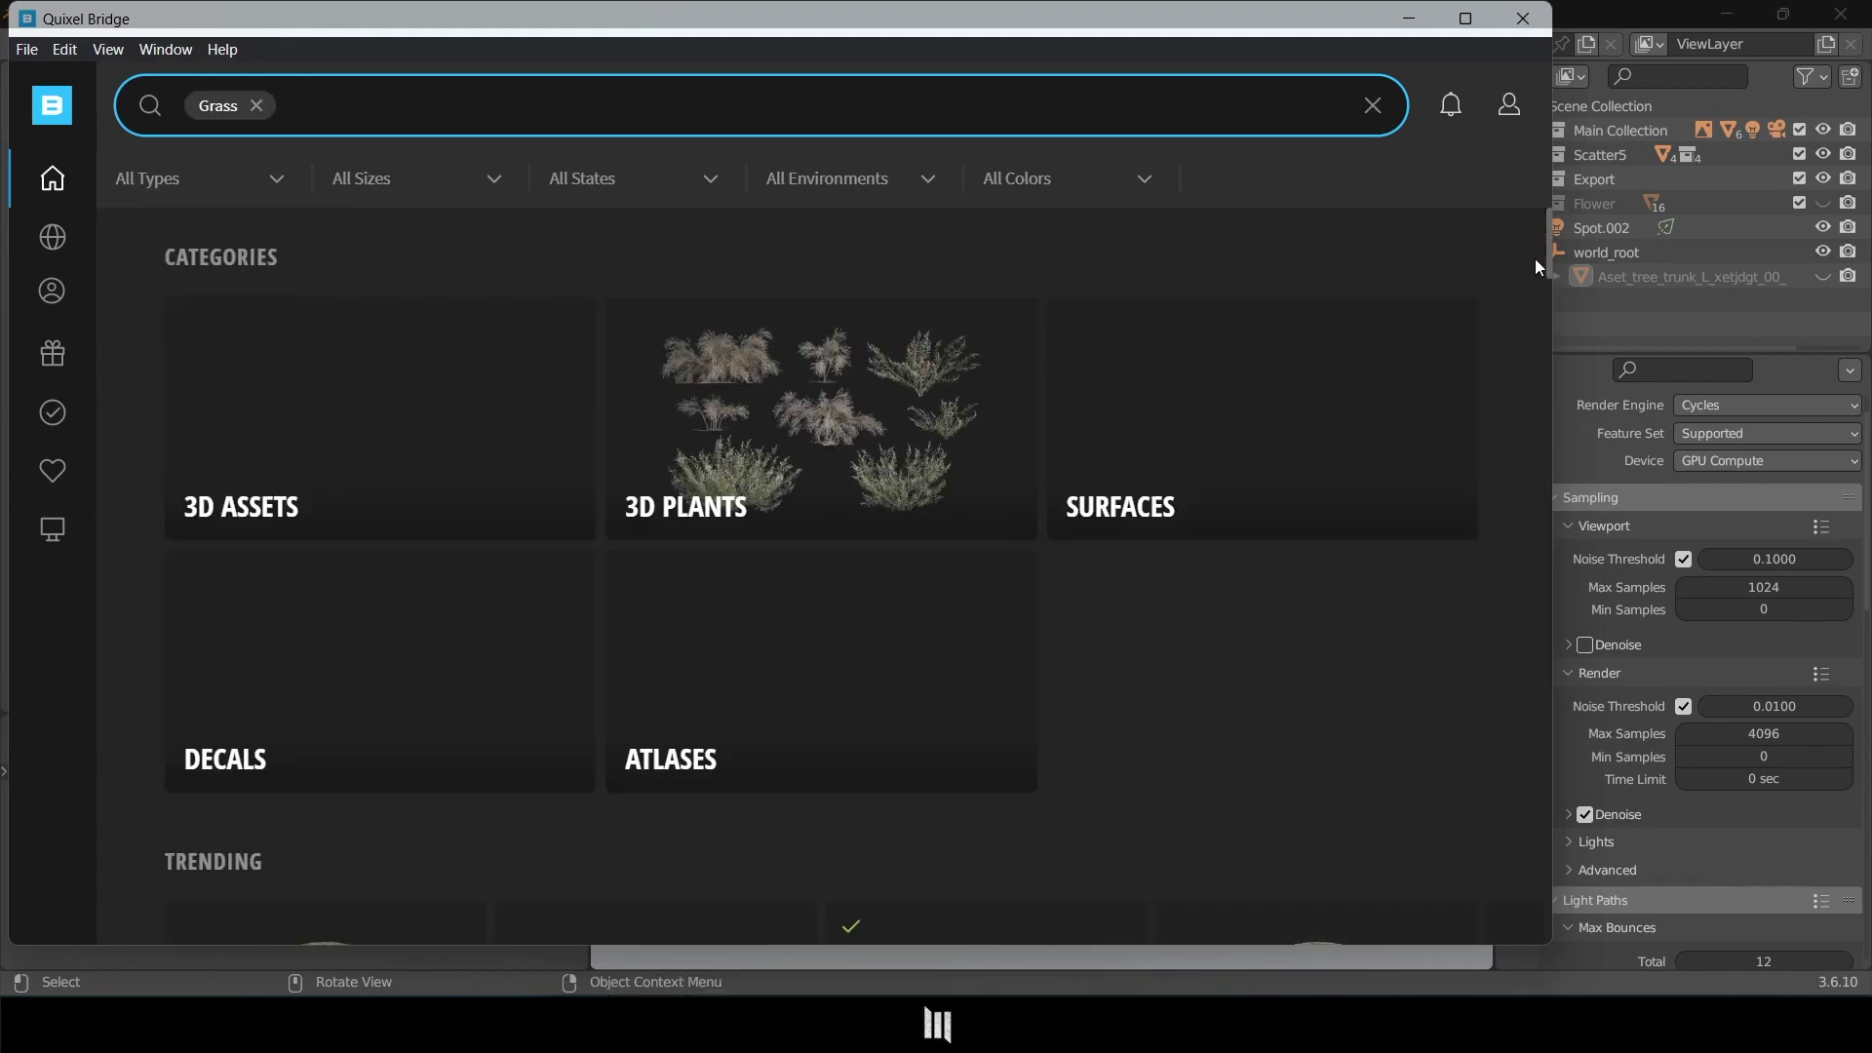
Narrow the grass results to 3D Plants and browse the trending assets for a suitable grass model.
left_click_drag(1546, 247, 1547, 294)
scroll(1536, 282, "up", 5)
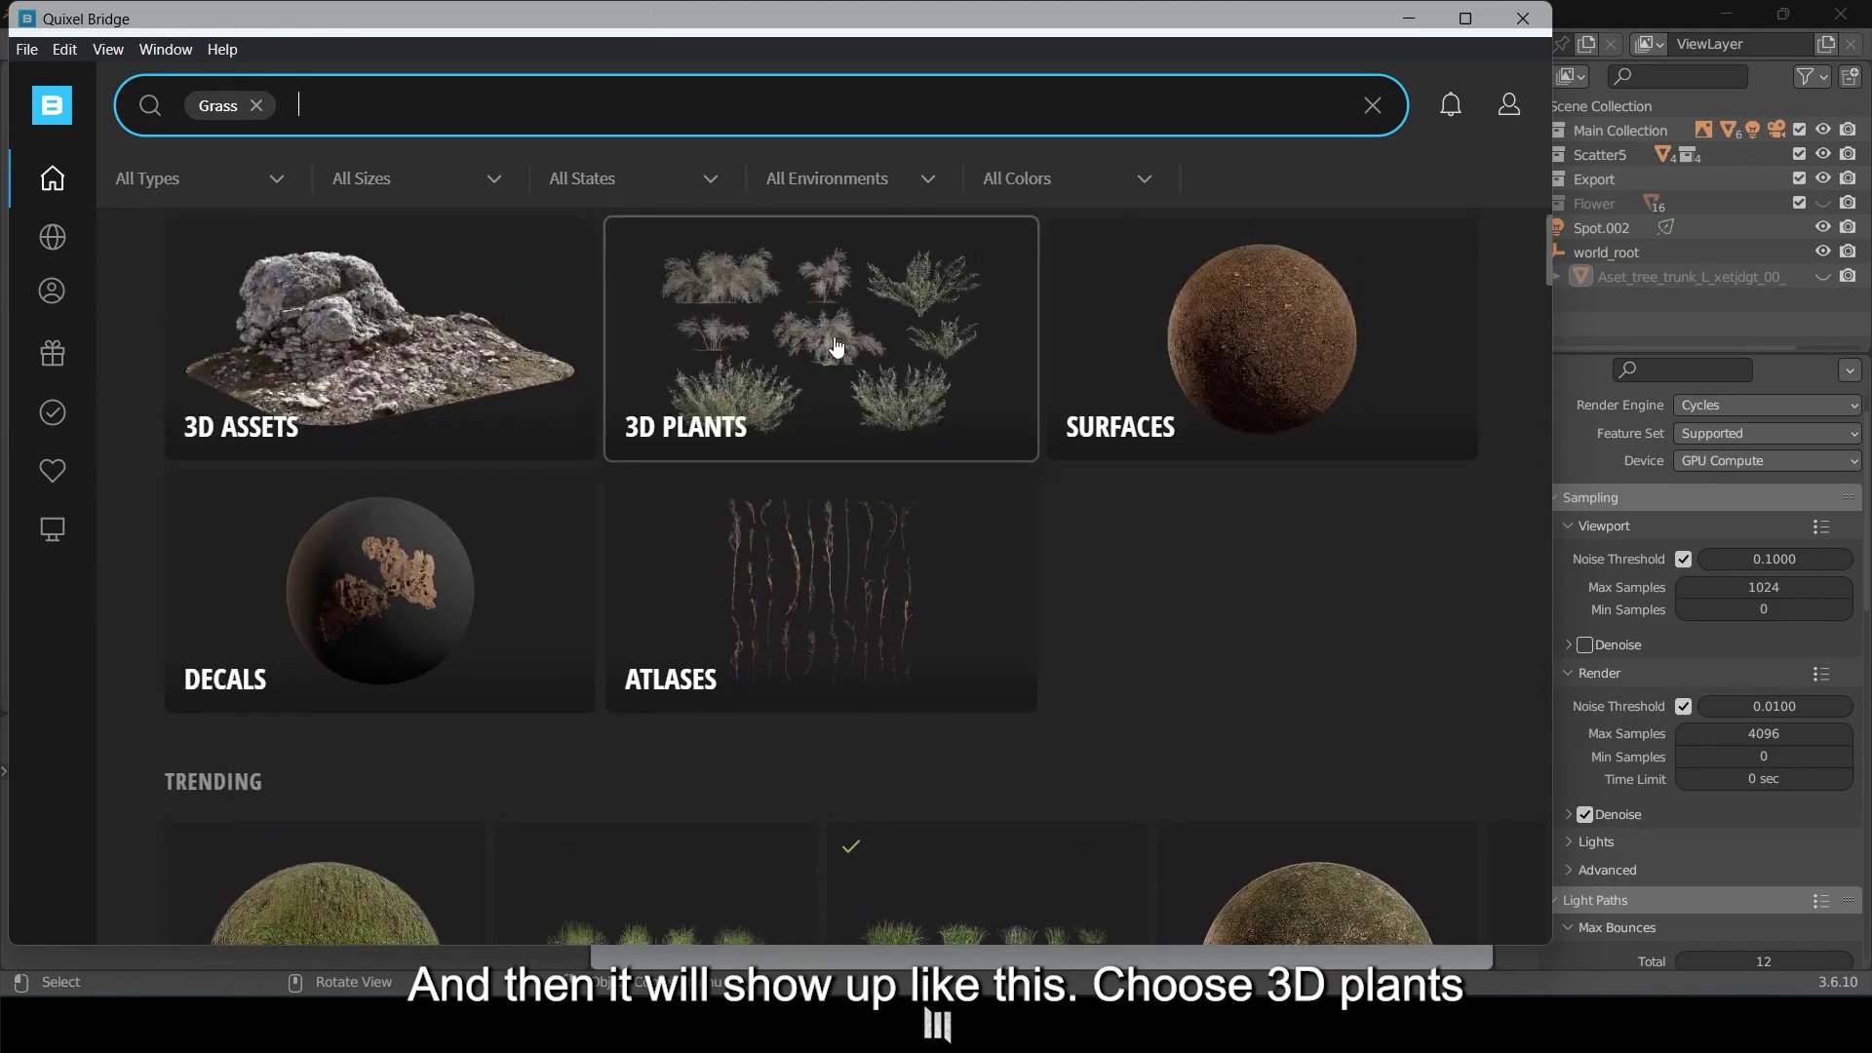
left_click(849, 353)
left_click_drag(1547, 238, 1550, 298)
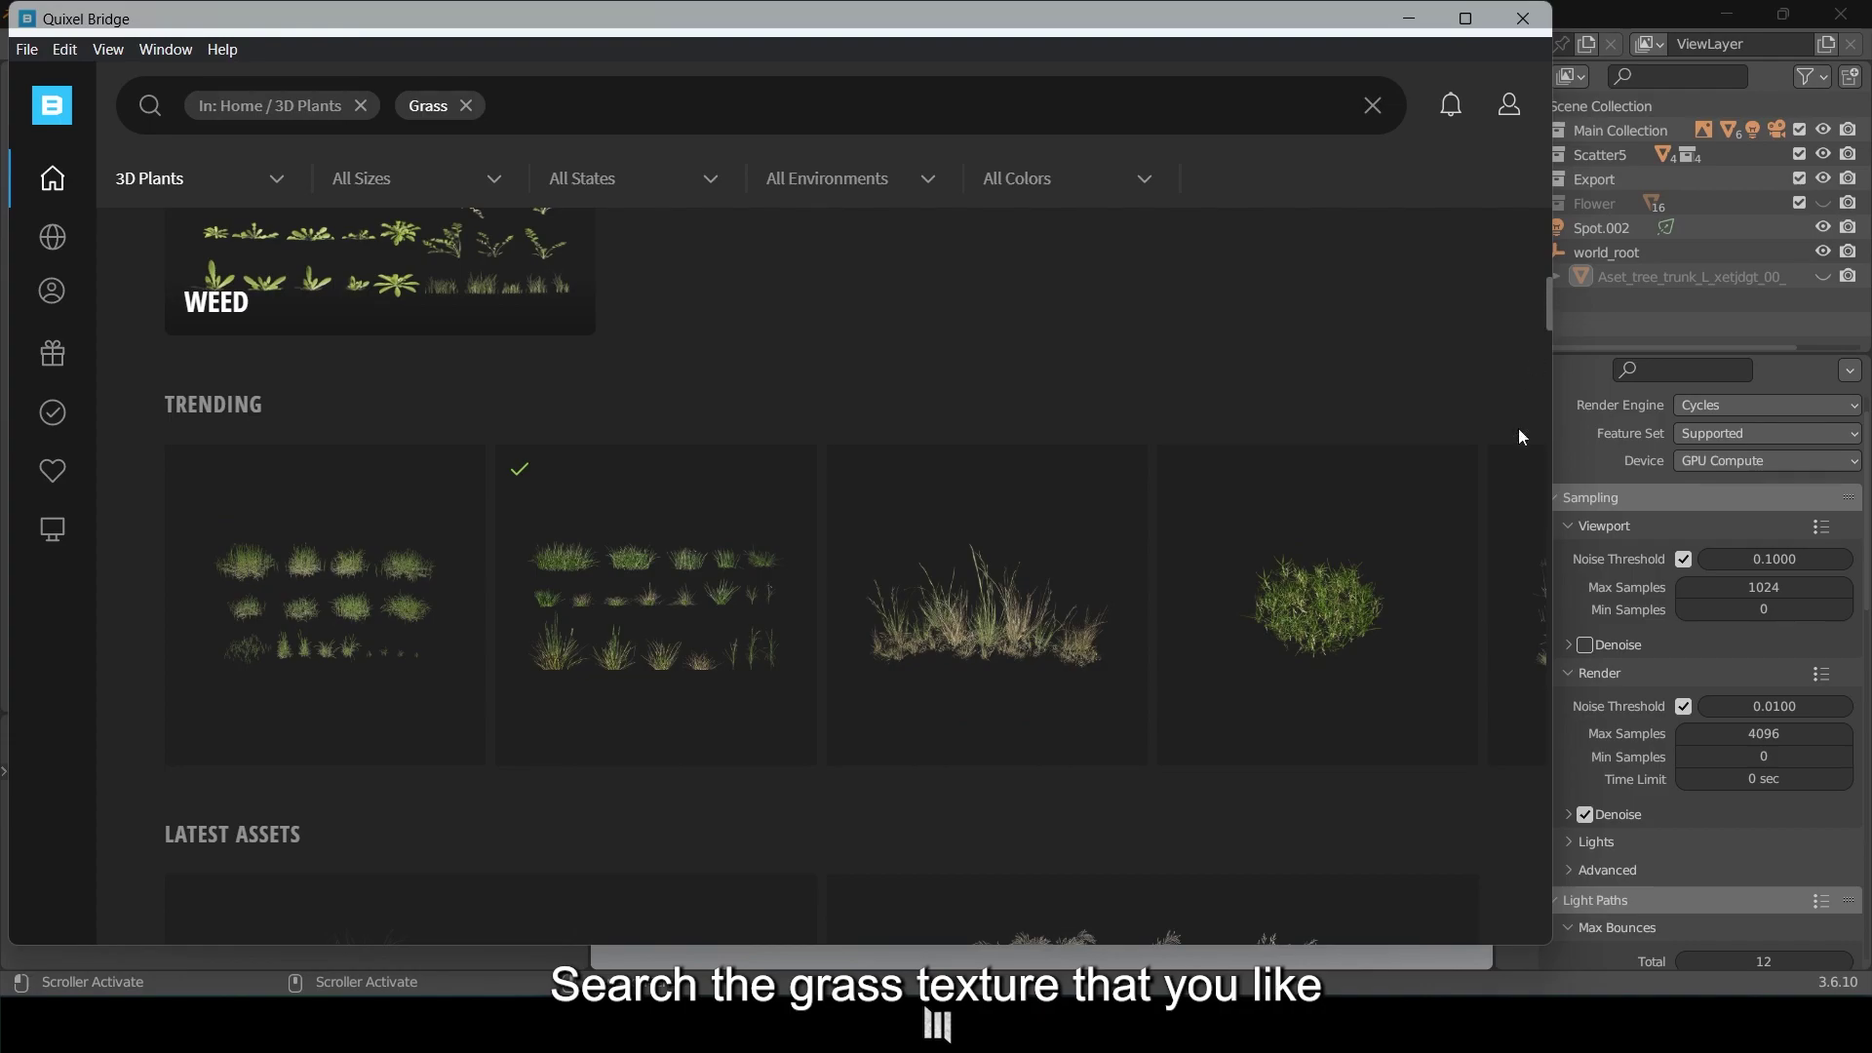
left_click(1517, 600)
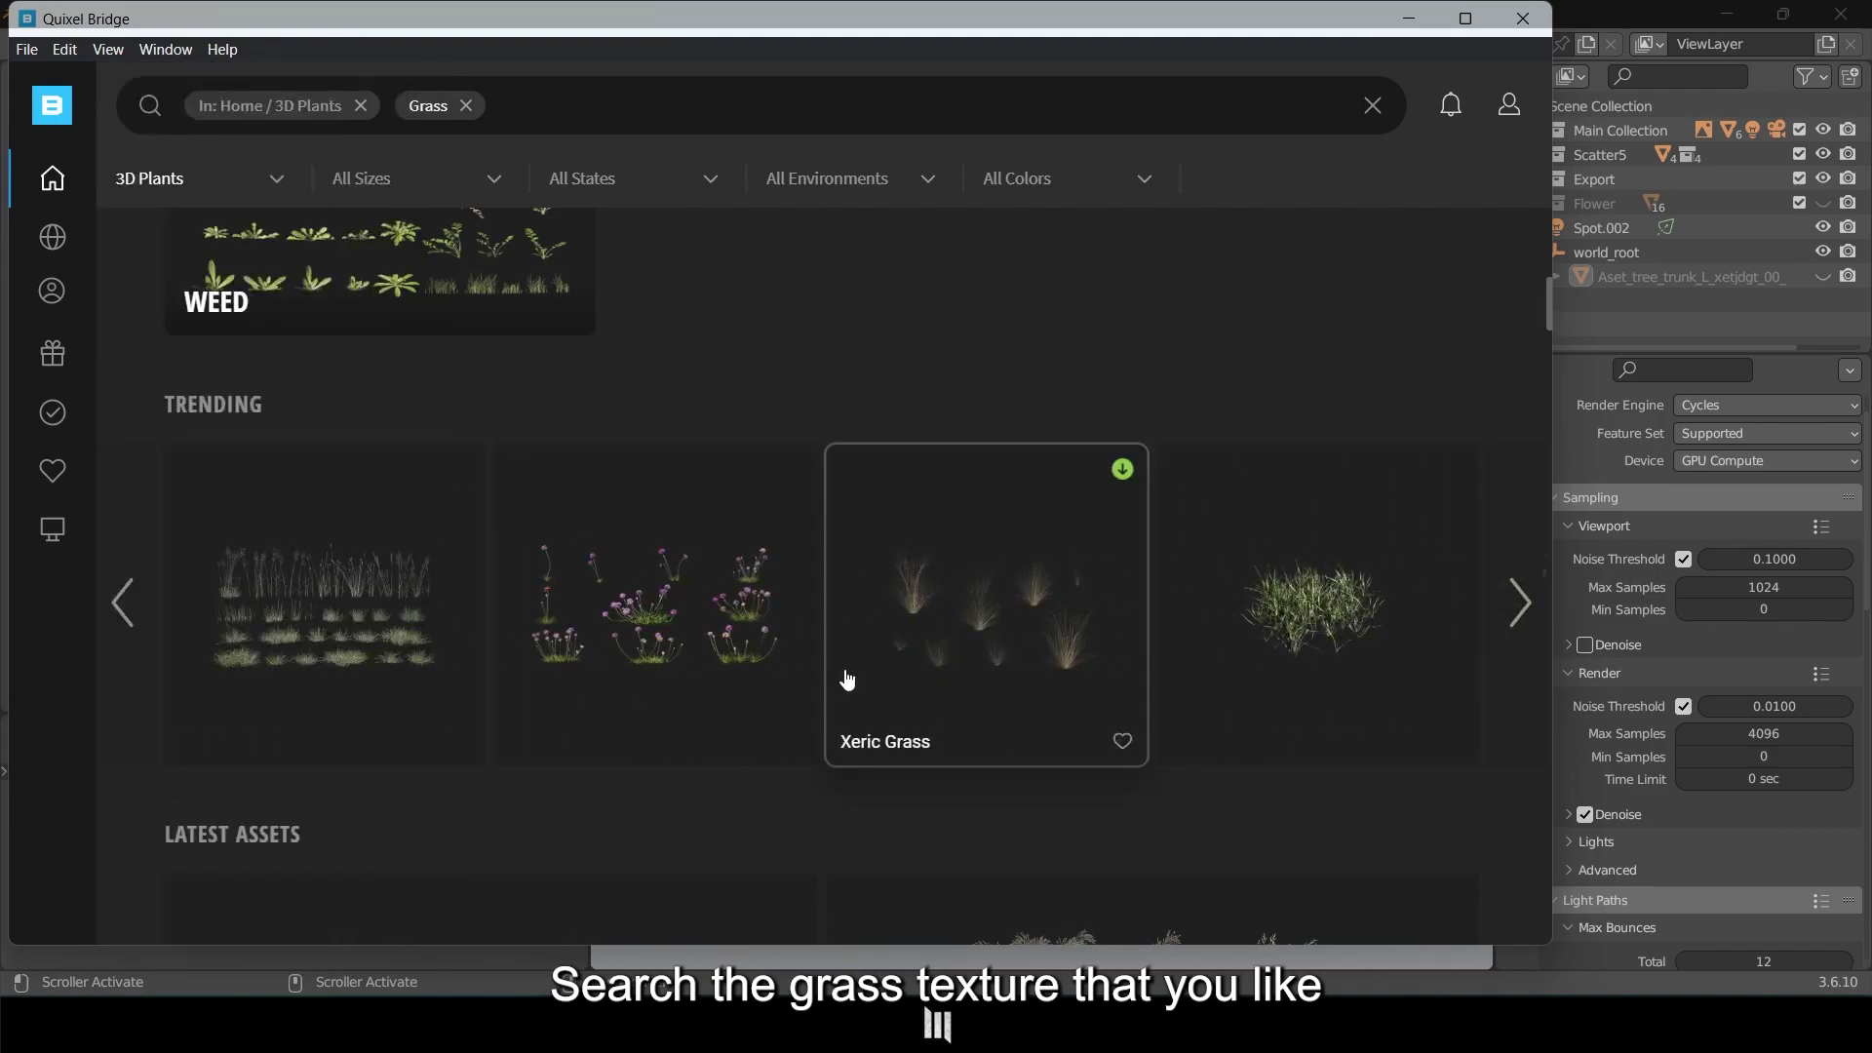
left_click(117, 598)
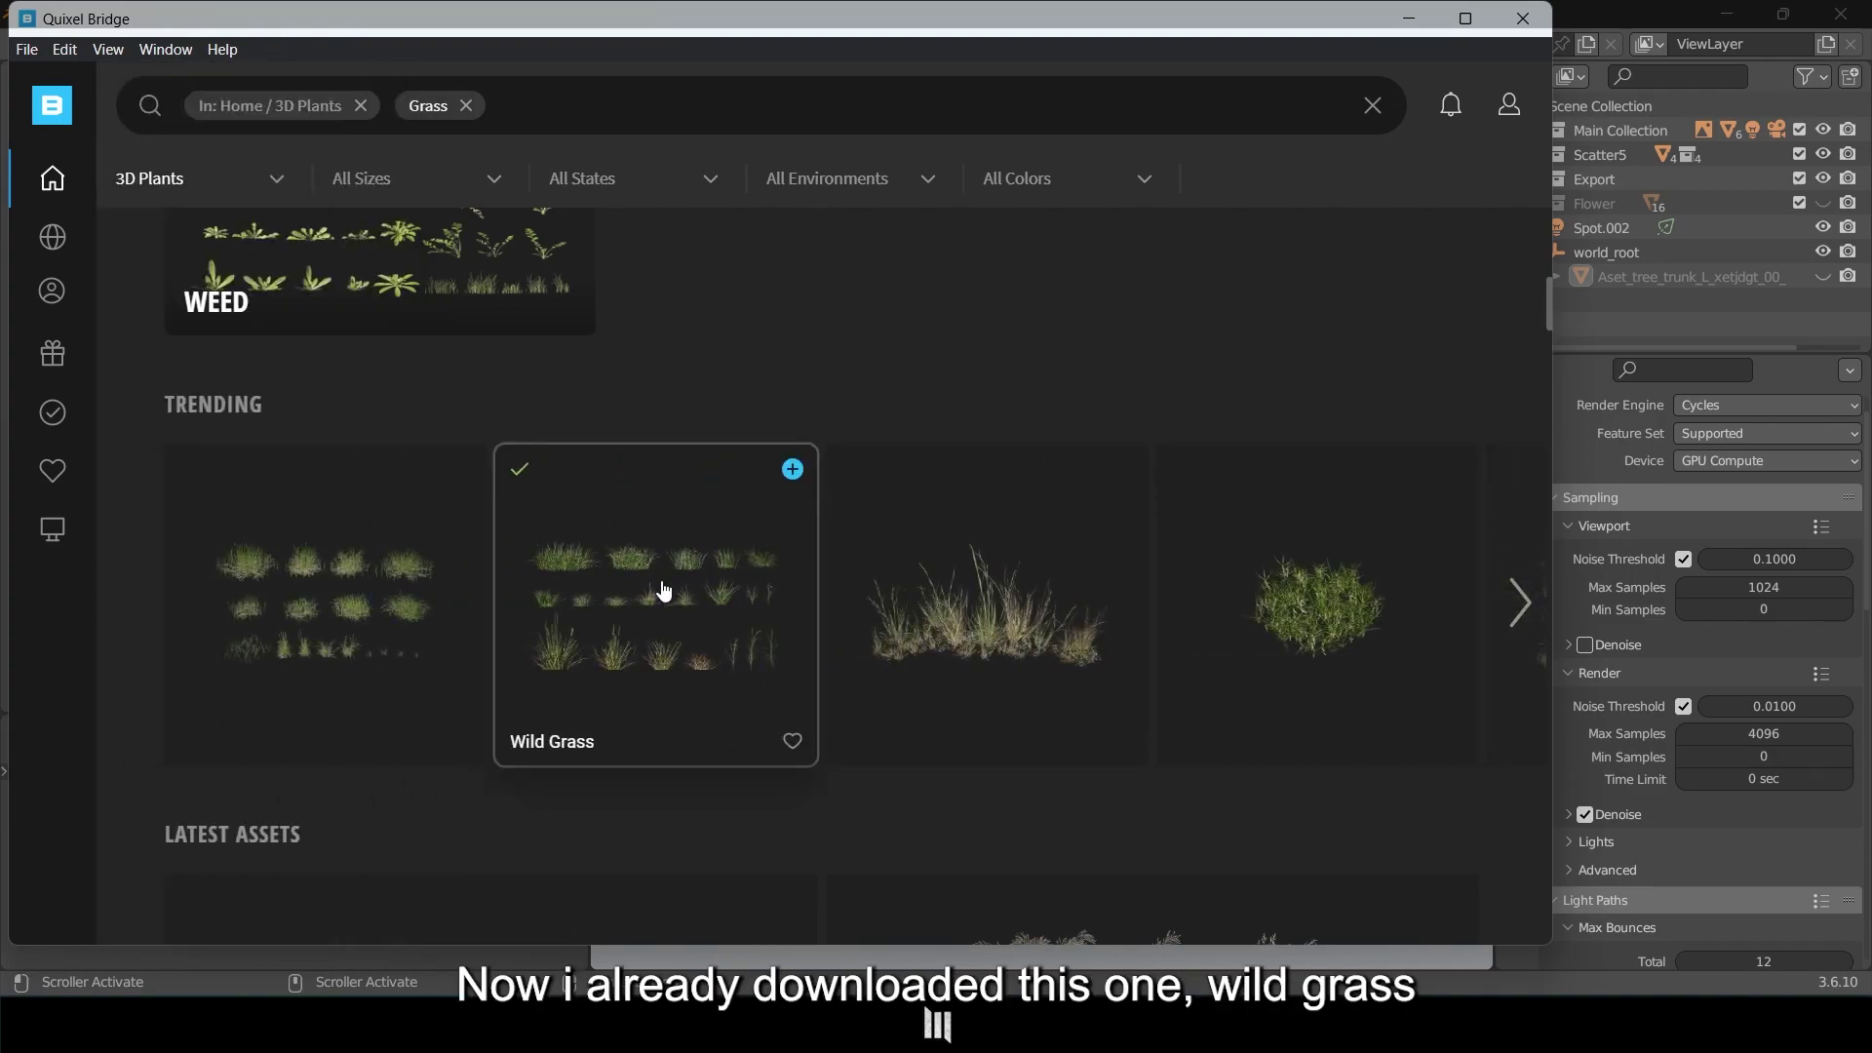
Export the Wild Grass 3D plant at 2K resolution into the Blender scene.
left_click(847, 457)
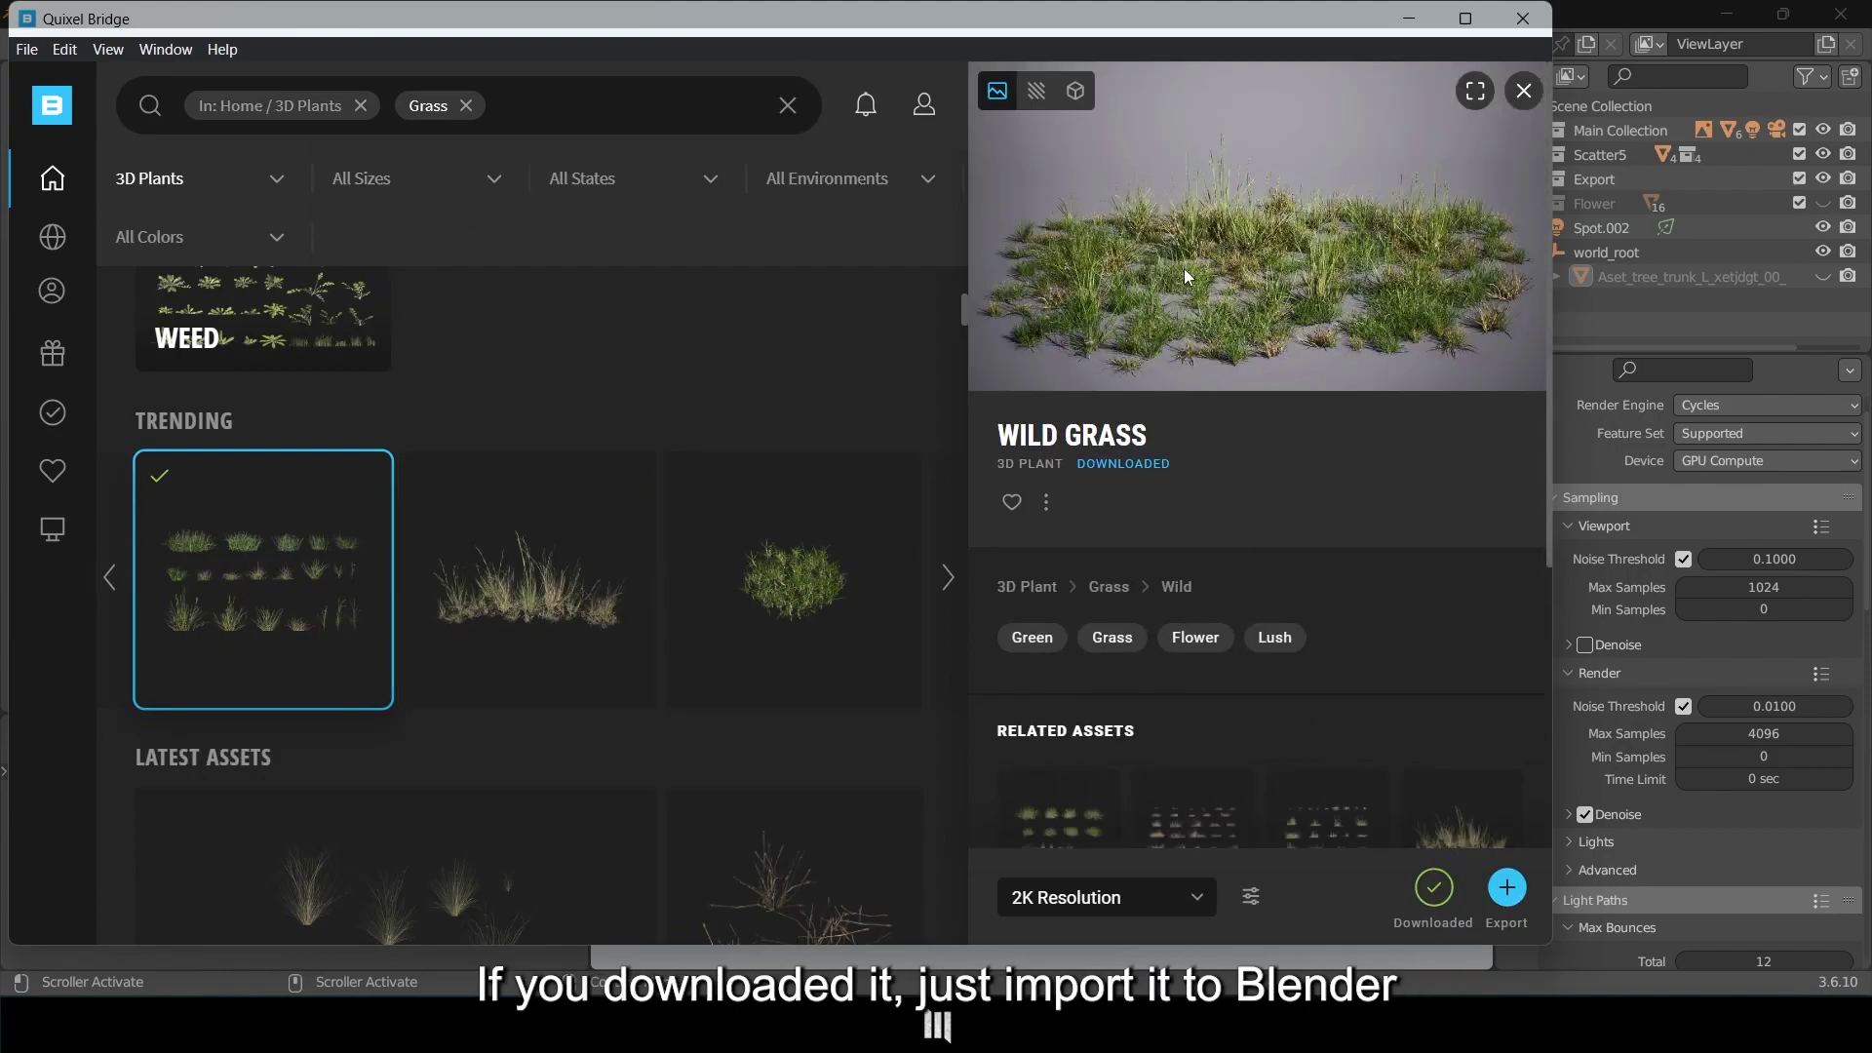
left_click(1507, 888)
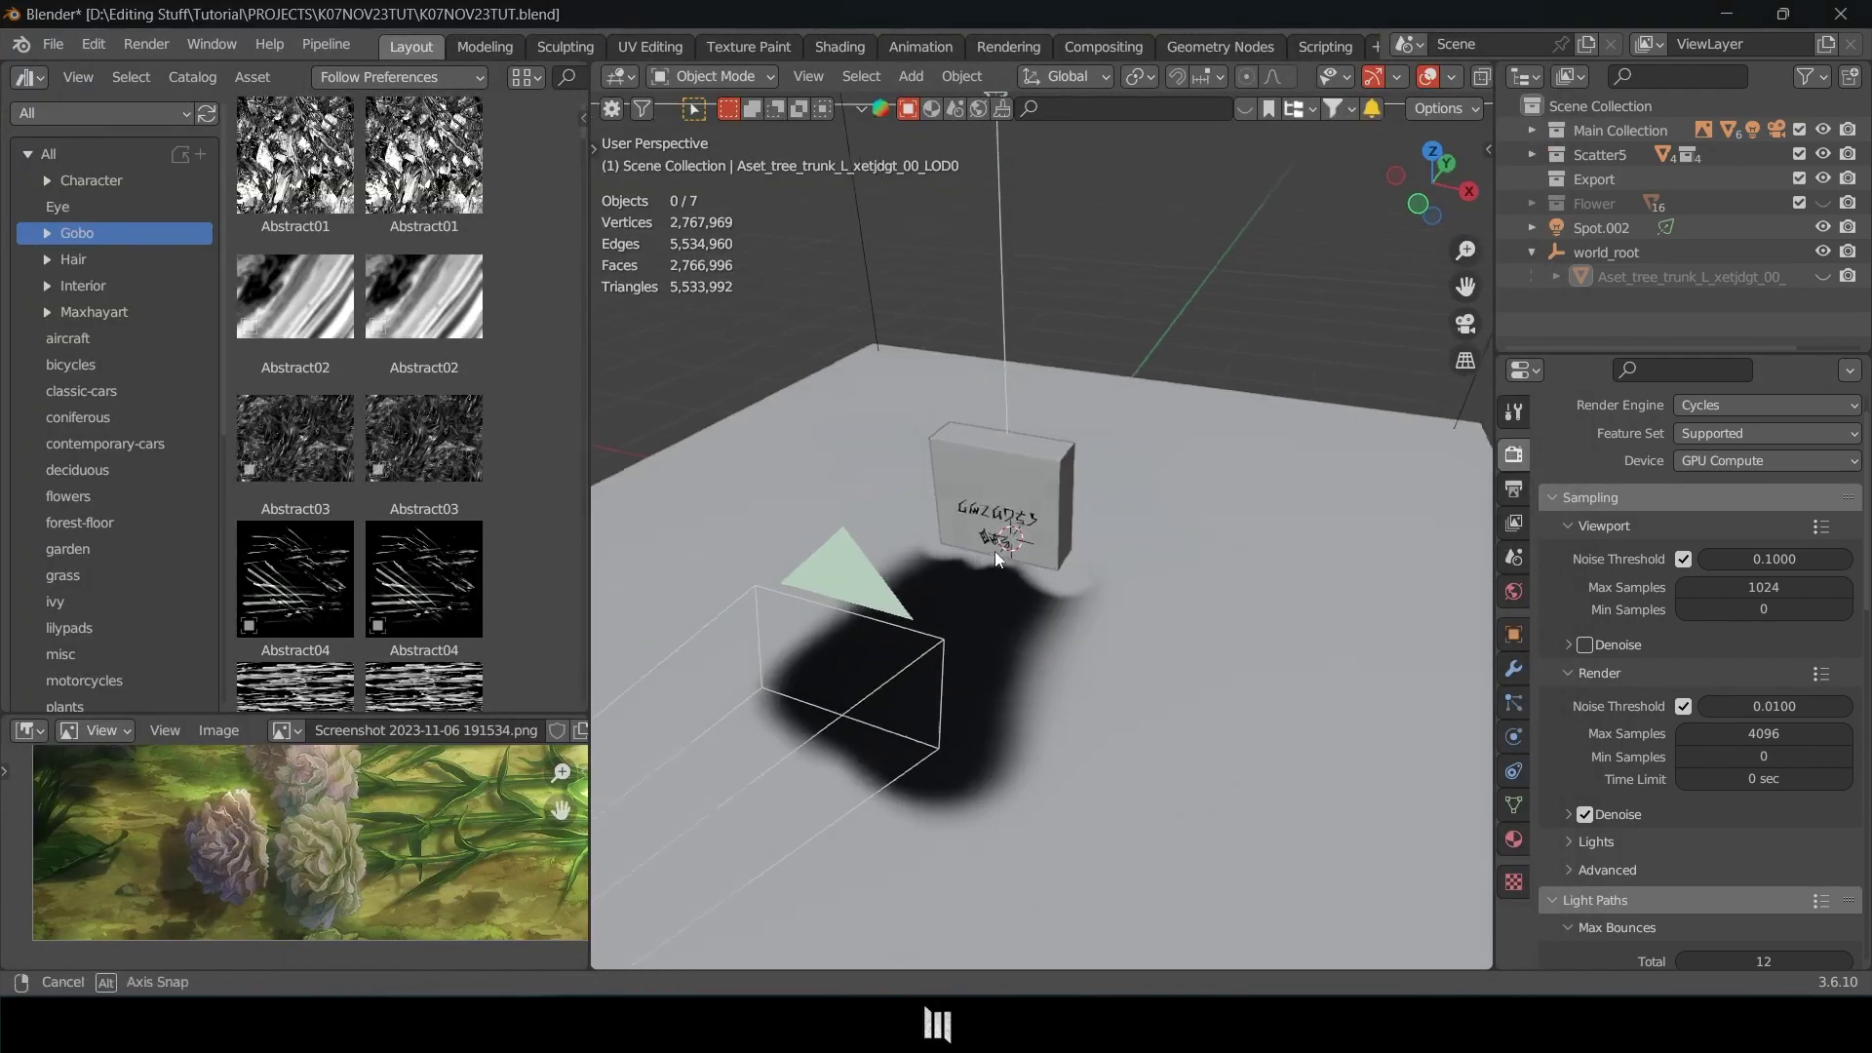
middle_click_drag(995, 551, 1150, 578)
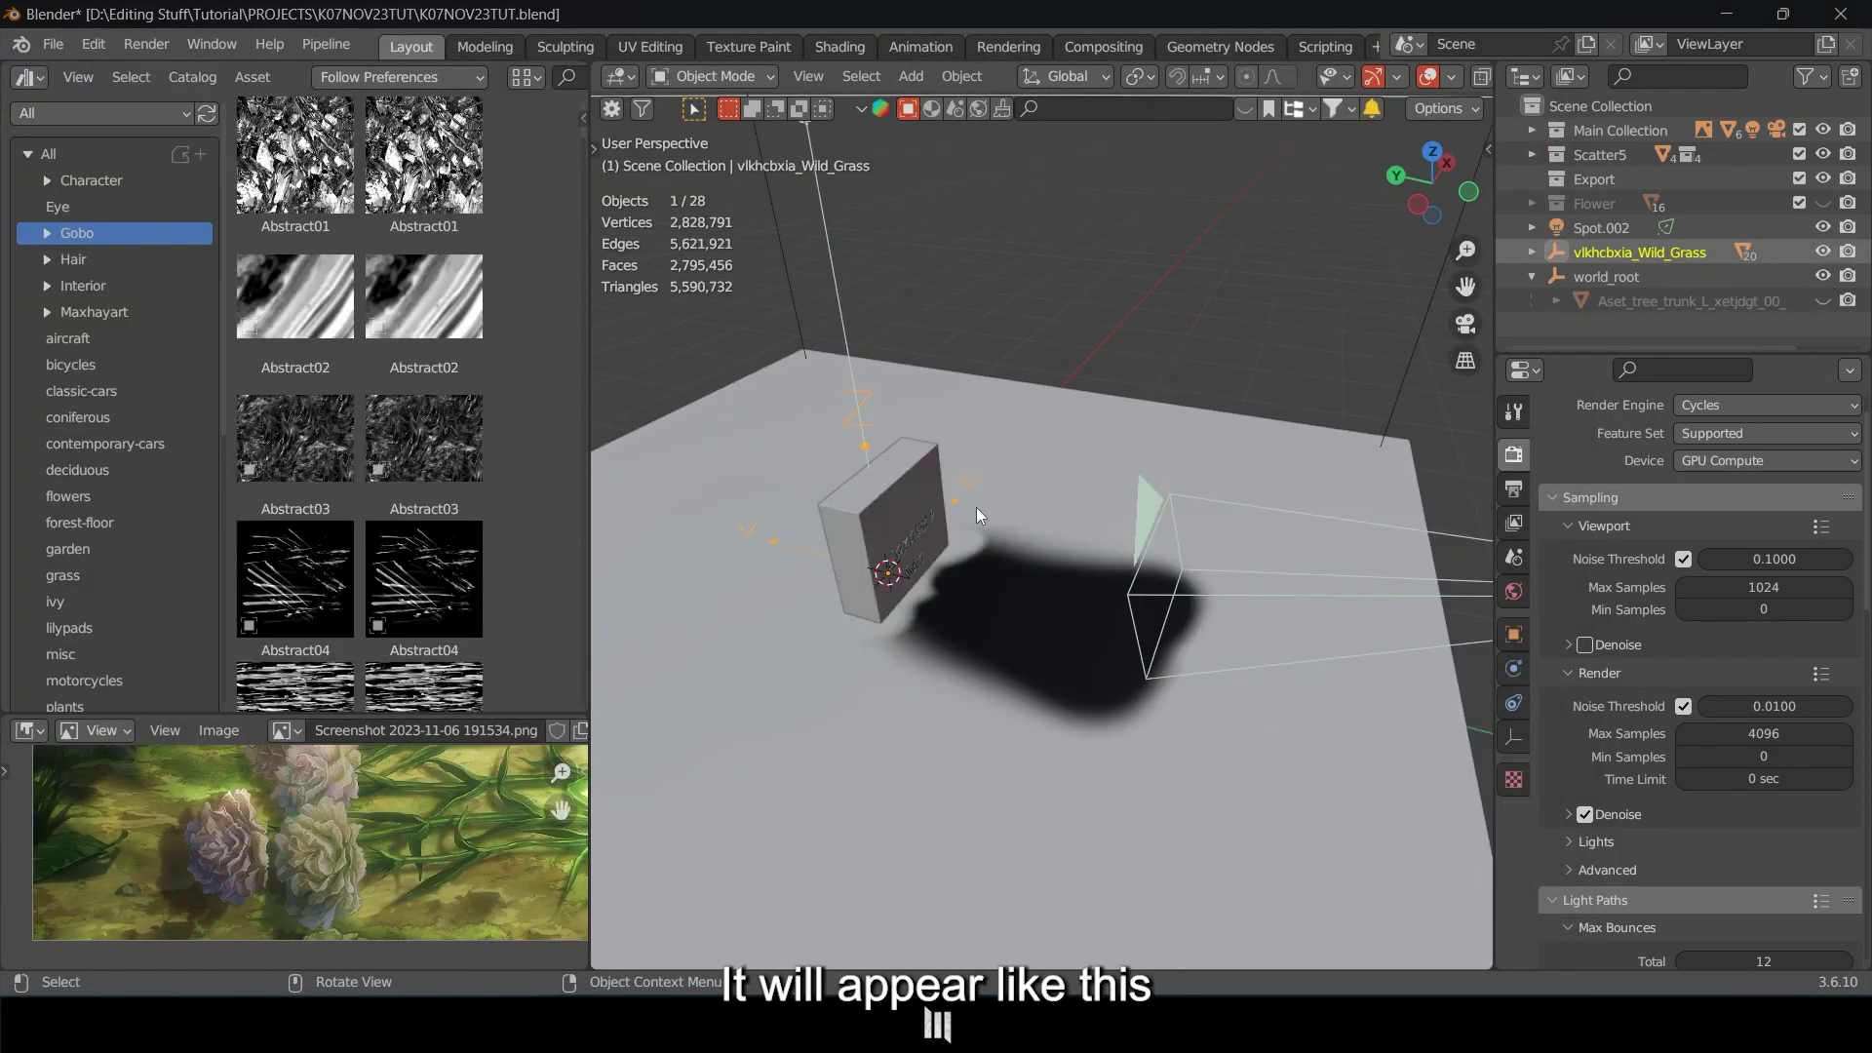
middle_click_drag(980, 515, 880, 465)
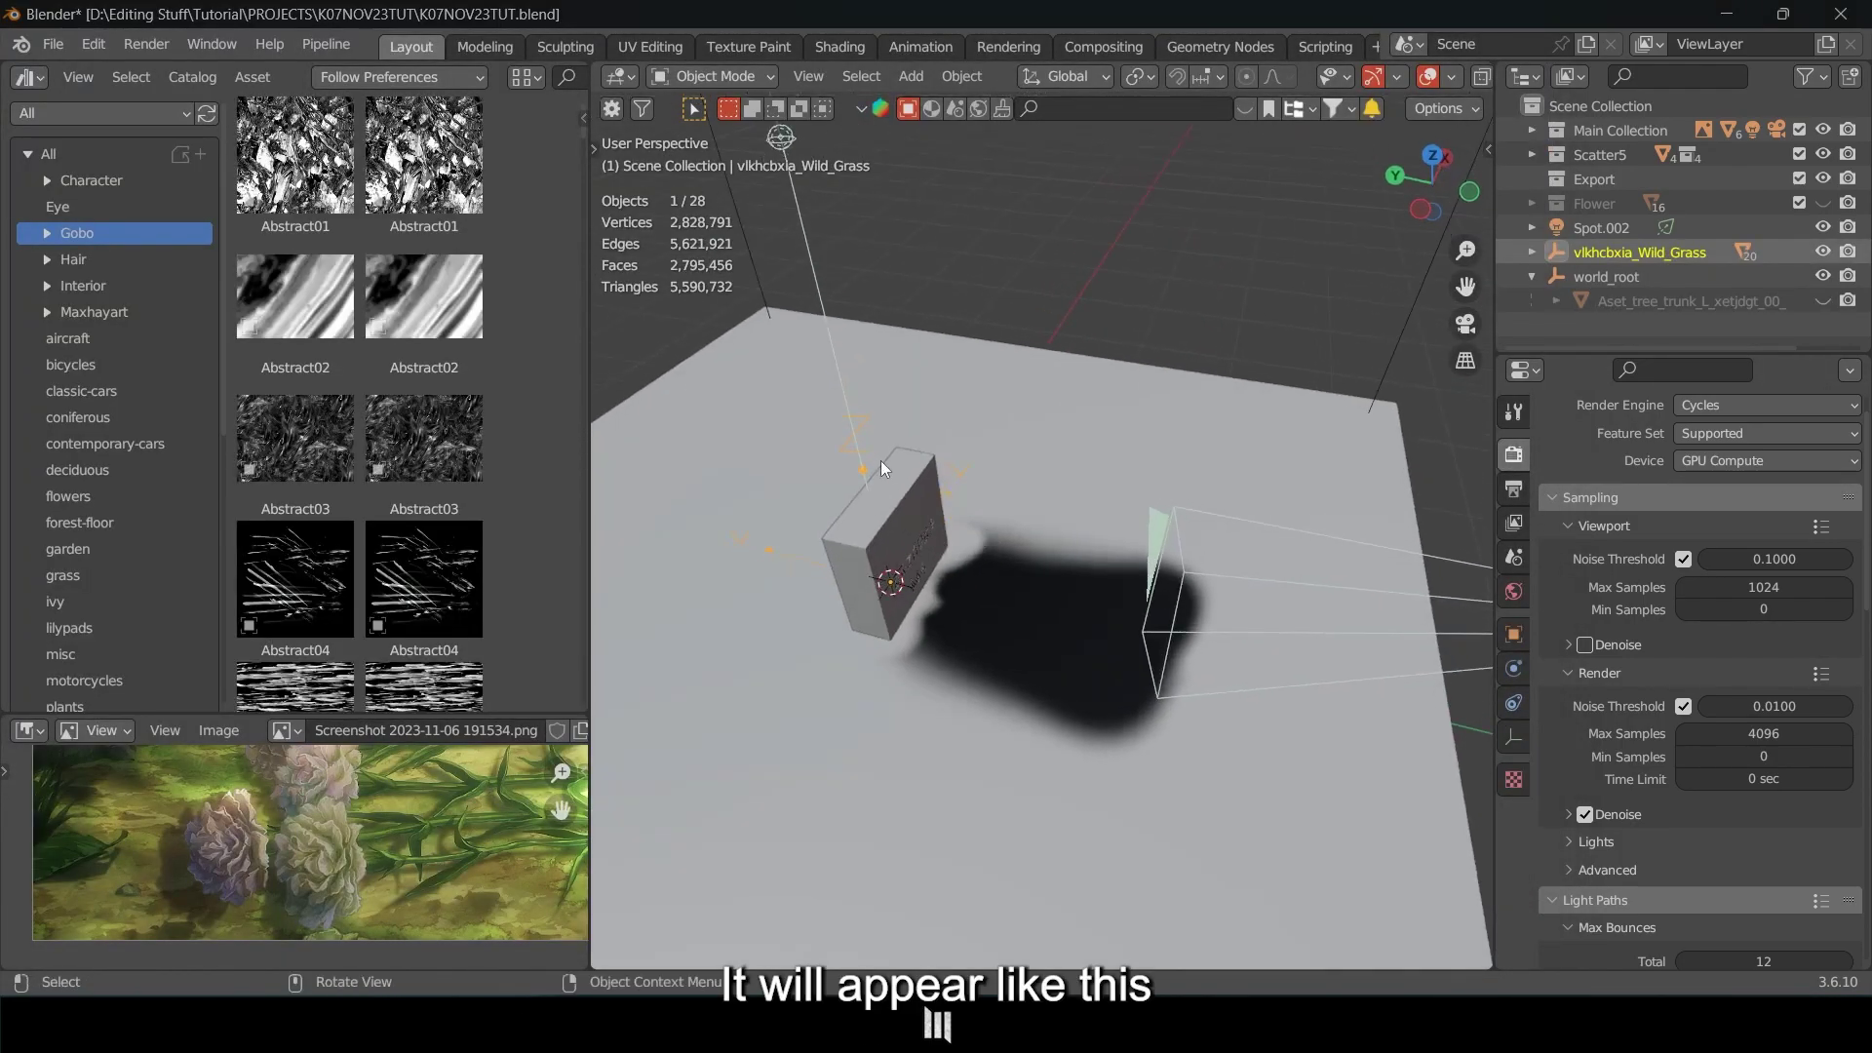
Move the imported Wild Grass group about 1.5 m horizontally, from the gravestone to open ground.
key("g")
key("shift+z")
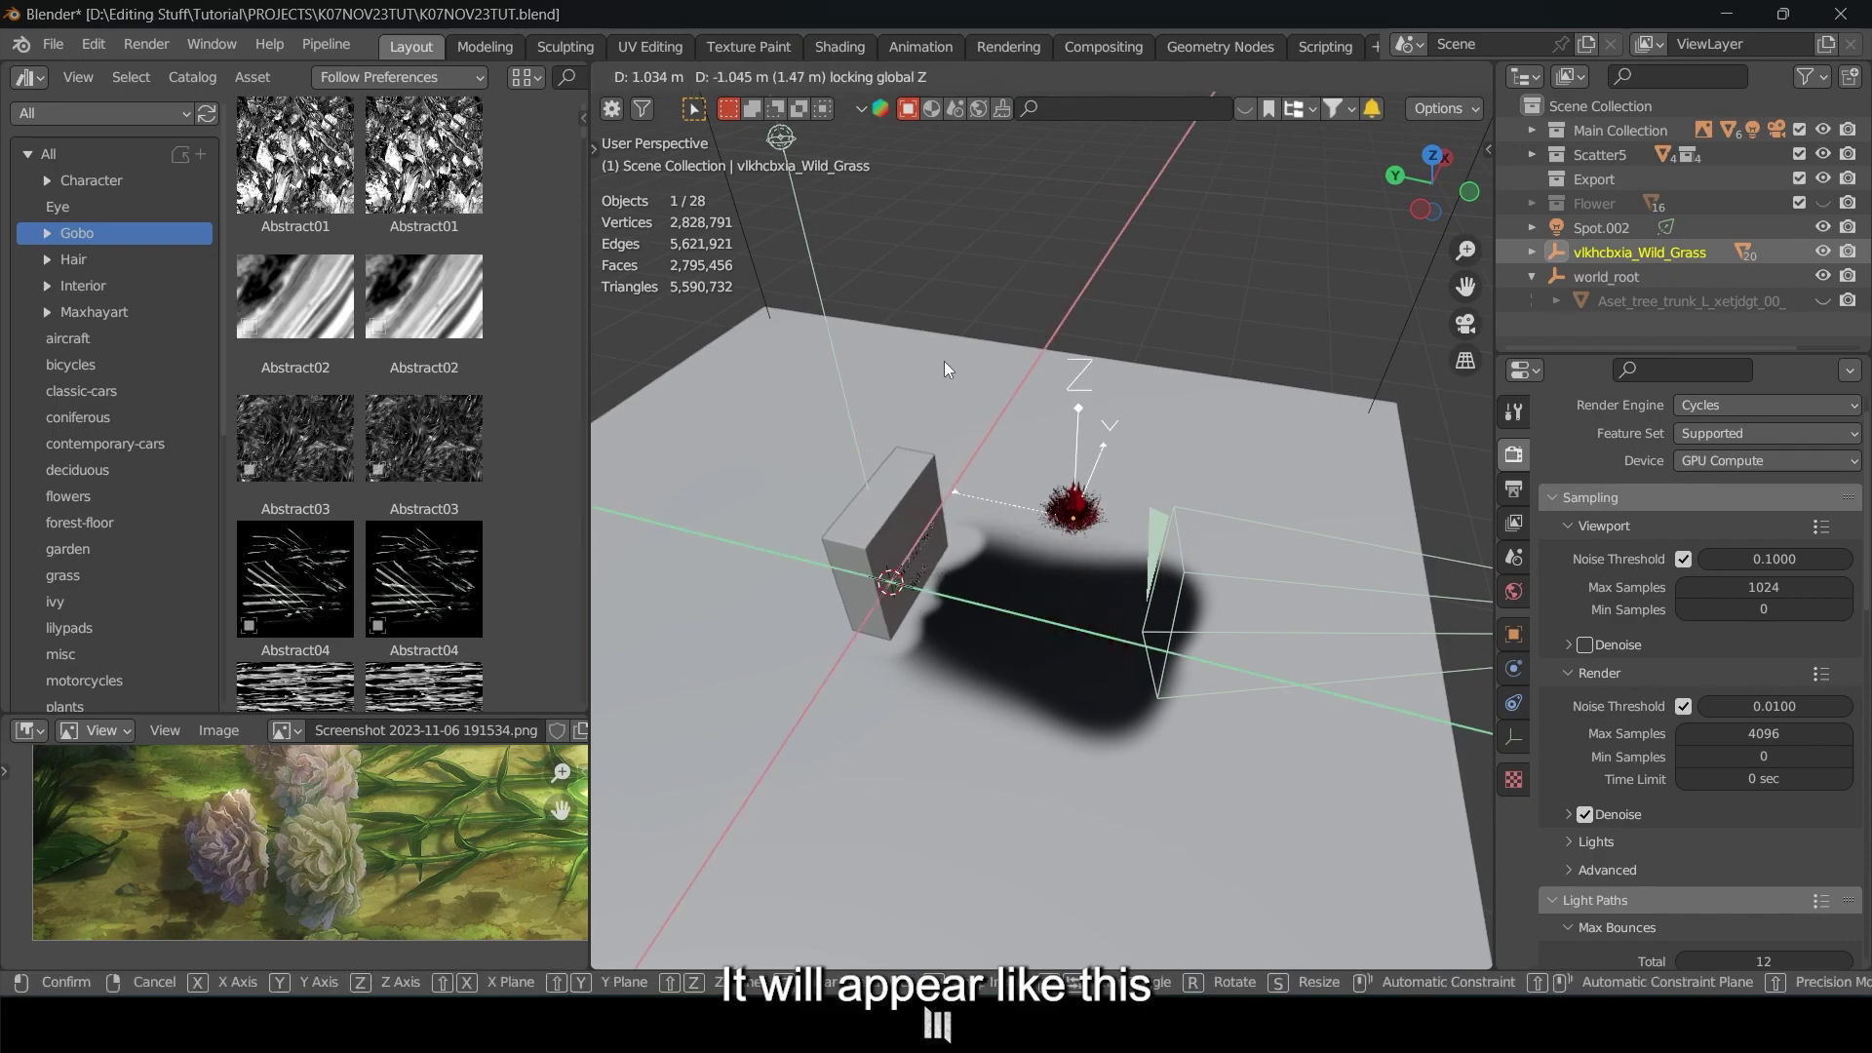
left_click(944, 362)
Reposition two individual Wild Grass clumps horizontally on the ground around the gravestone, keeping their height.
left_click(1102, 522)
middle_click_drag(1120, 530, 937, 468)
scroll(877, 439, "up", 3)
left_click(1087, 502)
key("g")
key("shift+z")
left_click(902, 446)
left_click(675, 432)
key("g")
key("shift+z")
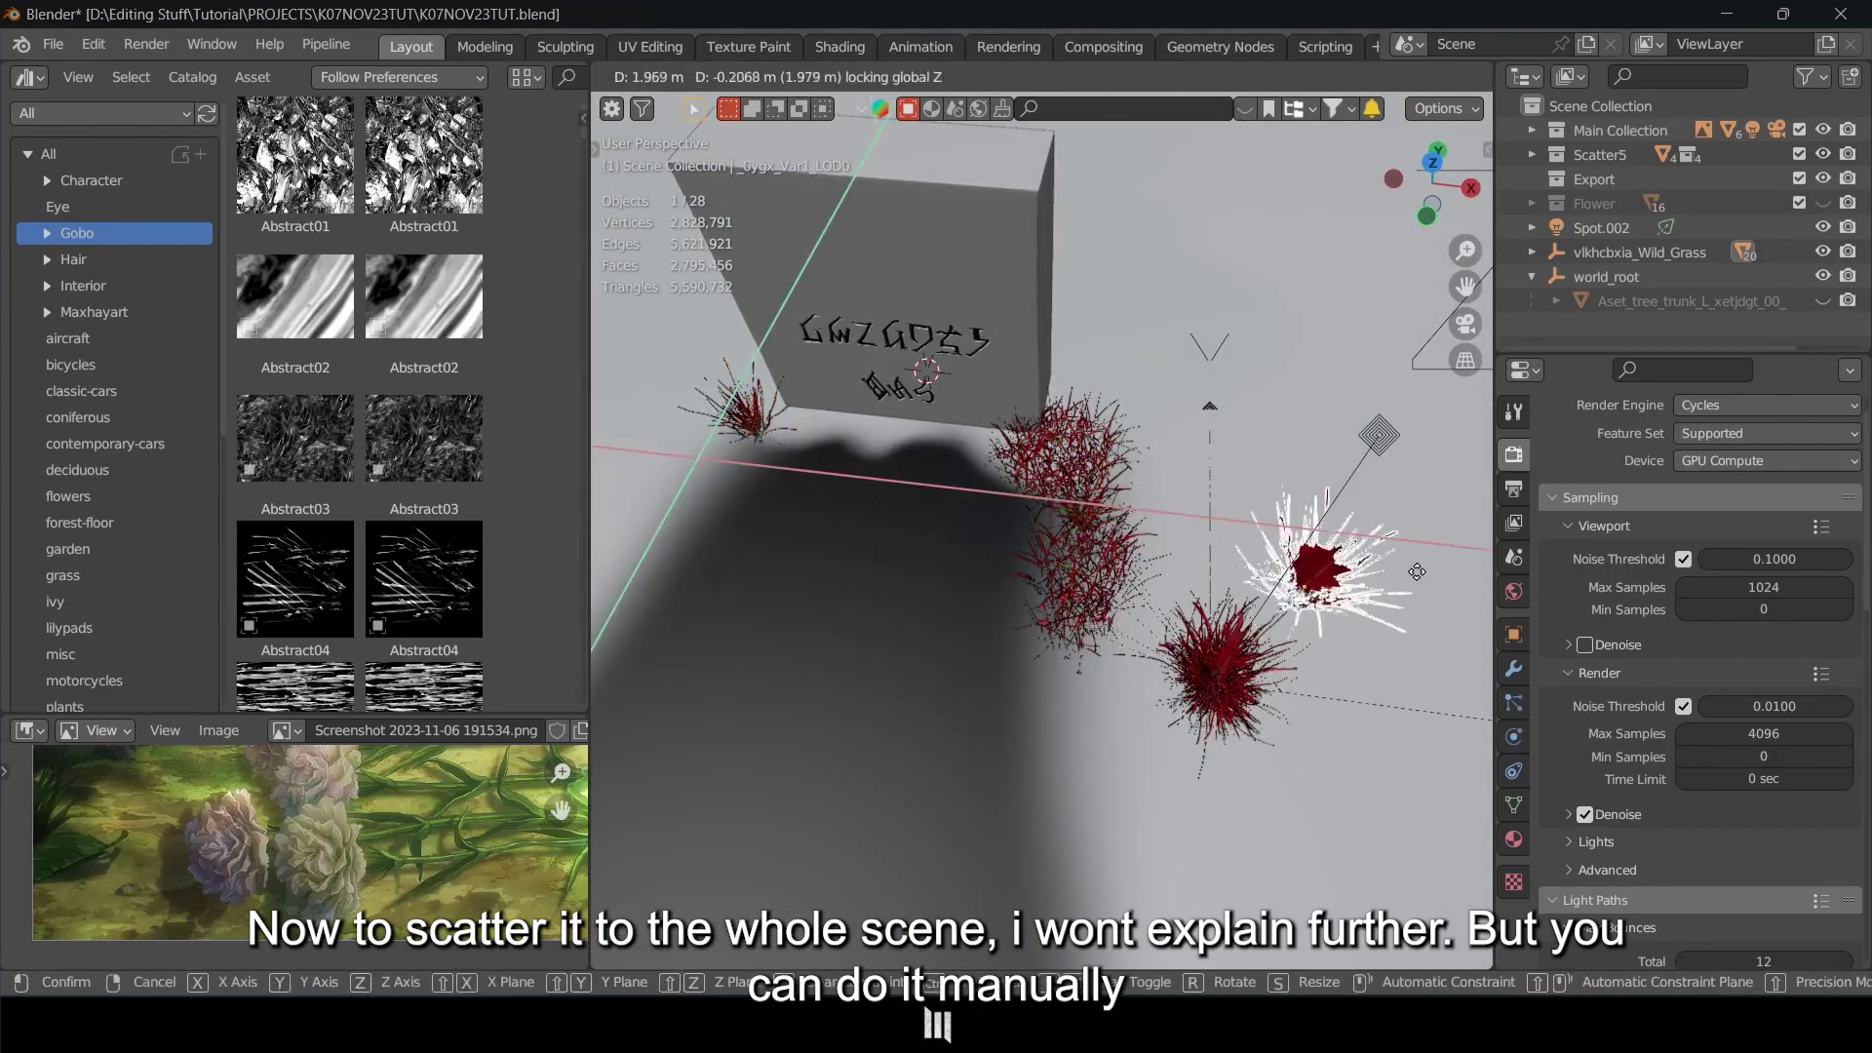
left_click(1395, 622)
Move a single small grass plant horizontally against the clumps beside the gravestone's front corner.
middle_click_drag(1396, 622, 1083, 540)
left_click(1061, 513)
key("a")
key("a")
left_click(1295, 670)
key("g")
key("shift+z")
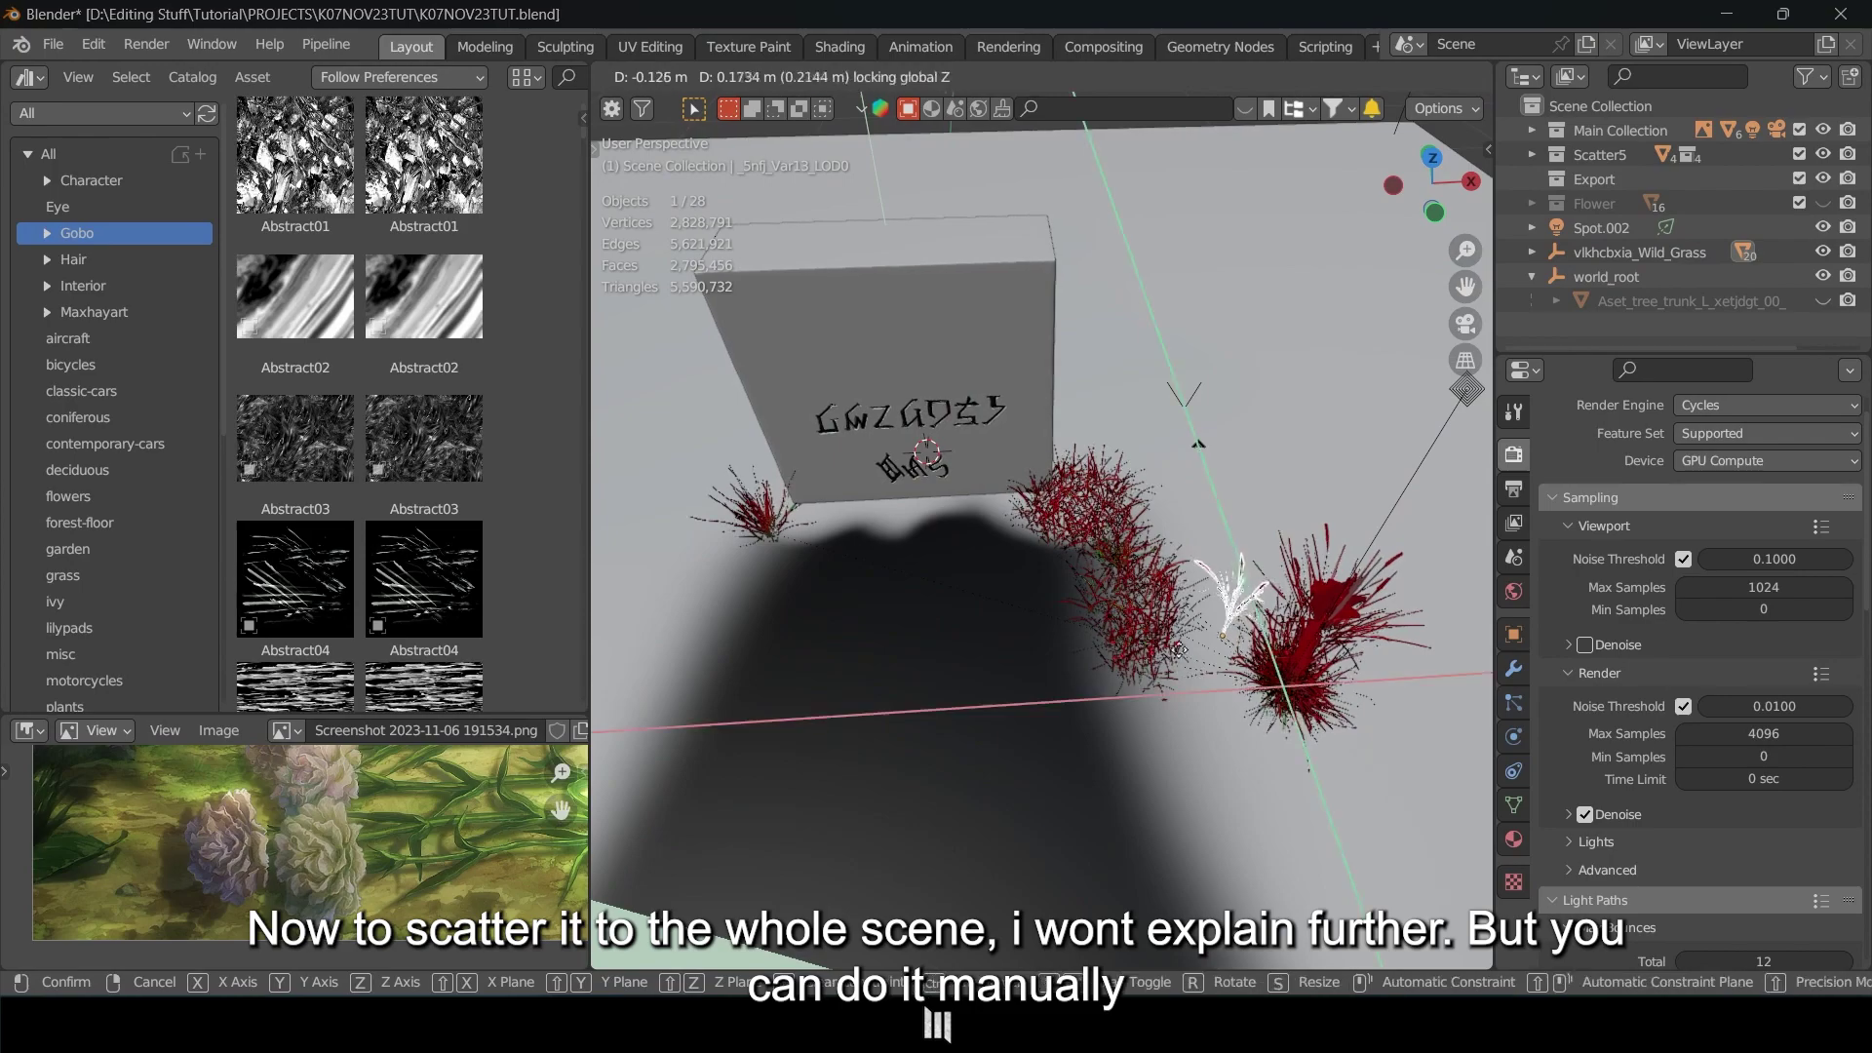
left_click(1099, 572)
middle_click_drag(1099, 573, 1151, 595)
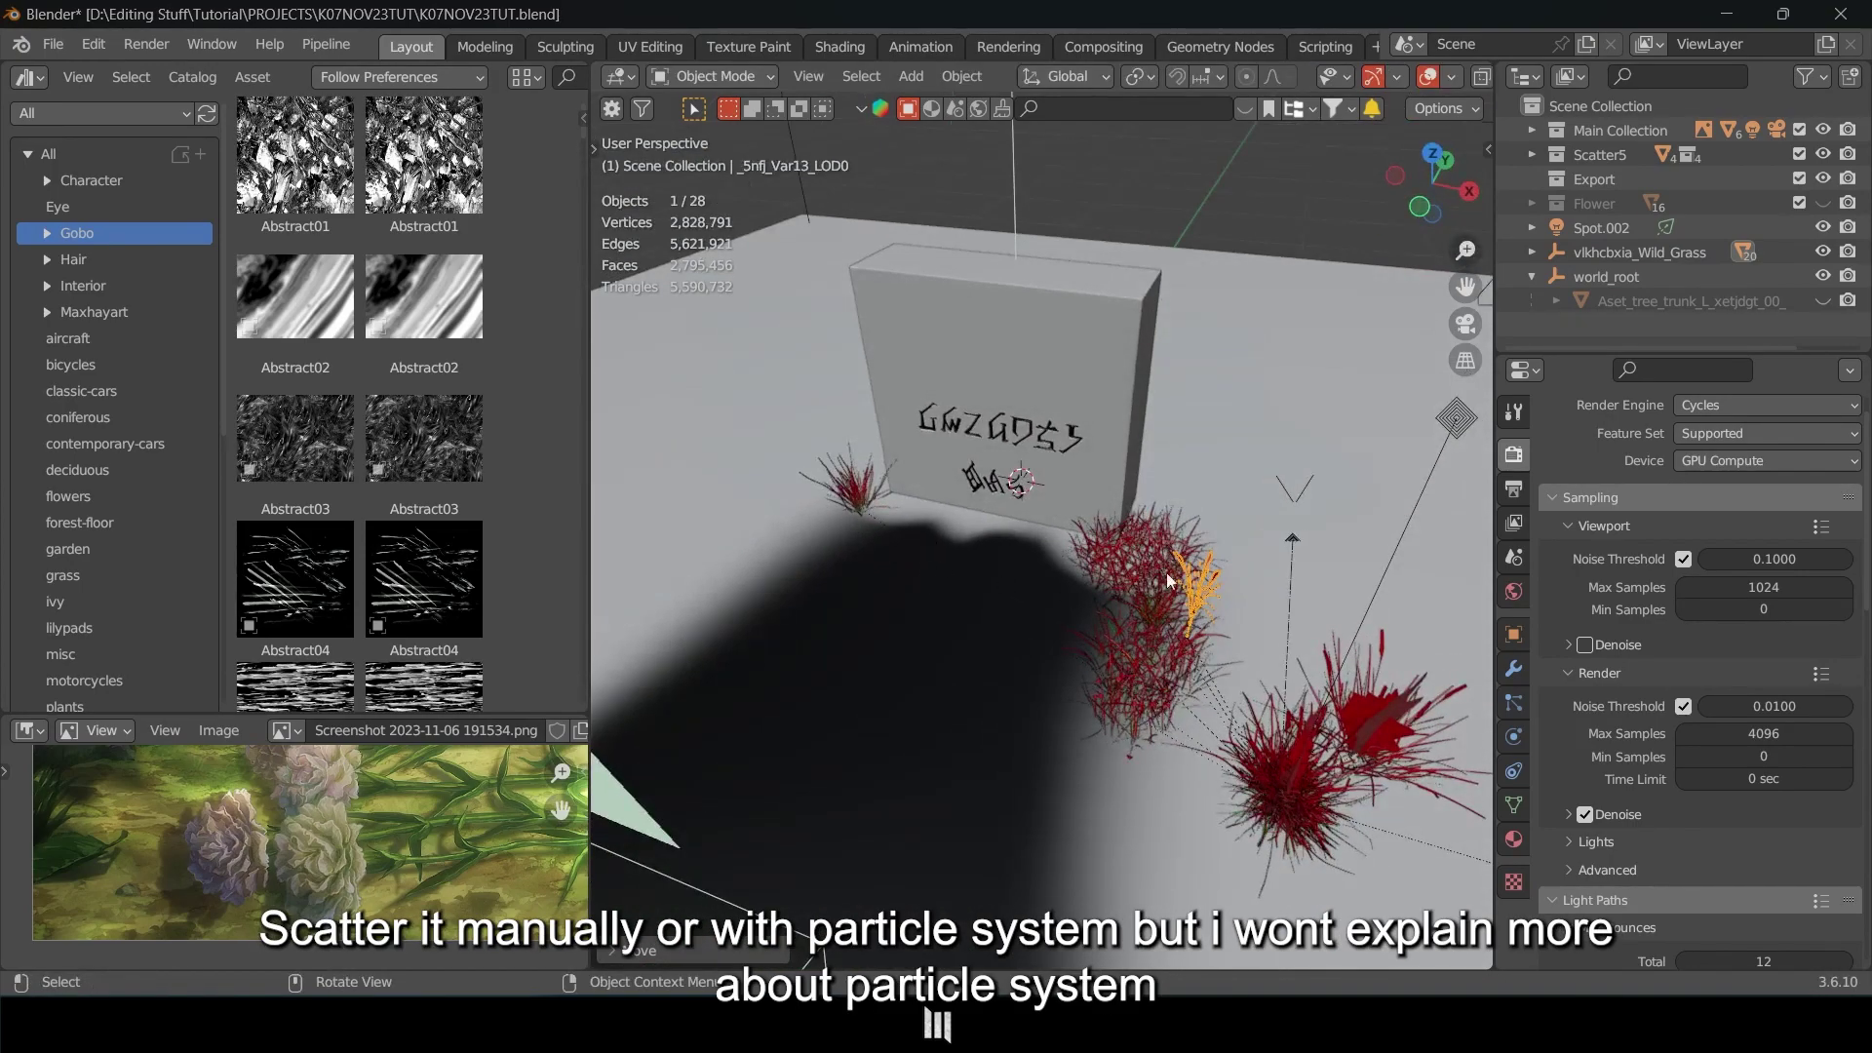
Show the particle system settings and examine the hand-placed grass around the gravestone from several angles.
middle_click_drag(1098, 657, 1025, 558)
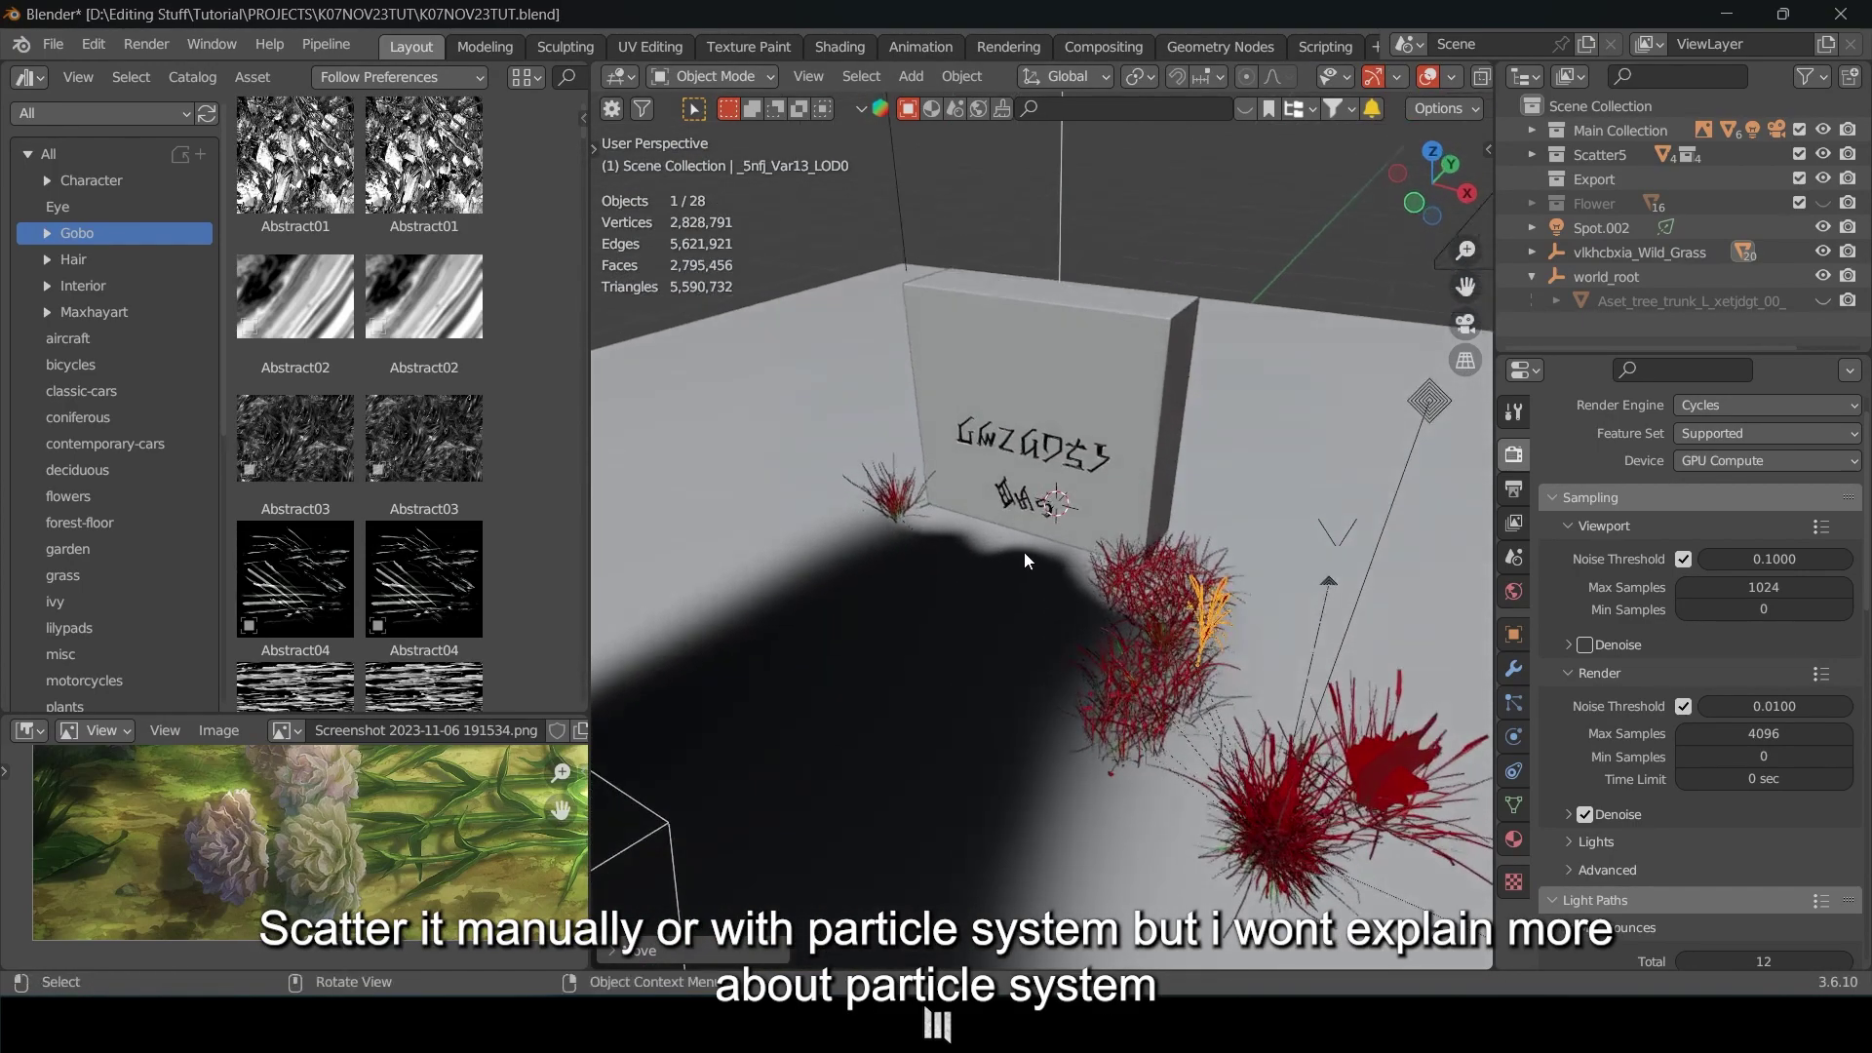
middle_click_drag(1080, 487, 1160, 654)
middle_click_drag(1283, 646, 1333, 636)
left_click(1514, 703)
middle_click_drag(1083, 575, 1483, 453)
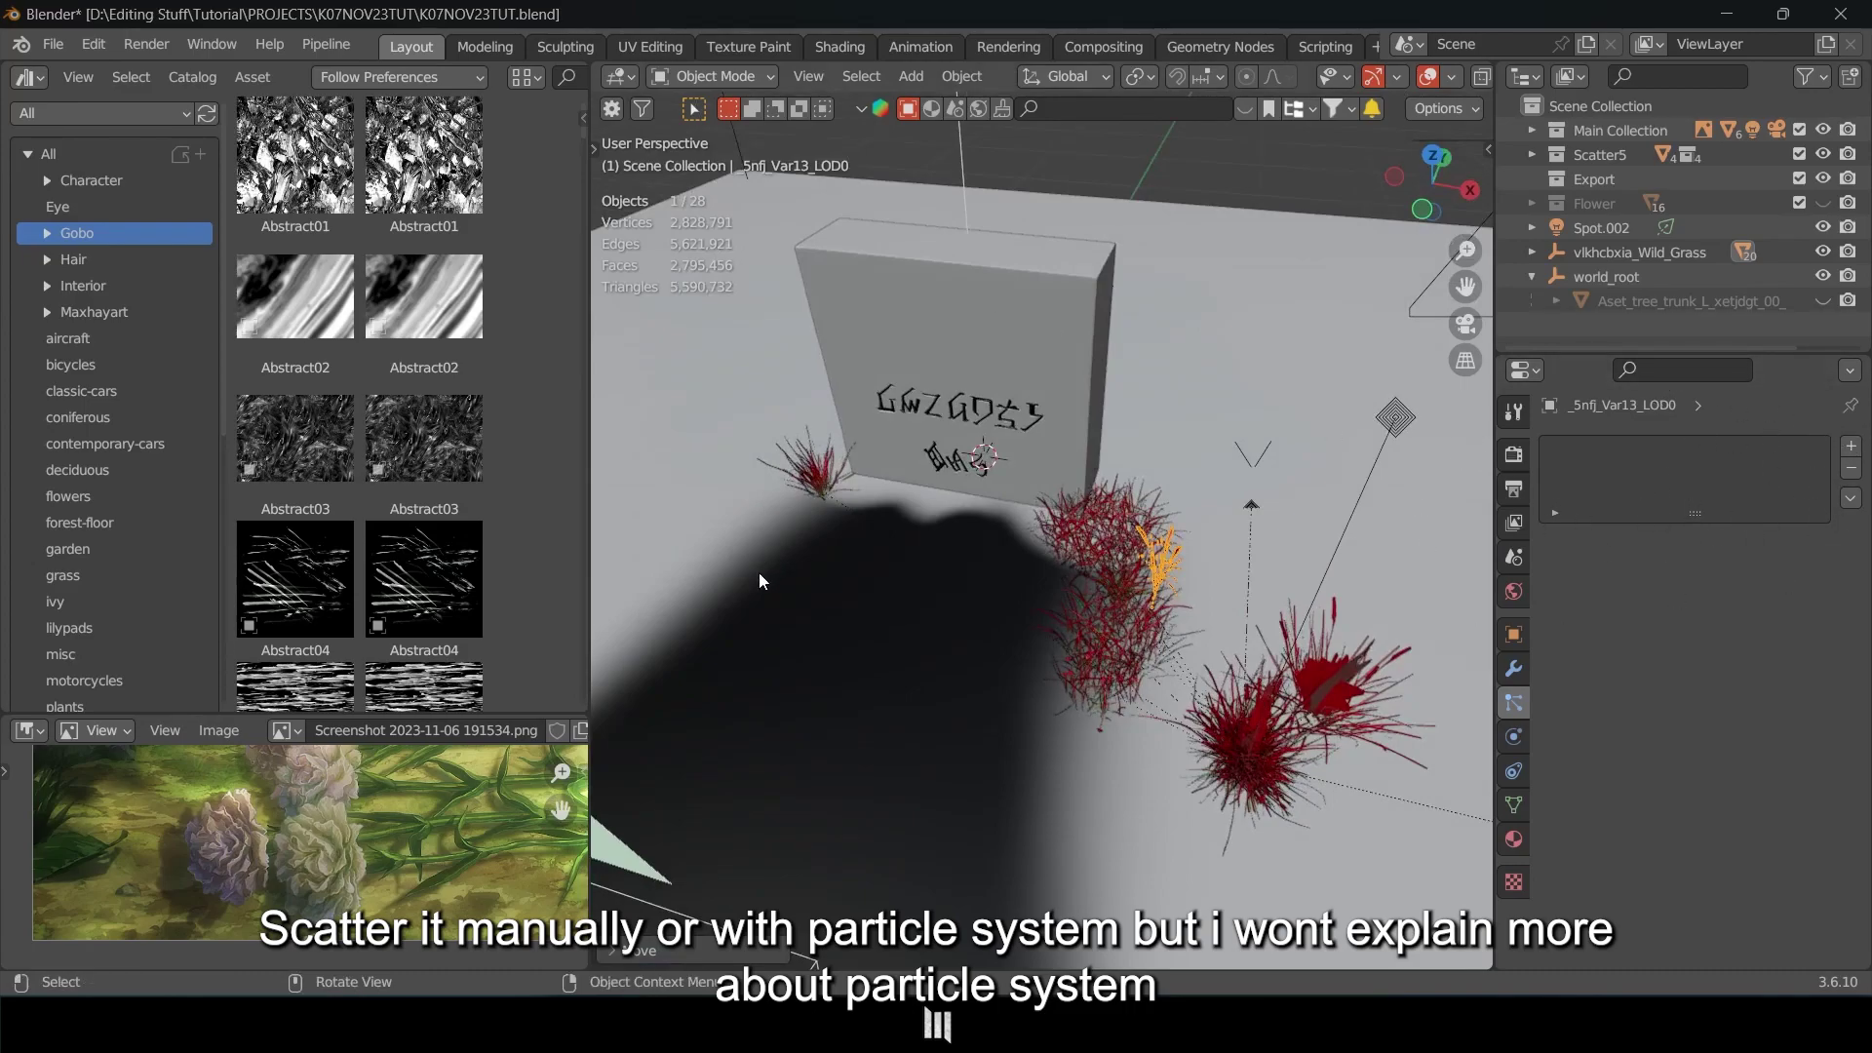
middle_click_drag(1034, 494, 1115, 567)
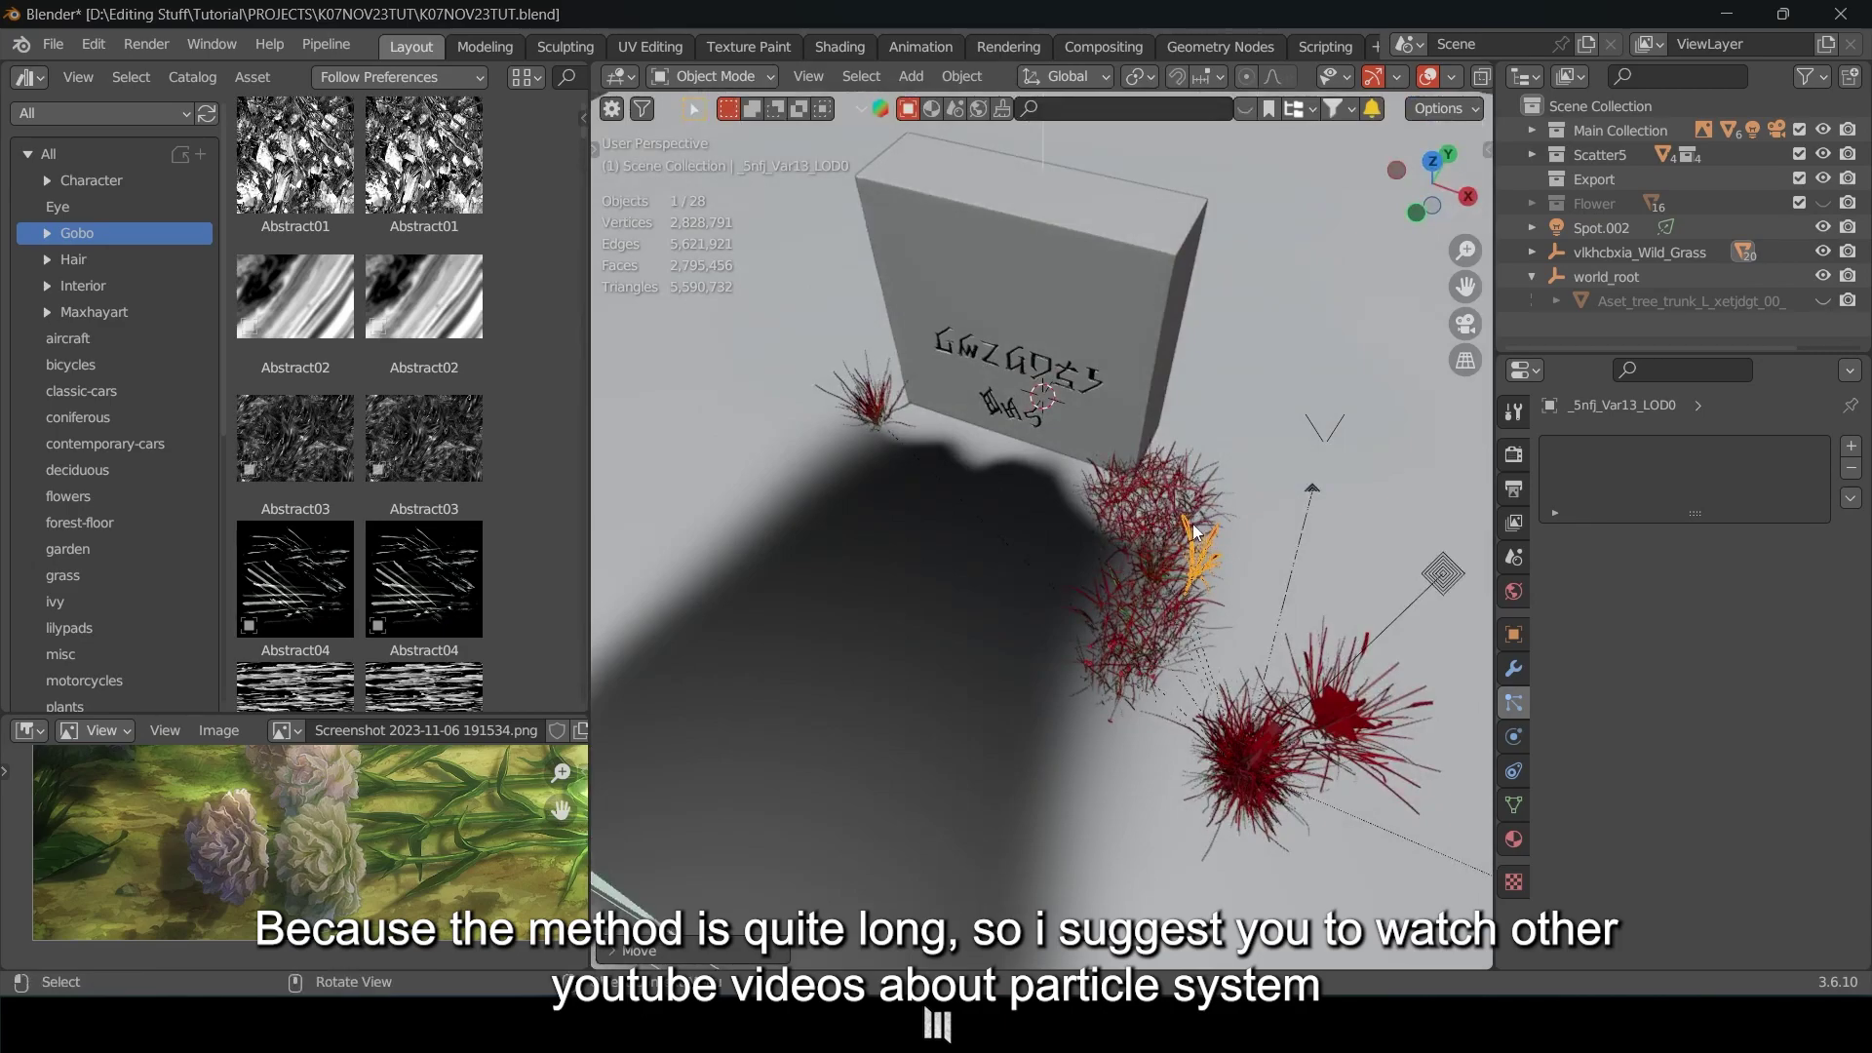
middle_click_drag(1145, 552, 1112, 570)
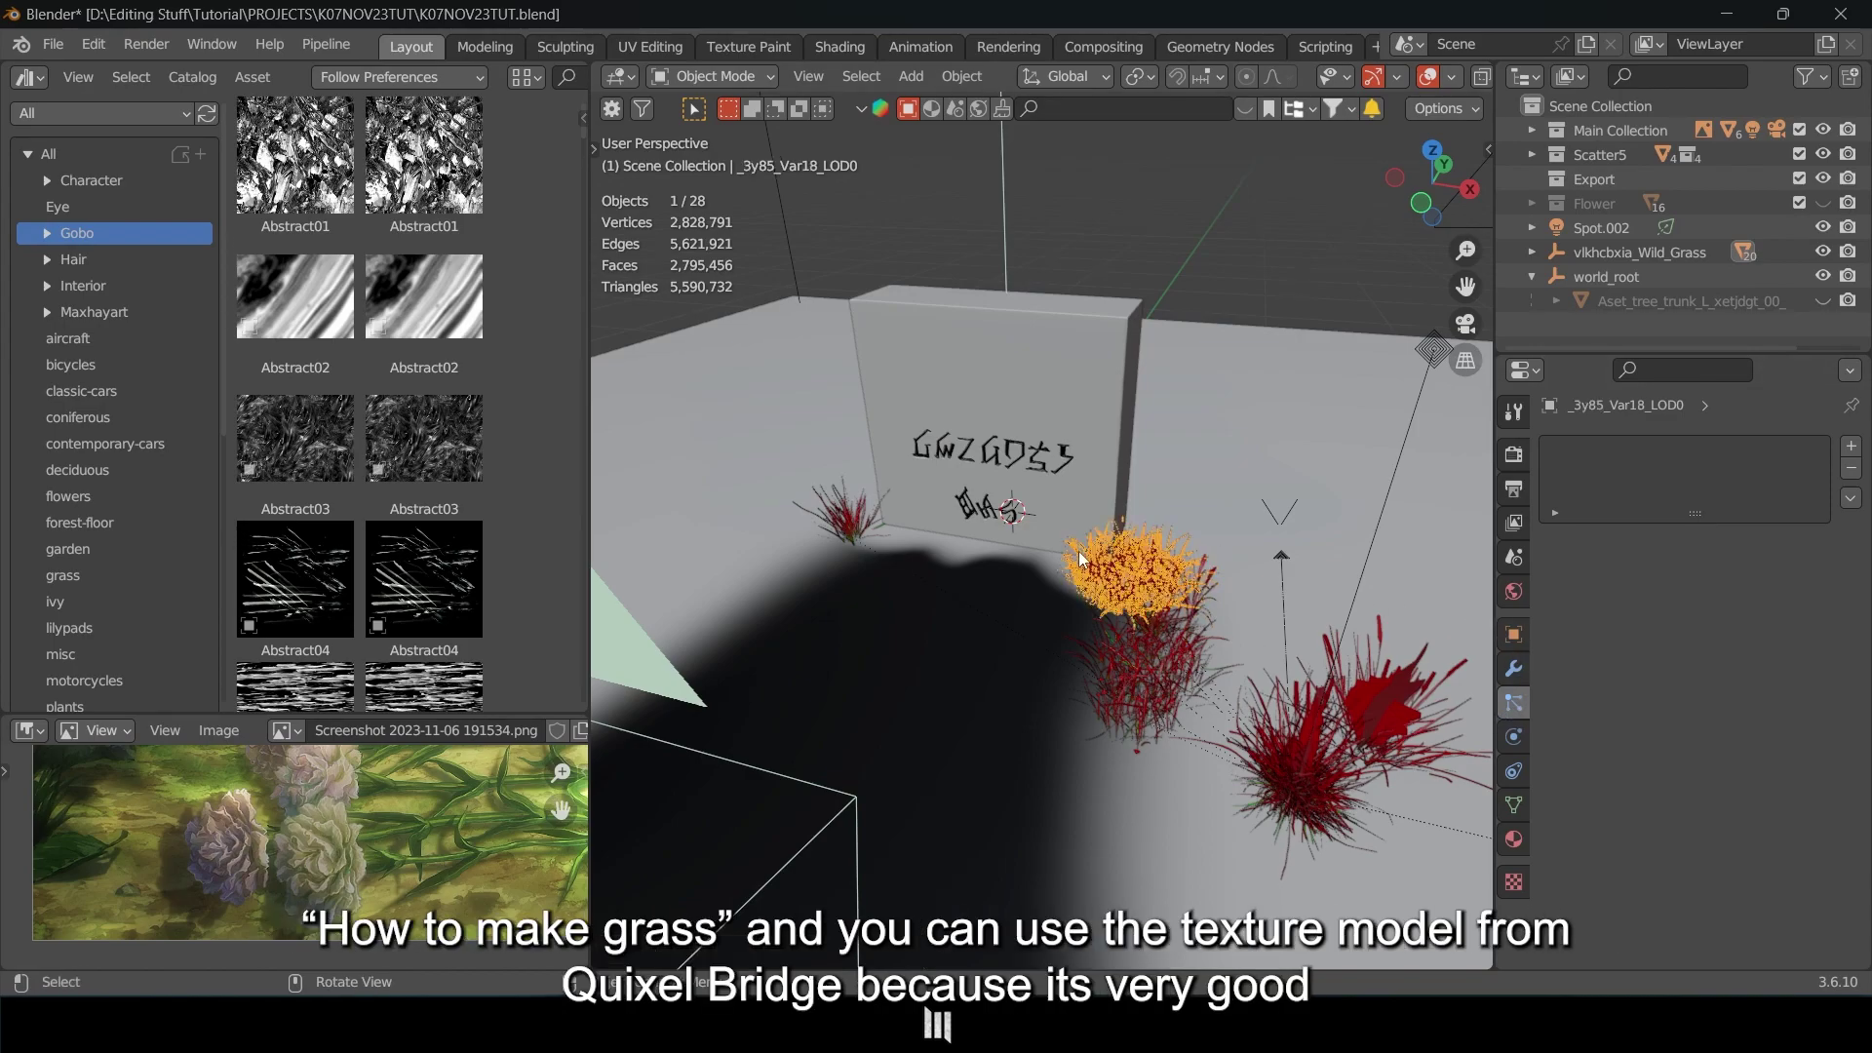
Move the dense grass clump at the gravestone's front corner horizontally along the ground.
middle_click_drag(1151, 556, 1104, 513)
key("g")
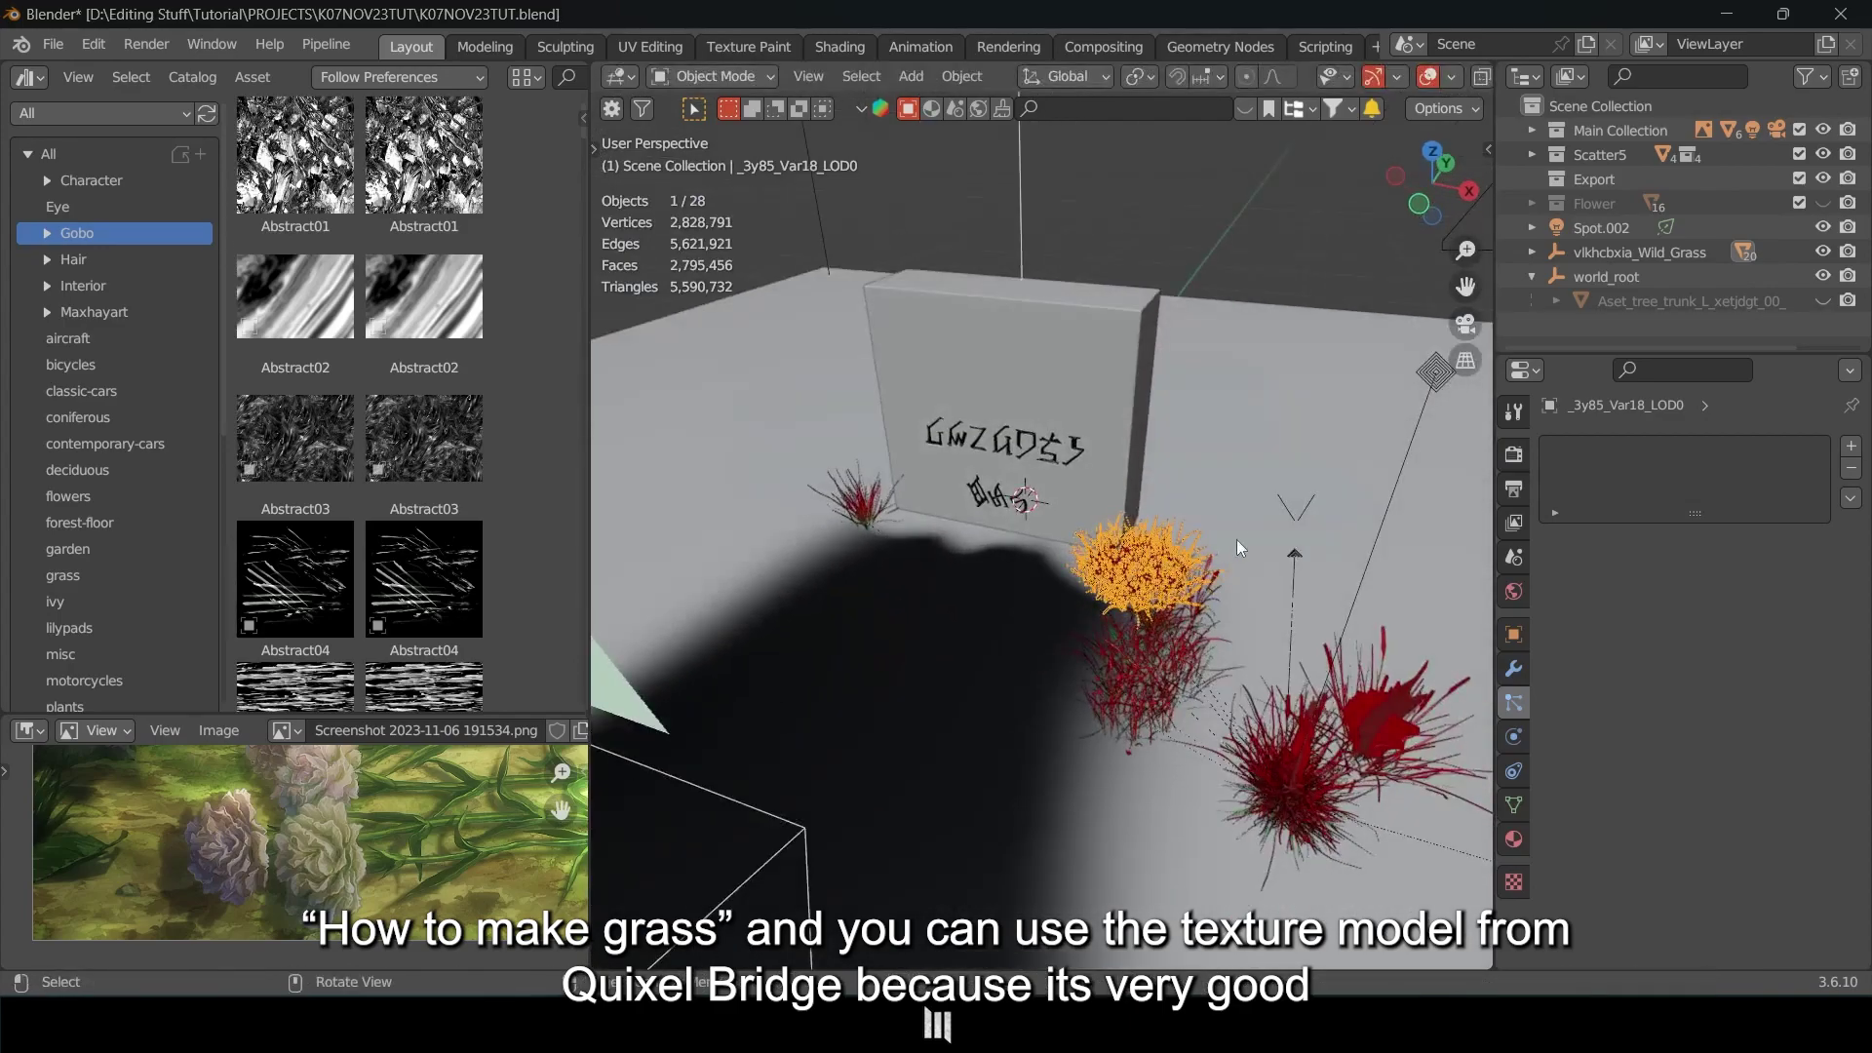
left_click(1266, 552)
middle_click_drag(1185, 568, 1048, 618)
key("g")
key("shift+z")
left_click(1209, 607)
left_click(1048, 619)
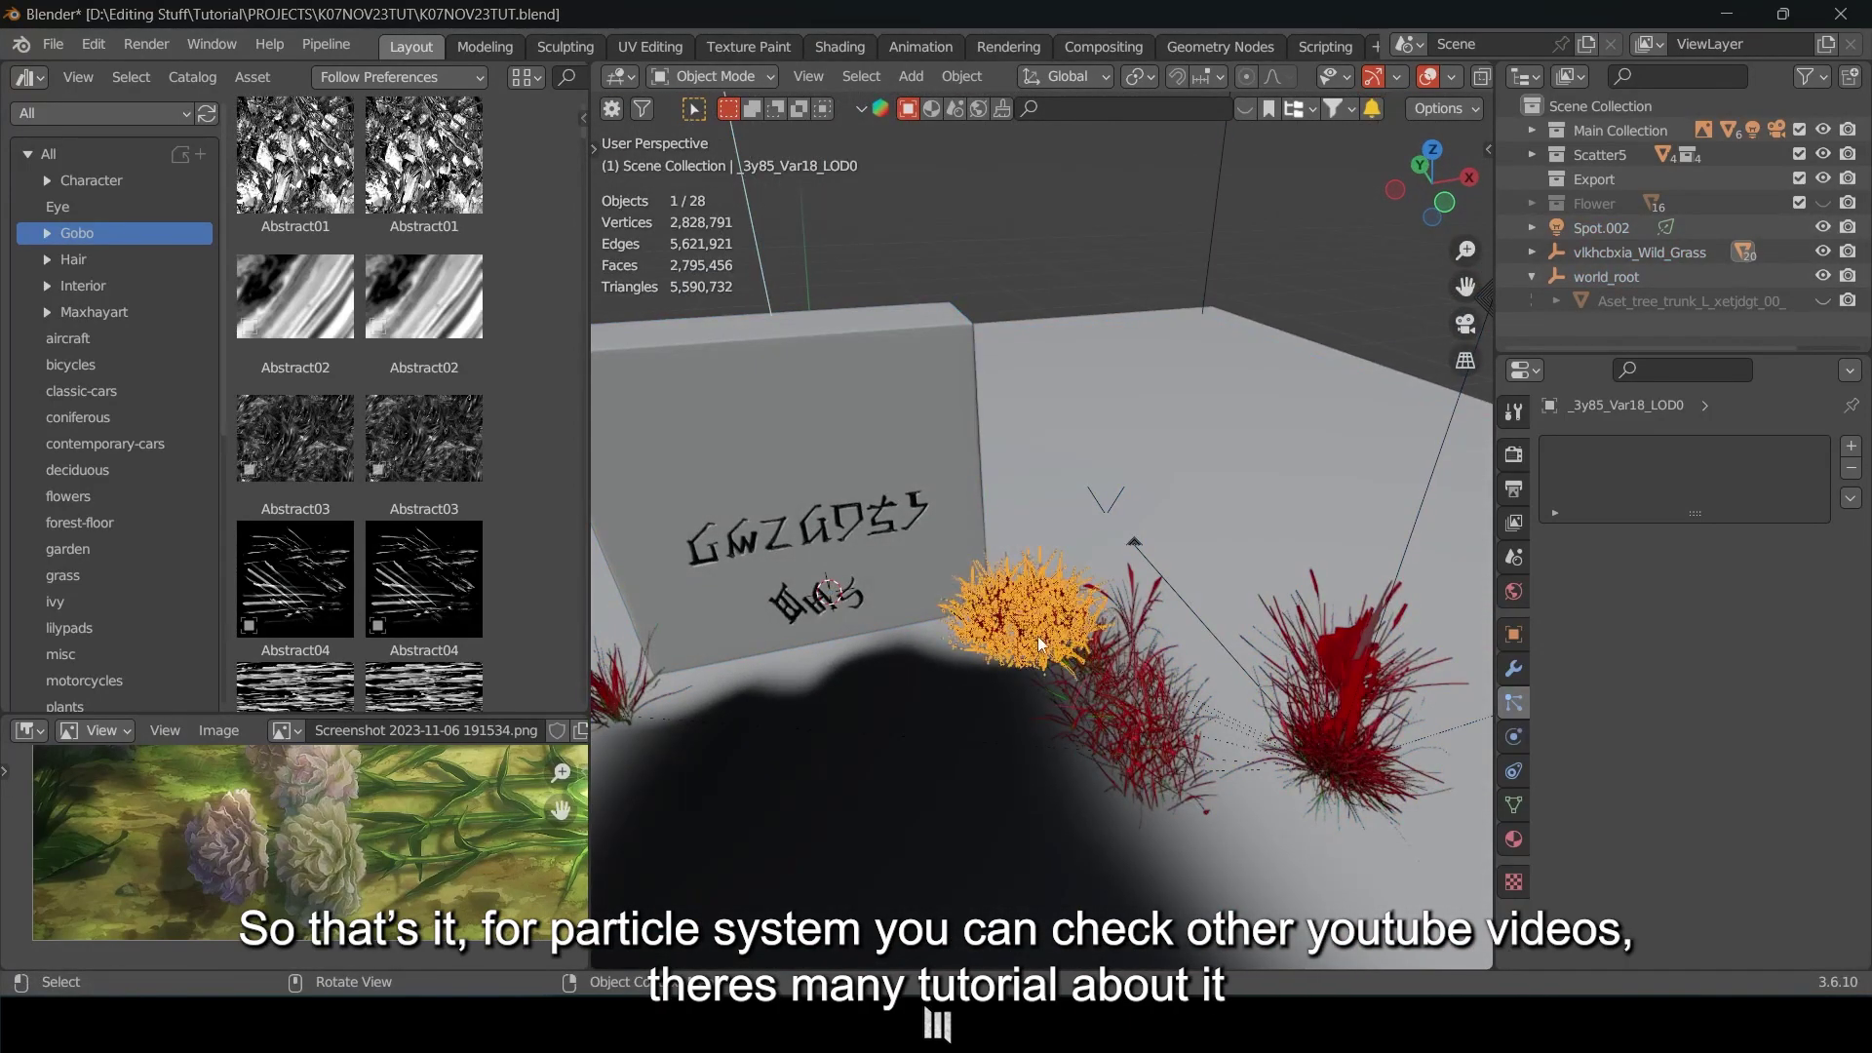
middle_click_drag(993, 515, 1286, 678)
middle_click_drag(1200, 621, 1258, 634)
left_click(1185, 605)
key("a")
key("a")
left_click(1185, 552)
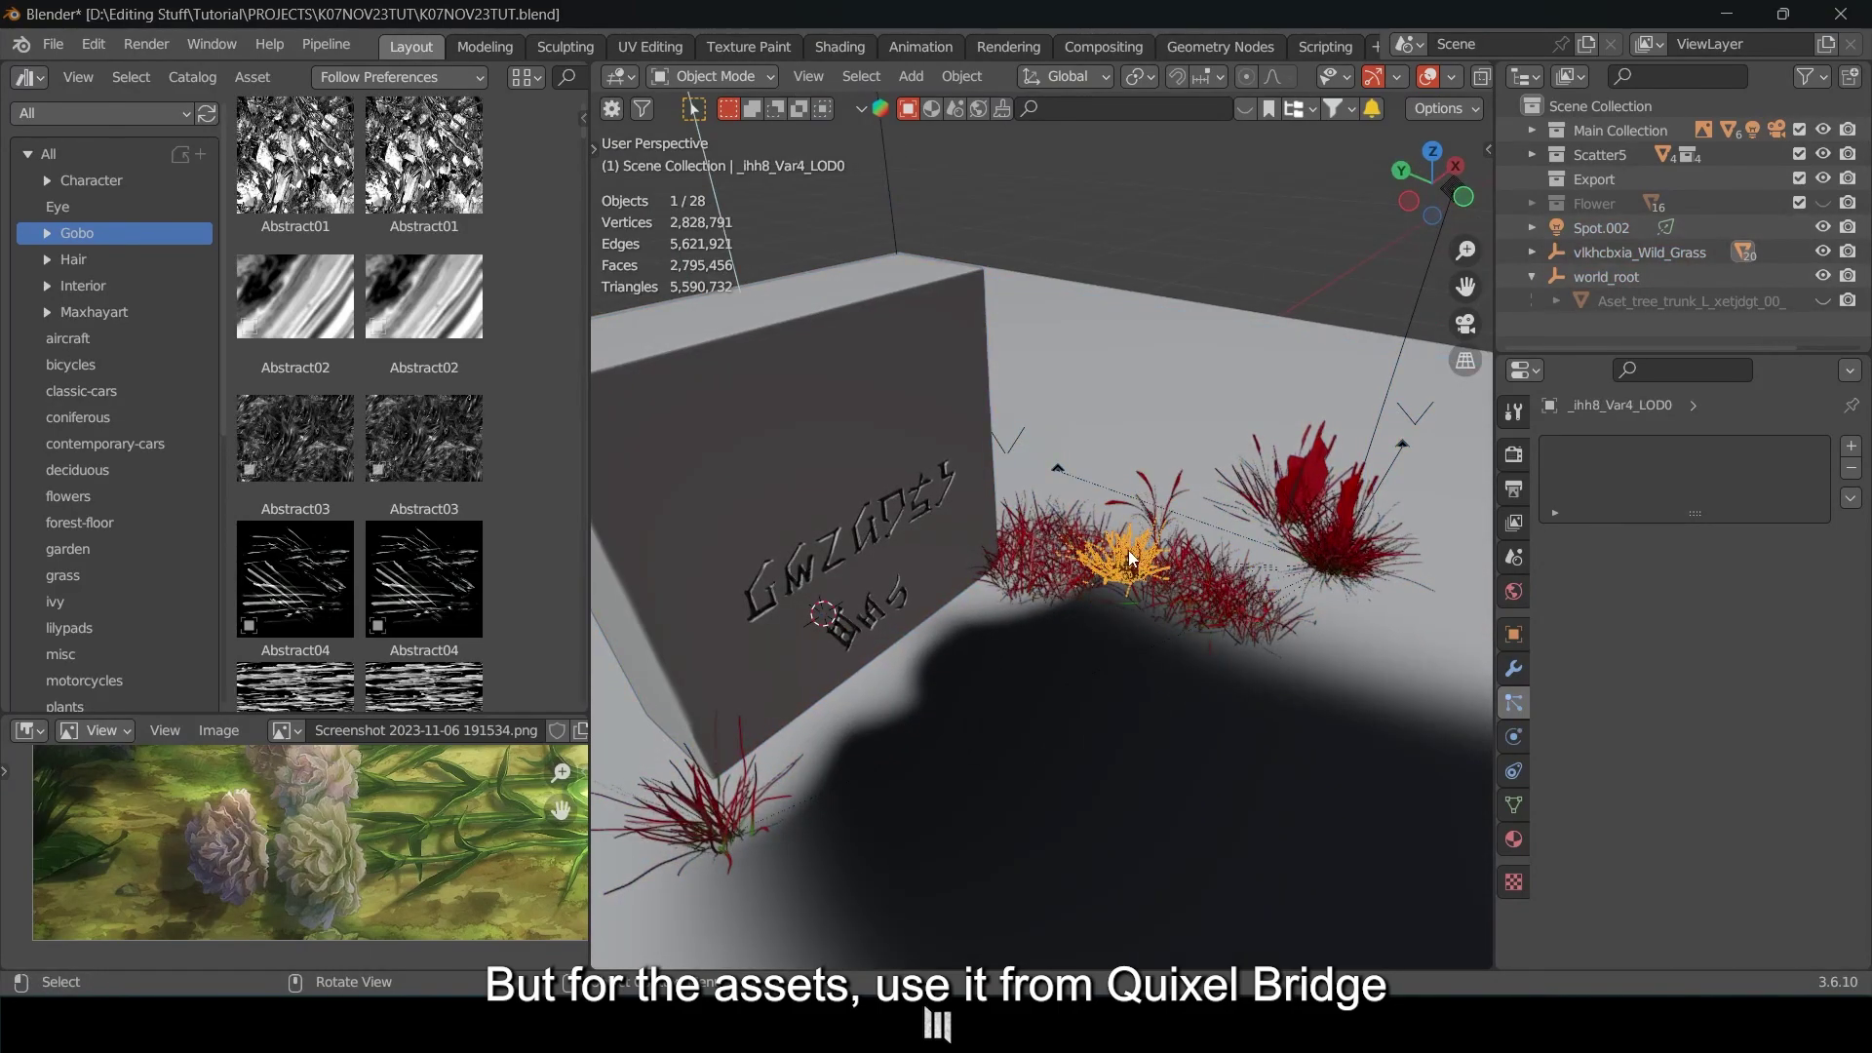
key("g")
key("shift+z")
right_click(1083, 595)
middle_click_drag(1094, 560, 1165, 548)
scroll(974, 513, "up", 5)
scroll(975, 512, "down", 6)
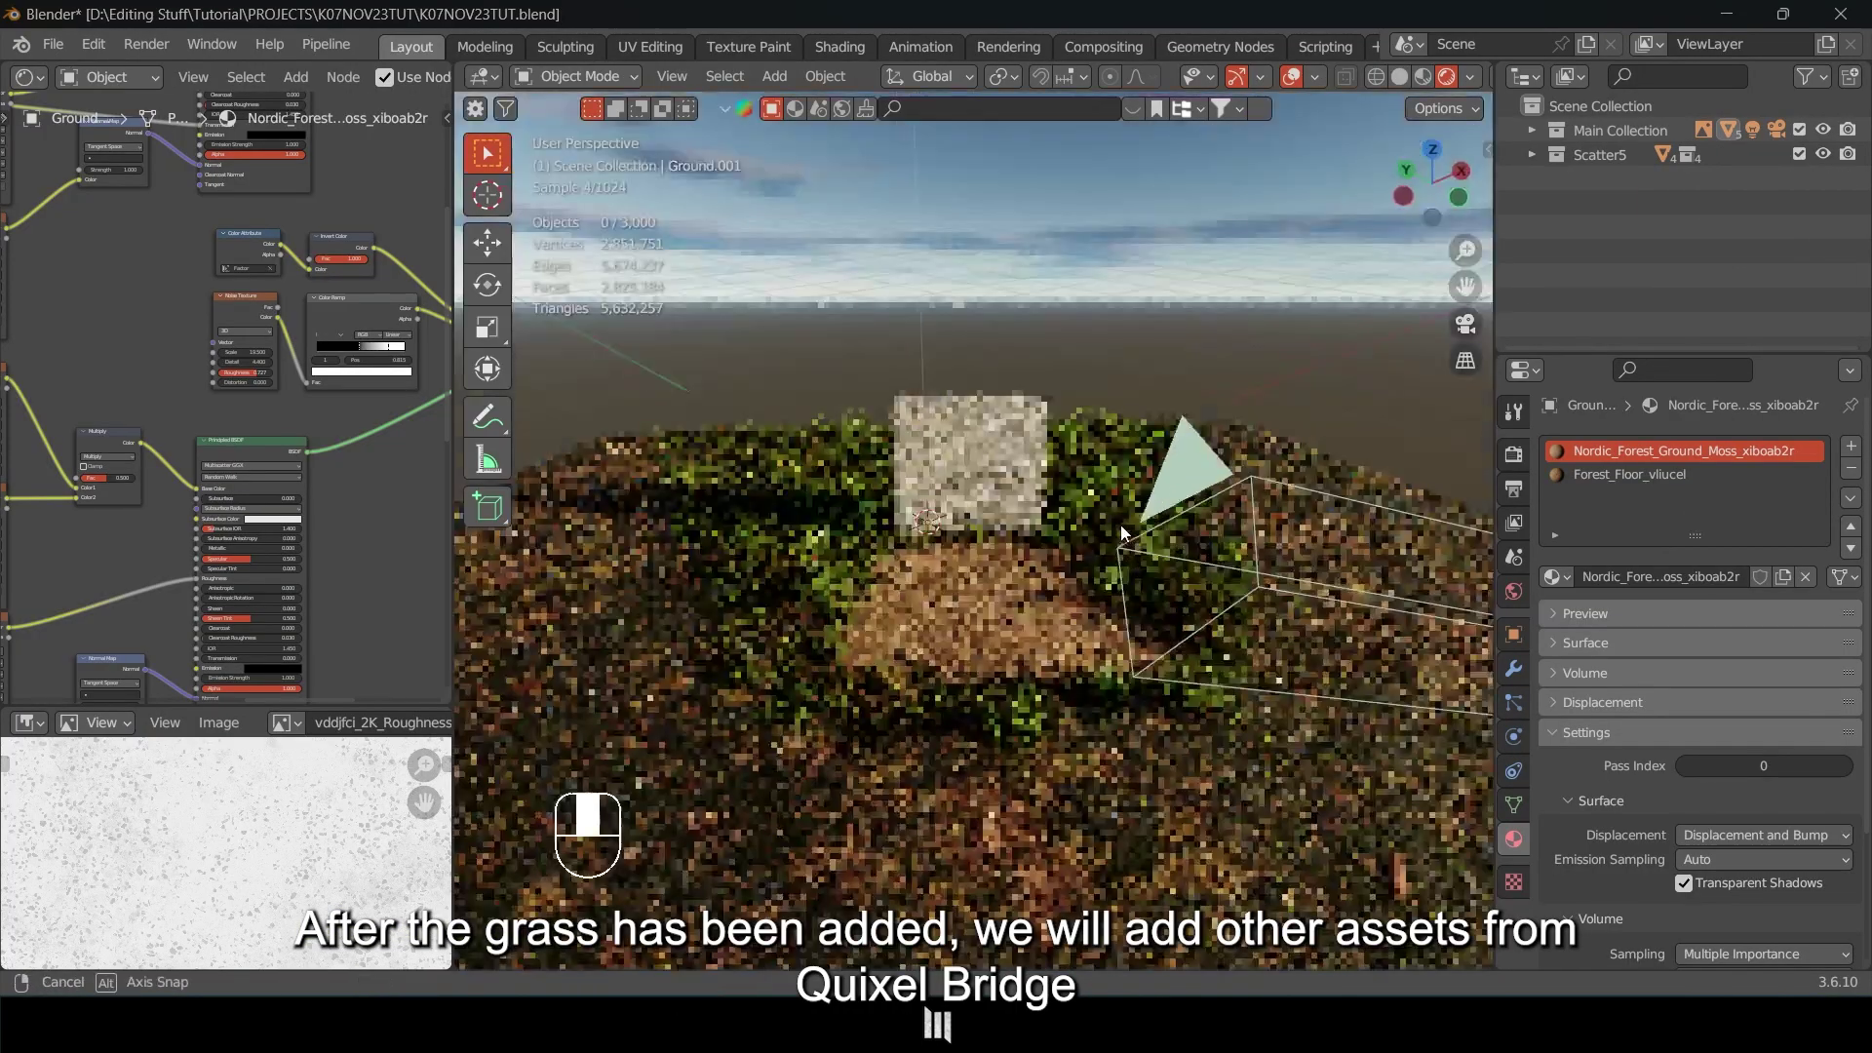
Switch the viewport of the scattered-grass scene from rendered to solid shading and view the gravestone area from above.
mouse_move(1121, 524)
middle_mouse_down()
mouse_move(1106, 515)
mouse_move(1137, 564)
mouse_move(1062, 506)
middle_mouse_up()
key("z")
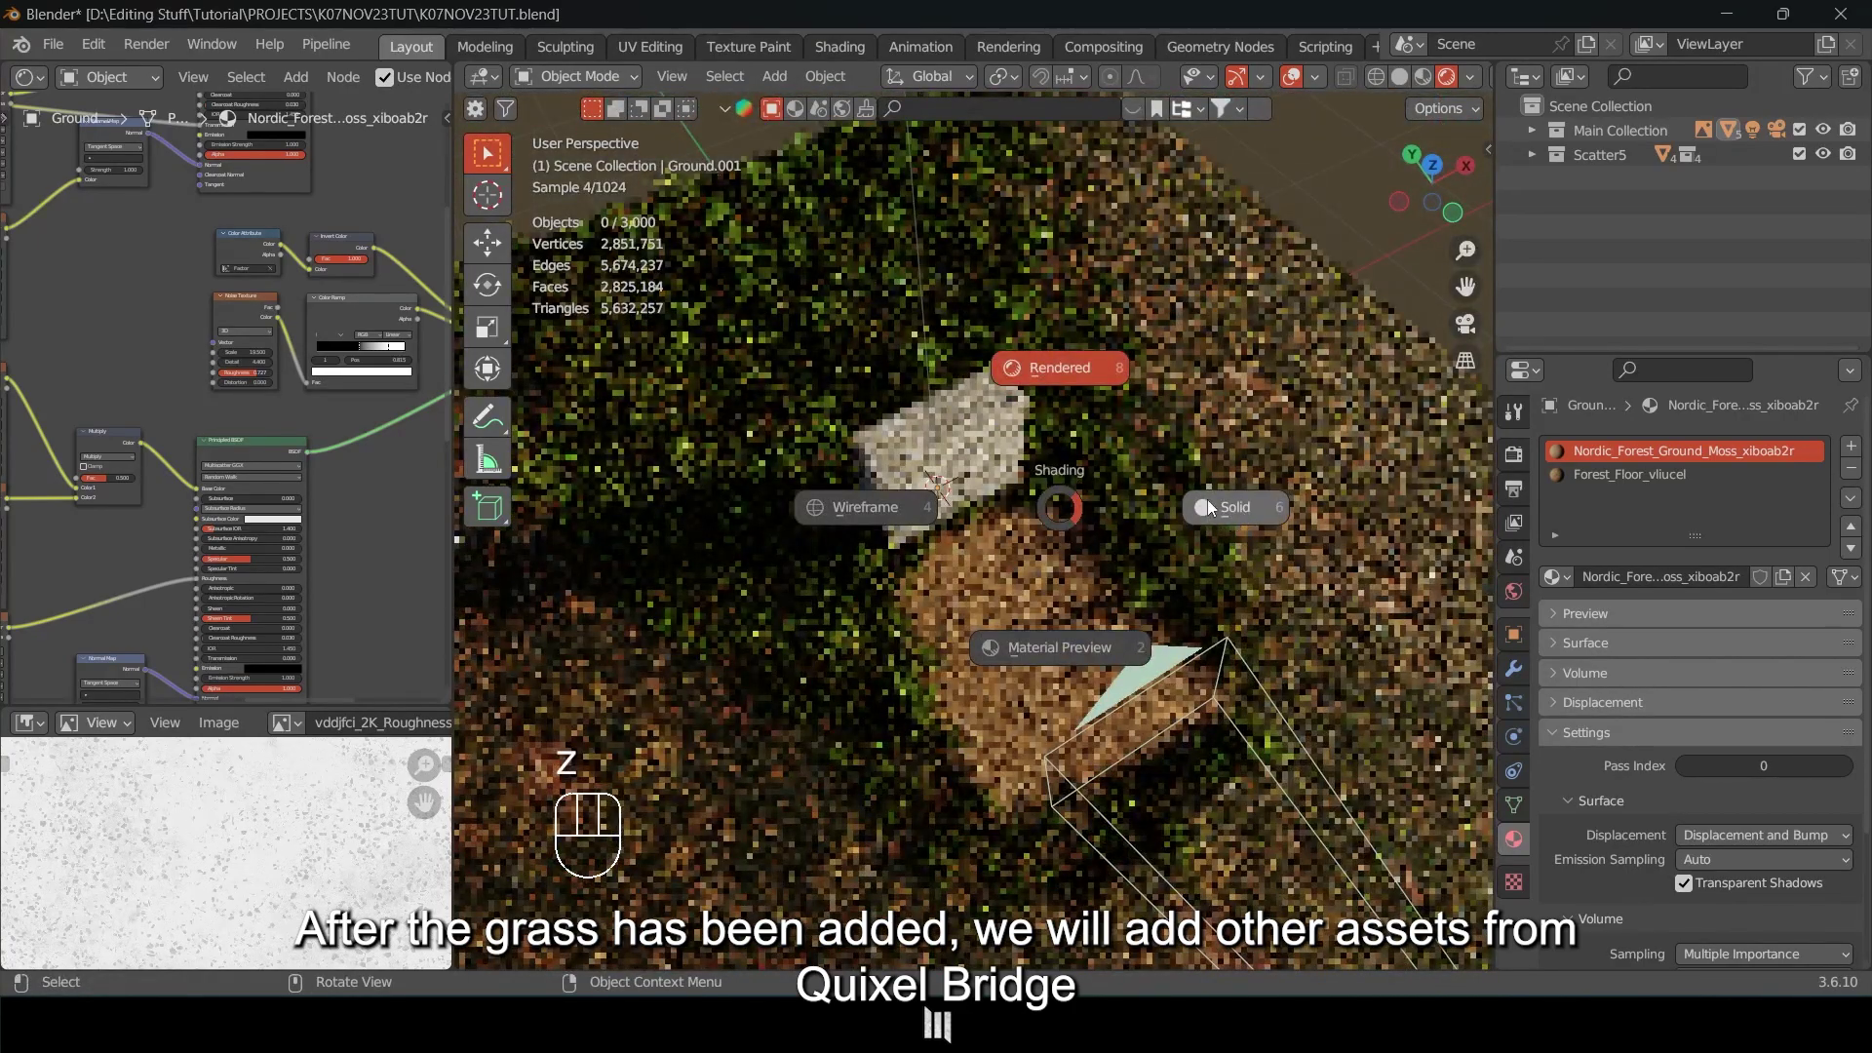
left_click(1207, 508)
middle_click_drag(1208, 518, 1215, 578, "shift")
middle_click_drag(1216, 577, 1182, 495)
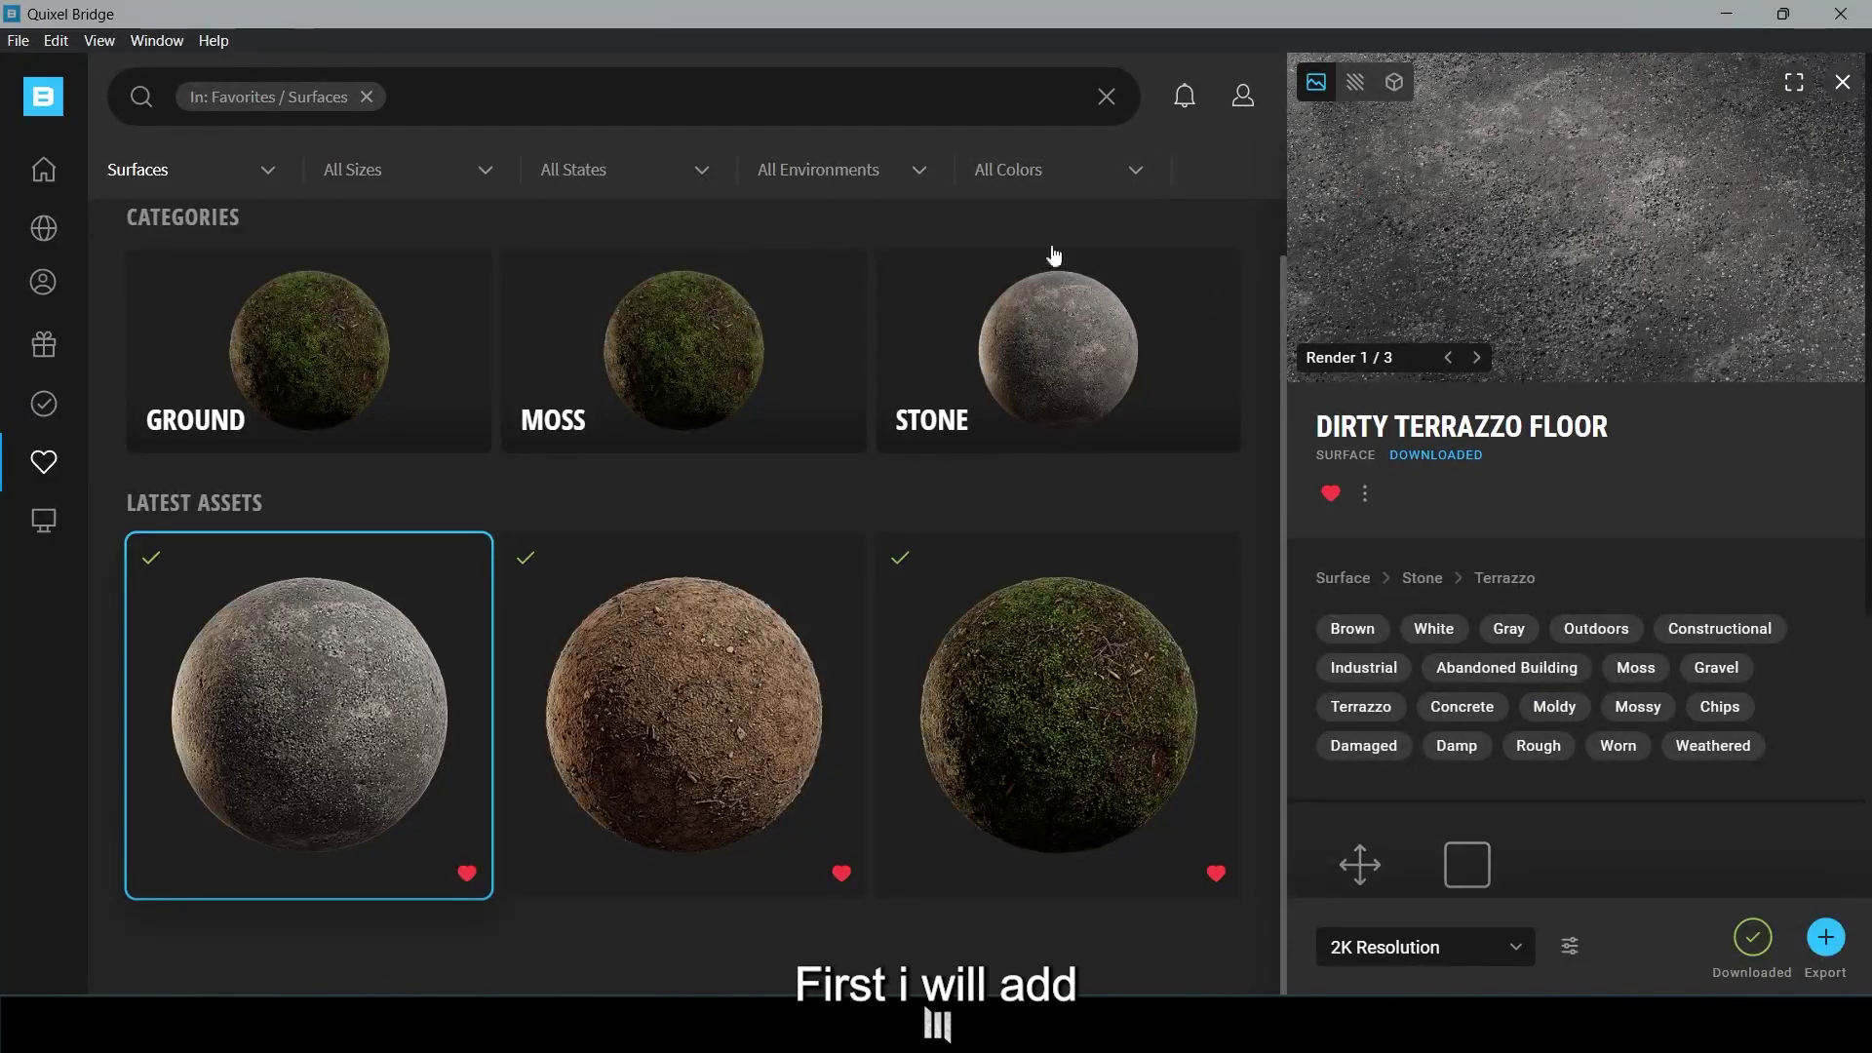
Show all favorite assets in Quixel Bridge and export the Yellow Flower 3D plant at 2K resolution to Blender.
mouse_move(49, 431)
left_click(64, 468)
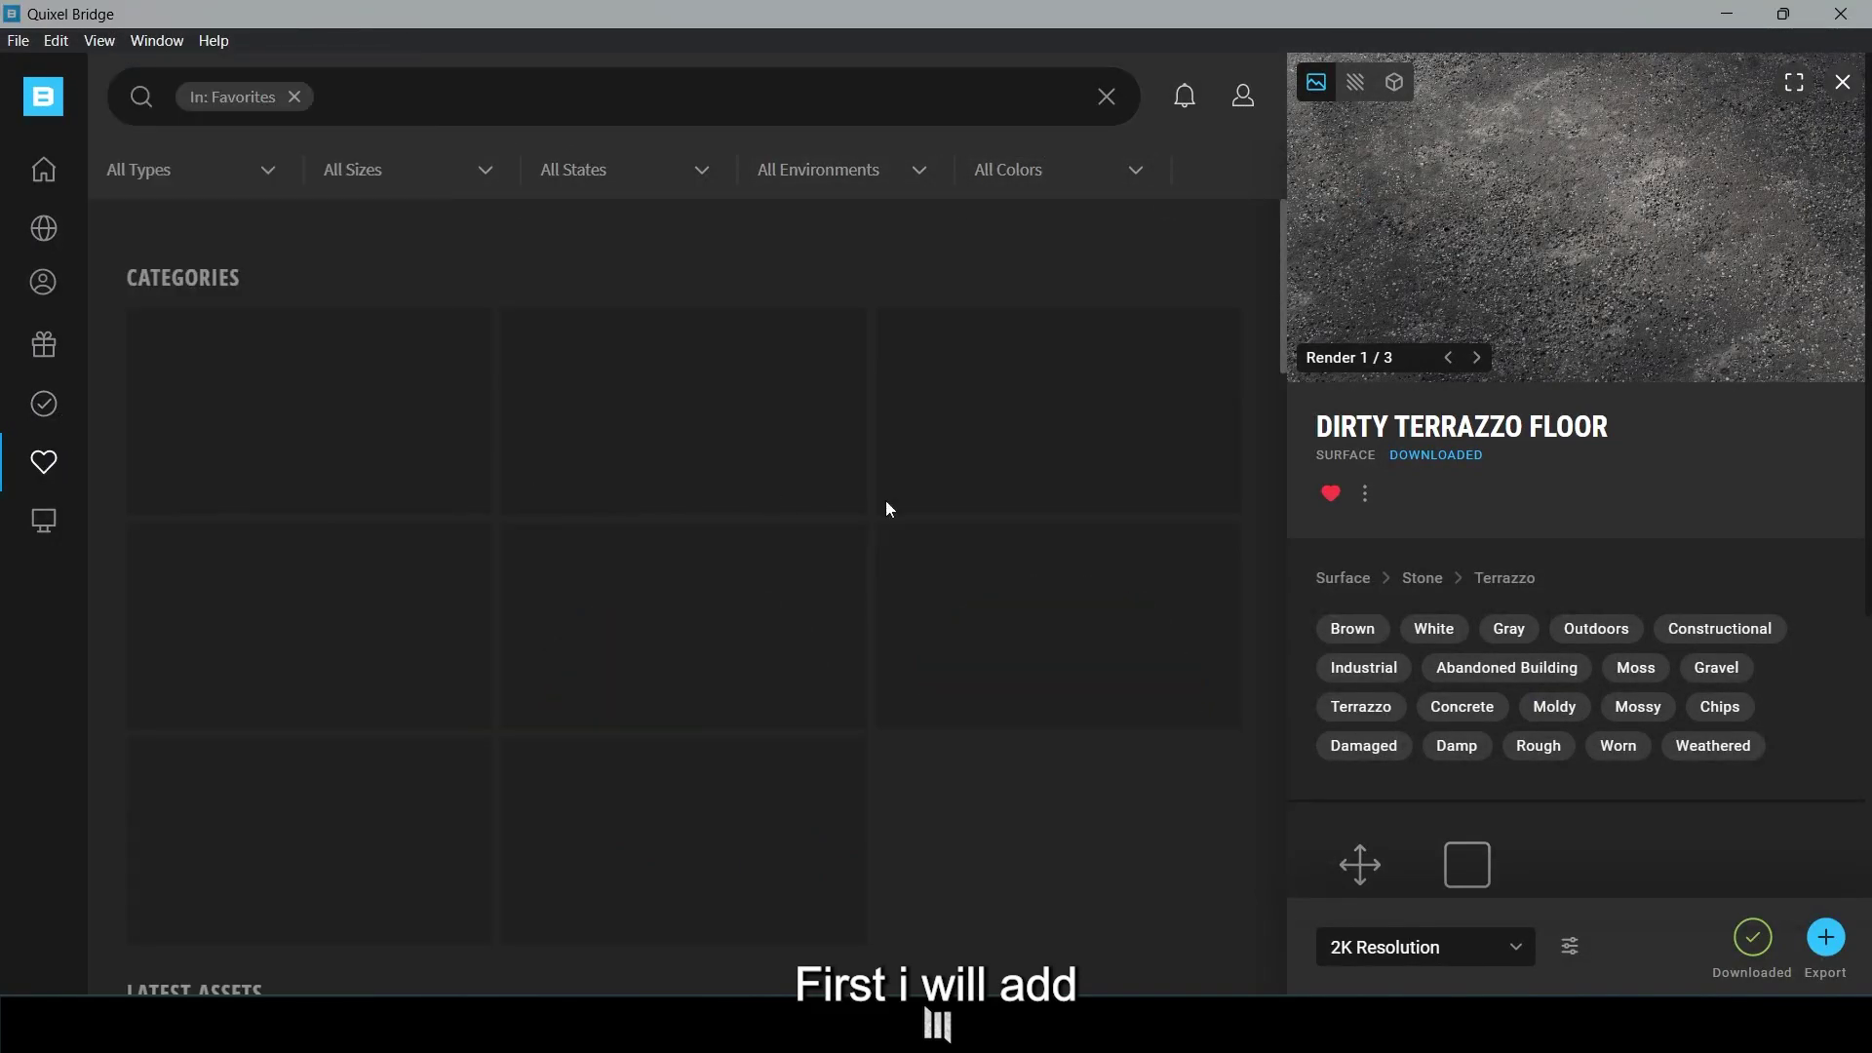
left_click_drag(1282, 339, 1277, 757)
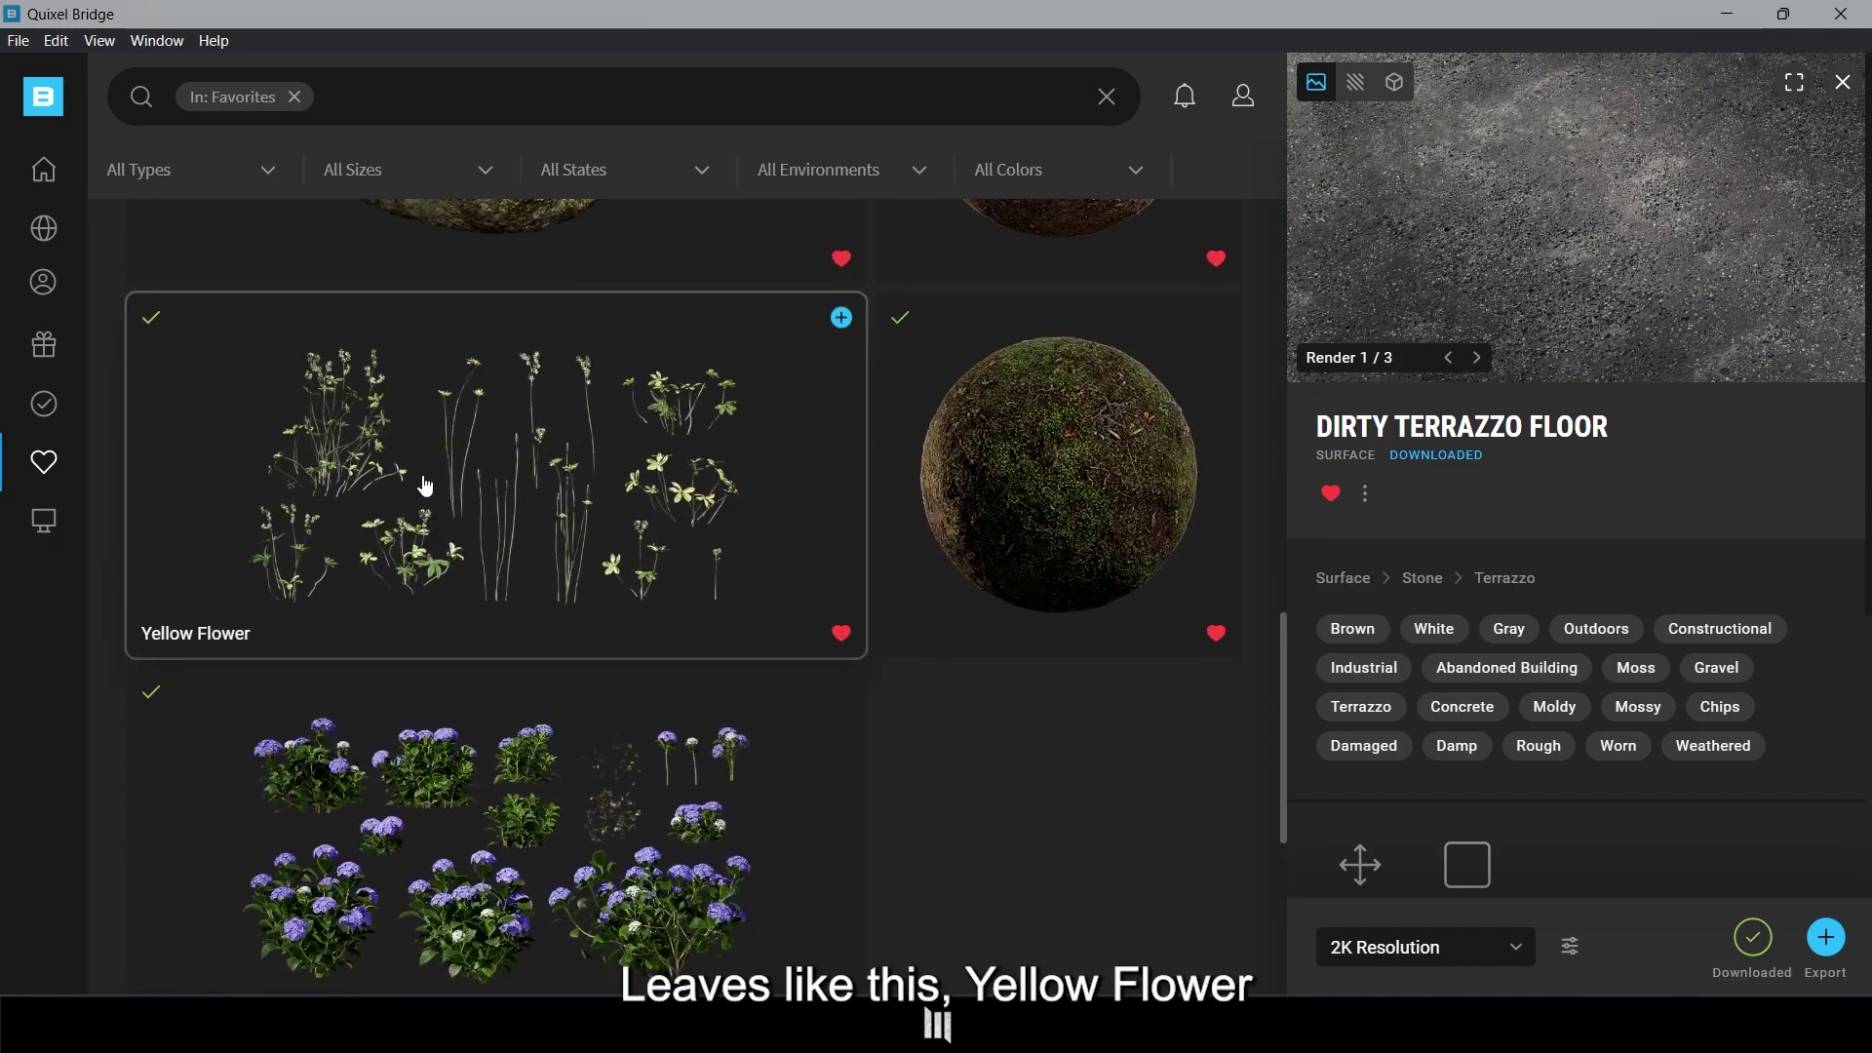
left_click(511, 482)
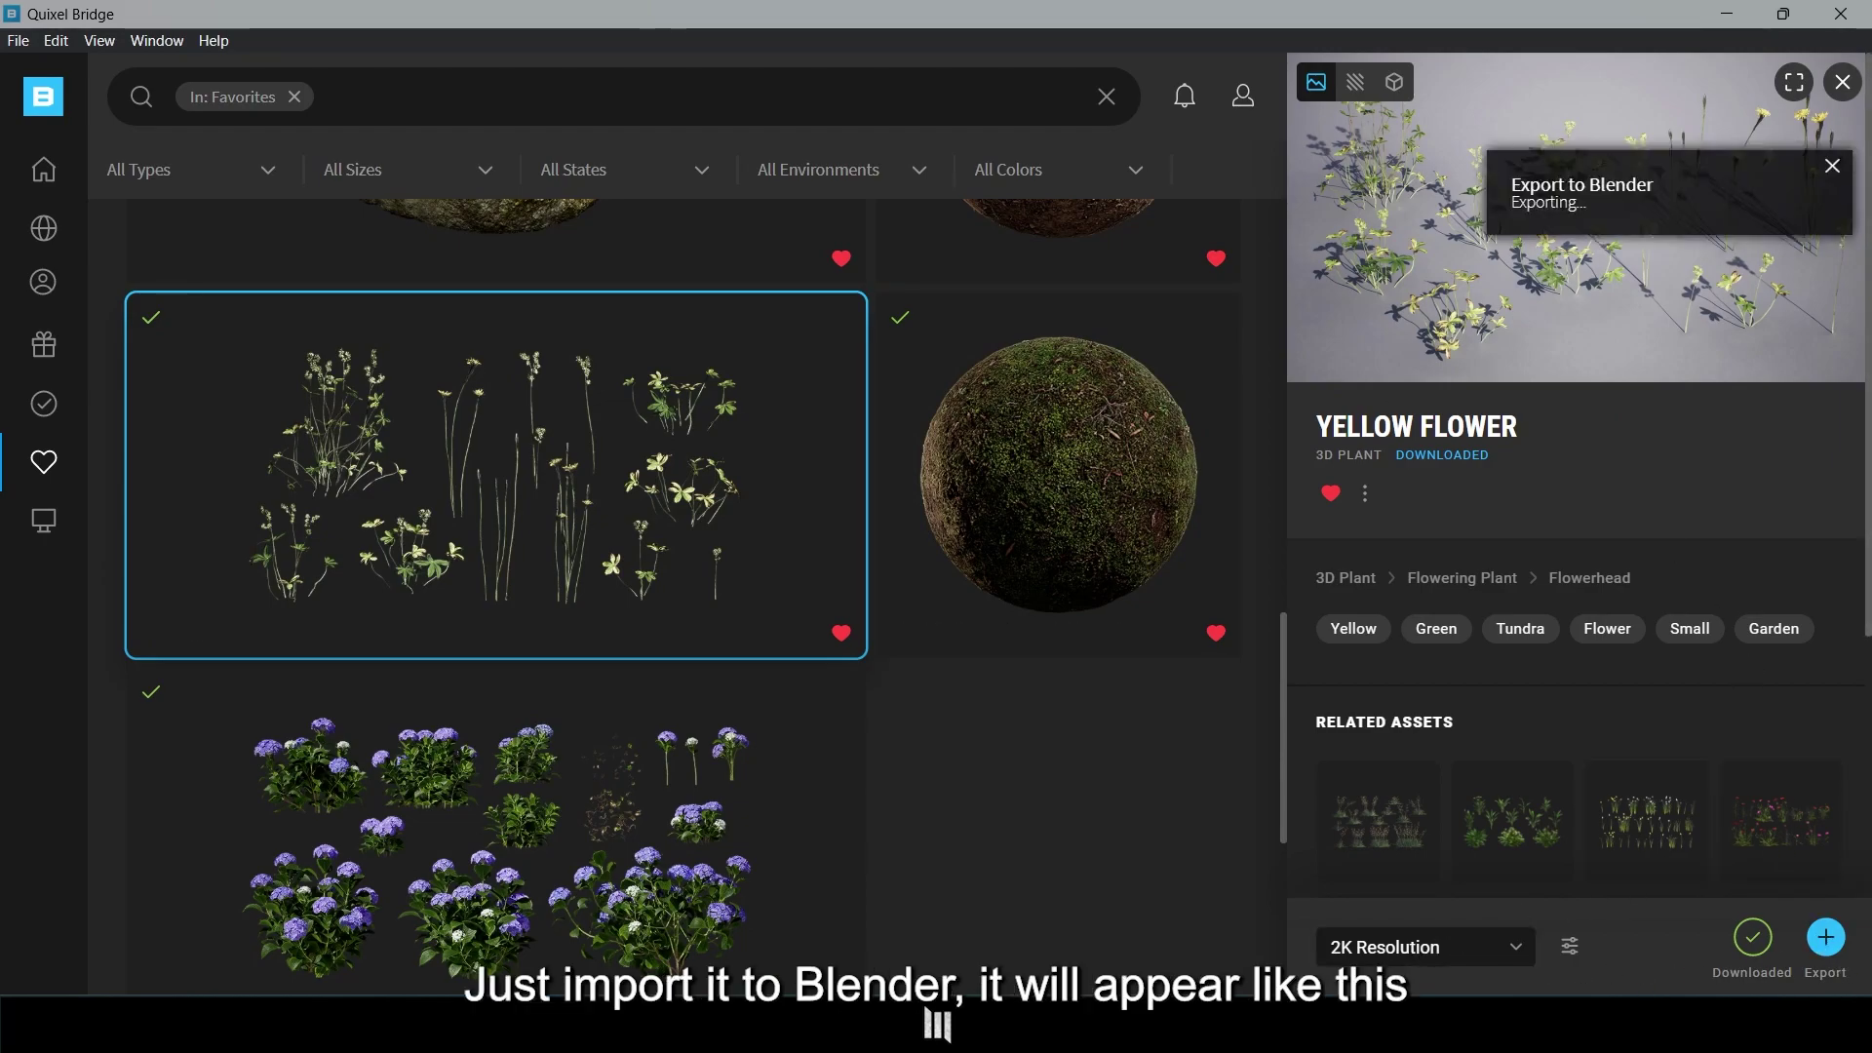
Move the imported Yellow Flower set horizontally onto the soil before the gravestone and scale it up about 1.68 times, plus a slight further enlargement.
key("g")
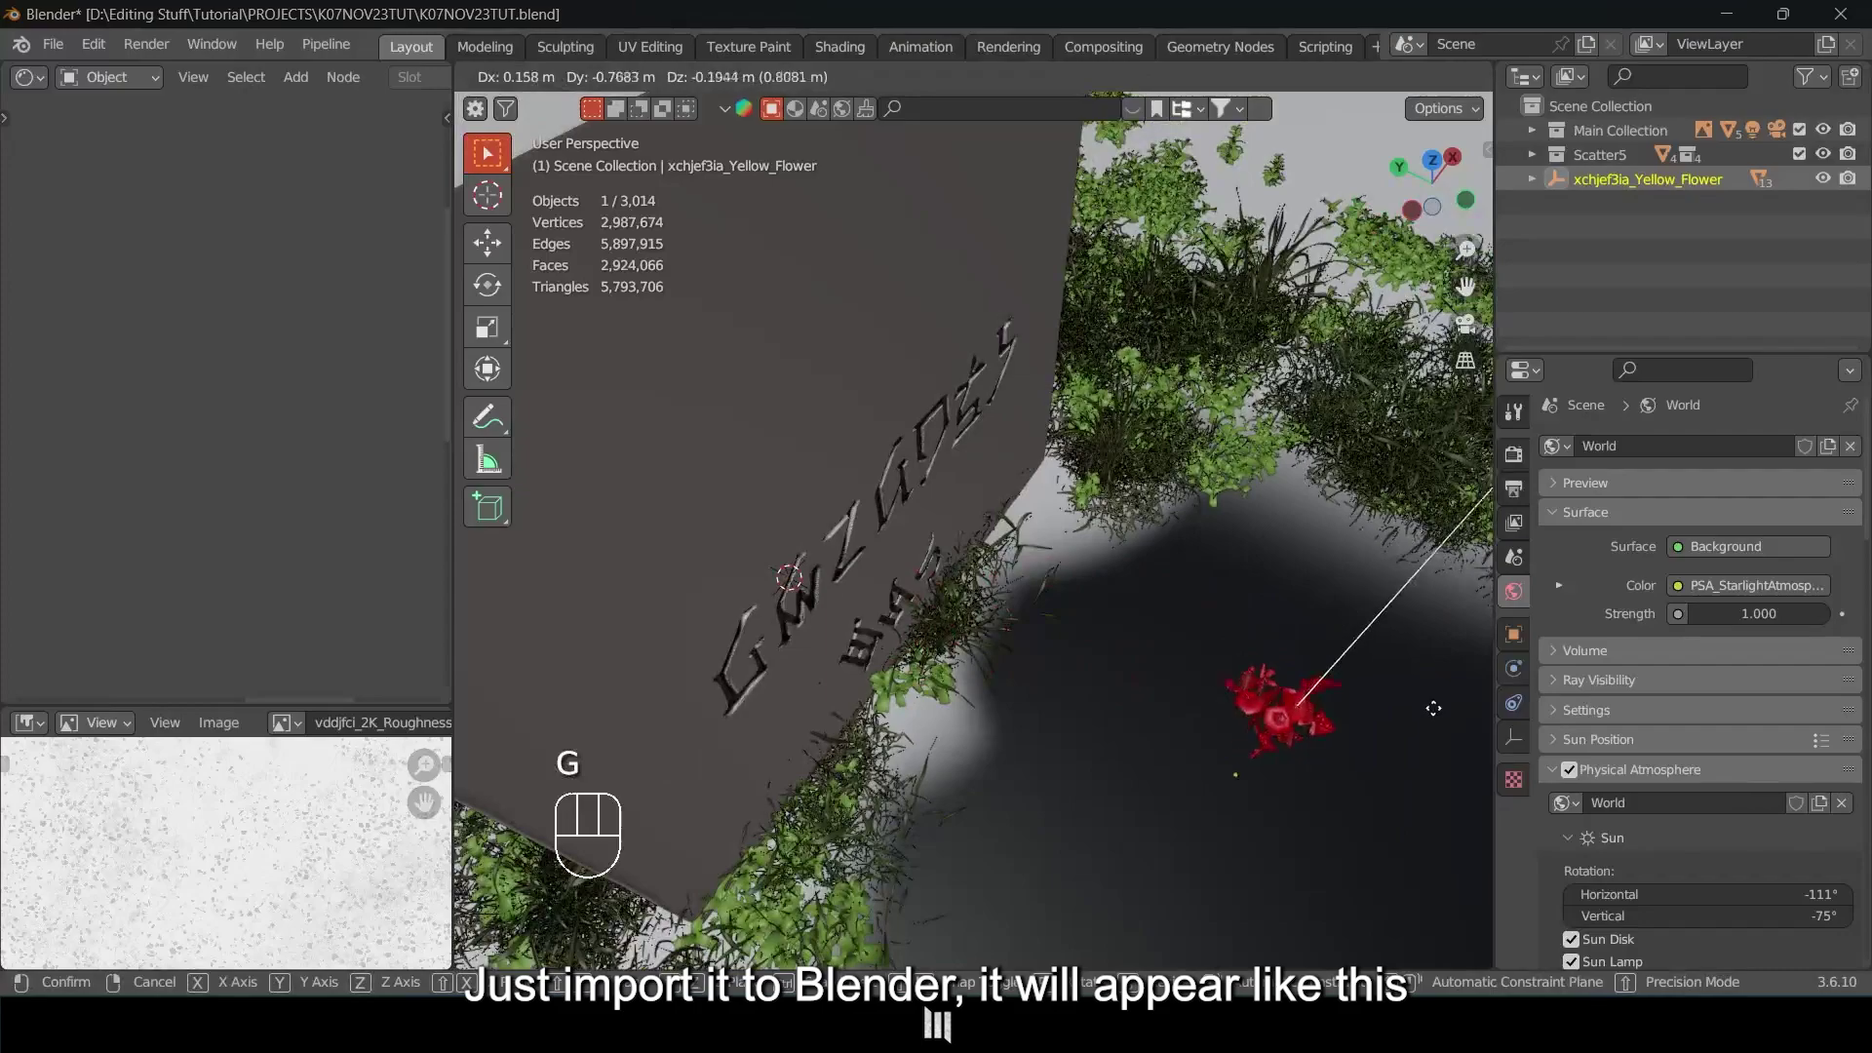
key("shift+z")
left_click(1360, 715)
middle_click_drag(1355, 715, 1195, 546, "shift")
scroll(1194, 546, "down", 3)
middle_click_drag(1219, 585, 1256, 491)
key("s")
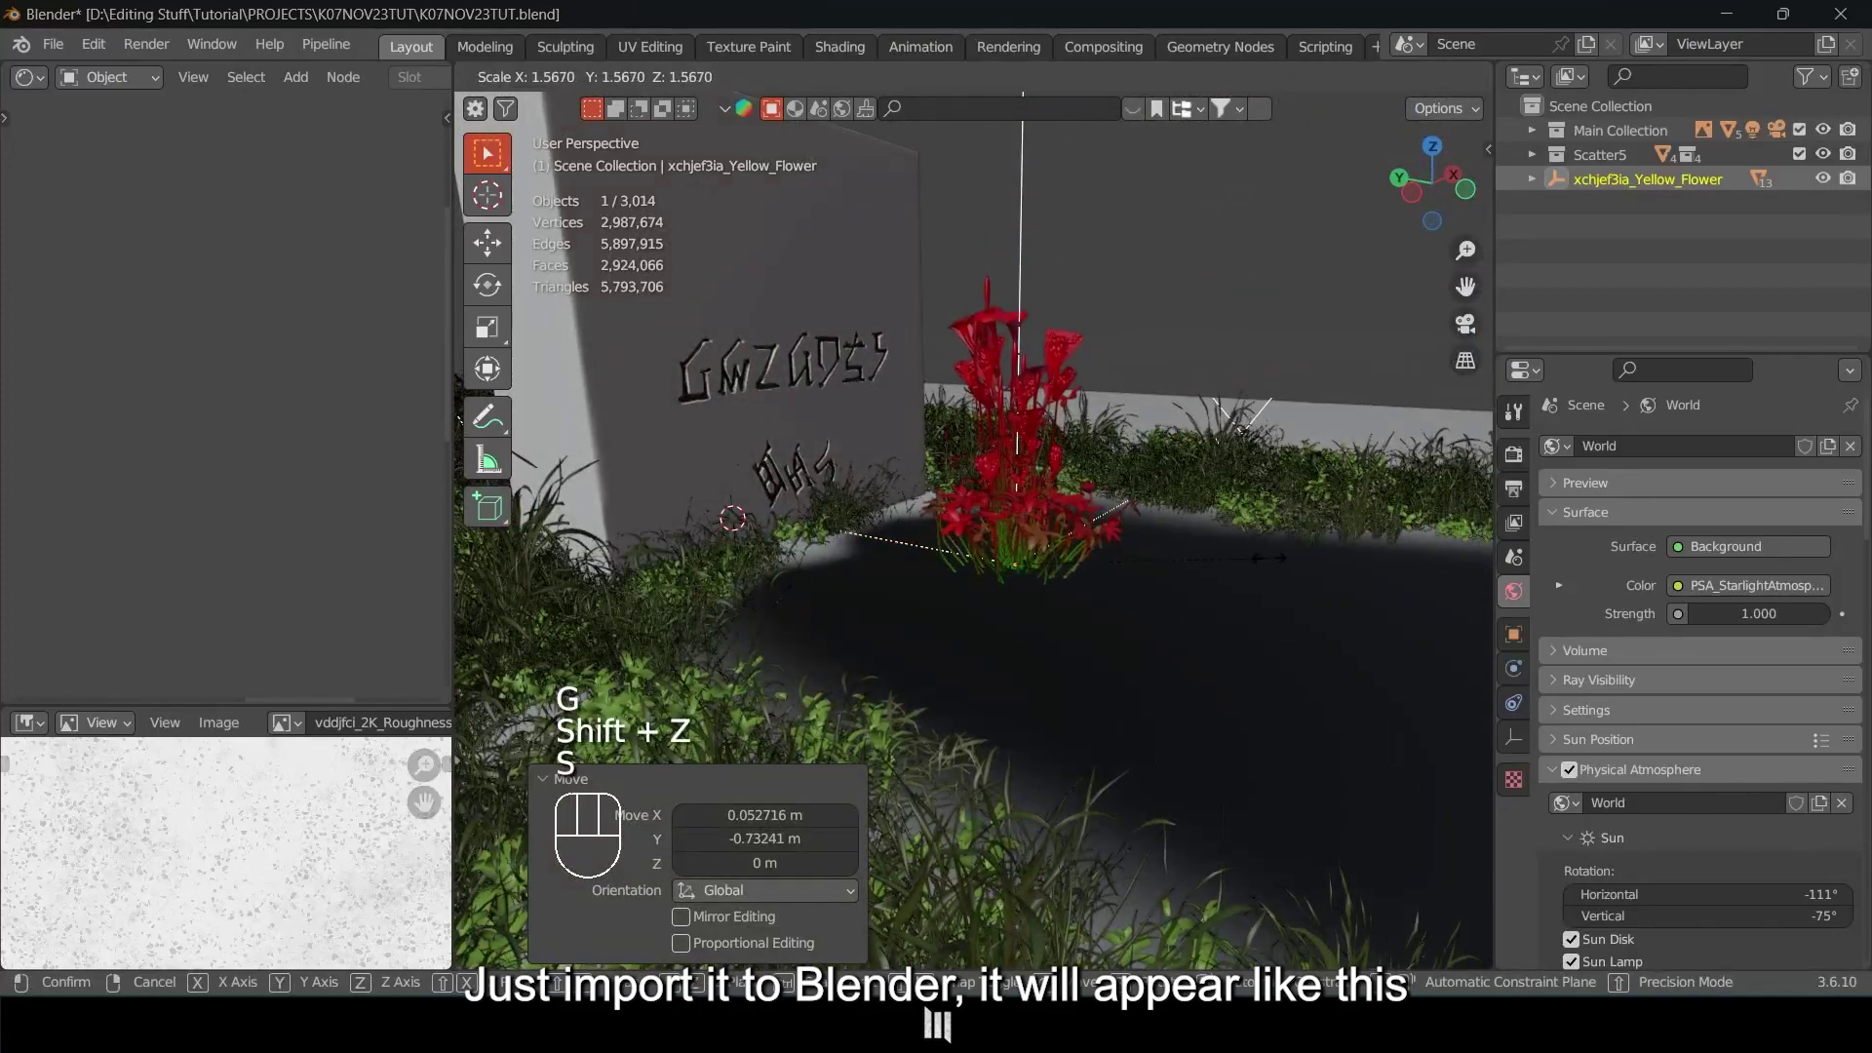
key("s")
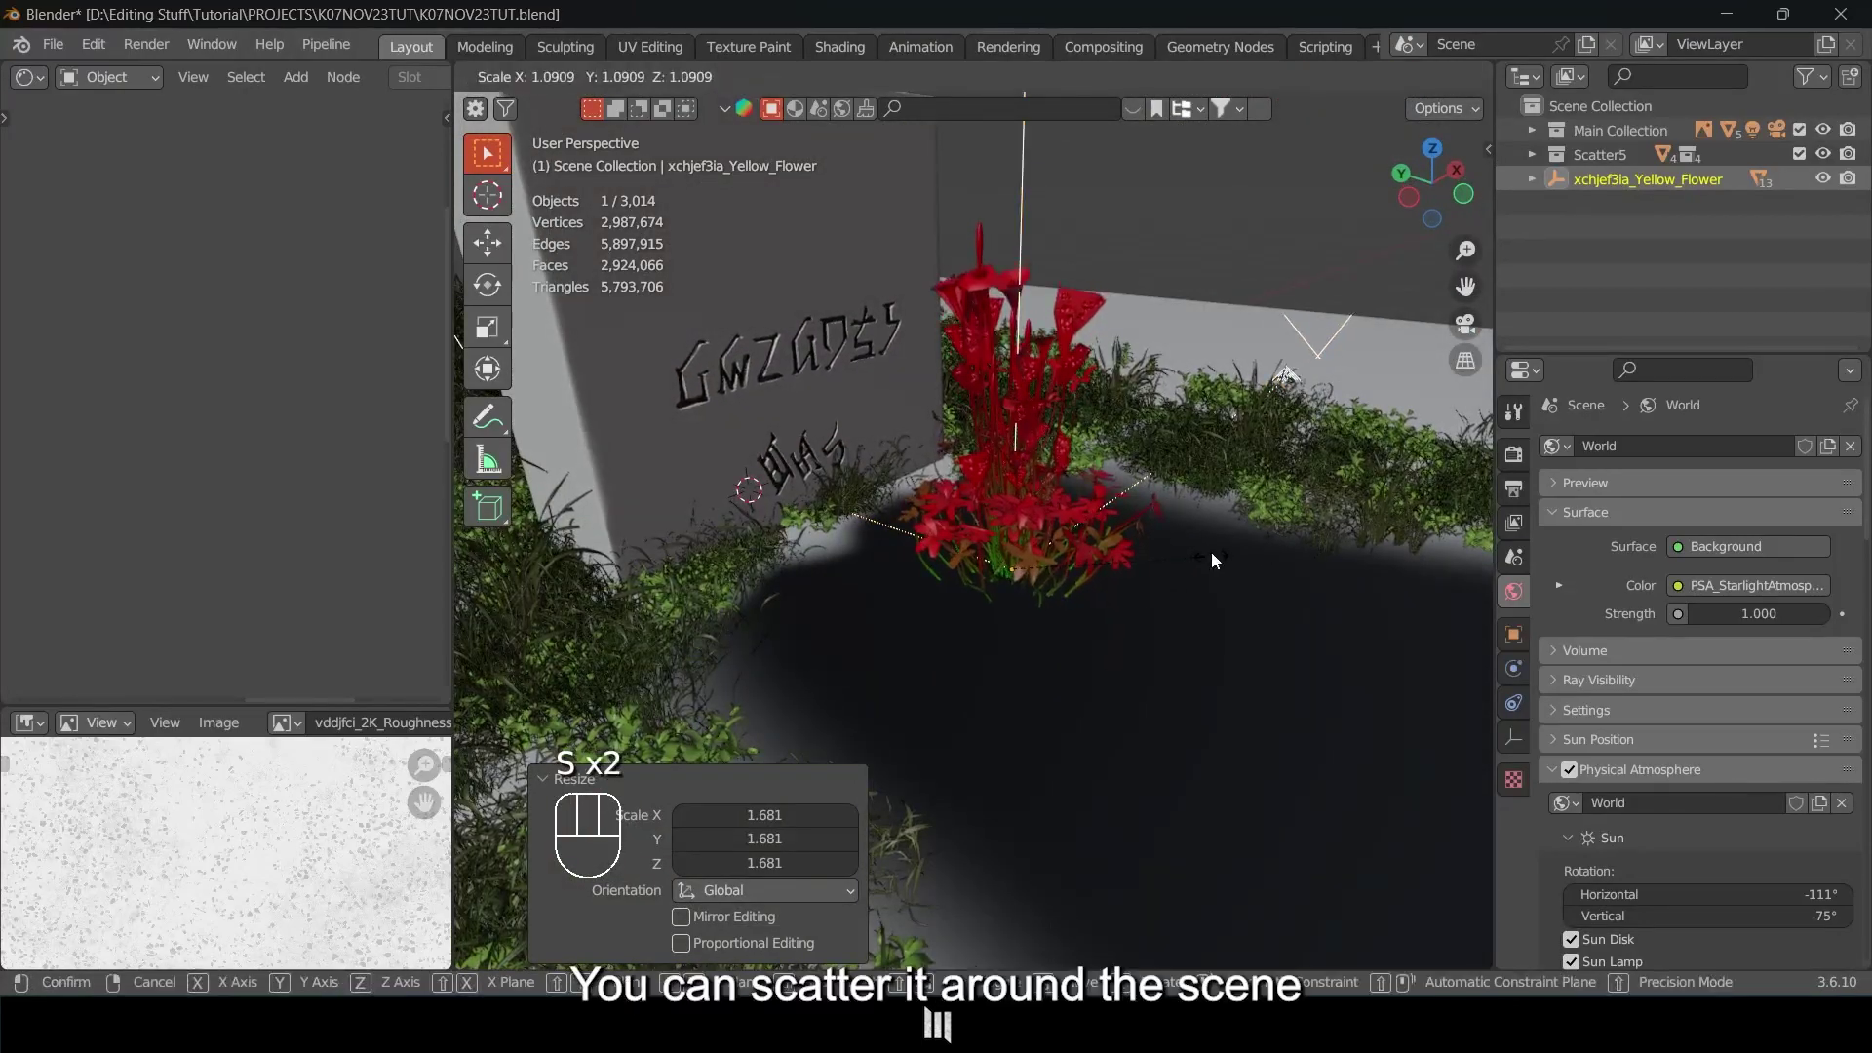
Move individual Yellow Flower plants horizontally out of the central cluster into the grass on both sides of the gravestone.
key("g")
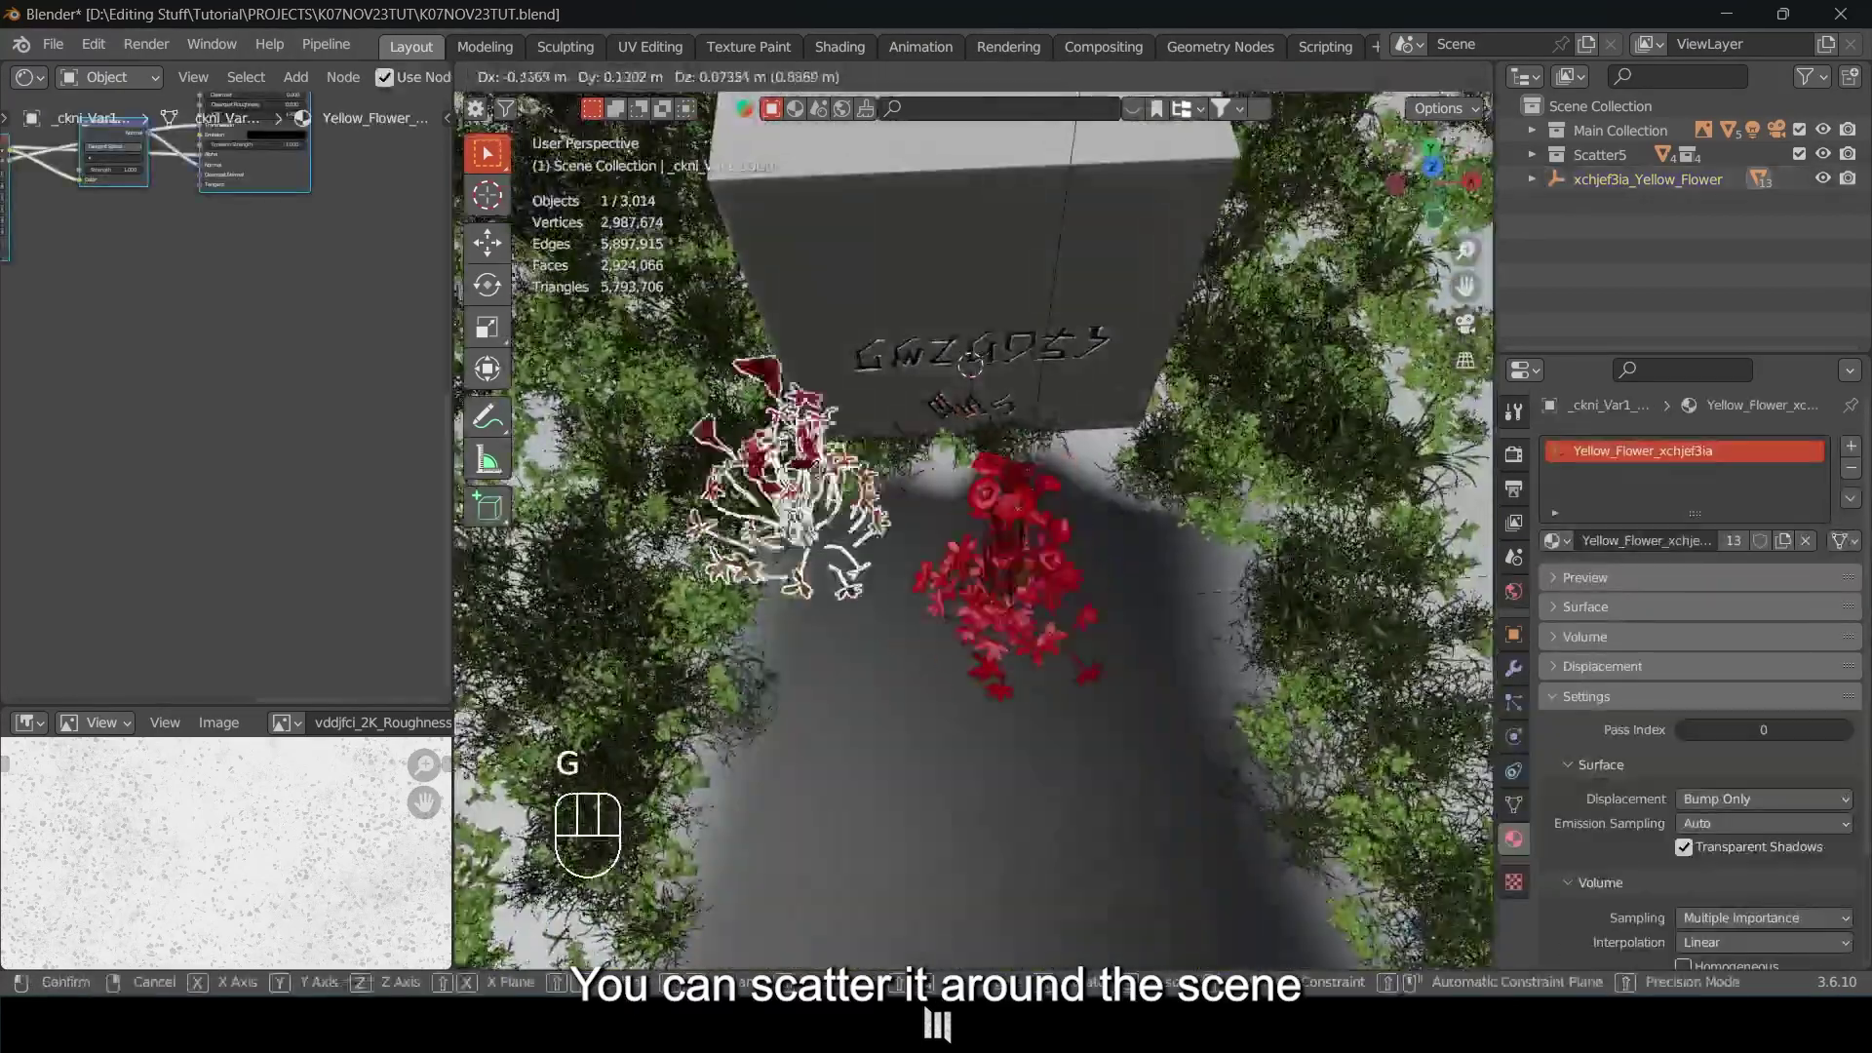
key("shift+z")
left_click(974, 501)
key("g")
key("shift+z")
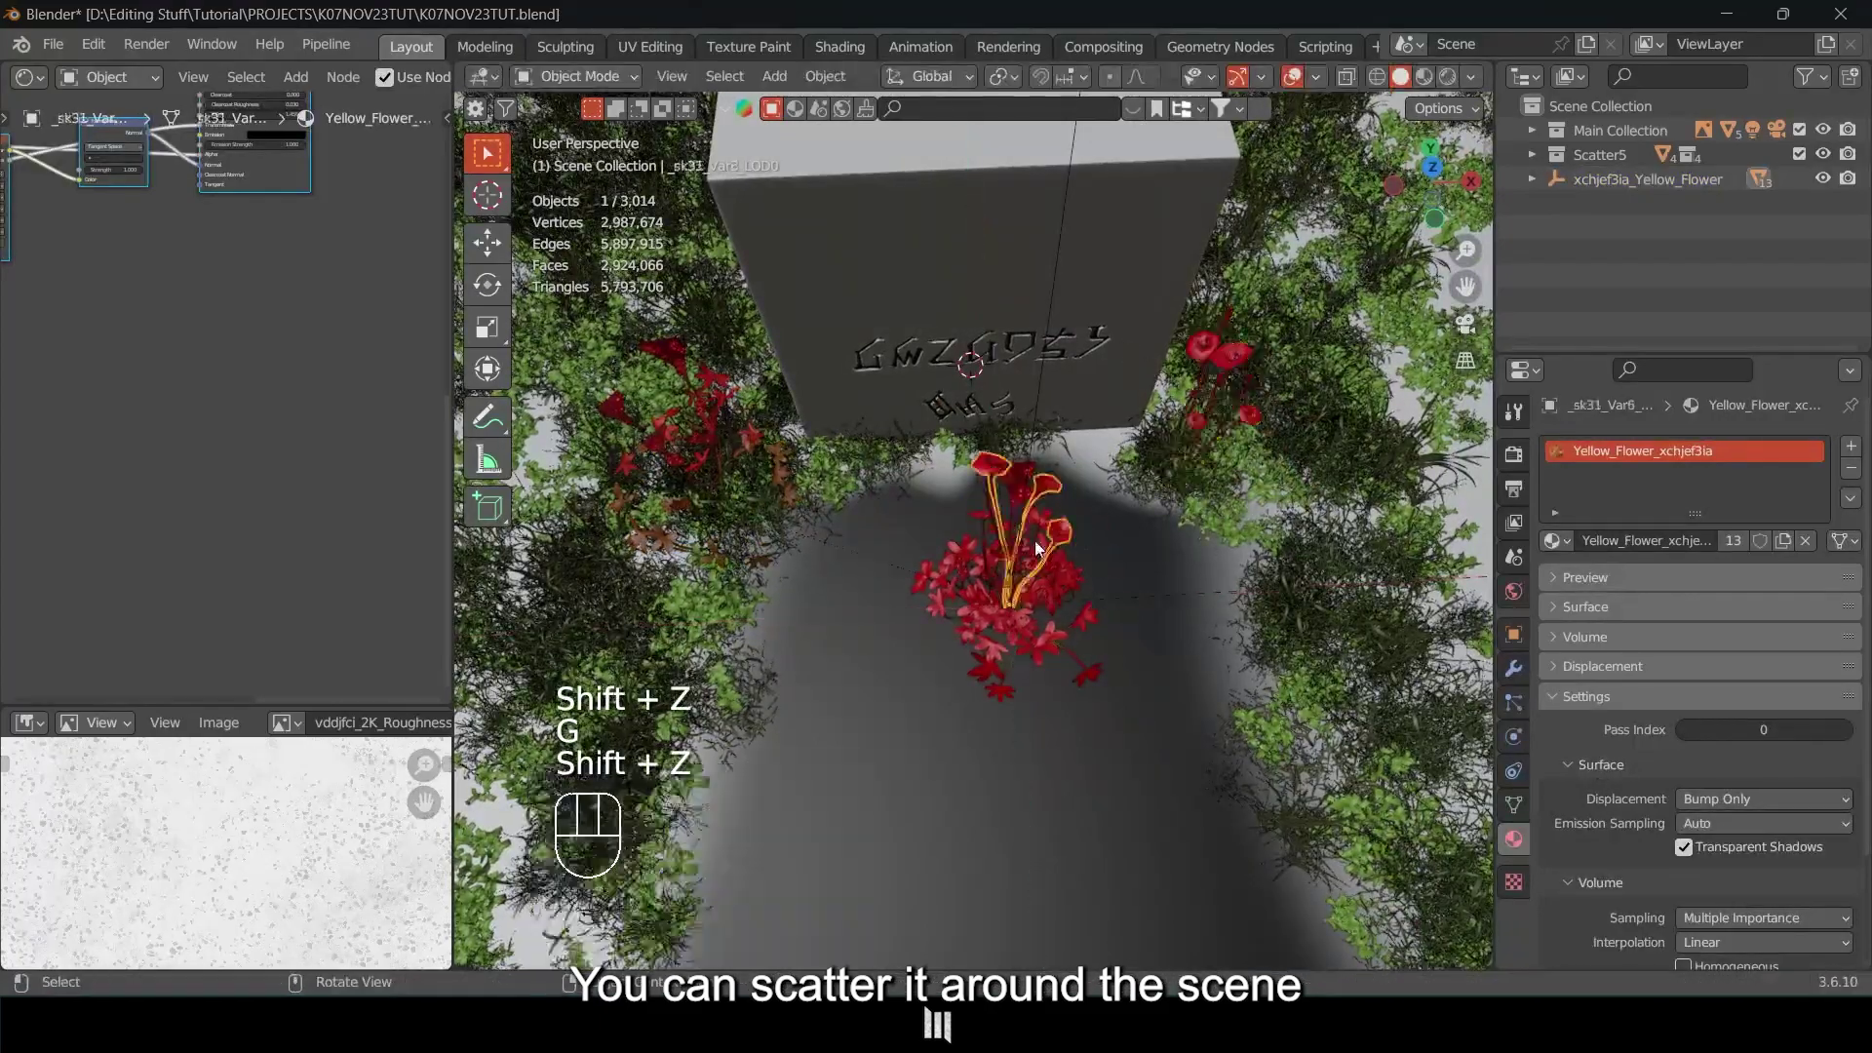
Rotate a tall flower about Z and move further thin stems horizontally from the cluster into the grass right of the gravestone.
key("r")
key("z")
key("g")
key("shift+z")
key("g")
key("shift+z")
key("g")
key("shift+z")
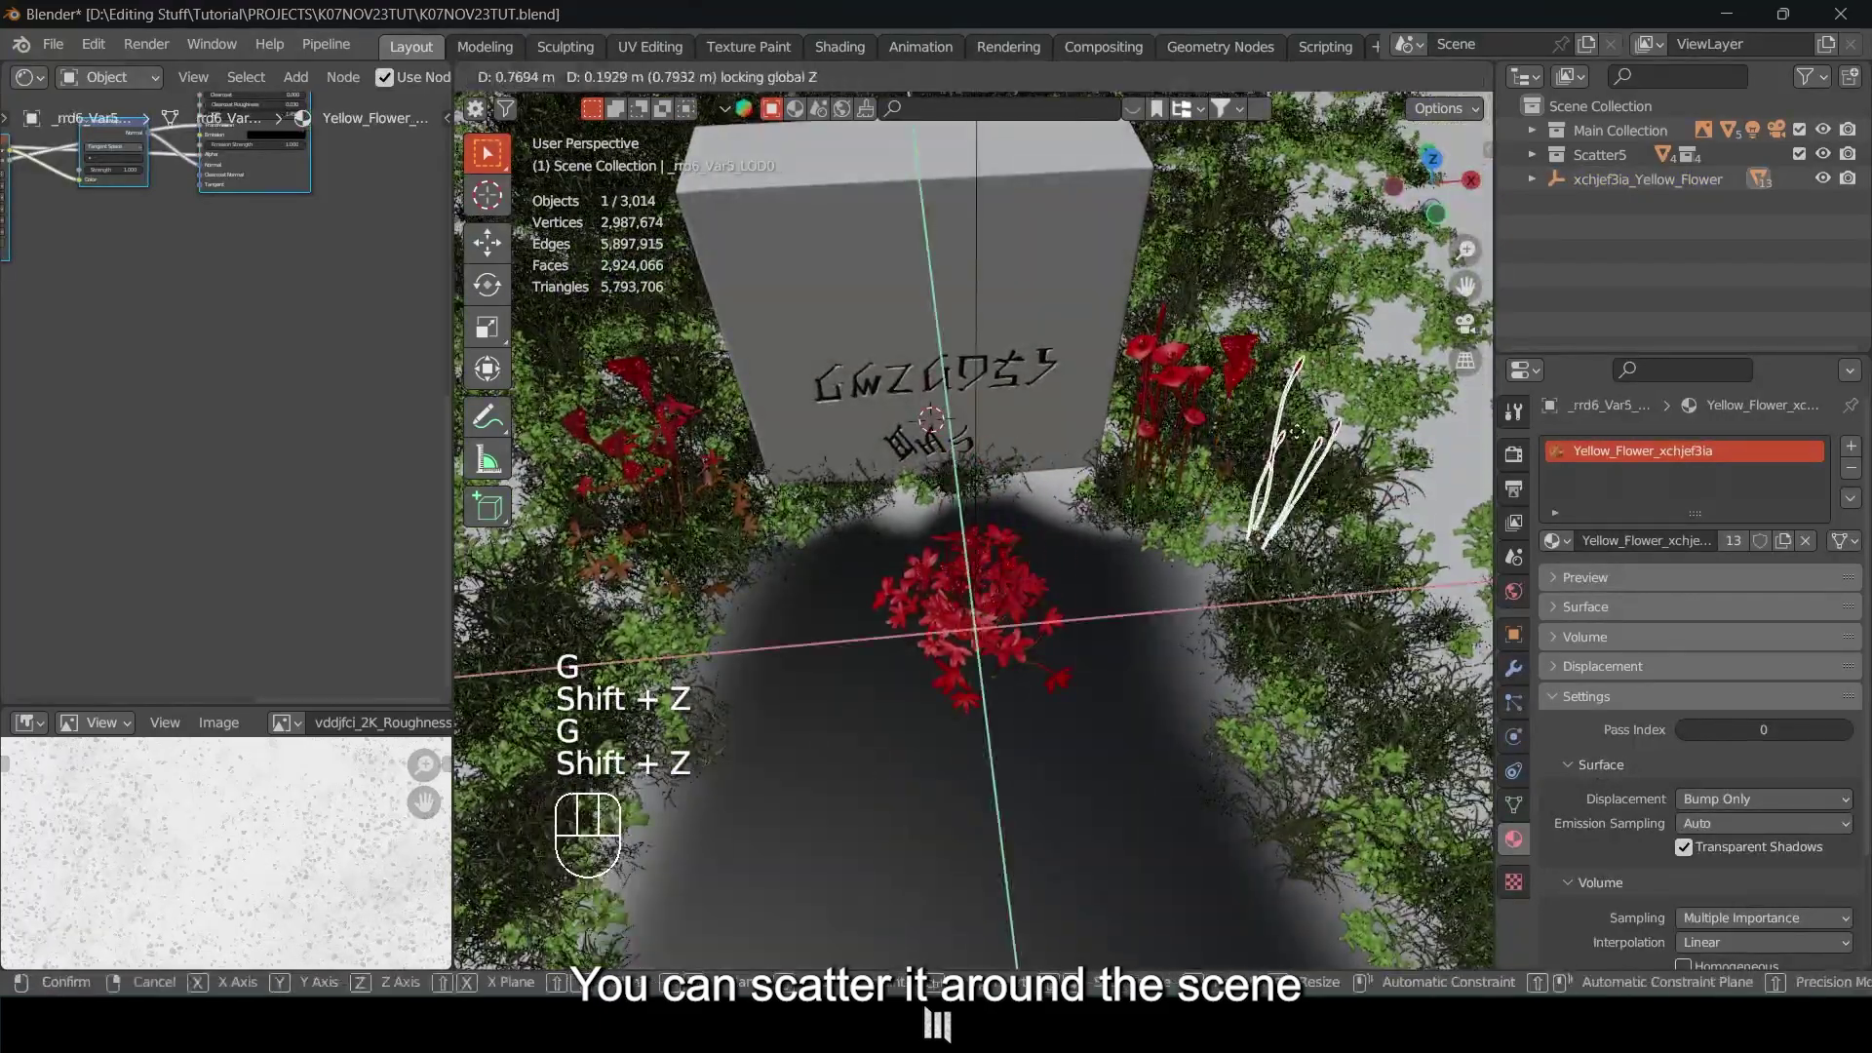
Move a low leafy flower horizontally into the grass left of the grave soil and rotate it about the Z axis.
middle_click_drag(1231, 531, 1161, 450)
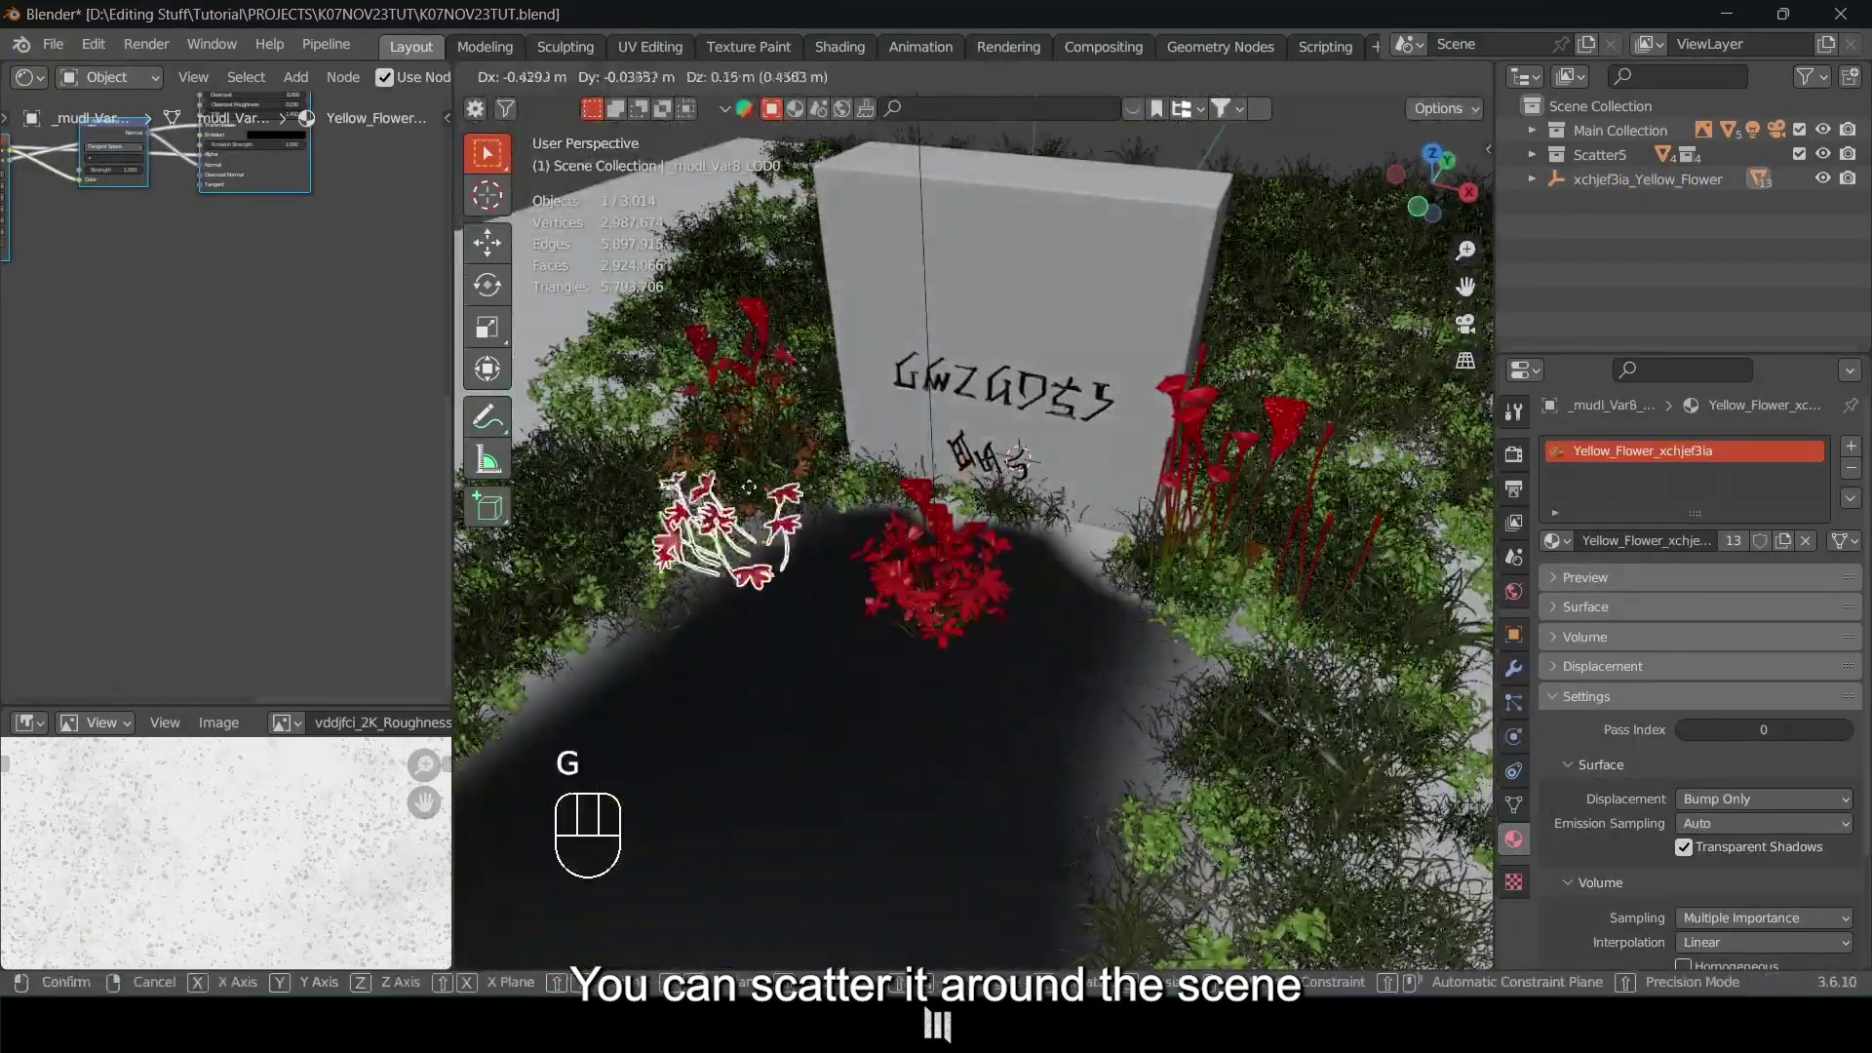
key("shift+z")
key("r")
key("z")
left_click(885, 351)
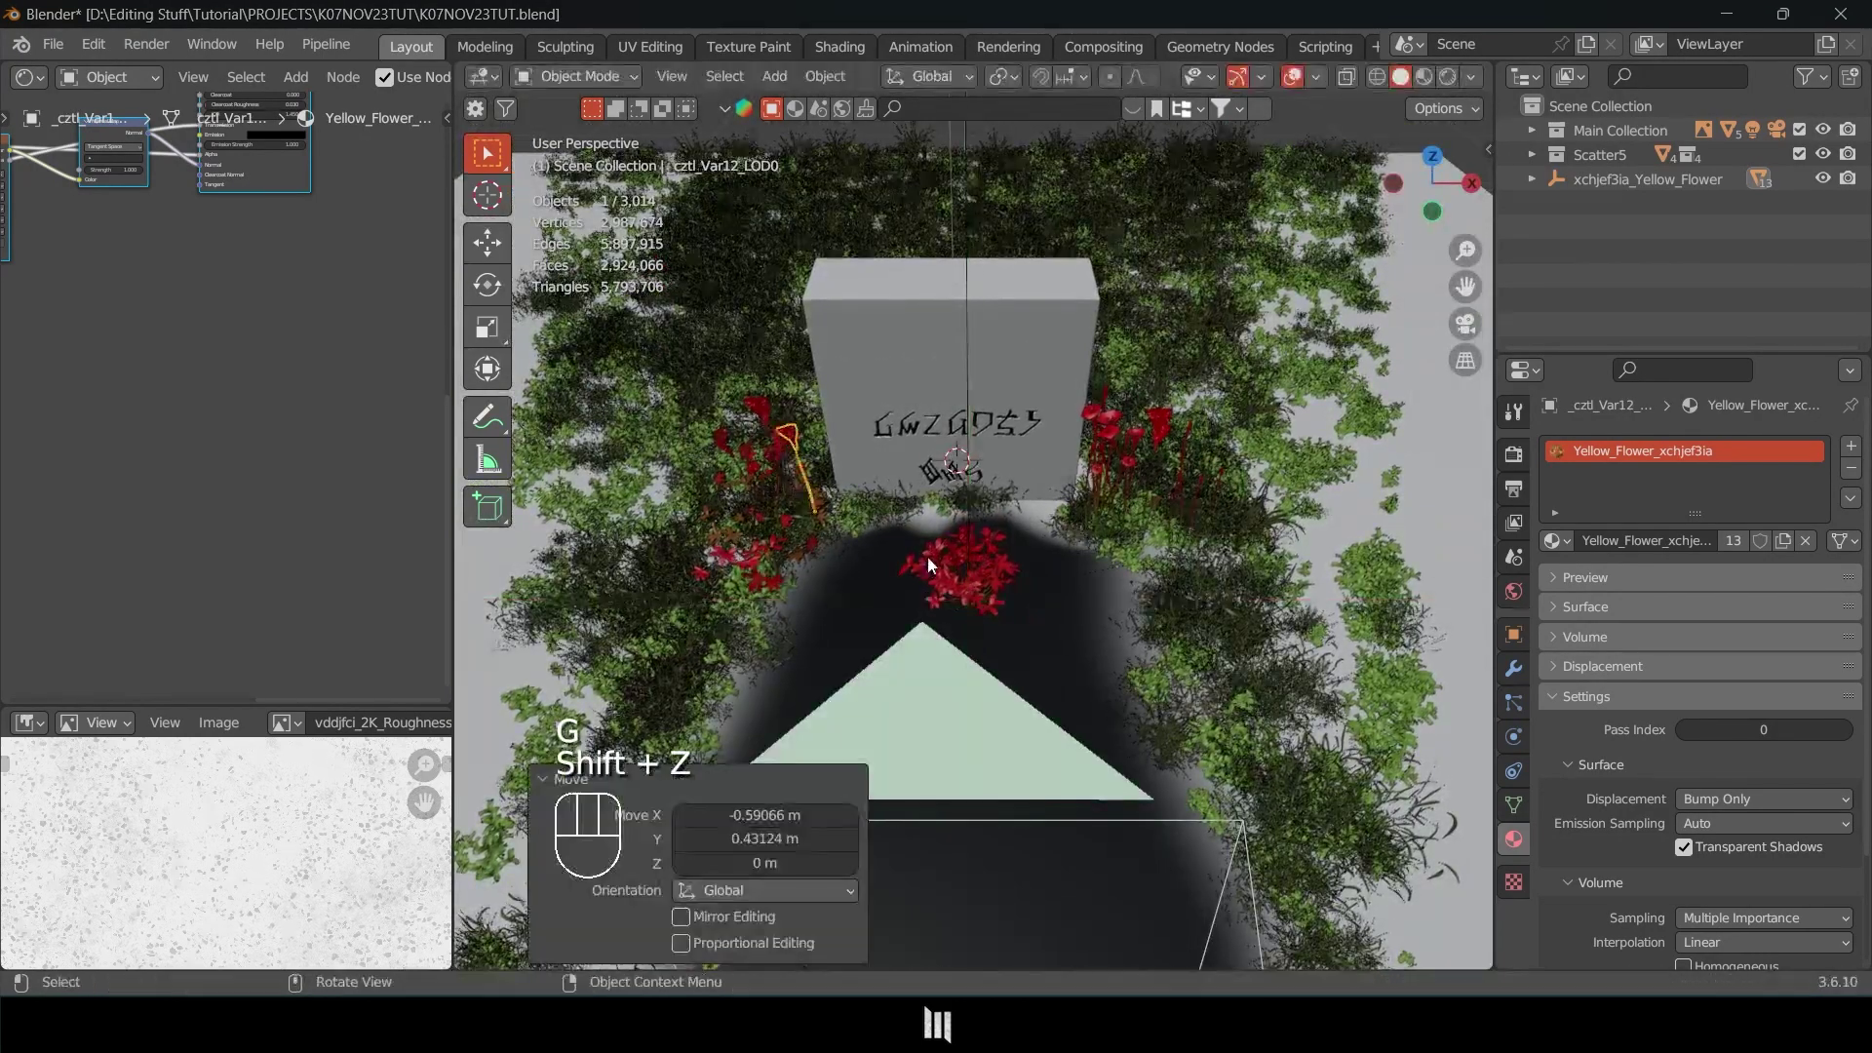
Position a low leafy flower horizontally at the right edge of the grave soil and rotate it about the Z axis.
key("g")
key("shift+z")
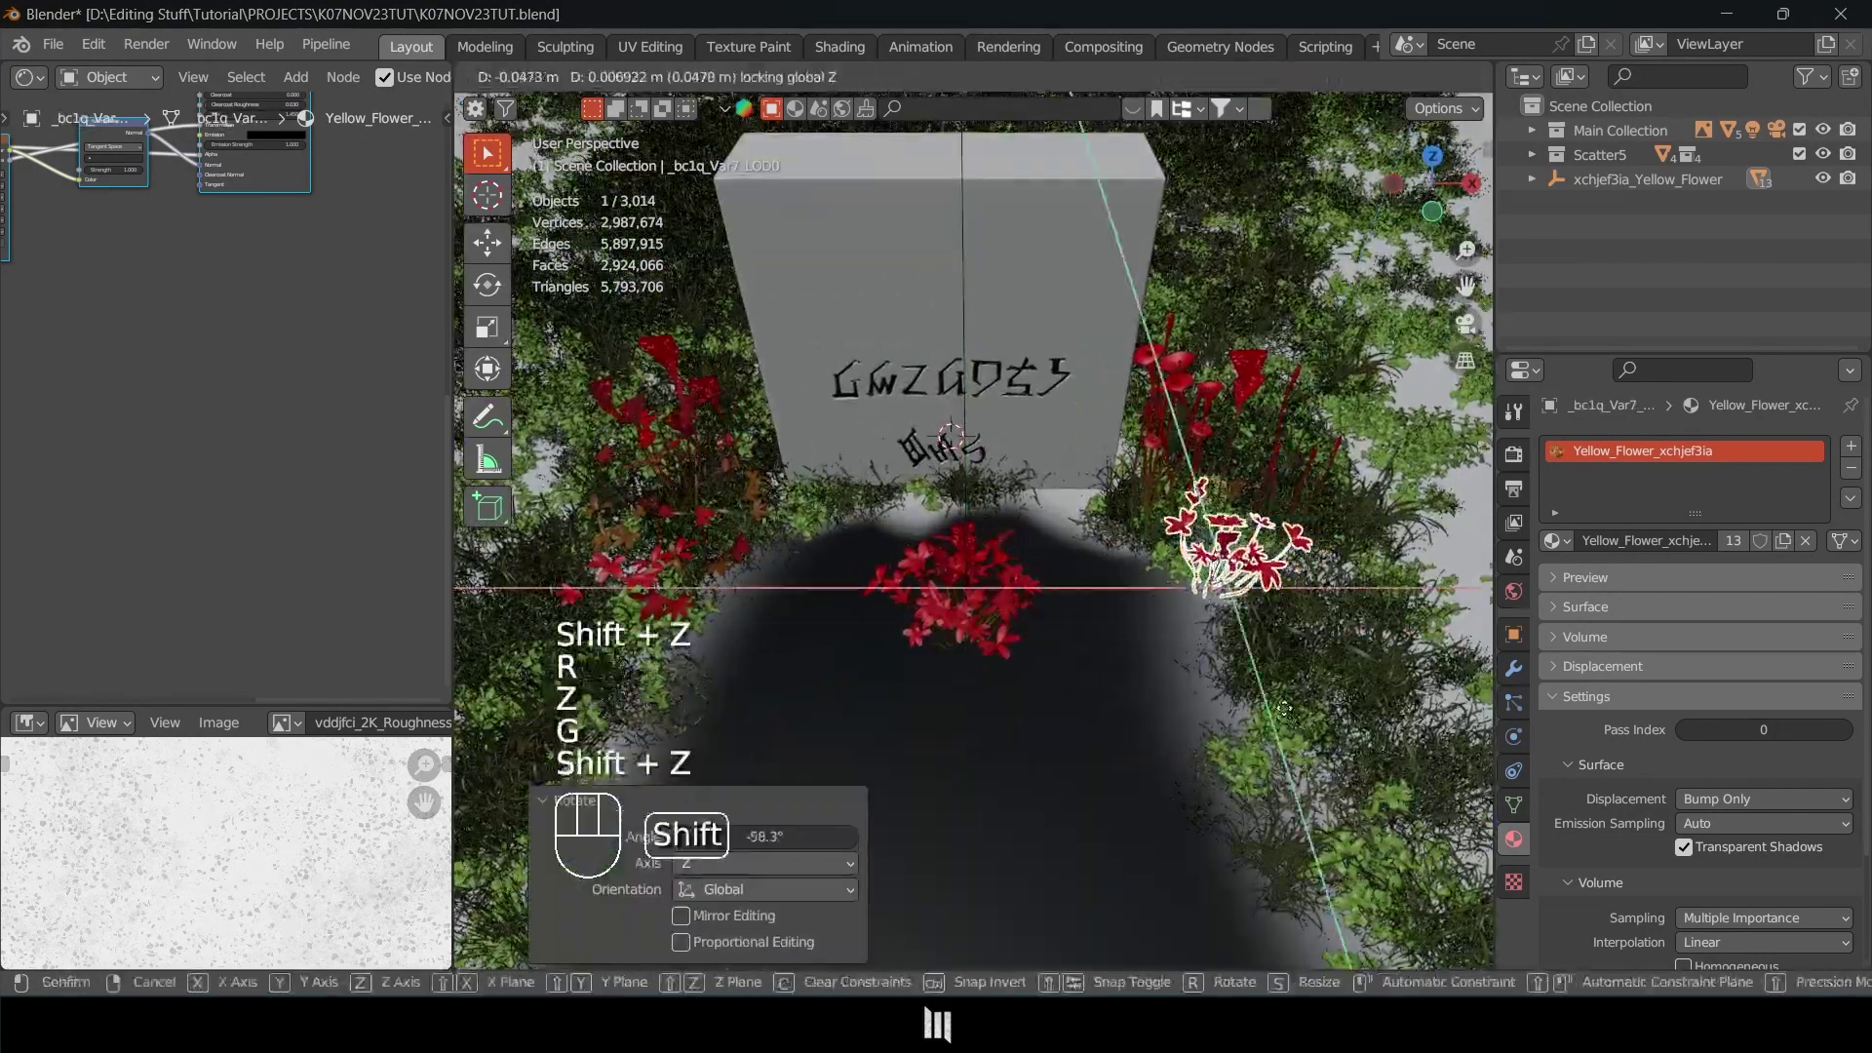
key("g")
key("shift+z")
key("r")
key("z")
key("g")
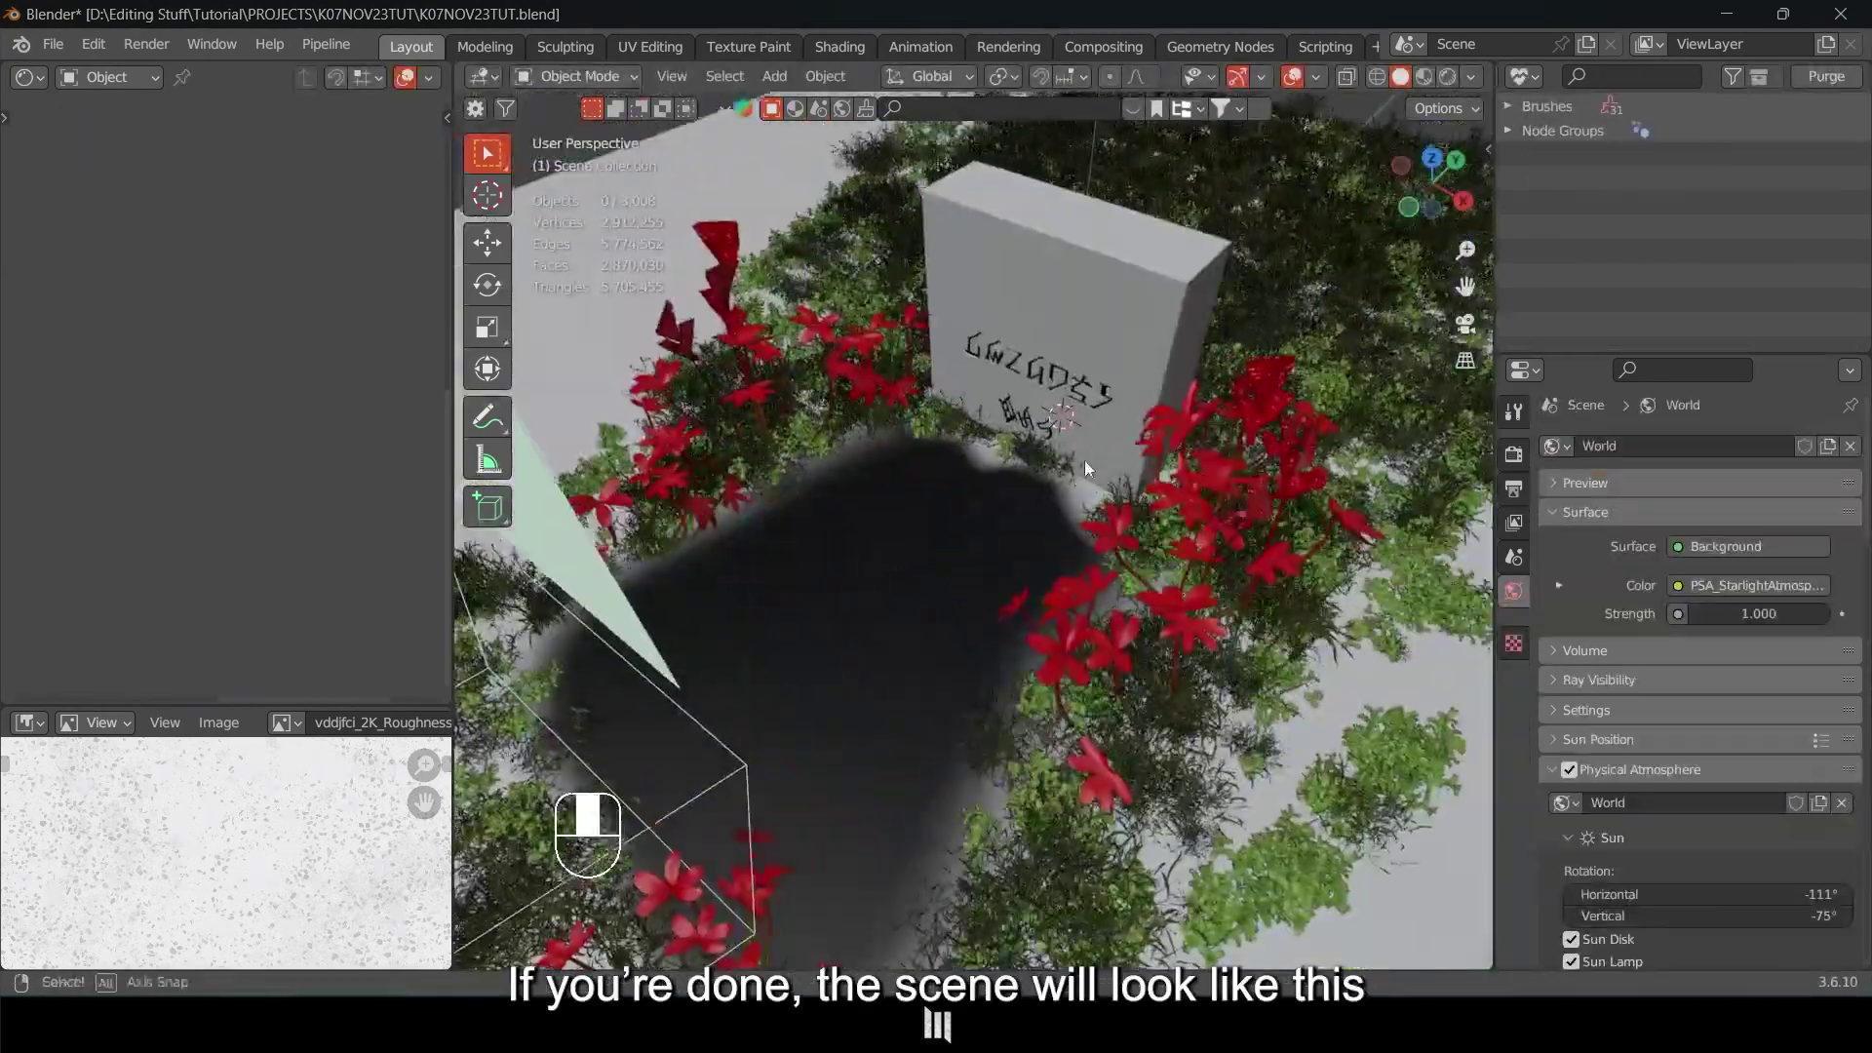
Examine the finished flower arrangement around the gravestone from several angles and through the camera in rendered shading.
middle_click_drag(1084, 460, 1208, 460)
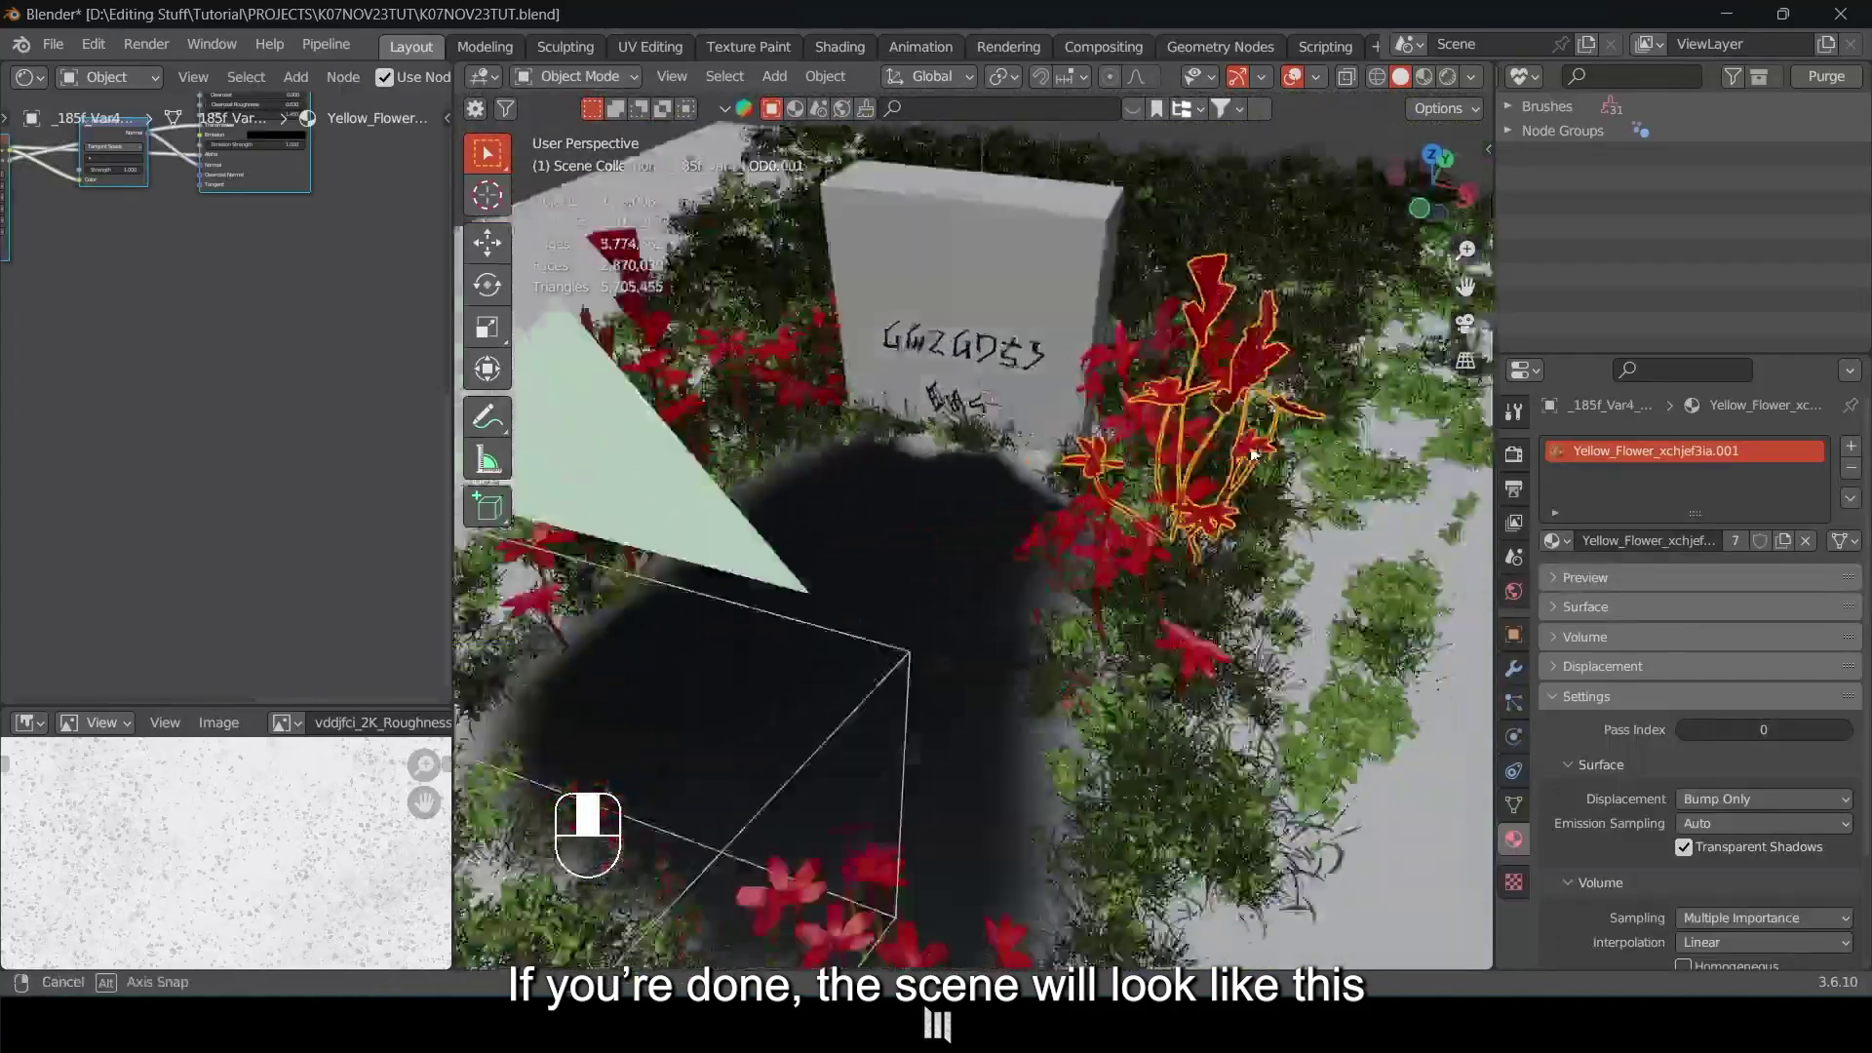
key("a")
key("a")
middle_click_drag(1268, 449, 912, 395)
middle_click_drag(912, 395, 1049, 412)
left_click(863, 365)
key("KP_0")
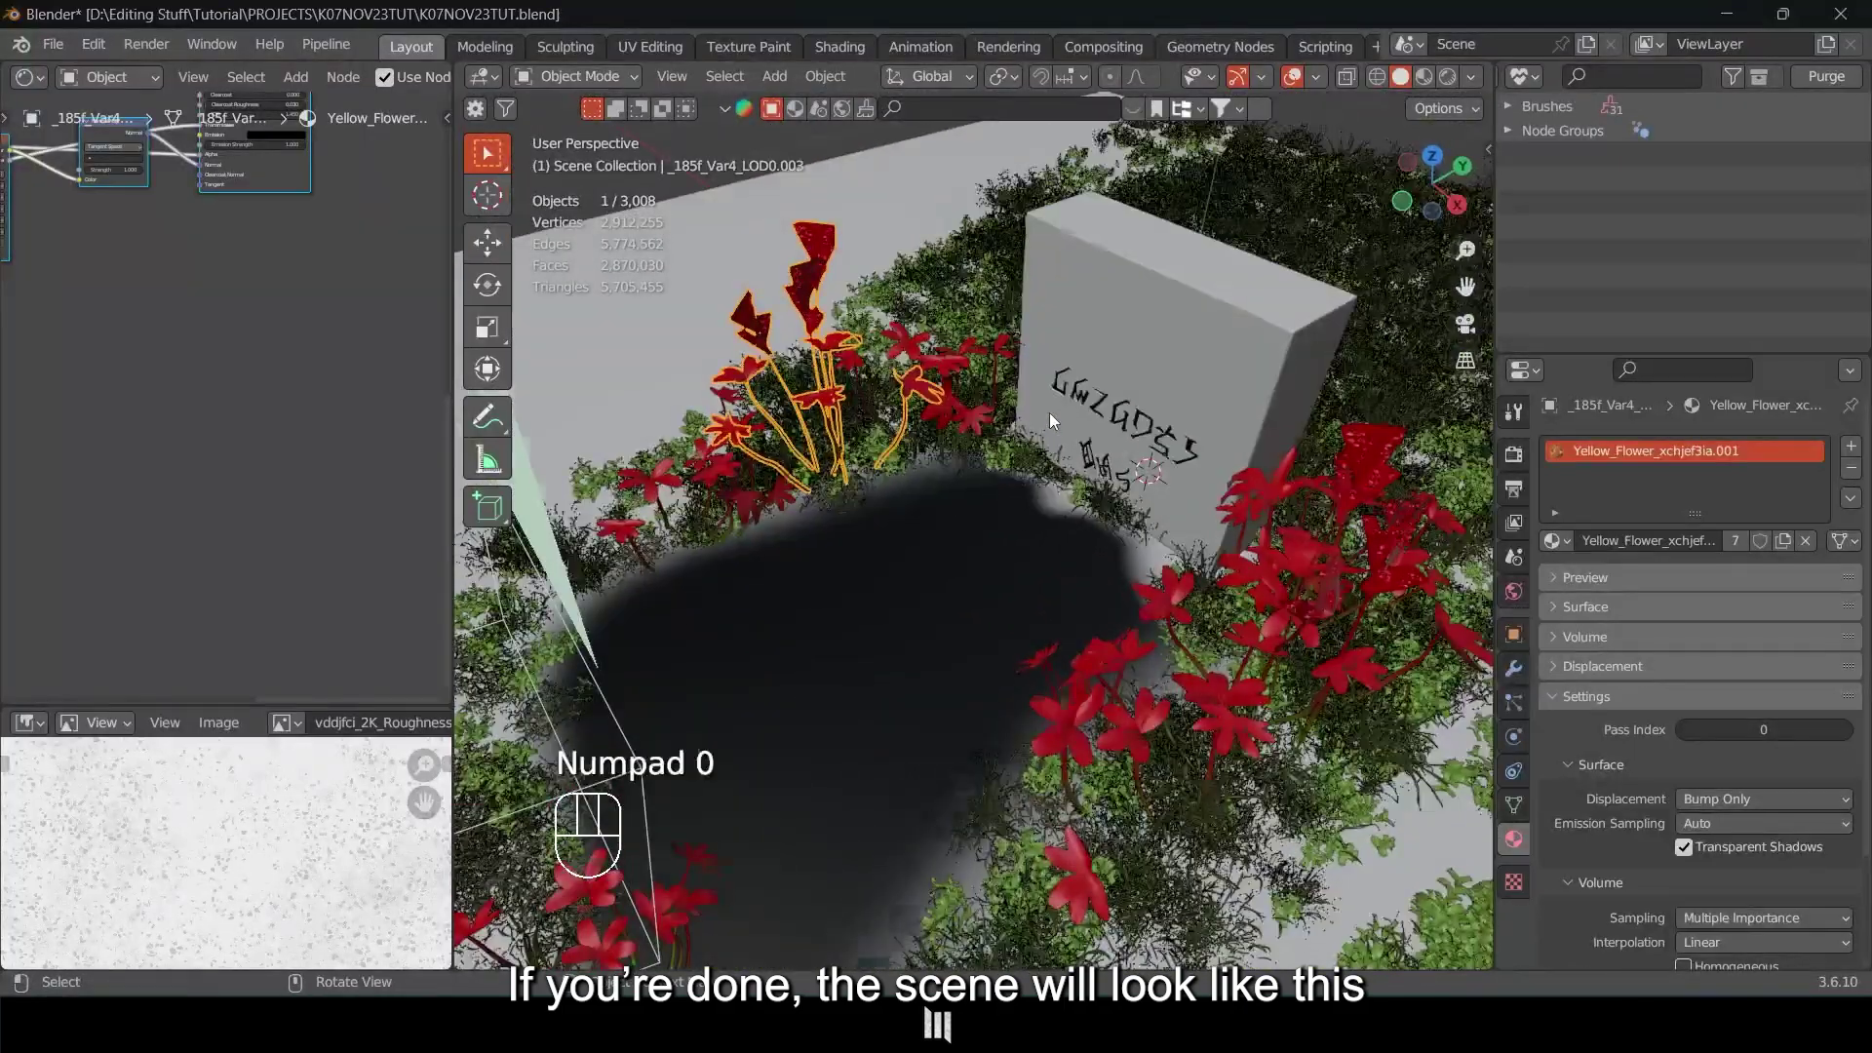
key("z")
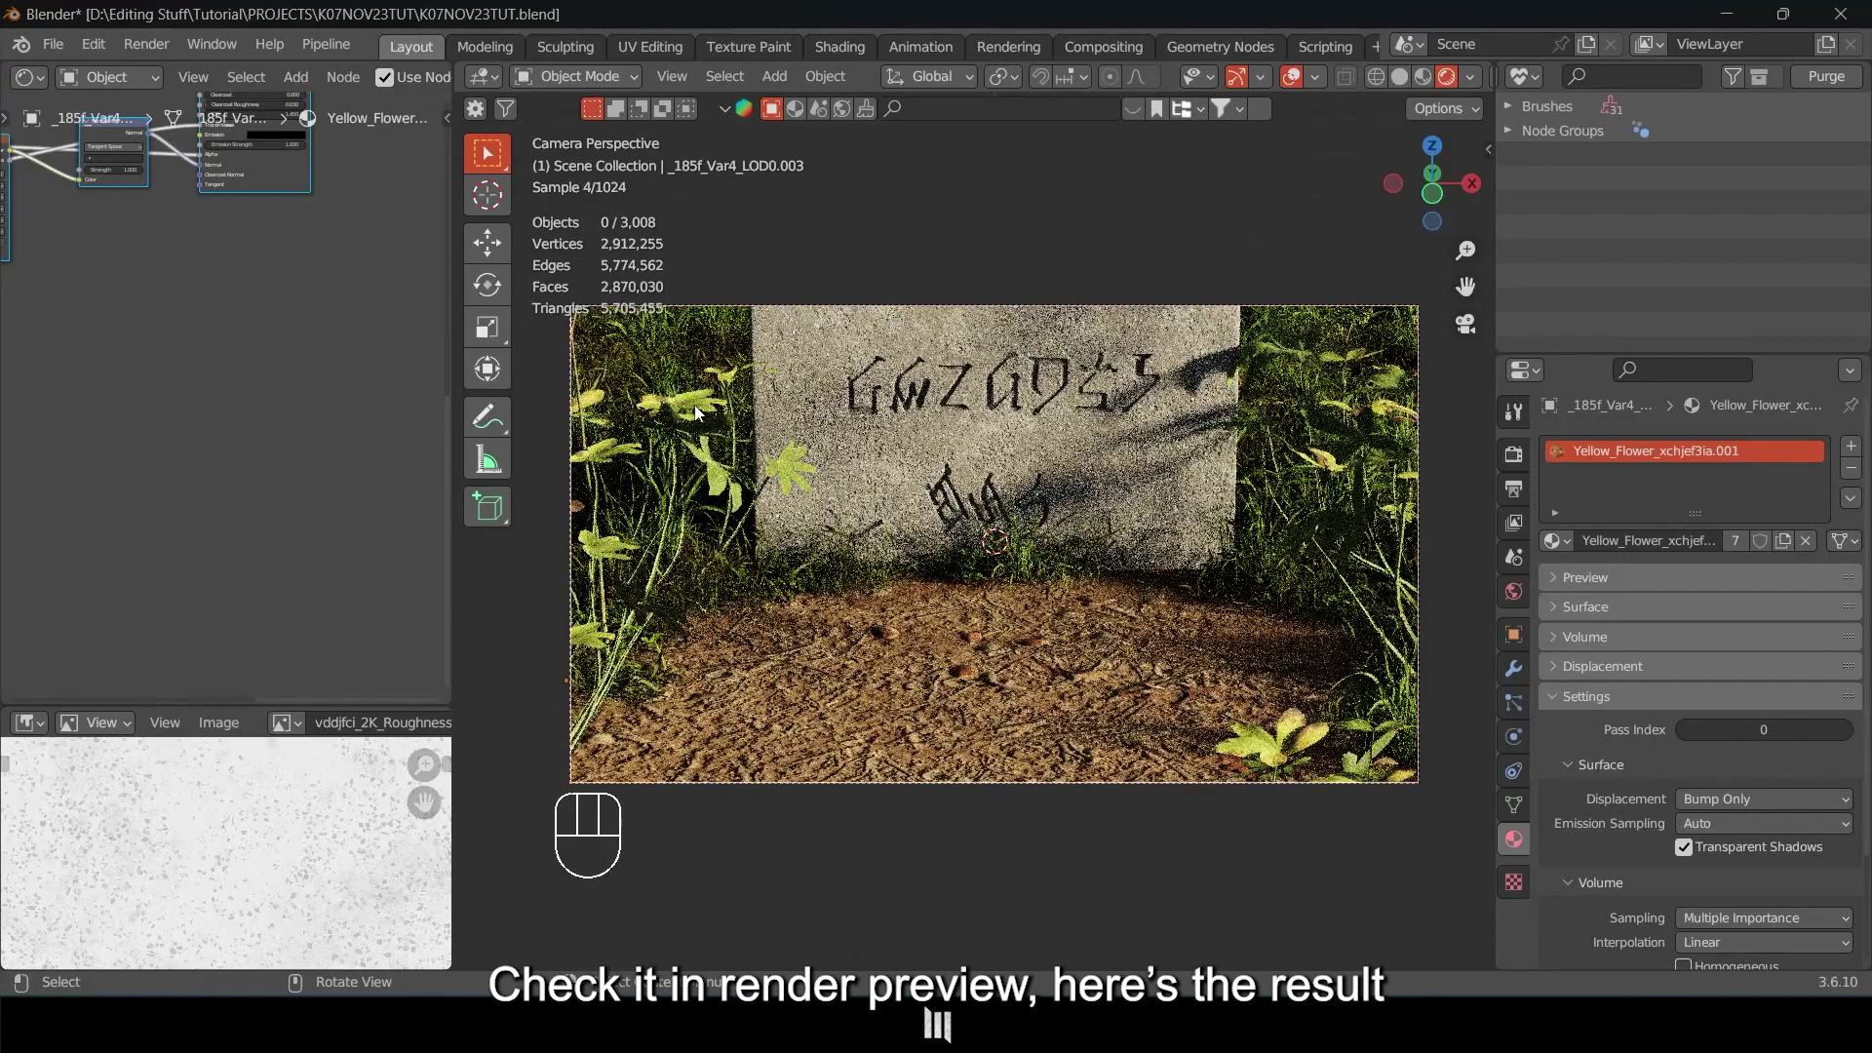
key("a")
key("a")
Examine the Yellow Flower material's Principled BSDF settings, texture nodes and Multiply node.
scroll(267, 487, "down", 8)
middle_click_drag(146, 378, 338, 589)
scroll(339, 589, "up", 5)
left_click_drag(75, 435, 323, 448)
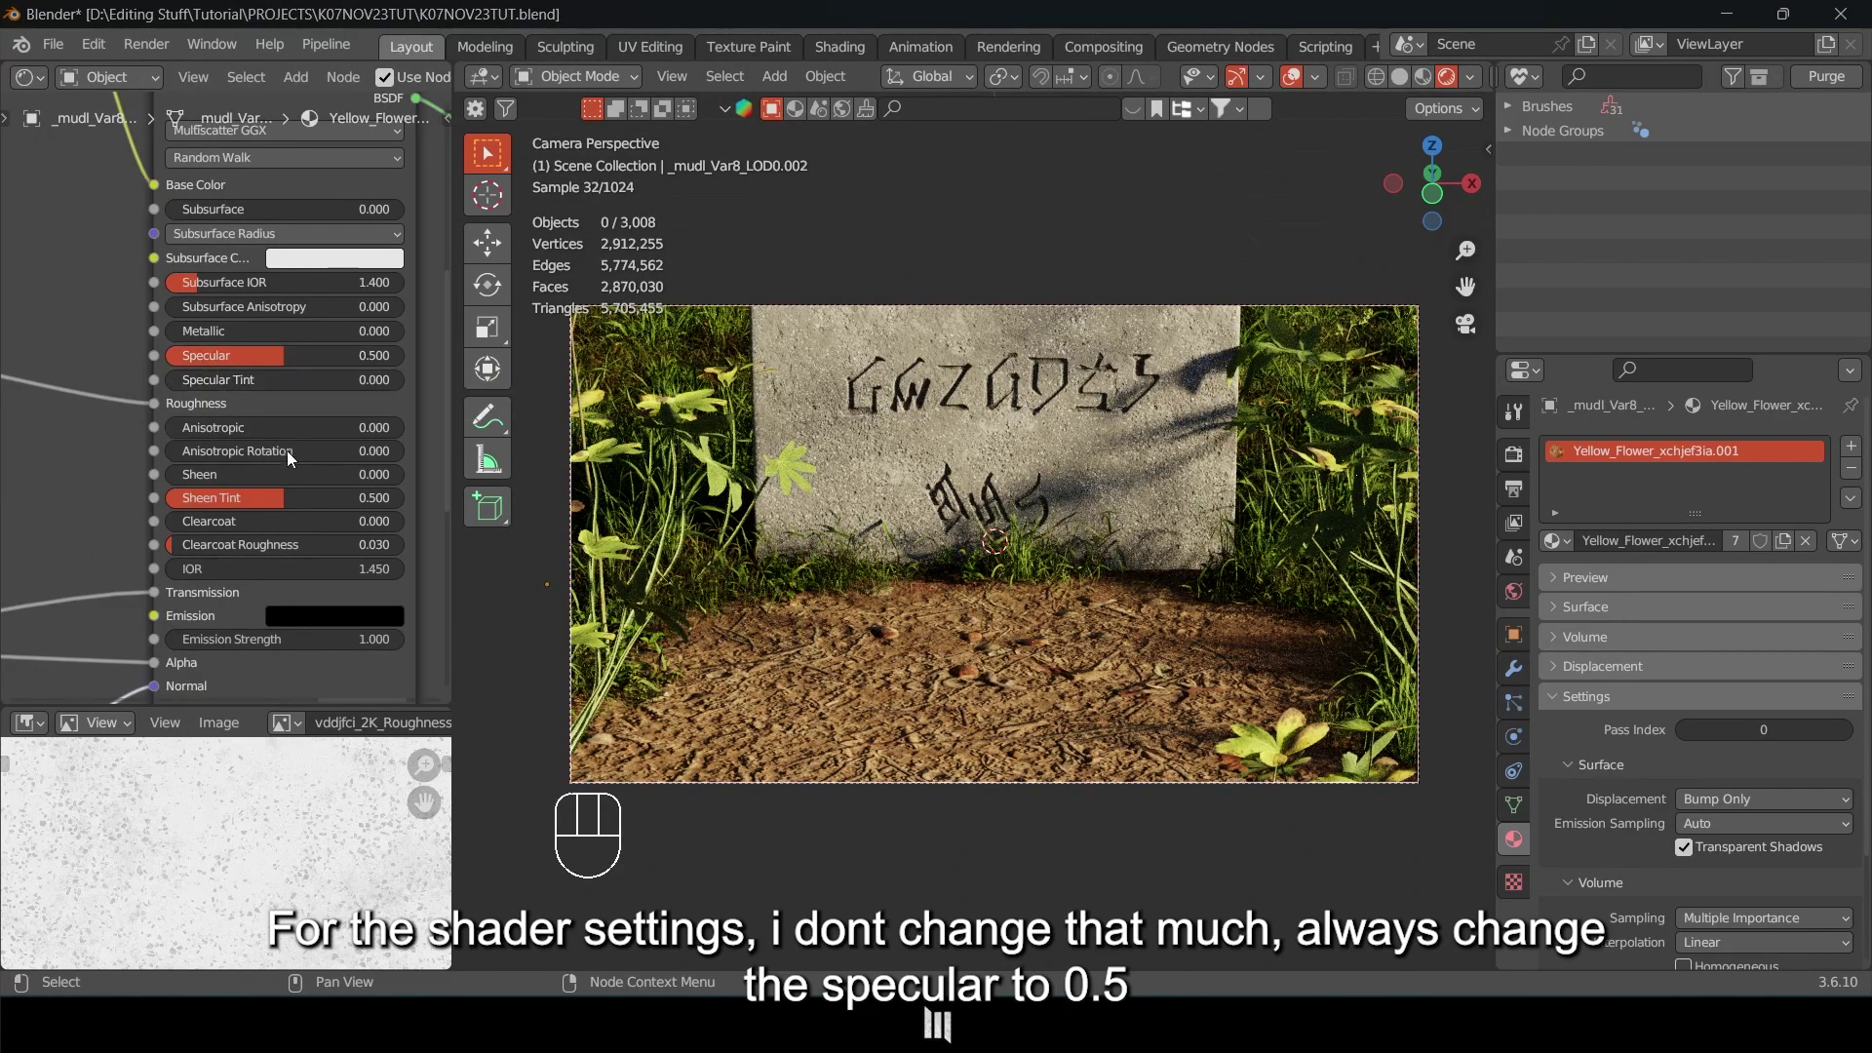
scroll(312, 506, "down", 1)
scroll(29, 484, "down", 4)
middle_click_drag(30, 484, 242, 429)
middle_click_drag(117, 459, 338, 424)
middle_click_drag(214, 597, 220, 553)
left_click_drag(222, 555, 216, 626)
middle_click_drag(217, 626, 117, 654)
scroll(117, 653, "down", 1)
middle_click_drag(269, 541, 326, 433)
left_click_drag(56, 392, 225, 503)
left_click_drag(118, 474, 384, 407)
middle_click_drag(384, 407, 195, 419)
scroll(195, 419, "down", 2)
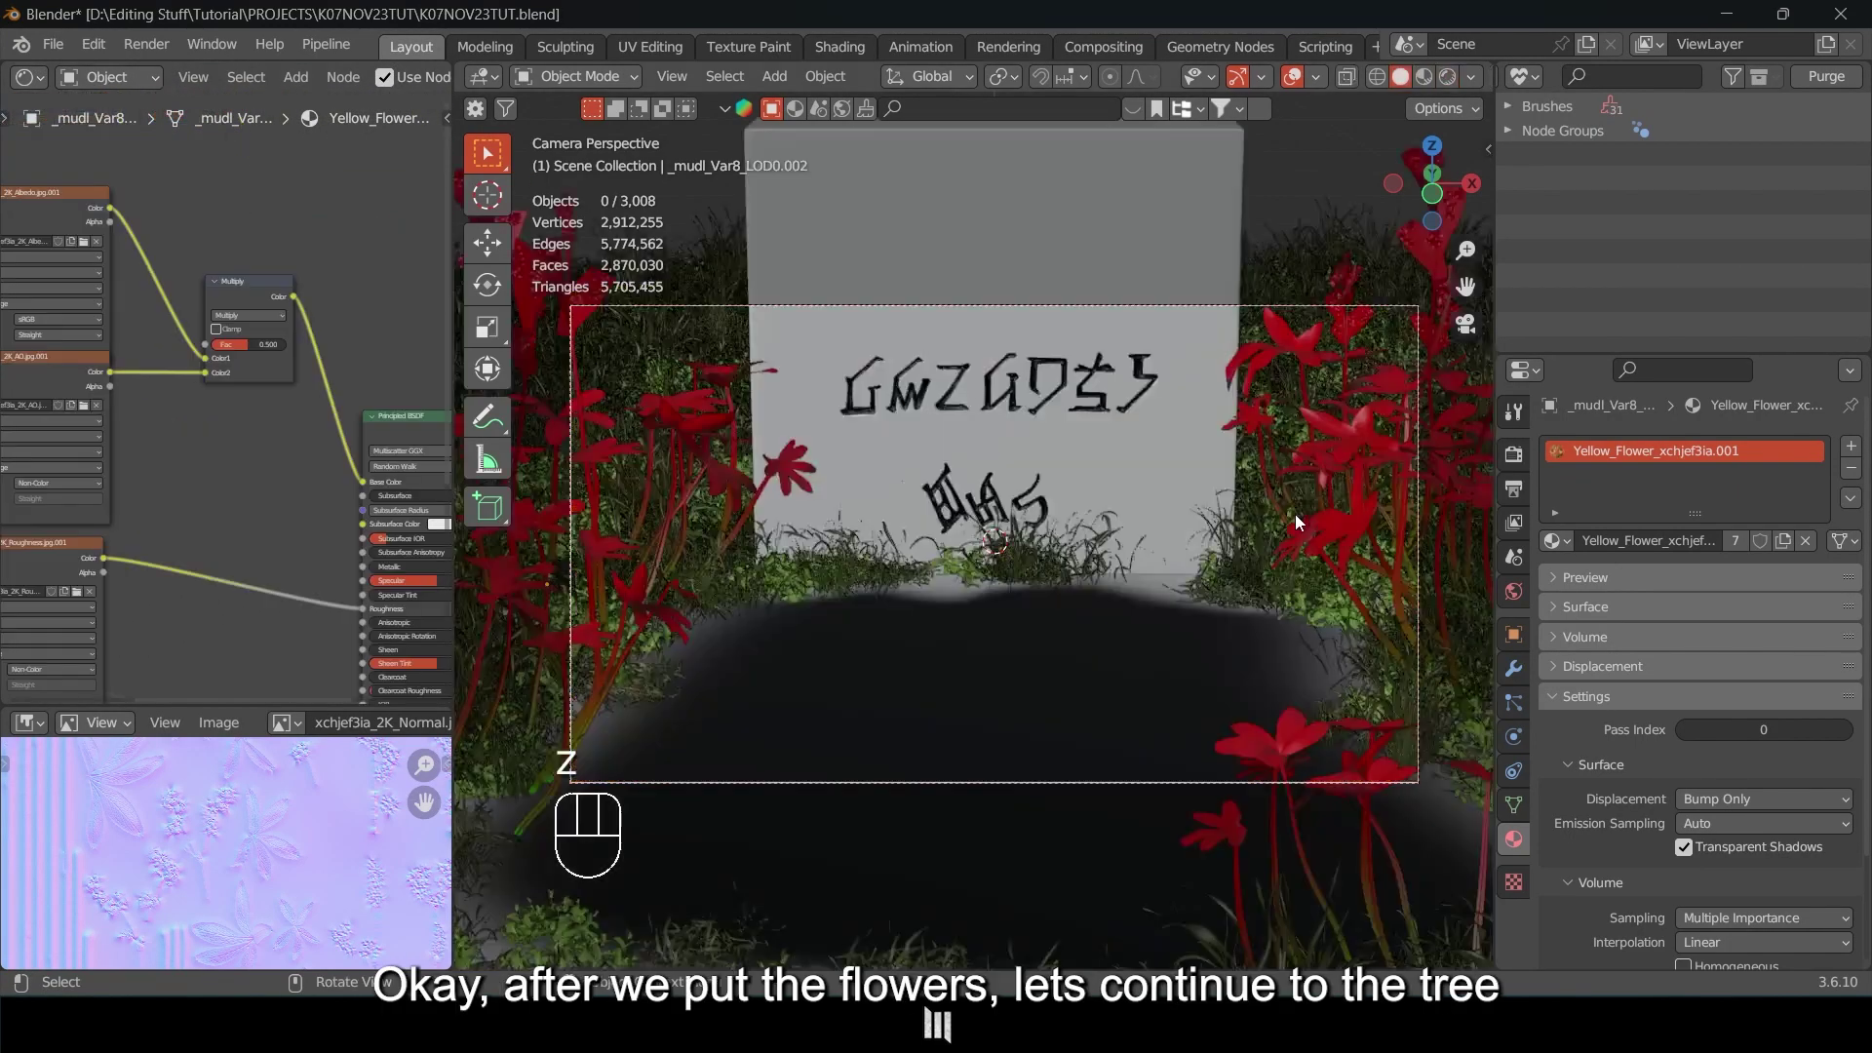
Switch to Quixel Bridge, find the Nordic Forest Tree Trunk Spruce asset among the favorites and export it to Blender.
middle_click_drag(1295, 513, 888, 508)
mouse_move(1295, 1026)
left_click(1295, 902)
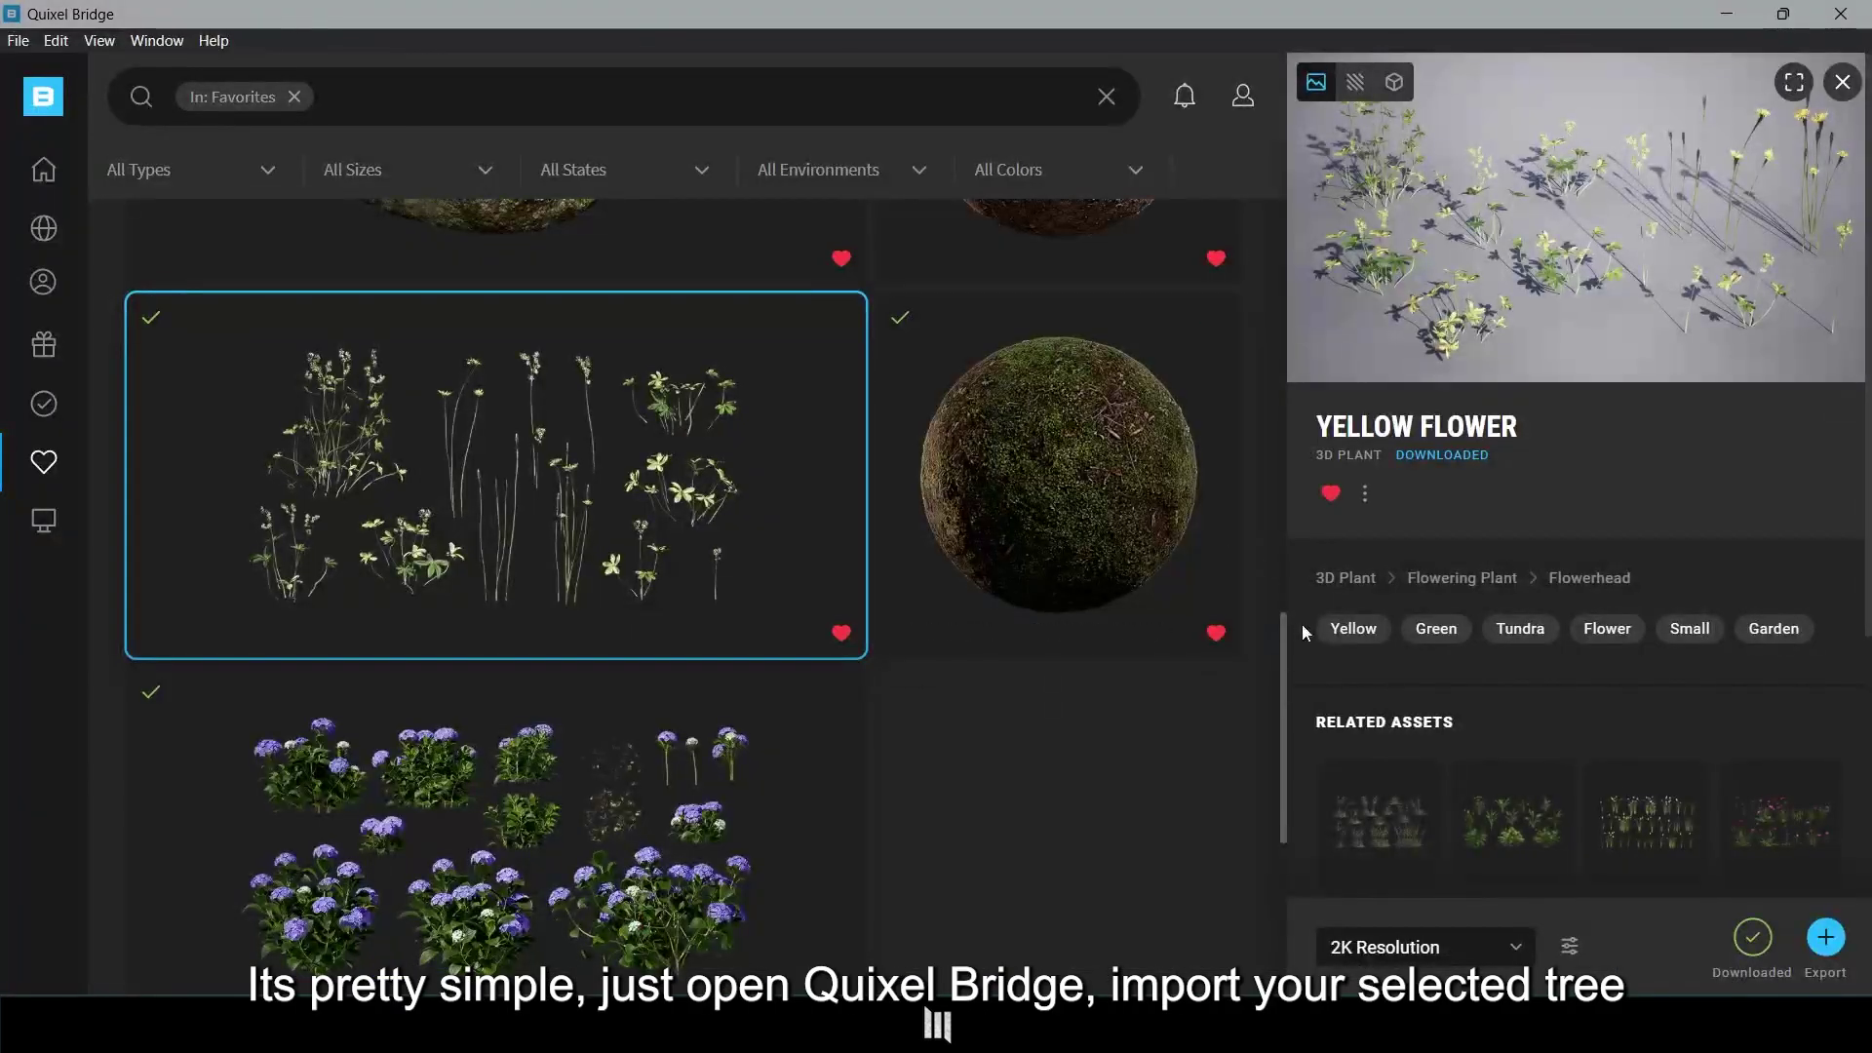
left_click_drag(1283, 620, 1260, 868)
left_click(510, 659)
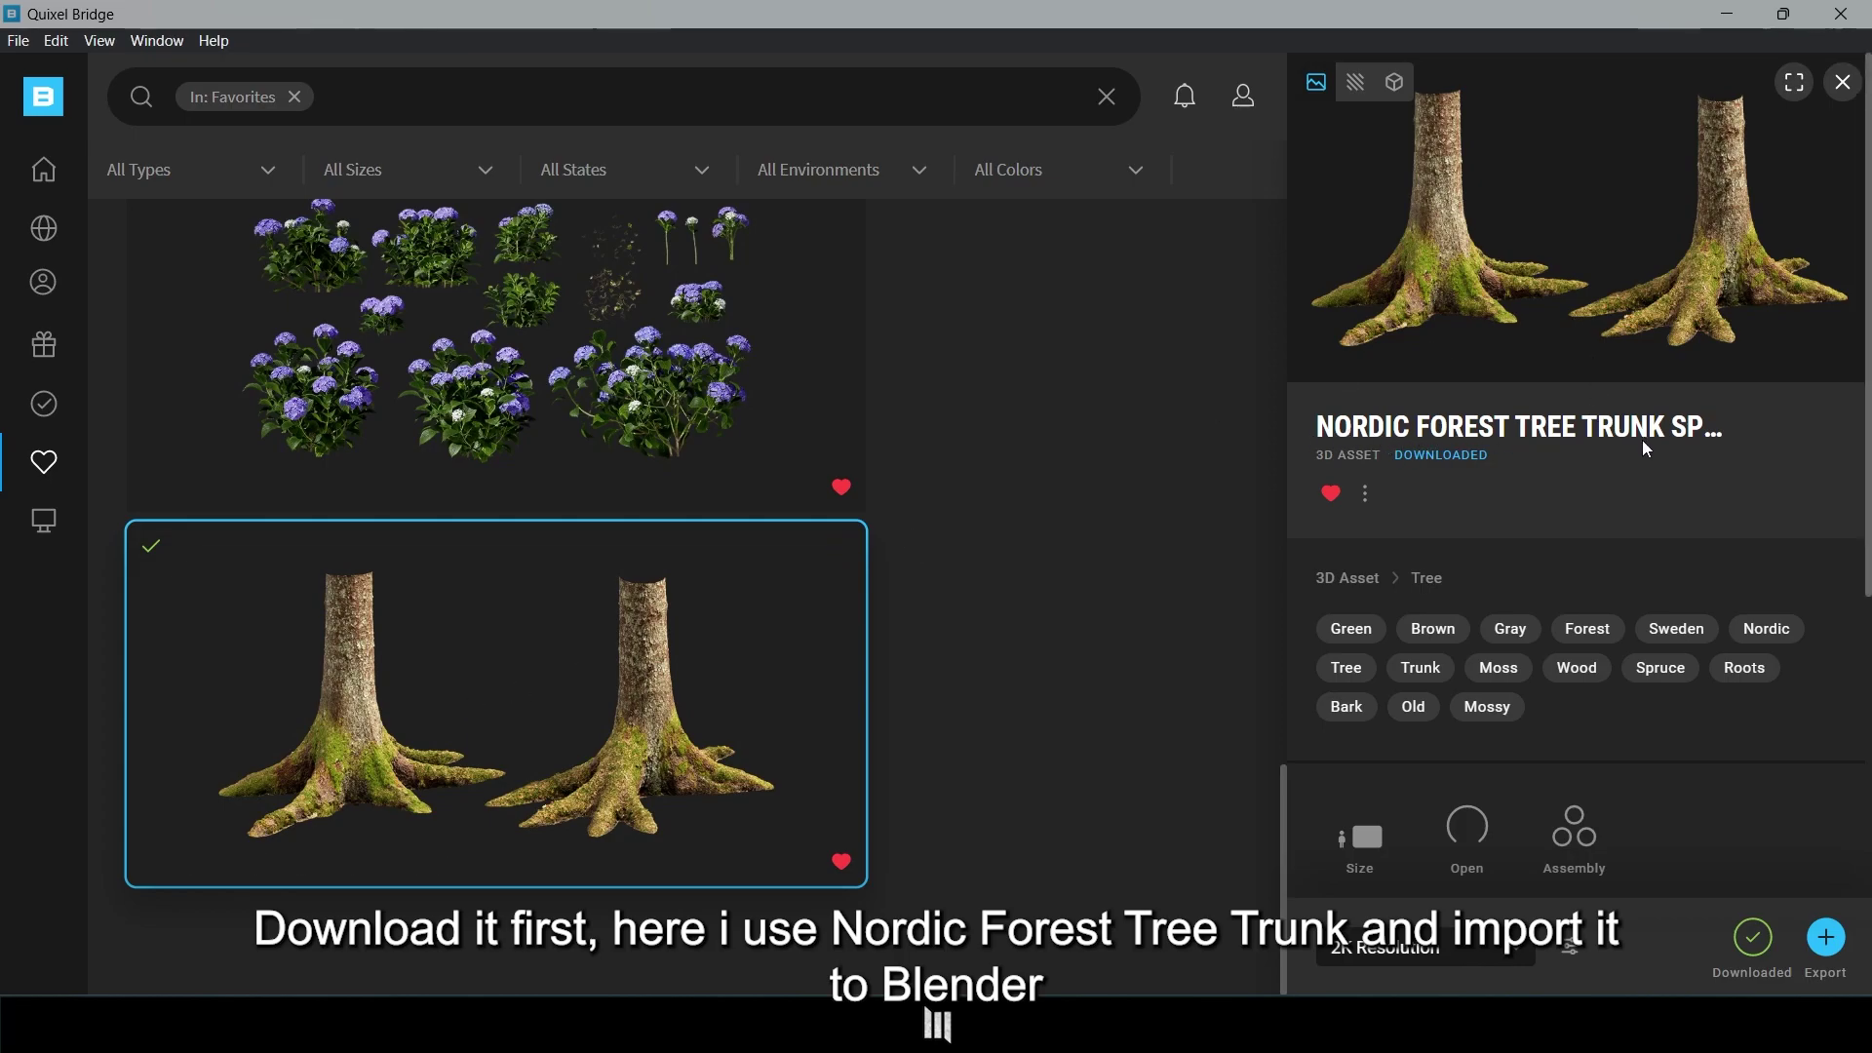
left_click(1828, 940)
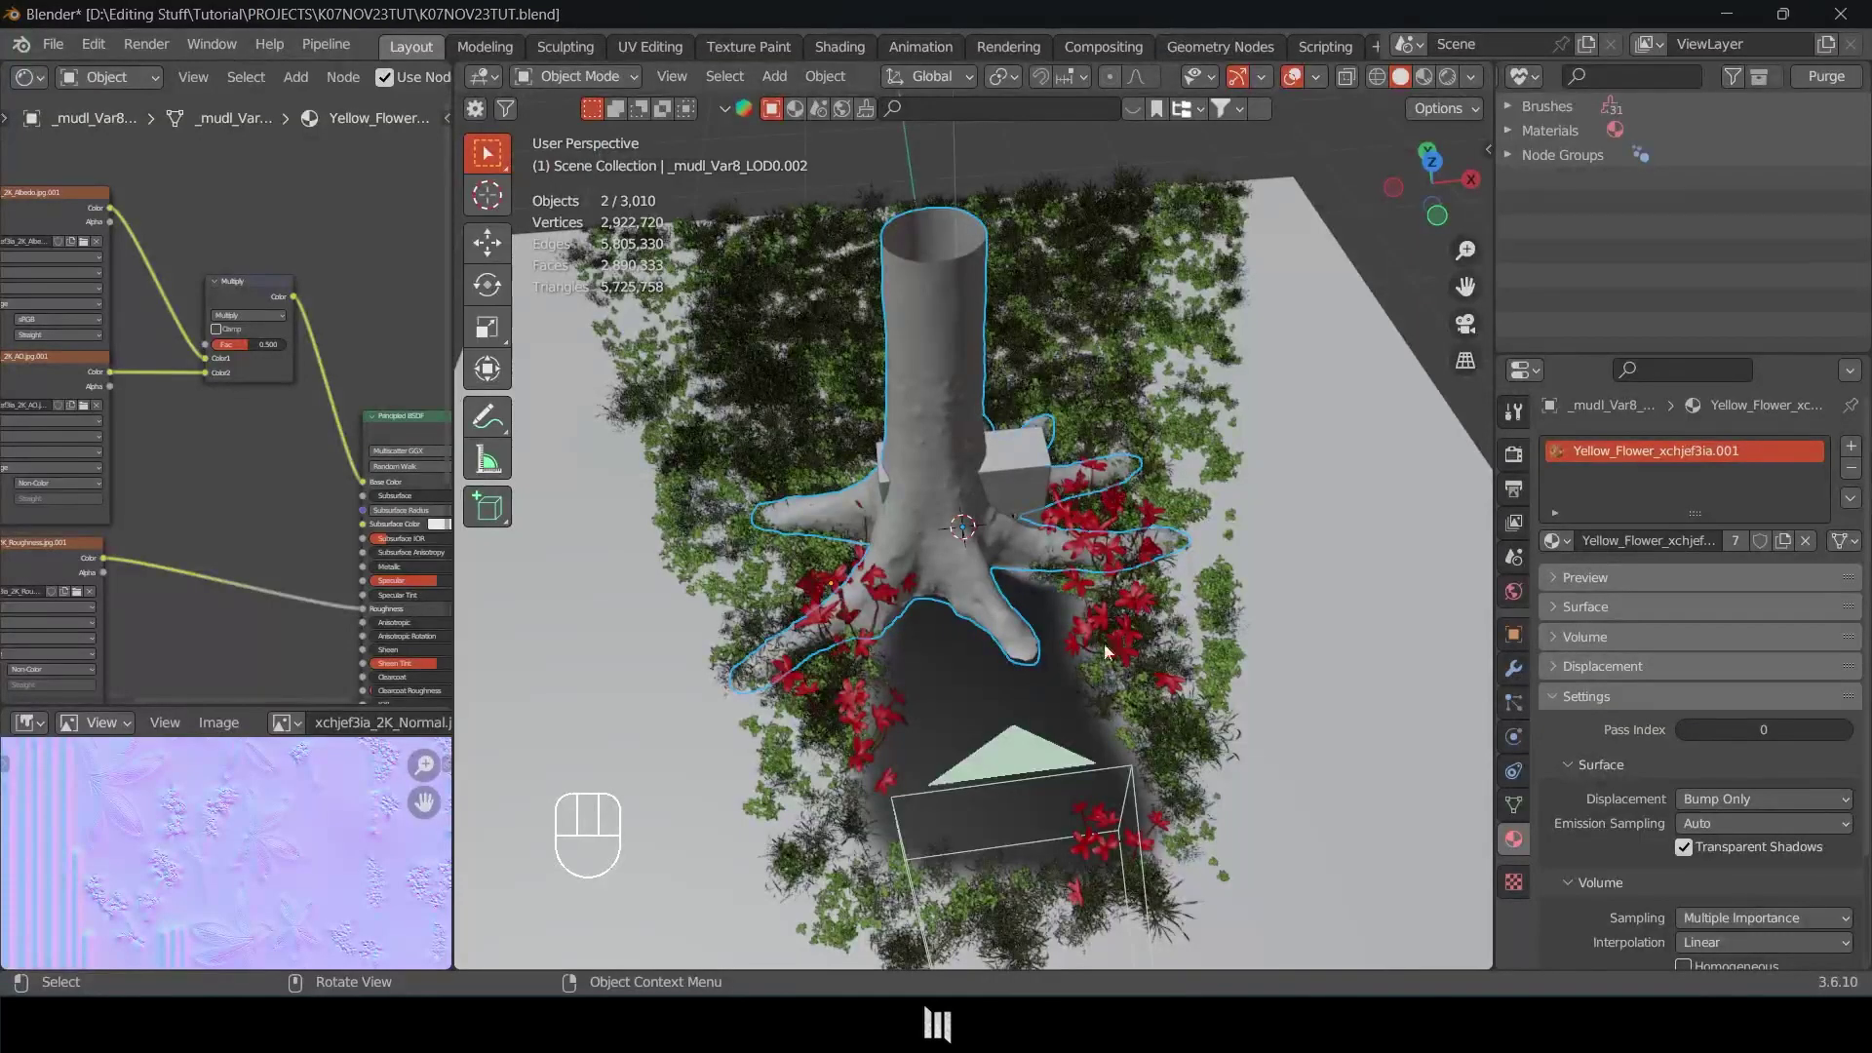
Move the imported tree trunk about 0.93 m along Y behind the gravestone and rotate it about the Z axis.
middle_click_drag(1107, 653, 1107, 683)
left_click(987, 577)
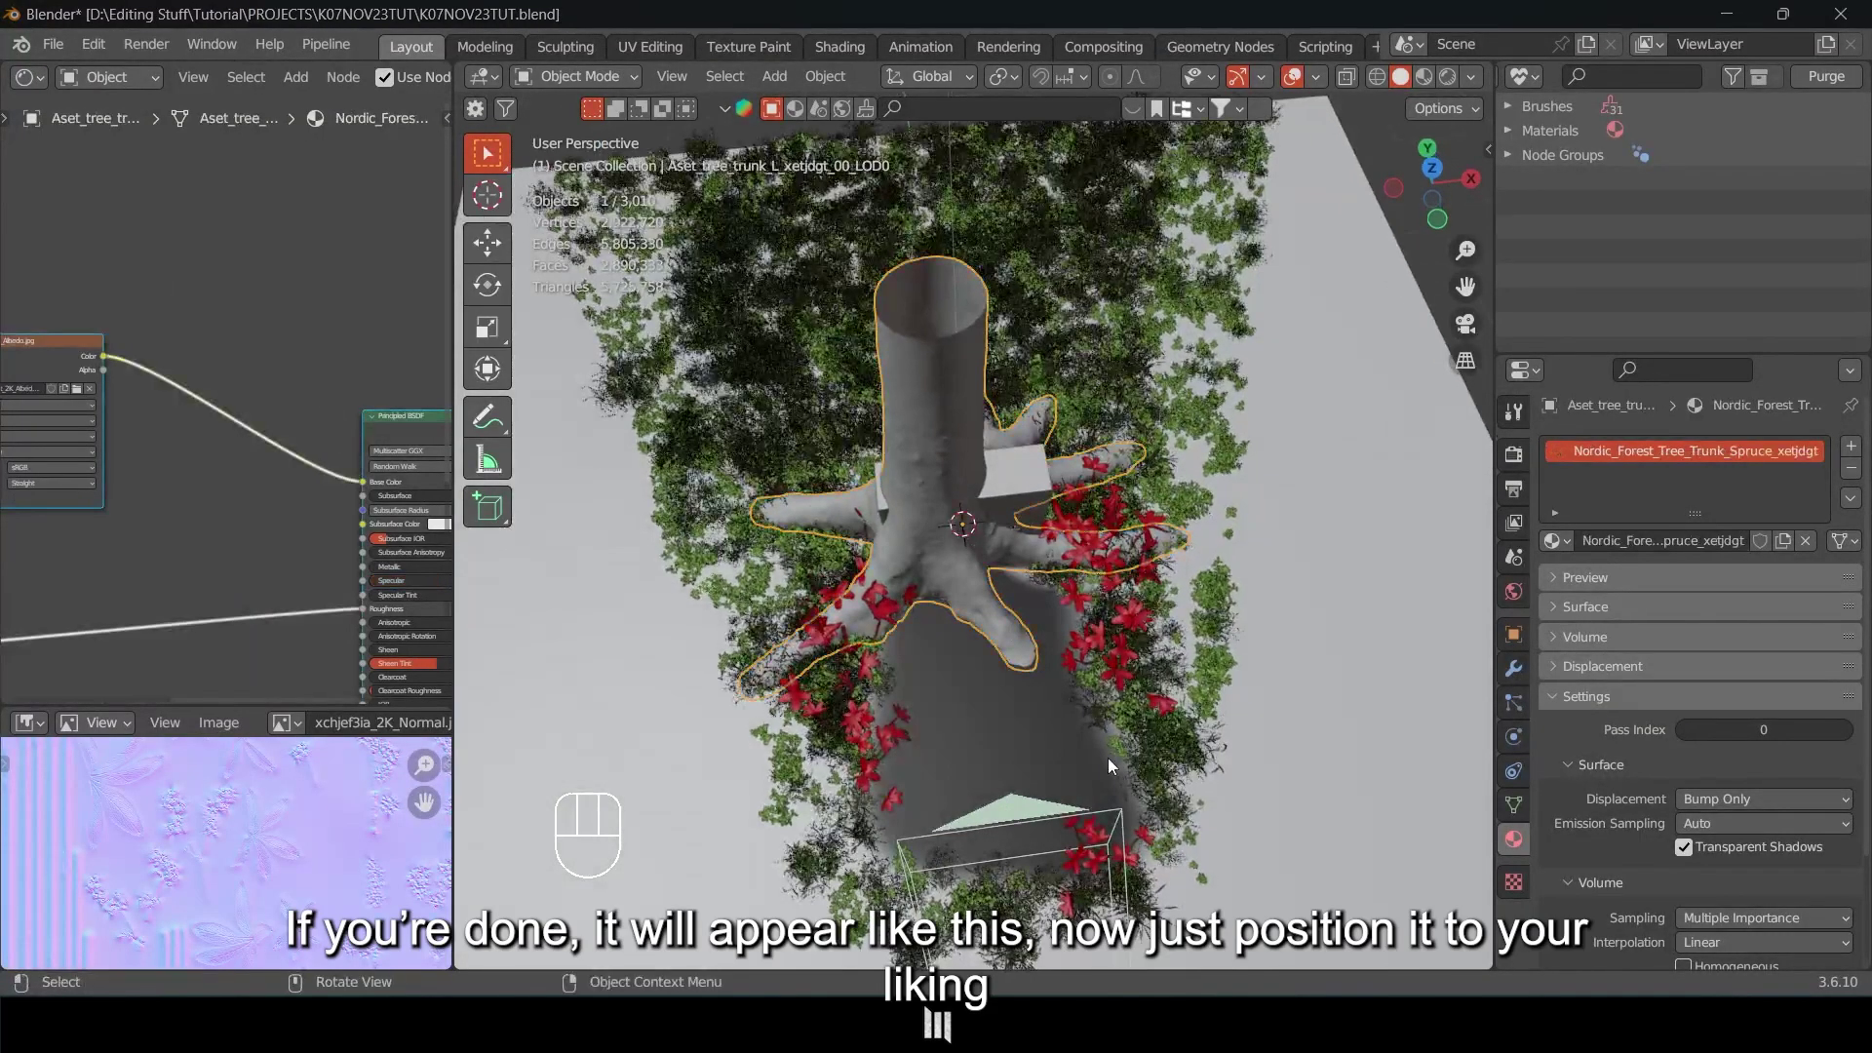
key("g")
key("shift+z")
left_click(1220, 664)
key("r")
key("z")
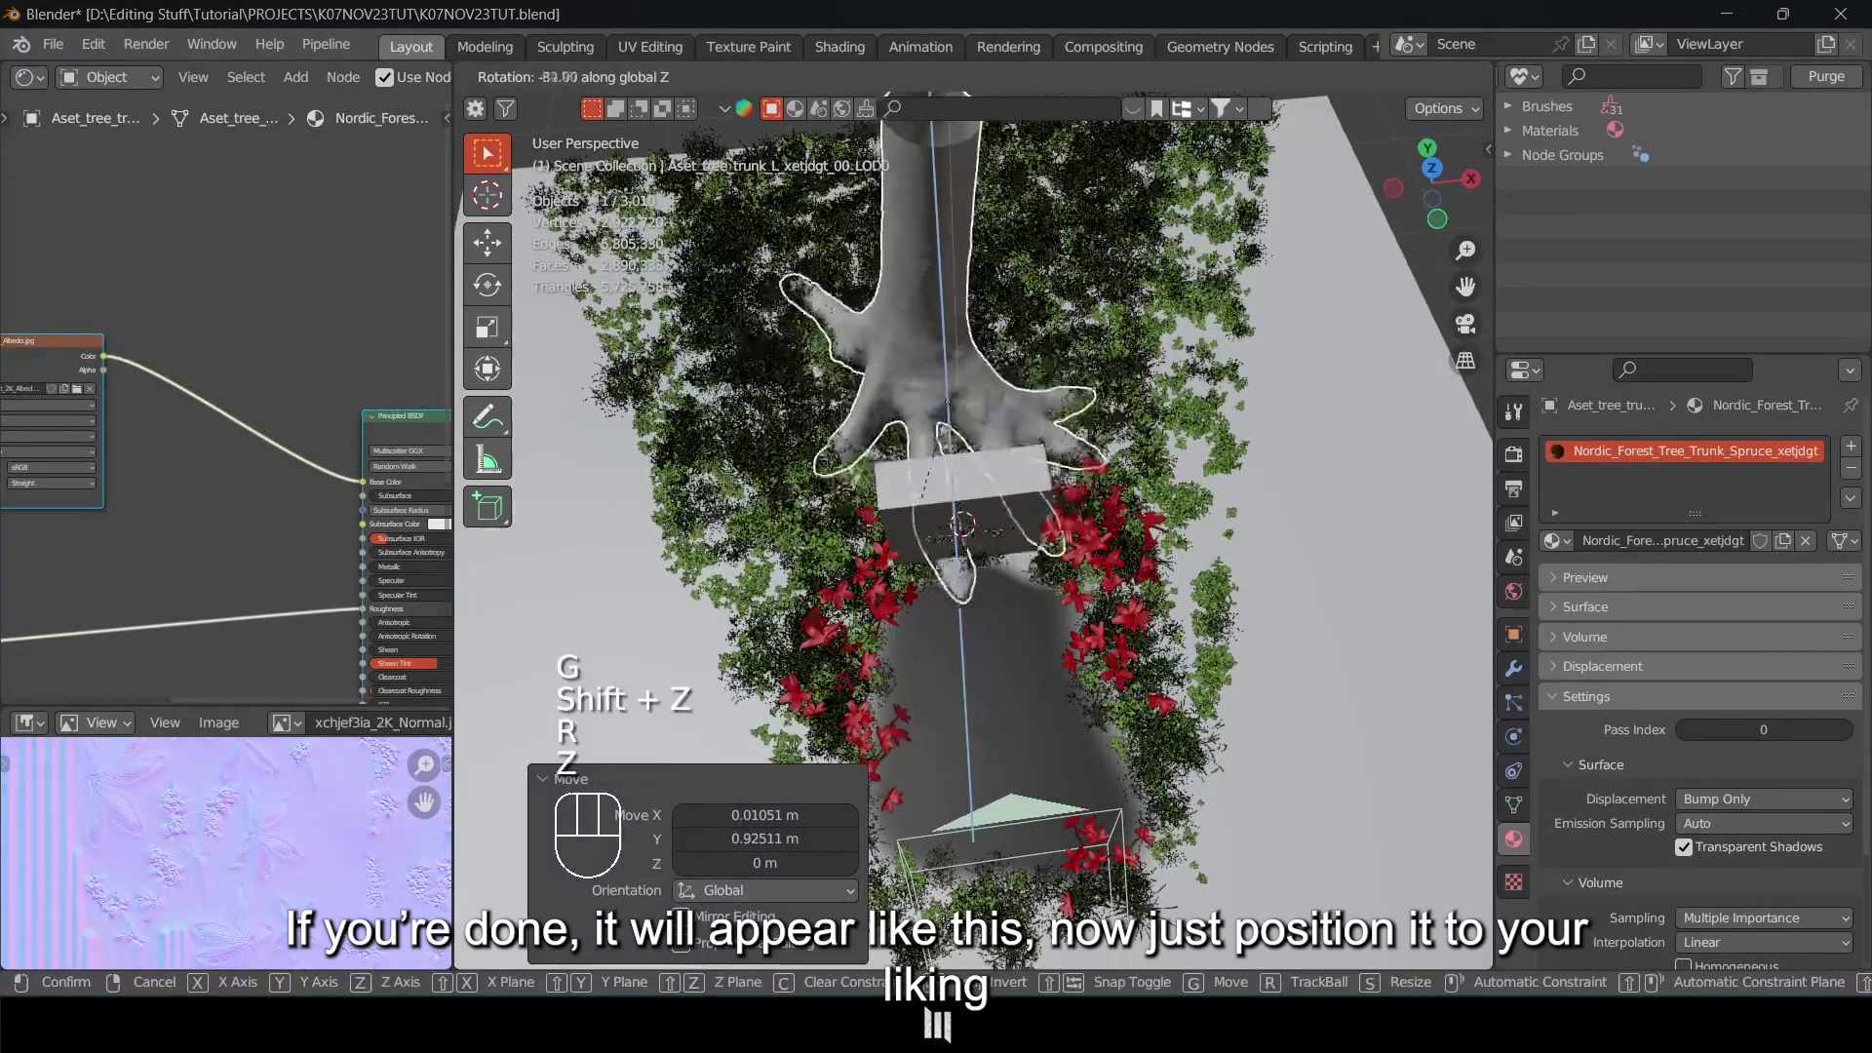
left_click(730, 280)
Rotate the trunk again about Z, shift it about -0.12 m in X and -0.49 m in Y, and scale it up.
middle_click_drag(1103, 460, 1129, 543, "shift")
key("r")
key("z")
left_click(1202, 606)
key("g")
key("shift+z")
left_click(1193, 609)
key("s")
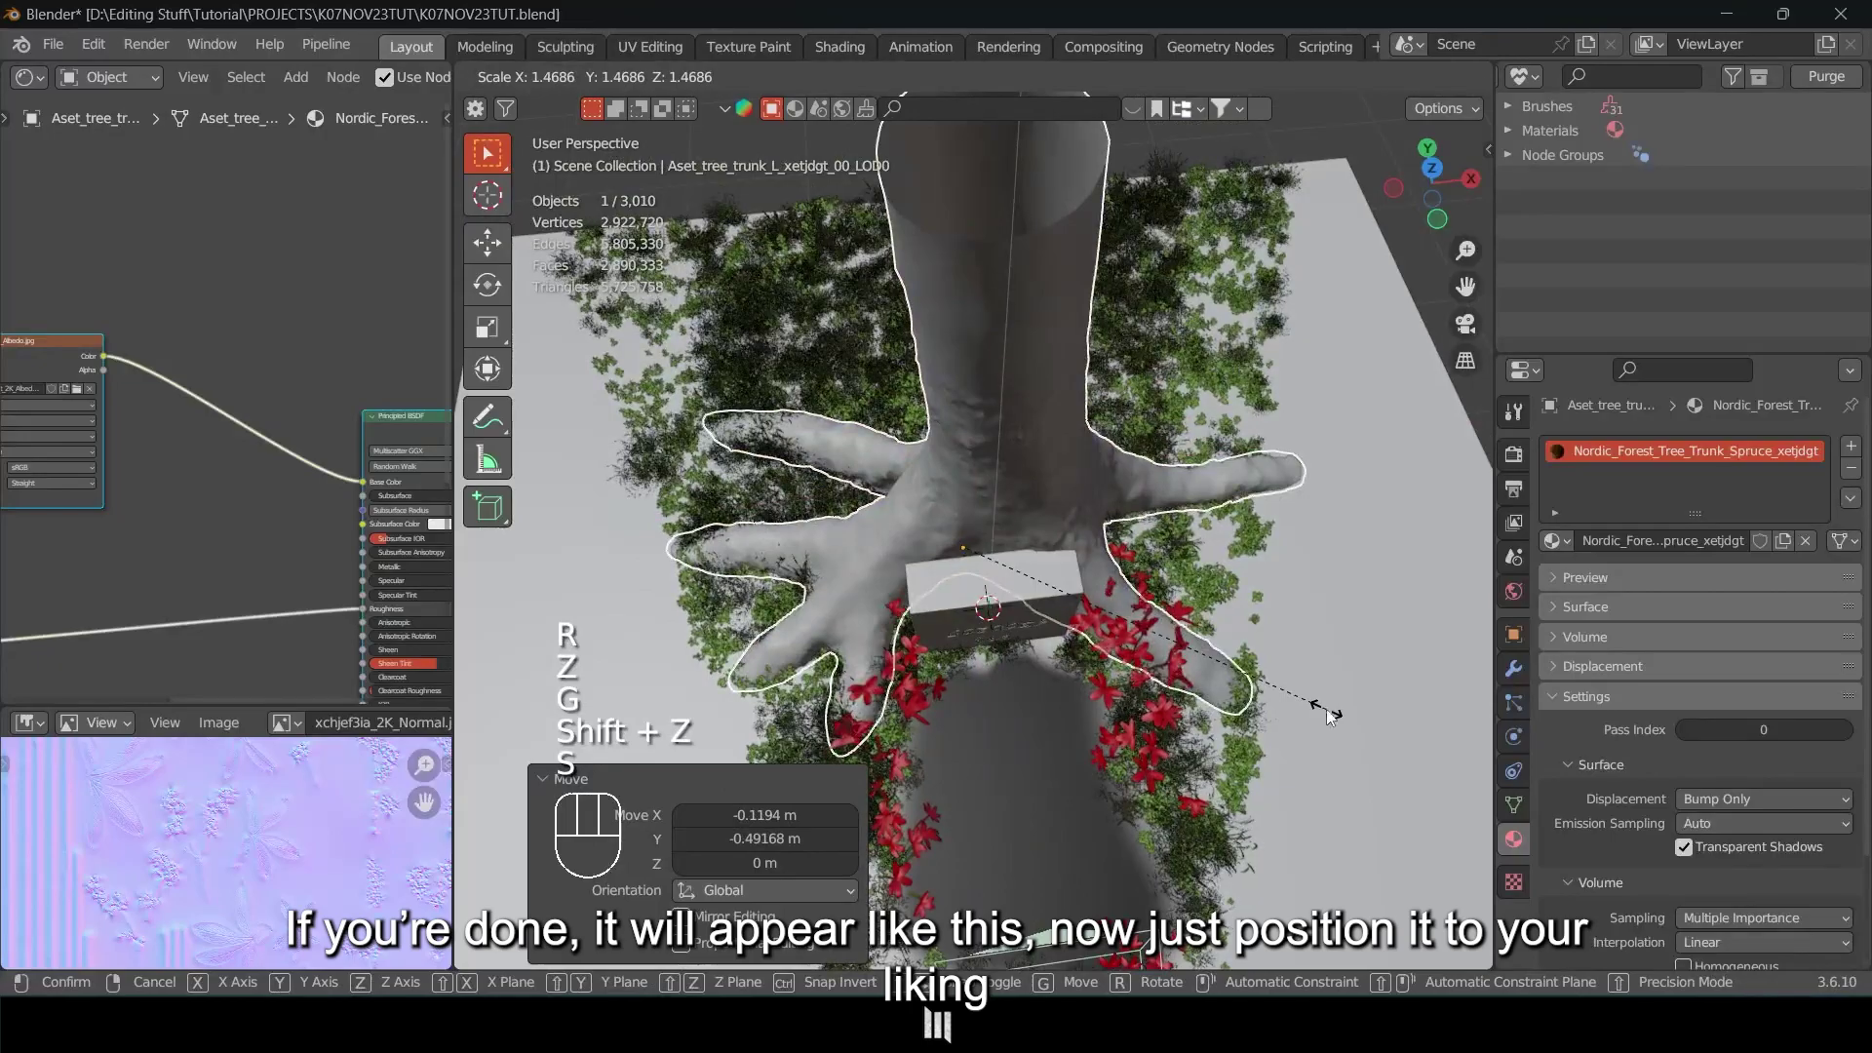
left_click(1258, 669)
Nudge the enlarged trunk about 0.04 m in both X and Y, then slightly further horizontally behind the gravestone.
key("g")
key("shift+z")
left_click(1248, 671)
key("g")
key("shift+z")
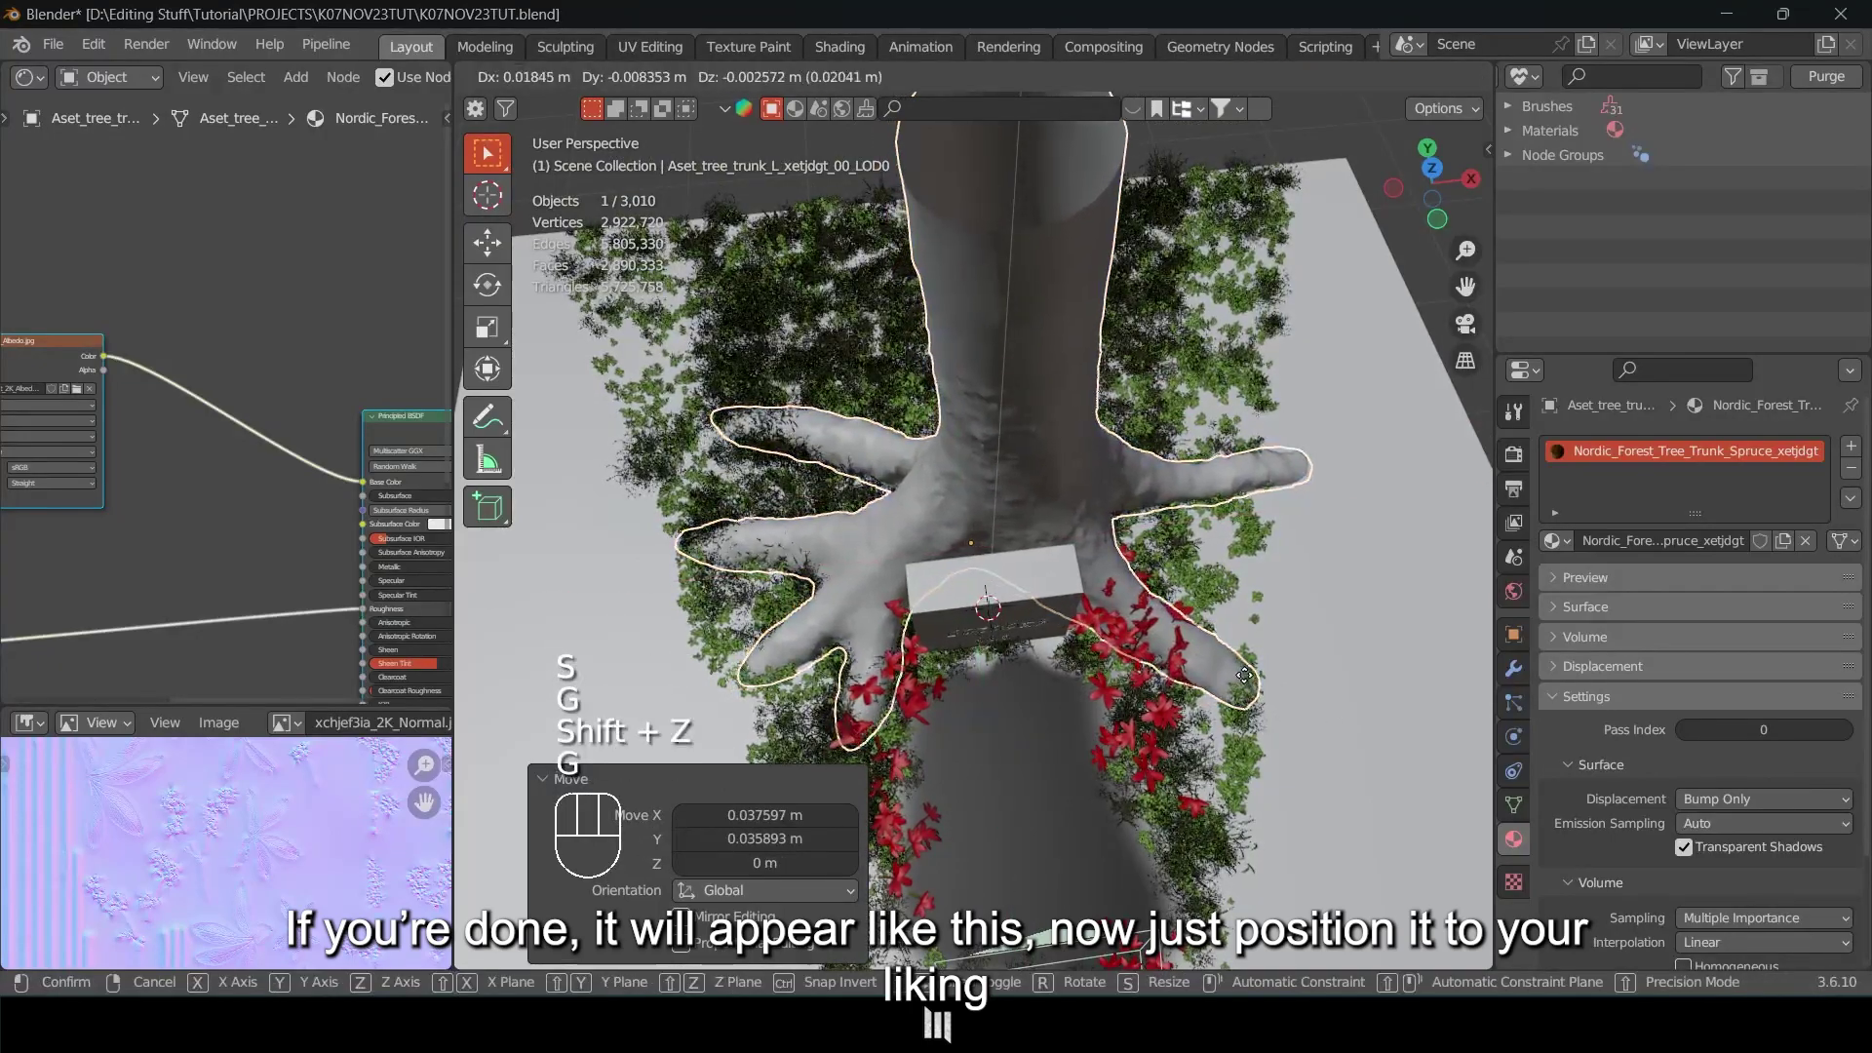
left_click(1226, 671)
Fine-tune the trunk behind the gravestone with small Z rotations, including about -1.95°, a horizontal move and a final rescale.
key("r")
key("z")
key("g")
key("r")
key("z")
key("g")
key("shift+z")
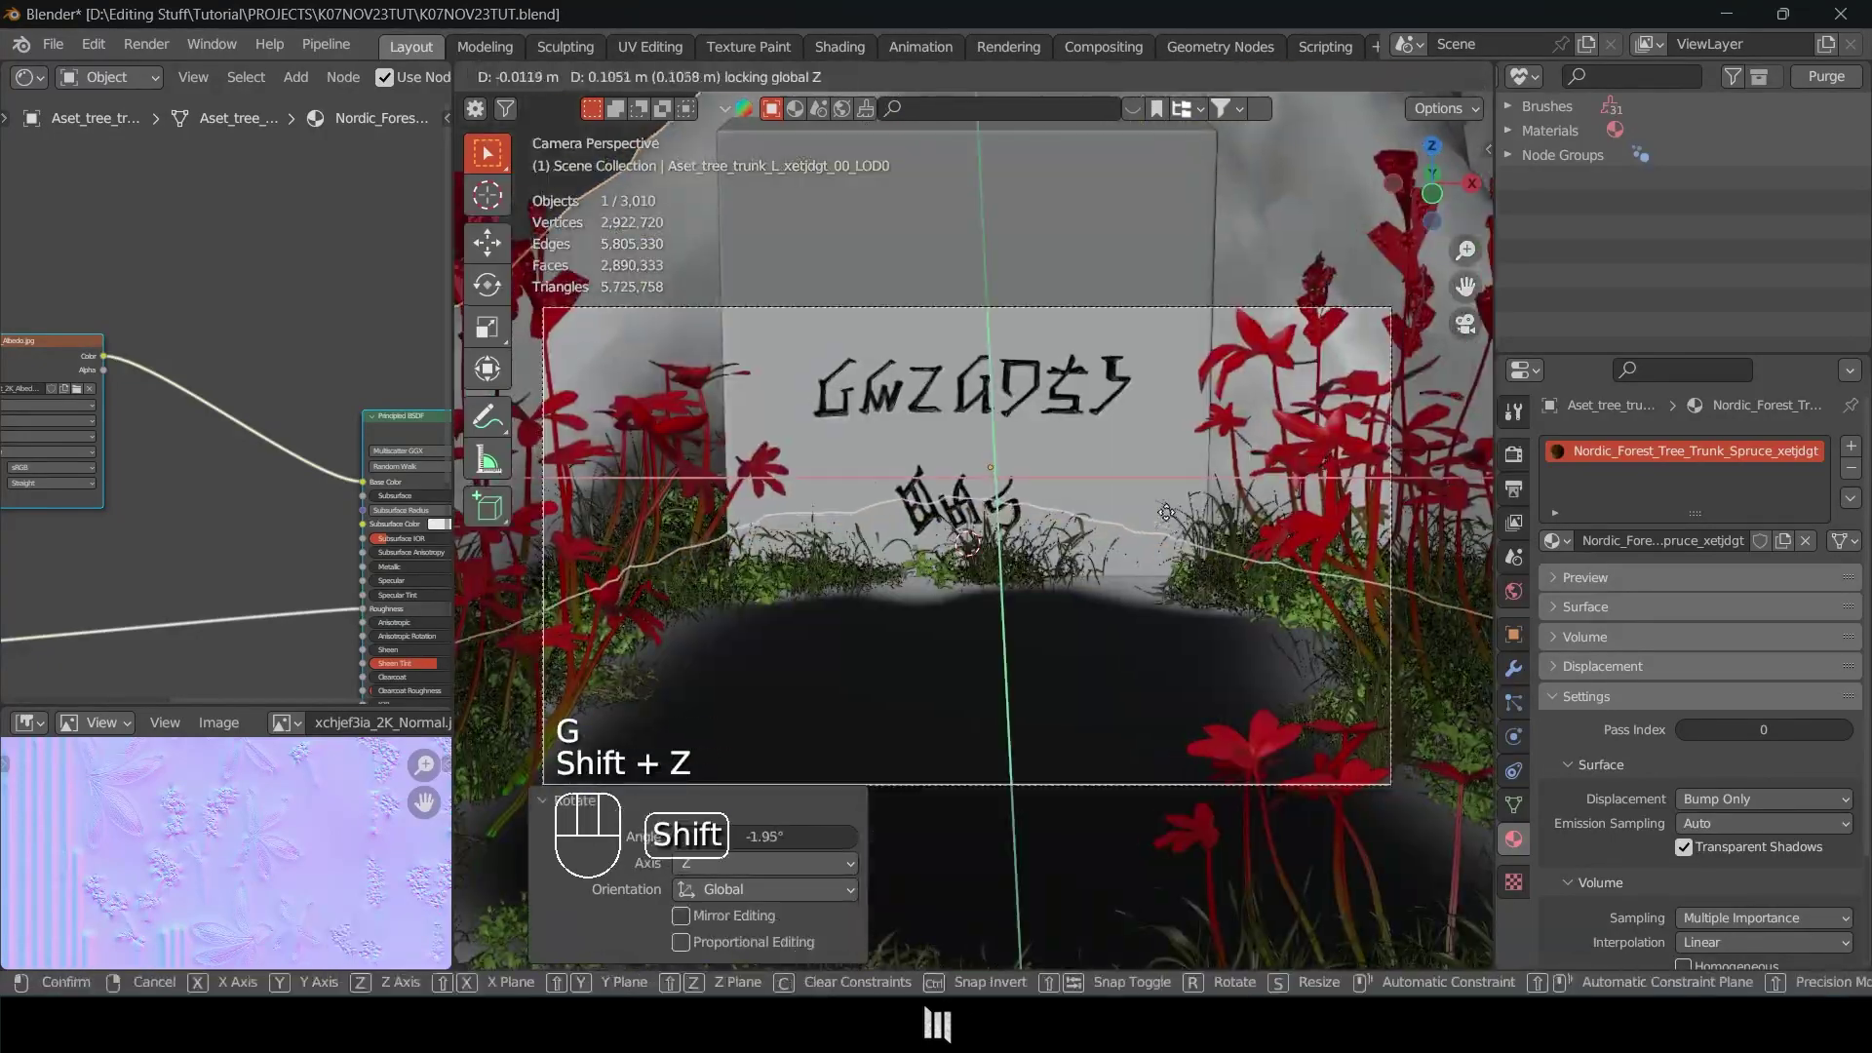
key("s")
left_click(1285, 527)
Switch the viewport to material preview shading and view the textured trunk behind the gravestone.
middle_click_drag(1267, 542, 1004, 610)
key("z")
left_click(1009, 743)
middle_click_drag(1057, 698, 1033, 673)
key("a")
key("a")
Set Specular to 0.5 in the tree trunk material's Principled BSDF.
middle_click_drag(177, 552, 272, 510)
scroll(244, 515, "down", 2)
middle_click_drag(88, 535, 246, 515)
left_click_drag(62, 500, 355, 380)
middle_click_drag(355, 379, 148, 429)
scroll(166, 434, "up", 3)
middle_click_drag(287, 463, 138, 451)
scroll(138, 451, "down", 3)
scroll(141, 459, "up", 3)
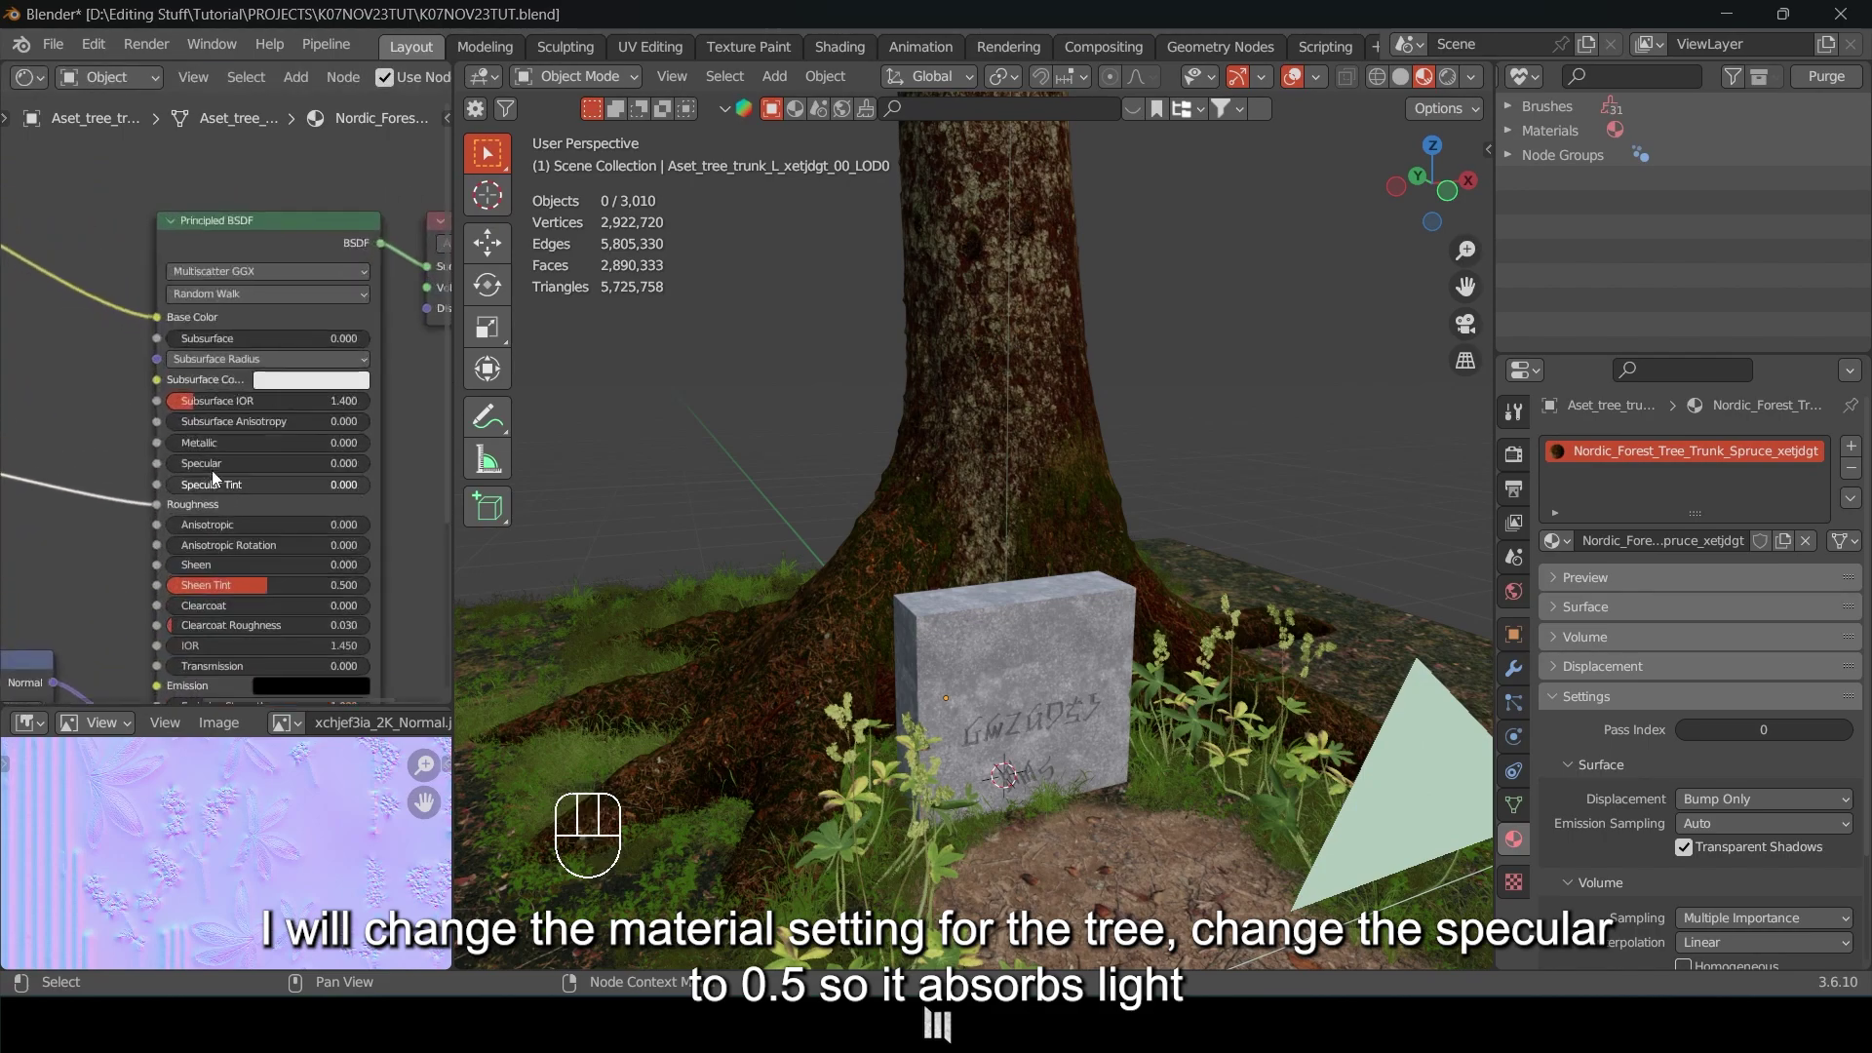
left_click(273, 494)
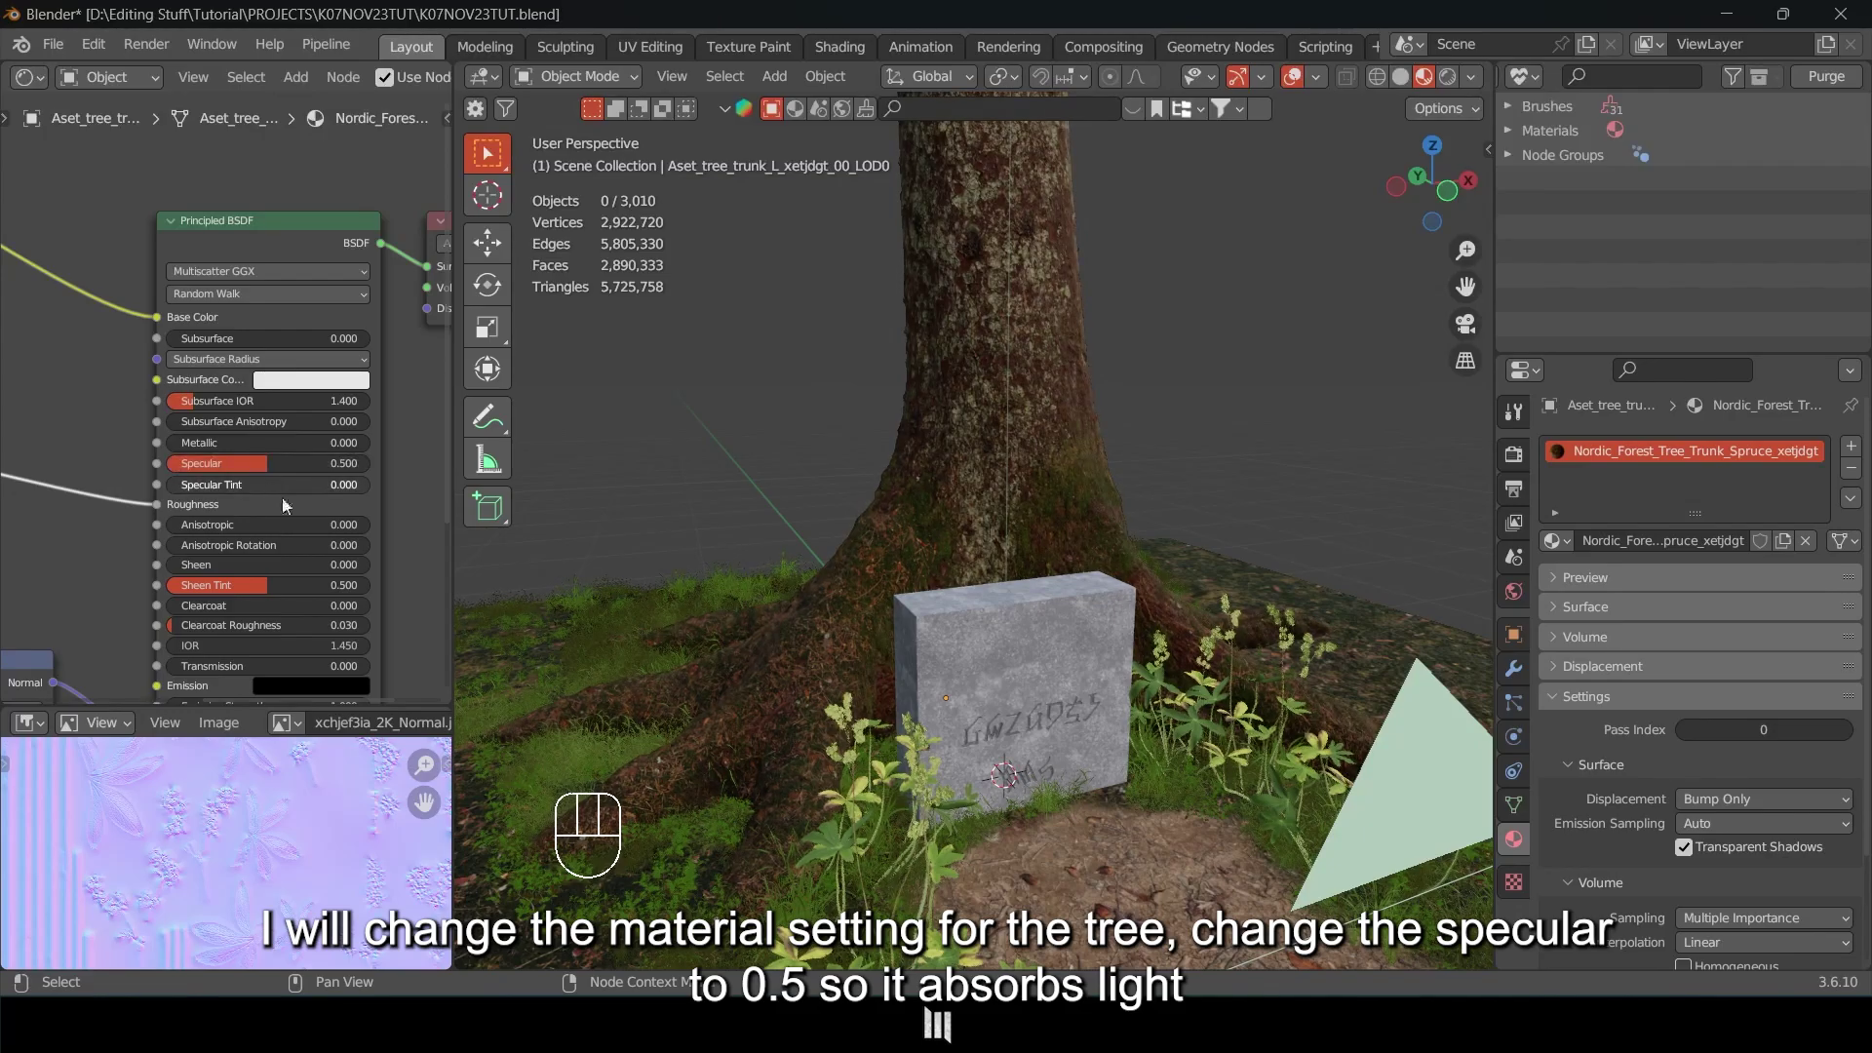
View the scene through the camera in rendered shading and save the Blender file.
middle_click_drag(1057, 517, 1008, 296, "shift")
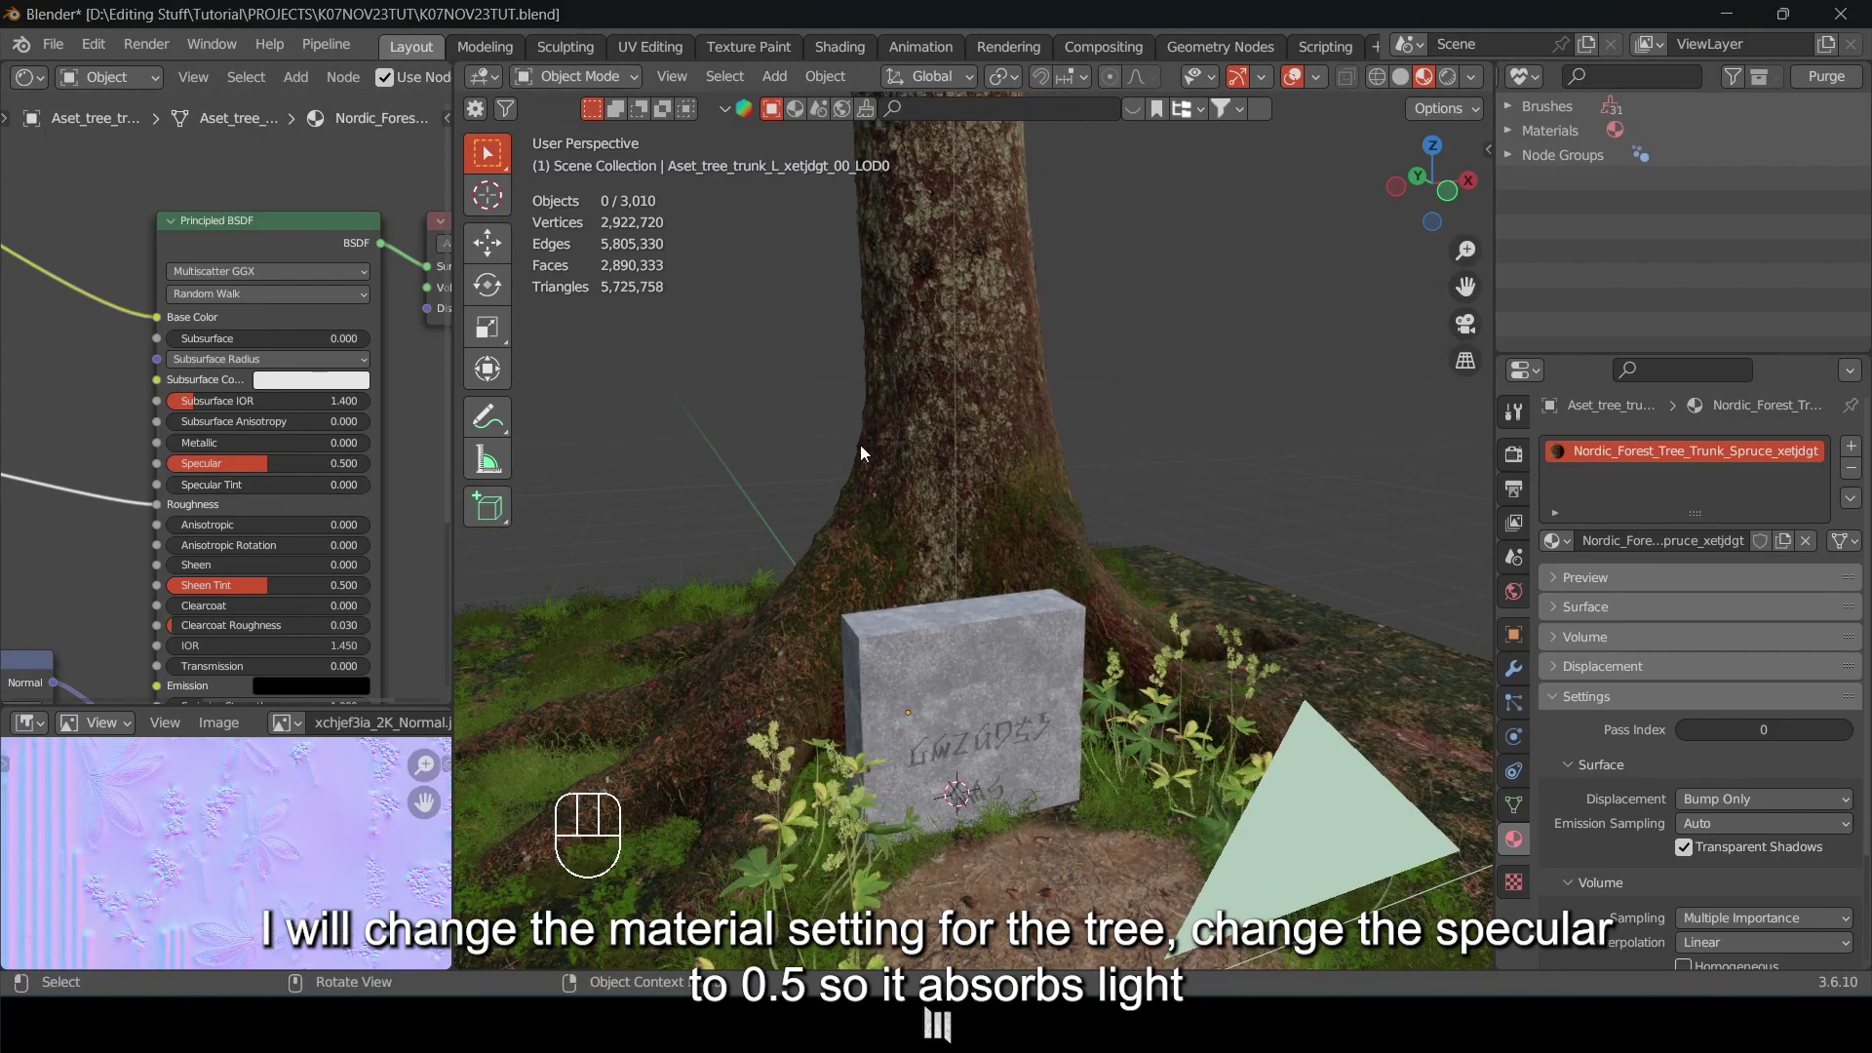
key("KP_0")
key("z")
left_click(1062, 359)
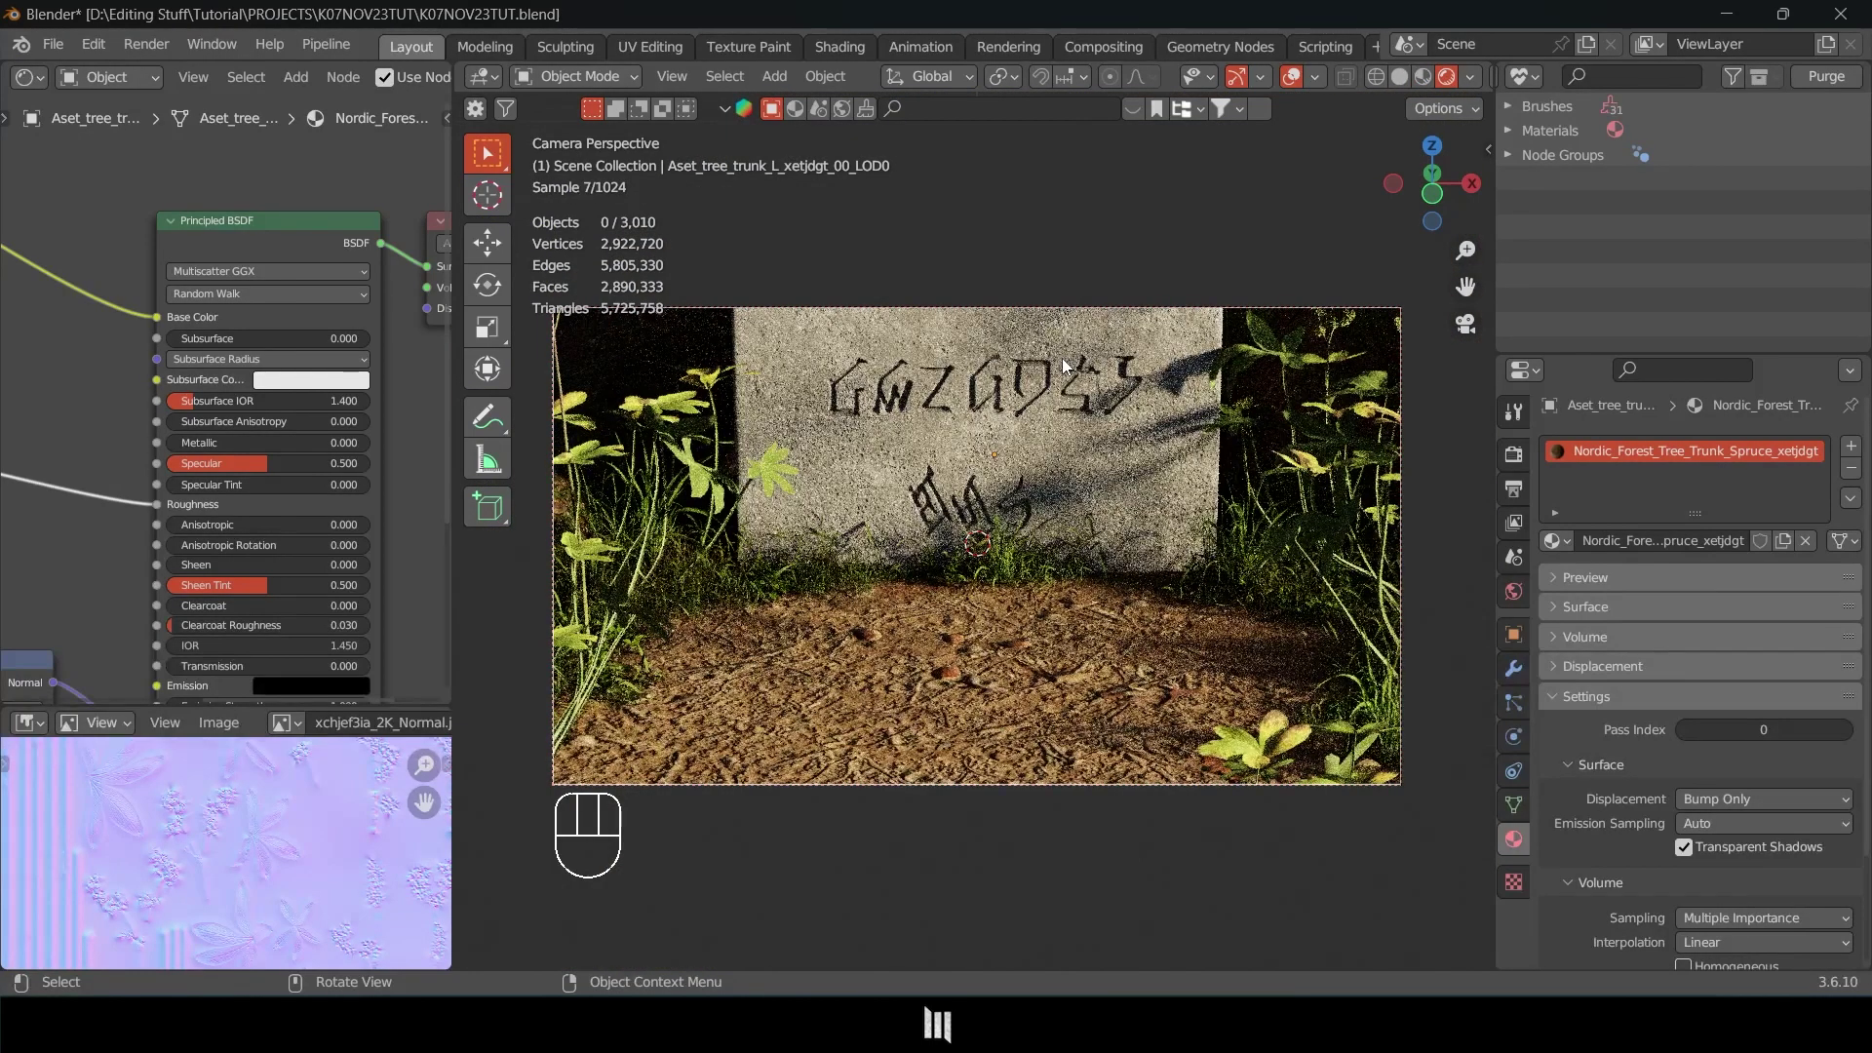
key("ctrl+s")
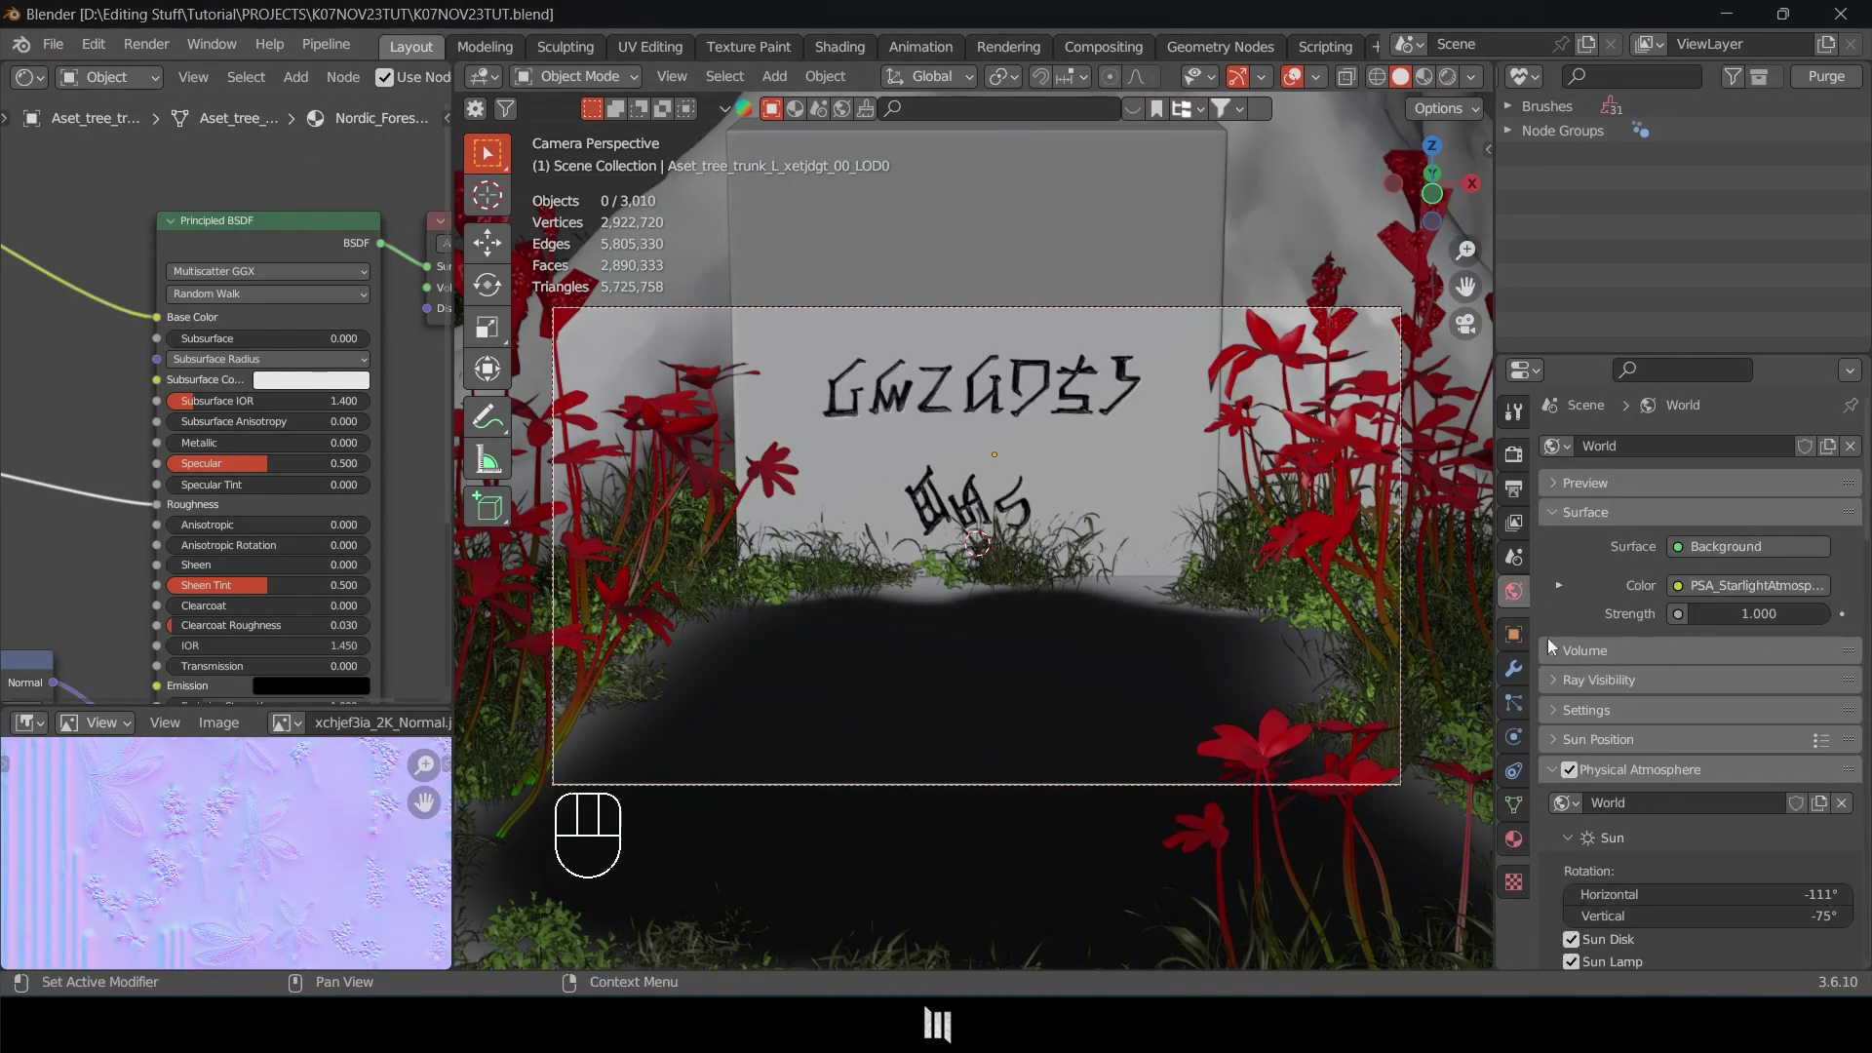
Examine the Physical Atmosphere sun and atmosphere settings with the camera view in rendered shading, and return the viewport to solid shading.
key("z")
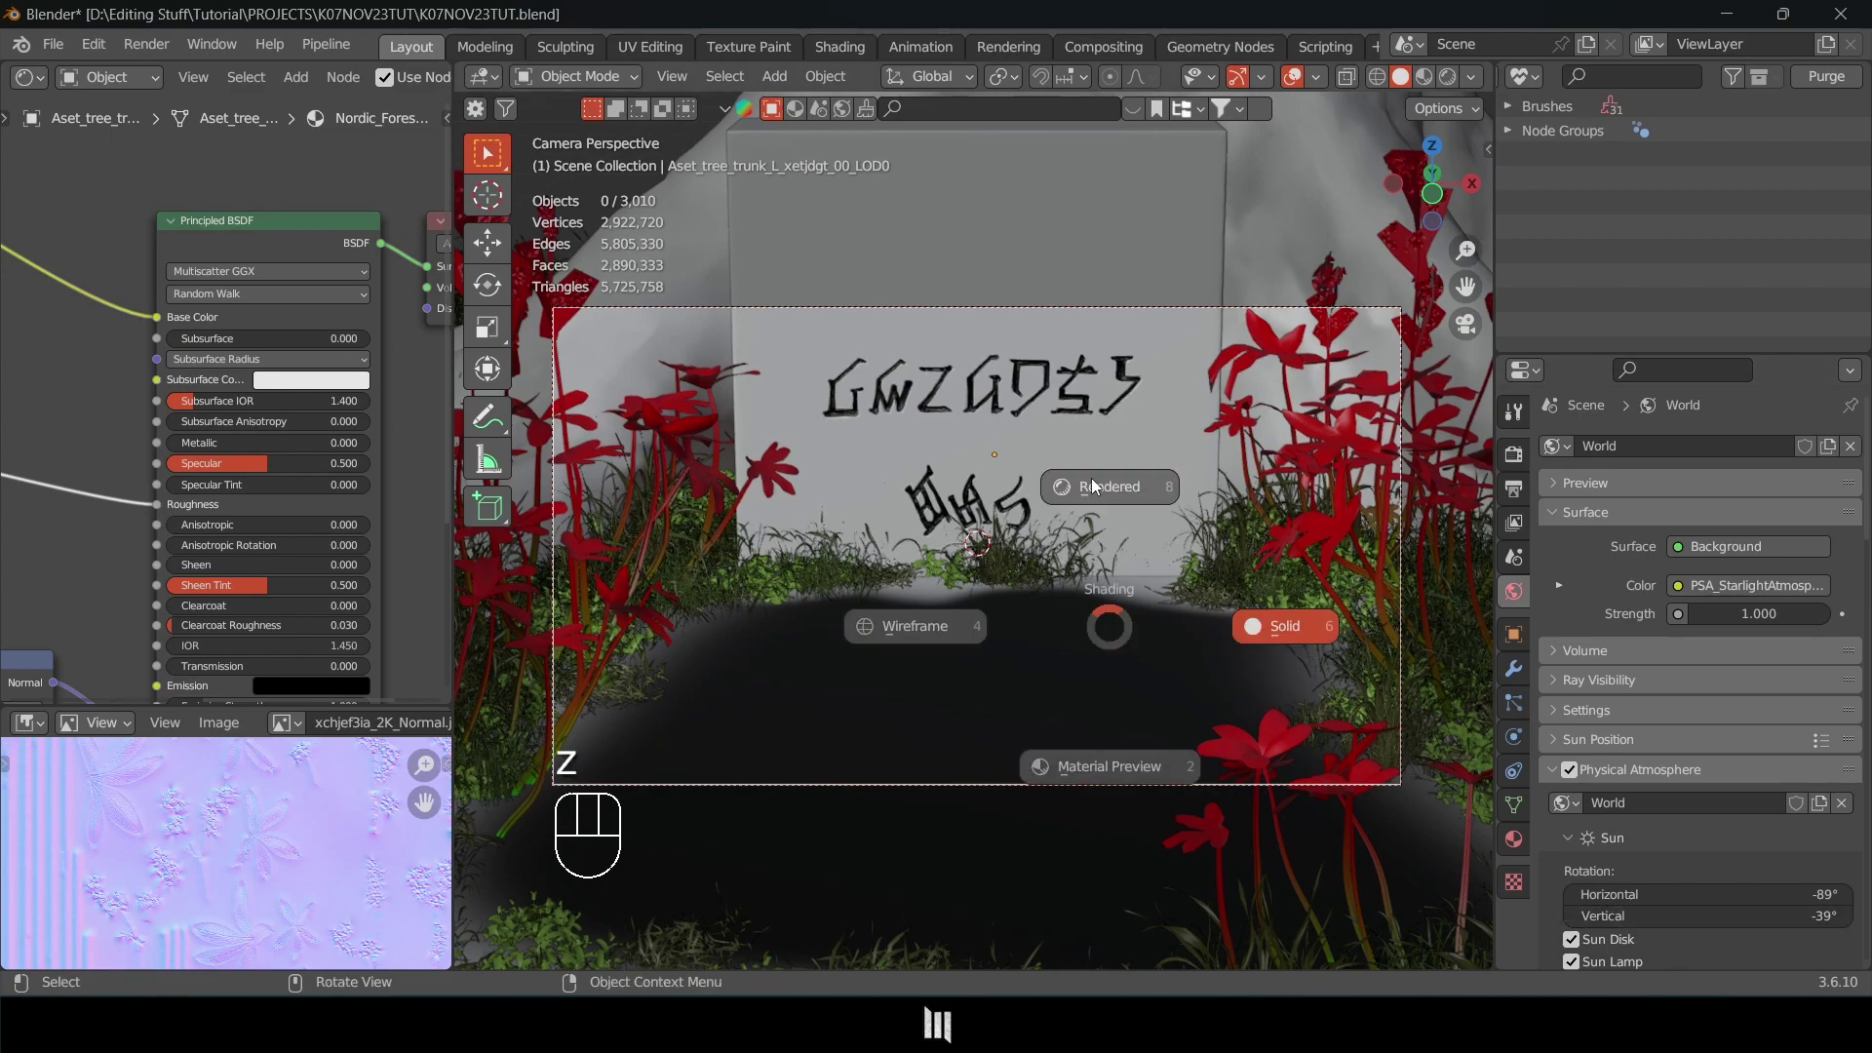
left_click(1091, 485)
left_click_drag(1865, 534, 1866, 619)
key("a")
key("a")
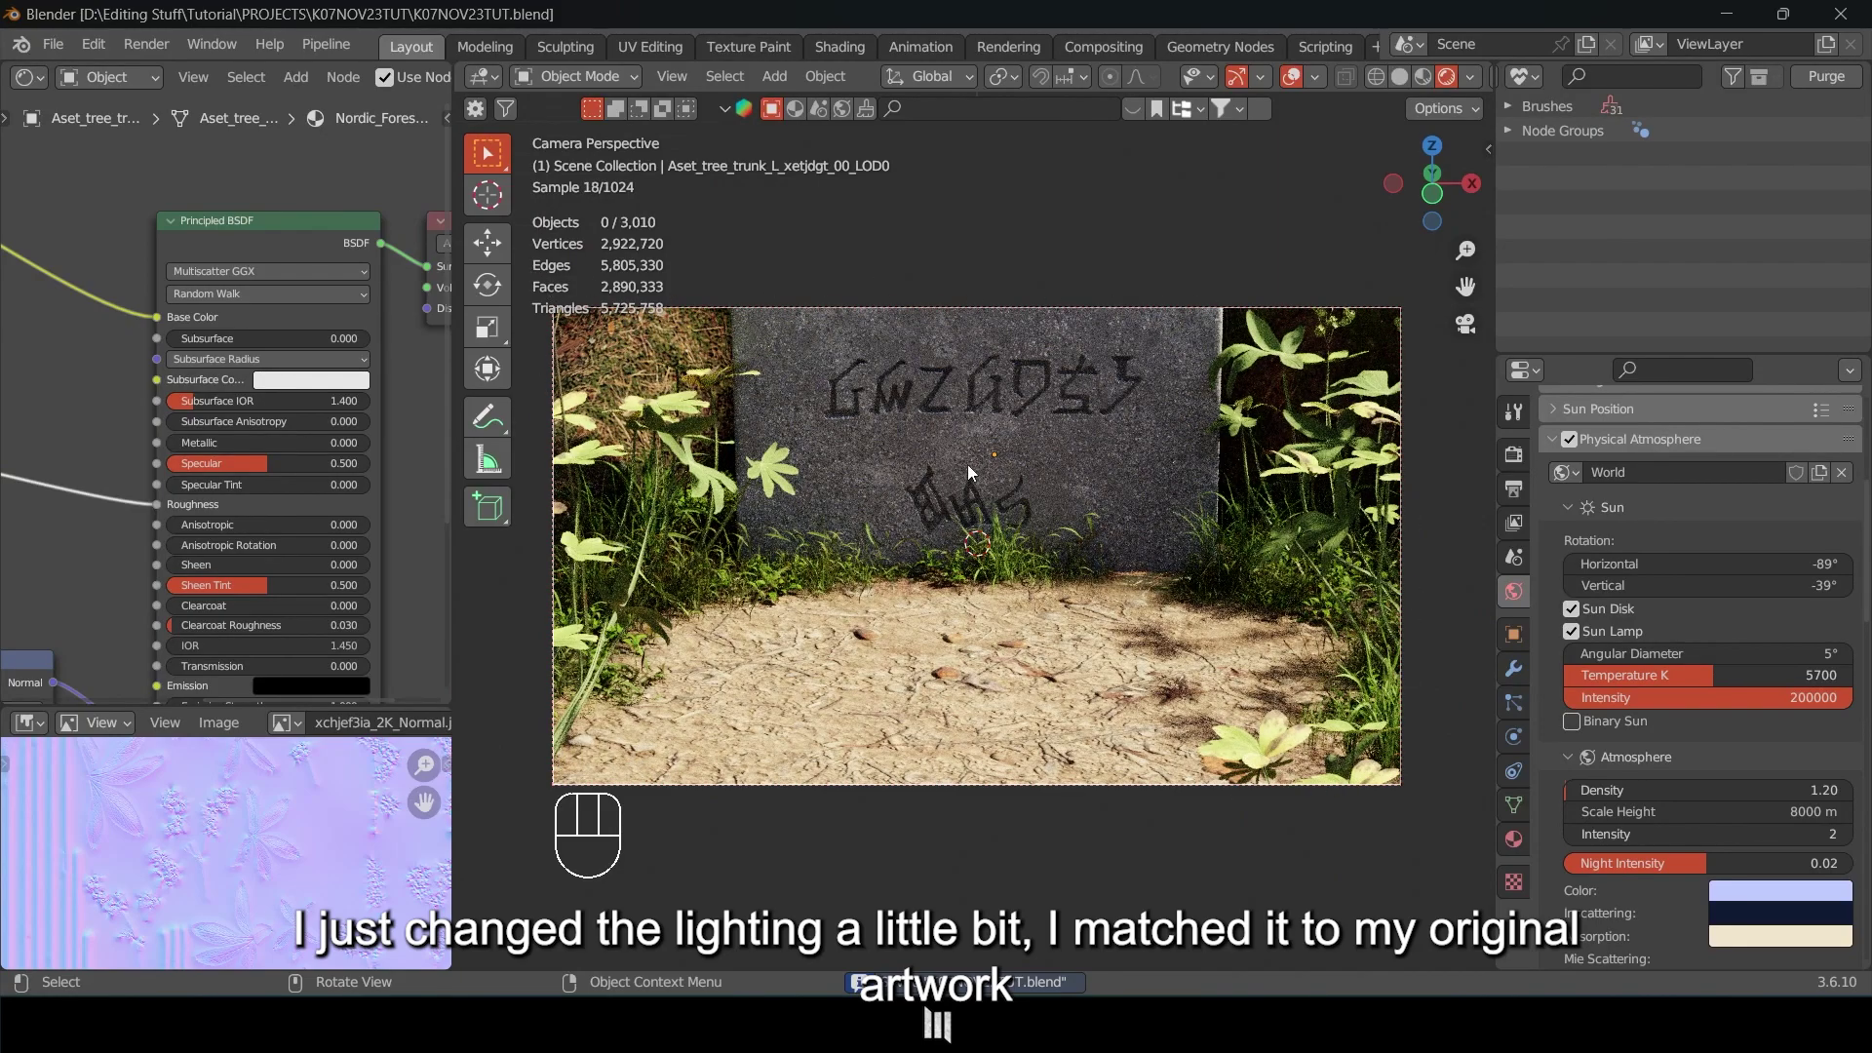
middle_click_drag(968, 515, 975, 535, "shift")
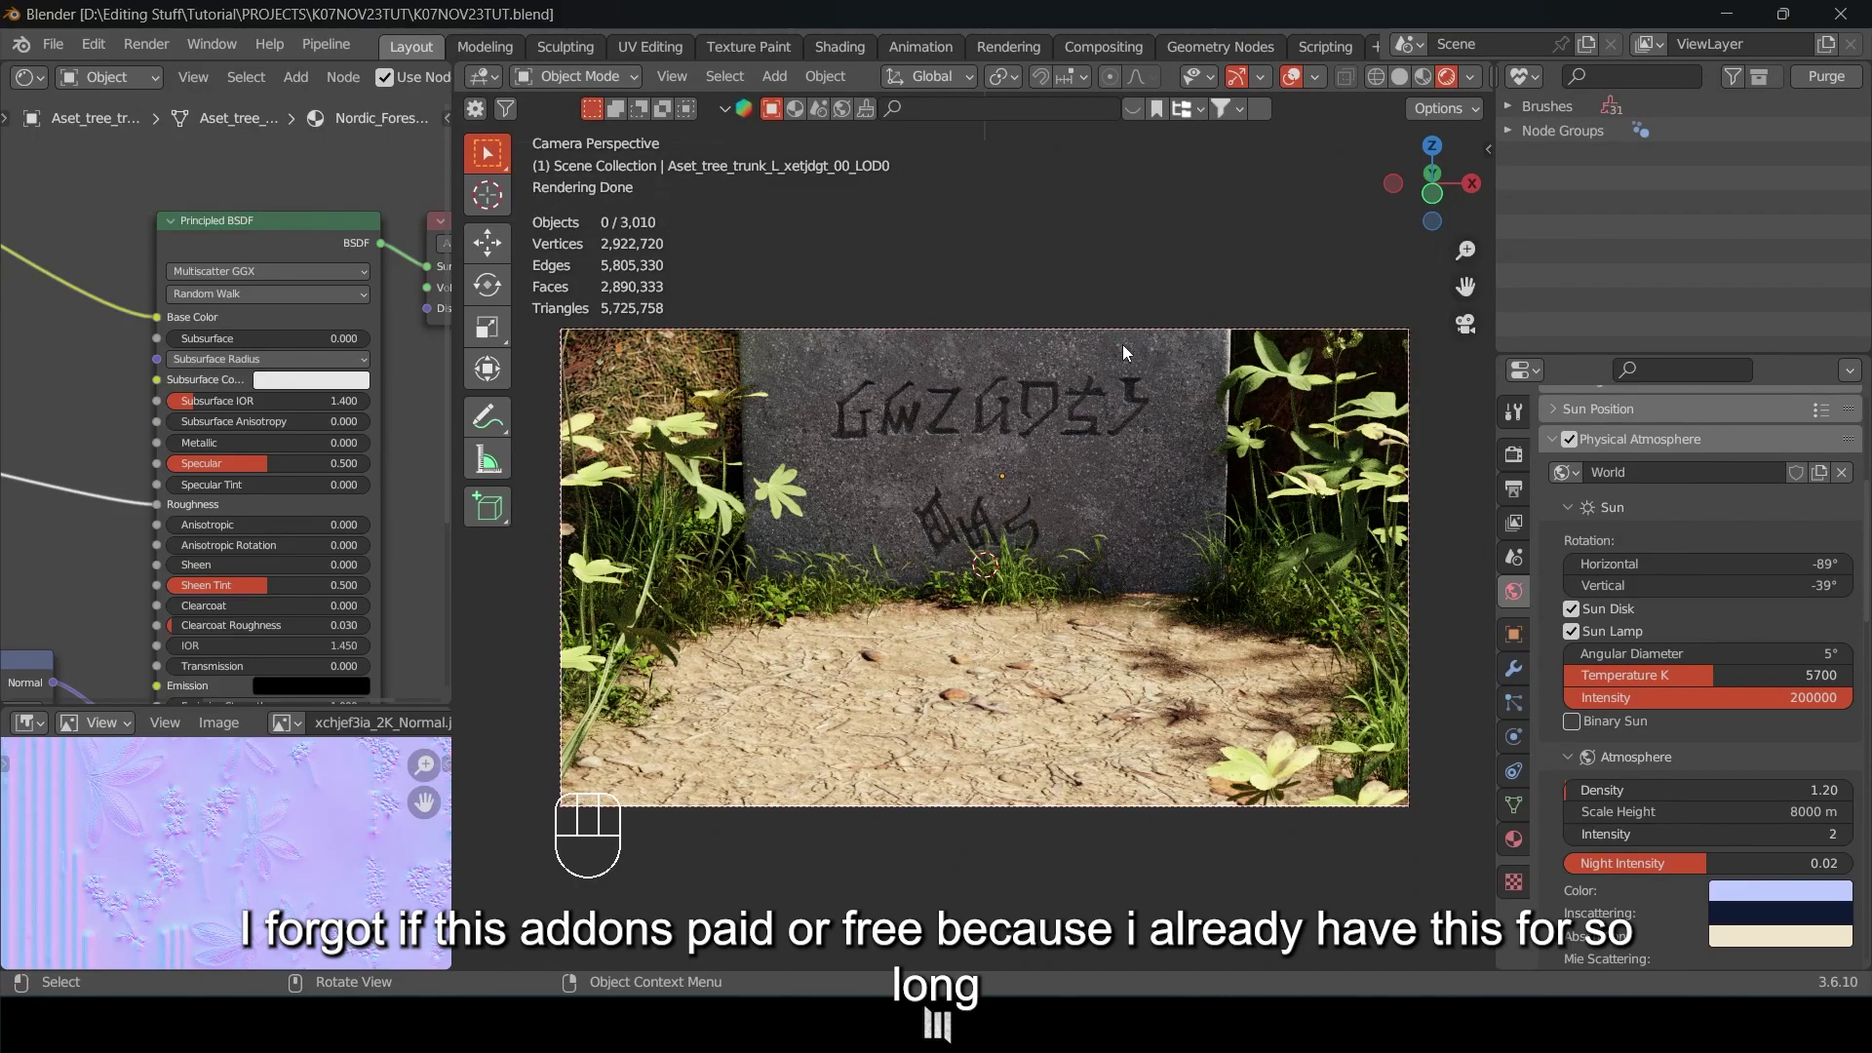
key("z")
left_click(1148, 533)
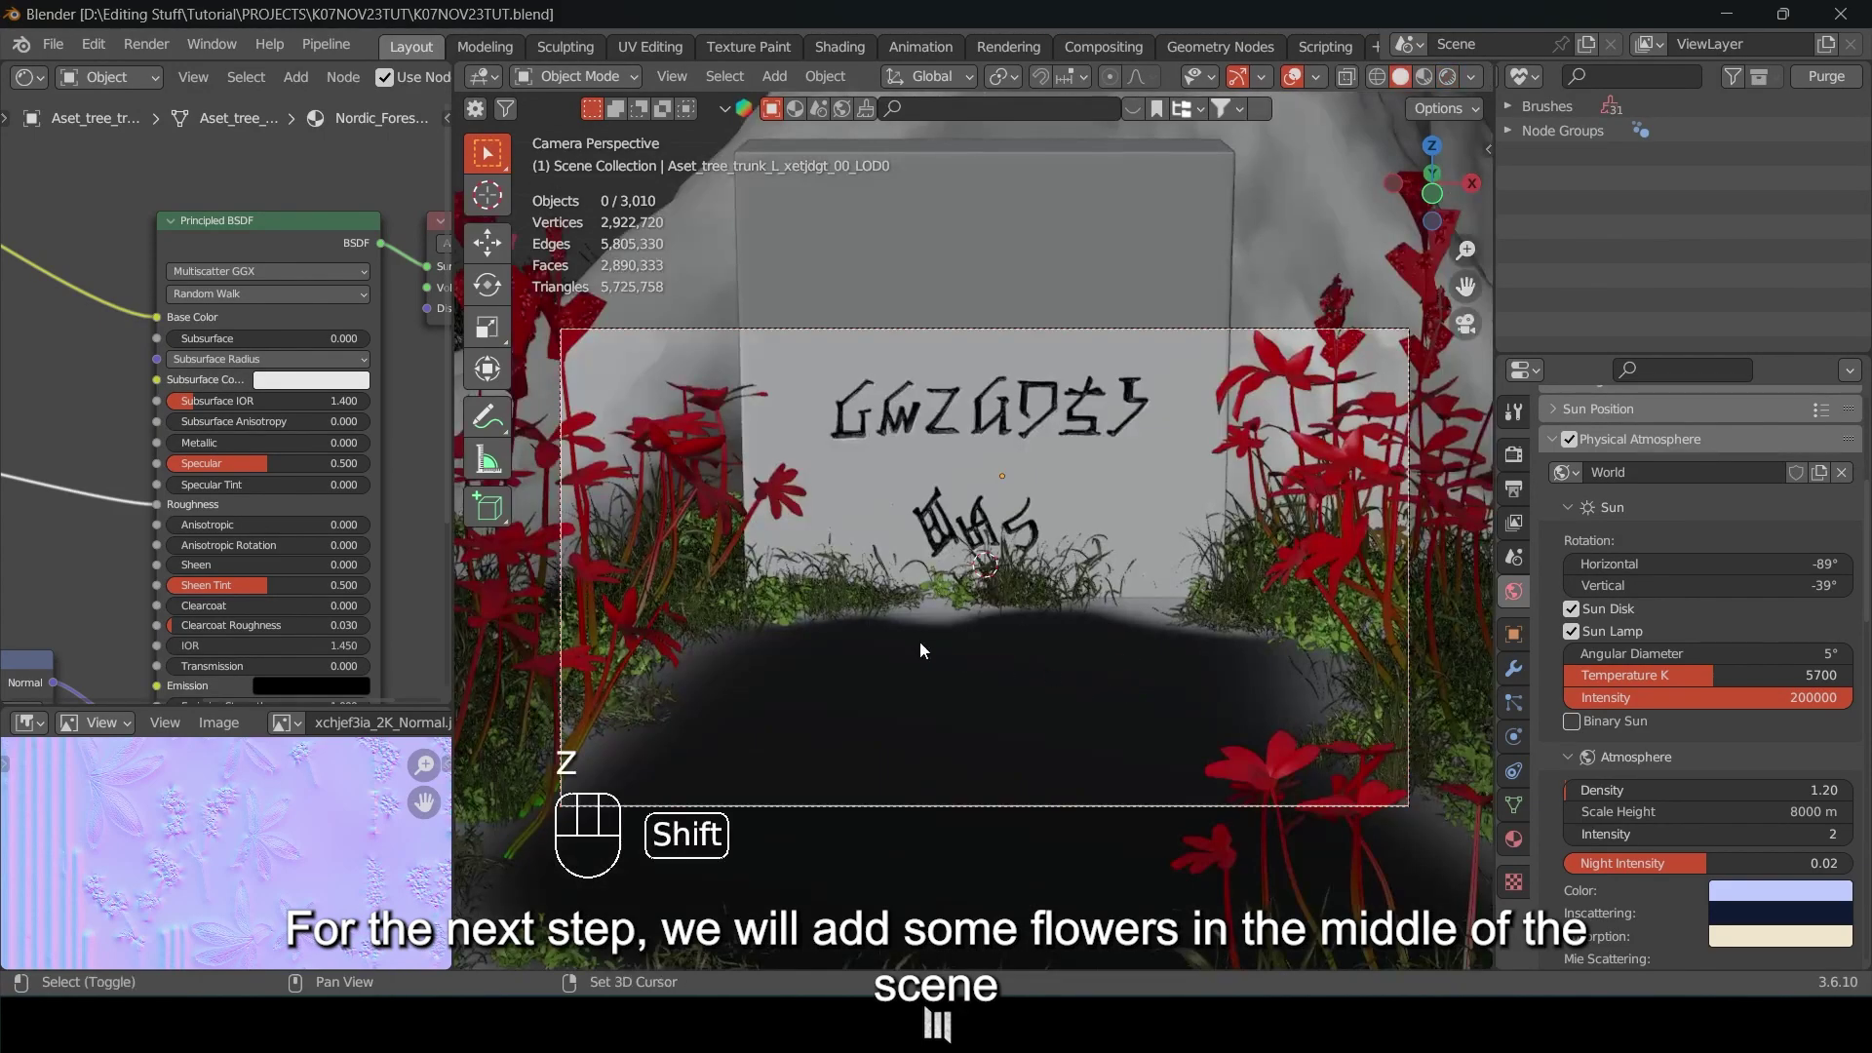
Switch to Quixel Bridge and export the downloaded Bigleaf Hydrangea asset at 2K resolution to Blender.
middle_click_drag(921, 647, 847, 651, "shift")
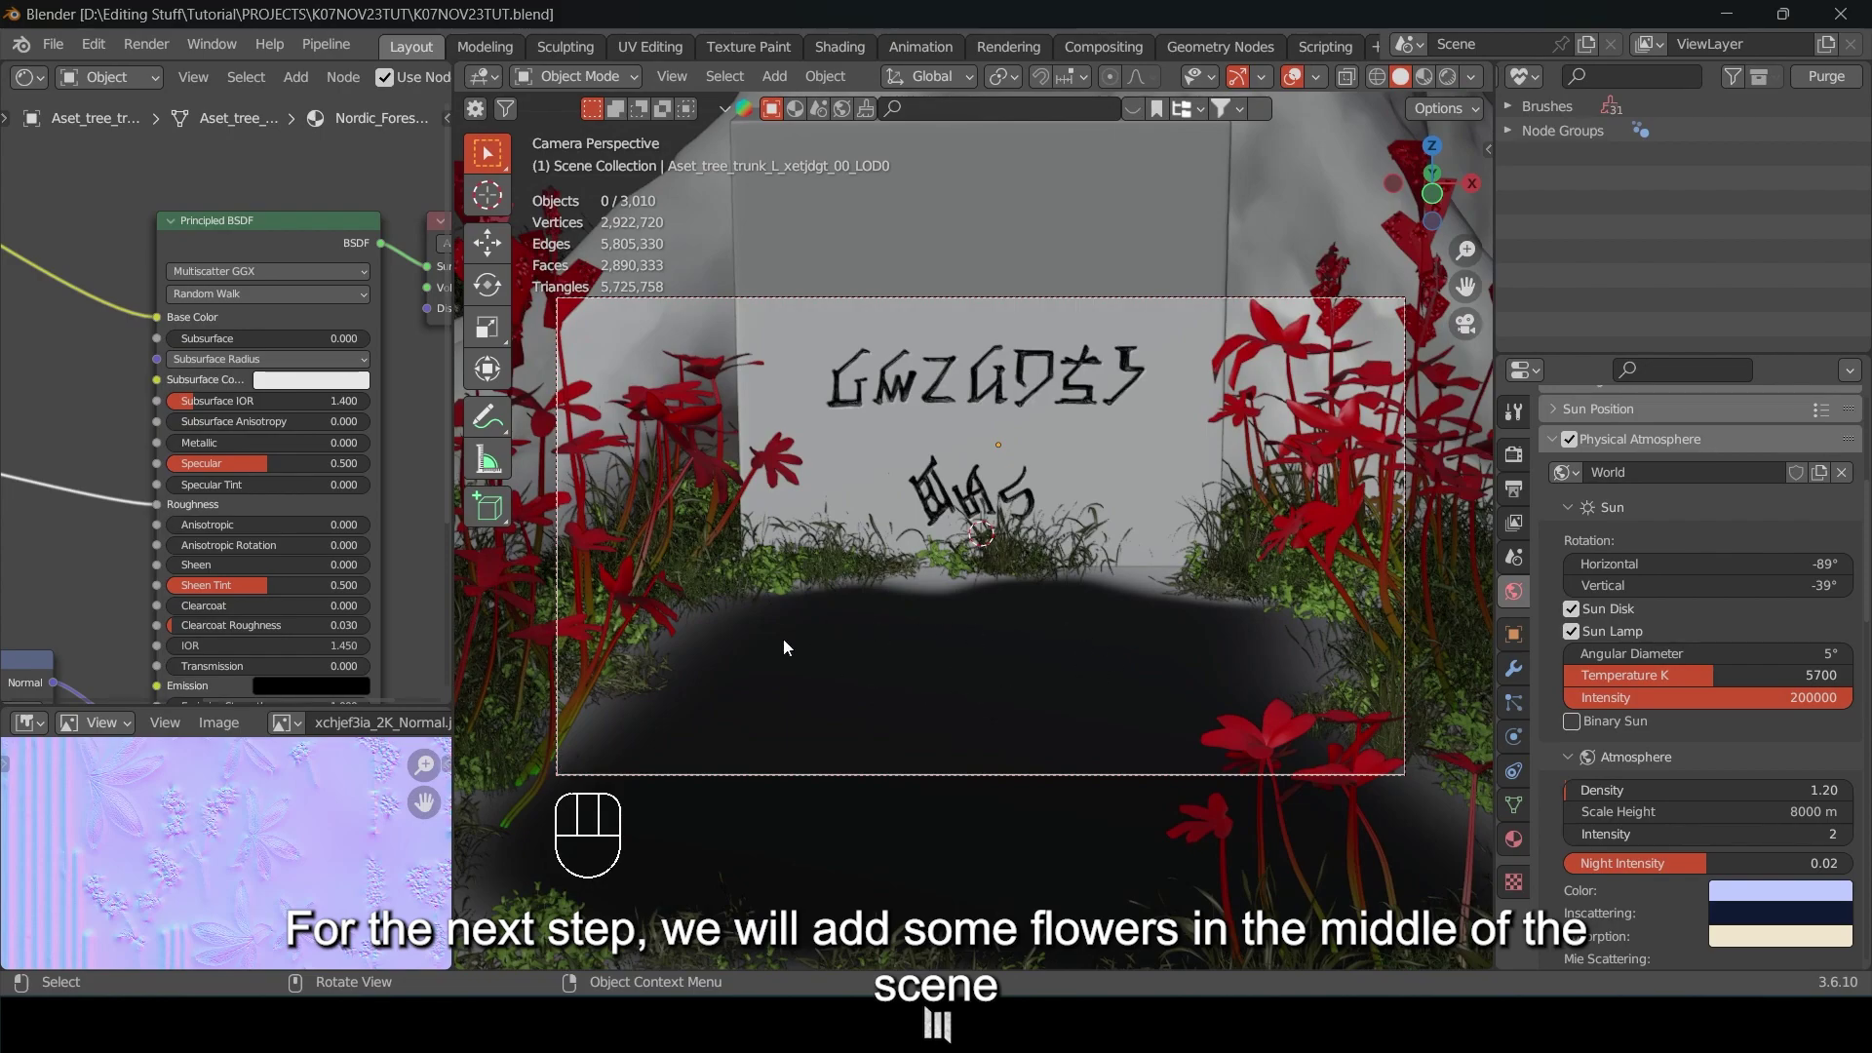
mouse_move(985, 652)
middle_mouse_down("shift")
mouse_move(933, 598)
mouse_move(985, 639)
middle_mouse_up("shift")
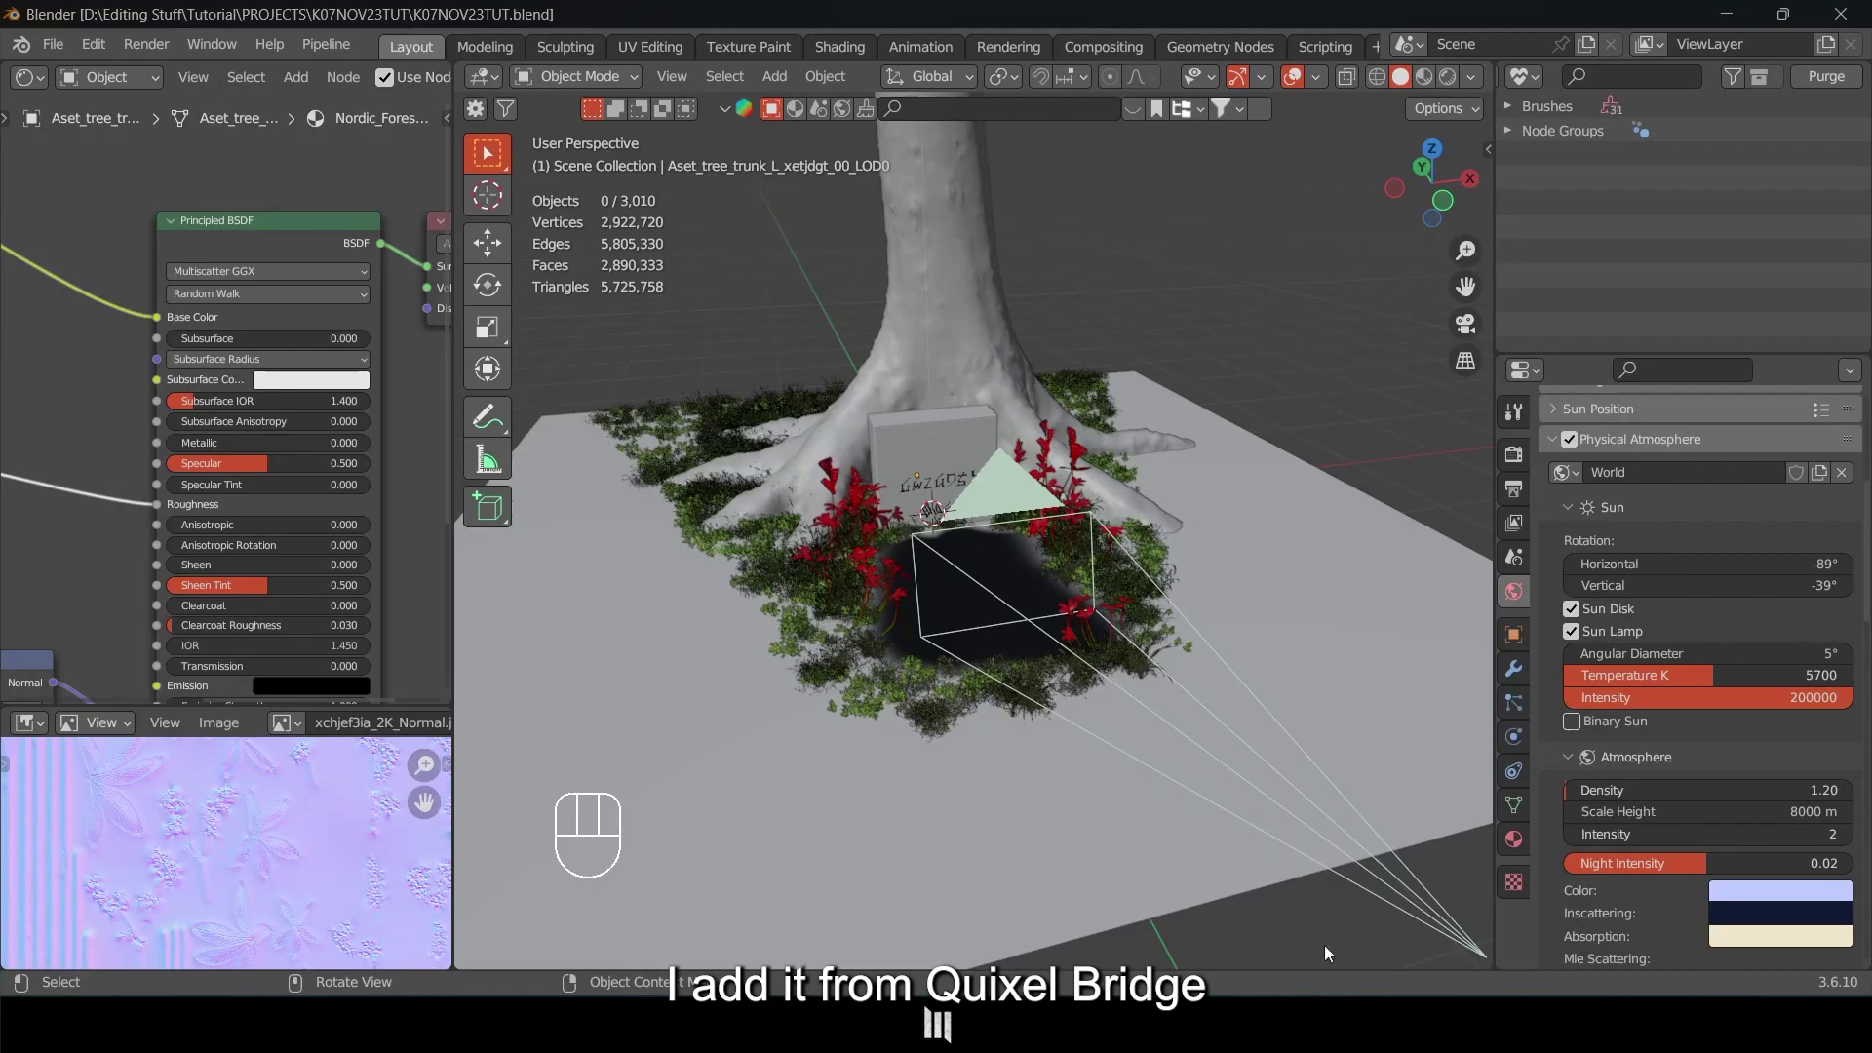
key("alt+Tab")
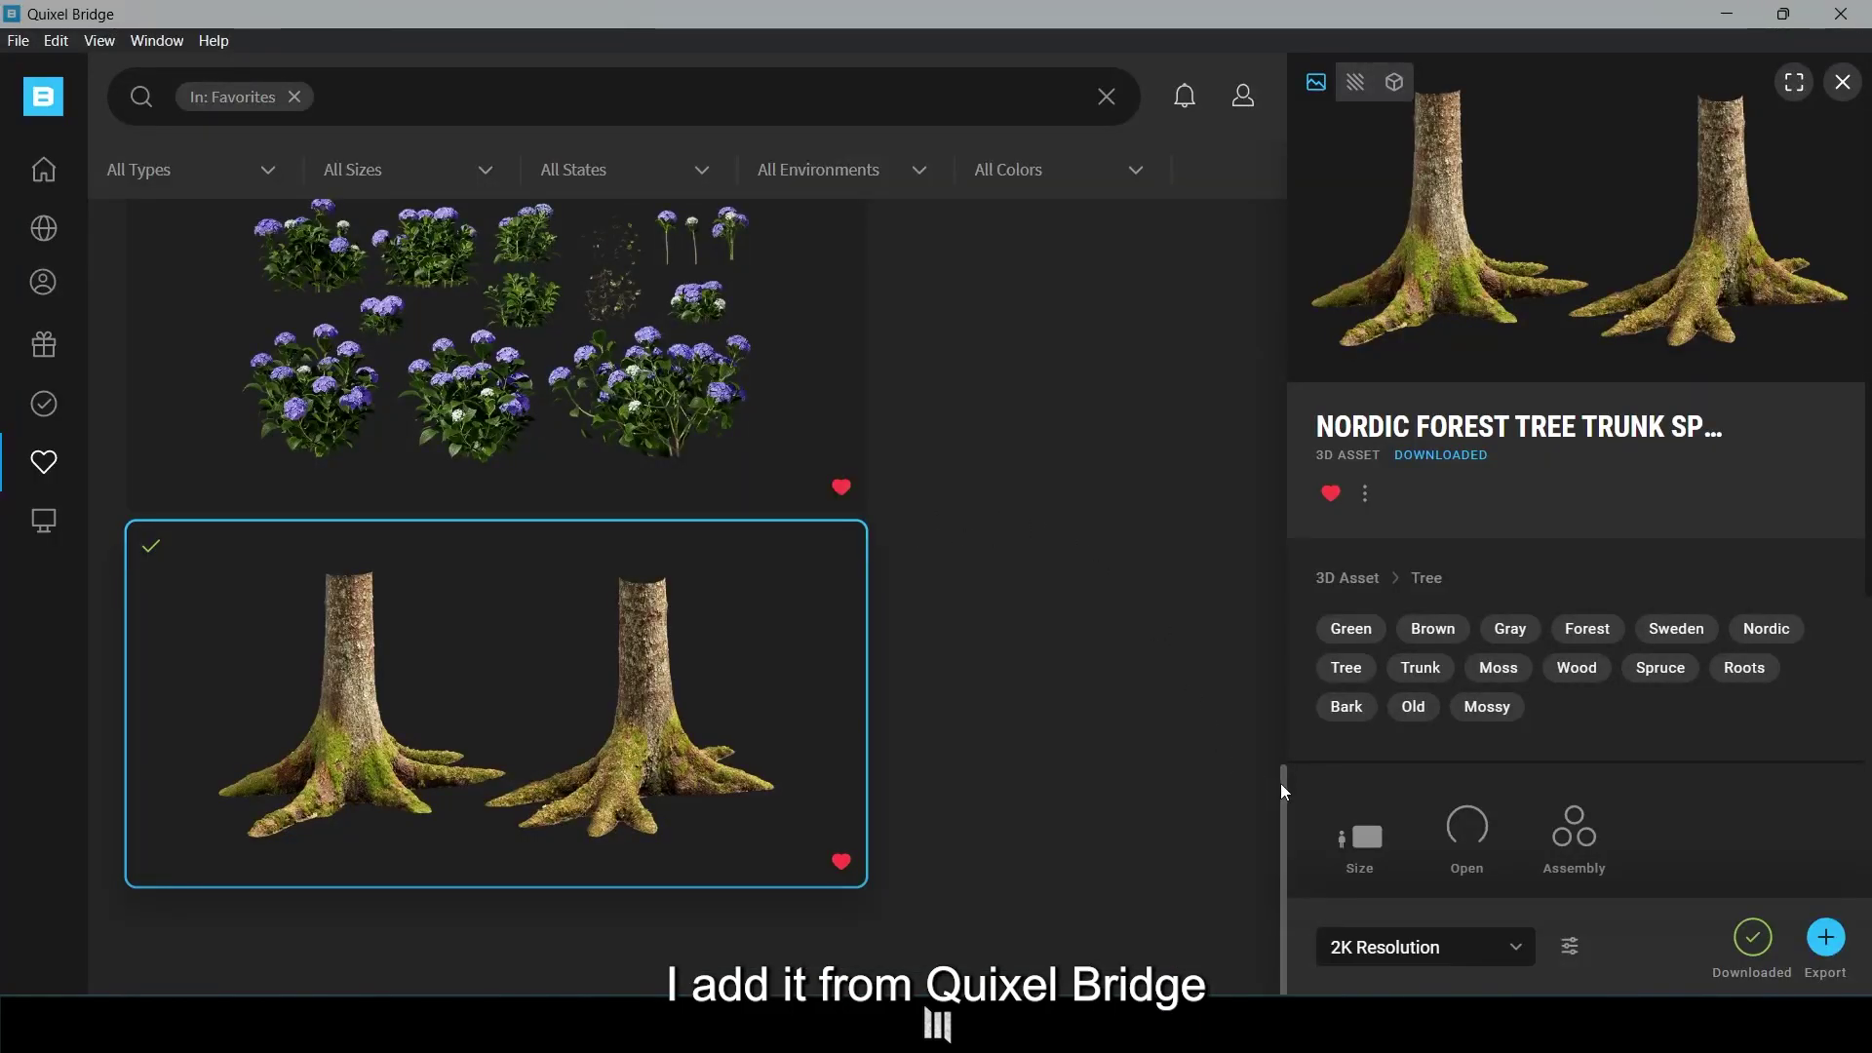
left_click_drag(1285, 776, 1284, 728)
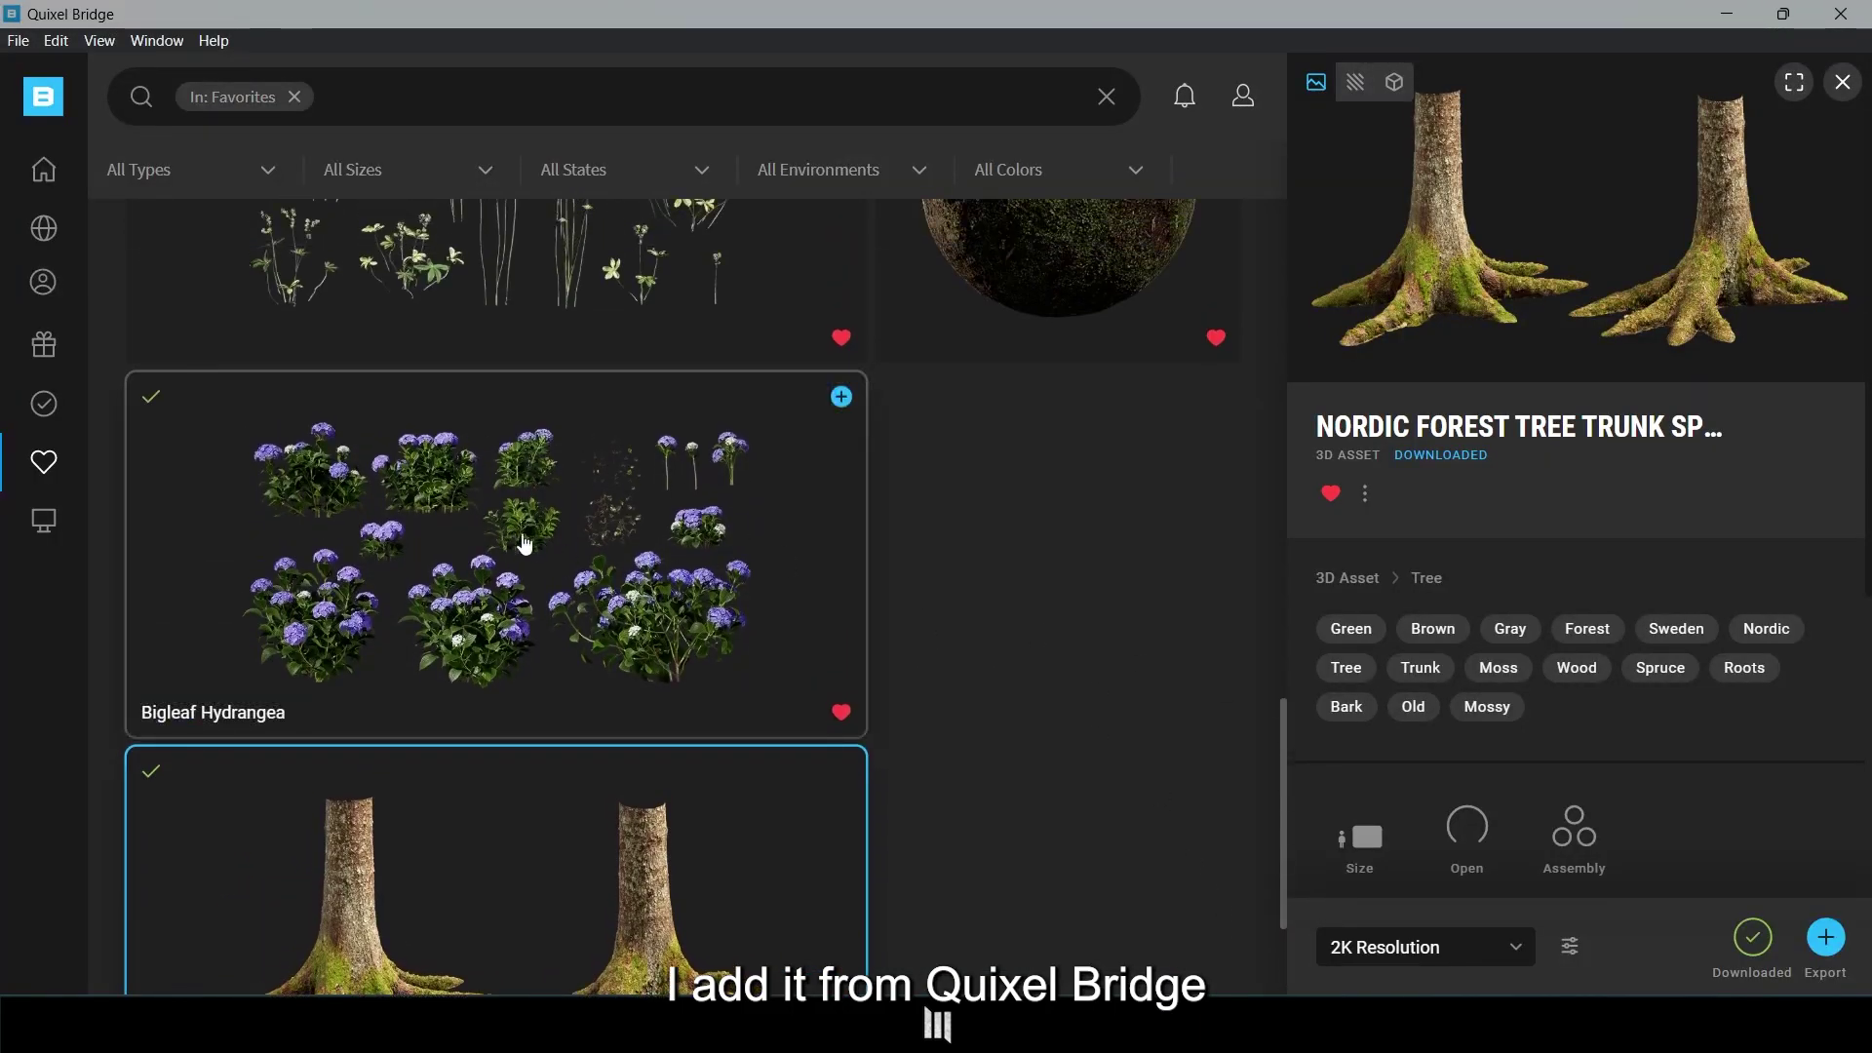
left_click(517, 542)
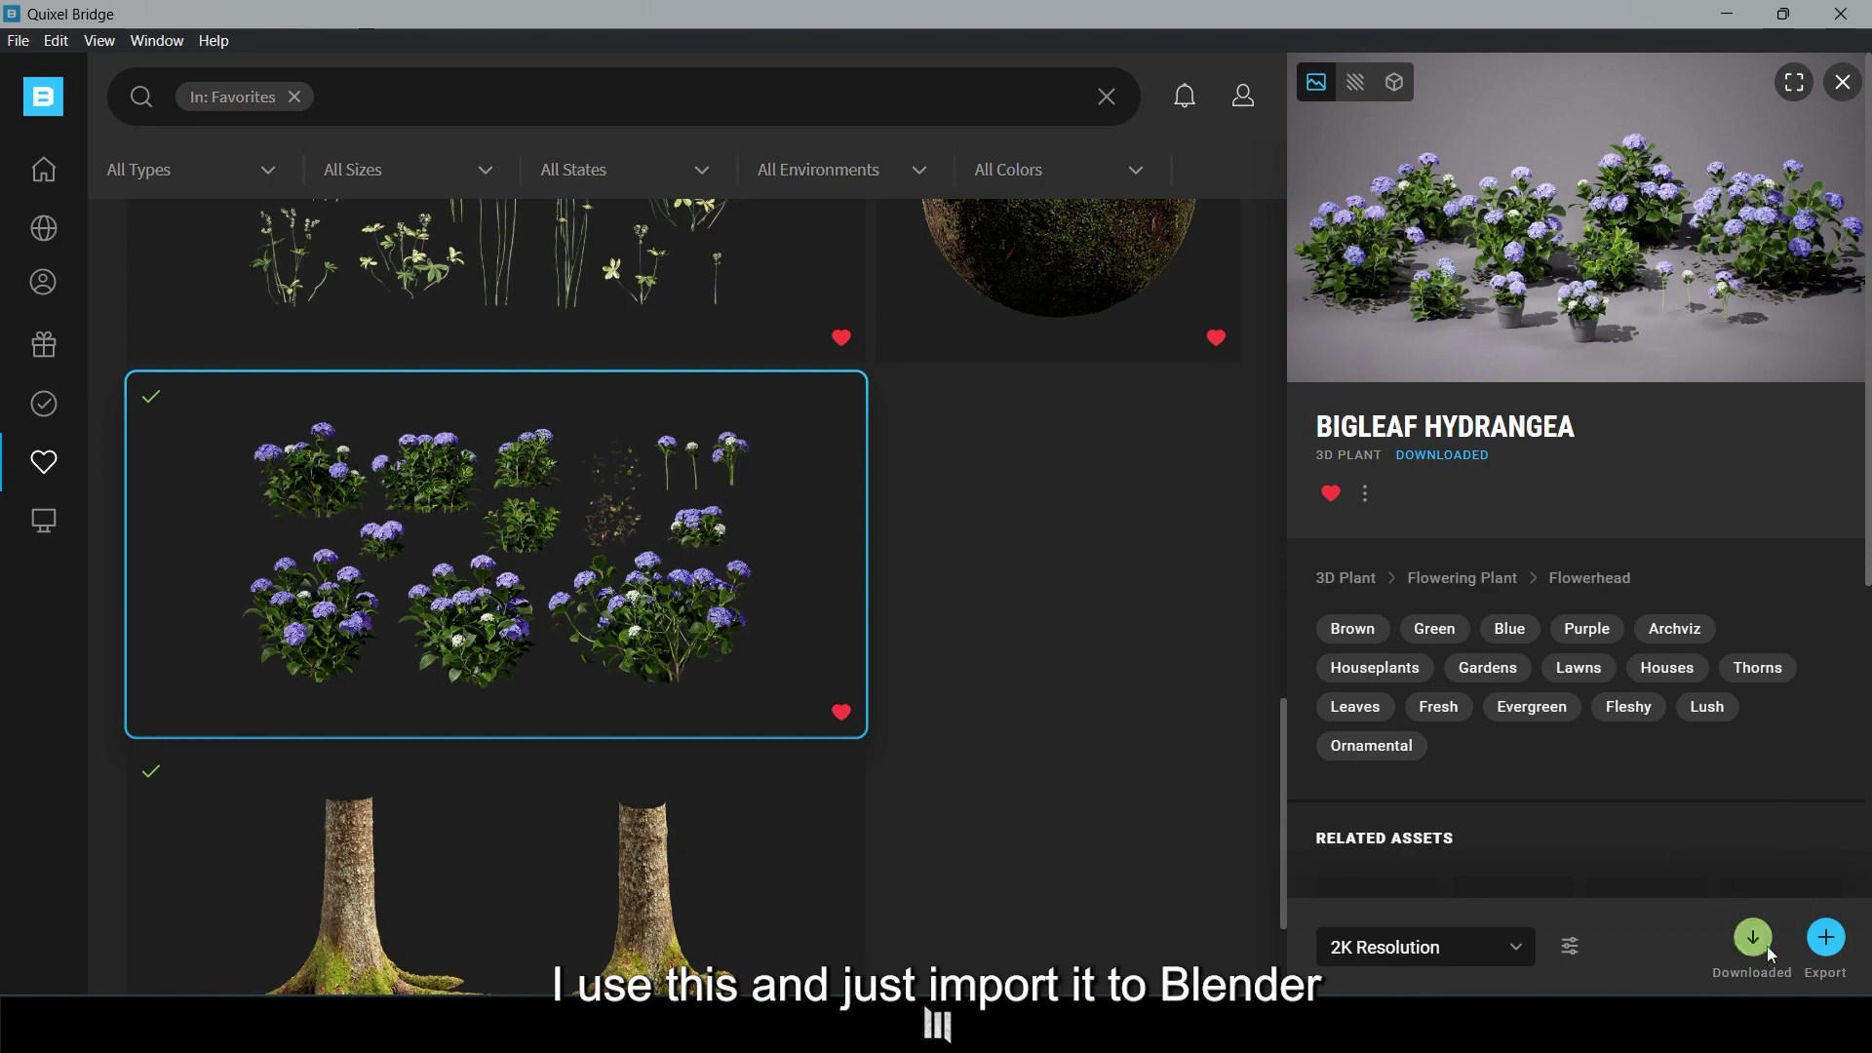
left_click(1828, 939)
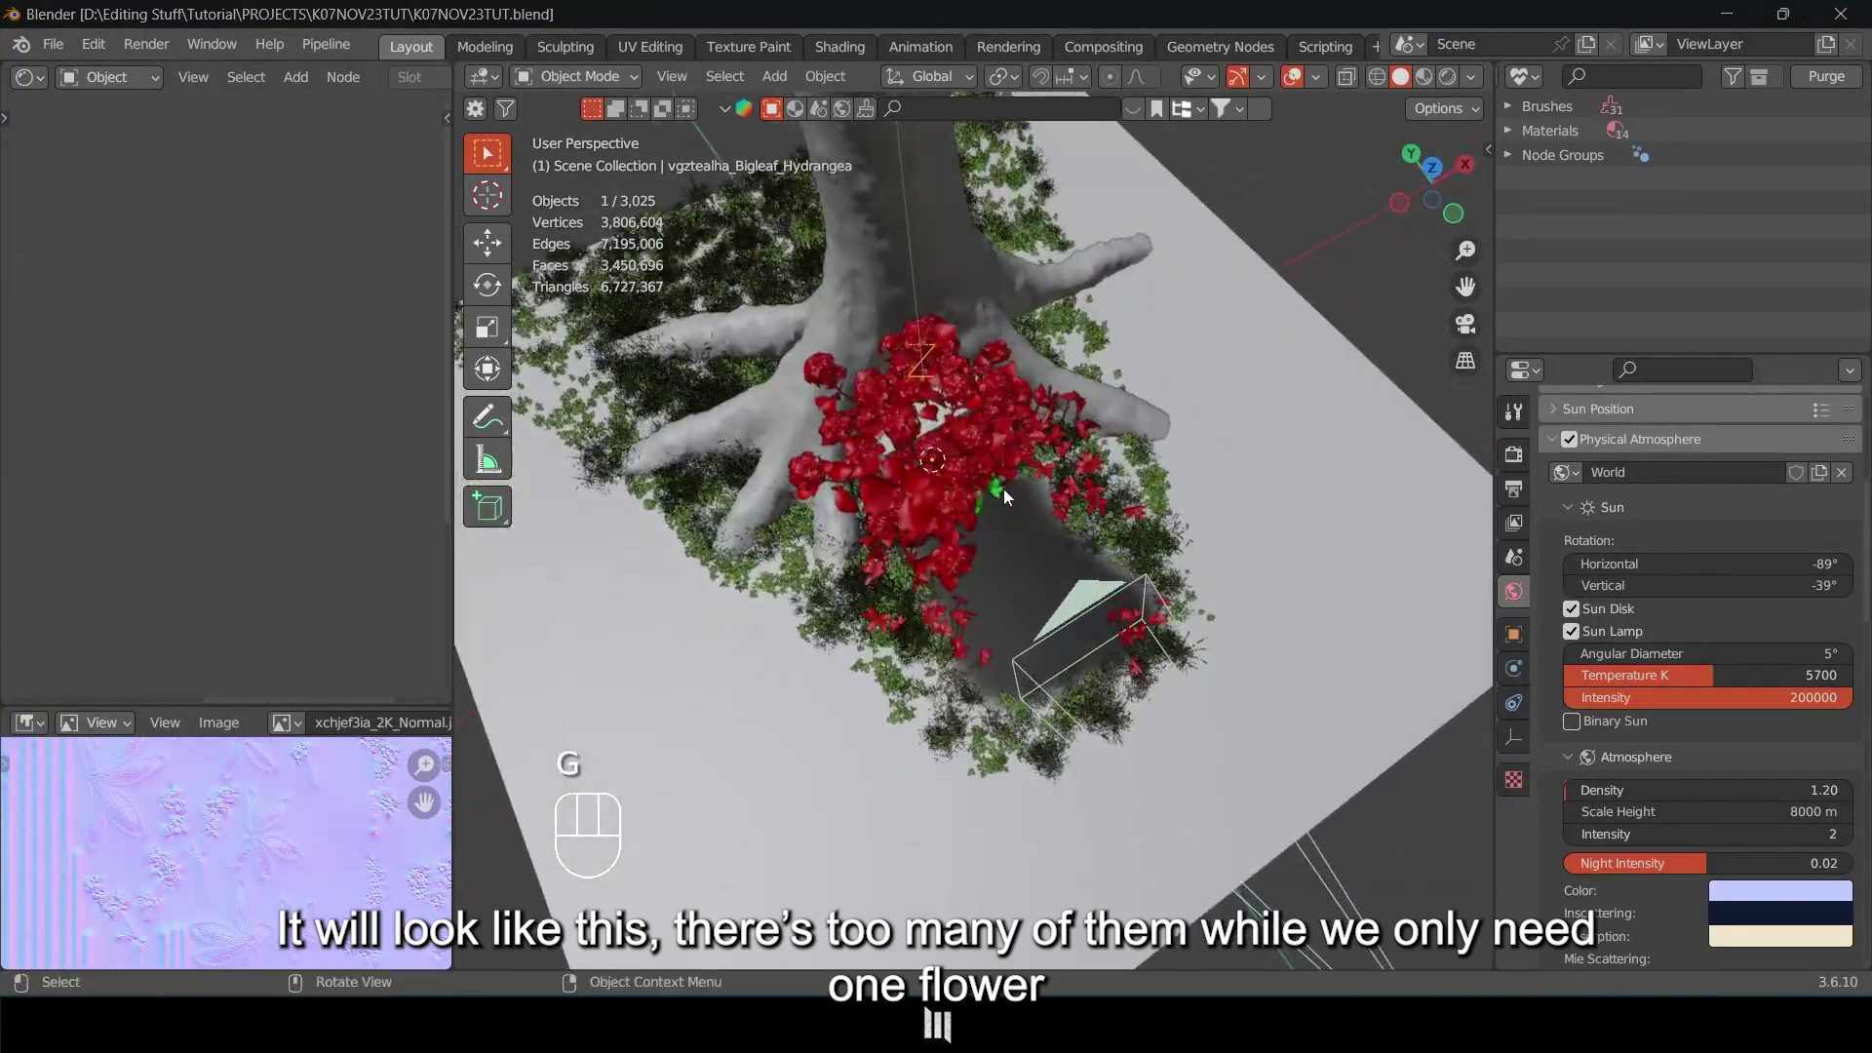
Move the imported hydrangea group horizontally off the ground plane into empty space and adjust its height.
key("g")
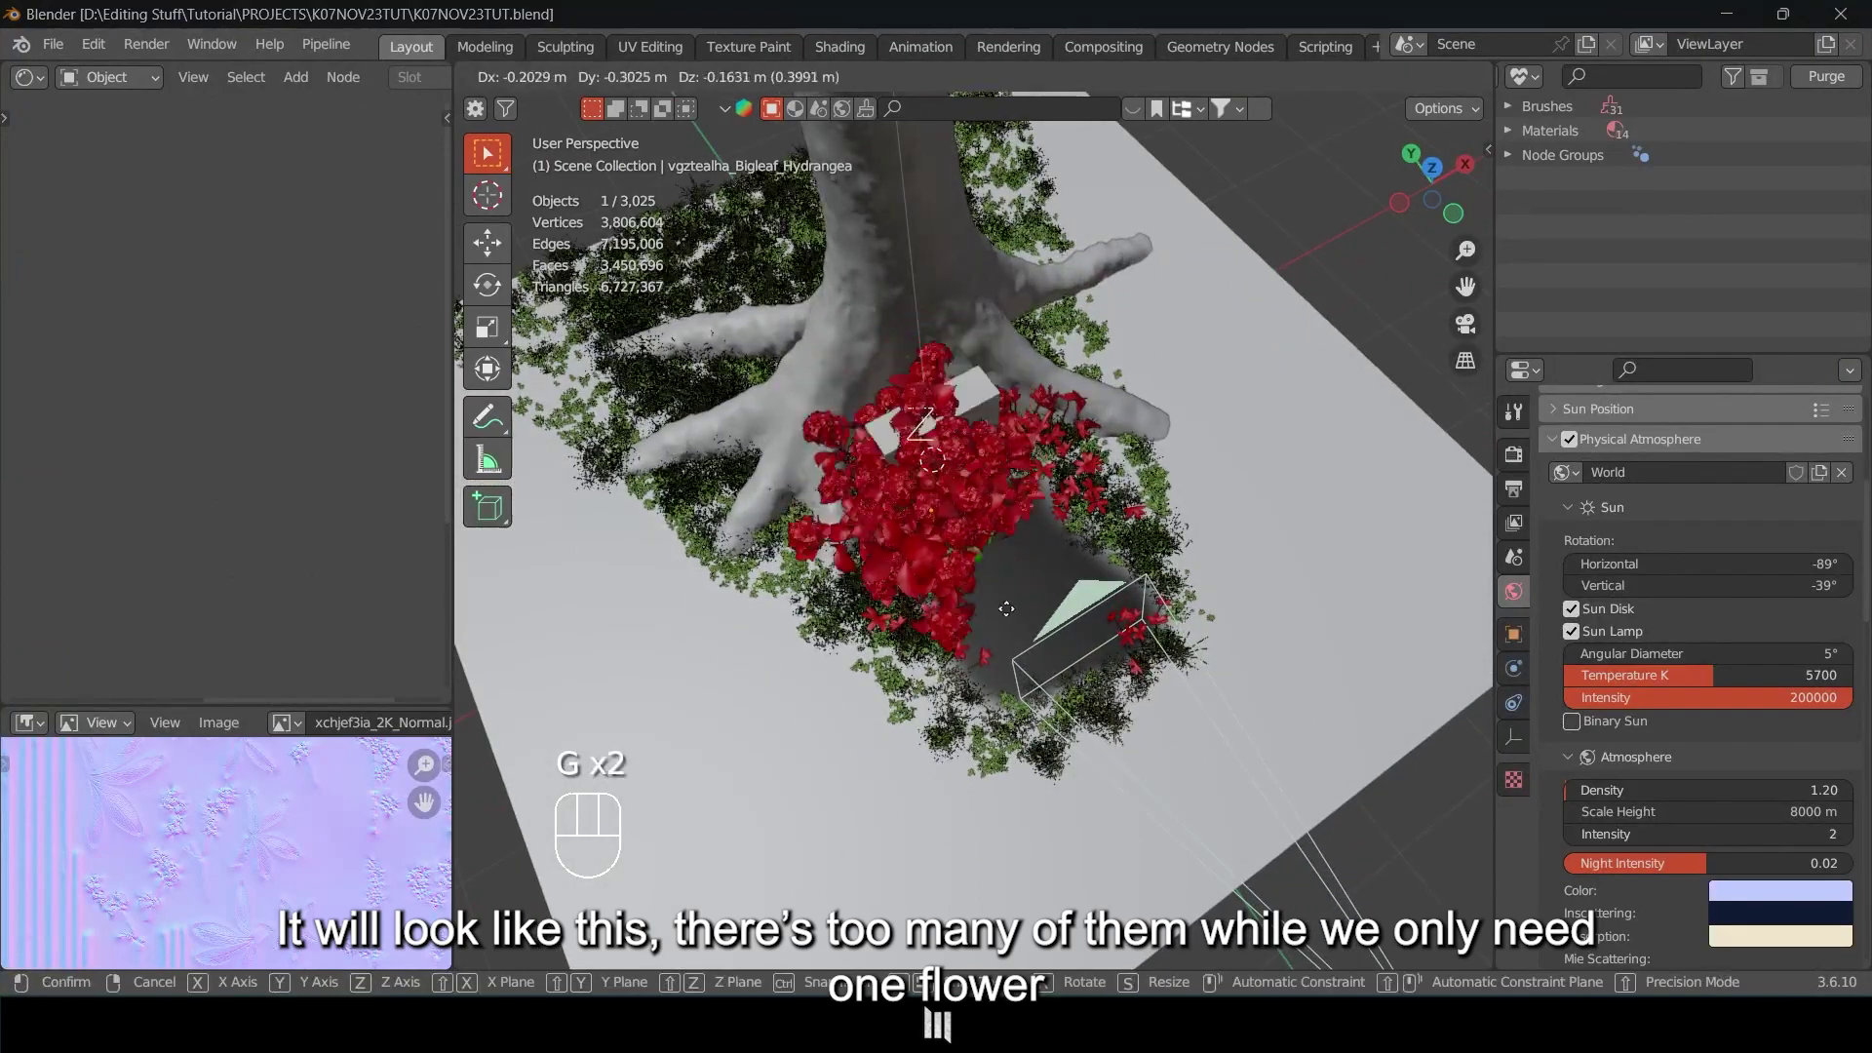
key("shift+z")
left_click(814, 858)
middle_click_drag(814, 858, 1131, 546, "shift")
middle_click_drag(1131, 546, 1092, 390)
key("g")
key("shift+z")
left_click(1049, 479)
scroll(1049, 480, "down", 2)
key("g")
key("z")
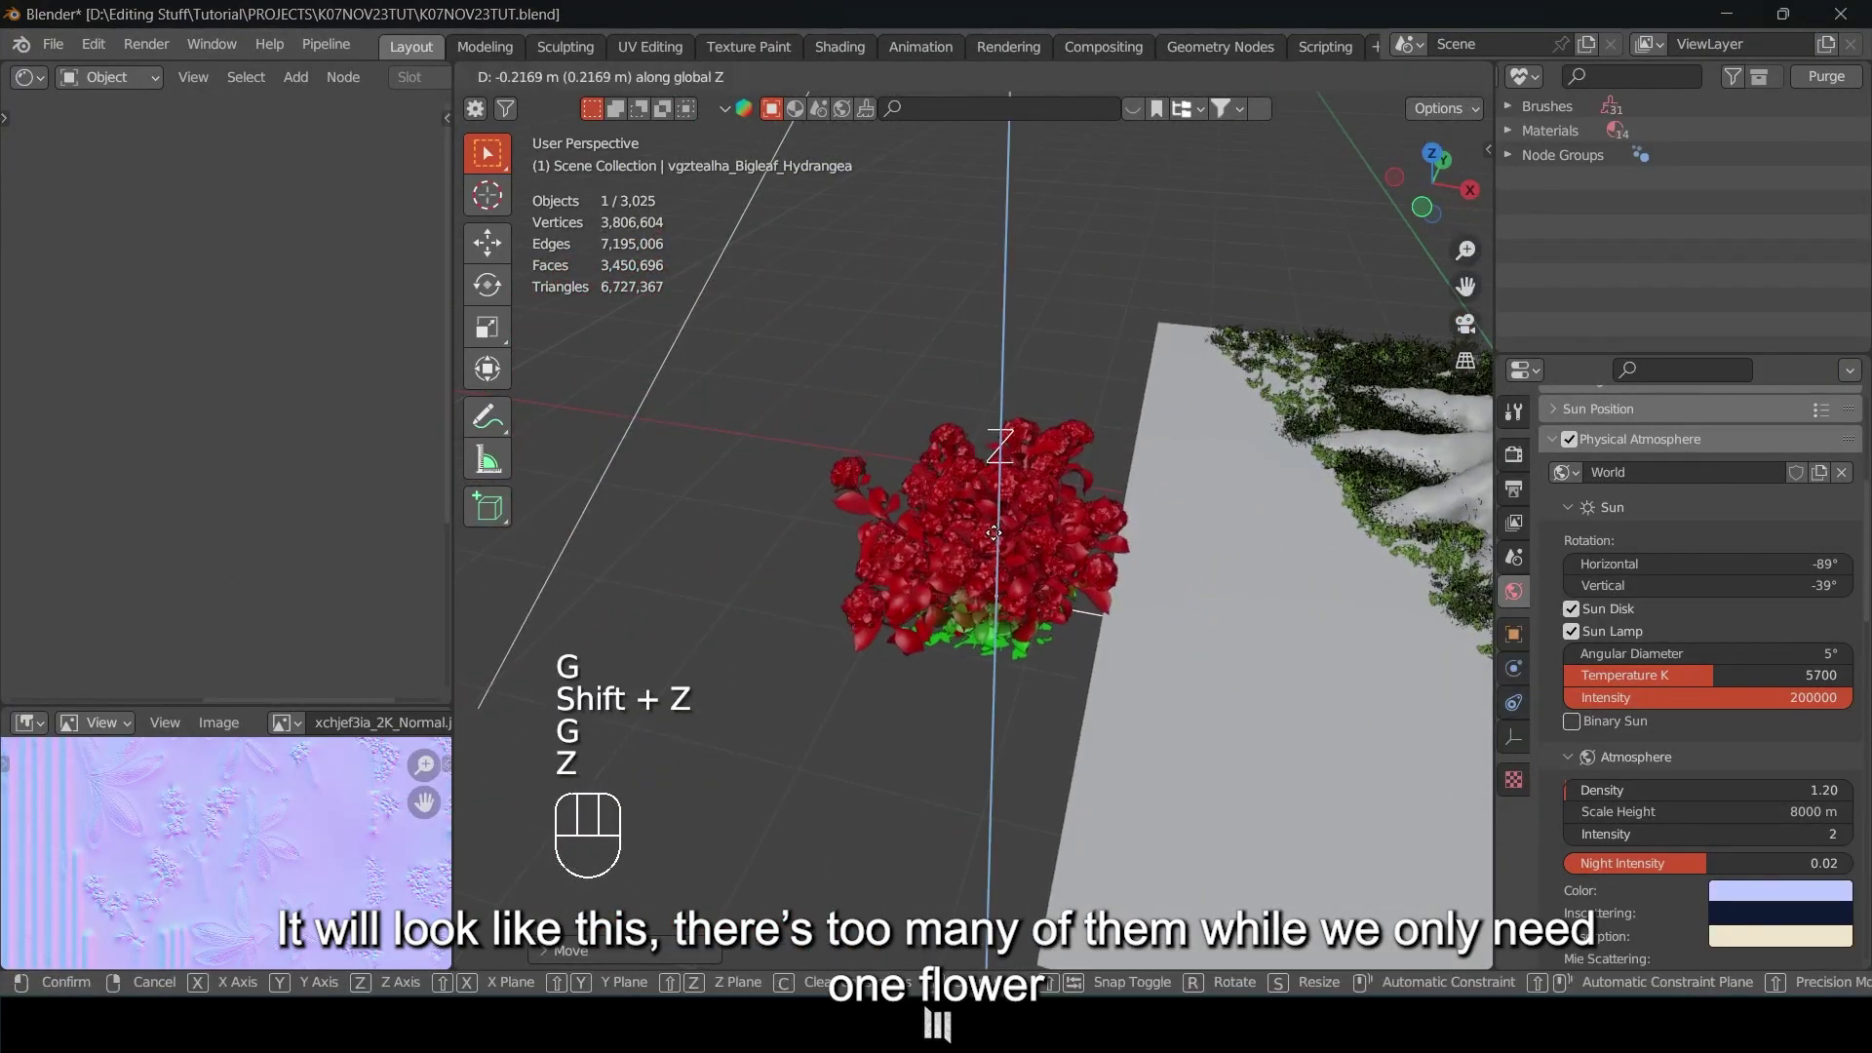
key("shift+z")
left_click(989, 525)
Pull one large hydrangea plant out of the pile by moving it horizontally away from the other variations.
key("grave")
left_click(1195, 680)
middle_click_drag(1196, 681, 1110, 509)
scroll(1171, 574, "down", 3)
left_click(1110, 509)
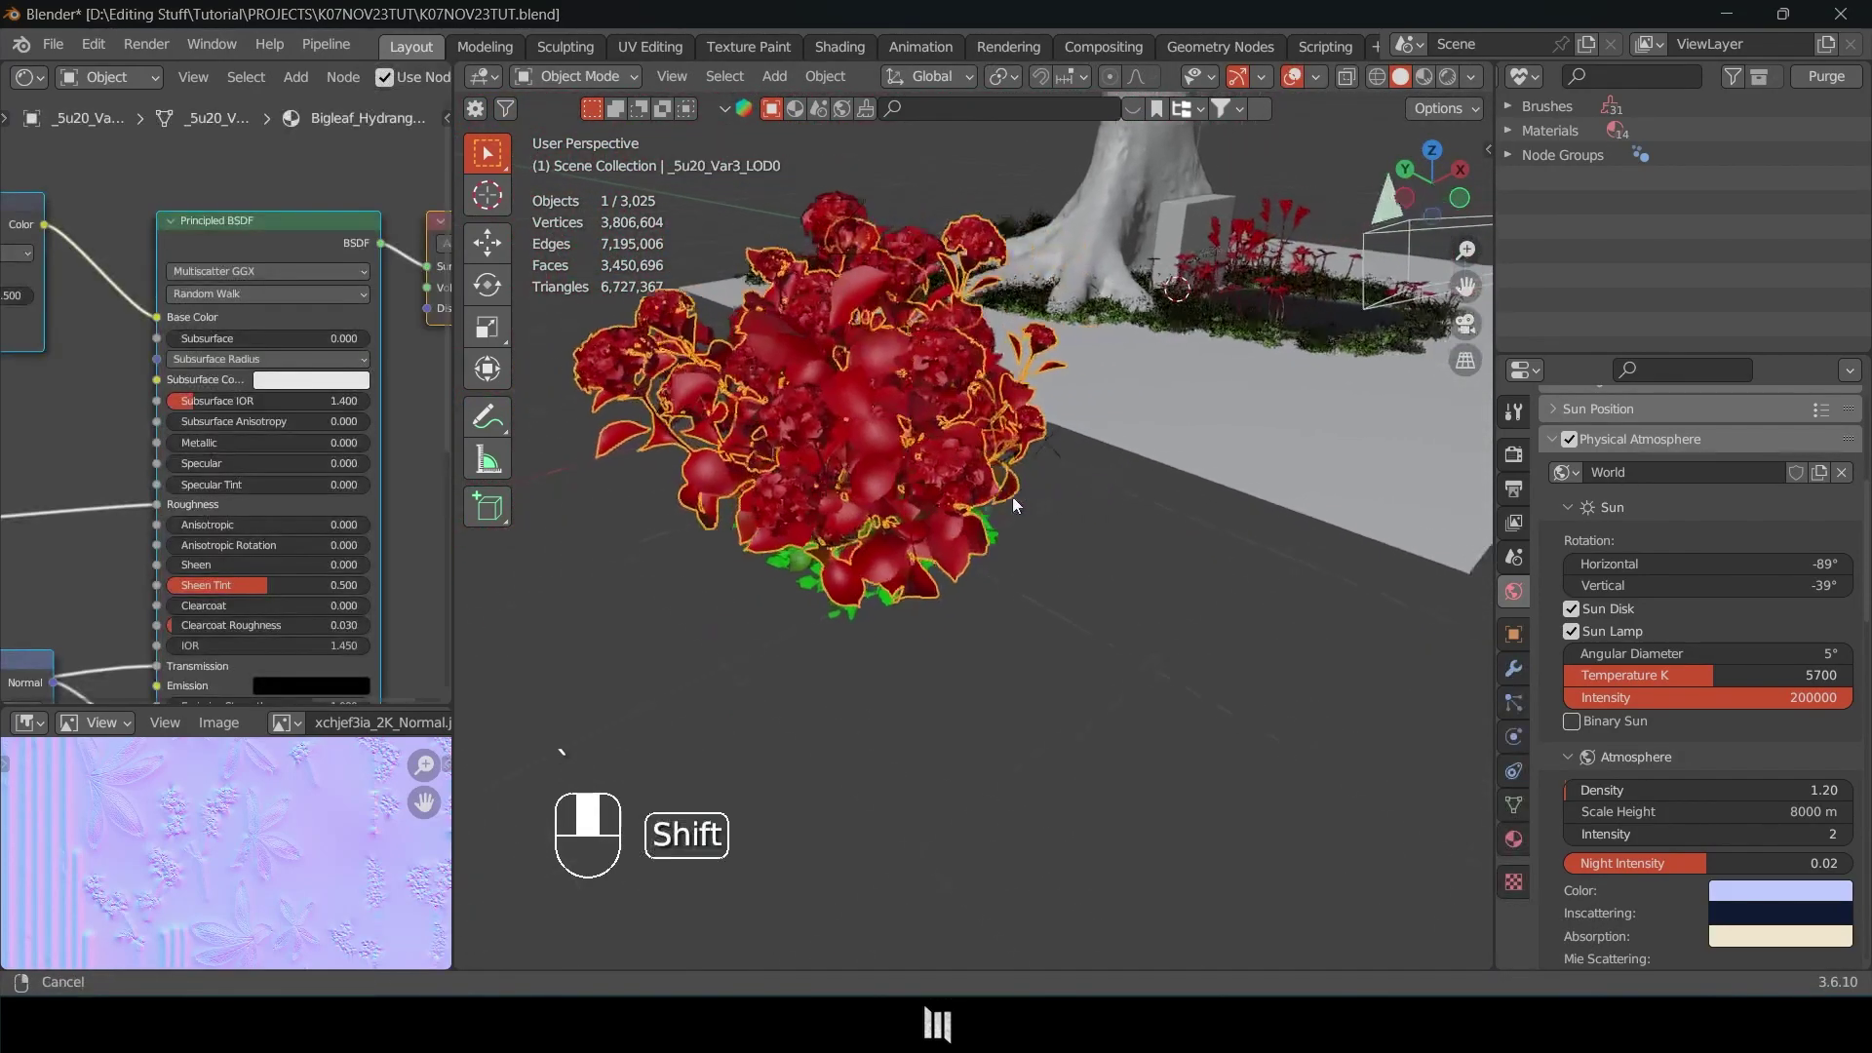
key("g")
key("shift+z")
left_click(598, 702)
middle_click_drag(972, 631, 845, 602, "shift")
mouse_move(1121, 380)
middle_mouse_down()
mouse_move(1011, 460)
mouse_move(775, 511)
mouse_move(800, 468)
middle_mouse_up()
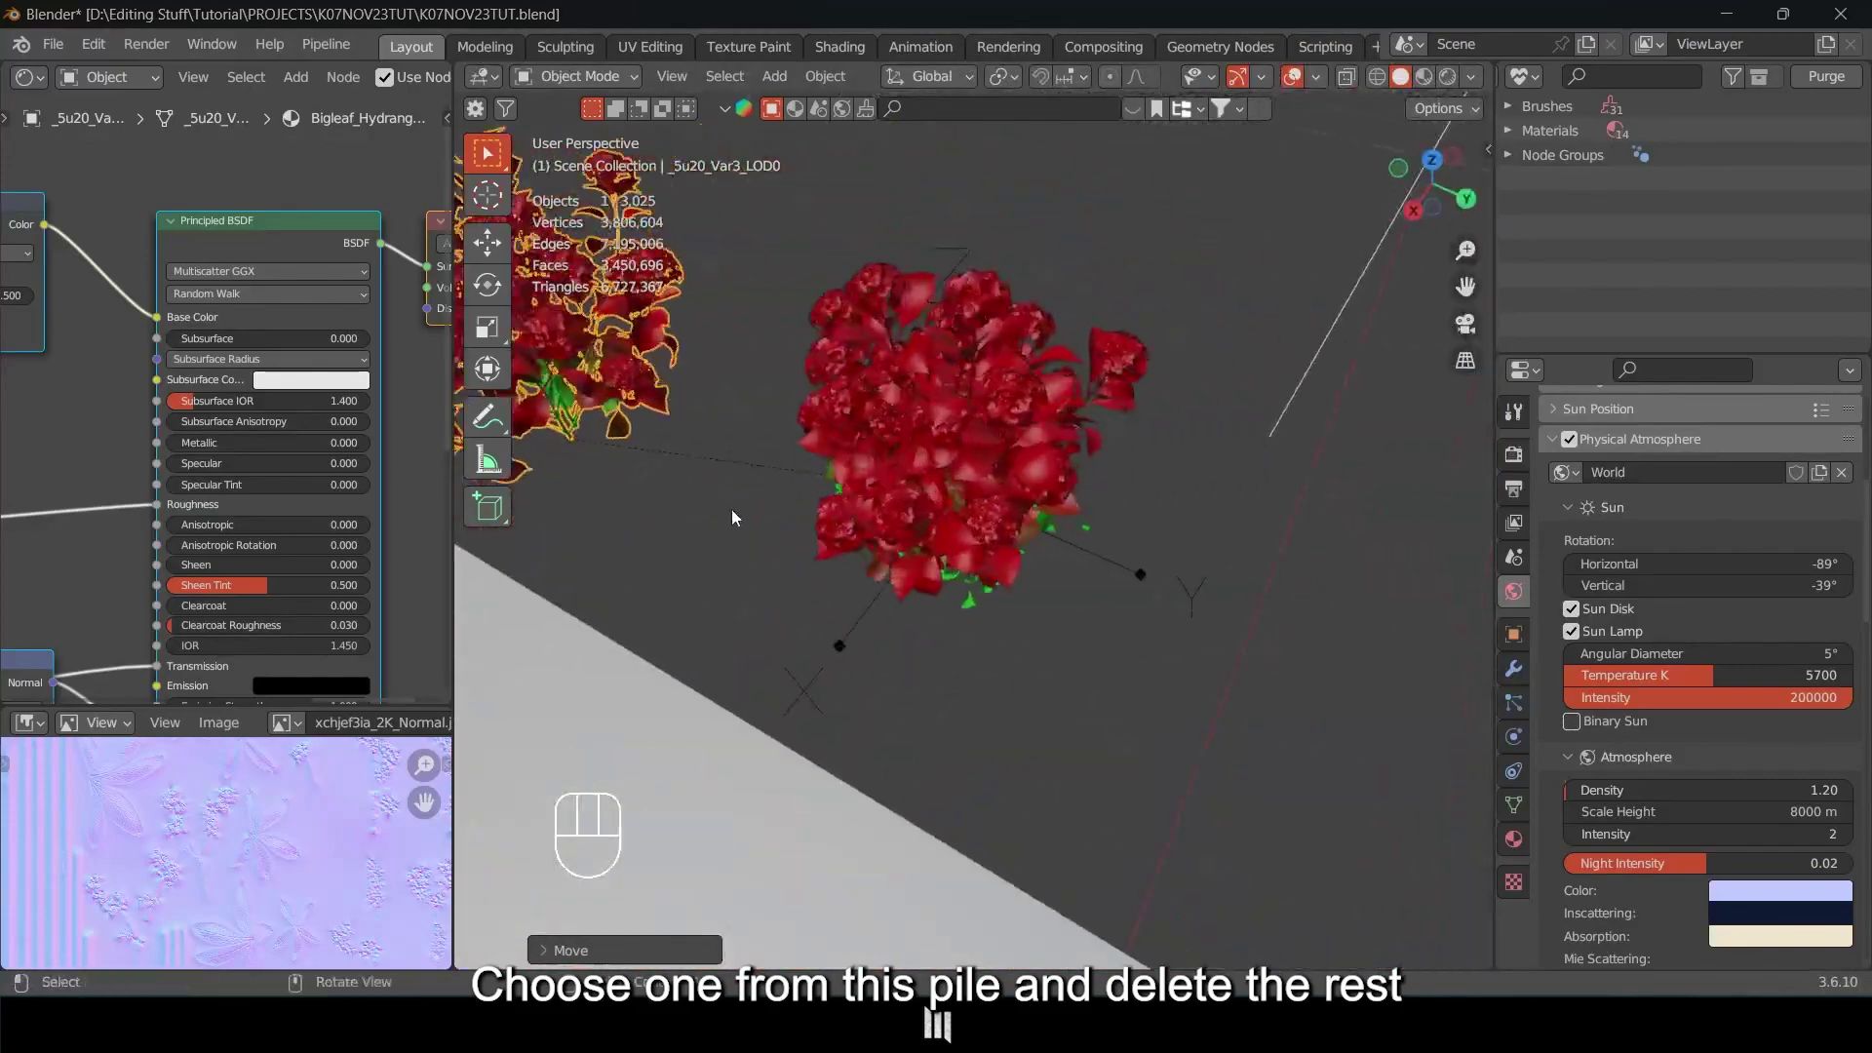
Select all the other hydrangea variations in the pile and delete them.
key("a")
key("a")
key("b")
left_click_drag(773, 284, 1102, 557)
middle_click_drag(914, 612, 912, 508)
key("b")
left_click_drag(1027, 230, 1015, 370, "shift")
middle_click_drag(975, 477, 1182, 448)
key("x")
left_click(1258, 449)
Reposition the one remaining hydrangea plant horizontally in the empty space beside the ground plane.
left_click(1434, 327)
key("g")
key("shift+z")
left_click(1061, 523)
Isolate the hydrangea plant in local view and open its mesh for editing with nothing selected.
scroll(1061, 523, "up", 8)
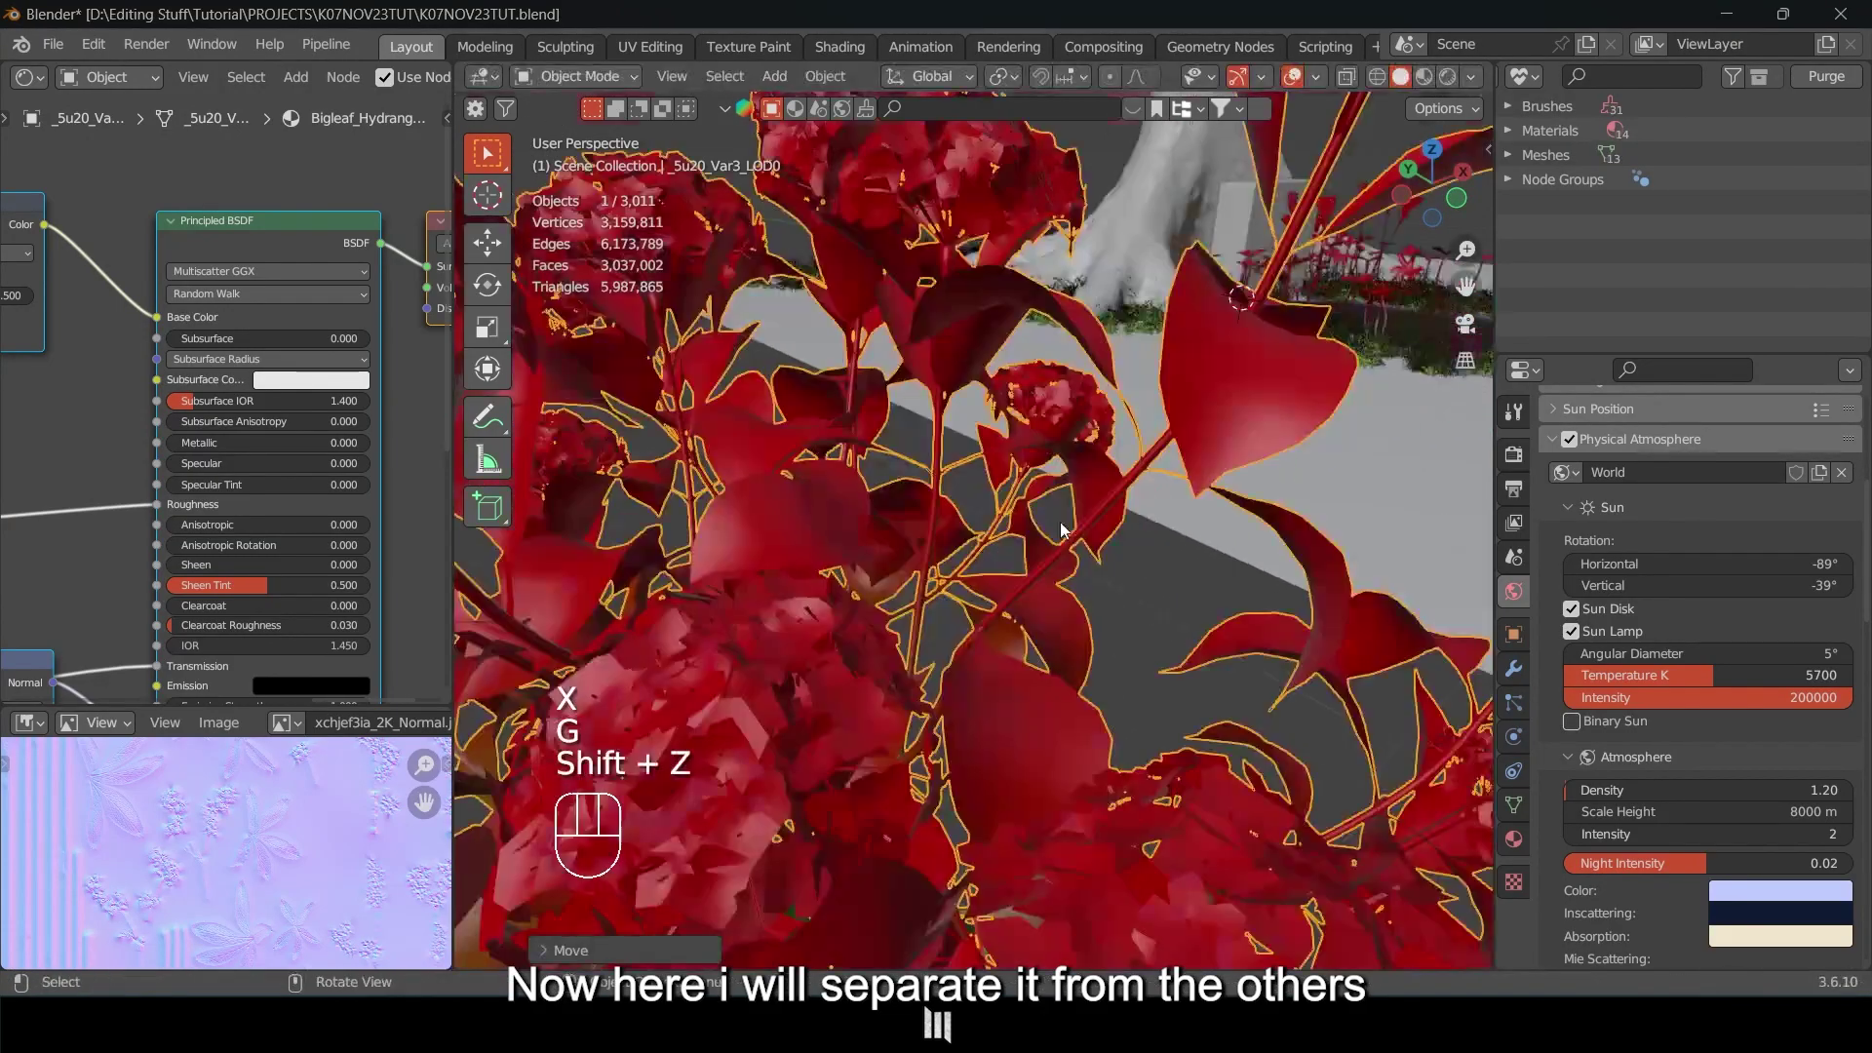
key("grave")
left_click(1167, 622)
middle_click_drag(1167, 622, 901, 549)
key("KP_Divide")
scroll(1200, 555, "up", 3)
key("Tab")
scroll(809, 570, "up", 3)
key("a")
key("a")
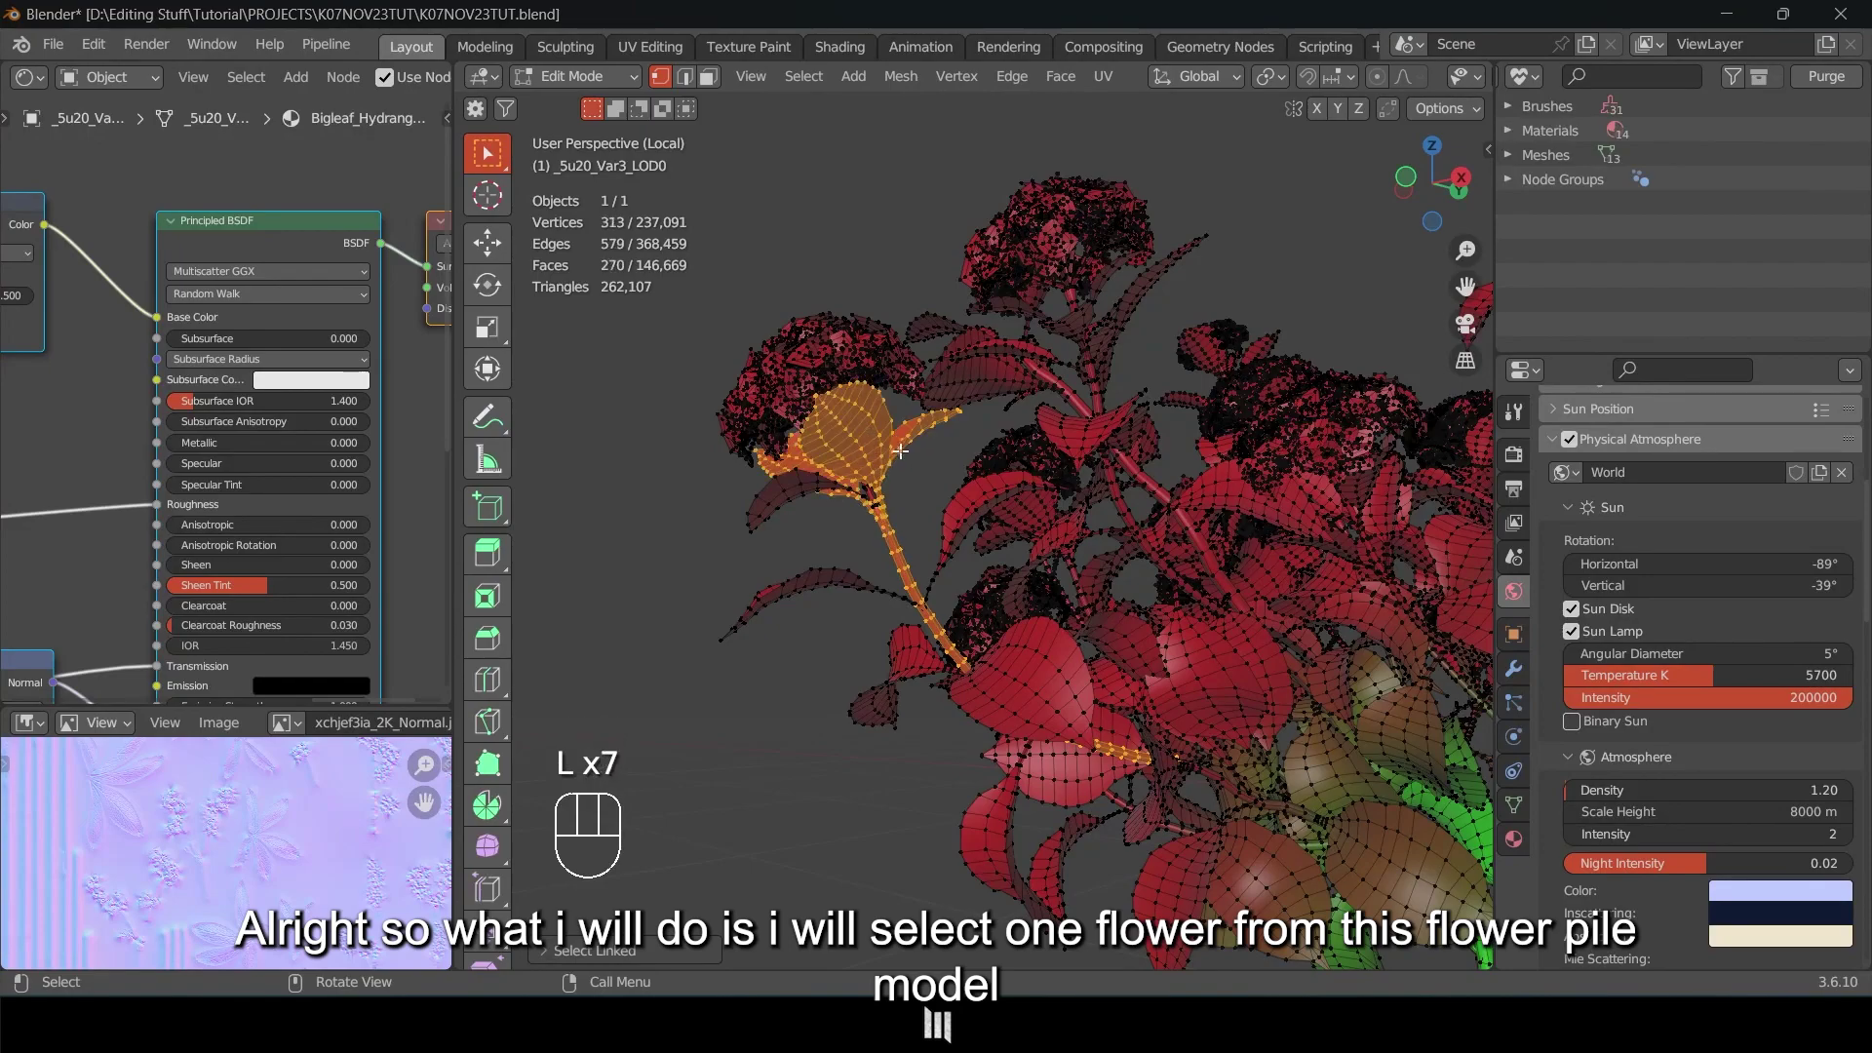
Select the linked stem and leaf parts of the single flower at the plant's outer edge.
key("l")
middle_click_drag(934, 555, 878, 794)
key("l")
key("l")
key("l")
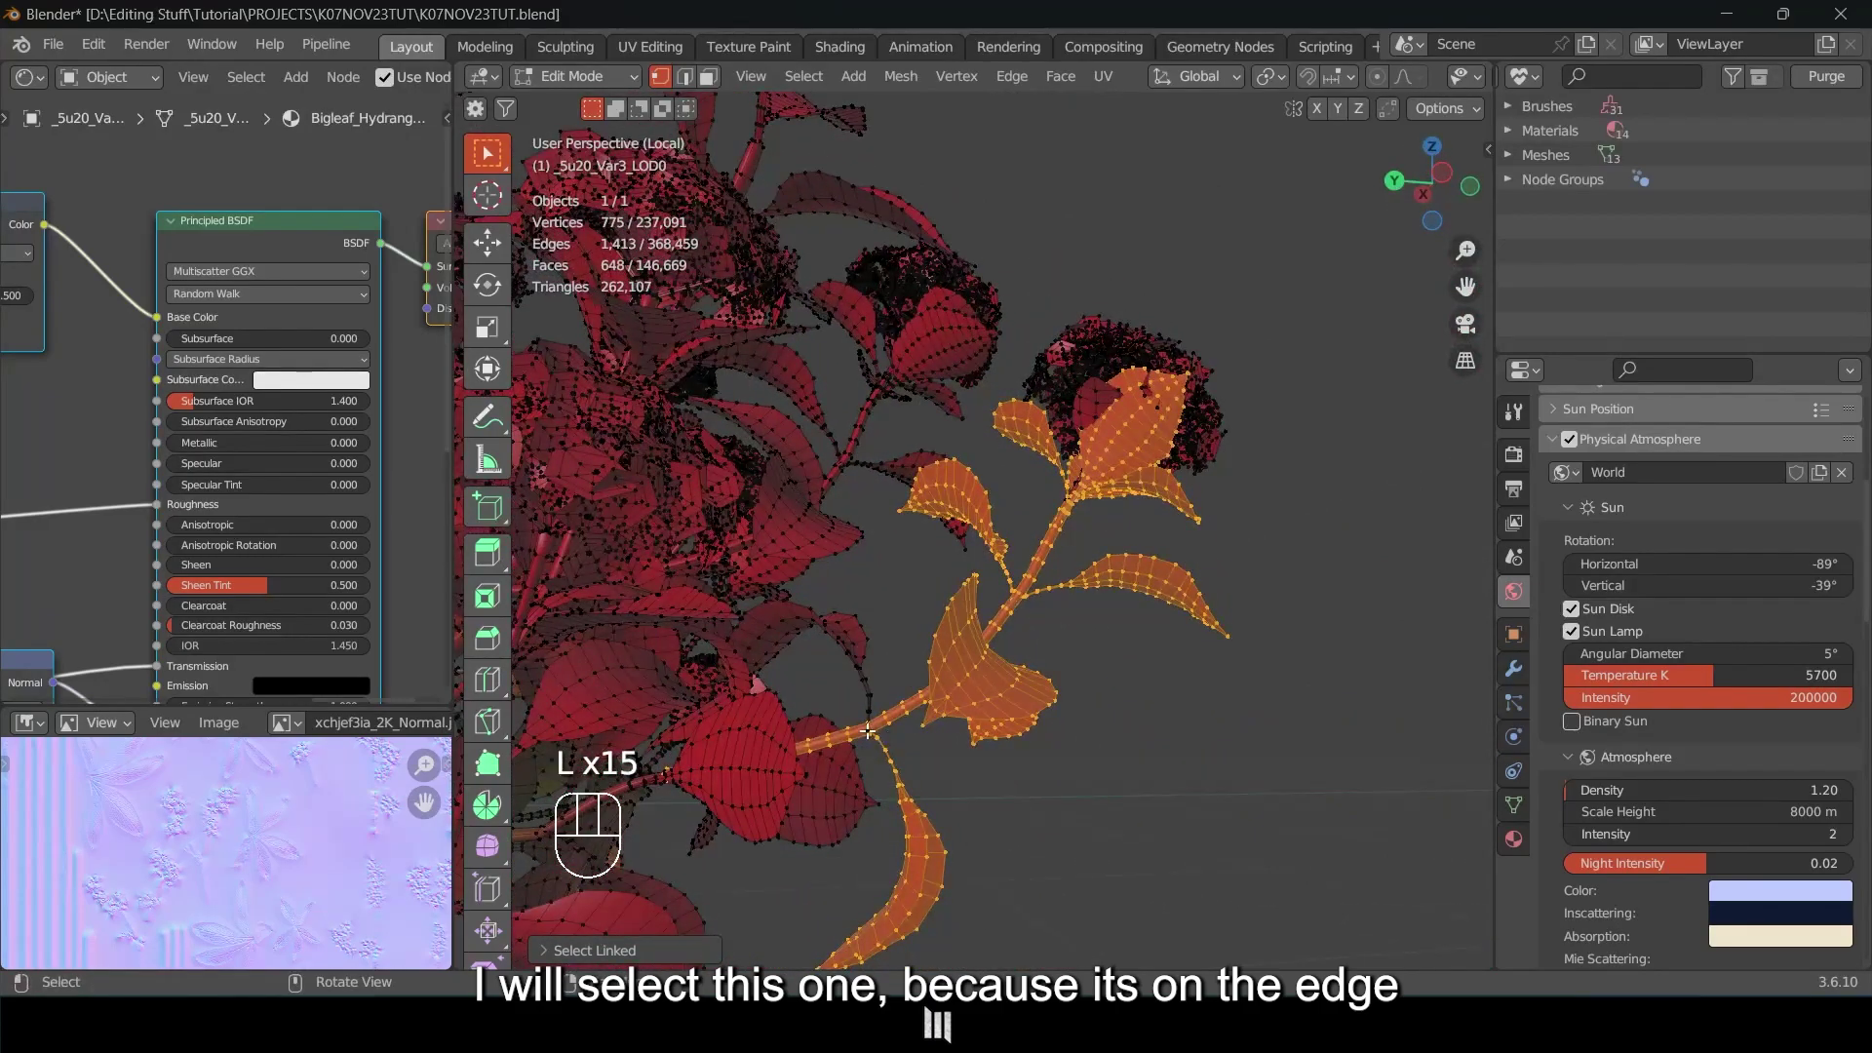
Switch the viewport to wireframe and add the edge flower's whole blossom to the selection with circle select.
middle_click_drag(926, 627, 1185, 476)
key("z")
left_click(993, 473)
key("b")
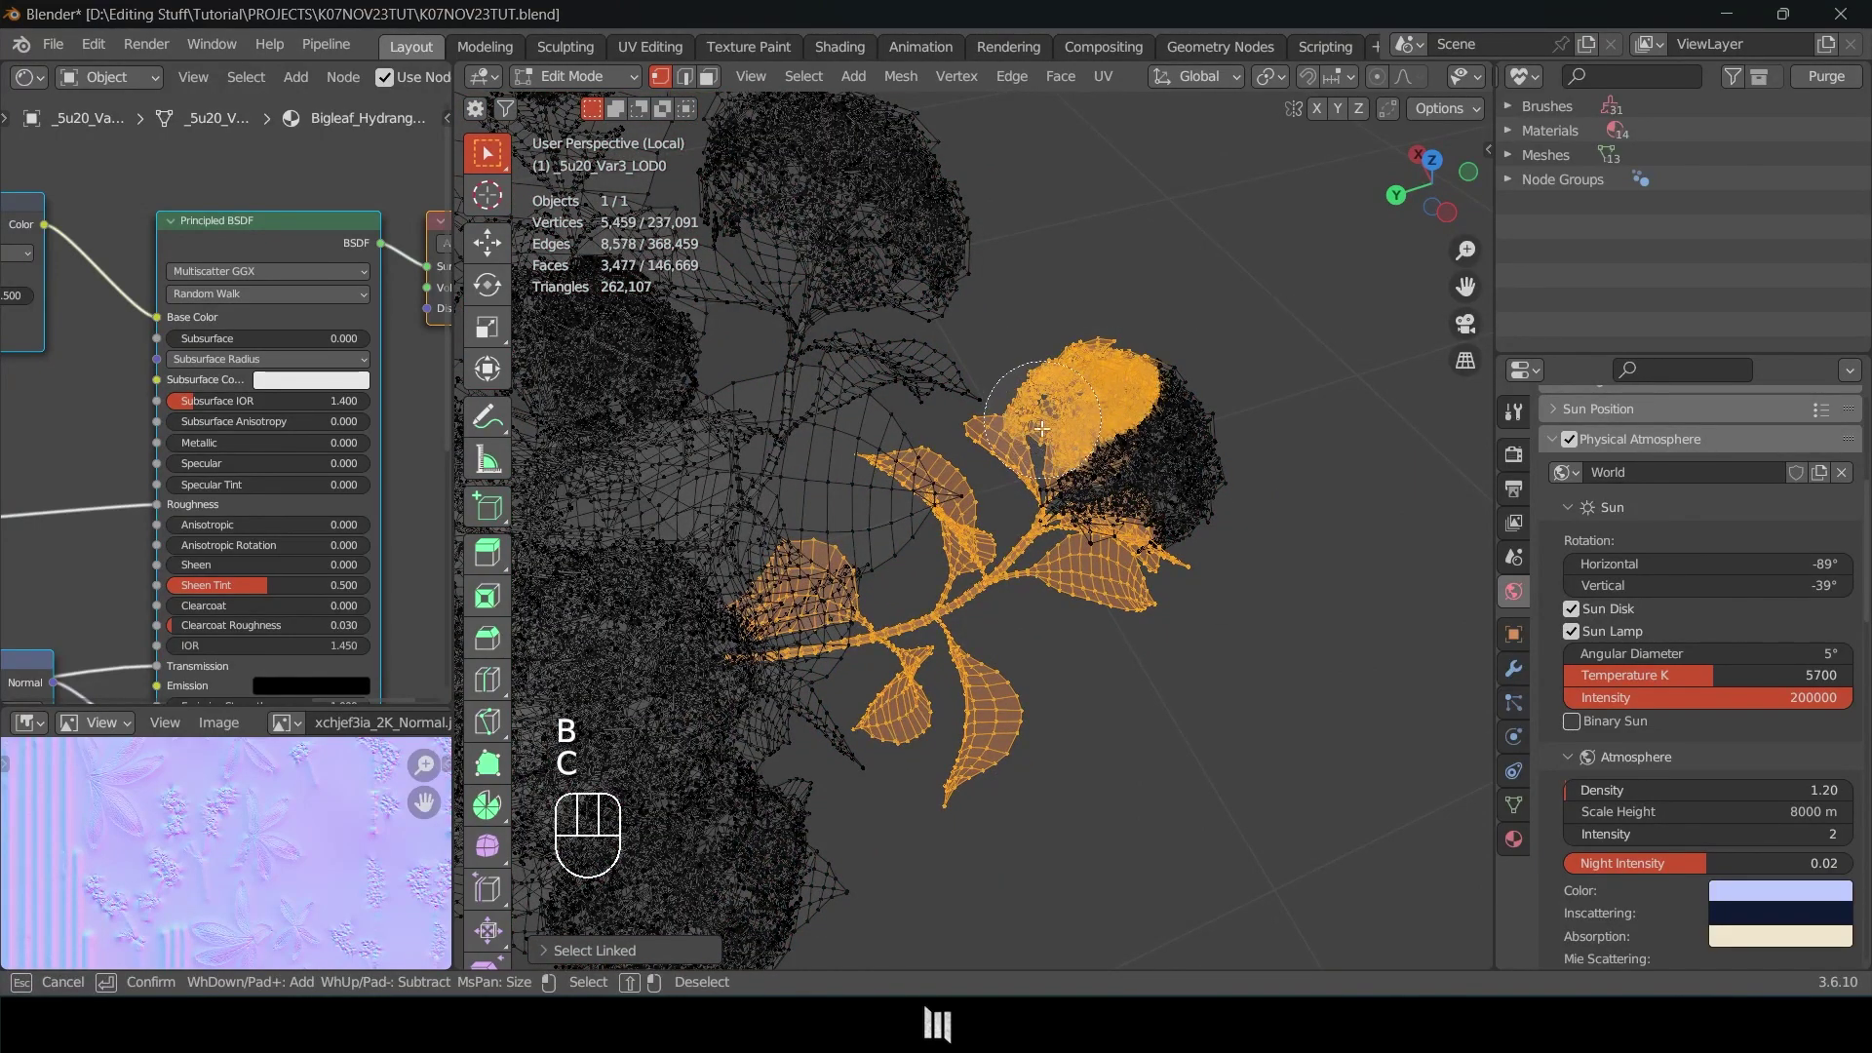
right_click(1155, 454)
middle_click_drag(1155, 454, 1136, 385)
middle_click_drag(1092, 546, 1150, 526)
Test-move the selected flower, return the viewport to solid shading and separate the selection into its own object.
key("g")
right_click(1209, 576)
middle_click_drag(1200, 595, 1141, 609)
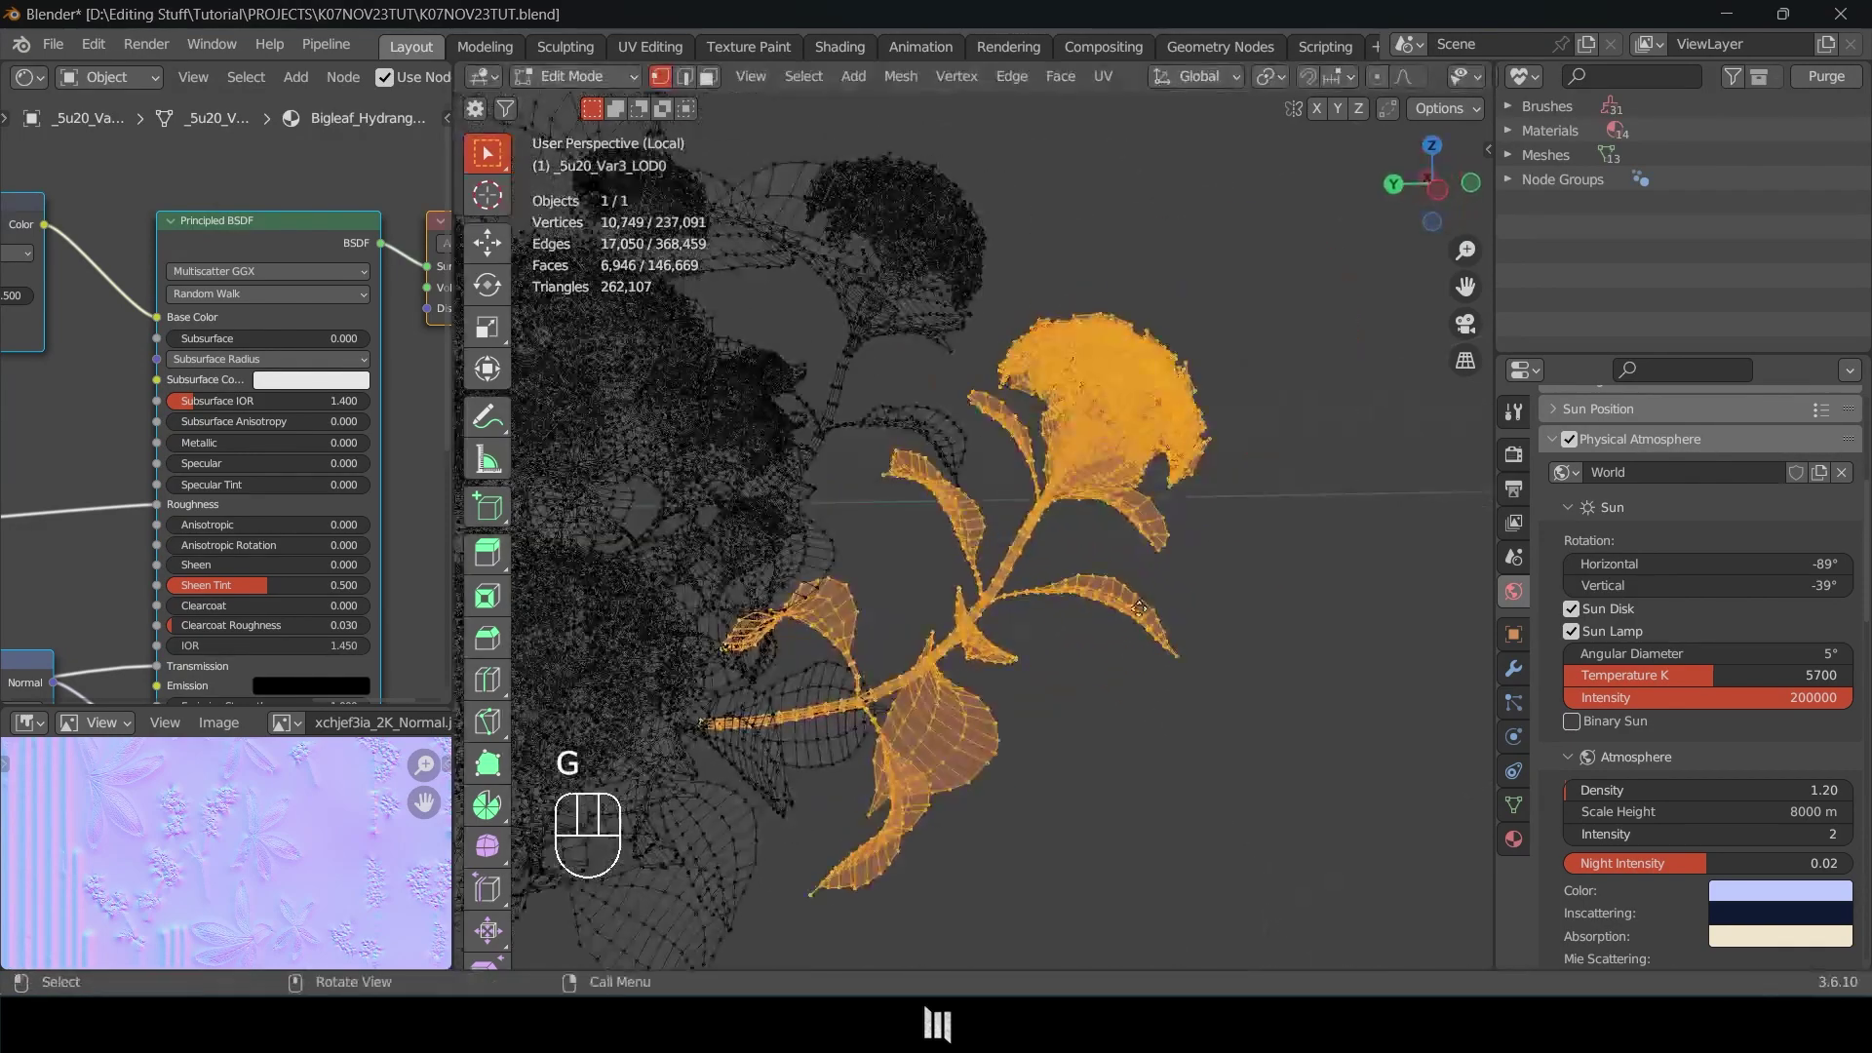
key("g")
right_click(1243, 458)
middle_click_drag(1185, 497, 1089, 540)
left_click(1230, 502)
mouse_move(1210, 517)
middle_mouse_down()
mouse_move(961, 551)
mouse_move(1006, 582)
middle_mouse_up()
key("g")
right_click(858, 488)
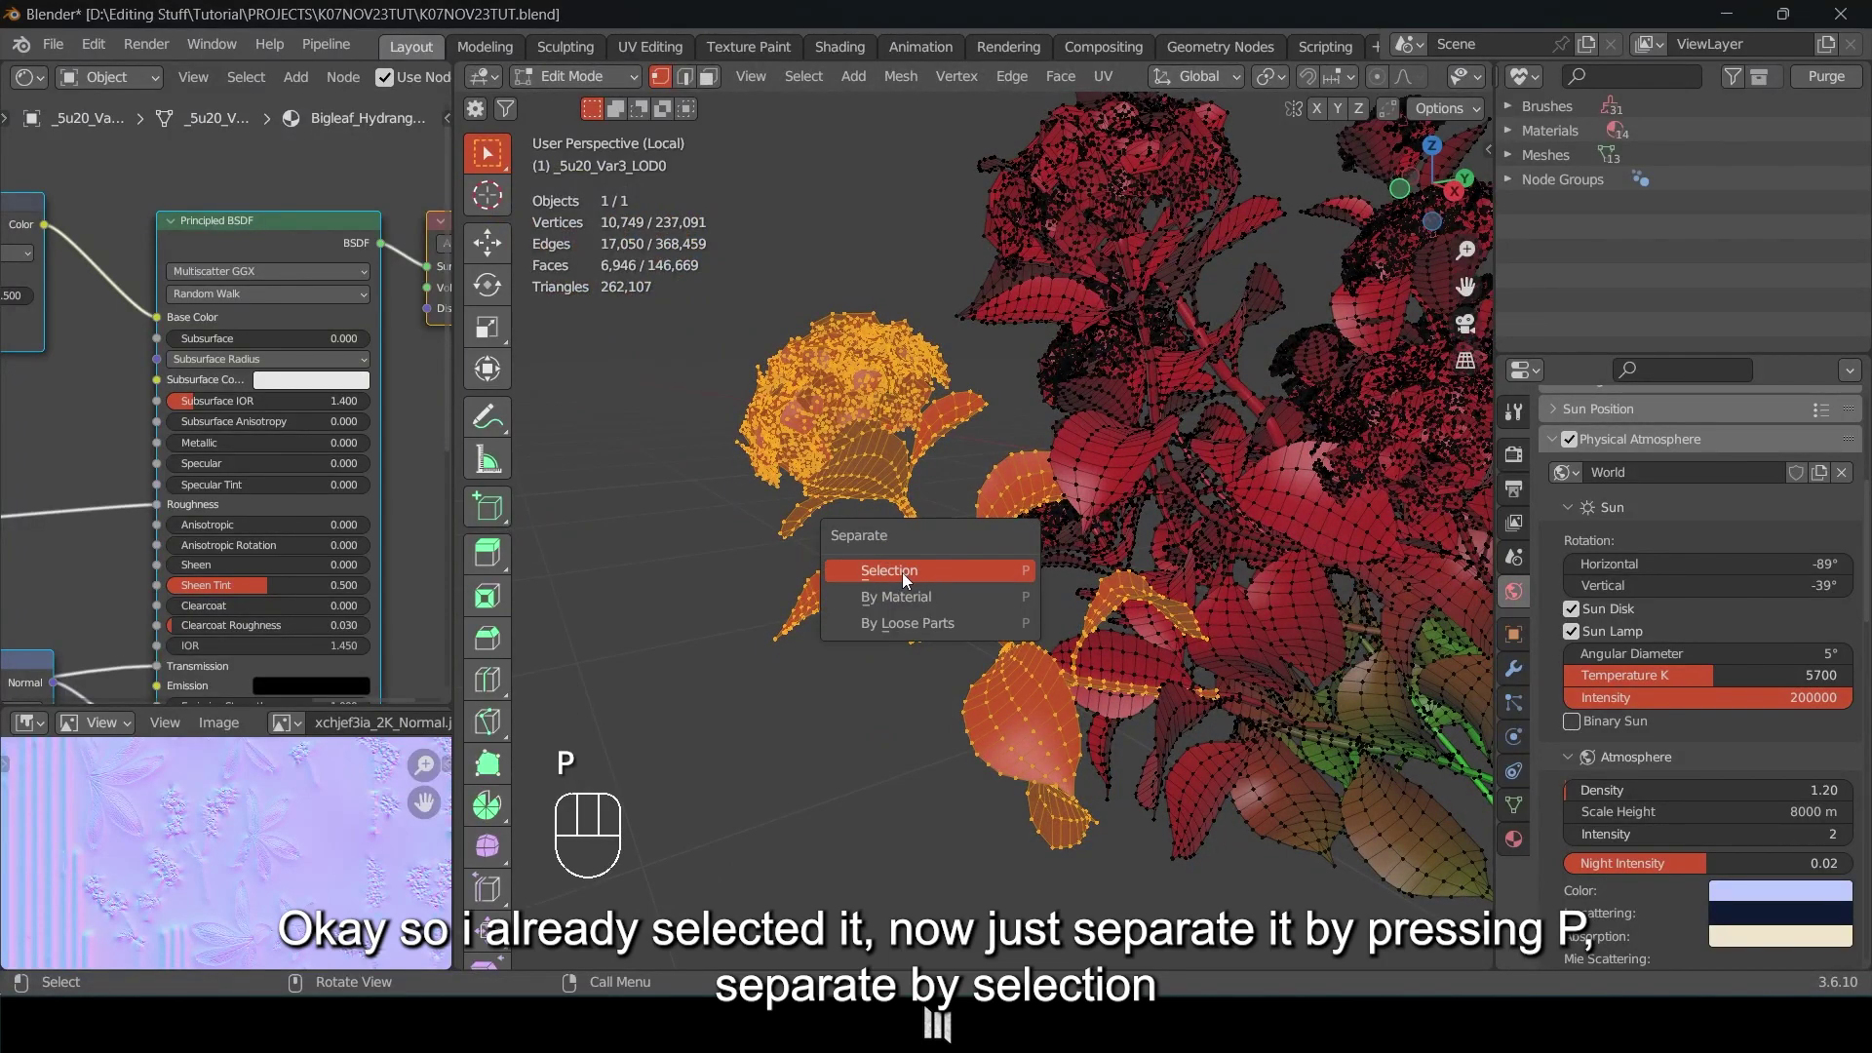
left_click(975, 570)
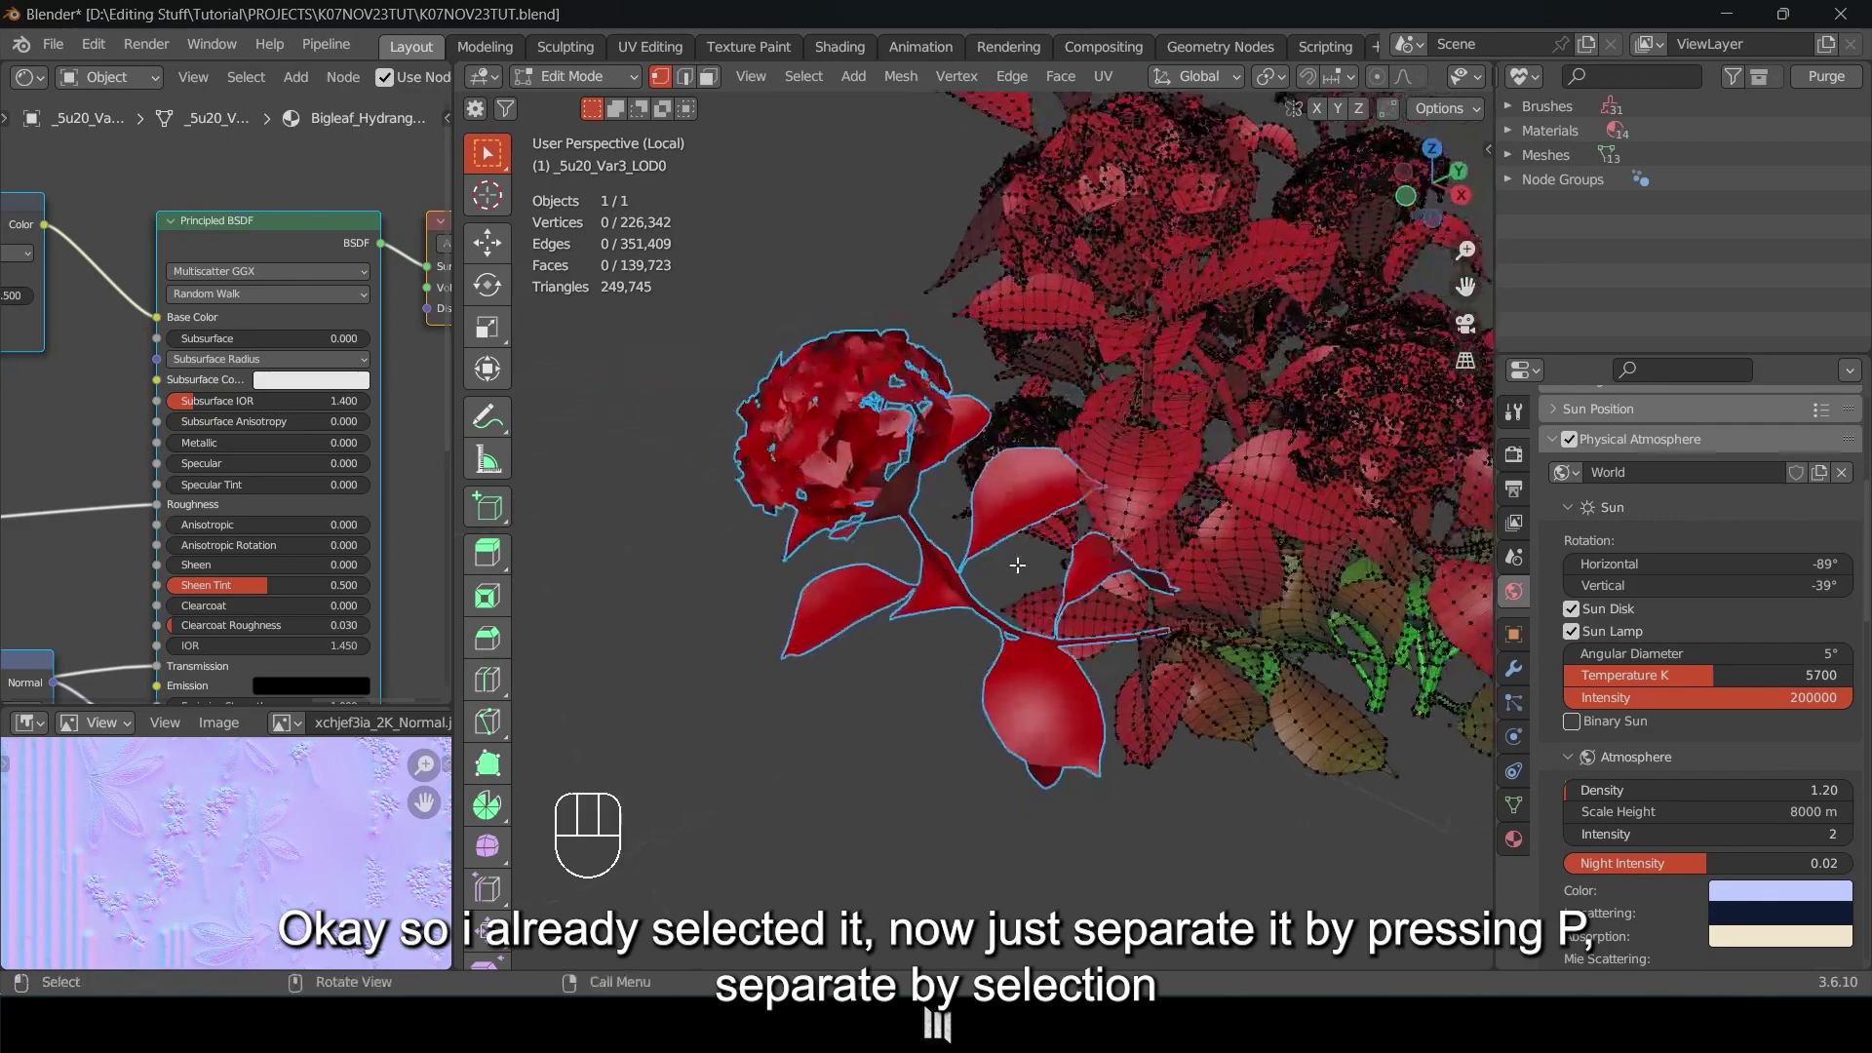
Leave mesh editing and move the separated flower horizontally away from the rest of the plant.
key("Tab")
key("g")
right_click(751, 499)
middle_click_drag(902, 590, 1008, 635, "shift")
key("g")
right_click(697, 414)
key("g")
key("shift+z")
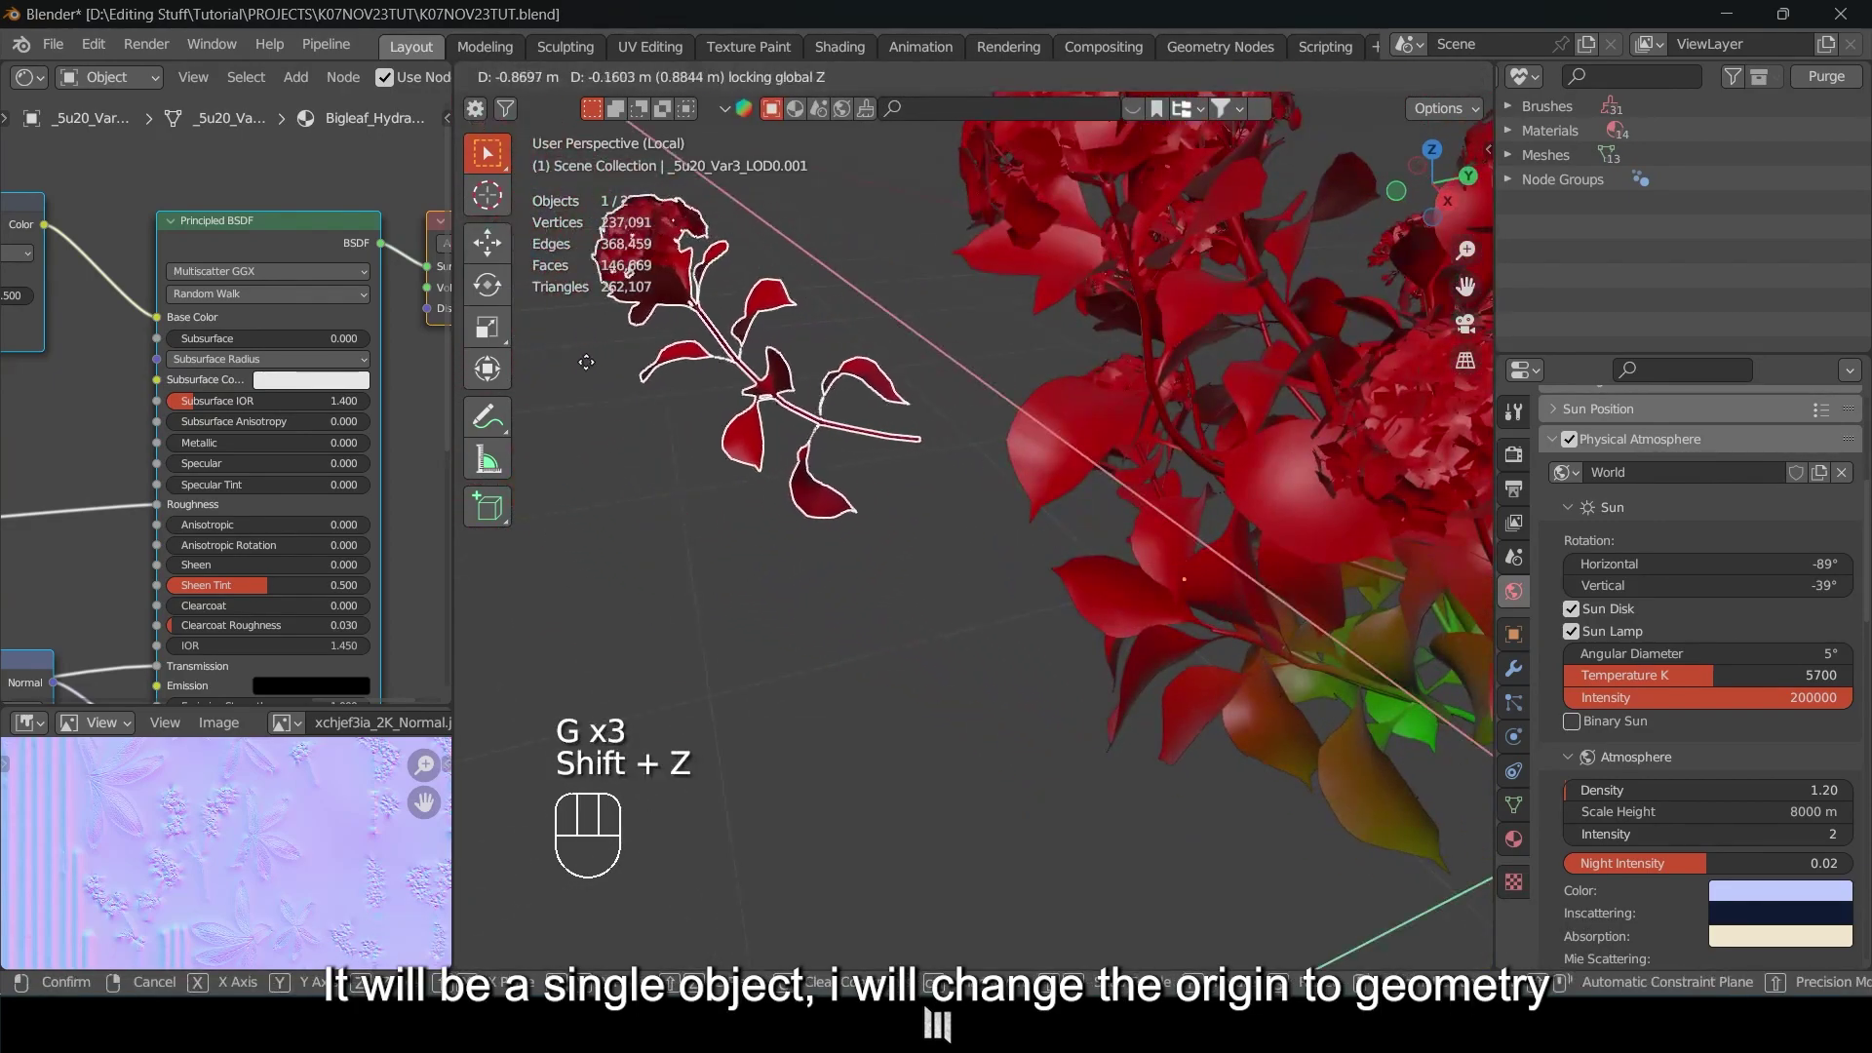
left_click(738, 395)
Set the separated flower's origin to its geometry and reposition it horizontally beside the plant.
right_click(738, 390)
middle_click_drag(818, 404, 860, 435, "shift")
right_click(858, 431)
left_click(1080, 564)
middle_click_drag(1081, 564, 1014, 663)
key("g")
key("shift+z")
left_click(1035, 682)
key("r")
key("r")
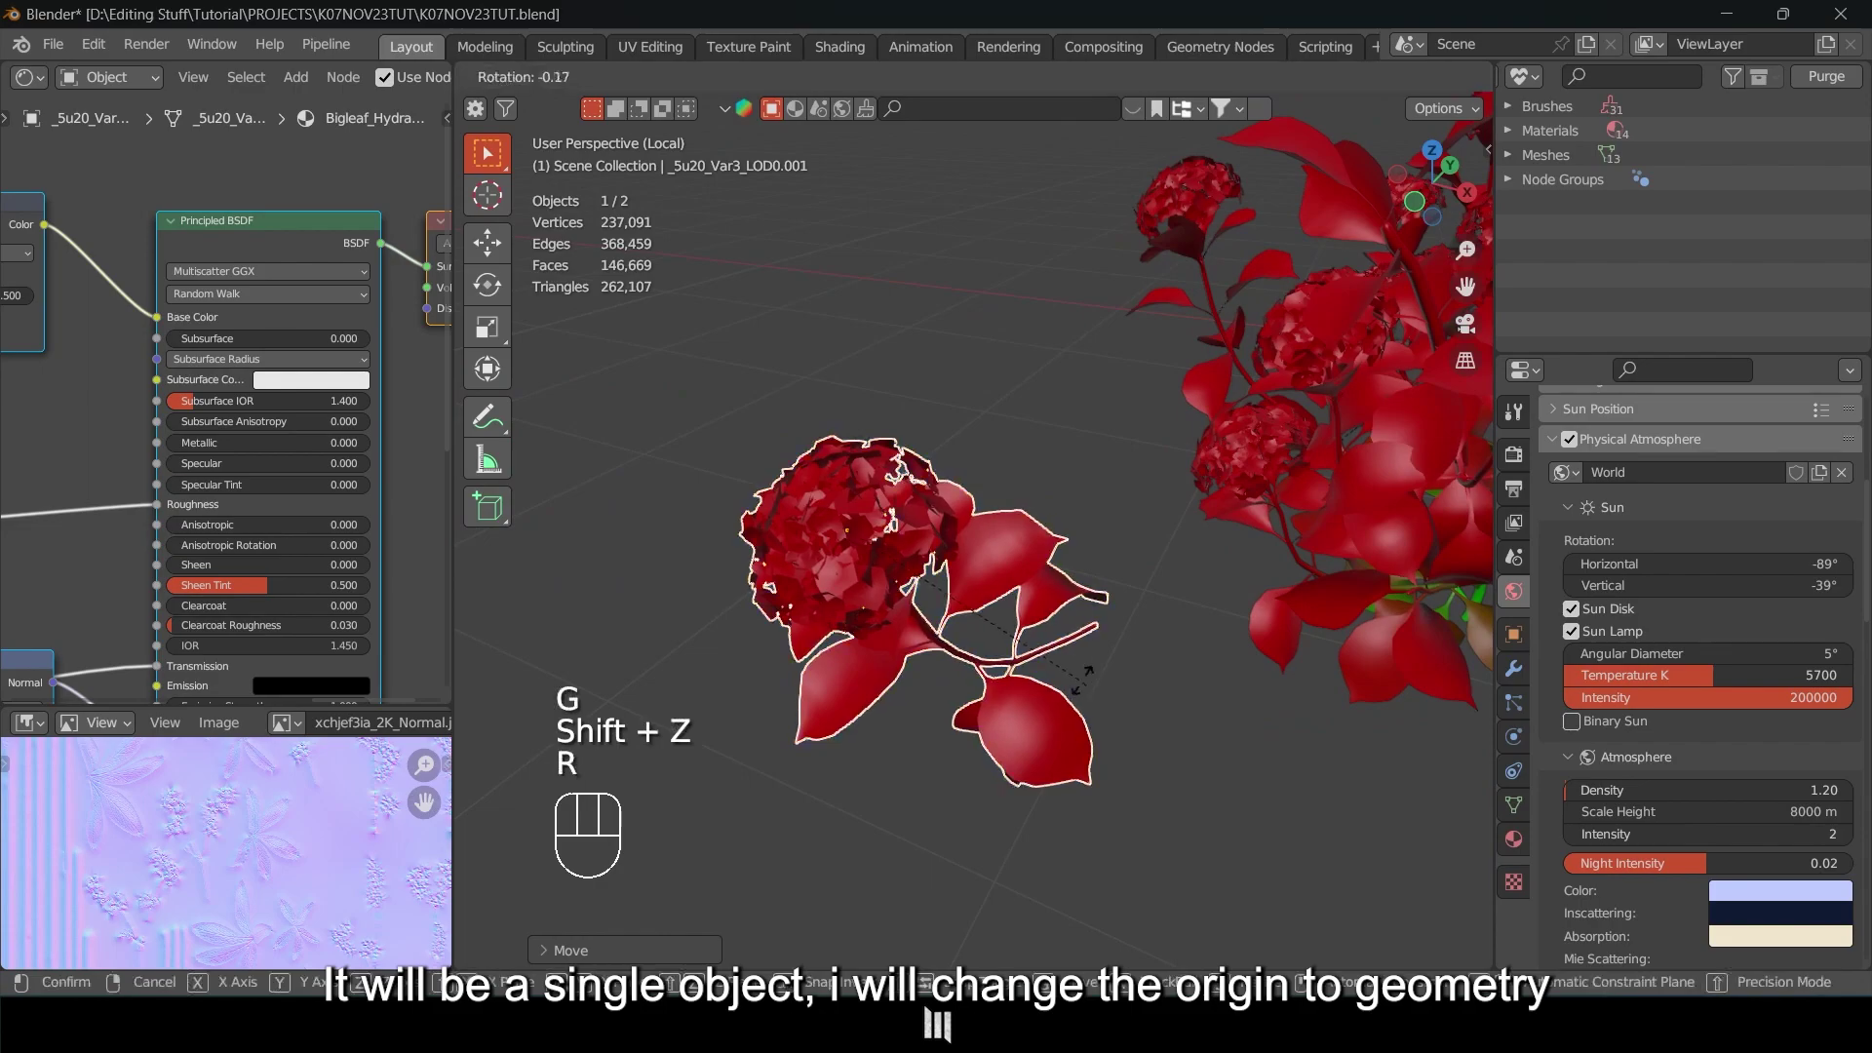
right_click(1209, 673)
Delete the rest of the hydrangea plant and leave local view to return to the full scene.
middle_click_drag(1209, 673, 938, 640)
scroll(938, 639, "down", 3)
left_click(1068, 548)
key("x")
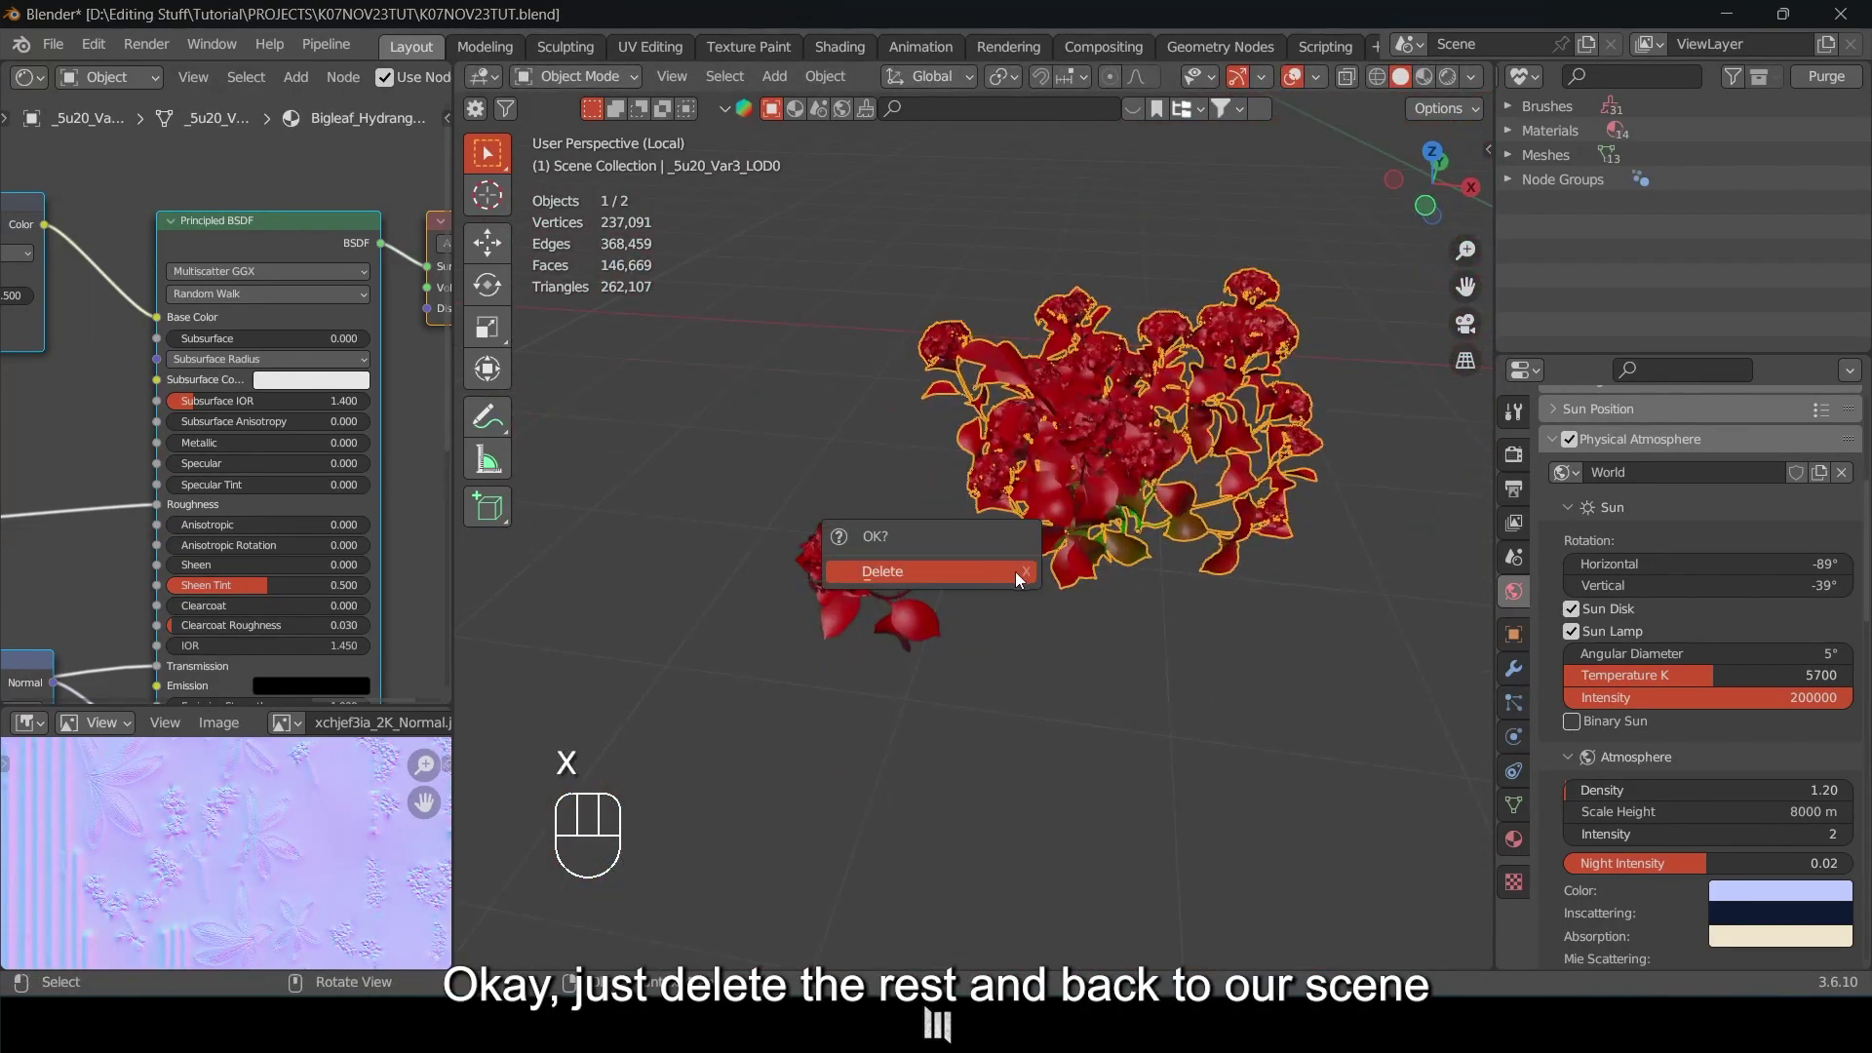
left_click(1006, 570)
key("KP_Divide")
Bring the single flower over the dark ground in front of the gravestone and lay it down with trackball rotations.
middle_click_drag(1173, 556, 1054, 673)
left_click(1041, 722)
key("g")
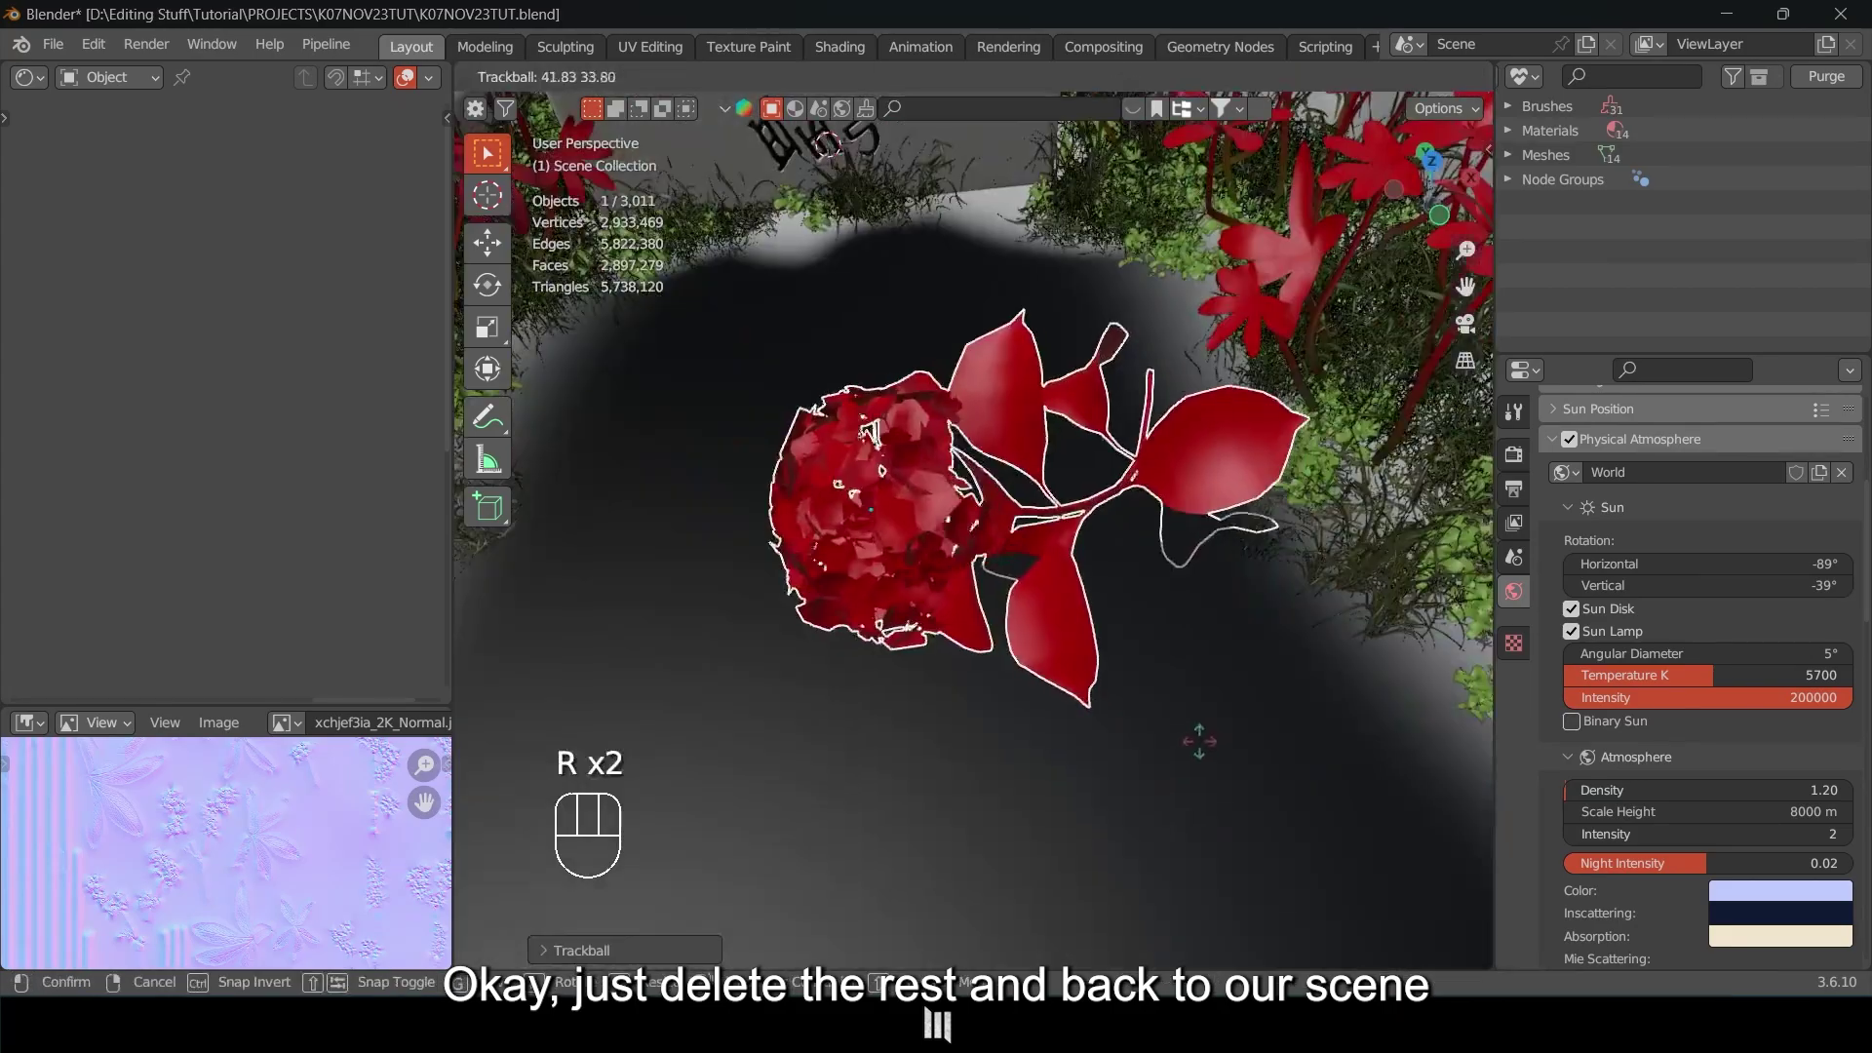
key("r")
key("r")
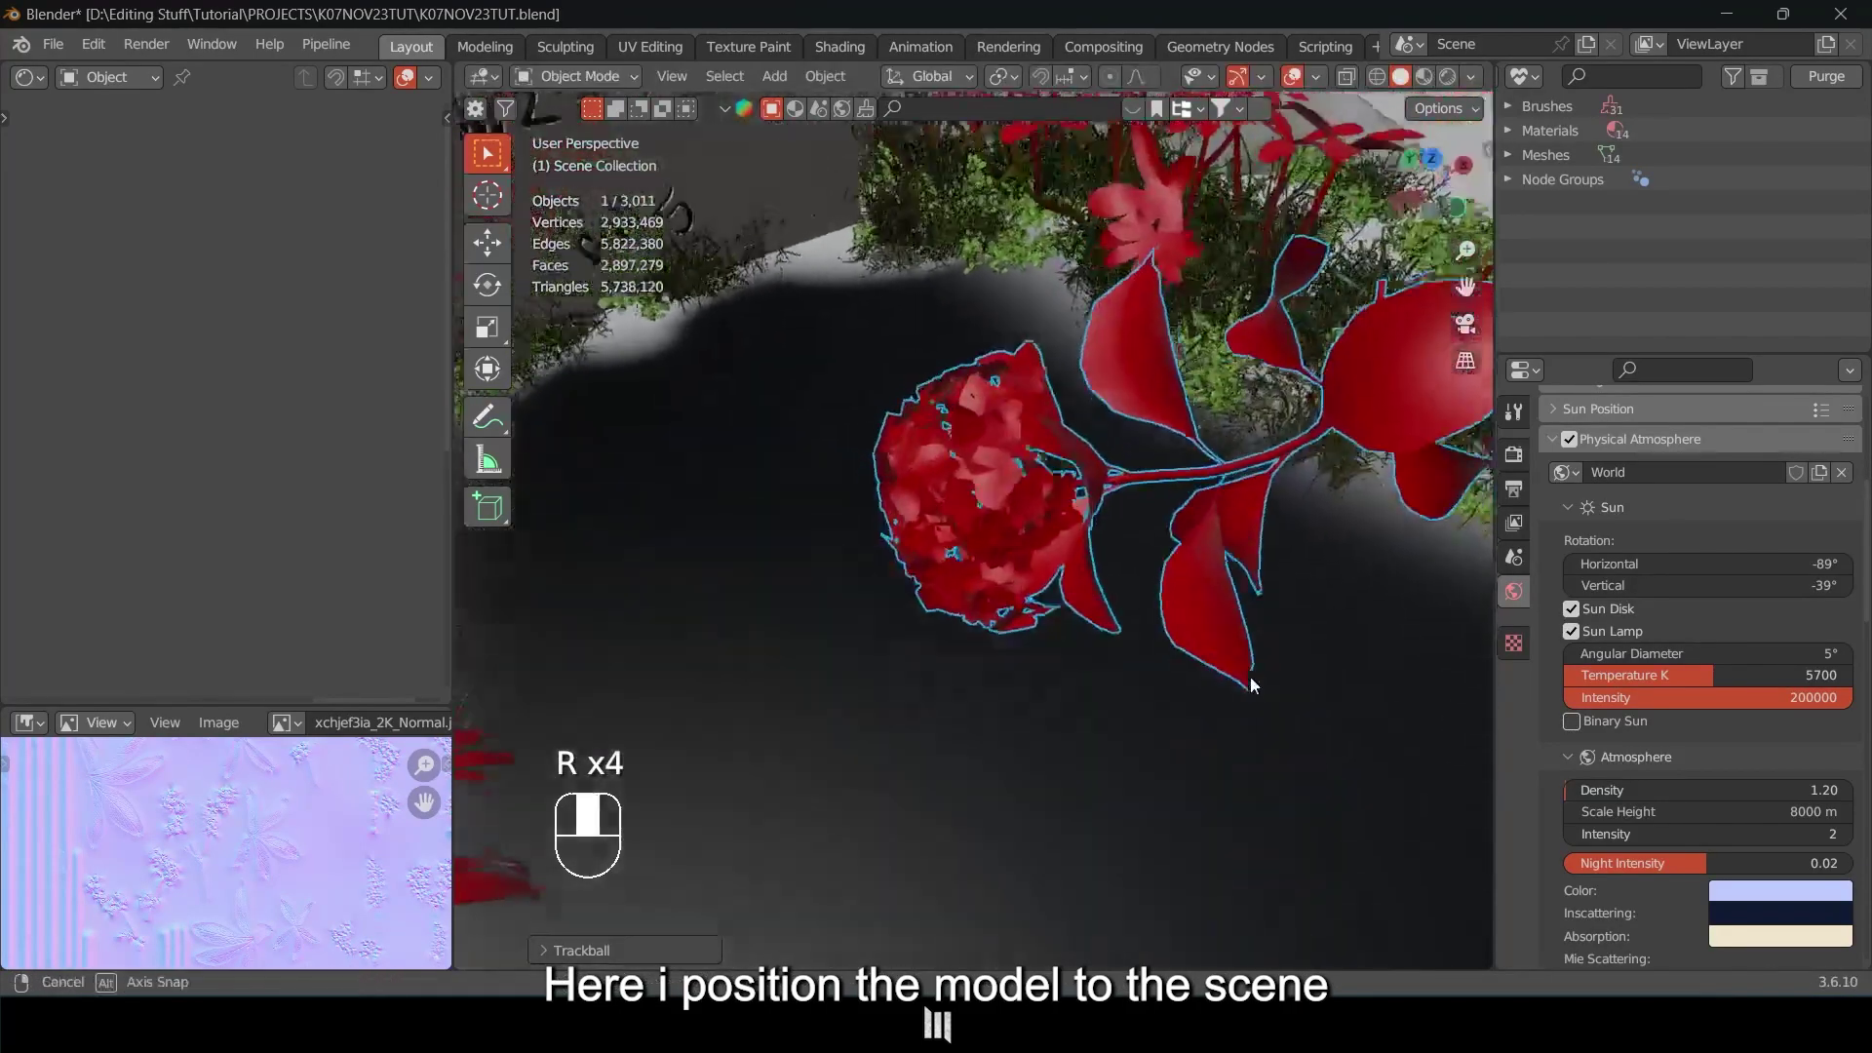
key("r")
key("r")
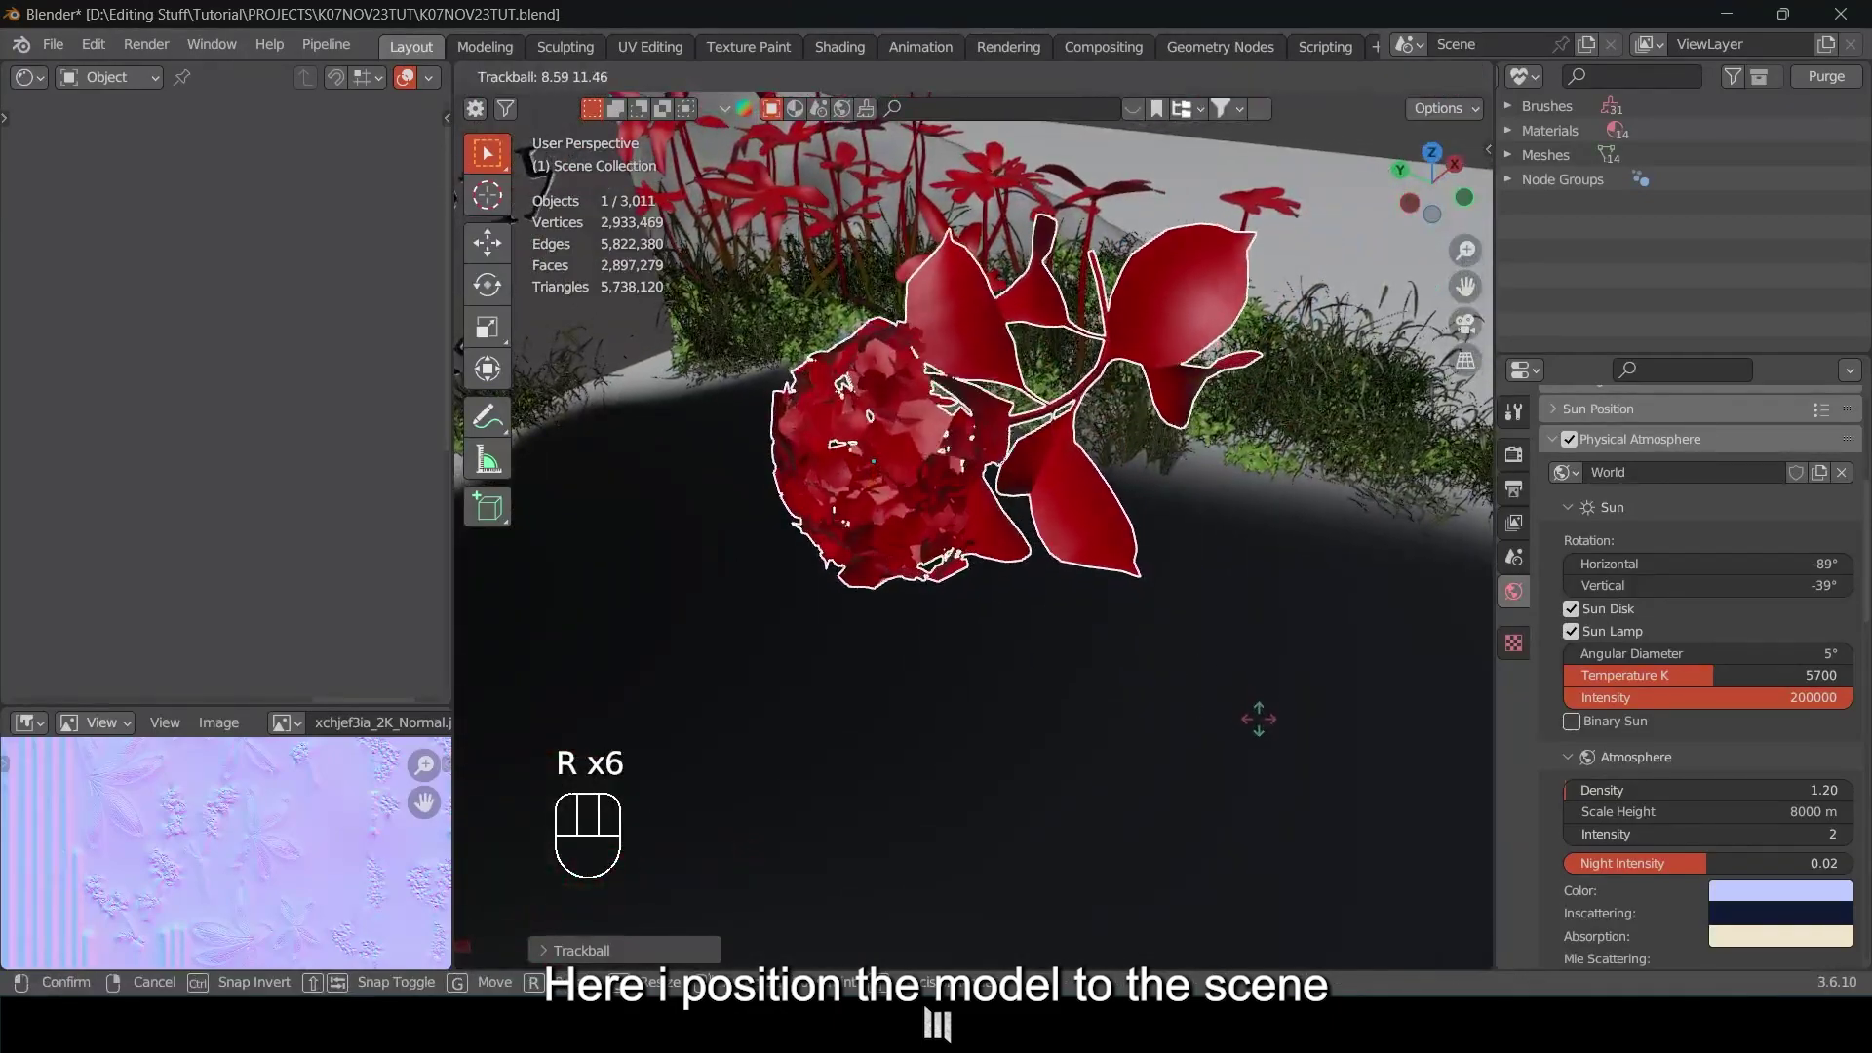
Lower the flower vertically toward the dark ground and shift it horizontally.
key("g")
key("z")
left_click(1141, 715)
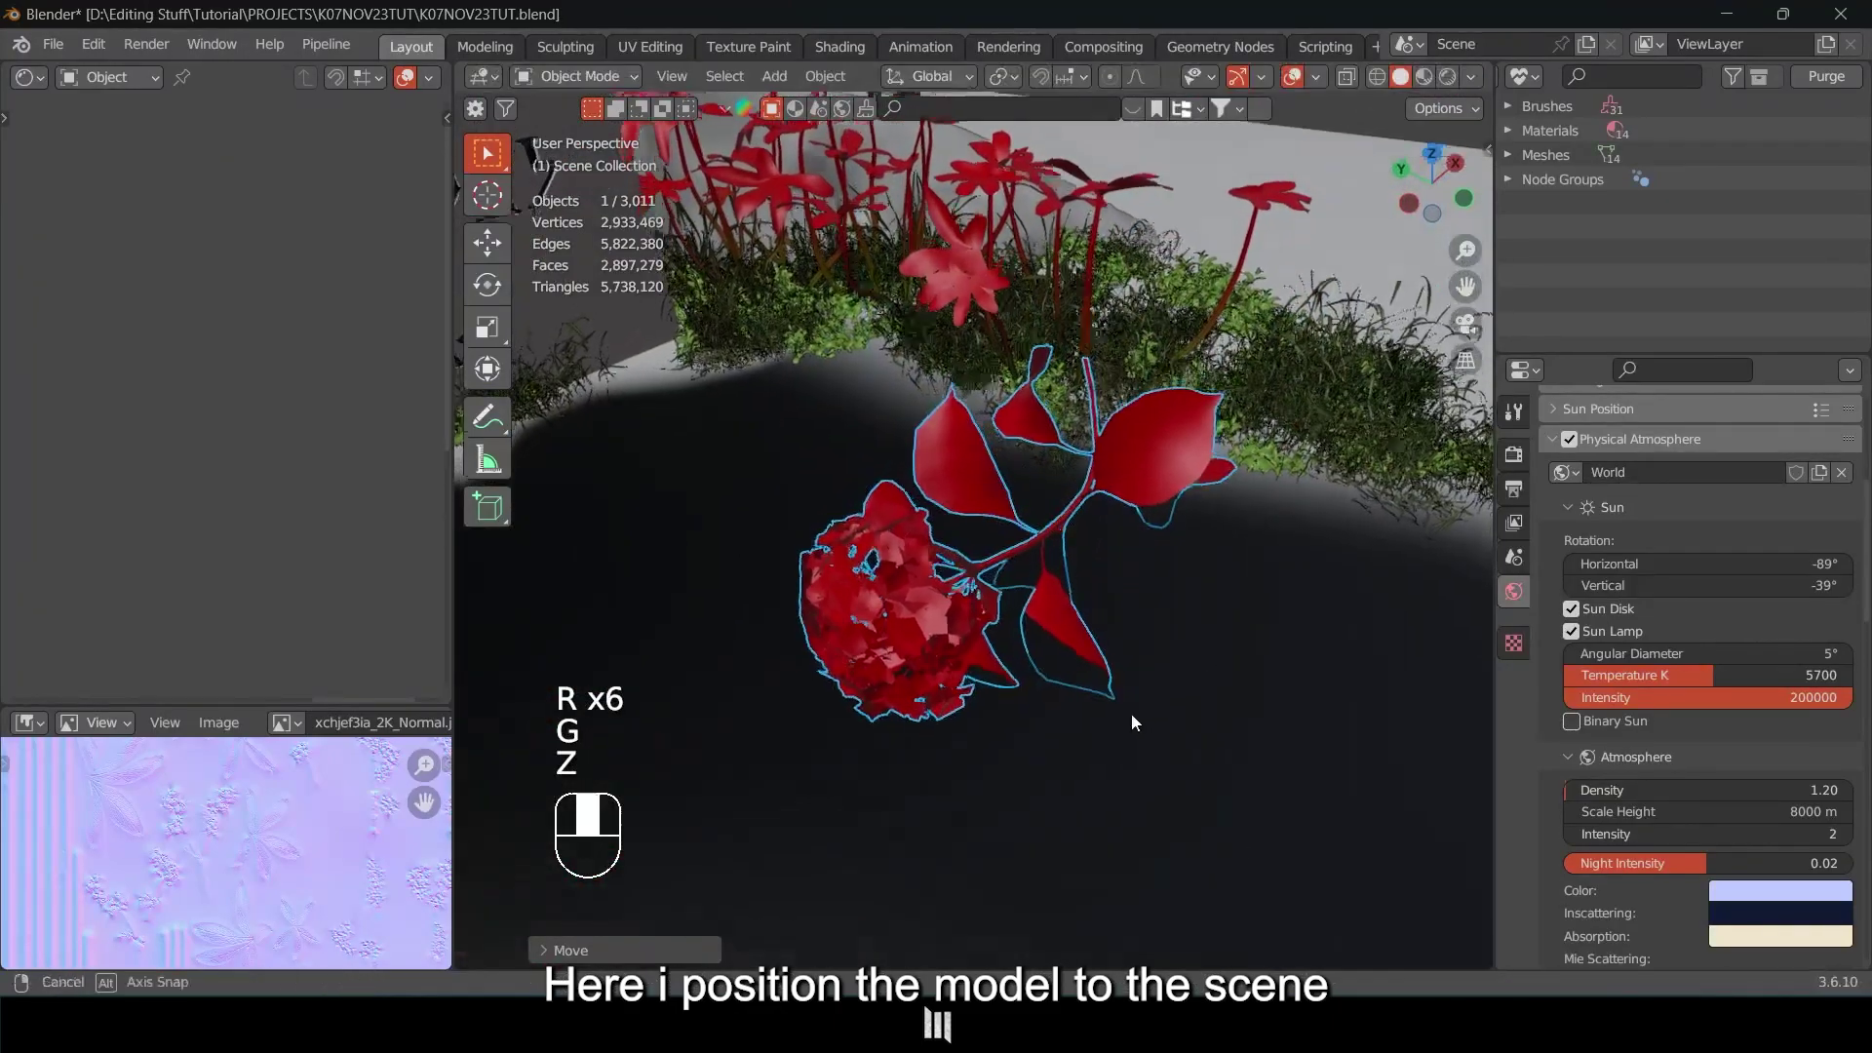
key("g")
key("shift+z")
left_click(912, 119)
Rescale the flower and reposition it horizontally in the middle of the dark ground.
middle_click_drag(1097, 382, 1058, 357)
key("s")
left_click(1047, 518)
key("g")
key("shift+z")
left_click(1149, 550)
Delete the two leaves near the bottom end of the flower's stem from its mesh.
middle_click_drag(1139, 544, 1007, 536)
key("Tab")
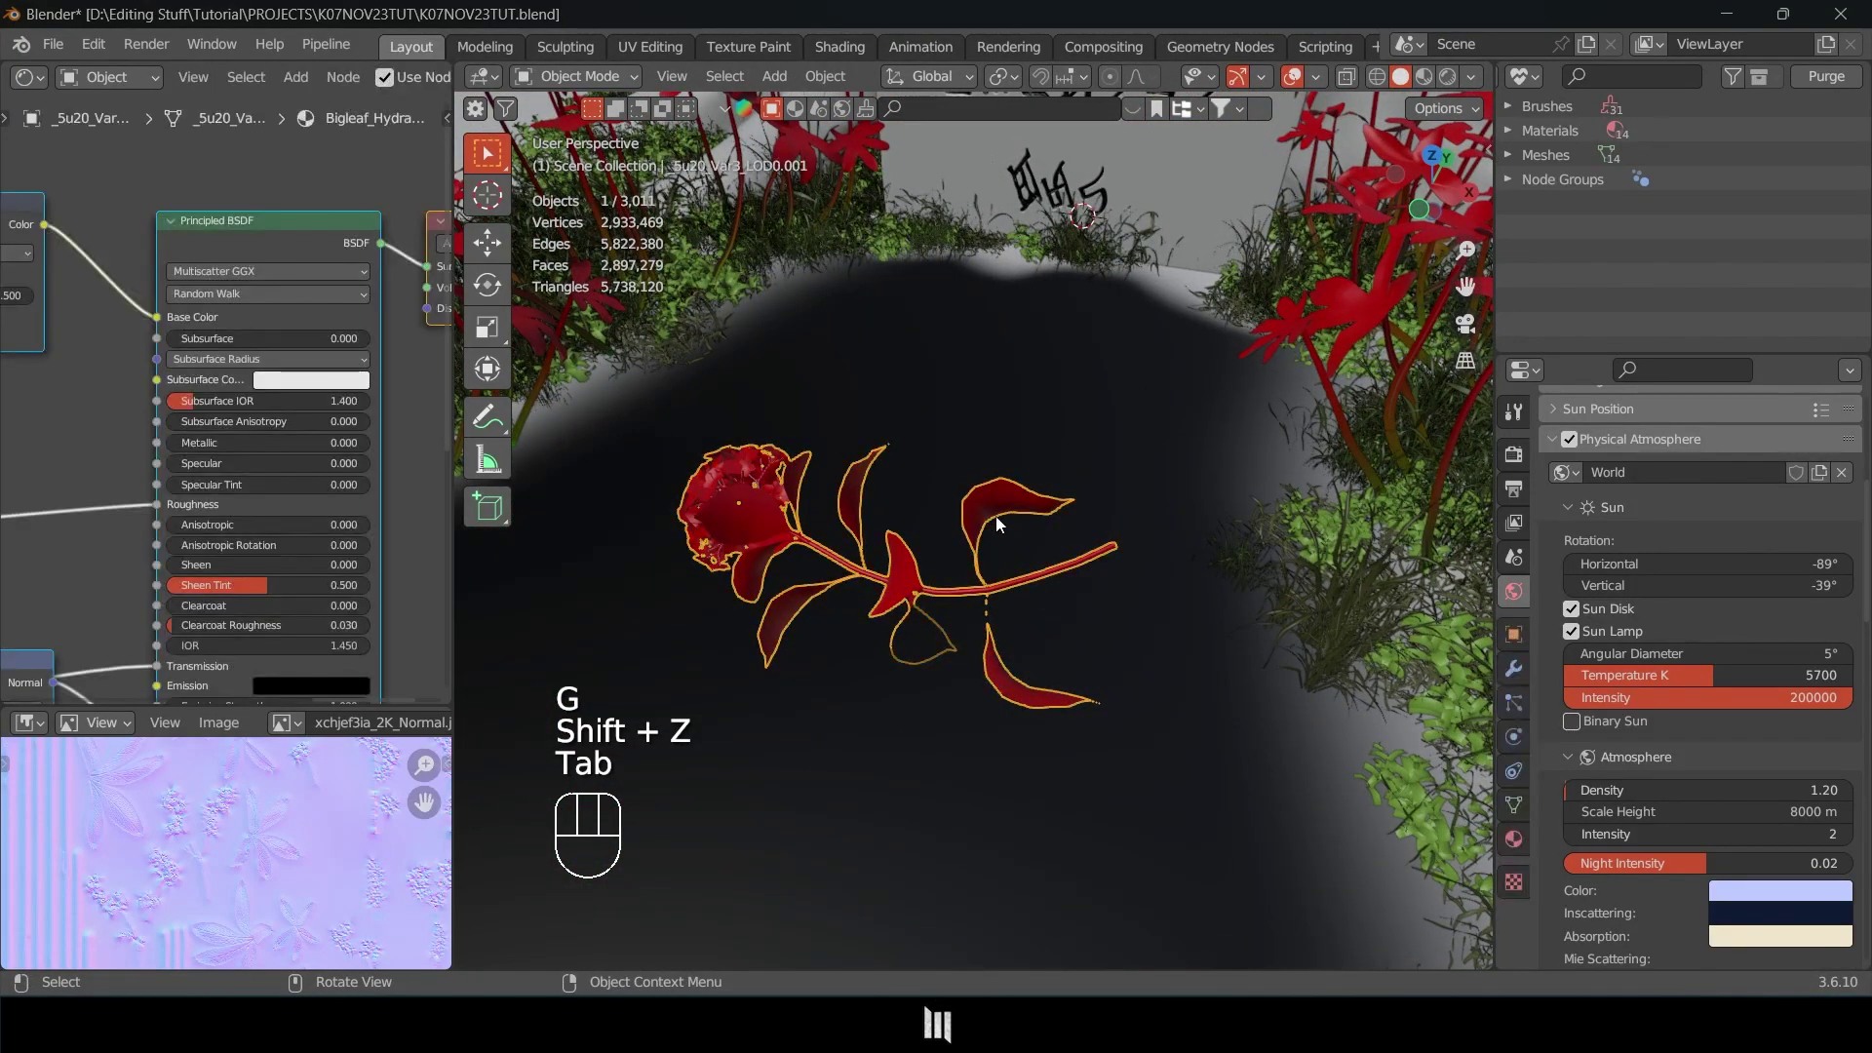
key("Tab")
key("a")
key("a")
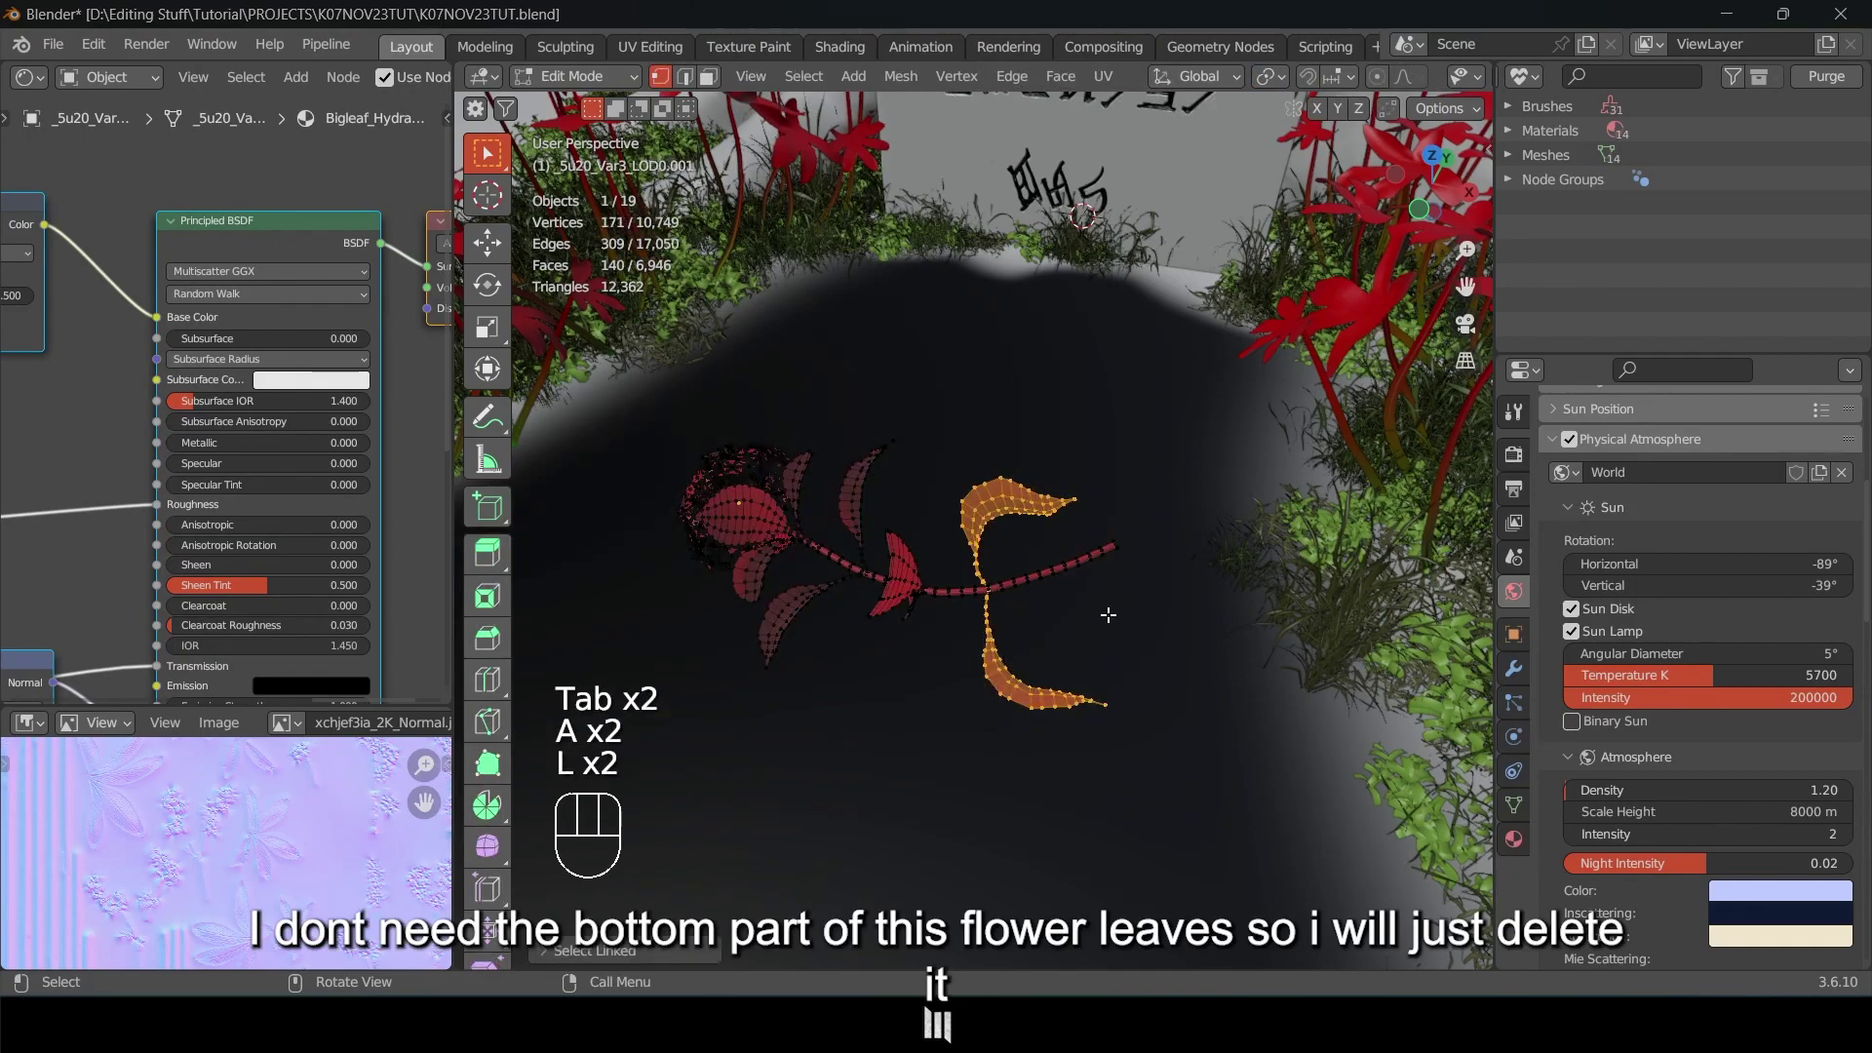
middle_click_drag(1114, 622, 1086, 545)
key("x")
left_click(1072, 539)
middle_click_drag(940, 530, 1113, 526)
key("Tab")
Turn the flower over the dark ground with repeated trackball rotations so that its head and stem lie flatter.
key("r")
key("r")
key("r")
key("r")
key("r")
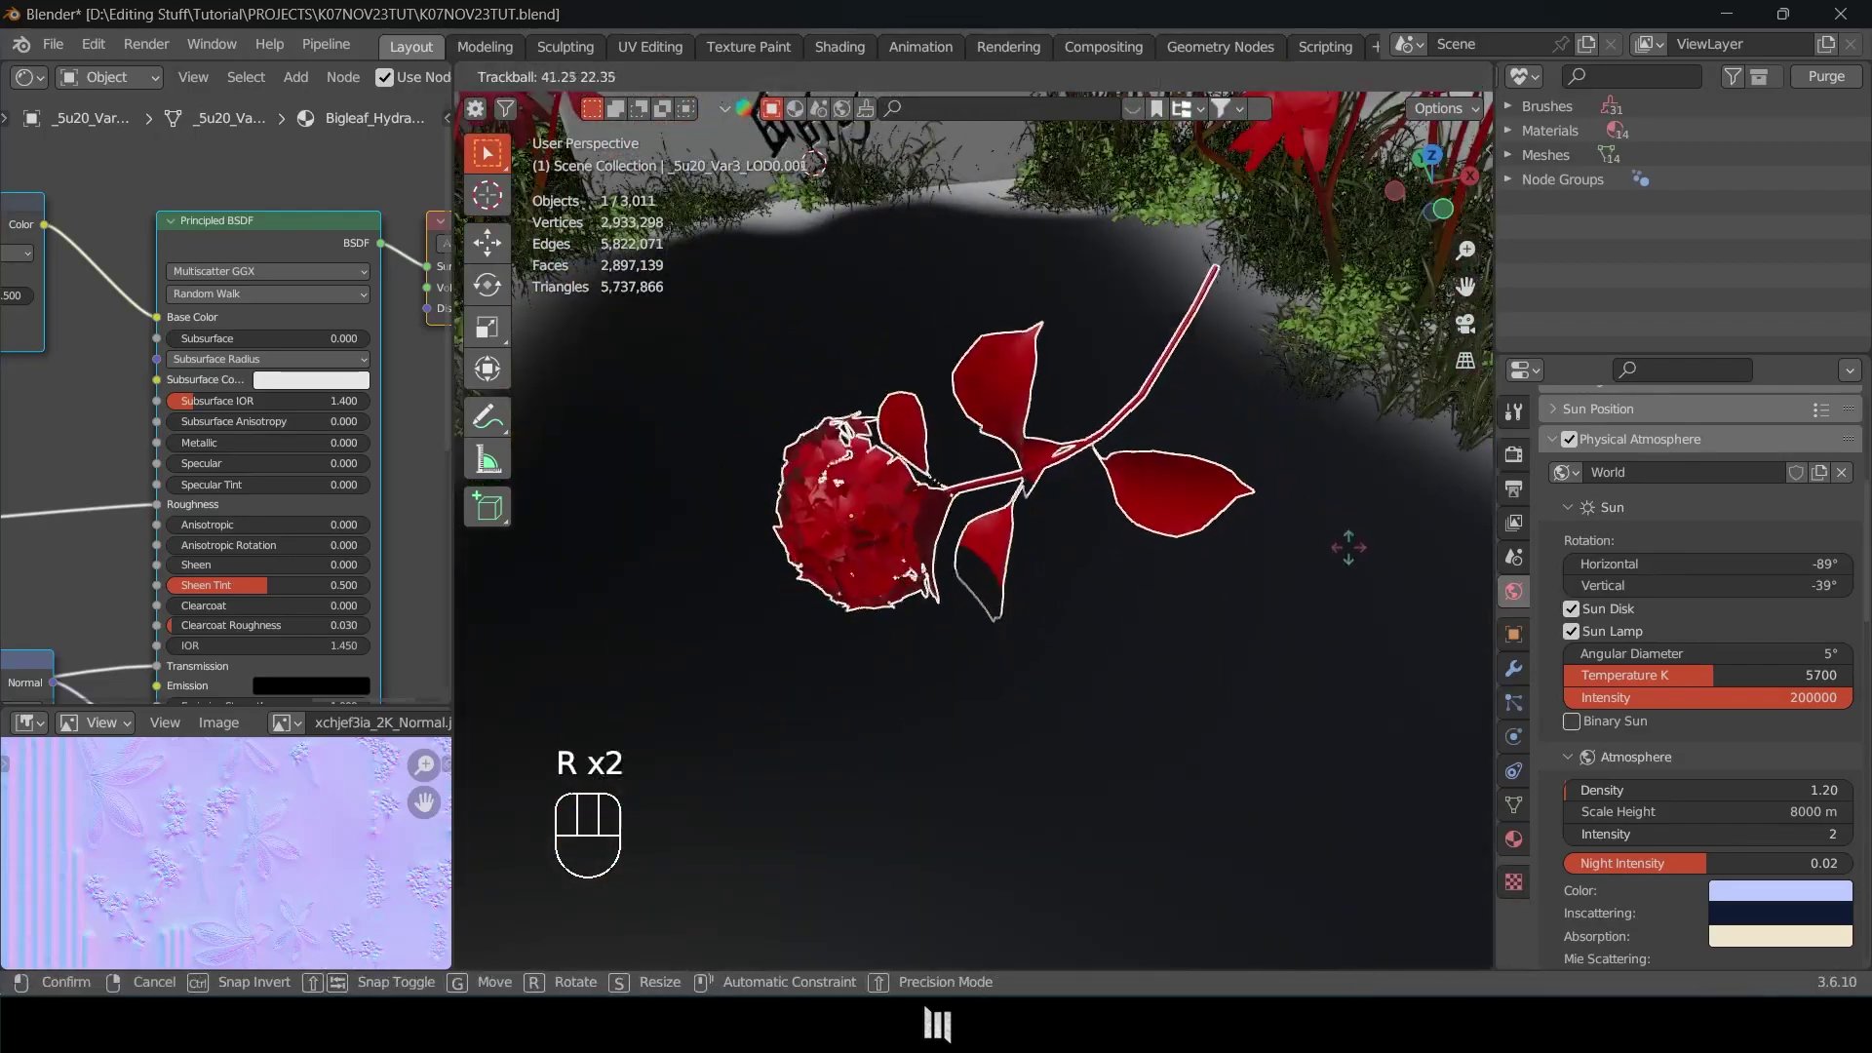
left_click(1311, 551)
middle_click_drag(1287, 527, 962, 654)
Shift the flower vertically to meet the ground surface.
key("a")
key("a")
left_click(1080, 461)
key("g")
key("z")
left_click(1057, 478)
key("a")
key("a")
Slide the flower horizontally across the ground, rotate it about the vertical axis and fine-tune its horizontal position.
left_click(1053, 577)
key("grave")
key("g")
key("shift+z")
left_click(1097, 605)
key("r")
key("z")
left_click(1131, 585)
key("g")
key("shift+z")
left_click(1045, 465)
Select one whole leaf on the stem in the flower's mesh and tilt it with free and trackball rotations.
key("Tab")
middle_click_drag(1126, 549, 1031, 409)
scroll(961, 675, "down", 1)
scroll(1032, 663, "up", 6)
scroll(1031, 409, "down", 2)
scroll(1030, 408, "up", 2)
key("r")
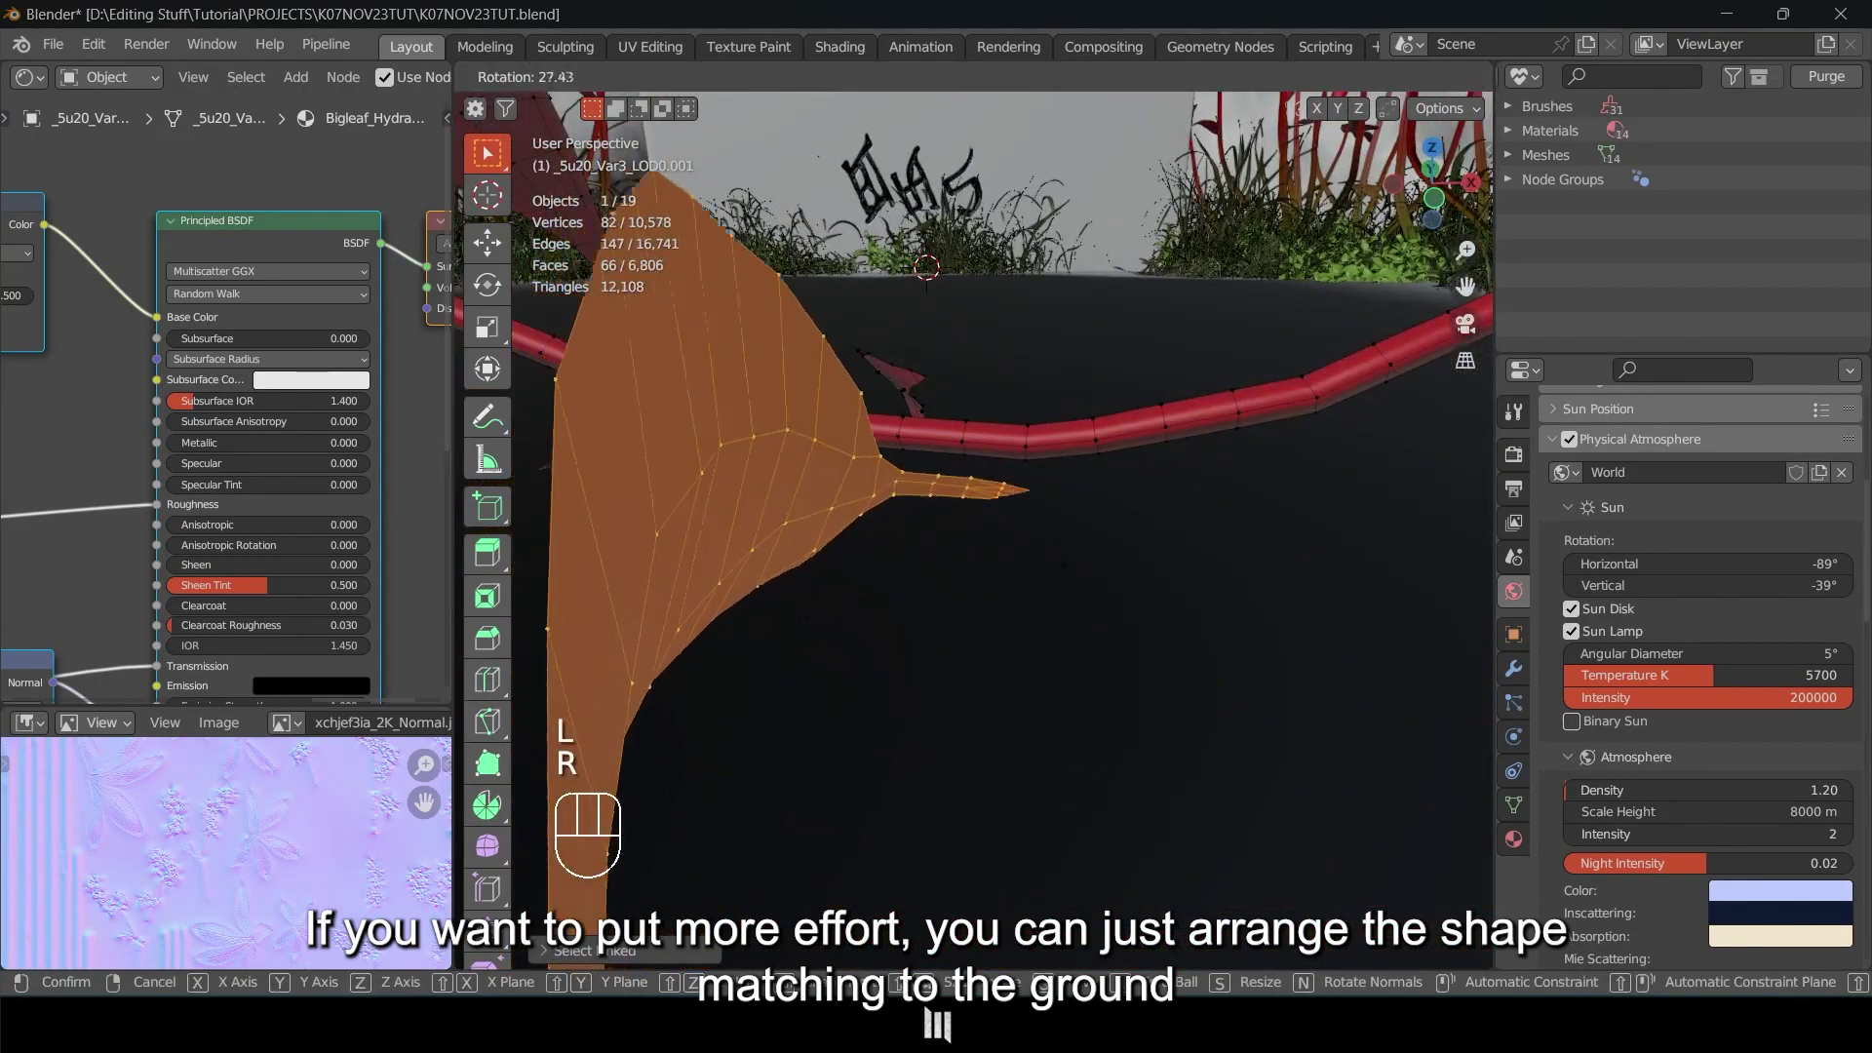
key("r")
key("r")
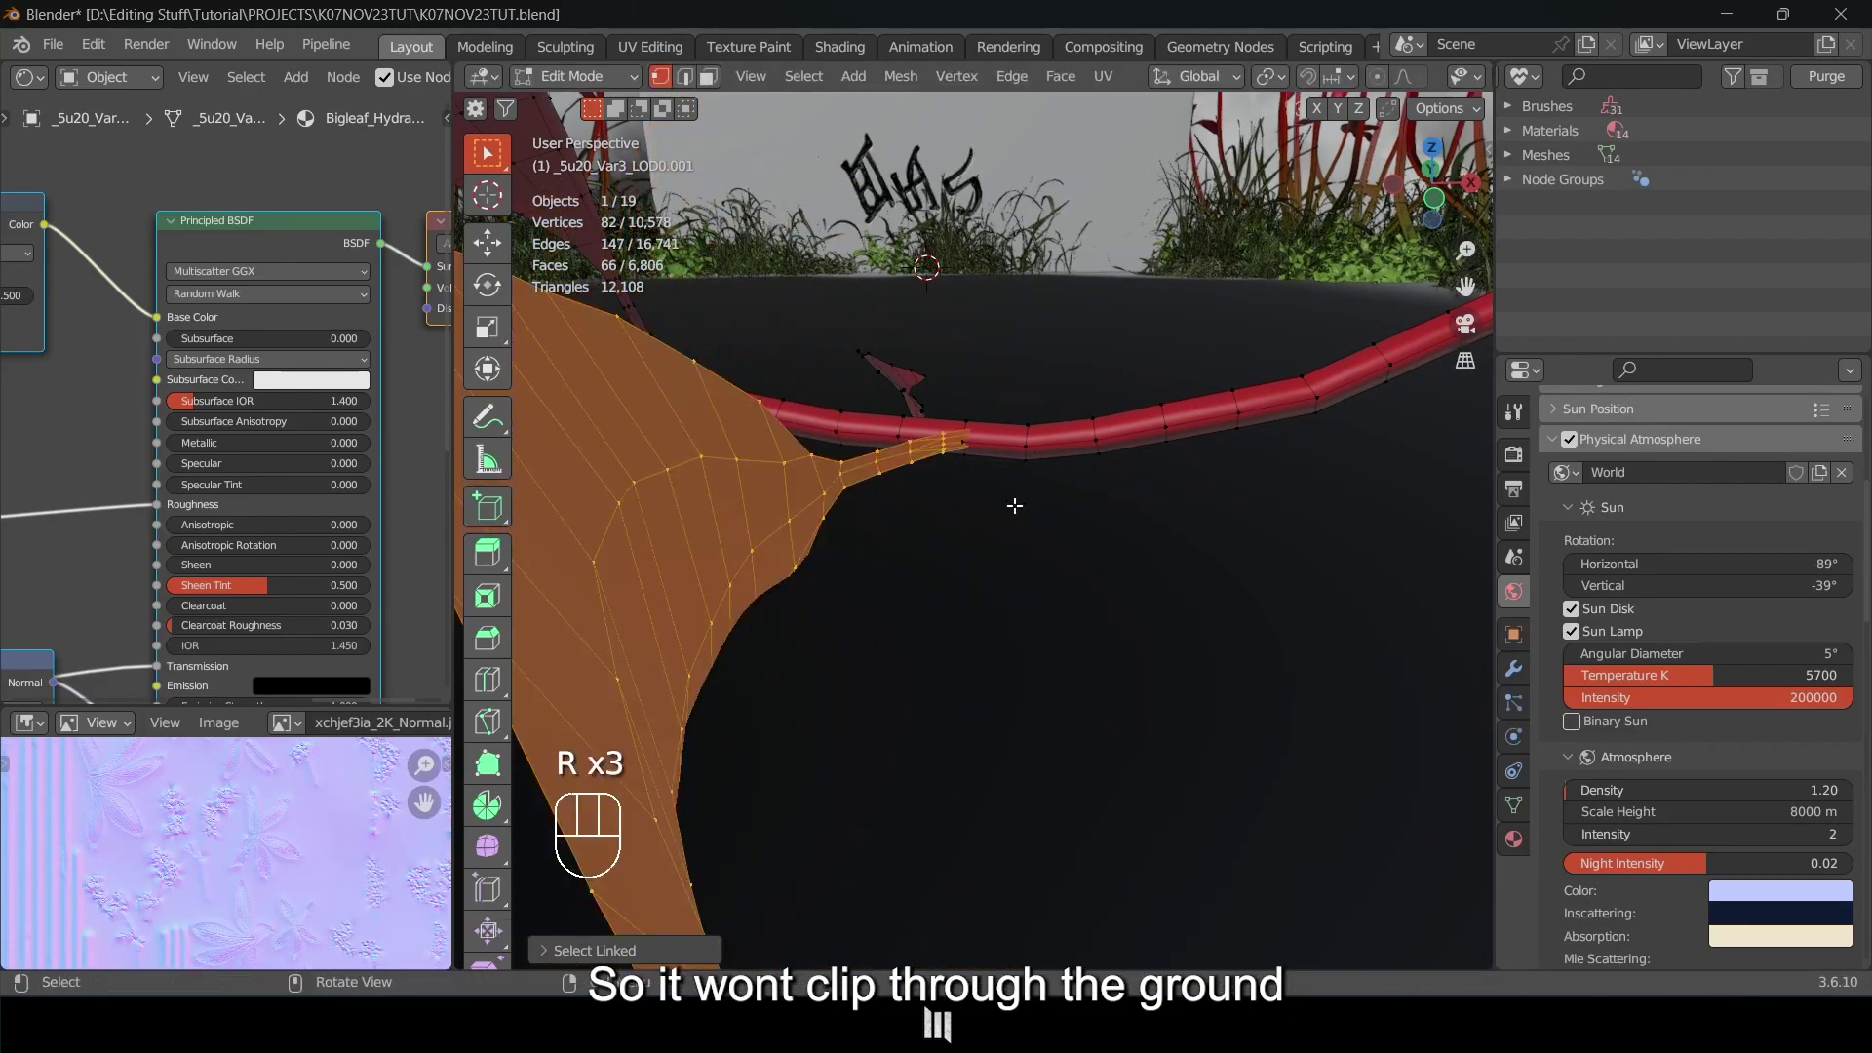
key("r")
key("r")
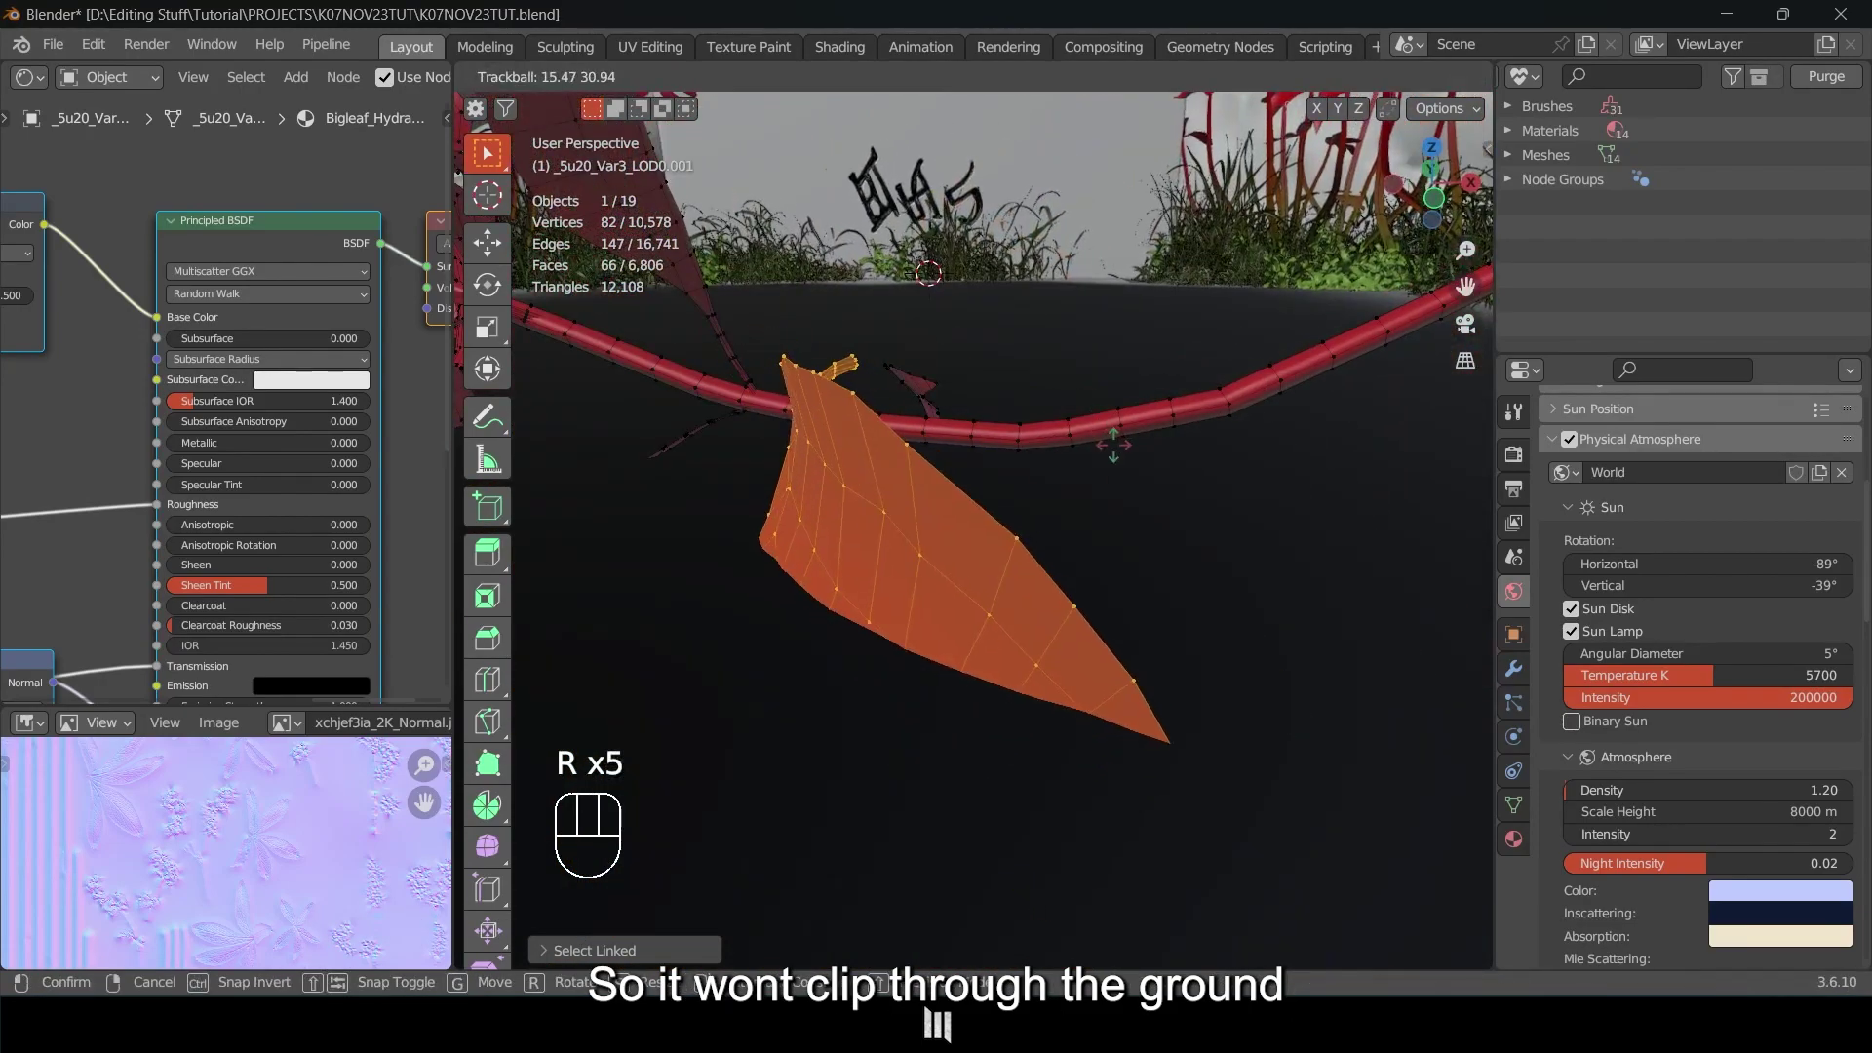
left_click(1167, 360)
Rotate the leaf about its local X axis and flatten it toward the ground with a trackball rotation.
key("r")
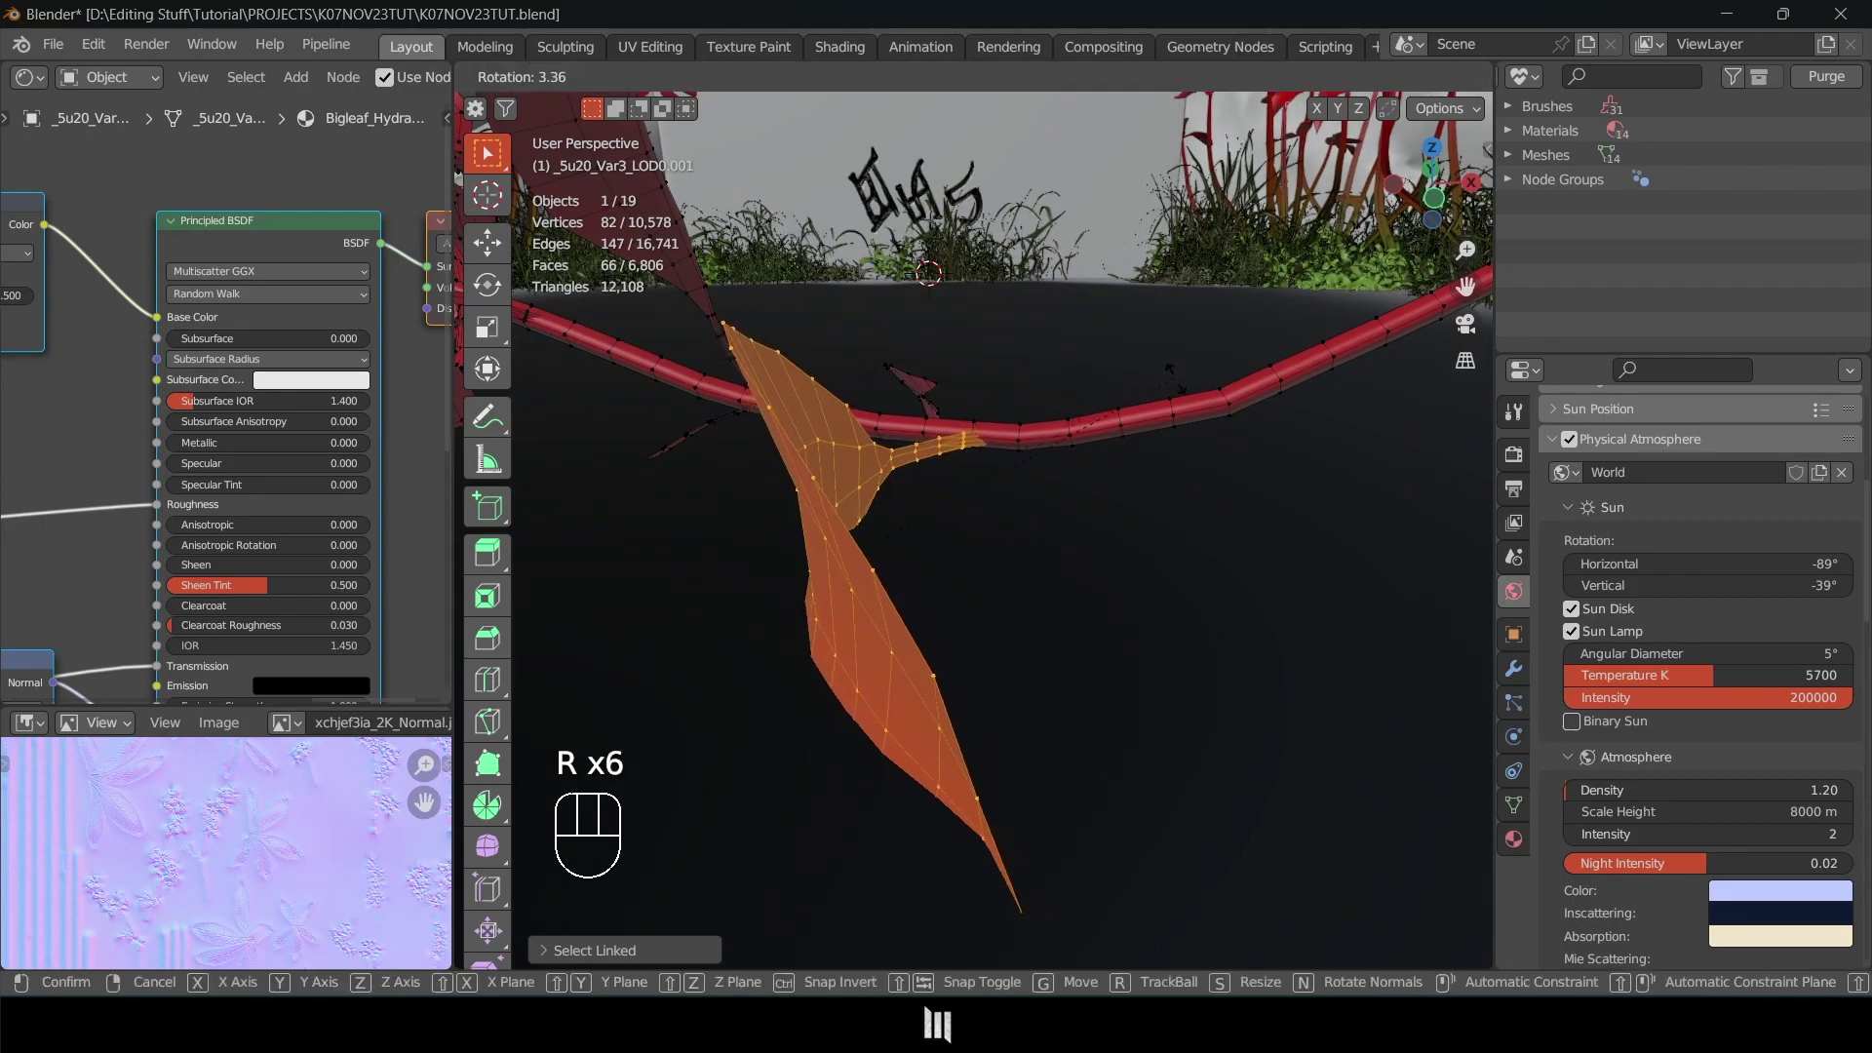
key("x")
key("x")
left_click(1082, 553)
key("r")
key("r")
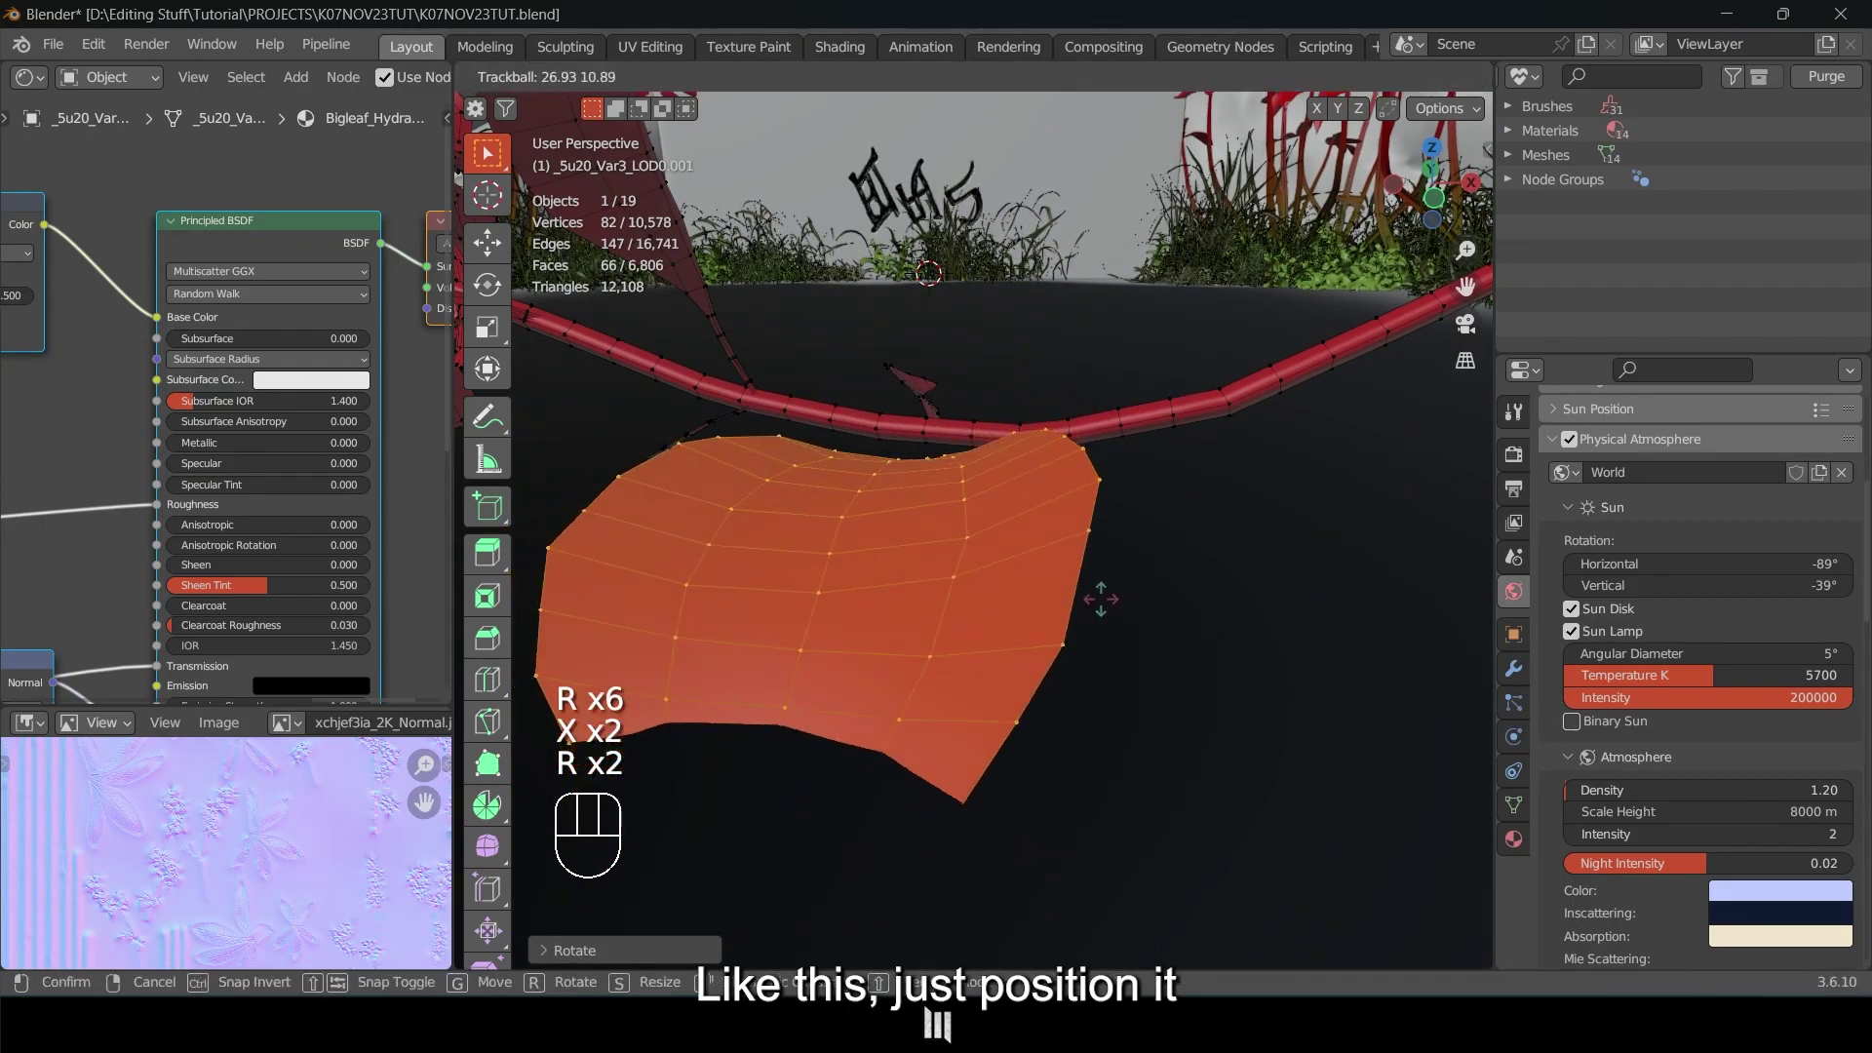
left_click(1099, 614)
Move the leaf horizontally and vertically until its stalk attaches to the main stem.
middle_click_drag(1099, 615, 937, 589)
key("g")
key("shift+z")
key("g")
key("z")
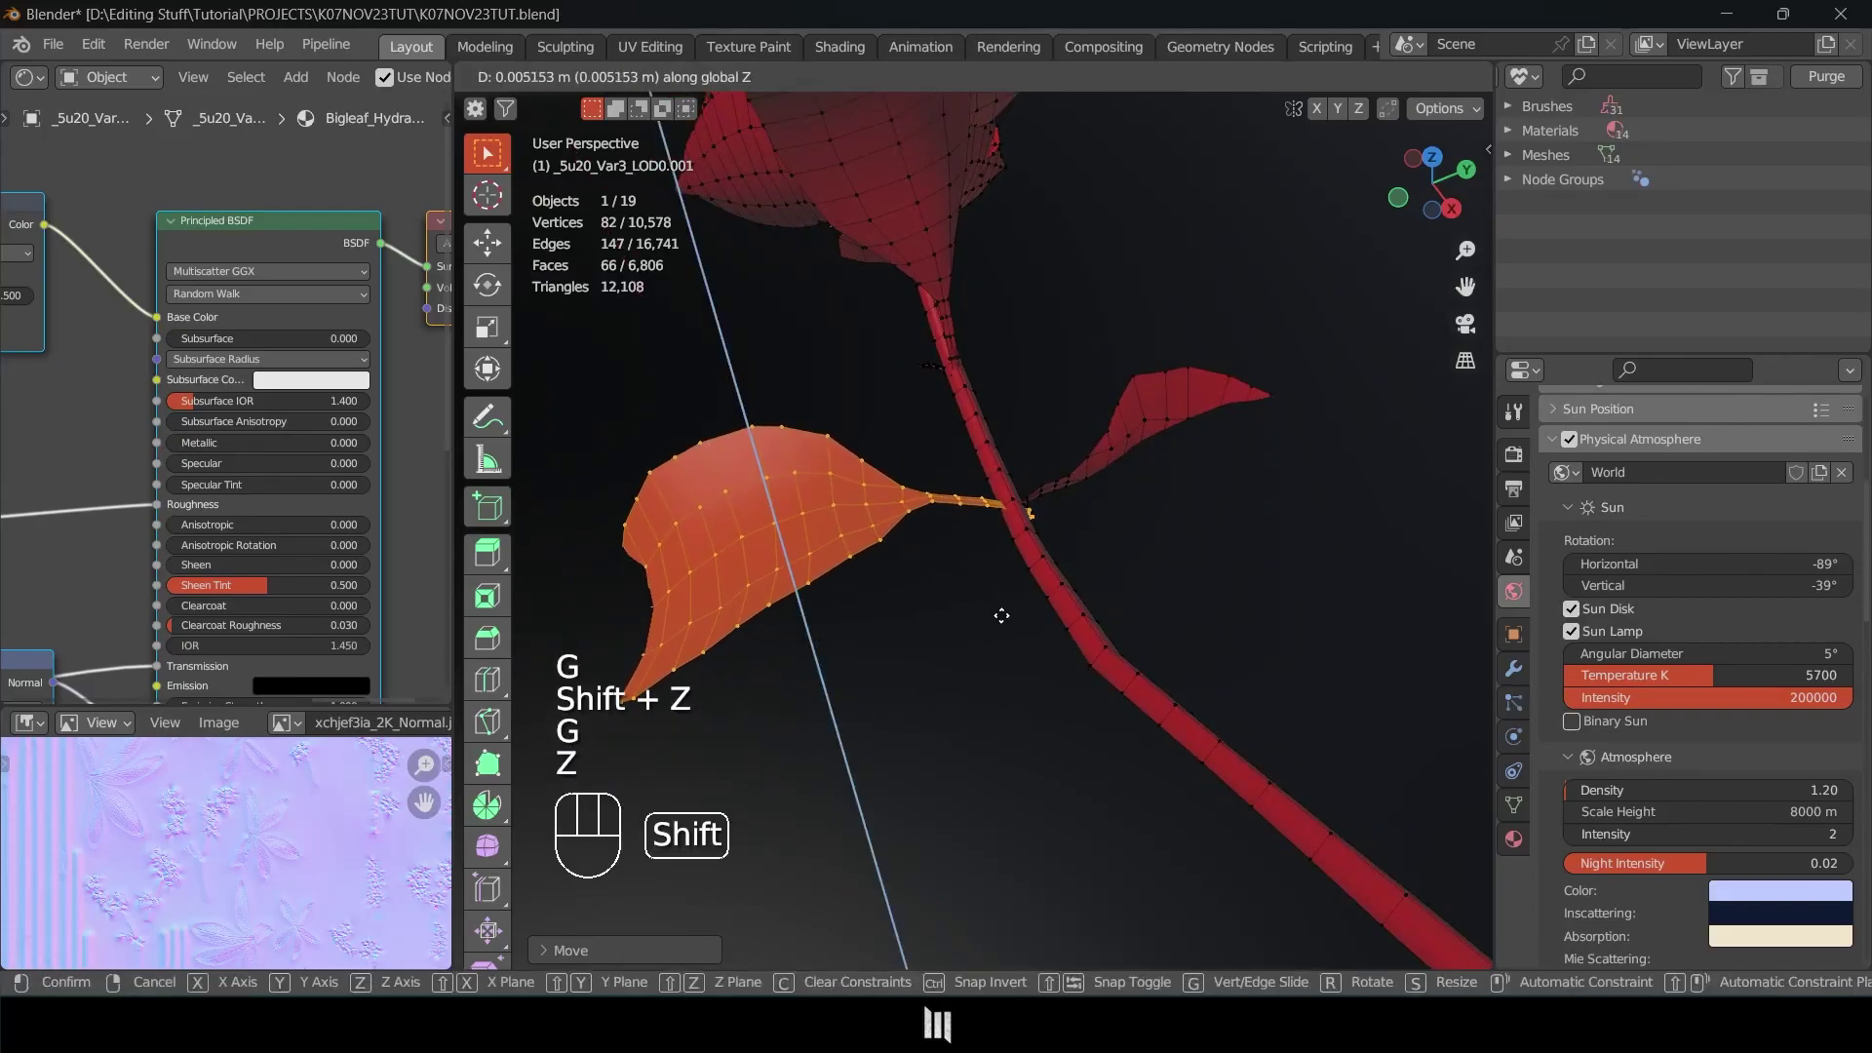
key("g")
key("shift+z")
key("g")
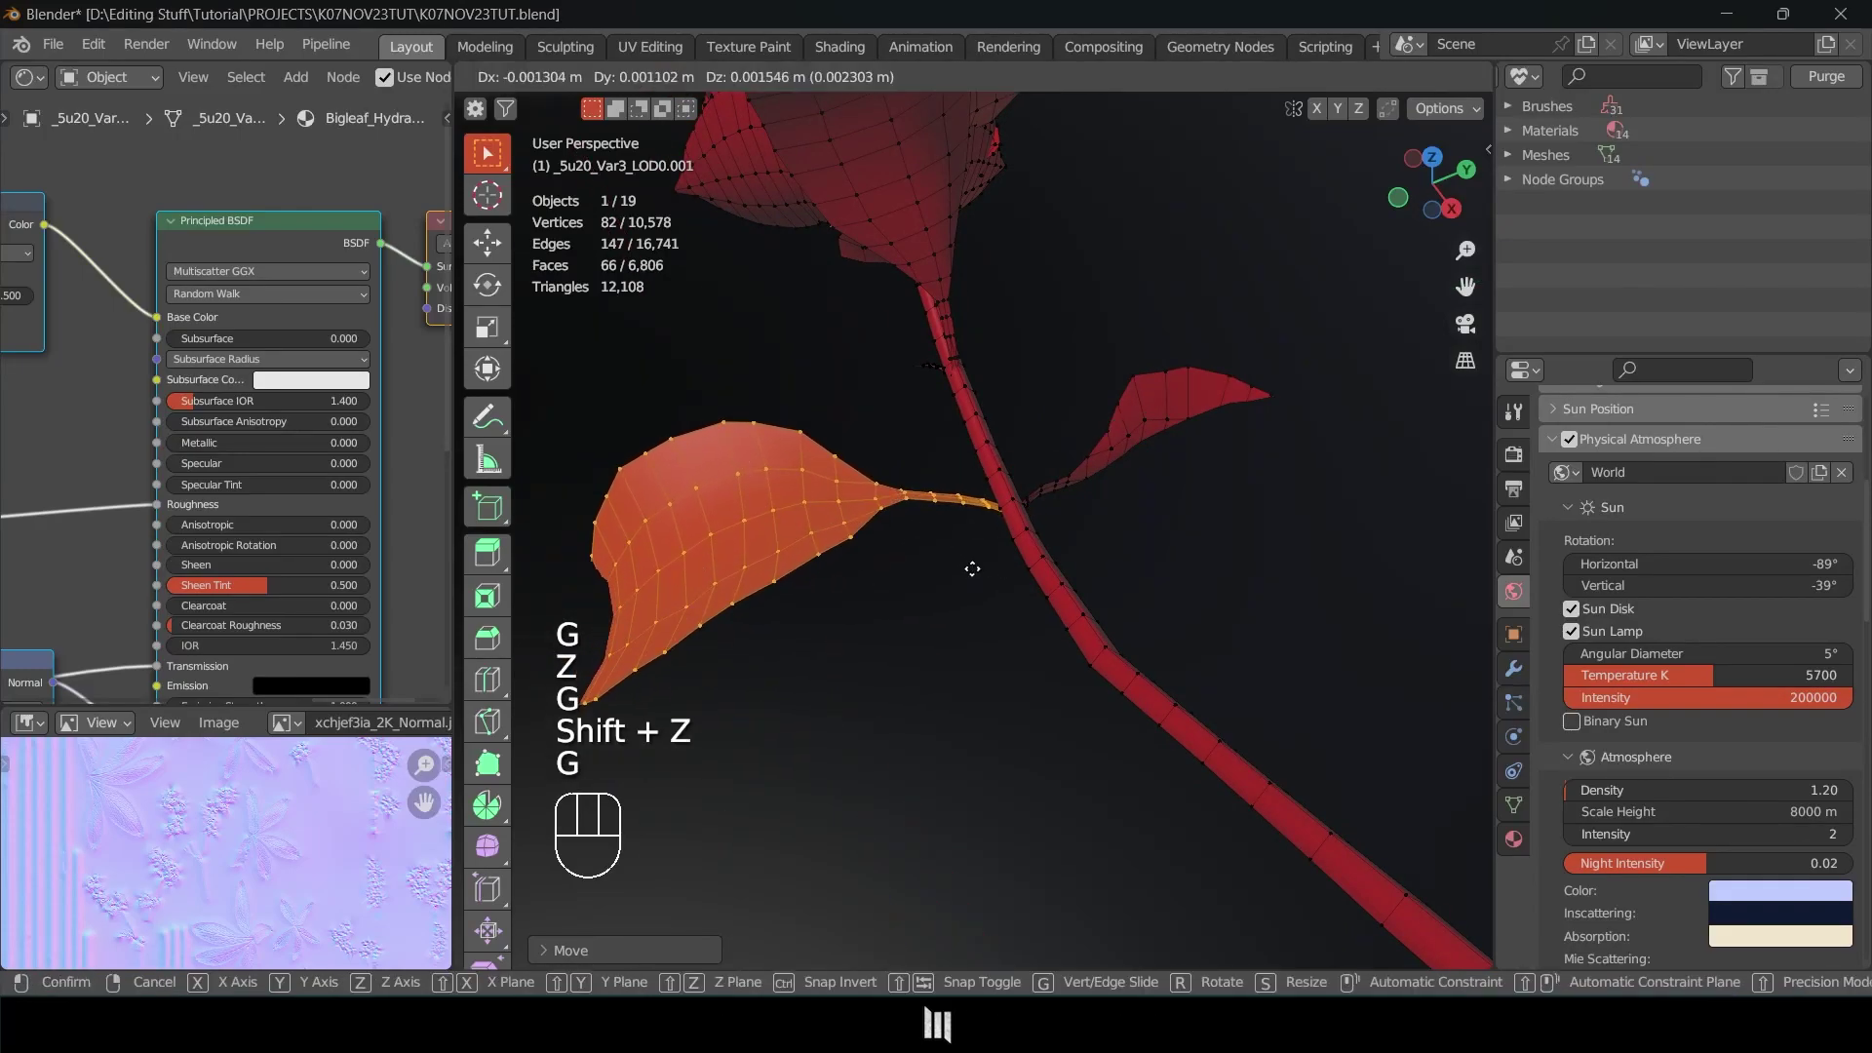
key("z")
left_click(970, 516)
middle_click_drag(970, 516, 958, 473)
Raise the leaf's tip vertex vertically using proportional editing with a falloff radius of about 0.1 m.
left_click(932, 386)
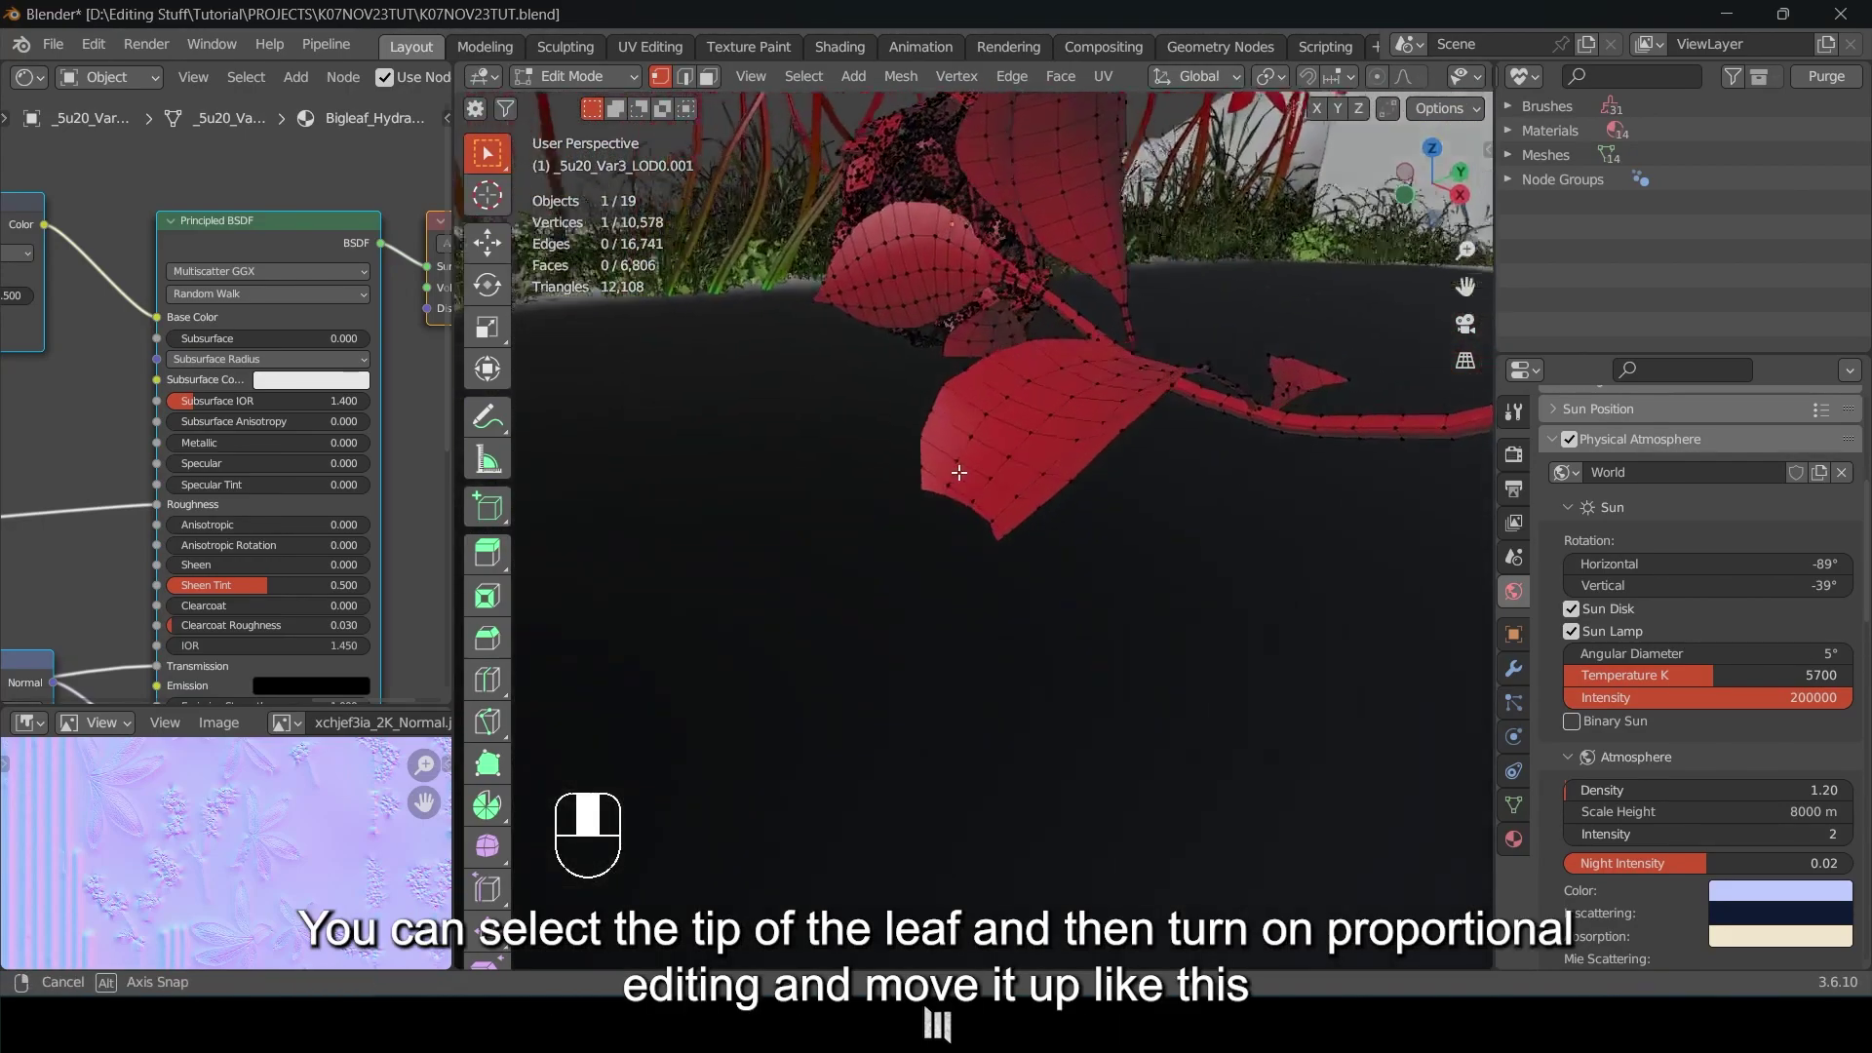
left_click(1377, 76)
key("g")
key("z")
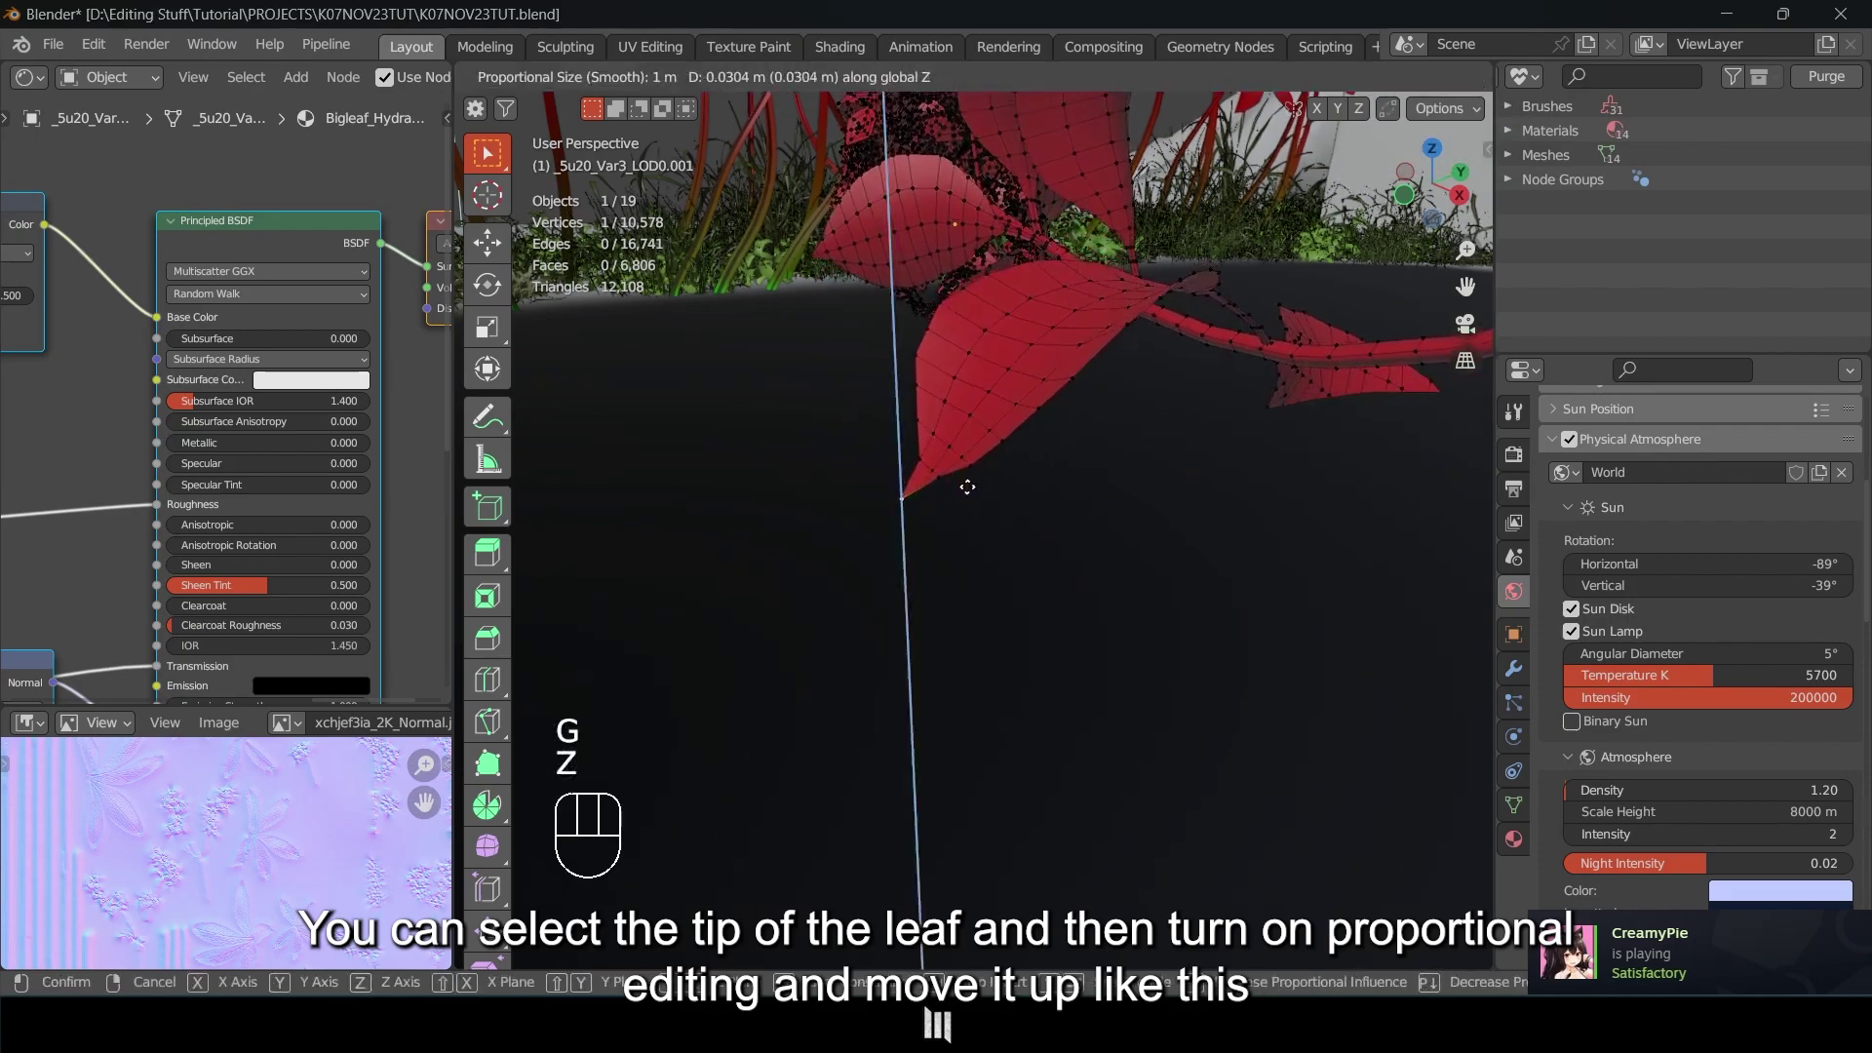
scroll(972, 493, "up", 13)
scroll(975, 509, "up", 10)
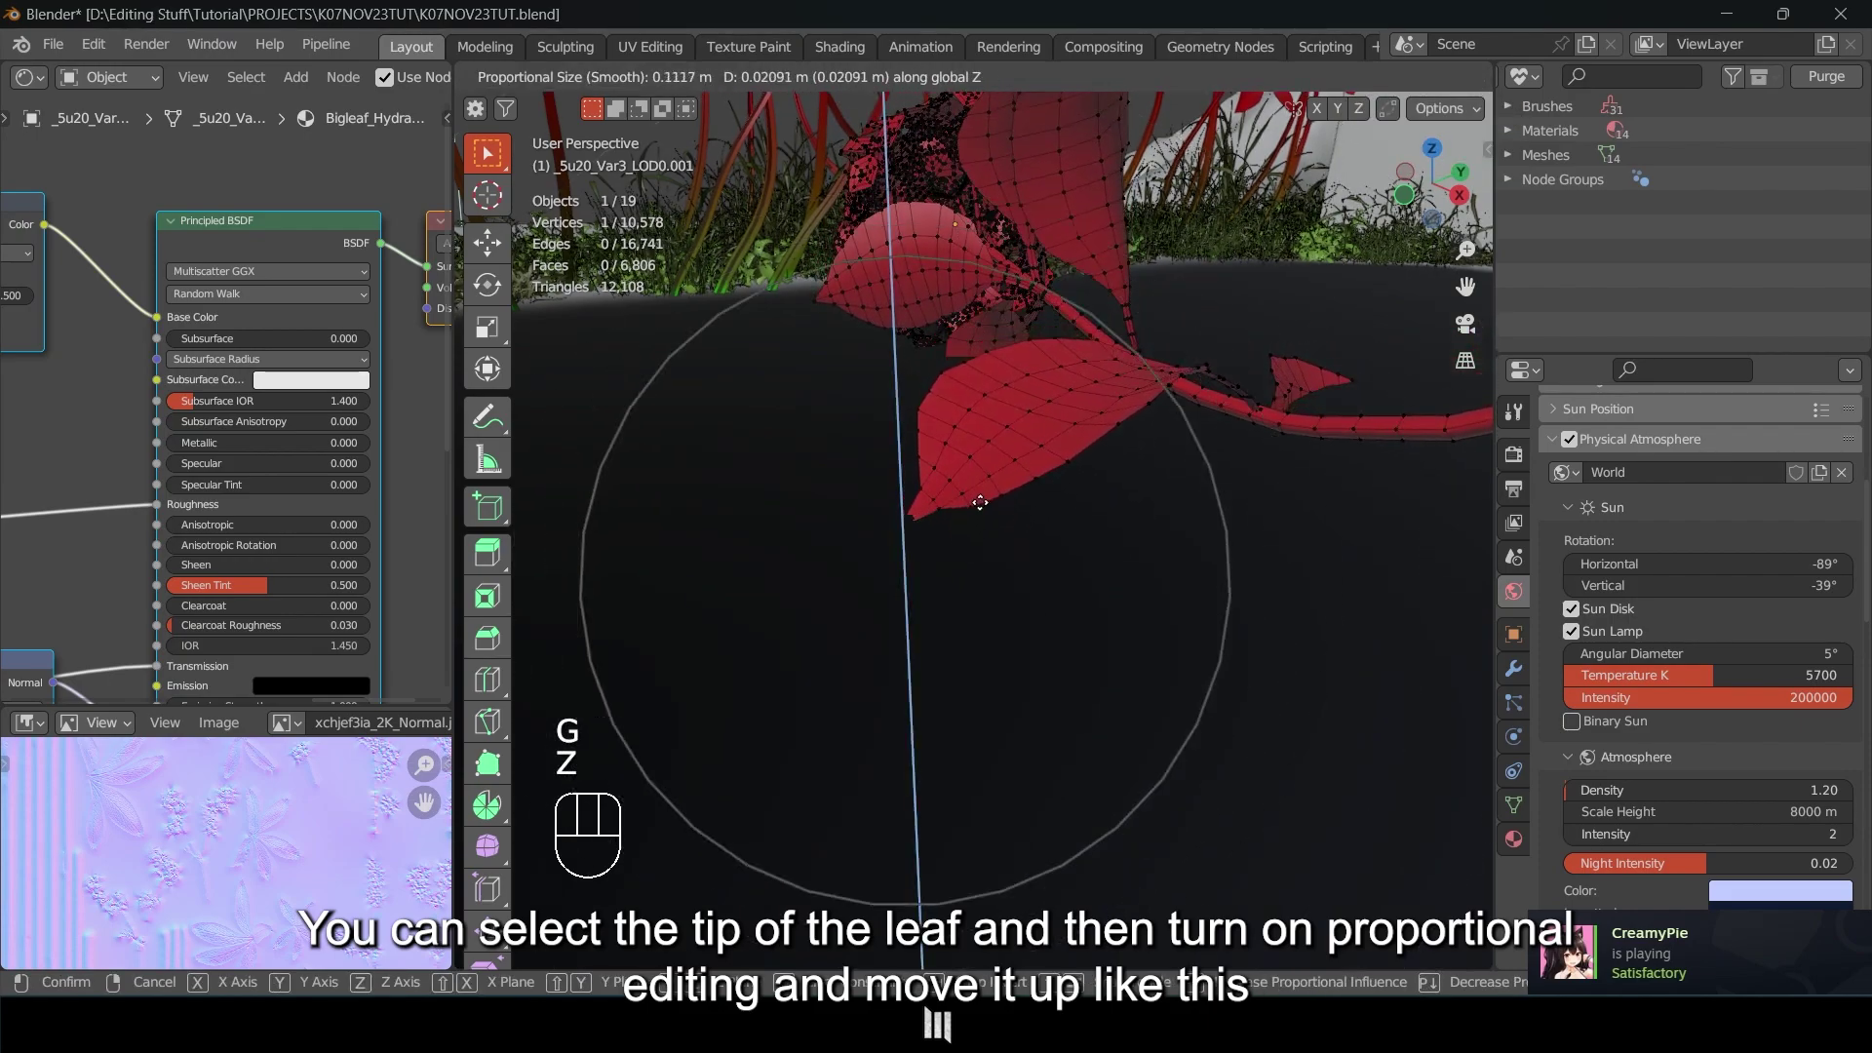
scroll(995, 476, "up", 1)
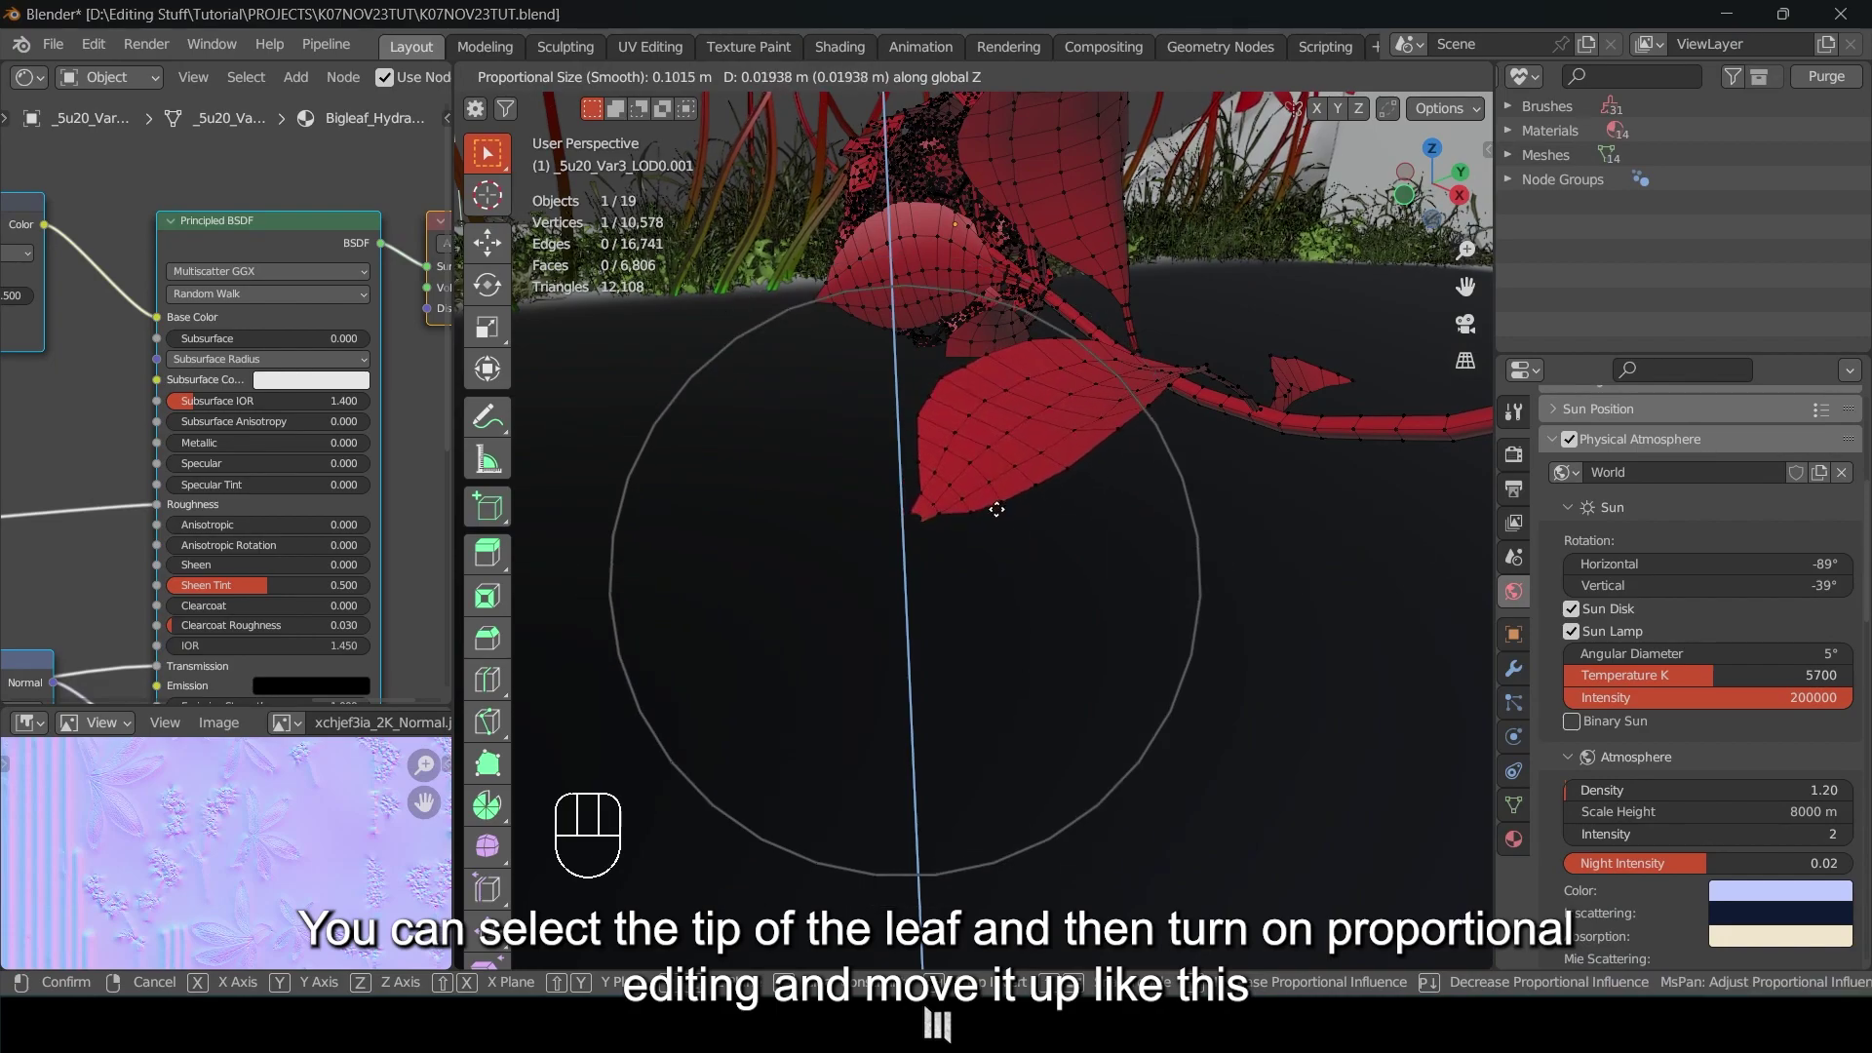
left_click(990, 483)
Bend the leaf around its tip with trackball rotations, using a proportional falloff of about 0.14 m.
middle_click_drag(991, 480, 944, 467)
key("r")
key("r")
scroll(1215, 460, "down", 2)
scroll(1228, 454, "down", 2)
key("r")
key("r")
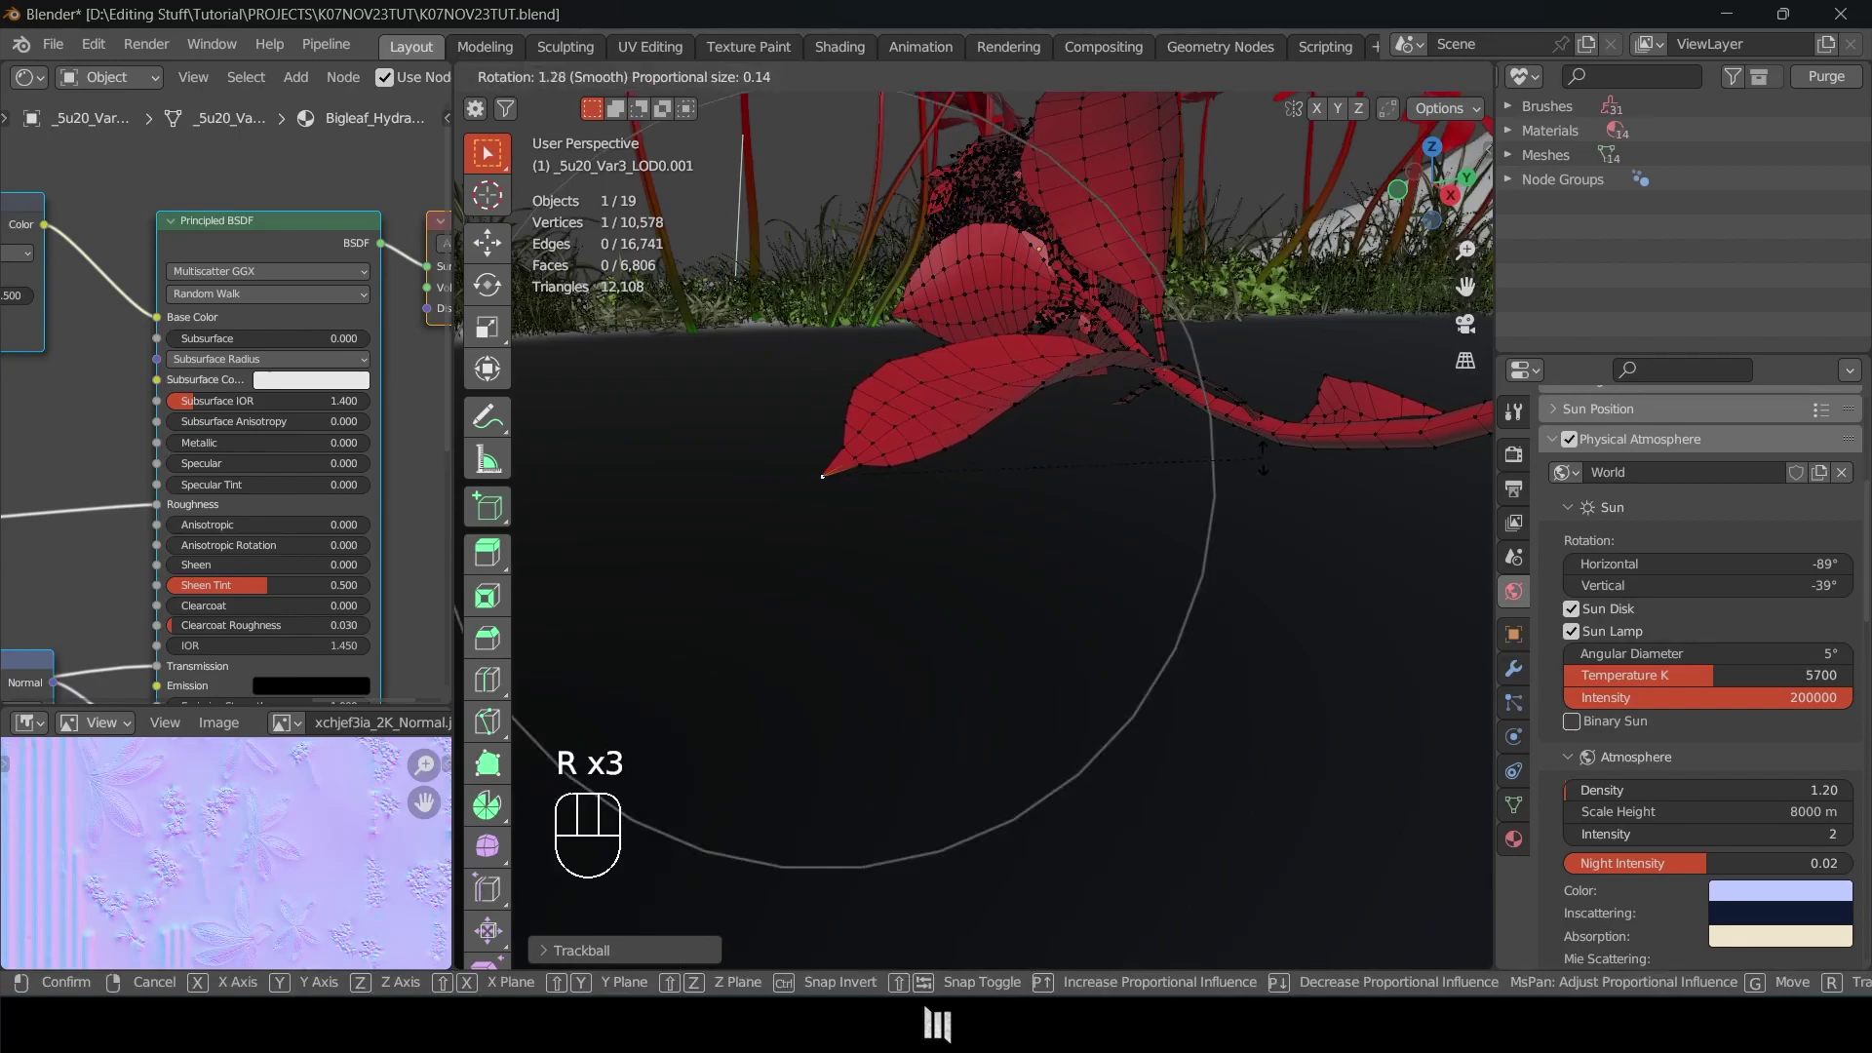
middle_click_drag(1244, 426, 1240, 378)
Twist the leaf around its tip about the local Y axis with proportional editing.
key("r")
key("r")
key("r")
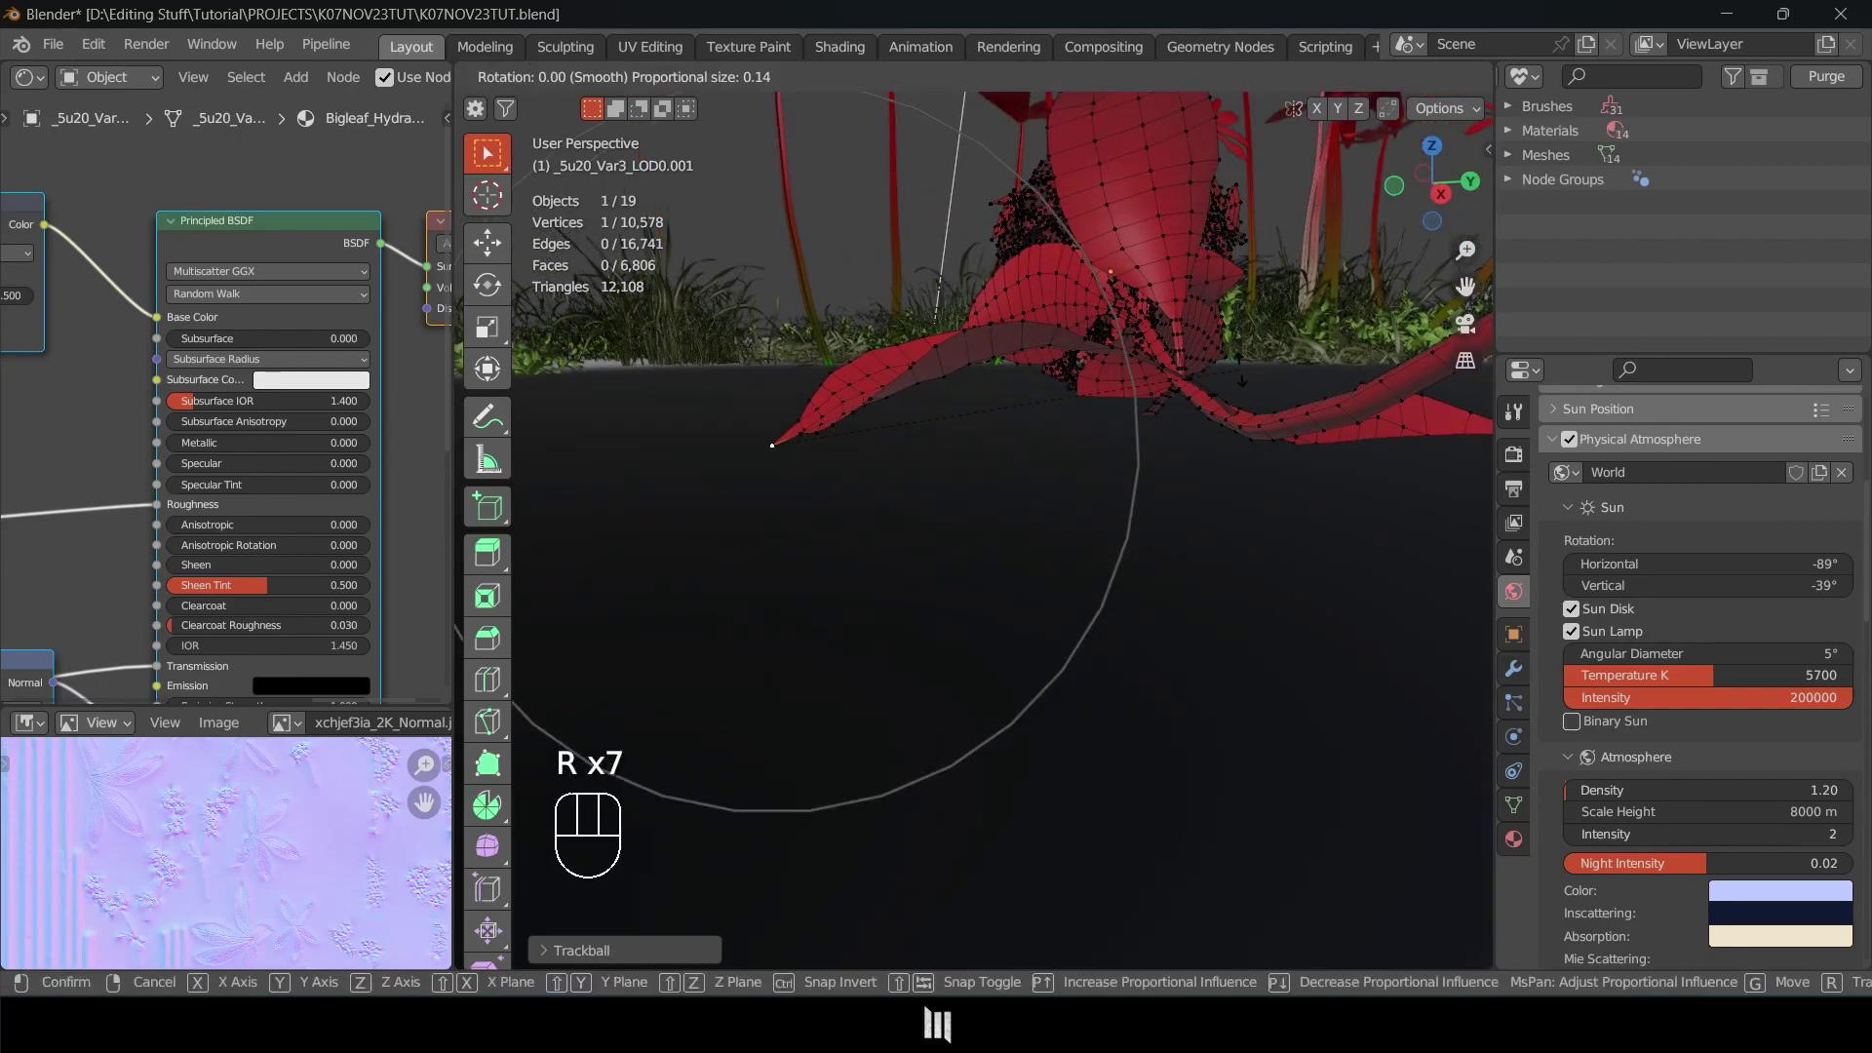
key("x")
key("x")
key("y")
key("y")
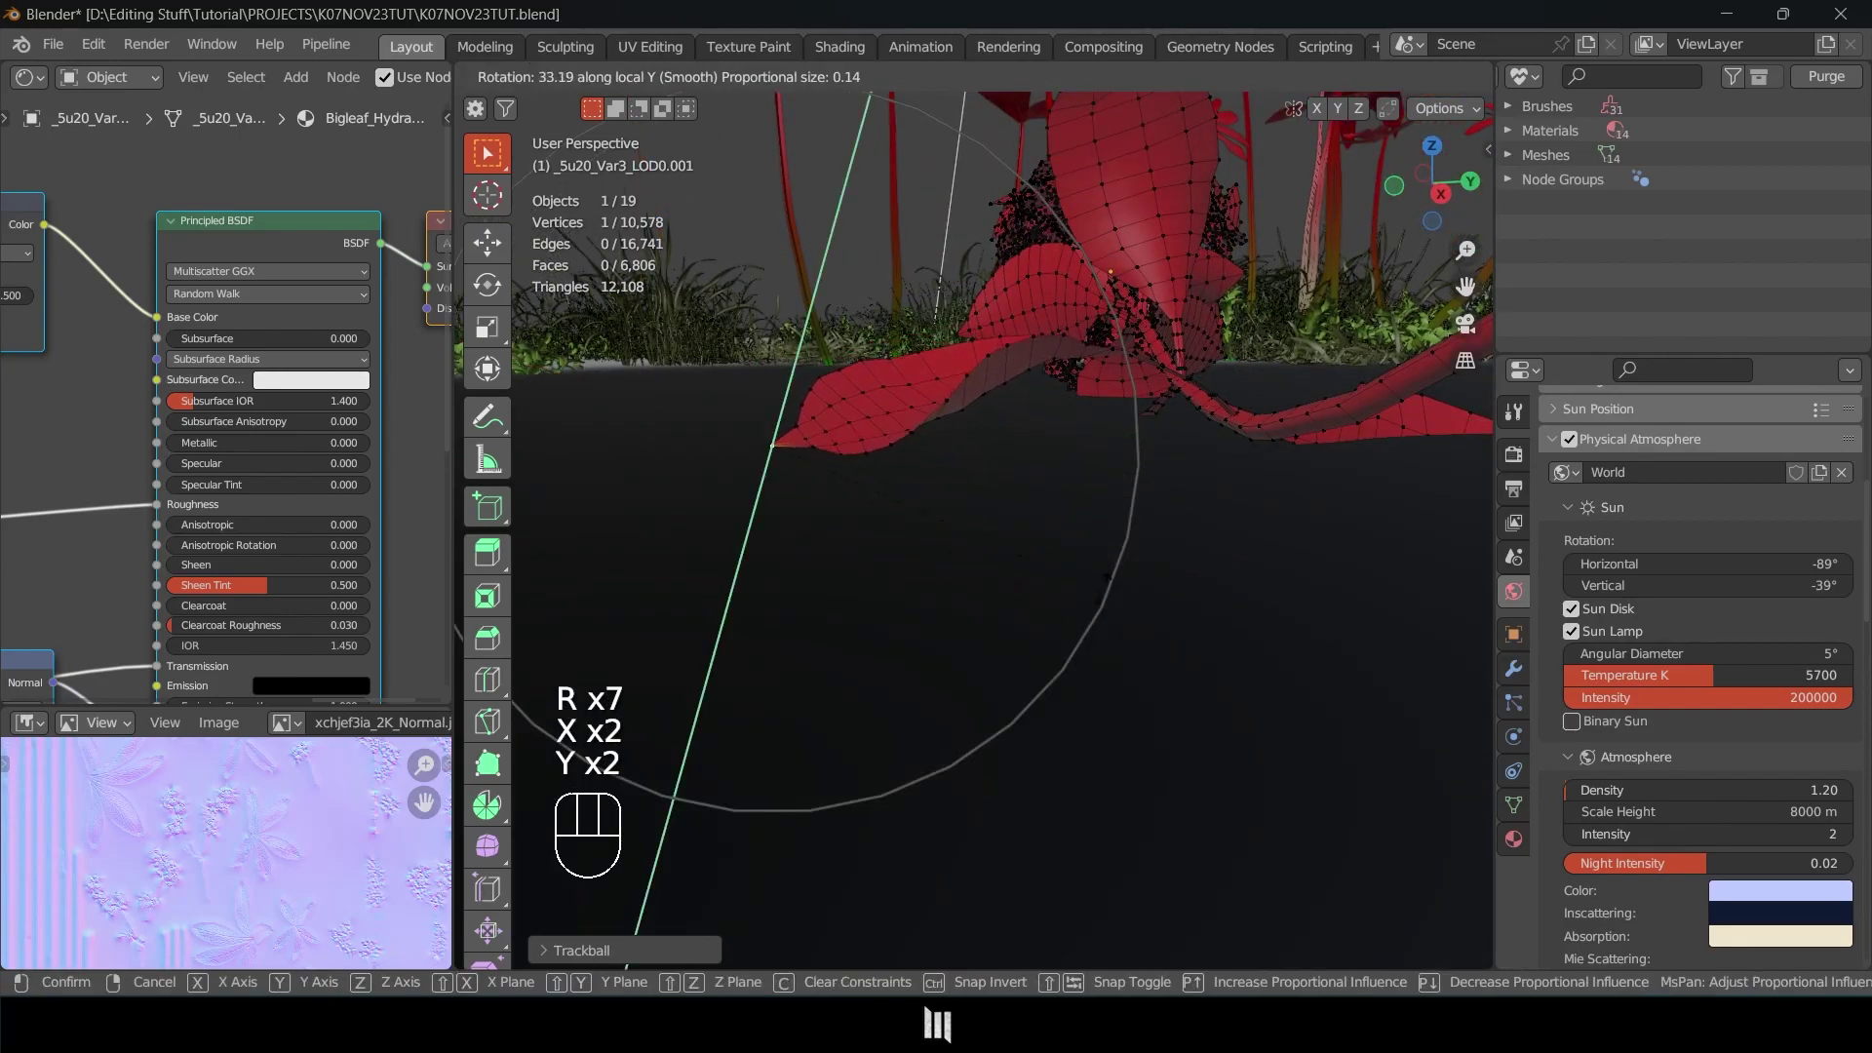
left_click(1107, 547)
Shift the leaf horizontally with proportional editing to adjust its outline.
middle_click_drag(1107, 548, 1119, 518)
scroll(1119, 518, "up", 3)
key("g")
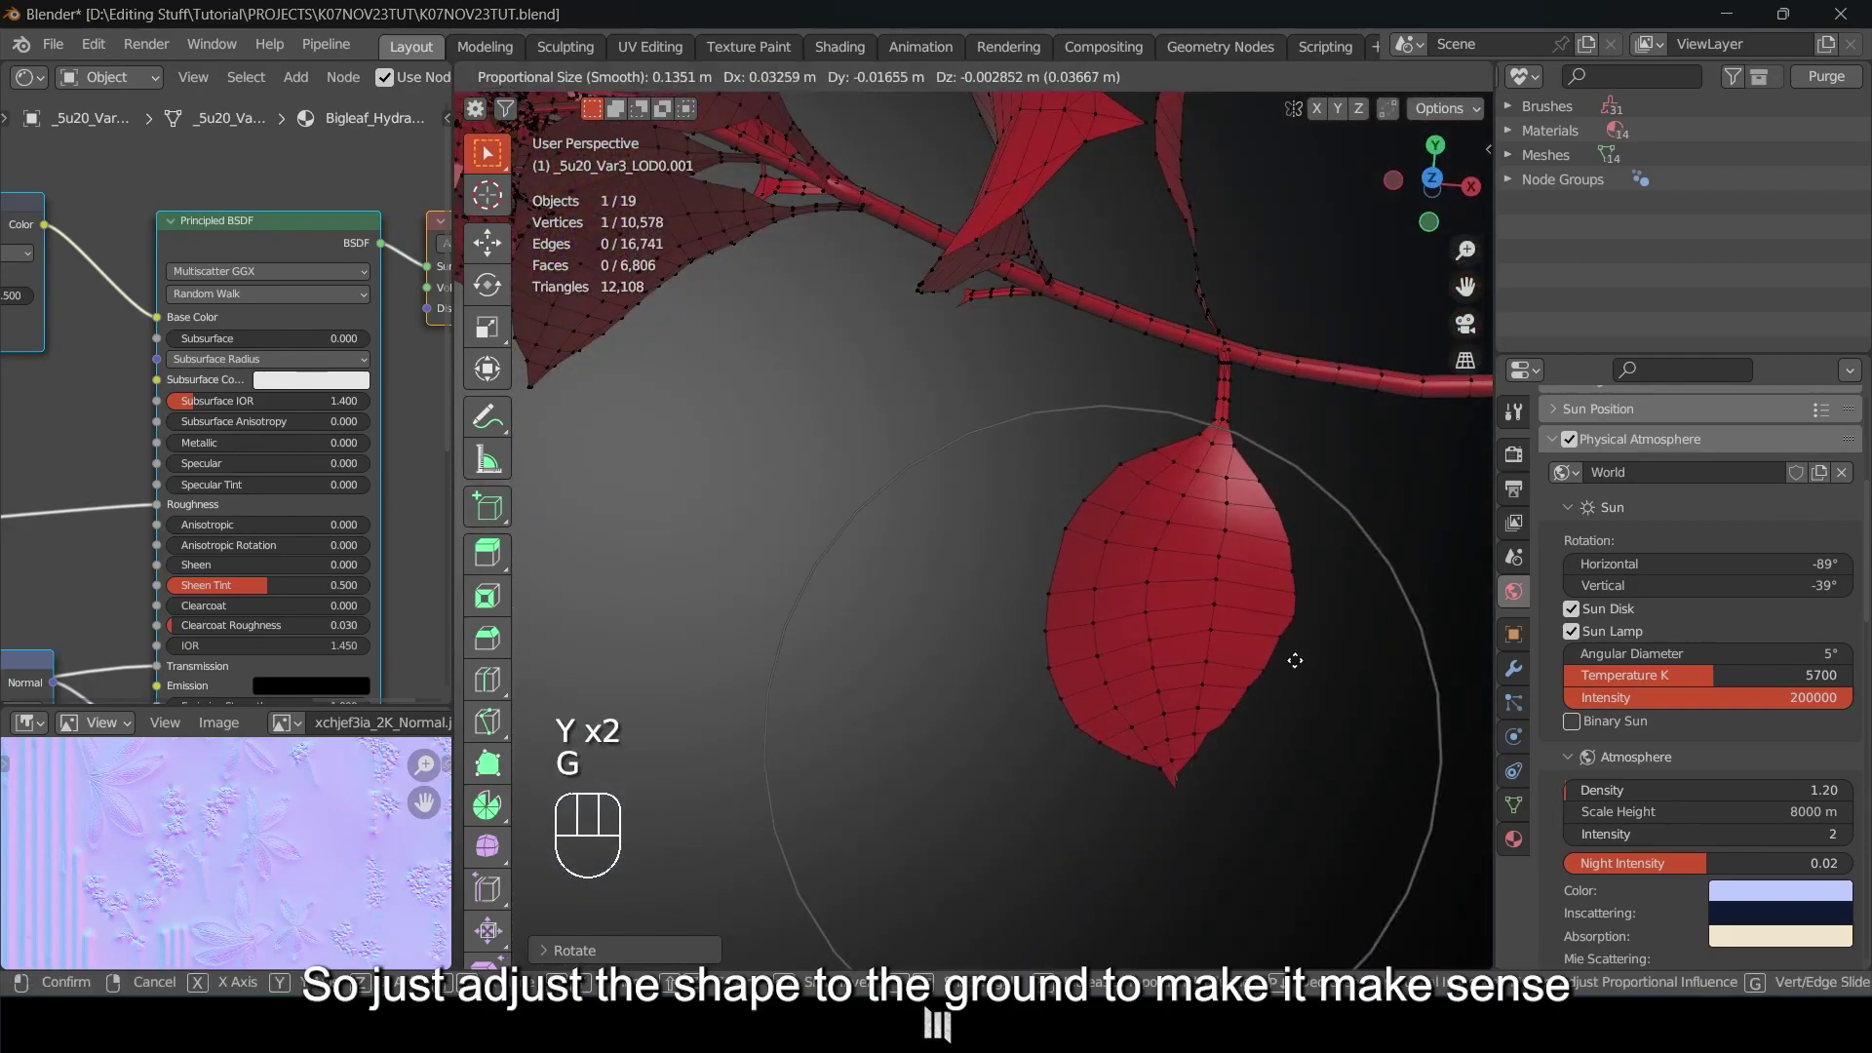
key("shift+z")
left_click(1375, 630)
Lower the leaf's base vertically with a proportional falloff of about 0.08 m.
middle_click_drag(1375, 630, 1003, 355)
key("g")
key("z")
scroll(1039, 402, "up", 5)
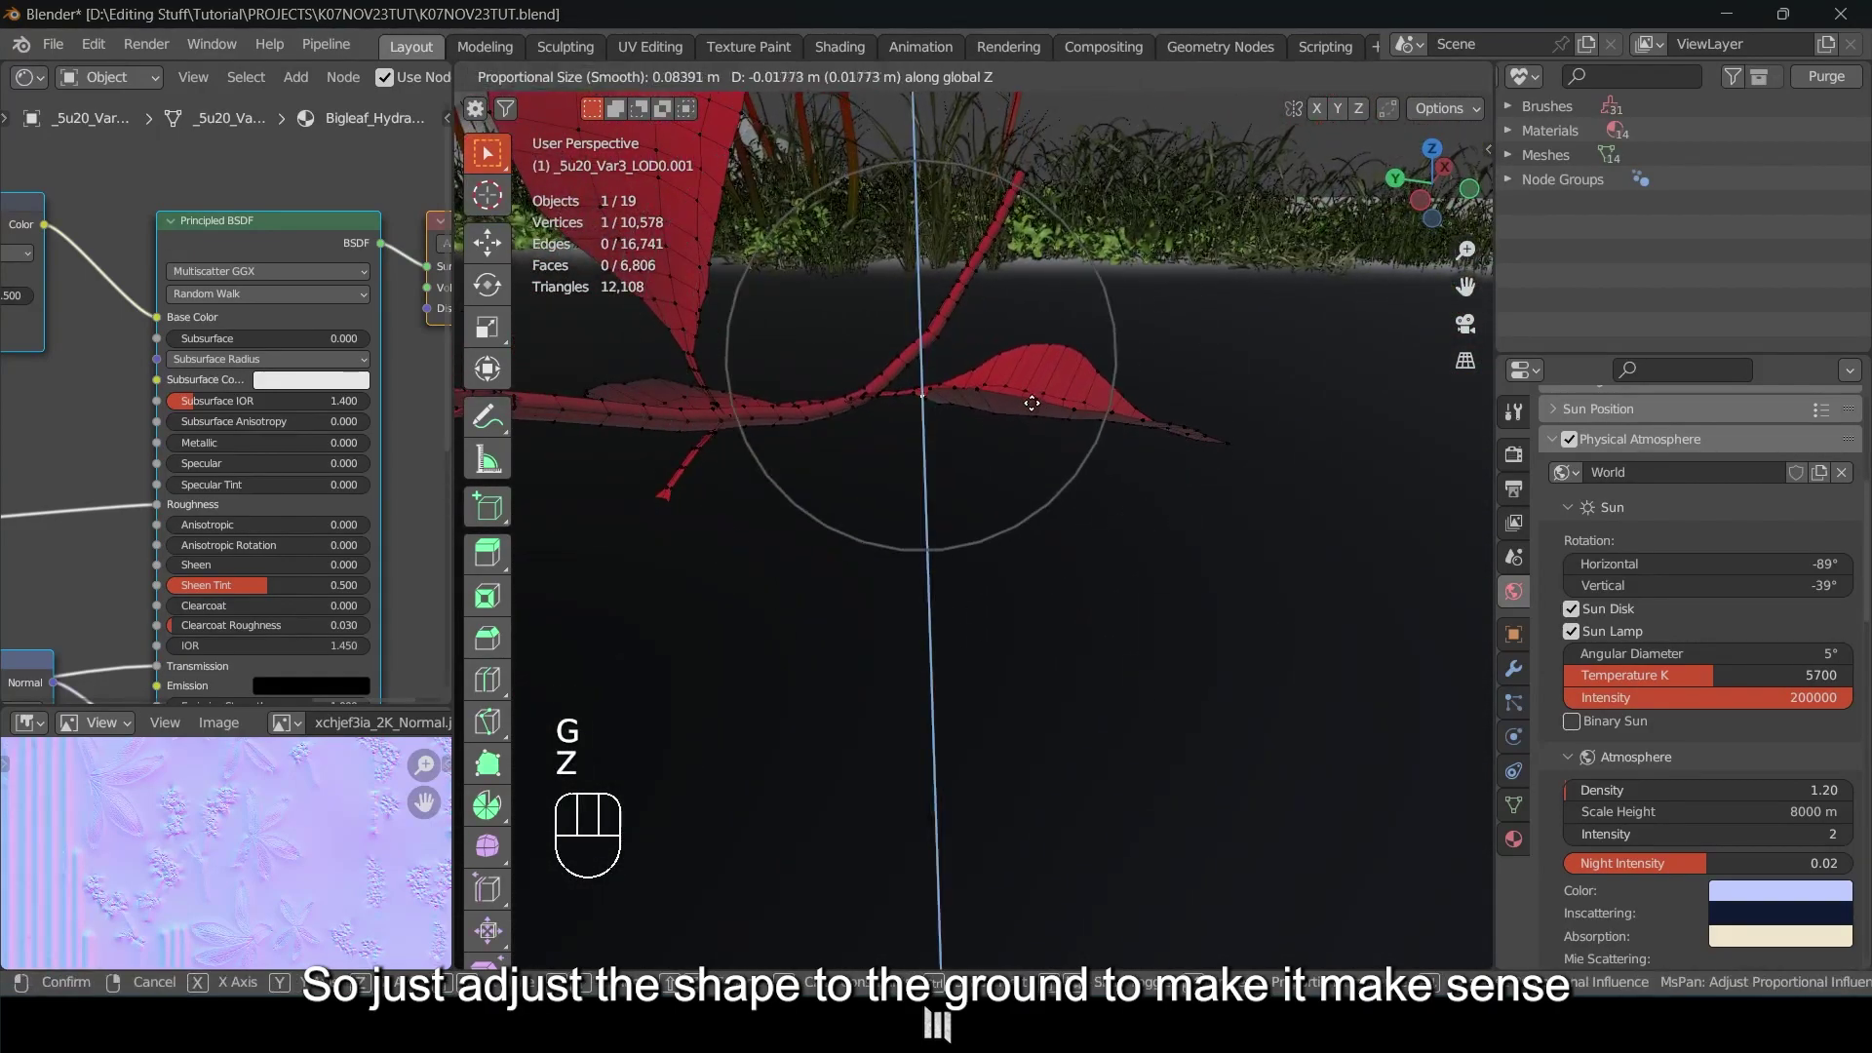
left_click(1023, 384)
Select an edge loop across the leaf, move it vertically to fit the ground and leave Edit Mode.
middle_click_drag(1015, 369, 1097, 520)
key("a")
key("a")
left_click(1033, 433, "alt")
key("g")
key("z")
left_click(1073, 395)
key("Tab")
key("a")
key("a")
middle_click_drag(1178, 609, 1114, 556)
middle_click_drag(1036, 435, 1132, 488)
middle_click_drag(1034, 573, 1203, 582, "shift")
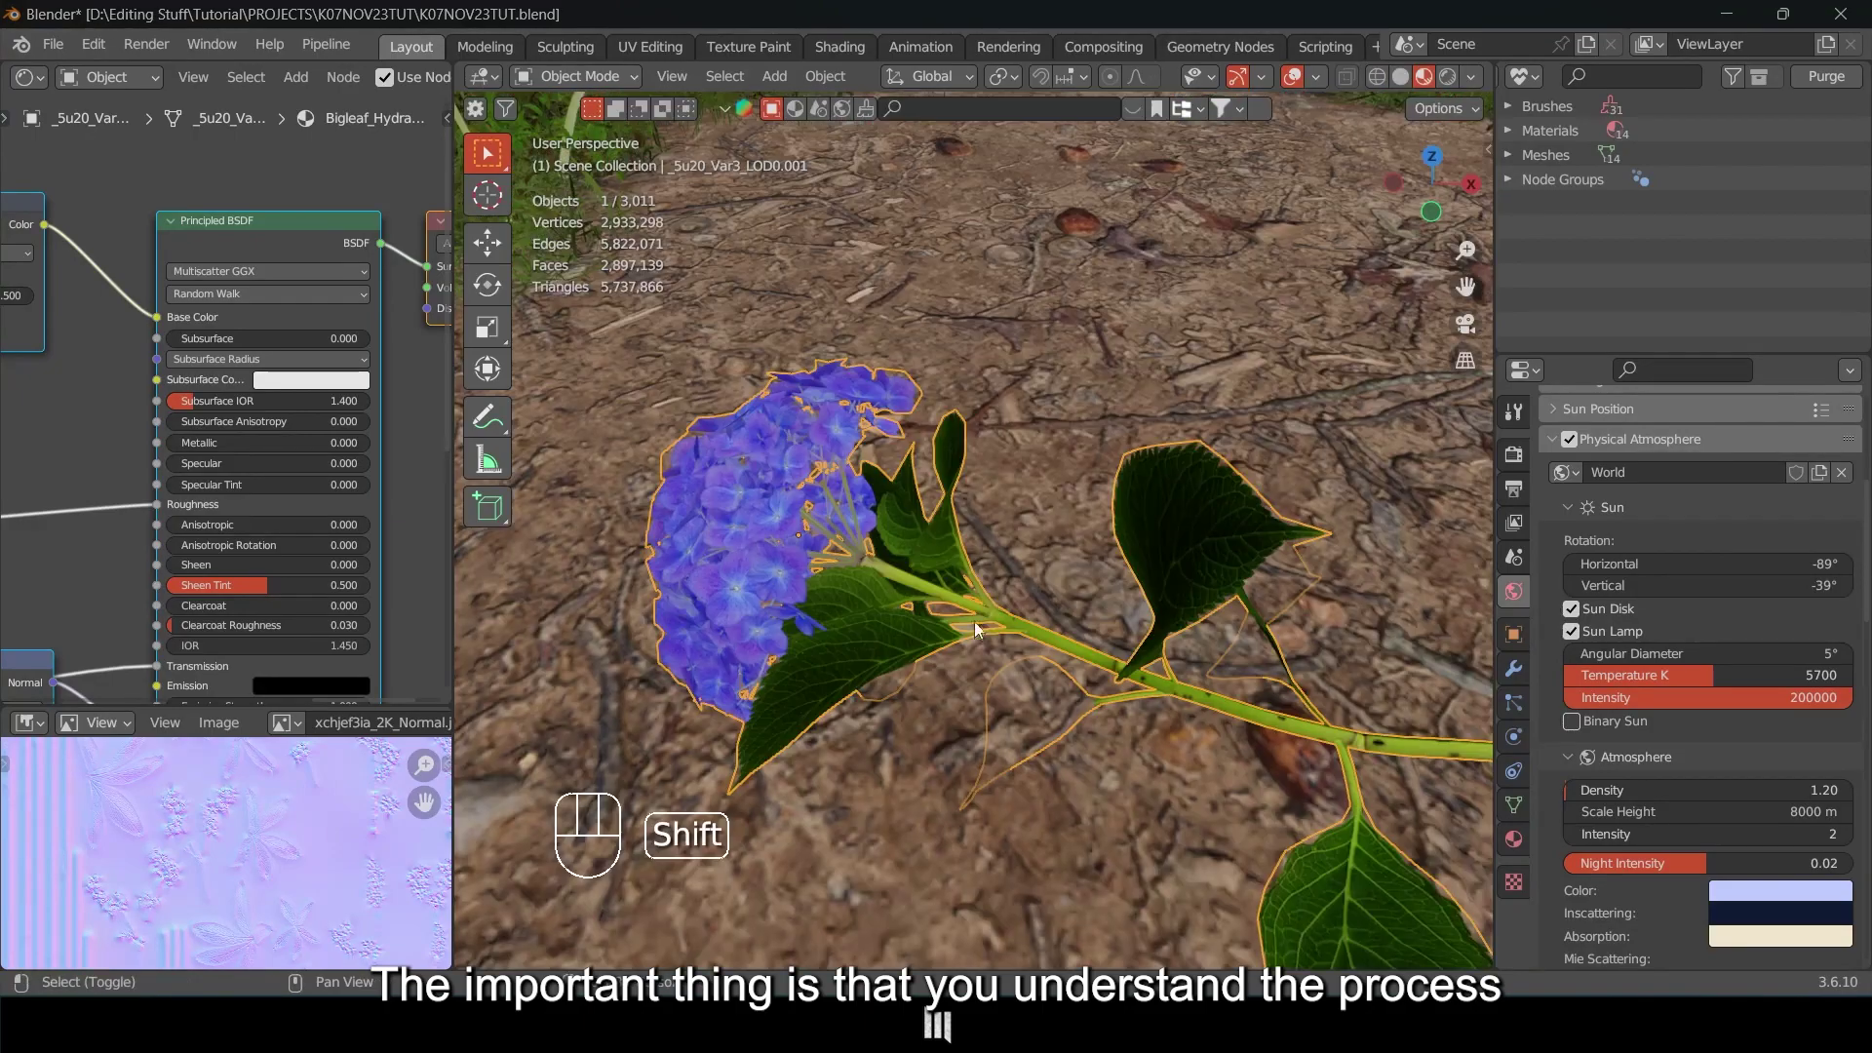
mouse_move(974, 622)
middle_mouse_down("shift")
mouse_move(1016, 534)
mouse_move(1178, 497)
mouse_move(857, 535)
mouse_move(893, 537)
middle_mouse_up("shift")
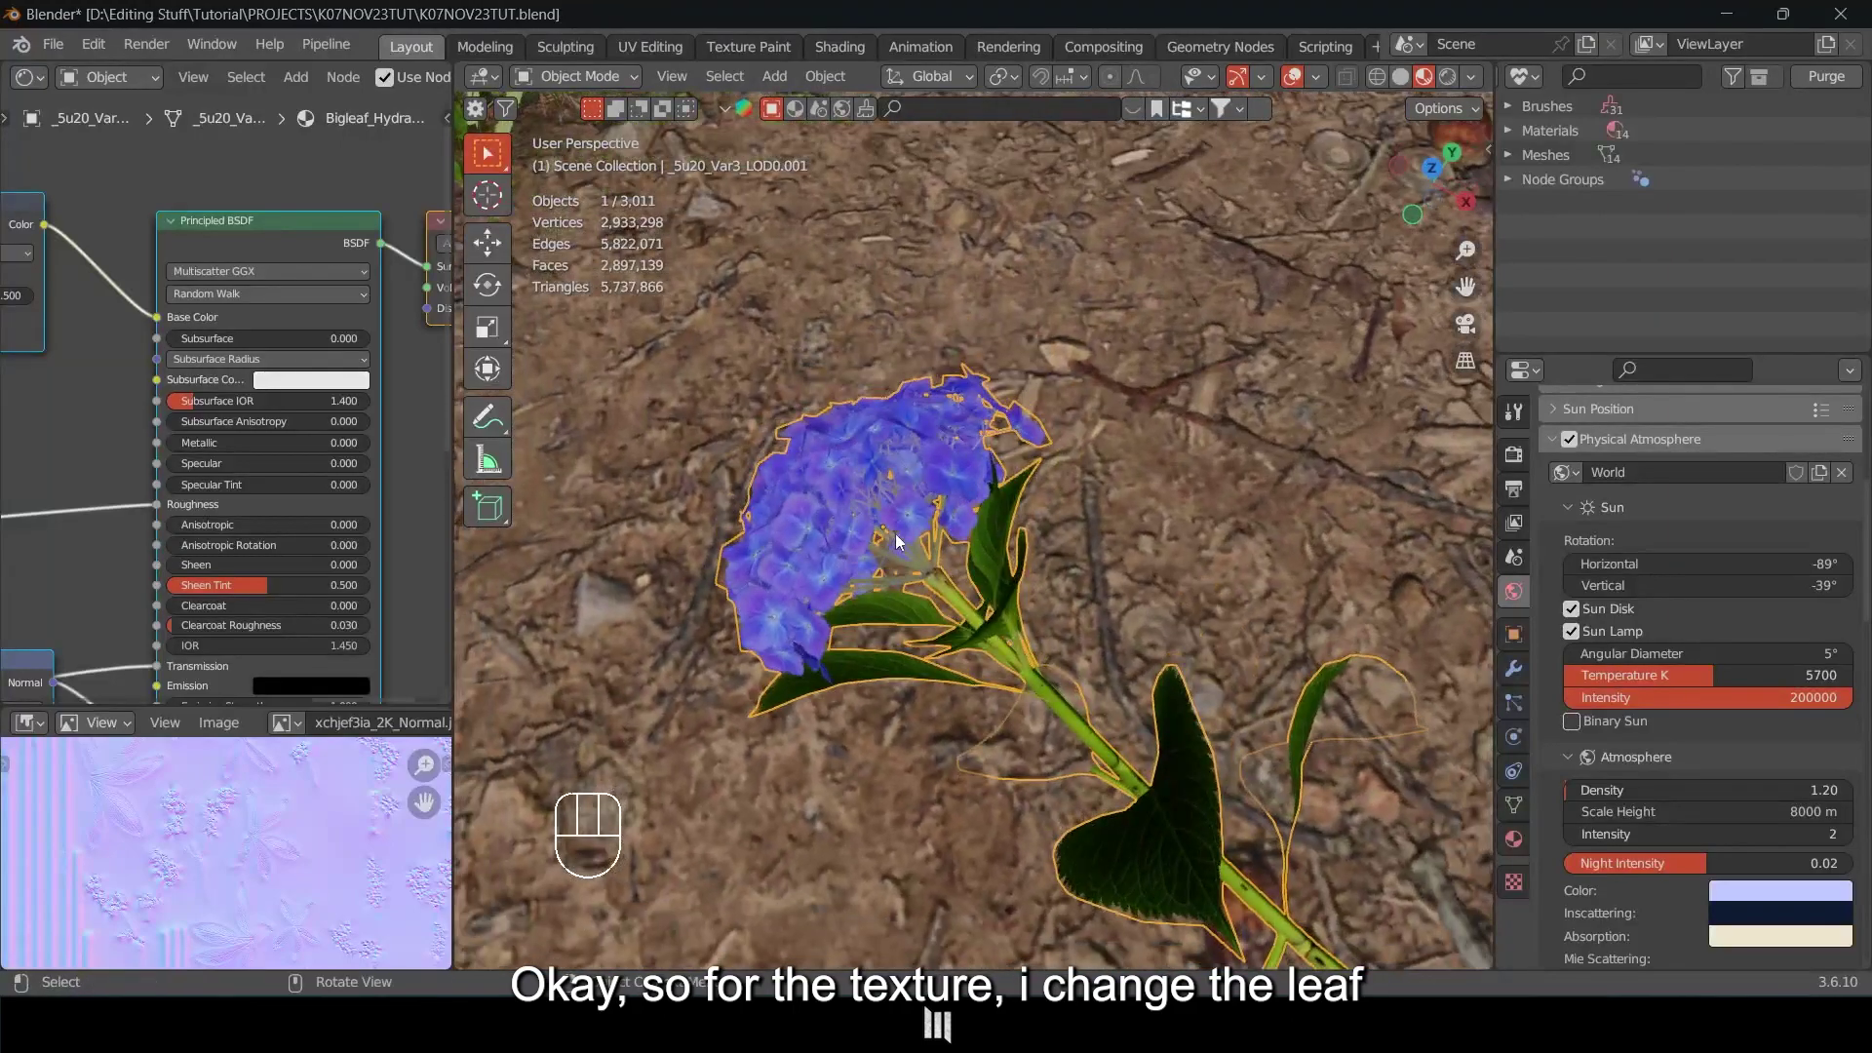
Circle-select the whole blossom head of the flower's mesh in a top wireframe view.
key("Tab")
middle_click_drag(850, 469, 1037, 496)
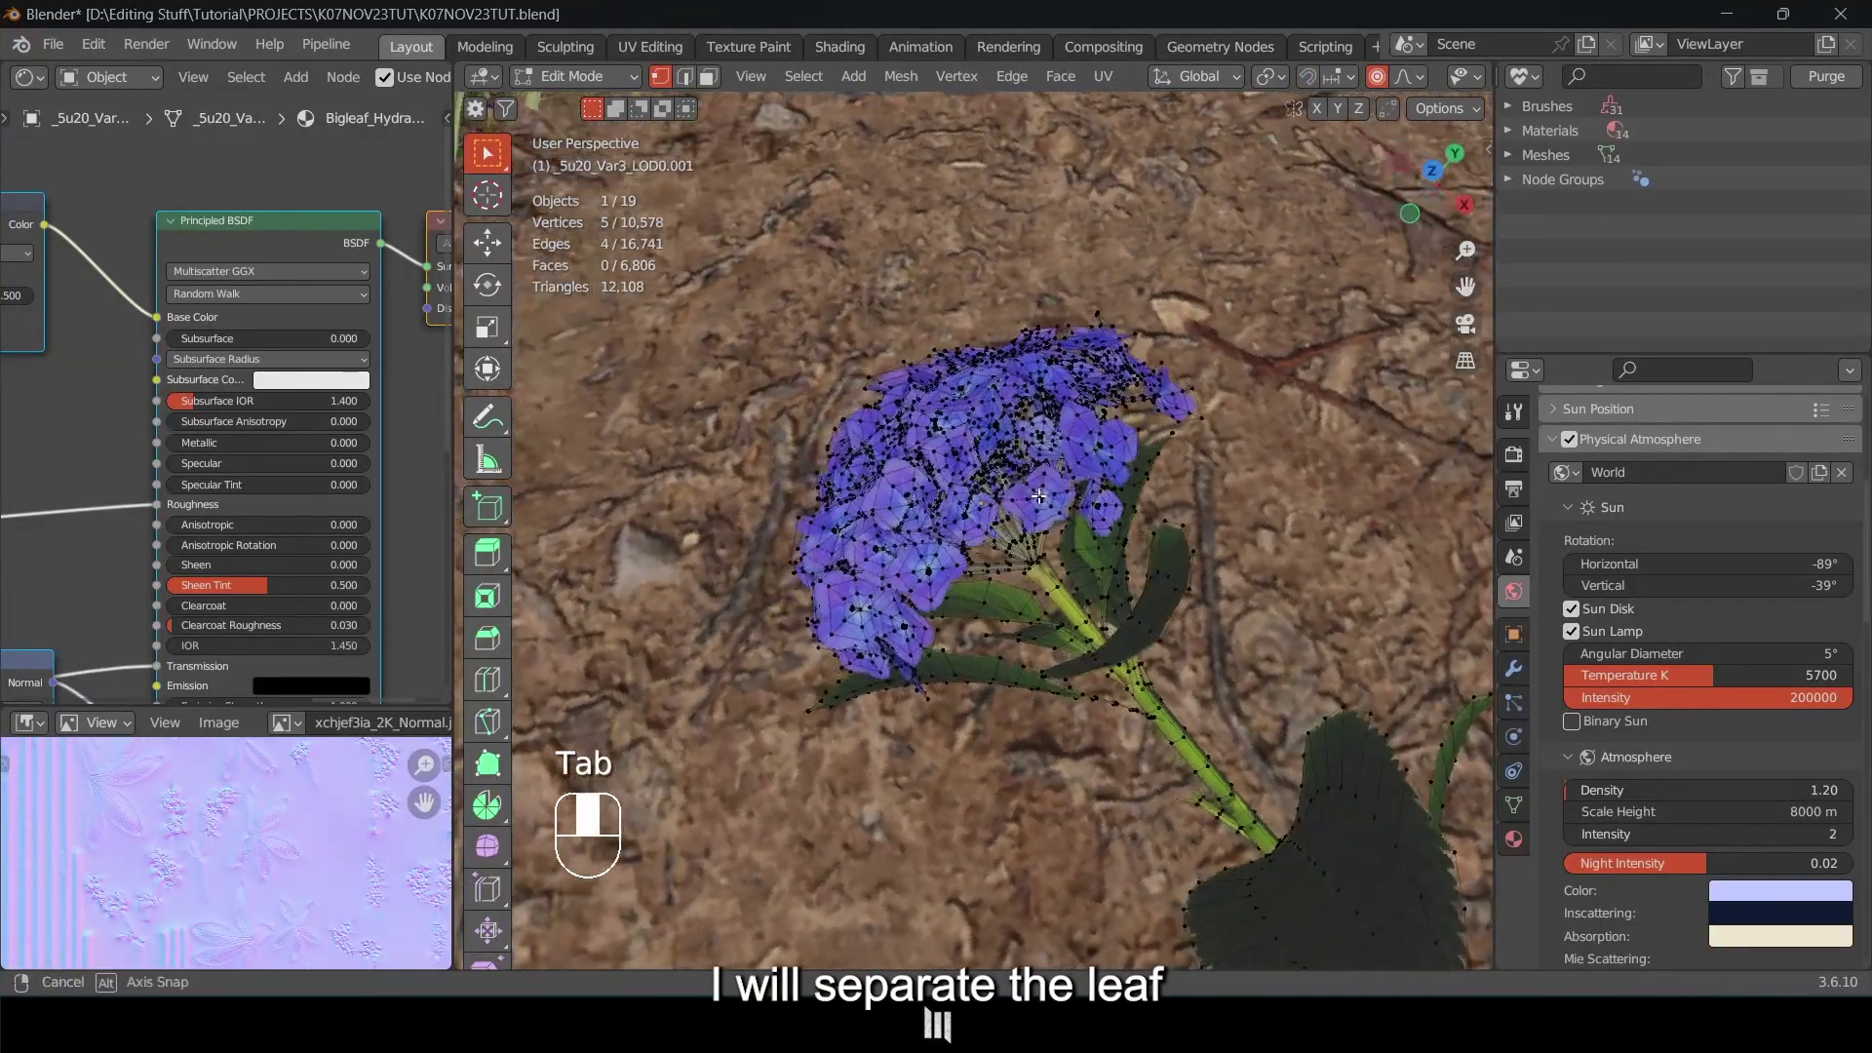
key("KP_7")
key("z")
left_click(887, 482)
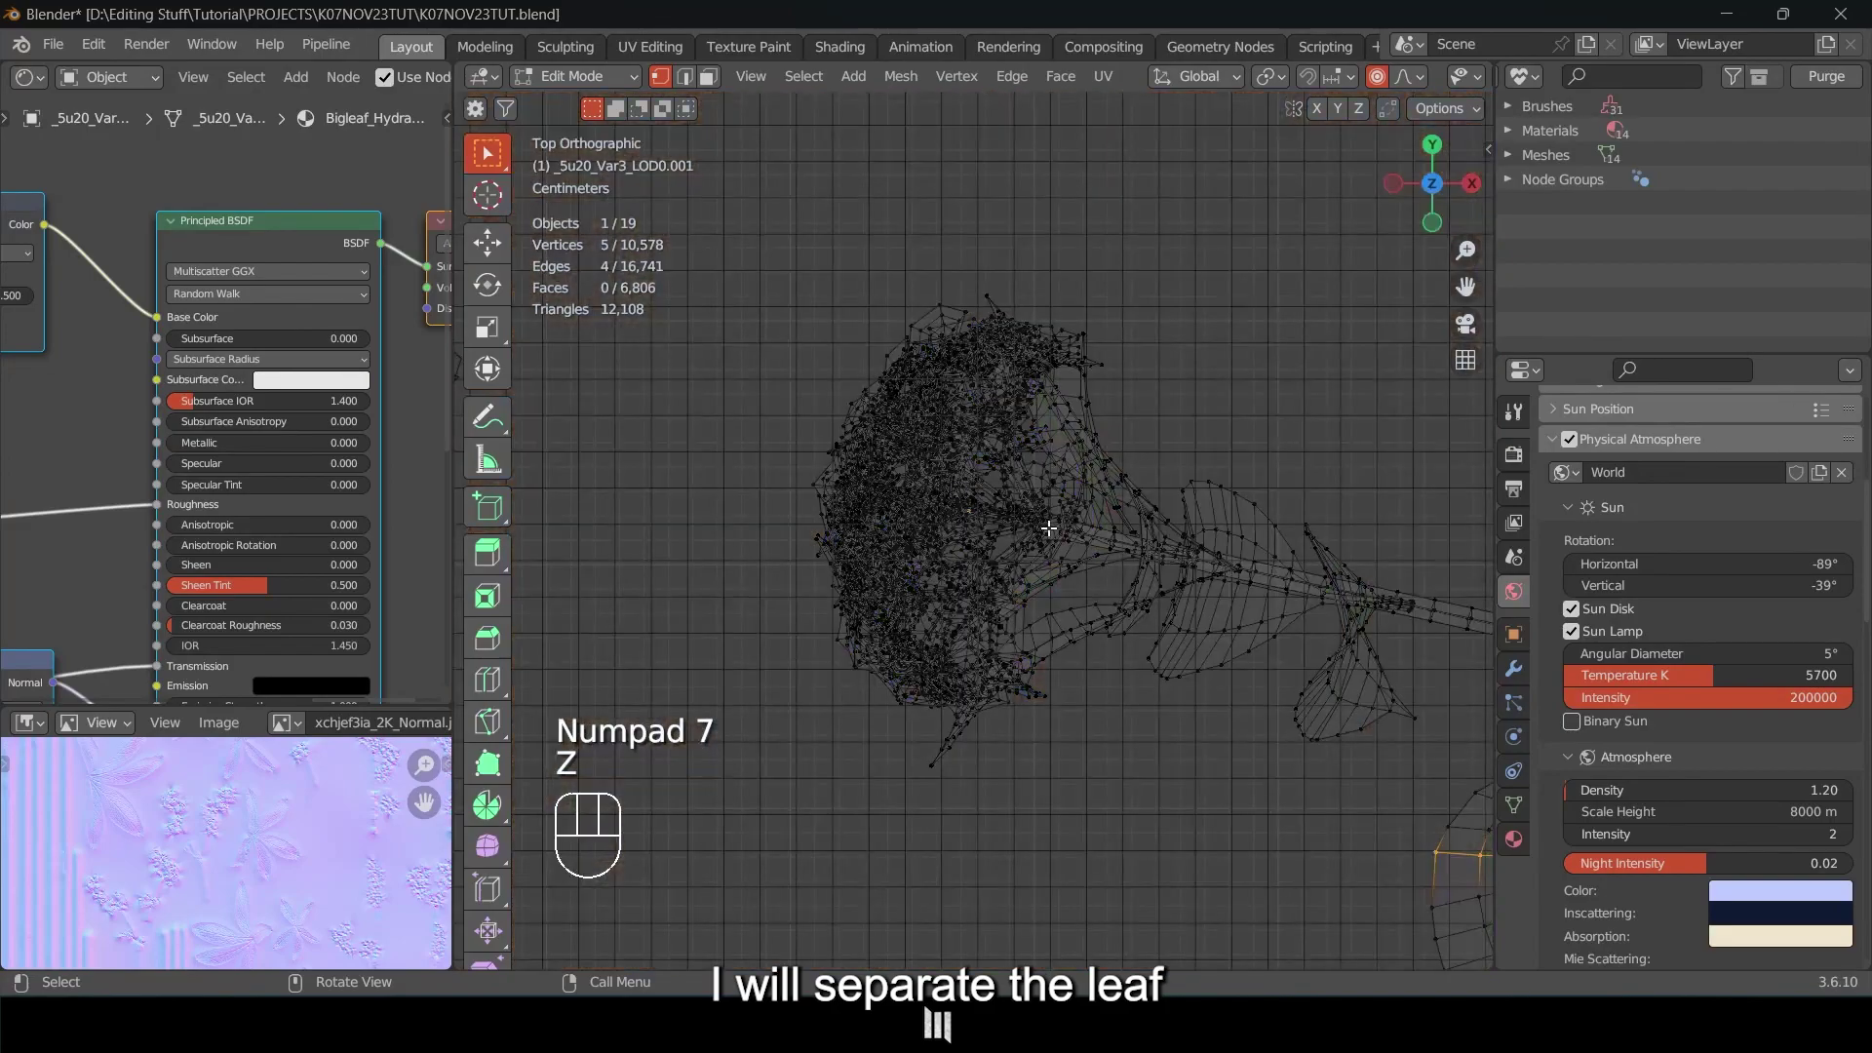
key("c")
mouse_move(927, 367)
left_mouse_down()
mouse_move(1044, 326)
mouse_move(873, 526)
mouse_move(963, 673)
left_mouse_up()
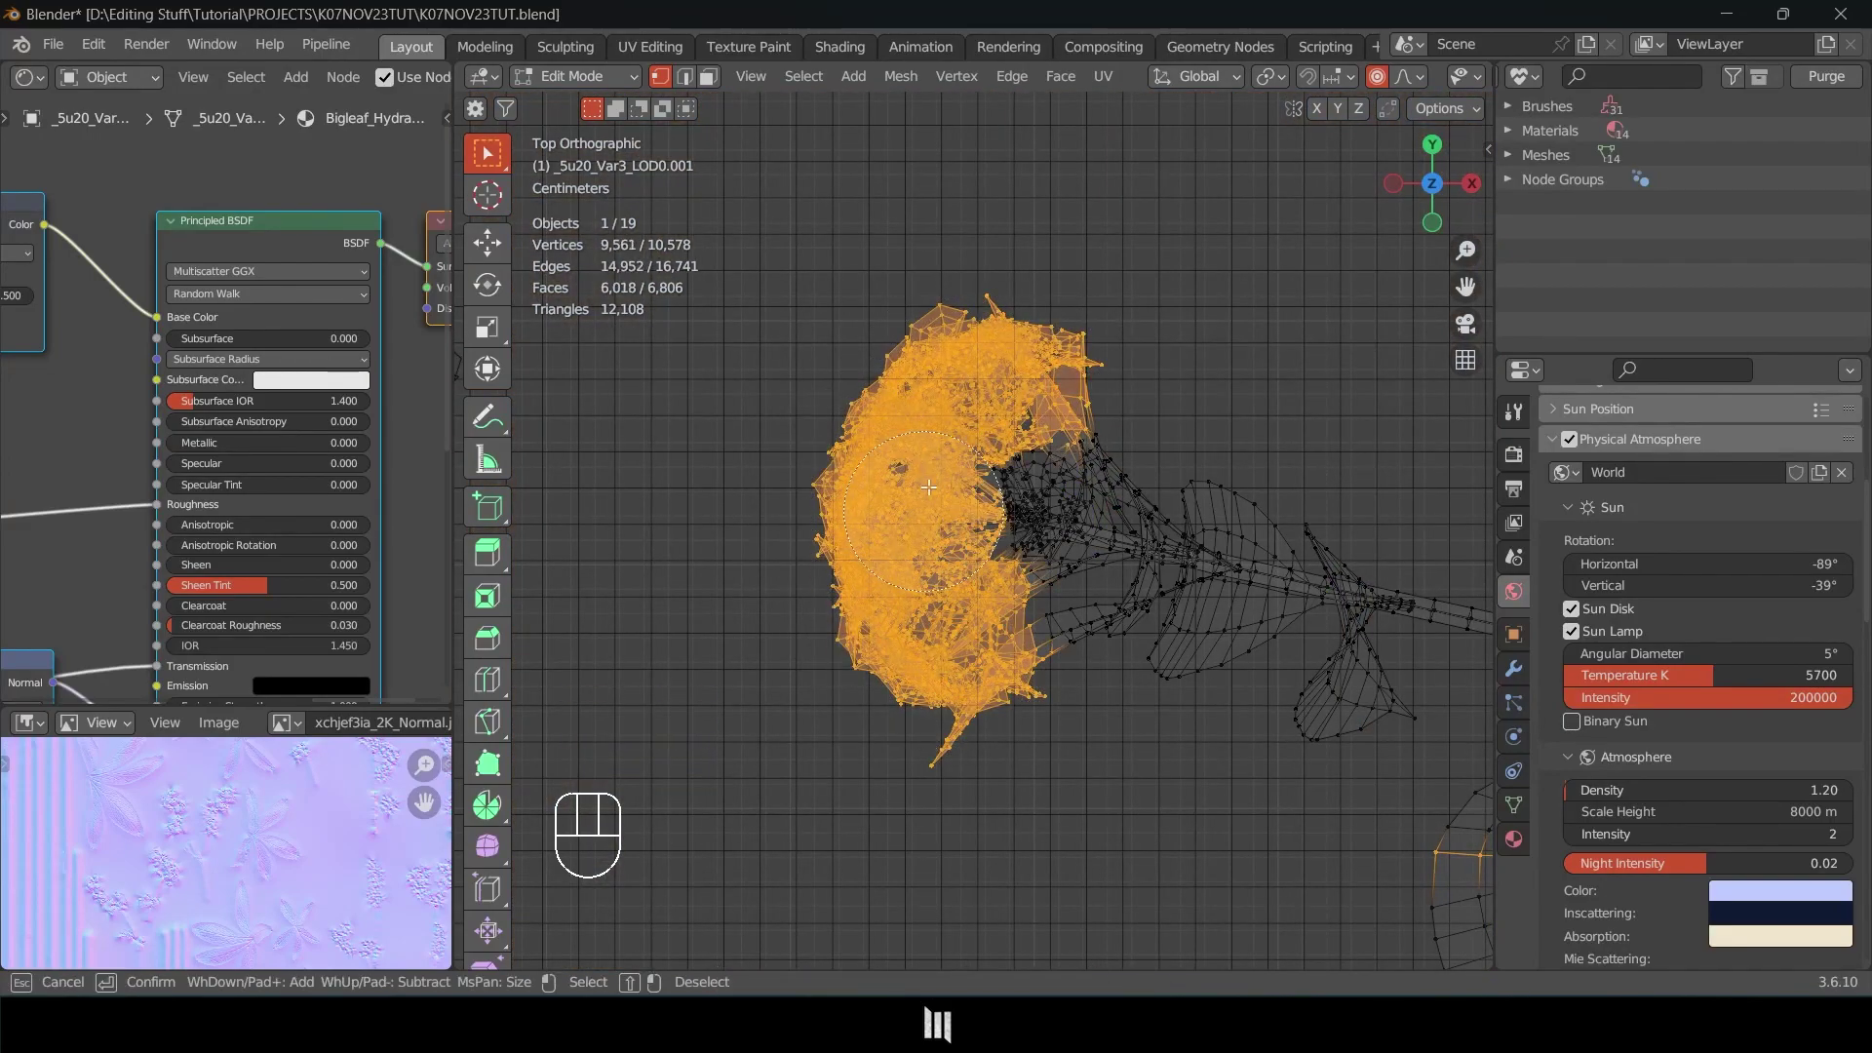
left_click_drag(1012, 477, 966, 580)
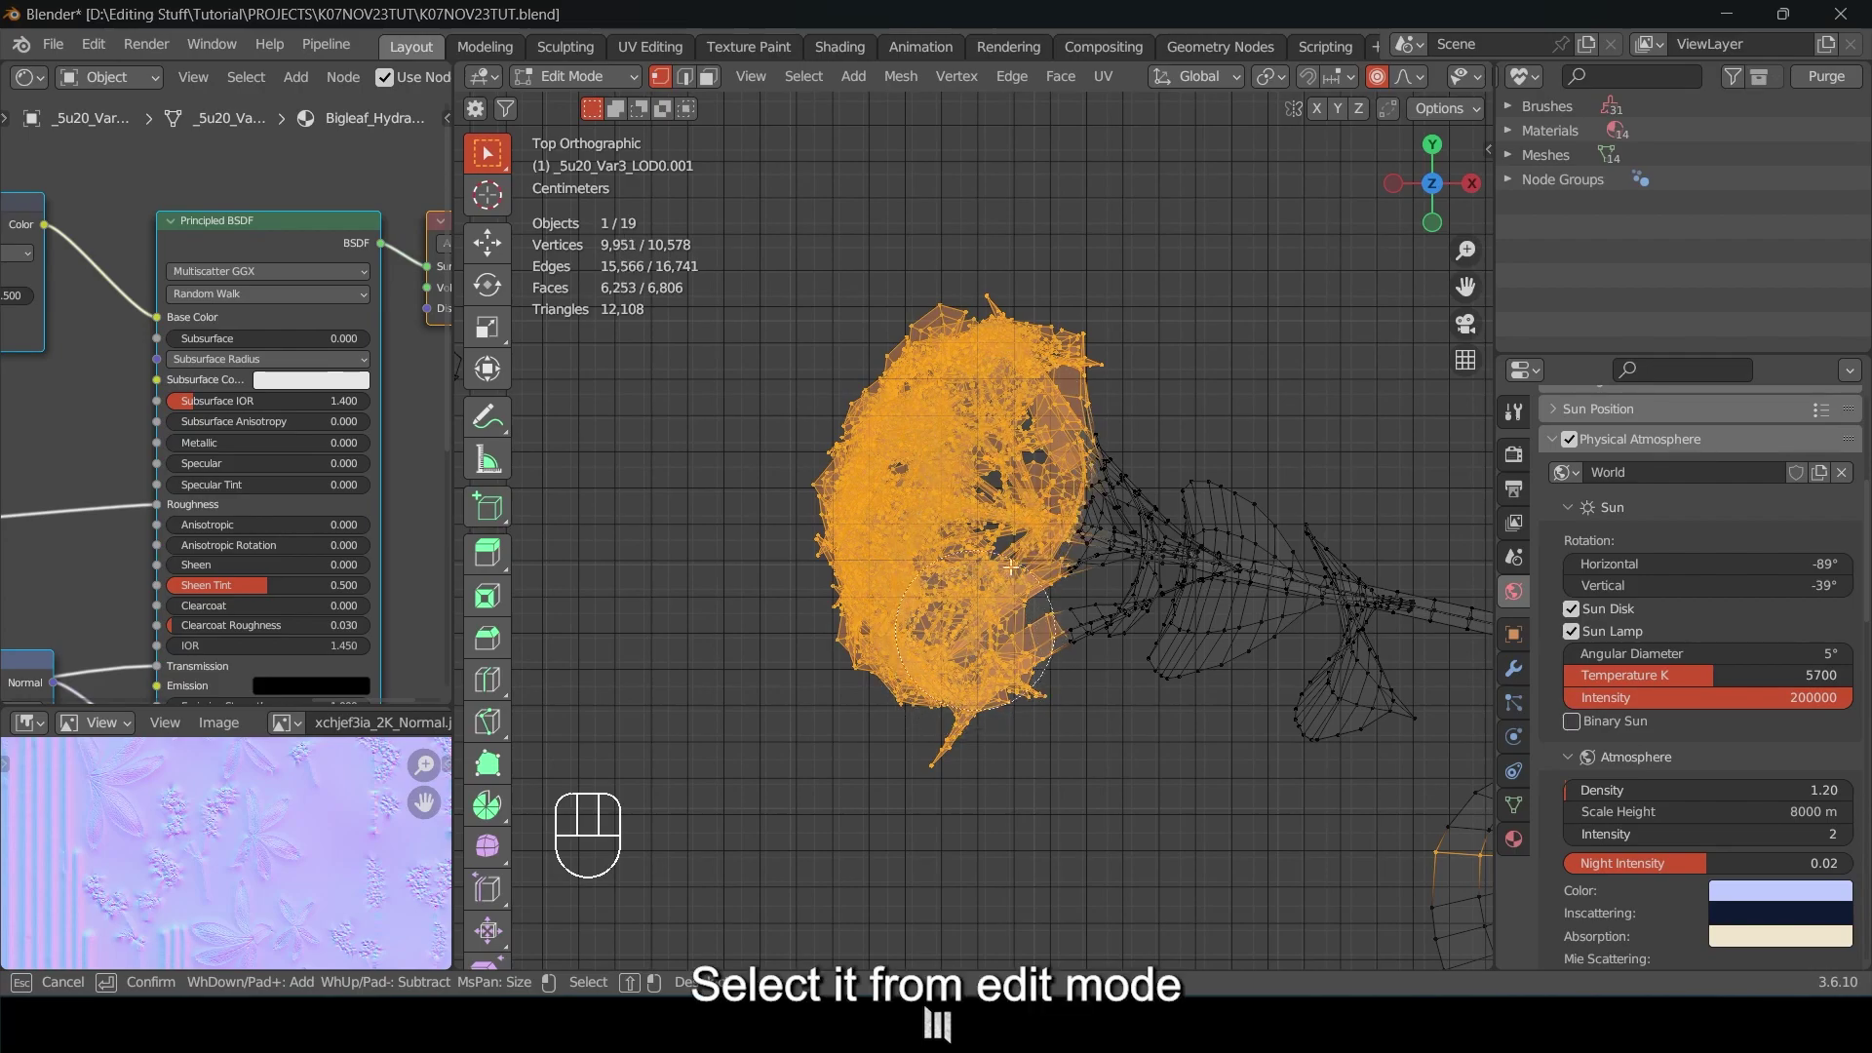
right_click(885, 485)
Return to solid shading and deselect the linked leaves that were caught in the blossom selection.
middle_click_drag(1073, 531, 1008, 483)
key("z")
left_click(1010, 616)
mouse_move(1122, 556)
middle_mouse_down()
mouse_move(1128, 498)
mouse_move(897, 619)
middle_mouse_up()
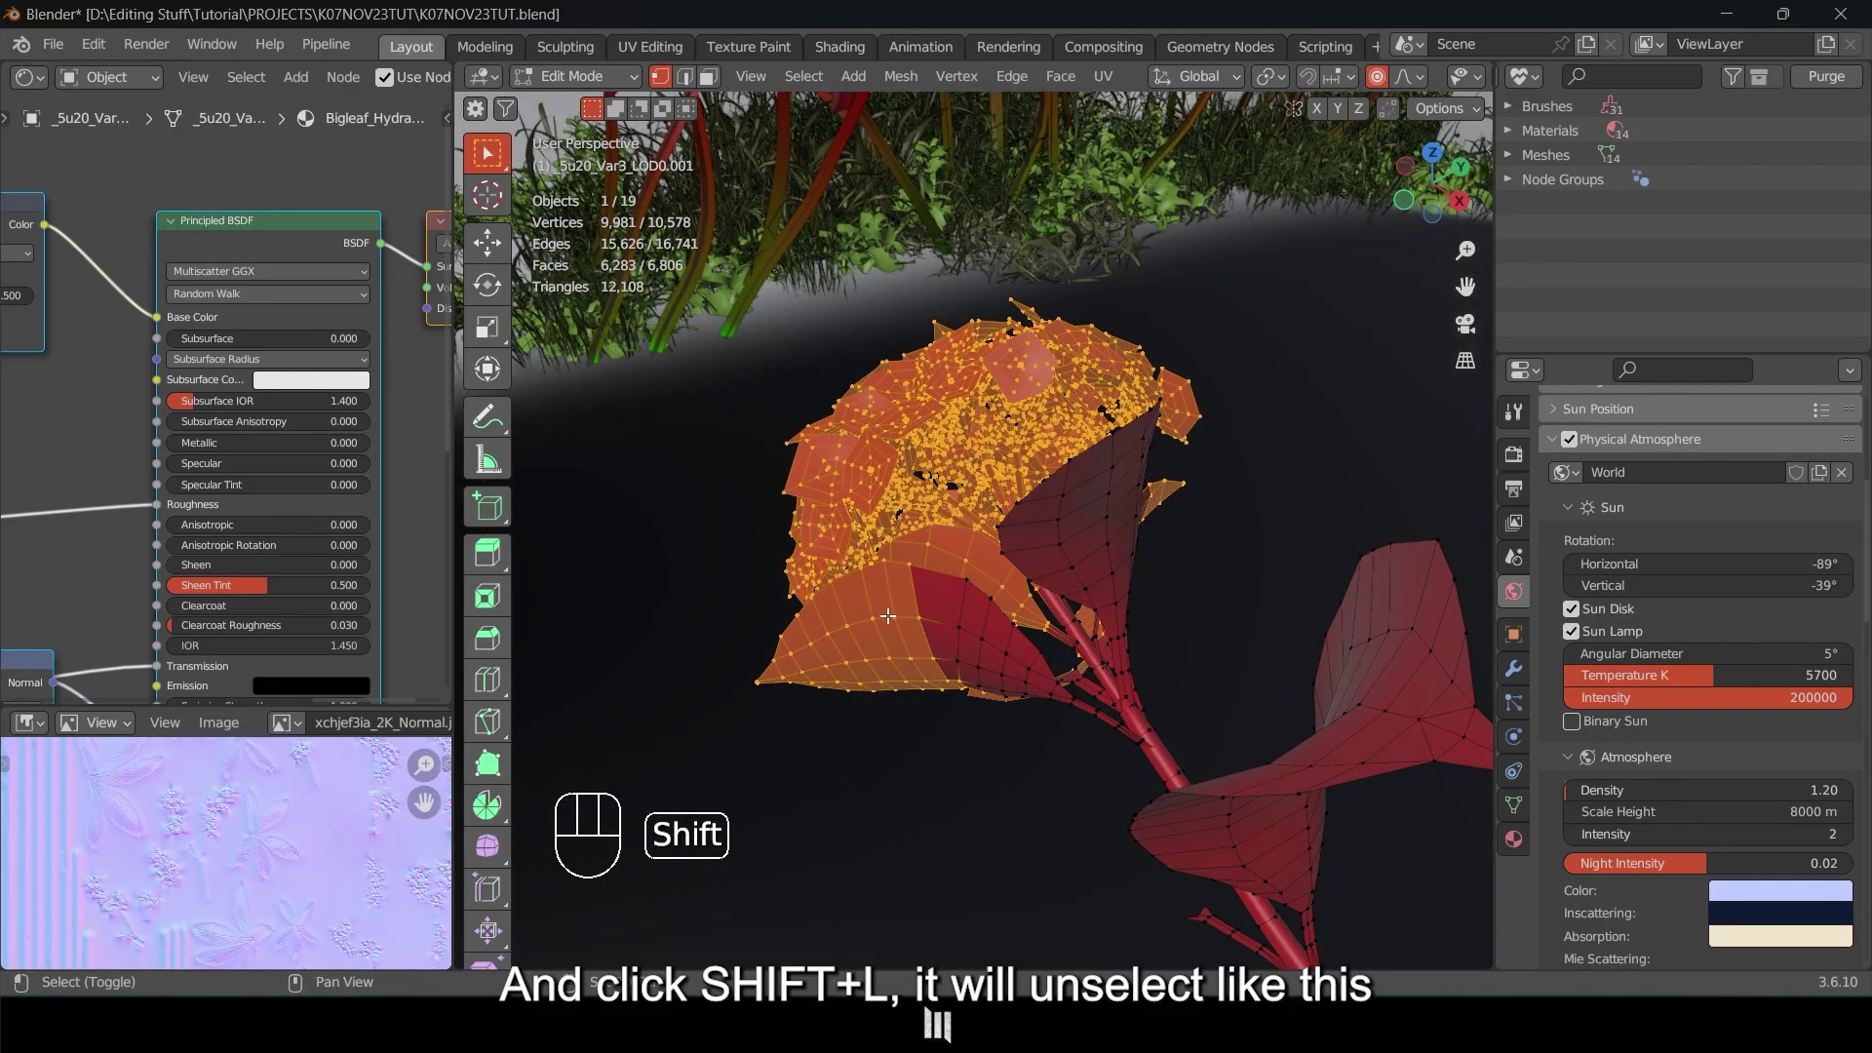
key("shift+l")
middle_click_drag(890, 618, 1041, 579)
key("shift+l")
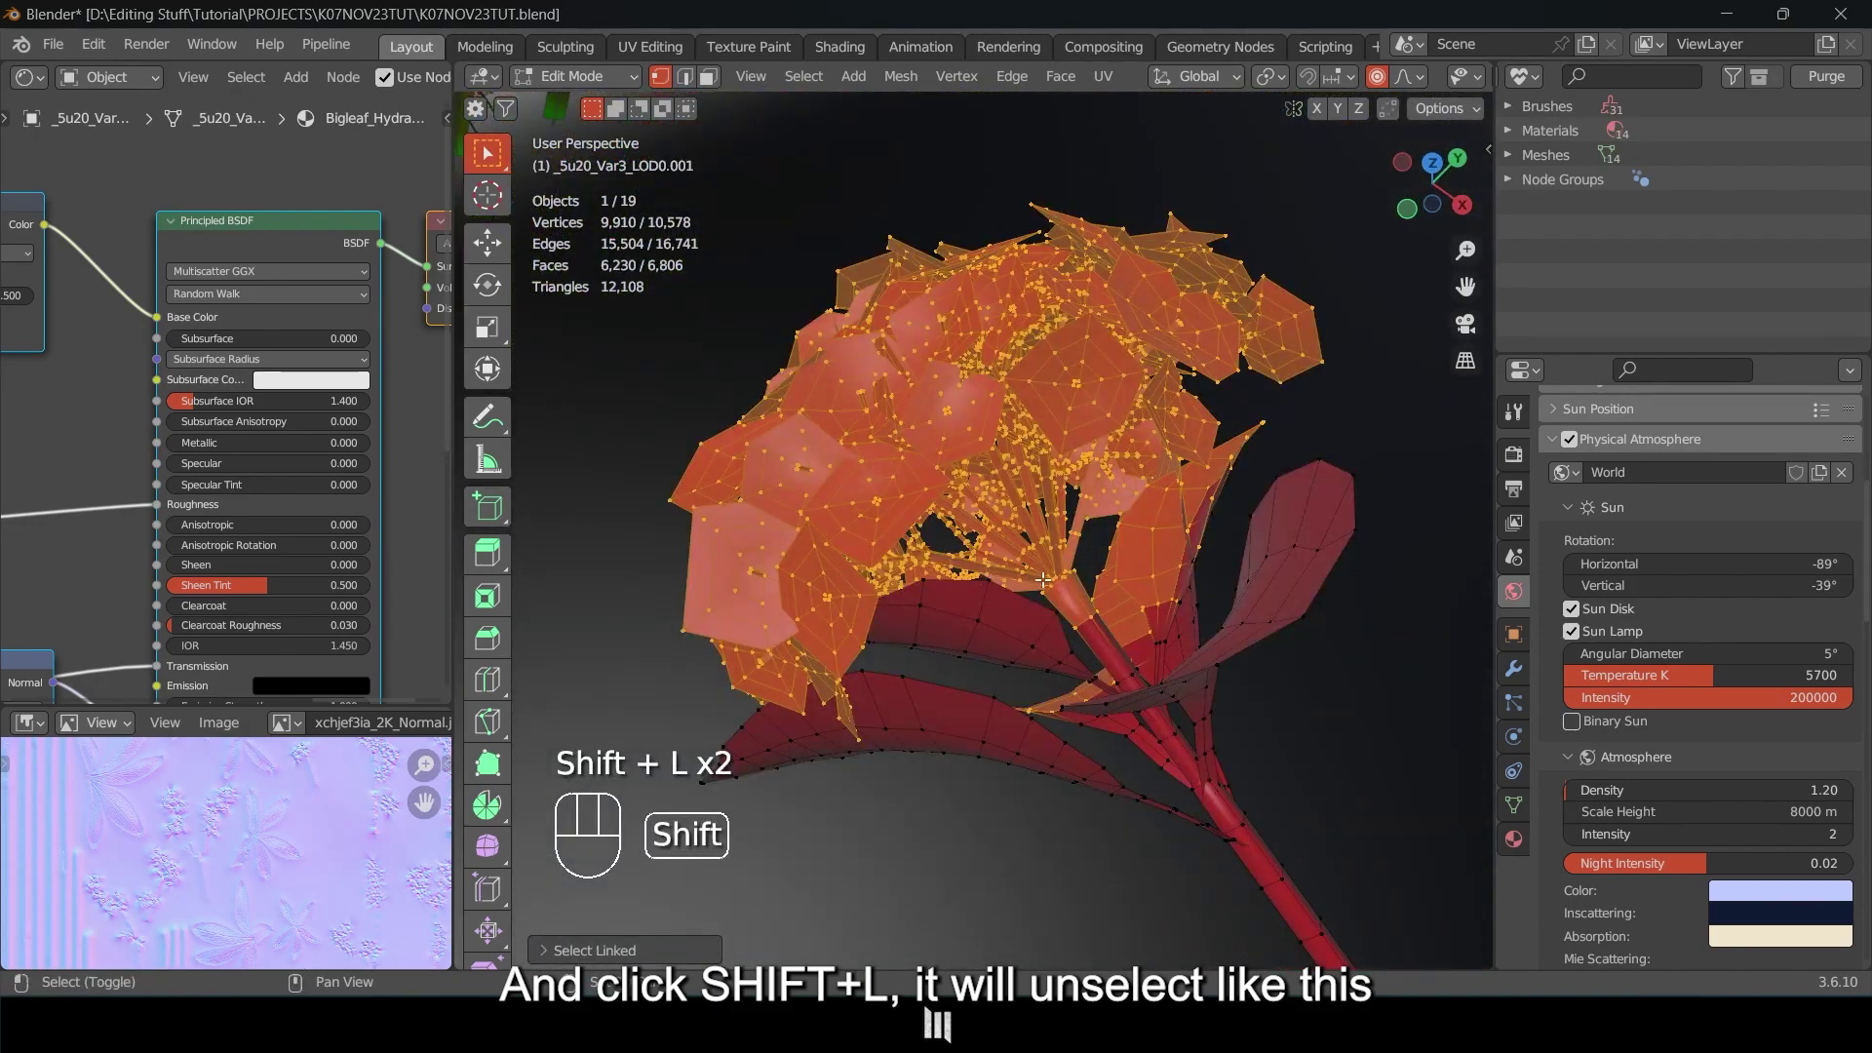
Deselect the linked thin stalks beneath the blossom so that only the petals stay selected.
middle_click_drag(1081, 694, 897, 566)
key("shift+l")
key("shift+l")
key("shift+l")
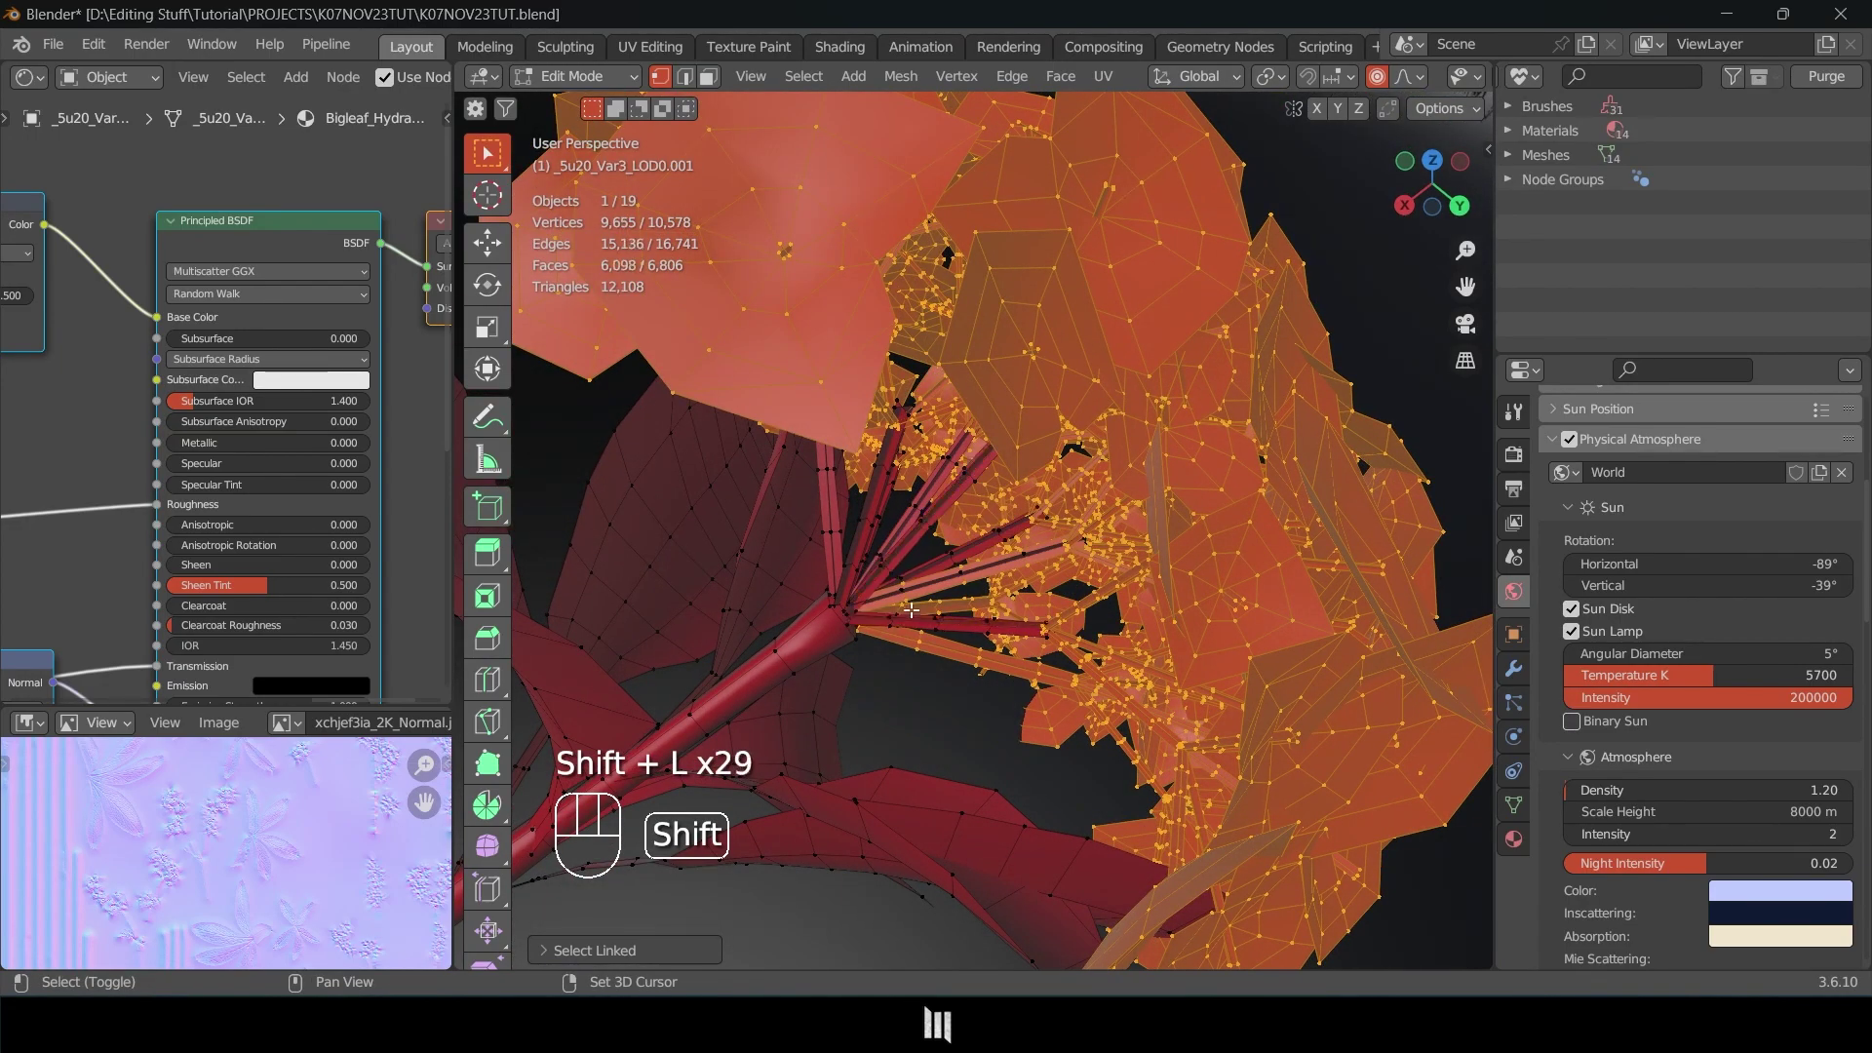
key("shift+l")
key("shift+l")
key("shift+l")
Turn off proportional editing for the petal selection.
middle_click_drag(928, 651, 1150, 469)
key("g")
left_click(1375, 78)
scroll(1212, 560, "down", 3)
middle_click_drag(1212, 559, 1249, 594)
Check from several angles that only the petals are selected by trial-moving the selection and cancelling each move.
key("g")
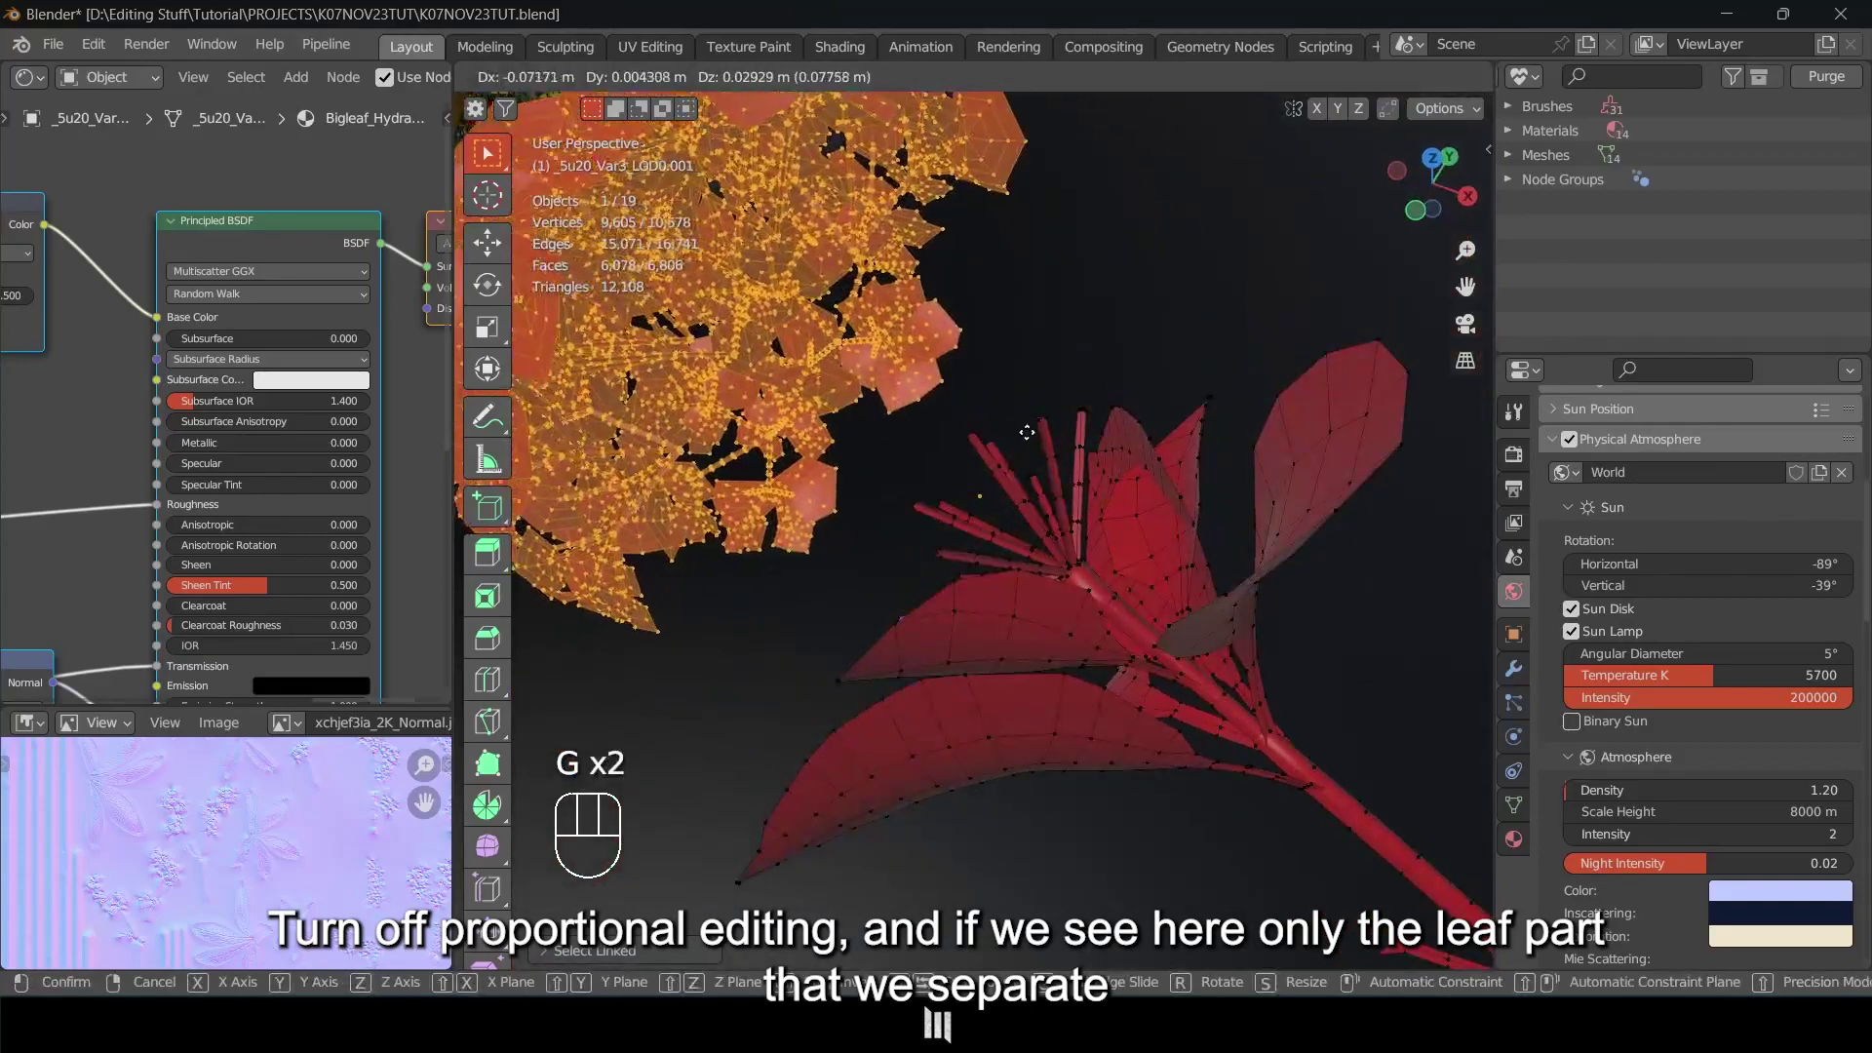
right_click(1028, 430)
middle_click_drag(1028, 430, 1019, 524)
key("g")
right_click(907, 419)
middle_click_drag(907, 419, 780, 390)
key("g")
right_click(859, 341)
key("g")
middle_click_drag(858, 341, 1151, 391)
right_click(1058, 370)
key("g")
right_click(1092, 409)
key("g")
middle_click_drag(1024, 419, 990, 492)
right_click(994, 444)
key("g")
right_click(839, 360)
key("g")
right_click(843, 410)
middle_click_drag(843, 410, 936, 458)
key("g")
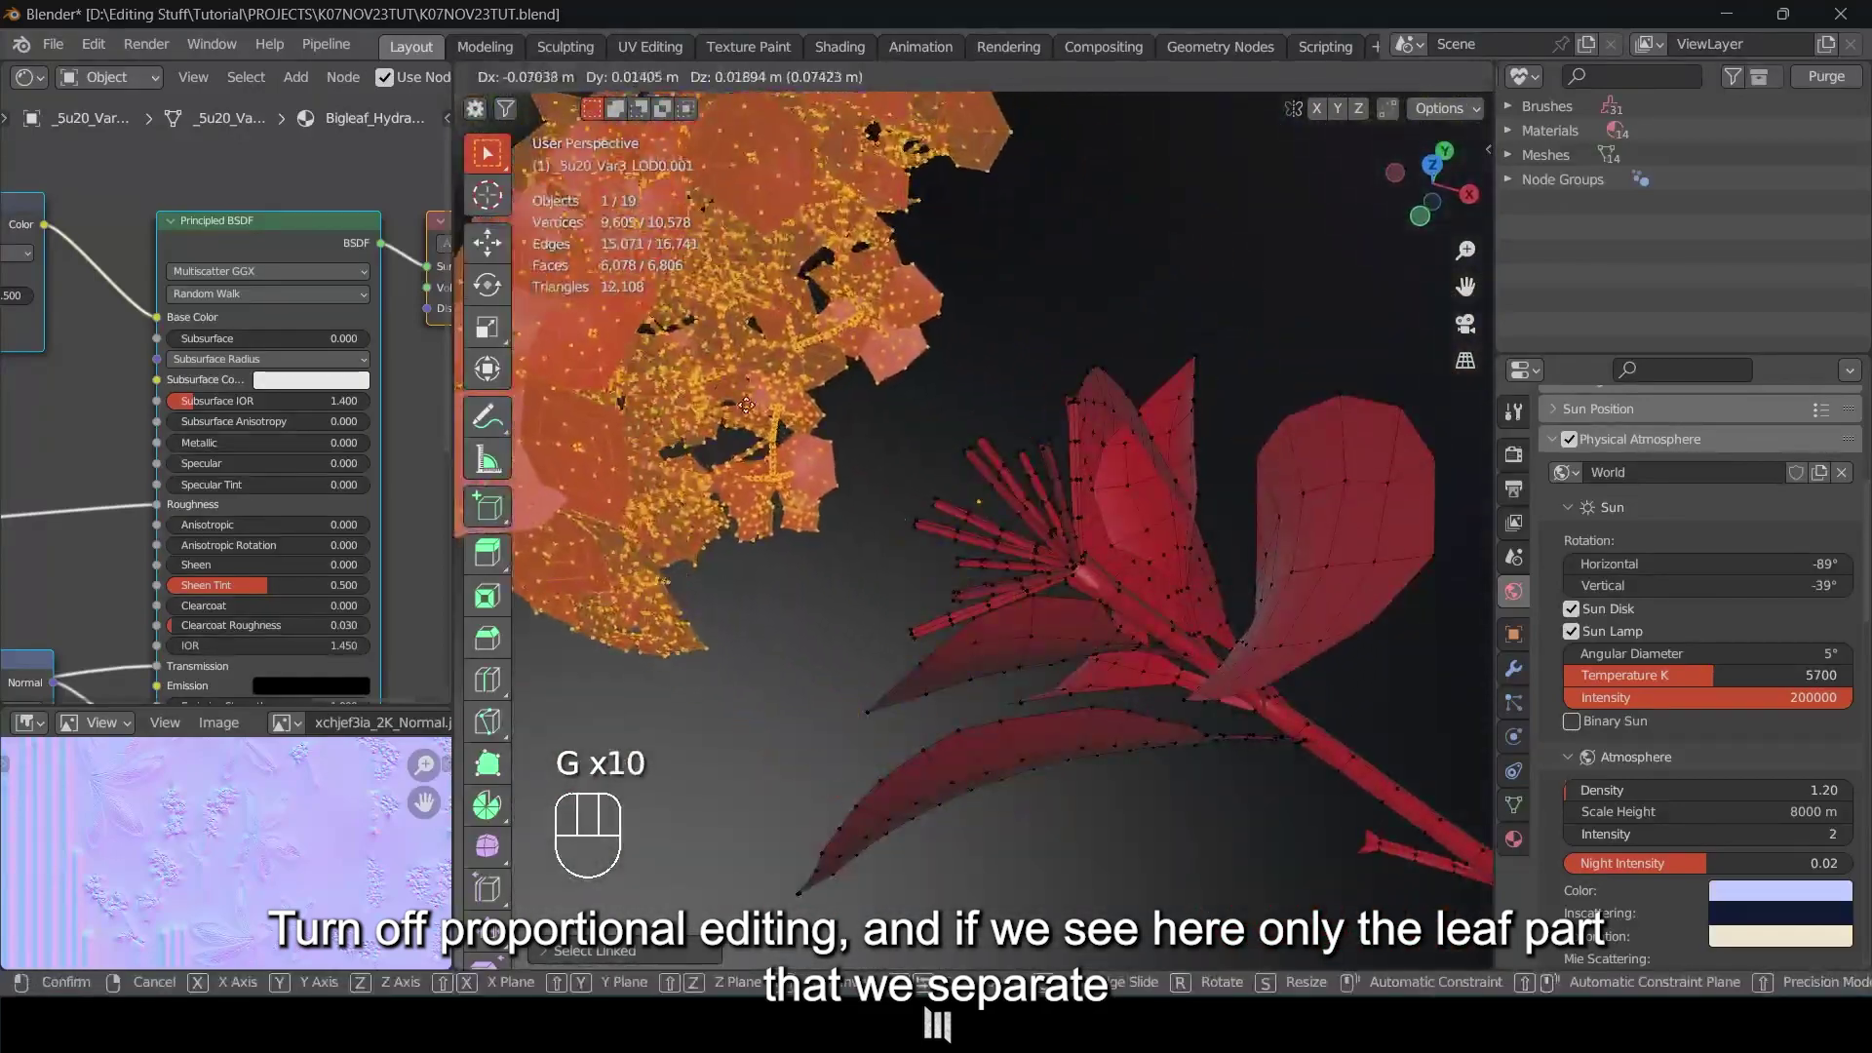
right_click(780, 420)
middle_click_drag(781, 420, 849, 465)
key("g")
right_click(885, 402)
Separate the petal selection into its own object, leave Edit Mode and select the blossom.
key("p")
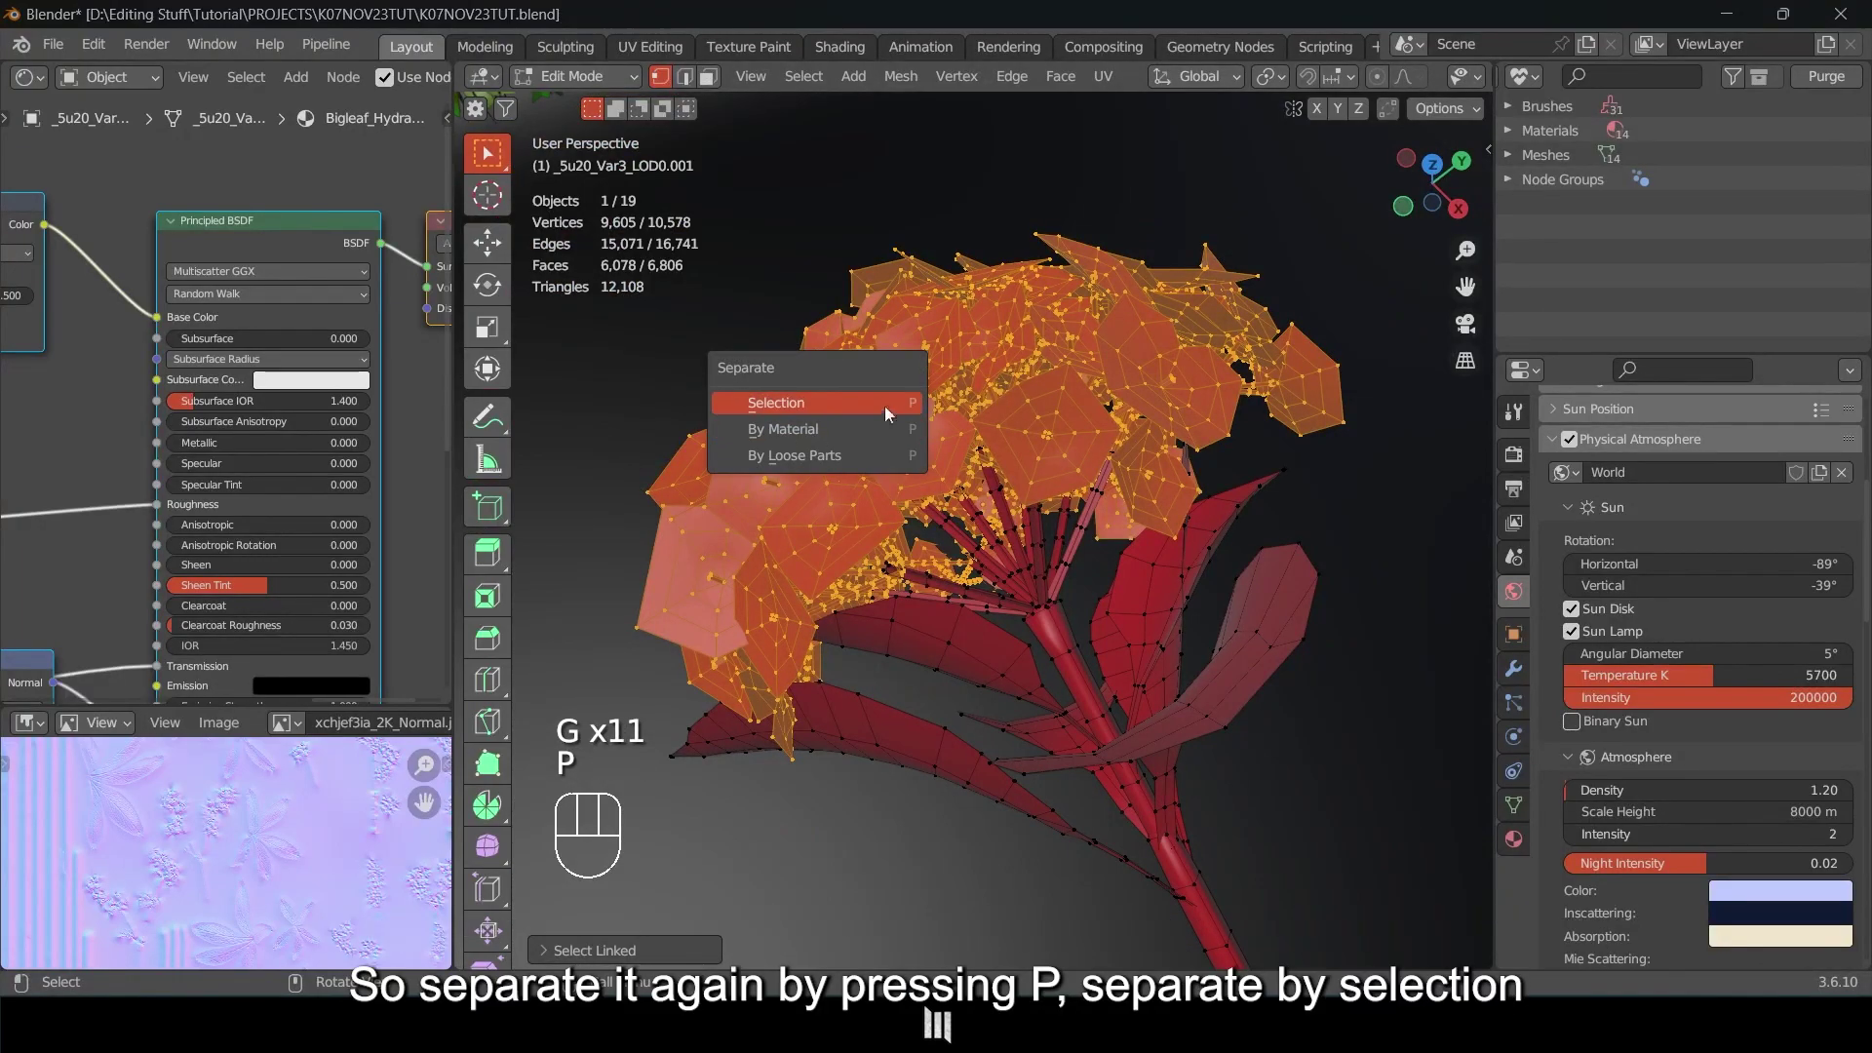
left_click(767, 401)
middle_click_drag(770, 403, 1034, 481)
key("Tab")
left_click(1033, 482)
Switch the viewport to Material Preview shading around the separated flower.
scroll(792, 507, "down", 6)
middle_click_drag(787, 507, 882, 485)
key("z")
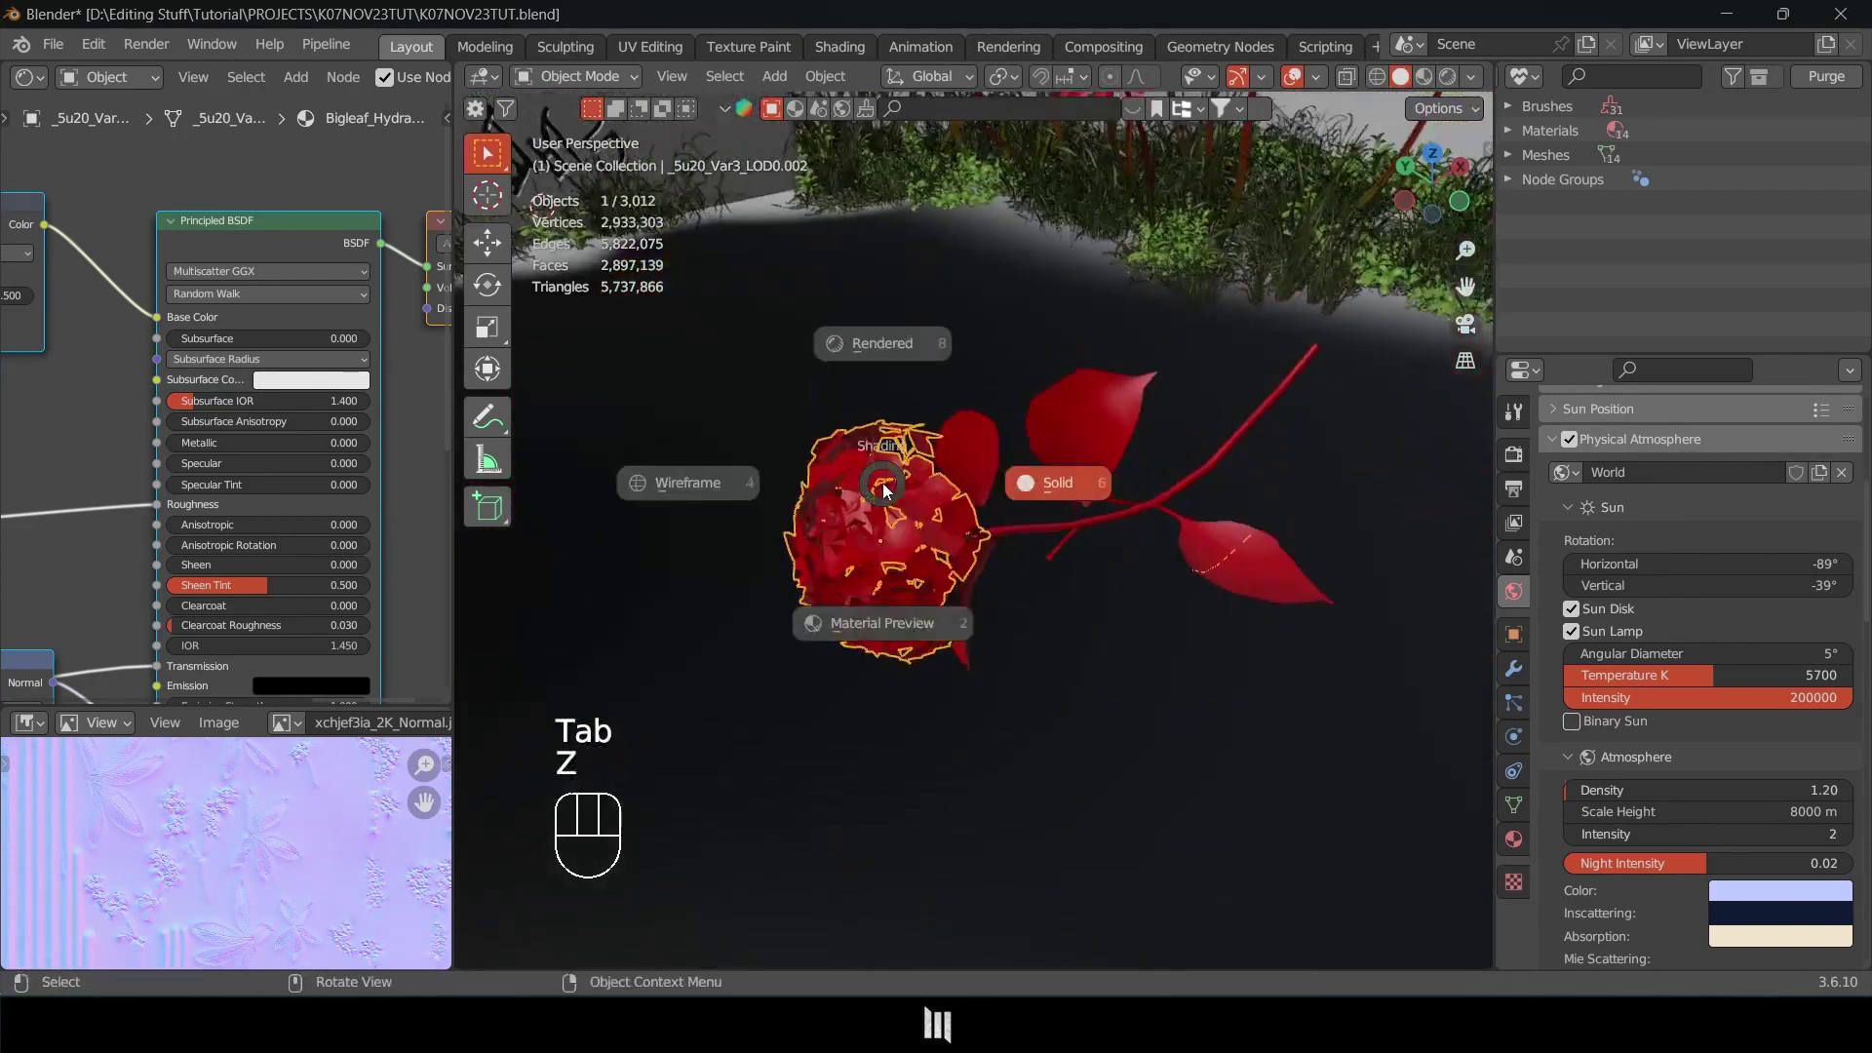
left_click(902, 648)
Duplicate the blossom's Bigleaf_Hydrangea_vgztealha material so the petals use their own copy.
middle_click_drag(1055, 612, 1009, 663, "shift")
middle_click_drag(92, 437, 214, 439)
left_click(1517, 842)
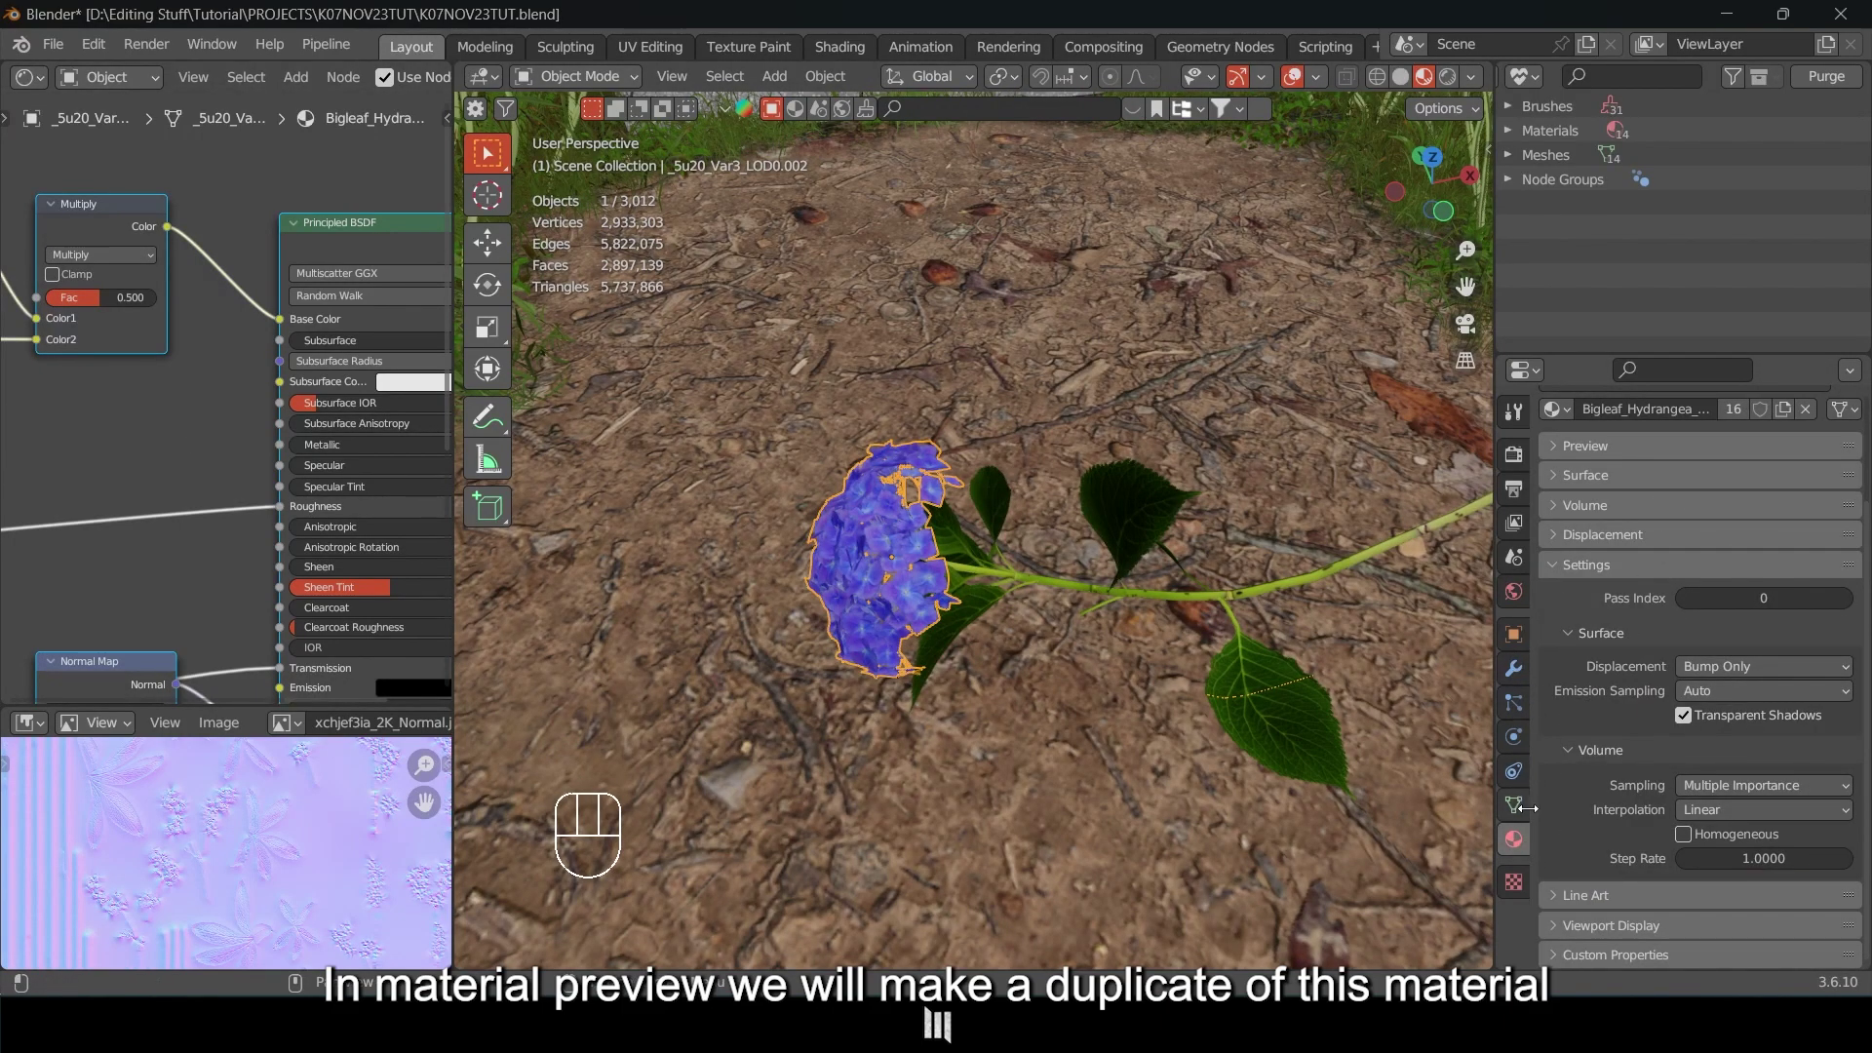
scroll(1869, 620, "up", 3)
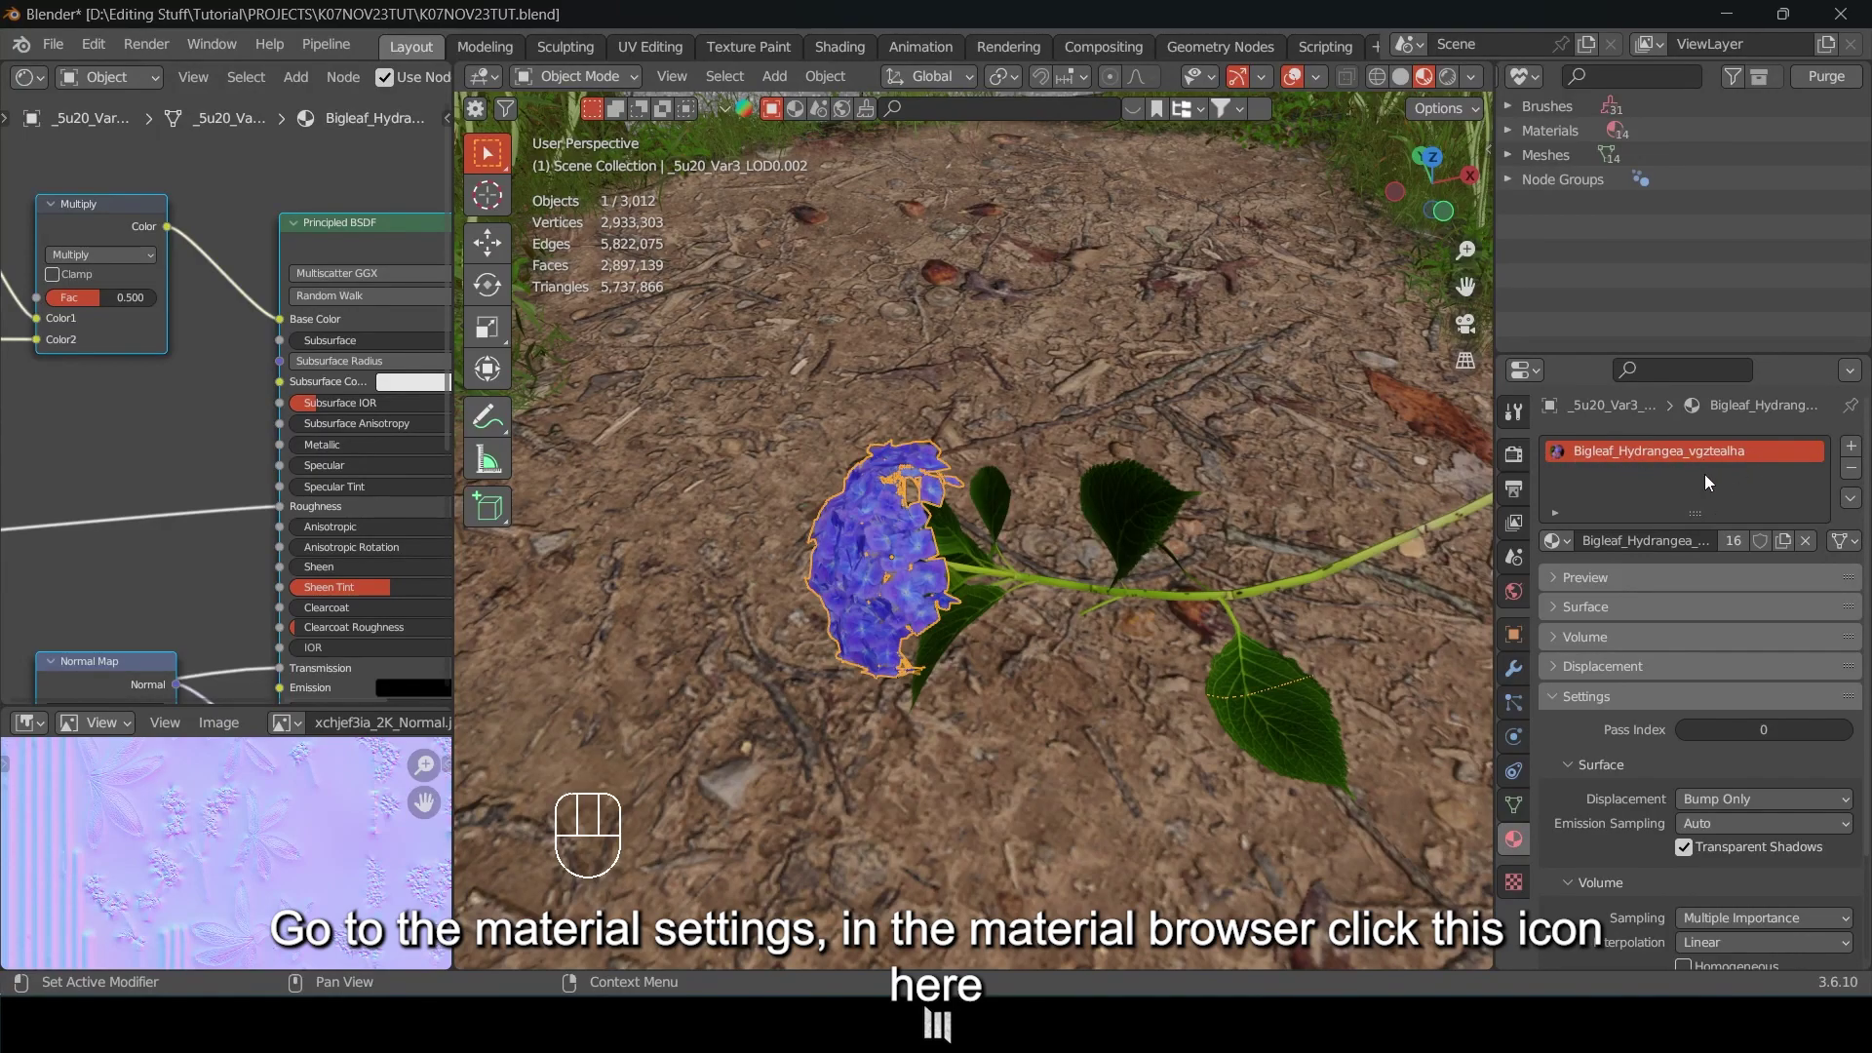
left_click(1783, 540)
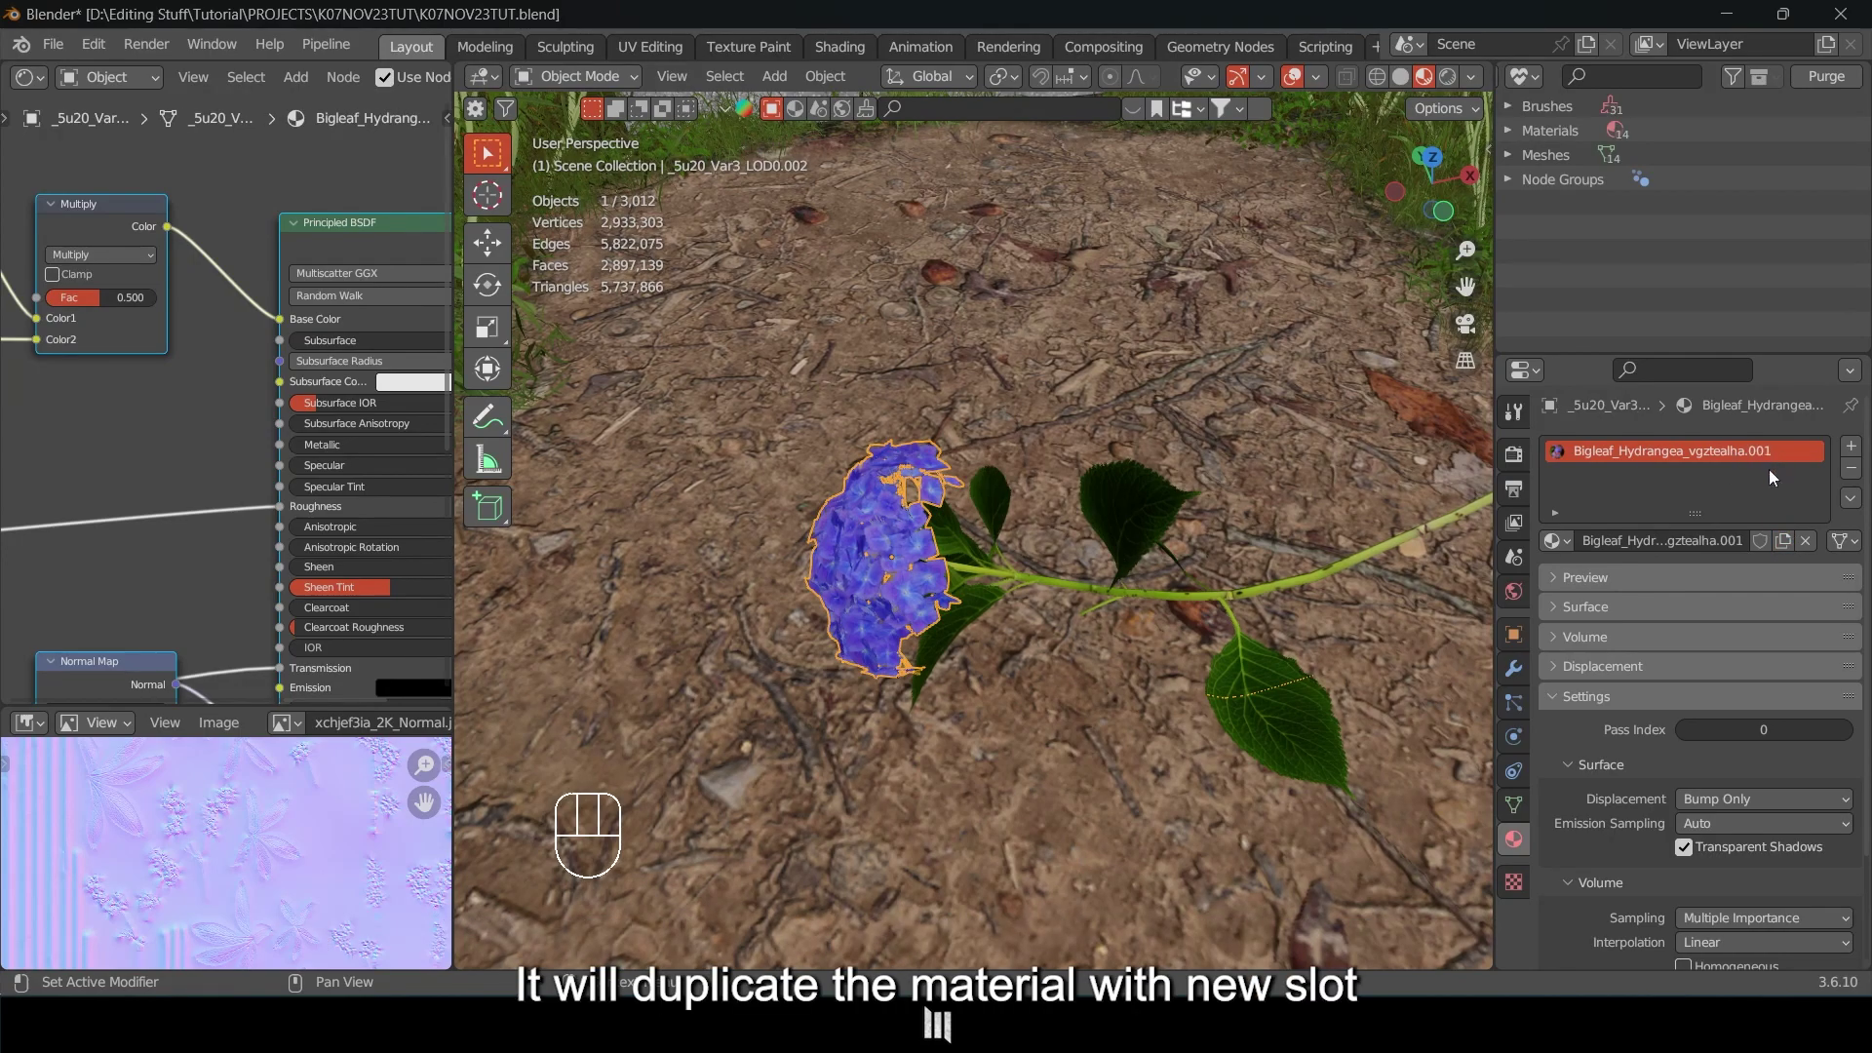
Spread out the overlapping texture nodes in the petal material's node tree.
middle_click_drag(120, 387, 224, 469)
scroll(200, 443, "down", 2)
scroll(266, 495, "down", 3)
middle_click_drag(78, 535, 394, 441)
left_click_drag(51, 482, 139, 472)
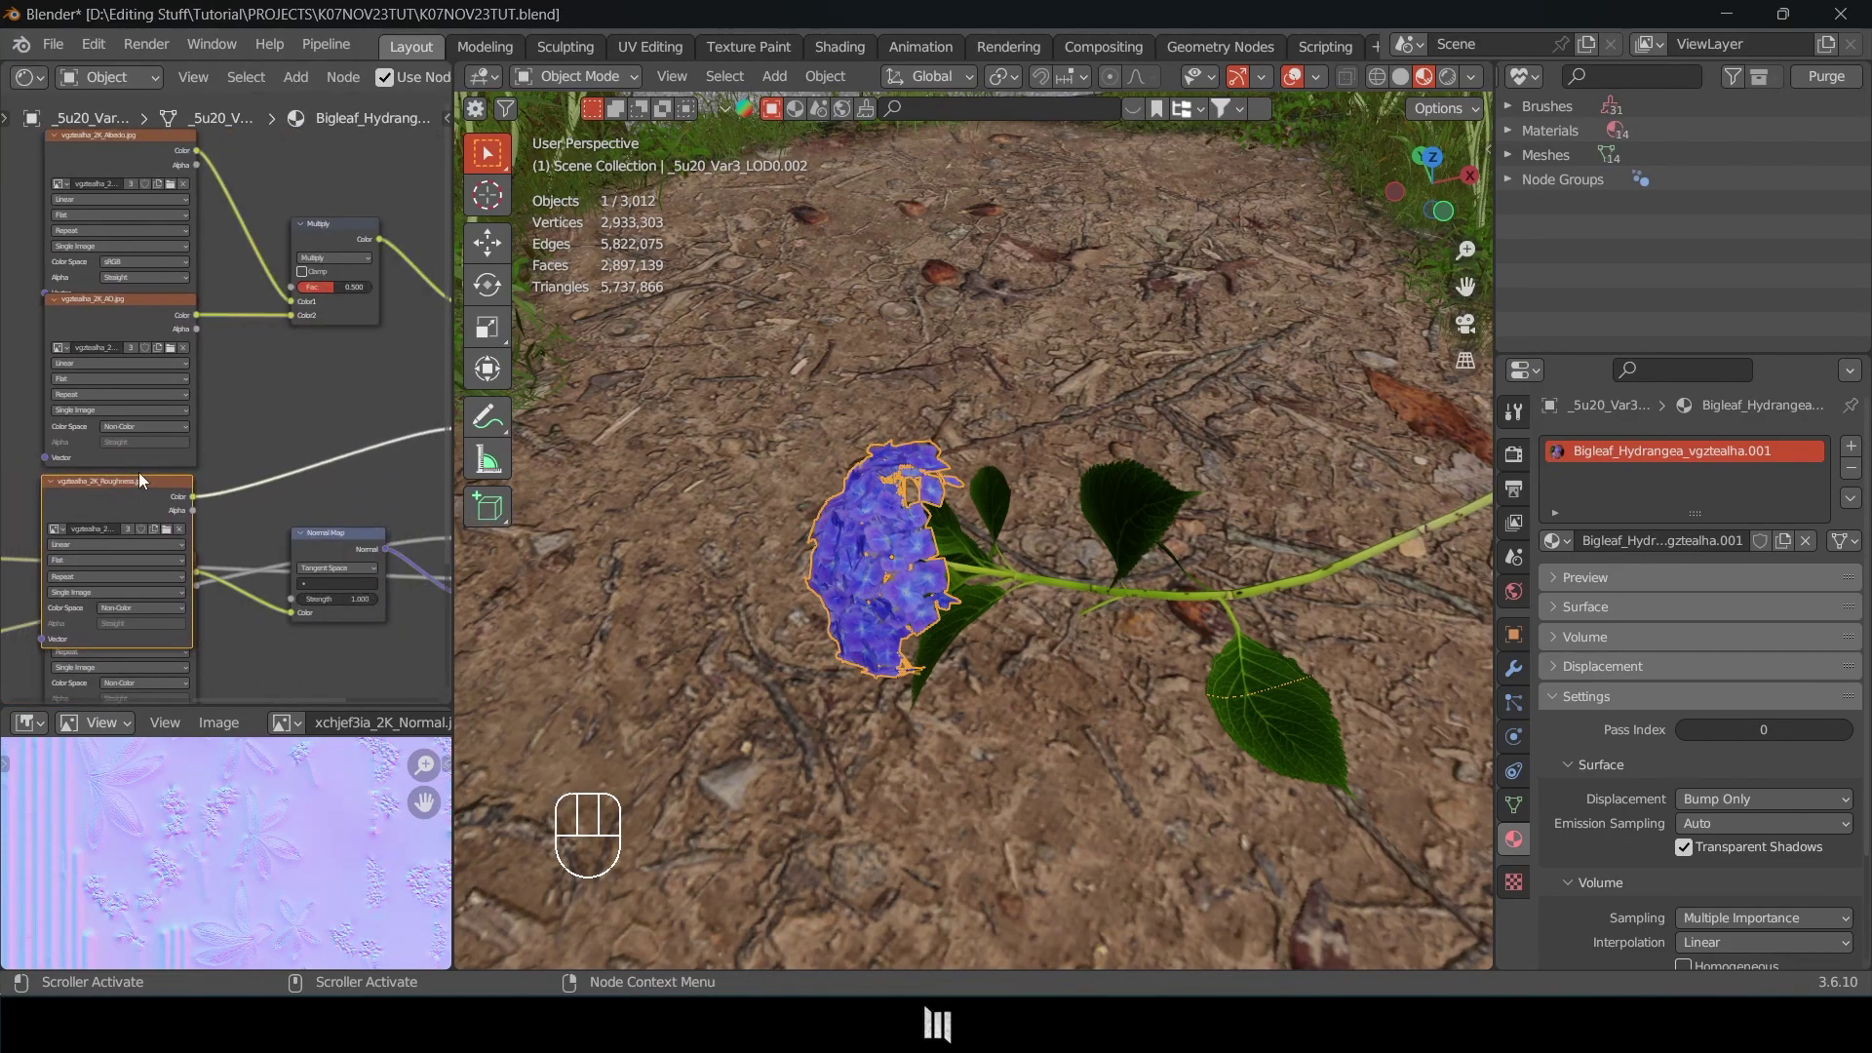
middle_click_drag(138, 472, 212, 517)
left_click_drag(31, 253, 395, 531)
left_click_drag(207, 540, 211, 431)
scroll(252, 431, "down", 1)
middle_click_drag(319, 392, 193, 466)
left_click(251, 431)
scroll(192, 467, "down", 1)
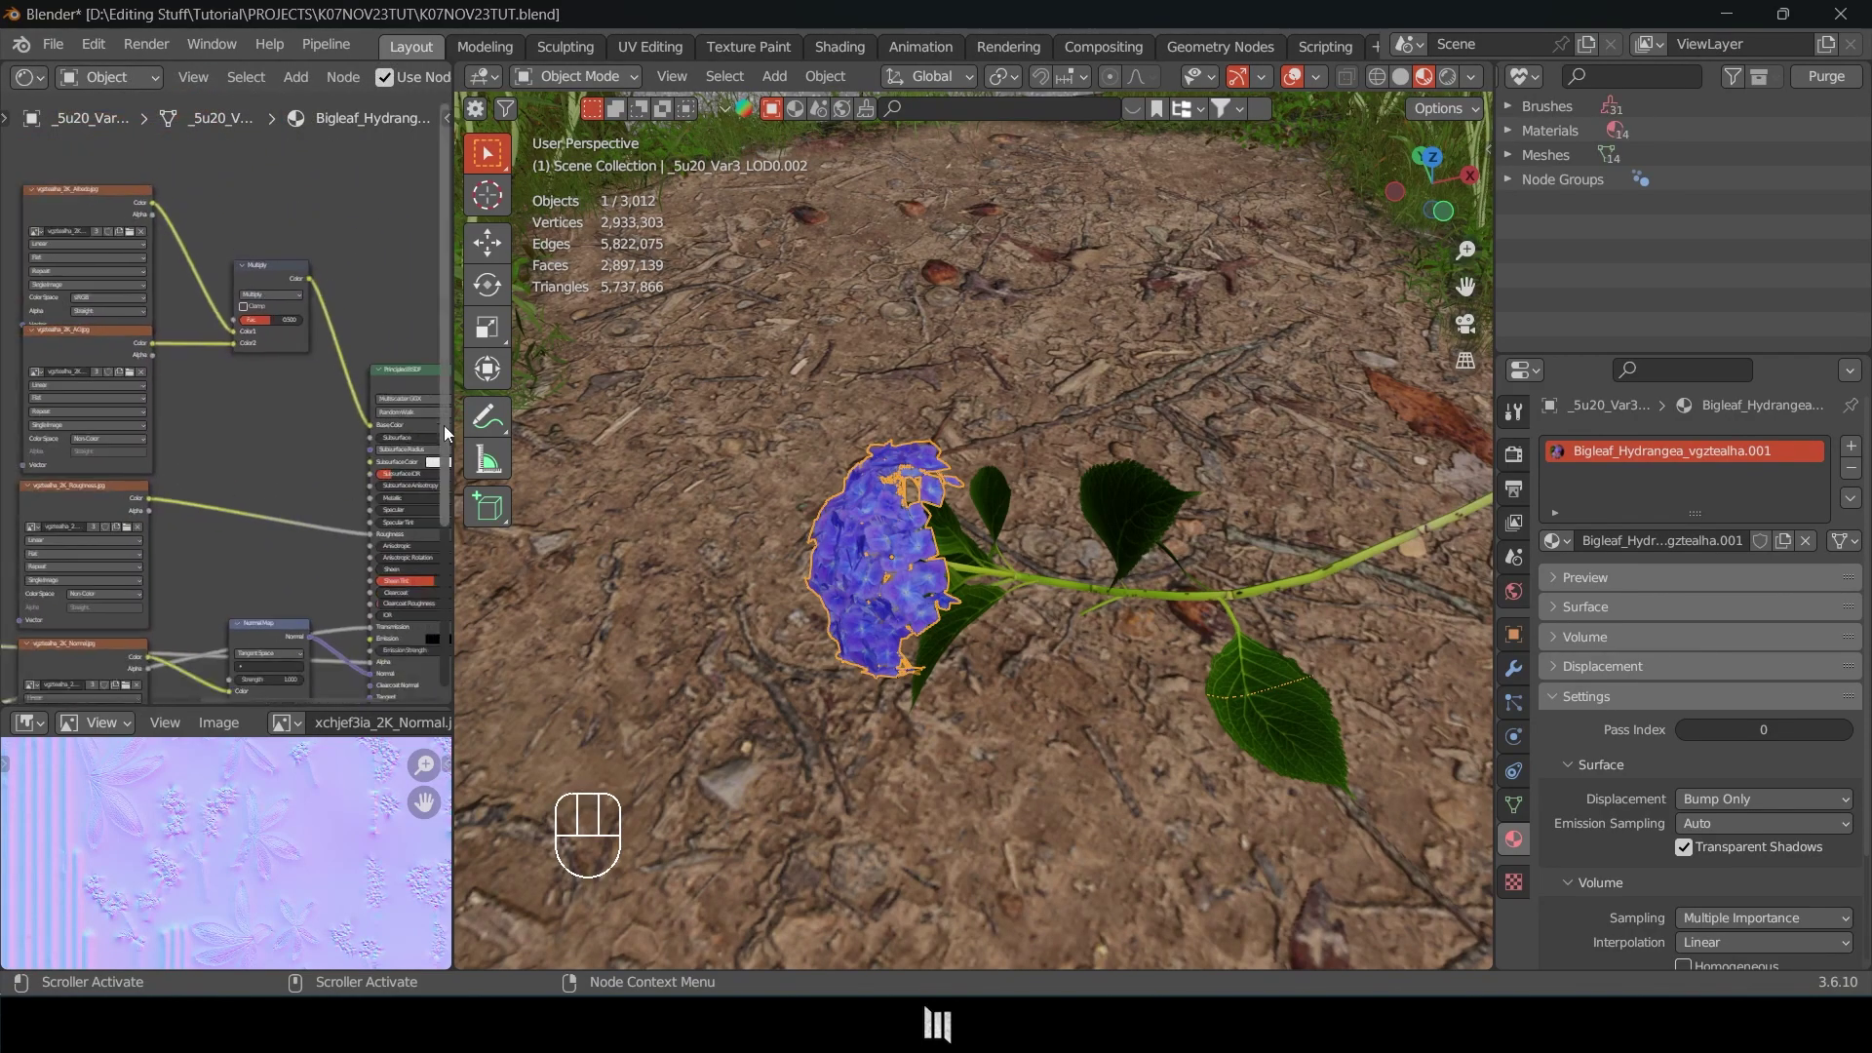
Widen the shader editor and insert a Hue/Saturation/Value node between the Albedo texture and the Multiply node.
left_click_drag(453, 425, 582, 413)
key("shift+a")
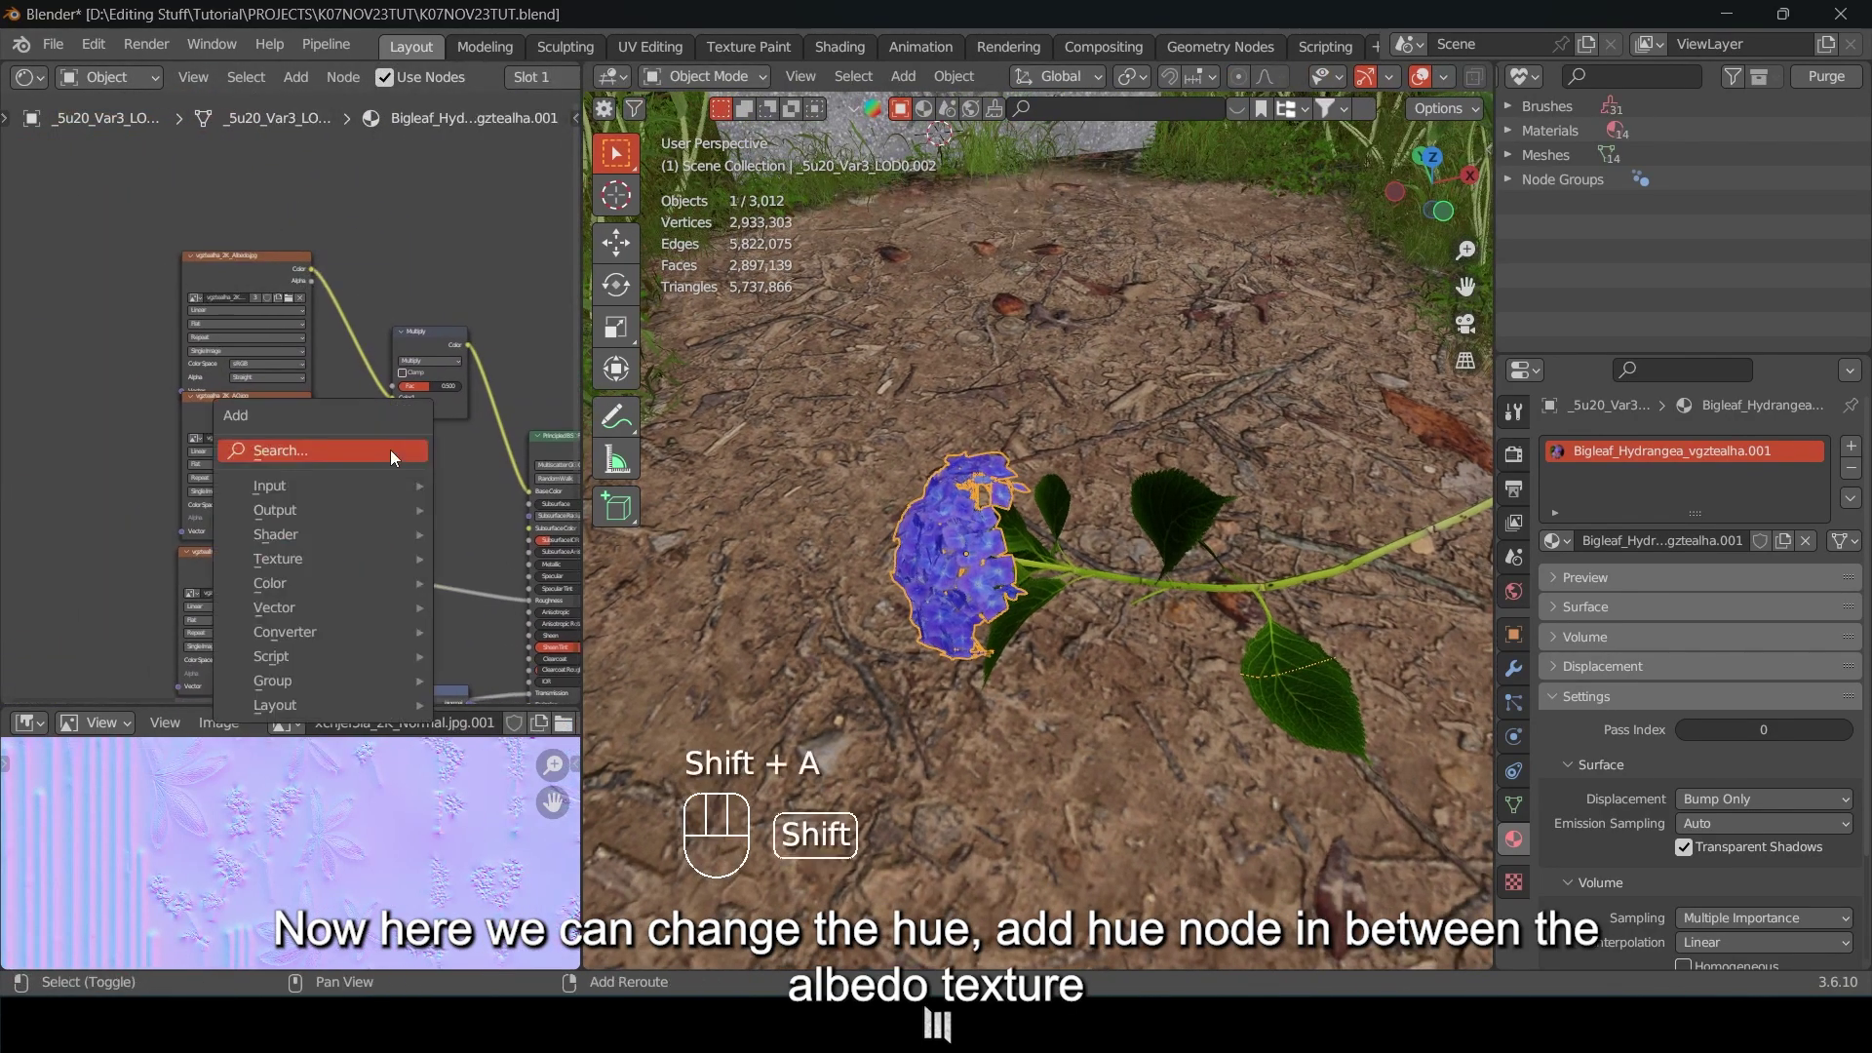
type("hu")
left_click(424, 494)
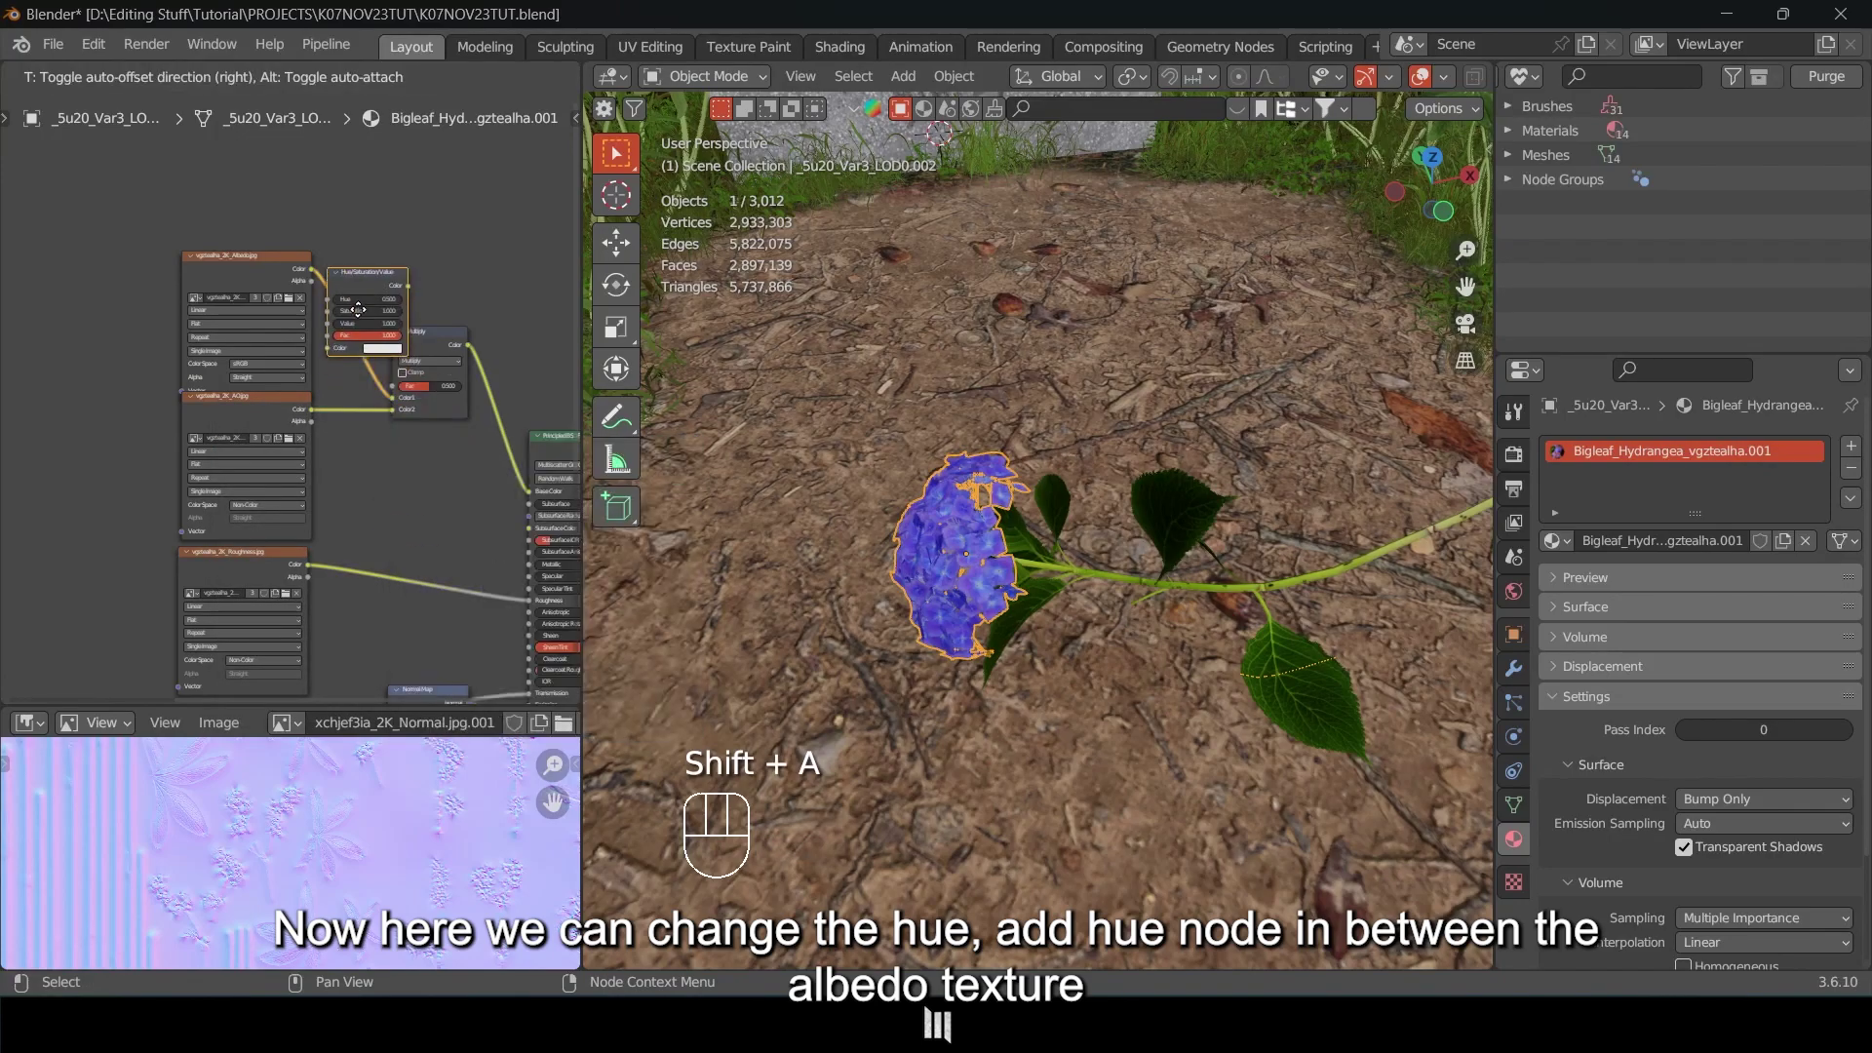
left_click(371, 337)
middle_click_drag(370, 338, 333, 429)
scroll(332, 427, "up", 4)
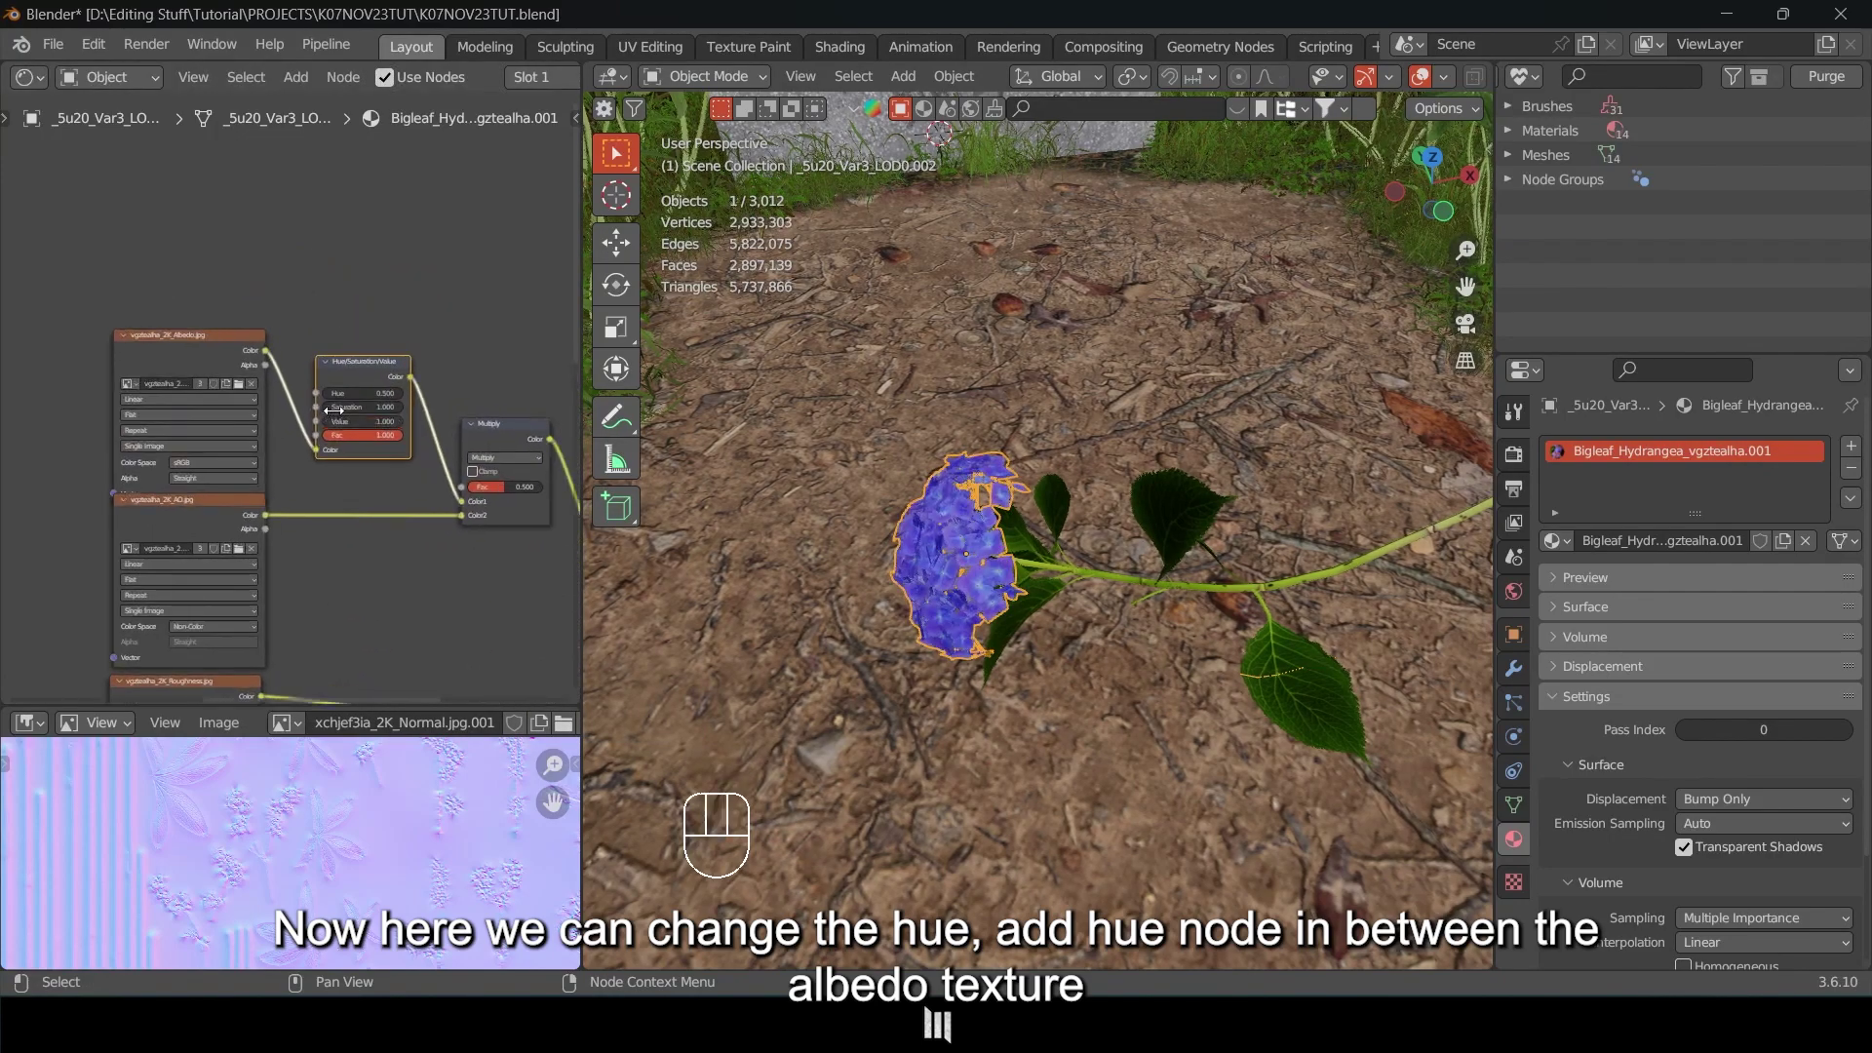
Display the Albedo texture in an enlarged image editor and set the petal material's Hue to 0.860.
middle_click_drag(161, 331, 146, 332)
left_click(170, 341)
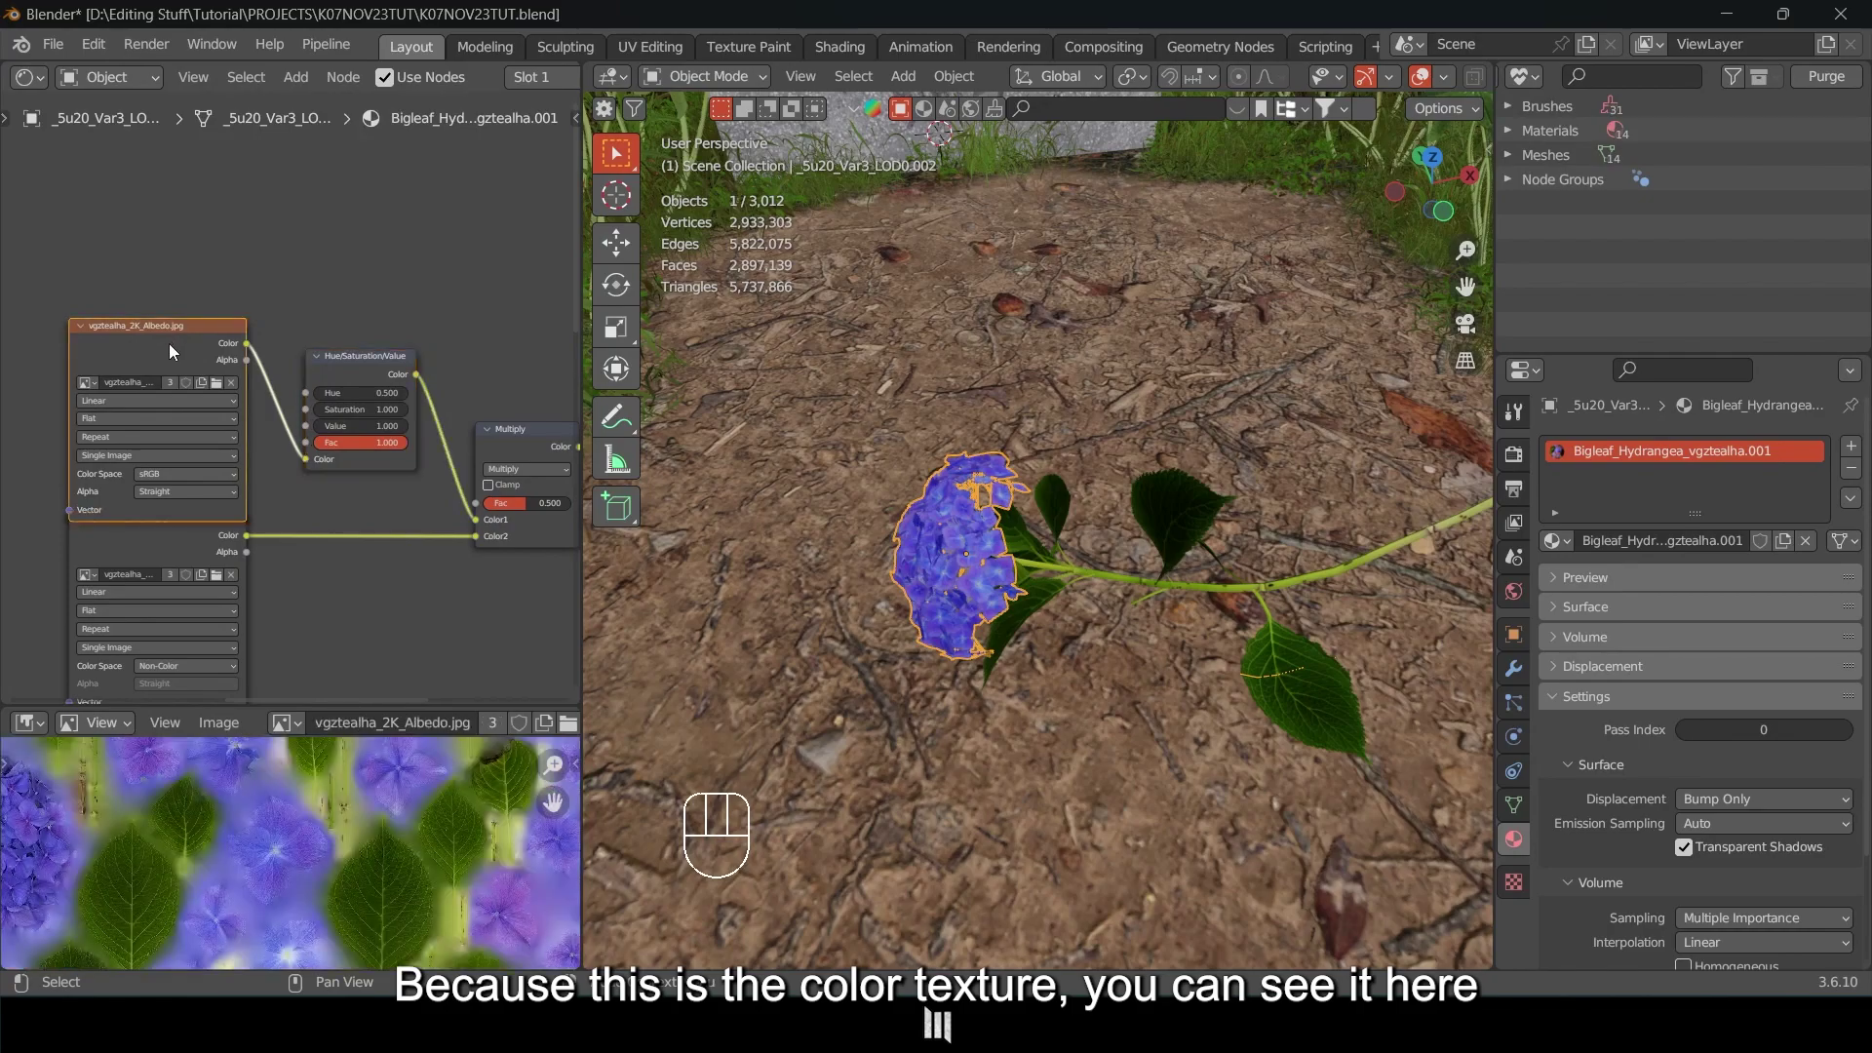
scroll(287, 395, "up", 1)
left_click_drag(262, 712, 263, 654)
scroll(400, 365, "up", 3)
left_click_drag(367, 365, 437, 365, "shift")
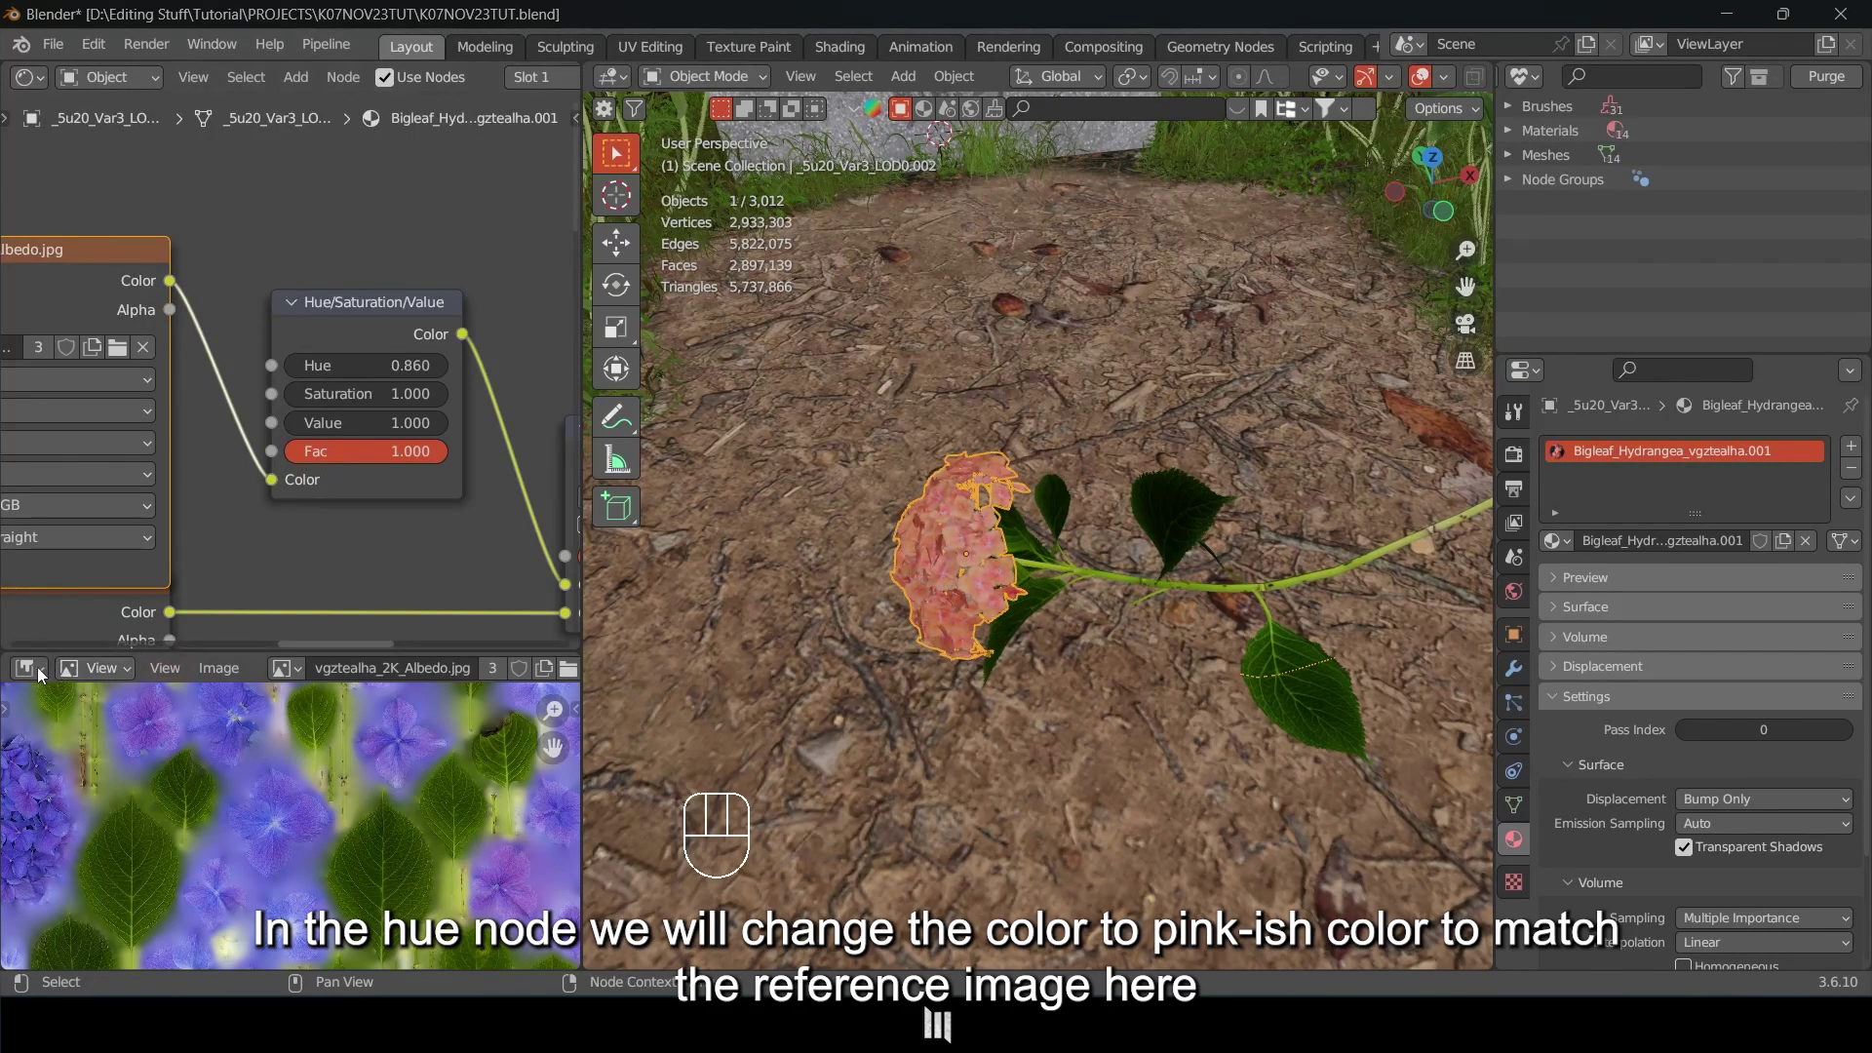
Load the reference image Screenshot 2023-11-06 191534.png into the image editor and zoom in on its flowers.
left_click(283, 668)
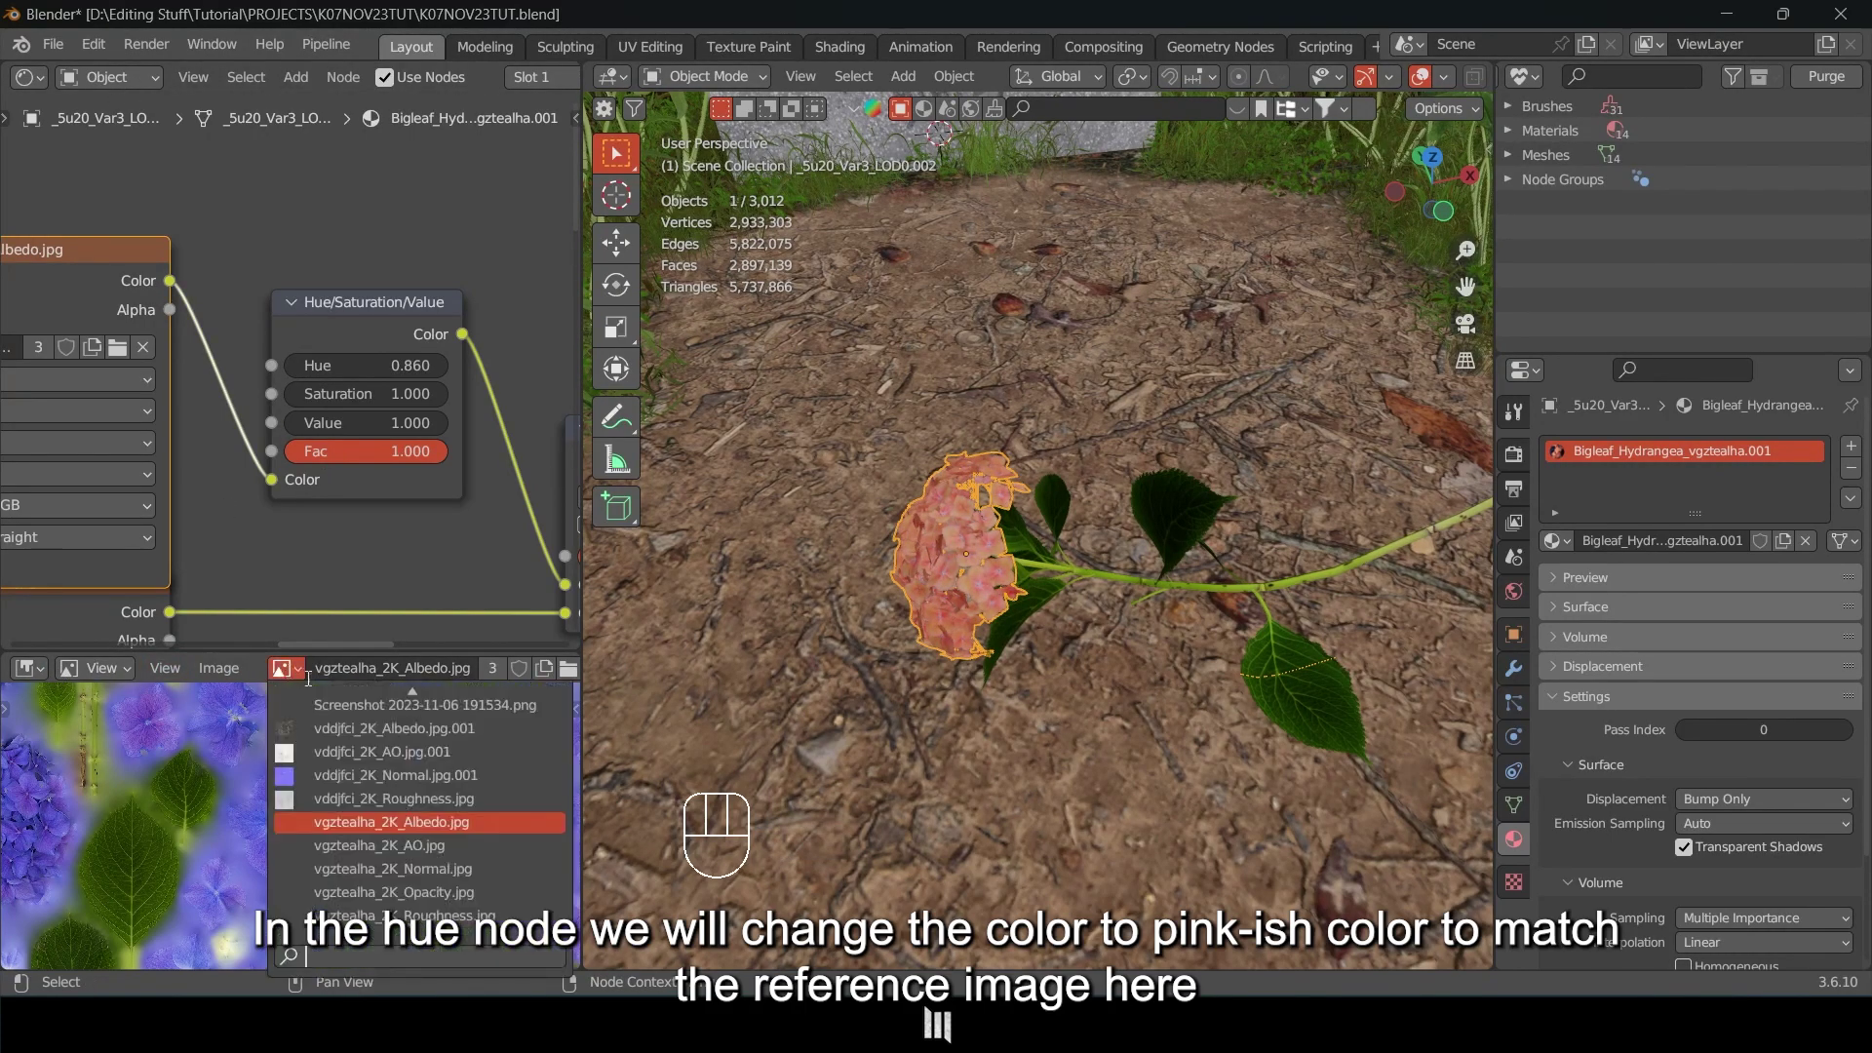
left_click(525, 706)
middle_click_drag(291, 824, 369, 780)
scroll(266, 901, "up", 3)
middle_click_drag(232, 931, 199, 837)
scroll(273, 841, "up", 2)
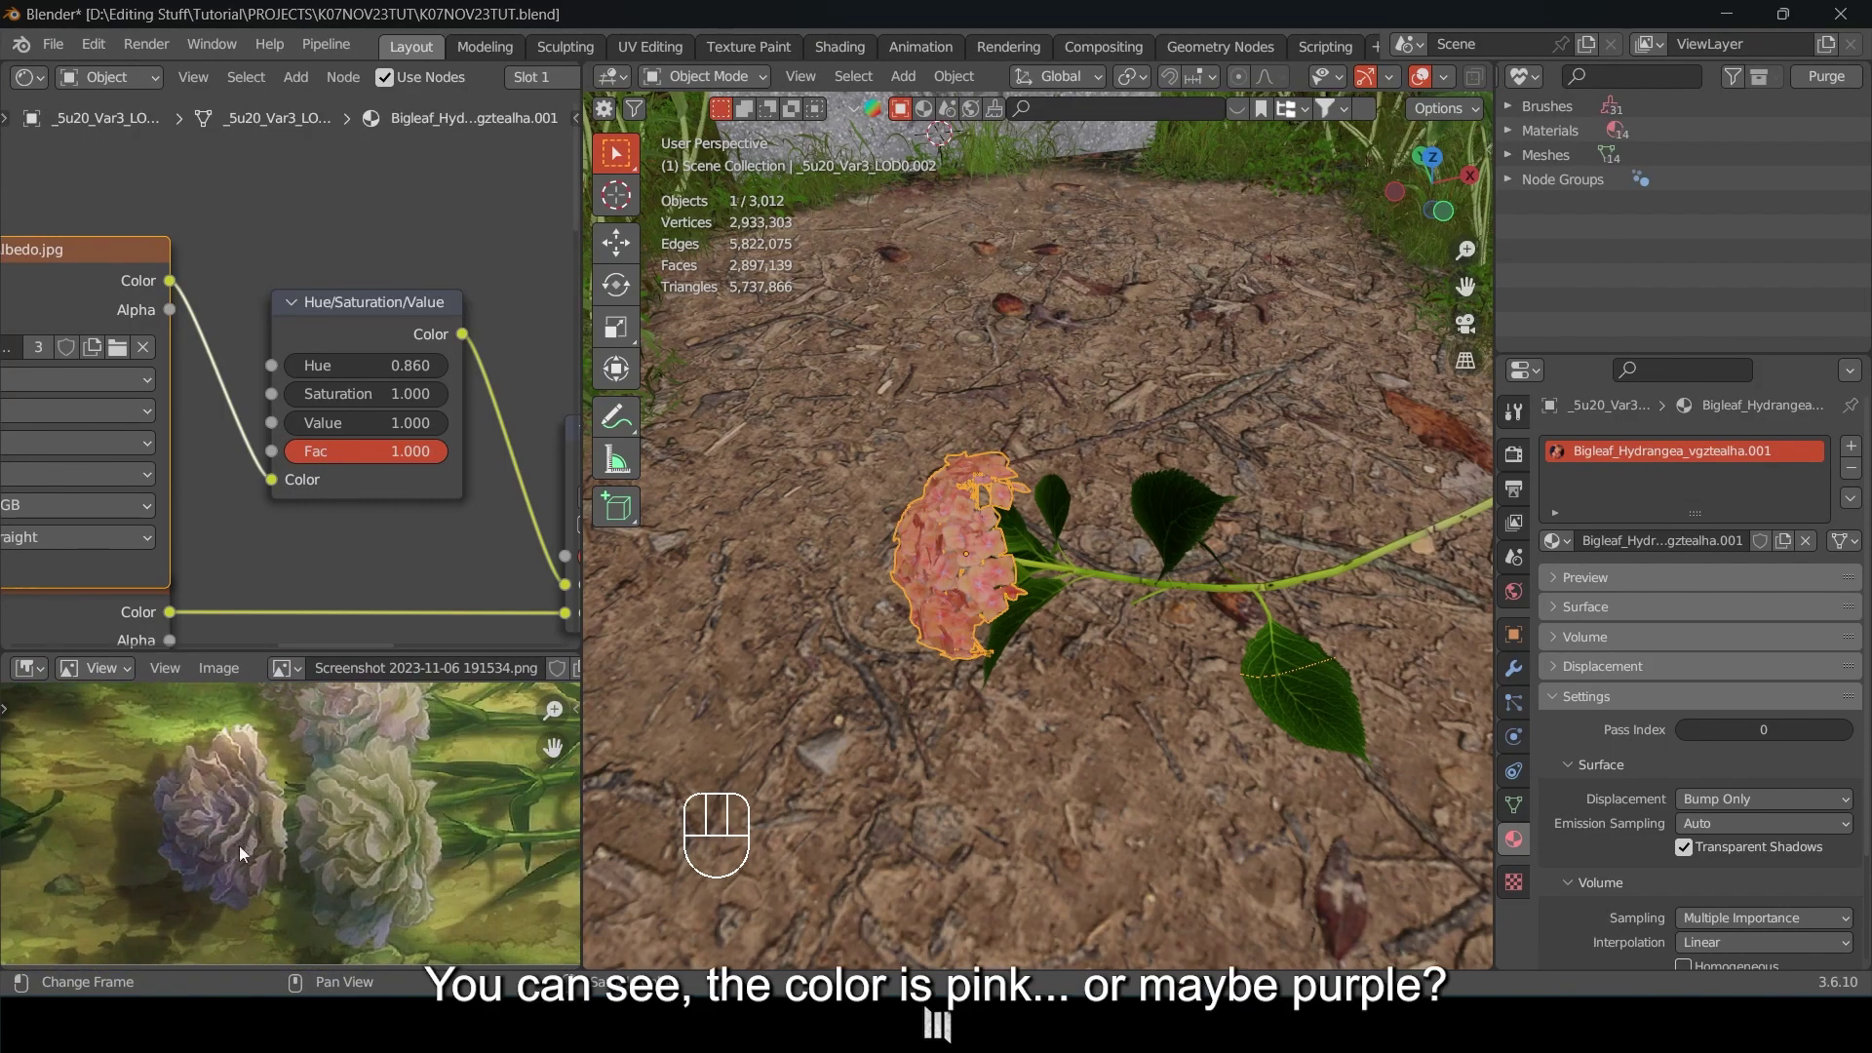
mouse_move(265, 820)
middle_mouse_down()
mouse_move(283, 868)
mouse_move(308, 788)
mouse_move(332, 784)
mouse_move(277, 845)
middle_mouse_up()
scroll(332, 784, "up", 2)
scroll(283, 786, "down", 2)
middle_click_drag(375, 766, 293, 822)
Set the petal material's Hue to 0.810 and Saturation to 0.820 for a more purplish pink.
middle_click_drag(1209, 554, 1073, 595)
mouse_move(365, 366)
left_mouse_down("shift")
mouse_move(395, 365)
mouse_move(348, 366)
left_mouse_up("shift")
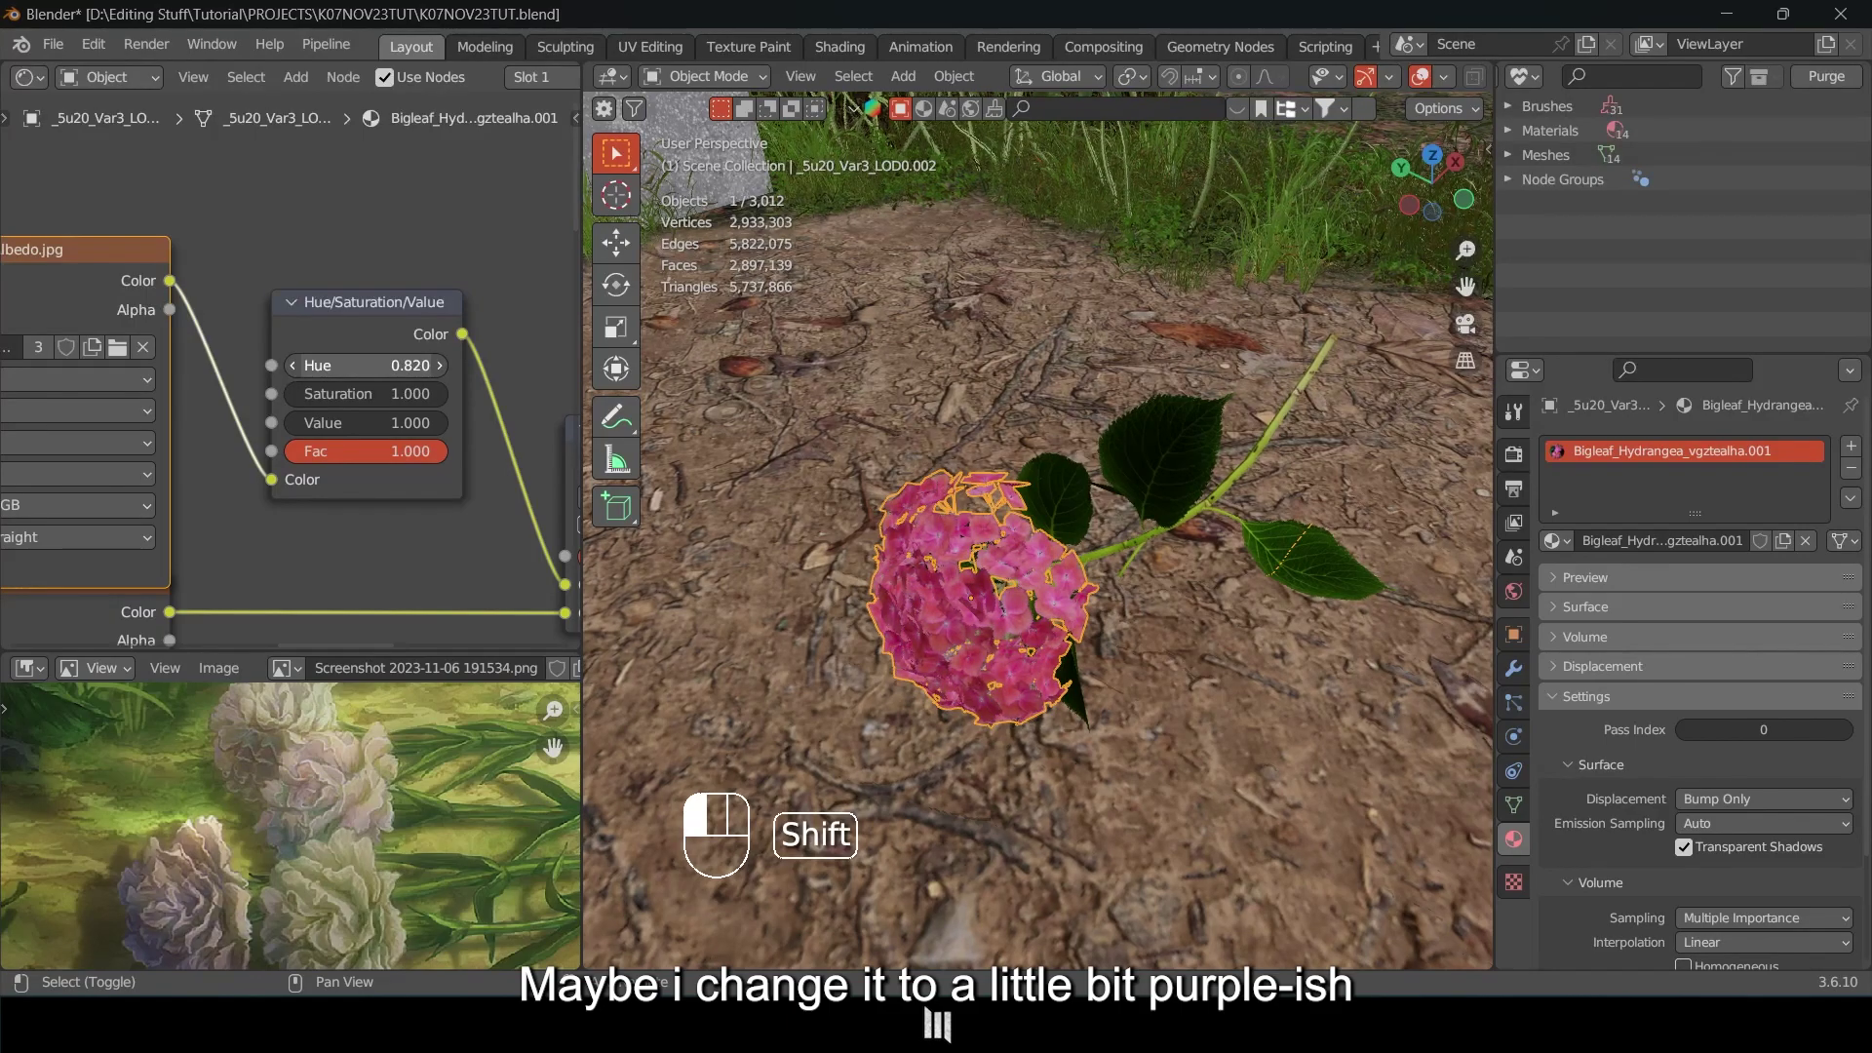
left_click_drag(404, 398, 395, 398, "shift")
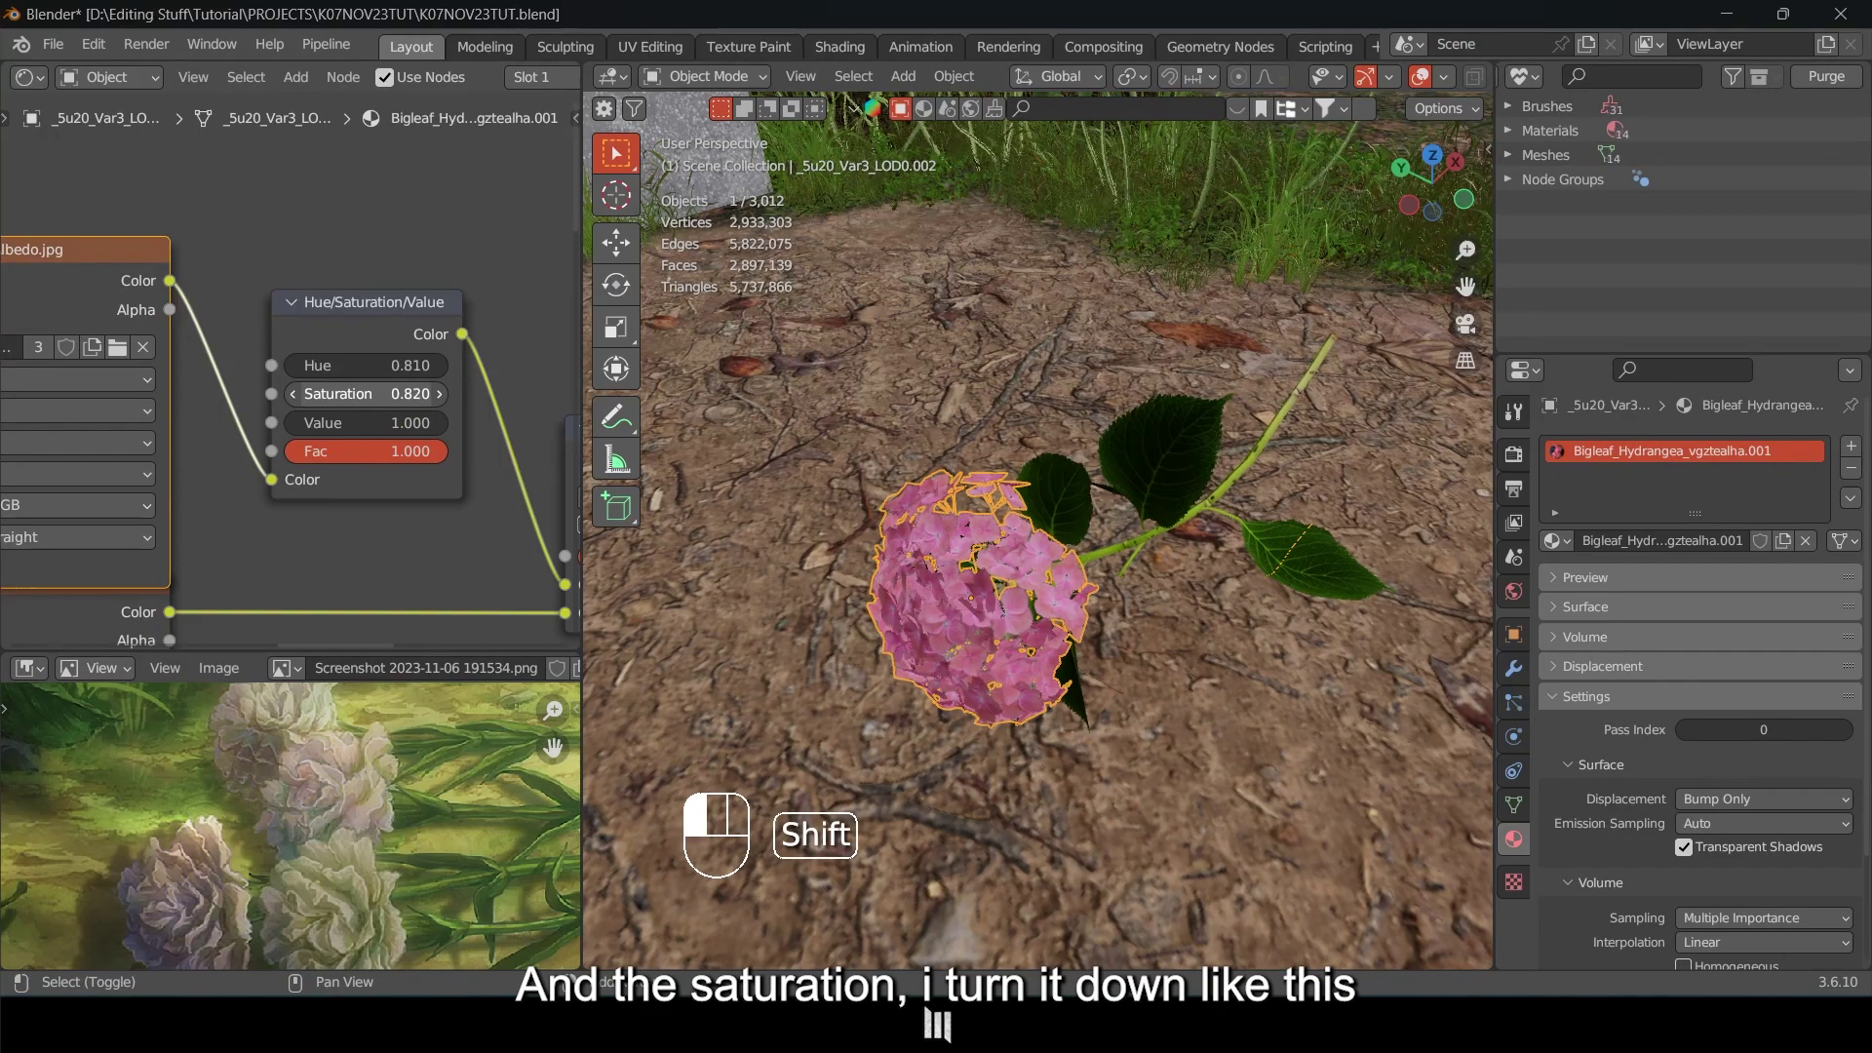
Duplicate the blossom together with its stem, place the copy behind the original on the ground plane and rotate it about Z.
middle_click_drag(1082, 599, 975, 688)
left_click(951, 528)
left_click(798, 546, "shift")
middle_click_drag(859, 597, 985, 634, "shift")
key("shift+d")
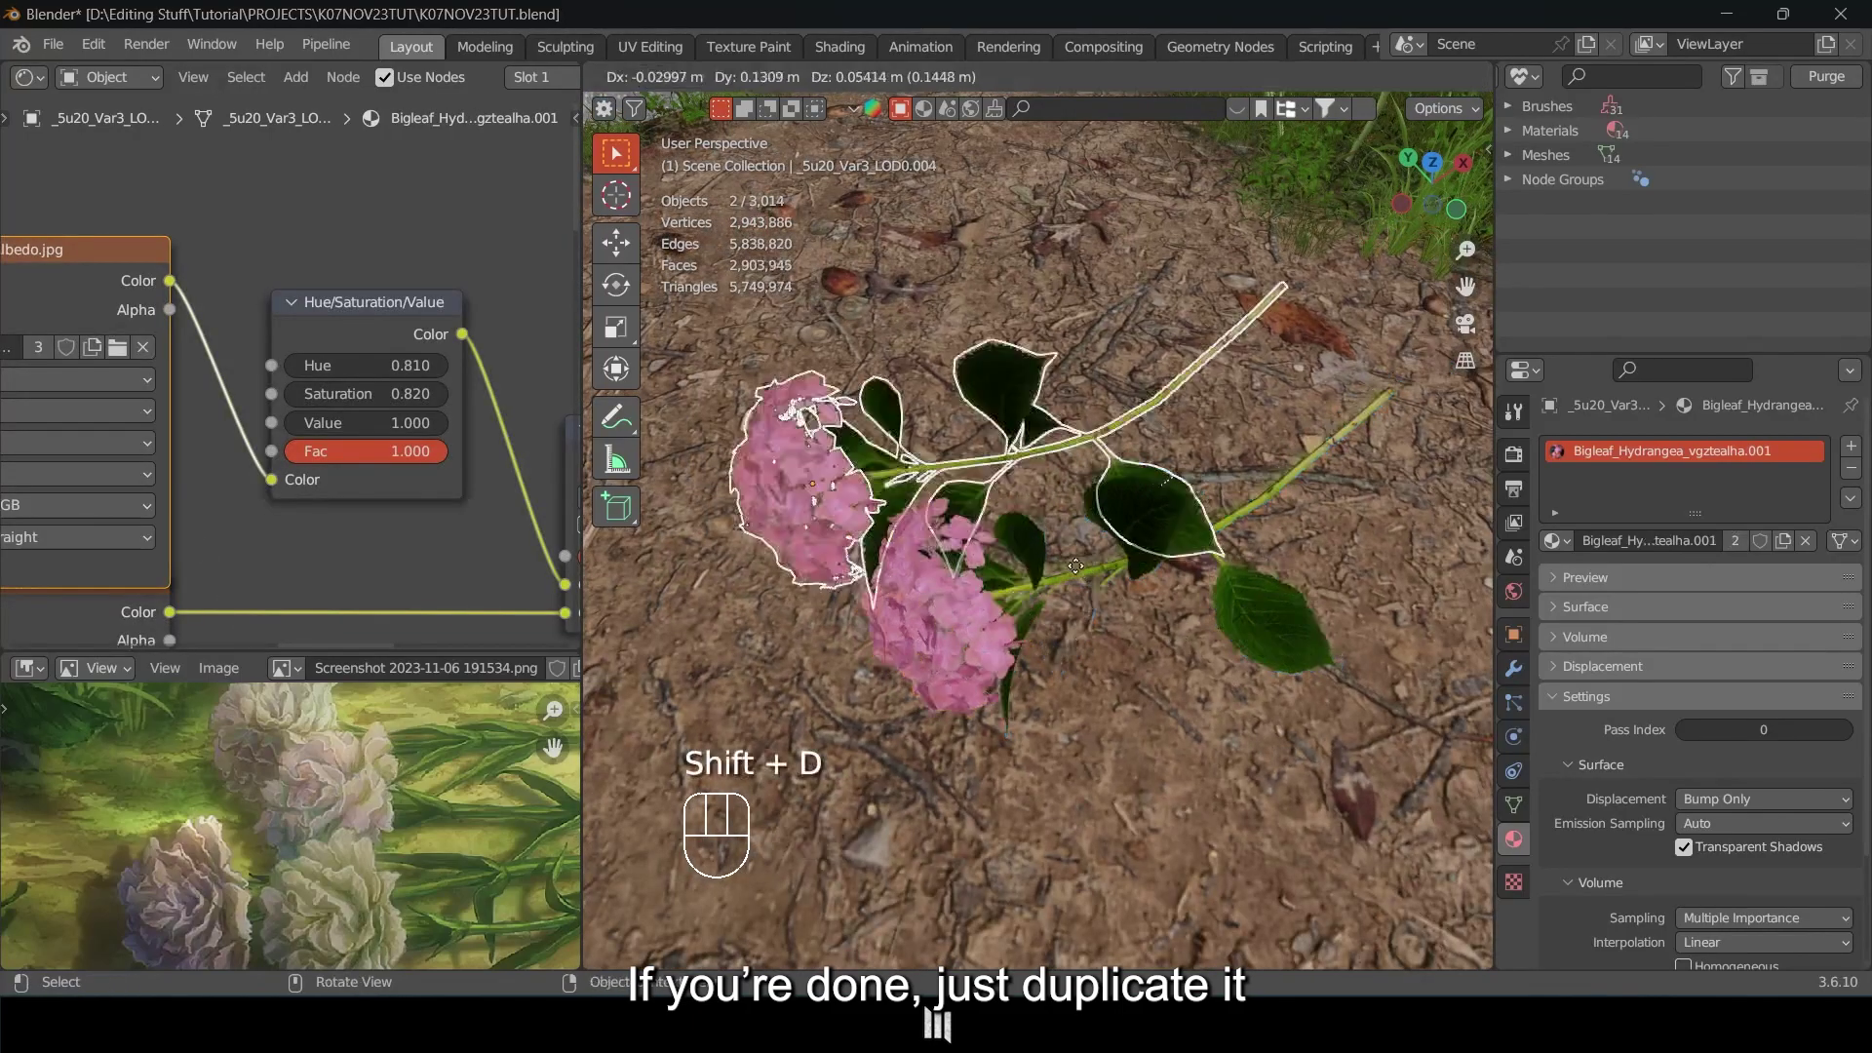
key("shift+z")
key("r")
key("z")
key("g")
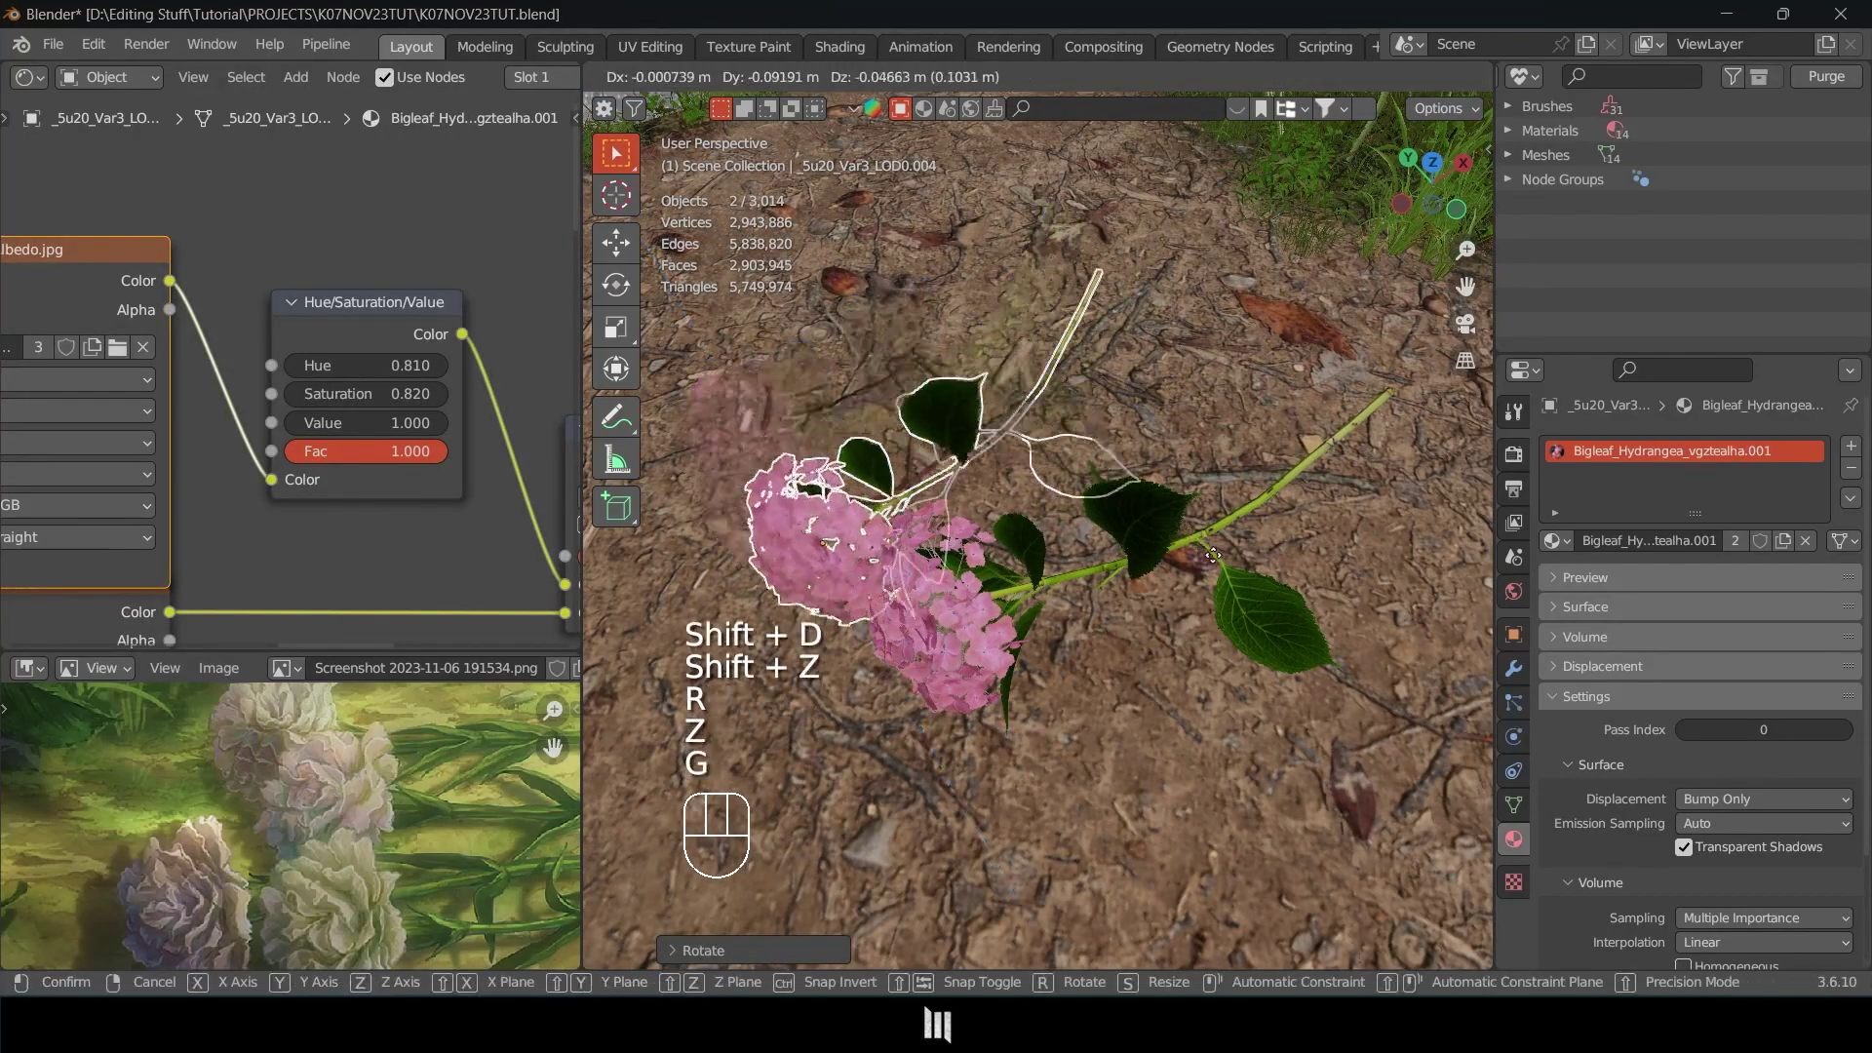
key("shift+z")
key("r")
key("z")
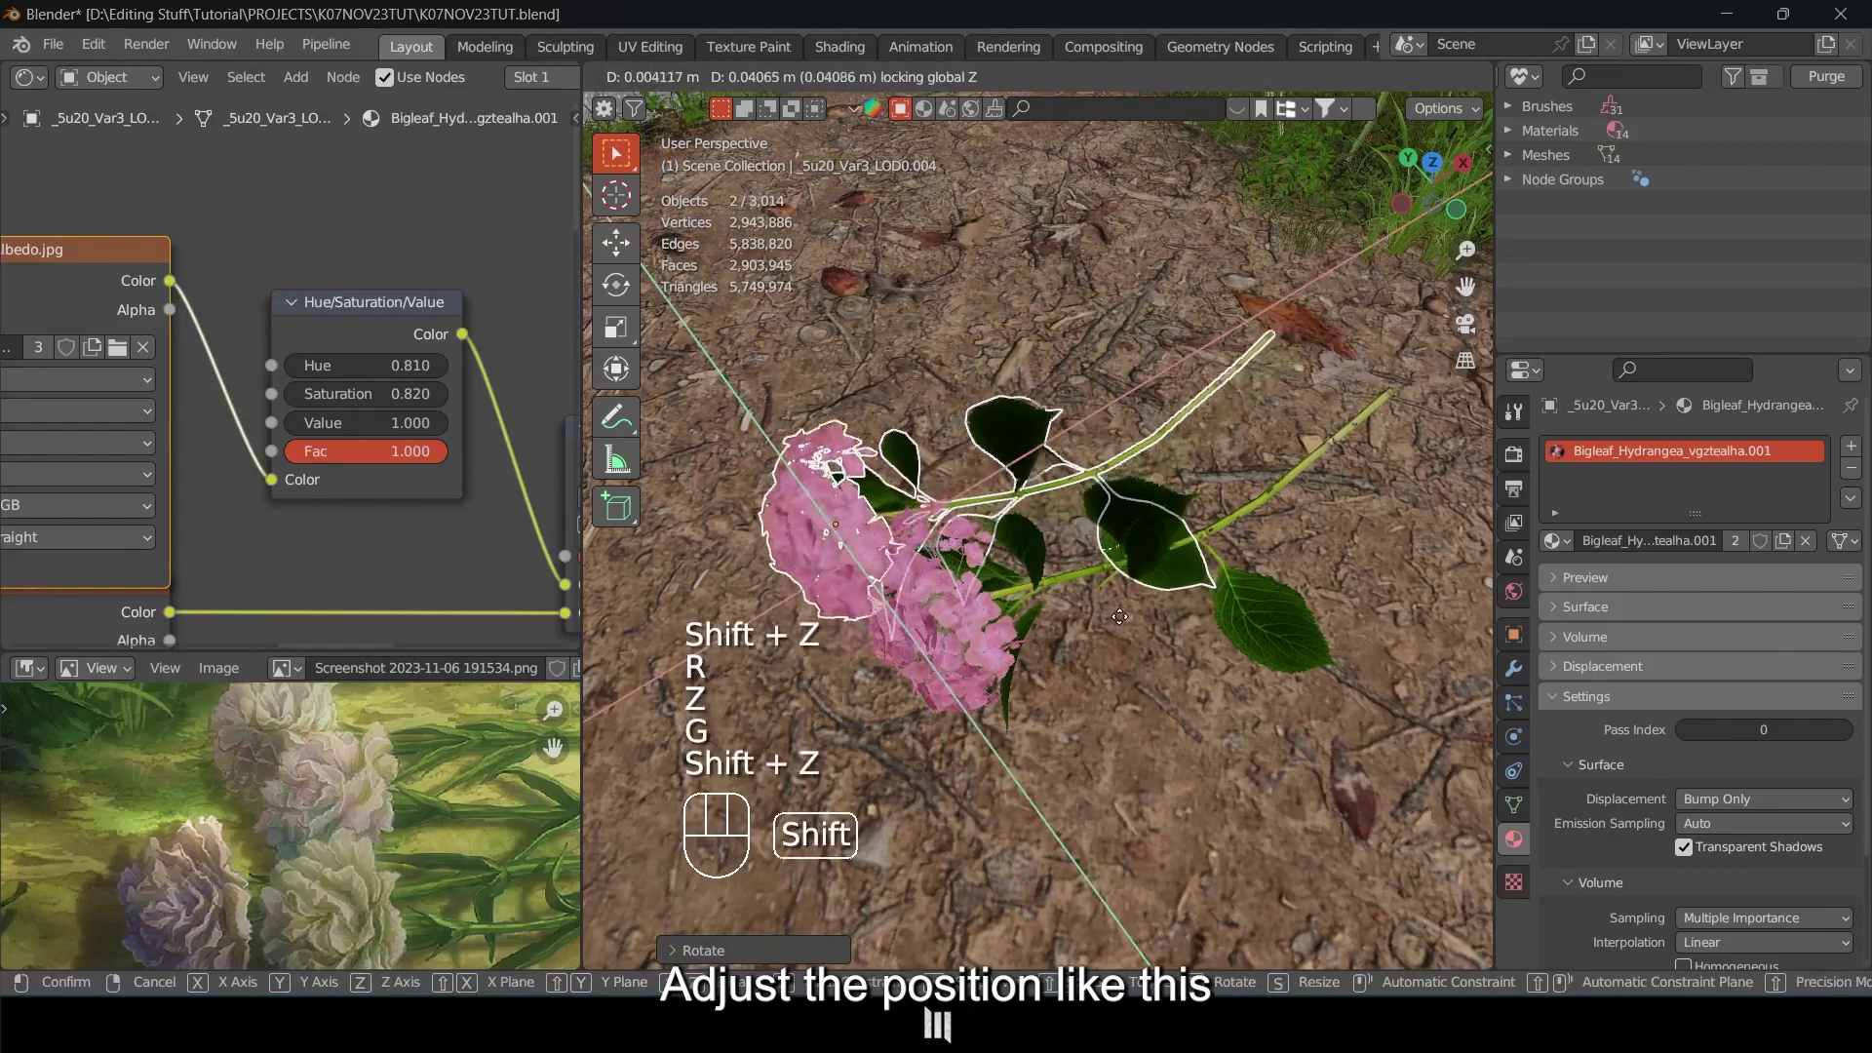
Duplicate the flower again, rotate the copy about Z and place it at the far end of the row.
key("shift+d")
key("shift+z")
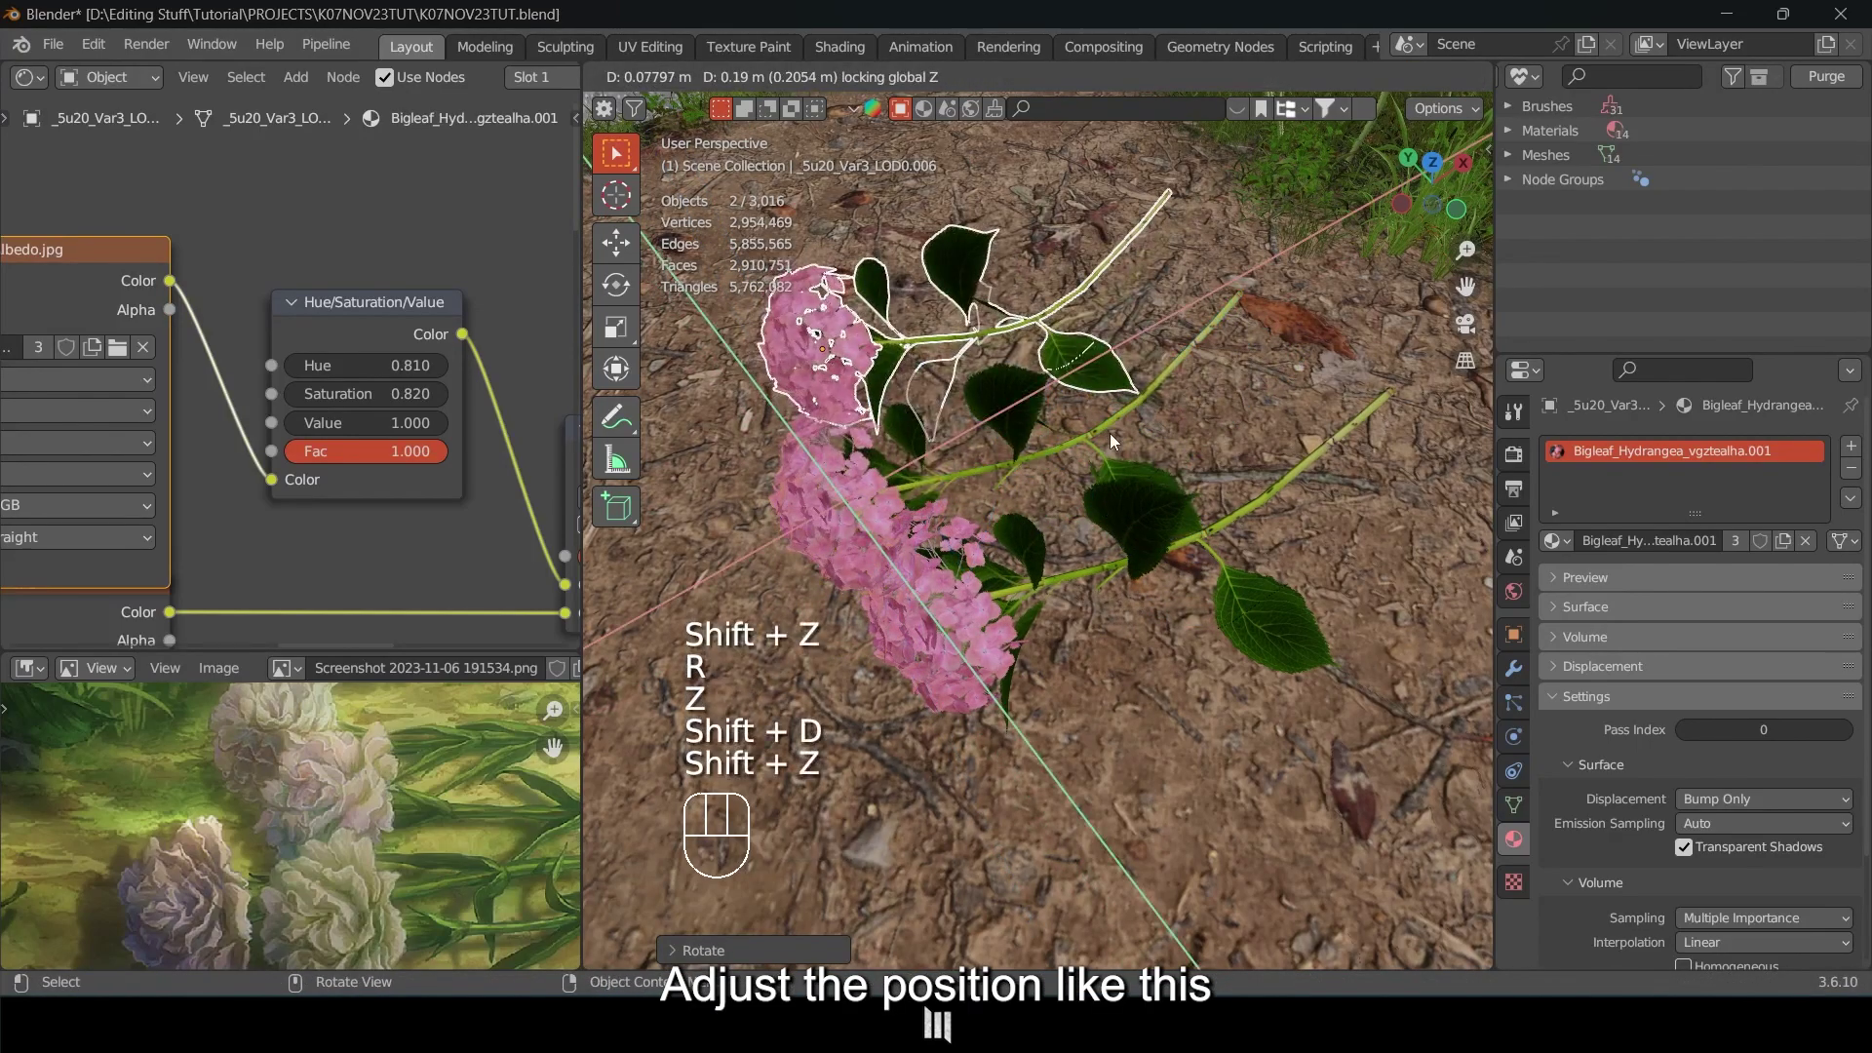
key("r")
key("z")
key("g")
key("shift+z")
left_click(1134, 385)
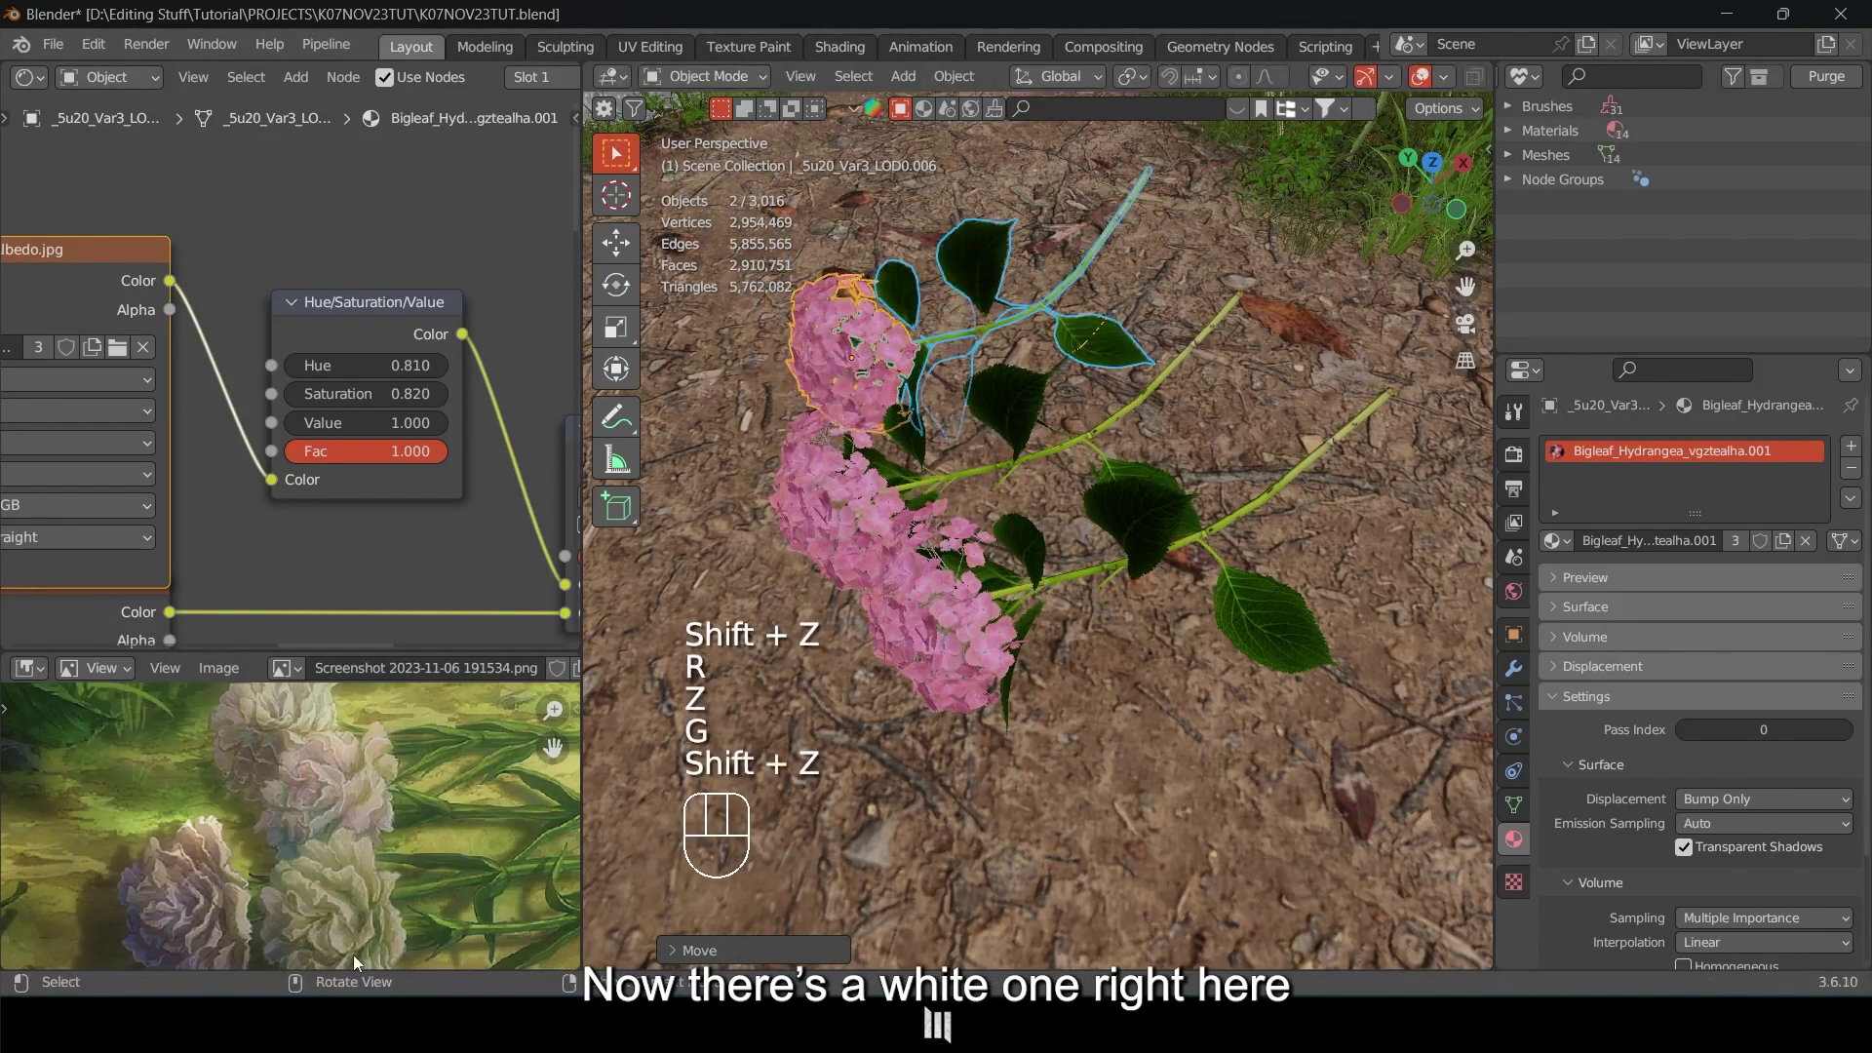
Check the white flower in the reference and place another duplicate of the hydrangea along the ground.
middle_click_drag(297, 761, 289, 804)
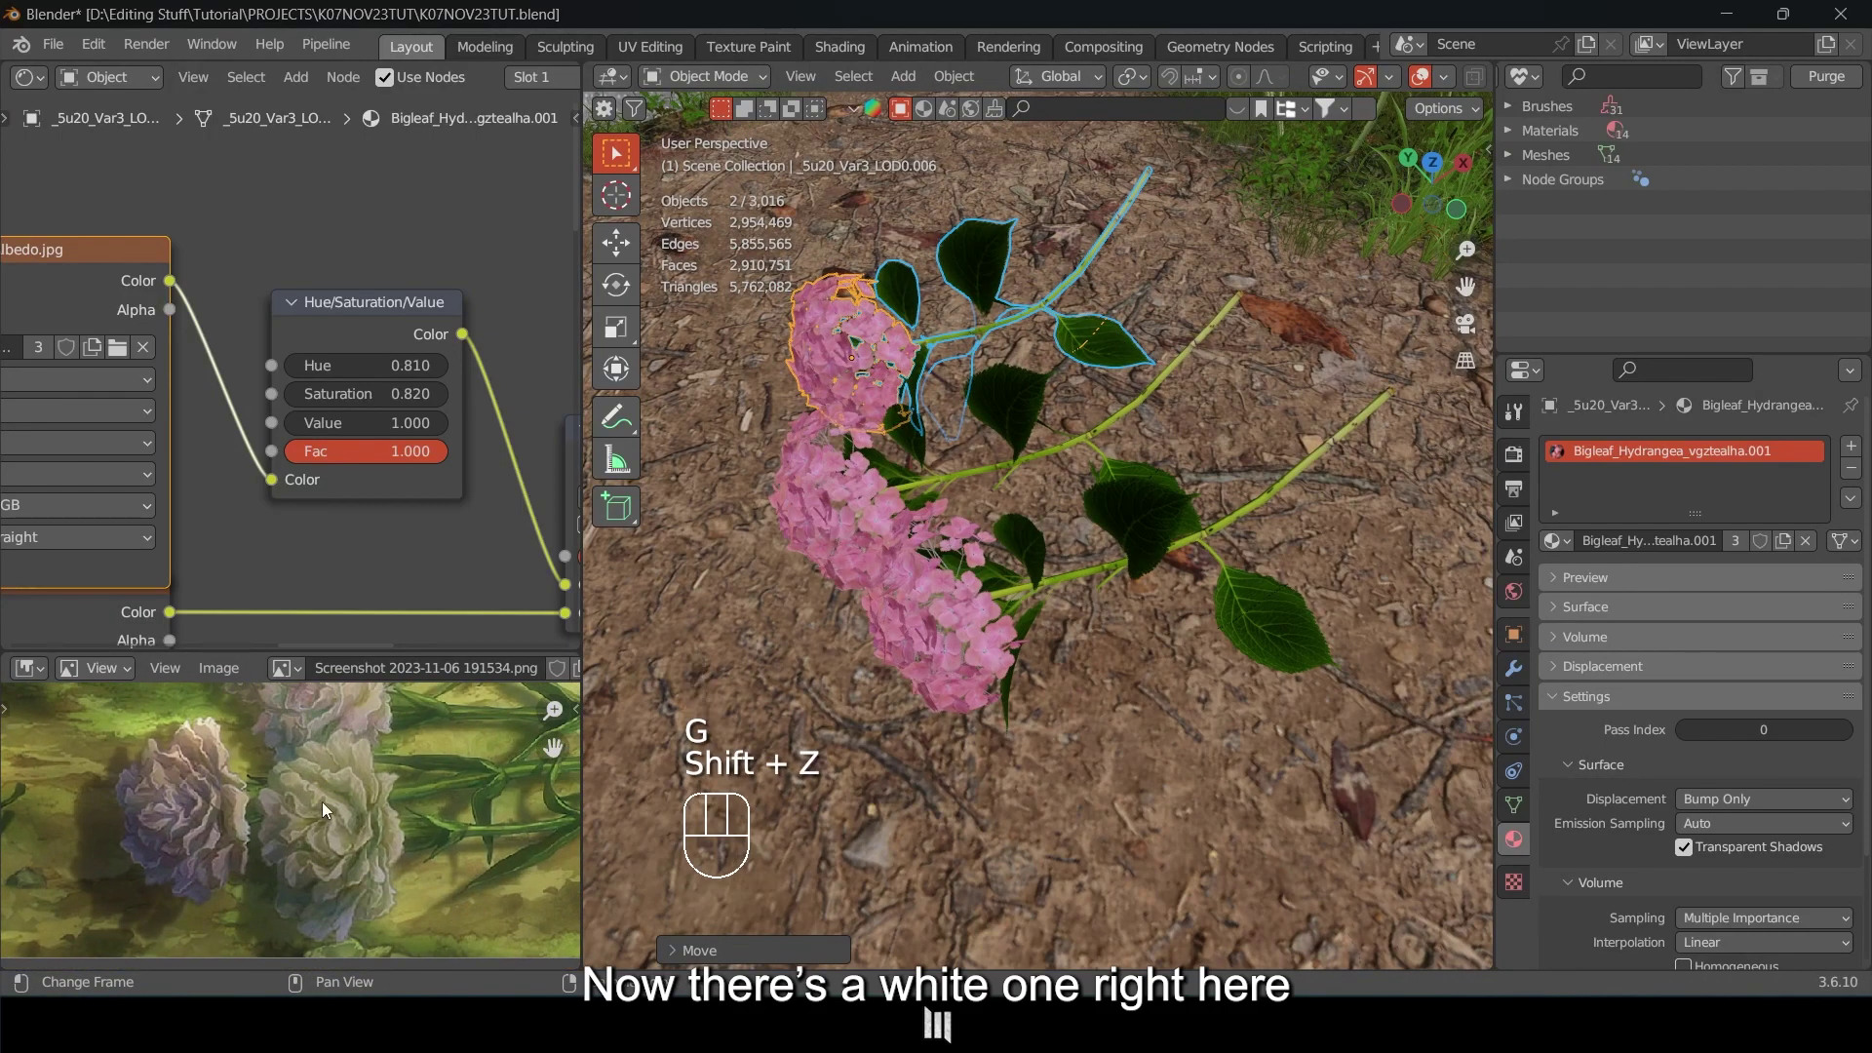
scroll(354, 821, "down", 2)
middle_click_drag(1002, 649, 991, 649, "shift")
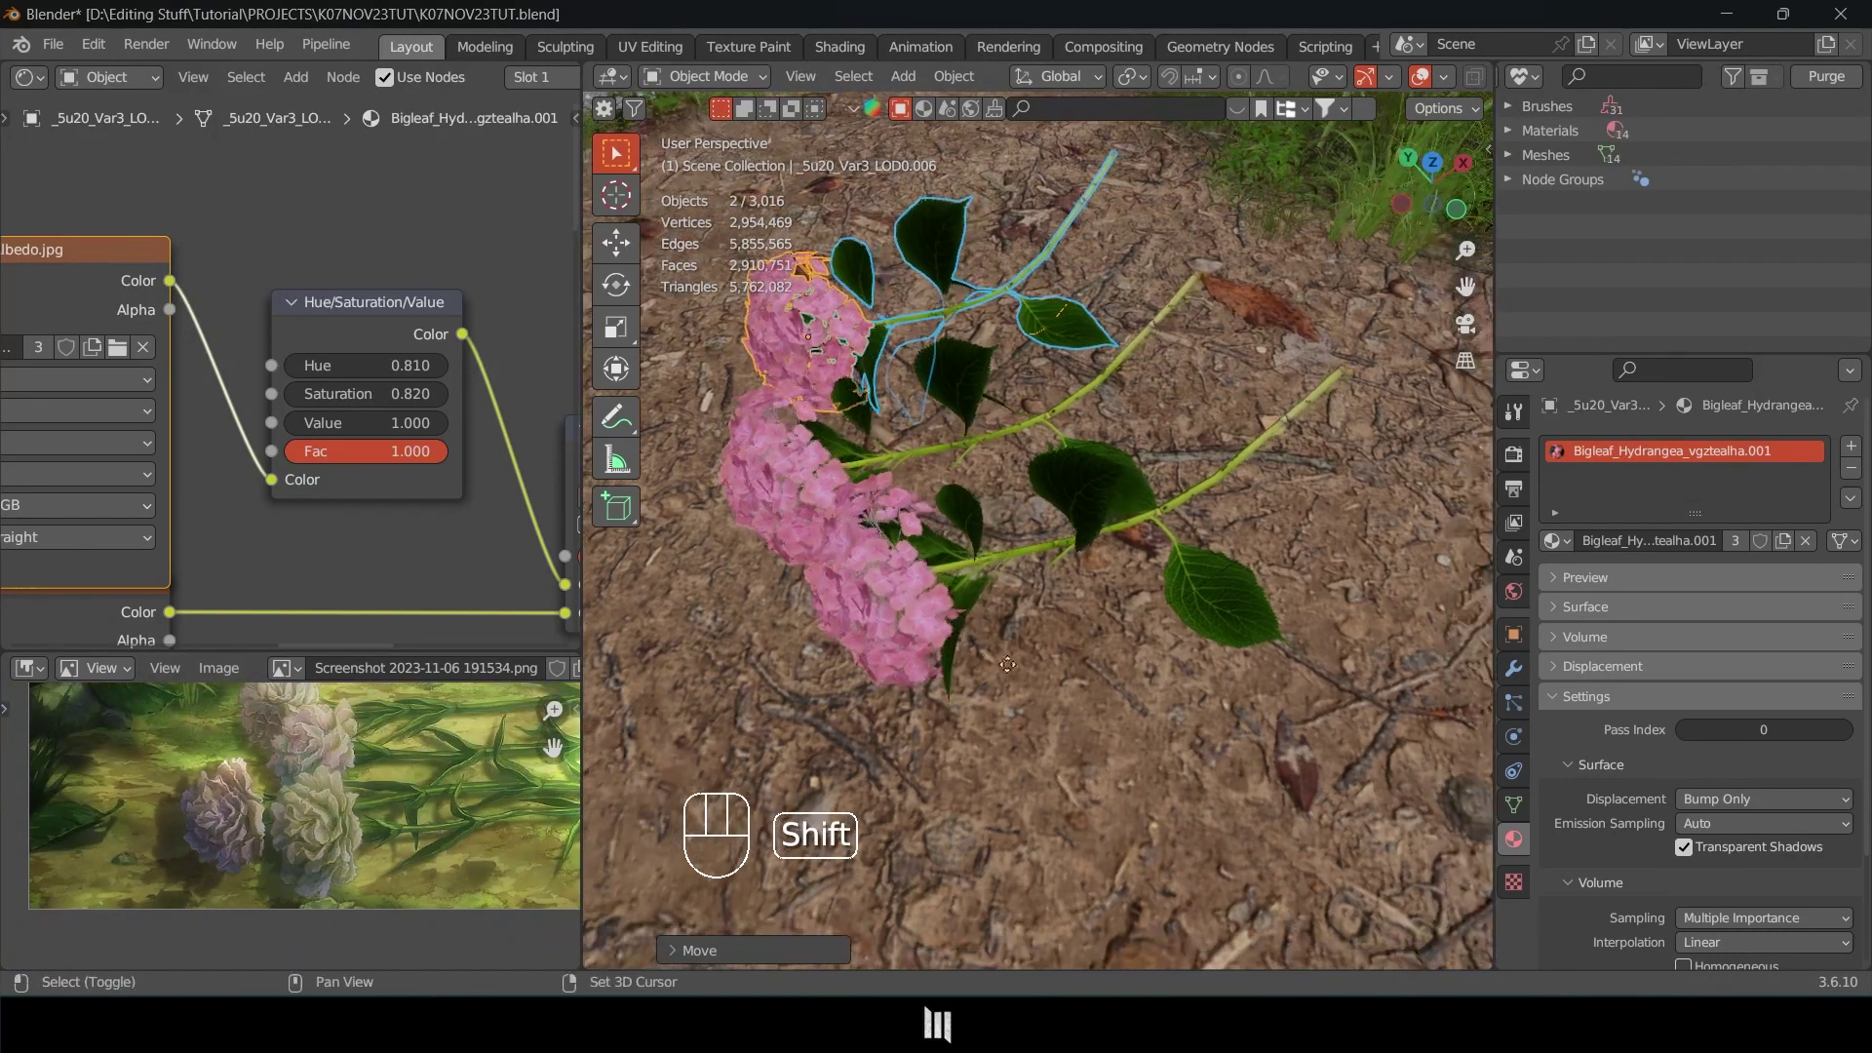
key("shift+d")
key("shift+z")
left_click(1325, 290)
Give the nearest blossom its own duplicate of the pink petal material.
middle_click_drag(1325, 291, 1195, 224, "shift")
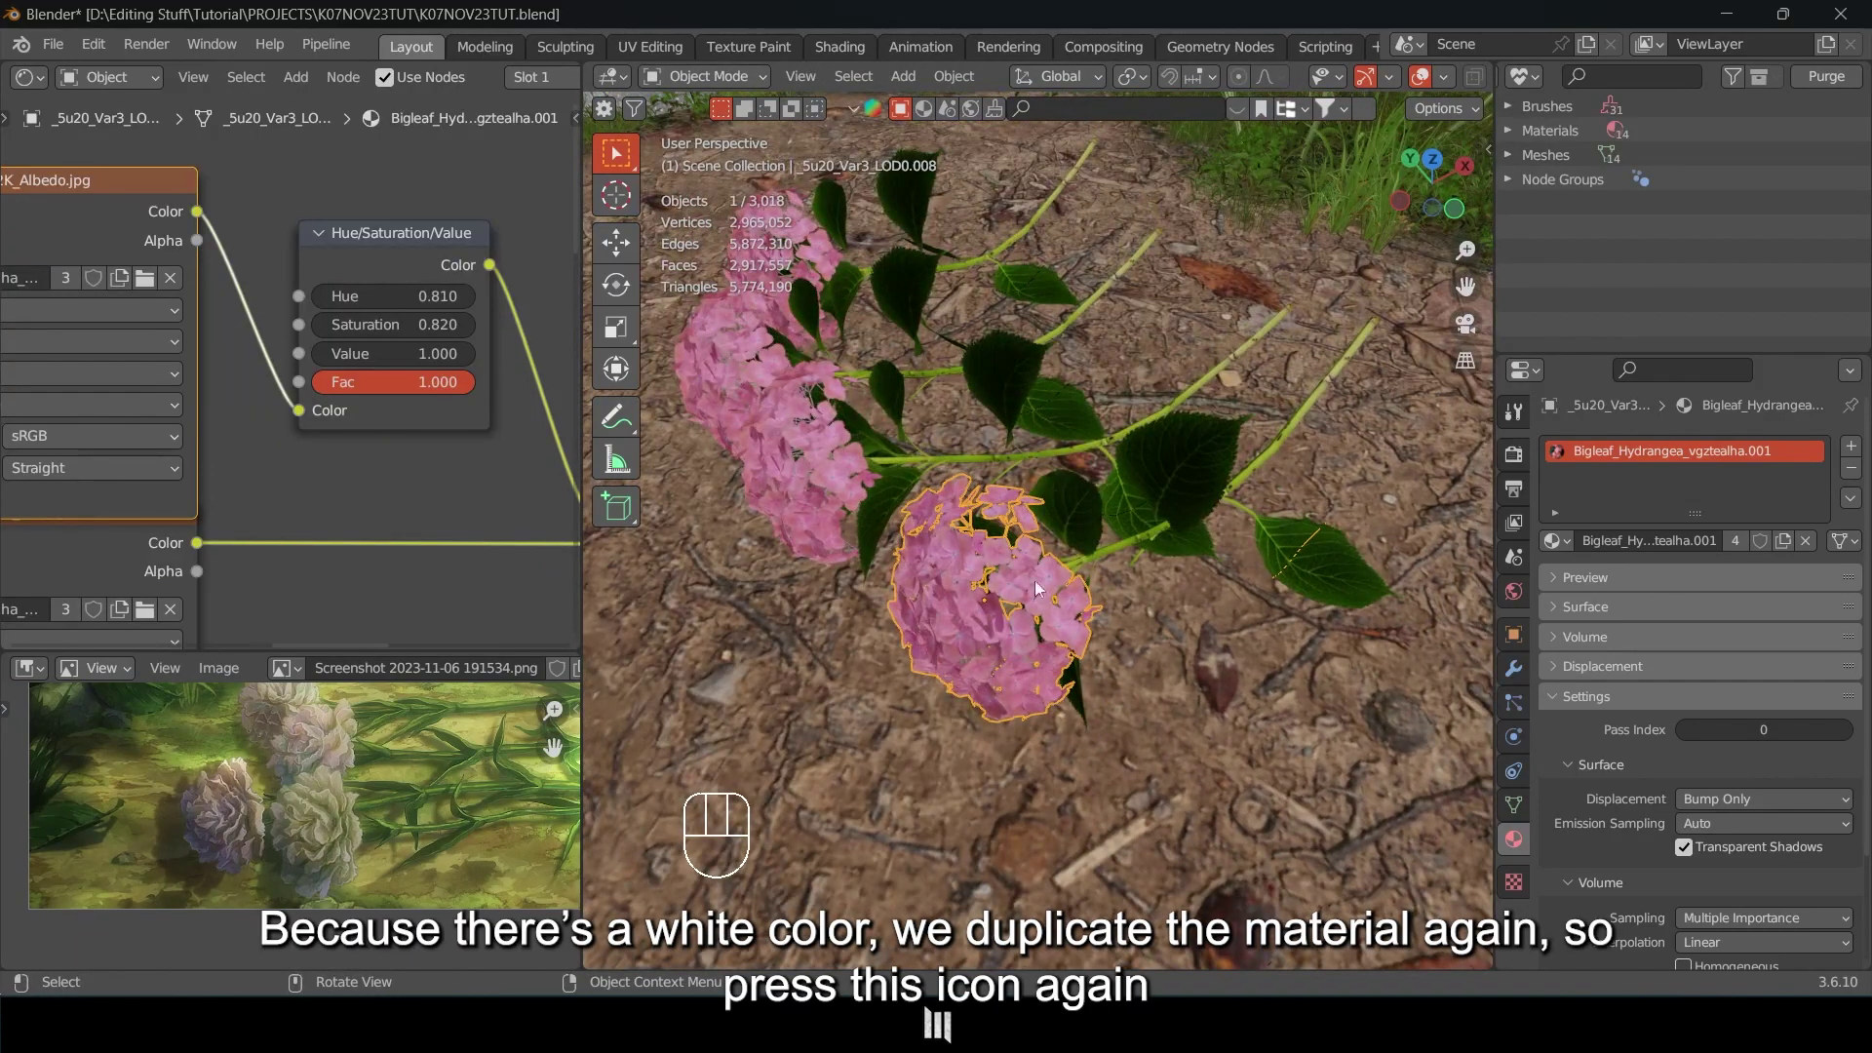
middle_click_drag(1036, 589, 1075, 580)
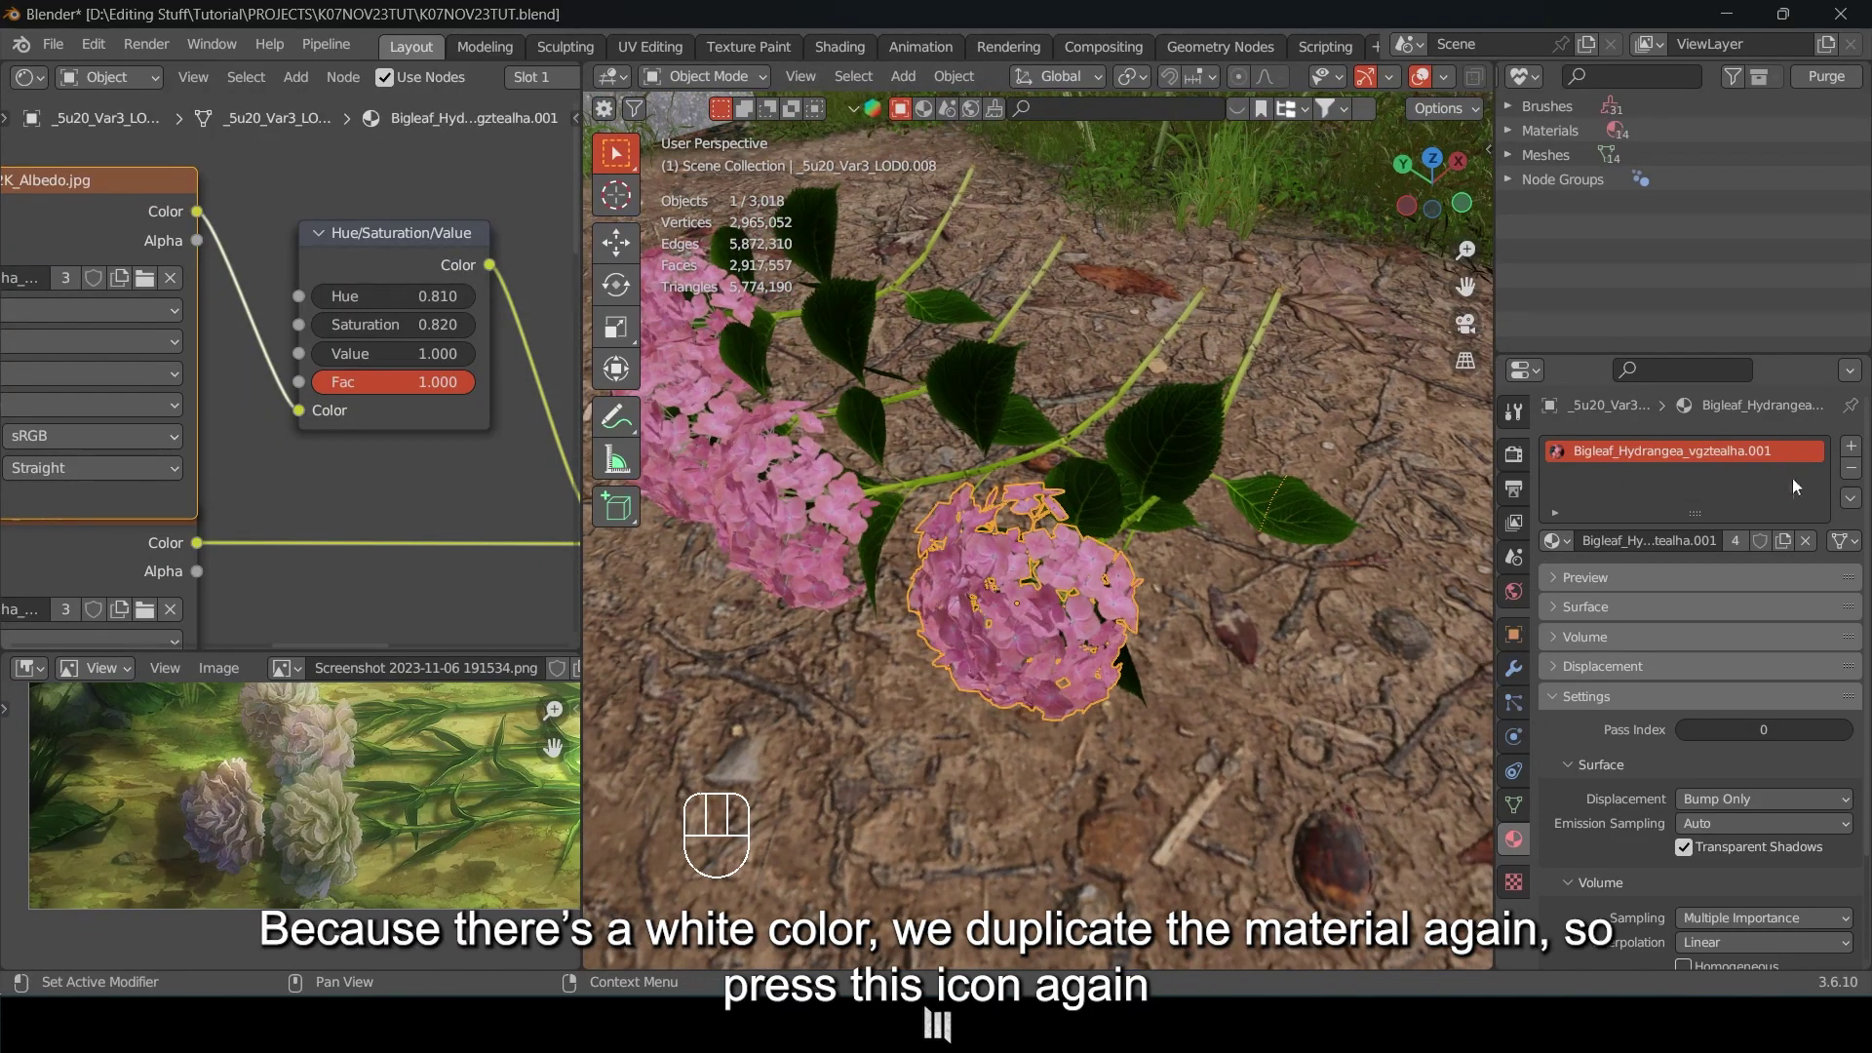
left_click(1782, 538)
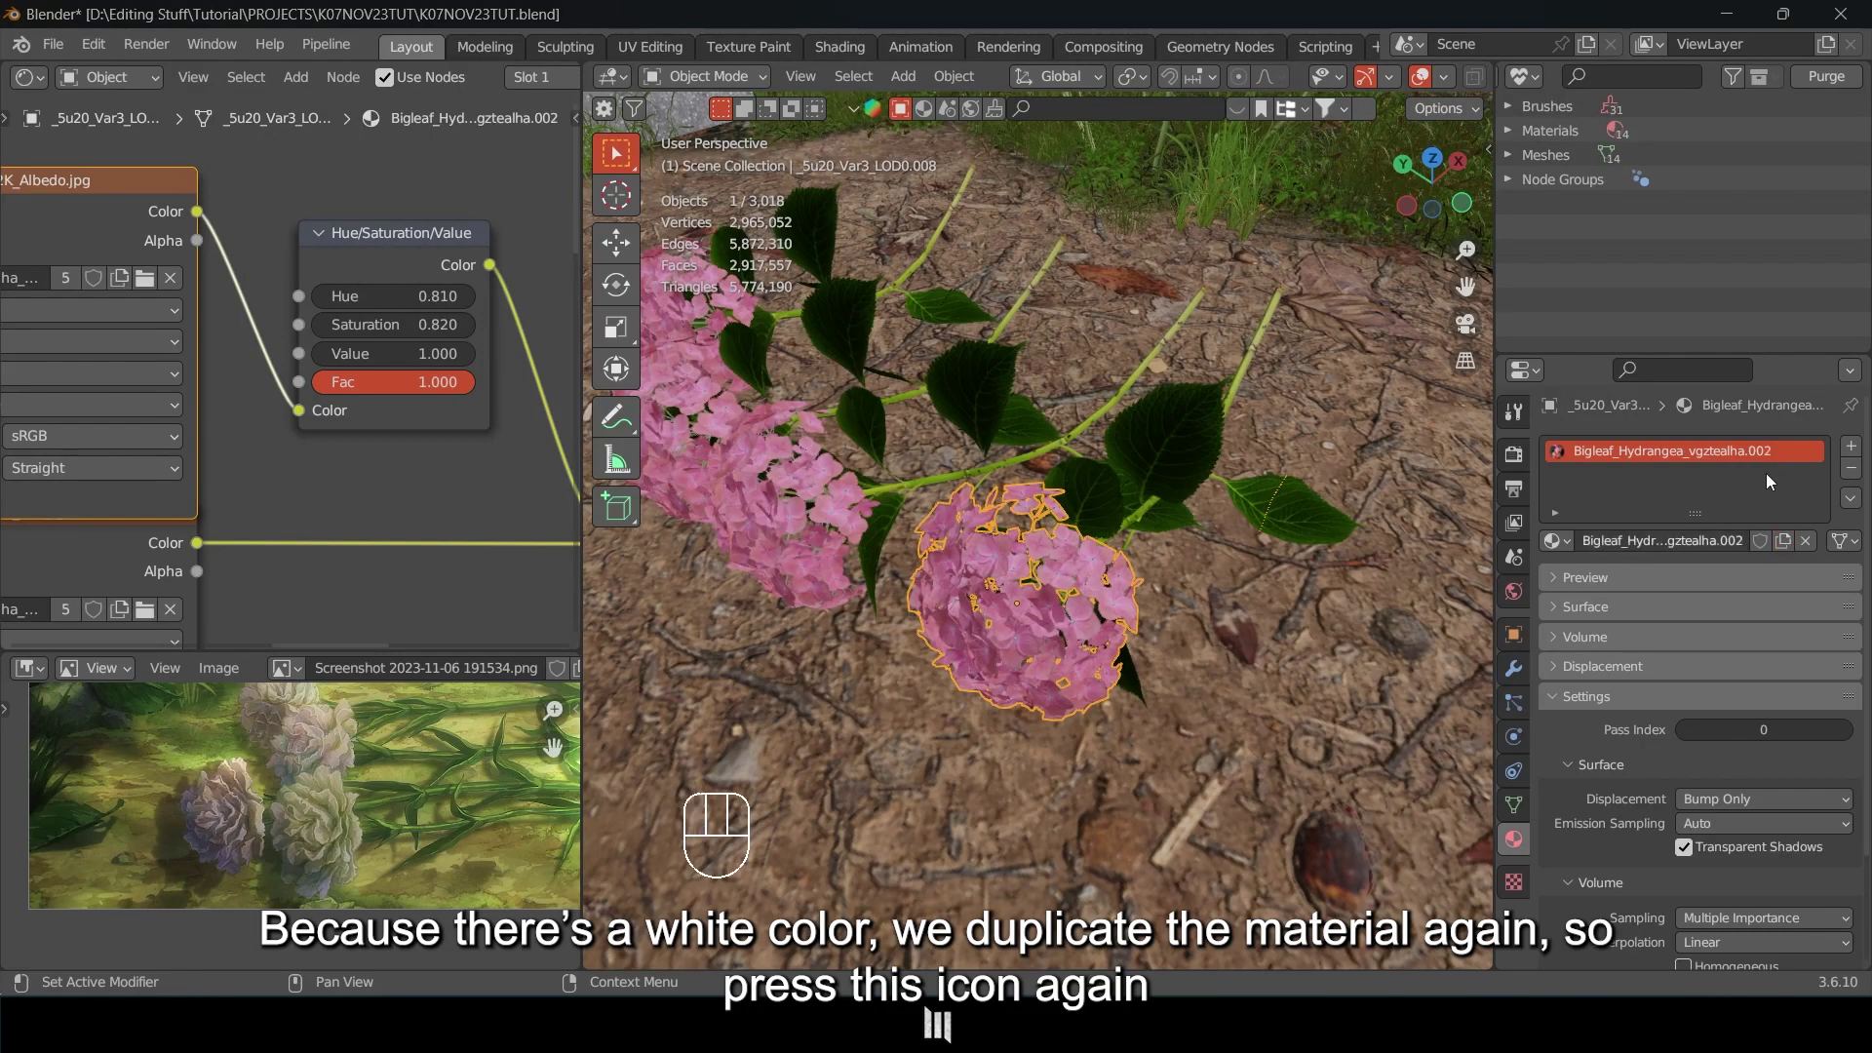
Tidy the duplicated material's texture nodes and set its Hue to 0.880 and Saturation to 0.590 for near-white petals.
scroll(266, 388, "down", 5)
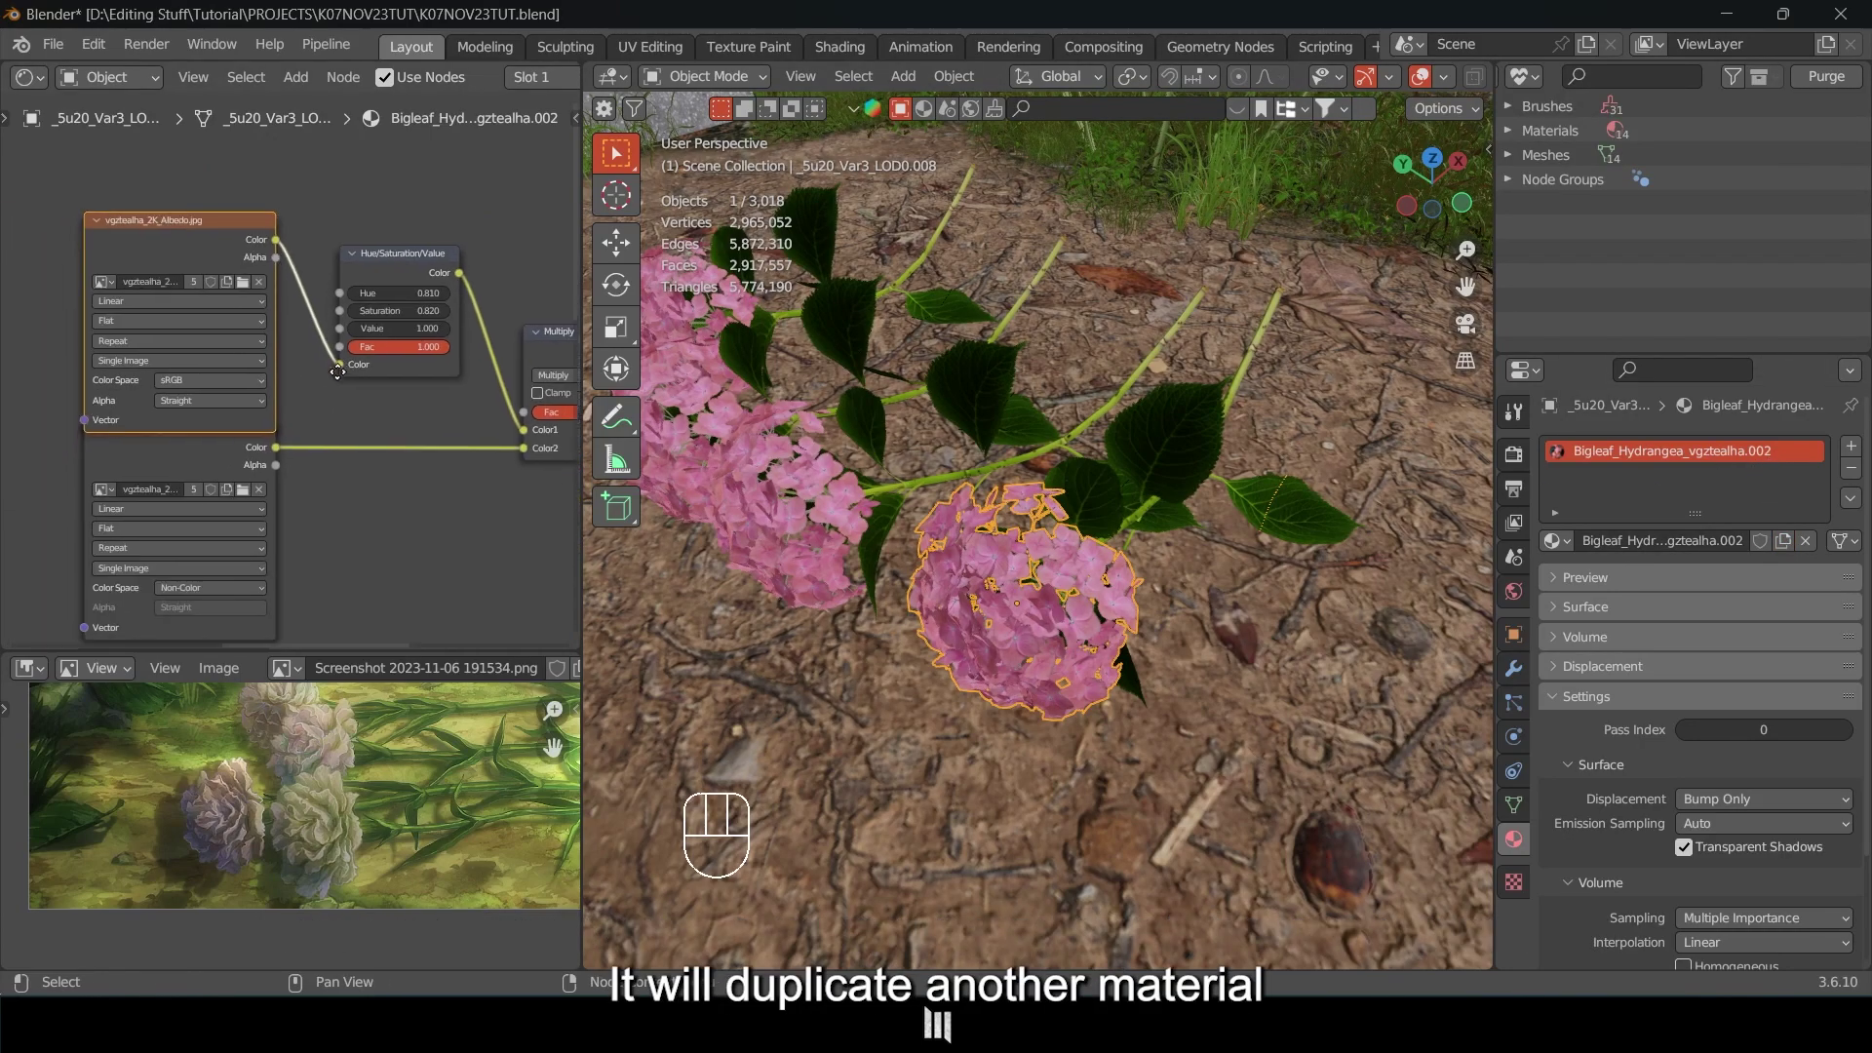
key("g")
left_click(295, 292)
scroll(342, 332, "up", 3)
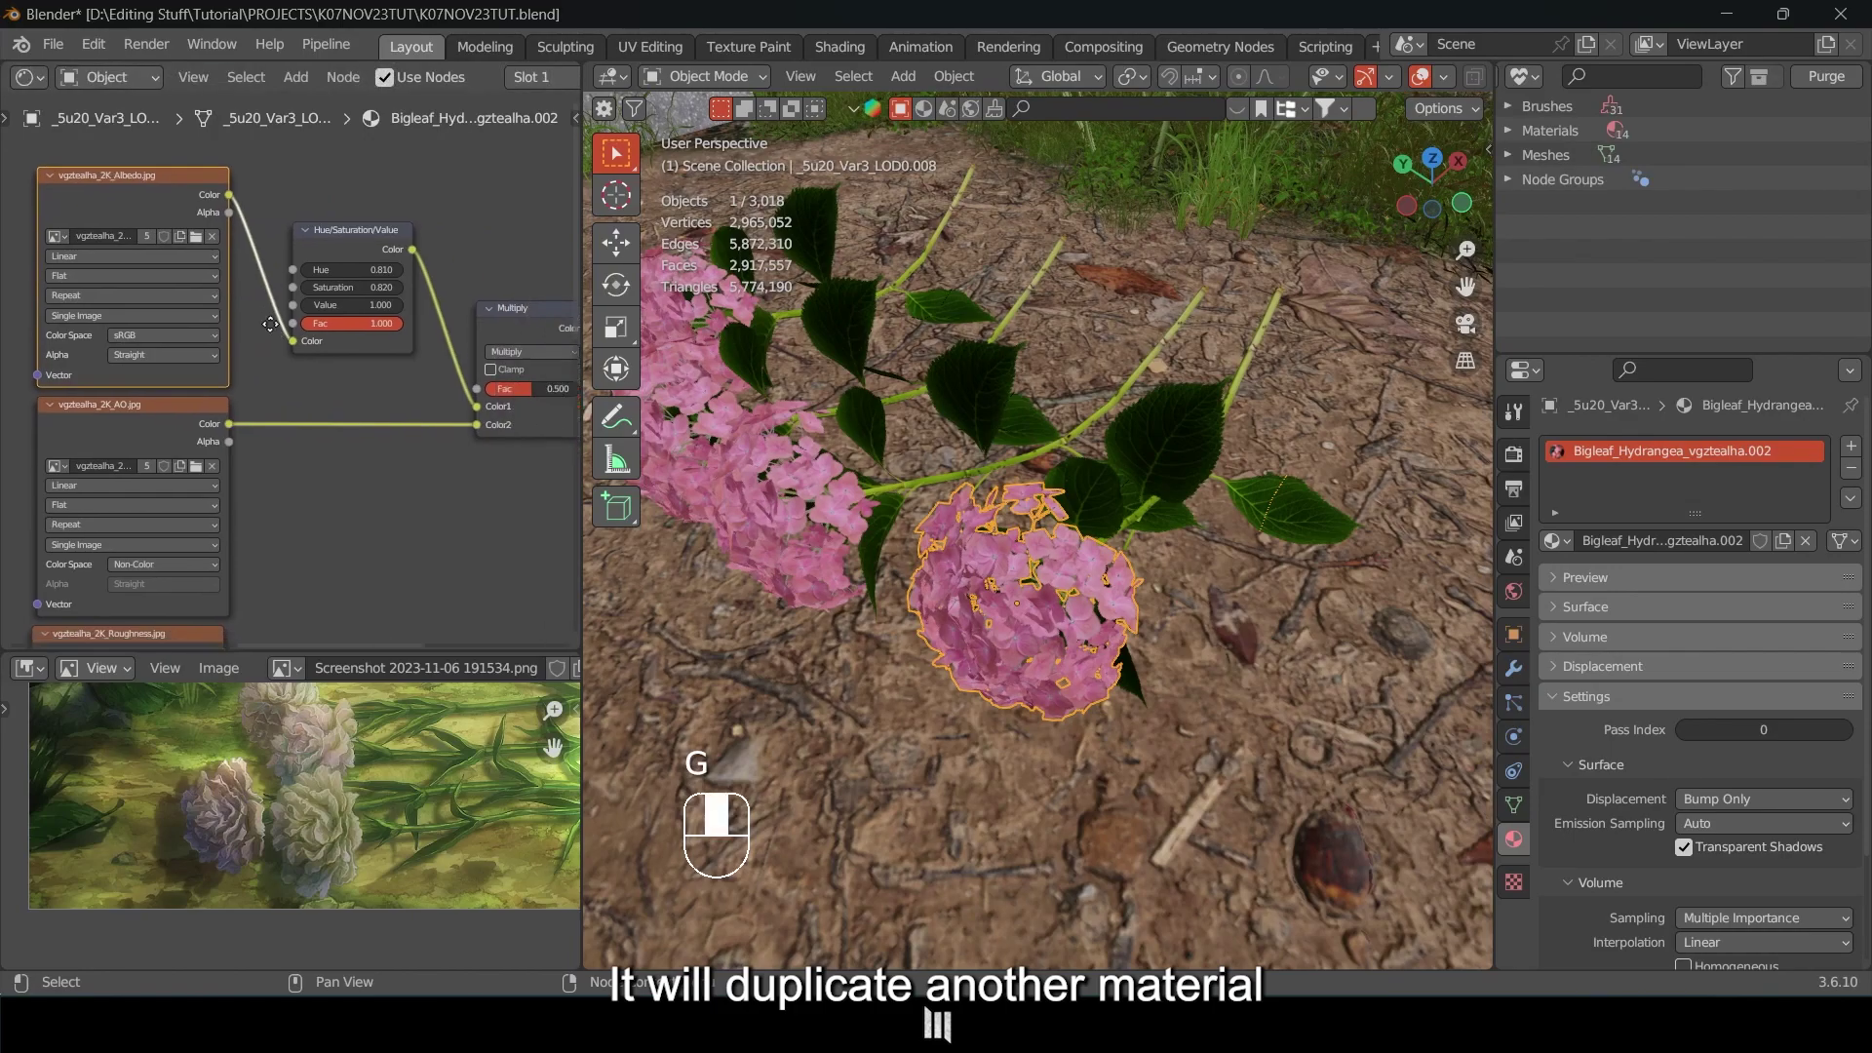
middle_click_drag(382, 370, 338, 301)
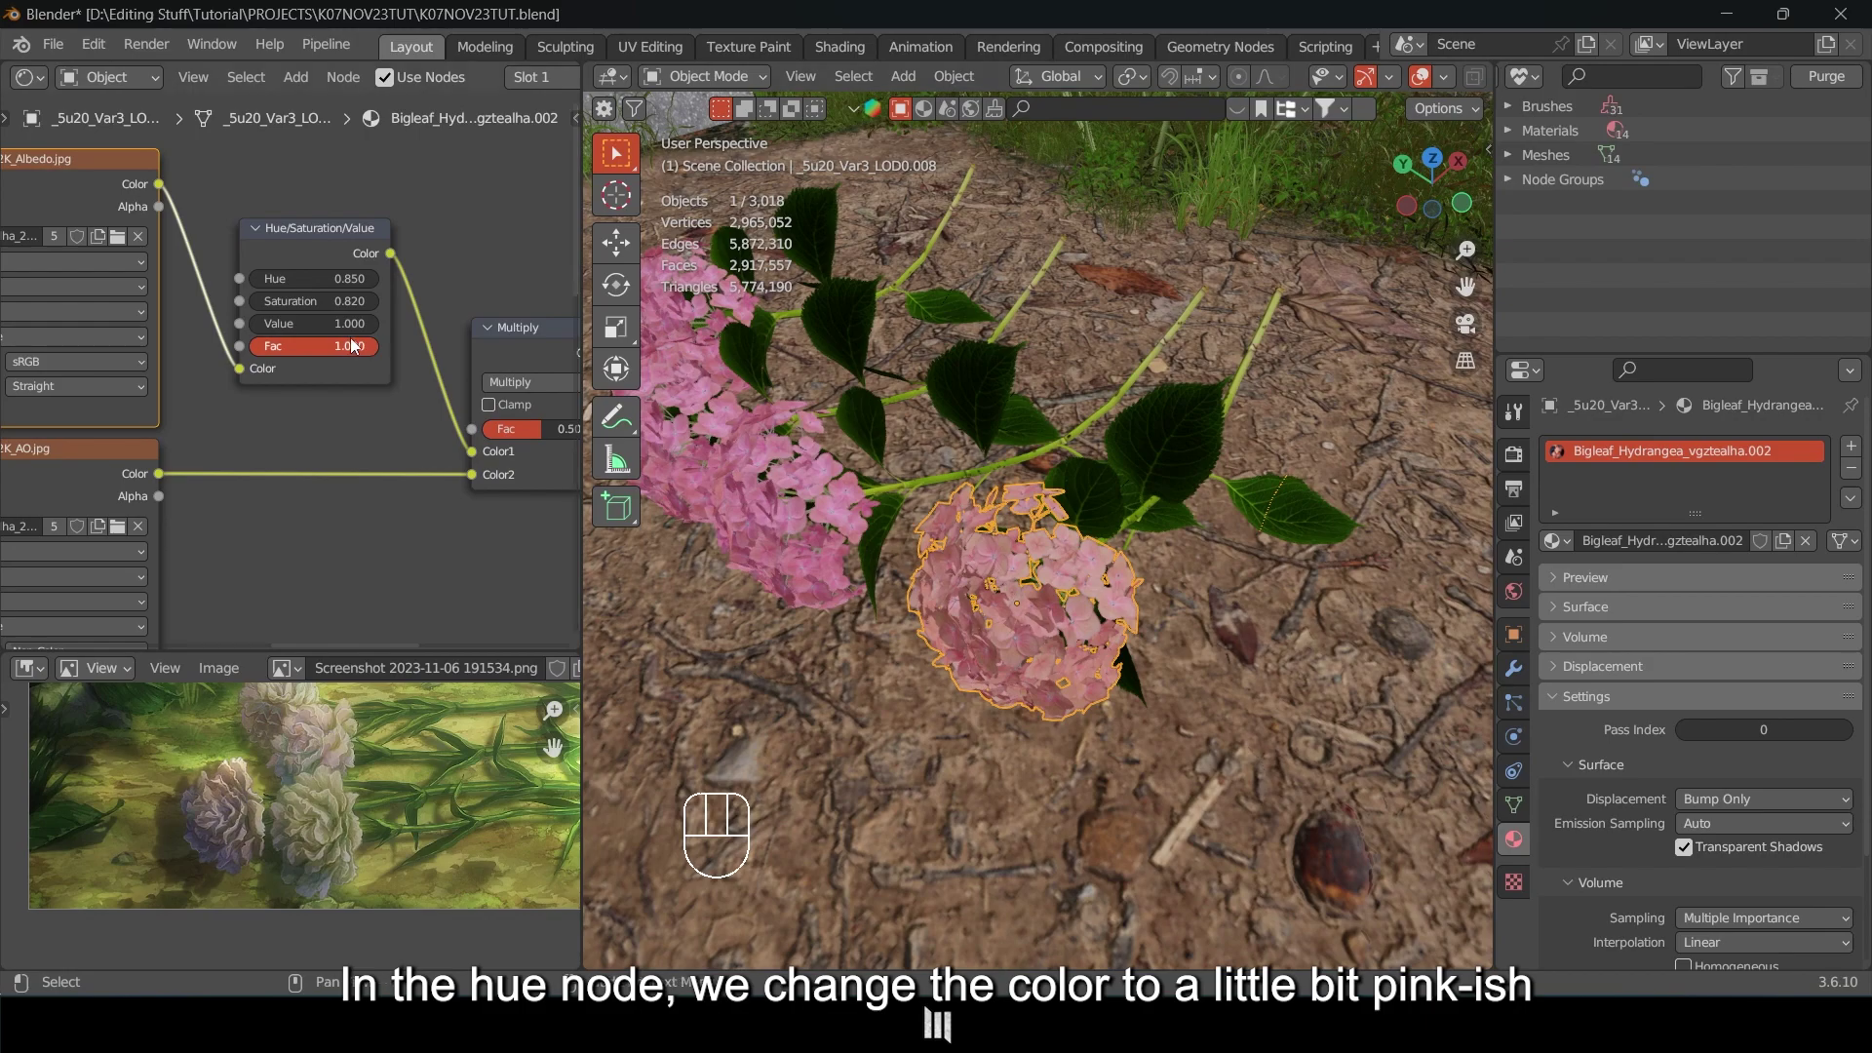
left_click_drag(322, 301, 357, 279, "shift")
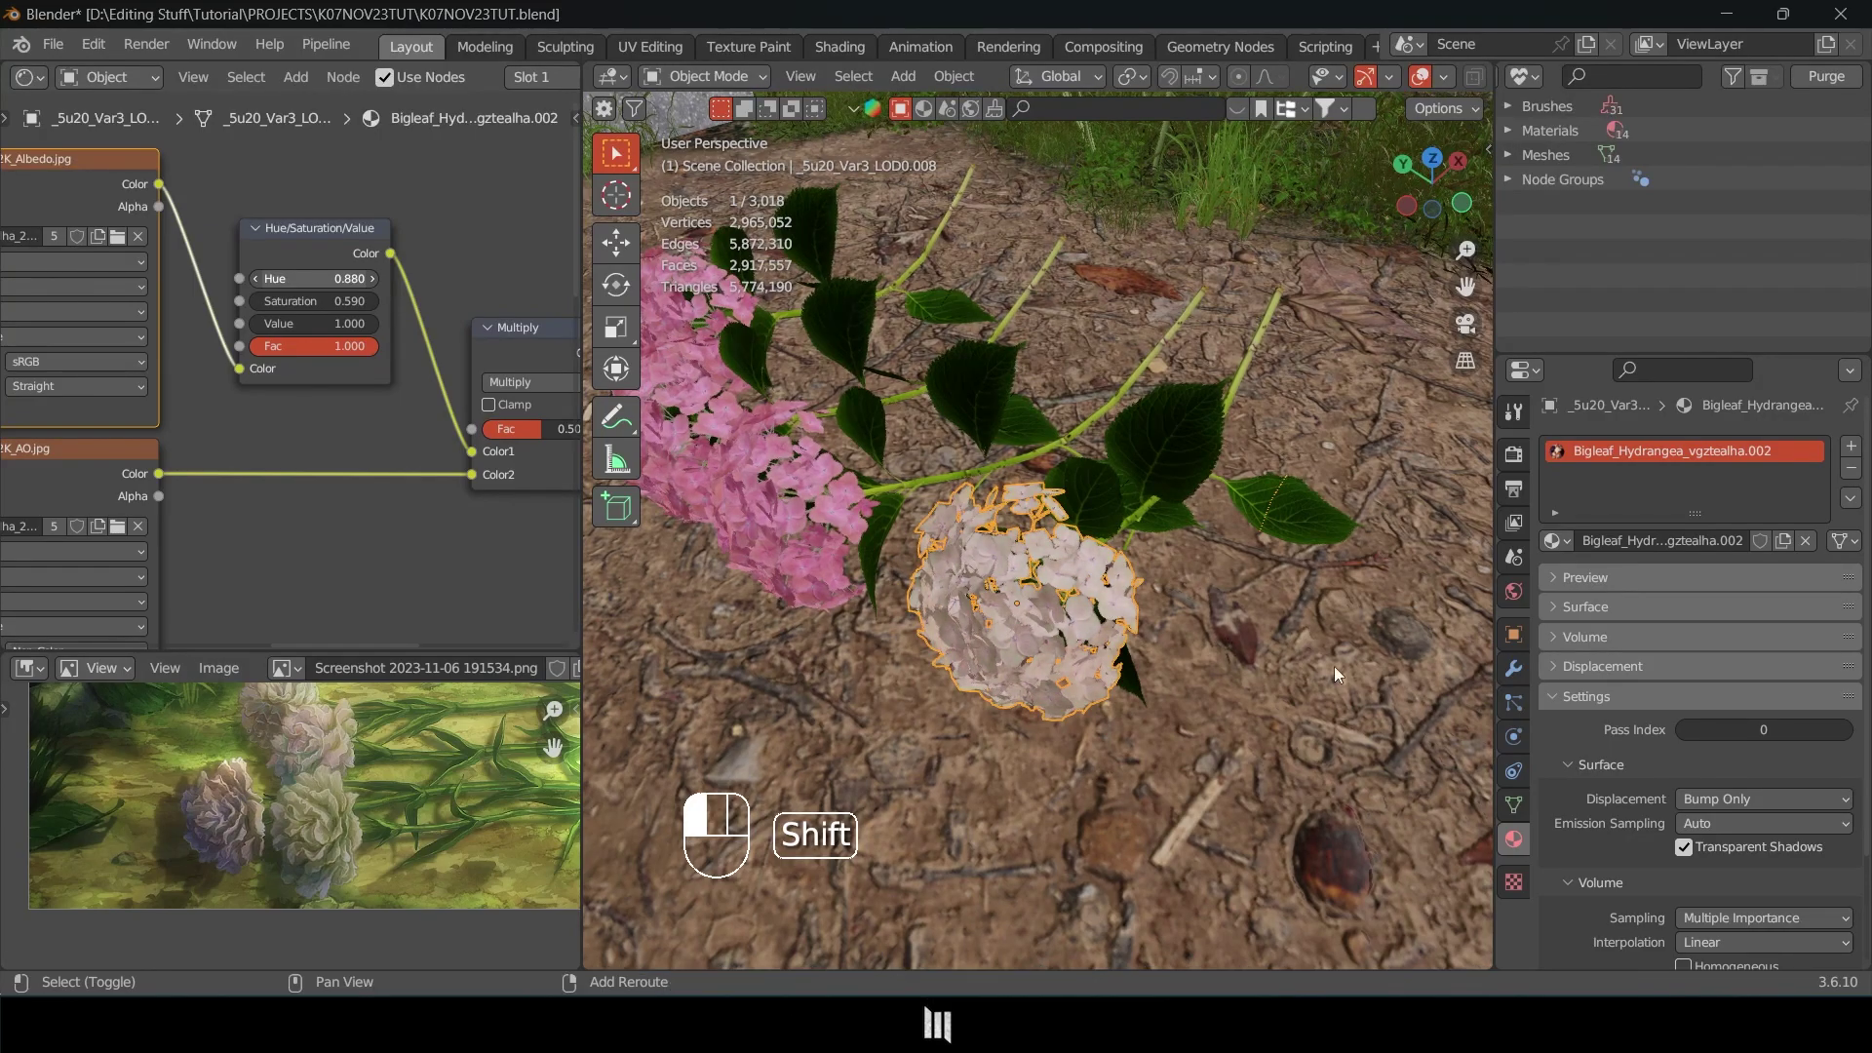
Review the row of pink and white hydrangeas in front of the gravestone from several angles.
key("a")
key("a")
middle_click_drag(1043, 583, 981, 605)
scroll(981, 604, "down", 1)
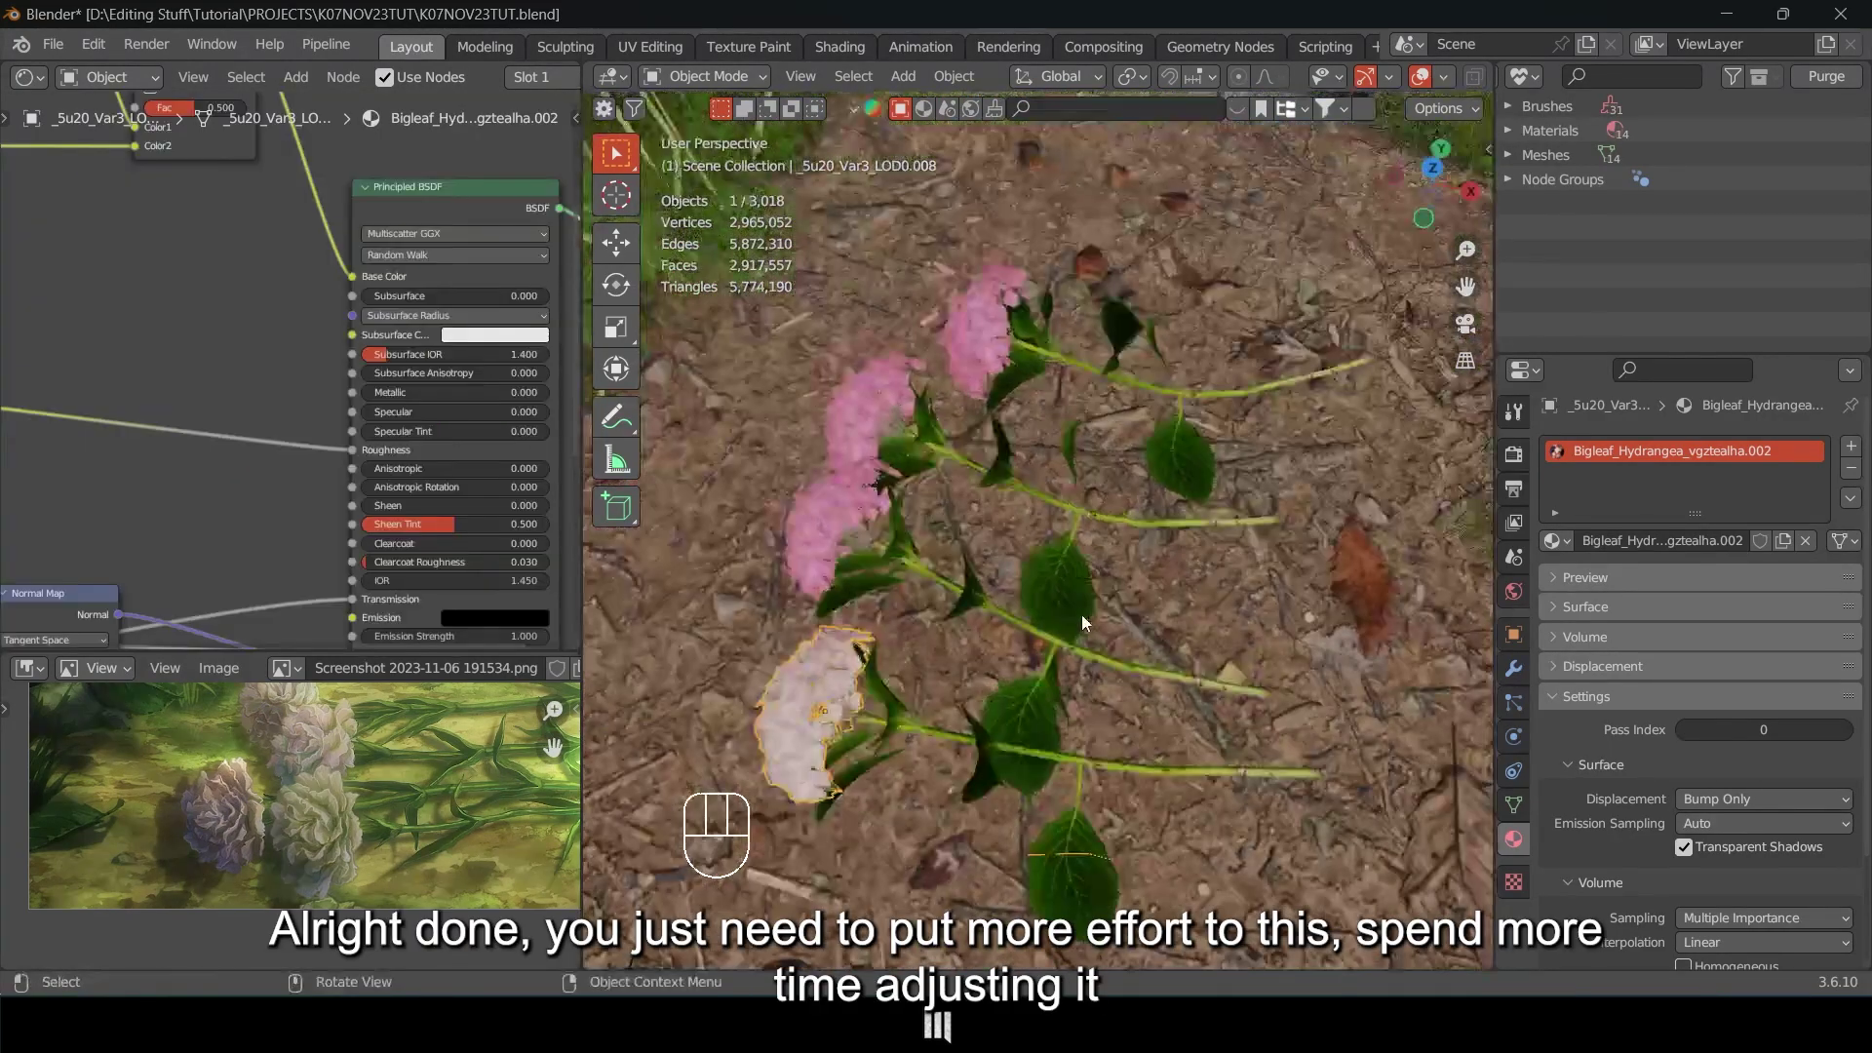
scroll(1074, 607, "down", 2)
middle_click_drag(1073, 607, 1191, 524)
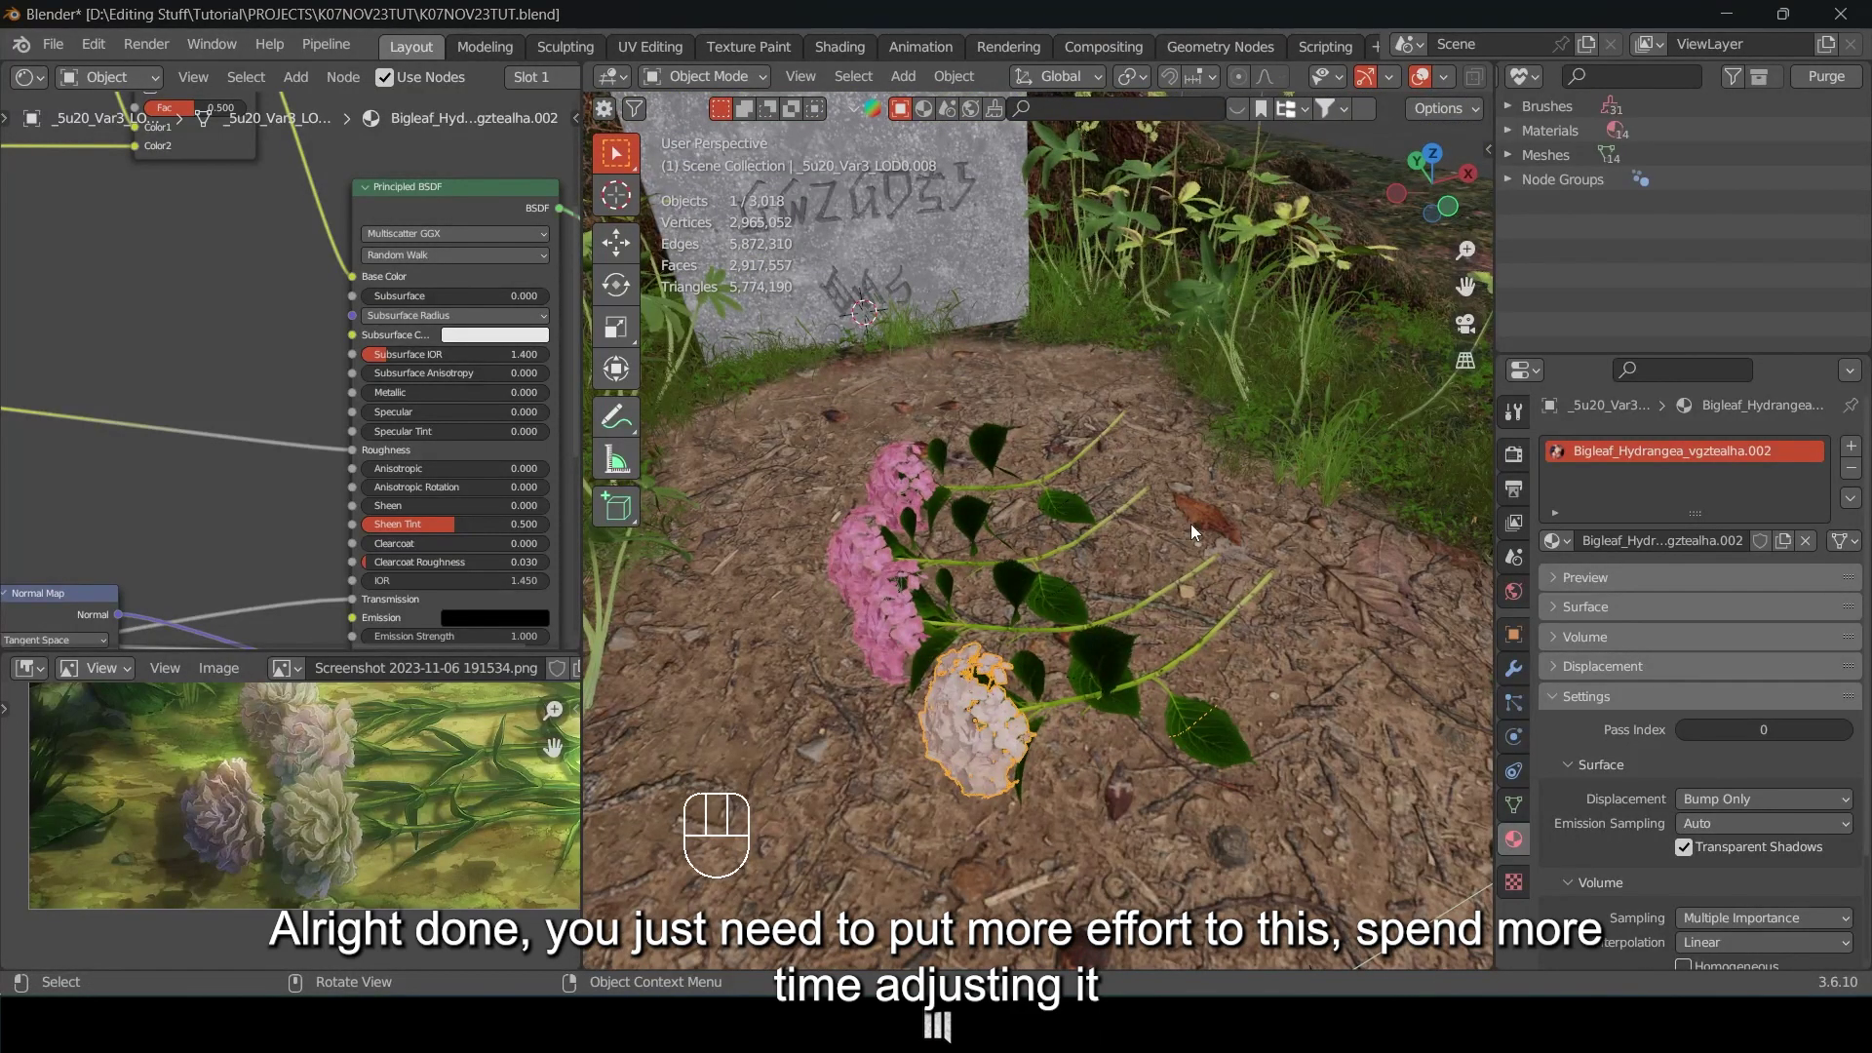
middle_click_drag(1190, 524, 1039, 653)
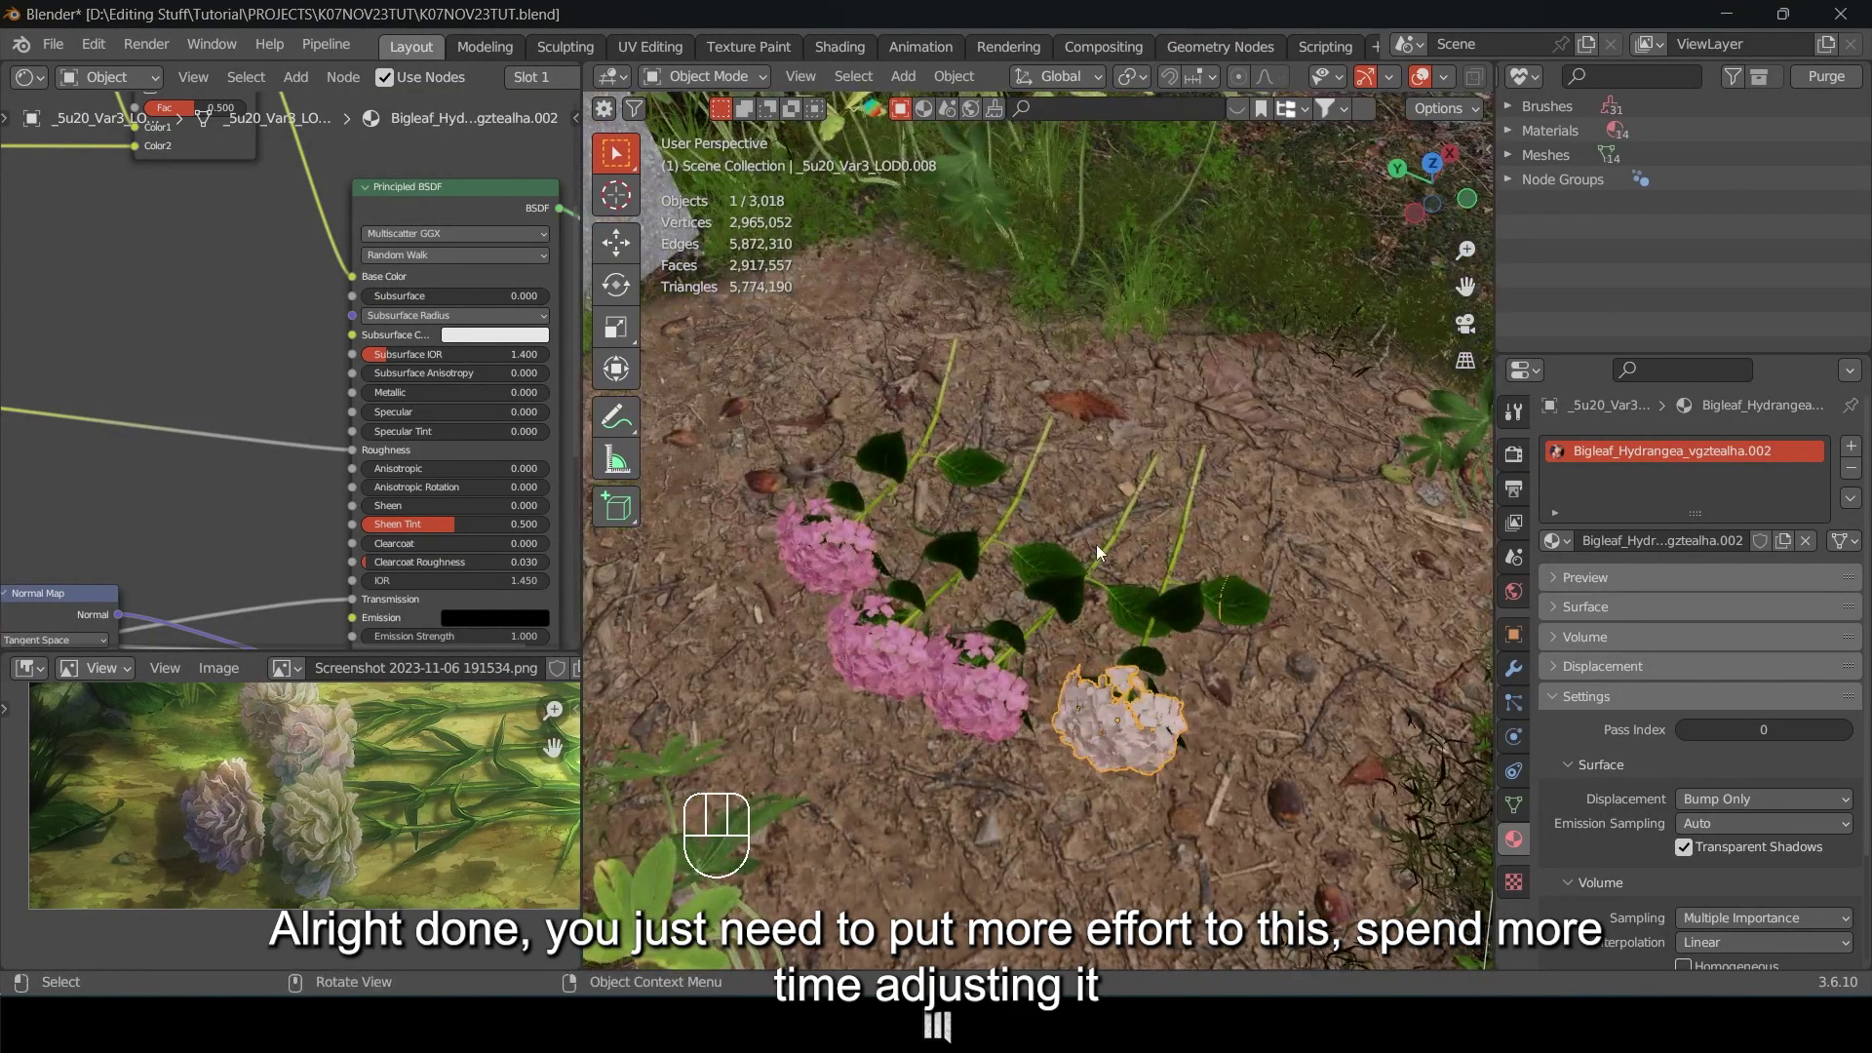
Reposition one of the middle hydrangea pieces horizontally along the ground, keeping its height.
left_click(1063, 592)
middle_click_drag(1116, 568, 1221, 648, "shift")
middle_click_drag(1110, 568, 1044, 676)
left_click(1087, 571)
left_click(1052, 636)
left_click(1166, 576)
key("g")
key("shift+z")
left_click(1180, 655)
Move the second pink hydrangea's blossom and leafy stem together horizontally and rotate them about Z so the stem crosses its neighbour's.
left_click(950, 722, "shift")
key("g")
key("shift+z")
key("r")
key("z")
key("g")
key("shift+z")
left_click(1175, 710)
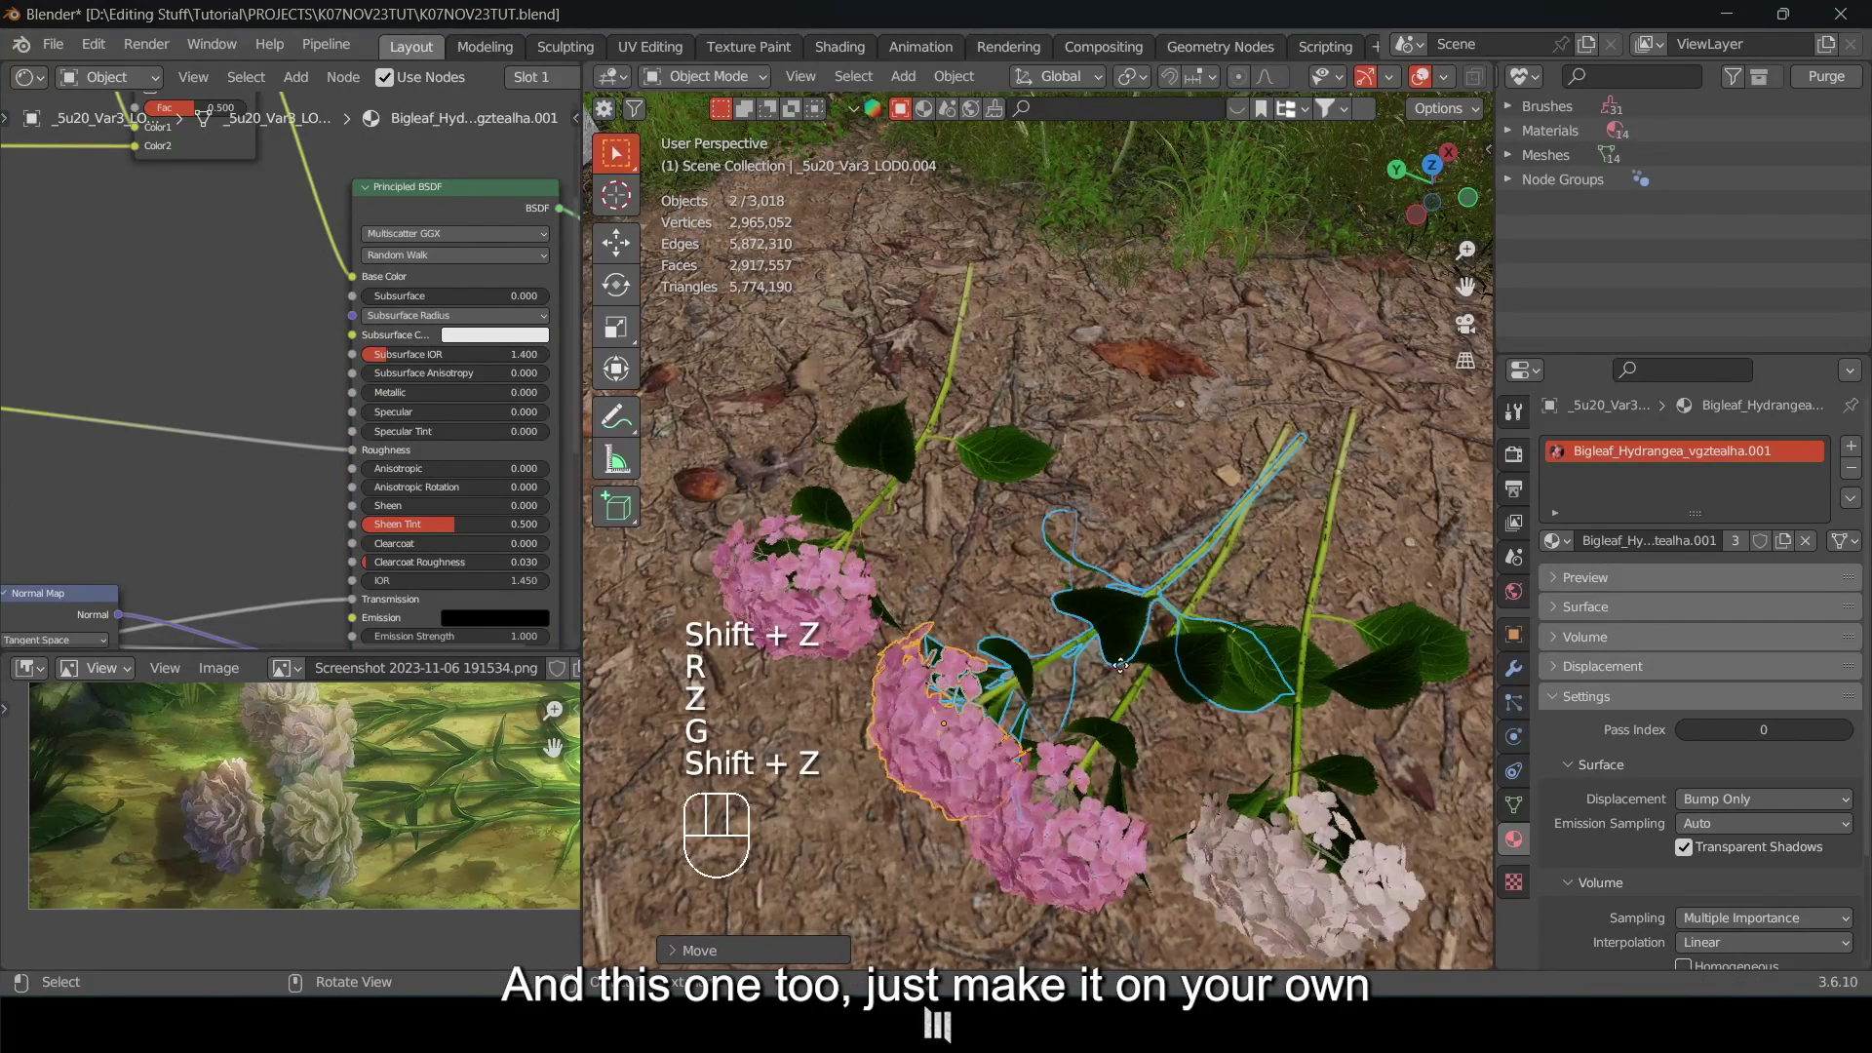
key("g")
key("shift+z")
left_click(1107, 595)
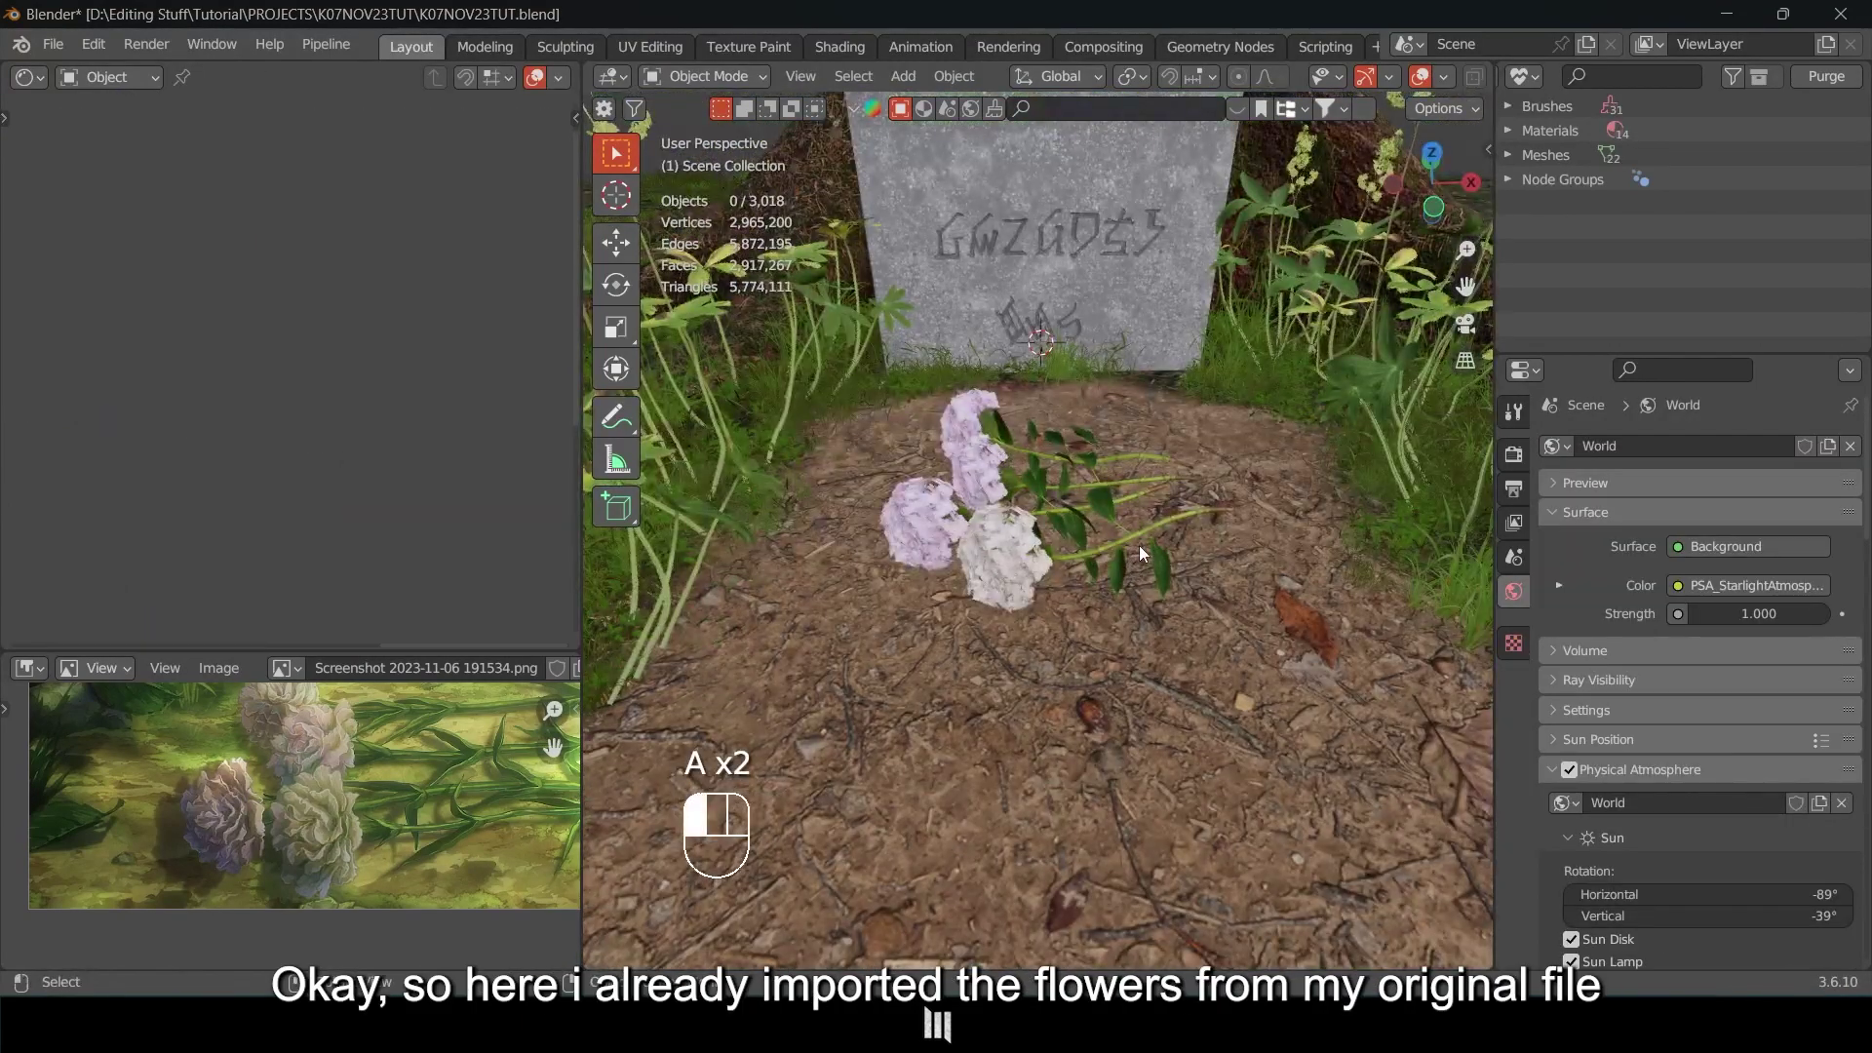
Examine the imported hydrangeas' leaves and stems up close for how they follow the ground and where they clip through it.
left_click(1139, 549)
key("grave")
left_click(1277, 669)
middle_click_drag(1089, 727, 1111, 634)
key("a")
key("a")
middle_click_drag(1112, 634, 1201, 719, "shift")
left_click(1057, 735)
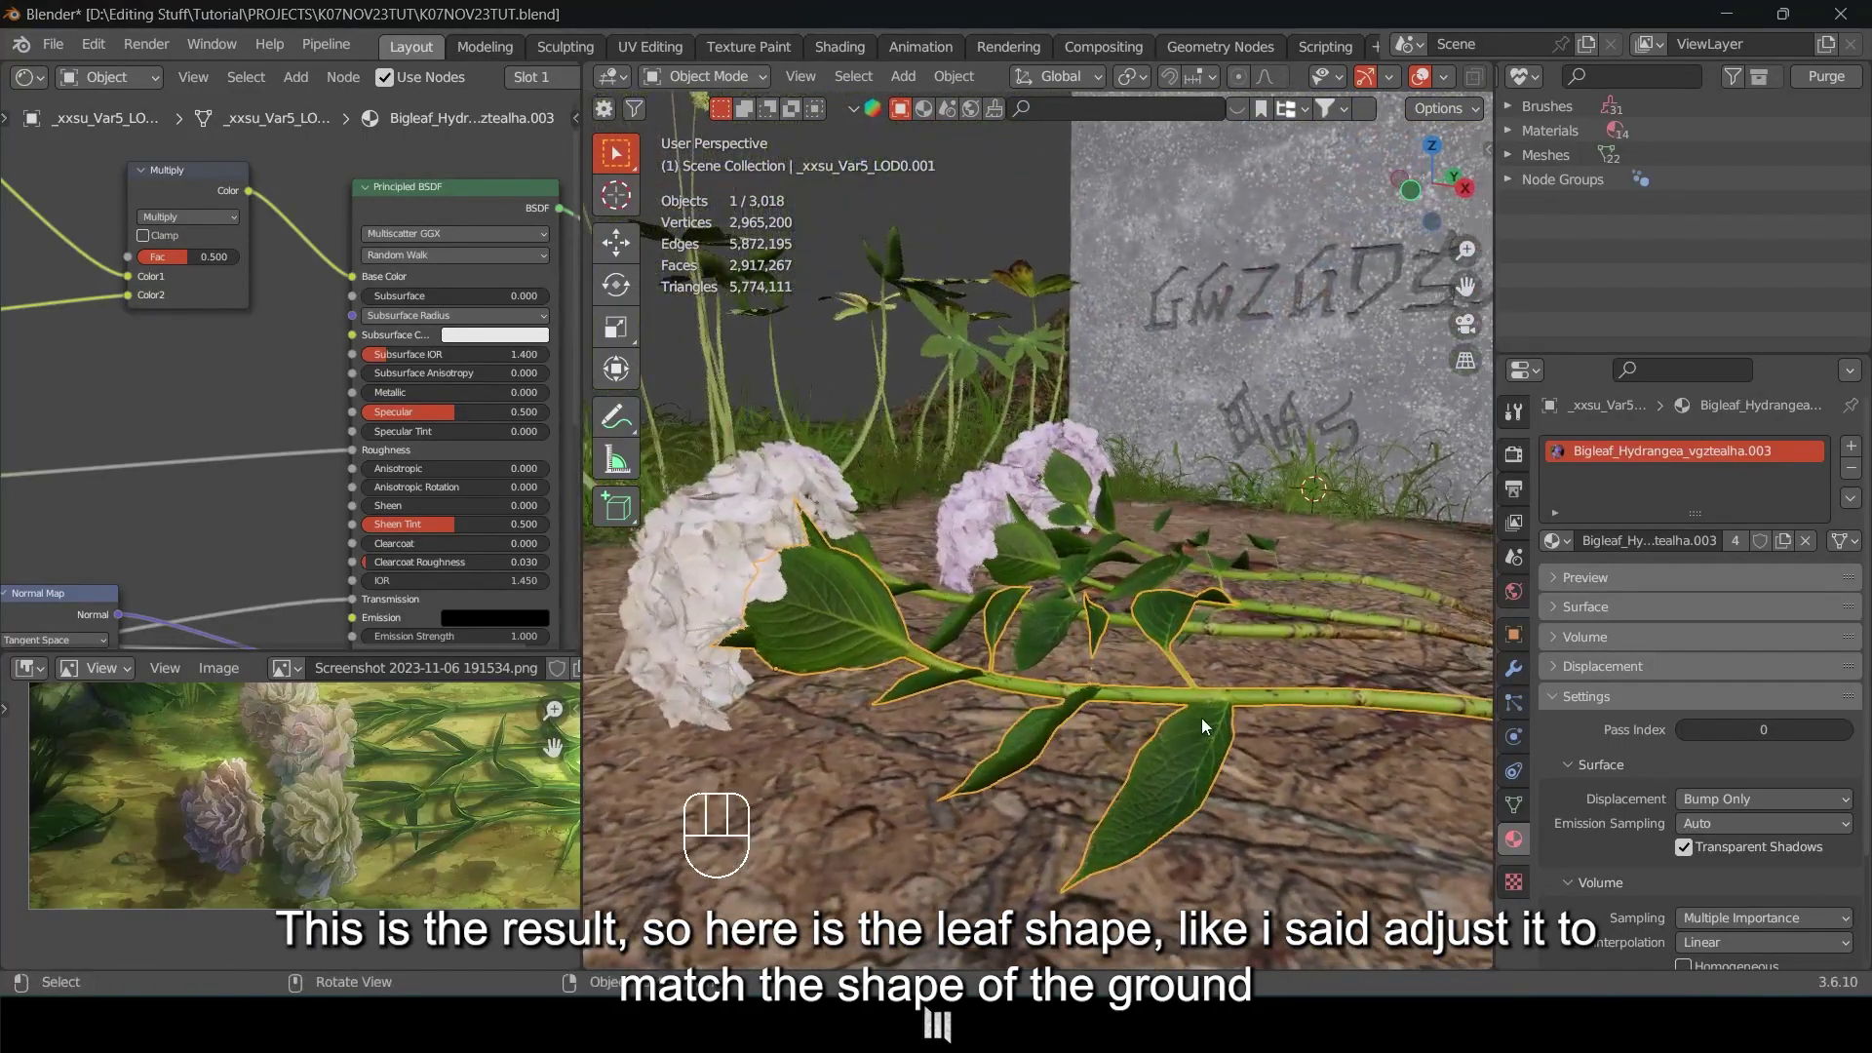
middle_click_drag(1116, 664, 1008, 722)
left_click(1158, 620)
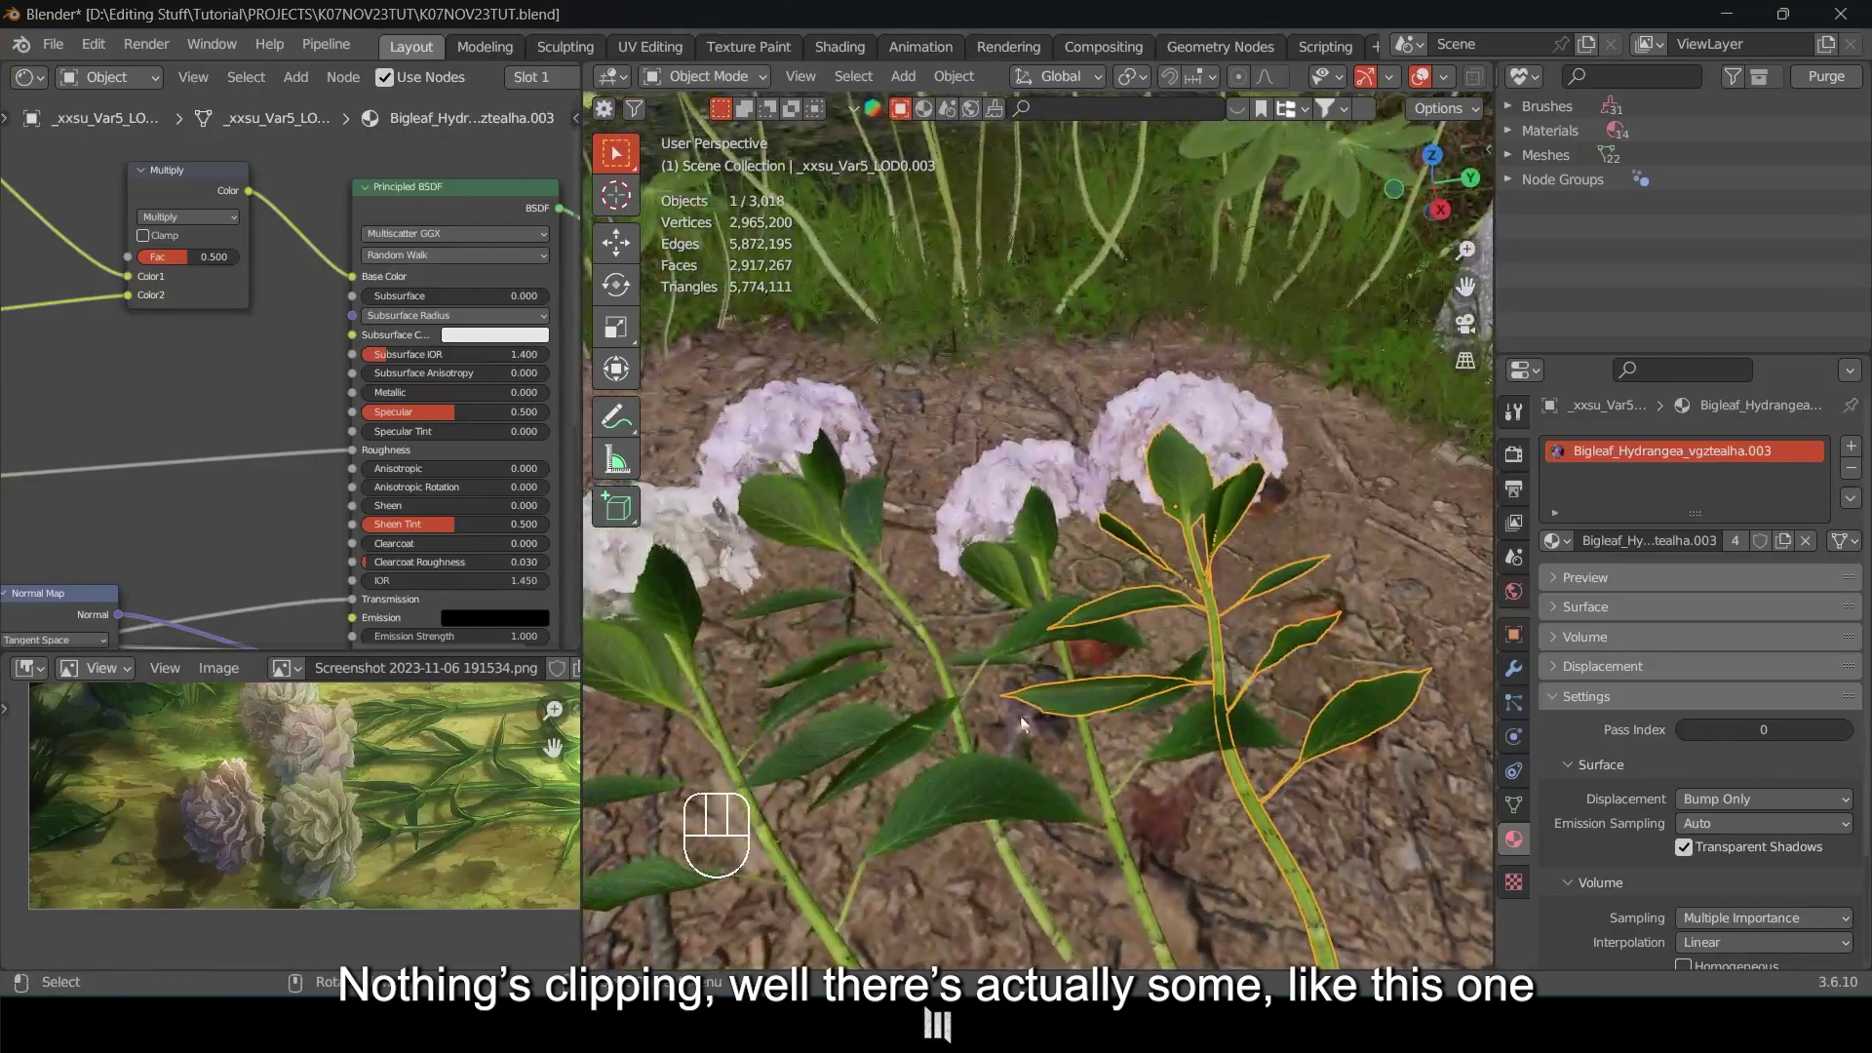
middle_click_drag(1050, 615, 978, 599)
left_click(1151, 642)
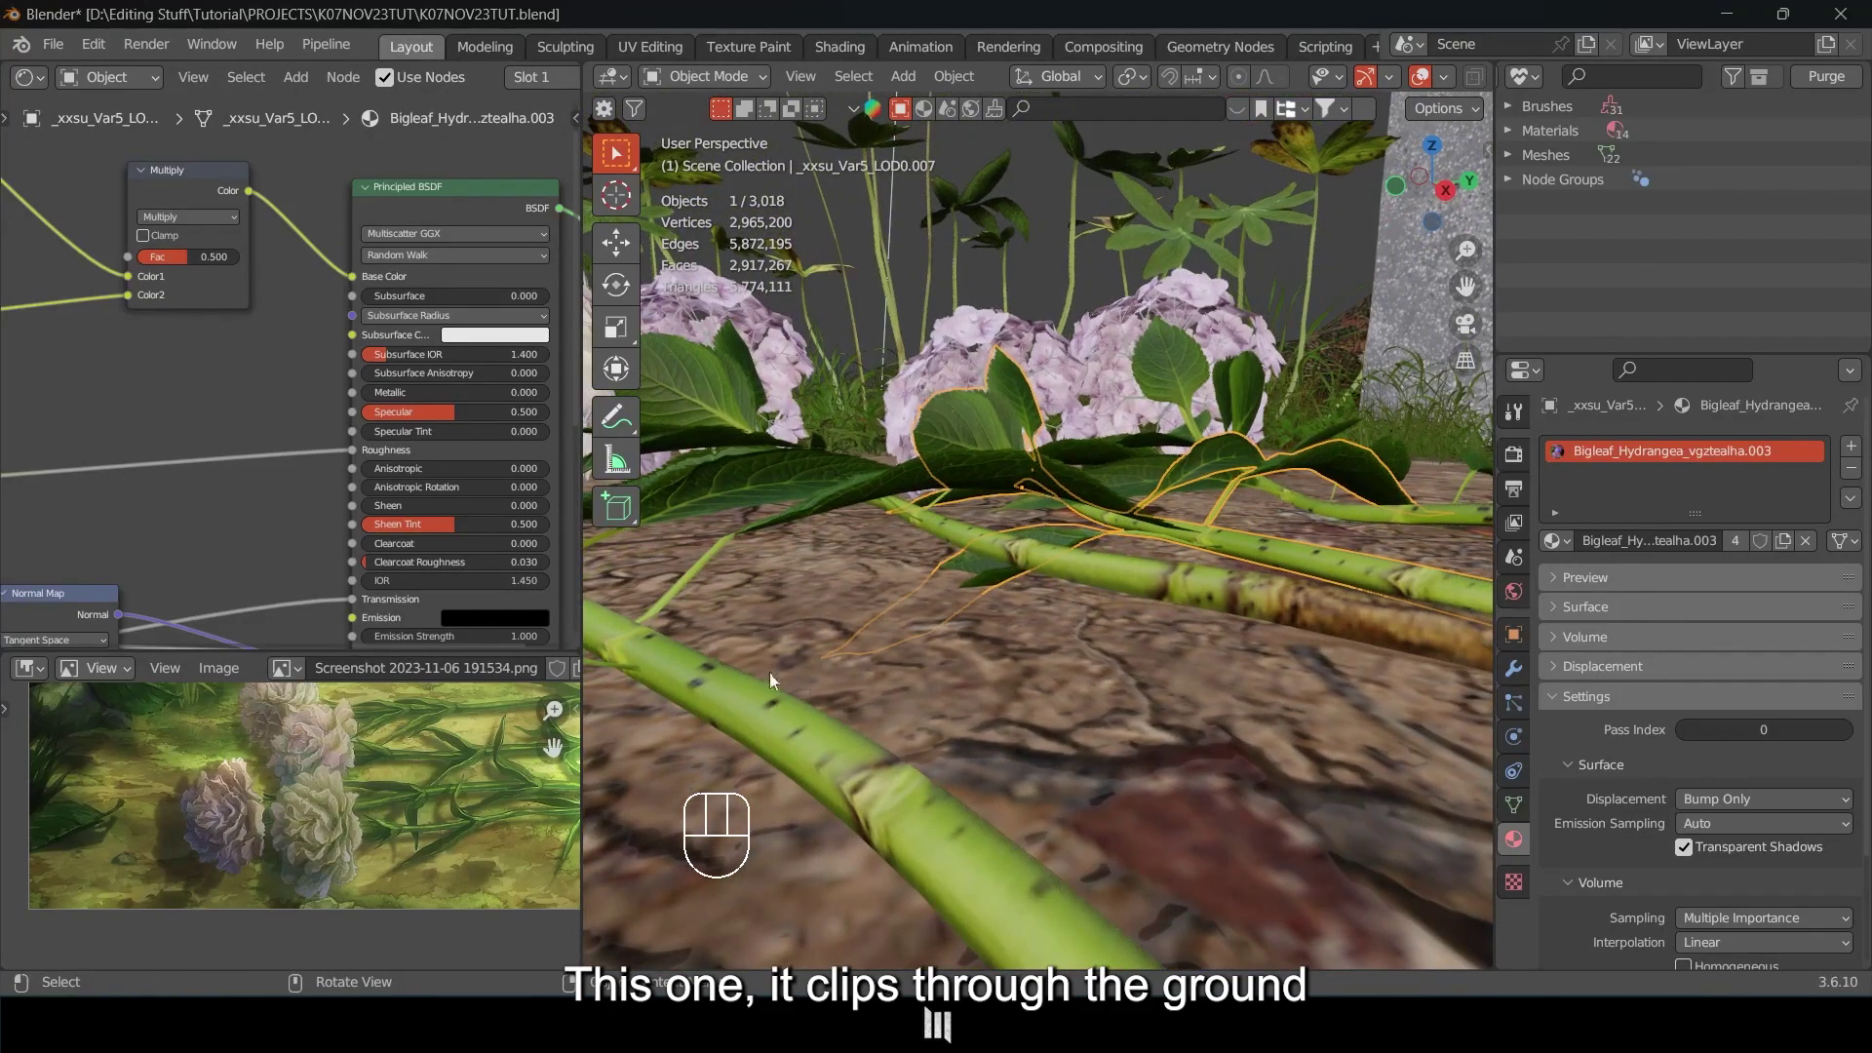
middle_click_drag(897, 534, 1012, 695)
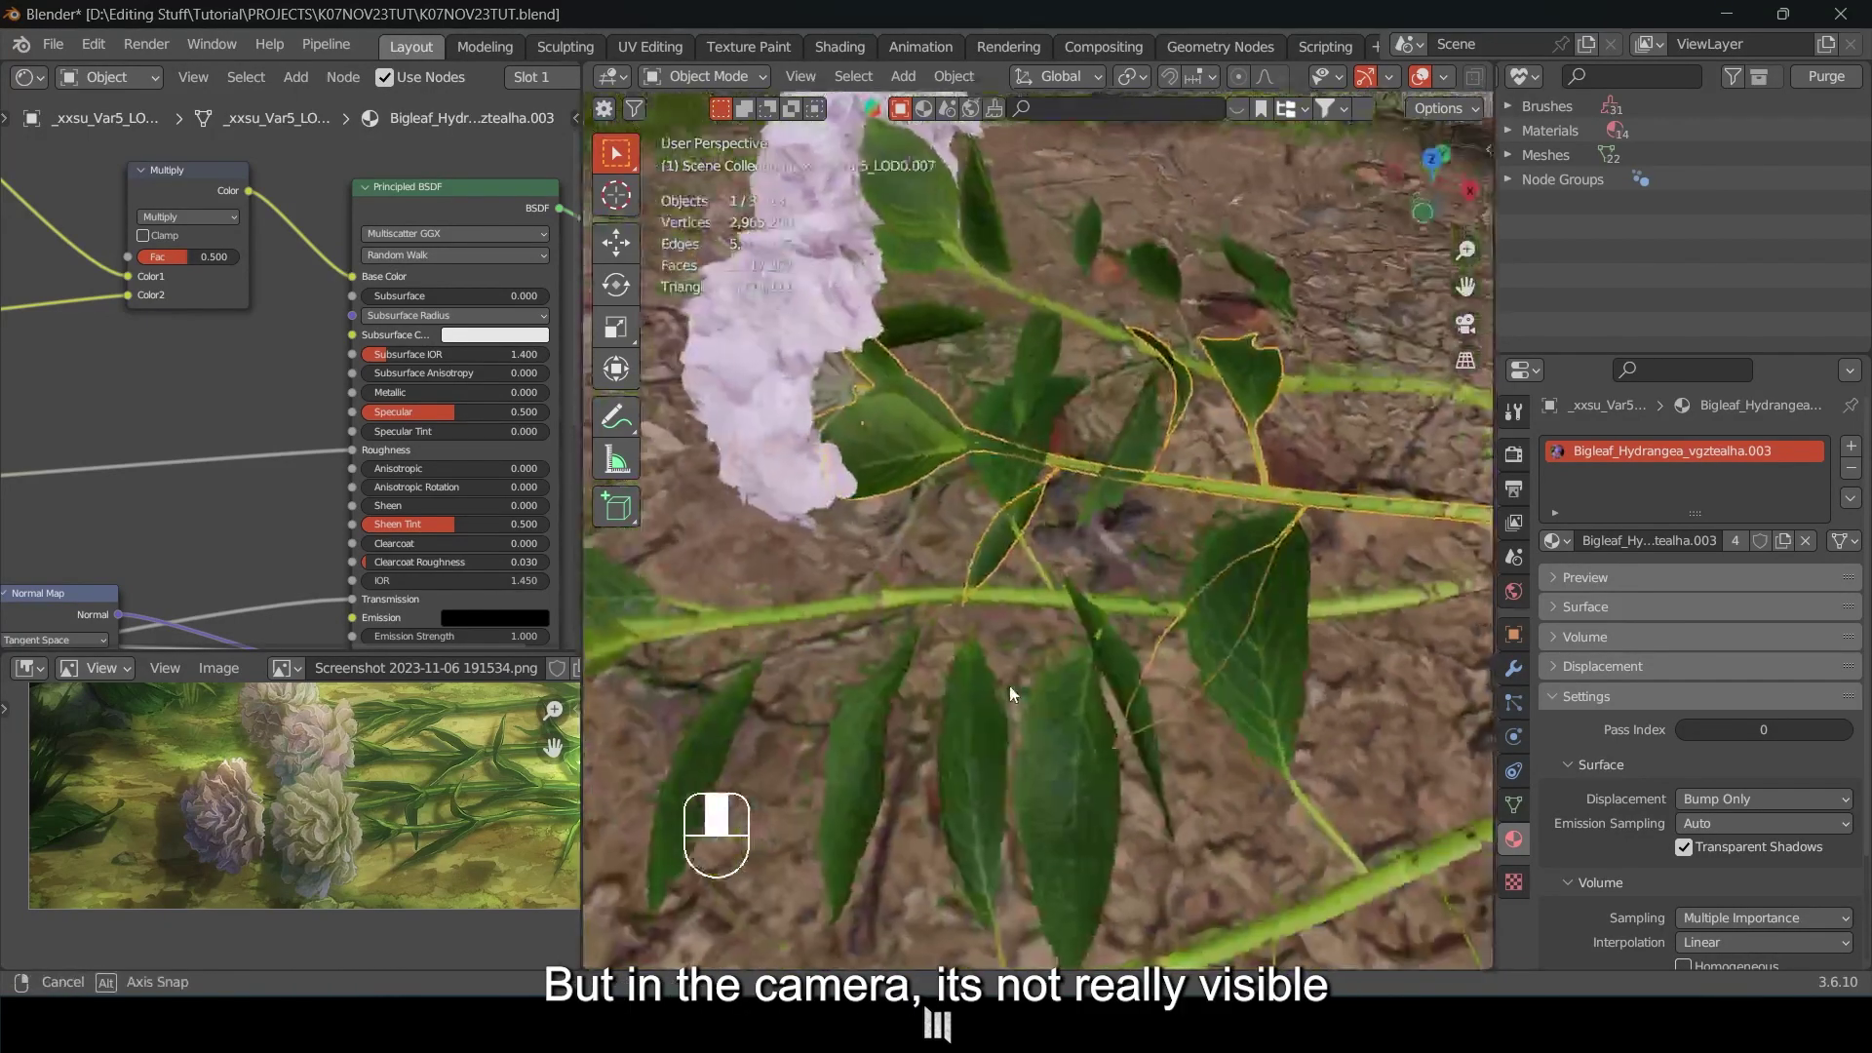
Check the hydrangeas through the camera view and clear the selection.
key("KP_0")
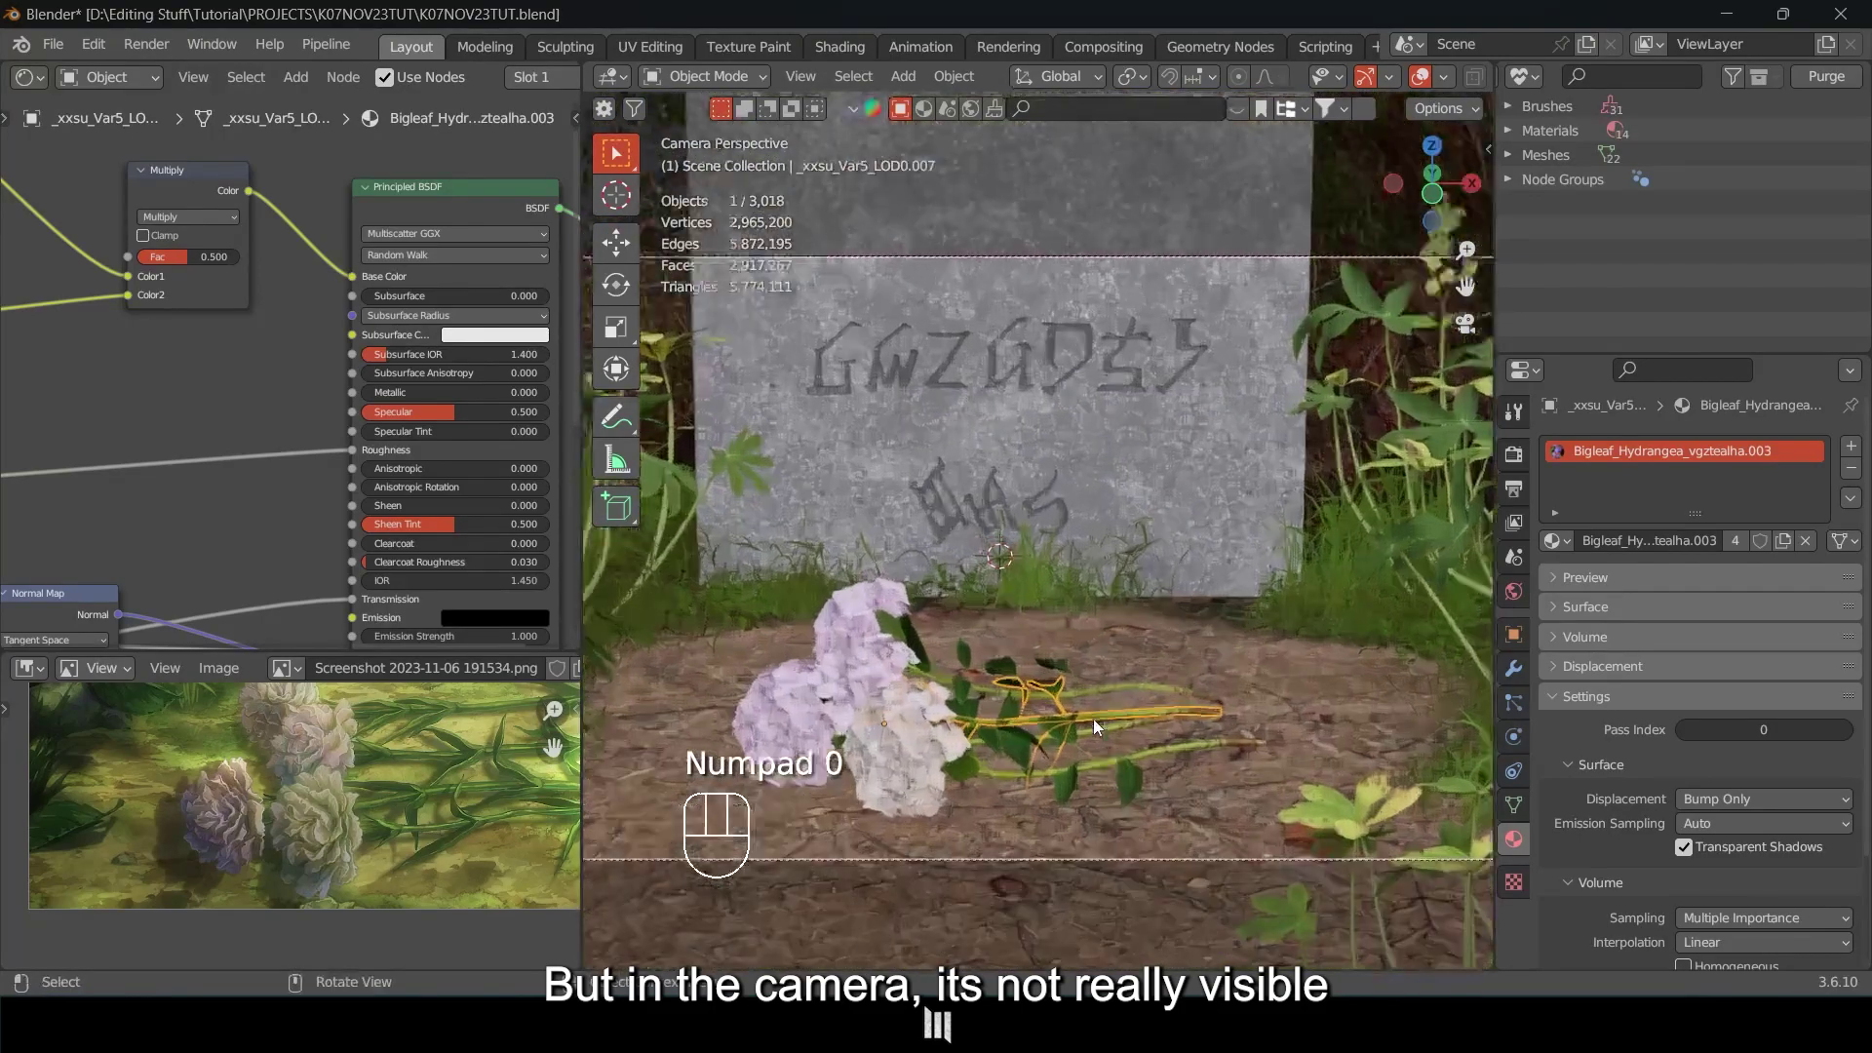
scroll(1092, 722, "up", 3)
key("a")
key("a")
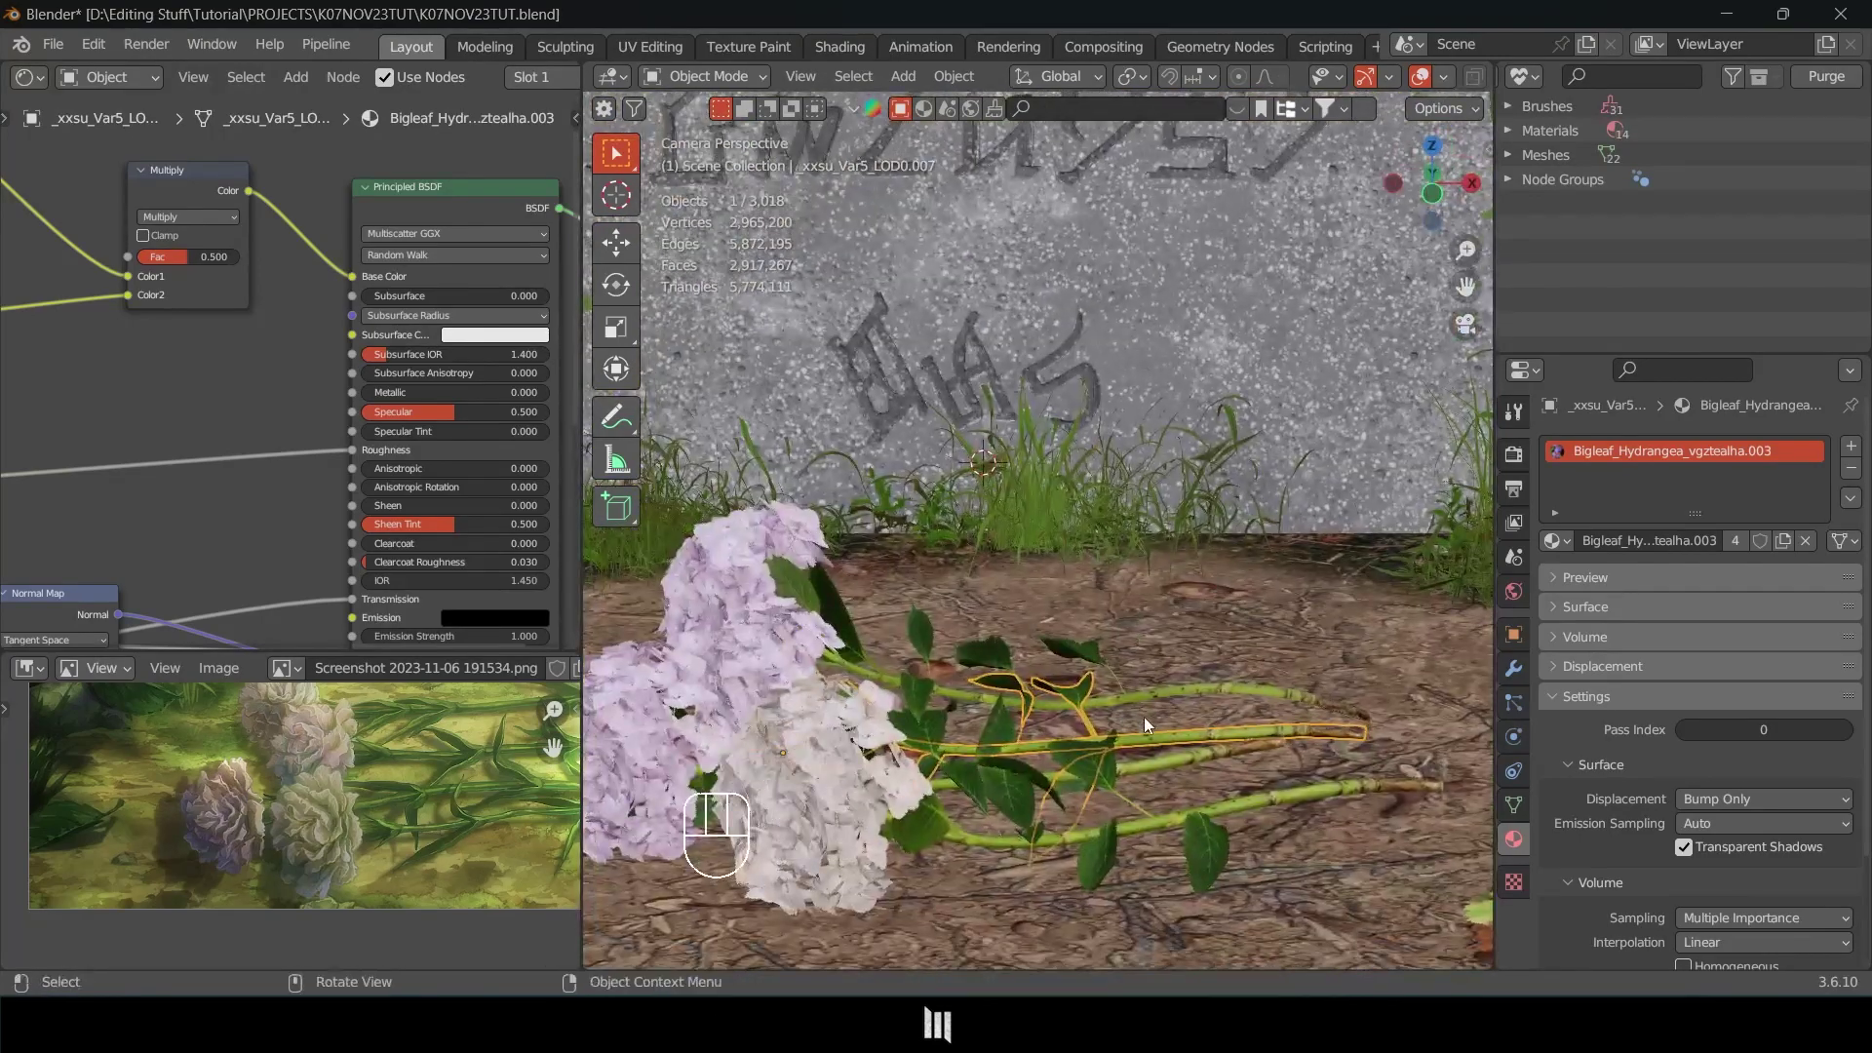
mouse_move(1133, 718)
middle_mouse_down("shift")
mouse_move(1149, 689)
mouse_move(1157, 728)
middle_mouse_up("shift")
scroll(1131, 683, "down", 3)
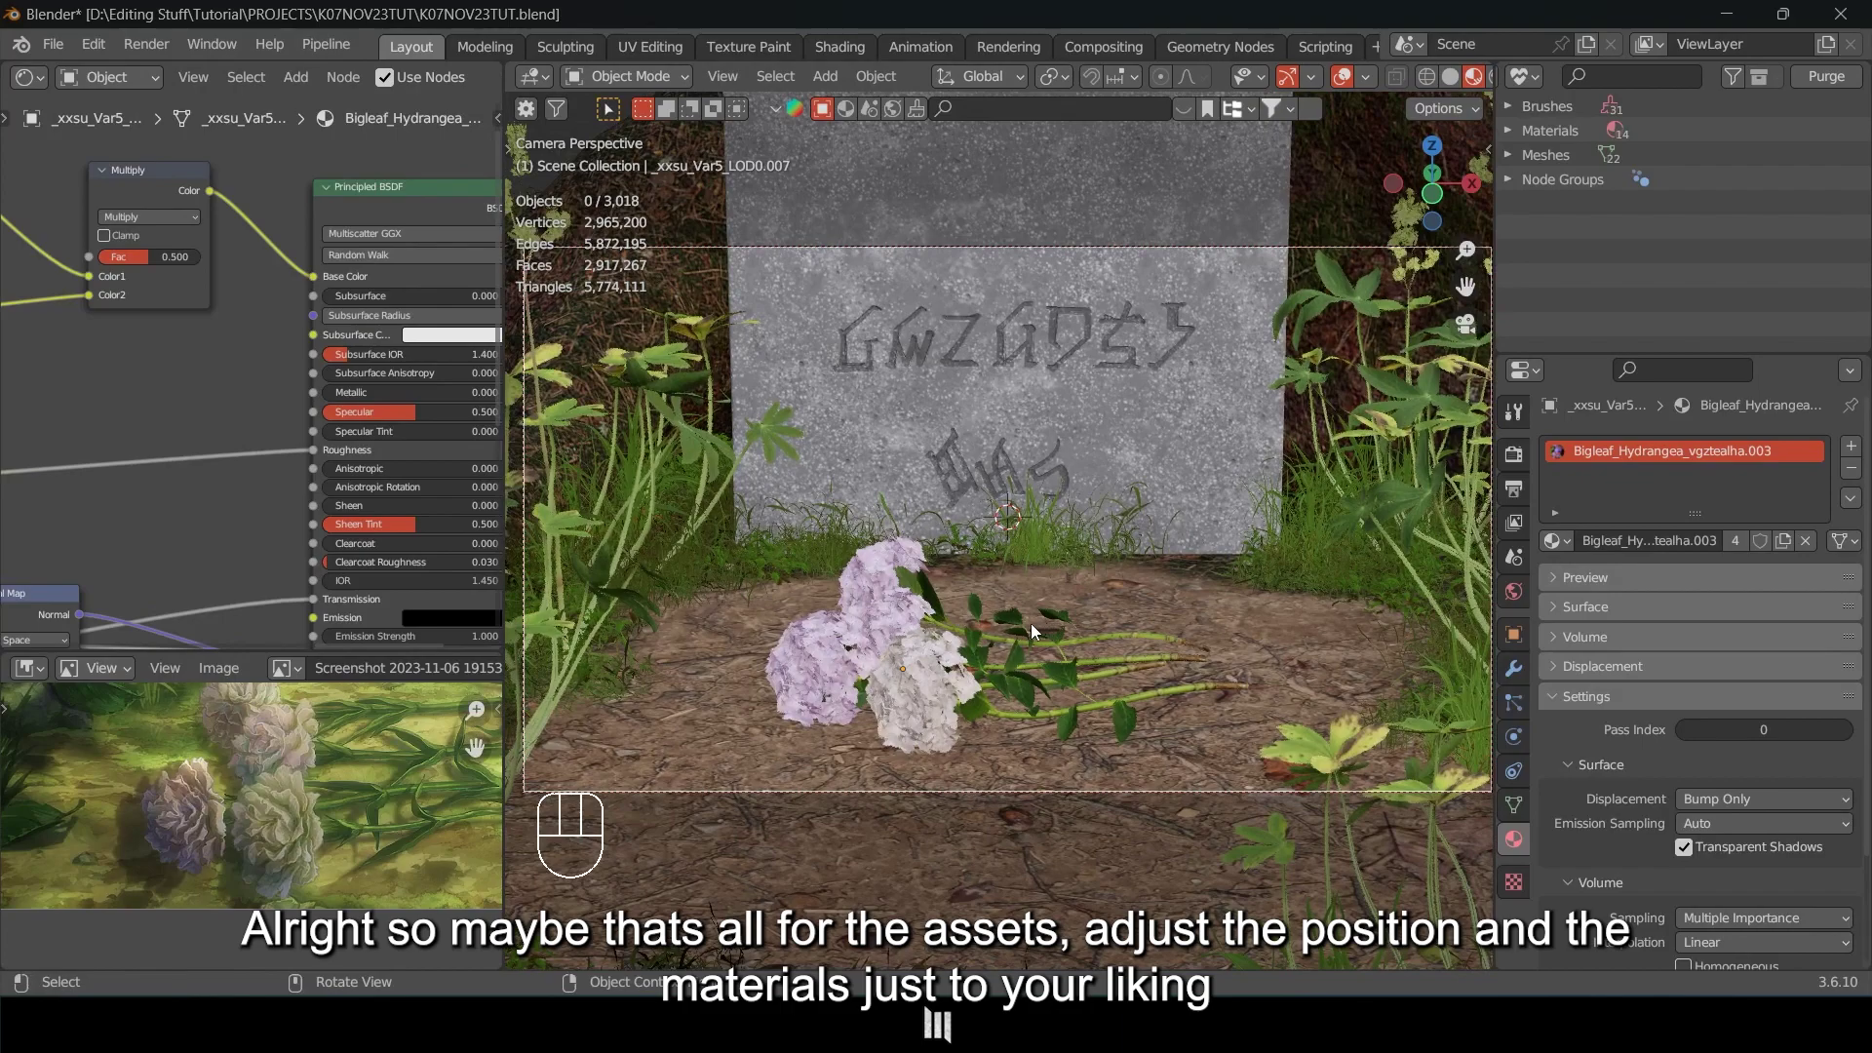
middle_click_drag(1032, 629, 1009, 629, "shift")
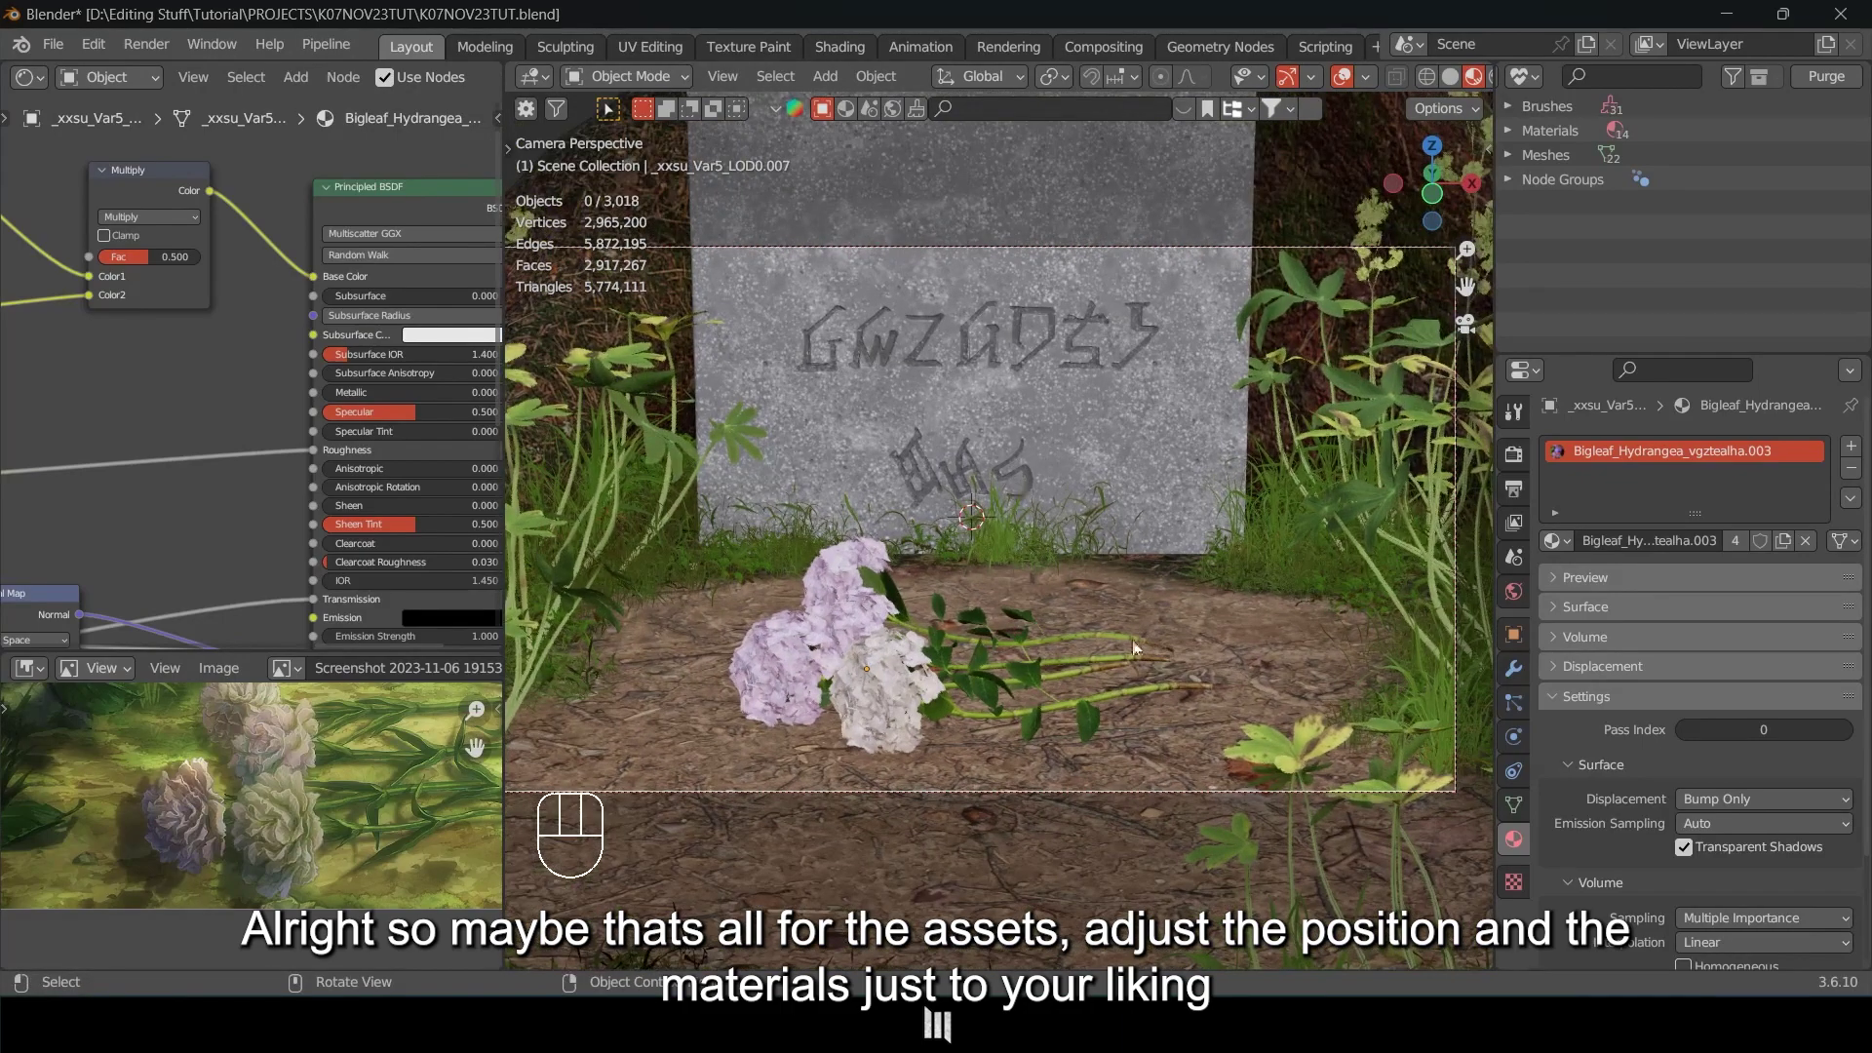
Review the tree, gravestone, plants and flowers from several angles outside the camera.
middle_click_drag(967, 612, 984, 576)
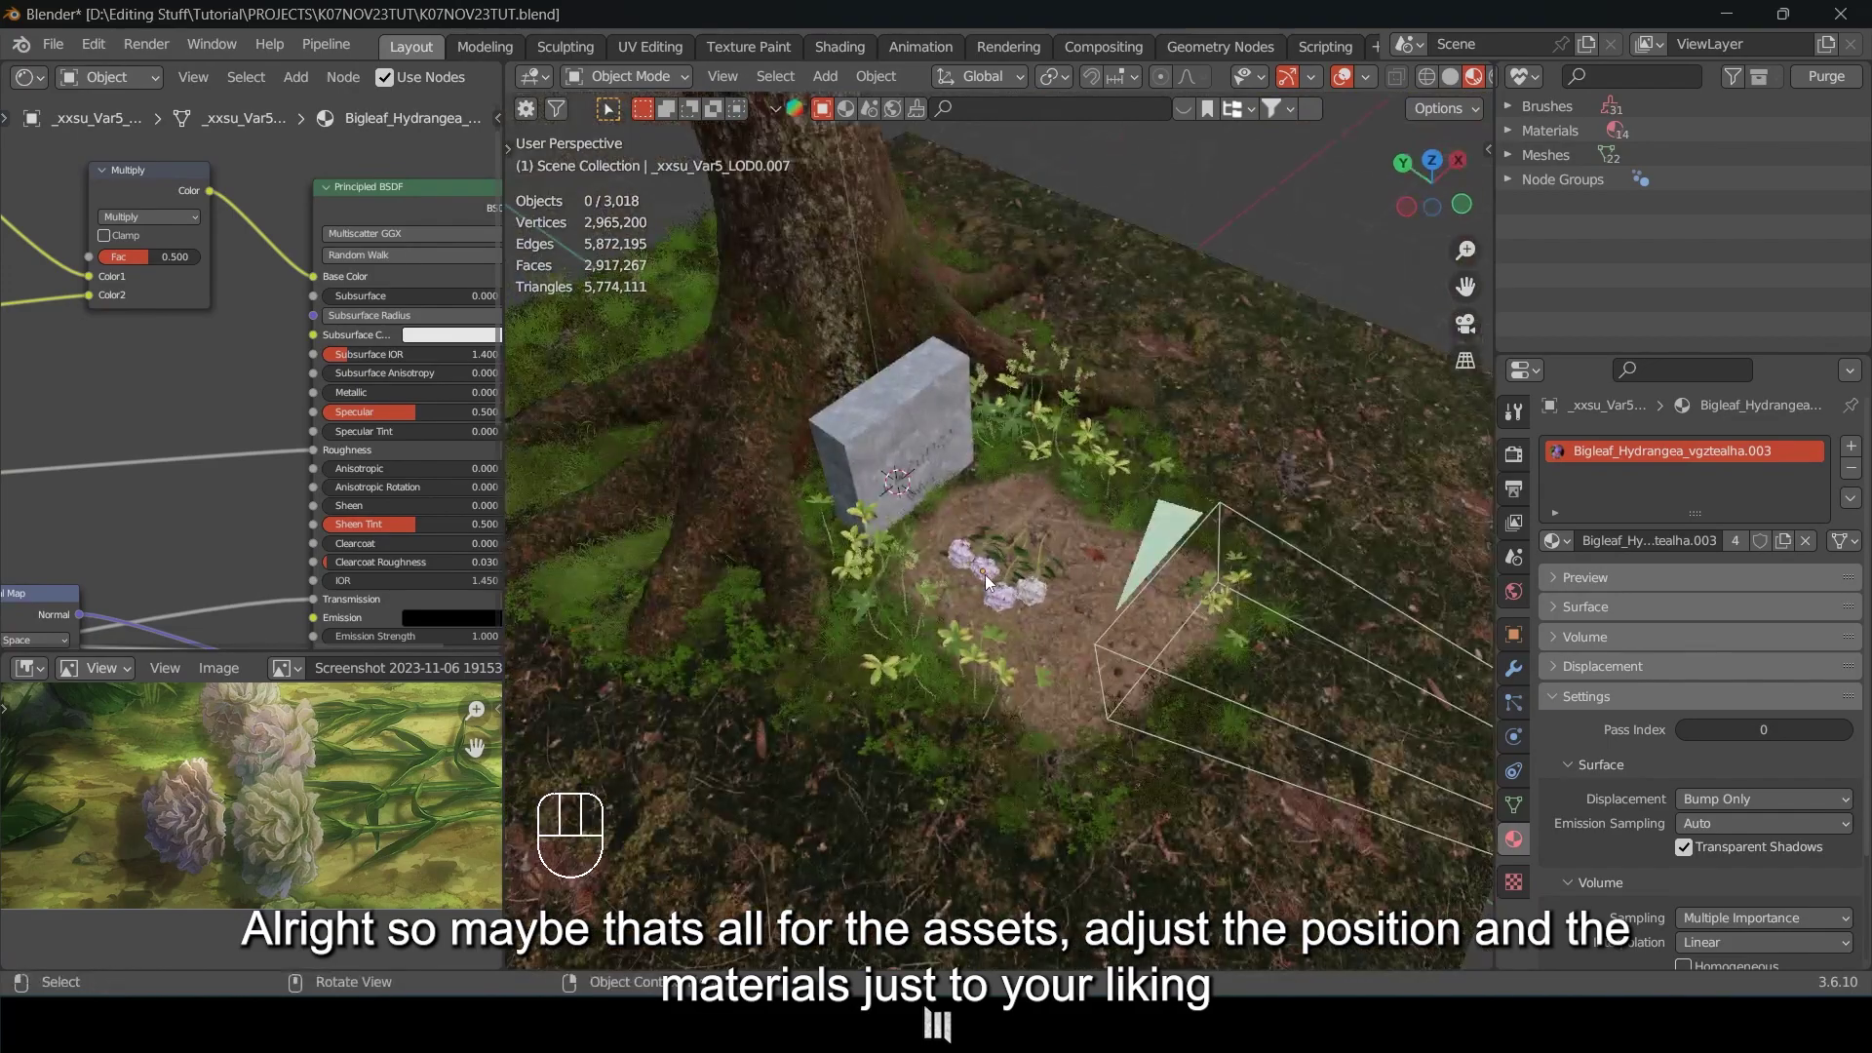
scroll(983, 583, "up", 4)
middle_click_drag(1064, 623, 1287, 595)
middle_click_drag(1097, 611, 1204, 609)
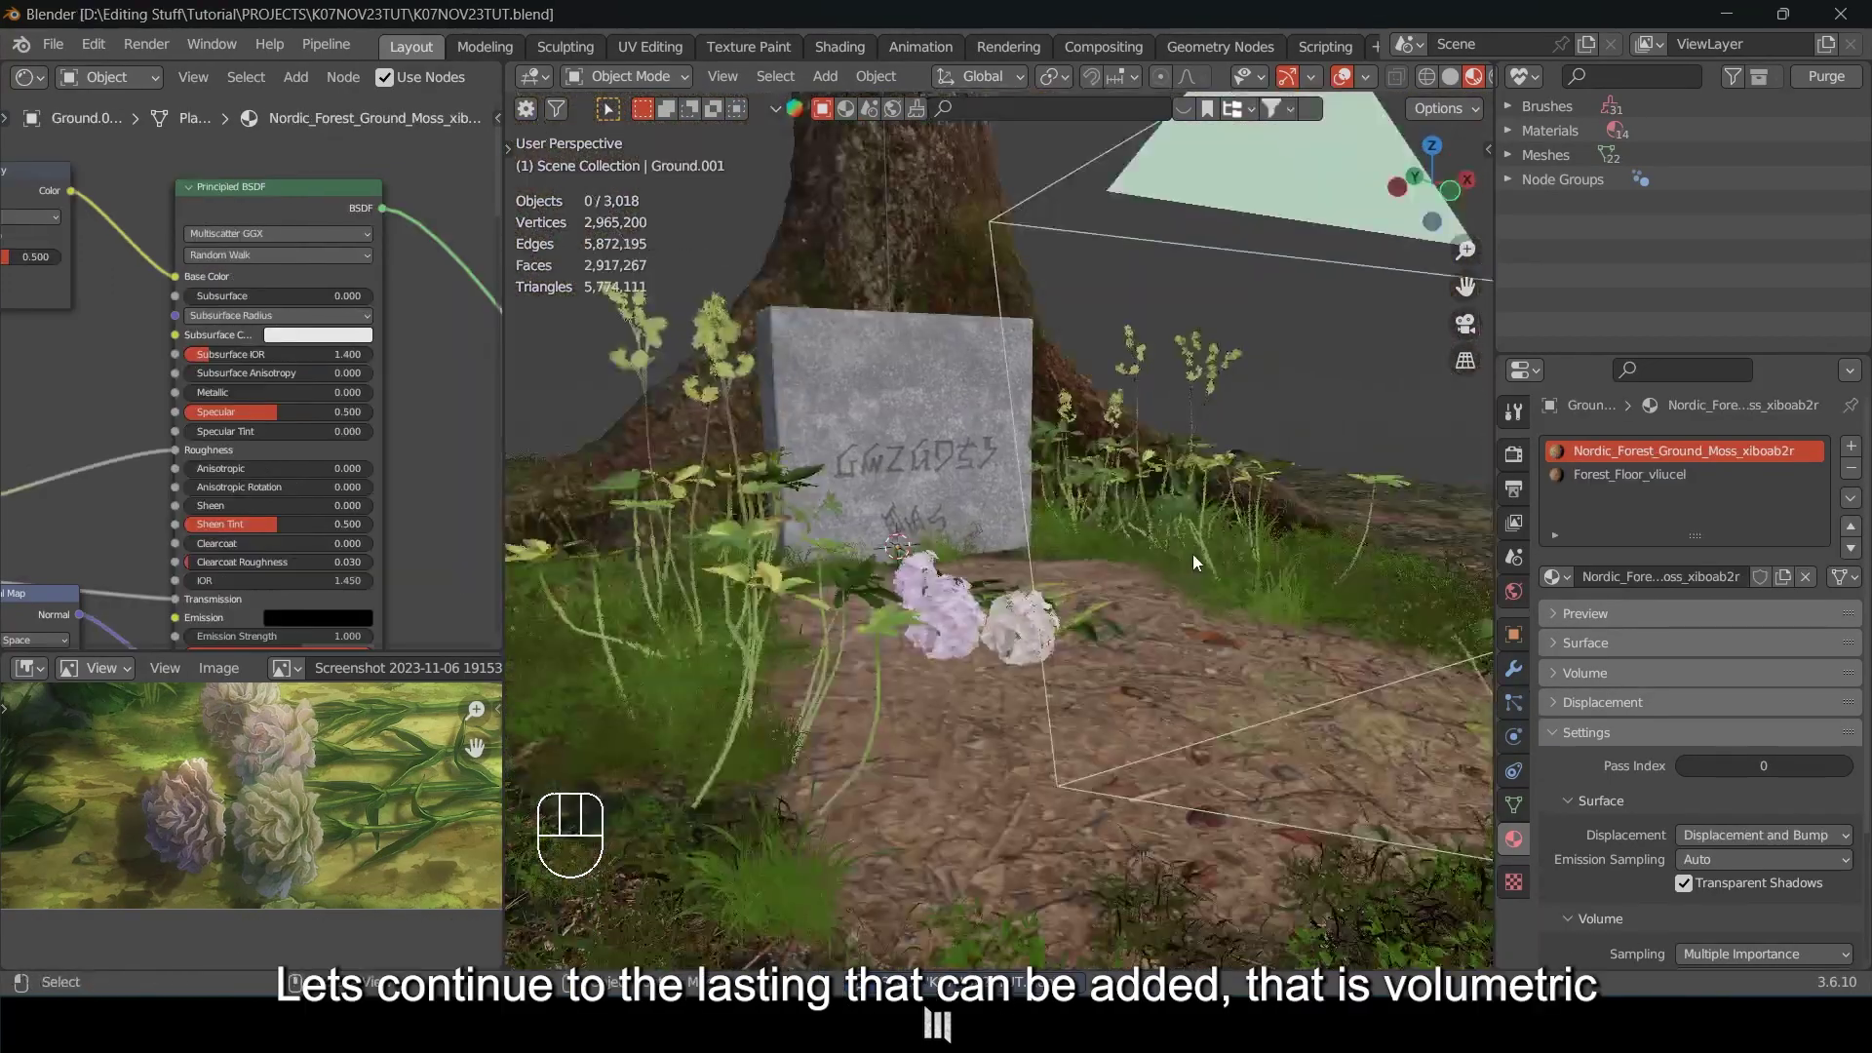
mouse_move(1120, 552)
middle_mouse_down("shift")
mouse_move(1090, 544)
mouse_move(1217, 553)
mouse_move(1172, 529)
mouse_move(1144, 591)
mouse_move(1147, 543)
middle_mouse_up("shift")
middle_click_drag(1028, 548, 1133, 425)
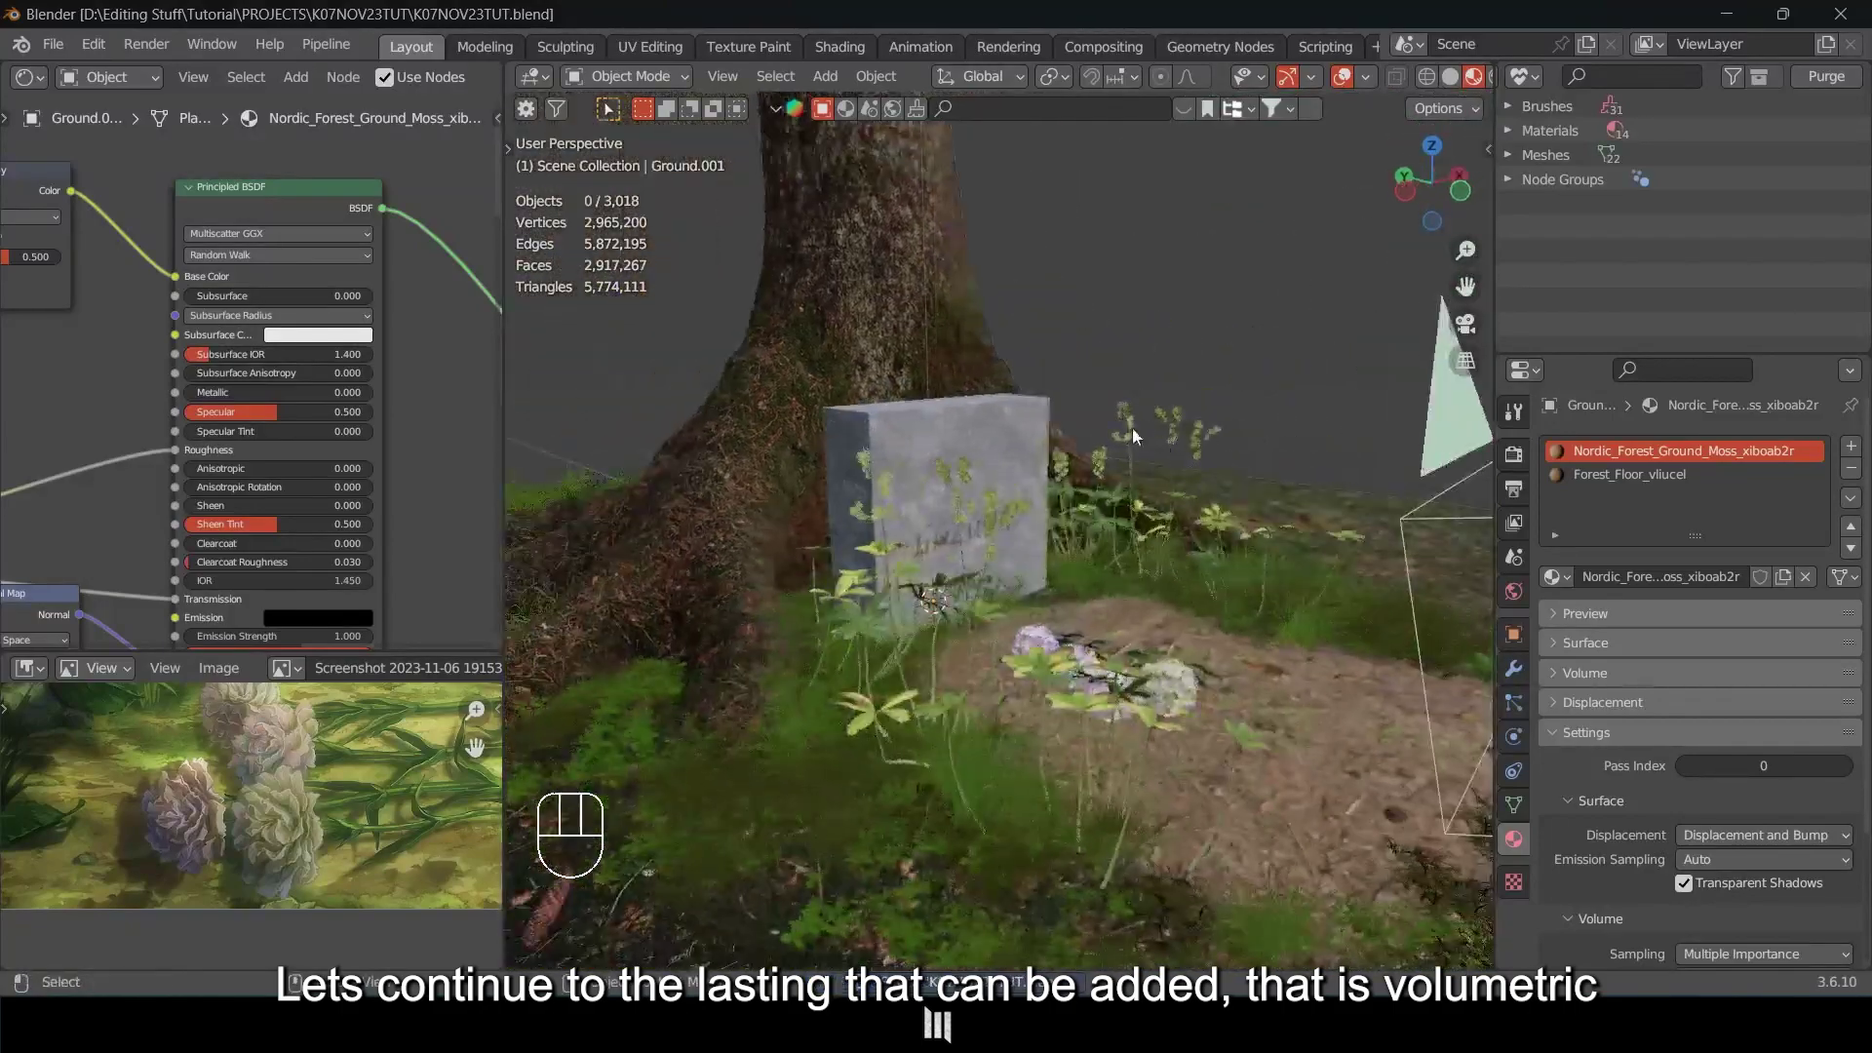
middle_click_drag(1091, 495, 1071, 471)
key("shift+a")
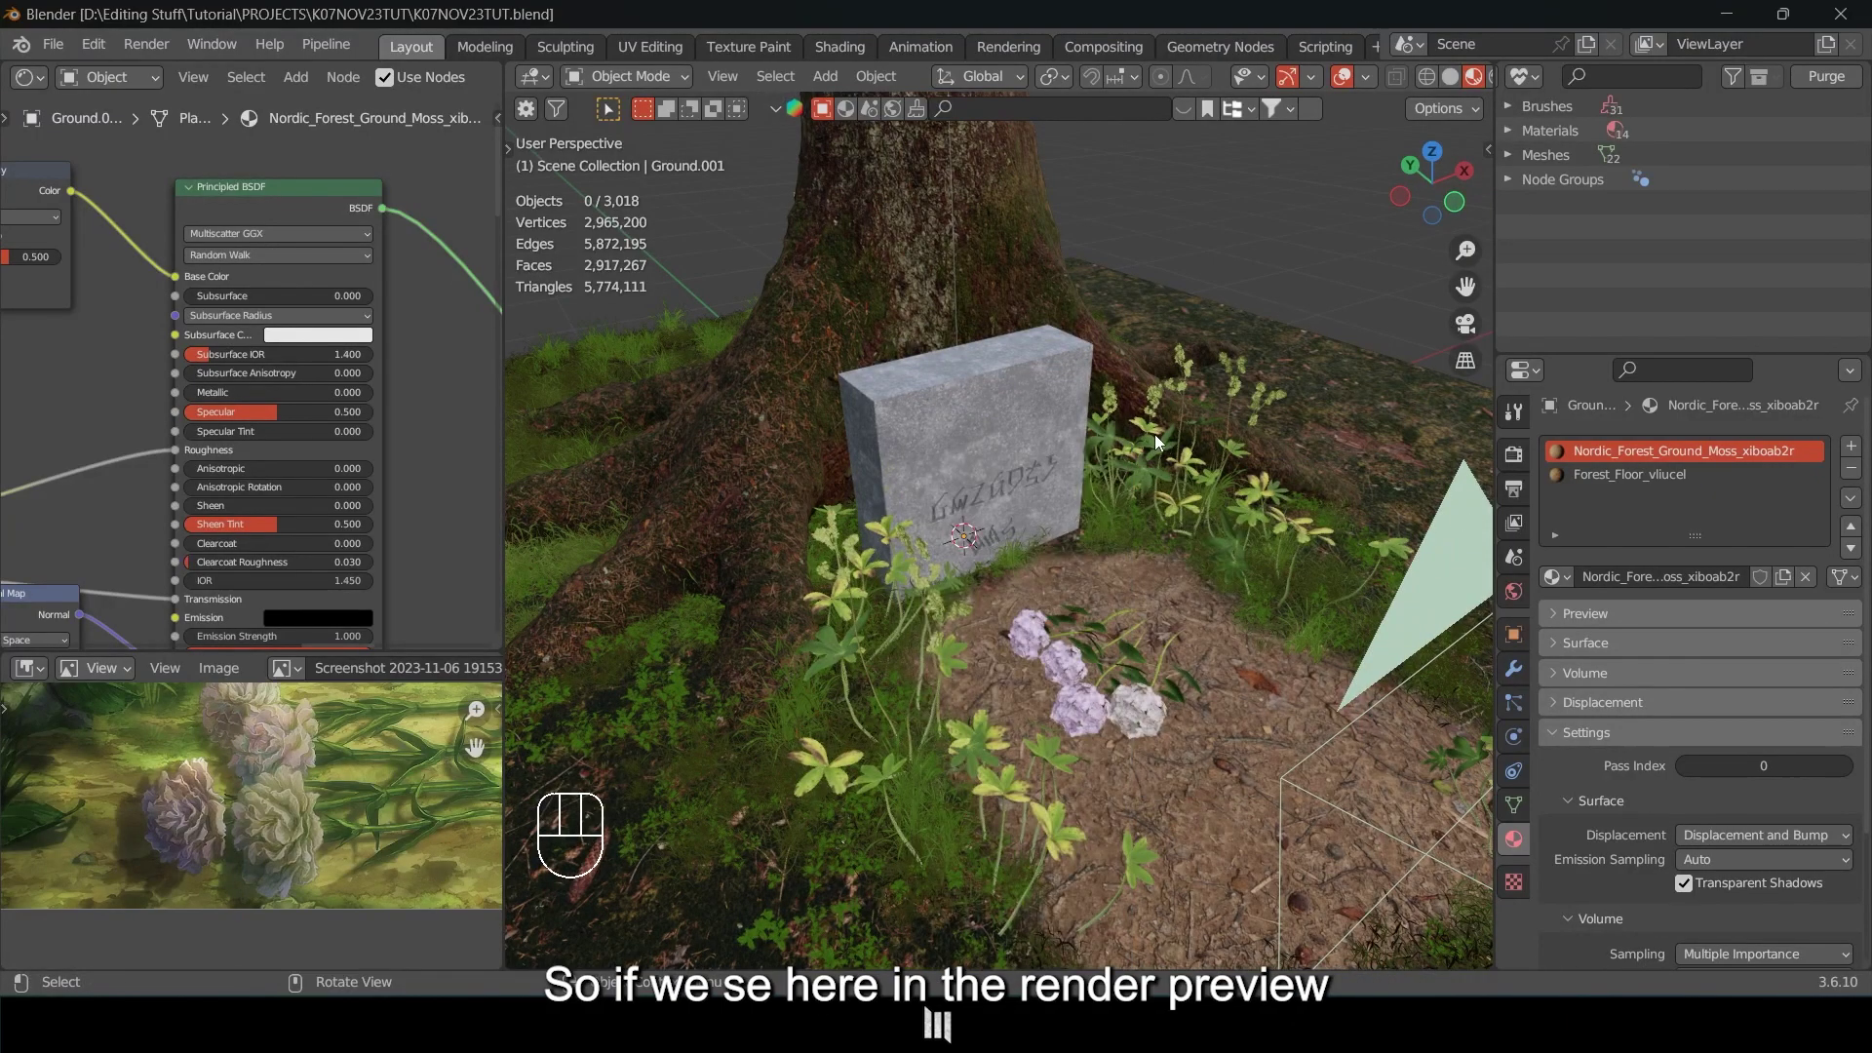
Preview the scene through the camera in Rendered shading to judge how the light falls on the objects.
key("KP_0")
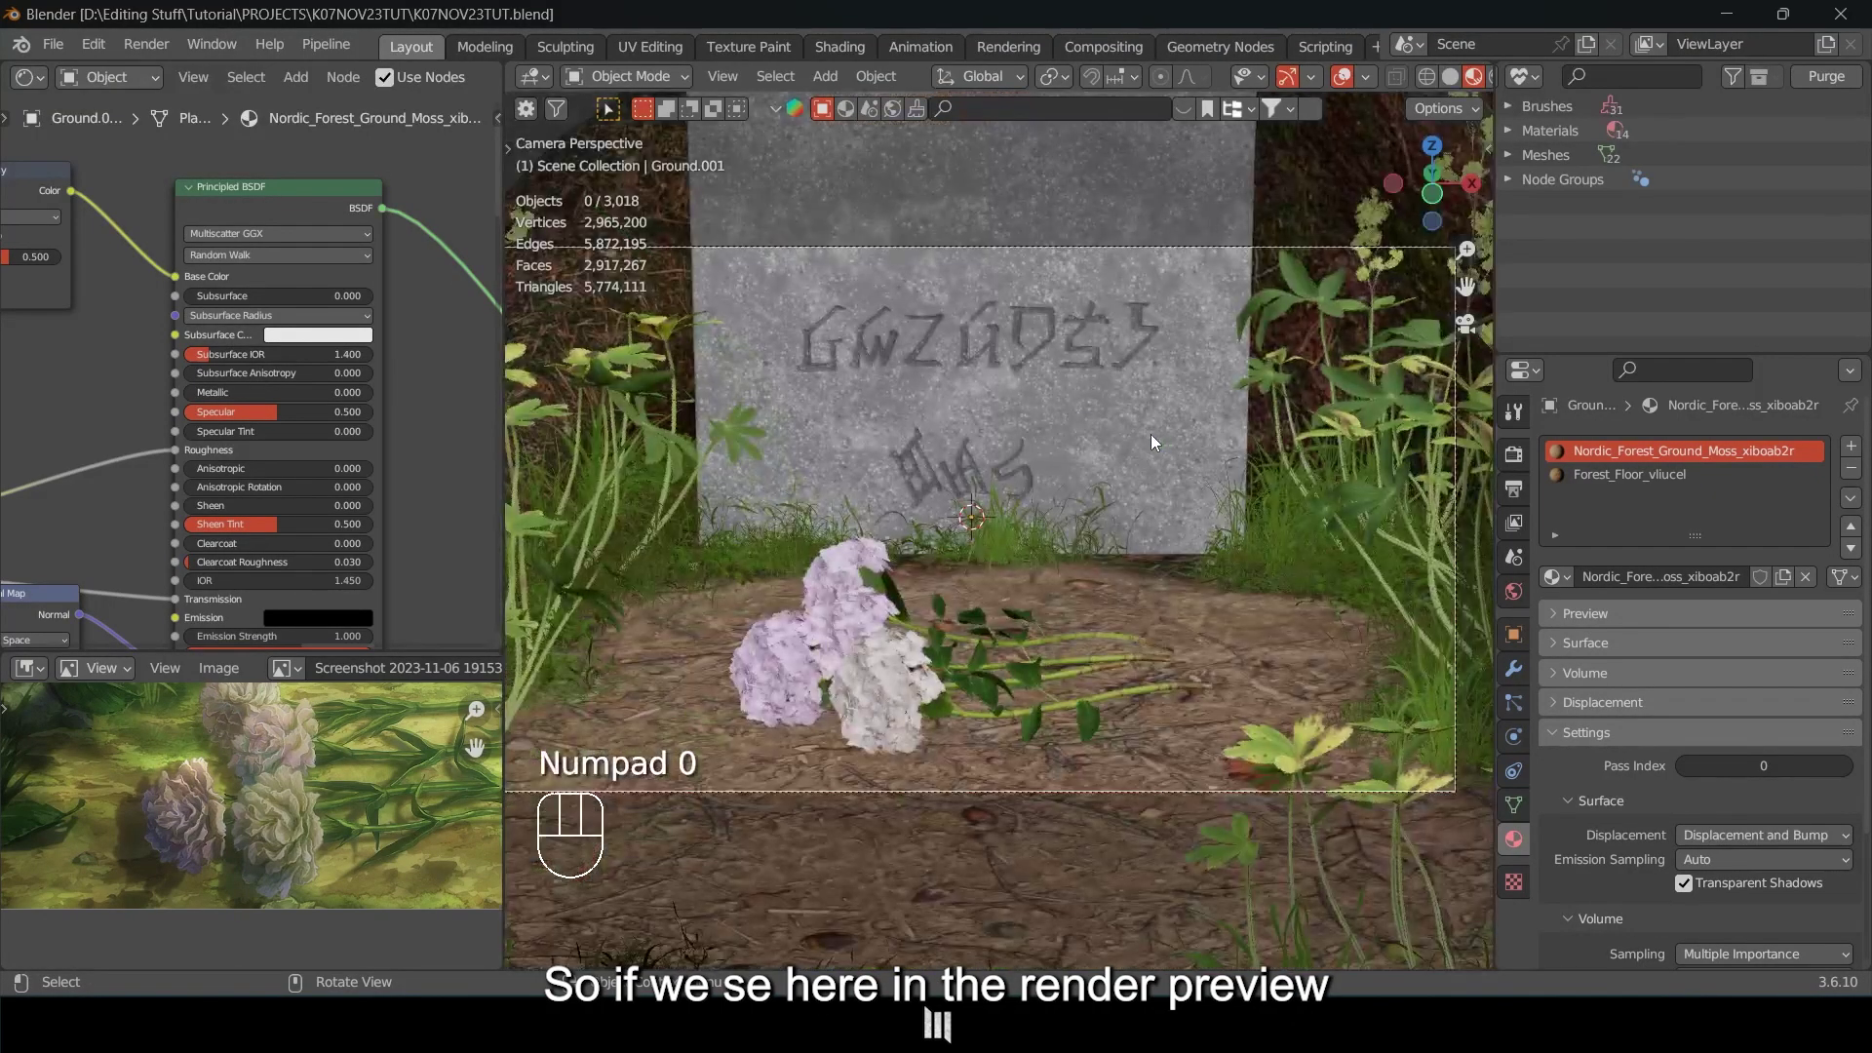
key("z")
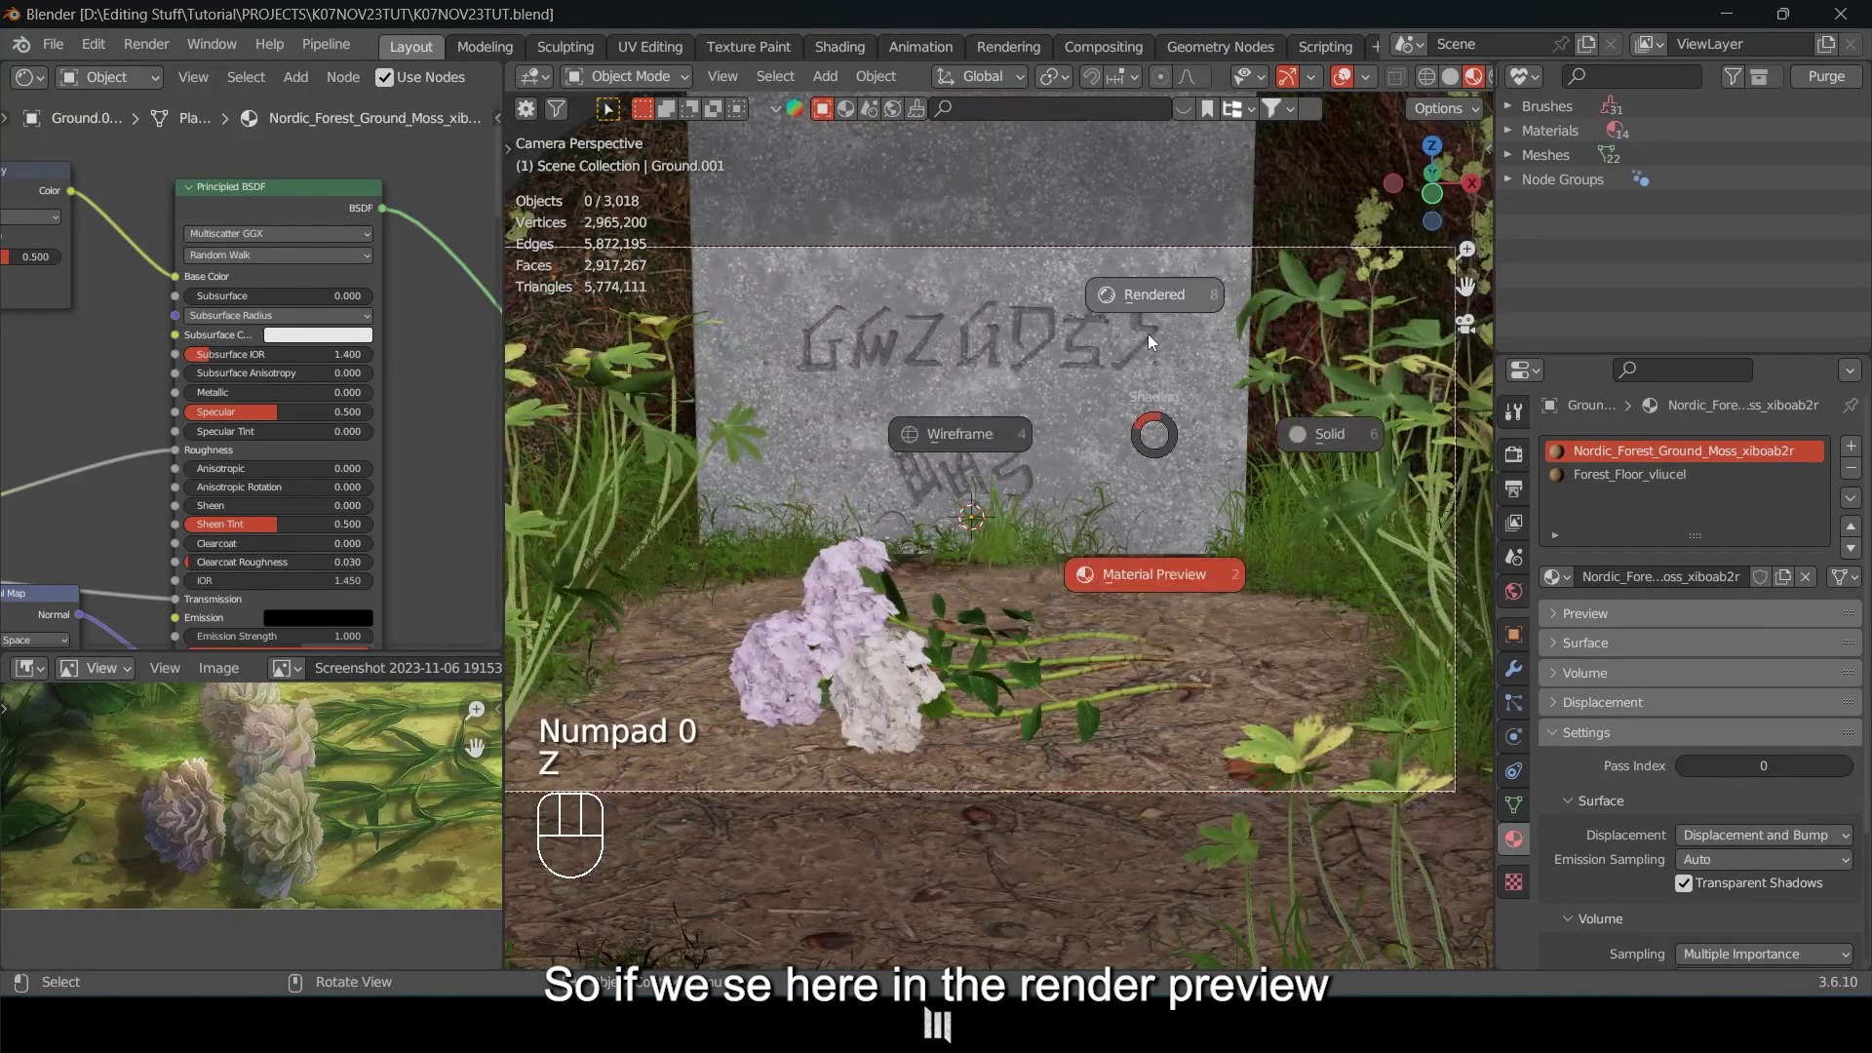
left_click(1180, 512)
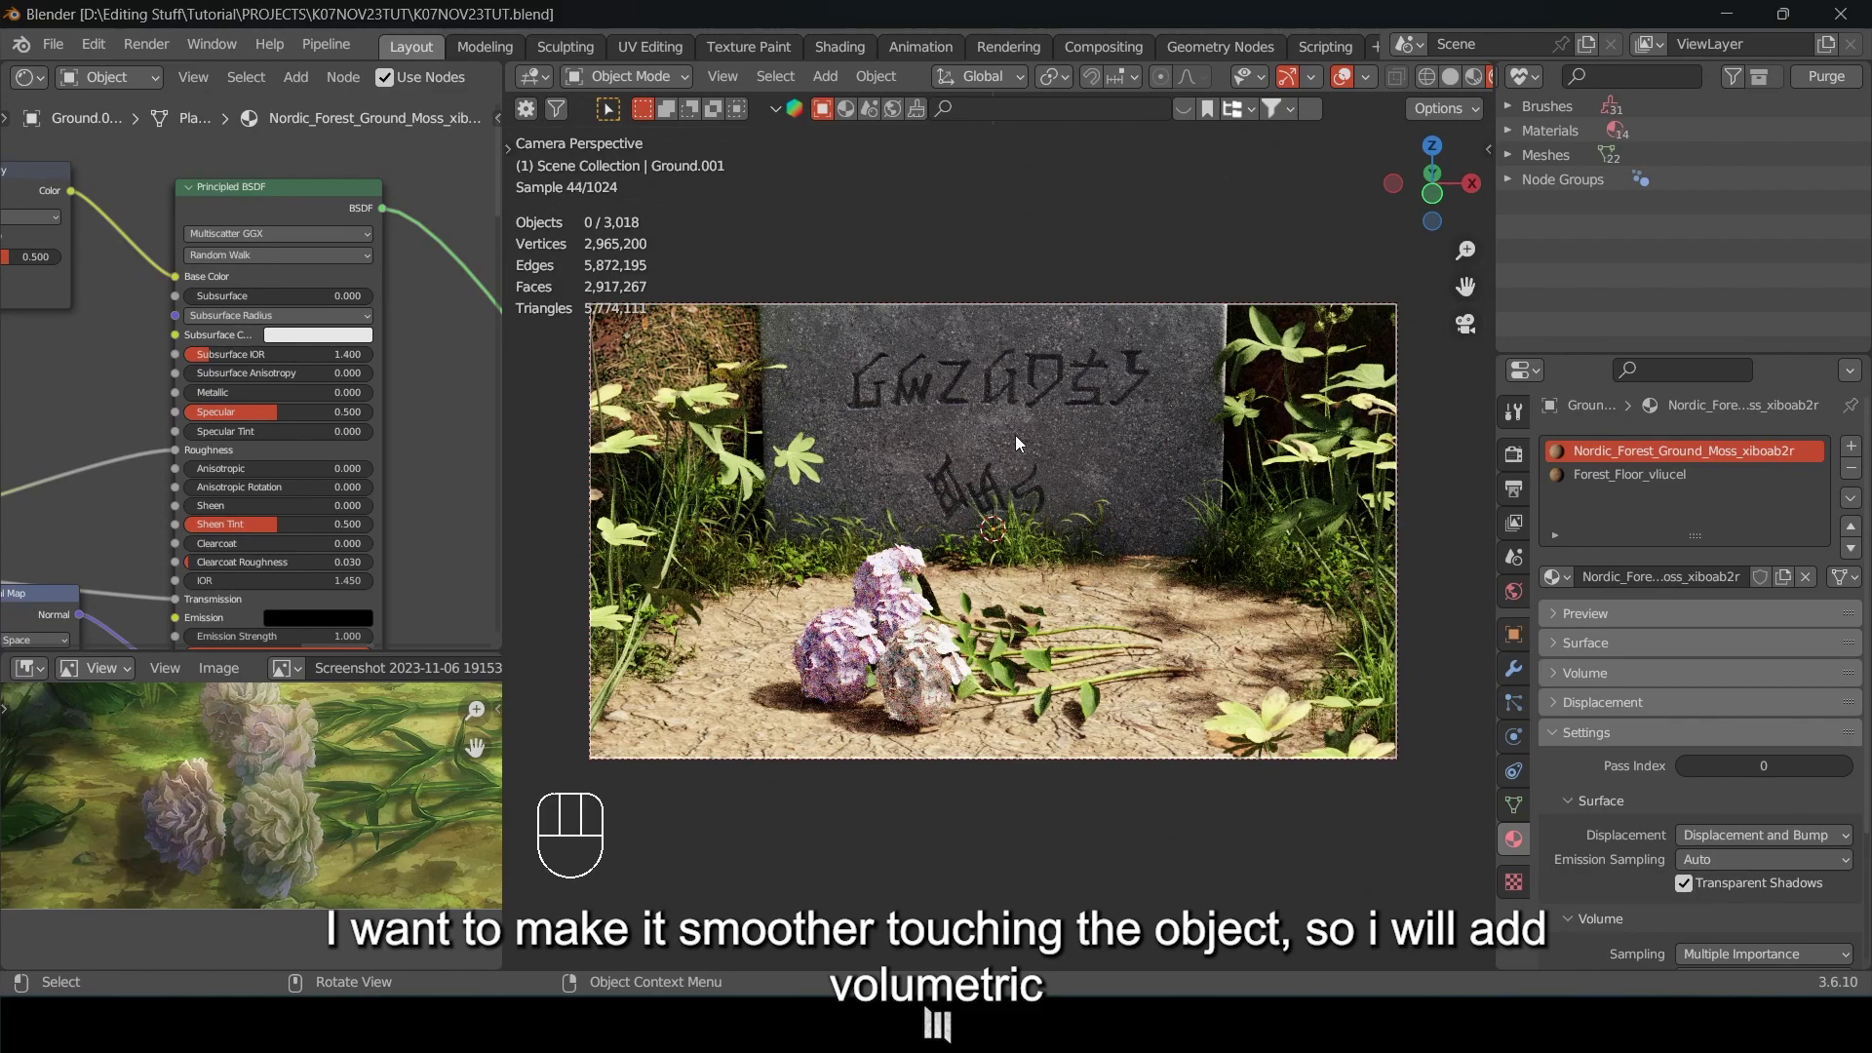
Return to Solid shading, add a mesh cube at the grave and scale it up to enclose the scene.
key("z")
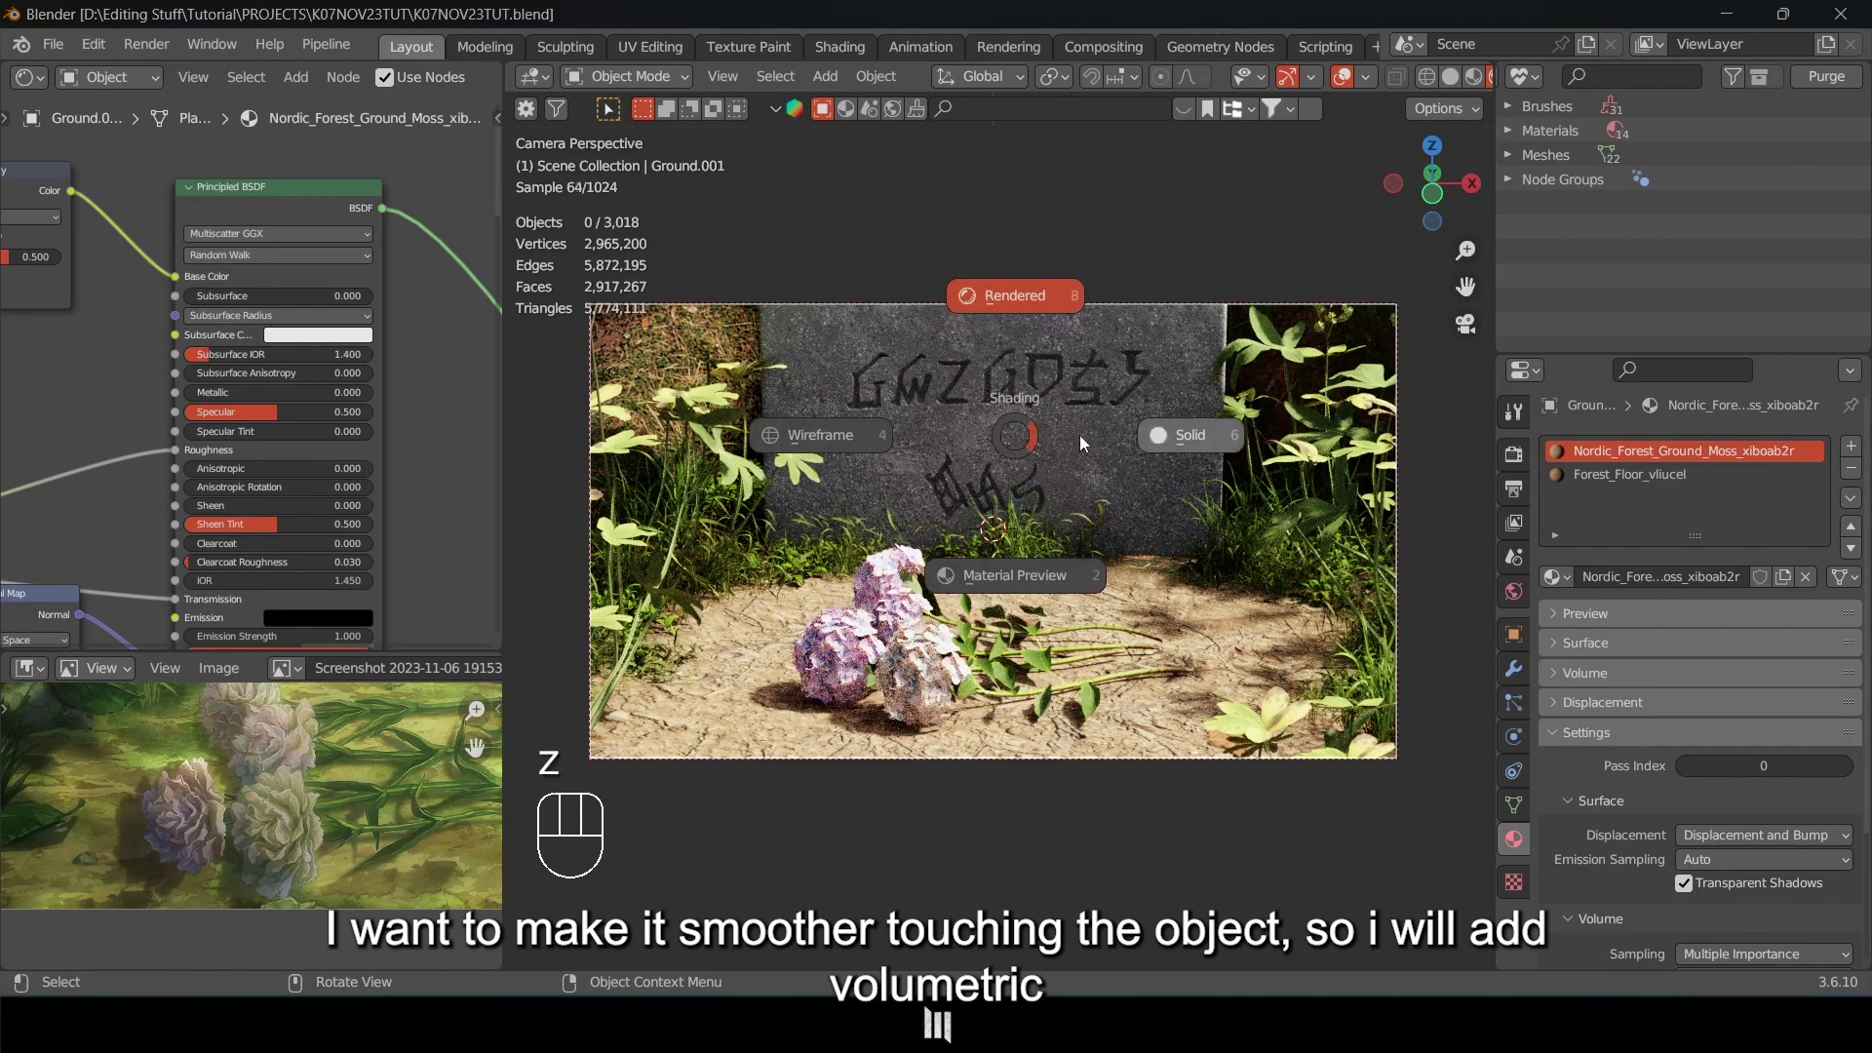
left_click(1207, 462)
mouse_move(1163, 460)
middle_mouse_down()
mouse_move(1244, 472)
mouse_move(1141, 442)
middle_mouse_up()
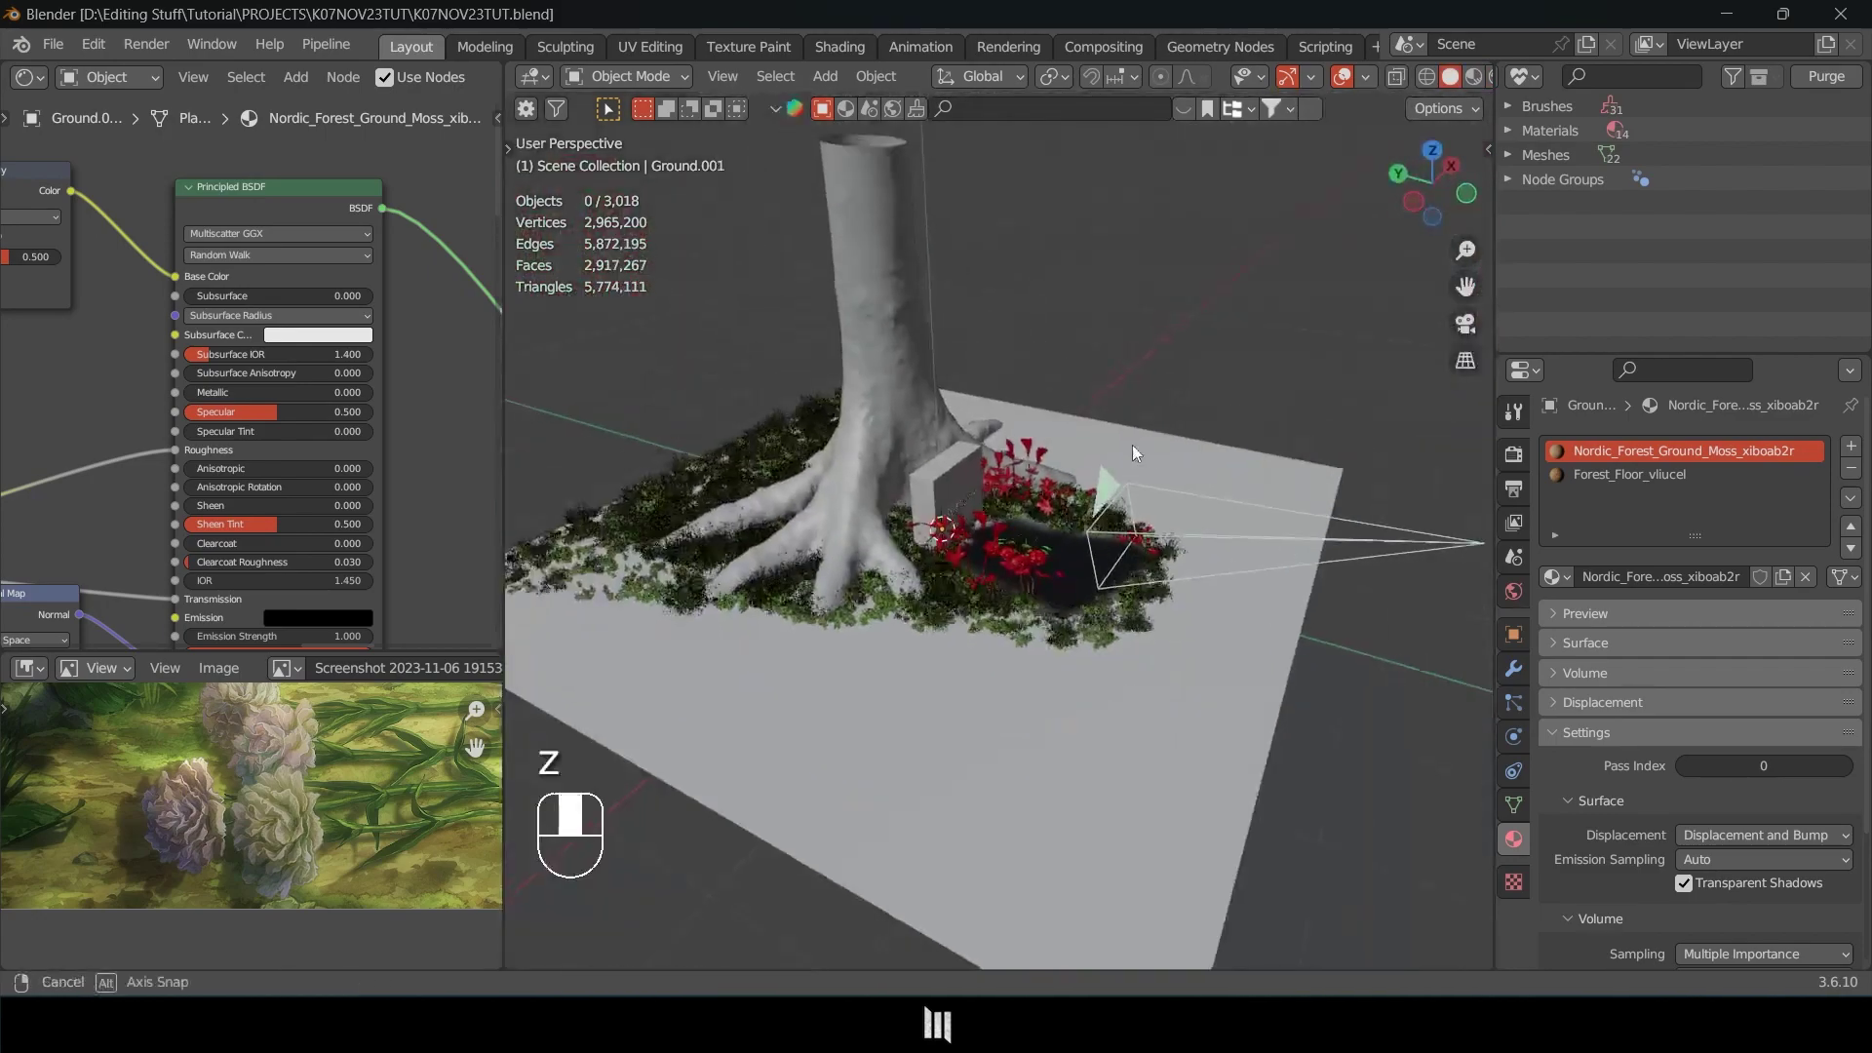
key("shift+a")
mouse_move(1075, 458)
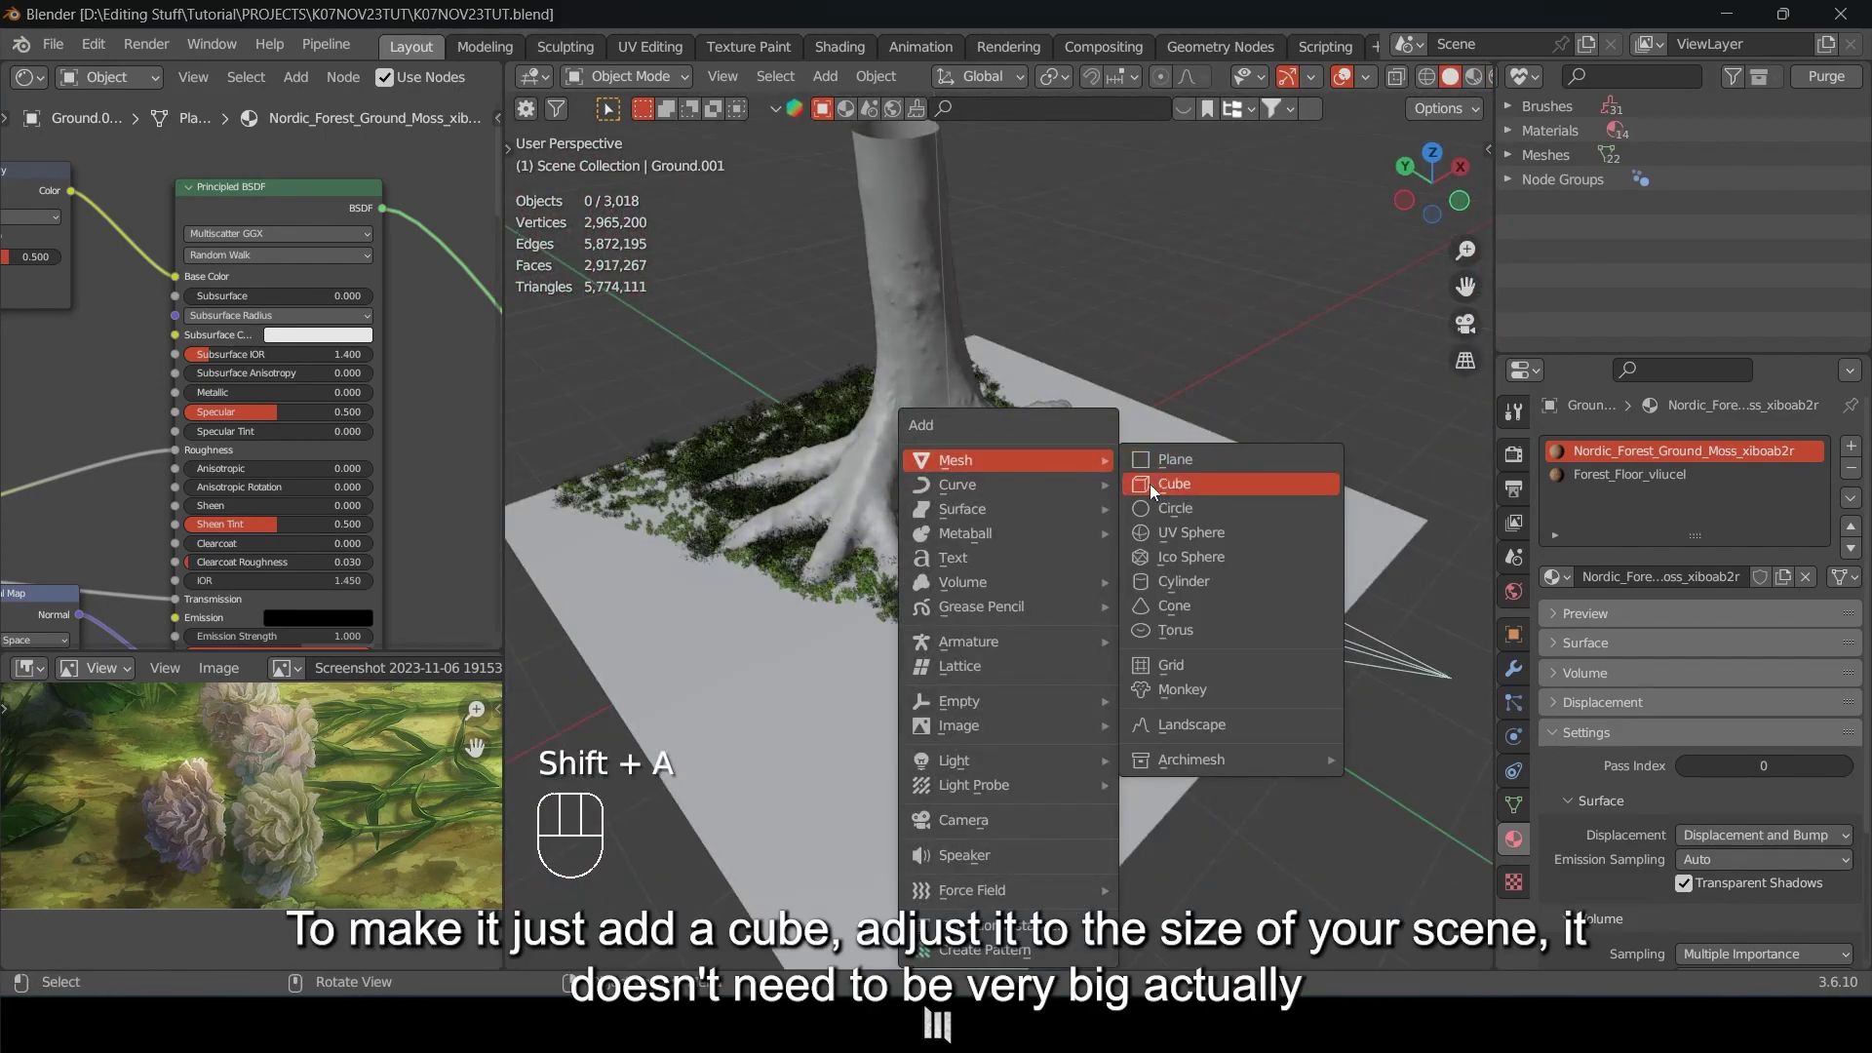
left_click(1160, 483)
key("s")
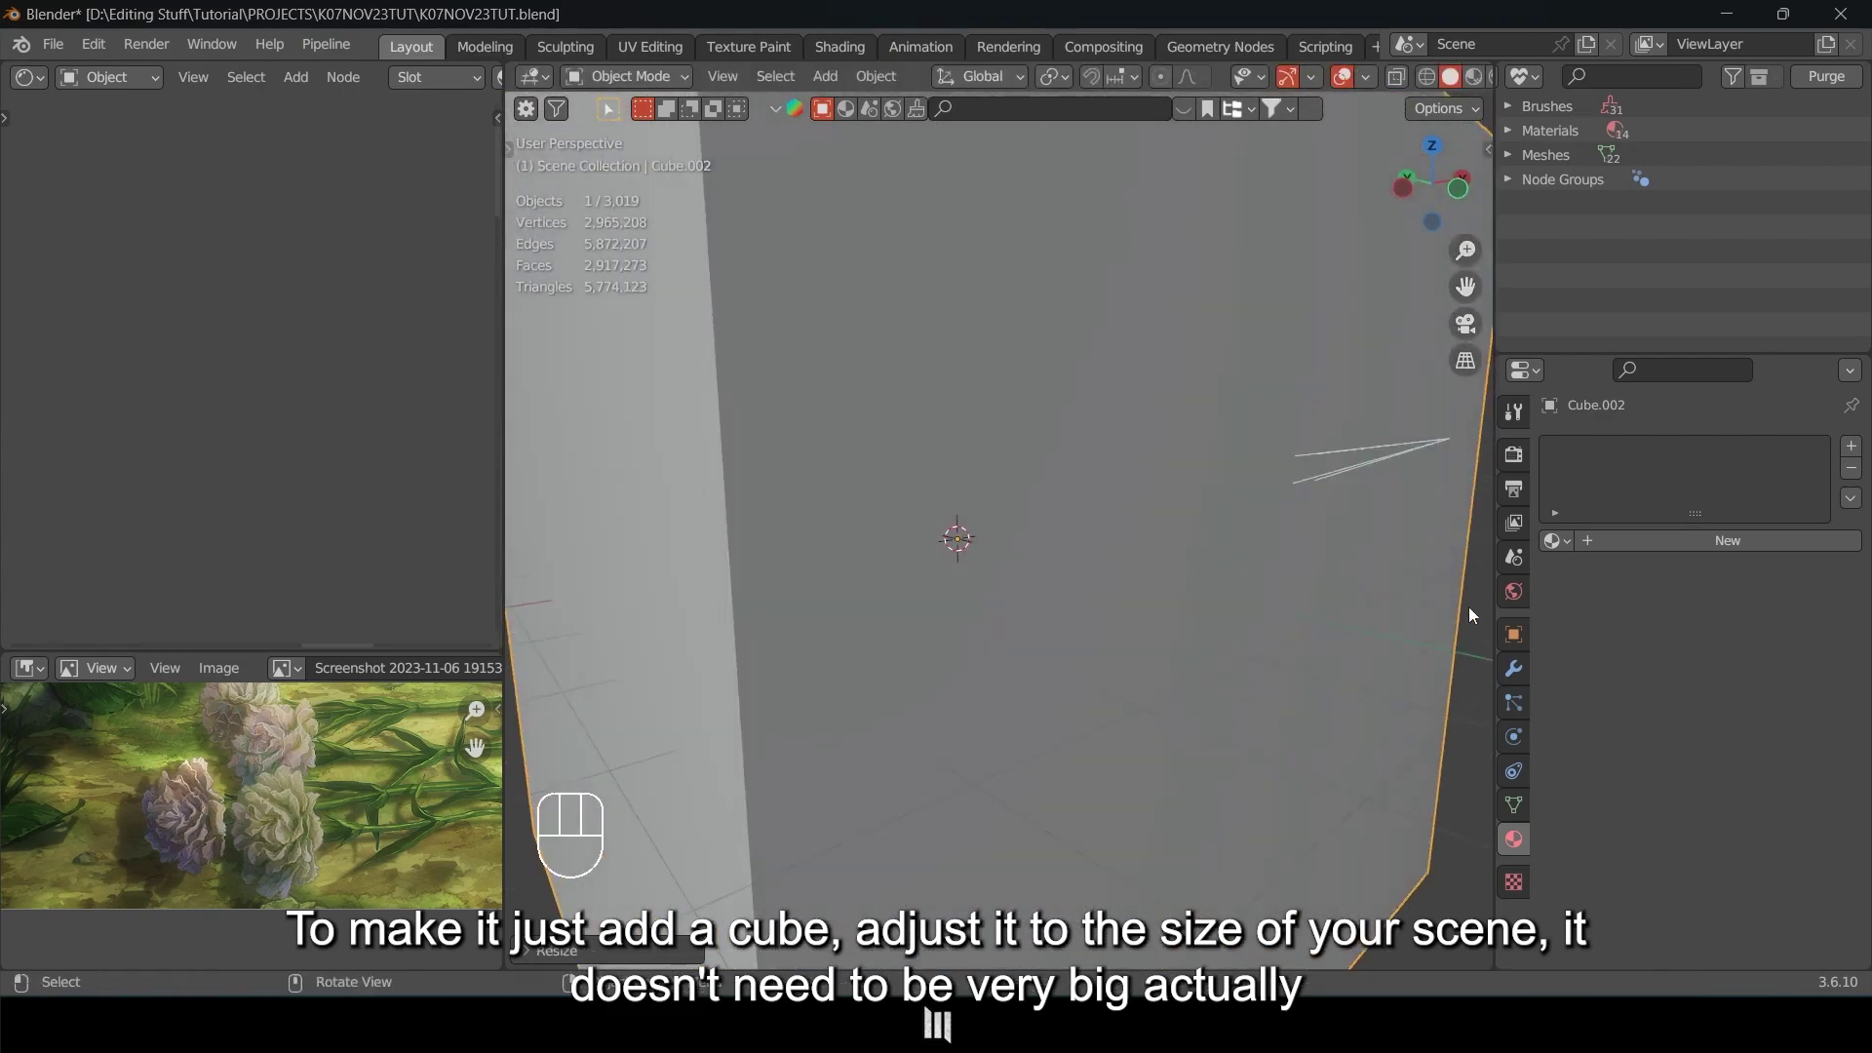
key("z")
left_click(1267, 589)
Raise the cube to about 1.22 m along Z and reduce its Z scale to about 1.81.
key("g")
key("z")
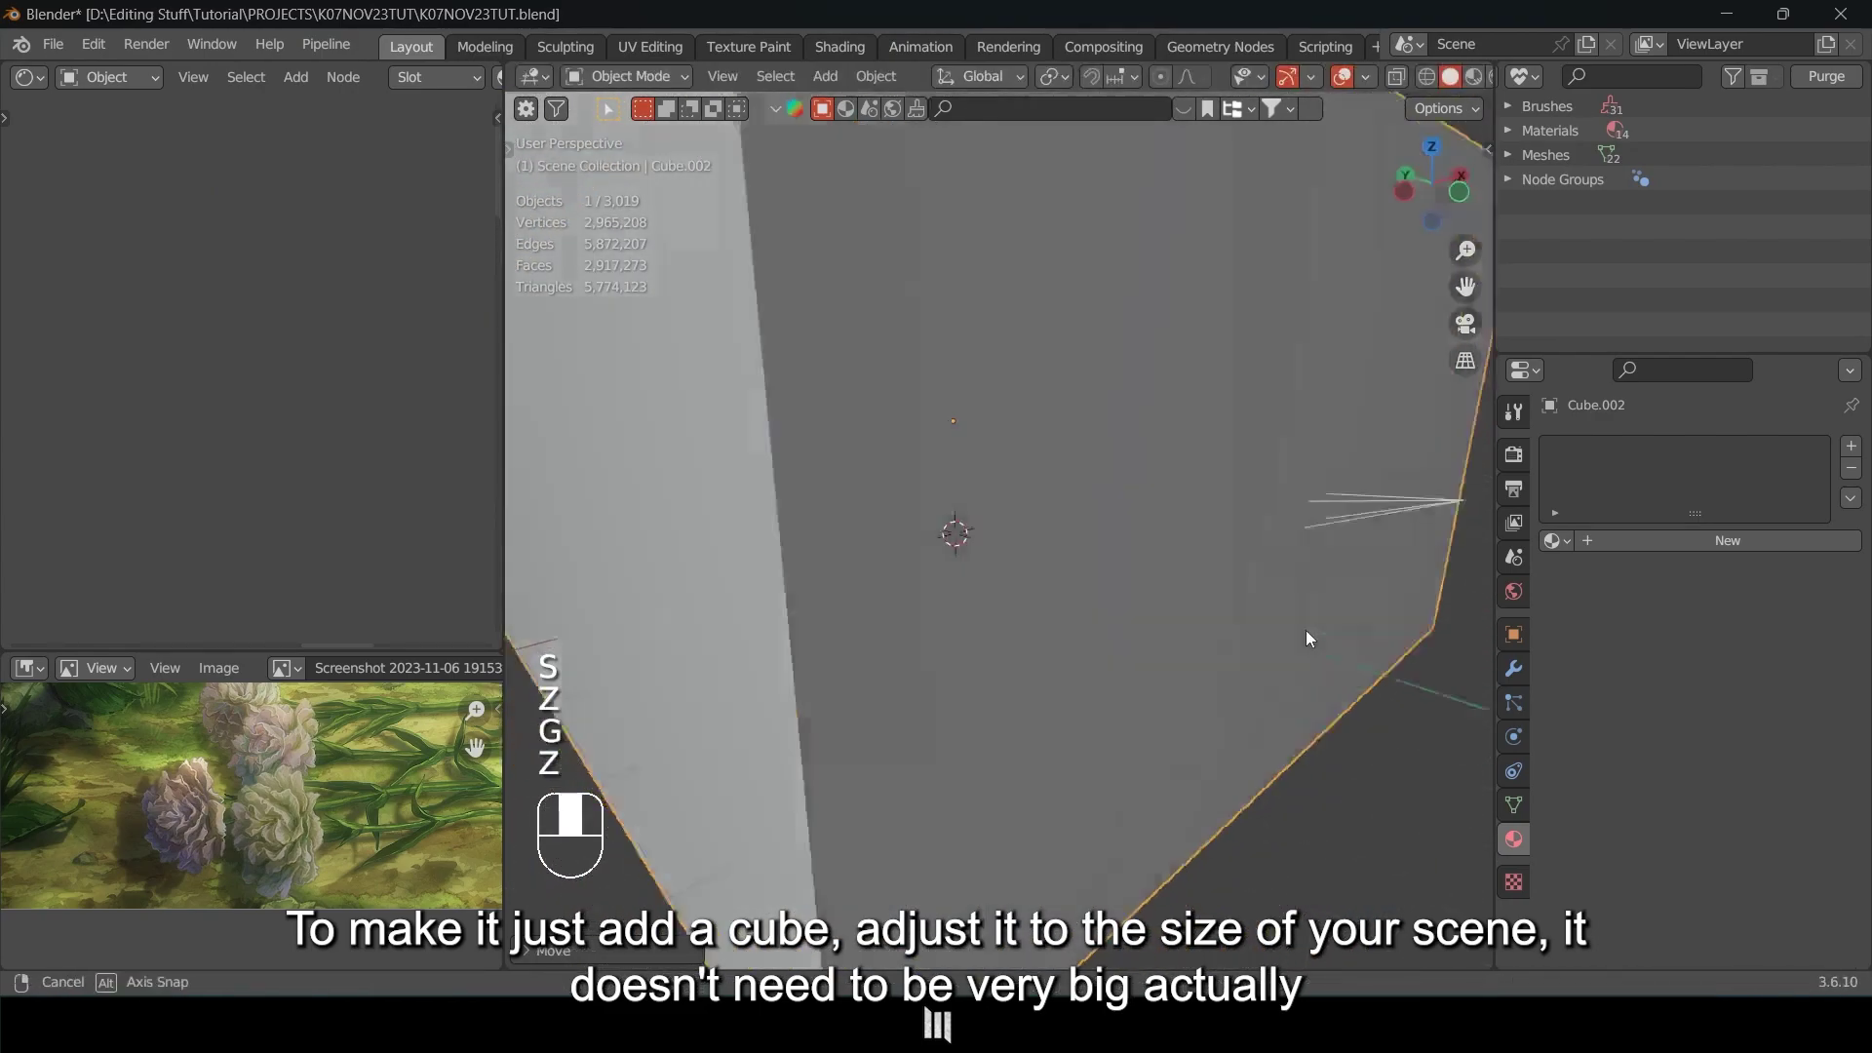
left_click(1207, 579)
key("s")
key("z")
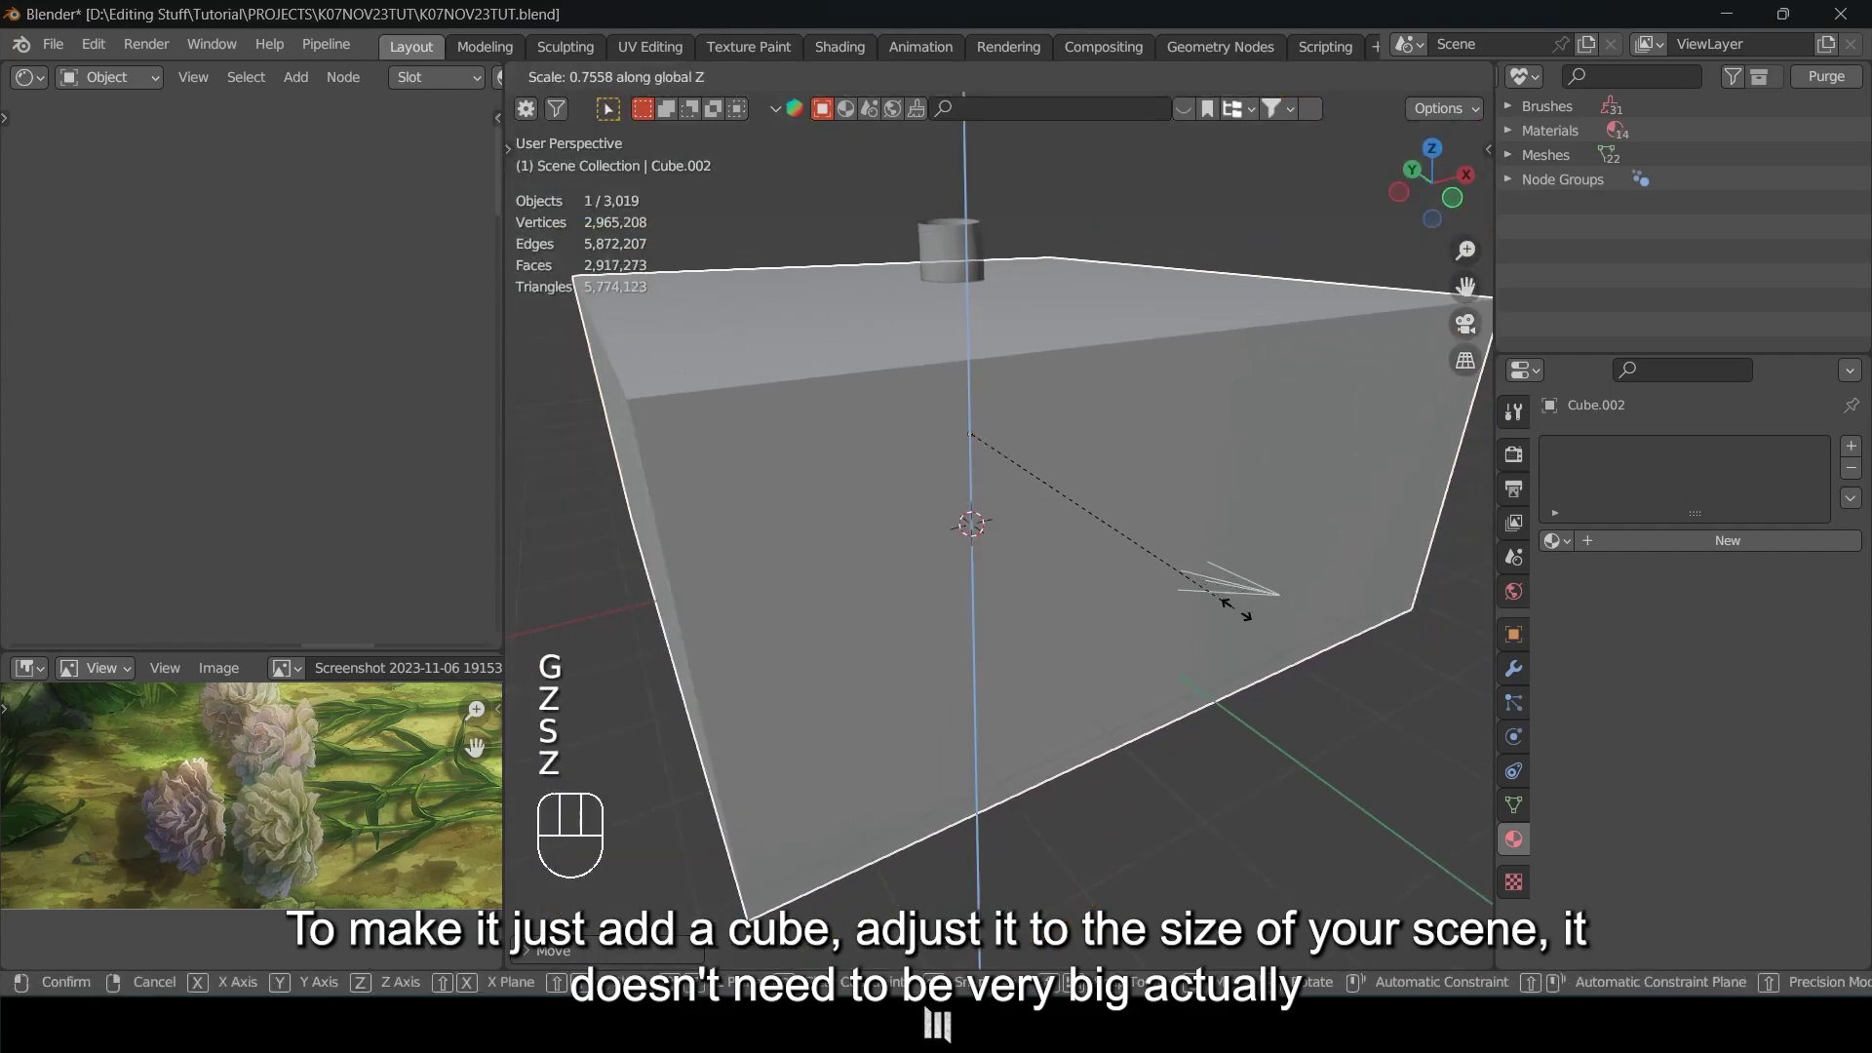
left_click(1256, 614)
Scale the cube horizontally to about 3.33 in X and Y, leaving its height alone.
key("s")
key("shift+z")
left_click(1226, 597)
middle_click_drag(1225, 596, 1080, 459)
key("s")
key("shift+z")
left_click(1174, 606)
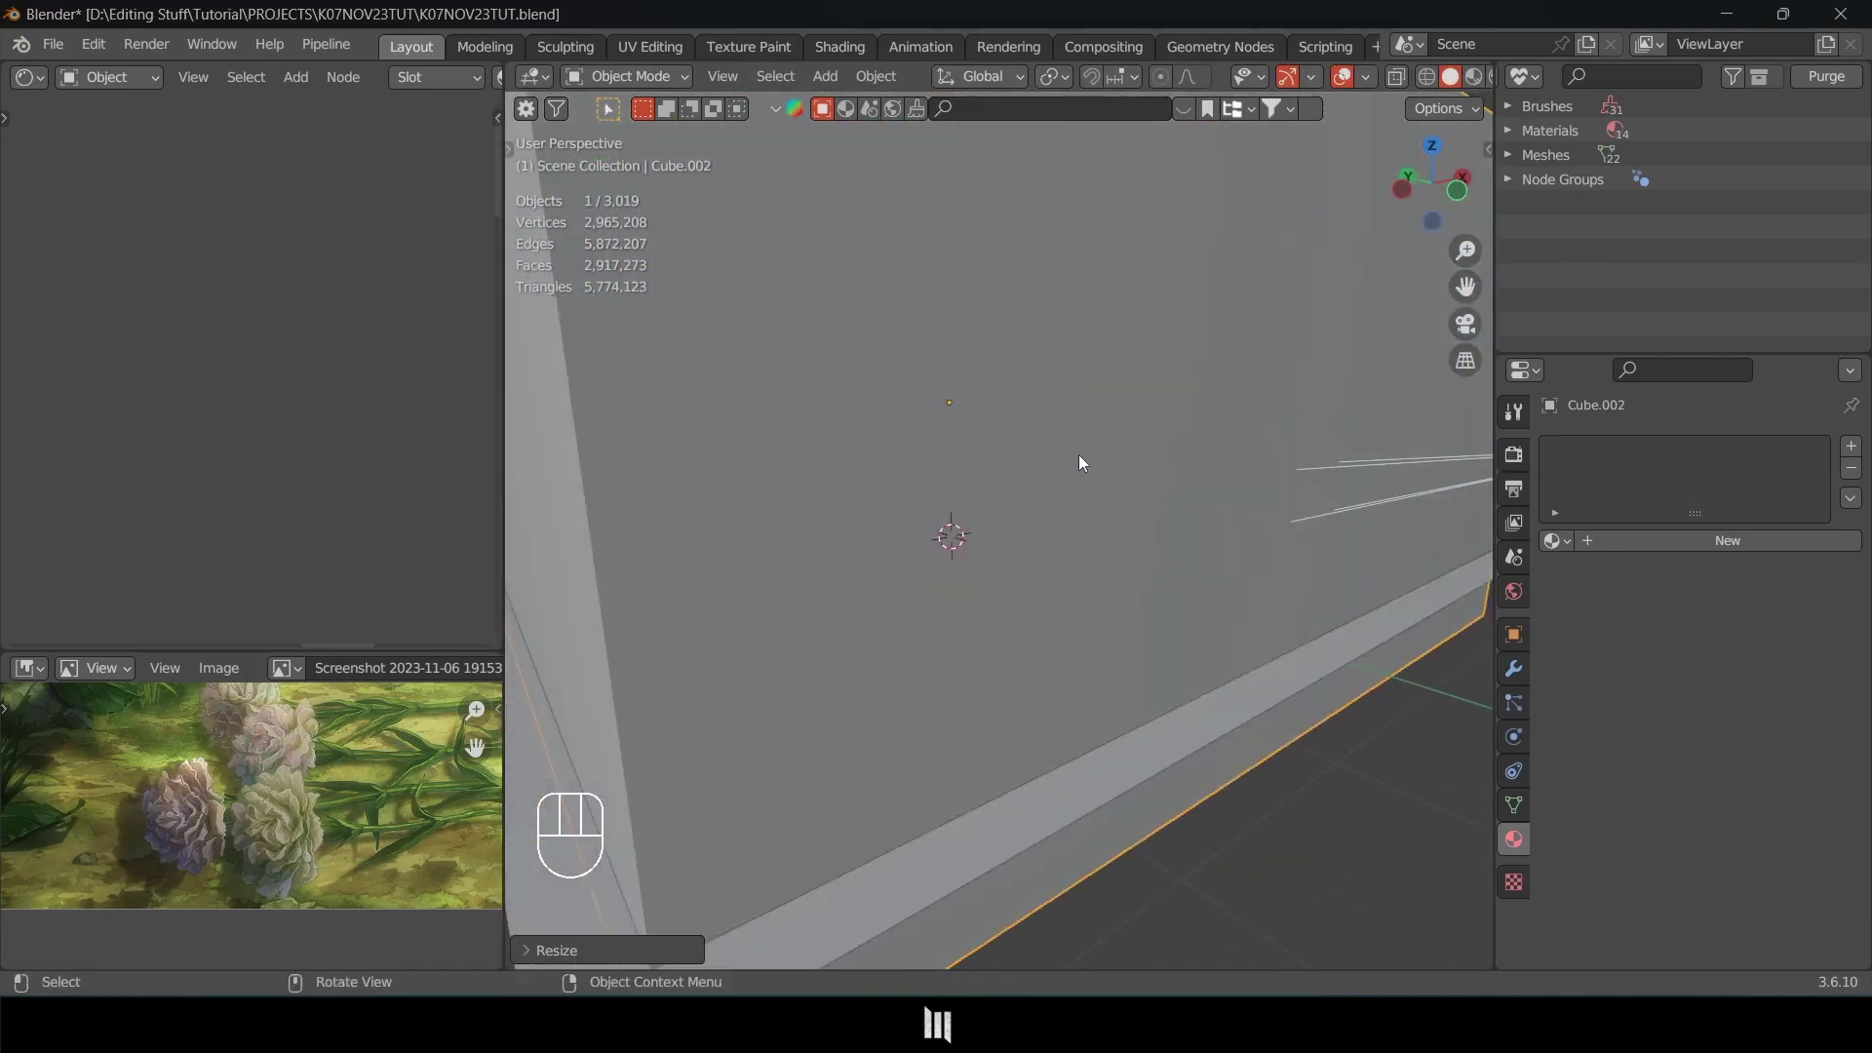
scroll(1078, 429, "down", 4)
scroll(1078, 418, "up", 1)
Set the cube's viewport display to Wire in its object properties.
left_click(1513, 635)
mouse_move(1273, 570)
middle_mouse_down("shift")
mouse_move(1237, 564)
mouse_move(1297, 568)
middle_mouse_up("shift")
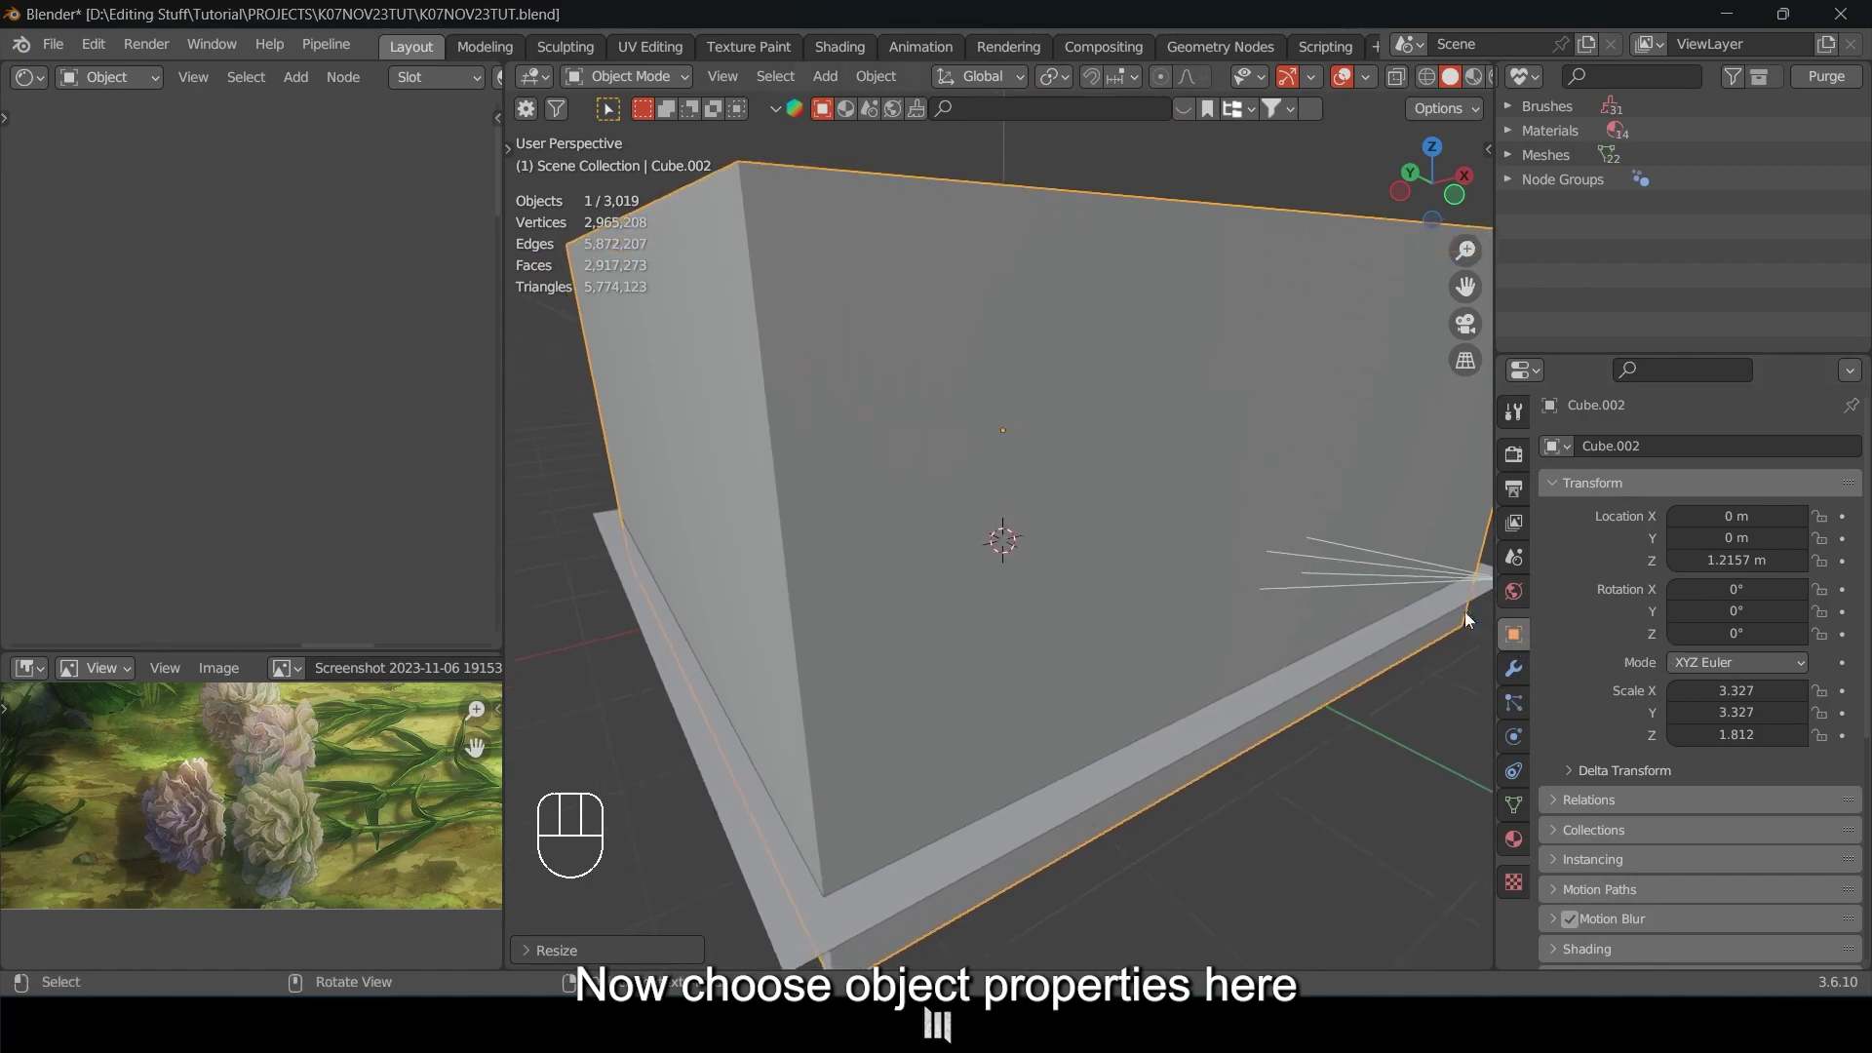
scroll(1801, 634, "down", 8)
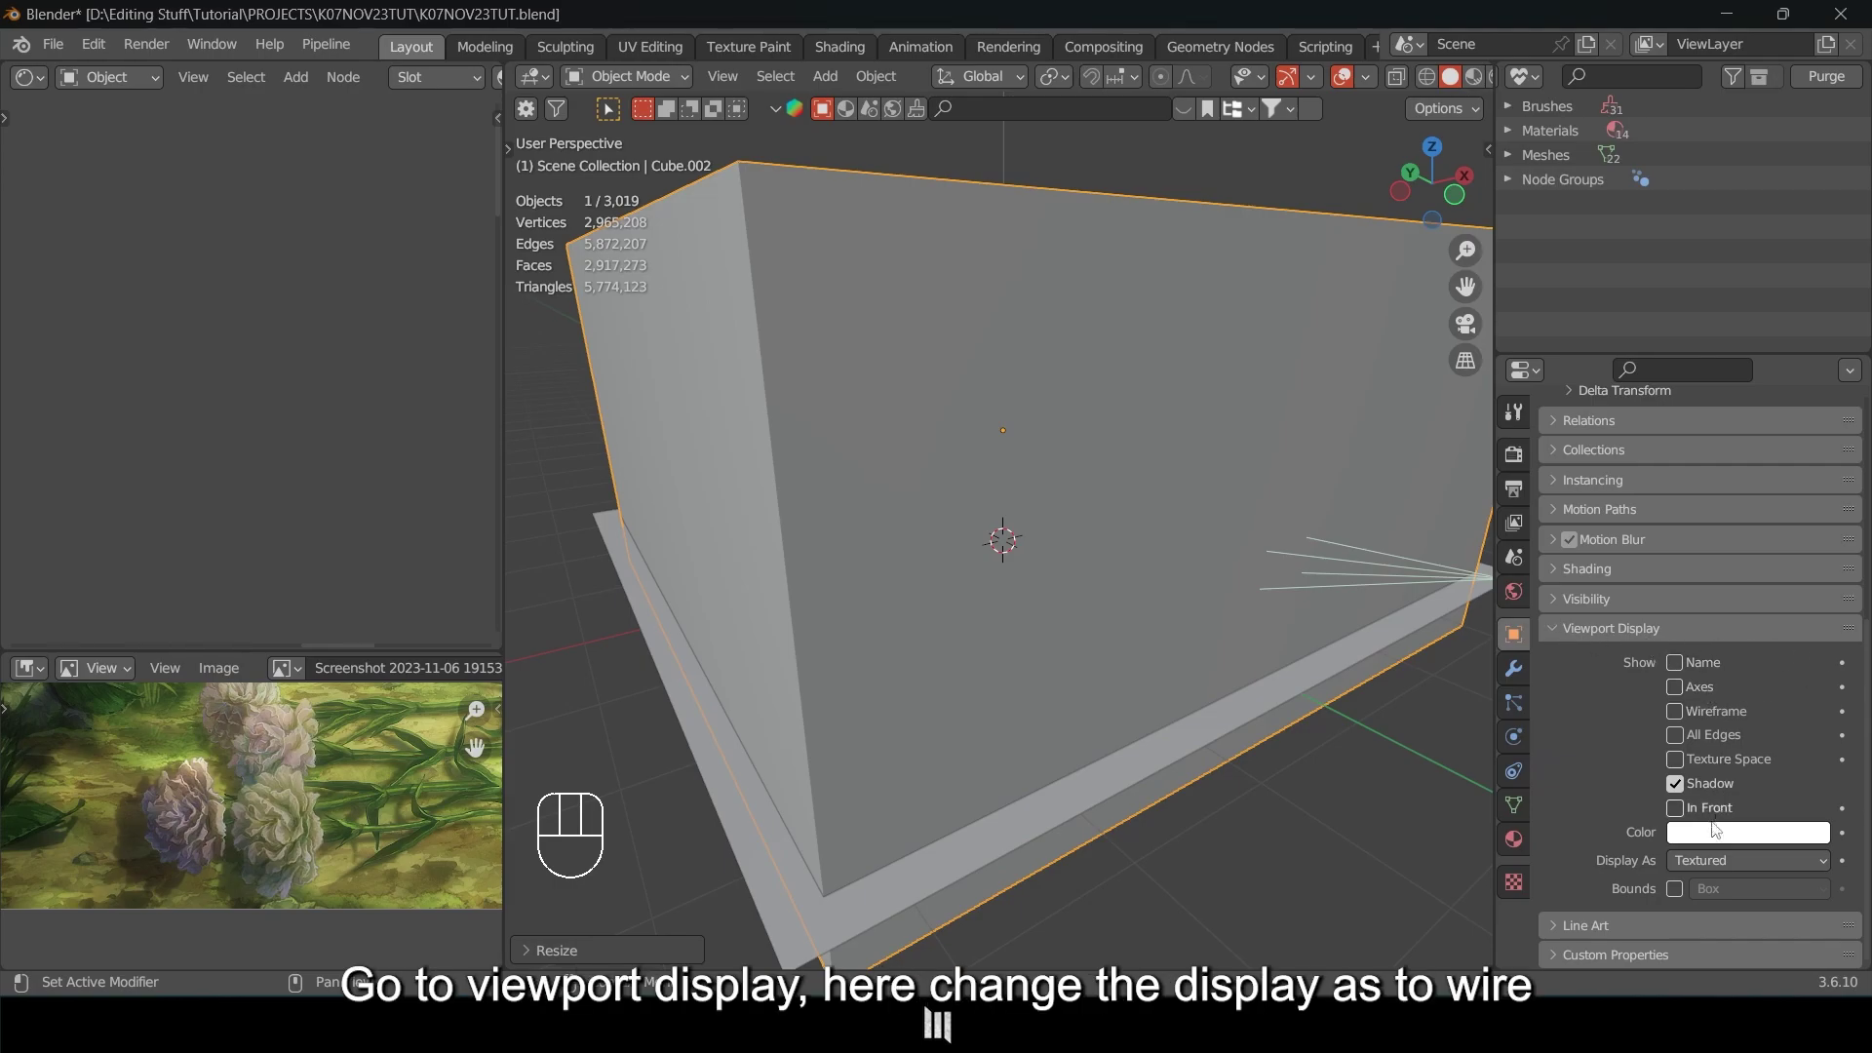
left_click(1689, 859)
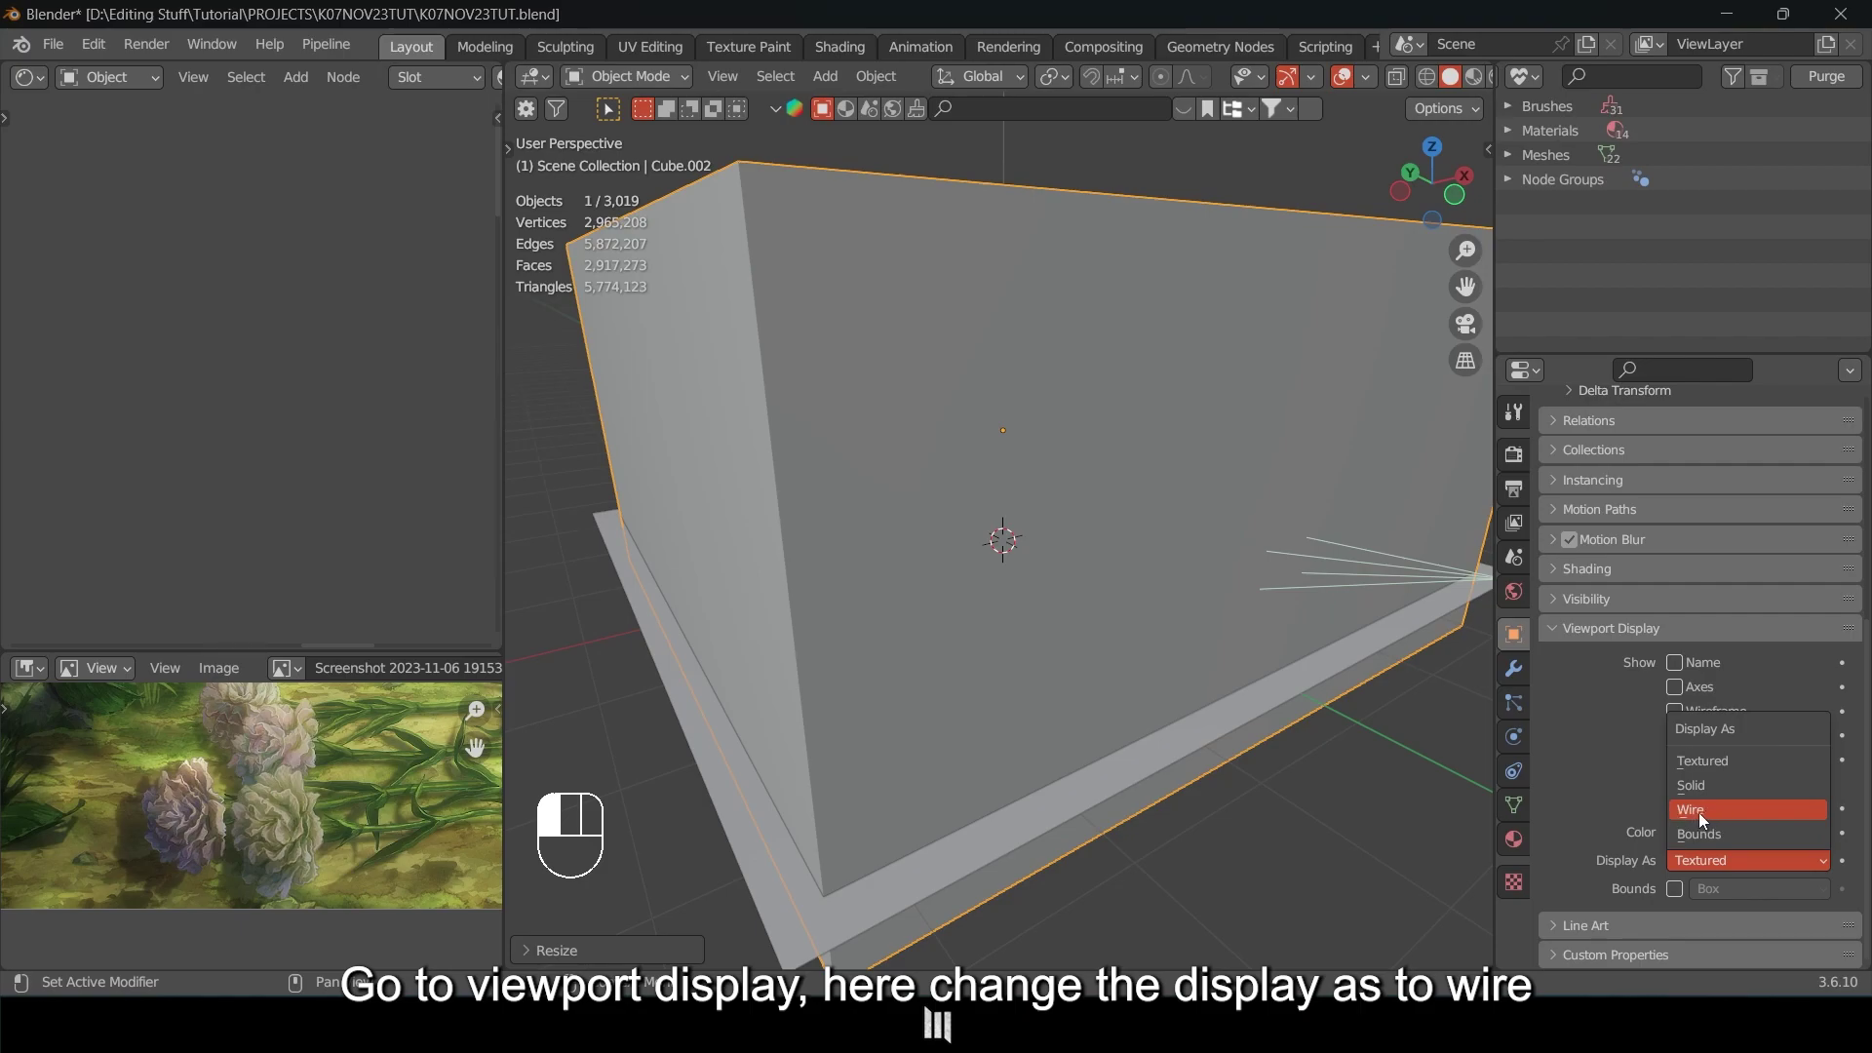
left_click(1699, 812)
mouse_move(899, 426)
middle_mouse_down()
mouse_move(887, 437)
mouse_move(925, 403)
middle_mouse_up()
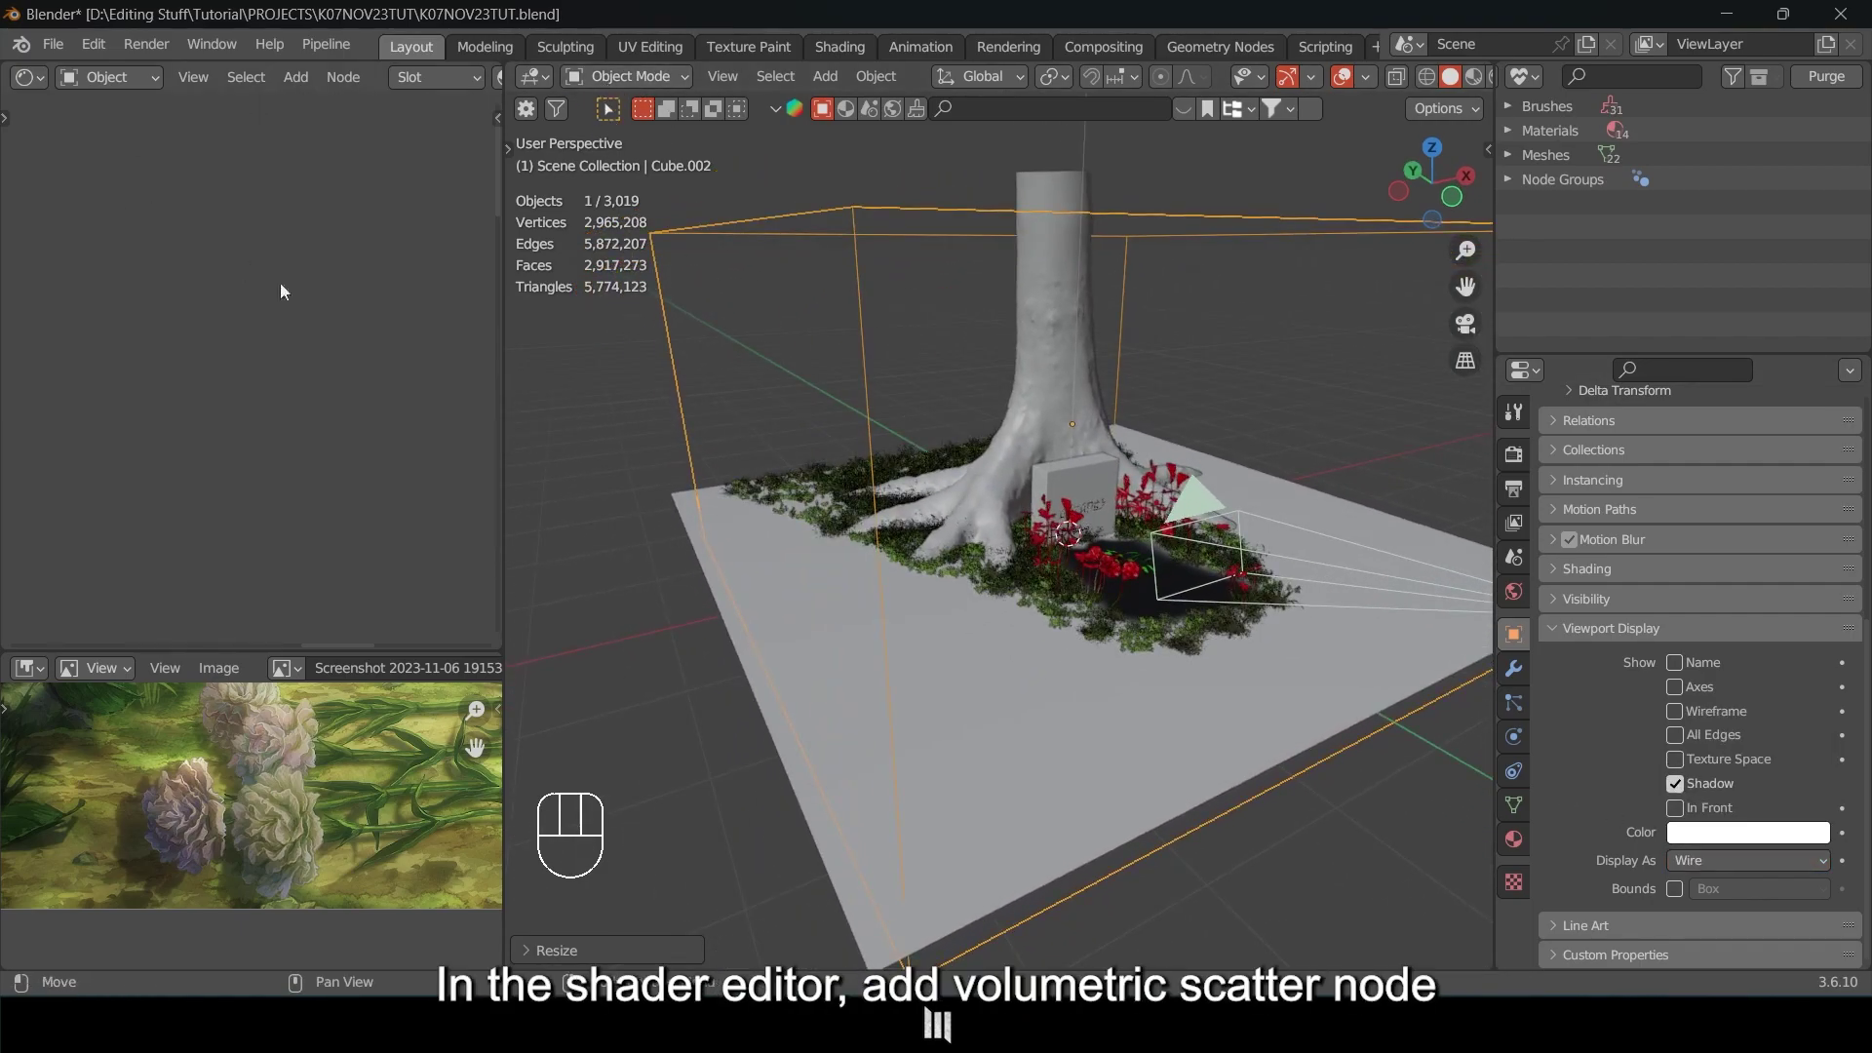
Widen the shader editor, create a new material for the cube and delete its Principled BSDF node.
left_click_drag(501, 354, 682, 354)
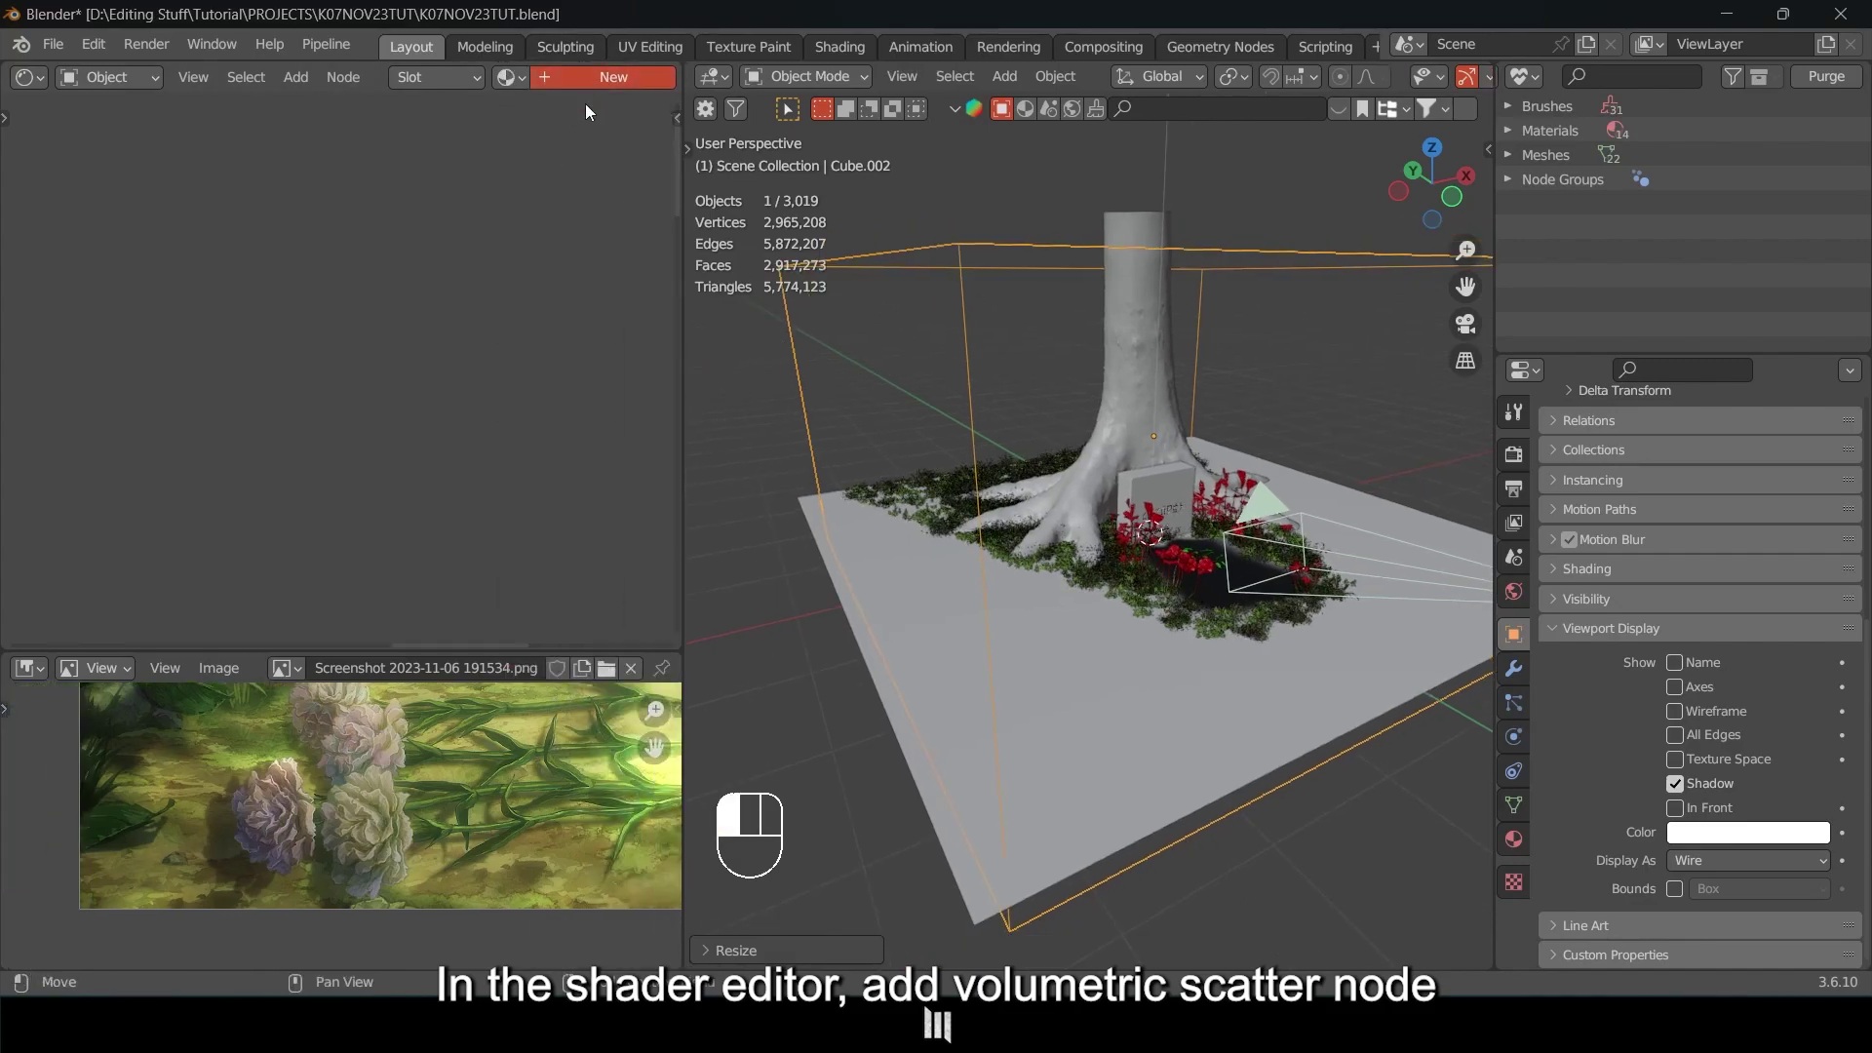
left_click(591, 78)
left_click_drag(376, 256, 131, 226)
scroll(415, 318, "up", 1)
middle_click_drag(352, 308, 402, 337)
left_click(218, 208)
left_click(232, 246)
key("x")
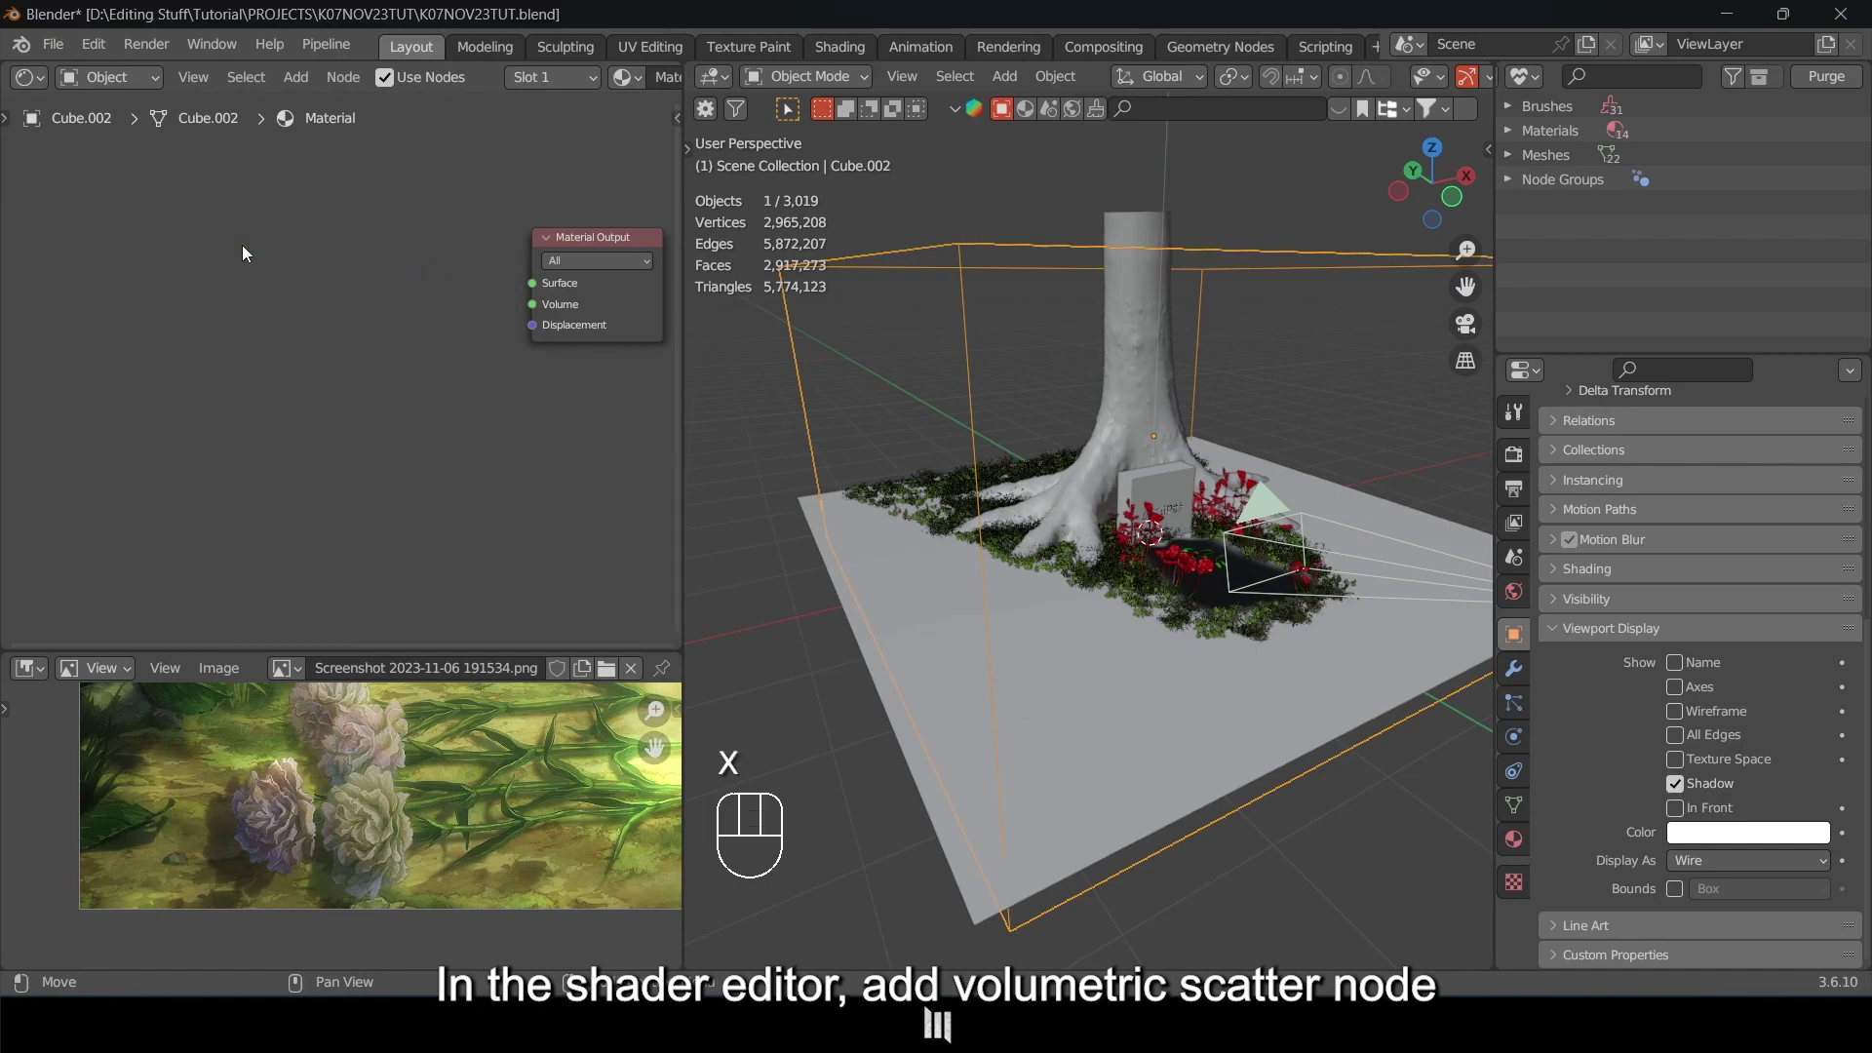
Add a Volume Scatter node beside the Material Output of the cube's material.
key("shift+a")
left_click(243, 246)
type("volumet")
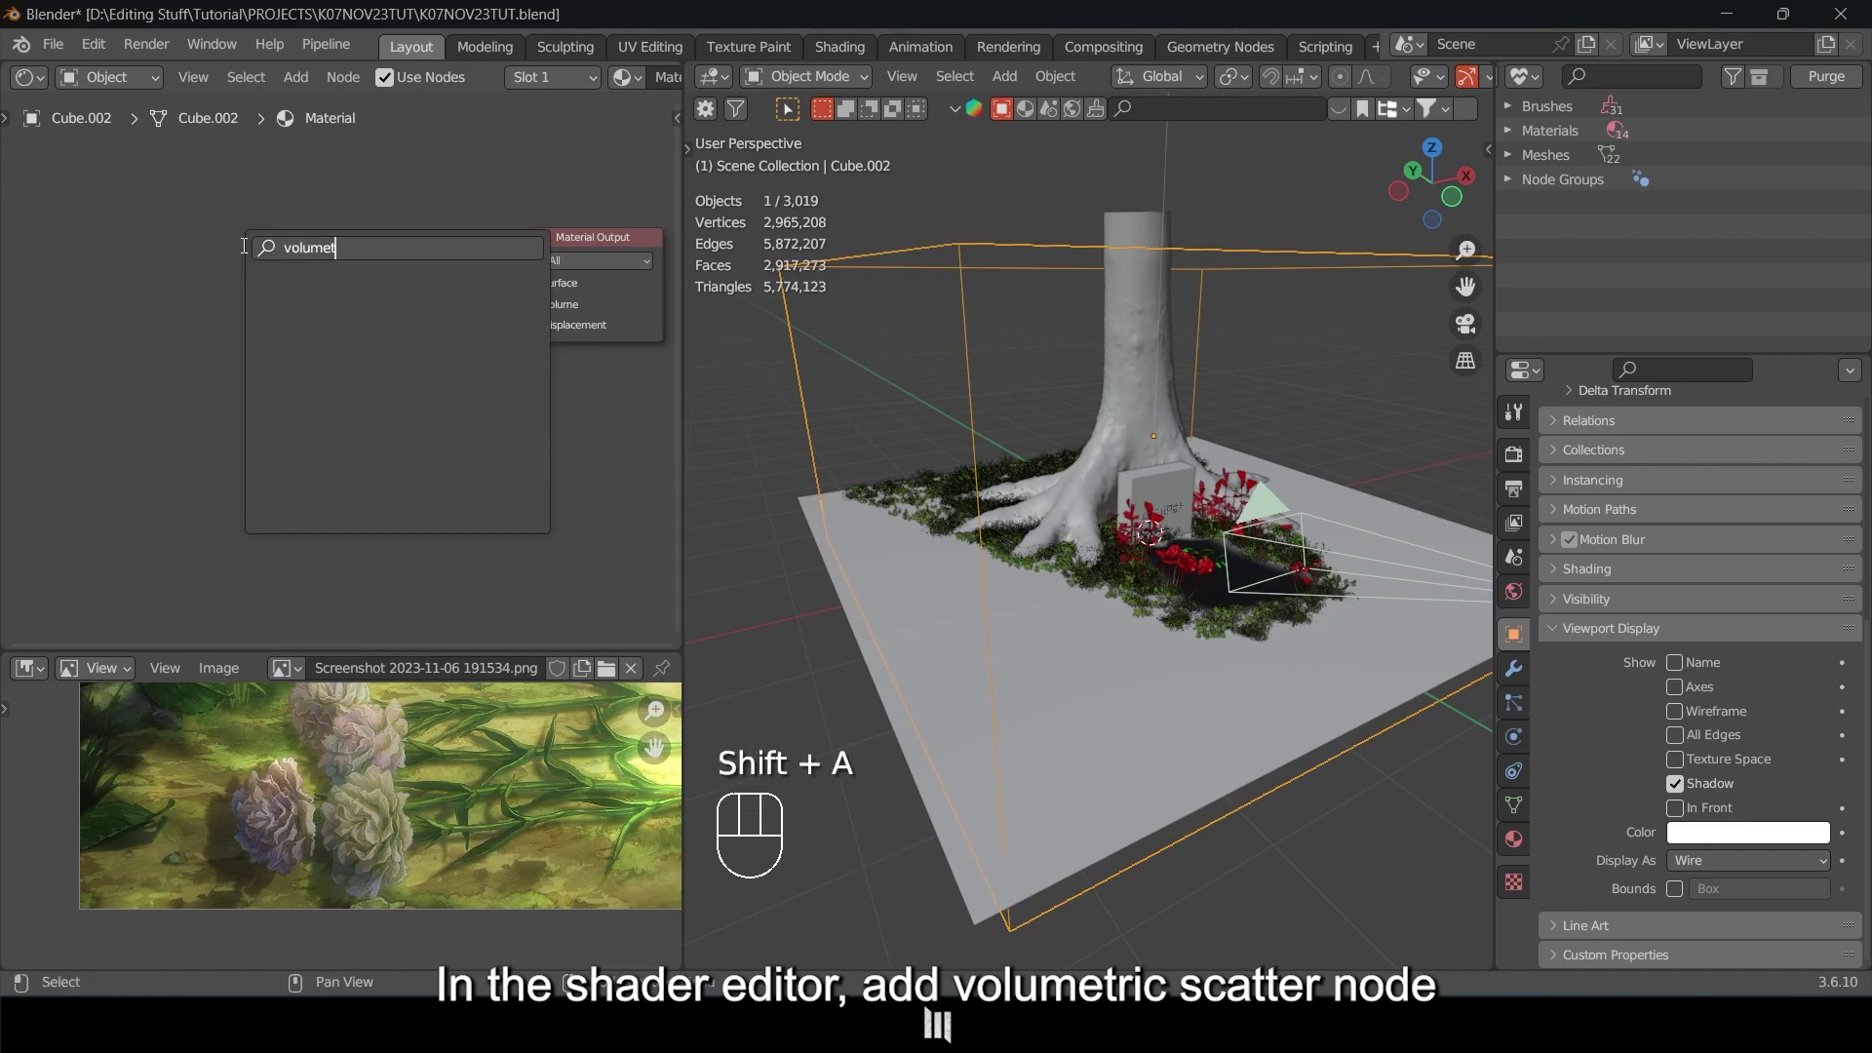
key("BackSpace")
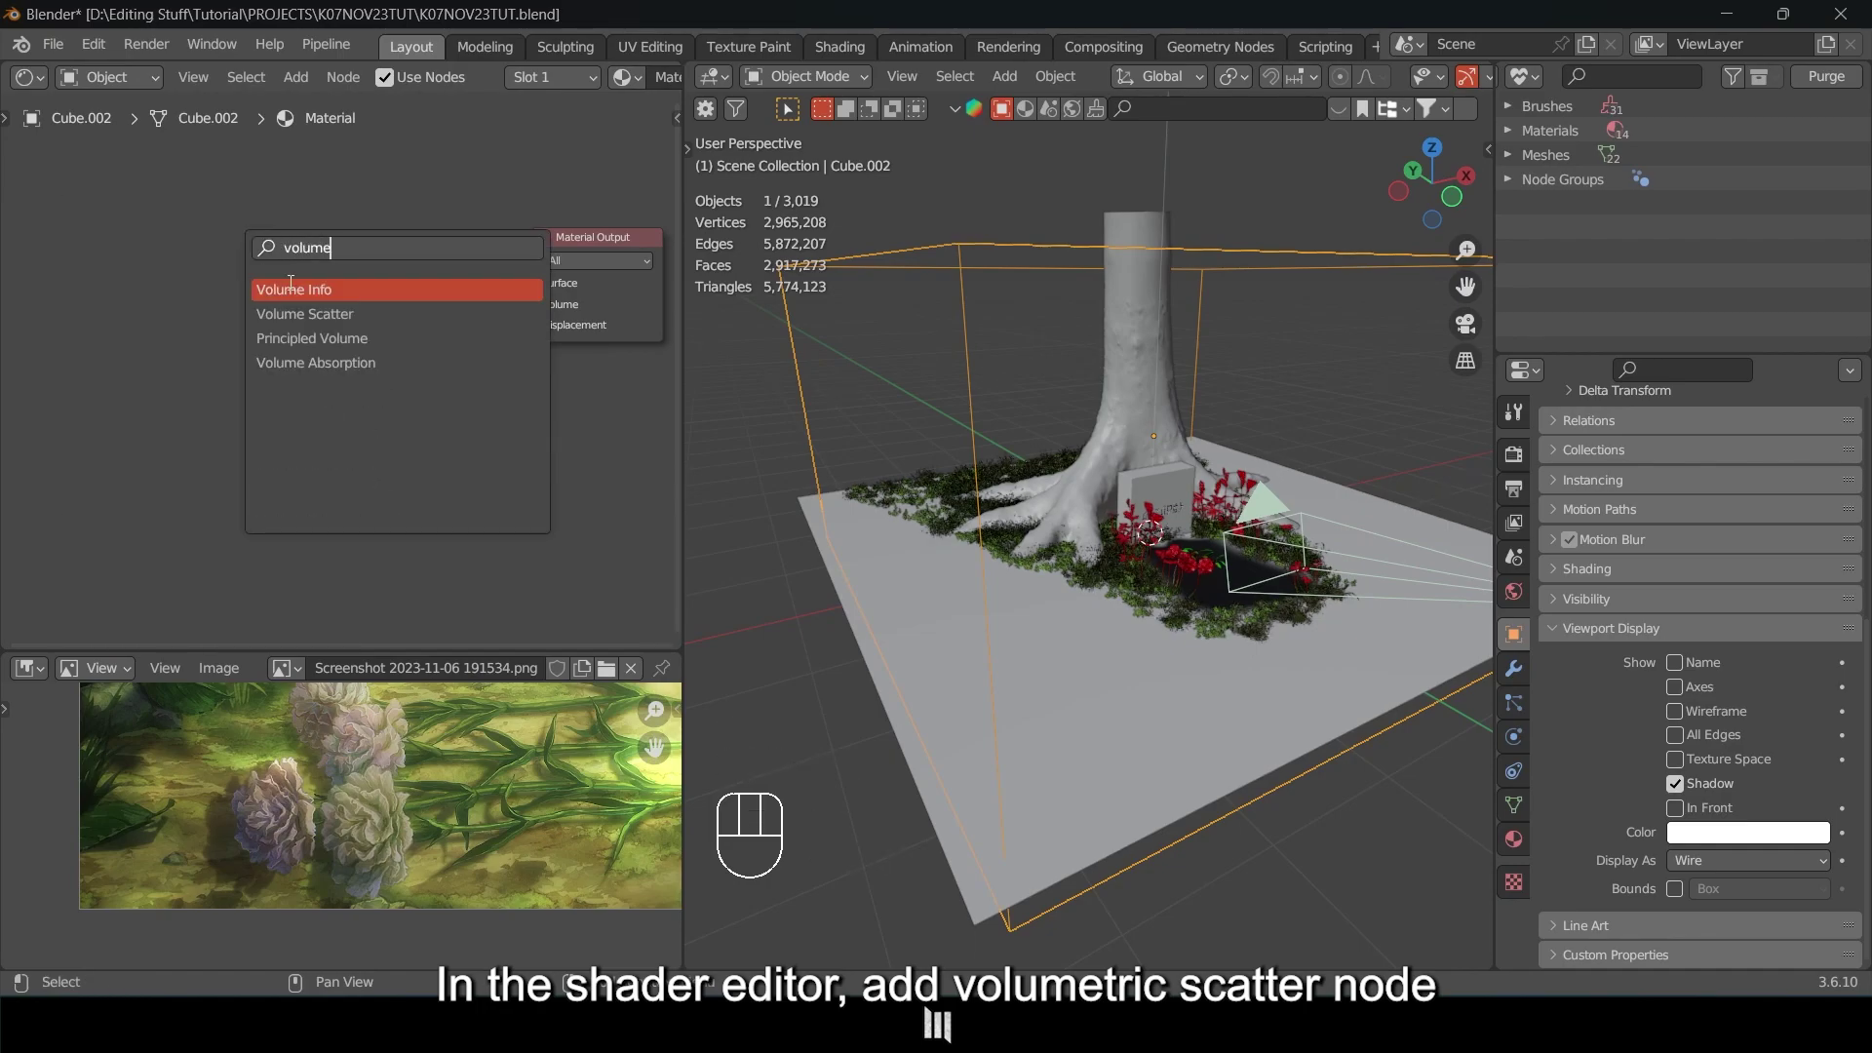
left_click(315, 317)
left_click(398, 305)
middle_click_drag(431, 284, 390, 322)
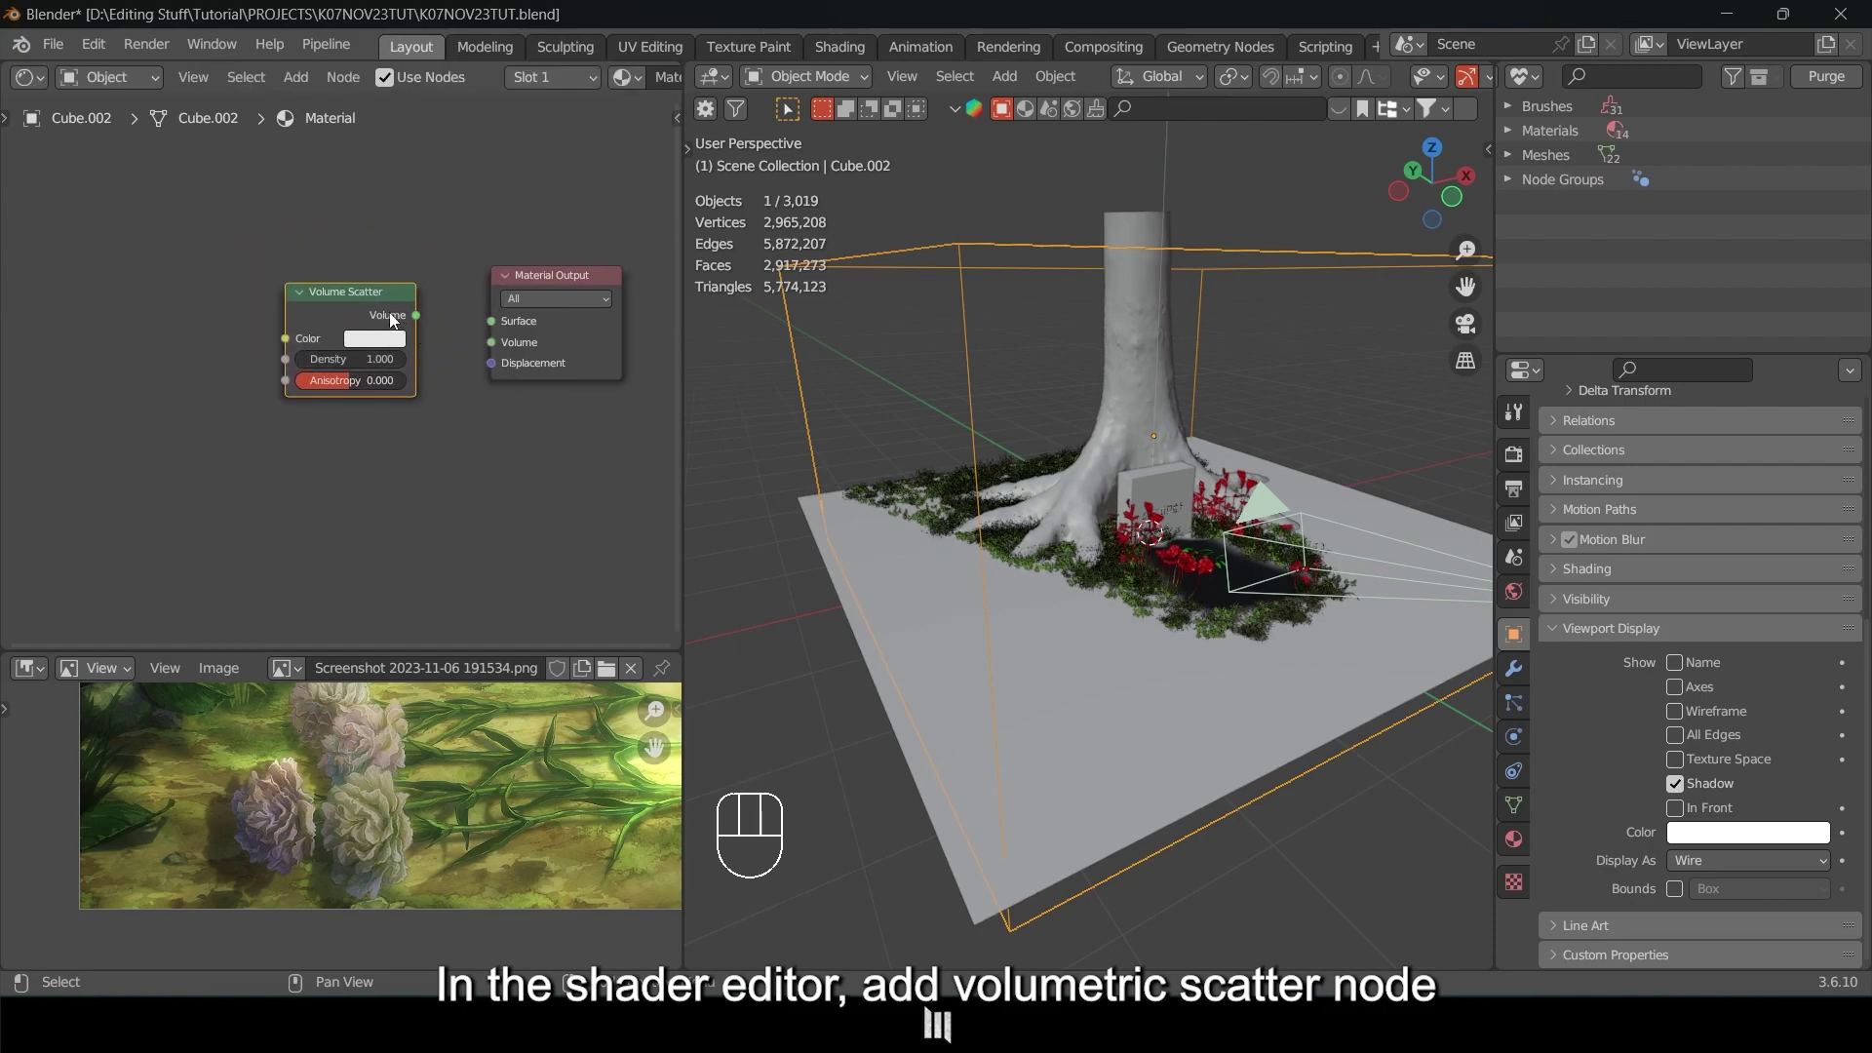
Connect the Volume Scatter node's output to the Volume input of the Material Output.
left_click_drag(375, 300, 368, 285)
scroll(409, 277, "down", 2)
scroll(408, 299, "up", 4)
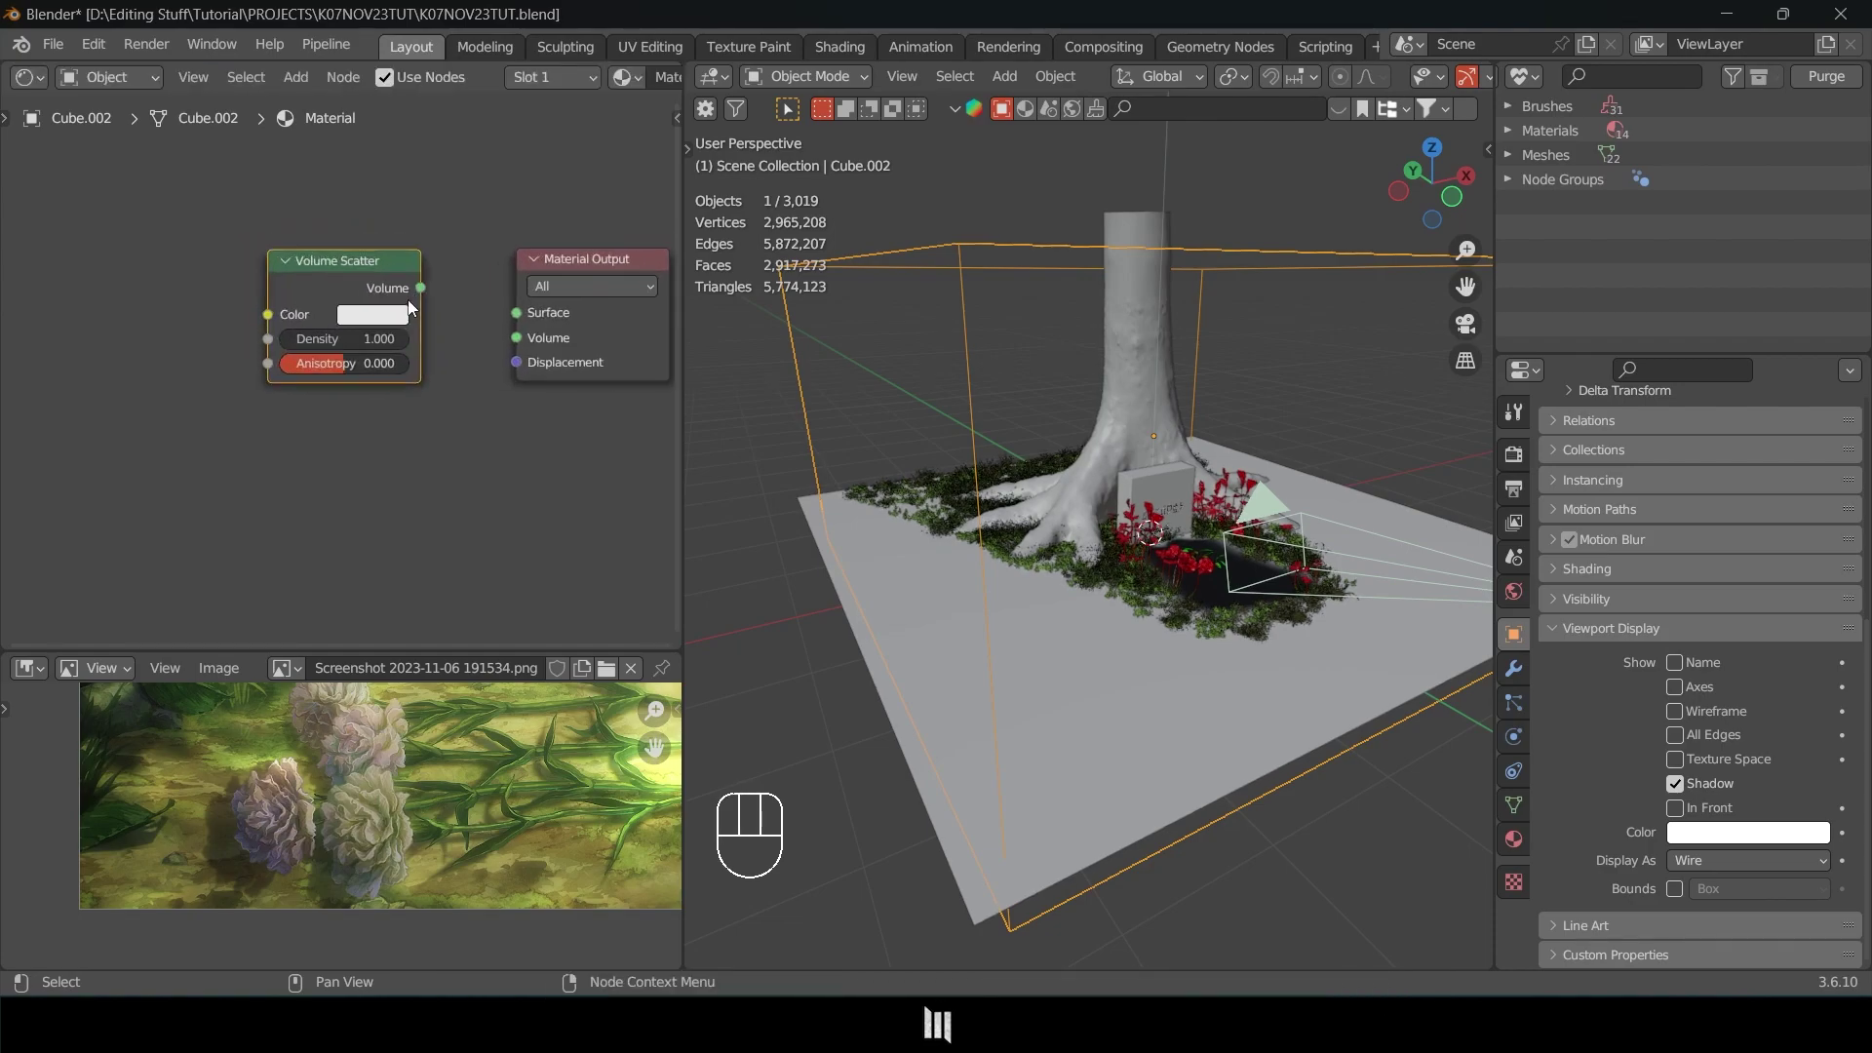
middle_click_drag(412, 284, 377, 294)
left_click_drag(377, 294, 485, 352)
scroll(1121, 416, "up", 4)
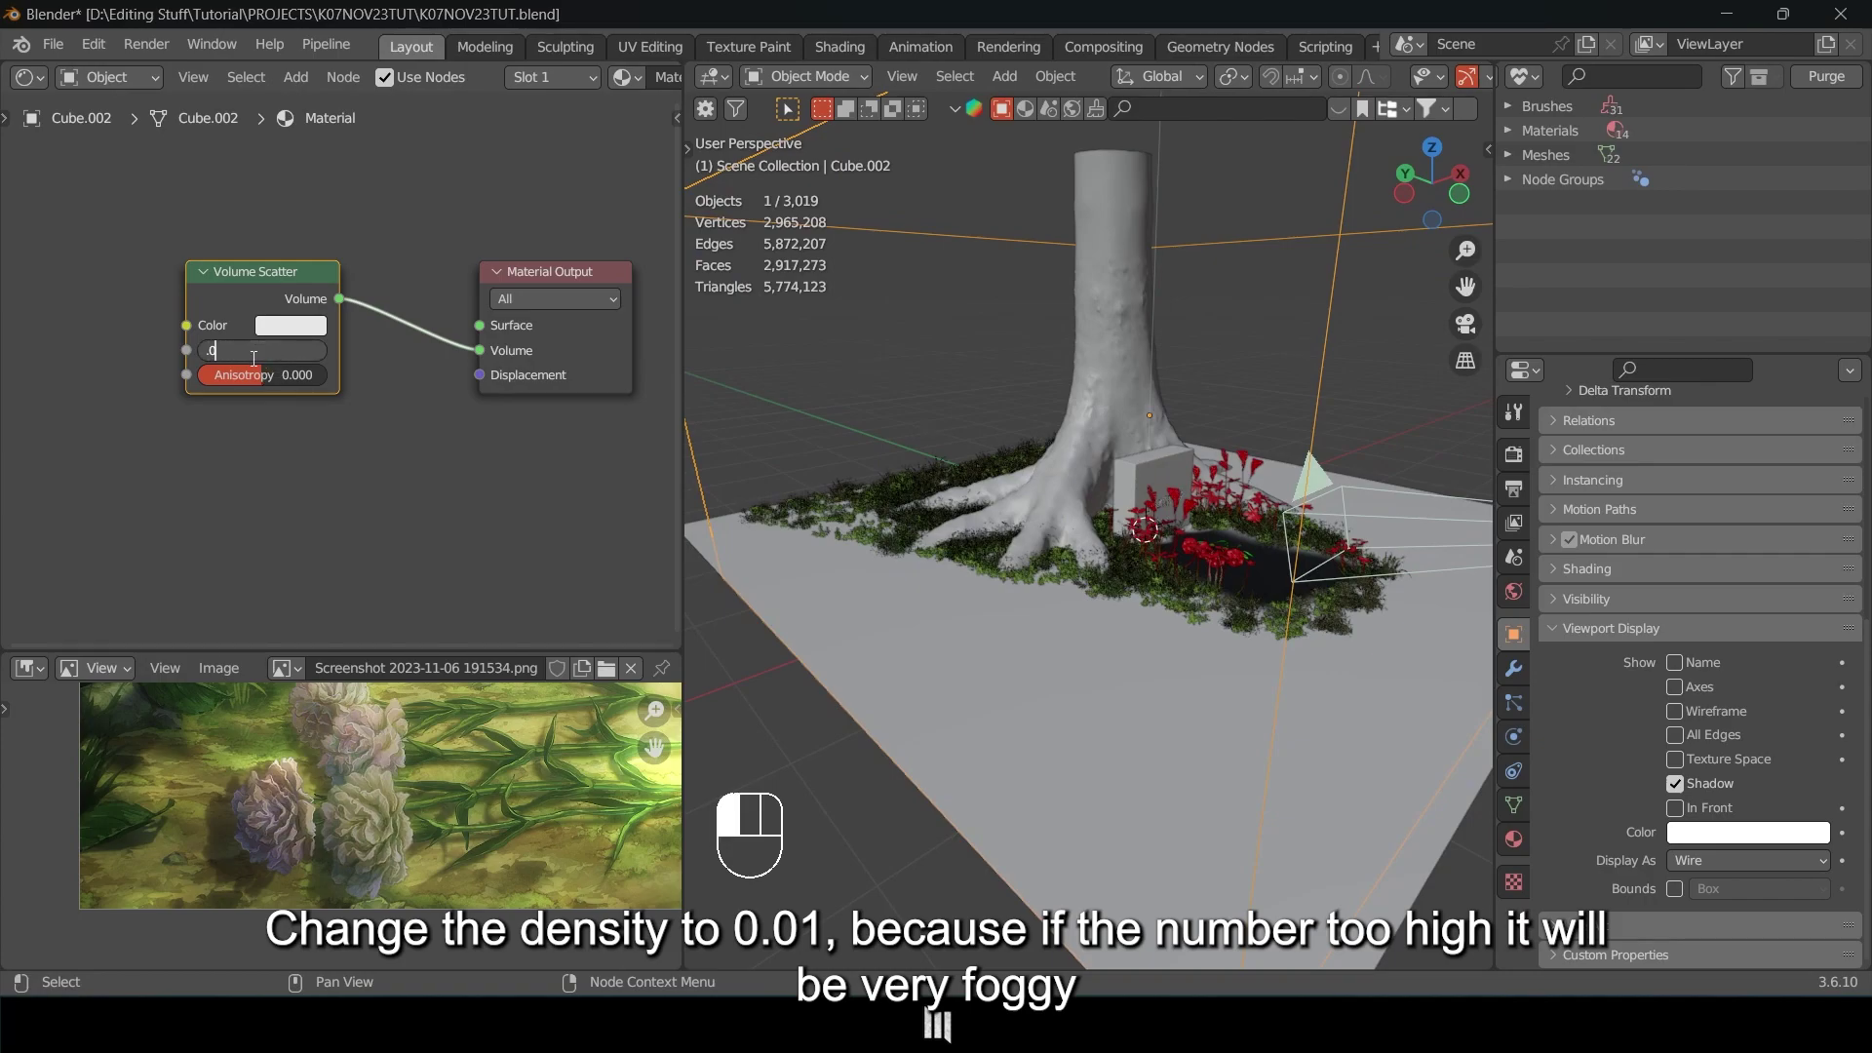
Preview the scene through the camera in Rendered shading with the Volume Scatter density set to 0.01.
middle_click_drag(1227, 412, 1219, 435)
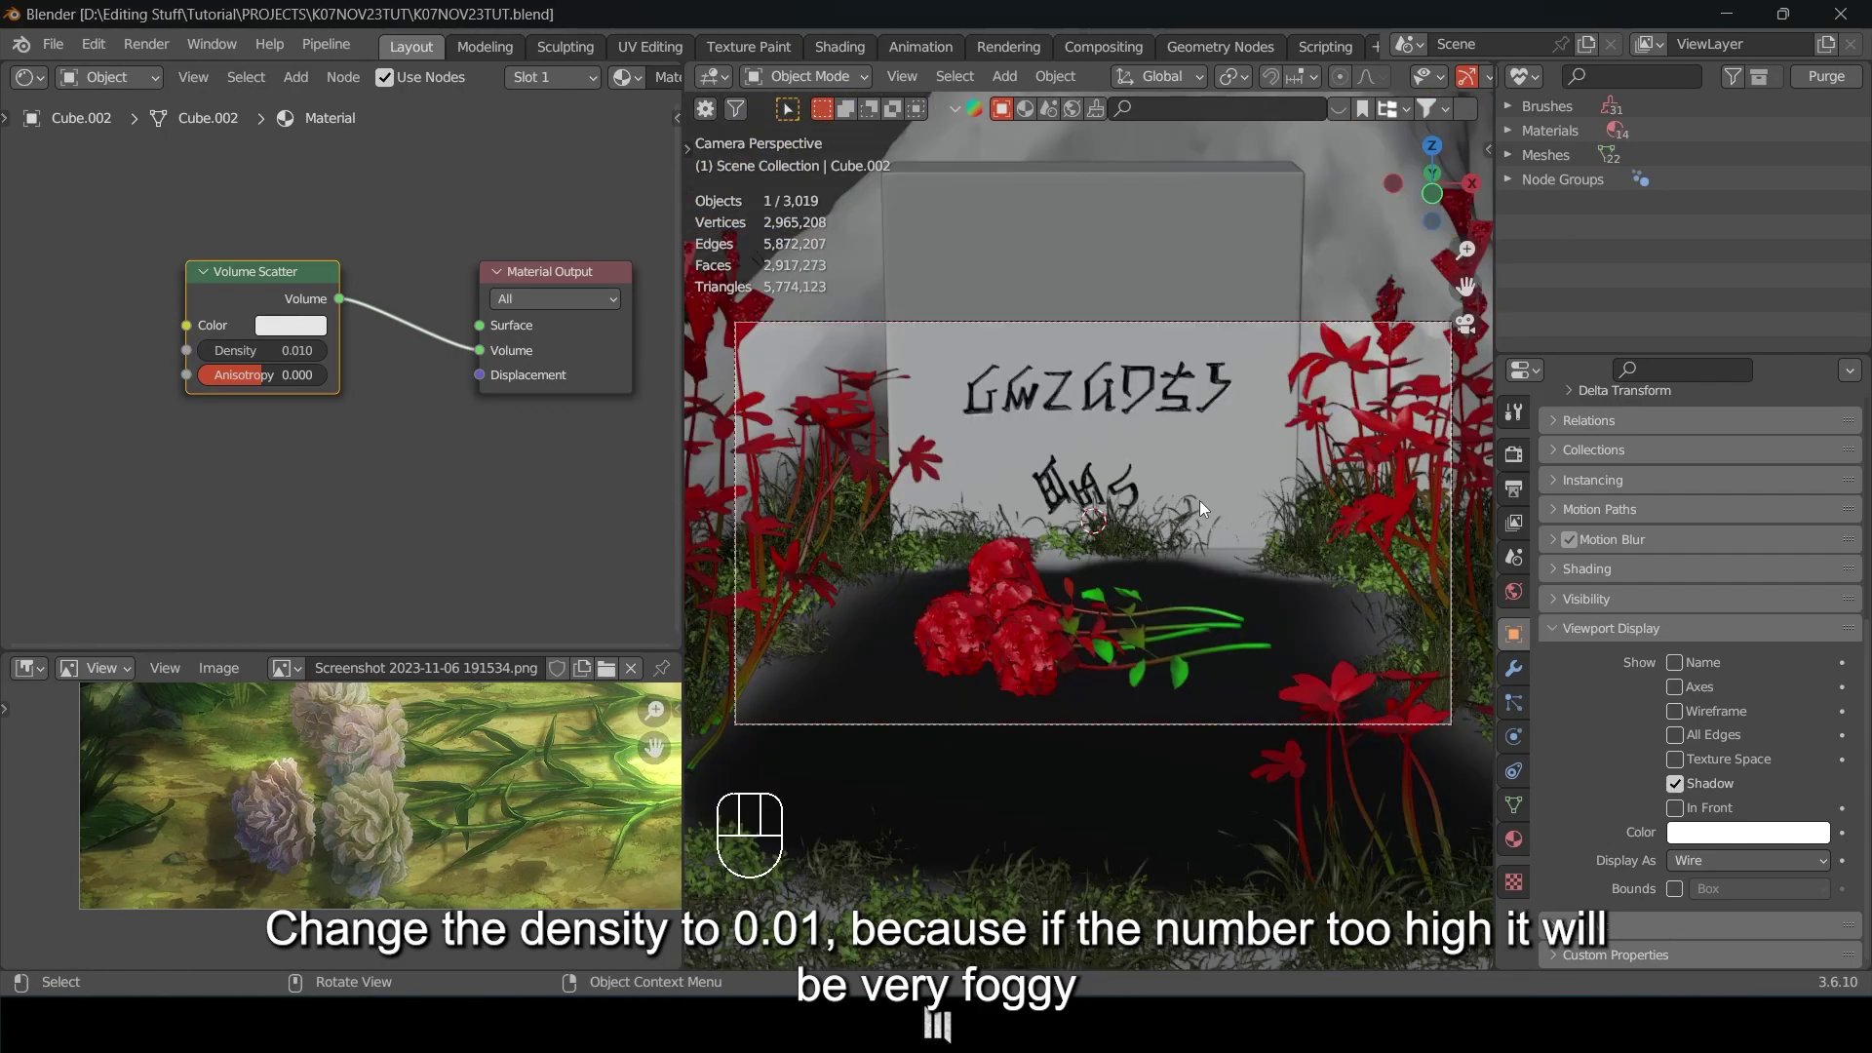
key("z")
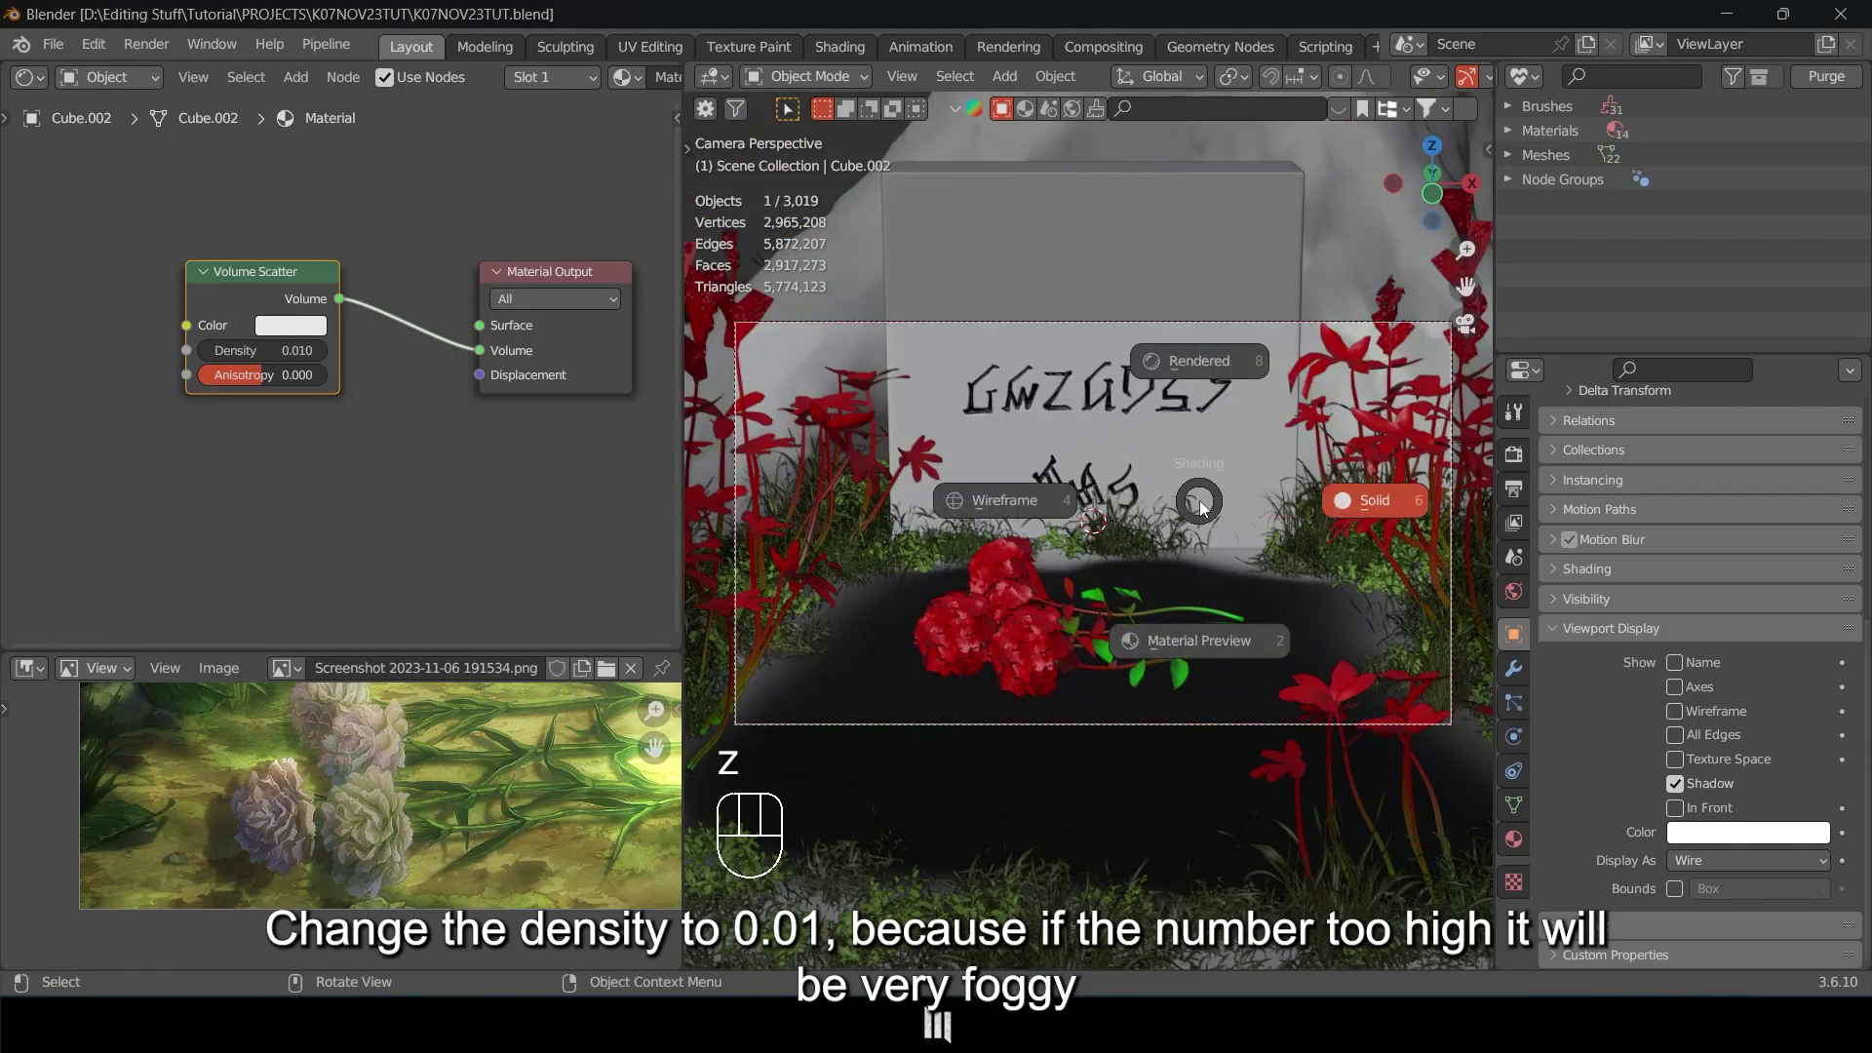
left_click(1228, 362)
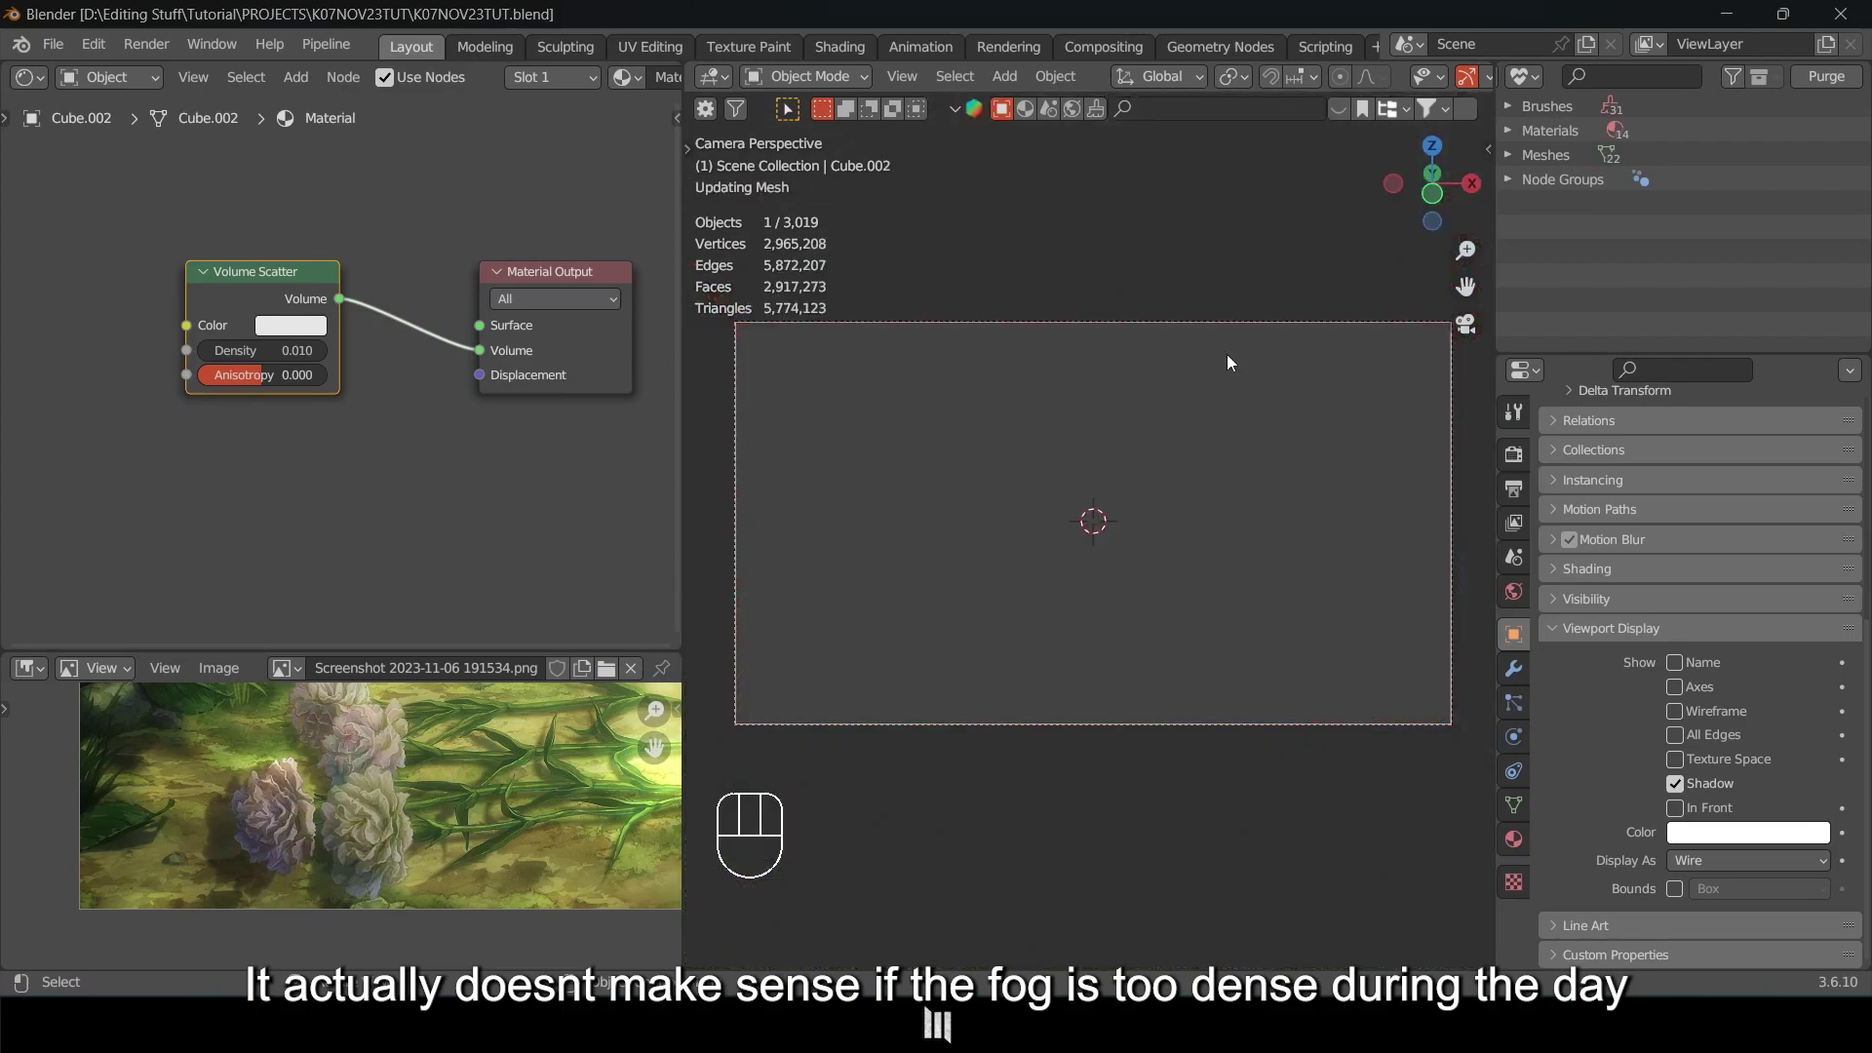
double_click(249, 351)
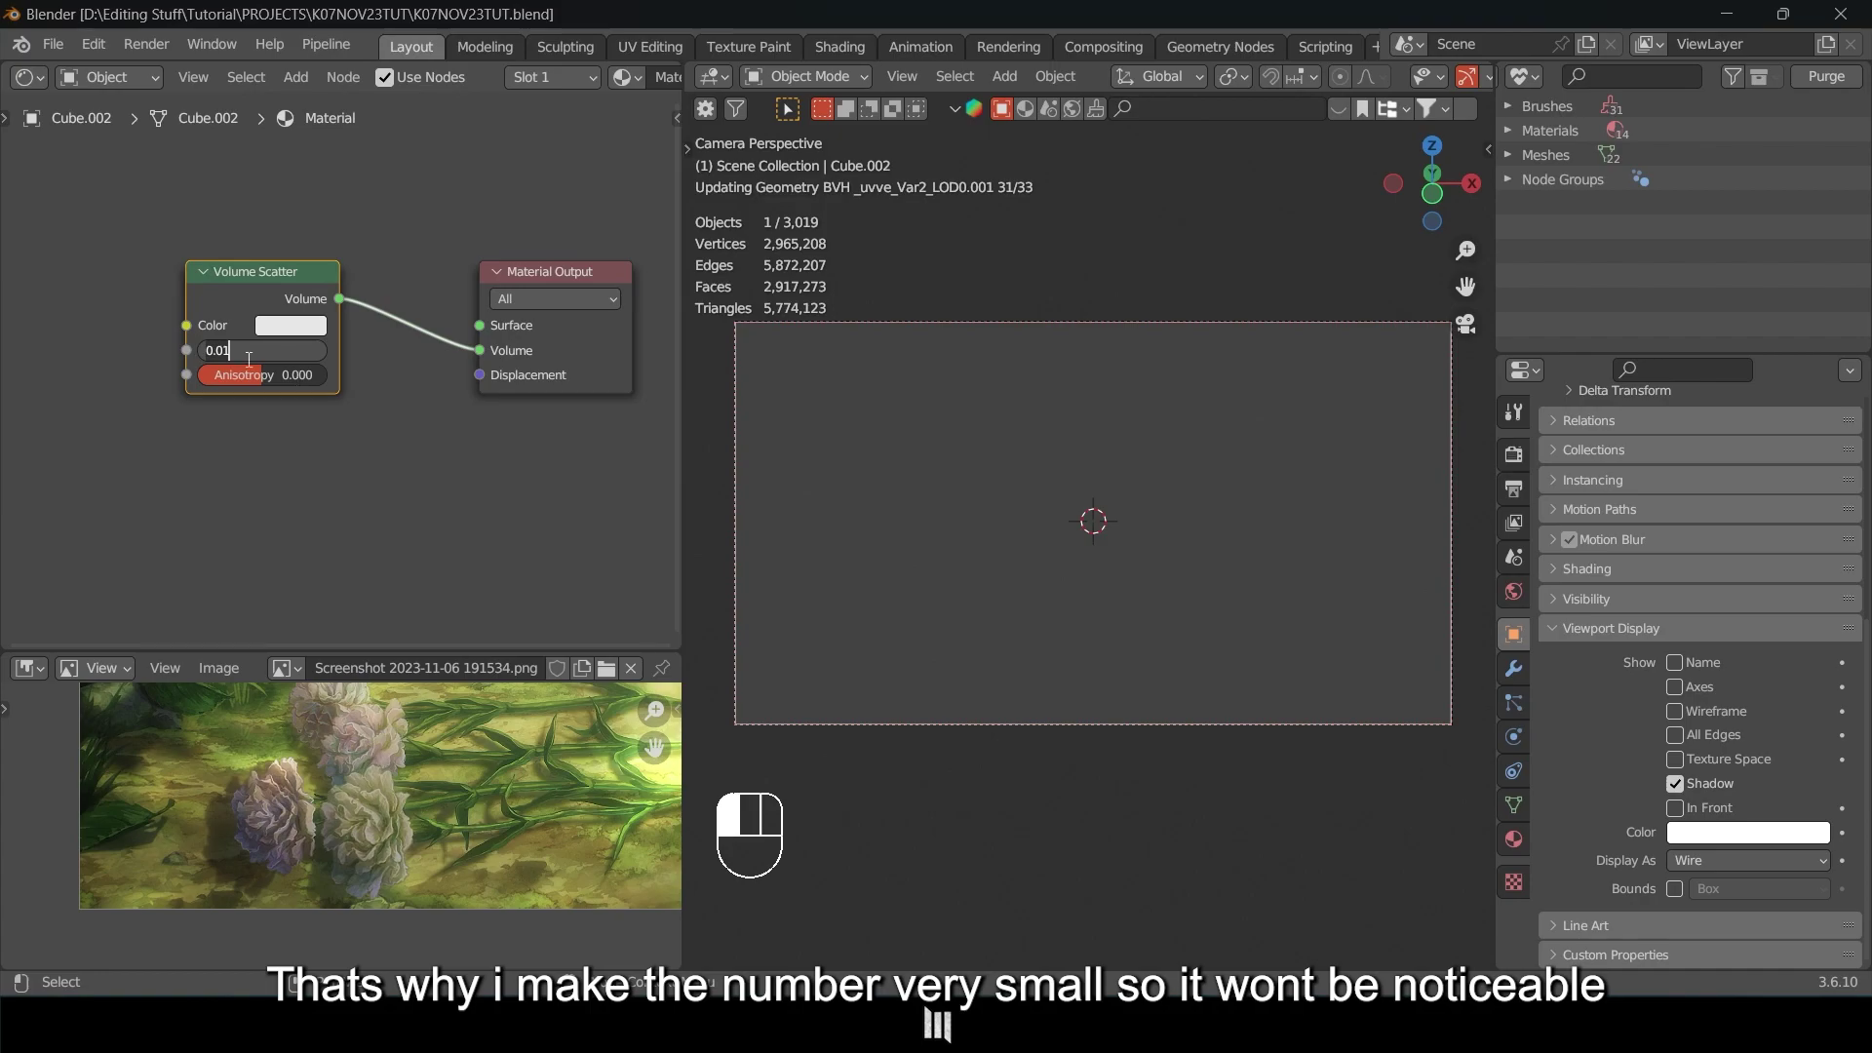
type("0.01")
key("Return")
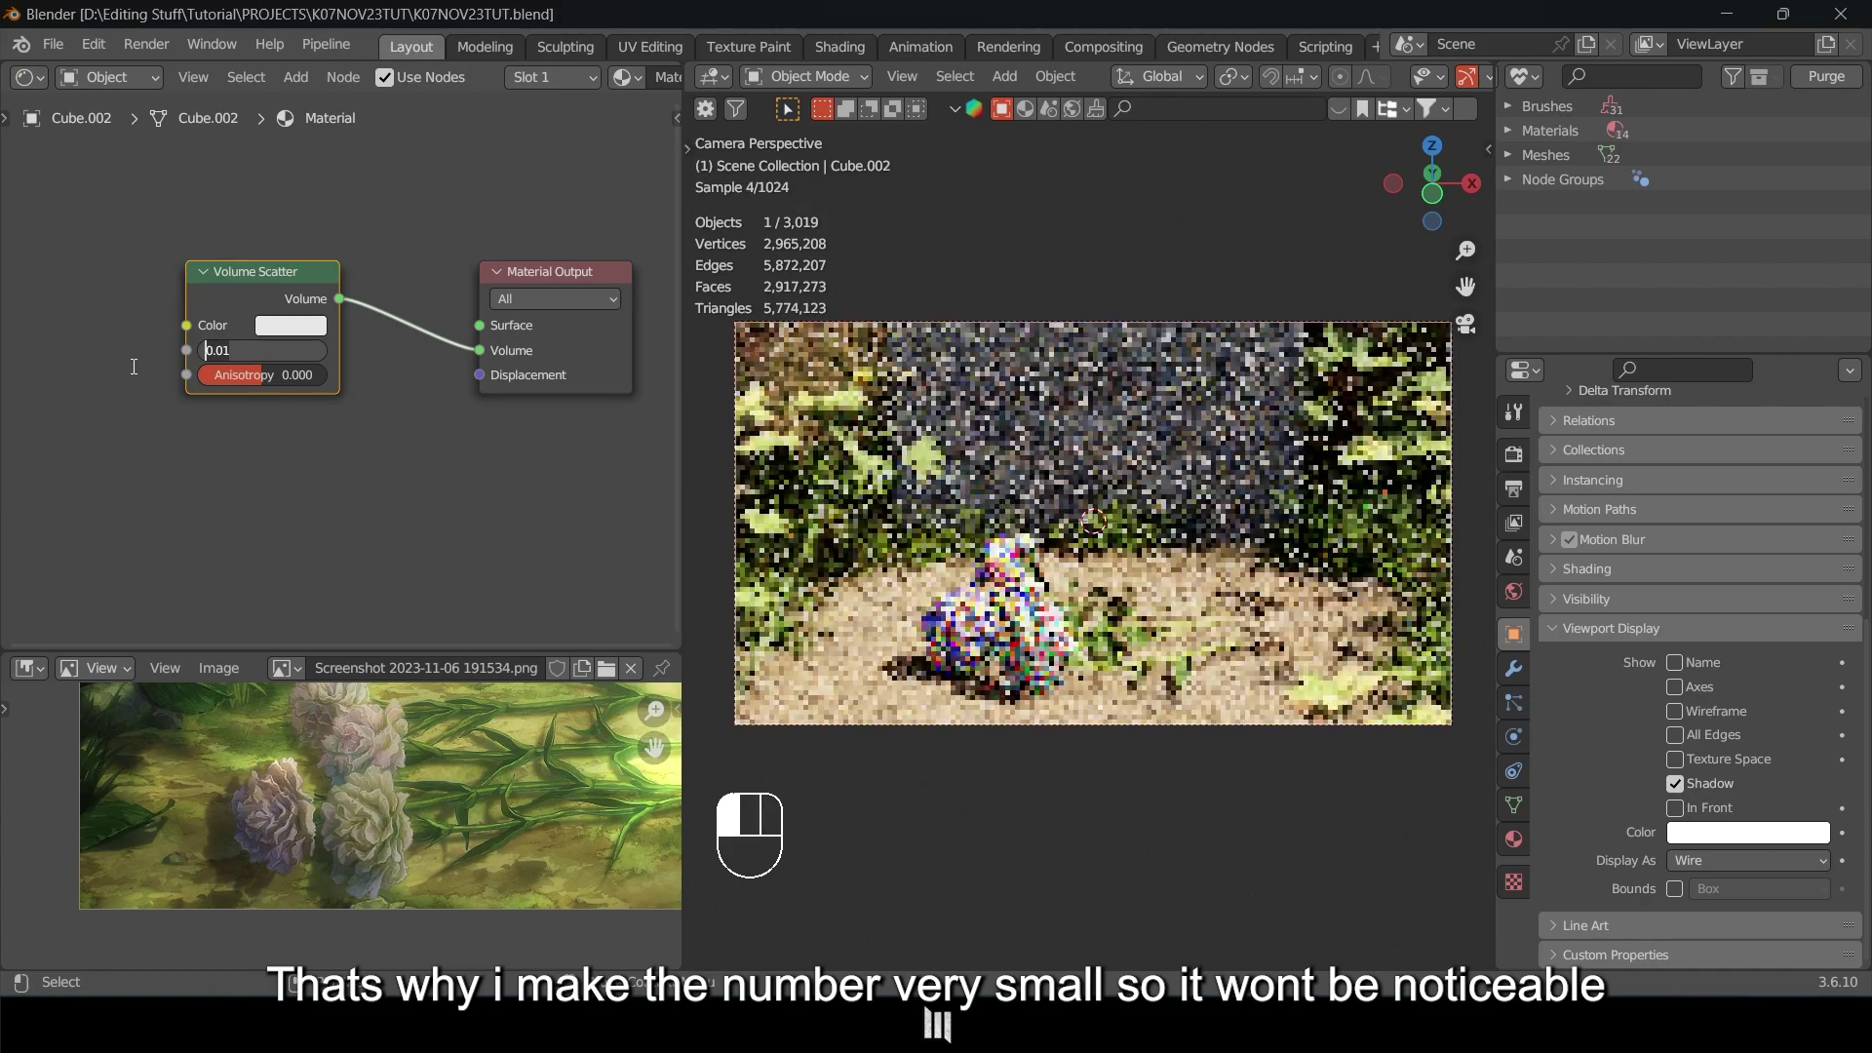
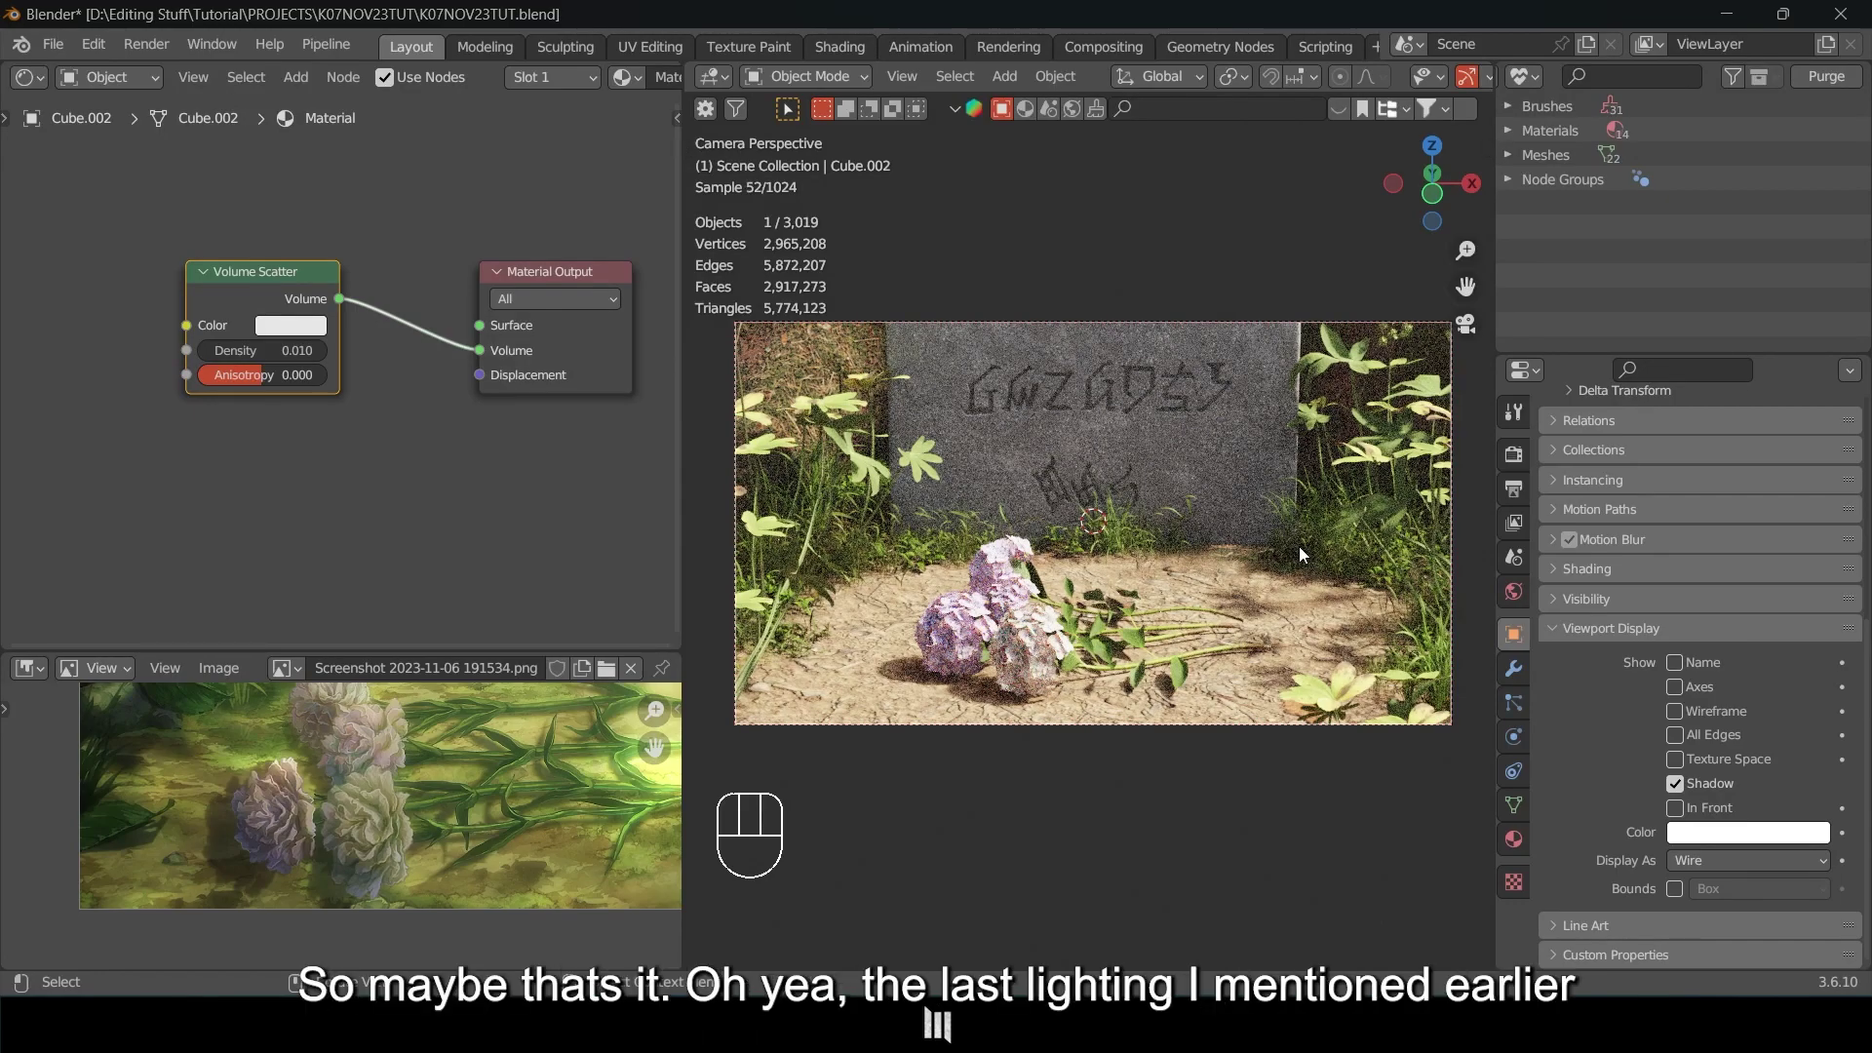
Save the file with nothing selected and return the viewport to Solid shading.
key("a")
key("a")
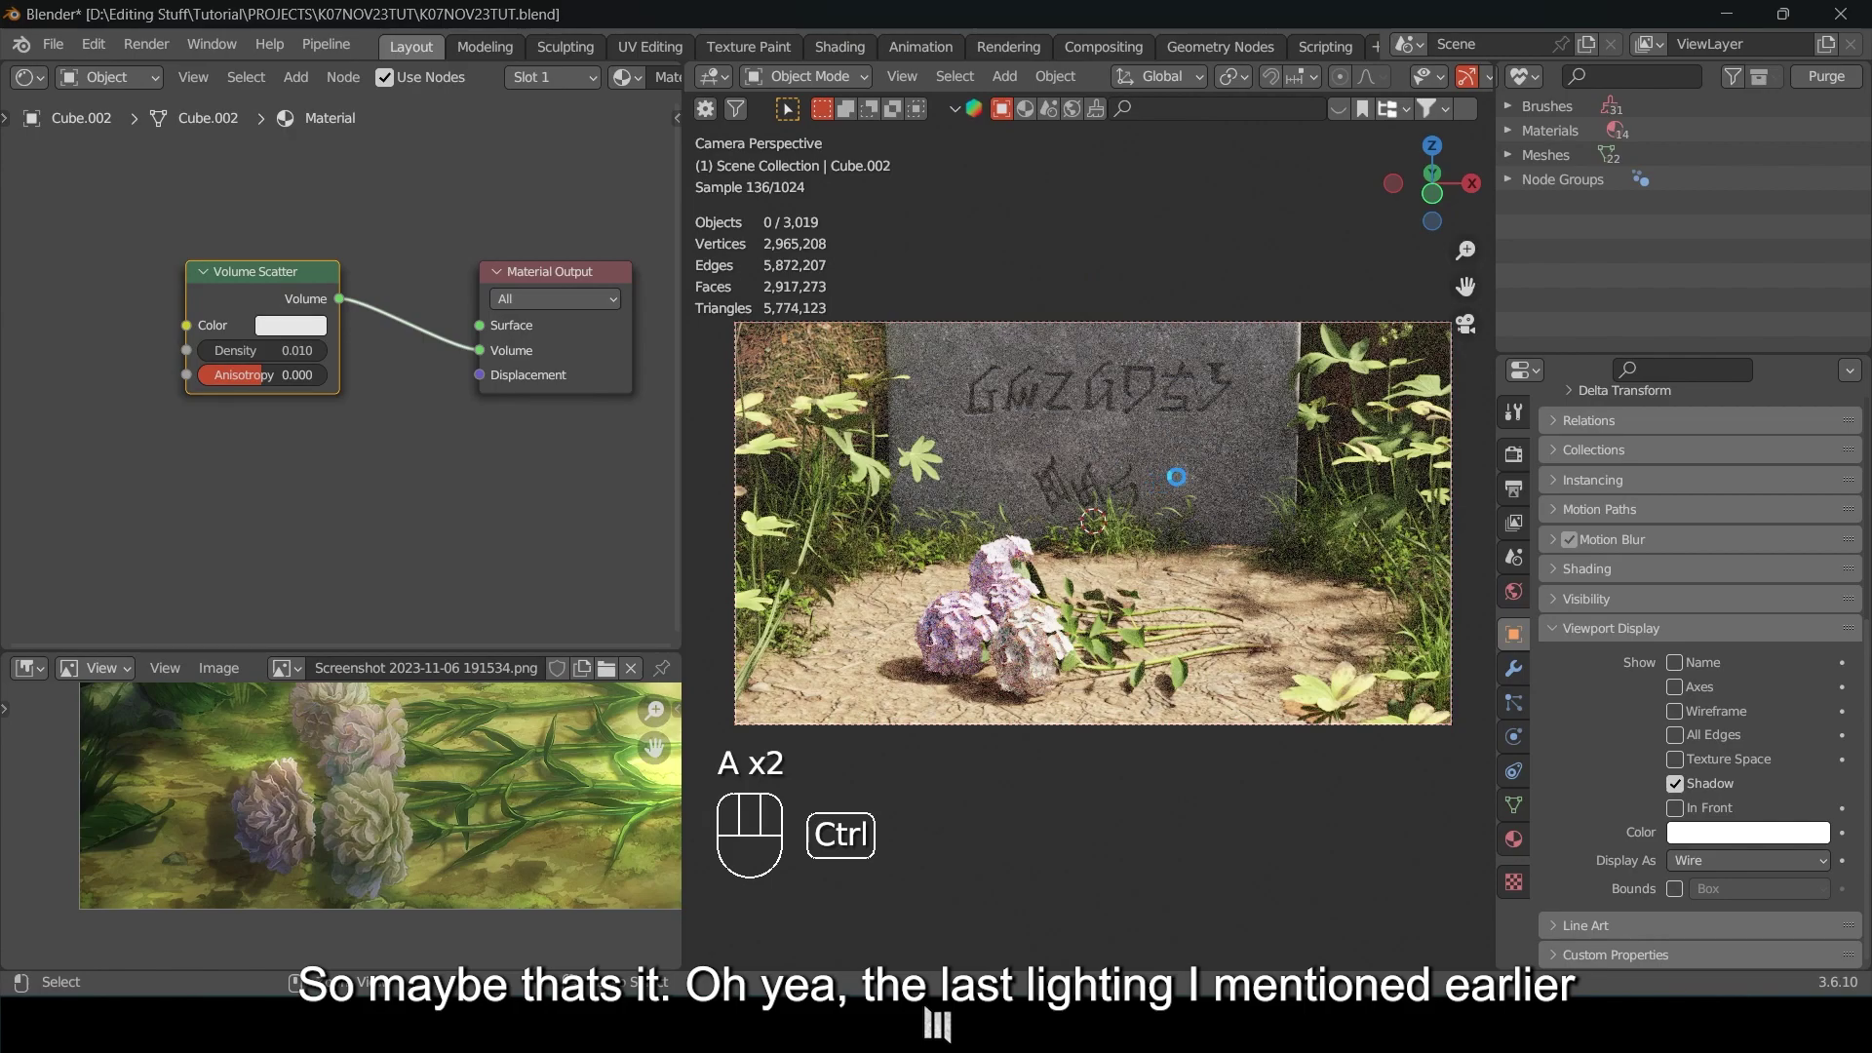
key("ctrl+s")
key("z")
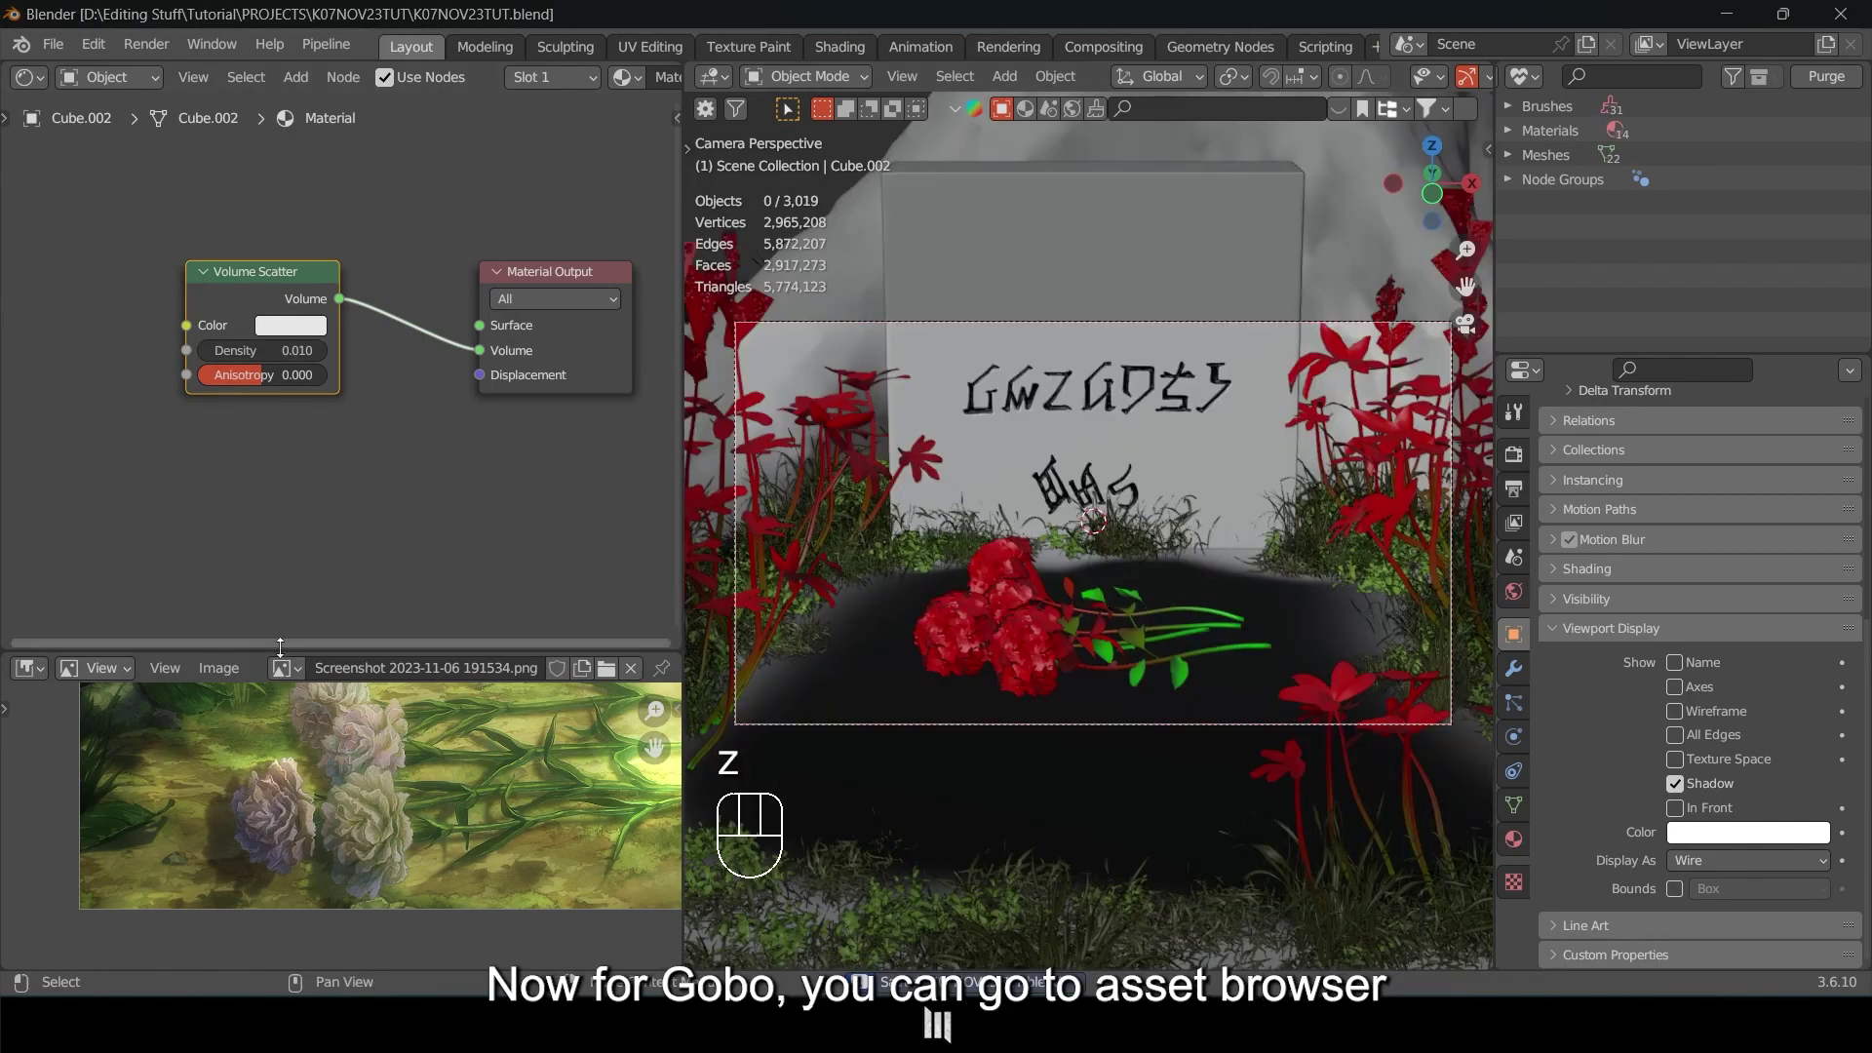
Enlarge the shader editor area and change it to an Asset Browser showing the catalogs under All.
left_click_drag(281, 650, 281, 712)
left_click(28, 77)
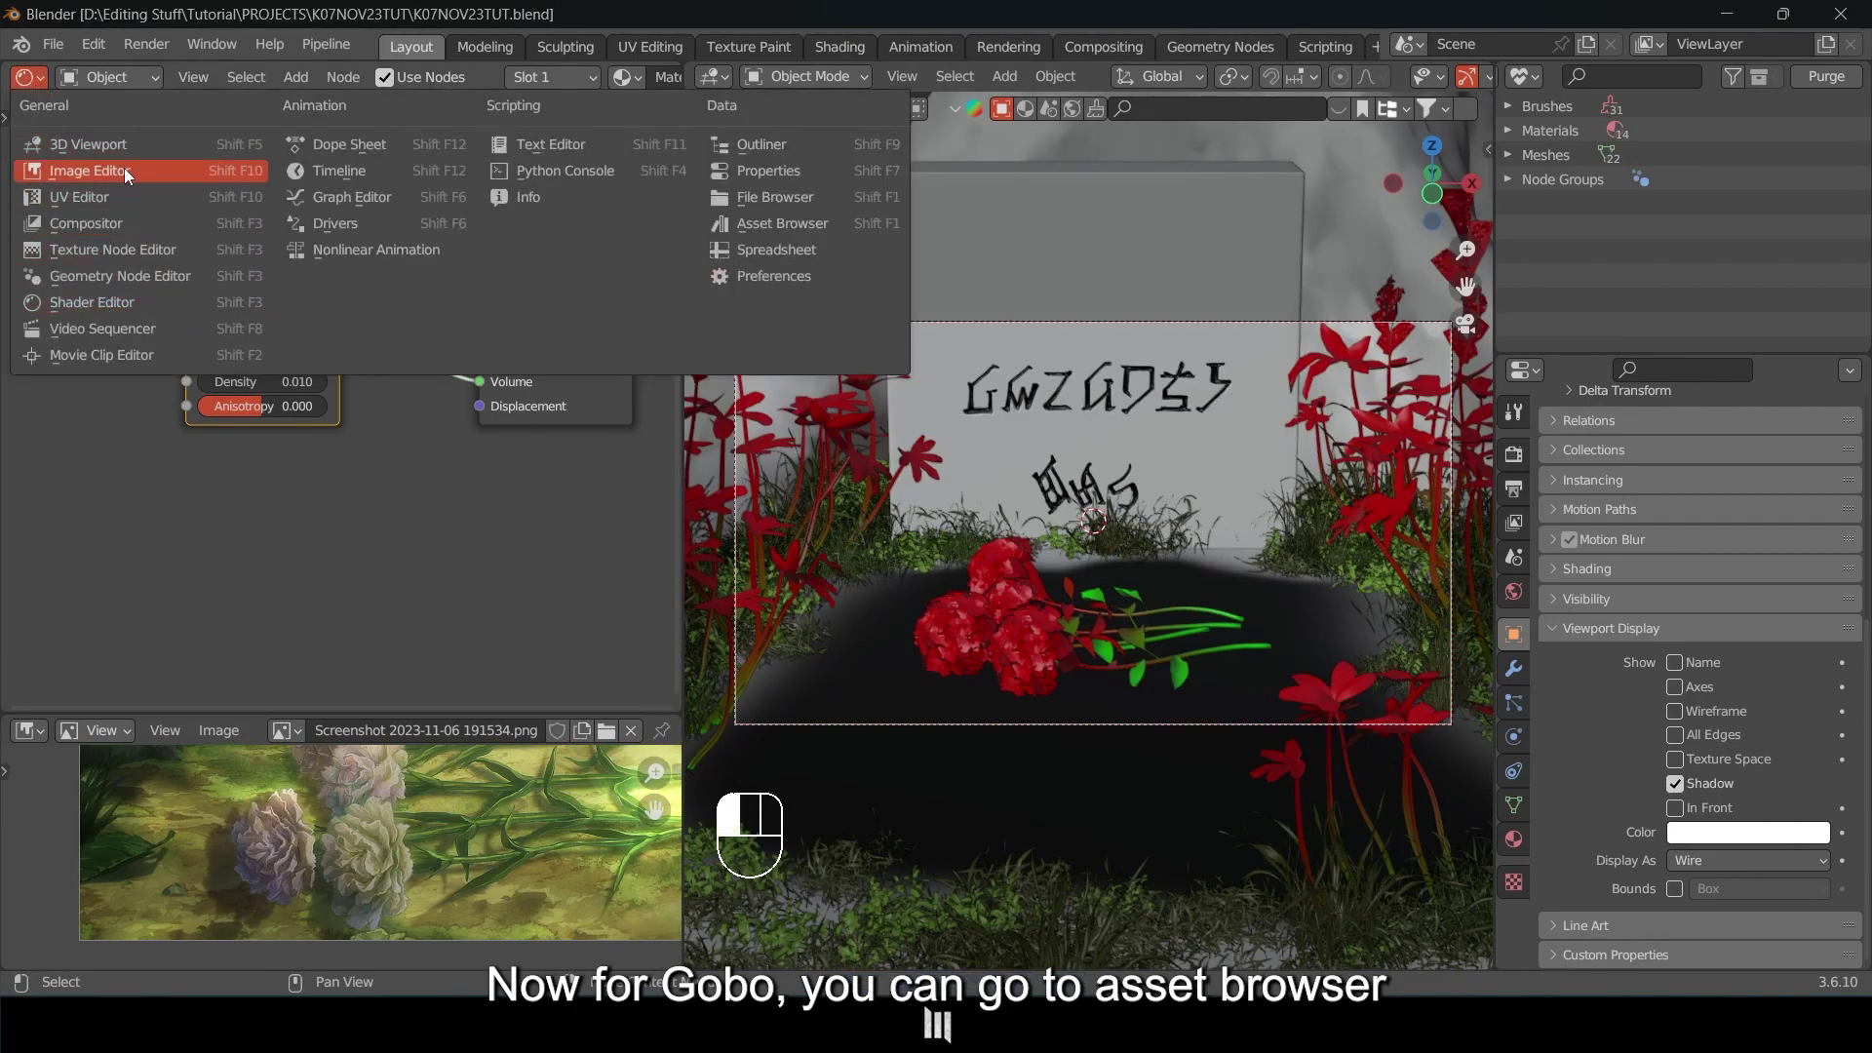
left_click(788, 226)
left_click_drag(689, 306, 721, 308)
left_click(29, 155)
left_click(31, 155)
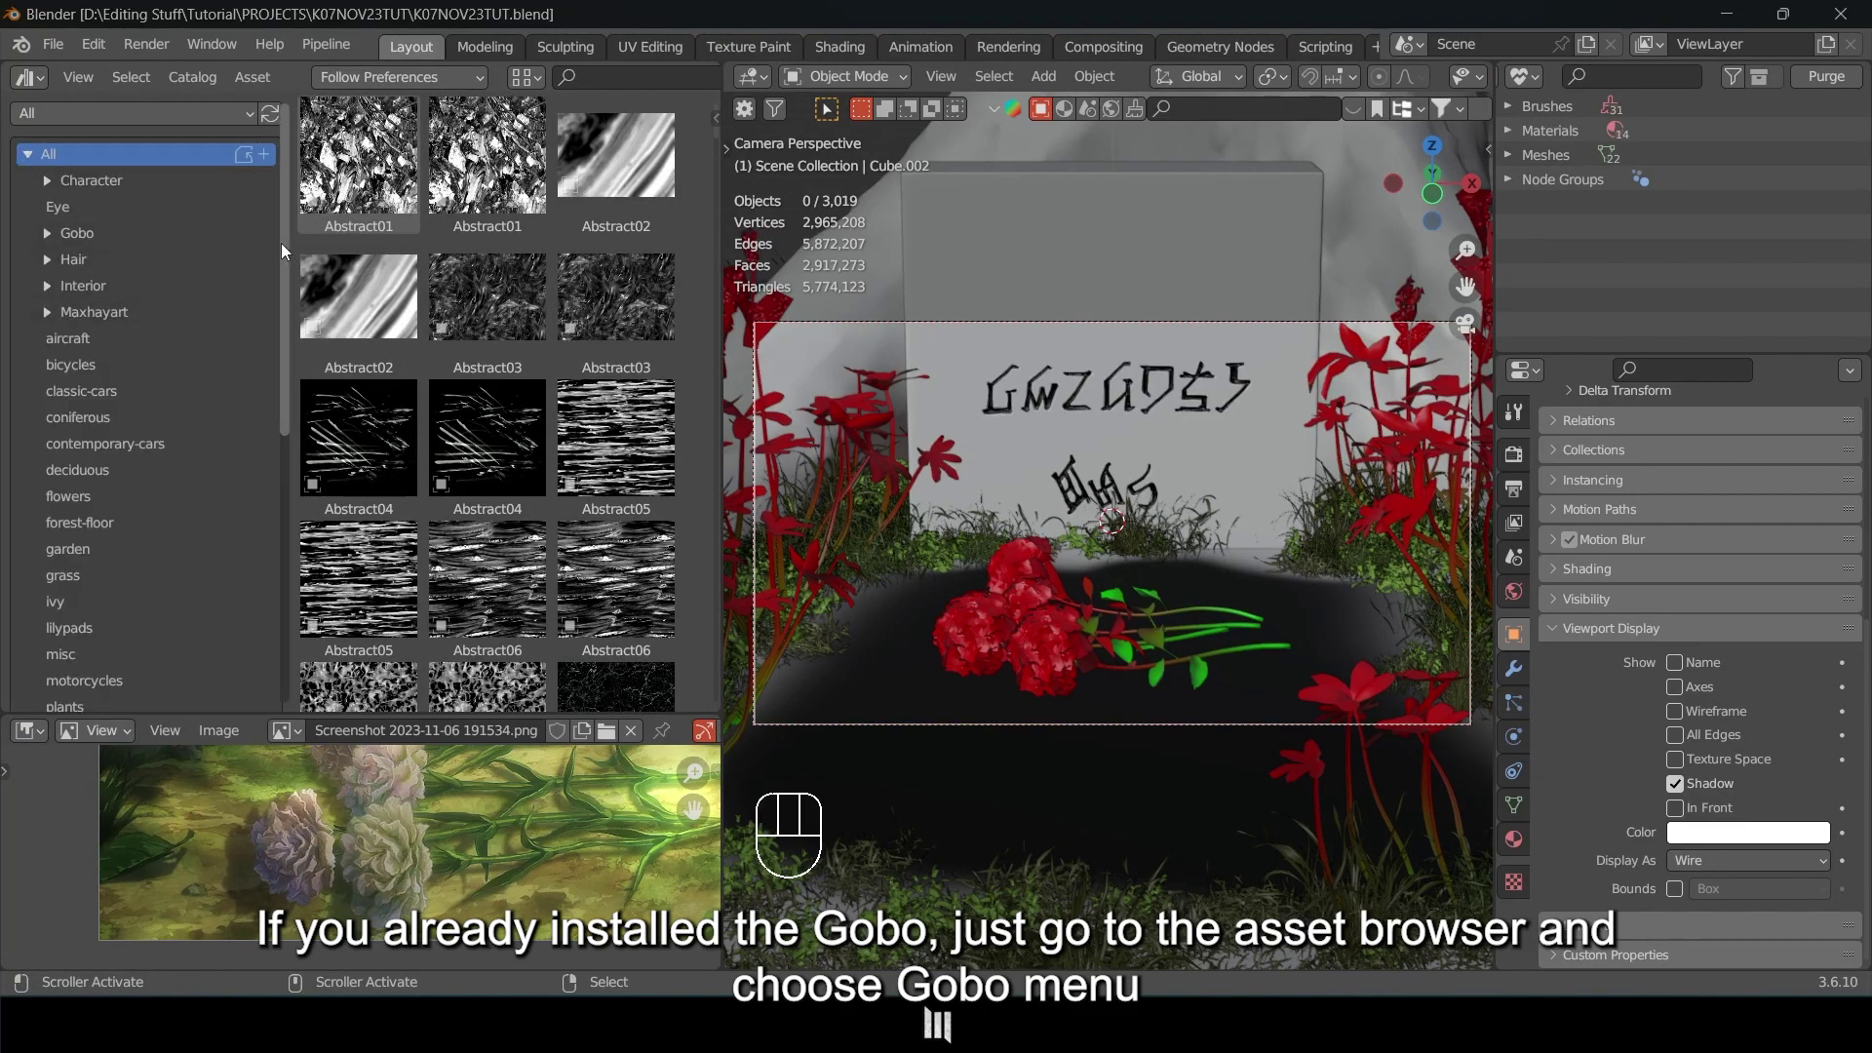
Choose the Gobo catalog and add the Animated_leaves13 asset to the scene near the flowers.
left_click(75, 233)
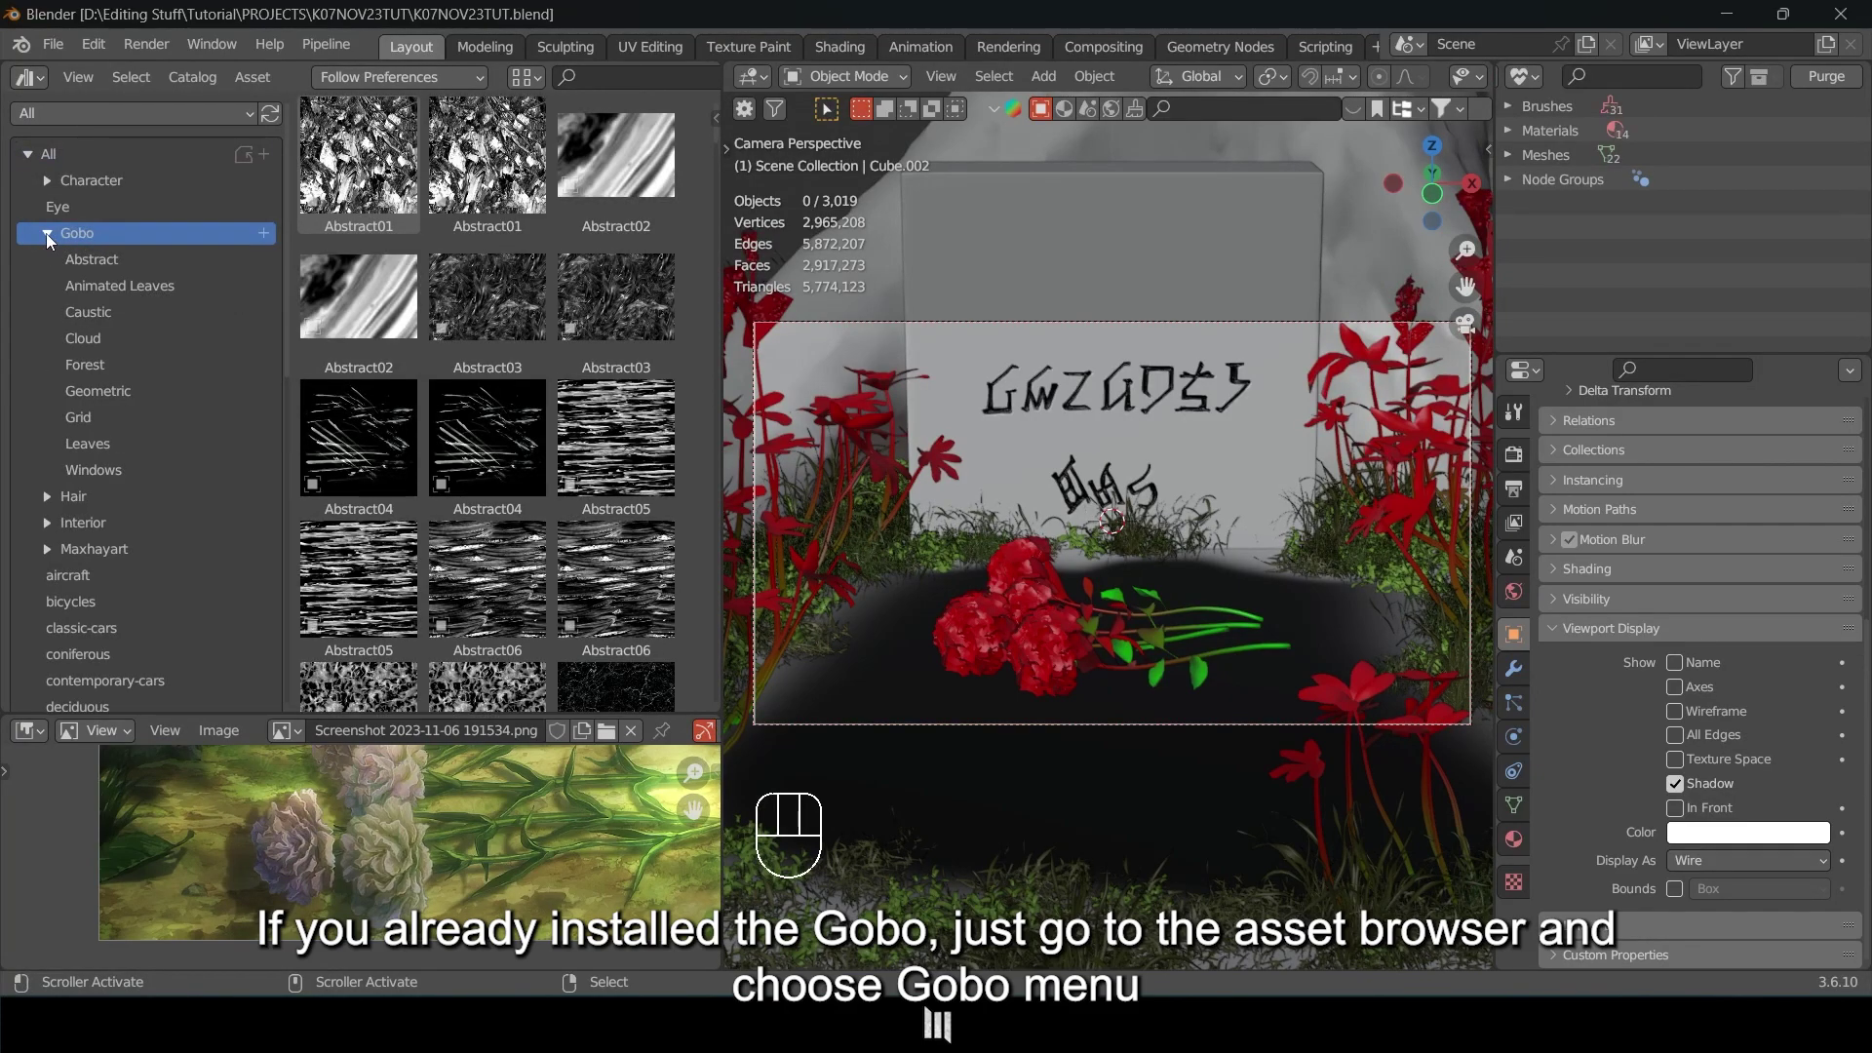
left_click(45, 232)
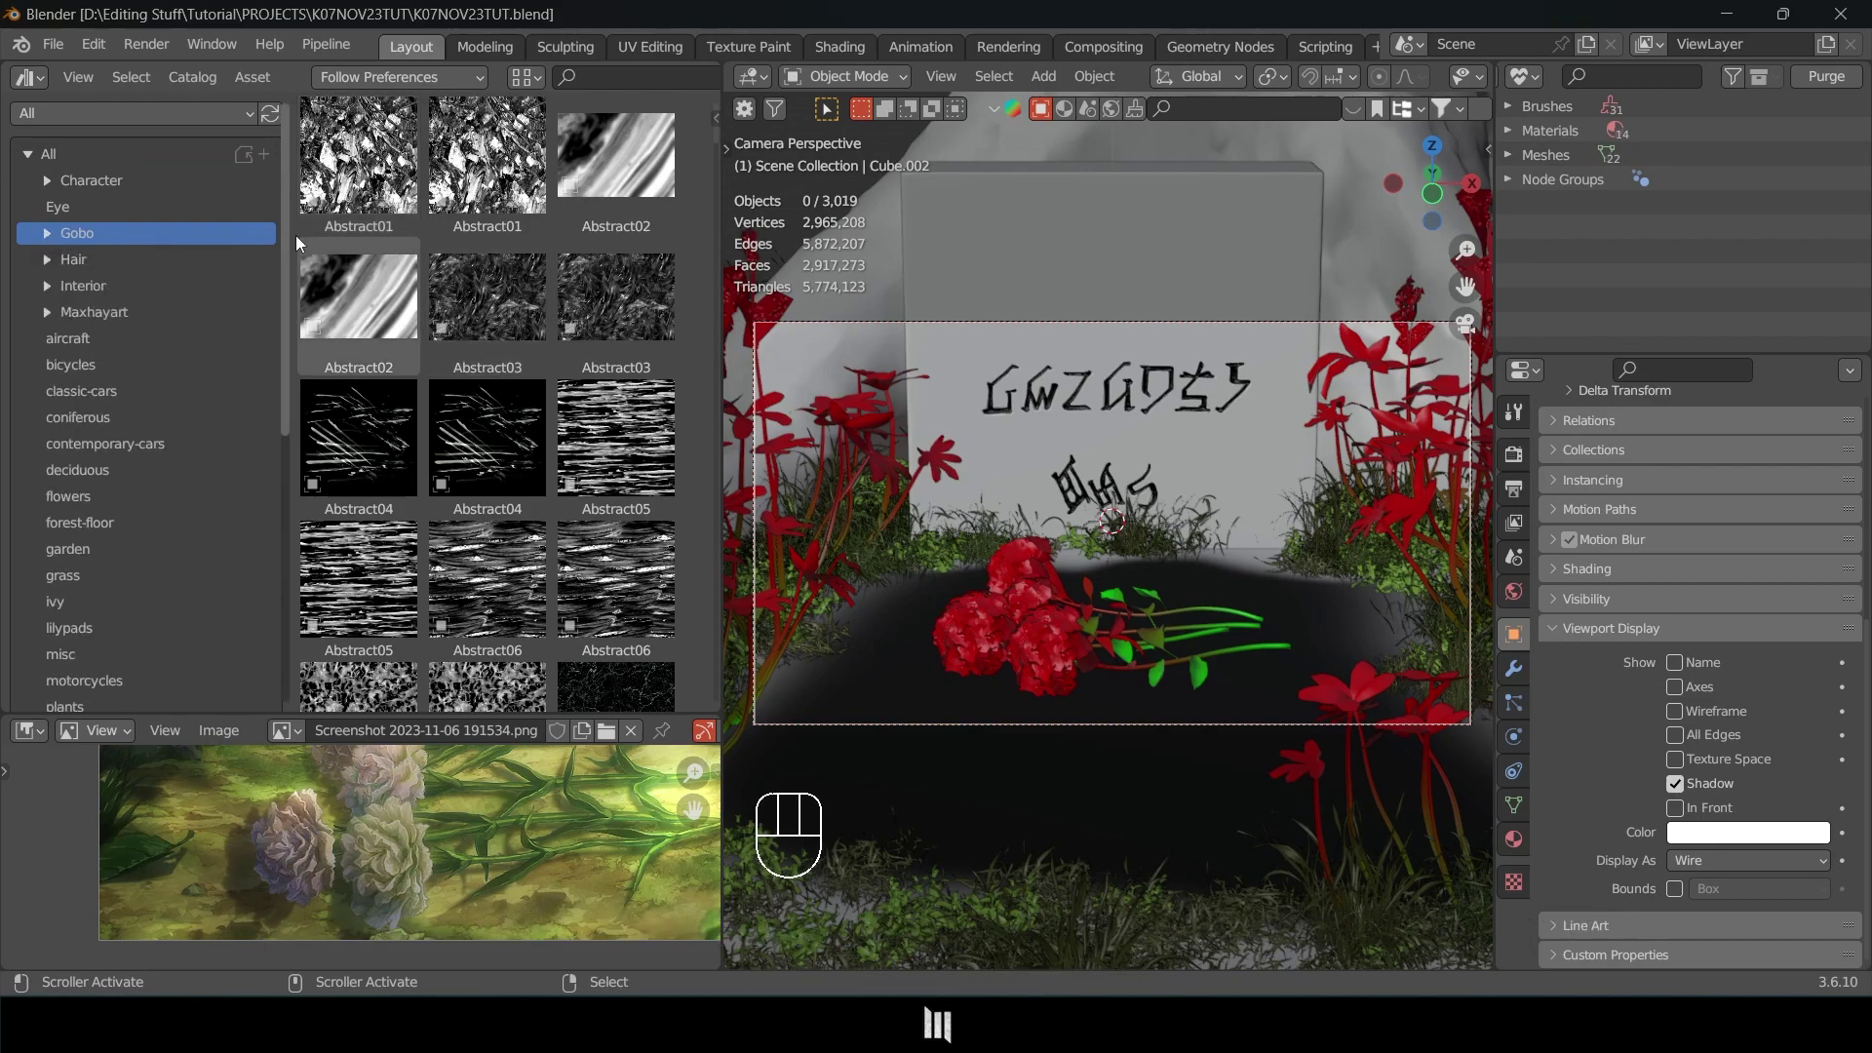
left_click_drag(290, 236, 222, 236)
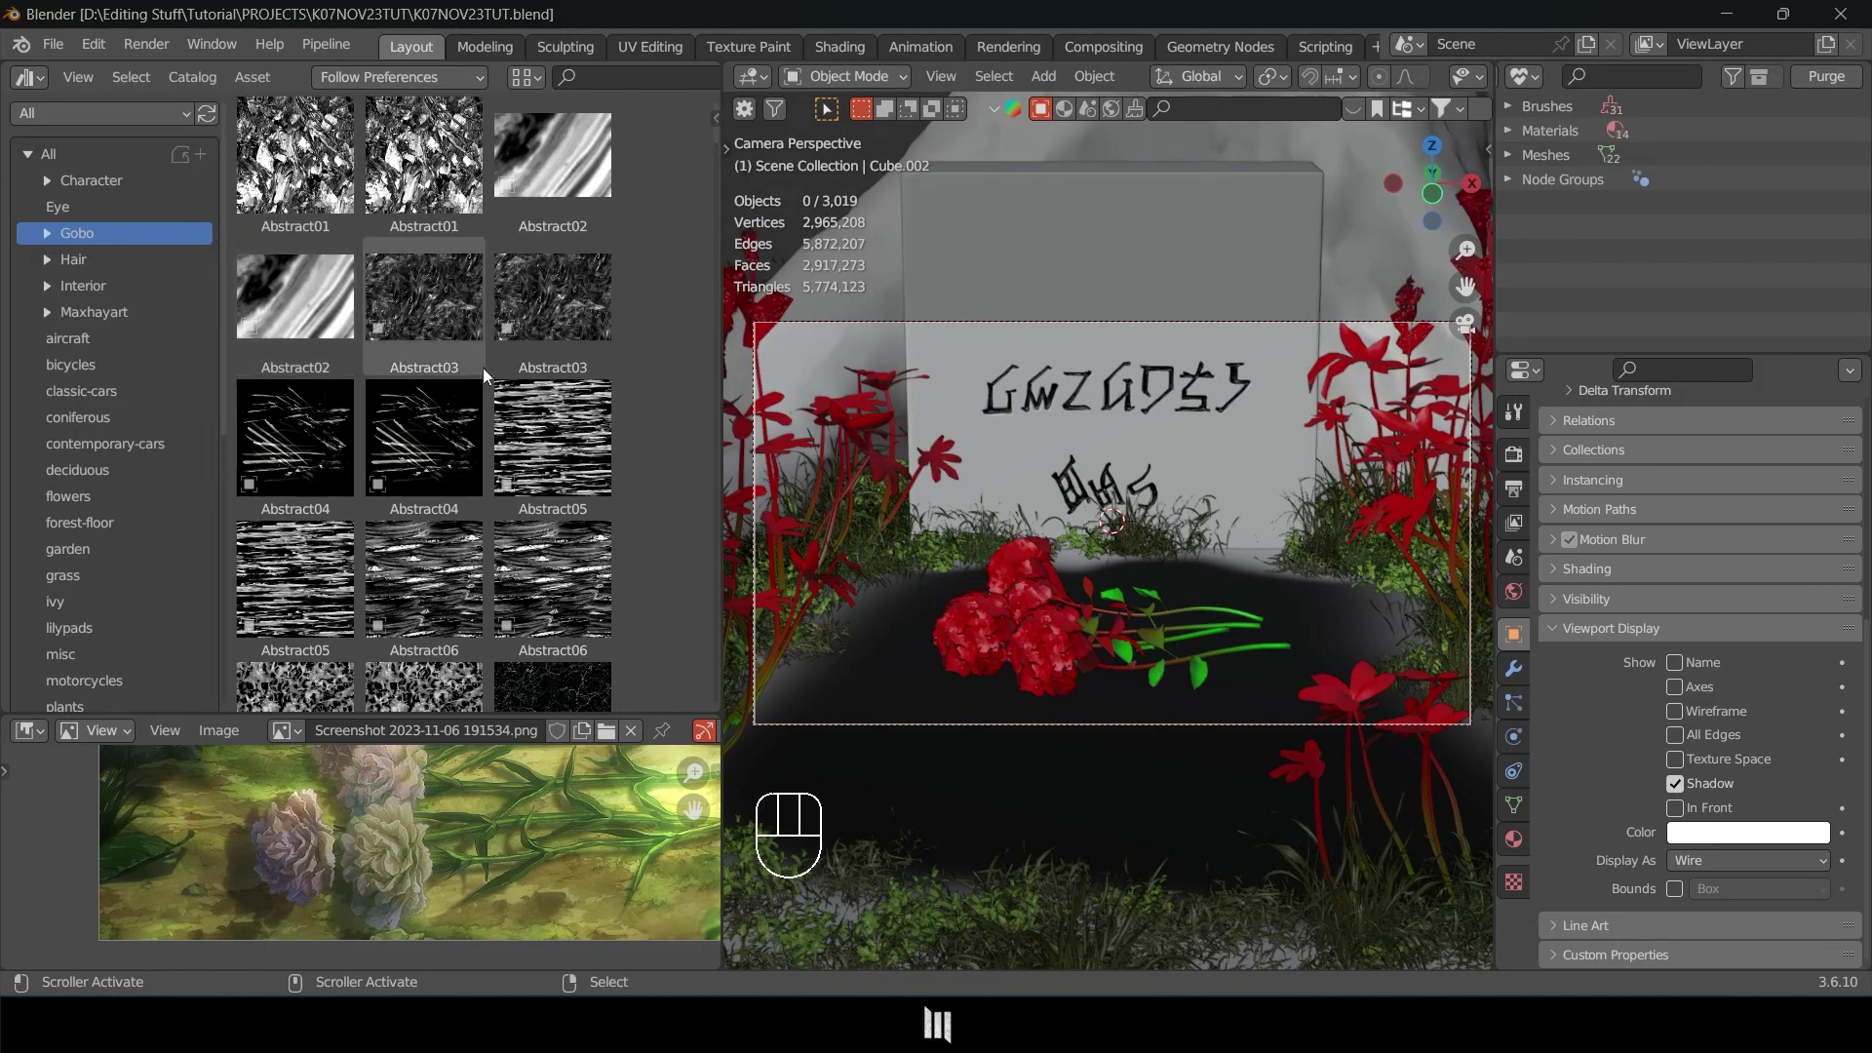
scroll(420, 439, "down", 3)
left_click_drag(712, 137, 746, 281)
left_click(555, 376)
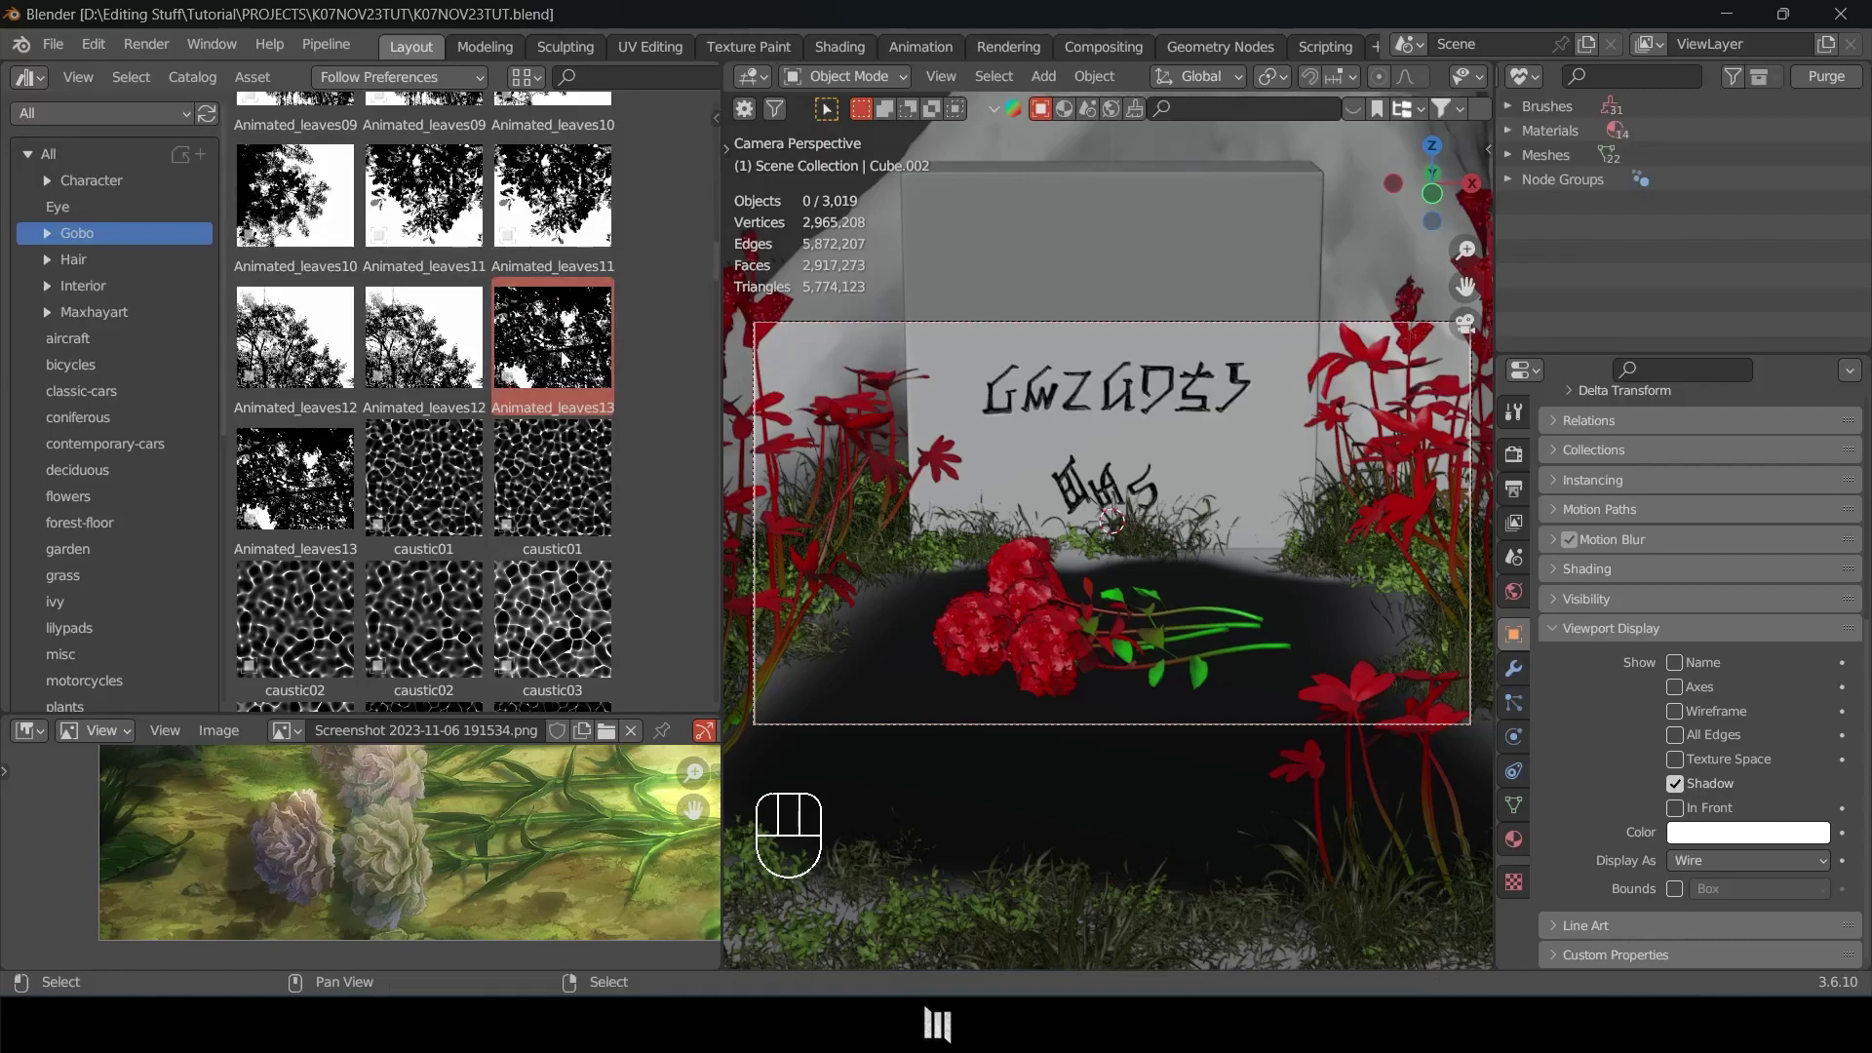
left_click_drag(532, 324, 1061, 692)
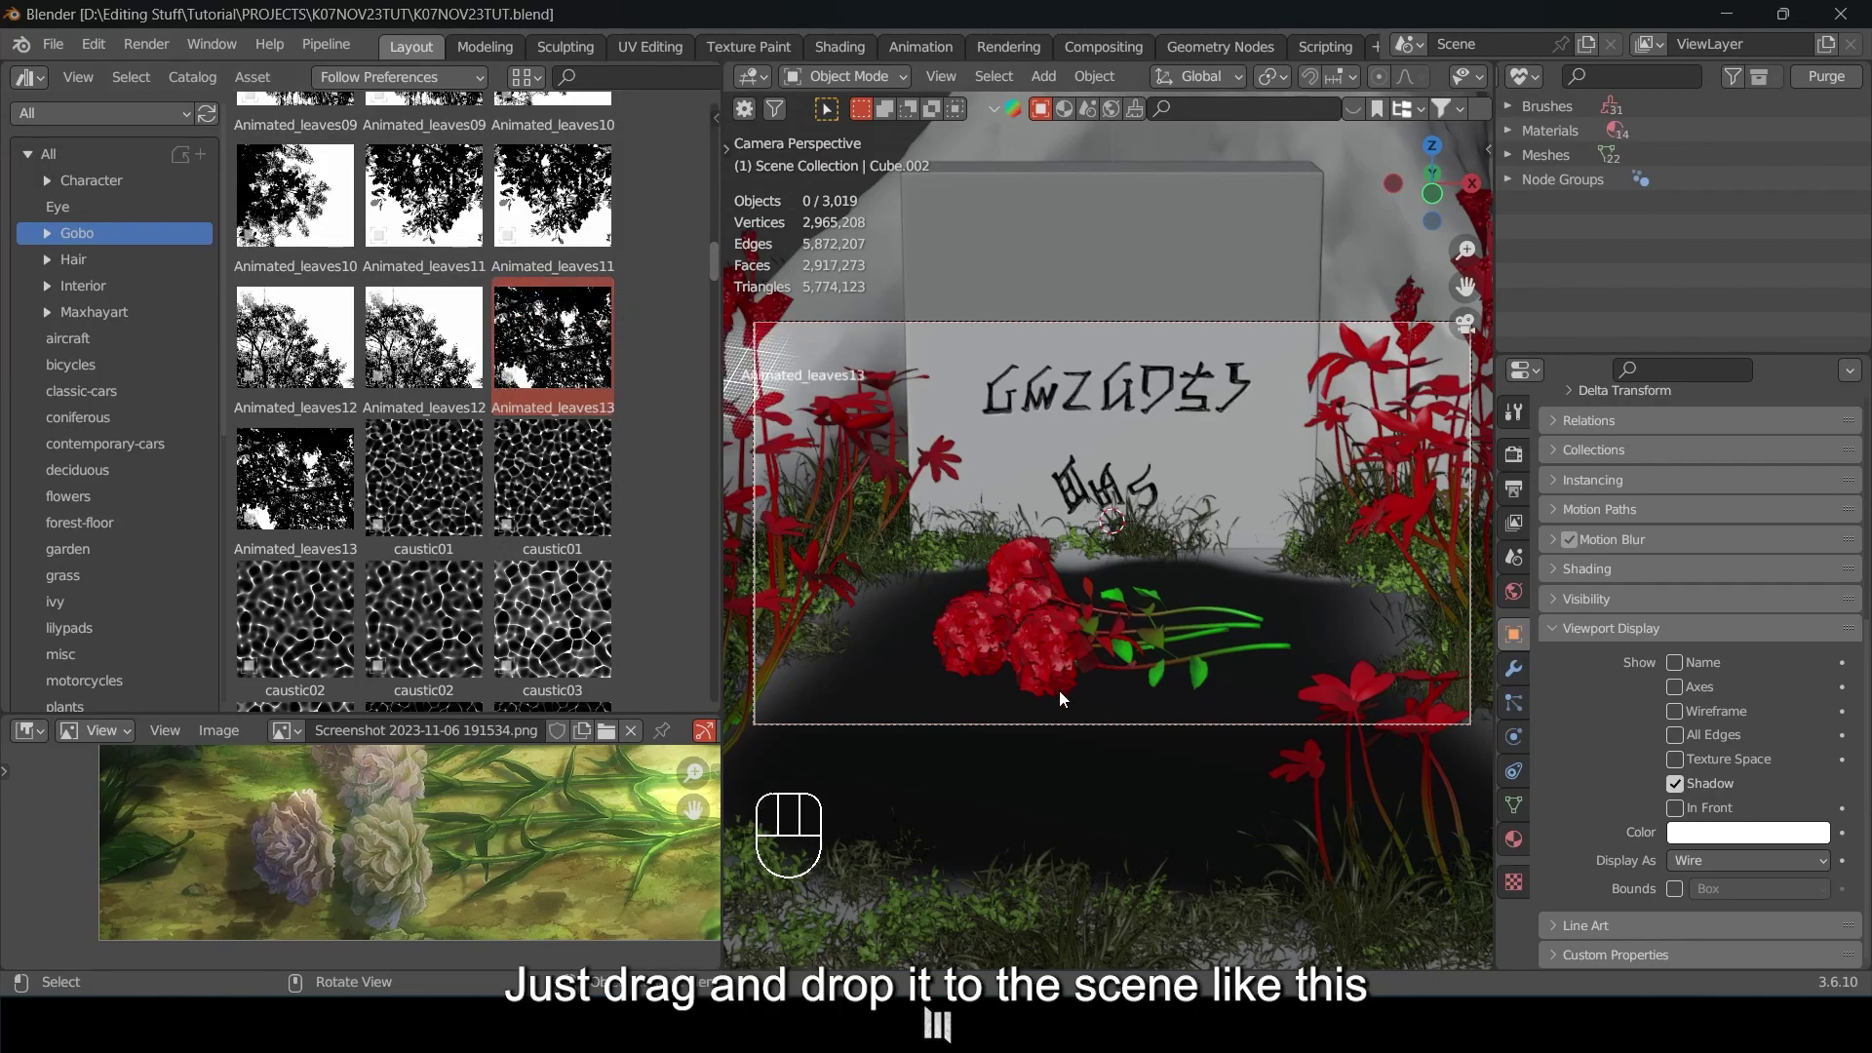
Raise the gobo light above the ground and shift it horizontally toward the grave.
left_click_drag(1223, 679, 1296, 609)
key("g")
key("z")
left_click(1182, 632)
middle_click_drag(1182, 632, 1170, 780)
key("g")
key("shift+z")
left_click(1122, 624)
Place the gobo light over the grave at a height of about 3.86 m and about -1.02 m in Y.
key("g")
key("z")
left_click(1183, 423)
key("g")
key("shift+z")
left_click(1117, 624)
middle_click_drag(975, 936, 1266, 752)
key("g")
key("shift+z")
left_click(1203, 743)
Set the viewport to Rendered shading and the outliner's display mode to View Layer.
key("z")
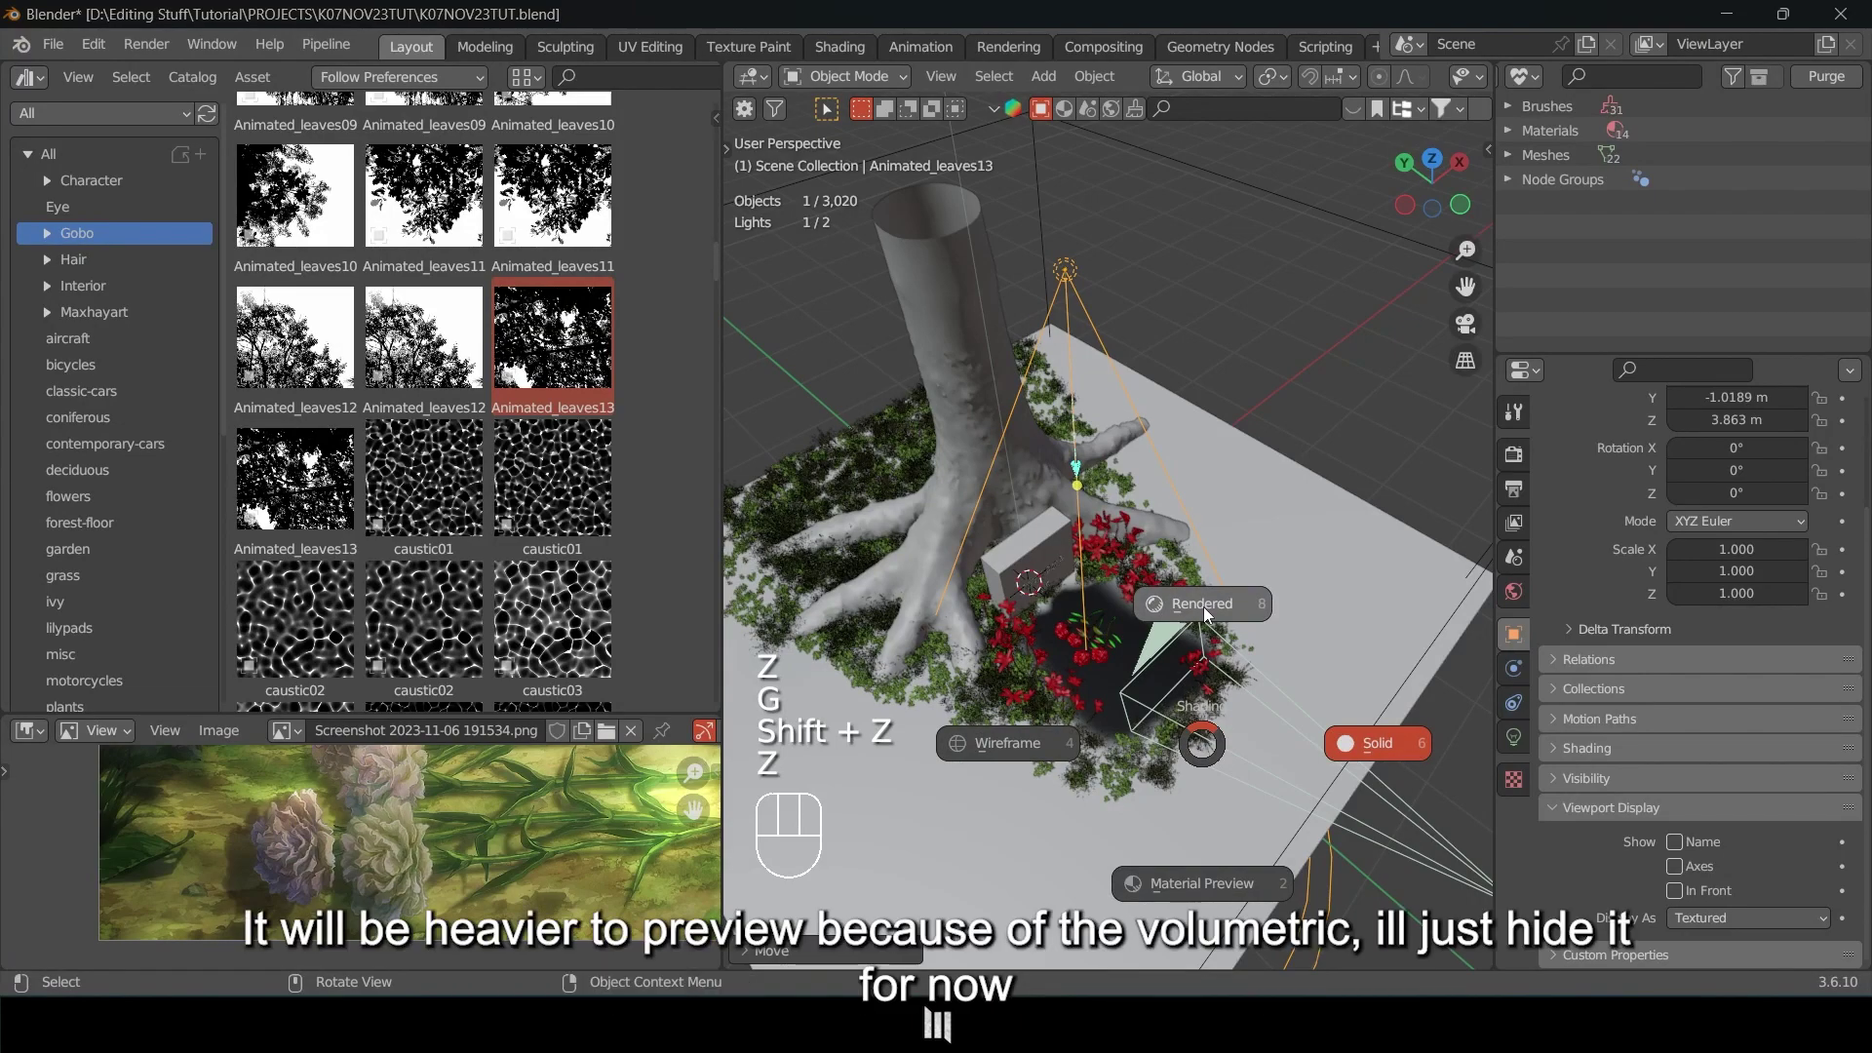
left_click(1540, 88)
left_click(1524, 76)
left_click(1572, 131)
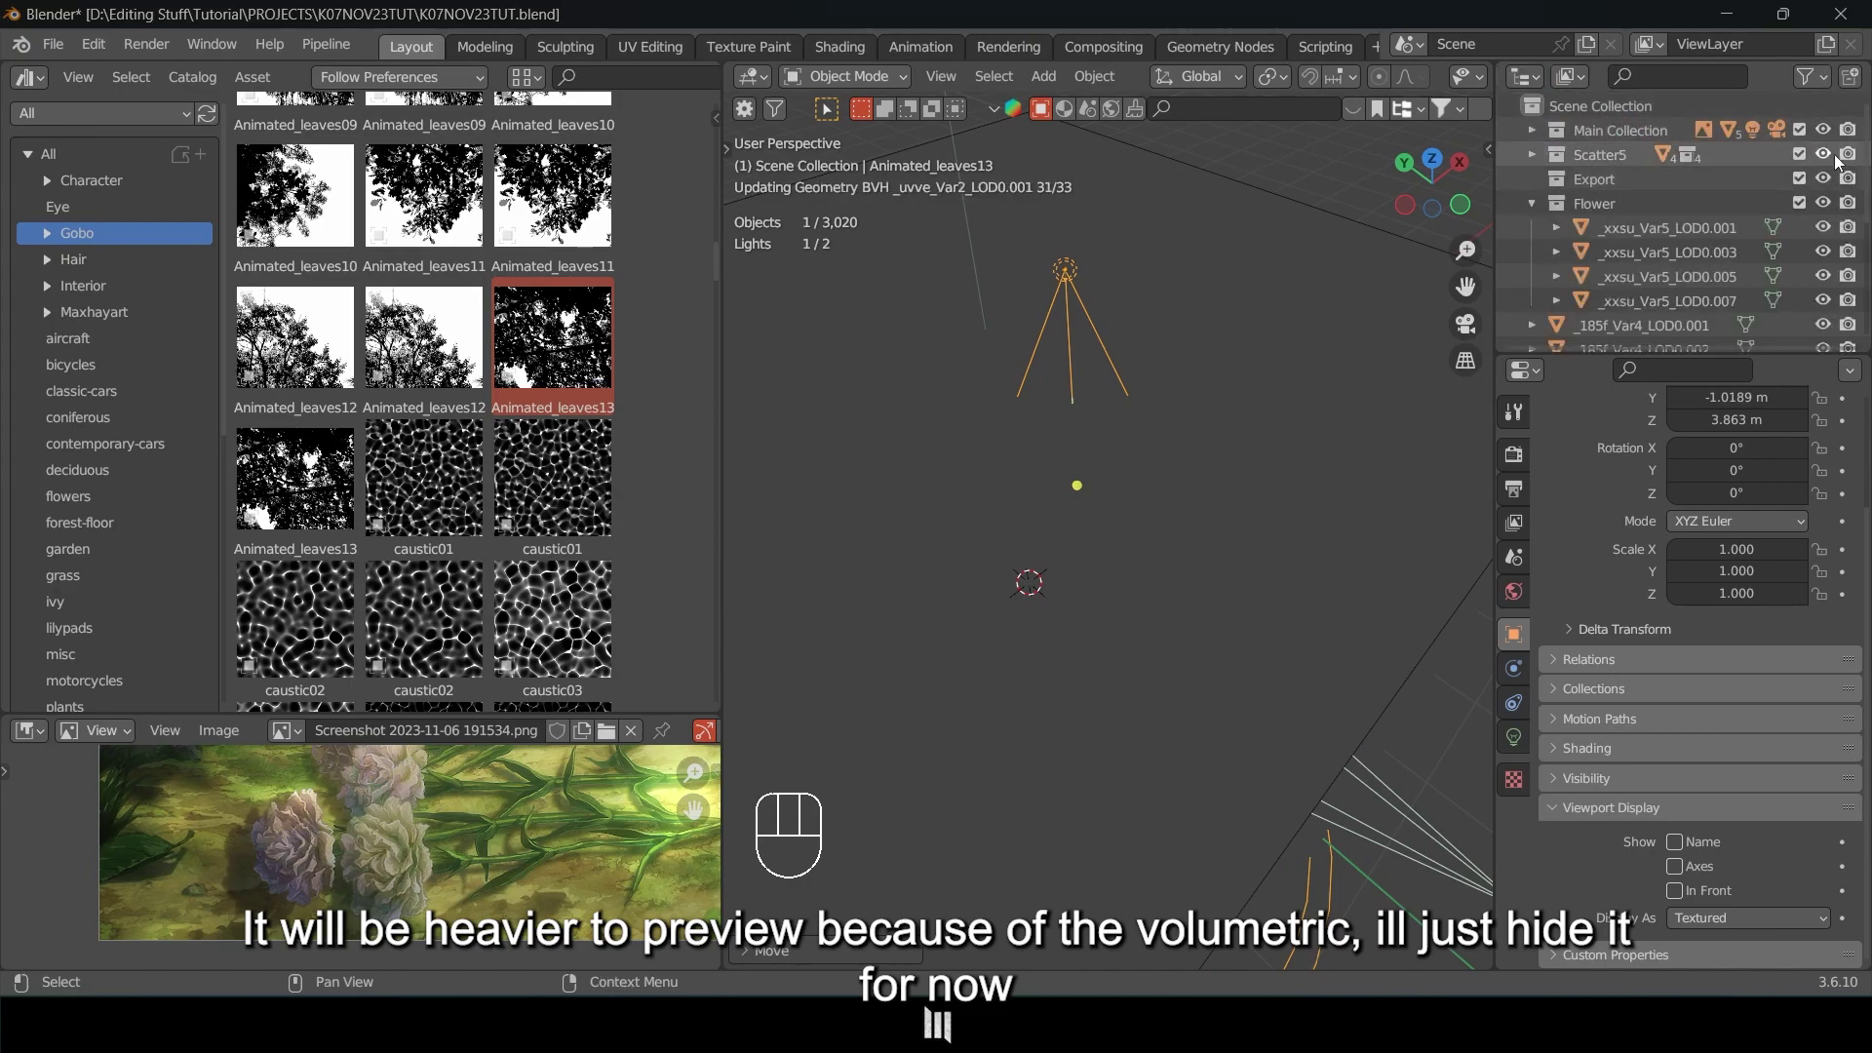
Move the volumetric cube Cube.002 into Main Collection and hide it in the viewport.
left_click(1532, 204)
left_click_drag(1861, 183, 1862, 278)
left_click(1611, 305)
left_click_drag(1611, 304, 1644, 133)
left_click(1532, 131)
left_click(1823, 228)
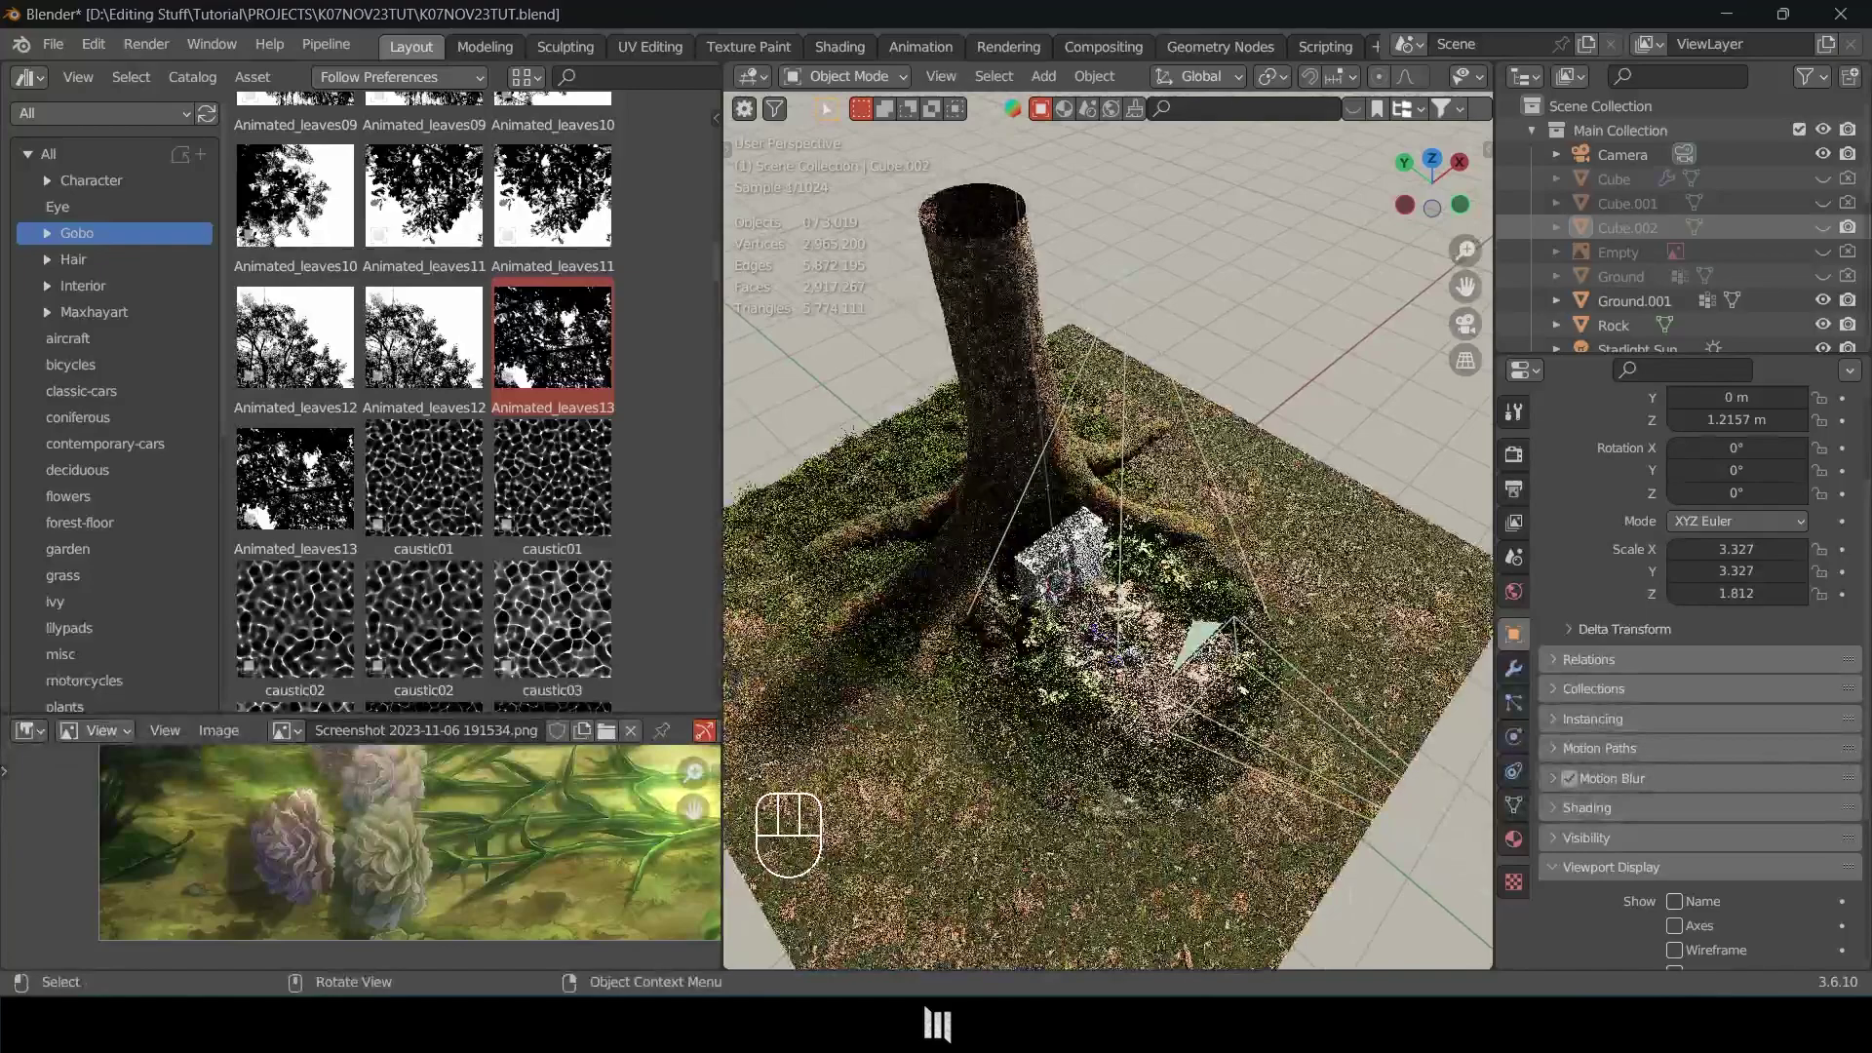
Select the gobo light, show its light properties and widen the viewport in camera view.
left_click(1137, 262)
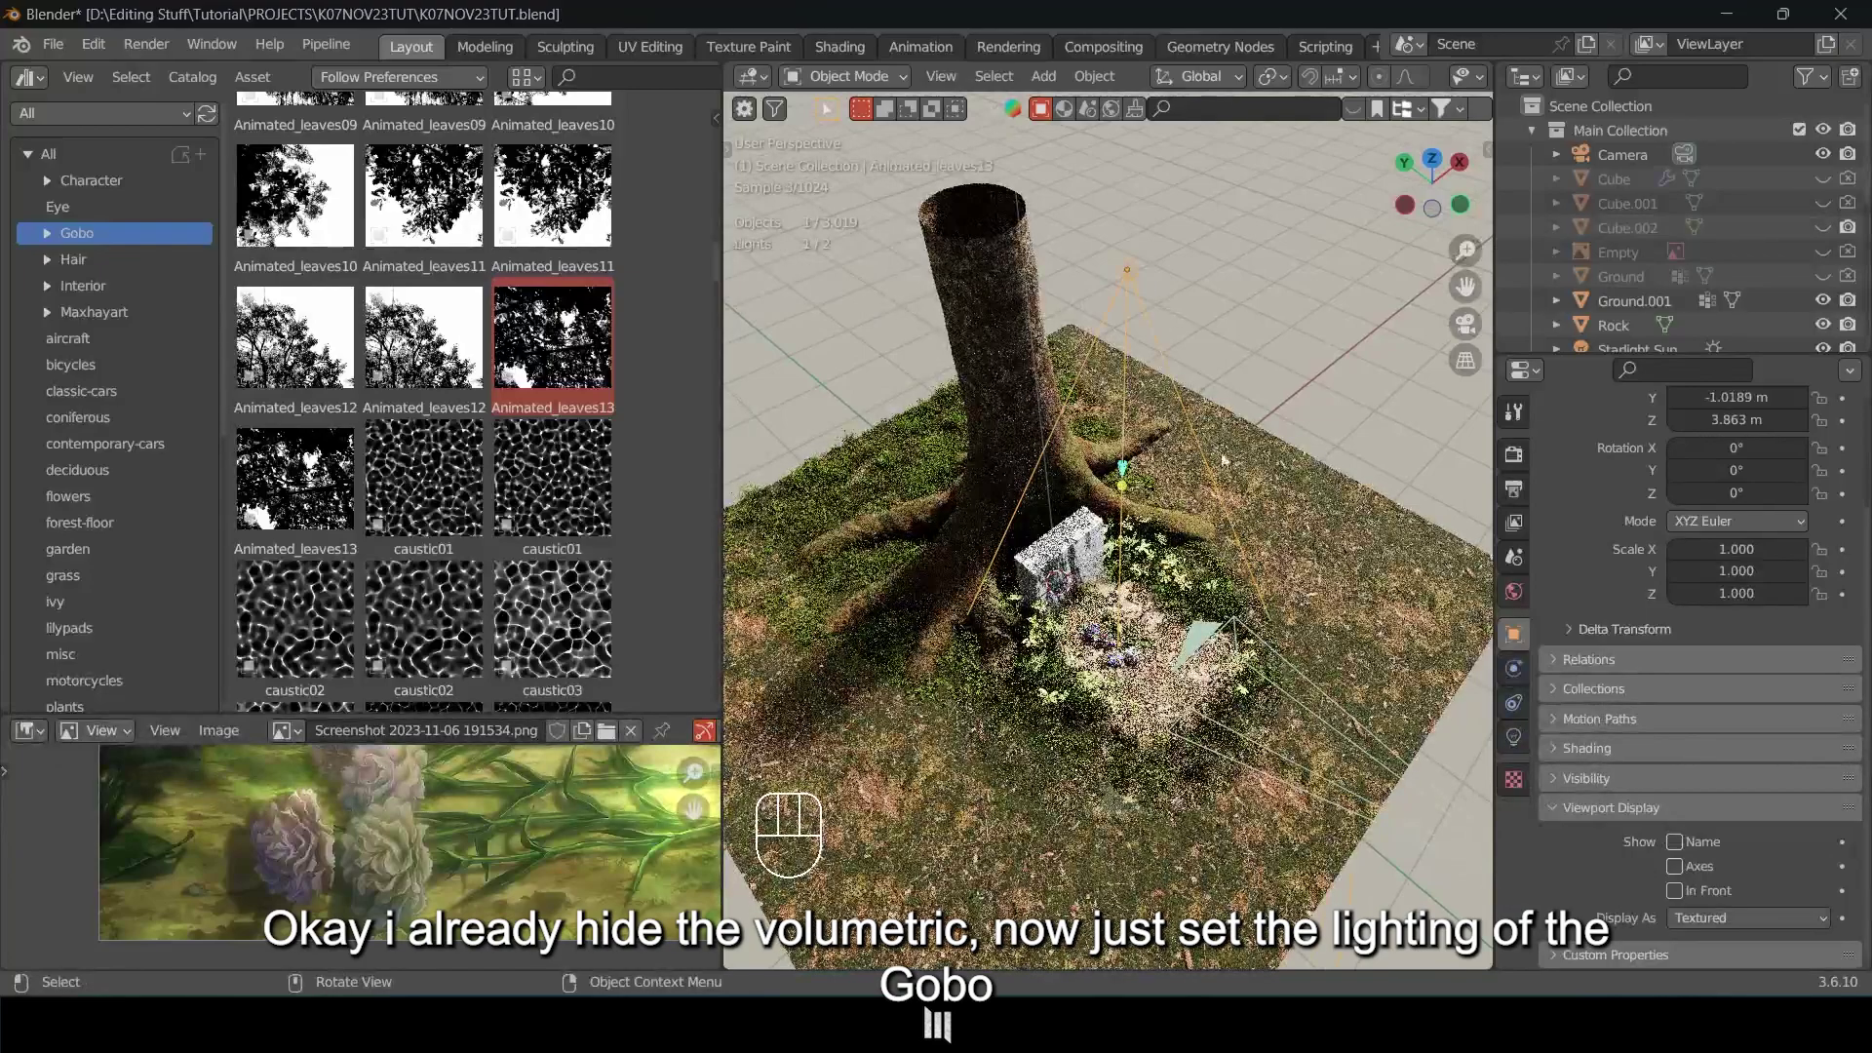
left_click(1513, 737)
middle_click_drag(1150, 547, 1102, 600)
key("KP_0")
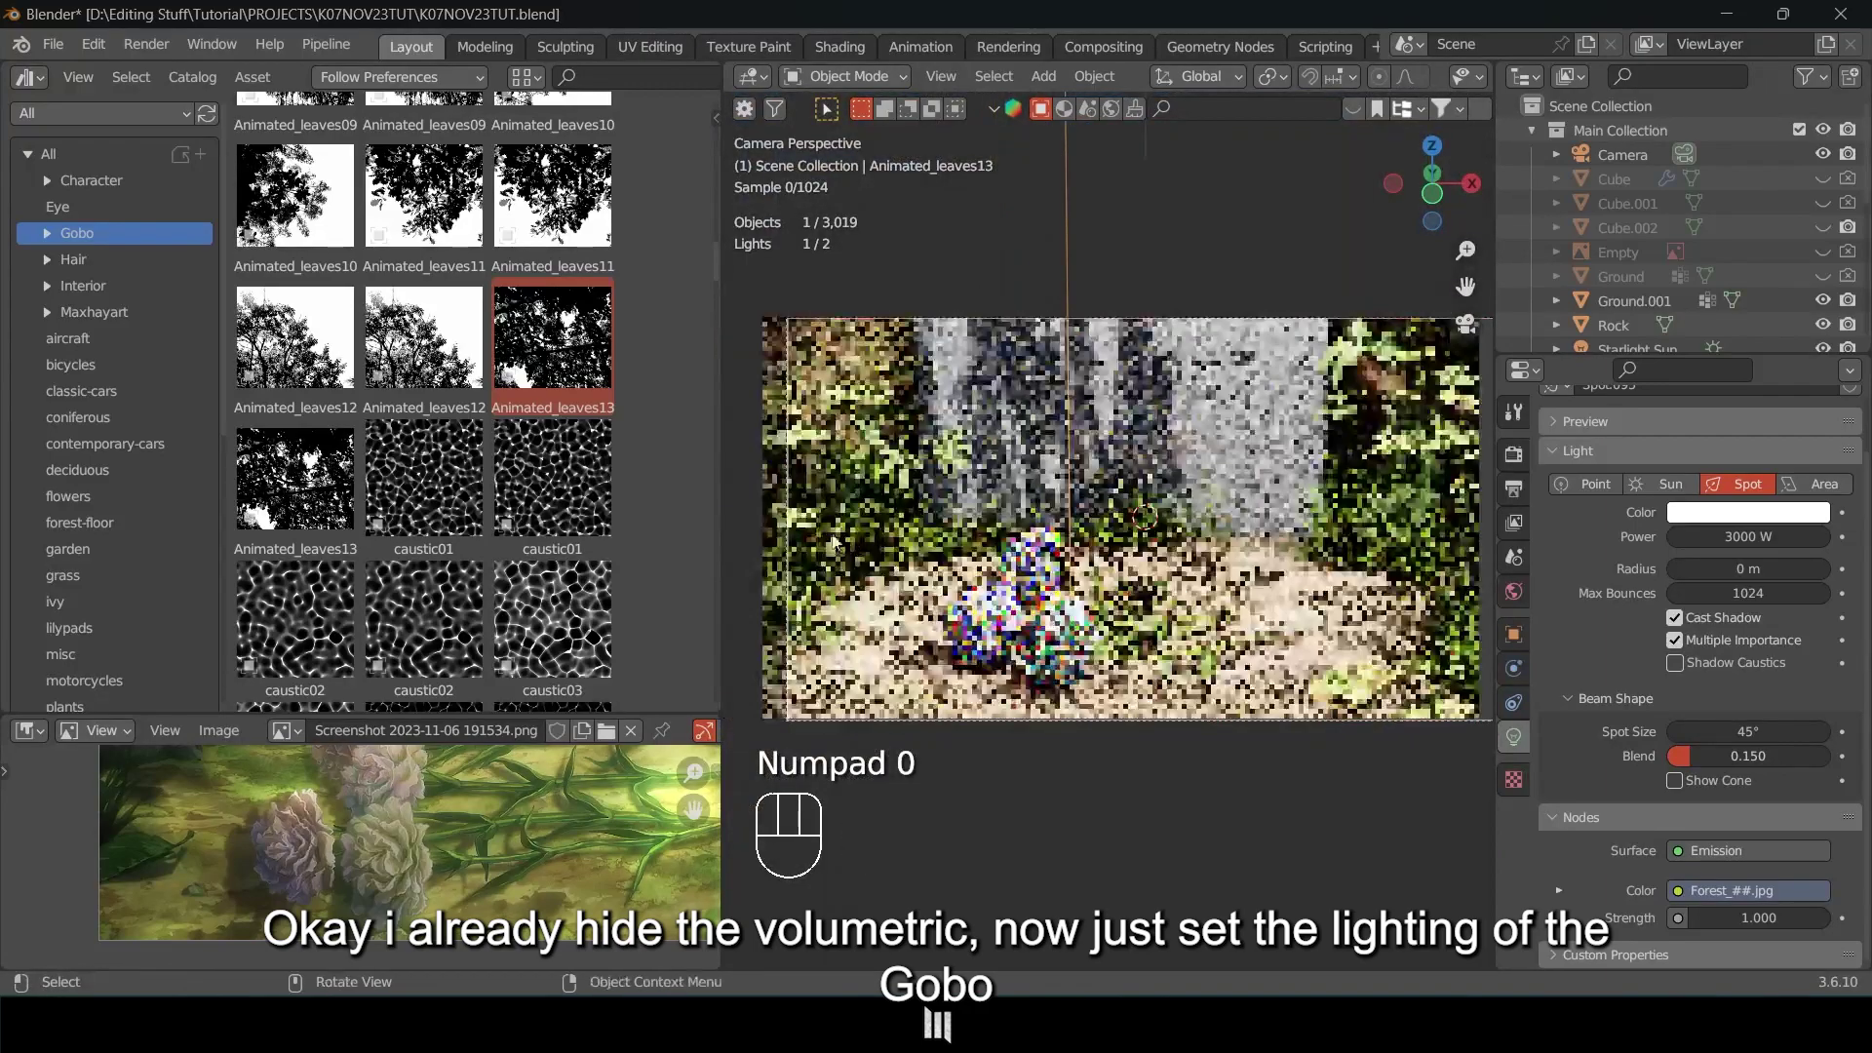
left_click_drag(722, 489, 647, 490)
middle_click_drag(876, 532, 783, 524, "shift")
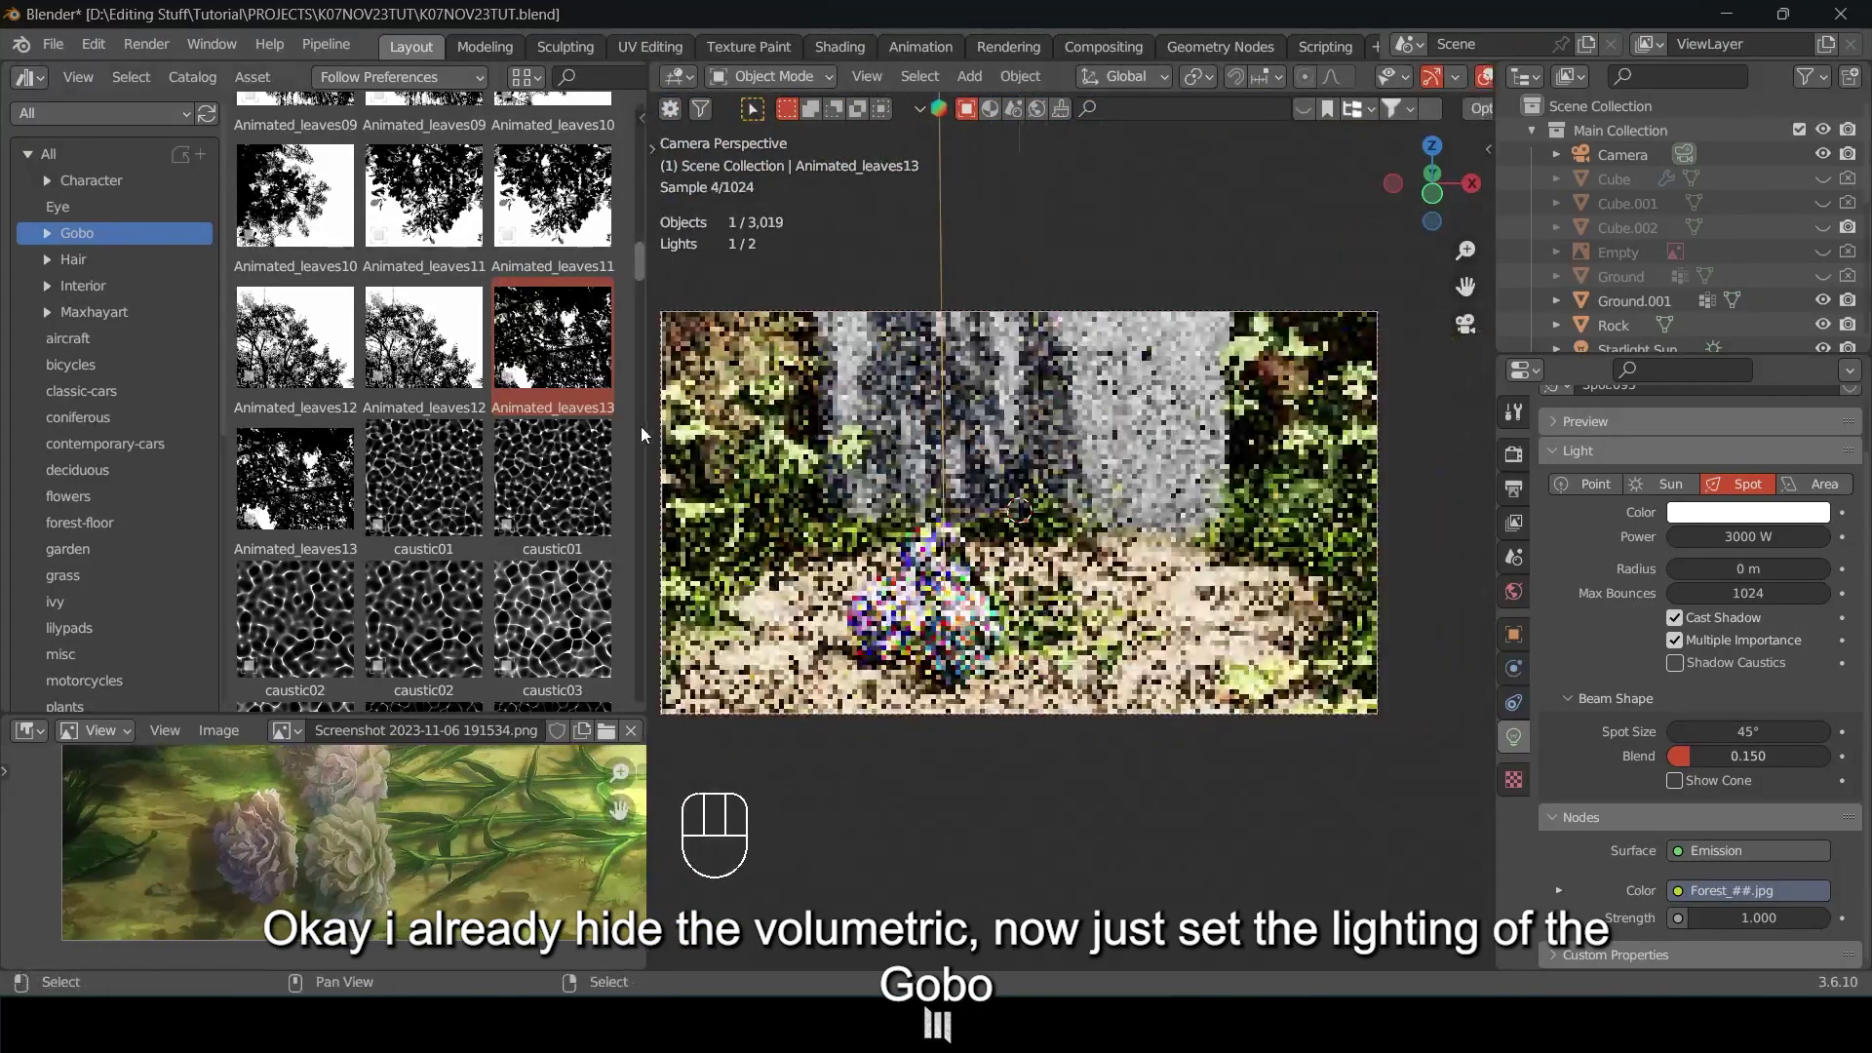
left_click_drag(647, 527, 588, 526)
middle_click_drag(877, 546, 905, 548, "shift")
Shift the gobo light along the X axis to reposition the leaf shadows on the gravestone.
key("g")
key("y")
key("x")
left_click(1243, 588)
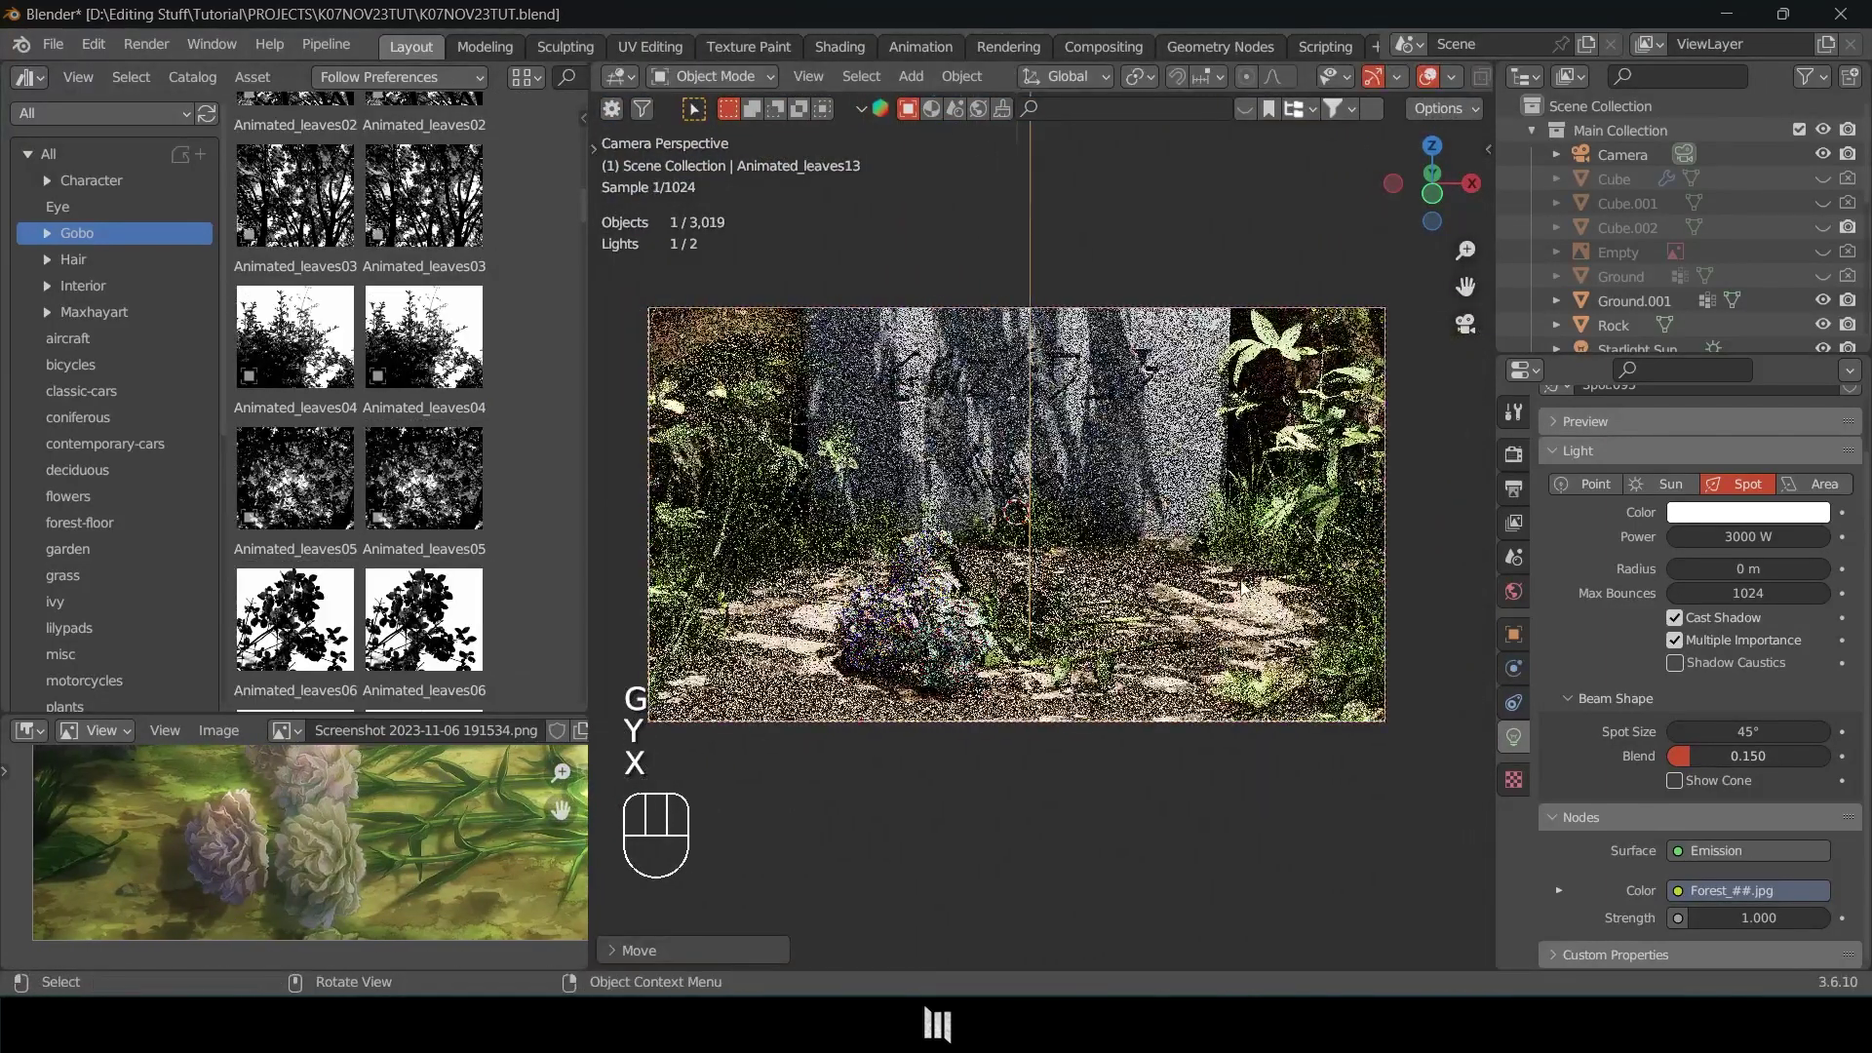
key("g")
key("x")
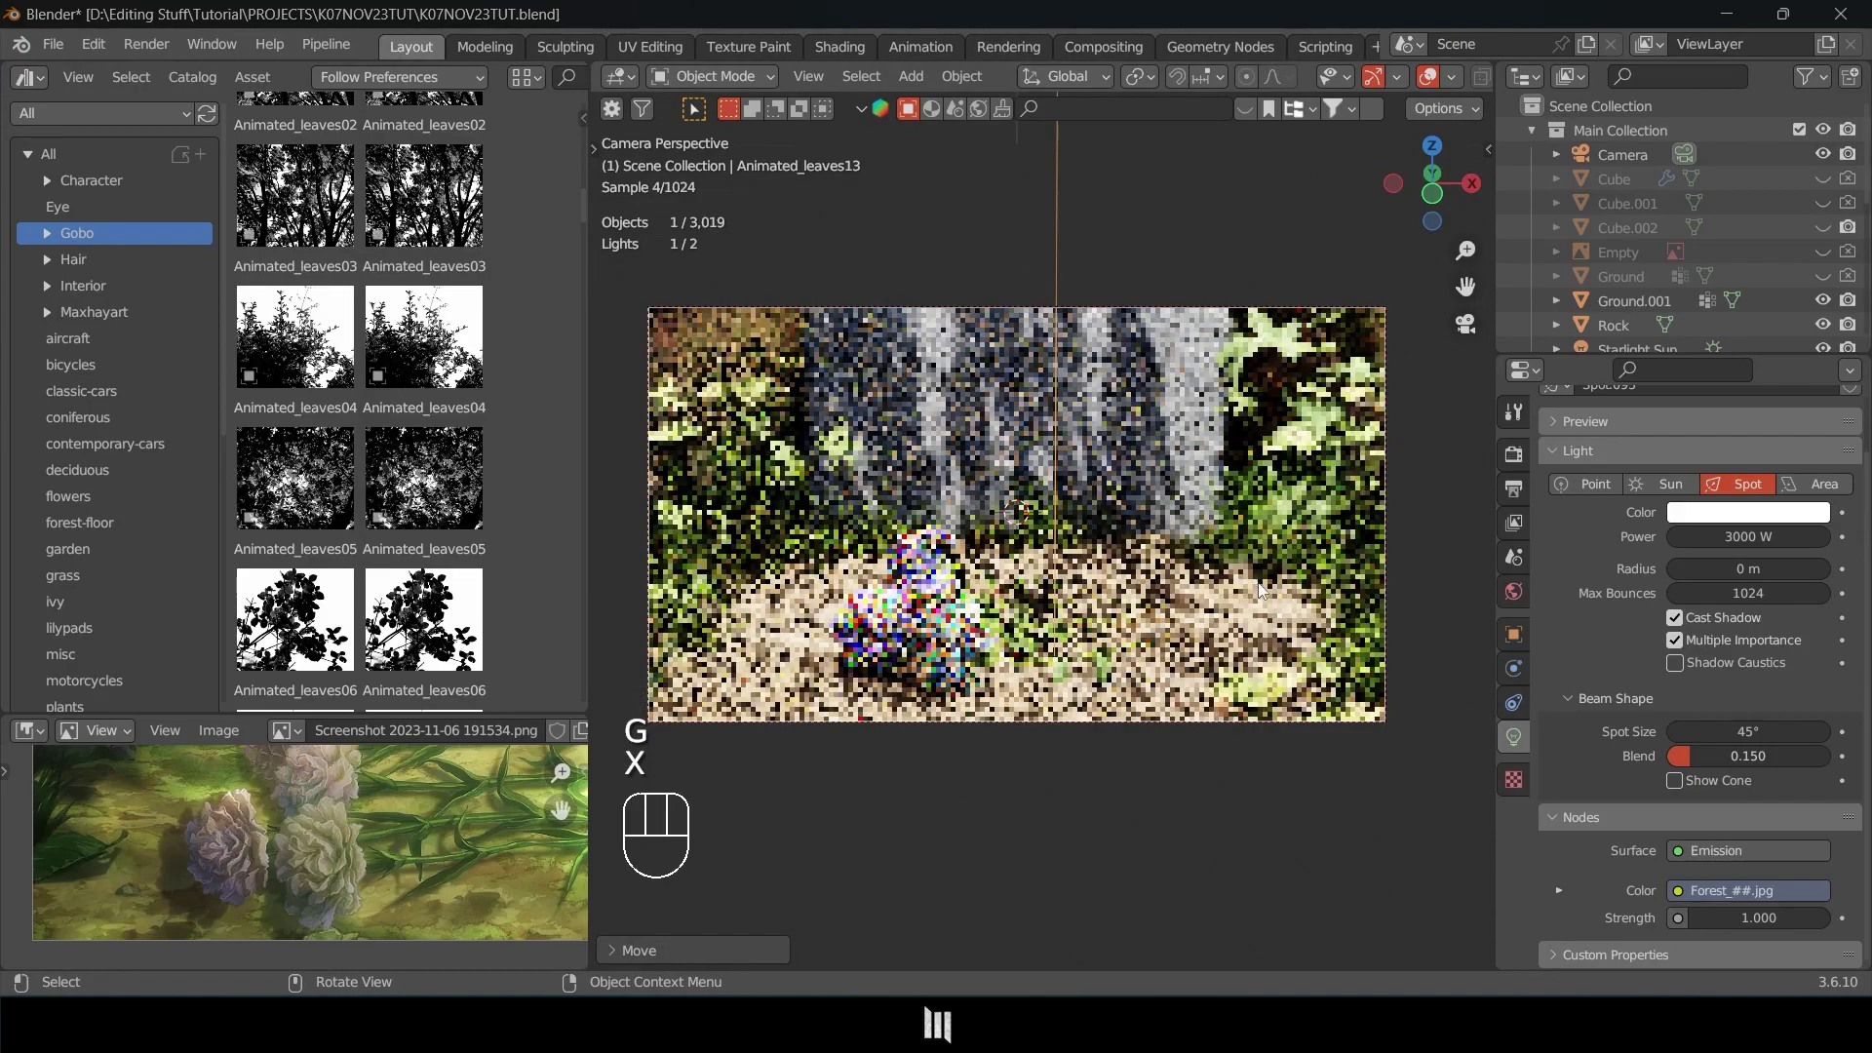
left_click(1200, 484)
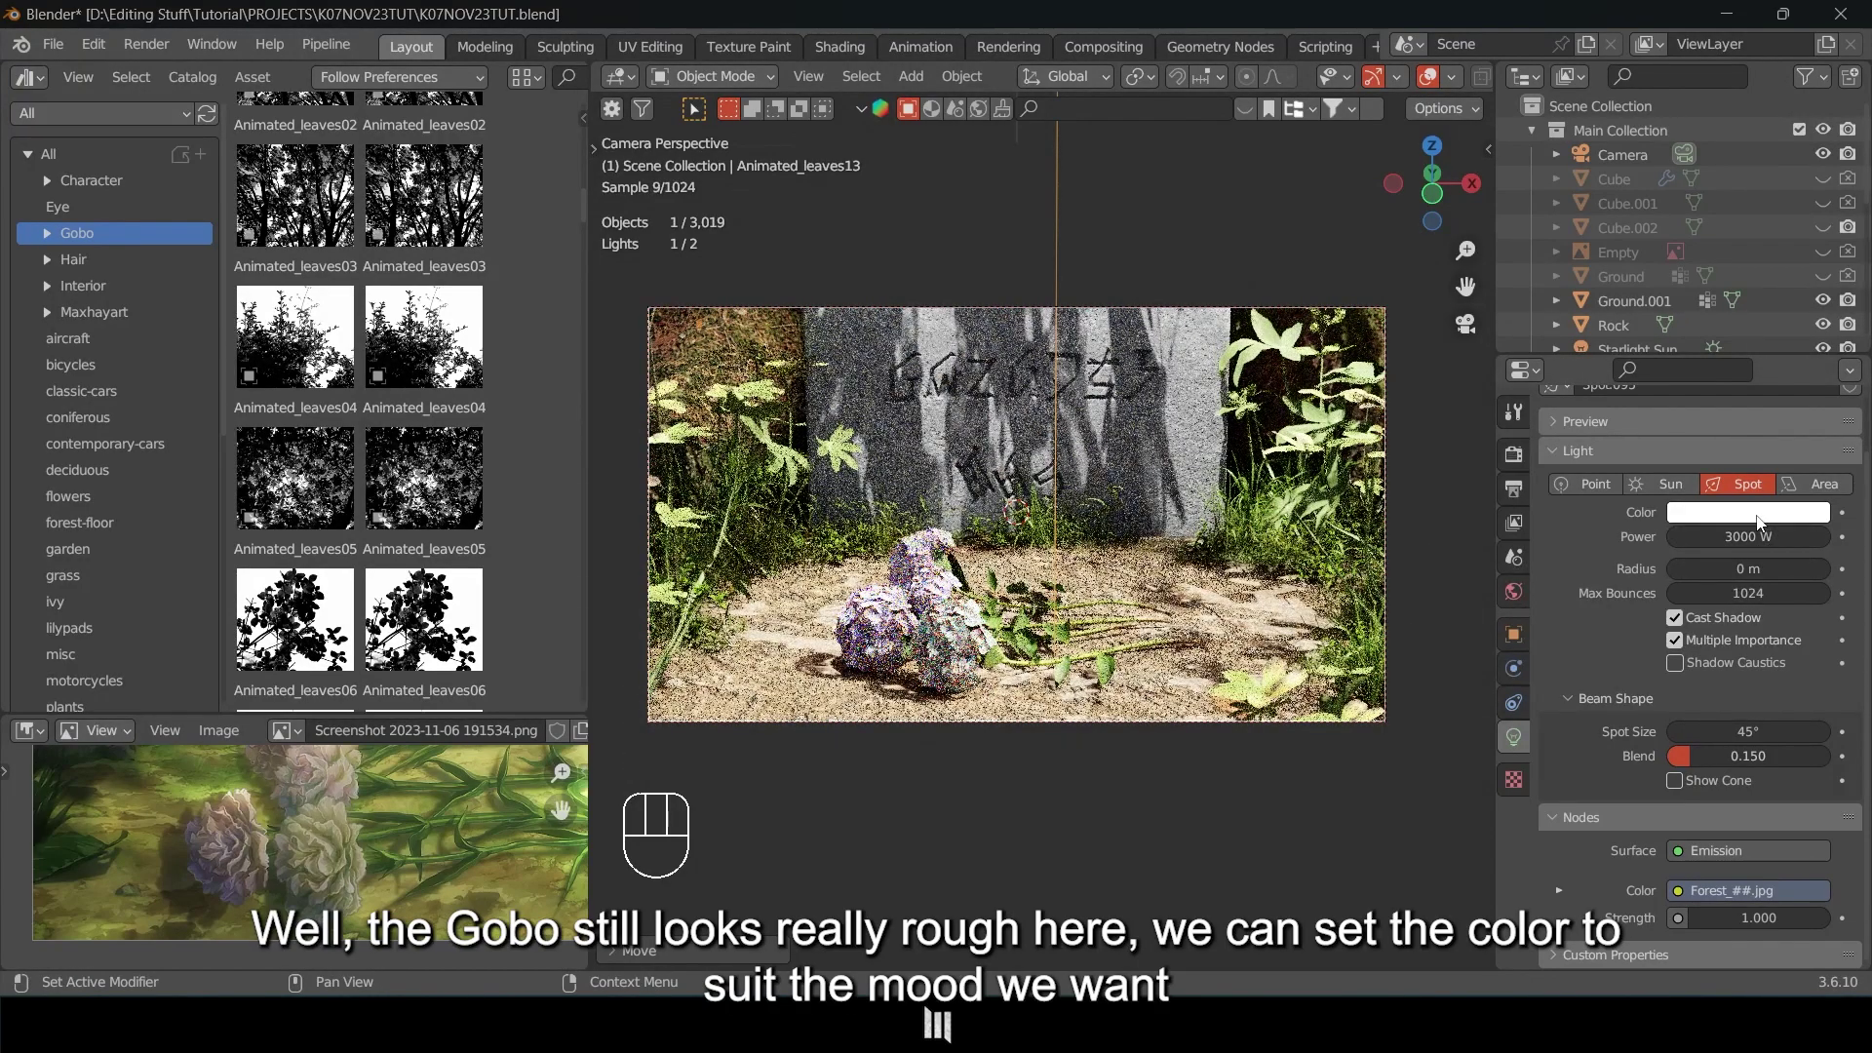
Tint the gobo light's color a pale yellow-orange.
left_click(1727, 512)
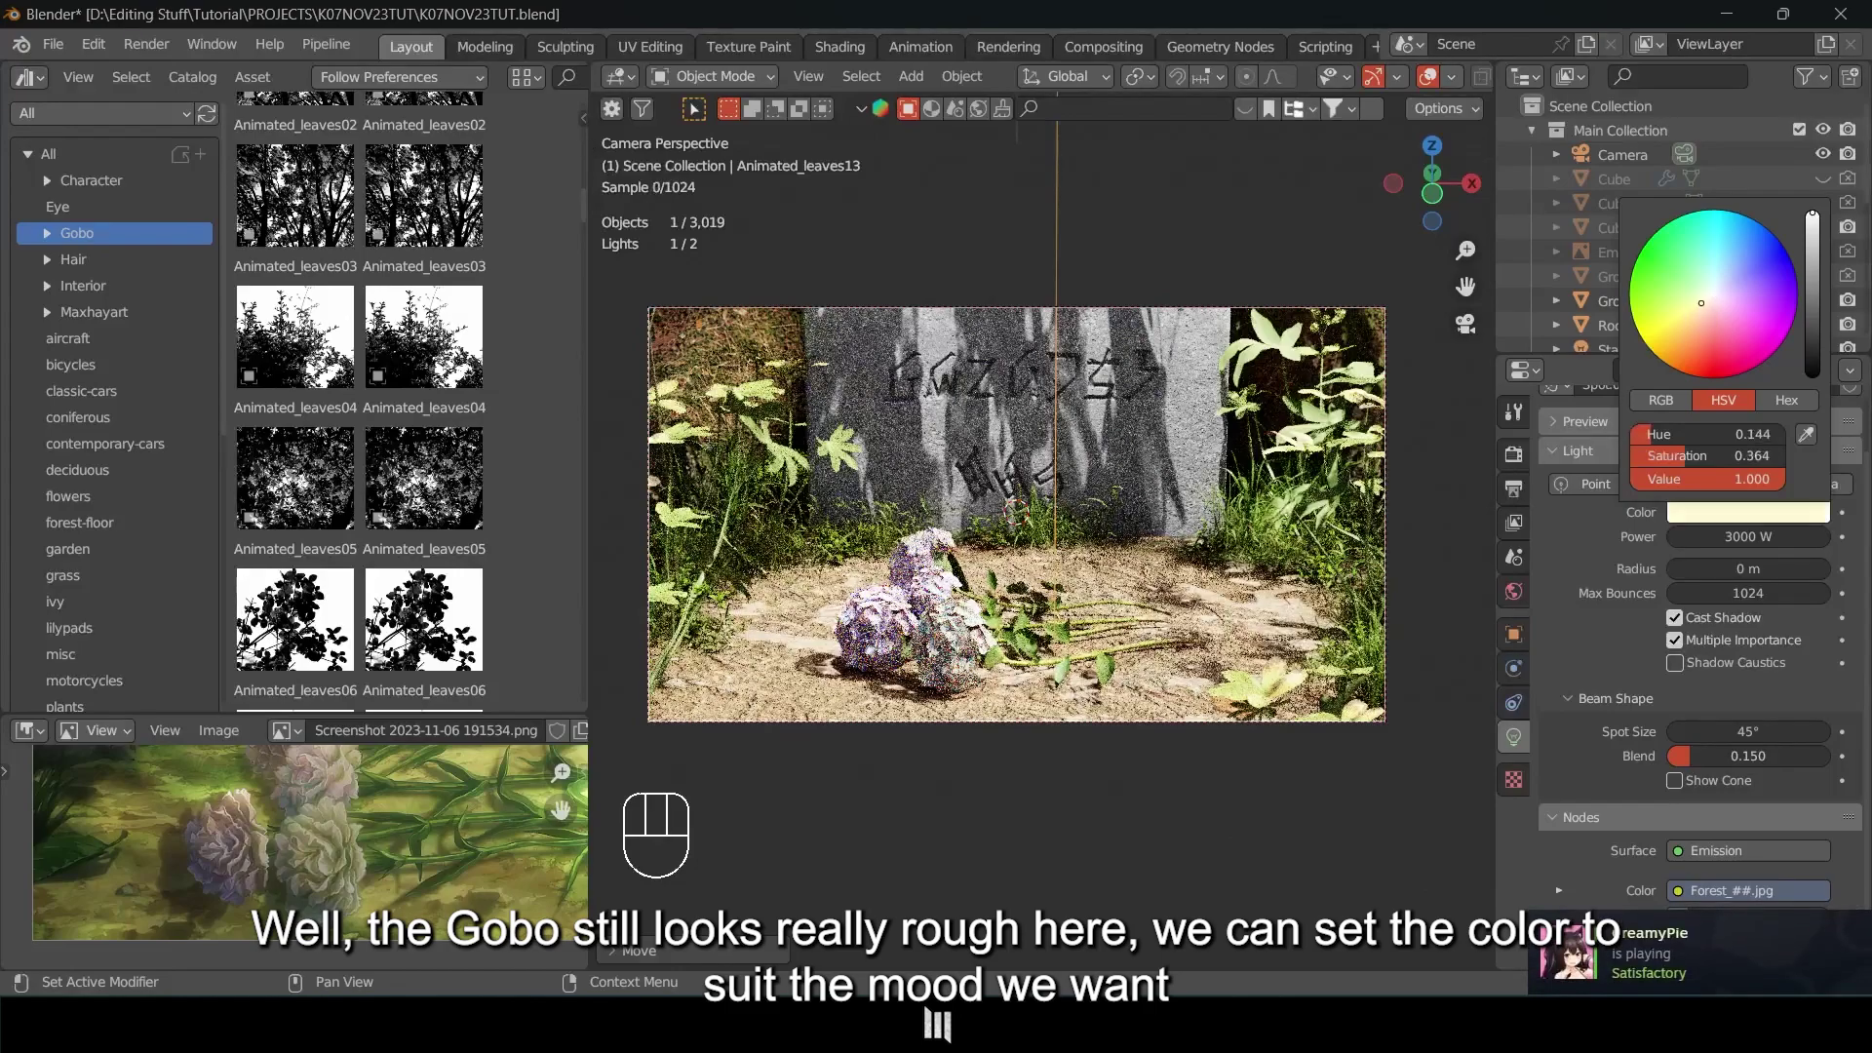
left_click(1701, 311)
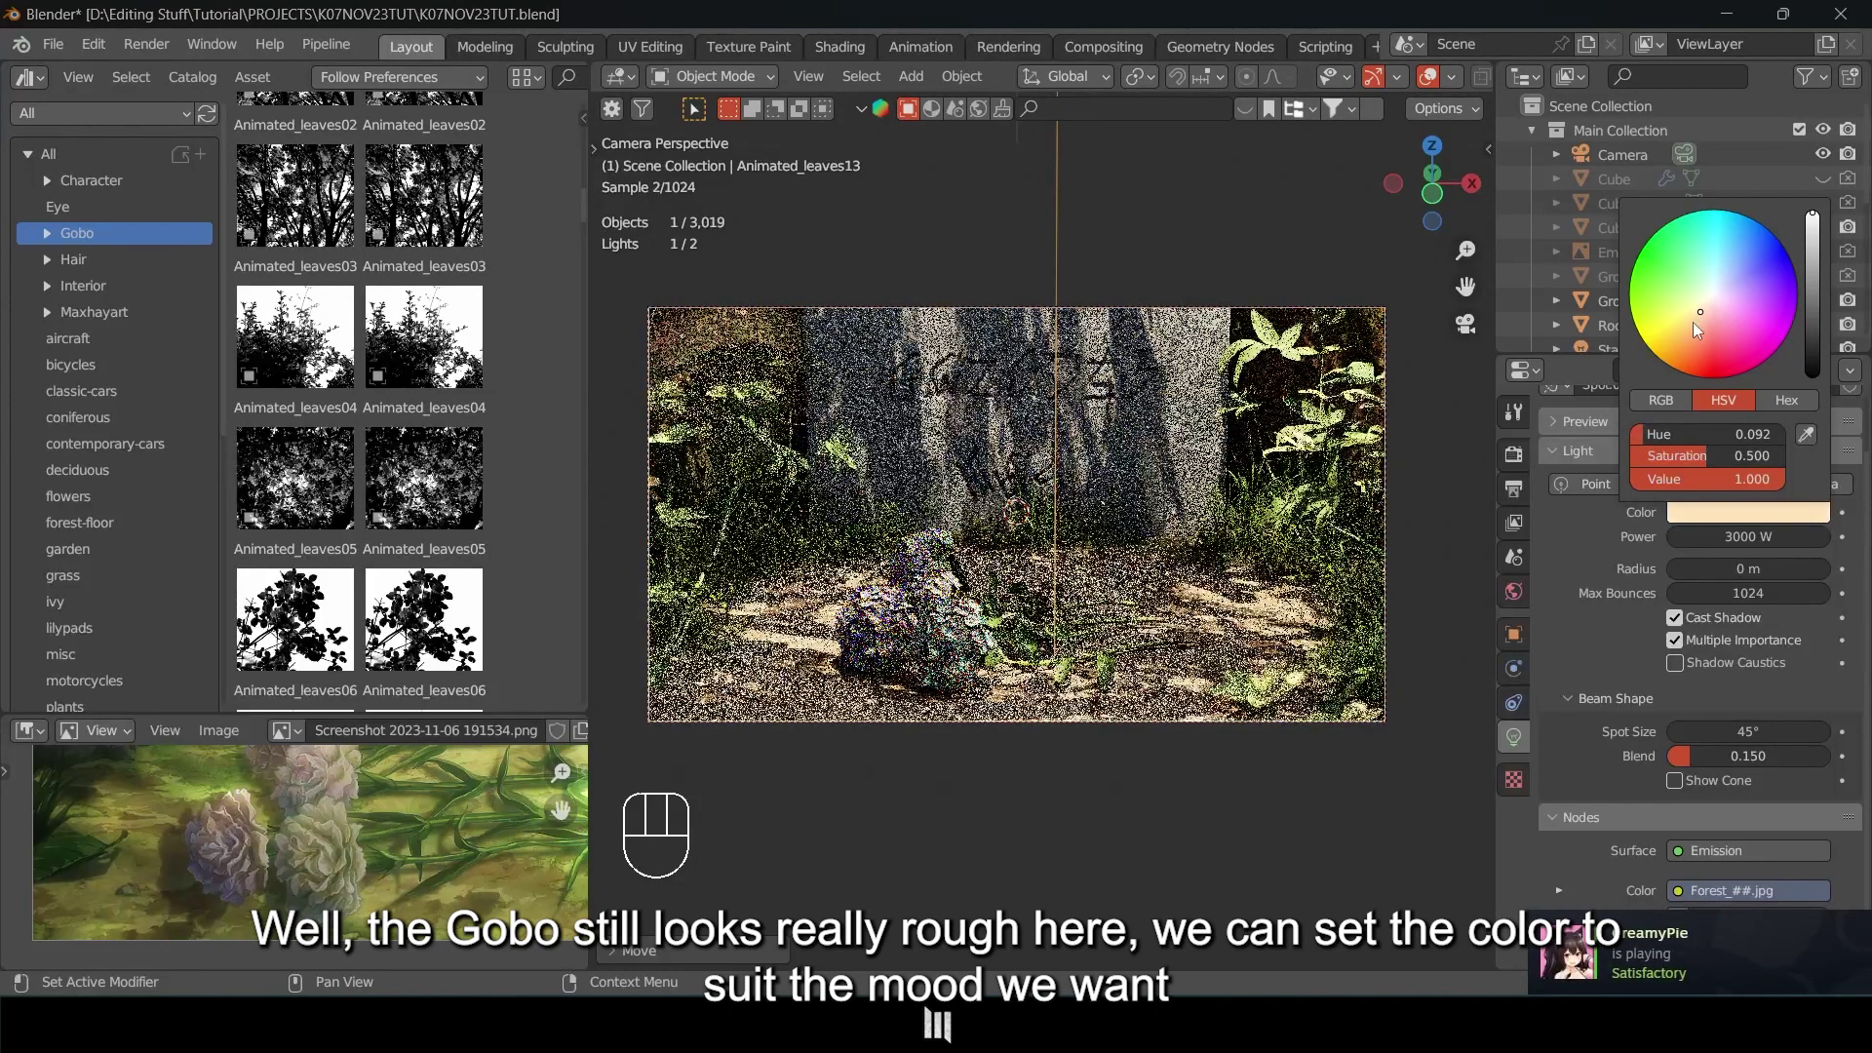
left_click_drag(1697, 325, 1707, 319)
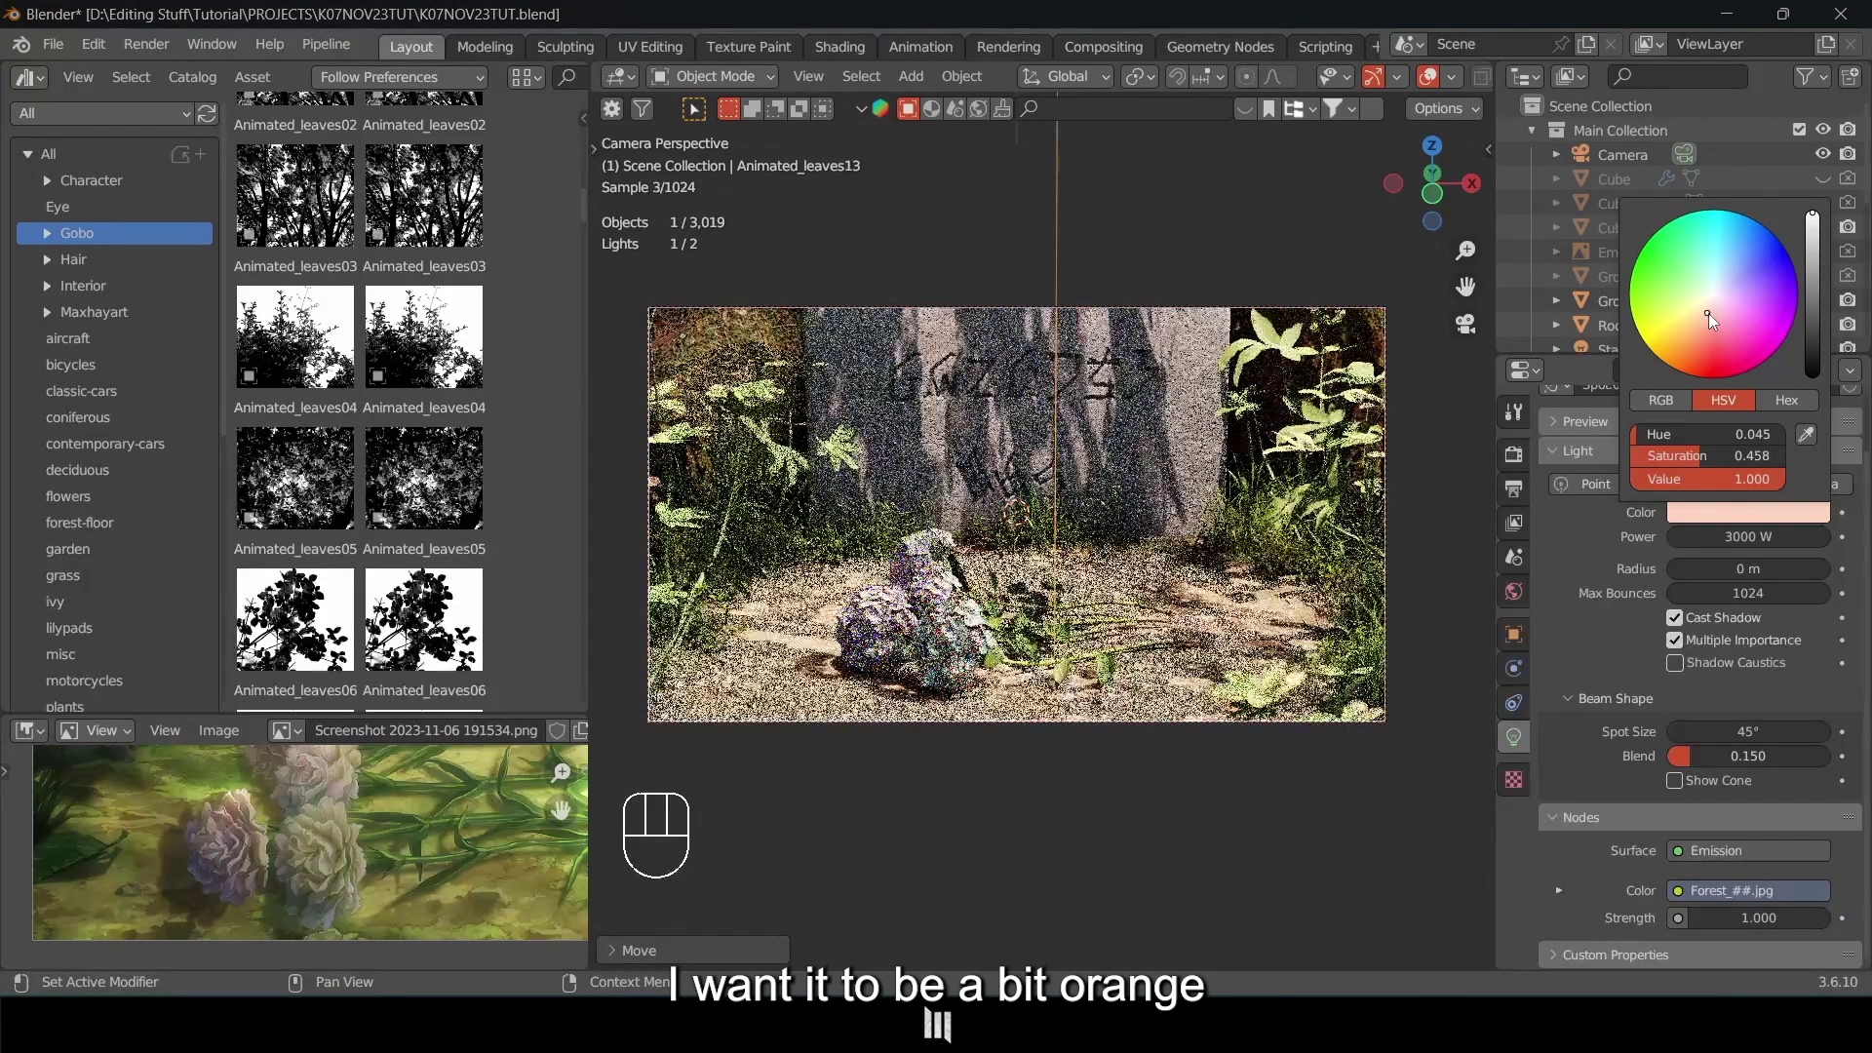
mouse_move(1708, 313)
left_mouse_down()
mouse_move(1637, 322)
mouse_move(1695, 316)
left_mouse_up()
Rotate the gobo light about the global Z axis to turn its shadow pattern.
key("r")
key("z")
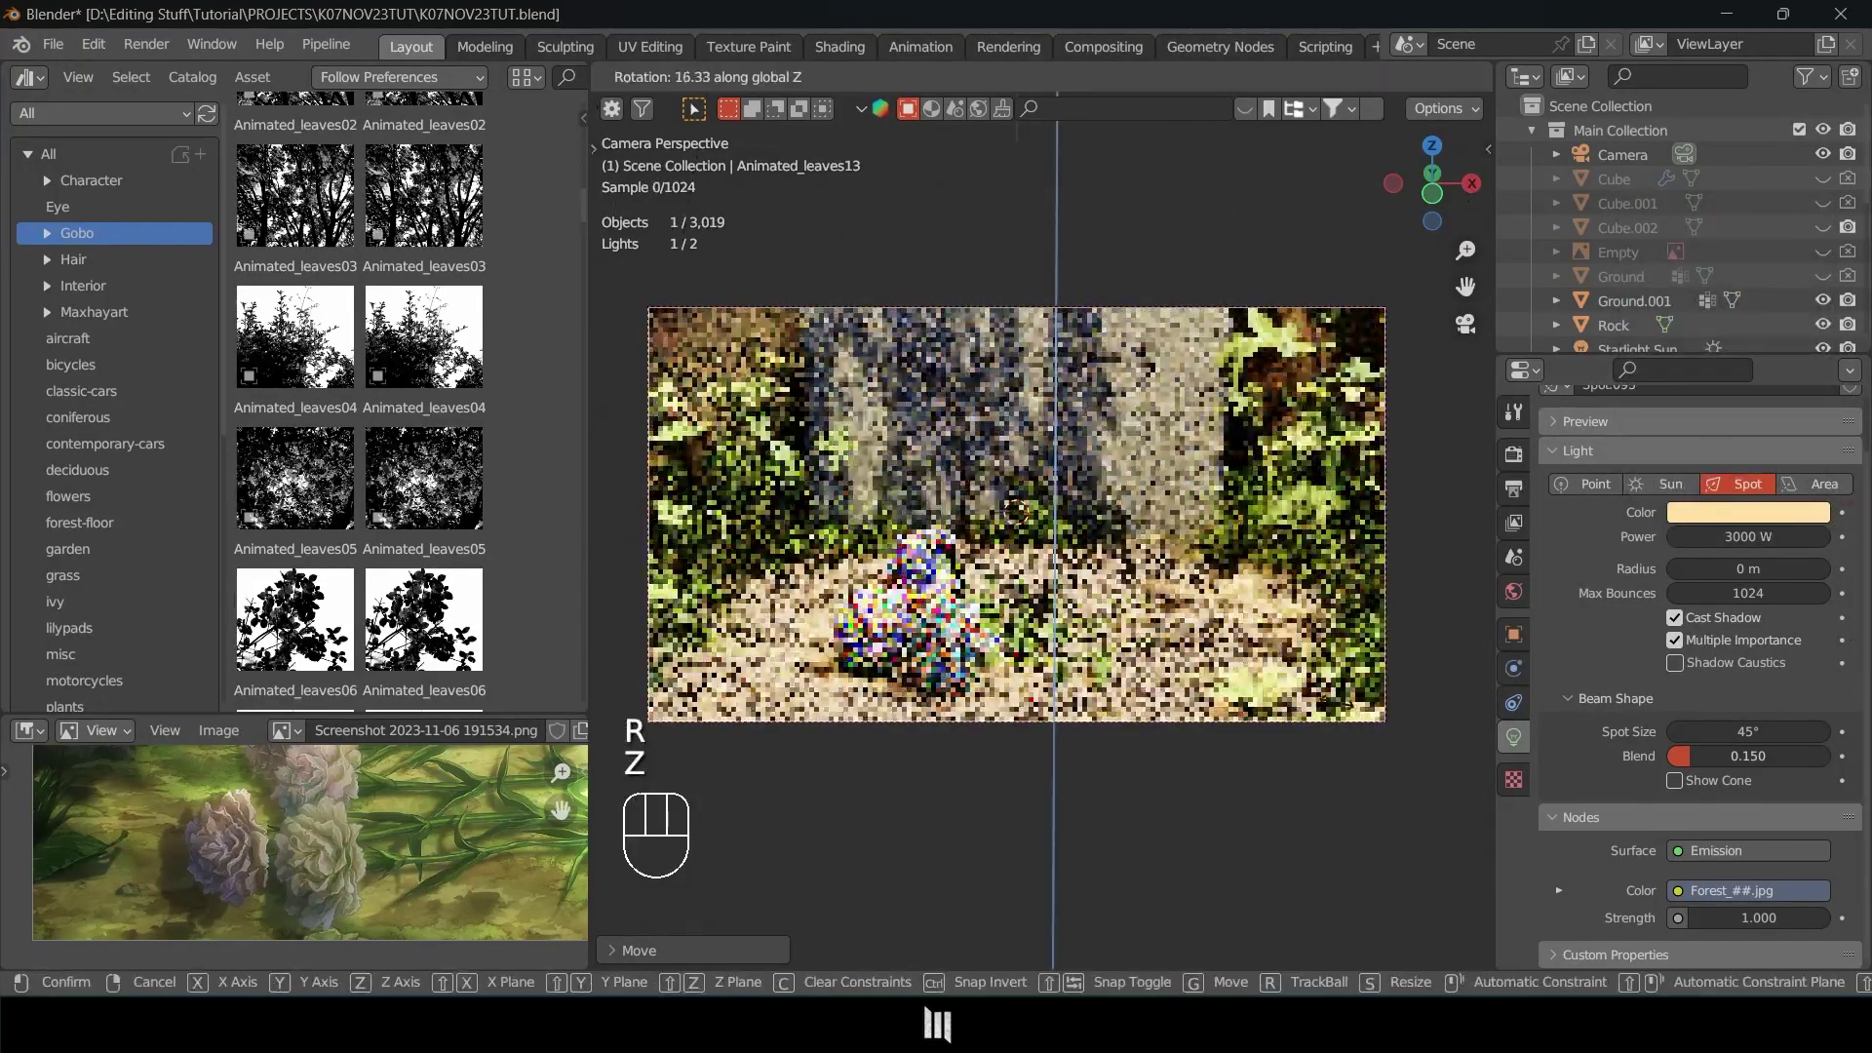
left_click(1222, 628)
key("r")
key("z")
left_click(1222, 628)
Set the gobo light's Spot Size to 52.1° and Blend to 0.543, and move it along the Z axis.
mouse_move(1749, 731)
left_mouse_down()
mouse_move(1830, 756)
mouse_move(1756, 756)
left_mouse_up()
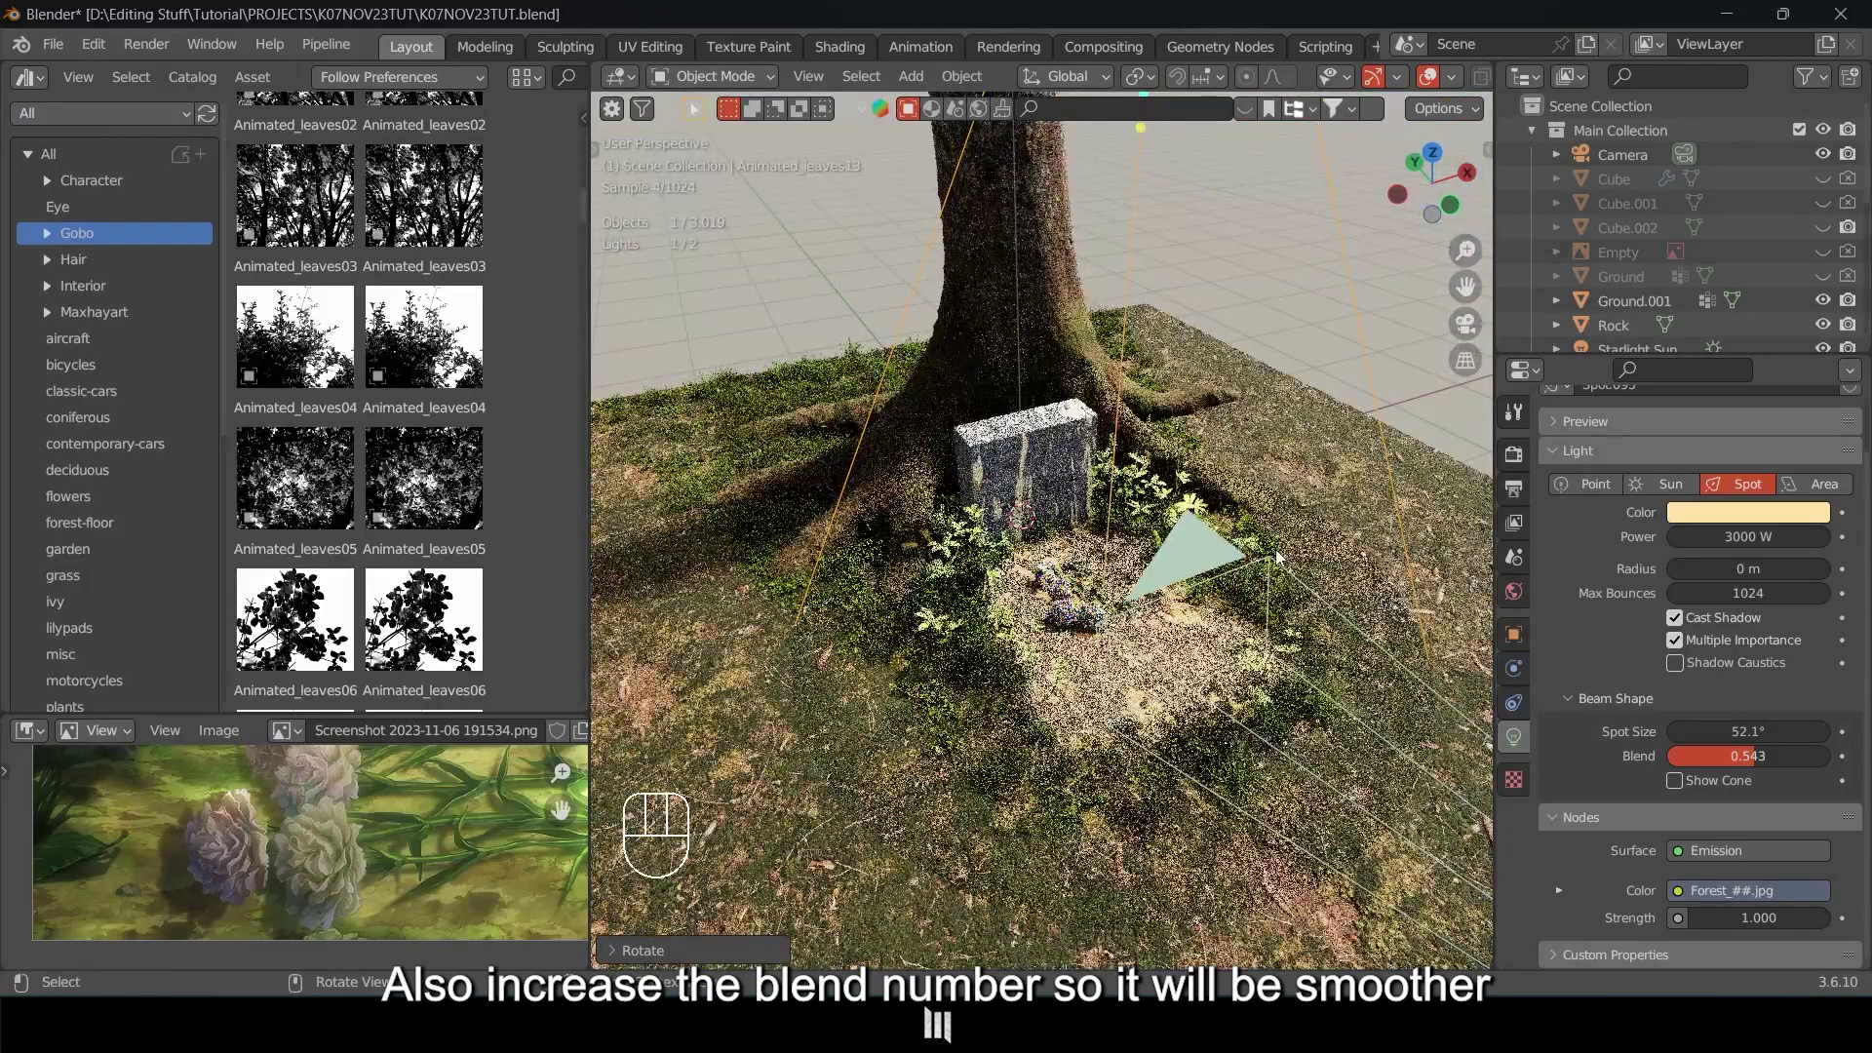
key("g")
key("z")
left_click(1274, 277)
key("KP_5")
key("KP_0")
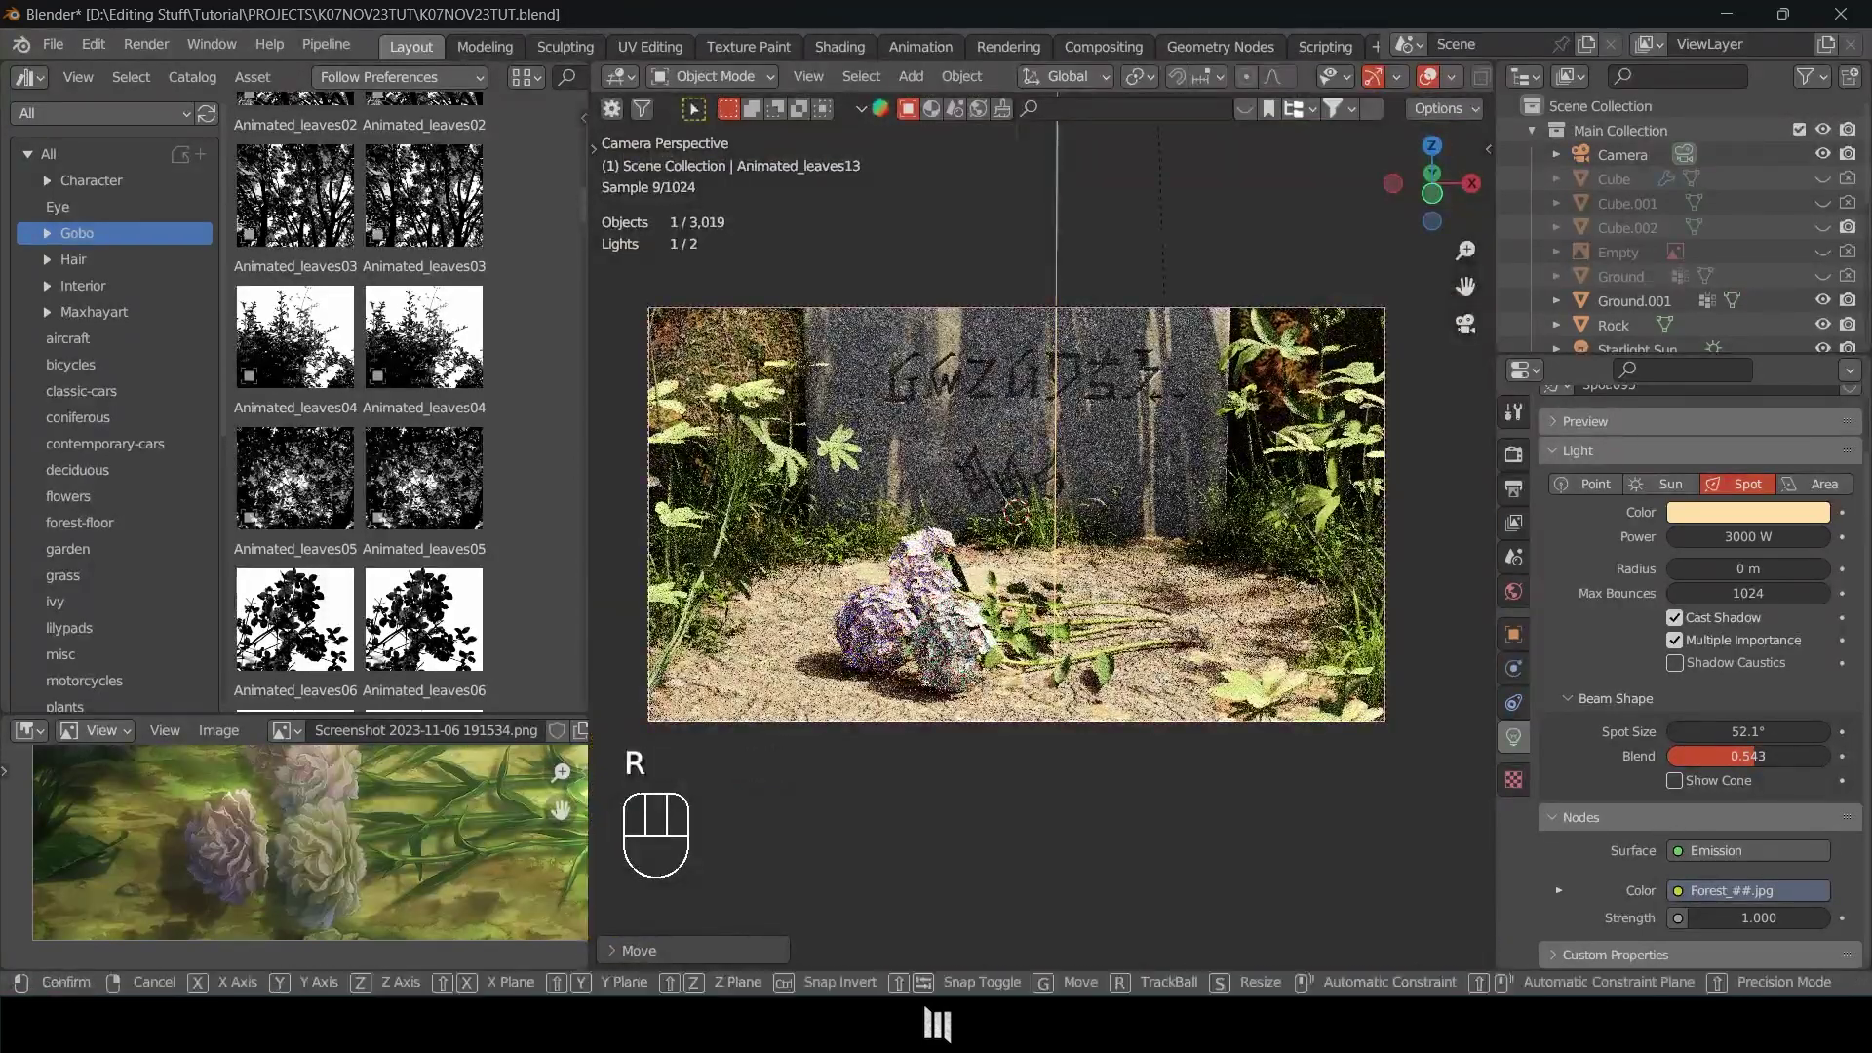
key("r")
key("r")
key("r")
key("x")
key("x")
key("y")
key("y")
right_click(1125, 436)
Try tilting the gobo light about its local X axis, and clear its rotation in Solid shading.
middle_click_drag(1125, 443, 1151, 595)
key("r")
key("x")
key("x")
left_click(1288, 397)
key("z")
key("alt+r")
Tilt the gobo light about its local X axis so it aims at the grave.
middle_click_drag(1365, 614, 1321, 464)
key("r")
key("y")
key("y")
key("x")
key("x")
left_click(1321, 419)
Move the gobo light along the Y axis and preview it through the camera in Rendered shading.
key("g")
key("y")
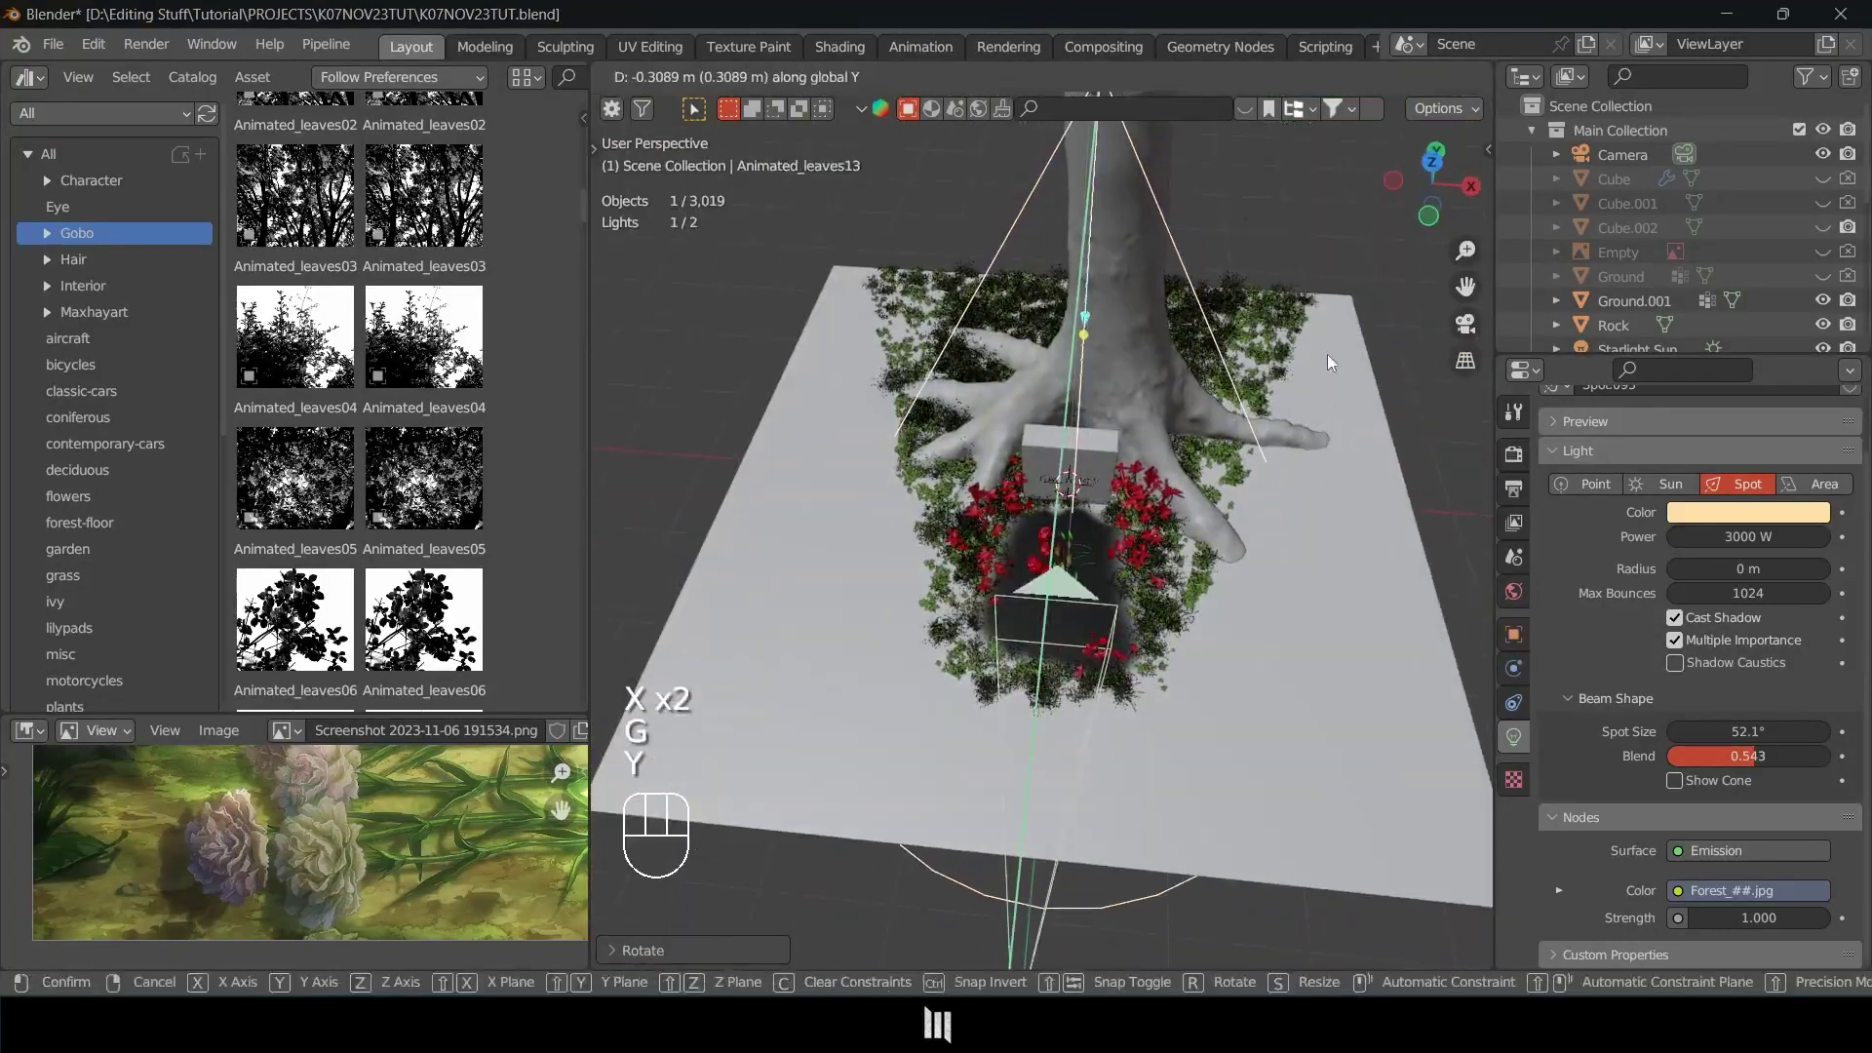
left_click(1308, 406)
key("z")
key("KP_0")
Set the gobo light's power to 2000 W.
double_click(1745, 539)
type("2000")
key("Return")
key("KP_0")
key("KP_0")
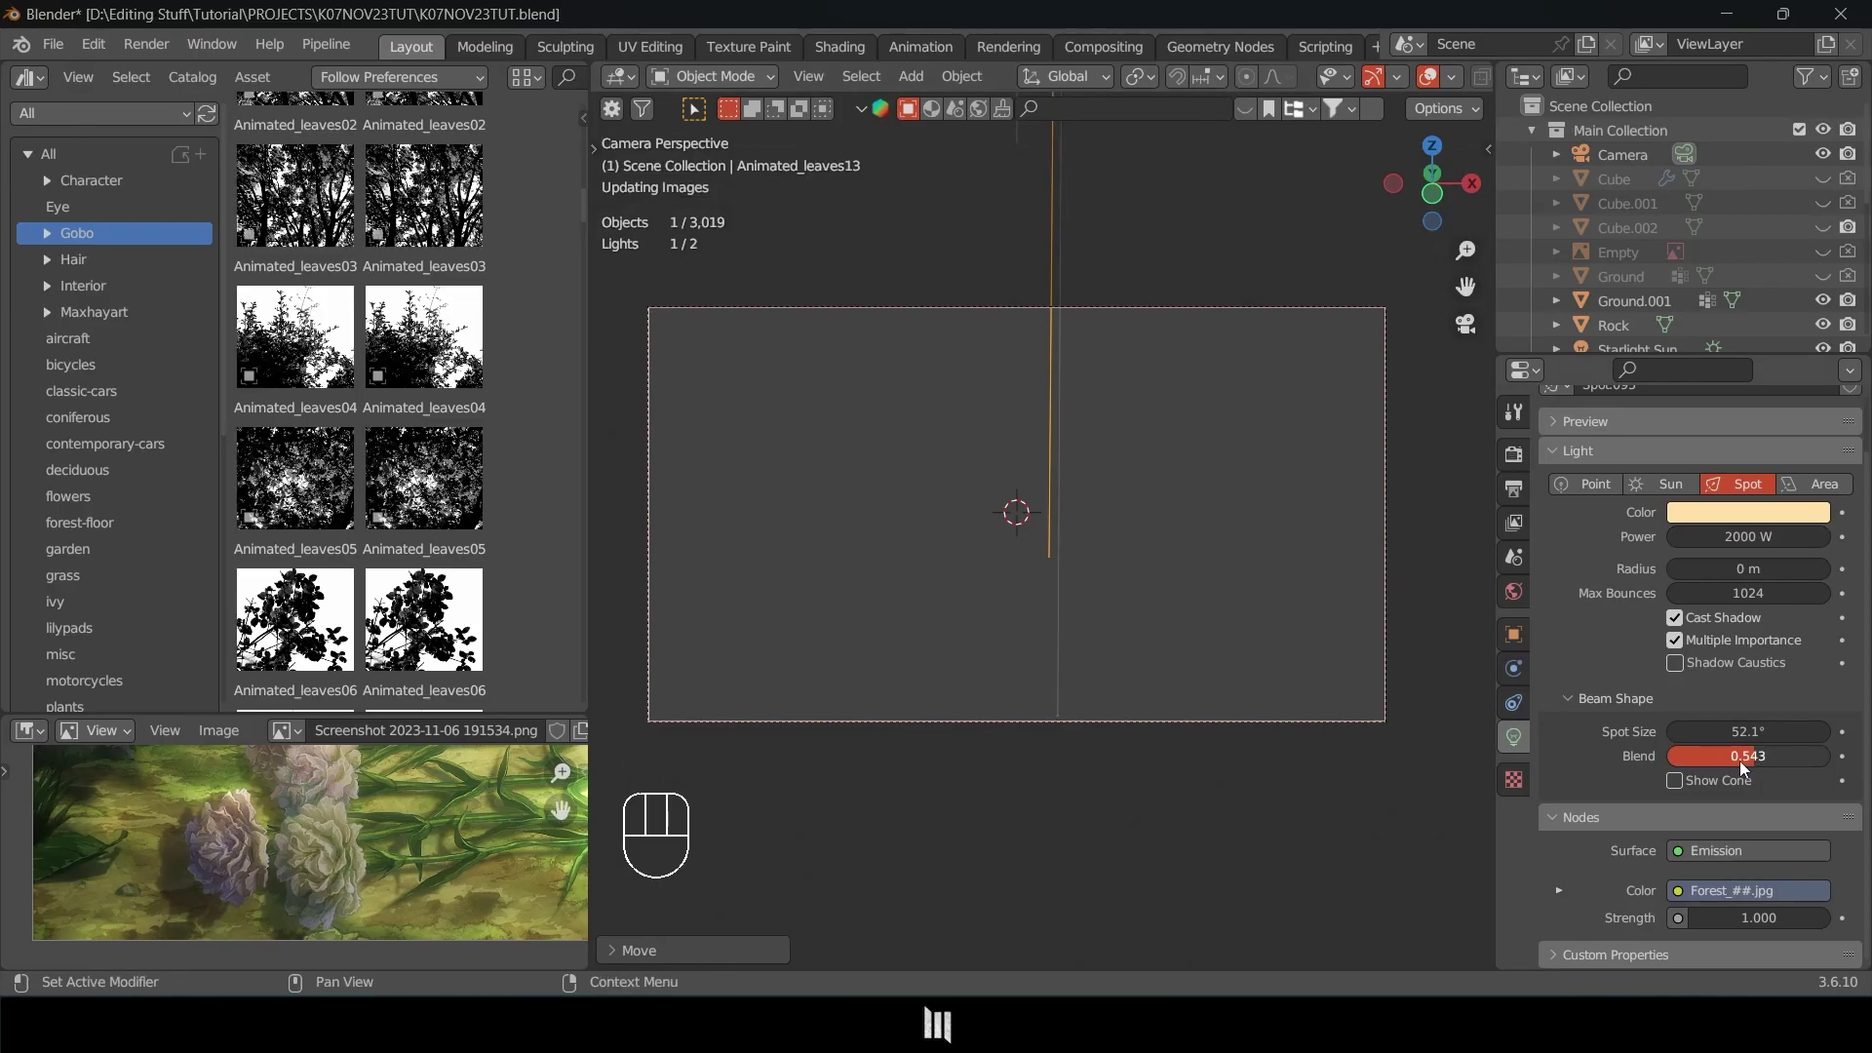
mouse_move(1746, 537)
left_mouse_down()
mouse_move(1763, 569)
mouse_move(1814, 569)
mouse_move(1760, 569)
left_mouse_up()
double_click(1746, 537)
type("2000")
key("Return")
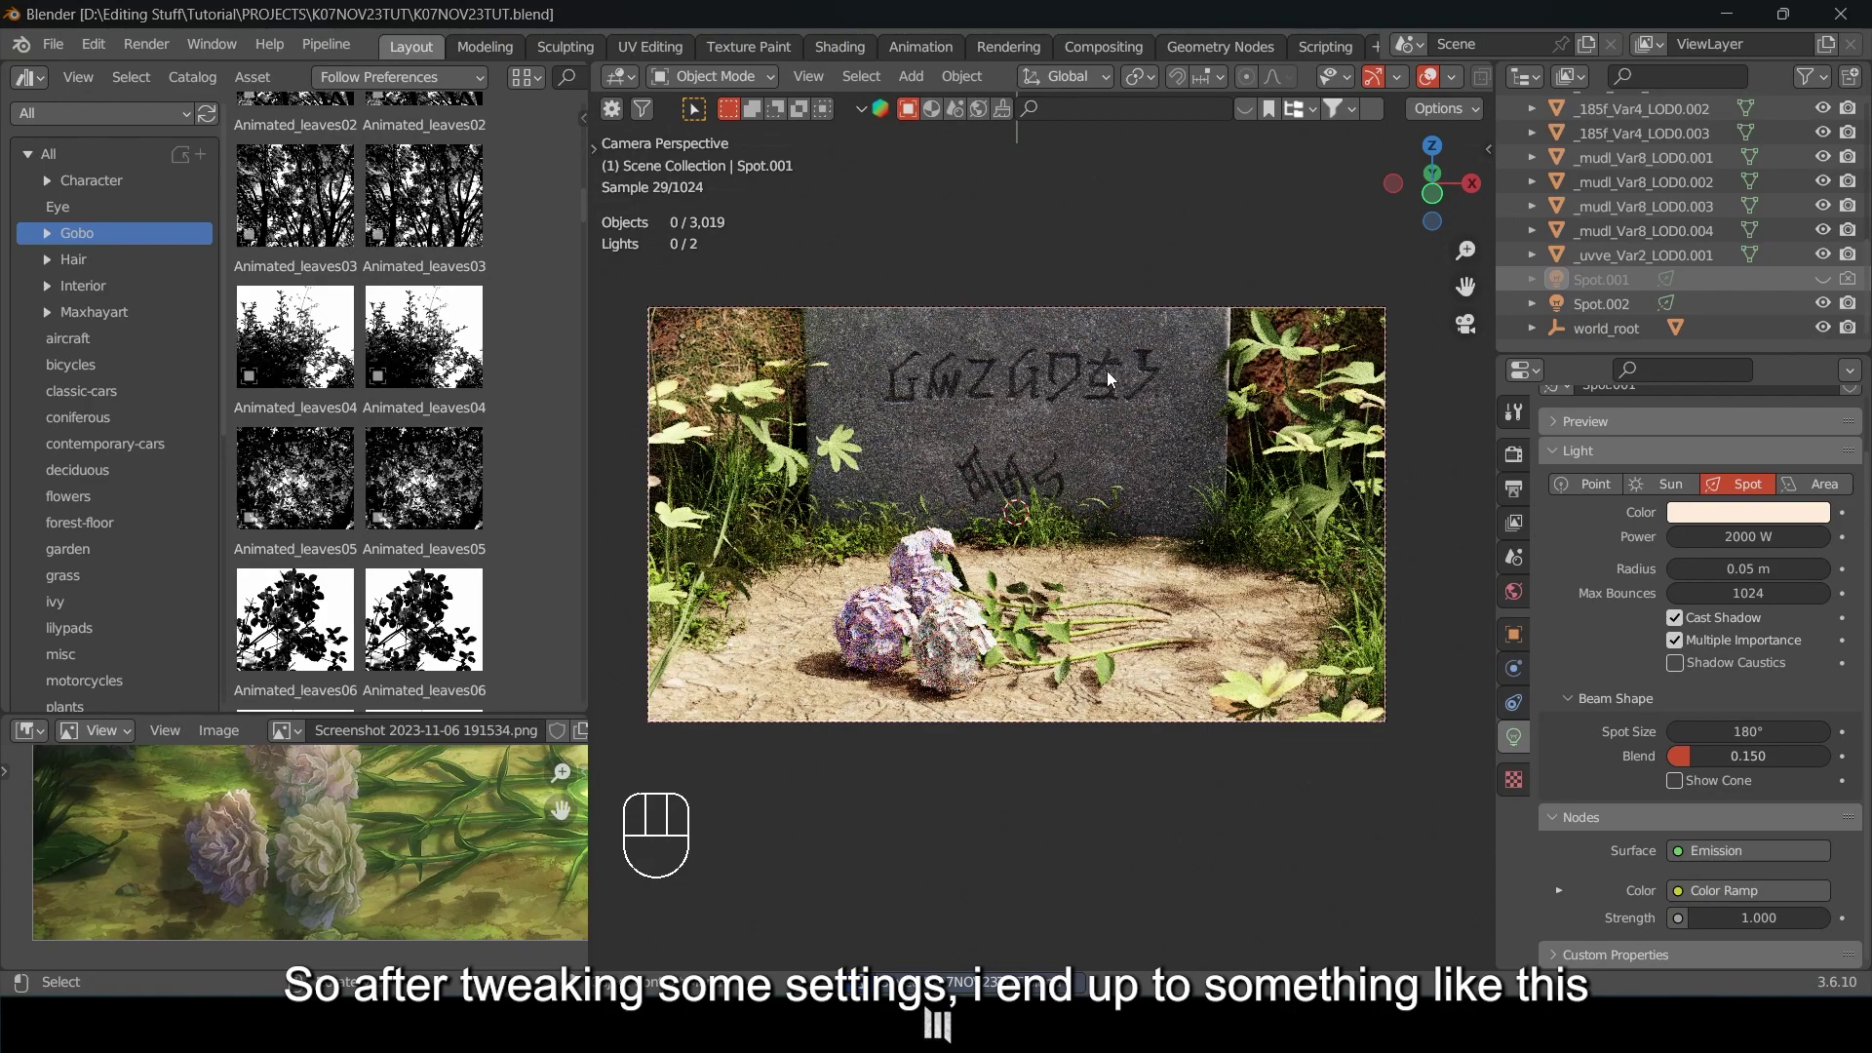
Examine the final spot light's power, radius, spot size and blend settings.
left_click(1716, 536)
left_click(1632, 548)
left_click_drag(1863, 498, 1862, 514)
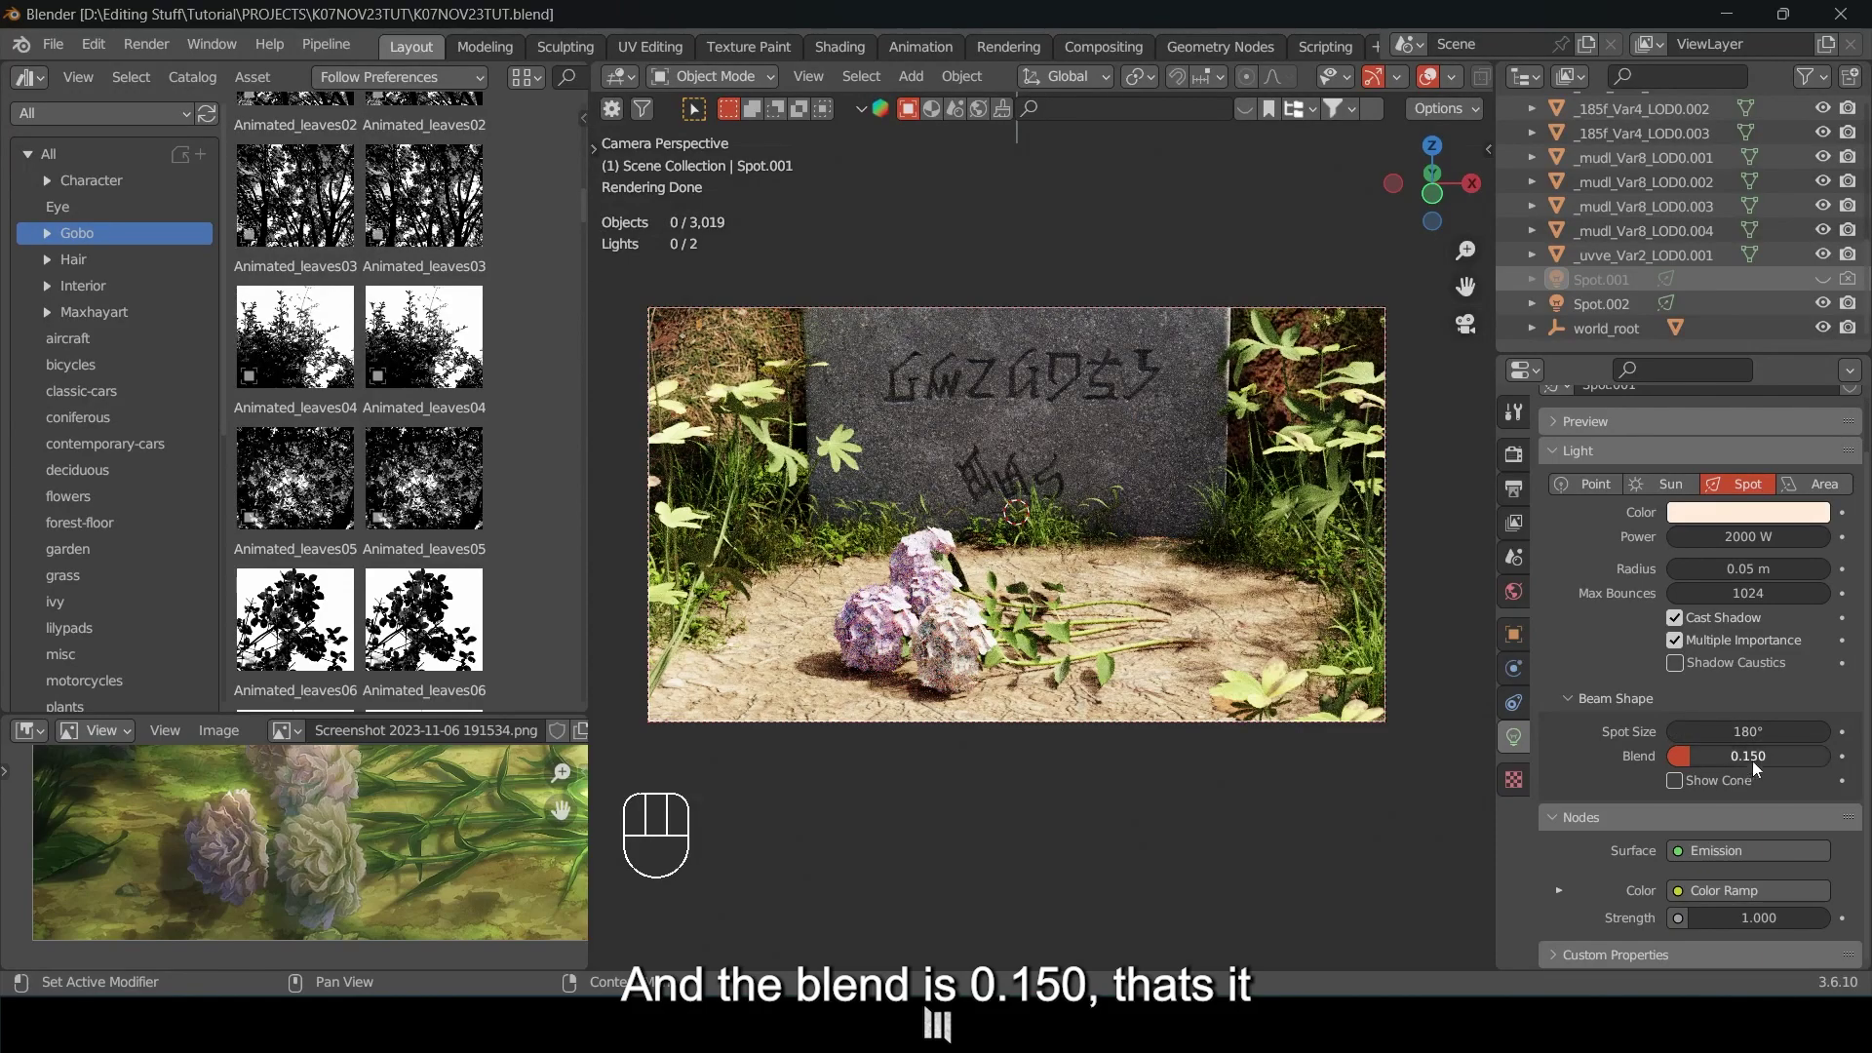
scroll(1775, 585, "up", 2)
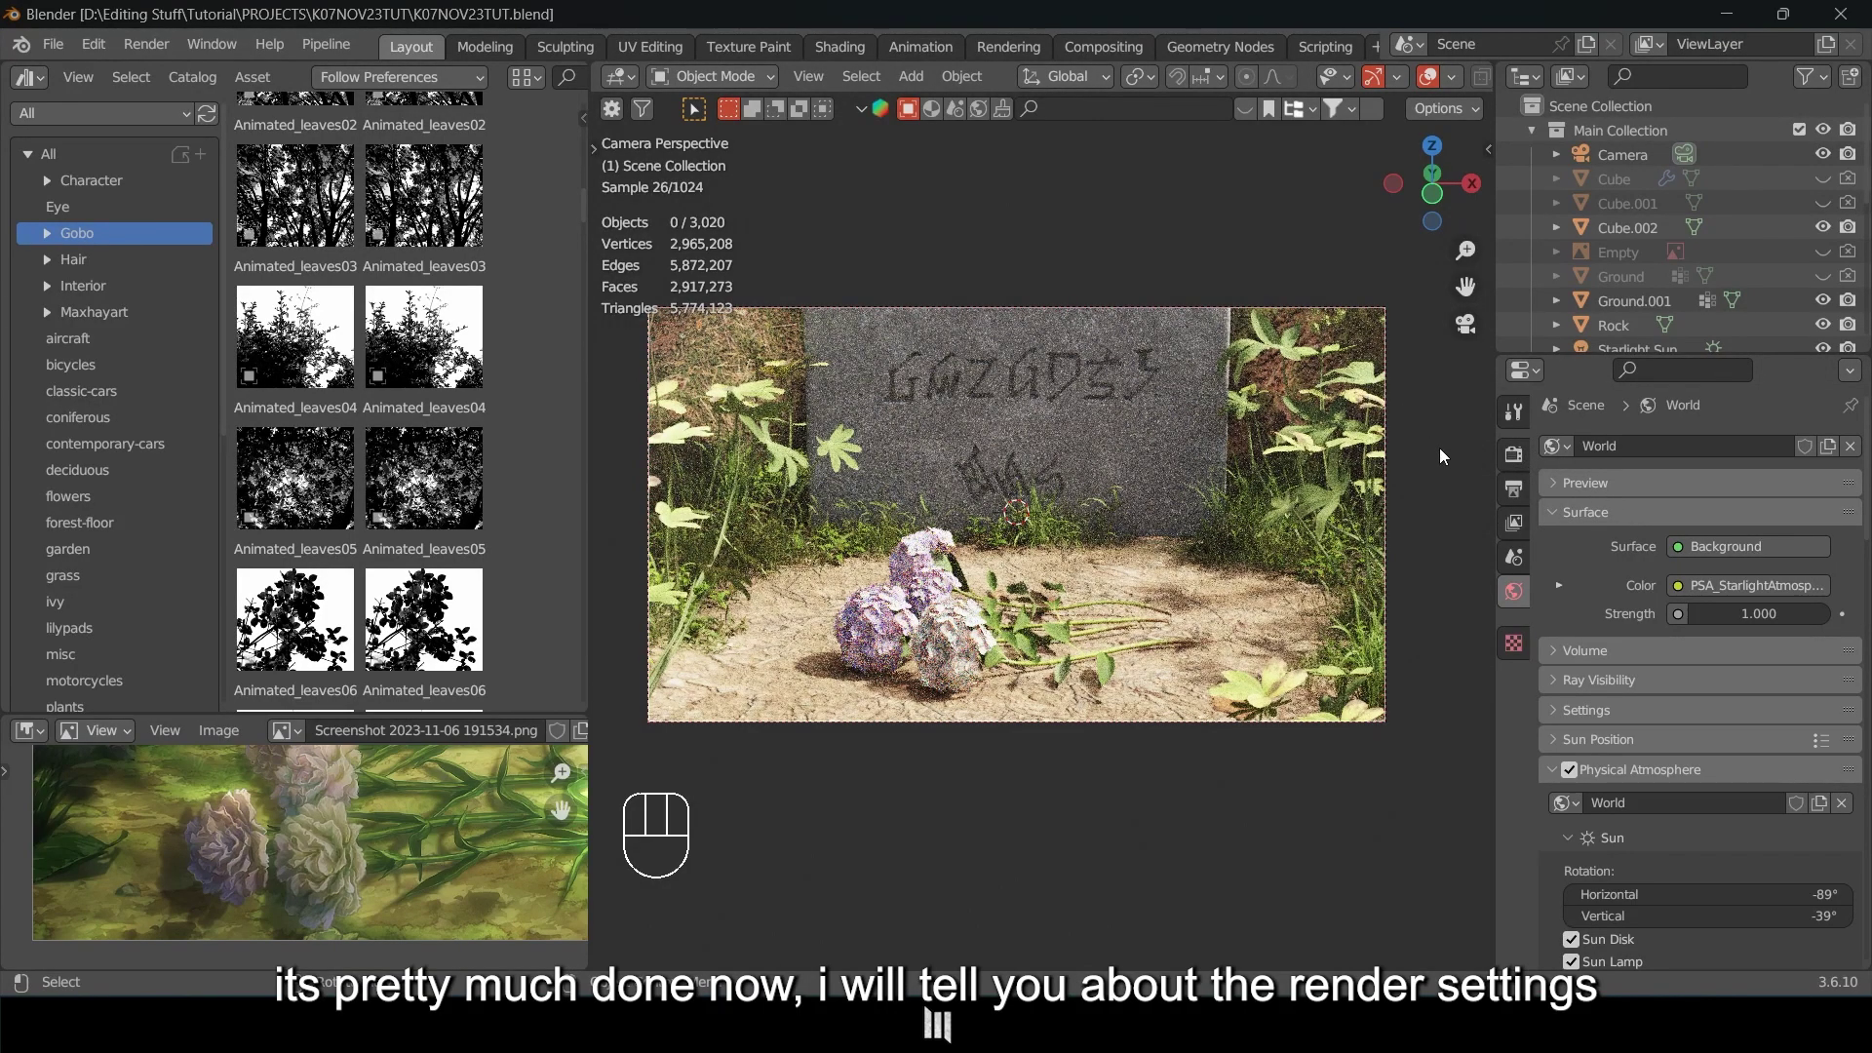
Examine the Cycles sampling settings for the render, including the noise threshold, maximum samples and denoising.
left_click(1522, 460)
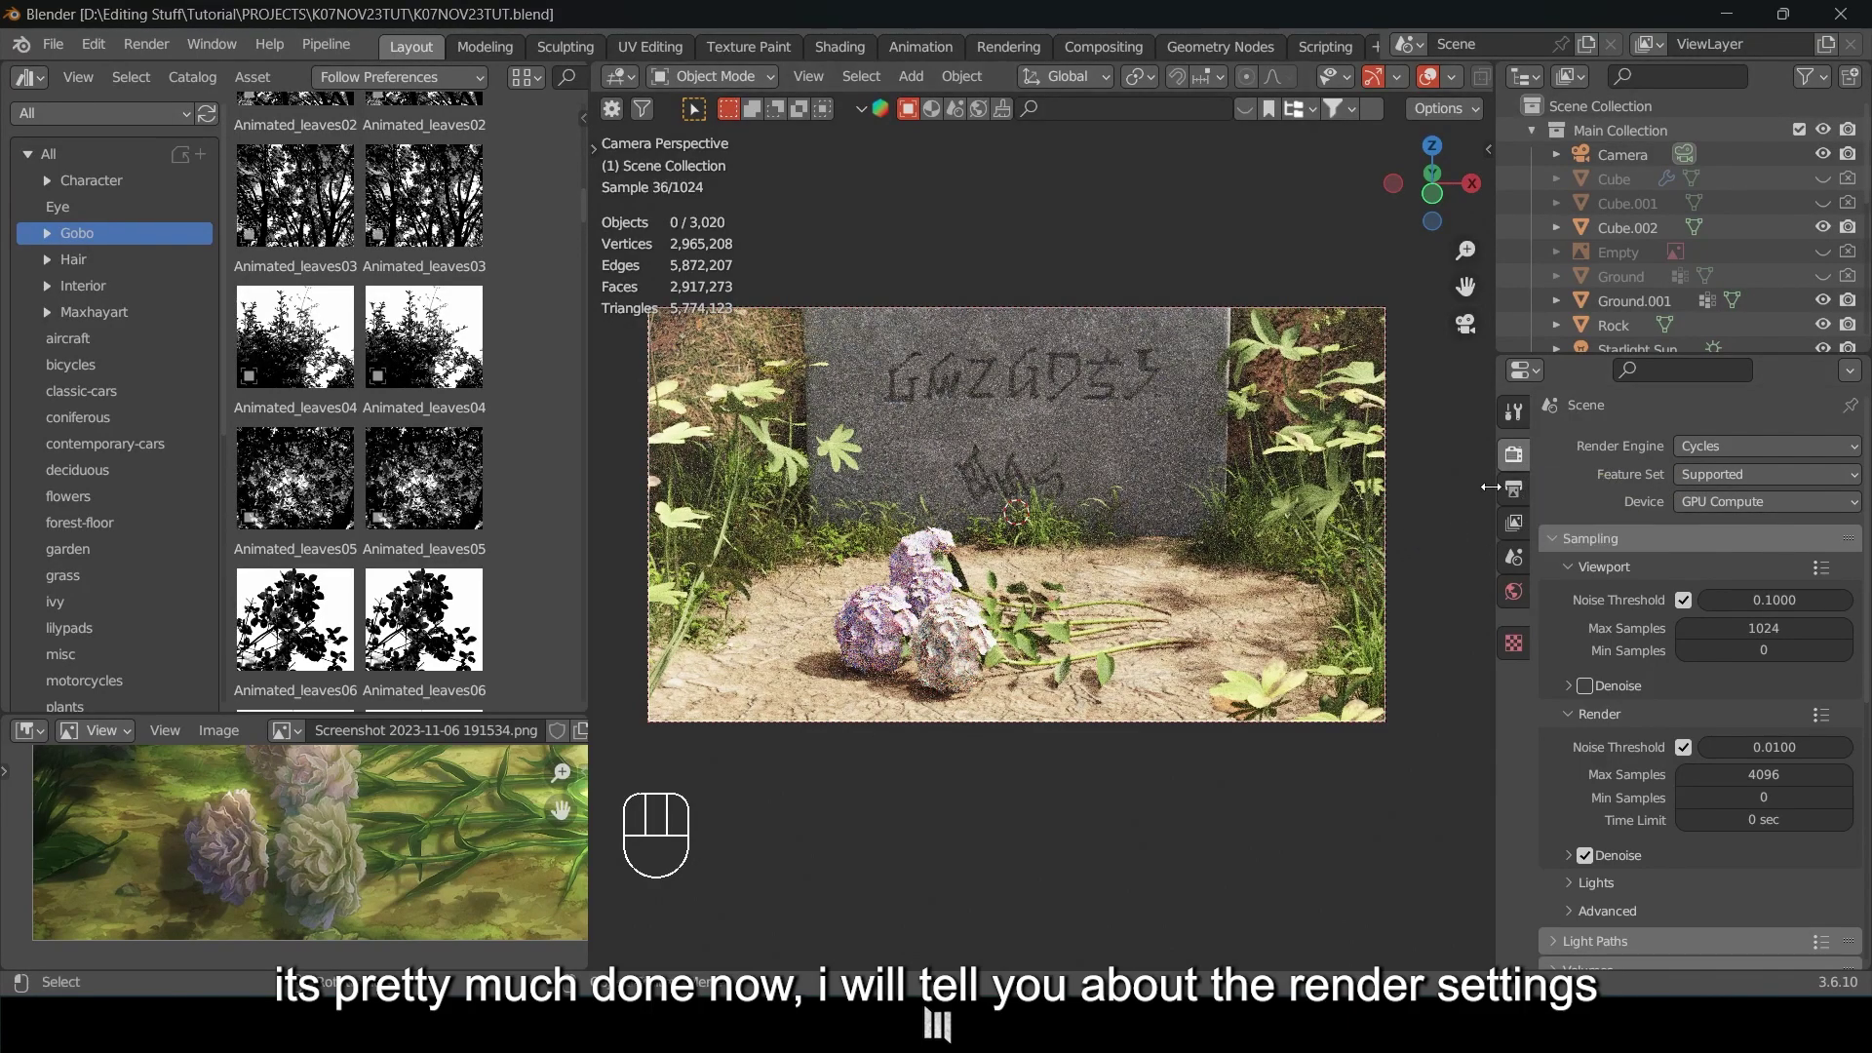
left_click(1515, 488)
left_click(1513, 454)
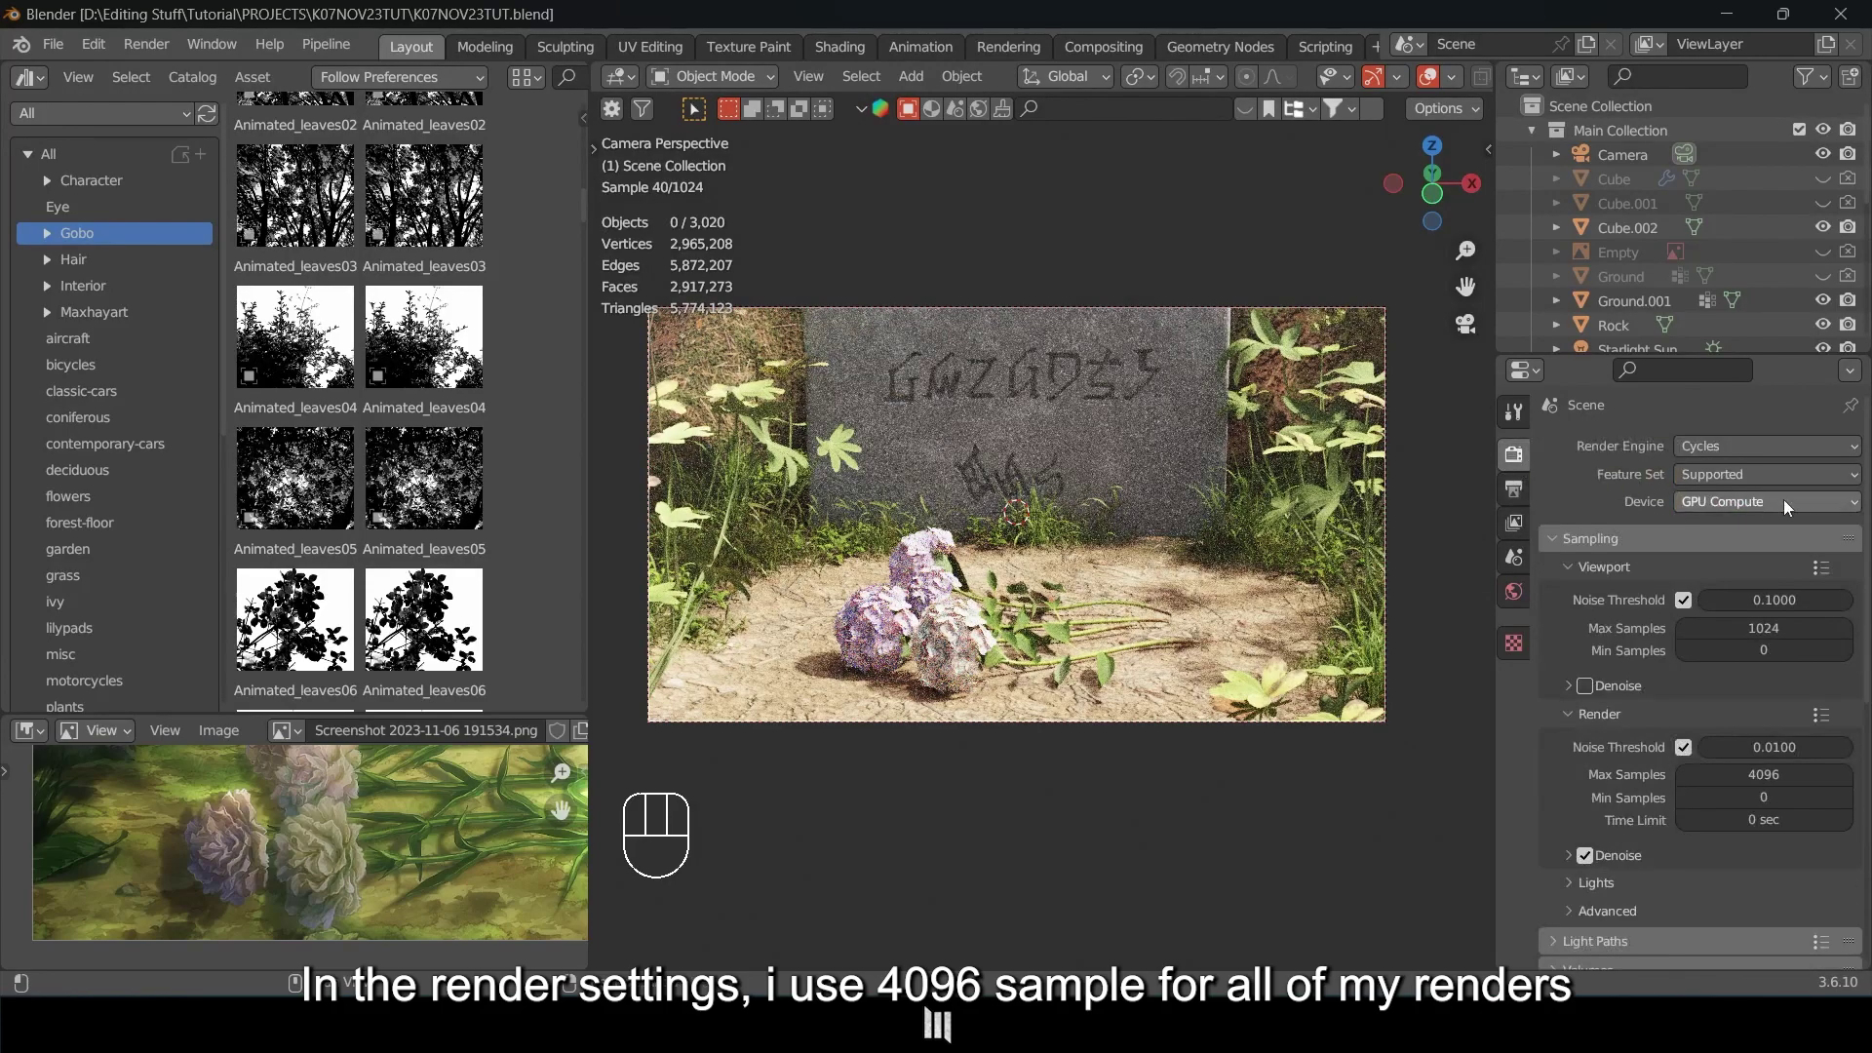
scroll(1864, 596, "down", 5)
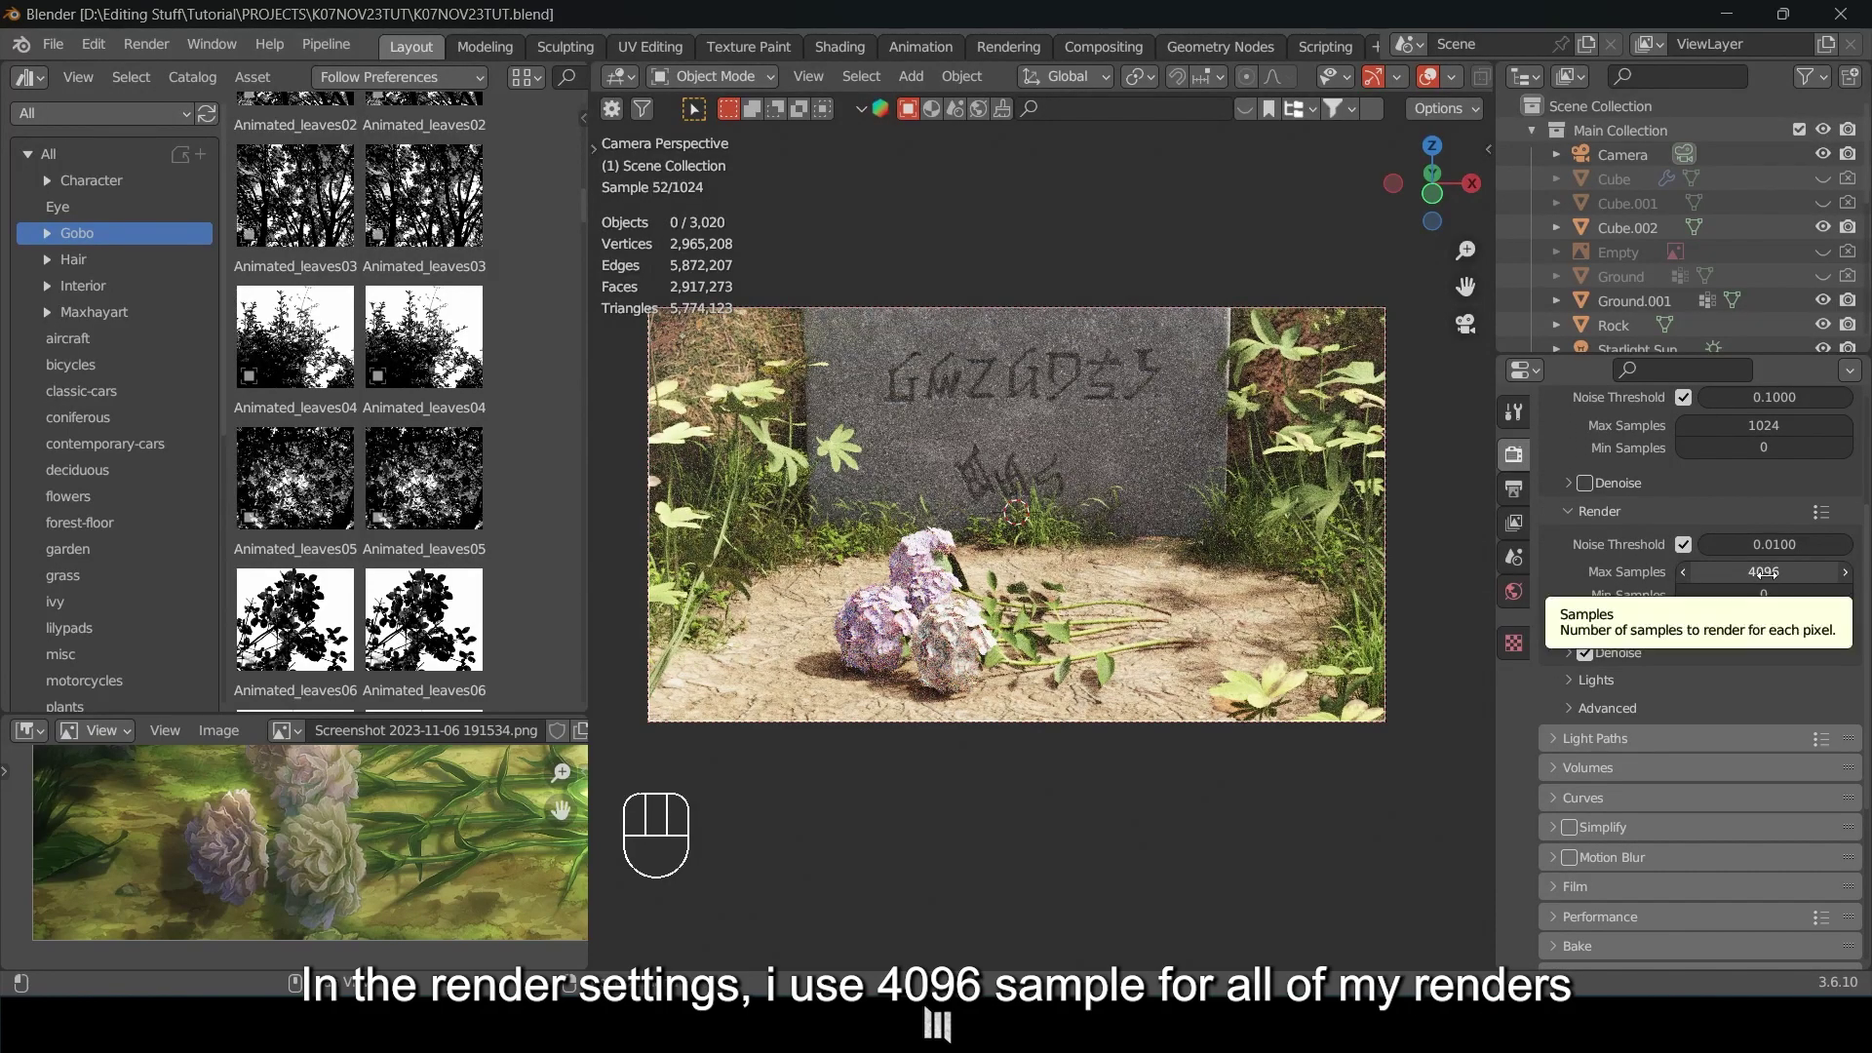
scroll(1759, 546, "down", 1)
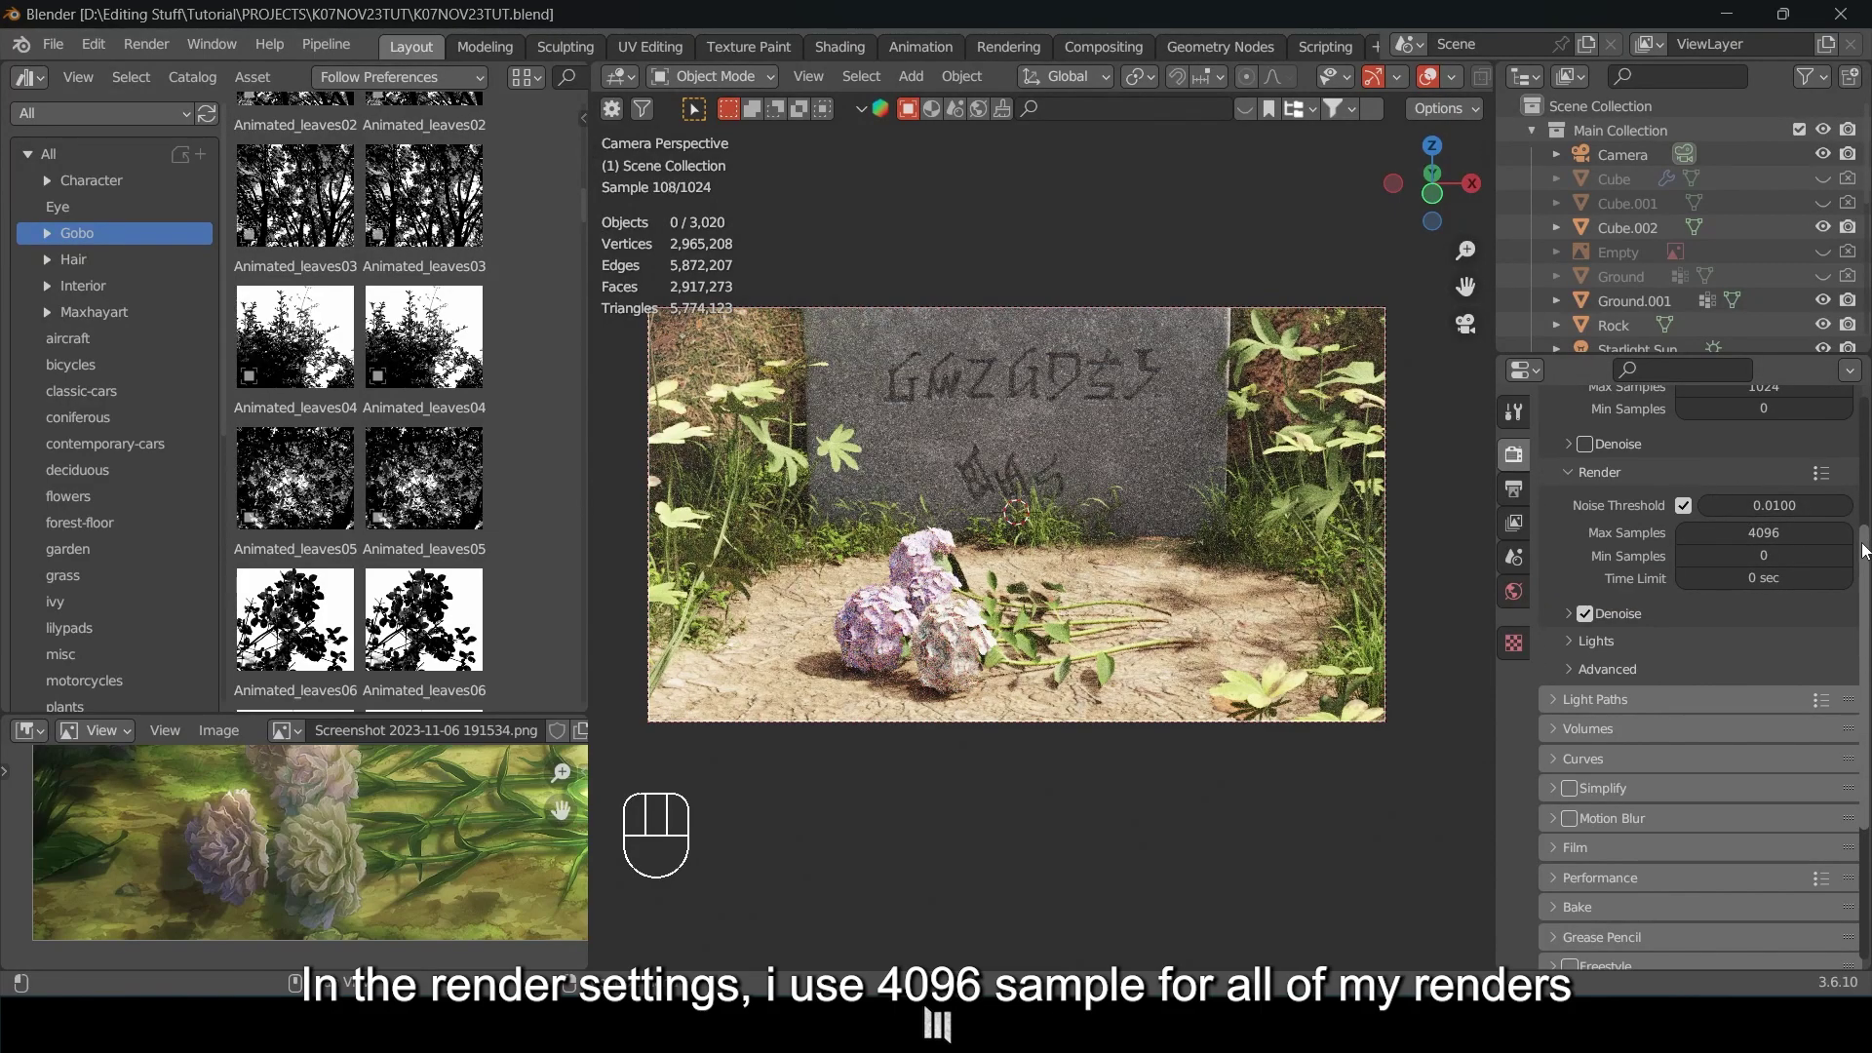
left_click_drag(1865, 554, 1860, 589)
left_click(1570, 534)
left_click(1568, 534)
left_click_drag(1867, 586, 1864, 672)
scroll(1635, 560, "up", 3)
Turn off Light Tree in the render sampling's light settings and check the scene from outside and through the camera.
left_click(1618, 554)
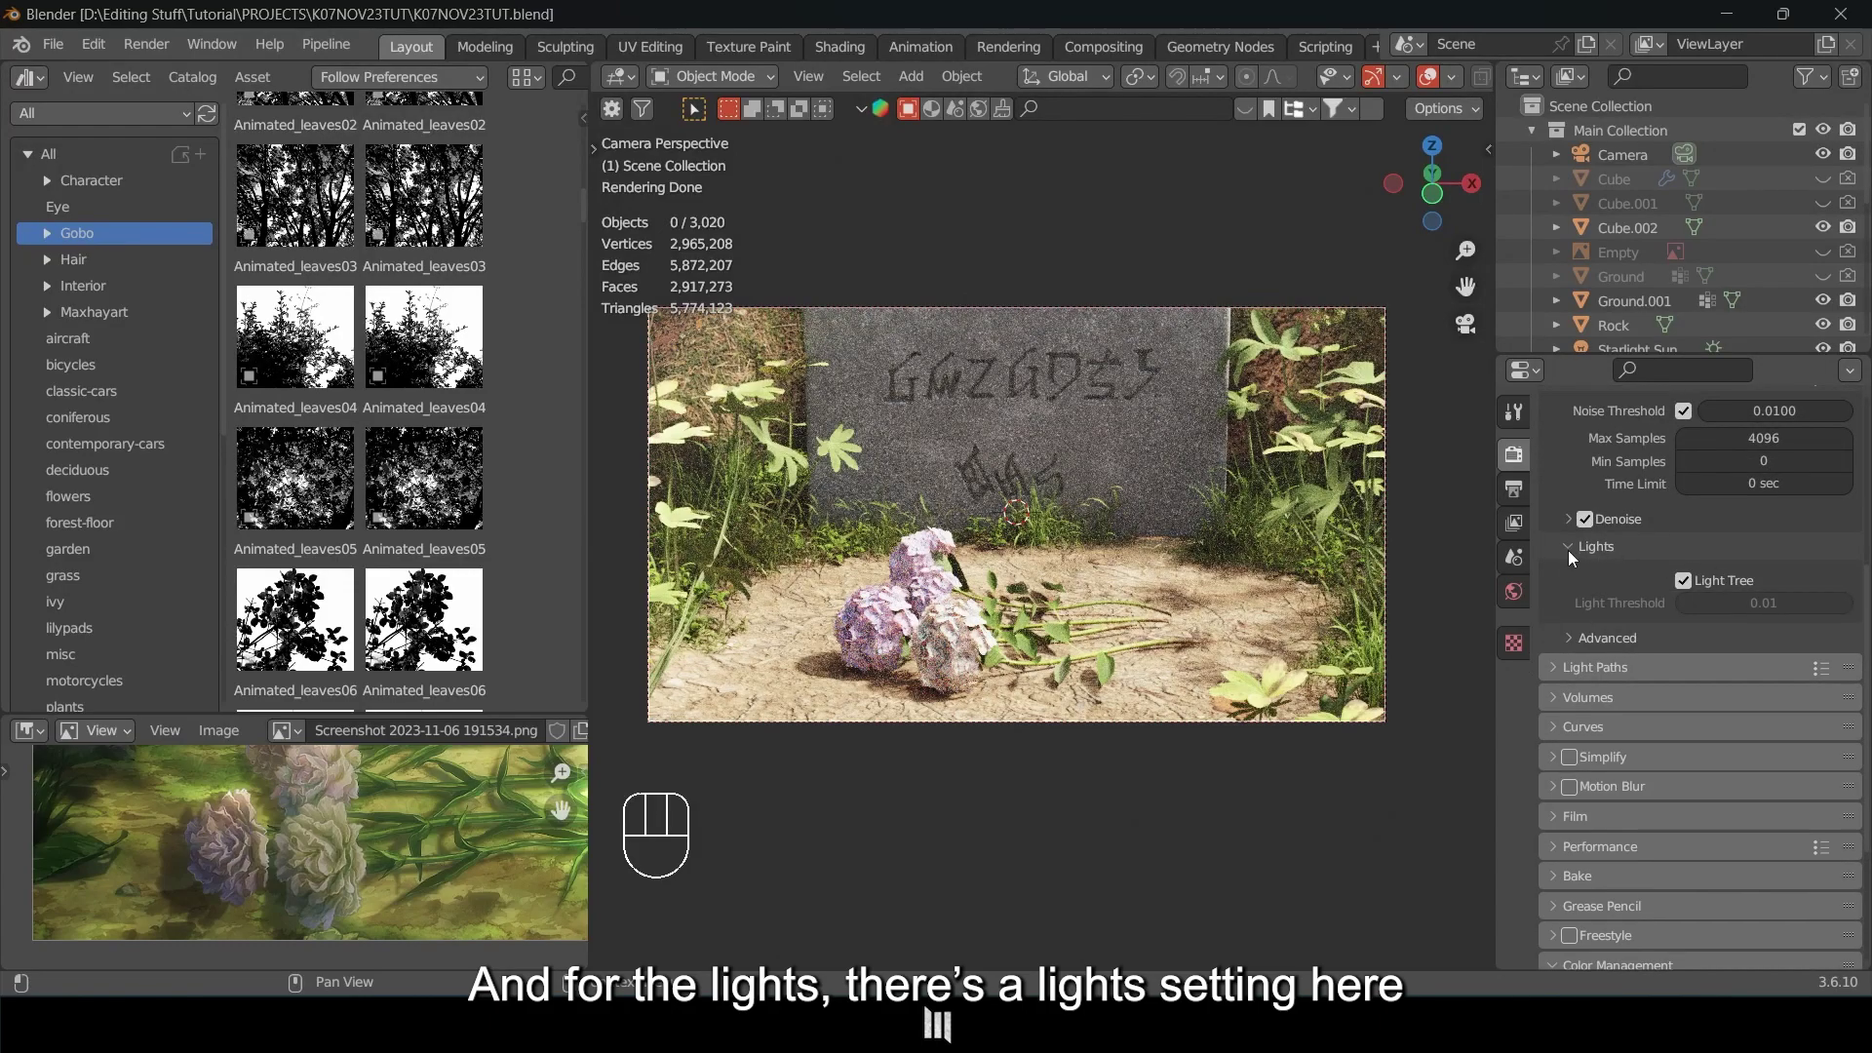
left_click(1683, 581)
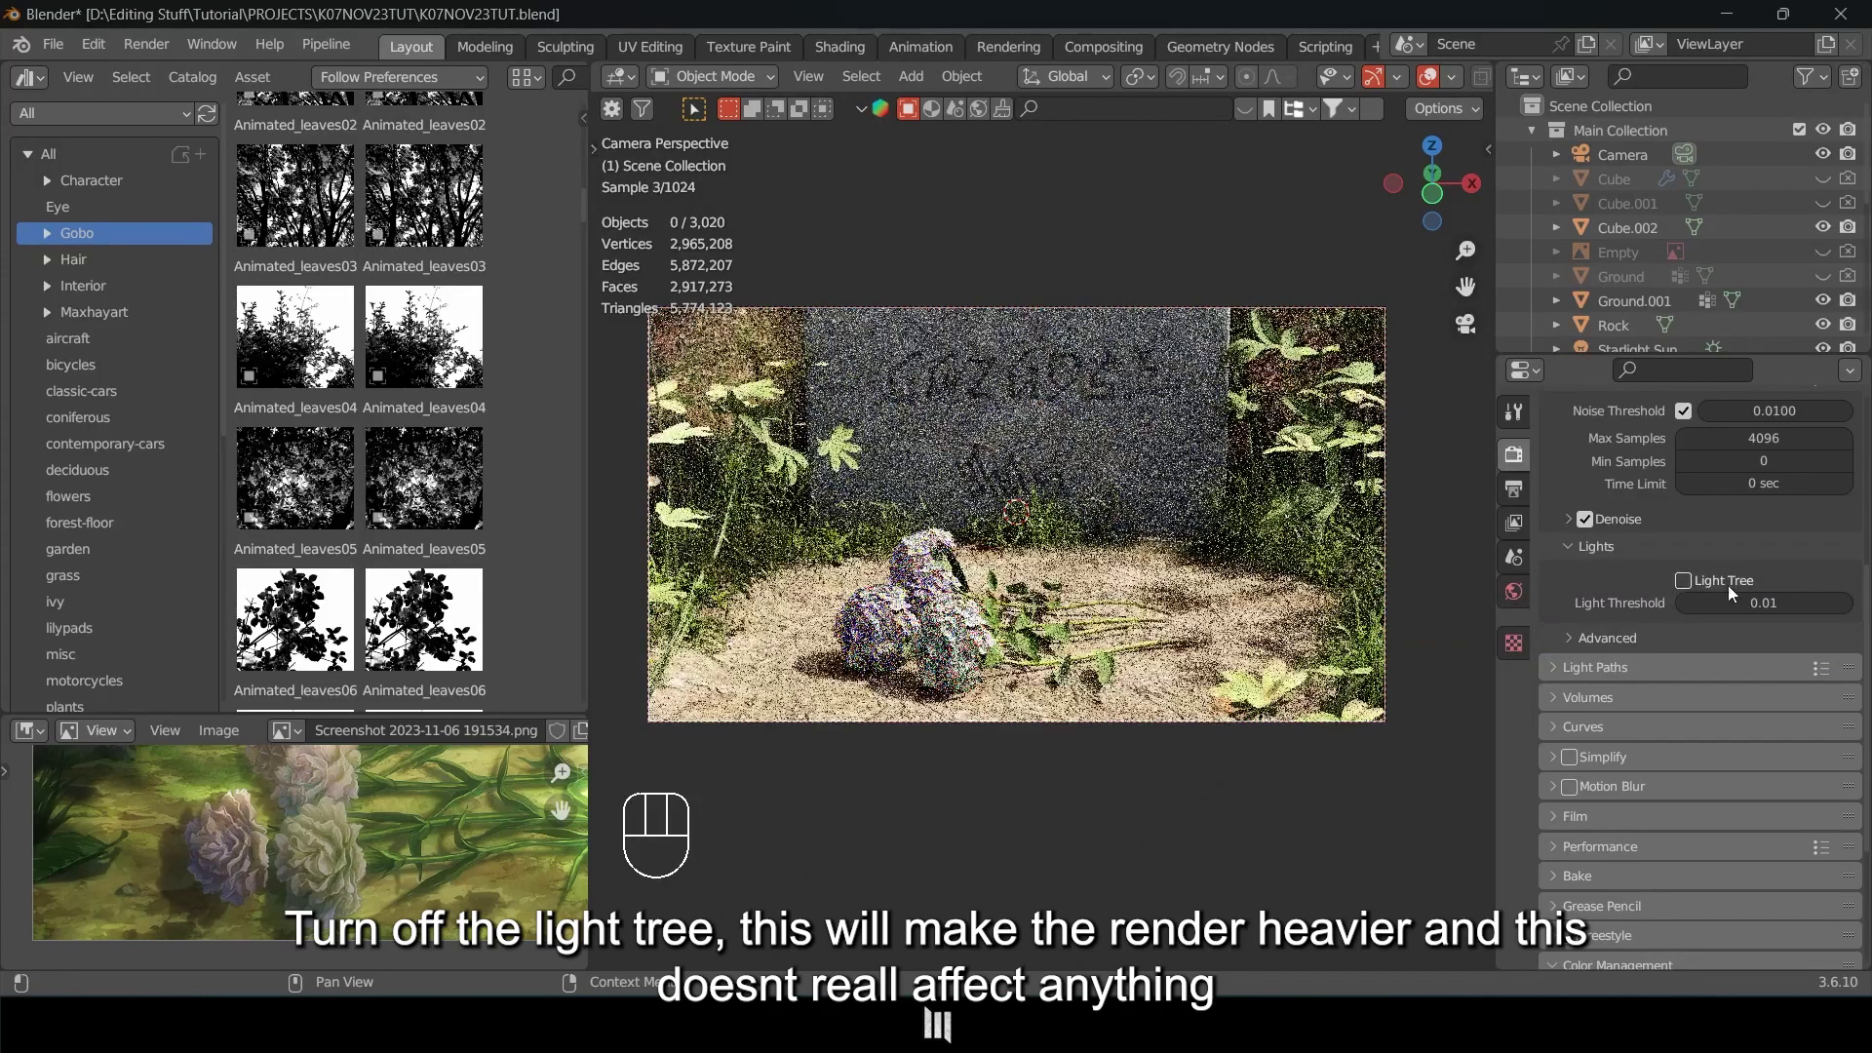
left_click(1595, 549)
left_click(1580, 547)
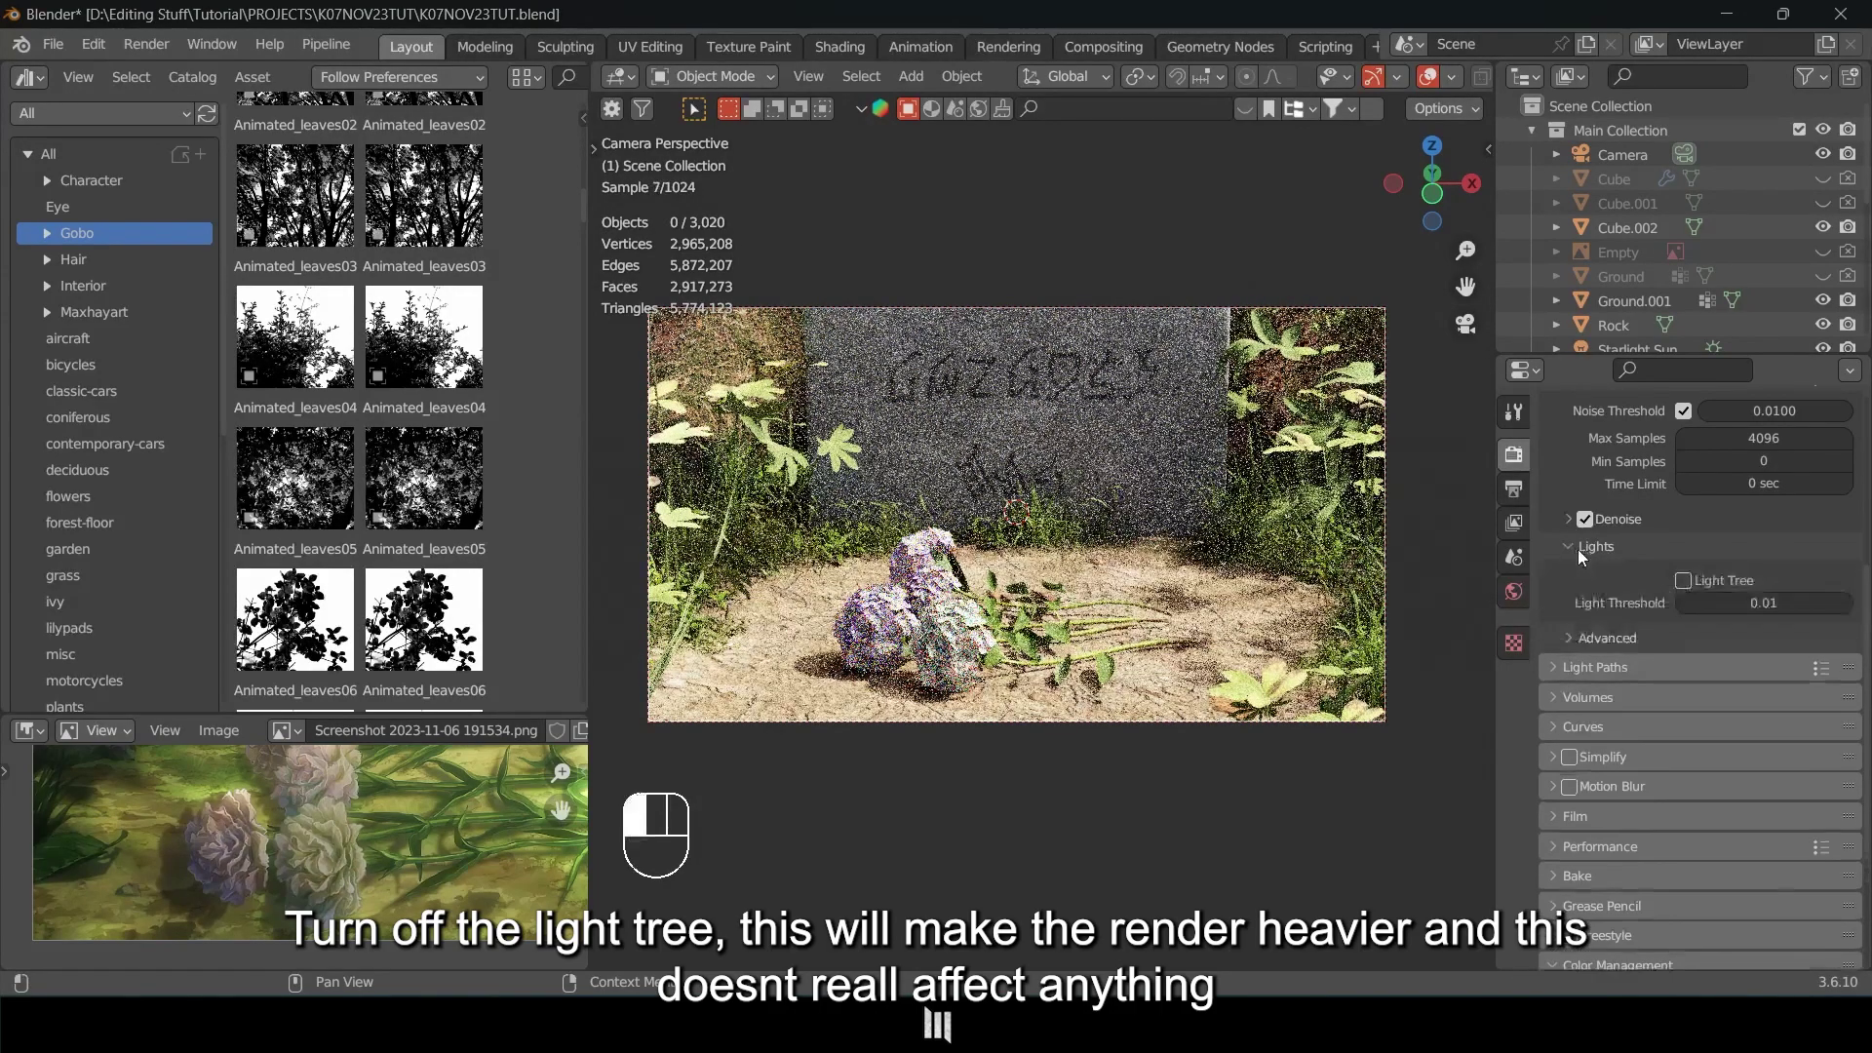
left_click(1570, 547)
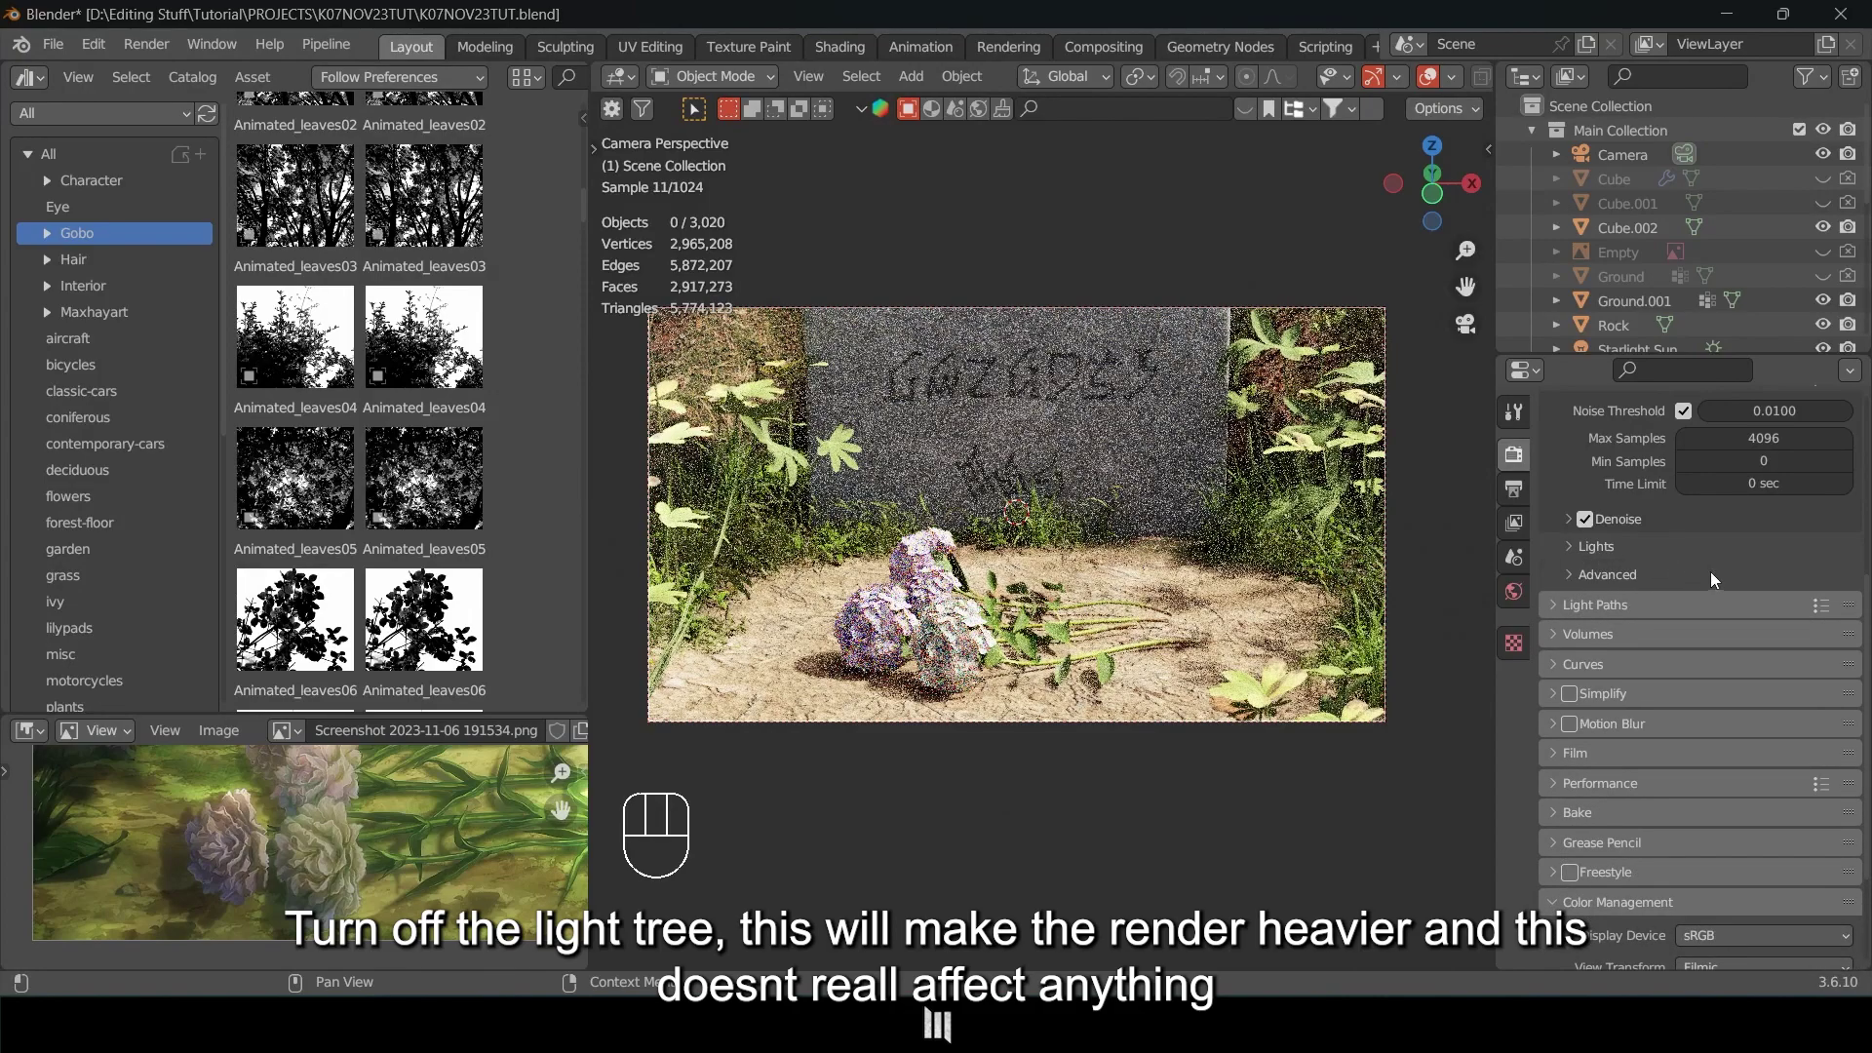
left_click(1570, 548)
left_click(1566, 548)
scroll(1865, 588, "down", 1)
left_click(1570, 515)
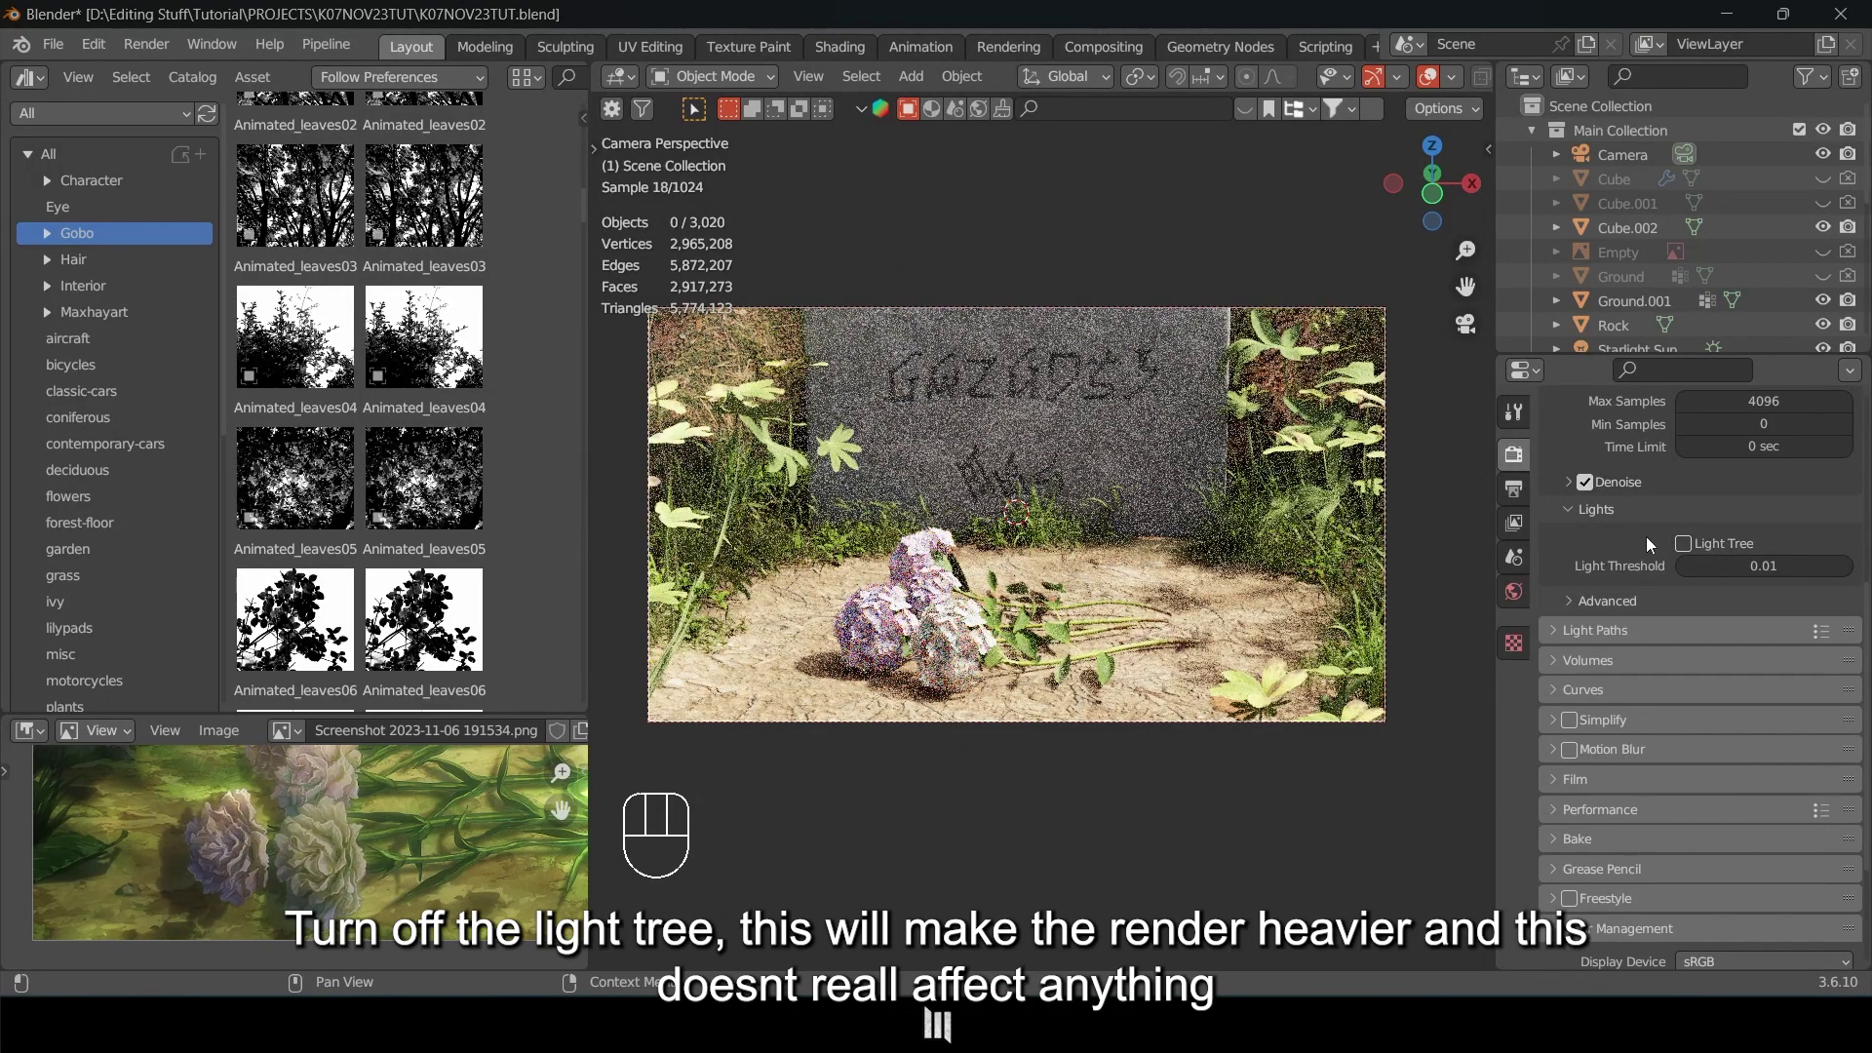
left_click(1581, 516)
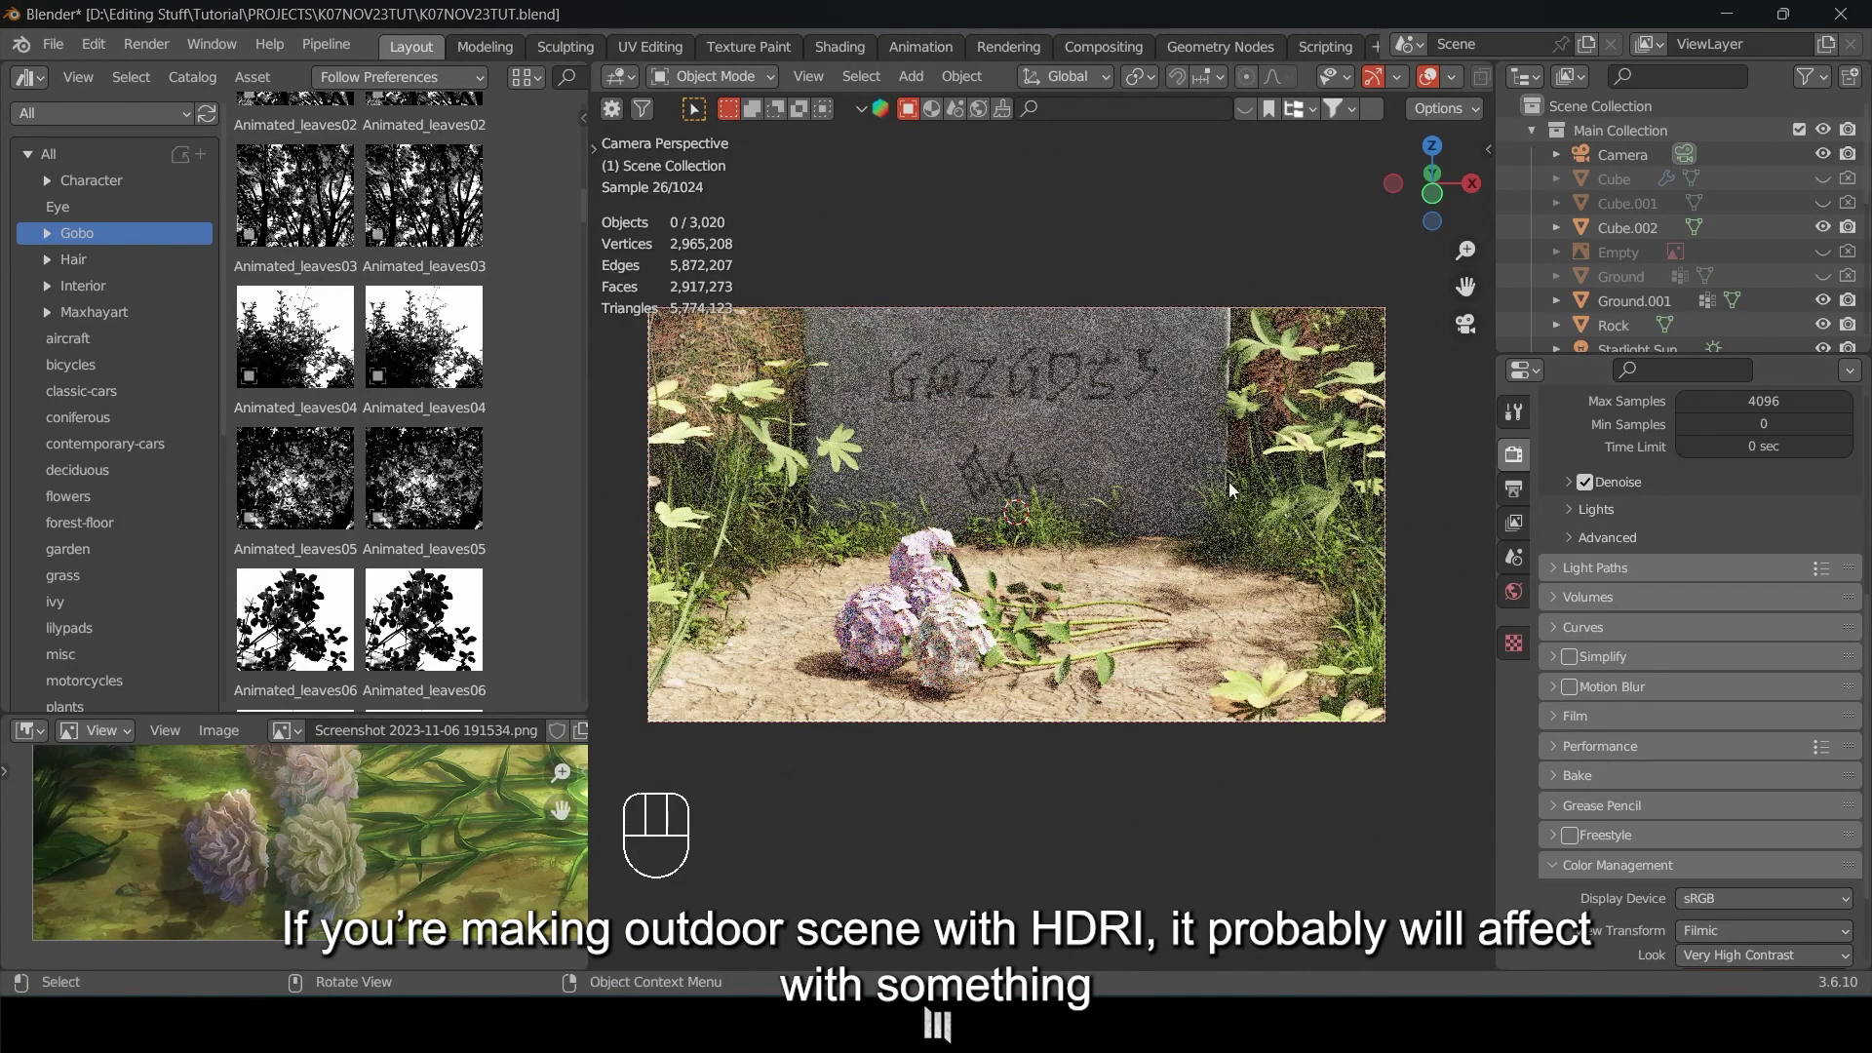
middle_click_drag(1073, 481, 1189, 452)
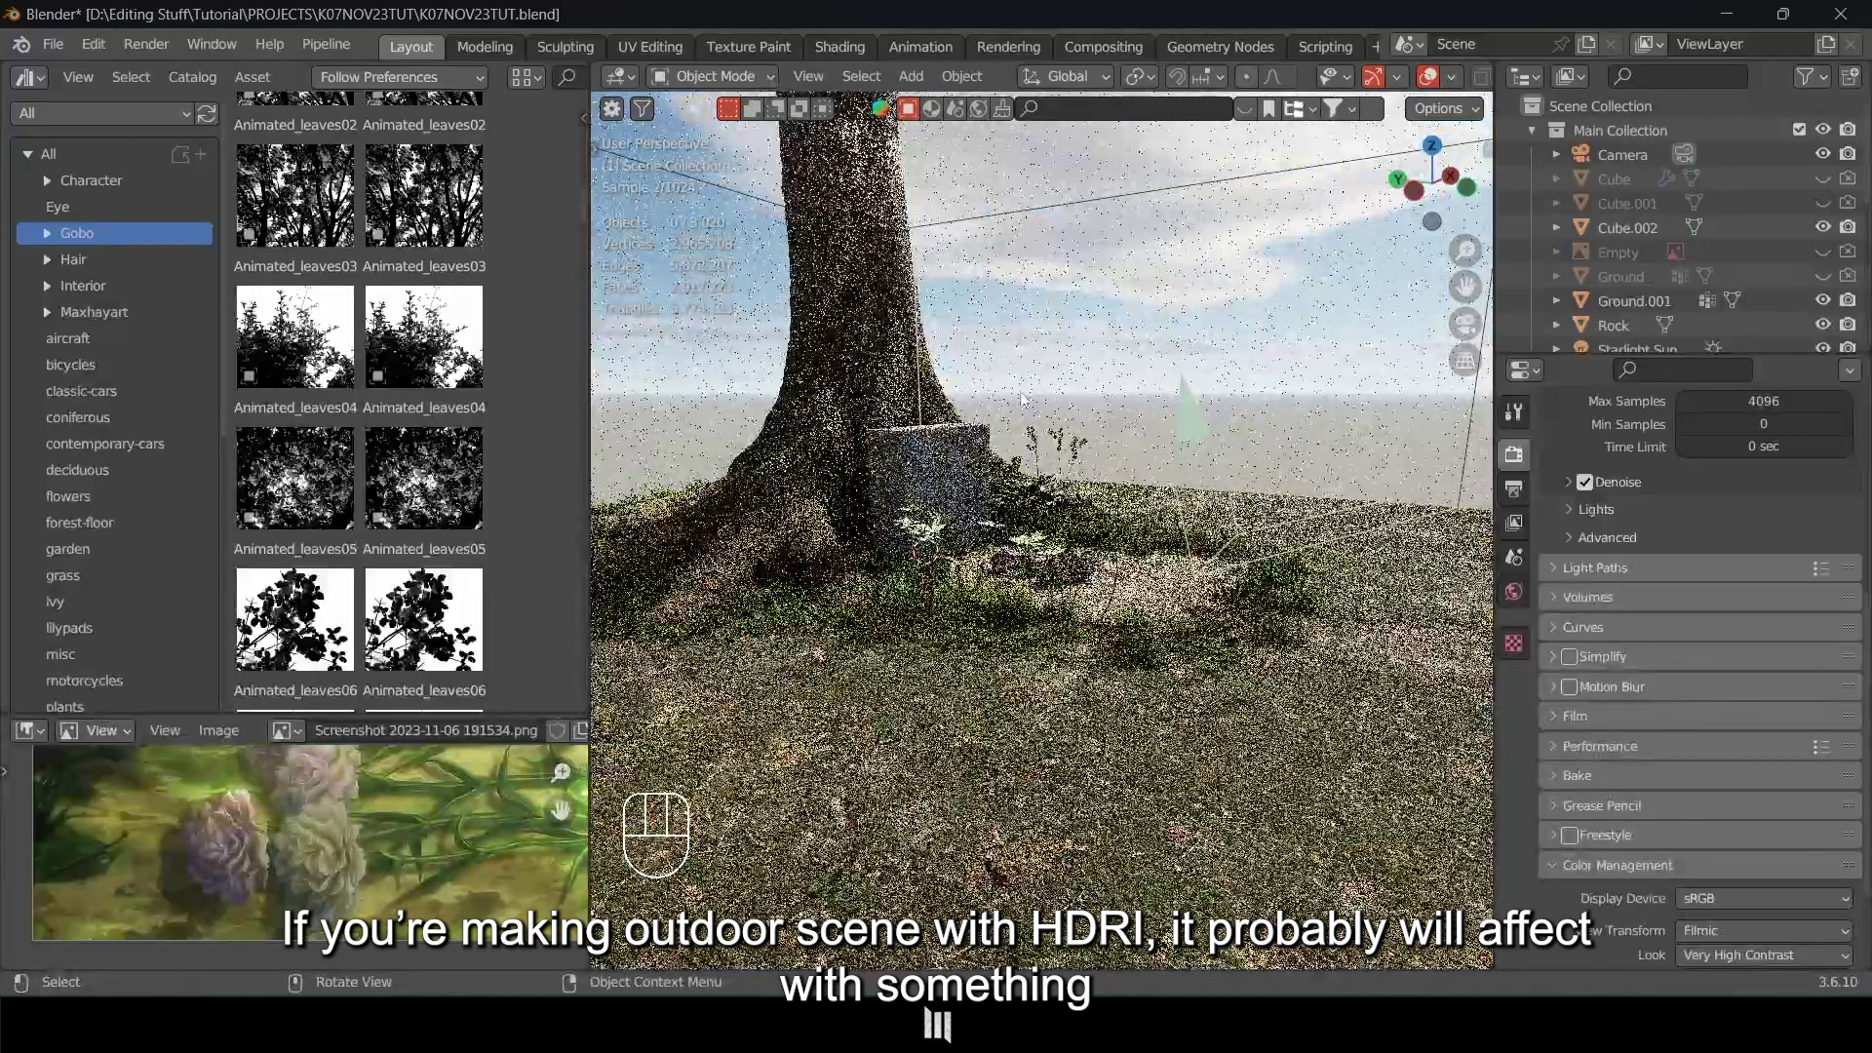
key("KP_0")
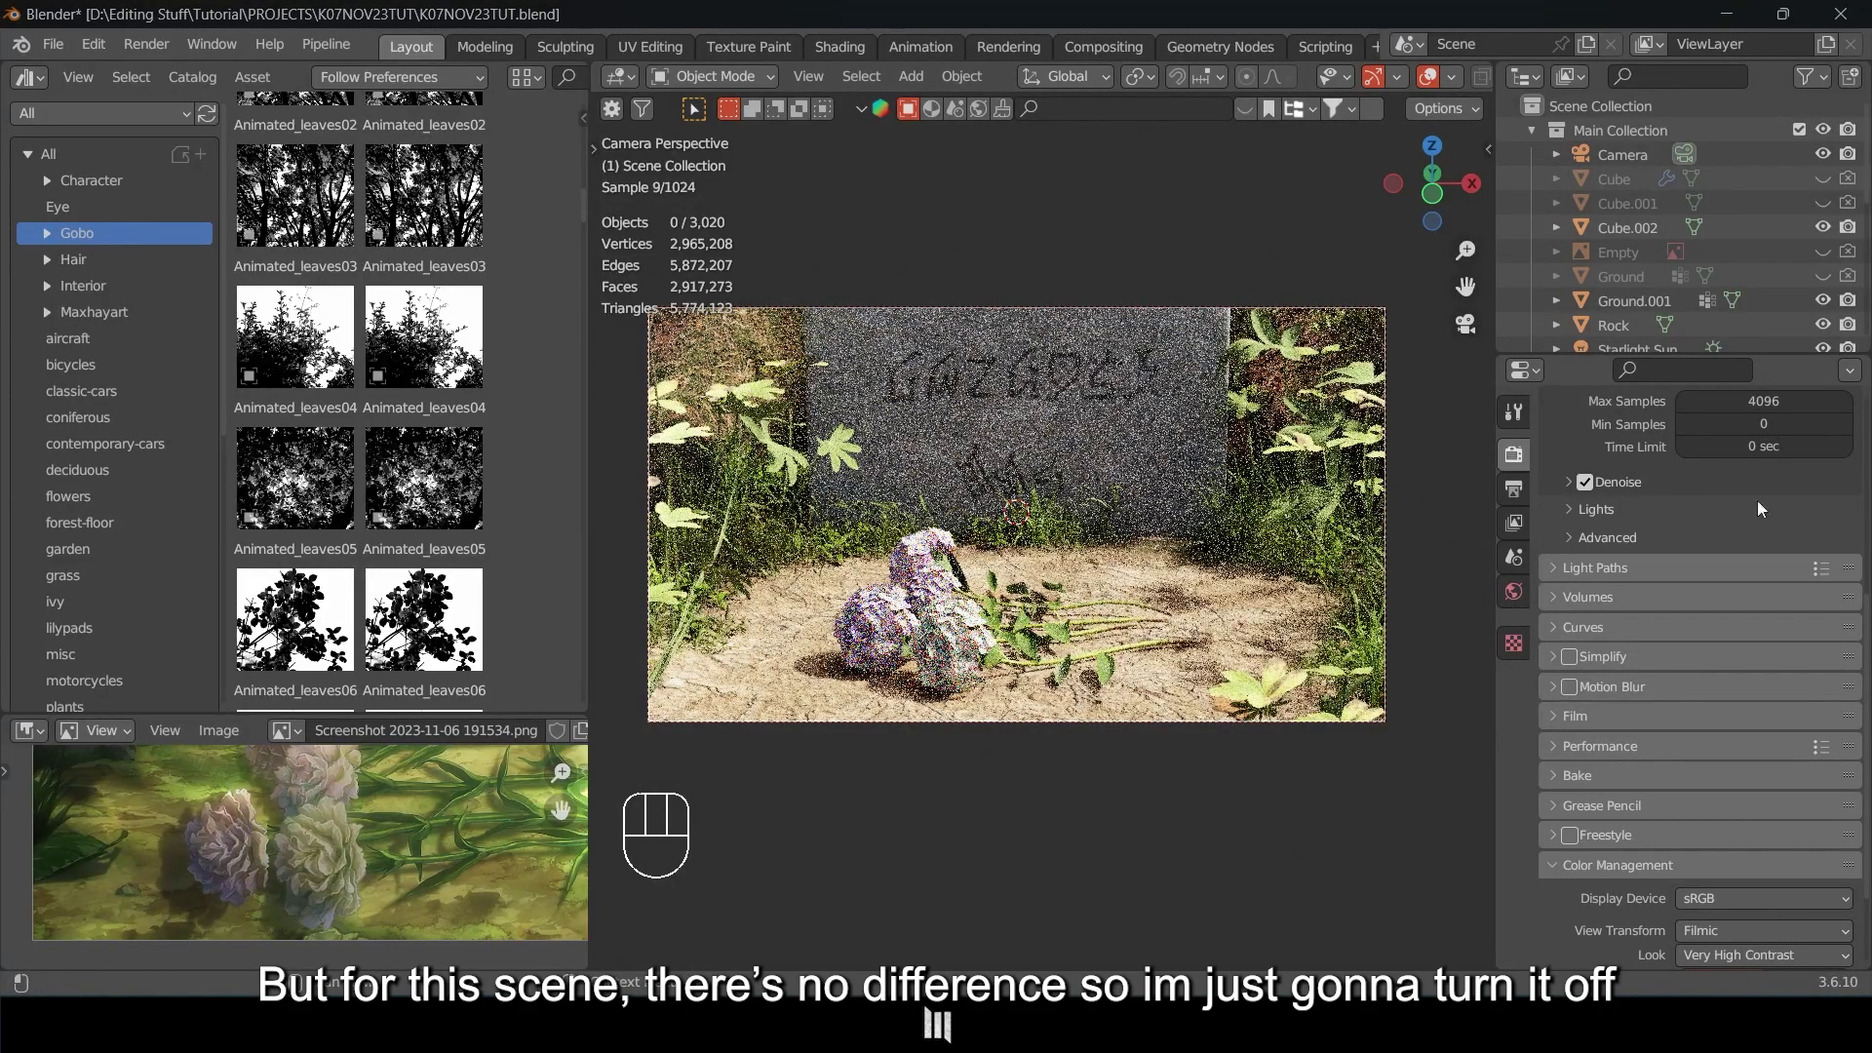
Examine the Light Paths maximum bounces for total, diffuse, glossy, transmission and transparent.
left_click(1558, 599)
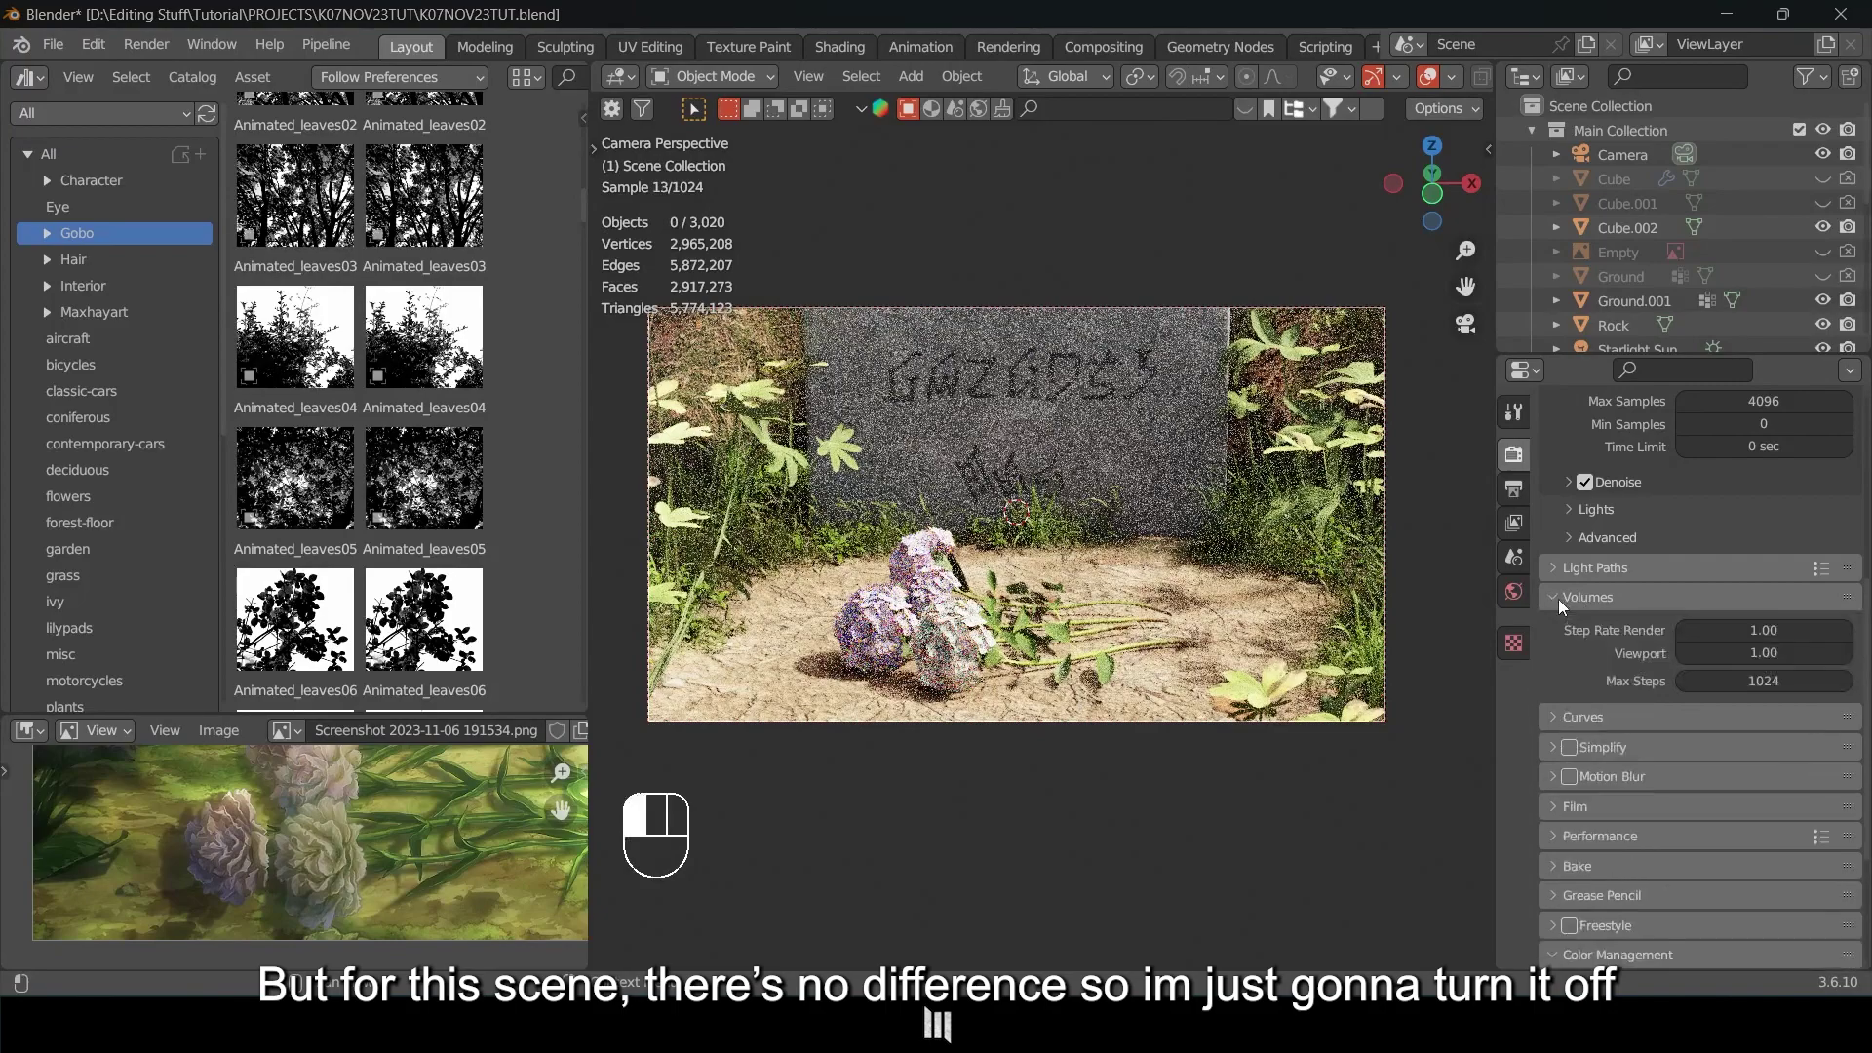
left_click(1558, 599)
left_click(1555, 568)
scroll(1863, 601, "down", 3)
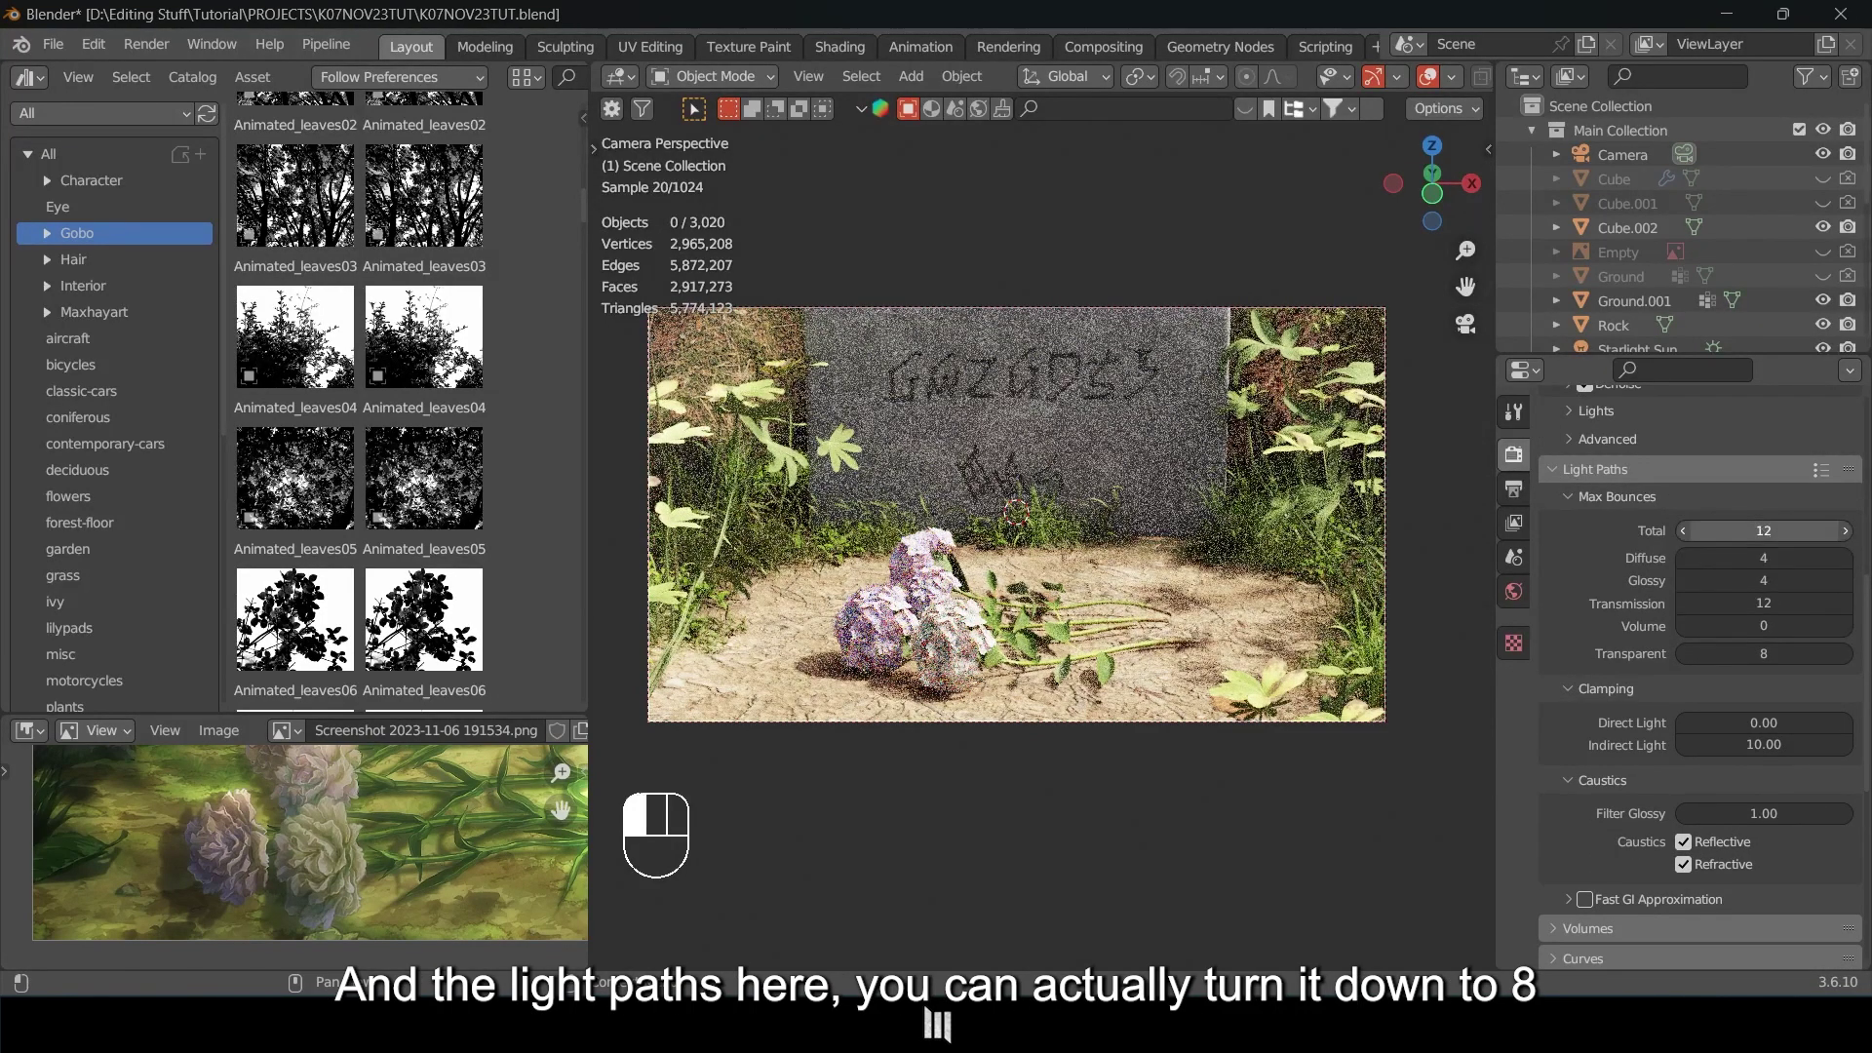
left_click(1767, 603)
left_click(1770, 586)
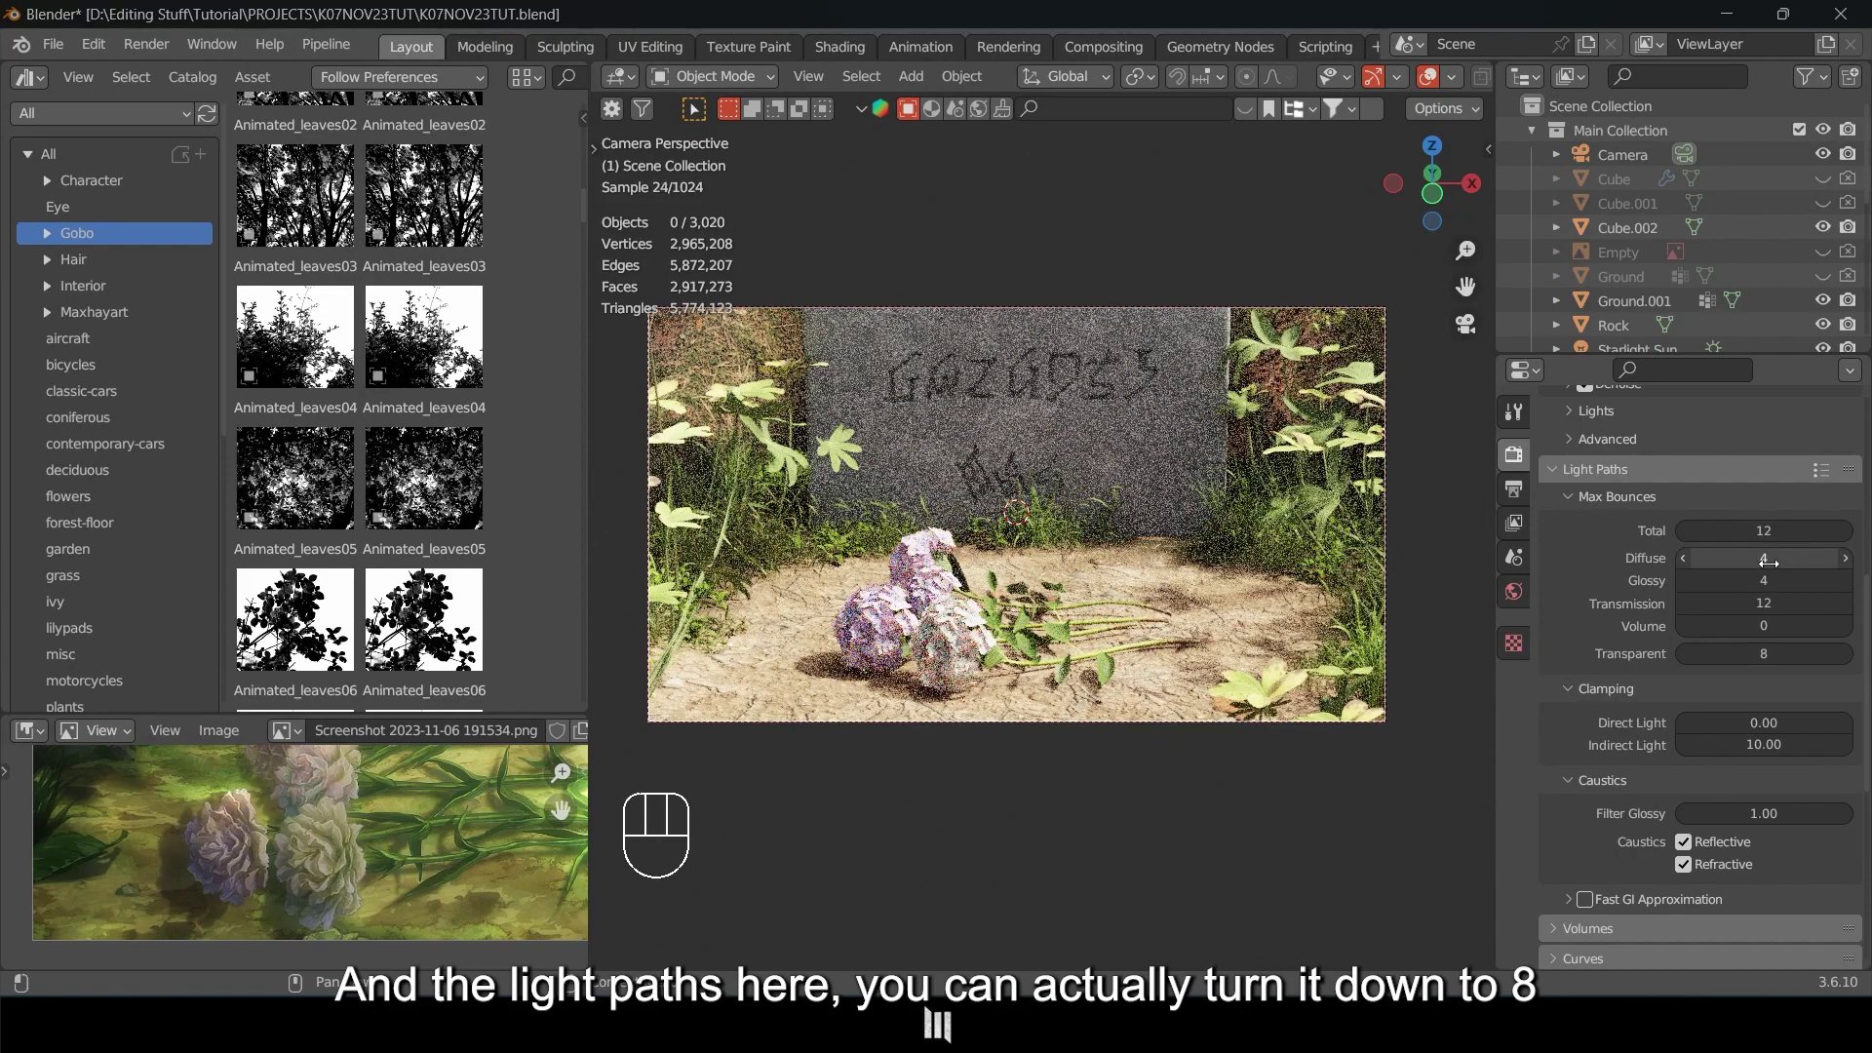
left_click(1766, 560)
left_click(1767, 582)
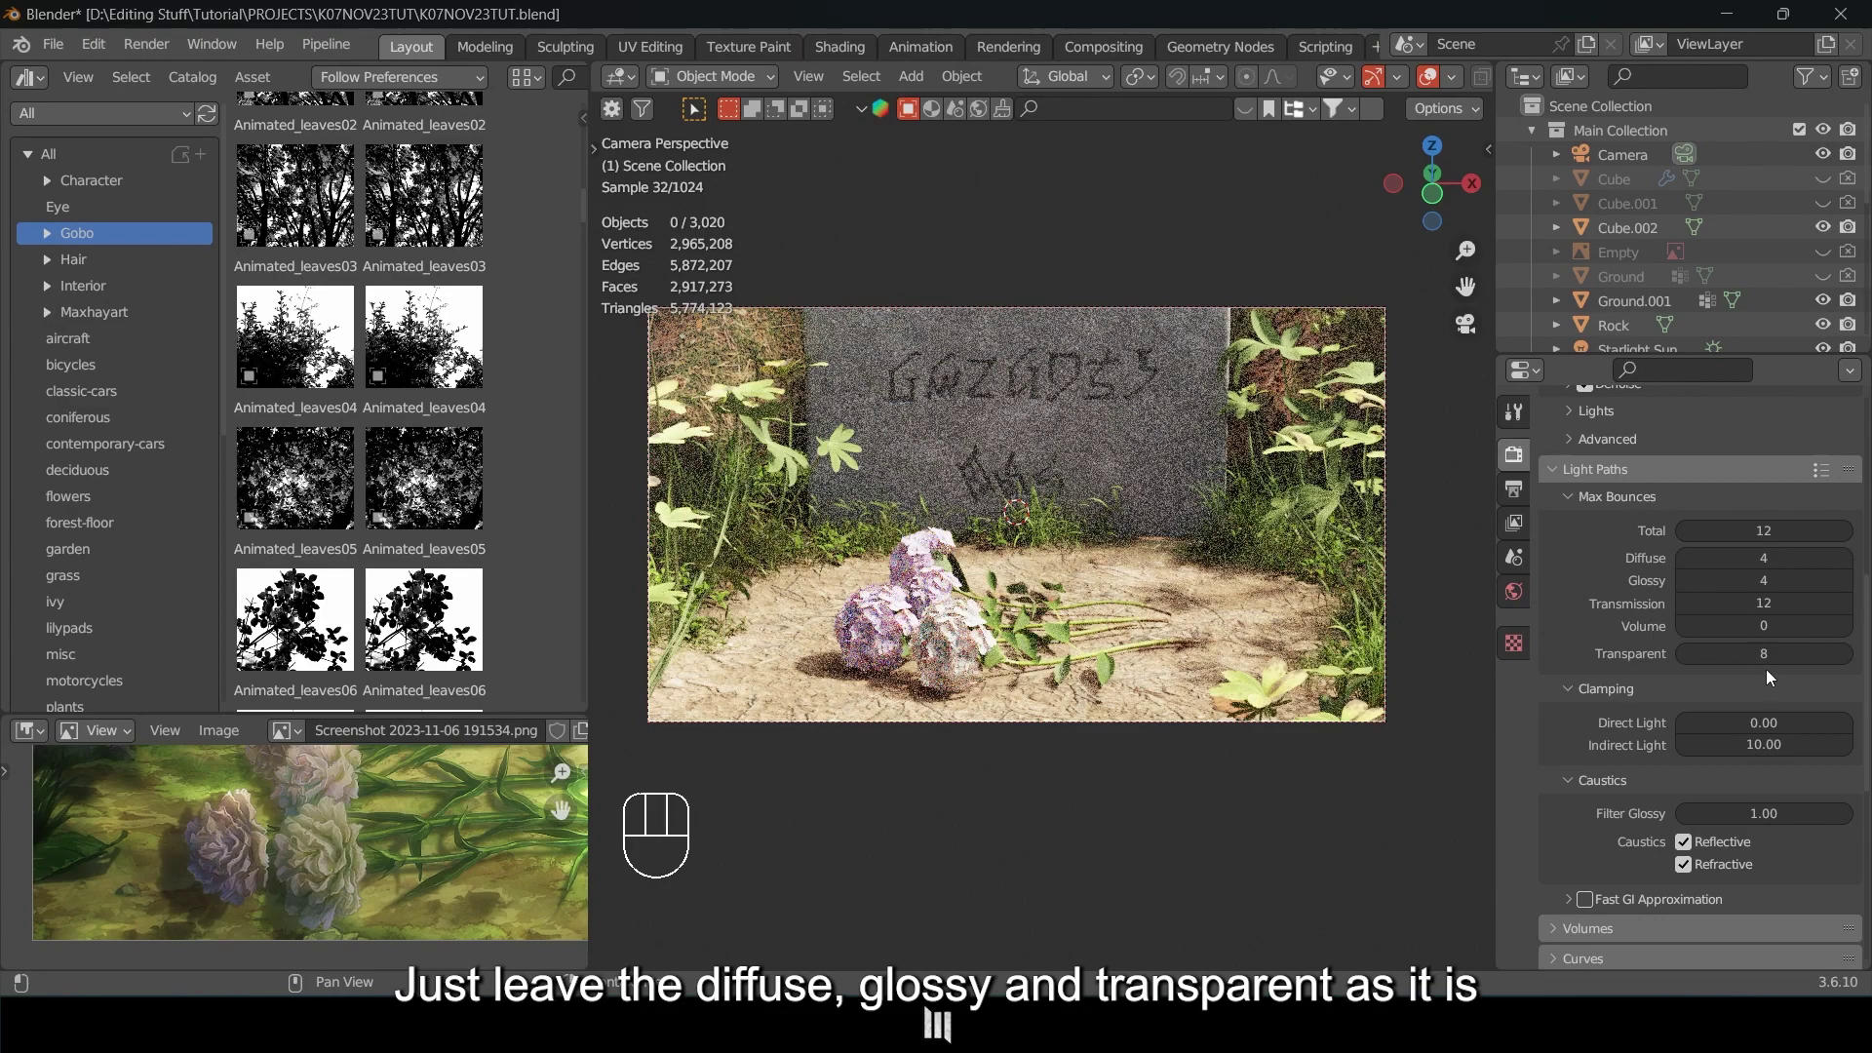
scroll(1804, 593, "up", 2)
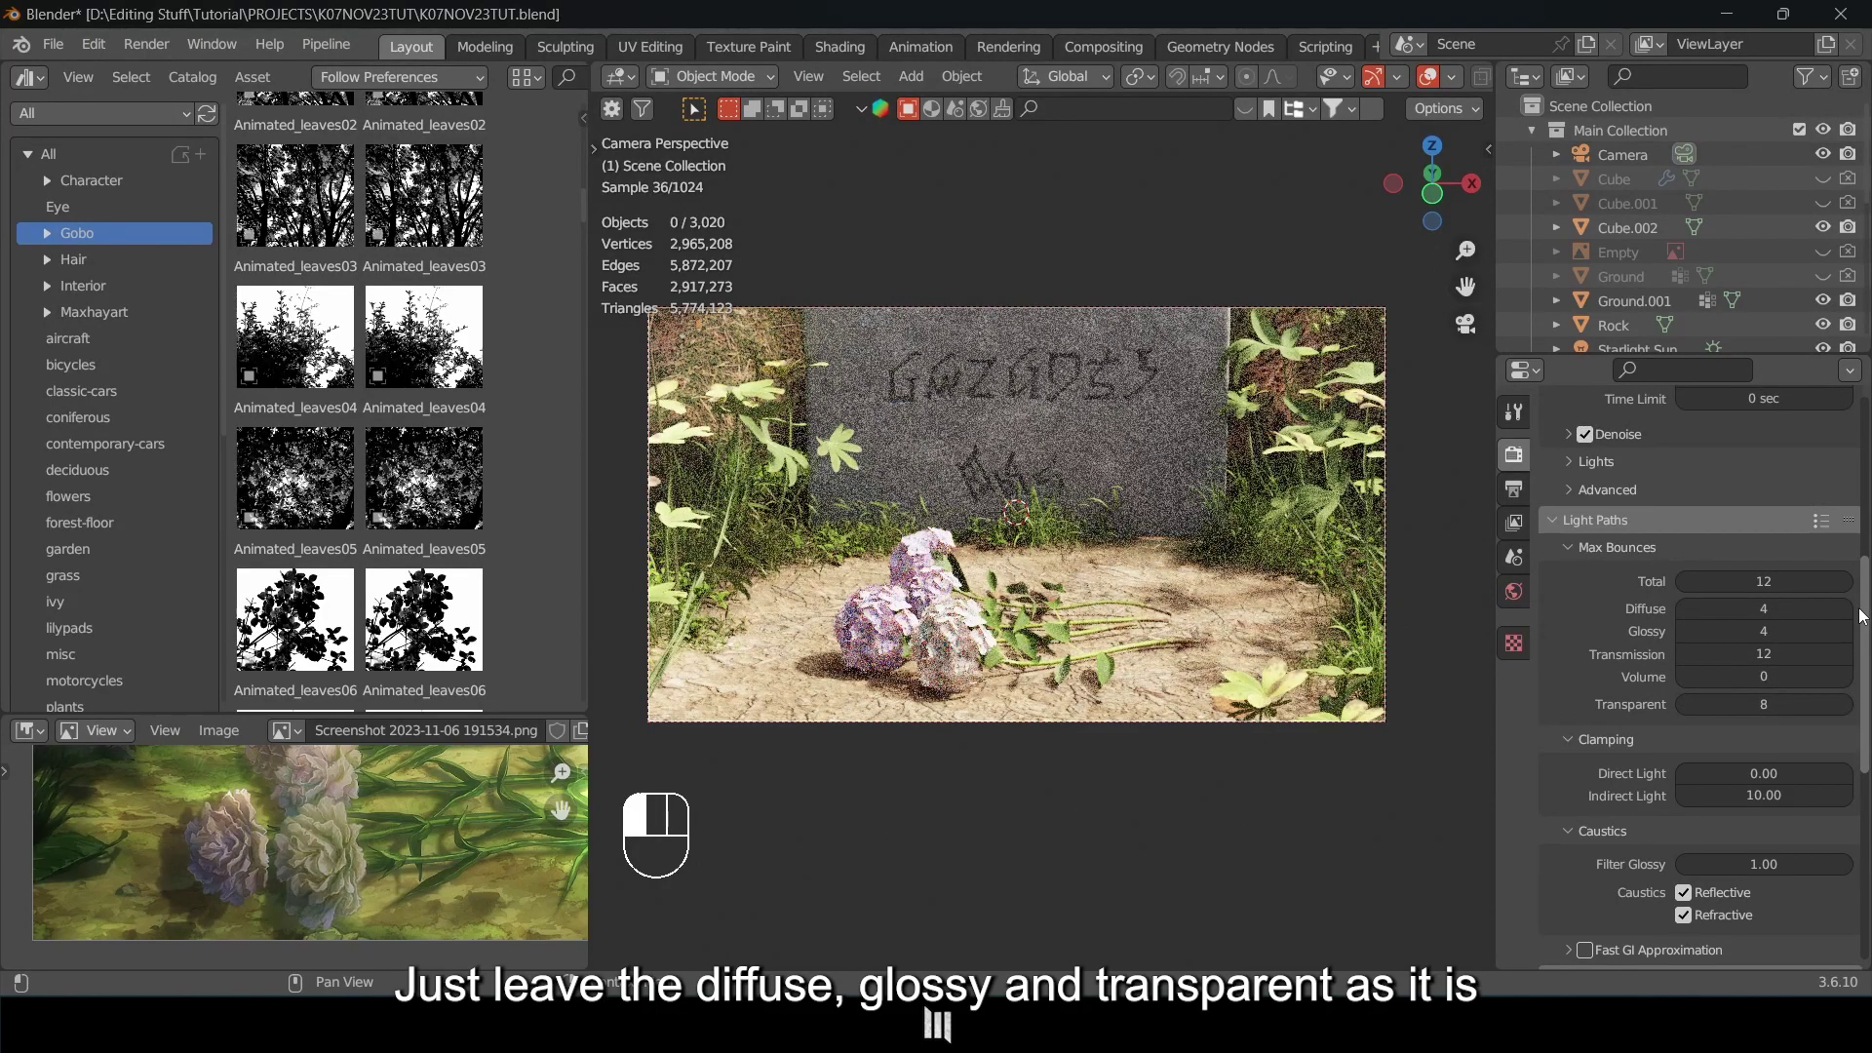
scroll(1812, 593, "down", 2)
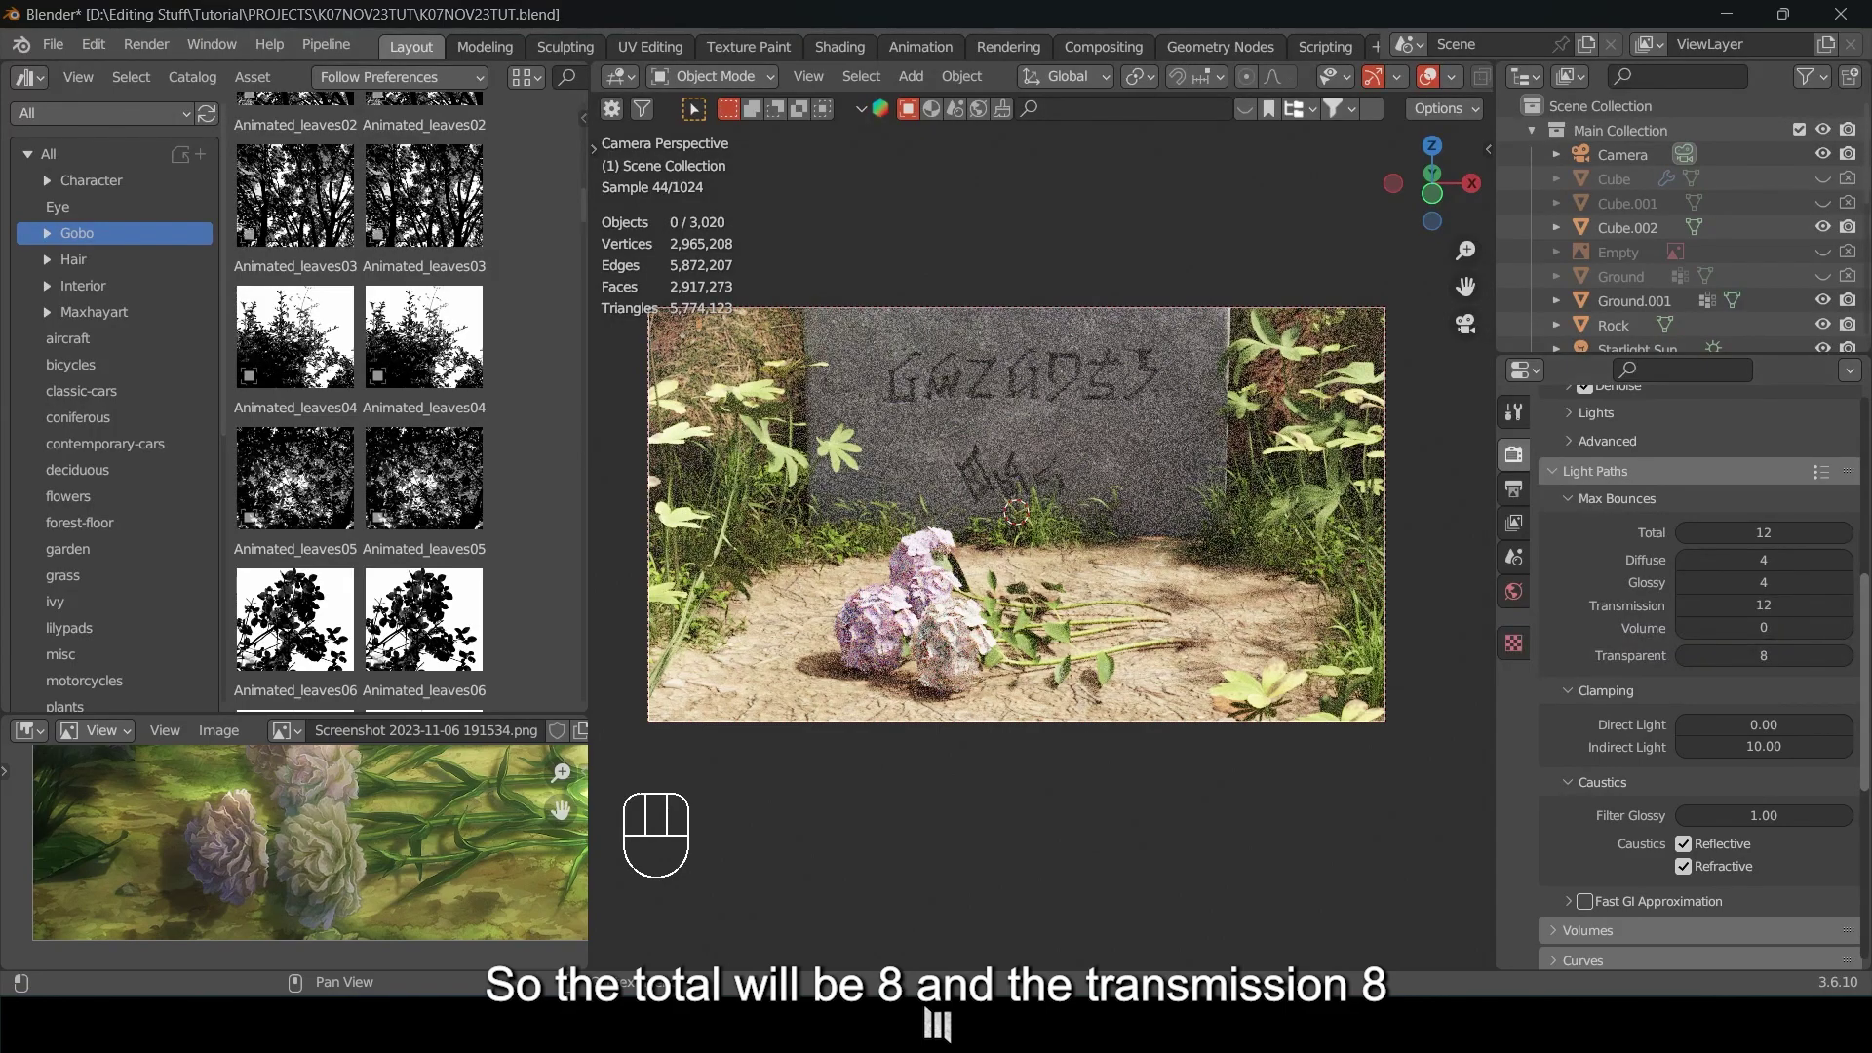
scroll(1865, 660, "down", 2)
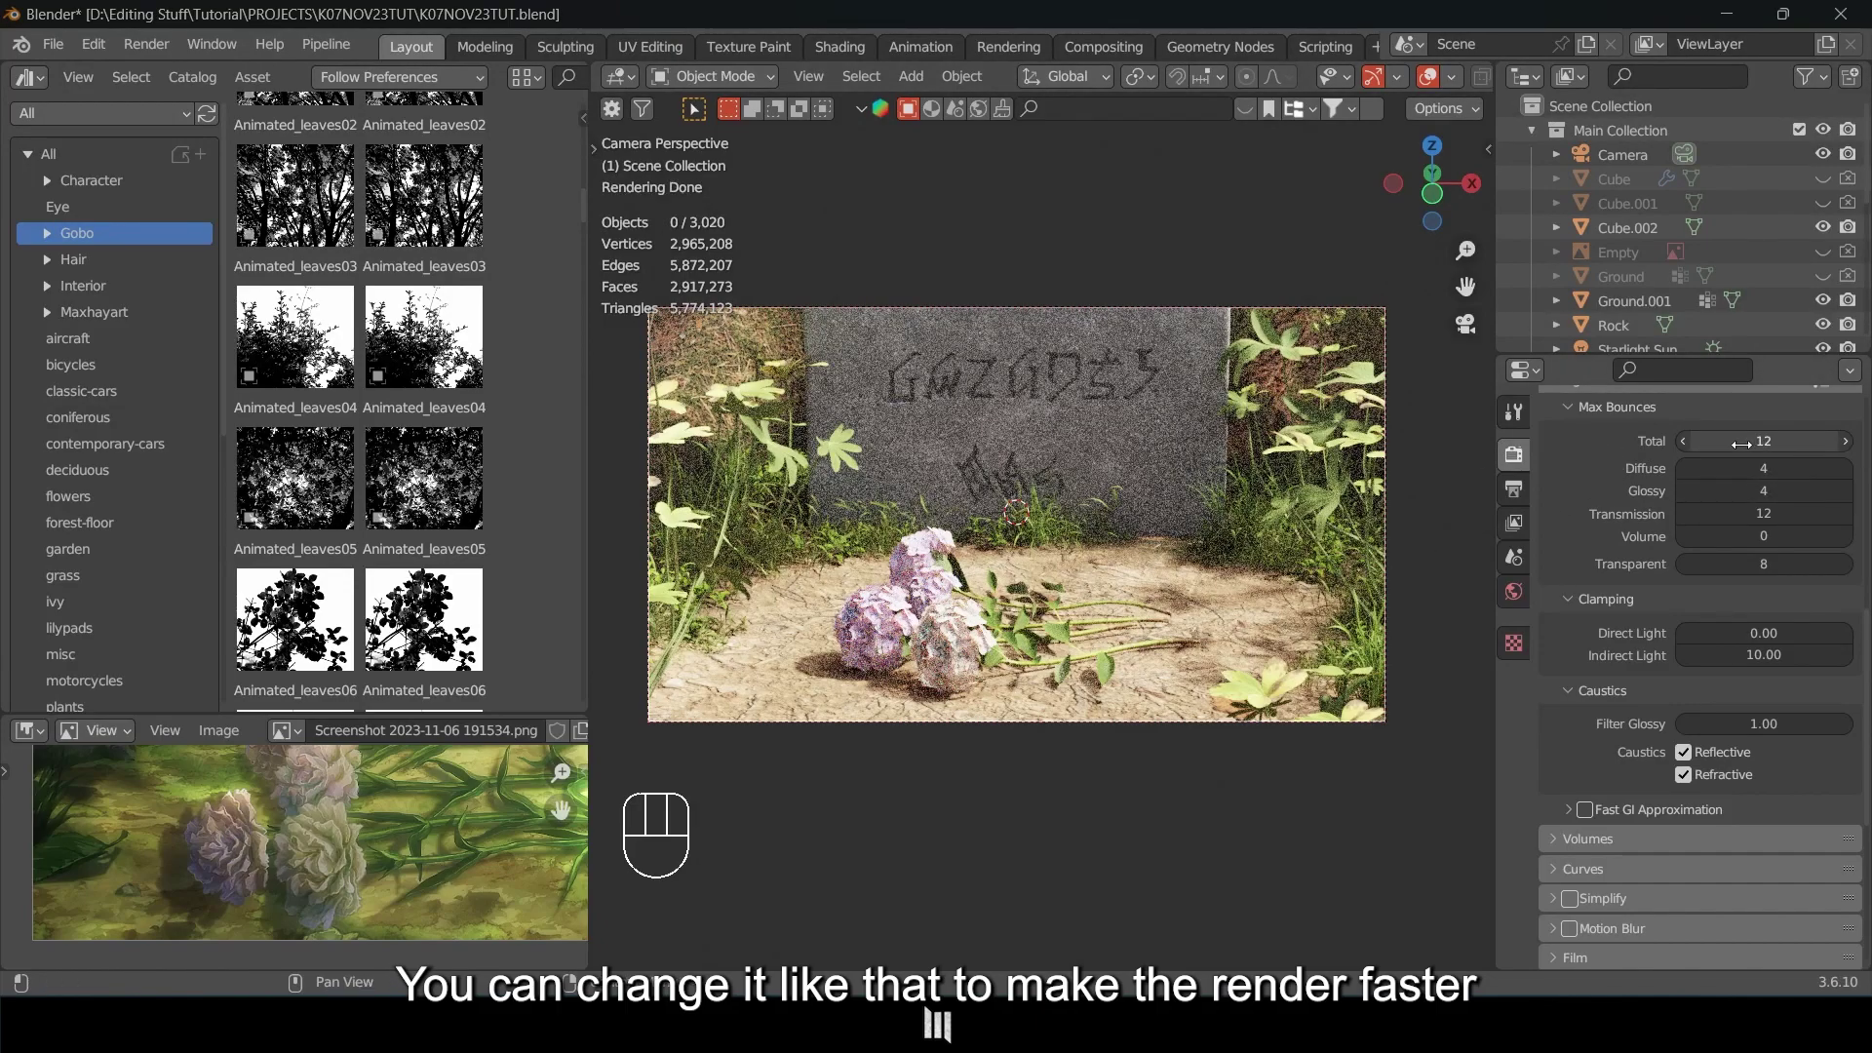
Toggle Fast GI Approximation on and off to compare the grave's shadows, leaving it off.
left_click_drag(1865, 624, 1865, 708)
left_click(1566, 646)
left_click(1568, 646)
left_click(1591, 646)
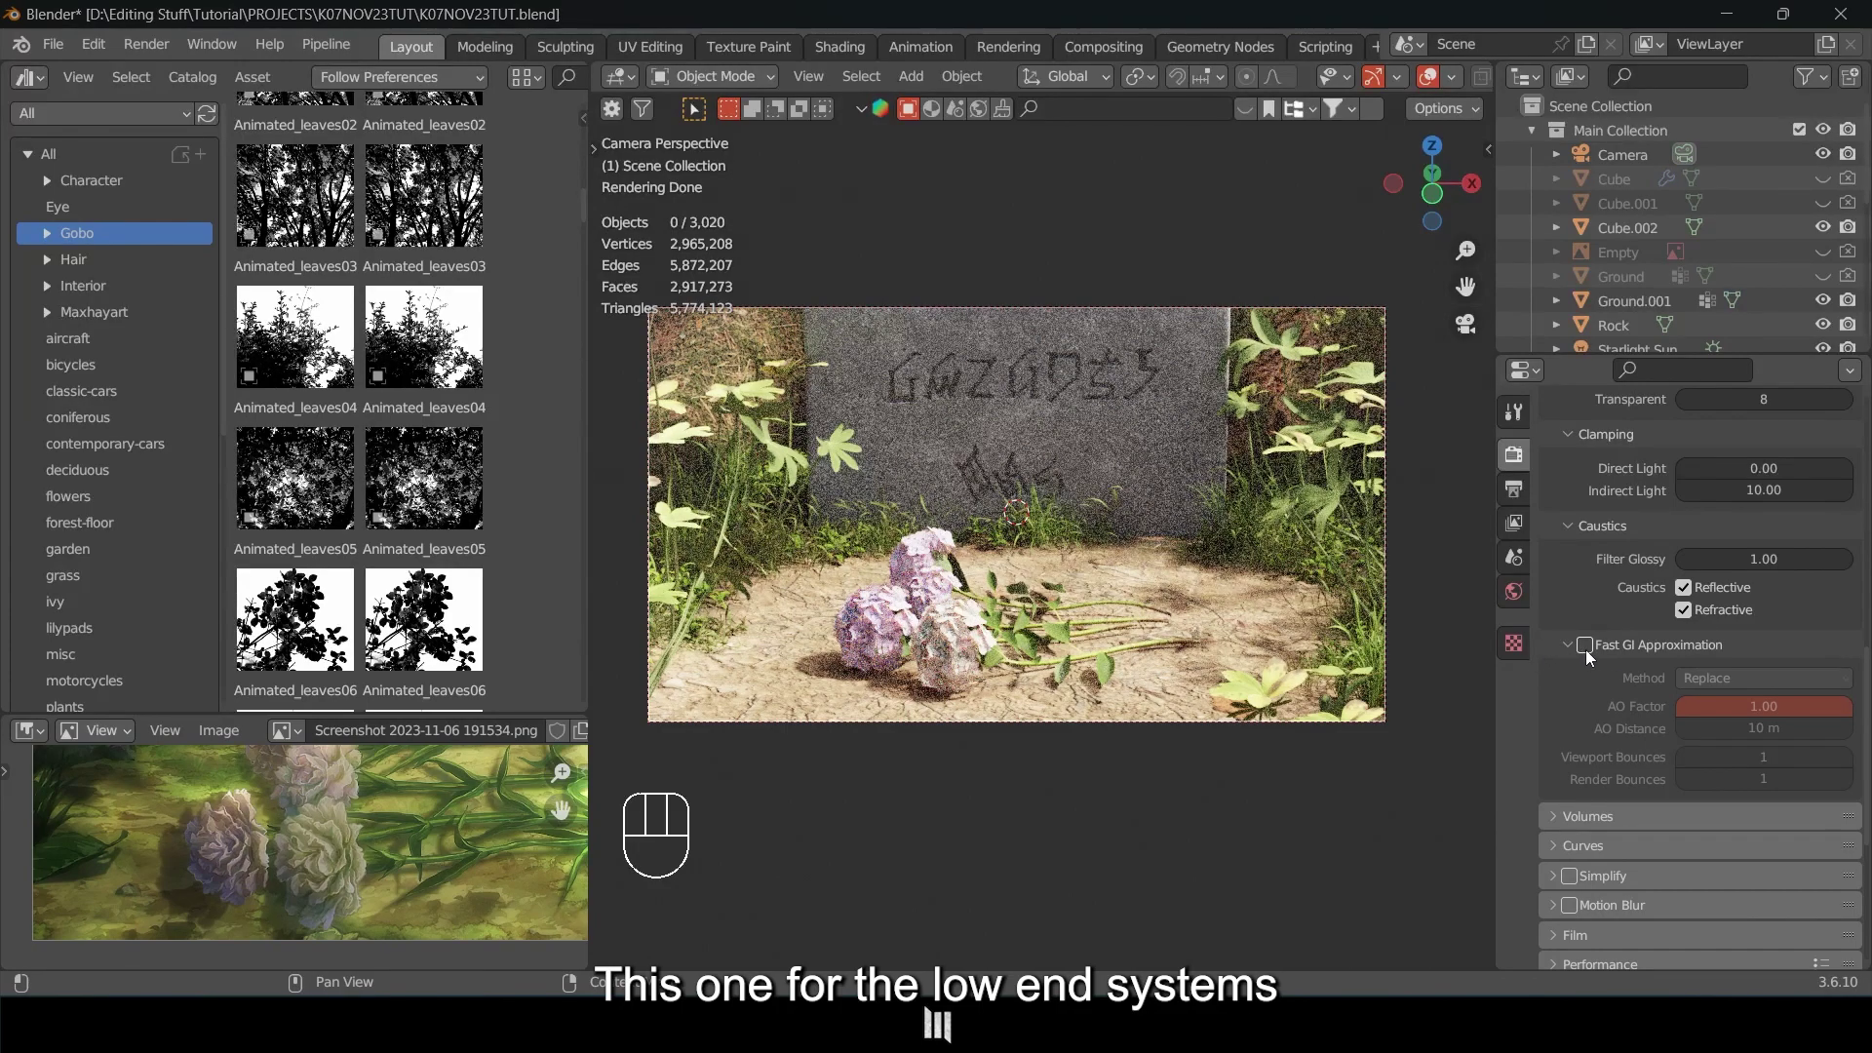
left_click(1586, 647)
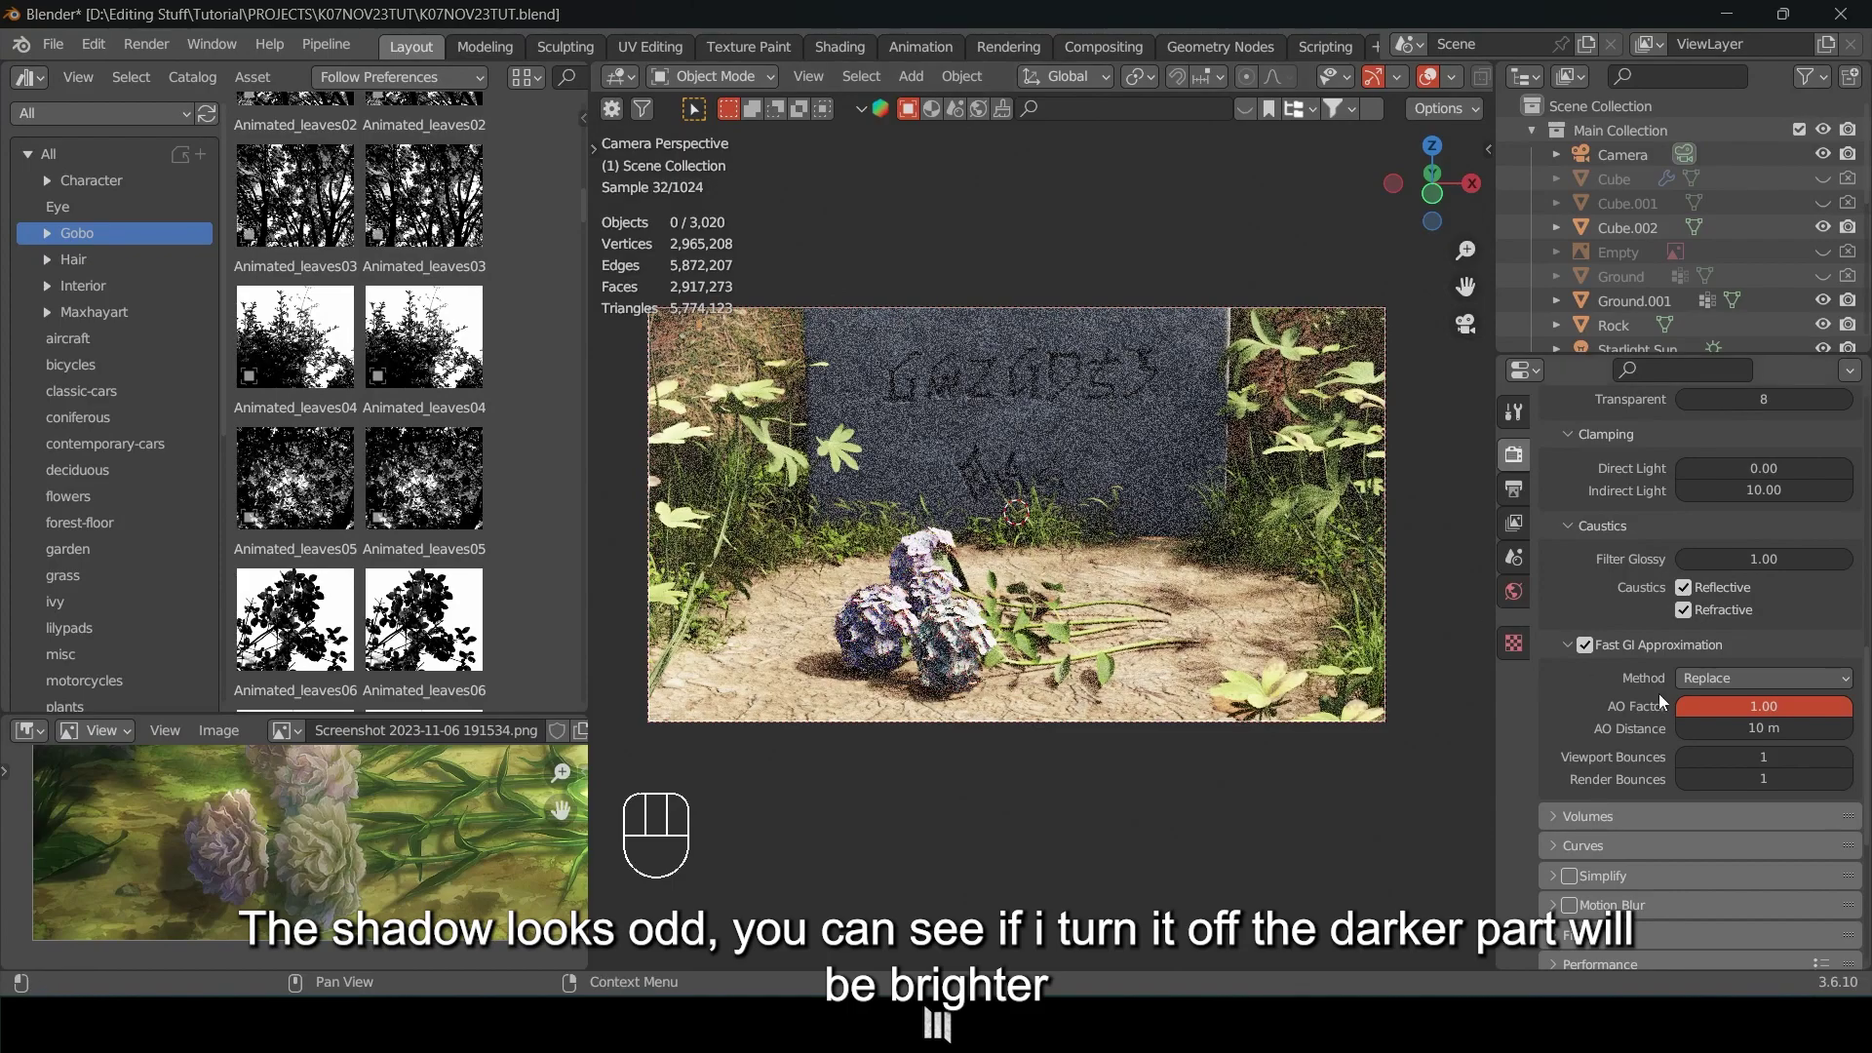
left_click(1587, 646)
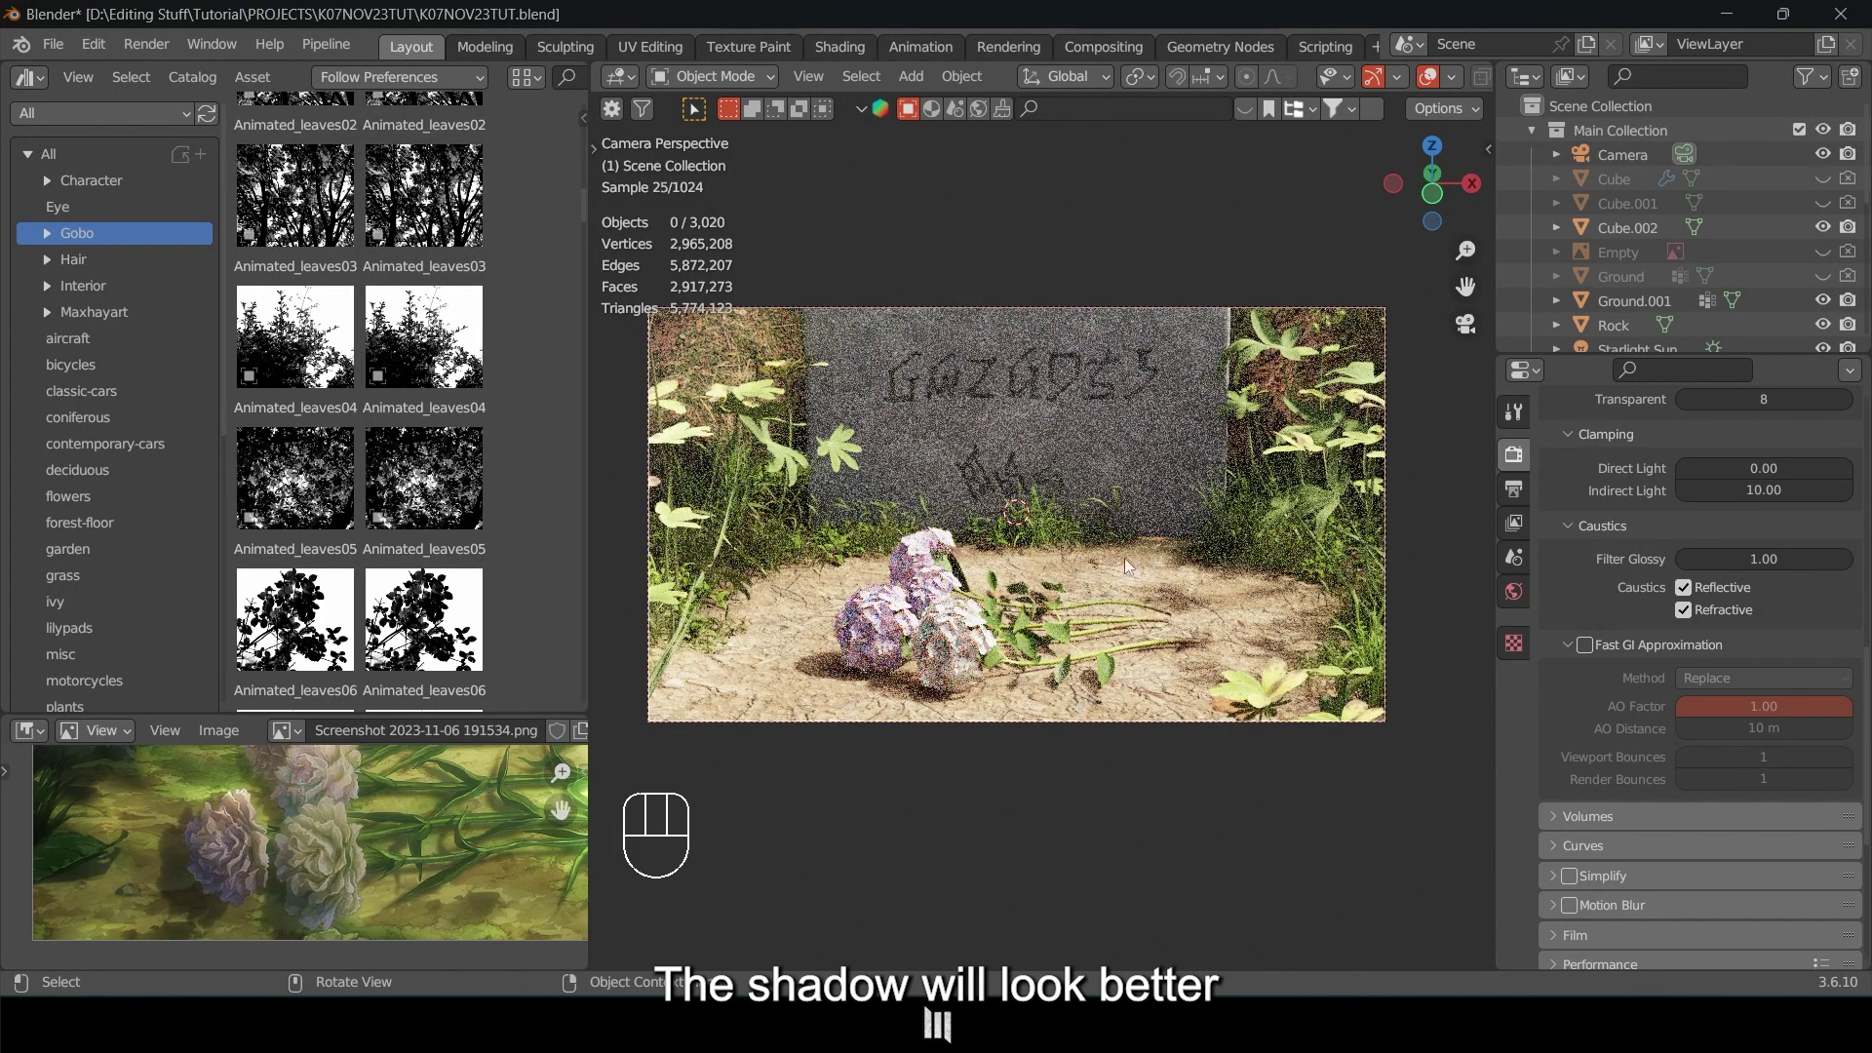
left_click(1586, 647)
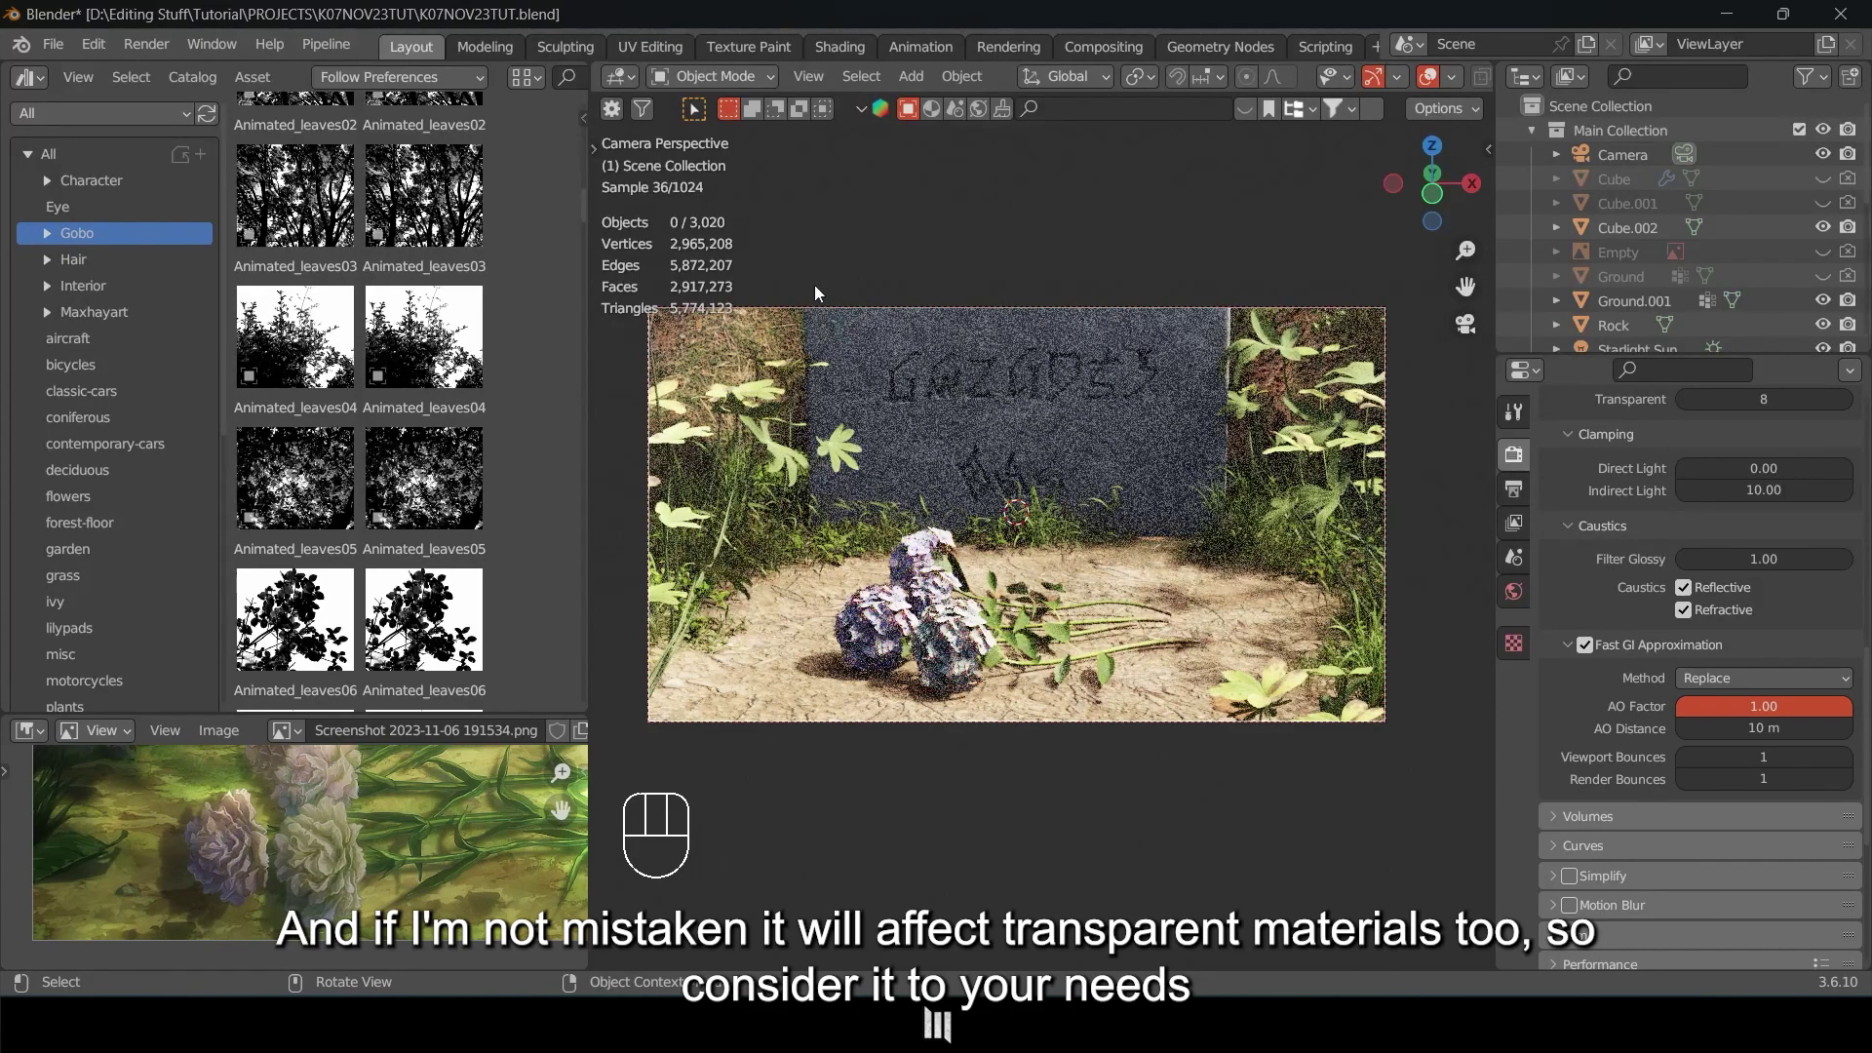
left_click(1583, 647)
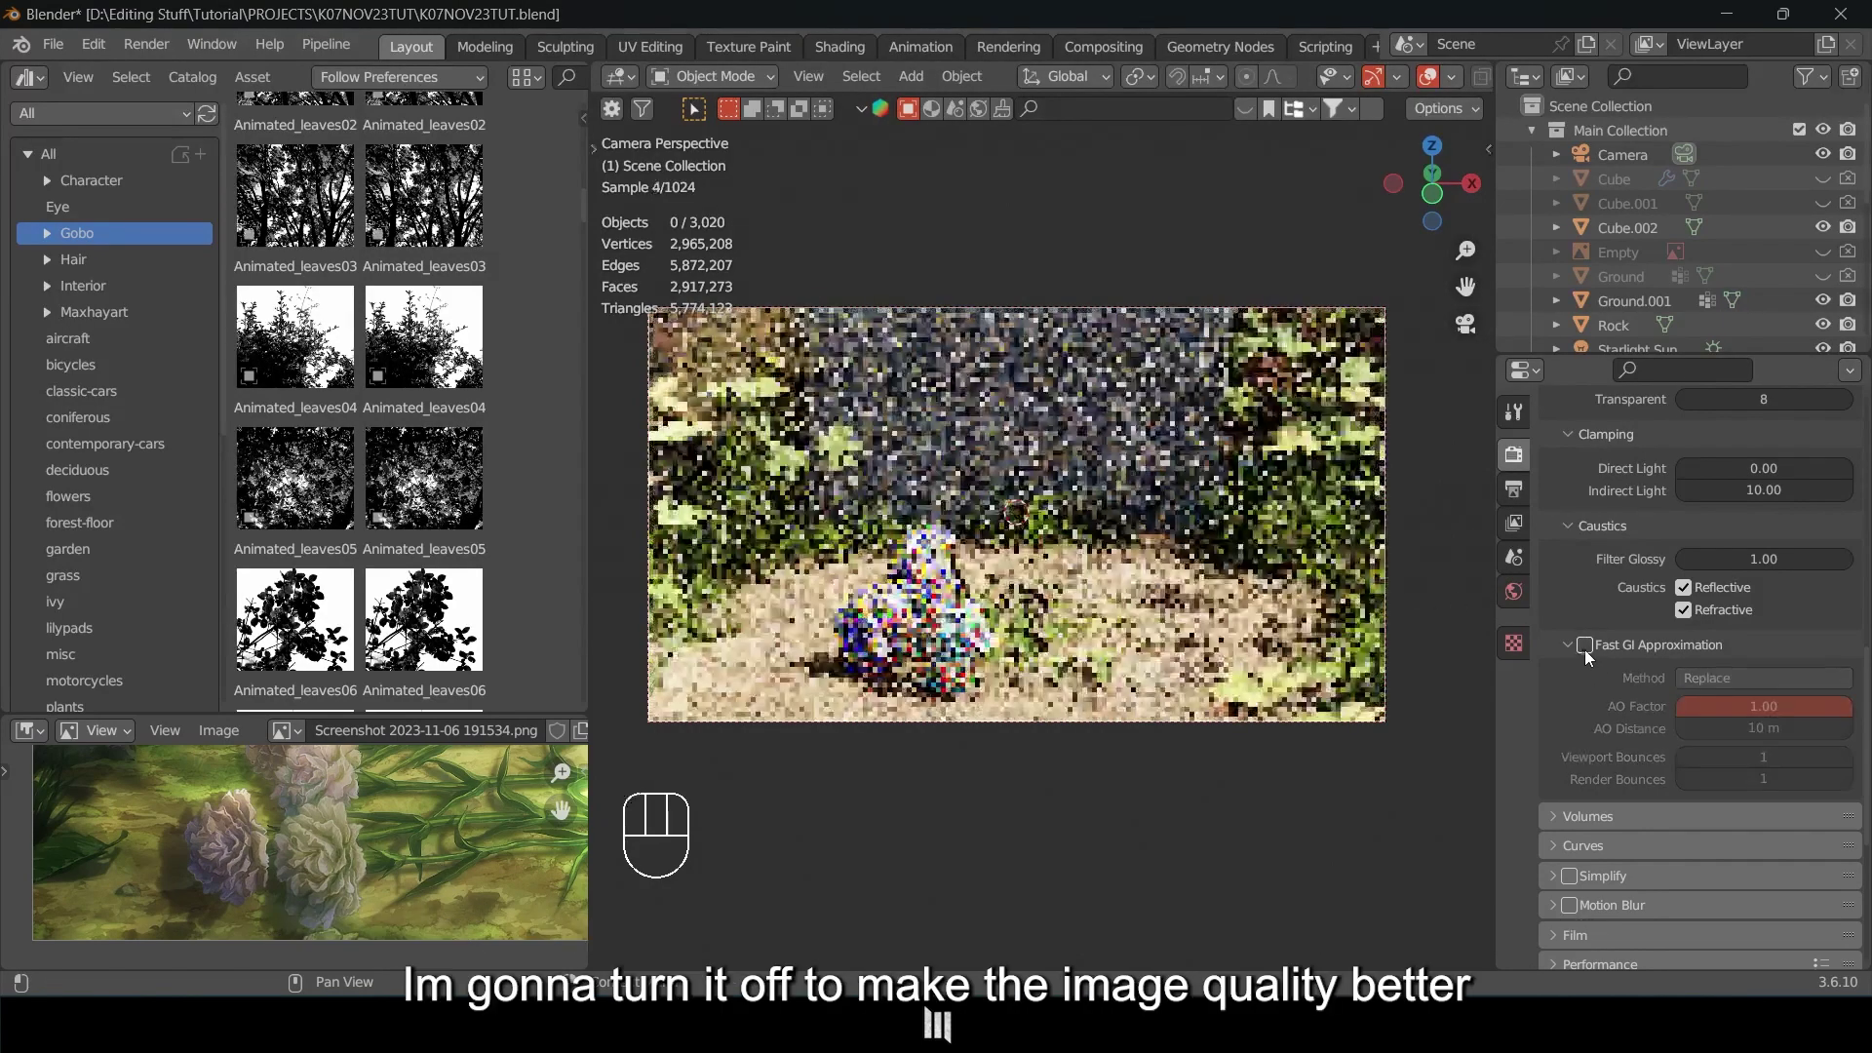
Examine the render Performance settings, especially the memory tile size, and close them to reveal the color management options.
scroll(1756, 585, "down", 8)
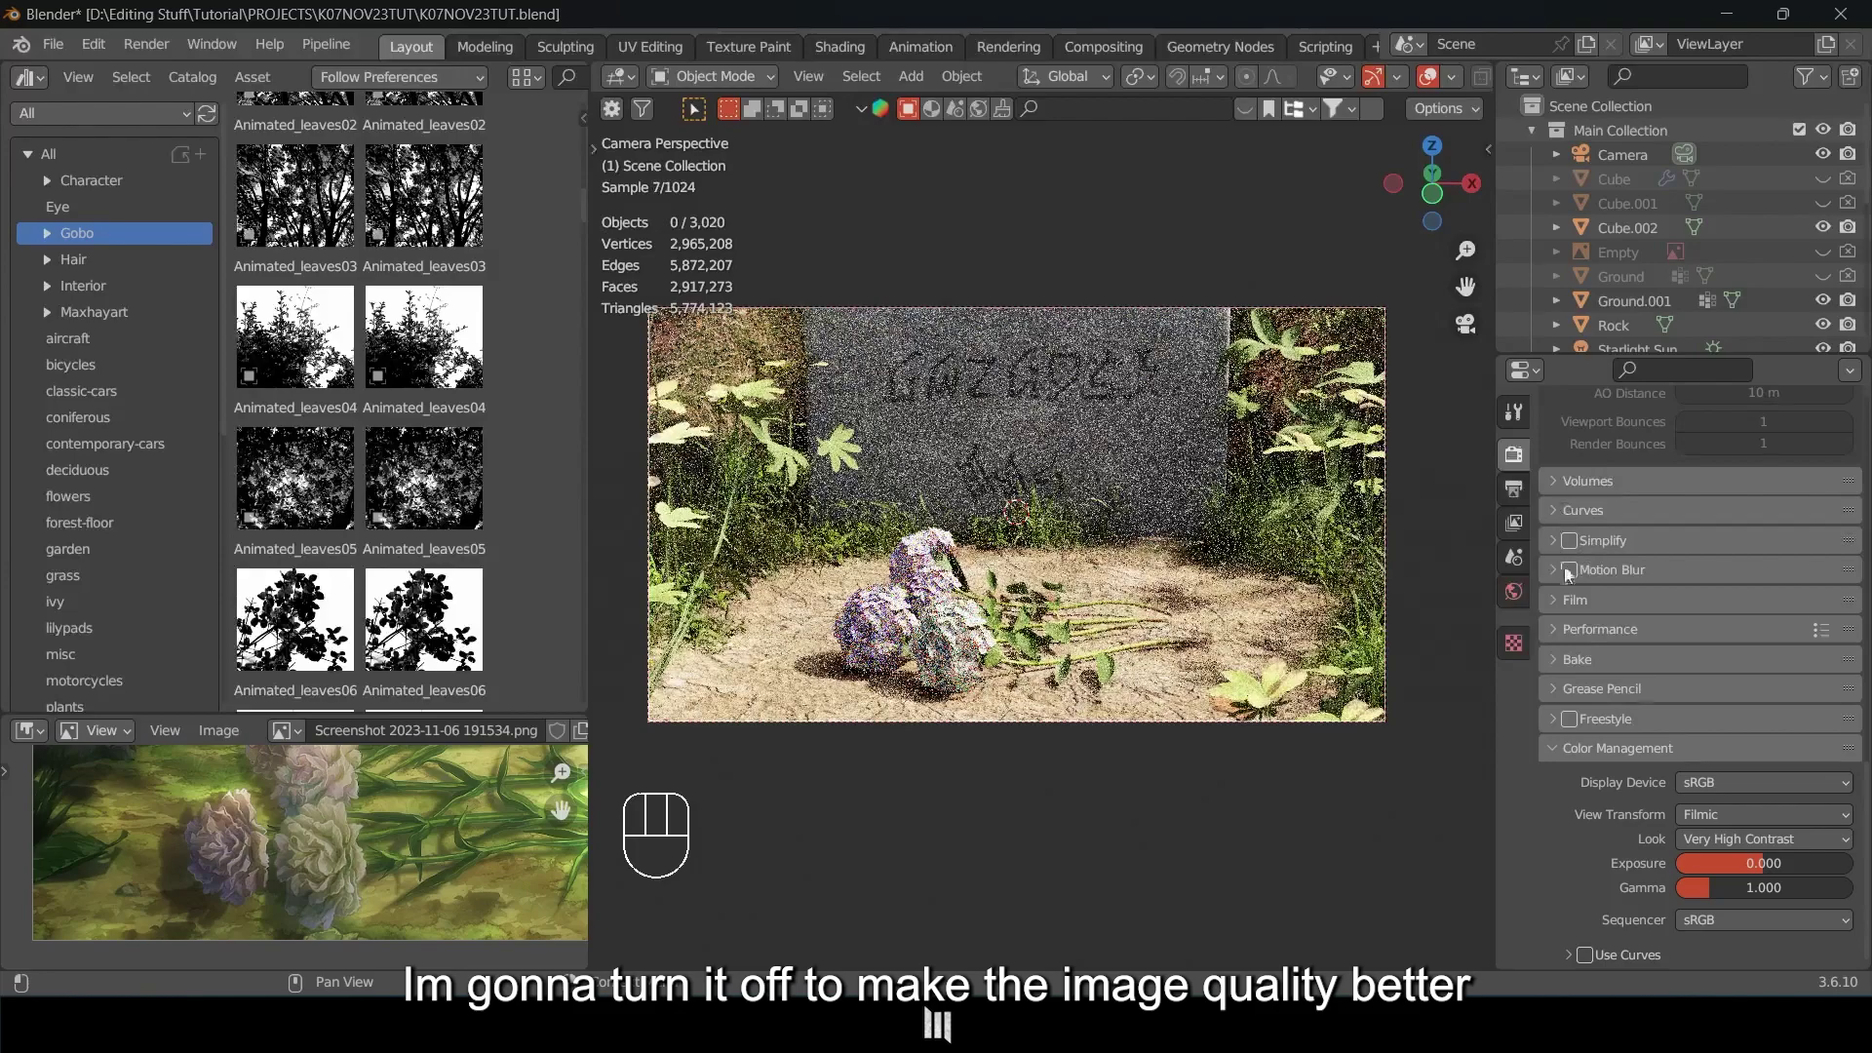
left_click(1562, 626)
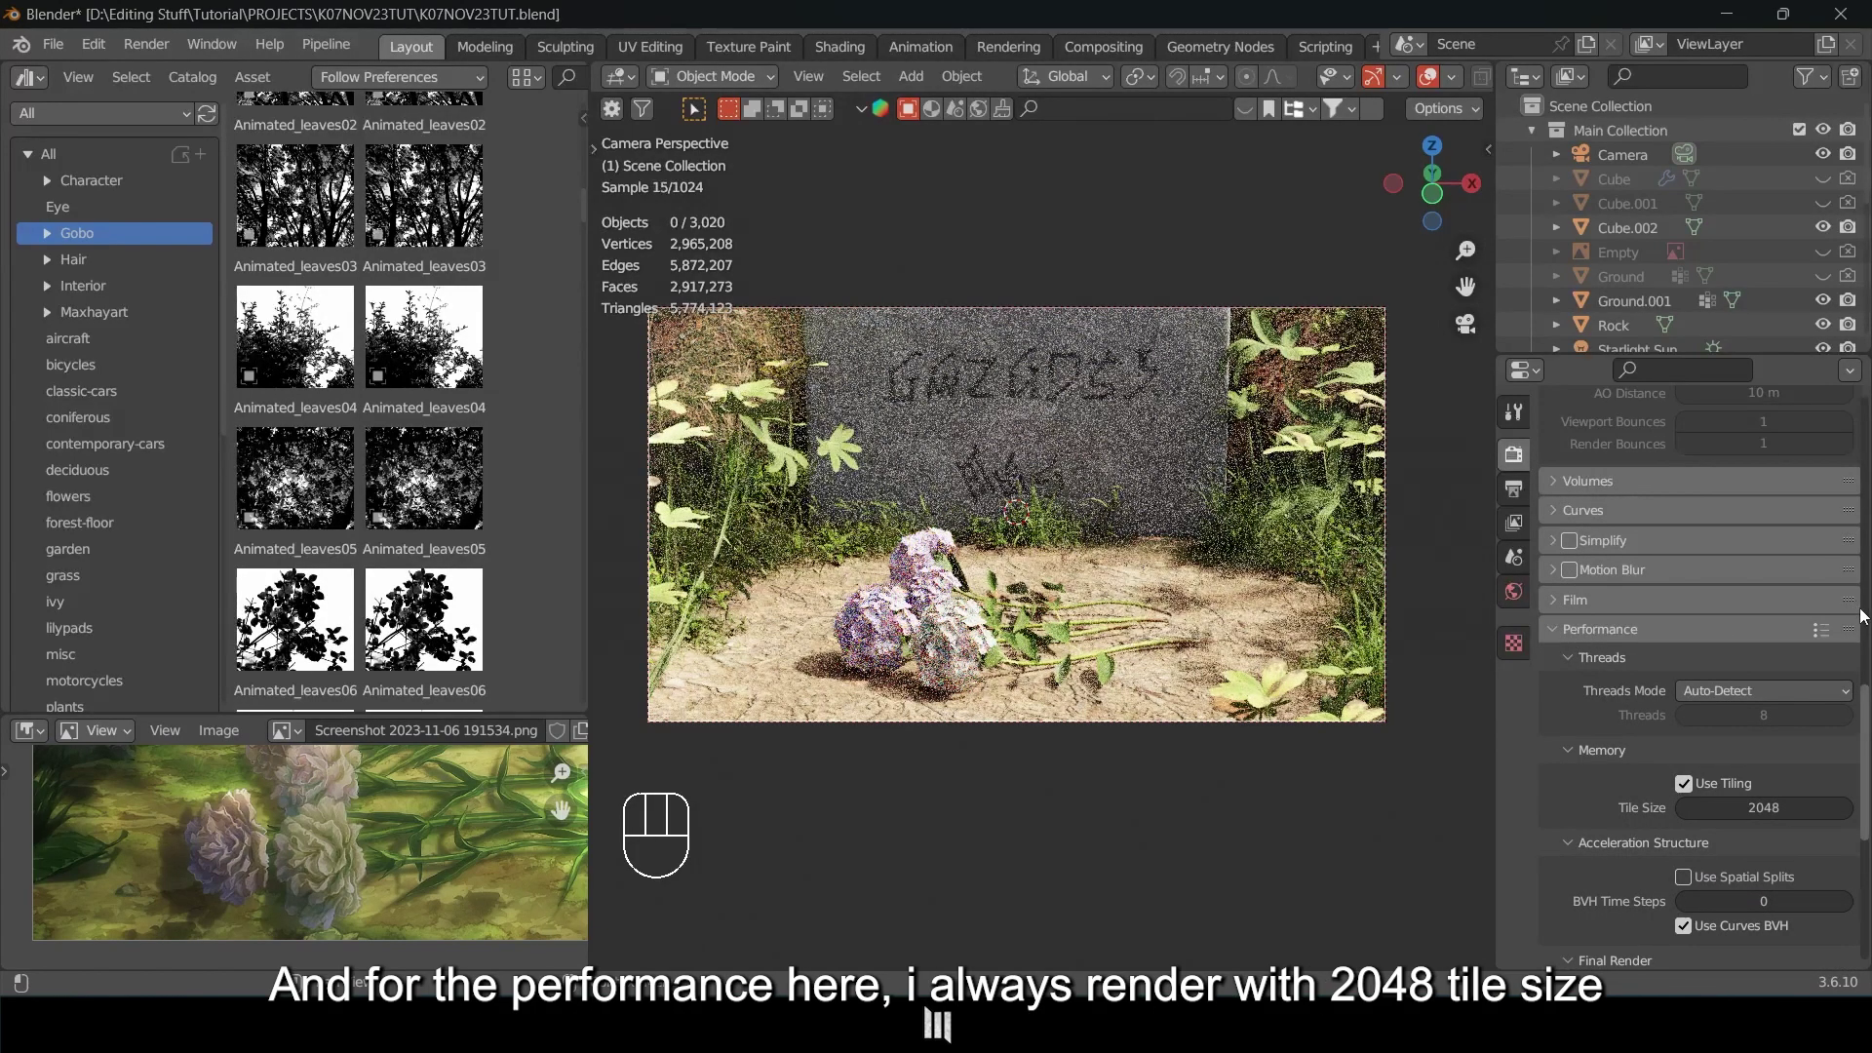
scroll(1866, 710, "down", 4)
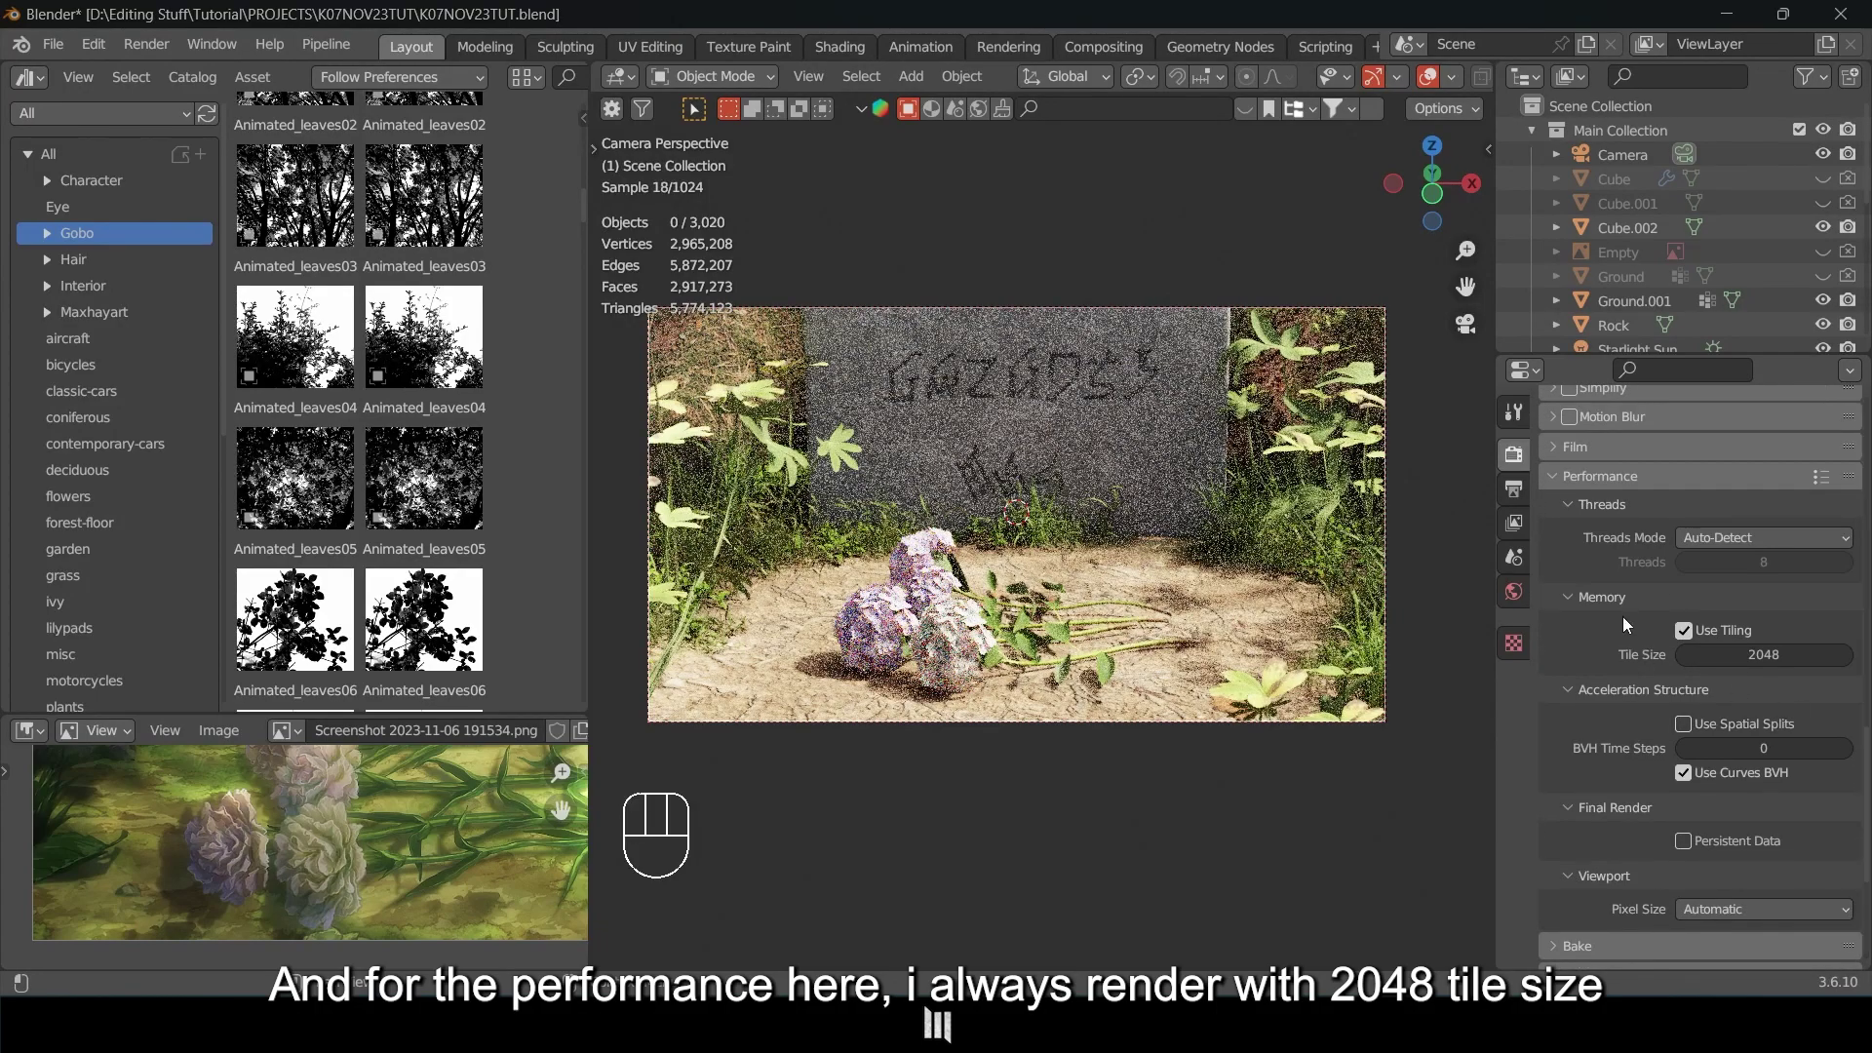
left_click(1767, 658)
left_click(1775, 682)
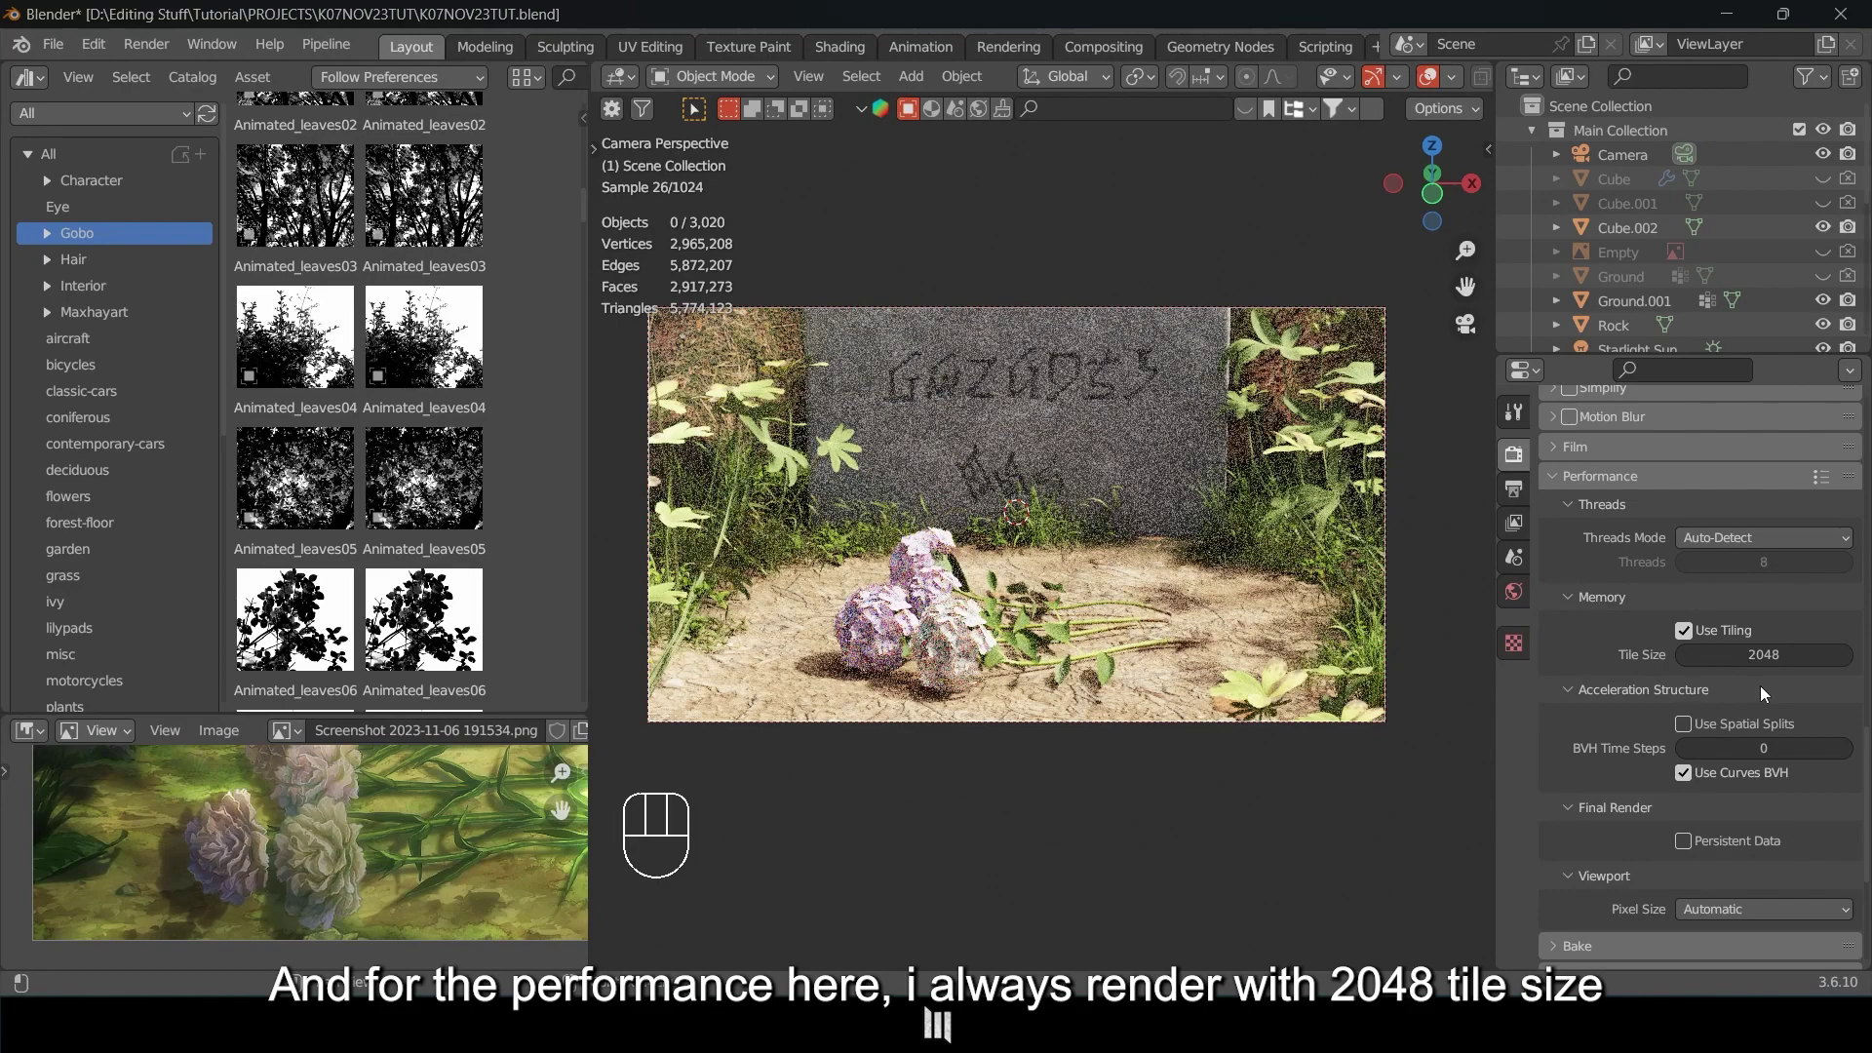
scroll(1550, 484, "up", 4)
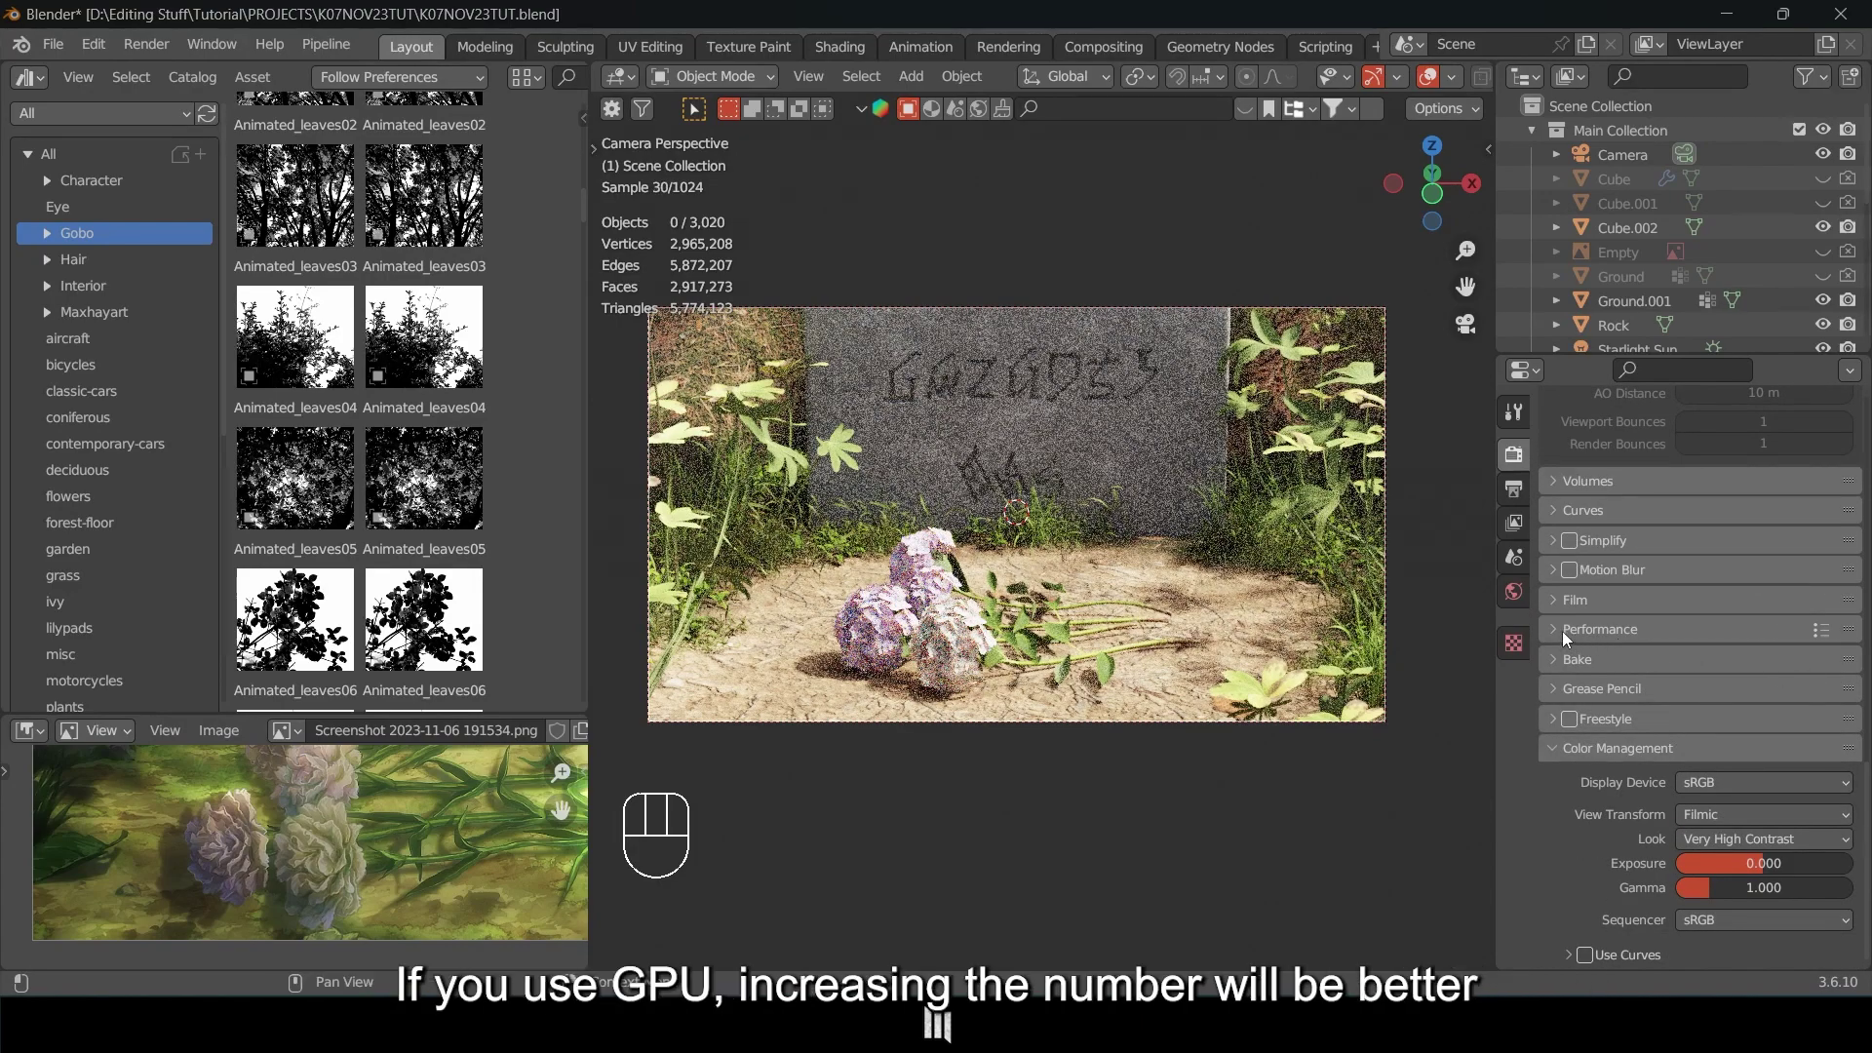
left_click(1742, 808)
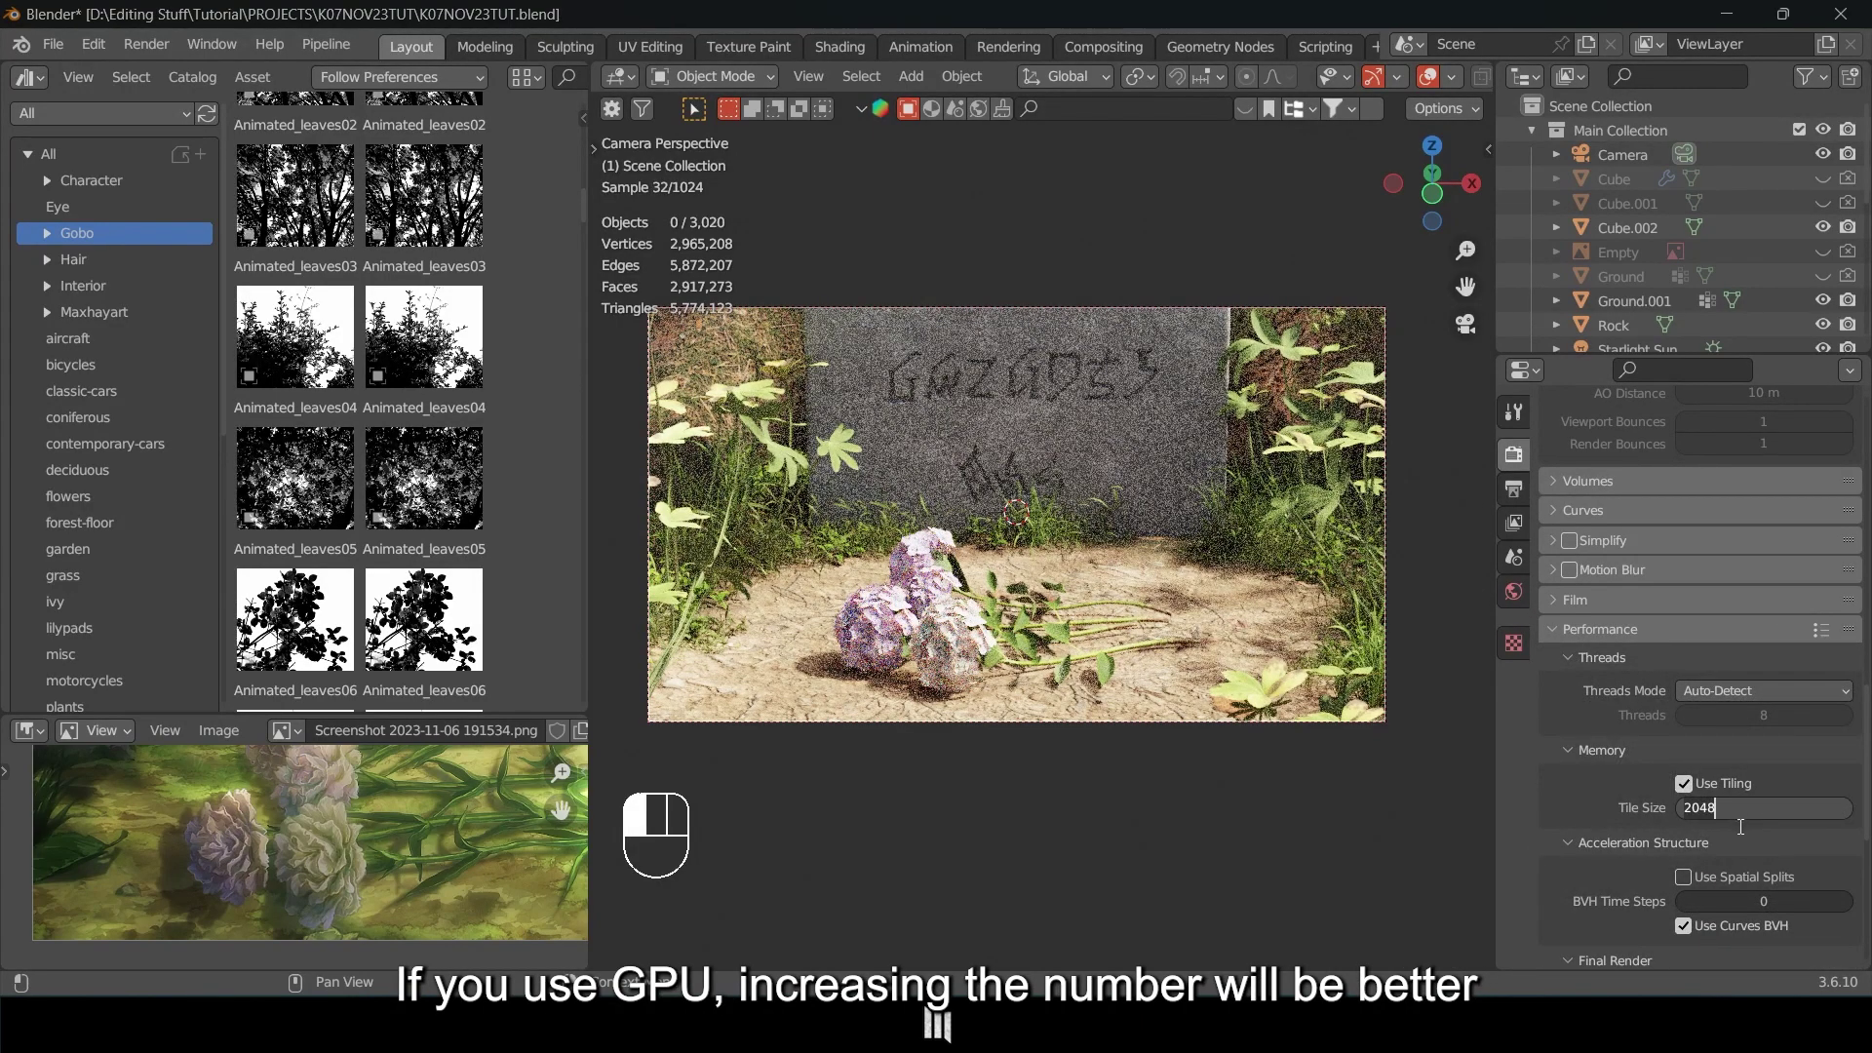
key("Return")
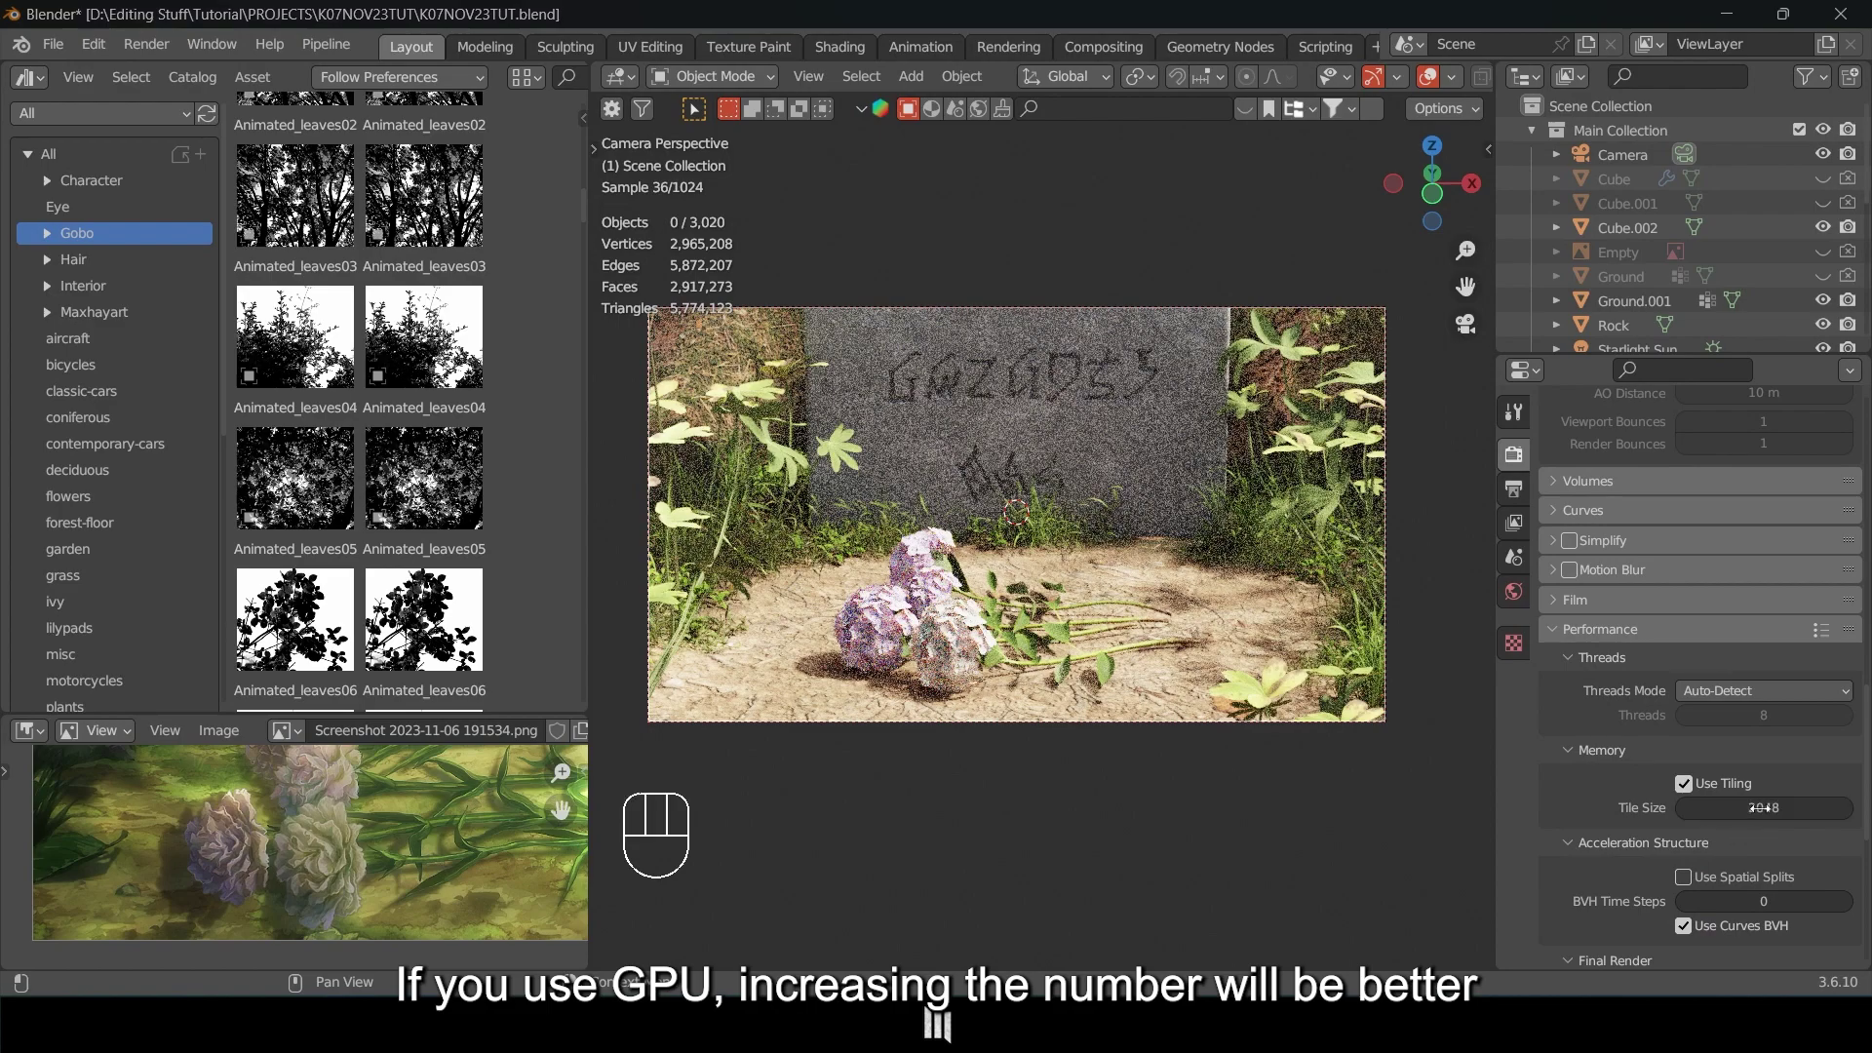
scroll(1781, 690, "down", 4)
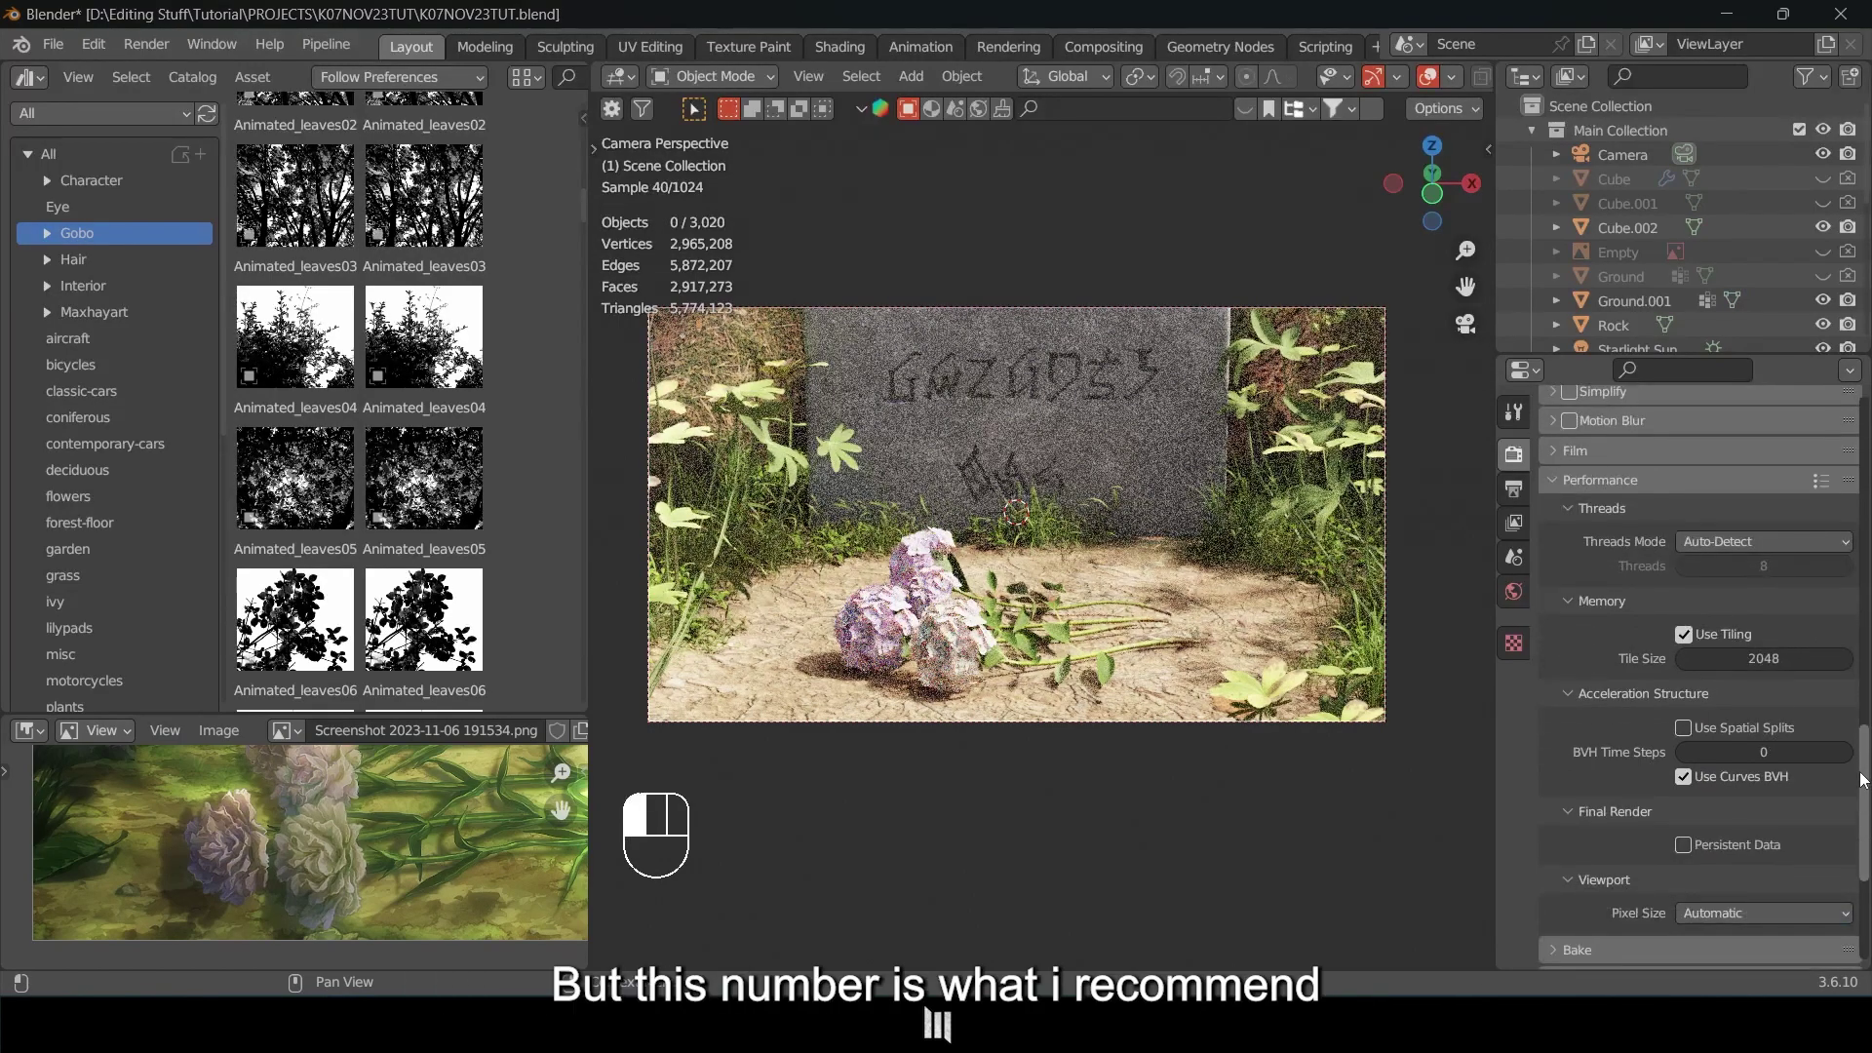
left_click(1769, 662)
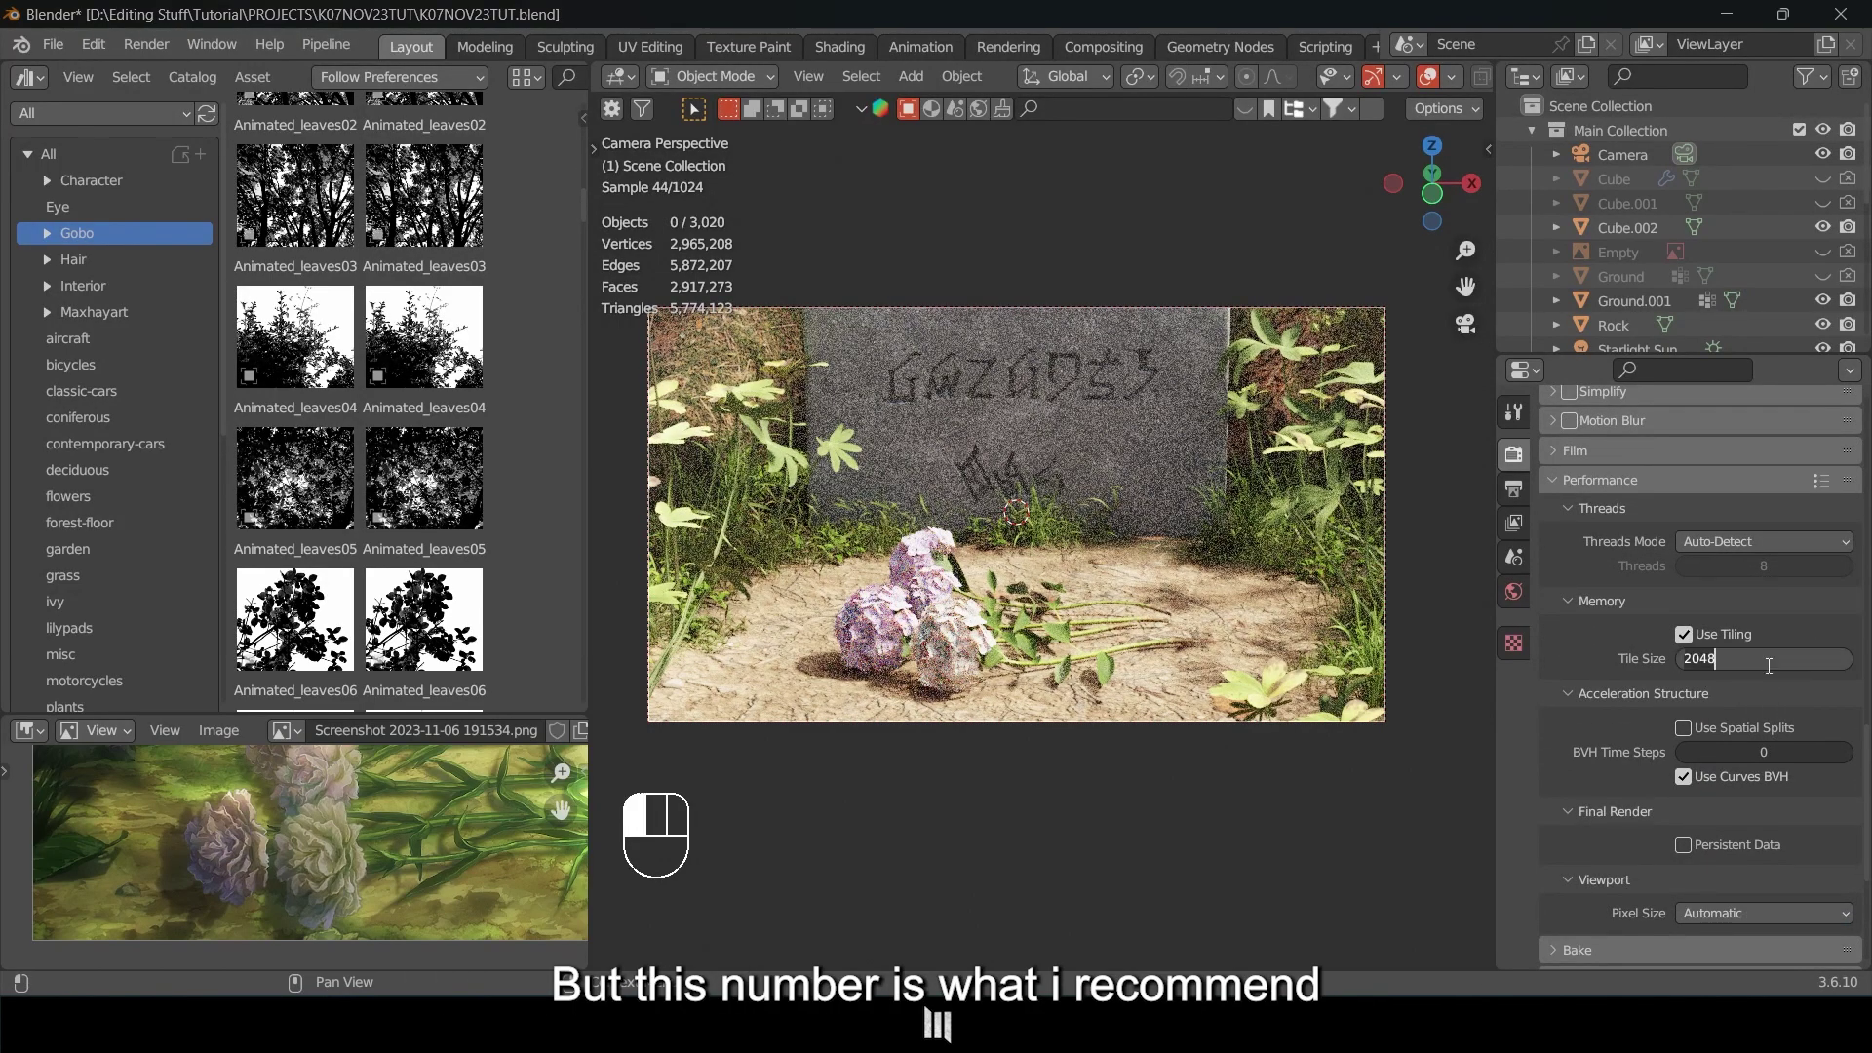
left_click(1751, 687)
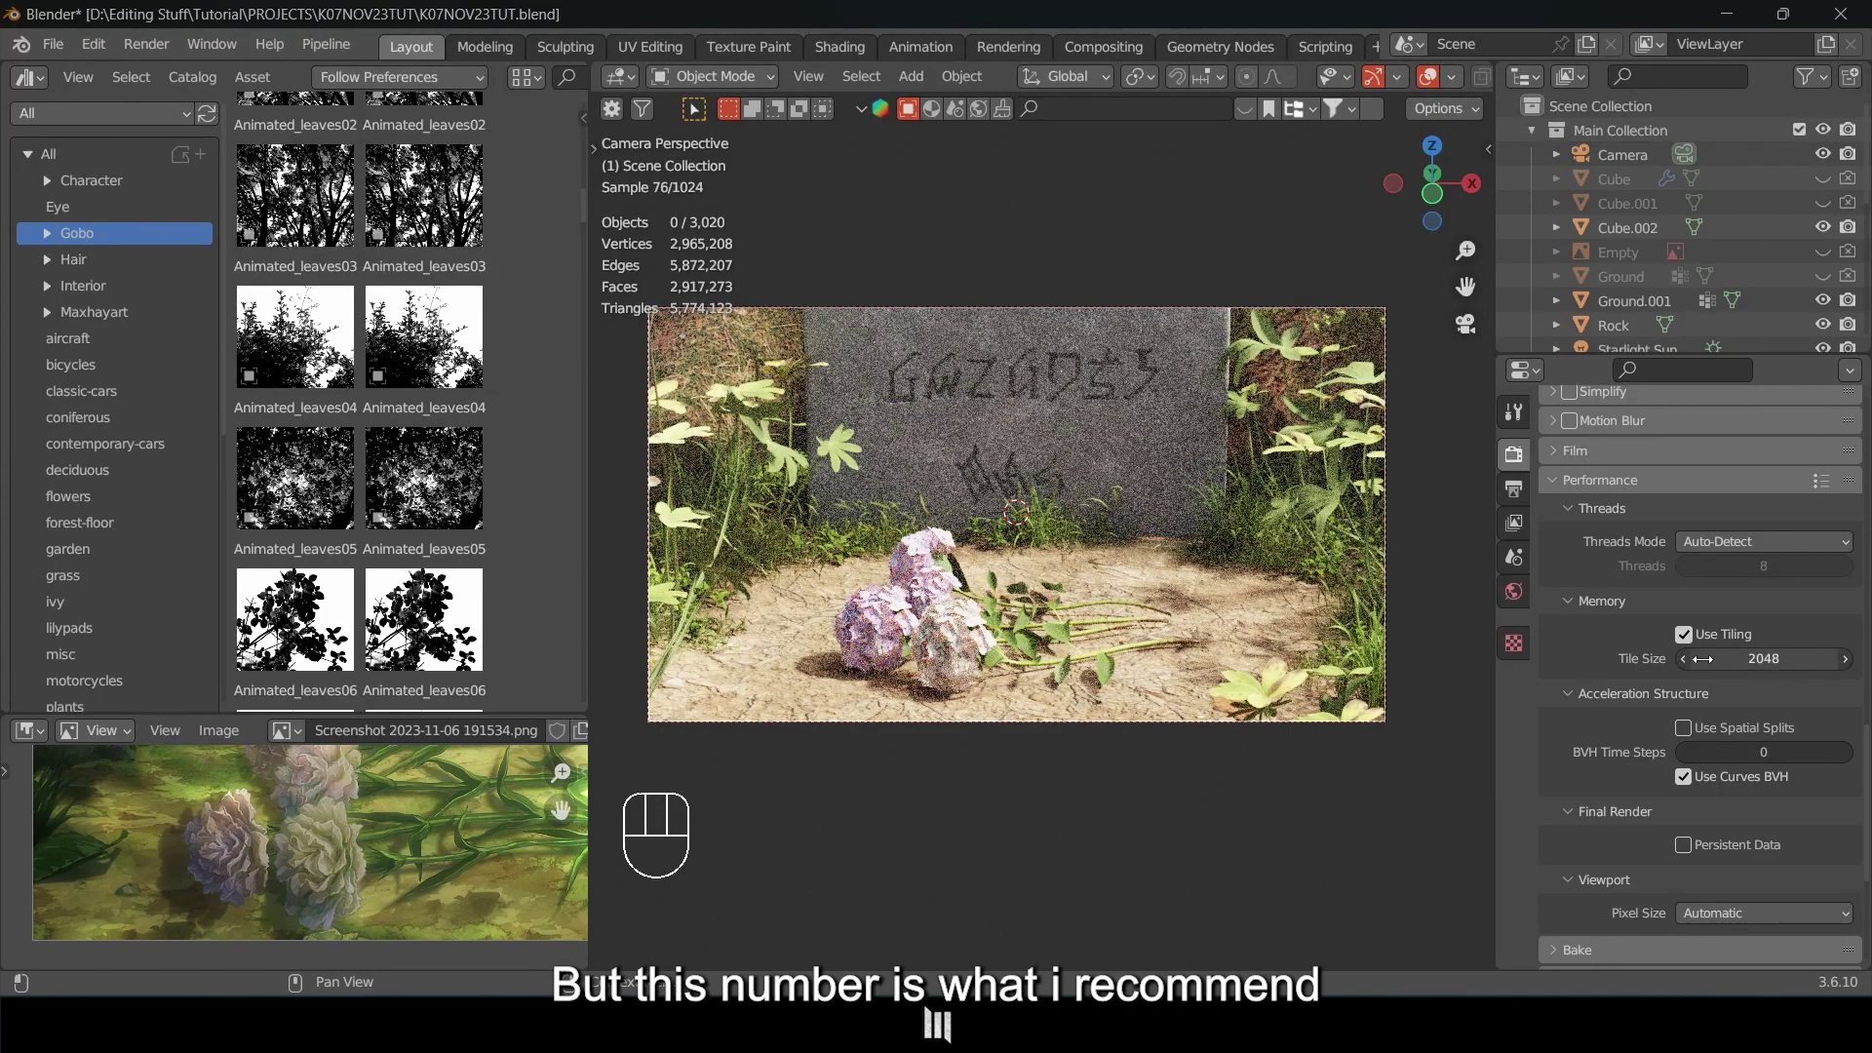
left_click(1713, 655)
left_click(1651, 687)
left_click(1585, 482)
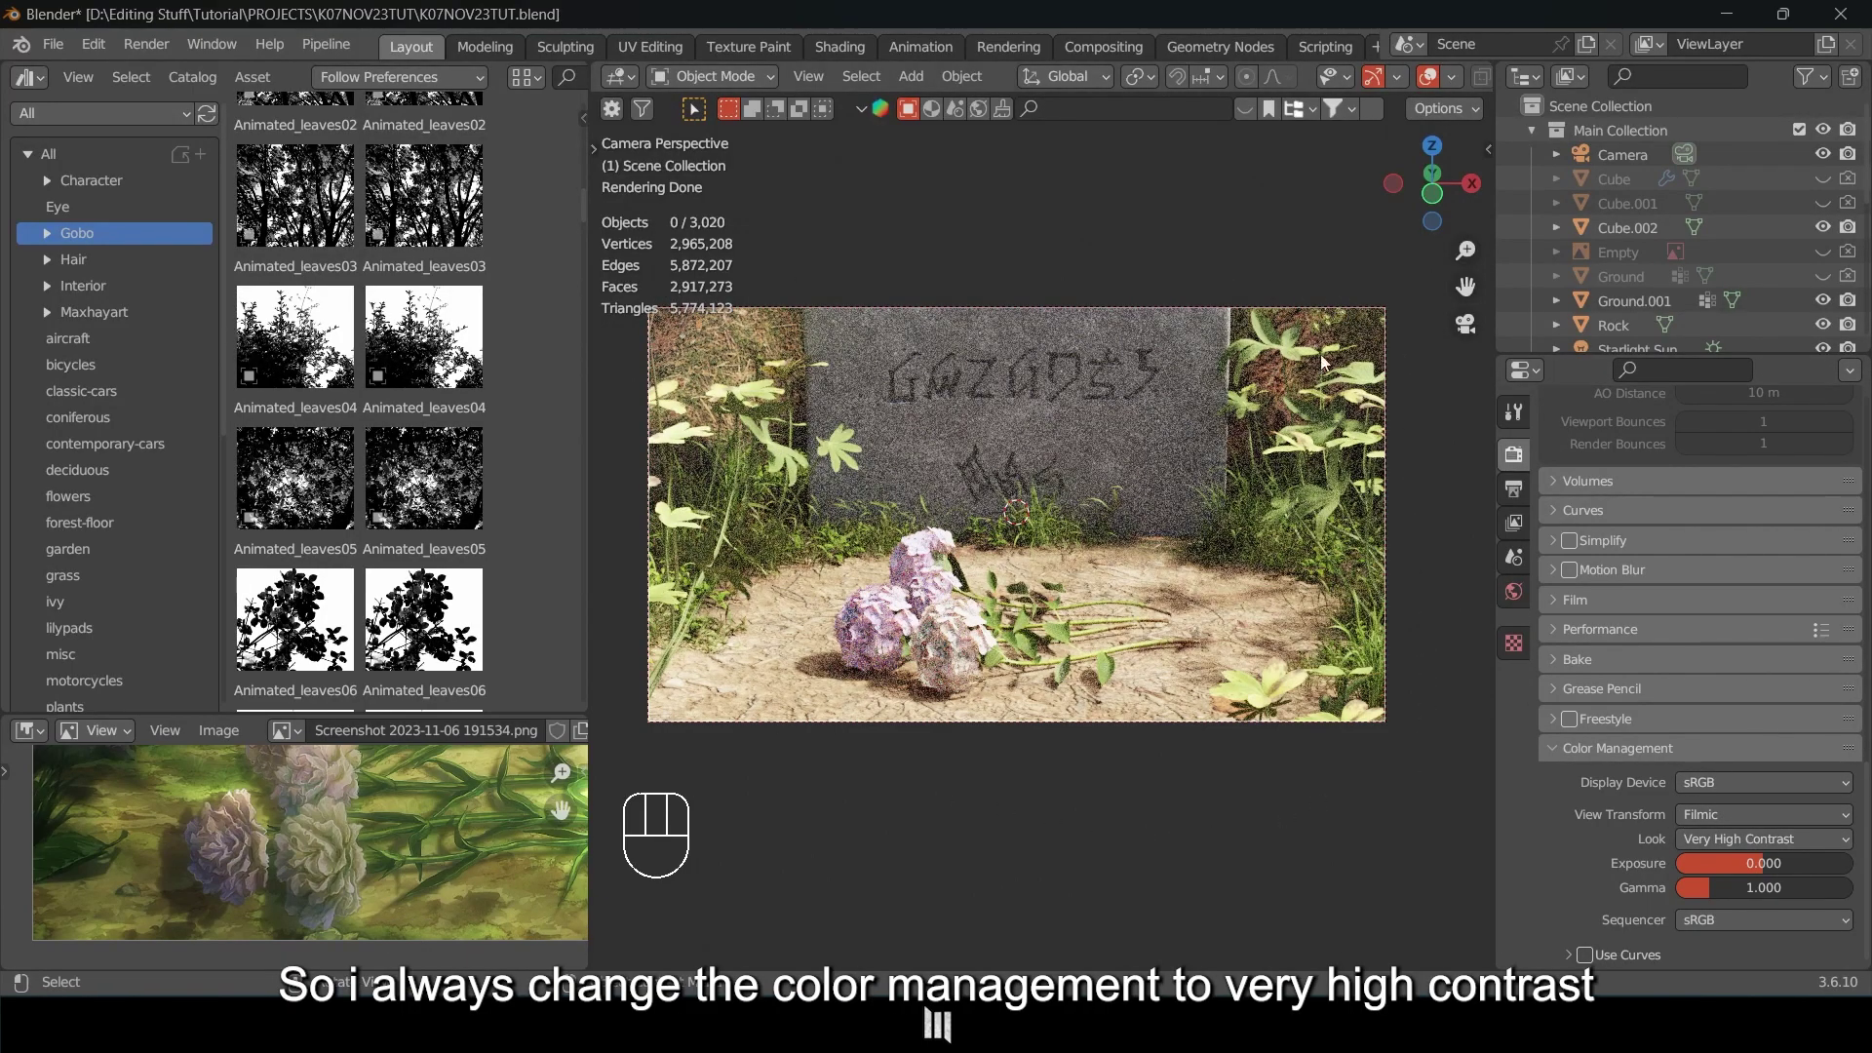
Compare the None look with Very High Contrast in the color management, restoring Very High Contrast.
left_click(1764, 841)
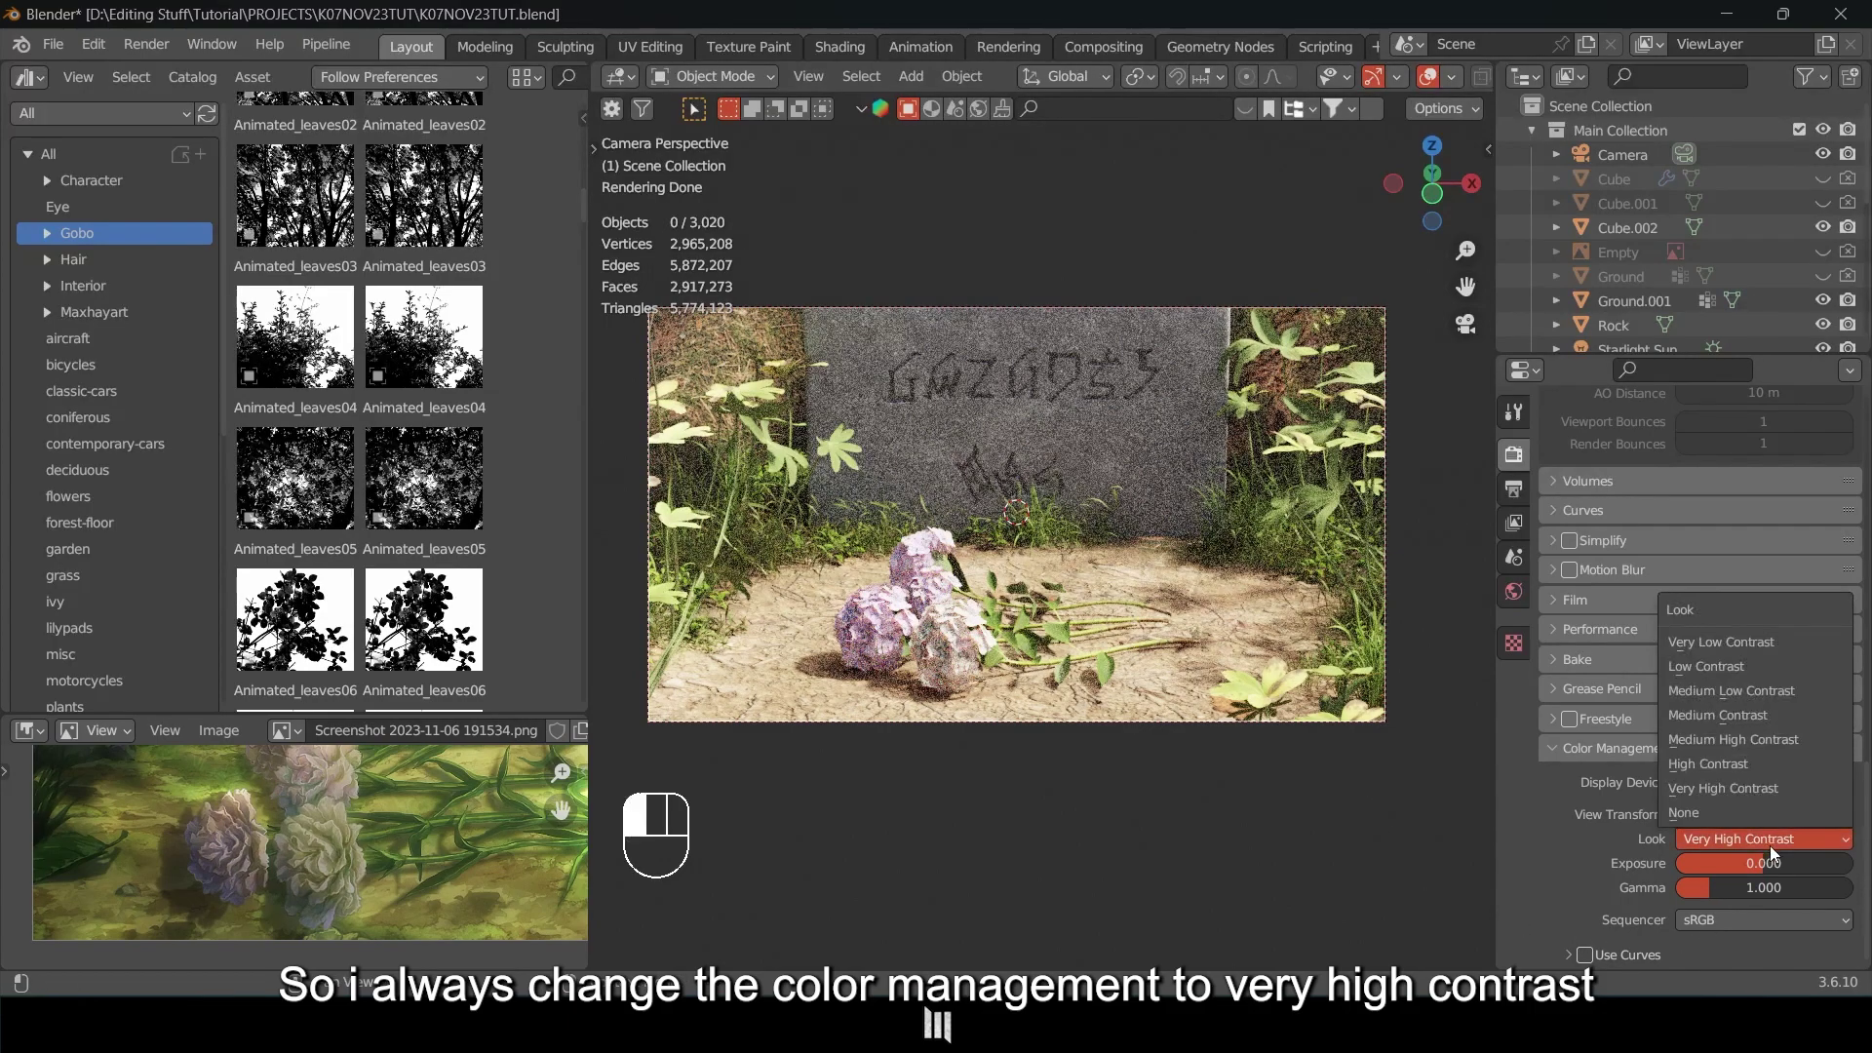
left_click(1726, 787)
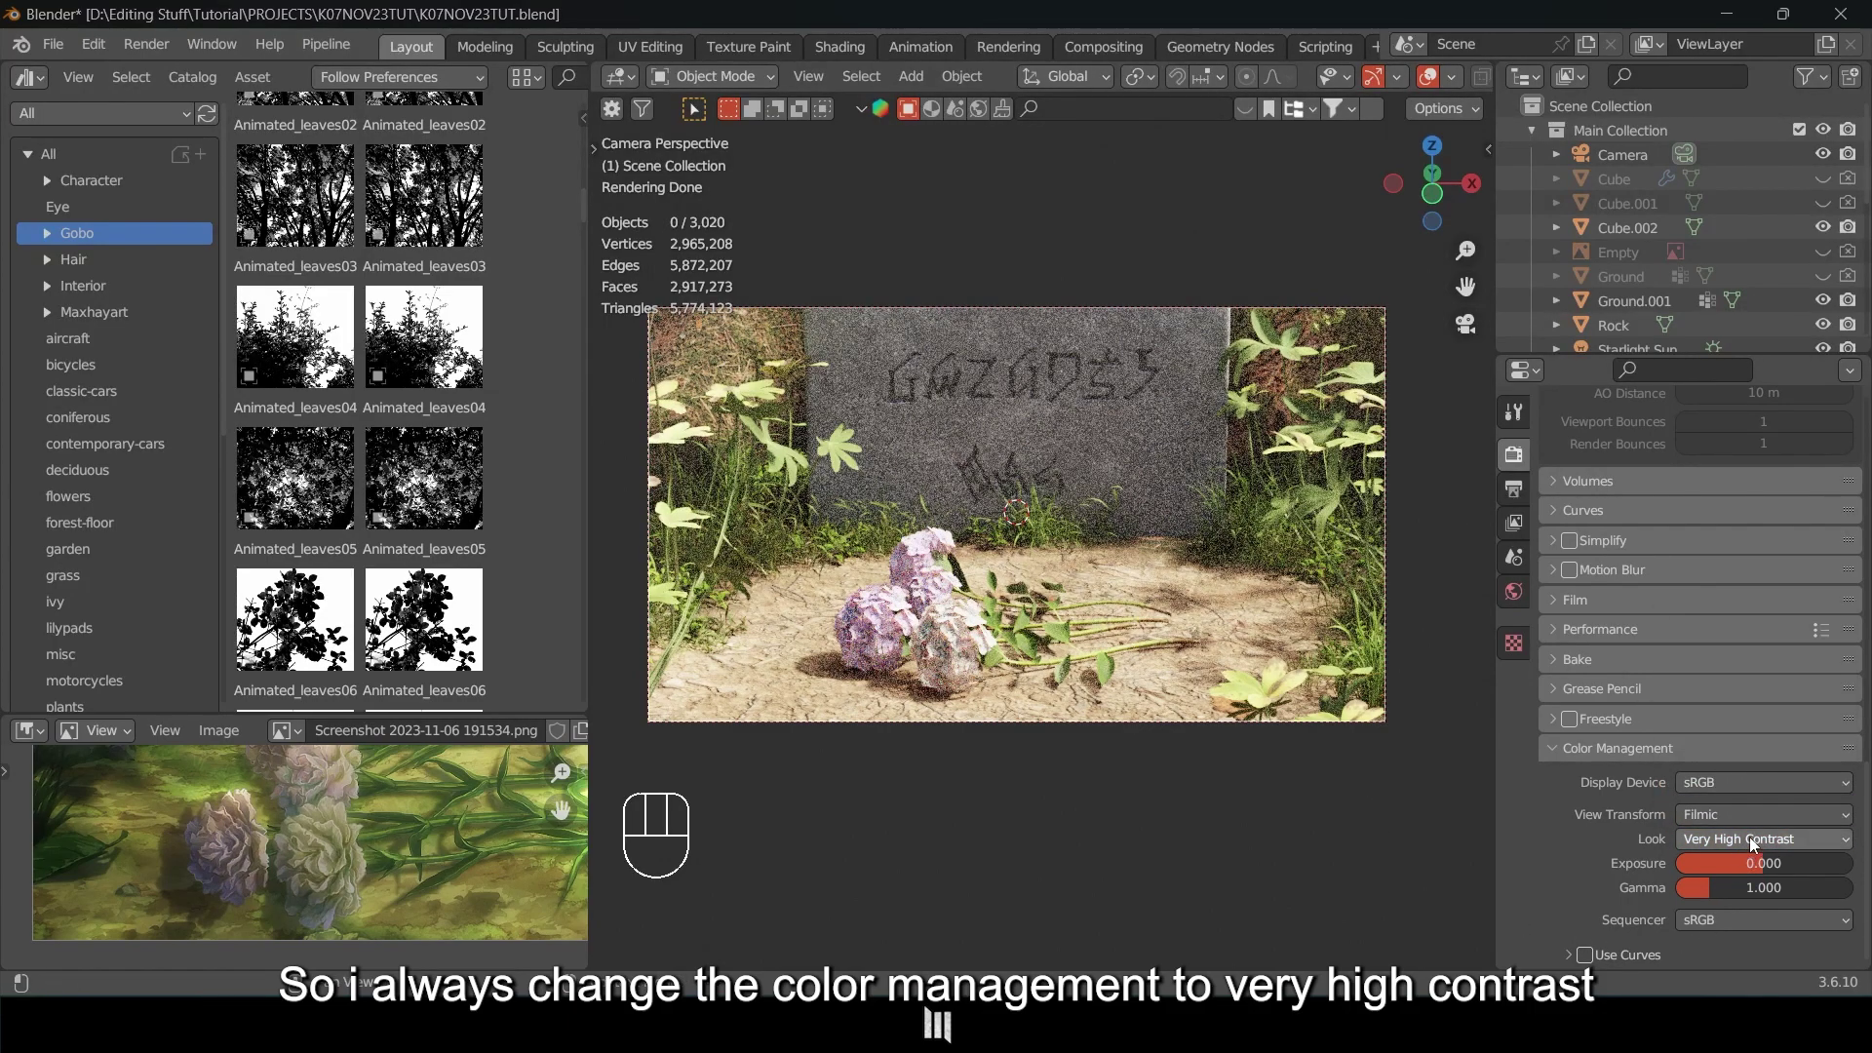
left_click(1819, 839)
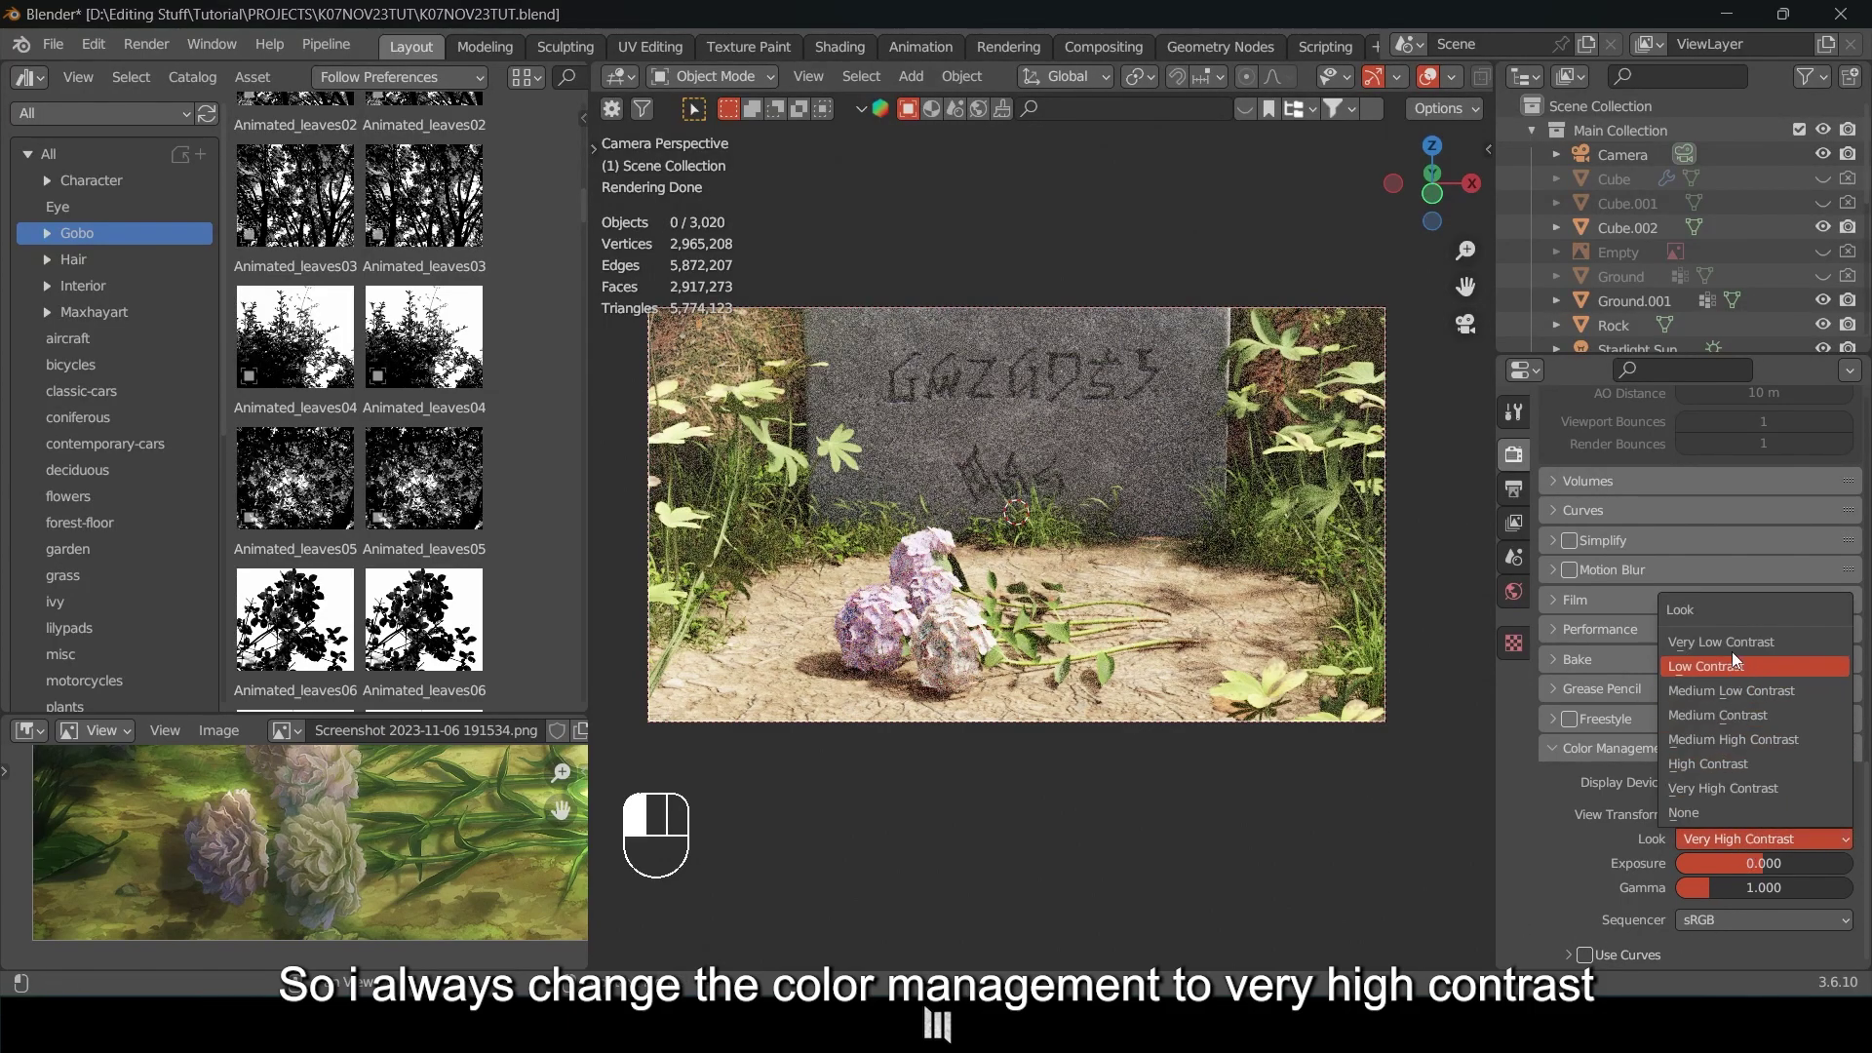
left_click(1708, 812)
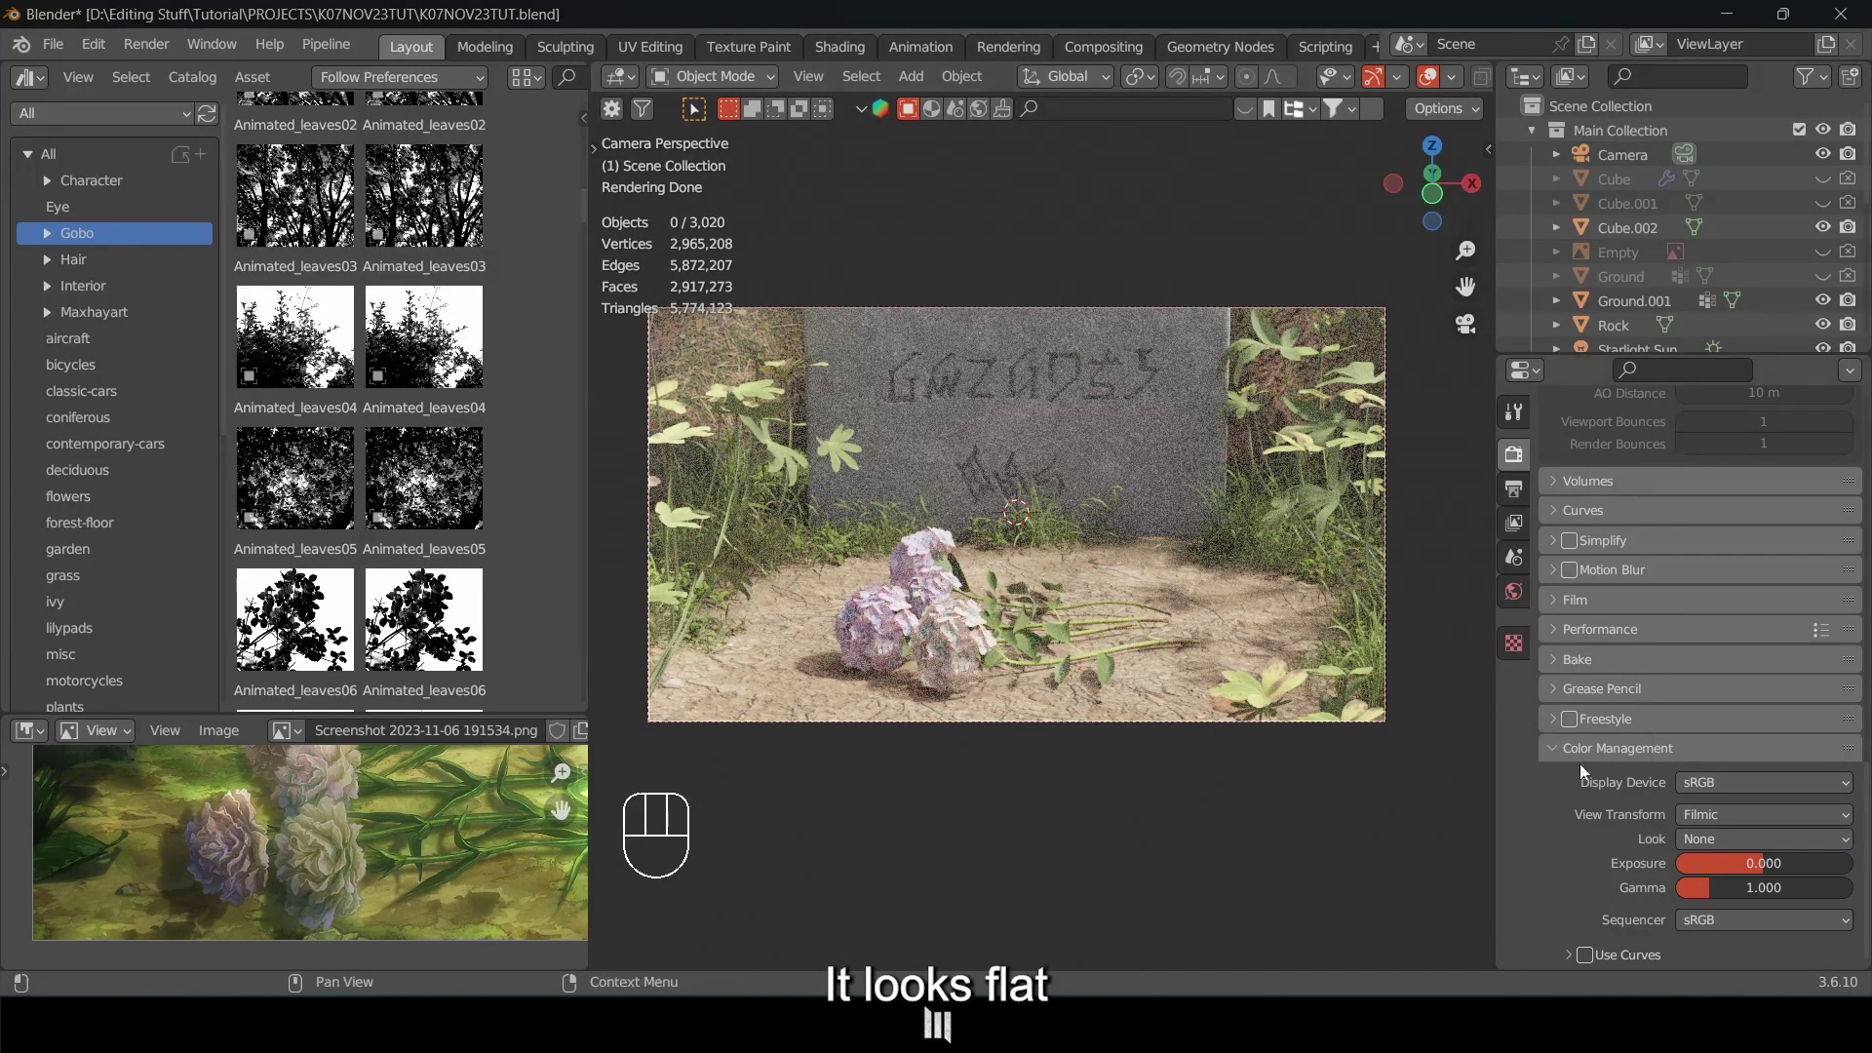
left_click(1702, 839)
left_click(1722, 788)
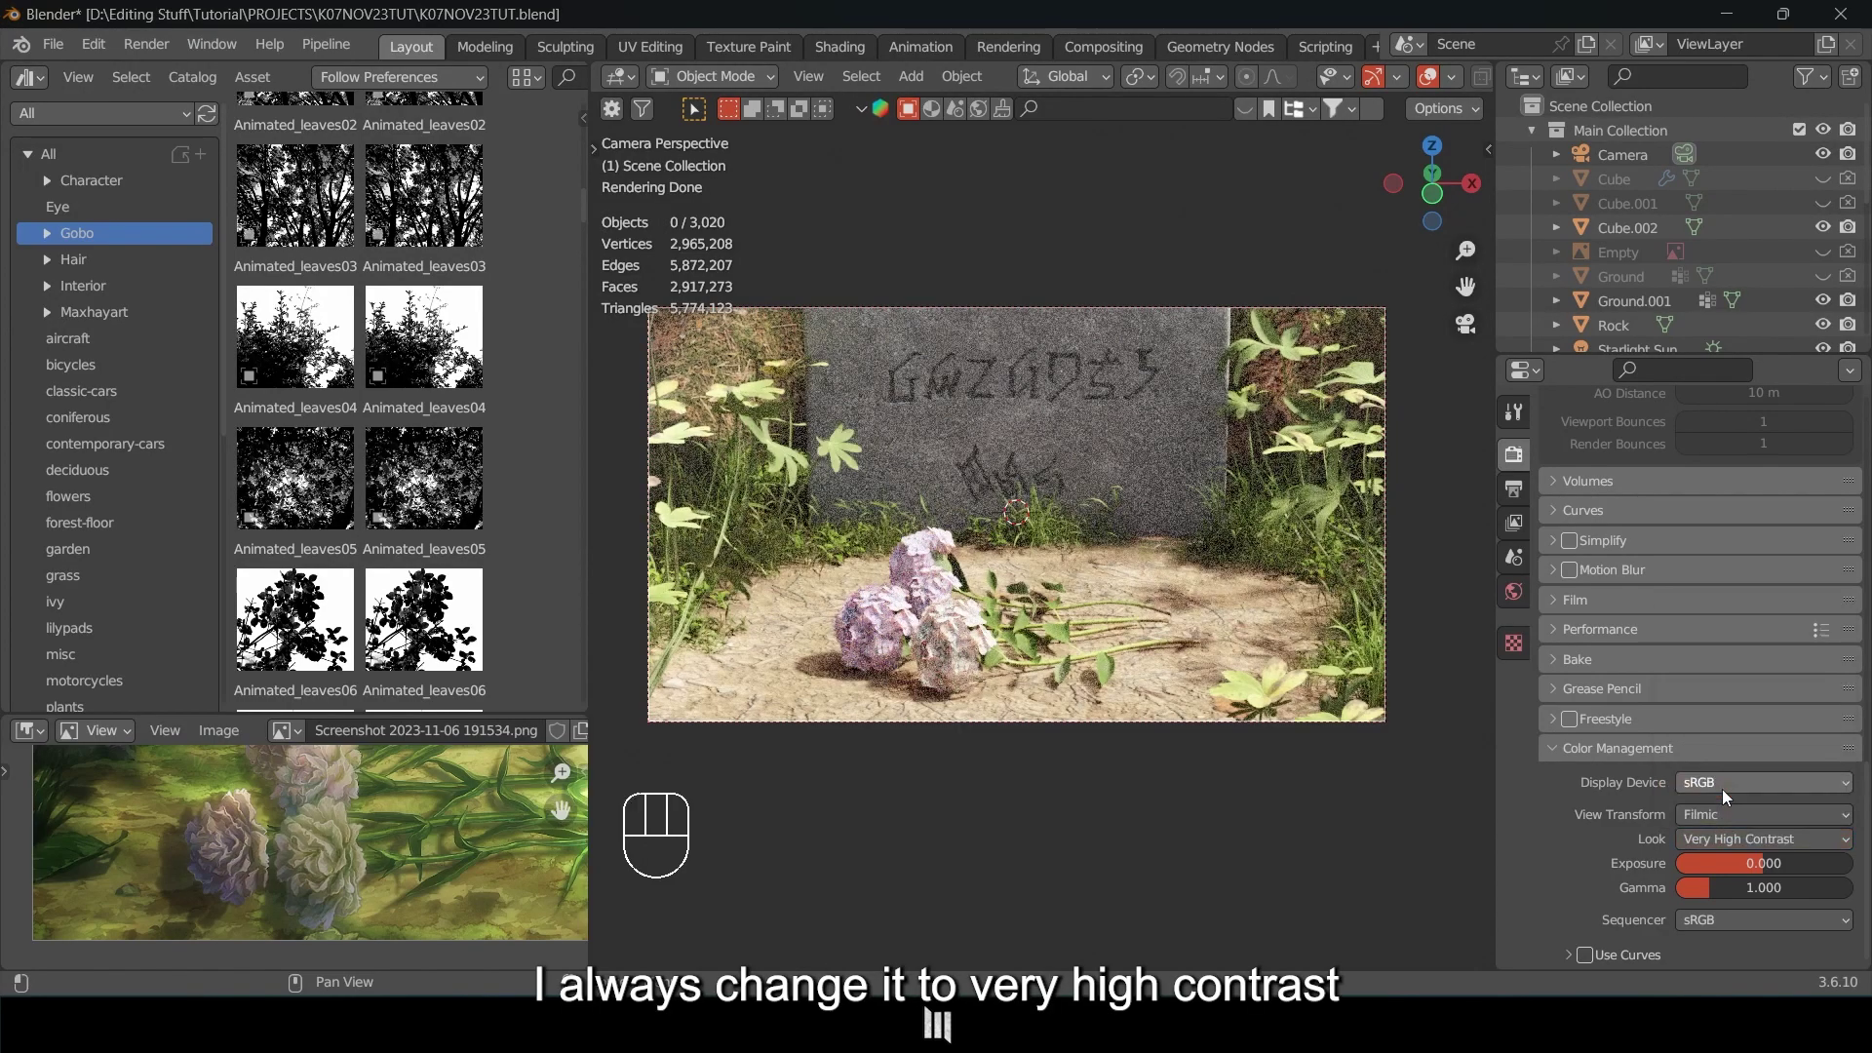
left_click_drag(1863, 788, 1862, 784)
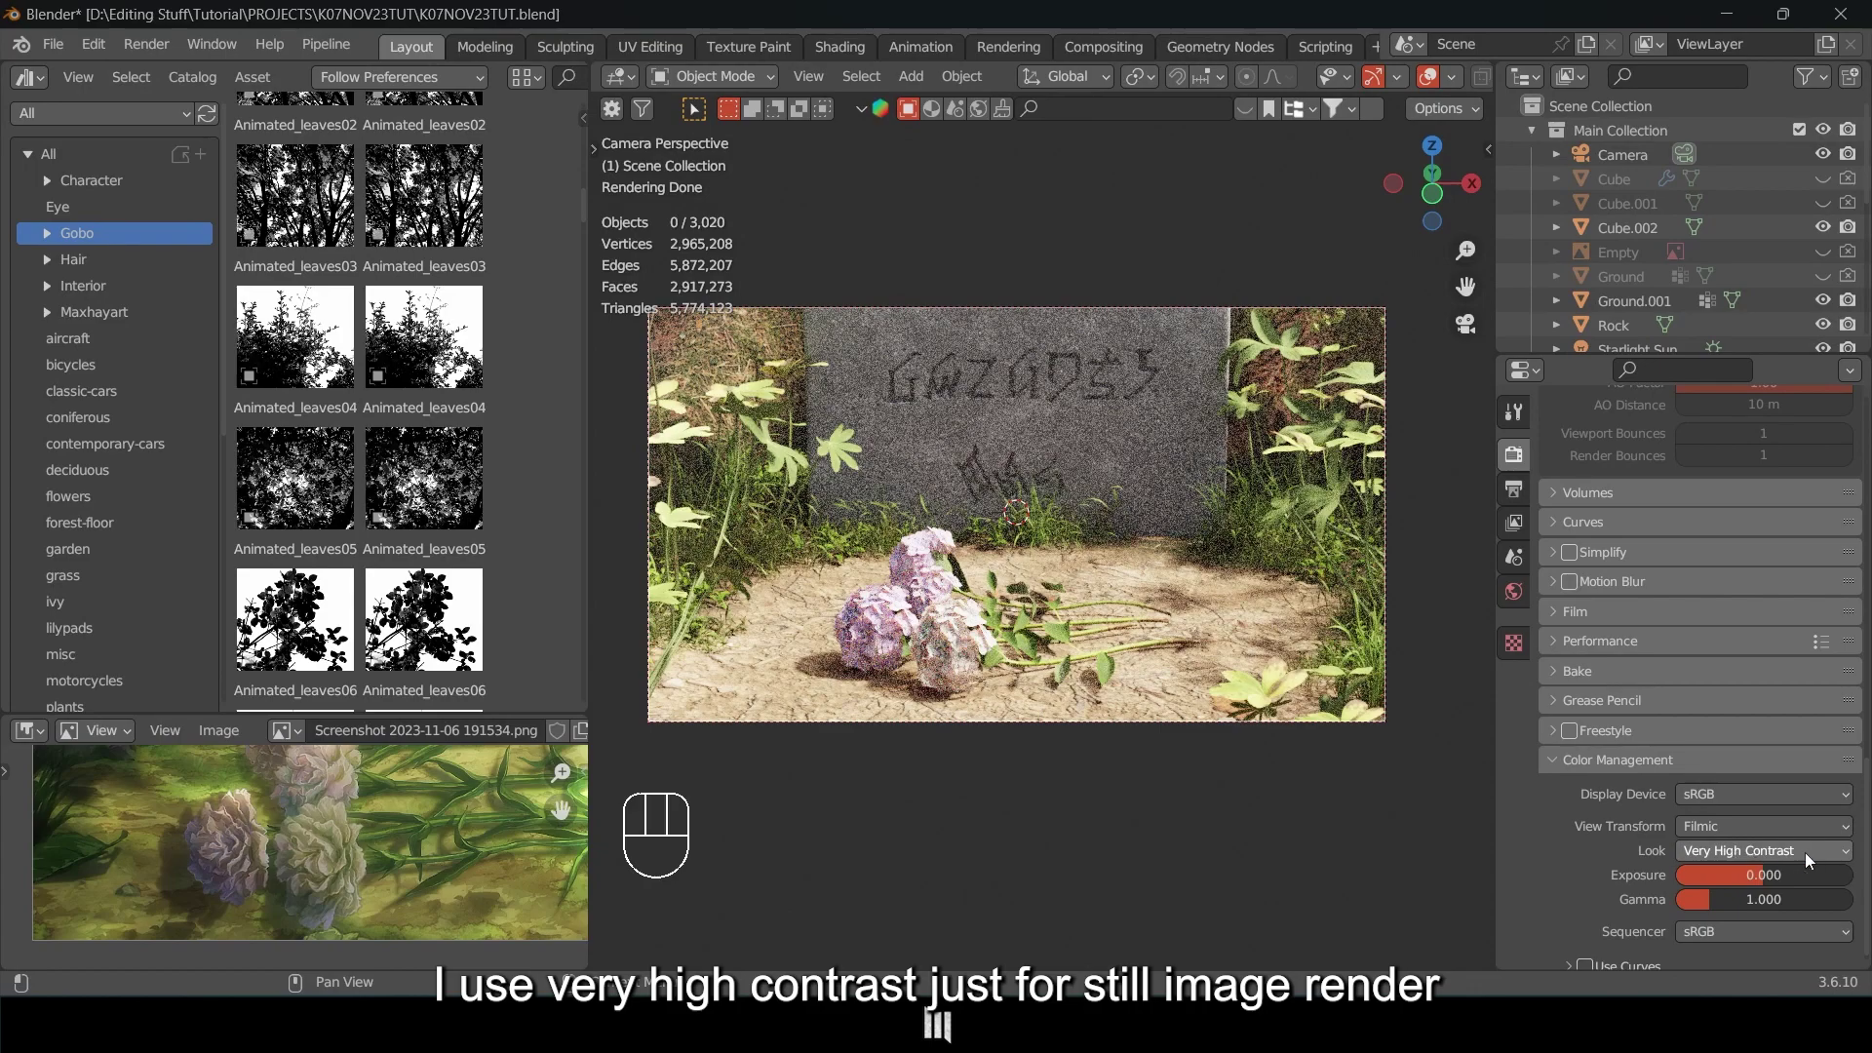
left_click_drag(1864, 796, 1865, 808)
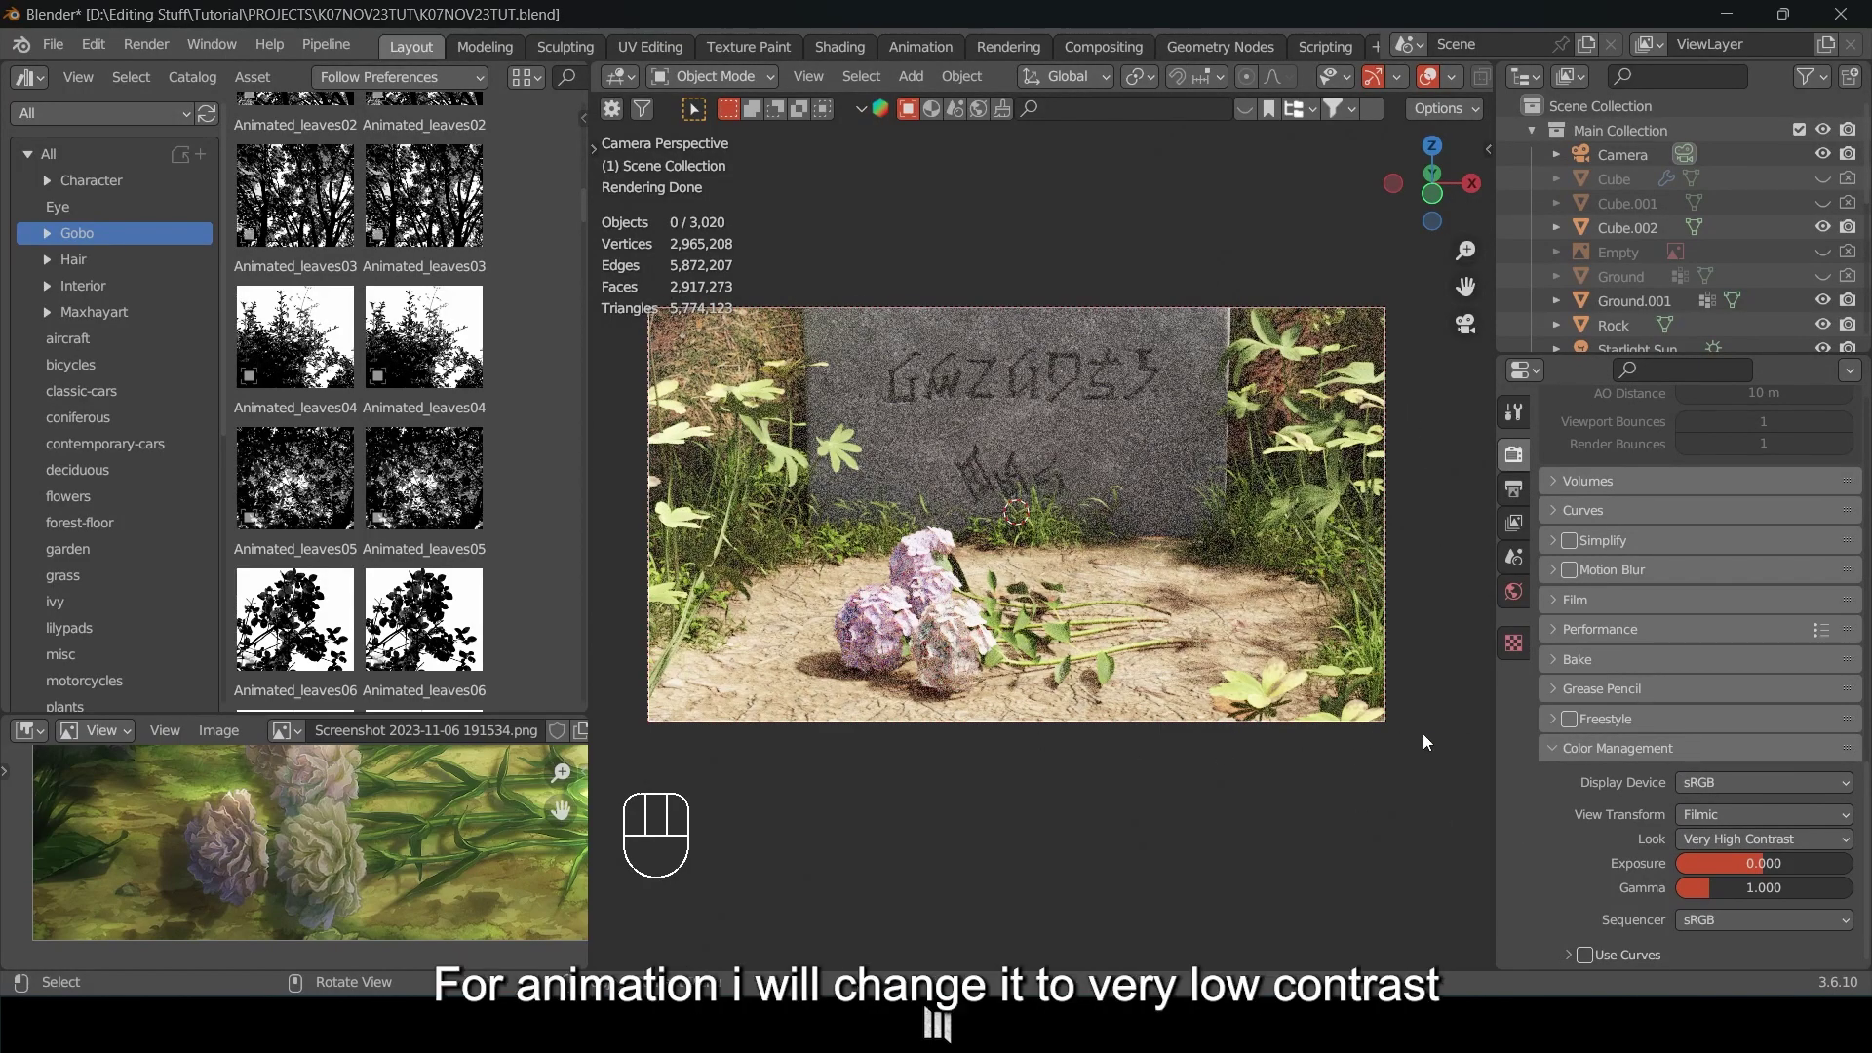
Try the Very Low Contrast look on the scene and return the look to Very High Contrast.
left_click(1760, 839)
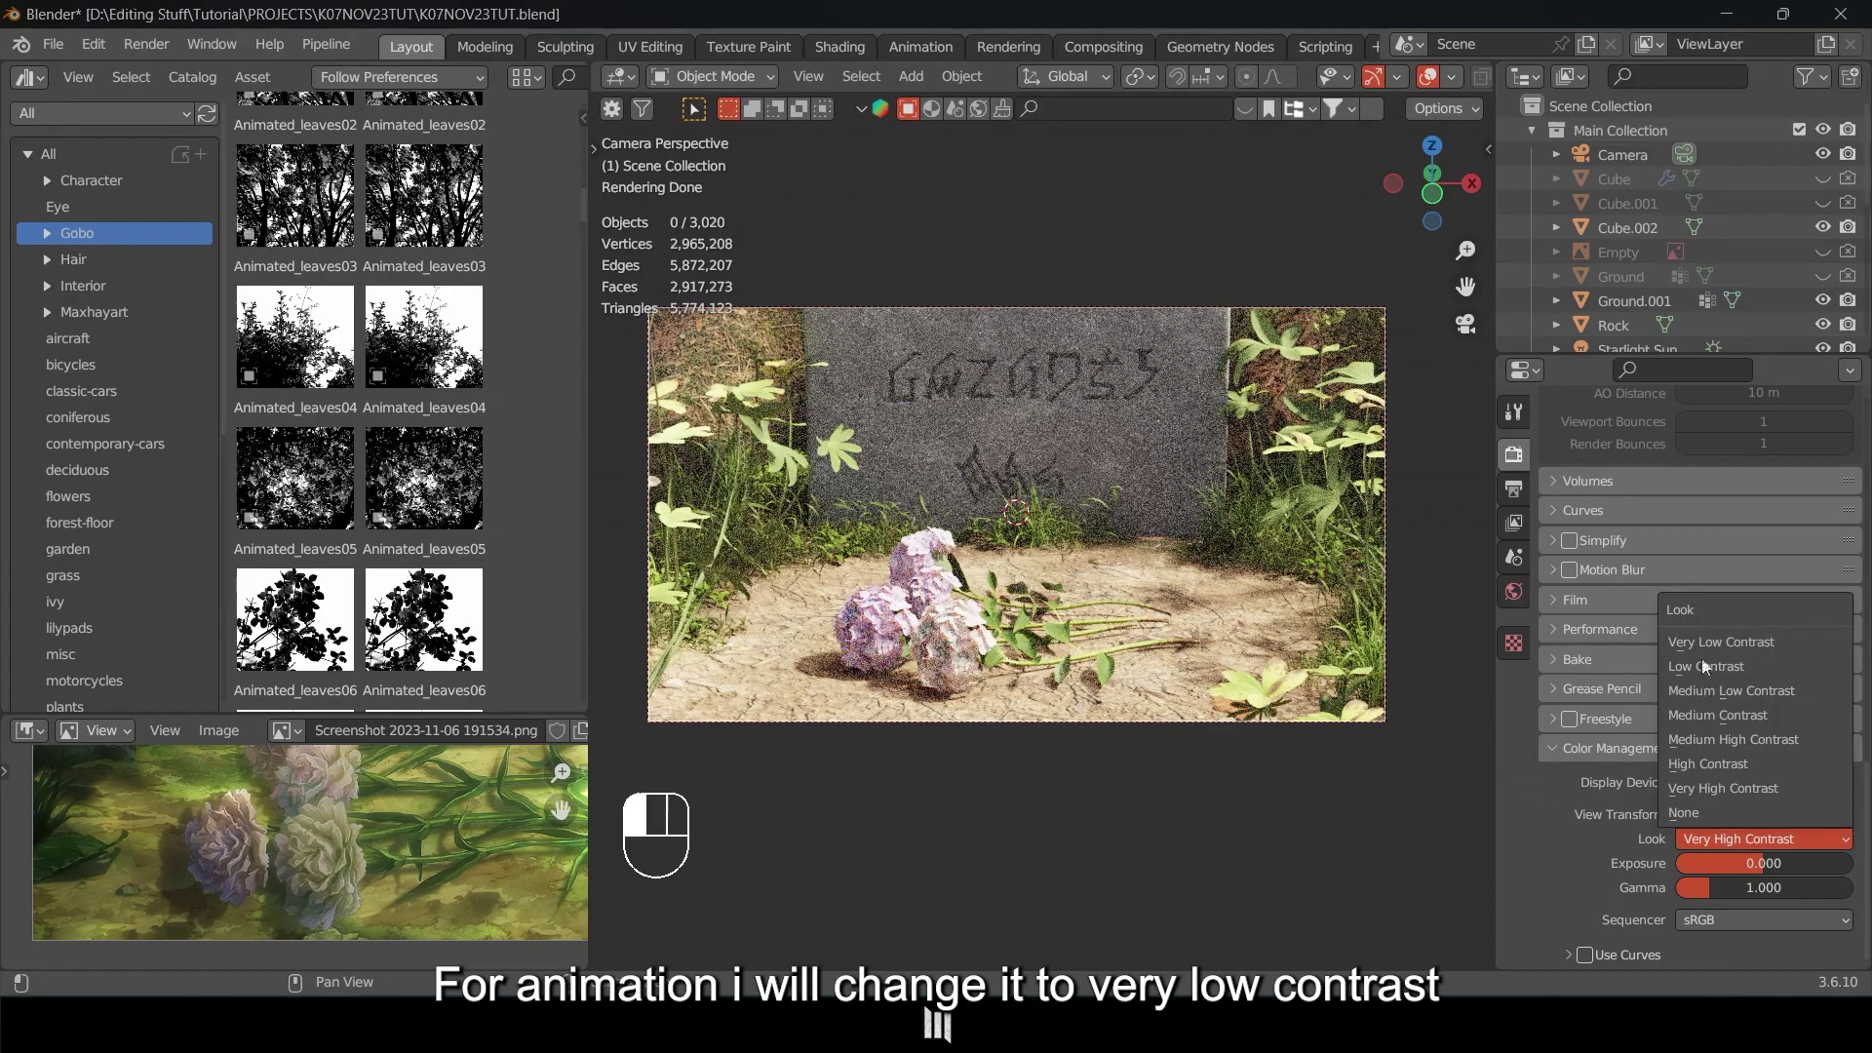
left_click(1715, 646)
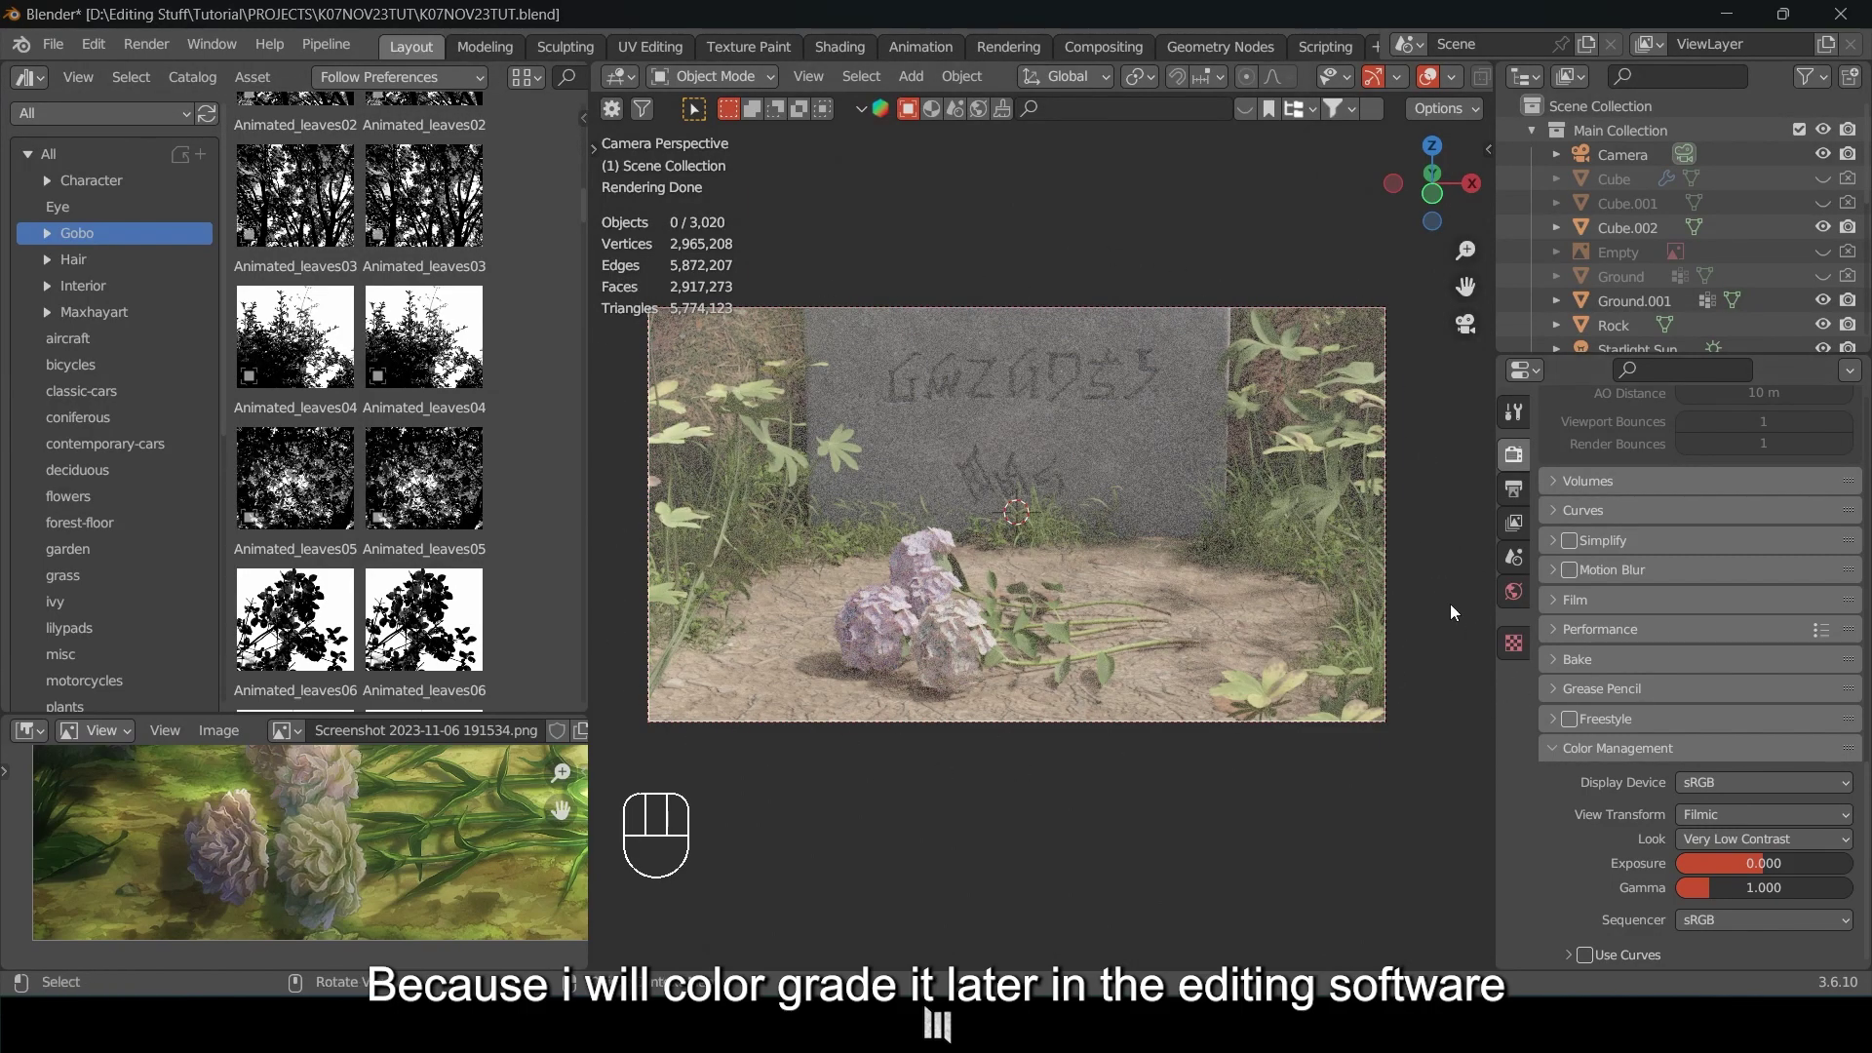
left_click(1751, 837)
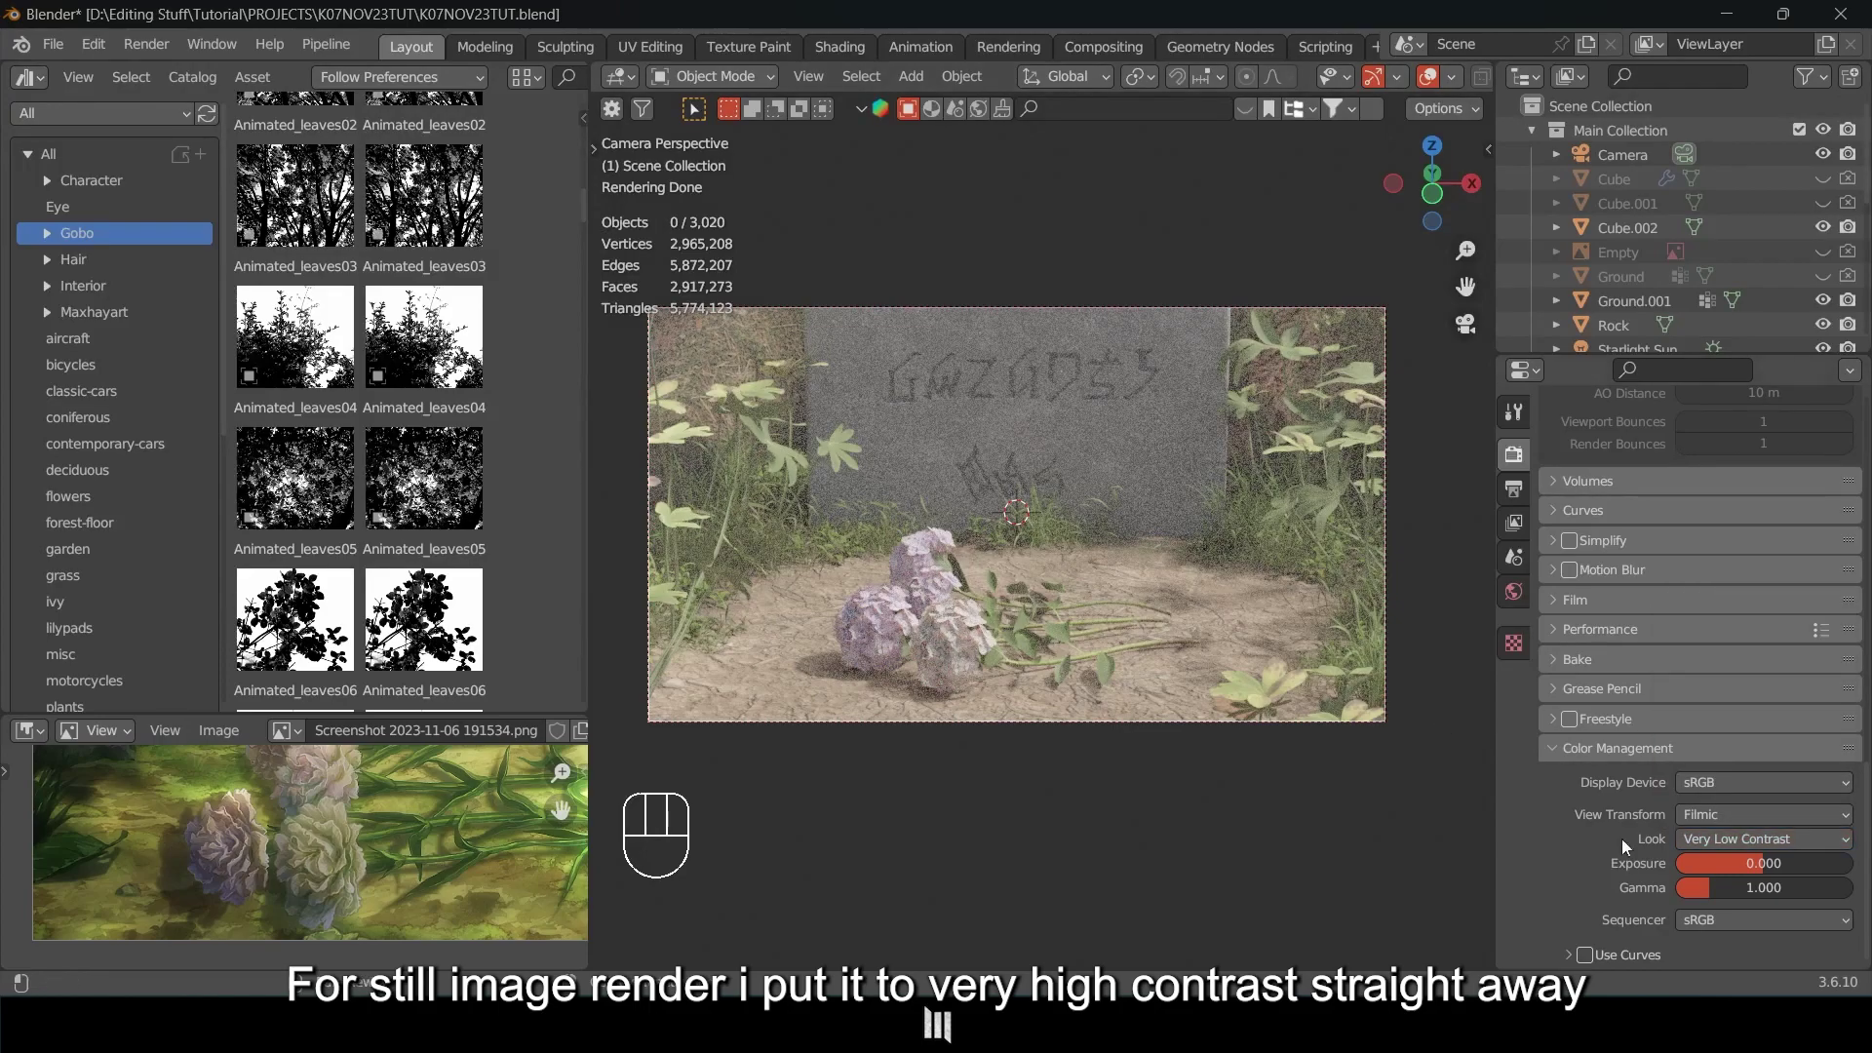
left_click(1734, 840)
left_click(1677, 788)
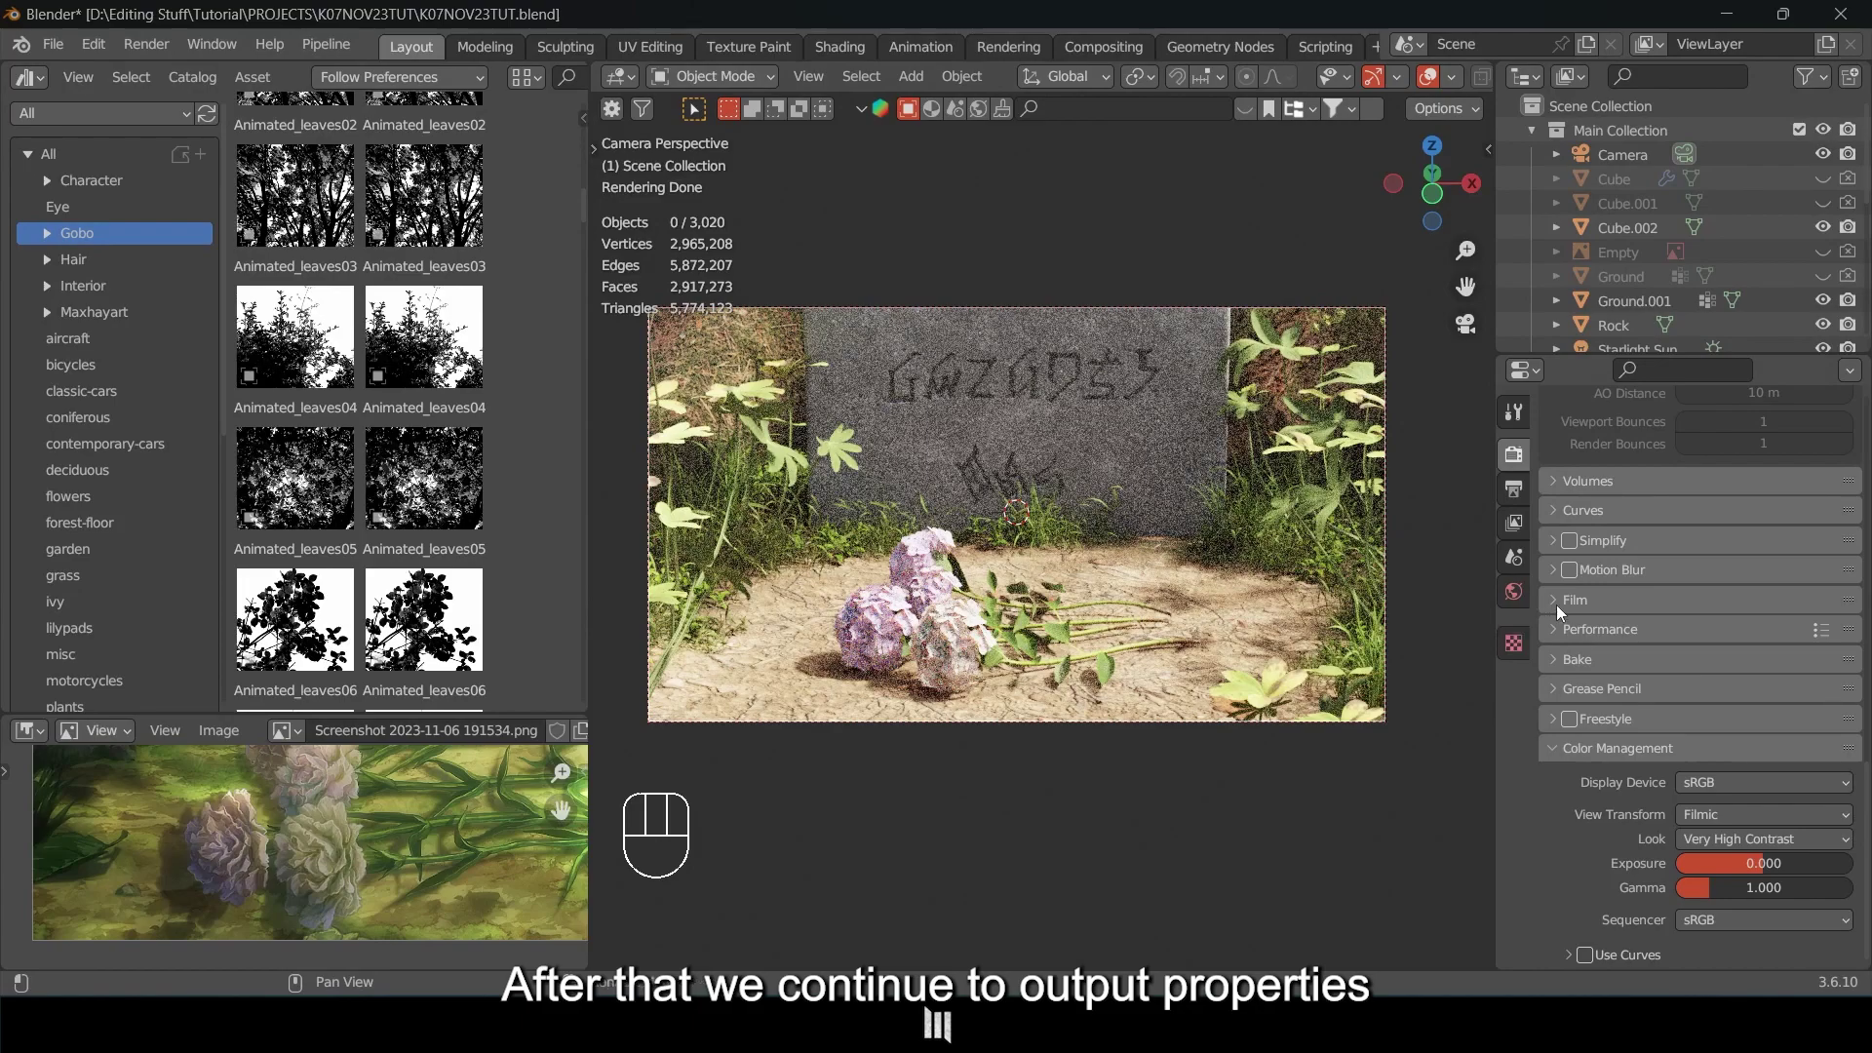
Examine the output properties, especially the render resolution and the frame range.
left_click(1514, 488)
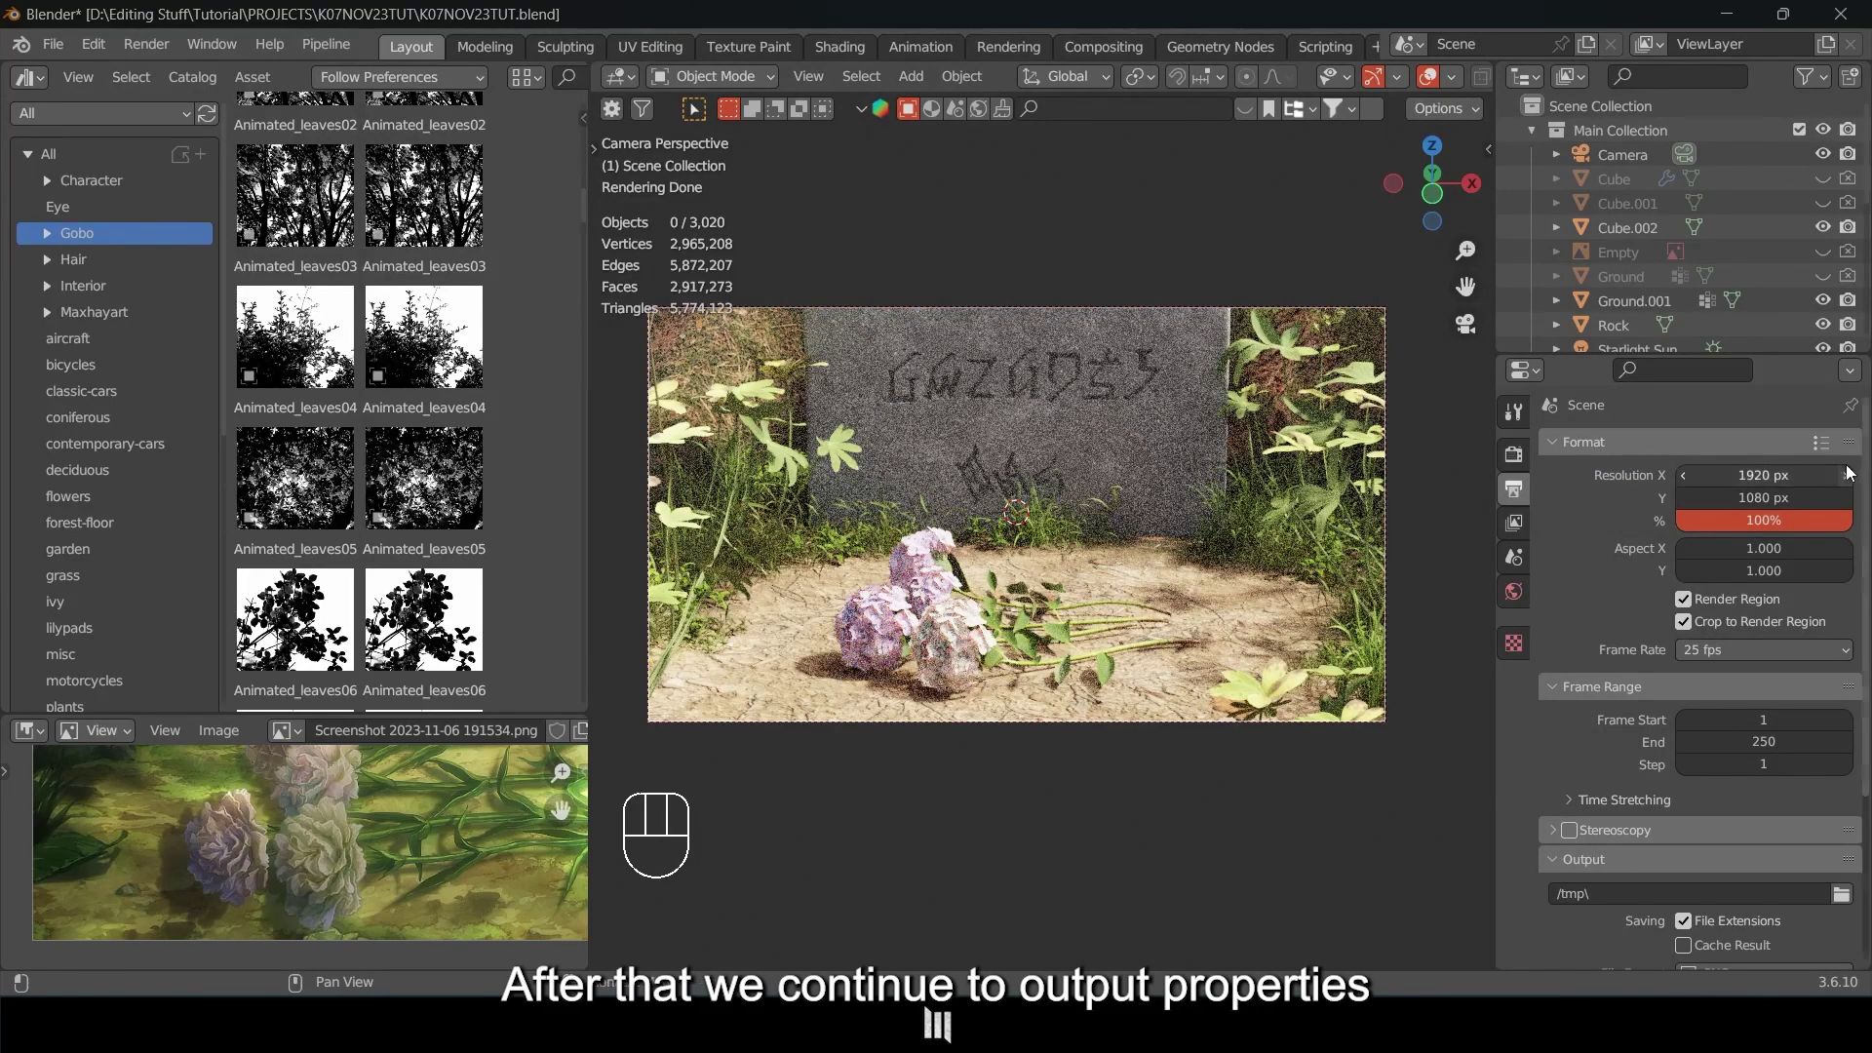
scroll(1865, 474, "down", 1)
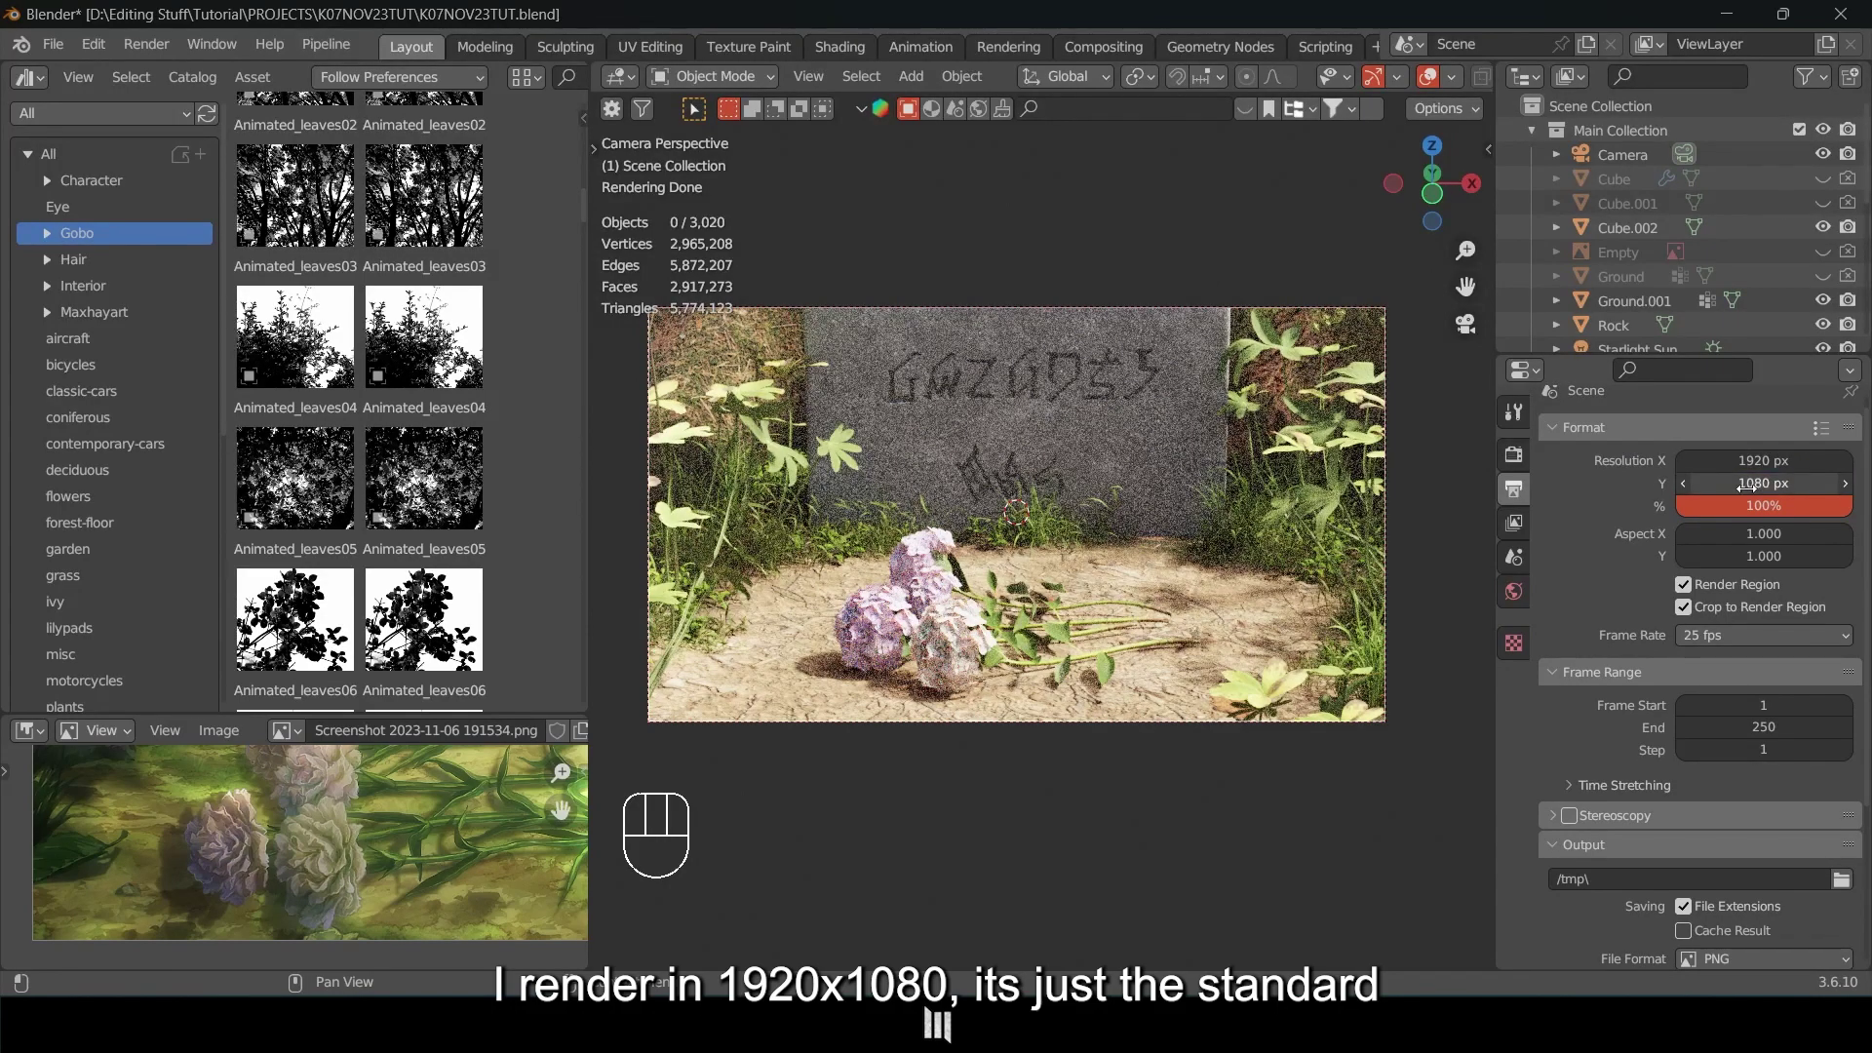
scroll(1751, 554, "down", 3)
scroll(1751, 554, "up", 3)
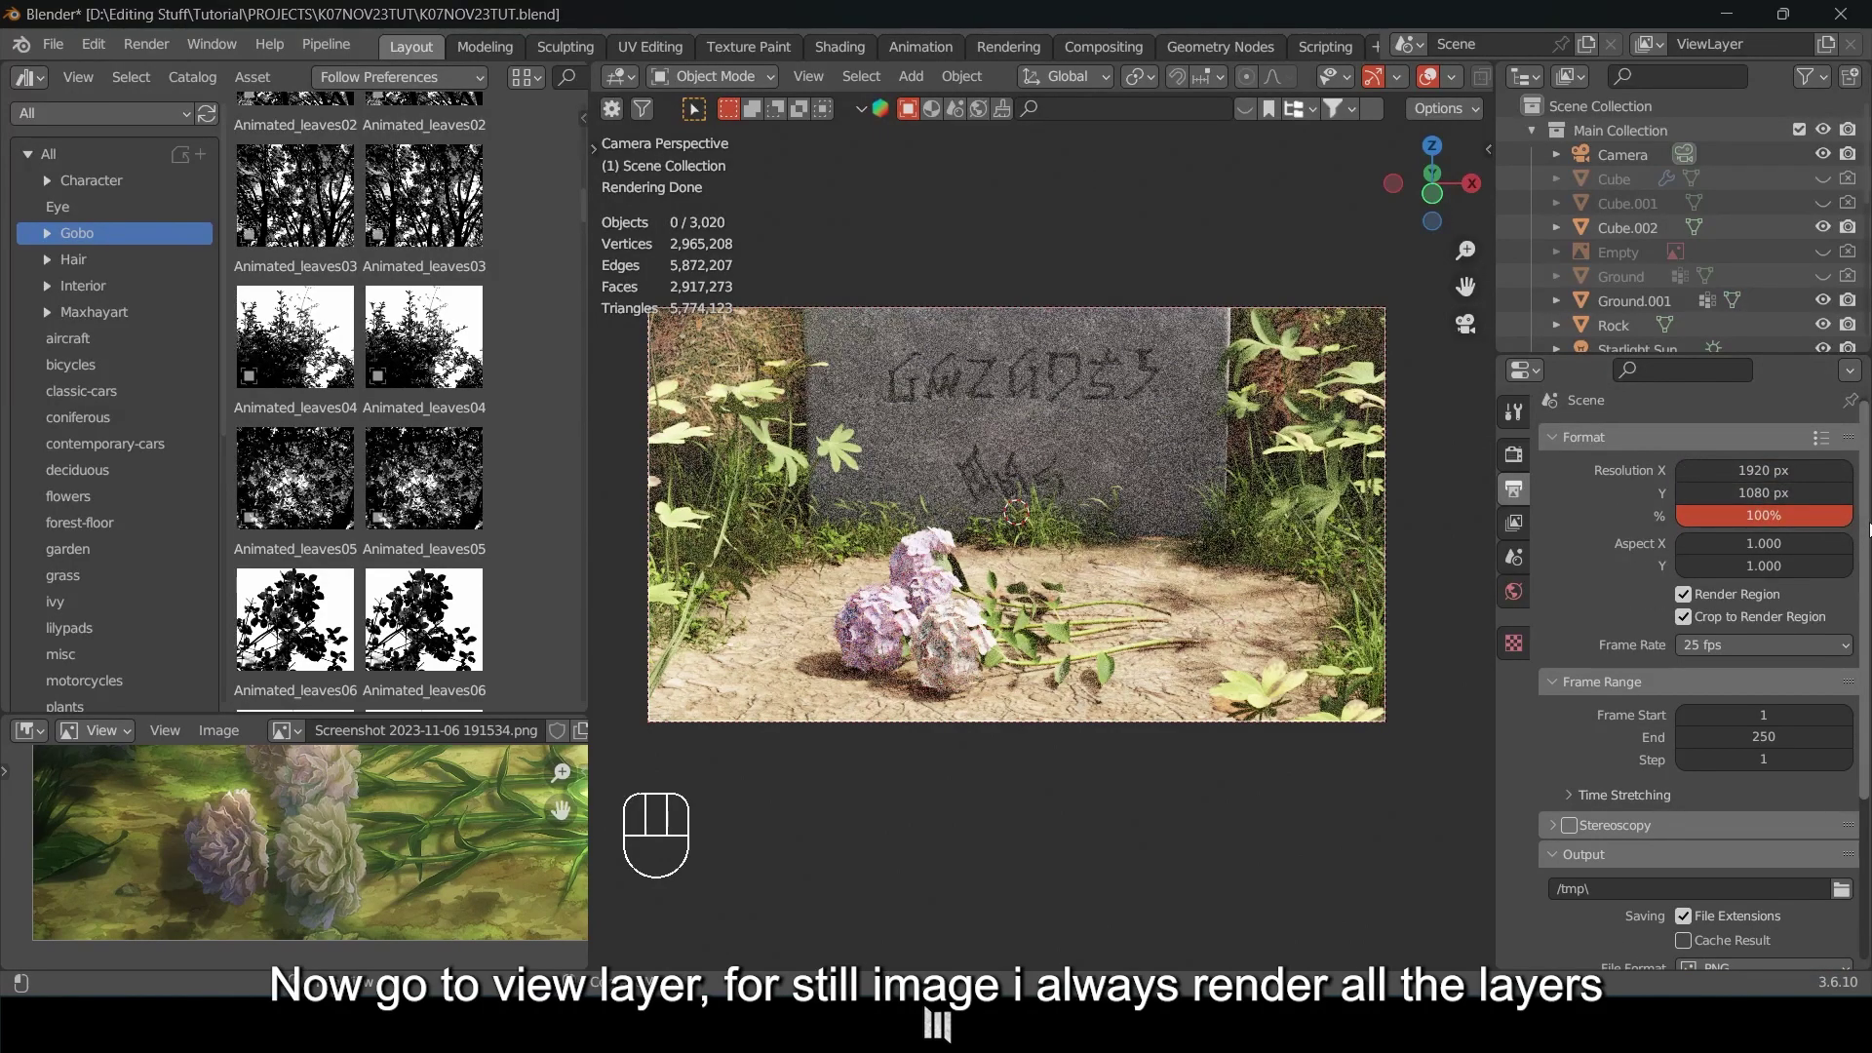
Examine the view layer passes, checking which diffuse, glossy, transmission, volume and other light passes are included.
left_click(1516, 524)
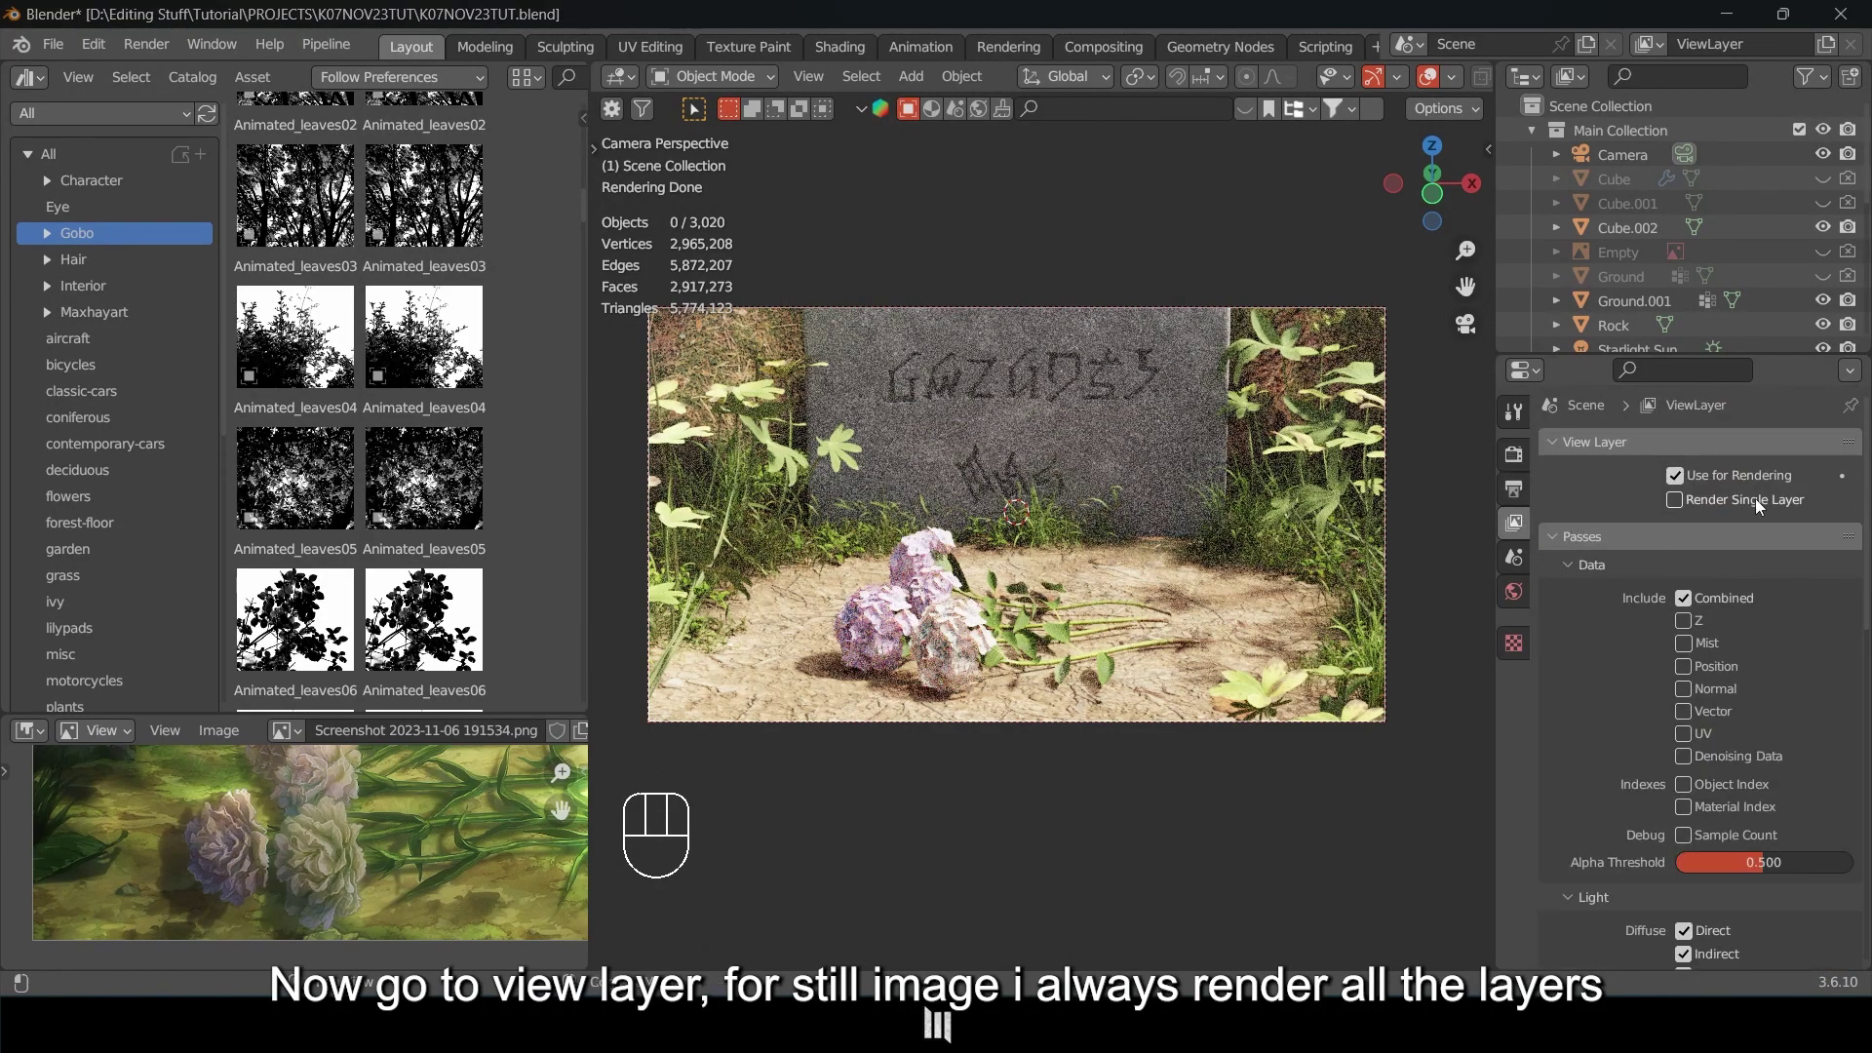
left_click_drag(1864, 575, 1865, 658)
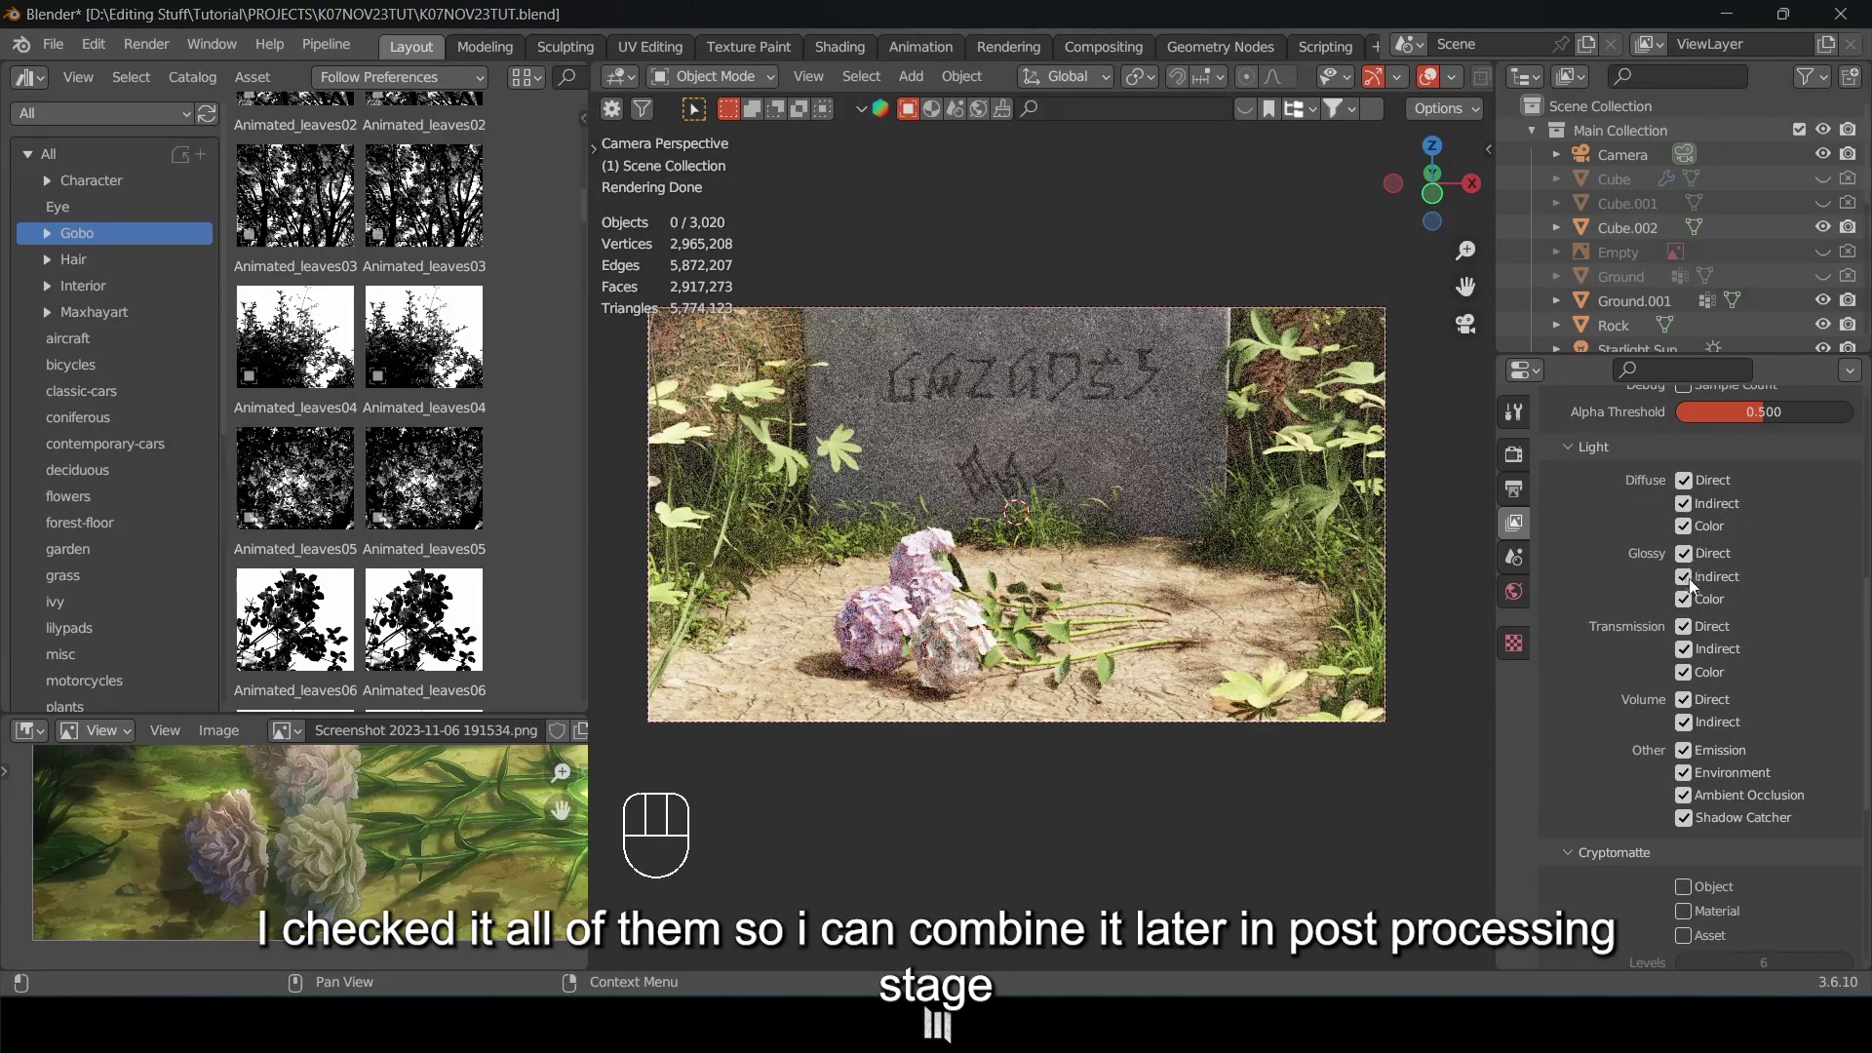
scroll(1706, 451, "down", 1)
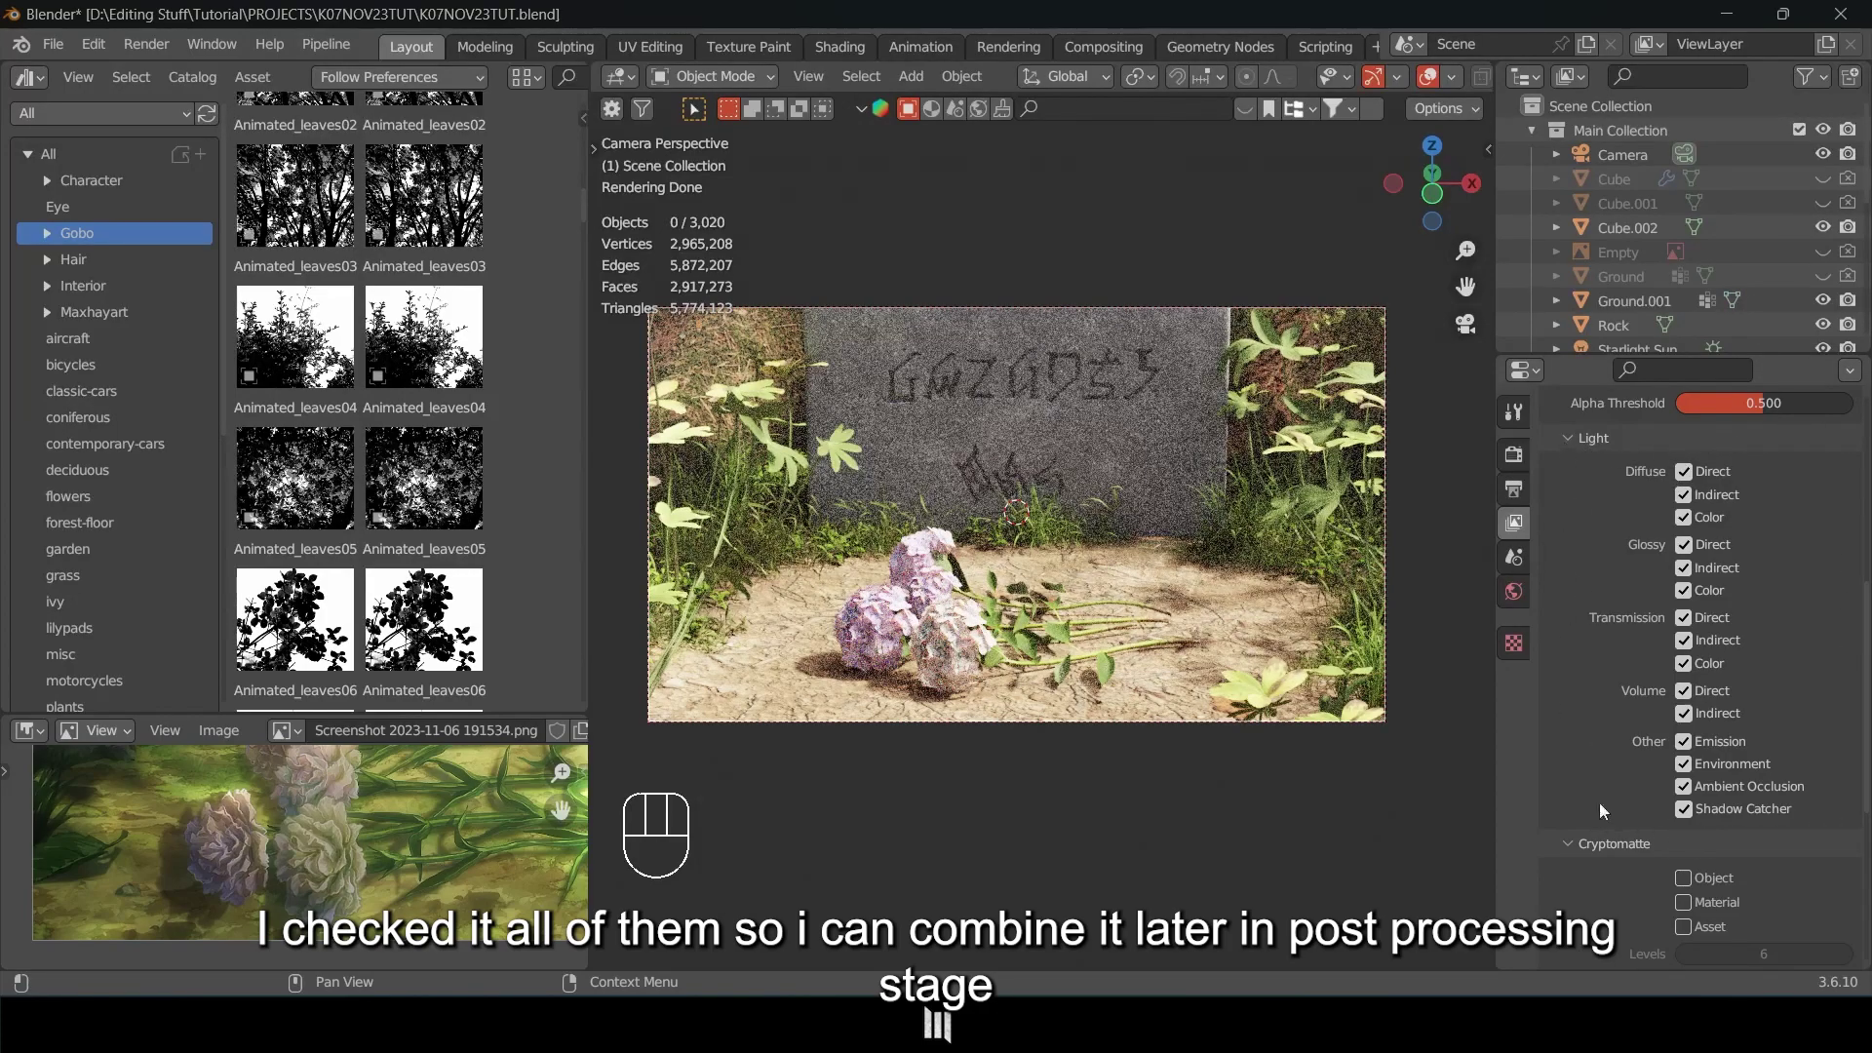
scroll(1596, 460, "up", 10)
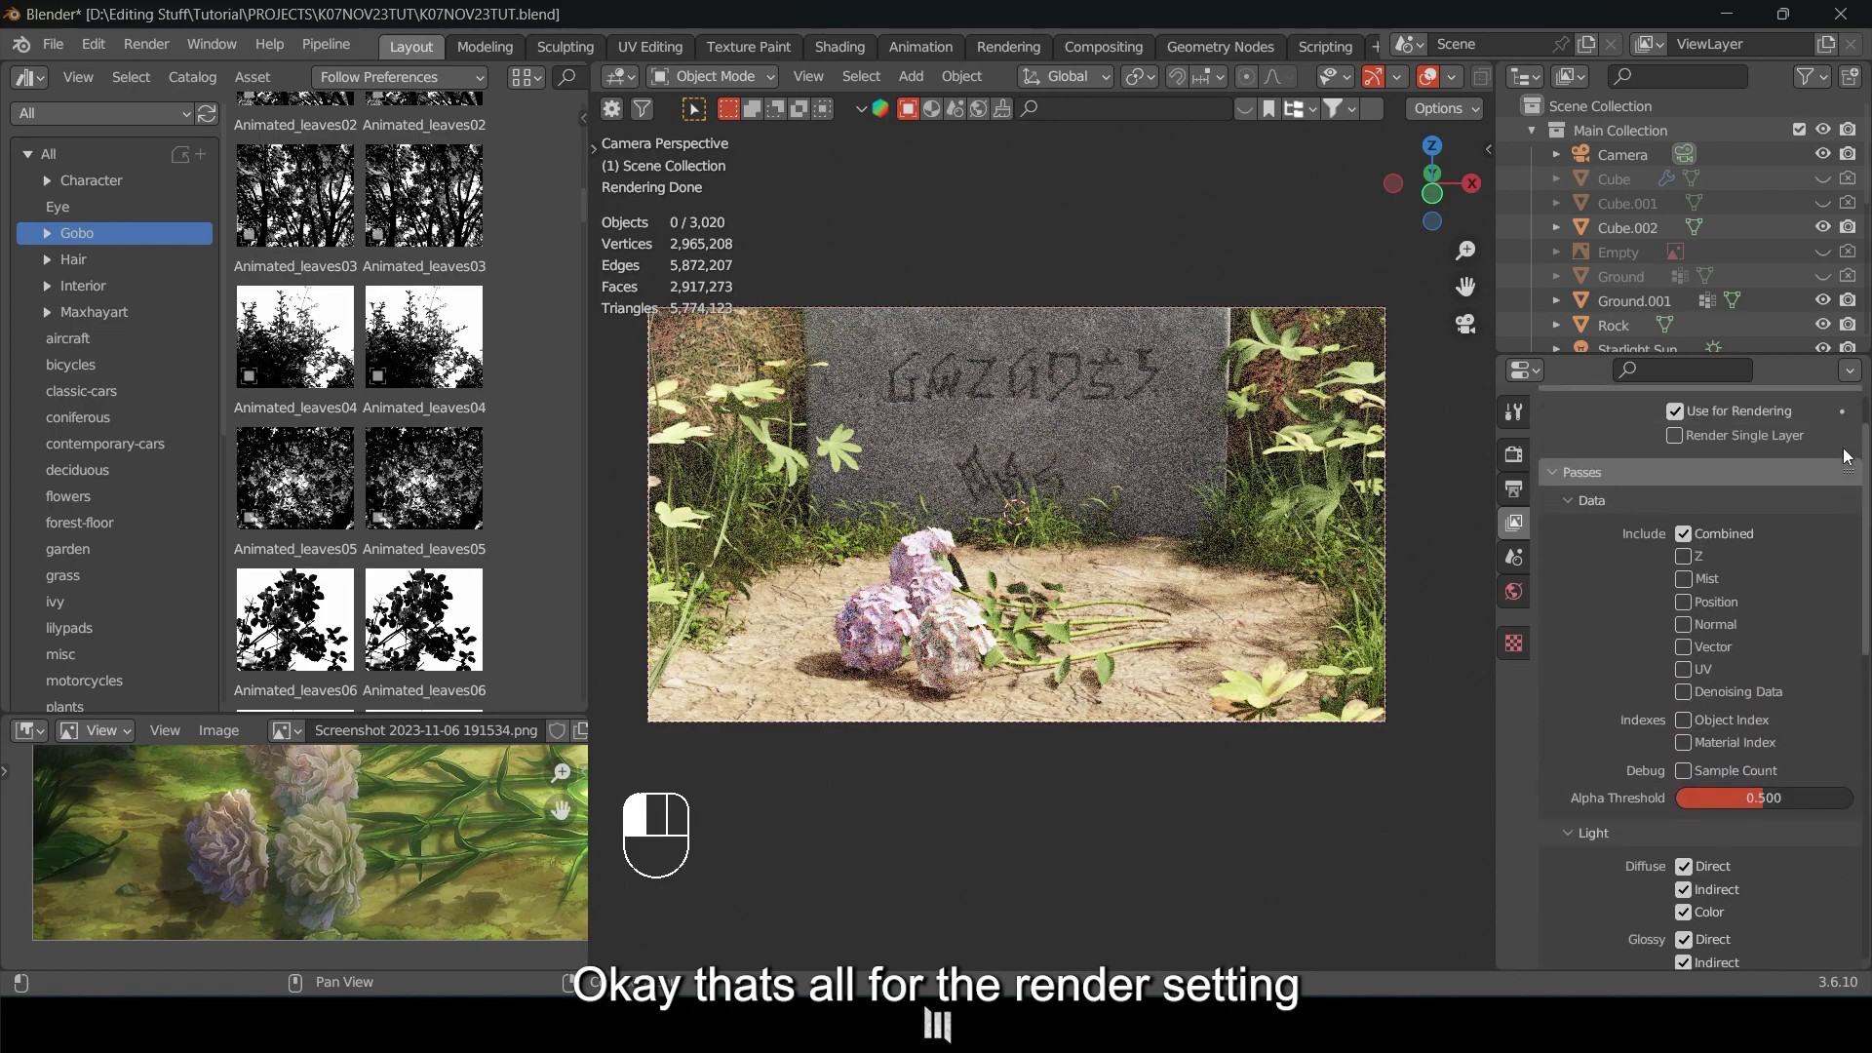
left_click(1514, 454)
left_click(1514, 489)
left_click(1513, 524)
left_click(1513, 455)
left_click(1514, 488)
left_click(1513, 524)
left_click(1514, 454)
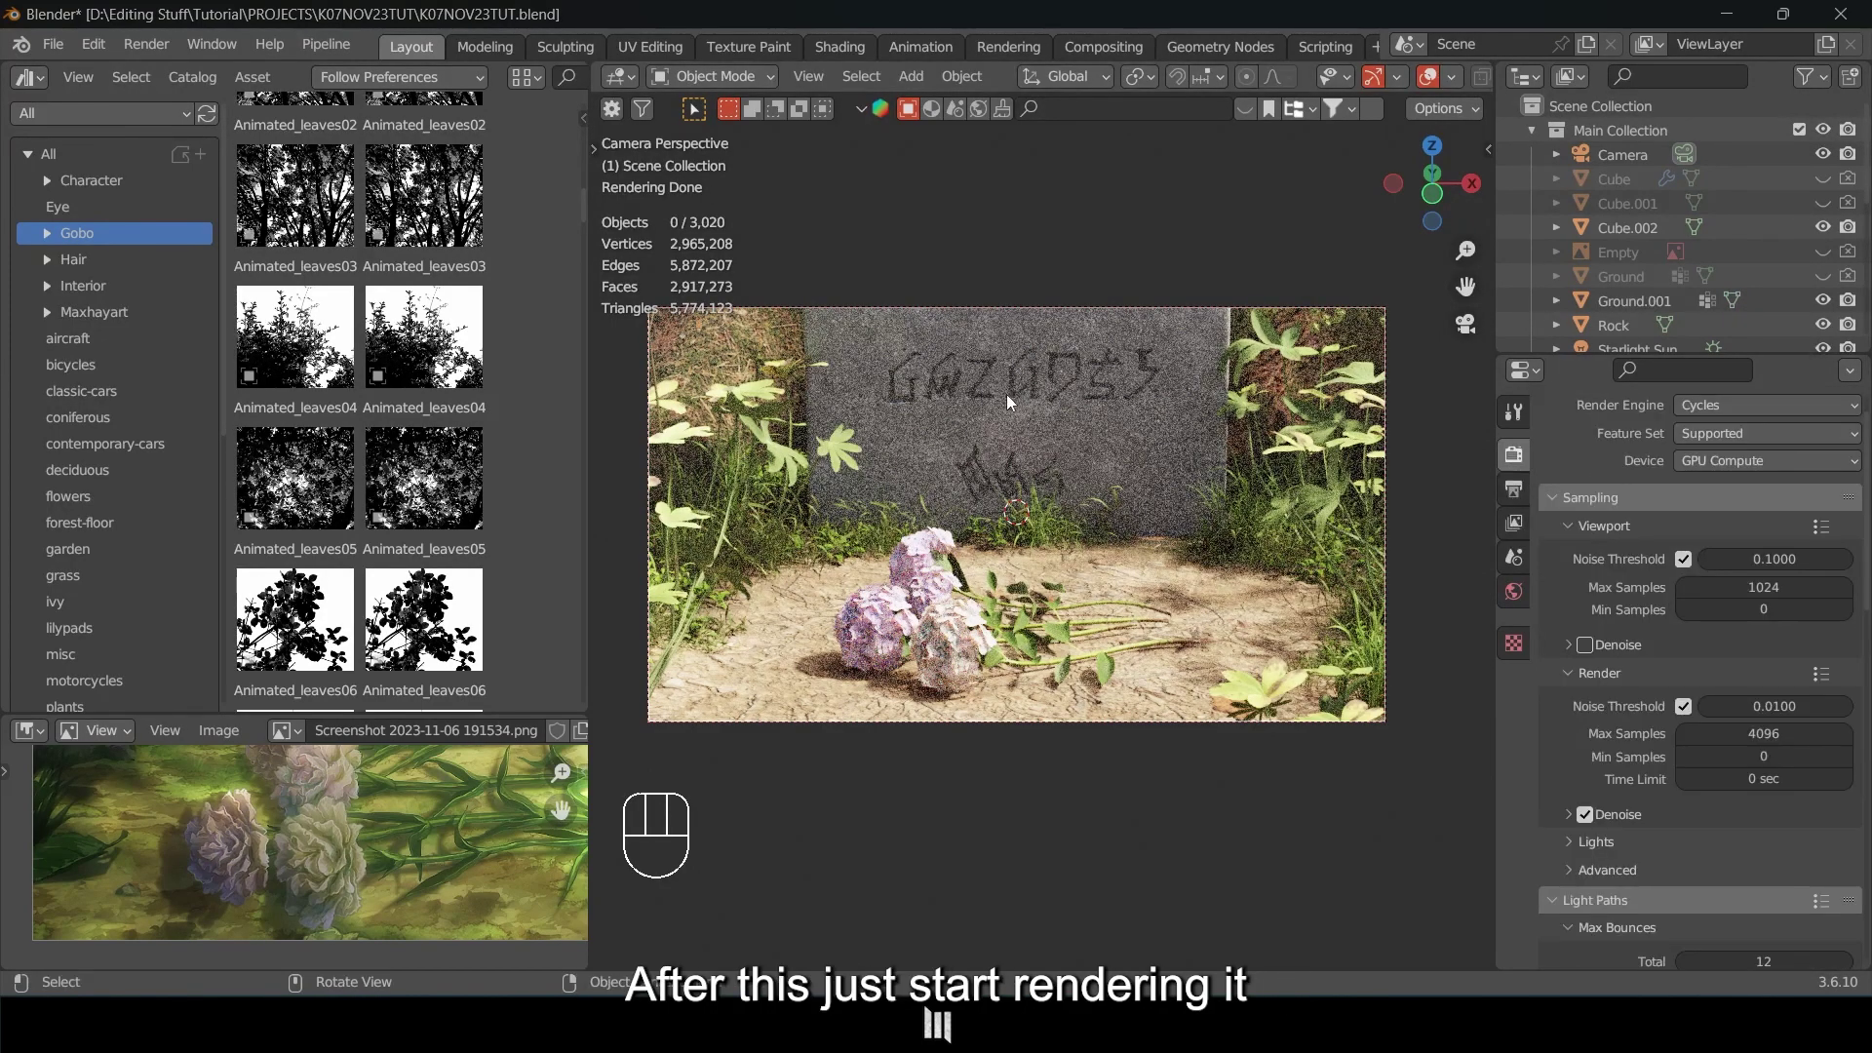
middle_click_drag(1014, 413, 1057, 439, "shift")
scroll(1183, 592, "up", 2)
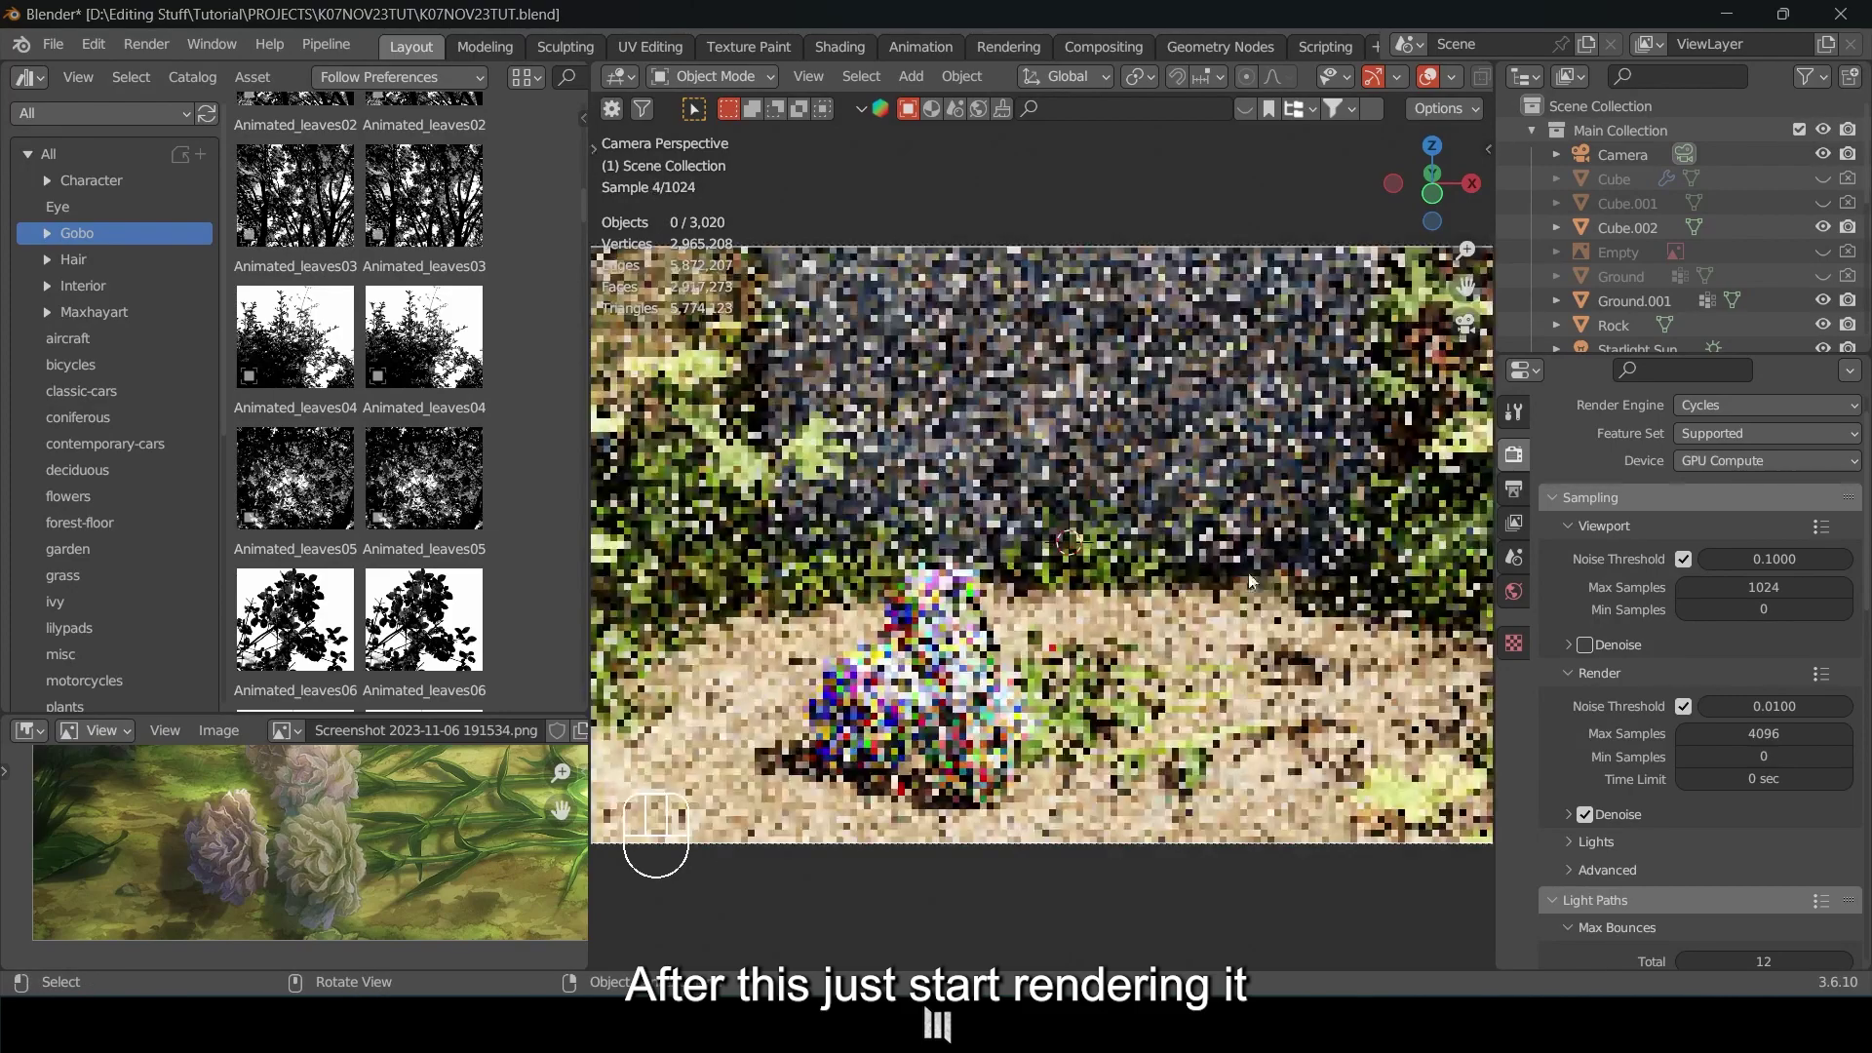
scroll(1167, 426, "down", 2)
middle_click_drag(1185, 442, 1169, 441, "shift")
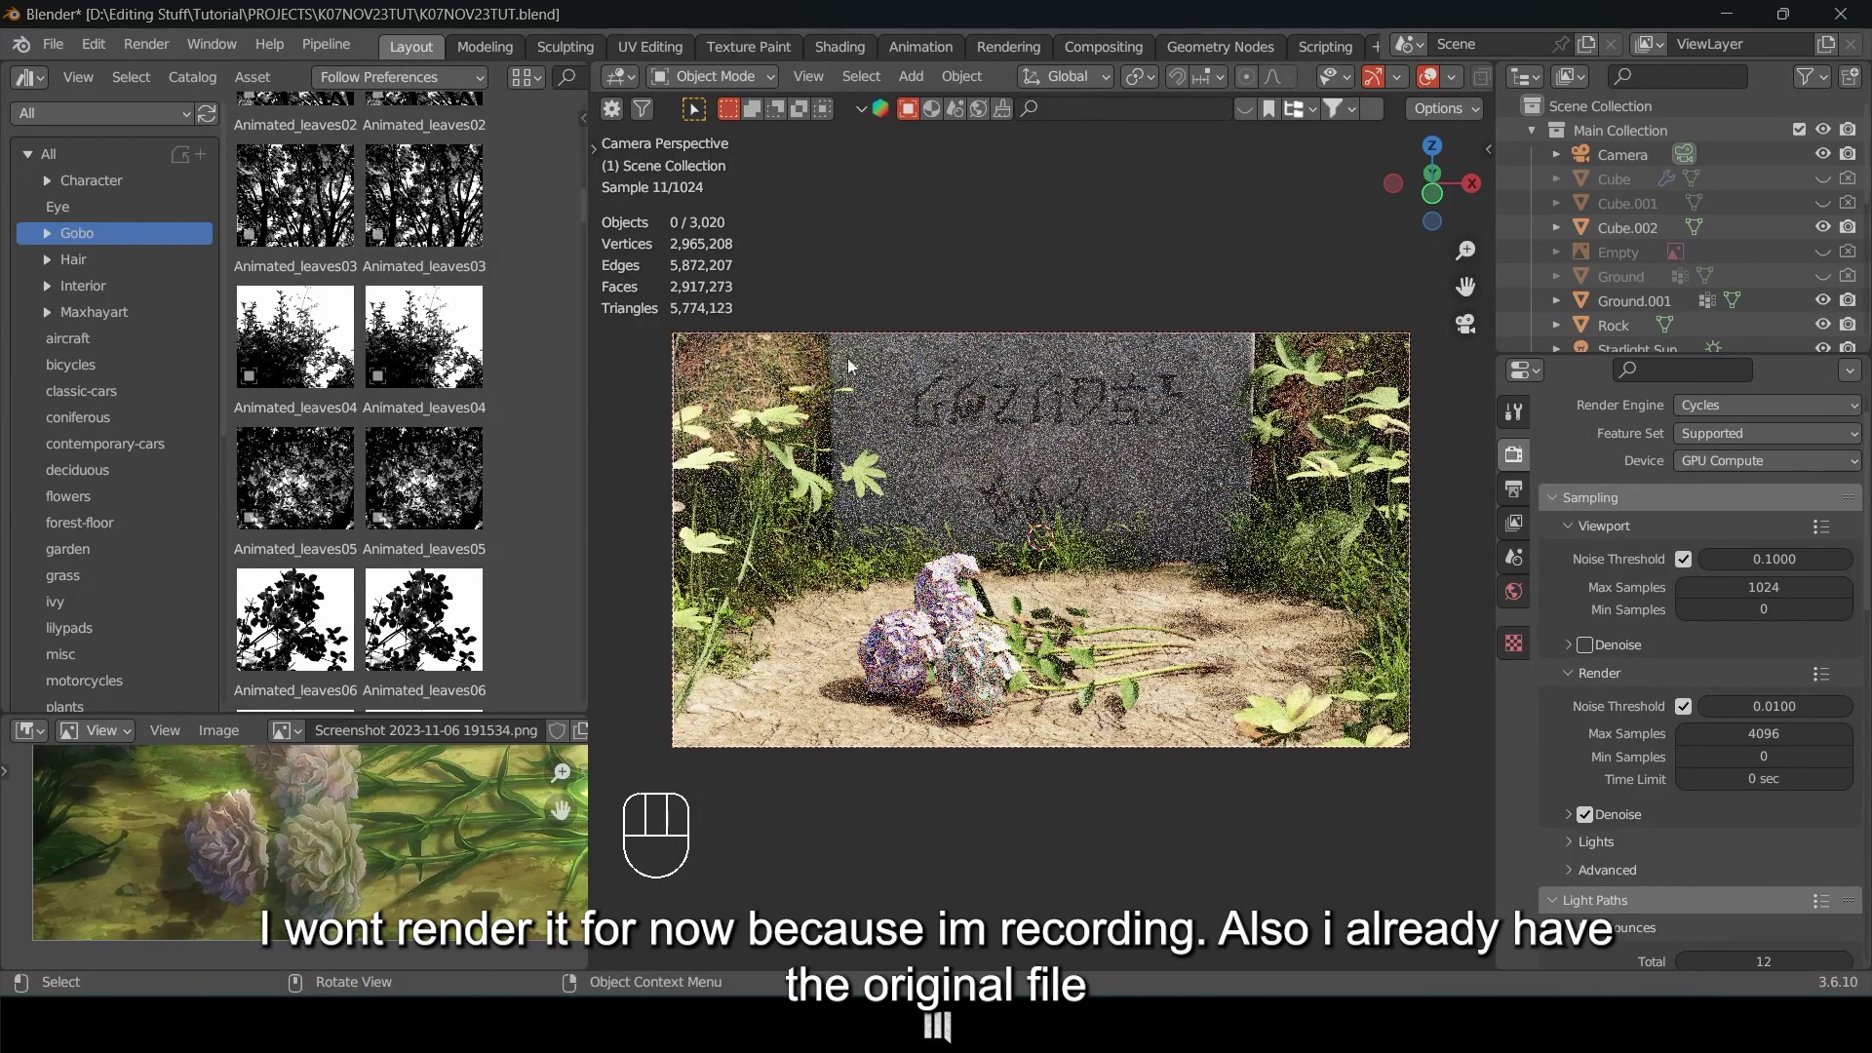
Switch the viewport shading of the gravestone scene from Rendered to Solid.
key("z")
key("z")
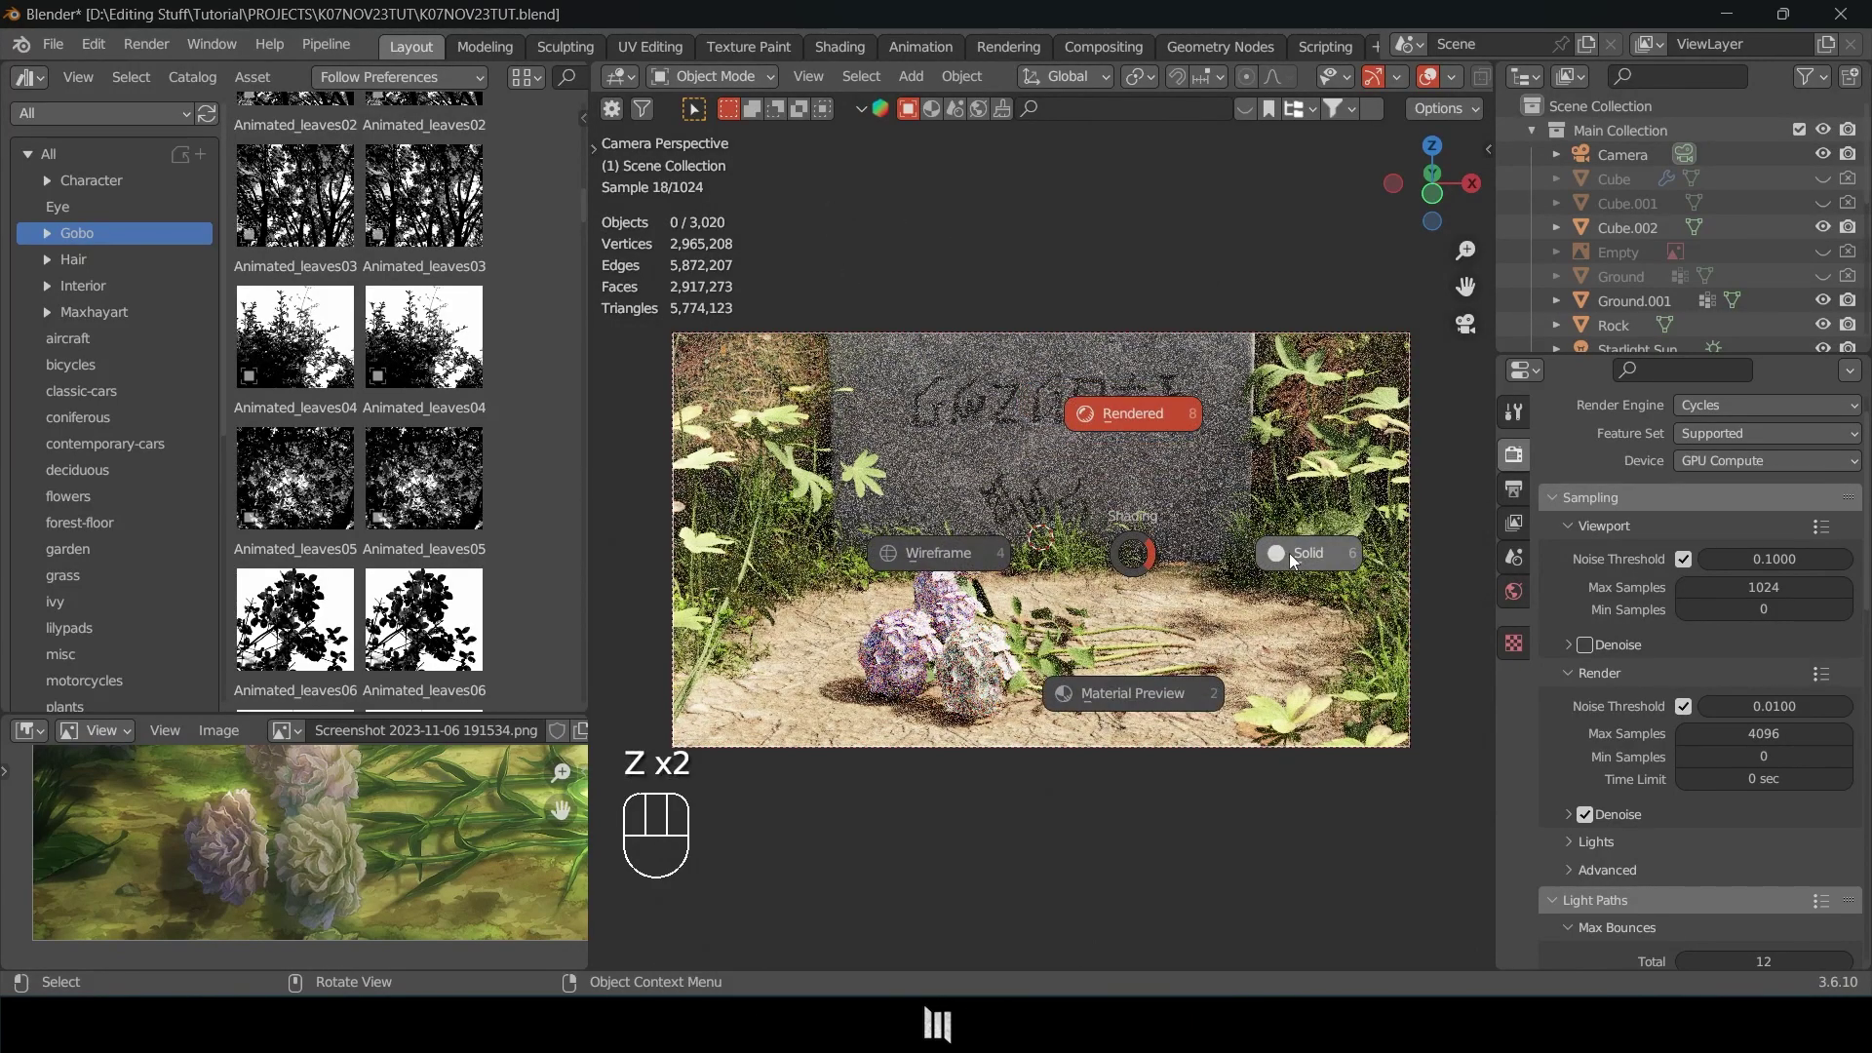
left_click(1272, 542)
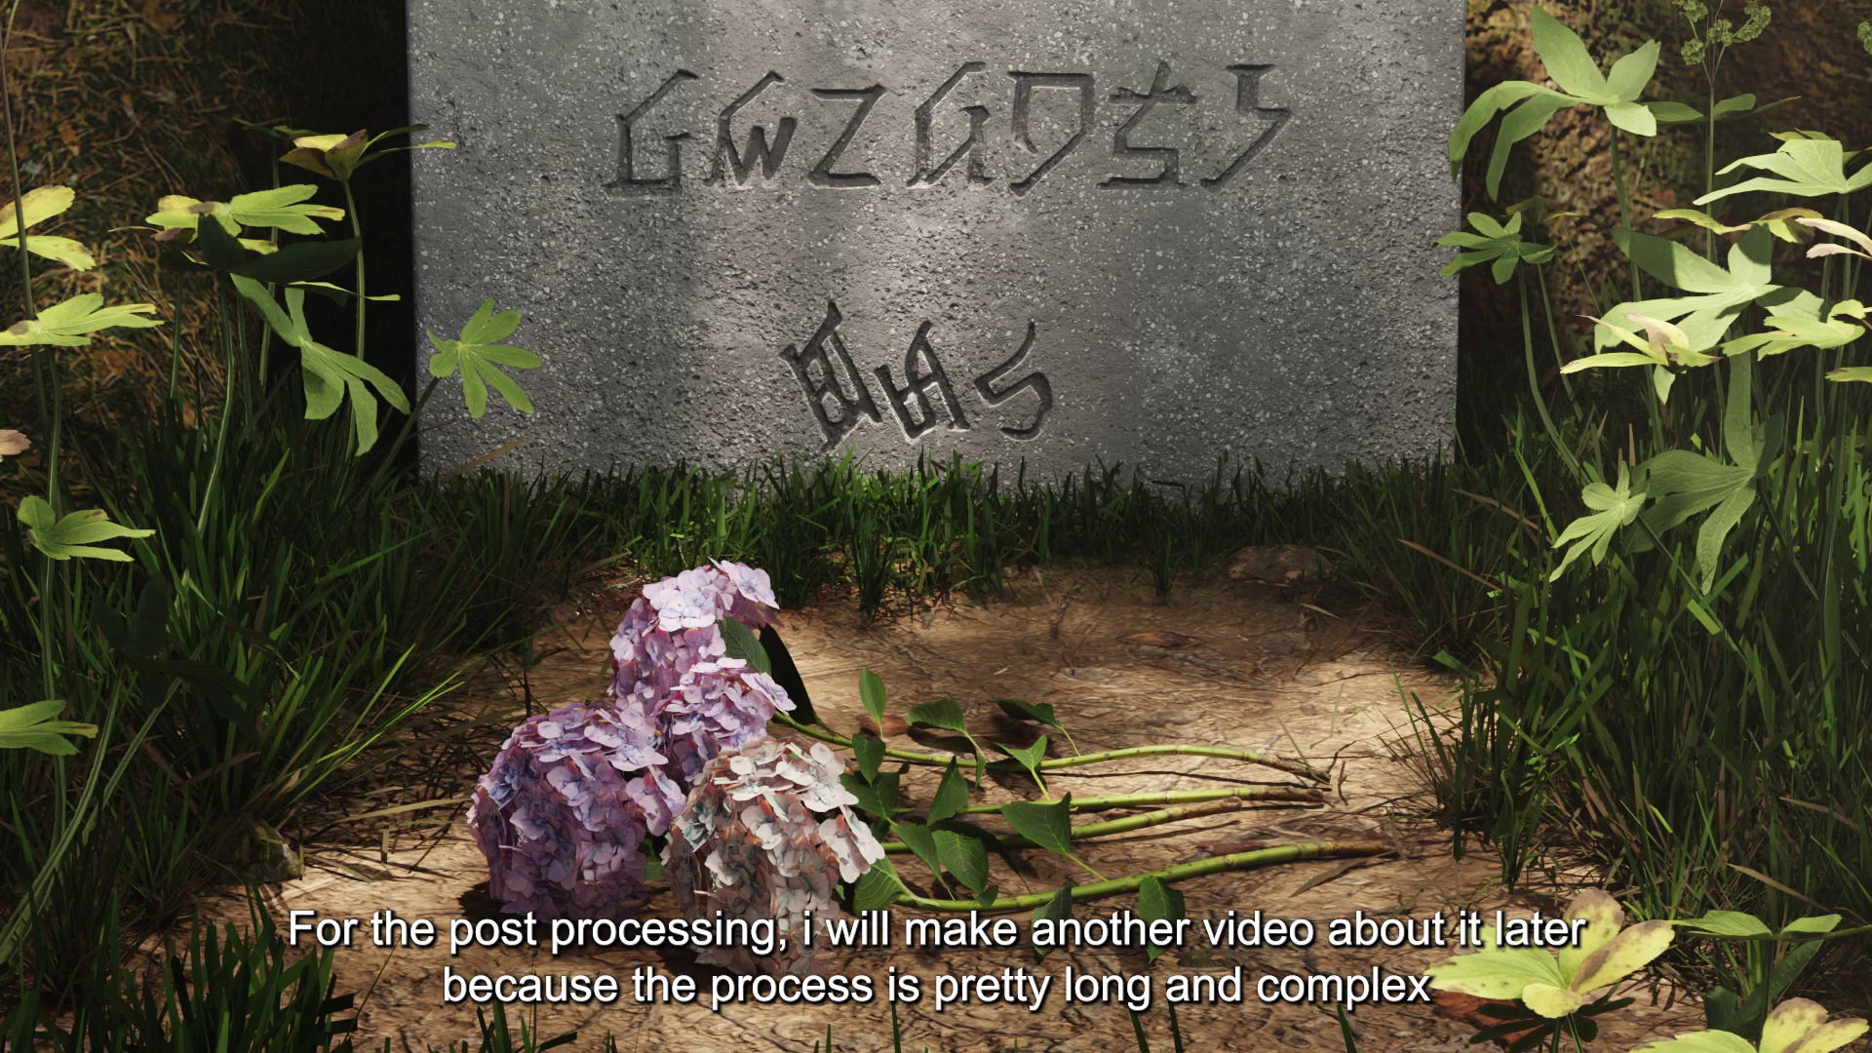